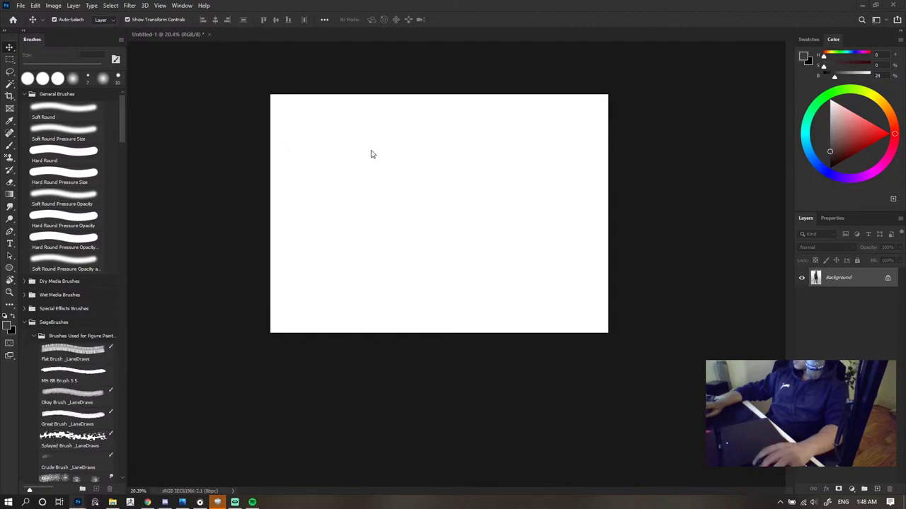
# - Activate the Brush tool and add a new empty layer above the background
pyautogui.scroll(-3, 392, 174)
pyautogui.scroll(4, 392, 174)
pyautogui.press('b')
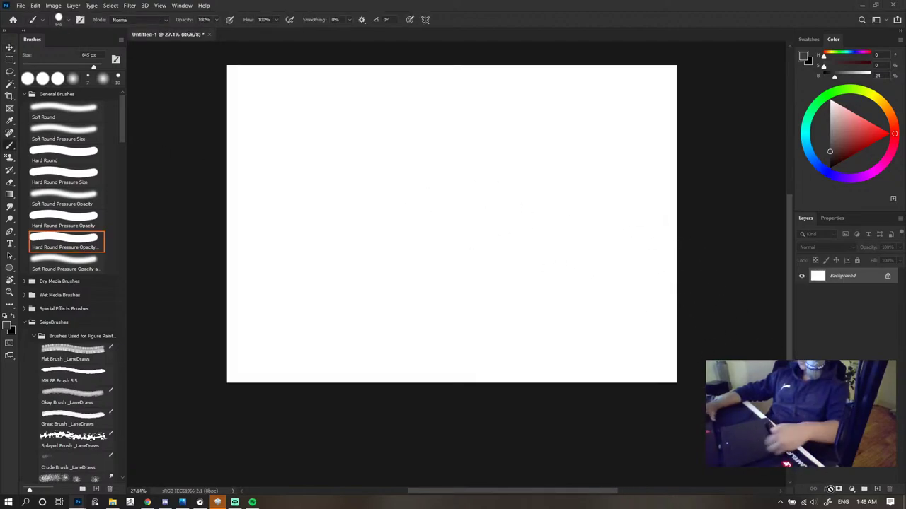
pyautogui.click(875, 488)
pyautogui.moveTo(512, 230); pyautogui.dragTo(471, 260)
pyautogui.hotkey('ctrl', 'z')
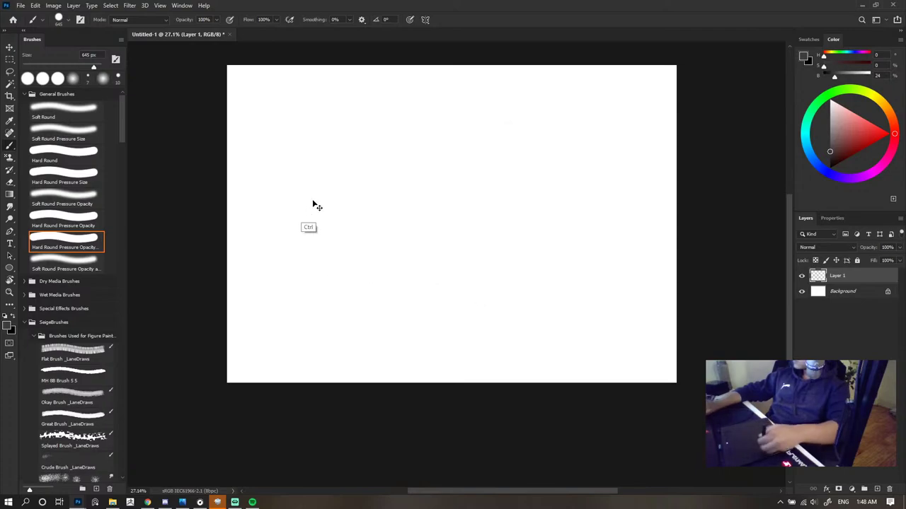
pyautogui.moveTo(433, 196)
pyautogui.mouseDown()
pyautogui.moveTo(459, 190)
pyautogui.moveTo(424, 253)
pyautogui.mouseUp()
pyautogui.hotkey('ctrl', 'z')
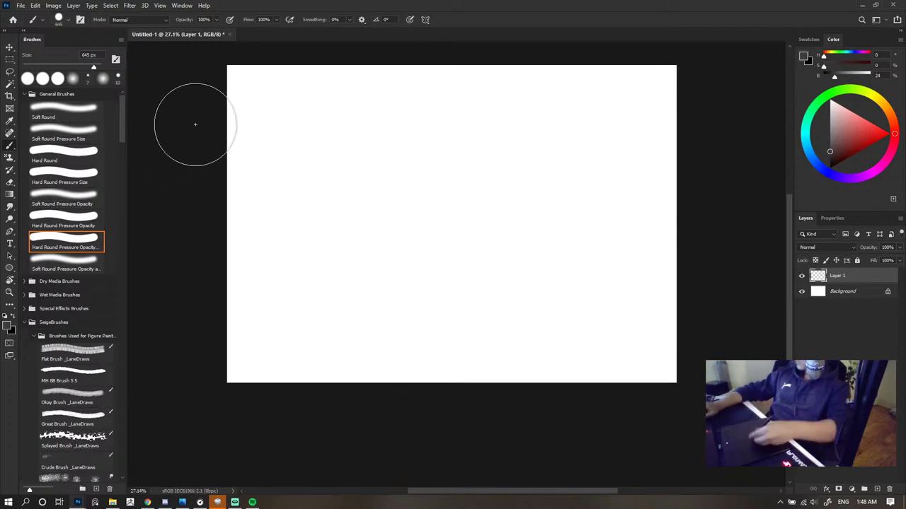
# - Set the painting colour to pure red and shrink the brush to 20 px
pyautogui.click(890, 133)
pyautogui.press('[')
pyautogui.press('[')
pyautogui.press('[')
pyautogui.press('[')
pyautogui.press('[')
pyautogui.press('[')
pyautogui.press('[')
pyautogui.press('[')
pyautogui.press('[')
pyautogui.press('[')
pyautogui.press('[')
pyautogui.press('[')
pyautogui.press('[')
pyautogui.press('[')
pyautogui.press('[')
pyautogui.press('[')
pyautogui.press('[')
pyautogui.press('[')
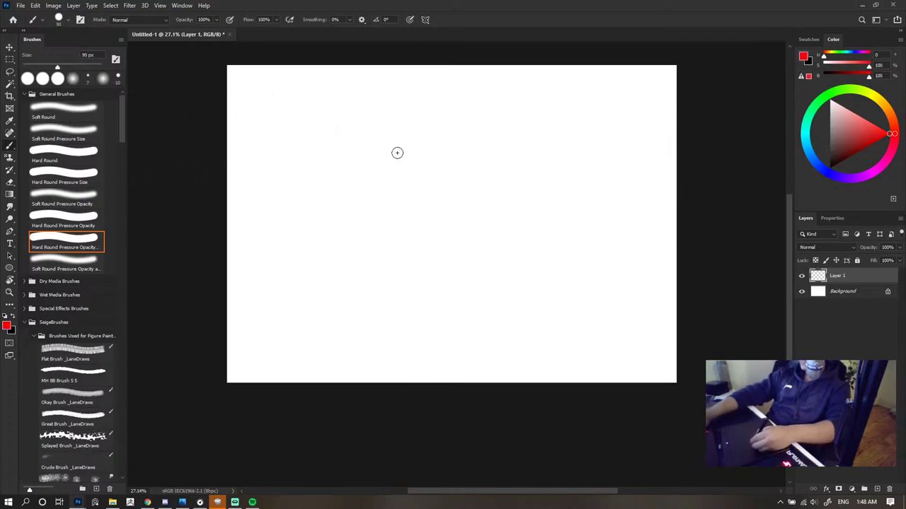
pyautogui.moveTo(471, 104); pyautogui.dragTo(443, 267)
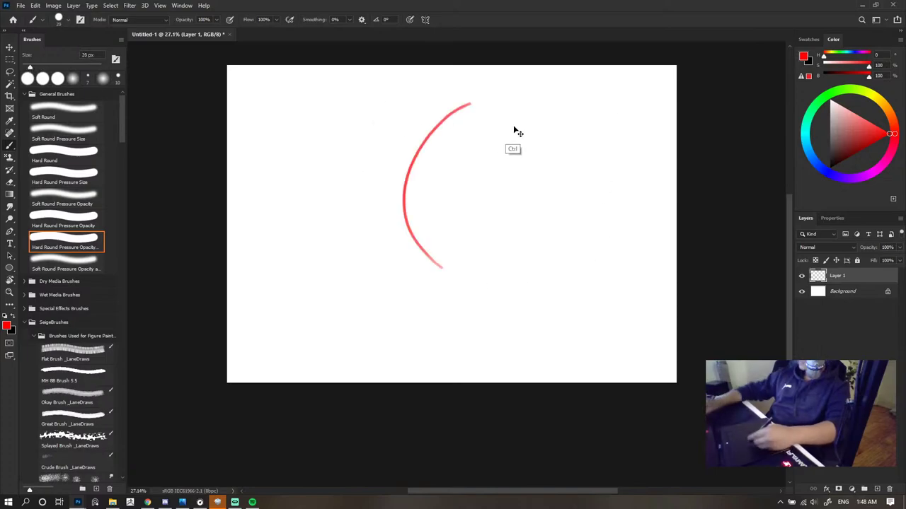
pyautogui.hotkey('ctrl', 'z')
pyautogui.moveTo(480, 104); pyautogui.dragTo(425, 248)
pyautogui.hotkey('ctrl', 'z')
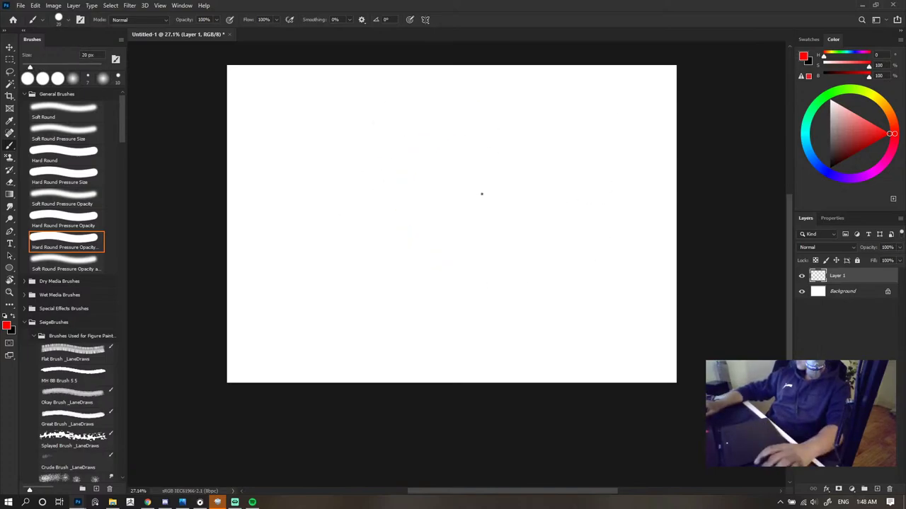
pyautogui.scroll(-3, 377, 172)
pyautogui.scroll(3, 382, 147)
pyautogui.scroll(-2, 354, 152)
pyautogui.scroll(2, 354, 152)
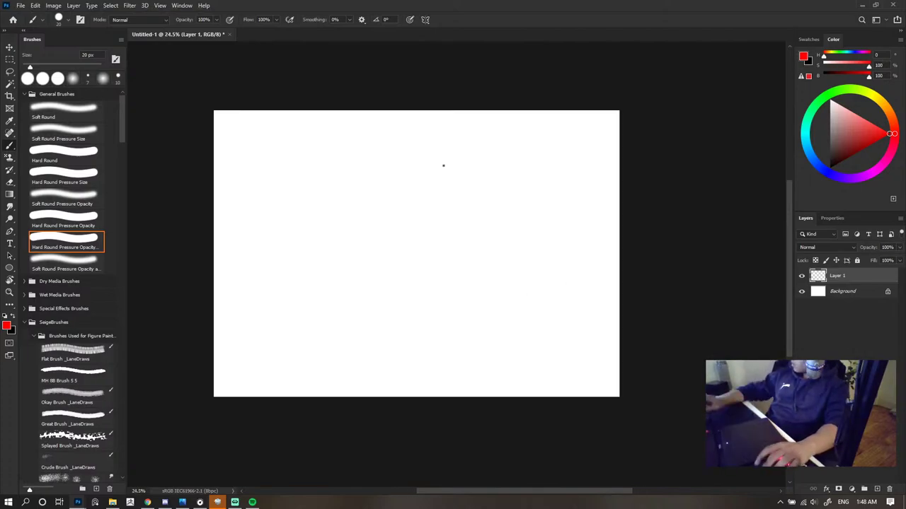
pyautogui.scroll(1, 451, 167)
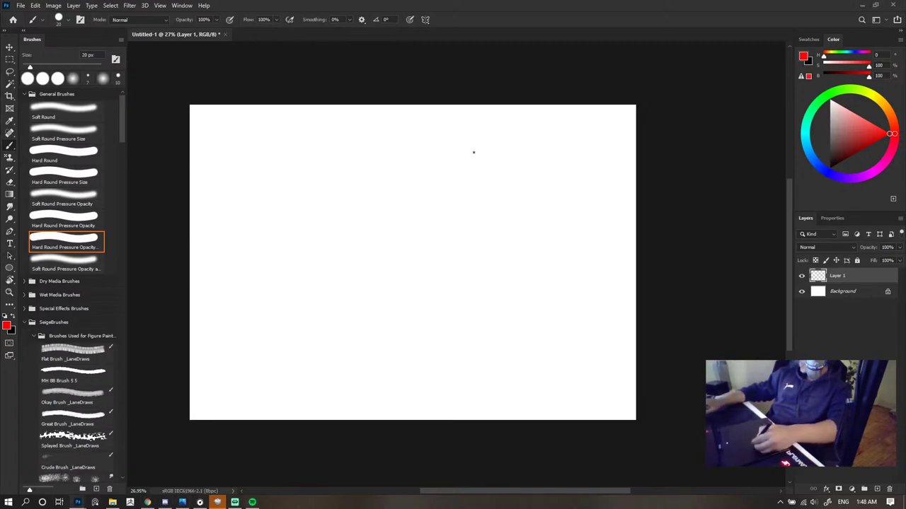
pyautogui.moveTo(473, 152); pyautogui.dragTo(439, 249)
pyautogui.hotkey('ctrl', 'z')
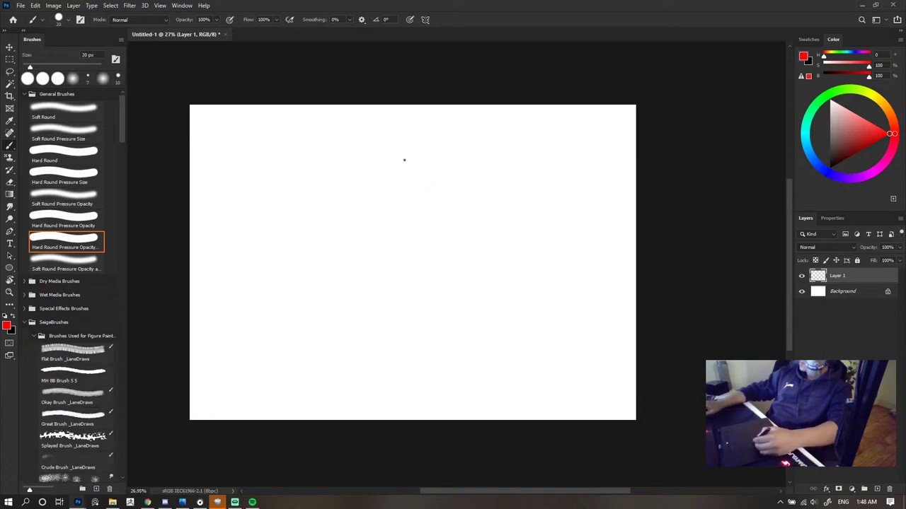
pyautogui.moveTo(403, 157); pyautogui.dragTo(399, 300)
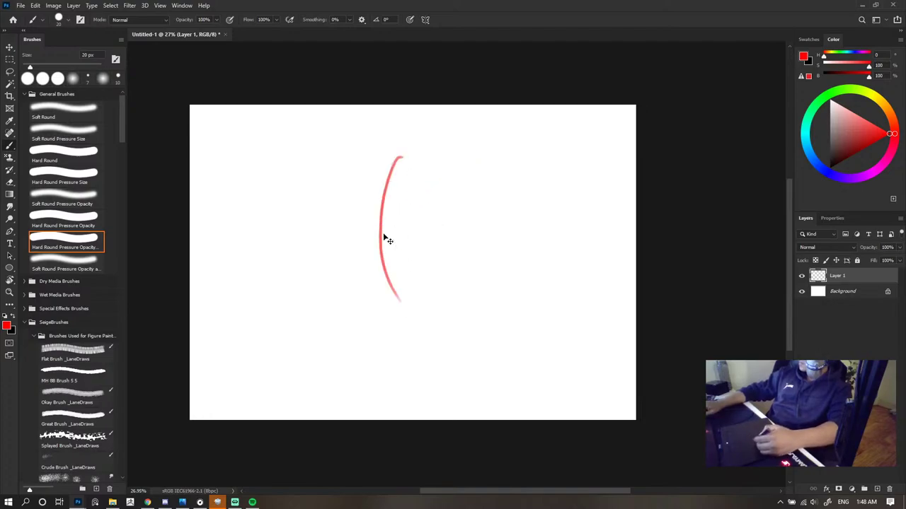
pyautogui.hotkey('ctrl', 'z')
pyautogui.moveTo(451, 138); pyautogui.dragTo(432, 304)
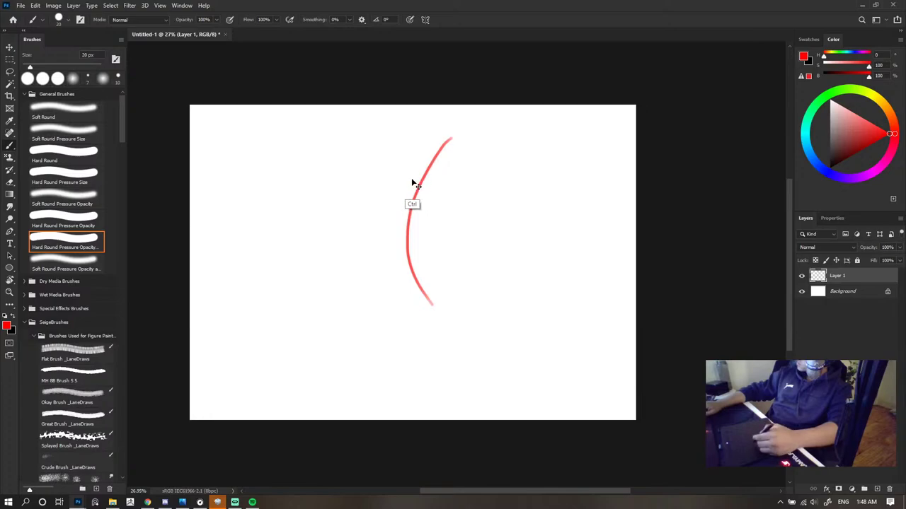
pyautogui.hotkey('ctrl', 'z')
pyautogui.moveTo(436, 145); pyautogui.dragTo(460, 316)
pyautogui.hotkey('ctrl', 'z')
pyautogui.moveTo(432, 121); pyautogui.dragTo(416, 313)
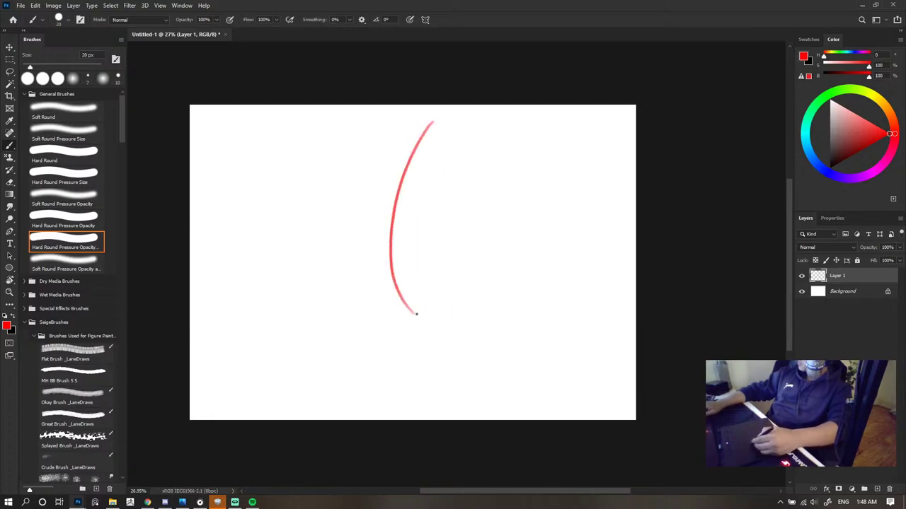
pyautogui.hotkey('ctrl', 'z')
pyautogui.moveTo(416, 157); pyautogui.dragTo(412, 299)
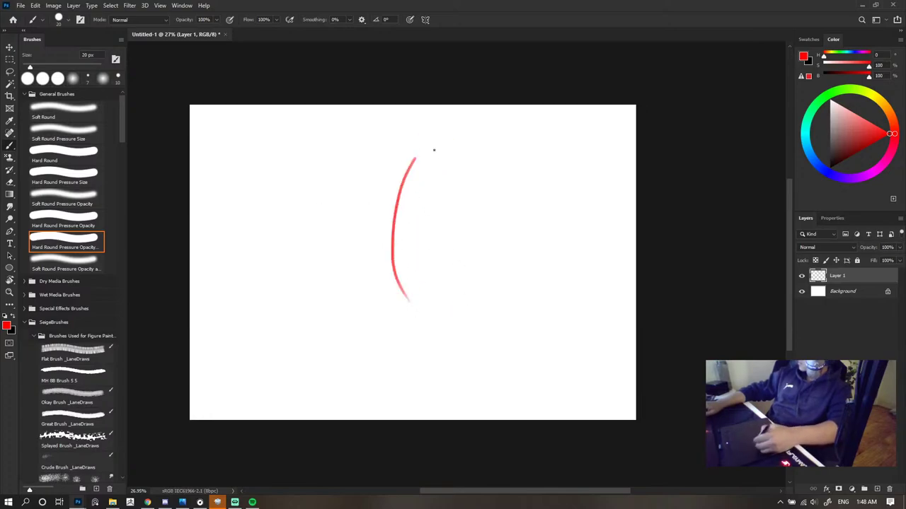
pyautogui.hotkey('ctrl', 'z')
pyautogui.moveTo(441, 142); pyautogui.dragTo(417, 300)
pyautogui.hotkey('ctrl', 'z')
pyautogui.moveTo(443, 144); pyautogui.dragTo(428, 317)
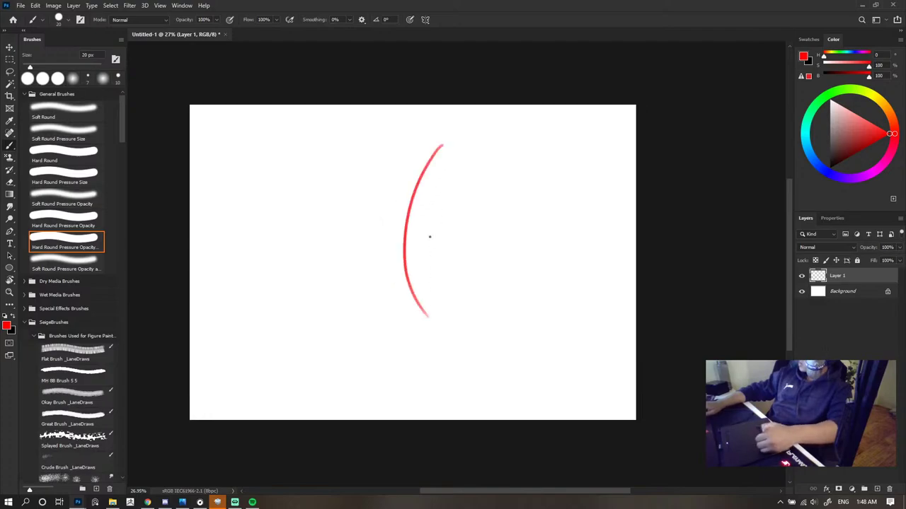
pyautogui.hotkey('ctrl', 'z')
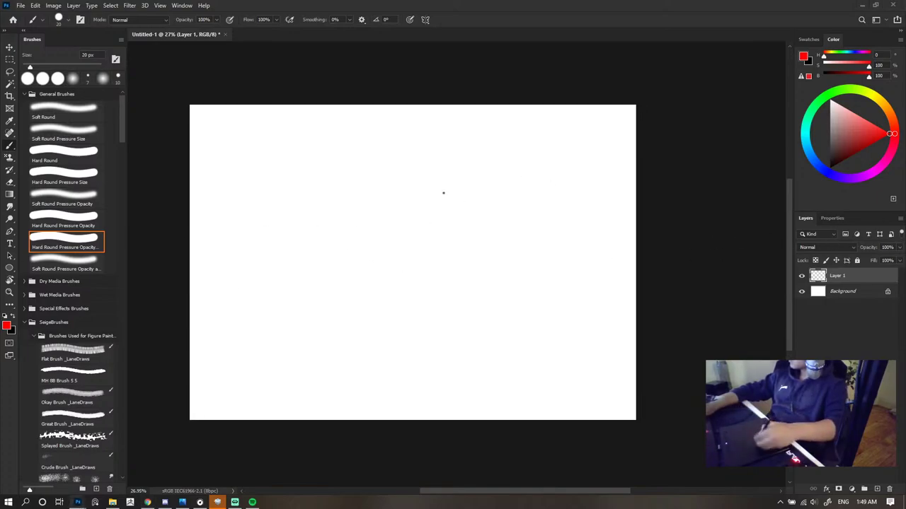
pyautogui.moveTo(441, 167); pyautogui.dragTo(419, 263)
pyautogui.hotkey('ctrl', 'z')
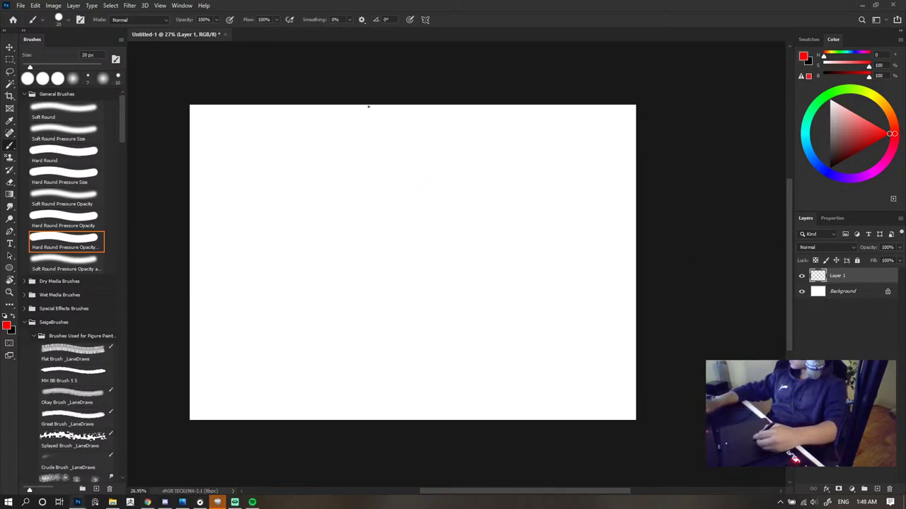
pyautogui.moveTo(409, 167); pyautogui.dragTo(405, 312)
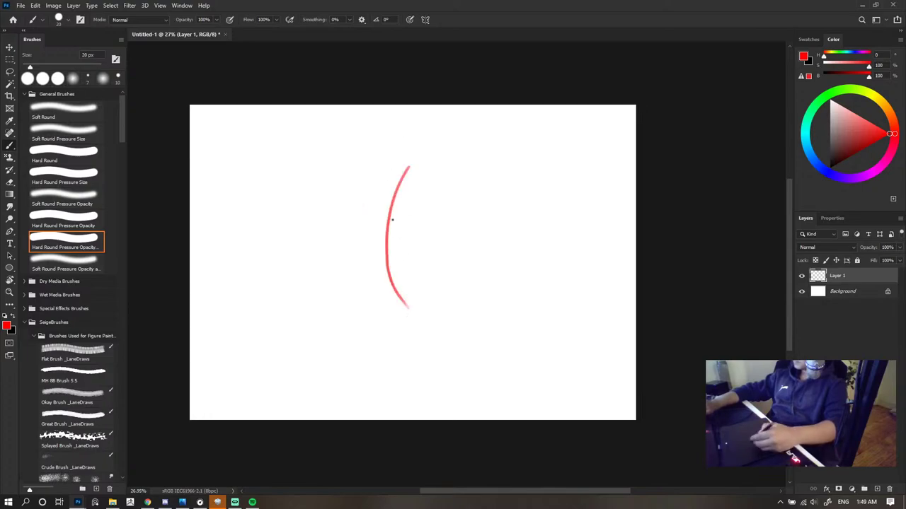
pyautogui.hotkey('ctrl', 'z')
pyautogui.moveTo(417, 170); pyautogui.dragTo(431, 363)
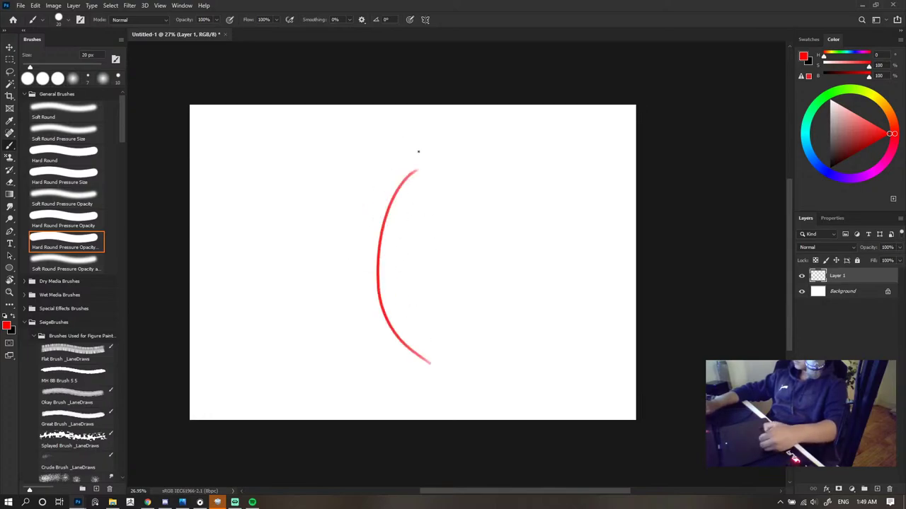
pyautogui.hotkey('ctrl', 'z')
# - Paint a C-shaped red line of action down the middle of the canvas and sketch an oval head at its upper end
pyautogui.moveTo(432, 162)
pyautogui.mouseDown()
pyautogui.moveTo(442, 316)
pyautogui.moveTo(434, 338)
pyautogui.mouseUp()
pyautogui.hotkey('ctrl', 'z')
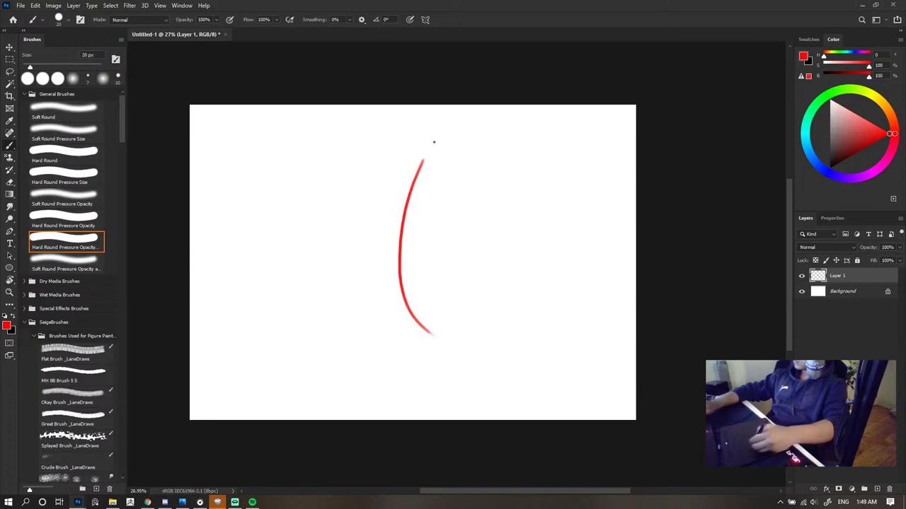
pyautogui.moveTo(416, 162)
pyautogui.mouseDown()
pyautogui.moveTo(428, 159)
pyautogui.moveTo(429, 182)
pyautogui.mouseUp()
pyautogui.hotkey('ctrl', 'z')
pyautogui.moveTo(414, 161)
pyautogui.mouseDown()
pyautogui.moveTo(427, 142)
pyautogui.moveTo(441, 156)
pyautogui.moveTo(428, 144)
pyautogui.moveTo(423, 170)
pyautogui.moveTo(437, 145)
pyautogui.mouseUp()
pyautogui.hotkey('ctrl', 'z')
pyautogui.hotkey('ctrl', 'z')
pyautogui.moveTo(428, 132)
pyautogui.mouseDown()
pyautogui.moveTo(417, 164)
pyautogui.moveTo(441, 136)
pyautogui.mouseUp()
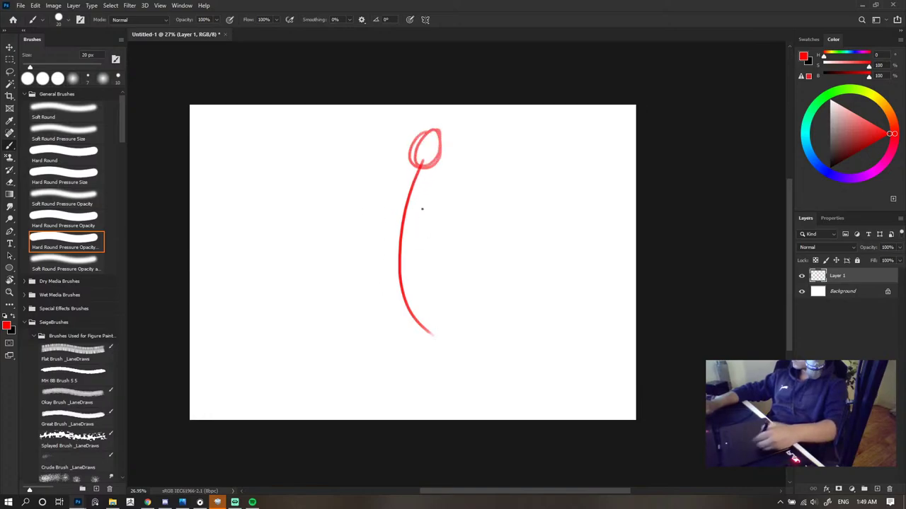
pyautogui.moveTo(408, 173)
pyautogui.mouseDown()
pyautogui.moveTo(382, 228)
pyautogui.moveTo(392, 194)
pyautogui.moveTo(437, 208)
pyautogui.mouseUp()
pyautogui.hotkey('ctrl', 'z')
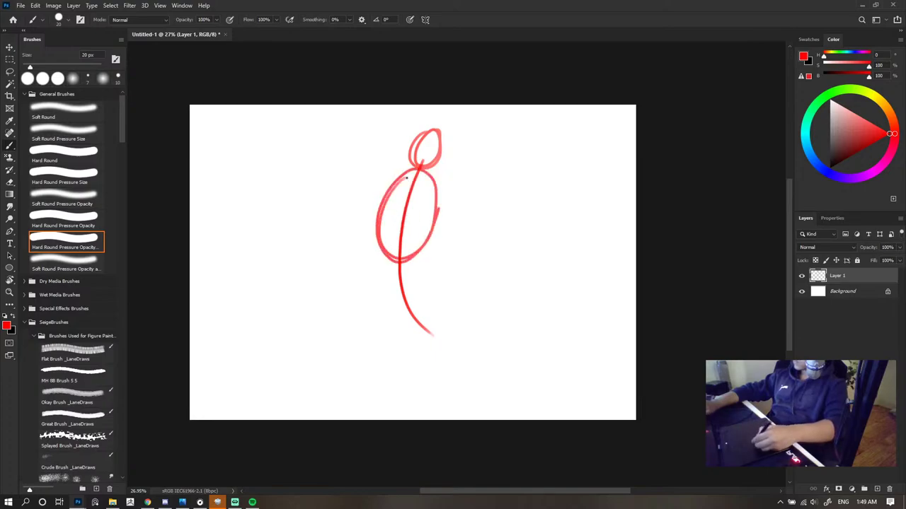
pyautogui.hotkey('ctrl', 'z')
pyautogui.moveTo(393, 175)
pyautogui.mouseDown()
pyautogui.moveTo(386, 208)
pyautogui.moveTo(423, 227)
pyautogui.mouseUp()
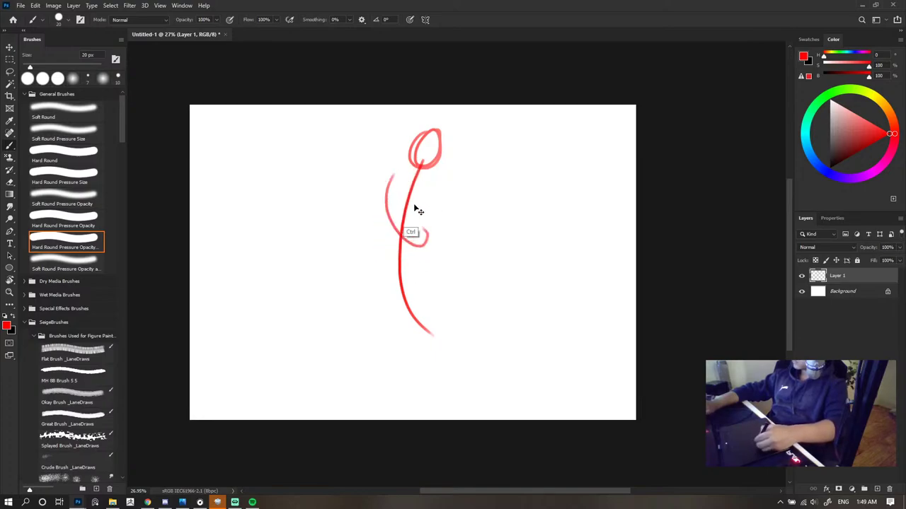
pyautogui.hotkey('ctrl', 'z')
pyautogui.moveTo(424, 169)
pyautogui.mouseDown()
pyautogui.moveTo(409, 171)
pyautogui.moveTo(387, 233)
pyautogui.moveTo(435, 219)
pyautogui.moveTo(395, 189)
pyautogui.moveTo(402, 256)
pyautogui.moveTo(403, 174)
pyautogui.moveTo(433, 263)
pyautogui.mouseUp()
pyautogui.hotkey('ctrl', 'z')
pyautogui.hotkey('ctrl', 'z')
pyautogui.hotkey('ctrl', 'z')
pyautogui.hotkey('ctrl', 'z')
pyautogui.hotkey('ctrl', 'z')
pyautogui.hotkey('ctrl', 'z')
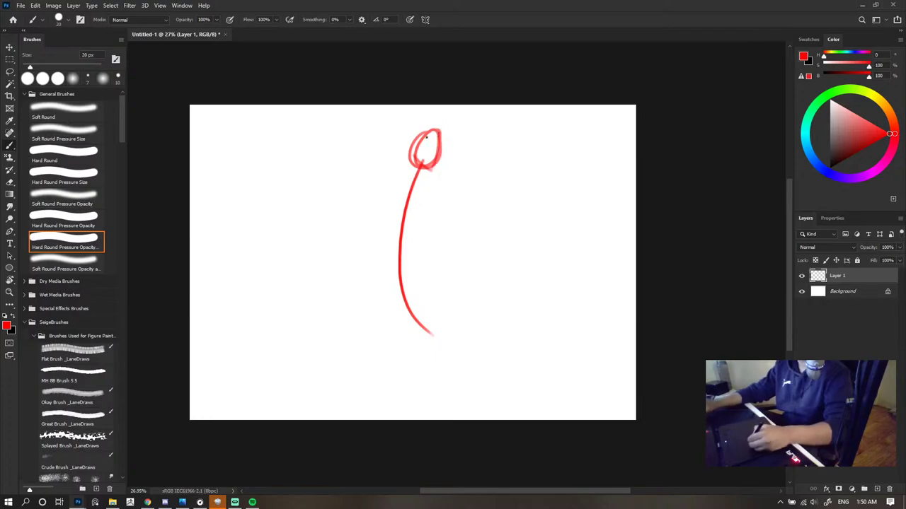
# - Reinforce the head oval and sketch an oval rib cage below it around the line of action
pyautogui.moveTo(426, 137); pyautogui.dragTo(419, 165)
pyautogui.moveTo(390, 193)
pyautogui.mouseDown()
pyautogui.moveTo(411, 167)
pyautogui.moveTo(419, 208)
pyautogui.mouseUp()
pyautogui.hotkey('ctrl', 'z')
pyautogui.hotkey('ctrl', 'z')
pyautogui.moveTo(402, 176)
pyautogui.mouseDown()
pyautogui.moveTo(412, 179)
pyautogui.moveTo(396, 251)
pyautogui.mouseUp()
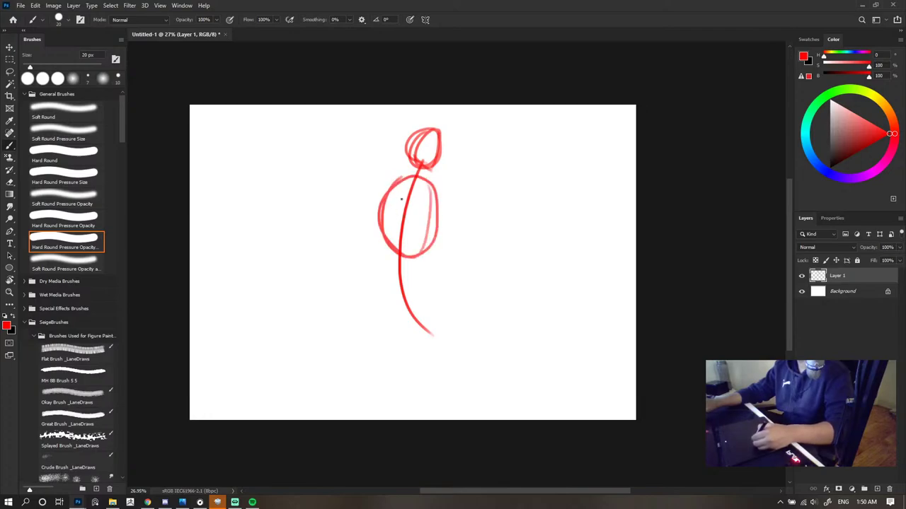
pyautogui.moveTo(400, 188); pyautogui.dragTo(397, 249)
pyautogui.hotkey('ctrl', 'z')
pyautogui.moveTo(424, 184)
pyautogui.mouseDown()
pyautogui.moveTo(457, 233)
pyautogui.moveTo(433, 196)
pyautogui.mouseUp()
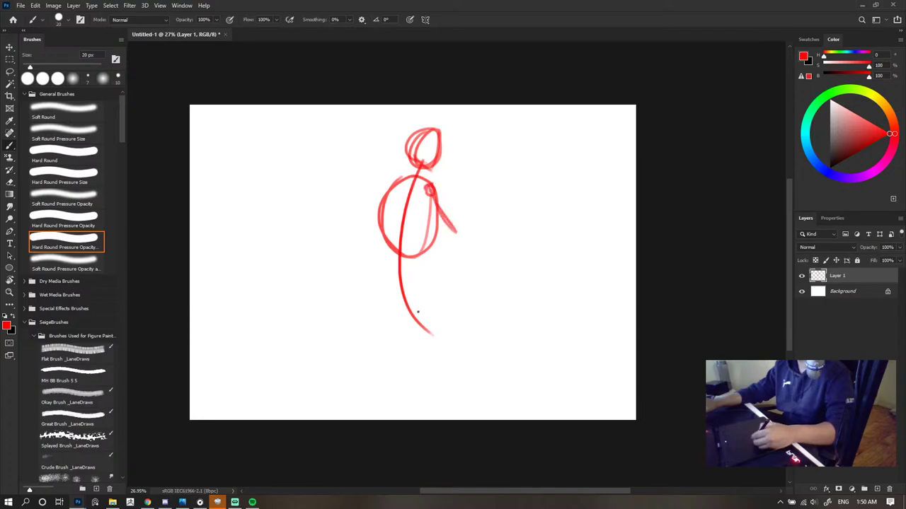
pyautogui.hotkey('ctrl', 'z')
pyautogui.hotkey('ctrl', 'z')
pyautogui.hotkey('ctrl', 'z')
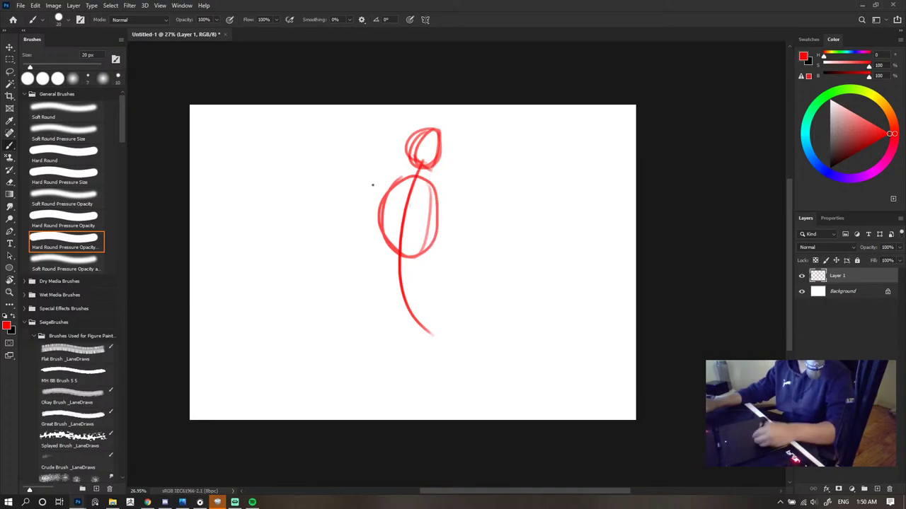
# - Mark both shoulder joints with small circles and sketch an oval pelvis below the rib cage
pyautogui.click(383, 189)
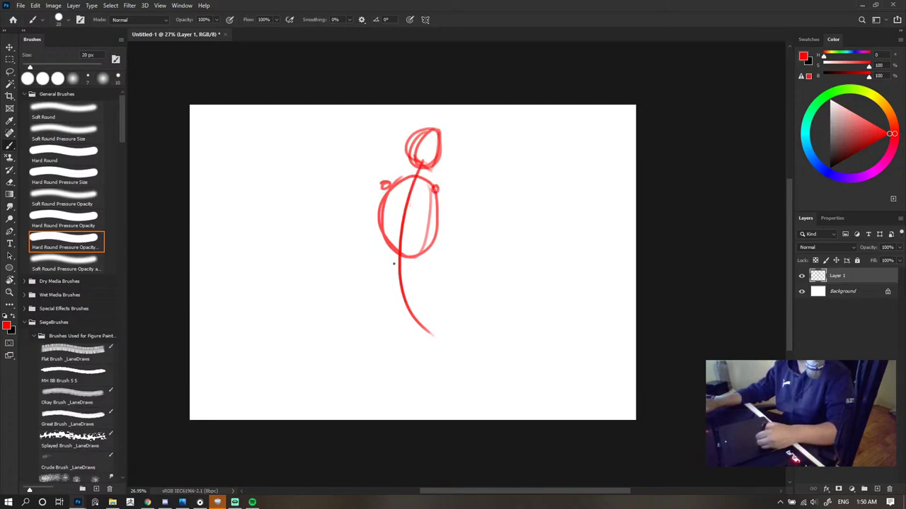
pyautogui.moveTo(394, 264); pyautogui.dragTo(393, 264)
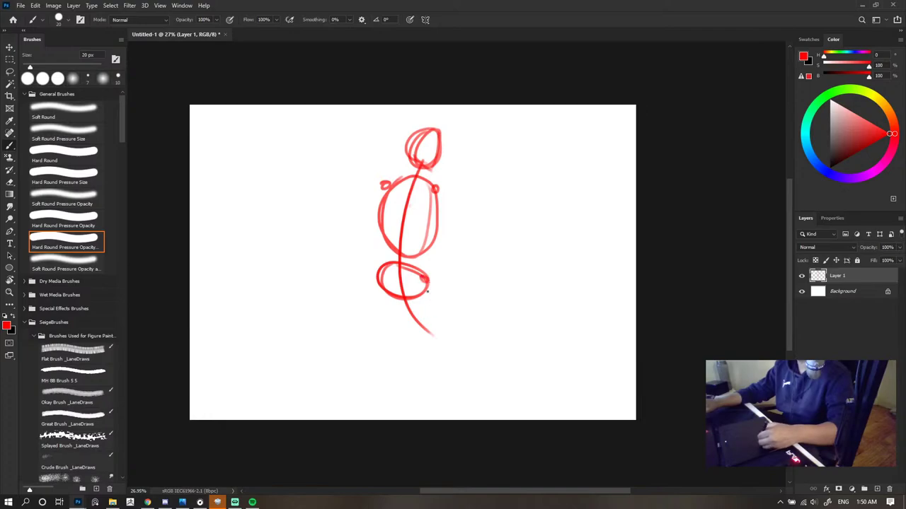
# - Sketch both upper legs as long strokes running down from the two sides of the pelvis
pyautogui.moveTo(428, 291); pyautogui.dragTo(429, 293)
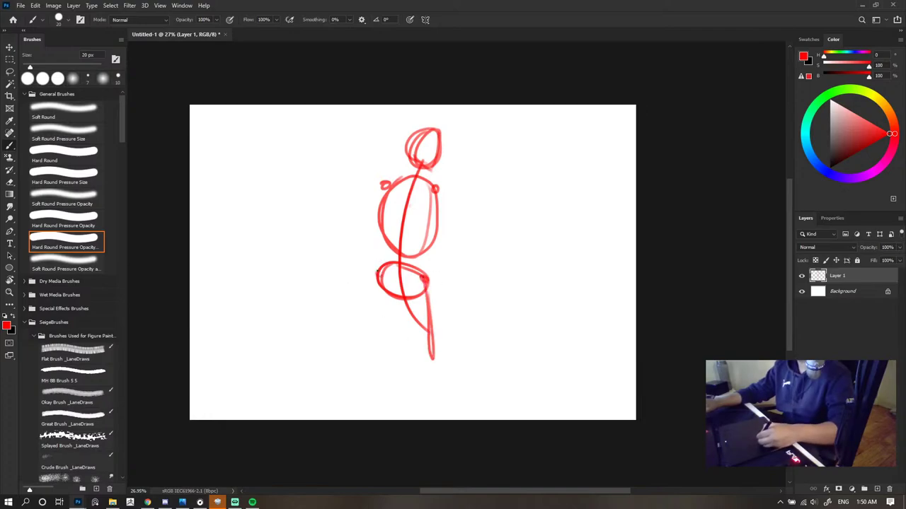
pyautogui.moveTo(377, 266); pyautogui.dragTo(372, 347)
pyautogui.hotkey('ctrl', 'z')
pyautogui.moveTo(379, 284); pyautogui.dragTo(366, 385)
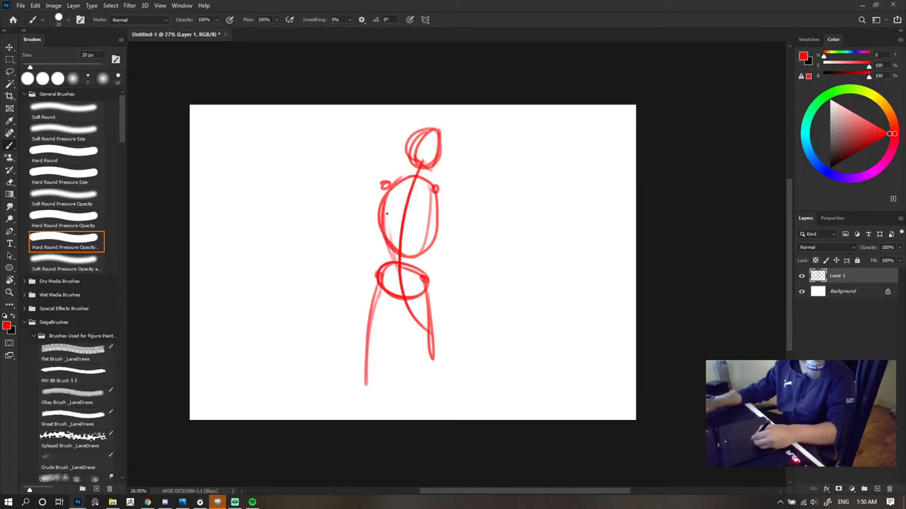
# - Sketch both arms down from the shoulder joints, with a slanted line extending outward and down from the figure's left-side hand
pyautogui.moveTo(380, 192); pyautogui.dragTo(370, 247)
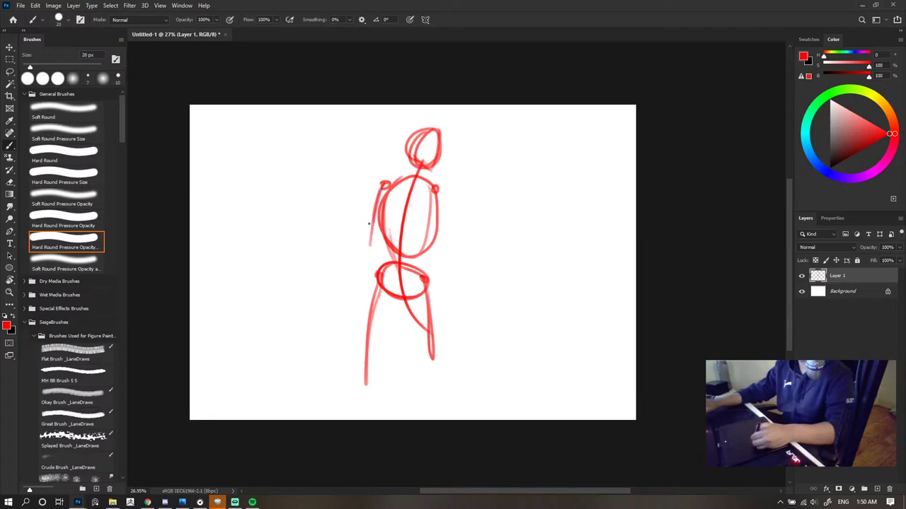
pyautogui.hotkey('ctrl', 'z')
pyautogui.moveTo(382, 186)
pyautogui.mouseDown()
pyautogui.moveTo(368, 287)
pyautogui.moveTo(326, 324)
pyautogui.mouseUp()
pyautogui.moveTo(435, 182); pyautogui.dragTo(453, 284)
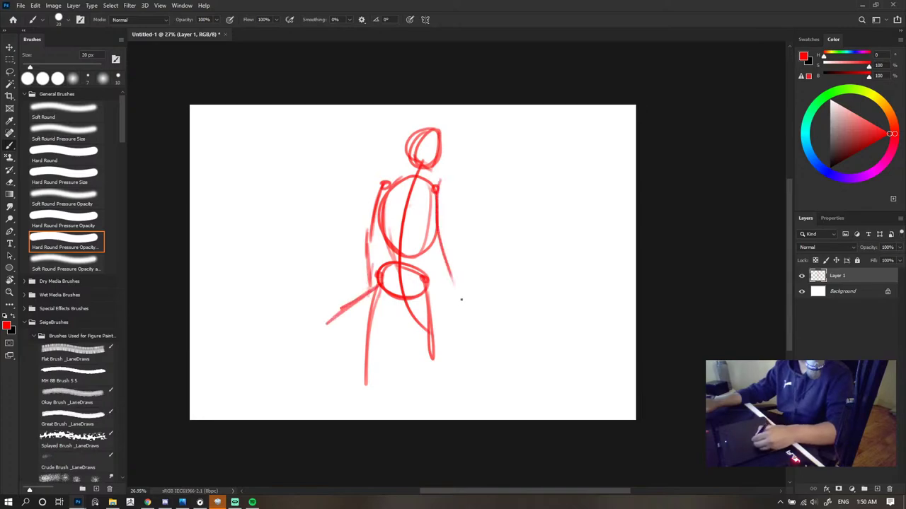
pyautogui.moveTo(441, 246)
pyautogui.mouseDown()
pyautogui.moveTo(465, 289)
pyautogui.moveTo(451, 289)
pyautogui.mouseUp()
# - Draw a long tapered blade shape diagonally down from the right-side hand and add the knees and lower legs
pyautogui.moveTo(428, 281); pyautogui.dragTo(539, 351)
pyautogui.moveTo(539, 353); pyautogui.dragTo(428, 265)
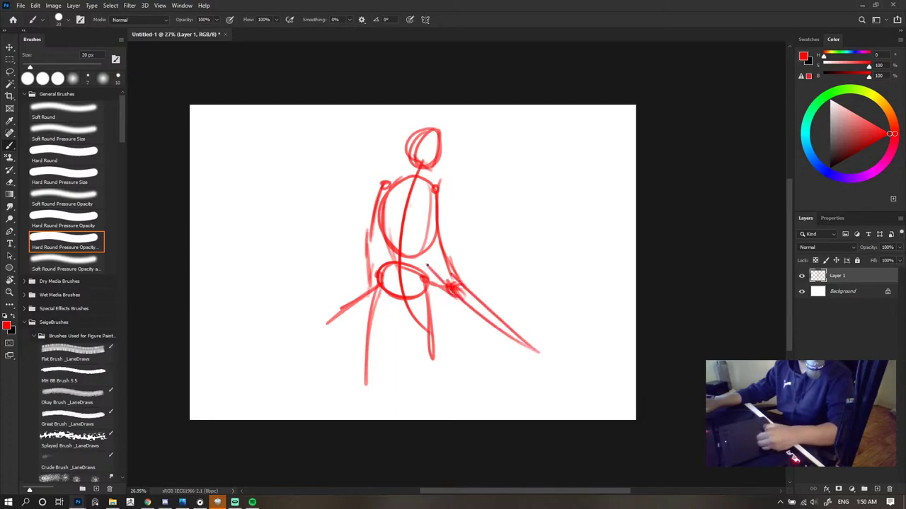
pyautogui.moveTo(434, 358); pyautogui.dragTo(450, 418)
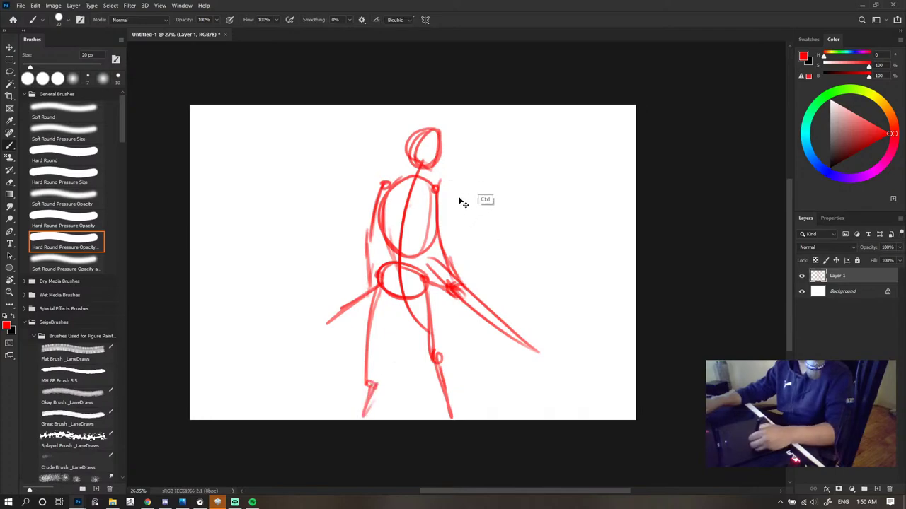
# - Scale the whole red figure down to 85.10% and move it up on the canvas
pyautogui.hotkey('ctrl', 't')
pyautogui.moveTo(542, 127); pyautogui.dragTo(507, 171)
pyautogui.moveTo(459, 231); pyautogui.dragTo(468, 175)
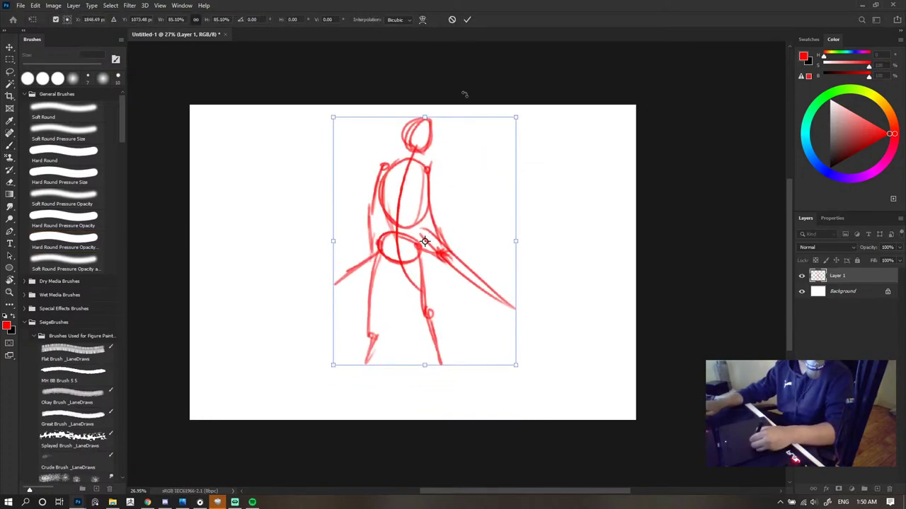
pyautogui.click(467, 19)
# - Transform the red figure again, enlarging it to 109.78% near the middle of the canvas
pyautogui.hotkey('ctrl', 't')
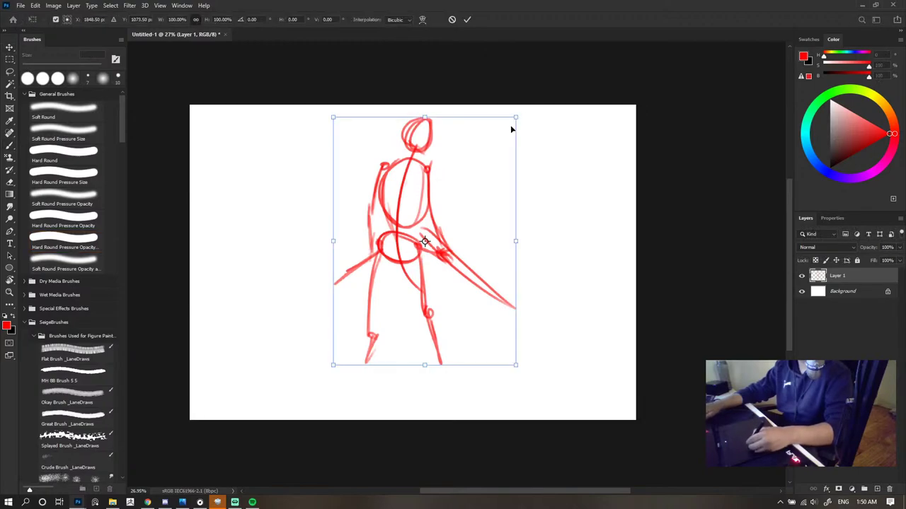
pyautogui.moveTo(512, 128)
pyautogui.mouseDown()
pyautogui.moveTo(500, 135)
pyautogui.moveTo(493, 165)
pyautogui.moveTo(504, 124)
pyautogui.mouseUp()
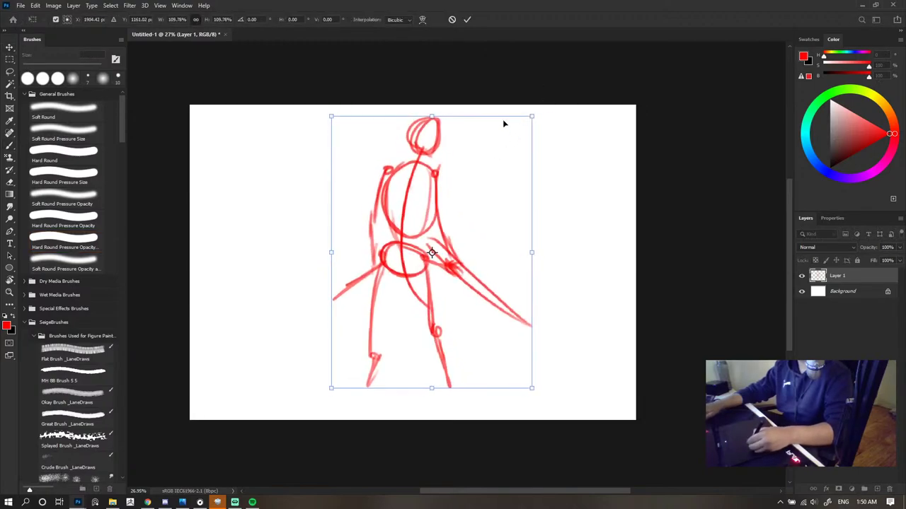
pyautogui.click(467, 20)
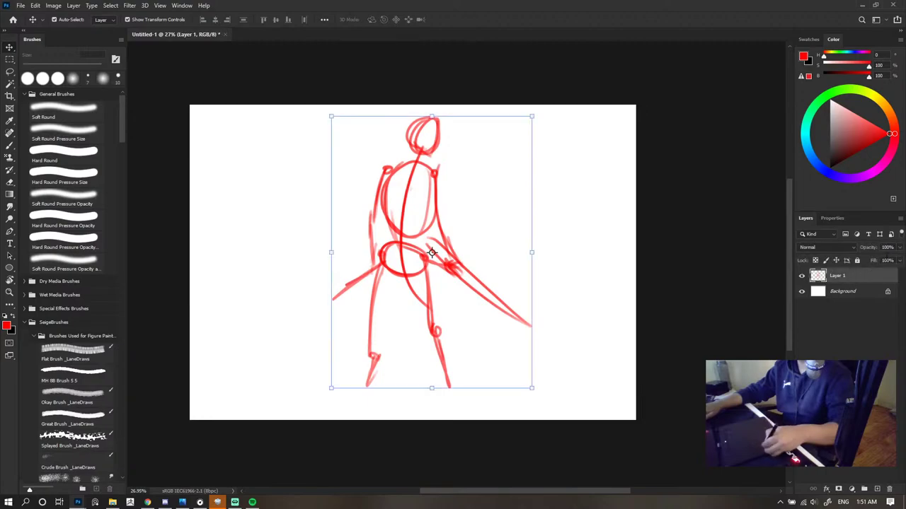
# - Lower the sketch layer's opacity to 55% and add a new empty layer above it
pyautogui.moveTo(896, 257); pyautogui.dragTo(873, 265)
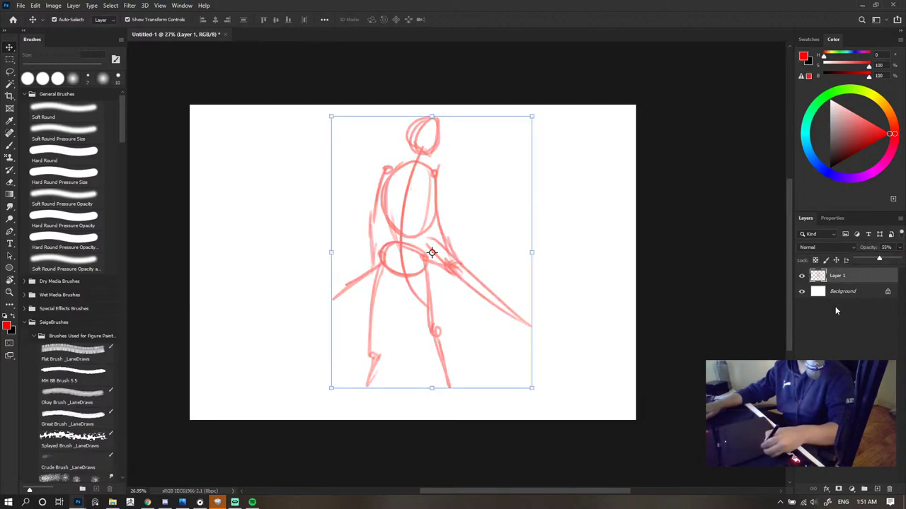
pyautogui.click(876, 489)
pyautogui.scroll(2, 447, 225)
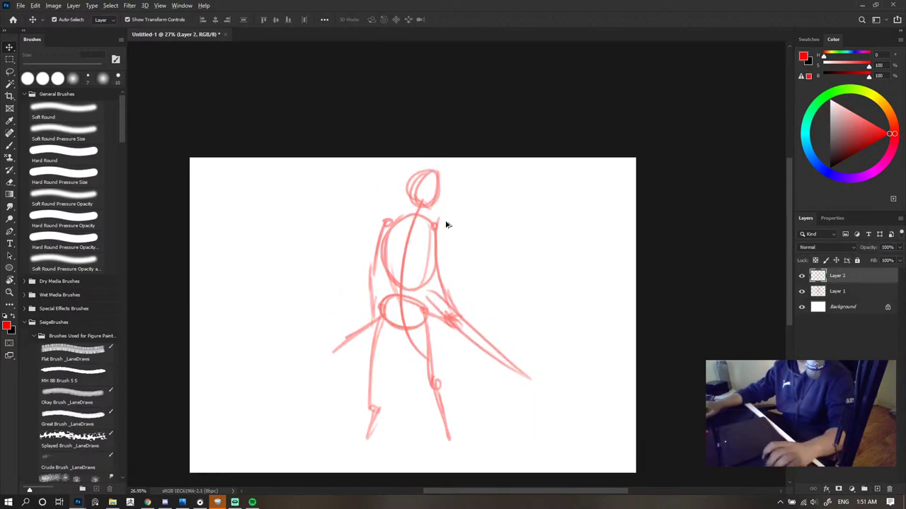
# - Select the lower of the two Hard Round Pressure Opacity brush presets for painting on the new layer
pyautogui.scroll(4, 446, 225)
pyautogui.scroll(-2, 446, 225)
pyautogui.click(65, 245)
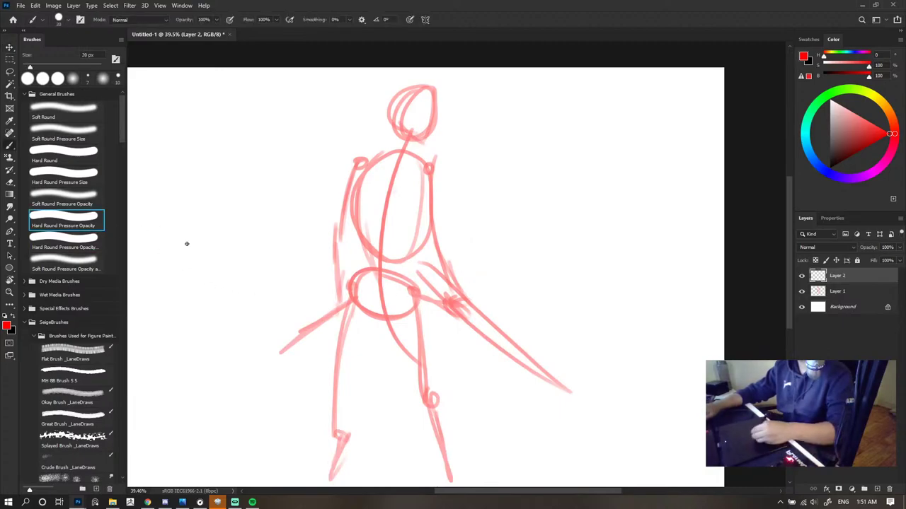
pyautogui.moveTo(451, 191); pyautogui.dragTo(505, 210)
pyautogui.hotkey('ctrl', 'z')
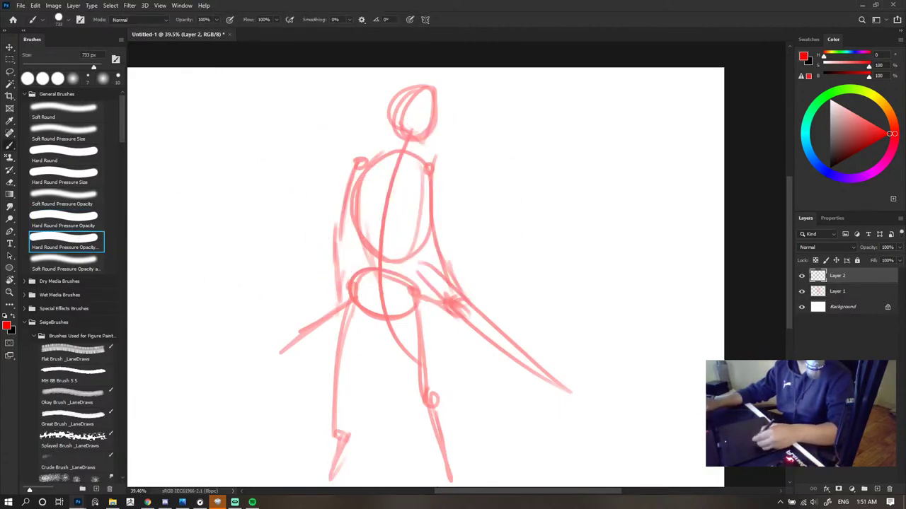
# - Block in the head over the sketch with a 90 px brush, using a dark grey sampled from the reference image
pyautogui.hotkey('ctrl', 'Tab')
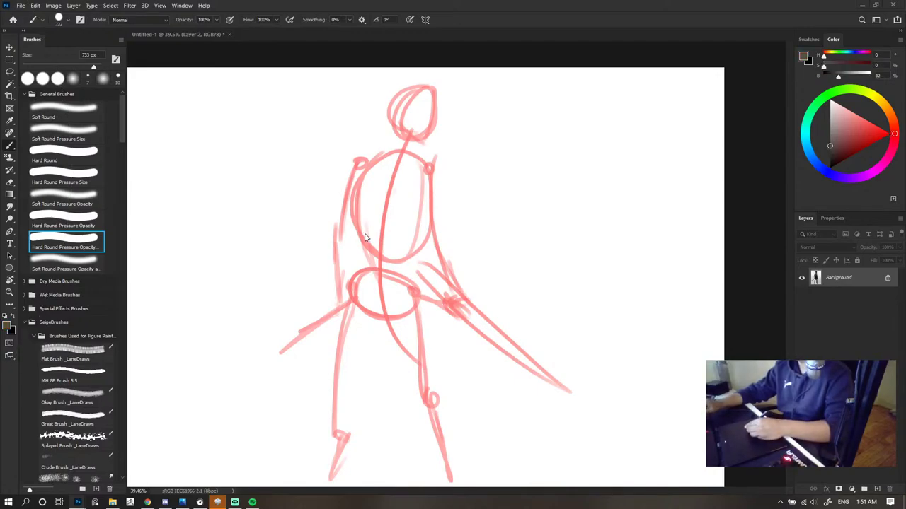
pyautogui.click(424, 177)
pyautogui.press('[')
pyautogui.press('[')
pyautogui.press('[')
pyautogui.press('[')
pyautogui.press('[')
pyautogui.press('[')
pyautogui.press('[')
pyautogui.press('[')
pyautogui.press('[')
pyautogui.press('[')
pyautogui.press('[')
pyautogui.press('[')
pyautogui.moveTo(416, 107)
pyautogui.mouseDown()
pyautogui.moveTo(420, 129)
pyautogui.moveTo(413, 108)
pyautogui.moveTo(429, 125)
pyautogui.moveTo(433, 109)
pyautogui.moveTo(428, 144)
pyautogui.moveTo(406, 113)
pyautogui.moveTo(394, 113)
pyautogui.moveTo(413, 140)
pyautogui.moveTo(395, 124)
pyautogui.moveTo(400, 114)
pyautogui.moveTo(424, 130)
pyautogui.moveTo(402, 111)
pyautogui.moveTo(420, 126)
pyautogui.moveTo(428, 103)
pyautogui.moveTo(421, 133)
pyautogui.moveTo(422, 117)
pyautogui.moveTo(419, 132)
pyautogui.moveTo(402, 129)
pyautogui.moveTo(409, 150)
pyautogui.mouseUp()
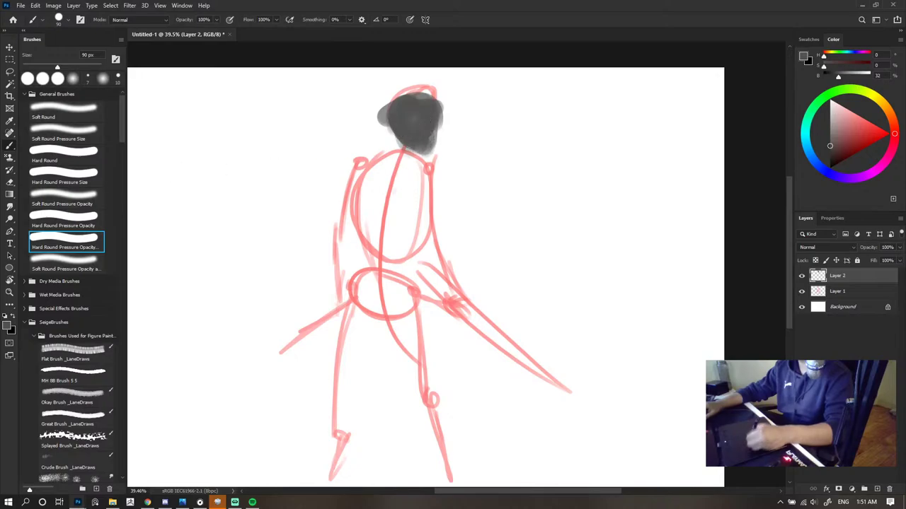
# - Block in the neck and the slopes of both shoulders in dark grey with the 90 px brush
pyautogui.click(273, 162)
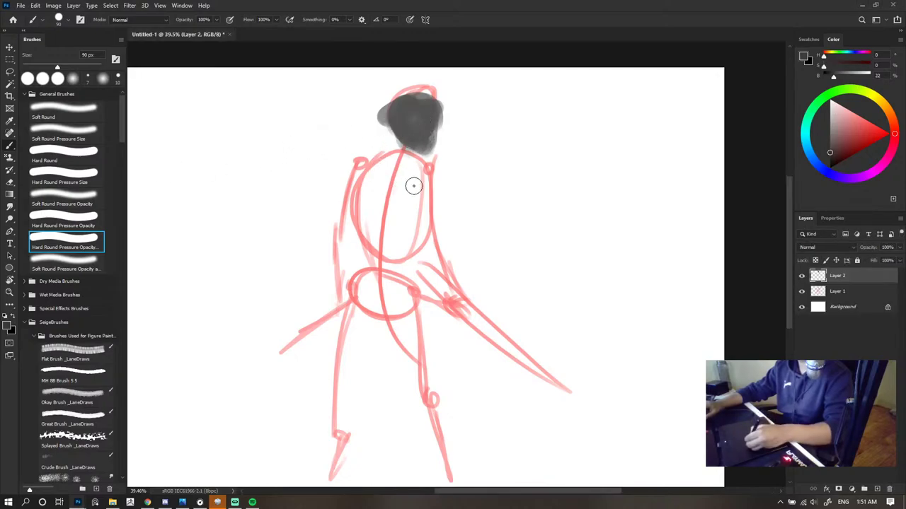
pyautogui.moveTo(395, 119); pyautogui.dragTo(394, 165)
pyautogui.keyDown('alt'); pyautogui.click(404, 116); pyautogui.keyUp('alt')
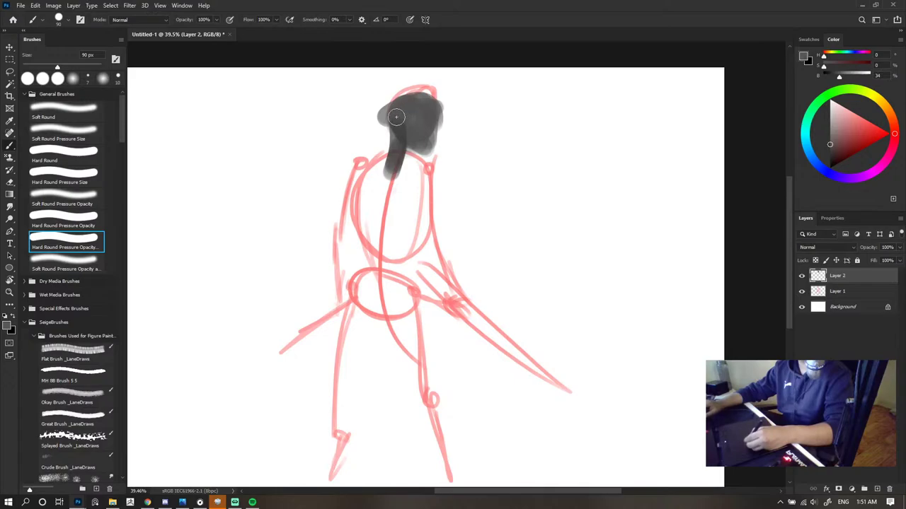
pyautogui.moveTo(426, 122)
pyautogui.mouseDown()
pyautogui.moveTo(414, 147)
pyautogui.moveTo(395, 145)
pyautogui.moveTo(411, 136)
pyautogui.moveTo(443, 176)
pyautogui.mouseUp()
pyautogui.moveTo(400, 130); pyautogui.dragTo(381, 191)
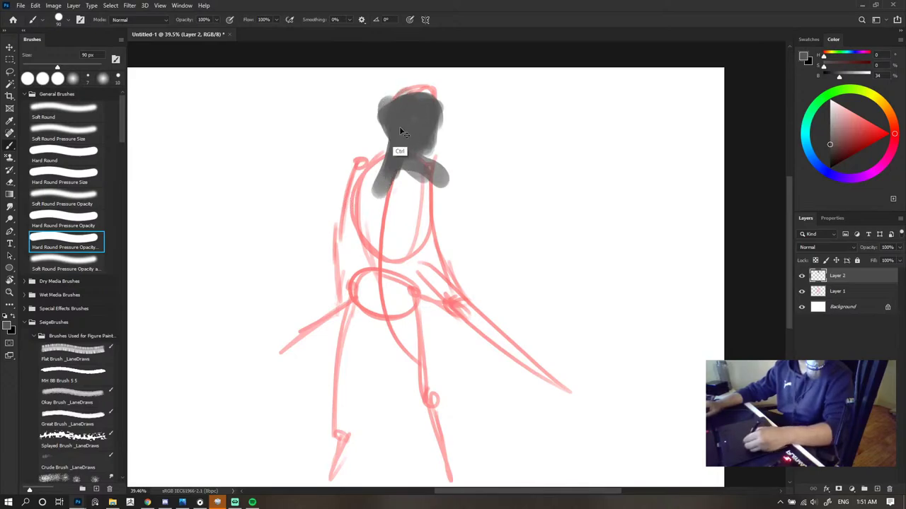
pyautogui.moveTo(403, 116)
pyautogui.mouseDown()
pyautogui.moveTo(422, 119)
pyautogui.moveTo(421, 103)
pyautogui.moveTo(425, 156)
pyautogui.moveTo(415, 188)
pyautogui.moveTo(429, 178)
pyautogui.moveTo(363, 182)
pyautogui.moveTo(404, 165)
pyautogui.moveTo(376, 175)
pyautogui.moveTo(385, 169)
pyautogui.moveTo(347, 202)
pyautogui.mouseUp()
pyautogui.keyDown('alt'); pyautogui.click(412, 132); pyautogui.keyUp('alt')
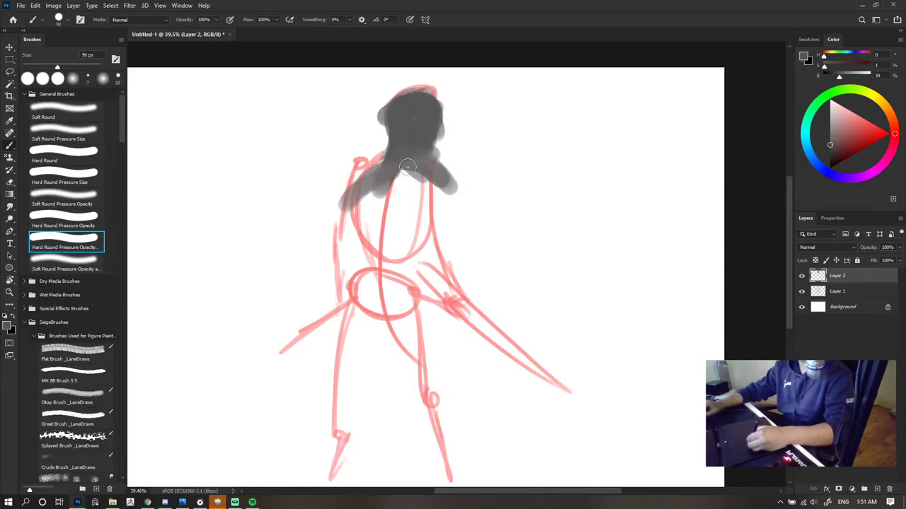
# - Thicken the left-side shoulder and paint that side of the torso down to the pelvis with a 150 px brush
pyautogui.press(']')
pyautogui.press(']')
pyautogui.press(']')
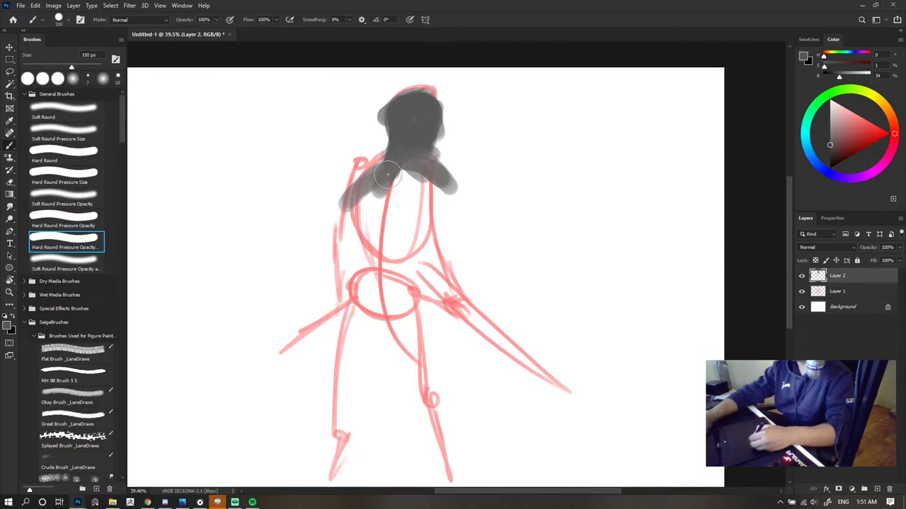
pyautogui.moveTo(389, 175); pyautogui.dragTo(344, 212)
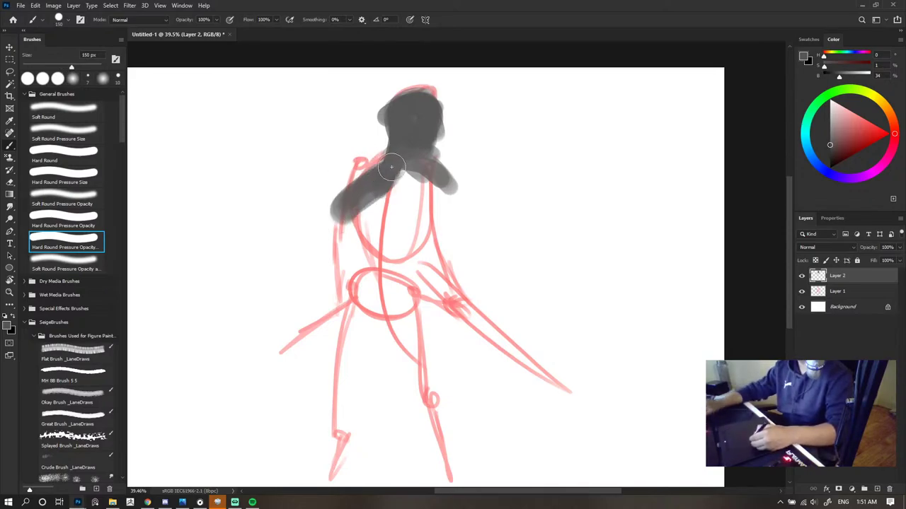
pyautogui.moveTo(391, 169)
pyautogui.mouseDown()
pyautogui.moveTo(339, 226)
pyautogui.moveTo(367, 297)
pyautogui.mouseUp()
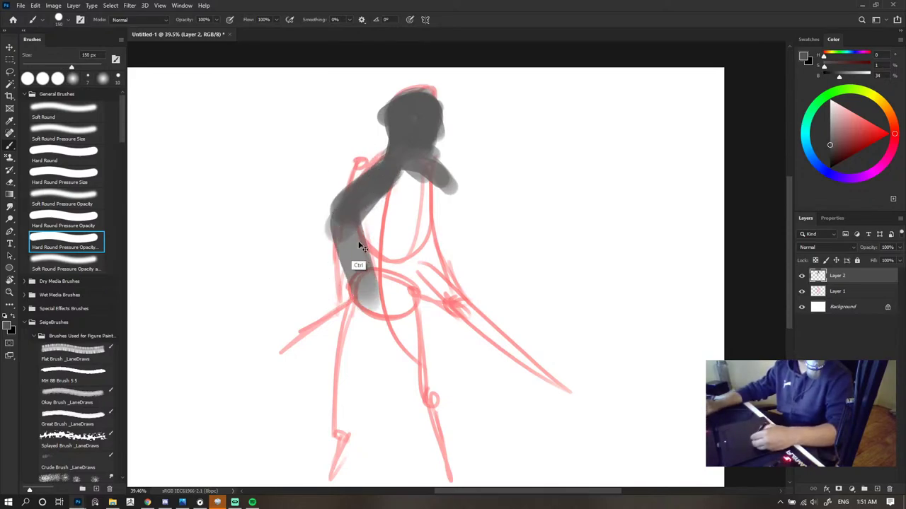
pyautogui.hotkey('ctrl', 'z')
pyautogui.moveTo(338, 220)
pyautogui.mouseDown()
pyautogui.moveTo(354, 283)
pyautogui.moveTo(364, 289)
pyautogui.mouseUp()
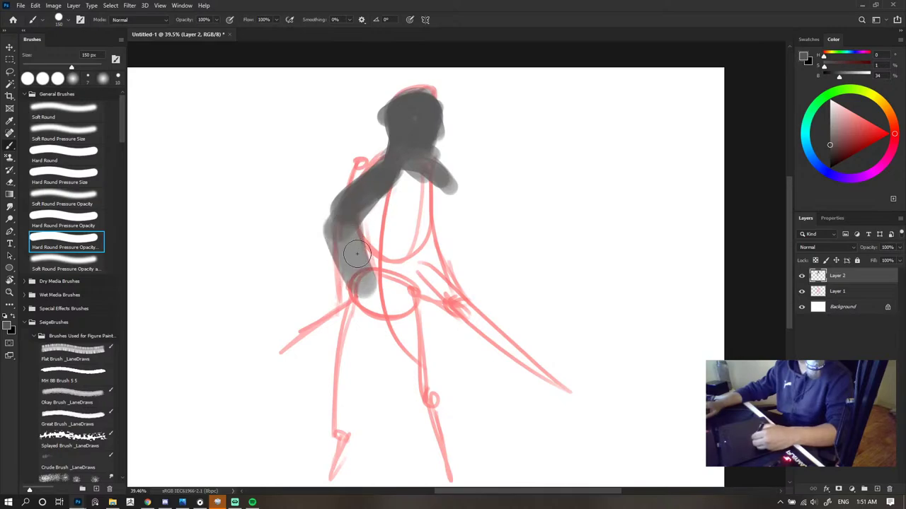
pyautogui.moveTo(345, 216)
pyautogui.mouseDown()
pyautogui.moveTo(375, 191)
pyautogui.moveTo(422, 181)
pyautogui.moveTo(433, 193)
pyautogui.moveTo(417, 238)
pyautogui.moveTo(436, 183)
pyautogui.moveTo(426, 249)
pyautogui.moveTo(421, 185)
pyautogui.moveTo(438, 195)
pyautogui.moveTo(392, 191)
pyautogui.moveTo(362, 231)
pyautogui.moveTo(339, 226)
pyautogui.moveTo(371, 243)
pyautogui.moveTo(355, 230)
pyautogui.moveTo(368, 290)
pyautogui.moveTo(353, 207)
pyautogui.moveTo(373, 311)
pyautogui.moveTo(367, 189)
pyautogui.moveTo(385, 215)
pyautogui.moveTo(410, 162)
pyautogui.mouseUp()
# - Fill the rest of the torso and the right-side shoulder with solid dark grey down to the pelvis
pyautogui.scroll(-3, 351, 297)
pyautogui.scroll(3, 407, 213)
pyautogui.moveTo(401, 247); pyautogui.dragTo(331, 283)
pyautogui.moveTo(345, 232); pyautogui.dragTo(318, 331)
pyautogui.hotkey('ctrl', 'z')
pyautogui.moveTo(337, 263); pyautogui.dragTo(331, 360)
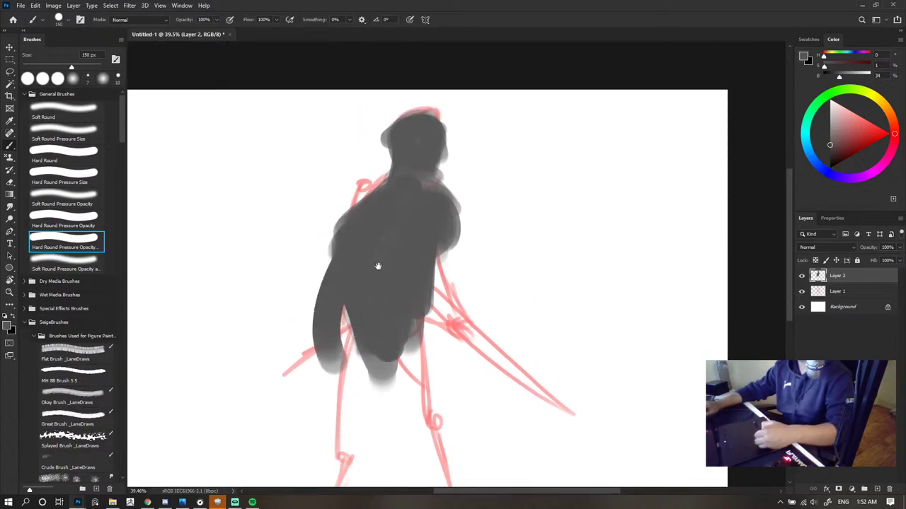
pyautogui.moveTo(378, 266)
pyautogui.mouseDown()
pyautogui.moveTo(384, 191)
pyautogui.moveTo(324, 352)
pyautogui.mouseUp()
# - Paint the left-side arm as one curved grey stroke hanging from the shoulder past the pelvis, using a 100 px brush
pyautogui.press('[')
pyautogui.press('[')
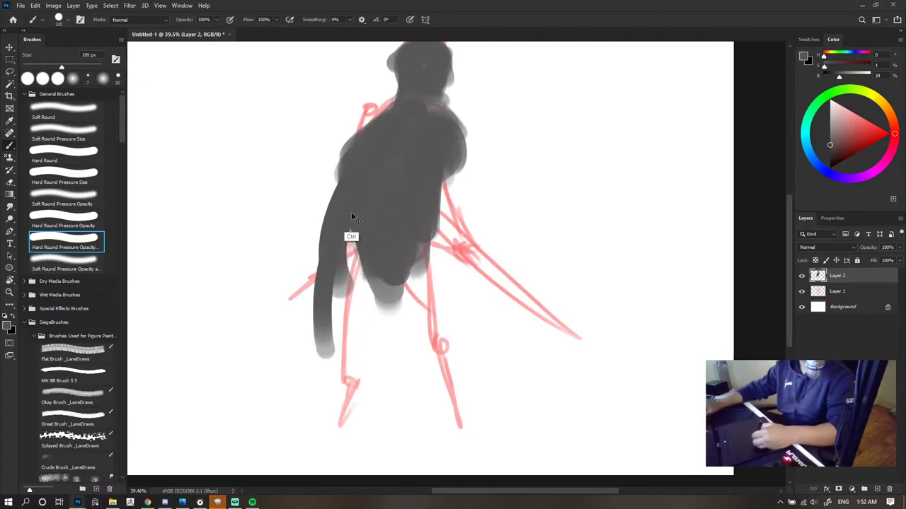
pyautogui.hotkey('ctrl', 'z')
pyautogui.hotkey('ctrl', 'z')
pyautogui.moveTo(358, 150)
pyautogui.mouseDown()
pyautogui.moveTo(324, 204)
pyautogui.moveTo(295, 315)
pyautogui.mouseUp()
pyautogui.moveTo(395, 124); pyautogui.dragTo(308, 295)
pyautogui.hotkey('ctrl', 'z')
pyautogui.hotkey('ctrl', 'z')
pyautogui.moveTo(359, 154); pyautogui.dragTo(321, 305)
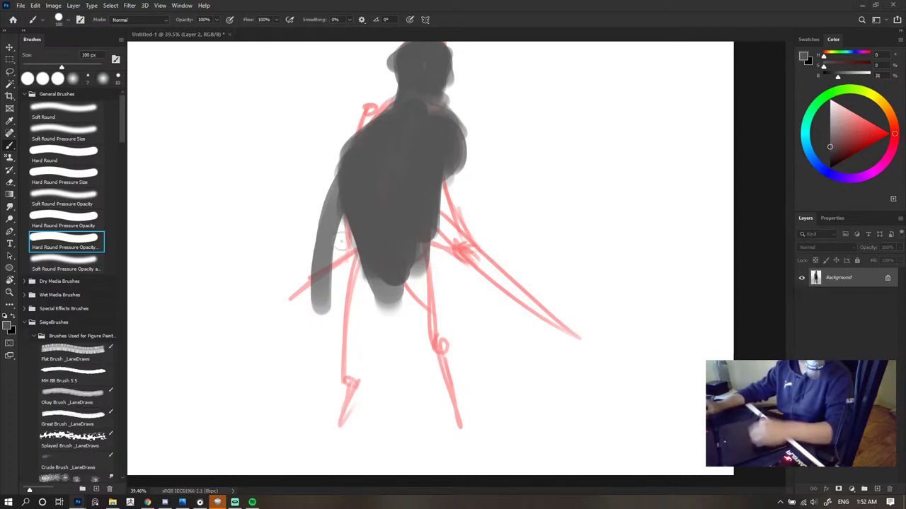
# - Lighten the chest and soften the outer edges of both shoulders with a 200 px brush in a lighter grey
pyautogui.press(']')
pyautogui.press(']')
pyautogui.press(']')
pyautogui.press(']')
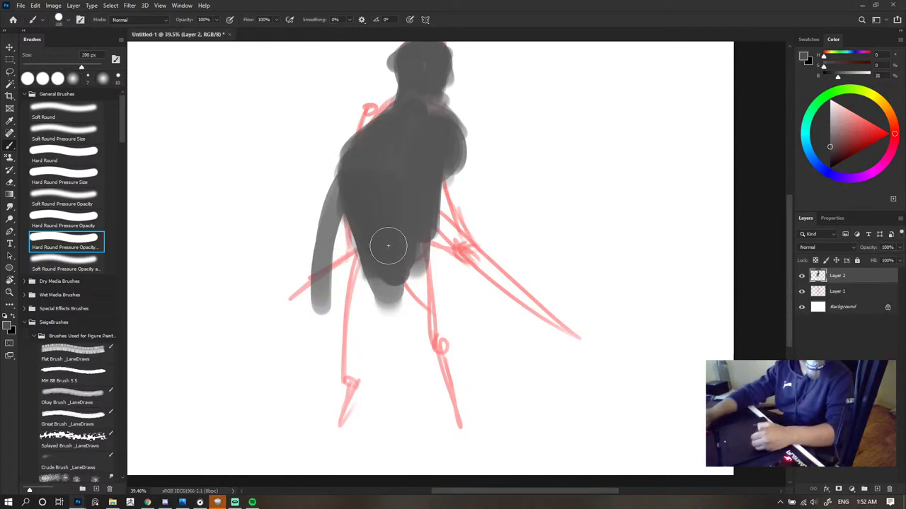
pyautogui.click(830, 143)
pyautogui.moveTo(383, 162)
pyautogui.mouseDown()
pyautogui.moveTo(414, 132)
pyautogui.moveTo(362, 170)
pyautogui.moveTo(418, 156)
pyautogui.moveTo(428, 179)
pyautogui.moveTo(438, 167)
pyautogui.moveTo(413, 179)
pyautogui.moveTo(437, 204)
pyautogui.moveTo(443, 143)
pyautogui.mouseUp()
pyautogui.moveTo(332, 188)
pyautogui.mouseDown()
pyautogui.moveTo(377, 153)
pyautogui.moveTo(358, 178)
pyautogui.mouseUp()
pyautogui.click(453, 163)
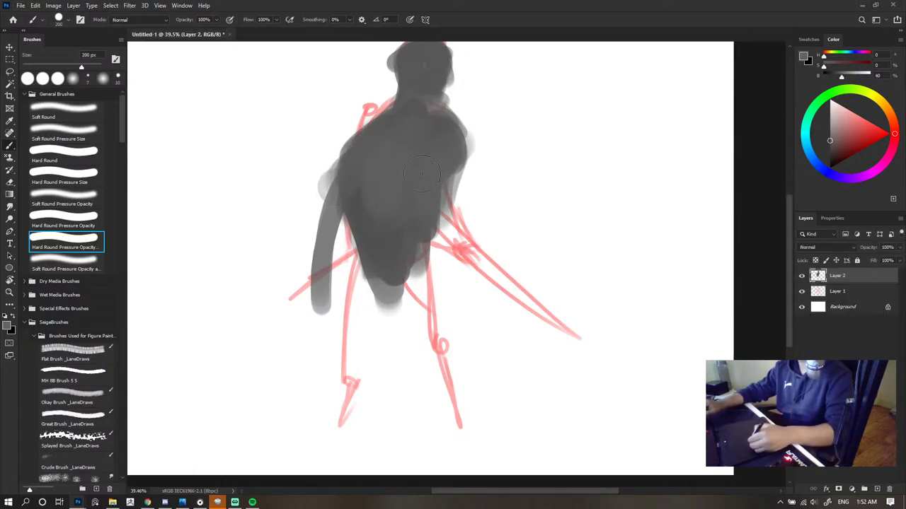
pyautogui.moveTo(454, 158); pyautogui.dragTo(445, 188)
pyautogui.hotkey('ctrl', 'z')
# - Darken the hair at the back of the head with a 22% brightness grey and blend the neck into the torso
pyautogui.click(463, 117)
pyautogui.moveTo(428, 106)
pyautogui.mouseDown()
pyautogui.moveTo(407, 75)
pyautogui.moveTo(421, 120)
pyautogui.mouseUp()
pyautogui.scroll(-4, 429, 60)
pyautogui.scroll(2, 426, 111)
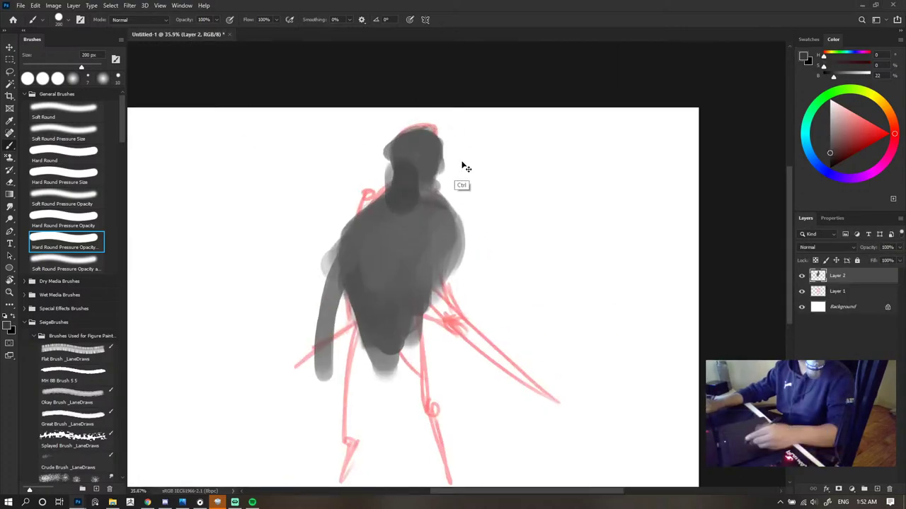
pyautogui.moveTo(412, 202)
pyautogui.mouseDown()
pyautogui.moveTo(413, 144)
pyautogui.moveTo(391, 148)
pyautogui.mouseUp()
pyautogui.click(410, 173)
pyautogui.keyDown('alt'); pyautogui.click(46, 122); pyautogui.keyUp('alt')
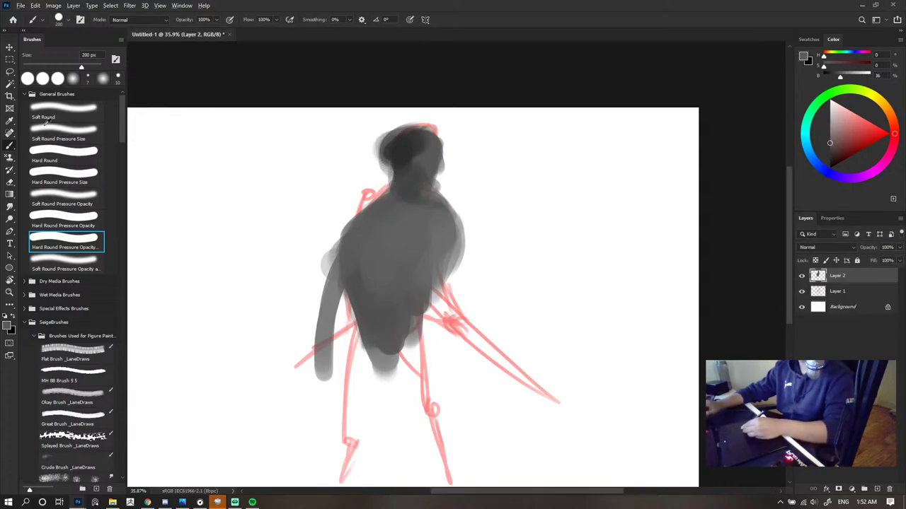
# - Extend the right edge of the face with soft grey strokes from a 100 px brush
pyautogui.press('[')
pyautogui.press('[')
pyautogui.press('[')
pyautogui.press('[')
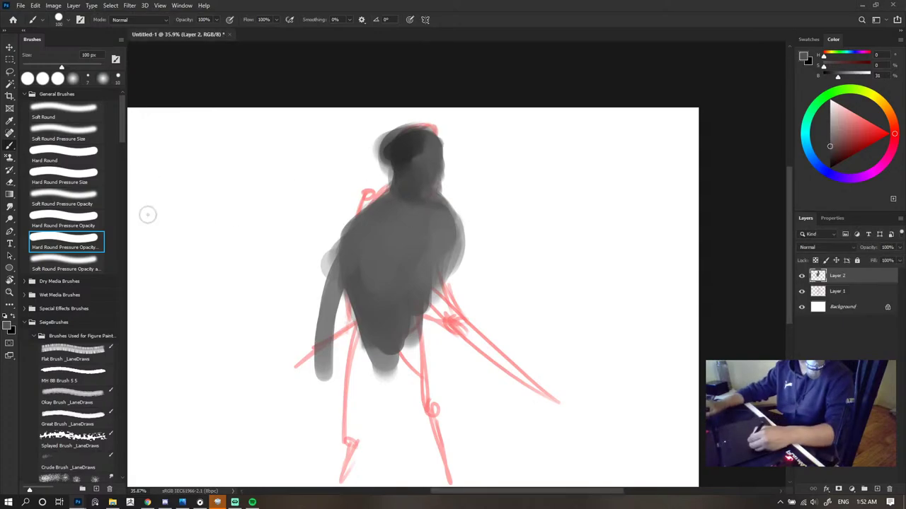
pyautogui.click(450, 176)
pyautogui.moveTo(437, 137); pyautogui.dragTo(448, 167)
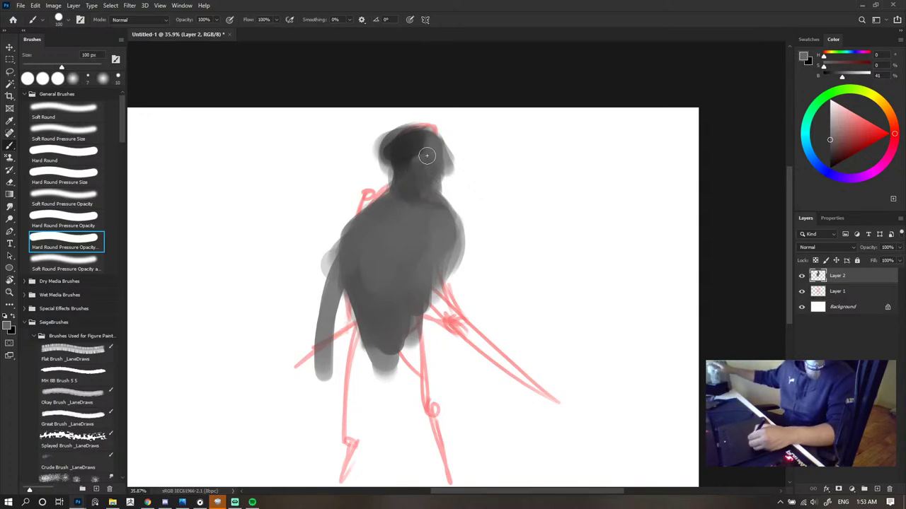
# - Paint a short shadow beneath the chin with a 50 px brush in a near-black grey of 9% brightness
pyautogui.click(830, 162)
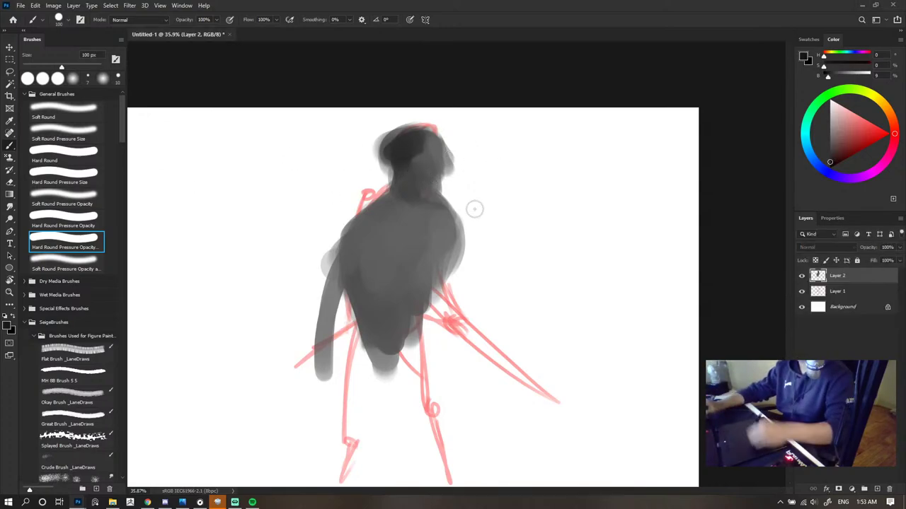
pyautogui.press('[')
pyautogui.press('[')
pyautogui.press('[')
pyautogui.press('[')
pyautogui.press('[')
pyautogui.moveTo(425, 184); pyautogui.dragTo(439, 203)
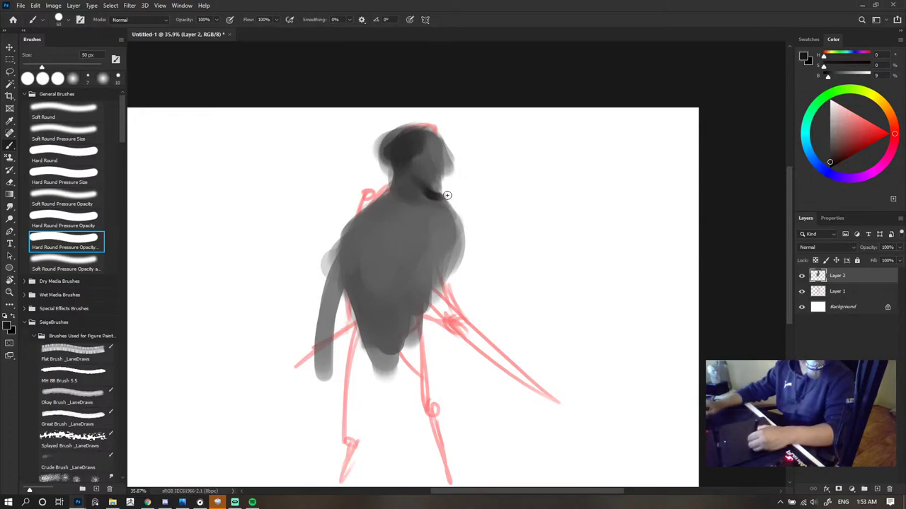
# - Shape the hairline, face and neck by painting over them with greys sampled from the head
pyautogui.keyDown('alt'); pyautogui.click(434, 196); pyautogui.keyUp('alt')
pyautogui.moveTo(441, 190)
pyautogui.mouseDown()
pyautogui.moveTo(443, 169)
pyautogui.moveTo(414, 146)
pyautogui.moveTo(439, 141)
pyautogui.moveTo(417, 145)
pyautogui.moveTo(390, 176)
pyautogui.mouseUp()
pyautogui.keyDown('alt'); pyautogui.click(407, 151); pyautogui.keyUp('alt')
pyautogui.keyDown('alt'); pyautogui.click(411, 170); pyautogui.keyUp('alt')
pyautogui.keyDown('alt'); pyautogui.click(403, 149); pyautogui.keyUp('alt')
pyautogui.keyDown('alt'); pyautogui.click(424, 159); pyautogui.keyUp('alt')
pyautogui.moveTo(426, 146); pyautogui.dragTo(397, 184)
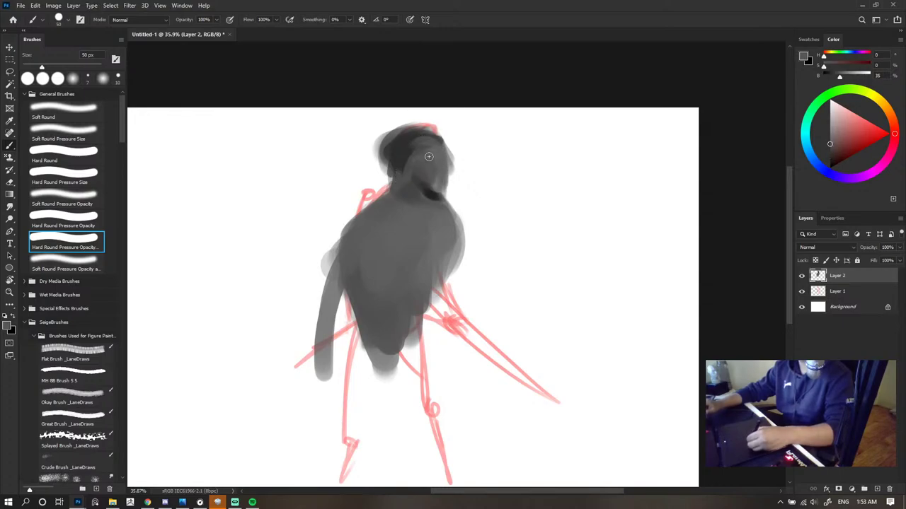
# - Paint a dark shadow shape down the right side of the torso with a 125 px brush at 18% brightness
pyautogui.scroll(-6, 447, 203)
pyautogui.scroll(7, 449, 202)
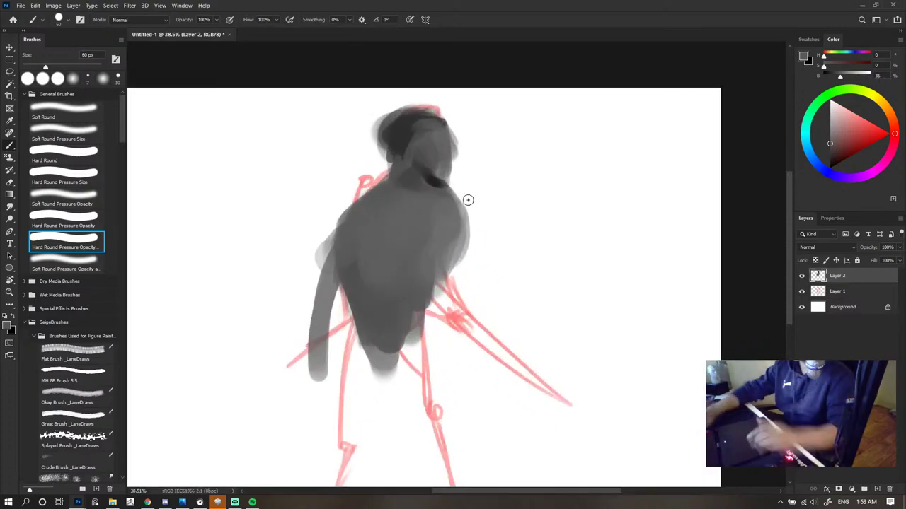
pyautogui.press(']')
pyautogui.press(']')
pyautogui.press(']')
pyautogui.press(']')
pyautogui.press(']')
pyautogui.press(']')
pyautogui.press(']')
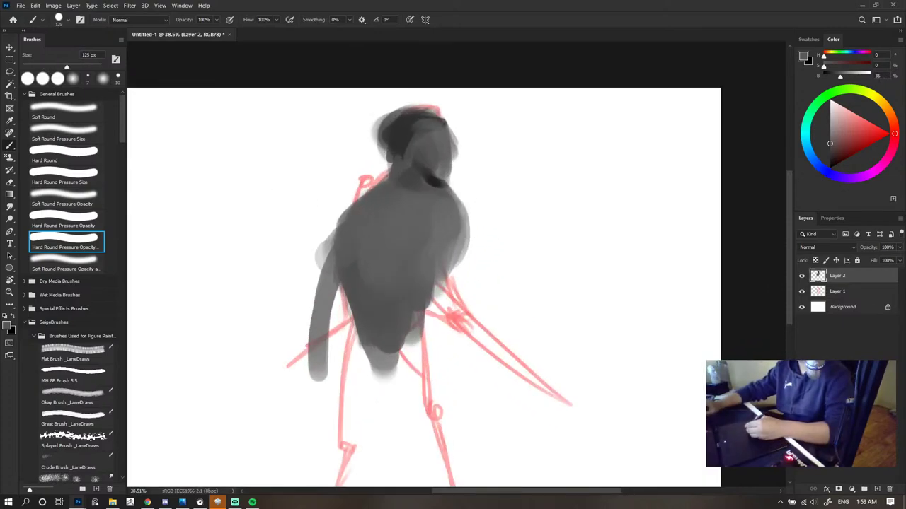
pyautogui.keyDown('alt'); pyautogui.click(432, 218); pyautogui.keyUp('alt')
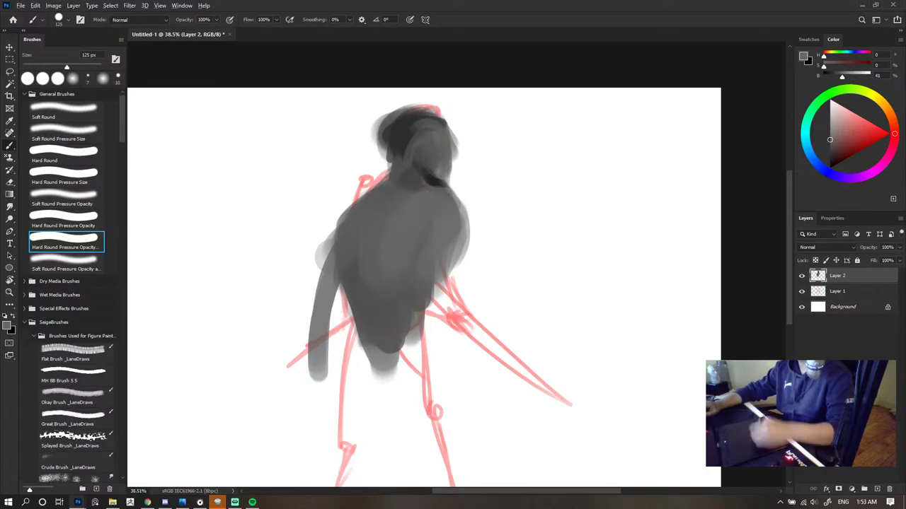
pyautogui.click(830, 156)
pyautogui.moveTo(404, 261); pyautogui.dragTo(400, 311)
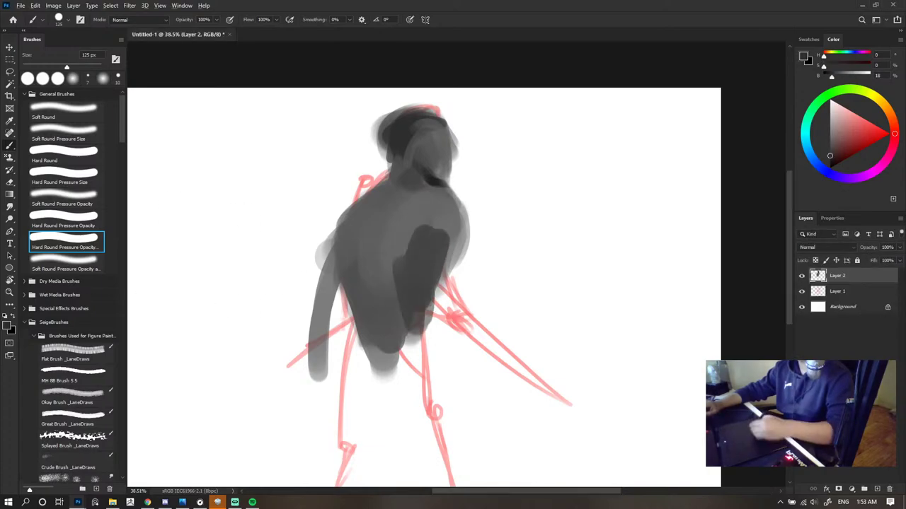
# - Deepen the torso's right-side shadow with a darker grey and sample a mid grey from the chest
pyautogui.click(830, 160)
pyautogui.moveTo(404, 262)
pyautogui.mouseDown()
pyautogui.moveTo(413, 308)
pyautogui.moveTo(442, 254)
pyautogui.moveTo(347, 247)
pyautogui.mouseUp()
pyautogui.keyDown('alt'); pyautogui.click(433, 243); pyautogui.keyUp('alt')
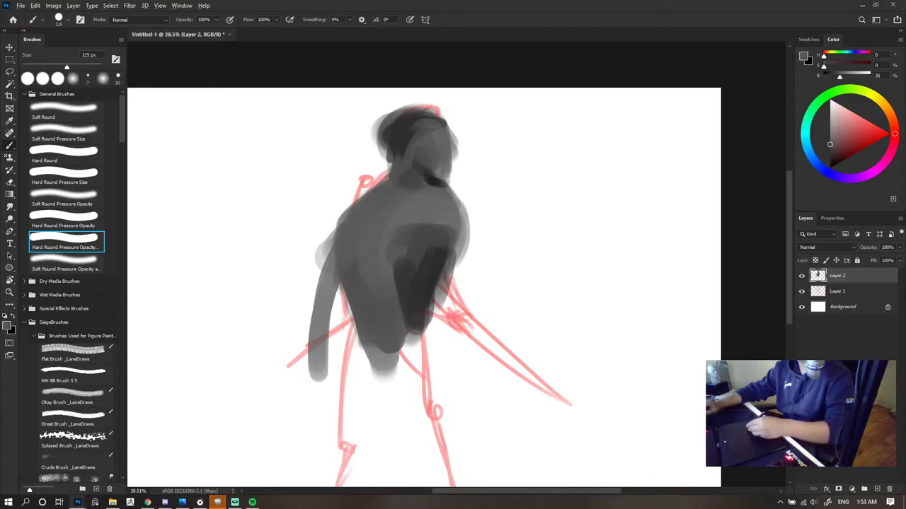
# - Paint down the middle of the torso with a 125 px brush in a grey of 29% brightness
pyautogui.keyDown('alt'); pyautogui.click(390, 269); pyautogui.keyUp('alt')
pyautogui.keyDown('alt'); pyautogui.click(402, 302); pyautogui.keyUp('alt')
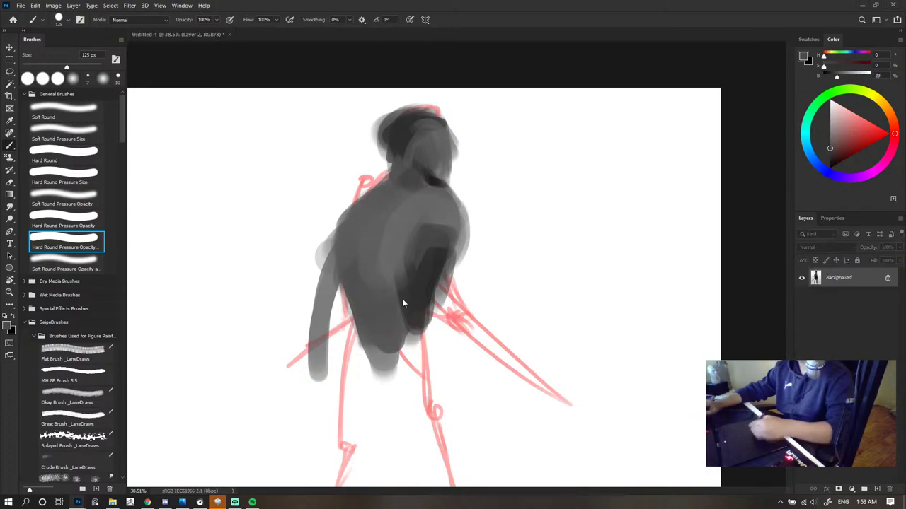
pyautogui.moveTo(395, 239); pyautogui.dragTo(406, 349)
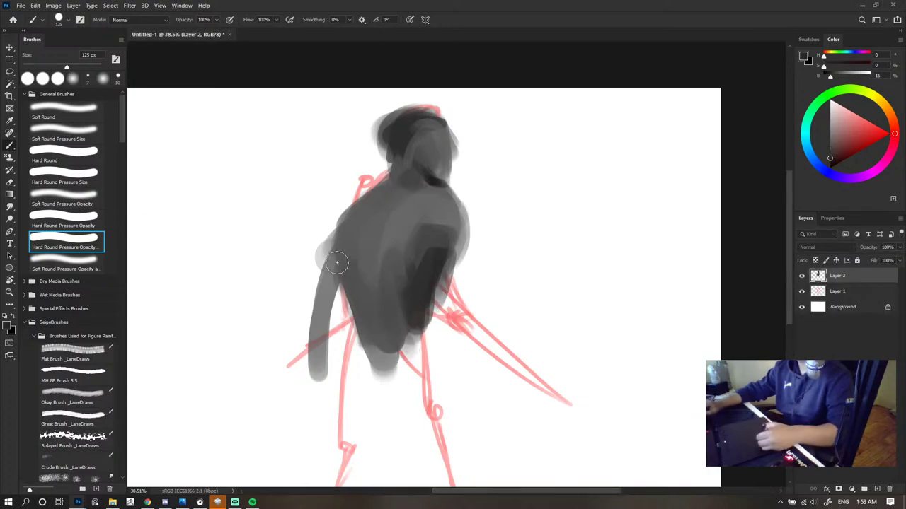
# - Paint a dark shadow stroke down the left side of the torso towards the waist
pyautogui.keyDown('alt'); pyautogui.click(340, 267); pyautogui.keyUp('alt')
pyautogui.moveTo(339, 265); pyautogui.dragTo(349, 340)
pyautogui.hotkey('ctrl', 'z')
pyautogui.moveTo(326, 273)
pyautogui.mouseDown()
pyautogui.moveTo(338, 257)
pyautogui.moveTo(377, 348)
pyautogui.mouseUp()
# - Broaden the left abdomen shadow with a 200 px brush at 21% brightness and repaint the left chest at 250 px and 47% brightness
pyautogui.keyDown('alt'); pyautogui.click(408, 284); pyautogui.keyUp('alt')
pyautogui.press(']')
pyautogui.press(']')
pyautogui.press(']')
pyautogui.press(']')
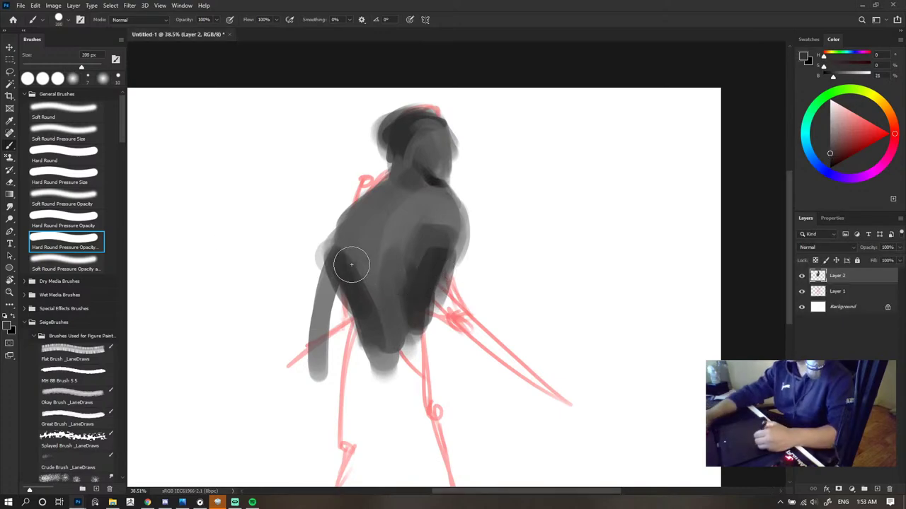
pyautogui.moveTo(350, 264); pyautogui.dragTo(383, 328)
pyautogui.keyDown('alt'); pyautogui.click(364, 249); pyautogui.keyUp('alt')
pyautogui.moveTo(371, 220); pyautogui.dragTo(354, 247)
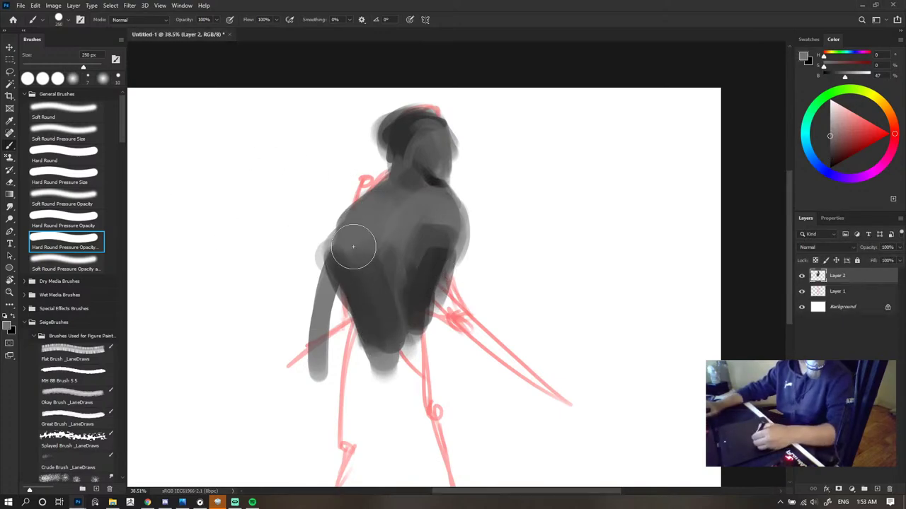
# - Darken the left upper arm with a 16% brightness grey and soften its shoulder with a 90 px brush at 40% brightness
pyautogui.scroll(-10, 439, 162)
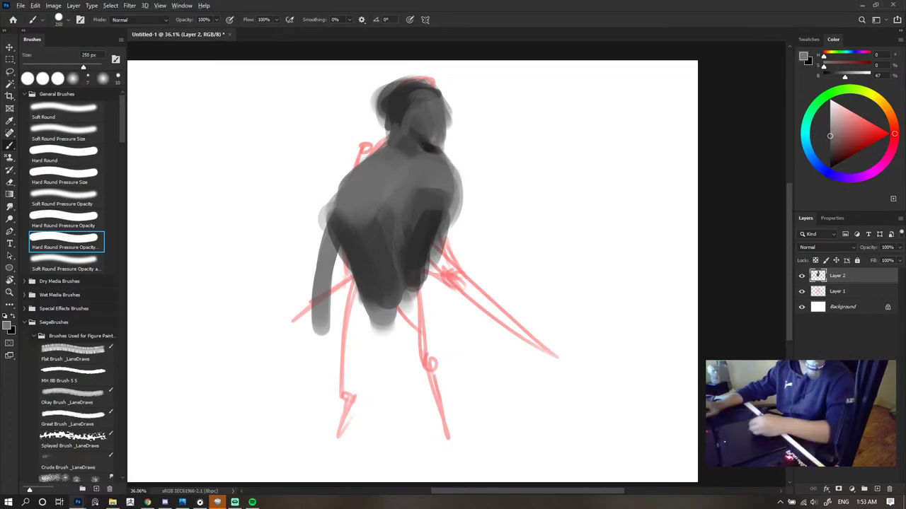
pyautogui.keyDown('alt'); pyautogui.click(353, 248); pyautogui.keyUp('alt')
pyautogui.press('[')
pyautogui.hotkey('ctrl', 'shift', 'e')
pyautogui.hotkey('ctrl', 'z')
pyautogui.moveTo(342, 250); pyautogui.dragTo(323, 279)
pyautogui.hotkey('ctrl', 'z')
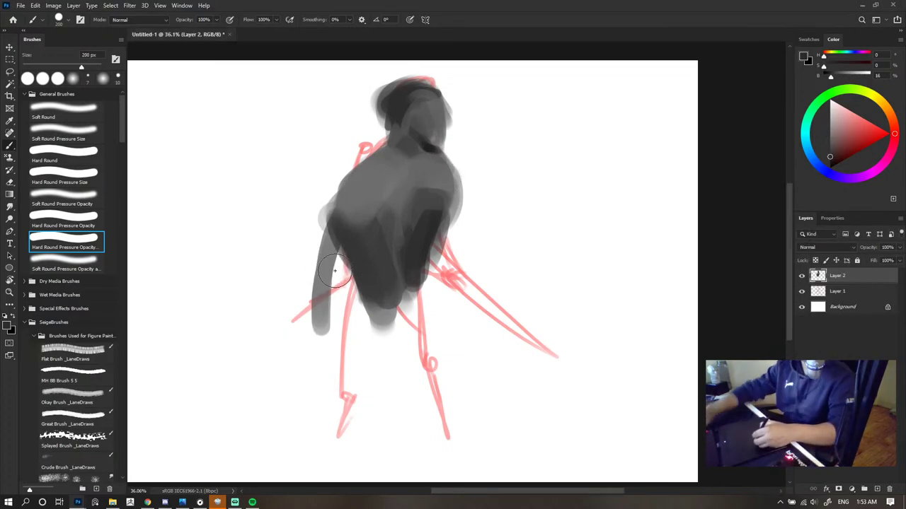
pyautogui.press('[')
pyautogui.moveTo(328, 231); pyautogui.dragTo(317, 286)
pyautogui.keyDown('alt'); pyautogui.click(348, 196); pyautogui.keyUp('alt')
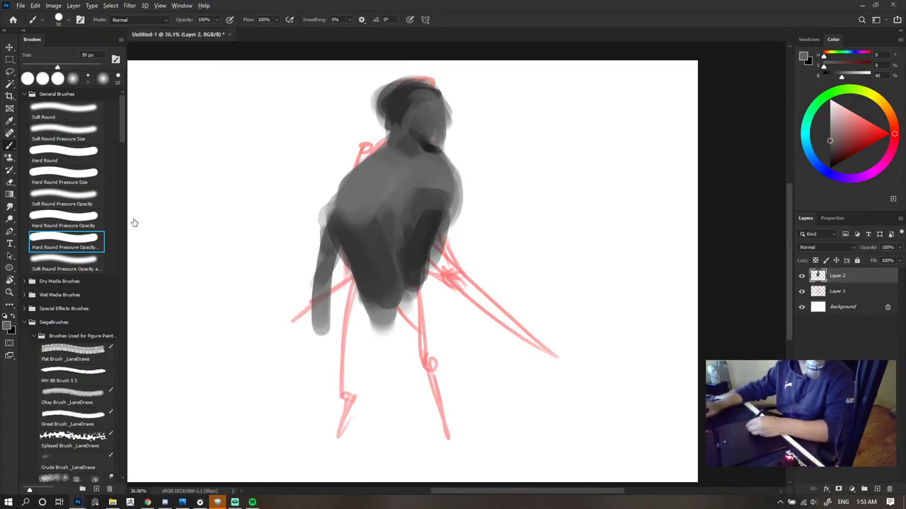
pyautogui.moveTo(338, 206); pyautogui.dragTo(326, 241)
# - Extend the dark shape at the bottom of the torso with a 200 px brush at 18% brightness
pyautogui.keyDown('alt'); pyautogui.click(372, 277); pyautogui.keyUp('alt')
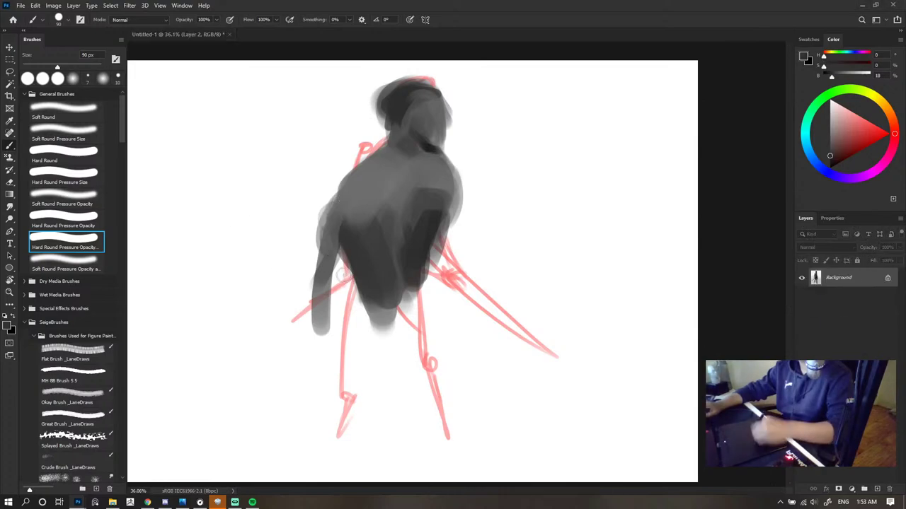
pyautogui.press(']')
pyautogui.press(']')
pyautogui.press(']')
pyautogui.press(']')
pyautogui.press(']')
pyautogui.moveTo(369, 279)
pyautogui.mouseDown()
pyautogui.moveTo(384, 331)
pyautogui.moveTo(392, 302)
pyautogui.mouseUp()
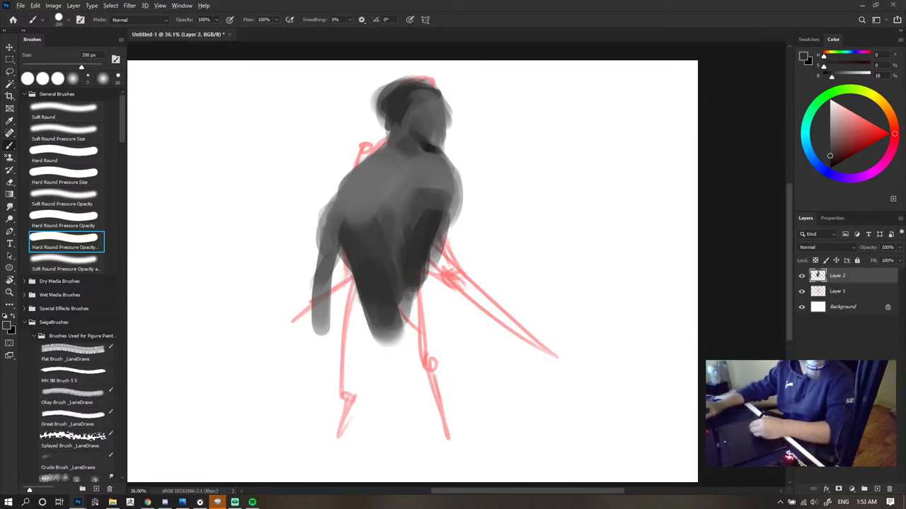
# - Deepen the shadow at the right of the waist and cover the right chest with a grey of 41% brightness
pyautogui.keyDown('alt'); pyautogui.click(415, 260); pyautogui.keyUp('alt')
pyautogui.moveTo(408, 268)
pyautogui.mouseDown()
pyautogui.moveTo(420, 301)
pyautogui.moveTo(426, 259)
pyautogui.mouseUp()
pyautogui.keyDown('alt'); pyautogui.click(429, 175); pyautogui.keyUp('alt')
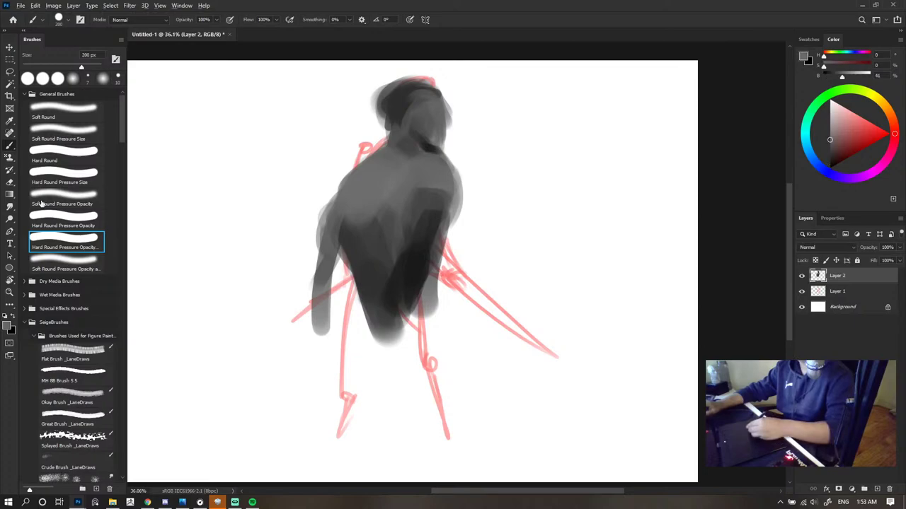
pyautogui.moveTo(440, 182); pyautogui.dragTo(443, 225)
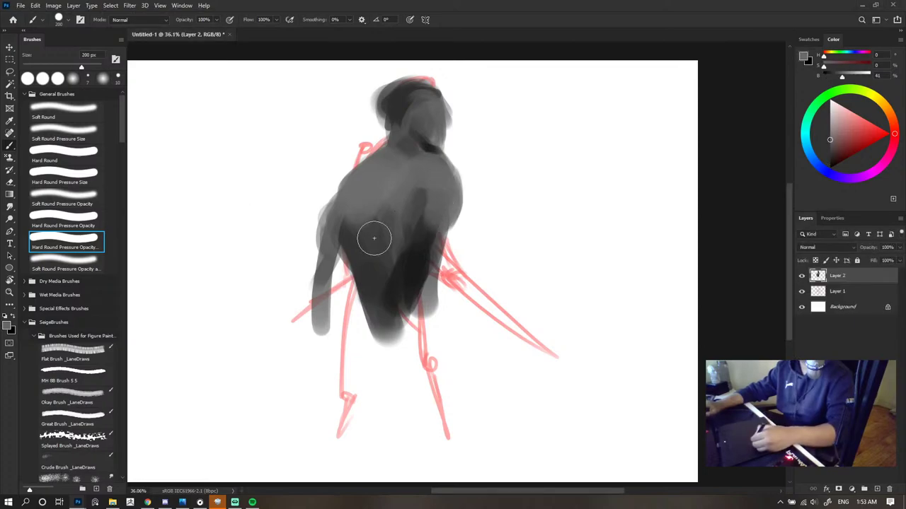
# - Define the outer edge of the right shoulder with a 90 px brush at 39% brightness
pyautogui.keyDown('alt'); pyautogui.click(405, 210); pyautogui.keyUp('alt')
pyautogui.press('[')
pyautogui.press('[')
pyautogui.press('[')
pyautogui.press('[')
pyautogui.press('[')
pyautogui.moveTo(449, 176); pyautogui.dragTo(454, 215)
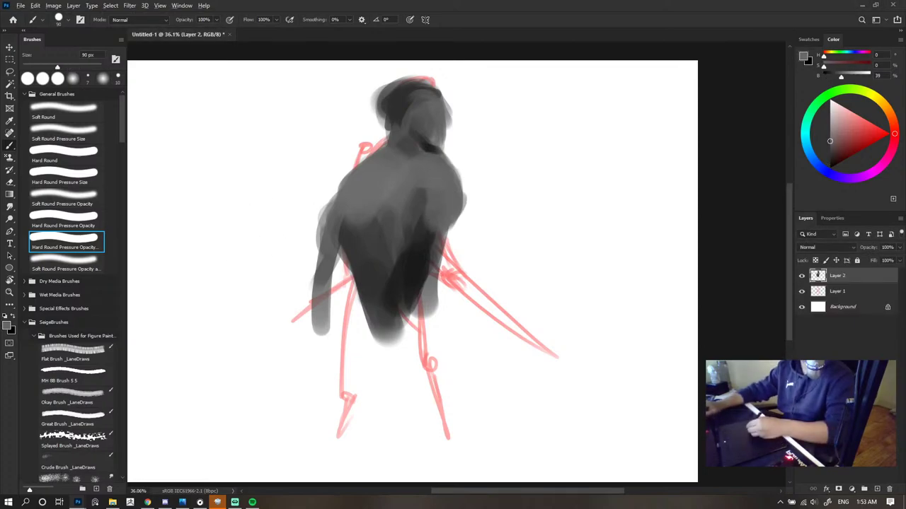
# - Add dark shadow strokes along the right side of the torso with a 70 px brush at 16% brightness
pyautogui.keyDown('alt'); pyautogui.click(435, 155); pyautogui.keyUp('alt')
pyautogui.press('[')
pyautogui.press('[')
pyautogui.press('[')
pyautogui.moveTo(436, 198)
pyautogui.mouseDown()
pyautogui.moveTo(445, 206)
pyautogui.moveTo(437, 274)
pyautogui.moveTo(396, 246)
pyautogui.mouseUp()
pyautogui.moveTo(440, 267); pyautogui.dragTo(450, 268)
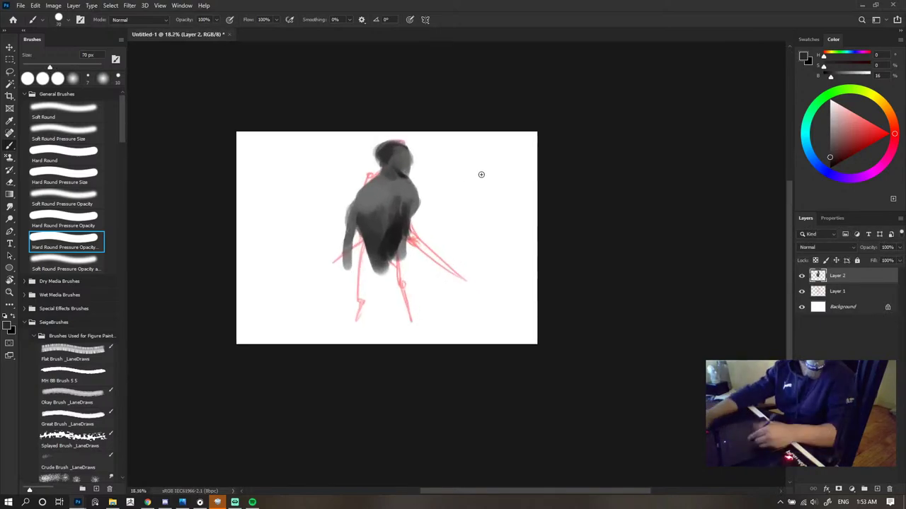
# - Paint dark strokes across the waist with a 150 px brush, sampling greys from the reference
pyautogui.keyDown('alt'); pyautogui.click(381, 265); pyautogui.keyUp('alt')
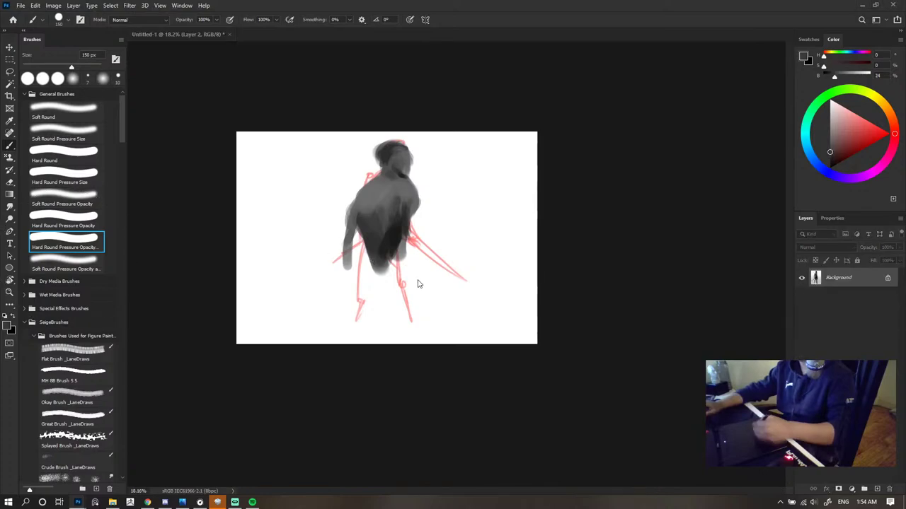
pyautogui.moveTo(384, 241)
pyautogui.mouseDown()
pyautogui.moveTo(388, 285)
pyautogui.moveTo(409, 264)
pyautogui.moveTo(387, 264)
pyautogui.mouseUp()
pyautogui.keyDown('alt'); pyautogui.click(382, 250); pyautogui.keyUp('alt')
pyautogui.hotkey('ctrl', 'z')
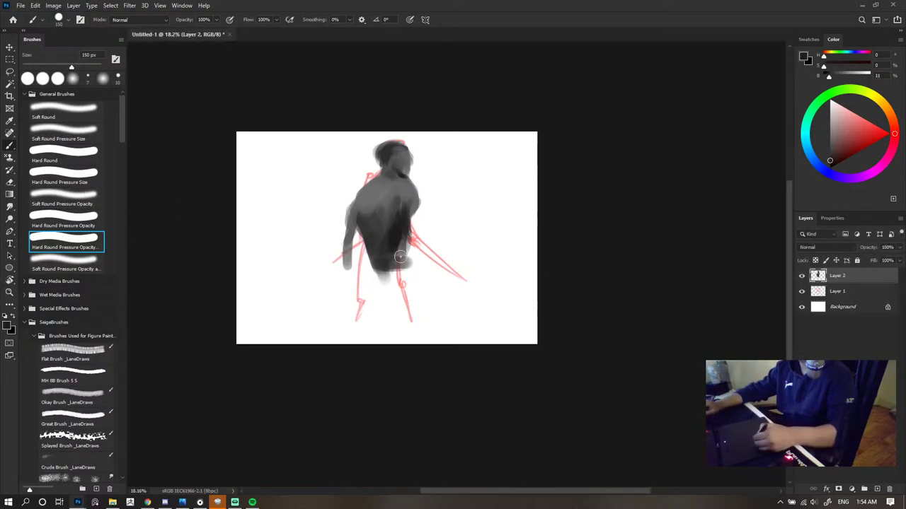
# - Block in the right upper arm and shoulder edge with sampled mid greys
pyautogui.keyDown('alt'); pyautogui.click(405, 197); pyautogui.keyUp('alt')
pyautogui.moveTo(406, 205); pyautogui.dragTo(404, 237)
pyautogui.moveTo(421, 206); pyautogui.dragTo(421, 232)
pyautogui.keyDown('alt'); pyautogui.click(408, 220); pyautogui.keyUp('alt')
pyautogui.moveTo(415, 190); pyautogui.dragTo(424, 212)
# - Shape the right shoulder and the area beneath it with a 60 px brush at 41% brightness
pyautogui.press('[')
pyautogui.press('[')
pyautogui.press('[')
pyautogui.press('[')
pyautogui.press('[')
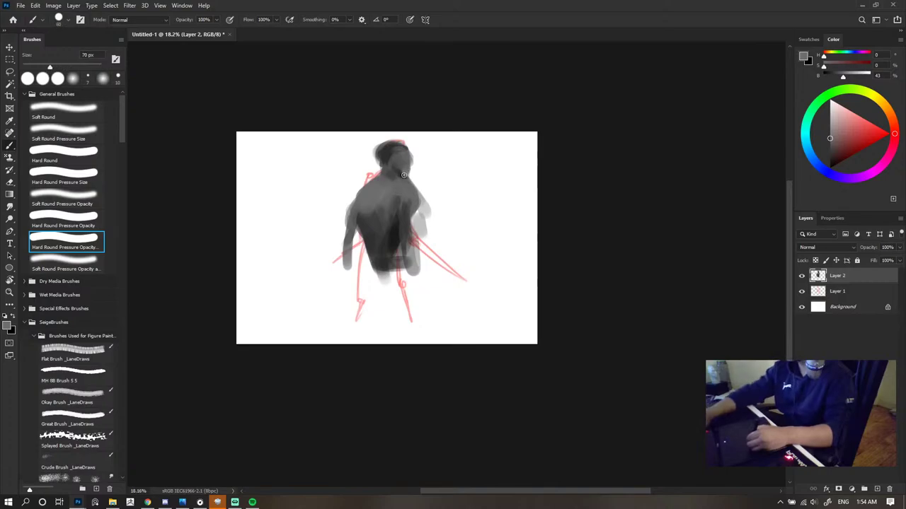
pyautogui.keyDown('alt'); pyautogui.click(404, 210); pyautogui.keyUp('alt')
pyautogui.moveTo(411, 184); pyautogui.dragTo(420, 190)
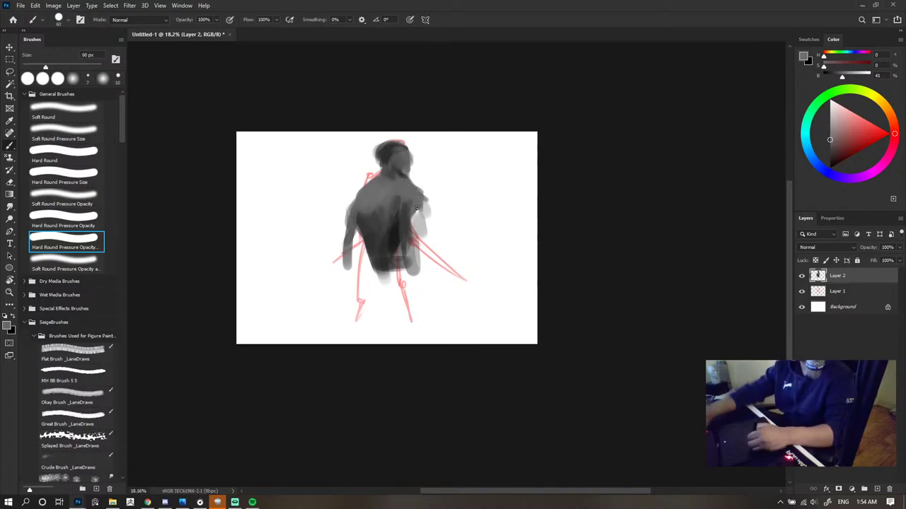
pyautogui.moveTo(411, 200); pyautogui.dragTo(415, 215)
# - Darken the gap between the left arm and the torso with a 70 px brush at 15% brightness
pyautogui.keyDown('alt'); pyautogui.click(387, 222); pyautogui.keyUp('alt')
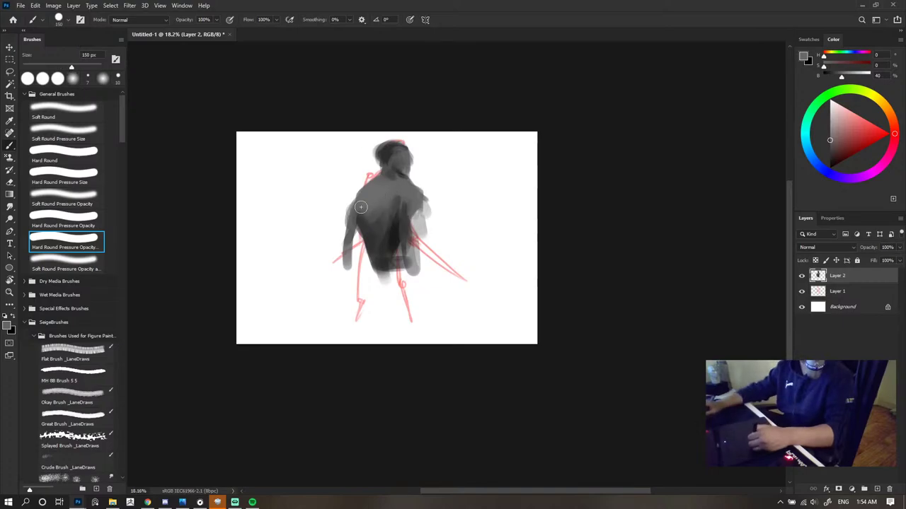
pyautogui.press('e')
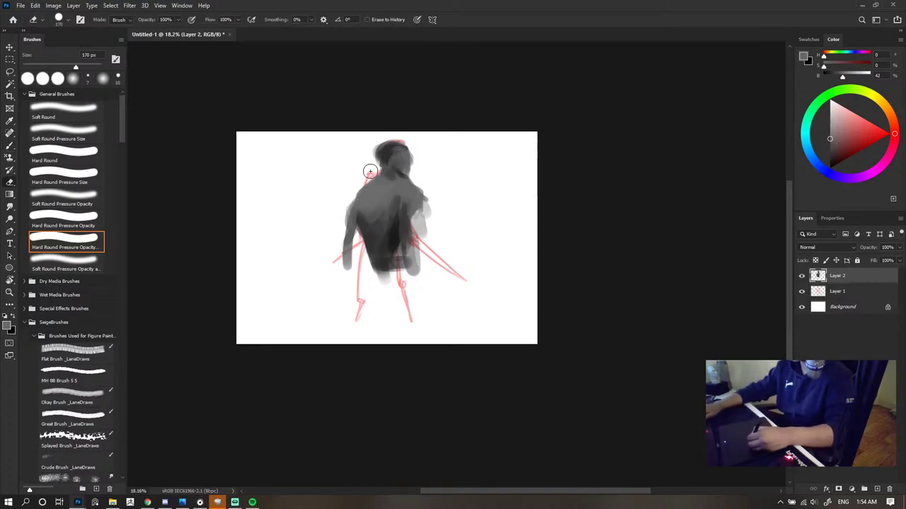
pyautogui.press('b')
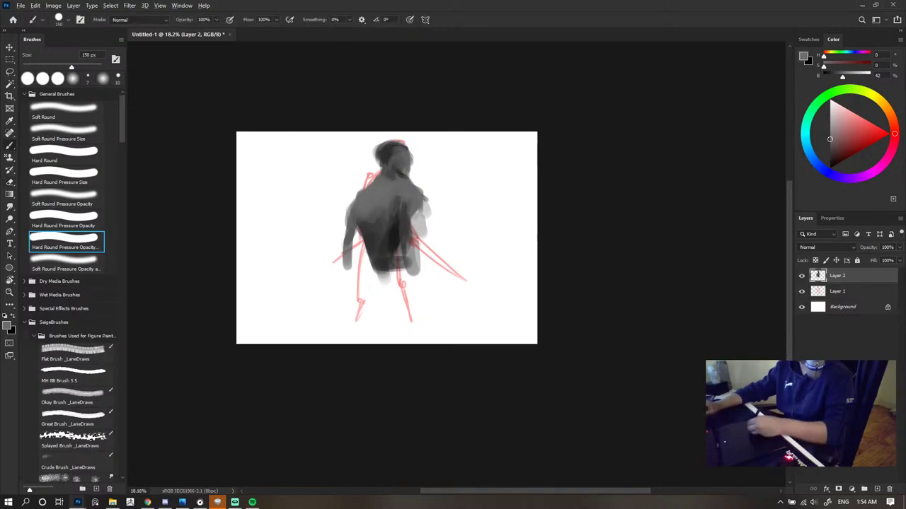
pyautogui.keyDown('alt'); pyautogui.click(372, 232); pyautogui.keyUp('alt')
pyautogui.press('[')
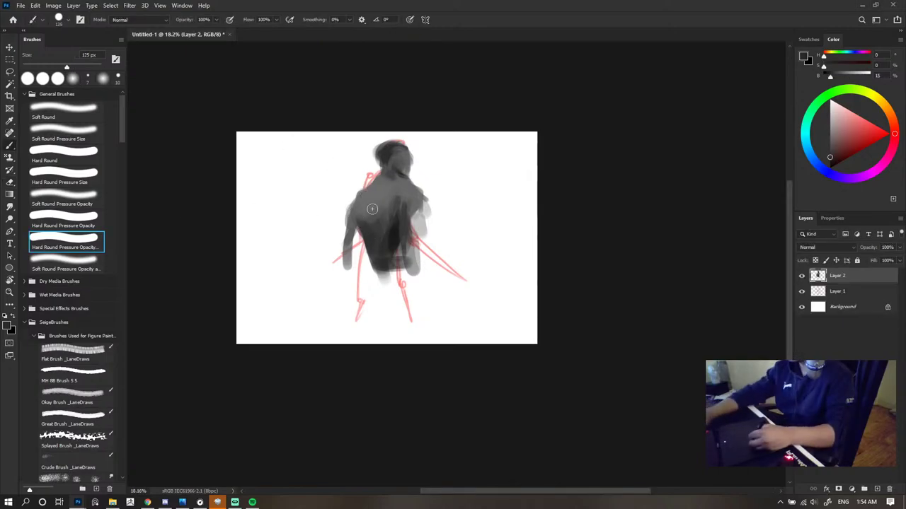
pyautogui.press('[')
pyautogui.moveTo(353, 218); pyautogui.dragTo(362, 244)
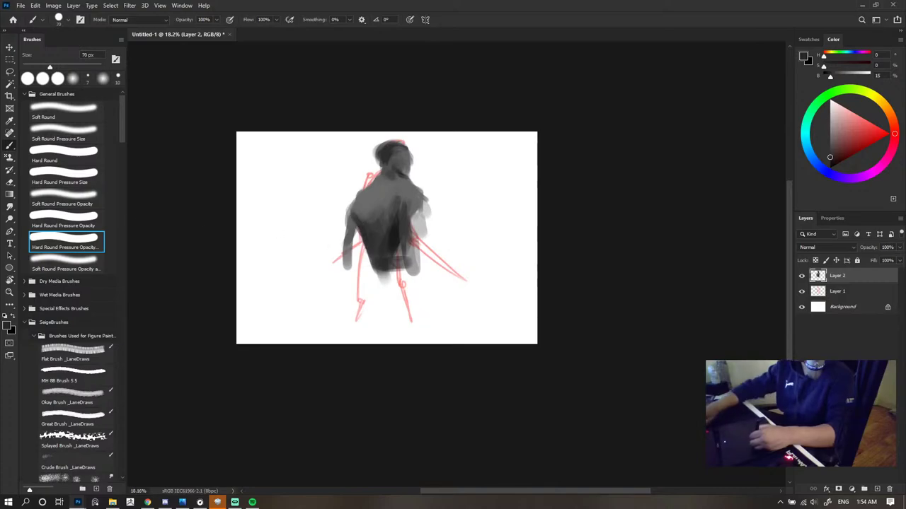
# - Widen the left arm from the shoulder down with a 175 px brush and sample a mid grey of 42% brightness
pyautogui.keyDown('alt'); pyautogui.click(368, 204); pyautogui.keyUp('alt')
pyautogui.press(']')
pyautogui.press(']')
pyautogui.press(']')
pyautogui.press(']')
pyautogui.press(']')
pyautogui.press(']')
pyautogui.moveTo(361, 212)
pyautogui.mouseDown()
pyautogui.moveTo(344, 228)
pyautogui.moveTo(350, 259)
pyautogui.mouseUp()
pyautogui.keyDown('alt'); pyautogui.click(365, 201); pyautogui.keyUp('alt')
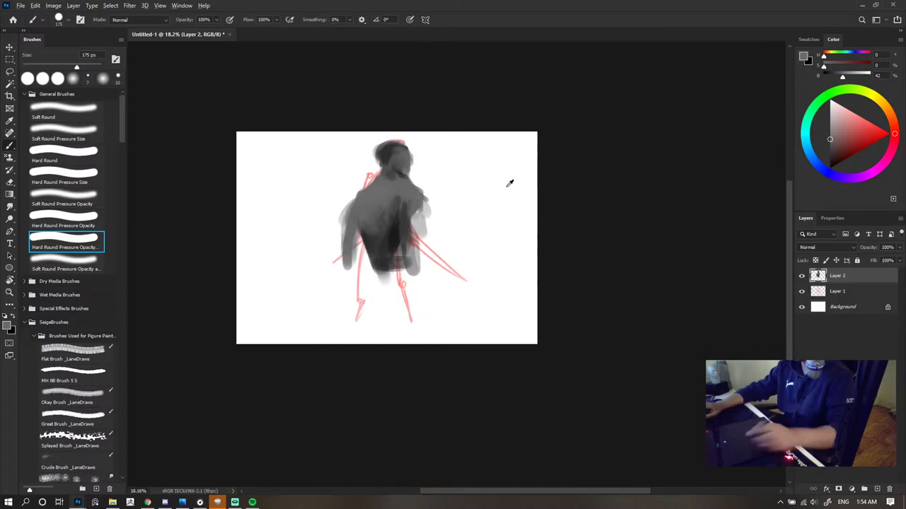
# - Fill the right side of the waist with dark grey strokes and sample a grey of 25% brightness
pyautogui.scroll(-5, 493, 189)
pyautogui.scroll(-2, 494, 189)
pyautogui.scroll(5, 485, 178)
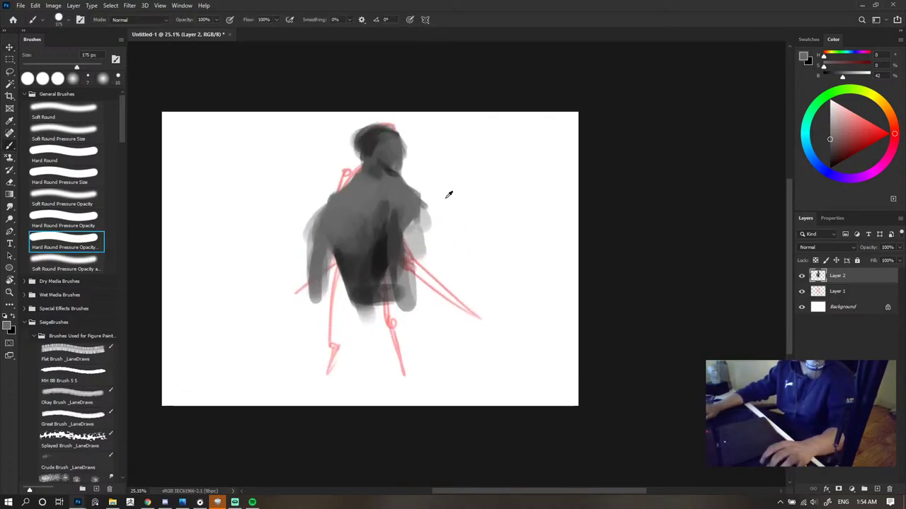
pyautogui.scroll(-1, 448, 196)
pyautogui.scroll(1, 530, 216)
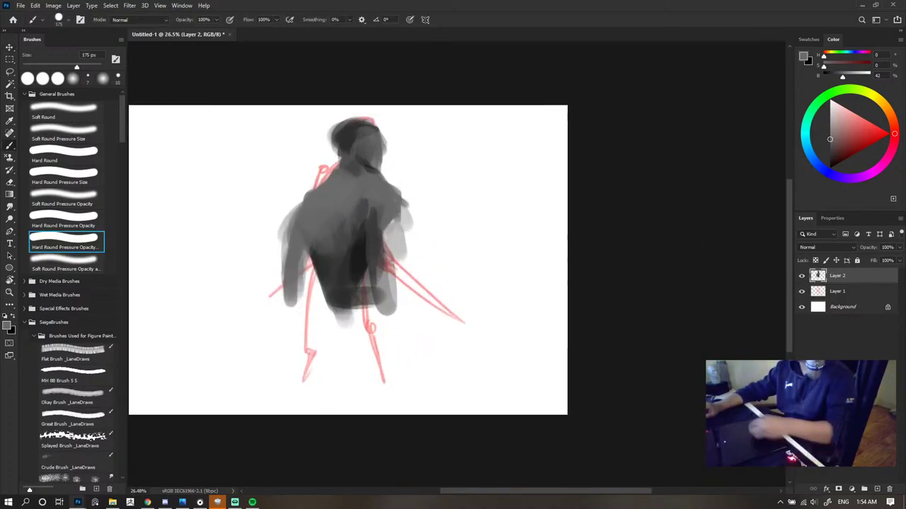
pyautogui.keyDown('alt'); pyautogui.click(371, 288); pyautogui.keyUp('alt')
pyautogui.moveTo(372, 269)
pyautogui.mouseDown()
pyautogui.moveTo(360, 315)
pyautogui.moveTo(375, 288)
pyautogui.moveTo(353, 296)
pyautogui.moveTo(384, 313)
pyautogui.moveTo(385, 290)
pyautogui.mouseUp()
pyautogui.keyDown('alt'); pyautogui.click(373, 288); pyautogui.keyUp('alt')
pyautogui.keyDown('alt'); pyautogui.click(337, 278); pyautogui.keyUp('alt')
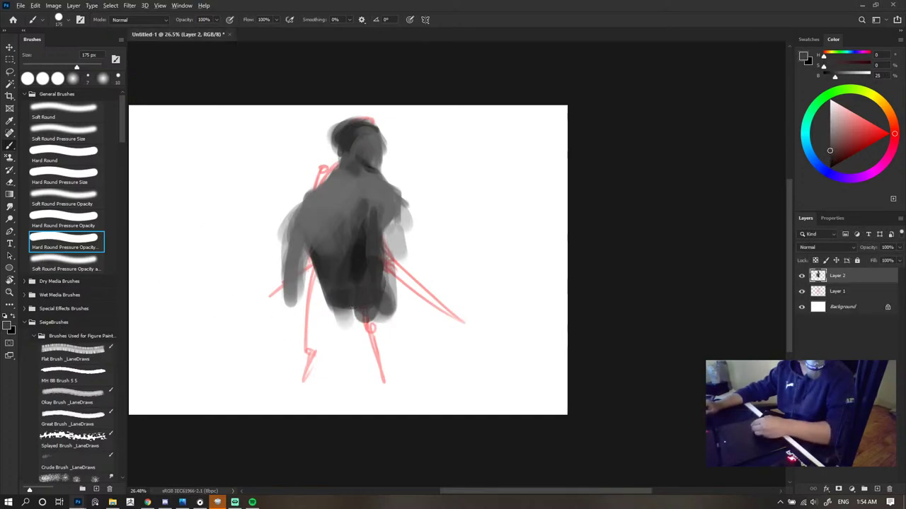
# - Block in the hips and the tops of both thighs with a 175 px brush in dark greys
pyautogui.moveTo(336, 277)
pyautogui.mouseDown()
pyautogui.moveTo(326, 318)
pyautogui.moveTo(380, 316)
pyautogui.moveTo(333, 346)
pyautogui.moveTo(354, 318)
pyautogui.moveTo(380, 329)
pyautogui.moveTo(395, 351)
pyautogui.moveTo(387, 302)
pyautogui.mouseUp()
pyautogui.keyDown('alt'); pyautogui.click(357, 273); pyautogui.keyUp('alt')
pyautogui.keyDown('alt'); pyautogui.click(386, 317); pyautogui.keyUp('alt')
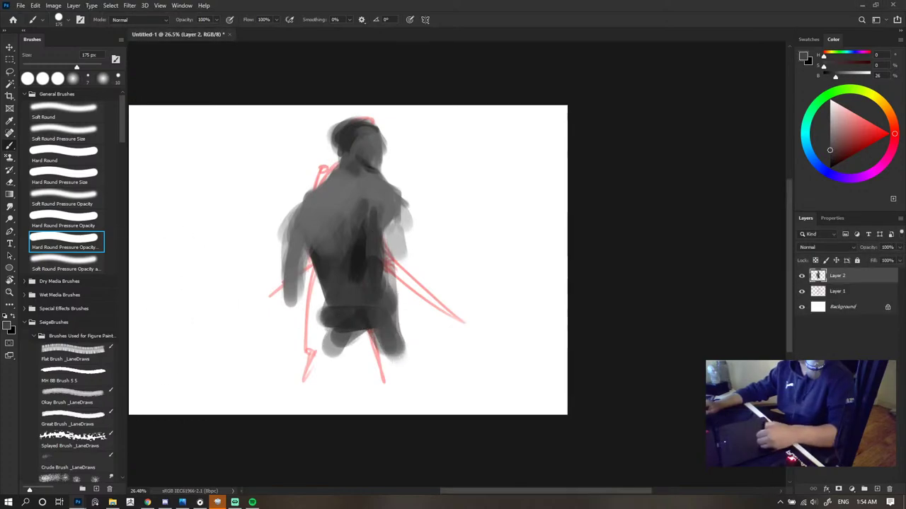
# - Lighten the torso's right edge with a 90 px brush at 38% brightness and fill out the right shoulder at 39%
pyautogui.keyDown('alt'); pyautogui.click(338, 250); pyautogui.keyUp('alt')
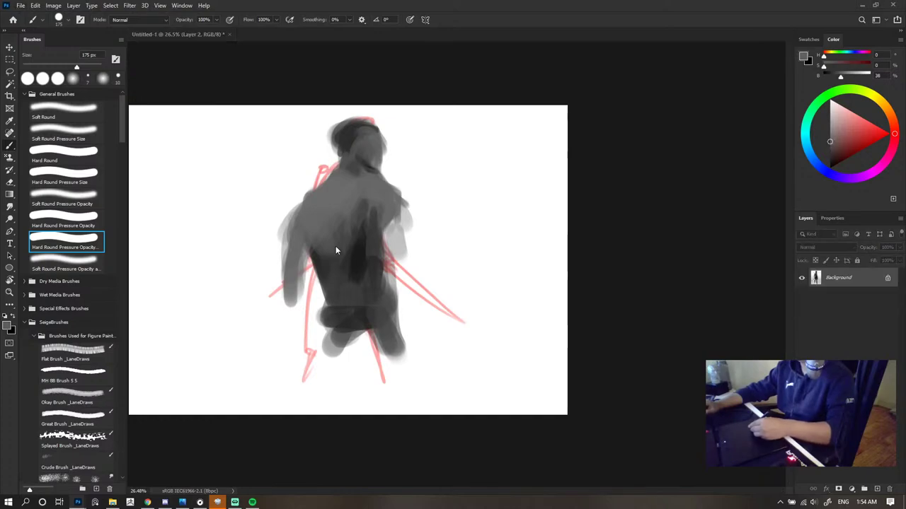
pyautogui.press('[')
pyautogui.press('[')
pyautogui.press('[')
pyautogui.press('[')
pyautogui.moveTo(383, 232); pyautogui.dragTo(396, 292)
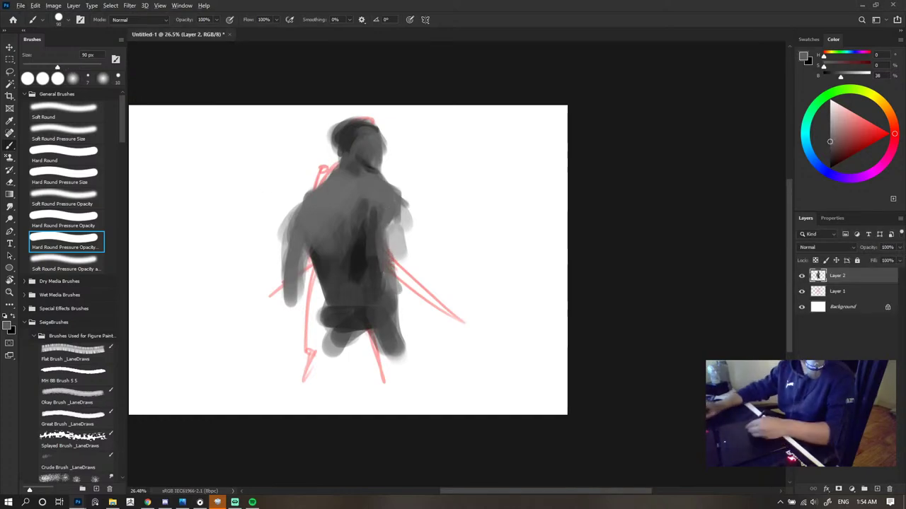
pyautogui.keyDown('alt'); pyautogui.click(384, 212); pyautogui.keyUp('alt')
pyautogui.moveTo(385, 190)
pyautogui.mouseDown()
pyautogui.moveTo(344, 171)
pyautogui.moveTo(402, 194)
pyautogui.mouseUp()
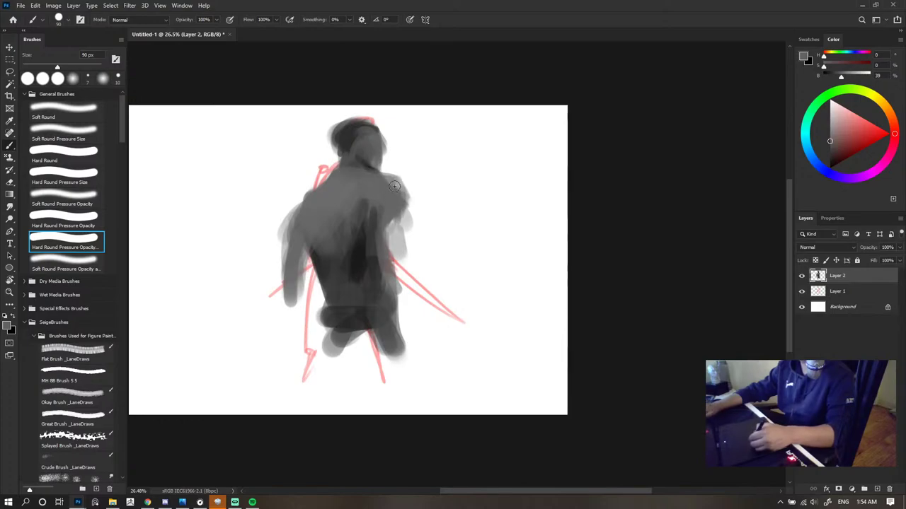
# - Block in the whole right arm from the shoulder down to the forearm with broad grey strokes
pyautogui.keyDown('alt'); pyautogui.click(358, 262); pyautogui.keyUp('alt')
pyautogui.press(']')
pyautogui.press(']')
pyautogui.press(']')
pyautogui.press(']')
pyautogui.press(']')
pyautogui.press(']')
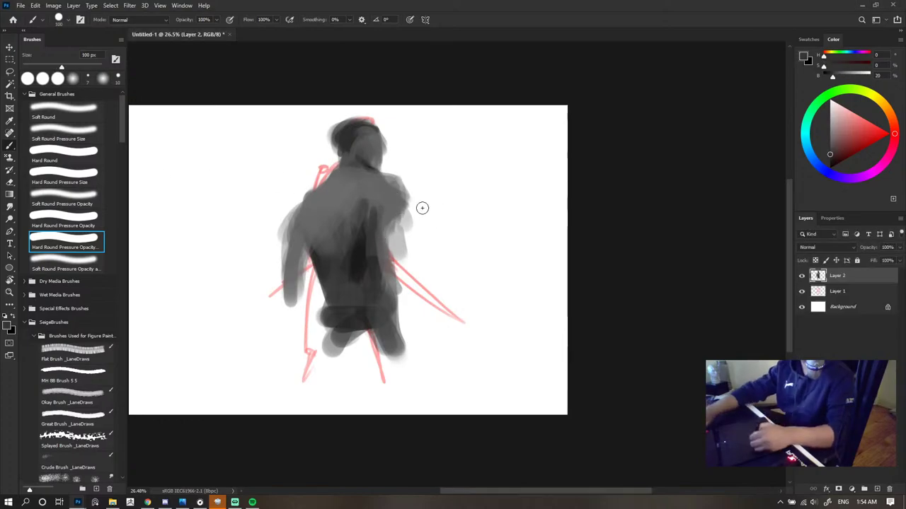
pyautogui.moveTo(382, 197)
pyautogui.mouseDown()
pyautogui.moveTo(394, 203)
pyautogui.moveTo(396, 239)
pyautogui.moveTo(428, 312)
pyautogui.mouseUp()
# - Shade the right forearm with an 80 px brush at 35% brightness
pyautogui.keyDown('alt'); pyautogui.click(362, 212); pyautogui.keyUp('alt')
pyautogui.keyDown('alt'); pyautogui.click(359, 252); pyautogui.keyUp('alt')
pyautogui.keyDown('alt'); pyautogui.click(344, 291); pyautogui.keyUp('alt')
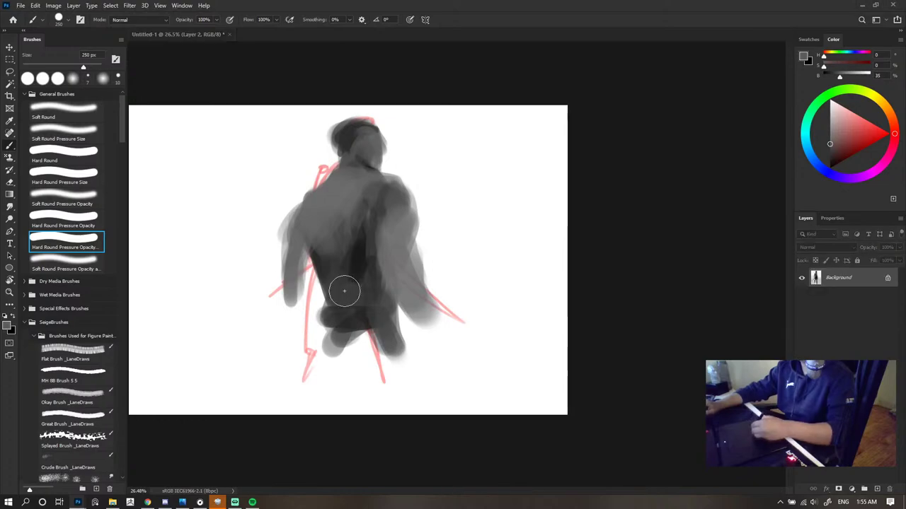
pyautogui.press('[')
pyautogui.press('[')
pyautogui.press('[')
pyautogui.press('[')
pyautogui.press('[')
pyautogui.press('[')
pyautogui.moveTo(400, 266); pyautogui.dragTo(418, 315)
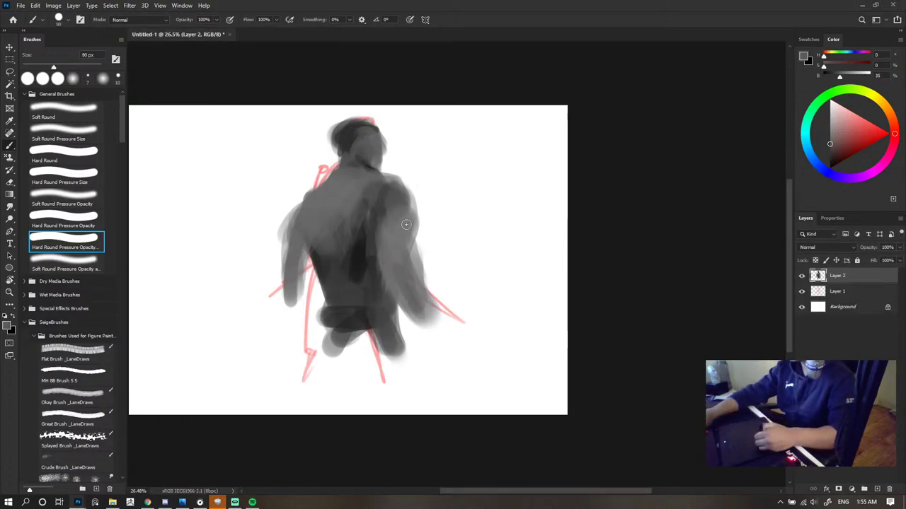
# - Trim the outer edge of the right arm and forearm with a 170 px eraser
pyautogui.keyDown('alt'); pyautogui.click(404, 234); pyautogui.keyUp('alt')
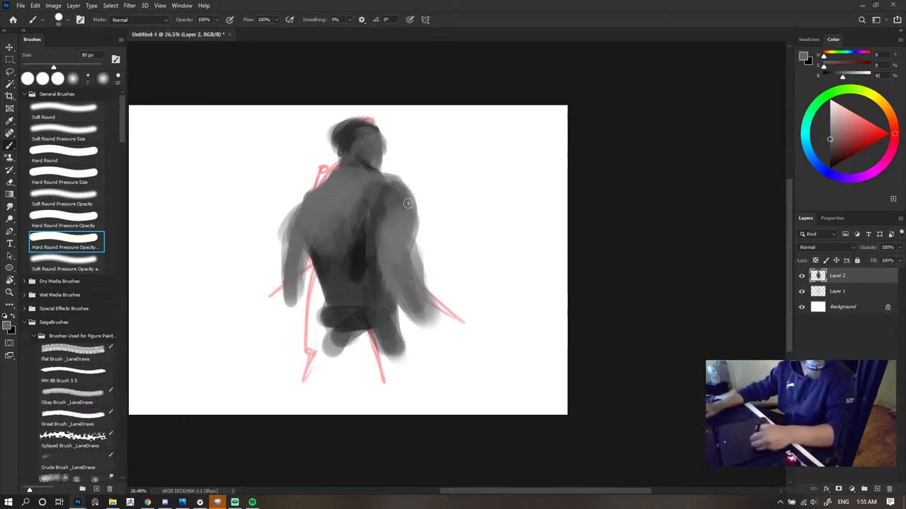
pyautogui.press('e')
pyautogui.moveTo(433, 191)
pyautogui.mouseDown()
pyautogui.moveTo(413, 257)
pyautogui.moveTo(430, 177)
pyautogui.moveTo(413, 302)
pyautogui.moveTo(416, 262)
pyautogui.moveTo(427, 315)
pyautogui.mouseUp()
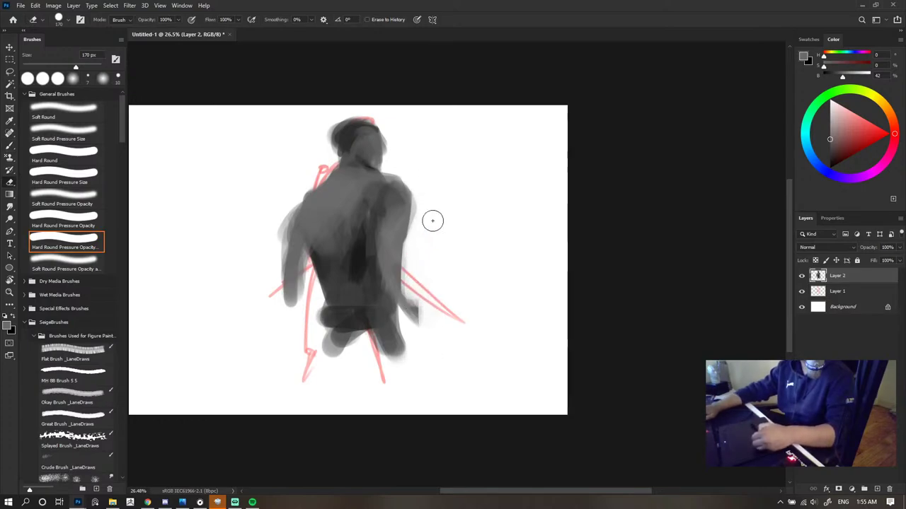
# - Lighten the top of the right shoulder with an 80 px brush at 55% brightness
pyautogui.press('b')
pyautogui.keyDown('alt'); pyautogui.click(388, 176); pyautogui.keyUp('alt')
pyautogui.moveTo(395, 180); pyautogui.dragTo(373, 192)
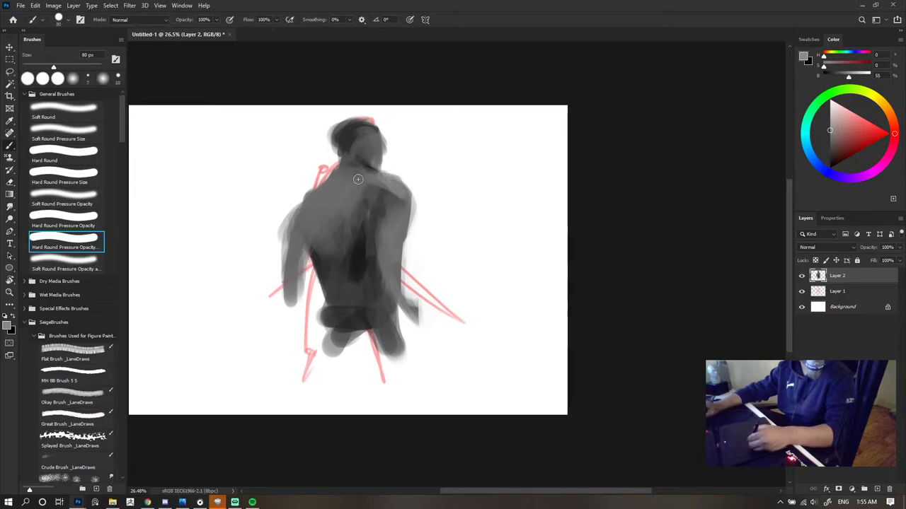
# - Deepen the shadow between the torso and the right arm with an 80 px brush at 10% brightness
pyautogui.scroll(-12, 386, 182)
pyautogui.scroll(5, 430, 180)
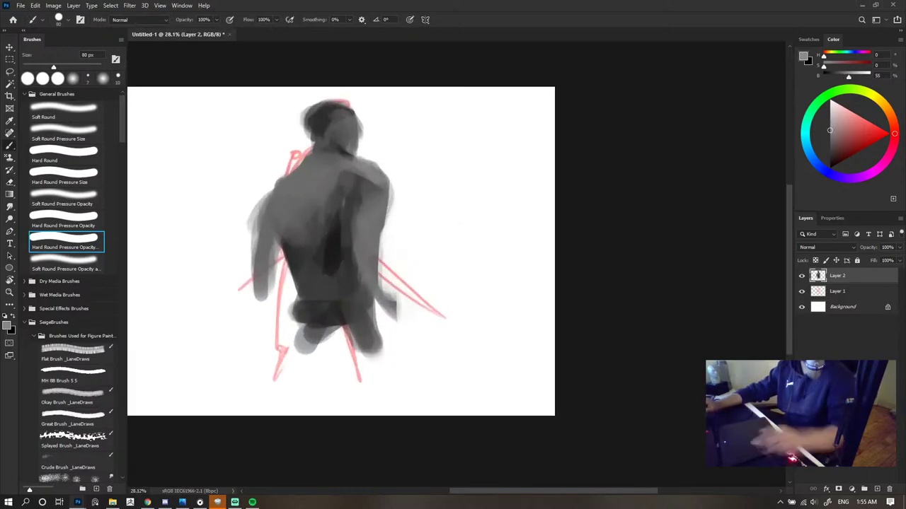
pyautogui.keyDown('alt'); pyautogui.click(334, 242); pyautogui.keyUp('alt')
pyautogui.hotkey('ctrl', 'shift', 'e')
pyautogui.hotkey('ctrl', 'z')
pyautogui.moveTo(361, 194); pyautogui.dragTo(352, 262)
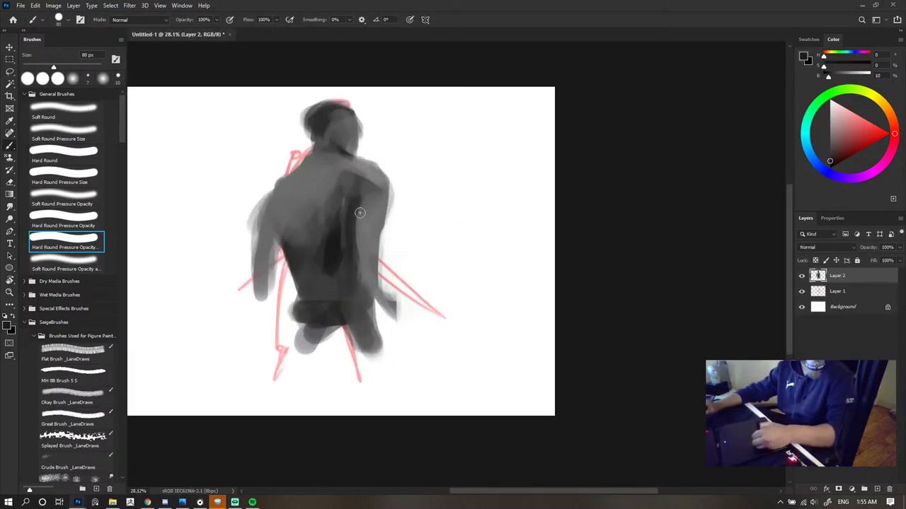
# - Blend the upper and middle back beside the right arm with a 150 px brush at 33% and 18% brightness
pyautogui.press(']')
pyautogui.press(']')
pyautogui.press(']')
pyautogui.press(']')
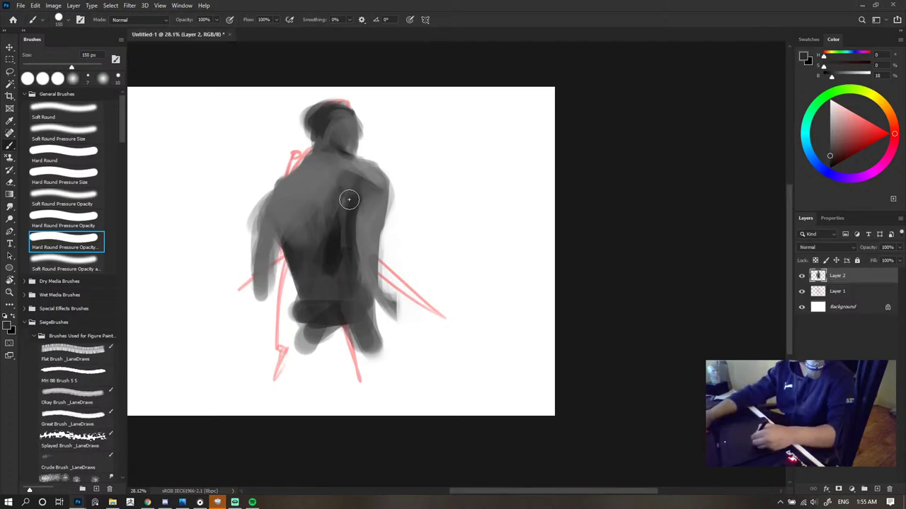
pyautogui.keyDown('alt'); pyautogui.click(350, 225); pyautogui.keyUp('alt')
pyautogui.moveTo(328, 227); pyautogui.dragTo(343, 195)
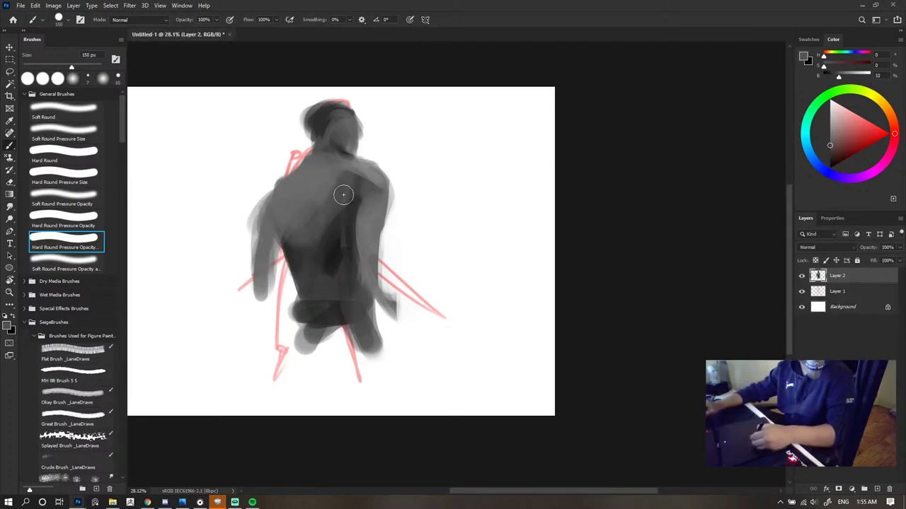
pyautogui.keyDown('alt'); pyautogui.click(317, 242); pyautogui.keyUp('alt')
pyautogui.moveTo(334, 225); pyautogui.dragTo(330, 241)
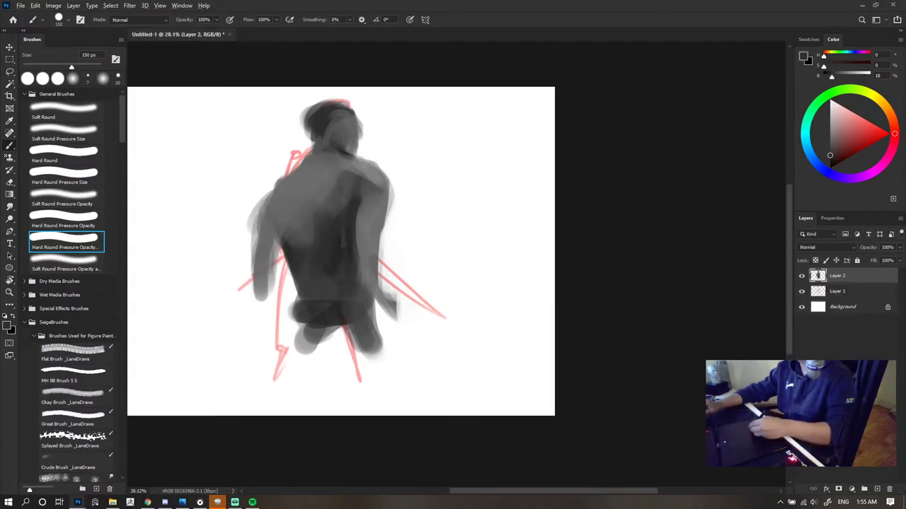
# - Lighten the middle of the back with a 90 px brush at 30% brightness
pyautogui.keyDown('alt'); pyautogui.click(303, 220); pyautogui.keyUp('alt')
pyautogui.press('[')
pyautogui.press('[')
pyautogui.press('[')
pyautogui.moveTo(320, 244); pyautogui.dragTo(324, 269)
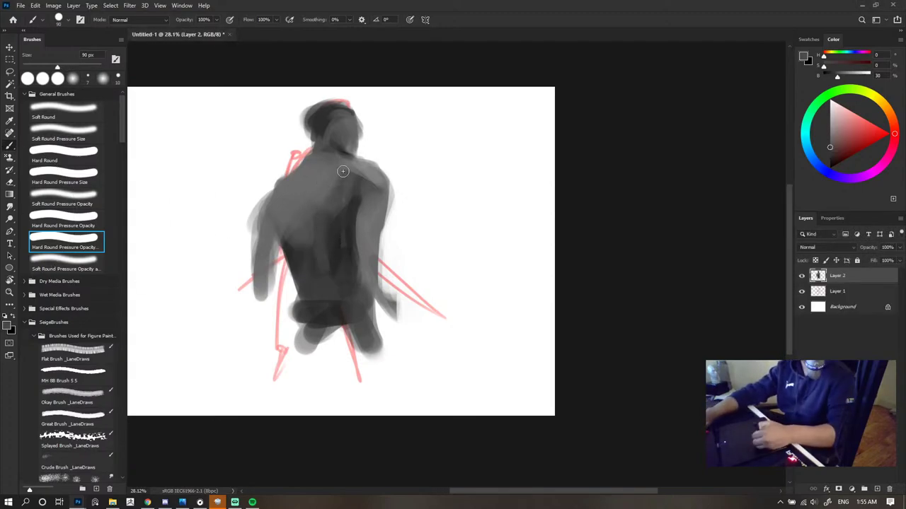
# - Darken the spine area down the middle of the back with a 90 px brush at 14% brightness
pyautogui.keyDown('alt'); pyautogui.click(329, 277); pyautogui.keyUp('alt')
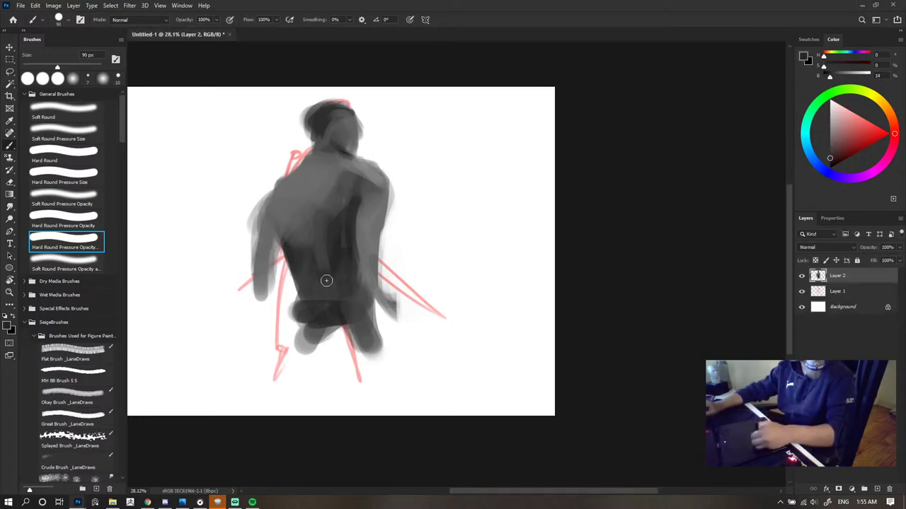
pyautogui.moveTo(318, 200); pyautogui.dragTo(321, 262)
pyautogui.scroll(-4, 354, 224)
pyautogui.scroll(-2, 357, 221)
pyautogui.scroll(3, 365, 221)
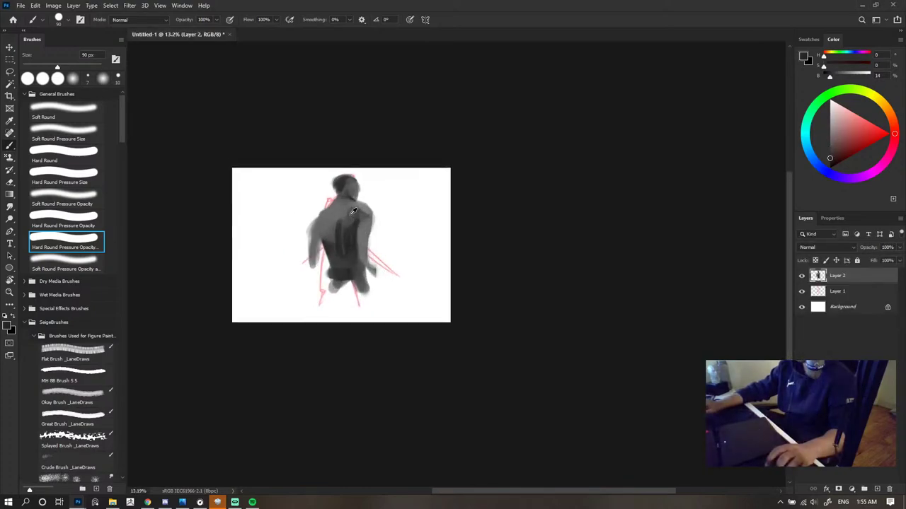
pyautogui.scroll(-4, 371, 220)
pyautogui.scroll(4, 353, 210)
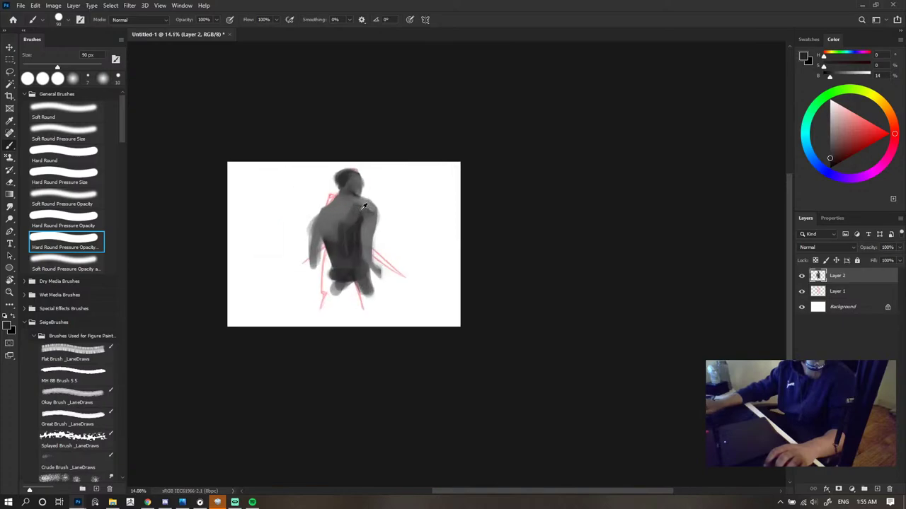
# - Soften the dark strokes along the mid-back and left waist at 18% brightness, starting with a 45 px brush
pyautogui.press('[')
pyautogui.press('[')
pyautogui.press('[')
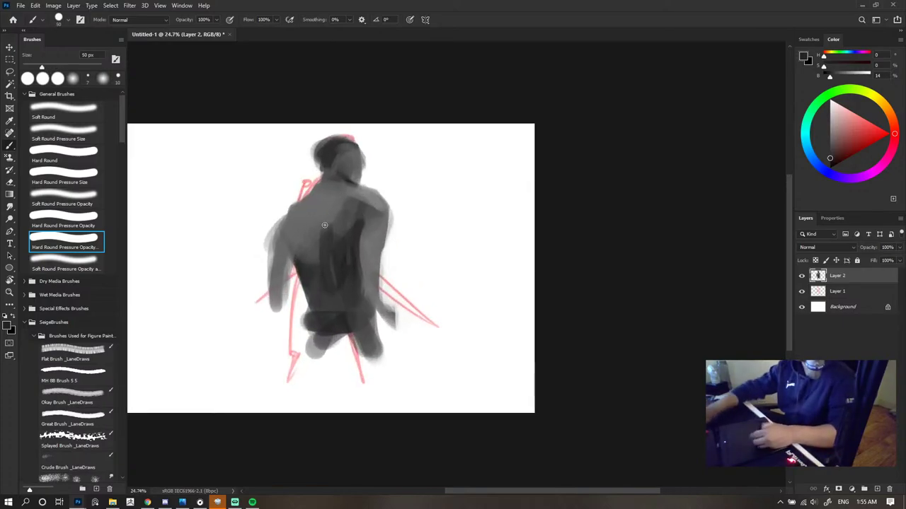
pyautogui.keyDown('alt'); pyautogui.click(326, 262); pyautogui.keyUp('alt')
pyautogui.press('[')
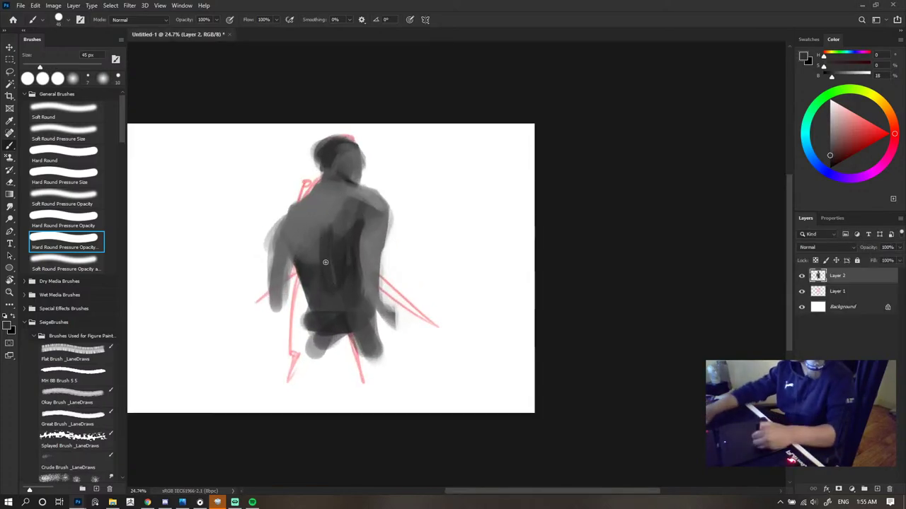
pyautogui.press(']')
pyautogui.press(']')
pyautogui.press(']')
pyautogui.press(']')
pyautogui.press(']')
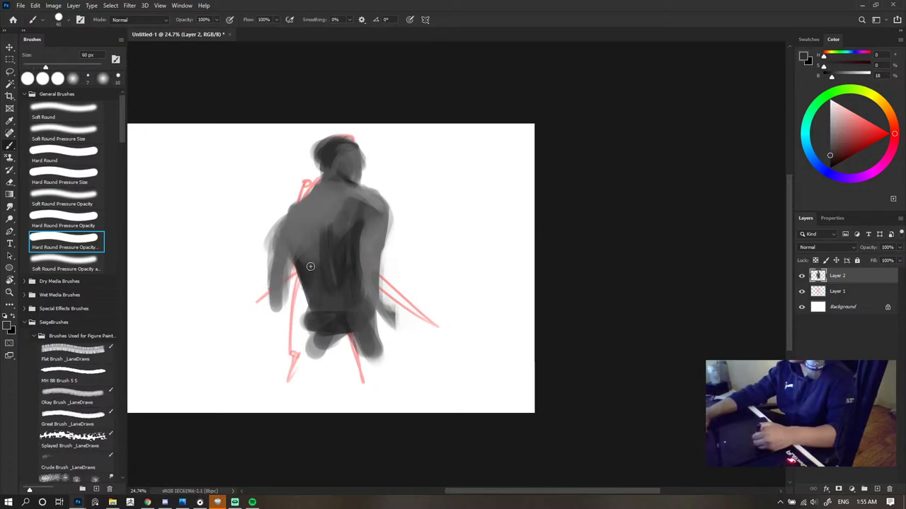
pyautogui.moveTo(314, 262); pyautogui.dragTo(315, 245)
# - Trim the left edge of the waist and hip, and shade the left arm with a 125 px brush at 16% brightness
pyautogui.keyDown('alt'); pyautogui.click(321, 300); pyautogui.keyUp('alt')
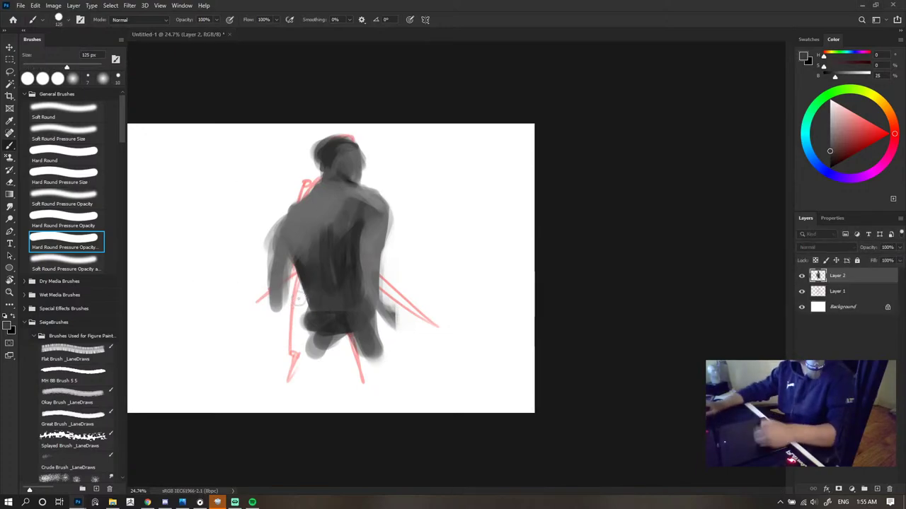
pyautogui.moveTo(302, 306); pyautogui.dragTo(295, 384)
pyautogui.keyDown('alt'); pyautogui.click(302, 269); pyautogui.keyUp('alt')
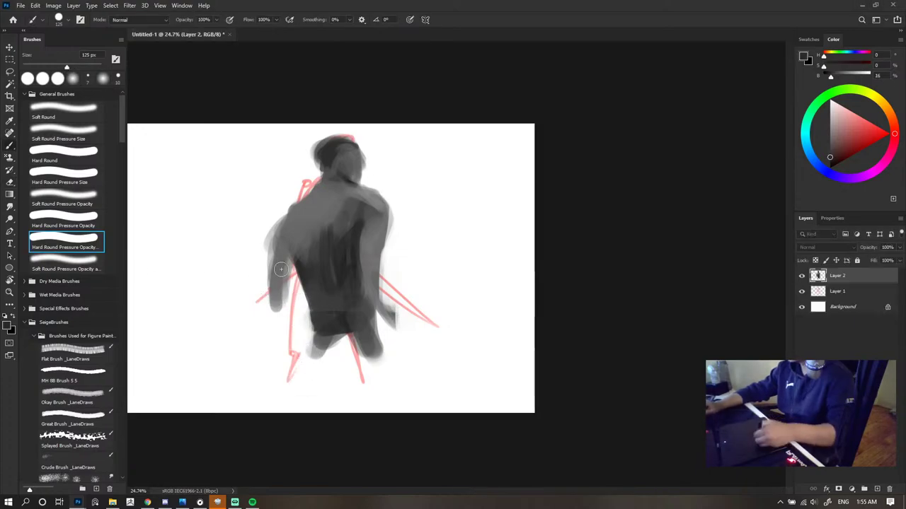
pyautogui.moveTo(290, 252); pyautogui.dragTo(277, 308)
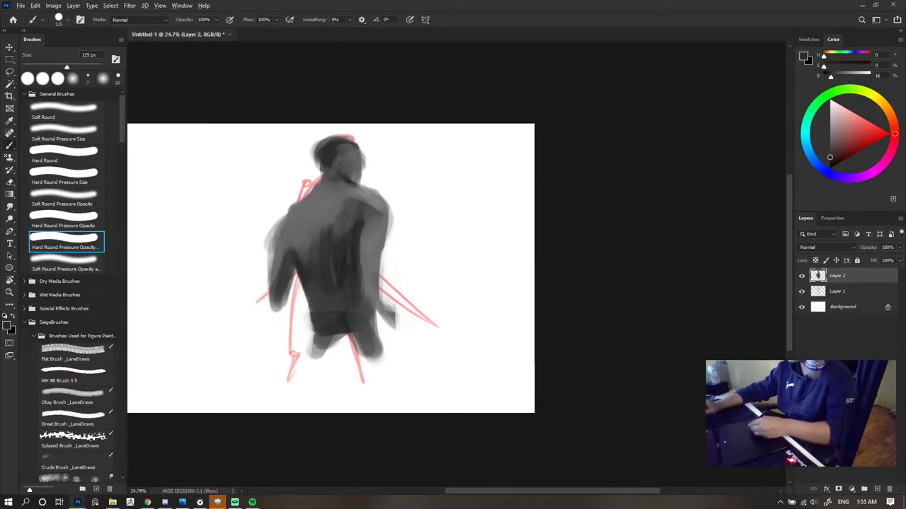
pyautogui.moveTo(287, 241); pyautogui.dragTo(276, 292)
# - Hide Layer 2 to check the gesture sketch underneath and show it again
pyautogui.keyDown('alt'); pyautogui.click(328, 188); pyautogui.keyUp('alt')
pyautogui.scroll(-3, 328, 187)
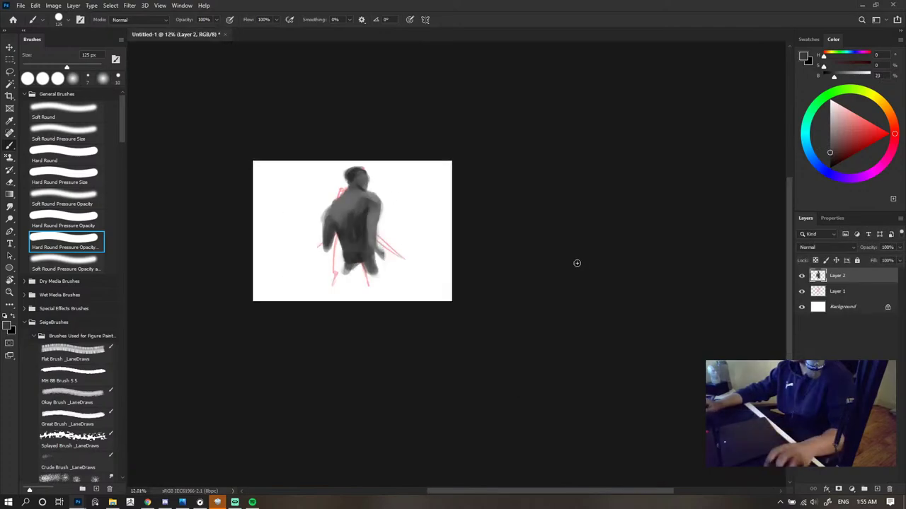
pyautogui.click(802, 275)
pyautogui.scroll(1, 489, 225)
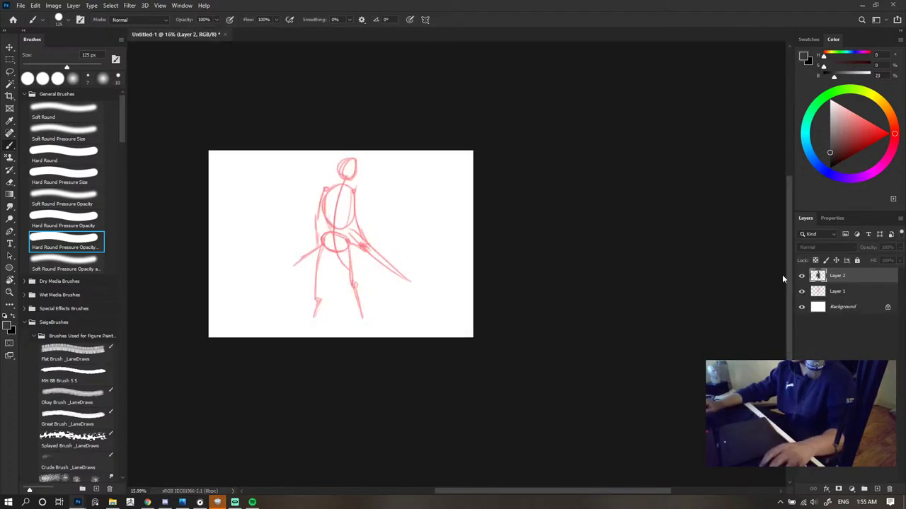
pyautogui.click(801, 276)
pyautogui.scroll(2, 441, 194)
pyautogui.moveTo(320, 290)
pyautogui.mouseDown()
pyautogui.moveTo(371, 332)
pyautogui.moveTo(403, 322)
pyautogui.mouseUp()
pyautogui.moveTo(280, 385); pyautogui.dragTo(445, 329)
pyautogui.moveTo(203, 300); pyautogui.dragTo(206, 352)
pyautogui.moveTo(135, 409)
pyautogui.mouseDown()
pyautogui.moveTo(228, 359)
pyautogui.moveTo(249, 417)
pyautogui.mouseUp()
pyautogui.moveTo(267, 358); pyautogui.dragTo(271, 417)
pyautogui.moveTo(305, 343); pyautogui.dragTo(298, 416)
pyautogui.moveTo(286, 358)
pyautogui.mouseDown()
pyautogui.moveTo(285, 386)
pyautogui.moveTo(312, 411)
pyautogui.mouseUp()
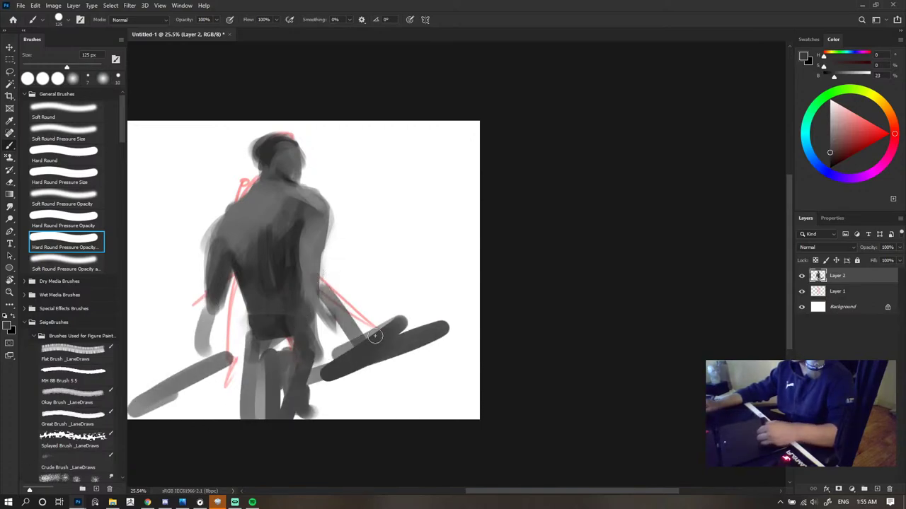
pyautogui.scroll(-3, 416, 302)
pyautogui.hotkey('ctrl', 'z')
pyautogui.hotkey('ctrl', 'z')
pyautogui.hotkey('ctrl', 'z')
pyautogui.hotkey('ctrl', 'z')
pyautogui.hotkey('ctrl', 'z')
pyautogui.hotkey('ctrl', 'z')
pyautogui.hotkey('ctrl', 'z')
pyautogui.hotkey('ctrl', 'z')
pyautogui.hotkey('ctrl', 'z')
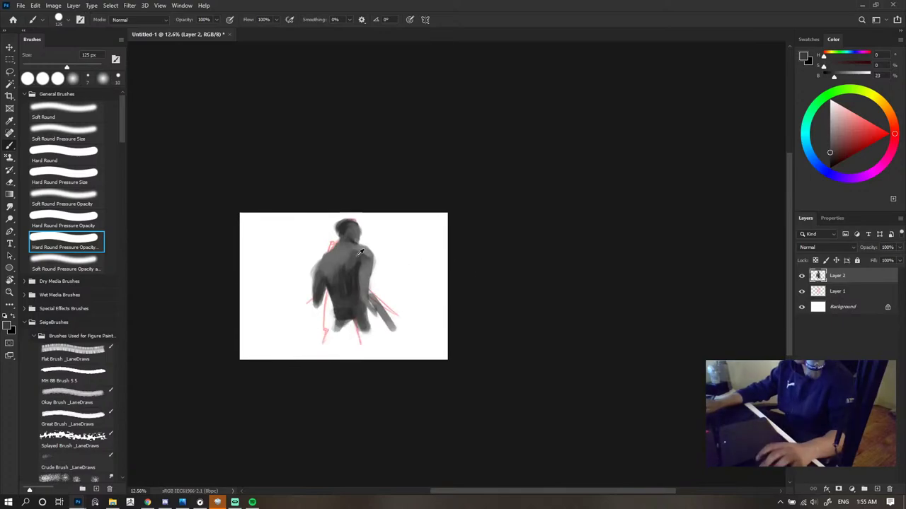
pyautogui.moveTo(349, 255); pyautogui.dragTo(402, 249)
pyautogui.hotkey('ctrl', ',')
pyautogui.hotkey('ctrl', ',')
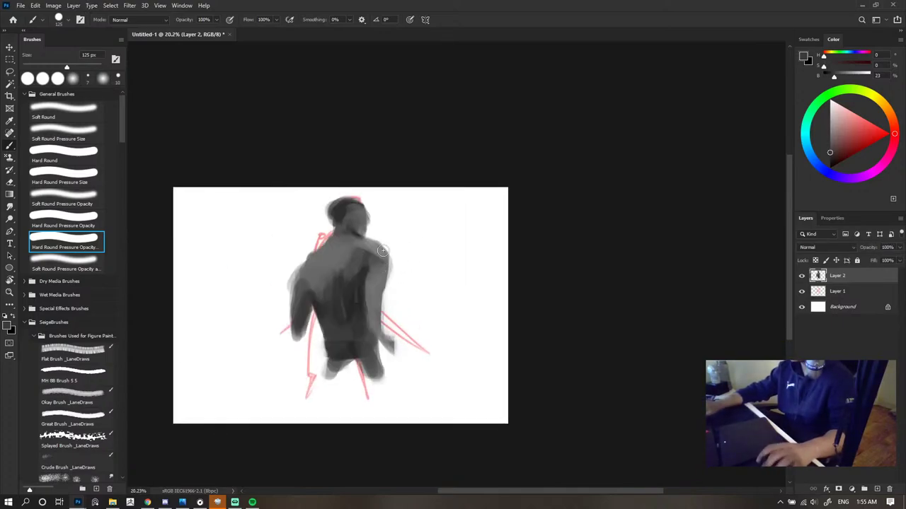
# - Scale the painted figure on Layer 2 down to about 63% and reposition it higher on the canvas
pyautogui.hotkey('ctrl', 't')
pyautogui.moveTo(412, 195); pyautogui.dragTo(388, 211)
pyautogui.moveTo(373, 257); pyautogui.dragTo(387, 237)
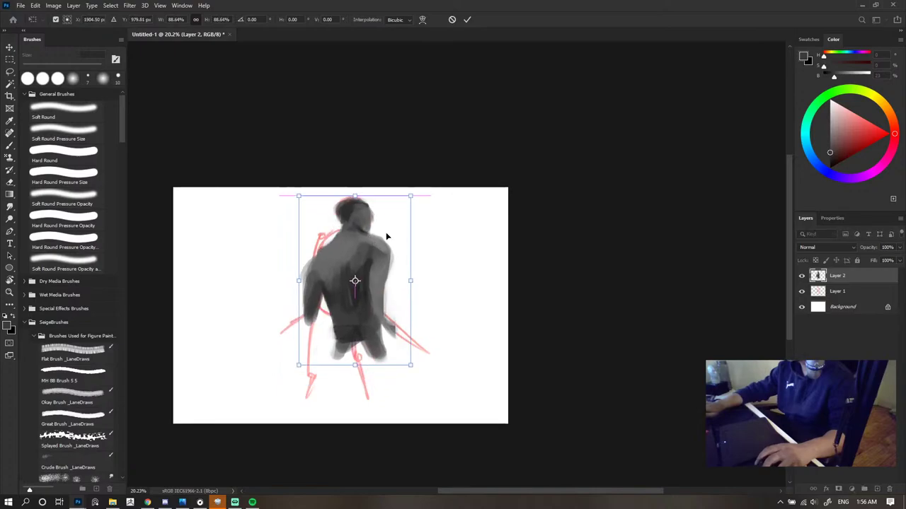
pyautogui.moveTo(418, 199); pyautogui.dragTo(387, 216)
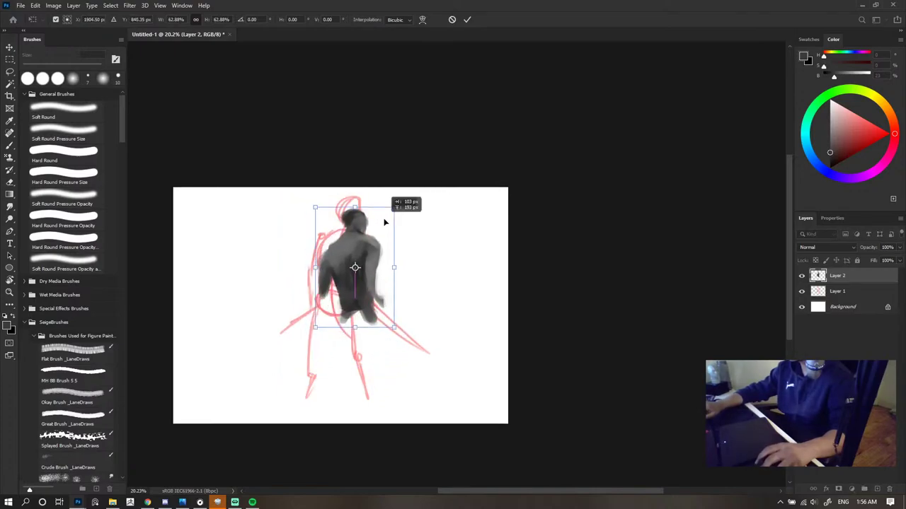
pyautogui.click(467, 19)
# - Hide the red gesture sketch on Layer 1
pyautogui.scroll(5, 365, 248)
pyautogui.scroll(-3, 377, 226)
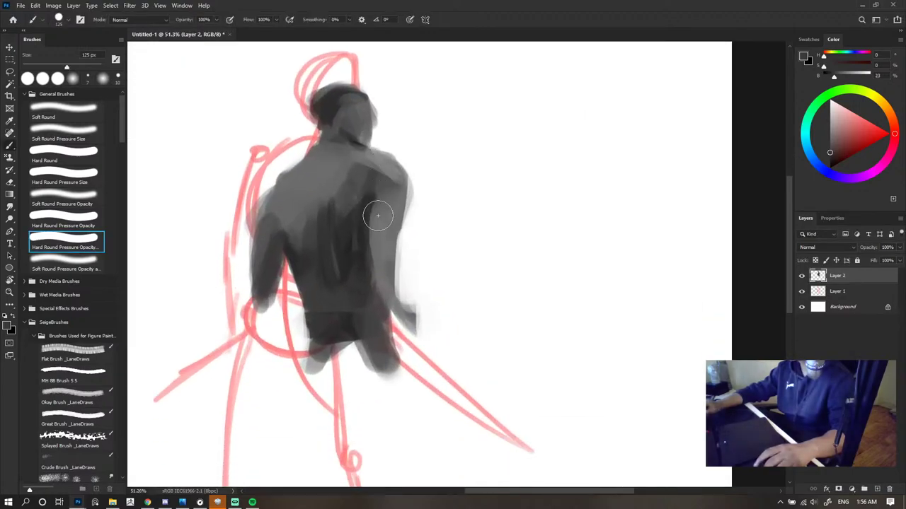
pyautogui.scroll(-3, 375, 217)
pyautogui.click(802, 290)
pyautogui.scroll(2, 469, 229)
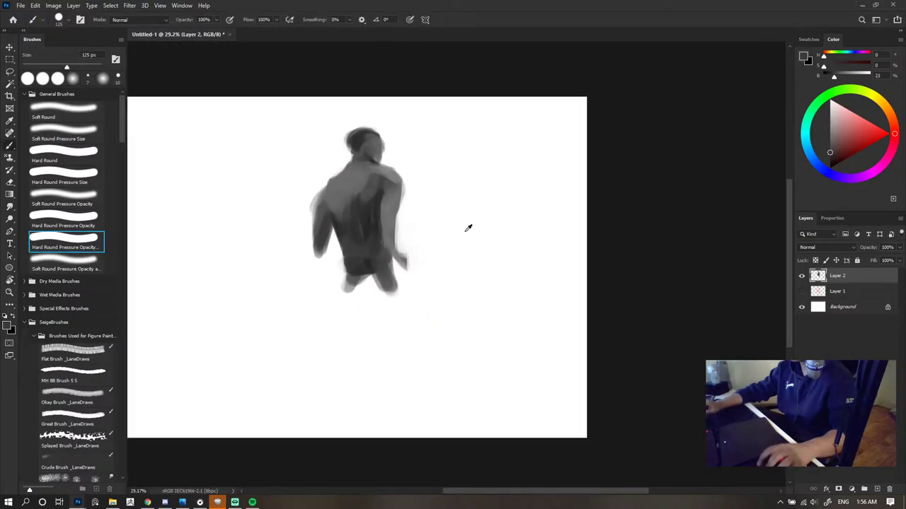
# - Lighten the upper back with a 125 px brush at 44% brightness and trim beside the neck with a 60 px eraser
pyautogui.keyDown('alt'); pyautogui.click(304, 187); pyautogui.keyUp('alt')
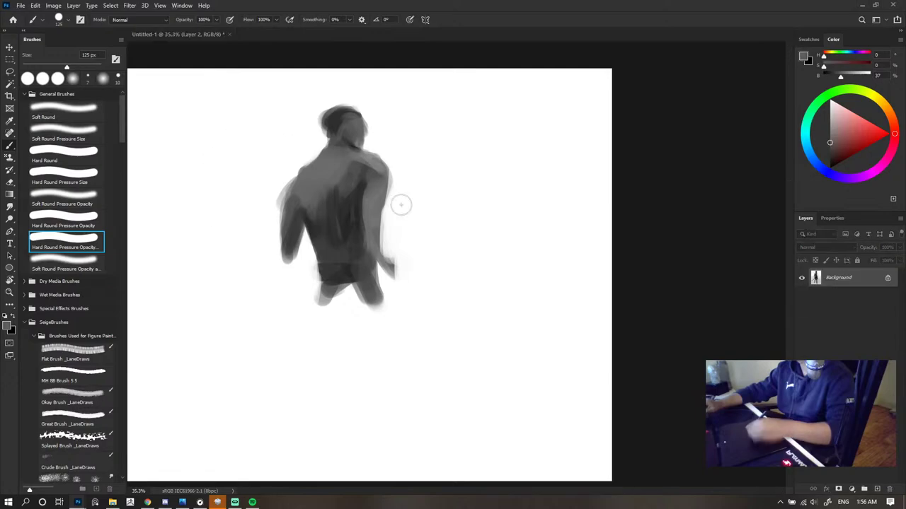
pyautogui.keyDown('alt'); pyautogui.click(323, 194); pyautogui.keyUp('alt')
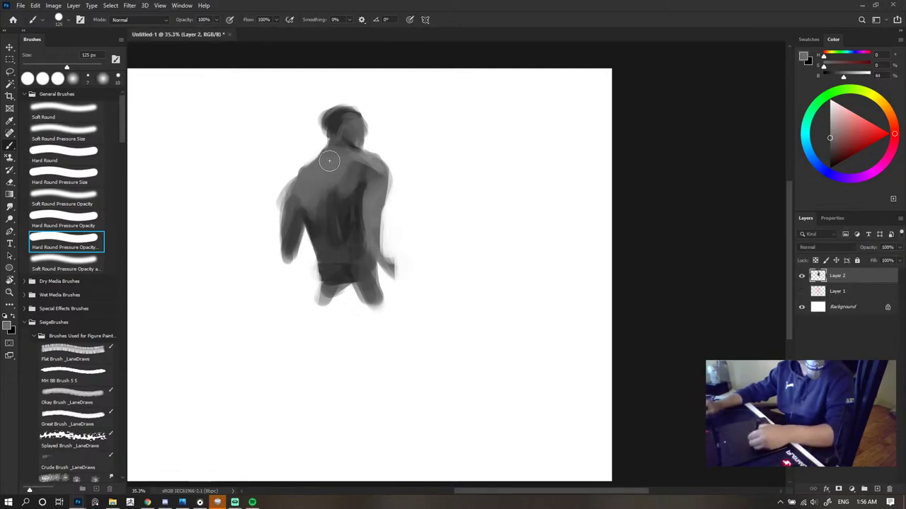
pyautogui.press('e')
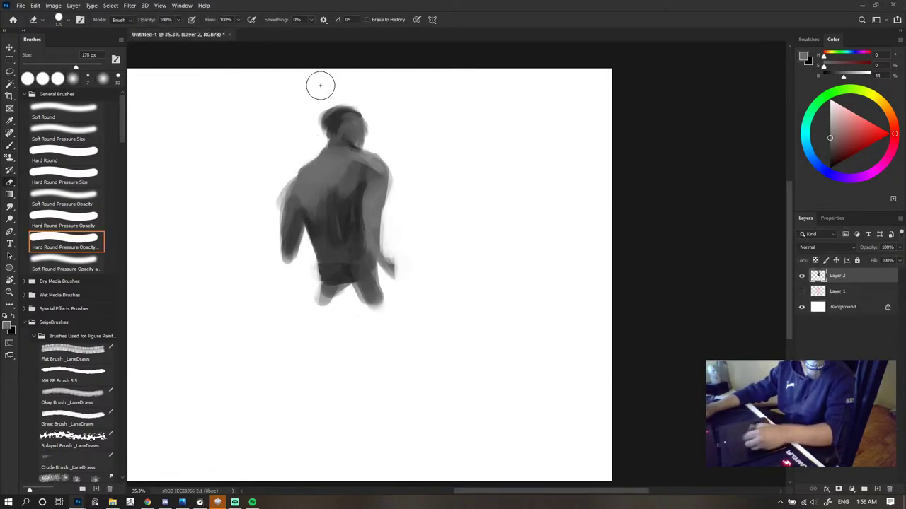
pyautogui.press(']')
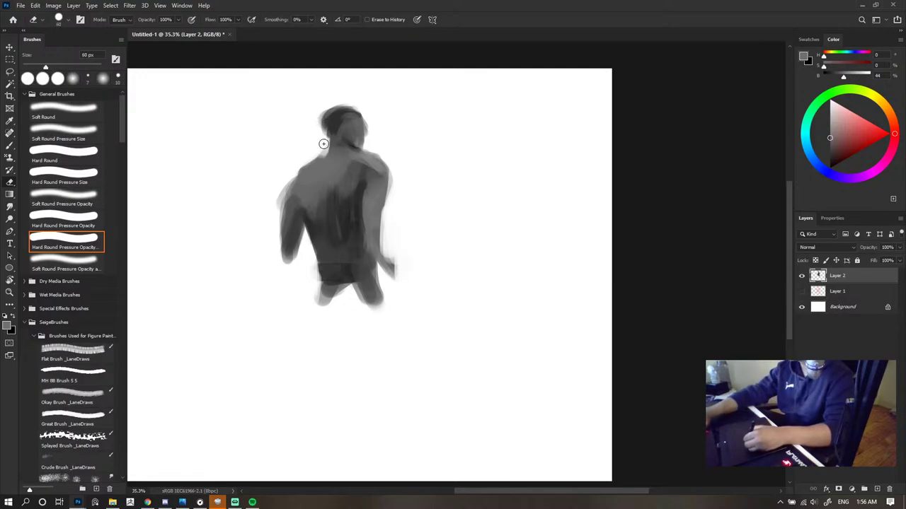
# - Retouch the neck and left shoulder slope at 43% brightness and clean their outer edge with a 60 px eraser
pyautogui.press('b')
pyautogui.keyDown('alt'); pyautogui.click(326, 187); pyautogui.keyUp('alt')
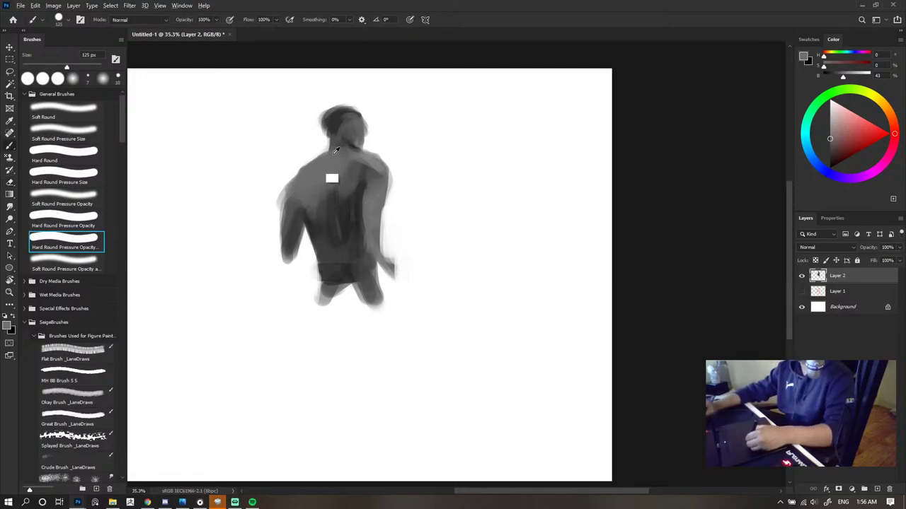
pyautogui.press('e')
pyautogui.press('[')
pyautogui.press('[')
pyautogui.press('[')
pyautogui.press('[')
pyautogui.press('[')
pyautogui.press('[')
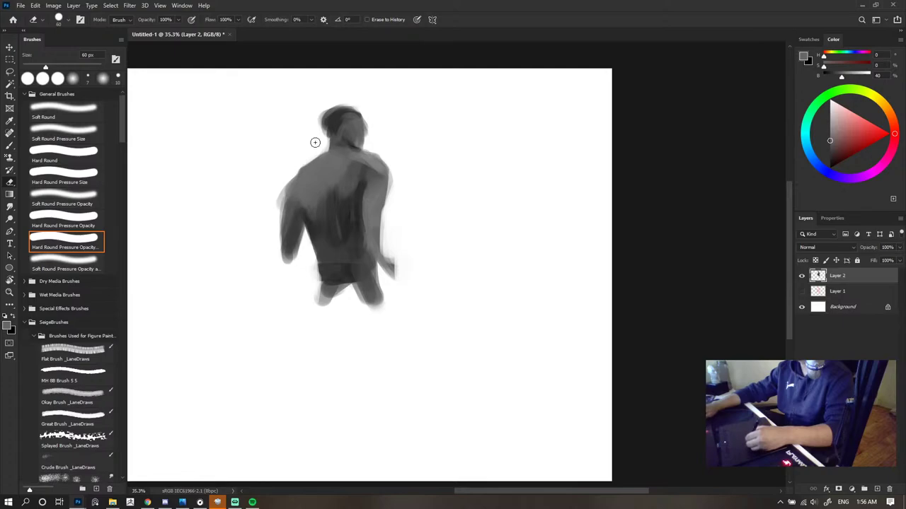
# - Fill out the left shoulder with a 125 px brush at 42% brightness
pyautogui.press('b')
pyautogui.keyDown('alt'); pyautogui.click(318, 168); pyautogui.keyUp('alt')
pyautogui.scroll(-5, 389, 206)
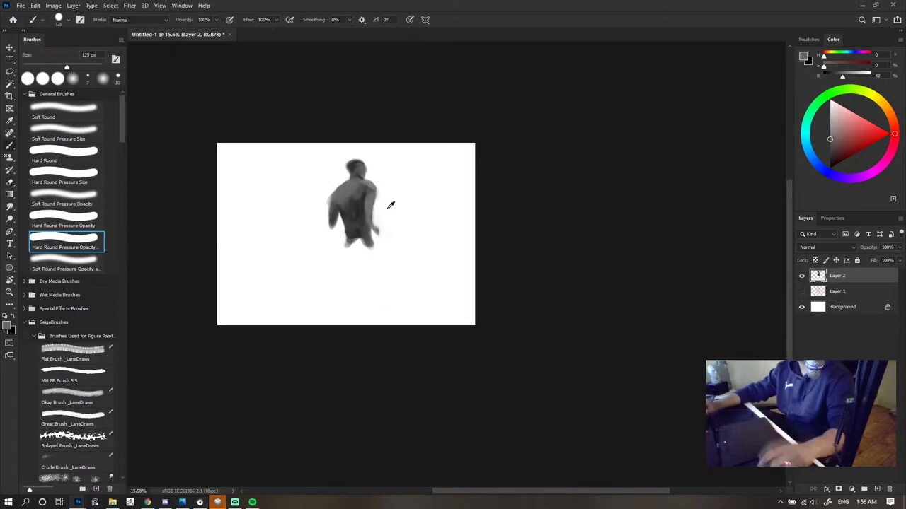
pyautogui.scroll(2, 383, 194)
pyautogui.scroll(4, 383, 191)
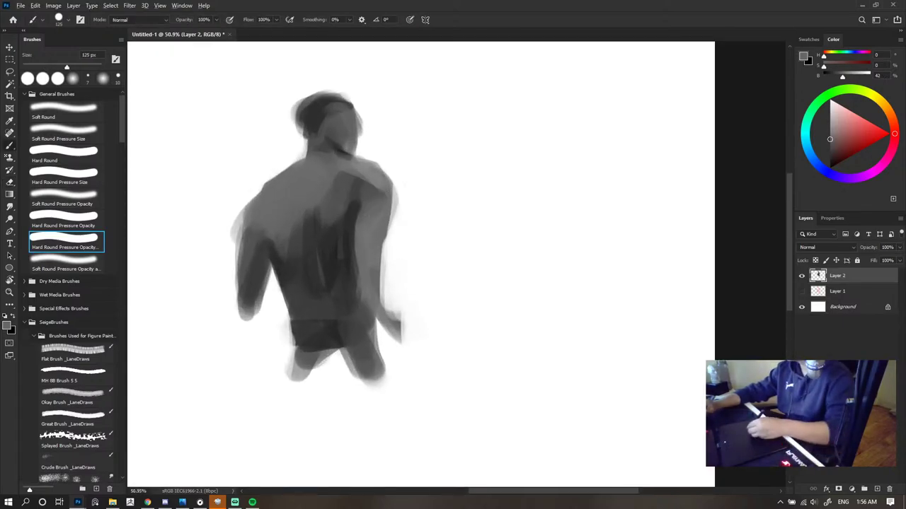
# - Reshape the right shoulder and shade where it meets the upper arm with a 70 px brush at 23% brightness
pyautogui.keyDown('alt'); pyautogui.click(377, 225); pyautogui.keyUp('alt')
pyautogui.press('[')
pyautogui.press('[')
pyautogui.press('[')
pyautogui.press('[')
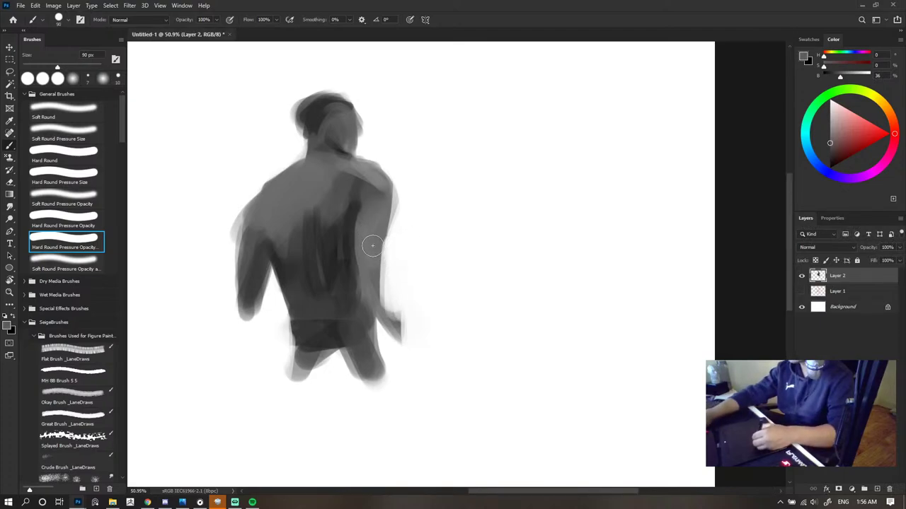
pyautogui.keyDown('alt'); pyautogui.click(352, 214); pyautogui.keyUp('alt')
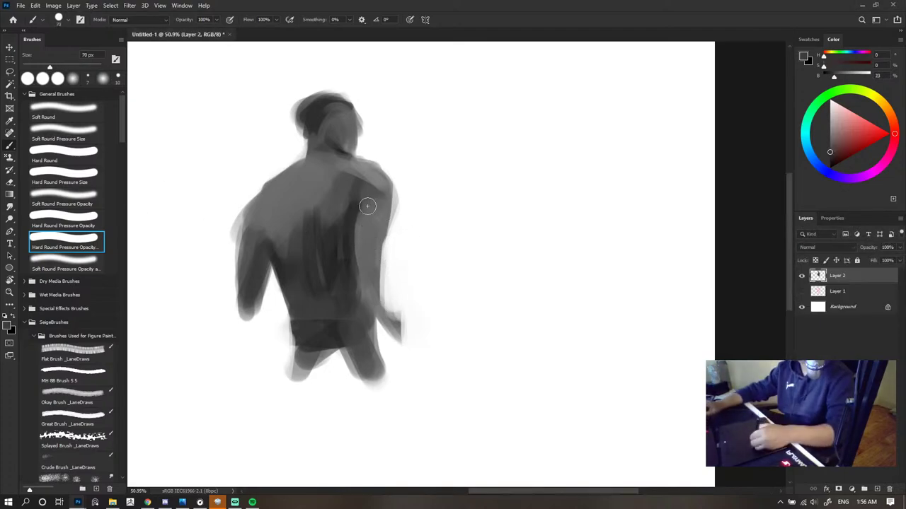
pyautogui.moveTo(366, 204)
pyautogui.mouseDown()
pyautogui.moveTo(370, 185)
pyautogui.moveTo(379, 194)
pyautogui.moveTo(388, 183)
pyautogui.mouseUp()
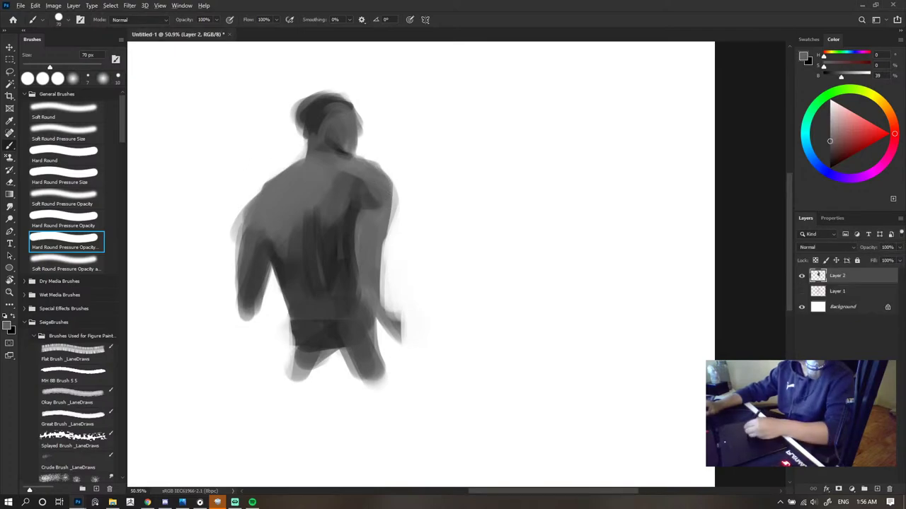
pyautogui.click(360, 188)
# - Darken the shadow under the jaw with a 40 px brush at 7% brightness and extend the front edge of the face
pyautogui.press('[')
pyautogui.press('[')
pyautogui.press('[')
pyautogui.press('[')
pyautogui.moveTo(335, 142); pyautogui.dragTo(353, 152)
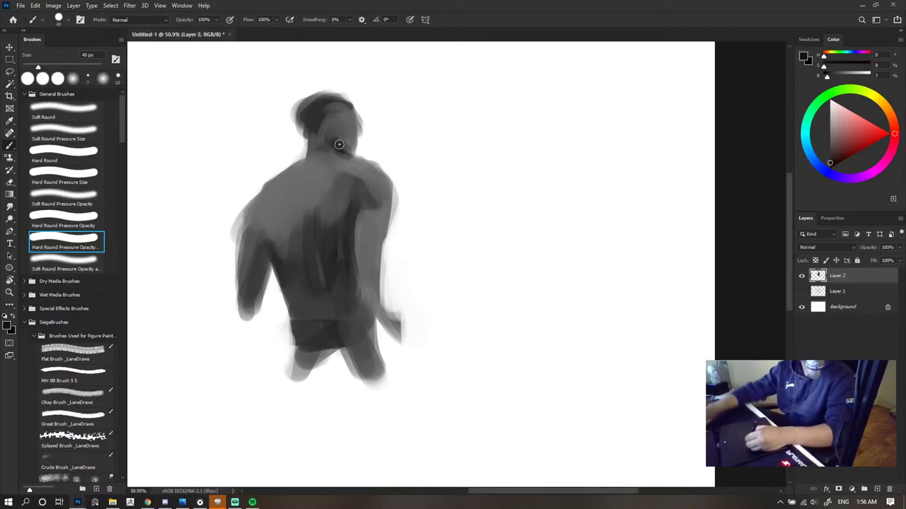
pyautogui.keyDown('alt'); pyautogui.click(344, 157); pyautogui.keyUp('alt')
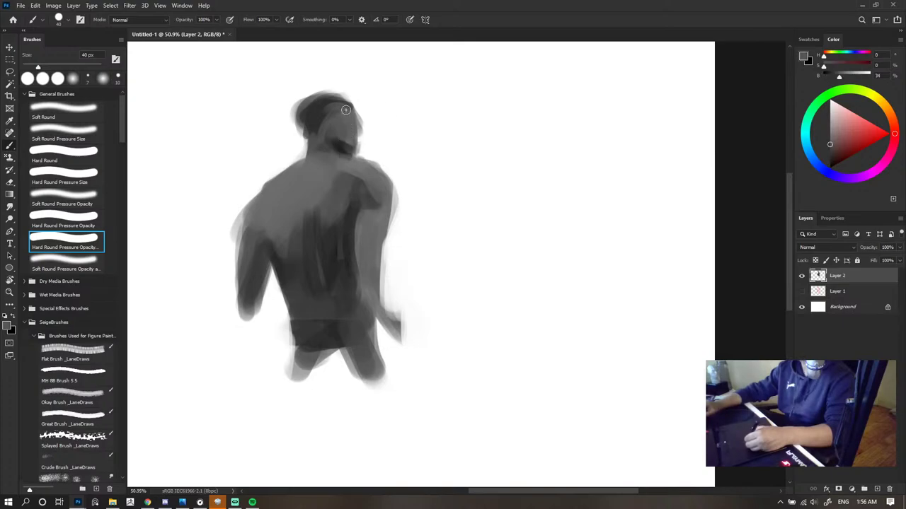
pyautogui.moveTo(351, 140)
pyautogui.mouseDown()
pyautogui.moveTo(355, 94)
pyautogui.moveTo(359, 121)
pyautogui.mouseUp()
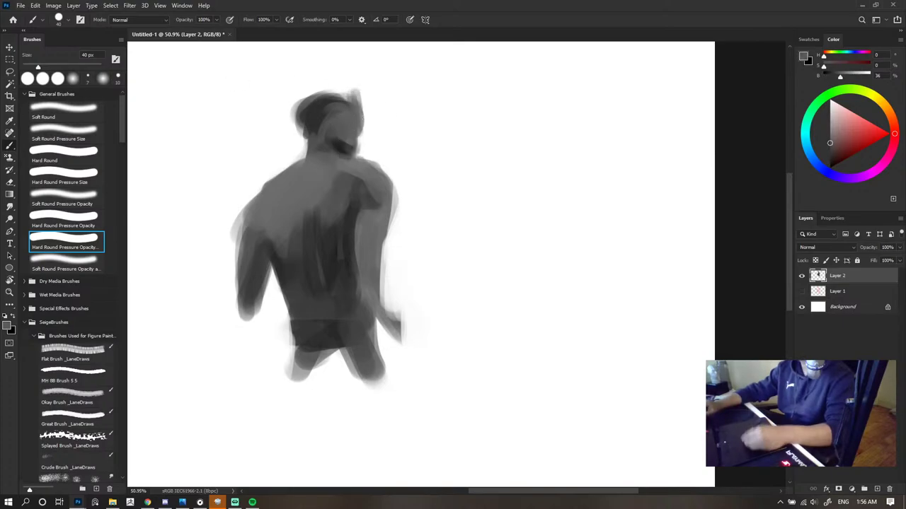
# - Cover the face and raise the top of the head with a 100 px brush at 38% brightness
pyautogui.press(']')
pyautogui.press(']')
pyautogui.press(']')
pyautogui.press(']')
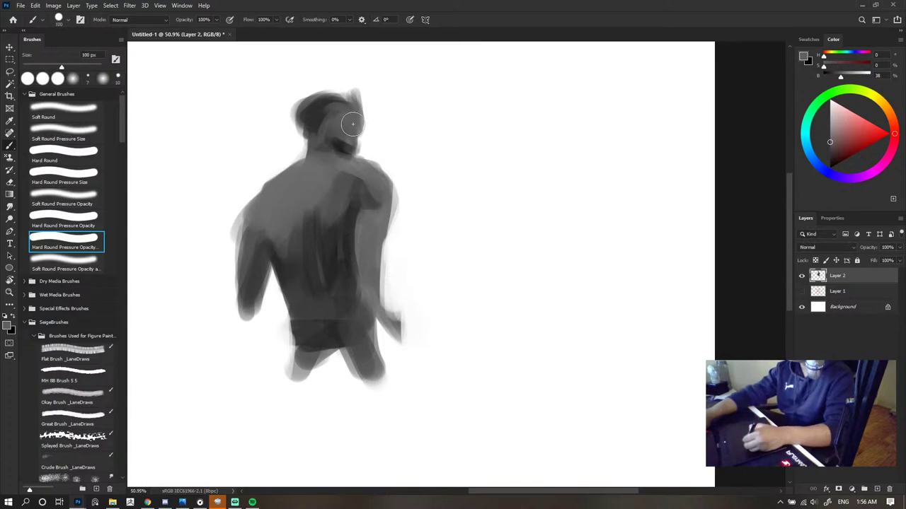
pyautogui.moveTo(353, 123)
pyautogui.mouseDown()
pyautogui.moveTo(347, 94)
pyautogui.moveTo(330, 123)
pyautogui.moveTo(337, 104)
pyautogui.mouseUp()
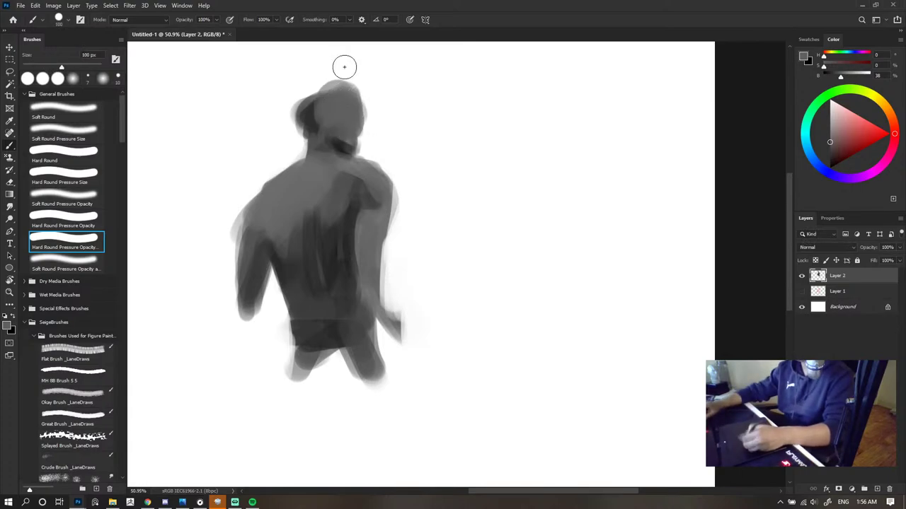
# - Repaint the hair mass at 13% brightness and block in the beard area with the 100 px brush
pyautogui.scroll(-3, 408, 111)
pyautogui.scroll(5, 411, 109)
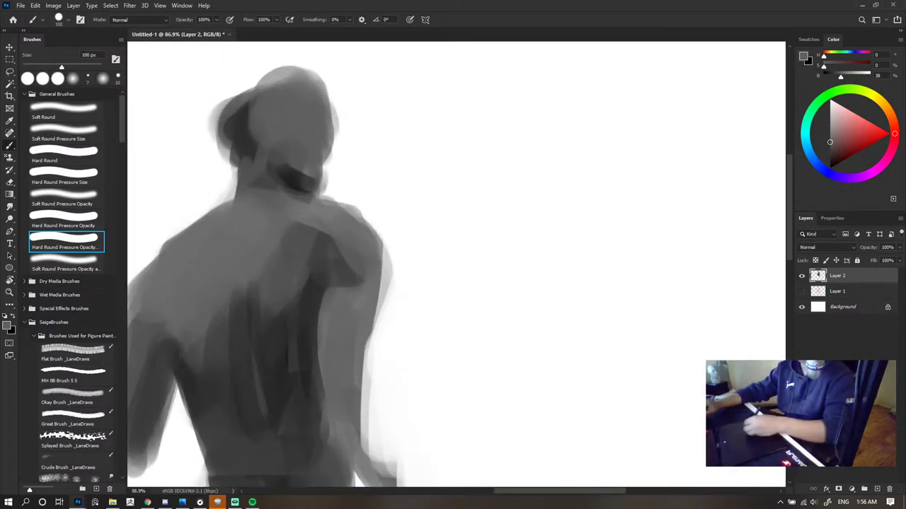
pyautogui.keyDown('alt'); pyautogui.click(304, 181); pyautogui.keyUp('alt')
pyautogui.moveTo(239, 142); pyautogui.dragTo(258, 106)
pyautogui.moveTo(249, 113)
pyautogui.mouseDown()
pyautogui.moveTo(293, 89)
pyautogui.moveTo(242, 93)
pyautogui.mouseUp()
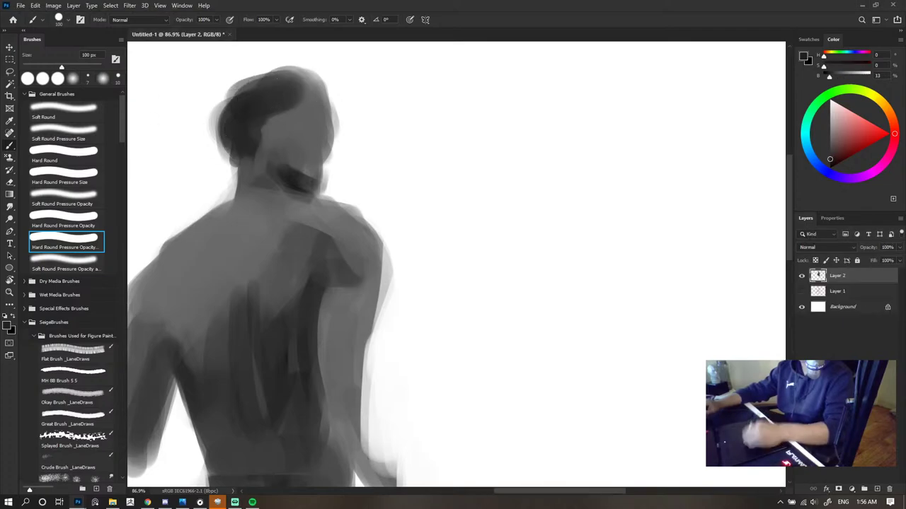
pyautogui.moveTo(283, 142); pyautogui.dragTo(311, 177)
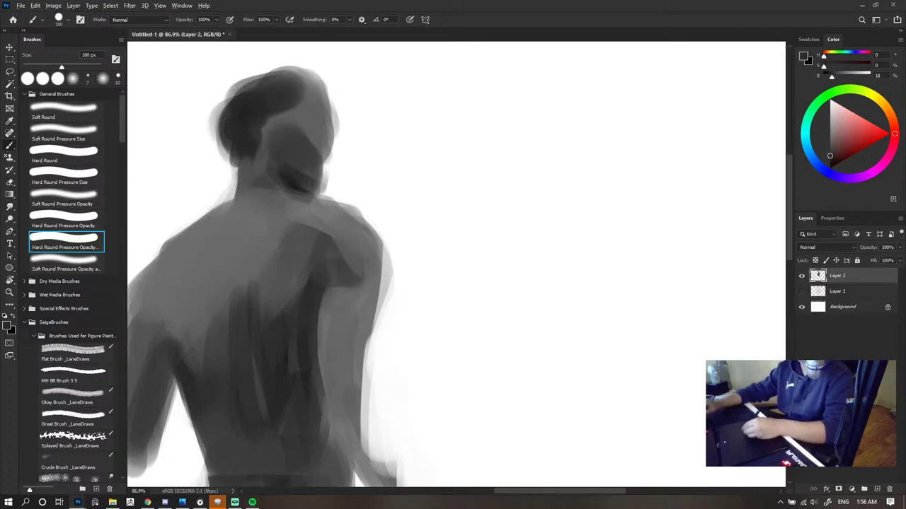
# - Lighten the cheek edge above the beard at 43% brightness and build out the face profile with a 50 px brush
pyautogui.keyDown('alt'); pyautogui.click(310, 119); pyautogui.keyUp('alt')
pyautogui.press('[')
pyautogui.press('[')
pyautogui.press('[')
pyautogui.press('[')
pyautogui.press('[')
pyautogui.moveTo(297, 120); pyautogui.dragTo(315, 150)
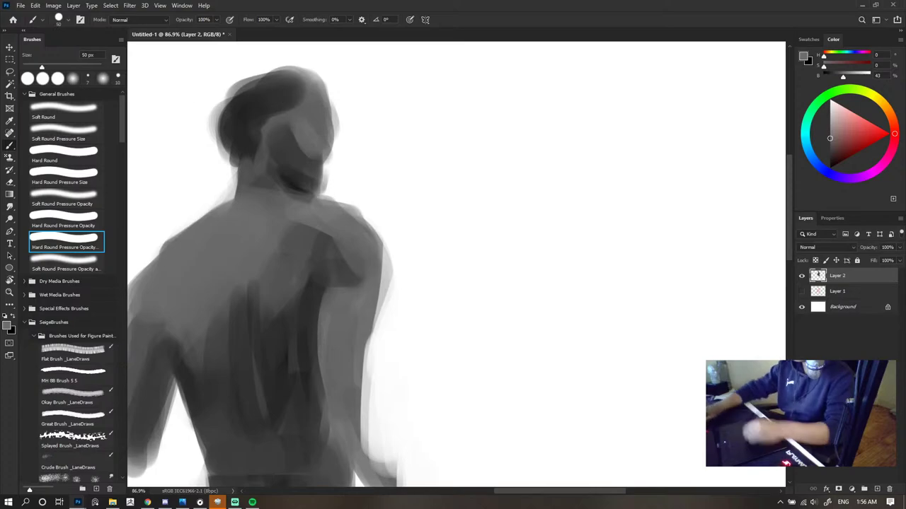
pyautogui.keyDown('alt'); pyautogui.click(313, 95); pyautogui.keyUp('alt')
pyautogui.moveTo(329, 101); pyautogui.dragTo(335, 130)
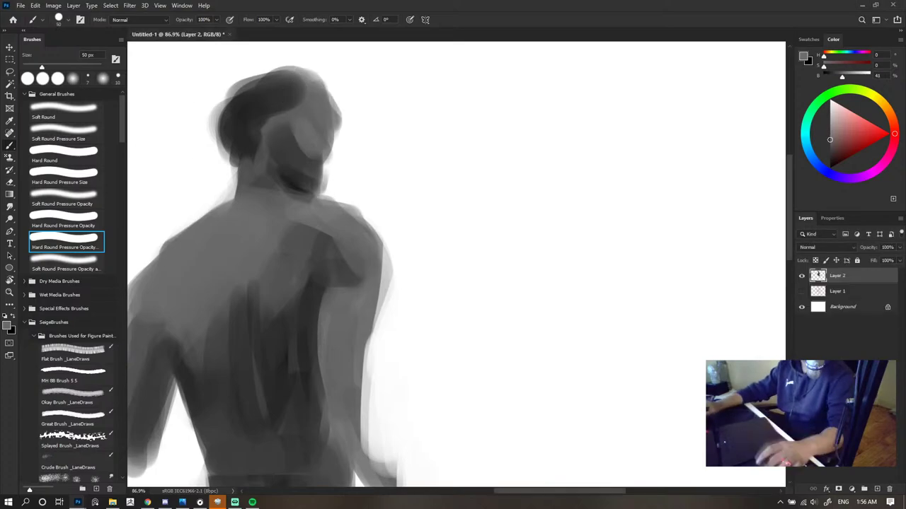
# - Compare the painted head with the reference figure document
pyautogui.hotkey('ctrl', 'Tab')
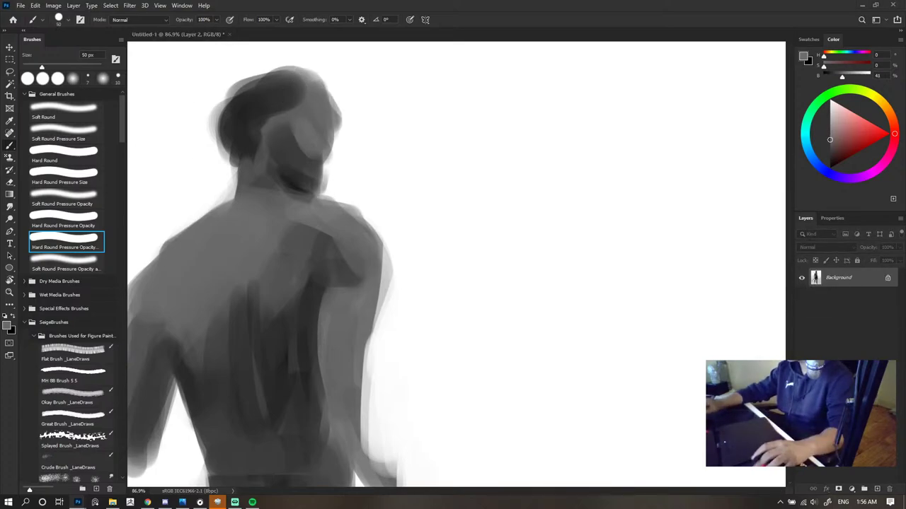
pyautogui.hotkey('ctrl', 'z')
pyautogui.scroll(2, 407, 187)
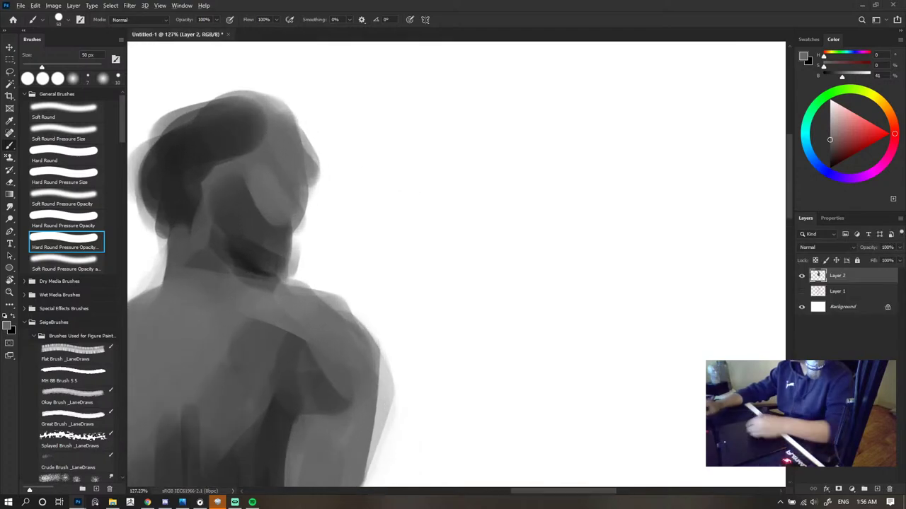
pyautogui.hotkey('ctrl', 'shift', 'z')
pyautogui.hotkey('ctrl', 'z')
# - Darken the beard around the mouth and chin with a 40 px brush at 15% brightness
pyautogui.keyDown('alt'); pyautogui.click(283, 234); pyautogui.keyUp('alt')
pyautogui.moveTo(295, 214)
pyautogui.mouseDown()
pyautogui.moveTo(306, 219)
pyautogui.moveTo(305, 244)
pyautogui.mouseUp()
pyautogui.press('[')
pyautogui.moveTo(294, 237); pyautogui.dragTo(296, 242)
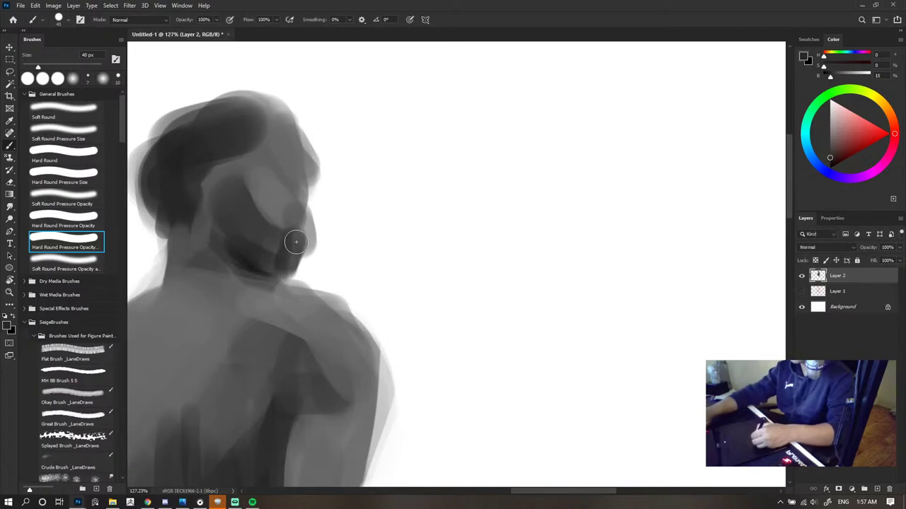
pyautogui.keyDown('alt'); pyautogui.click(301, 262); pyautogui.keyUp('alt')
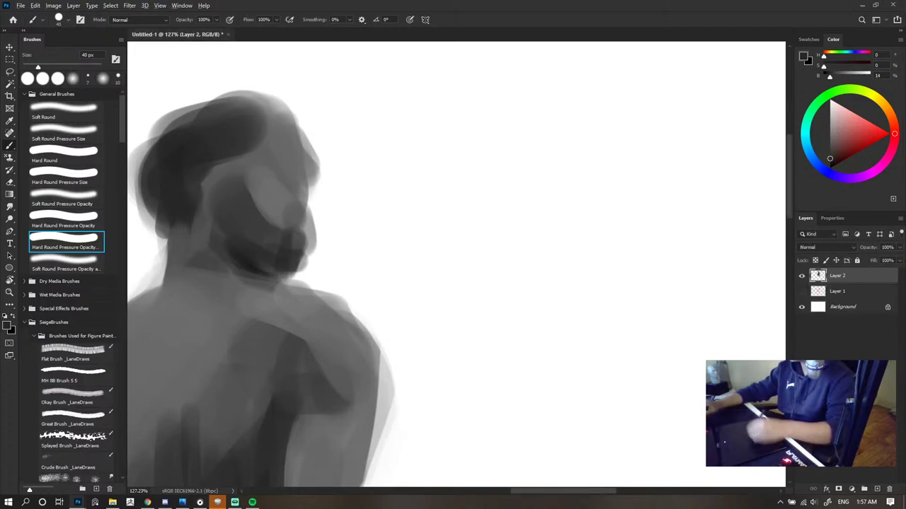
# - Extend the forehead and face profile forward, build out the mouth and chin, and retouch the cheek with the 40 px brush
pyautogui.moveTo(283, 119)
pyautogui.mouseDown()
pyautogui.moveTo(303, 154)
pyautogui.moveTo(314, 189)
pyautogui.moveTo(299, 134)
pyautogui.moveTo(285, 124)
pyautogui.moveTo(306, 191)
pyautogui.moveTo(317, 191)
pyautogui.moveTo(306, 218)
pyautogui.moveTo(311, 195)
pyautogui.moveTo(287, 199)
pyautogui.mouseUp()
pyautogui.keyDown('alt'); pyautogui.click(305, 193); pyautogui.keyUp('alt')
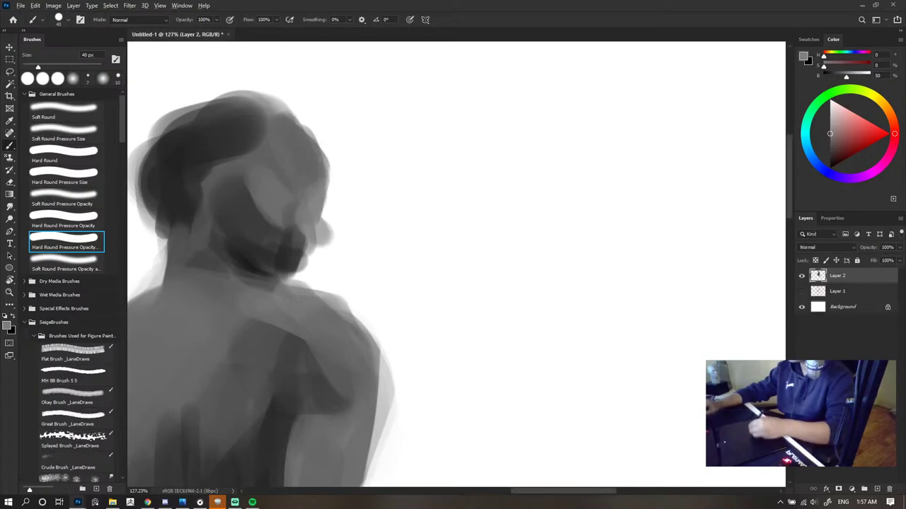
pyautogui.keyDown('alt'); pyautogui.click(271, 257); pyautogui.keyUp('alt')
pyautogui.moveTo(306, 238)
pyautogui.mouseDown()
pyautogui.moveTo(311, 257)
pyautogui.moveTo(324, 233)
pyautogui.moveTo(316, 170)
pyautogui.moveTo(271, 106)
pyautogui.mouseUp()
pyautogui.keyDown('alt'); pyautogui.click(310, 207); pyautogui.keyUp('alt')
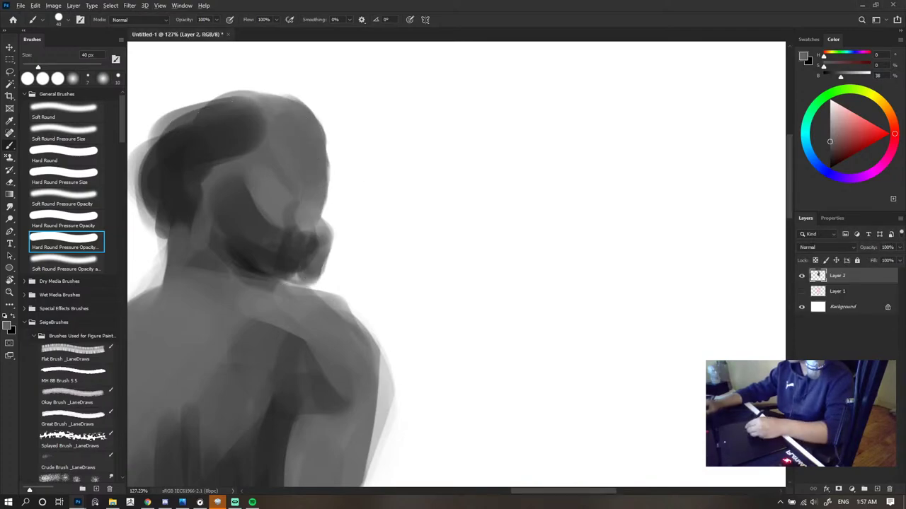
pyautogui.keyDown('alt'); pyautogui.click(279, 192); pyautogui.keyUp('alt')
pyautogui.moveTo(293, 202); pyautogui.dragTo(276, 195)
# - Fill out the forehead and push back the front hairline with an 80 px brush at 40% brightness
pyautogui.keyDown('alt'); pyautogui.click(301, 170); pyautogui.keyUp('alt')
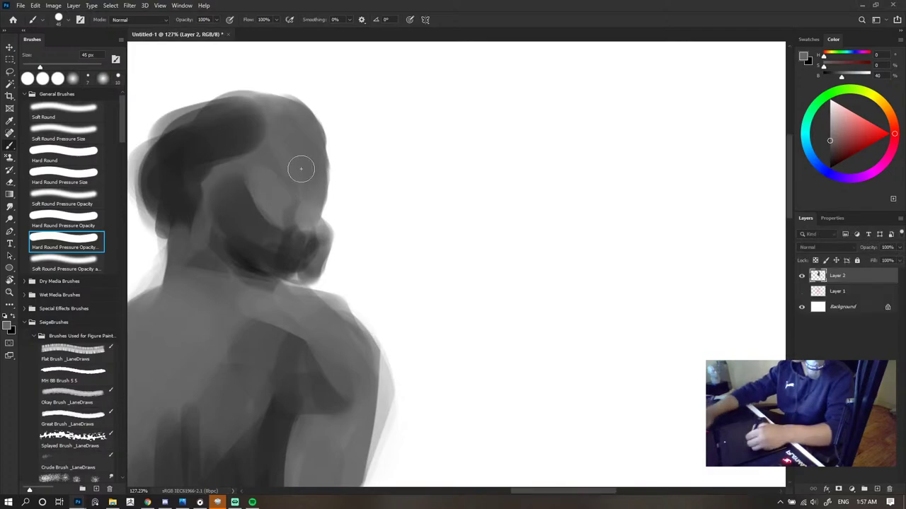
pyautogui.press(']')
pyautogui.press(']')
pyautogui.press(']')
pyautogui.press(']')
pyautogui.moveTo(318, 145)
pyautogui.mouseDown()
pyautogui.moveTo(280, 108)
pyautogui.moveTo(251, 97)
pyautogui.mouseUp()
pyautogui.keyDown('alt'); pyautogui.click(301, 150); pyautogui.keyUp('alt')
pyautogui.moveTo(277, 144)
pyautogui.mouseDown()
pyautogui.moveTo(298, 143)
pyautogui.moveTo(277, 113)
pyautogui.mouseUp()
pyautogui.keyDown('alt'); pyautogui.click(299, 145); pyautogui.keyUp('alt')
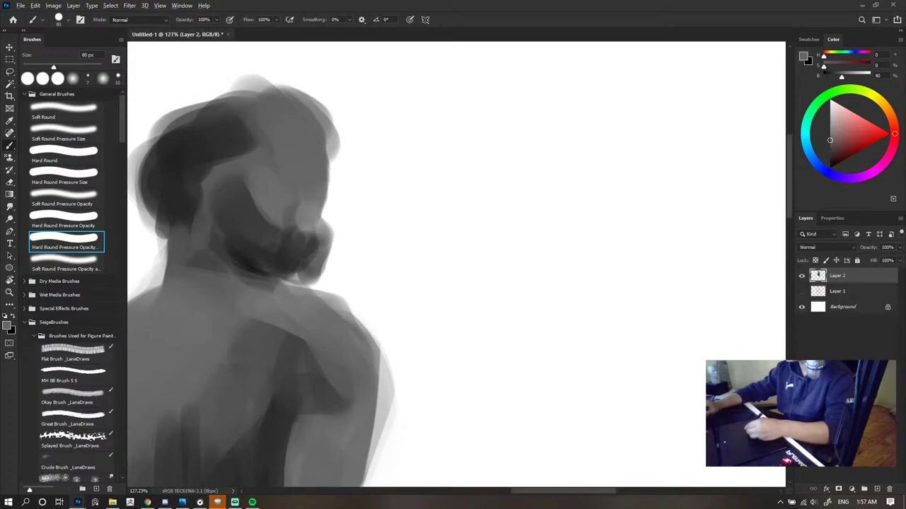
# - Retouch the cheek and paint a dark eye socket with a 30 px brush at 12% brightness
pyautogui.keyDown('alt'); pyautogui.click(266, 180); pyautogui.keyUp('alt')
pyautogui.moveTo(274, 182)
pyautogui.mouseDown()
pyautogui.moveTo(300, 186)
pyautogui.moveTo(314, 174)
pyautogui.moveTo(290, 162)
pyautogui.moveTo(285, 198)
pyautogui.mouseUp()
pyautogui.keyDown('alt'); pyautogui.click(266, 272); pyautogui.keyUp('alt')
pyautogui.press('[')
pyautogui.press('[')
pyautogui.press('[')
pyautogui.press('[')
pyautogui.press('[')
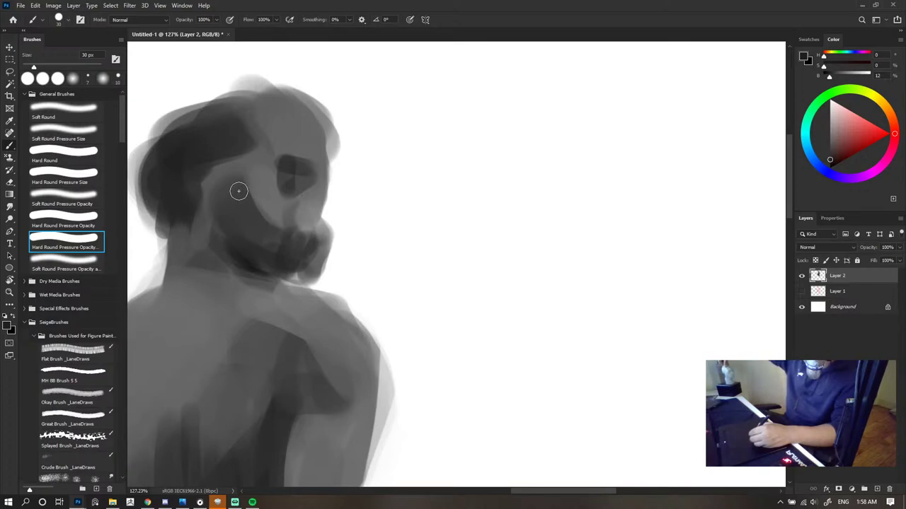
pyautogui.moveTo(303, 202)
pyautogui.mouseDown()
pyautogui.moveTo(318, 184)
pyautogui.moveTo(298, 164)
pyautogui.moveTo(277, 171)
pyautogui.moveTo(281, 196)
pyautogui.moveTo(283, 173)
pyautogui.moveTo(281, 211)
pyautogui.mouseUp()
pyautogui.keyDown('alt'); pyautogui.click(270, 211); pyautogui.keyUp('alt')
# - Refine the eye socket's shape and blend it into the cheek and brow with tones sampled from the face
pyautogui.keyDown('alt'); pyautogui.click(286, 174); pyautogui.keyUp('alt')
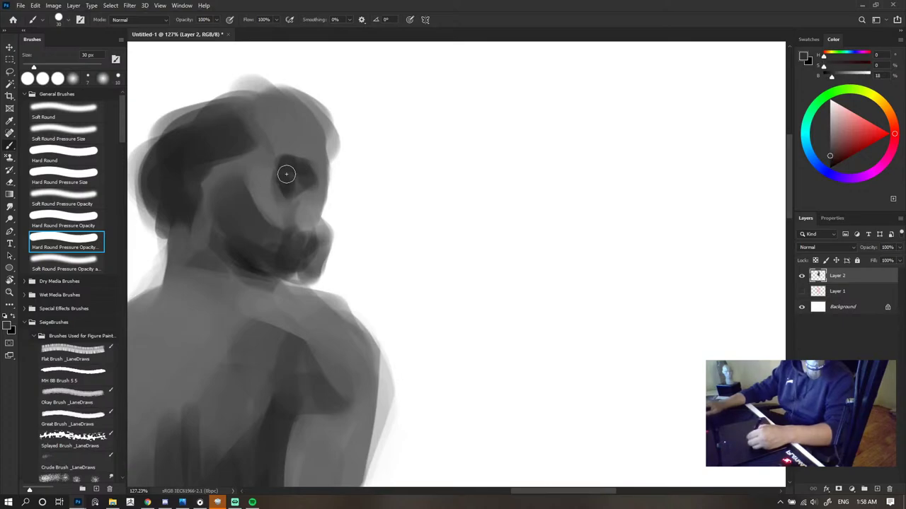
pyautogui.keyDown('alt'); pyautogui.click(296, 175); pyautogui.keyUp('alt')
pyautogui.moveTo(297, 176)
pyautogui.mouseDown()
pyautogui.moveTo(306, 227)
pyautogui.moveTo(294, 163)
pyautogui.moveTo(266, 194)
pyautogui.moveTo(282, 173)
pyautogui.moveTo(269, 193)
pyautogui.moveTo(293, 185)
pyautogui.moveTo(298, 164)
pyautogui.moveTo(308, 171)
pyautogui.moveTo(308, 147)
pyautogui.moveTo(323, 169)
pyautogui.moveTo(318, 153)
pyautogui.moveTo(290, 141)
pyautogui.mouseUp()
pyautogui.keyDown('alt'); pyautogui.click(292, 194); pyautogui.keyUp('alt')
pyautogui.keyDown('alt'); pyautogui.click(304, 215); pyautogui.keyUp('alt')
pyautogui.keyDown('alt'); pyautogui.click(286, 182); pyautogui.keyUp('alt')
pyautogui.keyDown('alt'); pyautogui.click(306, 143); pyautogui.keyUp('alt')
pyautogui.keyDown('alt'); pyautogui.click(309, 138); pyautogui.keyUp('alt')
# - Trim the forehead and face profile with the eraser, and paint the nose with a 20 px brush at 43% brightness
pyautogui.press('e')
pyautogui.moveTo(348, 155)
pyautogui.mouseDown()
pyautogui.moveTo(341, 113)
pyautogui.moveTo(294, 151)
pyautogui.moveTo(307, 171)
pyautogui.moveTo(321, 153)
pyautogui.moveTo(316, 186)
pyautogui.moveTo(313, 126)
pyautogui.moveTo(330, 161)
pyautogui.moveTo(320, 168)
pyautogui.moveTo(324, 214)
pyautogui.moveTo(324, 188)
pyautogui.moveTo(329, 217)
pyautogui.mouseUp()
pyautogui.press('b')
pyautogui.keyDown('alt'); pyautogui.click(321, 169); pyautogui.keyUp('alt')
pyautogui.press('[')
pyautogui.press('[')
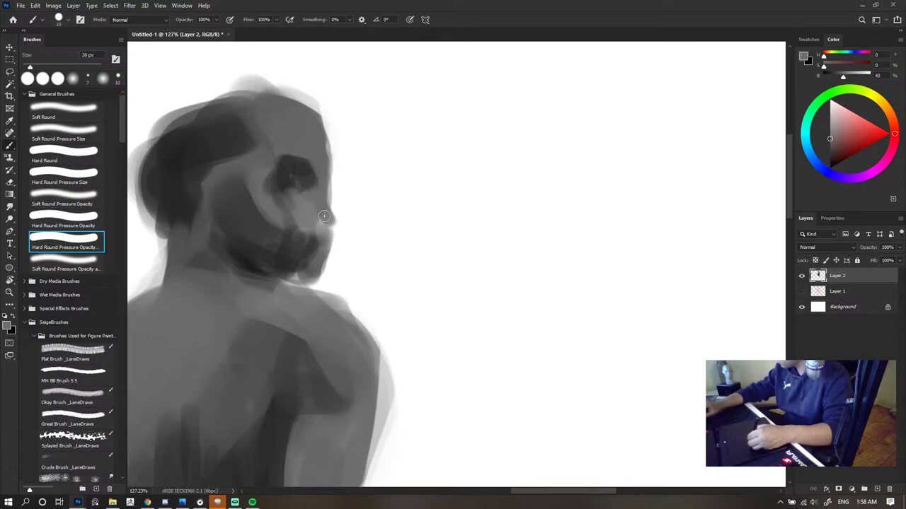
pyautogui.moveTo(322, 185)
pyautogui.mouseDown()
pyautogui.moveTo(334, 208)
pyautogui.moveTo(322, 209)
pyautogui.moveTo(337, 215)
pyautogui.moveTo(331, 221)
pyautogui.moveTo(338, 214)
pyautogui.moveTo(322, 216)
pyautogui.moveTo(313, 247)
pyautogui.mouseUp()
pyautogui.keyDown('alt'); pyautogui.click(311, 217); pyautogui.keyUp('alt')
# - Define the hairline around the temple and along the top of the forehead with a 20 px brush at 16% brightness
pyautogui.scroll(-10, 345, 221)
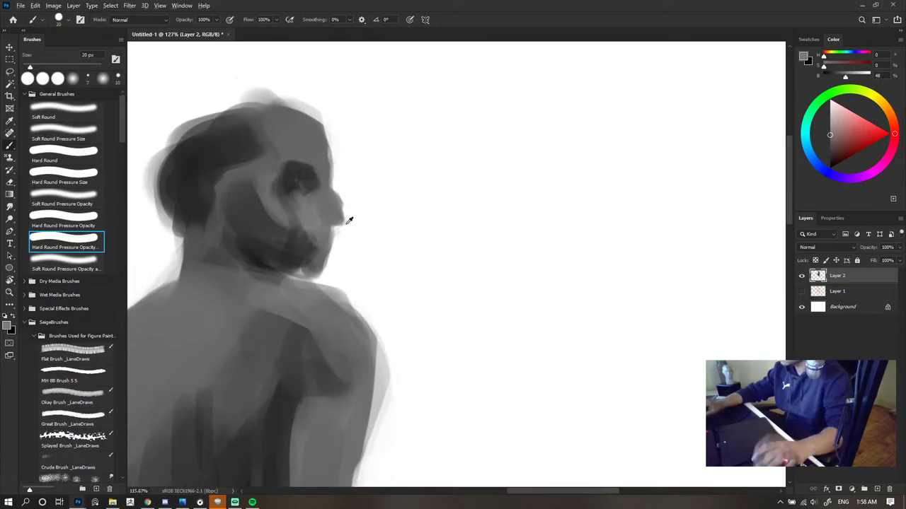
pyautogui.scroll(6, 379, 225)
pyautogui.scroll(3, 378, 221)
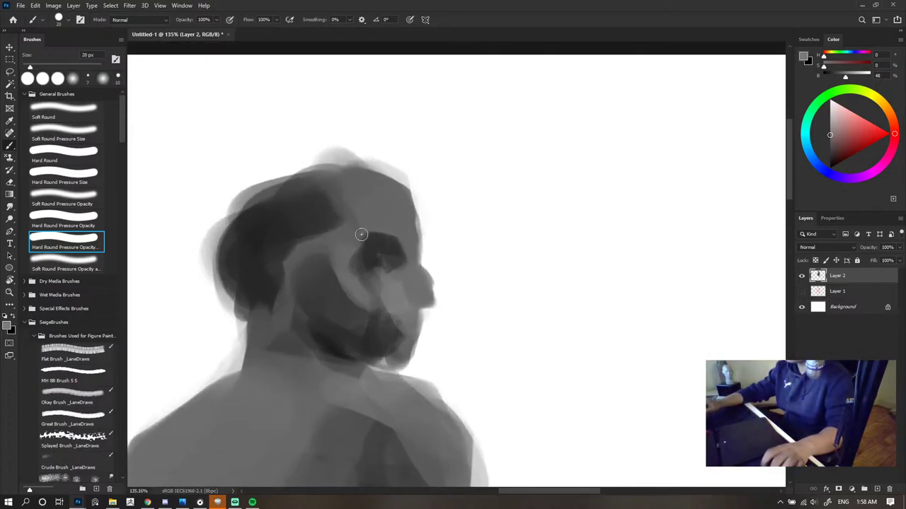
pyautogui.keyDown('alt'); pyautogui.click(378, 229); pyautogui.keyUp('alt')
pyautogui.keyDown('alt'); pyautogui.click(277, 216); pyautogui.keyUp('alt')
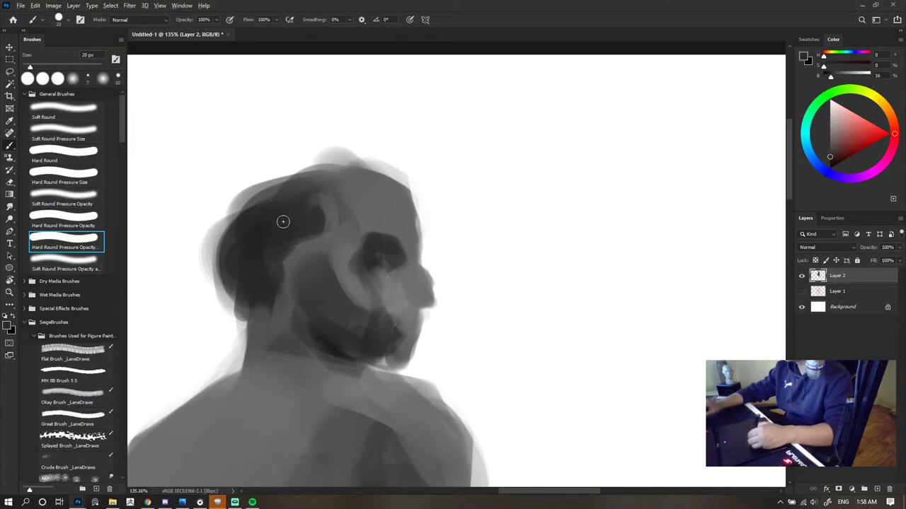
pyautogui.moveTo(281, 219)
pyautogui.mouseDown()
pyautogui.moveTo(296, 186)
pyautogui.moveTo(308, 193)
pyautogui.moveTo(313, 232)
pyautogui.moveTo(321, 222)
pyautogui.moveTo(309, 185)
pyautogui.moveTo(390, 186)
pyautogui.moveTo(337, 227)
pyautogui.mouseUp()
pyautogui.keyDown('alt'); pyautogui.click(346, 208); pyautogui.keyUp('alt')
# - Check the head against the reference document and darken the eye socket with the 20 px brush
pyautogui.hotkey('ctrl', 'Tab')
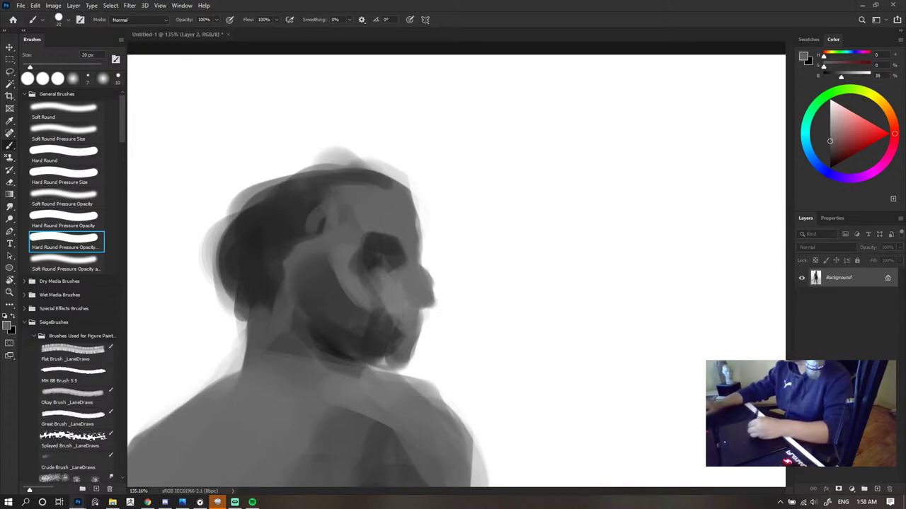
pyautogui.hotkey('ctrl', 'z')
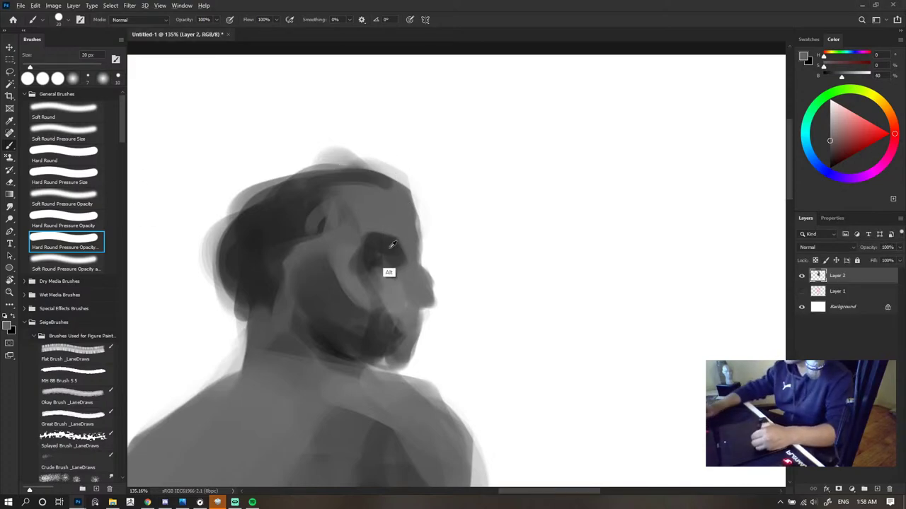
pyautogui.keyDown('alt'); pyautogui.click(389, 245); pyautogui.keyUp('alt')
pyautogui.moveTo(378, 268); pyautogui.dragTo(391, 269)
pyautogui.keyDown('alt'); pyautogui.click(361, 228); pyautogui.keyUp('alt')
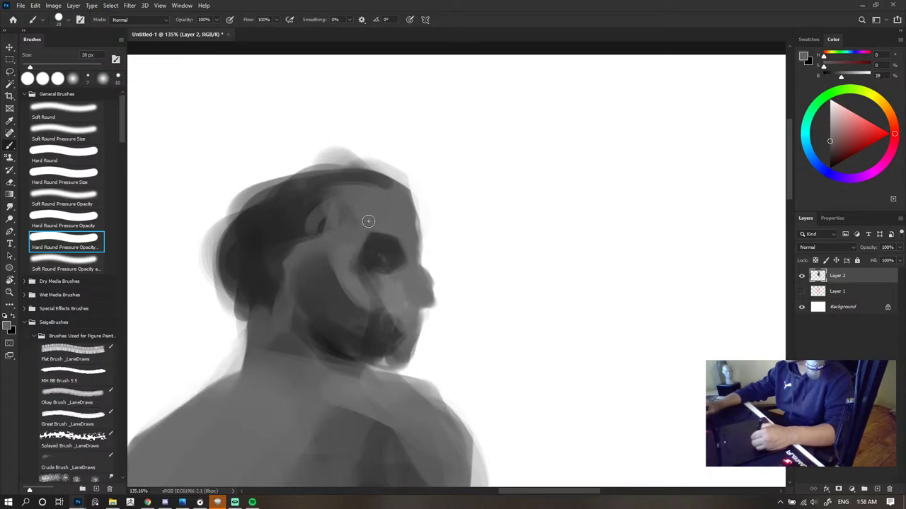
# - Fill in the hair from the forehead to the back of the head with a 45 px brush at 19% brightness
pyautogui.keyDown('alt'); pyautogui.click(317, 233); pyautogui.keyUp('alt')
pyautogui.press(']')
pyautogui.press(']')
pyautogui.press(']')
pyautogui.press(']')
pyautogui.press(']')
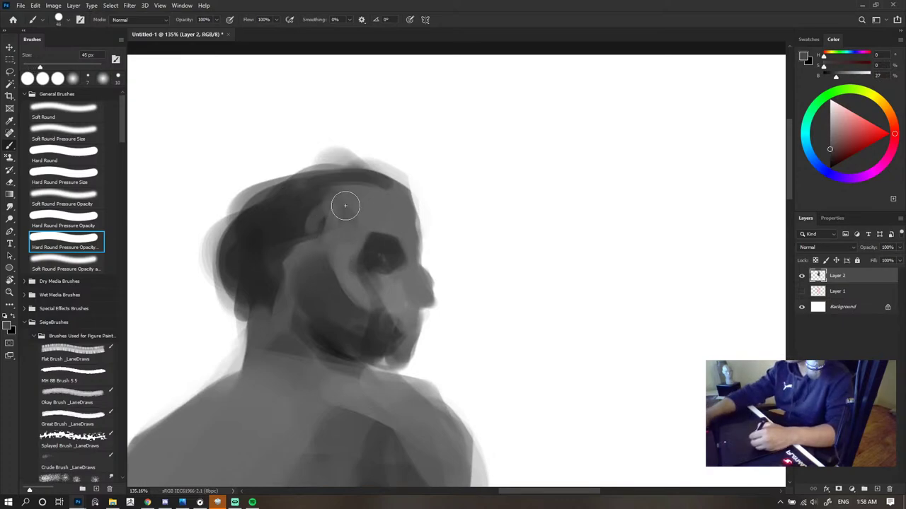
pyautogui.keyDown('alt'); pyautogui.click(301, 202); pyautogui.keyUp('alt')
pyautogui.moveTo(336, 185)
pyautogui.mouseDown()
pyautogui.moveTo(267, 177)
pyautogui.moveTo(230, 226)
pyautogui.mouseUp()
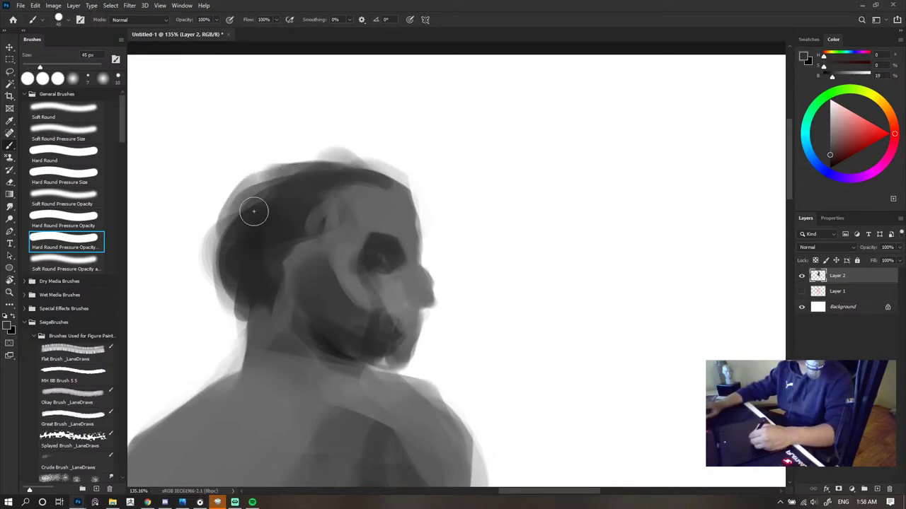
pyautogui.moveTo(263, 192); pyautogui.dragTo(235, 278)
pyautogui.moveTo(235, 220); pyautogui.dragTo(225, 295)
# - Extend the hair outward at the crown and back of the head with 45 px and 25 px brushes at 18% brightness
pyautogui.keyDown('alt'); pyautogui.click(291, 286); pyautogui.keyUp('alt')
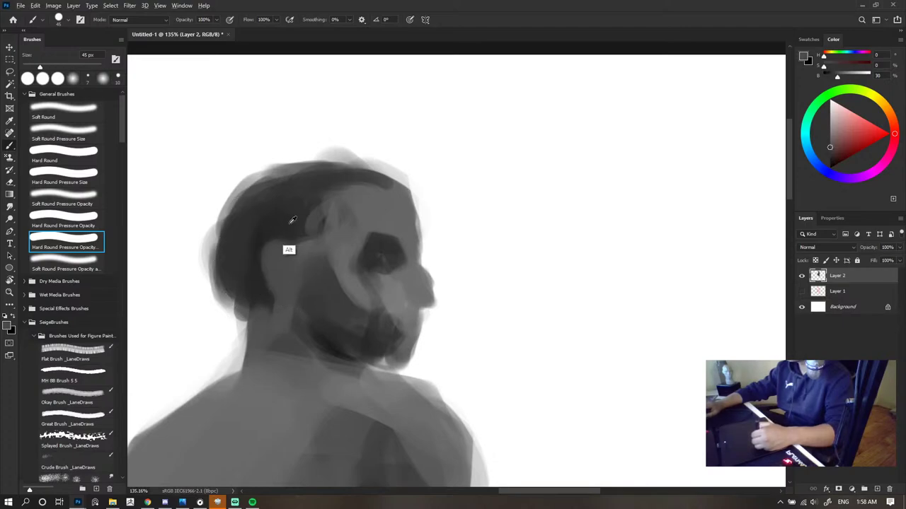
pyautogui.keyDown('alt'); pyautogui.click(292, 220); pyautogui.keyUp('alt')
pyautogui.moveTo(234, 191)
pyautogui.mouseDown()
pyautogui.moveTo(229, 255)
pyautogui.moveTo(305, 183)
pyautogui.moveTo(295, 181)
pyautogui.moveTo(323, 171)
pyautogui.moveTo(293, 163)
pyautogui.moveTo(301, 151)
pyautogui.mouseUp()
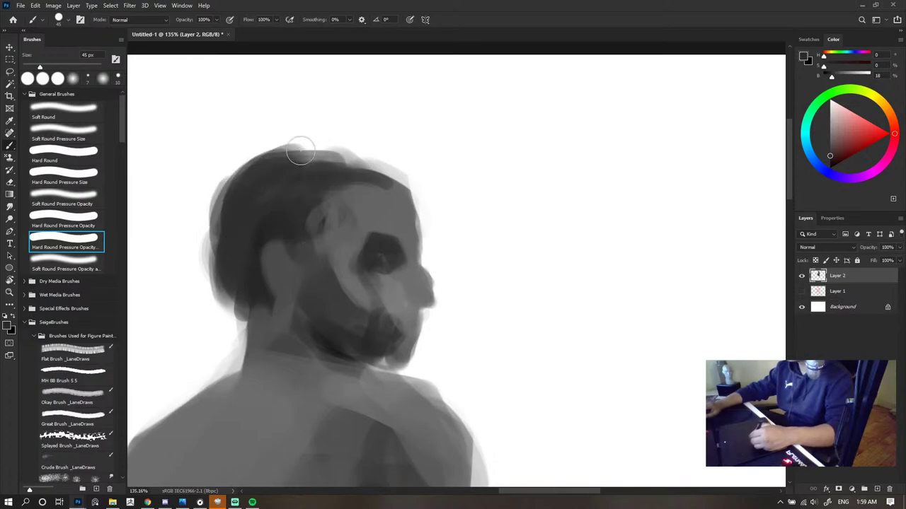
pyautogui.press('[')
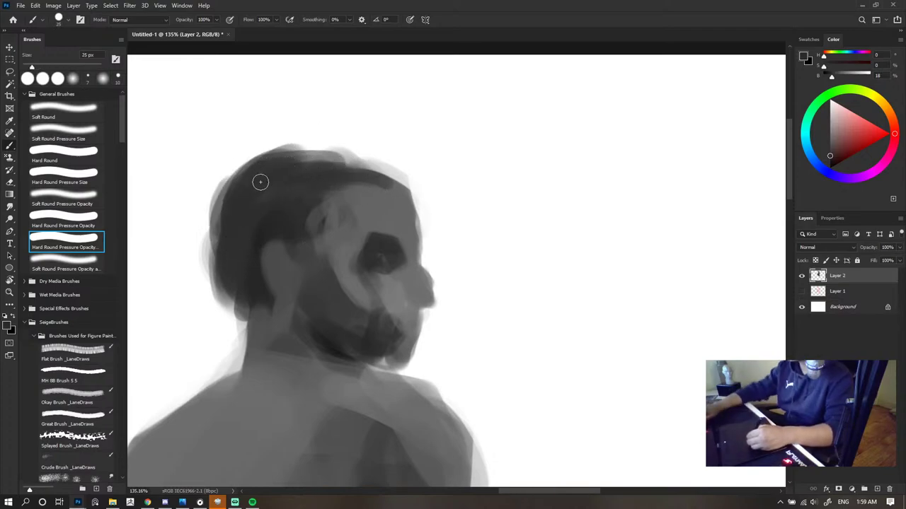
pyautogui.moveTo(214, 286)
pyautogui.mouseDown()
pyautogui.moveTo(225, 194)
pyautogui.moveTo(340, 152)
pyautogui.moveTo(382, 164)
pyautogui.mouseUp()
# - Trim the back of the head with a 60 px eraser and compare the head against the reference document
pyautogui.press('e')
pyautogui.moveTo(215, 194); pyautogui.dragTo(194, 287)
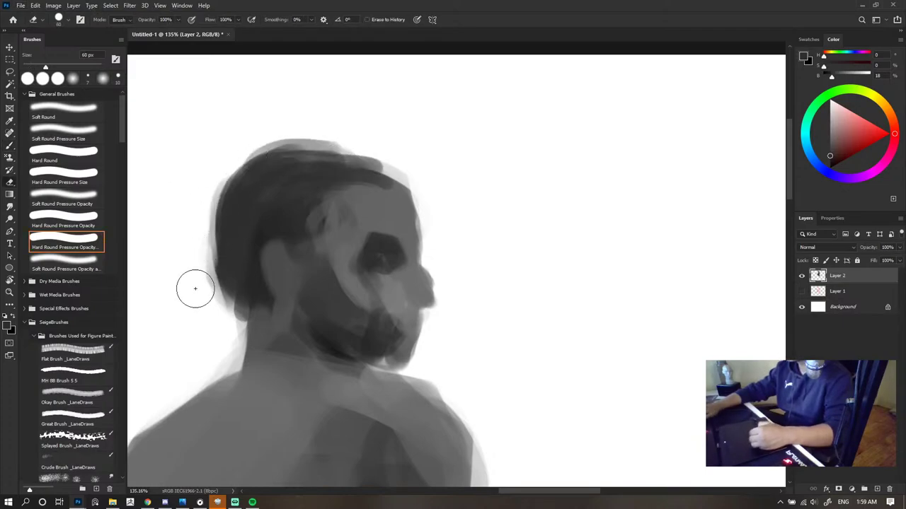
pyautogui.hotkey('ctrl', 'Tab')
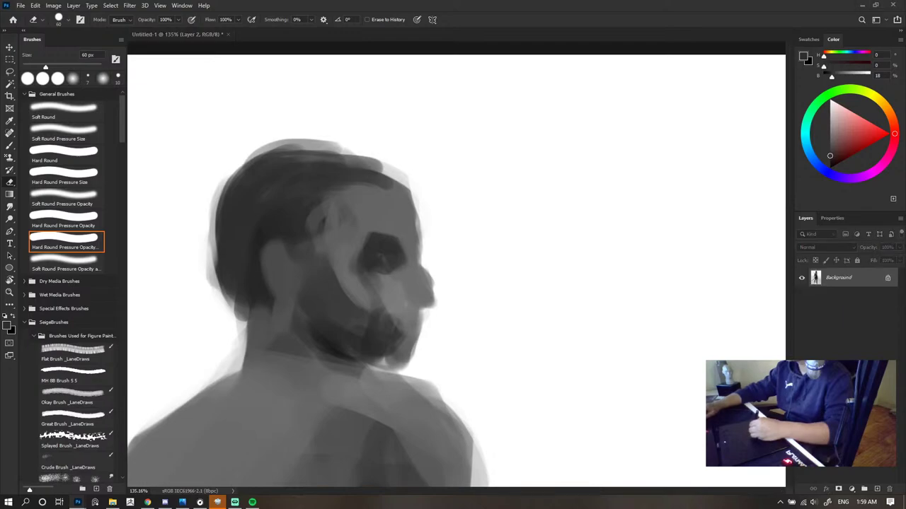
pyautogui.hotkey('ctrl', 'z')
pyautogui.hotkey('ctrl', 'shift', 'e')
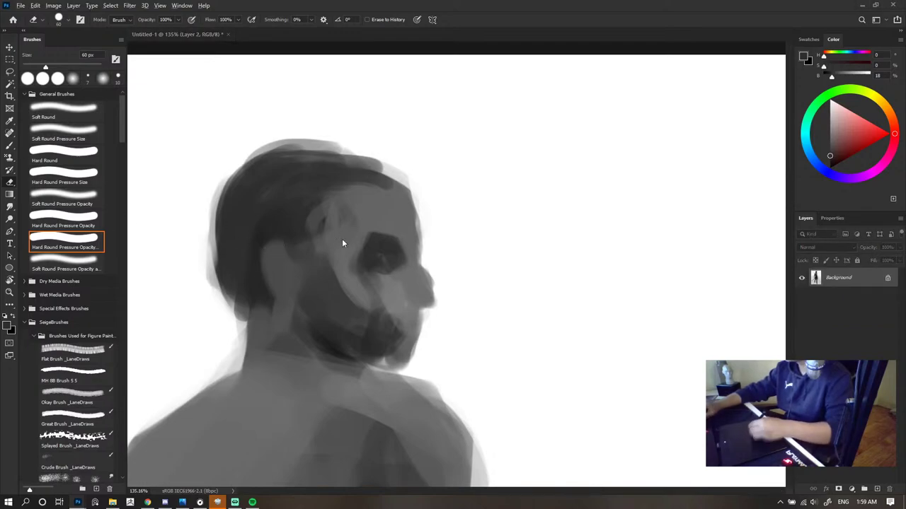
pyautogui.hotkey('ctrl', 'z')
# - Shade the back edge of the neck down to the shoulder with a 25 px brush at 25% brightness
pyautogui.press('b')
pyautogui.keyDown('alt'); pyautogui.click(255, 298); pyautogui.keyUp('alt')
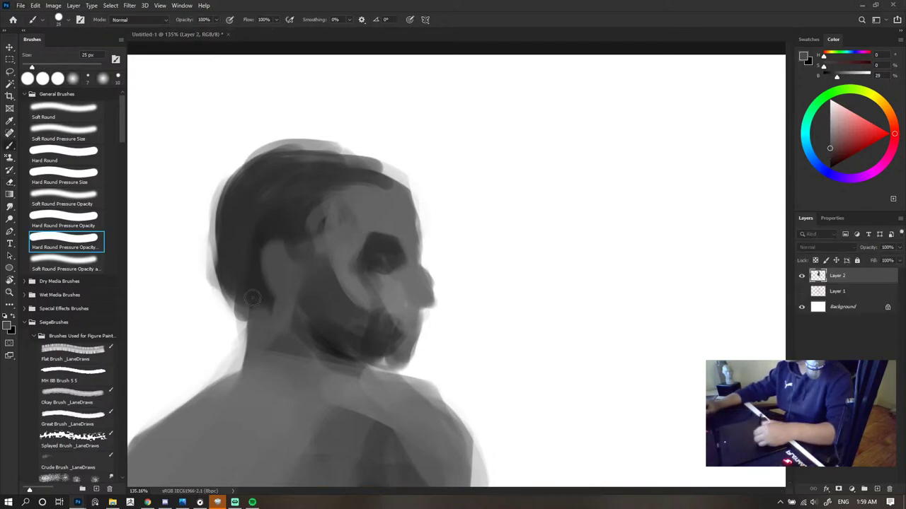
pyautogui.moveTo(244, 319); pyautogui.dragTo(225, 386)
pyautogui.hotkey('ctrl', 'z')
pyautogui.hotkey('ctrl', 'z')
pyautogui.moveTo(243, 301)
pyautogui.mouseDown()
pyautogui.moveTo(223, 394)
pyautogui.moveTo(255, 318)
pyautogui.mouseUp()
pyautogui.moveTo(226, 382)
pyautogui.mouseDown()
pyautogui.moveTo(259, 314)
pyautogui.moveTo(231, 386)
pyautogui.mouseUp()
# - Paint the shadow on the neck below the ear with a 45 px brush at 21% brightness
pyautogui.keyDown('alt'); pyautogui.click(247, 358); pyautogui.keyUp('alt')
pyautogui.press(']')
pyautogui.press(']')
pyautogui.press(']')
pyautogui.press(']')
pyautogui.keyDown('alt'); pyautogui.click(303, 322); pyautogui.keyUp('alt')
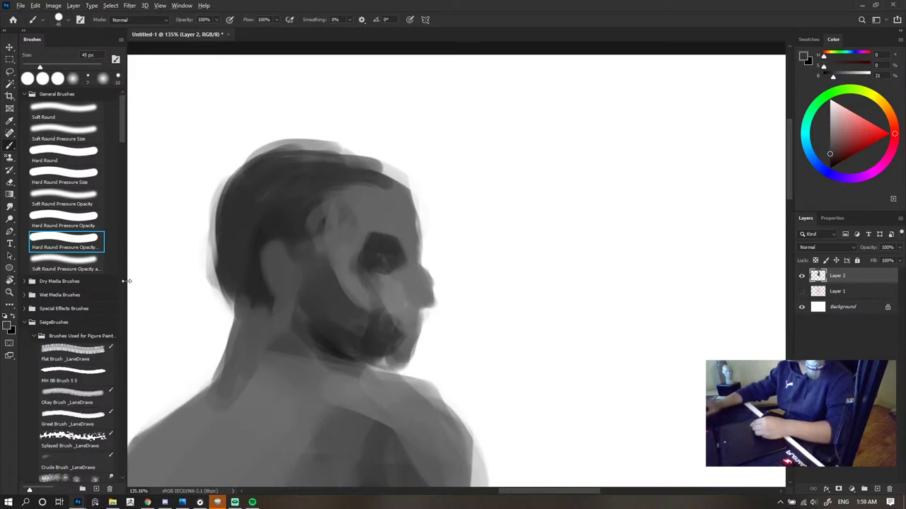
pyautogui.moveTo(263, 335); pyautogui.dragTo(289, 352)
# - Darken the jawline from below the ear toward the chin with a 35 px brush at 7–9% brightness
pyautogui.keyDown('alt'); pyautogui.click(338, 348); pyautogui.keyUp('alt')
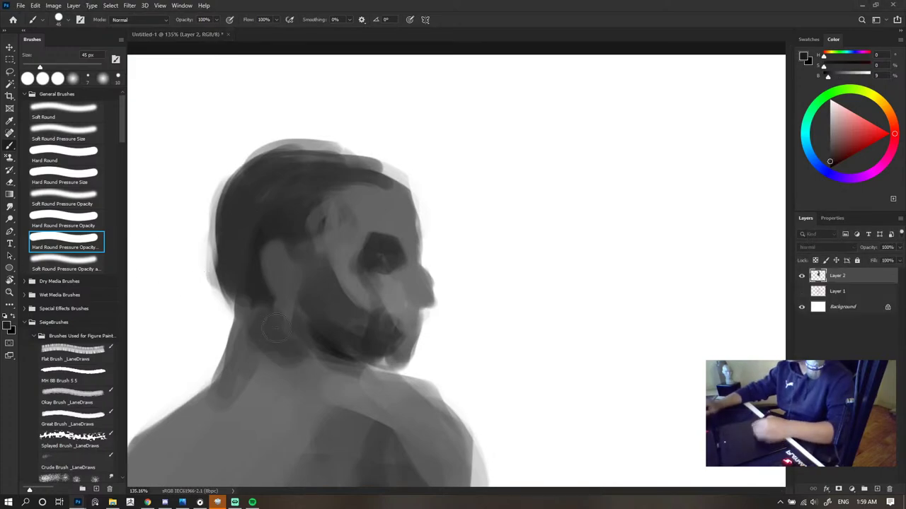
pyautogui.press('[')
pyautogui.press('[')
pyautogui.moveTo(306, 304); pyautogui.dragTo(339, 347)
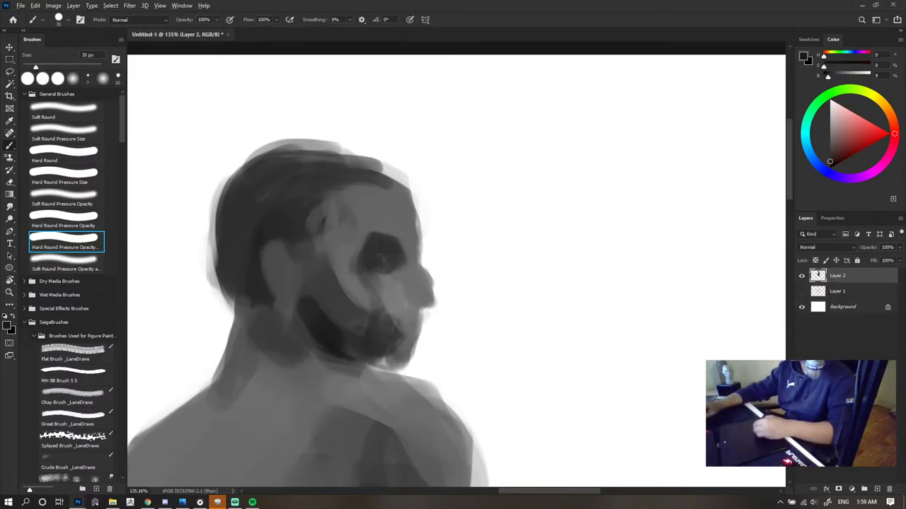
pyautogui.keyDown('alt'); pyautogui.click(328, 340); pyautogui.keyUp('alt')
pyautogui.moveTo(292, 320)
pyautogui.mouseDown()
pyautogui.moveTo(331, 349)
pyautogui.moveTo(358, 346)
pyautogui.mouseUp()
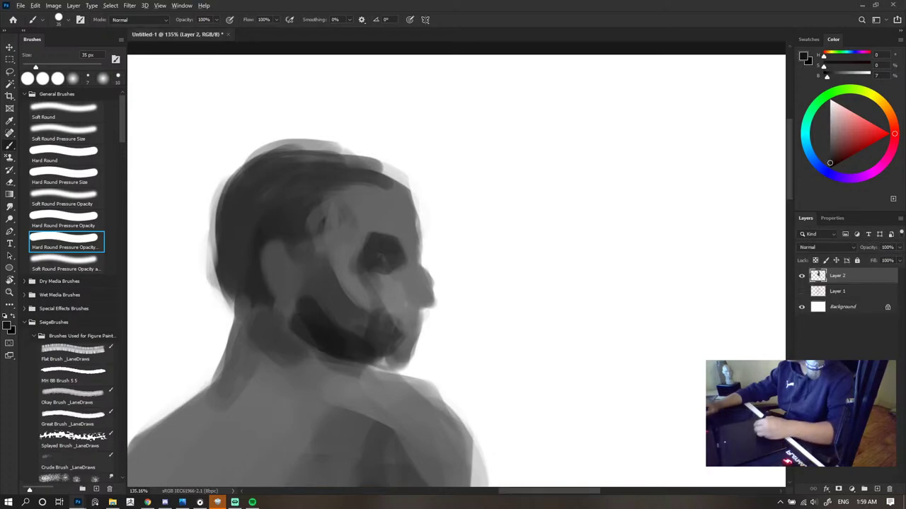
# - Paint the shoulder's upper edge beneath the jaw at 37% brightness, and extend the dark beard along the chin
pyautogui.keyDown('alt'); pyautogui.click(285, 347); pyautogui.keyUp('alt')
pyautogui.keyDown('alt'); pyautogui.click(314, 366); pyautogui.keyUp('alt')
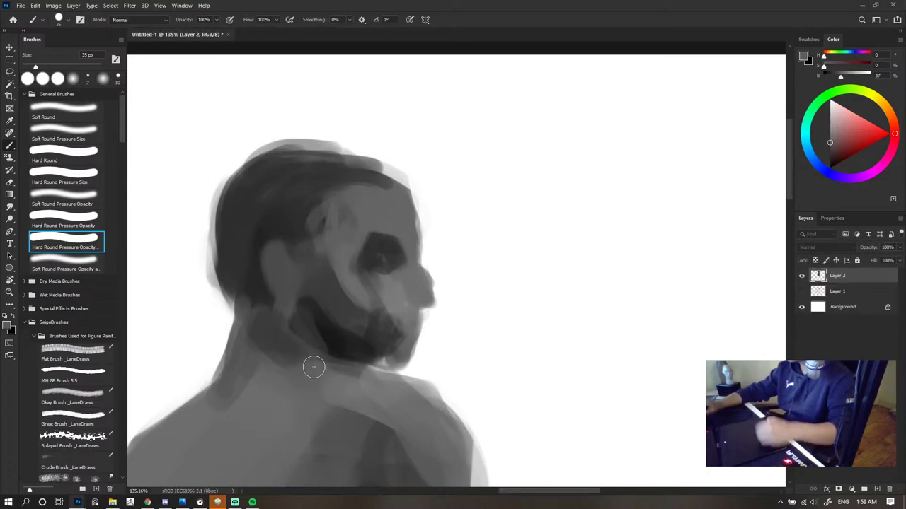
pyautogui.moveTo(315, 364); pyautogui.dragTo(416, 391)
pyautogui.keyDown('alt'); pyautogui.click(346, 344); pyautogui.keyUp('alt')
pyautogui.moveTo(356, 354)
pyautogui.mouseDown()
pyautogui.moveTo(401, 354)
pyautogui.moveTo(383, 353)
pyautogui.mouseUp()
# - Shape the beard's edge across the cheek with the 35 px brush at 21% brightness, and blend the cheek above it
pyautogui.keyDown('alt'); pyautogui.click(374, 321); pyautogui.keyUp('alt')
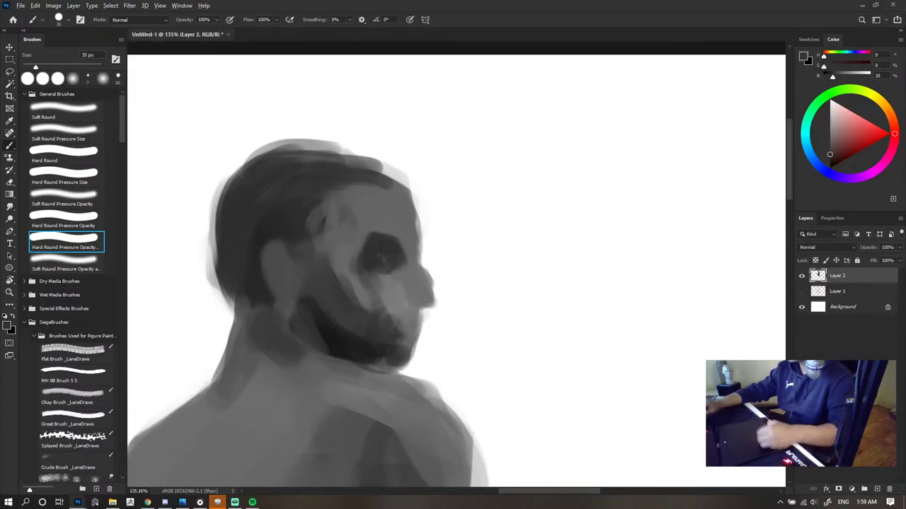
pyautogui.keyDown('alt'); pyautogui.click(321, 273); pyautogui.keyUp('alt')
pyautogui.moveTo(335, 261); pyautogui.dragTo(370, 316)
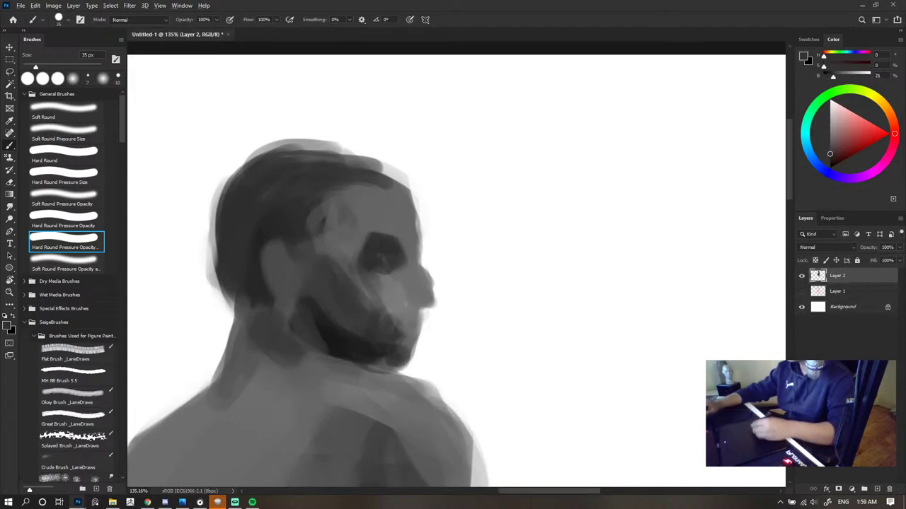
pyautogui.keyDown('alt'); pyautogui.click(338, 249); pyautogui.keyUp('alt')
pyautogui.moveTo(341, 262); pyautogui.dragTo(364, 285)
# - Enlarge the forehead upward over the front hairline with a 60 px brush, and check the whole figure
pyautogui.press(']')
pyautogui.press(']')
pyautogui.press(']')
pyautogui.press(']')
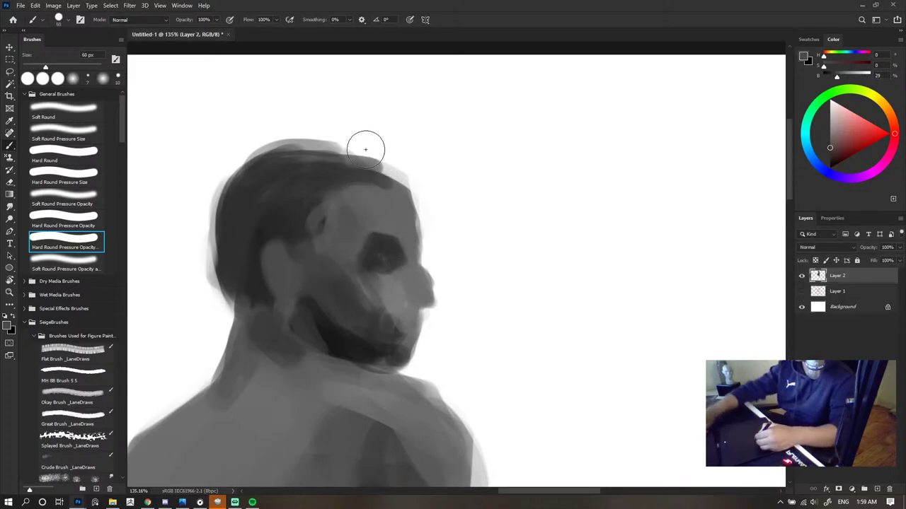
pyautogui.keyDown('alt'); pyautogui.click(263, 202); pyautogui.keyUp('alt')
pyautogui.moveTo(384, 216)
pyautogui.mouseDown()
pyautogui.moveTo(404, 210)
pyautogui.moveTo(360, 152)
pyautogui.mouseUp()
pyautogui.scroll(-6, 414, 194)
pyautogui.scroll(2, 445, 201)
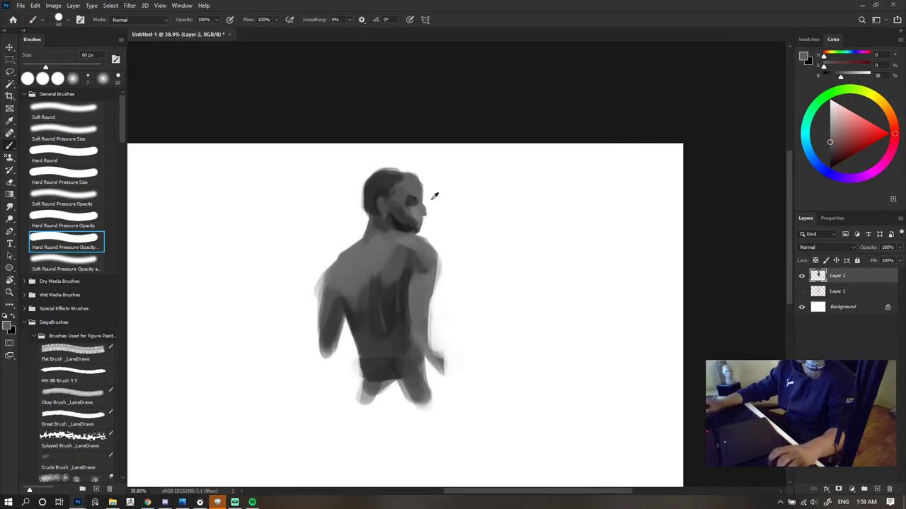
pyautogui.scroll(4, 435, 196)
# - Paint the mouth and chin profile beneath the nose with a 25 px brush at 22% brightness
pyautogui.click(411, 285)
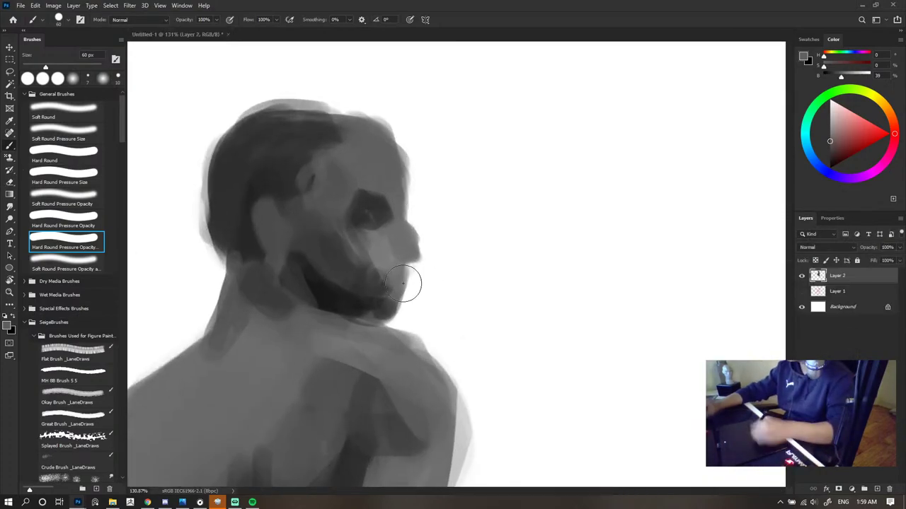
pyautogui.keyDown('alt'); pyautogui.click(397, 250); pyautogui.keyUp('alt')
pyautogui.press('[')
pyautogui.press('[')
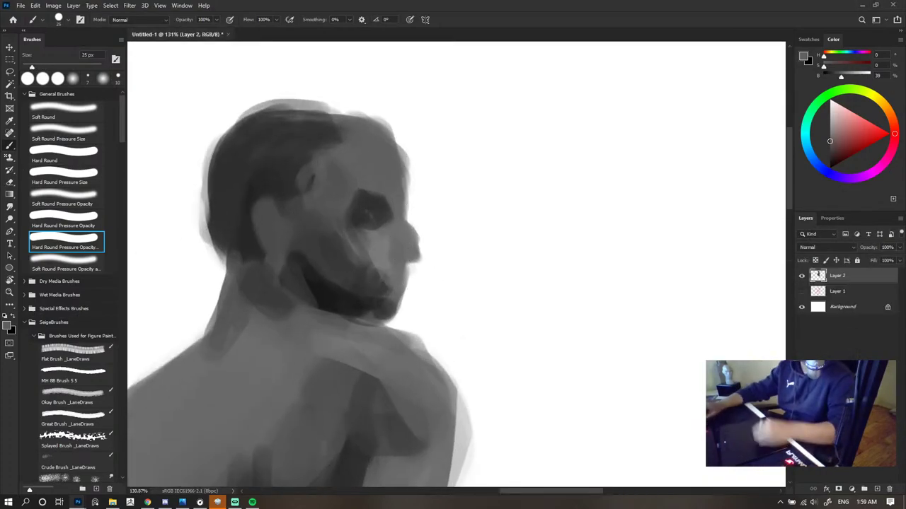
pyautogui.click(412, 267)
pyautogui.moveTo(412, 267); pyautogui.dragTo(396, 295)
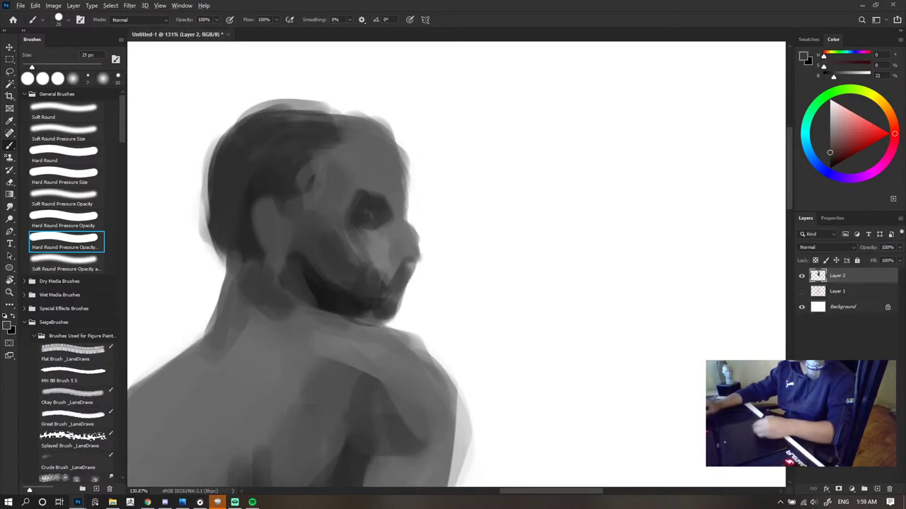
# - Tone down the cheek beside the nose at 32% brightness and fill in the chin with a 45 px brush, comparing with the reference
pyautogui.keyDown('alt'); pyautogui.click(378, 272); pyautogui.keyUp('alt')
pyautogui.hotkey('ctrl', 'z')
pyautogui.press(']')
pyautogui.press(']')
pyautogui.press(']')
pyautogui.press(']')
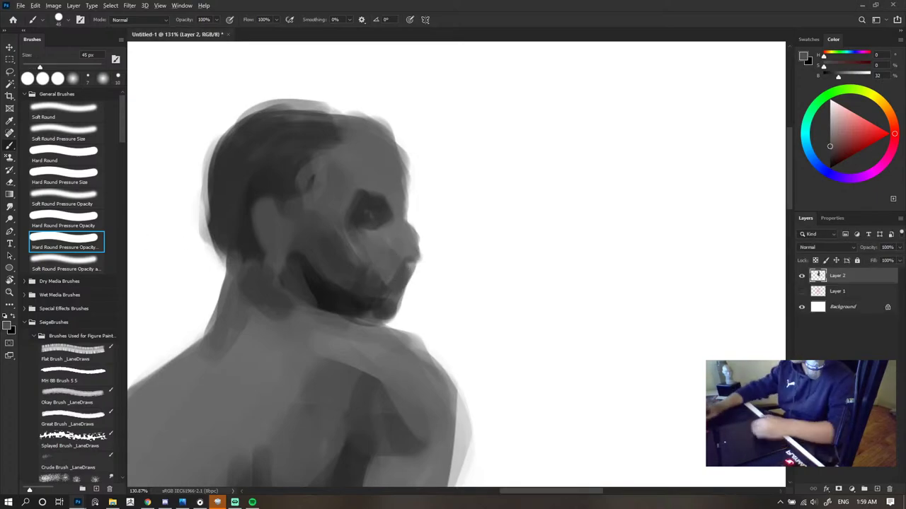
pyautogui.moveTo(375, 313)
pyautogui.mouseDown()
pyautogui.moveTo(351, 295)
pyautogui.moveTo(384, 304)
pyautogui.moveTo(345, 303)
pyautogui.moveTo(361, 327)
pyautogui.mouseUp()
pyautogui.hotkey('ctrl', 'shift', 'e')
pyautogui.hotkey('ctrl', 'z')
# - Deepen the shadow under the jaw and chin with the 45 px brush at 8–9% brightness, checking against the reference
pyautogui.moveTo(332, 298)
pyautogui.mouseDown()
pyautogui.moveTo(351, 326)
pyautogui.moveTo(379, 330)
pyautogui.mouseUp()
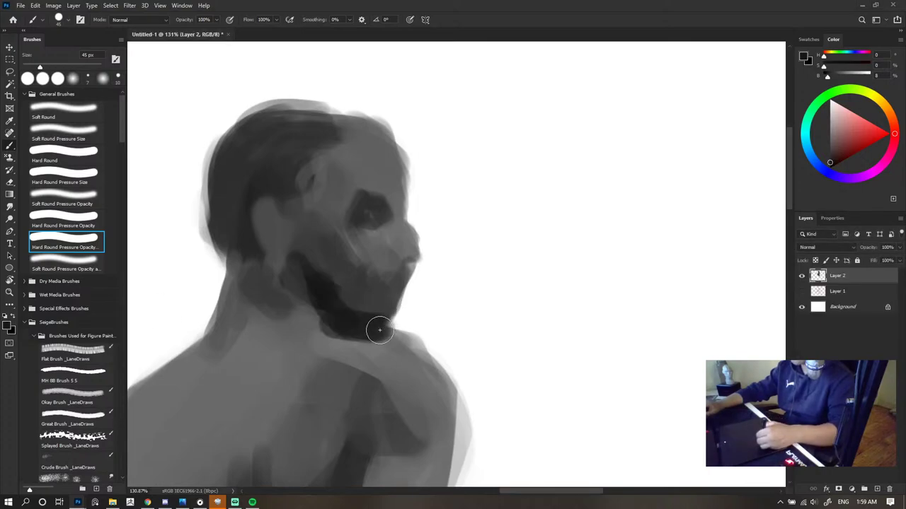
pyautogui.hotkey('ctrl', 'shift', 'e')
pyautogui.hotkey('ctrl', 'z')
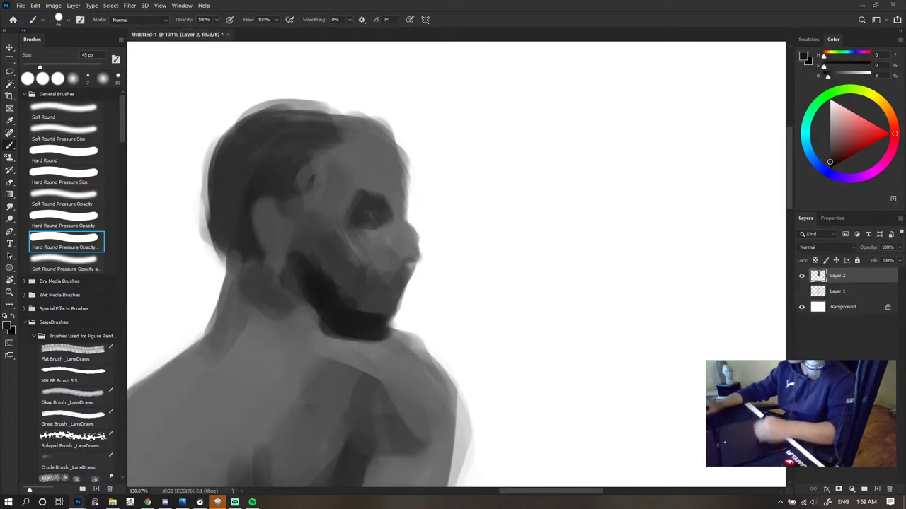
pyautogui.hotkey('ctrl', 'shift', 'e')
pyautogui.hotkey('ctrl', 'z')
# - Blend the beard and the jaw below the ear with the 45 px brush, and widen the back of the neck
pyautogui.keyDown('alt'); pyautogui.click(337, 289); pyautogui.keyUp('alt')
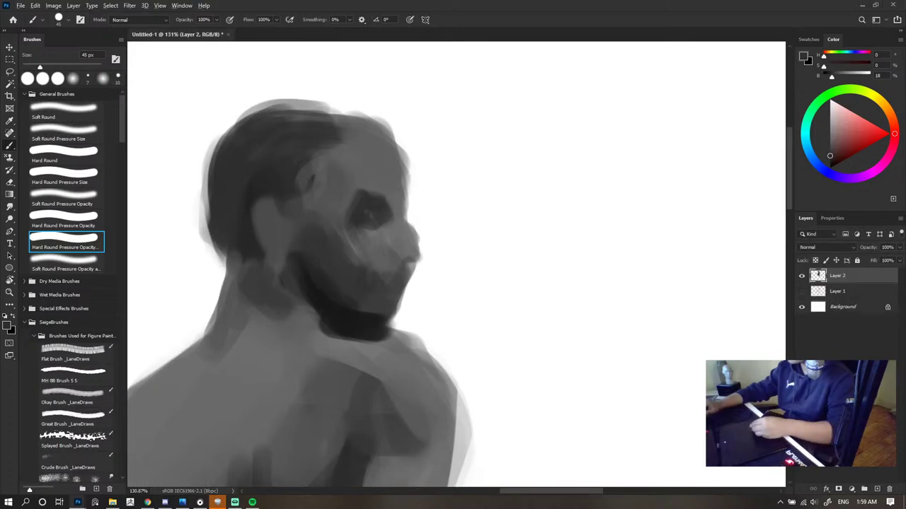
pyautogui.keyDown('alt'); pyautogui.click(300, 246); pyautogui.keyUp('alt')
pyautogui.moveTo(296, 256)
pyautogui.mouseDown()
pyautogui.moveTo(303, 280)
pyautogui.moveTo(291, 285)
pyautogui.mouseUp()
pyautogui.keyDown('alt'); pyautogui.click(303, 256); pyautogui.keyUp('alt')
pyautogui.hotkey('ctrl', 'shift', 'e')
pyautogui.hotkey('ctrl', 'z')
pyautogui.keyDown('alt'); pyautogui.click(235, 257); pyautogui.keyUp('alt')
pyautogui.moveTo(237, 251); pyautogui.dragTo(212, 311)
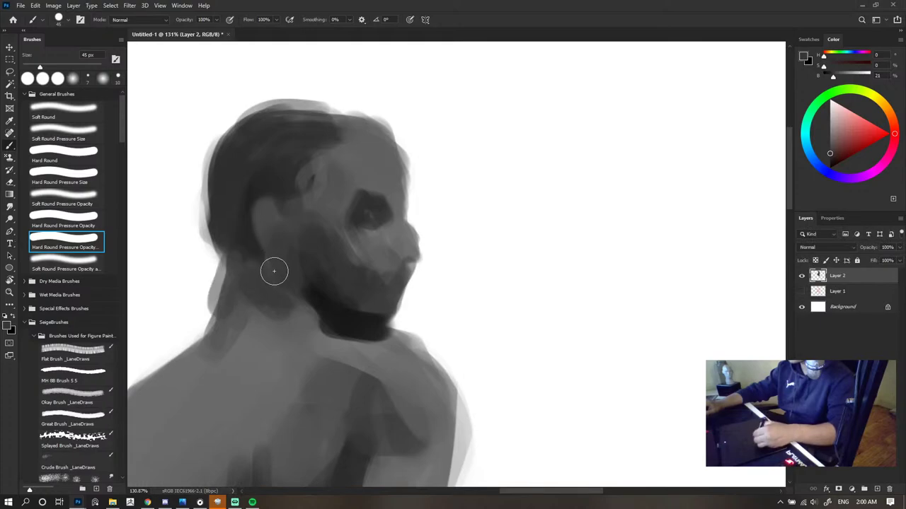
# - Define the jaw edge below the ear with a 10 px brush at 14% brightness
pyautogui.keyDown('alt'); pyautogui.click(299, 248); pyautogui.keyUp('alt')
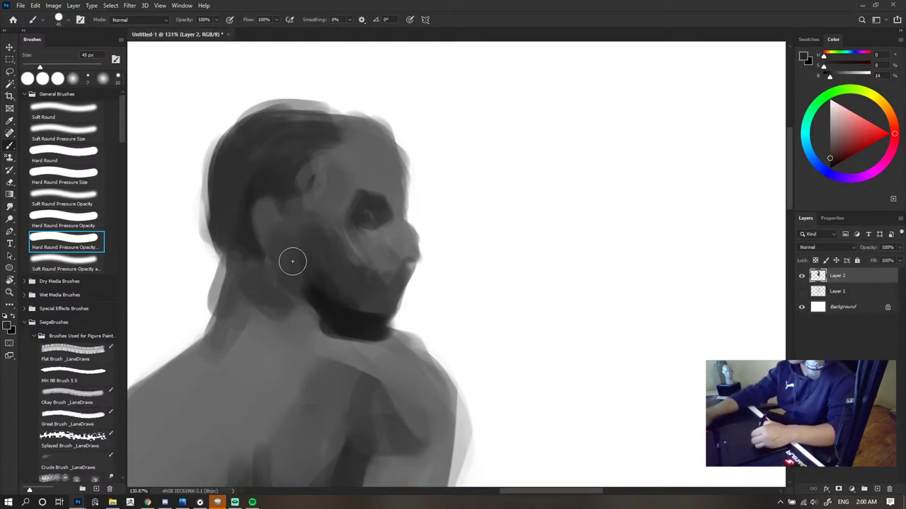
pyautogui.press('[')
pyautogui.press('[')
pyautogui.press('[')
pyautogui.press('[')
pyautogui.press('[')
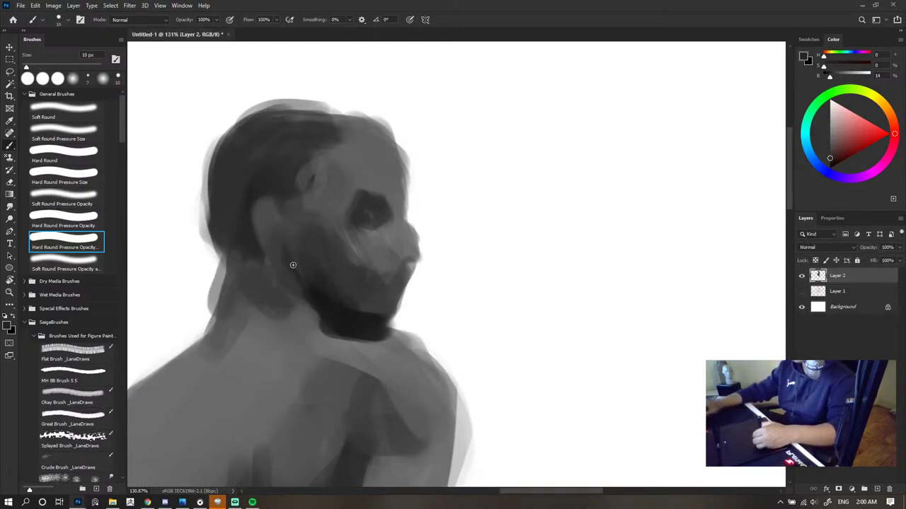
# - Darken the beard on the rear cheek with tones sampled from it, checking the result against the reference
pyautogui.keyDown('alt'); pyautogui.click(312, 277); pyautogui.keyUp('alt')
pyautogui.press(']')
pyautogui.press(']')
pyautogui.press(']')
pyautogui.press(']')
pyautogui.press(']')
pyautogui.press(']')
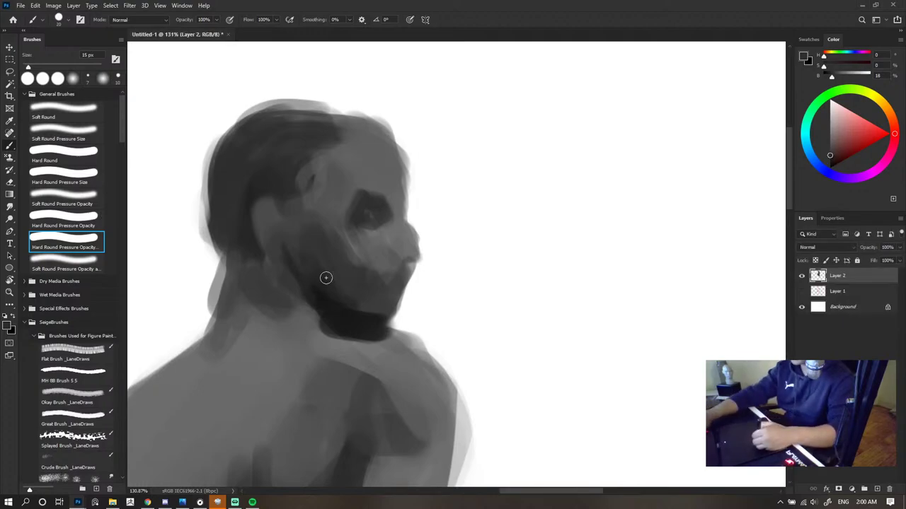
pyautogui.moveTo(327, 276); pyautogui.dragTo(315, 242)
pyautogui.keyDown('alt'); pyautogui.click(300, 236); pyautogui.keyUp('alt')
pyautogui.hotkey('ctrl', 'shift', 'e')
pyautogui.hotkey('ctrl', 'z')
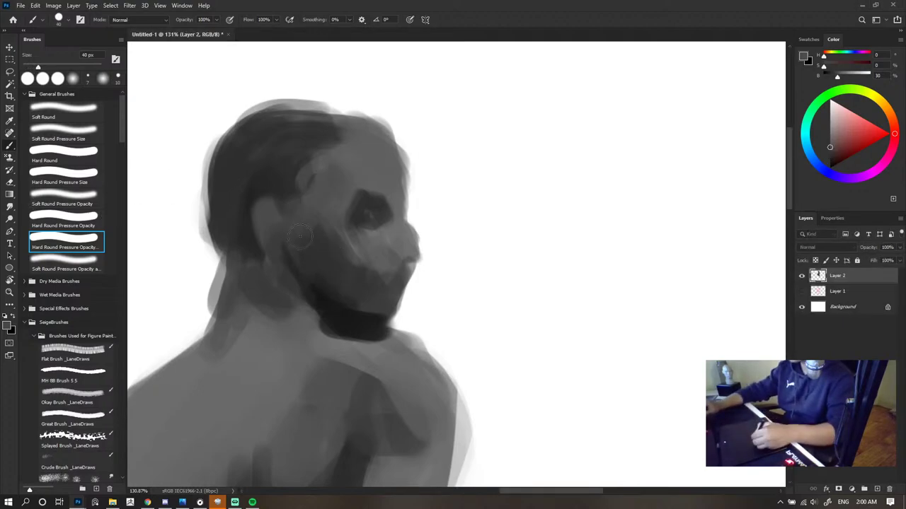
# - Paint the hair from the temple across the forehead top and crown with a 40 px brush at 15% brightness
pyautogui.keyDown('alt'); pyautogui.click(297, 186); pyautogui.keyUp('alt')
pyautogui.moveTo(297, 186)
pyautogui.mouseDown()
pyautogui.moveTo(305, 160)
pyautogui.moveTo(384, 131)
pyautogui.mouseUp()
pyautogui.keyDown('alt'); pyautogui.click(289, 141); pyautogui.keyUp('alt')
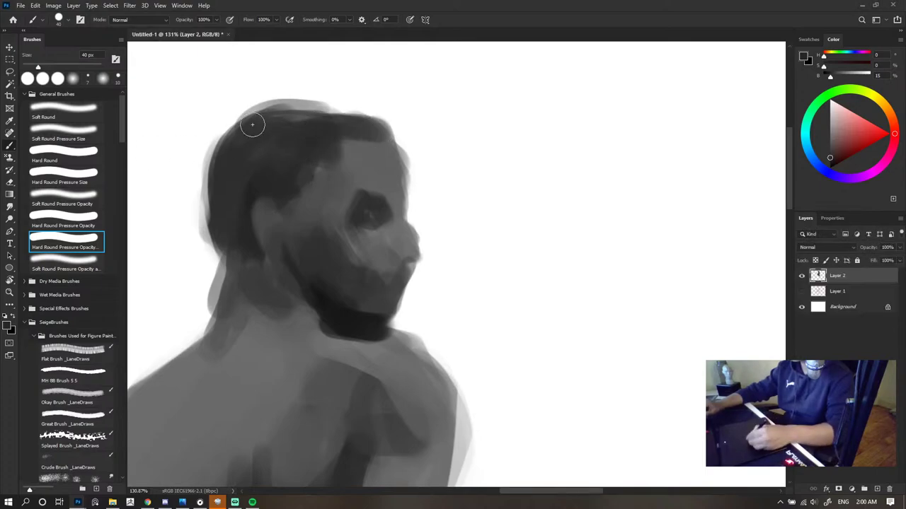
pyautogui.moveTo(253, 125)
pyautogui.mouseDown()
pyautogui.moveTo(333, 123)
pyautogui.moveTo(275, 115)
pyautogui.mouseUp()
# - Check the whole figure and trim the crown and back of the head with a 60 px eraser
pyautogui.scroll(-10, 361, 170)
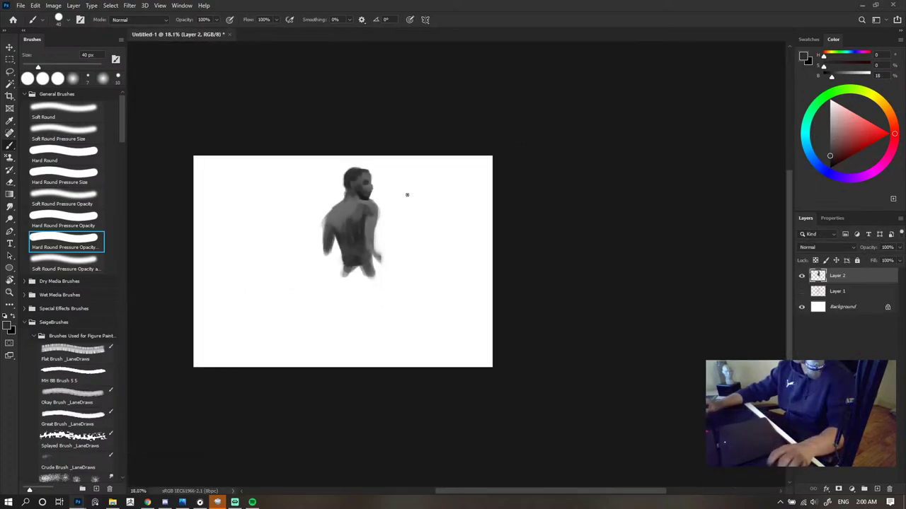
pyautogui.scroll(10, 363, 175)
pyautogui.press('e')
pyautogui.moveTo(322, 106)
pyautogui.mouseDown()
pyautogui.moveTo(245, 150)
pyautogui.moveTo(222, 204)
pyautogui.mouseUp()
pyautogui.moveTo(253, 130); pyautogui.dragTo(222, 258)
pyautogui.moveTo(225, 258); pyautogui.dragTo(239, 156)
pyautogui.moveTo(311, 108); pyautogui.dragTo(248, 139)
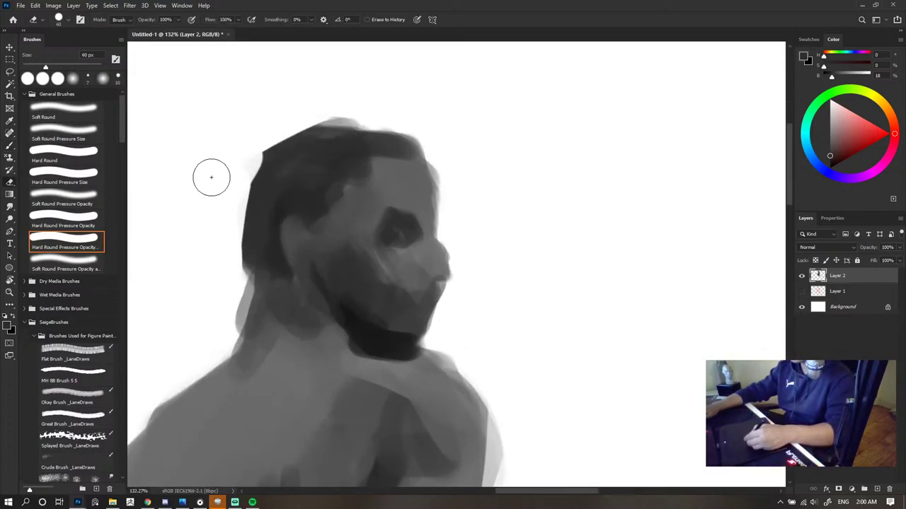
# - Extend the hair outward along the back of the head with a 40 px brush at 20% brightness
pyautogui.press('b')
pyautogui.keyDown('alt'); pyautogui.click(305, 171); pyautogui.keyUp('alt')
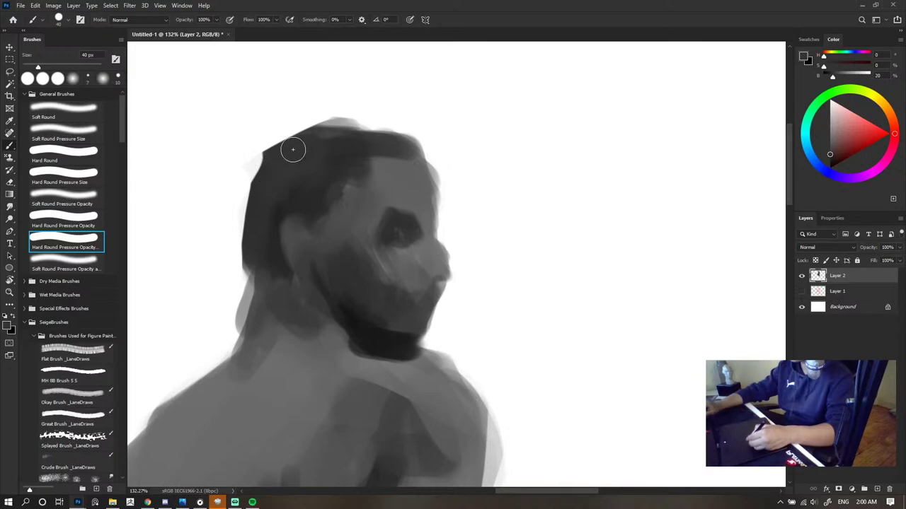
pyautogui.moveTo(297, 144); pyautogui.dragTo(247, 190)
pyautogui.moveTo(239, 225); pyautogui.dragTo(238, 280)
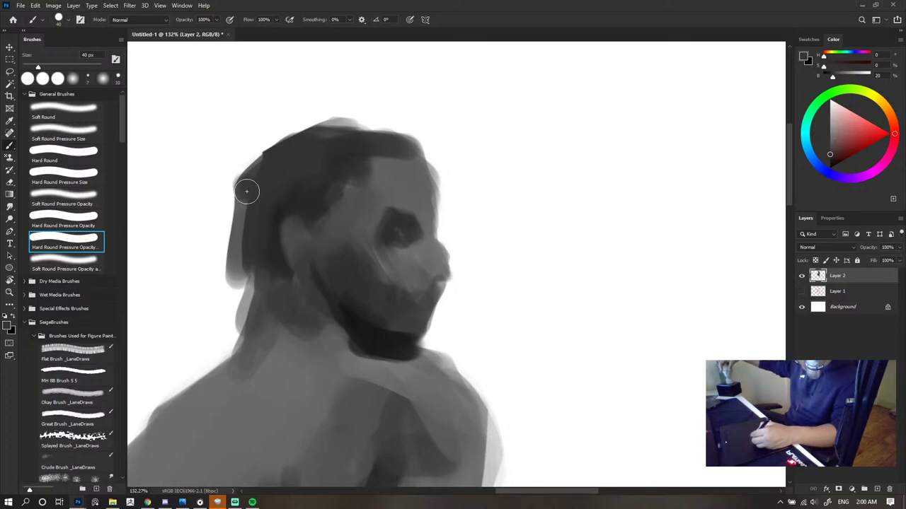
pyautogui.moveTo(247, 192); pyautogui.dragTo(247, 180)
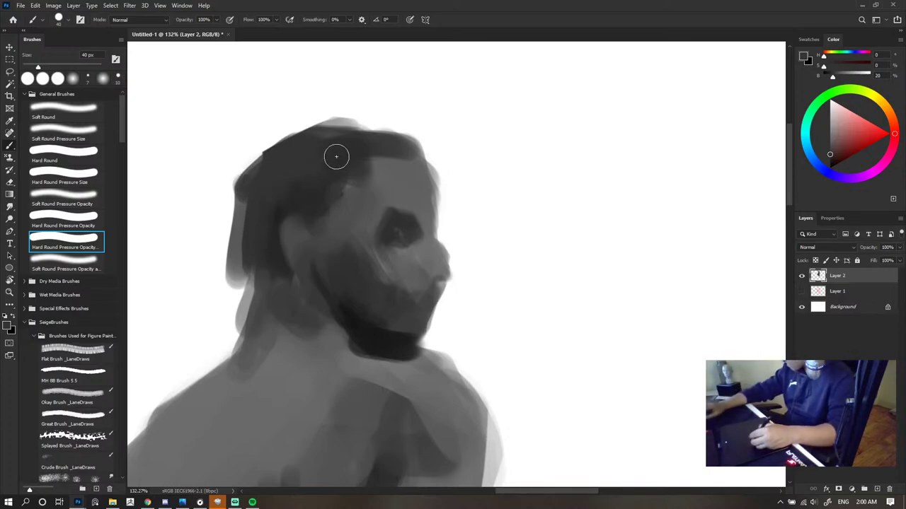
# - Fill and blend the temple hairline in front of the ear with sampled hair tones, reducing the brush to 25 px
pyautogui.keyDown('alt'); pyautogui.click(328, 178); pyautogui.keyUp('alt')
pyautogui.keyDown('alt'); pyautogui.click(340, 187); pyautogui.keyUp('alt')
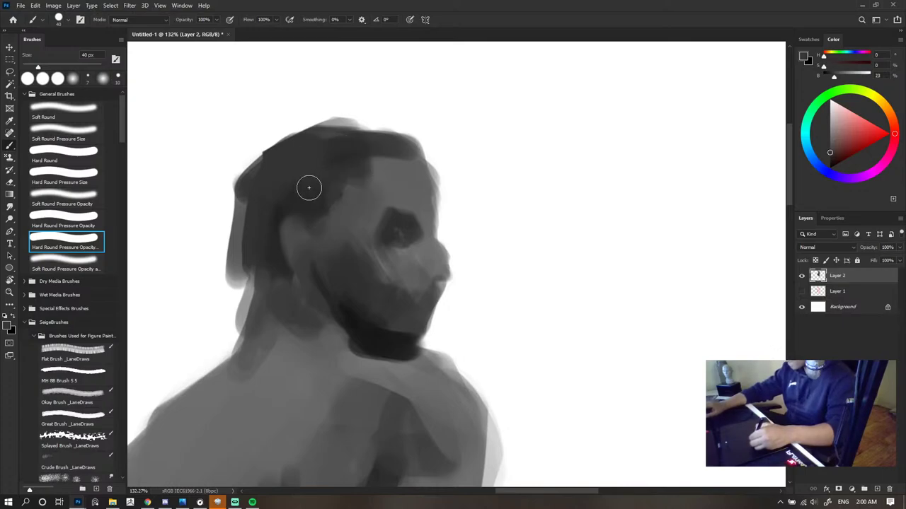
pyautogui.keyDown('alt'); pyautogui.click(348, 171); pyautogui.keyUp('alt')
pyautogui.press('[')
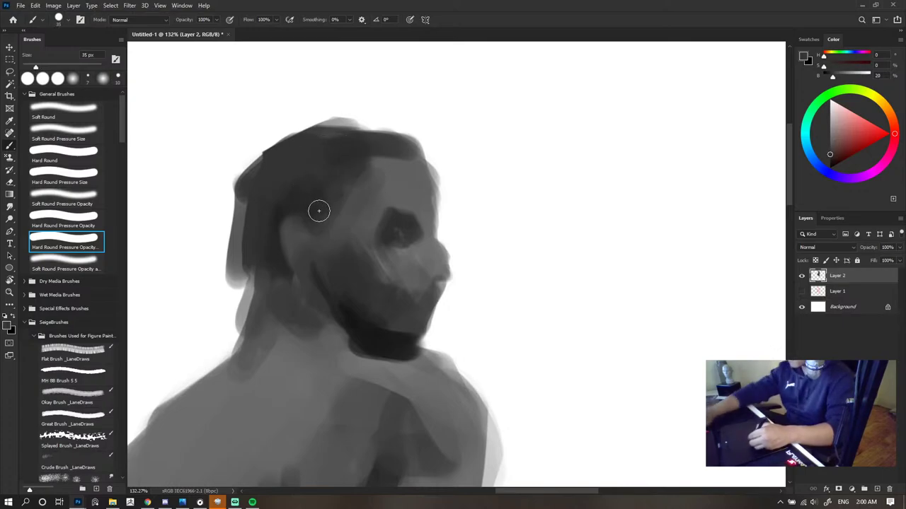
pyautogui.press('[')
pyautogui.press('[')
pyautogui.moveTo(314, 193); pyautogui.dragTo(317, 196)
# - Darken the hair behind the ear down to the nape at 16–17% brightness, and trim its outer edge with the eraser
pyautogui.keyDown('alt'); pyautogui.click(302, 203); pyautogui.keyUp('alt')
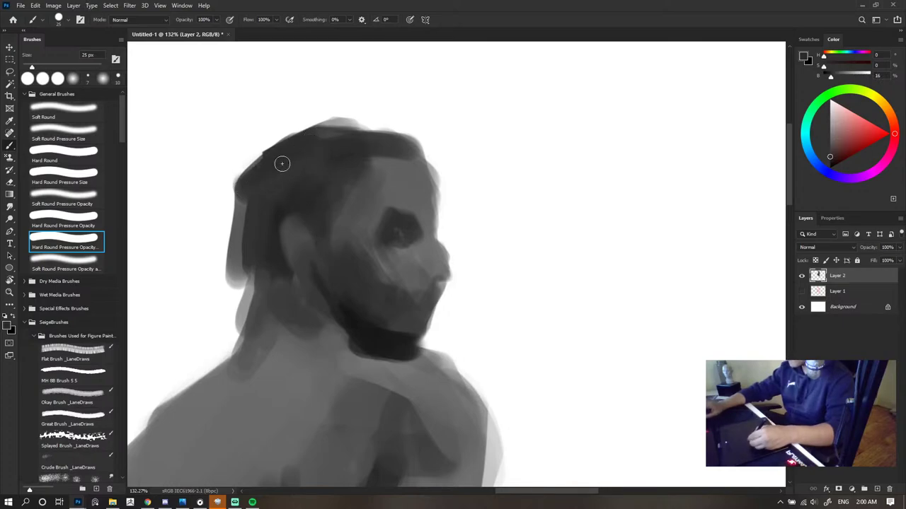
pyautogui.moveTo(281, 163)
pyautogui.mouseDown()
pyautogui.moveTo(234, 204)
pyautogui.moveTo(238, 186)
pyautogui.moveTo(249, 265)
pyautogui.mouseUp()
pyautogui.press('e')
pyautogui.moveTo(214, 225); pyautogui.dragTo(220, 317)
pyautogui.press('b')
pyautogui.keyDown('alt'); pyautogui.click(251, 239); pyautogui.keyUp('alt')
pyautogui.moveTo(248, 263); pyautogui.dragTo(255, 321)
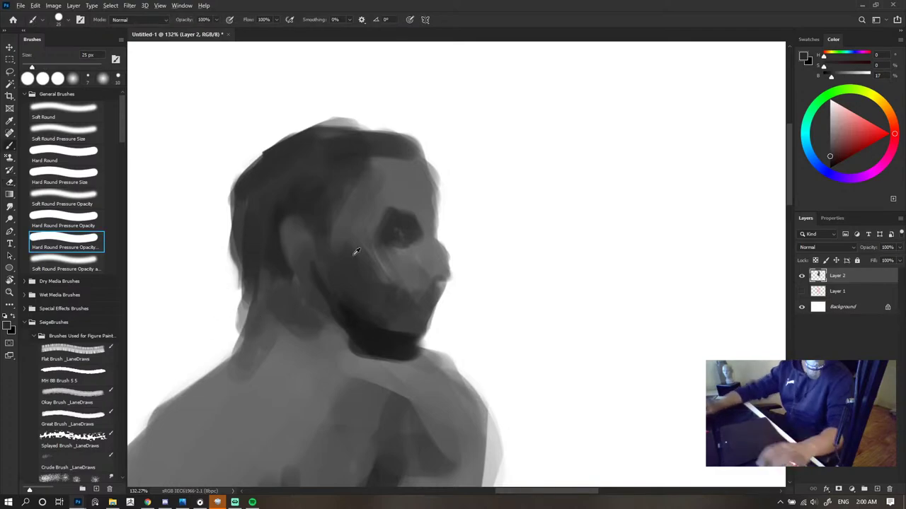
# - Define the front edge of the forehead down to the brow with a 20 px brush at 38% brightness
pyautogui.scroll(-6, 415, 205)
pyautogui.scroll(4, 393, 206)
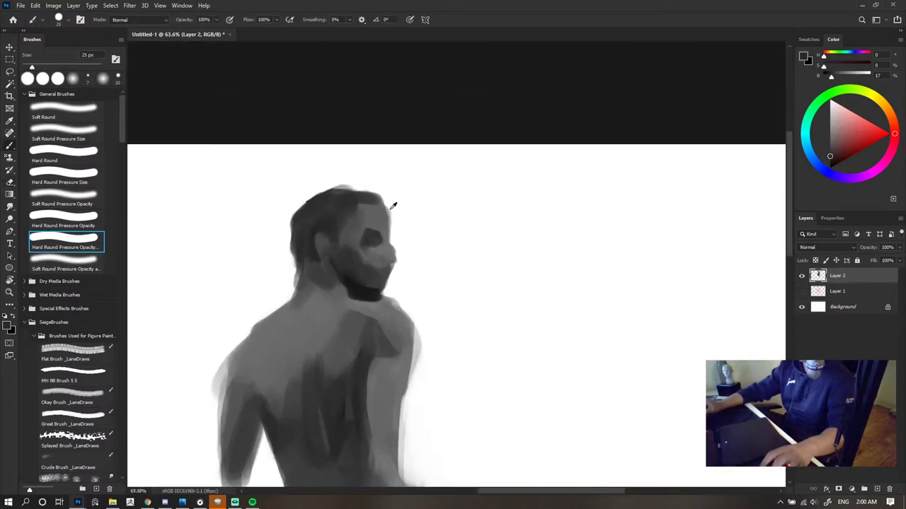
pyautogui.scroll(3, 393, 205)
pyautogui.keyDown('alt'); pyautogui.click(365, 257); pyautogui.keyUp('alt')
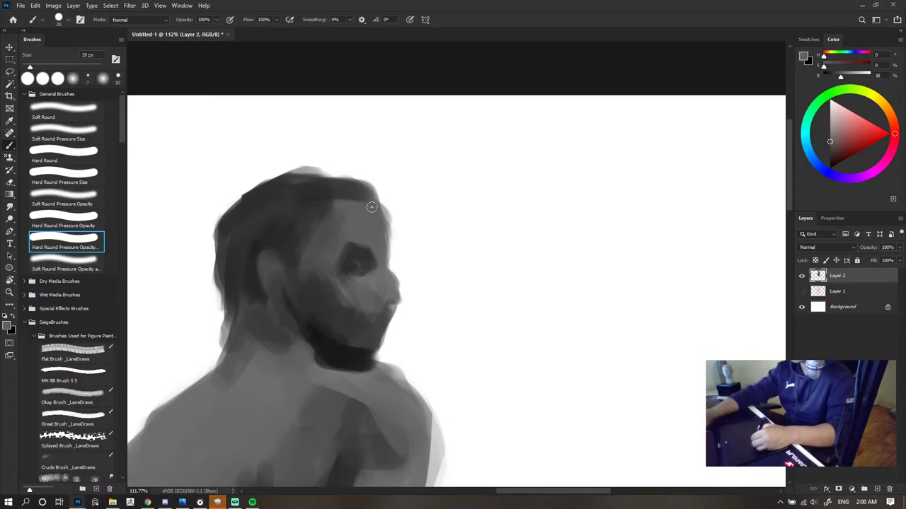
pyautogui.moveTo(378, 207); pyautogui.dragTo(390, 256)
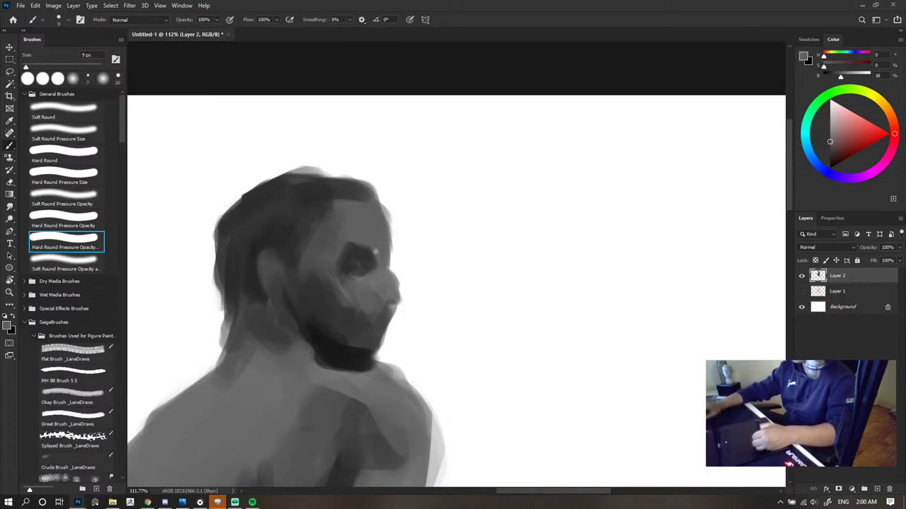
# - Try to carve the brow and nose bridge with the eraser reduced to 20 px, and undo the strokes
pyautogui.press('e')
pyautogui.moveTo(396, 257)
pyautogui.mouseDown()
pyautogui.moveTo(385, 247)
pyautogui.moveTo(384, 202)
pyautogui.moveTo(389, 243)
pyautogui.mouseUp()
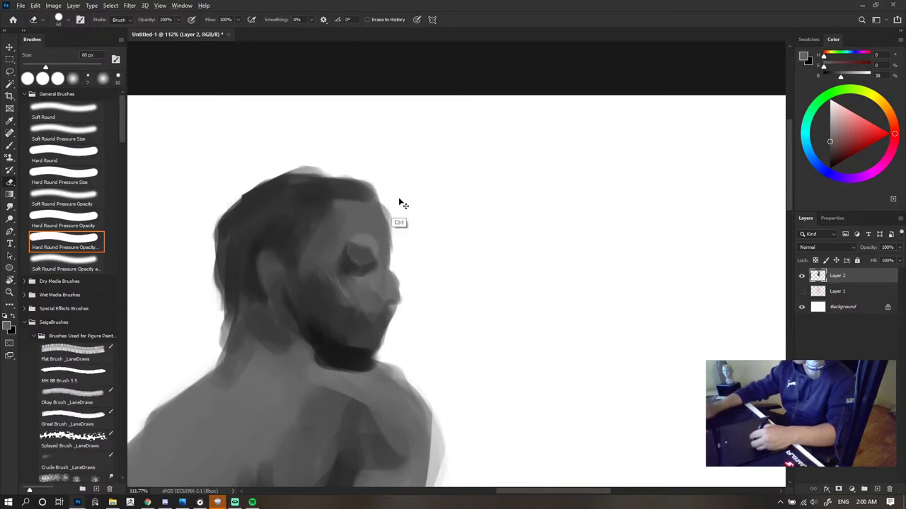
pyautogui.press(']')
pyautogui.press('[')
pyautogui.press('[')
pyautogui.press('[')
pyautogui.press('[')
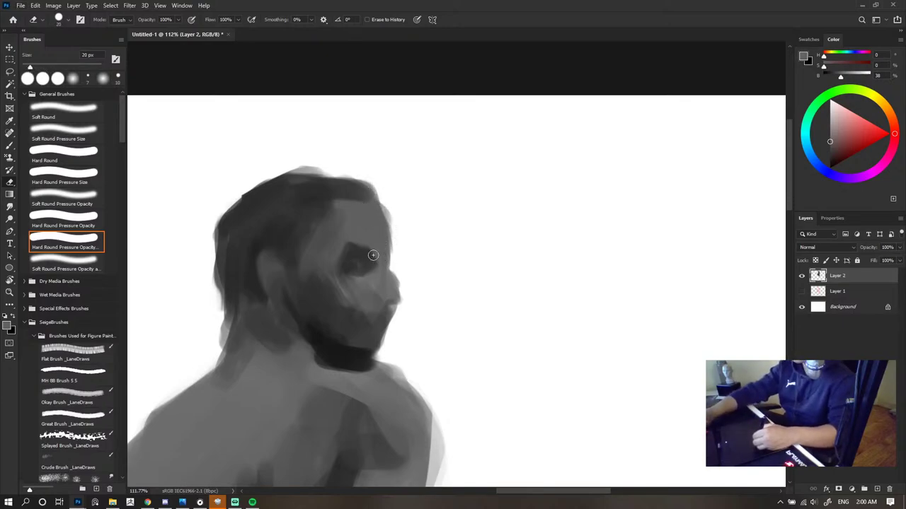
pyautogui.moveTo(355, 249); pyautogui.dragTo(385, 256)
pyautogui.hotkey('ctrl', 'z')
# - Paint the brow from the eye socket to the nose bridge with a 9 px brush, using tones sampled at 19% and 33% brightness
pyautogui.press('b')
pyautogui.keyDown('alt'); pyautogui.click(354, 252); pyautogui.keyUp('alt')
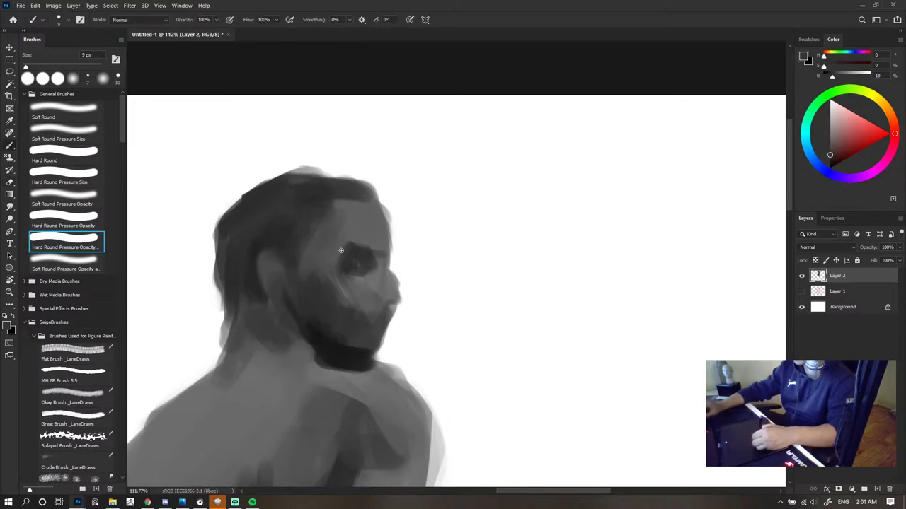
pyautogui.keyDown('alt'); pyautogui.click(388, 264); pyautogui.keyUp('alt')
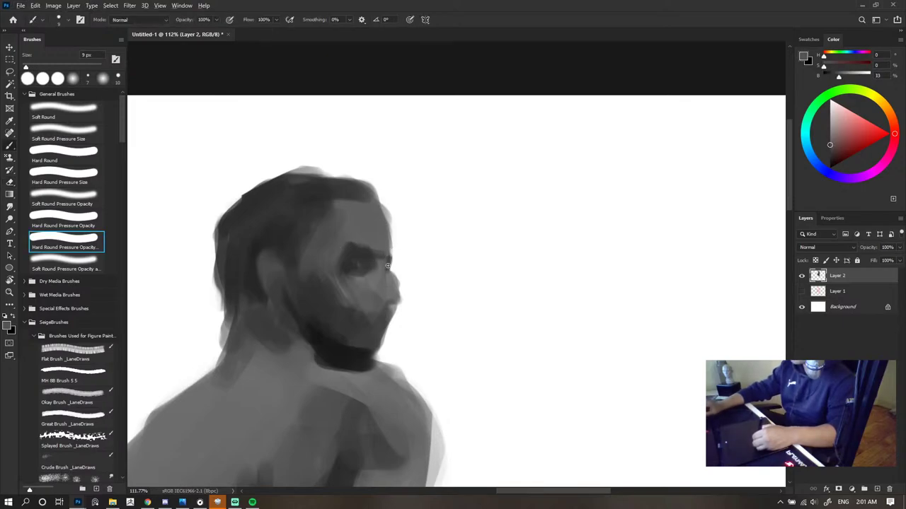
pyautogui.moveTo(390, 260); pyautogui.dragTo(400, 283)
pyautogui.hotkey('ctrl', 'z')
pyautogui.keyDown('alt'); pyautogui.click(392, 285); pyautogui.keyUp('alt')
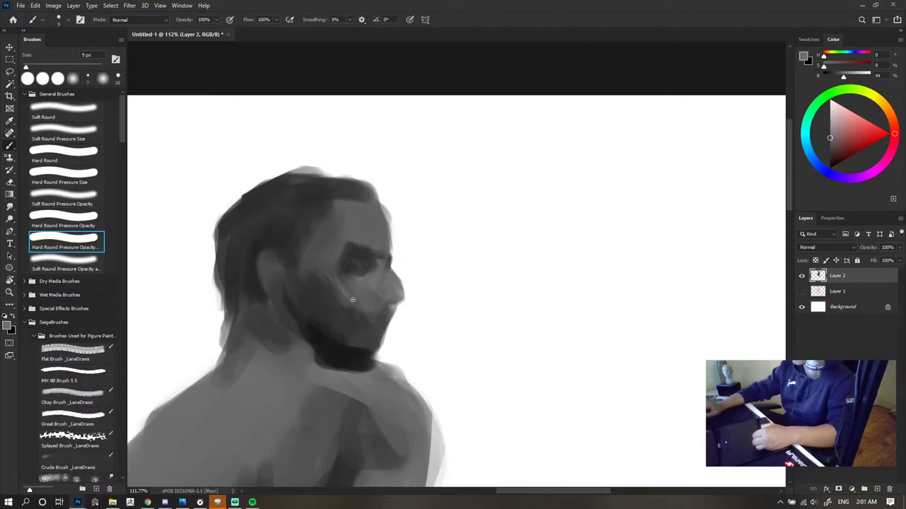
# - Shade the nostril and the side of the nose with a 10 px brush and tones sampled from the surrounding face
pyautogui.keyDown('alt'); pyautogui.click(384, 297); pyautogui.keyUp('alt')
pyautogui.press(']')
pyautogui.press(']')
pyautogui.press(']')
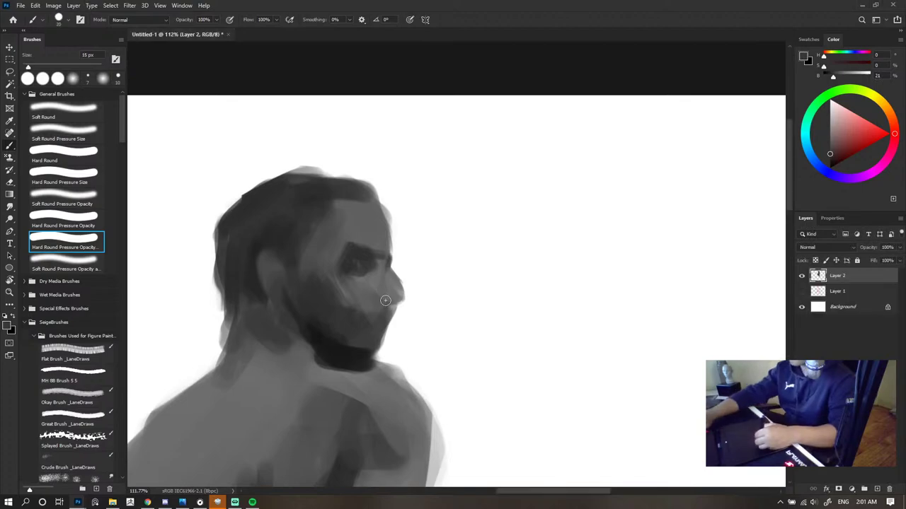
pyautogui.press('[')
pyautogui.press('[')
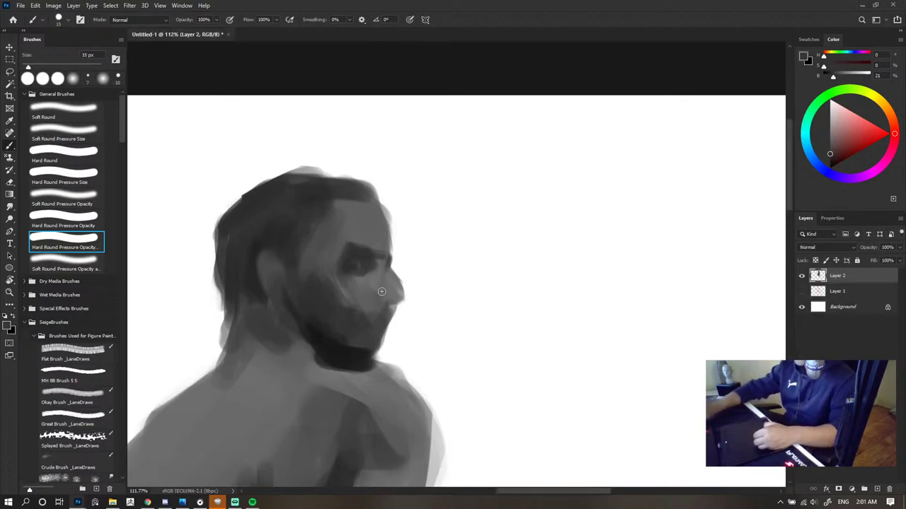
pyautogui.keyDown('alt'); pyautogui.click(389, 287); pyautogui.keyUp('alt')
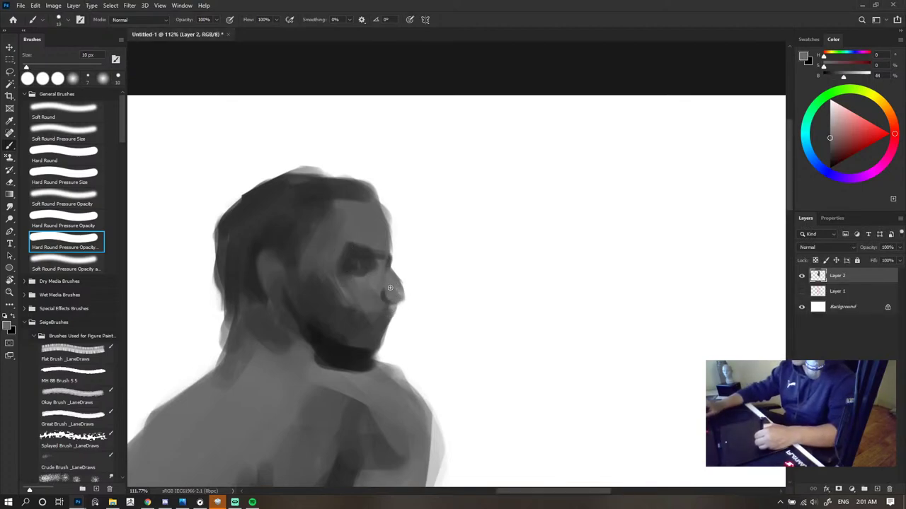
pyautogui.keyDown('alt'); pyautogui.click(389, 297); pyautogui.keyUp('alt')
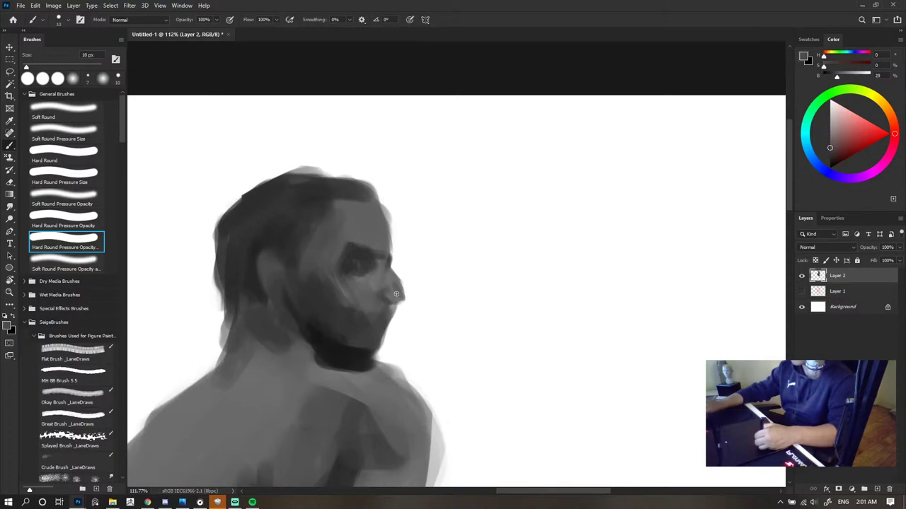
# - Push the nose tip further out with the 10 px brush at 48% brightness and refine its underside
pyautogui.keyDown('alt'); pyautogui.click(394, 281); pyautogui.keyUp('alt')
pyautogui.keyDown('alt'); pyautogui.click(391, 306); pyautogui.keyUp('alt')
pyautogui.keyDown('alt'); pyautogui.click(399, 285); pyautogui.keyUp('alt')
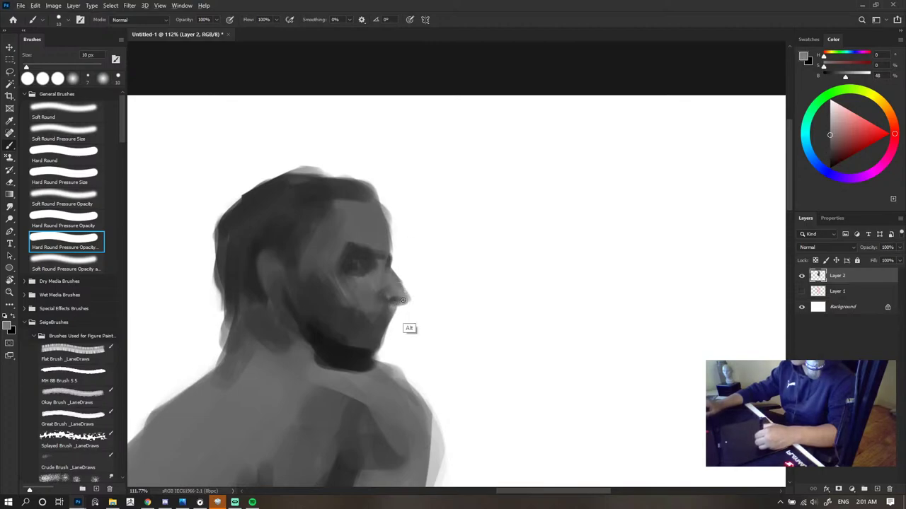
pyautogui.keyDown('alt'); pyautogui.click(402, 301); pyautogui.keyUp('alt')
# - Extend the moustache and mouth profile below the nose with a larger brush at 22% brightness
pyautogui.keyDown('alt'); pyautogui.click(388, 312); pyautogui.keyUp('alt')
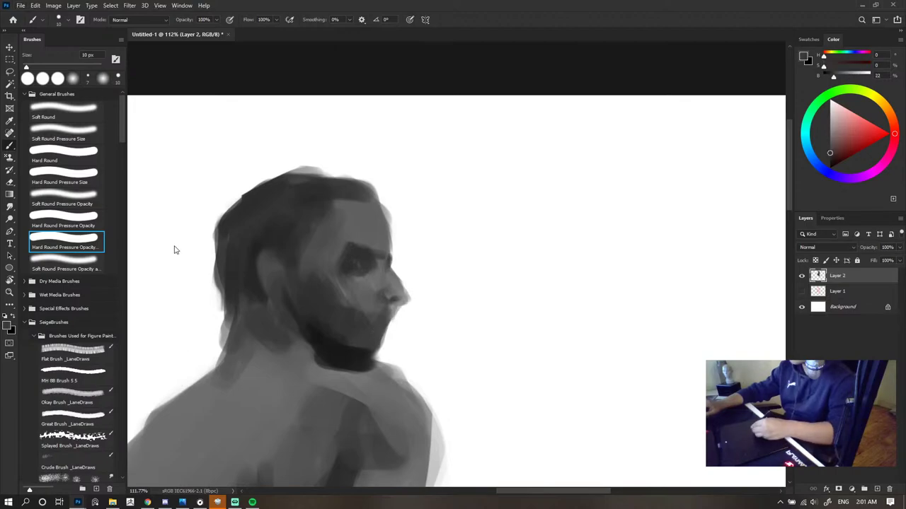
pyautogui.press(']')
pyautogui.moveTo(398, 308); pyautogui.dragTo(390, 335)
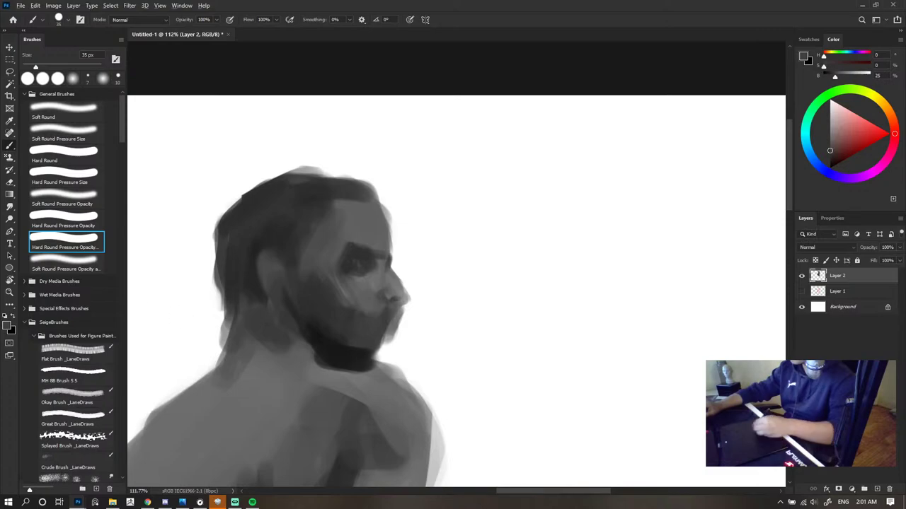
# - Lighten the cheek beneath the eye with a 35 px brush at 48% brightness
pyautogui.keyDown('alt'); pyautogui.click(322, 289); pyautogui.keyUp('alt')
pyautogui.keyDown('alt'); pyautogui.click(281, 283); pyautogui.keyUp('alt')
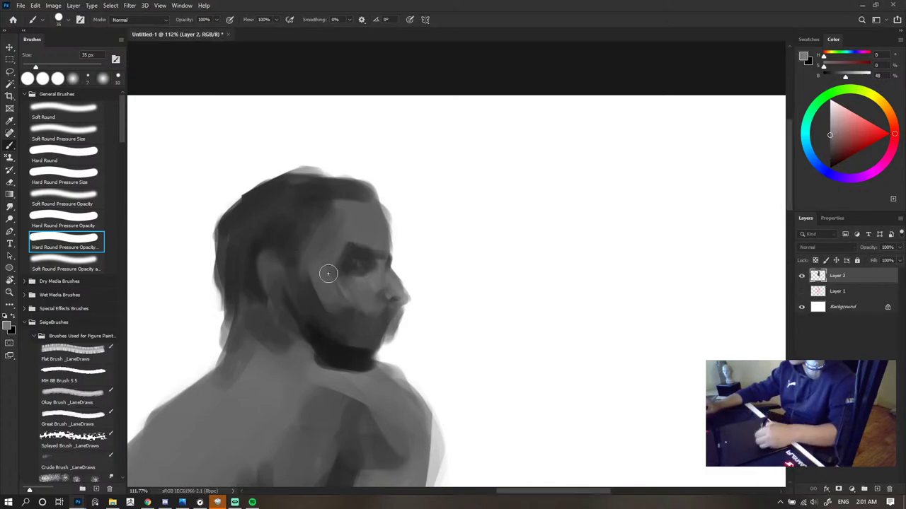
pyautogui.moveTo(328, 273)
pyautogui.mouseDown()
pyautogui.moveTo(343, 302)
pyautogui.moveTo(343, 287)
pyautogui.mouseUp()
# - Check the whole figure and rework the beard edge across the cheek with darker and lighter tones sampled nearby
pyautogui.scroll(-12, 442, 248)
pyautogui.scroll(-1, 446, 246)
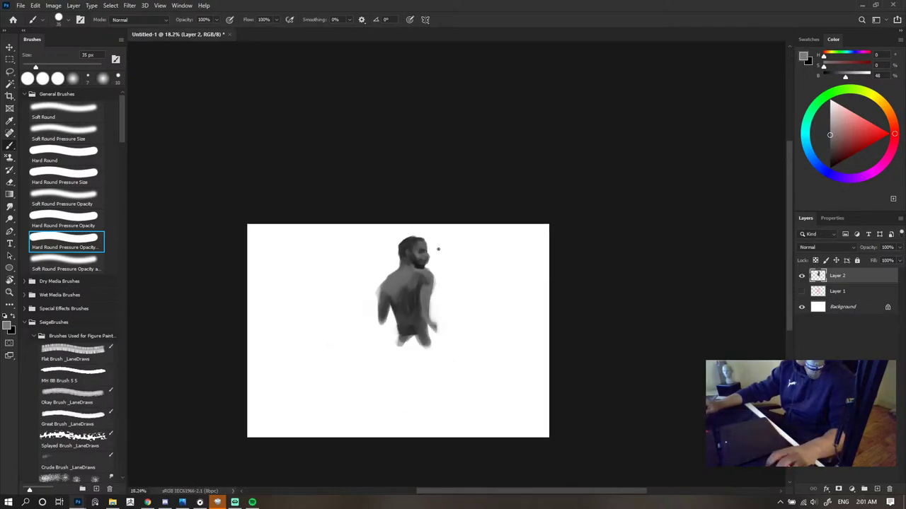
pyautogui.scroll(4, 439, 247)
pyautogui.scroll(-4, 429, 247)
pyautogui.scroll(3, 427, 245)
pyautogui.scroll(2, 423, 237)
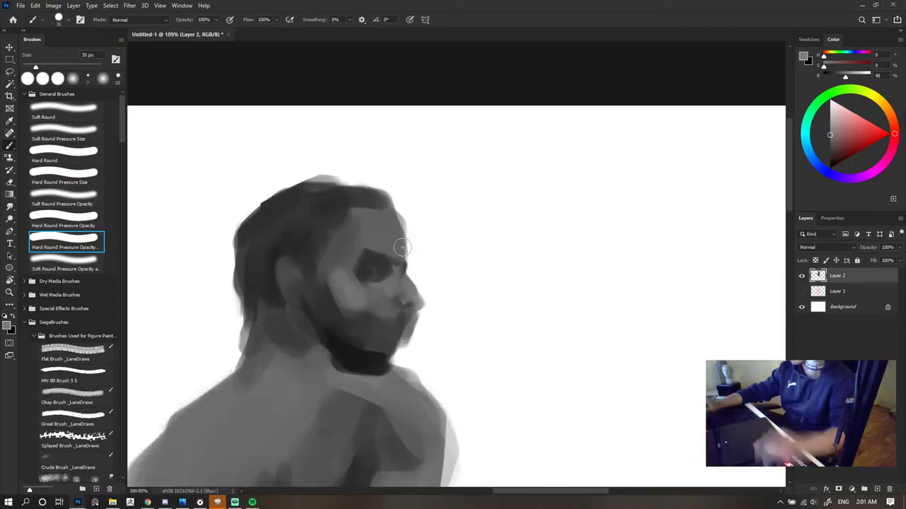
pyautogui.keyDown('alt'); pyautogui.click(338, 266); pyautogui.keyUp('alt')
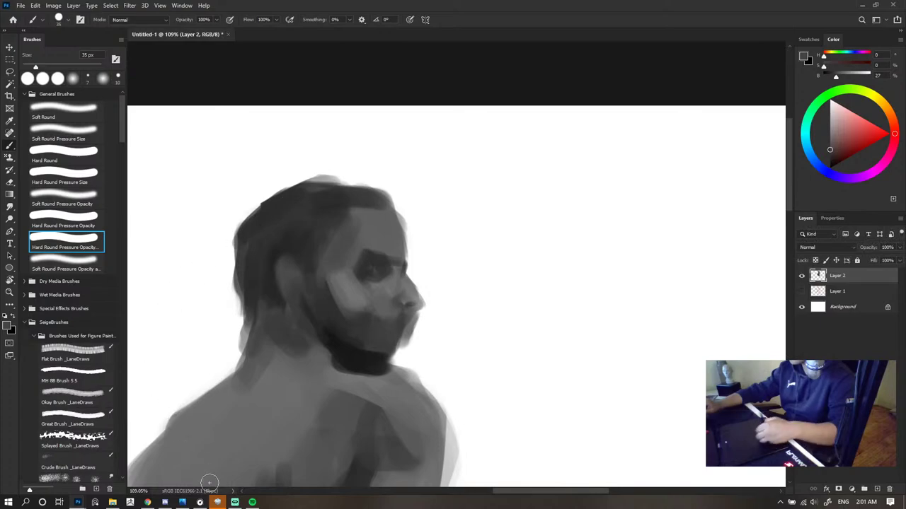
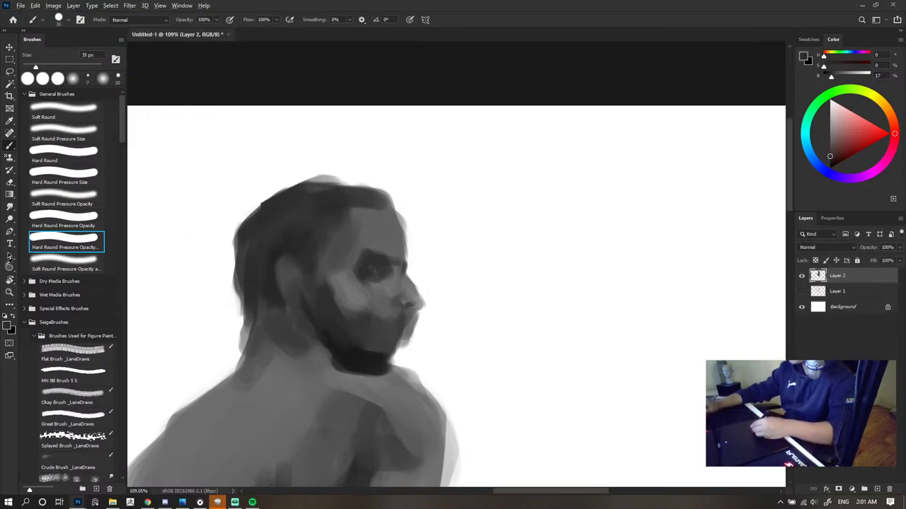
pyautogui.moveTo(350, 282)
pyautogui.mouseDown()
pyautogui.moveTo(358, 297)
pyautogui.moveTo(335, 274)
pyautogui.mouseUp()
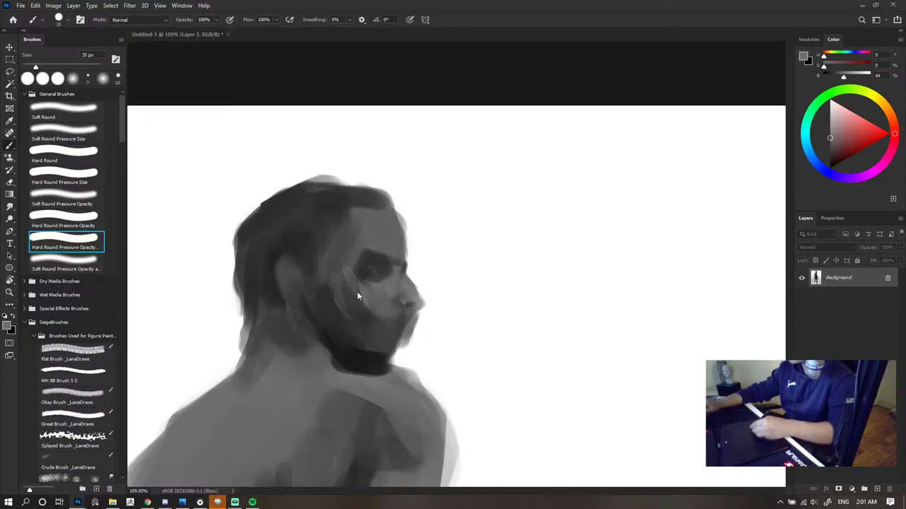
# - Raise the forehead into the front hairline with a 35 px brush and sampled forehead tones around 35% brightness
pyautogui.moveTo(358, 297); pyautogui.dragTo(347, 226)
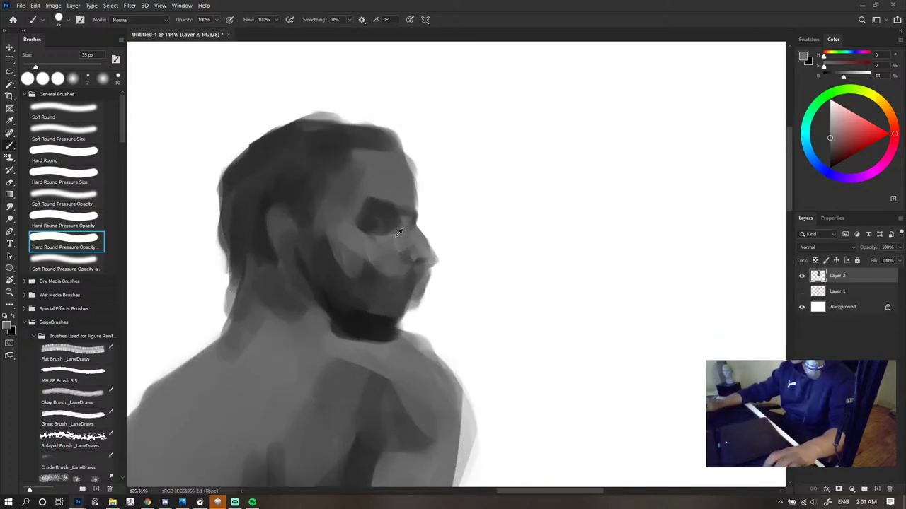
pyautogui.scroll(2, 398, 234)
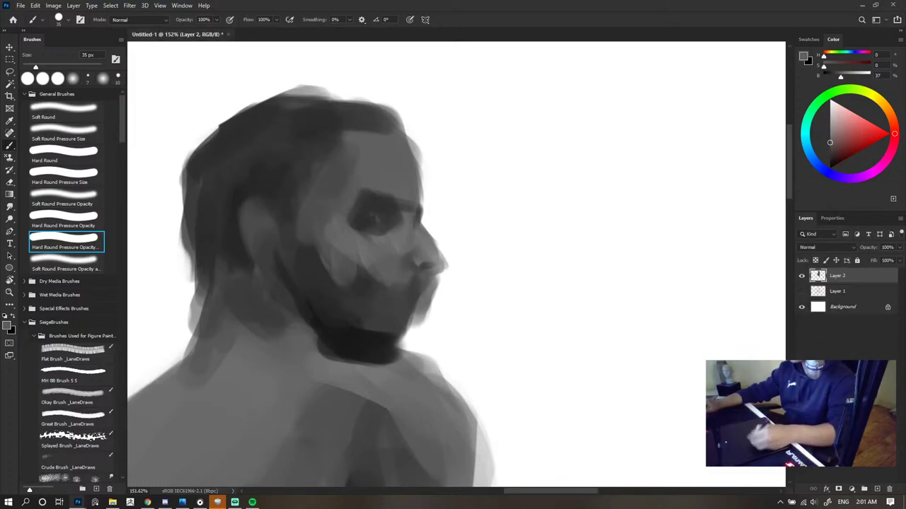
pyautogui.keyDown('alt'); pyautogui.click(332, 144); pyautogui.keyUp('alt')
pyautogui.moveTo(390, 146); pyautogui.dragTo(388, 128)
pyautogui.moveTo(333, 117); pyautogui.dragTo(301, 145)
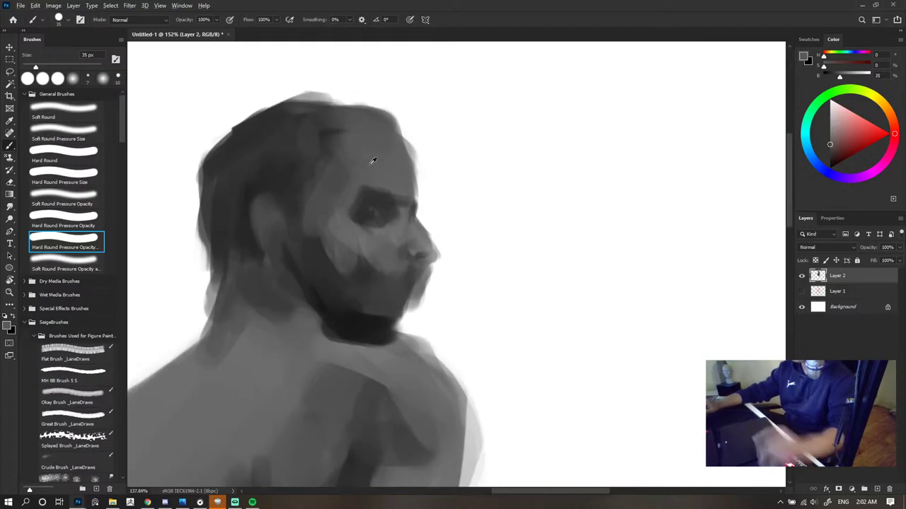
# - Examine the head against the whole figure at several zoom levels
pyautogui.hotkey('ctrl', '-')
pyautogui.hotkey('ctrl', '-')
pyautogui.hotkey('ctrl', '-')
pyautogui.hotkey('ctrl', '-')
pyautogui.hotkey('ctrl', '-')
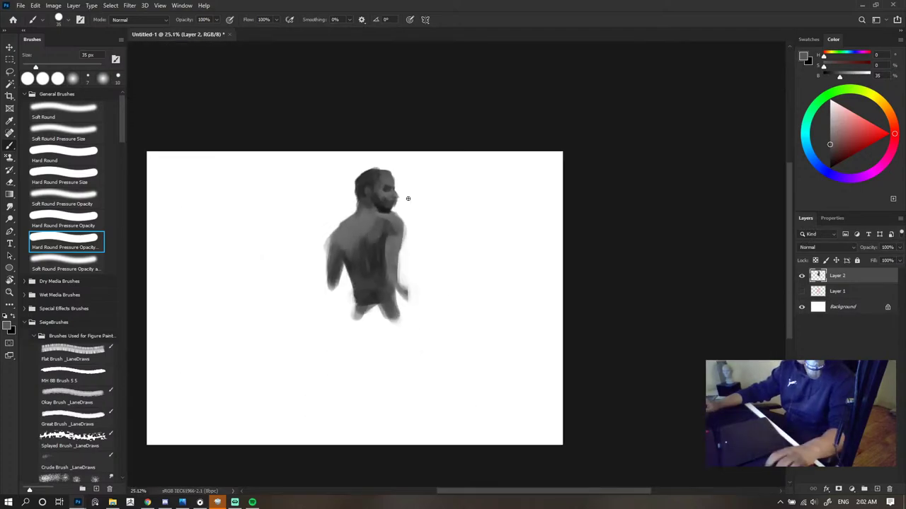
pyautogui.scroll(-3, 412, 186)
pyautogui.scroll(8, 408, 185)
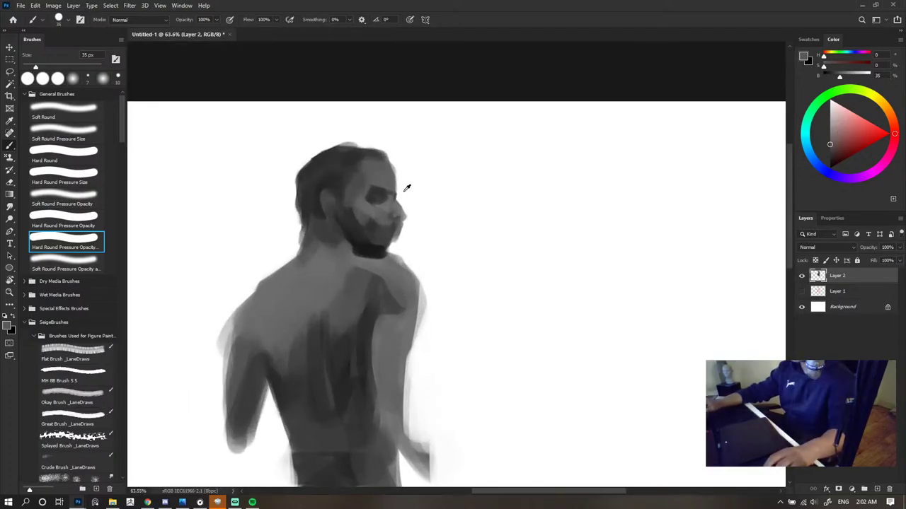
pyautogui.scroll(-6, 398, 190)
# - Reshape the cheek and beard boundary above the mouth with a 35 px brush, using sampled tones around 38% and 17% brightness
pyautogui.scroll(8, 386, 201)
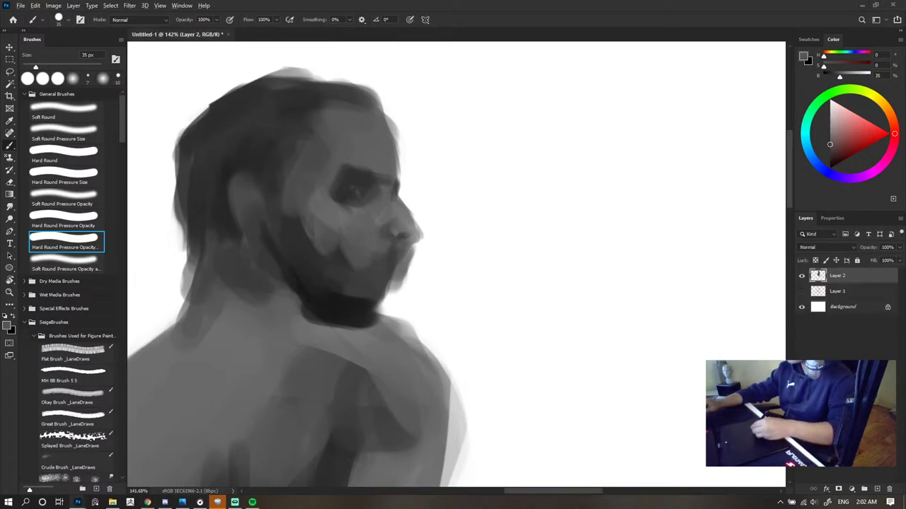
pyautogui.keyDown('alt'); pyautogui.click(358, 261); pyautogui.keyUp('alt')
pyautogui.moveTo(359, 258)
pyautogui.mouseDown()
pyautogui.moveTo(387, 254)
pyautogui.moveTo(365, 259)
pyautogui.mouseUp()
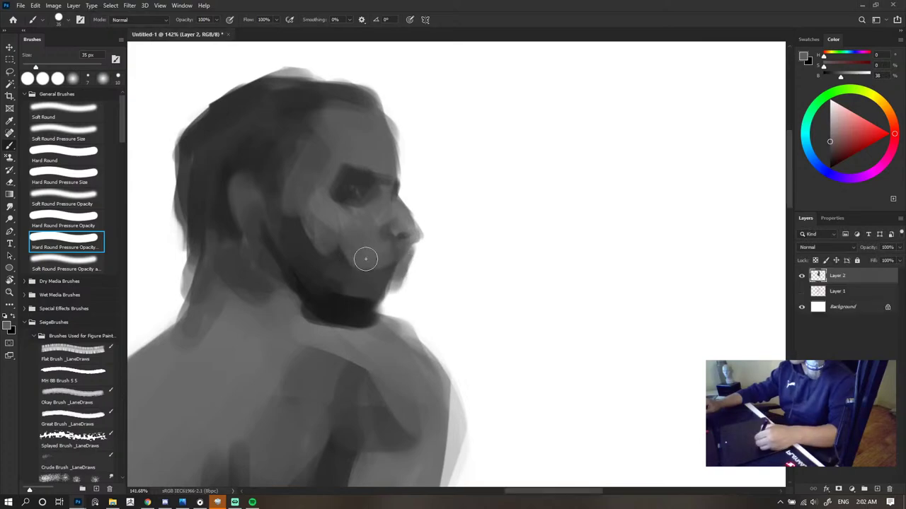
pyautogui.keyDown('alt'); pyautogui.click(333, 279); pyautogui.keyUp('alt')
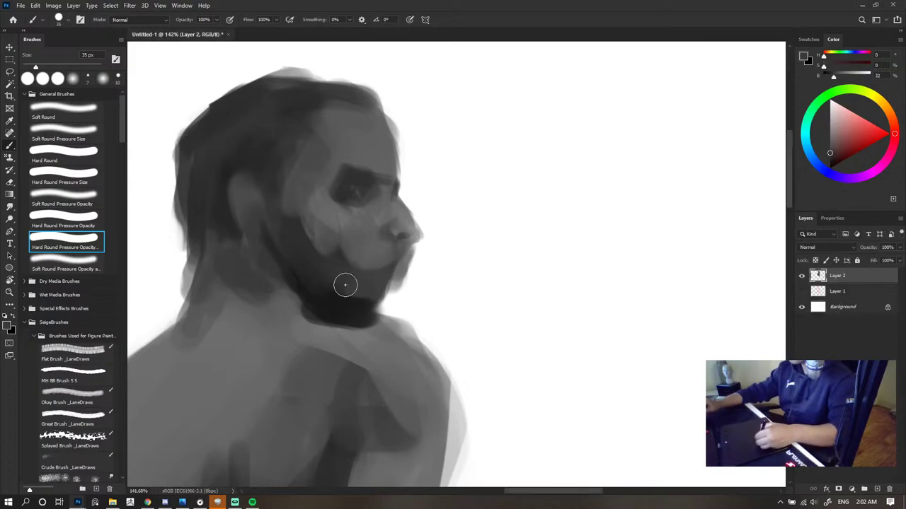
pyautogui.keyDown('alt'); pyautogui.click(323, 247); pyautogui.keyUp('alt')
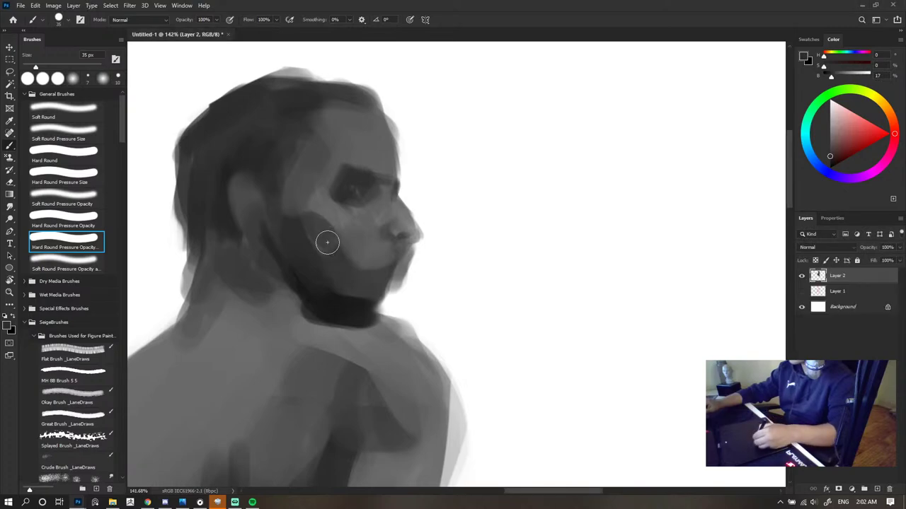
# - Darken the temple hair and sideburn in front of the ear with a 45 px brush and sampled dark hair tones
pyautogui.scroll(-10, 365, 227)
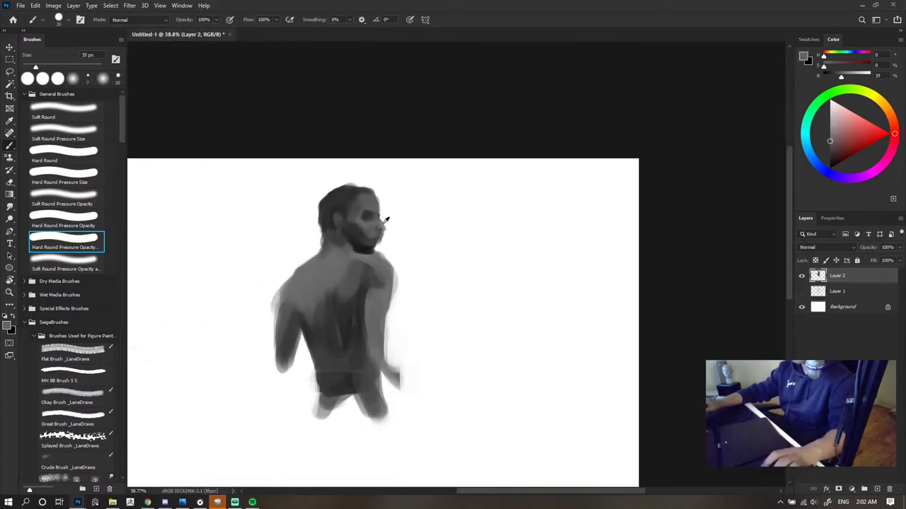
pyautogui.scroll(3, 368, 228)
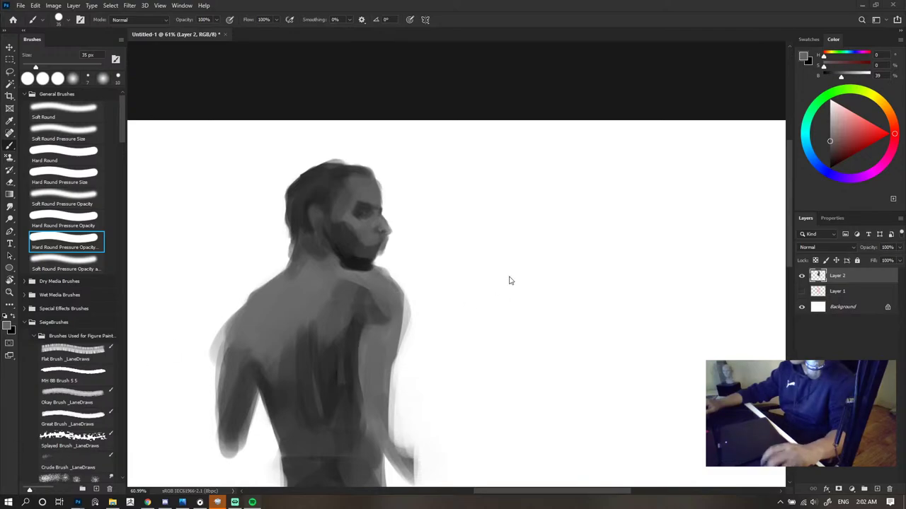
pyautogui.scroll(-1, 435, 228)
pyautogui.scroll(4, 432, 233)
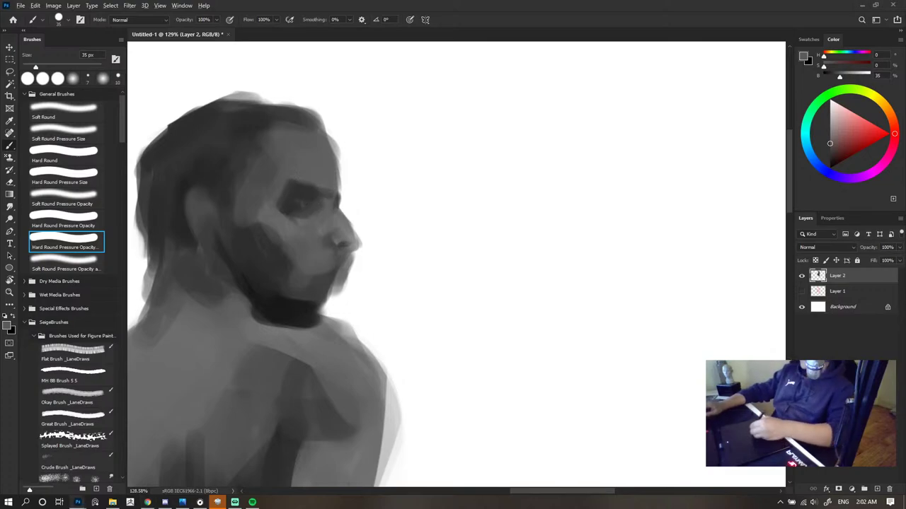
pyautogui.keyDown('alt'); pyautogui.click(244, 235); pyautogui.keyUp('alt')
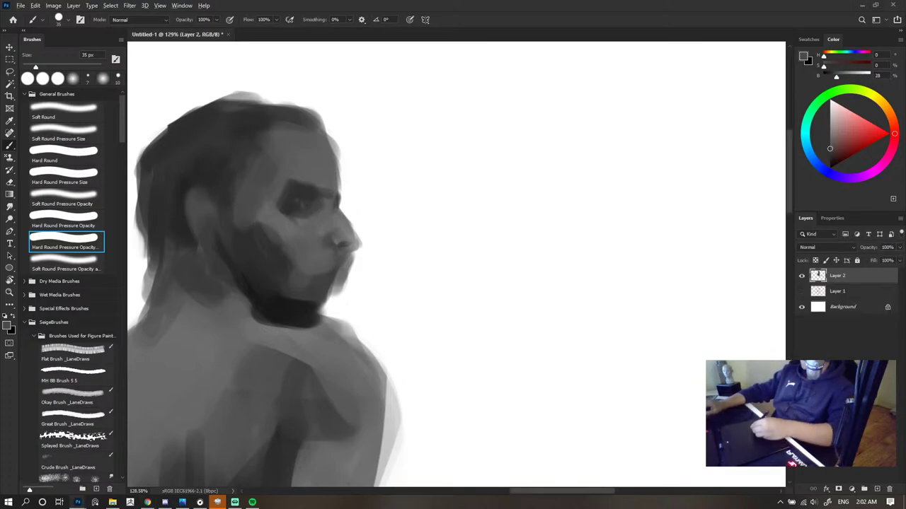
pyautogui.keyDown('alt'); pyautogui.click(307, 251); pyautogui.keyUp('alt')
pyautogui.press(']')
pyautogui.press(']')
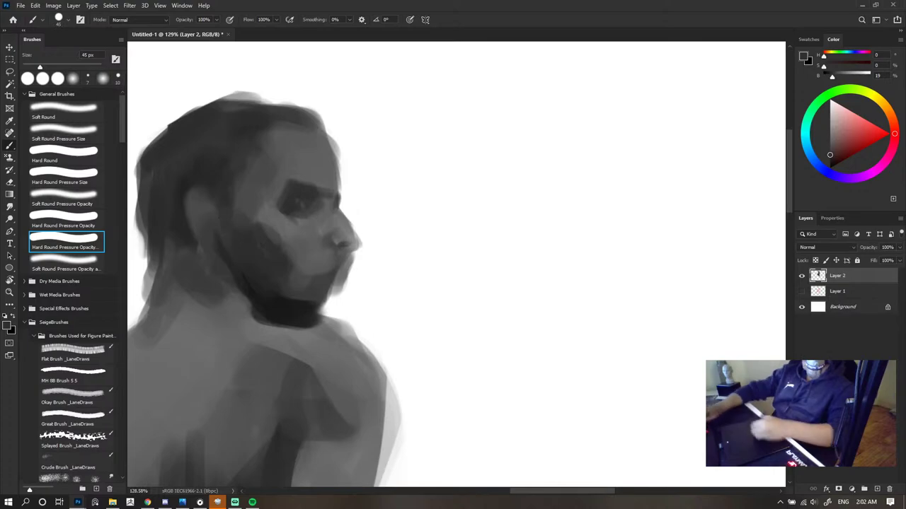
pyautogui.keyDown('alt'); pyautogui.click(224, 179); pyautogui.keyUp('alt')
pyautogui.moveTo(236, 162)
pyautogui.mouseDown()
pyautogui.moveTo(236, 182)
pyautogui.moveTo(224, 182)
pyautogui.mouseUp()
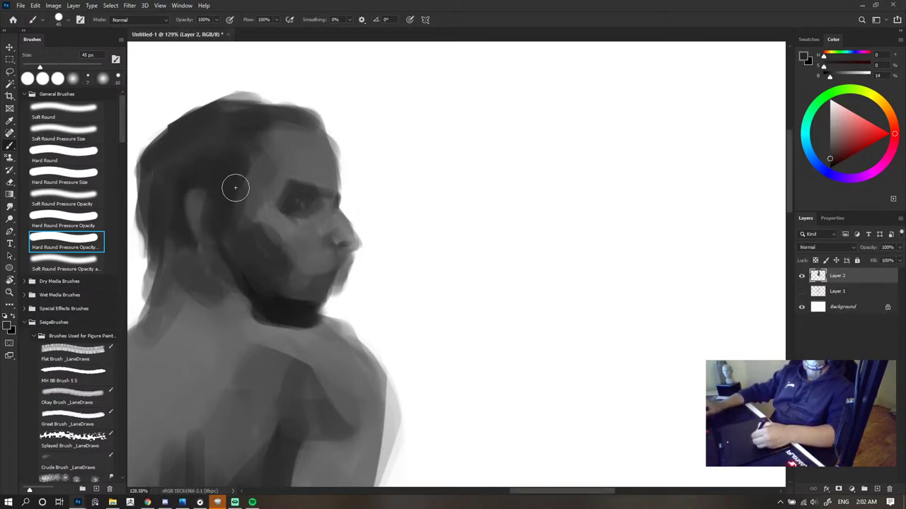
# - Add a narrow lighter stroke along the ear's front edge with a 15 px brush at 27% brightness
pyautogui.keyDown('alt'); pyautogui.click(195, 207); pyautogui.keyUp('alt')
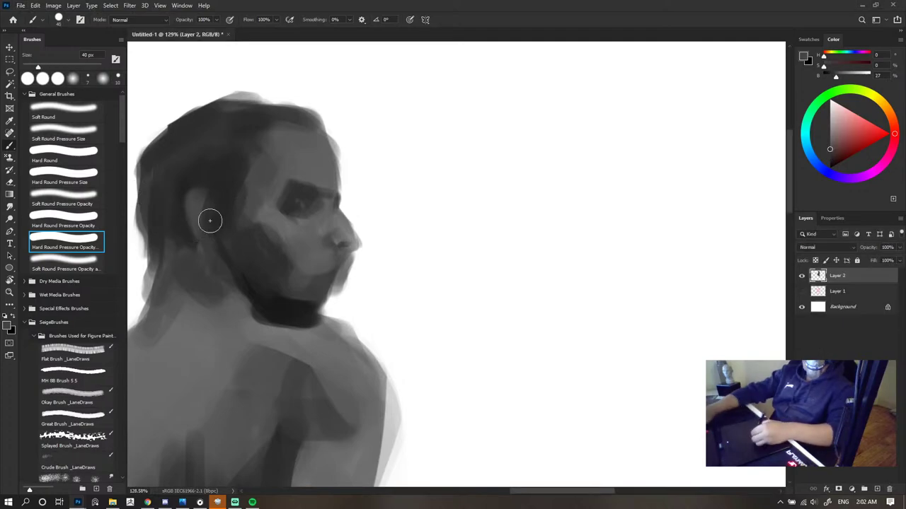
pyautogui.press('[')
pyautogui.press('[')
pyautogui.press('[')
pyautogui.press('[')
pyautogui.press('[')
pyautogui.press('[')
pyautogui.moveTo(217, 204); pyautogui.dragTo(214, 239)
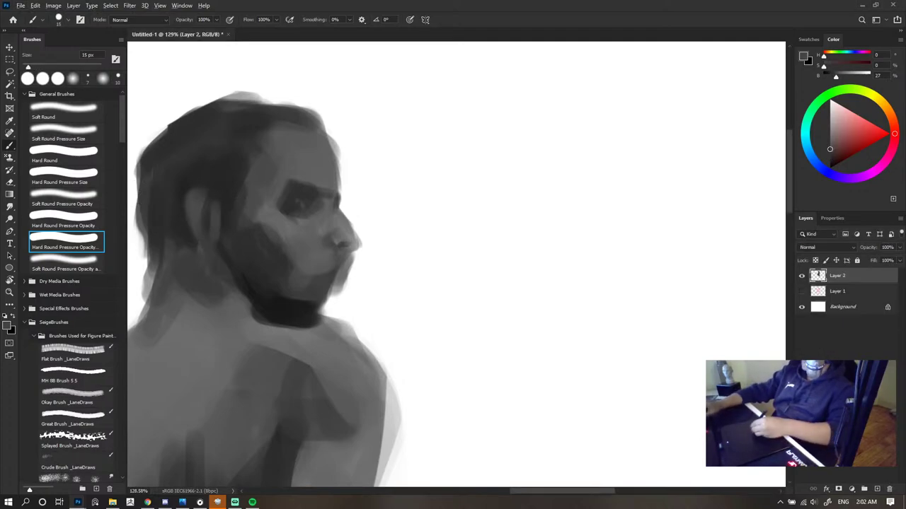
# - Fill out the ear shape with a 30 px brush at 31% brightness, leaving a small dark opening in its centre
pyautogui.keyDown('alt'); pyautogui.click(237, 274); pyautogui.keyUp('alt')
pyautogui.keyDown('alt'); pyautogui.click(222, 227); pyautogui.keyUp('alt')
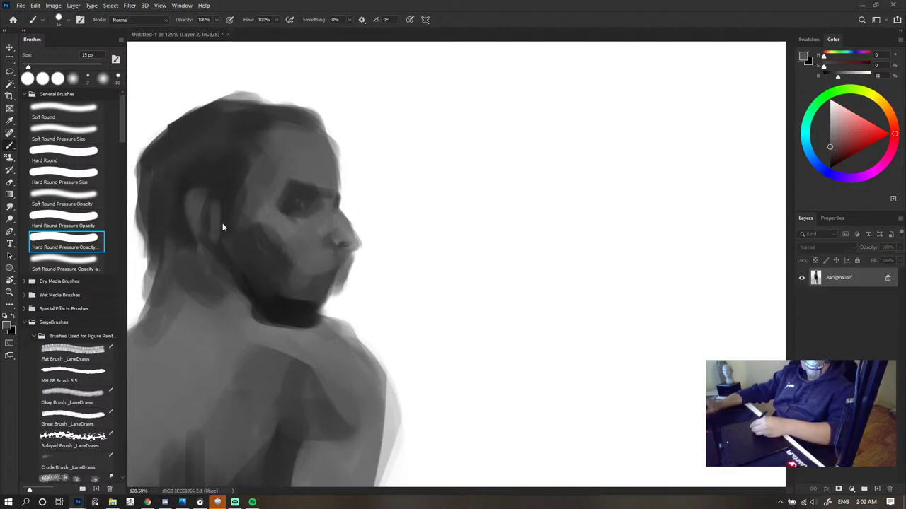
pyautogui.press(']')
pyautogui.press(']')
pyautogui.press(']')
pyautogui.moveTo(208, 234)
pyautogui.mouseDown()
pyautogui.moveTo(192, 215)
pyautogui.moveTo(195, 197)
pyautogui.mouseUp()
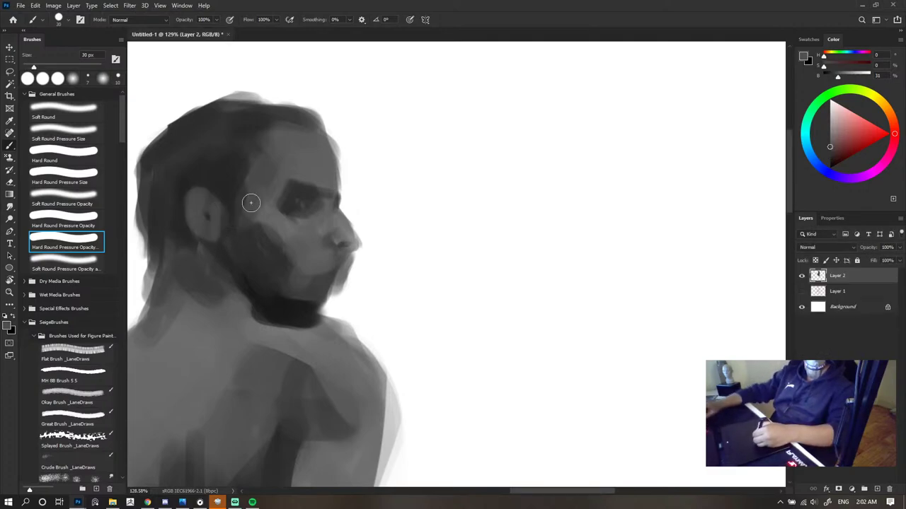
# - Darken the hair across the crown and front hairline with a 30 px brush at 17% brightness
pyautogui.scroll(-12, 460, 209)
pyautogui.scroll(7, 448, 177)
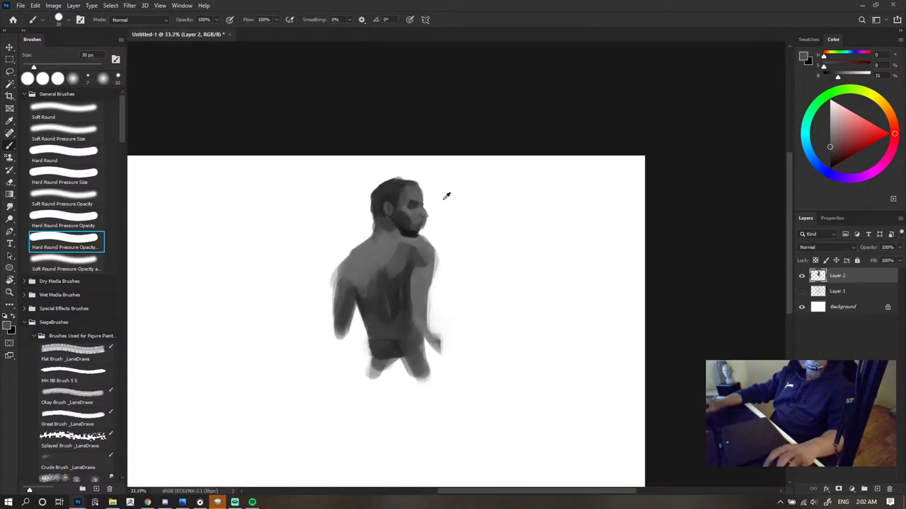
pyautogui.keyDown('alt'); pyautogui.click(307, 177); pyautogui.keyUp('alt')
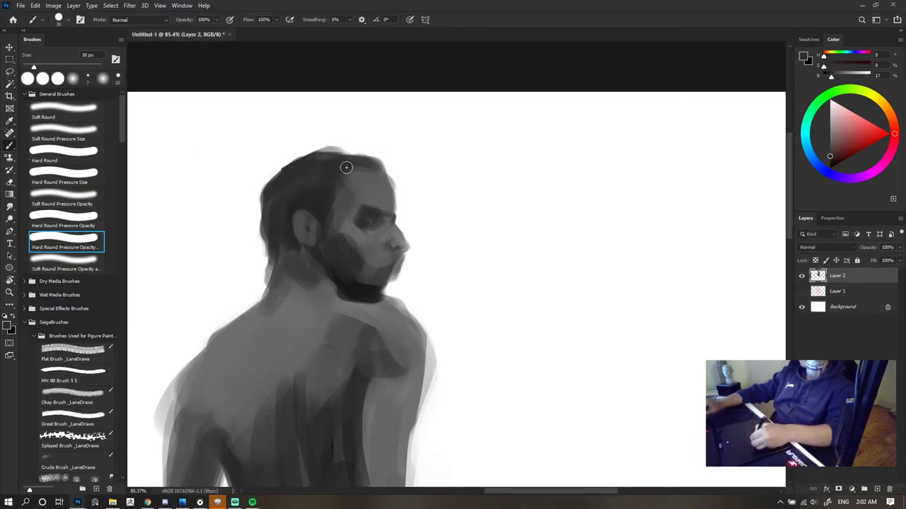
pyautogui.moveTo(334, 163)
pyautogui.mouseDown()
pyautogui.moveTo(289, 188)
pyautogui.moveTo(317, 155)
pyautogui.moveTo(285, 198)
pyautogui.moveTo(317, 176)
pyautogui.moveTo(300, 165)
pyautogui.moveTo(362, 167)
pyautogui.mouseUp()
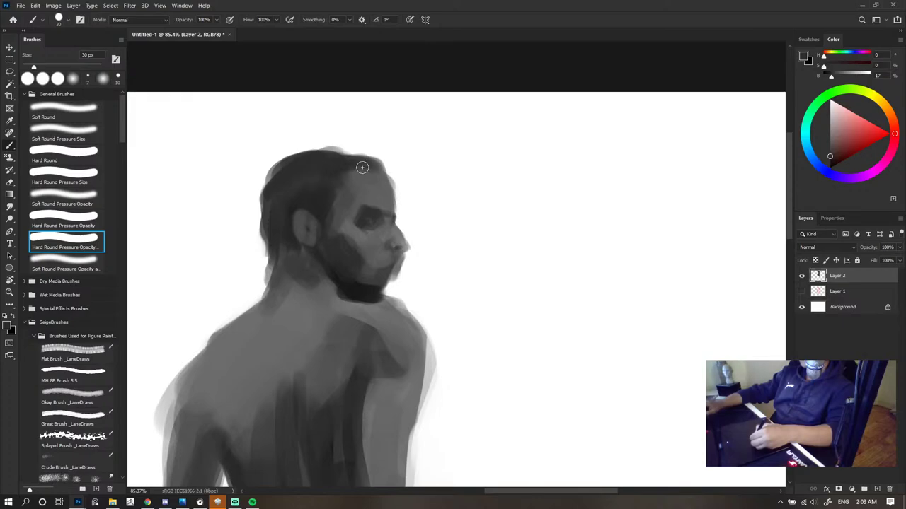
pyautogui.keyDown('alt'); pyautogui.click(324, 157); pyautogui.keyUp('alt')
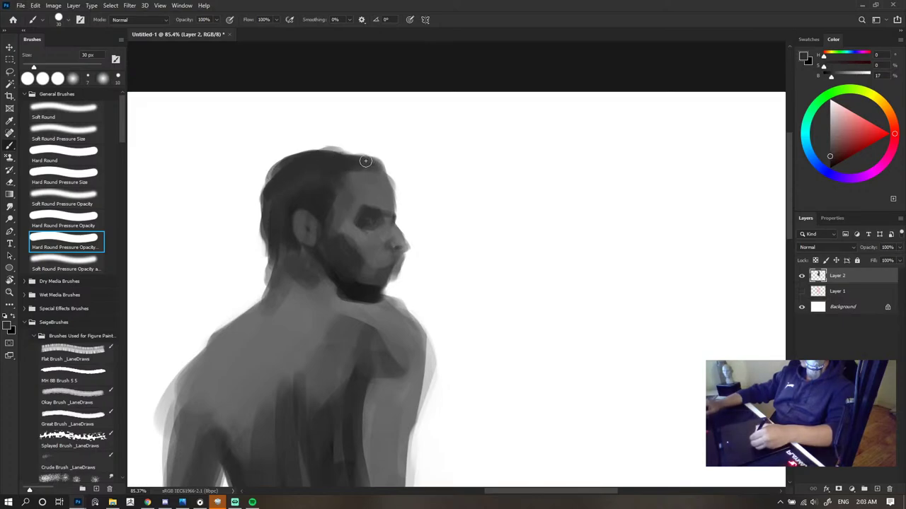
# - Define the dark nostril beneath the nose with a small brush and sample a light tone from the nose tip
pyautogui.press('e')
pyautogui.scroll(-10, 331, 135)
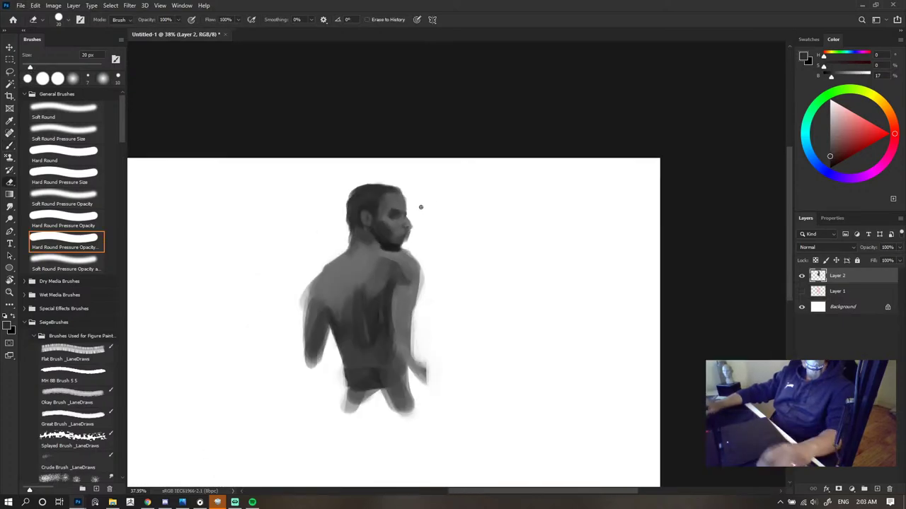
pyautogui.scroll(12, 434, 194)
pyautogui.press('b')
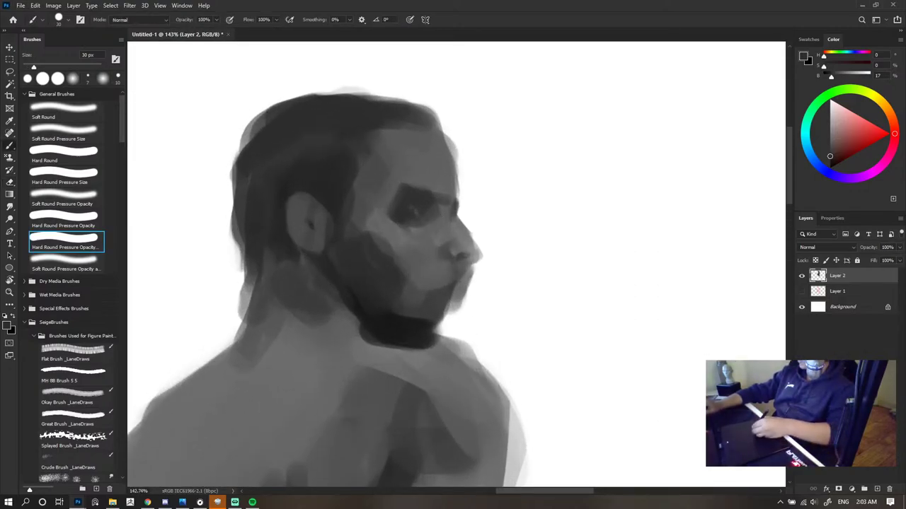
pyautogui.click(443, 248)
pyautogui.press('[')
pyautogui.press('[')
pyautogui.moveTo(463, 256); pyautogui.dragTo(450, 257)
pyautogui.keyDown('alt'); pyautogui.click(468, 258); pyautogui.keyUp('alt')
# - Lighten the inner corner of the eye socket beside the nose bridge with a sampled tone at 32% brightness
pyautogui.scroll(-6, 474, 228)
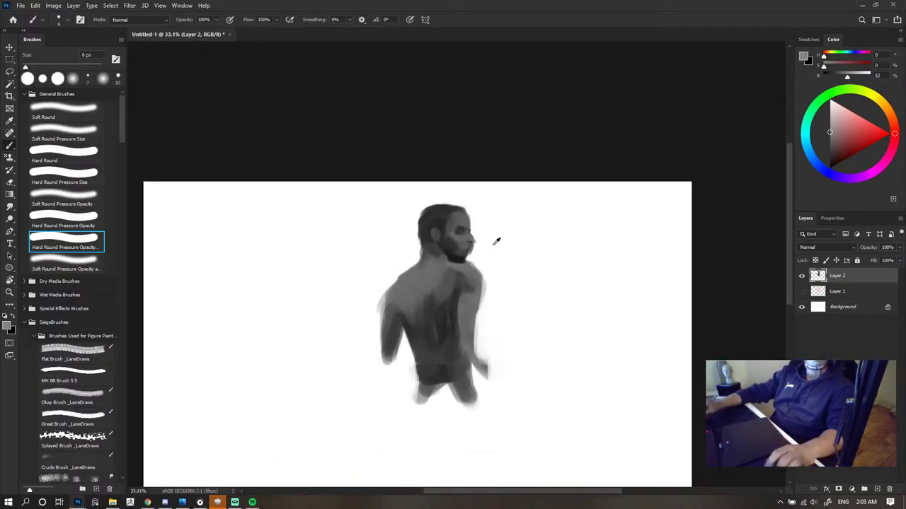
pyautogui.scroll(4, 491, 225)
pyautogui.scroll(-4, 490, 225)
pyautogui.scroll(5, 424, 223)
pyautogui.scroll(4, 423, 223)
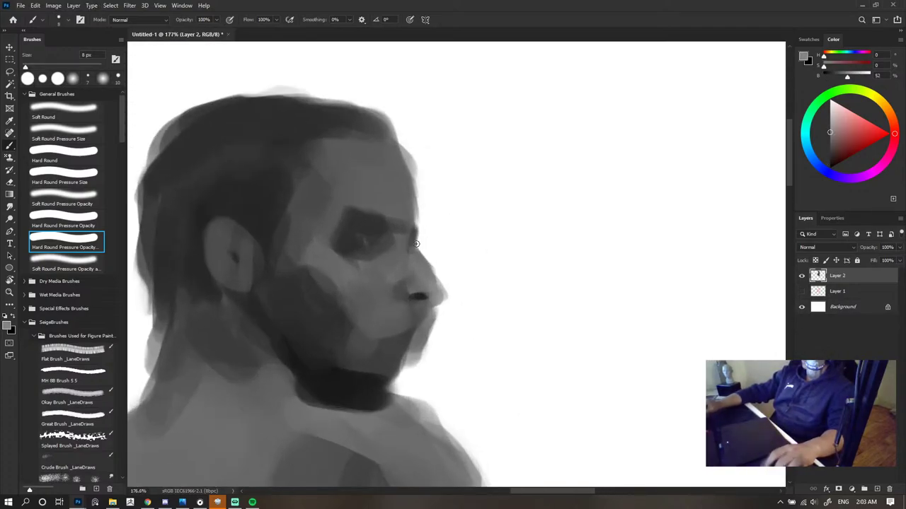
pyautogui.keyDown('alt'); pyautogui.click(211, 231); pyautogui.keyUp('alt')
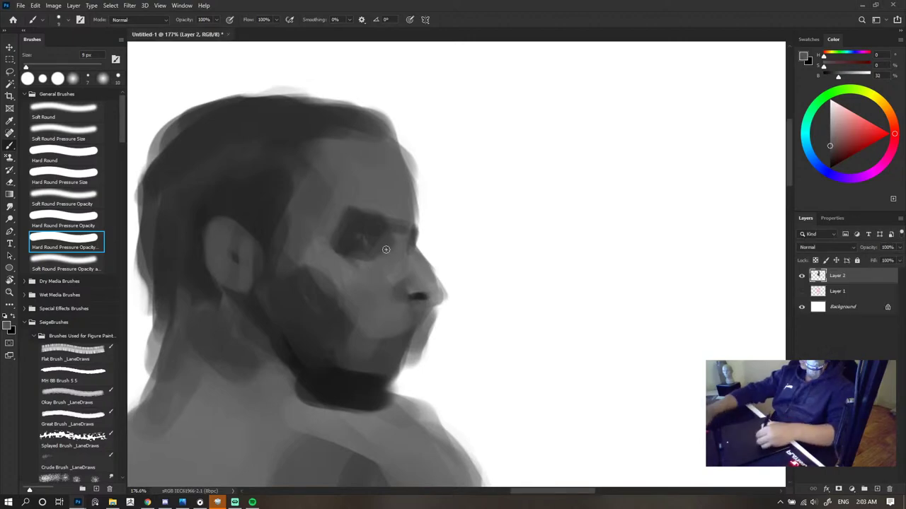
pyautogui.press(']')
pyautogui.press(']')
pyautogui.press(']')
pyautogui.press(']')
# - Paint the moustache with a 20 px brush at 16% brightness and highlight the lower lip with a smaller brush at 46%
pyautogui.scroll(-6, 420, 192)
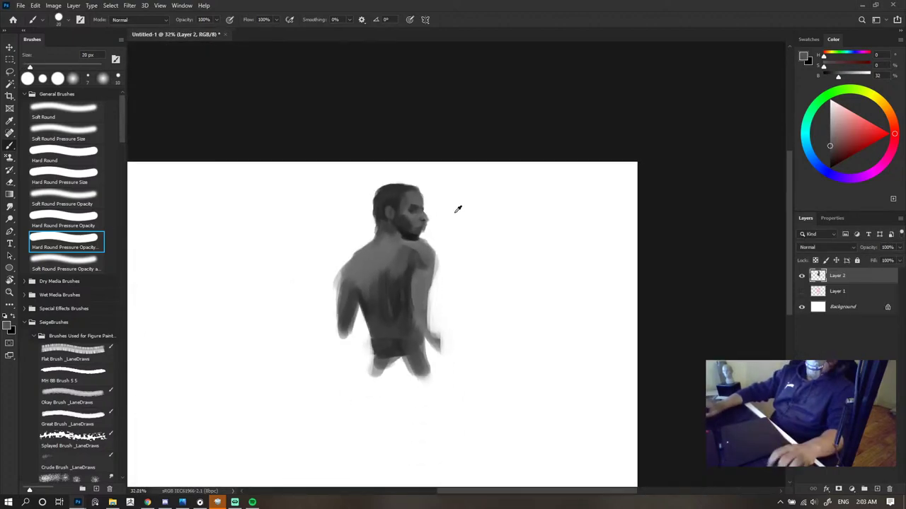
pyautogui.scroll(4, 435, 210)
pyautogui.scroll(-5, 435, 210)
pyautogui.scroll(5, 436, 207)
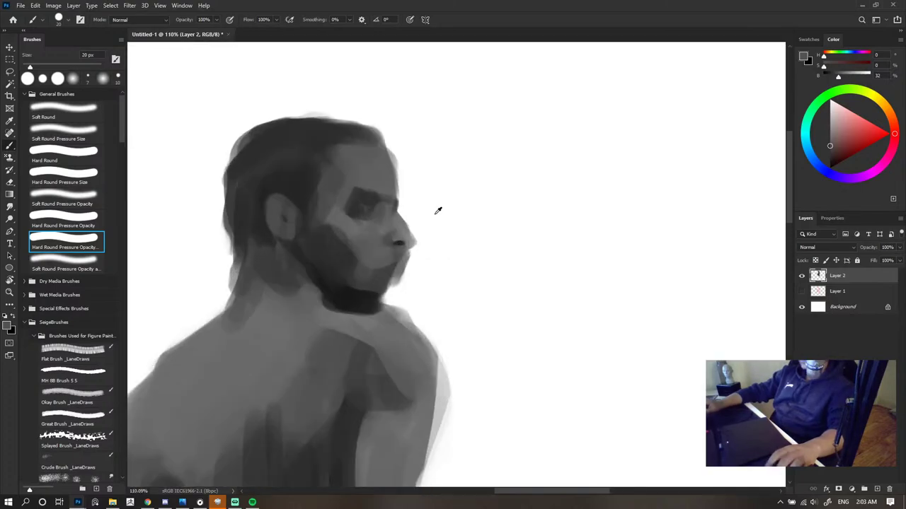
pyautogui.keyDown('alt'); pyautogui.click(289, 262); pyautogui.keyUp('alt')
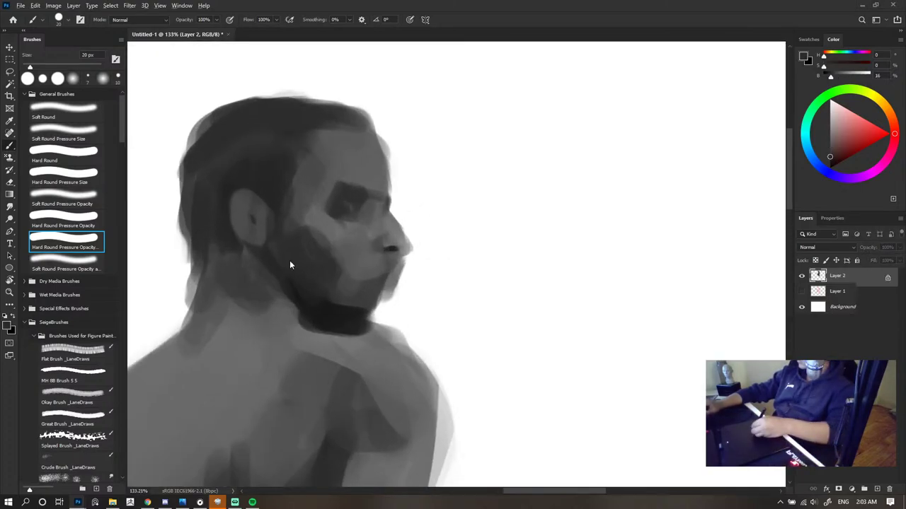
pyautogui.moveTo(380, 267); pyautogui.dragTo(354, 278)
pyautogui.keyDown('alt'); pyautogui.click(374, 283); pyautogui.keyUp('alt')
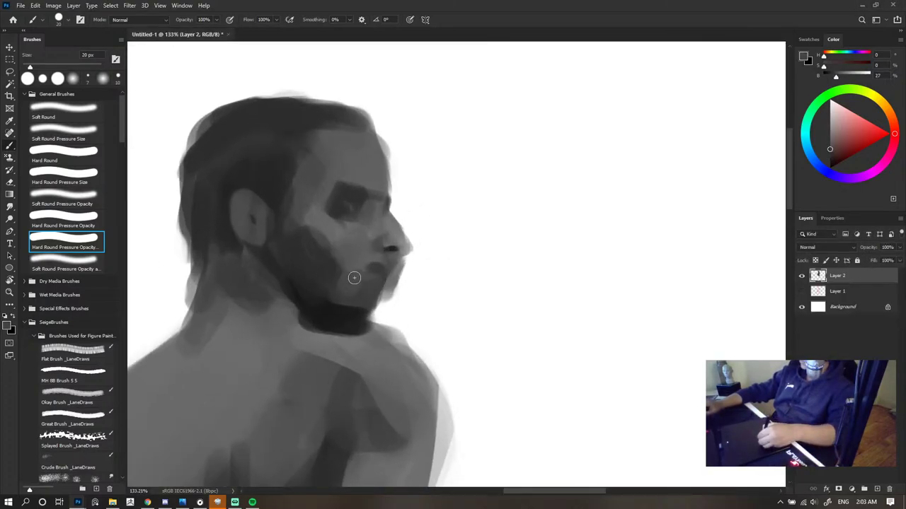
pyautogui.keyDown('alt'); pyautogui.click(293, 312); pyautogui.keyUp('alt')
pyautogui.press('[')
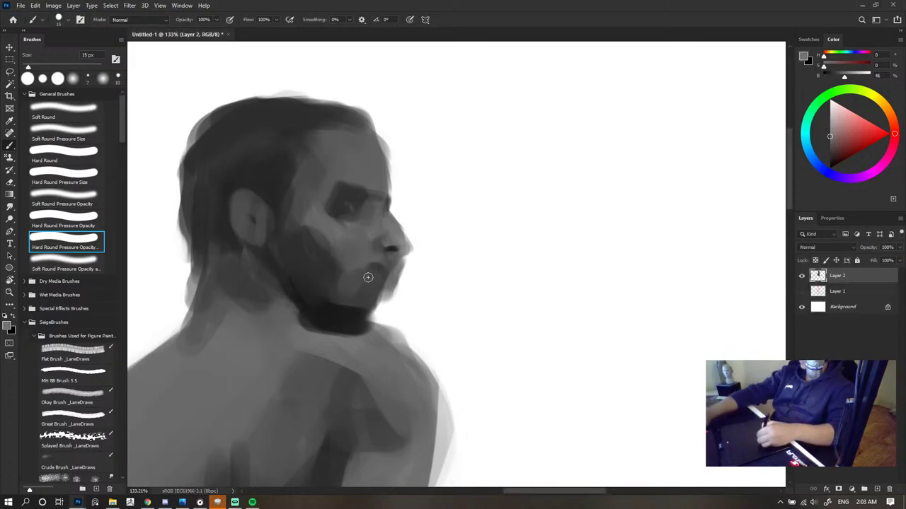
# - Darken the chin beard beneath the lower lip with a 30 px brush at 9% brightness
pyautogui.keyDown('alt'); pyautogui.click(338, 317); pyautogui.keyUp('alt')
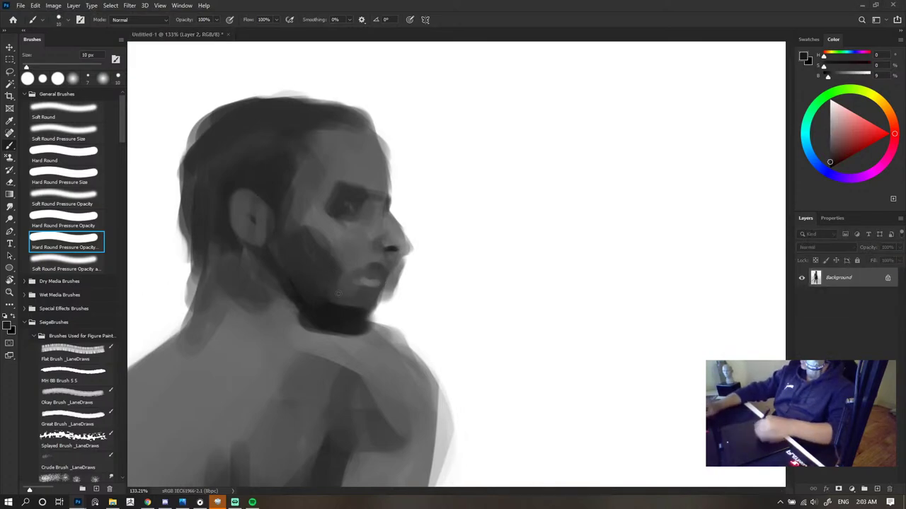
pyautogui.press(']')
pyautogui.press(']')
pyautogui.press(']')
pyautogui.press(']')
pyautogui.moveTo(371, 293); pyautogui.dragTo(361, 311)
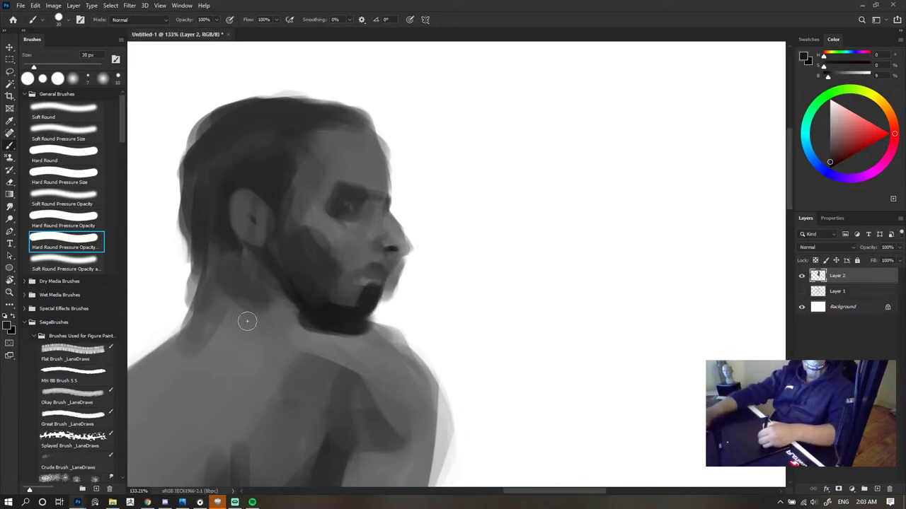
# - Rework the upper beard edge along the cheek with a 30 px brush and sampled tones, then check it against the whole figure
pyautogui.keyDown('alt'); pyautogui.click(327, 278); pyautogui.keyUp('alt')
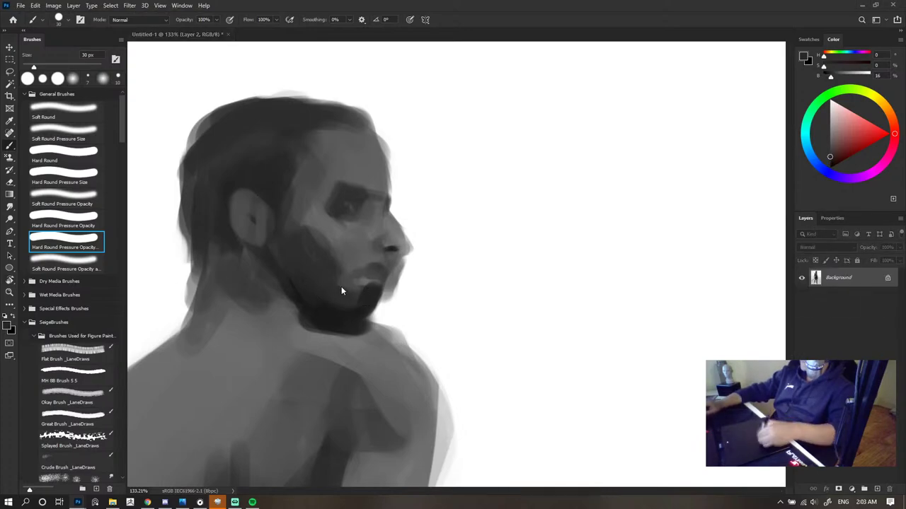
pyautogui.keyDown('alt'); pyautogui.click(320, 233); pyautogui.keyUp('alt')
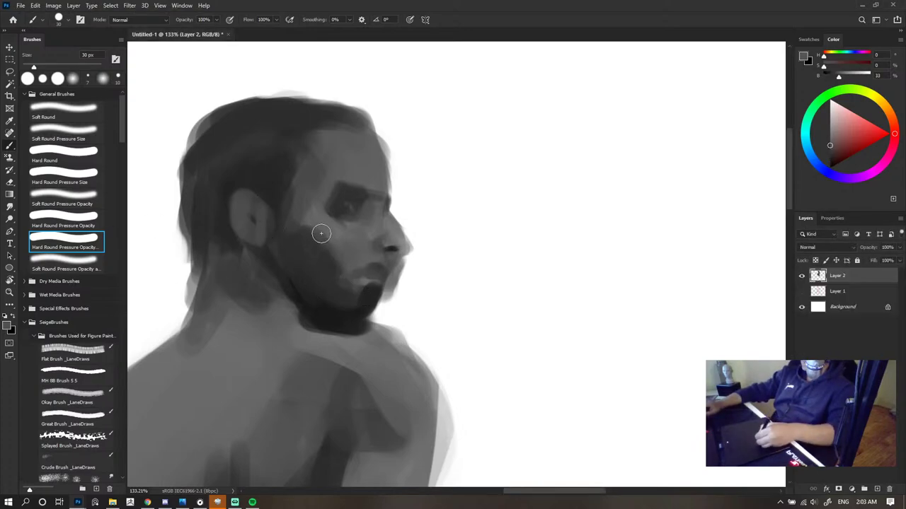
pyautogui.keyDown('alt'); pyautogui.click(323, 247); pyautogui.keyUp('alt')
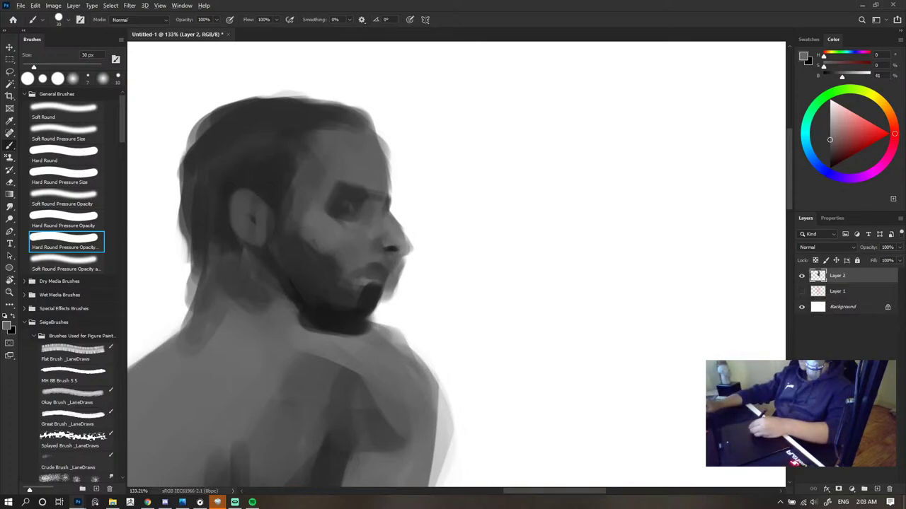
pyautogui.keyDown('alt'); pyautogui.click(296, 236); pyautogui.keyUp('alt')
pyautogui.scroll(-10, 397, 189)
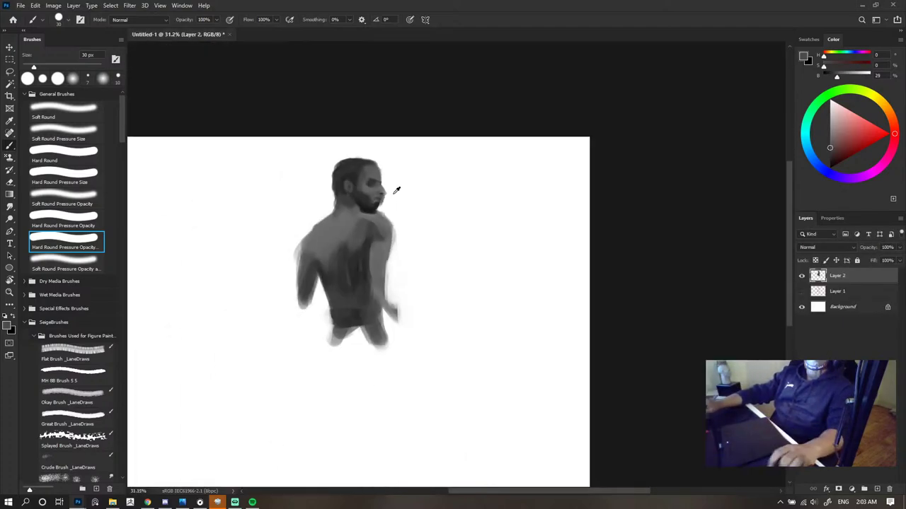
pyautogui.scroll(8, 401, 196)
pyautogui.moveTo(368, 180); pyautogui.dragTo(405, 180)
pyautogui.scroll(3, 405, 179)
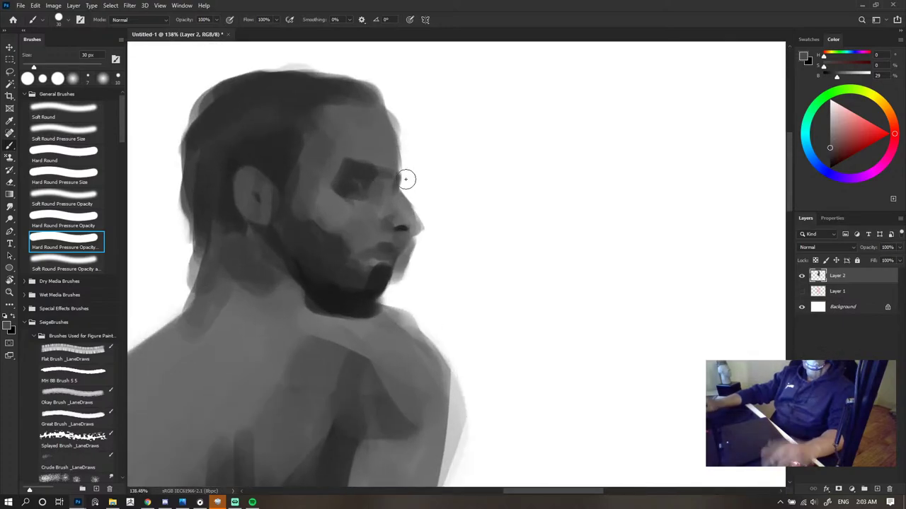
# - Rework the eye socket between the brow and nose bridge with 10 px and 20 px brushes and sampled greys
pyautogui.keyDown('alt'); pyautogui.click(381, 190); pyautogui.keyUp('alt')
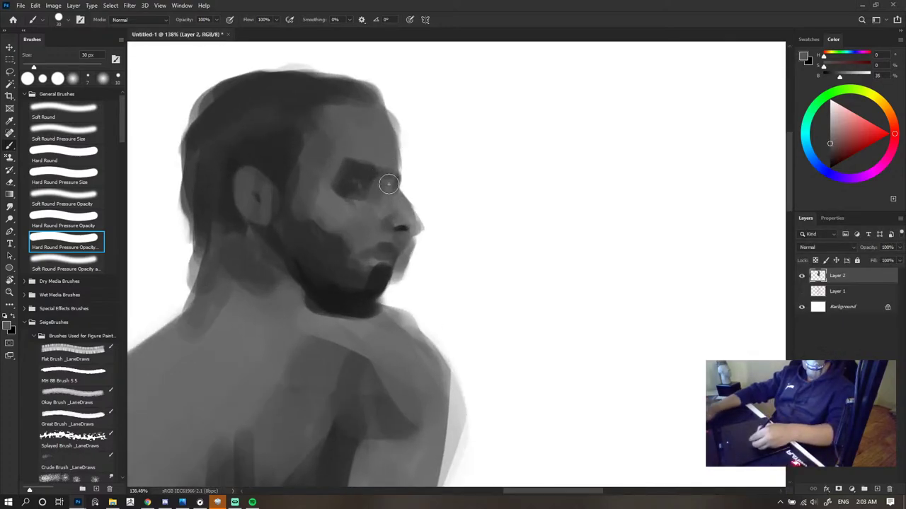
pyautogui.press('[')
pyautogui.press('[')
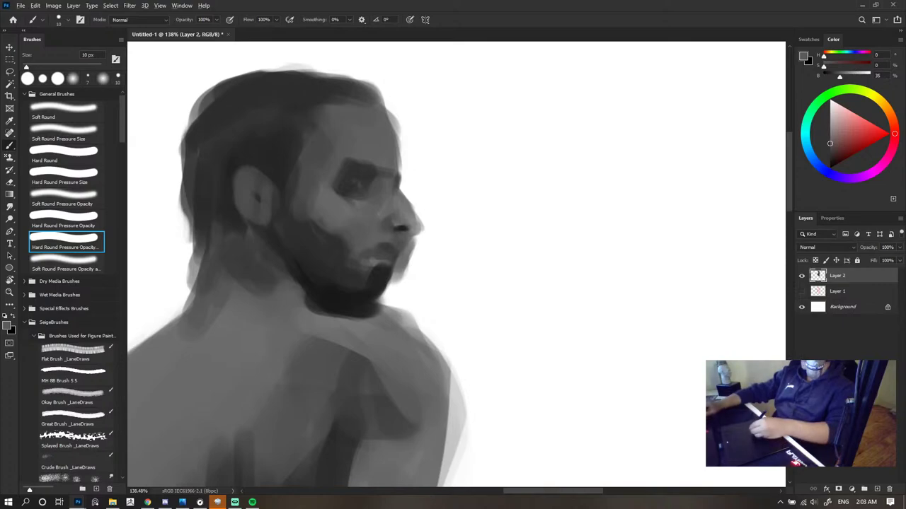
pyautogui.keyDown('alt'); pyautogui.click(364, 187); pyautogui.keyUp('alt')
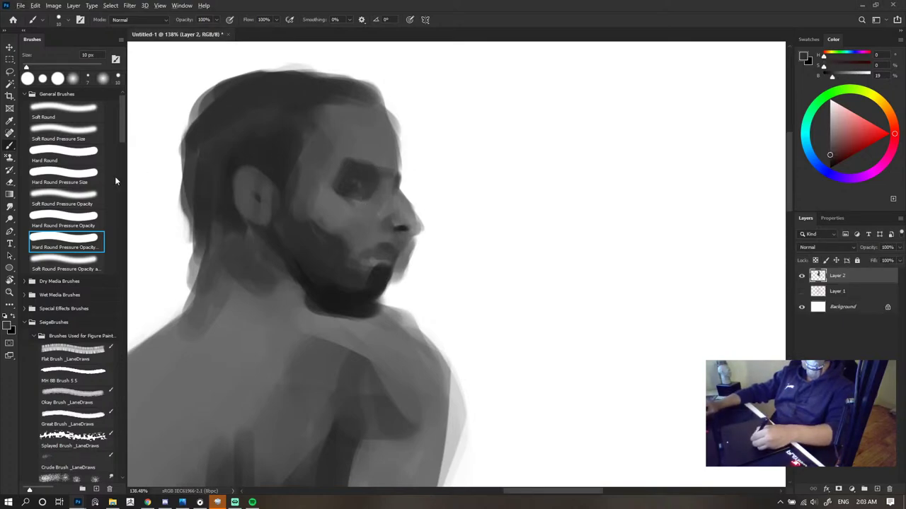
pyautogui.press(']')
pyautogui.press(']')
pyautogui.moveTo(353, 183)
pyautogui.mouseDown()
pyautogui.moveTo(368, 189)
pyautogui.moveTo(346, 175)
pyautogui.mouseUp()
pyautogui.keyDown('alt'); pyautogui.click(372, 174); pyautogui.keyUp('alt')
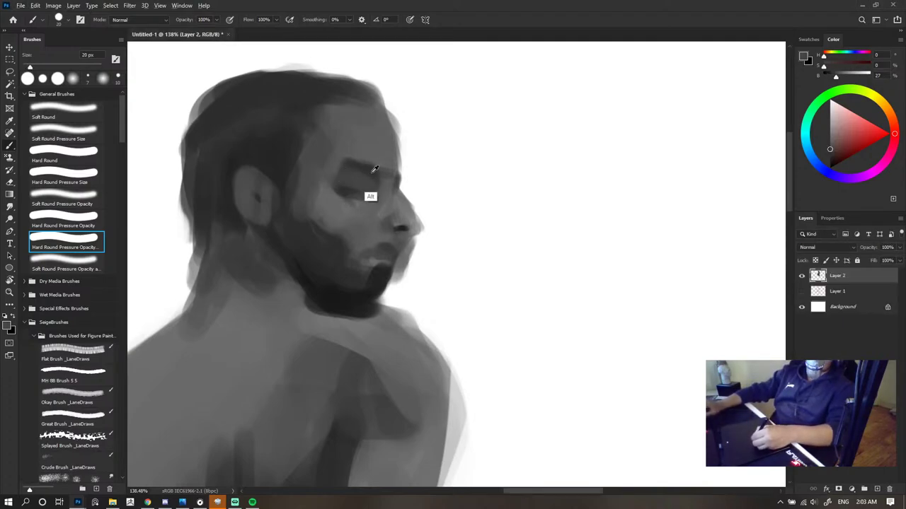
# - Darken the eye beneath the brow with a 20 px brush at 11% brightness, then check it against the whole figure
pyautogui.keyDown('alt'); pyautogui.click(288, 146); pyautogui.keyUp('alt')
pyautogui.moveTo(341, 188); pyautogui.dragTo(347, 190)
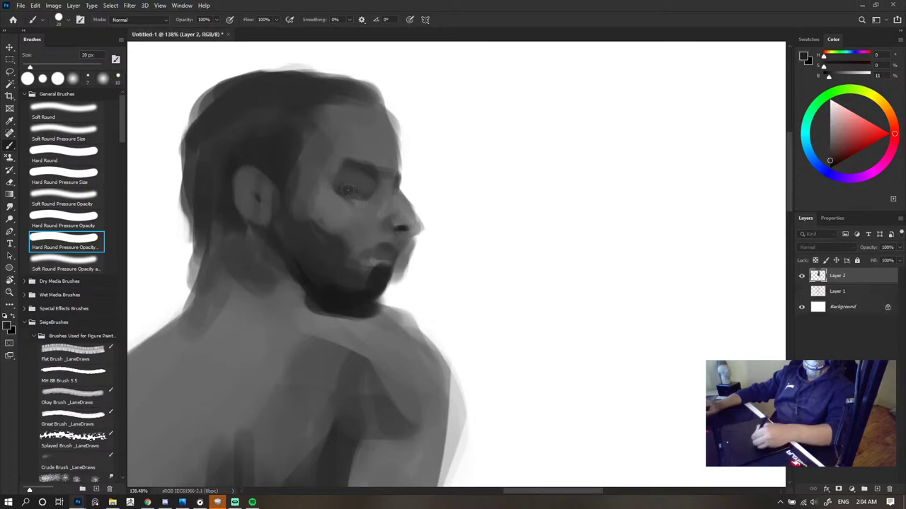
pyautogui.scroll(-6, 427, 155)
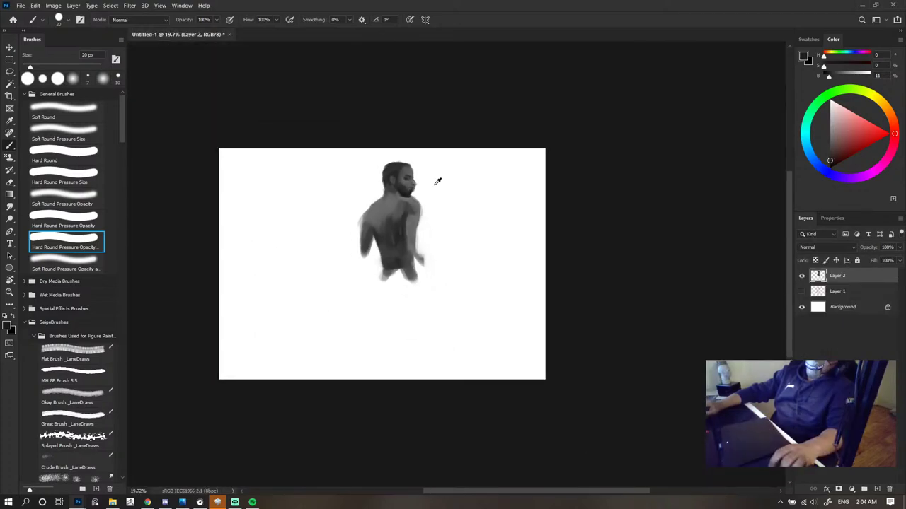
pyautogui.scroll(6, 424, 175)
pyautogui.scroll(-6, 409, 168)
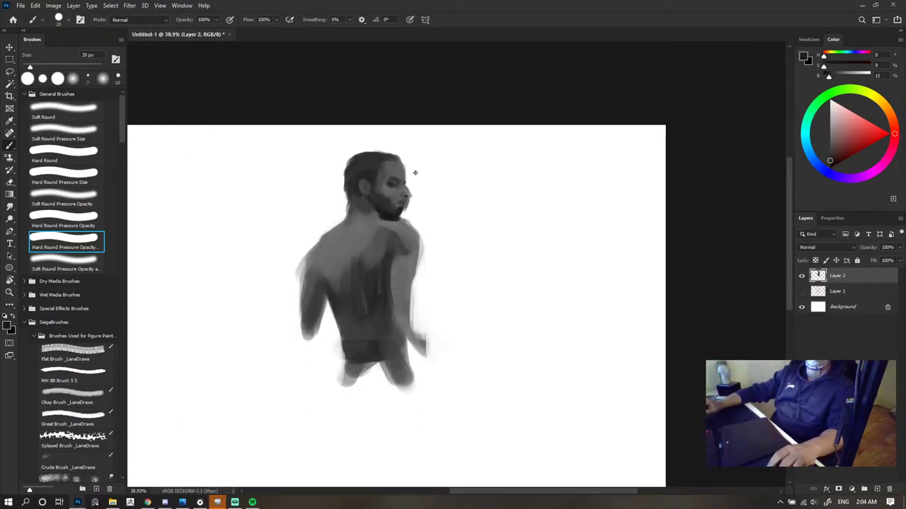
pyautogui.scroll(6, 415, 174)
# - Extend the hair outward along the back of the head with a 20 px brush at 17% brightness
pyautogui.keyDown('alt'); pyautogui.click(217, 264); pyautogui.keyUp('alt')
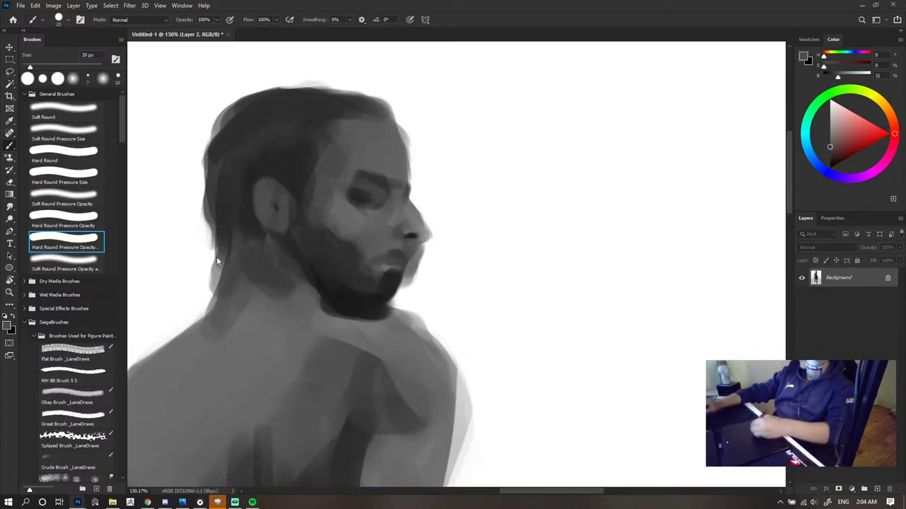
pyautogui.click(246, 209)
pyautogui.moveTo(220, 210)
pyautogui.mouseDown()
pyautogui.moveTo(228, 186)
pyautogui.moveTo(220, 235)
pyautogui.mouseUp()
pyautogui.keyDown('alt'); pyautogui.click(245, 213); pyautogui.keyUp('alt')
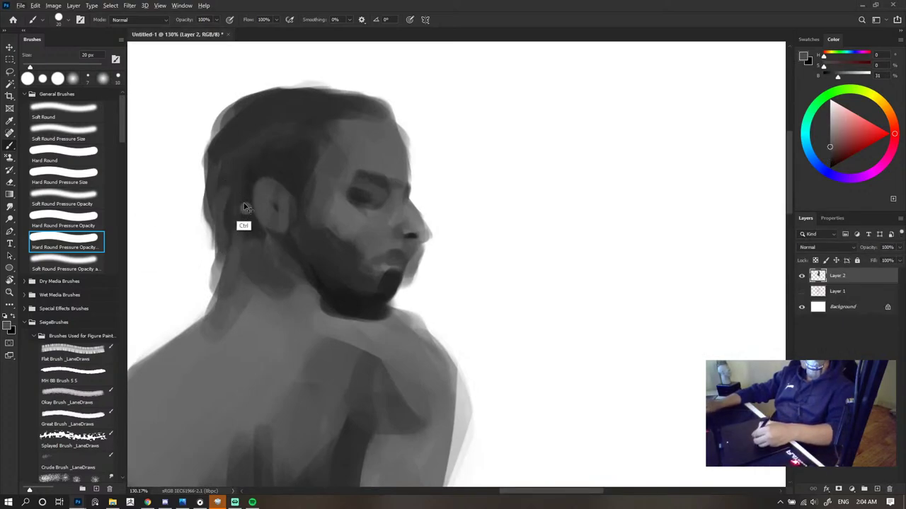
pyautogui.keyDown('alt'); pyautogui.click(239, 223); pyautogui.keyUp('alt')
pyautogui.moveTo(222, 193); pyautogui.dragTo(221, 235)
pyautogui.moveTo(246, 207)
pyautogui.mouseDown()
pyautogui.moveTo(227, 244)
pyautogui.moveTo(197, 176)
pyautogui.mouseUp()
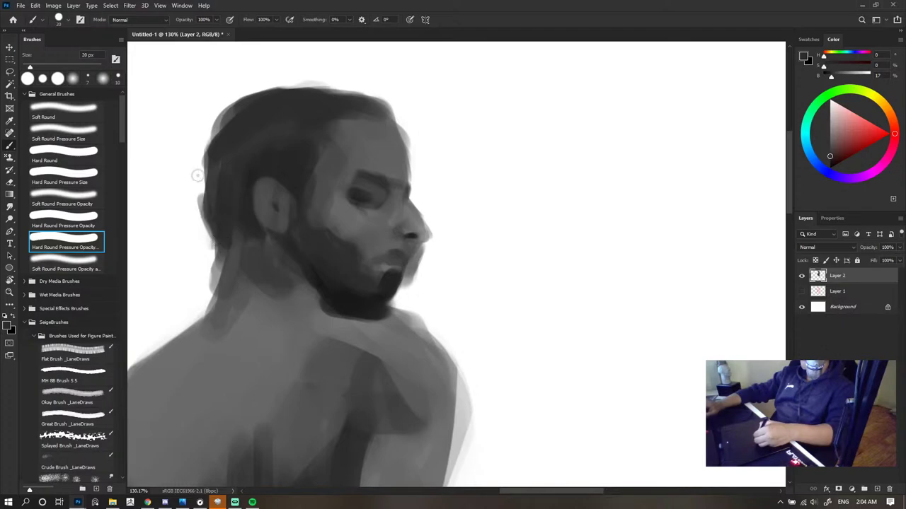
pyautogui.moveTo(207, 229)
pyautogui.mouseDown()
pyautogui.moveTo(206, 210)
pyautogui.moveTo(217, 234)
pyautogui.moveTo(210, 149)
pyautogui.moveTo(202, 178)
pyautogui.mouseUp()
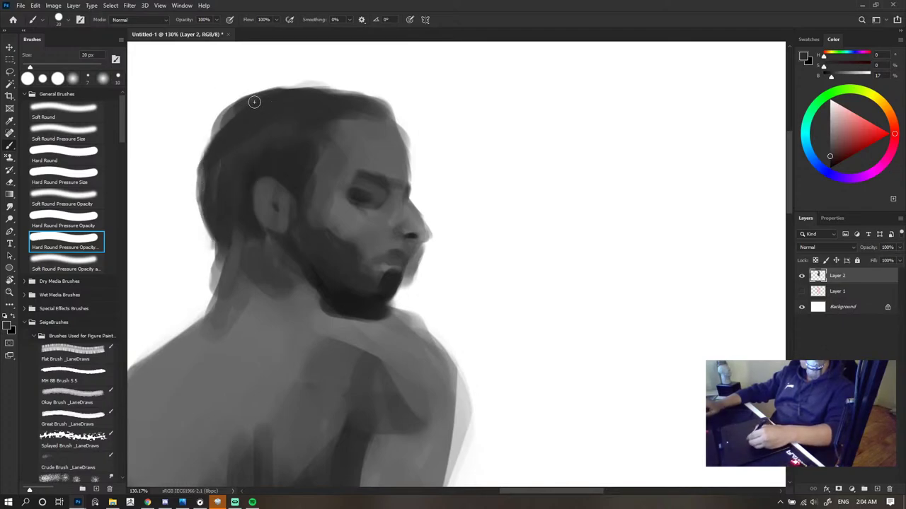
pyautogui.moveTo(235, 110)
pyautogui.mouseDown()
pyautogui.moveTo(207, 140)
pyautogui.moveTo(199, 163)
pyautogui.moveTo(233, 122)
pyautogui.moveTo(202, 154)
pyautogui.moveTo(202, 146)
pyautogui.moveTo(192, 199)
pyautogui.mouseUp()
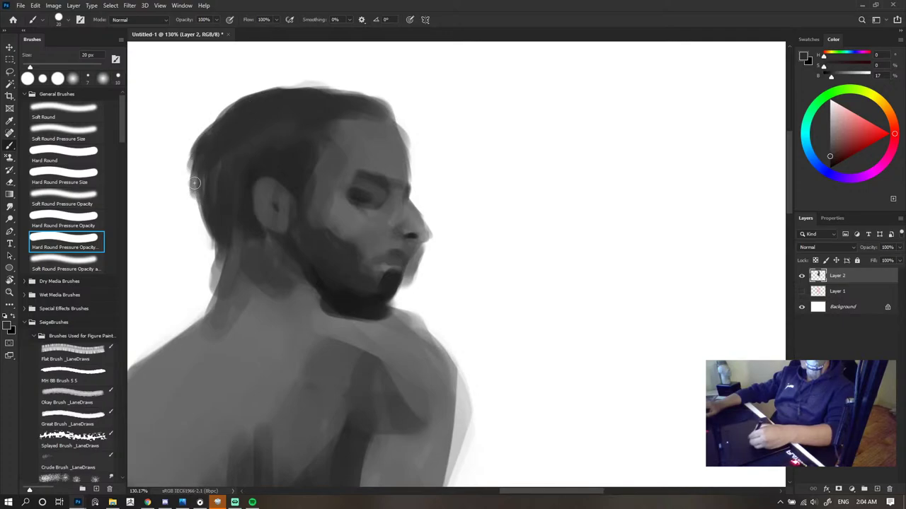
pyautogui.moveTo(192, 167); pyautogui.dragTo(211, 239)
# - Trim the outline of the back of the head with a 45 px eraser
pyautogui.press('e')
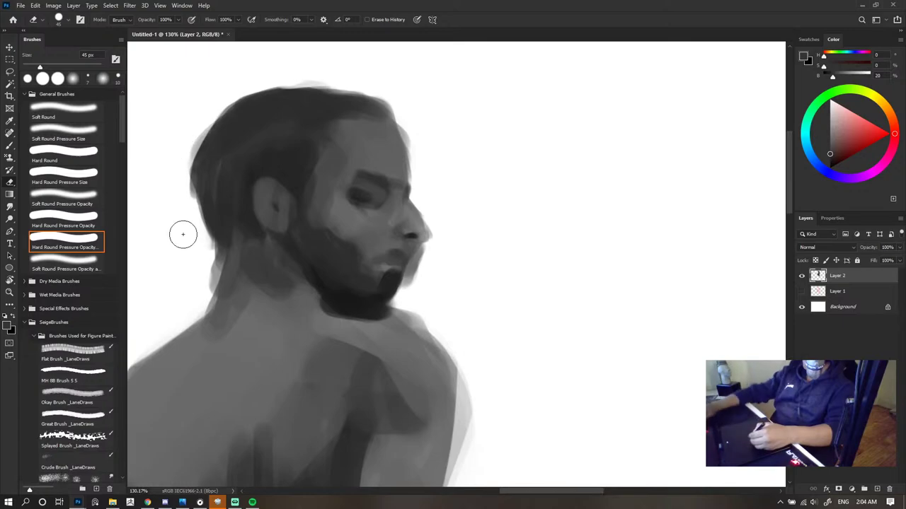
pyautogui.moveTo(225, 105); pyautogui.dragTo(200, 212)
pyautogui.moveTo(197, 145); pyautogui.dragTo(192, 186)
pyautogui.moveTo(196, 129); pyautogui.dragTo(183, 203)
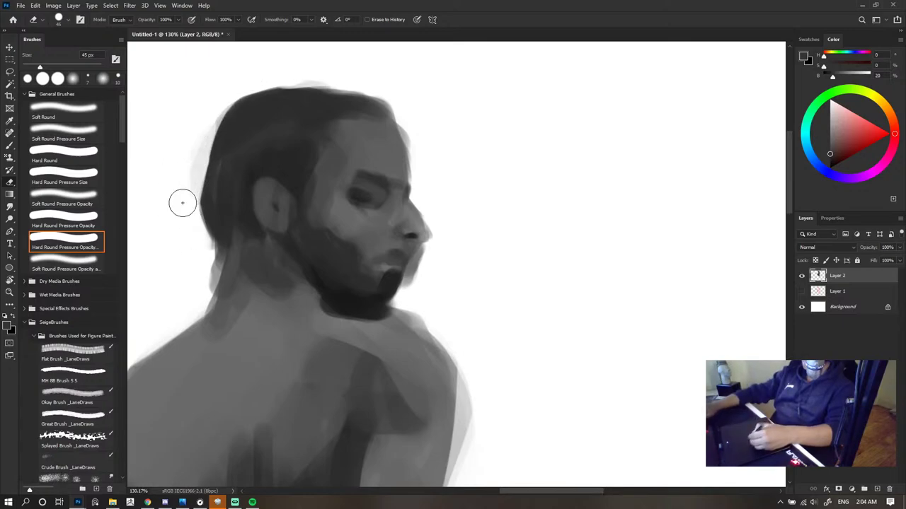
# - Repaint the rear edge of the ear with a 20 px brush at 28% brightness
pyautogui.press('b')
pyautogui.keyDown('alt'); pyautogui.click(271, 222); pyautogui.keyUp('alt')
pyautogui.moveTo(255, 215); pyautogui.dragTo(268, 183)
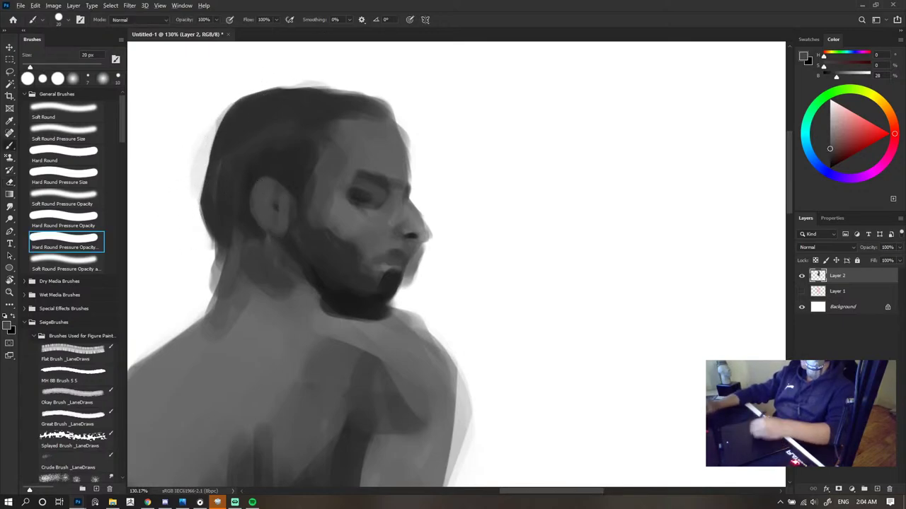
# - Soften the hairline at the nape with a 40 px brush at 25% brightness
pyautogui.press(']')
pyautogui.press(']')
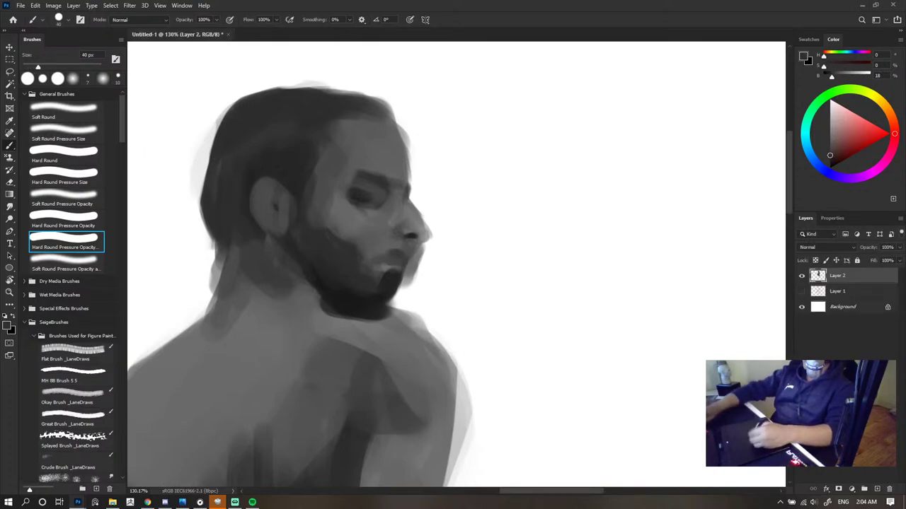
pyautogui.keyDown('alt'); pyautogui.click(242, 263); pyautogui.keyUp('alt')
pyautogui.moveTo(230, 267); pyautogui.dragTo(231, 253)
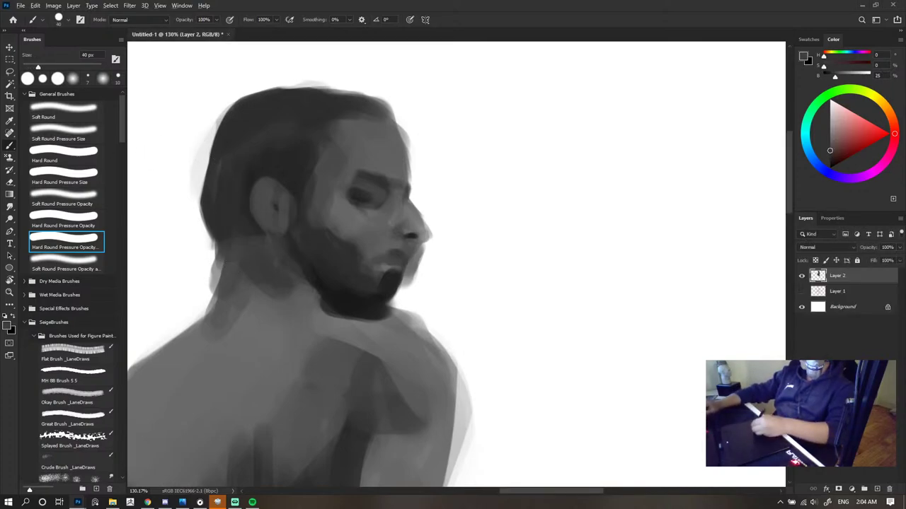
# - Paint a dark jawline shadow from below the ear toward the chin with a 15 px brush at 7% brightness
pyautogui.click(271, 247)
pyautogui.press('[')
pyautogui.press('[')
pyautogui.press('[')
pyautogui.press('[')
pyautogui.press('[')
pyautogui.moveTo(285, 232); pyautogui.dragTo(315, 266)
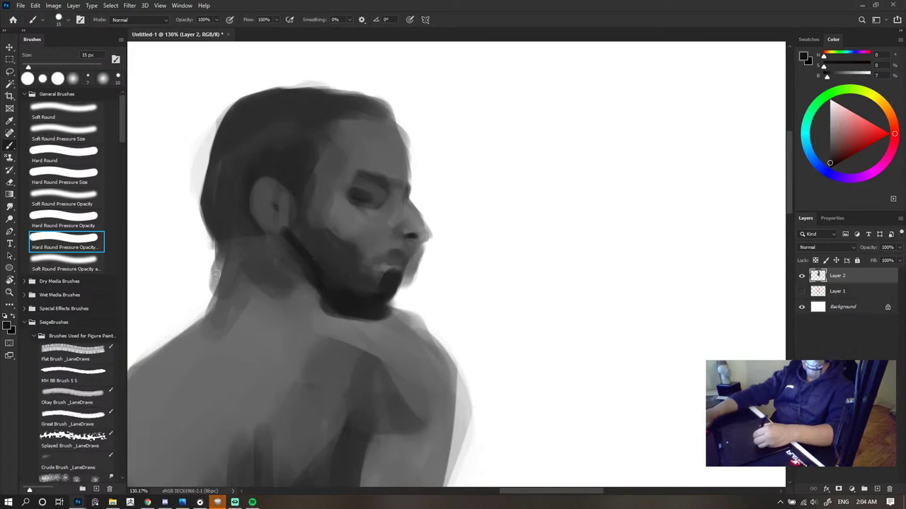
# - Blend the neck shadow and the beard along the jaw with a 35 px brush and sampled tones at 19% and 22% brightness
pyautogui.click(255, 262)
pyautogui.press(']')
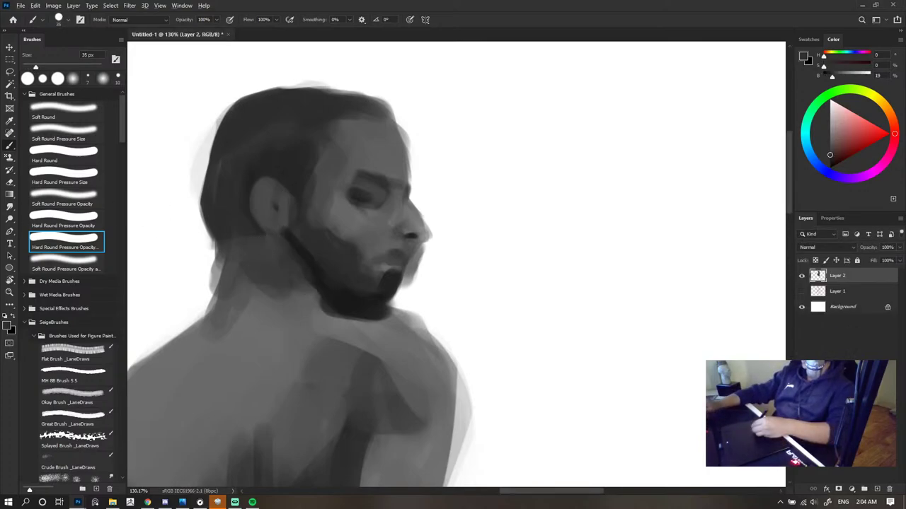
pyautogui.keyDown('alt'); pyautogui.click(295, 223); pyautogui.keyUp('alt')
pyautogui.keyDown('alt'); pyautogui.click(249, 254); pyautogui.keyUp('alt')
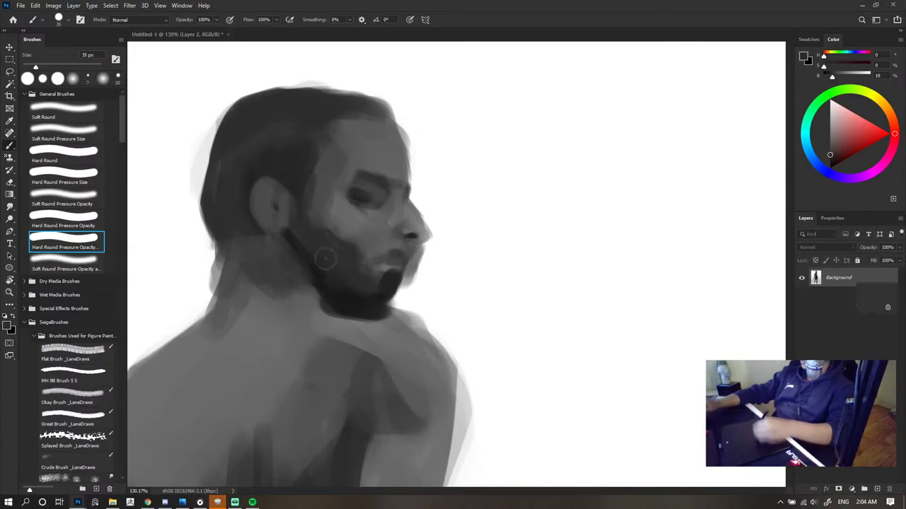
pyautogui.moveTo(302, 229); pyautogui.dragTo(322, 296)
pyautogui.keyDown('alt'); pyautogui.click(348, 255); pyautogui.keyUp('alt')
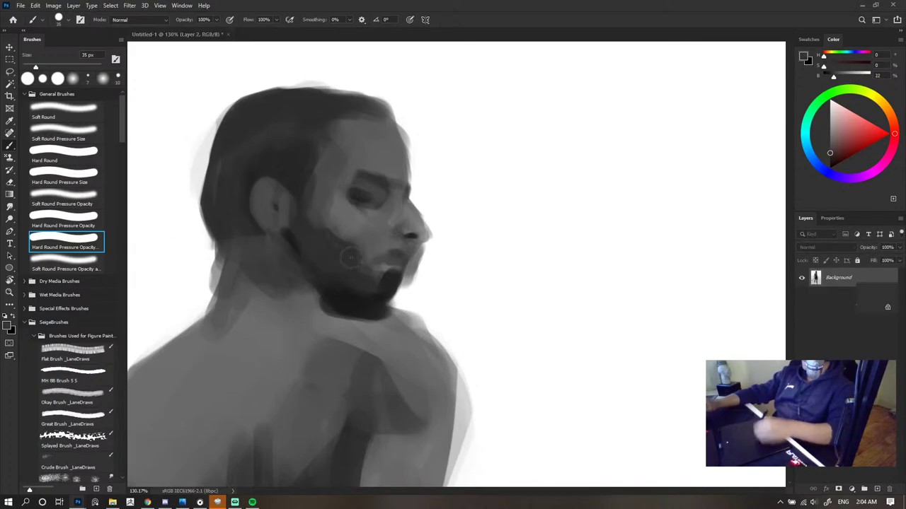
pyautogui.scroll(-10, 416, 217)
pyautogui.scroll(-1, 424, 228)
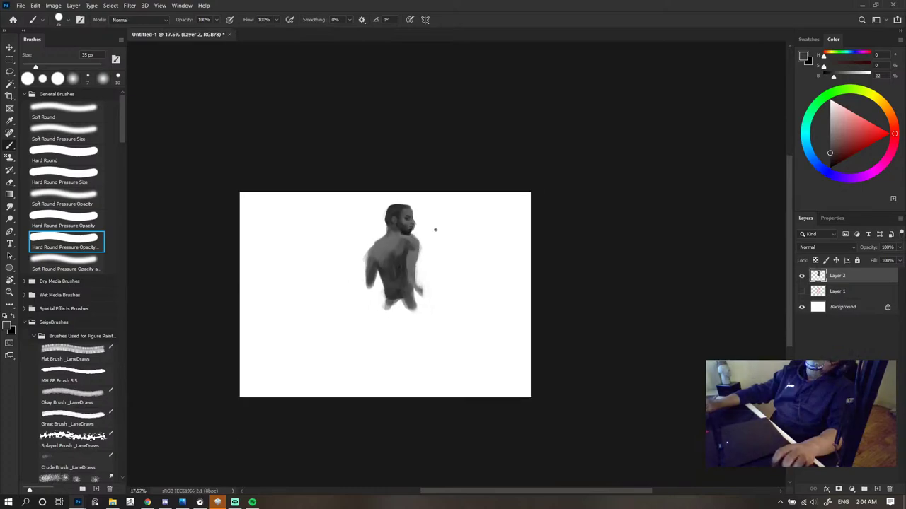
# - Shade the slope from the back of the neck to the shoulder with a 100 px brush at 32% brightness
pyautogui.scroll(1, 425, 218)
pyautogui.press(']')
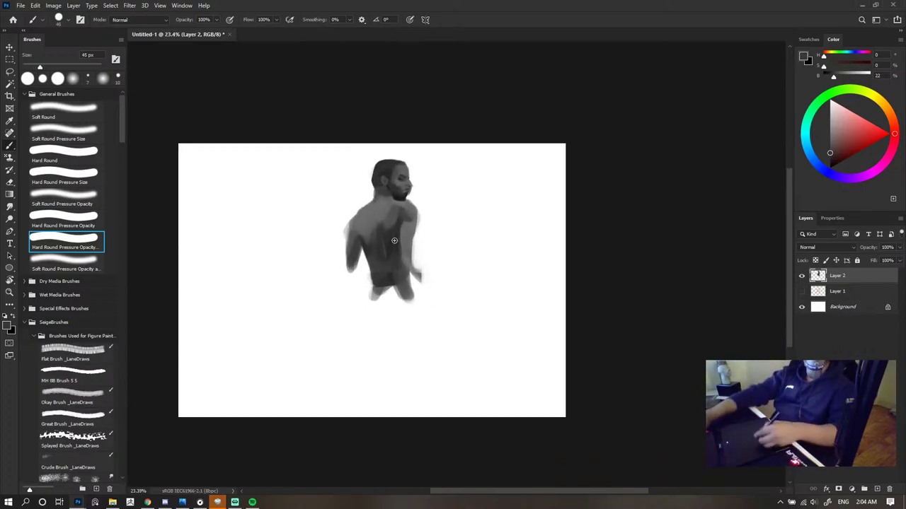
pyautogui.scroll(1, 417, 168)
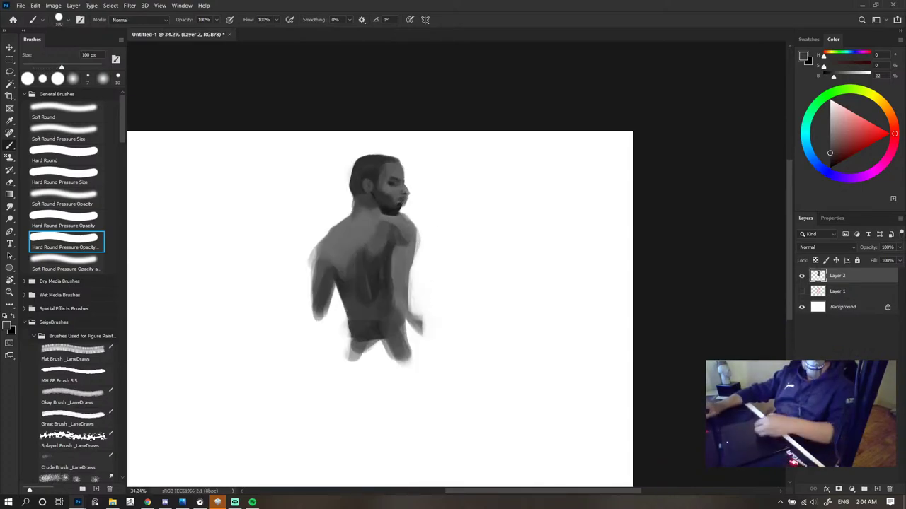
pyautogui.hotkey('ctrl', 'Tab')
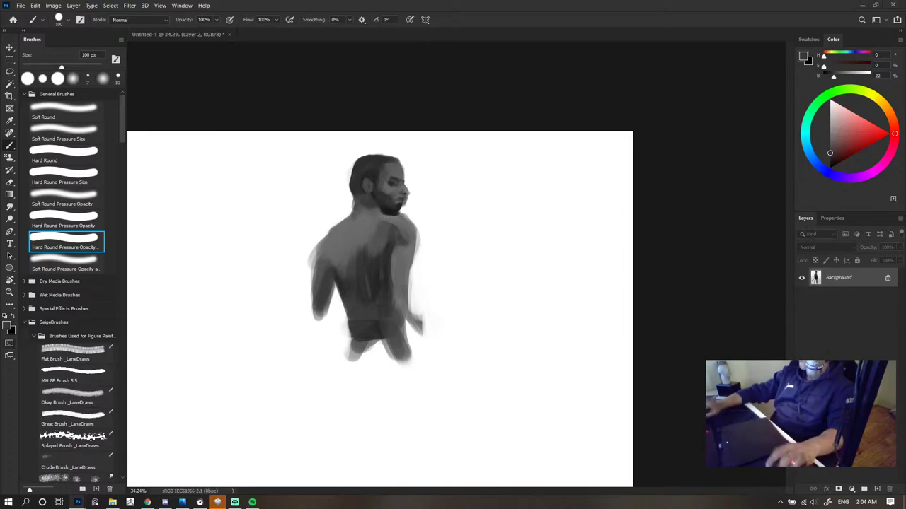
pyautogui.hotkey('ctrl', 'z')
pyautogui.scroll(1, 410, 241)
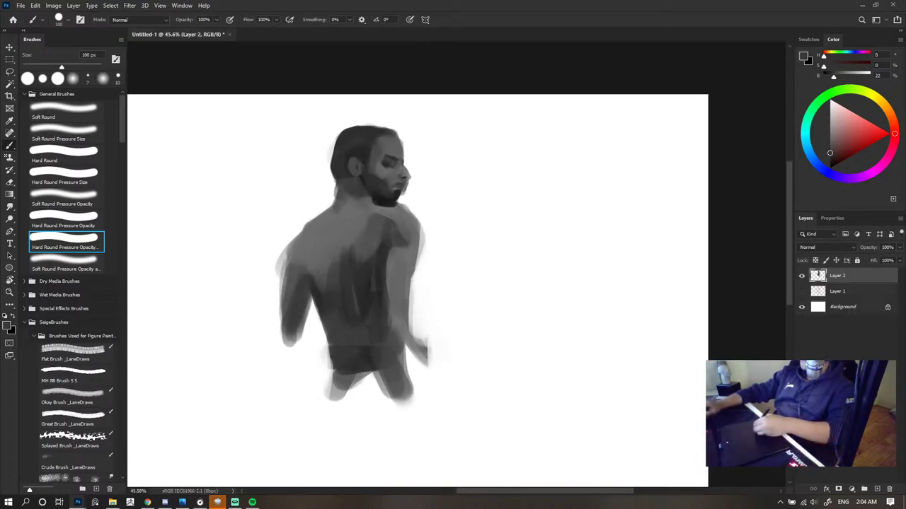
pyautogui.hotkey('ctrl', 'shift', 'z')
pyautogui.hotkey('ctrl', 'z')
pyautogui.press('e')
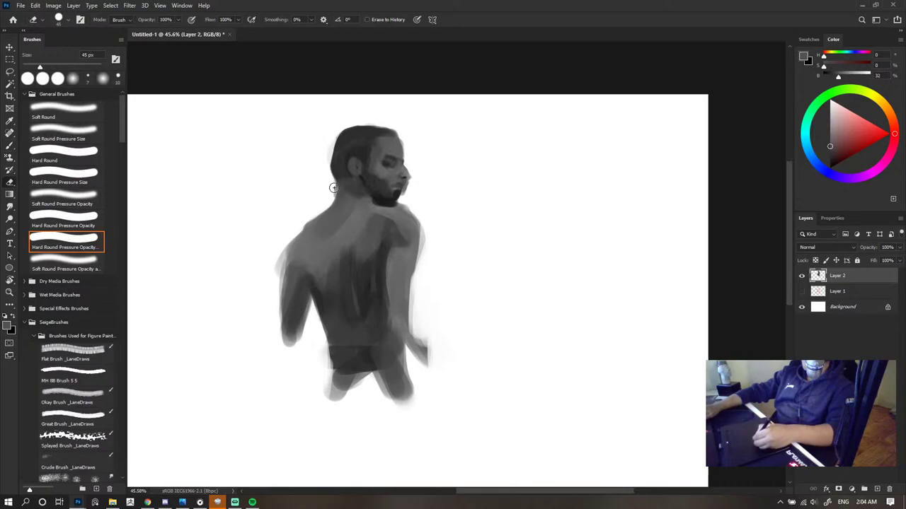
pyautogui.press('b')
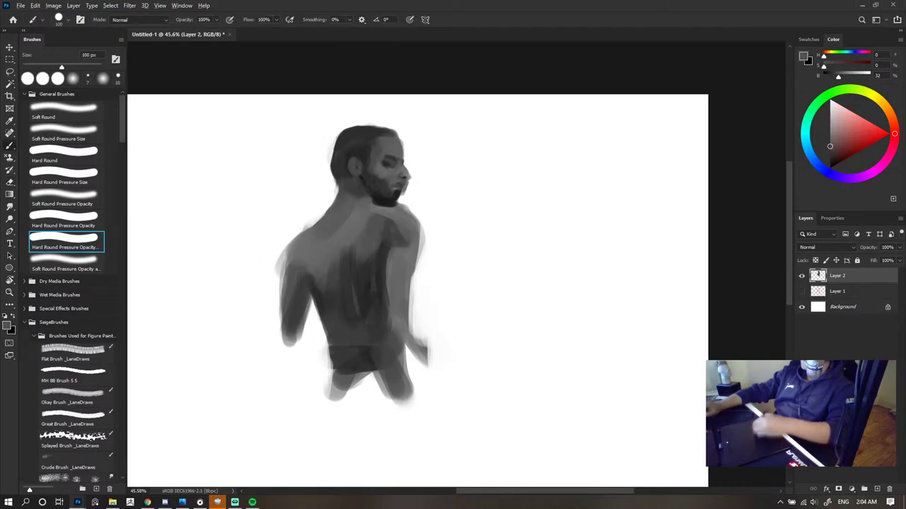
pyautogui.hotkey('ctrl', 'shift', 'z')
pyautogui.hotkey('ctrl', 'z')
# - Try a stroke down the back of the hair to the nape with a 40 px brush at 18% brightness
pyautogui.keyDown('alt'); pyautogui.click(346, 168); pyautogui.keyUp('alt')
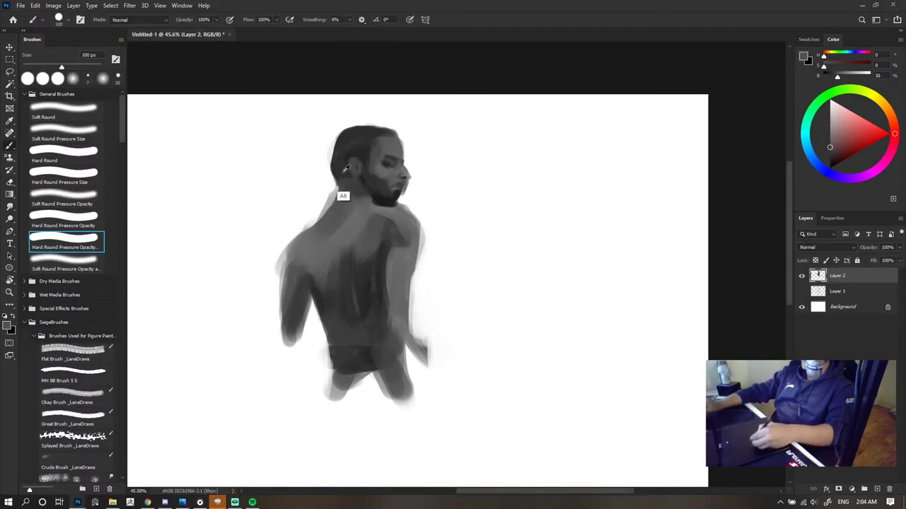
pyautogui.keyDown('alt'); pyautogui.click(348, 139); pyautogui.keyUp('alt')
pyautogui.press('[')
pyautogui.press('[')
pyautogui.press('[')
pyautogui.press('[')
pyautogui.press('[')
pyautogui.press('[')
pyautogui.press('[')
pyautogui.moveTo(344, 139)
pyautogui.mouseDown()
pyautogui.moveTo(330, 170)
pyautogui.moveTo(331, 160)
pyautogui.moveTo(338, 195)
pyautogui.mouseUp()
pyautogui.hotkey('ctrl', 'z')
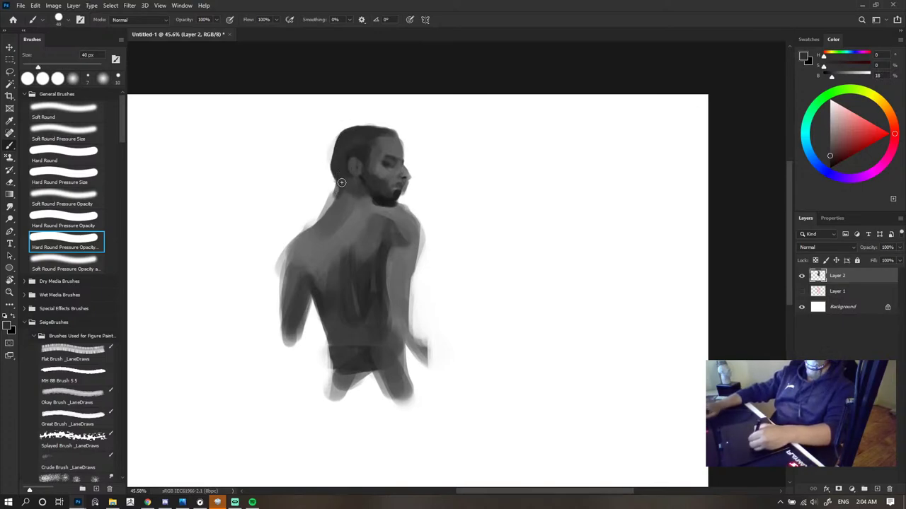
# - Darken the beard along the jaw with a 40 px brush at 9% brightness and check the whole figure
pyautogui.keyDown('alt'); pyautogui.click(340, 169); pyautogui.keyUp('alt')
pyautogui.keyDown('alt'); pyautogui.click(367, 186); pyautogui.keyUp('alt')
pyautogui.scroll(-5, 374, 199)
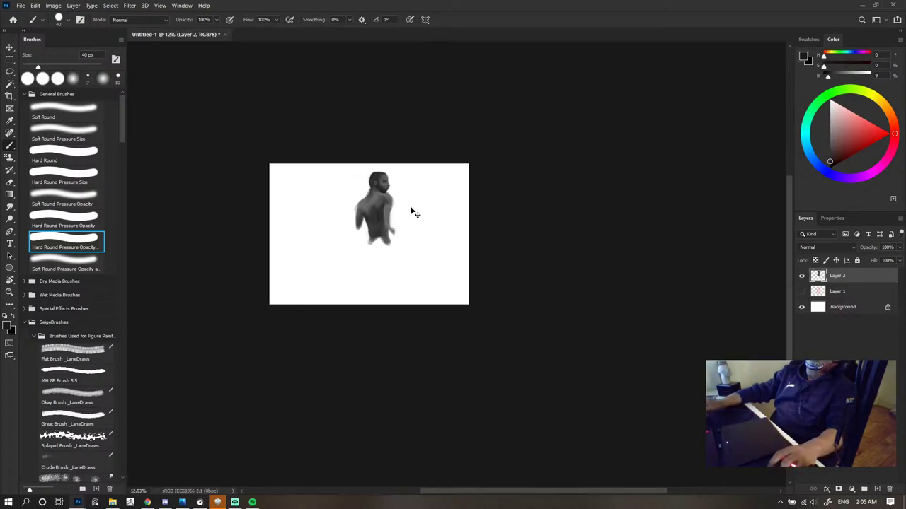
pyautogui.scroll(5, 412, 209)
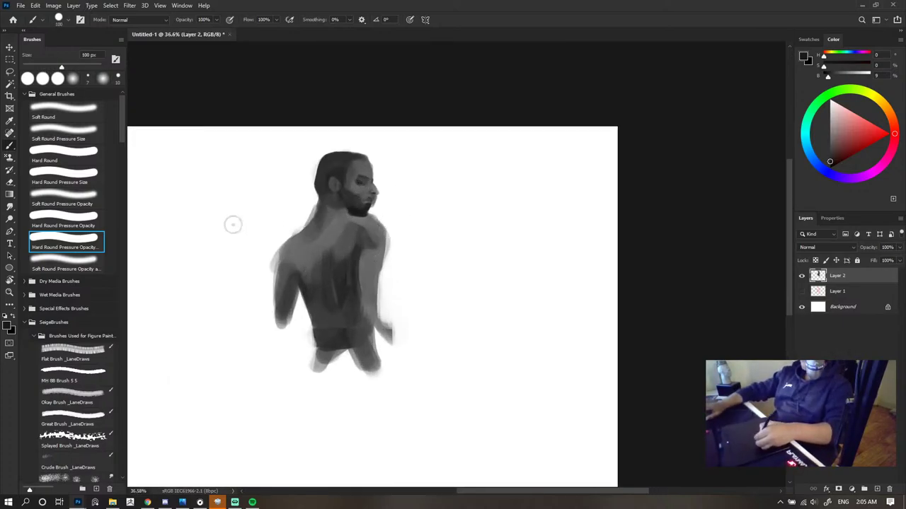
# - Retouch the mouth and chin area with a sampled tone at 25% brightness, then check the whole figure
pyautogui.keyDown('alt'); pyautogui.click(363, 202); pyautogui.keyUp('alt')
pyautogui.press('[')
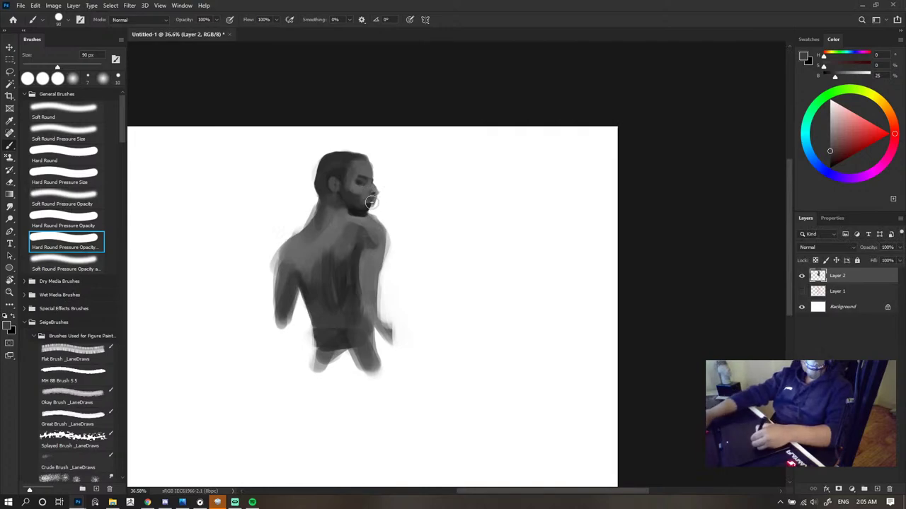
pyautogui.scroll(-5, 406, 179)
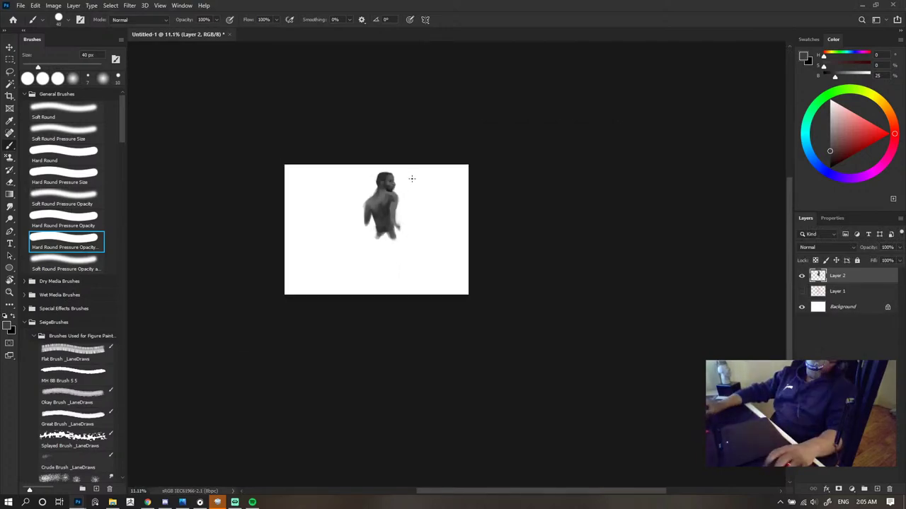
pyautogui.scroll(5, 411, 179)
# - Shade the upper back across the shoulder blade with a 125 px brush at a sampled 29% brightness
pyautogui.press(']')
pyautogui.press(']')
pyautogui.press(']')
pyautogui.press(']')
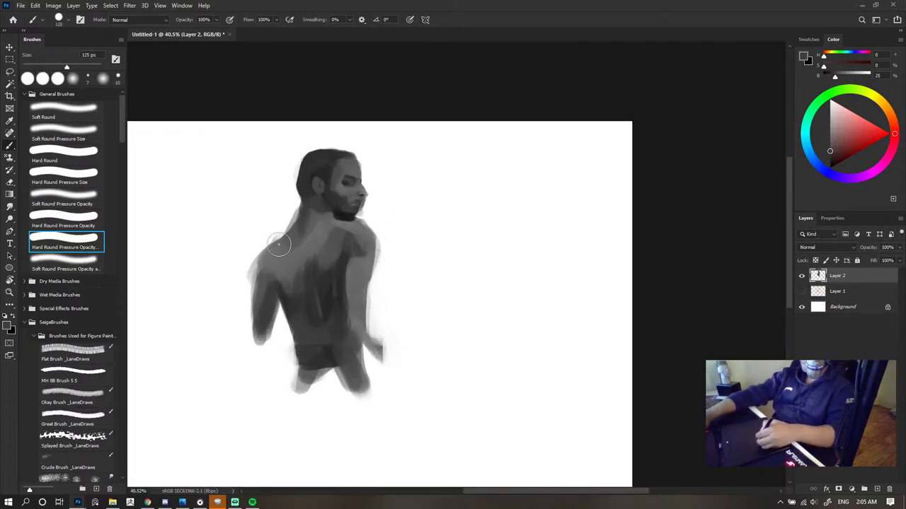
pyautogui.keyDown('alt'); pyautogui.click(357, 253); pyautogui.keyUp('alt')
pyautogui.moveTo(357, 251); pyautogui.dragTo(319, 242)
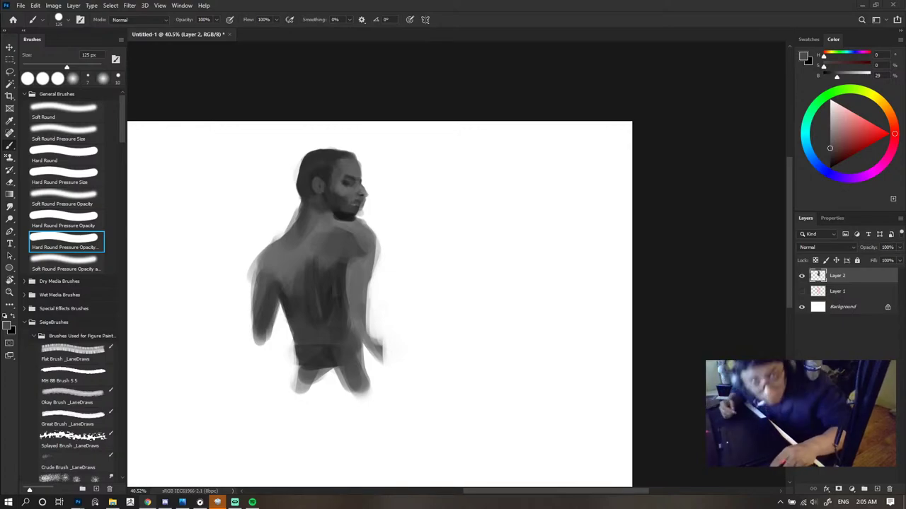
# - Switch to Streamlabs OBS and set the mic's audio input capture device to Microphone (Yeti Stereo Microphone)
pyautogui.moveTo(674, 171); pyautogui.dragTo(249, 4)
pyautogui.doubleClick(248, 5)
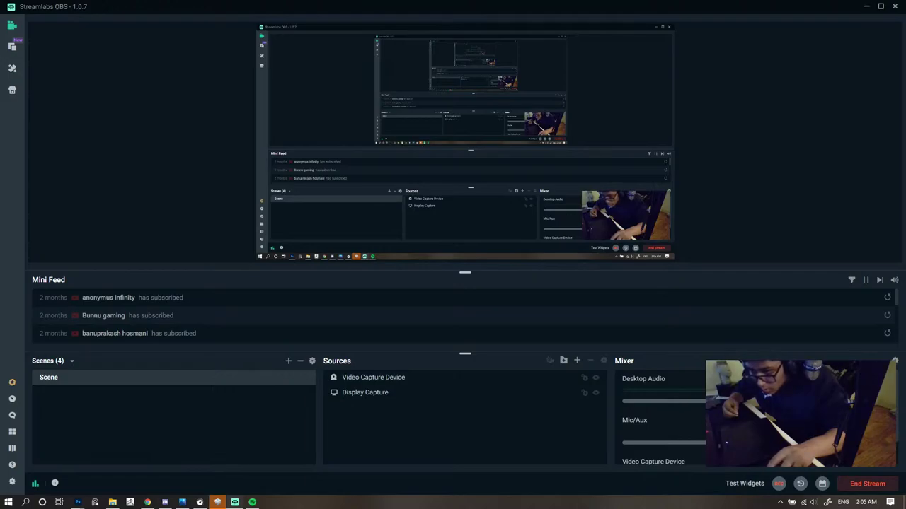
pyautogui.rightClick(833, 252)
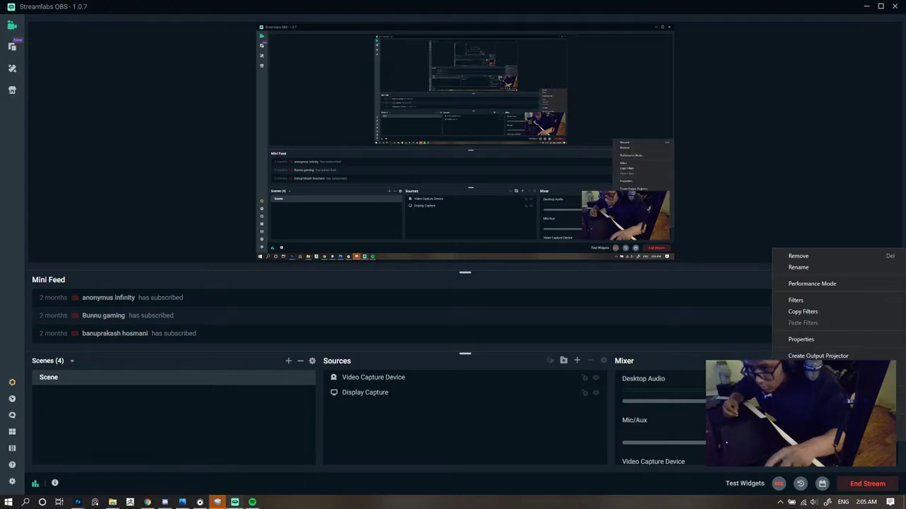
pyautogui.click(839, 340)
pyautogui.click(439, 130)
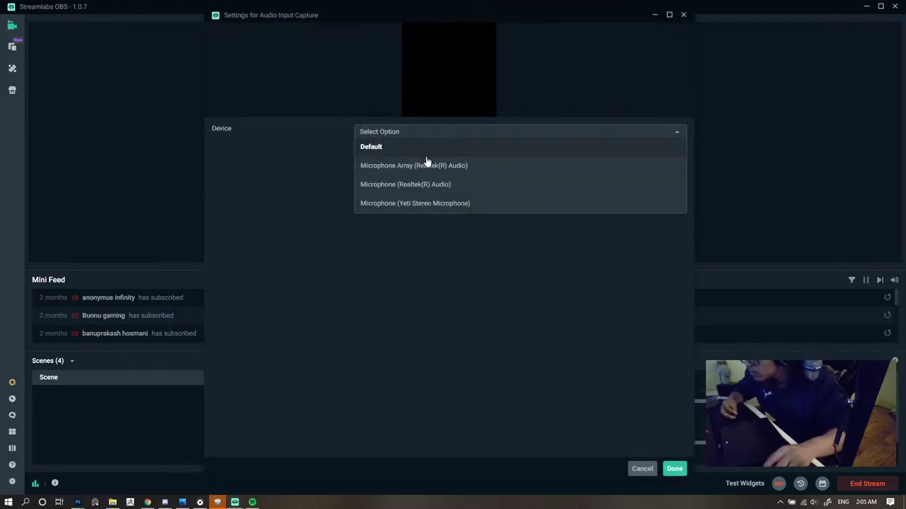
pyautogui.click(465, 204)
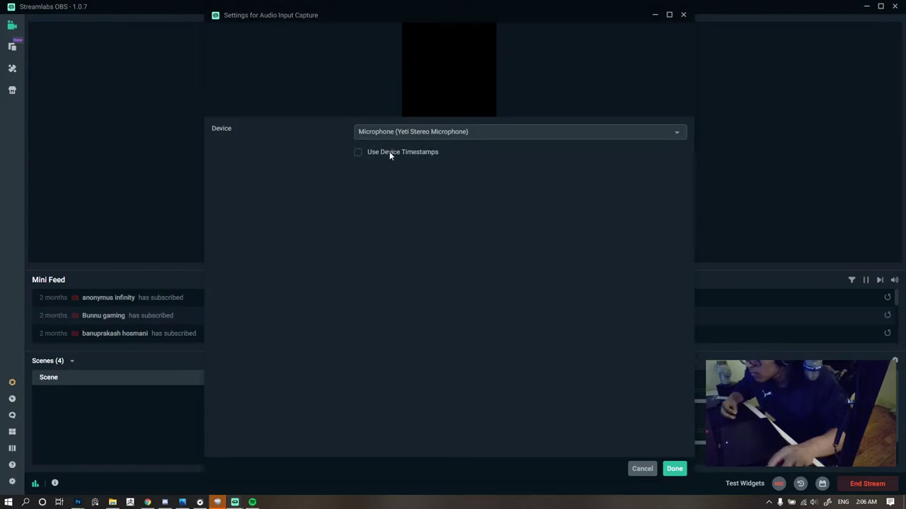
pyautogui.click(675, 470)
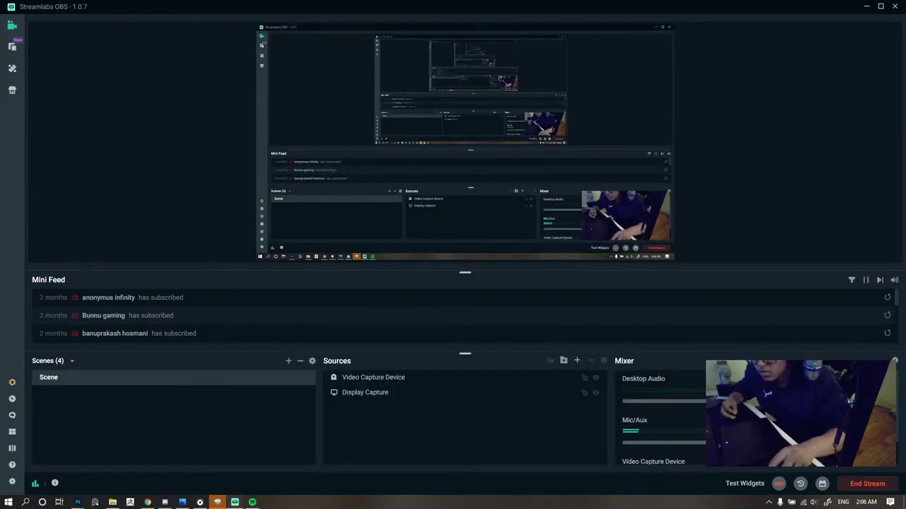
# - Check the microphone and capture device levels in the audio mixer, and switch back to Photoshop
pyautogui.rightClick(773, 382)
pyautogui.click(896, 275)
pyautogui.scroll(-1, 771, 417)
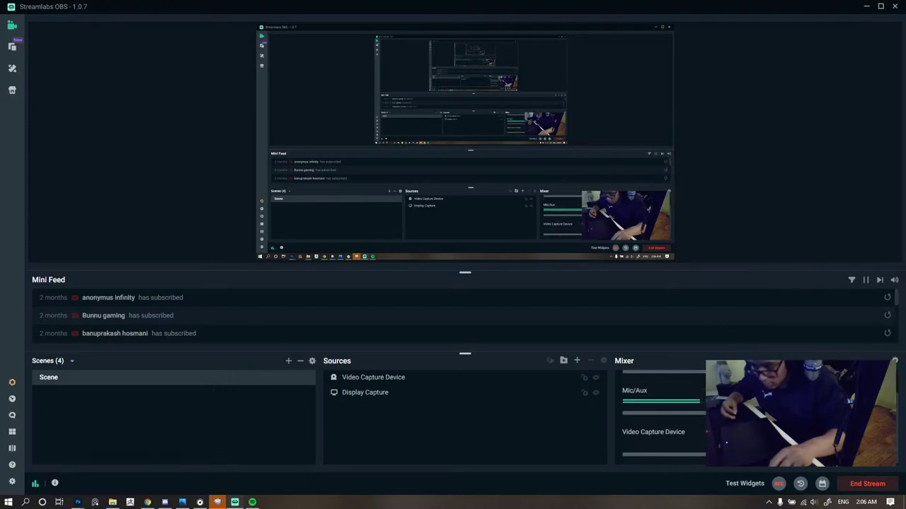
pyautogui.scroll(1, 771, 417)
pyautogui.moveTo(622, 7); pyautogui.dragTo(905, 288)
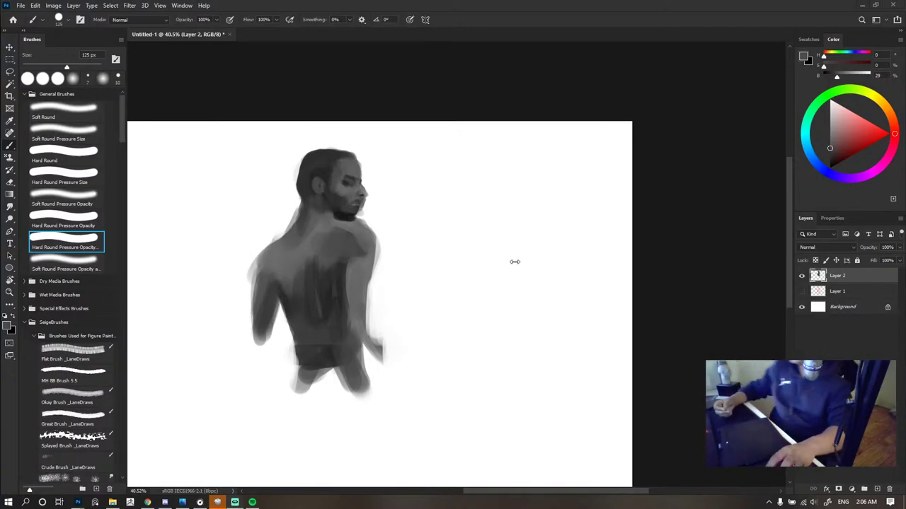
# - Round out the back of the hair from nape to crown with a 25 px brush at a sampled 20% brightness
pyautogui.scroll(-3, 403, 211)
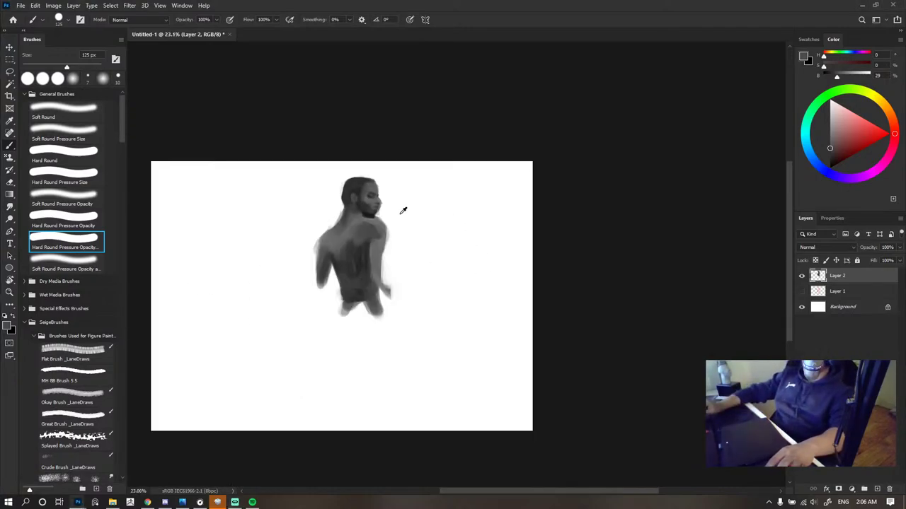
pyautogui.scroll(2, 403, 210)
pyautogui.scroll(2, 406, 210)
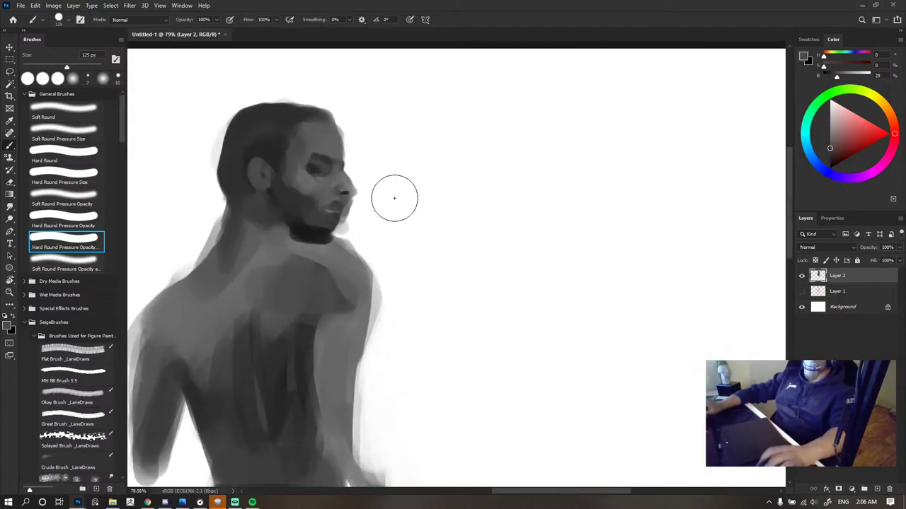
pyautogui.press('[')
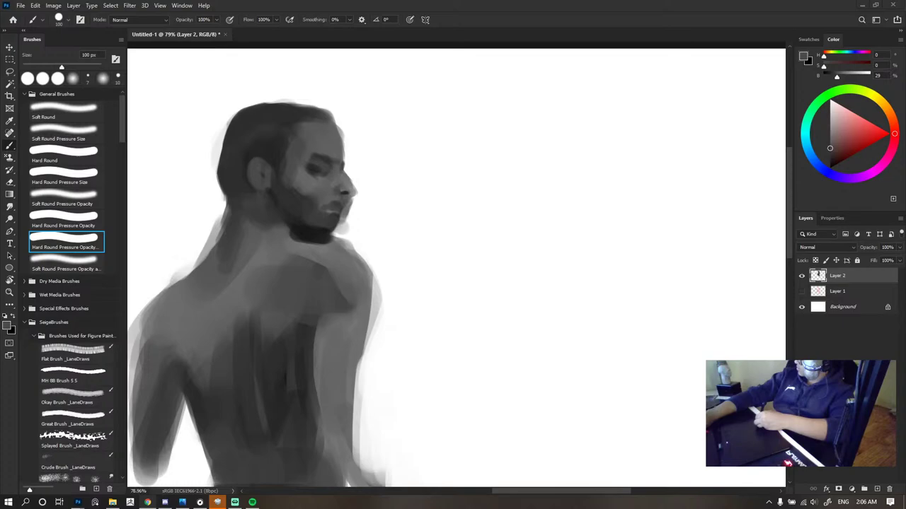
pyautogui.scroll(2, 307, 216)
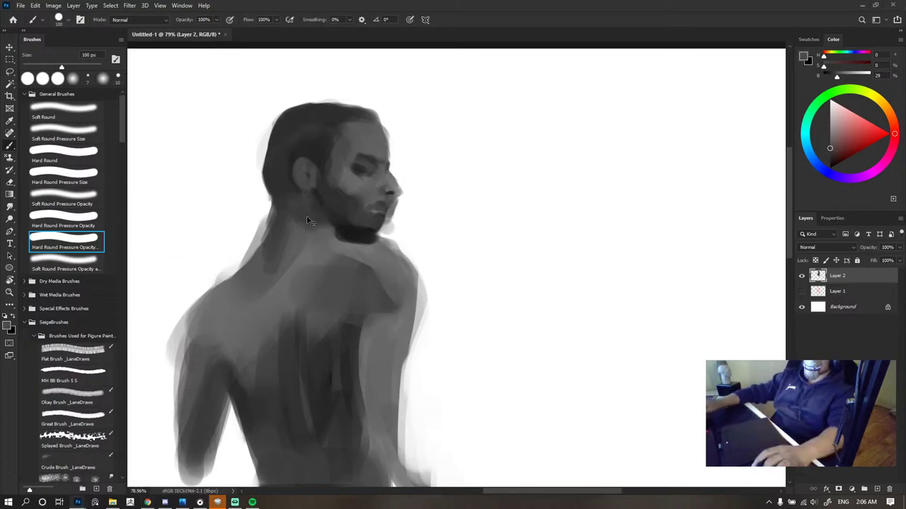
pyautogui.press('[')
pyautogui.press('[')
pyautogui.press('[')
pyautogui.press('[')
pyautogui.press('[')
pyautogui.press('[')
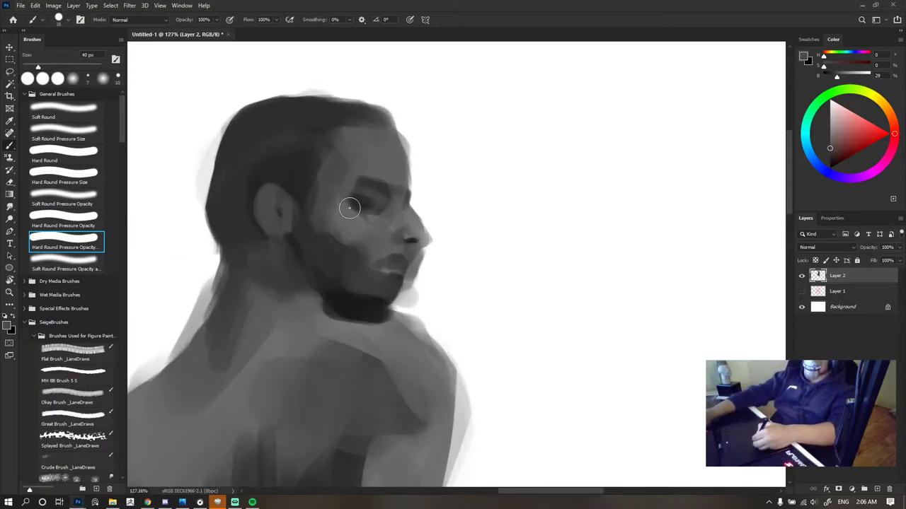
pyautogui.keyDown('alt'); pyautogui.click(336, 187); pyautogui.keyUp('alt')
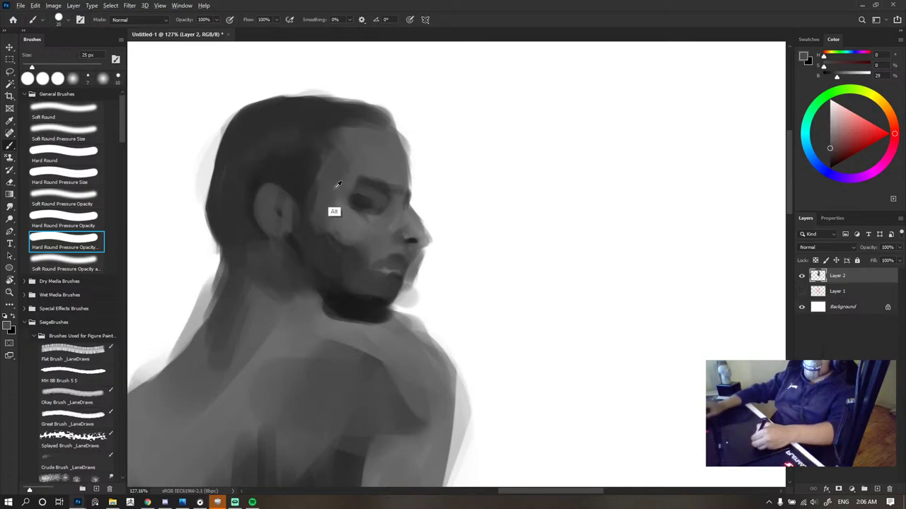
pyautogui.keyDown('alt'); pyautogui.click(323, 151); pyautogui.keyUp('alt')
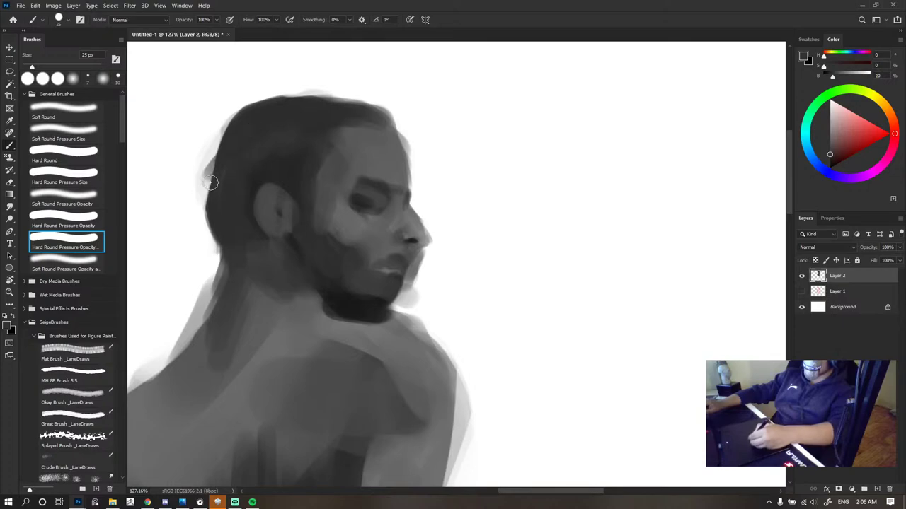
pyautogui.keyDown('alt'); pyautogui.click(220, 237); pyautogui.keyUp('alt')
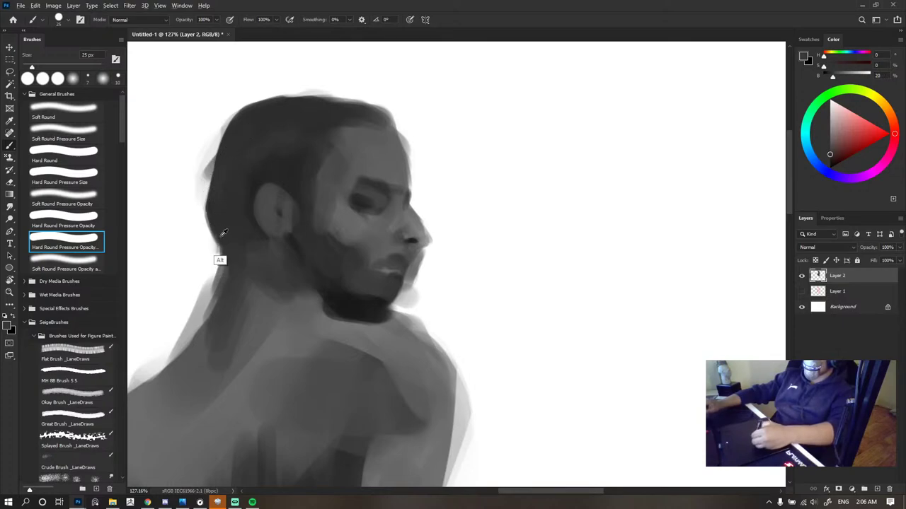
pyautogui.moveTo(221, 255)
pyautogui.mouseDown()
pyautogui.moveTo(225, 263)
pyautogui.moveTo(215, 224)
pyautogui.moveTo(229, 153)
pyautogui.moveTo(211, 190)
pyautogui.mouseUp()
pyautogui.moveTo(212, 177); pyautogui.dragTo(218, 143)
pyautogui.keyDown('alt'); pyautogui.click(241, 148); pyautogui.keyUp('alt')
# - Sample the nape tone at 22% brightness, erase stray paint along the back of the neck and check the figure
pyautogui.keyDown('alt'); pyautogui.click(239, 279); pyautogui.keyUp('alt')
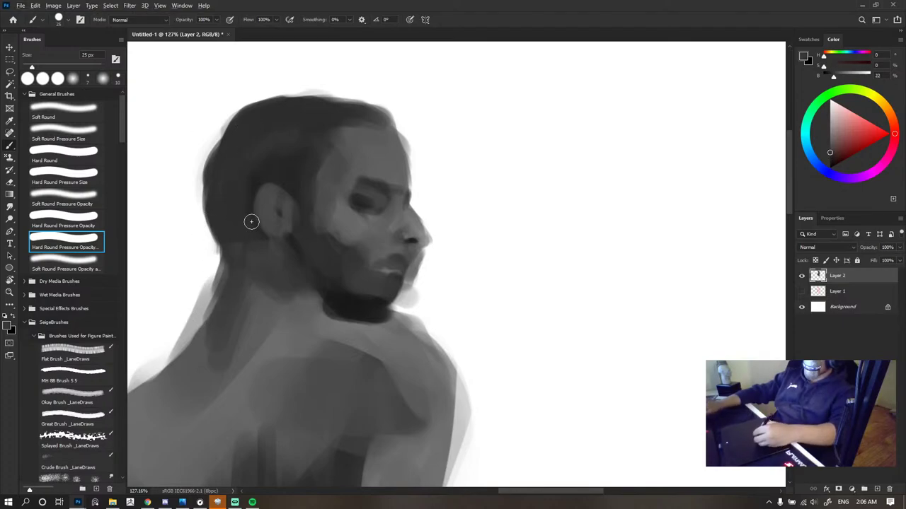
pyautogui.press('e')
pyautogui.hotkey('alt', 'e')
pyautogui.press('Escape')
pyautogui.moveTo(205, 271); pyautogui.dragTo(191, 331)
pyautogui.press('b')
pyautogui.scroll(-6, 350, 186)
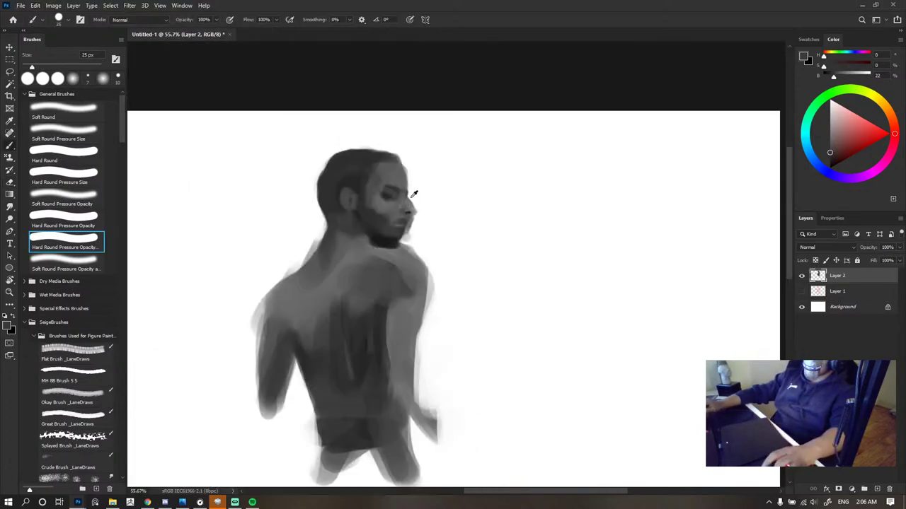
pyautogui.scroll(3, 415, 201)
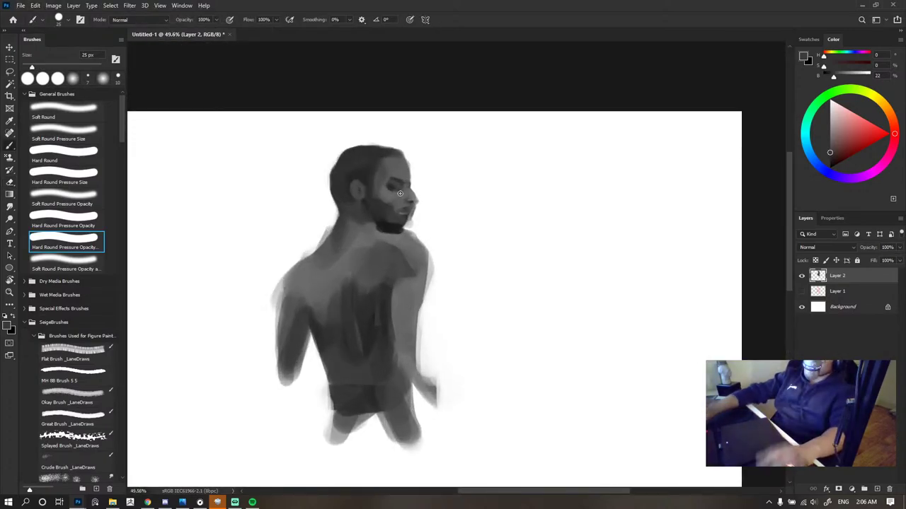
# - Paint the outer shoulder below the chin with a 60 px brush at 40% brightness and clean up its edge
pyautogui.keyDown('alt'); pyautogui.click(423, 257); pyautogui.keyUp('alt')
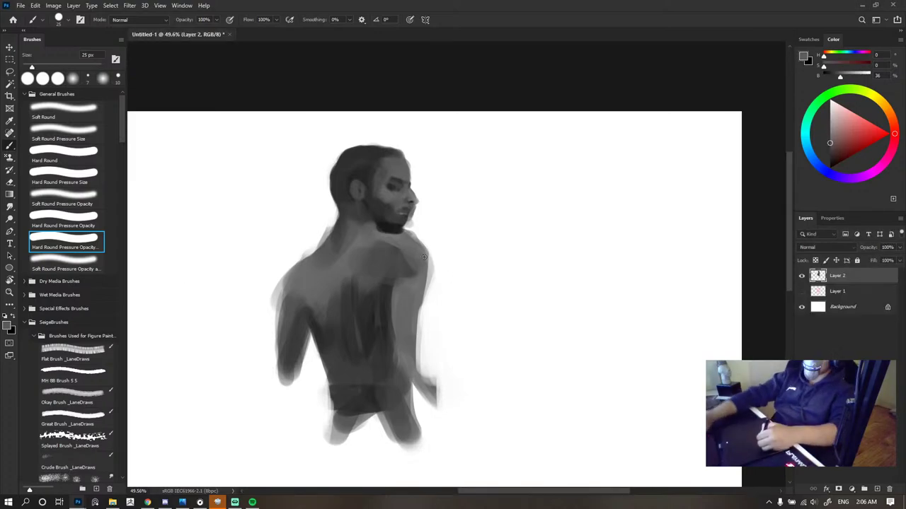
pyautogui.press(']')
pyautogui.press(']')
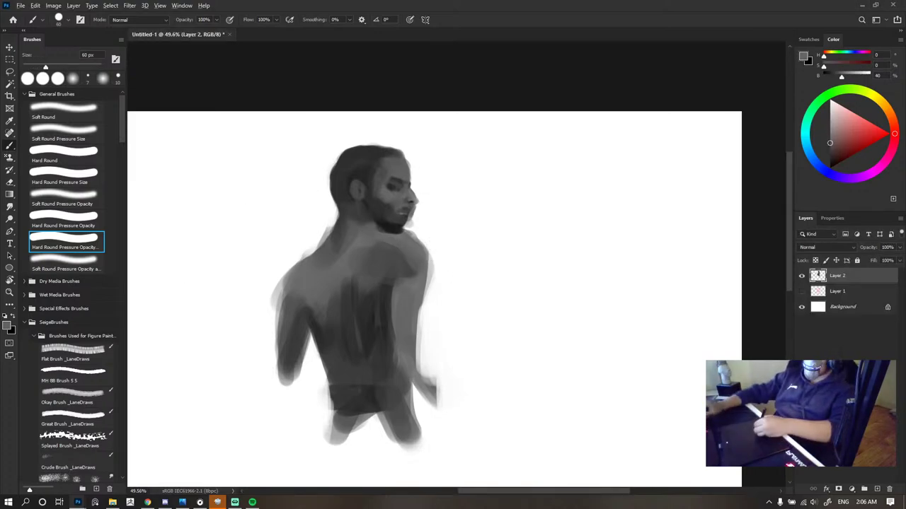
pyautogui.moveTo(400, 238)
pyautogui.mouseDown()
pyautogui.moveTo(428, 265)
pyautogui.moveTo(416, 302)
pyautogui.mouseUp()
pyautogui.press('e')
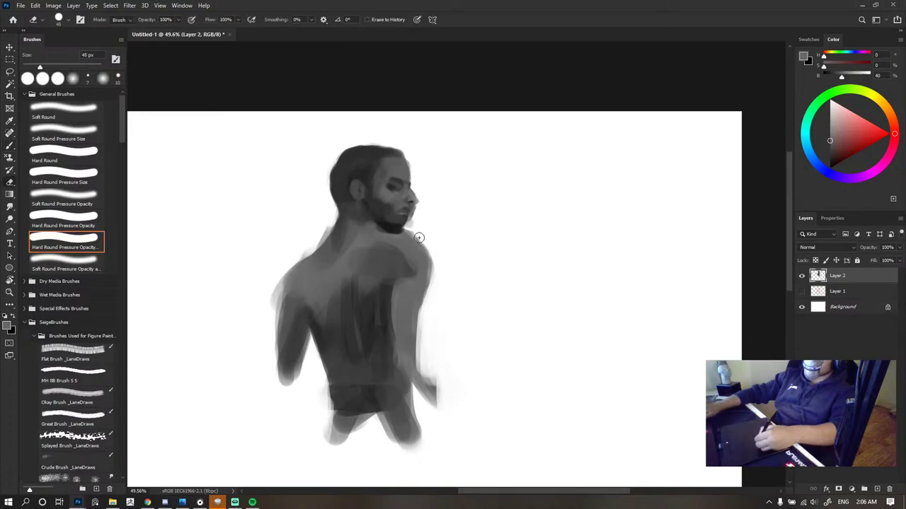
pyautogui.press('b')
# - Lasso the head and neck, stretch the selection vertically to 116.95%, and deselect it
pyautogui.scroll(8, 424, 180)
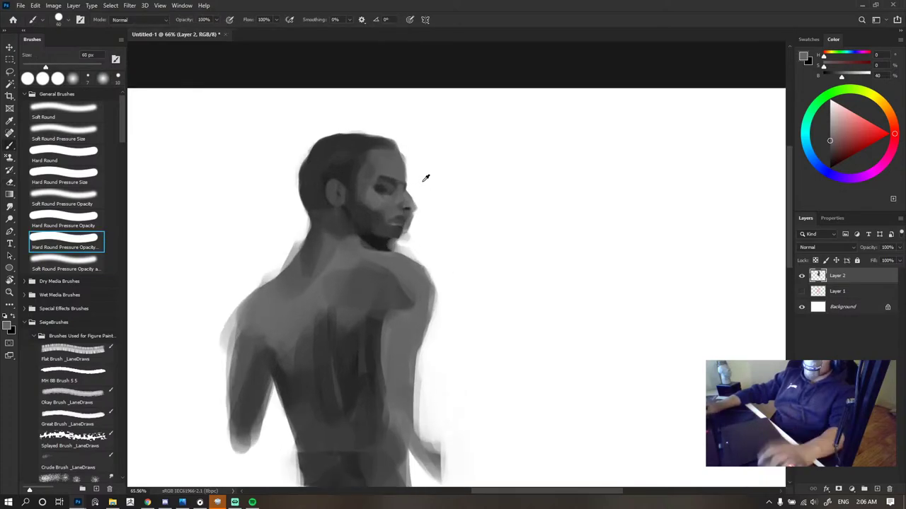
pyautogui.press('l')
pyautogui.moveTo(357, 70)
pyautogui.mouseDown()
pyautogui.moveTo(222, 81)
pyautogui.moveTo(486, 142)
pyautogui.moveTo(272, 110)
pyautogui.mouseUp()
pyautogui.hotkey('ctrl', 't')
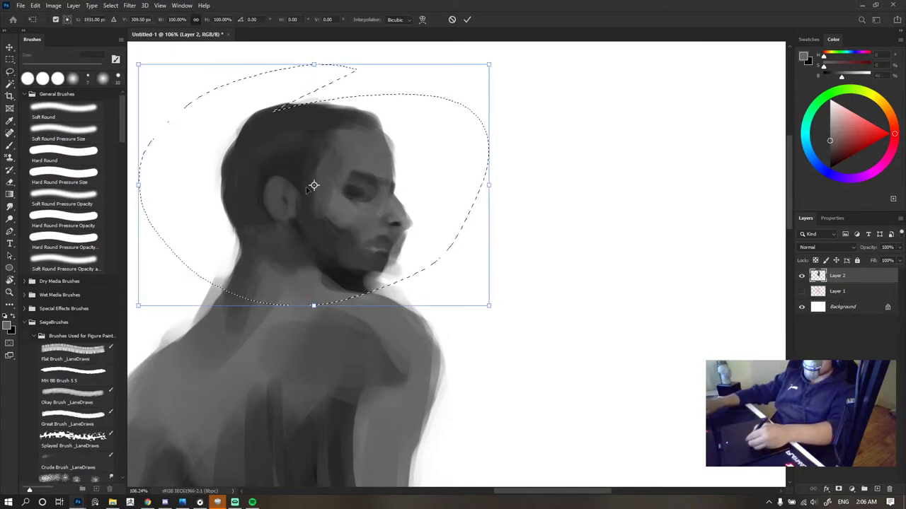
pyautogui.scroll(2, 396, 163)
pyautogui.moveTo(315, 111); pyautogui.dragTo(330, 71)
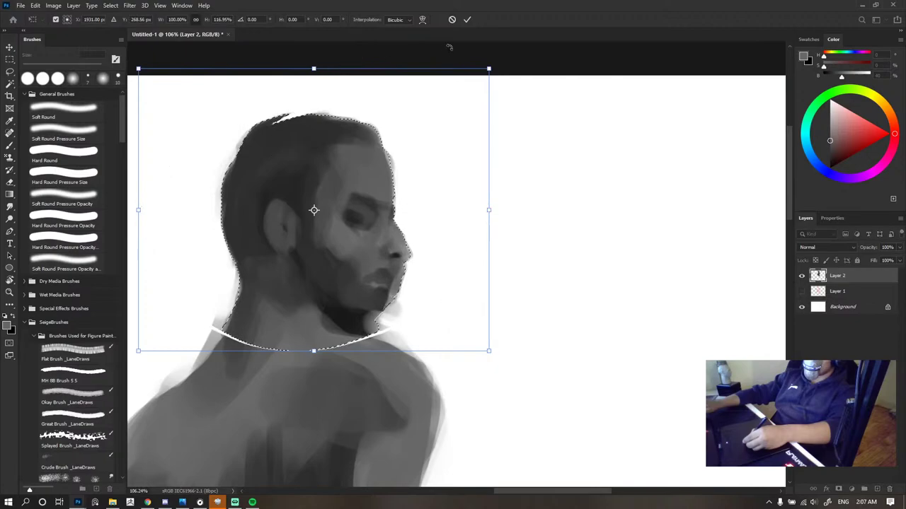
pyautogui.click(467, 19)
pyautogui.hotkey('ctrl', 'd')
pyautogui.scroll(-5, 462, 202)
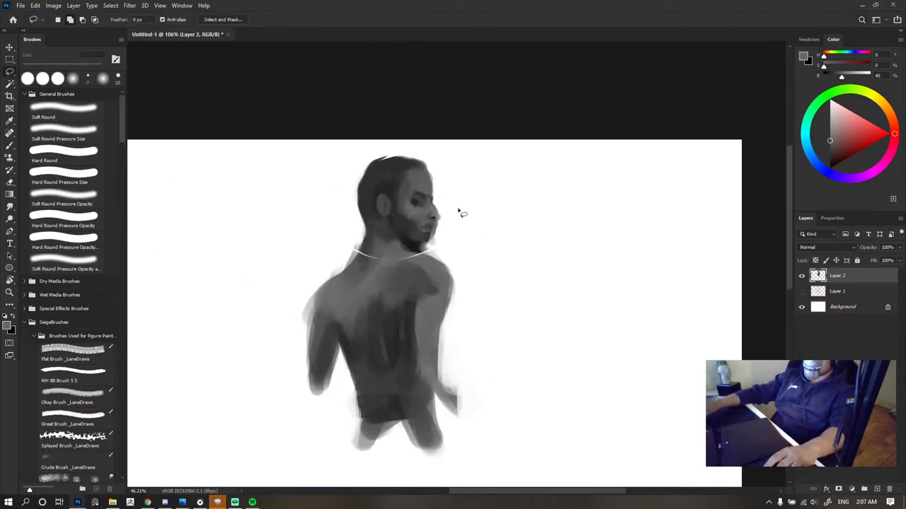
pyautogui.scroll(2, 459, 209)
# - Paint over the white gap across the base of the neck with sampled skin tones and a brush up to 125 px
pyautogui.press('b')
pyautogui.scroll(2, 456, 204)
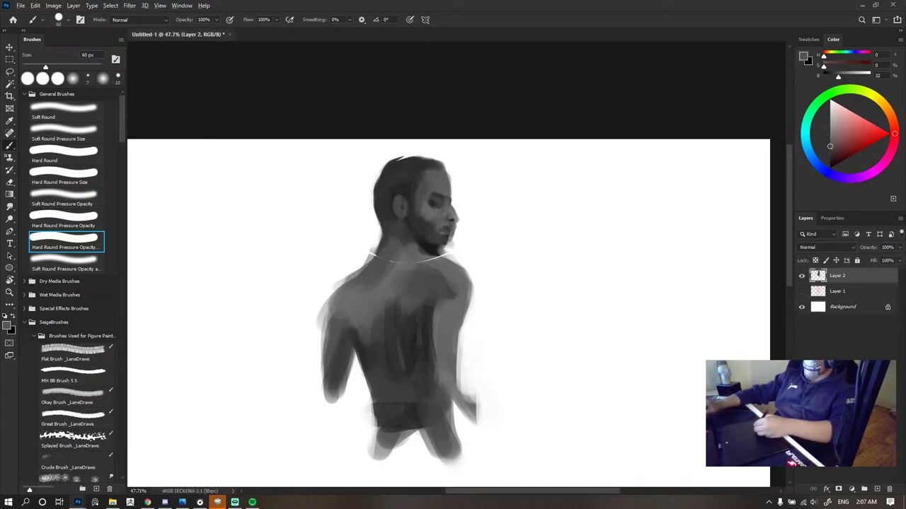
pyautogui.keyDown('alt'); pyautogui.click(377, 288); pyautogui.keyUp('alt')
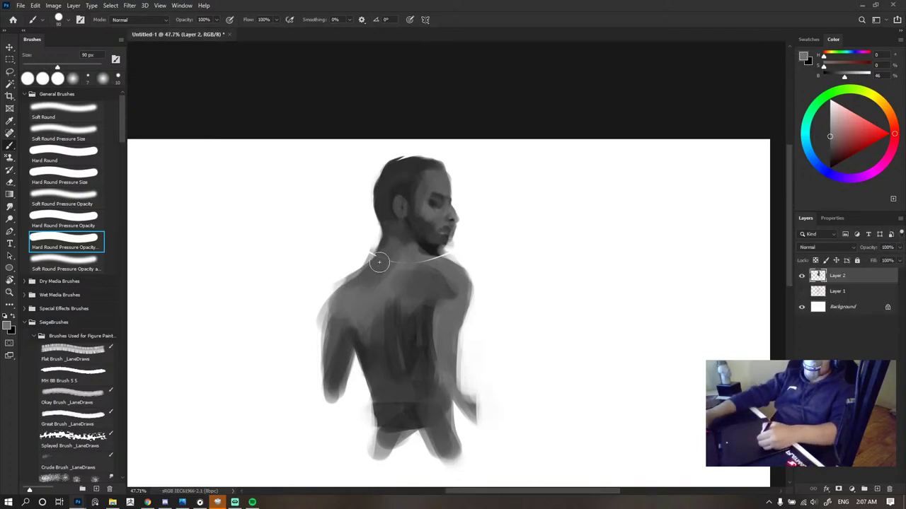
pyautogui.press(']')
pyautogui.press(']')
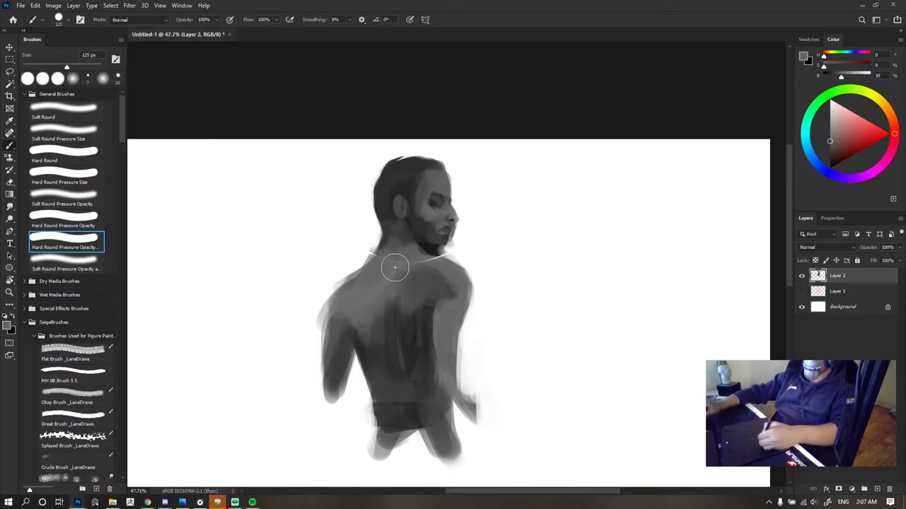
pyautogui.keyDown('alt'); pyautogui.click(419, 270); pyautogui.keyUp('alt')
# - Build the shoulder below the chin and its upper arm outward with a 60 to 70 px brush at 37% brightness
pyautogui.press('[')
pyautogui.press('[')
pyautogui.press('[')
pyautogui.press('[')
pyautogui.keyDown('alt'); pyautogui.click(439, 264); pyautogui.keyUp('alt')
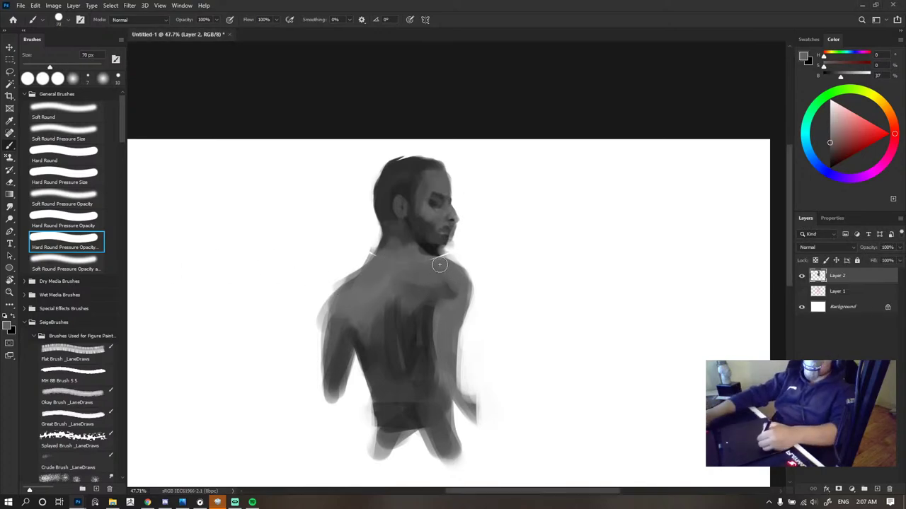
pyautogui.moveTo(428, 259); pyautogui.dragTo(468, 287)
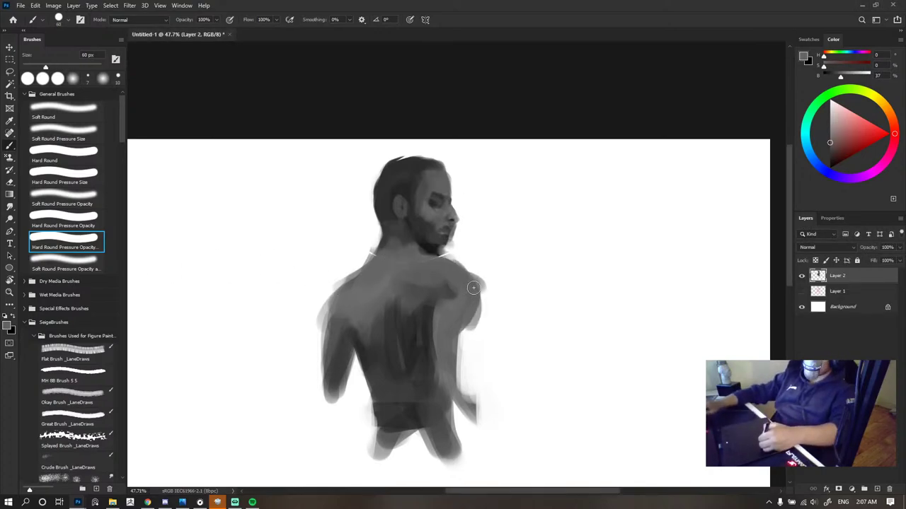
pyautogui.moveTo(469, 283); pyautogui.dragTo(468, 343)
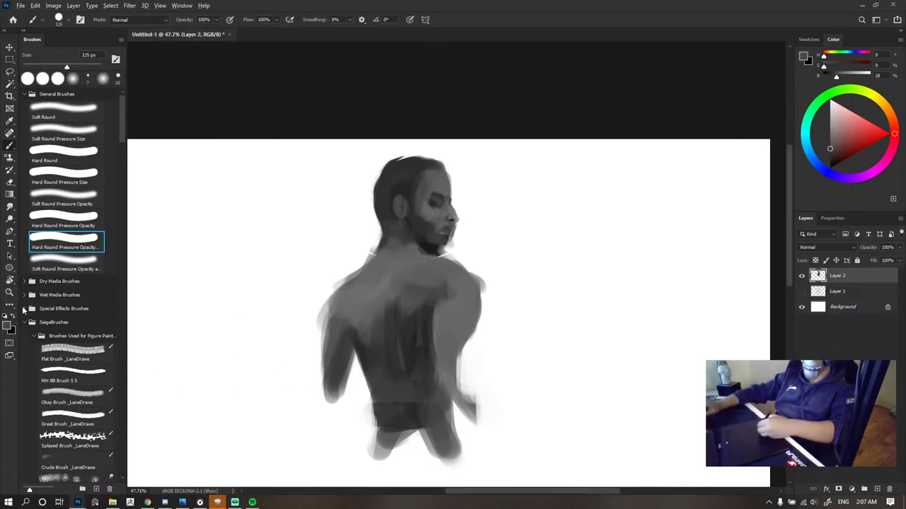
pyautogui.scroll(-5, 468, 239)
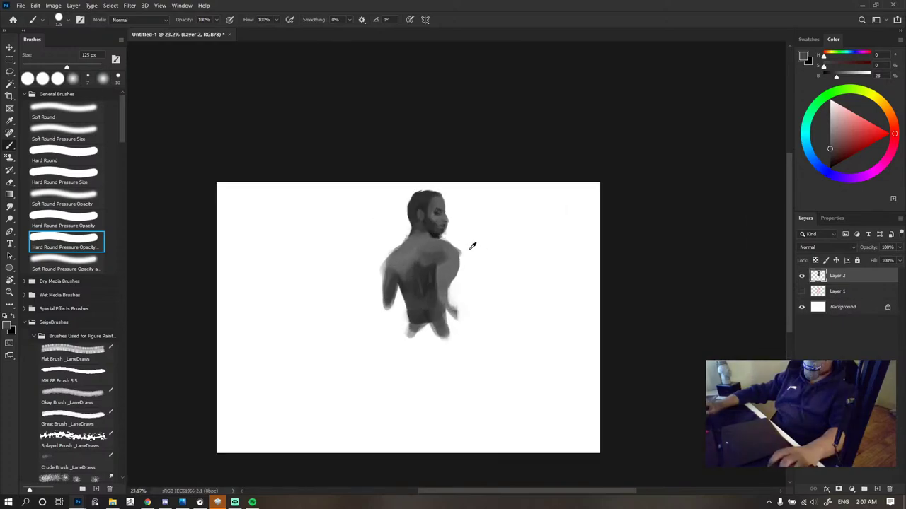
pyautogui.scroll(4, 468, 239)
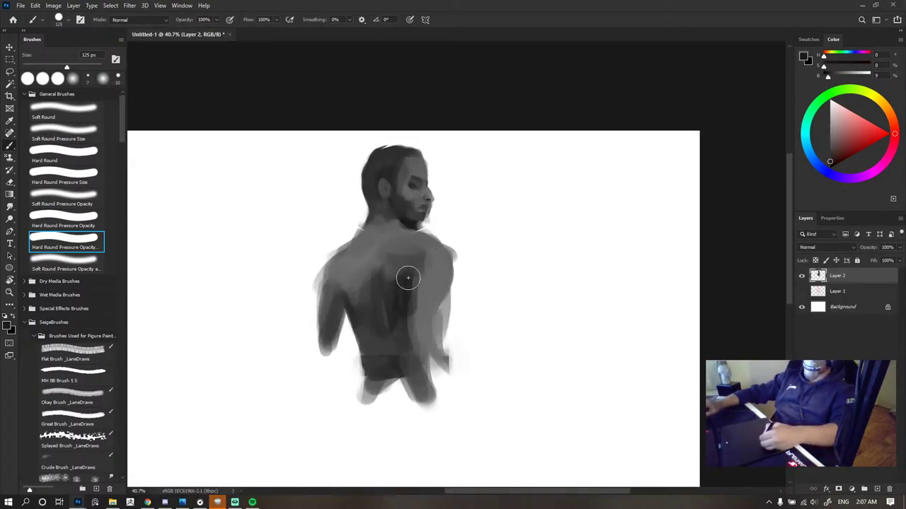
# - Darken the middle of the back with the 125 px brush at 27% brightness
pyautogui.scroll(-4, 429, 244)
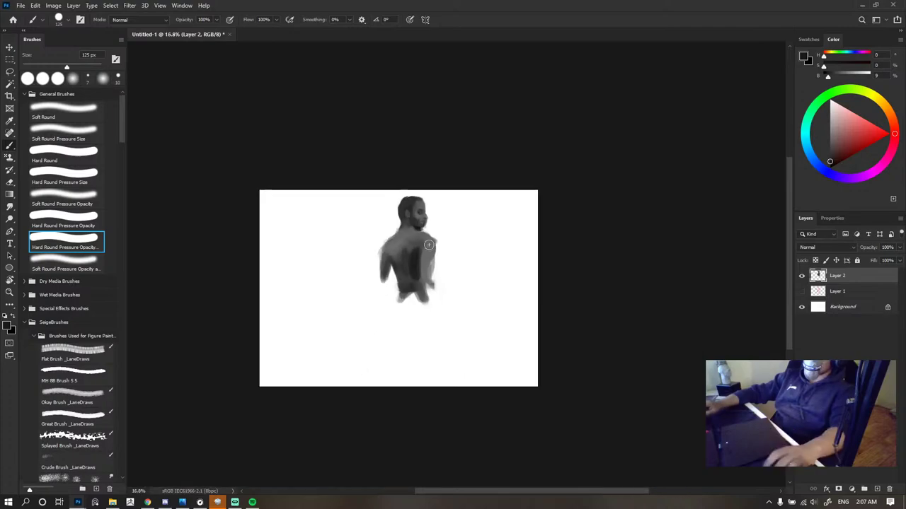
pyautogui.scroll(3, 429, 244)
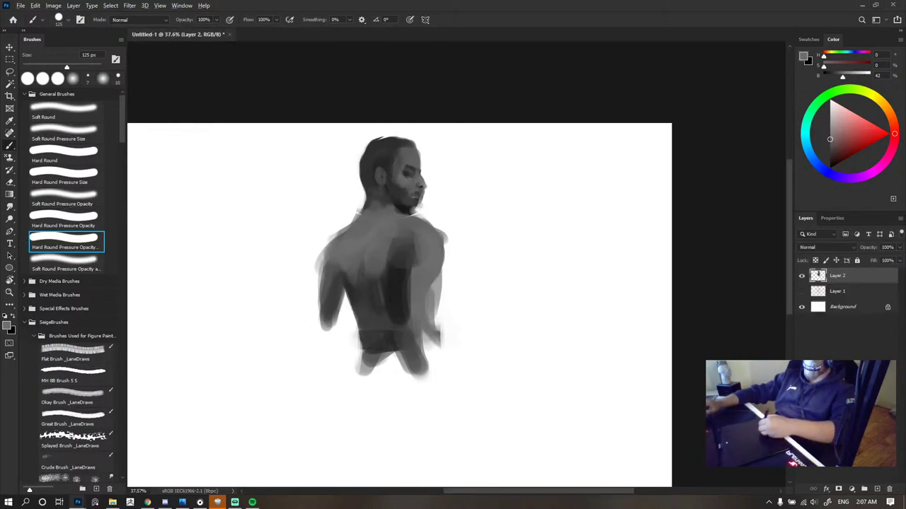
pyautogui.keyDown('alt'); pyautogui.click(388, 291); pyautogui.keyUp('alt')
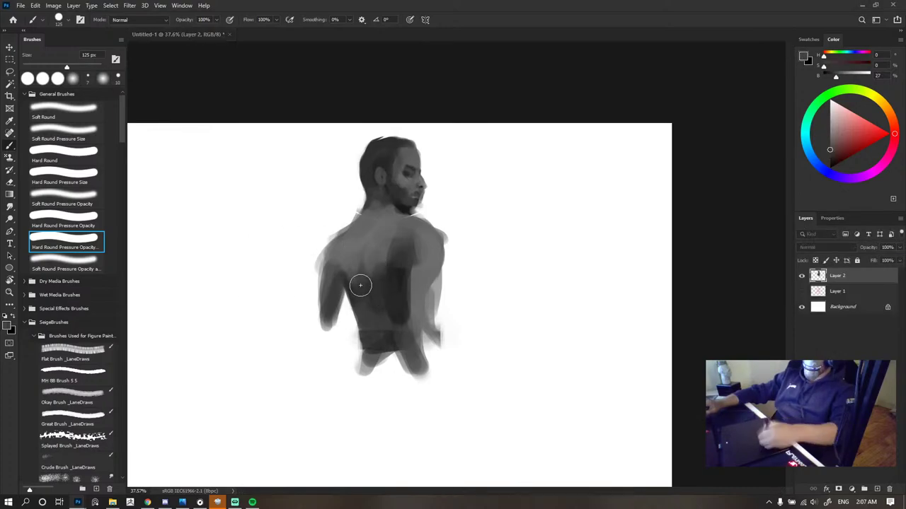
# - Widen the outer edge of the upper arm on the side behind the head with a 70 px brush at 40 to 46% brightness
pyautogui.keyDown('alt'); pyautogui.click(314, 324); pyautogui.keyUp('alt')
pyautogui.keyDown('alt'); pyautogui.click(338, 266); pyautogui.keyUp('alt')
pyautogui.press('[')
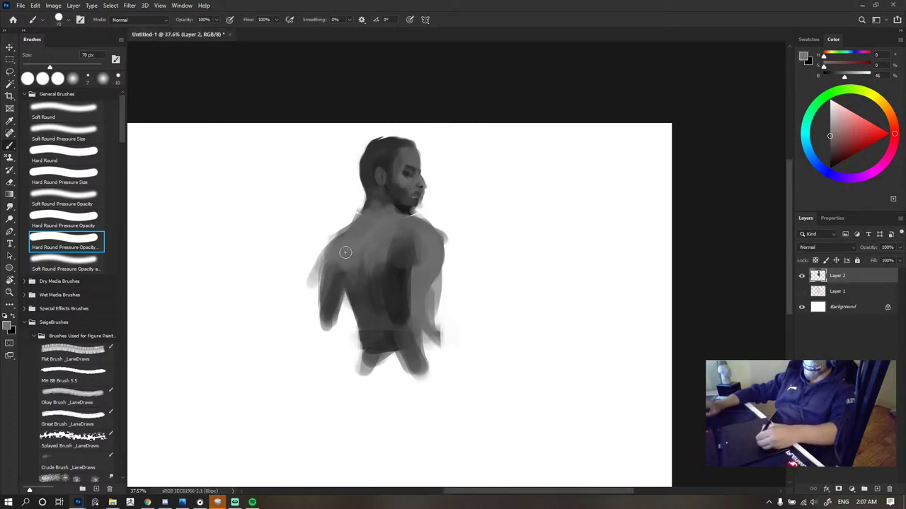
pyautogui.moveTo(314, 258); pyautogui.dragTo(312, 286)
pyautogui.keyDown('alt'); pyautogui.click(337, 227); pyautogui.keyUp('alt')
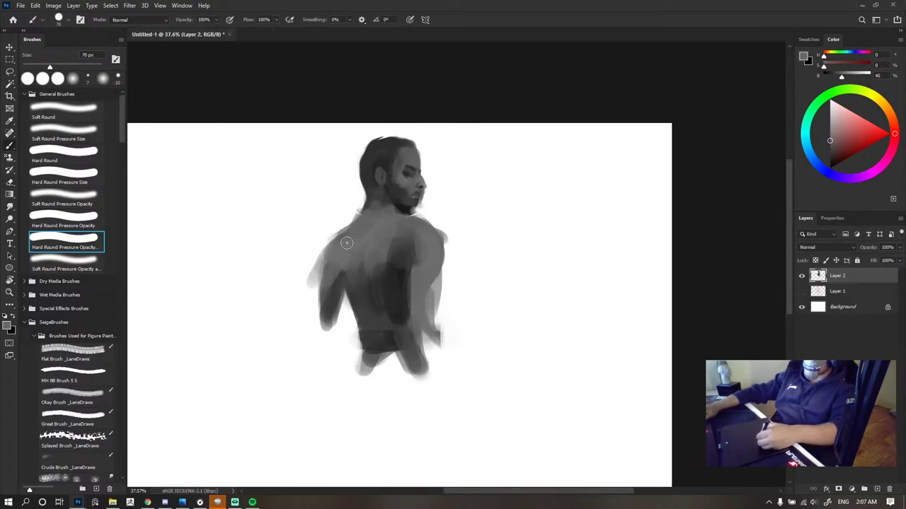
pyautogui.moveTo(316, 272); pyautogui.dragTo(312, 308)
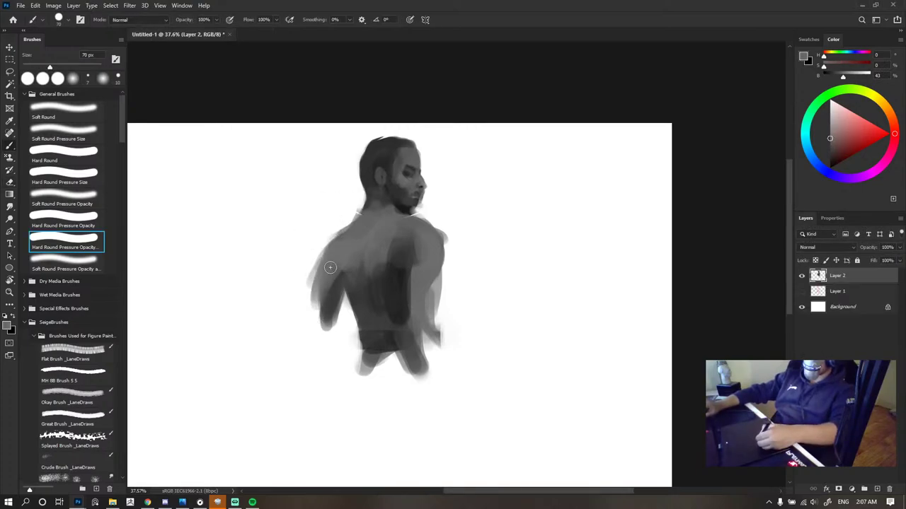
# - Examine the figure's overall proportions and head against the reference image, and check the blank canvas area beside the figure
pyautogui.scroll(-8, 420, 184)
pyautogui.scroll(9, 420, 170)
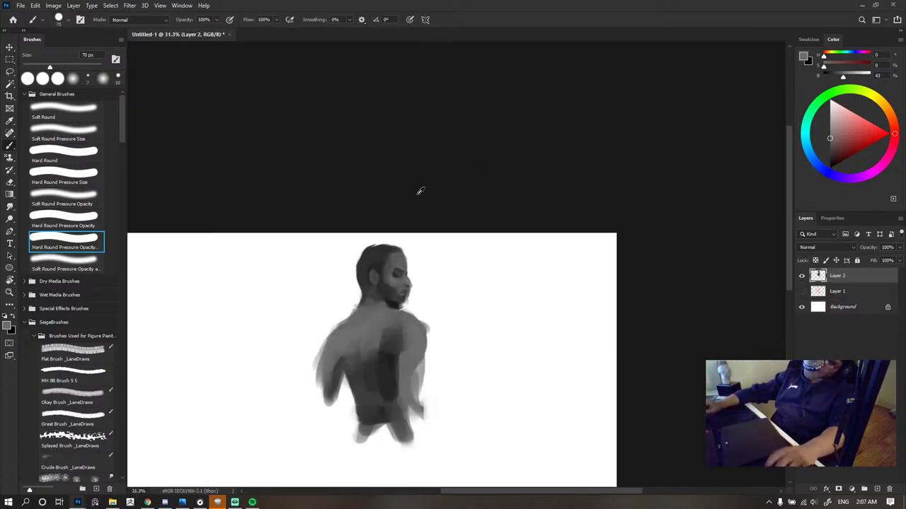
pyautogui.scroll(3, 397, 242)
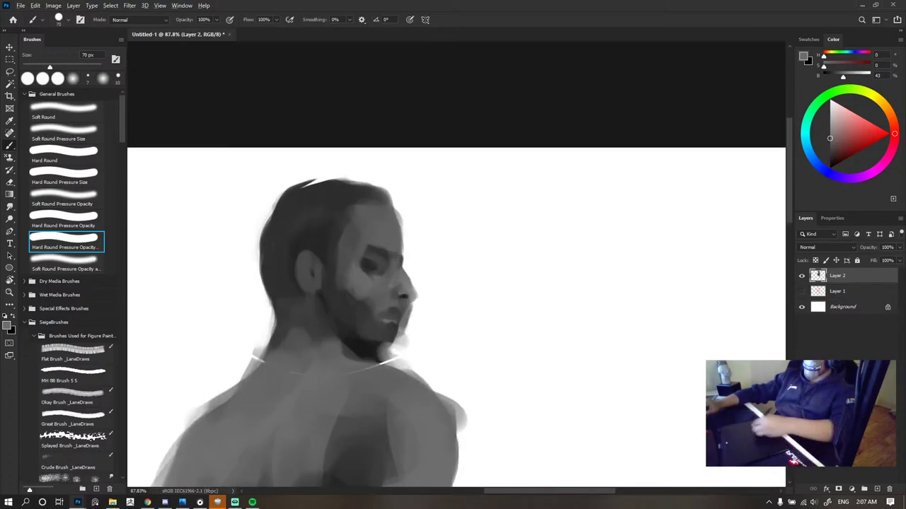
pyautogui.scroll(-3, 382, 205)
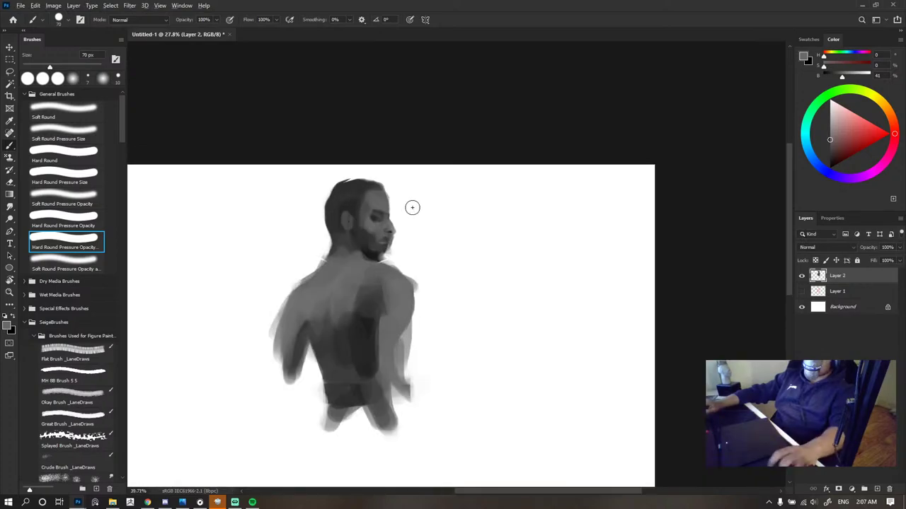
pyautogui.scroll(5, 412, 208)
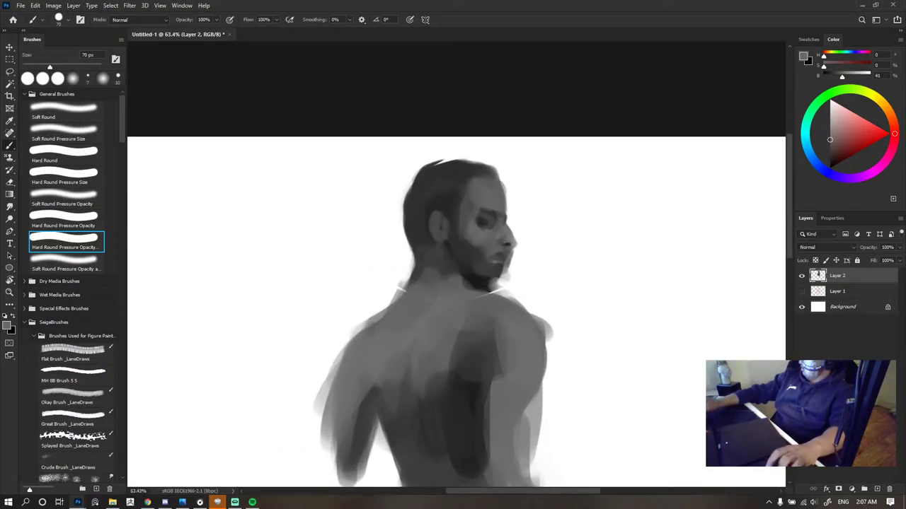
pyautogui.hotkey('ctrl', 'shift', 'x')
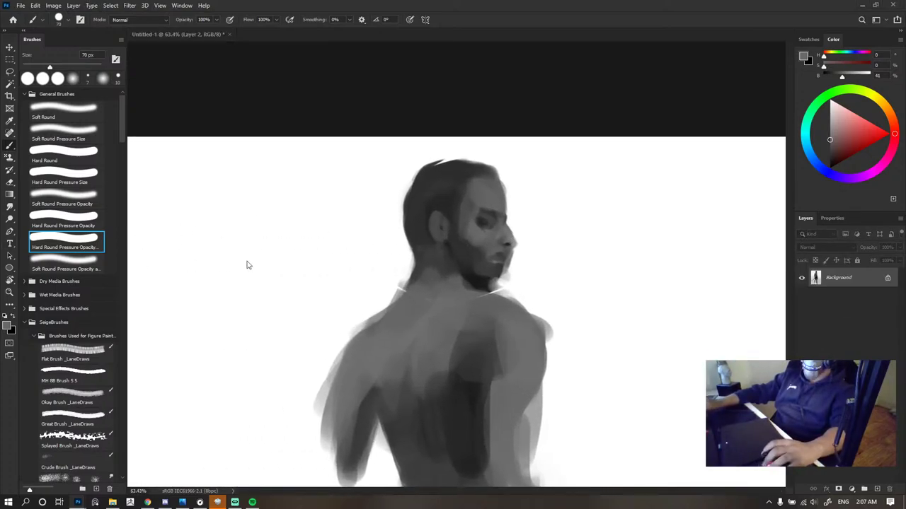
pyautogui.hscroll(-2, 287, 244)
pyautogui.scroll(3, 302, 249)
pyautogui.hscroll(-4, 322, 240)
pyautogui.scroll(-4, 326, 223)
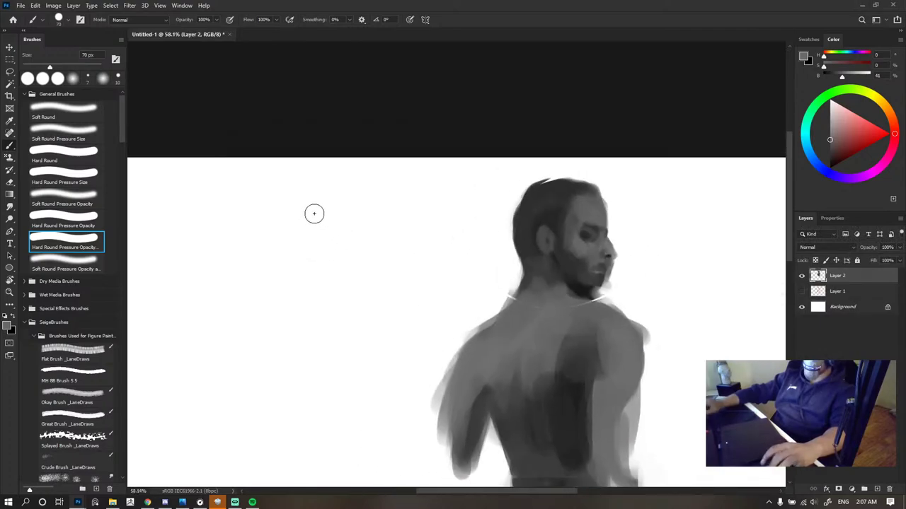
pyautogui.scroll(5, 314, 213)
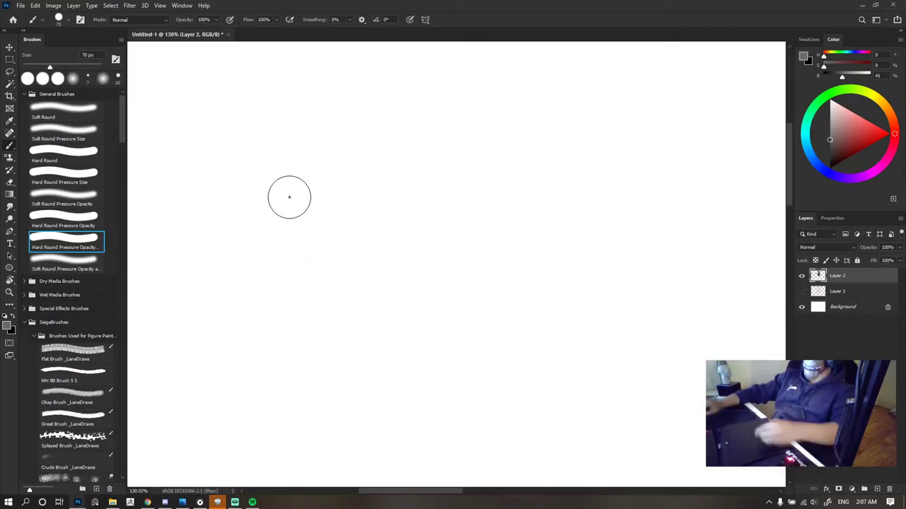
pyautogui.scroll(-3, 288, 197)
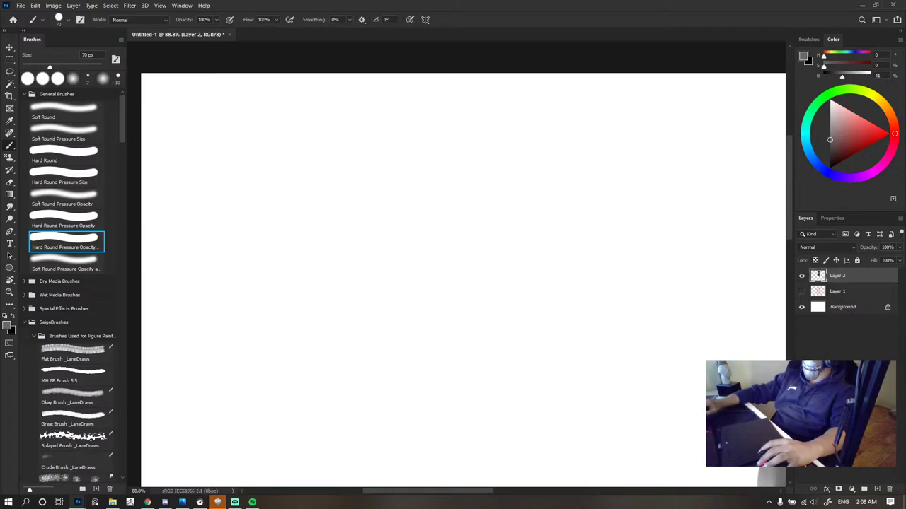
pyautogui.hotkey('ctrl', 'Tab')
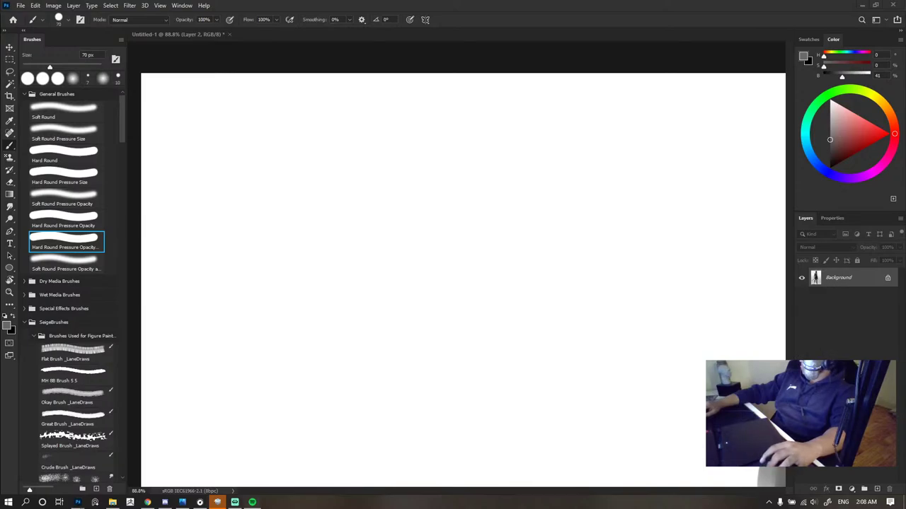
pyautogui.click(201, 280)
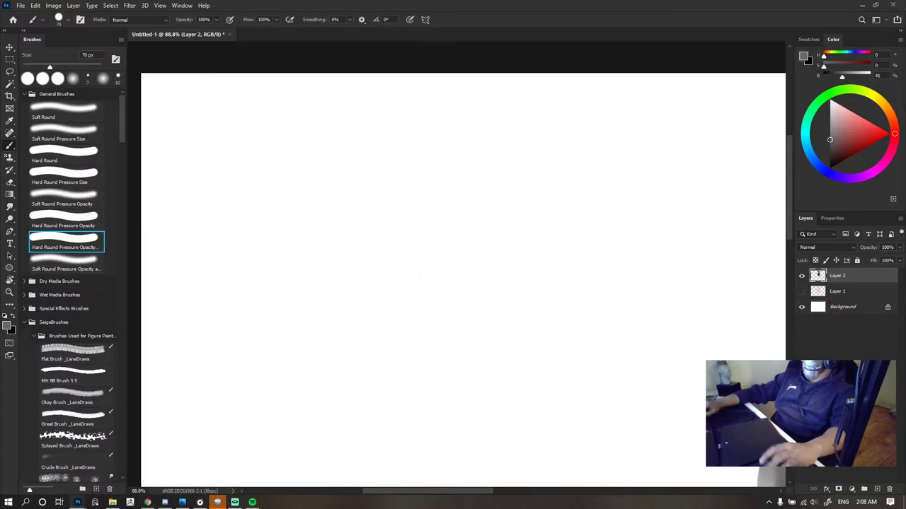
pyautogui.hotkey('ctrl', 'Tab')
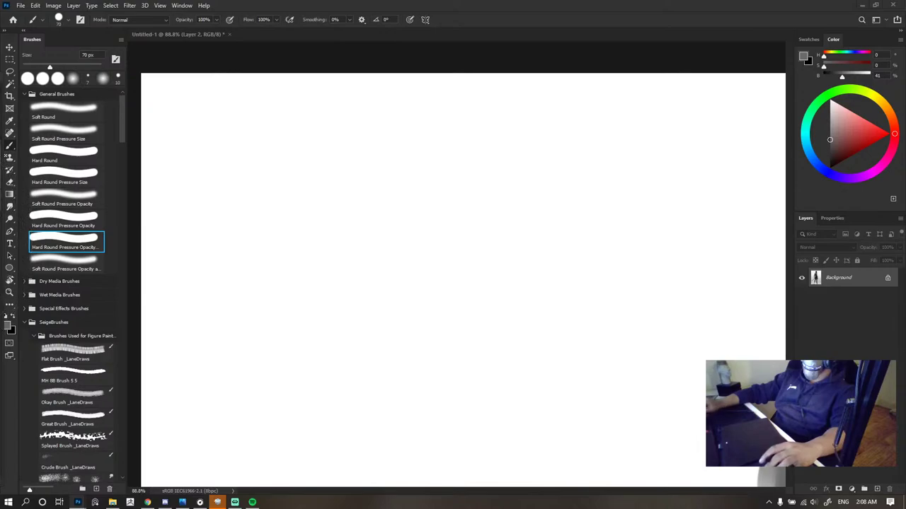
pyautogui.click(384, 248)
# - Block in a large rounded mass on the blank canvas beside the figure with a 200 px brush at 41% brightness
pyautogui.scroll(-3, 378, 246)
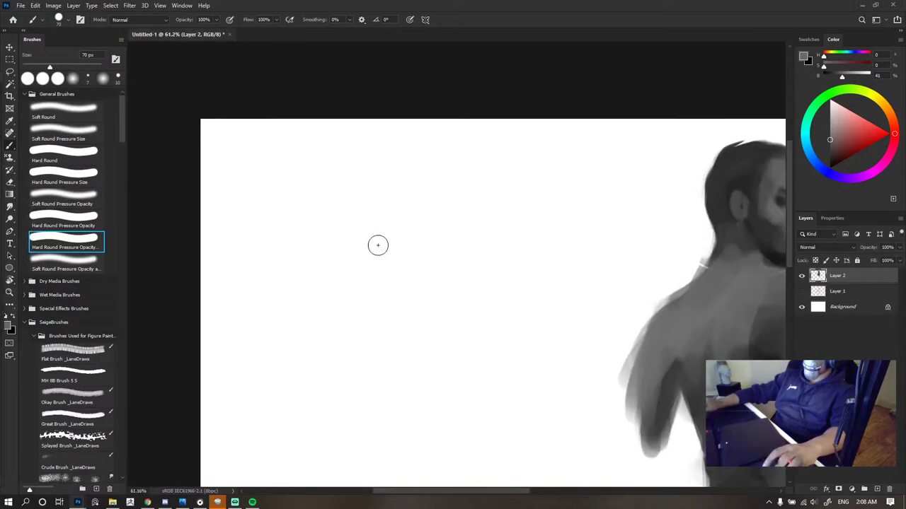
pyautogui.scroll(3, 354, 231)
pyautogui.press(']')
pyautogui.press(']')
pyautogui.press(']')
pyautogui.press(']')
pyautogui.press(']')
pyautogui.press(']')
pyautogui.press(']')
pyautogui.moveTo(366, 252)
pyautogui.mouseDown()
pyautogui.moveTo(366, 243)
pyautogui.moveTo(388, 259)
pyautogui.moveTo(347, 247)
pyautogui.moveTo(512, 259)
pyautogui.mouseUp()
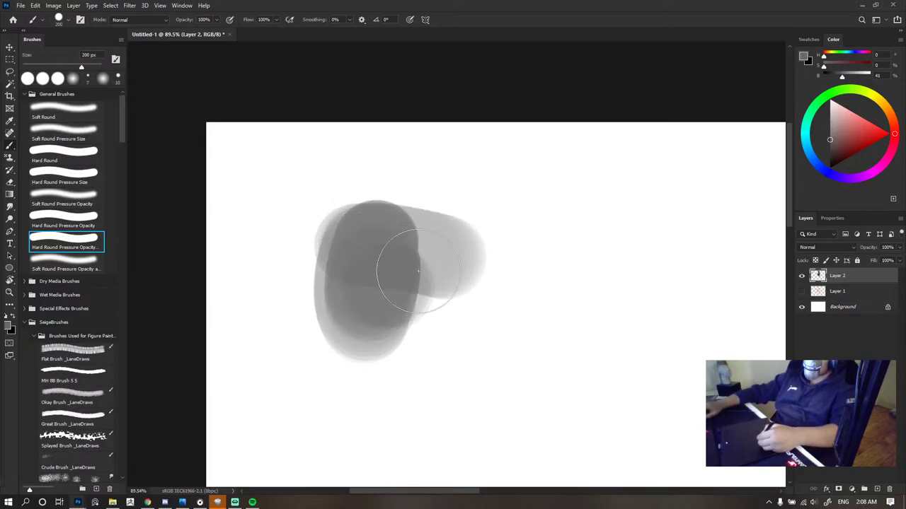
pyautogui.moveTo(414, 262)
pyautogui.mouseDown()
pyautogui.moveTo(425, 255)
pyautogui.moveTo(469, 260)
pyautogui.moveTo(453, 289)
pyautogui.moveTo(411, 279)
pyautogui.moveTo(379, 331)
pyautogui.moveTo(386, 269)
pyautogui.moveTo(411, 279)
pyautogui.moveTo(396, 254)
pyautogui.moveTo(323, 299)
pyautogui.moveTo(361, 417)
pyautogui.mouseUp()
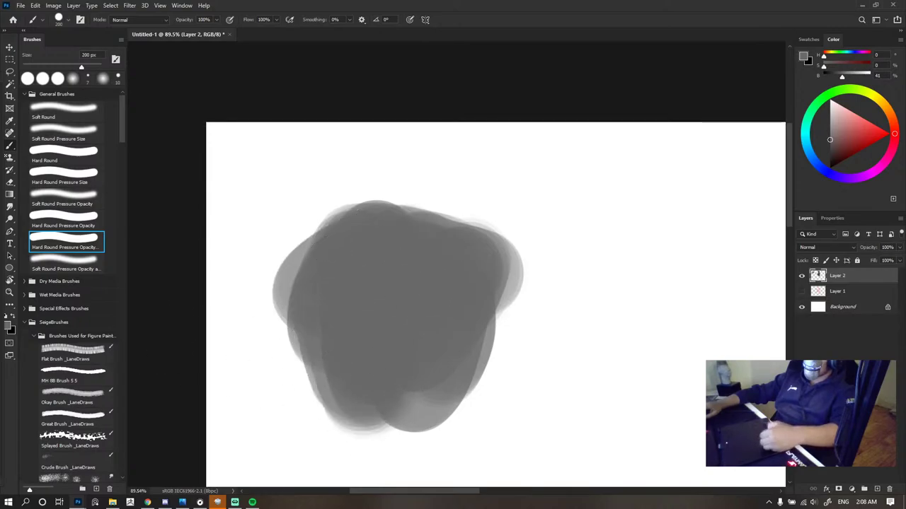
# - Shade the upper outer part of the rounded mass with a 200 px brush at 13% brightness, then deepen its sides with a smaller brush at 9%
pyautogui.moveTo(333, 299)
pyautogui.mouseDown()
pyautogui.moveTo(388, 243)
pyautogui.moveTo(360, 262)
pyautogui.moveTo(375, 243)
pyautogui.moveTo(367, 236)
pyautogui.moveTo(279, 333)
pyautogui.mouseUp()
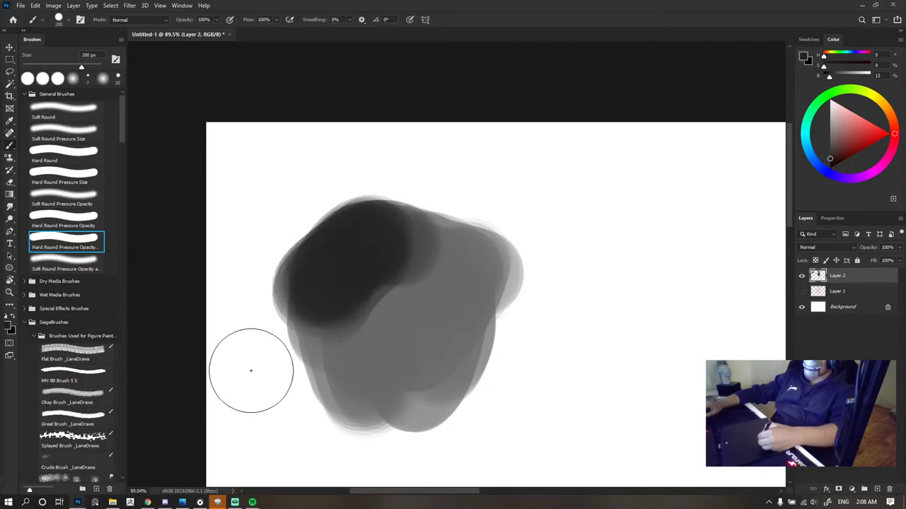
pyautogui.moveTo(336, 278); pyautogui.dragTo(322, 347)
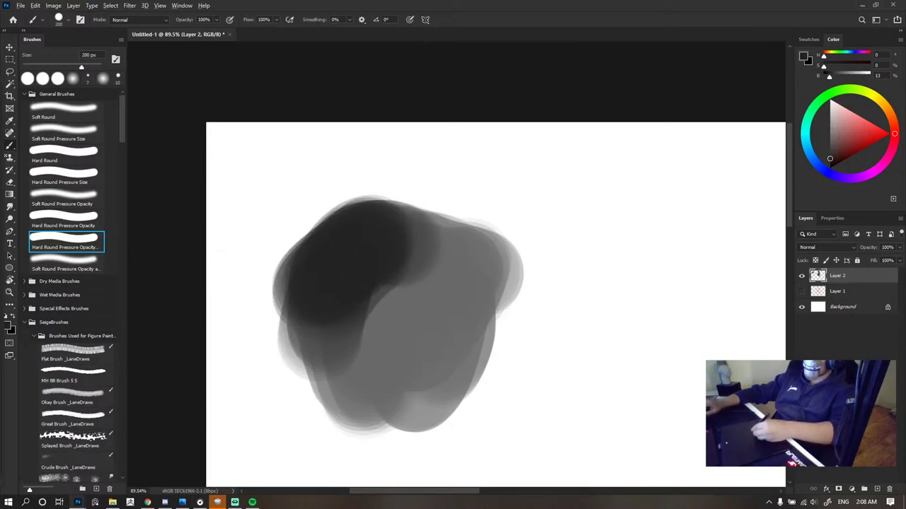
pyautogui.keyDown('alt'); pyautogui.click(292, 311); pyautogui.keyUp('alt')
pyautogui.press('[')
pyautogui.press('[')
pyautogui.press('[')
pyautogui.moveTo(313, 283)
pyautogui.mouseDown()
pyautogui.moveTo(384, 416)
pyautogui.moveTo(332, 404)
pyautogui.moveTo(432, 374)
pyautogui.moveTo(421, 320)
pyautogui.moveTo(388, 346)
pyautogui.moveTo(377, 373)
pyautogui.moveTo(491, 234)
pyautogui.mouseUp()
pyautogui.press(']')
pyautogui.press(']')
pyautogui.press(']')
pyautogui.press(']')
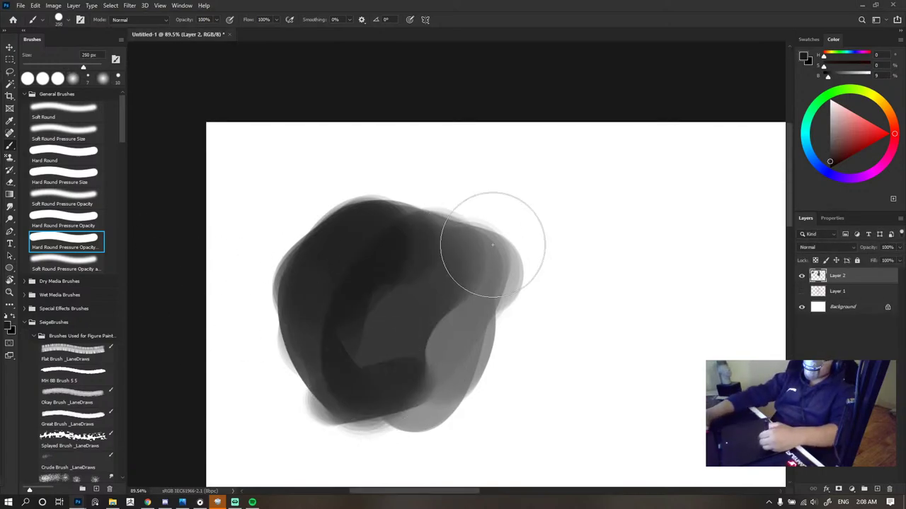
pyautogui.keyDown('alt'); pyautogui.click(480, 224); pyautogui.keyUp('alt')
pyautogui.scroll(-5, 480, 224)
pyautogui.scroll(5, 493, 234)
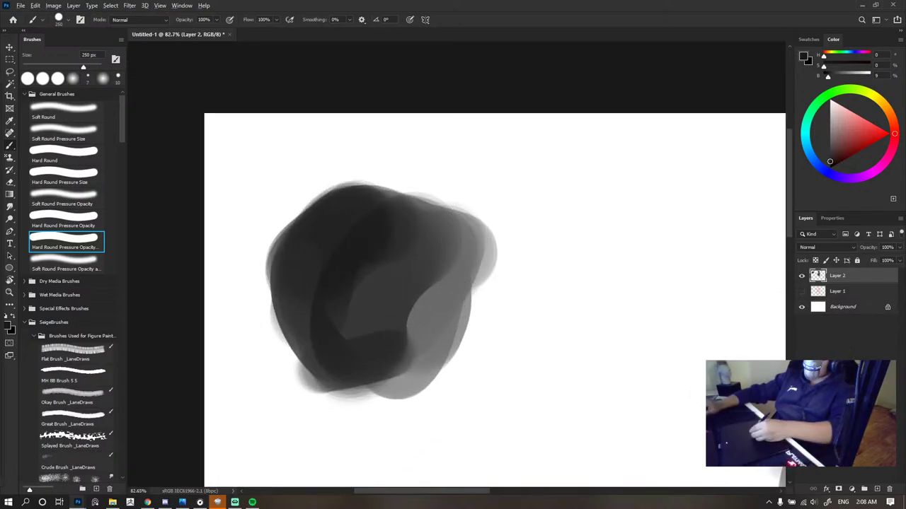
# - Extend a dark band outward from the top of the rounded mass with an 80 px brush at 17 to 18% brightness
pyautogui.keyDown('alt'); pyautogui.click(405, 266); pyautogui.keyUp('alt')
pyautogui.press('[')
pyautogui.press('[')
pyautogui.press('[')
pyautogui.press('[')
pyautogui.press('[')
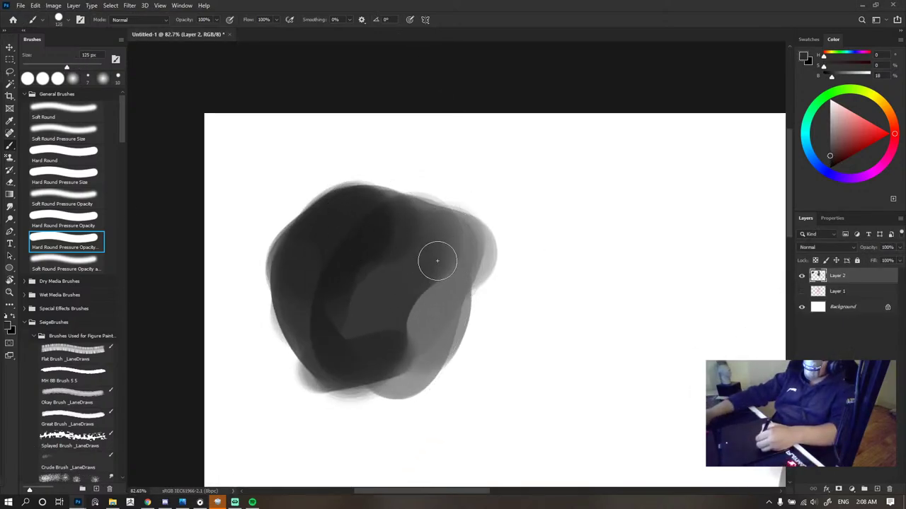
pyautogui.press('[')
pyautogui.press('[')
pyautogui.press('[')
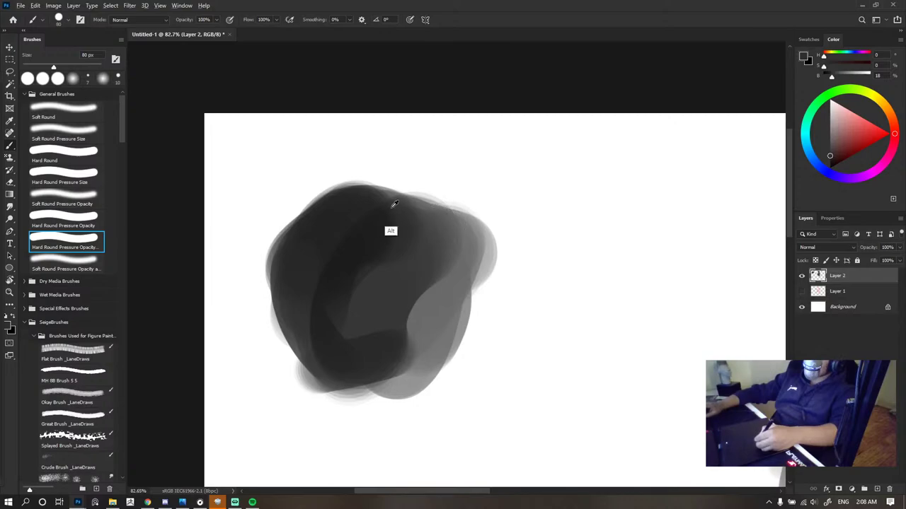
pyautogui.moveTo(424, 221); pyautogui.dragTo(530, 246)
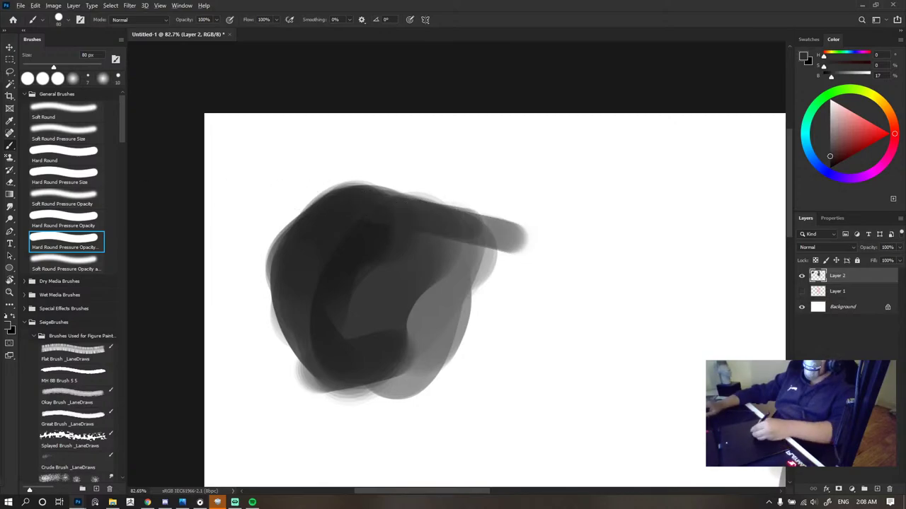
pyautogui.moveTo(369, 210); pyautogui.dragTo(491, 231)
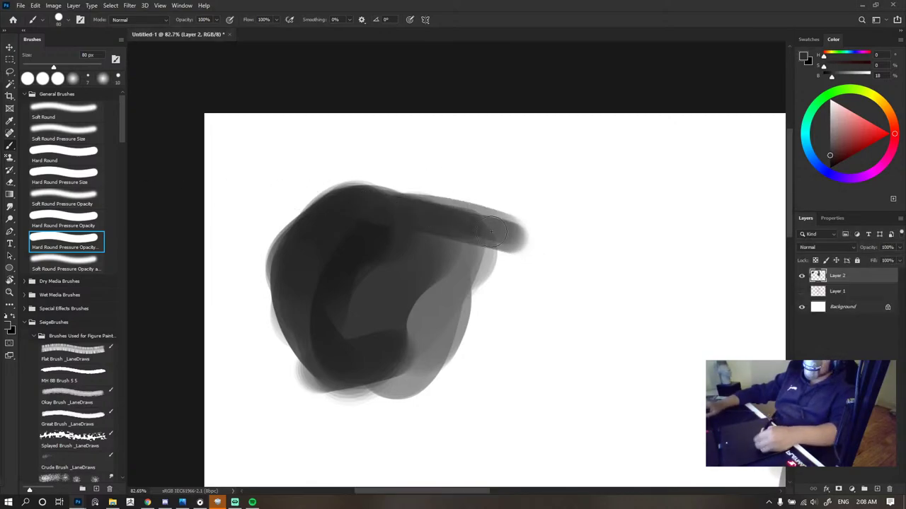
# - Deepen the core of the projecting band with a 50 px brush at 14% brightness
pyautogui.click(458, 256)
pyautogui.press('[')
pyautogui.press('[')
pyautogui.press('[')
pyautogui.moveTo(401, 208); pyautogui.dragTo(516, 241)
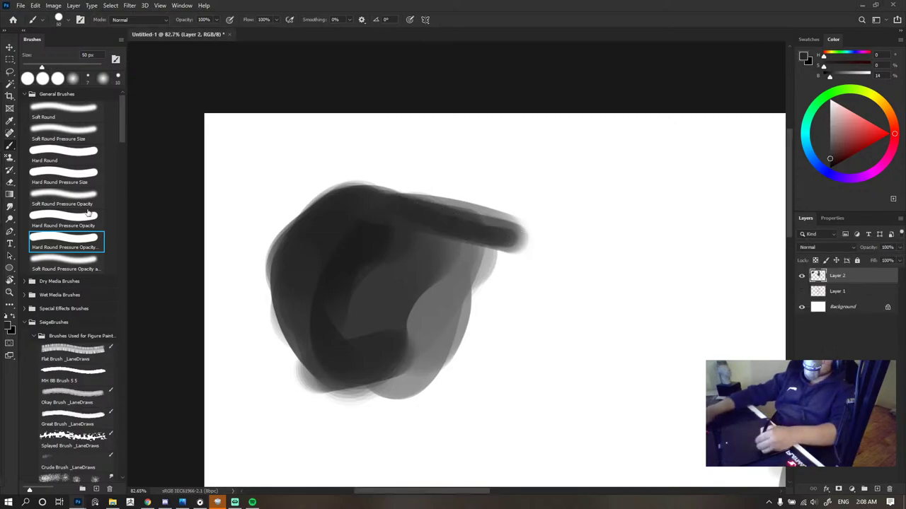
# - Paint a mid-grey form beneath the outer end of the band with a 175 px brush at 34% brightness
pyautogui.click(524, 261)
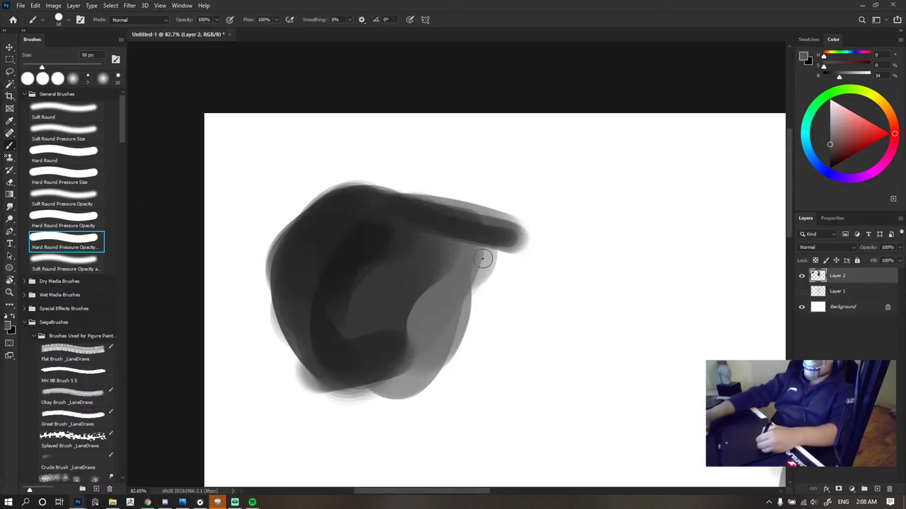
pyautogui.press(']')
pyautogui.press(']')
pyautogui.press(']')
pyautogui.press(']')
pyautogui.press(']')
pyautogui.press(']')
pyautogui.moveTo(465, 257)
pyautogui.mouseDown()
pyautogui.moveTo(495, 315)
pyautogui.moveTo(483, 264)
pyautogui.moveTo(491, 282)
pyautogui.moveTo(491, 268)
pyautogui.moveTo(483, 314)
pyautogui.mouseUp()
pyautogui.keyDown('alt'); pyautogui.click(497, 235); pyautogui.keyUp('alt')
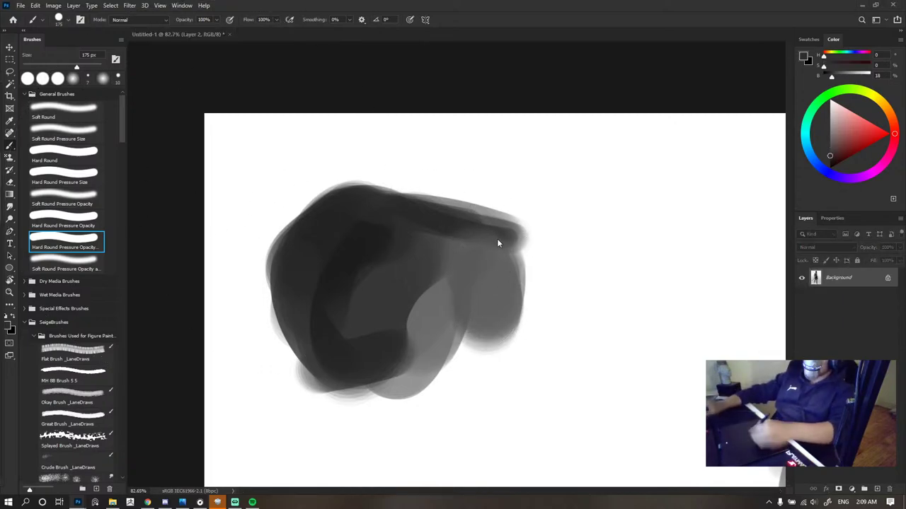
pyautogui.press('[')
pyautogui.press('[')
pyautogui.press('[')
pyautogui.moveTo(507, 226)
pyautogui.mouseDown()
pyautogui.moveTo(444, 194)
pyautogui.moveTo(422, 194)
pyautogui.moveTo(432, 203)
pyautogui.mouseUp()
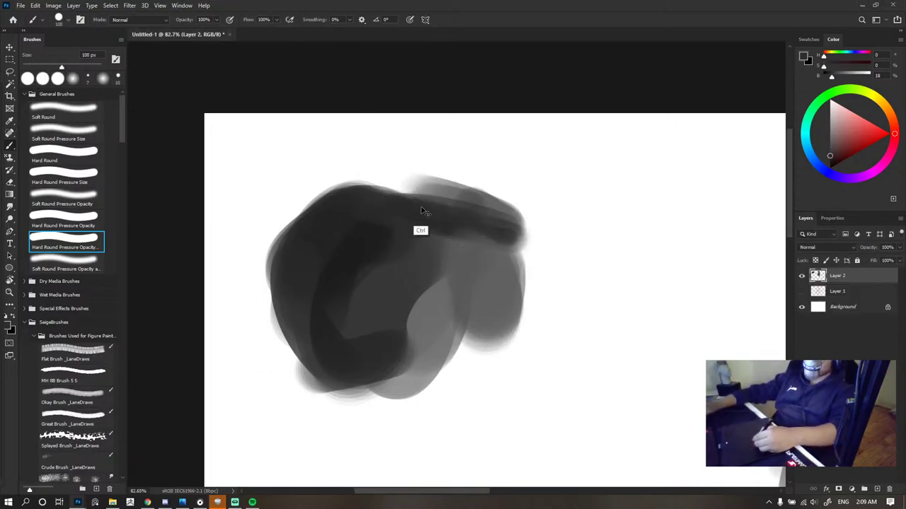
pyautogui.hotkey('ctrl', 'z')
pyautogui.hotkey('ctrl', 'z')
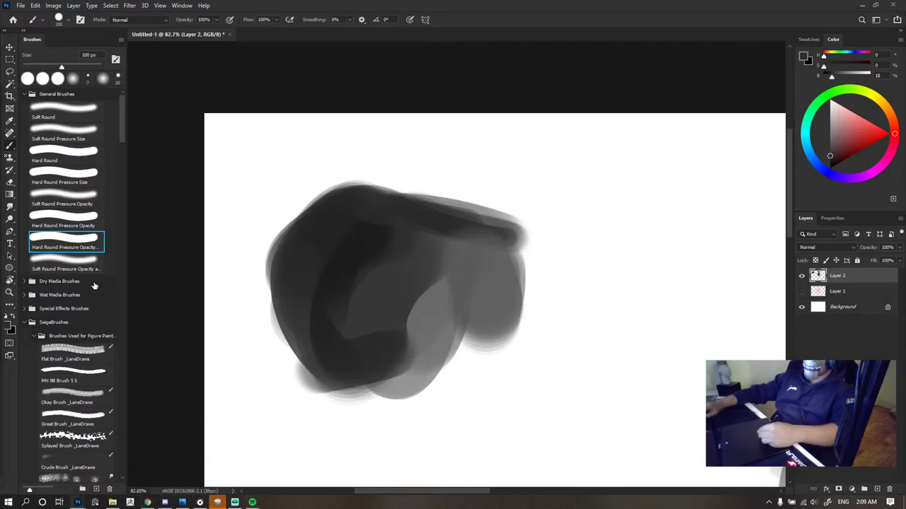
# - Redefine the dark band across the top of the mass with a 60 px brush at 12% brightness
pyautogui.press('[')
pyautogui.press('[')
pyautogui.press('[')
pyautogui.press('[')
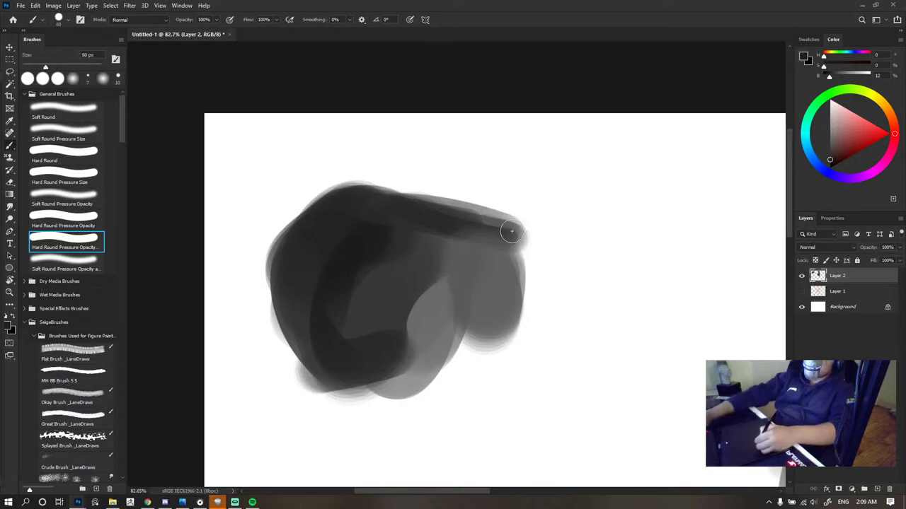
pyautogui.moveTo(508, 231); pyautogui.dragTo(322, 202)
pyautogui.moveTo(477, 218); pyautogui.dragTo(325, 211)
# - Paint a curved light stroke down from the outer end of the band with the 60 px brush at 41% brightness, redoing the first attempt
pyautogui.scroll(-5, 427, 205)
pyautogui.scroll(5, 462, 232)
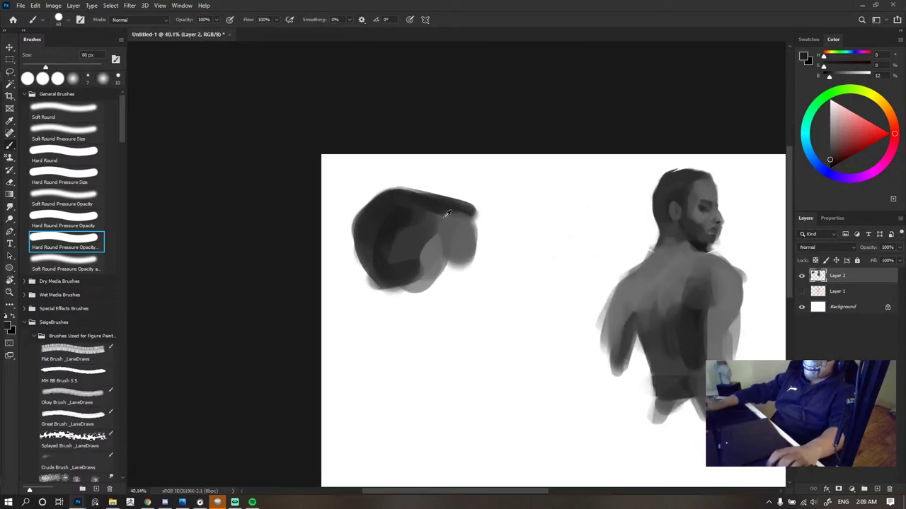
pyautogui.moveTo(479, 207); pyautogui.dragTo(481, 291)
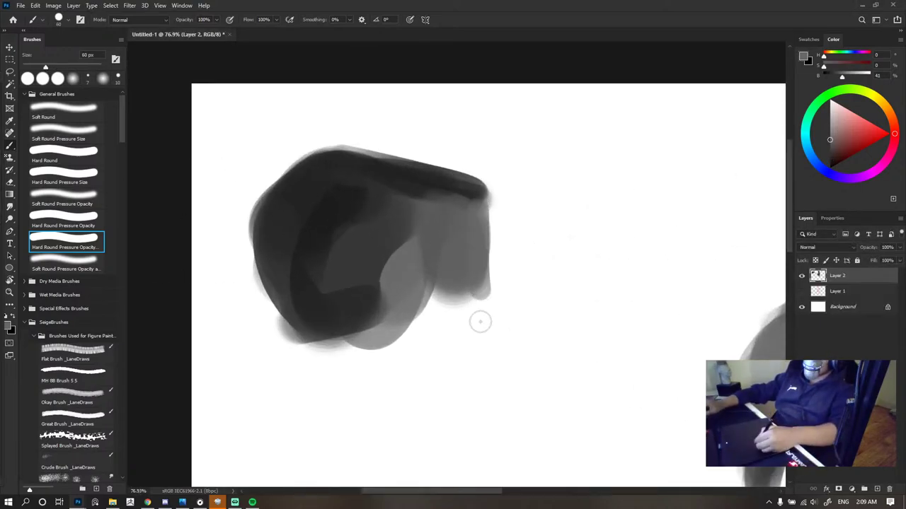
pyautogui.hotkey('ctrl', 'z')
pyautogui.moveTo(475, 205)
pyautogui.mouseDown()
pyautogui.moveTo(494, 315)
pyautogui.moveTo(467, 277)
pyautogui.moveTo(477, 219)
pyautogui.moveTo(492, 296)
pyautogui.mouseUp()
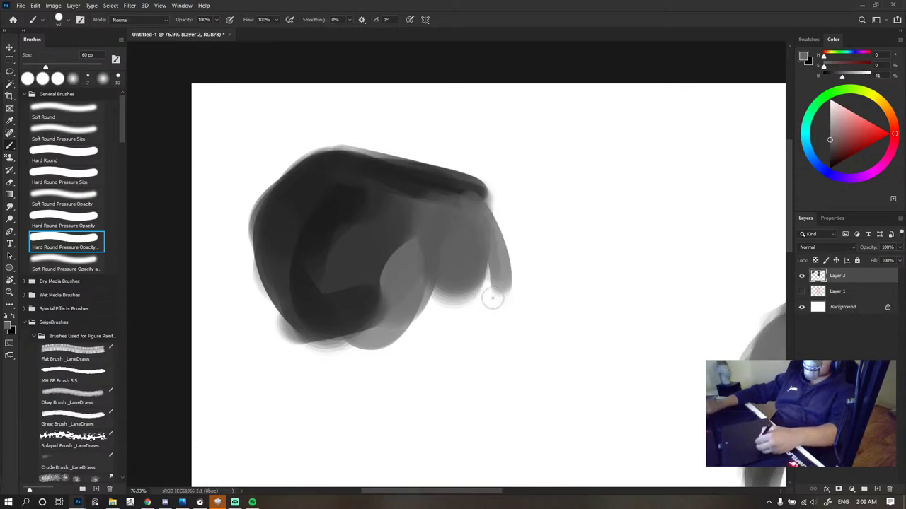
# - Darken the underside of the band with the 60 px brush at 15% brightness, and sample the 28% grey beneath it
pyautogui.keyDown('alt'); pyautogui.click(432, 188); pyautogui.keyUp('alt')
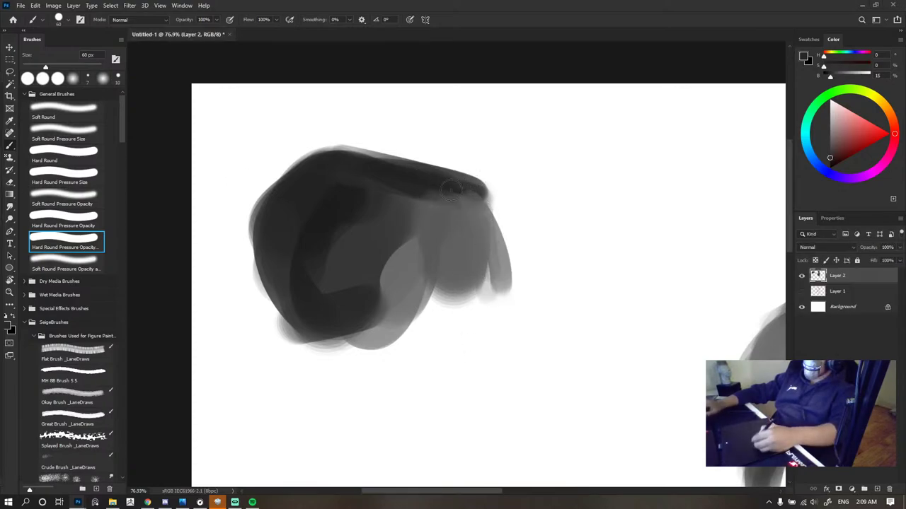
pyautogui.moveTo(386, 177); pyautogui.dragTo(484, 185)
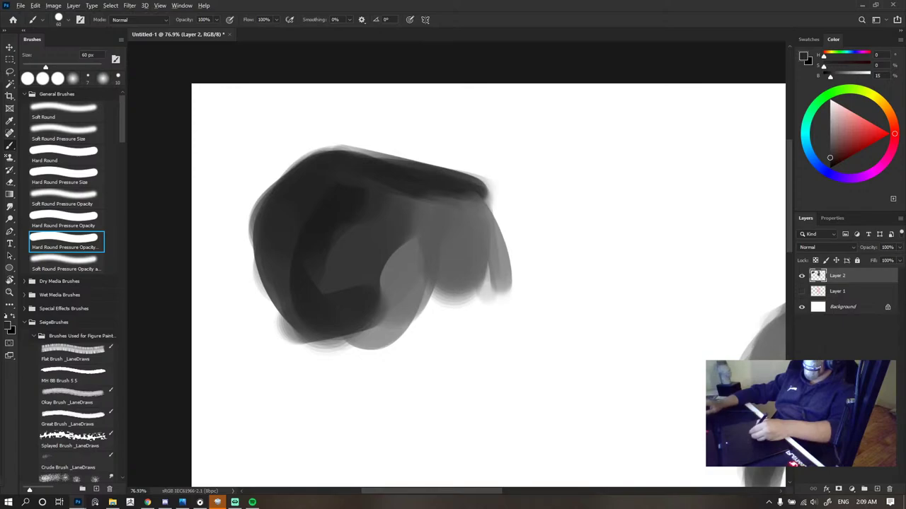
pyautogui.keyDown('alt'); pyautogui.click(430, 243); pyautogui.keyUp('alt')
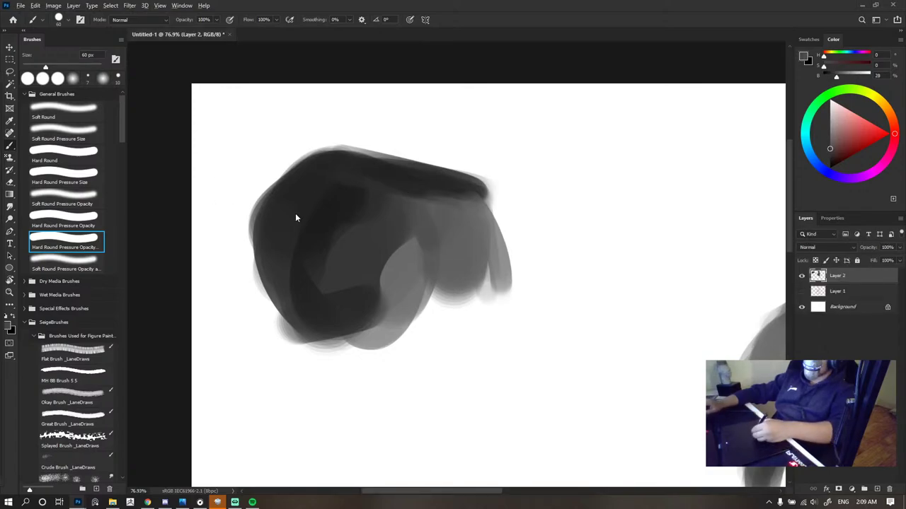
# - Paint medium grey over the light patch at the lower front of the head with a 100 px brush
pyautogui.press(']')
pyautogui.press(']')
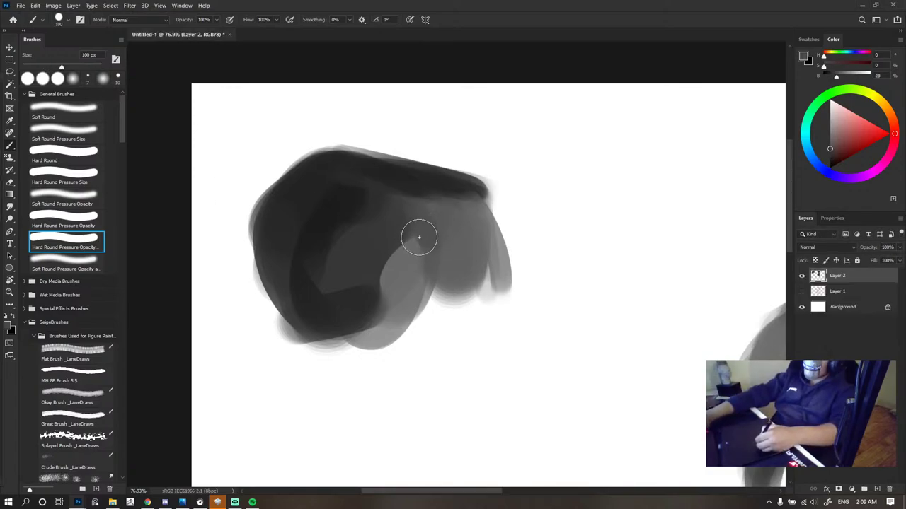
pyautogui.moveTo(427, 233); pyautogui.dragTo(434, 212)
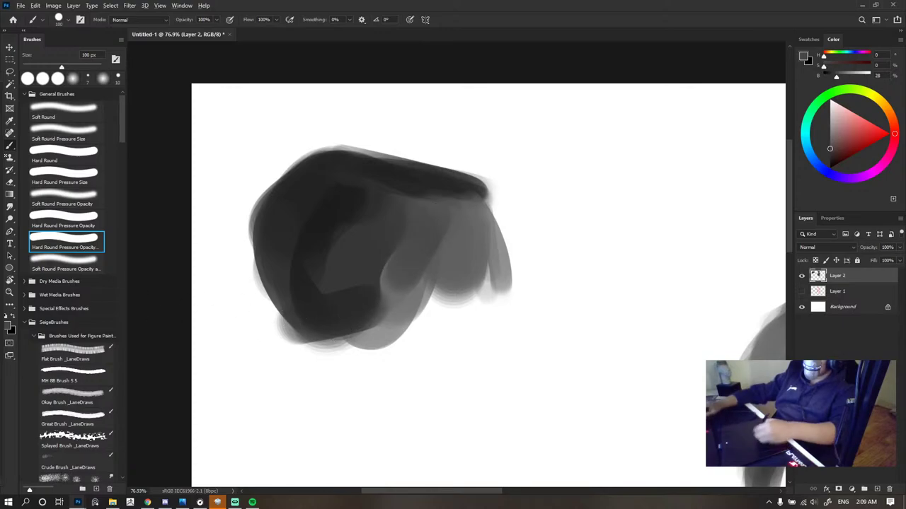
pyautogui.keyDown('alt'); pyautogui.click(417, 285); pyautogui.keyUp('alt')
pyautogui.moveTo(394, 280); pyautogui.dragTo(379, 320)
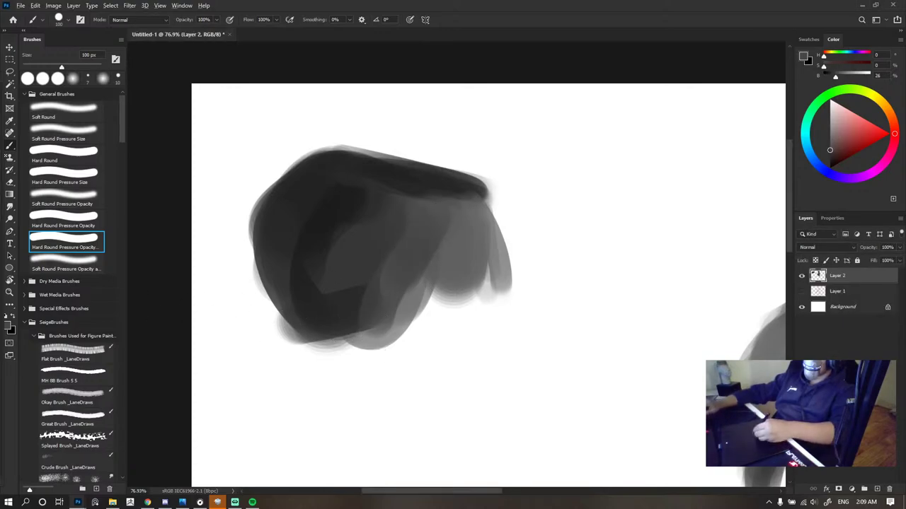
# - Paint a narrow lighter grey stroke from the middle of the head down past its lower edge with a 50 px brush
pyautogui.click(352, 246)
pyautogui.press('[')
pyautogui.press('[')
pyautogui.press('[')
pyautogui.press('[')
pyautogui.press('[')
pyautogui.moveTo(378, 273)
pyautogui.mouseDown()
pyautogui.moveTo(365, 355)
pyautogui.moveTo(378, 290)
pyautogui.mouseUp()
# - Paint a dark grey stroke along the edge between the hair and face, using a sampled tone and a 100 px brush
pyautogui.keyDown('alt'); pyautogui.click(390, 186); pyautogui.keyUp('alt')
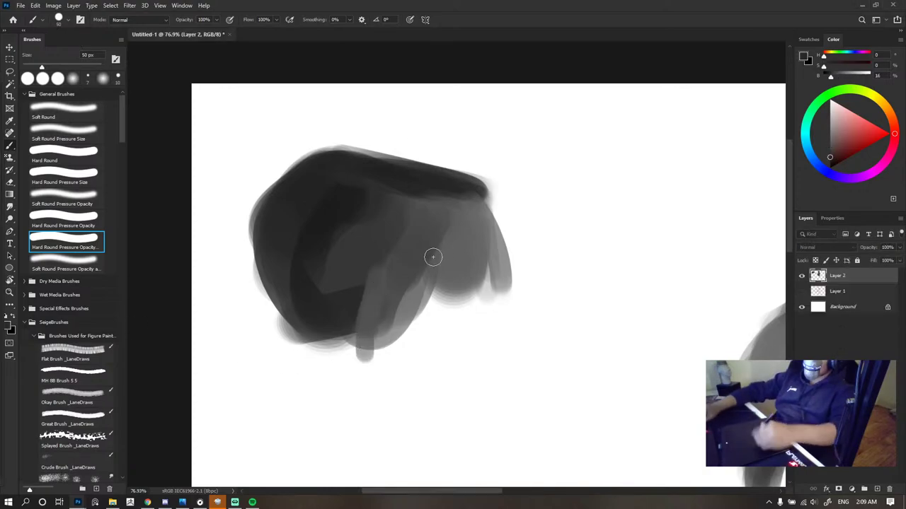
pyautogui.press(']')
pyautogui.press(']')
pyautogui.press(']')
pyautogui.press(']')
pyautogui.press(']')
pyautogui.moveTo(396, 208)
pyautogui.mouseDown()
pyautogui.moveTo(414, 225)
pyautogui.moveTo(381, 279)
pyautogui.mouseUp()
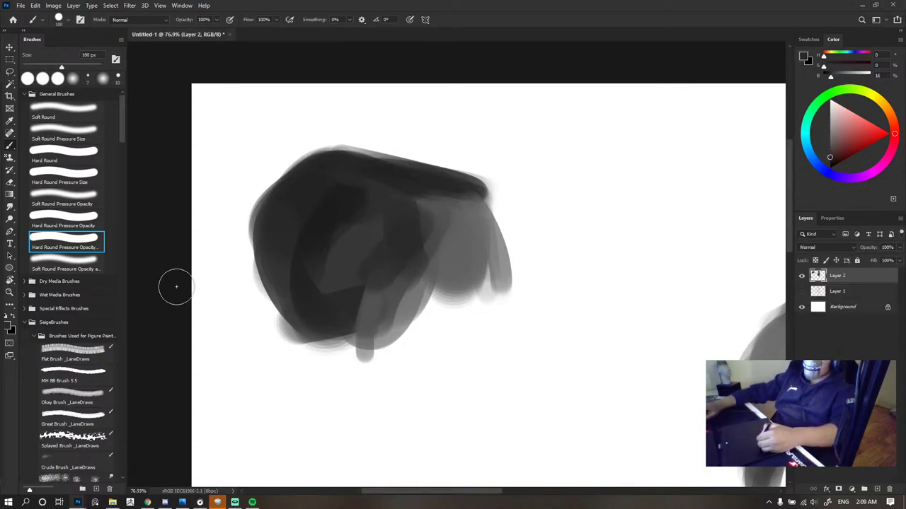
# - Darken the lower back of the head and the area beneath its central highlight with sampled dark greys
pyautogui.keyDown('alt'); pyautogui.click(428, 209); pyautogui.keyUp('alt')
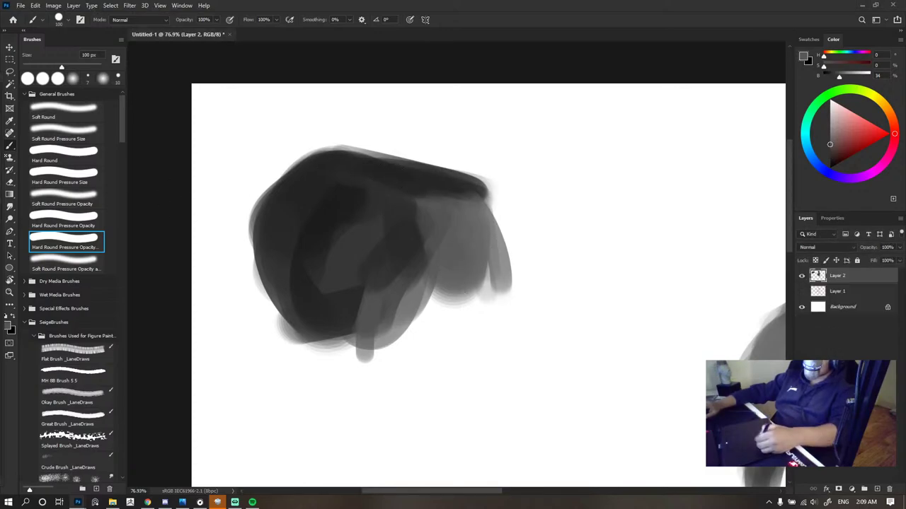
pyautogui.keyDown('alt'); pyautogui.click(283, 272); pyautogui.keyUp('alt')
pyautogui.moveTo(284, 279); pyautogui.dragTo(300, 329)
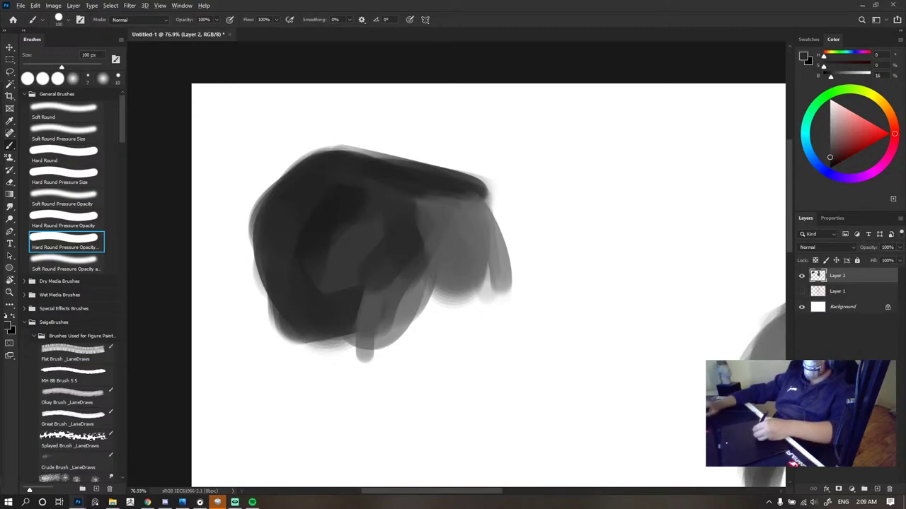
pyautogui.keyDown('alt'); pyautogui.click(406, 275); pyautogui.keyUp('alt')
pyautogui.moveTo(375, 271); pyautogui.dragTo(348, 312)
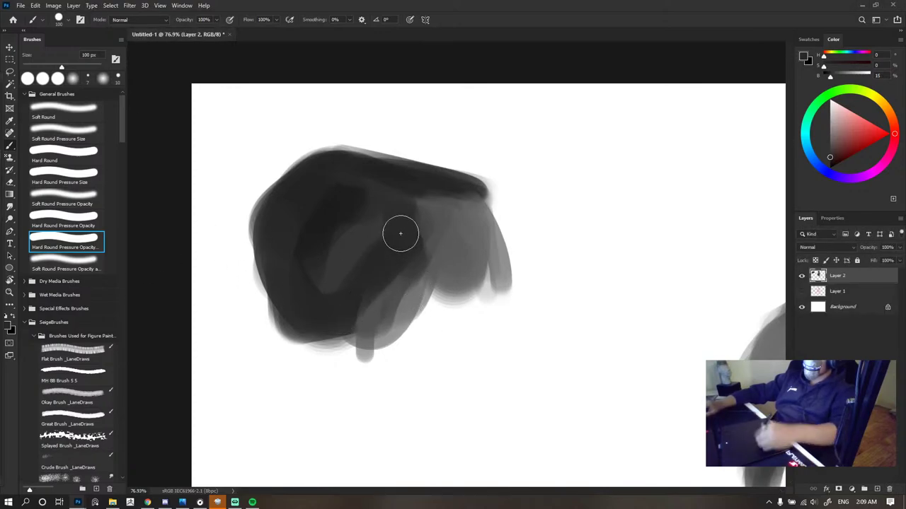
# - Sample the face grey and rework the face side of the hair edge with a 50 px brush
pyautogui.keyDown('alt'); pyautogui.click(462, 232); pyautogui.keyUp('alt')
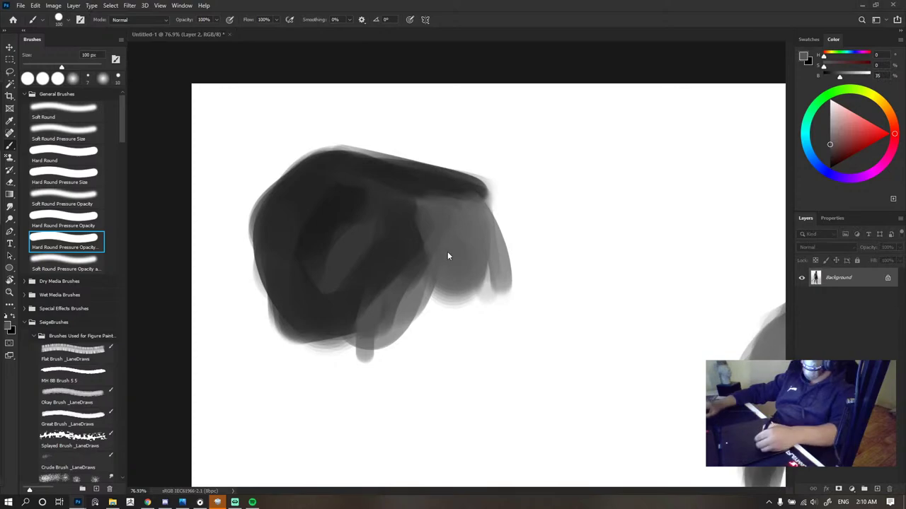
pyautogui.press('[')
pyautogui.press('[')
pyautogui.press('[')
pyautogui.press('[')
pyautogui.press('[')
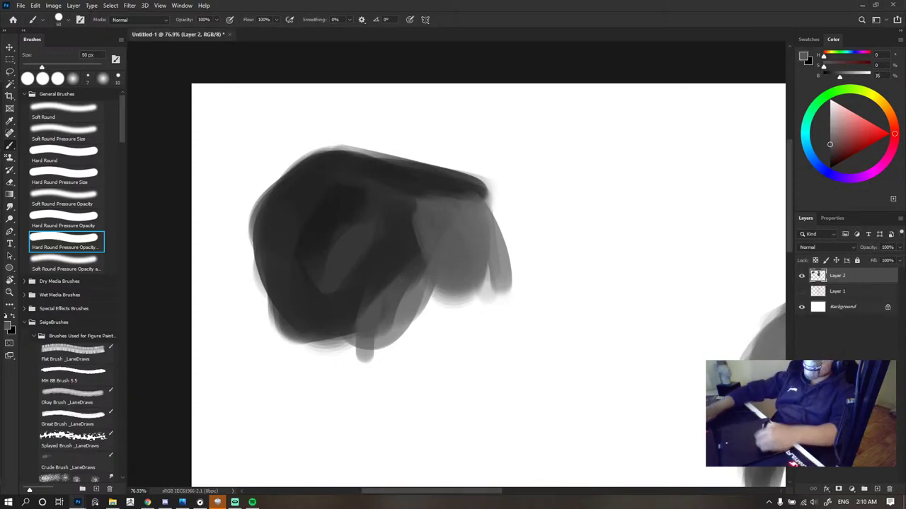
# - Darken the hair edge and the narrow stroke below it with sampled greys and a 90 px brush
pyautogui.keyDown('alt'); pyautogui.click(432, 267); pyautogui.keyUp('alt')
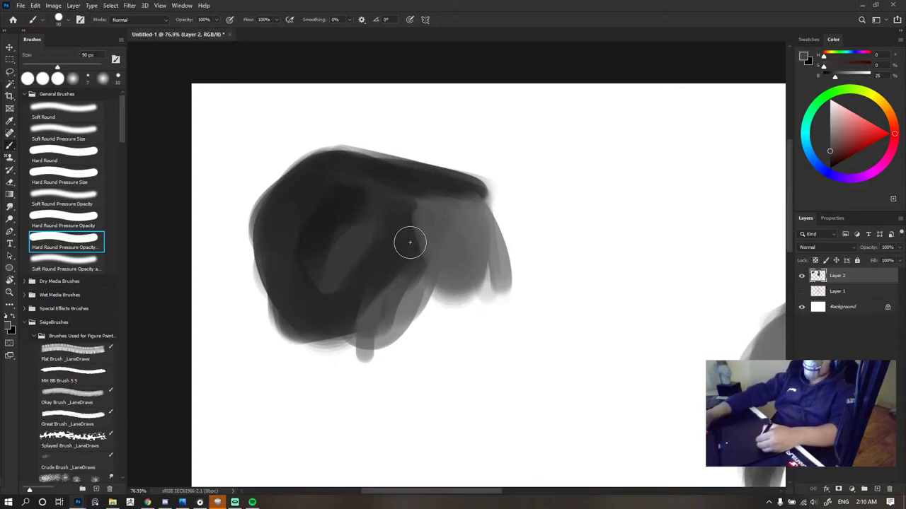
pyautogui.moveTo(410, 243); pyautogui.dragTo(423, 283)
pyautogui.keyDown('alt'); pyautogui.click(380, 269); pyautogui.keyUp('alt')
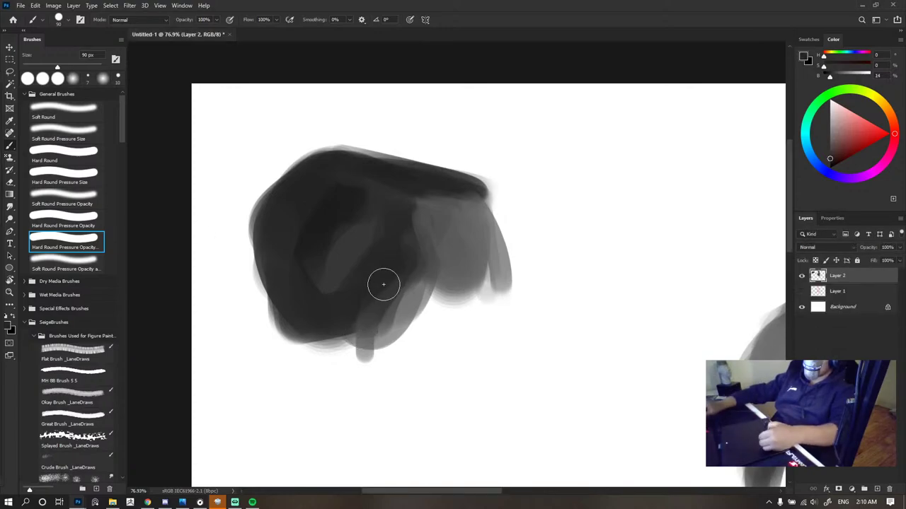
# - Lighten the face and soften its transition into the hair with sampled greys, reducing the brush to 40 px
pyautogui.keyDown('alt'); pyautogui.click(460, 217); pyautogui.keyUp('alt')
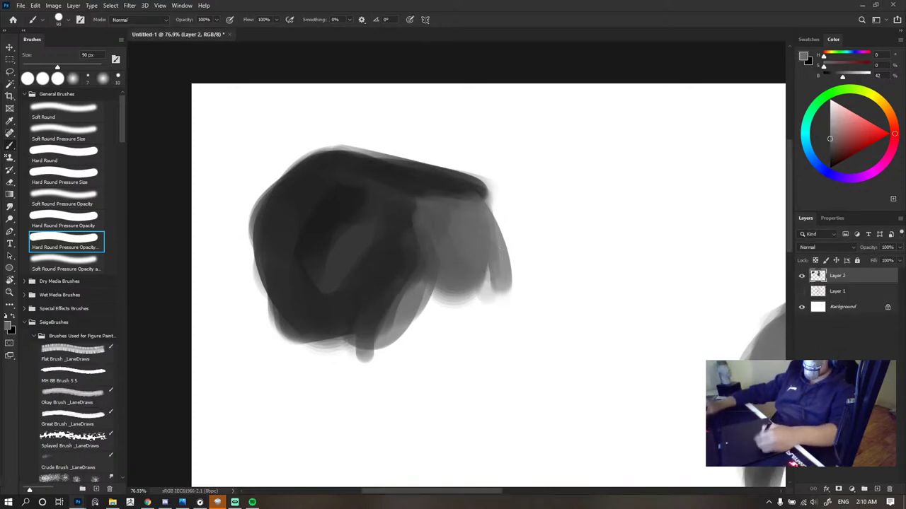
pyautogui.press('[')
pyautogui.press('[')
pyautogui.press('[')
pyautogui.press('[')
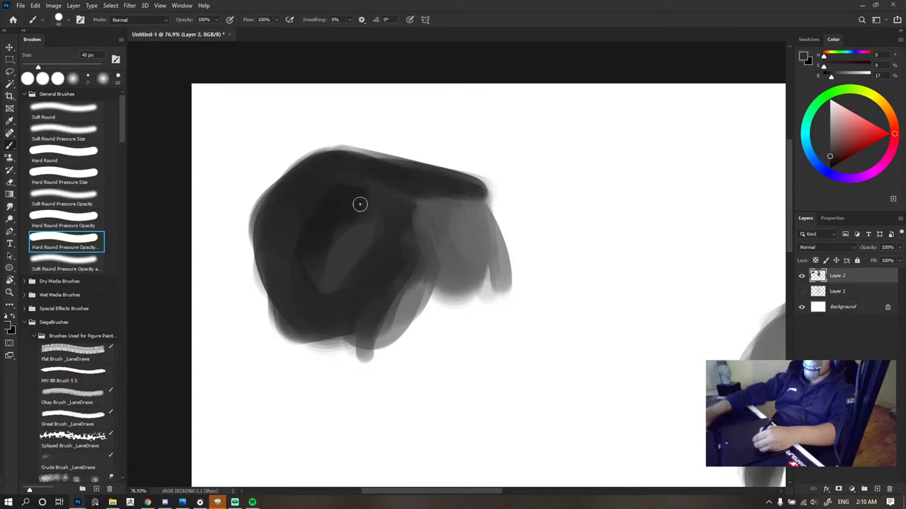
pyautogui.keyDown('alt'); pyautogui.click(439, 243); pyautogui.keyUp('alt')
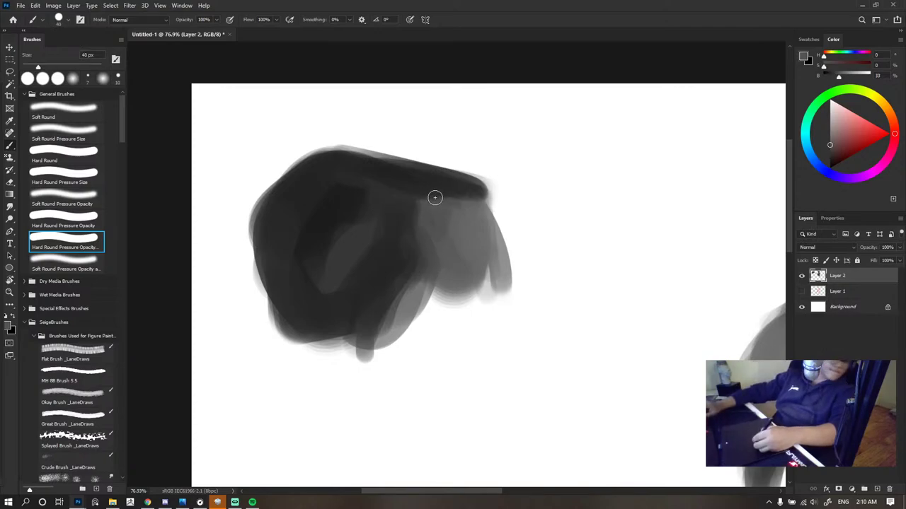
pyautogui.keyDown('alt'); pyautogui.click(427, 239); pyautogui.keyUp('alt')
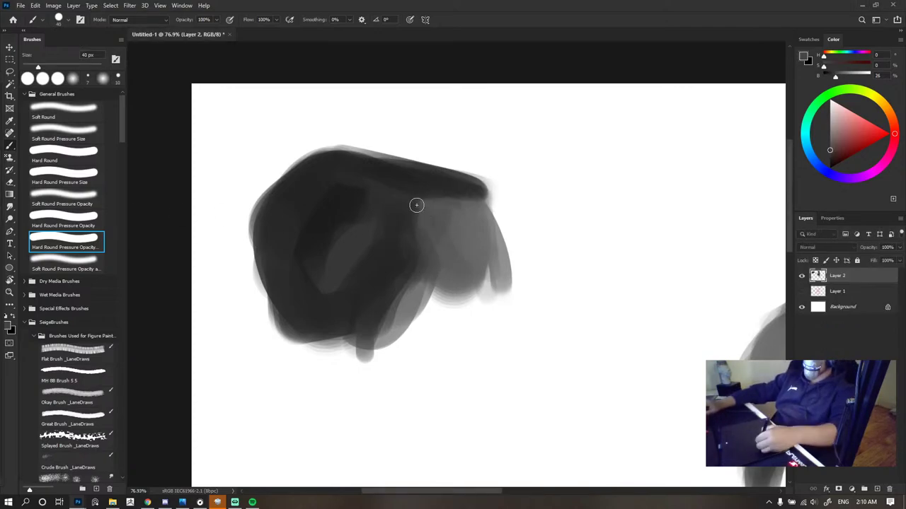
pyautogui.moveTo(417, 205); pyautogui.dragTo(436, 269)
pyautogui.keyDown('alt'); pyautogui.click(406, 263); pyautogui.keyUp('alt')
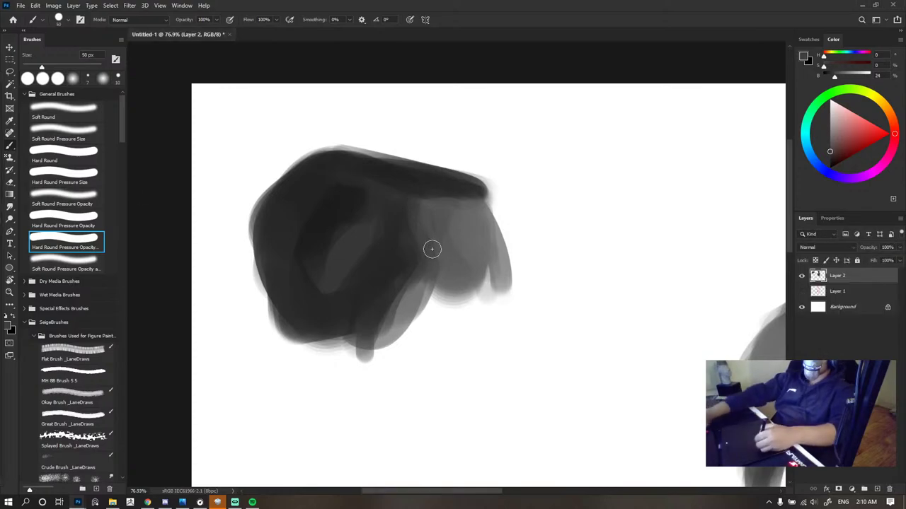
# - Paint a rounded light patch at the lower front of the head and grey strokes along its base with an 80 px brush
pyautogui.press(']')
pyautogui.press(']')
pyautogui.press(']')
pyautogui.press(']')
pyautogui.scroll(-8, 446, 176)
pyautogui.scroll(9, 447, 181)
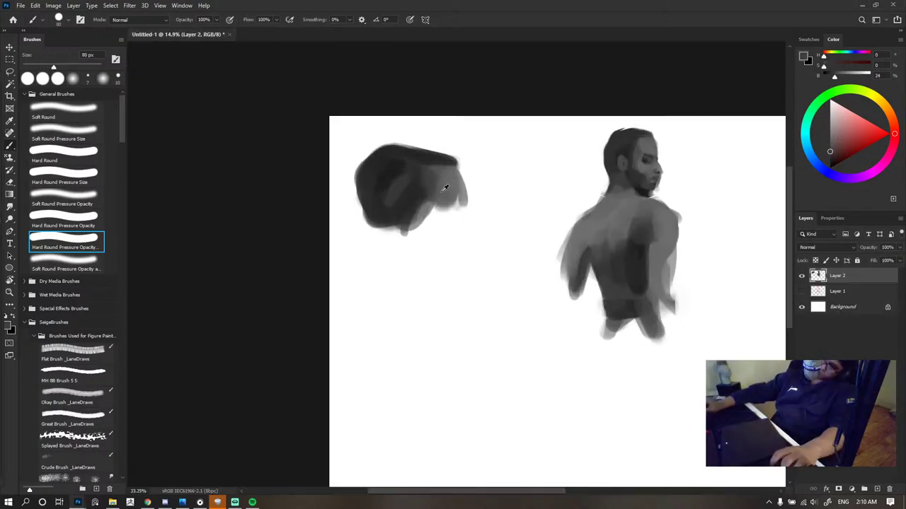
pyautogui.keyDown('alt'); pyautogui.click(372, 244); pyautogui.keyUp('alt')
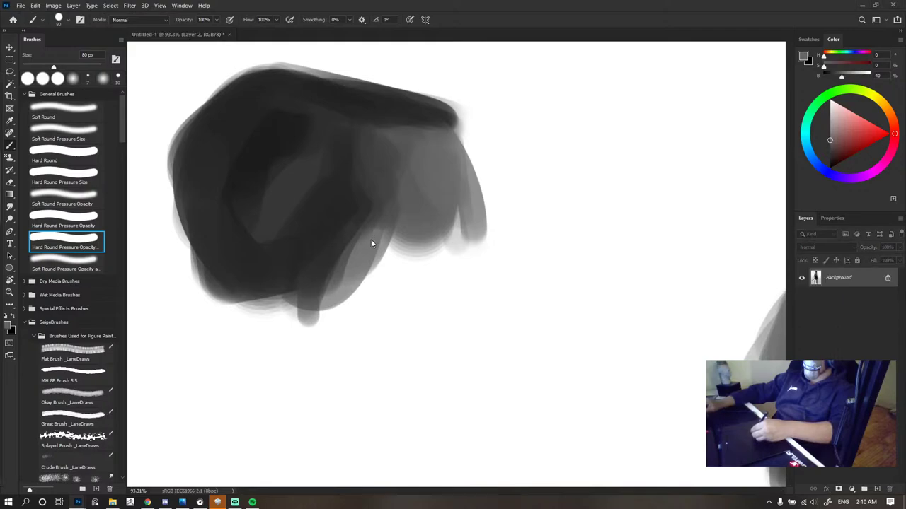
pyautogui.moveTo(329, 264)
pyautogui.mouseDown()
pyautogui.moveTo(349, 259)
pyautogui.moveTo(325, 231)
pyautogui.moveTo(343, 244)
pyautogui.moveTo(315, 247)
pyautogui.moveTo(305, 272)
pyautogui.mouseUp()
pyautogui.moveTo(338, 301)
pyautogui.mouseDown()
pyautogui.moveTo(351, 304)
pyautogui.moveTo(342, 301)
pyautogui.moveTo(328, 321)
pyautogui.moveTo(308, 297)
pyautogui.moveTo(242, 313)
pyautogui.moveTo(234, 291)
pyautogui.mouseUp()
pyautogui.keyDown('alt'); pyautogui.click(213, 270); pyautogui.keyUp('alt')
pyautogui.keyDown('alt'); pyautogui.click(320, 317); pyautogui.keyUp('alt')
pyautogui.keyDown('alt'); pyautogui.click(270, 285); pyautogui.keyUp('alt')
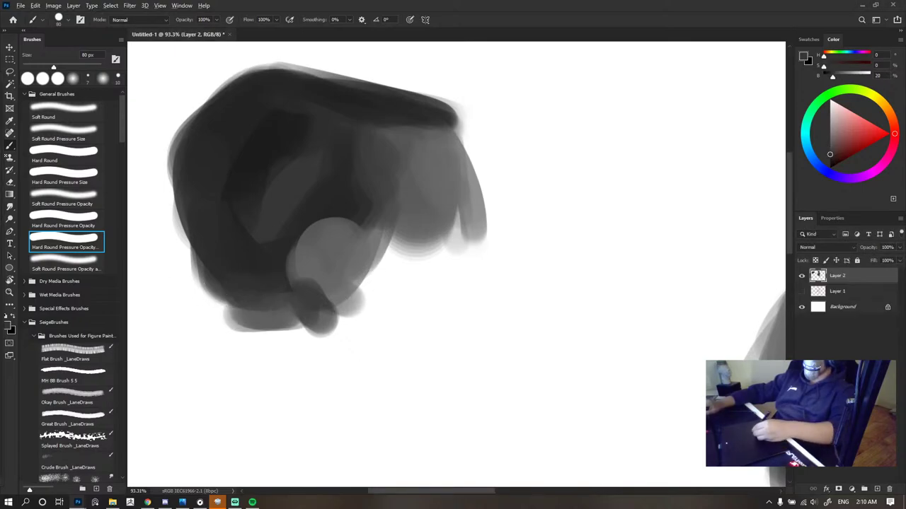
# - Darken the back and lower rear corner of the head with dark greys sampled from the hair
pyautogui.scroll(-5, 292, 241)
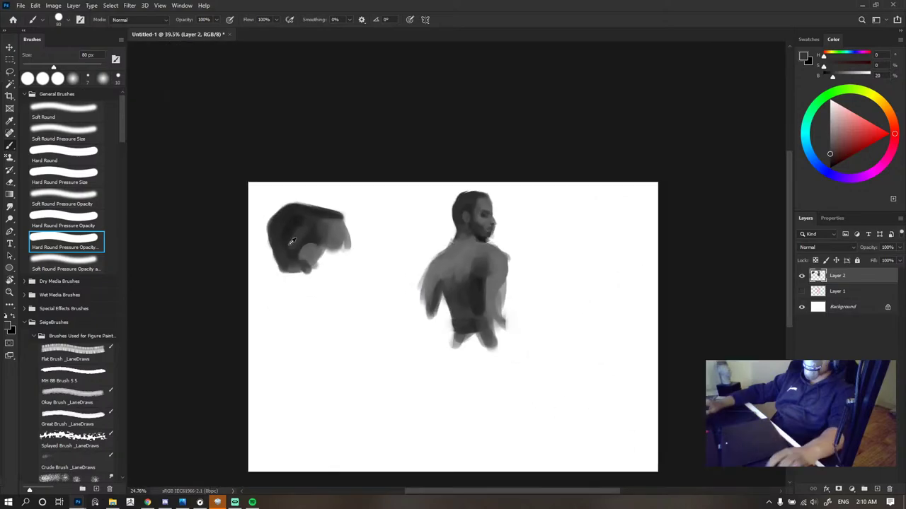
pyautogui.scroll(-1, 292, 241)
pyautogui.scroll(7, 307, 217)
pyautogui.hotkey('ctrl', 'shift', 'e')
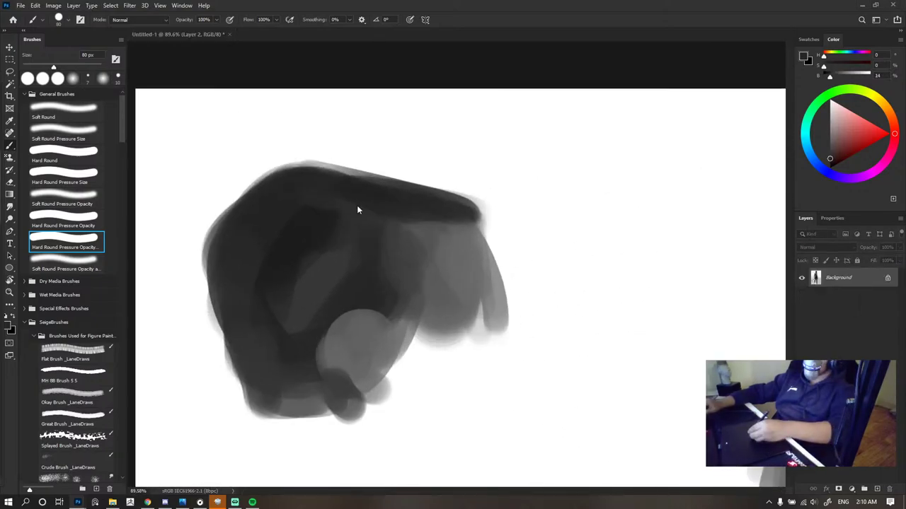
pyautogui.hotkey('ctrl', 'z')
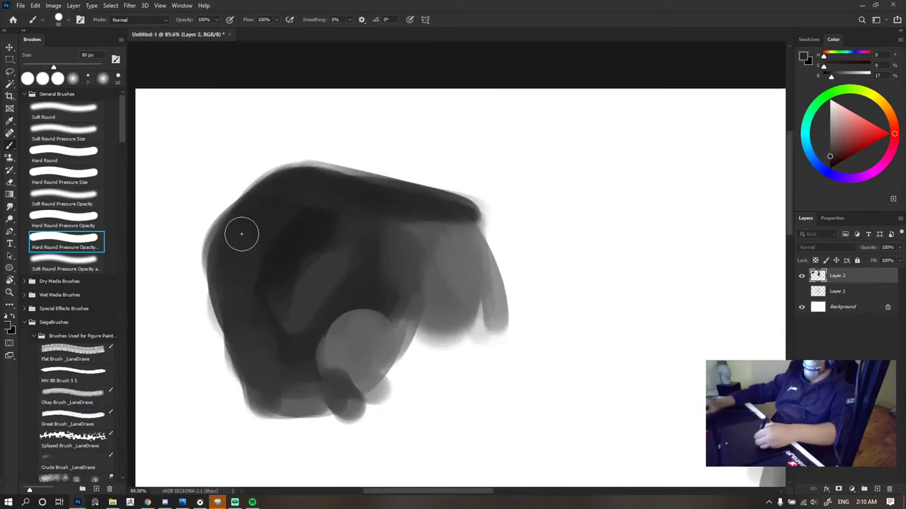
pyautogui.keyDown('alt'); pyautogui.click(337, 270); pyautogui.keyUp('alt')
pyautogui.scroll(-5, 337, 270)
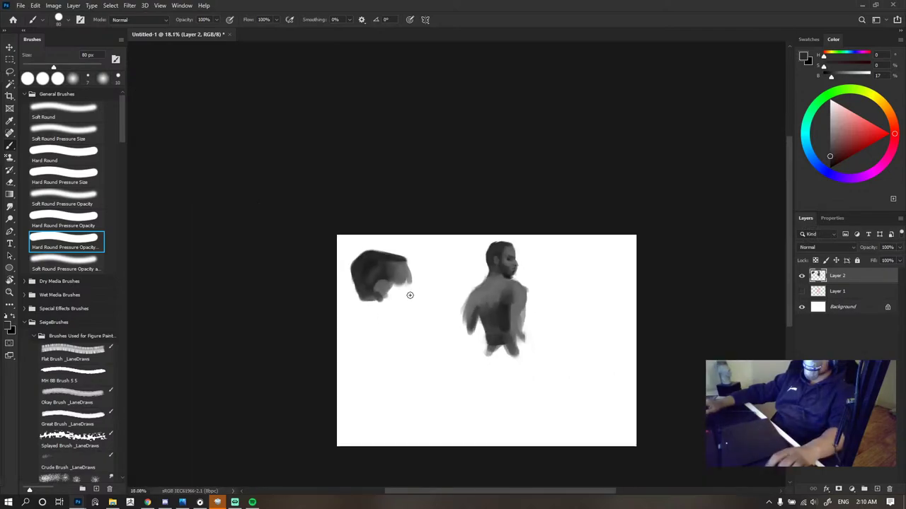
# - Brush a sampled lighter grey over the front of the face
pyautogui.scroll(4, 407, 265)
pyautogui.keyDown('alt'); pyautogui.click(276, 261); pyautogui.keyUp('alt')
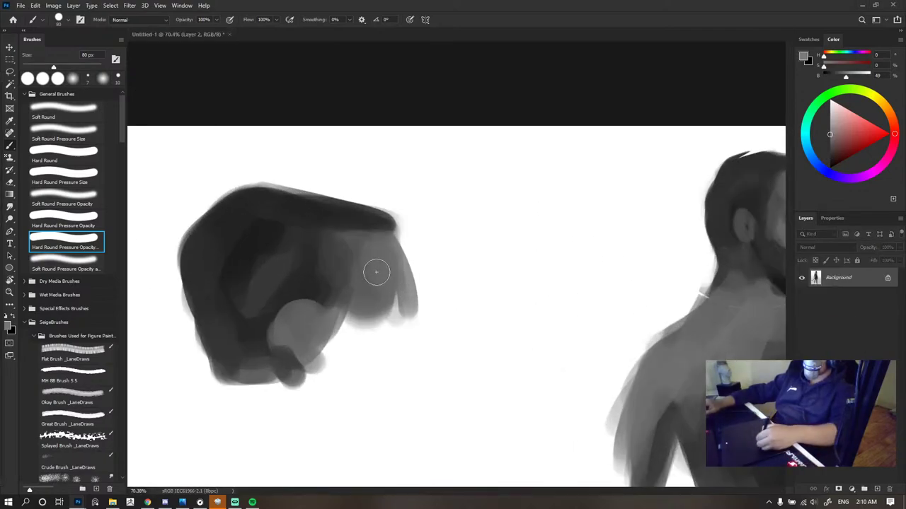
pyautogui.moveTo(376, 271)
pyautogui.mouseDown()
pyautogui.moveTo(384, 324)
pyautogui.moveTo(433, 333)
pyautogui.mouseUp()
# - Undo the dark stroke beneath the face and repaint it slightly further back, projecting beyond the front of the face
pyautogui.keyDown('alt'); pyautogui.click(384, 323); pyautogui.keyUp('alt')
pyautogui.hotkey('ctrl', 'z')
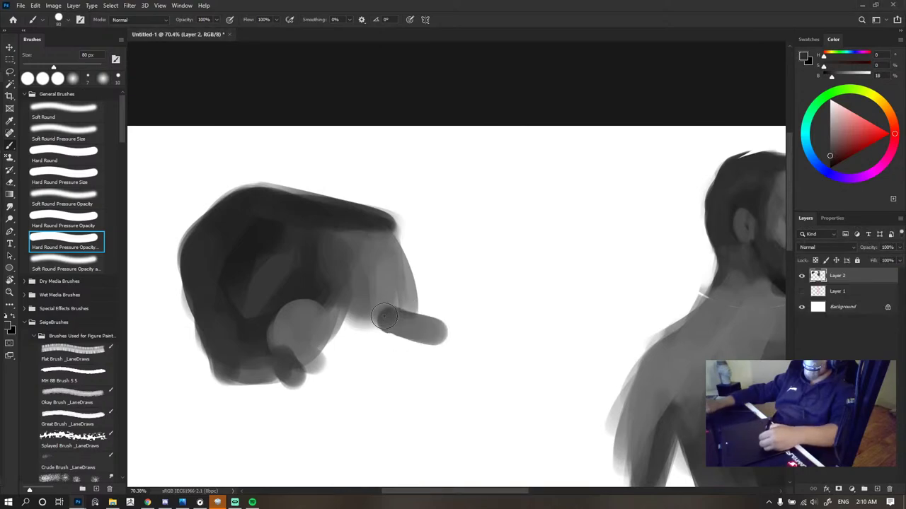
pyautogui.moveTo(370, 322); pyautogui.dragTo(417, 333)
pyautogui.hotkey('ctrl', 'z')
pyautogui.hotkey('ctrl', 'z')
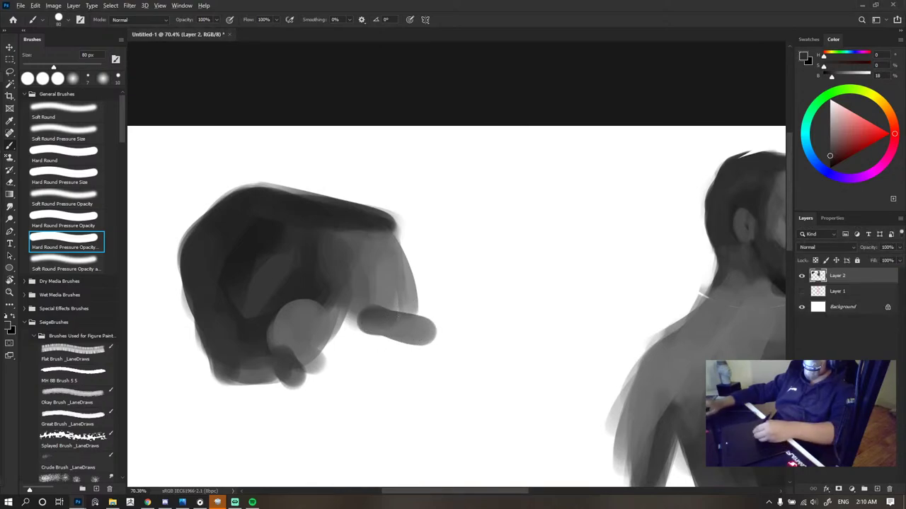
# - Add short grey strokes across the front of the dark bar under the face with a 40 px brush, blending their top into the face
pyautogui.keyDown('alt'); pyautogui.click(384, 317); pyautogui.keyUp('alt')
pyautogui.press('[')
pyautogui.press('[')
pyautogui.press('[')
pyautogui.press('[')
pyautogui.moveTo(408, 297); pyautogui.dragTo(408, 310)
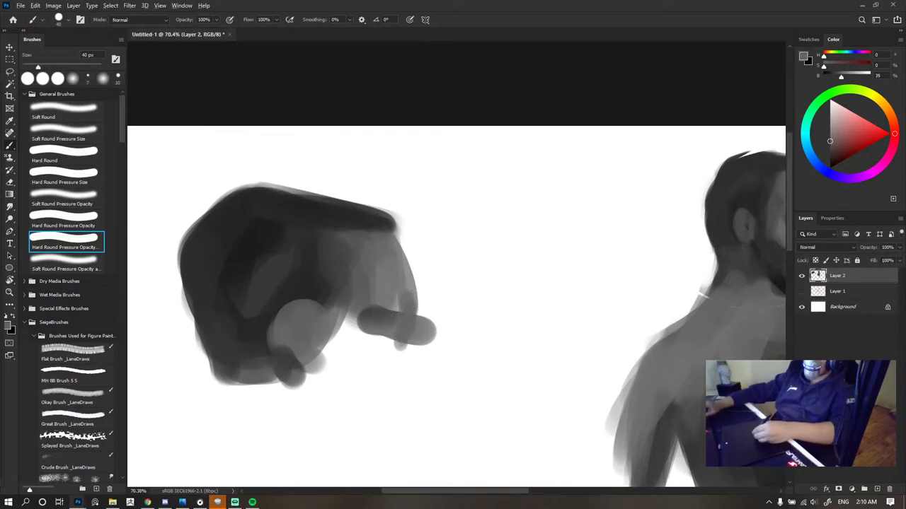
pyautogui.keyDown('alt'); pyautogui.click(390, 328); pyautogui.keyUp('alt')
pyautogui.moveTo(409, 308); pyautogui.dragTo(387, 351)
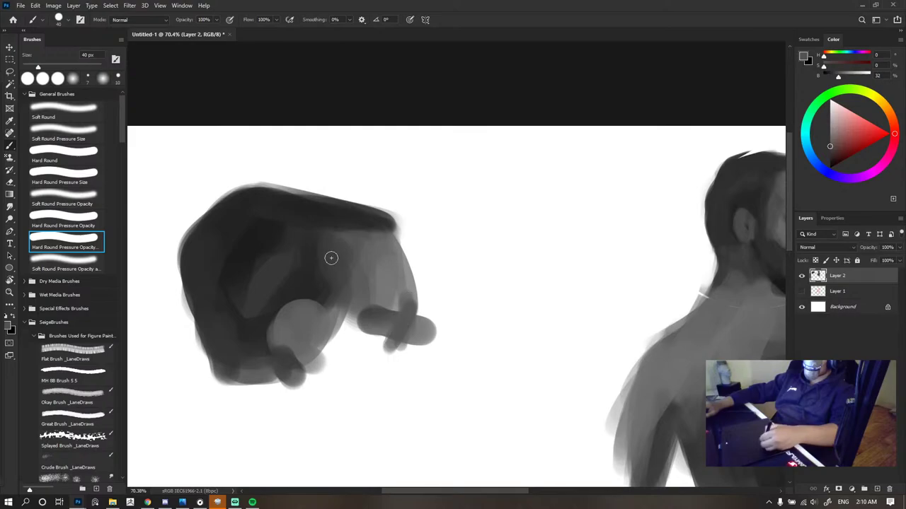
pyautogui.keyDown('alt'); pyautogui.click(388, 285); pyautogui.keyUp('alt')
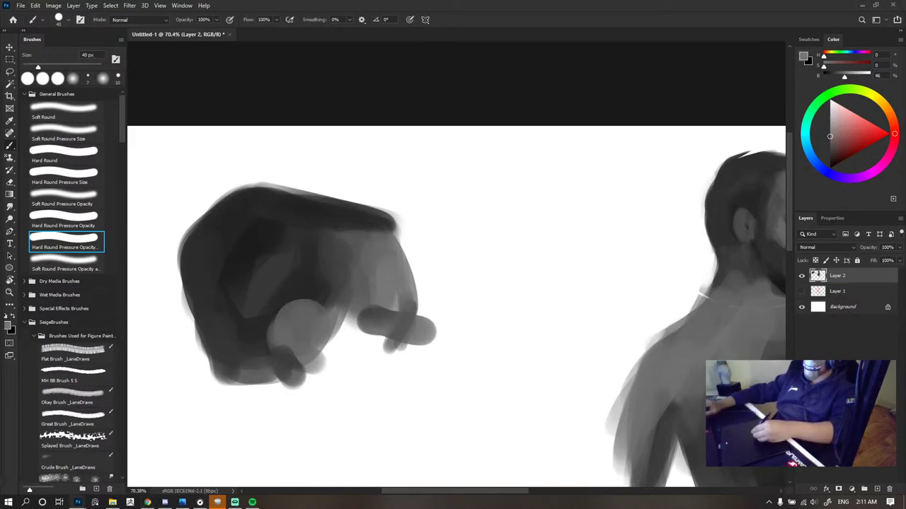
# - Blend the transition between the hair and upper face with sampled greys and an 80 px brush
pyautogui.keyDown('alt'); pyautogui.click(394, 290); pyautogui.keyUp('alt')
pyautogui.press(']')
pyautogui.press(']')
pyautogui.press(']')
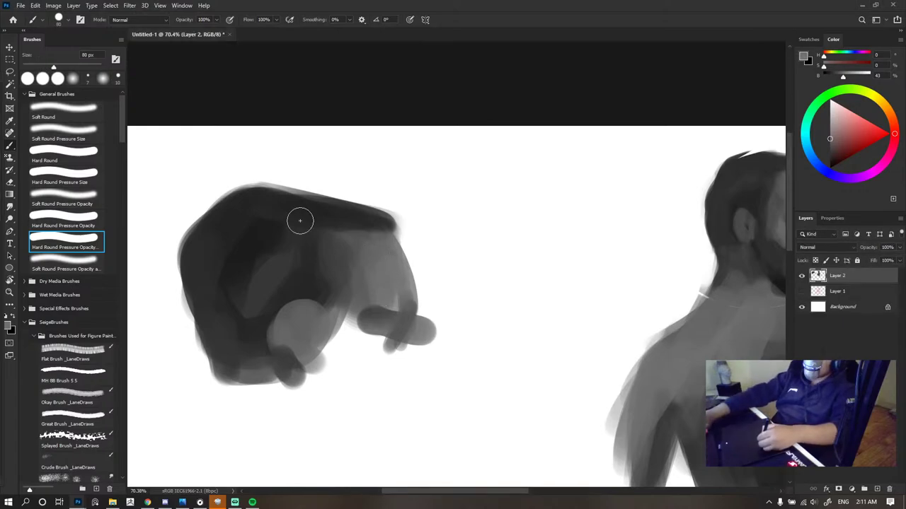
pyautogui.keyDown('alt'); pyautogui.click(204, 258); pyautogui.keyUp('alt')
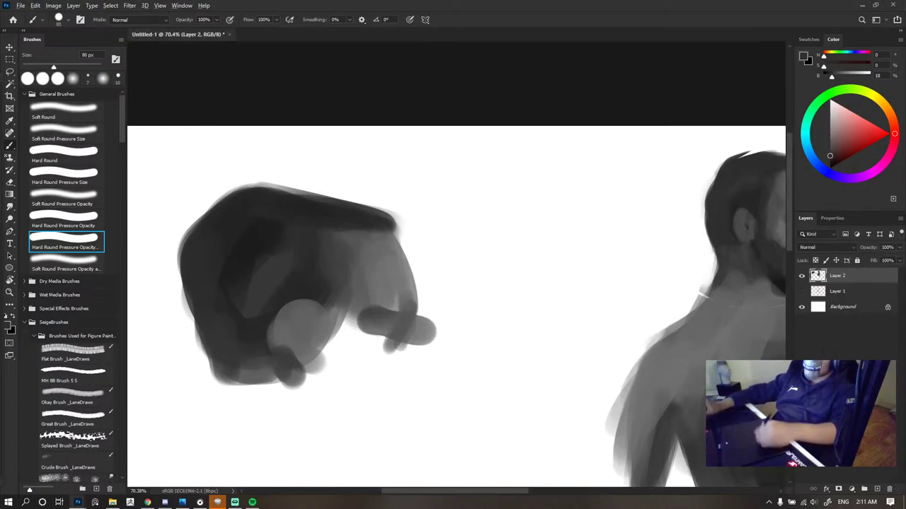
pyautogui.keyDown('alt'); pyautogui.click(350, 254); pyautogui.keyUp('alt')
pyautogui.moveTo(354, 275); pyautogui.dragTo(337, 232)
pyautogui.scroll(-8, 428, 230)
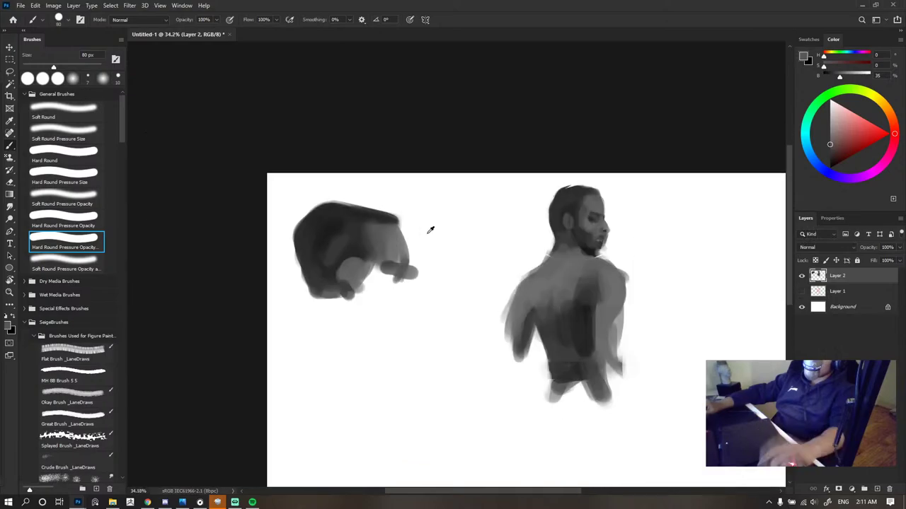
pyautogui.scroll(5, 428, 232)
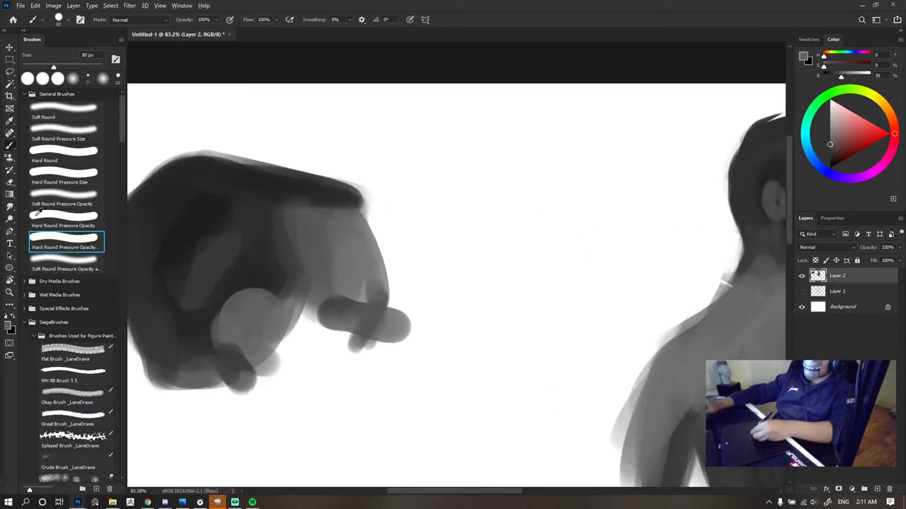
pyautogui.press('p')
pyautogui.click(345, 177)
pyautogui.click(362, 257)
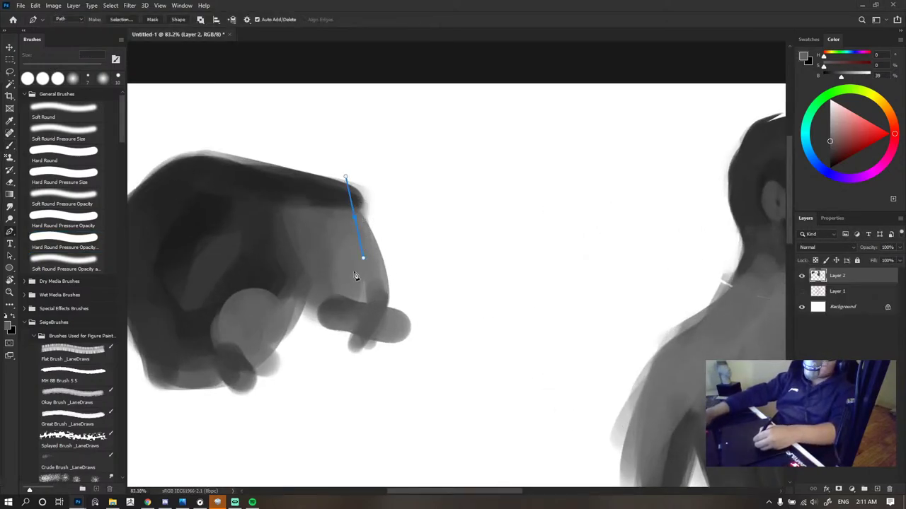
pyautogui.press('Escape')
pyautogui.press('b')
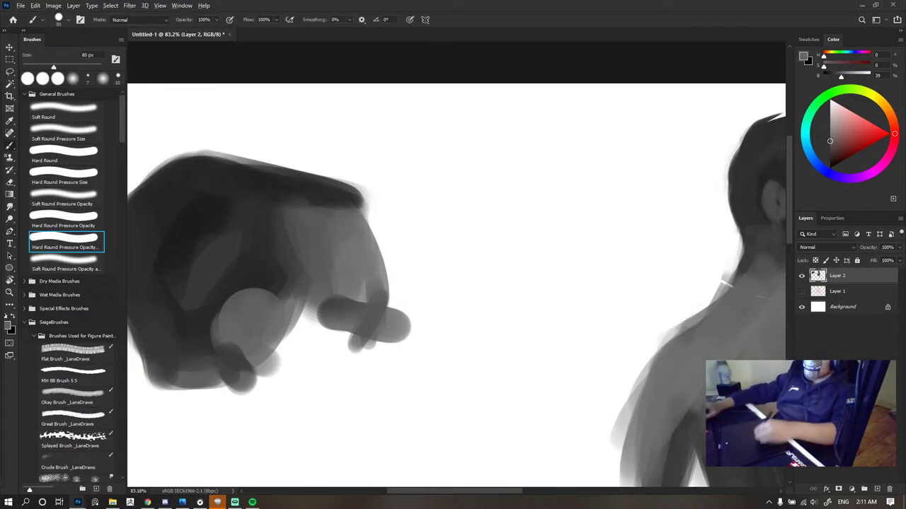
# - Brush a sampled dark grey beneath the bar under the face to round out its lower edge
pyautogui.keyDown('alt'); pyautogui.click(176, 270); pyautogui.keyUp('alt')
pyautogui.moveTo(369, 322)
pyautogui.mouseDown()
pyautogui.moveTo(348, 342)
pyautogui.moveTo(343, 326)
pyautogui.mouseUp()
pyautogui.keyDown('alt'); pyautogui.click(336, 316); pyautogui.keyUp('alt')
pyautogui.keyDown('alt'); pyautogui.click(311, 301); pyautogui.keyUp('alt')
pyautogui.press(']')
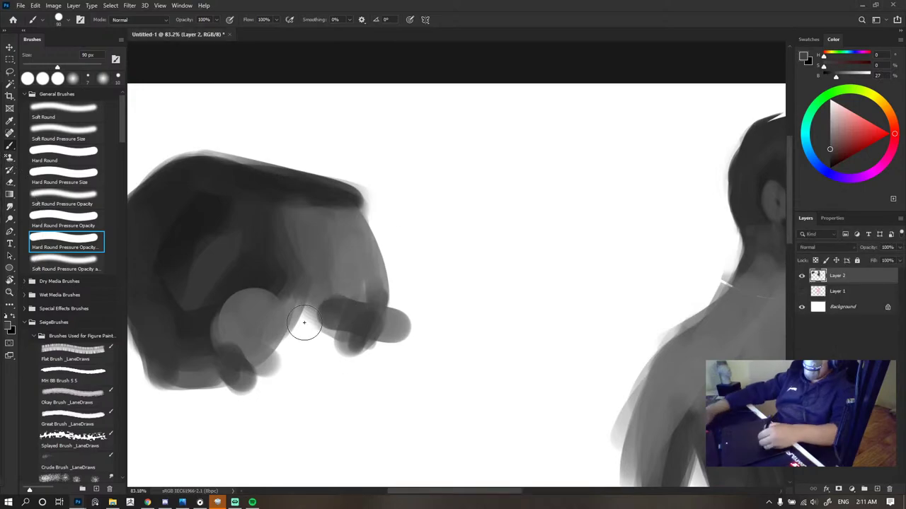
pyautogui.press('p')
pyautogui.moveTo(299, 327); pyautogui.dragTo(290, 349)
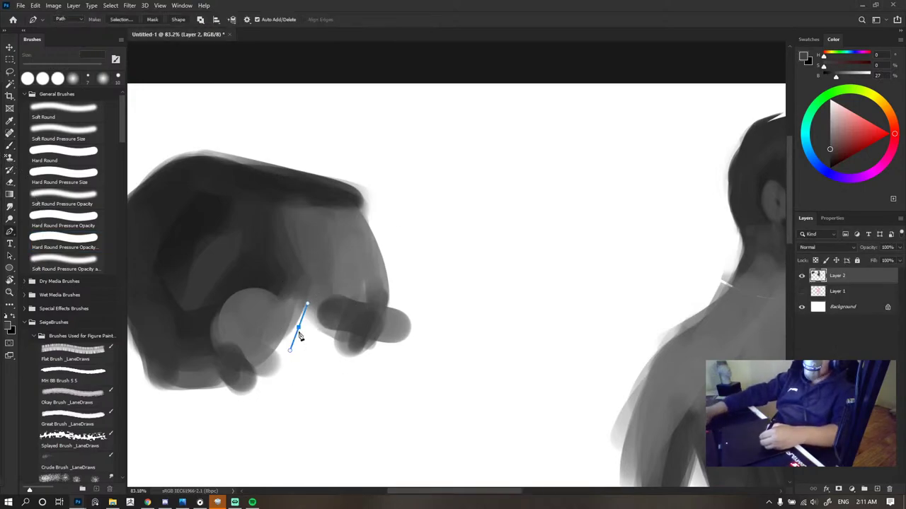
pyautogui.press('Escape')
pyautogui.press('b')
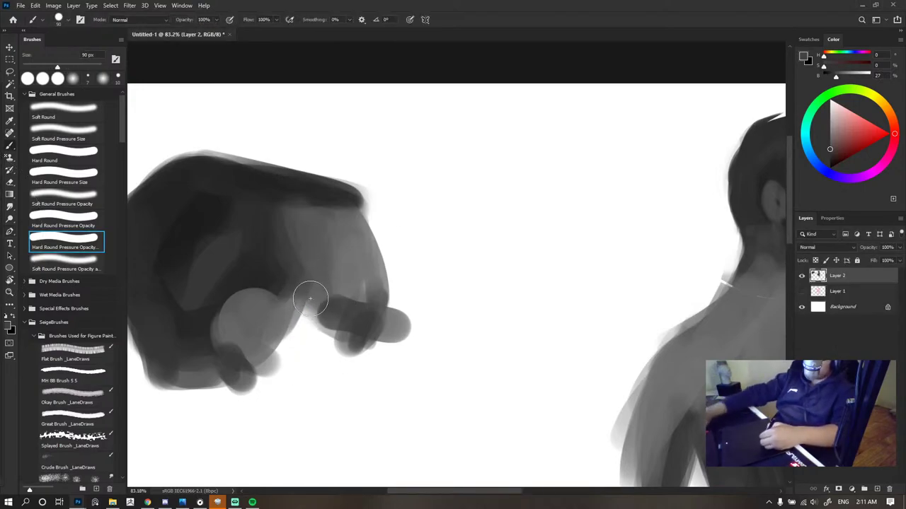
# - Extend the cheek downward with a sampled grey stroke and darken the front of the ear with an 80 px brush
pyautogui.moveTo(317, 286); pyautogui.dragTo(293, 352)
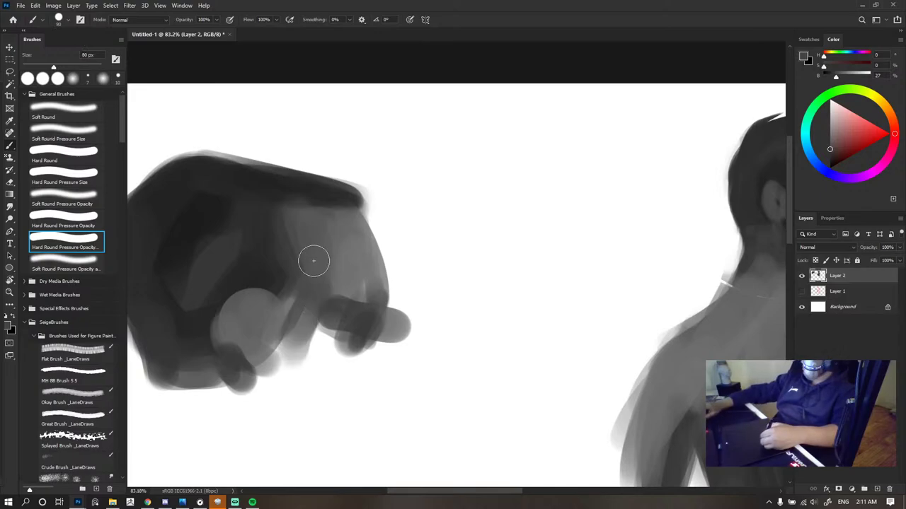
pyautogui.moveTo(250, 271)
pyautogui.mouseDown()
pyautogui.moveTo(273, 298)
pyautogui.moveTo(276, 288)
pyautogui.moveTo(259, 357)
pyautogui.mouseUp()
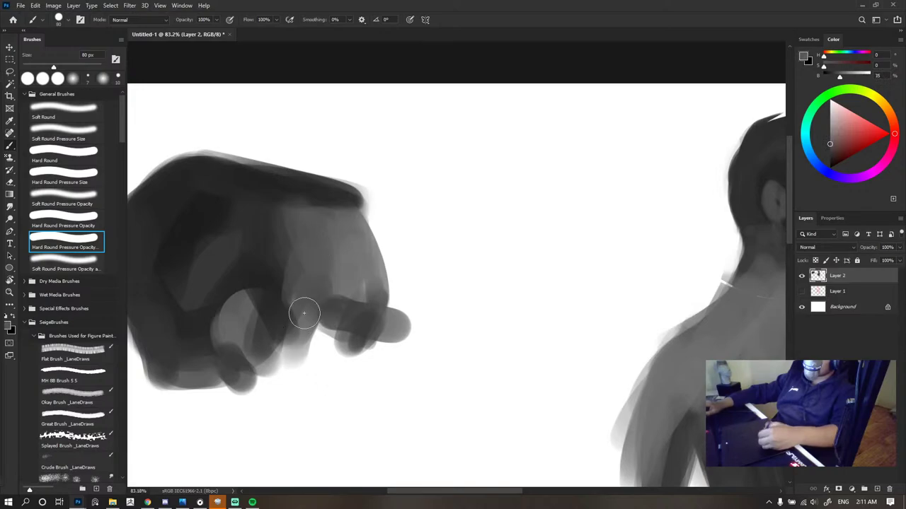
pyautogui.scroll(-4, 396, 303)
pyautogui.scroll(3, 396, 303)
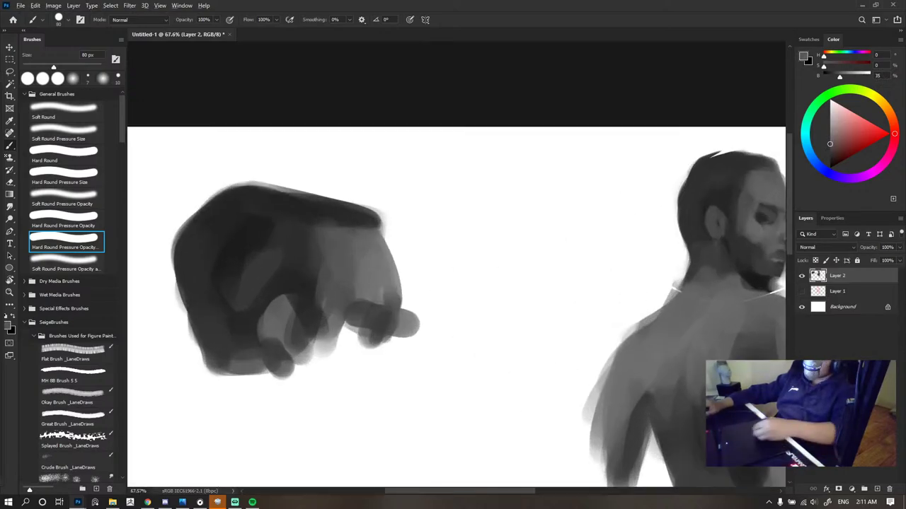
# - Widen the back of the head with strokes of sampled dark hair grey
pyautogui.keyDown('alt'); pyautogui.click(289, 269); pyautogui.keyUp('alt')
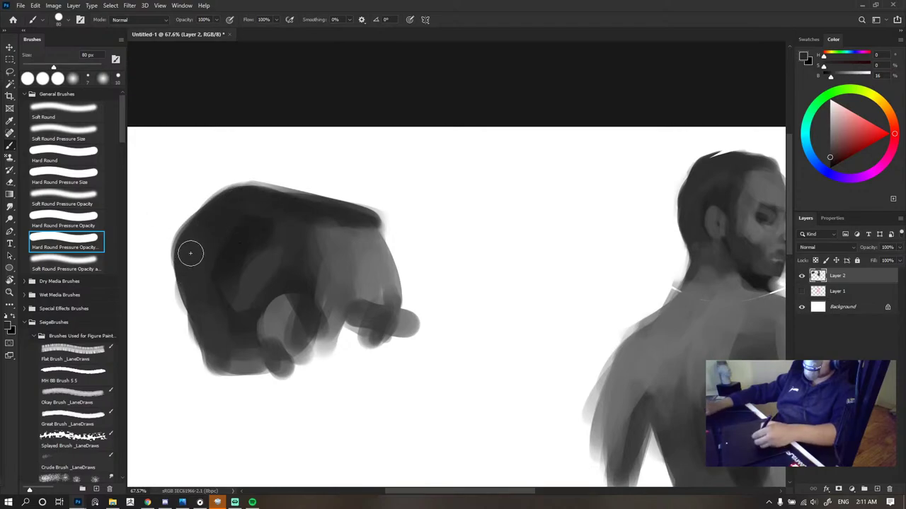
pyautogui.moveTo(198, 237)
pyautogui.mouseDown()
pyautogui.moveTo(175, 289)
pyautogui.moveTo(199, 218)
pyautogui.mouseUp()
pyautogui.press('e')
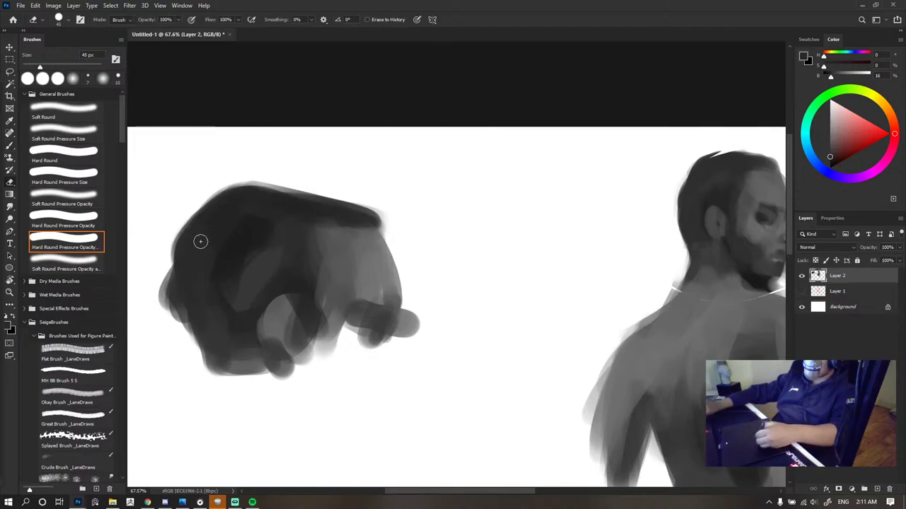
pyautogui.press('b')
pyautogui.moveTo(188, 261)
pyautogui.mouseDown()
pyautogui.moveTo(197, 321)
pyautogui.moveTo(176, 283)
pyautogui.moveTo(199, 347)
pyautogui.moveTo(188, 300)
pyautogui.moveTo(195, 321)
pyautogui.moveTo(192, 356)
pyautogui.mouseUp()
pyautogui.moveTo(181, 260); pyautogui.dragTo(174, 292)
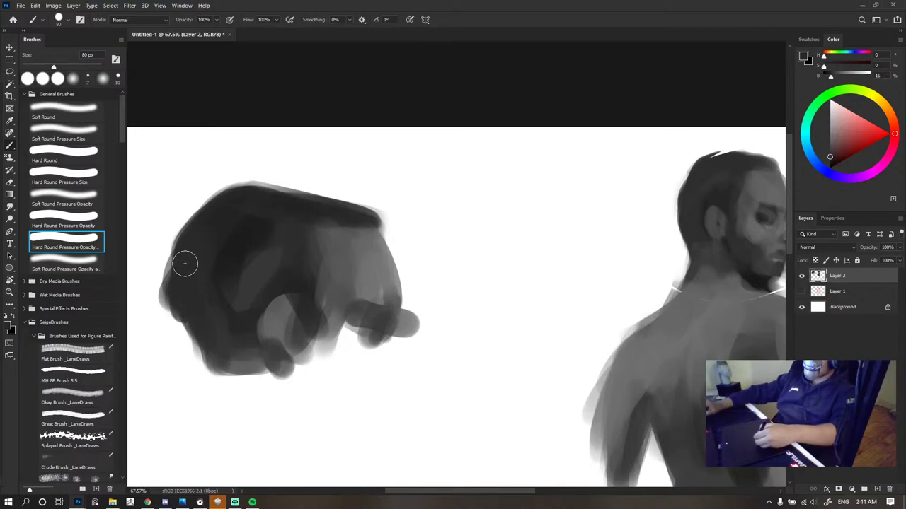
pyautogui.scroll(-3, 248, 334)
pyautogui.scroll(4, 313, 299)
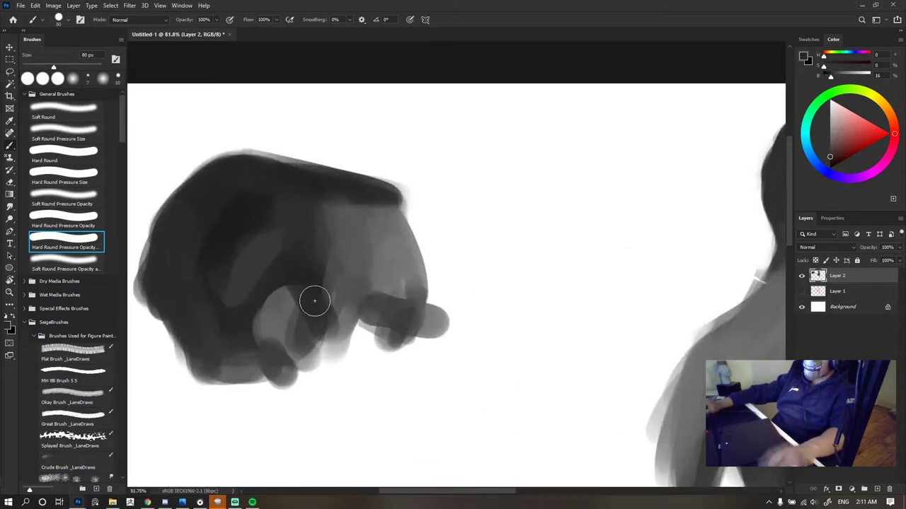
# - Trim the outer edge at the back of the head with the eraser and repaint the nape in dark grey
pyautogui.press('e')
pyautogui.scroll(-3, 172, 188)
pyautogui.scroll(3, 313, 208)
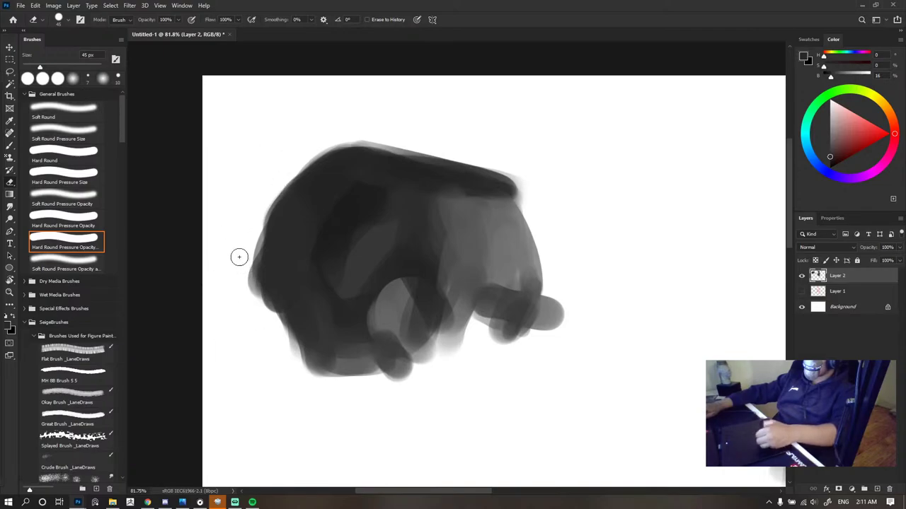
pyautogui.moveTo(238, 257)
pyautogui.mouseDown()
pyautogui.moveTo(241, 289)
pyautogui.moveTo(304, 349)
pyautogui.mouseUp()
pyautogui.press('b')
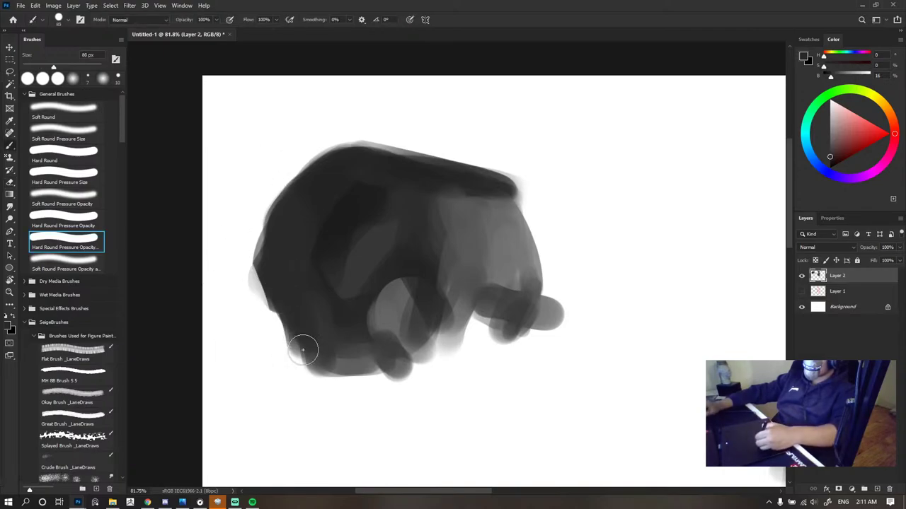
pyautogui.moveTo(283, 304); pyautogui.dragTo(303, 364)
pyautogui.moveTo(269, 294); pyautogui.dragTo(271, 250)
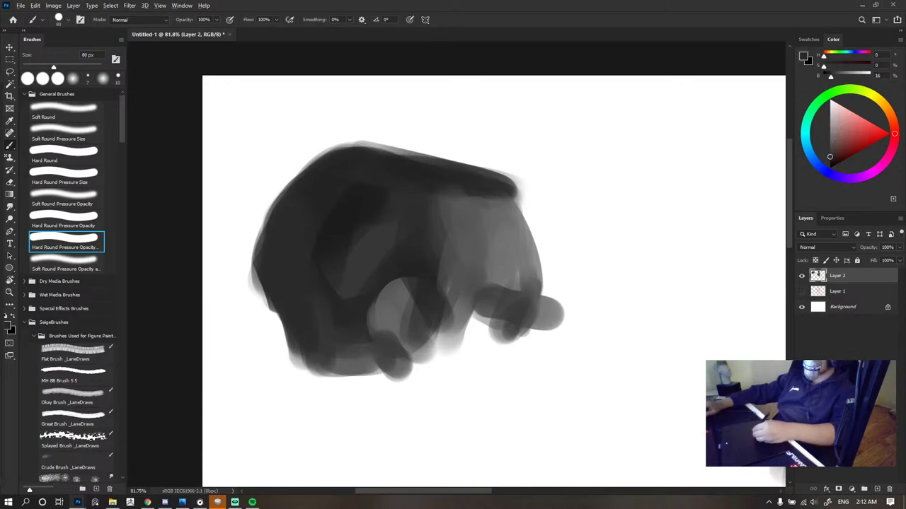
pyautogui.keyDown('alt'); pyautogui.click(337, 338); pyautogui.keyUp('alt')
pyautogui.moveTo(355, 354); pyautogui.dragTo(318, 353)
# - Reshape the ear with a 45 px brush, painting lighter grey over its lower part and dark grey along its front
pyautogui.keyDown('alt'); pyautogui.click(436, 295); pyautogui.keyUp('alt')
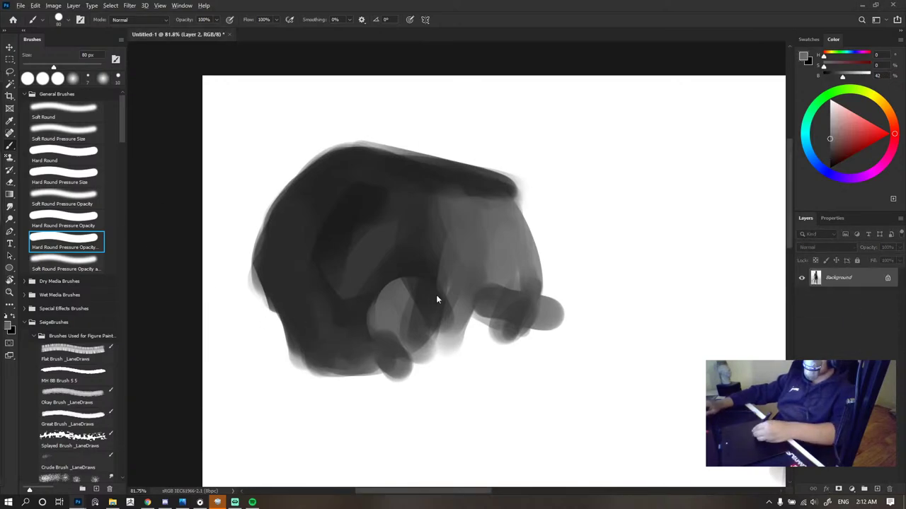
pyautogui.press('[')
pyautogui.press('[')
pyautogui.press('[')
pyautogui.press('[')
pyautogui.moveTo(398, 313); pyautogui.dragTo(397, 356)
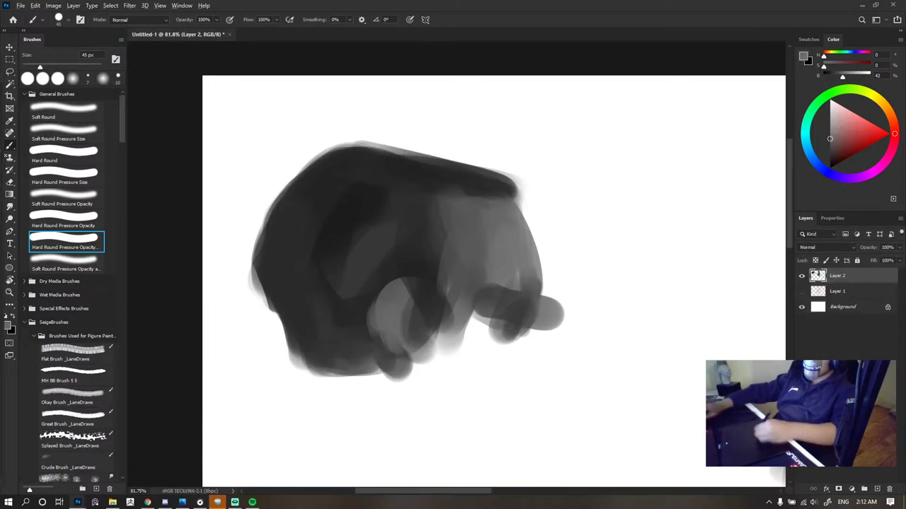
pyautogui.moveTo(425, 280)
pyautogui.mouseDown()
pyautogui.moveTo(422, 354)
pyautogui.moveTo(417, 314)
pyautogui.mouseUp()
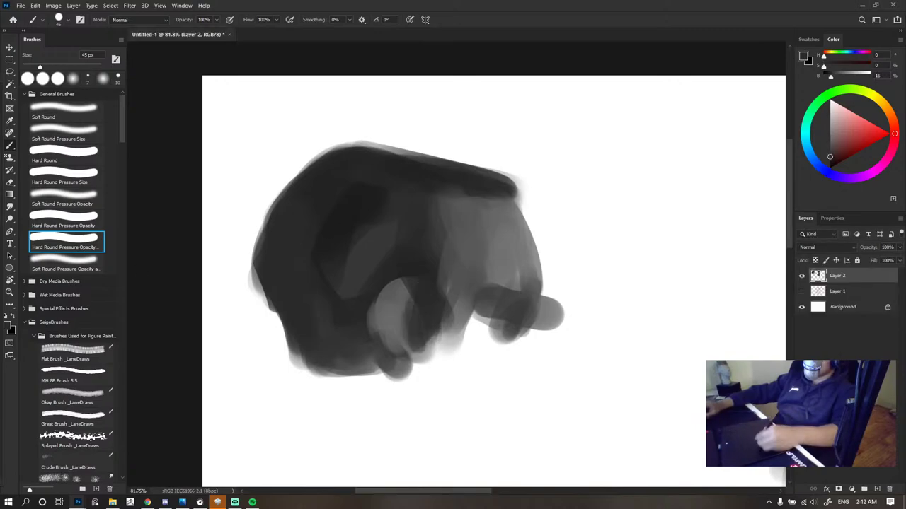
# - Paint a light grey ear stroke further back on the head and cover the old ear with dark hair grey
pyautogui.keyDown('alt'); pyautogui.click(366, 306); pyautogui.keyUp('alt')
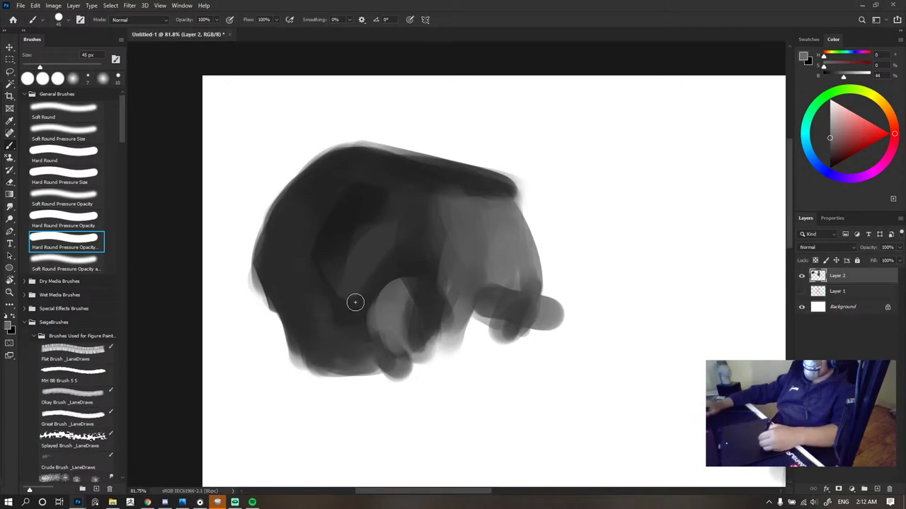
pyautogui.moveTo(355, 302)
pyautogui.mouseDown()
pyautogui.moveTo(355, 359)
pyautogui.moveTo(360, 327)
pyautogui.moveTo(356, 342)
pyautogui.mouseUp()
pyautogui.keyDown('alt'); pyautogui.click(390, 274); pyautogui.keyUp('alt')
pyautogui.moveTo(396, 268)
pyautogui.mouseDown()
pyautogui.moveTo(362, 338)
pyautogui.moveTo(388, 357)
pyautogui.mouseUp()
pyautogui.moveTo(406, 305); pyautogui.dragTo(407, 342)
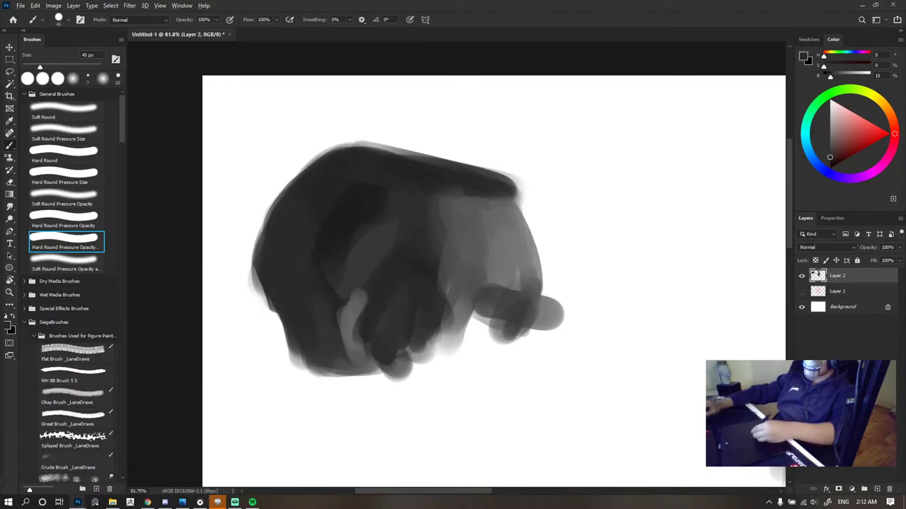
# - Paint a dark sideburn in front of the ear with a 70 px brush and blend it into the cheek with a sampled grey
pyautogui.press(']')
pyautogui.press(']')
pyautogui.press(']')
pyautogui.keyDown('alt'); pyautogui.click(426, 283); pyautogui.keyUp('alt')
pyautogui.moveTo(422, 287); pyautogui.dragTo(389, 358)
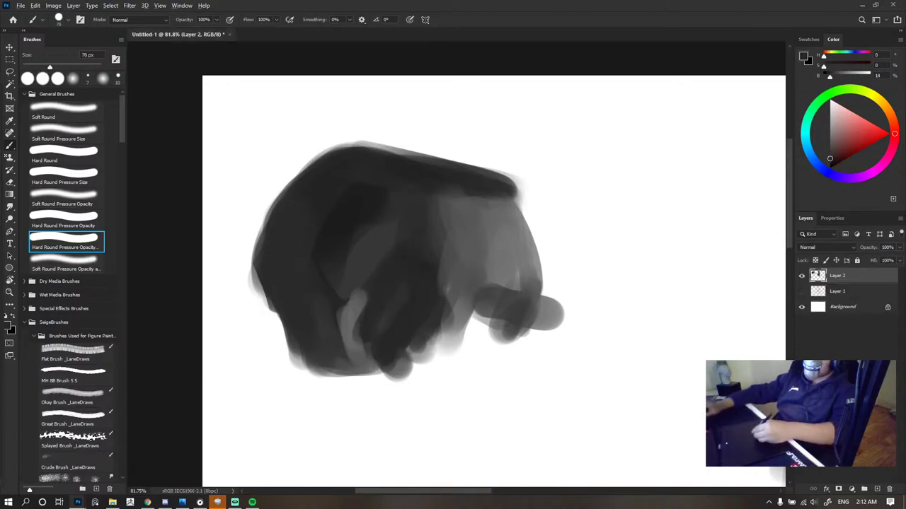
pyautogui.keyDown('alt'); pyautogui.click(453, 286); pyautogui.keyUp('alt')
pyautogui.moveTo(453, 287); pyautogui.dragTo(430, 344)
# - Sketch a construction circle in the empty area below the head study with a 35 px brush, undoing stray strokes
pyautogui.scroll(-16, 454, 248)
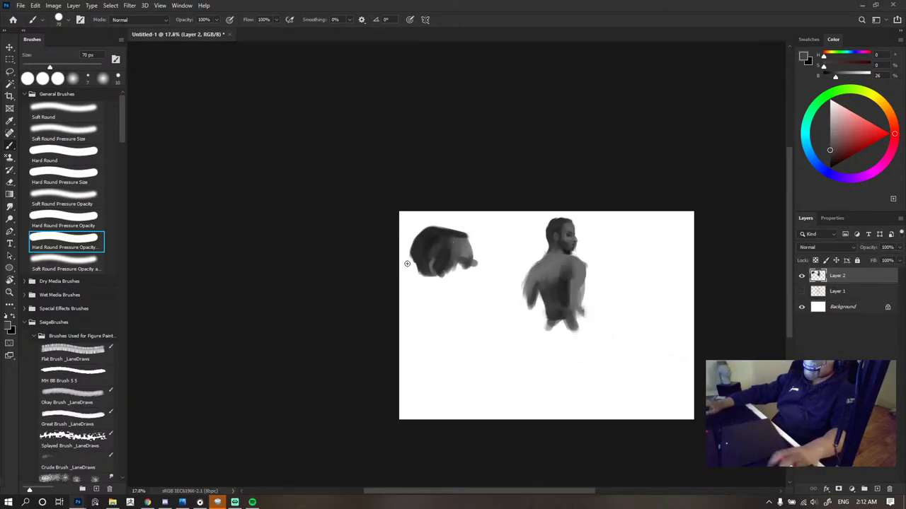
pyautogui.scroll(3, 501, 247)
pyautogui.press('[')
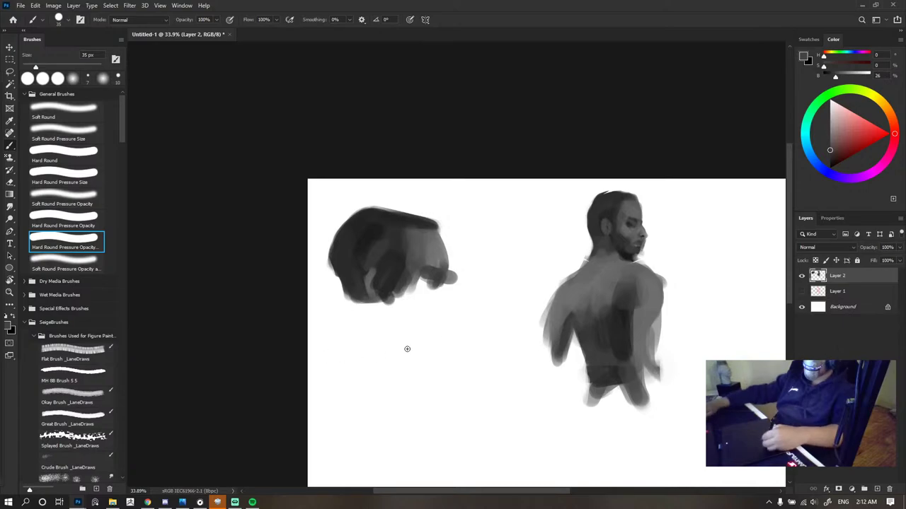
pyautogui.moveTo(359, 356)
pyautogui.mouseDown()
pyautogui.moveTo(436, 343)
pyautogui.moveTo(431, 417)
pyautogui.mouseUp()
pyautogui.hotkey('ctrl', 'z')
pyautogui.moveTo(443, 340); pyautogui.dragTo(430, 417)
pyautogui.moveTo(426, 429); pyautogui.dragTo(432, 364)
pyautogui.hotkey('ctrl', 'z')
pyautogui.hotkey('ctrl', 'z')
# - Try out a line for the front of the face along the front edge of the sketched circle
pyautogui.moveTo(406, 287)
pyautogui.mouseDown()
pyautogui.moveTo(400, 293)
pyautogui.moveTo(414, 297)
pyautogui.moveTo(432, 349)
pyautogui.mouseUp()
pyautogui.hotkey('ctrl', 'z')
pyautogui.moveTo(411, 299)
pyautogui.mouseDown()
pyautogui.moveTo(439, 354)
pyautogui.moveTo(433, 347)
pyautogui.moveTo(430, 365)
pyautogui.mouseUp()
pyautogui.hotkey('ctrl', 'z')
pyautogui.hotkey('ctrl', 'z')
pyautogui.hotkey('ctrl', 'z')
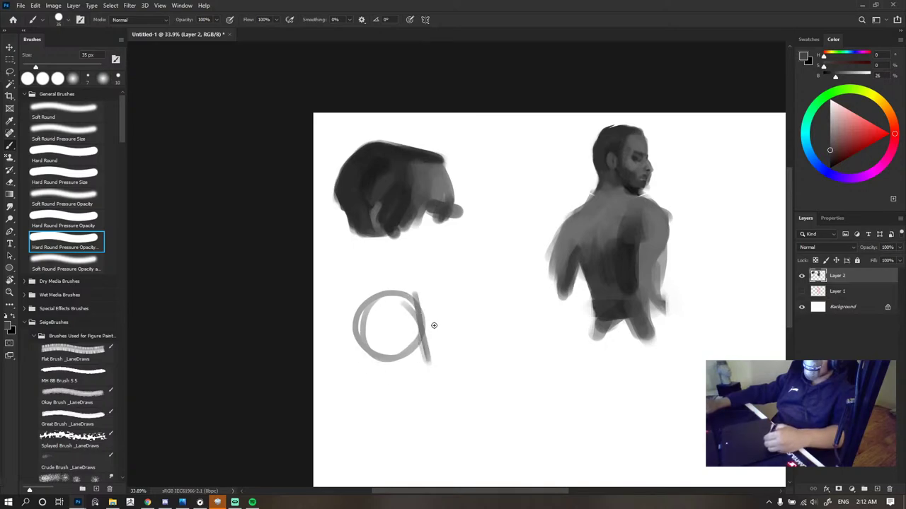
pyautogui.moveTo(422, 321); pyautogui.dragTo(425, 382)
pyautogui.hotkey('ctrl', 'z')
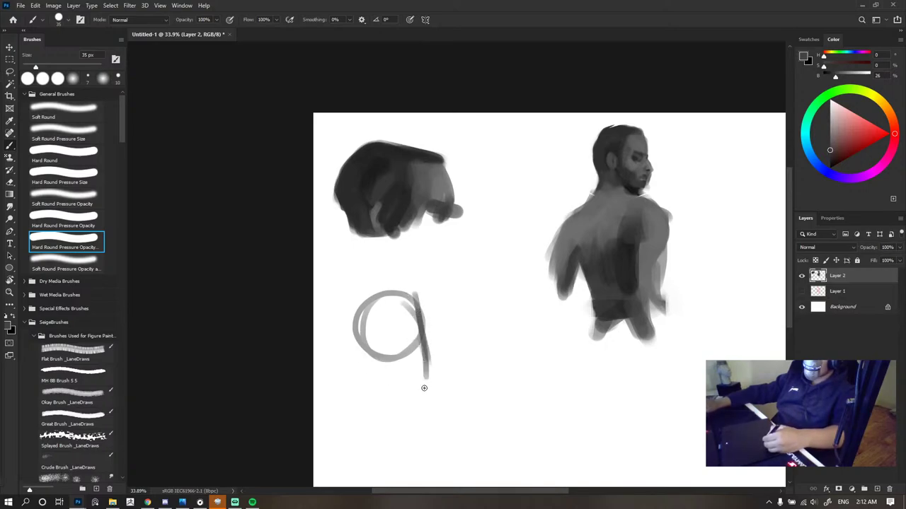
# - Add the jawline and neck strokes below the sketched circle
pyautogui.moveTo(360, 342); pyautogui.dragTo(429, 393)
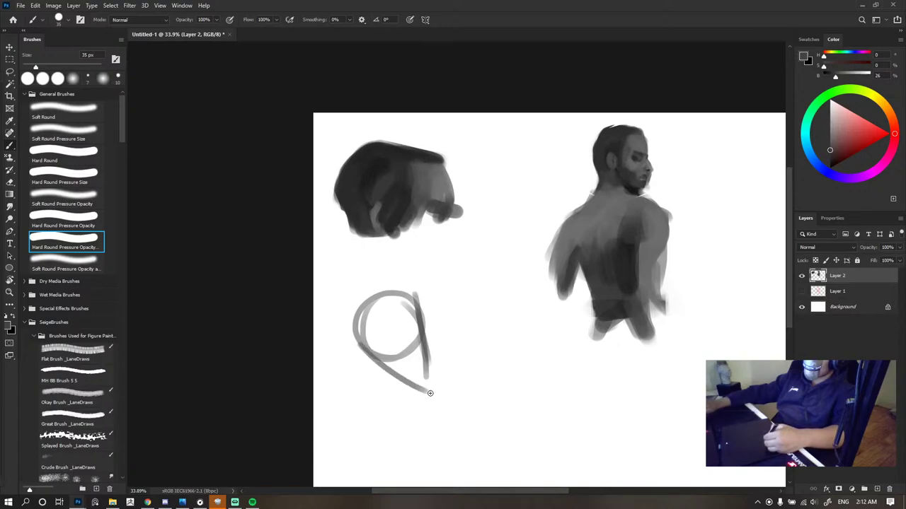
pyautogui.moveTo(353, 328); pyautogui.dragTo(343, 396)
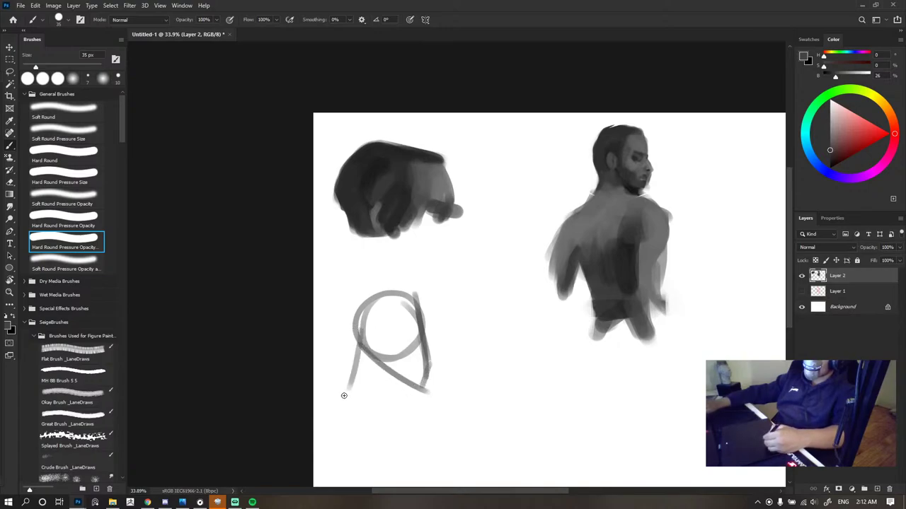
pyautogui.hotkey('ctrl', 'z')
pyautogui.moveTo(363, 343)
pyautogui.mouseDown()
pyautogui.moveTo(354, 389)
pyautogui.moveTo(396, 394)
pyautogui.mouseUp()
pyautogui.hotkey('ctrl', 'z')
pyautogui.moveTo(379, 336)
pyautogui.mouseDown()
pyautogui.moveTo(398, 385)
pyautogui.moveTo(428, 398)
pyautogui.mouseUp()
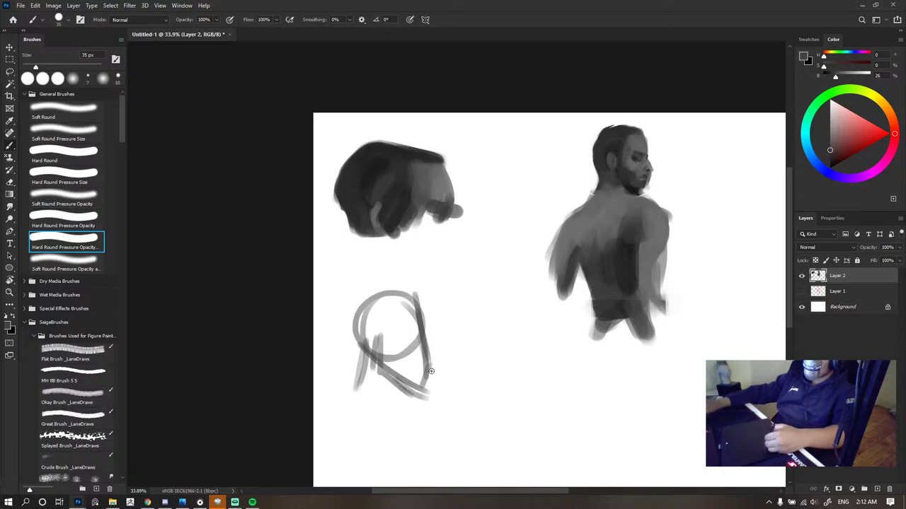
# - Refine the front contour of the sketched face and add curved guide lines inside the circle
pyautogui.moveTo(417, 307)
pyautogui.mouseDown()
pyautogui.moveTo(431, 358)
pyautogui.moveTo(429, 342)
pyautogui.moveTo(419, 381)
pyautogui.mouseUp()
pyautogui.press('e')
pyautogui.moveTo(426, 326)
pyautogui.mouseDown()
pyautogui.moveTo(423, 301)
pyautogui.moveTo(419, 382)
pyautogui.mouseUp()
pyautogui.press('b')
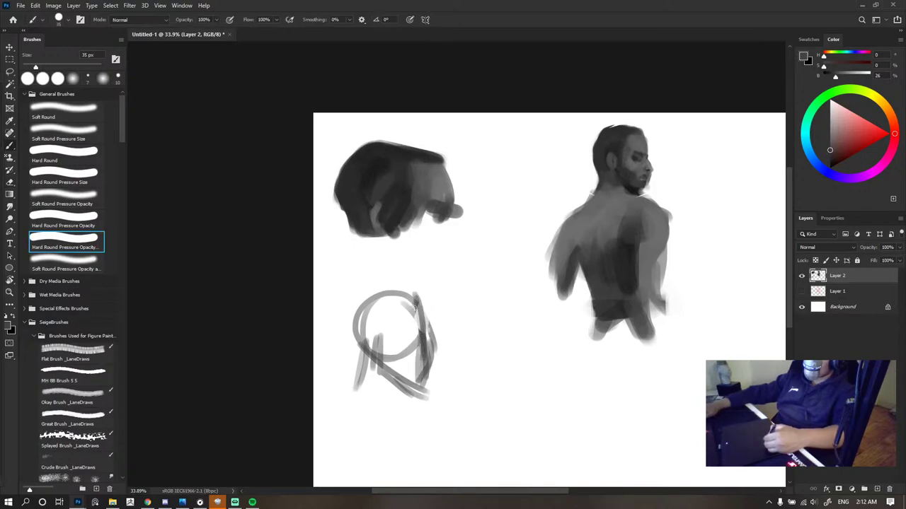
pyautogui.moveTo(390, 300)
pyautogui.mouseDown()
pyautogui.moveTo(384, 332)
pyautogui.moveTo(411, 386)
pyautogui.mouseUp()
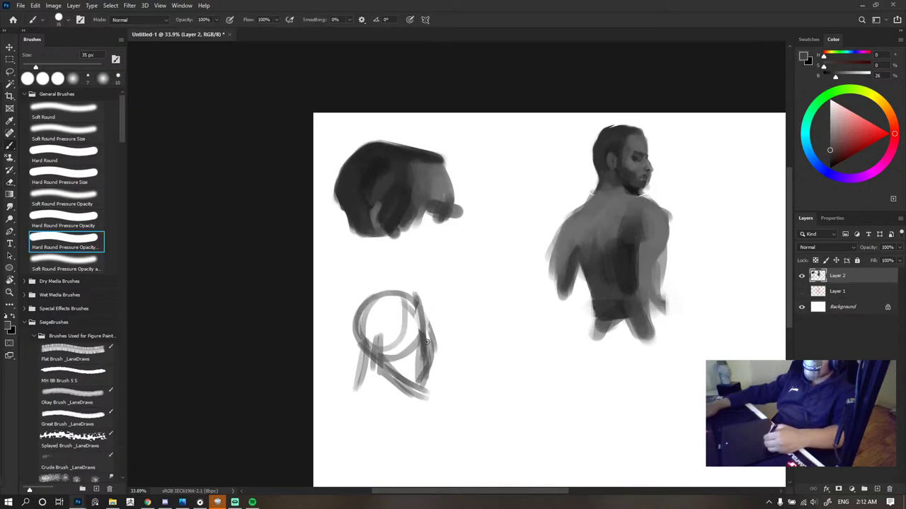
pyautogui.moveTo(426, 330); pyautogui.dragTo(425, 387)
# - Erase the construction sketch below the head study
pyautogui.scroll(-7, 433, 310)
pyautogui.scroll(2, 437, 320)
pyautogui.scroll(3, 439, 318)
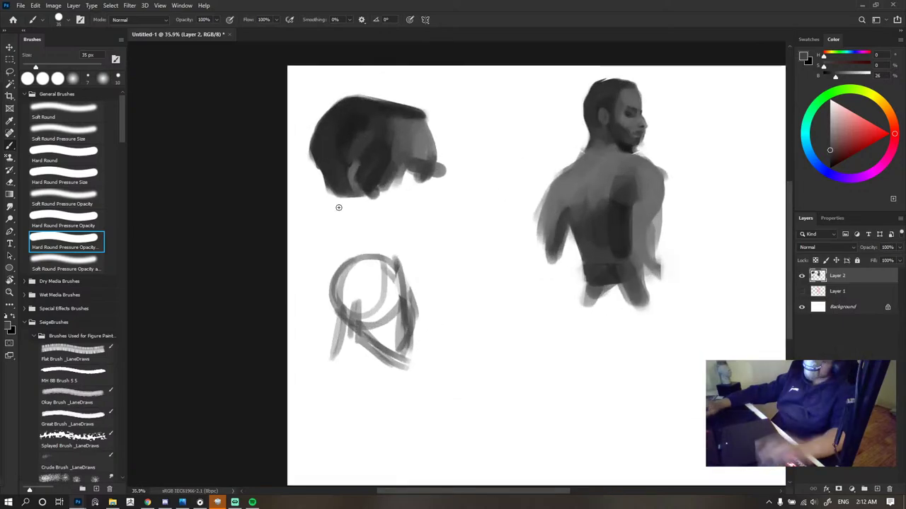
pyautogui.press('e')
pyautogui.moveTo(360, 283); pyautogui.dragTo(370, 283)
pyautogui.moveTo(370, 336)
pyautogui.mouseDown()
pyautogui.moveTo(408, 340)
pyautogui.moveTo(418, 362)
pyautogui.moveTo(467, 360)
pyautogui.mouseUp()
pyautogui.press('b')
# - Repaint the ear as a curved light grey shape reaching down to the jaw with the 35 px brush
pyautogui.scroll(3, 426, 189)
pyautogui.scroll(2, 422, 205)
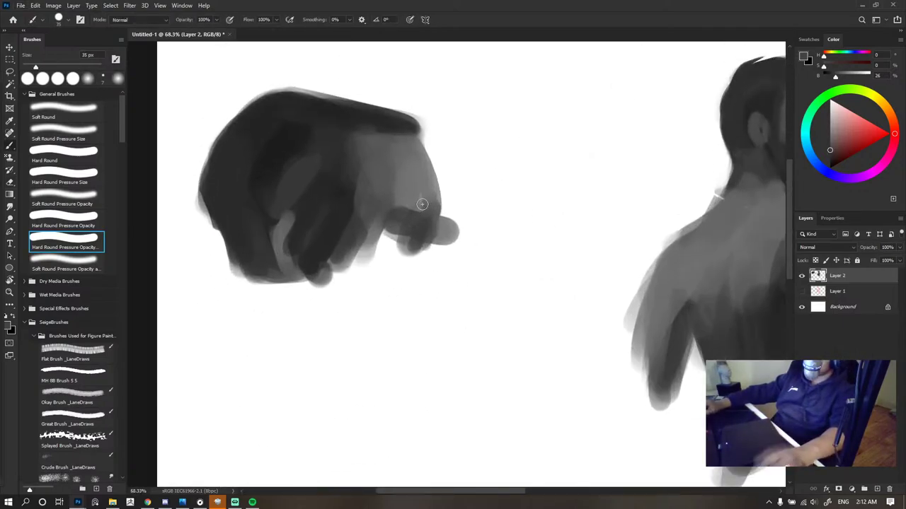
pyautogui.keyDown('alt'); pyautogui.click(325, 277); pyautogui.keyUp('alt')
pyautogui.moveTo(303, 228)
pyautogui.mouseDown()
pyautogui.moveTo(308, 286)
pyautogui.moveTo(307, 222)
pyautogui.moveTo(317, 285)
pyautogui.moveTo(305, 231)
pyautogui.moveTo(331, 290)
pyautogui.mouseUp()
pyautogui.keyDown('alt'); pyautogui.click(305, 230); pyautogui.keyUp('alt')
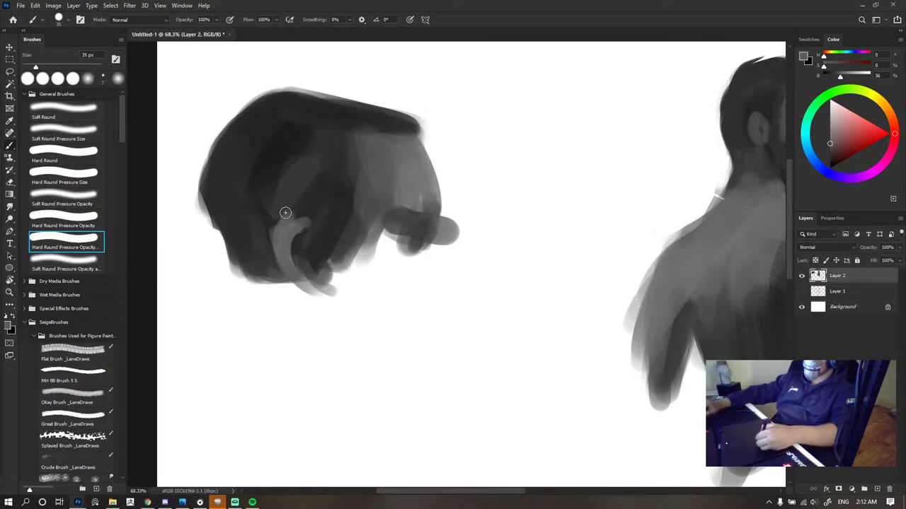
# - Block in the underside of the hair and the jaw below the ear with sampled greys and a 70 px brush
pyautogui.keyDown('alt'); pyautogui.click(259, 267); pyautogui.keyUp('alt')
pyautogui.press(']')
pyautogui.press(']')
pyautogui.press(']')
pyautogui.press(']')
pyautogui.press(']')
pyautogui.moveTo(258, 282)
pyautogui.mouseDown()
pyautogui.moveTo(307, 294)
pyautogui.moveTo(327, 326)
pyautogui.mouseUp()
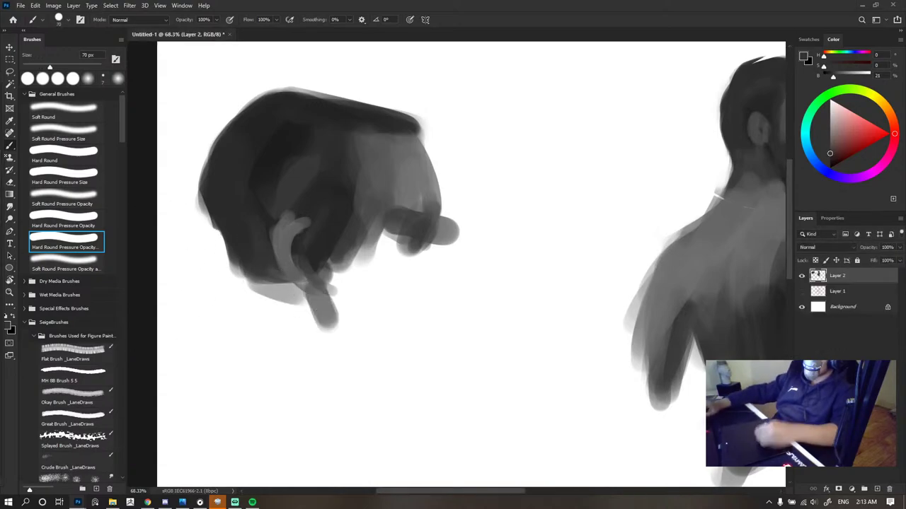
pyautogui.keyDown('alt'); pyautogui.click(320, 265); pyautogui.keyUp('alt')
pyautogui.moveTo(330, 268); pyautogui.dragTo(335, 315)
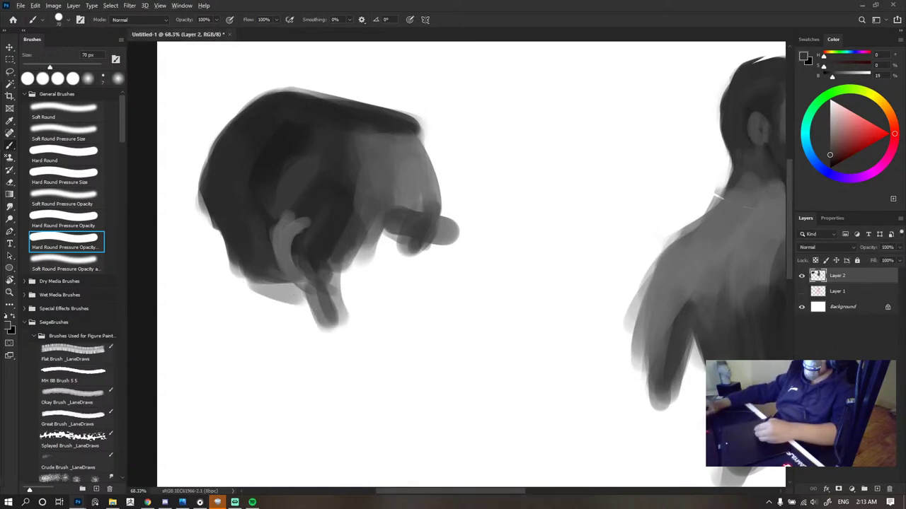
# - Blend the sideburn and the cheek edge in front of the ear with sampled dark greys using the 70 px brush
pyautogui.keyDown('alt'); pyautogui.click(324, 255); pyautogui.keyUp('alt')
pyautogui.moveTo(310, 167); pyautogui.dragTo(302, 183)
pyautogui.keyDown('alt'); pyautogui.click(334, 231); pyautogui.keyUp('alt')
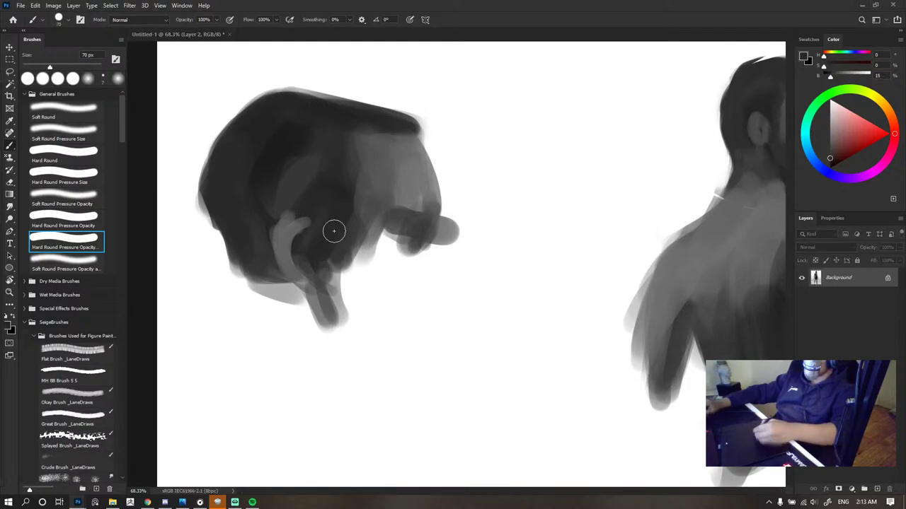
pyautogui.moveTo(336, 230)
pyautogui.mouseDown()
pyautogui.moveTo(346, 256)
pyautogui.moveTo(343, 287)
pyautogui.mouseUp()
pyautogui.keyDown('alt'); pyautogui.click(360, 236); pyautogui.keyUp('alt')
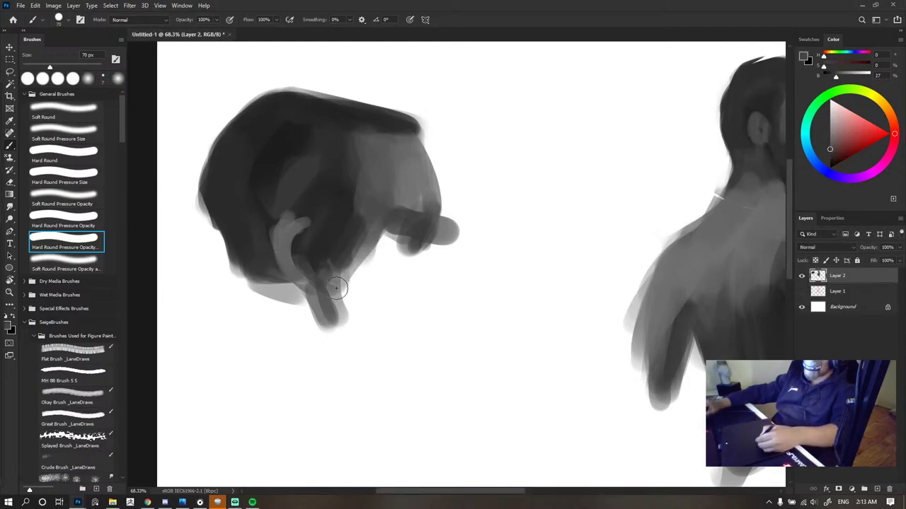
# - Soften the transition between the temple and the forehead with sampled mid greys using the 70 px brush
pyautogui.keyDown('alt'); pyautogui.click(349, 209); pyautogui.keyUp('alt')
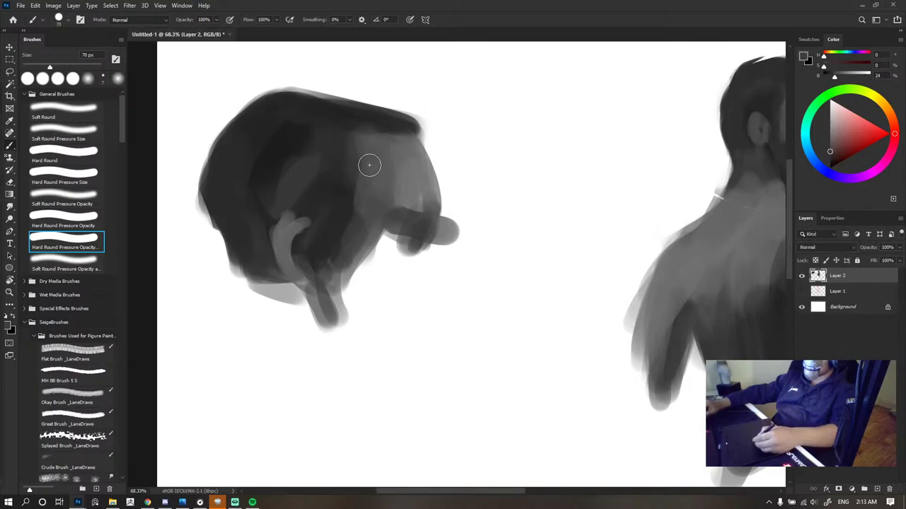
pyautogui.click(393, 177)
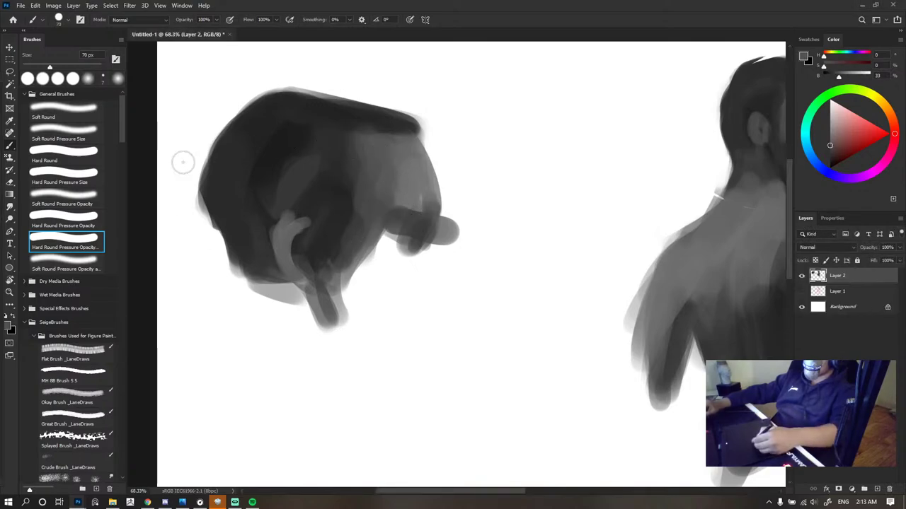
pyautogui.keyDown('alt'); pyautogui.click(376, 207); pyautogui.keyUp('alt')
pyautogui.hotkey('ctrl', 'z')
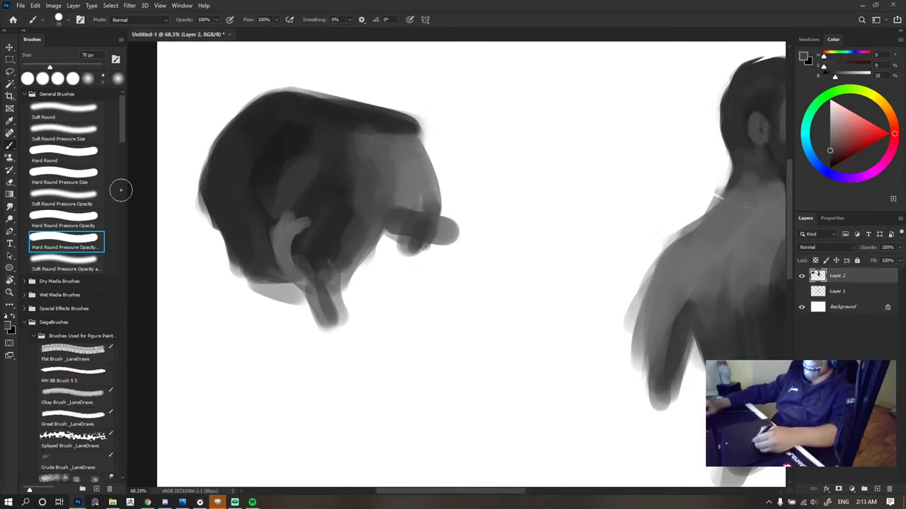
pyautogui.keyDown('alt'); pyautogui.click(354, 216); pyautogui.keyUp('alt')
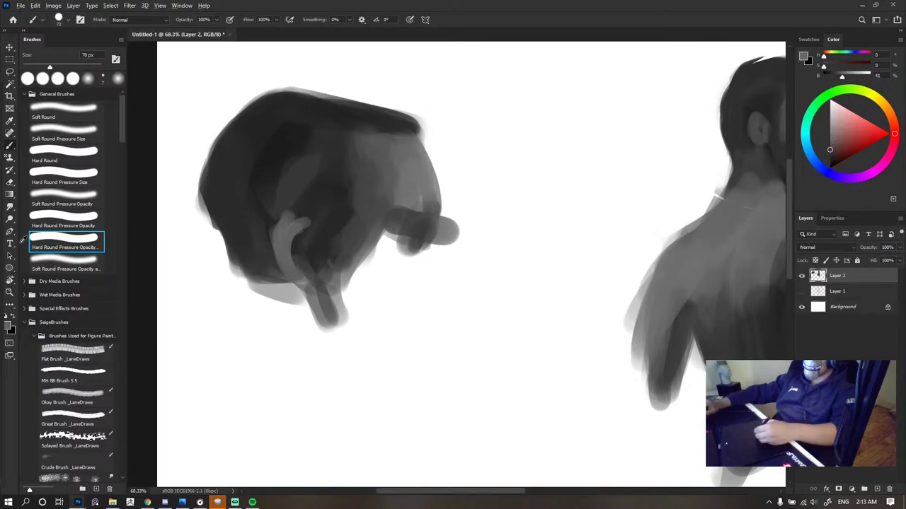
# - Block in the cheek below the eye and a round dark lower-cheek patch, enlarging the brush to 150 px
pyautogui.press(']')
pyautogui.moveTo(380, 256)
pyautogui.mouseDown()
pyautogui.moveTo(385, 268)
pyautogui.moveTo(388, 237)
pyautogui.mouseUp()
pyautogui.moveTo(346, 267)
pyautogui.mouseDown()
pyautogui.moveTo(396, 262)
pyautogui.moveTo(402, 291)
pyautogui.moveTo(376, 313)
pyautogui.moveTo(365, 291)
pyautogui.moveTo(340, 317)
pyautogui.moveTo(346, 322)
pyautogui.mouseUp()
pyautogui.press(']')
pyautogui.press(']')
pyautogui.press(']')
pyautogui.press(']')
pyautogui.keyDown('alt'); pyautogui.click(392, 273); pyautogui.keyUp('alt')
pyautogui.keyDown('alt'); pyautogui.click(356, 286); pyautogui.keyUp('alt')
pyautogui.keyDown('alt'); pyautogui.click(375, 302); pyautogui.keyUp('alt')
pyautogui.keyDown('alt'); pyautogui.click(332, 283); pyautogui.keyUp('alt')
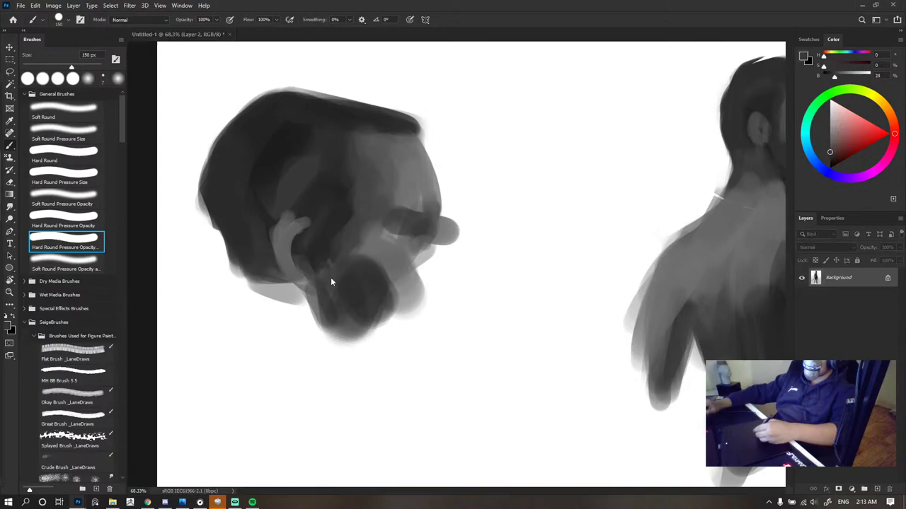
# - Paint the jaw's back edge at 80 px and a dark curved jawline from the ear toward the chin at 40 px
pyautogui.press('[')
pyautogui.press('[')
pyautogui.press('[')
pyautogui.press('[')
pyautogui.moveTo(319, 294); pyautogui.dragTo(322, 337)
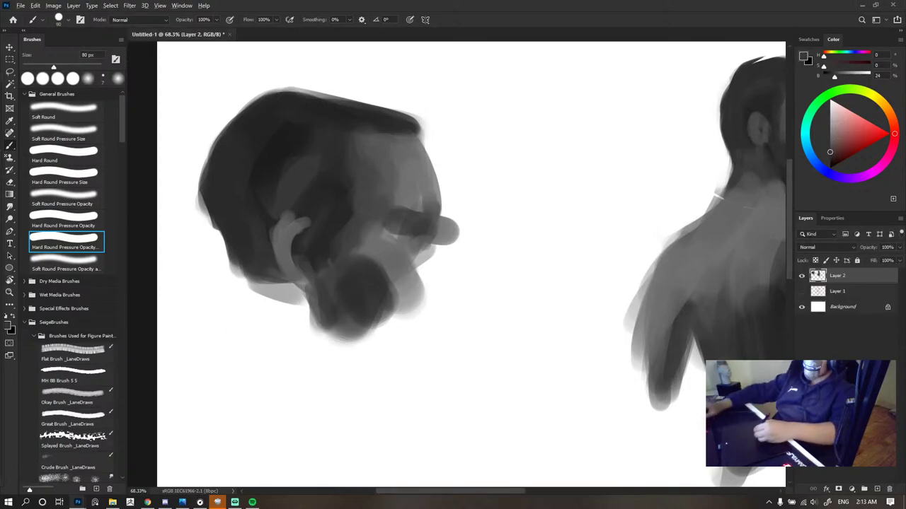
pyautogui.press('[')
pyautogui.keyDown('alt'); pyautogui.click(328, 294); pyautogui.keyUp('alt')
pyautogui.moveTo(305, 282); pyautogui.dragTo(341, 338)
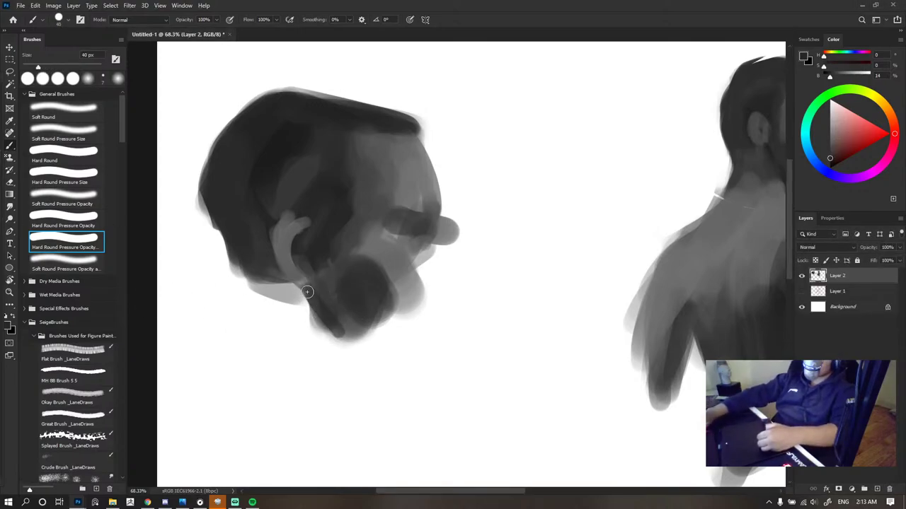
pyautogui.moveTo(310, 302)
pyautogui.mouseDown()
pyautogui.moveTo(342, 339)
pyautogui.moveTo(385, 360)
pyautogui.mouseUp()
# - Fill the front cheek, nose and upper-lip area with sampled greys using an enlarged brush
pyautogui.scroll(-5, 497, 318)
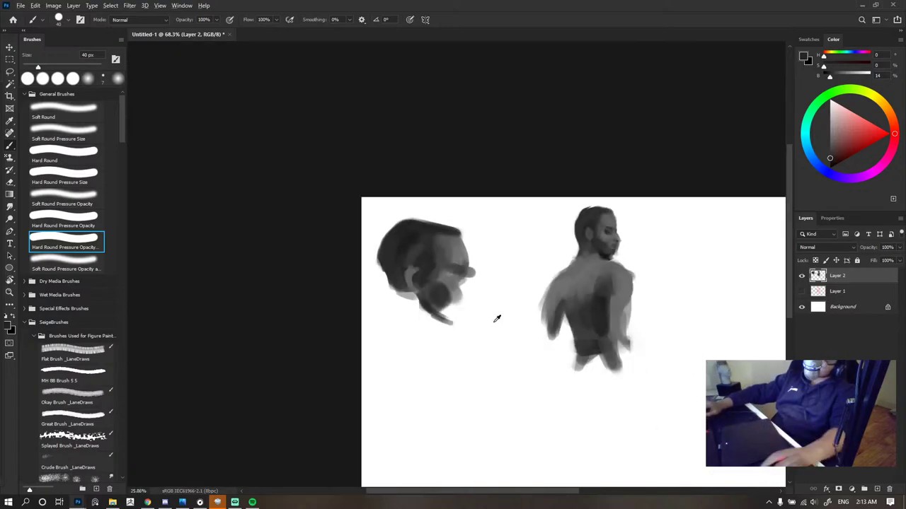
pyautogui.scroll(-3, 497, 318)
pyautogui.scroll(6, 488, 296)
pyautogui.keyDown('alt'); pyautogui.click(405, 289); pyautogui.keyUp('alt')
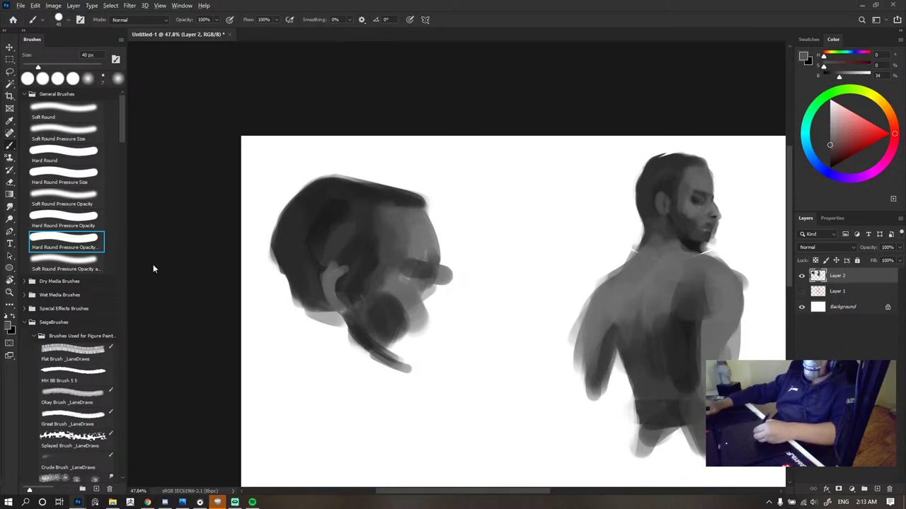
pyautogui.press(']')
pyautogui.press(']')
pyautogui.press(']')
pyautogui.moveTo(417, 305)
pyautogui.mouseDown()
pyautogui.moveTo(424, 319)
pyautogui.moveTo(394, 328)
pyautogui.moveTo(423, 333)
pyautogui.moveTo(410, 326)
pyautogui.moveTo(403, 348)
pyautogui.moveTo(389, 350)
pyautogui.moveTo(382, 307)
pyautogui.mouseUp()
pyautogui.scroll(2, 467, 260)
pyautogui.keyDown('alt'); pyautogui.click(386, 307); pyautogui.keyUp('alt')
pyautogui.click(410, 348)
pyautogui.click(382, 350)
# - Paint the nostril and the shadow under the nose with sampled greys using the 40 px brush
pyautogui.press('[')
pyautogui.press('[')
pyautogui.press('[')
pyautogui.keyDown('alt'); pyautogui.click(400, 329); pyautogui.keyUp('alt')
pyautogui.keyDown('alt'); pyautogui.click(398, 345); pyautogui.keyUp('alt')
pyautogui.keyDown('alt'); pyautogui.click(401, 327); pyautogui.keyUp('alt')
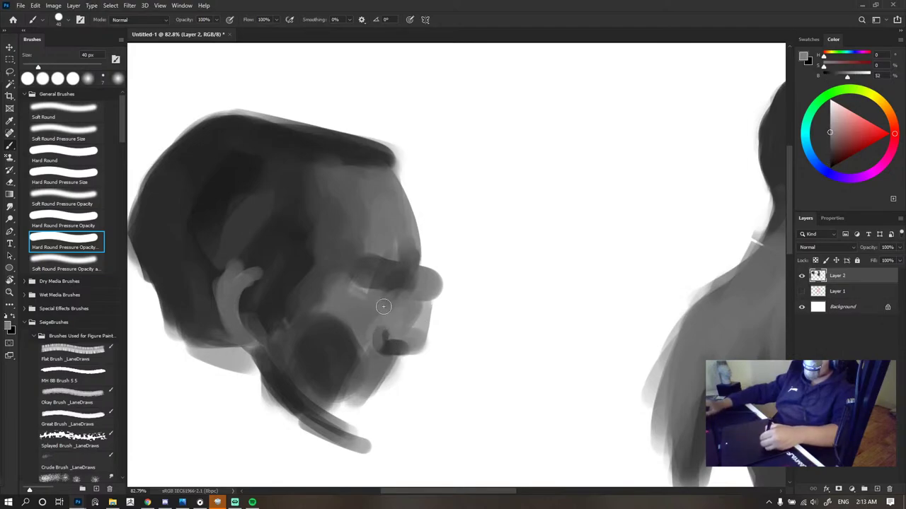
# - Block in the lips and the chin contour joining the jawline with sampled greys, and enlarge the brush to 80 px
pyautogui.keyDown('alt'); pyautogui.click(323, 330); pyautogui.keyUp('alt')
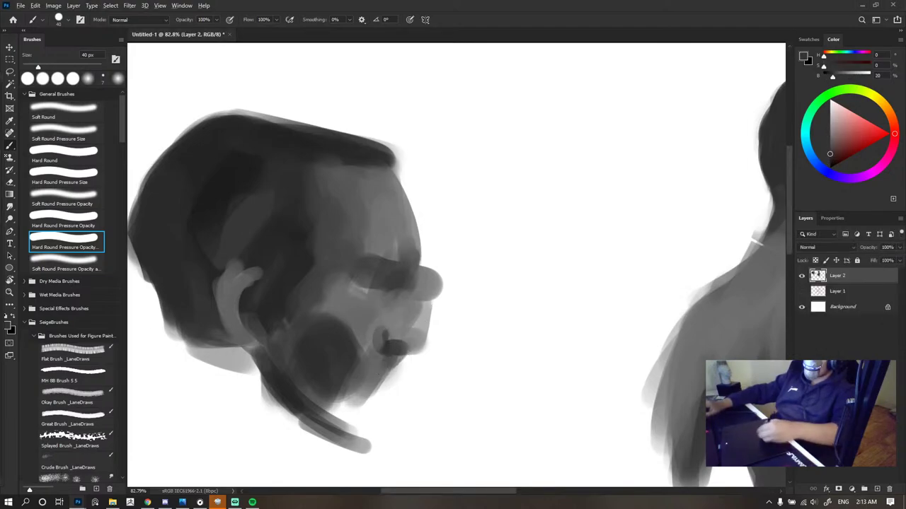
pyautogui.keyDown('alt'); pyautogui.click(397, 347); pyautogui.keyUp('alt')
pyautogui.moveTo(377, 371)
pyautogui.mouseDown()
pyautogui.moveTo(396, 376)
pyautogui.moveTo(390, 407)
pyautogui.moveTo(378, 401)
pyautogui.moveTo(389, 408)
pyautogui.moveTo(354, 439)
pyautogui.moveTo(390, 388)
pyautogui.mouseUp()
pyautogui.keyDown('alt'); pyautogui.click(382, 372); pyautogui.keyUp('alt')
pyautogui.scroll(-6, 445, 321)
pyautogui.scroll(7, 443, 328)
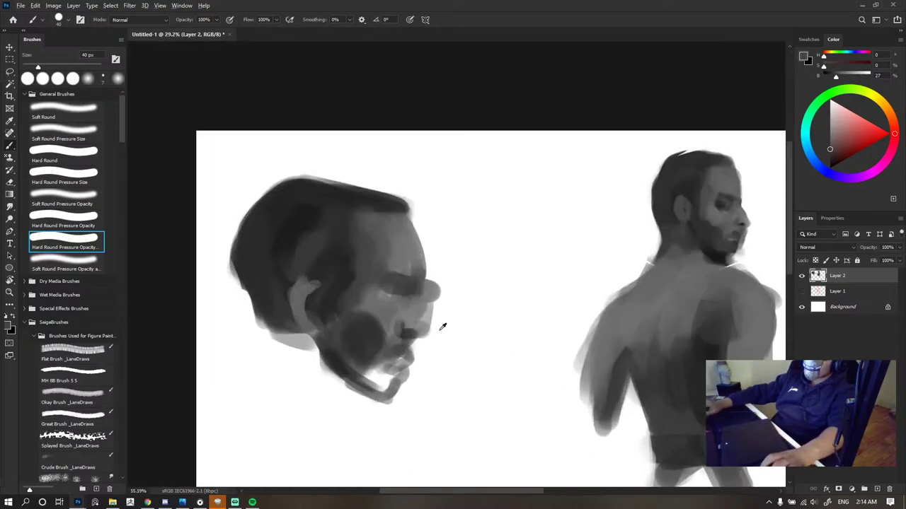
pyautogui.press(']')
pyautogui.press(']')
pyautogui.press(']')
pyautogui.press('r')
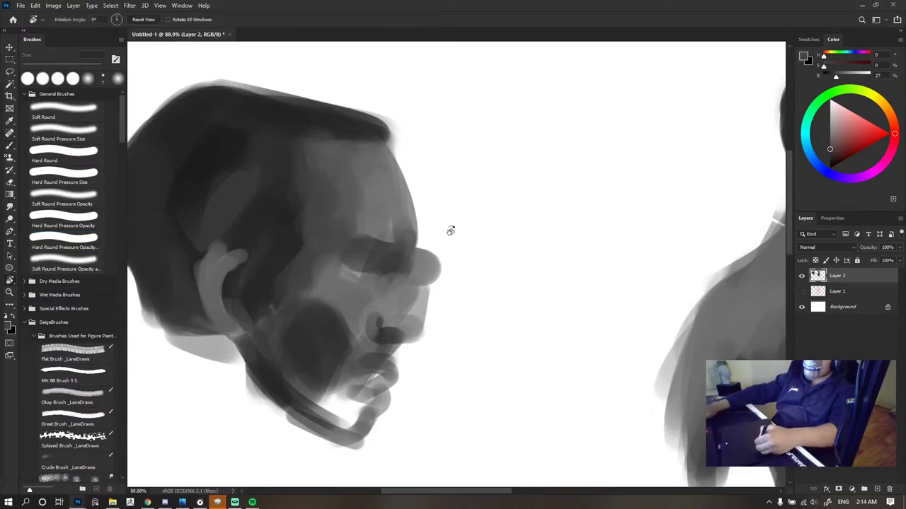
pyautogui.moveTo(449, 231); pyautogui.dragTo(458, 254)
pyautogui.click(151, 21)
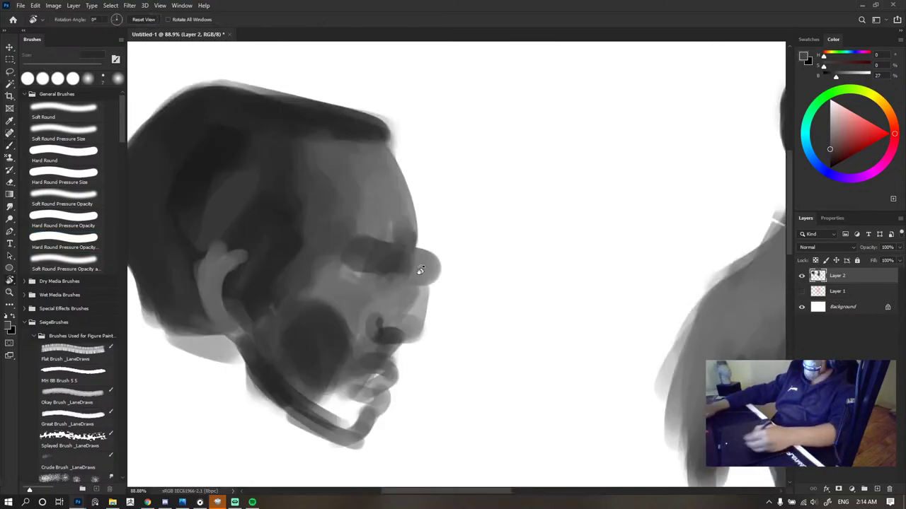
# - Erase the round bump in front of the brow and carve the nose bridge profile with a reduced eraser
pyautogui.press('e')
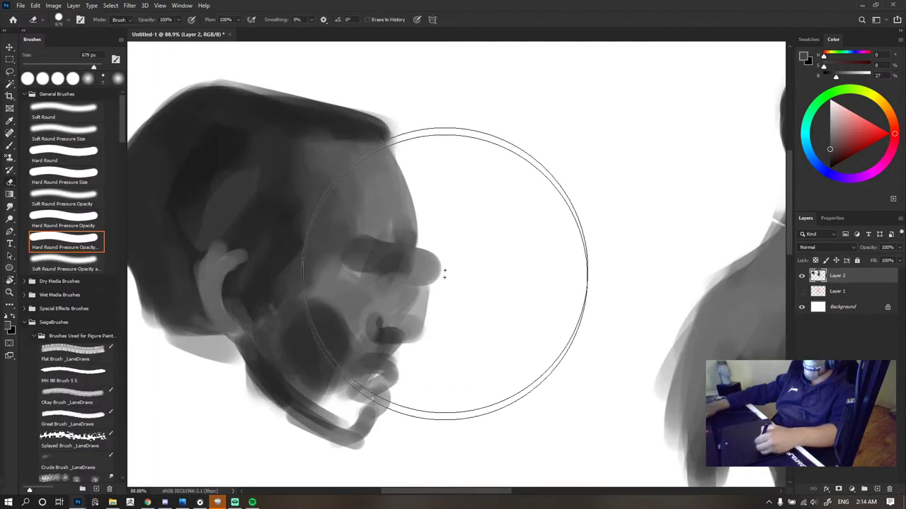
pyautogui.press('[')
pyautogui.press('[')
pyautogui.press('[')
pyautogui.press('[')
pyautogui.press('[')
pyautogui.press('[')
pyautogui.press('[')
pyautogui.press('[')
pyautogui.press('[')
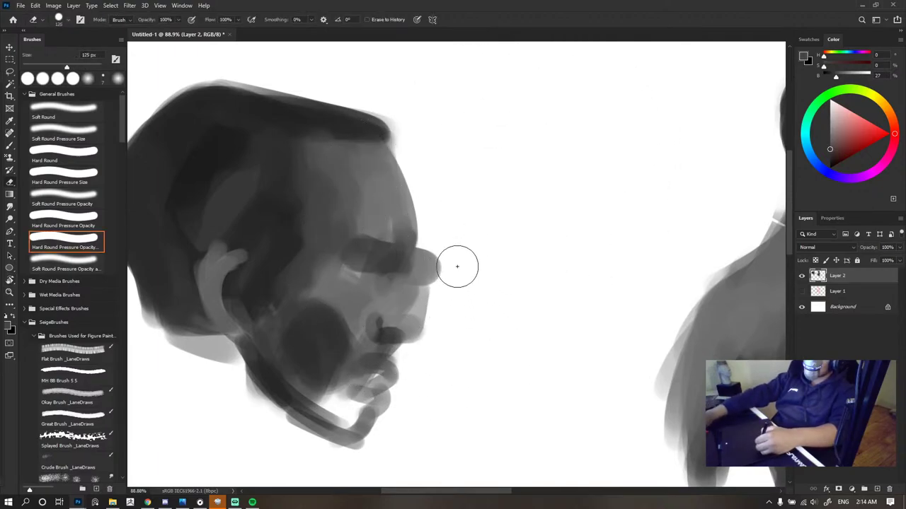
pyautogui.moveTo(439, 249)
pyautogui.mouseDown()
pyautogui.moveTo(431, 315)
pyautogui.moveTo(435, 248)
pyautogui.moveTo(445, 297)
pyautogui.mouseUp()
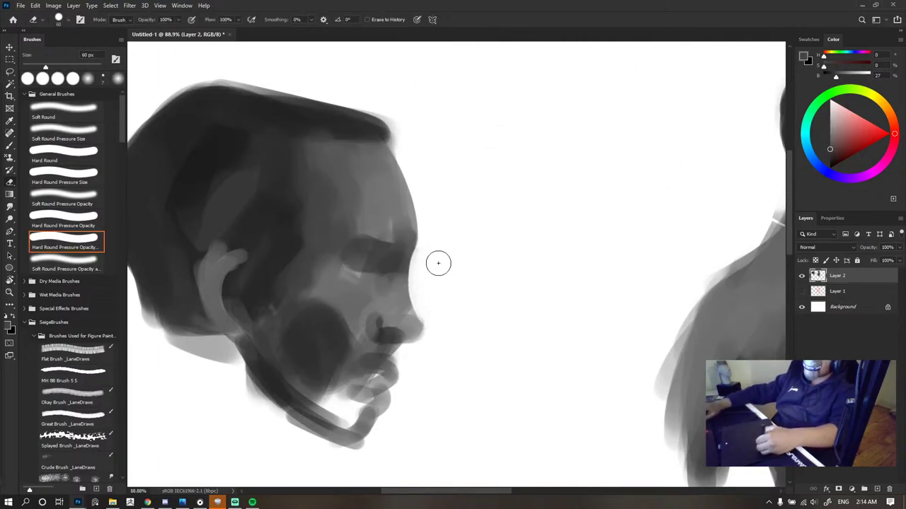
# - Darken the sideburn and deepen the eye socket with sampled greys using the 80 px brush
pyautogui.scroll(-3, 493, 276)
pyautogui.scroll(-2, 493, 276)
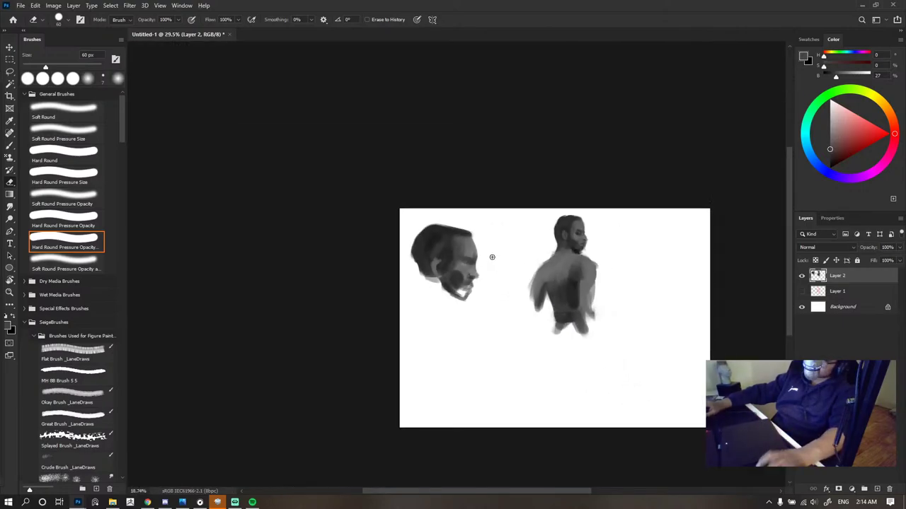
pyautogui.scroll(3, 491, 257)
pyautogui.press('b')
pyautogui.scroll(2, 467, 250)
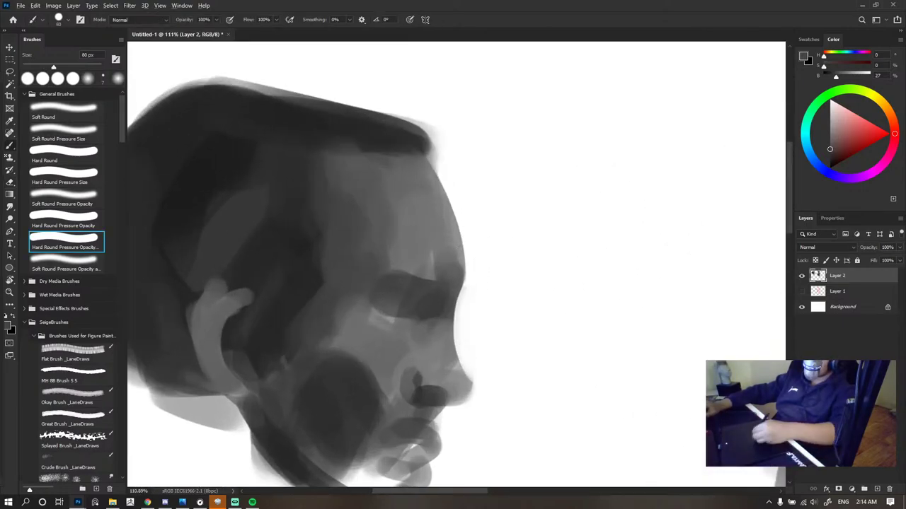
pyautogui.moveTo(309, 220); pyautogui.dragTo(292, 297)
pyautogui.keyDown('alt'); pyautogui.click(420, 306); pyautogui.keyUp('alt')
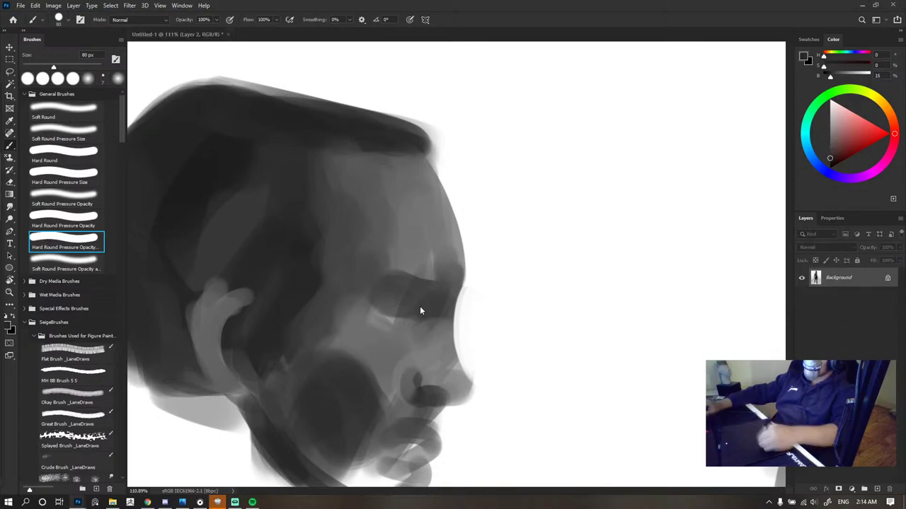
pyautogui.moveTo(389, 289); pyautogui.dragTo(416, 304)
pyautogui.keyDown('alt'); pyautogui.click(366, 289); pyautogui.keyUp('alt')
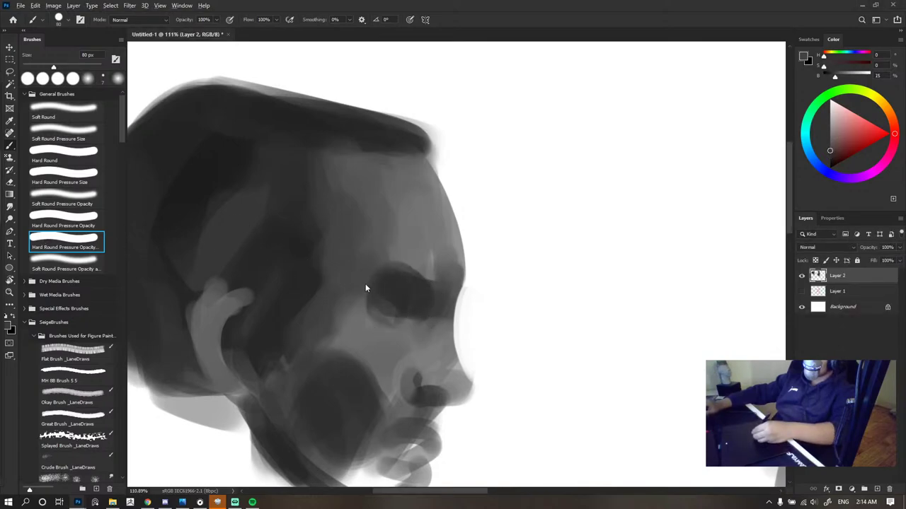
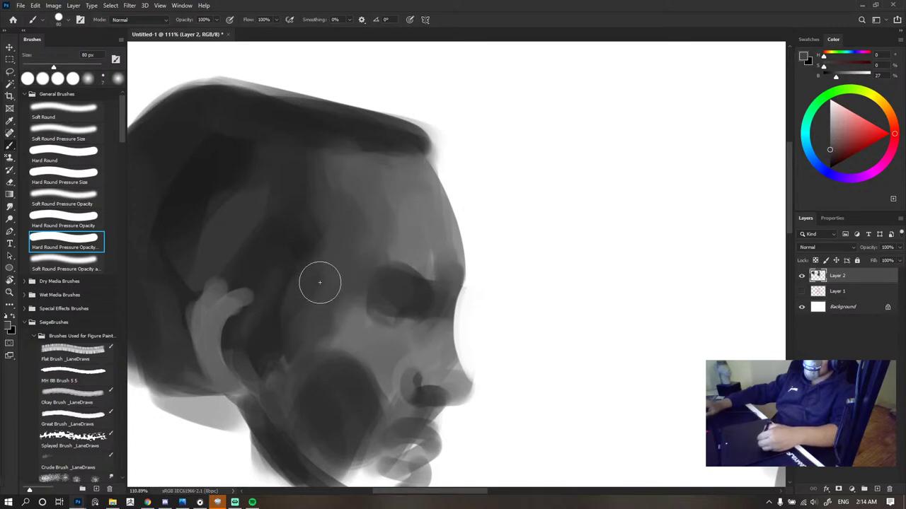
# - Lighten the cheekbone plane and narrow the dark cheek patch beneath it with sampled greys at 80 px
pyautogui.keyDown('alt'); pyautogui.click(314, 307); pyautogui.keyUp('alt')
pyautogui.moveTo(339, 318); pyautogui.dragTo(362, 355)
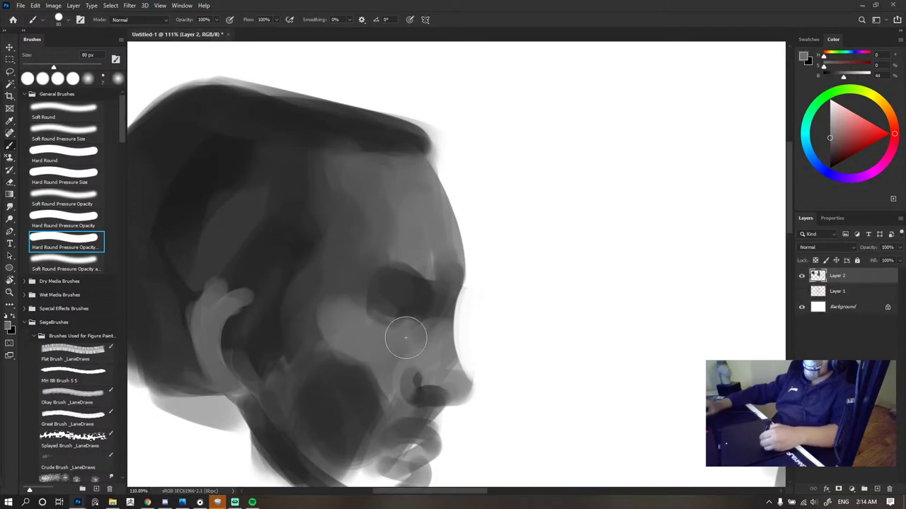
pyautogui.scroll(-6, 445, 269)
pyautogui.scroll(4, 450, 286)
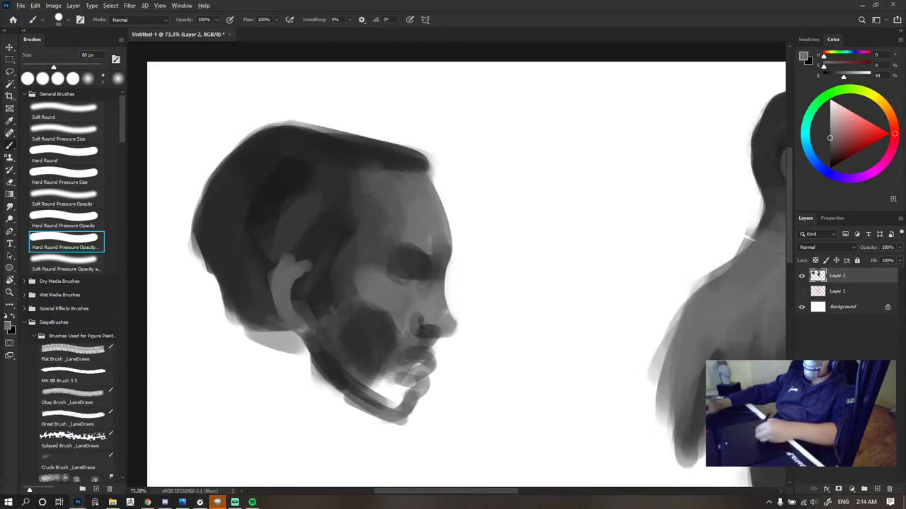
pyautogui.keyDown('alt'); pyautogui.click(374, 330); pyautogui.keyUp('alt')
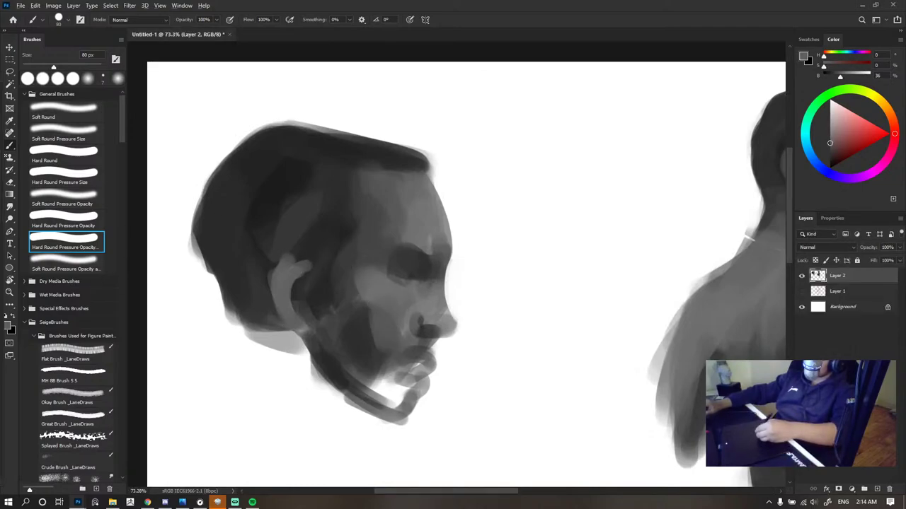
pyautogui.keyDown('alt'); pyautogui.click(386, 338); pyautogui.keyUp('alt')
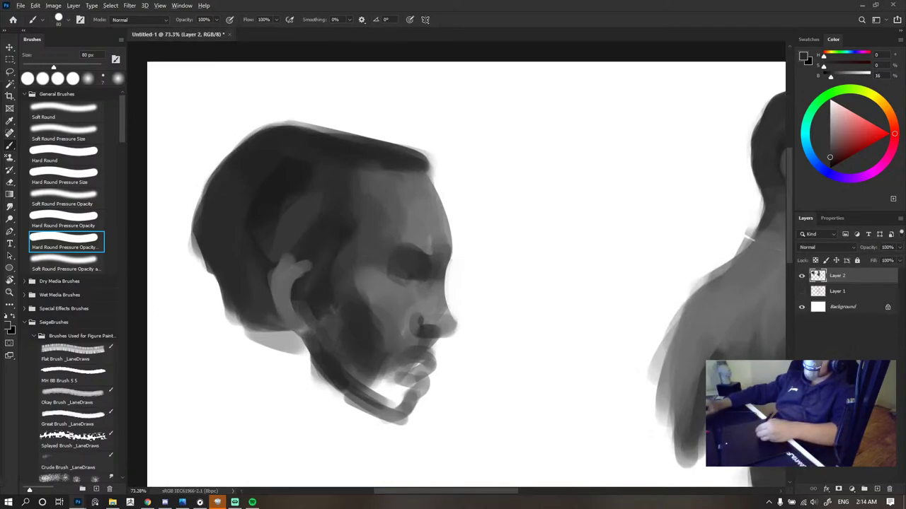
# - Darken the lower cheek and jaw between ear and chin, and add the jaw's underside with sampled greys
pyautogui.click(372, 346)
pyautogui.click(316, 370)
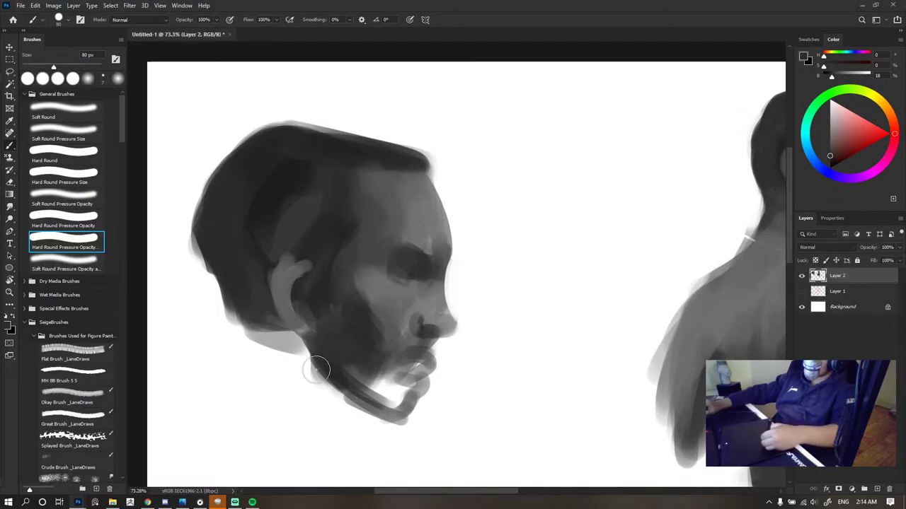
pyautogui.click(361, 370)
pyautogui.moveTo(361, 384)
pyautogui.mouseDown()
pyautogui.moveTo(314, 332)
pyautogui.moveTo(385, 411)
pyautogui.mouseUp()
pyautogui.keyDown('alt'); pyautogui.click(324, 372); pyautogui.keyUp('alt')
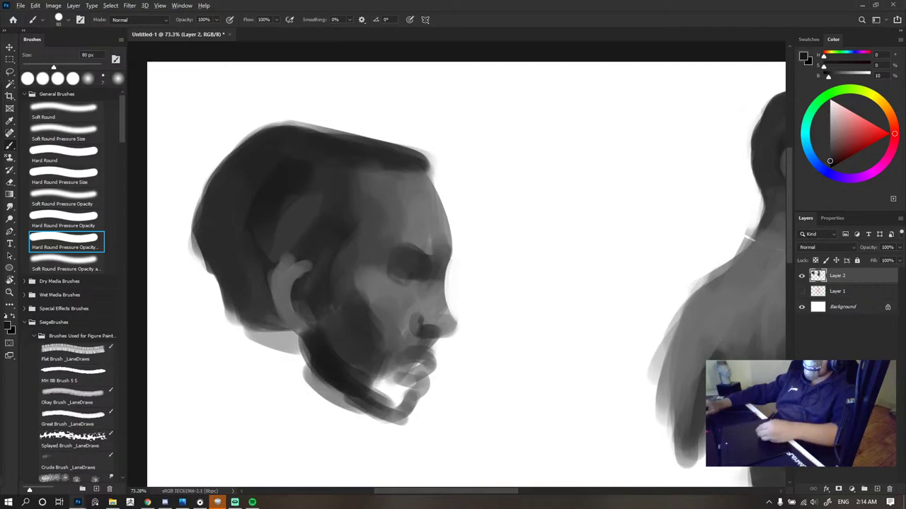
# - Paint the neck edge below the hair with a grey stroke and blend the jaw beneath the earlobe
pyautogui.moveTo(286, 336); pyautogui.dragTo(321, 414)
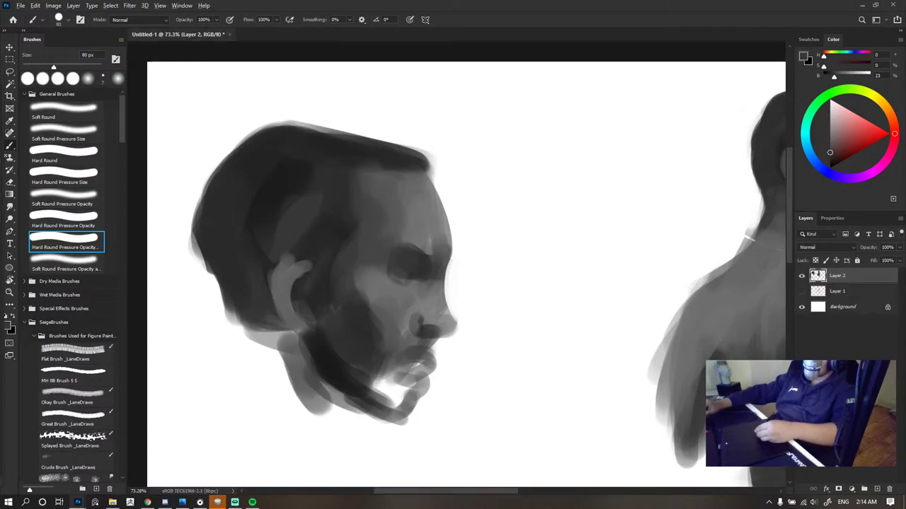
pyautogui.keyDown('alt'); pyautogui.click(321, 317); pyautogui.keyUp('alt')
pyautogui.moveTo(313, 331); pyautogui.dragTo(299, 349)
# - Reshape the ear with a broader outer rim, front edge and dark inner hollow using sampled greys at 40 px
pyautogui.keyDown('alt'); pyautogui.click(287, 295); pyautogui.keyUp('alt')
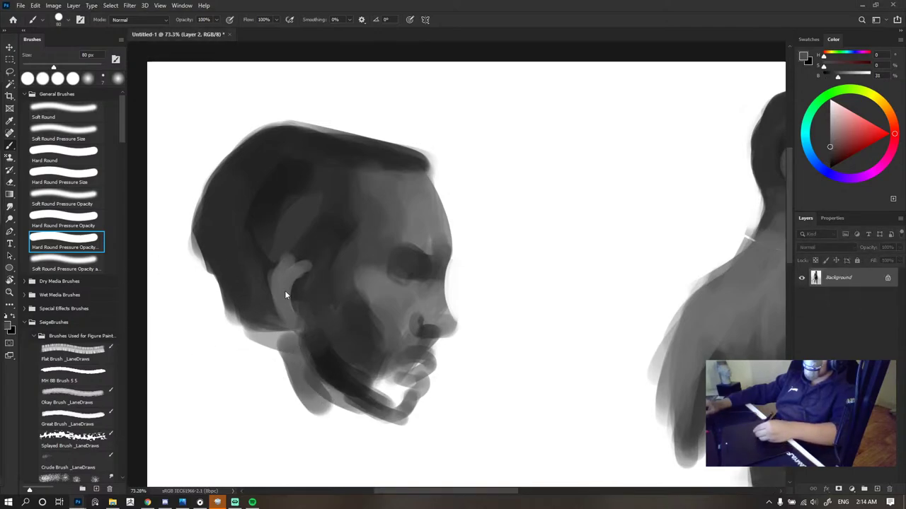
pyautogui.press('[')
pyautogui.press('[')
pyautogui.press('[')
pyautogui.press('[')
pyautogui.press('[')
pyautogui.moveTo(287, 309); pyautogui.dragTo(271, 284)
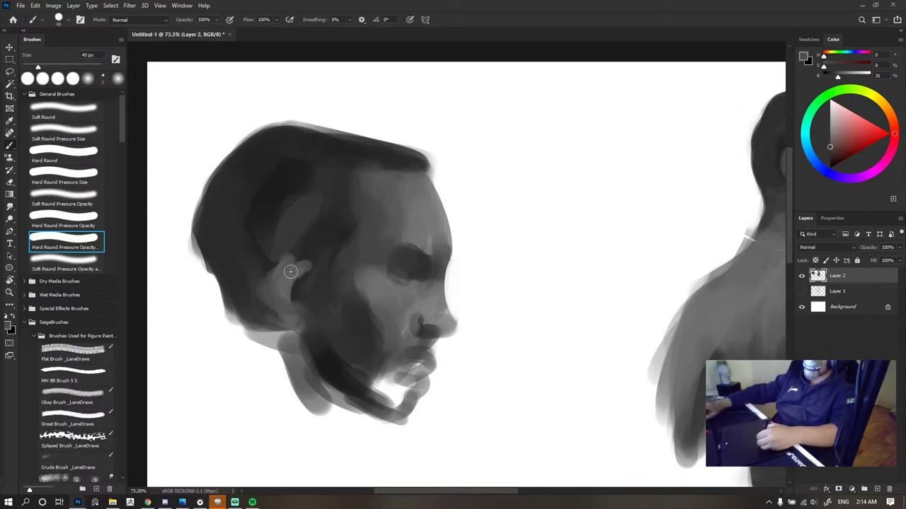
pyautogui.keyDown('alt'); pyautogui.click(285, 277); pyautogui.keyUp('alt')
pyautogui.moveTo(291, 318)
pyautogui.mouseDown()
pyautogui.moveTo(266, 278)
pyautogui.moveTo(304, 264)
pyautogui.moveTo(312, 305)
pyautogui.moveTo(302, 308)
pyautogui.mouseUp()
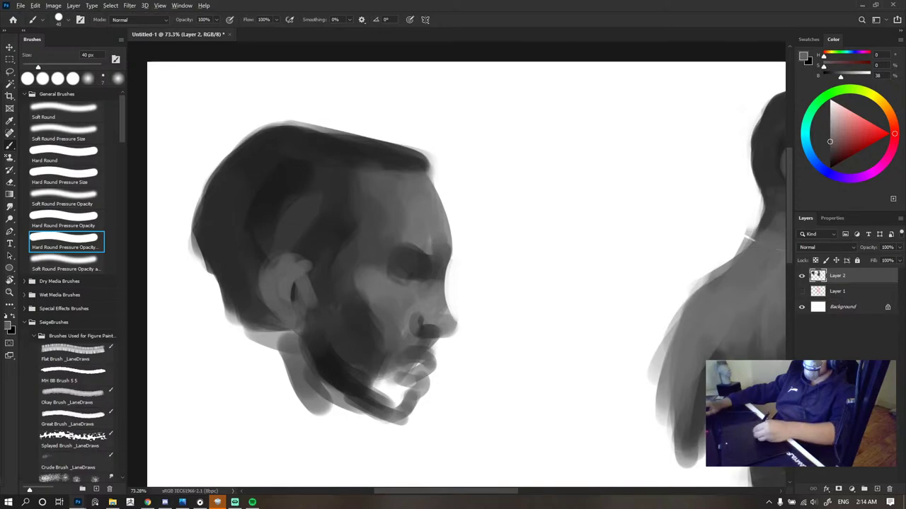
pyautogui.keyDown('alt'); pyautogui.click(313, 289); pyautogui.keyUp('alt')
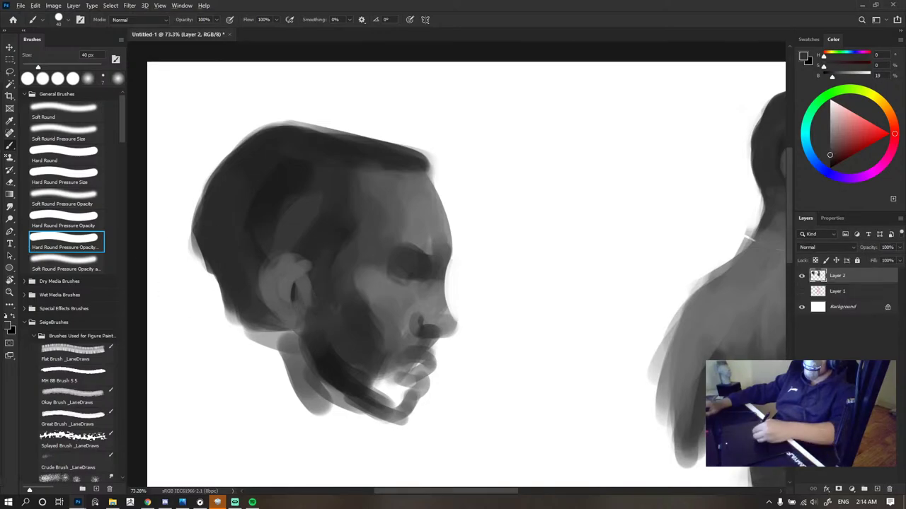
# - Touch up the ear around its dark inner hollow with a grey stroke at 40 px
pyautogui.click(280, 280)
pyautogui.keyDown('alt'); pyautogui.click(320, 266); pyautogui.keyUp('alt')
pyautogui.scroll(-5, 460, 237)
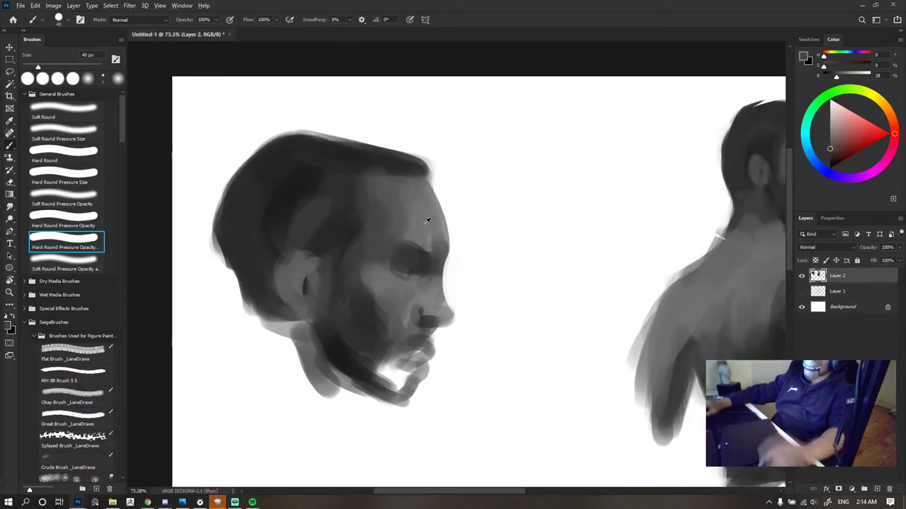
pyautogui.scroll(3, 460, 237)
pyautogui.scroll(4, 428, 258)
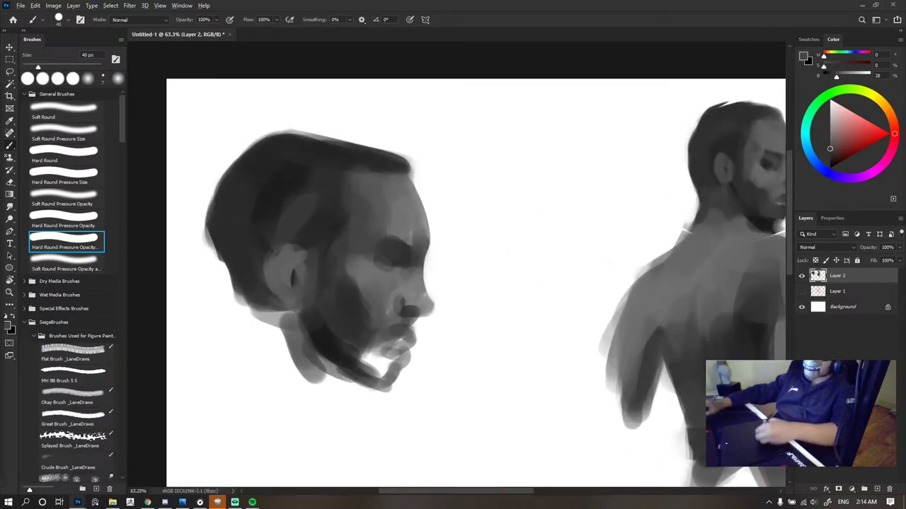
# - Extend the forehead's front contour up to the hairline and clean up the hair's front corner with sampled greys
pyautogui.keyDown('alt'); pyautogui.click(399, 289); pyautogui.keyUp('alt')
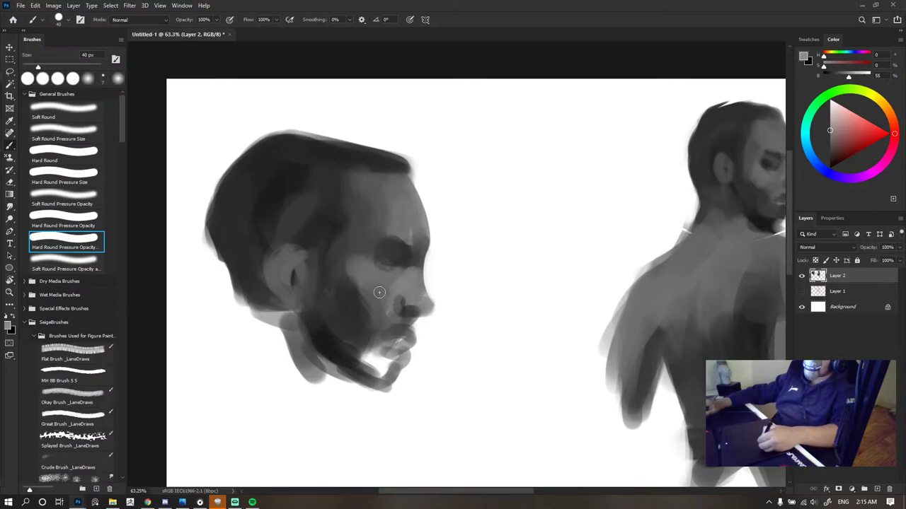
pyautogui.keyDown('alt'); pyautogui.click(416, 261); pyautogui.keyUp('alt')
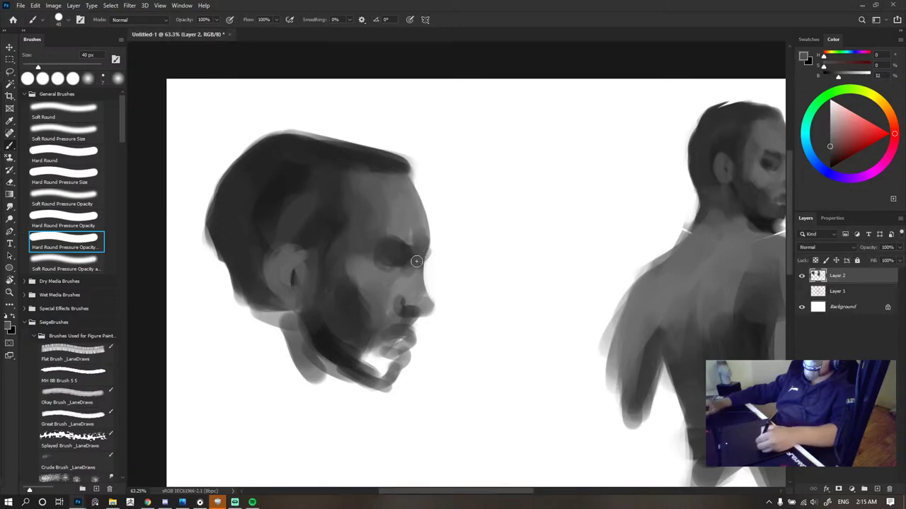
pyautogui.keyDown('alt'); pyautogui.click(413, 220); pyautogui.keyUp('alt')
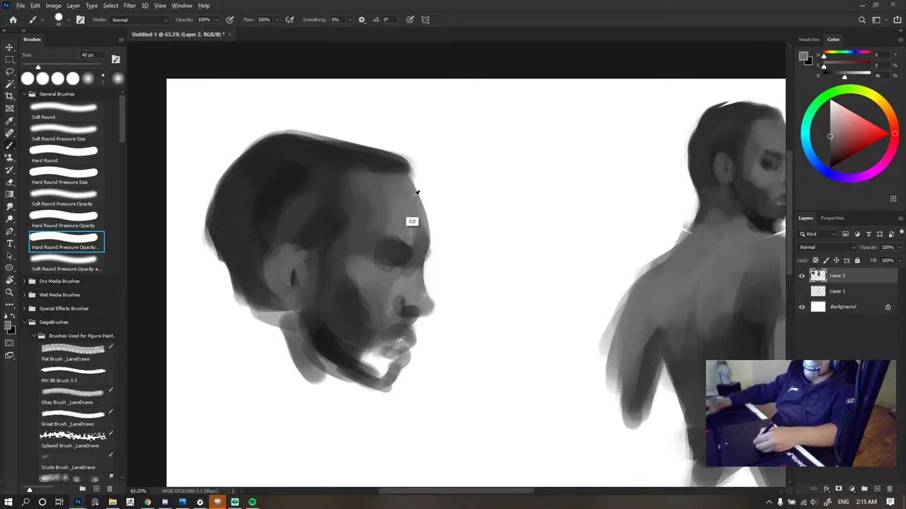
pyautogui.moveTo(404, 172); pyautogui.dragTo(412, 199)
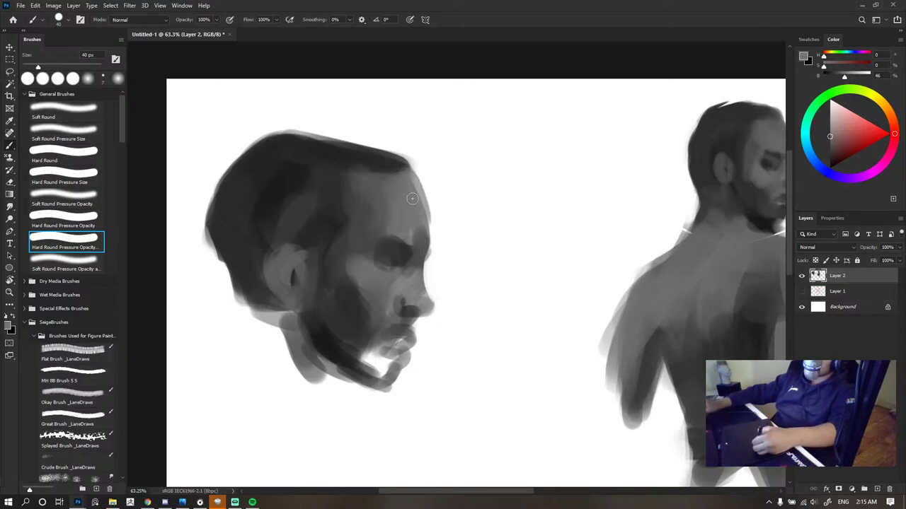
pyautogui.keyDown('alt'); pyautogui.click(400, 169); pyautogui.keyUp('alt')
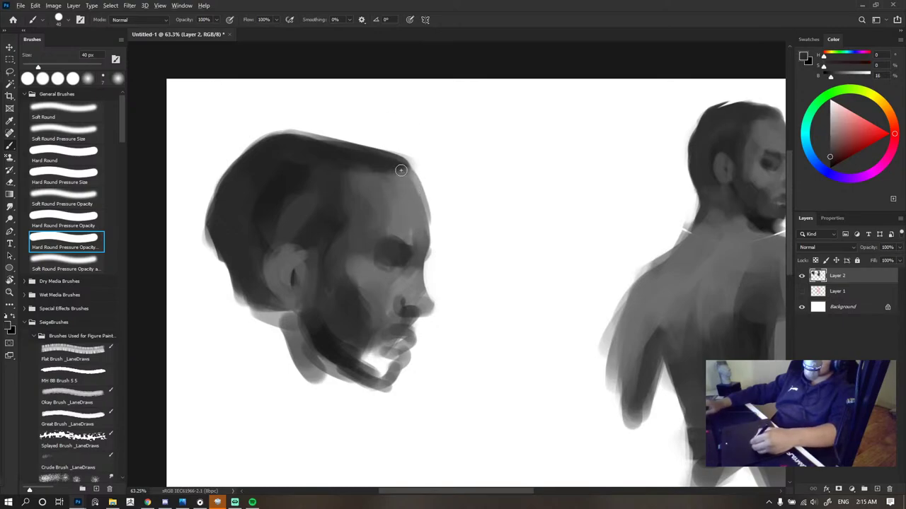
pyautogui.keyDown('alt'); pyautogui.click(368, 179); pyautogui.keyUp('alt')
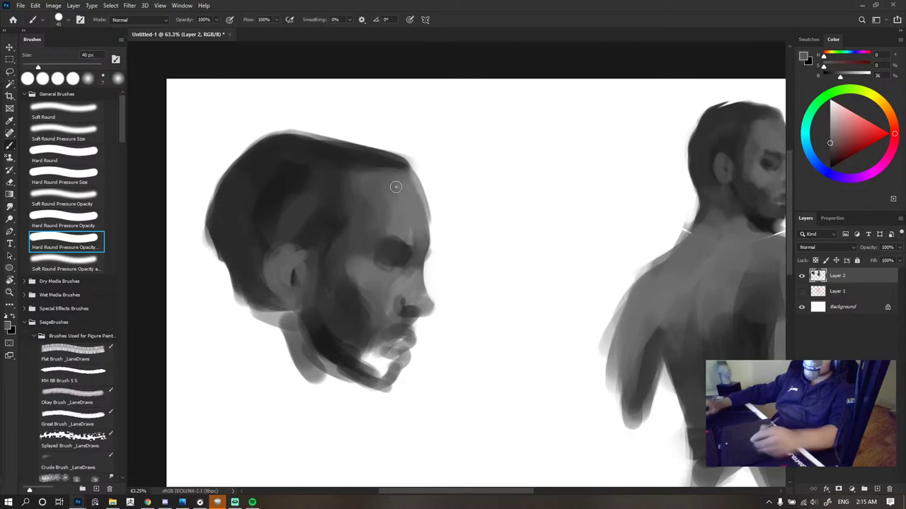
# - Blend the temple and upper edge of the dark cheek patch beside the eye socket with sampled greys
pyautogui.scroll(-12, 436, 219)
pyautogui.scroll(14, 428, 220)
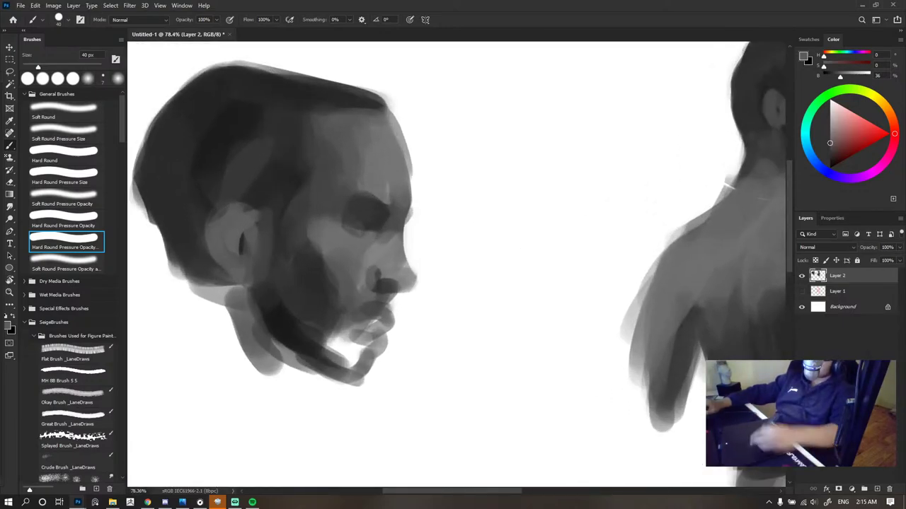
pyautogui.keyDown('alt'); pyautogui.click(318, 200); pyautogui.keyUp('alt')
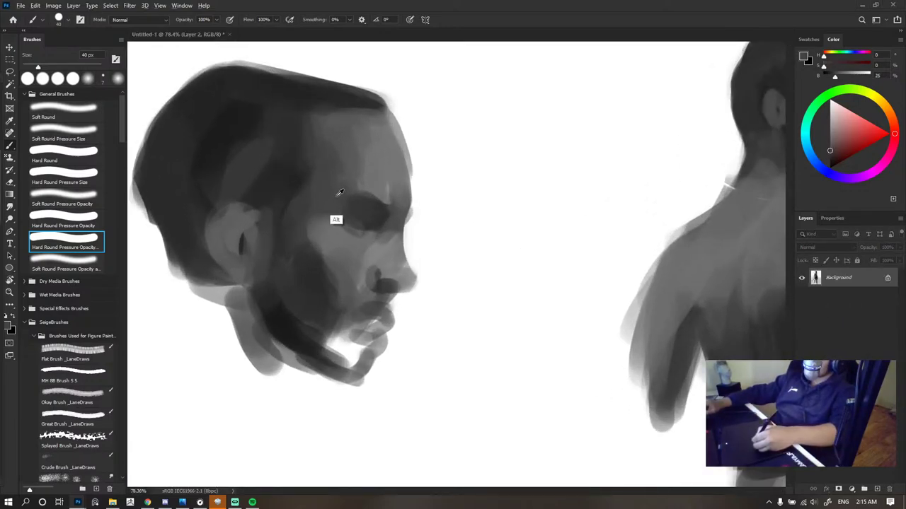
pyautogui.hotkey('ctrl', 'z')
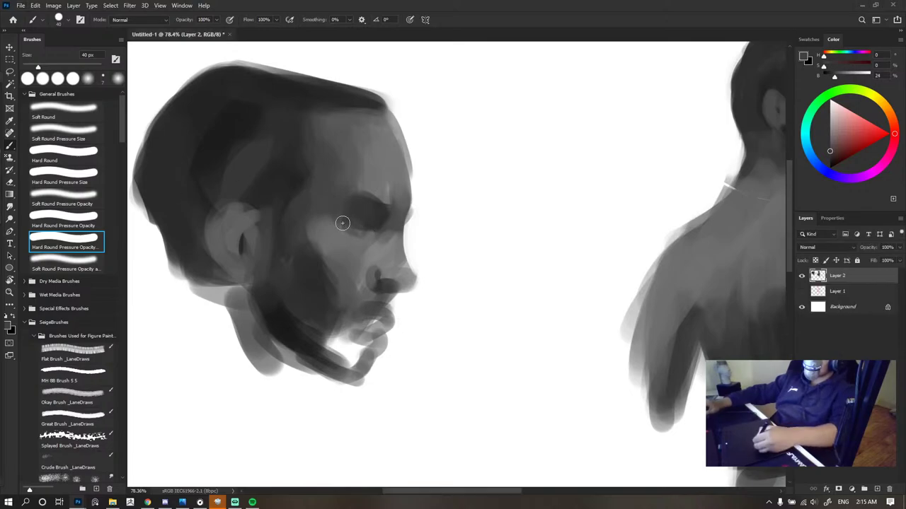
pyautogui.keyDown('alt'); pyautogui.click(370, 243); pyautogui.keyUp('alt')
pyautogui.click(327, 220)
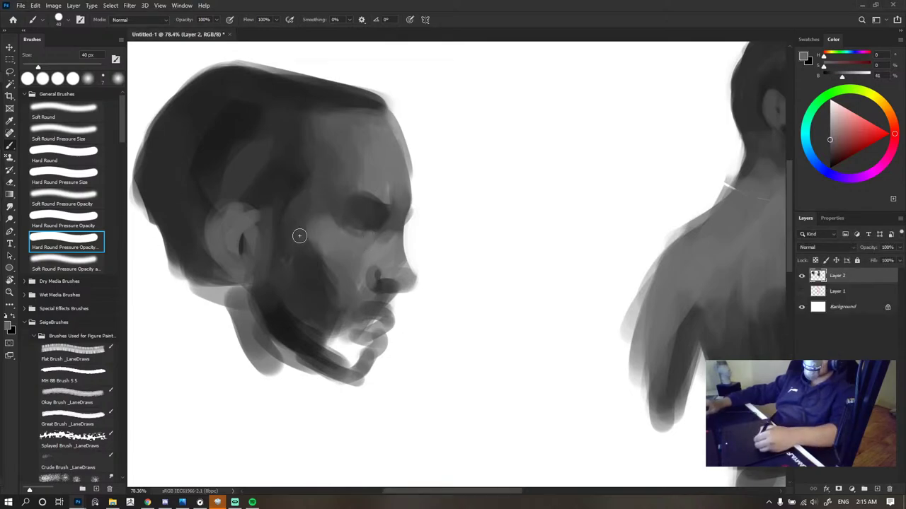
pyautogui.hotkey('ctrl', 'shift', 'e')
pyautogui.keyDown('alt'); pyautogui.click(334, 267); pyautogui.keyUp('alt')
pyautogui.hotkey('ctrl', 'z')
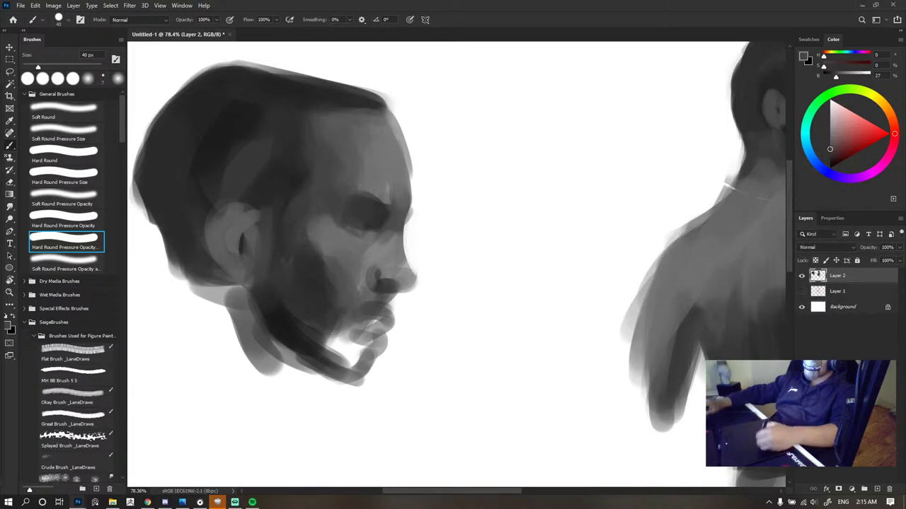
pyautogui.hotkey('ctrl', 'shift', 'e')
pyautogui.hotkey('ctrl', 'z')
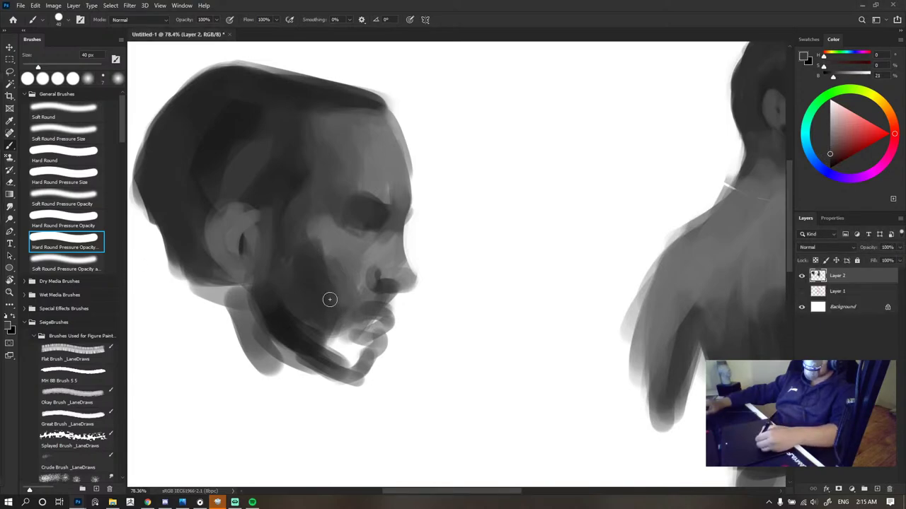
# - Lighten and smooth the cheekbone plane below the eye socket with sampled mid-greys at 50 px
pyautogui.keyDown('alt'); pyautogui.click(342, 247); pyautogui.keyUp('alt')
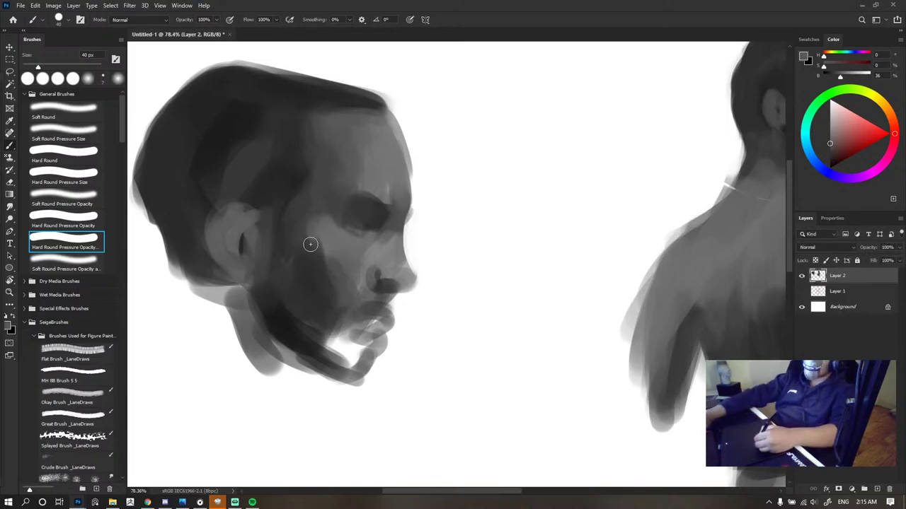
pyautogui.press(']')
pyautogui.keyDown('alt'); pyautogui.click(331, 253); pyautogui.keyUp('alt')
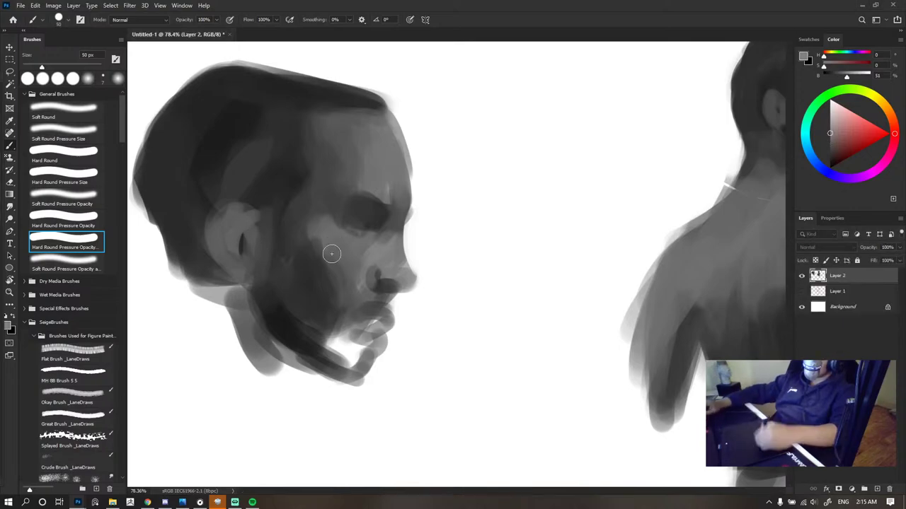
pyautogui.moveTo(317, 235); pyautogui.dragTo(339, 252)
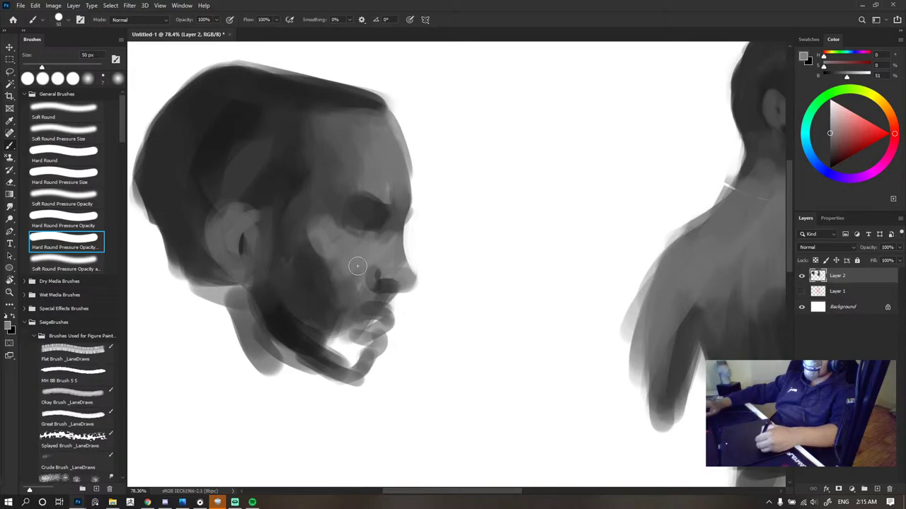
pyautogui.keyDown('alt'); pyautogui.click(334, 245); pyautogui.keyUp('alt')
pyautogui.moveTo(321, 238); pyautogui.dragTo(339, 262)
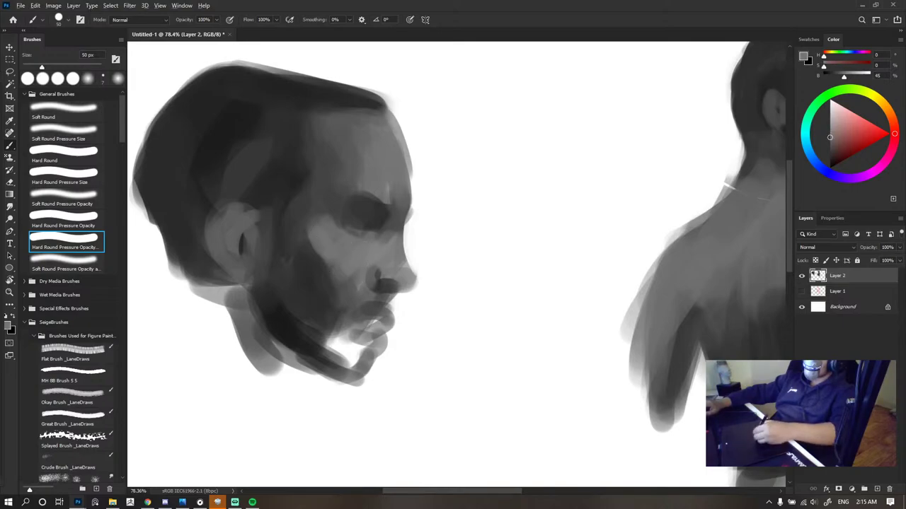
pyautogui.keyDown('alt'); pyautogui.click(361, 261); pyautogui.keyUp('alt')
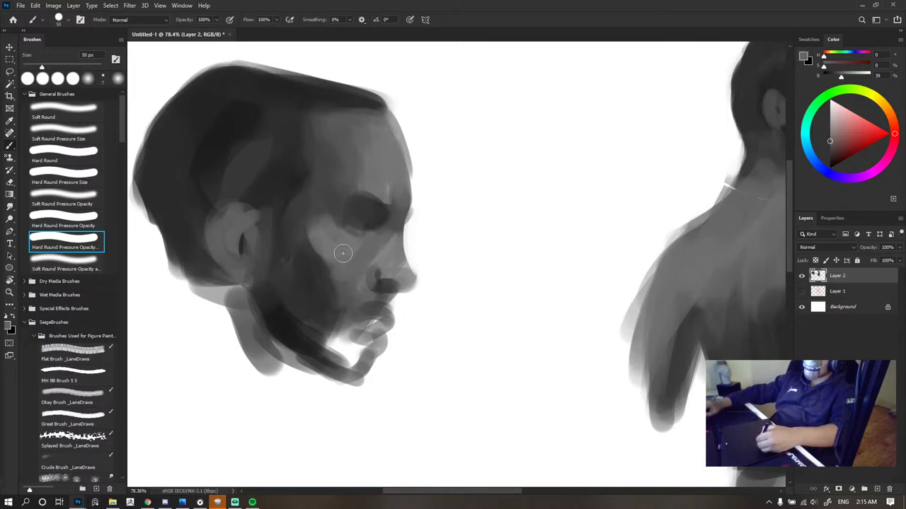
pyautogui.keyDown('alt'); pyautogui.click(343, 259); pyautogui.keyUp('alt')
pyautogui.keyDown('alt'); pyautogui.click(333, 247); pyautogui.keyUp('alt')
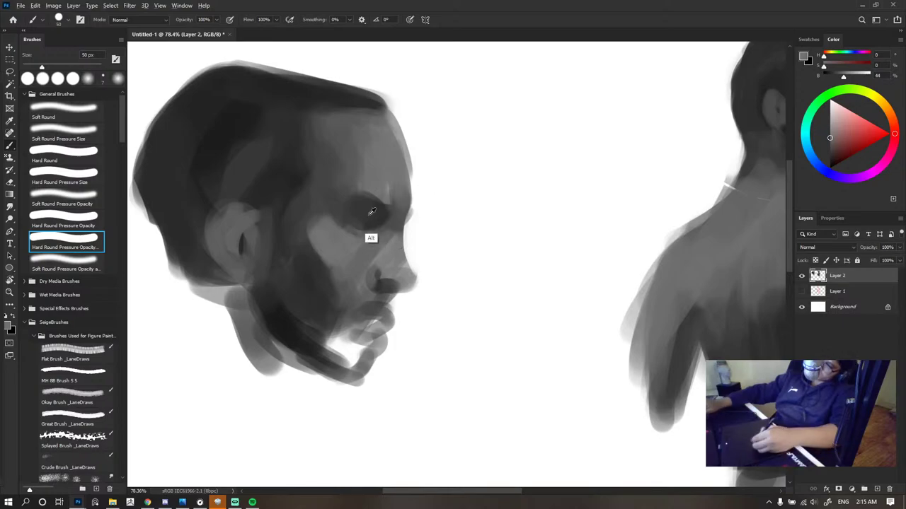
# - Trim the rounded back of the hair with the Eraser and repaint its lower back edge in dark grey
pyautogui.keyDown('alt'); pyautogui.click(334, 213); pyautogui.keyUp('alt')
pyautogui.scroll(-8, 417, 188)
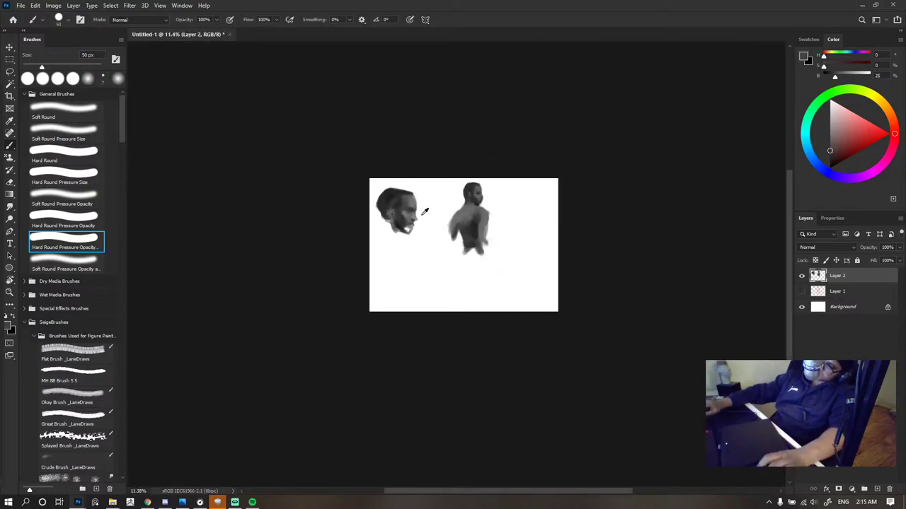
pyautogui.scroll(4, 422, 210)
pyautogui.scroll(-3, 419, 210)
pyautogui.scroll(6, 421, 208)
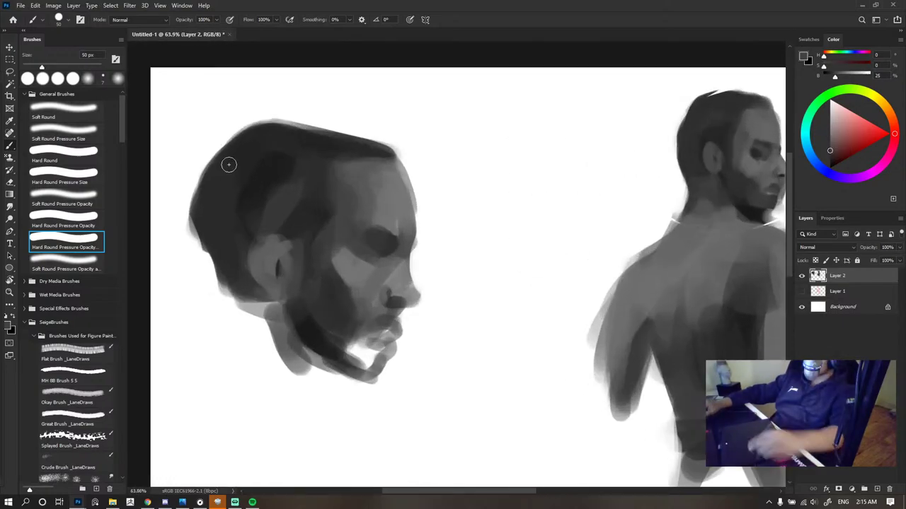
pyautogui.press('e')
pyautogui.moveTo(252, 115)
pyautogui.mouseDown()
pyautogui.moveTo(191, 186)
pyautogui.moveTo(243, 123)
pyautogui.moveTo(173, 245)
pyautogui.moveTo(172, 209)
pyautogui.moveTo(204, 259)
pyautogui.mouseUp()
pyautogui.press('b')
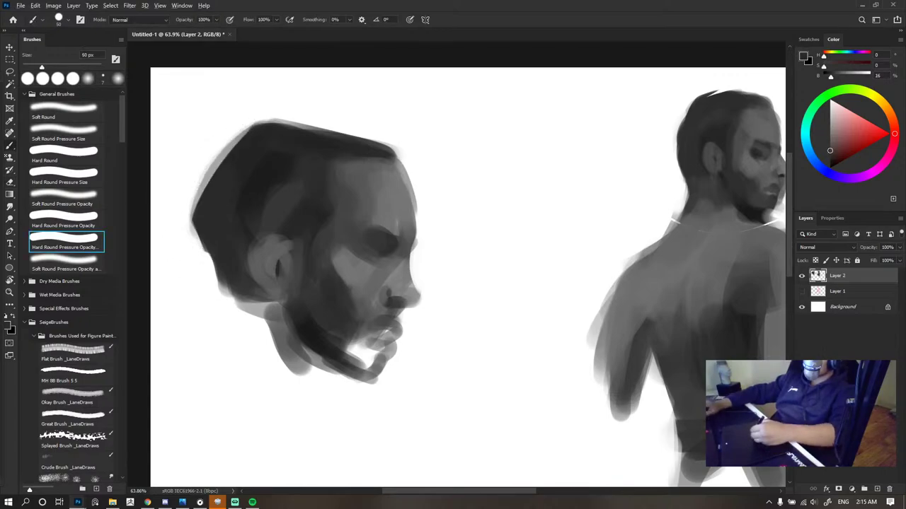
pyautogui.moveTo(201, 225); pyautogui.dragTo(218, 290)
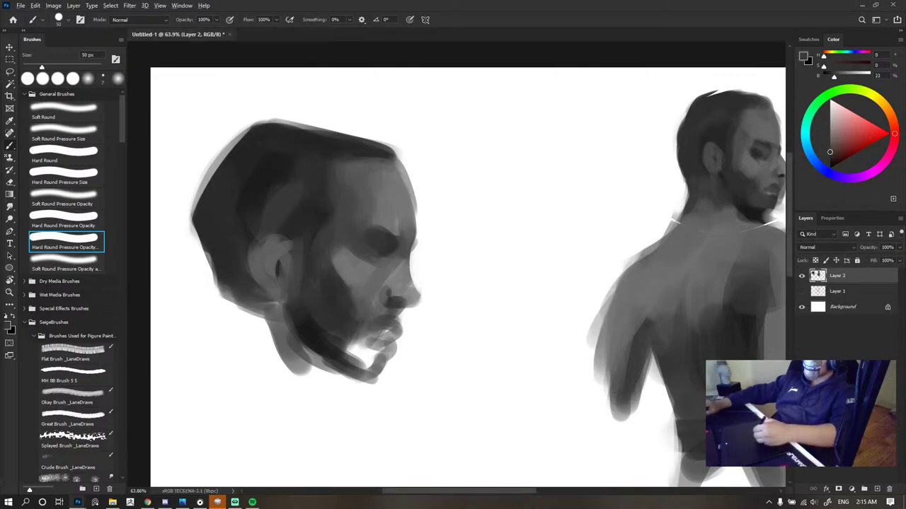
# - Broaden the neck between the nape and the jaw with a sampled grey at 100 px
pyautogui.press(']')
pyautogui.press(']')
pyautogui.press(']')
pyautogui.press(']')
pyautogui.press(']')
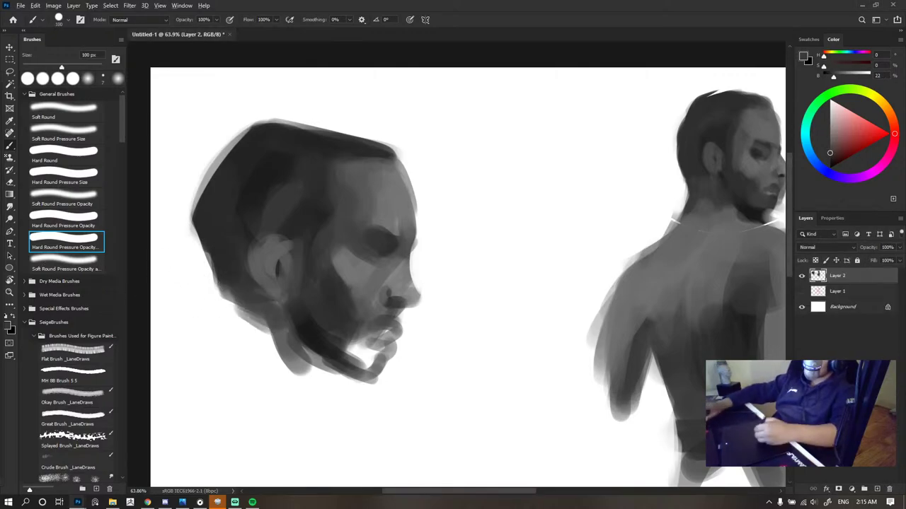
pyautogui.keyDown('alt'); pyautogui.click(268, 327); pyautogui.keyUp('alt')
pyautogui.moveTo(256, 317)
pyautogui.mouseDown()
pyautogui.moveTo(277, 363)
pyautogui.moveTo(295, 330)
pyautogui.moveTo(308, 354)
pyautogui.mouseUp()
pyautogui.keyDown('alt'); pyautogui.click(335, 350); pyautogui.keyUp('alt')
# - Paint a dark brow line along the upper edge of the eye socket with a sampled dark grey at 35 px
pyautogui.scroll(-10, 432, 246)
pyautogui.scroll(6, 435, 243)
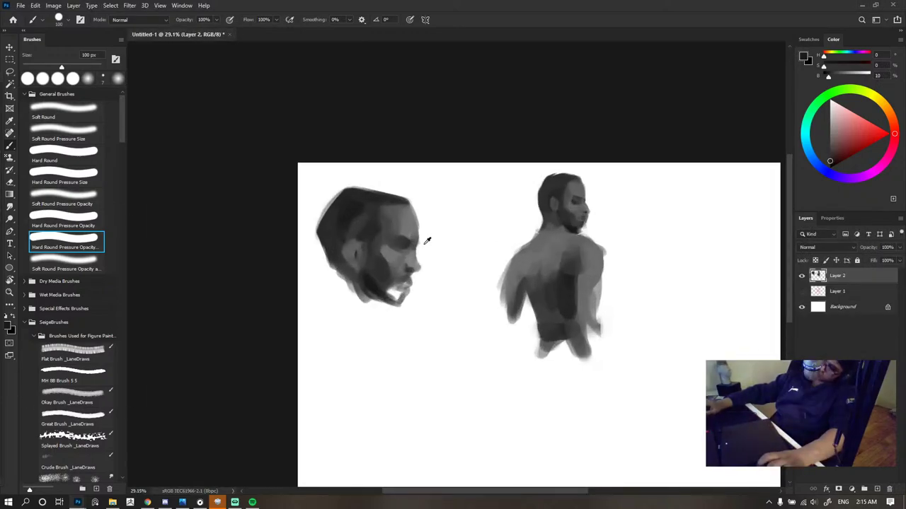
pyautogui.keyDown('alt'); pyautogui.click(369, 240); pyautogui.keyUp('alt')
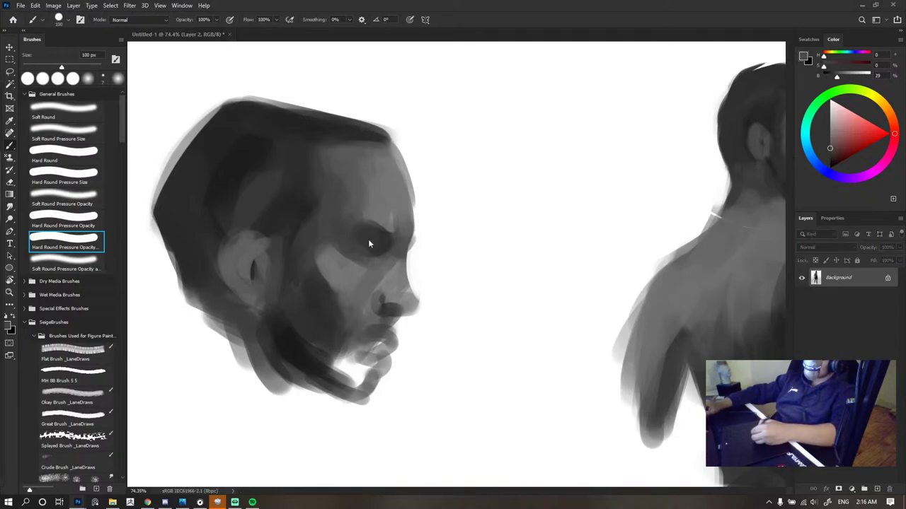
pyautogui.press('[')
pyautogui.press('[')
pyautogui.press('[')
pyautogui.press('[')
pyautogui.press('[')
pyautogui.press('[')
pyautogui.press('[')
pyautogui.press('[')
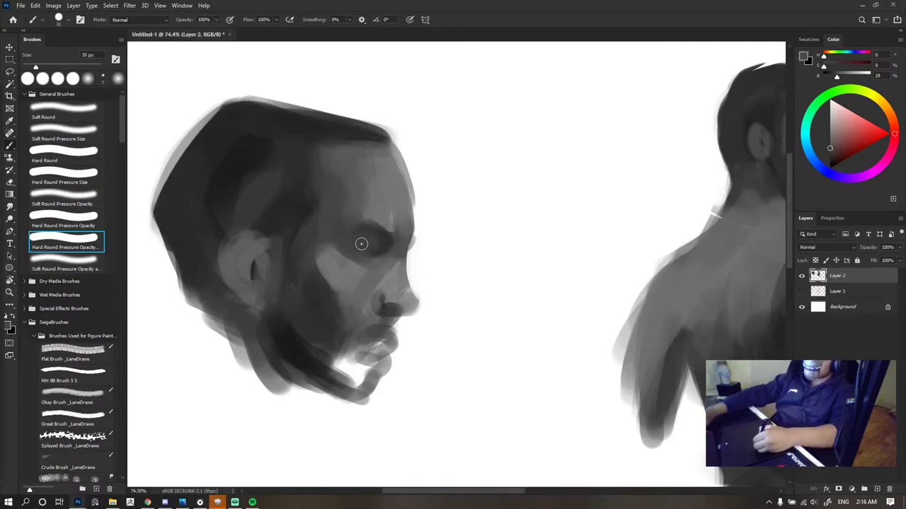
pyautogui.keyDown('alt'); pyautogui.click(385, 239); pyautogui.keyUp('alt')
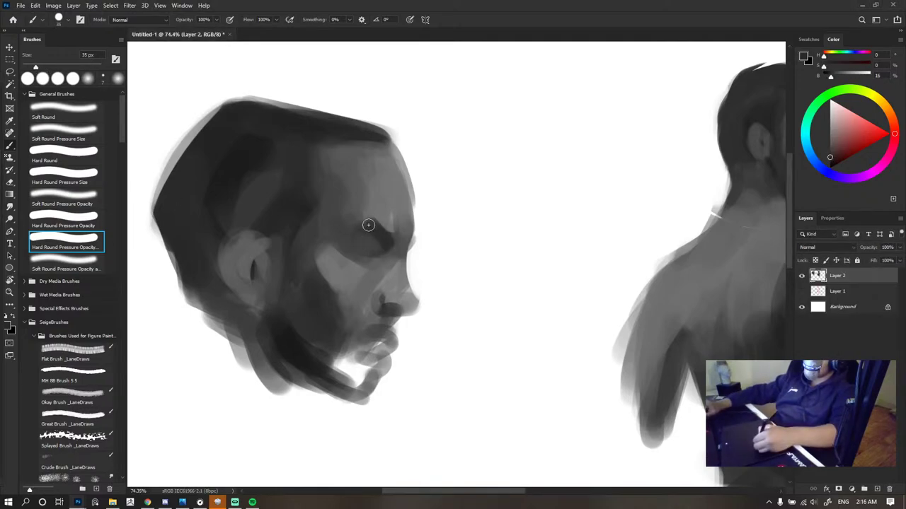
pyautogui.moveTo(366, 225); pyautogui.dragTo(351, 228)
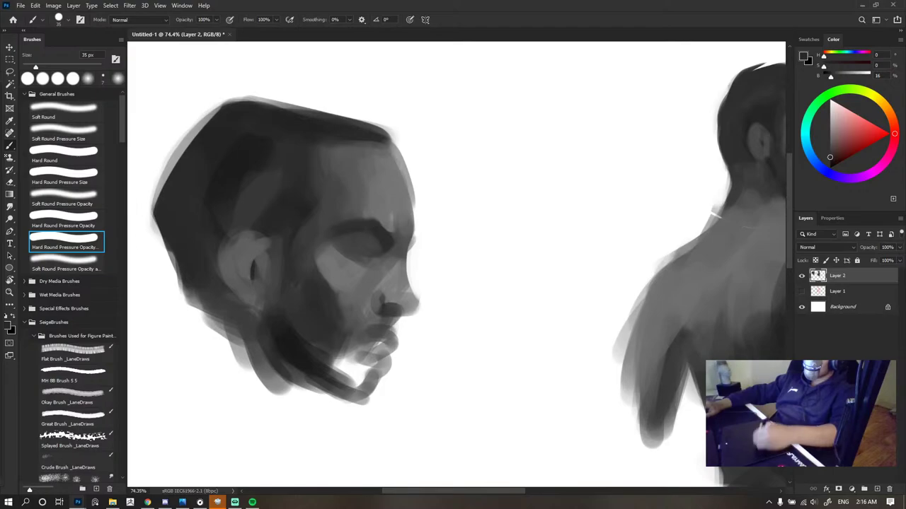
# - Reshape the brow's outer end and upper edge around the eye socket with sampled greys
pyautogui.keyDown('alt'); pyautogui.click(375, 251); pyautogui.keyUp('alt')
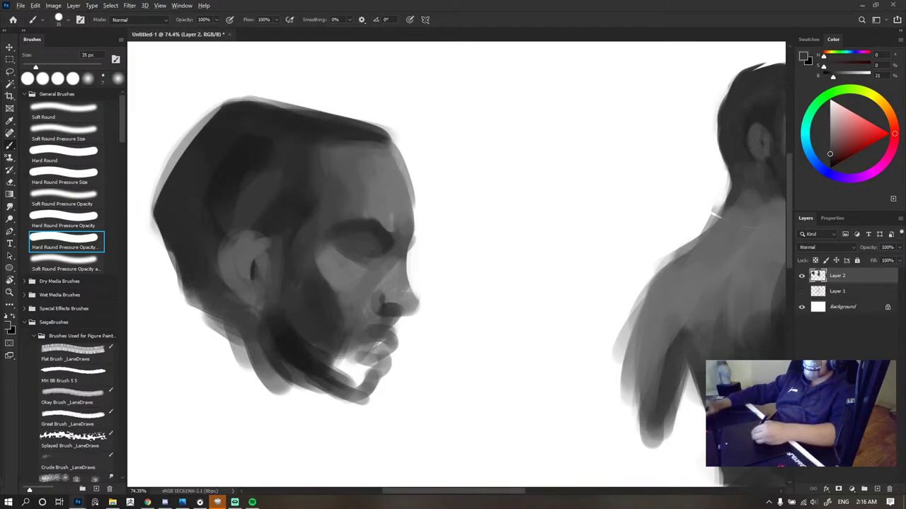
pyautogui.keyDown('alt'); pyautogui.click(362, 222); pyautogui.keyUp('alt')
pyautogui.moveTo(356, 223); pyautogui.dragTo(338, 232)
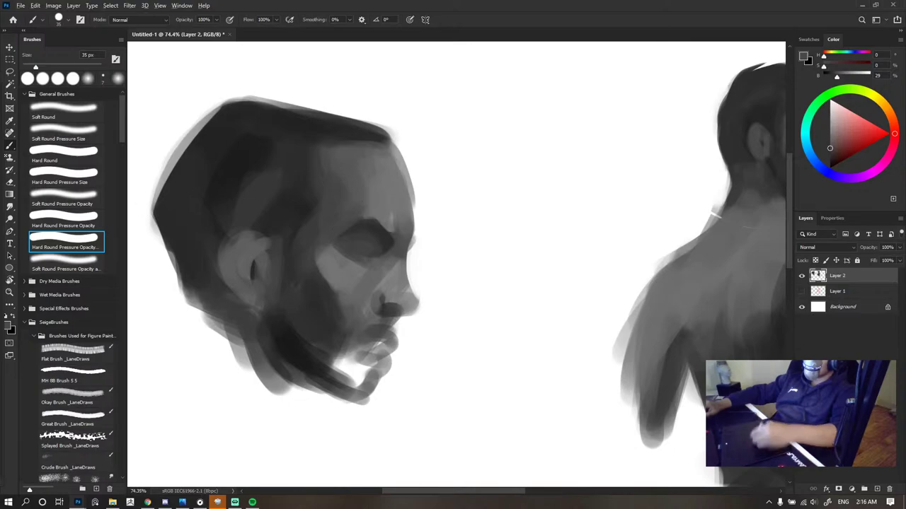
pyautogui.keyDown('alt'); pyautogui.click(385, 247); pyautogui.keyUp('alt')
pyautogui.hotkey('ctrl', 'shift', 'e')
pyautogui.hotkey('ctrl', 'z')
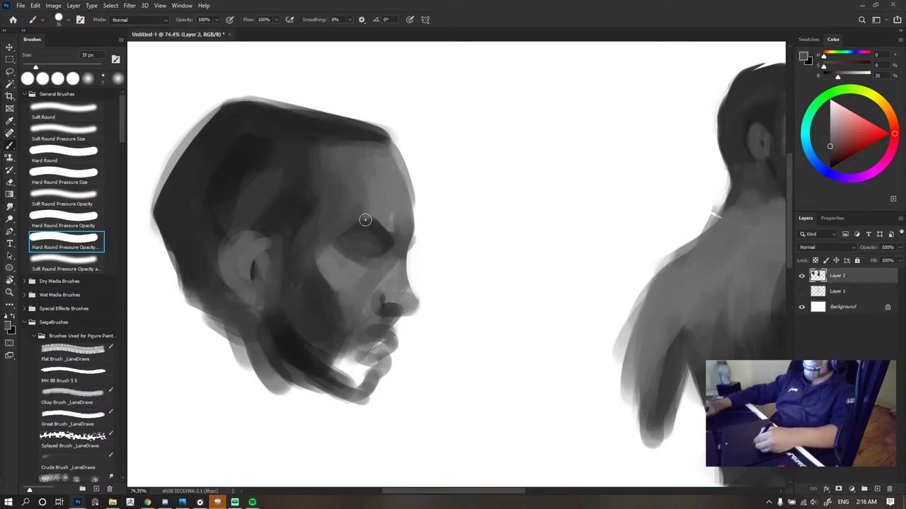
# - Darken the forehead plane above the brow's outer end with a sampled grey and pick up a lighter grey
pyautogui.keyDown('alt'); pyautogui.click(340, 217); pyautogui.keyUp('alt')
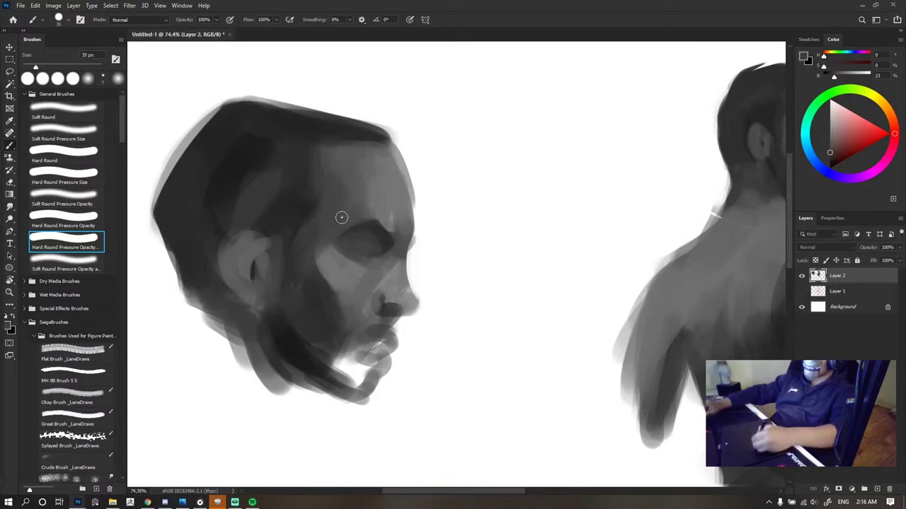
pyautogui.moveTo(340, 217); pyautogui.dragTo(330, 190)
pyautogui.hotkey('ctrl', 'shift', 'e')
pyautogui.keyDown('alt'); pyautogui.click(346, 204); pyautogui.keyUp('alt')
pyautogui.hotkey('ctrl', 'z')
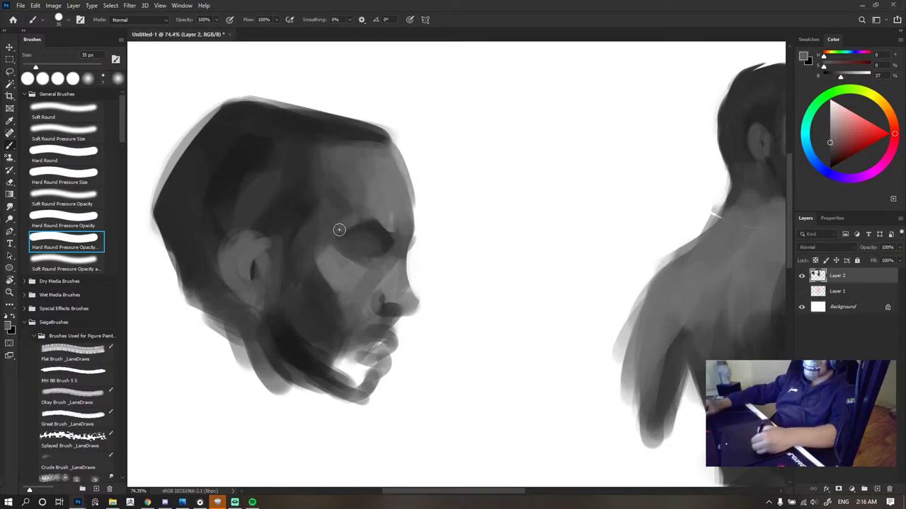
# - Sharpen the hairline corner at the temple beside the forehead with sampled greys at 35 px
pyautogui.keyDown('alt'); pyautogui.click(373, 200); pyautogui.keyUp('alt')
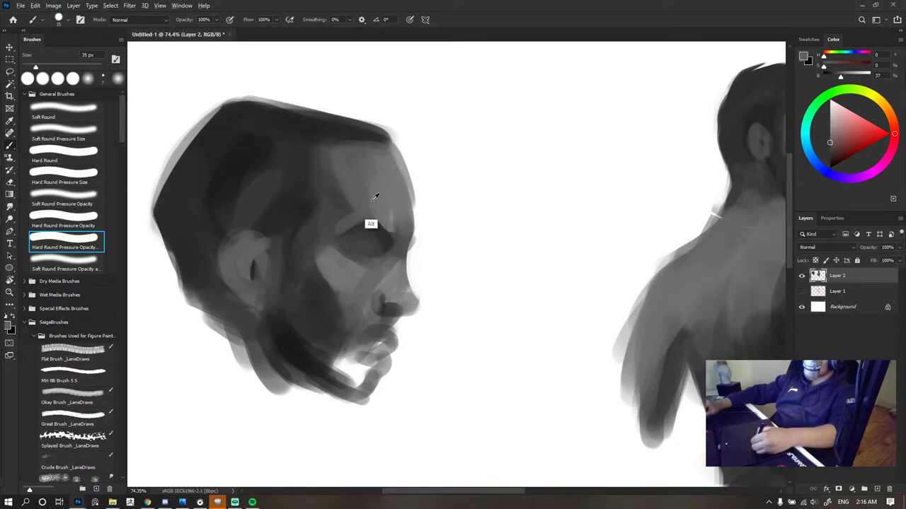
pyautogui.keyDown('alt'); pyautogui.click(344, 170); pyautogui.keyUp('alt')
pyautogui.hotkey('ctrl', 'shift', 'e')
pyautogui.hotkey('ctrl', 'z')
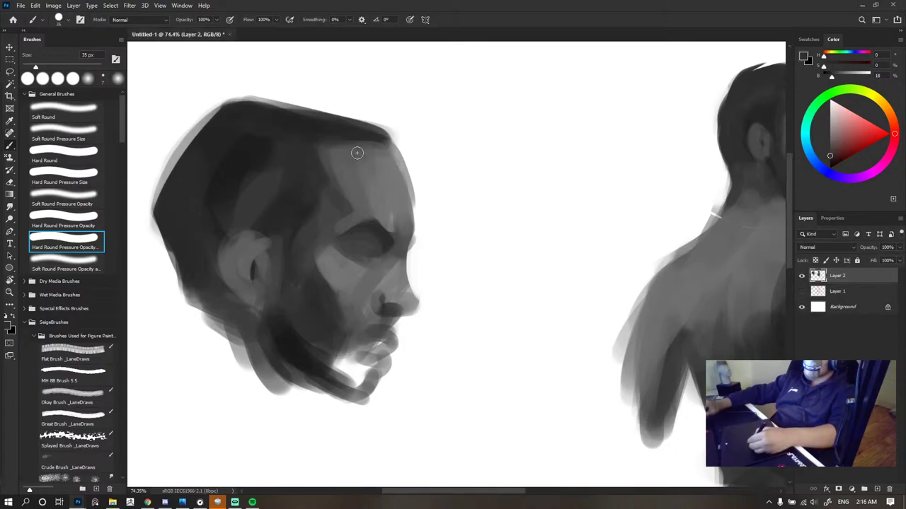
pyautogui.moveTo(318, 162); pyautogui.dragTo(315, 144)
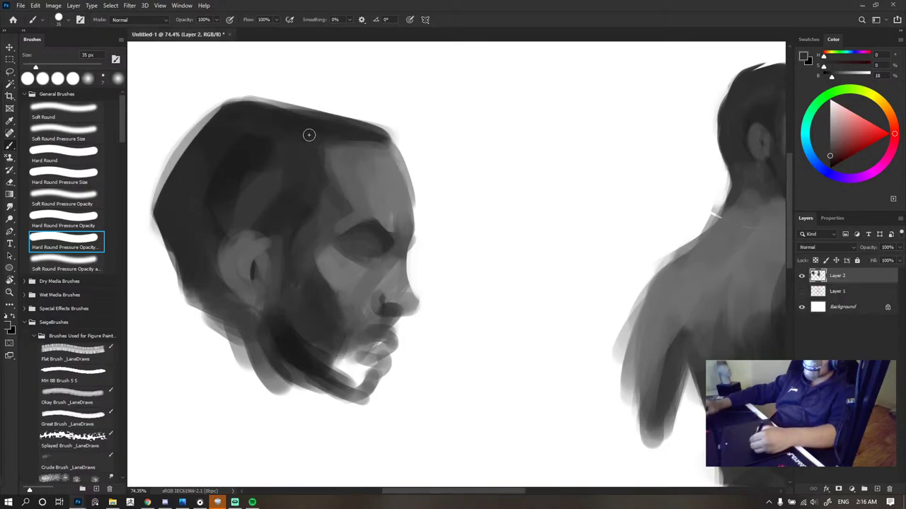
pyautogui.keyDown('alt'); pyautogui.click(365, 154); pyautogui.keyUp('alt')
pyautogui.scroll(-8, 446, 204)
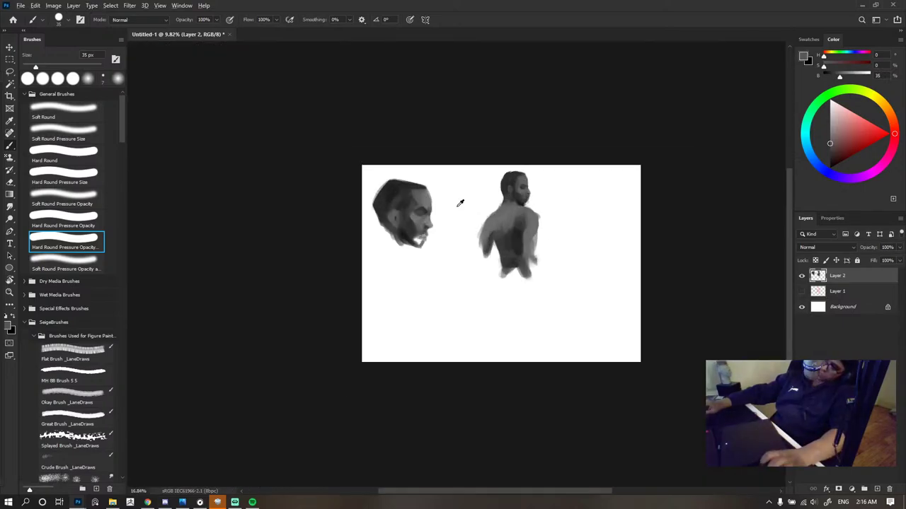
# - Define the nostril wing and smooth the nose's side plane with sampled dark and mid greys
pyautogui.scroll(5, 460, 203)
pyautogui.scroll(-3, 428, 198)
pyautogui.scroll(4, 419, 222)
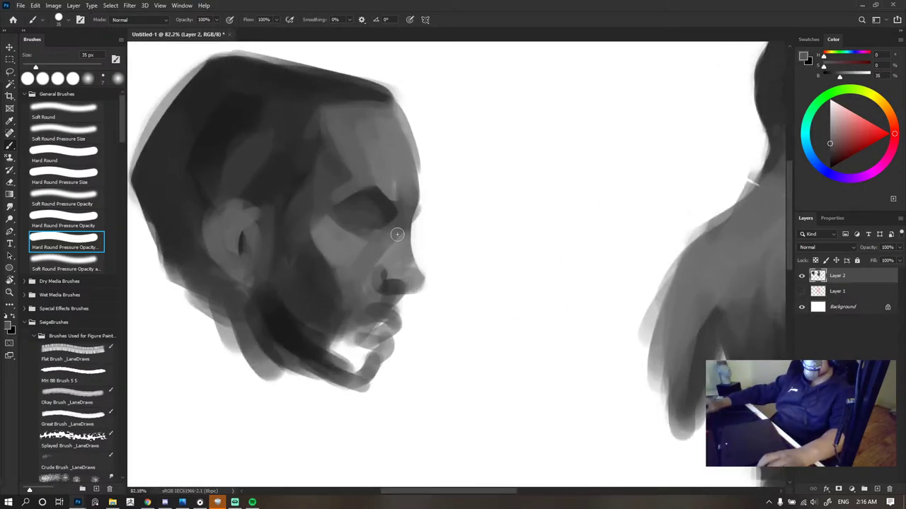
pyautogui.keyDown('alt'); pyautogui.click(339, 283); pyautogui.keyUp('alt')
pyautogui.press('[')
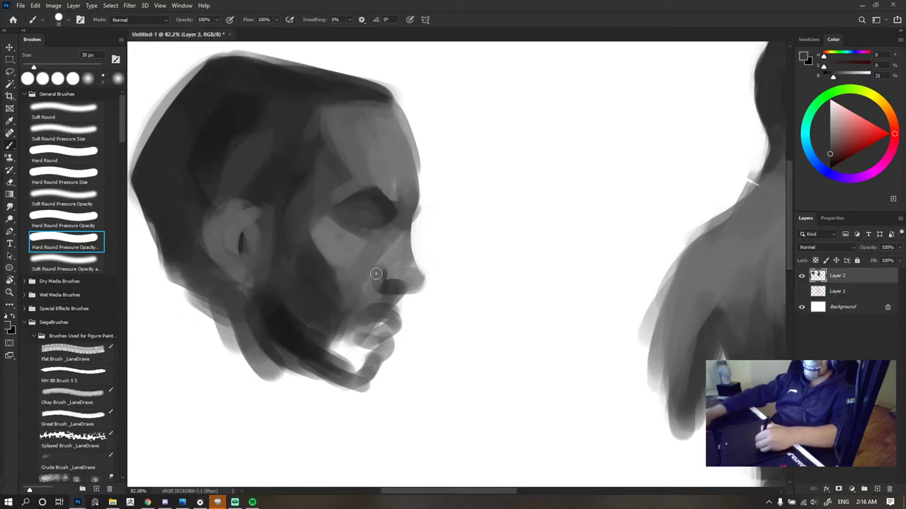
pyautogui.keyDown('alt'); pyautogui.click(388, 282); pyautogui.keyUp('alt')
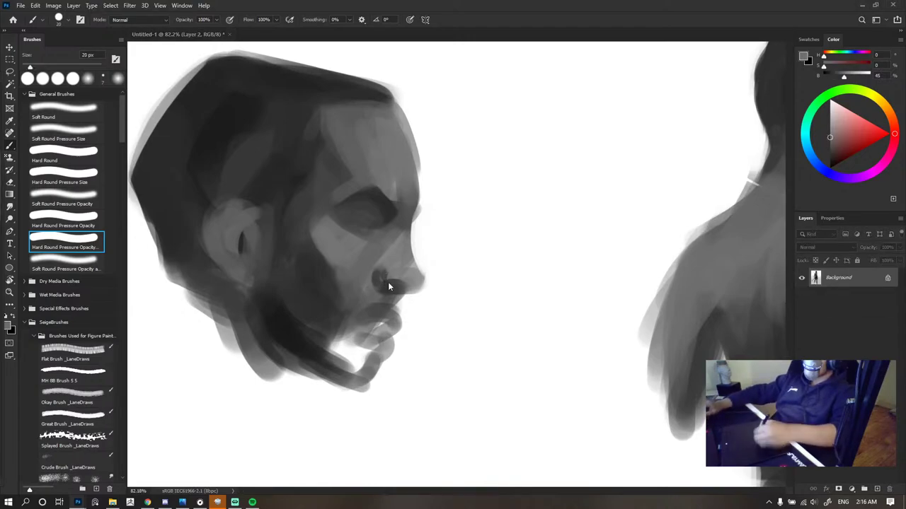
pyautogui.click(388, 282)
pyautogui.keyDown('alt'); pyautogui.click(403, 249); pyautogui.keyUp('alt')
pyautogui.press(']')
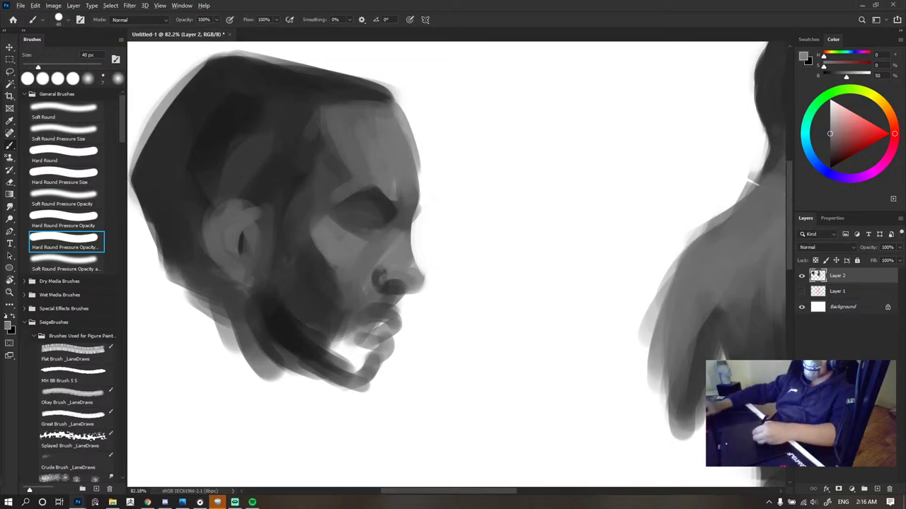
# - Build out the brow ridge and forehead profile above the nose bridge with sampled greys at 35 and 30 px
pyautogui.keyDown('alt'); pyautogui.click(401, 213); pyautogui.keyUp('alt')
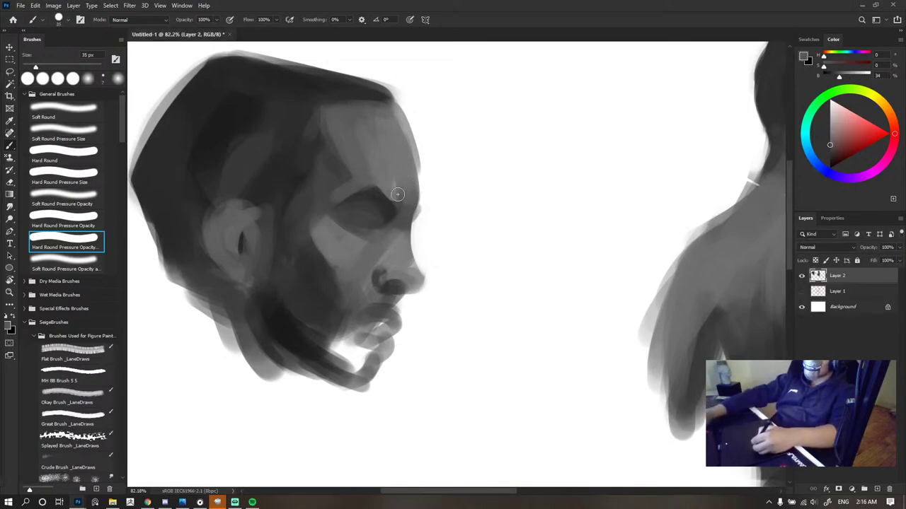
pyautogui.moveTo(404, 227); pyautogui.dragTo(407, 173)
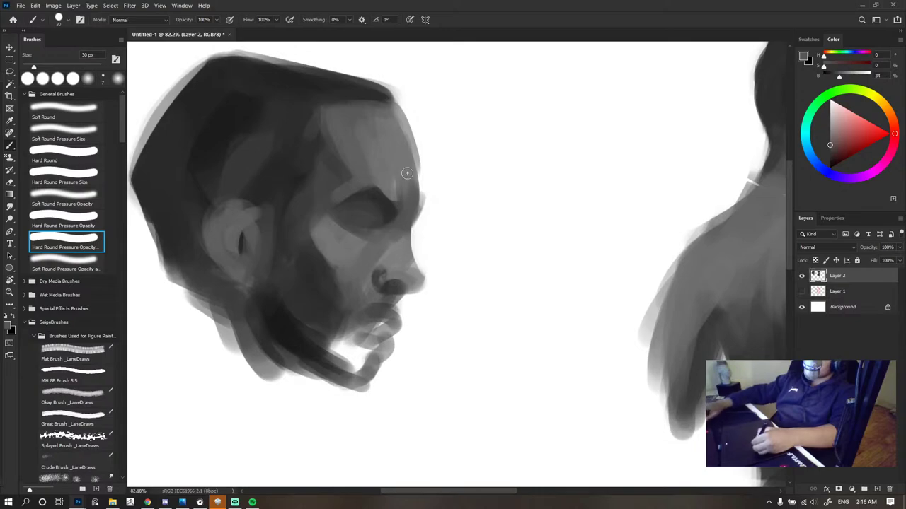
pyautogui.keyDown('alt'); pyautogui.click(404, 202); pyautogui.keyUp('alt')
pyautogui.moveTo(402, 225); pyautogui.dragTo(414, 147)
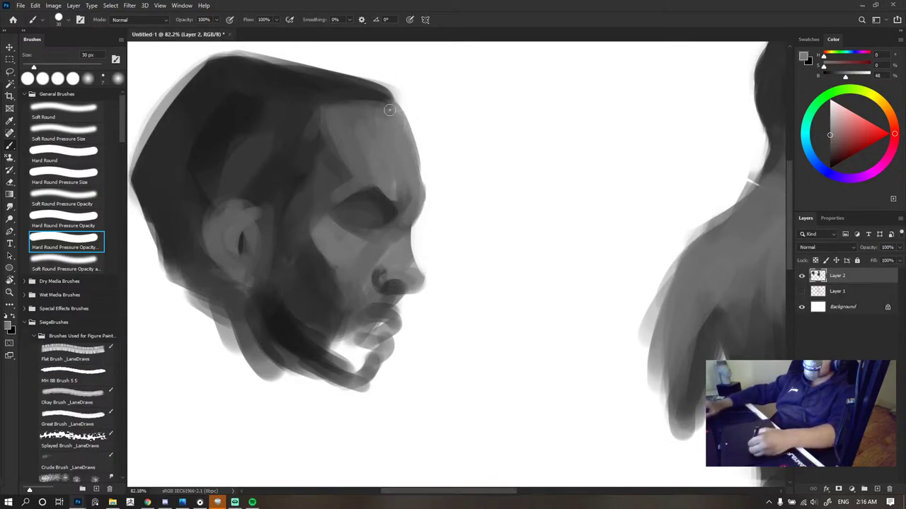
# - Paint a small dark accent for the far brow beyond the nose bridge at 10 px
pyautogui.keyDown('alt'); pyautogui.click(231, 202); pyautogui.keyUp('alt')
pyautogui.hotkey('ctrl', 'shift', 'e')
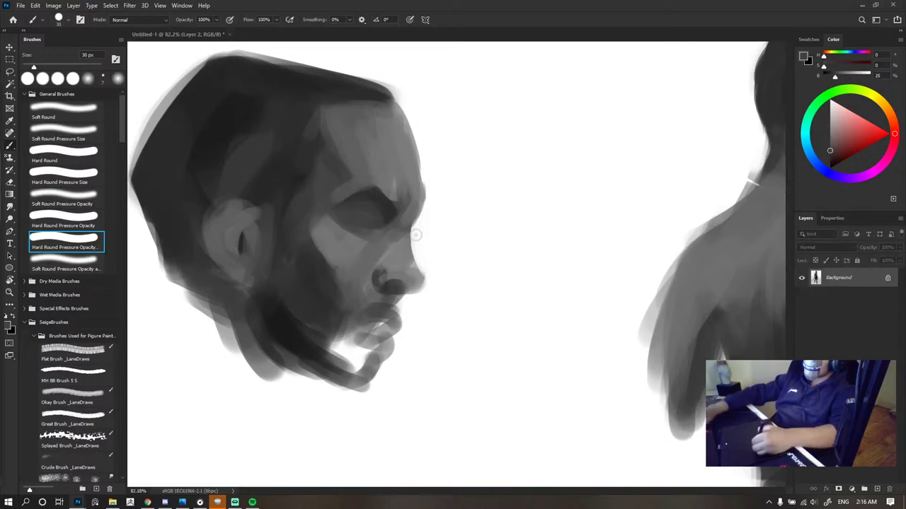
pyautogui.hotkey('ctrl', 'z')
pyautogui.press('[')
pyautogui.press('[')
pyautogui.press('[')
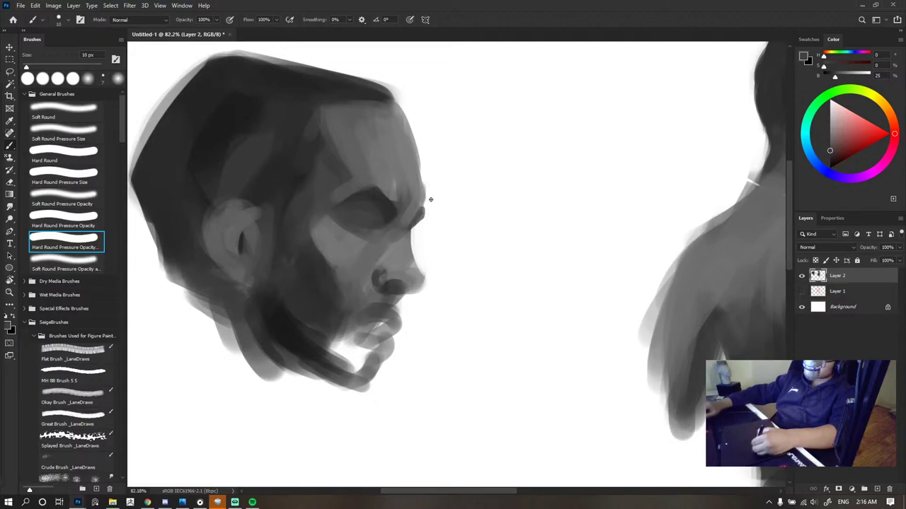
# - Paint the dark eye shape inside the near eye socket and model its lower lid with sampled greys at 30 px
pyautogui.scroll(-6, 430, 199)
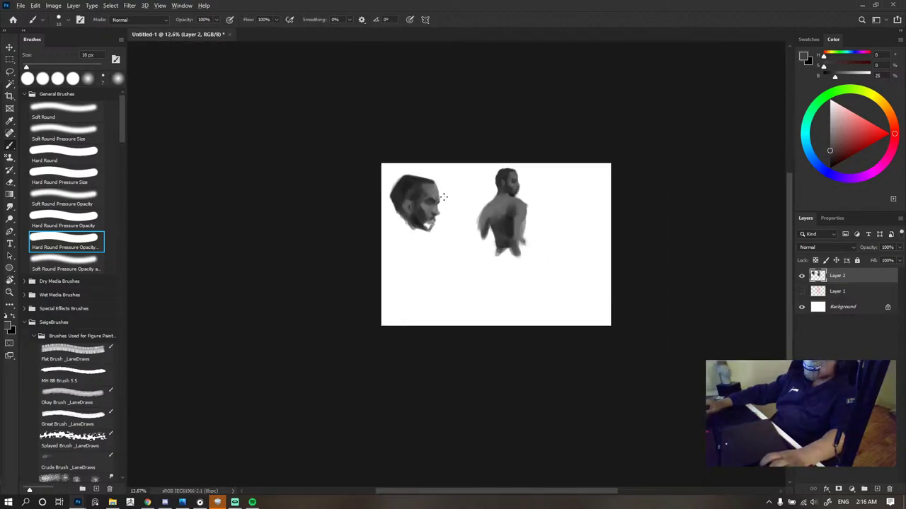
pyautogui.scroll(6, 443, 197)
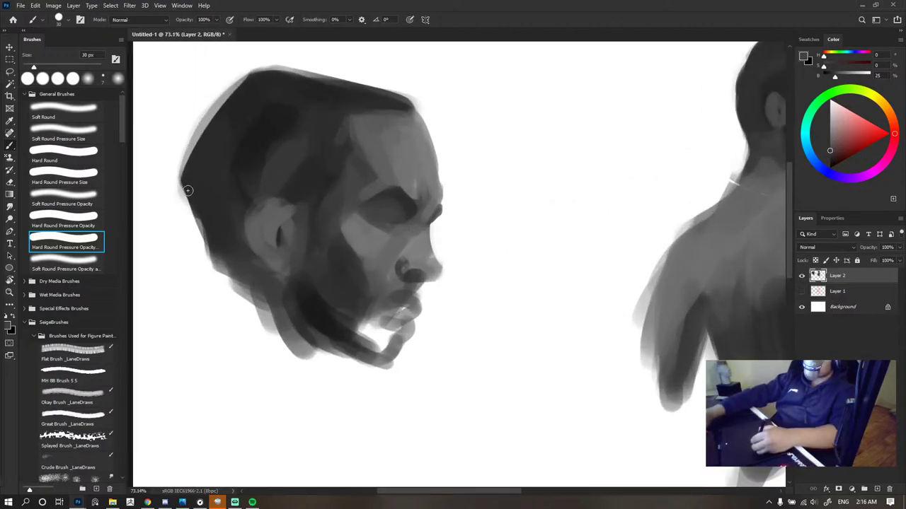
pyautogui.keyDown('alt'); pyautogui.click(301, 238); pyautogui.keyUp('alt')
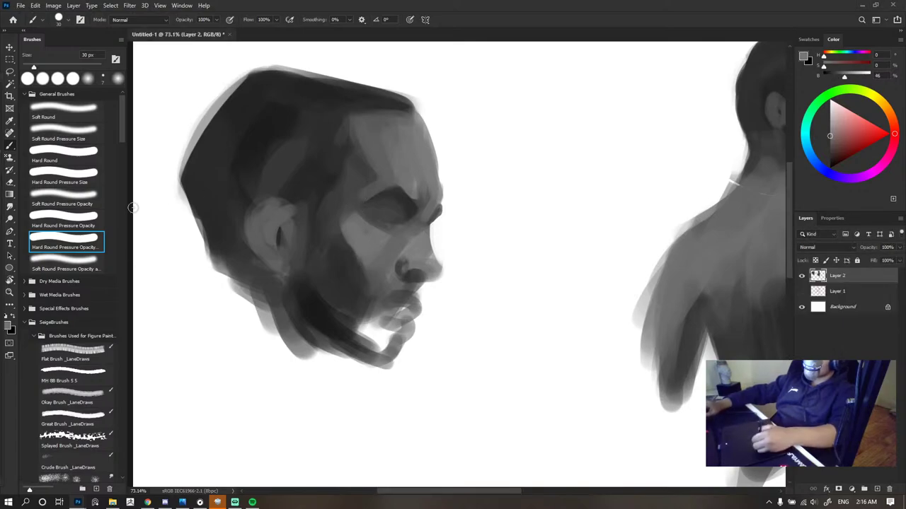
pyautogui.keyDown('alt'); pyautogui.click(388, 222); pyautogui.keyUp('alt')
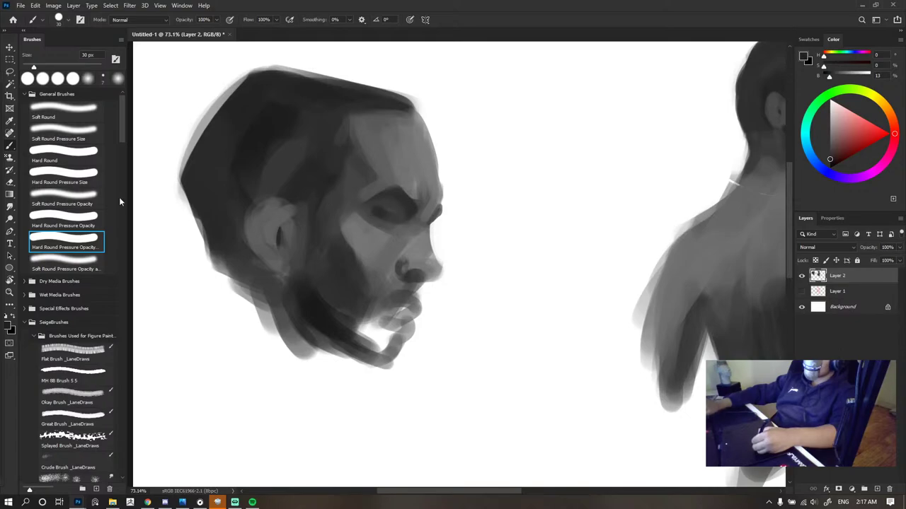
pyautogui.keyDown('alt'); pyautogui.click(399, 224); pyautogui.keyUp('alt')
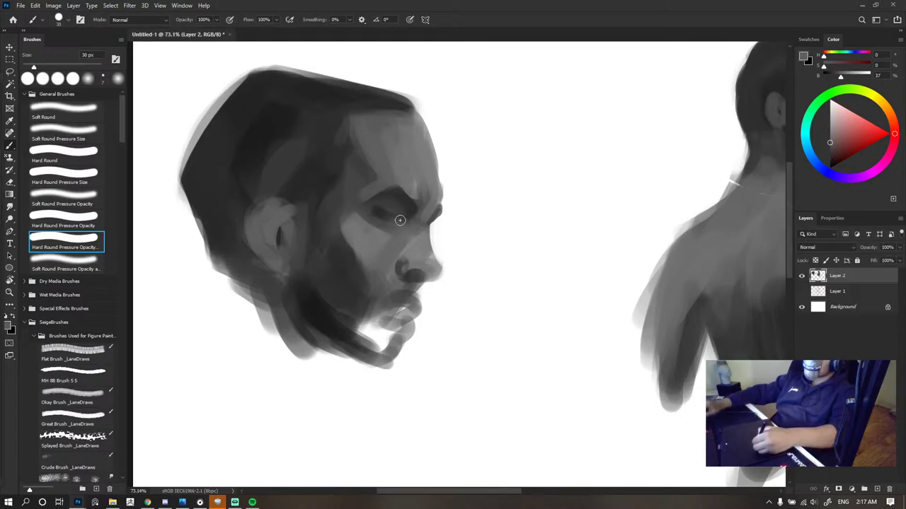
pyautogui.scroll(-5, 412, 197)
pyautogui.scroll(6, 412, 196)
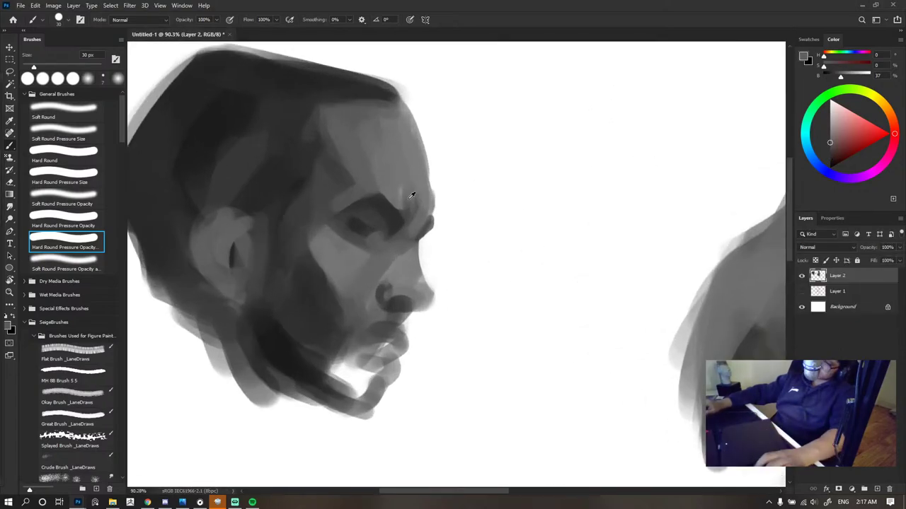
pyautogui.keyDown('alt'); pyautogui.click(348, 252); pyautogui.keyUp('alt')
pyautogui.moveTo(349, 234)
pyautogui.mouseDown()
pyautogui.moveTo(378, 249)
pyautogui.moveTo(353, 234)
pyautogui.mouseUp()
pyautogui.keyDown('alt'); pyautogui.click(358, 225); pyautogui.keyUp('alt')
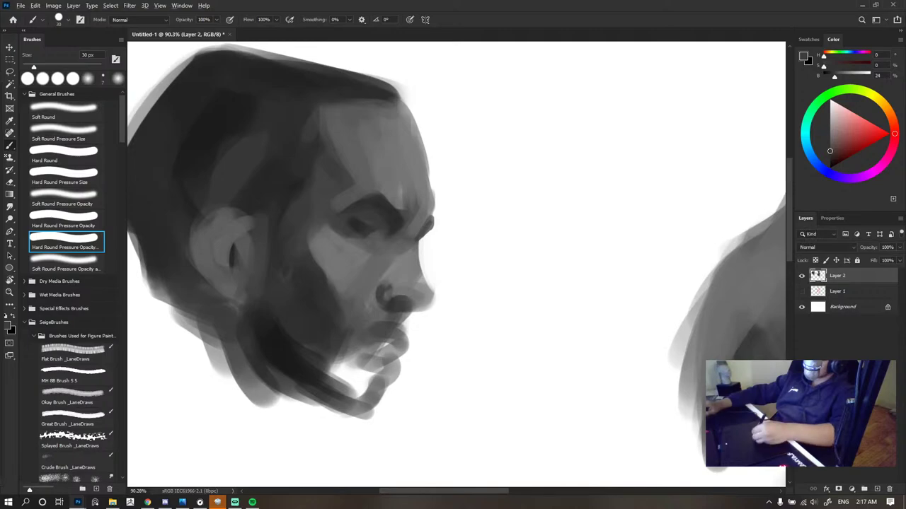
# - Soften the cheekbone's outer edge against the dark cheek hollow with sampled greys, enlarging the brush to 45 px
pyautogui.keyDown('alt'); pyautogui.click(328, 252); pyautogui.keyUp('alt')
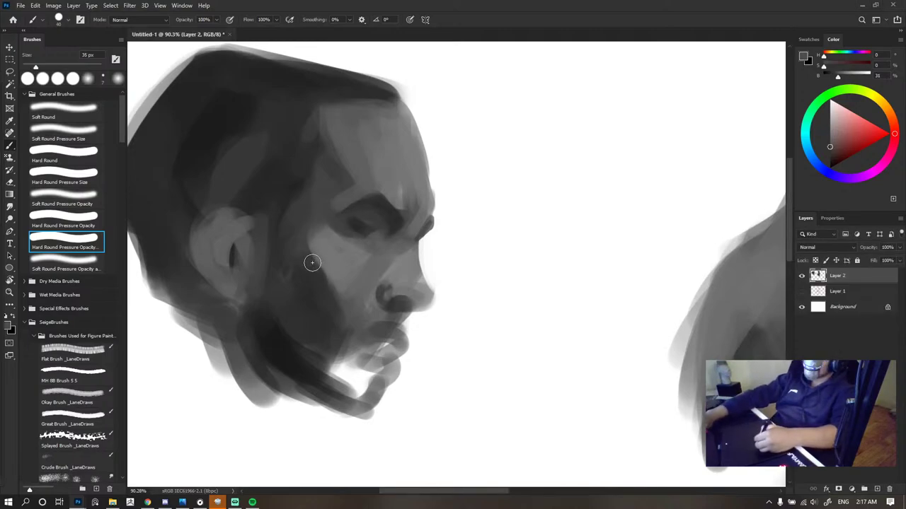
pyautogui.keyDown('alt'); pyautogui.click(338, 285); pyautogui.keyUp('alt')
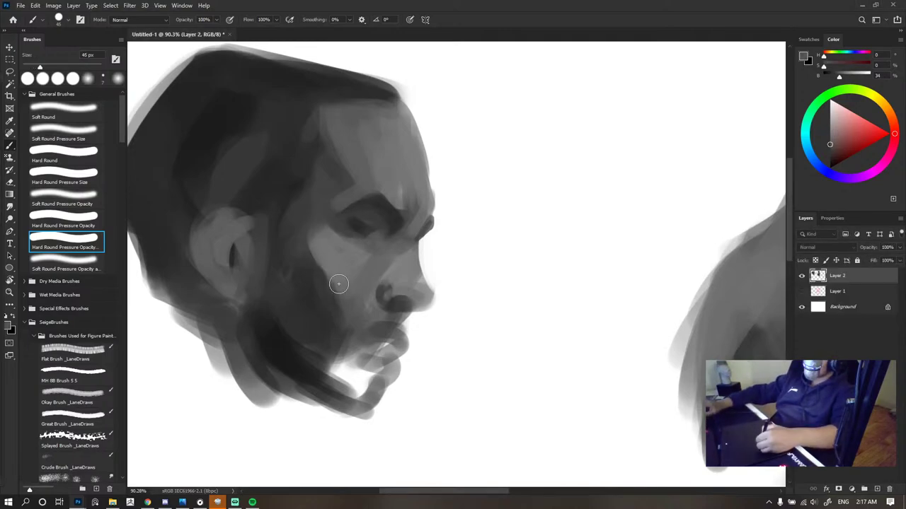
pyautogui.scroll(-8, 451, 288)
pyautogui.scroll(5, 450, 273)
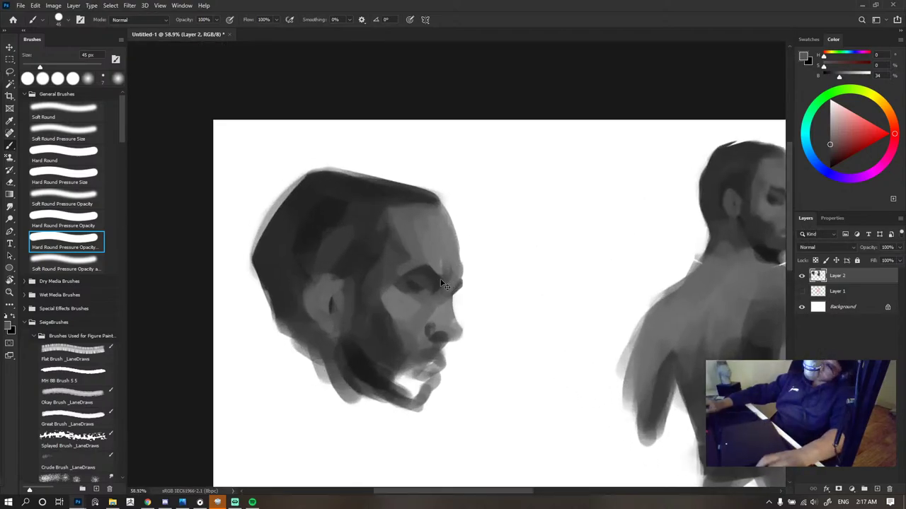
# - Shape the ear's front edge and darken the sideburn area down to the jaw with sampled greys at 45 px
pyautogui.keyDown('alt'); pyautogui.click(299, 275); pyautogui.keyUp('alt')
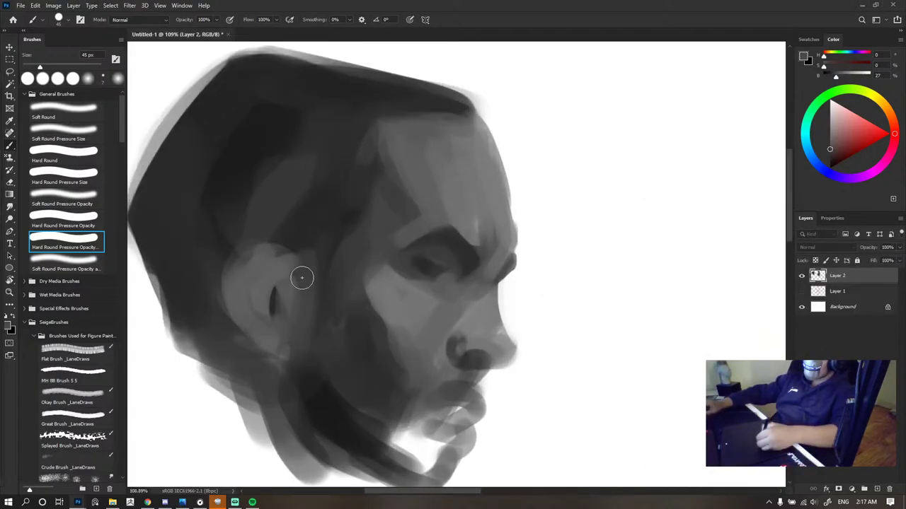
pyautogui.keyDown('alt'); pyautogui.click(325, 275); pyautogui.keyUp('alt')
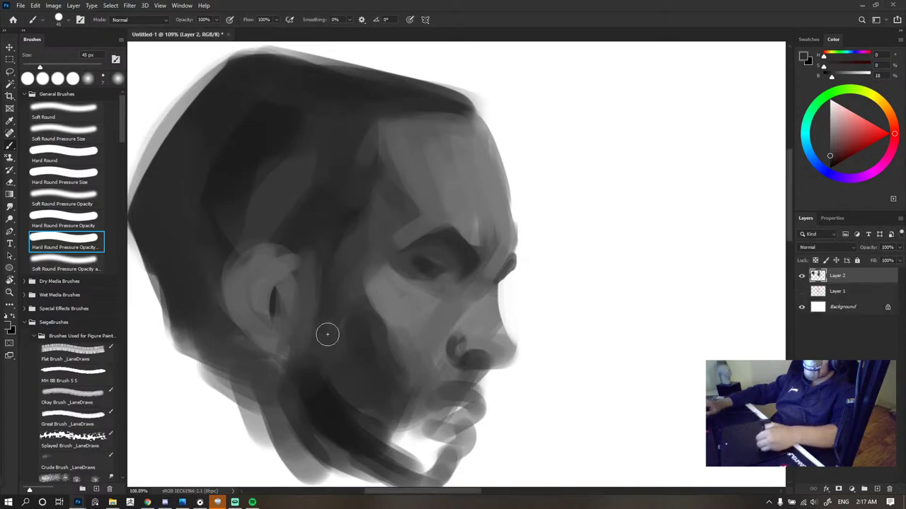
pyautogui.keyDown('alt'); pyautogui.click(299, 354); pyautogui.keyUp('alt')
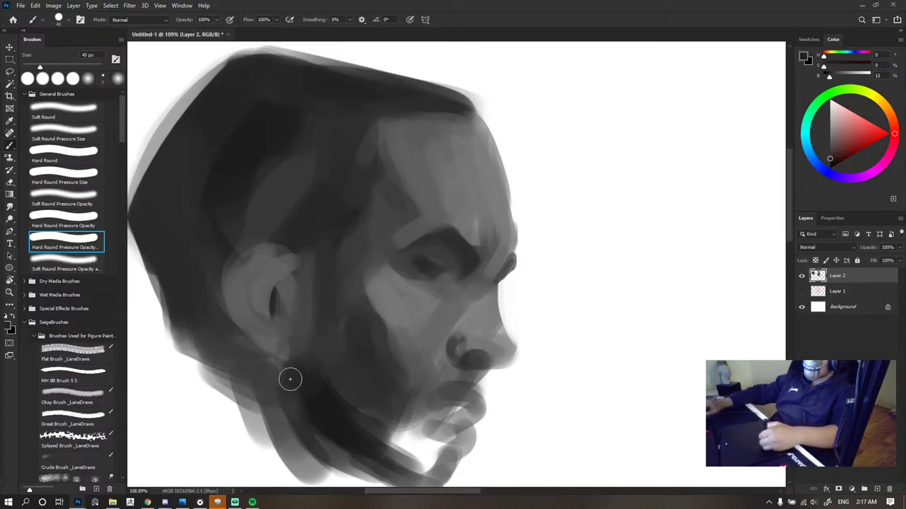
pyautogui.scroll(-5, 370, 200)
pyautogui.scroll(3, 387, 203)
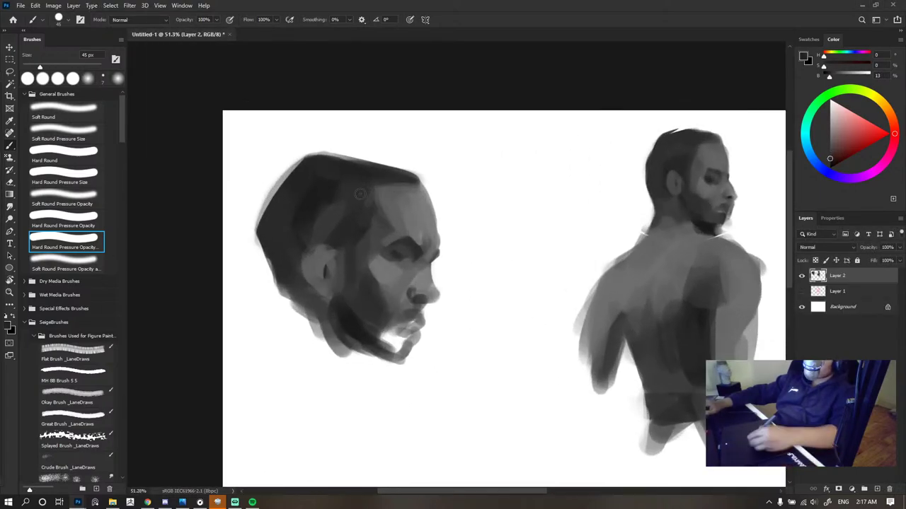
pyautogui.keyDown('alt'); pyautogui.click(360, 194); pyautogui.keyUp('alt')
pyautogui.moveTo(407, 184)
pyautogui.mouseDown()
pyautogui.moveTo(404, 161)
pyautogui.moveTo(375, 153)
pyautogui.mouseUp()
pyautogui.hotkey('ctrl', 'space')
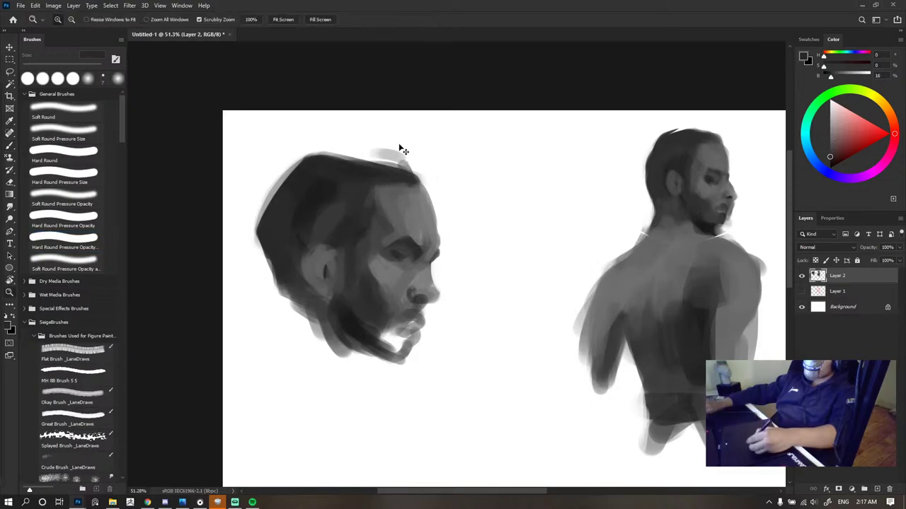
pyautogui.hotkey('ctrl', 'z')
pyautogui.press('b')
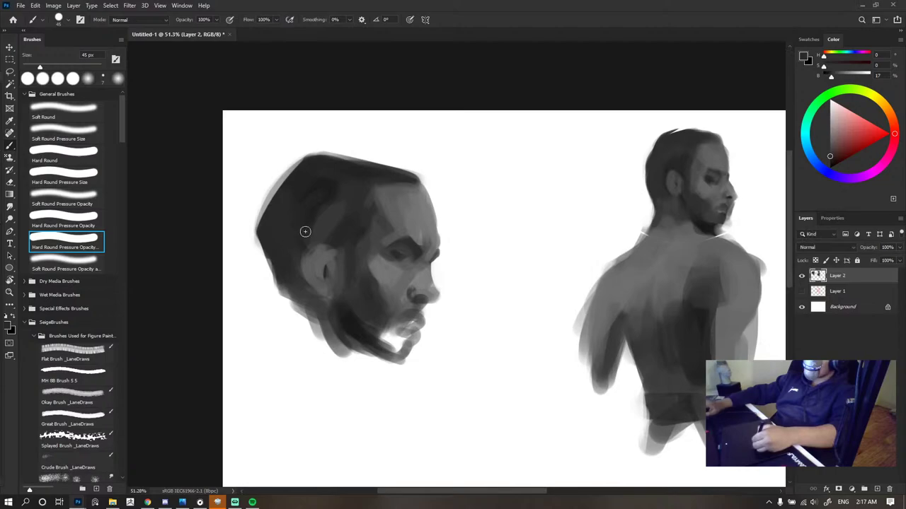
# - Darken and unify the hair above the ear and at the temple with sampled dark greys at 80 px
pyautogui.click(373, 220)
pyautogui.press(']')
pyautogui.press(']')
pyautogui.press(']')
pyautogui.press(']')
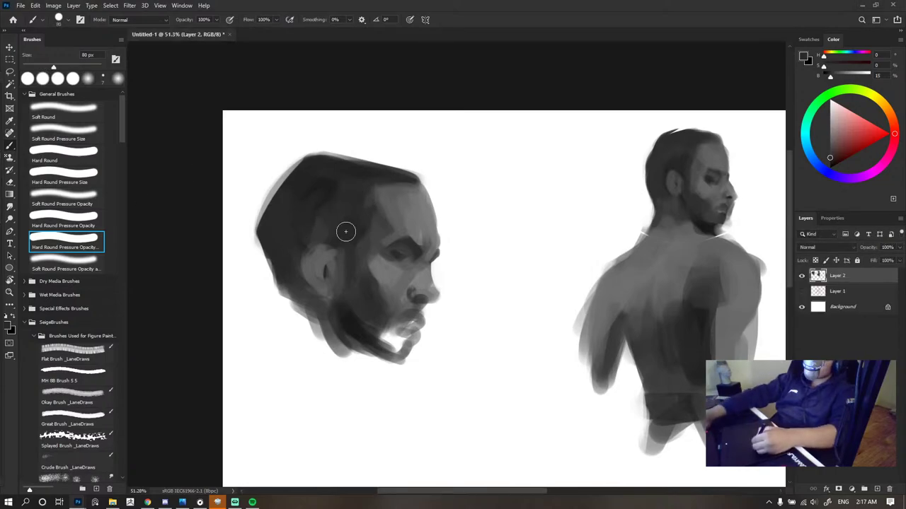
pyautogui.scroll(-5, 388, 207)
pyautogui.scroll(7, 394, 218)
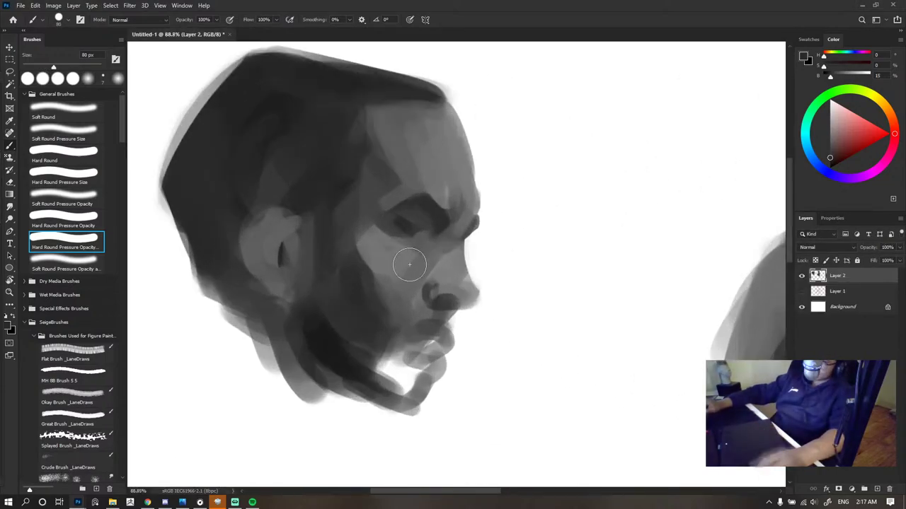
# - Paint a dark sideburn stroke between the ear and the cheek down to the jaw at 40 px
pyautogui.keyDown('alt'); pyautogui.click(354, 309); pyautogui.keyUp('alt')
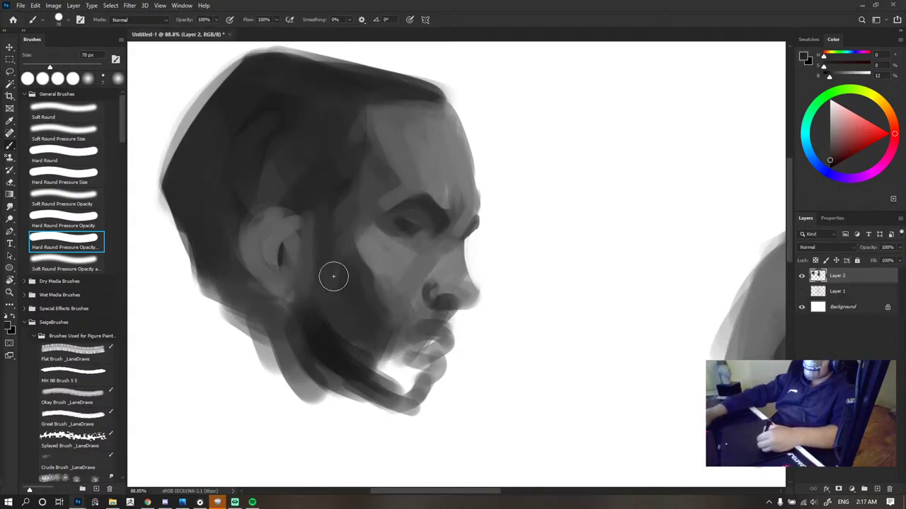
pyautogui.press('[')
pyautogui.press('[')
pyautogui.press('[')
pyautogui.press('[')
pyautogui.moveTo(325, 270); pyautogui.dragTo(313, 312)
pyautogui.keyDown('alt'); pyautogui.click(349, 300); pyautogui.keyUp('alt')
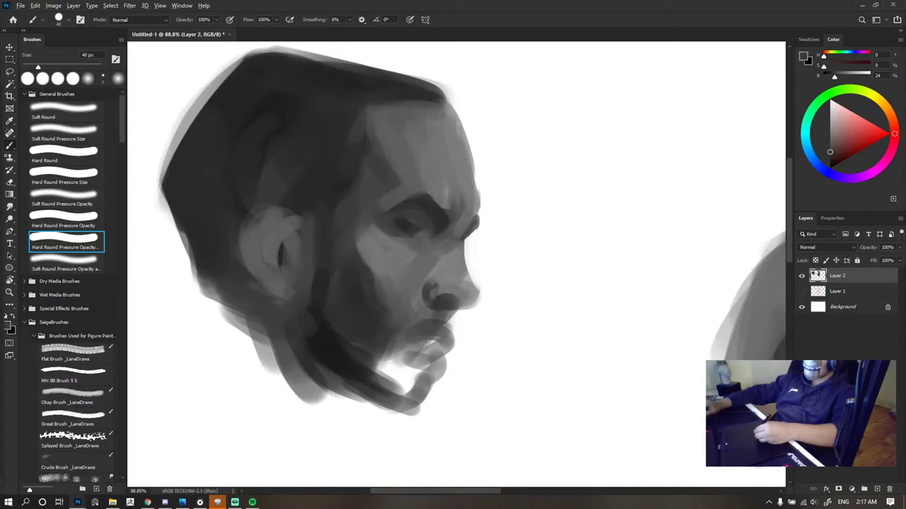
# - Draw a thin near-black line from the earlobe down to the jaw corner at 15 px and sample a dark grey
pyautogui.keyDown('alt'); pyautogui.click(305, 300); pyautogui.keyUp('alt')
pyautogui.press('[')
pyautogui.press('[')
pyautogui.press('[')
pyautogui.moveTo(282, 287); pyautogui.dragTo(304, 336)
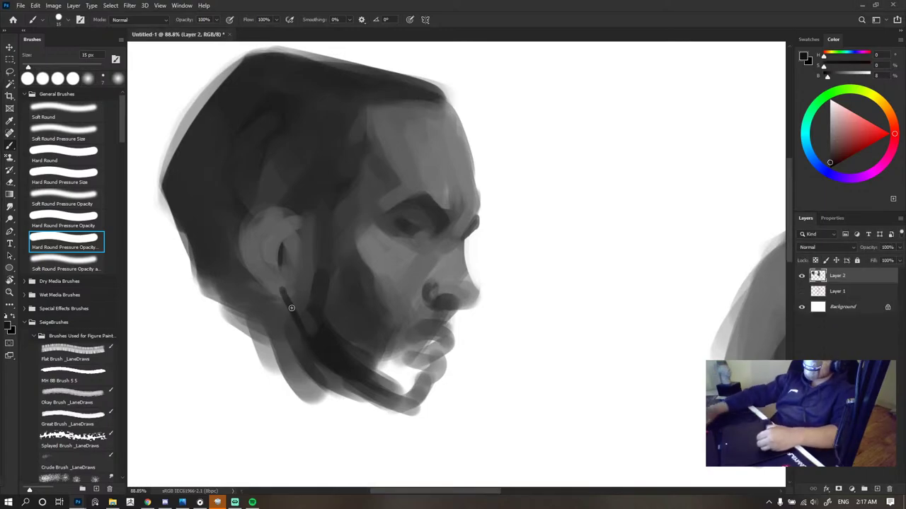
pyautogui.keyDown('alt'); pyautogui.click(329, 312); pyautogui.keyUp('alt')
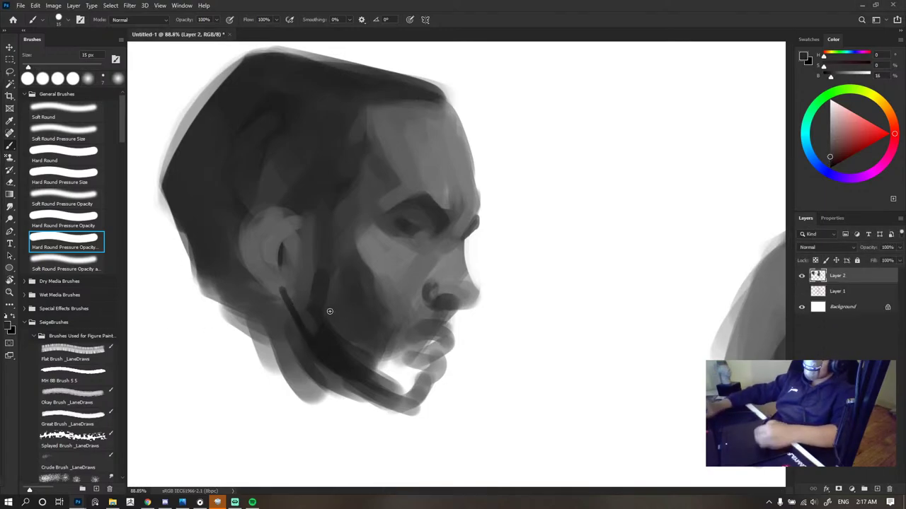
# - Soften the dark line below the earlobe with the sampled dark grey at 40 px
pyautogui.press(']')
pyautogui.press(']')
pyautogui.press(']')
pyautogui.press(']')
pyautogui.press(']')
pyautogui.moveTo(283, 291); pyautogui.dragTo(308, 325)
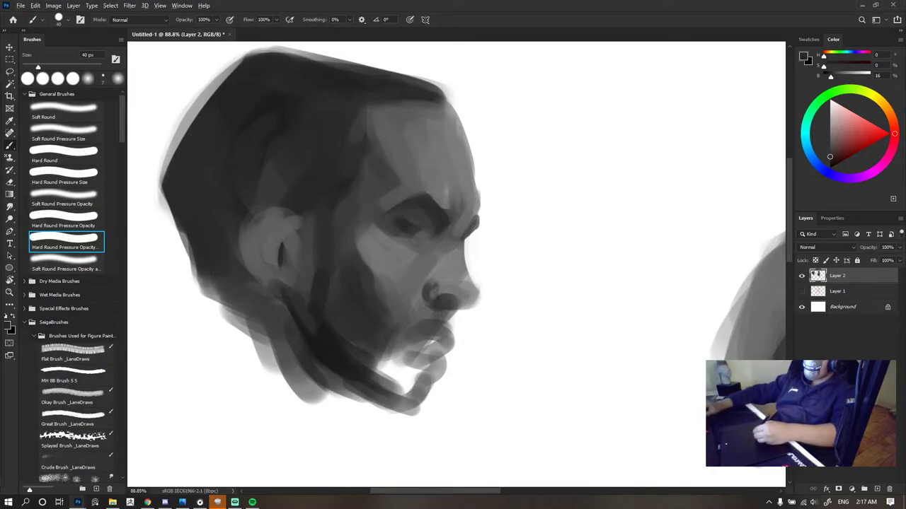
# - Trim the ear's front and lower contour and darken its upper rim with sampled greys, reducing the brush to 30 px
pyautogui.keyDown('alt'); pyautogui.click(306, 230); pyautogui.keyUp('alt')
pyautogui.moveTo(307, 221)
pyautogui.mouseDown()
pyautogui.moveTo(305, 274)
pyautogui.moveTo(268, 281)
pyautogui.mouseUp()
pyautogui.keyDown('alt'); pyautogui.click(284, 272); pyautogui.keyUp('alt')
pyautogui.press('[')
pyautogui.press('[')
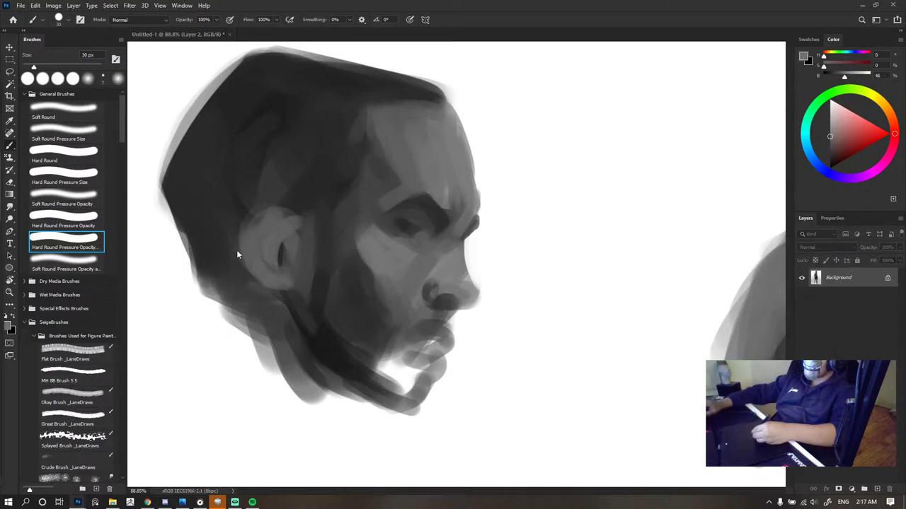
pyautogui.keyDown('alt'); pyautogui.click(256, 259); pyautogui.keyUp('alt')
pyautogui.keyDown('alt'); pyautogui.click(348, 203); pyautogui.keyUp('alt')
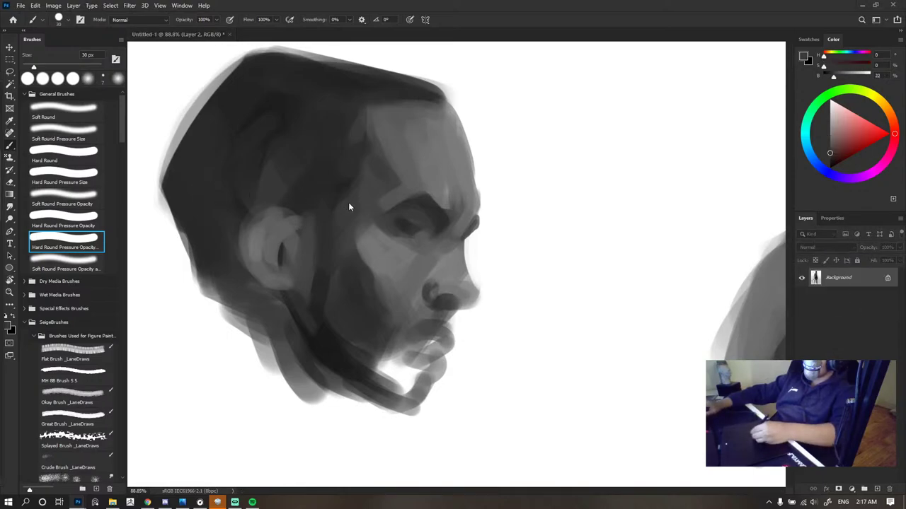
pyautogui.moveTo(255, 232)
pyautogui.mouseDown()
pyautogui.moveTo(247, 240)
pyautogui.moveTo(298, 221)
pyautogui.moveTo(304, 227)
pyautogui.mouseUp()
pyautogui.keyDown('alt'); pyautogui.click(307, 227); pyautogui.keyUp('alt')
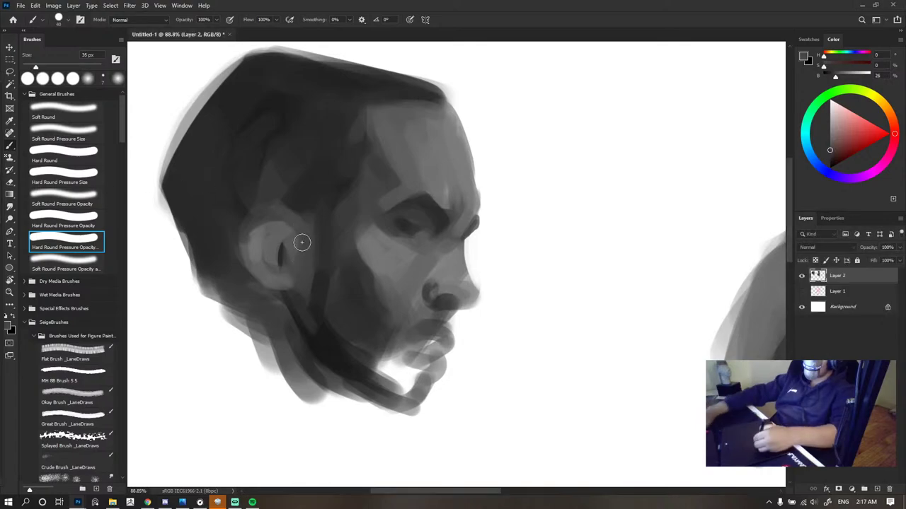
# - Darken the area just behind and below the ear with a sampled dark grey at 40 px
pyautogui.press(']')
pyautogui.keyDown('alt'); pyautogui.click(229, 287); pyautogui.keyUp('alt')
pyautogui.moveTo(270, 297); pyautogui.dragTo(240, 267)
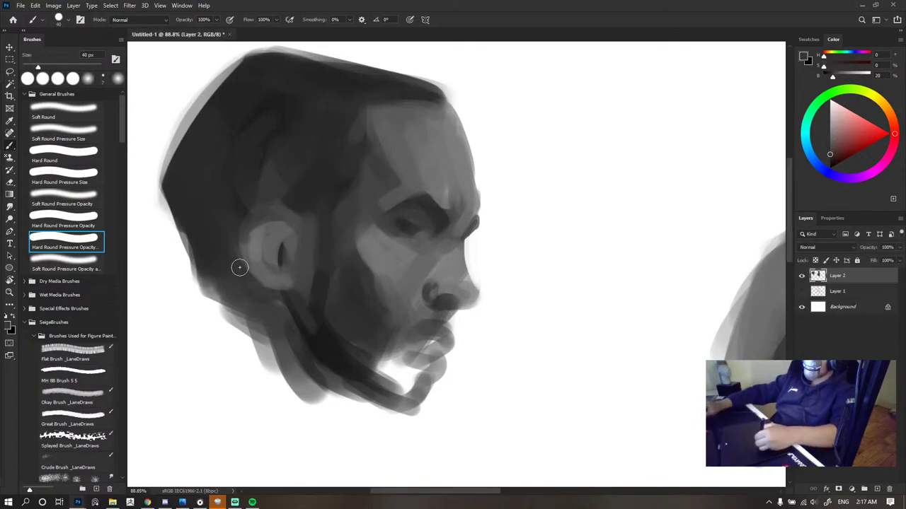
# - Block in the nape and neck below the hairline with sampled dark greys at 70 px
pyautogui.keyDown('alt'); pyautogui.click(248, 305); pyautogui.keyUp('alt')
pyautogui.press(']')
pyautogui.press(']')
pyautogui.press(']')
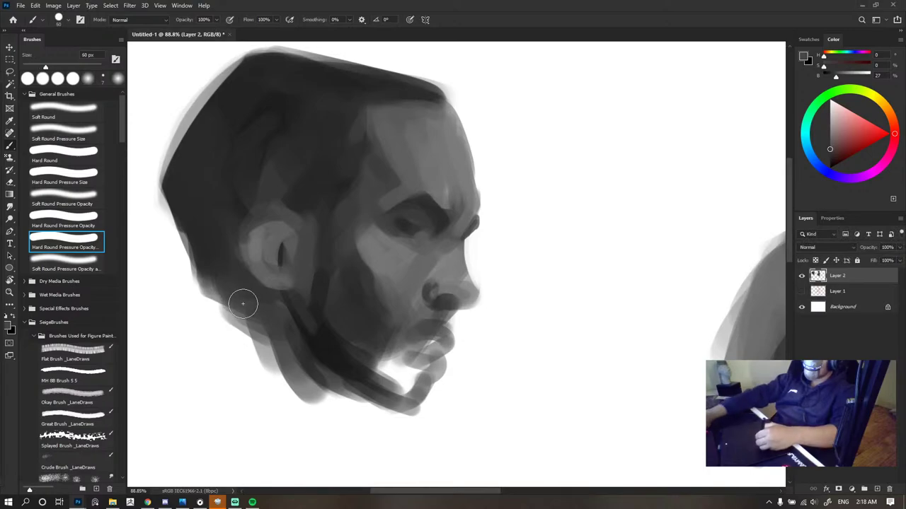
pyautogui.moveTo(208, 312)
pyautogui.mouseDown()
pyautogui.moveTo(270, 312)
pyautogui.moveTo(236, 337)
pyautogui.moveTo(267, 341)
pyautogui.moveTo(260, 337)
pyautogui.moveTo(293, 376)
pyautogui.mouseUp()
pyautogui.keyDown('alt'); pyautogui.click(241, 312); pyautogui.keyUp('alt')
pyautogui.keyDown('alt'); pyautogui.click(233, 320); pyautogui.keyUp('alt')
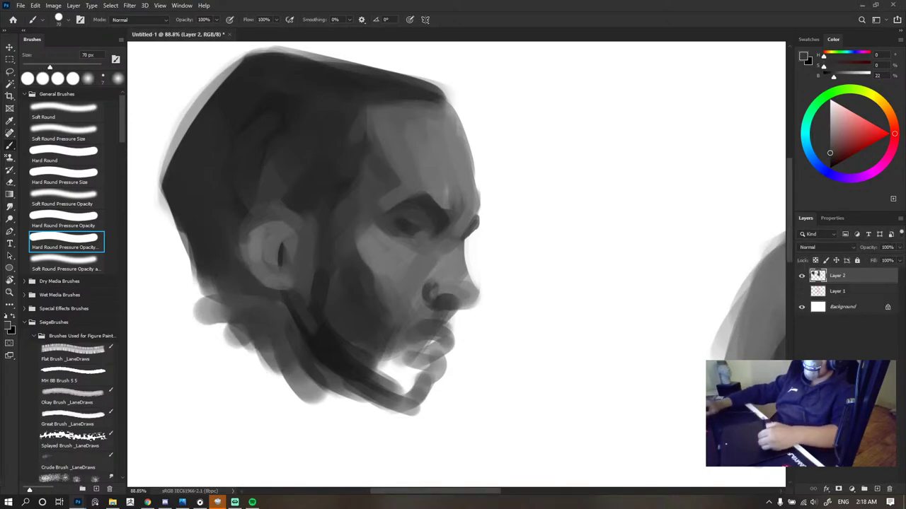
# - Paint a near-black stroke from under the earlobe down to the jaw corner at 30 px
pyautogui.keyDown('alt'); pyautogui.click(327, 303); pyautogui.keyUp('alt')
pyautogui.press('[')
pyautogui.press('[')
pyautogui.press('[')
pyautogui.press('[')
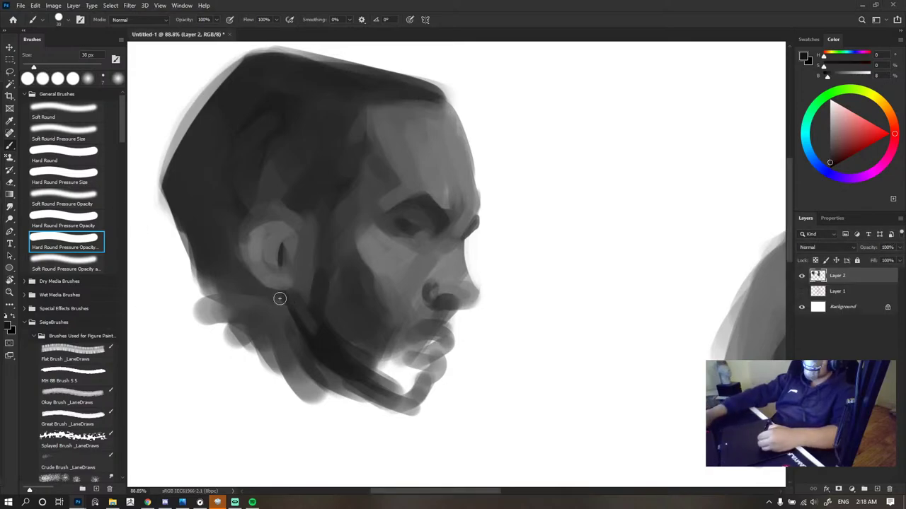
pyautogui.moveTo(279, 299); pyautogui.dragTo(311, 358)
pyautogui.keyDown('alt'); pyautogui.click(319, 300); pyautogui.keyUp('alt')
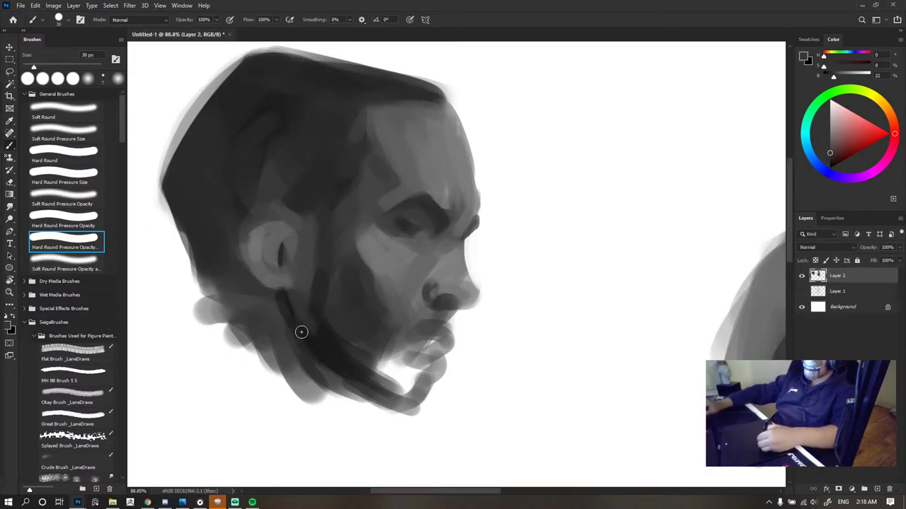
# - Fill out the ear and extend its upper edge with sampled mid greys at 30 px
pyautogui.keyDown('alt'); pyautogui.click(267, 281); pyautogui.keyUp('alt')
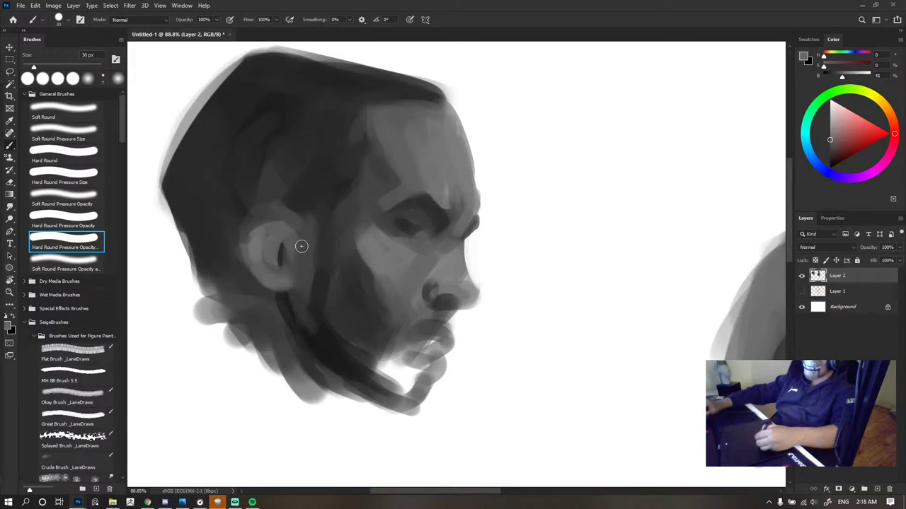
pyautogui.scroll(-2, 401, 212)
pyautogui.scroll(-2, 445, 252)
pyautogui.scroll(5, 427, 241)
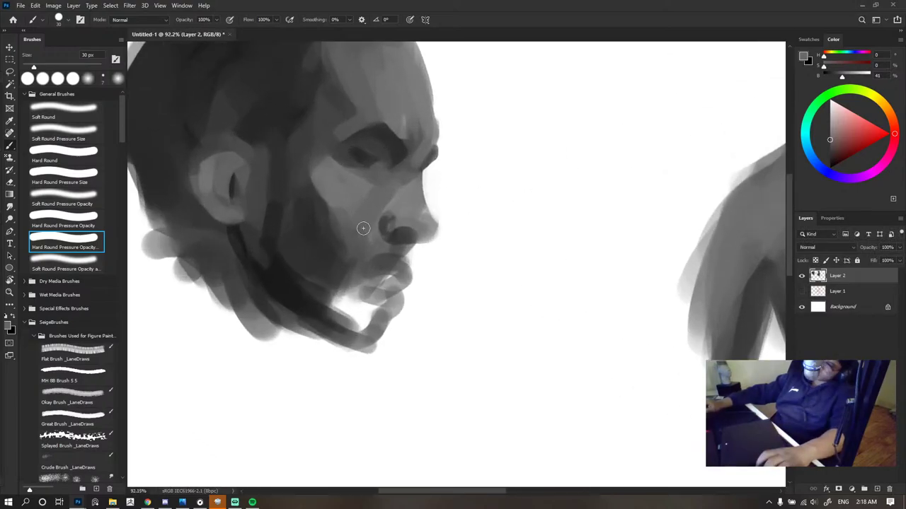
pyautogui.moveTo(317, 210); pyautogui.dragTo(349, 277)
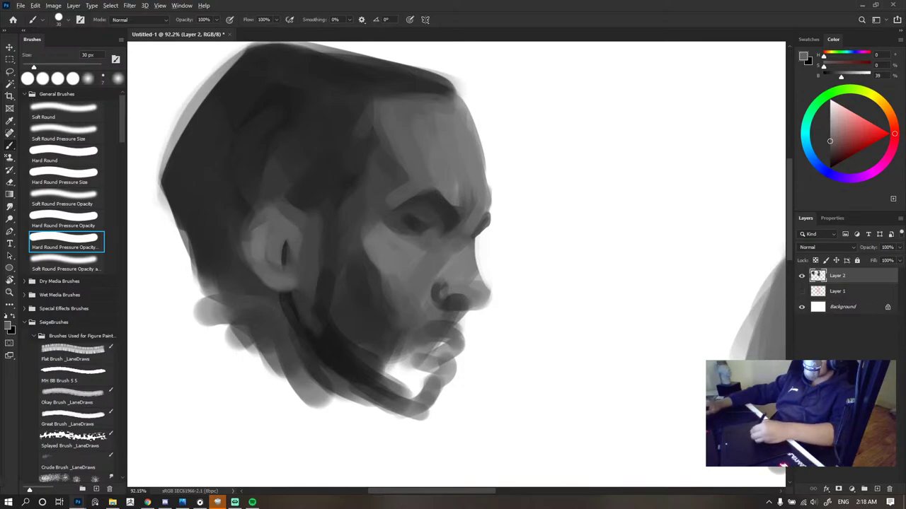
pyautogui.keyDown('alt'); pyautogui.click(276, 232); pyautogui.keyUp('alt')
pyautogui.moveTo(275, 233)
pyautogui.mouseDown()
pyautogui.moveTo(268, 253)
pyautogui.moveTo(253, 212)
pyautogui.moveTo(265, 205)
pyautogui.mouseUp()
pyautogui.keyDown('alt'); pyautogui.click(259, 236); pyautogui.keyUp('alt')
pyautogui.keyDown('alt'); pyautogui.click(285, 254); pyautogui.keyUp('alt')
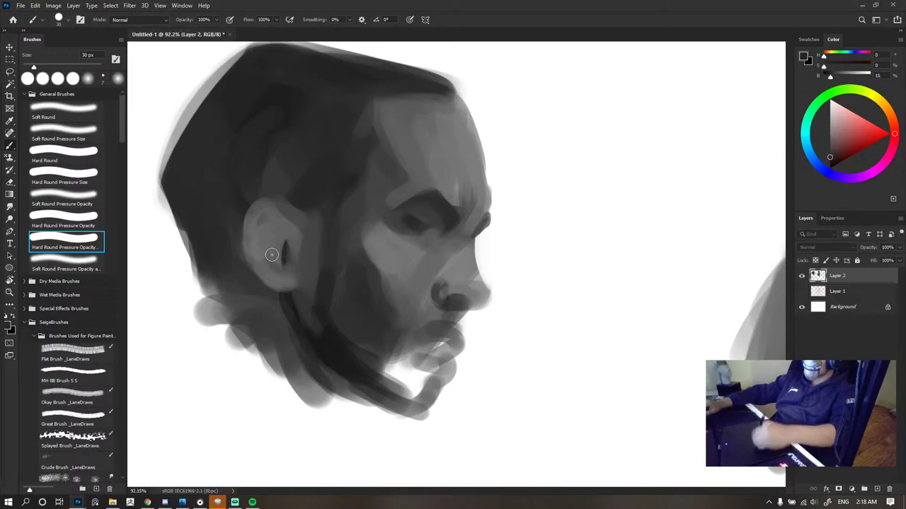
# - Paint the dark ear opening and shape its front edge with a sampled mid grey at 20 px
pyautogui.moveTo(273, 255)
pyautogui.mouseDown()
pyautogui.moveTo(284, 258)
pyautogui.moveTo(284, 232)
pyautogui.mouseUp()
pyautogui.hotkey('ctrl', 'z')
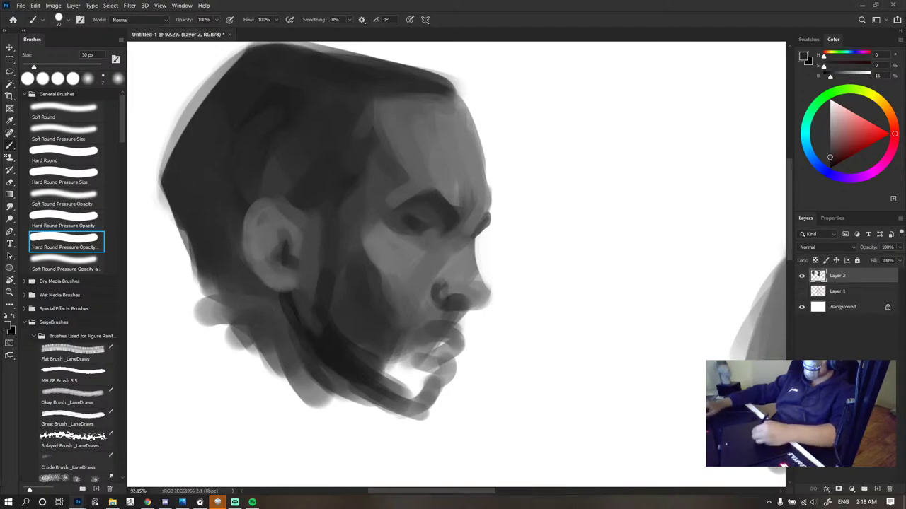
pyautogui.keyDown('alt'); pyautogui.click(298, 248); pyautogui.keyUp('alt')
pyautogui.press('[')
pyautogui.press('[')
pyautogui.moveTo(300, 253); pyautogui.dragTo(294, 267)
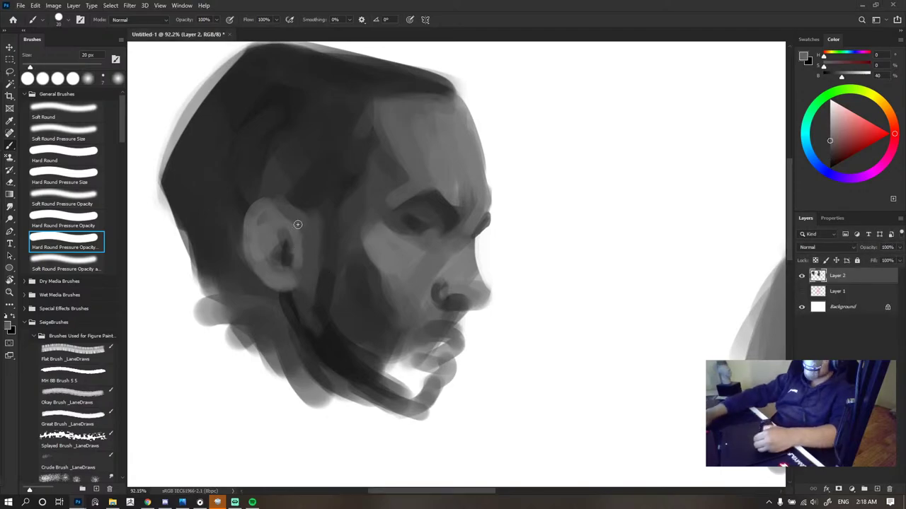
pyautogui.keyDown('alt'); pyautogui.click(309, 224); pyautogui.keyUp('alt')
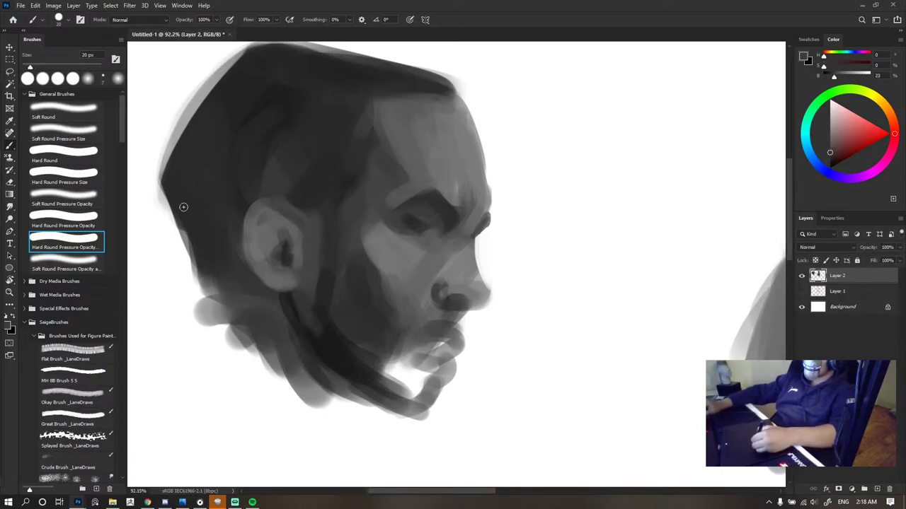
# - Even out the hair above the ear with a sampled dark grey, enlarging the brush to 70 px
pyautogui.keyDown('alt'); pyautogui.click(322, 203); pyautogui.keyUp('alt')
pyautogui.press(']')
pyautogui.press(']')
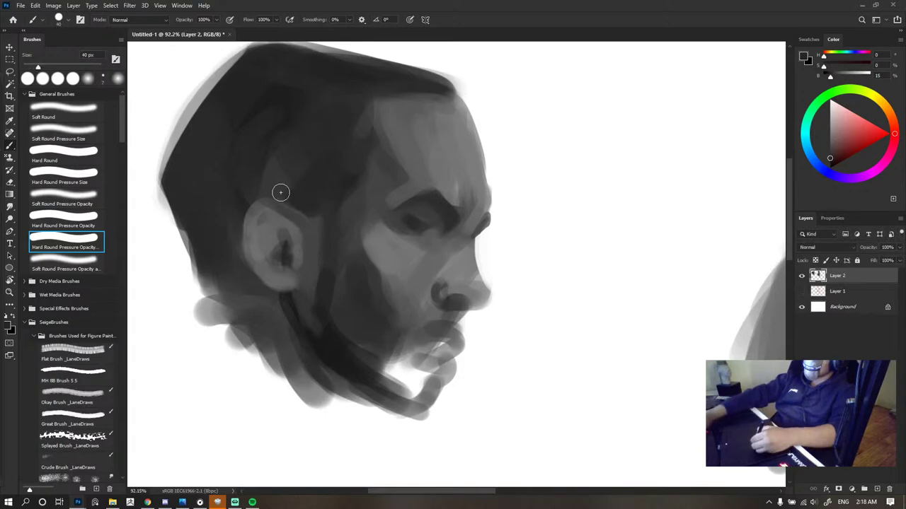
pyautogui.press(']')
pyautogui.press(']')
pyautogui.press(']')
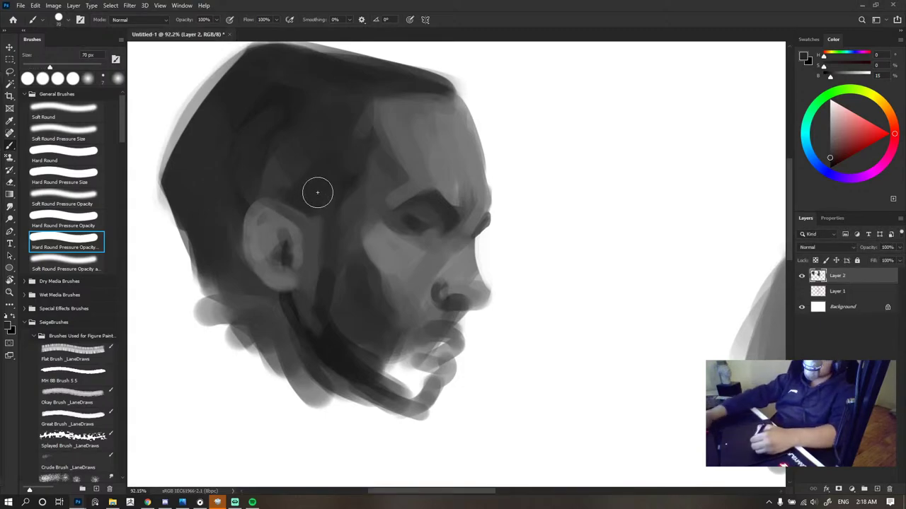
# - Paint lighter and darker folds inside the upper ear with sampled greys at 15 px
pyautogui.keyDown('alt'); pyautogui.click(266, 232); pyautogui.keyUp('alt')
pyautogui.press('[')
pyautogui.press('[')
pyautogui.press('[')
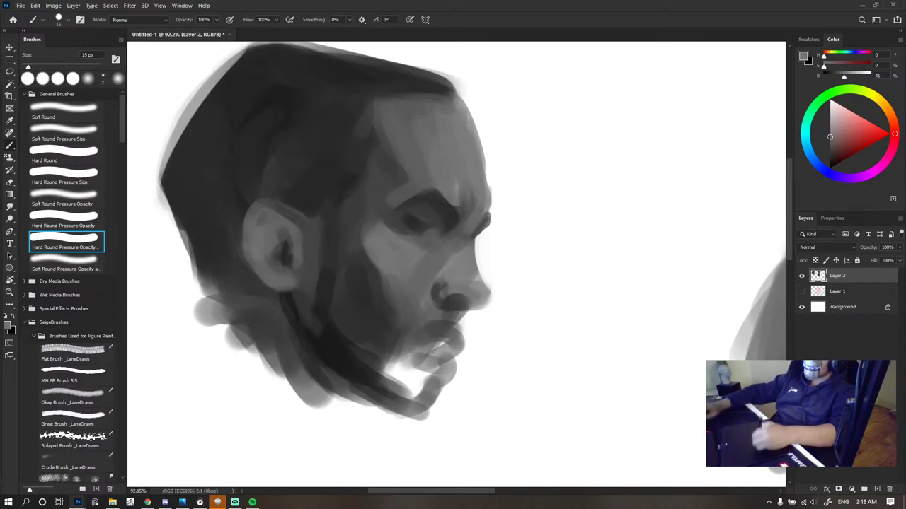
pyautogui.keyDown('alt'); pyautogui.click(271, 205); pyautogui.keyUp('alt')
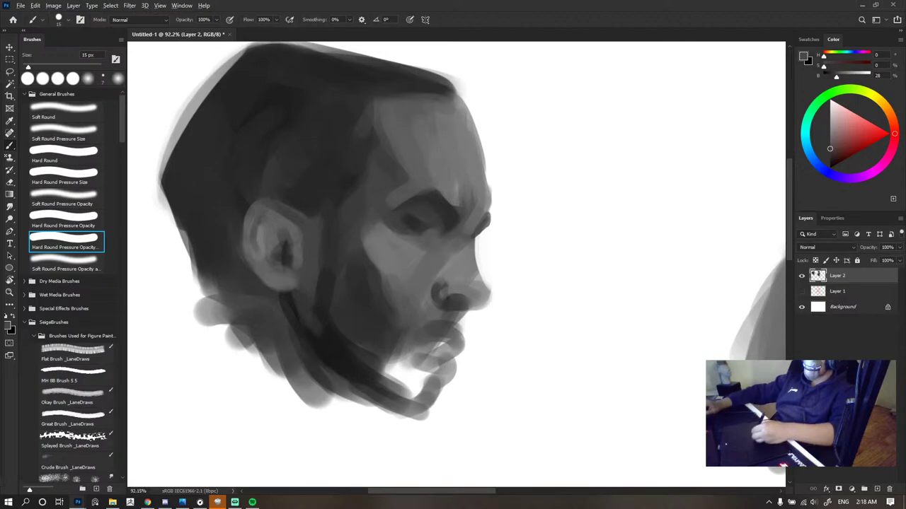
# - Refine the rear edge of the ear and the earlobe with sampled dark greys at 15 px
pyautogui.keyDown('alt'); pyautogui.click(286, 259); pyautogui.keyUp('alt')
pyautogui.moveTo(254, 264); pyautogui.dragTo(282, 288)
pyautogui.moveTo(245, 244); pyautogui.dragTo(263, 279)
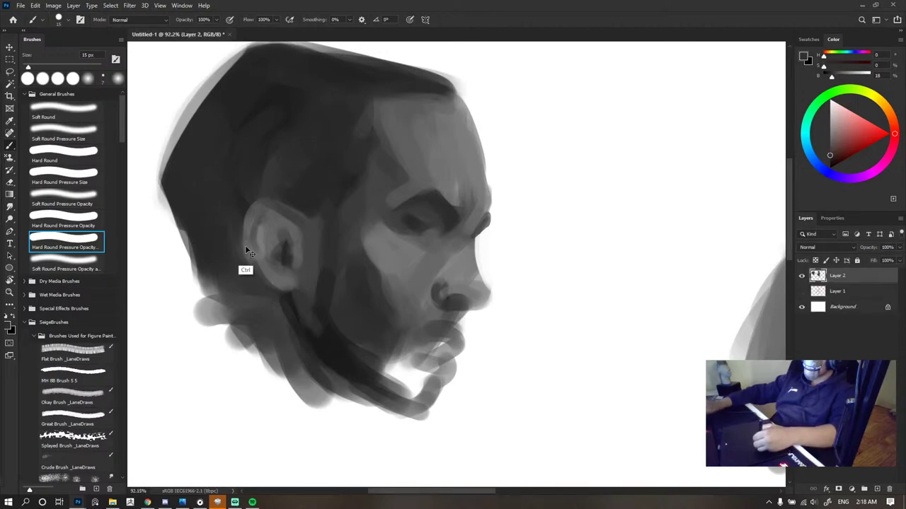
pyautogui.keyDown('alt'); pyautogui.click(269, 266); pyautogui.keyUp('alt')
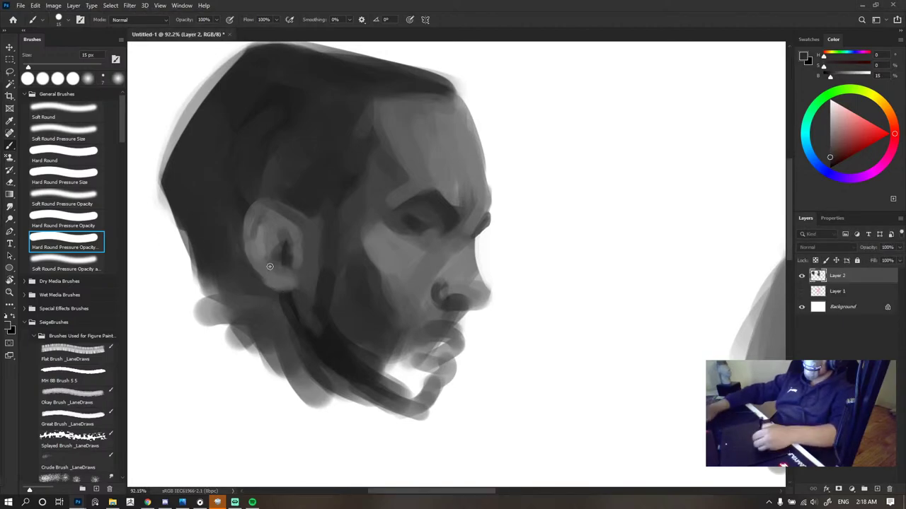
# - Extend the dark back of the head down into the neck with sampled dark greys at 60 px
pyautogui.press(']')
pyautogui.press(']')
pyautogui.press(']')
pyautogui.press(']')
pyautogui.press(']')
pyautogui.press(']')
pyautogui.moveTo(190, 216); pyautogui.dragTo(198, 281)
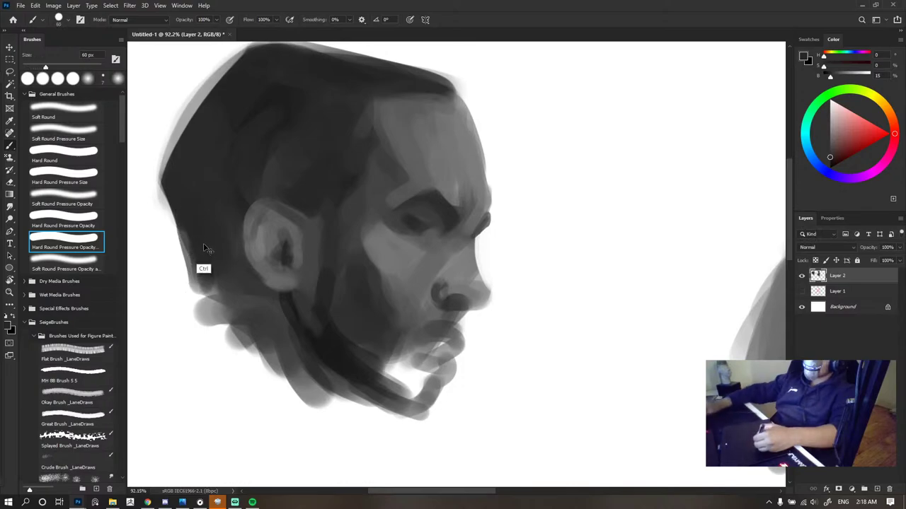
pyautogui.hotkey('ctrl', 'z')
pyautogui.moveTo(195, 228)
pyautogui.mouseDown()
pyautogui.moveTo(196, 309)
pyautogui.moveTo(190, 280)
pyautogui.moveTo(205, 360)
pyautogui.moveTo(217, 330)
pyautogui.mouseUp()
pyautogui.keyDown('alt'); pyautogui.click(224, 285); pyautogui.keyUp('alt')
pyautogui.keyDown('alt'); pyautogui.click(35, 264); pyautogui.keyUp('alt')
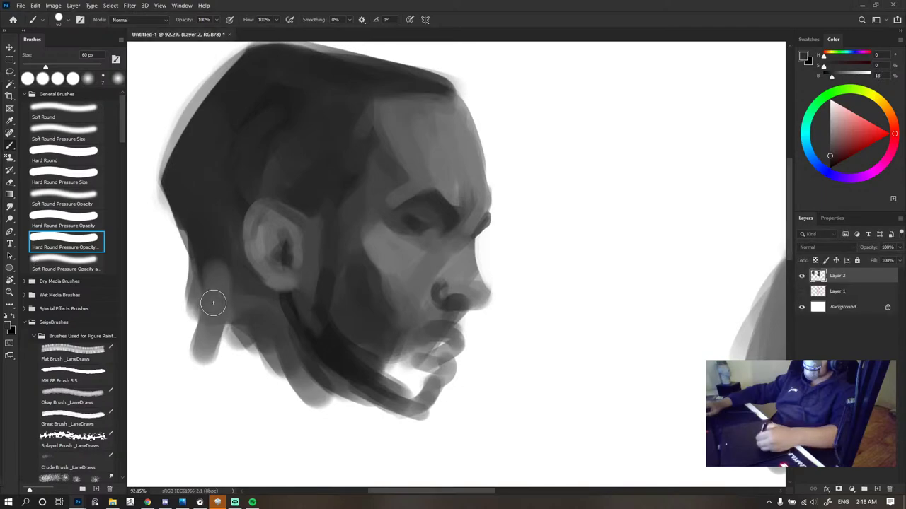
# - Refine the inner eye corner, nose bridge and brow crease with sampled greys at 35 px
pyautogui.scroll(-5, 399, 196)
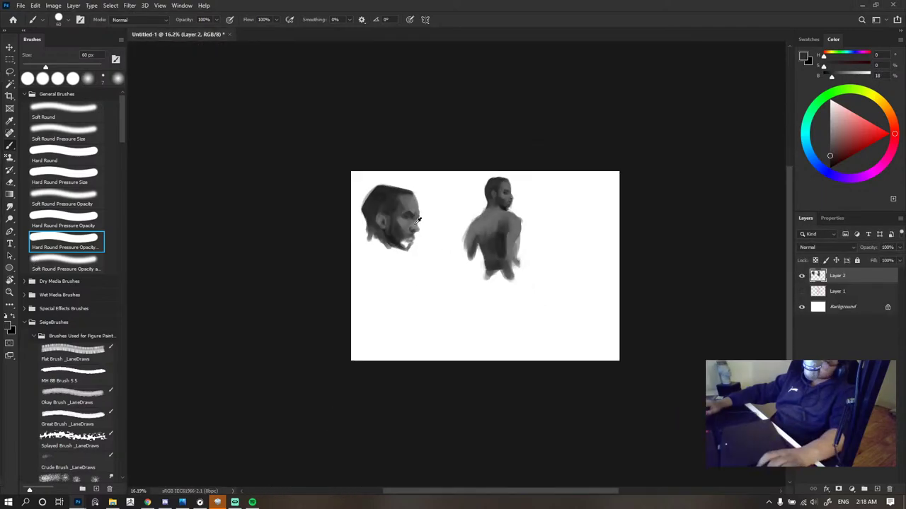
pyautogui.scroll(3, 429, 205)
pyautogui.scroll(3, 437, 238)
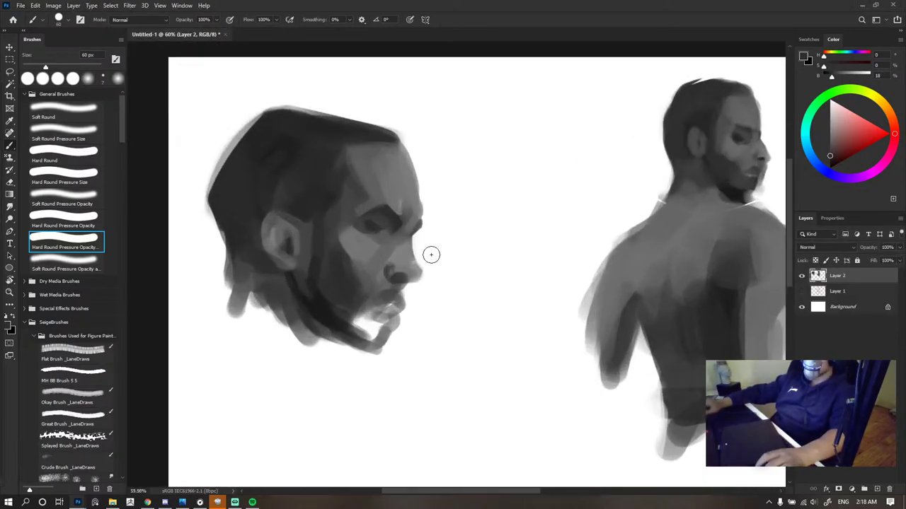
pyautogui.scroll(-2, 424, 253)
pyautogui.scroll(5, 418, 259)
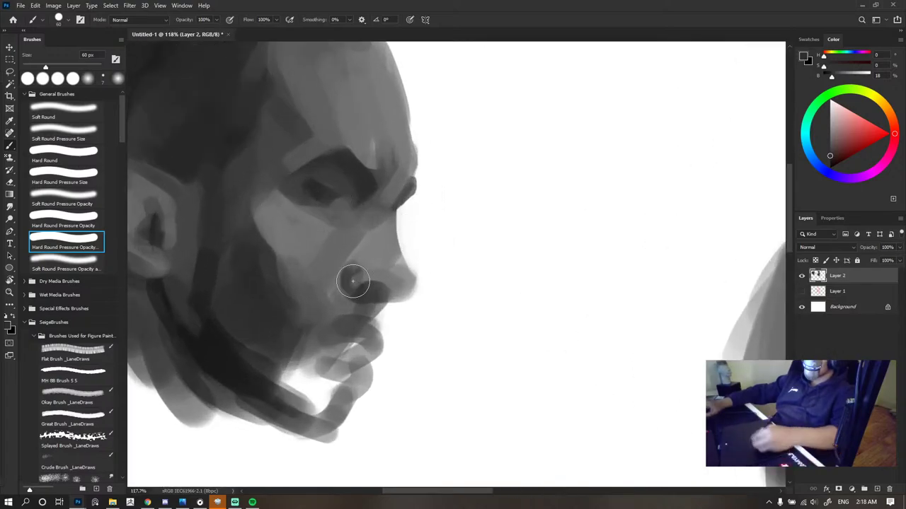
pyautogui.keyDown('alt'); pyautogui.click(372, 248); pyautogui.keyUp('alt')
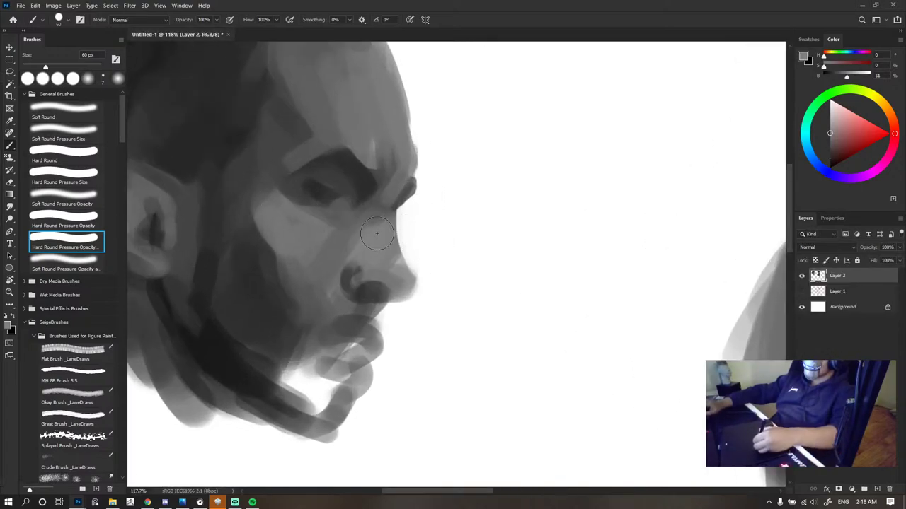
pyautogui.keyDown('alt'); pyautogui.click(371, 235); pyautogui.keyUp('alt')
pyautogui.press('[')
pyautogui.press('[')
pyautogui.press('[')
pyautogui.press('[')
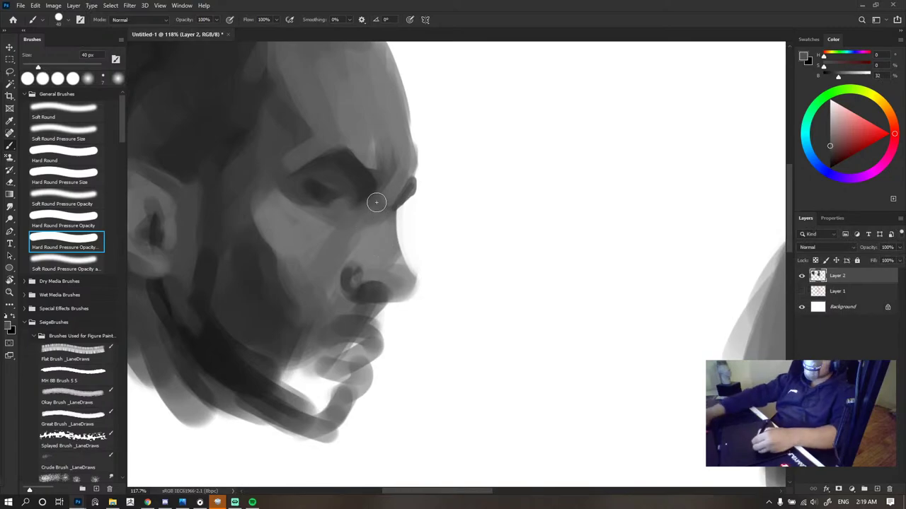
pyautogui.keyDown('alt'); pyautogui.click(366, 210); pyautogui.keyUp('alt')
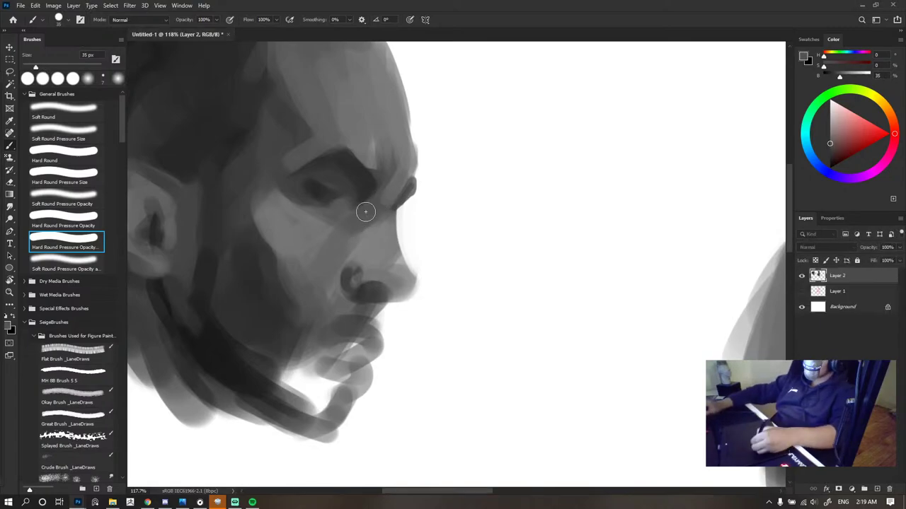
pyautogui.moveTo(377, 197); pyautogui.dragTo(357, 279)
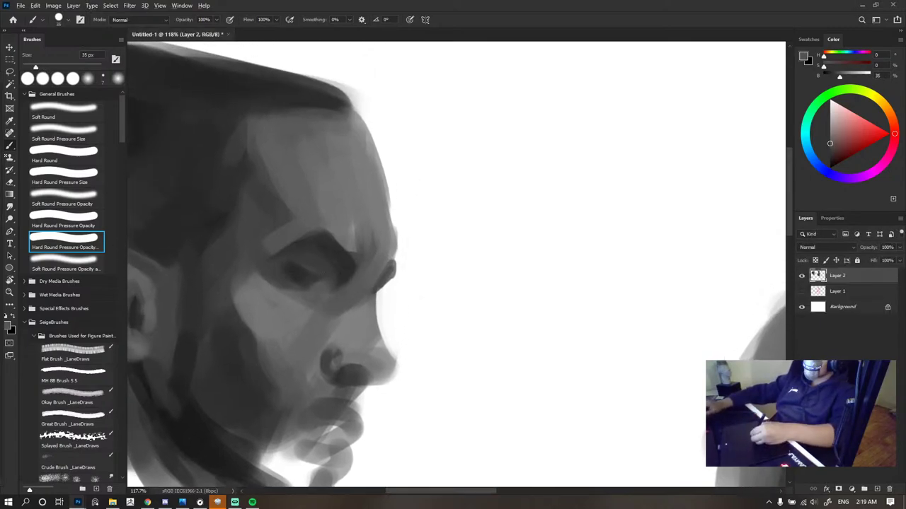
pyautogui.keyDown('alt'); pyautogui.click(358, 228); pyautogui.keyUp('alt')
pyautogui.moveTo(362, 248); pyautogui.dragTo(354, 239)
# - Darken and reshape the nostril and the wing of the nose with sampled greys at 10 px
pyautogui.scroll(-5, 447, 205)
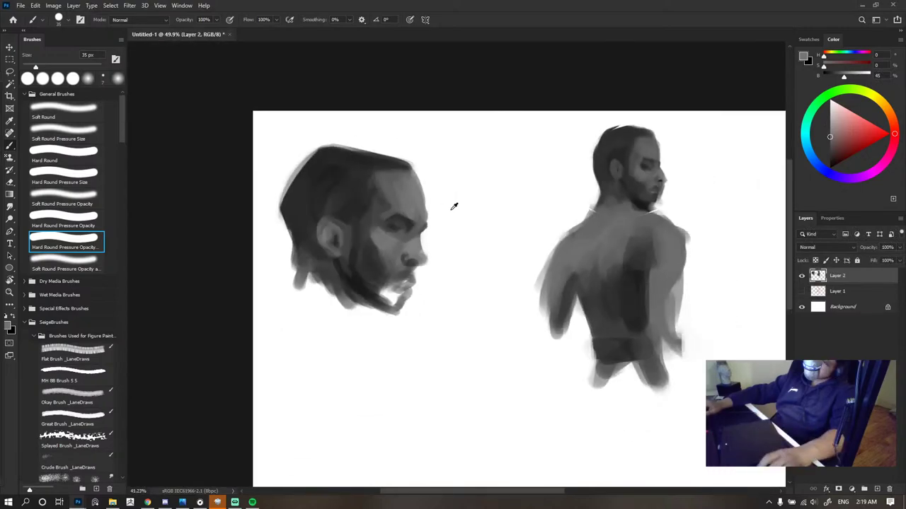
pyautogui.scroll(-3, 454, 206)
pyautogui.scroll(2, 439, 208)
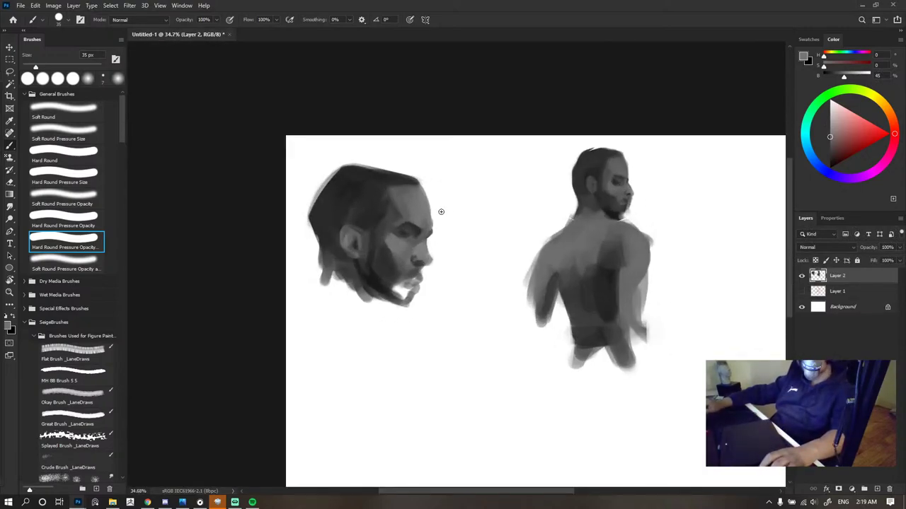
pyautogui.scroll(-1, 441, 211)
pyautogui.scroll(5, 433, 283)
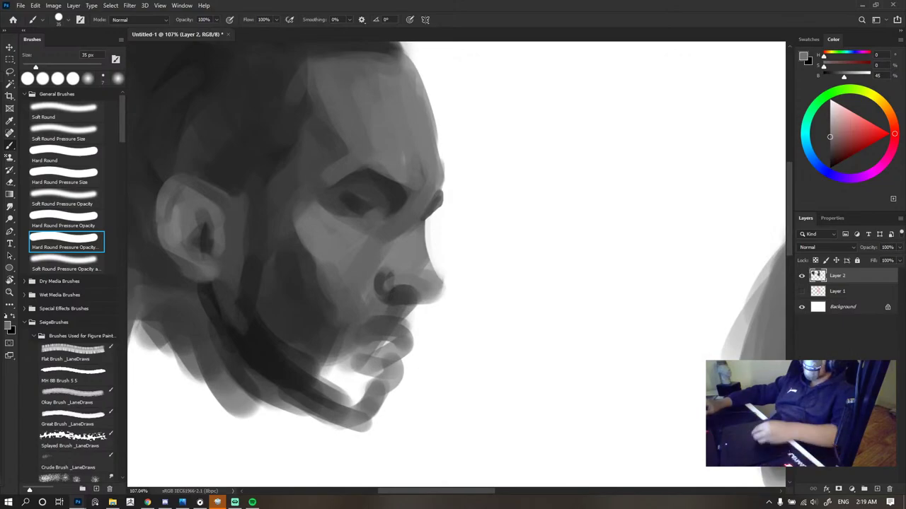
pyautogui.keyDown('alt'); pyautogui.click(410, 292); pyautogui.keyUp('alt')
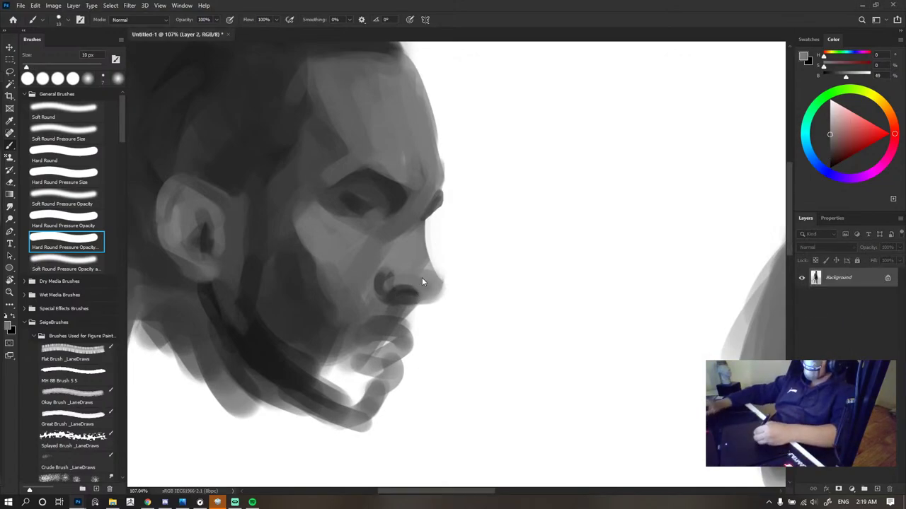
pyautogui.keyDown('alt'); pyautogui.click(421, 277); pyautogui.keyUp('alt')
pyautogui.keyDown('alt'); pyautogui.click(383, 286); pyautogui.keyUp('alt')
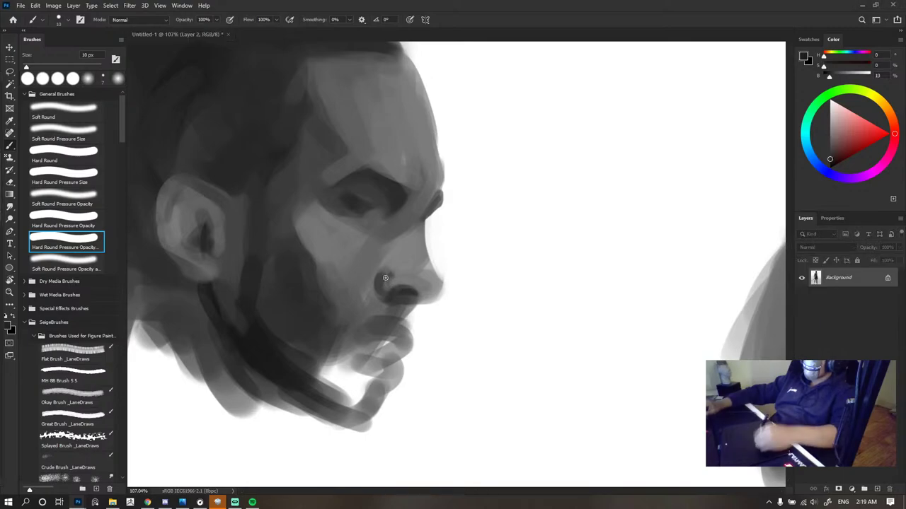
pyautogui.moveTo(380, 276); pyautogui.dragTo(379, 295)
pyautogui.keyDown('alt'); pyautogui.click(388, 284); pyautogui.keyUp('alt')
pyautogui.scroll(-8, 429, 236)
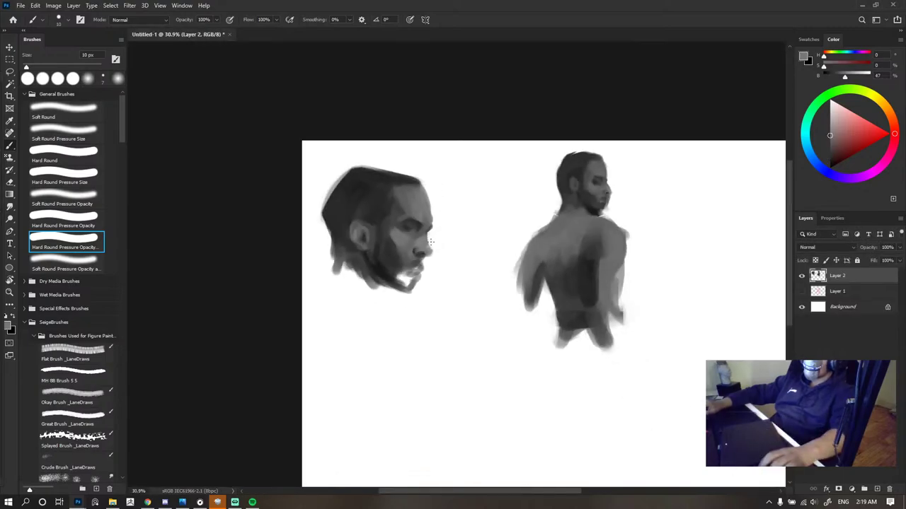
# - Refine the eye socket and the area beneath the brow with sampled dark greys at 30 px
pyautogui.scroll(10, 418, 228)
pyautogui.keyDown('alt'); pyautogui.click(174, 215); pyautogui.keyUp('alt')
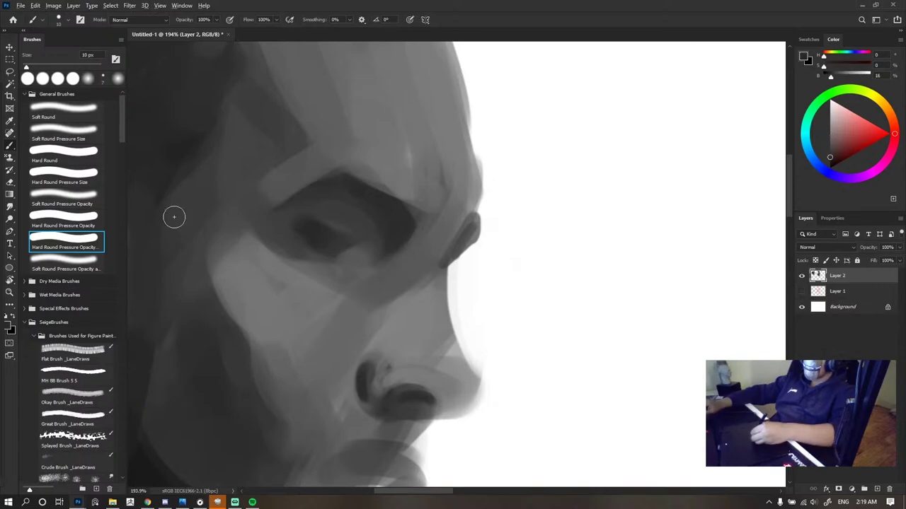
pyautogui.press(']')
pyautogui.press(']')
pyautogui.press(']')
pyautogui.moveTo(398, 211)
pyautogui.mouseDown()
pyautogui.moveTo(382, 192)
pyautogui.moveTo(348, 185)
pyautogui.moveTo(259, 208)
pyautogui.mouseUp()
pyautogui.keyDown('alt'); pyautogui.click(350, 233); pyautogui.keyUp('alt')
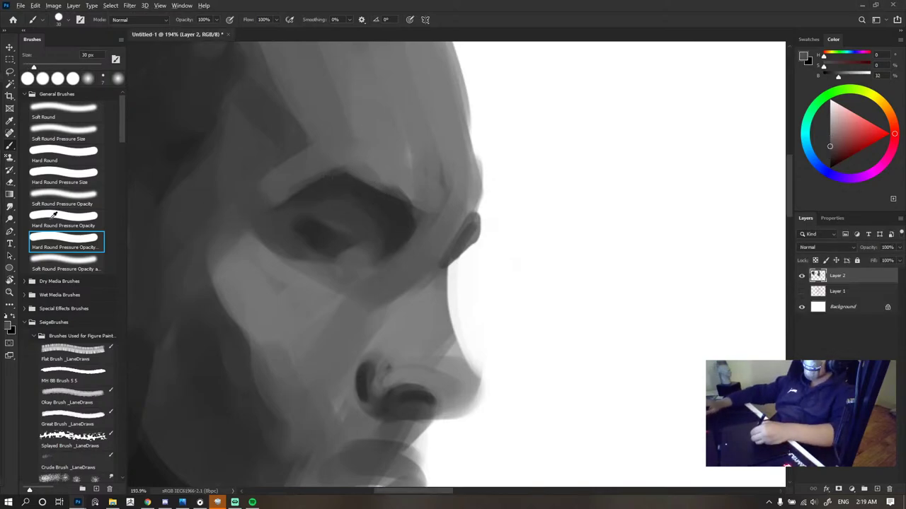
# - Paint the lighter plane of the eyelid with a sampled mid grey and a smaller brush
pyautogui.press('[')
pyautogui.press('[')
pyautogui.press('[')
pyautogui.press('[')
pyautogui.moveTo(354, 228)
pyautogui.mouseDown()
pyautogui.moveTo(323, 218)
pyautogui.moveTo(326, 257)
pyautogui.moveTo(369, 257)
pyautogui.mouseUp()
# - Deepen the shadow around the outer part of the eye with sampled dark greys at 30 px
pyautogui.keyDown('alt'); pyautogui.click(410, 397); pyautogui.keyUp('alt')
pyautogui.press(']')
pyautogui.press(']')
pyautogui.press(']')
pyautogui.press(']')
pyautogui.keyDown('alt'); pyautogui.click(328, 231); pyautogui.keyUp('alt')
pyautogui.keyDown('alt'); pyautogui.click(328, 232); pyautogui.keyUp('alt')
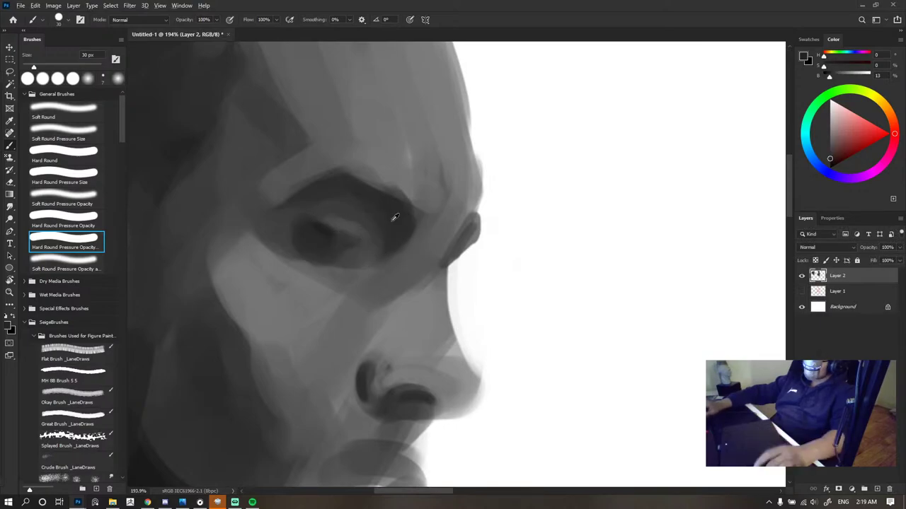
pyautogui.scroll(-5, 386, 223)
pyautogui.scroll(-6, 393, 221)
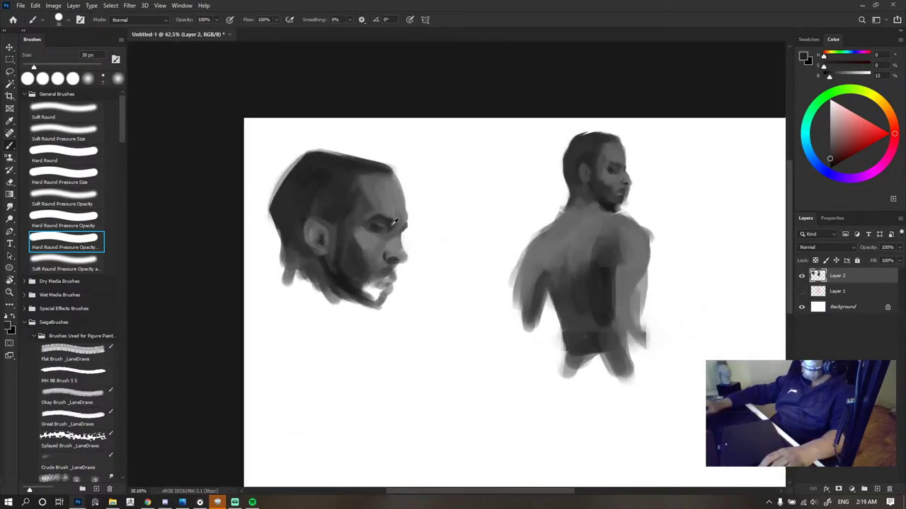
pyautogui.scroll(2, 408, 212)
pyautogui.scroll(8, 396, 225)
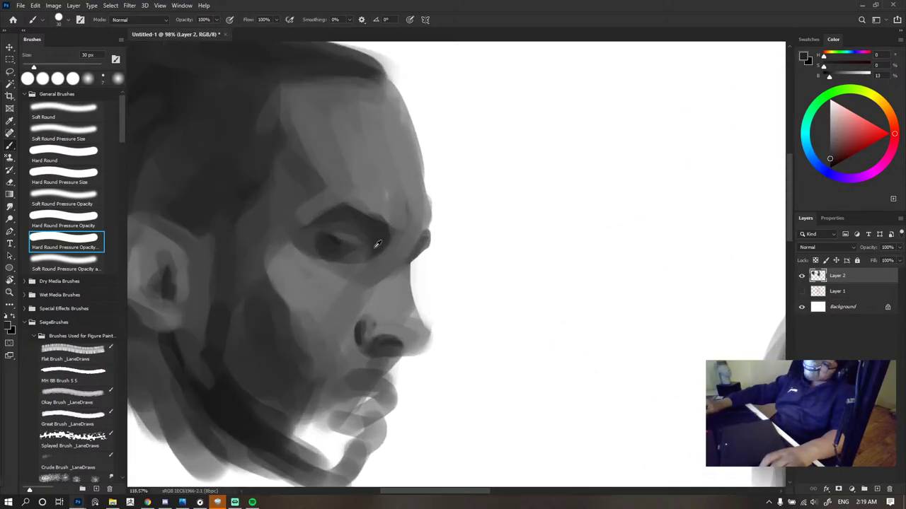
# - Paint a small light spot for the eye white at 6 px and trim it with sampled dark grey
pyautogui.keyDown('alt'); pyautogui.click(318, 247); pyautogui.keyUp('alt')
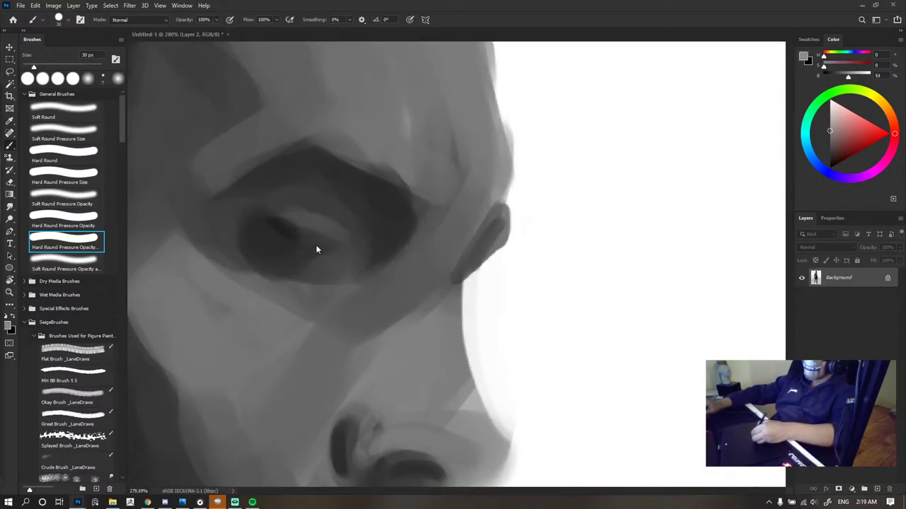
pyautogui.press('[')
pyautogui.press('[')
pyautogui.press('[')
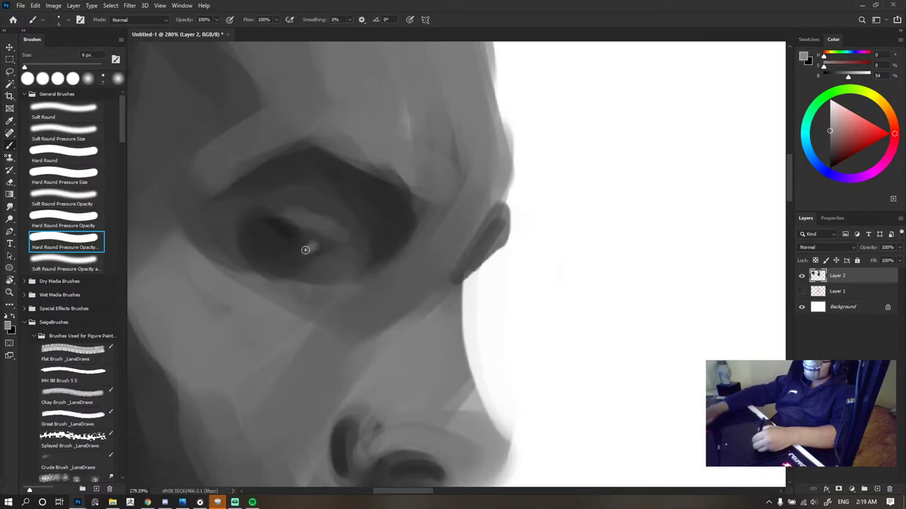
pyautogui.keyDown('alt'); pyautogui.click(302, 237); pyautogui.keyUp('alt')
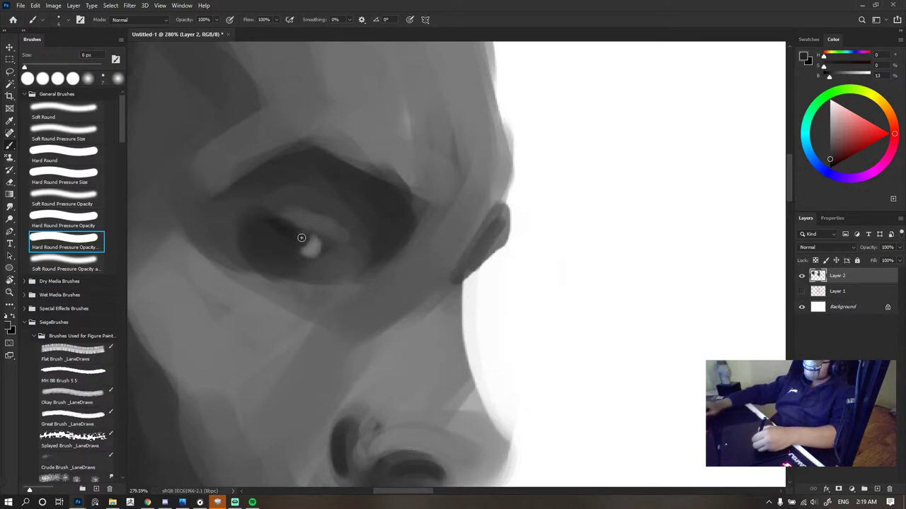
pyautogui.keyDown('alt'); pyautogui.click(297, 234); pyautogui.keyUp('alt')
pyautogui.moveTo(306, 243); pyautogui.dragTo(317, 250)
pyautogui.scroll(-10, 386, 241)
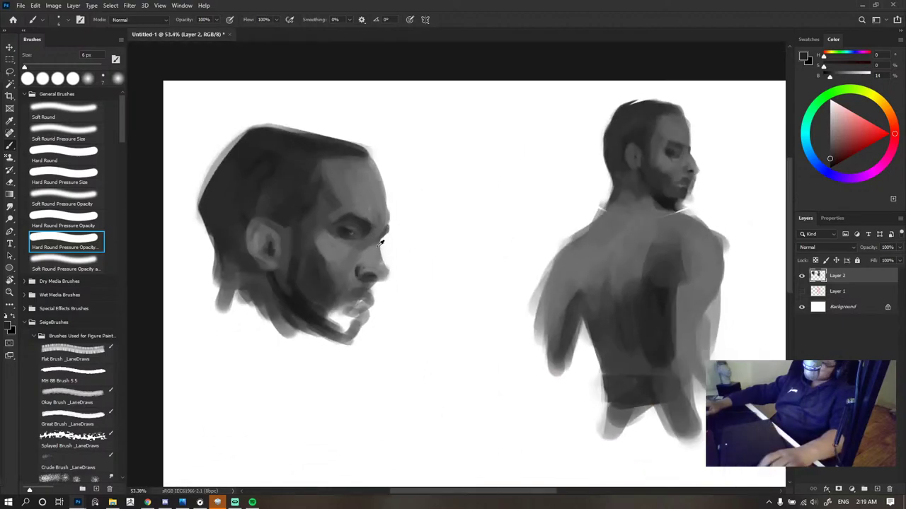
# - Shape the upper eyelid and its outer fold with sampled greys, enlarging the brush from 6 to 15 px
pyautogui.scroll(10, 392, 249)
pyautogui.keyDown('alt'); pyautogui.click(339, 217); pyautogui.keyUp('alt')
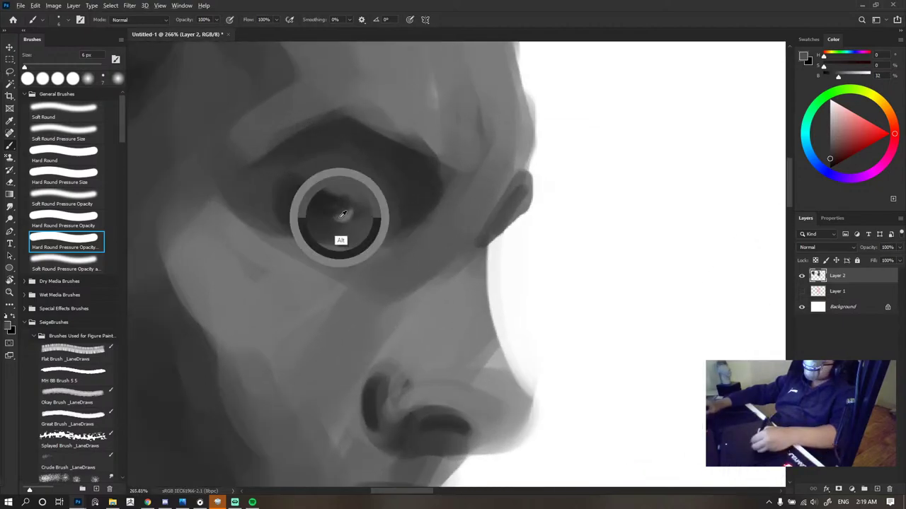
pyautogui.moveTo(351, 210)
pyautogui.mouseDown()
pyautogui.moveTo(338, 219)
pyautogui.moveTo(341, 197)
pyautogui.moveTo(298, 186)
pyautogui.mouseUp()
pyautogui.keyDown('alt'); pyautogui.click(341, 218); pyautogui.keyUp('alt')
pyautogui.keyDown('alt'); pyautogui.click(333, 187); pyautogui.keyUp('alt')
pyautogui.press(']')
pyautogui.press(']')
pyautogui.press(']')
pyautogui.press(']')
pyautogui.press(']')
pyautogui.keyDown('alt'); pyautogui.click(297, 183); pyautogui.keyUp('alt')
pyautogui.keyDown('alt'); pyautogui.click(322, 206); pyautogui.keyUp('alt')
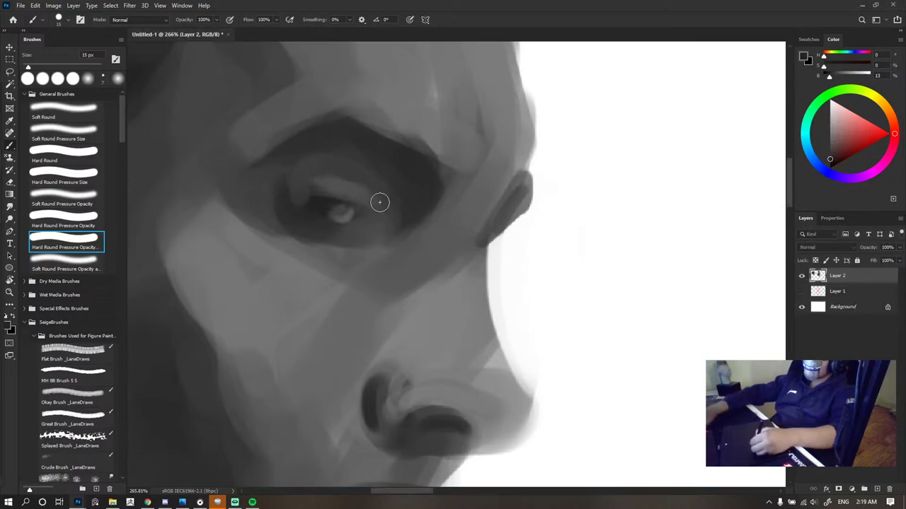
# - Darken the inner eye socket beside the nose bridge with a dark grey at 30 px
pyautogui.press(']')
pyautogui.press(']')
pyautogui.press(']')
pyautogui.moveTo(388, 212); pyautogui.dragTo(392, 195)
pyautogui.scroll(-10, 372, 128)
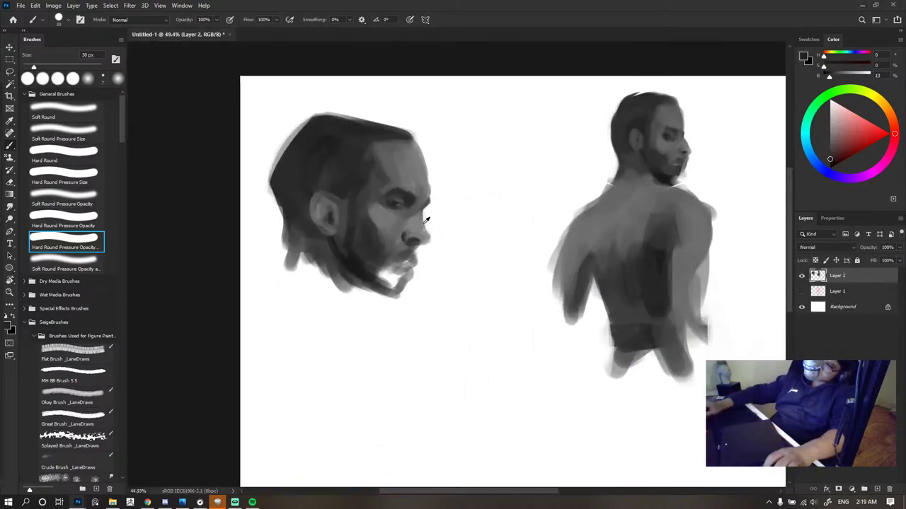
pyautogui.scroll(10, 407, 209)
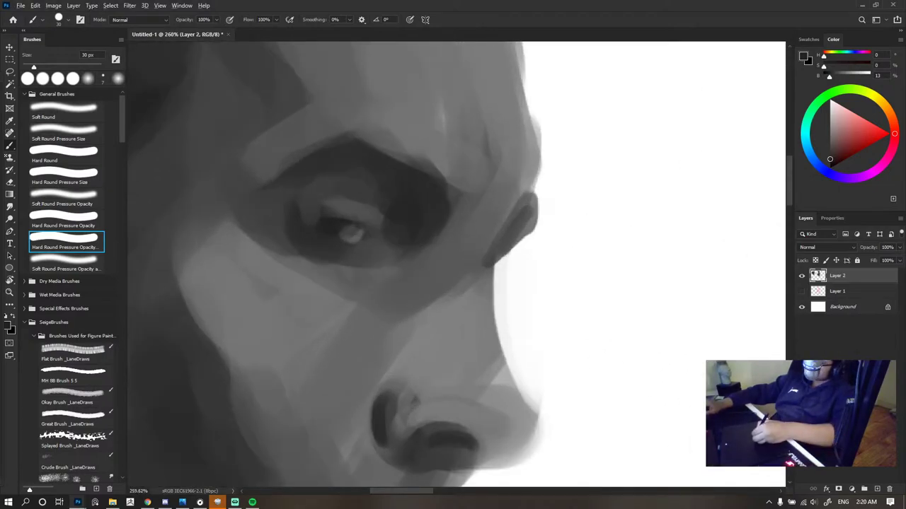
# - Soften the shadow below the eye at 30 px and reshape the eye white with sampled greys at 7 px
pyautogui.keyDown('alt'); pyautogui.click(354, 257); pyautogui.keyUp('alt')
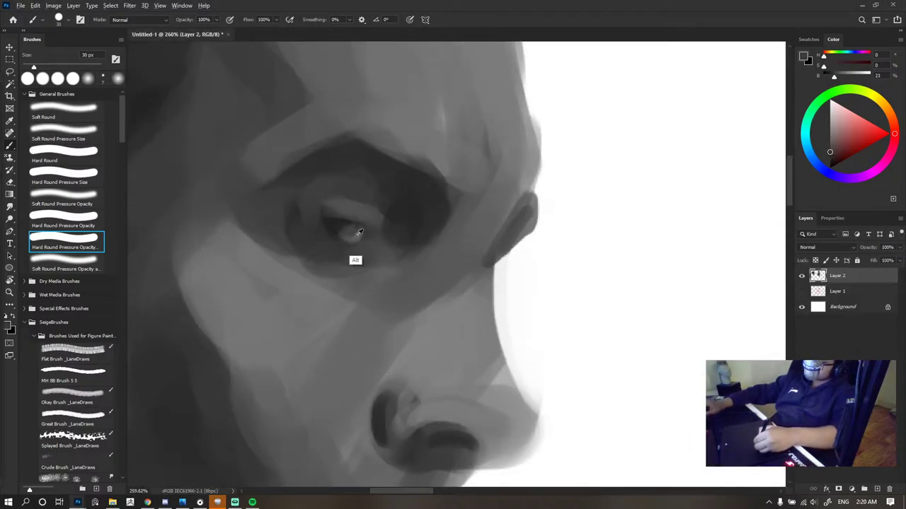
pyautogui.press('[')
pyautogui.press('[')
pyautogui.press('[')
pyautogui.press('[')
pyautogui.press('[')
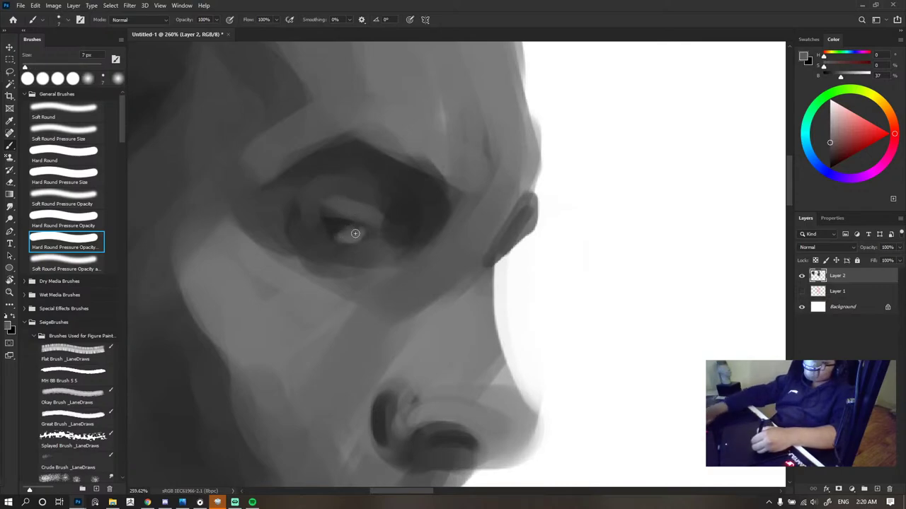
pyautogui.keyDown('alt'); pyautogui.click(335, 223); pyautogui.keyUp('alt')
pyautogui.moveTo(357, 230)
pyautogui.mouseDown()
pyautogui.moveTo(340, 230)
pyautogui.moveTo(349, 225)
pyautogui.mouseUp()
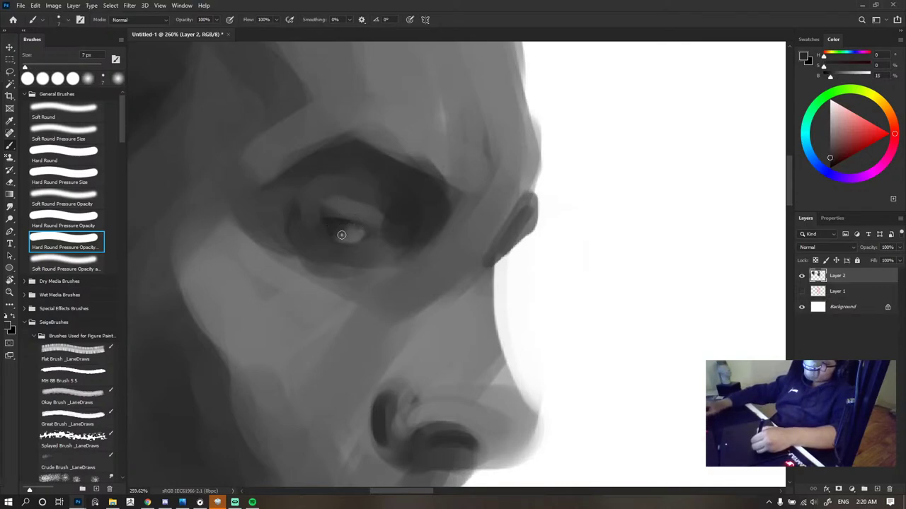
# - Refine the pupil and the edges of the eye white with sampled light and dark greys at 7 px
pyautogui.keyDown('alt'); pyautogui.click(348, 252); pyautogui.keyUp('alt')
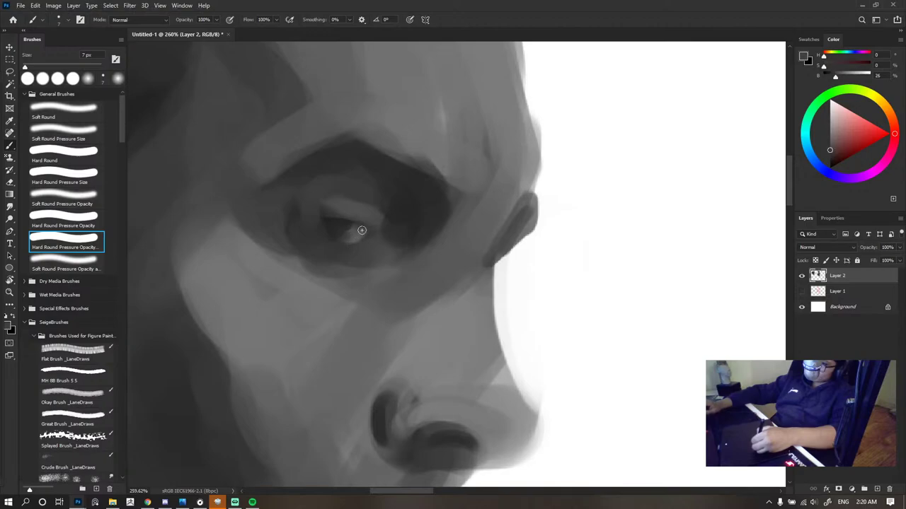
pyautogui.keyDown('alt'); pyautogui.click(327, 225); pyautogui.keyUp('alt')
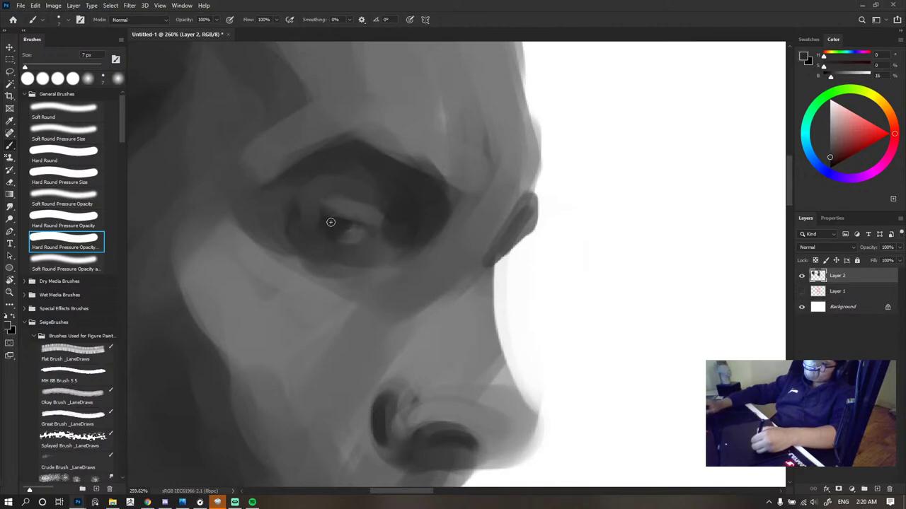
pyautogui.keyDown('alt'); pyautogui.click(342, 227); pyautogui.keyUp('alt')
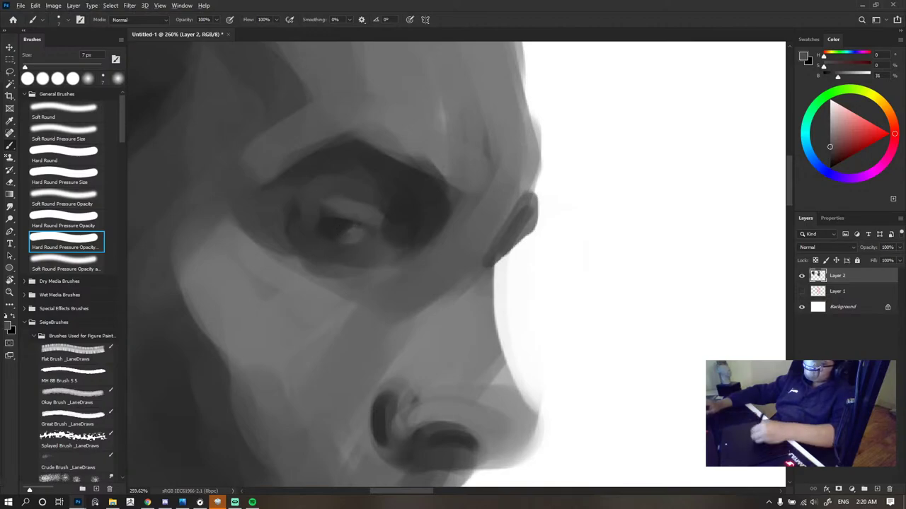
pyautogui.keyDown('alt'); pyautogui.click(339, 239); pyautogui.keyUp('alt')
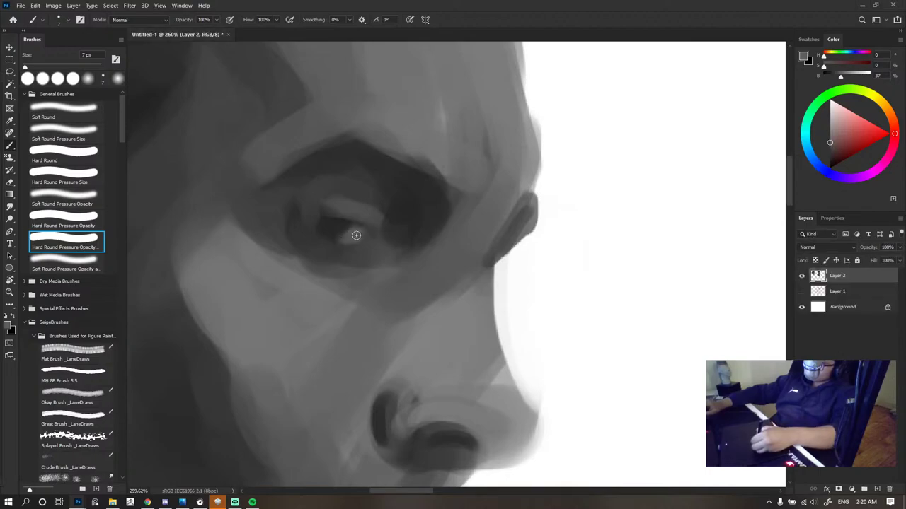
pyautogui.keyDown('alt'); pyautogui.click(326, 219); pyautogui.keyUp('alt')
pyautogui.keyDown('alt'); pyautogui.click(319, 219); pyautogui.keyUp('alt')
# - Blend the outer corner of the eye into the socket with a sampled dark grey at 15 px
pyautogui.keyDown('alt'); pyautogui.click(202, 219); pyautogui.keyUp('alt')
pyautogui.press(']')
pyautogui.press(']')
pyautogui.press(']')
pyautogui.press(']')
pyautogui.press(']')
pyautogui.press(']')
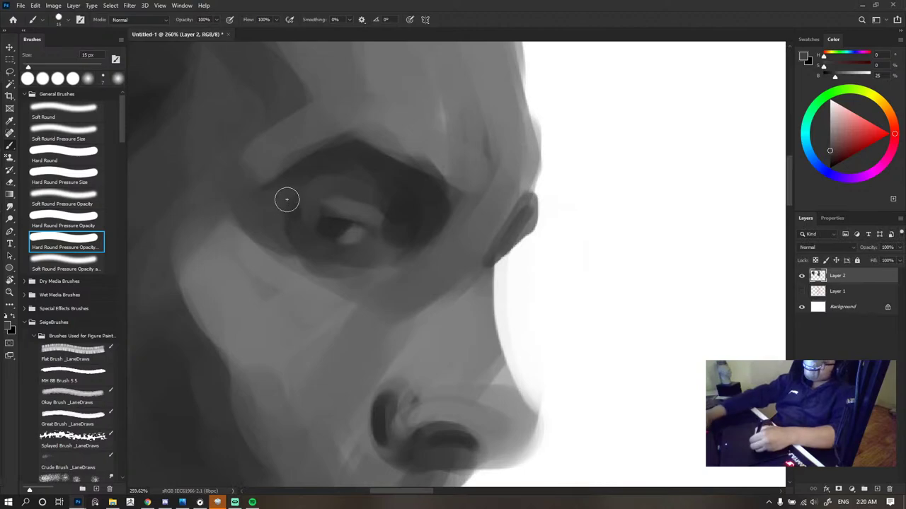
# - Soften the outer end of the brow bone with sampled greys at 30 px
pyautogui.keyDown('alt'); pyautogui.click(283, 198); pyautogui.keyUp('alt')
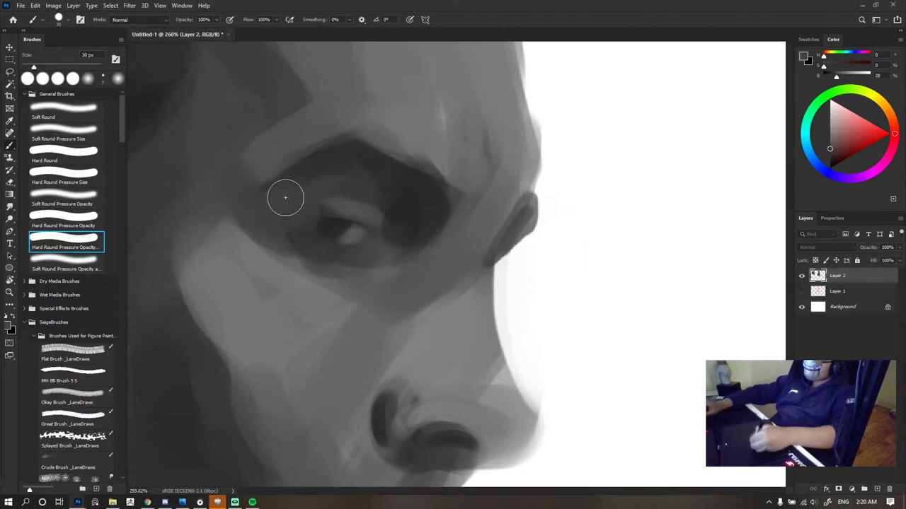
pyautogui.moveTo(285, 197); pyautogui.dragTo(254, 171)
pyautogui.hotkey('ctrl', 'Tab')
pyautogui.keyDown('alt'); pyautogui.click(318, 172); pyautogui.keyUp('alt')
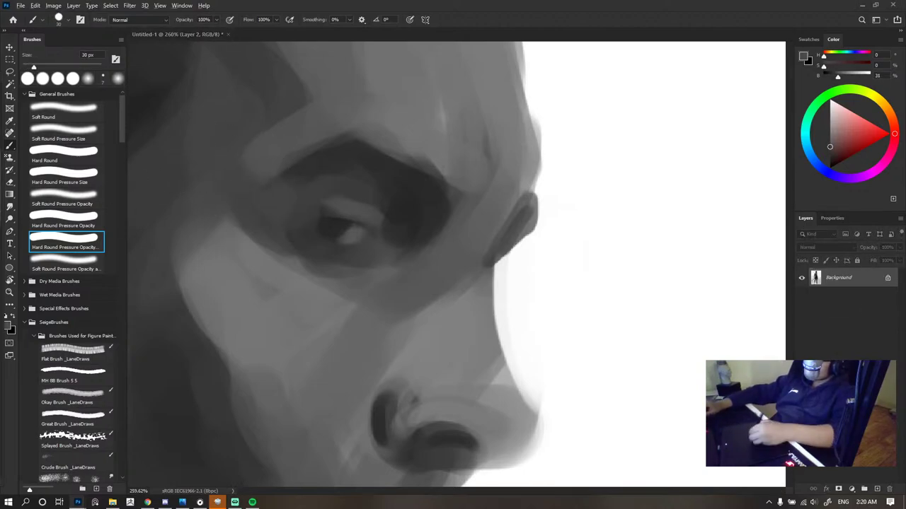
pyautogui.hotkey('ctrl', 'z')
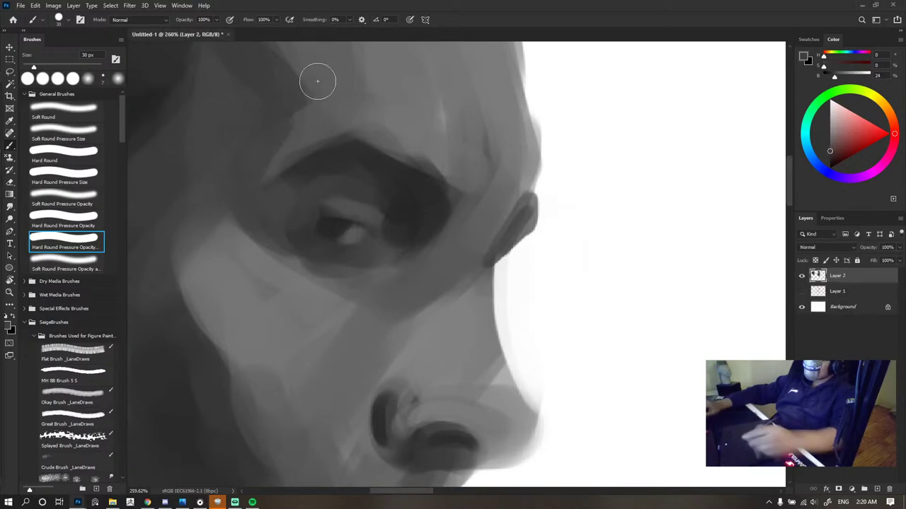
# - Deepen the pupil with a sampled near-black grey at 9 px
pyautogui.hotkey('ctrl', '0')
pyautogui.scroll(-3, 461, 199)
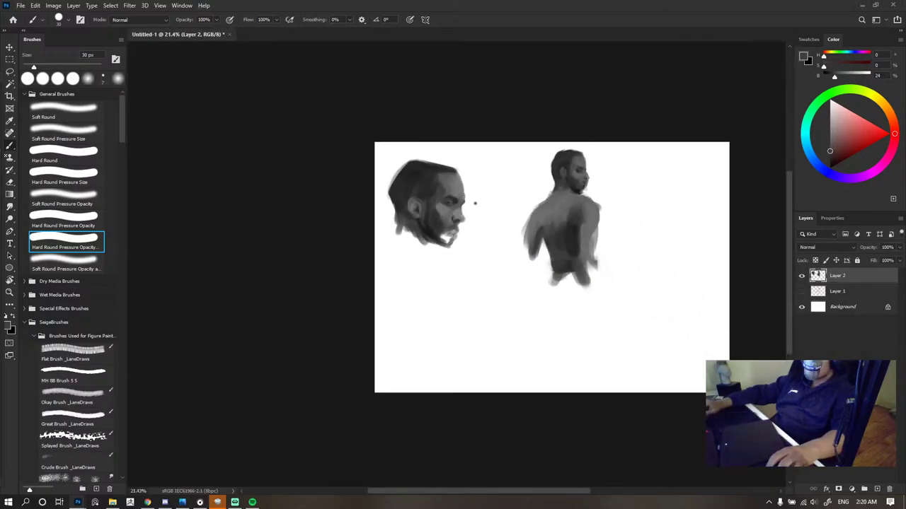
pyautogui.scroll(2, 475, 202)
pyautogui.scroll(3, 445, 174)
pyautogui.keyDown('alt'); pyautogui.click(283, 143); pyautogui.keyUp('alt')
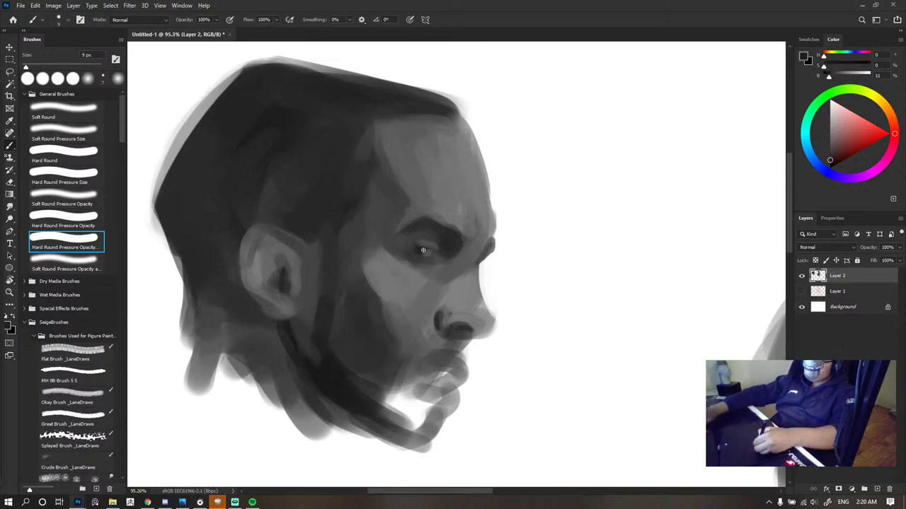
pyautogui.scroll(-3, 438, 250)
pyautogui.scroll(5, 448, 241)
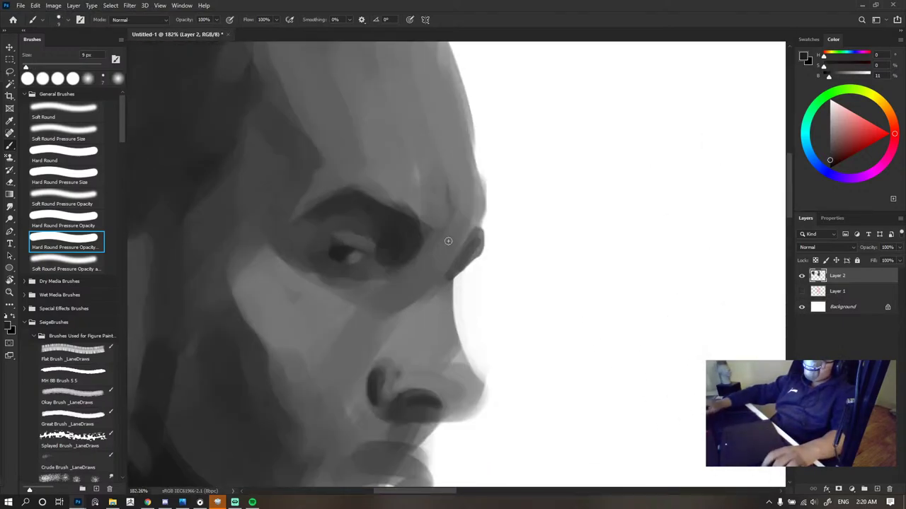
# - Blend the inner eye corner and the socket shadow with sampled dark greys at 20 px
pyautogui.click(364, 269)
pyautogui.press(']')
pyautogui.press(']')
pyautogui.press(']')
pyautogui.press(']')
pyautogui.press(']')
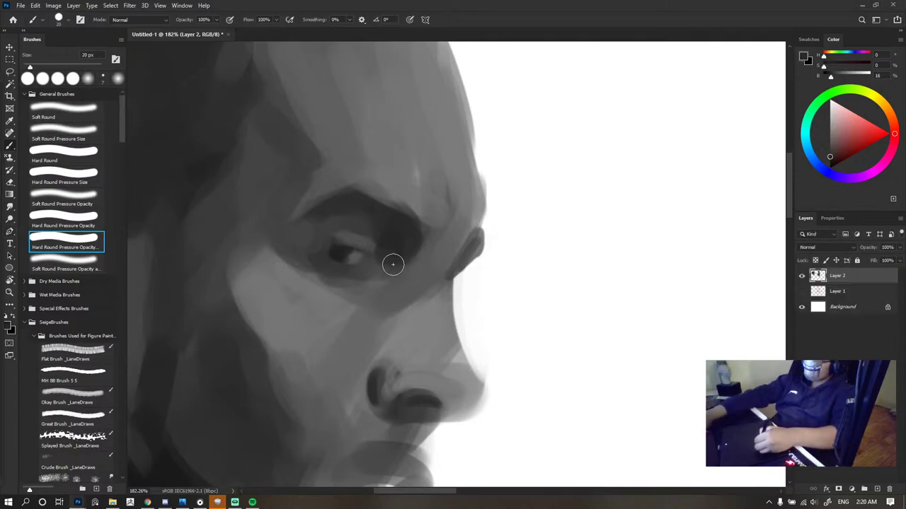
pyautogui.moveTo(390, 266)
pyautogui.mouseDown()
pyautogui.moveTo(386, 239)
pyautogui.moveTo(368, 226)
pyautogui.mouseUp()
pyautogui.scroll(-5, 439, 245)
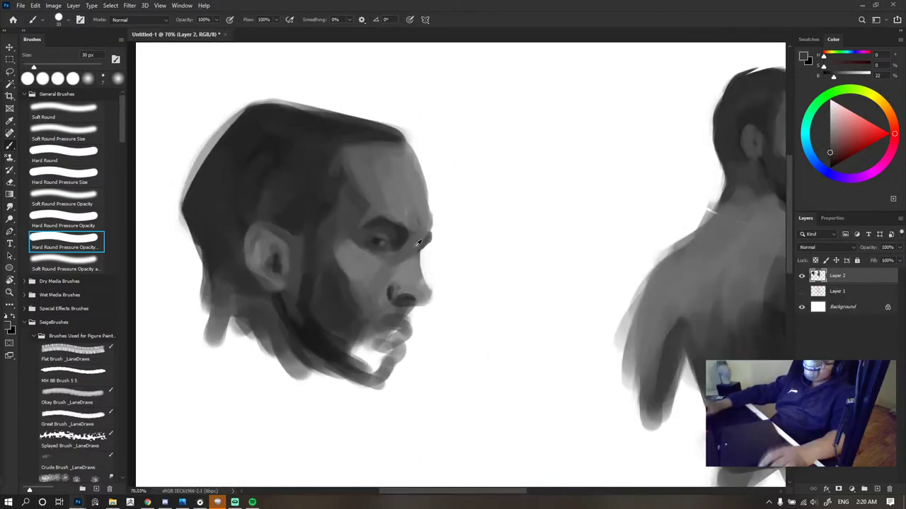
# - Darken the outer end of the eyebrow with a sampled dark grey at 30 px
pyautogui.scroll(4, 428, 240)
pyautogui.keyDown('alt'); pyautogui.click(383, 249); pyautogui.keyUp('alt')
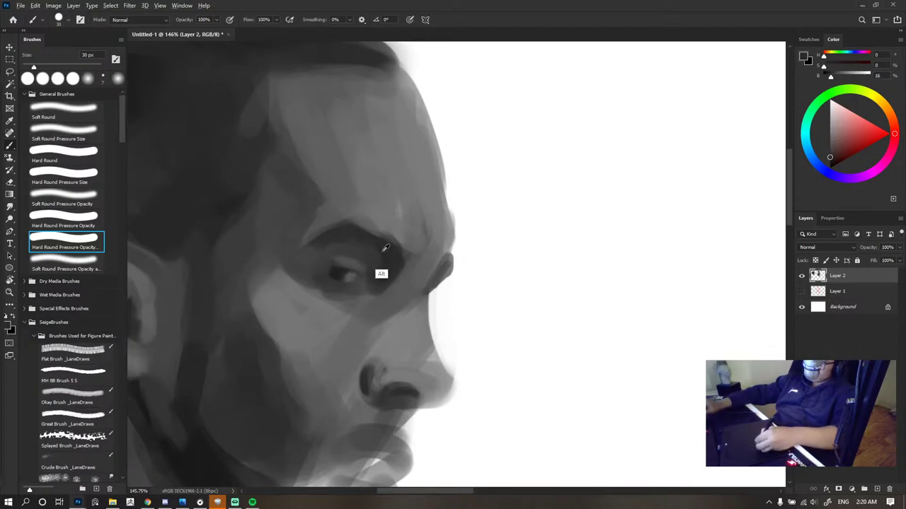
pyautogui.moveTo(304, 248); pyautogui.dragTo(344, 235)
pyautogui.scroll(-5, 340, 220)
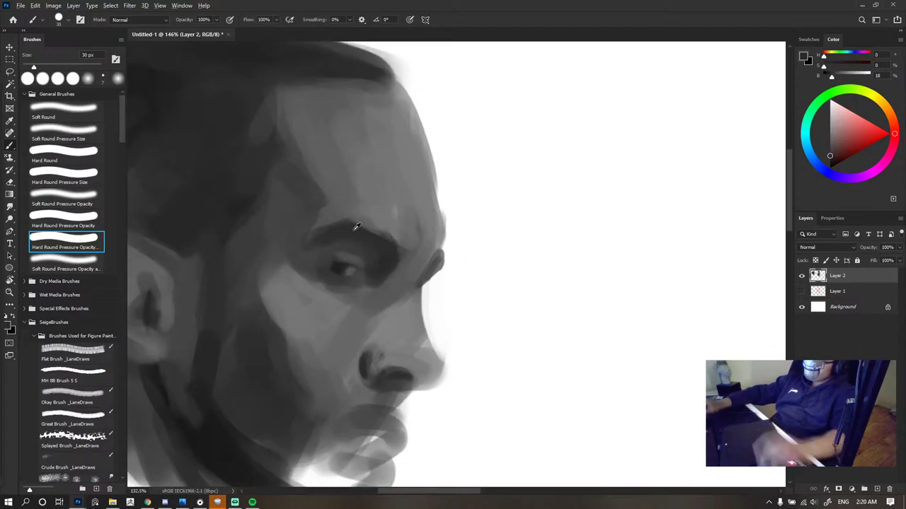
pyautogui.scroll(-2, 414, 264)
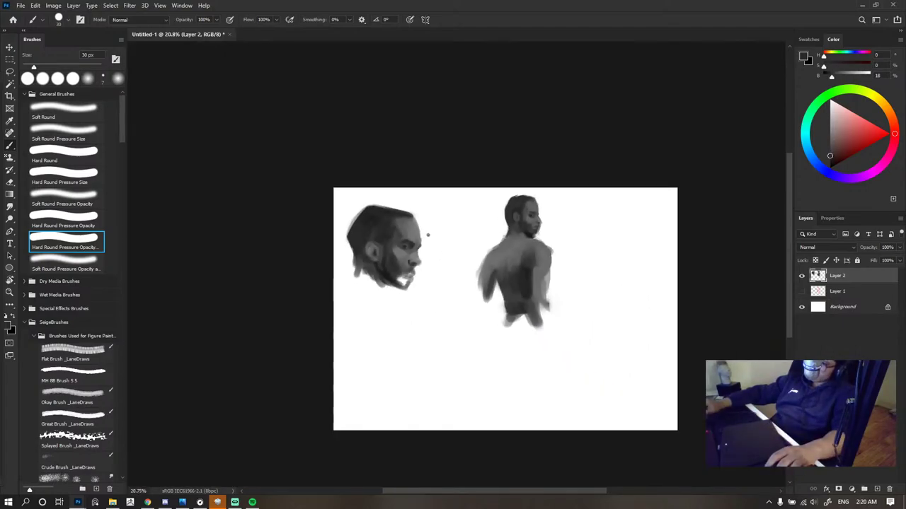
# - Shade beneath the nose and define the upper lip and mouth opening with sampled light and dark greys at 30 px
pyautogui.scroll(6, 438, 258)
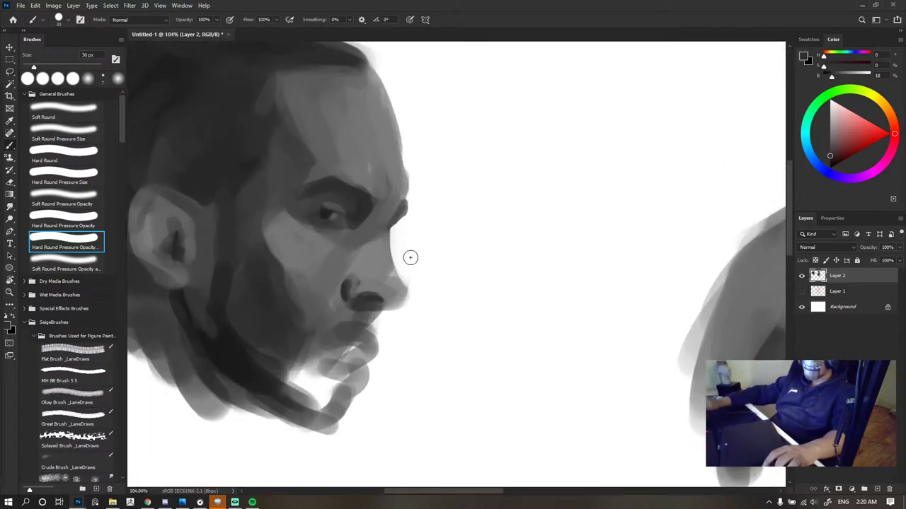
pyautogui.moveTo(361, 334); pyautogui.dragTo(388, 297)
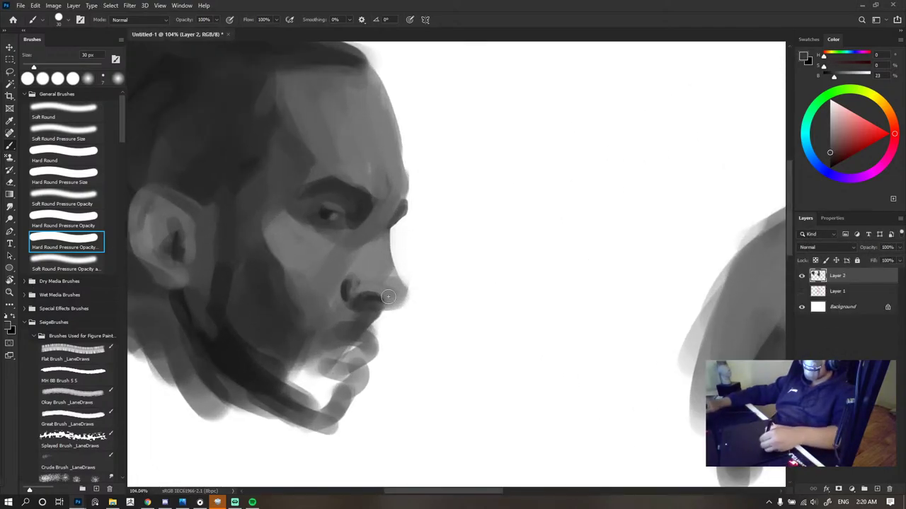
pyautogui.keyDown('alt'); pyautogui.click(340, 344); pyautogui.keyUp('alt')
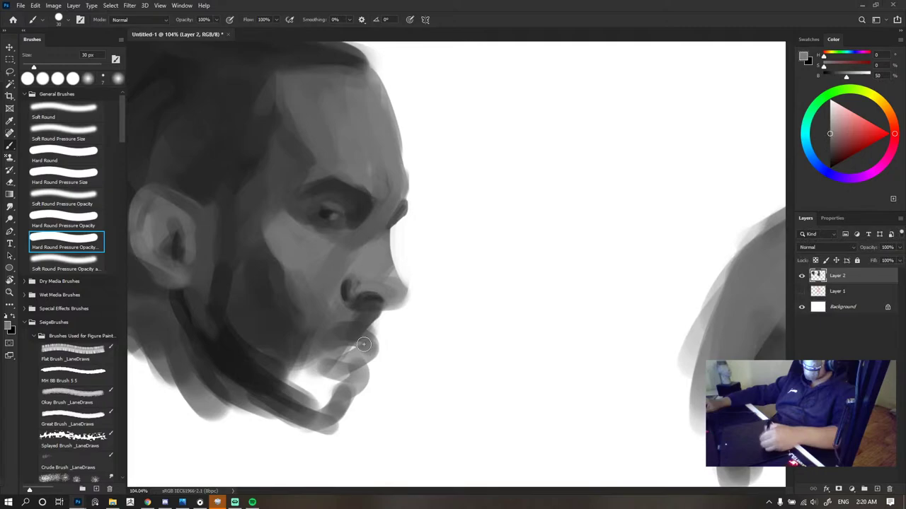
pyautogui.moveTo(319, 345)
pyautogui.mouseDown()
pyautogui.moveTo(365, 356)
pyautogui.moveTo(344, 366)
pyautogui.moveTo(344, 387)
pyautogui.mouseUp()
pyautogui.keyDown('alt'); pyautogui.click(364, 302); pyautogui.keyUp('alt')
pyautogui.keyDown('alt'); pyautogui.click(107, 336); pyautogui.keyUp('alt')
pyautogui.click(328, 347)
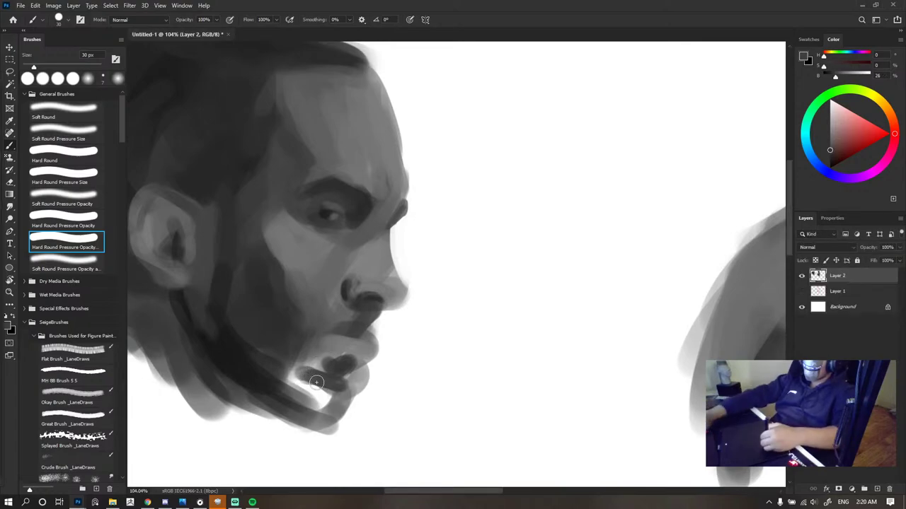
# - Fill the white gap at the mouth corner and below the lower lip with dark grey at 45 px
pyautogui.press(']')
pyautogui.press(']')
pyautogui.press(']')
pyautogui.moveTo(285, 373); pyautogui.dragTo(332, 387)
pyautogui.keyDown('alt'); pyautogui.click(297, 360); pyautogui.keyUp('alt')
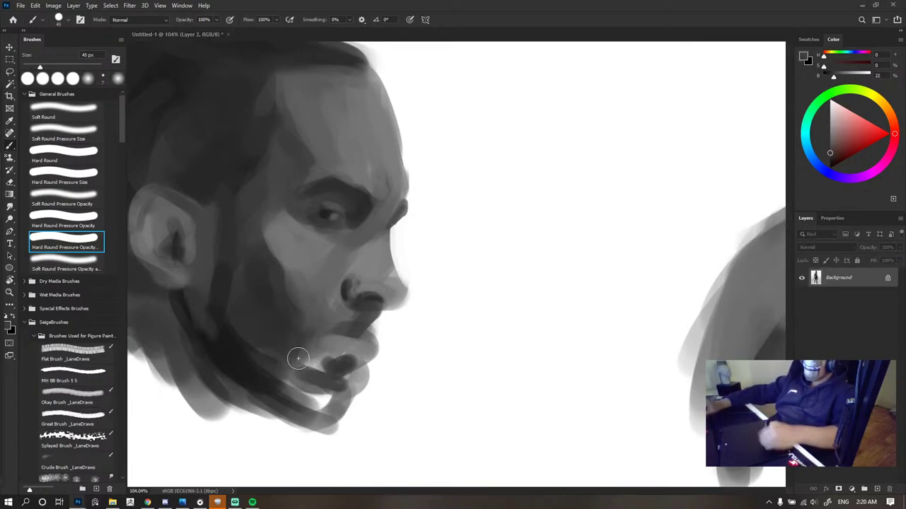
# - Blend the beard's edge into the lower cheek with sampled greys at 45 px
pyautogui.keyDown('alt'); pyautogui.click(252, 322); pyautogui.keyUp('alt')
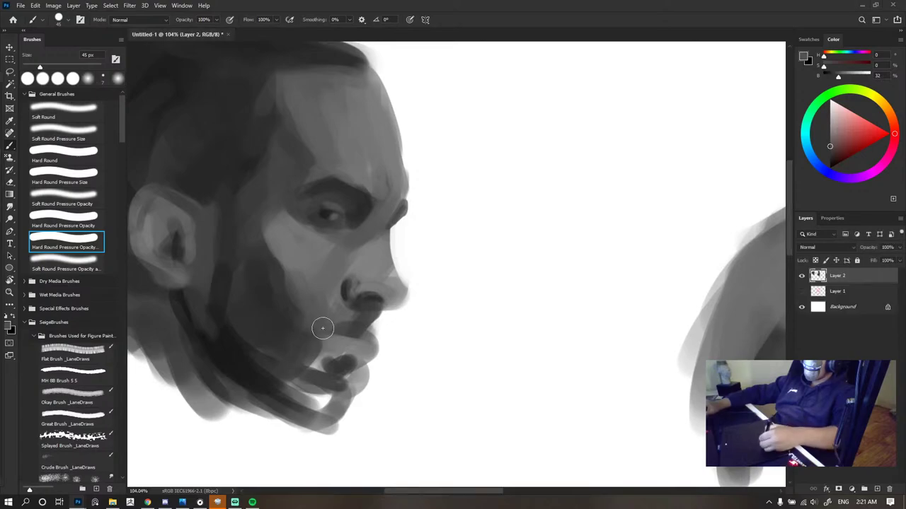
pyautogui.moveTo(303, 284); pyautogui.dragTo(294, 313)
pyautogui.keyDown('alt'); pyautogui.click(287, 317); pyautogui.keyUp('alt')
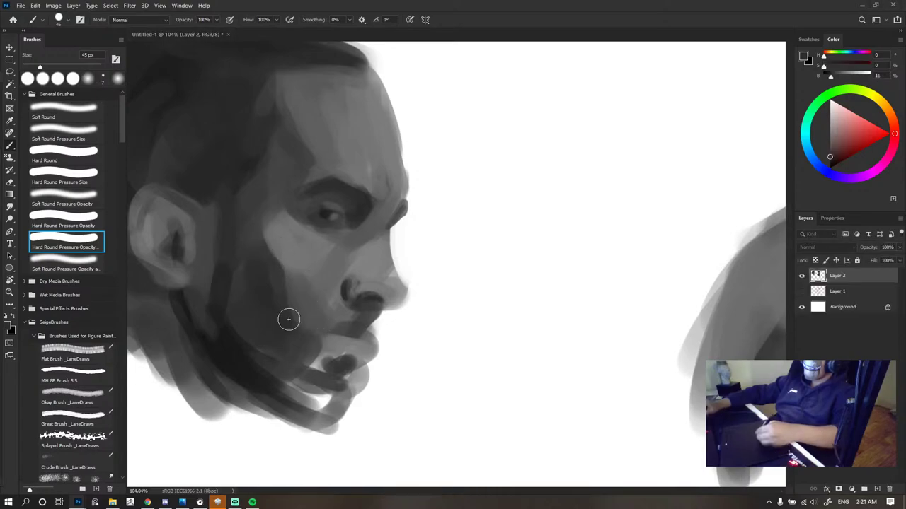
pyautogui.keyDown('alt'); pyautogui.click(252, 304); pyautogui.keyUp('alt')
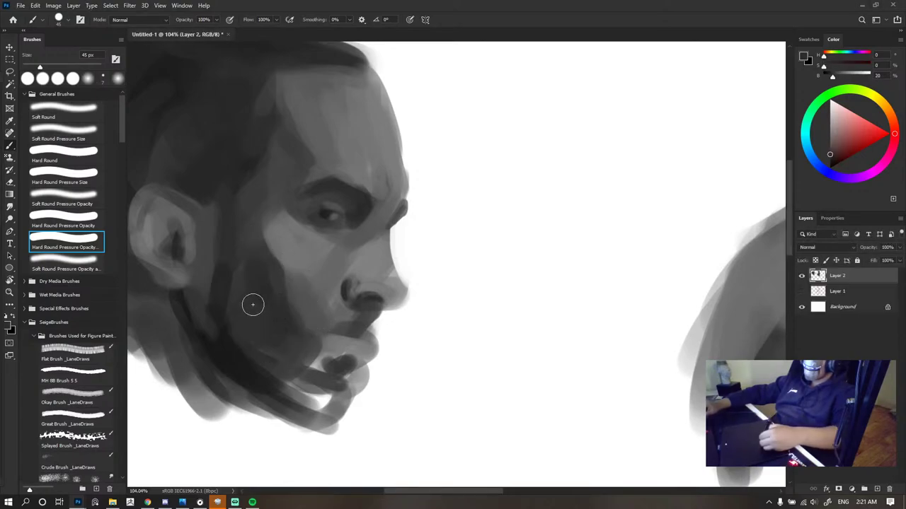
# - Deepen the shadow along the jawline with a sampled near-black grey at 45 px
pyautogui.keyDown('alt'); pyautogui.click(251, 356); pyautogui.keyUp('alt')
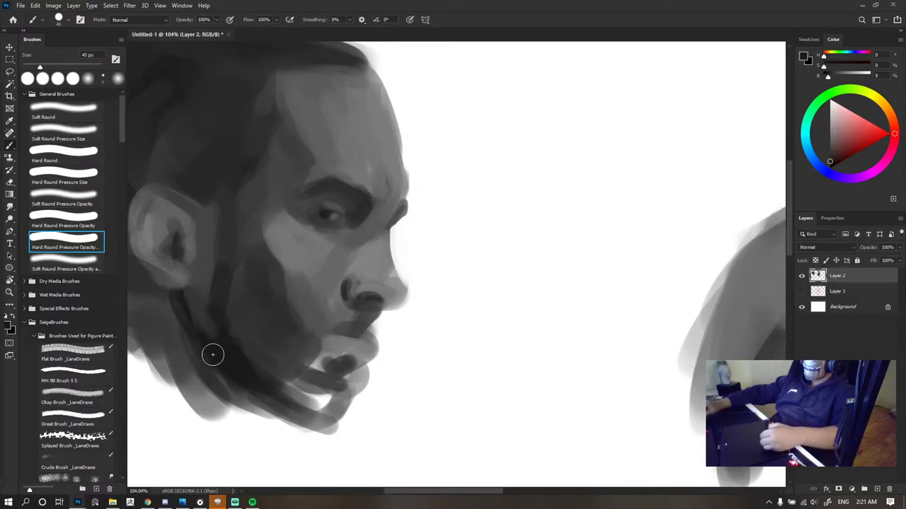
pyautogui.moveTo(217, 351)
pyautogui.mouseDown()
pyautogui.moveTo(261, 400)
pyautogui.moveTo(306, 415)
pyautogui.moveTo(292, 396)
pyautogui.mouseUp()
pyautogui.keyDown('alt'); pyautogui.click(255, 391); pyautogui.keyUp('alt')
# - Paint a mid-grey band under the jaw and extend it past the chin as the shoulder line at 45 px
pyautogui.keyDown('alt'); pyautogui.click(220, 390); pyautogui.keyUp('alt')
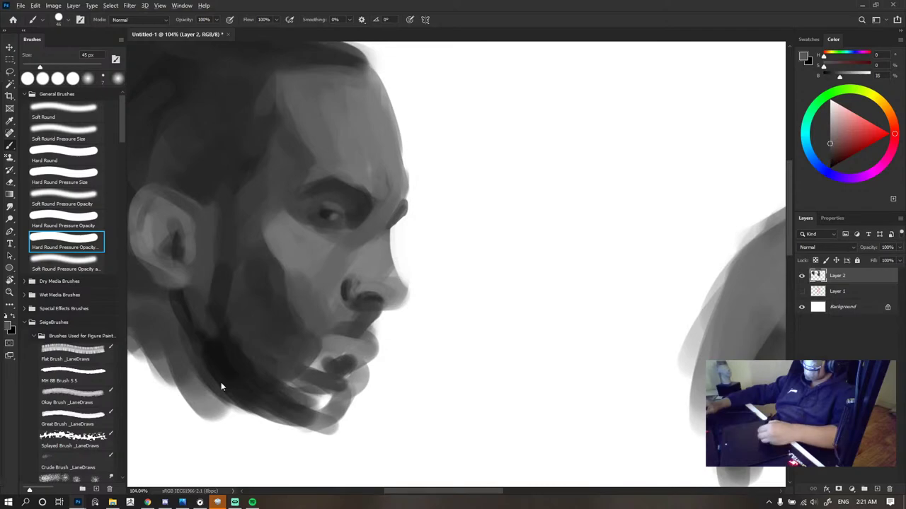
pyautogui.moveTo(192, 407)
pyautogui.mouseDown()
pyautogui.moveTo(297, 433)
pyautogui.moveTo(292, 441)
pyautogui.mouseUp()
pyautogui.scroll(-10, 292, 442)
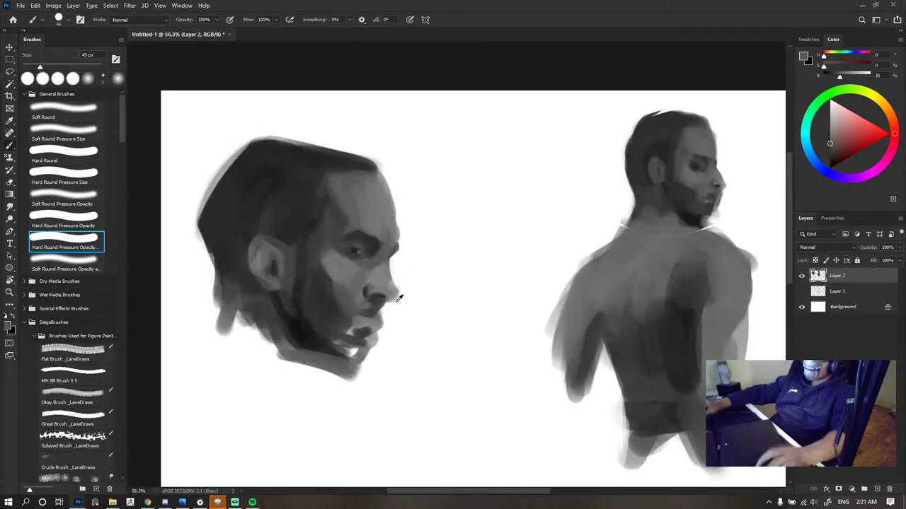
pyautogui.scroll(7, 416, 313)
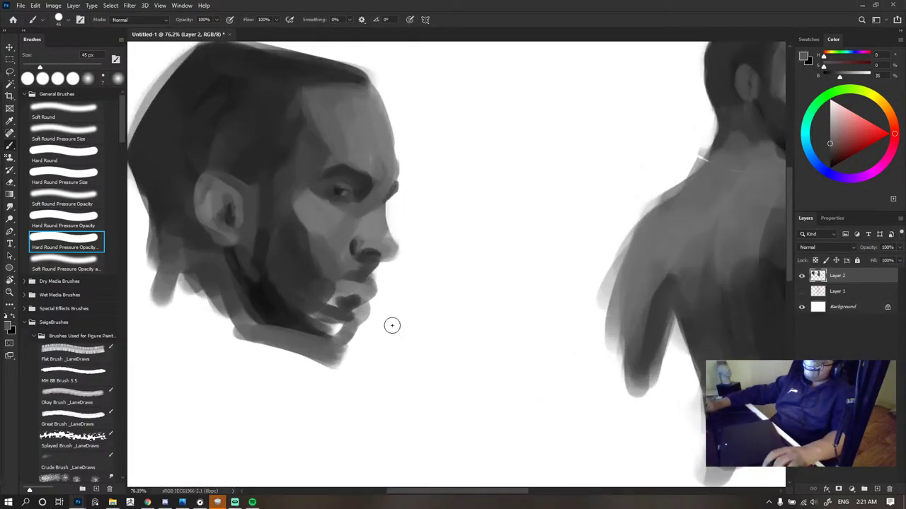
pyautogui.moveTo(286, 344); pyautogui.dragTo(388, 386)
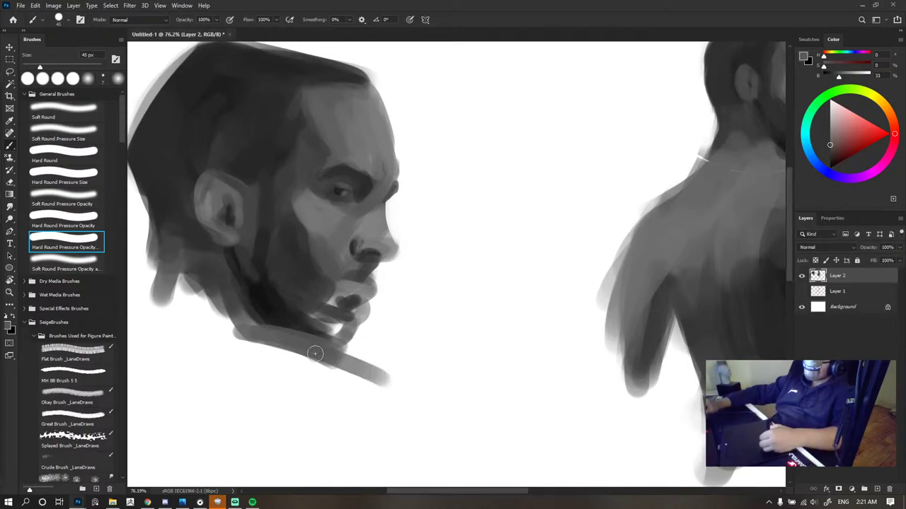
pyautogui.moveTo(338, 362); pyautogui.dragTo(415, 395)
# - Add a lighter grey stroke beneath the shoulder line with an enlarged brush
pyautogui.keyDown('alt'); pyautogui.click(394, 373); pyautogui.keyUp('alt')
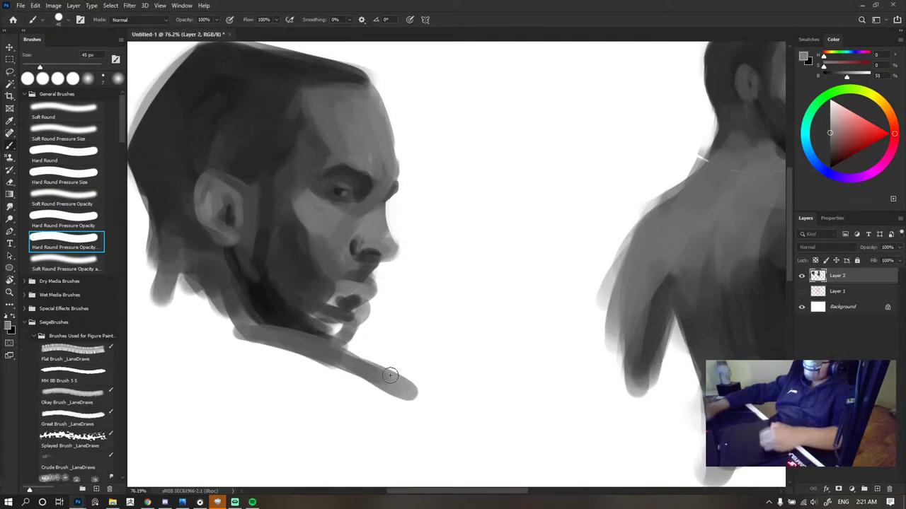
pyautogui.press(']')
pyautogui.press(']')
pyautogui.press(']')
pyautogui.press(']')
pyautogui.moveTo(340, 375)
pyautogui.mouseDown()
pyautogui.moveTo(403, 417)
pyautogui.moveTo(339, 376)
pyautogui.mouseUp()
pyautogui.moveTo(366, 306); pyautogui.dragTo(393, 341)
# - Shade the moustache area and upper lip with sampled dark greys at 40 px
pyautogui.keyDown('alt'); pyautogui.click(381, 214); pyautogui.keyUp('alt')
pyautogui.press('[')
pyautogui.press('[')
pyautogui.press('[')
pyautogui.press('[')
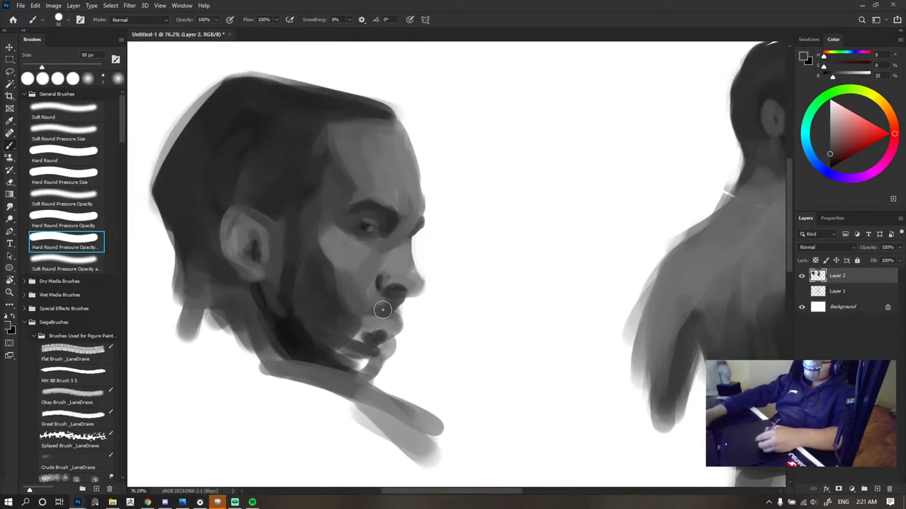
pyautogui.keyDown('alt'); pyautogui.click(363, 319); pyautogui.keyUp('alt')
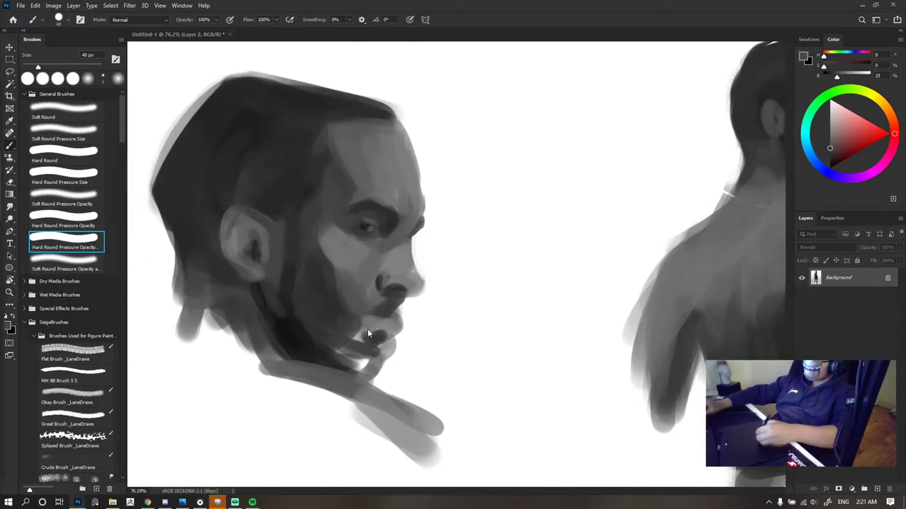
pyautogui.moveTo(383, 325); pyautogui.dragTo(356, 319)
# - Trim the nose's outer edge with the Eraser at 60 px and repaint its bridge and tip with sampled greys at 20 px
pyautogui.press('e')
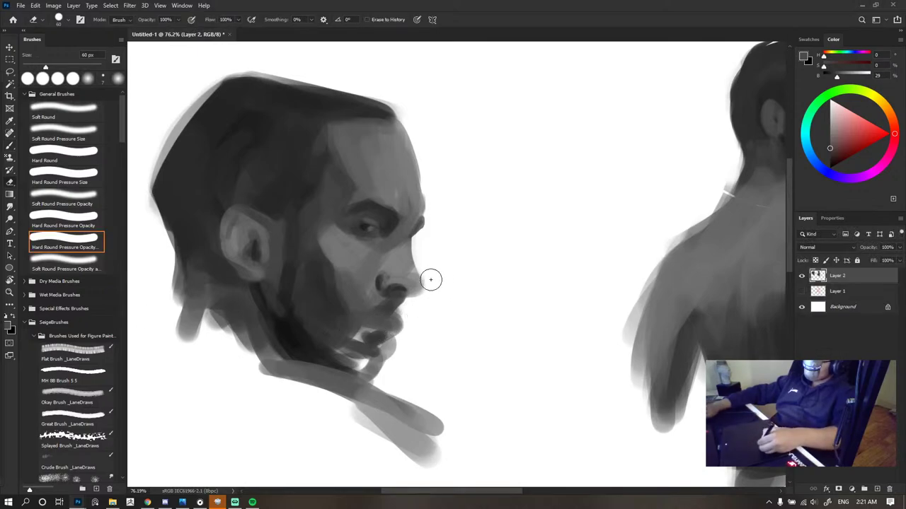
pyautogui.press('b')
pyautogui.keyDown('alt'); pyautogui.click(409, 262); pyautogui.keyUp('alt')
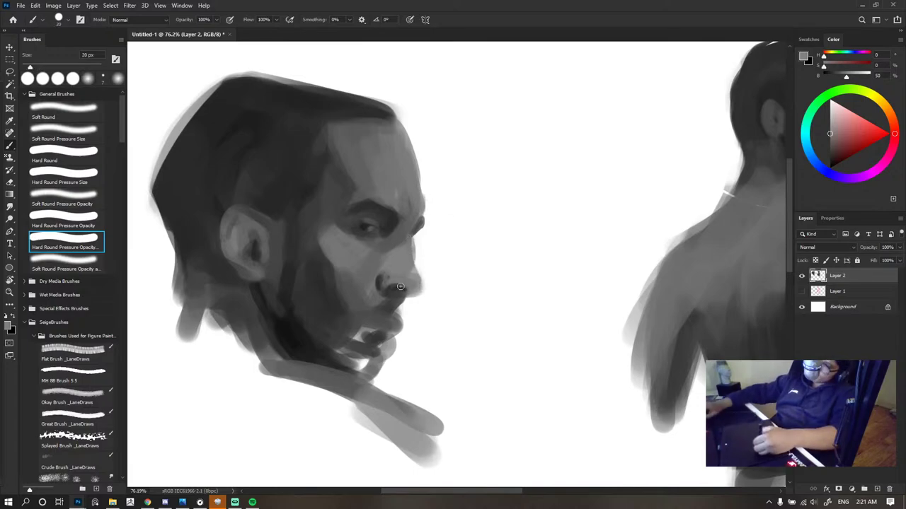
pyautogui.scroll(-5, 433, 251)
pyautogui.scroll(6, 436, 259)
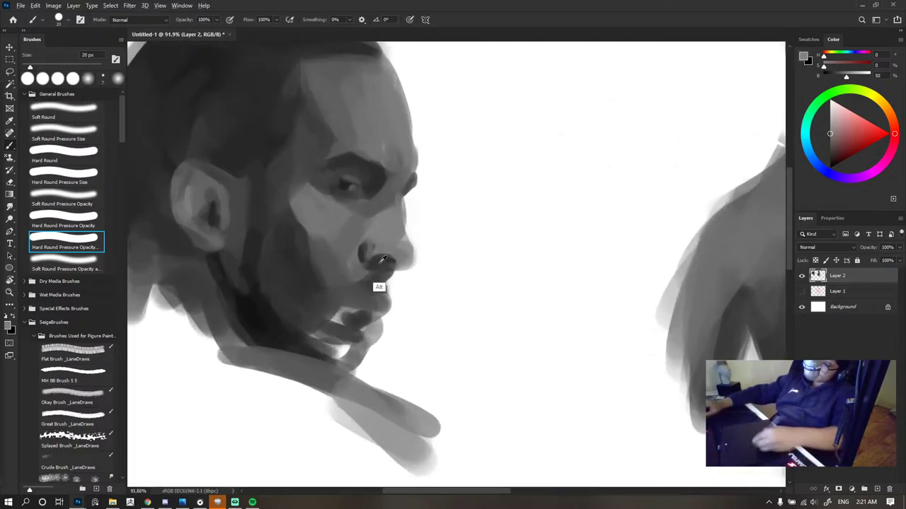
pyautogui.keyDown('alt'); pyautogui.click(384, 241); pyautogui.keyUp('alt')
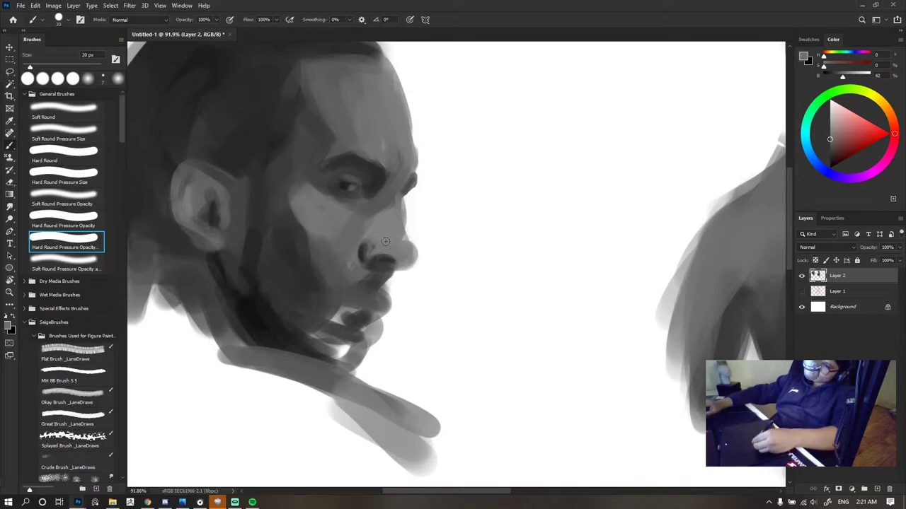
pyautogui.keyDown('alt'); pyautogui.click(318, 221); pyautogui.keyUp('alt')
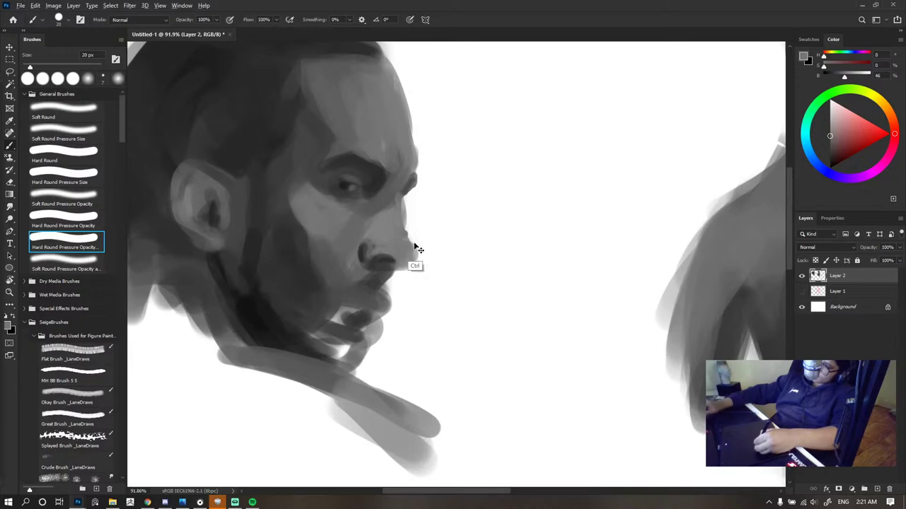
pyautogui.keyDown('alt'); pyautogui.click(395, 237); pyautogui.keyUp('alt')
# - Clean up the profile just above the nose tip with the Eraser at 60 px
pyautogui.scroll(-12, 420, 242)
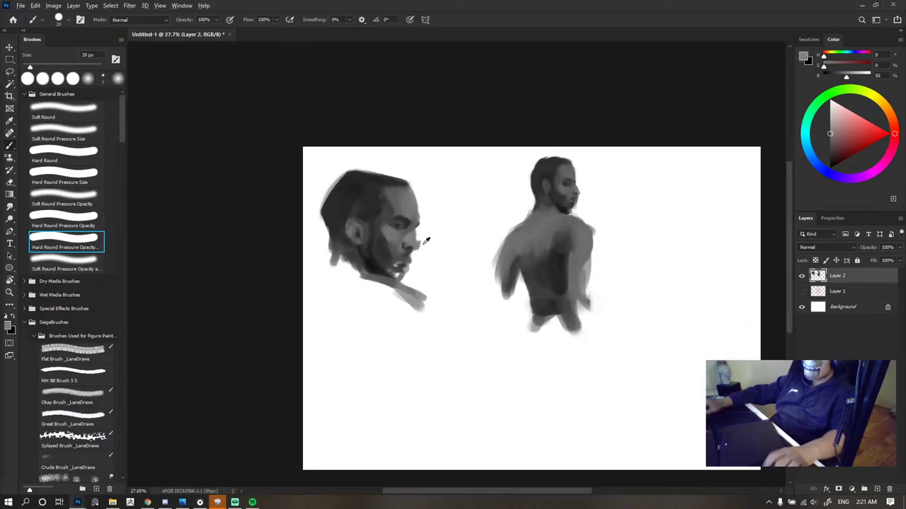
pyautogui.scroll(13, 422, 243)
pyautogui.press('e')
pyautogui.moveTo(422, 235); pyautogui.dragTo(428, 234)
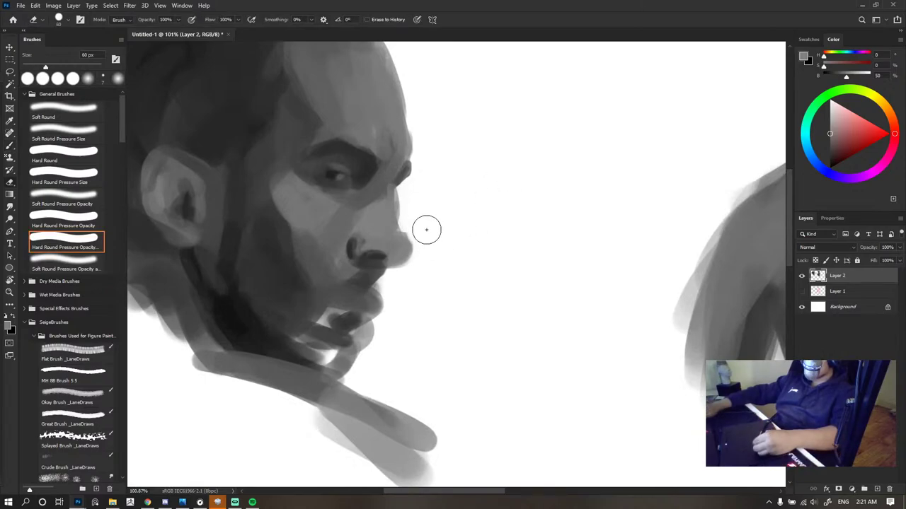
pyautogui.press('b')
pyautogui.scroll(-5, 477, 233)
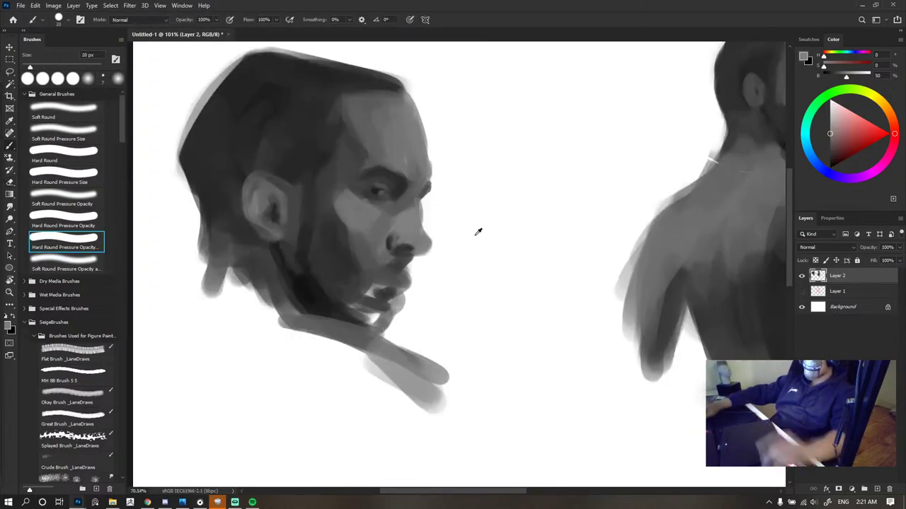
pyautogui.scroll(5, 460, 223)
# - Paint a highlight on the cheekbone in a lighter grey of 62% brightness at 40 px
pyautogui.keyDown('alt'); pyautogui.click(350, 248); pyautogui.keyUp('alt')
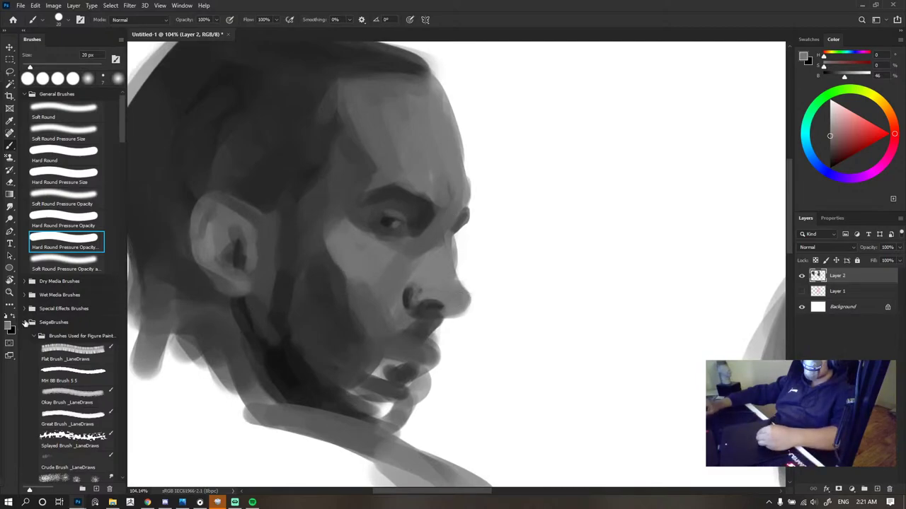
pyautogui.click(832, 131)
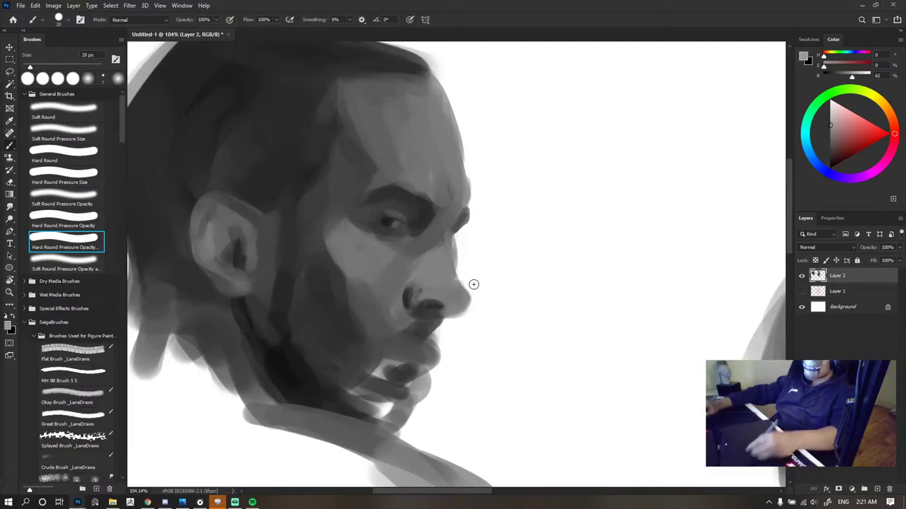
pyautogui.scroll(-5, 490, 277)
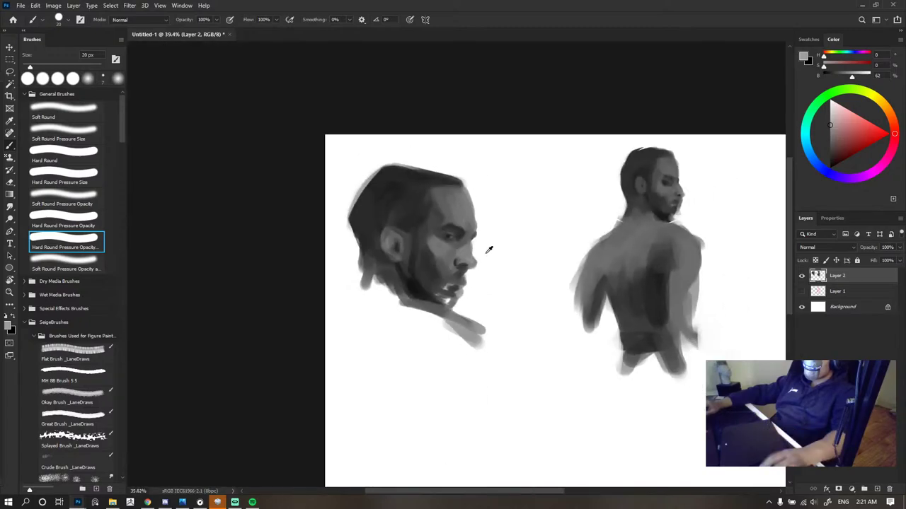
pyautogui.scroll(4, 481, 222)
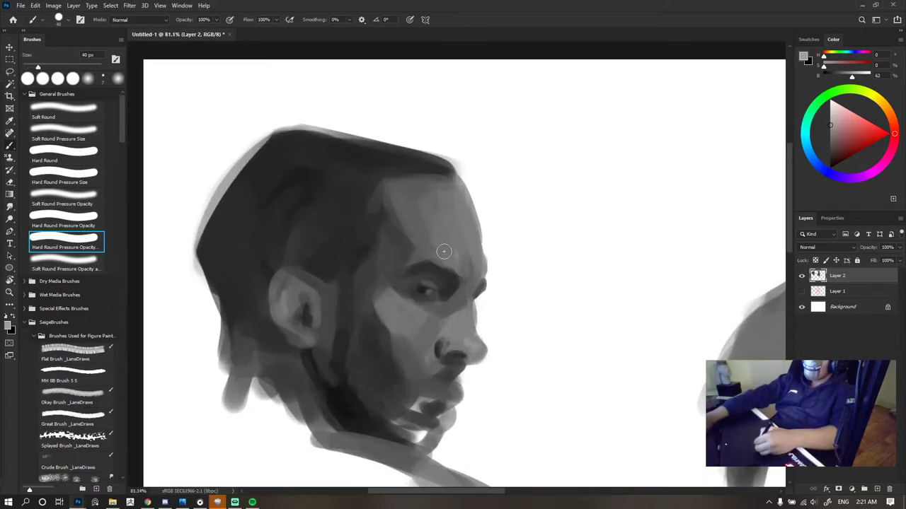
pyautogui.press(']')
pyautogui.press(']')
pyautogui.press(']')
pyautogui.press(']')
pyautogui.moveTo(382, 313)
pyautogui.mouseDown()
pyautogui.moveTo(399, 332)
pyautogui.moveTo(379, 332)
pyautogui.moveTo(404, 310)
pyautogui.moveTo(397, 341)
pyautogui.mouseUp()
# - Blend the cheekbone highlight into the surrounding cheek and beard with sampled greys at 45 px
pyautogui.keyDown('alt'); pyautogui.click(379, 334); pyautogui.keyUp('alt')
pyautogui.keyDown('alt'); pyautogui.click(392, 319); pyautogui.keyUp('alt')
pyautogui.keyDown('alt'); pyautogui.click(400, 296); pyautogui.keyUp('alt')
pyautogui.keyDown('alt'); pyautogui.click(376, 349); pyautogui.keyUp('alt')
pyautogui.scroll(-5, 417, 328)
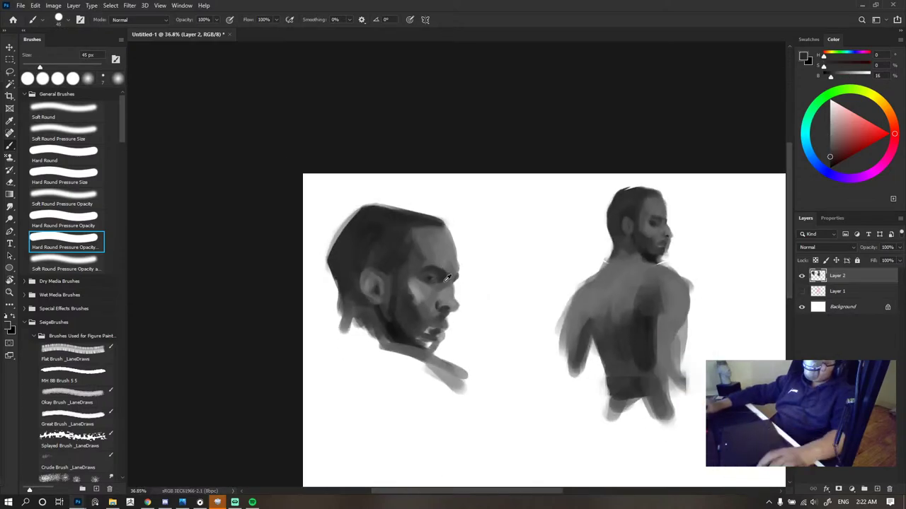
# - Touch up the light area of the eye with the sampled cheek highlight grey at 15 px
pyautogui.scroll(5, 398, 312)
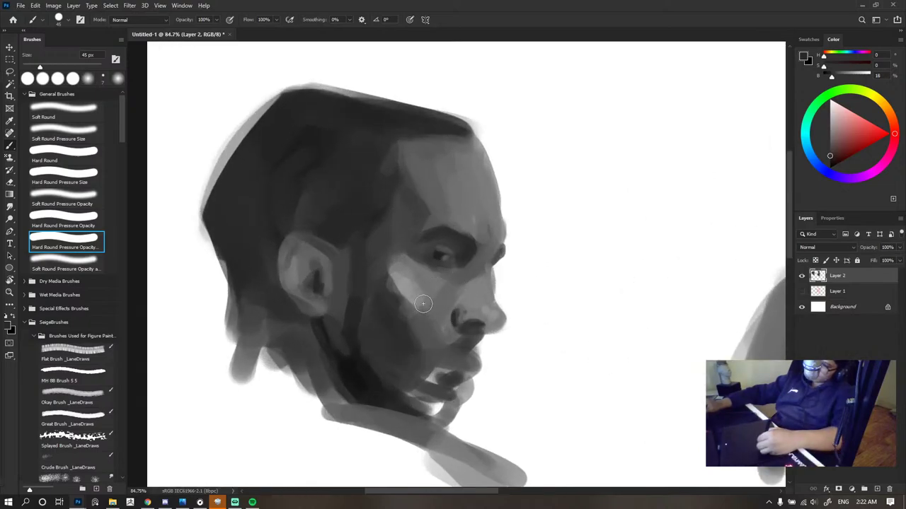
pyautogui.keyDown('alt'); pyautogui.click(419, 294); pyautogui.keyUp('alt')
pyautogui.press('[')
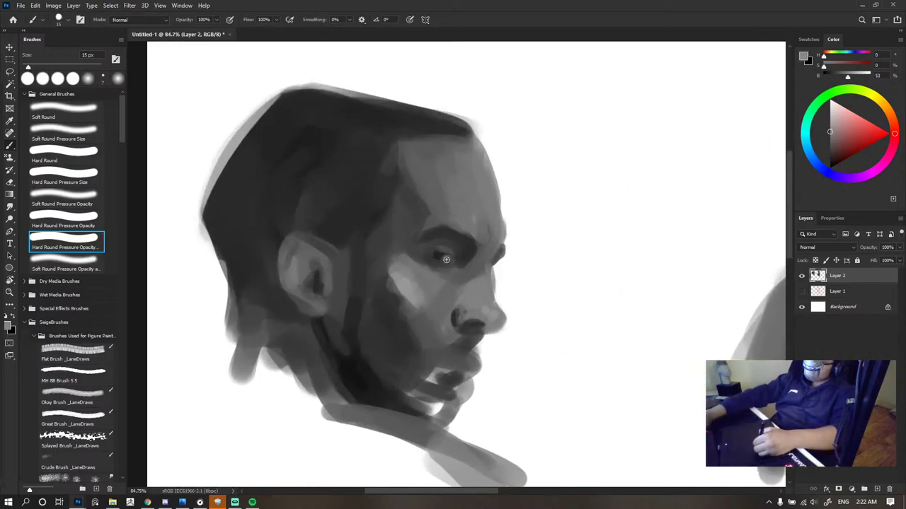
pyautogui.scroll(-5, 513, 254)
pyautogui.scroll(6, 367, 247)
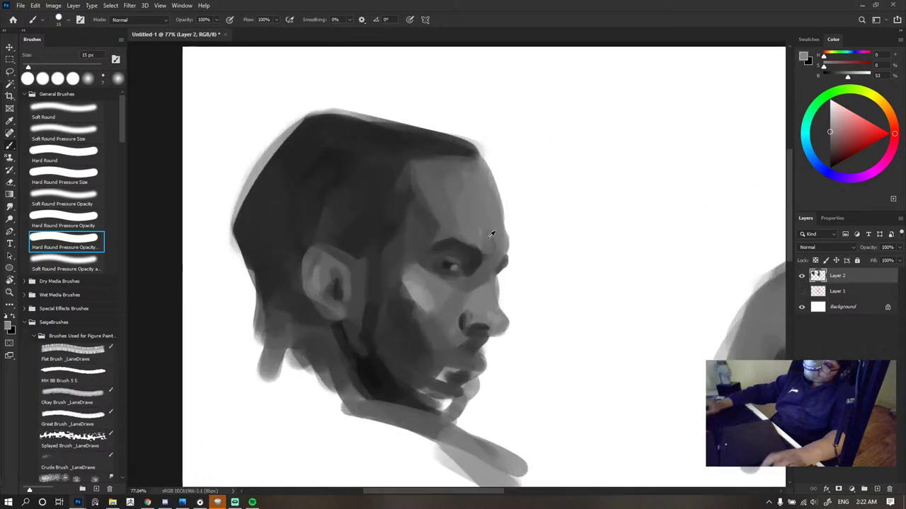
# - Paint a light highlight along the brow ridge above the eyebrow with sampled greys at 35 px
pyautogui.keyDown('alt'); pyautogui.click(396, 310); pyautogui.keyUp('alt')
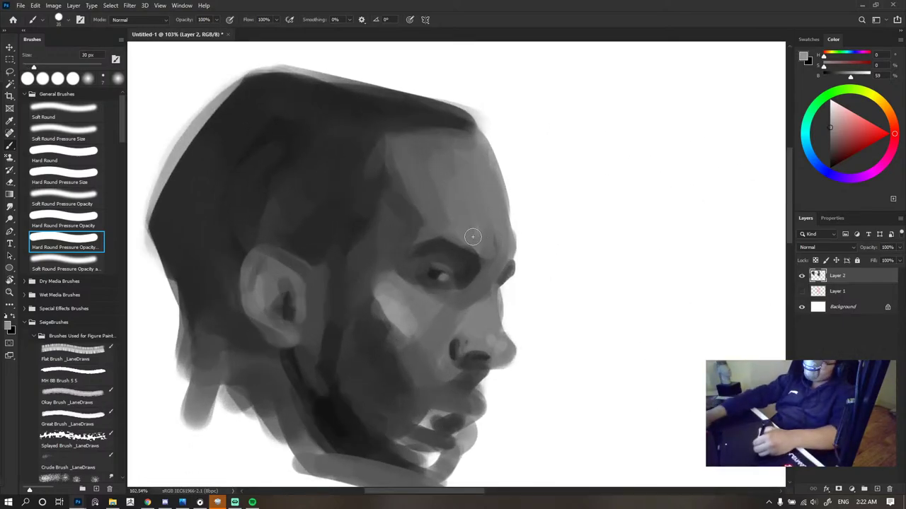
pyautogui.press(']')
pyautogui.keyDown('alt'); pyautogui.click(471, 249); pyautogui.keyUp('alt')
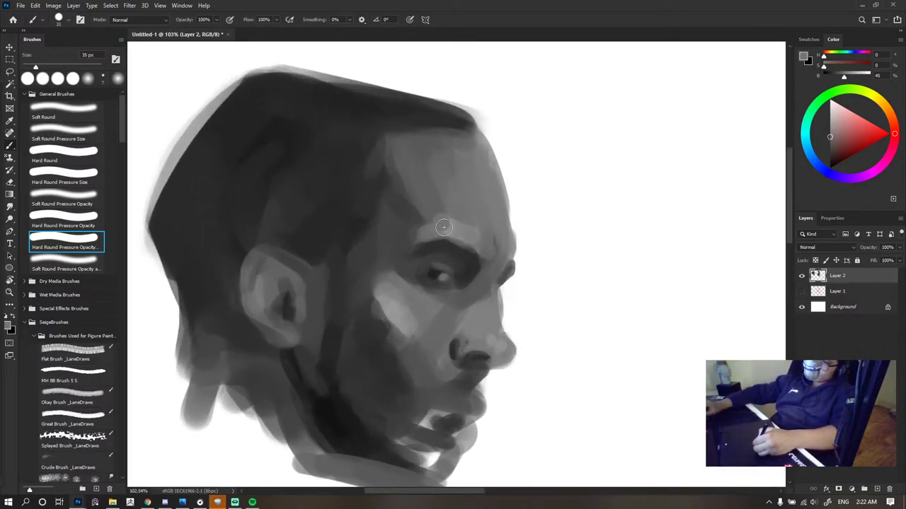
pyautogui.keyDown('alt'); pyautogui.click(445, 225); pyautogui.keyUp('alt')
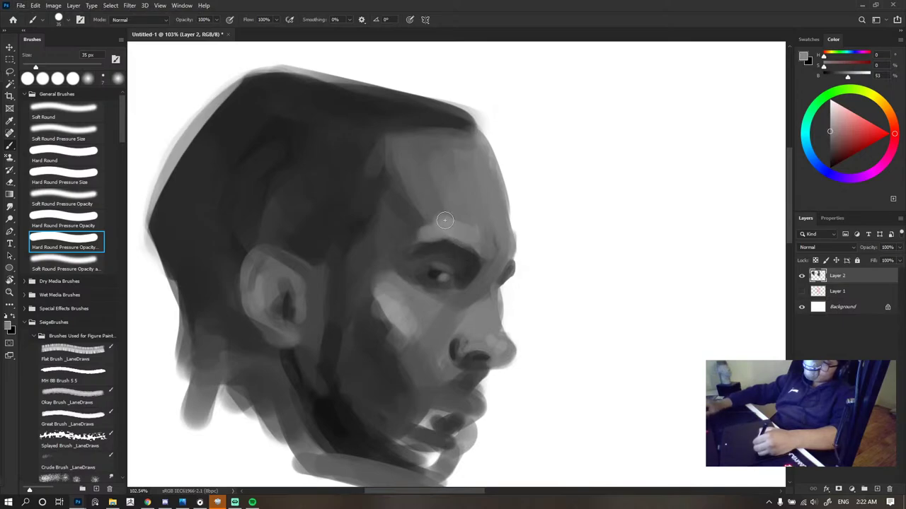
pyautogui.keyDown('alt'); pyautogui.click(440, 266); pyautogui.keyUp('alt')
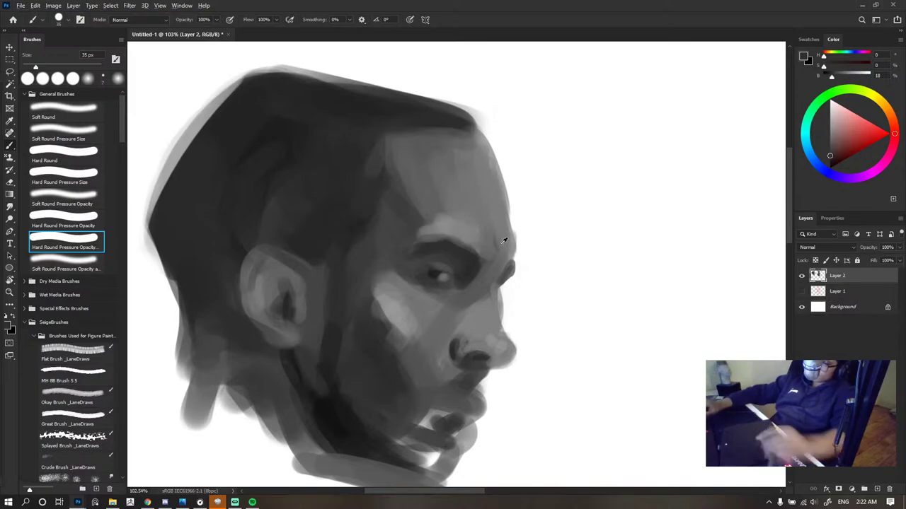
# - Add a lighter patch on the forehead and extend the brow highlight toward the temple with sampled greys at 35 px
pyautogui.scroll(-8, 502, 244)
pyautogui.scroll(7, 504, 240)
pyautogui.keyDown('alt'); pyautogui.click(461, 233); pyautogui.keyUp('alt')
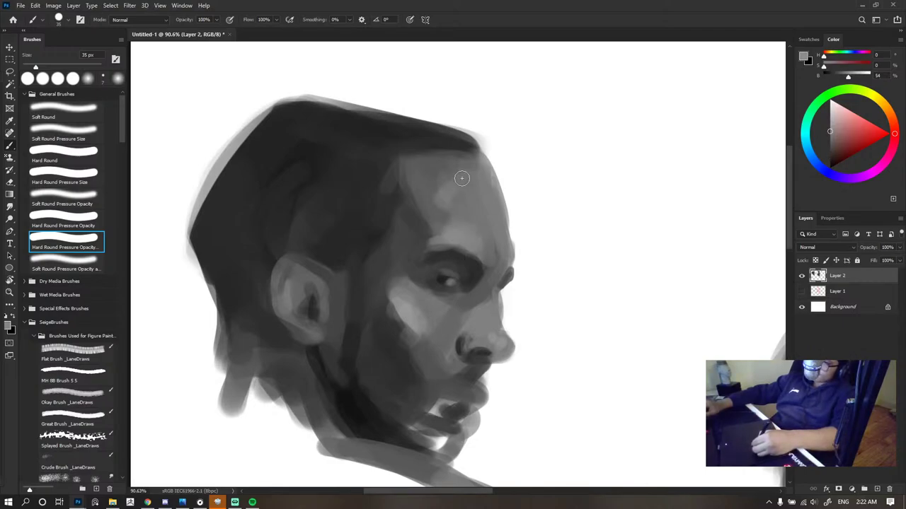
pyautogui.keyDown('alt'); pyautogui.click(443, 233); pyautogui.keyUp('alt')
pyautogui.moveTo(444, 242); pyautogui.dragTo(413, 253)
pyautogui.scroll(-5, 493, 179)
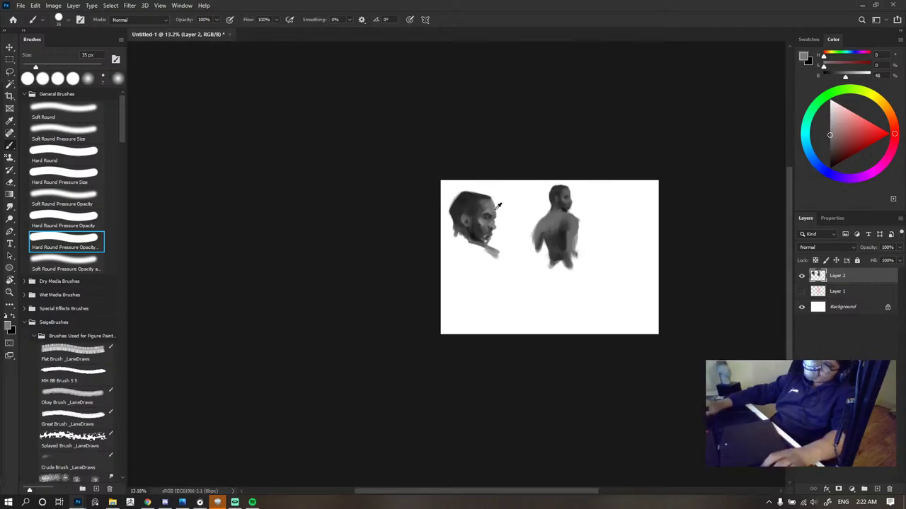
# - Darken the pupil with a sampled dark grey at 10 px and rework the upper lip with a 26% brightness grey at 25 px
pyautogui.scroll(7, 510, 204)
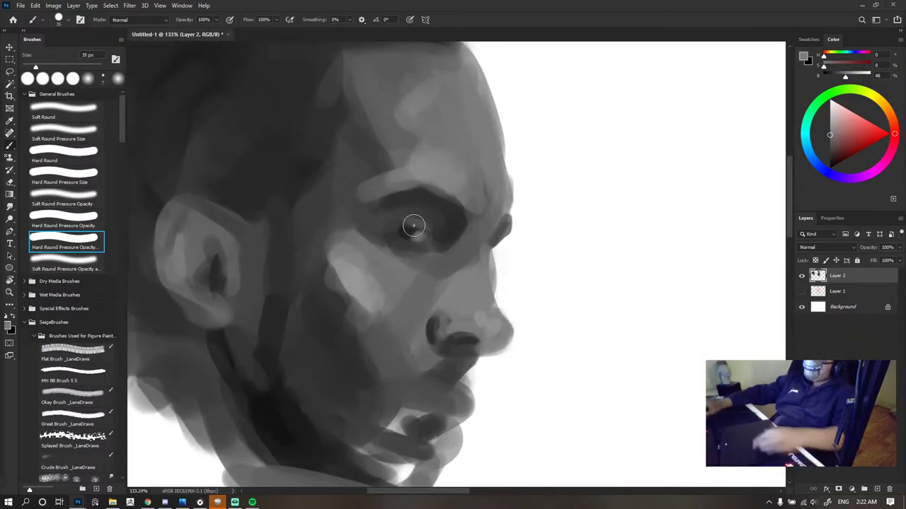
pyautogui.keyDown('alt'); pyautogui.click(431, 354); pyautogui.keyUp('alt')
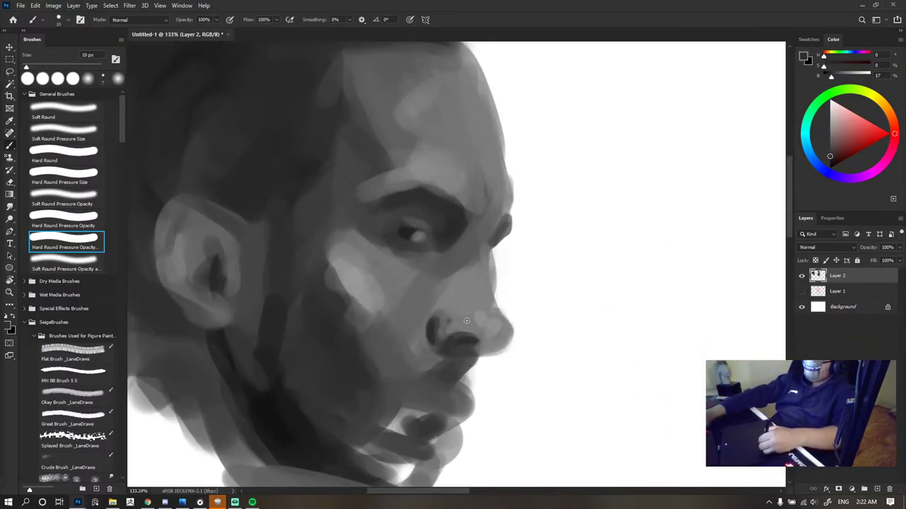
pyautogui.click(438, 386)
pyautogui.press(']')
pyautogui.press(']')
pyautogui.press(']')
pyautogui.press(']')
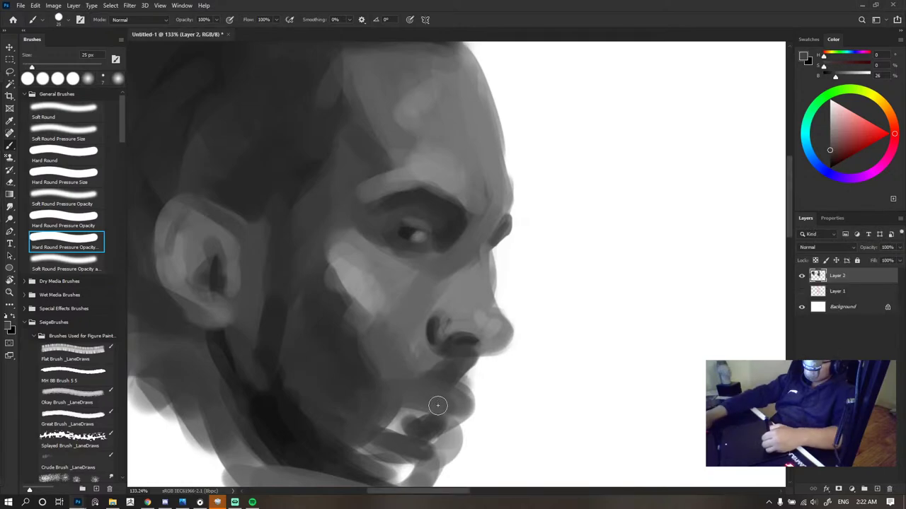
pyautogui.moveTo(428, 407); pyautogui.dragTo(405, 408)
# - Paint a light strip along the lower lip in a sampled grey of 63% brightness
pyautogui.scroll(-5, 473, 318)
pyautogui.scroll(2, 481, 286)
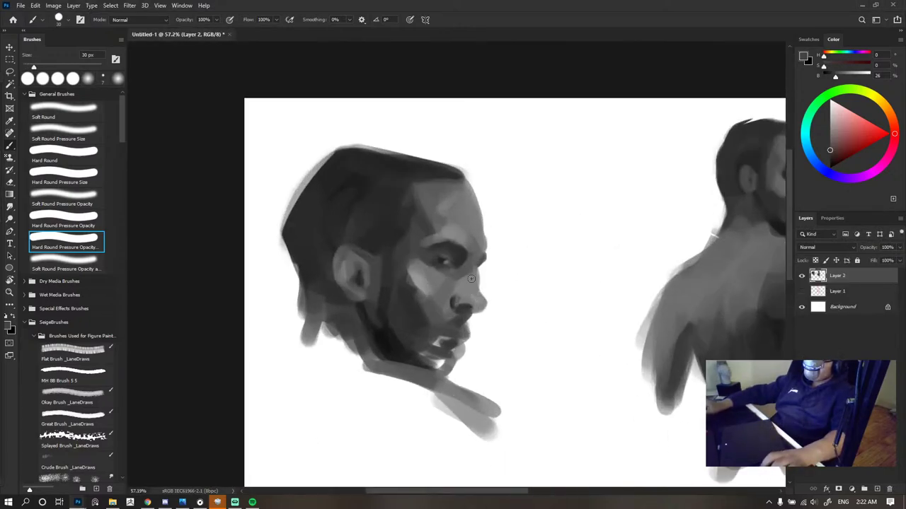
pyautogui.scroll(-3, 489, 279)
pyautogui.scroll(2, 476, 260)
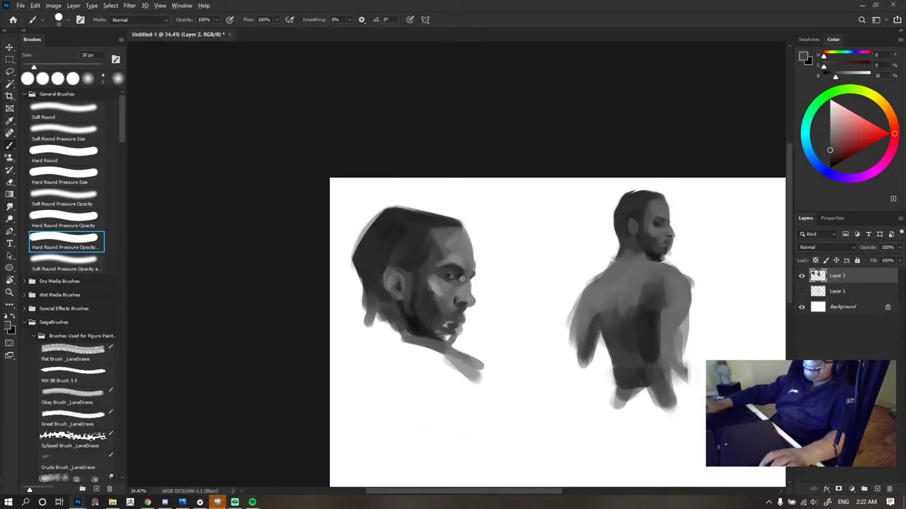
pyautogui.scroll(-1, 461, 279)
pyautogui.scroll(5, 467, 280)
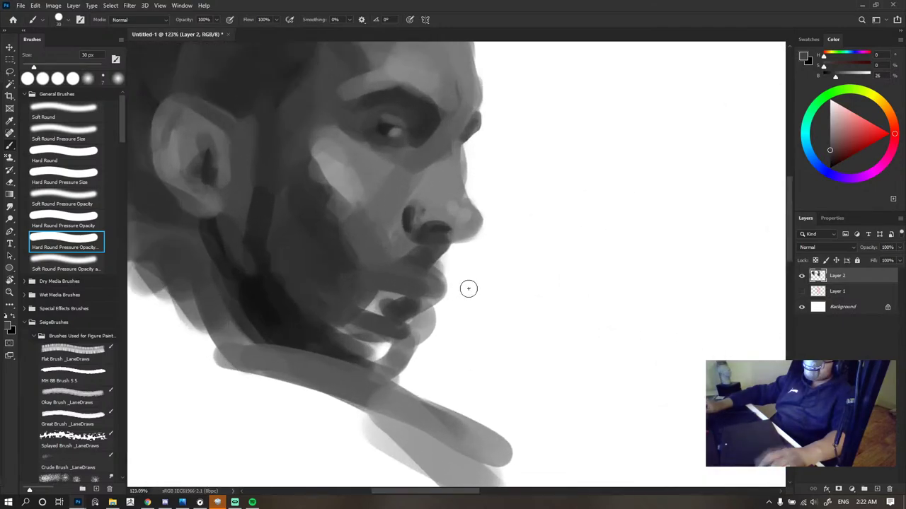
pyautogui.keyDown('alt'); pyautogui.click(425, 327); pyautogui.keyUp('alt')
pyautogui.press('[')
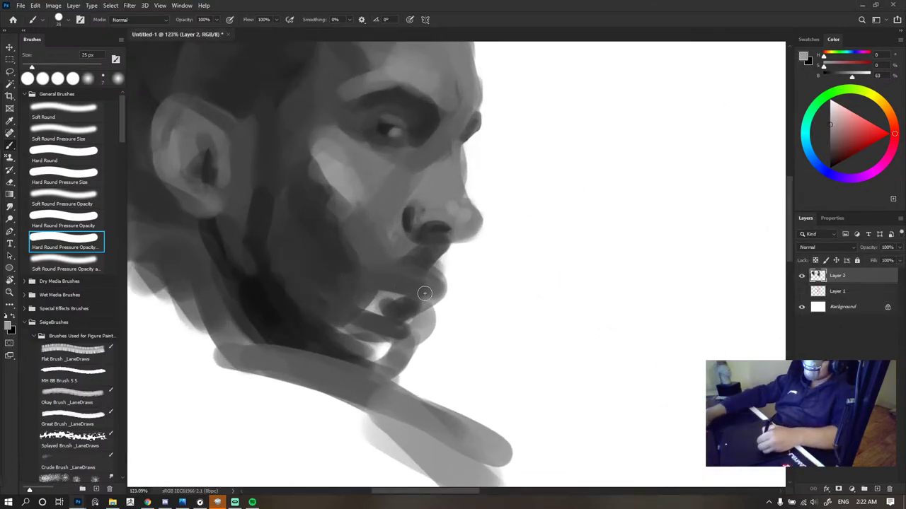
pyautogui.press('[')
pyautogui.moveTo(419, 298)
pyautogui.mouseDown()
pyautogui.moveTo(373, 299)
pyautogui.moveTo(409, 302)
pyautogui.moveTo(418, 248)
pyautogui.moveTo(411, 306)
pyautogui.moveTo(376, 301)
pyautogui.mouseUp()
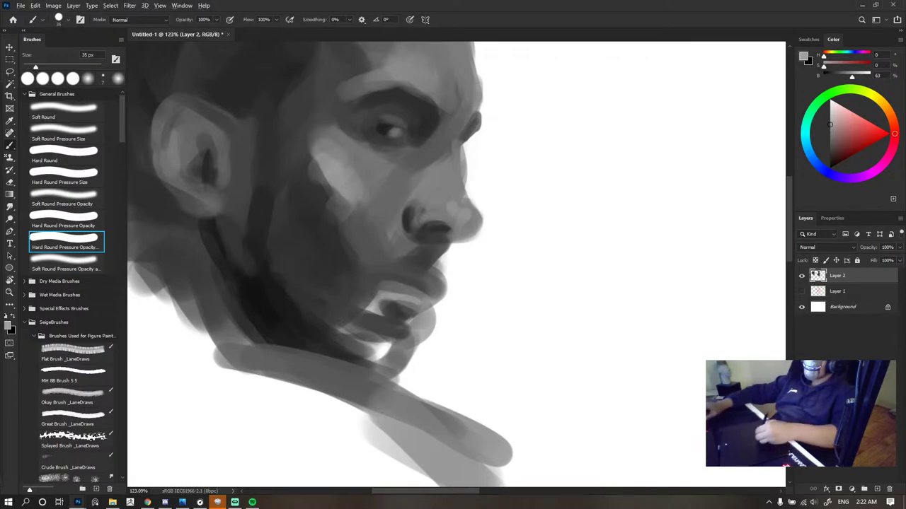
# - Darken the beard below the lower lip and along the chin with sampled dark greys at 35 px
pyautogui.keyDown('alt'); pyautogui.click(368, 319); pyautogui.keyUp('alt')
pyautogui.moveTo(339, 331); pyautogui.dragTo(402, 327)
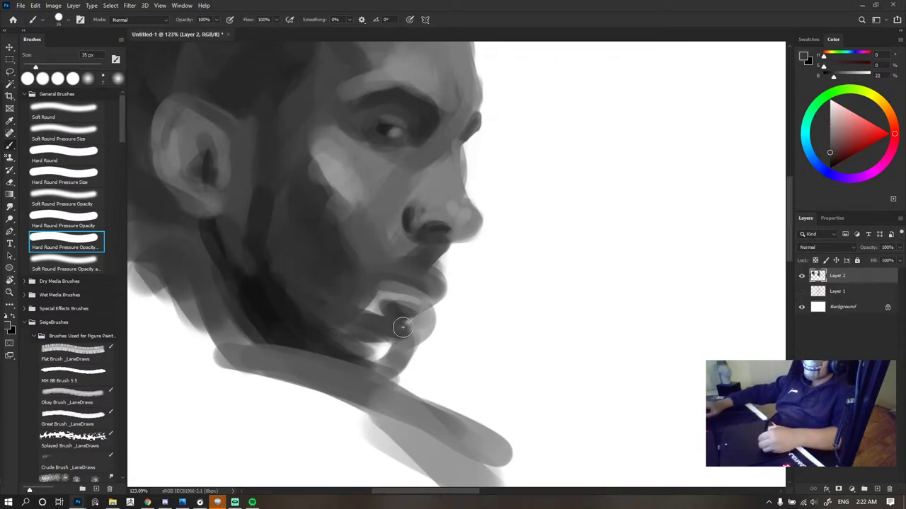
pyautogui.click(365, 343)
pyautogui.moveTo(322, 338)
pyautogui.mouseDown()
pyautogui.moveTo(386, 353)
pyautogui.moveTo(398, 342)
pyautogui.moveTo(390, 334)
pyautogui.mouseUp()
pyautogui.keyDown('alt'); pyautogui.click(345, 323); pyautogui.keyUp('alt')
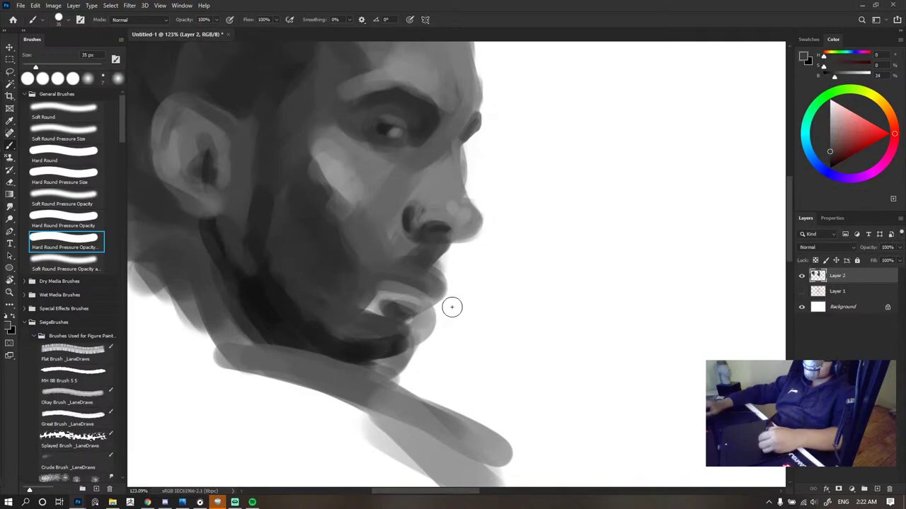
# - Extend the dark beard around the front and underside of the chin at 35 px
pyautogui.scroll(-8, 451, 283)
pyautogui.scroll(6, 443, 268)
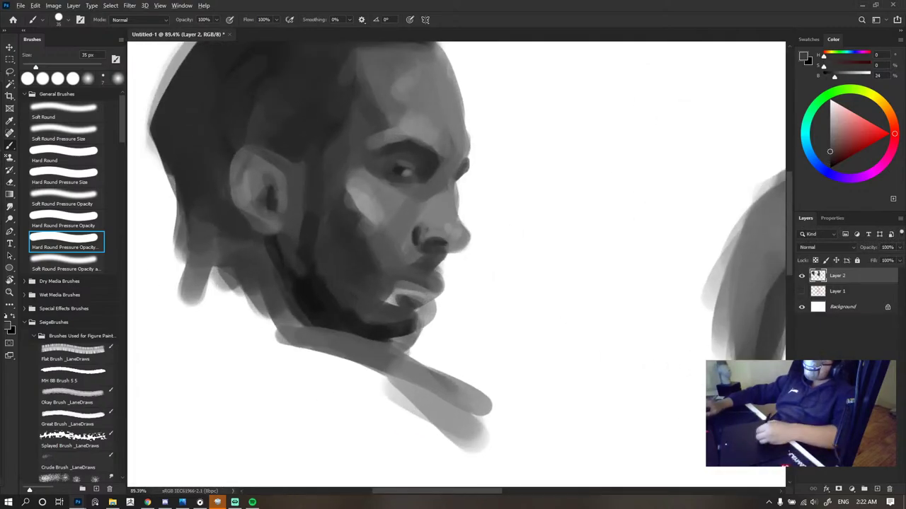
pyautogui.click(422, 335)
pyautogui.moveTo(404, 336)
pyautogui.mouseDown()
pyautogui.moveTo(364, 329)
pyautogui.moveTo(416, 326)
pyautogui.moveTo(392, 345)
pyautogui.mouseUp()
pyautogui.keyDown('alt'); pyautogui.click(424, 341); pyautogui.keyUp('alt')
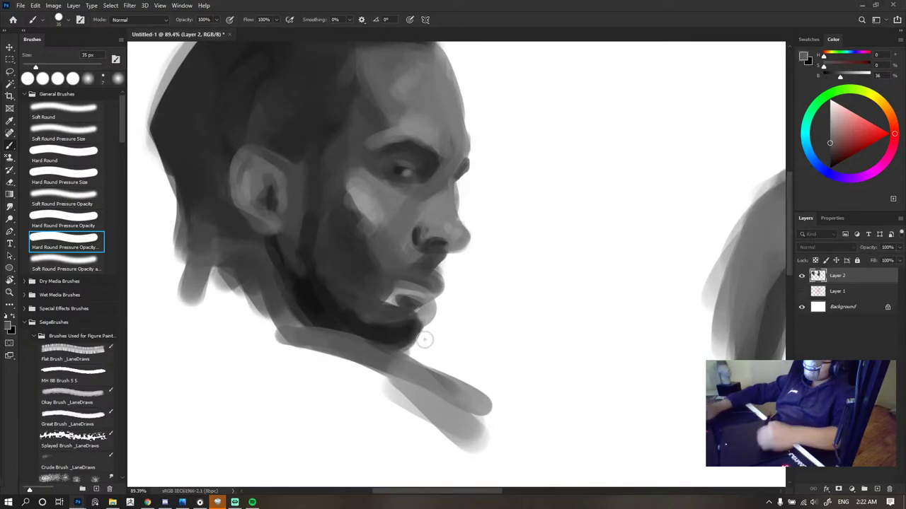
# - Deepen the beard shadow along the jaw with a near-black grey of 8% brightness at 50 px
pyautogui.press(']')
pyautogui.press(']')
pyautogui.press(']')
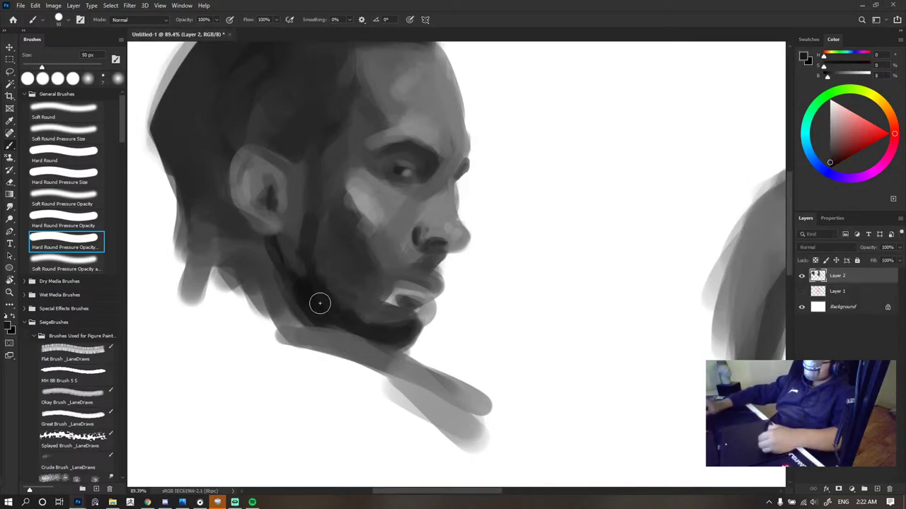
pyautogui.scroll(-5, 418, 232)
pyautogui.scroll(-2, 418, 233)
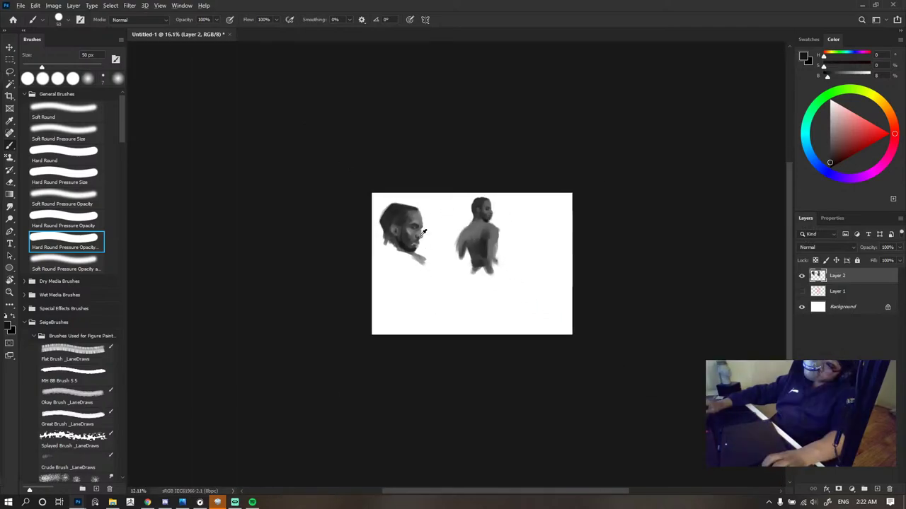
pyautogui.scroll(6, 418, 241)
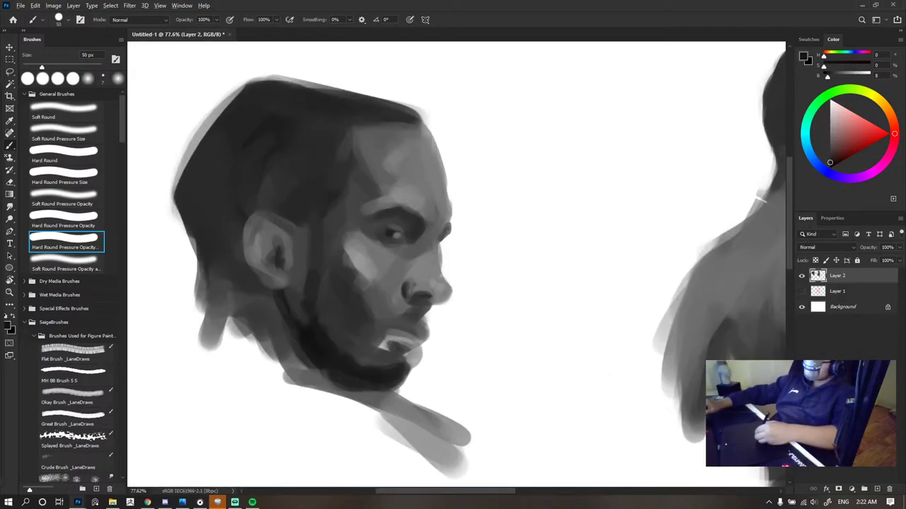
# - Blend the dark jaw shadow into the beard with sampled greys of 18% and 22% brightness at 50 px
pyautogui.keyDown('alt'); pyautogui.click(318, 336); pyautogui.keyUp('alt')
pyautogui.moveTo(331, 311); pyautogui.dragTo(321, 332)
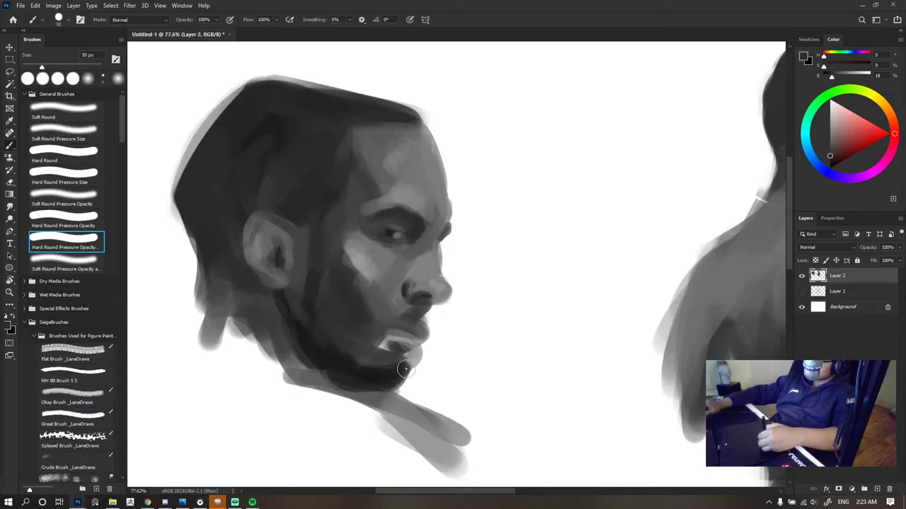
pyautogui.keyDown('alt'); pyautogui.click(377, 372); pyautogui.keyUp('alt')
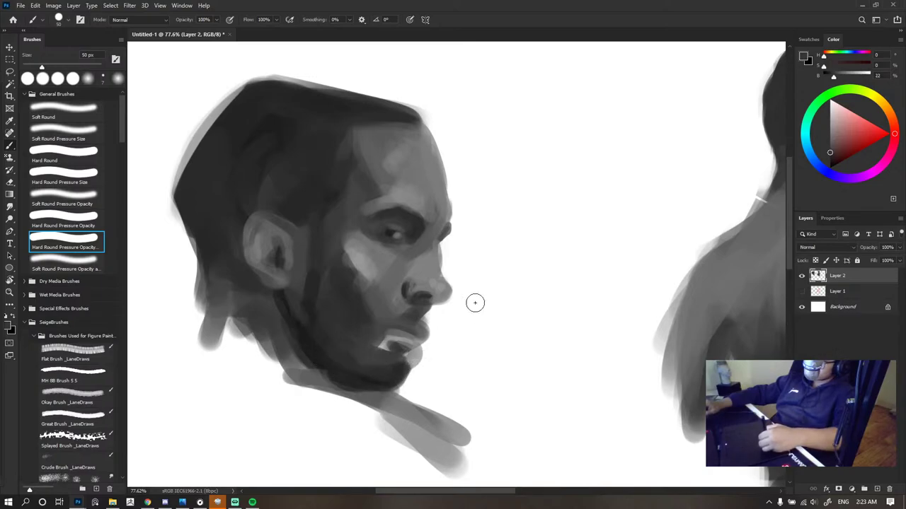
pyautogui.scroll(-2, 475, 303)
pyautogui.scroll(5, 465, 269)
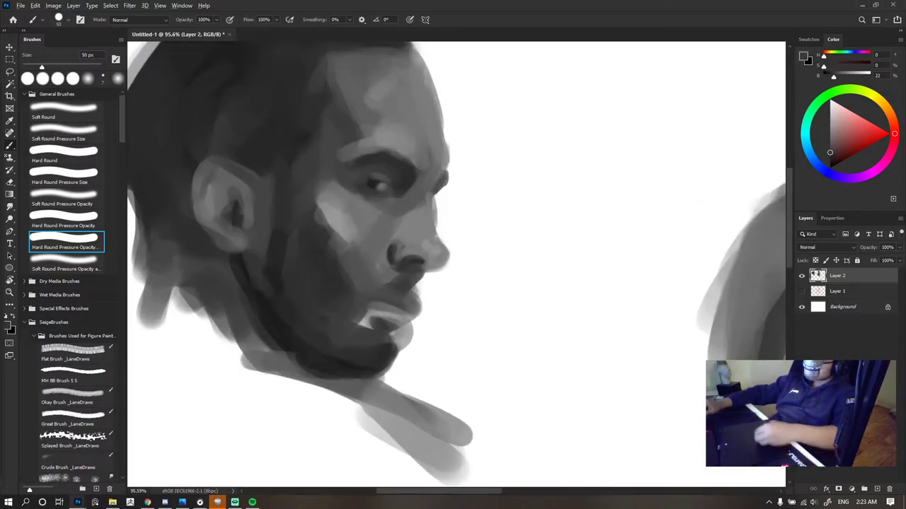
# - Touch up the mouth with a 27% brightness grey at 15 px and tone down the bright lower lip with a 46% grey at 25 px
pyautogui.keyDown('alt'); pyautogui.click(386, 288); pyautogui.keyUp('alt')
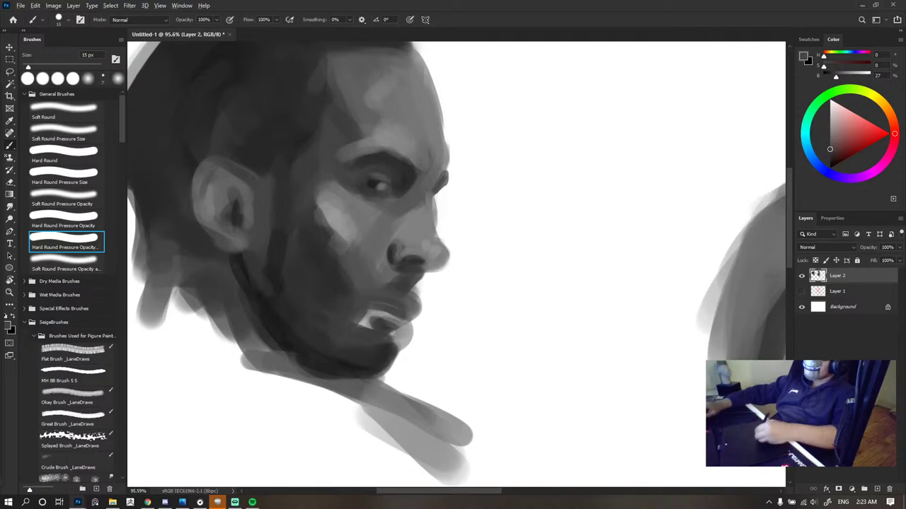
pyautogui.moveTo(366, 318); pyautogui.dragTo(397, 326)
pyautogui.keyDown('alt'); pyautogui.click(381, 321); pyautogui.keyUp('alt')
pyautogui.press(']')
pyautogui.press(']')
pyautogui.press(']')
pyautogui.press(']')
pyautogui.press(']')
pyautogui.click(378, 316)
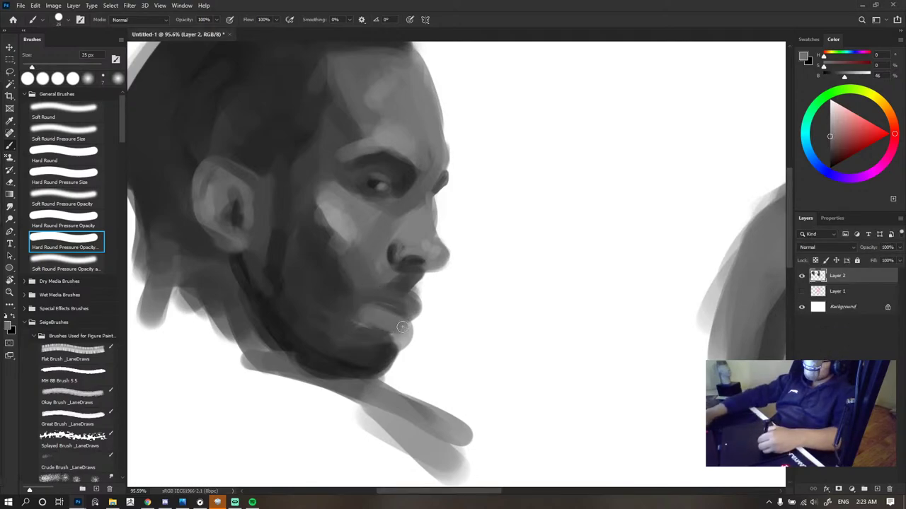
# - Refine the lower lip and the beard directly beneath it with sampled greys at 25 px
pyautogui.keyDown('alt'); pyautogui.click(378, 377); pyautogui.keyUp('alt')
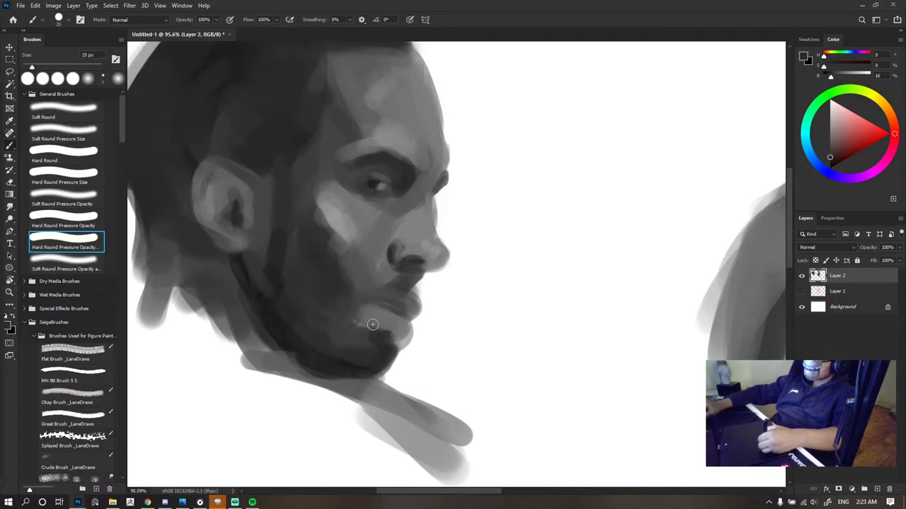
pyautogui.keyDown('alt'); pyautogui.click(387, 323); pyautogui.keyUp('alt')
pyautogui.keyDown('alt'); pyautogui.click(377, 315); pyautogui.keyUp('alt')
pyautogui.moveTo(377, 313); pyautogui.dragTo(373, 316)
pyautogui.keyDown('alt'); pyautogui.click(384, 308); pyautogui.keyUp('alt')
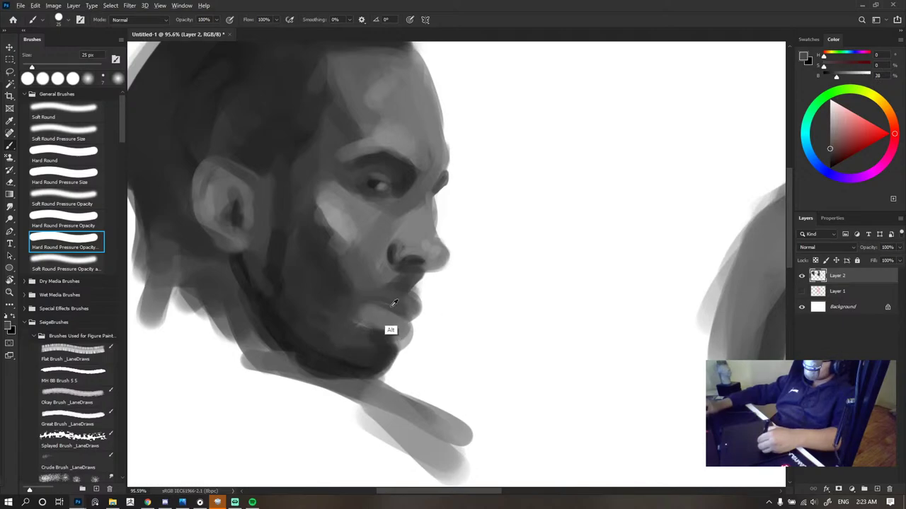
# - Draw the dark line between the lips in a sampled grey of 17% brightness at 9 px
pyautogui.keyDown('alt'); pyautogui.click(386, 337); pyautogui.keyUp('alt')
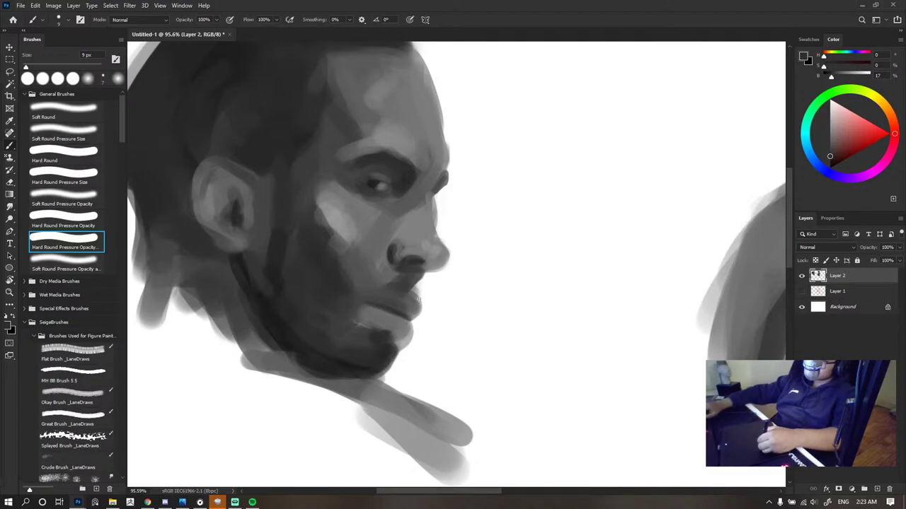
pyautogui.scroll(-17, 438, 264)
pyautogui.scroll(5, 466, 256)
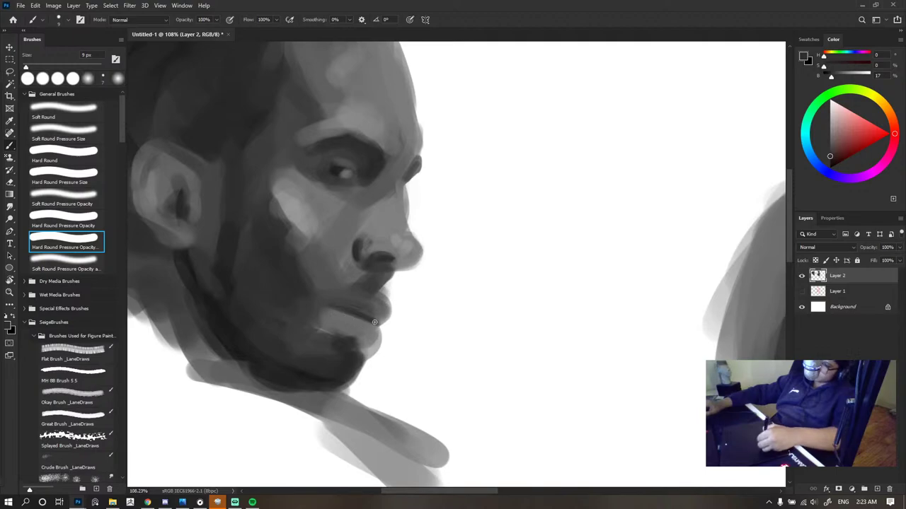
# - Define the lower lip's edge and the shadow beneath it with sampled greys of 47% and 21% brightness at 9 px
pyautogui.keyDown('alt'); pyautogui.click(374, 326); pyautogui.keyUp('alt')
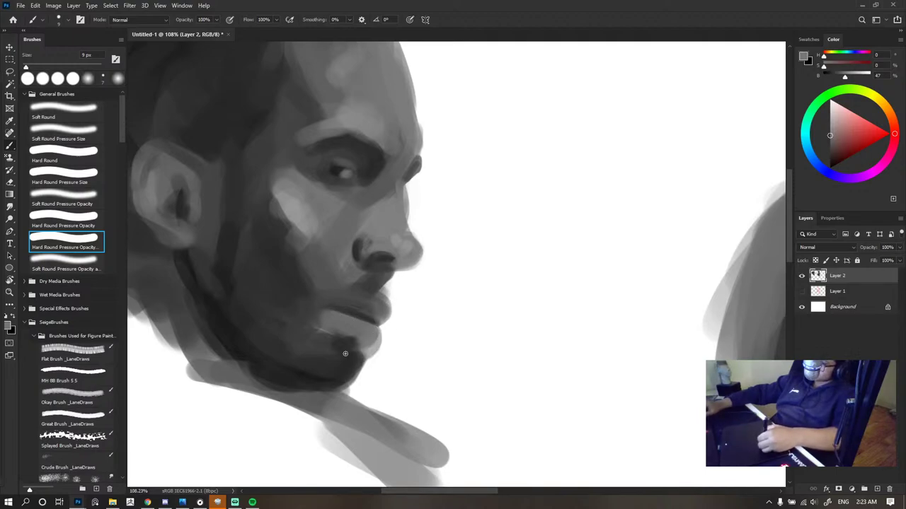
pyautogui.keyDown('alt'); pyautogui.click(346, 353); pyautogui.keyUp('alt')
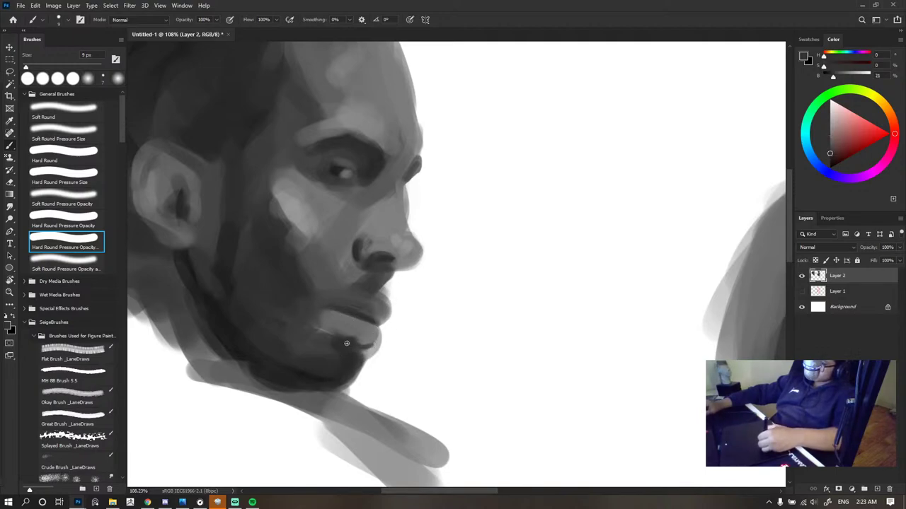
pyautogui.keyDown('alt'); pyautogui.click(329, 351); pyautogui.keyUp('alt')
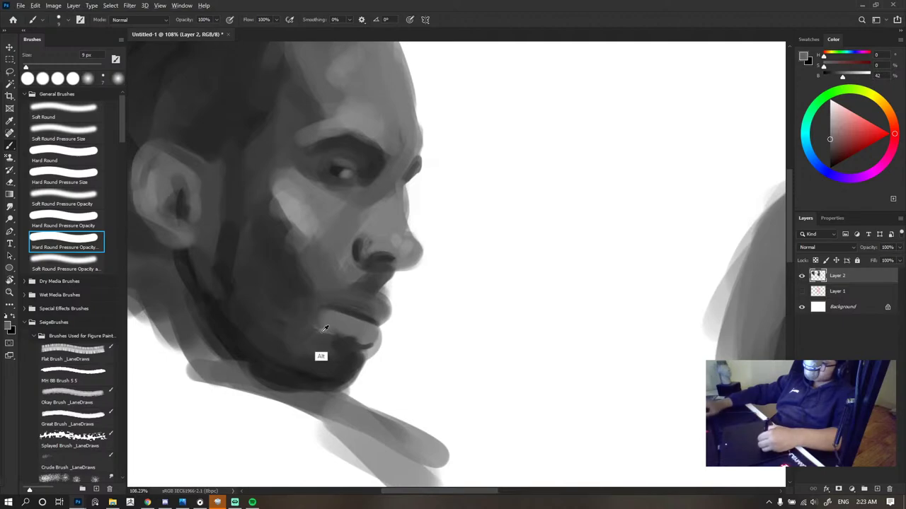
# - Blend the beard beside the mouth corner with a sampled grey of 32% brightness at 35 px
pyautogui.keyDown('alt'); pyautogui.click(342, 277); pyautogui.keyUp('alt')
pyautogui.press(']')
pyautogui.press(']')
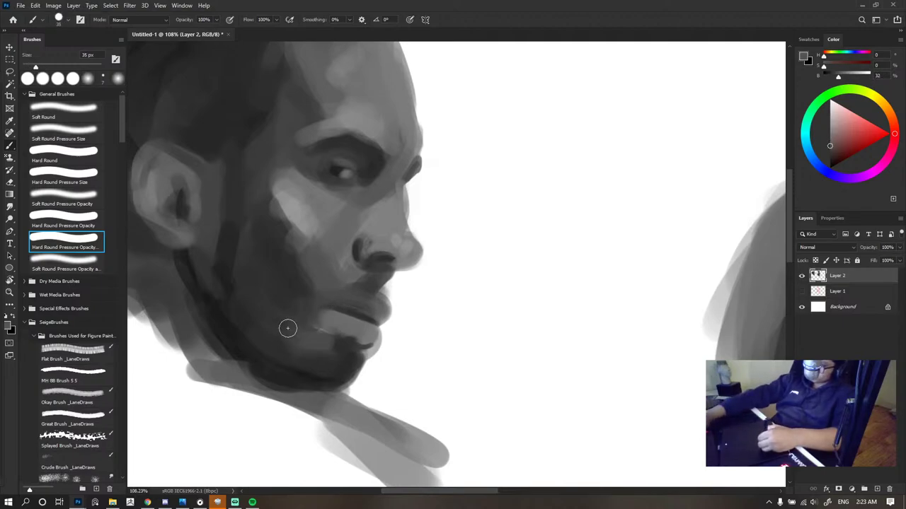
pyautogui.scroll(-3, 401, 276)
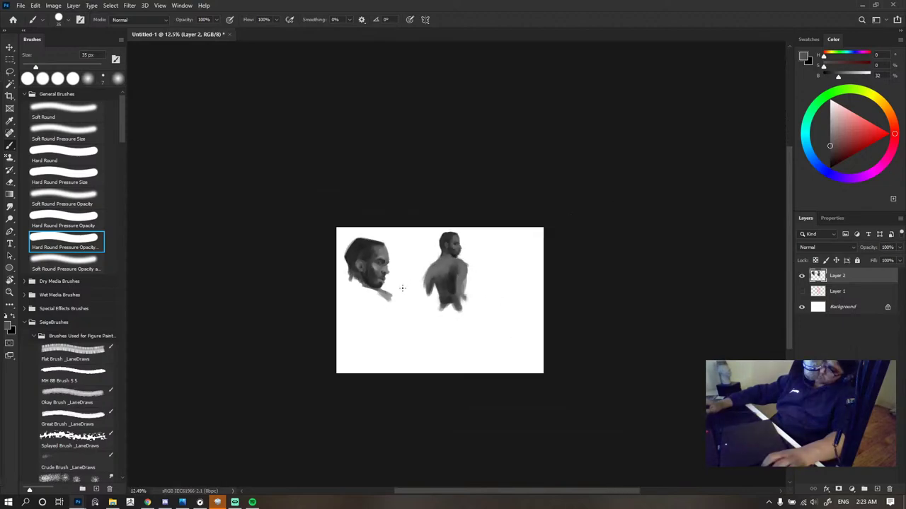
# - Trim the face's outer edge between the nose and upper lip with the eraser at 35 px
pyautogui.scroll(8, 432, 283)
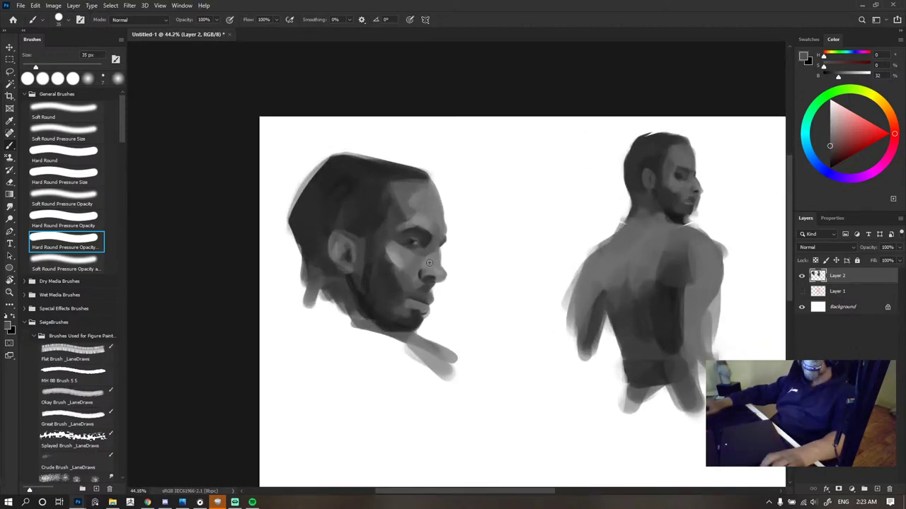
pyautogui.scroll(2, 434, 287)
pyautogui.press('e')
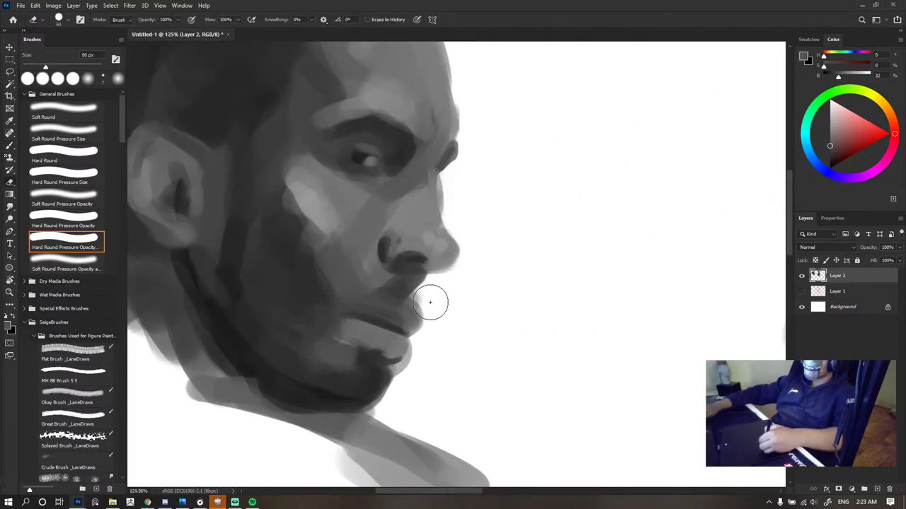
pyautogui.press('[')
pyautogui.press('[')
pyautogui.press('[')
pyautogui.press('[')
pyautogui.moveTo(423, 295); pyautogui.dragTo(424, 312)
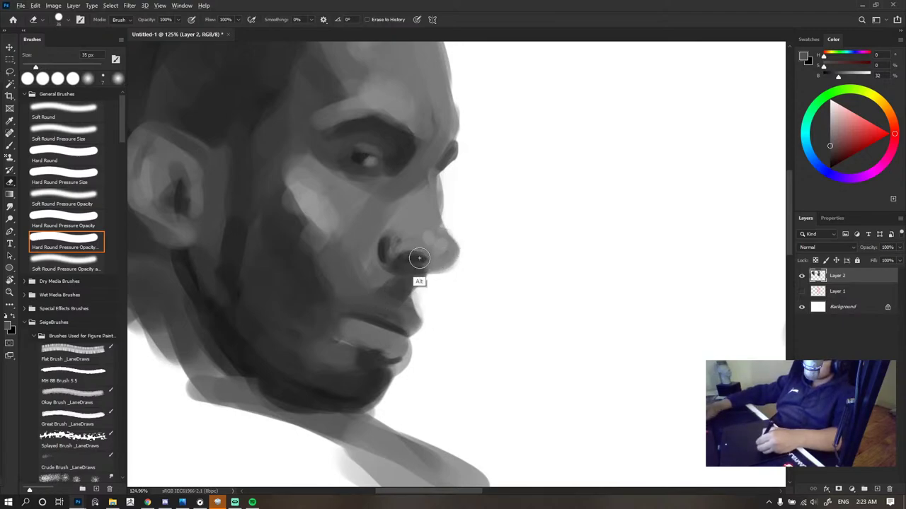
pyautogui.moveTo(442, 238)
pyautogui.mouseDown()
pyautogui.moveTo(441, 252)
pyautogui.moveTo(412, 262)
pyautogui.mouseUp()
# - At 9 px, darken the mouth line near its corner in a sampled 20% grey and define the moustache in a sampled 14% grey
pyautogui.press('b')
pyautogui.press('[')
pyautogui.press('[')
pyautogui.keyDown('alt'); pyautogui.click(415, 270); pyautogui.keyUp('alt')
pyautogui.press('[')
pyautogui.press('[')
pyautogui.press('[')
pyautogui.press('[')
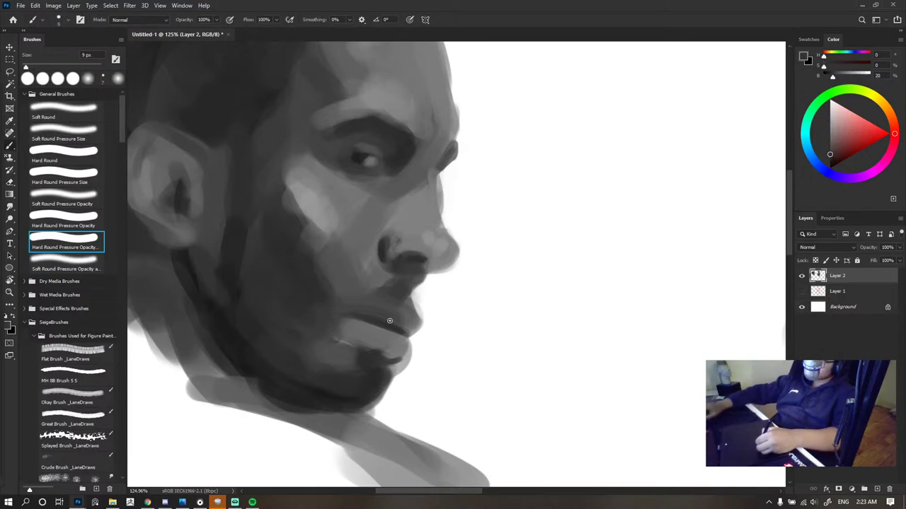
pyautogui.moveTo(342, 319); pyautogui.dragTo(362, 321)
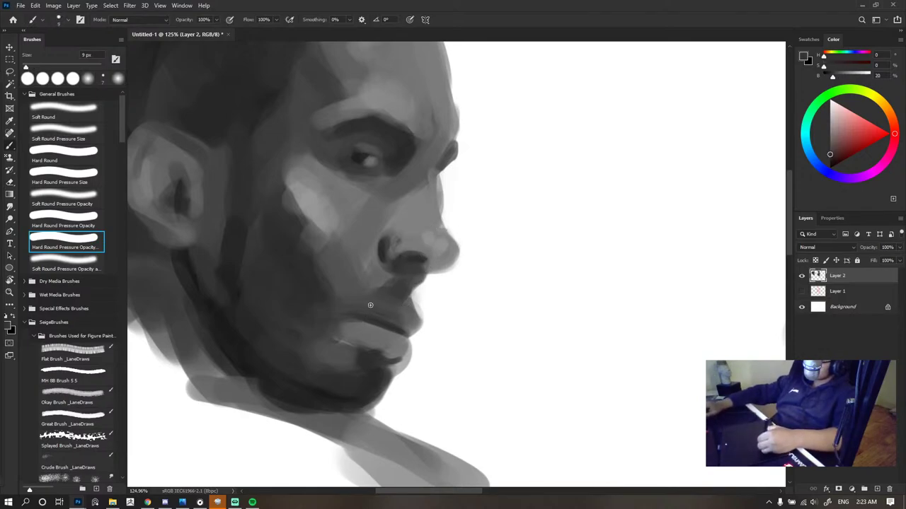
pyautogui.keyDown('alt'); pyautogui.click(298, 384); pyautogui.keyUp('alt')
pyautogui.moveTo(406, 300); pyautogui.dragTo(344, 298)
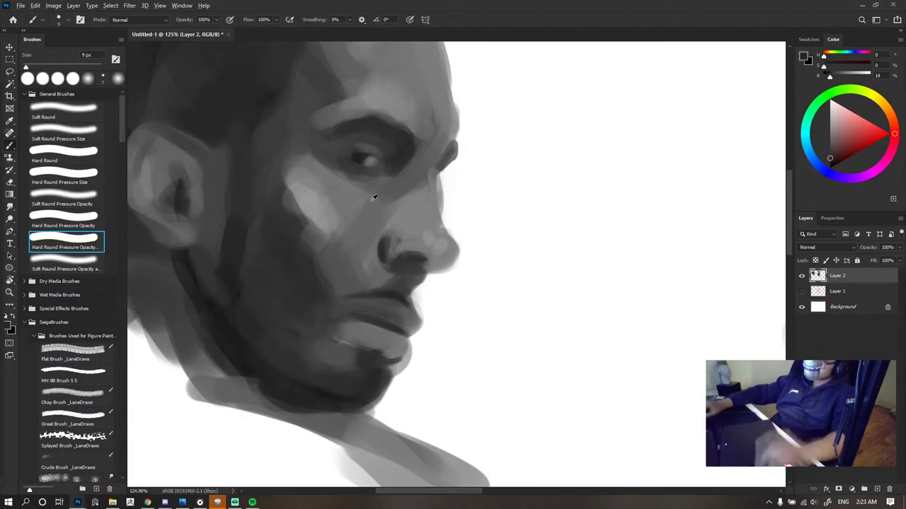
# - Highlight the lower lip with a sampled grey of 59% brightness at 9 px and erase its outer edge slightly
pyautogui.scroll(-8, 374, 196)
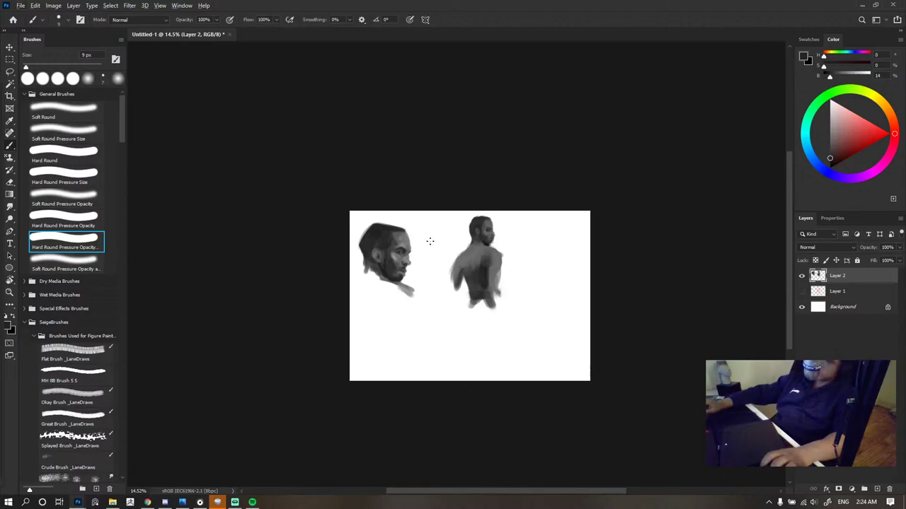
pyautogui.scroll(10, 430, 241)
pyautogui.scroll(-5, 427, 206)
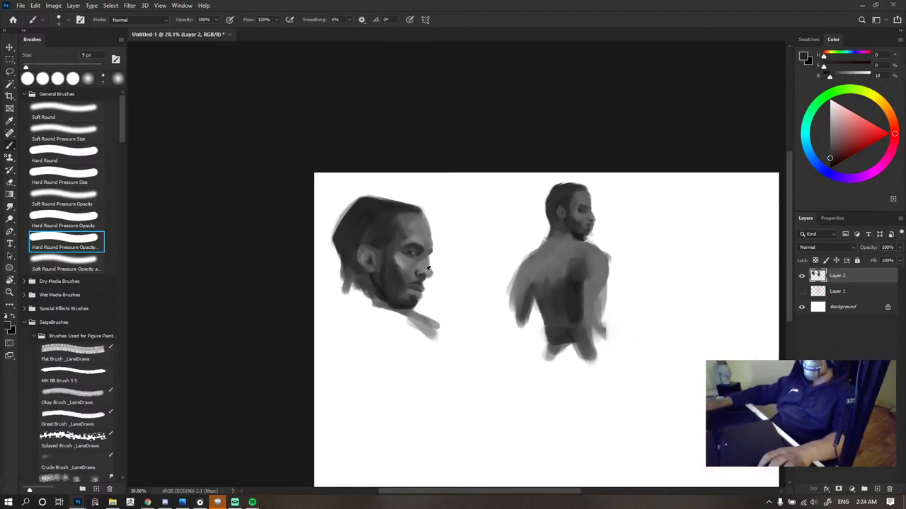
pyautogui.scroll(4, 426, 269)
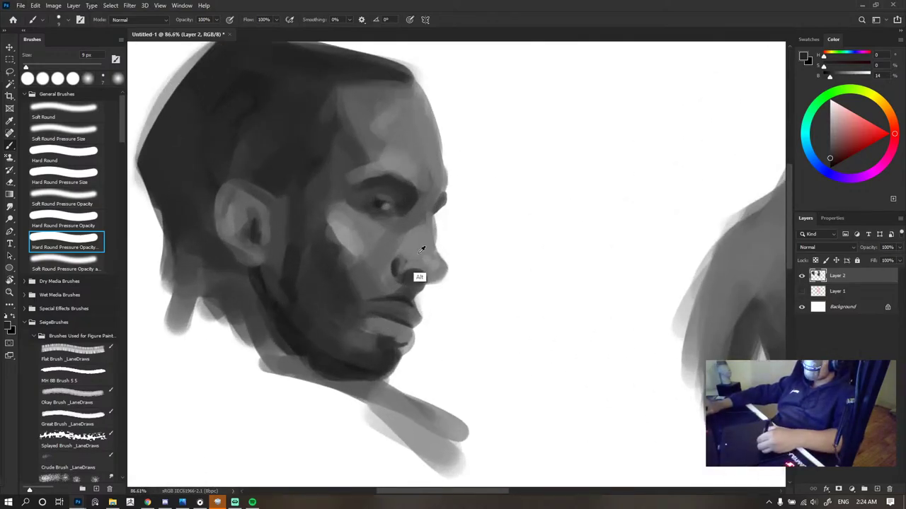
pyautogui.keyDown('alt'); pyautogui.click(353, 231); pyautogui.keyUp('alt')
pyautogui.moveTo(367, 329); pyautogui.dragTo(387, 332)
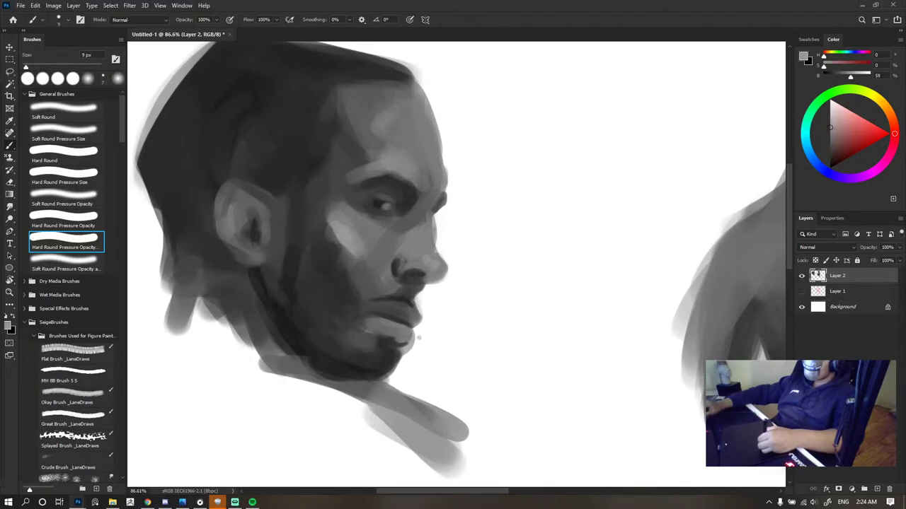
pyautogui.press('e')
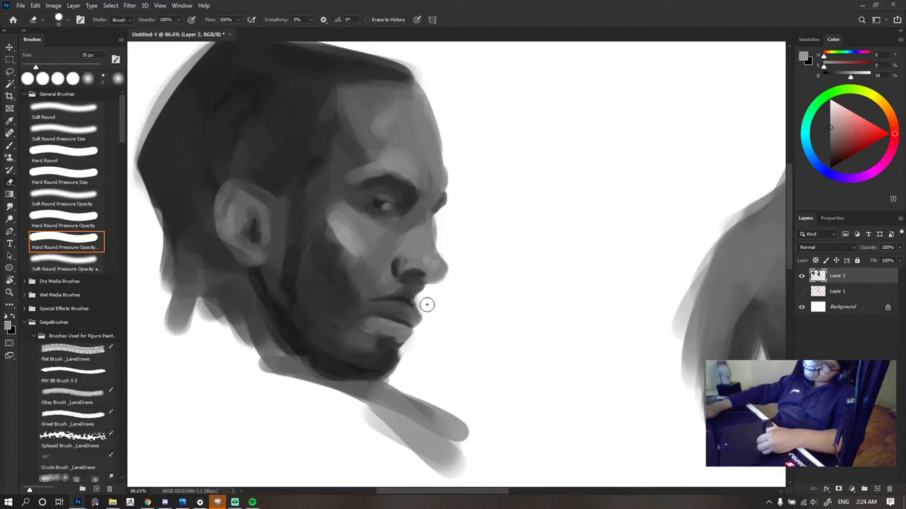
pyautogui.press('b')
# - Erase the entire back-view figure beside the head with the eraser at 1141 px
pyautogui.scroll(-5, 453, 247)
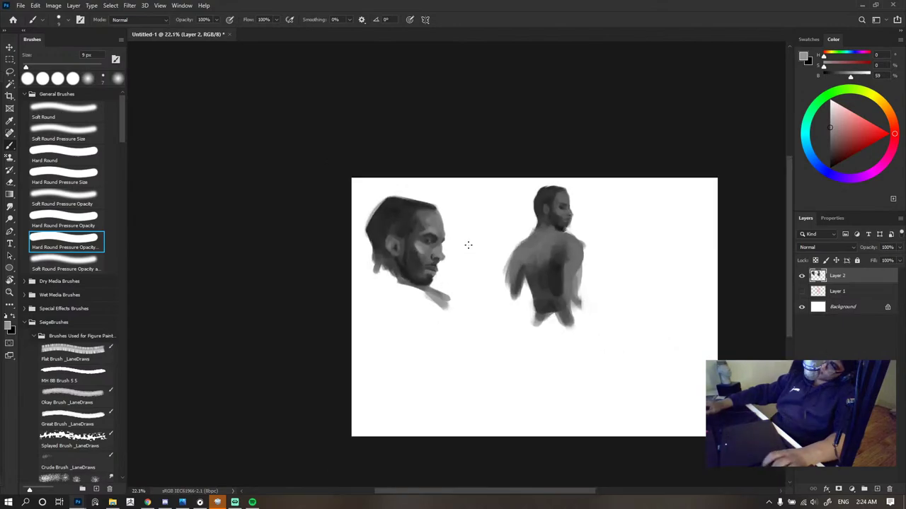
pyautogui.scroll(-2, 468, 245)
pyautogui.scroll(3, 475, 261)
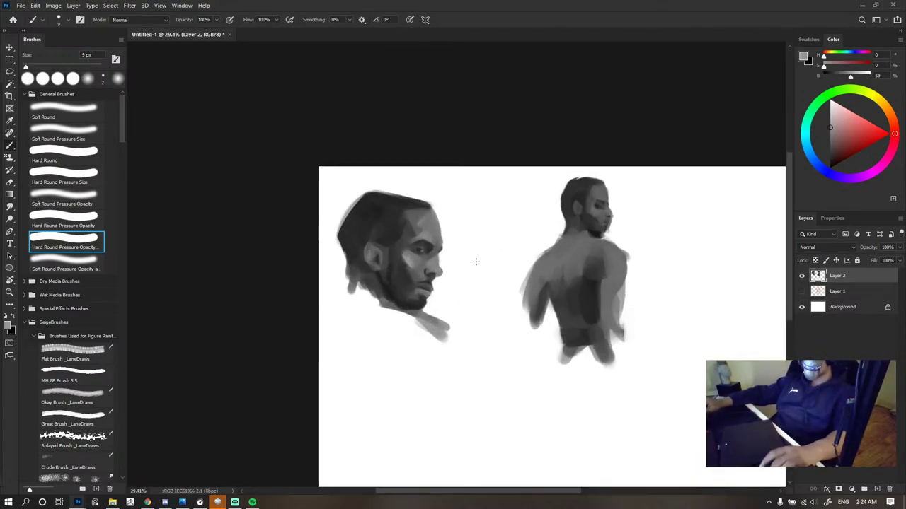
pyautogui.scroll(-2, 473, 244)
pyautogui.scroll(1, 488, 244)
pyautogui.press('e')
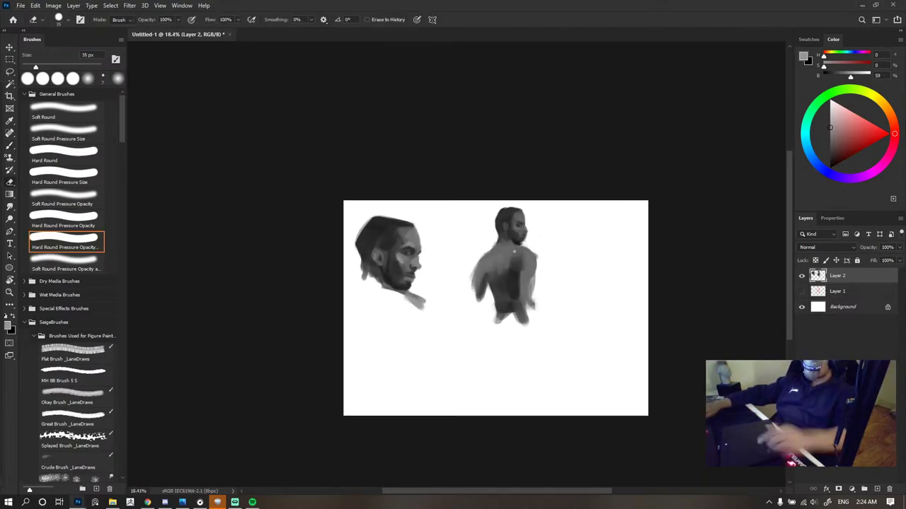
pyautogui.moveTo(528, 241)
pyautogui.mouseDown()
pyautogui.moveTo(578, 248)
pyautogui.moveTo(546, 203)
pyautogui.mouseUp()
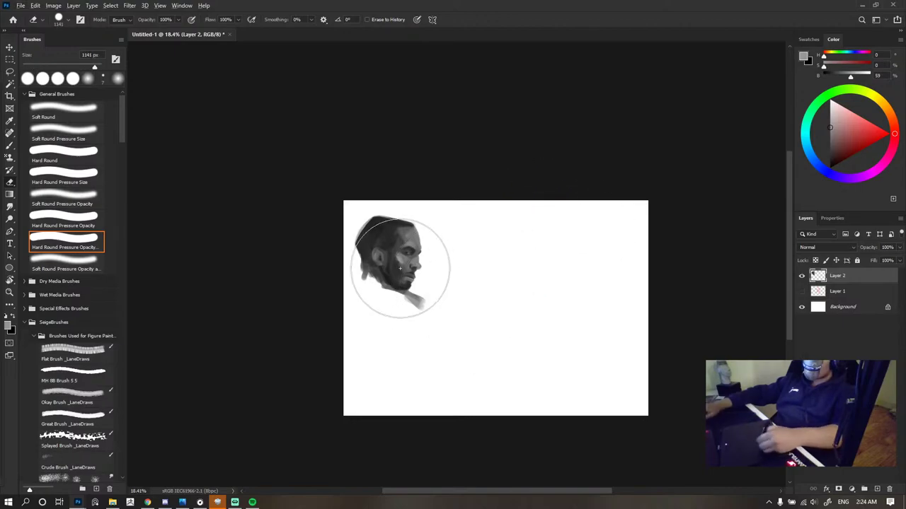
# - Move the head study to the upper middle of the canvas and scale it down
pyautogui.press('v')
pyautogui.moveTo(410, 263)
pyautogui.mouseDown()
pyautogui.moveTo(561, 268)
pyautogui.moveTo(521, 252)
pyautogui.mouseUp()
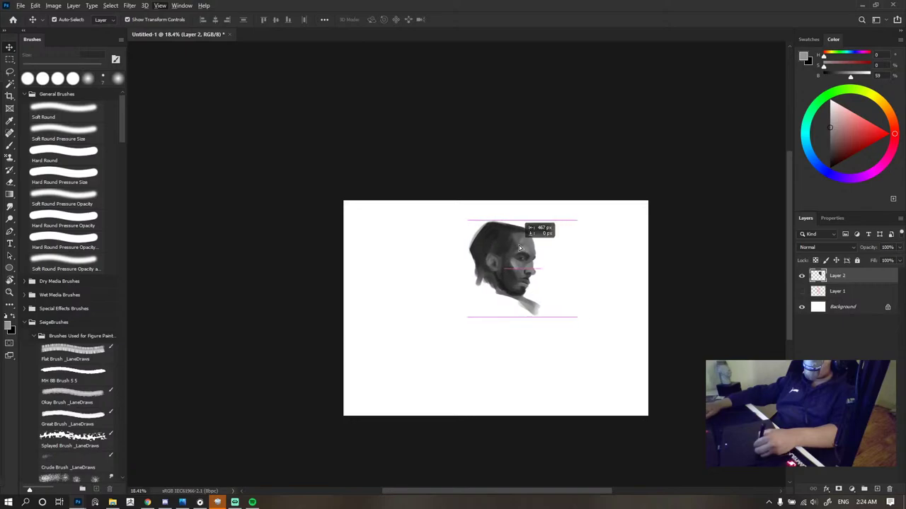
pyautogui.press('e')
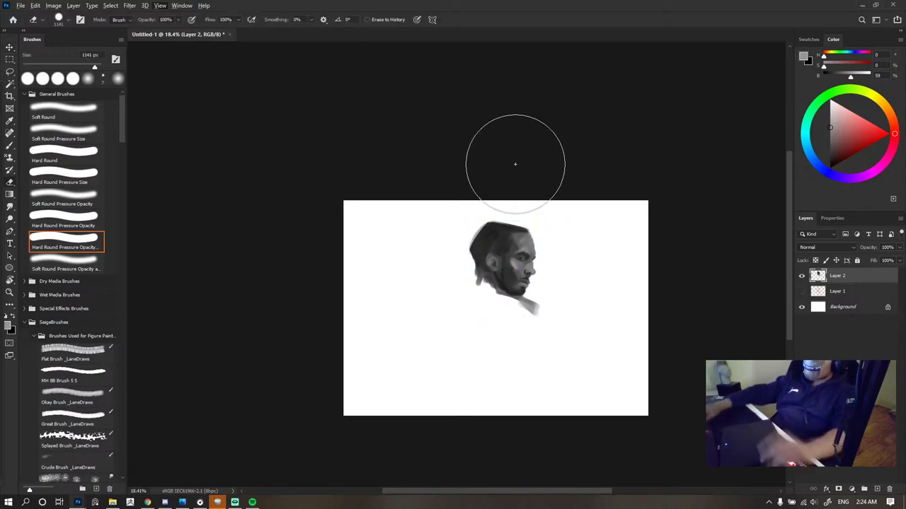
pyautogui.scroll(3, 519, 177)
pyautogui.press('v')
pyautogui.moveTo(531, 227)
pyautogui.mouseDown()
pyautogui.moveTo(489, 290)
pyautogui.moveTo(517, 233)
pyautogui.mouseUp()
pyautogui.click(465, 20)
pyautogui.click(531, 132)
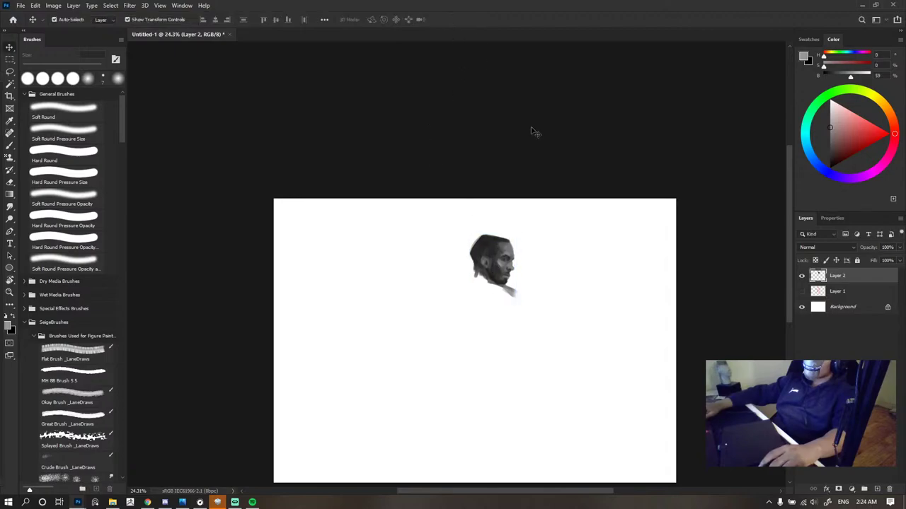
# - Extend the hair's top edge above the forehead with a sampled grey of 15% brightness at 9 px
pyautogui.scroll(-10, 531, 156)
pyautogui.scroll(8, 532, 167)
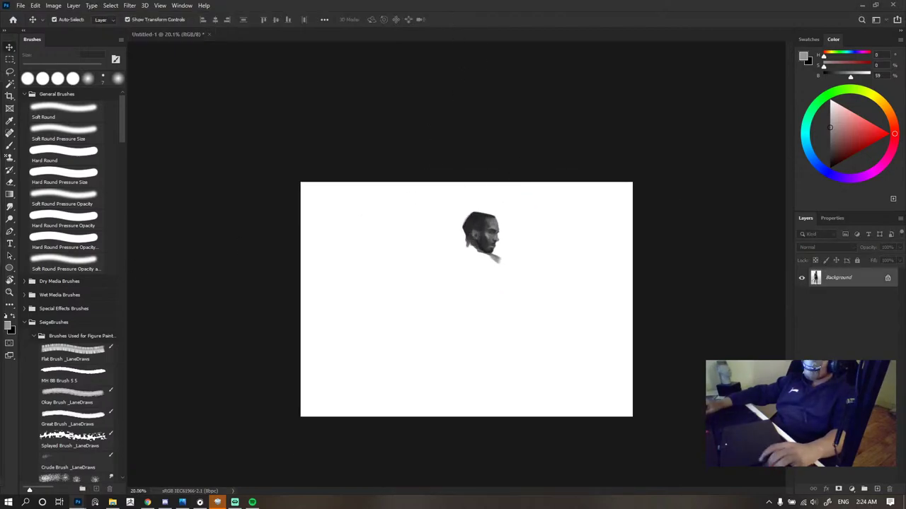
pyautogui.hotkey('ctrl', 'z')
pyautogui.press('b')
pyautogui.scroll(5, 479, 207)
pyautogui.scroll(3, 479, 207)
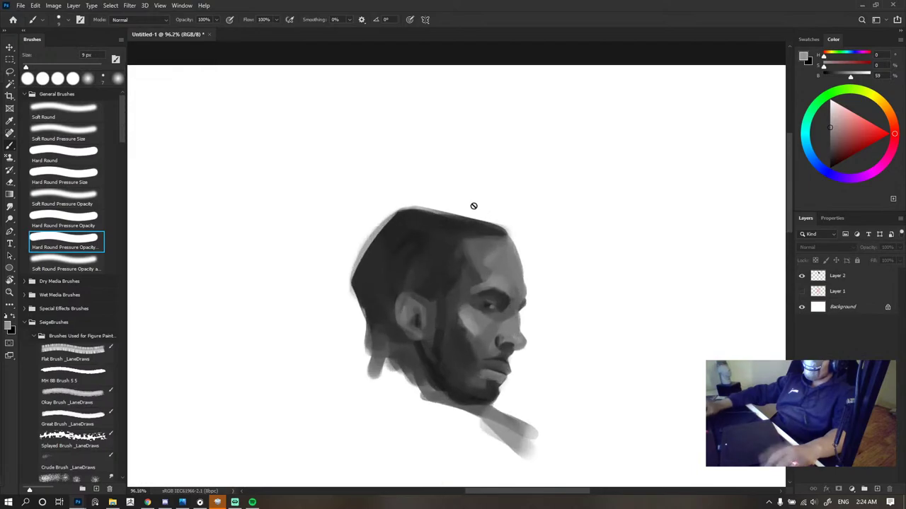
pyautogui.keyDown('alt'); pyautogui.click(457, 220); pyautogui.keyUp('alt')
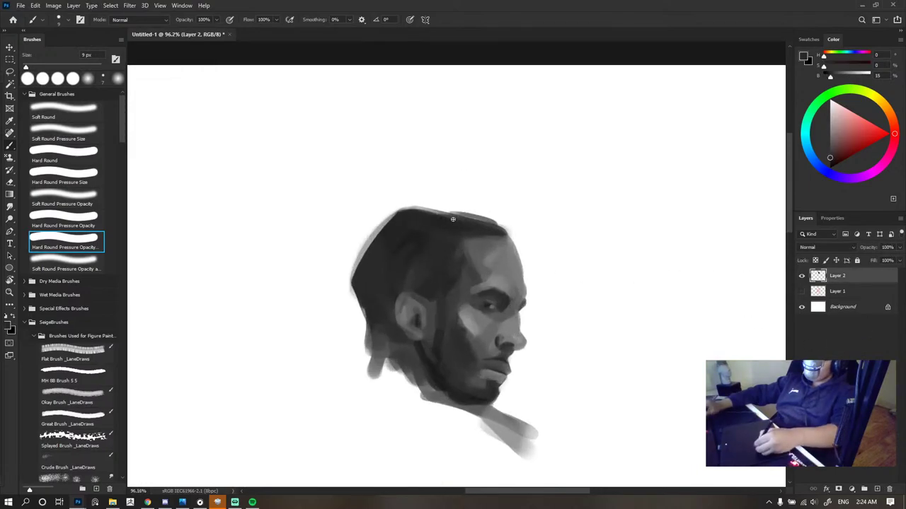
# - Refine the lips and mouth corner at 9 px with sampled greys of 26%, 42%, 27% and 29% brightness
pyautogui.keyDown('alt'); pyautogui.click(481, 370); pyautogui.keyUp('alt')
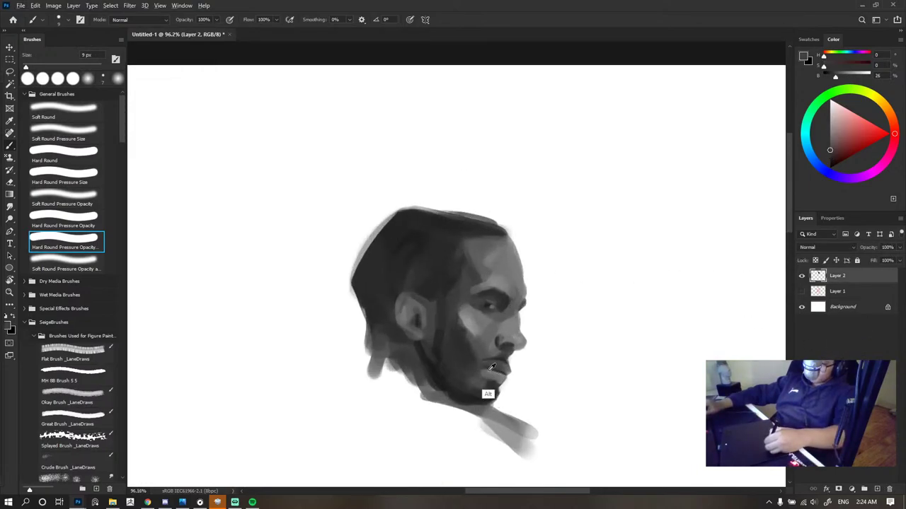
pyautogui.keyDown('alt'); pyautogui.click(485, 371); pyautogui.keyUp('alt')
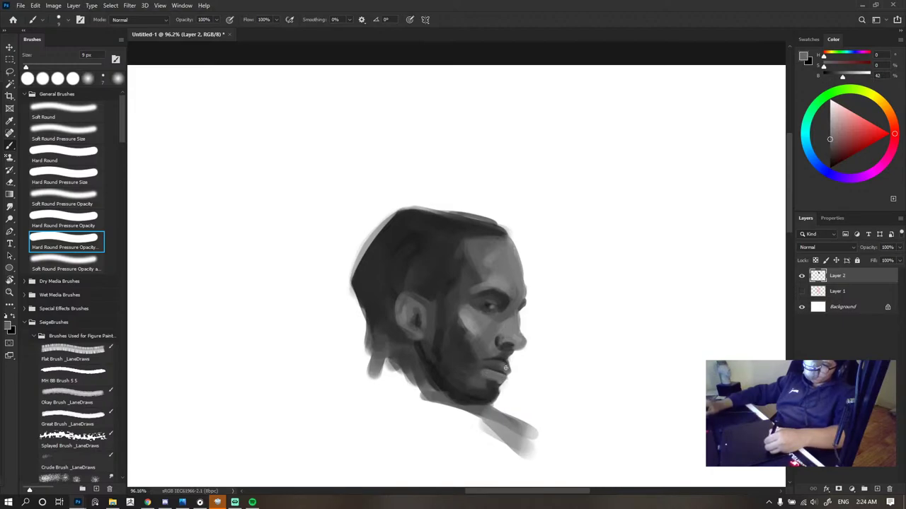
pyautogui.keyDown('alt'); pyautogui.click(489, 369); pyautogui.keyUp('alt')
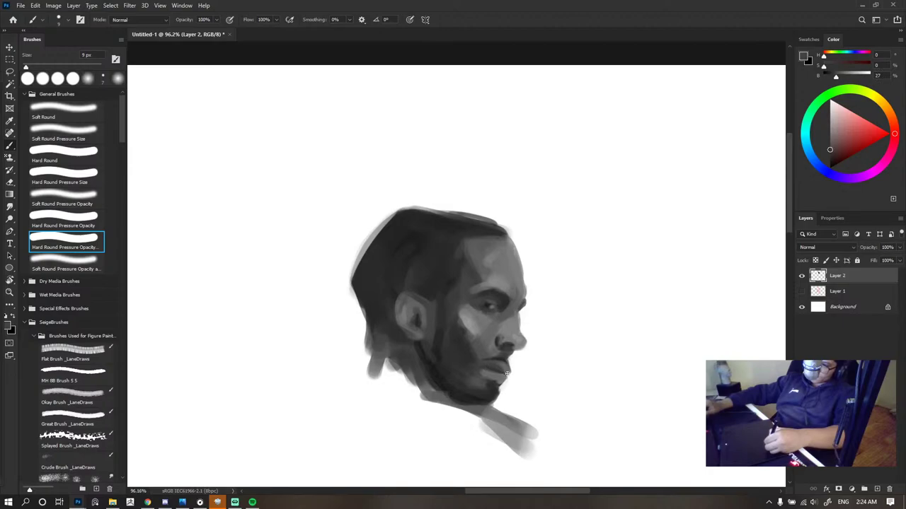
pyautogui.keyDown('alt'); pyautogui.click(498, 371); pyautogui.keyUp('alt')
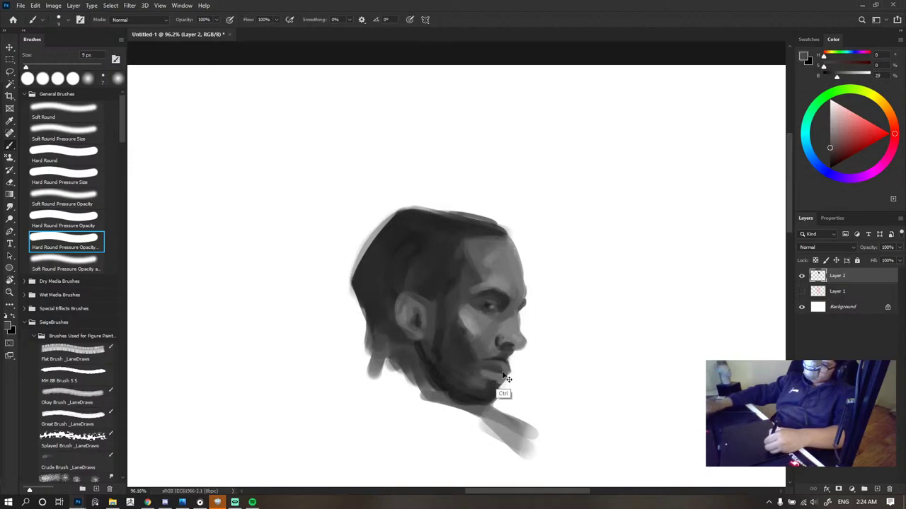
# - Darken the mouth corner and moustache with sampled greys of 13% and 15% brightness at 9 px
pyautogui.keyDown('alt'); pyautogui.click(459, 401); pyautogui.keyUp('alt')
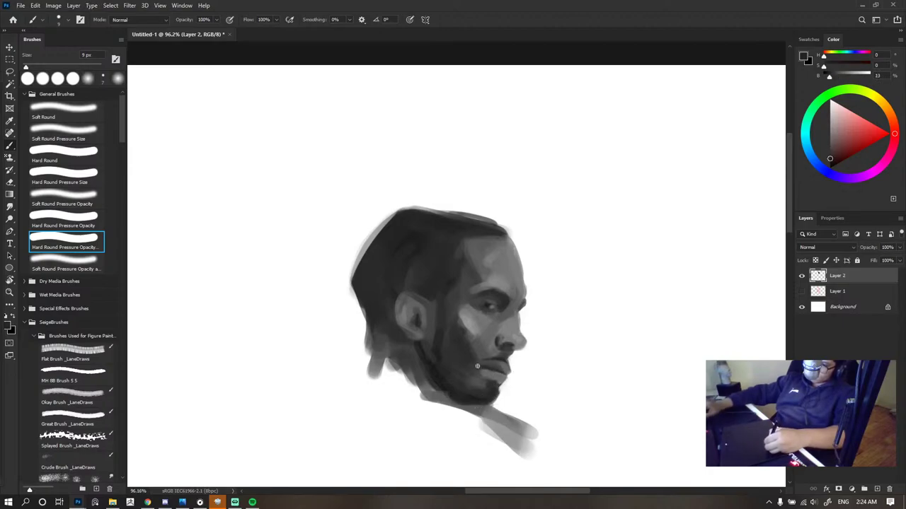
pyautogui.scroll(-5, 505, 356)
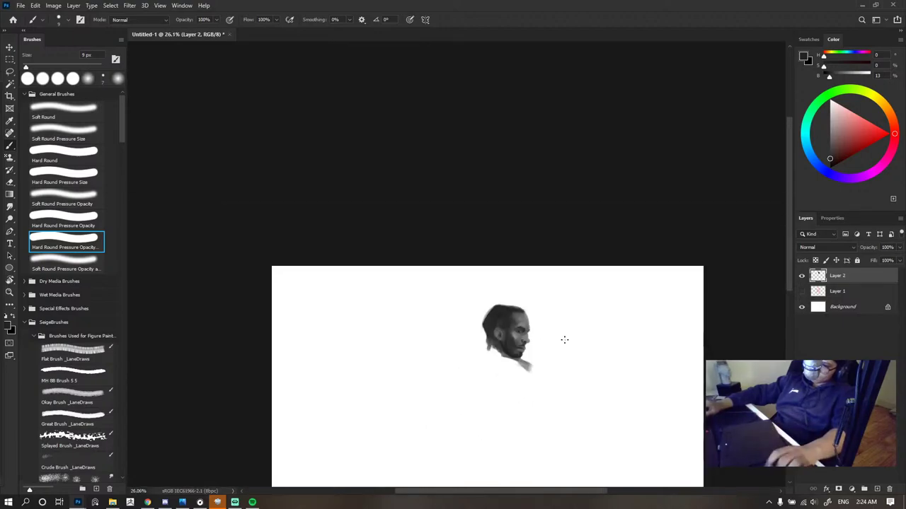
pyautogui.scroll(5, 545, 338)
pyautogui.scroll(3, 542, 337)
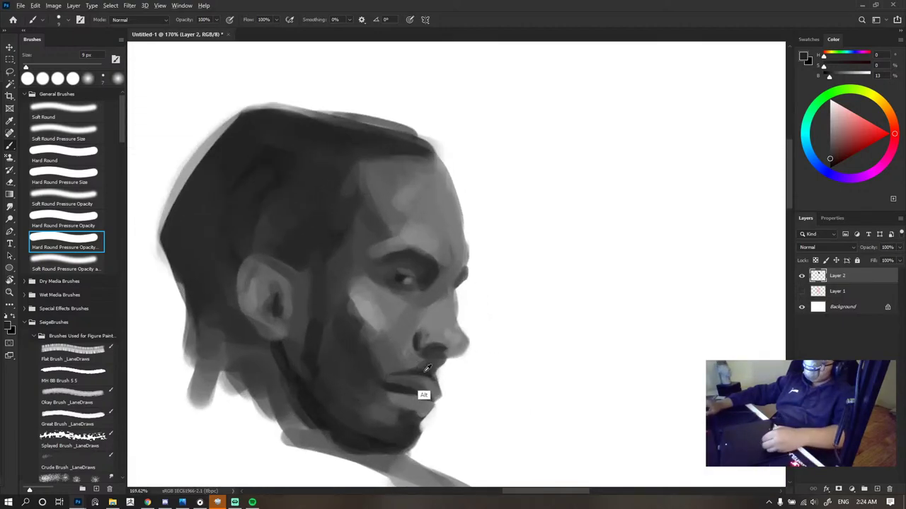
pyautogui.scroll(-4, 457, 343)
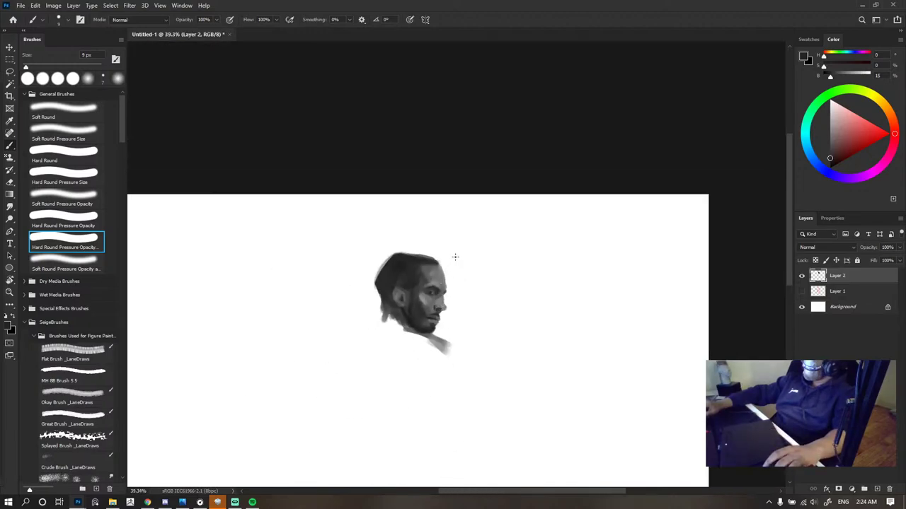
pyautogui.scroll(-2, 457, 257)
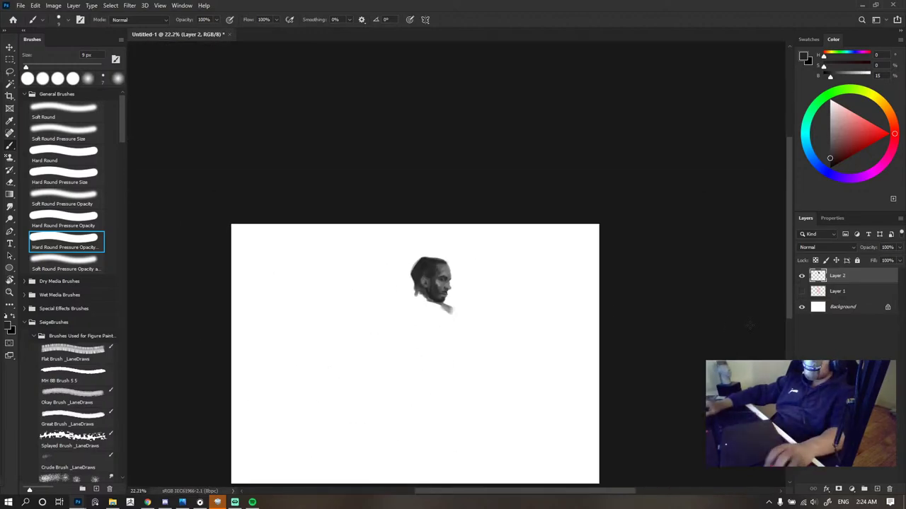
# - Hide Layer 2 with the head study and add a new empty layer above it for painting
pyautogui.click(800, 277)
pyautogui.press('v')
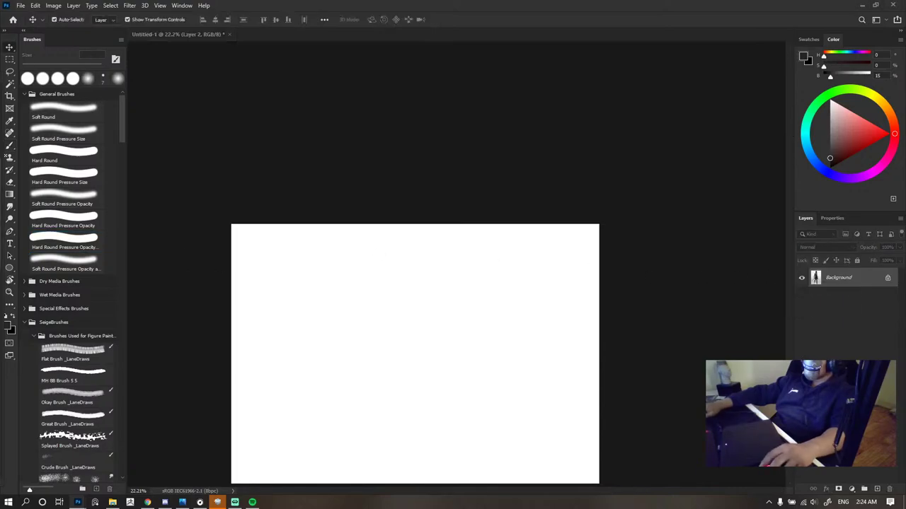
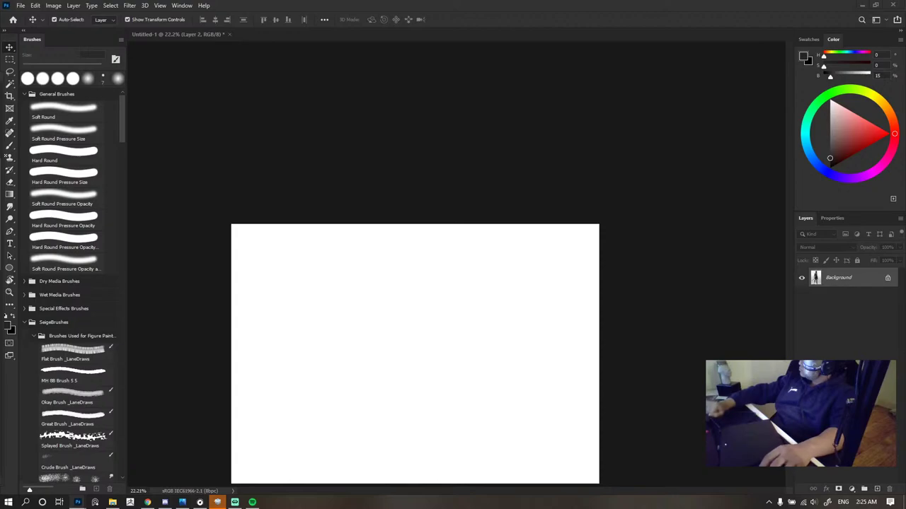
pyautogui.click(455, 291)
pyautogui.scroll(-5, 447, 284)
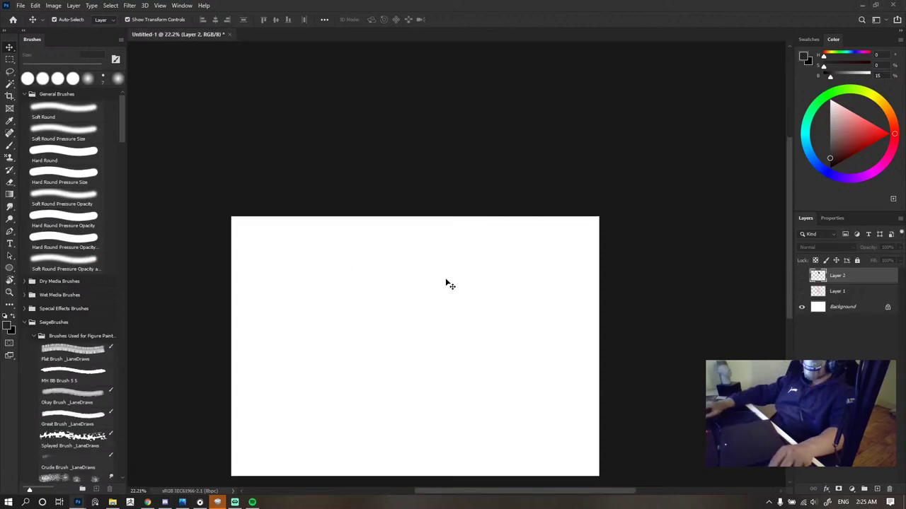
pyautogui.press('b')
pyautogui.click(878, 490)
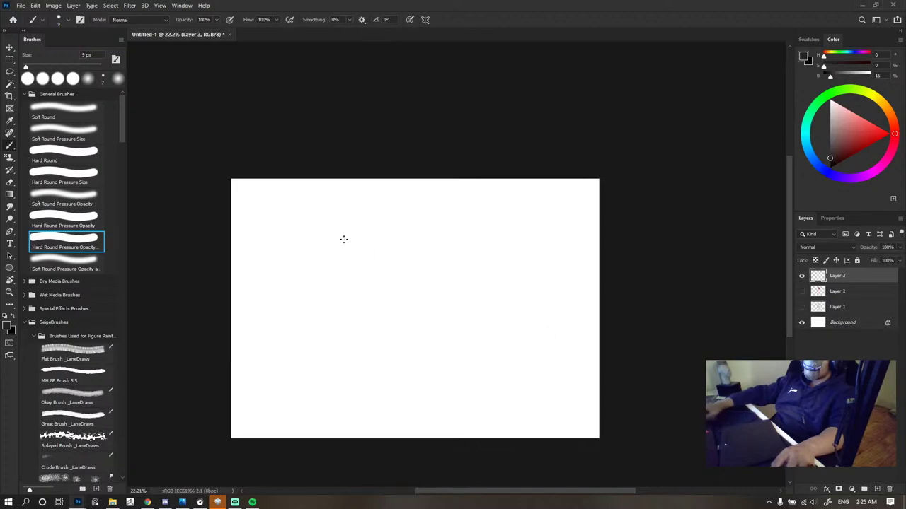
pyautogui.scroll(1, 344, 238)
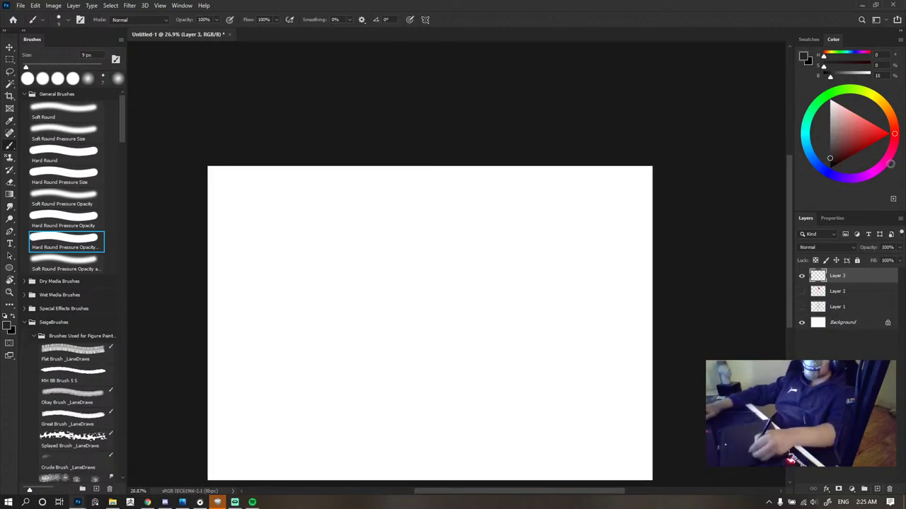
# - Draw a curved line of action in pure red (H 0, S 100, B 100) at 9 px and move it toward the canvas centre
pyautogui.click(892, 134)
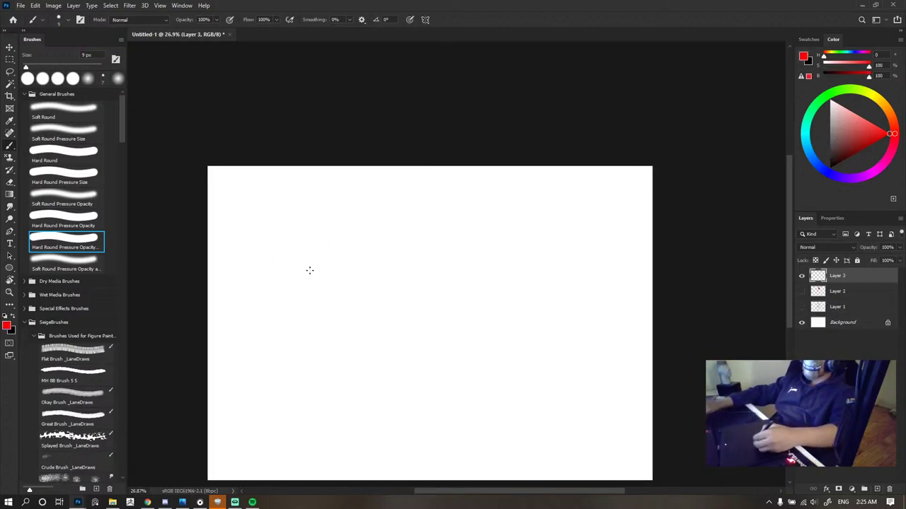
pyautogui.moveTo(309, 270); pyautogui.dragTo(315, 275)
pyautogui.hotkey('ctrl', 'z')
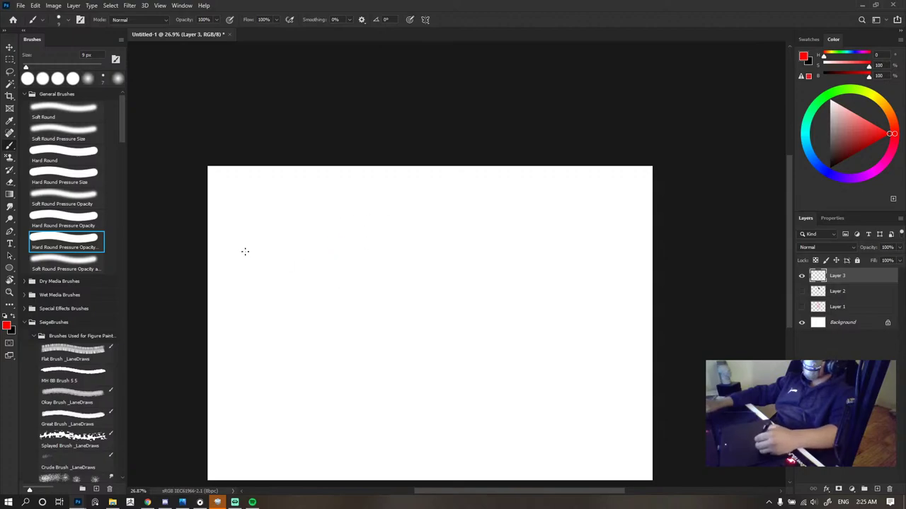
pyautogui.moveTo(281, 244); pyautogui.dragTo(368, 345)
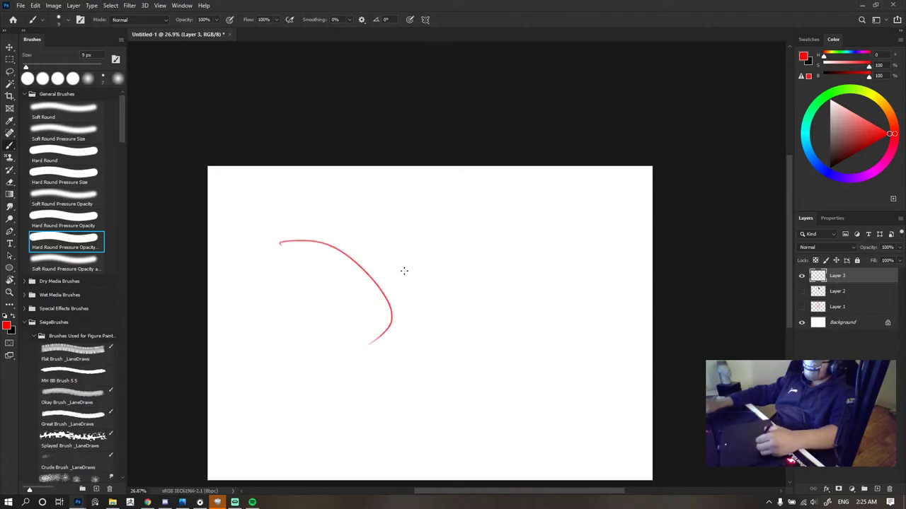
pyautogui.hotkey('ctrl', 't')
pyautogui.moveTo(368, 287); pyautogui.dragTo(434, 293)
pyautogui.press('Return')
pyautogui.moveTo(366, 255)
pyautogui.mouseDown()
pyautogui.moveTo(353, 248)
pyautogui.moveTo(357, 230)
pyautogui.moveTo(356, 247)
pyautogui.mouseUp()
pyautogui.hotkey('ctrl', 'z')
pyautogui.hotkey('ctrl', 'z')
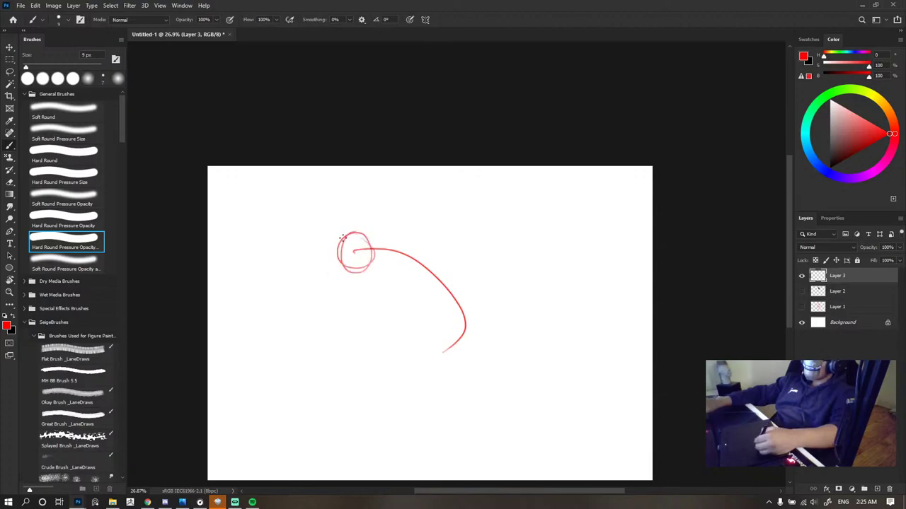
pyautogui.hotkey('ctrl', 'z')
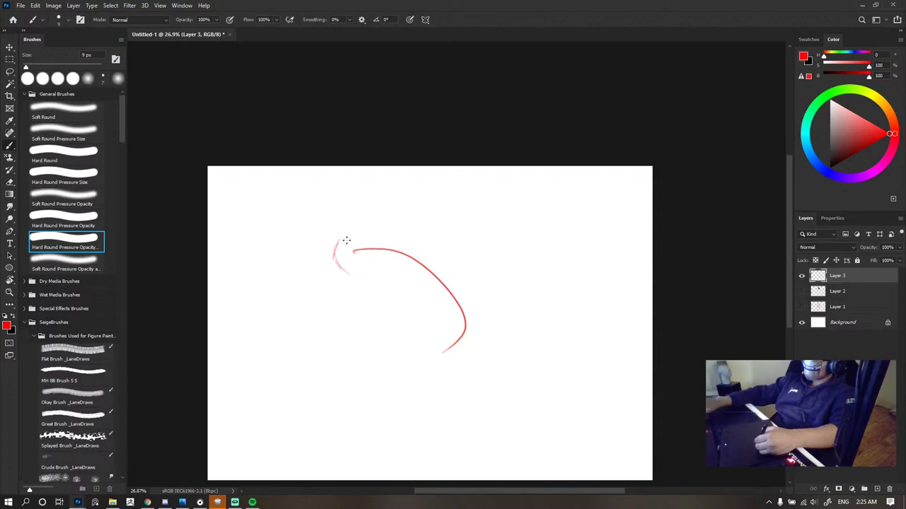
pyautogui.hotkey('ctrl', 'z')
pyautogui.hotkey('ctrl', 'z')
# - Sketch the head's rounded cranium and angular jaw around the start of the action line with a 7 px brush
pyautogui.press('[')
pyautogui.press('[')
pyautogui.moveTo(340, 239)
pyautogui.mouseDown()
pyautogui.moveTo(345, 273)
pyautogui.moveTo(335, 261)
pyautogui.mouseUp()
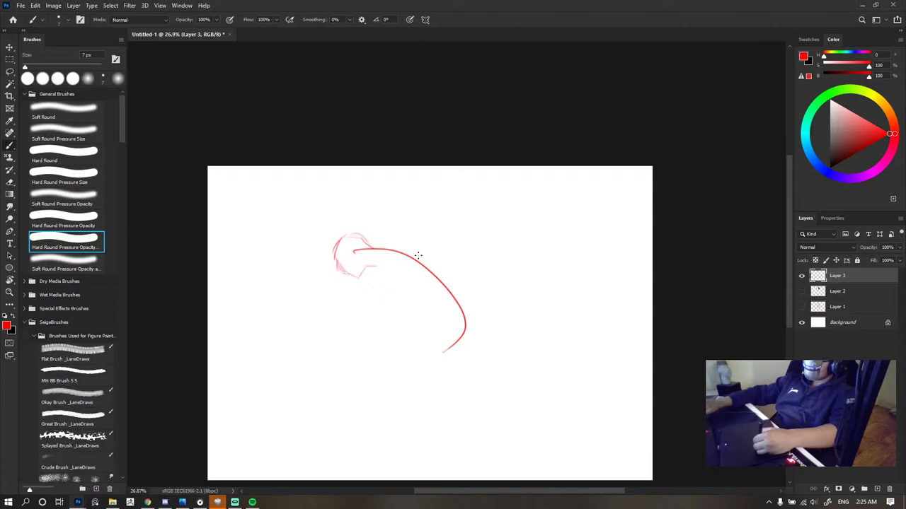
# - Sketch the neck and near shoulder curve, and a tilted ribcage oval along the action line at 7 px
pyautogui.scroll(-5, 422, 227)
pyautogui.scroll(6, 420, 243)
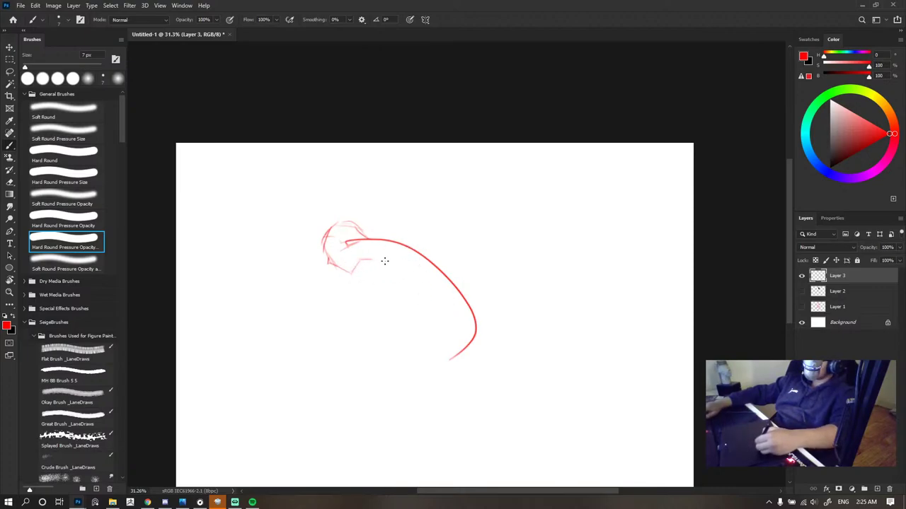
pyautogui.moveTo(366, 263); pyautogui.dragTo(395, 273)
pyautogui.moveTo(418, 240)
pyautogui.mouseDown()
pyautogui.moveTo(400, 264)
pyautogui.moveTo(475, 277)
pyautogui.moveTo(489, 266)
pyautogui.moveTo(467, 248)
pyautogui.mouseUp()
pyautogui.hotkey('ctrl', 'z')
pyautogui.hotkey('ctrl', 'z')
pyautogui.hotkey('ctrl', 'z')
pyautogui.moveTo(460, 293)
pyautogui.mouseDown()
pyautogui.moveTo(403, 238)
pyautogui.moveTo(460, 299)
pyautogui.mouseUp()
pyautogui.moveTo(410, 242); pyautogui.dragTo(378, 281)
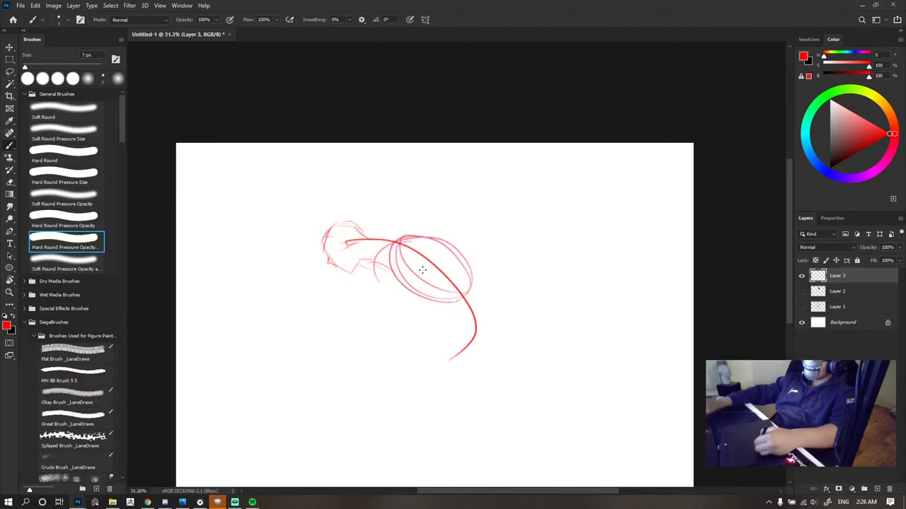
# - Sketch a wide pelvis oval around the lower end of the action line and add the line from neck to upper back
pyautogui.moveTo(467, 308)
pyautogui.mouseDown()
pyautogui.moveTo(440, 325)
pyautogui.moveTo(491, 313)
pyautogui.moveTo(447, 333)
pyautogui.mouseUp()
pyautogui.hotkey('ctrl', 'z')
pyautogui.hotkey('ctrl', 'z')
pyautogui.moveTo(488, 311)
pyautogui.mouseDown()
pyautogui.moveTo(496, 303)
pyautogui.moveTo(526, 306)
pyautogui.mouseUp()
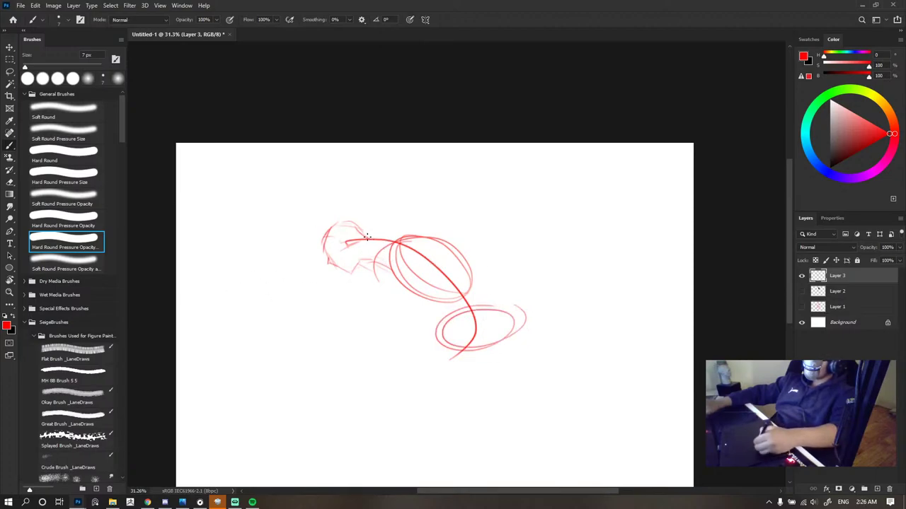
pyautogui.moveTo(369, 238); pyautogui.dragTo(417, 244)
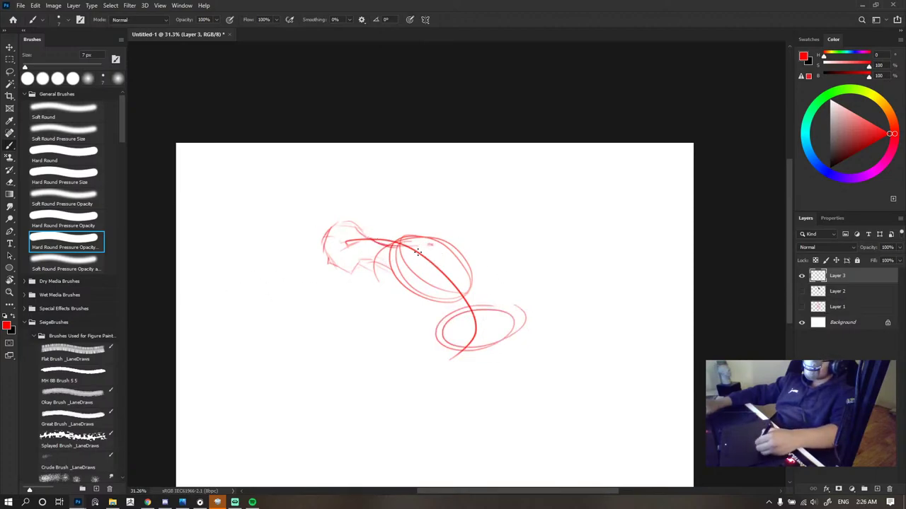
pyautogui.moveTo(410, 248); pyautogui.dragTo(433, 276)
pyautogui.hotkey('ctrl', 'z')
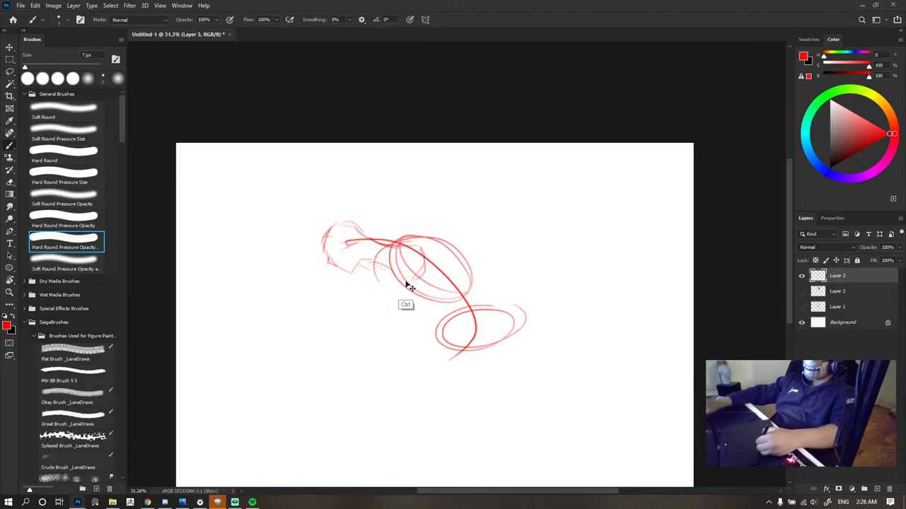
pyautogui.hotkey('ctrl', 'z')
pyautogui.moveTo(429, 240); pyautogui.dragTo(408, 286)
pyautogui.hotkey('ctrl', 'z')
pyautogui.moveTo(435, 240); pyautogui.dragTo(402, 288)
pyautogui.hotkey('ctrl', 'z')
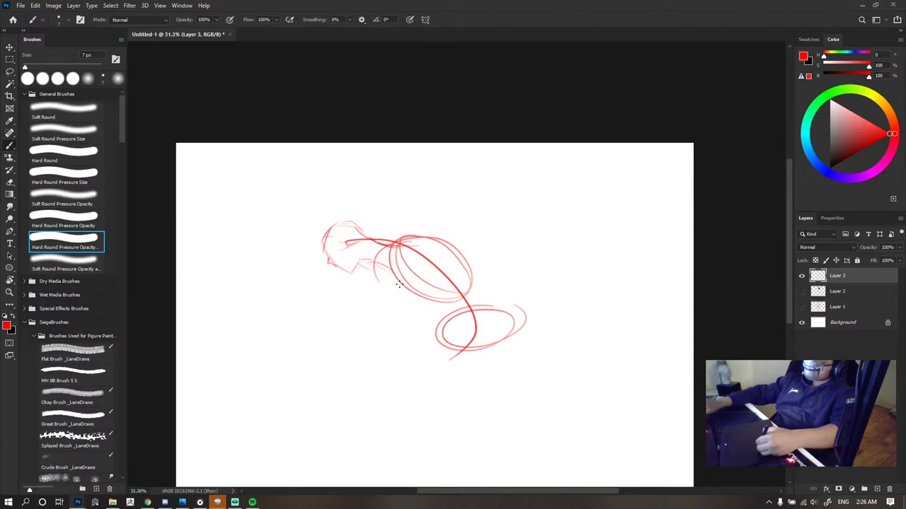
pyautogui.moveTo(426, 242)
pyautogui.mouseDown()
pyautogui.moveTo(393, 287)
pyautogui.moveTo(412, 291)
pyautogui.mouseUp()
pyautogui.hotkey('ctrl', 'z')
pyautogui.moveTo(433, 249); pyautogui.dragTo(410, 310)
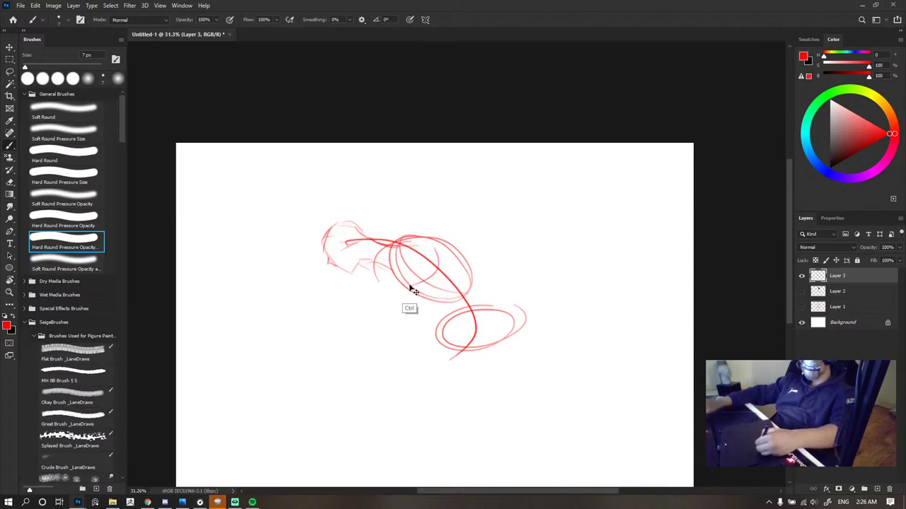
pyautogui.hotkey('ctrl', 'z')
pyautogui.moveTo(433, 239); pyautogui.dragTo(418, 316)
pyautogui.hotkey('ctrl', 'z')
pyautogui.hotkey('ctrl', 'z')
pyautogui.moveTo(441, 243)
pyautogui.mouseDown()
pyautogui.moveTo(418, 290)
pyautogui.moveTo(419, 323)
pyautogui.moveTo(423, 256)
pyautogui.mouseUp()
pyautogui.hotkey('ctrl', 'z')
pyautogui.hotkey('ctrl', 'z')
# - Refine the contour curve on the neck side of the ribcage and mark both shoulder joints with small ovals
pyautogui.moveTo(408, 289); pyautogui.dragTo(412, 241)
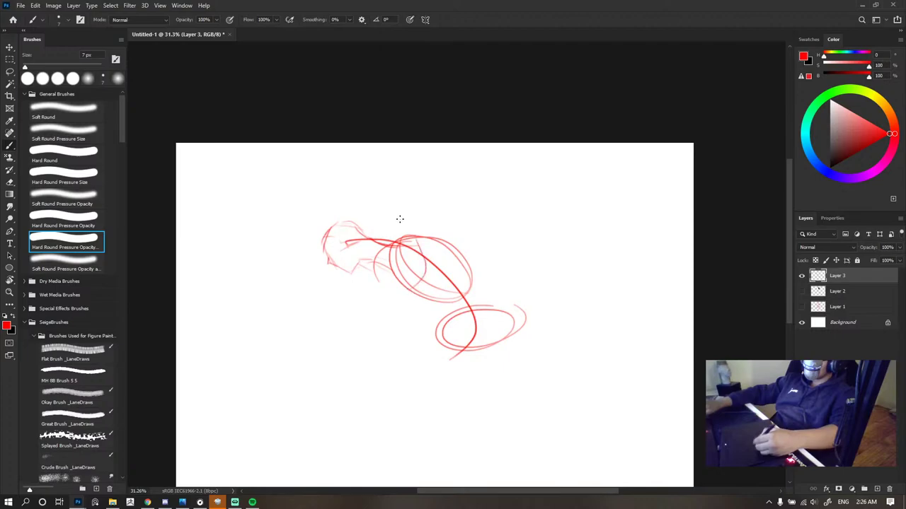
pyautogui.scroll(-8, 424, 283)
pyautogui.scroll(3, 428, 282)
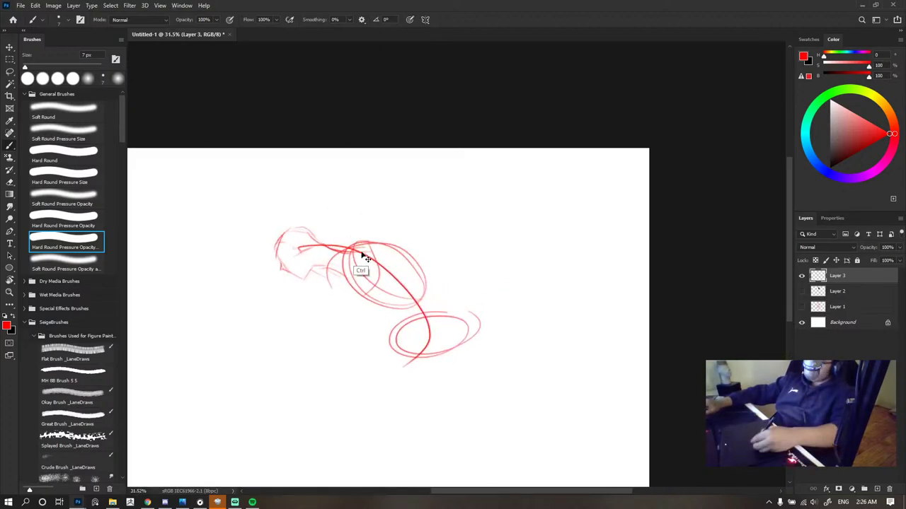
pyautogui.moveTo(364, 300); pyautogui.dragTo(378, 253)
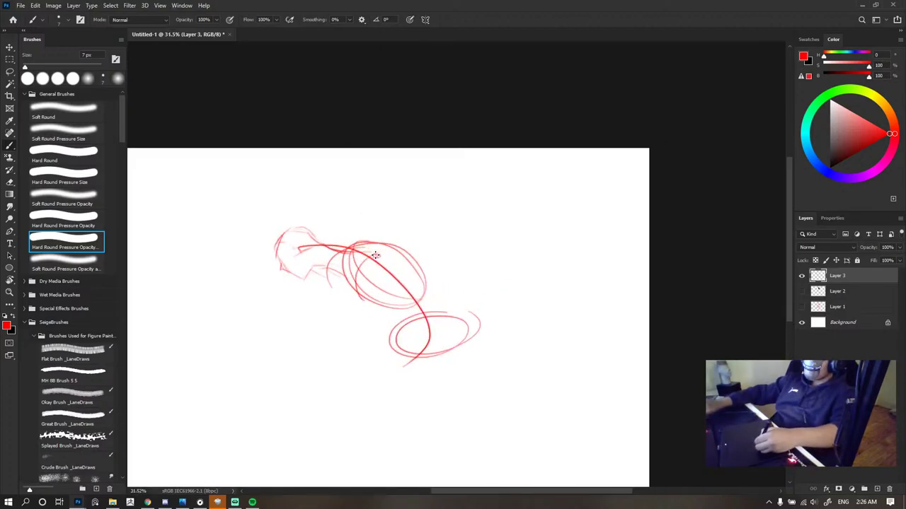
pyautogui.hotkey('ctrl', 'z')
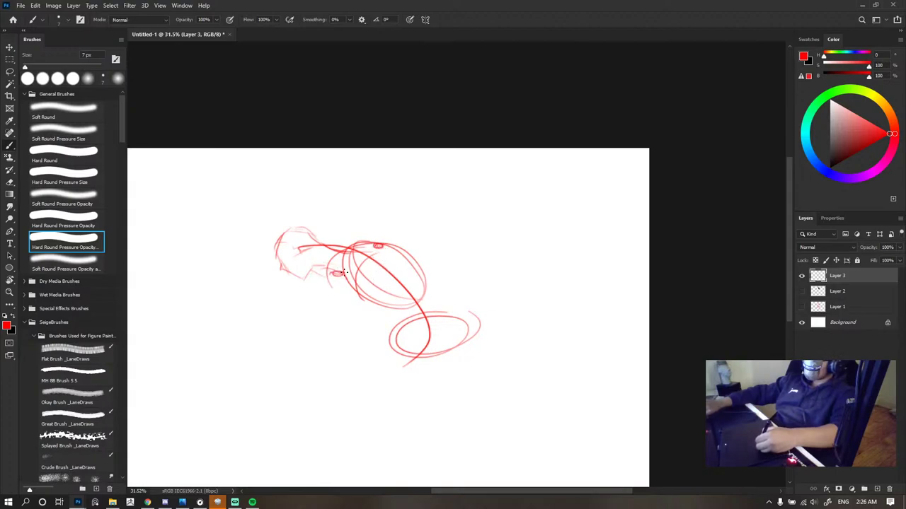
# - Sketch the near arm from the shoulder joint down to an elbow oval, forearm and hand
pyautogui.moveTo(345, 274); pyautogui.dragTo(285, 289)
pyautogui.hotkey('ctrl', 'z')
pyautogui.moveTo(344, 274); pyautogui.dragTo(303, 281)
pyautogui.hotkey('ctrl', 'z')
pyautogui.hotkey('ctrl', 'z')
pyautogui.moveTo(341, 271); pyautogui.dragTo(287, 302)
pyautogui.moveTo(335, 269); pyautogui.dragTo(286, 305)
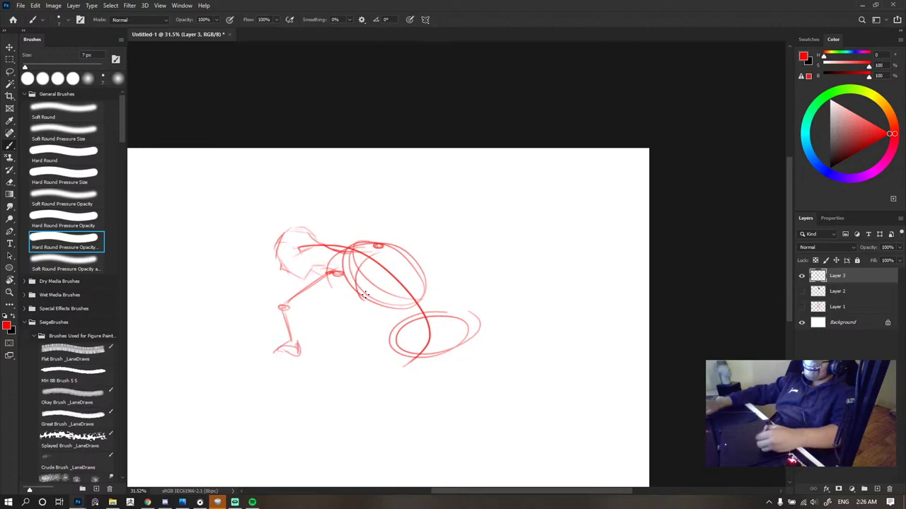
# - Erase the near arm's elbow, forearm and hand to a faint trace with a 400 px eraser, and return to the brush
pyautogui.scroll(-5, 444, 263)
pyautogui.scroll(5, 432, 280)
pyautogui.press('e')
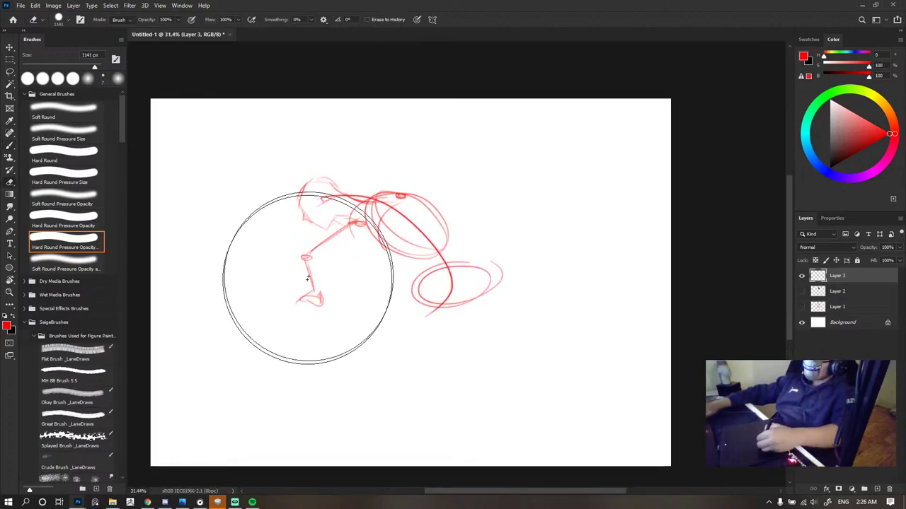
pyautogui.press('[')
pyautogui.press('[')
pyautogui.press('[')
pyautogui.press('[')
pyautogui.press('[')
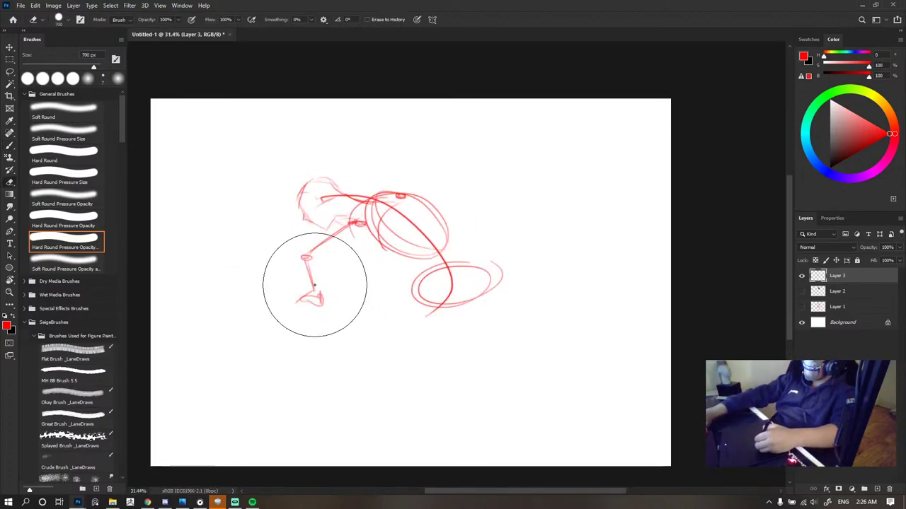
pyautogui.press('[')
pyautogui.press('[')
pyautogui.press('[')
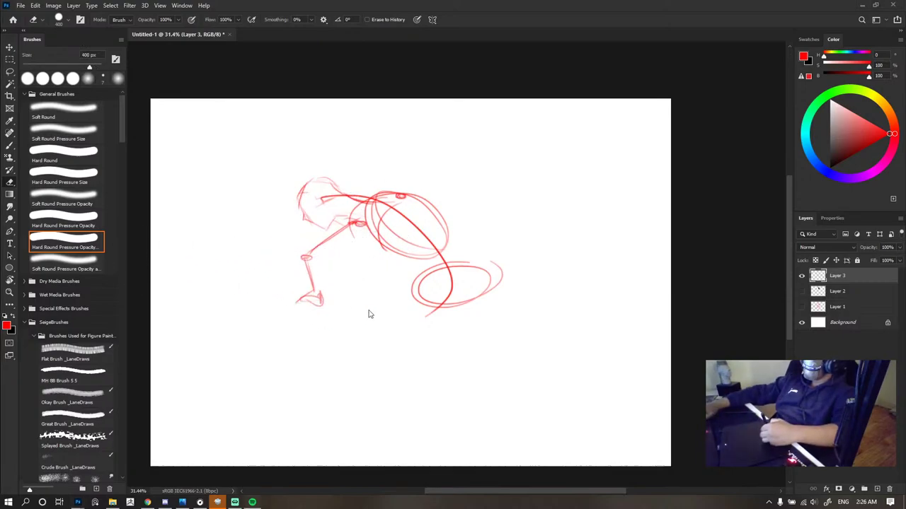
pyautogui.moveTo(314, 293); pyautogui.dragTo(311, 276)
pyautogui.press('b')
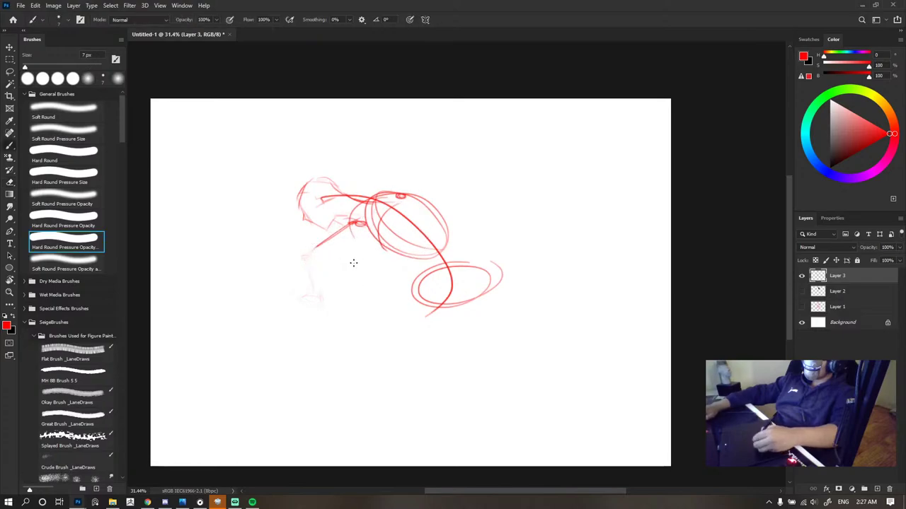
pyautogui.press('XF86AudioLowerVolume')
pyautogui.press('XF86AudioRaiseVolume')
pyautogui.press('XF86AudioRaiseVolume')
pyautogui.press('XF86AudioRaiseVolume')
pyautogui.press('XF86AudioRaiseVolume')
pyautogui.press('XF86AudioRaiseVolume')
pyautogui.press('XF86AudioRaiseVolume')
pyautogui.press('XF86AudioRaiseVolume')
pyautogui.press('XF86AudioRaiseVolume')
pyautogui.press('XF86AudioRaiseVolume')
pyautogui.press('XF86AudioRaiseVolume')
pyautogui.press('XF86AudioRaiseVolume')
pyautogui.press('XF86AudioRaiseVolume')
pyautogui.press('XF86AudioRaiseVolume')
pyautogui.press('XF86AudioRaiseVolume')
pyautogui.press('XF86AudioRaiseVolume')
pyautogui.press('XF86AudioRaiseVolume')
pyautogui.press('XF86AudioRaiseVolume')
pyautogui.press('XF86AudioRaiseVolume')
pyautogui.press('XF86AudioRaiseVolume')
pyautogui.press('XF86AudioRaiseVolume')
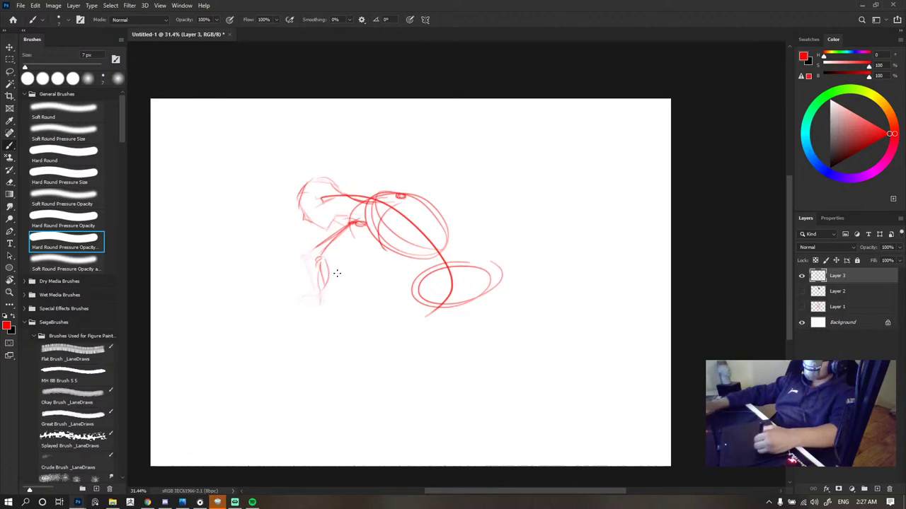
# - Undo the last forearm stroke and sketch the far arm from its shoulder joint along the back, bending down toward the hip
pyautogui.hotkey('ctrl', 'z')
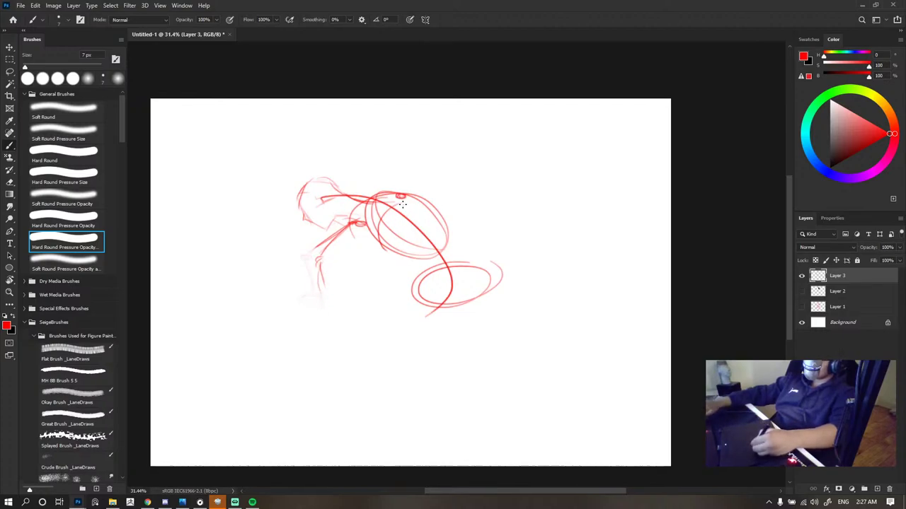
pyautogui.moveTo(400, 196); pyautogui.dragTo(452, 217)
pyautogui.moveTo(402, 202); pyautogui.dragTo(436, 218)
pyautogui.moveTo(425, 225)
pyautogui.mouseDown()
pyautogui.moveTo(452, 222)
pyautogui.moveTo(448, 251)
pyautogui.moveTo(419, 284)
pyautogui.moveTo(450, 286)
pyautogui.mouseUp()
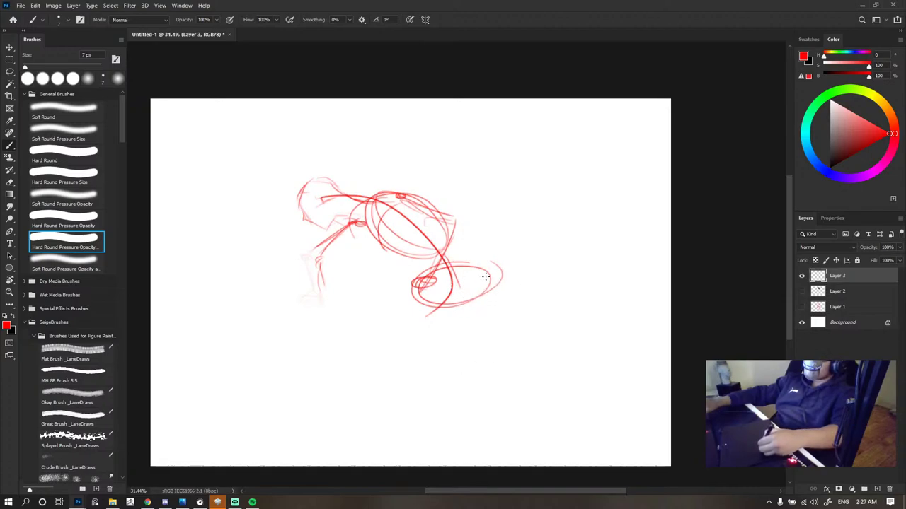
# - Sketch the rear leg on Layer 3 from the hip joint through the thigh and knee to the shin and foot
pyautogui.moveTo(476, 271); pyautogui.dragTo(525, 336)
pyautogui.moveTo(477, 278); pyautogui.dragTo(520, 320)
pyautogui.moveTo(488, 279); pyautogui.dragTo(549, 359)
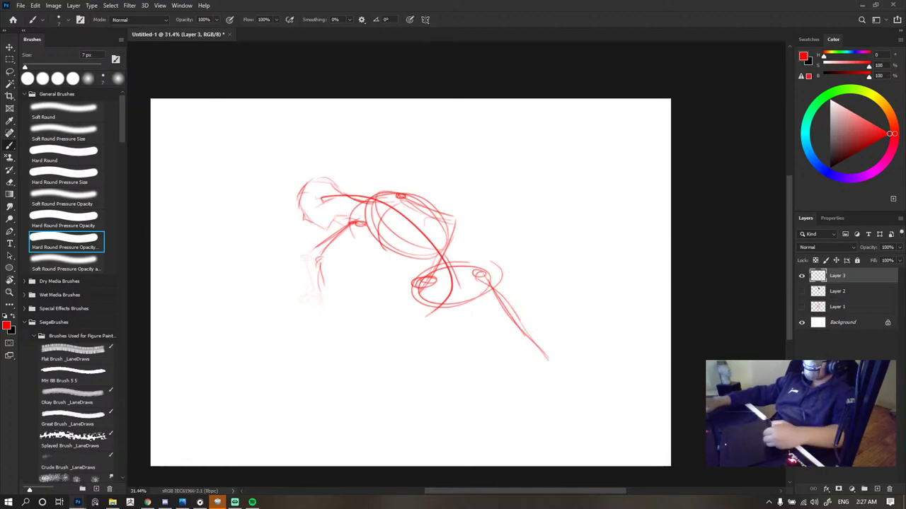
pyautogui.keyDown('ctrl'); pyautogui.click(397, 307); pyautogui.keyUp('ctrl')
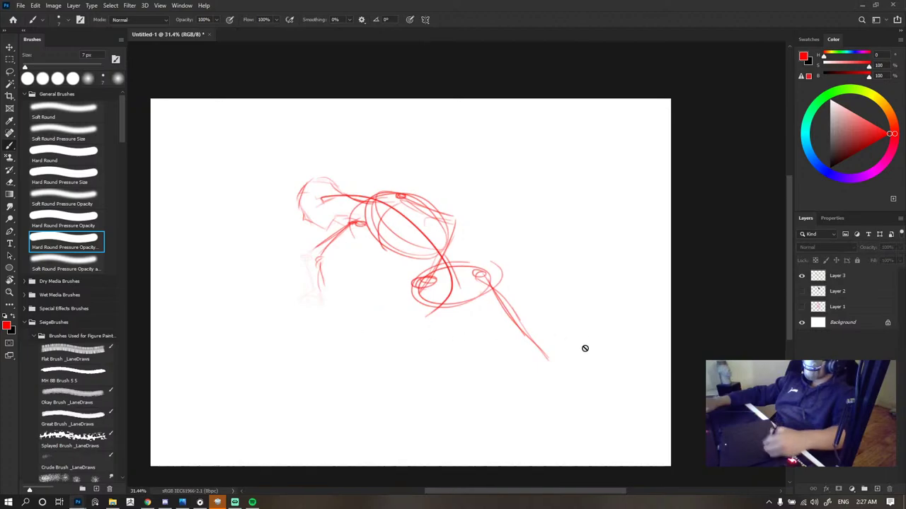
pyautogui.click(852, 276)
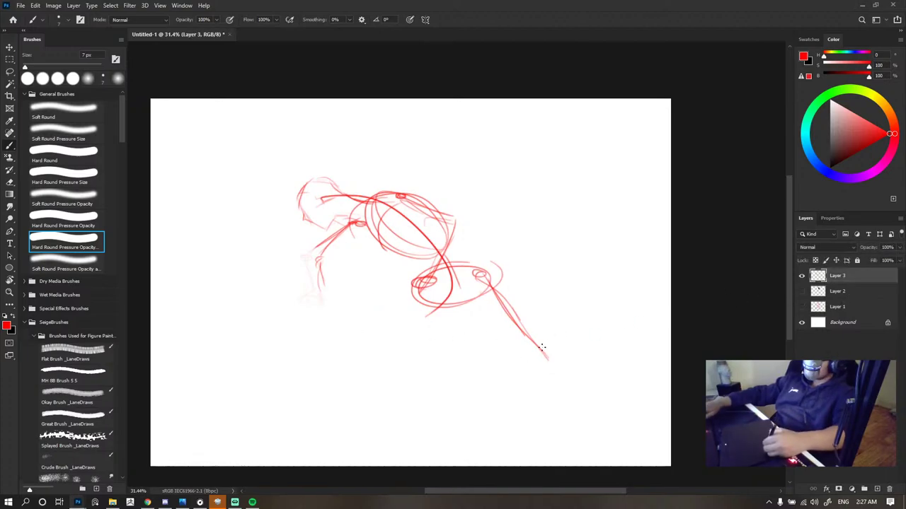
pyautogui.moveTo(542, 347)
pyautogui.mouseDown()
pyautogui.moveTo(593, 428)
pyautogui.moveTo(581, 429)
pyautogui.mouseUp()
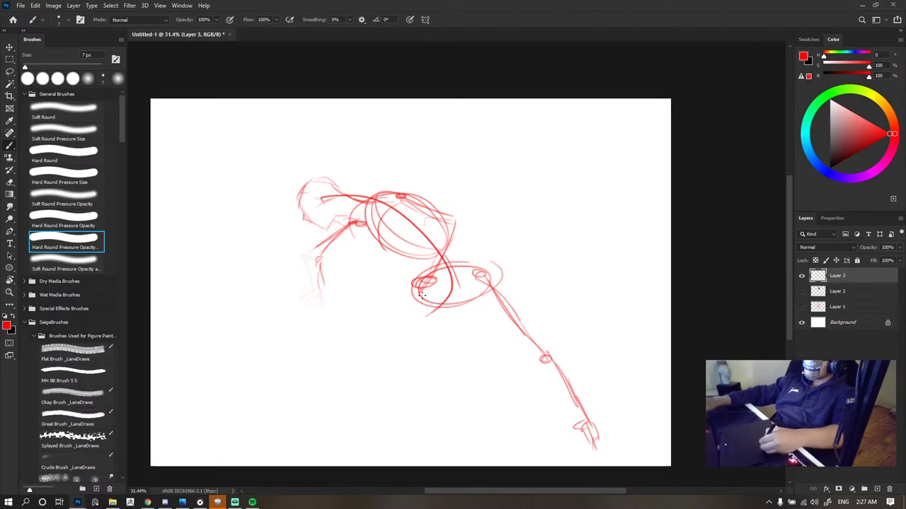
# - Sketch the forward leg from the hip to the bent knee, with a long lower leg extending back to the foot
pyautogui.moveTo(424, 295)
pyautogui.mouseDown()
pyautogui.moveTo(318, 328)
pyautogui.moveTo(356, 319)
pyautogui.moveTo(338, 335)
pyautogui.moveTo(410, 367)
pyautogui.mouseUp()
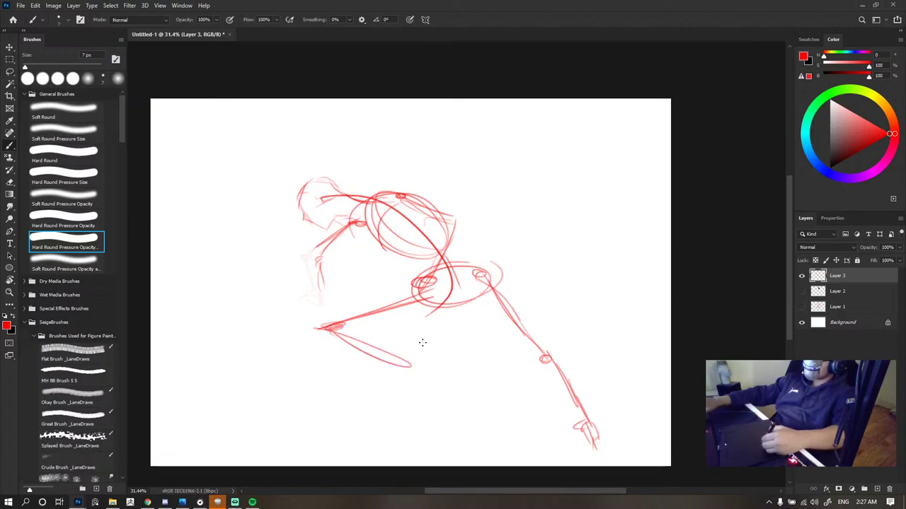
pyautogui.hotkey('ctrl', 'z')
pyautogui.moveTo(331, 330)
pyautogui.mouseDown()
pyautogui.moveTo(470, 373)
pyautogui.moveTo(332, 340)
pyautogui.moveTo(480, 370)
pyautogui.moveTo(340, 343)
pyautogui.moveTo(475, 366)
pyautogui.mouseUp()
pyautogui.hotkey('ctrl', 'z')
pyautogui.hotkey('ctrl', 'z')
pyautogui.hotkey('ctrl', 'z')
pyautogui.hotkey('ctrl', 'z')
pyautogui.moveTo(475, 366); pyautogui.dragTo(322, 341)
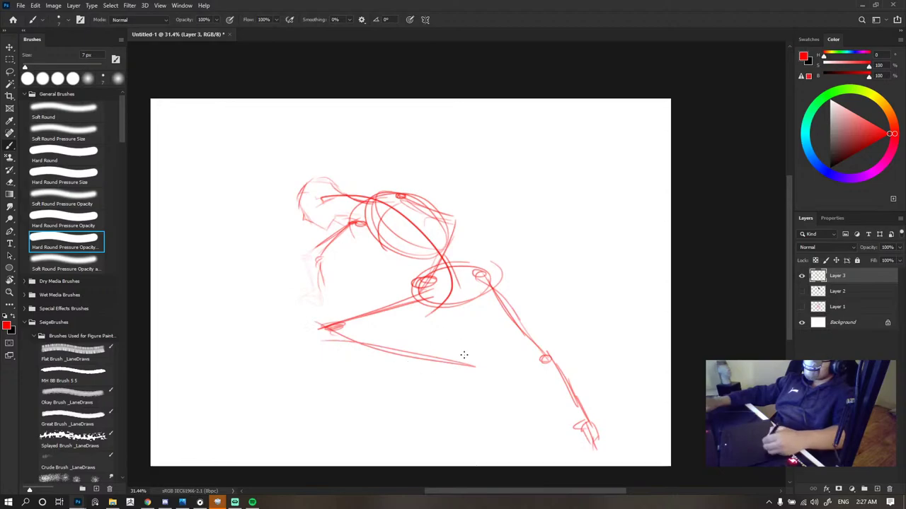
pyautogui.moveTo(461, 355); pyautogui.dragTo(446, 380)
pyautogui.moveTo(446, 380)
pyautogui.mouseDown()
pyautogui.moveTo(470, 358)
pyautogui.moveTo(488, 390)
pyautogui.mouseUp()
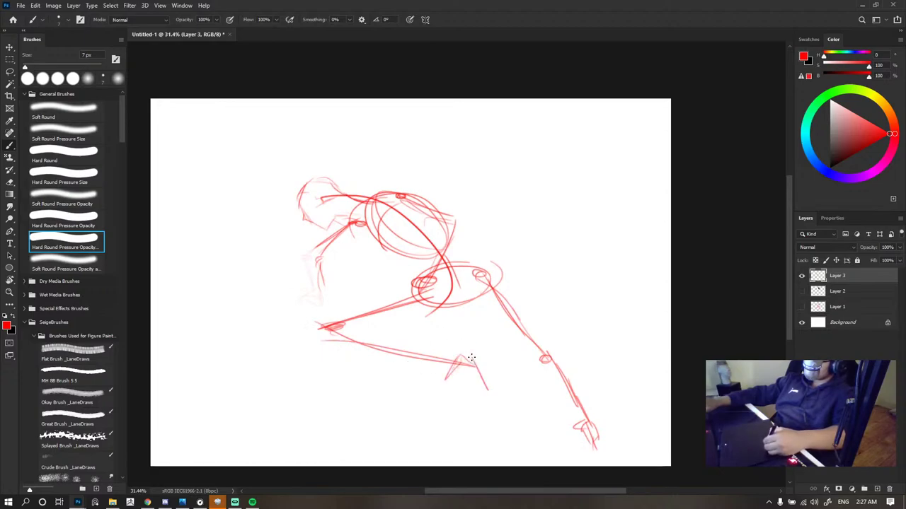
# - Sketch the triangular foot at the end of the front leg, undoing stray strokes along the way
pyautogui.moveTo(469, 360)
pyautogui.mouseDown()
pyautogui.moveTo(481, 392)
pyautogui.moveTo(464, 361)
pyautogui.moveTo(449, 373)
pyautogui.moveTo(465, 360)
pyautogui.moveTo(479, 389)
pyautogui.mouseUp()
pyautogui.hotkey('ctrl', 'z')
pyautogui.hotkey('ctrl', 'z')
pyautogui.hotkey('ctrl', 'z')
pyautogui.scroll(-6, 494, 247)
pyautogui.scroll(8, 494, 248)
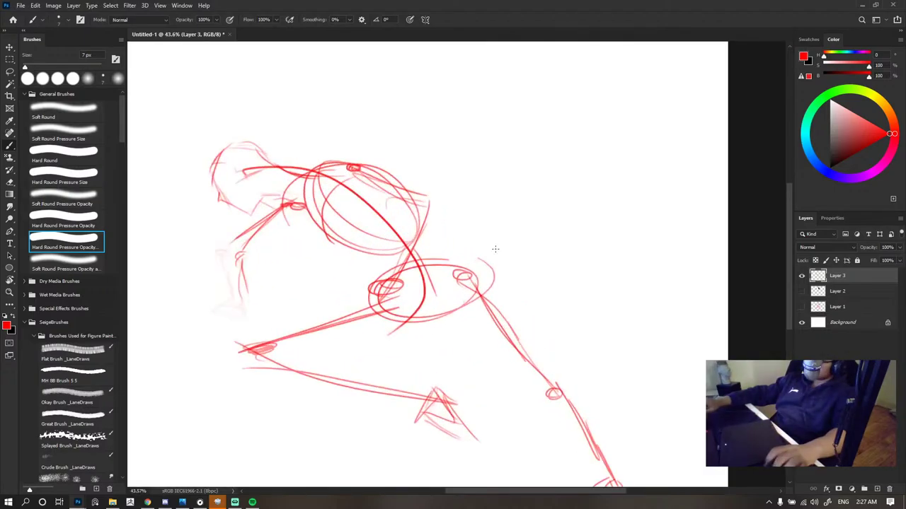
pyautogui.moveTo(482, 273); pyautogui.dragTo(415, 274)
pyautogui.moveTo(327, 241); pyautogui.dragTo(385, 291)
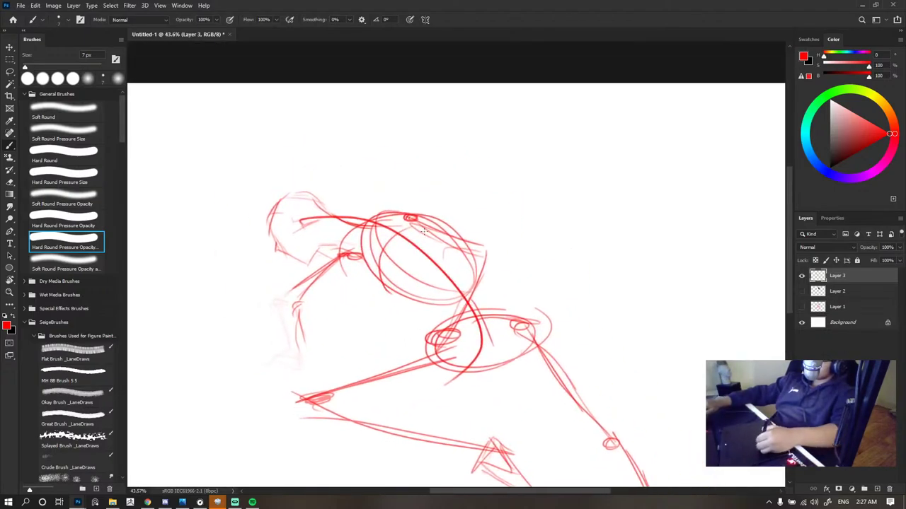
pyautogui.scroll(-2, 502, 266)
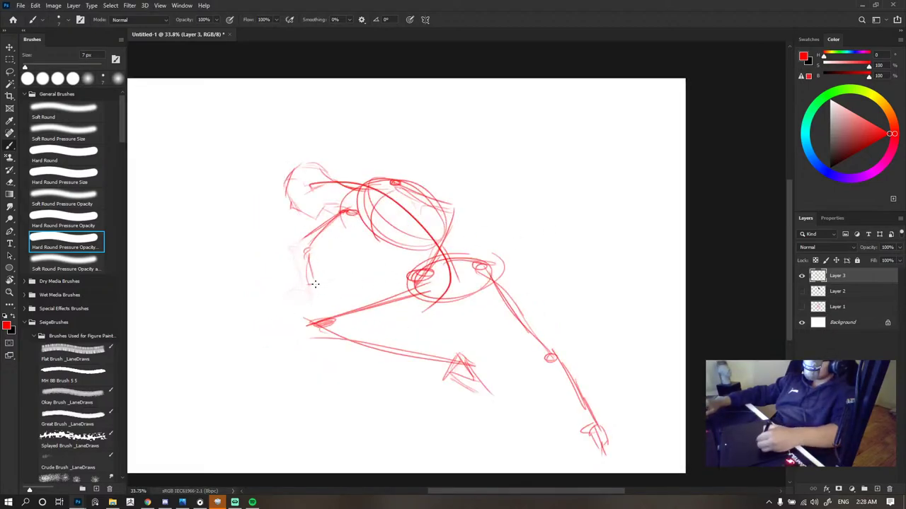
# - Mark a higher knee joint below the forearm and erase the old front thigh, shin and foot
pyautogui.moveTo(315, 283); pyautogui.dragTo(314, 300)
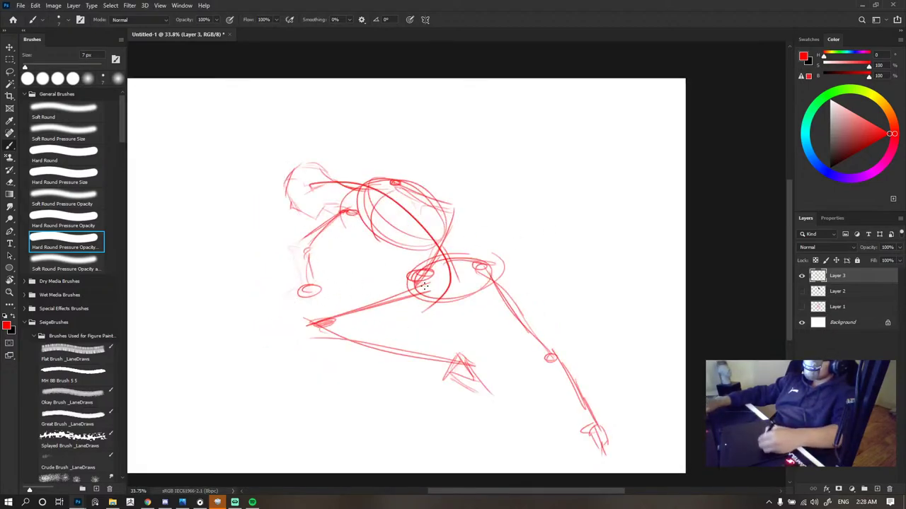
pyautogui.press('e')
pyautogui.moveTo(372, 309)
pyautogui.mouseDown()
pyautogui.moveTo(317, 318)
pyautogui.moveTo(468, 375)
pyautogui.mouseUp()
pyautogui.press('b')
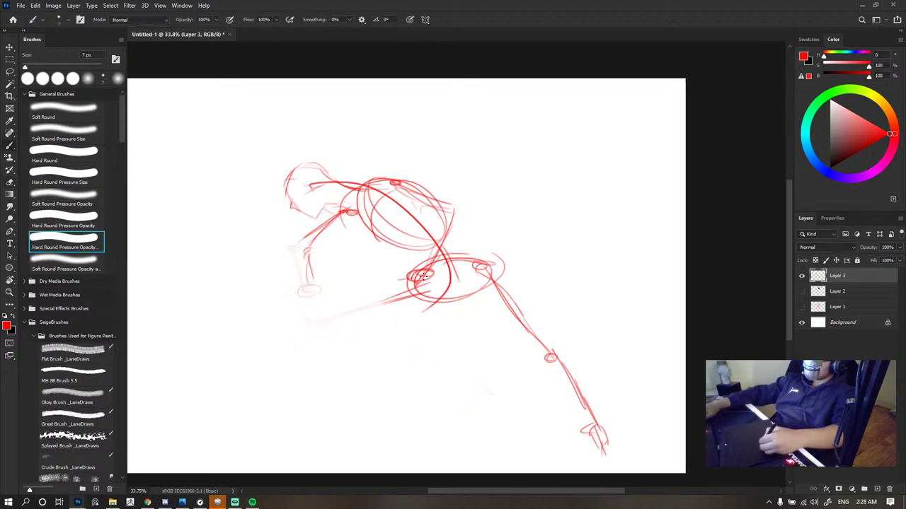
# - Redraw the front leg with straight thigh lines from hip to raised knee and one long curved shin, undoing unsatisfactory shin strokes
pyautogui.moveTo(405, 281); pyautogui.dragTo(333, 290)
pyautogui.moveTo(407, 278); pyautogui.dragTo(301, 290)
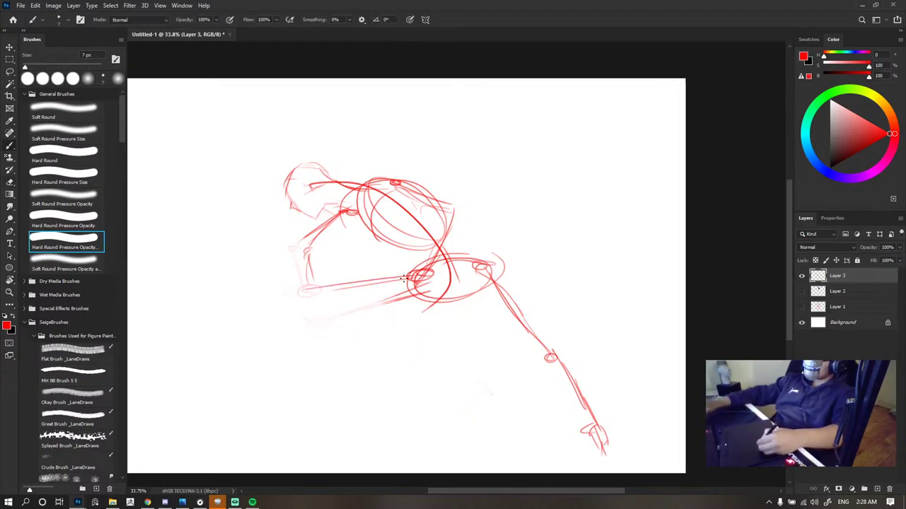
pyautogui.moveTo(418, 281)
pyautogui.mouseDown()
pyautogui.moveTo(292, 296)
pyautogui.moveTo(390, 354)
pyautogui.mouseUp()
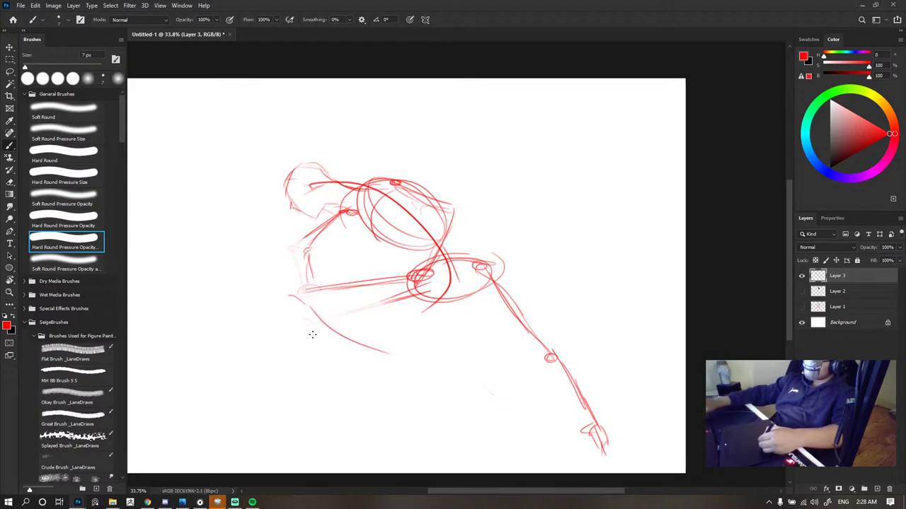
pyautogui.hotkey('ctrl', 'z')
pyautogui.moveTo(290, 296); pyautogui.dragTo(434, 374)
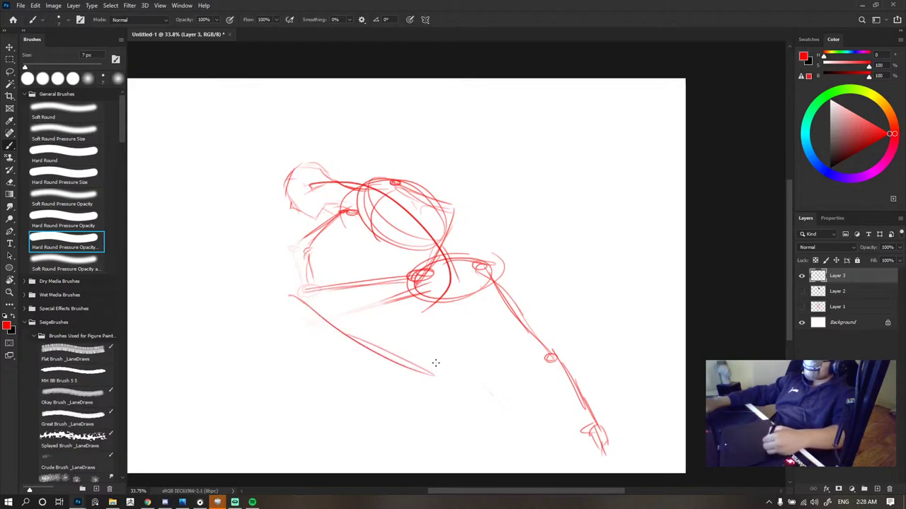
pyautogui.hotkey('ctrl', 'z')
pyautogui.moveTo(304, 289); pyautogui.dragTo(429, 344)
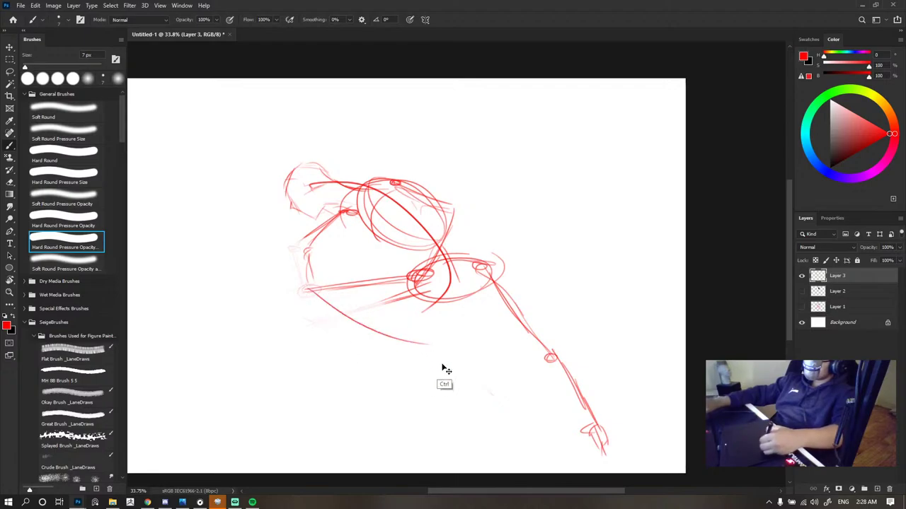
pyautogui.hotkey('ctrl', 'z')
pyautogui.moveTo(312, 288); pyautogui.dragTo(511, 358)
# - Sketch the ankle and foot at the end of the curved shin, and undo the last foot-tip strokes
pyautogui.scroll(-5, 472, 232)
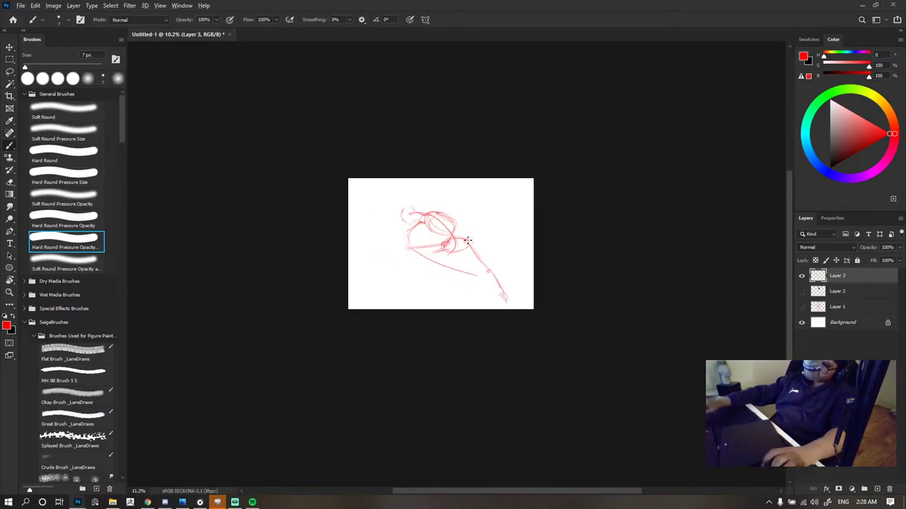
pyautogui.scroll(4, 469, 251)
pyautogui.moveTo(459, 334); pyautogui.dragTo(471, 310)
pyautogui.moveTo(472, 310)
pyautogui.mouseDown()
pyautogui.moveTo(492, 331)
pyautogui.moveTo(479, 342)
pyautogui.mouseUp()
pyautogui.hotkey('ctrl', 'z')
pyautogui.hotkey('ctrl', 'z')
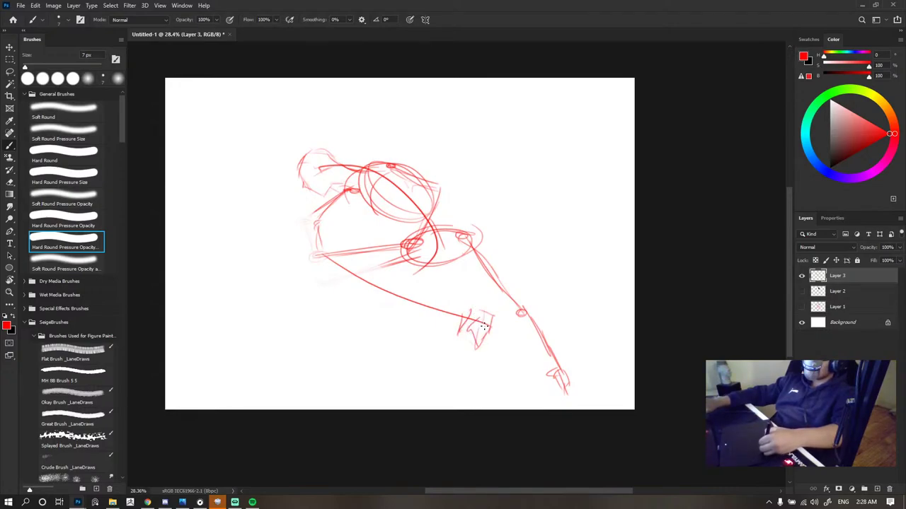
pyautogui.scroll(-6, 508, 243)
pyautogui.scroll(6, 522, 246)
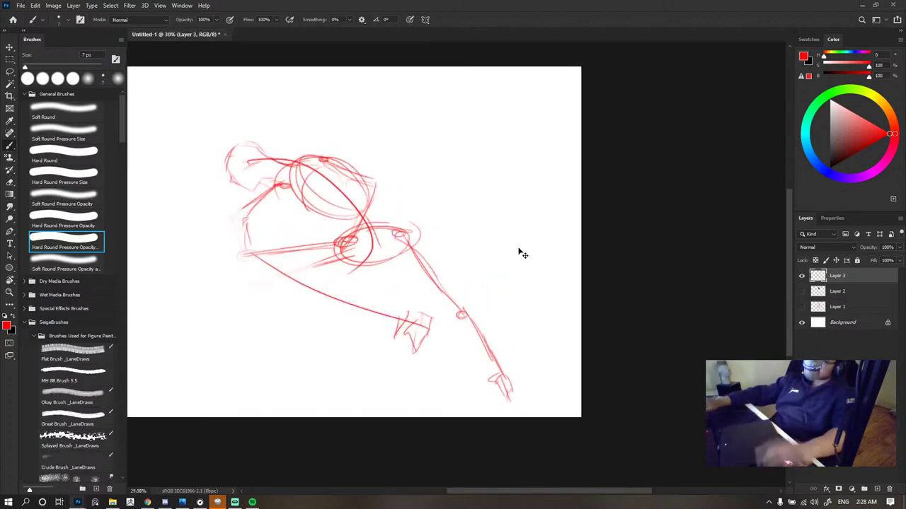
pyautogui.hotkey('ctrl', 'z')
pyautogui.hotkey('ctrl', 'z')
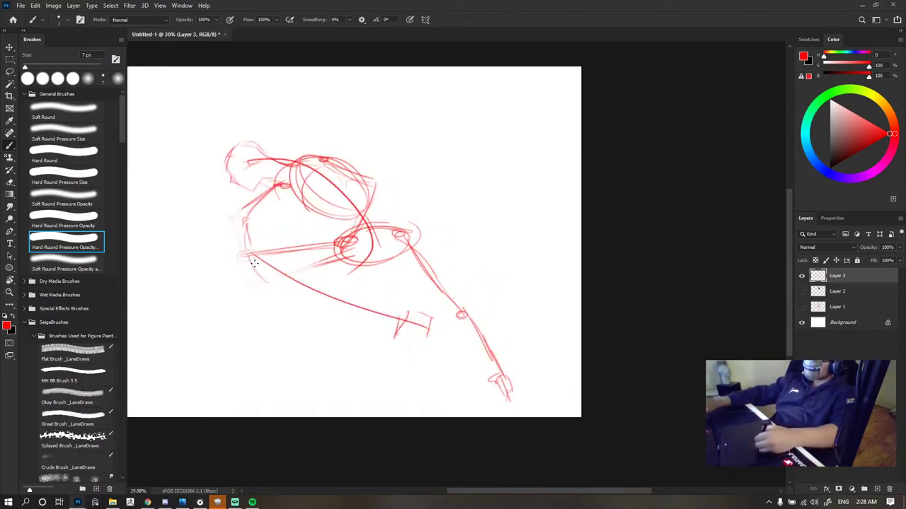
# - Reinforce the front knee and waist lines, and draw a long slanted line passing through the knee and hips
pyautogui.moveTo(246, 253)
pyautogui.mouseDown()
pyautogui.moveTo(254, 259)
pyautogui.moveTo(248, 253)
pyautogui.mouseUp()
pyautogui.moveTo(371, 188); pyautogui.dragTo(353, 259)
pyautogui.moveTo(378, 197); pyautogui.dragTo(350, 261)
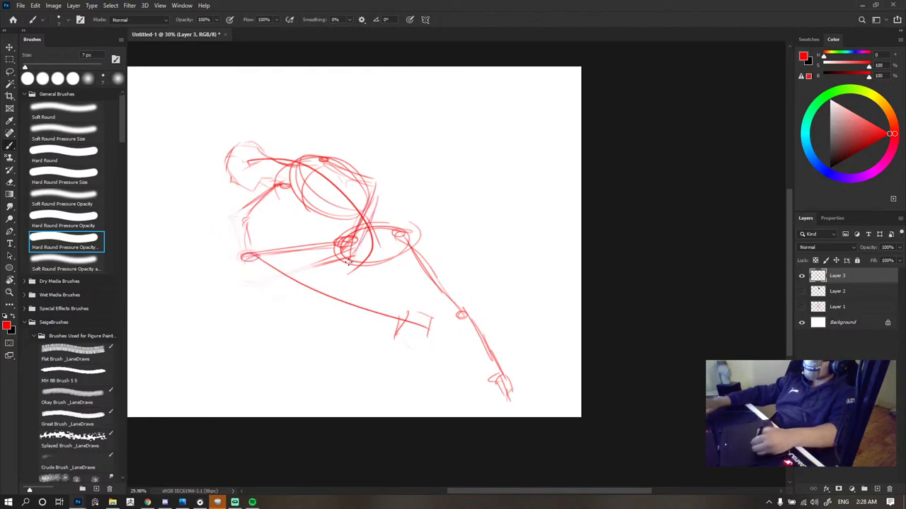
pyautogui.moveTo(174, 265)
pyautogui.mouseDown()
pyautogui.moveTo(556, 203)
pyautogui.moveTo(544, 206)
pyautogui.mouseUp()
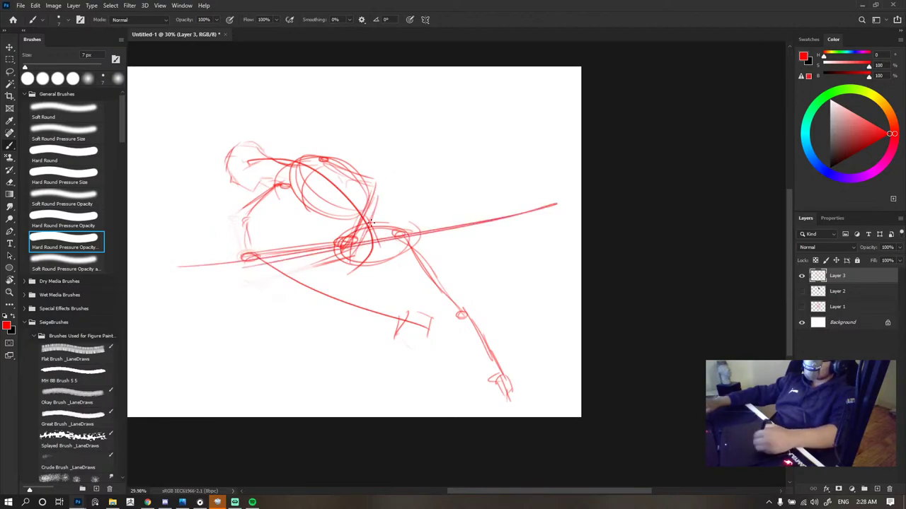
# - Extend the front foot with its toe section and add second contour lines along the front thigh and shin
pyautogui.scroll(-3, 375, 224)
pyautogui.scroll(2, 380, 220)
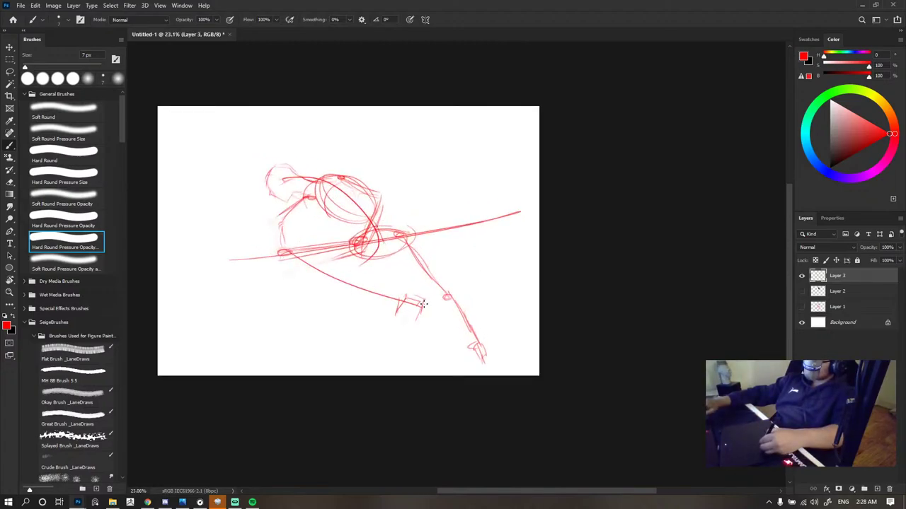
pyautogui.moveTo(422, 299)
pyautogui.mouseDown()
pyautogui.moveTo(401, 297)
pyautogui.moveTo(425, 304)
pyautogui.moveTo(432, 324)
pyautogui.mouseUp()
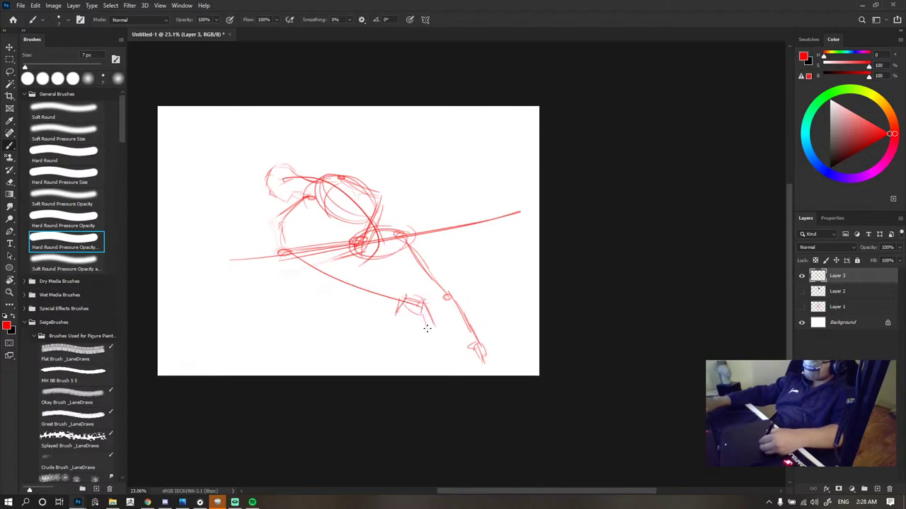
pyautogui.scroll(-6, 441, 230)
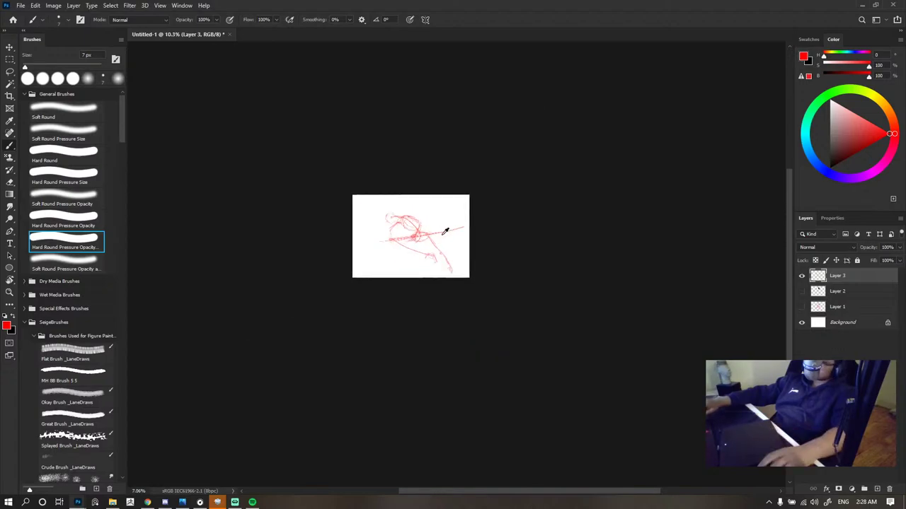
pyautogui.scroll(5, 447, 245)
pyautogui.moveTo(363, 278); pyautogui.dragTo(296, 281)
pyautogui.moveTo(299, 280); pyautogui.dragTo(375, 317)
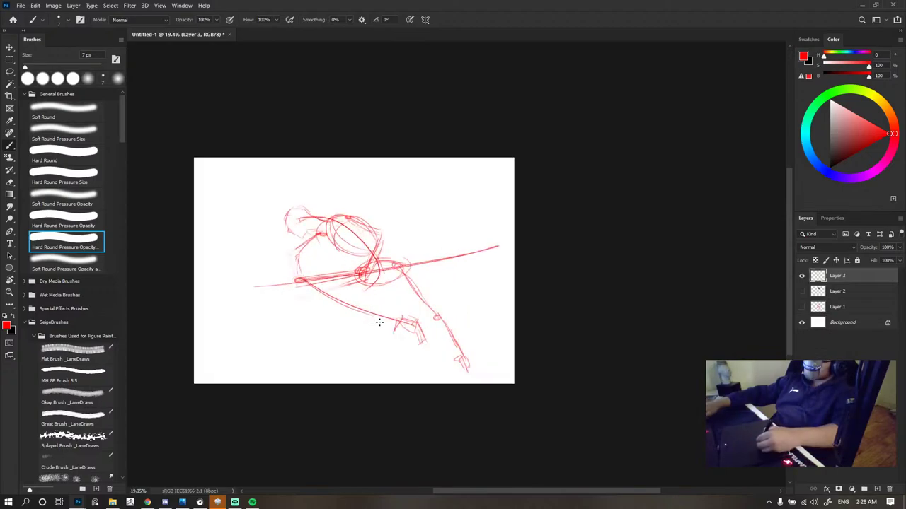
# - Examine the whole figure sketch from far and near to judge its pose and proportions
pyautogui.scroll(-2, 363, 270)
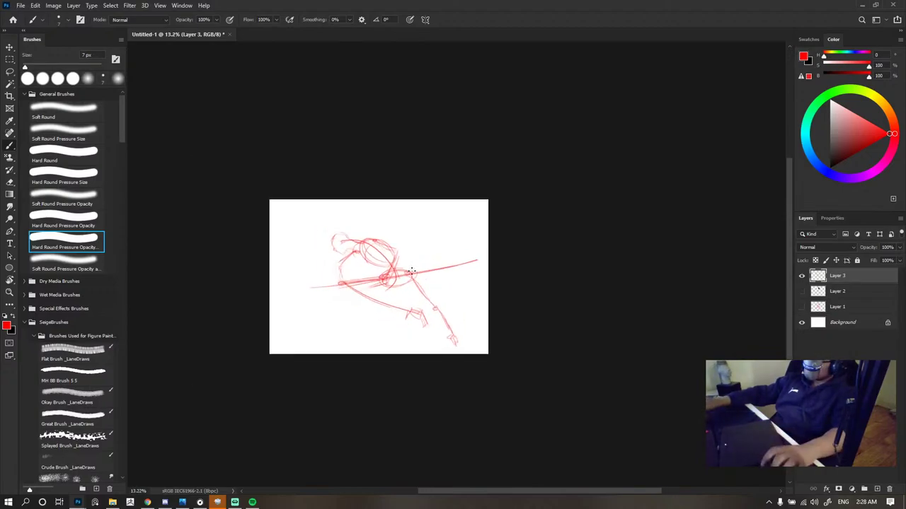
pyautogui.scroll(4, 416, 275)
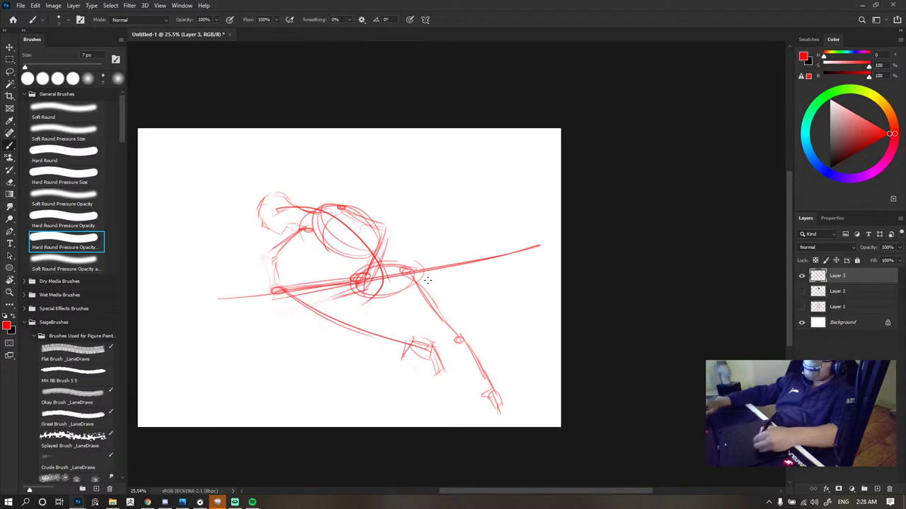
pyautogui.scroll(-2, 430, 291)
pyautogui.scroll(4, 414, 255)
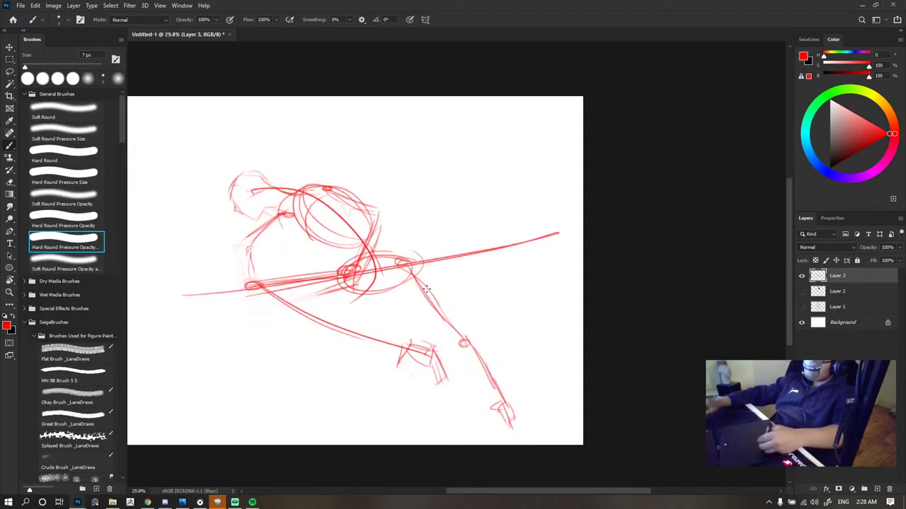
pyautogui.scroll(-2, 441, 245)
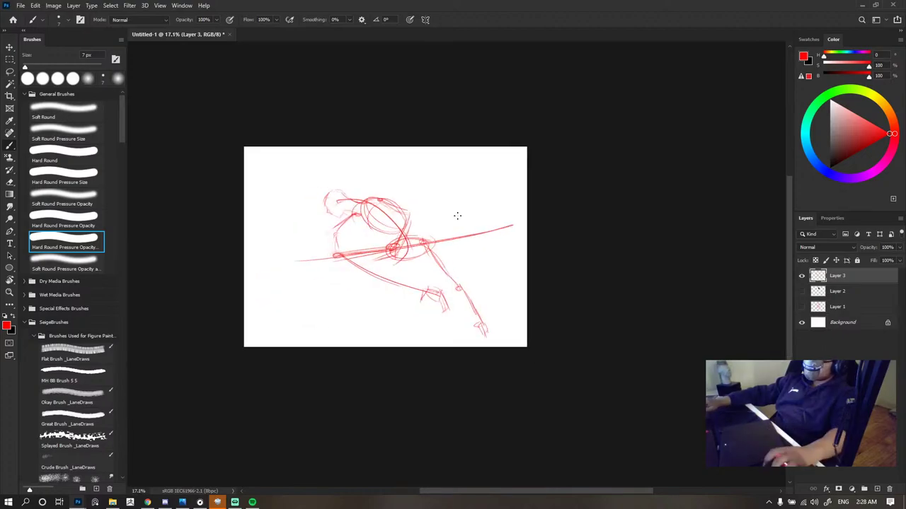
pyautogui.scroll(4, 391, 225)
pyautogui.scroll(-3, 391, 225)
pyautogui.scroll(2, 398, 222)
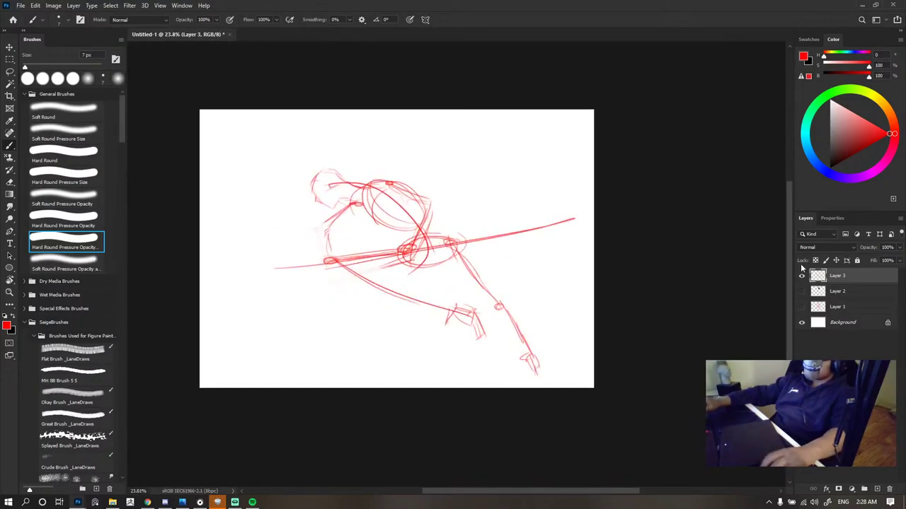
# - Lower Layer 3's fill to 29% and add a new layer above it for the refined outline
pyautogui.moveTo(899, 269); pyautogui.dragTo(869, 274)
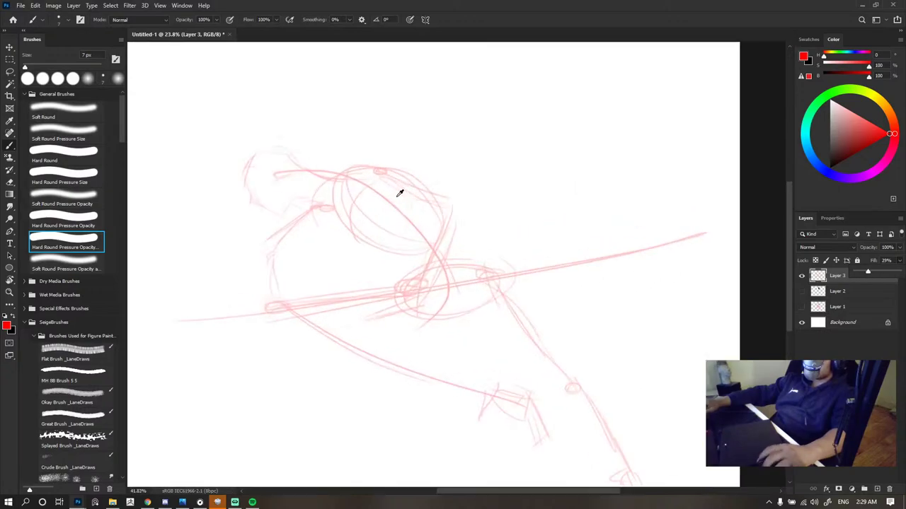
pyautogui.scroll(3, 396, 193)
pyautogui.hotkey('ctrl', '+')
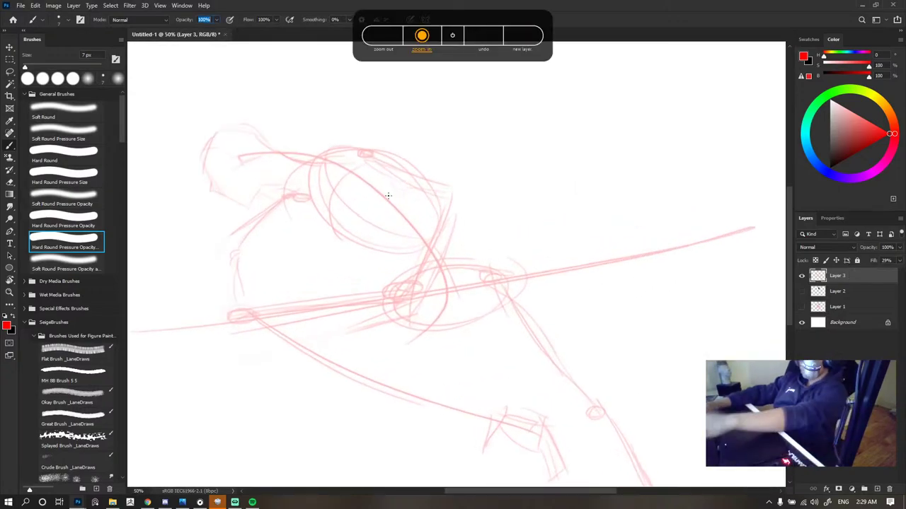
pyautogui.click(877, 490)
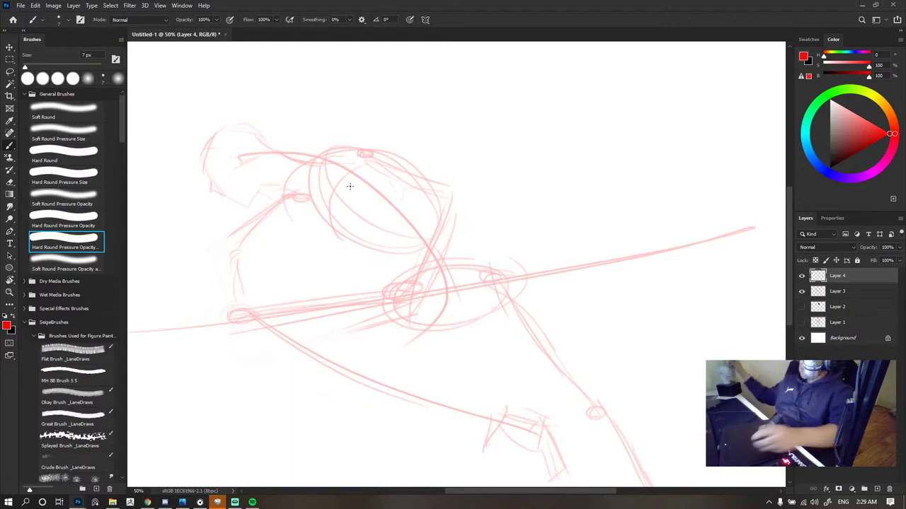
# - Outline the back of the head and the nape curve down to the shoulders, undoing stray strokes
pyautogui.scroll(1, 409, 174)
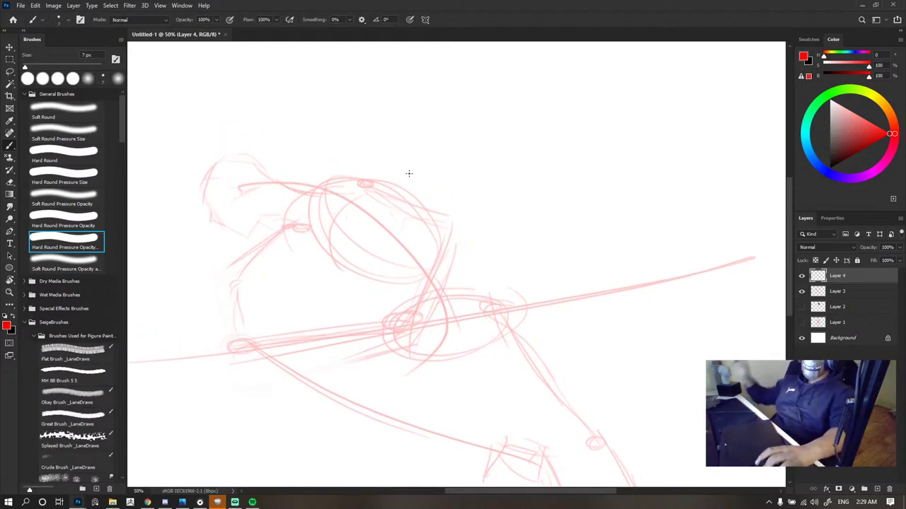
pyautogui.scroll(-5, 424, 189)
pyautogui.scroll(3, 433, 202)
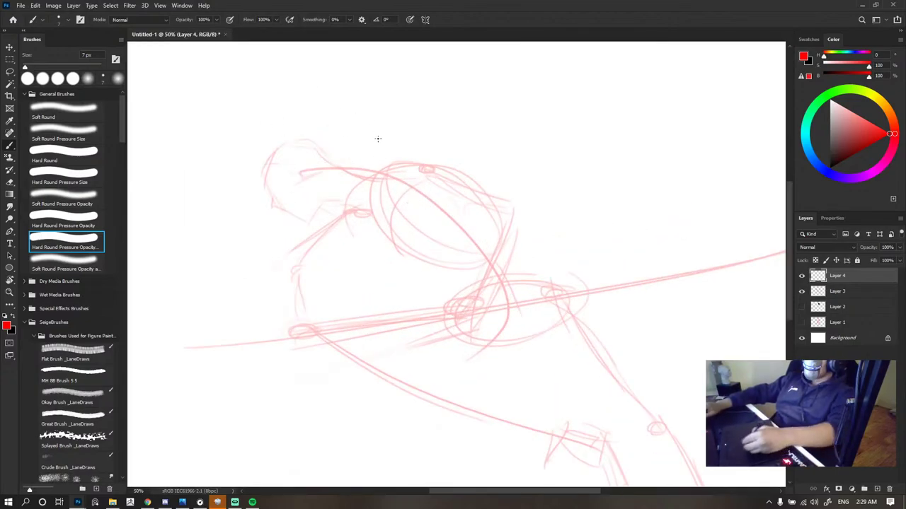
pyautogui.moveTo(338, 169); pyautogui.dragTo(377, 177)
pyautogui.hotkey('ctrl', 'z')
pyautogui.hotkey('ctrl', 'z')
pyautogui.hotkey('ctrl', 'z')
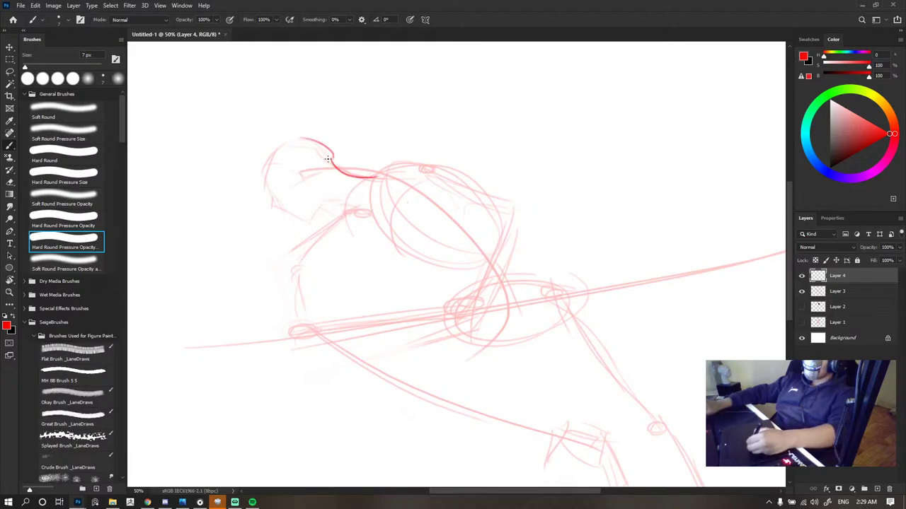
# - Outline the skull from the crown around to the forehead and face, replacing the first attempt
pyautogui.moveTo(332, 157); pyautogui.dragTo(253, 172)
pyautogui.hotkey('ctrl', 'z')
pyautogui.moveTo(301, 137)
pyautogui.mouseDown()
pyautogui.moveTo(278, 178)
pyautogui.moveTo(263, 175)
pyautogui.moveTo(261, 195)
pyautogui.moveTo(259, 182)
pyautogui.moveTo(277, 204)
pyautogui.mouseUp()
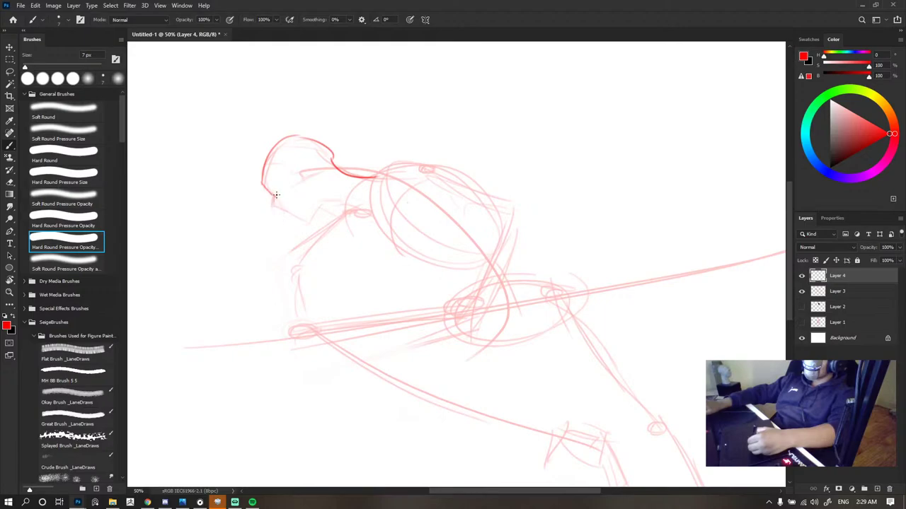
# - Draw the chin and jaw, erase the overshooting end, and redraw the jaw up to the front of the neck
pyautogui.moveTo(312, 217); pyautogui.dragTo(317, 222)
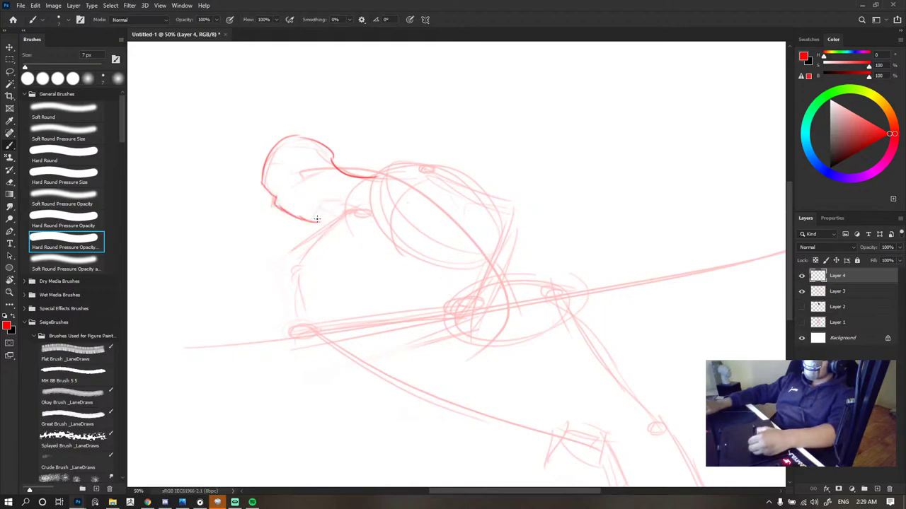
pyautogui.press('e')
pyautogui.moveTo(321, 220); pyautogui.dragTo(313, 235)
pyautogui.press('b')
pyautogui.moveTo(277, 206)
pyautogui.mouseDown()
pyautogui.moveTo(303, 216)
pyautogui.moveTo(327, 199)
pyautogui.moveTo(356, 210)
pyautogui.mouseUp()
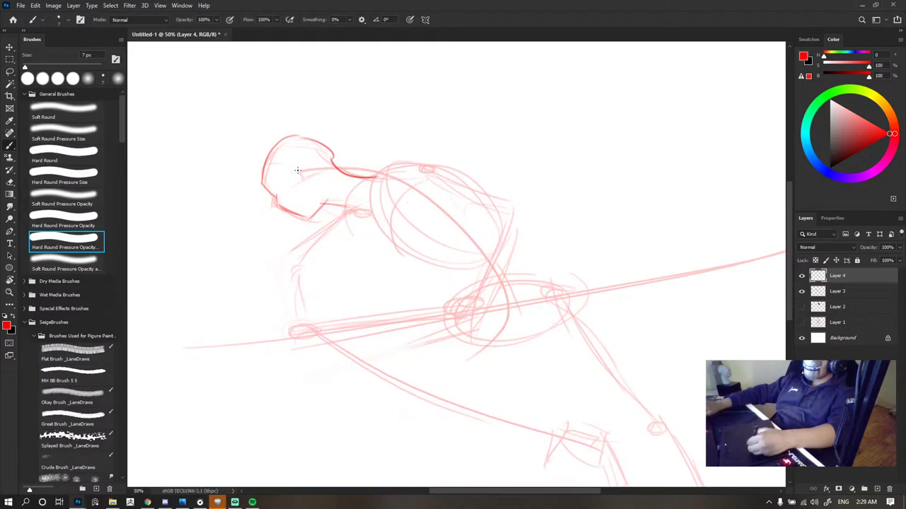
# - Sketch the ear with brow and cheek guide lines inside the head, undoing strokes that miss
pyautogui.moveTo(301, 170)
pyautogui.mouseDown()
pyautogui.moveTo(306, 183)
pyautogui.moveTo(283, 177)
pyautogui.moveTo(311, 172)
pyautogui.mouseUp()
pyautogui.hotkey('ctrl', 'z')
pyautogui.hotkey('ctrl', 'z')
pyautogui.hotkey('ctrl', 'z')
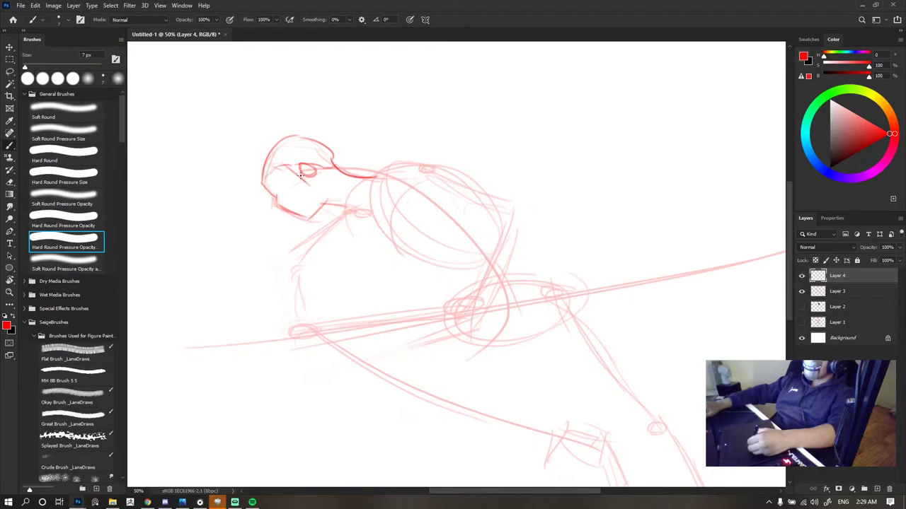
pyautogui.scroll(-3, 370, 156)
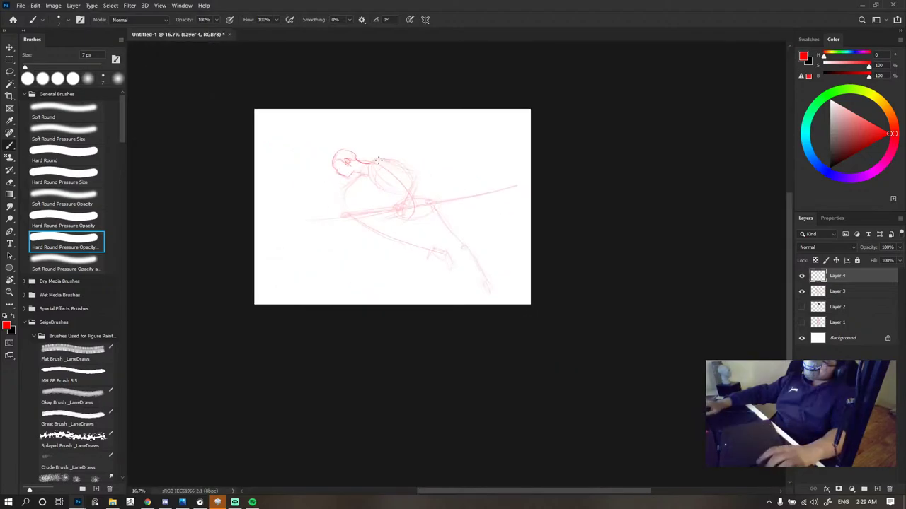
# - Outline the upper back from the base of the neck over the shoulder, undoing strokes that stray from the rough
pyautogui.scroll(3, 379, 160)
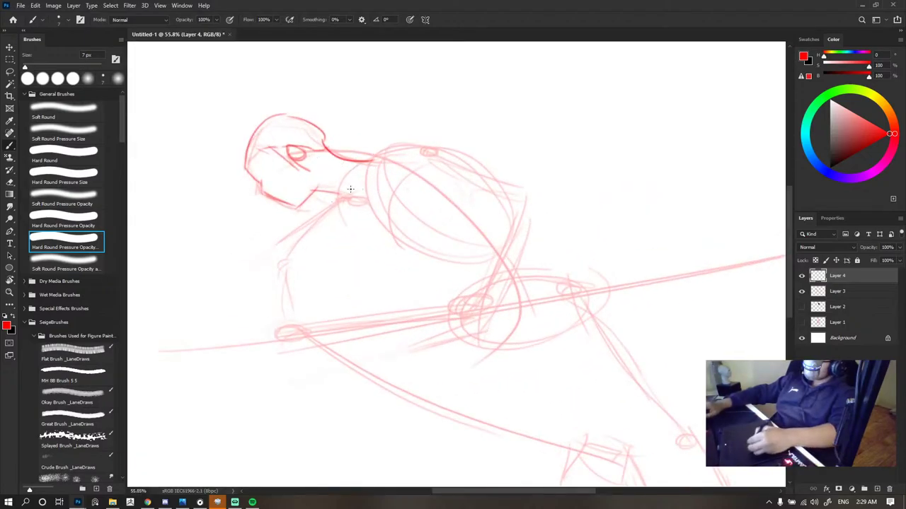
pyautogui.moveTo(404, 149)
pyautogui.mouseDown()
pyautogui.moveTo(358, 162)
pyautogui.moveTo(489, 167)
pyautogui.mouseUp()
pyautogui.hotkey('ctrl', 'z')
pyautogui.hotkey('ctrl', 'z')
pyautogui.moveTo(359, 162); pyautogui.dragTo(460, 167)
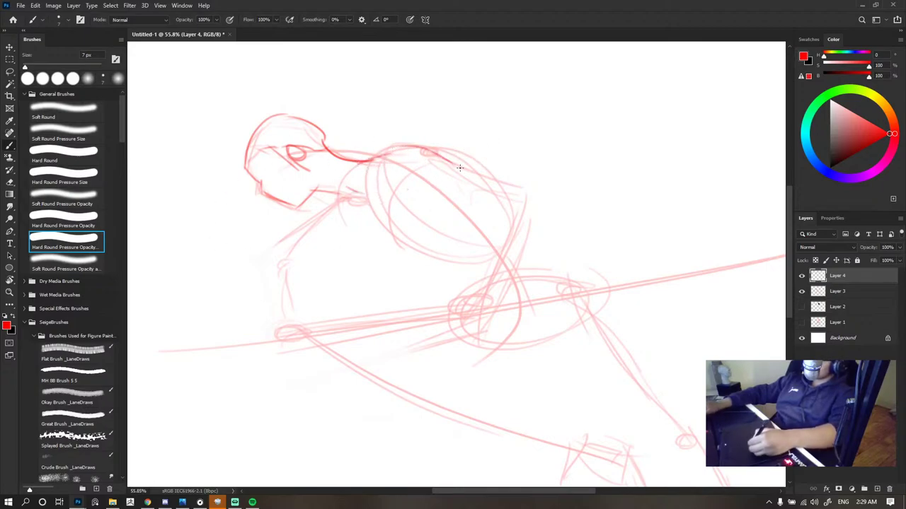
pyautogui.moveTo(400, 150); pyautogui.dragTo(467, 170)
pyautogui.hotkey('ctrl', 'z')
pyautogui.moveTo(395, 144)
pyautogui.mouseDown()
pyautogui.moveTo(499, 173)
pyautogui.moveTo(481, 168)
pyautogui.mouseUp()
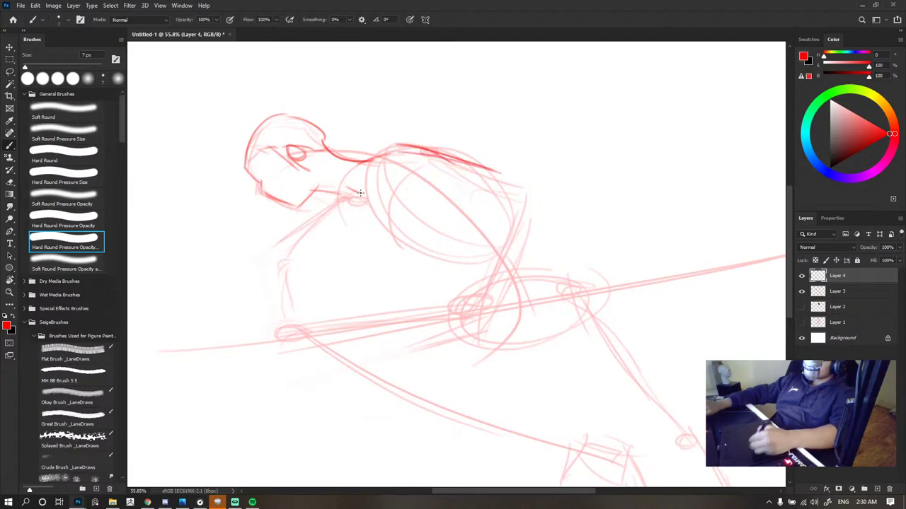
# - Outline the front shoulder and the outer edge of the upper arm down to the elbow, undoing the first attempts
pyautogui.moveTo(338, 195); pyautogui.dragTo(265, 240)
pyautogui.hotkey('ctrl', 'z')
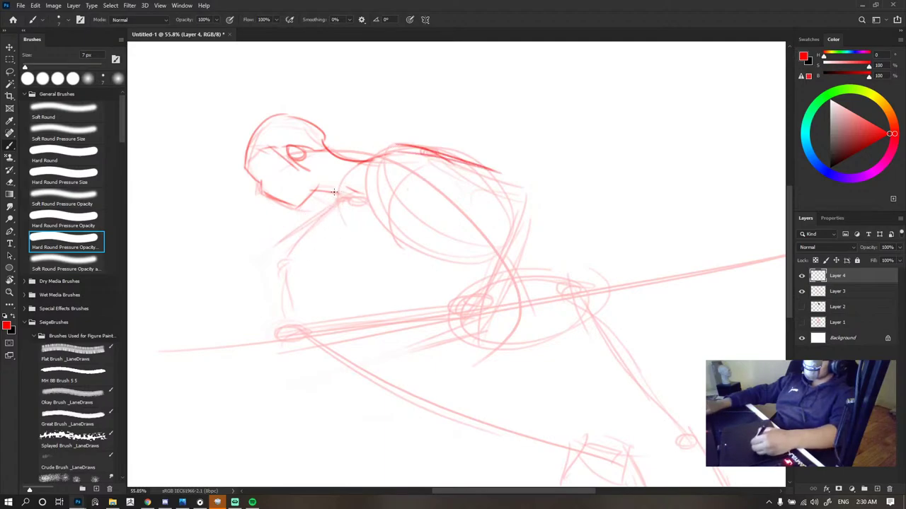
pyautogui.moveTo(313, 205); pyautogui.dragTo(257, 293)
pyautogui.hotkey('ctrl', 'z')
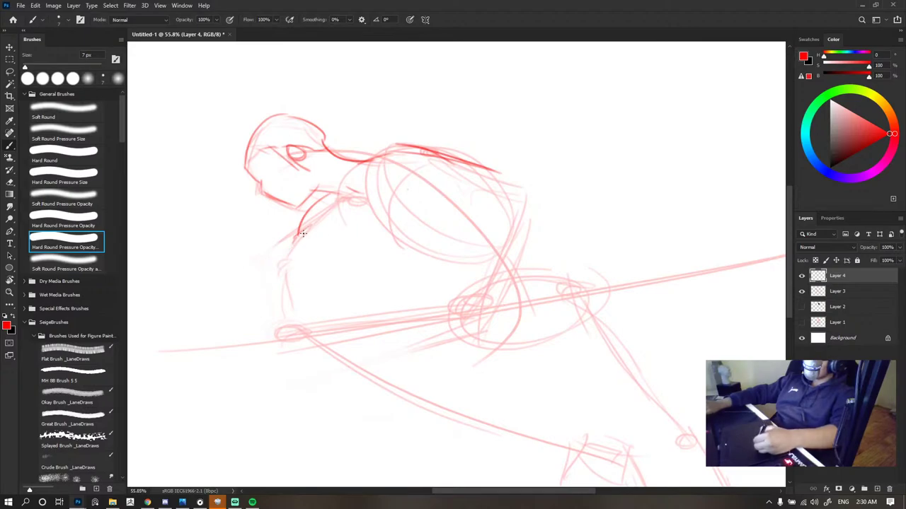
pyautogui.moveTo(312, 226); pyautogui.dragTo(274, 265)
# - Draw the chest line from the armpit back toward the belly, redoing it until a single stroke follows the ribcage
pyautogui.moveTo(332, 227); pyautogui.dragTo(428, 237)
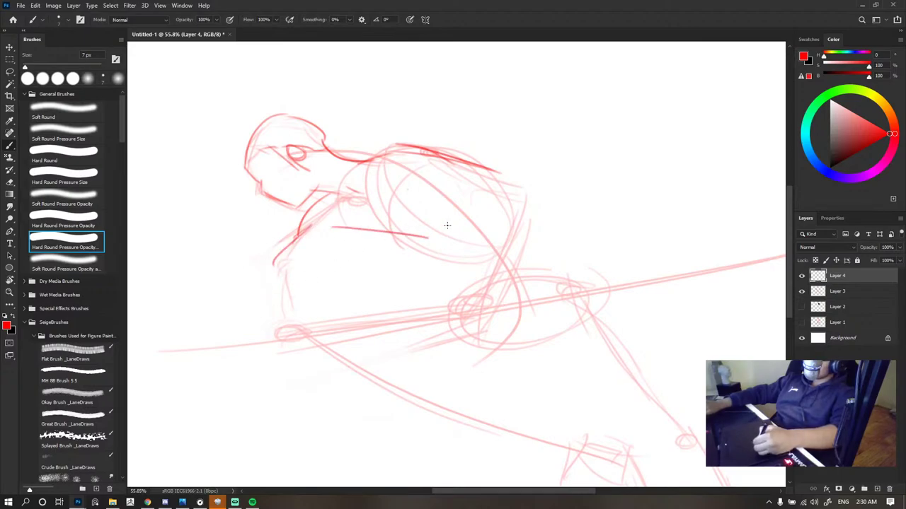
pyautogui.hotkey('ctrl', 'z')
pyautogui.moveTo(331, 216); pyautogui.dragTo(459, 272)
pyautogui.scroll(-5, 463, 232)
pyautogui.scroll(4, 505, 241)
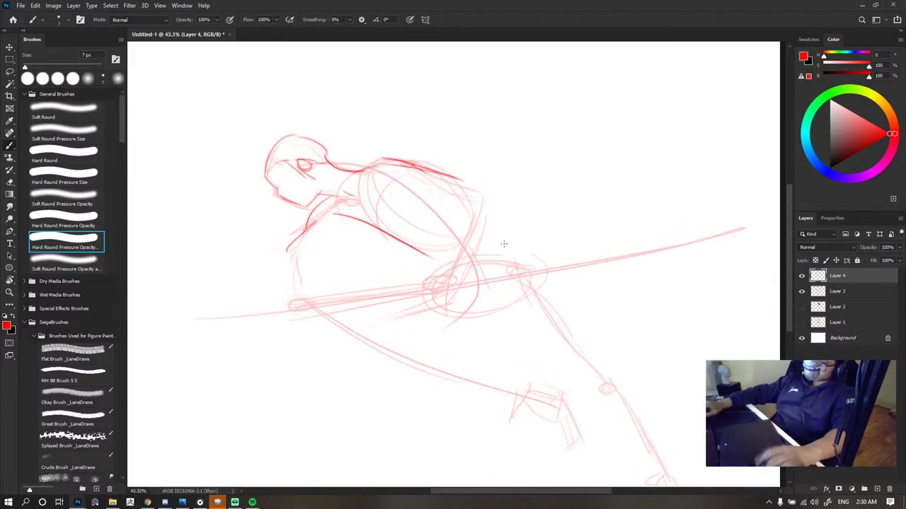
pyautogui.moveTo(411, 243); pyautogui.dragTo(447, 289)
pyautogui.hotkey('ctrl', 'z')
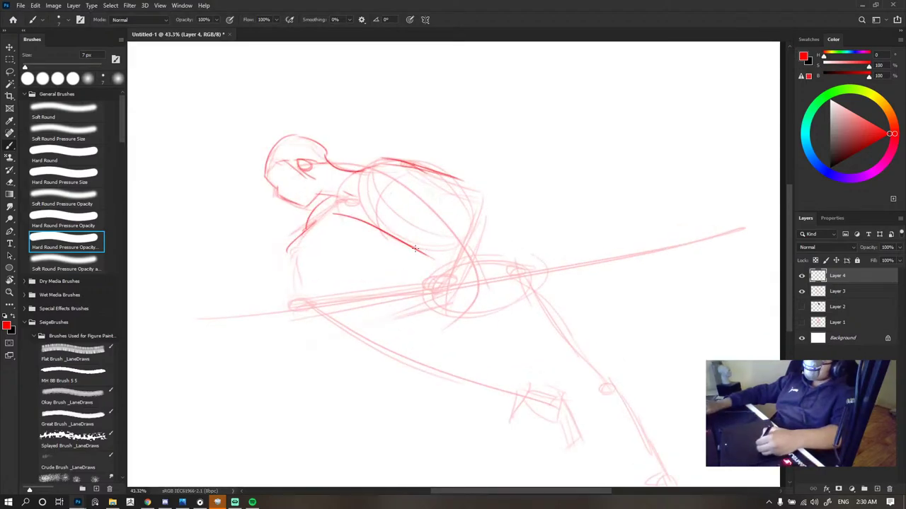
pyautogui.moveTo(415, 246); pyautogui.dragTo(445, 287)
pyautogui.hotkey('ctrl', 'z')
pyautogui.moveTo(335, 214); pyautogui.dragTo(384, 237)
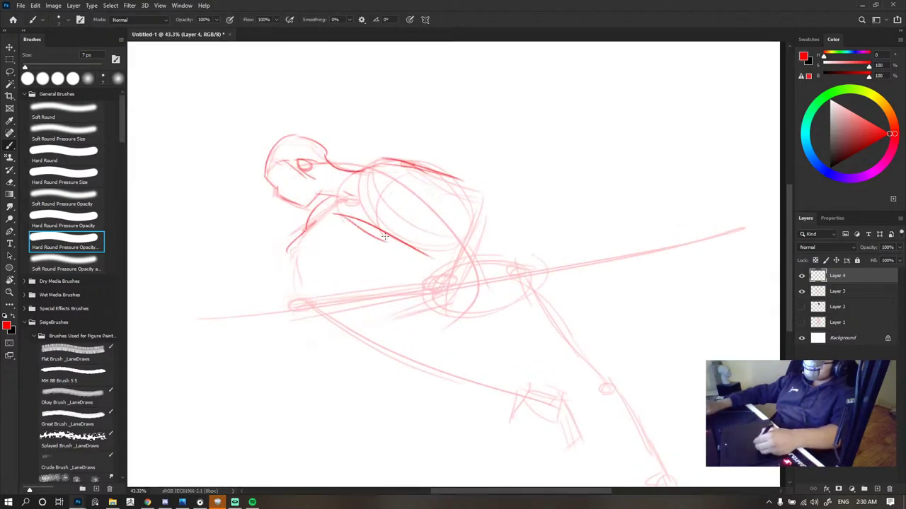
pyautogui.hotkey('ctrl', 'z')
pyautogui.moveTo(341, 212)
pyautogui.mouseDown()
pyautogui.moveTo(382, 234)
pyautogui.moveTo(433, 242)
pyautogui.moveTo(432, 273)
pyautogui.mouseUp()
pyautogui.hotkey('ctrl', 'z')
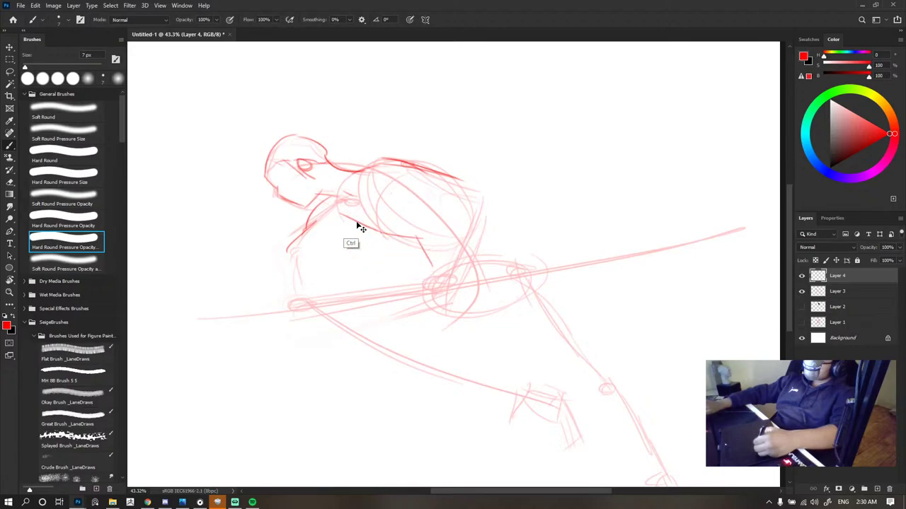
pyautogui.moveTo(337, 212); pyautogui.dragTo(423, 241)
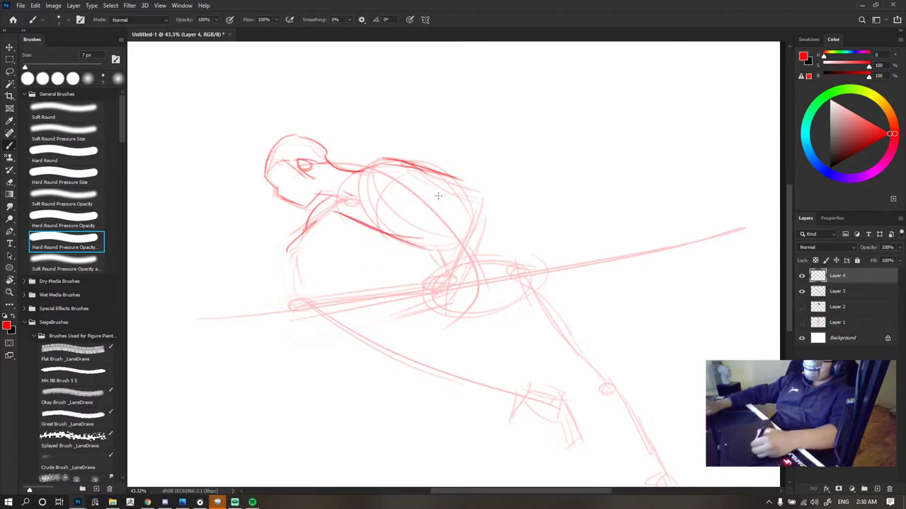
# - Add contour strokes inside the upper back and behind the neck, and check the outline with the Layer 3 rough briefly hidden
pyautogui.moveTo(422, 194)
pyautogui.mouseDown()
pyautogui.moveTo(455, 196)
pyautogui.moveTo(465, 209)
pyautogui.mouseUp()
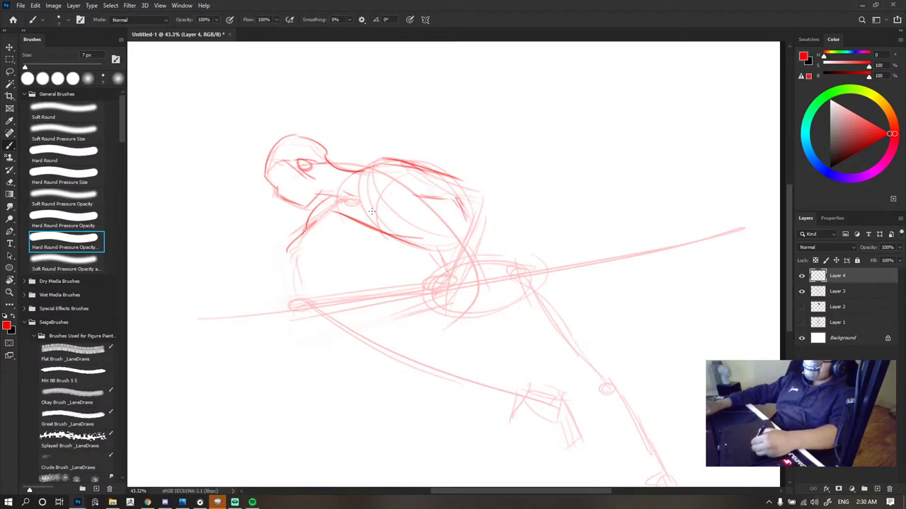
pyautogui.moveTo(409, 200); pyautogui.dragTo(409, 218)
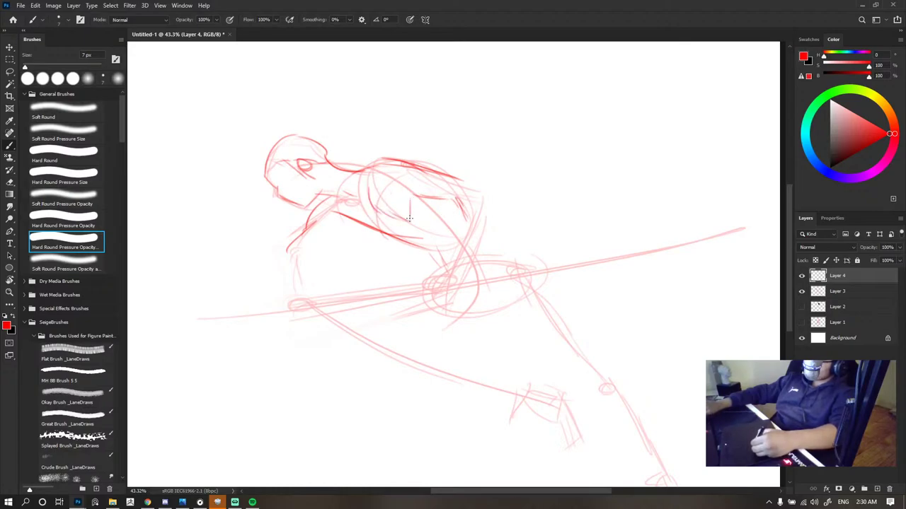
pyautogui.hotkey('ctrl', 'z')
pyautogui.hotkey('ctrl', 'z')
pyautogui.hotkey('ctrl', 'z')
pyautogui.moveTo(372, 170); pyautogui.dragTo(376, 183)
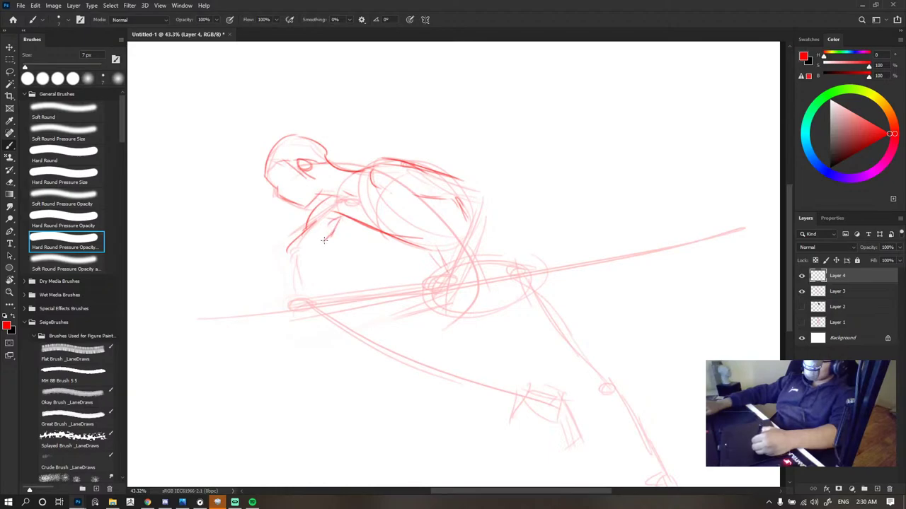
pyautogui.scroll(-5, 425, 211)
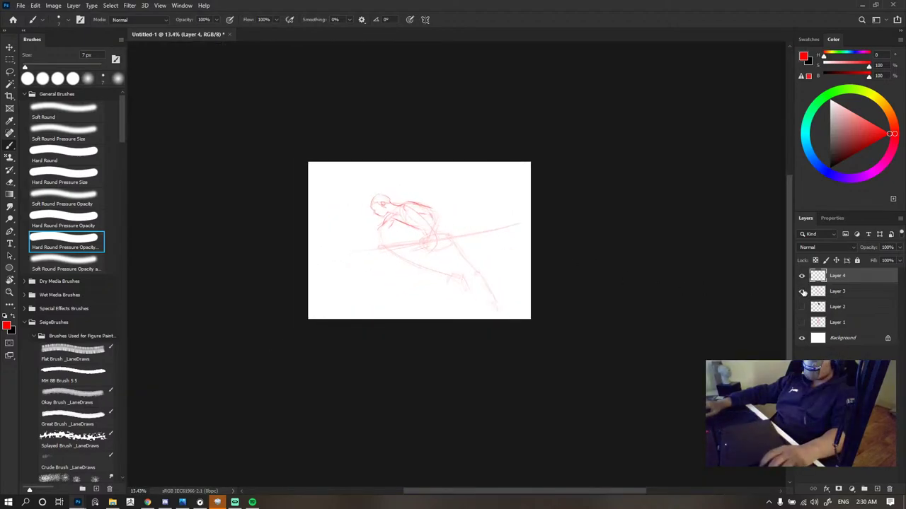
pyautogui.click(802, 291)
pyautogui.click(802, 291)
# - Outline the belly curve down to the hip crease and the upper edge of the front thigh out to the knee
pyautogui.scroll(5, 386, 178)
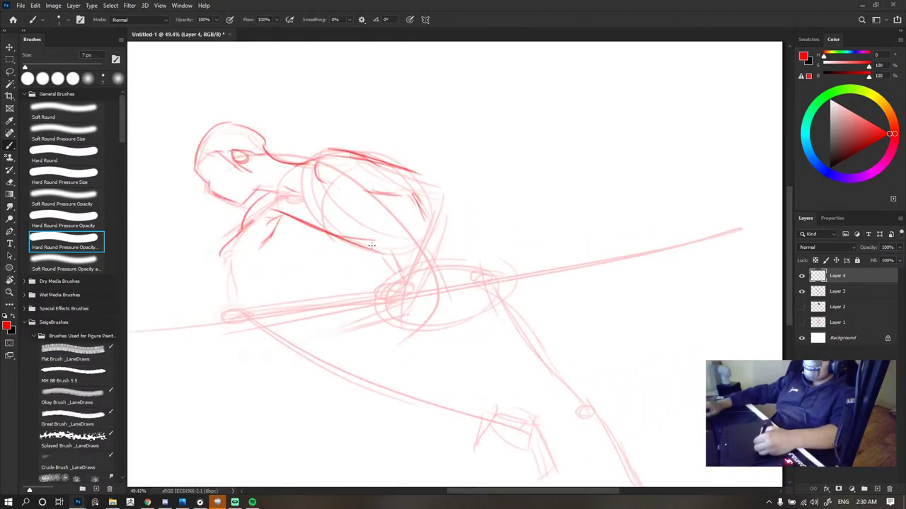
pyautogui.moveTo(371, 245); pyautogui.dragTo(385, 281)
pyautogui.hotkey('ctrl', 'z')
pyautogui.moveTo(382, 245); pyautogui.dragTo(390, 285)
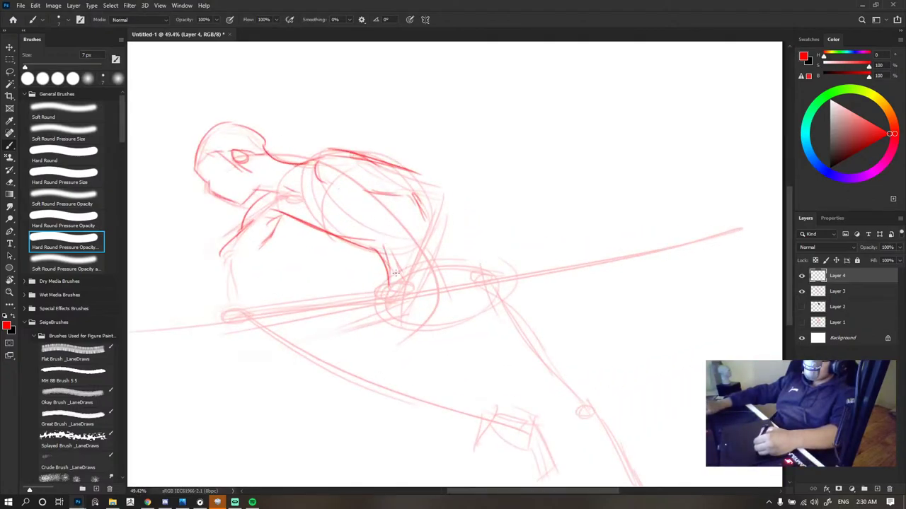
pyautogui.moveTo(436, 266); pyautogui.dragTo(373, 286)
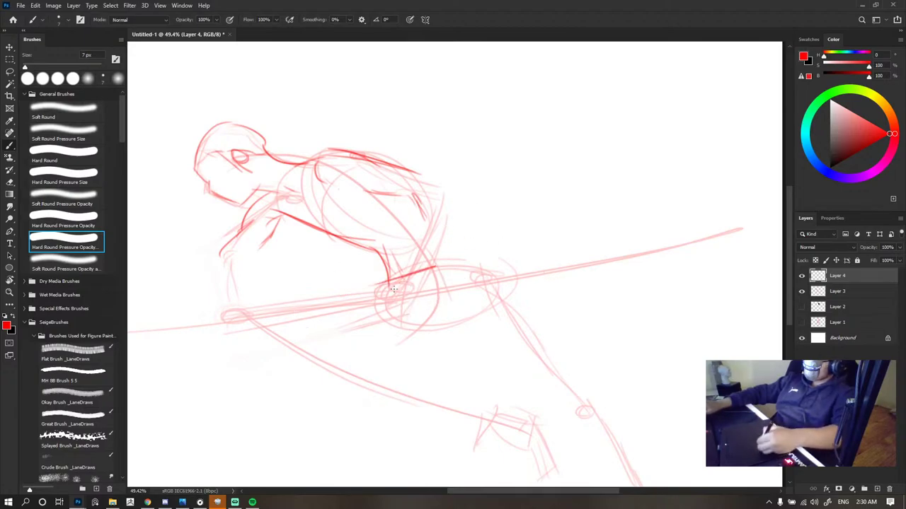
pyautogui.moveTo(379, 292); pyautogui.dragTo(221, 319)
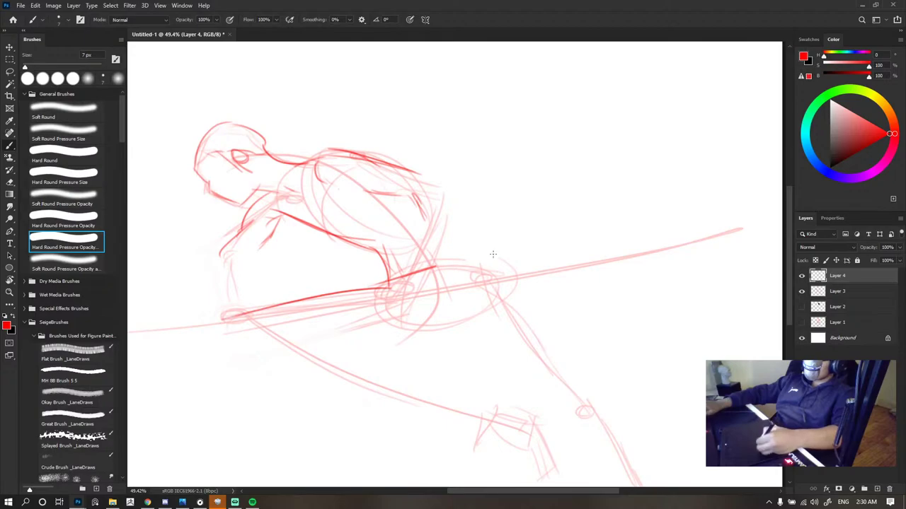
# - Outline the underside of the upper arm down to the elbow, replacing the first stroke
pyautogui.scroll(-3, 453, 113)
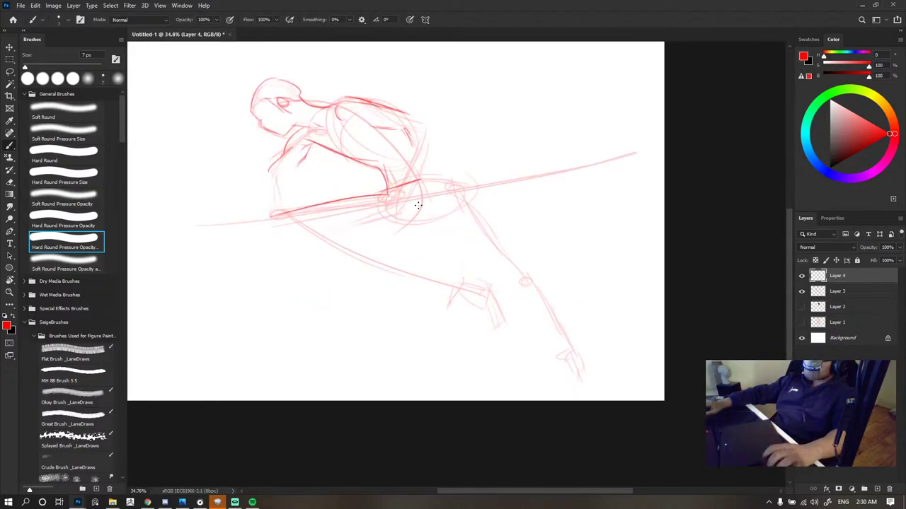
pyautogui.scroll(-1, 417, 205)
pyautogui.scroll(3, 407, 170)
pyautogui.scroll(1, 399, 174)
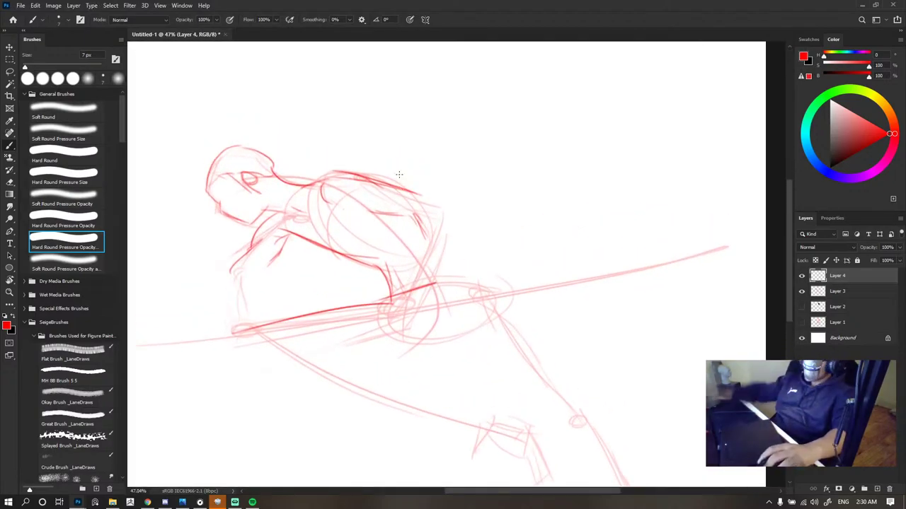
pyautogui.scroll(-1, 404, 188)
pyautogui.hscroll(-1, 411, 196)
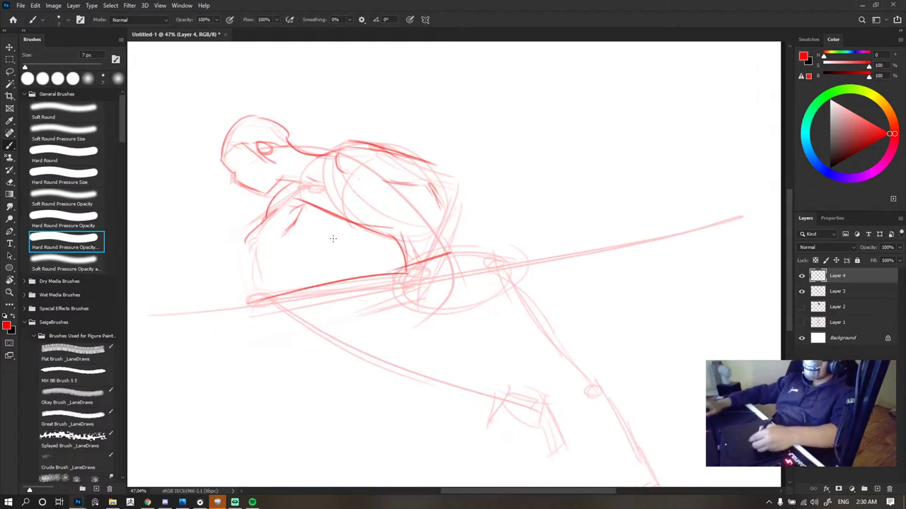
pyautogui.moveTo(288, 232); pyautogui.dragTo(251, 252)
pyautogui.hotkey('ctrl', 'z')
pyautogui.moveTo(291, 230)
pyautogui.mouseDown()
pyautogui.moveTo(256, 261)
pyautogui.moveTo(248, 289)
pyautogui.mouseUp()
# - Shape the forearm as a long oval, mark the elbow, and draw a circle at the front knee below it
pyautogui.moveTo(256, 249); pyautogui.dragTo(254, 291)
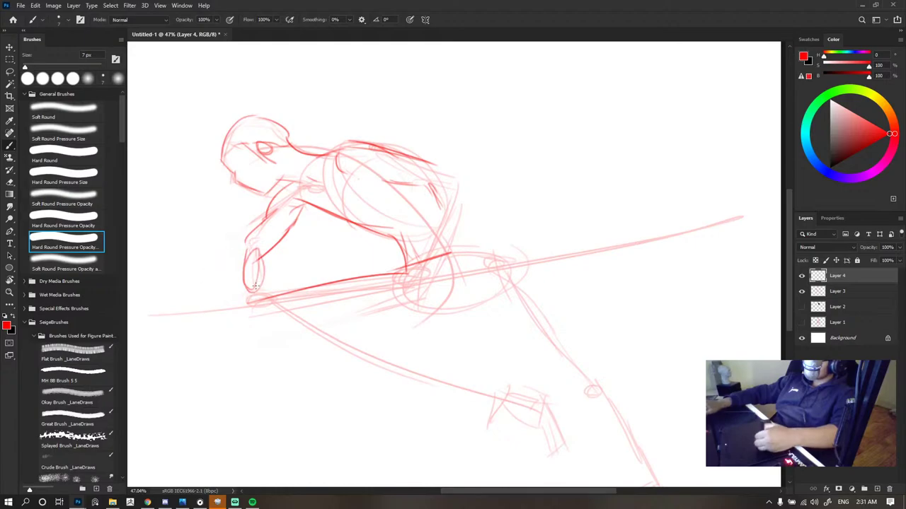
pyautogui.moveTo(246, 242)
pyautogui.mouseDown()
pyautogui.moveTo(241, 277)
pyautogui.moveTo(262, 252)
pyautogui.mouseUp()
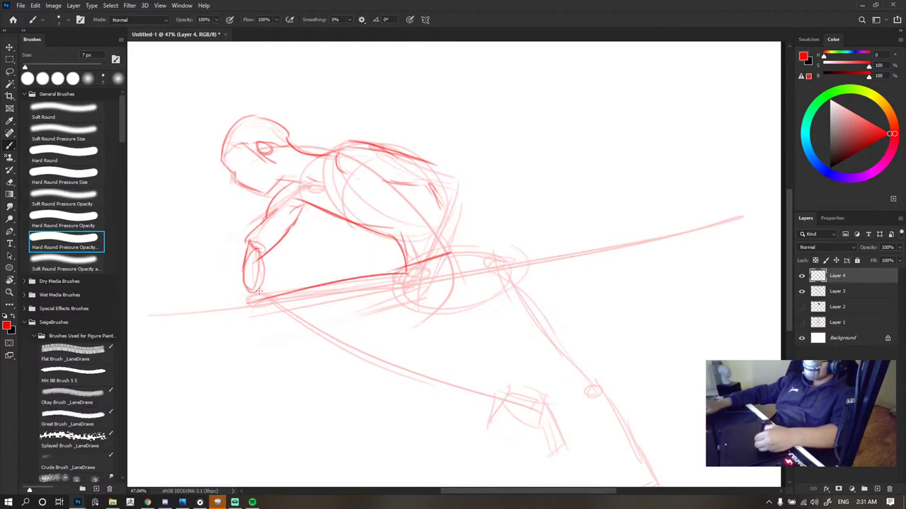
pyautogui.moveTo(247, 286); pyautogui.dragTo(252, 294)
pyautogui.moveTo(264, 264)
pyautogui.mouseDown()
pyautogui.moveTo(249, 298)
pyautogui.moveTo(272, 298)
pyautogui.mouseUp()
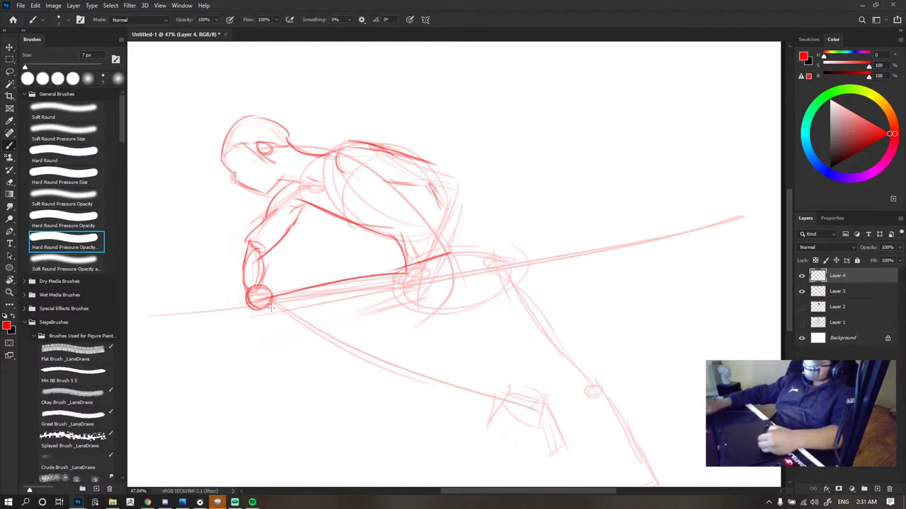
pyautogui.moveTo(271, 307); pyautogui.dragTo(545, 415)
pyautogui.hotkey('ctrl', 'z')
pyautogui.moveTo(262, 303)
pyautogui.mouseDown()
pyautogui.moveTo(354, 333)
pyautogui.moveTo(511, 416)
pyautogui.mouseUp()
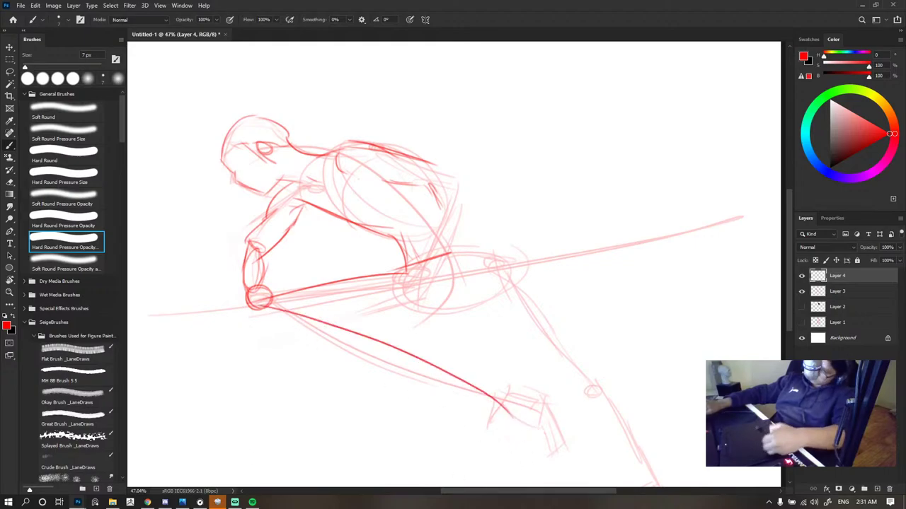
pyautogui.hotkey('ctrl', 'z')
pyautogui.moveTo(263, 303); pyautogui.dragTo(563, 436)
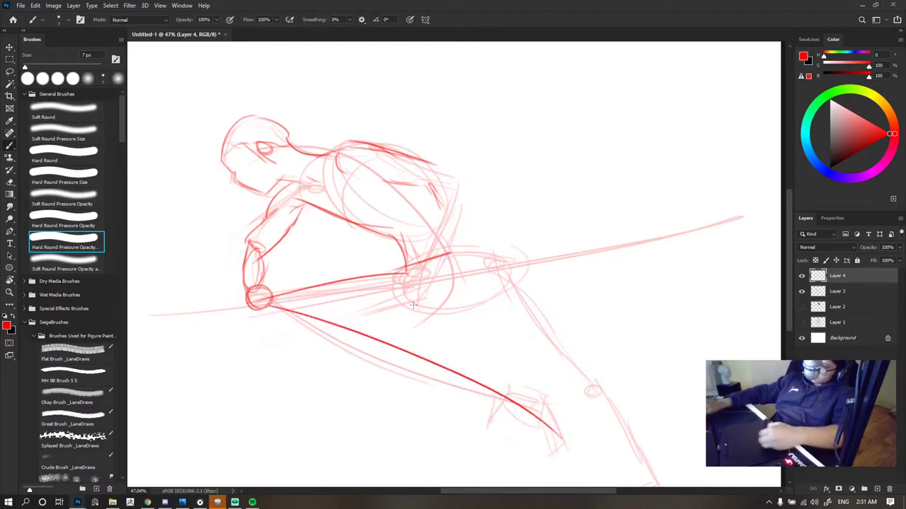
pyautogui.hotkey('ctrl', 'z')
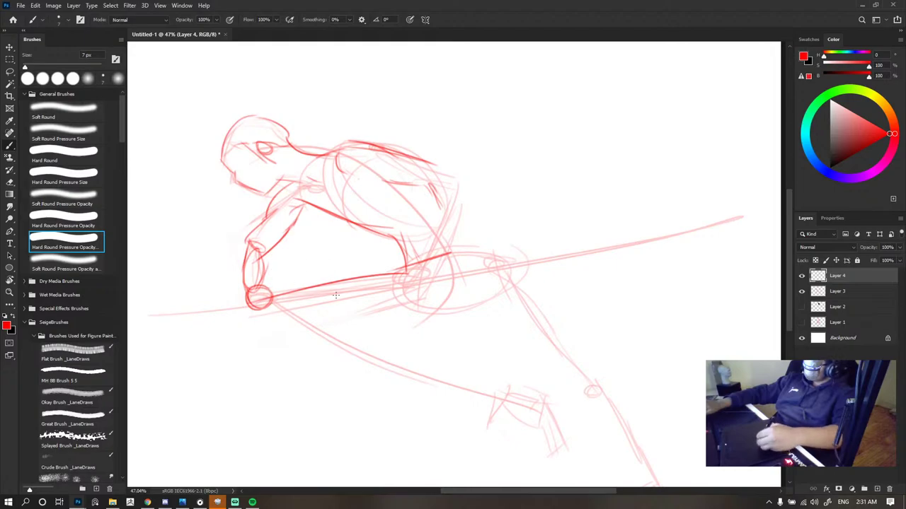
pyautogui.moveTo(269, 298)
pyautogui.mouseDown()
pyautogui.moveTo(415, 370)
pyautogui.moveTo(537, 447)
pyautogui.mouseUp()
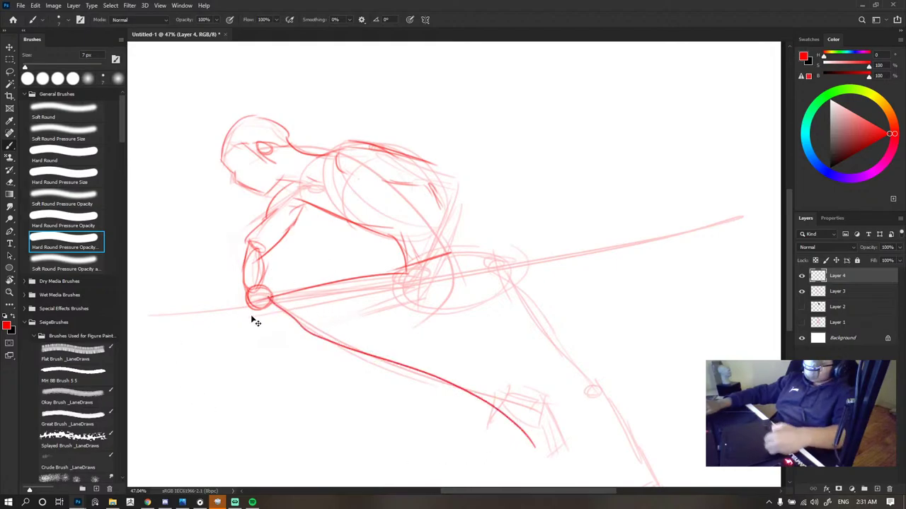
pyautogui.hotkey('ctrl', 'z')
pyautogui.moveTo(273, 301); pyautogui.dragTo(345, 347)
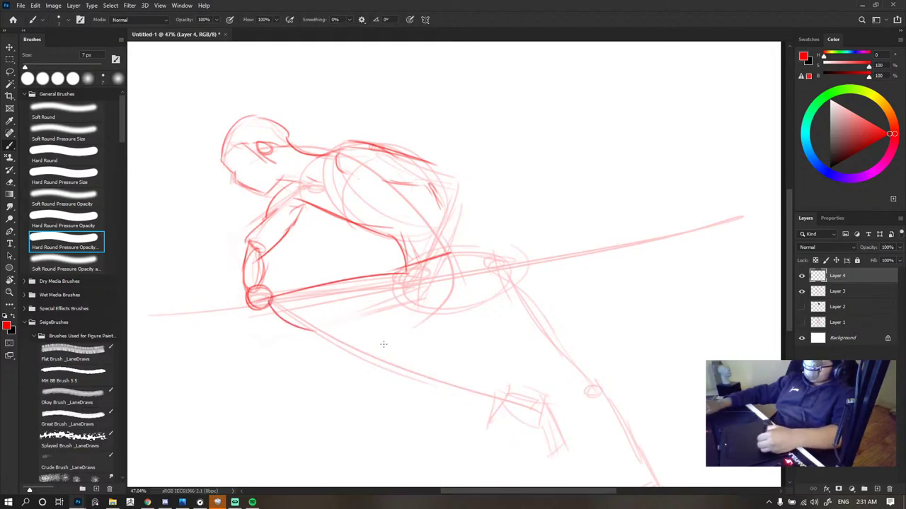
pyautogui.hotkey('ctrl', 'z')
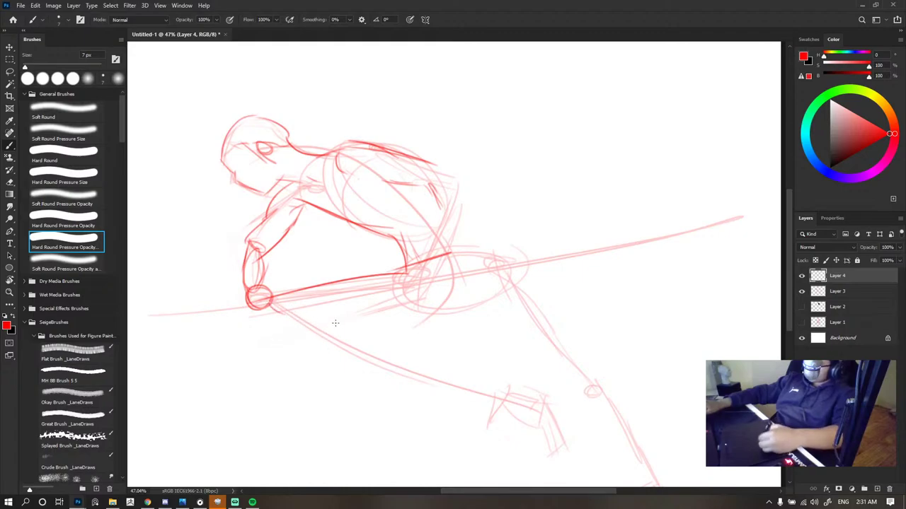
pyautogui.moveTo(290, 317); pyautogui.dragTo(495, 419)
pyautogui.hotkey('ctrl', 'z')
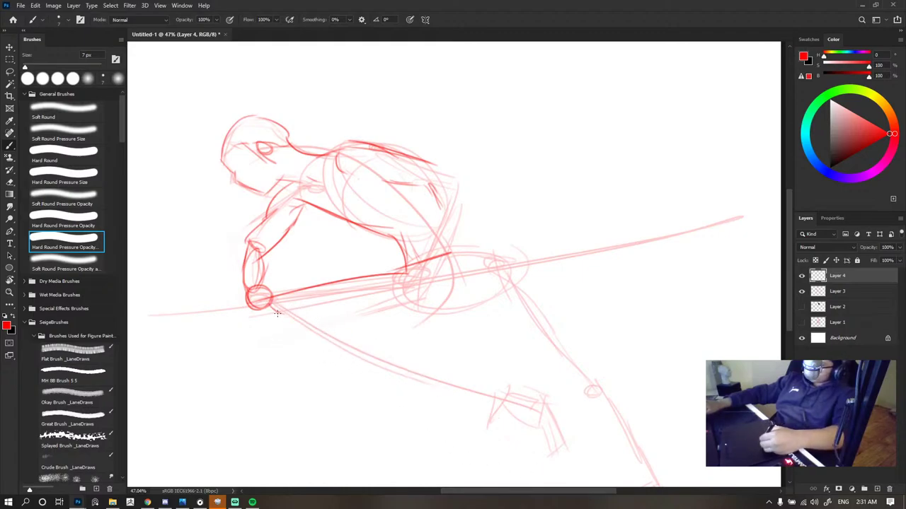
pyautogui.moveTo(276, 313)
pyautogui.mouseDown()
pyautogui.moveTo(411, 357)
pyautogui.moveTo(527, 428)
pyautogui.mouseUp()
pyautogui.hotkey('ctrl', 'z')
pyautogui.moveTo(273, 310); pyautogui.dragTo(483, 429)
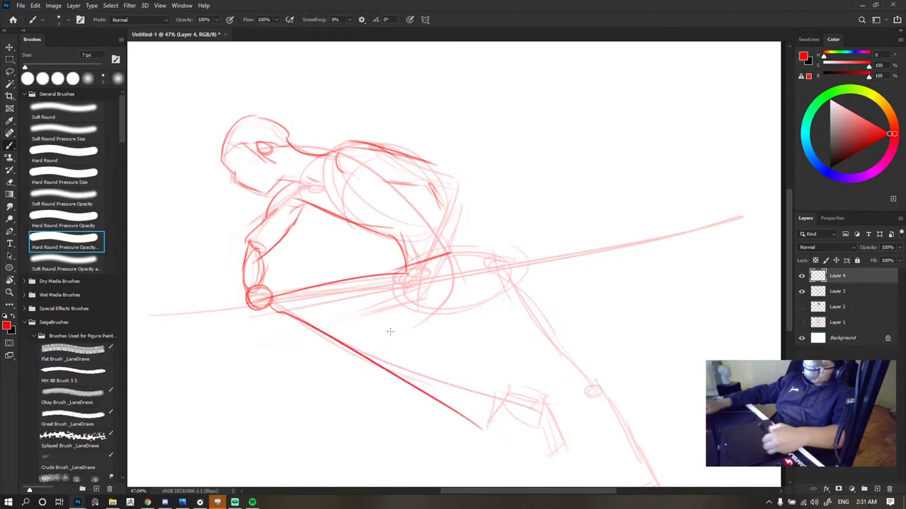
pyautogui.hotkey('ctrl', 'z')
# - Extend the upper edge of the bent back arm to the elbow and try strokes for its forearm
pyautogui.moveTo(389, 332); pyautogui.dragTo(326, 395)
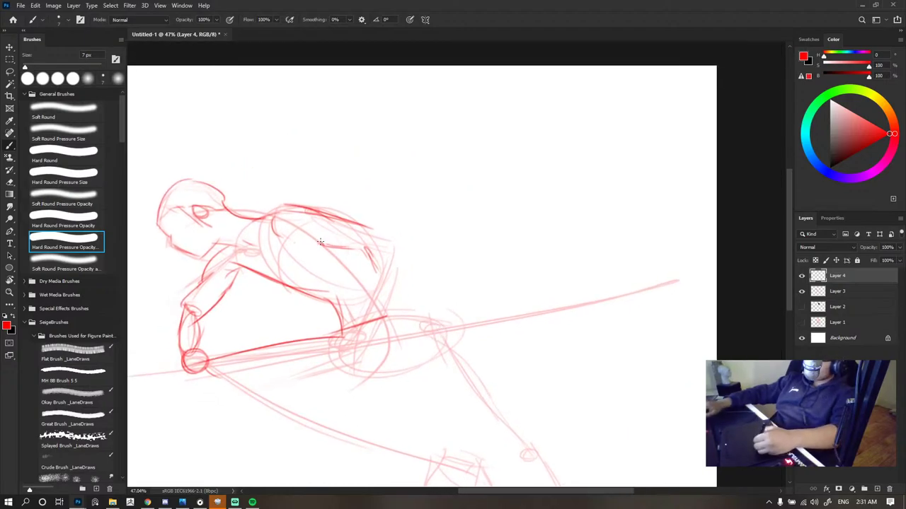
pyautogui.moveTo(321, 242)
pyautogui.mouseDown()
pyautogui.moveTo(392, 246)
pyautogui.moveTo(389, 296)
pyautogui.mouseUp()
pyautogui.hotkey('ctrl', 'z')
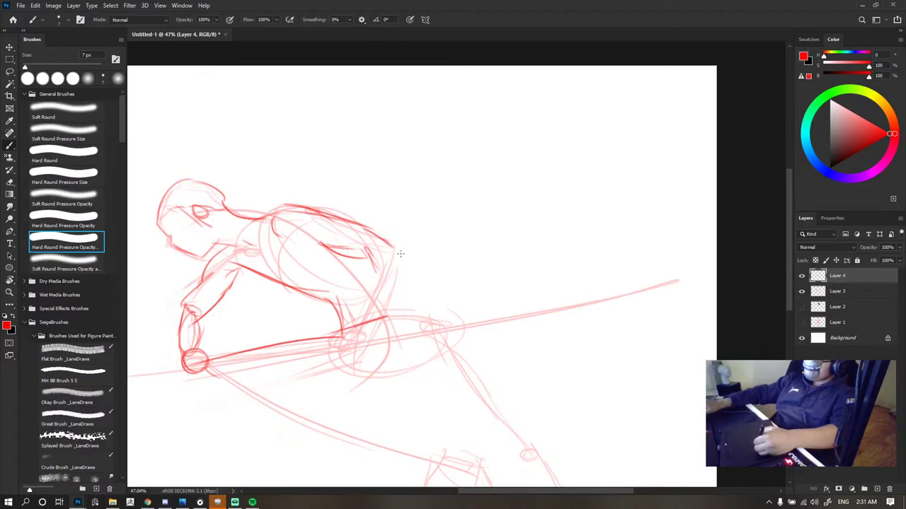
pyautogui.moveTo(401, 253)
pyautogui.mouseDown()
pyautogui.moveTo(387, 300)
pyautogui.moveTo(376, 267)
pyautogui.moveTo(366, 305)
pyautogui.mouseUp()
pyautogui.hotkey('ctrl', 'z')
pyautogui.hotkey('ctrl', 'z')
# - Outline both edges of the bent arm's forearm from the elbow down to the hip and sharpen the elbow corner
pyautogui.moveTo(362, 248)
pyautogui.mouseDown()
pyautogui.moveTo(380, 260)
pyautogui.moveTo(372, 284)
pyautogui.moveTo(383, 266)
pyautogui.moveTo(370, 323)
pyautogui.moveTo(329, 338)
pyautogui.moveTo(363, 323)
pyautogui.mouseUp()
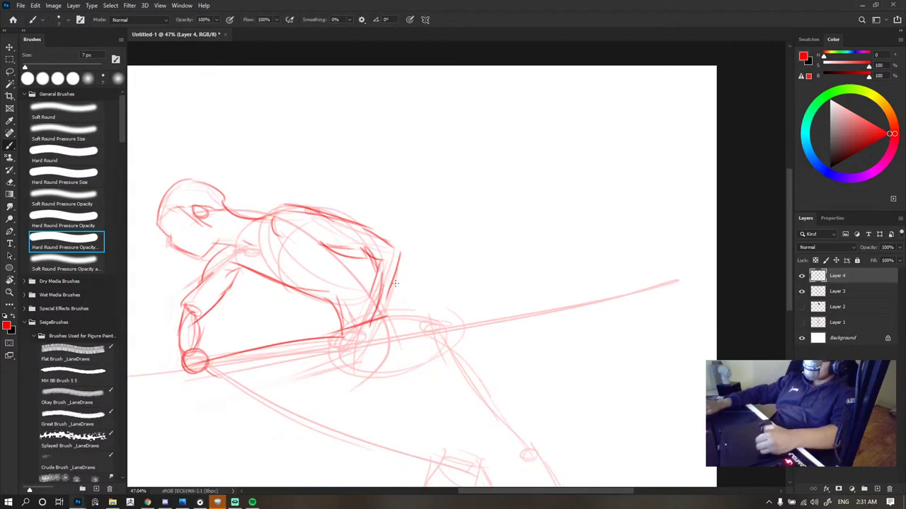
pyautogui.moveTo(379, 277); pyautogui.dragTo(365, 346)
pyautogui.moveTo(400, 263); pyautogui.dragTo(385, 330)
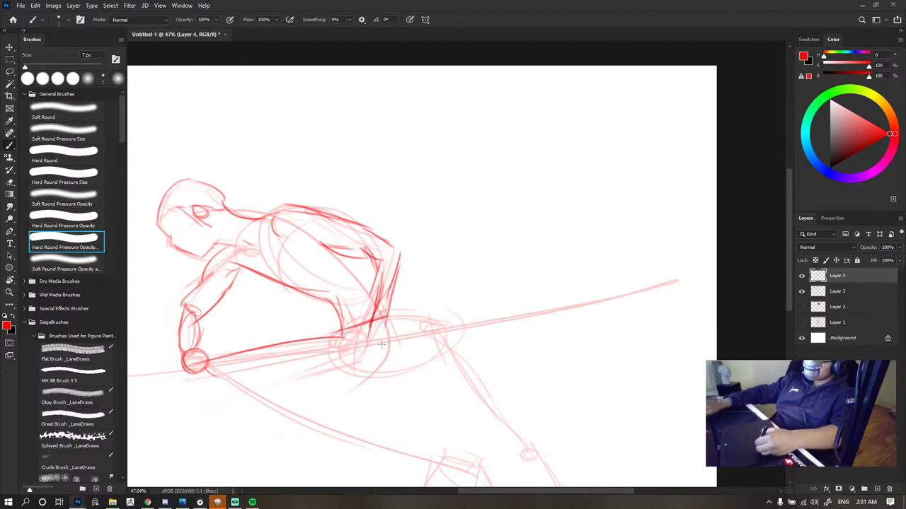
pyautogui.moveTo(402, 274); pyautogui.dragTo(388, 316)
pyautogui.moveTo(403, 252); pyautogui.dragTo(389, 240)
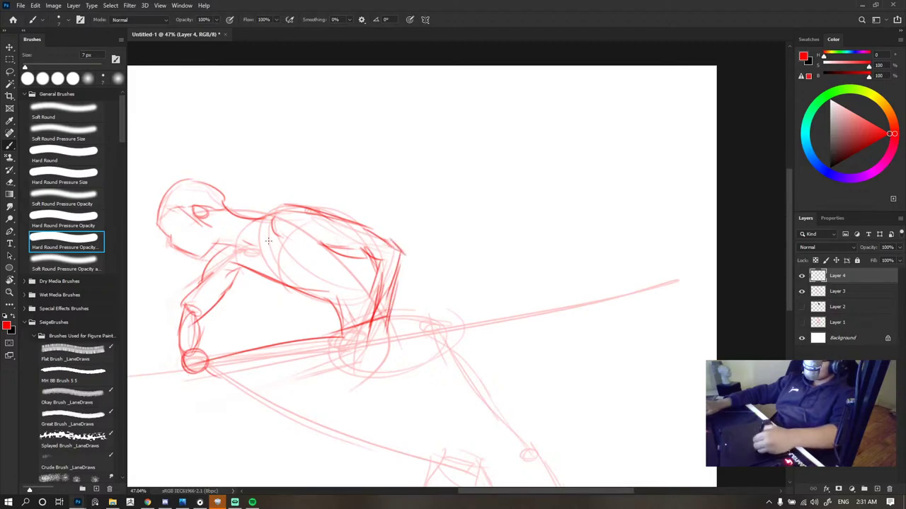
# - Add contour strokes for the ribs, shoulder crease and neck, and check the outline with the Layer 3 rough briefly hidden
pyautogui.moveTo(316, 279); pyautogui.dragTo(274, 249)
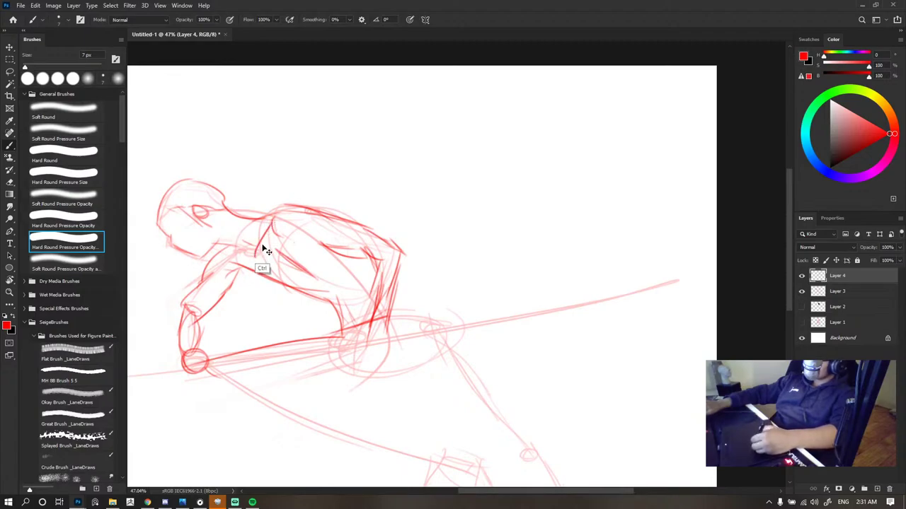
pyautogui.moveTo(261, 255); pyautogui.dragTo(271, 218)
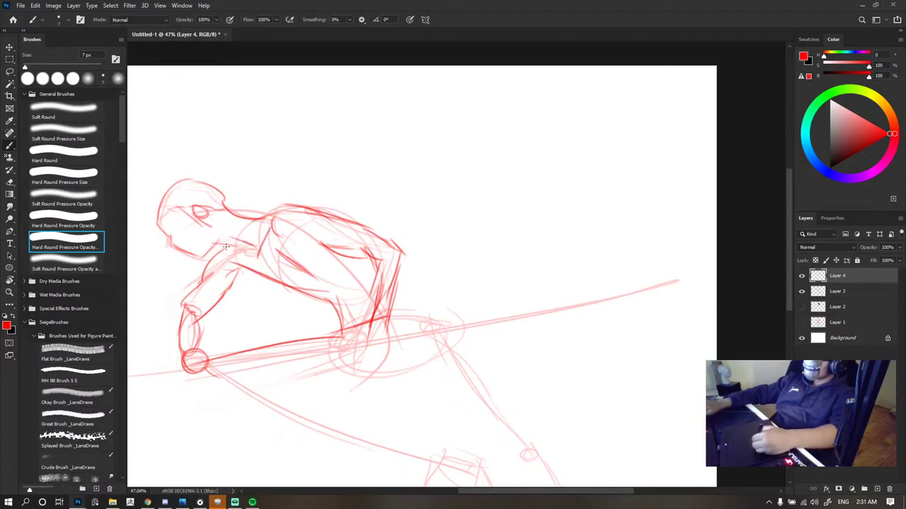
pyautogui.moveTo(225, 247); pyautogui.dragTo(210, 254)
pyautogui.hotkey('ctrl', '-')
pyautogui.hotkey('ctrl', '-')
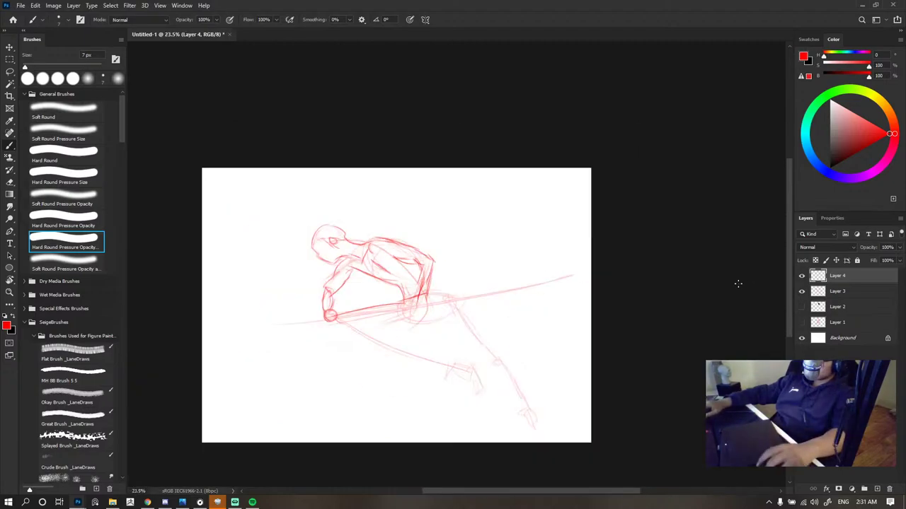
pyautogui.click(801, 292)
pyautogui.scroll(-3, 491, 271)
pyautogui.scroll(5, 429, 272)
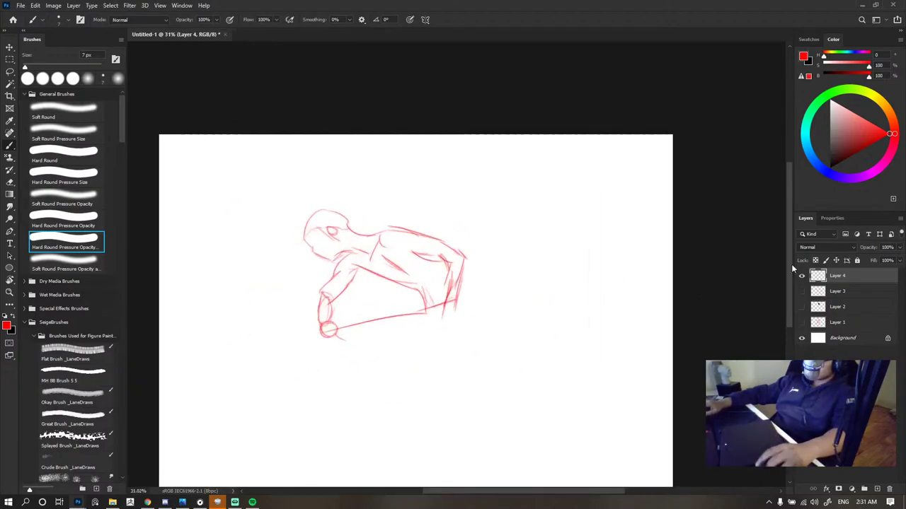
pyautogui.click(802, 291)
pyautogui.scroll(3, 536, 277)
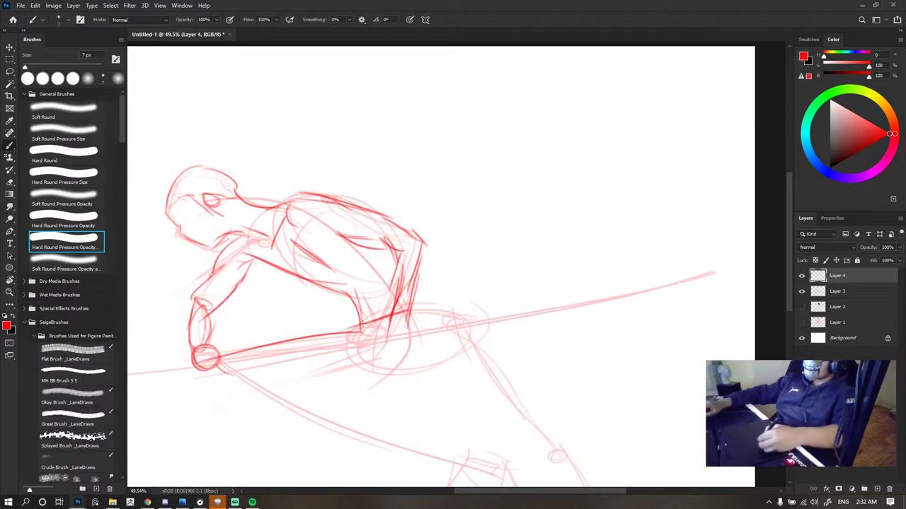
# - Sketch the buttock curve, the hand resting on the hip, and a second line along the front thigh to the knee
pyautogui.moveTo(406, 310)
pyautogui.mouseDown()
pyautogui.moveTo(463, 344)
pyautogui.moveTo(447, 338)
pyautogui.moveTo(456, 303)
pyautogui.mouseUp()
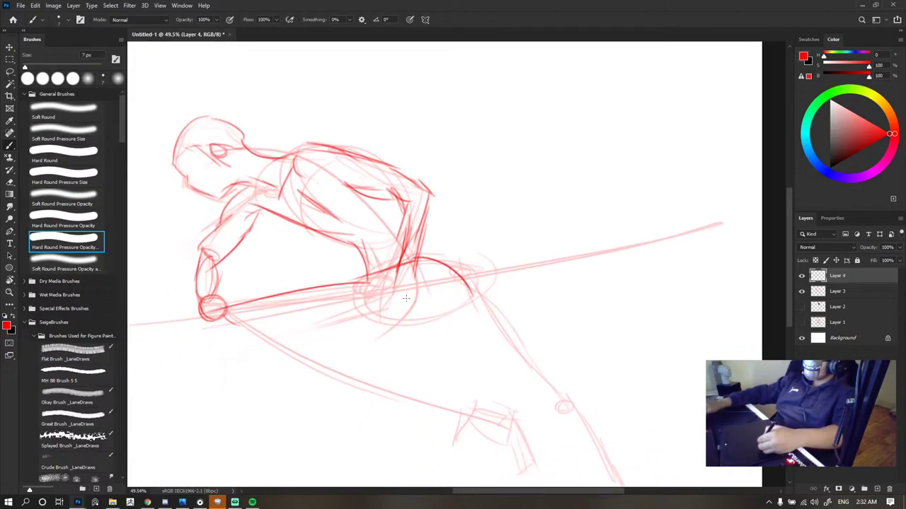
pyautogui.moveTo(359, 284); pyautogui.dragTo(389, 314)
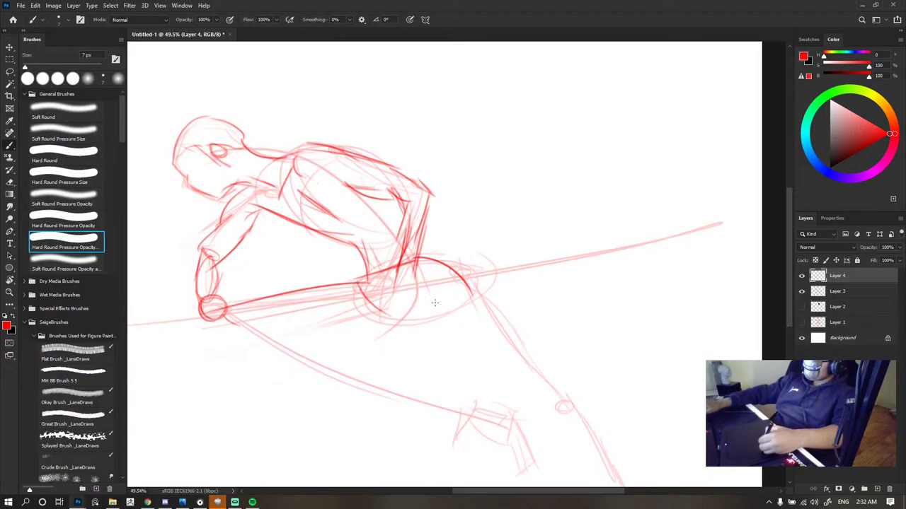
pyautogui.moveTo(412, 279)
pyautogui.mouseDown()
pyautogui.moveTo(421, 296)
pyautogui.moveTo(403, 313)
pyautogui.moveTo(396, 307)
pyautogui.moveTo(416, 308)
pyautogui.mouseUp()
pyautogui.moveTo(375, 300)
pyautogui.mouseDown()
pyautogui.moveTo(396, 290)
pyautogui.moveTo(398, 300)
pyautogui.mouseUp()
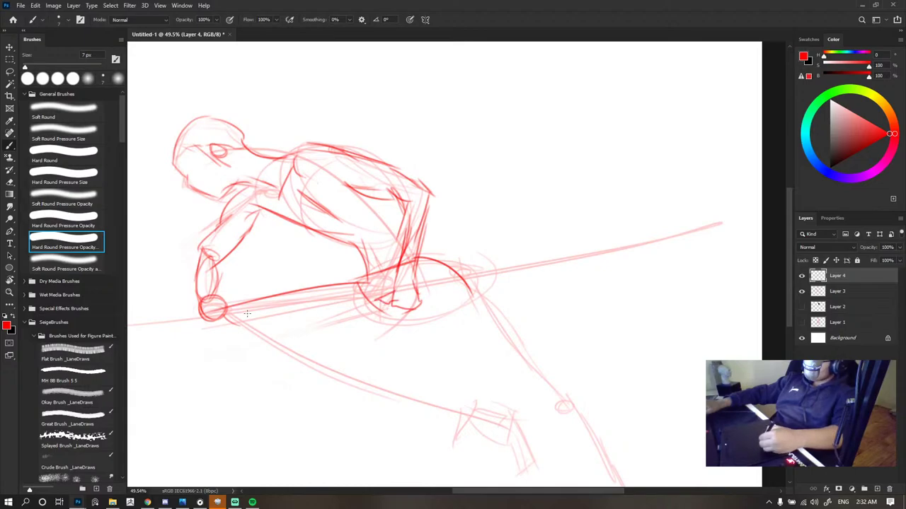
pyautogui.moveTo(217, 312); pyautogui.dragTo(379, 307)
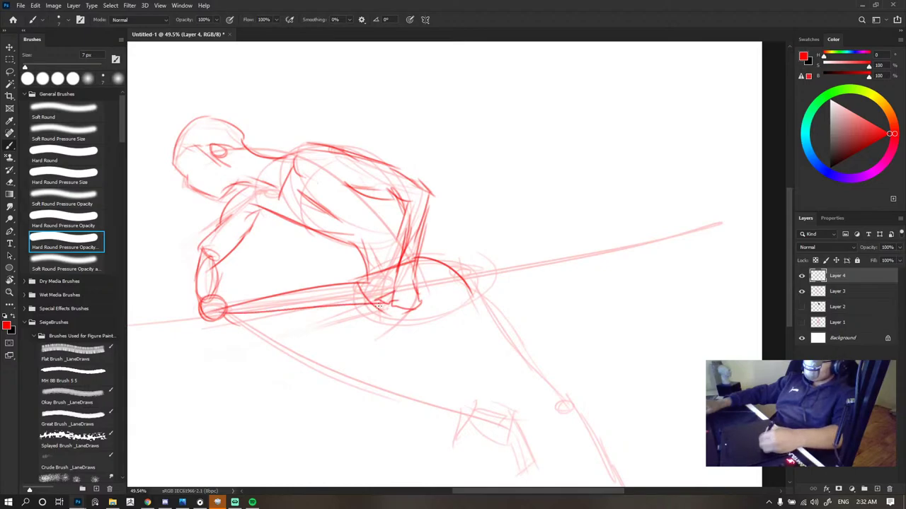
# - Erase the buttock curve and redraw it as a steeper arc dropping from the lower back behind the hand
pyautogui.press('e')
pyautogui.click(467, 274)
pyautogui.press('b')
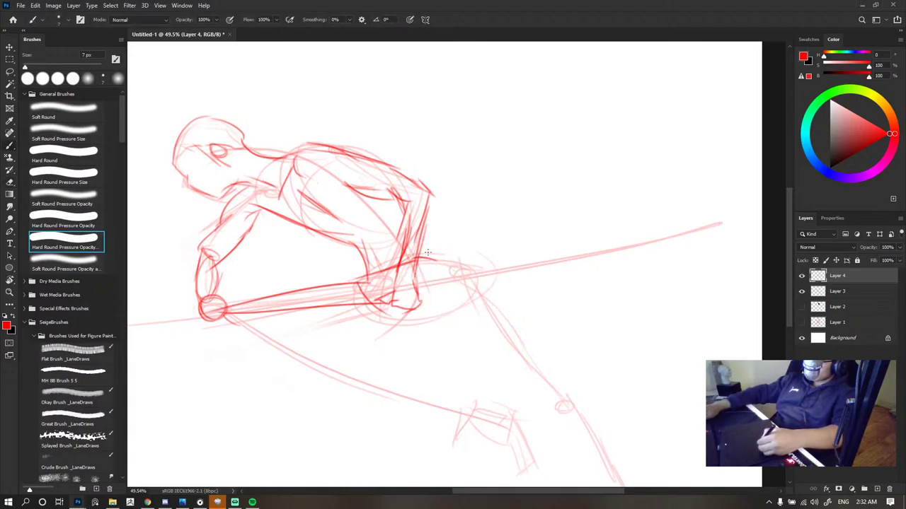
pyautogui.moveTo(428, 254); pyautogui.dragTo(442, 332)
pyautogui.hotkey('ctrl', 'z')
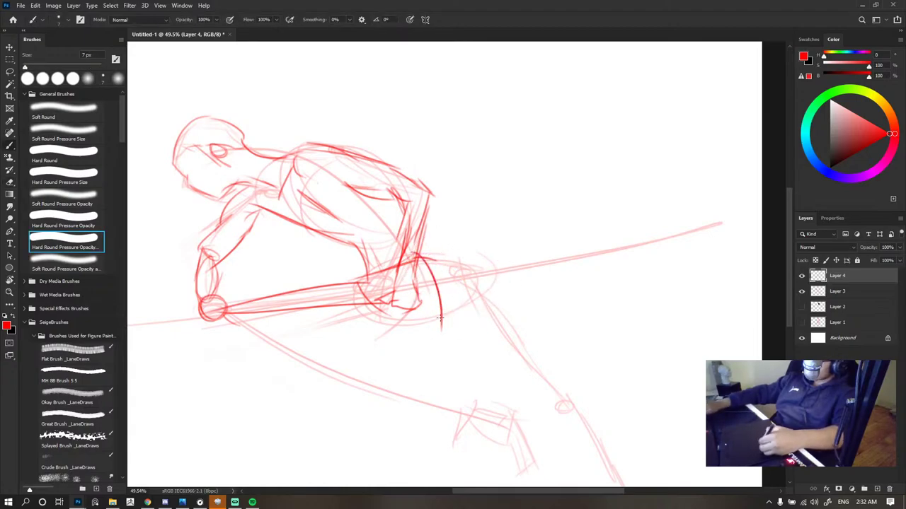
pyautogui.hotkey('ctrl', 'z')
pyautogui.moveTo(415, 258); pyautogui.dragTo(448, 323)
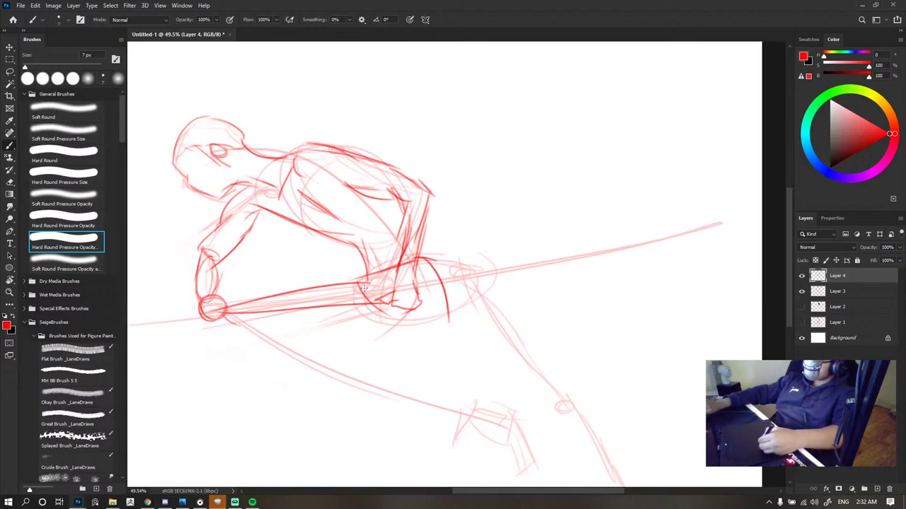
# - Erase the lines around the hip crease and redraw the belly end, the cuff across the front thigh, and the crotch line
pyautogui.press('e')
pyautogui.moveTo(364, 303); pyautogui.dragTo(361, 315)
pyautogui.press('b')
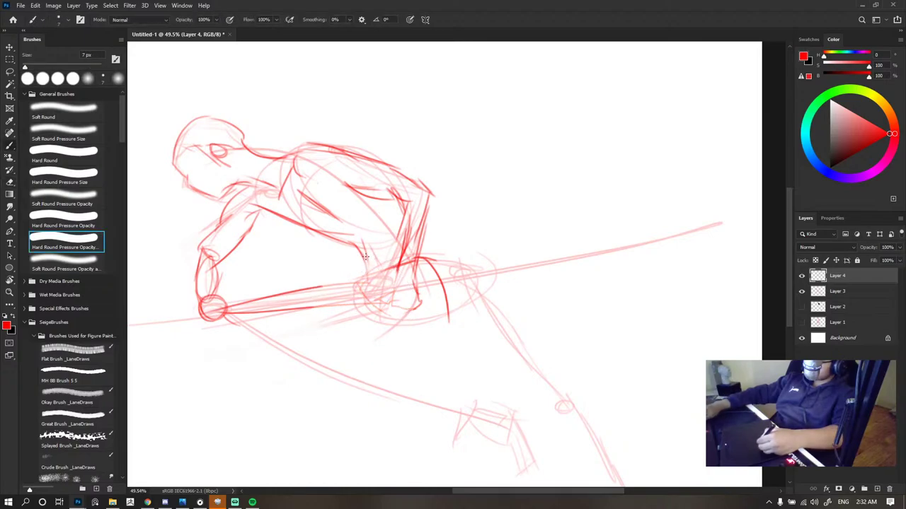
pyautogui.moveTo(365, 257)
pyautogui.mouseDown()
pyautogui.moveTo(367, 285)
pyautogui.moveTo(268, 298)
pyautogui.moveTo(351, 322)
pyautogui.mouseUp()
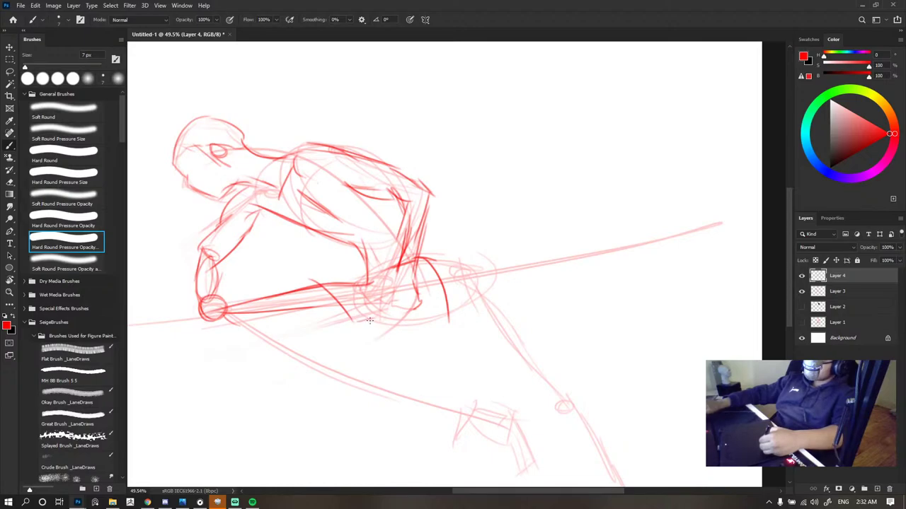
pyautogui.moveTo(347, 320)
pyautogui.mouseDown()
pyautogui.moveTo(396, 333)
pyautogui.moveTo(389, 332)
pyautogui.moveTo(412, 347)
pyautogui.mouseUp()
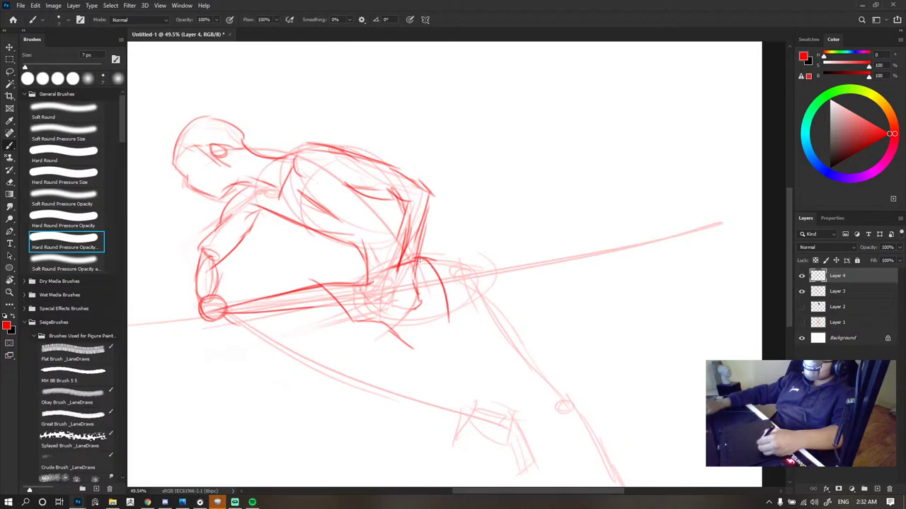
# - Restate the wrist and hand on the hip and draw the slanted cuff line below the buttock
pyautogui.moveTo(426, 258); pyautogui.dragTo(421, 278)
pyautogui.moveTo(429, 239)
pyautogui.mouseDown()
pyautogui.moveTo(408, 291)
pyautogui.moveTo(404, 252)
pyautogui.moveTo(396, 289)
pyautogui.moveTo(380, 301)
pyautogui.moveTo(441, 313)
pyautogui.moveTo(444, 325)
pyautogui.moveTo(408, 348)
pyautogui.mouseUp()
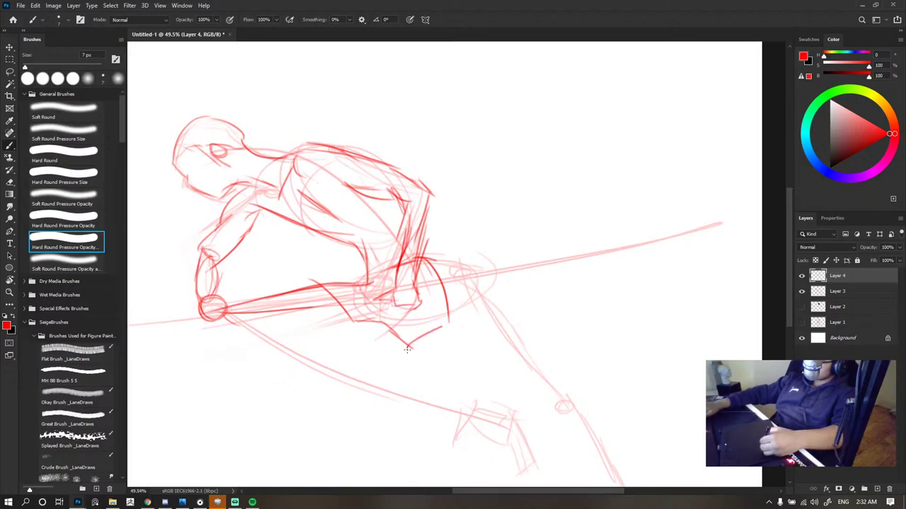
pyautogui.moveTo(458, 322); pyautogui.dragTo(418, 339)
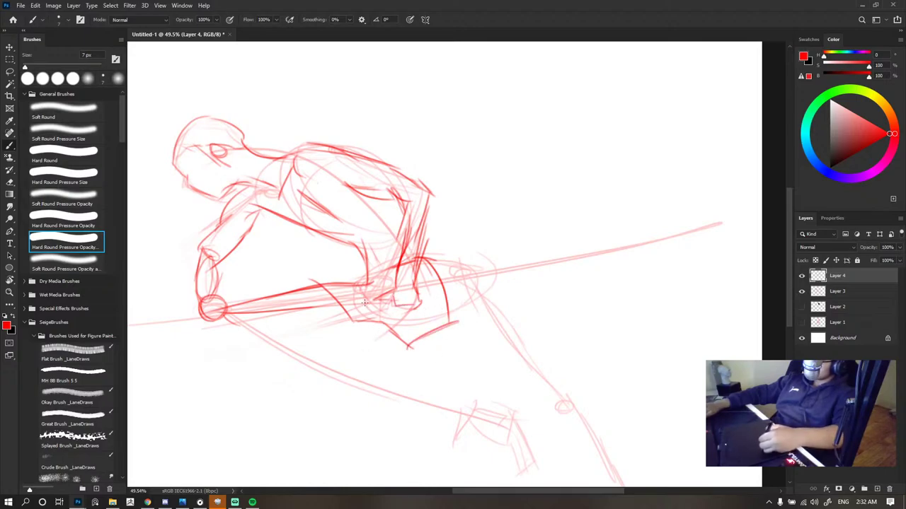
# - Outline the underside of the front thigh and the upper edge of the shin from the knee toward the ankle
pyautogui.moveTo(356, 322); pyautogui.dragTo(253, 329)
pyautogui.hotkey('ctrl', 'z')
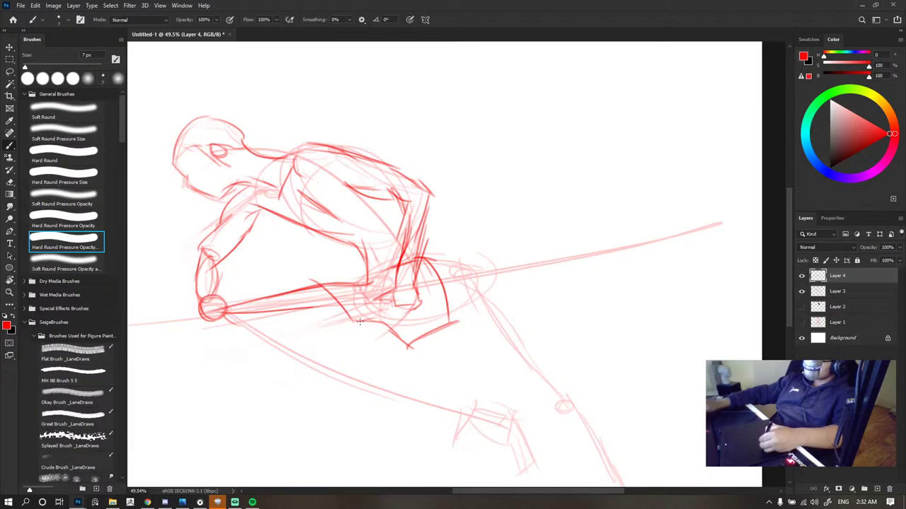
pyautogui.moveTo(359, 321)
pyautogui.mouseDown()
pyautogui.moveTo(239, 329)
pyautogui.moveTo(405, 385)
pyautogui.mouseUp()
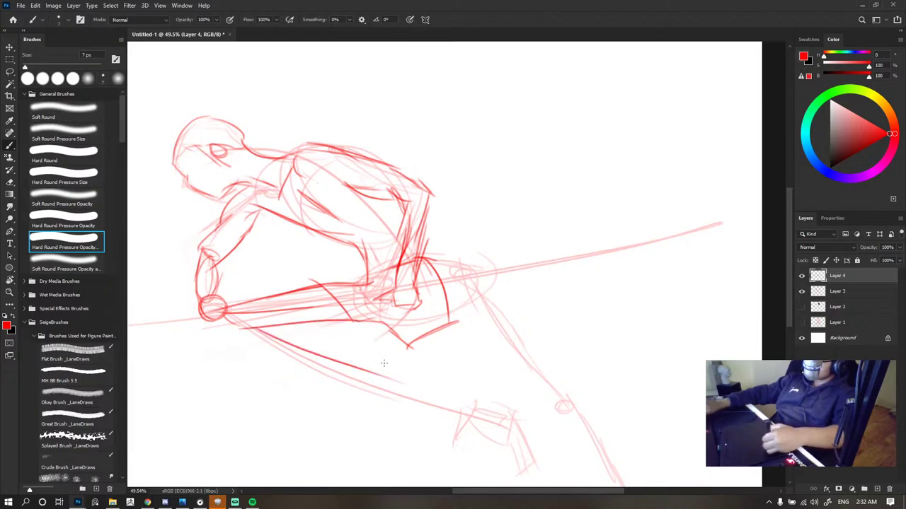
pyautogui.moveTo(350, 365)
pyautogui.mouseDown()
pyautogui.moveTo(318, 351)
pyautogui.moveTo(457, 405)
pyautogui.mouseUp()
# - Sketch the front foot with a heel bump, a slanted line down from the heel, and a short lower stroke
pyautogui.moveTo(430, 259)
pyautogui.mouseDown()
pyautogui.moveTo(414, 234)
pyautogui.moveTo(435, 248)
pyautogui.mouseUp()
pyautogui.moveTo(469, 353); pyautogui.dragTo(441, 295)
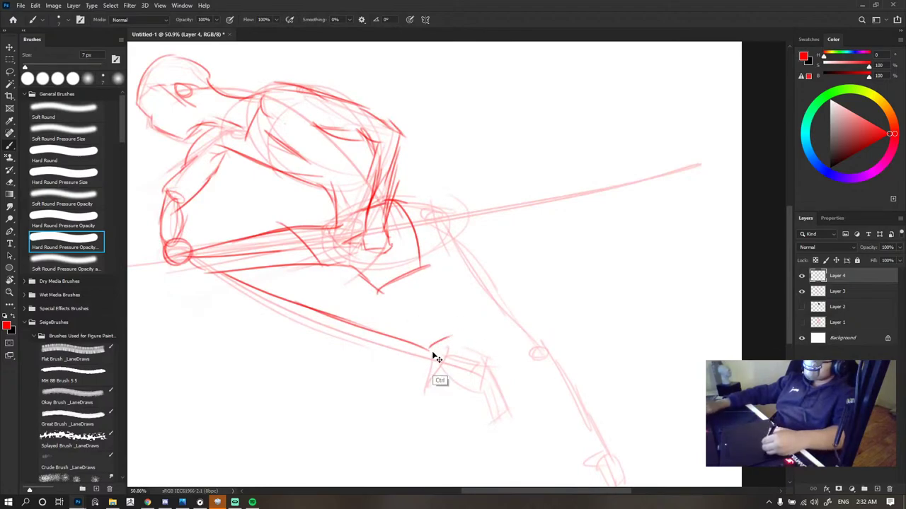
pyautogui.moveTo(433, 347)
pyautogui.mouseDown()
pyautogui.moveTo(446, 344)
pyautogui.moveTo(459, 378)
pyautogui.moveTo(491, 404)
pyautogui.mouseUp()
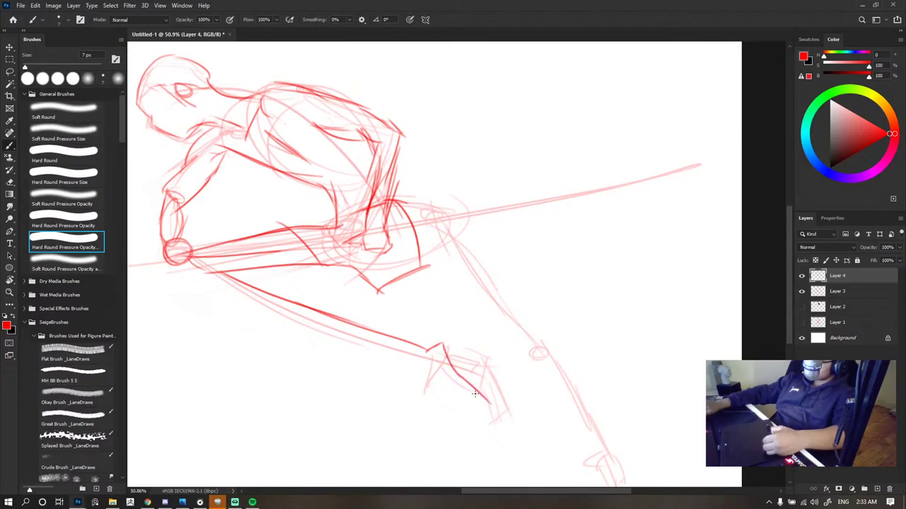
pyautogui.hotkey('ctrl', 'z')
pyautogui.moveTo(454, 370); pyautogui.dragTo(473, 396)
pyautogui.moveTo(423, 382)
pyautogui.mouseDown()
pyautogui.moveTo(454, 399)
pyautogui.moveTo(444, 399)
pyautogui.mouseUp()
pyautogui.hotkey('ctrl', 'z')
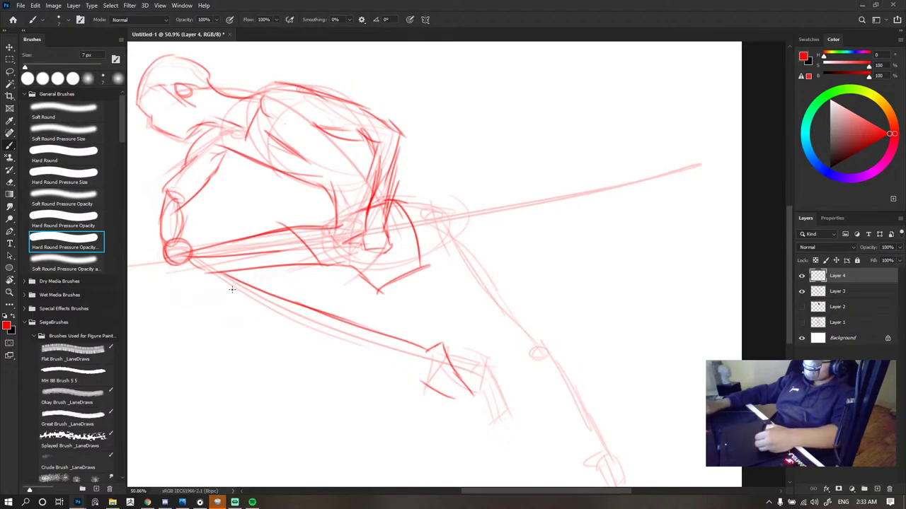
# - Replace the shin's upper line with a single curved stroke and check the figure with the Layer 3 rough briefly hidden
pyautogui.moveTo(198, 295); pyautogui.dragTo(269, 290)
pyautogui.press('e')
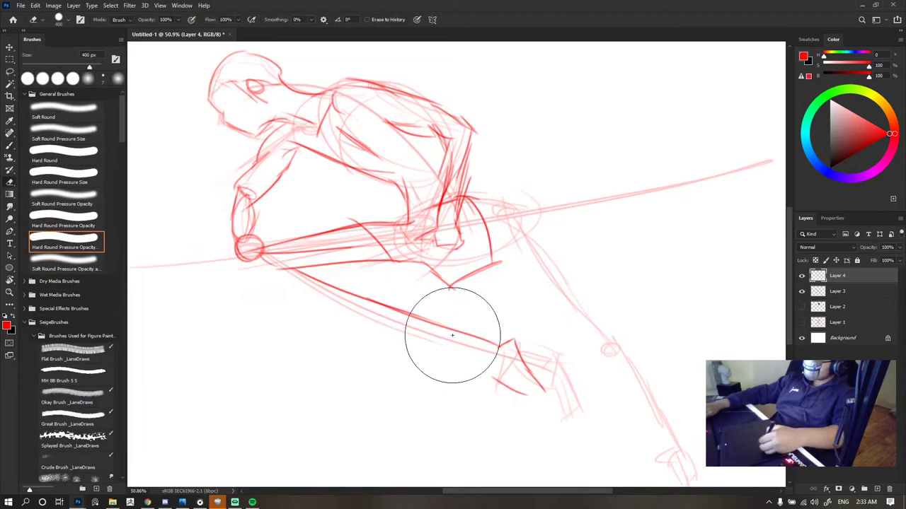
pyautogui.moveTo(453, 334)
pyautogui.mouseDown()
pyautogui.moveTo(505, 344)
pyautogui.moveTo(326, 283)
pyautogui.moveTo(458, 331)
pyautogui.mouseUp()
pyautogui.press('b')
pyautogui.hotkey('ctrl', 'z')
pyautogui.hotkey('ctrl', 'z')
pyautogui.moveTo(288, 261); pyautogui.dragTo(486, 338)
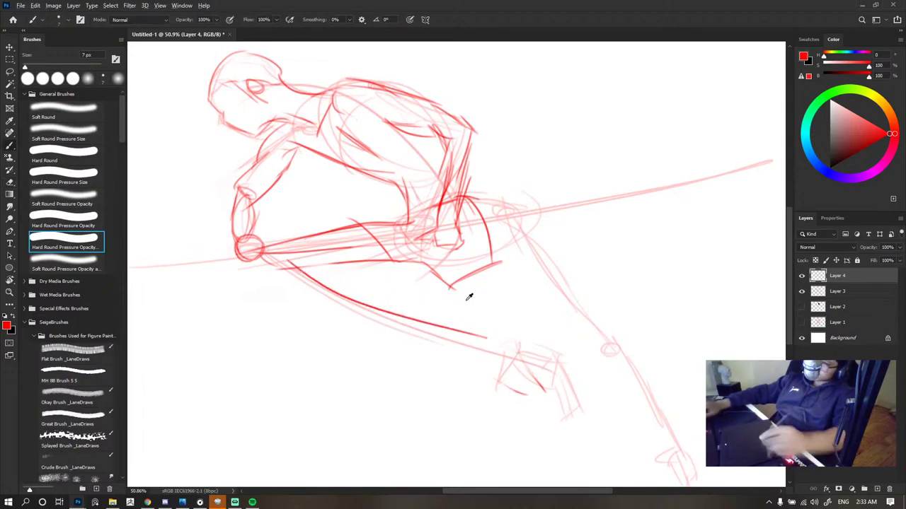
pyautogui.scroll(-6, 467, 299)
pyautogui.click(800, 292)
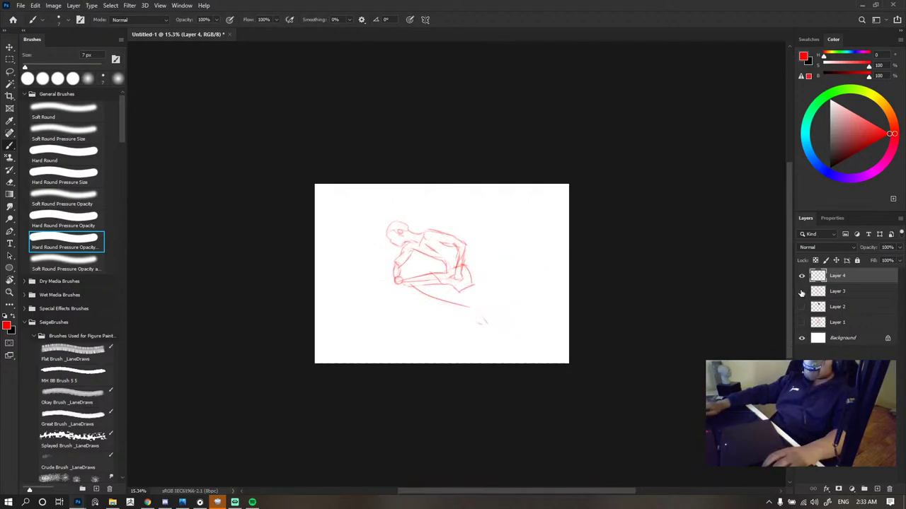
pyautogui.click(802, 291)
pyautogui.scroll(5, 495, 227)
# - Erase the dark forearm strokes, draw a curved torso contour inside the bent arm, and hide the Layer 3 rough
pyautogui.press('e')
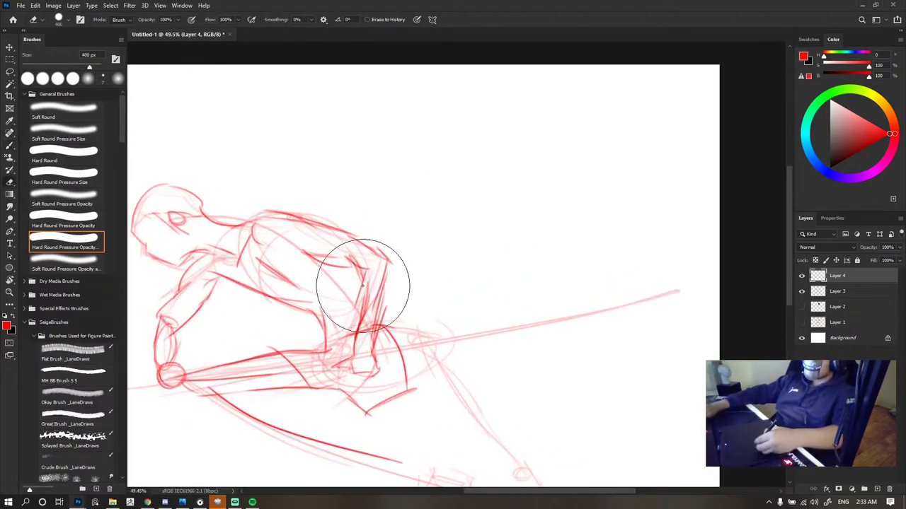
pyautogui.press('b')
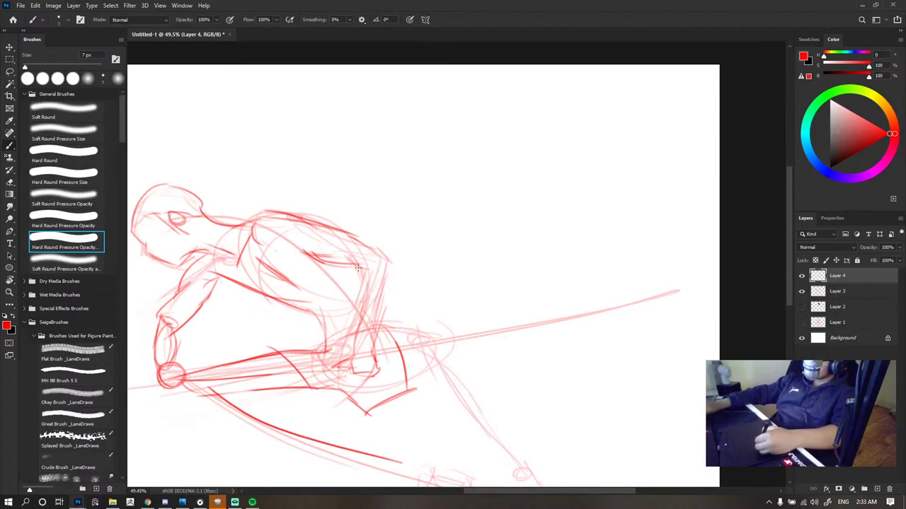
pyautogui.moveTo(356, 256); pyautogui.dragTo(355, 294)
pyautogui.hotkey('ctrl', 'z')
pyautogui.moveTo(361, 251)
pyautogui.mouseDown()
pyautogui.moveTo(367, 271)
pyautogui.moveTo(353, 318)
pyautogui.mouseUp()
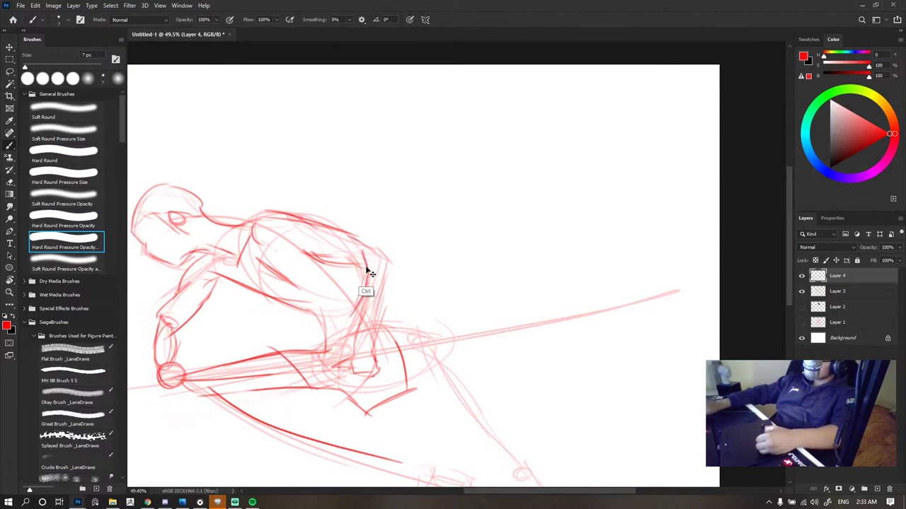
pyautogui.hotkey('ctrl', 'z')
pyautogui.moveTo(310, 254)
pyautogui.mouseDown()
pyautogui.moveTo(357, 266)
pyautogui.moveTo(354, 316)
pyautogui.mouseUp()
pyautogui.hotkey('ctrl', 'z')
pyautogui.moveTo(339, 261); pyautogui.dragTo(364, 314)
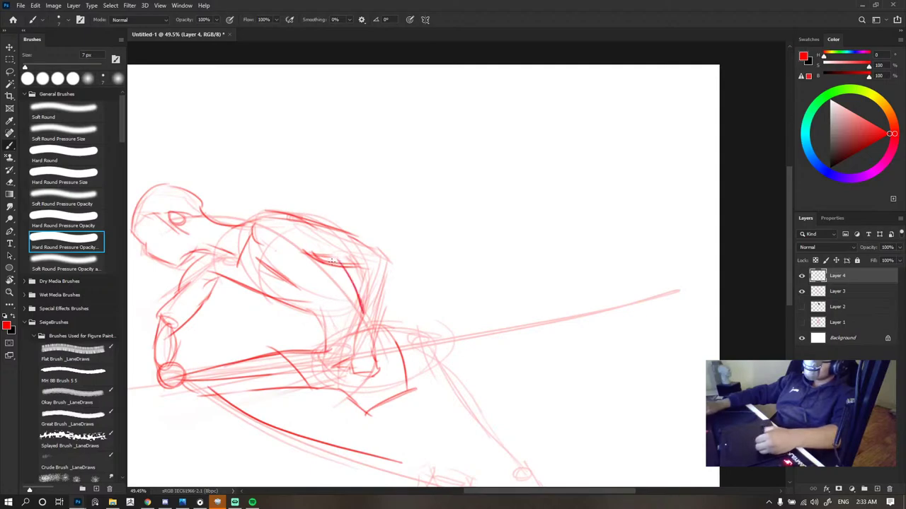
pyautogui.click(802, 292)
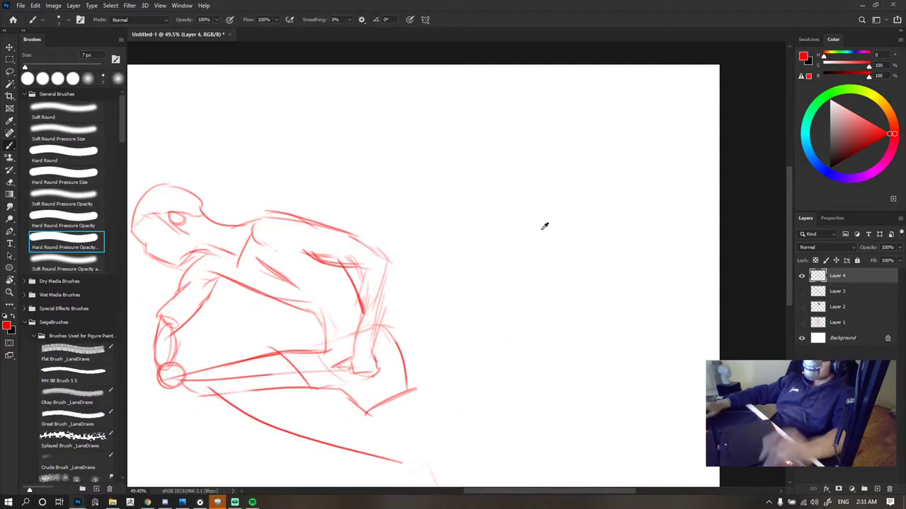
# - Show the Layer 3 rough again and draw the outer edge of the bent forearm from the elbow to the hand
pyautogui.scroll(-4, 544, 226)
pyautogui.scroll(2, 515, 256)
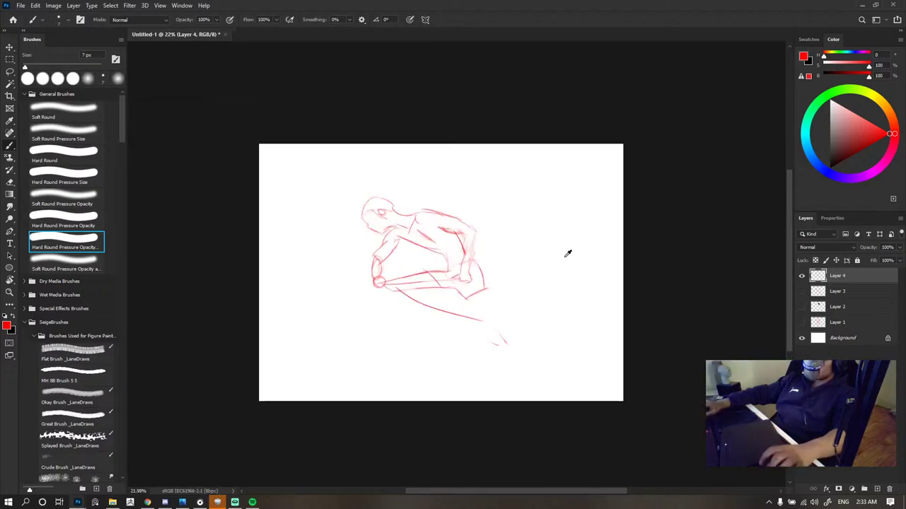
pyautogui.click(802, 291)
pyautogui.scroll(3, 479, 234)
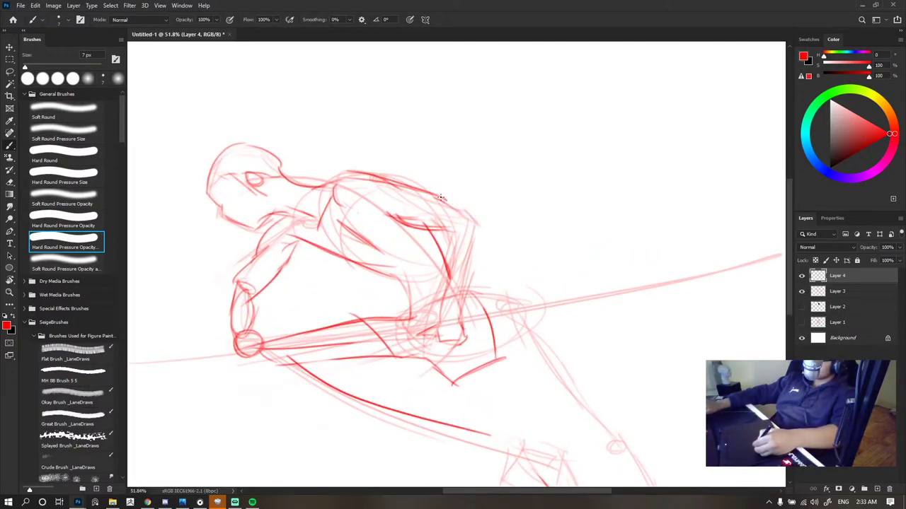
pyautogui.moveTo(440, 198)
pyautogui.mouseDown()
pyautogui.moveTo(477, 216)
pyautogui.moveTo(449, 292)
pyautogui.mouseUp()
pyautogui.hotkey('ctrl', 'z')
pyautogui.moveTo(476, 218)
pyautogui.mouseDown()
pyautogui.moveTo(451, 296)
pyautogui.moveTo(453, 325)
pyautogui.mouseUp()
pyautogui.hotkey('ctrl', 'z')
pyautogui.moveTo(455, 262); pyautogui.dragTo(442, 319)
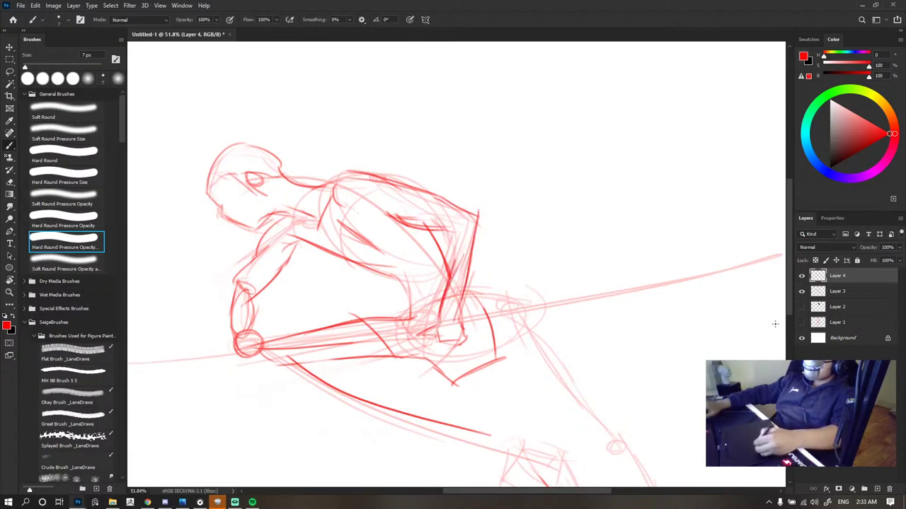
# - Reduce the eraser to 70 px and redraw the underside of the bent upper arm and the forearm's inner edge
pyautogui.click(802, 292)
pyautogui.press('e')
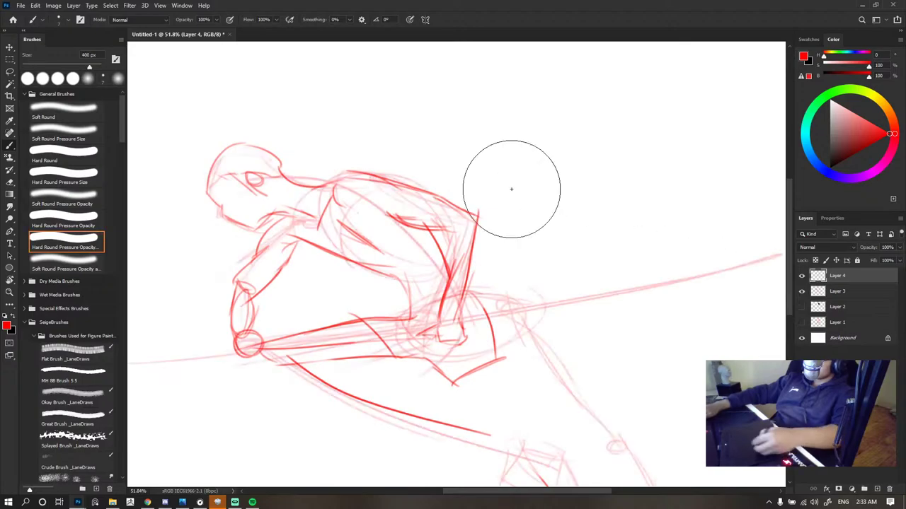
pyautogui.press('[')
pyautogui.press('[')
pyautogui.press('[')
pyautogui.press('[')
pyautogui.press('[')
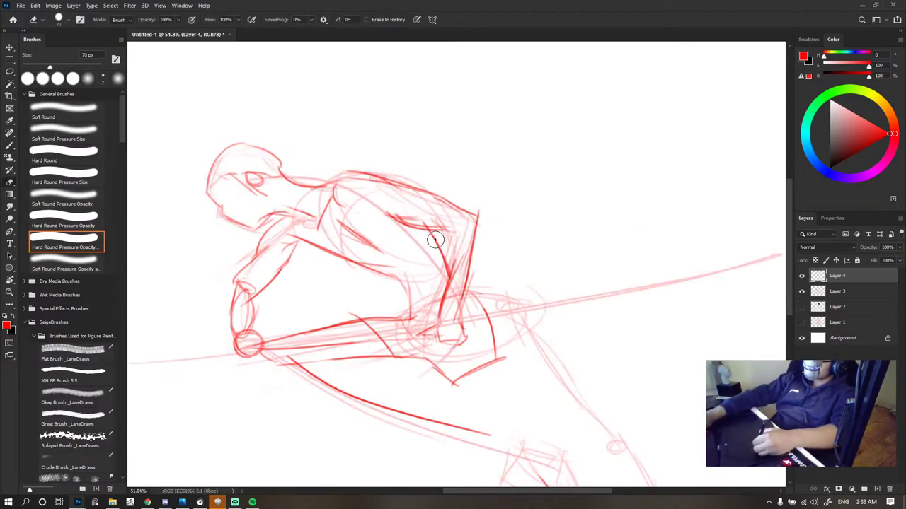
pyautogui.press('b')
pyautogui.moveTo(409, 219)
pyautogui.mouseDown()
pyautogui.moveTo(454, 228)
pyautogui.moveTo(428, 236)
pyautogui.moveTo(449, 279)
pyautogui.mouseUp()
pyautogui.press('e')
pyautogui.press('b')
pyautogui.moveTo(455, 232)
pyautogui.mouseDown()
pyautogui.moveTo(425, 227)
pyautogui.moveTo(448, 235)
pyautogui.moveTo(408, 222)
pyautogui.moveTo(454, 233)
pyautogui.moveTo(395, 218)
pyautogui.moveTo(450, 233)
pyautogui.moveTo(439, 236)
pyautogui.moveTo(448, 280)
pyautogui.mouseUp()
# - Erase the forearm's outer line below the elbow and strengthen the upper arm's top edge down to the elbow
pyautogui.press('e')
pyautogui.press('b')
pyautogui.press('e')
pyautogui.press('b')
pyautogui.press('e')
pyautogui.moveTo(477, 227); pyautogui.dragTo(463, 293)
pyautogui.press('b')
pyautogui.moveTo(406, 188)
pyautogui.mouseDown()
pyautogui.moveTo(475, 223)
pyautogui.moveTo(466, 280)
pyautogui.mouseUp()
pyautogui.moveTo(488, 225)
pyautogui.mouseDown()
pyautogui.moveTo(440, 328)
pyautogui.moveTo(490, 230)
pyautogui.mouseUp()
pyautogui.press('e')
pyautogui.press('b')
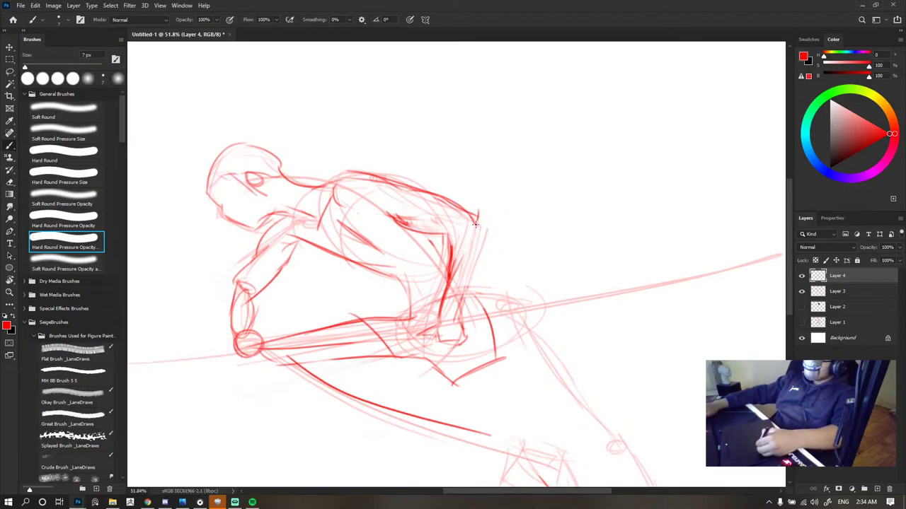
# - Redraw the forearm's outer edge and the hand, and draw a long straight line from the front knee past the hand
pyautogui.moveTo(478, 219); pyautogui.dragTo(463, 297)
pyautogui.moveTo(477, 255)
pyautogui.mouseDown()
pyautogui.moveTo(460, 303)
pyautogui.moveTo(436, 326)
pyautogui.mouseUp()
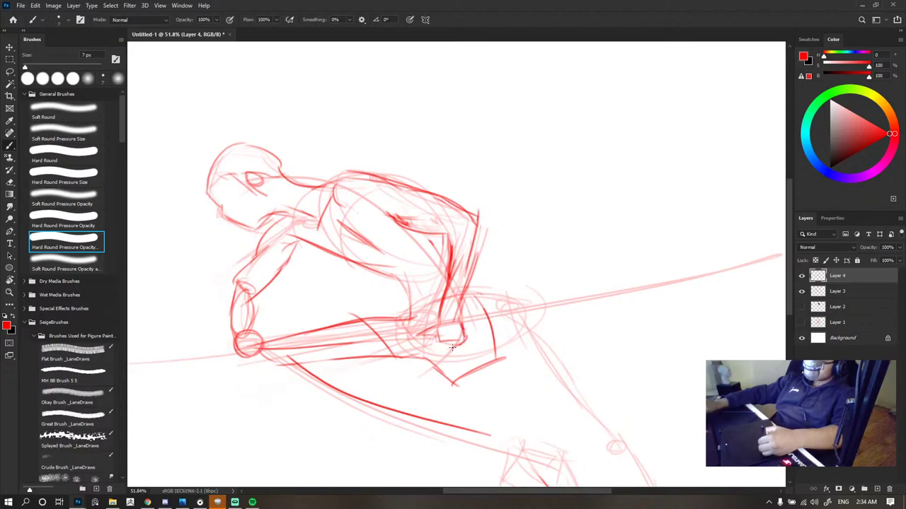
pyautogui.moveTo(439, 327); pyautogui.dragTo(435, 342)
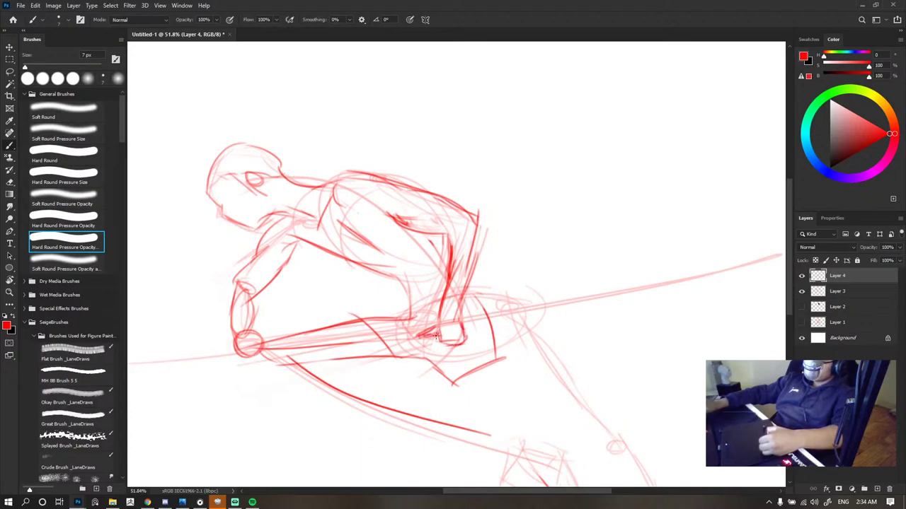
pyautogui.moveTo(433, 338)
pyautogui.mouseDown()
pyautogui.moveTo(283, 347)
pyautogui.moveTo(479, 332)
pyautogui.moveTo(447, 271)
pyautogui.mouseUp()
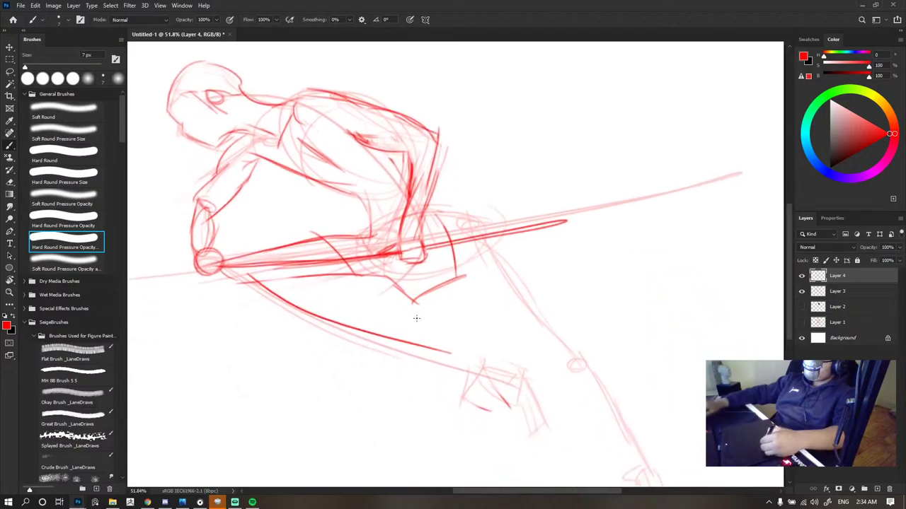
# - Draw the two edges of the rear thigh below the hips and check the figure with the Layer 3 rough briefly hidden
pyautogui.moveTo(423, 298); pyautogui.dragTo(453, 365)
pyautogui.hotkey('ctrl', 'z')
pyautogui.moveTo(423, 302); pyautogui.dragTo(482, 371)
pyautogui.moveTo(472, 361)
pyautogui.mouseDown()
pyautogui.moveTo(434, 288)
pyautogui.moveTo(495, 368)
pyautogui.mouseUp()
pyautogui.scroll(-6, 452, 234)
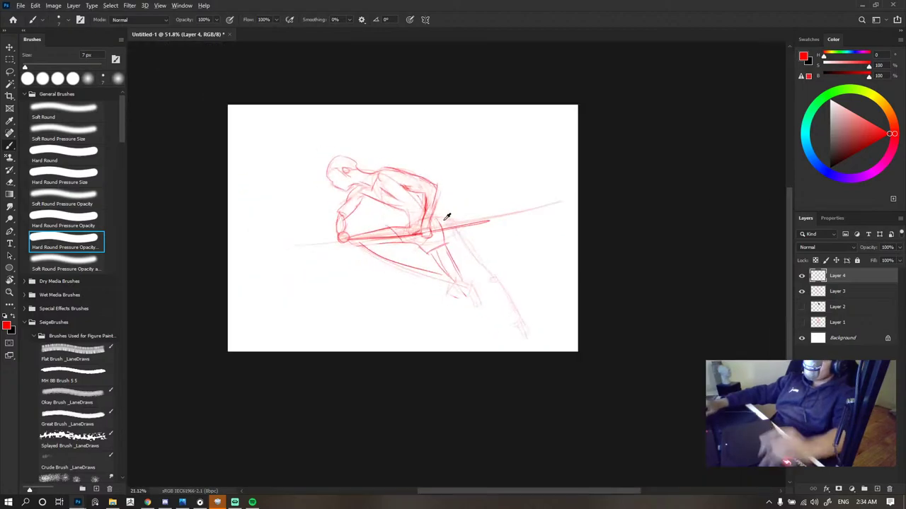
pyautogui.click(808, 292)
pyautogui.click(803, 292)
pyautogui.click(803, 292)
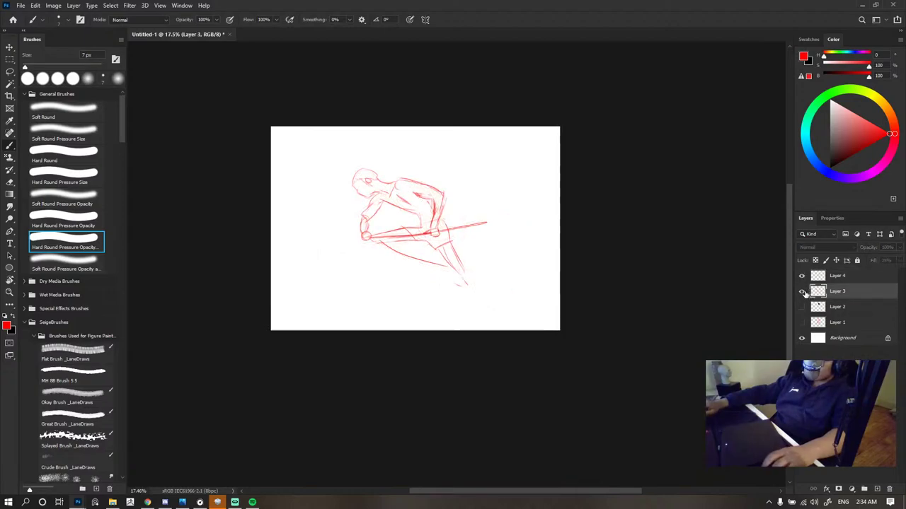
pyautogui.scroll(6, 534, 276)
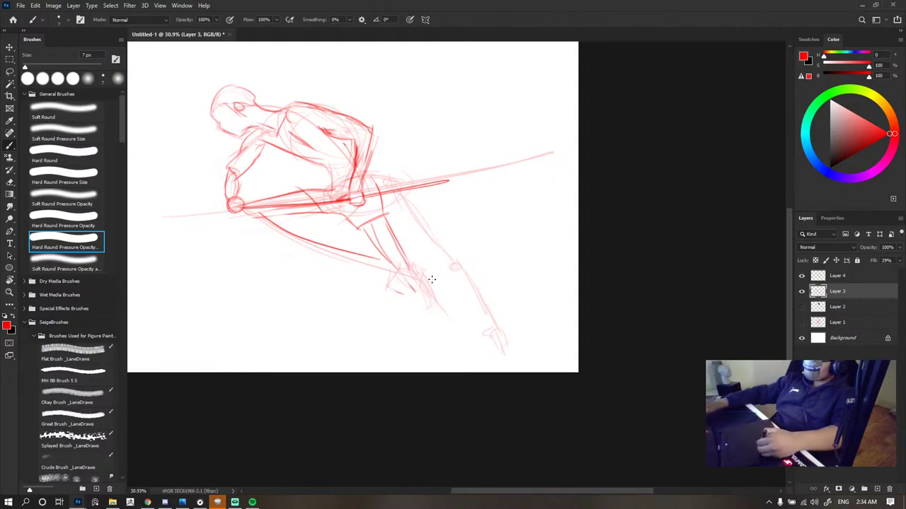
# - On Layer 4, extend the rear leg's lower edge past the knee and sketch the curve of the lower leg
pyautogui.hotkey('alt', ']')
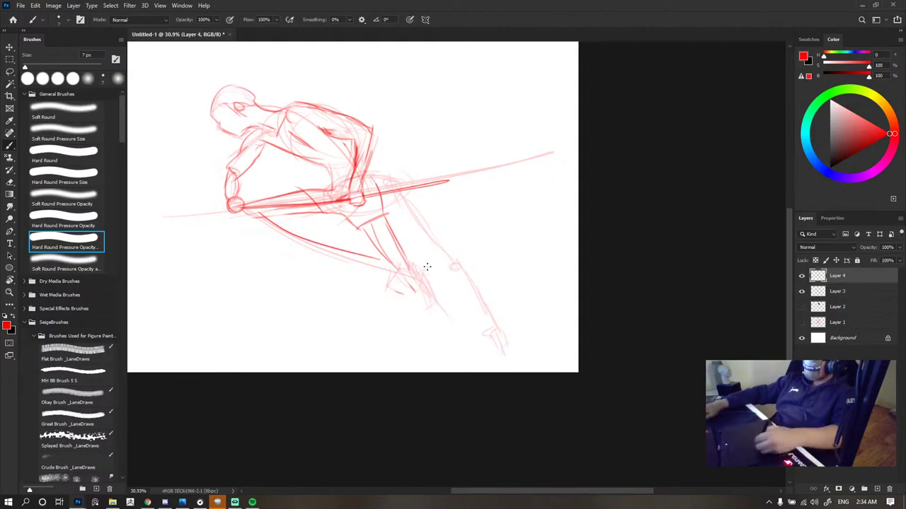
pyautogui.hotkey('ctrl', 'z')
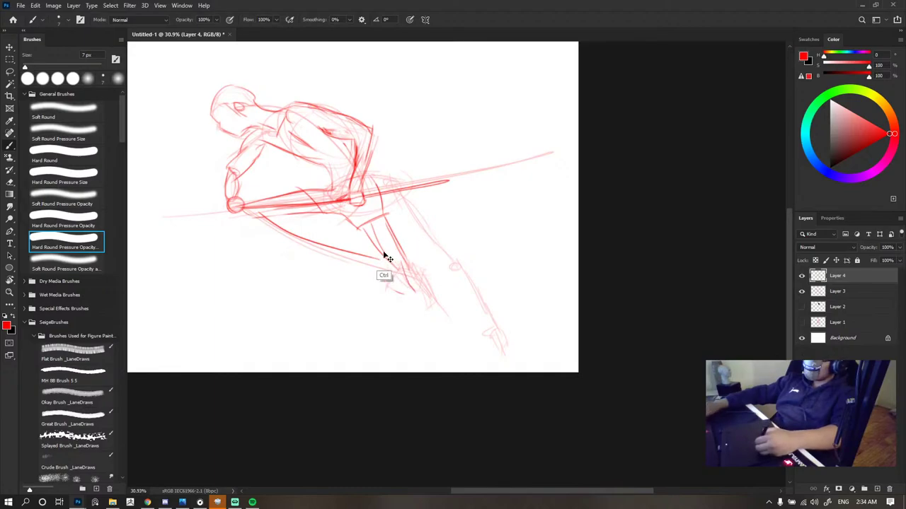
pyautogui.moveTo(385, 257); pyautogui.dragTo(406, 293)
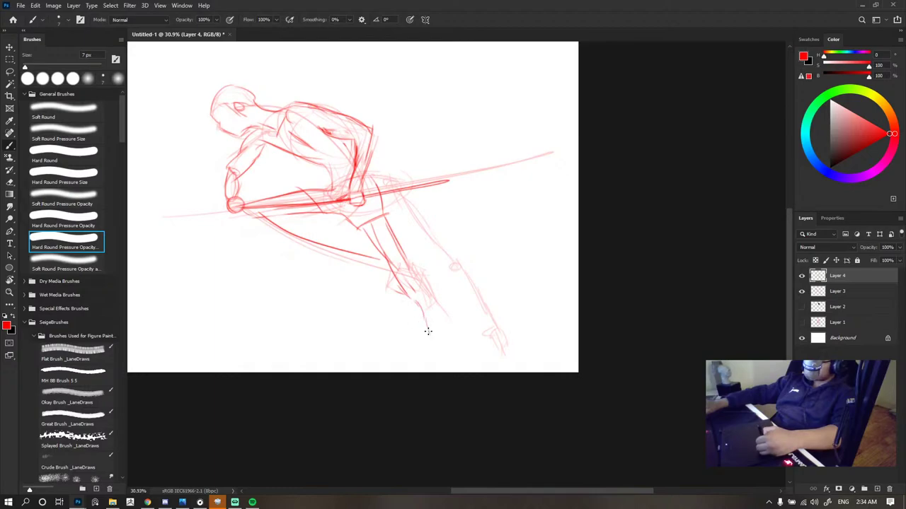
pyautogui.moveTo(409, 260); pyautogui.dragTo(429, 292)
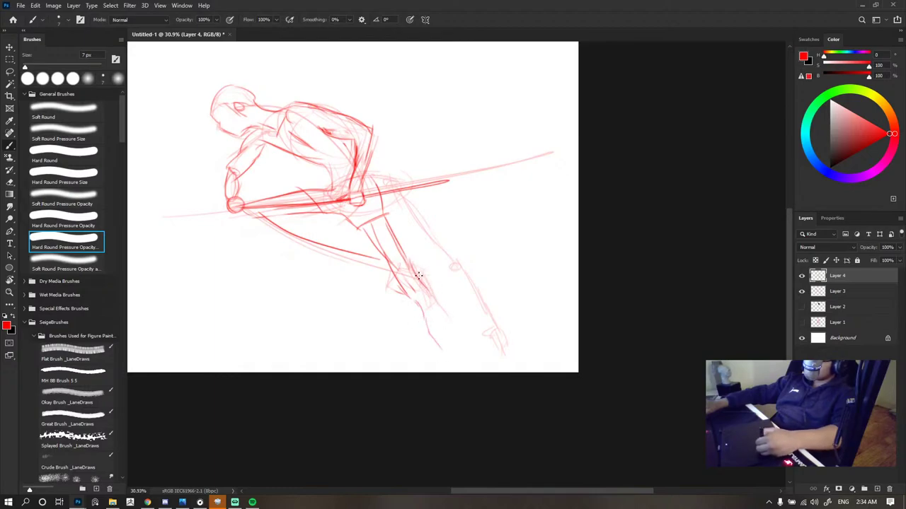
pyautogui.hotkey('ctrl', 'z')
pyautogui.moveTo(405, 257); pyautogui.dragTo(433, 308)
pyautogui.hotkey('ctrl', 'z')
pyautogui.hotkey('ctrl', 'z')
# - Erase the rear thigh's upper edge and redraw it as a cleaner line from the hip to the knee
pyautogui.press('e')
pyautogui.moveTo(402, 247); pyautogui.dragTo(423, 287)
pyautogui.press('b')
pyautogui.moveTo(385, 216); pyautogui.dragTo(424, 273)
pyautogui.hotkey('ctrl', 'z')
pyautogui.moveTo(385, 217); pyautogui.dragTo(418, 270)
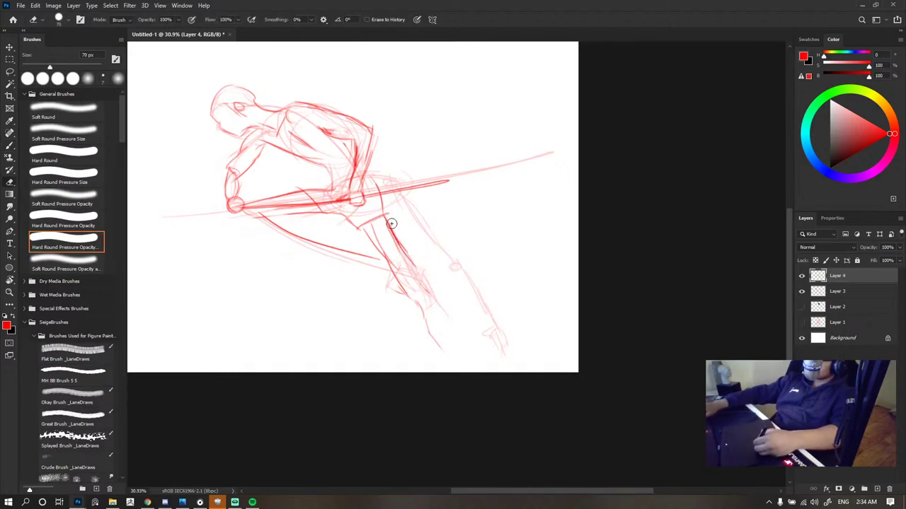
pyautogui.press('e')
pyautogui.press('b')
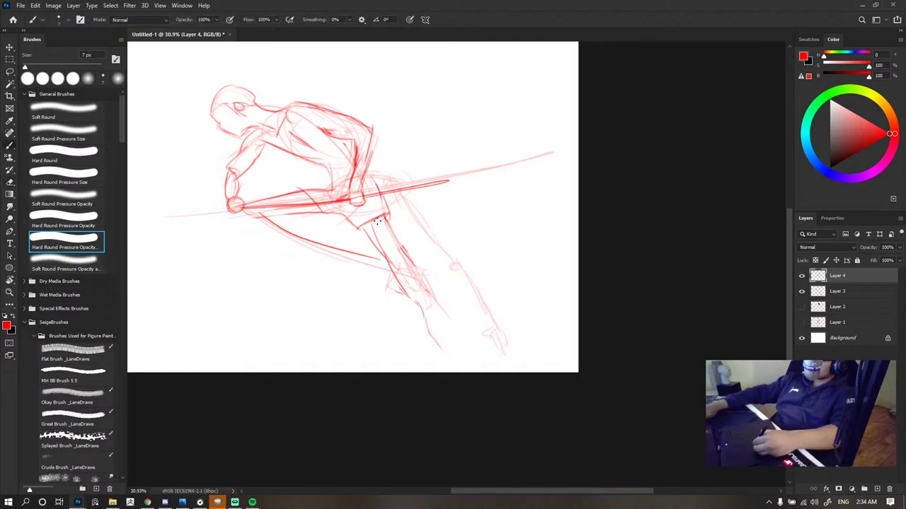
pyautogui.moveTo(388, 215); pyautogui.dragTo(417, 266)
# - Redraw the rear thigh's lower edge and continue it below the knee as a curved line toward the ankle
pyautogui.press('e')
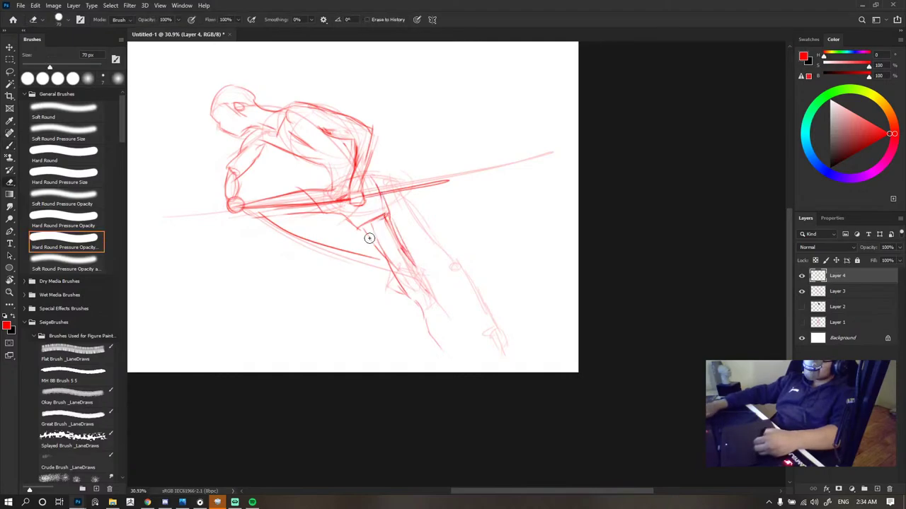
pyautogui.press('b')
pyautogui.moveTo(365, 228)
pyautogui.mouseDown()
pyautogui.moveTo(420, 302)
pyautogui.moveTo(426, 335)
pyautogui.moveTo(415, 310)
pyautogui.moveTo(445, 351)
pyautogui.mouseUp()
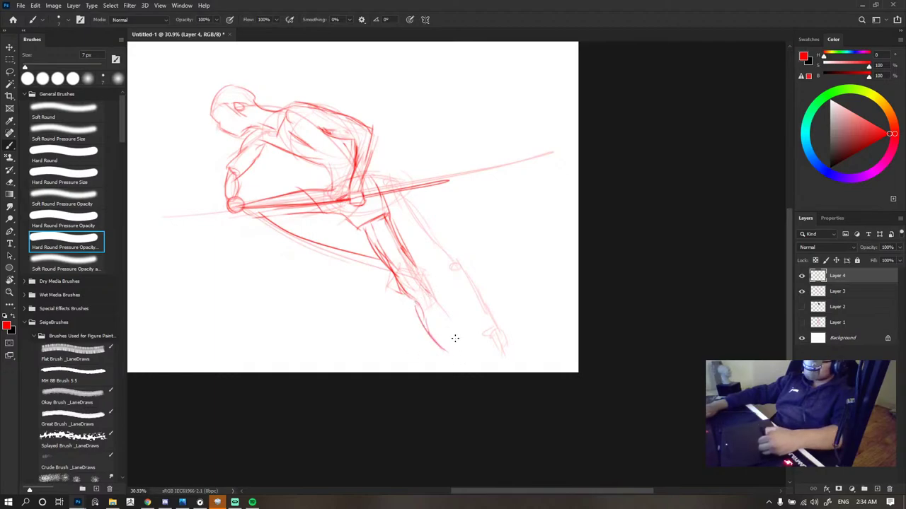
pyautogui.hotkey('ctrl', 'z')
pyautogui.moveTo(419, 303); pyautogui.dragTo(460, 357)
# - Draw the upper edge of the rear lower leg from the knee to the ankle, redoing the stroke until it fits
pyautogui.moveTo(431, 293); pyautogui.dragTo(450, 350)
pyautogui.hotkey('ctrl', 'z')
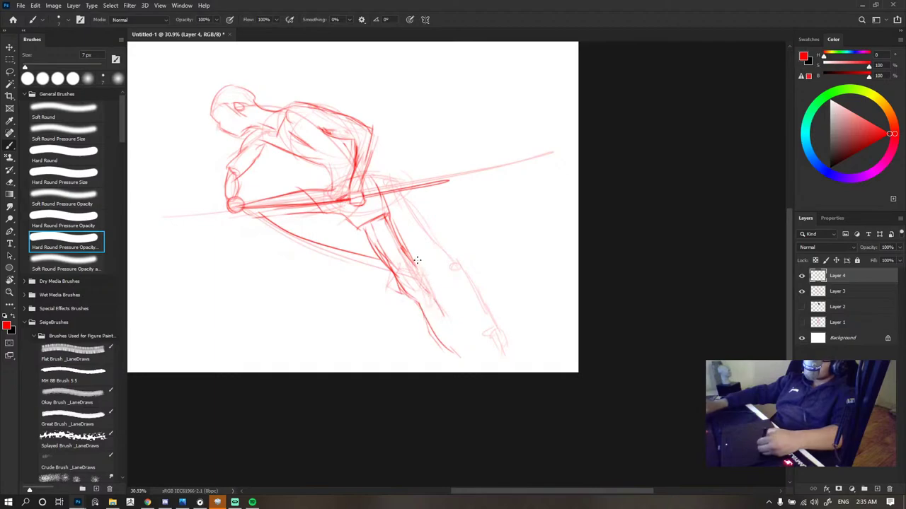
pyautogui.moveTo(415, 262); pyautogui.dragTo(437, 295)
pyautogui.hotkey('ctrl', 'z')
pyautogui.moveTo(410, 262)
pyautogui.mouseDown()
pyautogui.moveTo(438, 298)
pyautogui.moveTo(432, 293)
pyautogui.moveTo(449, 341)
pyautogui.mouseUp()
pyautogui.hotkey('ctrl', 'z')
pyautogui.moveTo(435, 295); pyautogui.dragTo(457, 356)
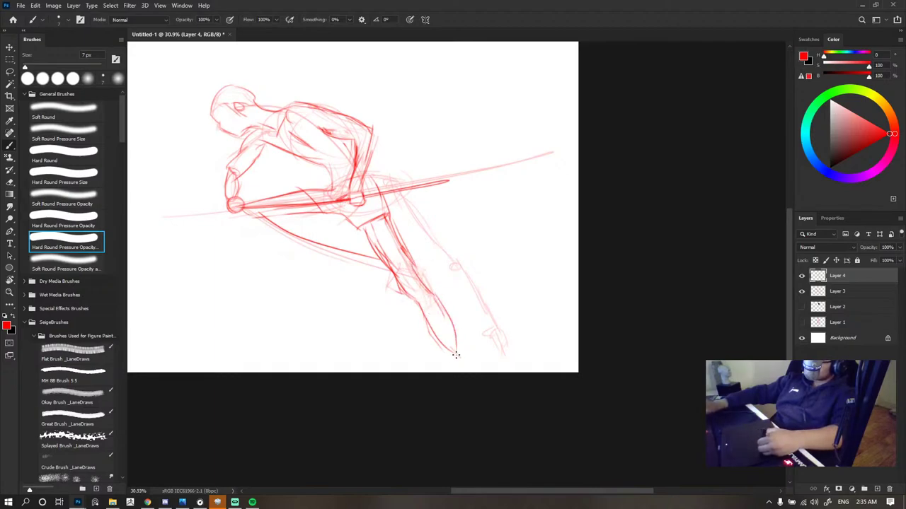
pyautogui.hotkey('ctrl', 'z')
pyautogui.moveTo(433, 295); pyautogui.dragTo(457, 351)
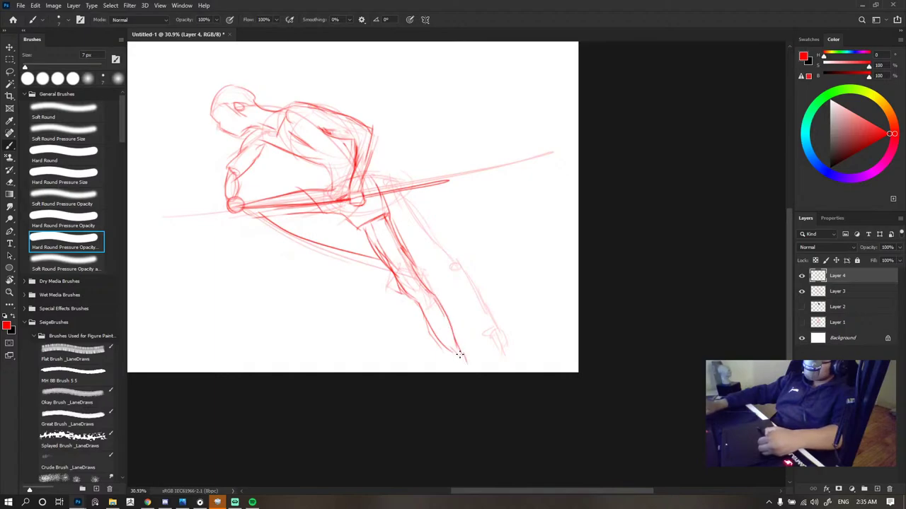
# - Select Layer 3 and Layer 4 together, scale the figure down to about 79%, and move it higher on the canvas
pyautogui.scroll(-3, 462, 236)
pyautogui.scroll(2, 496, 243)
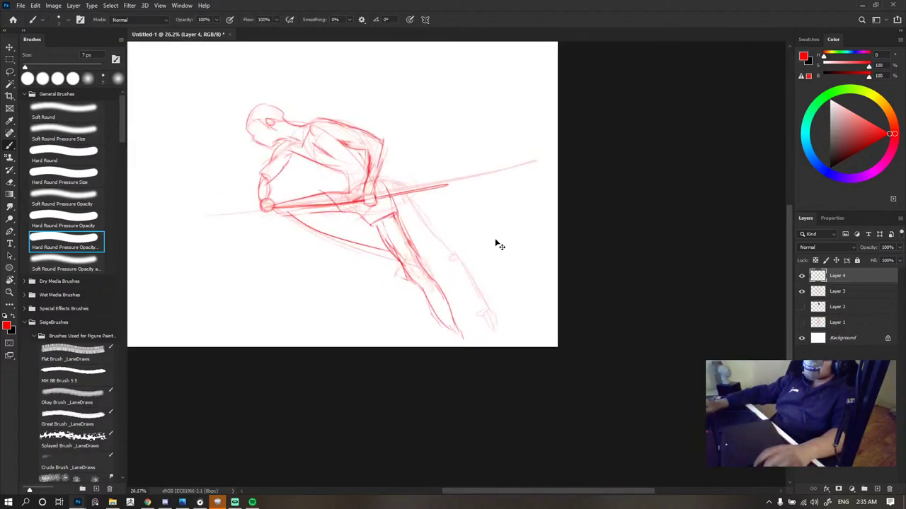
pyautogui.hotkey('ctrl', 't')
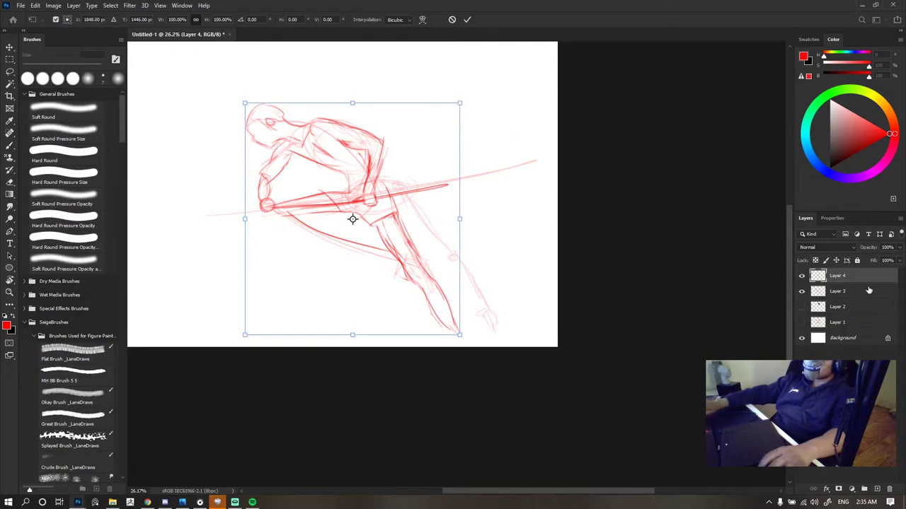
pyautogui.press('Escape')
pyautogui.keyDown('shift'); pyautogui.click(869, 290); pyautogui.keyUp('shift')
pyautogui.press('v')
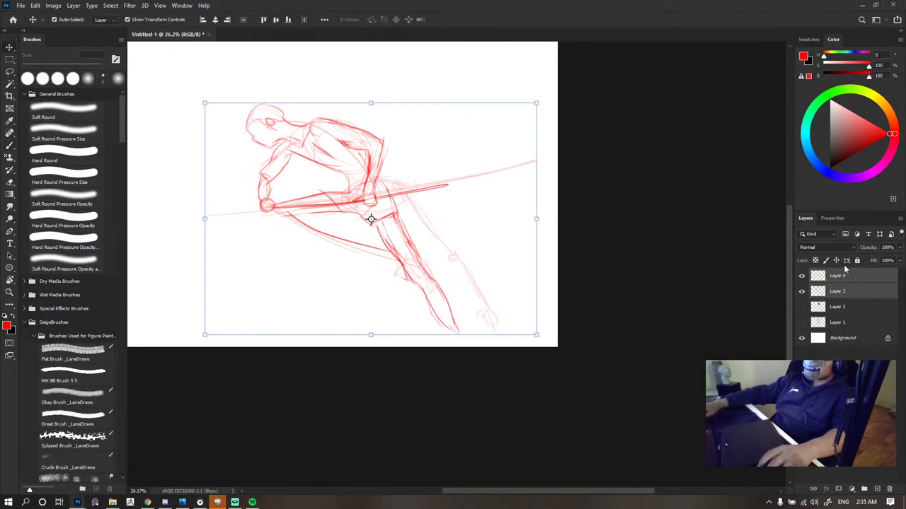
pyautogui.moveTo(531, 105); pyautogui.dragTo(465, 152)
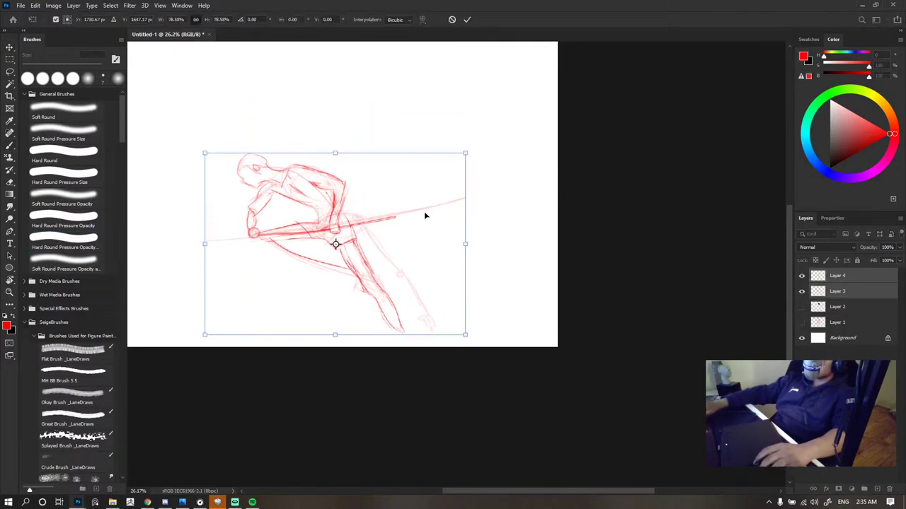
pyautogui.moveTo(425, 216); pyautogui.dragTo(434, 148)
pyautogui.click(466, 19)
pyautogui.press('b')
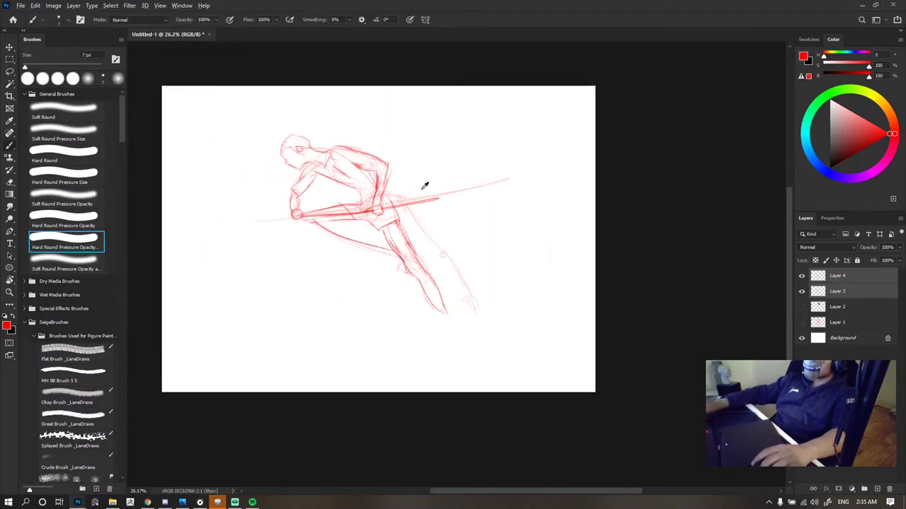
# - On Layer 4, lengthen the rear lower leg with new lines down to the ankle and sketch a foot with a flat sole
pyautogui.scroll(2, 426, 223)
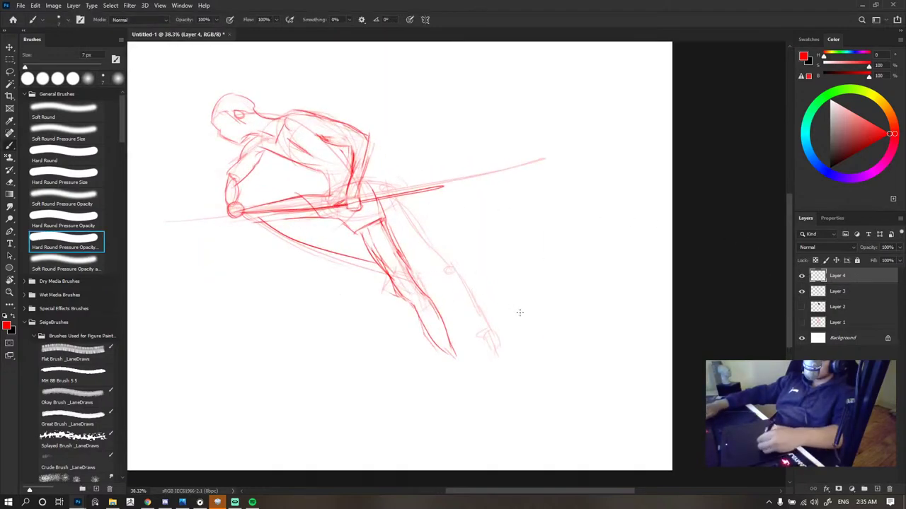
pyautogui.moveTo(439, 303); pyautogui.dragTo(450, 348)
pyautogui.press('e')
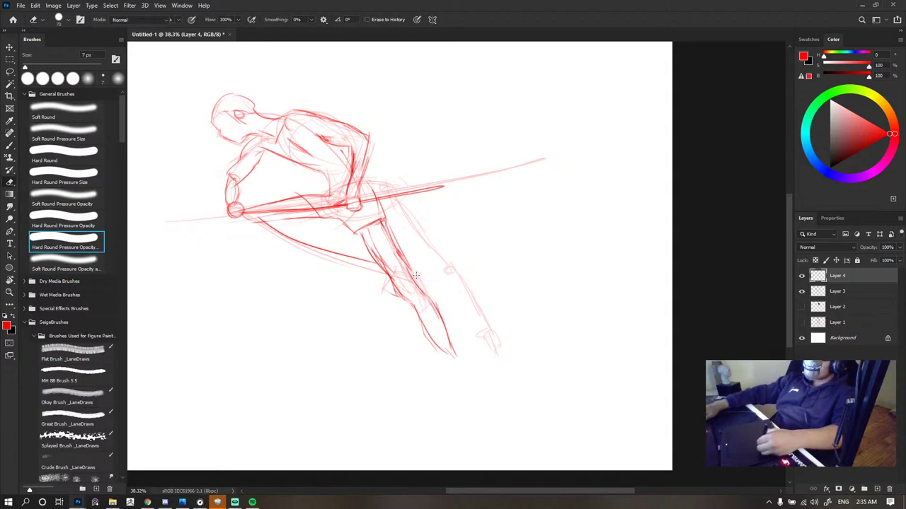
pyautogui.press('b')
pyautogui.moveTo(409, 270)
pyautogui.mouseDown()
pyautogui.moveTo(435, 303)
pyautogui.moveTo(453, 389)
pyautogui.mouseUp()
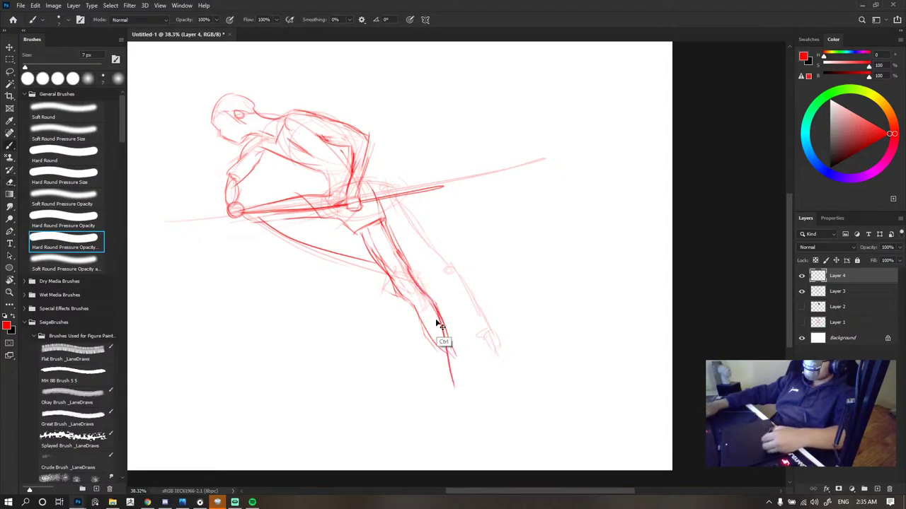
pyautogui.hotkey('ctrl', 'z')
pyautogui.moveTo(419, 327); pyautogui.dragTo(454, 398)
pyautogui.hotkey('ctrl', 'z')
pyautogui.moveTo(431, 339); pyautogui.dragTo(456, 393)
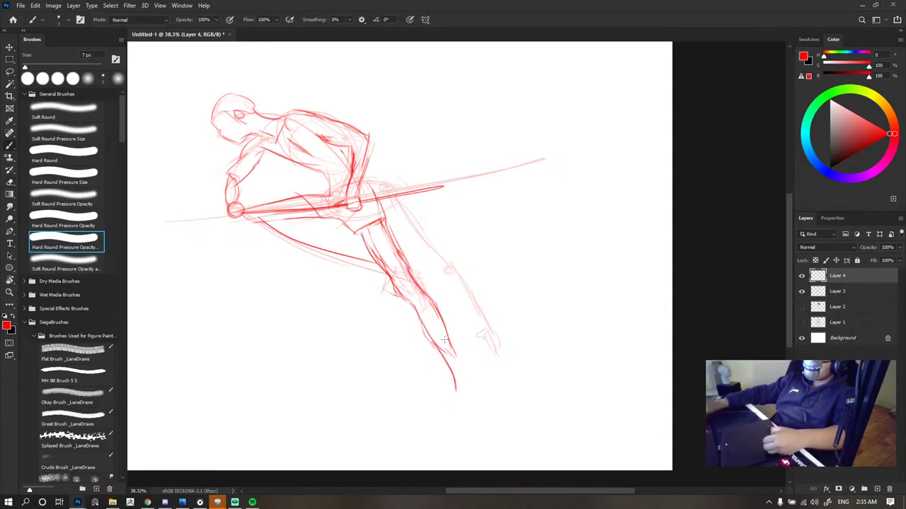
pyautogui.hotkey('ctrl', 'z')
pyautogui.moveTo(428, 338)
pyautogui.mouseDown()
pyautogui.moveTo(476, 403)
pyautogui.moveTo(458, 401)
pyautogui.moveTo(473, 393)
pyautogui.moveTo(486, 421)
pyautogui.mouseUp()
pyautogui.moveTo(498, 254); pyautogui.dragTo(528, 269)
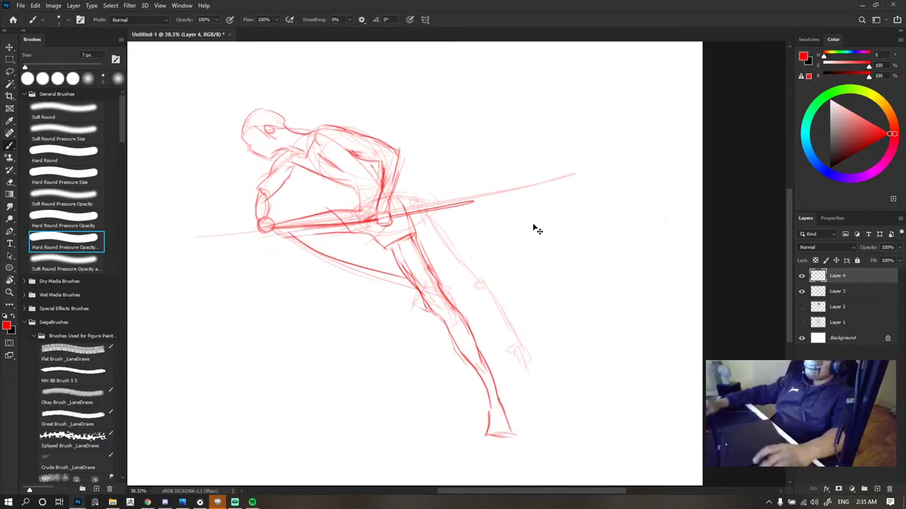
# - Erase the rear part of the front shin curve on Layer 4 and sketch the underside of the front thigh
pyautogui.hscroll(-1, 512, 249)
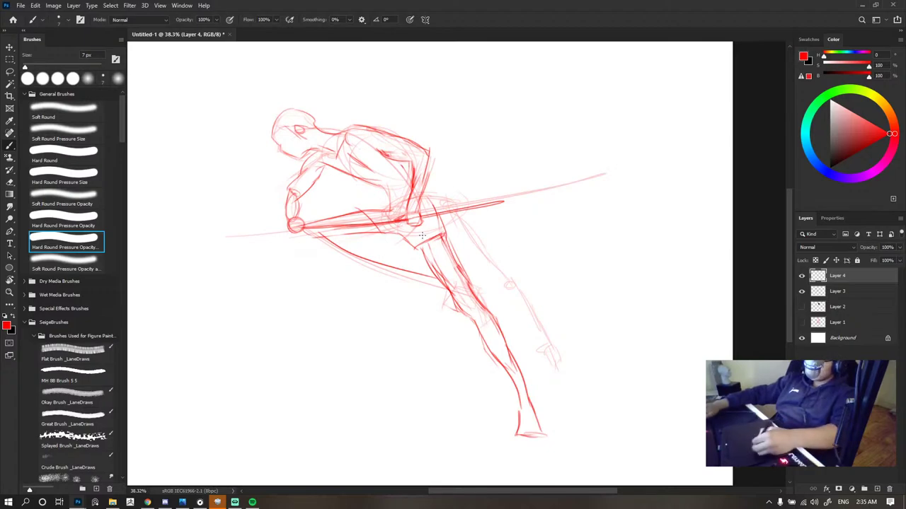
pyautogui.press('e')
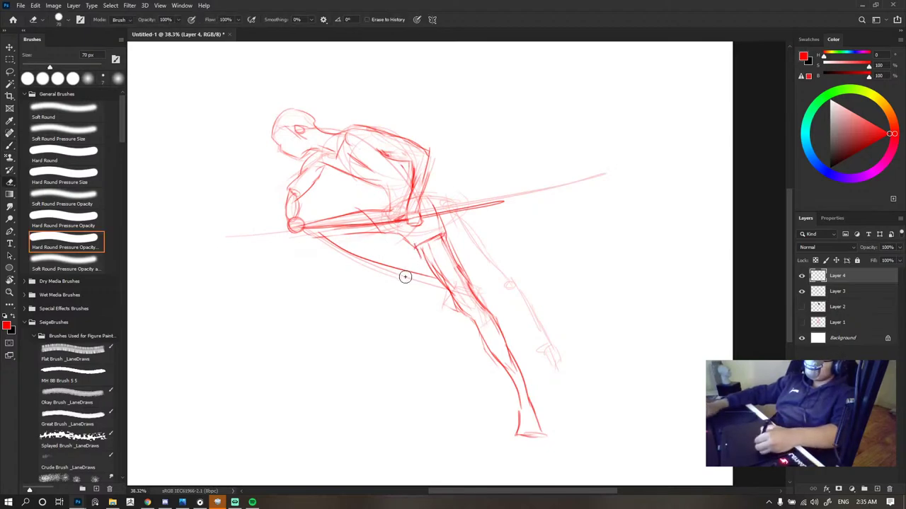
pyautogui.moveTo(411, 280); pyautogui.dragTo(395, 271)
pyautogui.press('b')
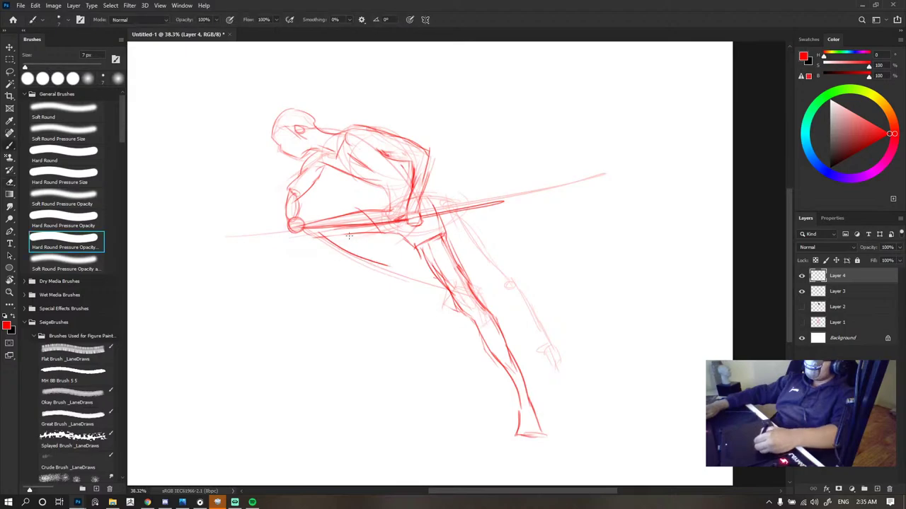
pyautogui.press('e')
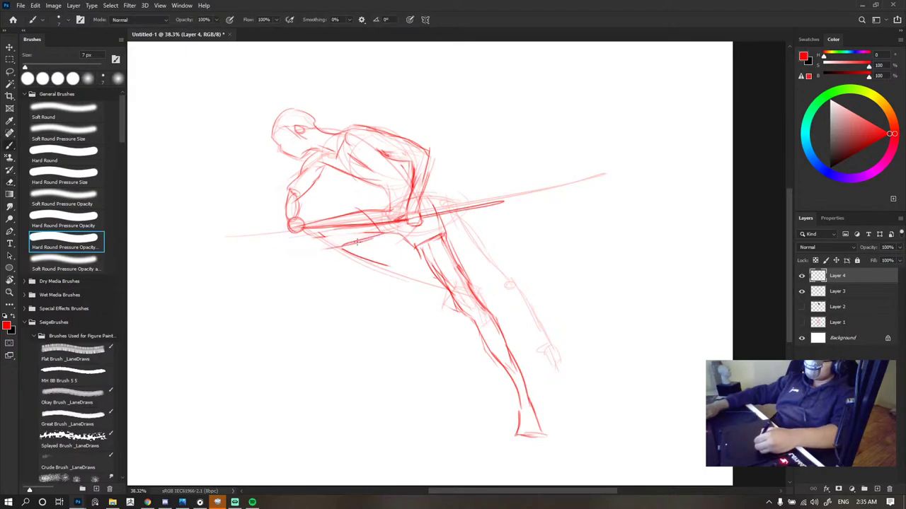
pyautogui.press('b')
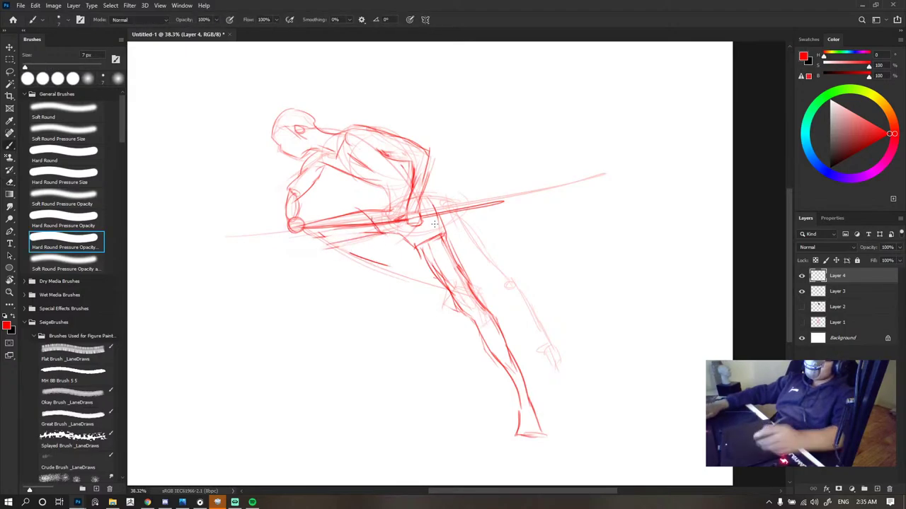
pyautogui.scroll(-5, 459, 232)
pyautogui.scroll(5, 458, 228)
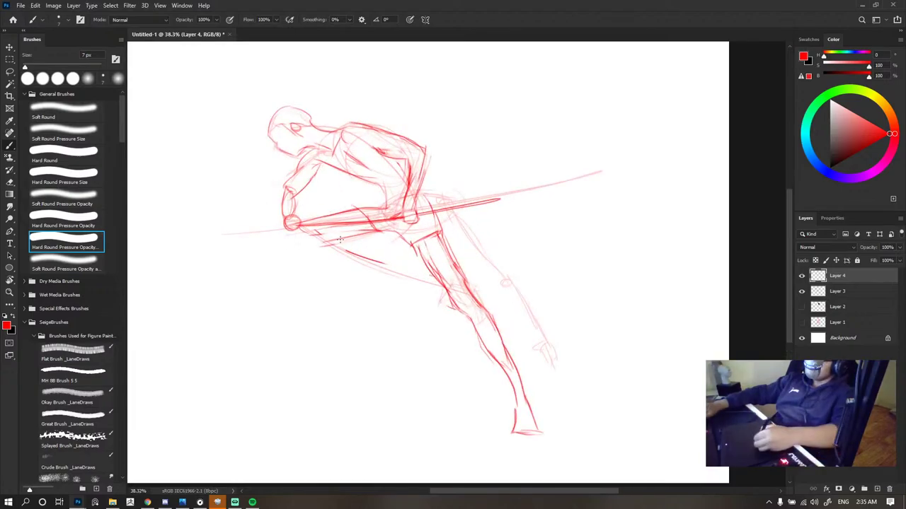
pyautogui.moveTo(298, 232)
pyautogui.mouseDown()
pyautogui.moveTo(322, 258)
pyautogui.moveTo(400, 298)
pyautogui.mouseUp()
pyautogui.hotkey('ctrl', 'z')
pyautogui.hotkey('ctrl', 'z')
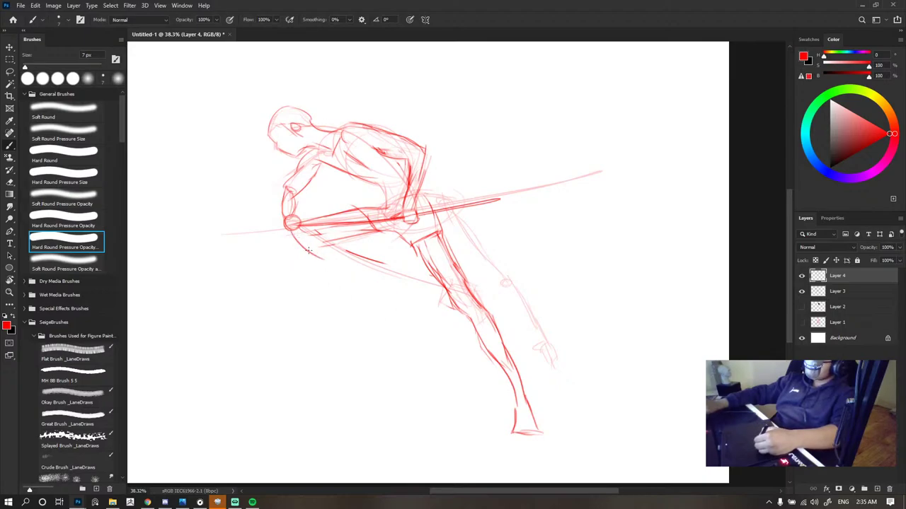
pyautogui.hotkey('ctrl', 'z')
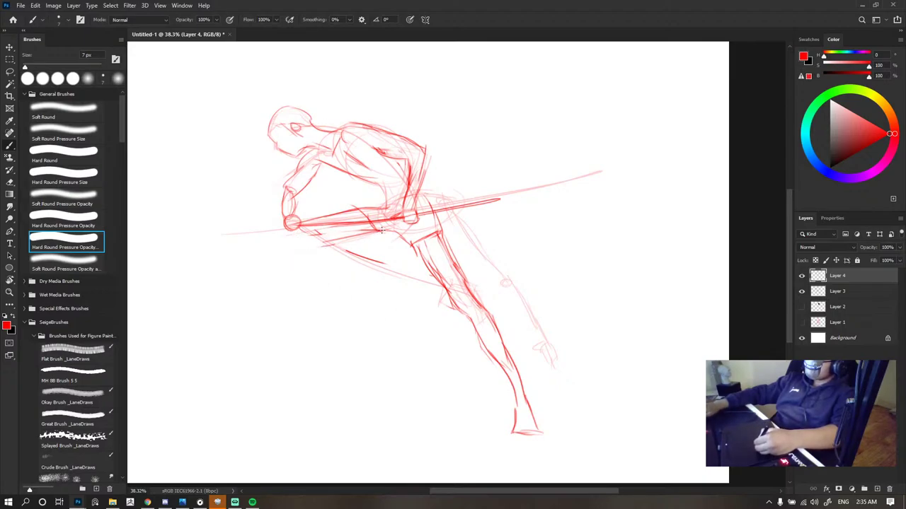
# - Redraw the front lower leg with calf and shin lines from the bent knee, ending in a pointed foot
pyautogui.press('e')
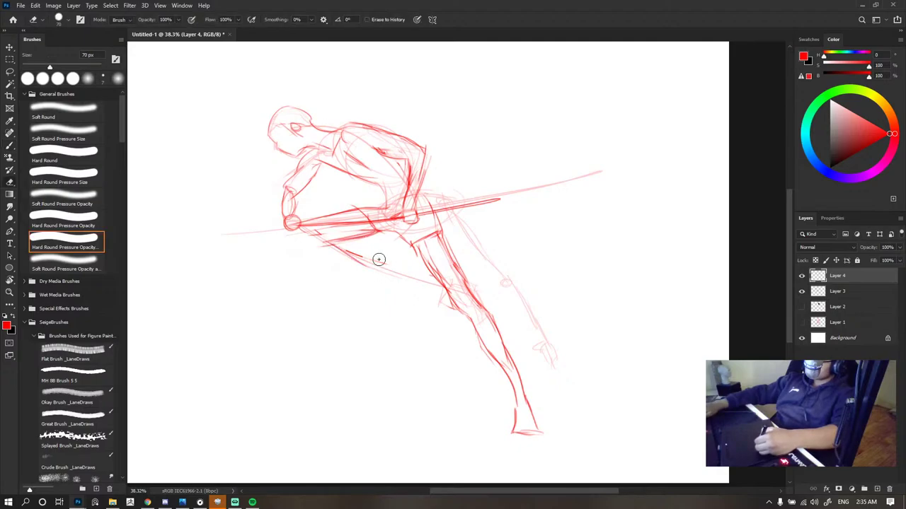
pyautogui.press('b')
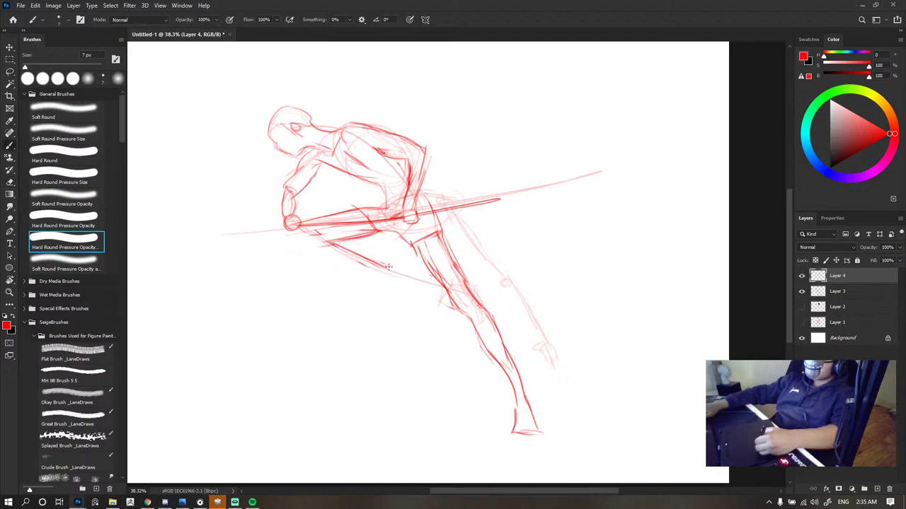
pyautogui.moveTo(394, 258)
pyautogui.mouseDown()
pyautogui.moveTo(416, 303)
pyautogui.moveTo(398, 297)
pyautogui.mouseUp()
pyautogui.press('e')
pyautogui.press('b')
pyautogui.moveTo(410, 290)
pyautogui.mouseDown()
pyautogui.moveTo(308, 249)
pyautogui.moveTo(363, 276)
pyautogui.moveTo(320, 264)
pyautogui.moveTo(281, 233)
pyautogui.moveTo(289, 224)
pyautogui.moveTo(309, 256)
pyautogui.mouseUp()
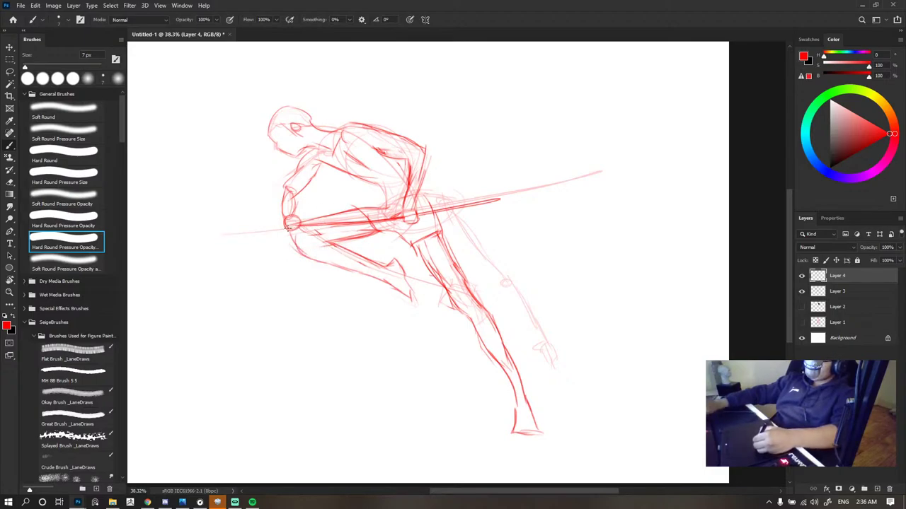
# - Draw the staff's front end past the gripping fist and extend its rear shaft along the faded guideline
pyautogui.moveTo(288, 227)
pyautogui.mouseDown()
pyautogui.moveTo(204, 221)
pyautogui.moveTo(248, 233)
pyautogui.moveTo(296, 238)
pyautogui.moveTo(238, 224)
pyautogui.moveTo(317, 232)
pyautogui.mouseUp()
pyautogui.hotkey('ctrl', 'z')
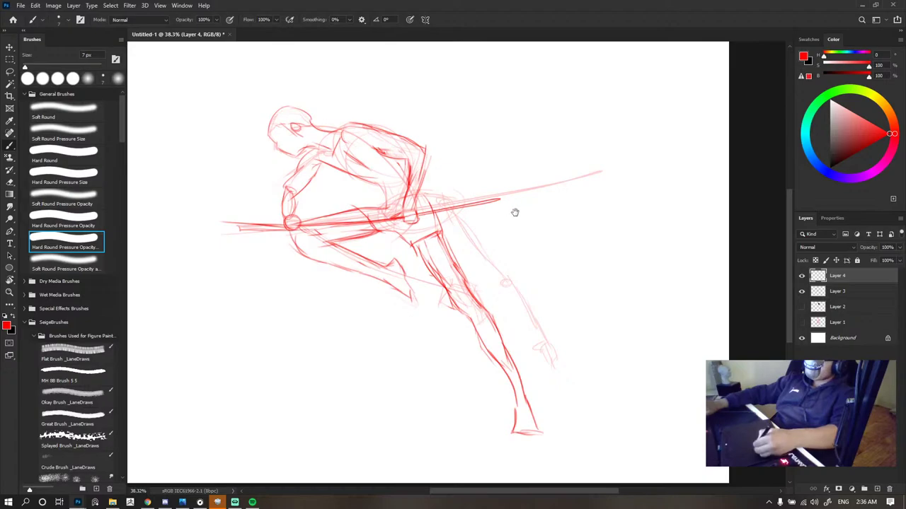
pyautogui.moveTo(513, 210)
pyautogui.mouseDown()
pyautogui.moveTo(385, 244)
pyautogui.moveTo(582, 192)
pyautogui.mouseUp()
pyautogui.moveTo(397, 236); pyautogui.dragTo(581, 192)
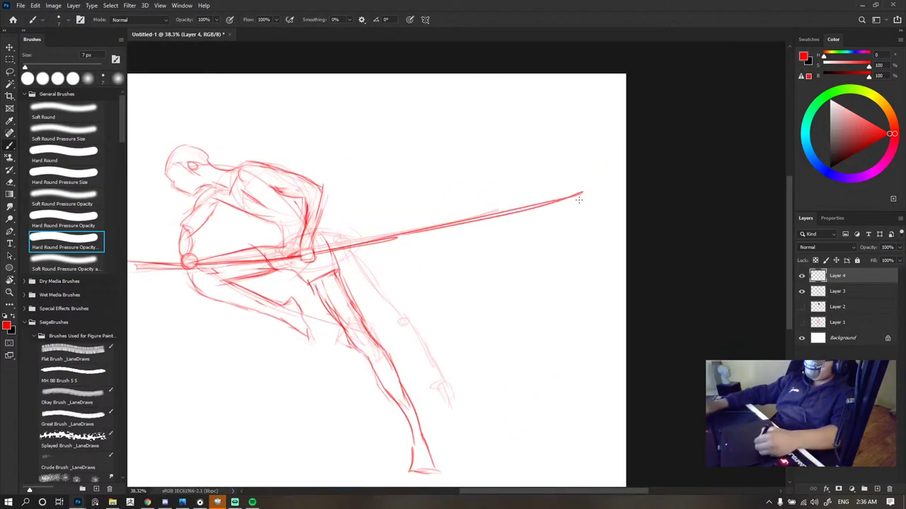
# - Erase the staff's overlong rear tip, close the shaft with a short end cap, and redraw its lower edge
pyautogui.press('e')
pyautogui.moveTo(497, 217); pyautogui.dragTo(602, 184)
pyautogui.press('b')
pyautogui.moveTo(502, 212); pyautogui.dragTo(386, 242)
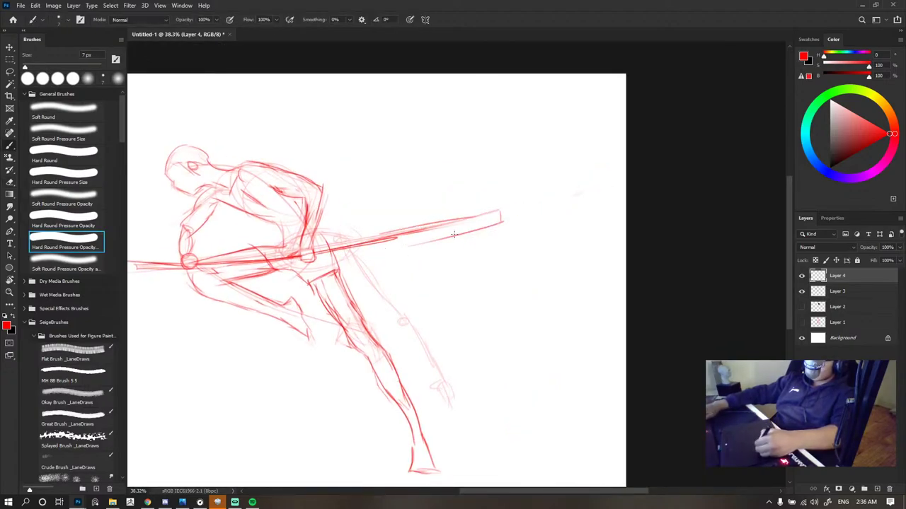
pyautogui.hotkey('ctrl', 'z')
pyautogui.moveTo(498, 211); pyautogui.dragTo(375, 242)
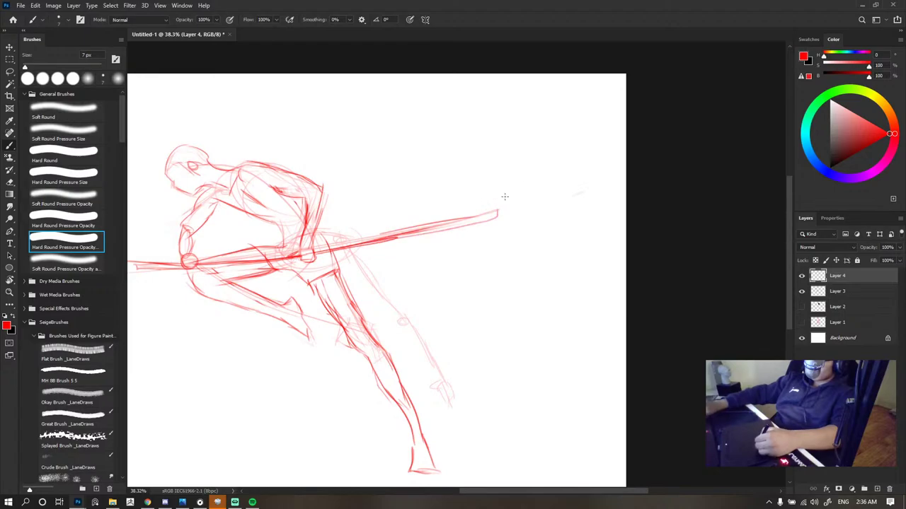
# - Hide Layer 3 and examine the pose and proportions of the Layer 4 figure on its own
pyautogui.click(802, 291)
pyautogui.scroll(-4, 540, 247)
pyautogui.scroll(3, 441, 233)
pyautogui.press('v')
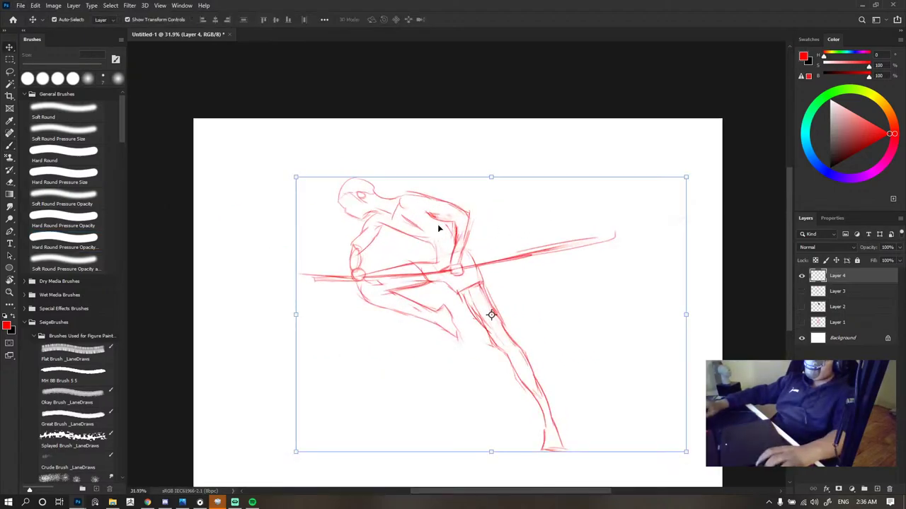
pyautogui.scroll(-4, 470, 237)
pyautogui.click(549, 135)
pyautogui.scroll(2, 465, 238)
pyautogui.scroll(-2, 465, 239)
pyautogui.scroll(2, 465, 238)
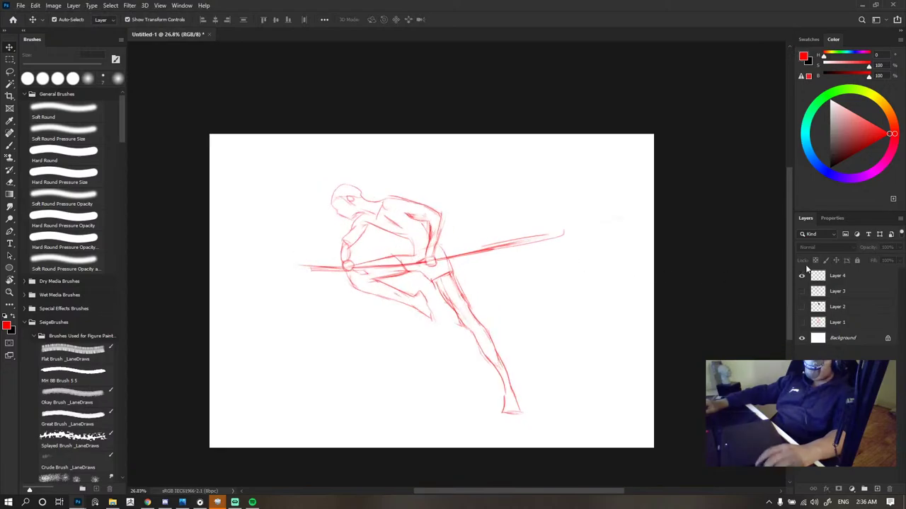
# - Show Layer 3 again, select it together with Layer 4, and lower their opacity until the sketch is faint
pyautogui.click(824, 276)
pyautogui.click(801, 291)
pyautogui.keyDown('ctrl'); pyautogui.click(819, 272); pyautogui.keyUp('ctrl')
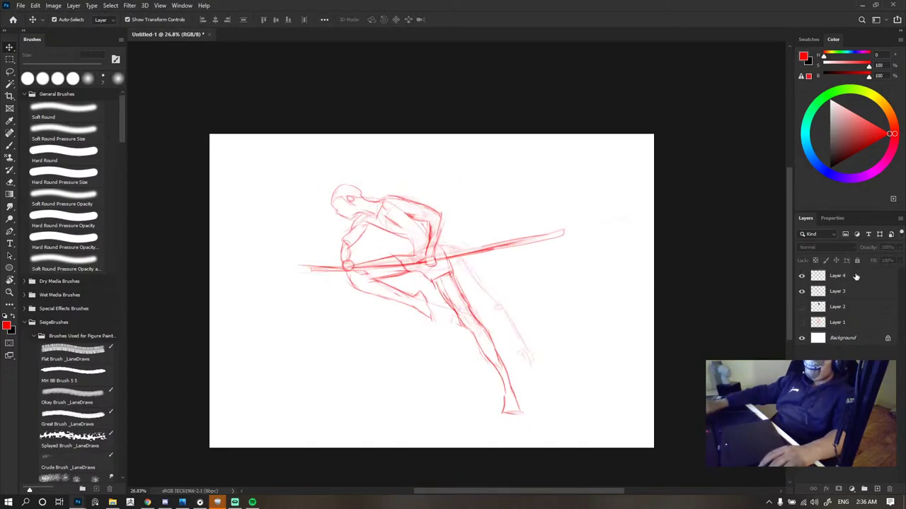
pyautogui.click(855, 275)
pyautogui.keyDown('ctrl'); pyautogui.click(858, 290); pyautogui.keyUp('ctrl')
pyautogui.click(900, 248)
pyautogui.moveTo(896, 259); pyautogui.dragTo(870, 259)
pyautogui.click(700, 300)
pyautogui.scroll(-5, 499, 243)
pyautogui.scroll(6, 497, 243)
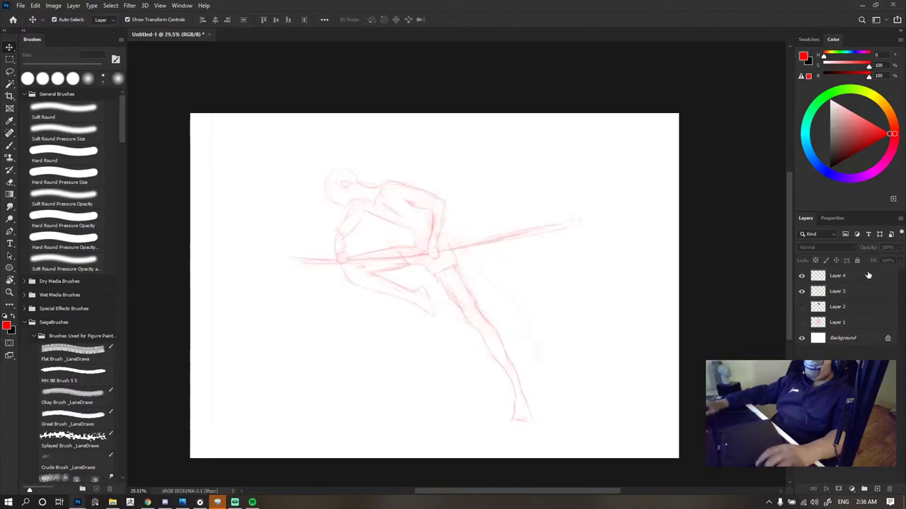
# - Create a new layer above Layer 4 and ready the 7 px red brush for clean linework over the head
pyautogui.click(877, 489)
pyautogui.press('b')
pyautogui.scroll(1, 446, 205)
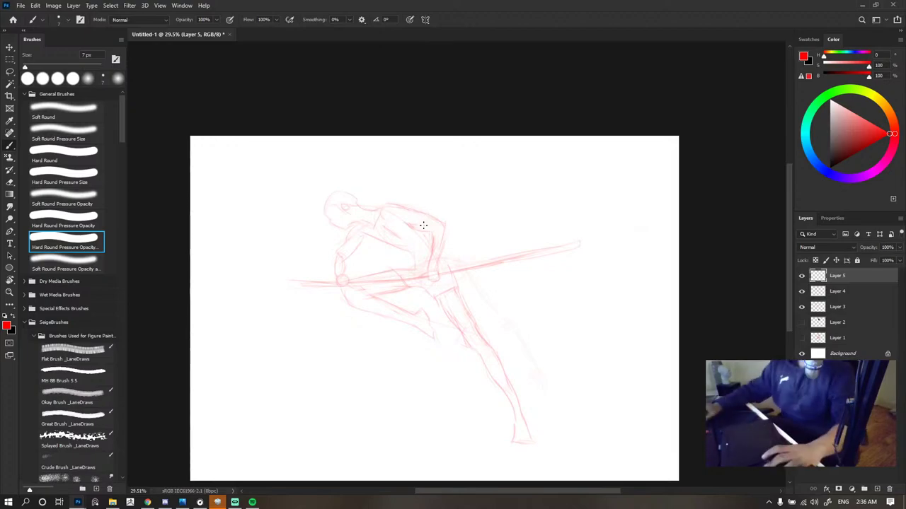
pyautogui.scroll(-2, 428, 222)
pyautogui.scroll(4, 458, 228)
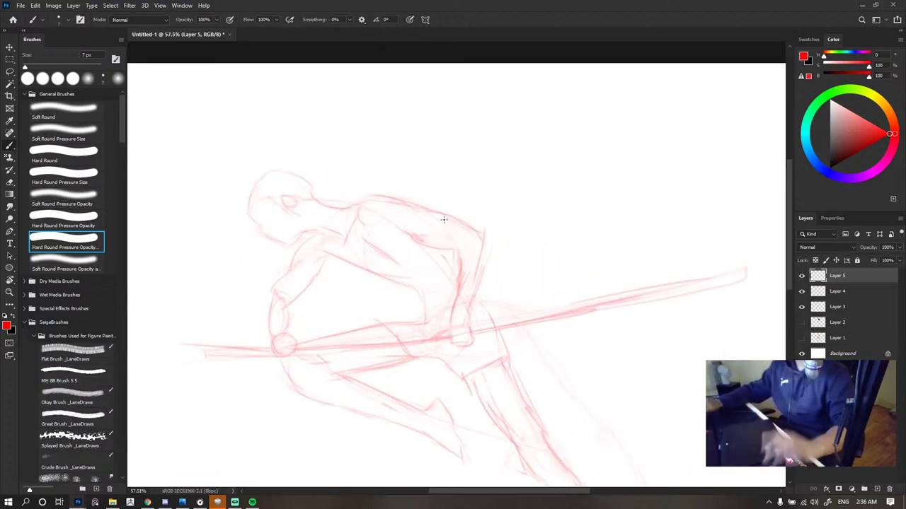
pyautogui.moveTo(348, 227); pyautogui.dragTo(401, 213)
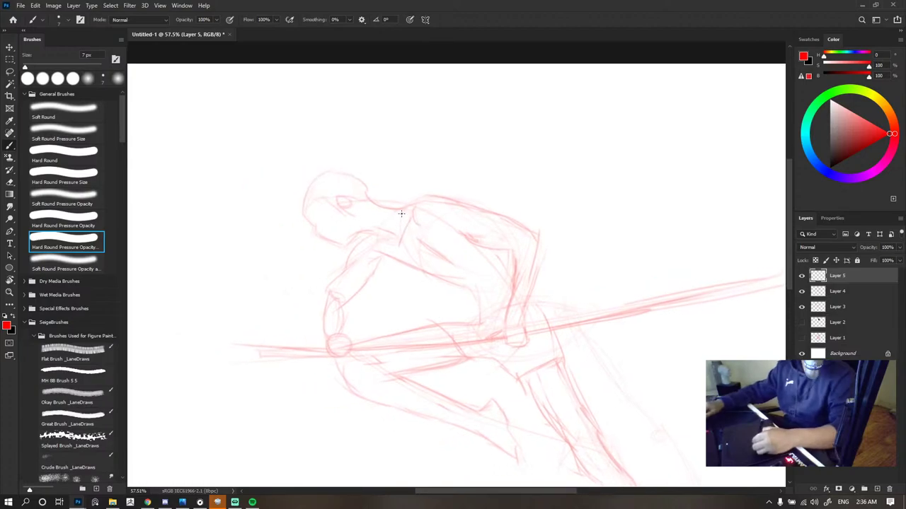
pyautogui.scroll(-3, 443, 214)
pyautogui.scroll(4, 428, 210)
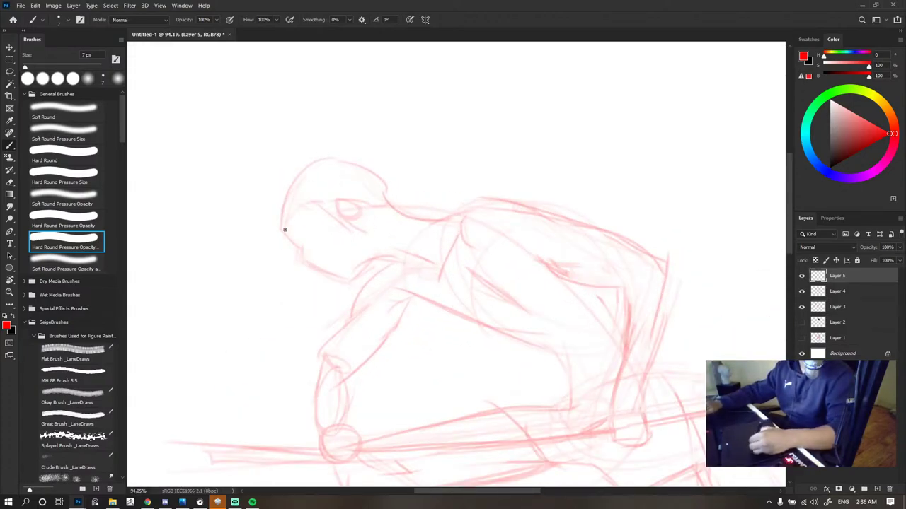
pyautogui.moveTo(285, 230)
pyautogui.mouseDown()
pyautogui.moveTo(317, 174)
pyautogui.moveTo(280, 242)
pyautogui.mouseUp()
pyautogui.hotkey('ctrl', 'z')
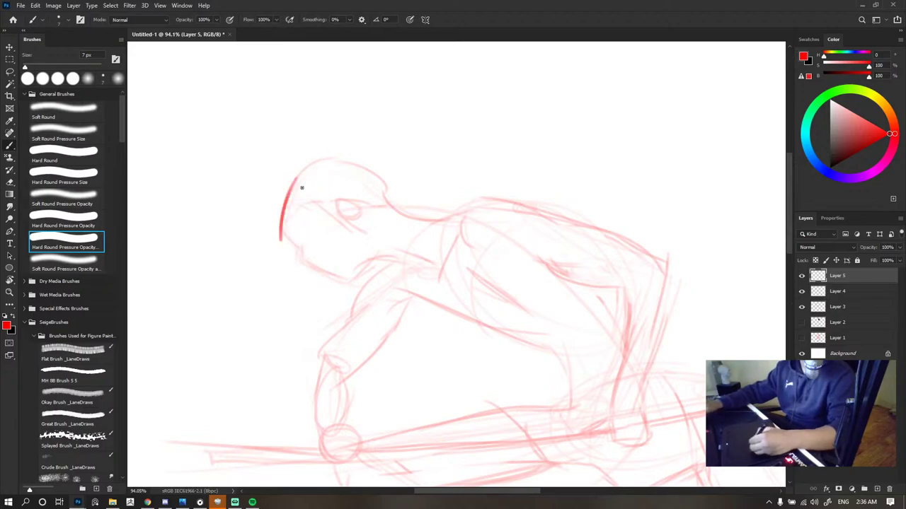
pyautogui.moveTo(297, 178); pyautogui.dragTo(379, 160)
pyautogui.hotkey('ctrl', 'z')
pyautogui.hotkey('ctrl', 'z')
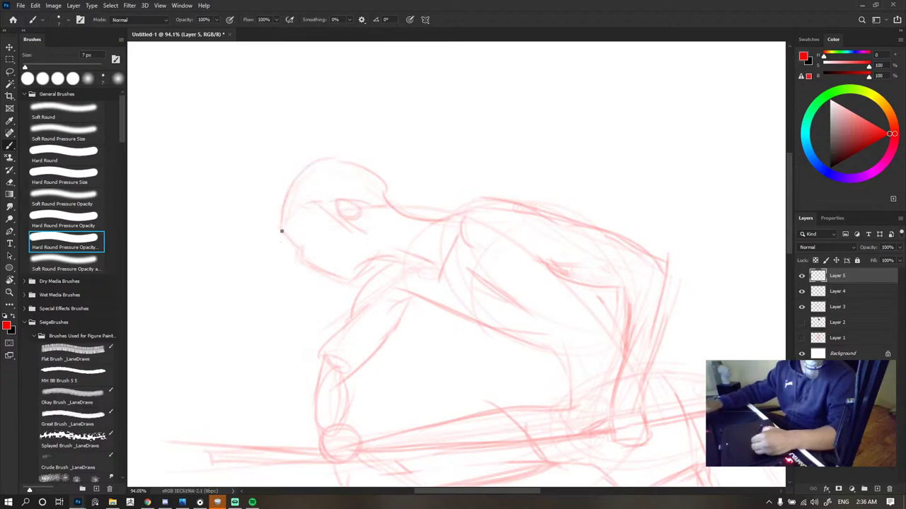
# - On Layer 5, outline the skull from the forehead over the crown and down to the nape
pyautogui.moveTo(282, 231); pyautogui.dragTo(309, 170)
pyautogui.moveTo(282, 233)
pyautogui.mouseDown()
pyautogui.moveTo(297, 180)
pyautogui.moveTo(398, 138)
pyautogui.mouseUp()
pyautogui.hotkey('ctrl', 'z')
pyautogui.moveTo(282, 230)
pyautogui.mouseDown()
pyautogui.moveTo(290, 192)
pyautogui.moveTo(281, 207)
pyautogui.moveTo(357, 160)
pyautogui.mouseUp()
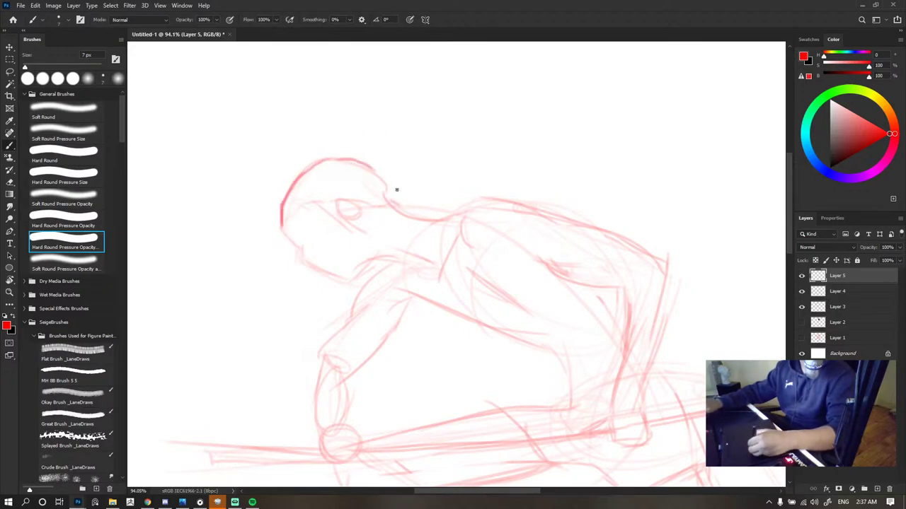
pyautogui.moveTo(390, 205); pyautogui.dragTo(381, 179)
# - Outline the lower face and jaw, and continue with the line under the neck toward the chest
pyautogui.moveTo(278, 223); pyautogui.dragTo(300, 245)
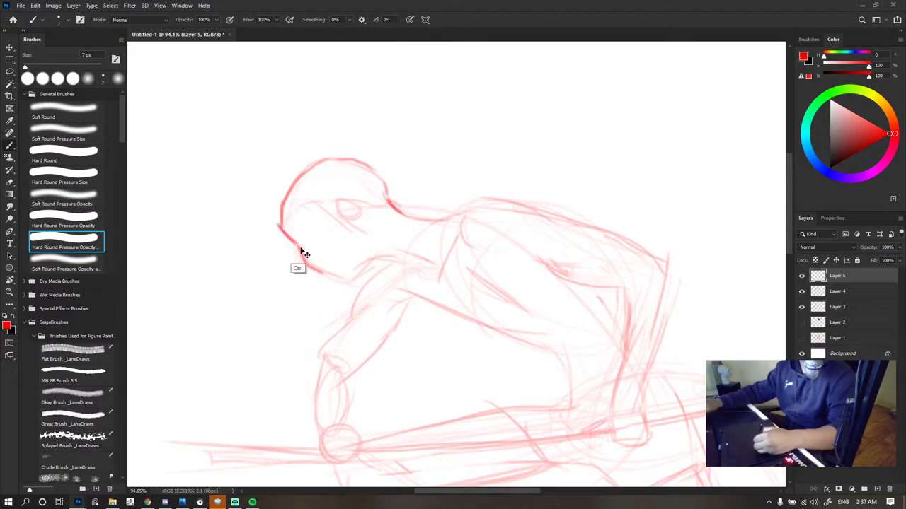
pyautogui.hotkey('ctrl', 'z')
pyautogui.moveTo(301, 257)
pyautogui.mouseDown()
pyautogui.moveTo(319, 273)
pyautogui.moveTo(418, 262)
pyautogui.mouseUp()
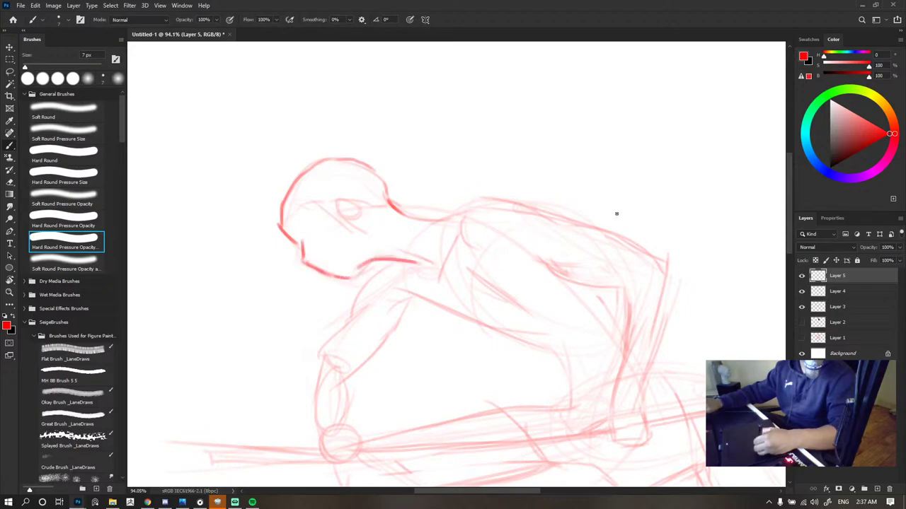
# - Trace the front arm's outer edge from the shoulder past the elbow to the wrist
pyautogui.scroll(-3, 404, 226)
pyautogui.moveTo(412, 194); pyautogui.dragTo(343, 263)
pyautogui.hotkey('ctrl', 'z')
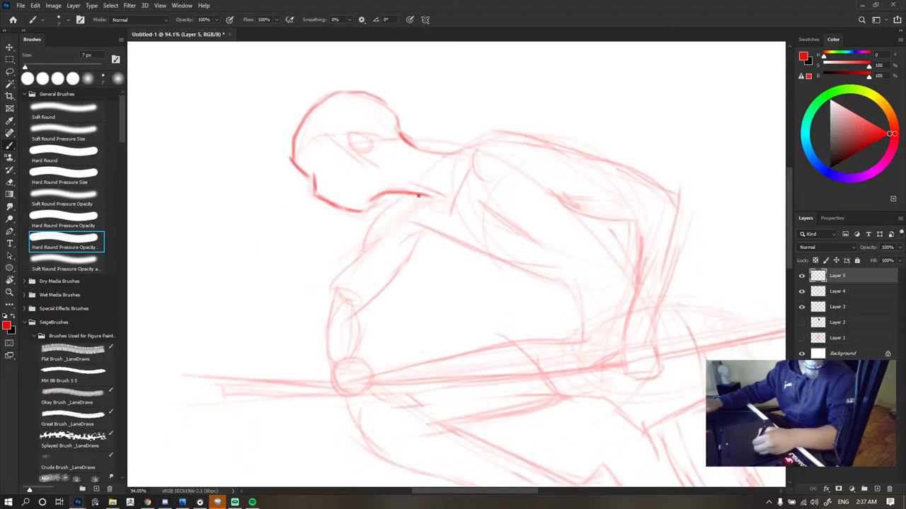
pyautogui.moveTo(422, 191)
pyautogui.mouseDown()
pyautogui.moveTo(371, 253)
pyautogui.moveTo(337, 275)
pyautogui.moveTo(331, 322)
pyautogui.mouseUp()
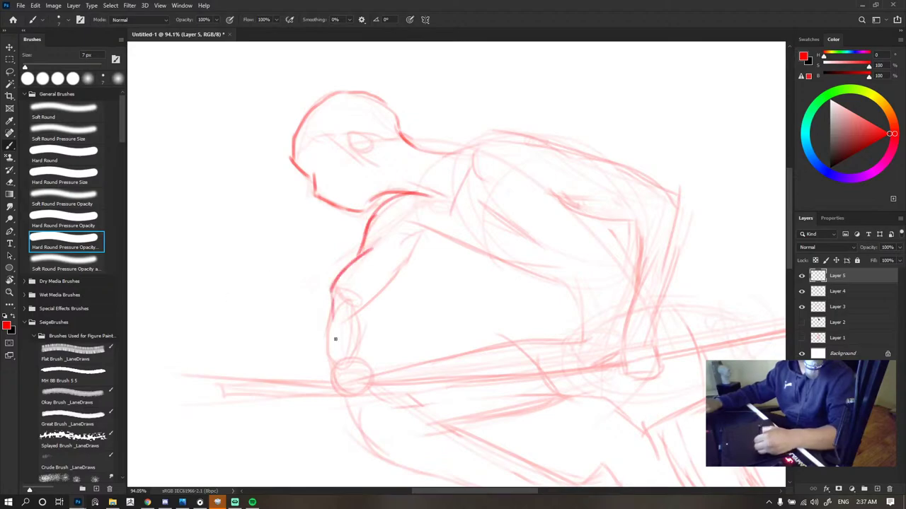
pyautogui.scroll(-2, 379, 241)
pyautogui.moveTo(324, 252)
pyautogui.mouseDown()
pyautogui.moveTo(320, 338)
pyautogui.moveTo(328, 347)
pyautogui.mouseUp()
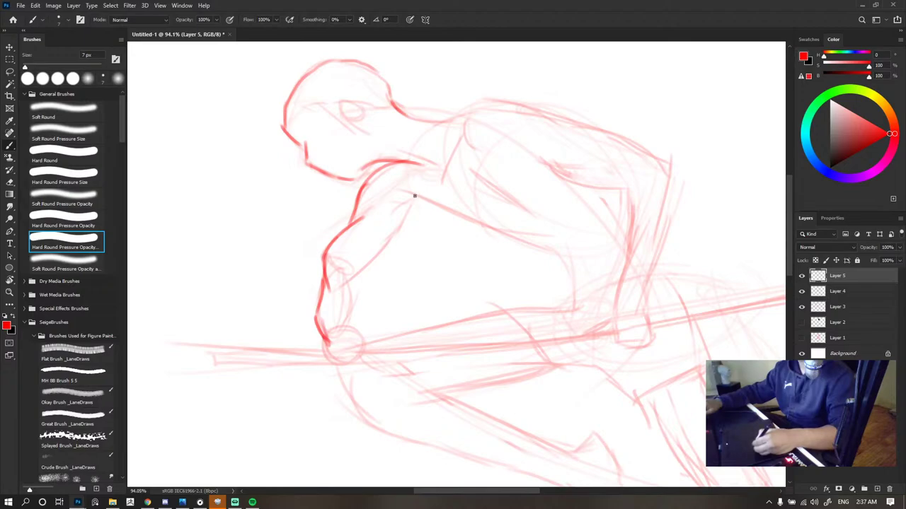
# - Trace the front arm's inner edge down to the wrist and outline the fist with its fingers around the staff
pyautogui.moveTo(415, 196)
pyautogui.mouseDown()
pyautogui.moveTo(353, 279)
pyautogui.moveTo(349, 343)
pyautogui.moveTo(349, 299)
pyautogui.mouseUp()
pyautogui.hotkey('ctrl', 'z')
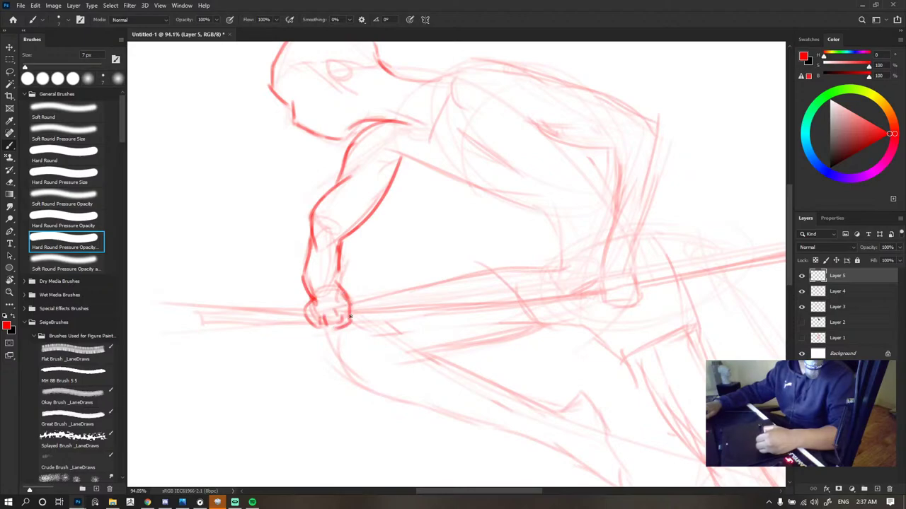
pyautogui.scroll(-3, 425, 231)
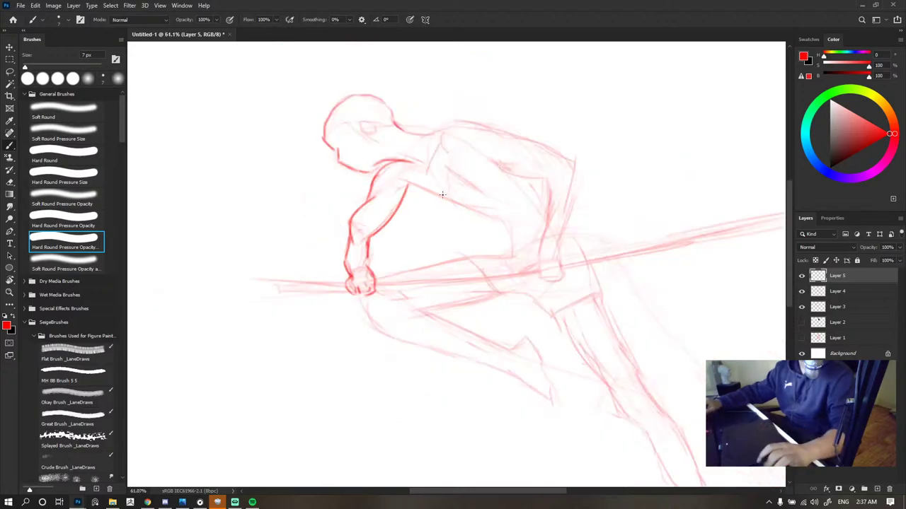
pyautogui.scroll(2, 420, 176)
pyautogui.scroll(-6, 383, 178)
pyautogui.scroll(4, 382, 178)
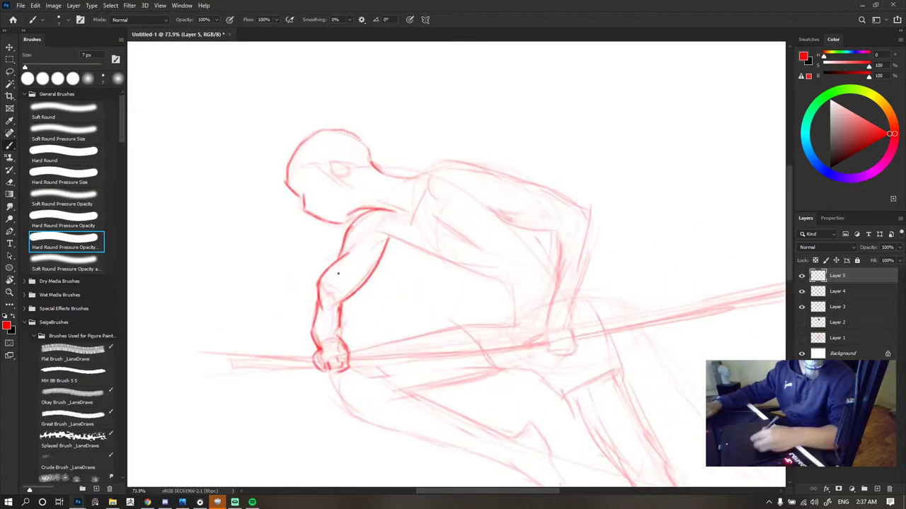
# - Try to redraw the front arm's outer edge from the upper arm past the elbow to the wrist
pyautogui.press('e')
pyautogui.press('b')
pyautogui.moveTo(341, 257); pyautogui.dragTo(320, 299)
pyautogui.press('e')
pyautogui.press('b')
pyautogui.moveTo(314, 337)
pyautogui.mouseDown()
pyautogui.moveTo(313, 297)
pyautogui.moveTo(348, 244)
pyautogui.mouseUp()
pyautogui.press('e')
pyautogui.press('b')
pyautogui.moveTo(324, 273); pyautogui.dragTo(351, 232)
pyautogui.press('e')
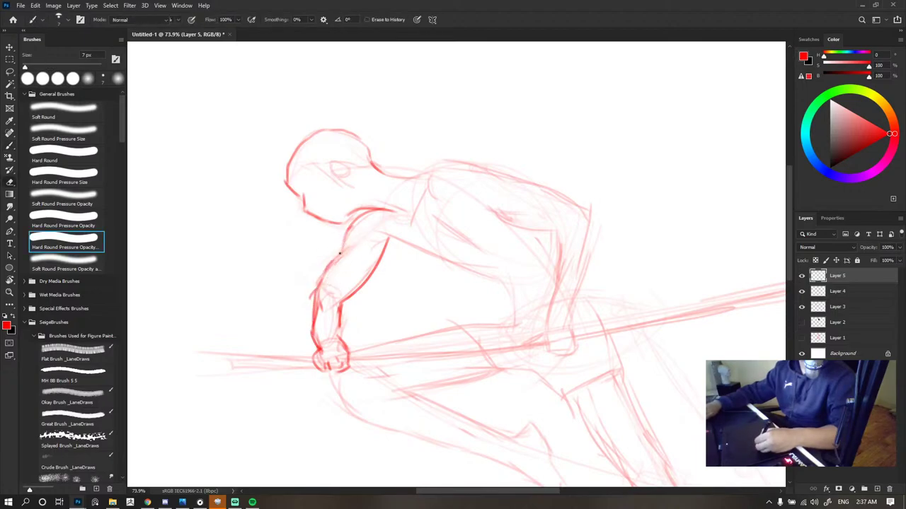
pyautogui.press('b')
pyautogui.moveTo(318, 303); pyautogui.dragTo(321, 286)
pyautogui.moveTo(801, 292)
pyautogui.mouseDown()
pyautogui.moveTo(802, 308)
pyautogui.moveTo(801, 292)
pyautogui.mouseUp()
pyautogui.scroll(-5, 521, 196)
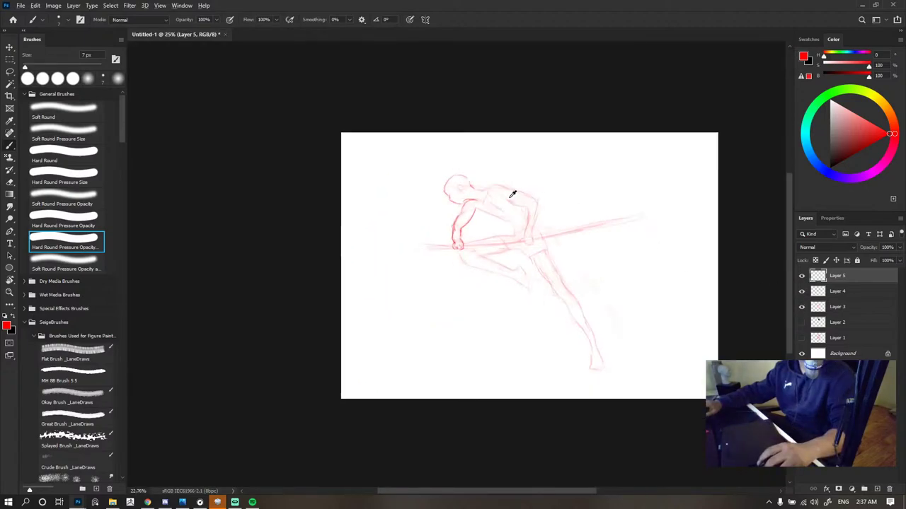
# - Erase the front forearm's outer edge and try a rounder contour from the elbow down to the wrist
pyautogui.scroll(4, 510, 192)
pyautogui.press('e')
pyautogui.moveTo(378, 239); pyautogui.dragTo(360, 304)
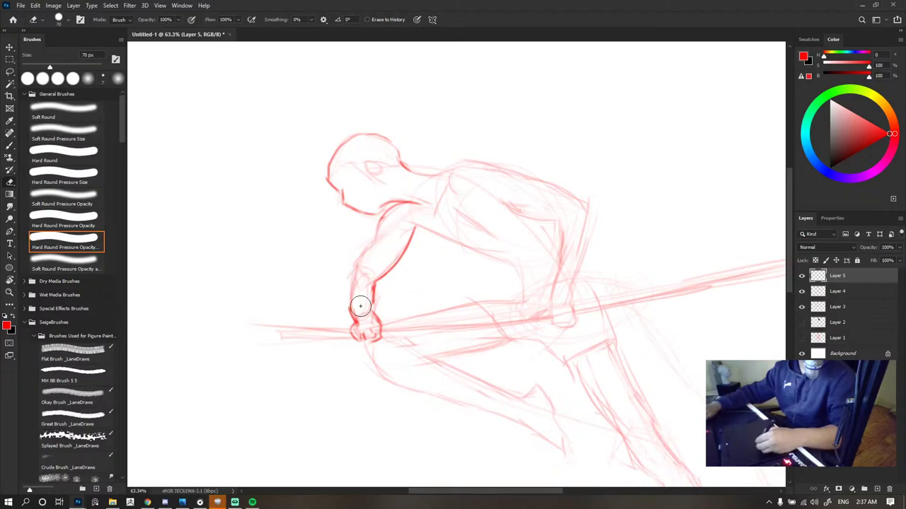
pyautogui.press('b')
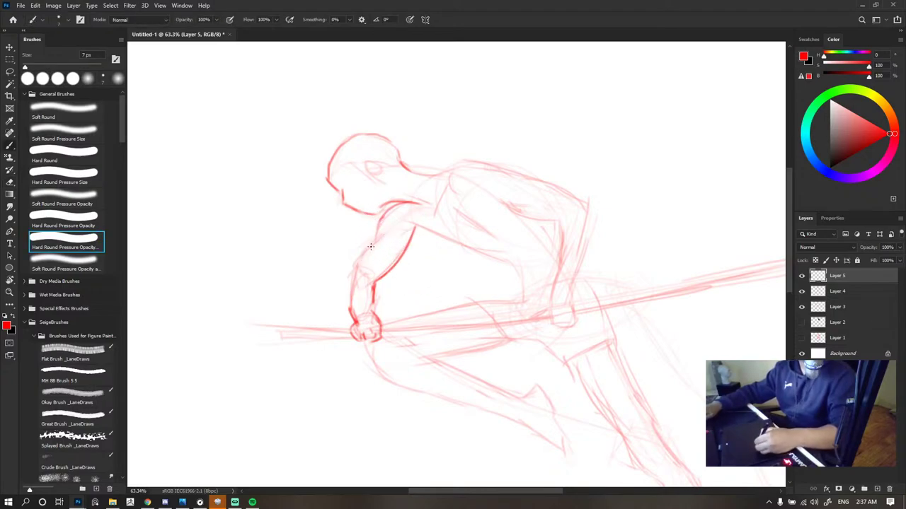
pyautogui.moveTo(386, 238); pyautogui.dragTo(350, 283)
pyautogui.moveTo(360, 249); pyautogui.dragTo(355, 320)
pyautogui.press('e')
pyautogui.press('b')
pyautogui.moveTo(386, 245); pyautogui.dragTo(349, 296)
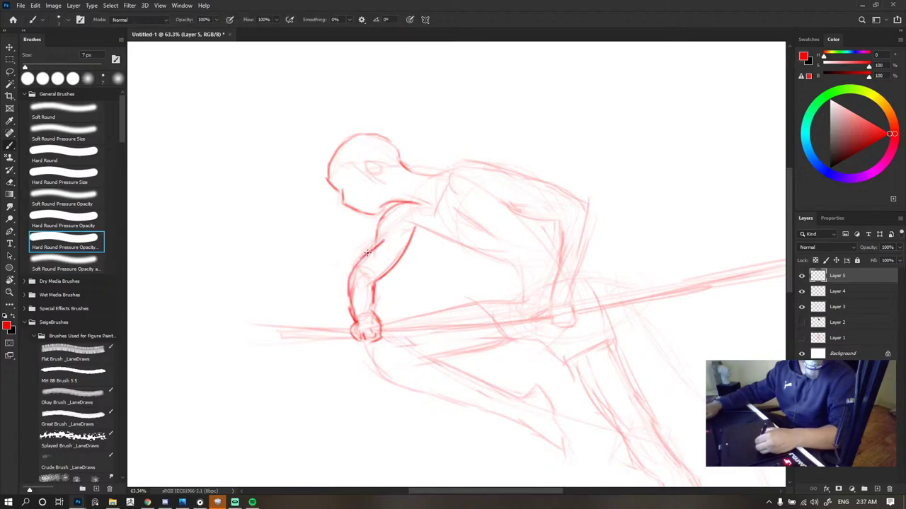
pyautogui.scroll(-9, 420, 215)
pyautogui.scroll(9, 437, 211)
# - Erase the outer line around the front arm's elbow and upper forearm
pyautogui.press('e')
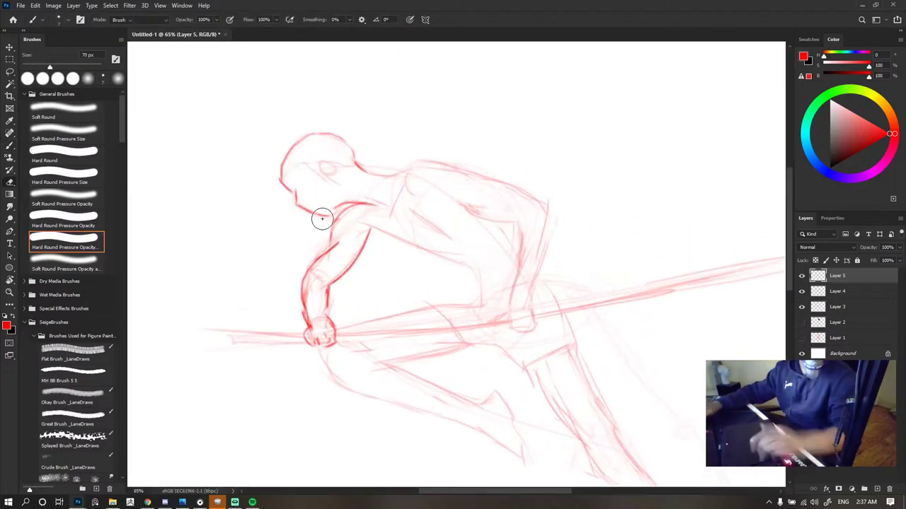
pyautogui.moveTo(313, 271)
pyautogui.mouseDown()
pyautogui.moveTo(331, 250)
pyautogui.moveTo(318, 247)
pyautogui.mouseUp()
pyautogui.press('b')
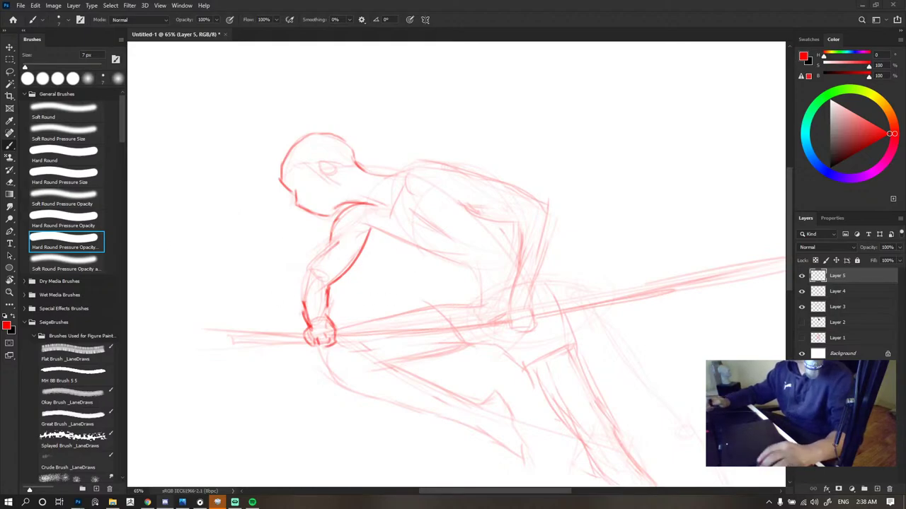
pyautogui.click(814, 503)
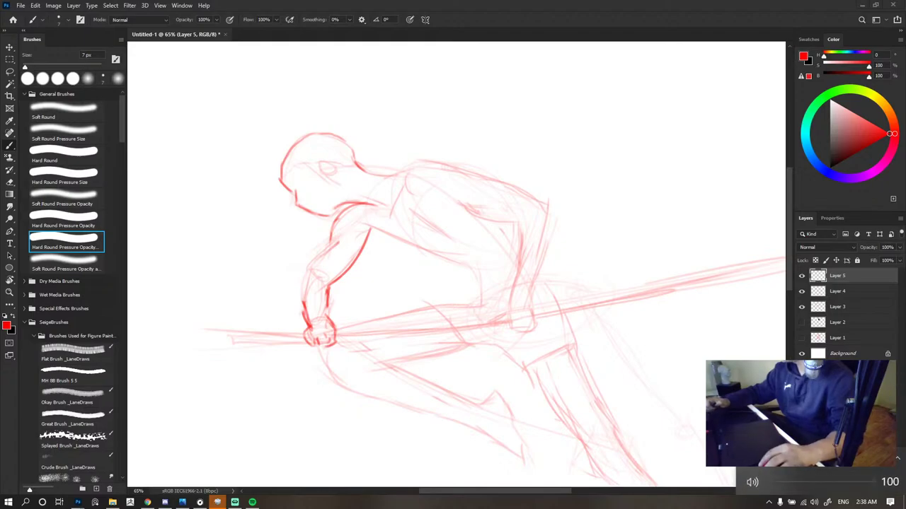
pyautogui.press('Escape')
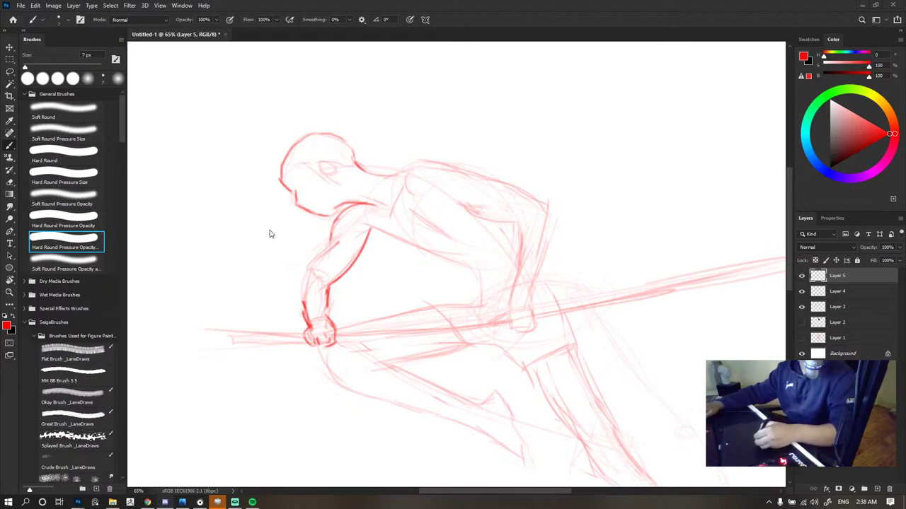
pyautogui.scroll(-5, 473, 212)
pyautogui.scroll(7, 465, 216)
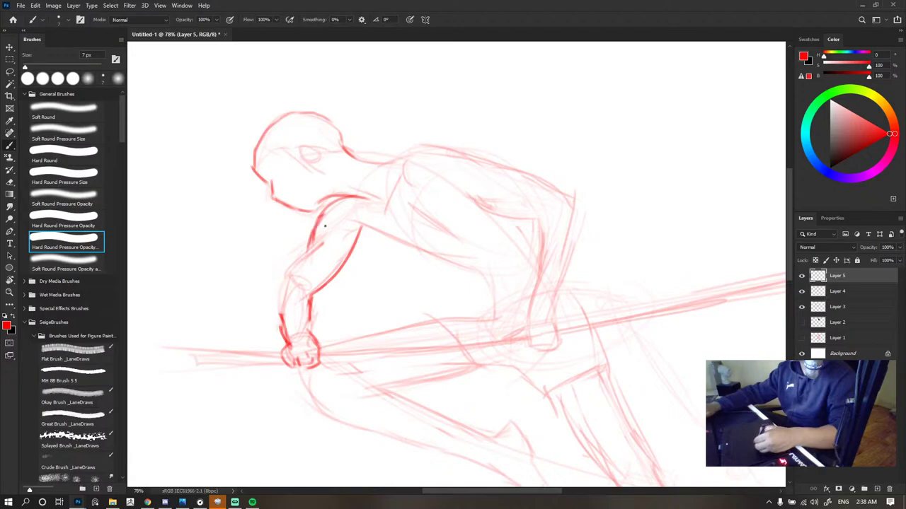
# - Refine the front upper arm's outer edge and redraw the forearm's outer contour past the elbow to the wrist
pyautogui.press('e')
pyautogui.press('b')
pyautogui.moveTo(320, 225)
pyautogui.mouseDown()
pyautogui.moveTo(309, 252)
pyautogui.moveTo(325, 212)
pyautogui.mouseUp()
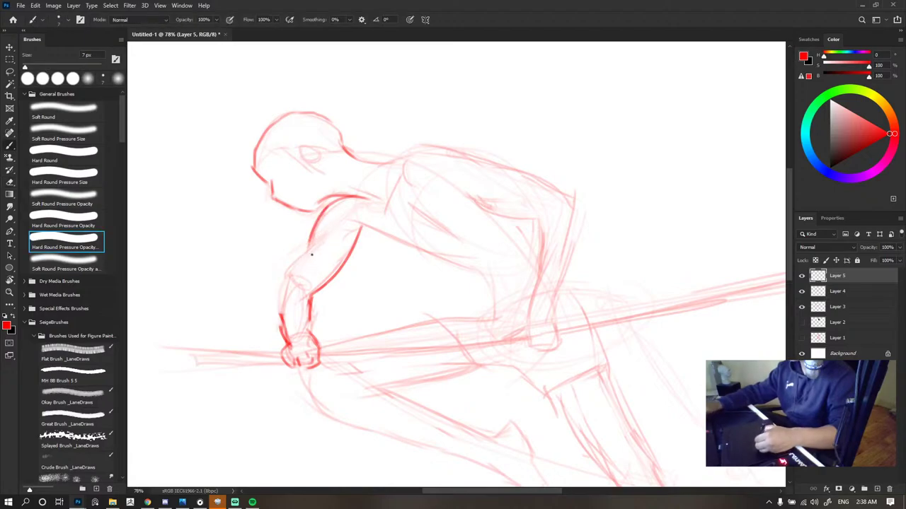
pyautogui.hotkey('ctrl', 'z')
pyautogui.moveTo(323, 234)
pyautogui.mouseDown()
pyautogui.moveTo(301, 254)
pyautogui.moveTo(282, 299)
pyautogui.mouseUp()
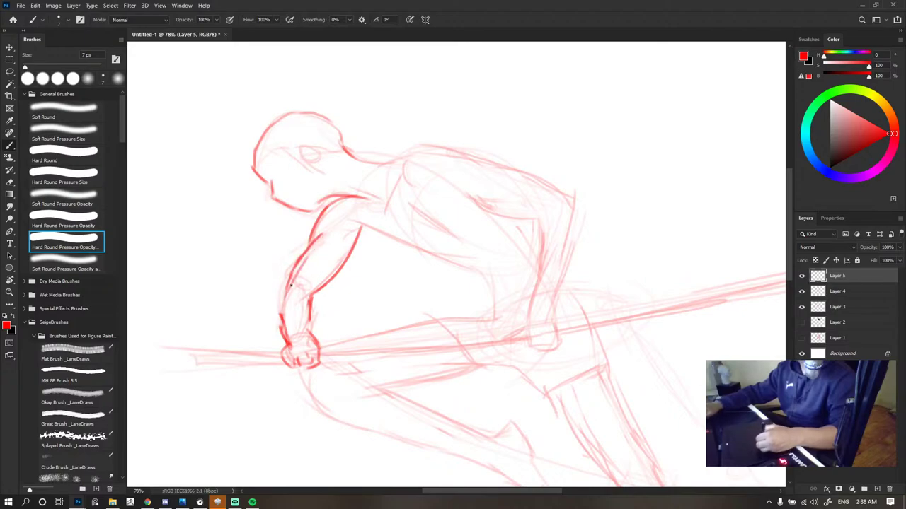
pyautogui.press('e')
pyautogui.moveTo(287, 298)
pyautogui.mouseDown()
pyautogui.moveTo(285, 320)
pyautogui.moveTo(286, 289)
pyautogui.moveTo(283, 328)
pyautogui.mouseUp()
pyautogui.press('b')
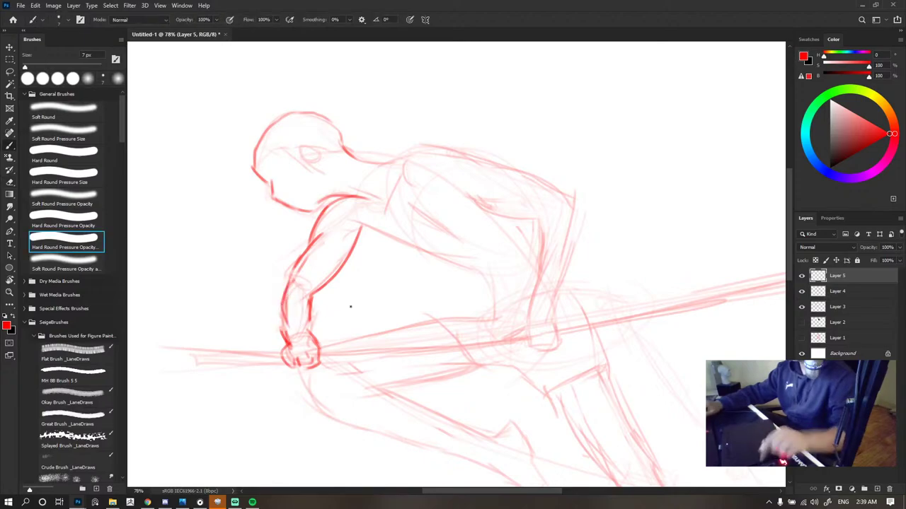
pyautogui.scroll(-3, 400, 300)
pyautogui.press('v')
pyautogui.scroll(-2, 465, 243)
pyautogui.keyDown('ctrl'); pyautogui.click(469, 281); pyautogui.keyUp('ctrl')
pyautogui.hotkey('ctrl', 's')
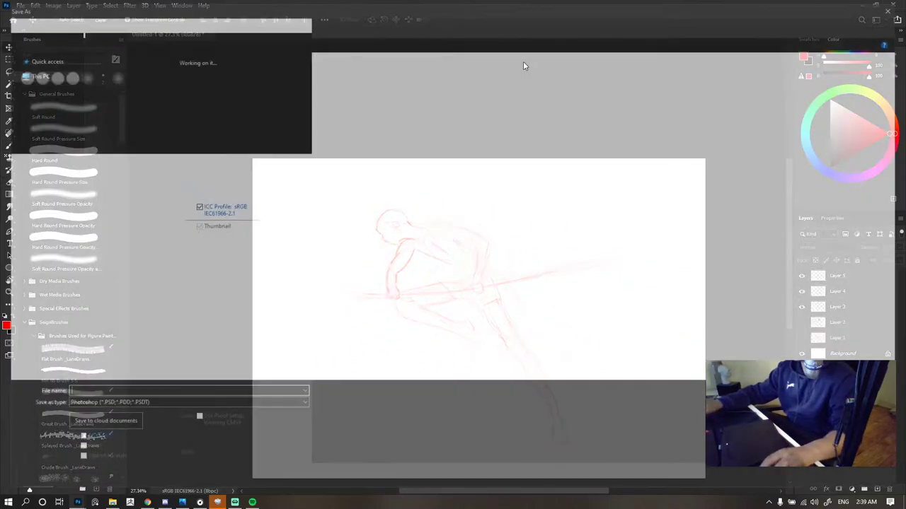
pyautogui.click(894, 7)
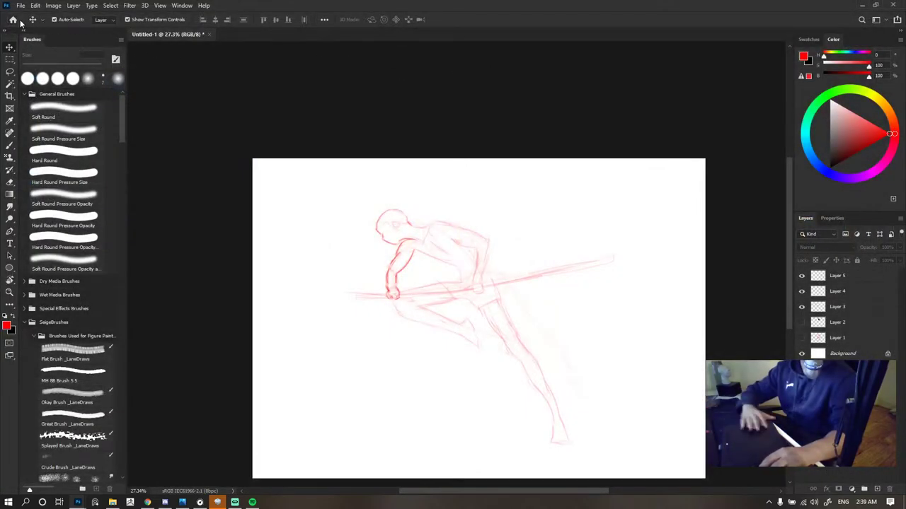
# - Open gesturedrawings.psd and hide the skateboarder sketch on Layer 47
pyautogui.click(13, 19)
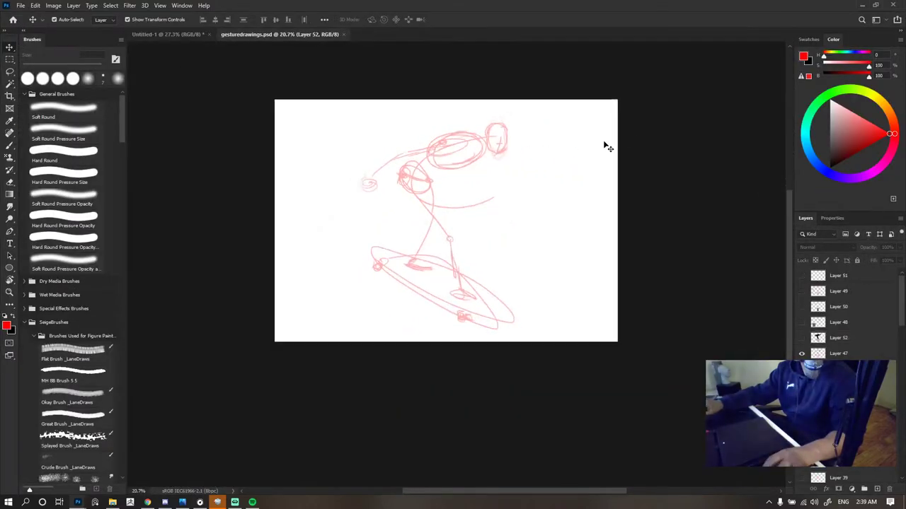
pyautogui.scroll(4, 508, 160)
pyautogui.click(801, 277)
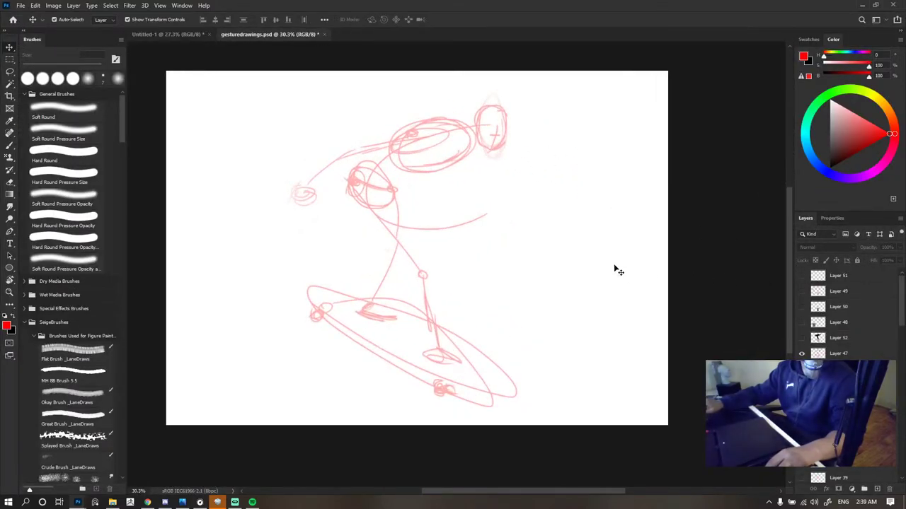
pyautogui.scroll(-6, 614, 269)
pyautogui.click(802, 353)
pyautogui.scroll(-3, 829, 320)
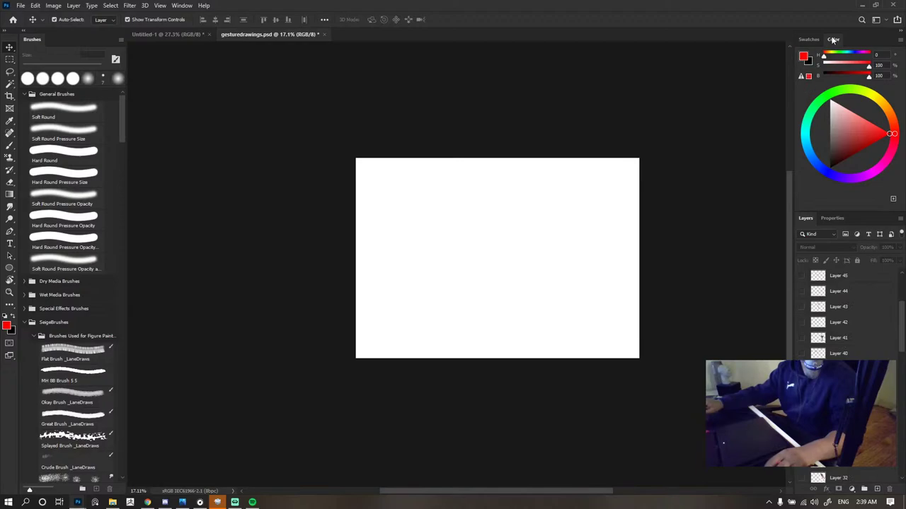
# - Close the Color and Swatches panels to give the layer list more room
pyautogui.rightClick(833, 40)
pyautogui.click(835, 43)
pyautogui.rightClick(816, 41)
pyautogui.click(823, 45)
# - Examine the gesture sketches on the lowest layers, just above the background, one layer at a time
pyautogui.scroll(-4, 838, 198)
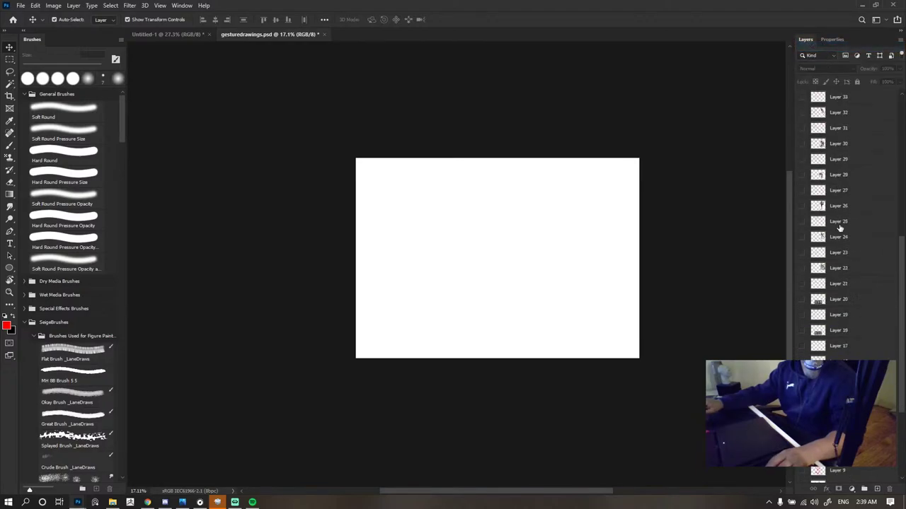
pyautogui.scroll(-5, 841, 262)
pyautogui.click(802, 456)
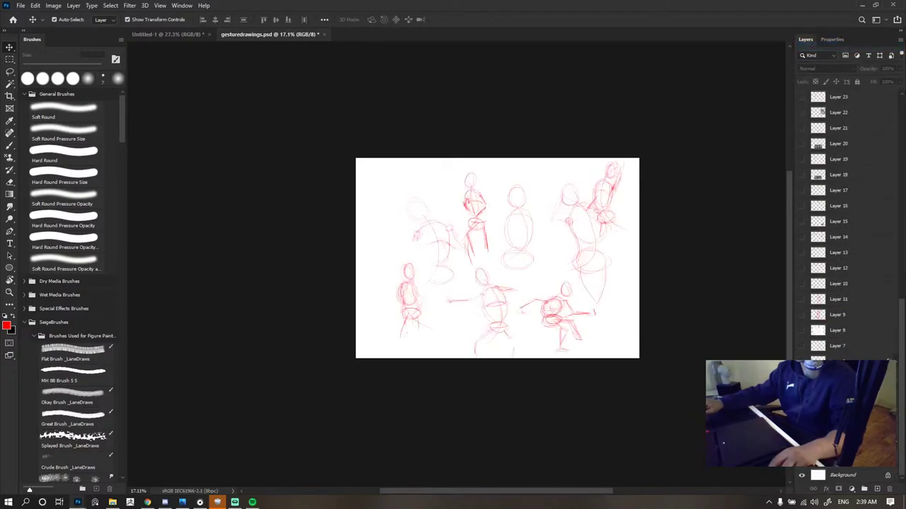
pyautogui.scroll(5, 549, 225)
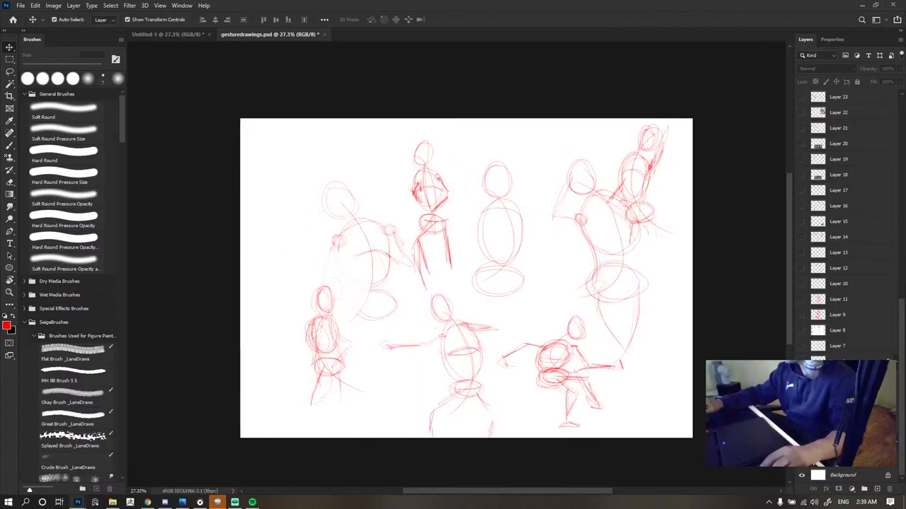
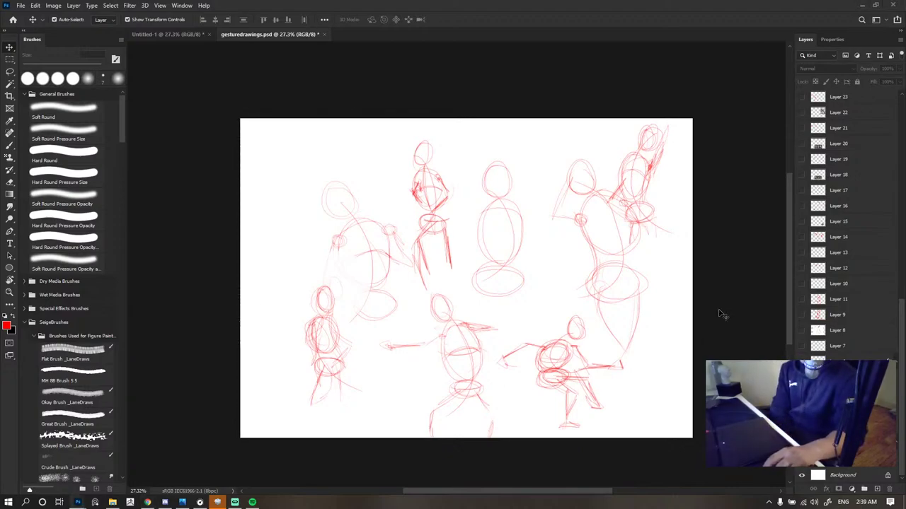
pyautogui.click(800, 393)
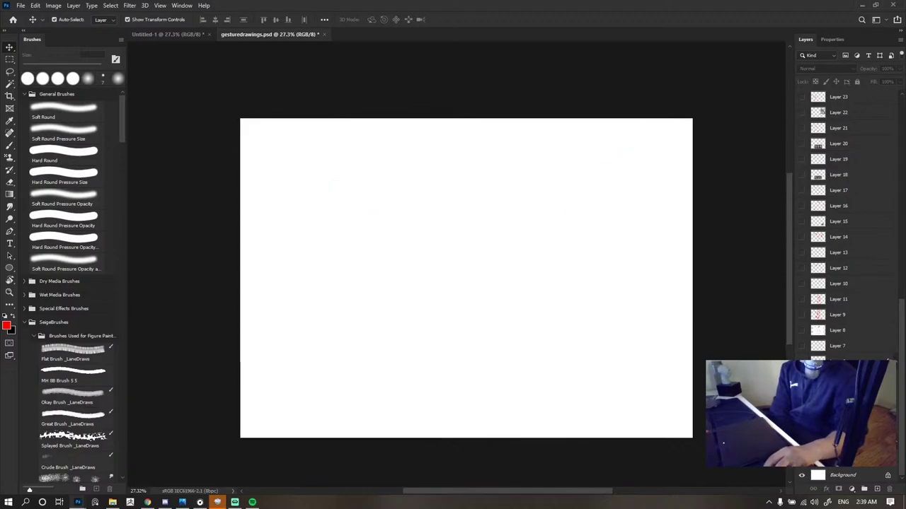
pyautogui.click(801, 408)
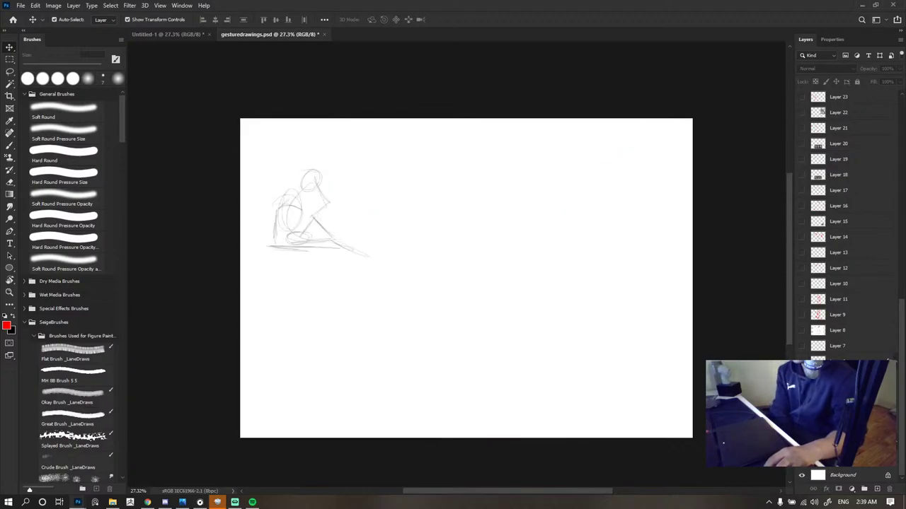
pyautogui.click(801, 409)
pyautogui.click(801, 423)
pyautogui.click(801, 423)
pyautogui.click(801, 439)
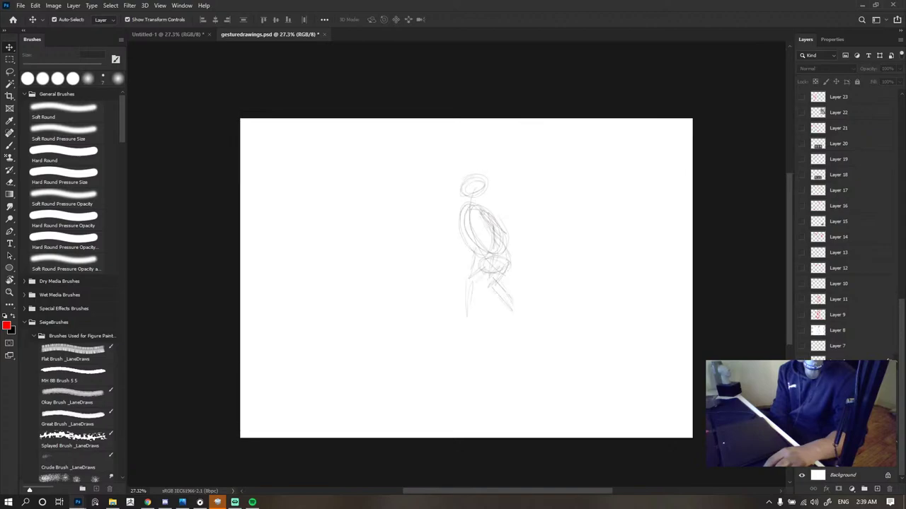
pyautogui.click(801, 439)
pyautogui.click(801, 455)
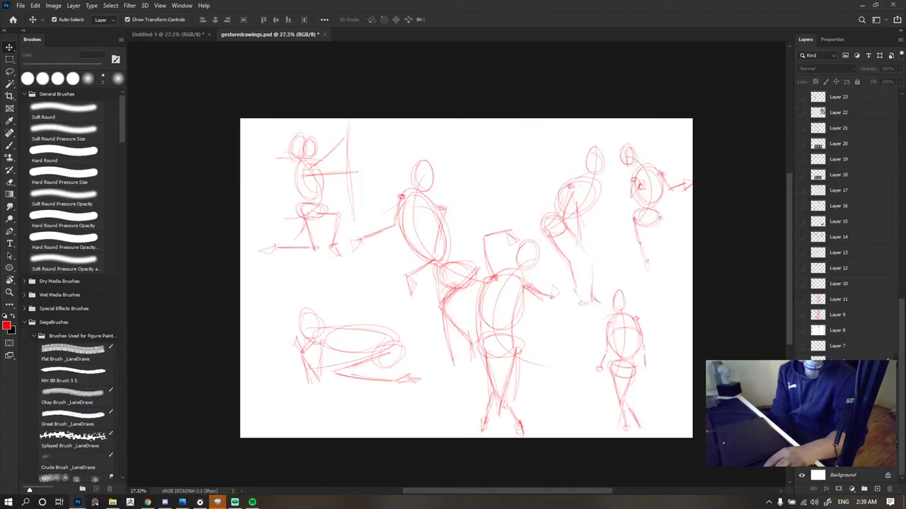
# - Check the sketches on Layers 7 and 8, and delete Layer 8 with the kneeling skateboarder
pyautogui.click(801, 361)
pyautogui.click(801, 347)
pyautogui.click(801, 346)
pyautogui.click(801, 332)
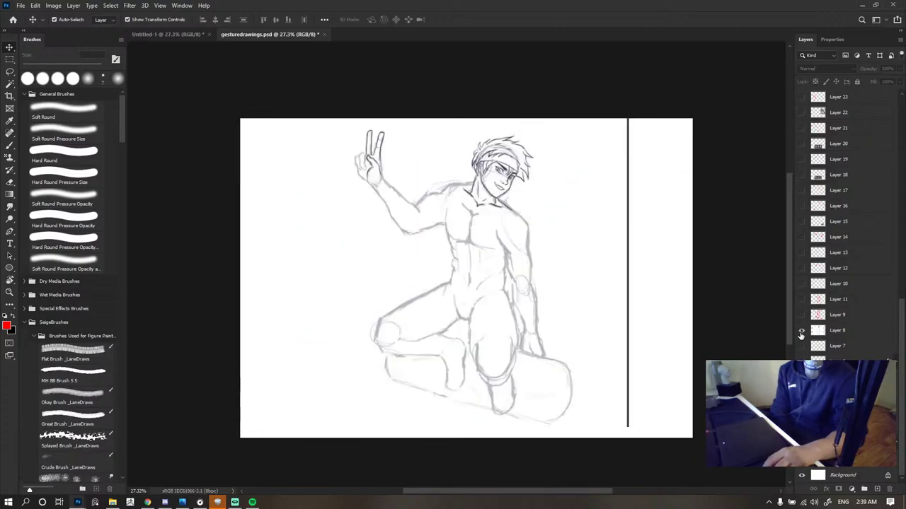
pyautogui.click(801, 331)
pyautogui.click(839, 333)
pyautogui.press('Delete')
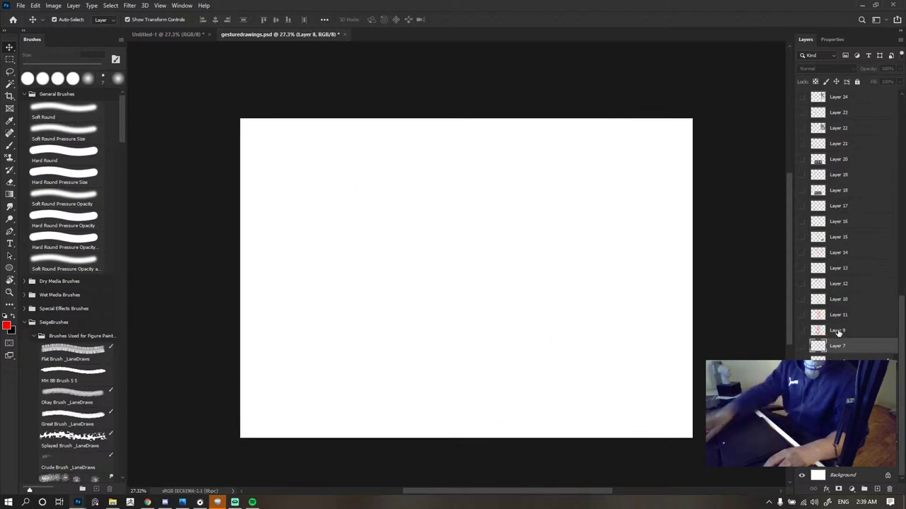
# - Examine the drawings and notes on Layers 9 to 13 by showing each layer on its own
pyautogui.click(802, 331)
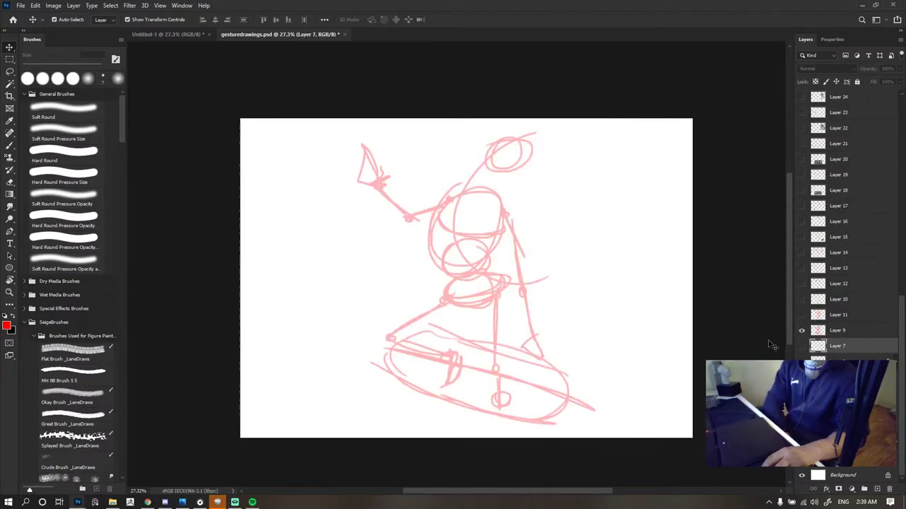
pyautogui.click(803, 330)
pyautogui.click(802, 315)
pyautogui.click(801, 315)
pyautogui.click(801, 299)
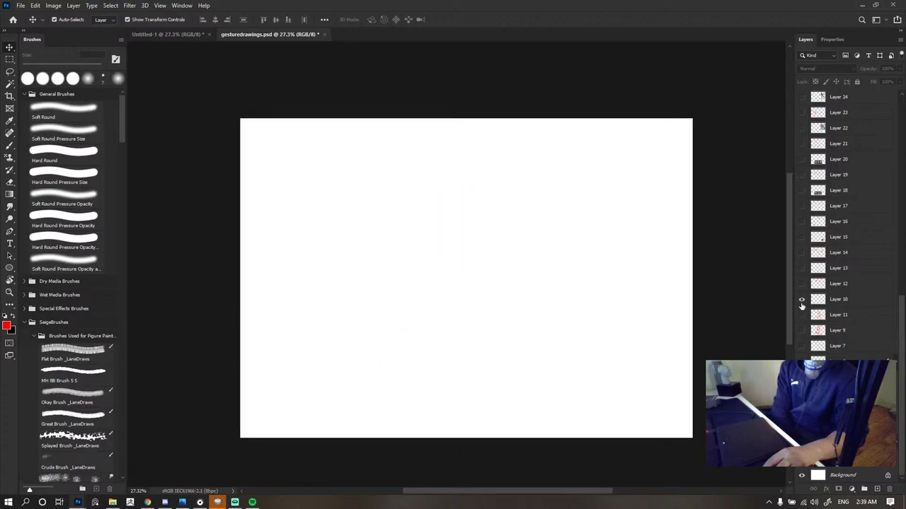
pyautogui.click(802, 284)
pyautogui.click(802, 284)
pyautogui.click(802, 268)
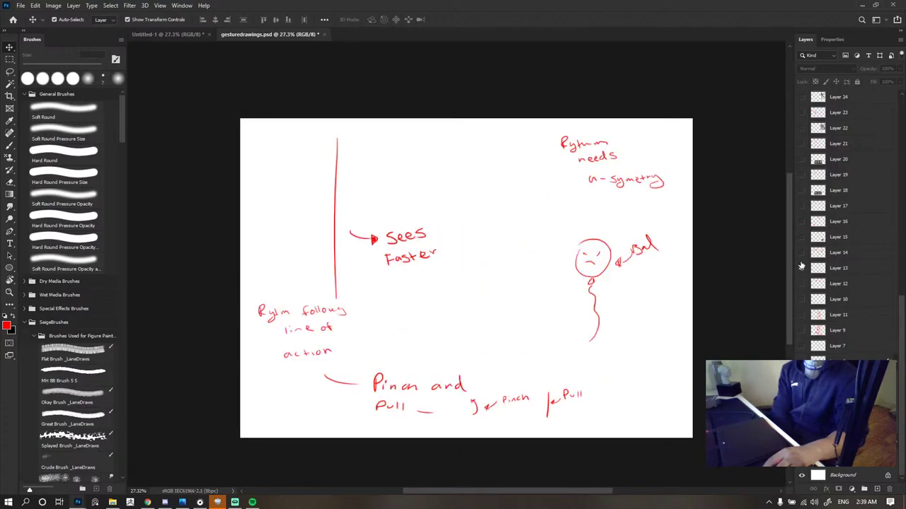
pyautogui.click(802, 268)
# - Examine the gesture sketches on Layers 14, 15 and 16 by showing each layer on its own
pyautogui.click(802, 253)
pyautogui.click(802, 253)
pyautogui.click(801, 252)
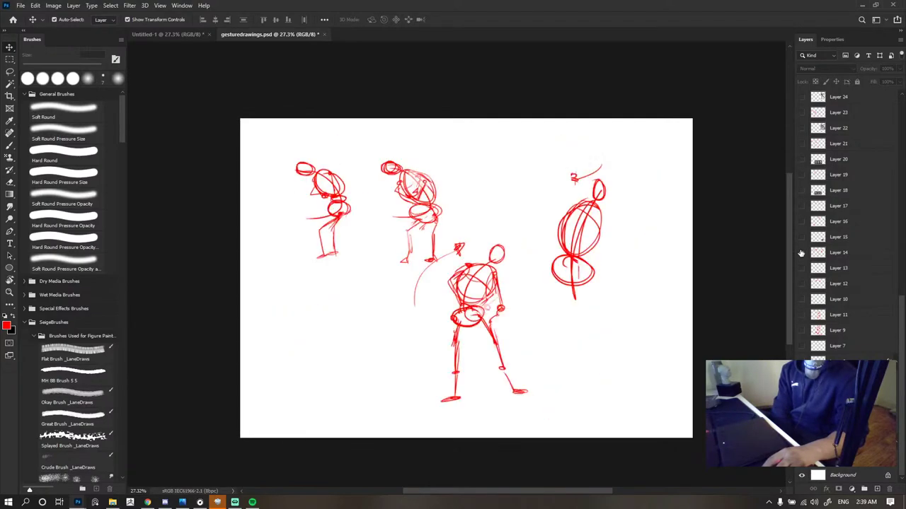
pyautogui.click(802, 252)
pyautogui.click(801, 237)
pyautogui.click(801, 237)
pyautogui.click(802, 222)
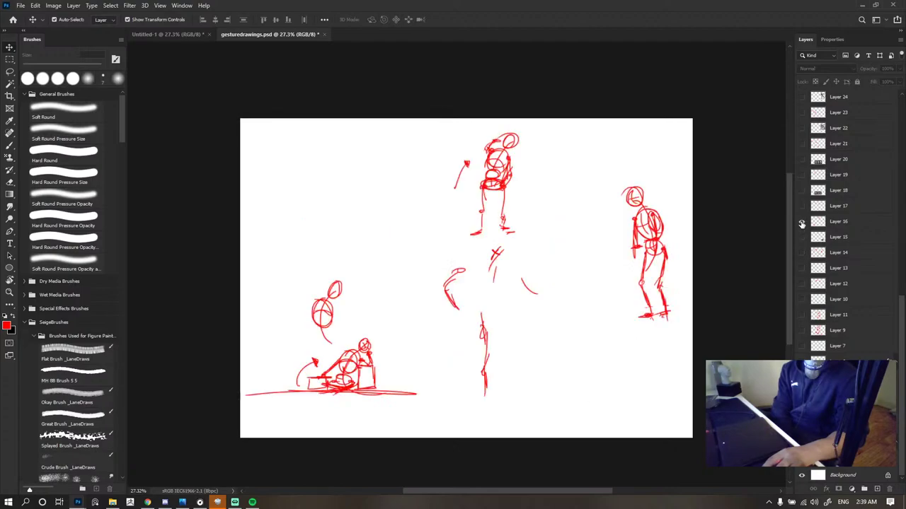
pyautogui.click(802, 221)
# - Compare the three standing poses on Layer 17 with the reference photo on Layer 18, undoing any shift of the photo
pyautogui.click(802, 206)
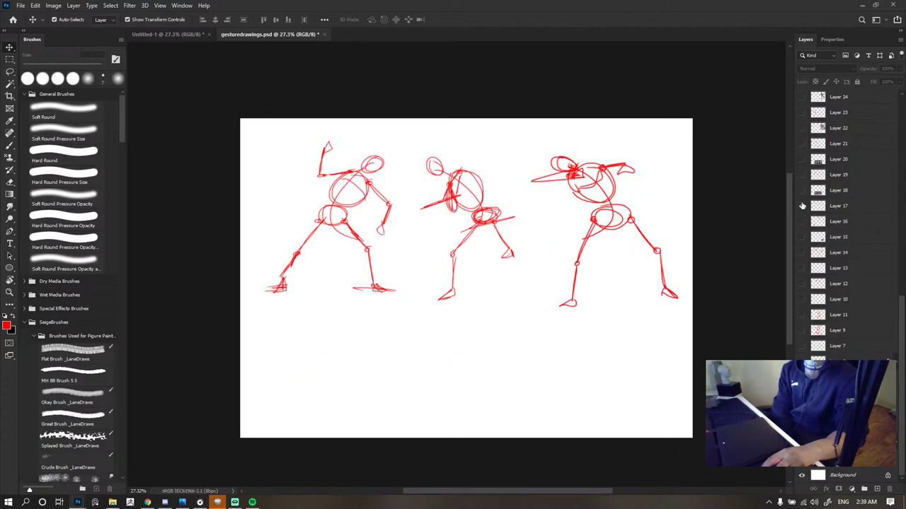
pyautogui.click(802, 221)
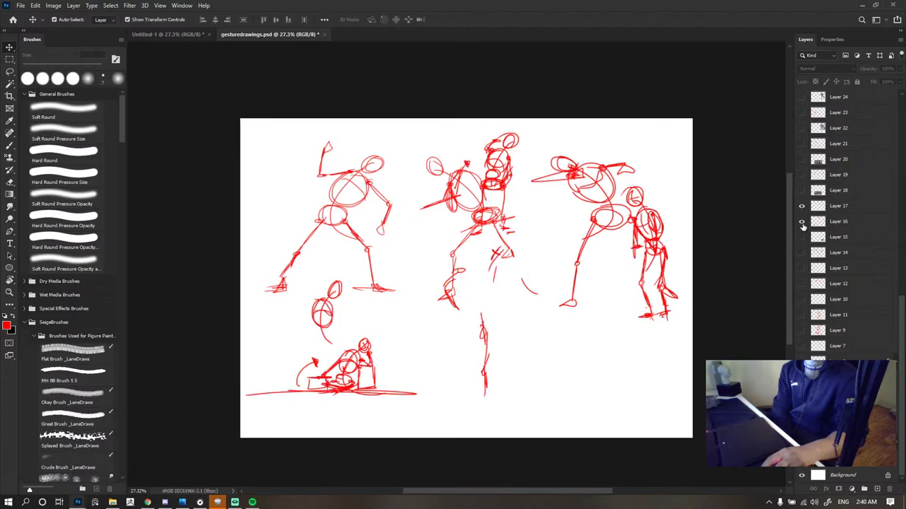
pyautogui.click(802, 221)
pyautogui.click(801, 191)
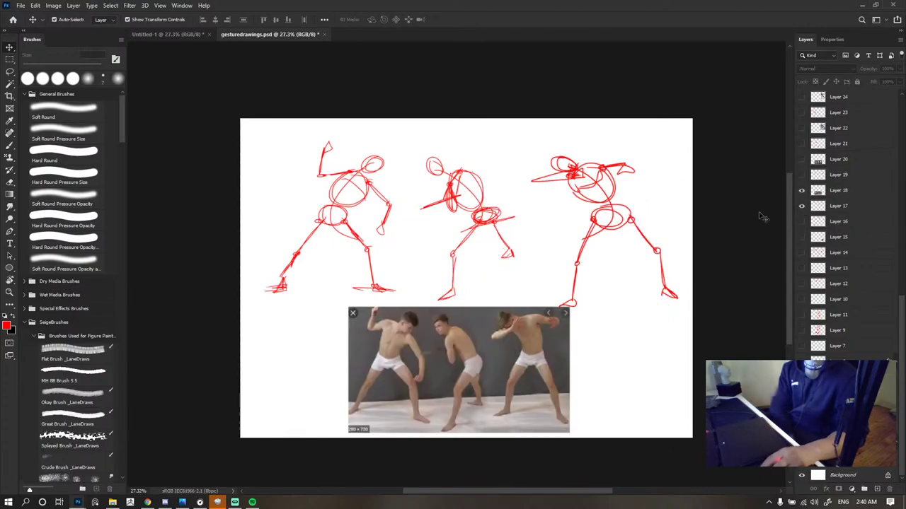
pyautogui.scroll(2, 601, 268)
pyautogui.scroll(-3, 544, 299)
pyautogui.moveTo(523, 336); pyautogui.dragTo(538, 340)
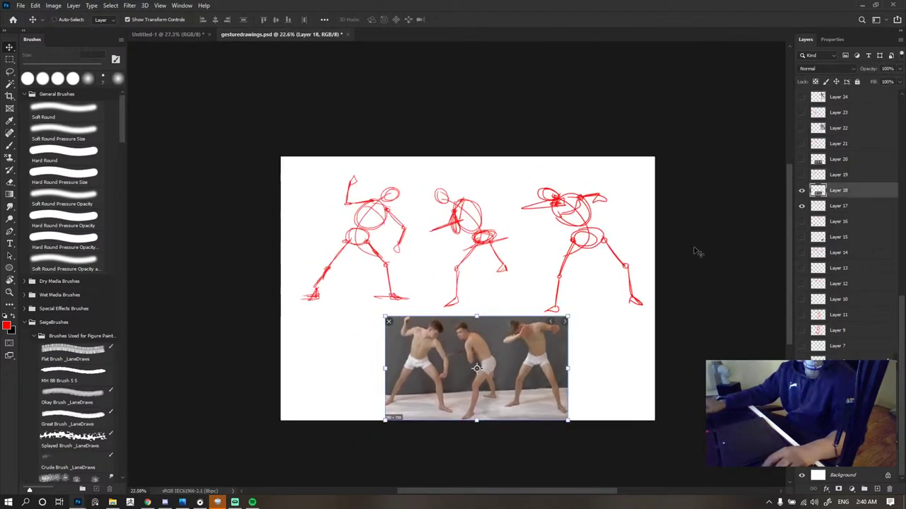
pyautogui.hotkey('ctrl', 'z')
pyautogui.scroll(-1, 479, 336)
pyautogui.scroll(3, 478, 337)
pyautogui.scroll(-3, 435, 156)
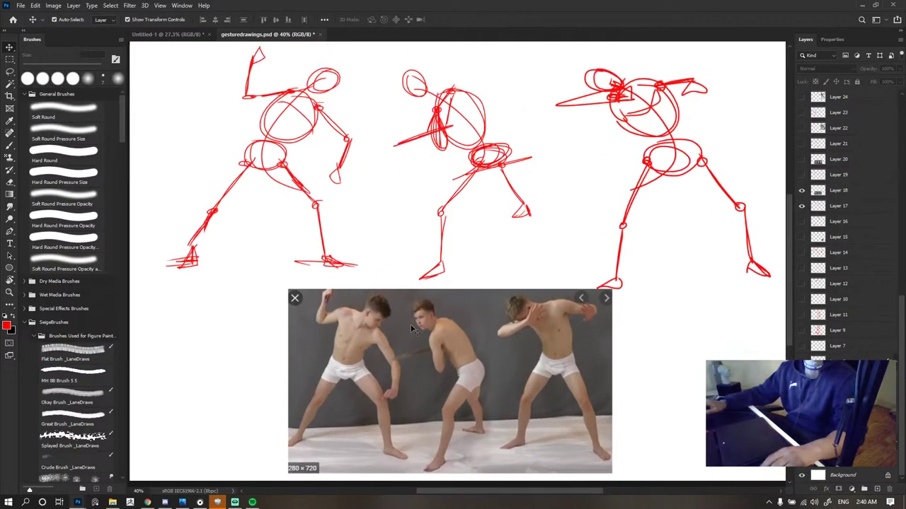
pyautogui.scroll(1, 516, 148)
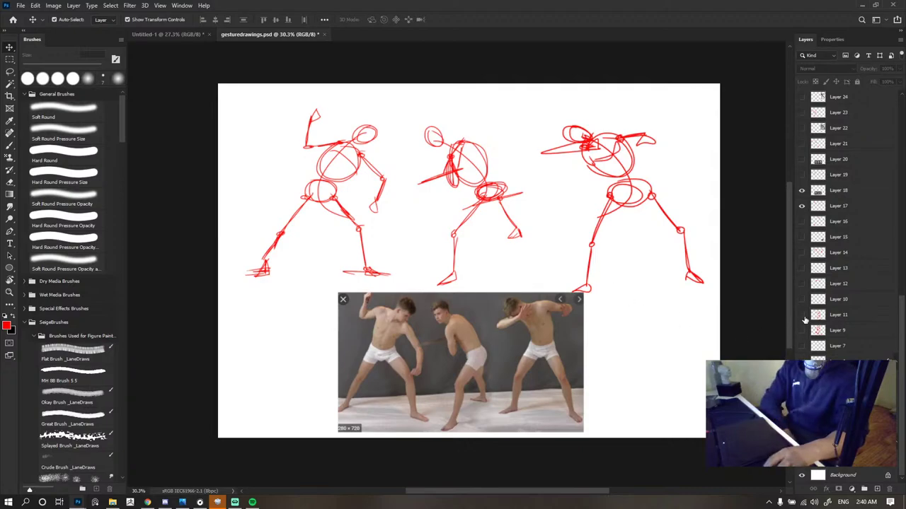
# - Check the Layer 17 poses with and without the Layer 18 photo, and hide both layers
pyautogui.scroll(1, 806, 185)
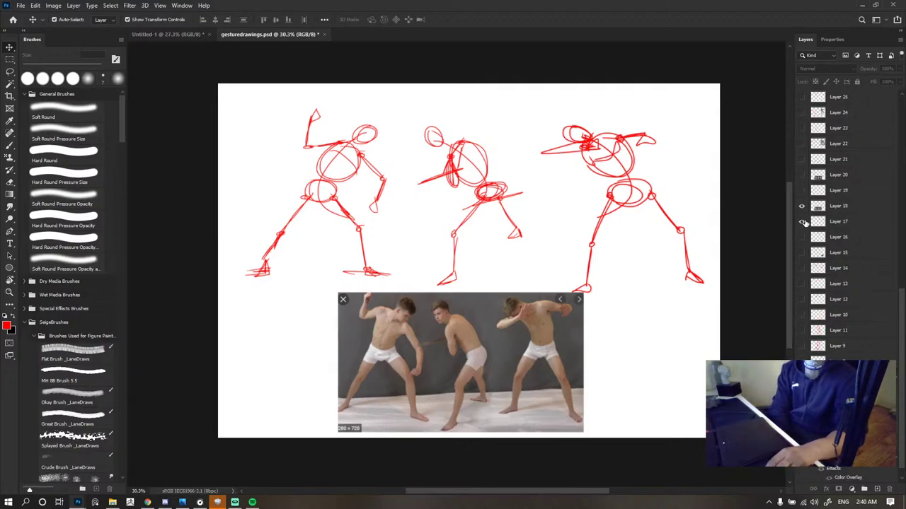
pyautogui.click(802, 206)
pyautogui.click(802, 207)
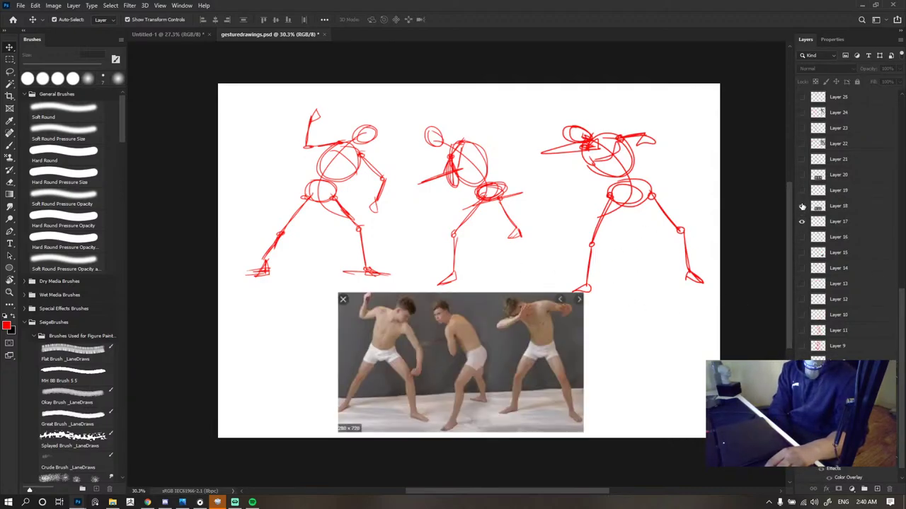
pyautogui.click(802, 206)
pyautogui.click(801, 205)
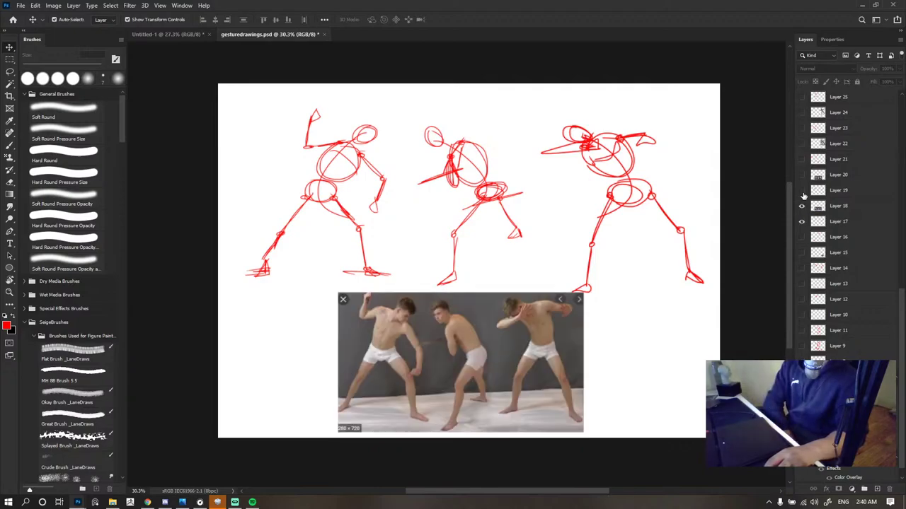
pyautogui.click(802, 206)
pyautogui.click(802, 222)
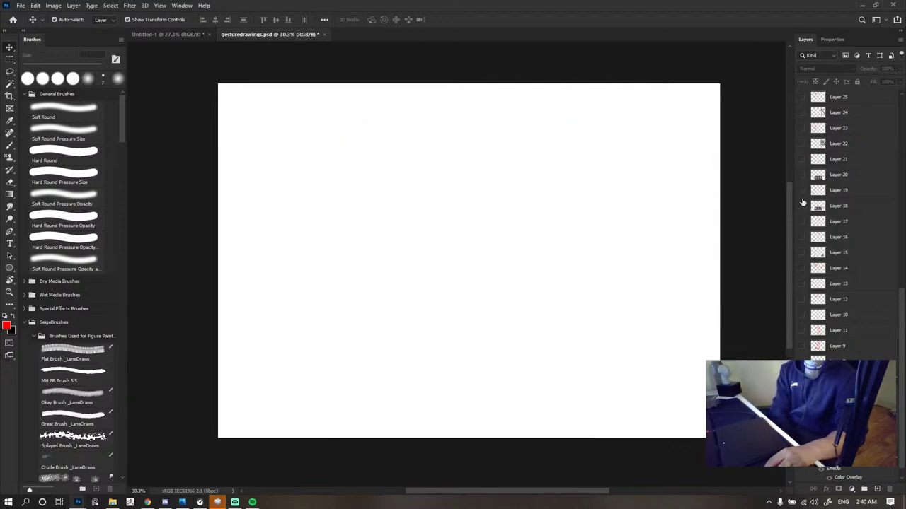
# - Compare the sketches on Layers 19 and 21 with their reference photos on Layers 20 and 22, one pair at a time
pyautogui.click(802, 190)
pyautogui.click(802, 175)
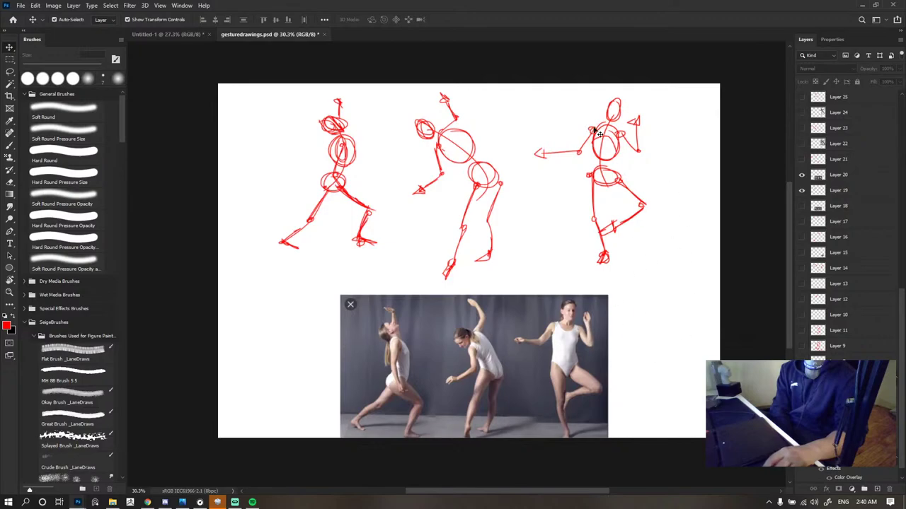
pyautogui.click(802, 189)
pyautogui.click(801, 174)
pyautogui.click(802, 158)
pyautogui.click(802, 143)
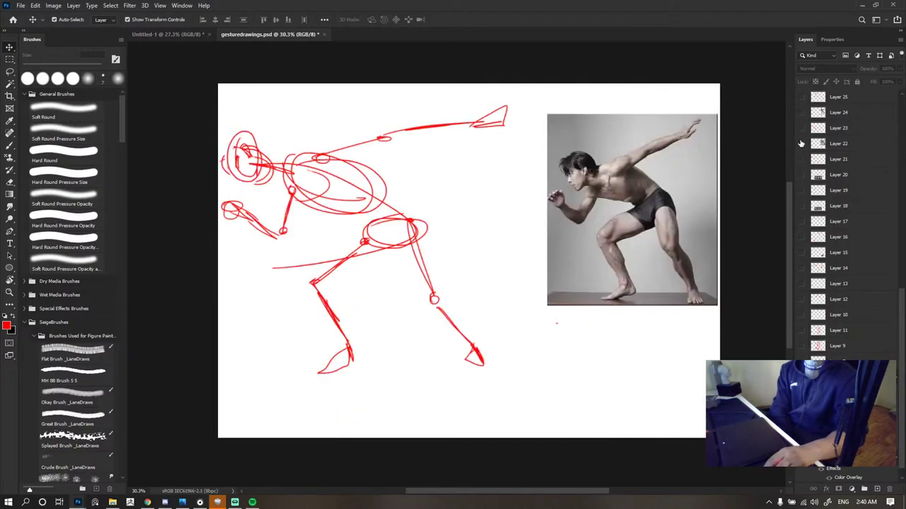
pyautogui.click(802, 142)
pyautogui.click(802, 159)
# - Compare the lunging figure on Layer 23 with its reference photo on Layer 24, and hide the pair
pyautogui.click(802, 128)
pyautogui.click(802, 112)
pyautogui.scroll(1, 848, 157)
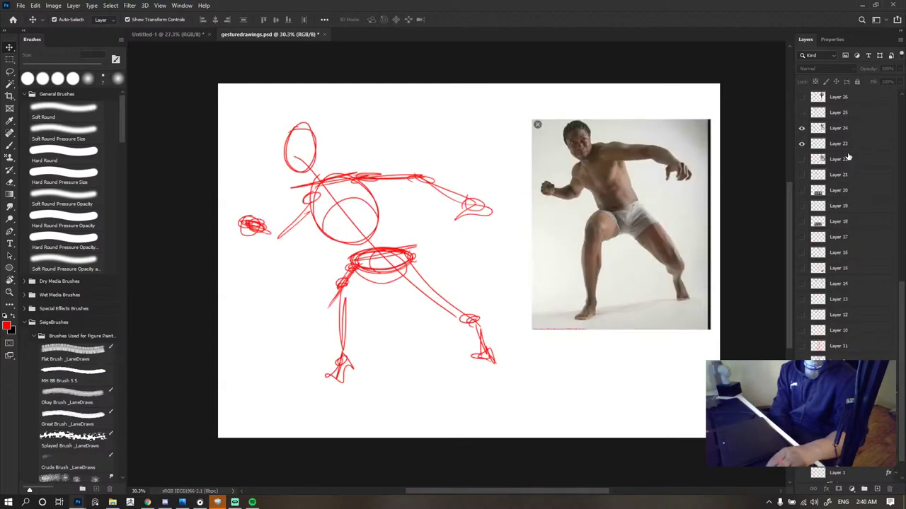
pyautogui.scroll(1, 848, 157)
pyautogui.click(801, 158)
pyautogui.click(801, 143)
# - Compare the raised-knee figure on Layer 25 with its reference photo on Layer 26, and hide the pair
pyautogui.click(802, 128)
pyautogui.click(802, 112)
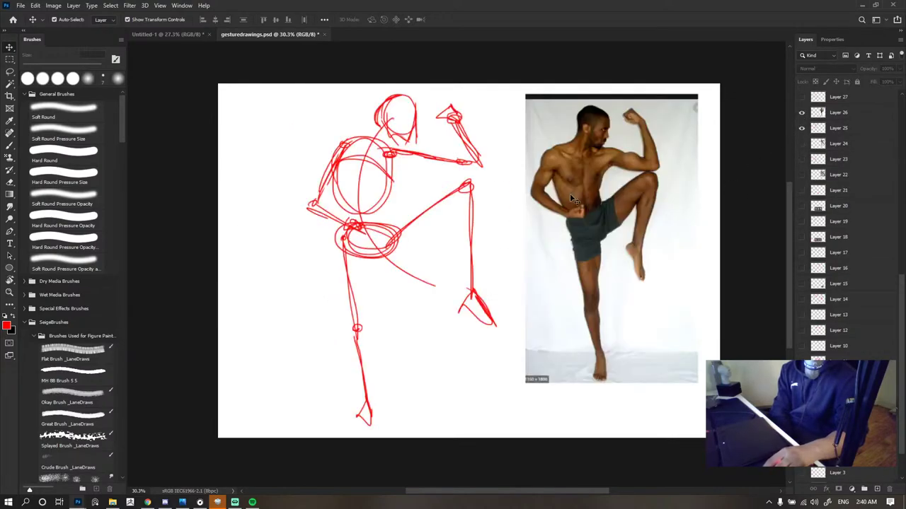
pyautogui.scroll(1, 820, 204)
pyautogui.scroll(1, 817, 199)
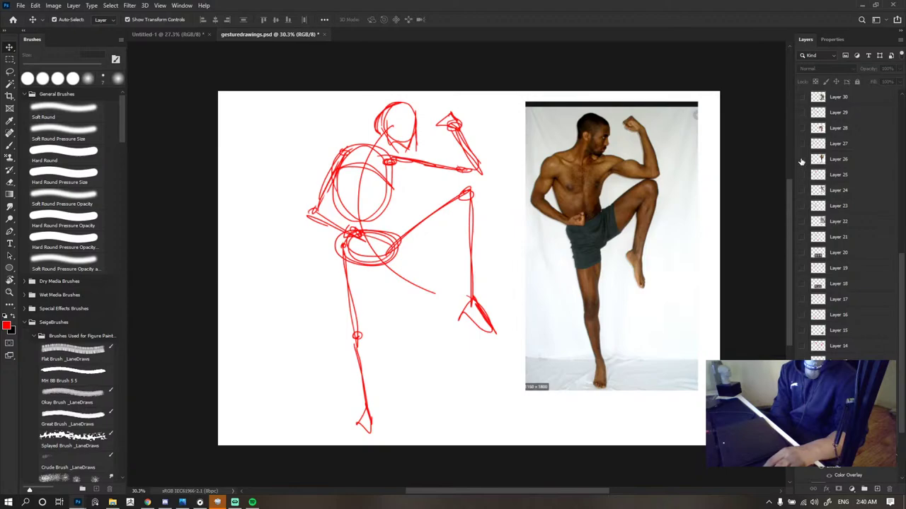
pyautogui.click(802, 158)
pyautogui.click(802, 174)
# - Compare the crouching figure on Layer 27 with its reference photo on Layer 28, and hide the pair
pyautogui.click(801, 127)
pyautogui.click(802, 143)
pyautogui.scroll(2, 852, 205)
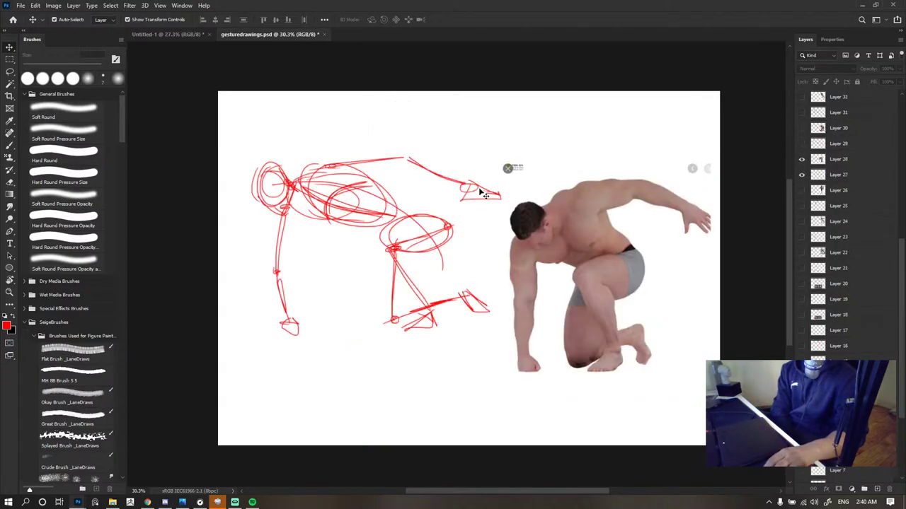
pyautogui.click(802, 159)
pyautogui.click(802, 174)
# - Compare the bent-over runner sketch on Layer 29 with its reference photo on Layer 30, and hide the pair
pyautogui.click(802, 128)
pyautogui.click(802, 143)
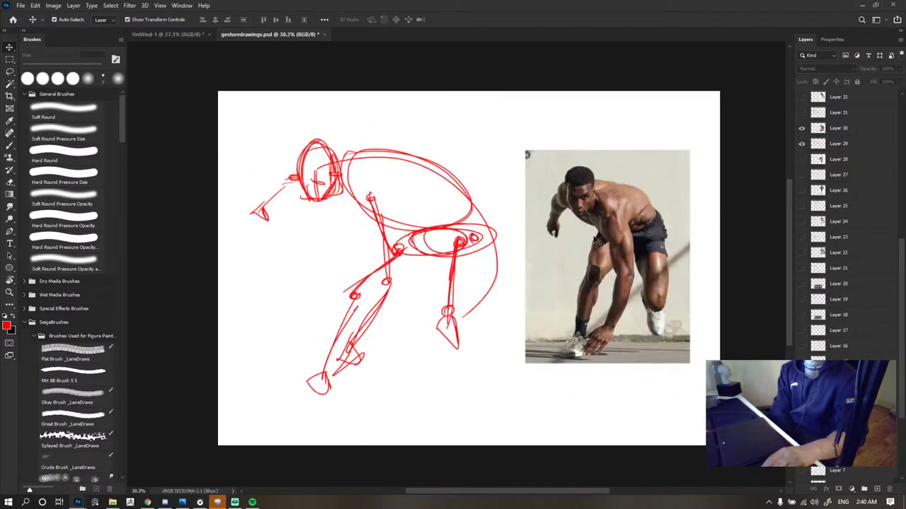
pyautogui.scroll(3, 829, 204)
pyautogui.scroll(1, 821, 205)
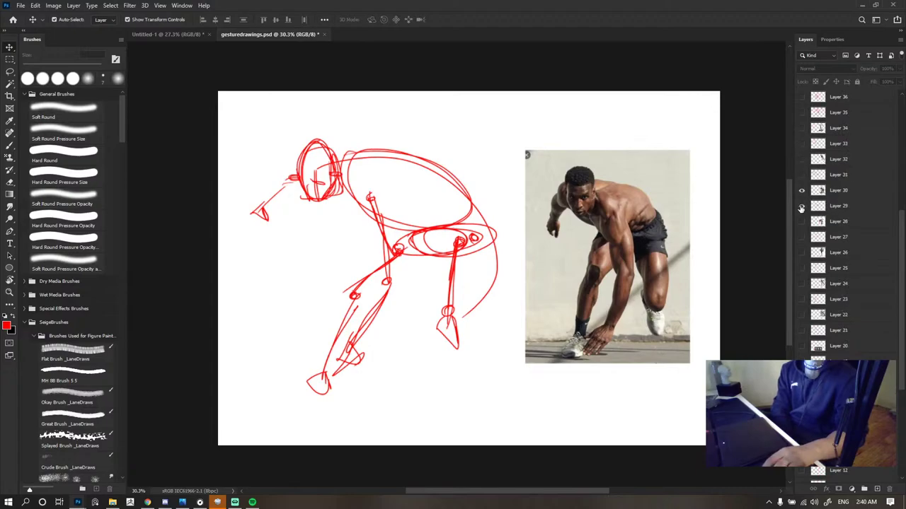
pyautogui.click(802, 206)
pyautogui.click(802, 190)
# - Compare the leaning sword pose on Layer 31 with its reference photo on Layer 32, and hide the pair
pyautogui.click(802, 174)
pyautogui.click(802, 159)
pyautogui.scroll(1, 839, 211)
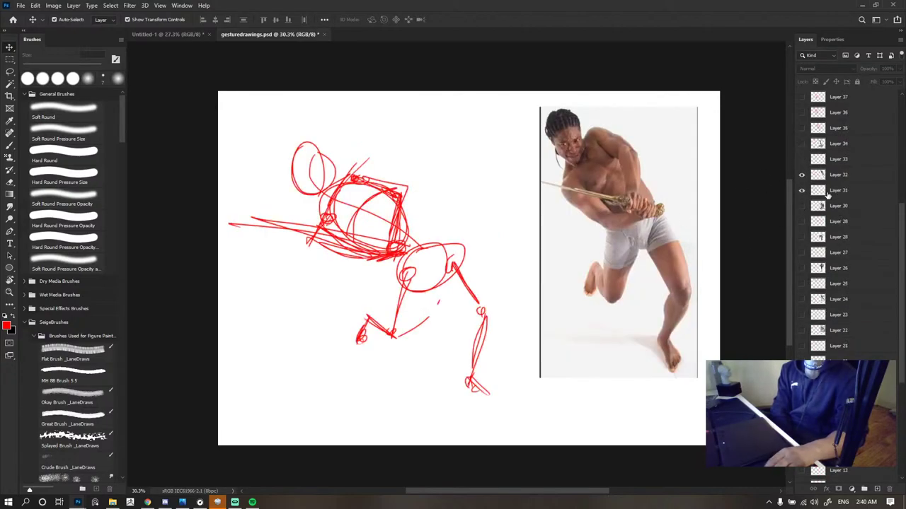
pyautogui.click(801, 174)
pyautogui.click(802, 190)
# - Compare the two-sword figure on Layer 33 with its reference photo on Layer 34, and hide the pair
pyautogui.click(802, 158)
pyautogui.click(802, 142)
pyautogui.scroll(3, 842, 254)
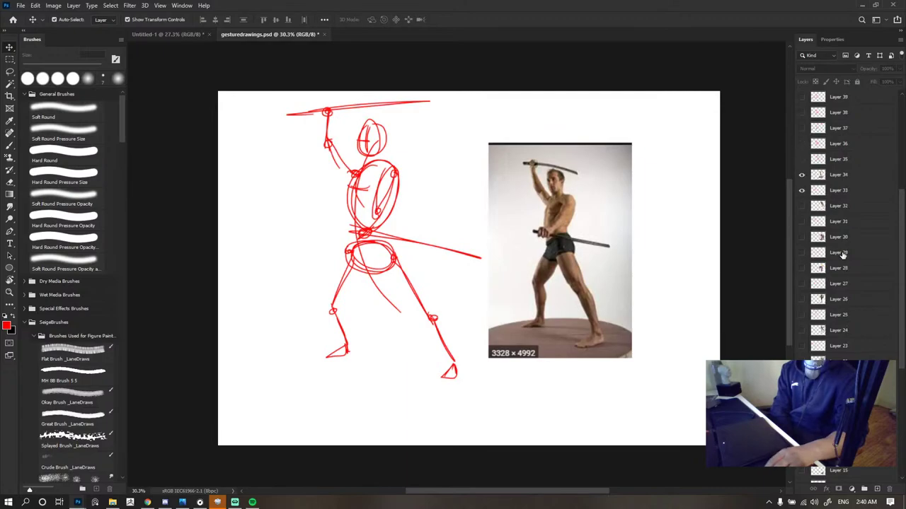
pyautogui.click(802, 190)
pyautogui.click(802, 205)
# - Examine the staff-figure sketches on Layers 35 and 36 by switching between the two layers
pyautogui.click(802, 174)
pyautogui.click(802, 158)
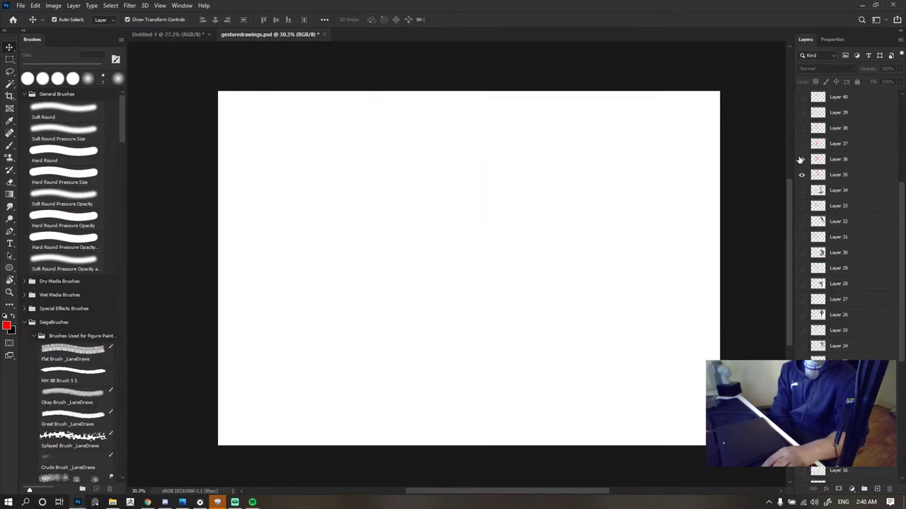
pyautogui.click(801, 159)
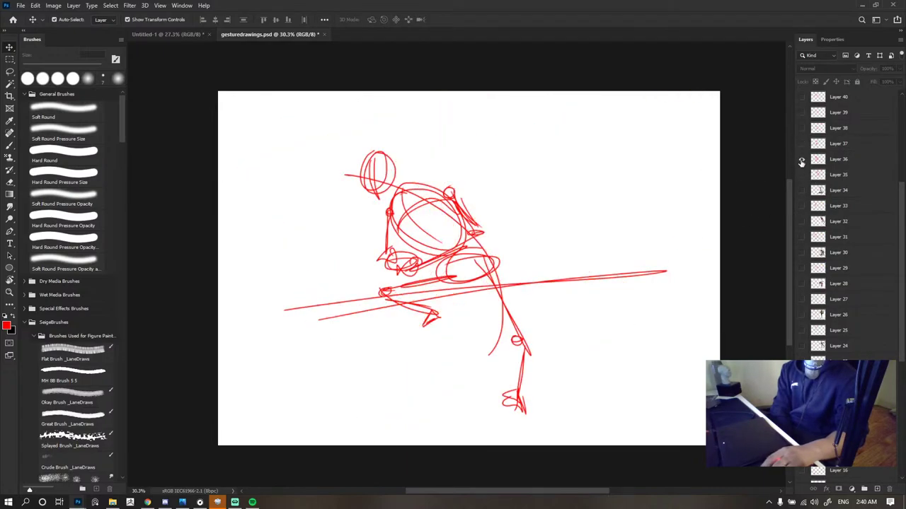
pyautogui.click(801, 159)
pyautogui.click(801, 160)
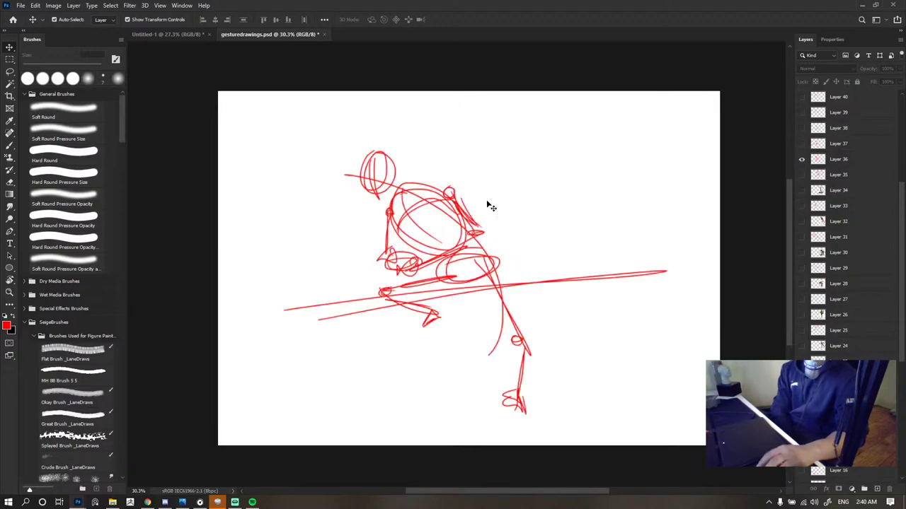
pyautogui.click(802, 159)
pyautogui.click(801, 175)
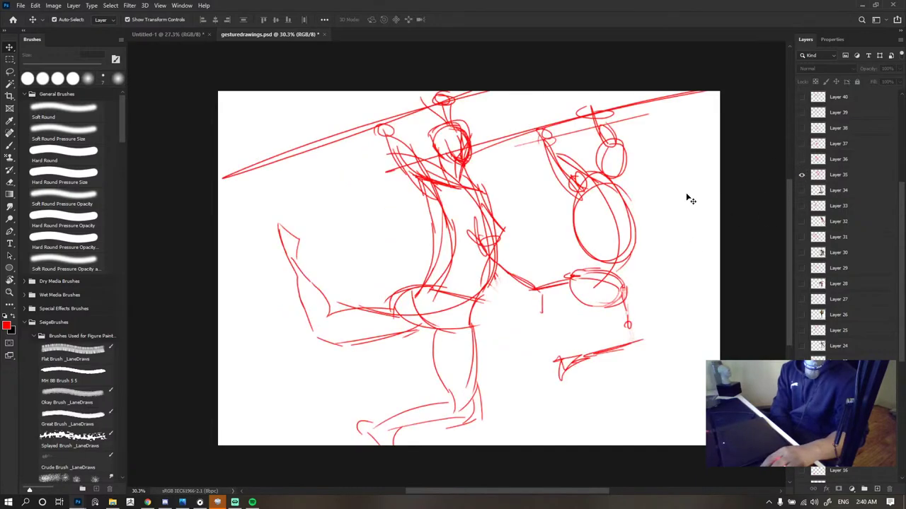
pyautogui.click(802, 174)
pyautogui.click(801, 159)
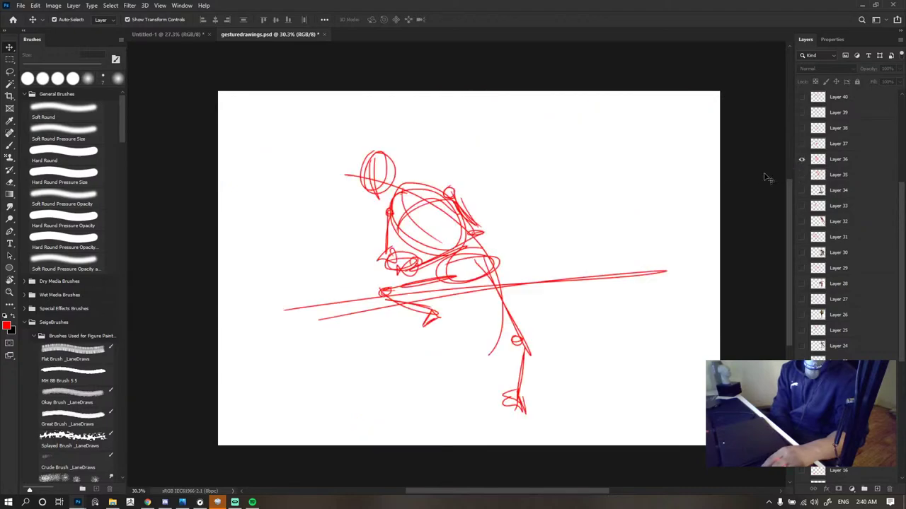
# - Examine the sketches on Layers 37, 38 and 39 by showing each layer on its own
pyautogui.click(803, 144)
pyautogui.moveTo(900, 205); pyautogui.dragTo(900, 198)
pyautogui.press('pageup')
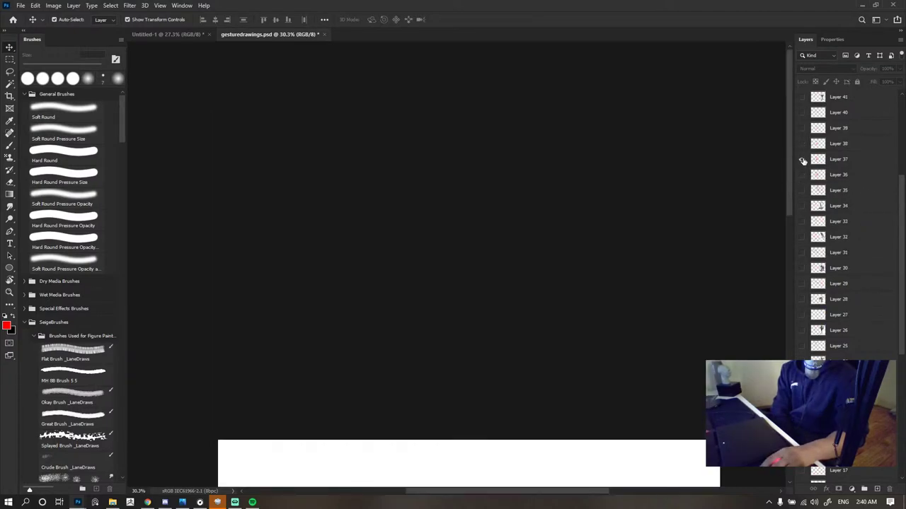
pyautogui.scroll(-10, 634, 232)
pyautogui.click(801, 160)
pyautogui.click(802, 145)
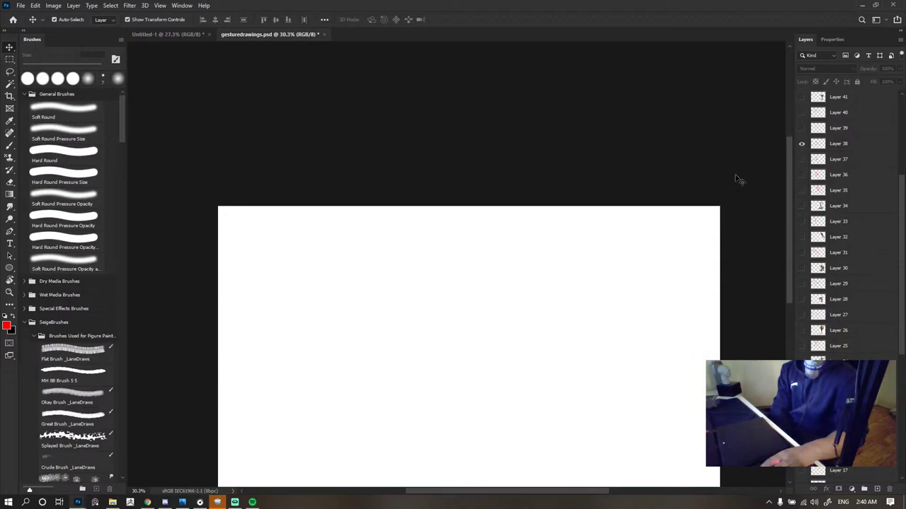
pyautogui.scroll(-3, 608, 244)
pyautogui.scroll(1, 829, 144)
pyautogui.click(802, 159)
pyautogui.click(802, 143)
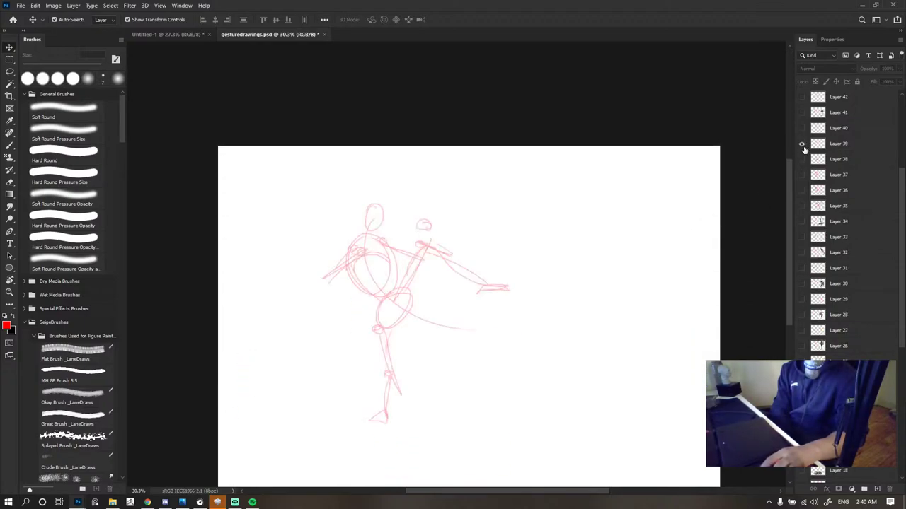
pyautogui.click(802, 143)
# - Compare the kicking figure on Layer 40 with its reference photo on Layer 41
pyautogui.click(802, 128)
pyautogui.scroll(-2, 548, 176)
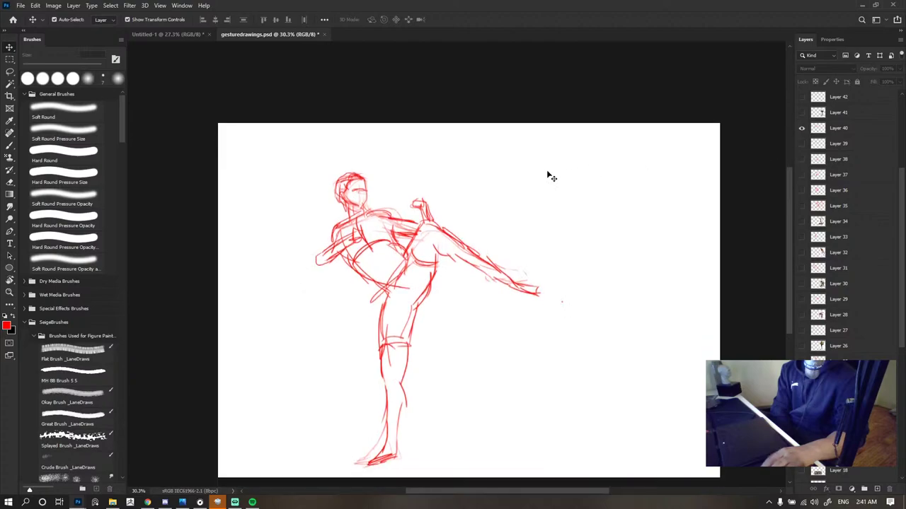
pyautogui.scroll(2, 814, 162)
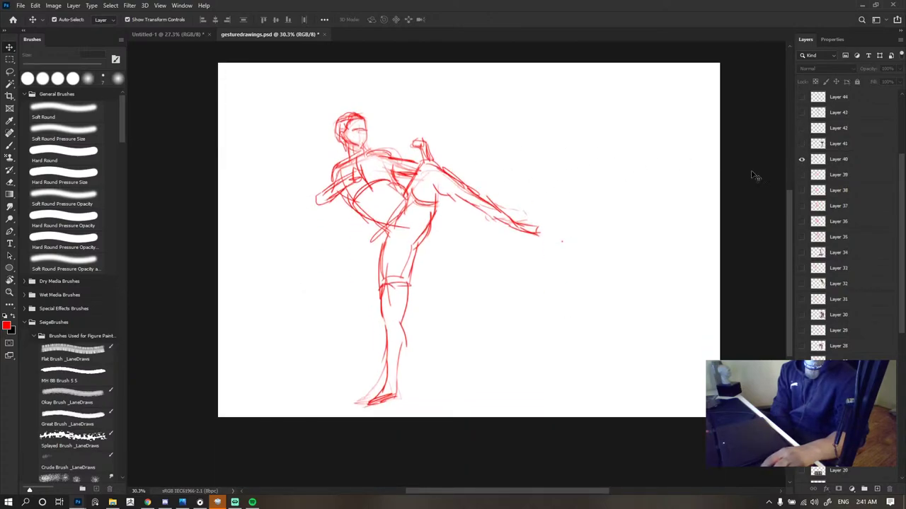
pyautogui.click(801, 159)
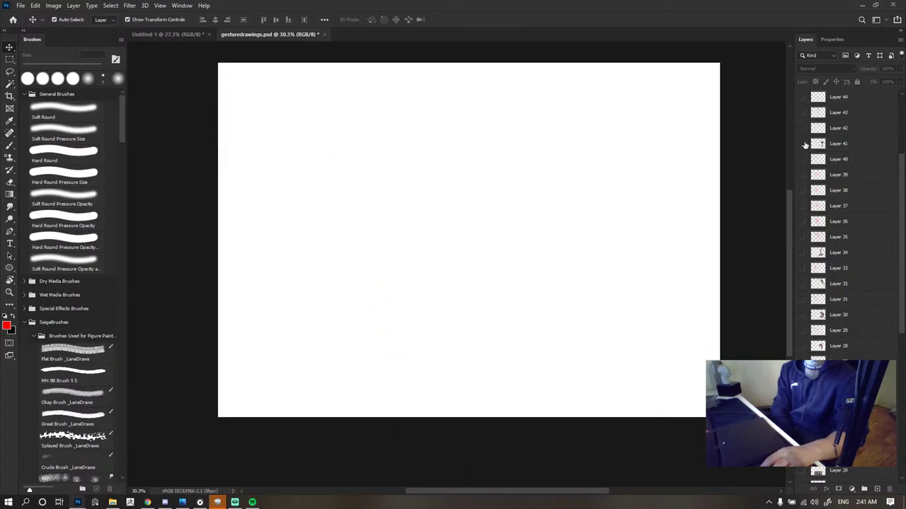
pyautogui.click(802, 143)
pyautogui.click(801, 144)
pyautogui.click(802, 159)
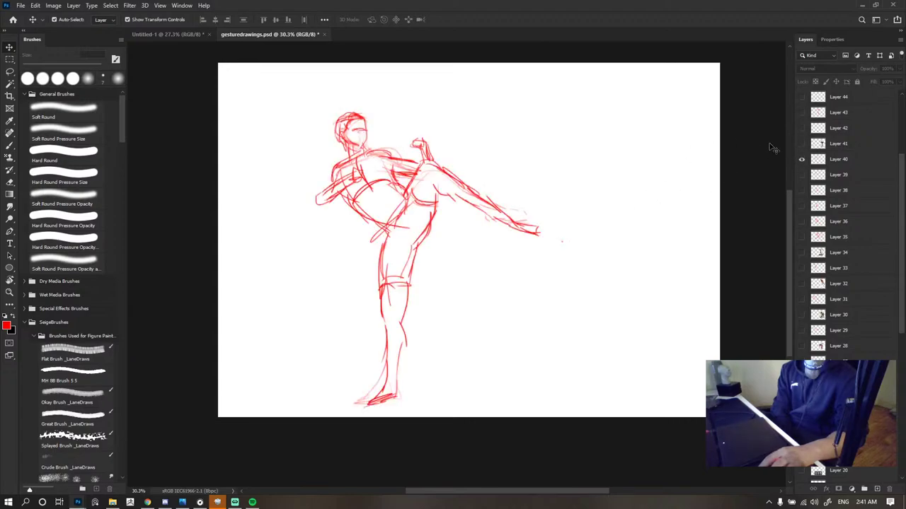
pyautogui.click(800, 144)
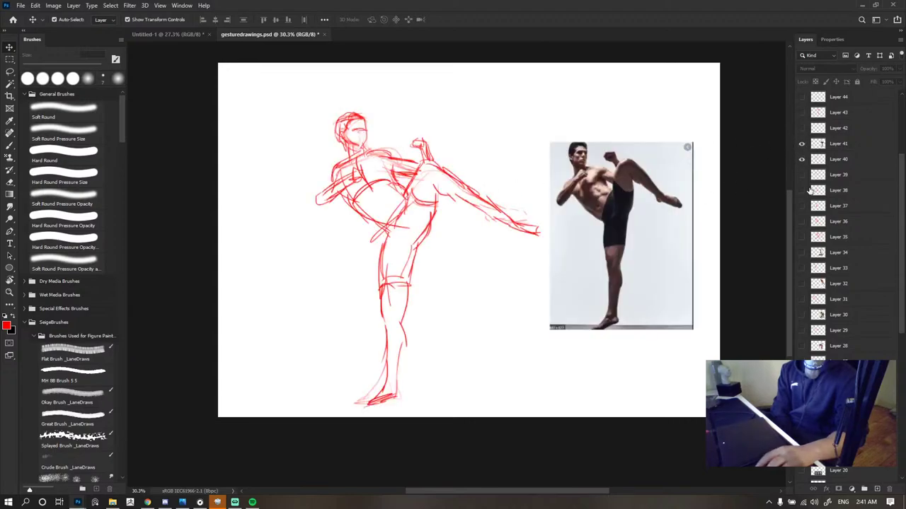
# - Hide the kicking figure and its reference photo, and examine the crouching gesture sketch on Layer 43 by toggling its visibility
pyautogui.click(801, 159)
pyautogui.click(801, 144)
pyautogui.click(802, 128)
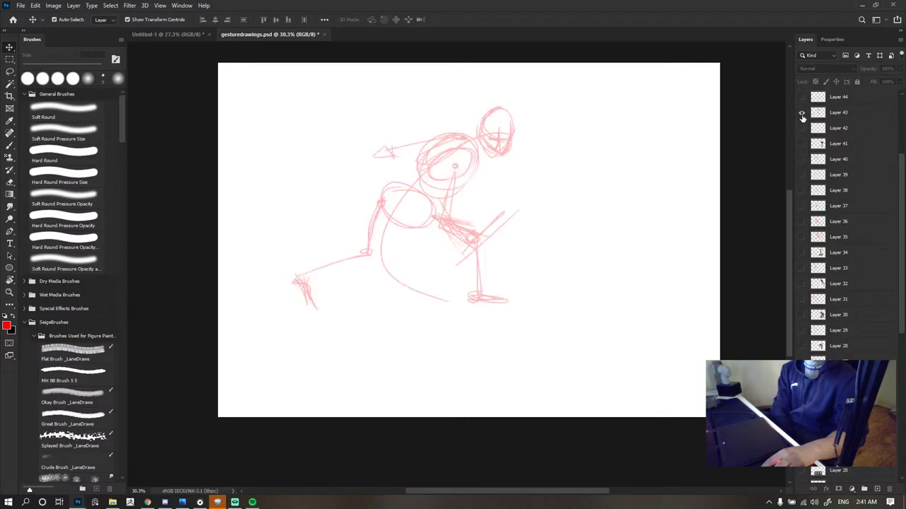
pyautogui.scroll(2, 801, 149)
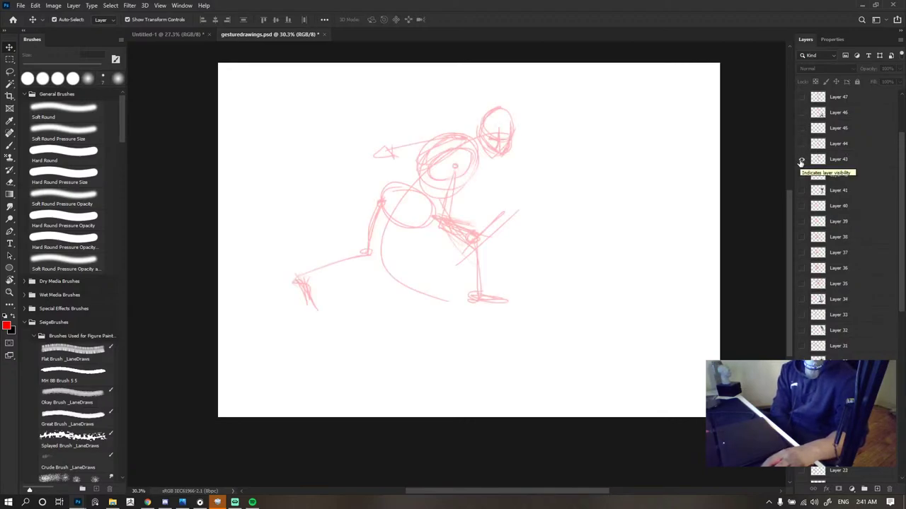
pyautogui.click(801, 160)
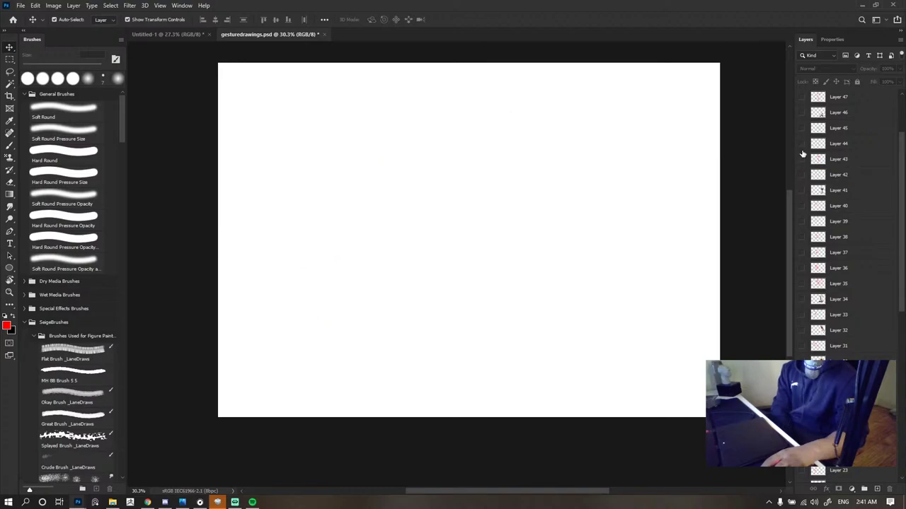
pyautogui.click(801, 145)
pyautogui.click(802, 144)
pyautogui.click(802, 159)
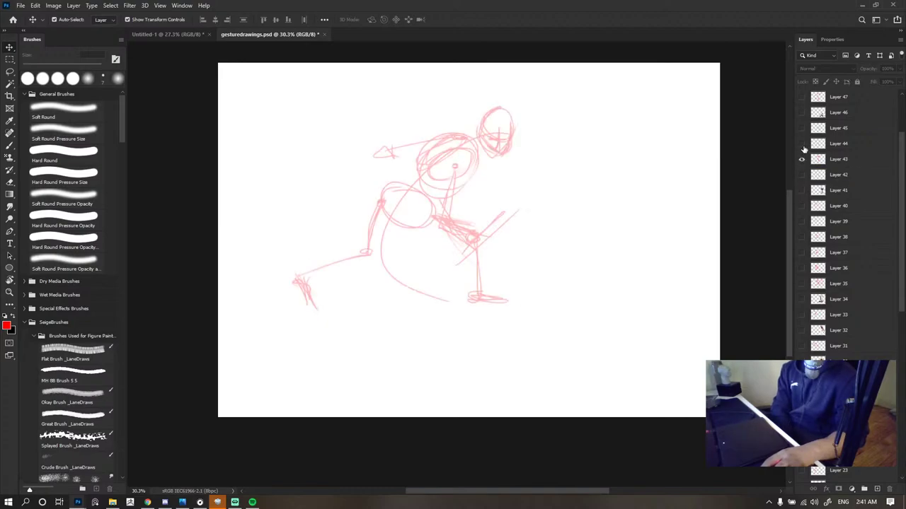
pyautogui.click(802, 159)
pyautogui.click(802, 159)
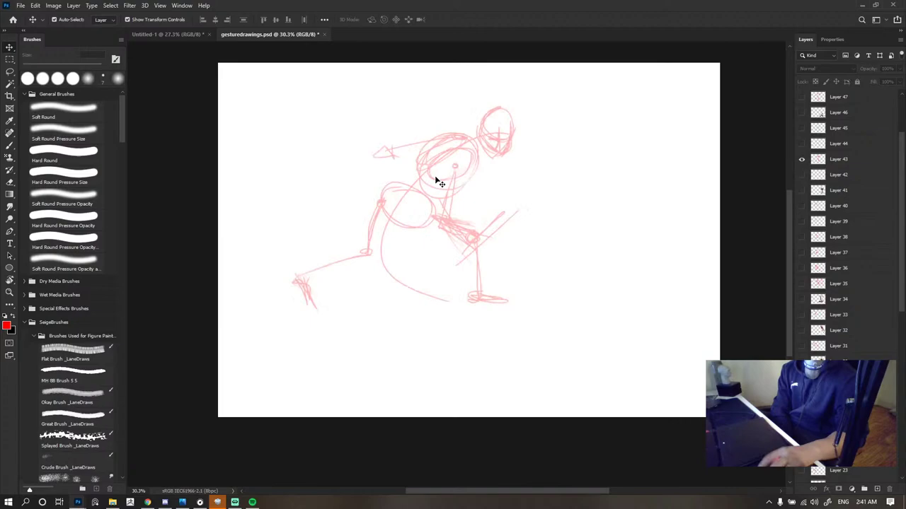
# - Hide Layer 43 and compare the lunging sword-figure drawings on Layers 44 and 45
pyautogui.click(801, 158)
pyautogui.click(801, 144)
pyautogui.click(802, 144)
pyautogui.click(802, 128)
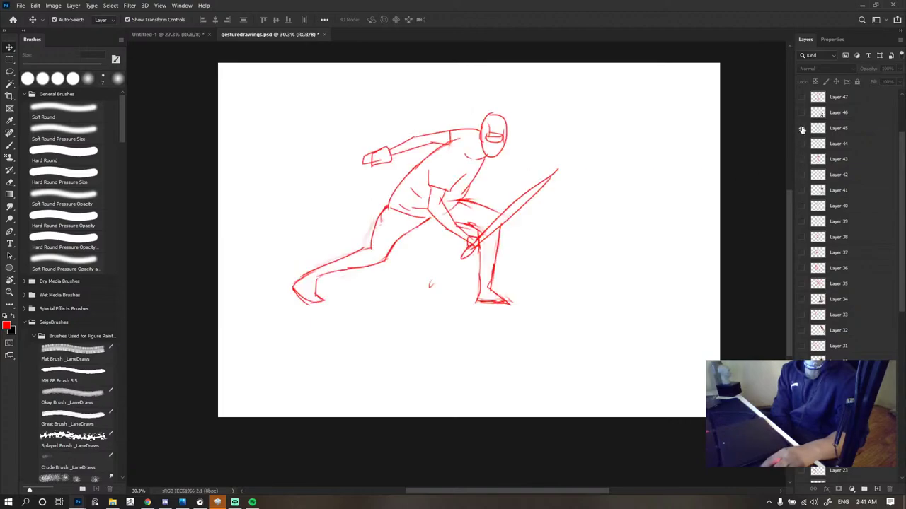
pyautogui.click(802, 144)
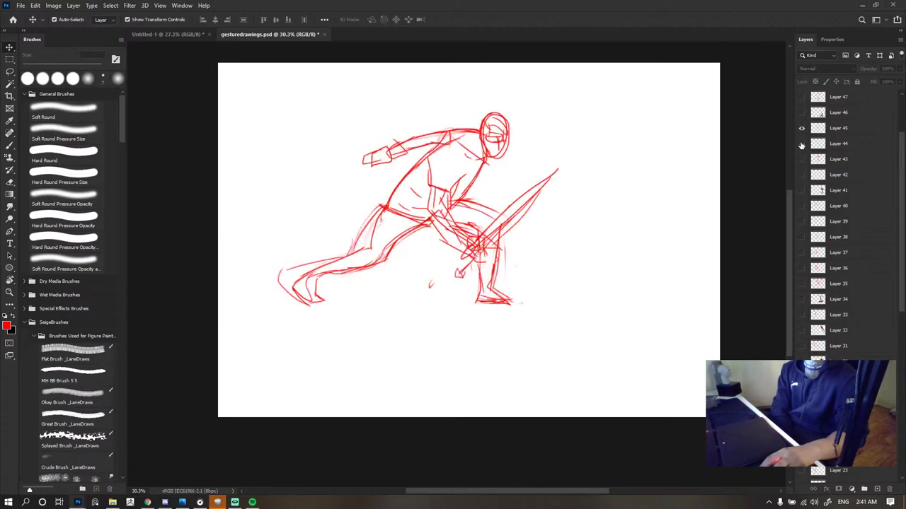
pyautogui.click(801, 143)
# - Compare the lunging figure on Layer 45 with its reference photo on Layer 46, and hide the pair
pyautogui.click(802, 128)
pyautogui.click(802, 113)
pyautogui.click(803, 128)
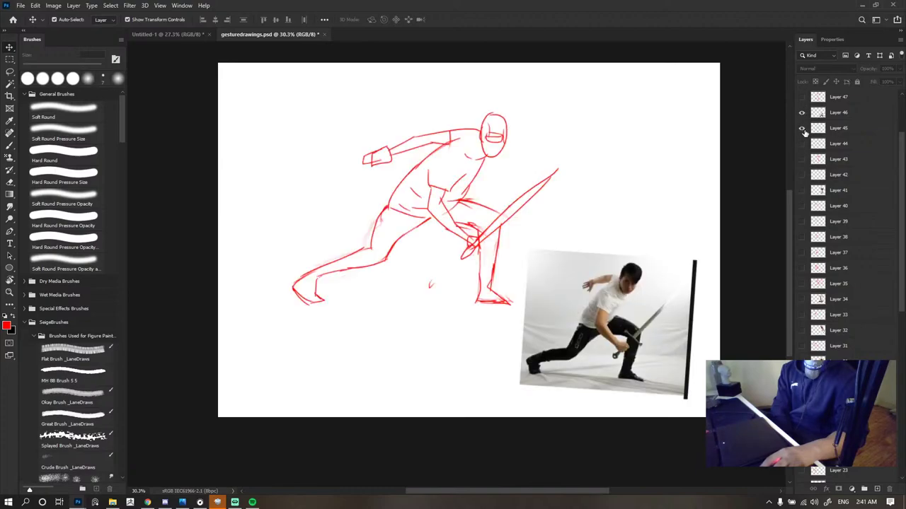
pyautogui.click(802, 130)
pyautogui.click(802, 113)
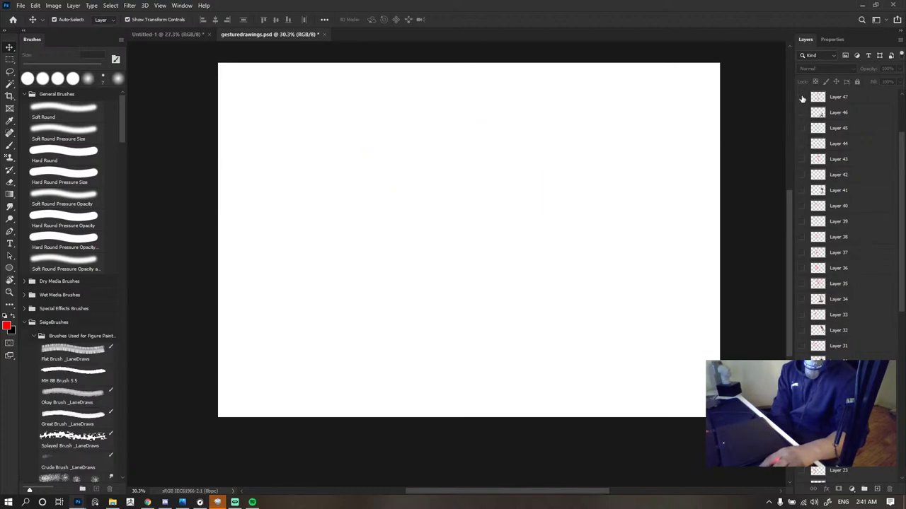
# - View Layer 47 and Layer 52 by switching their visibility, and hide both again
pyautogui.click(802, 97)
pyautogui.scroll(3, 807, 119)
pyautogui.click(802, 175)
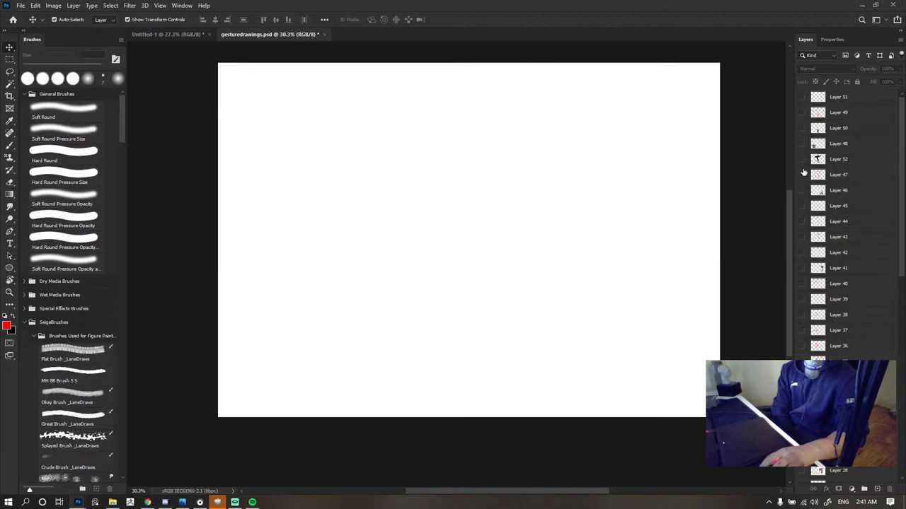
pyautogui.click(802, 159)
pyautogui.click(801, 175)
pyautogui.click(802, 174)
pyautogui.click(802, 159)
# - View Layers 48, 50 and 49 one at a time, ending with the labelled personality-pose sketches, and hide them all
pyautogui.click(802, 144)
pyautogui.click(802, 144)
pyautogui.click(802, 128)
pyautogui.click(802, 128)
pyautogui.click(802, 112)
pyautogui.click(802, 112)
pyautogui.click(802, 113)
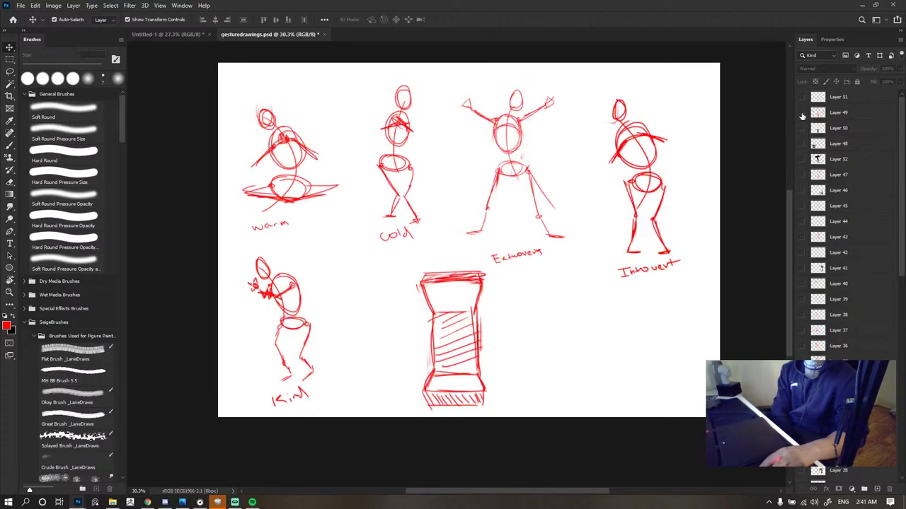
pyautogui.click(802, 112)
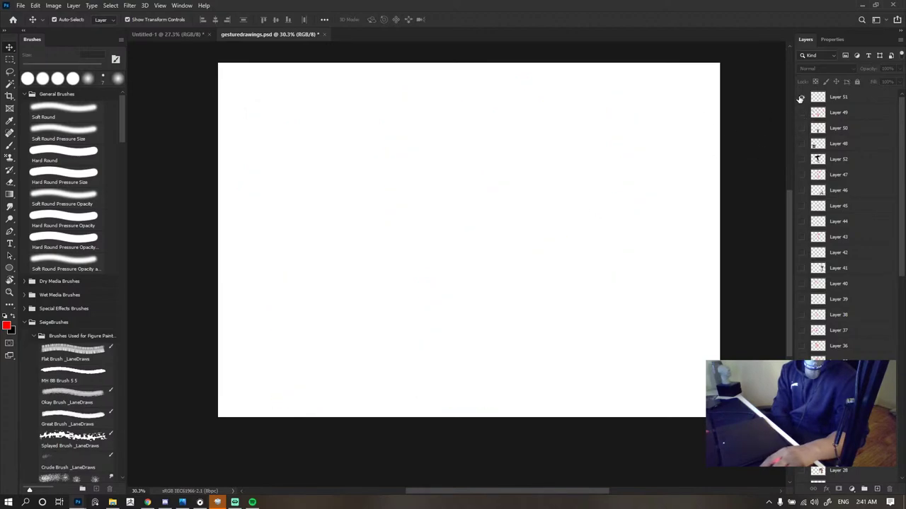
# - Add a new empty layer above Layer 51 and activate the Brush tool for sketching
pyautogui.click(877, 489)
pyautogui.scroll(1, 612, 289)
pyautogui.press('b')
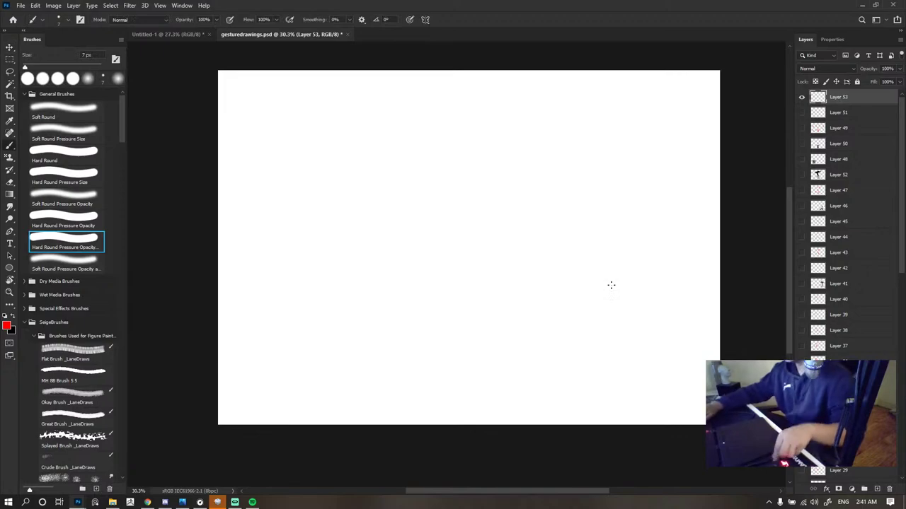
# - Draw a sweeping curved line of action in red with a small head oval at its upper end
pyautogui.moveTo(431, 132)
pyautogui.mouseDown()
pyautogui.moveTo(457, 196)
pyautogui.moveTo(336, 274)
pyautogui.mouseUp()
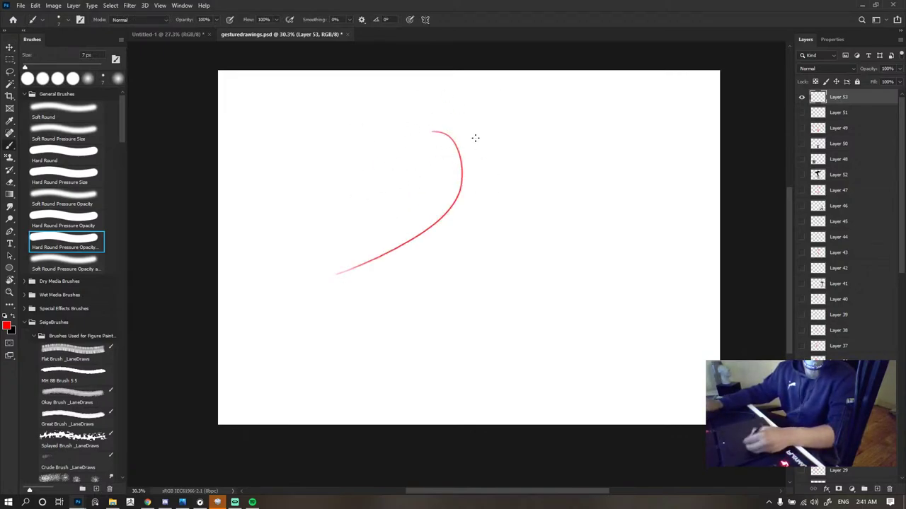
pyautogui.moveTo(435, 121)
pyautogui.mouseDown()
pyautogui.moveTo(441, 147)
pyautogui.moveTo(425, 123)
pyautogui.mouseUp()
pyautogui.hotkey('ctrl', 'z')
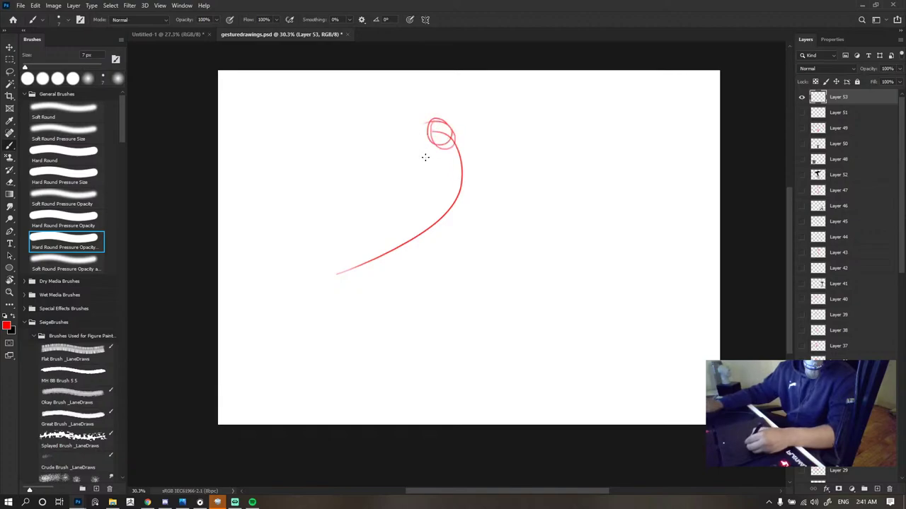
# - Draw a ribcage oval around the line of action below the head, discarding the rejected strokes
pyautogui.moveTo(453, 151)
pyautogui.mouseDown()
pyautogui.moveTo(490, 164)
pyautogui.moveTo(443, 204)
pyautogui.moveTo(453, 155)
pyautogui.moveTo(425, 161)
pyautogui.moveTo(477, 177)
pyautogui.moveTo(466, 210)
pyautogui.mouseUp()
pyautogui.hotkey('ctrl', 'z')
pyautogui.hotkey('ctrl', 'z')
pyautogui.hotkey('ctrl', 'z')
pyautogui.hotkey('ctrl', 'z')
pyautogui.moveTo(457, 157); pyautogui.dragTo(457, 159)
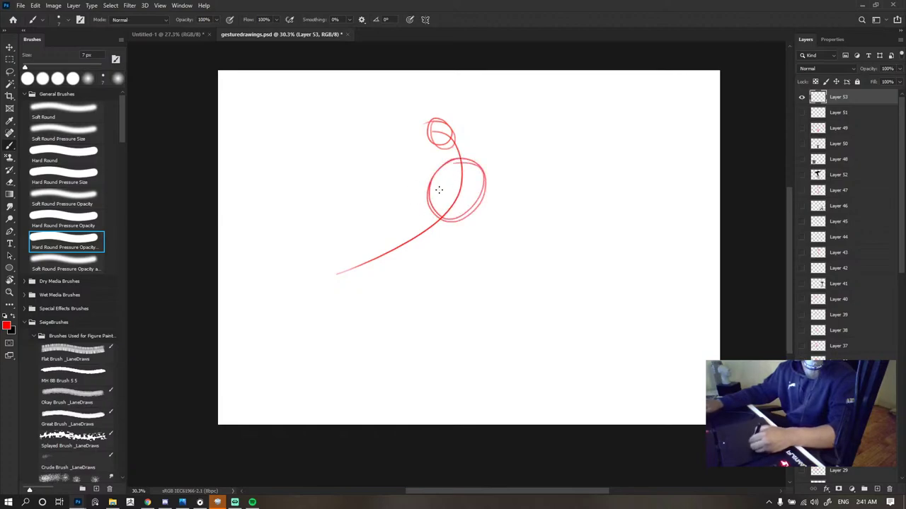
pyautogui.moveTo(430, 188)
pyautogui.mouseDown()
pyautogui.moveTo(491, 202)
pyautogui.moveTo(480, 189)
pyautogui.moveTo(486, 197)
pyautogui.mouseUp()
pyautogui.hotkey('ctrl', 'z')
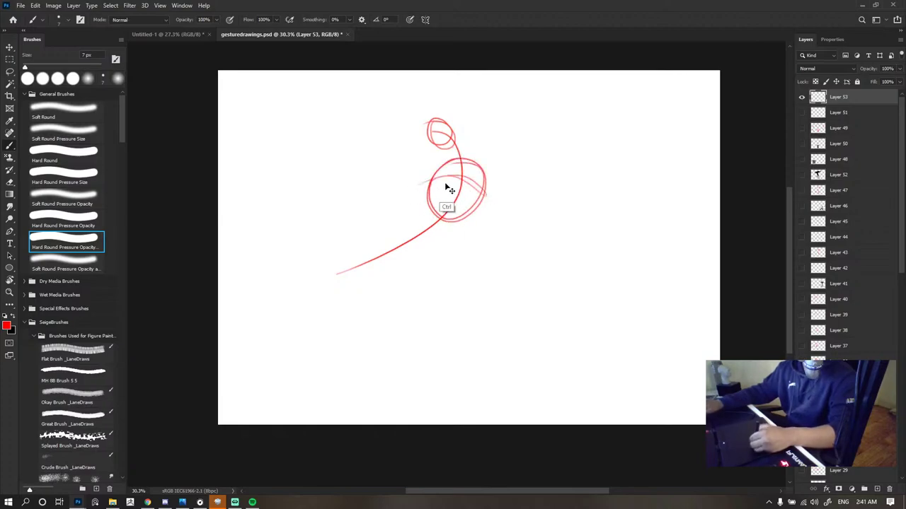
pyautogui.hotkey('ctrl', 'z')
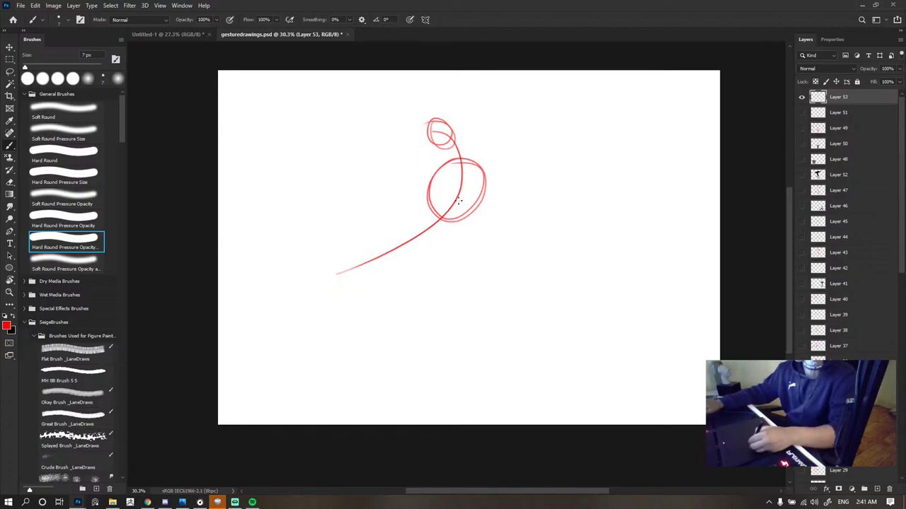
# - Mark the shoulder joint on the ribcage's edge and try an extended arm reaching up and away from it
pyautogui.moveTo(484, 172); pyautogui.dragTo(431, 202)
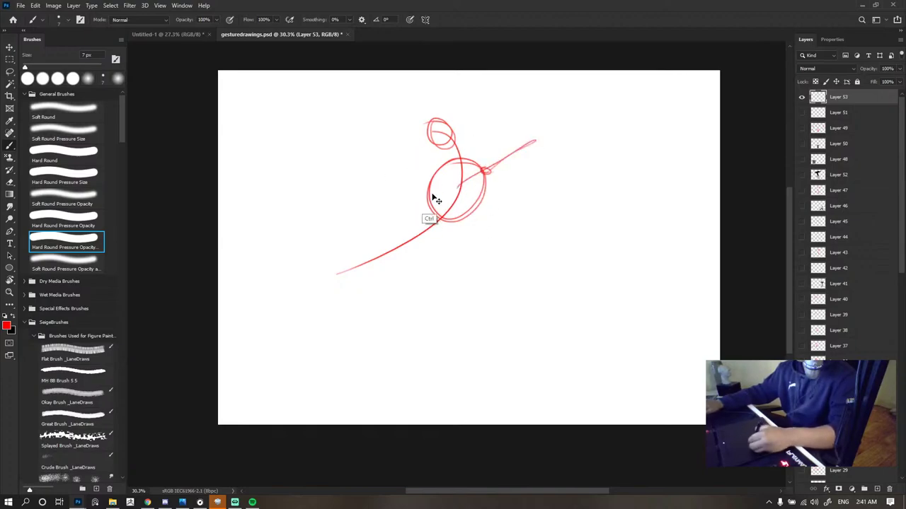
pyautogui.hotkey('ctrl', 'z')
pyautogui.moveTo(490, 166); pyautogui.dragTo(518, 133)
pyautogui.moveTo(489, 170); pyautogui.dragTo(465, 188)
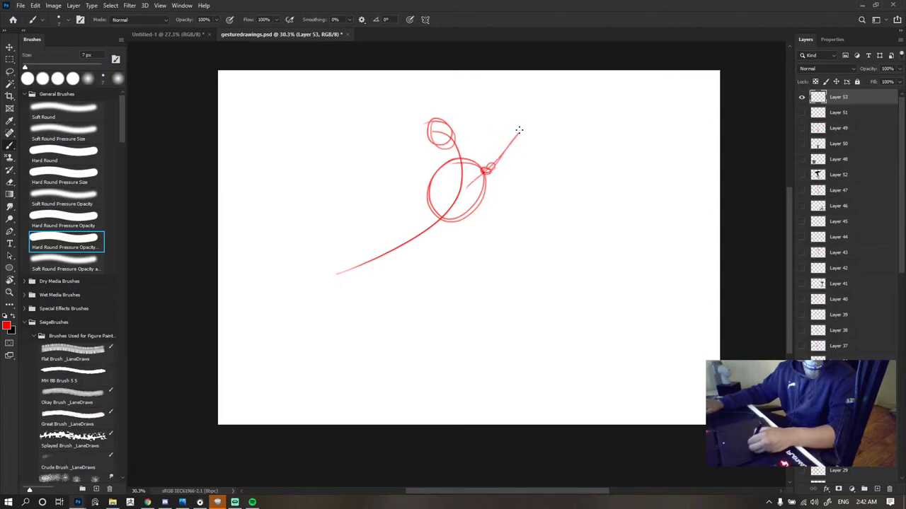
pyautogui.moveTo(524, 129); pyautogui.dragTo(581, 107)
pyautogui.hotkey('ctrl', 'z')
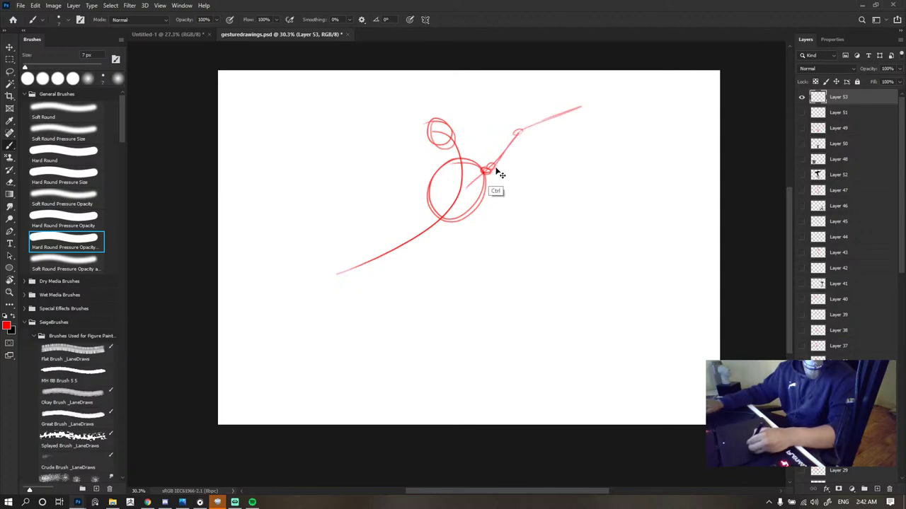
pyautogui.hotkey('ctrl', 'z')
pyautogui.hotkey('ctrl', 'z')
pyautogui.hotkey('ctrl', 'z')
pyautogui.hotkey('ctrl', 'z')
# - Redraw the raised arm from the shoulder joint with a tapered forearm and a wedge-shaped hand
pyautogui.moveTo(493, 167); pyautogui.dragTo(507, 145)
pyautogui.moveTo(508, 145)
pyautogui.mouseDown()
pyautogui.moveTo(542, 116)
pyautogui.moveTo(517, 135)
pyautogui.moveTo(521, 123)
pyautogui.mouseUp()
pyautogui.hotkey('ctrl', 'z')
pyautogui.hotkey('ctrl', 'z')
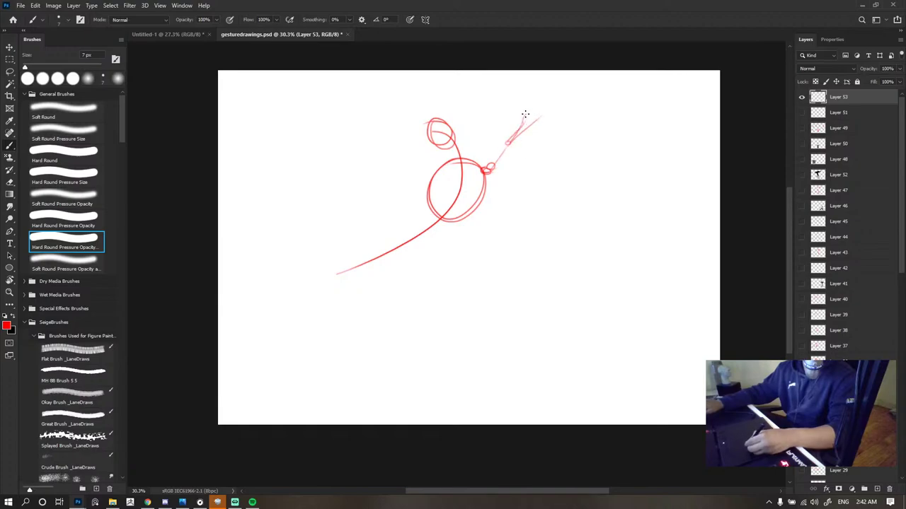
pyautogui.hotkey('ctrl', 'z')
pyautogui.moveTo(520, 133); pyautogui.dragTo(538, 100)
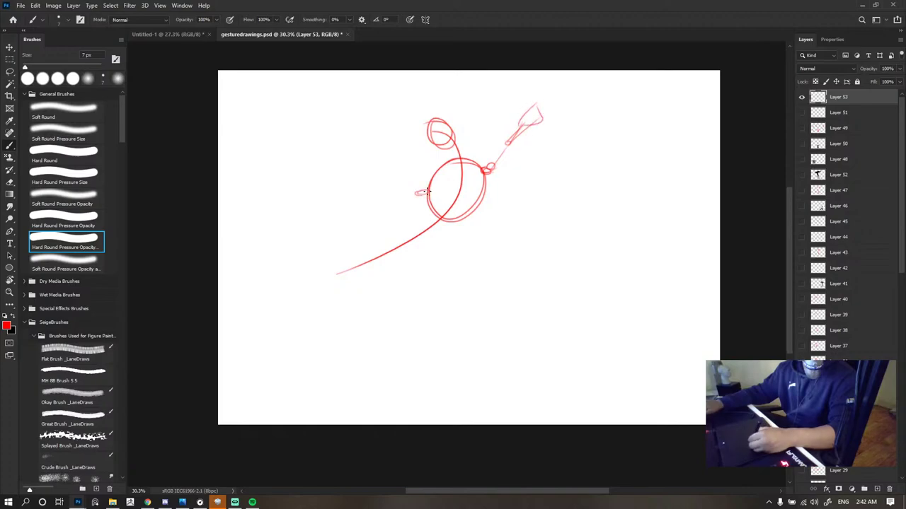
# - Draw the opposite arm stretched out from the ribcage with a triangular hand, and block in the pelvis
pyautogui.moveTo(427, 191); pyautogui.dragTo(350, 204)
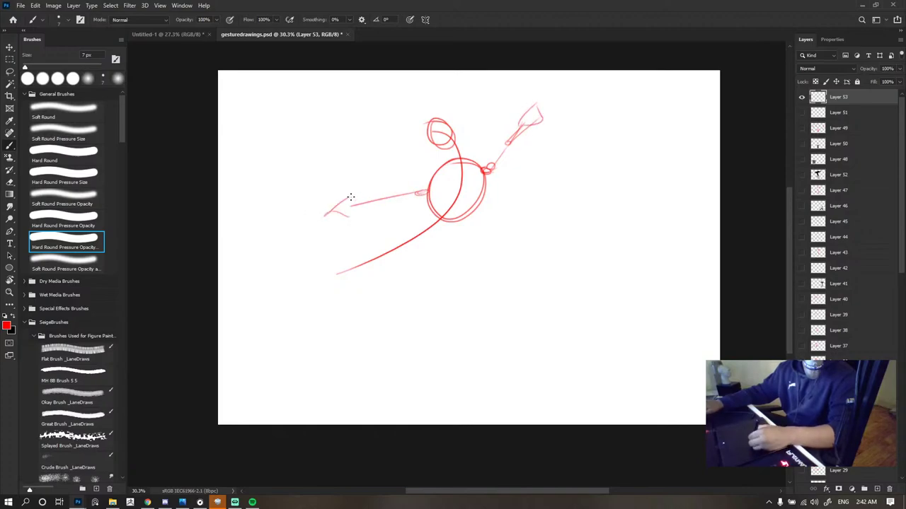
pyautogui.moveTo(413, 223)
pyautogui.mouseDown()
pyautogui.moveTo(419, 238)
pyautogui.moveTo(404, 238)
pyautogui.moveTo(407, 225)
pyautogui.moveTo(394, 244)
pyautogui.moveTo(404, 225)
pyautogui.moveTo(314, 256)
pyautogui.moveTo(246, 249)
pyautogui.mouseUp()
pyautogui.hotkey('ctrl', 'z')
pyautogui.hotkey('ctrl', 'z')
# - Sketch the upper trailing leg with a bent knee, lower leg and foot
pyautogui.moveTo(312, 264); pyautogui.dragTo(249, 252)
pyautogui.hotkey('ctrl', 'z')
pyautogui.hotkey('ctrl', 'z')
pyautogui.moveTo(309, 260); pyautogui.dragTo(289, 287)
pyautogui.moveTo(288, 286); pyautogui.dragTo(280, 293)
# - Sketch the lower trailing leg and foot from the pelvis's underside, and undo the stray stroke across the figure
pyautogui.moveTo(434, 267); pyautogui.dragTo(352, 334)
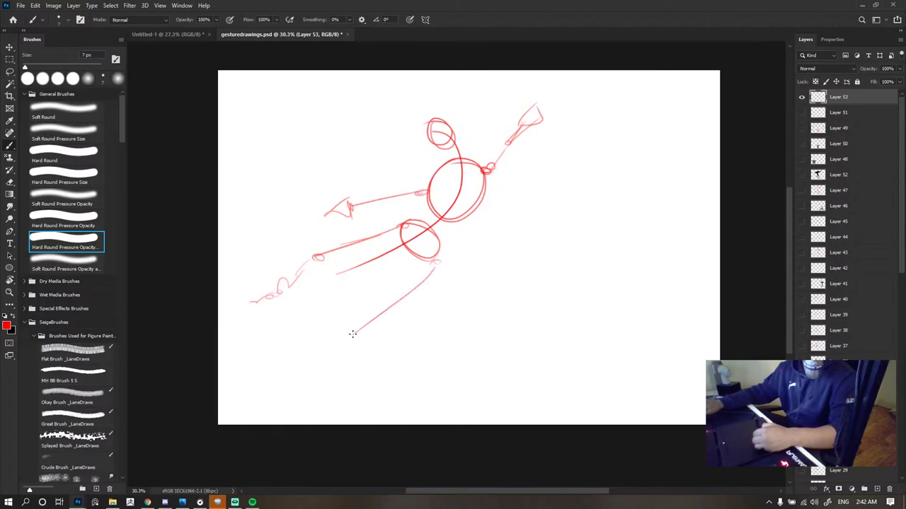
pyautogui.moveTo(296, 338); pyautogui.dragTo(272, 365)
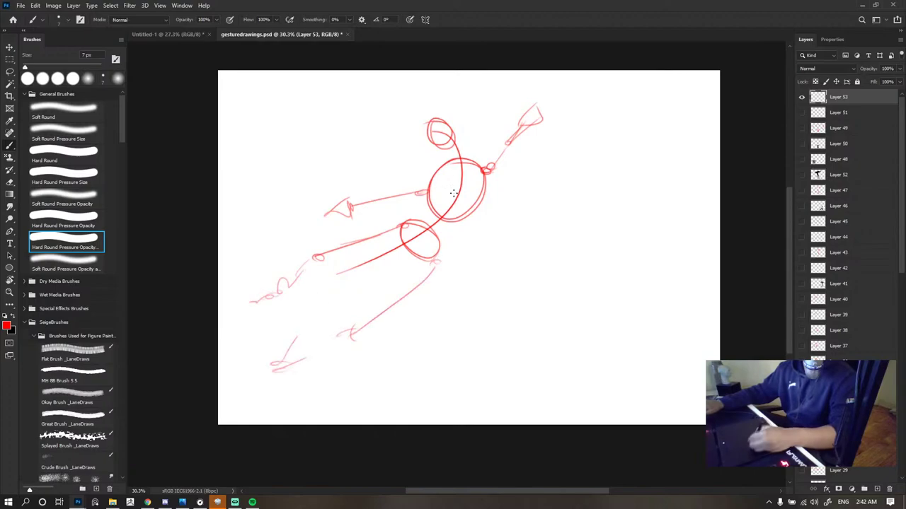
pyautogui.moveTo(428, 189)
pyautogui.mouseDown()
pyautogui.moveTo(490, 199)
pyautogui.moveTo(460, 201)
pyautogui.moveTo(558, 165)
pyautogui.moveTo(330, 328)
pyautogui.mouseUp()
pyautogui.hotkey('ctrl', 'z')
# - Erase the whole gesture figure from Layer 53 with a large eraser, and return to the Brush tool
pyautogui.scroll(-3, 484, 181)
pyautogui.press('e')
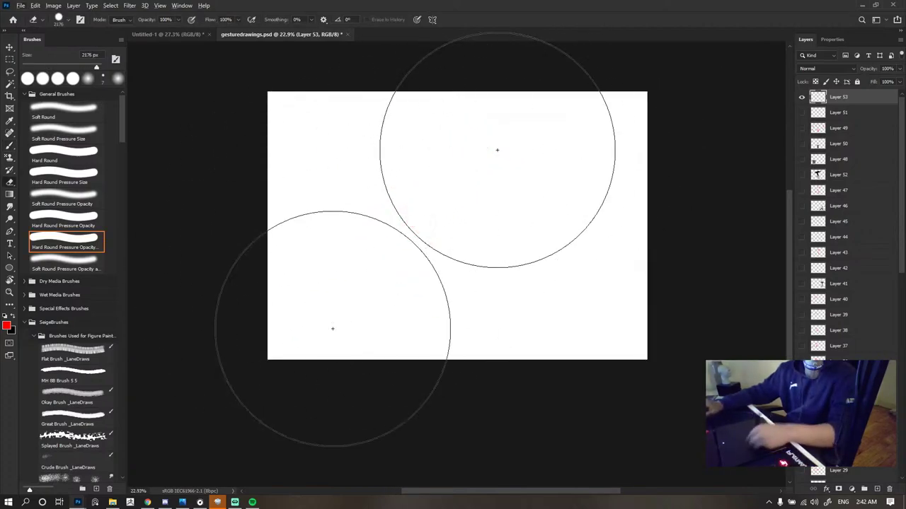
pyautogui.press('b')
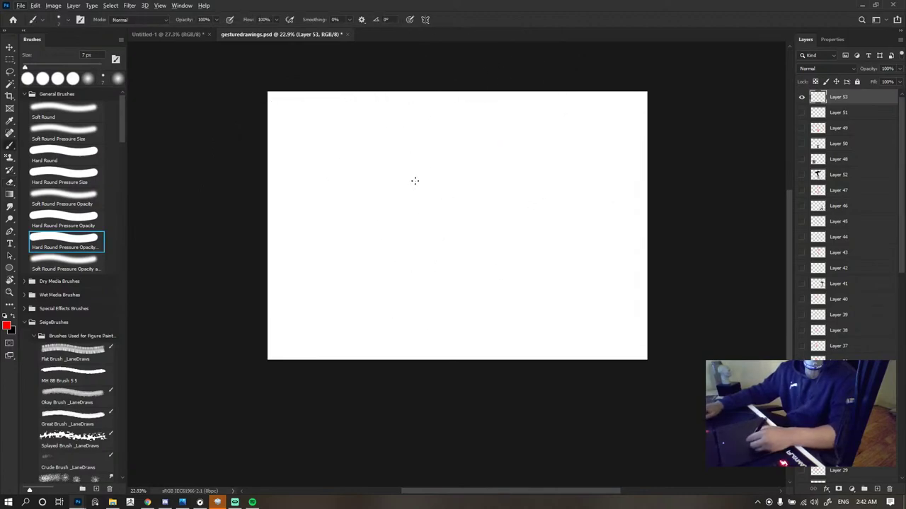
pyautogui.moveTo(354, 188); pyautogui.dragTo(460, 227)
pyautogui.hotkey('ctrl', 'z')
pyautogui.moveTo(368, 174); pyautogui.dragTo(473, 233)
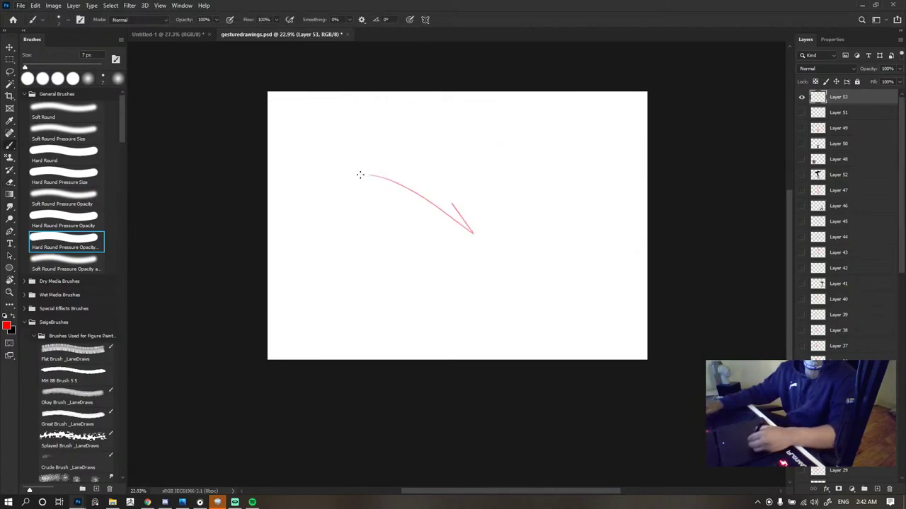
pyautogui.moveTo(330, 189); pyautogui.dragTo(386, 172)
pyautogui.hotkey('ctrl', 'z')
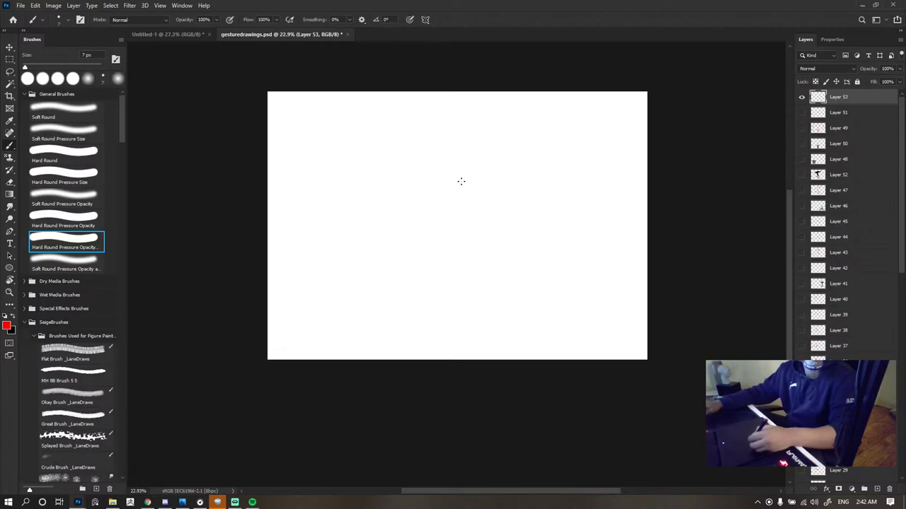
# - Switch to the Untitled-1 document and inspect the staff-wielding figure as a whole and up close
pyautogui.click(192, 37)
pyautogui.scroll(-5, 520, 290)
pyautogui.scroll(7, 520, 290)
pyautogui.scroll(-2, 502, 276)
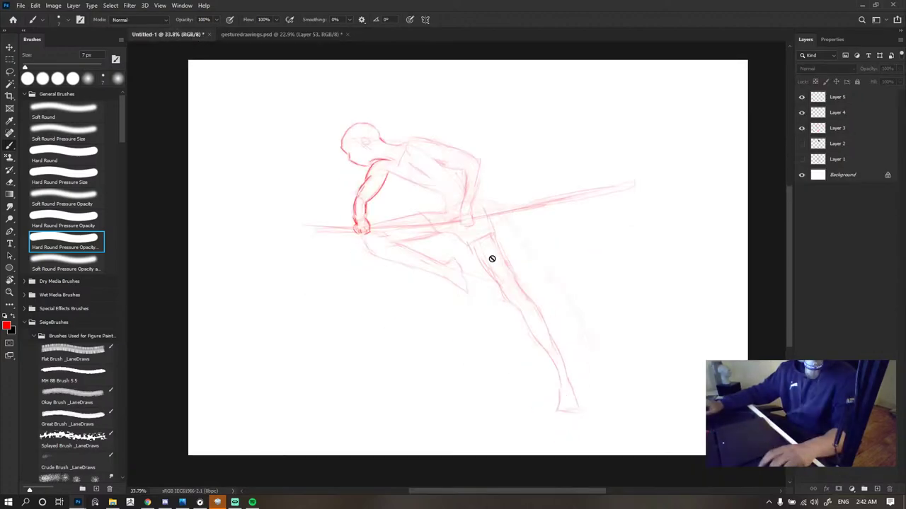
pyautogui.scroll(-3, 475, 185)
pyautogui.scroll(4, 476, 186)
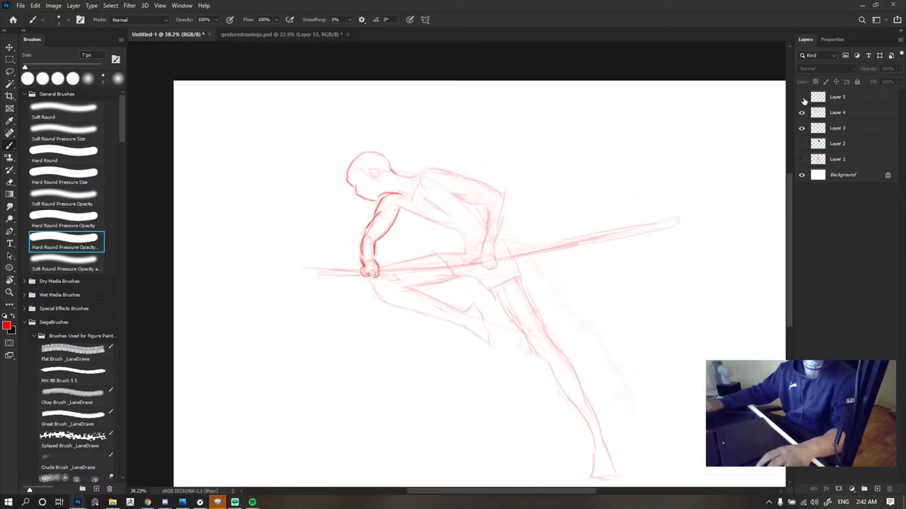
# - Select Layer 5 and compare its clean linework with the sketch on Layer 4 by toggling the two layers' visibility
pyautogui.click(802, 97)
pyautogui.scroll(-4, 417, 160)
pyautogui.scroll(3, 418, 160)
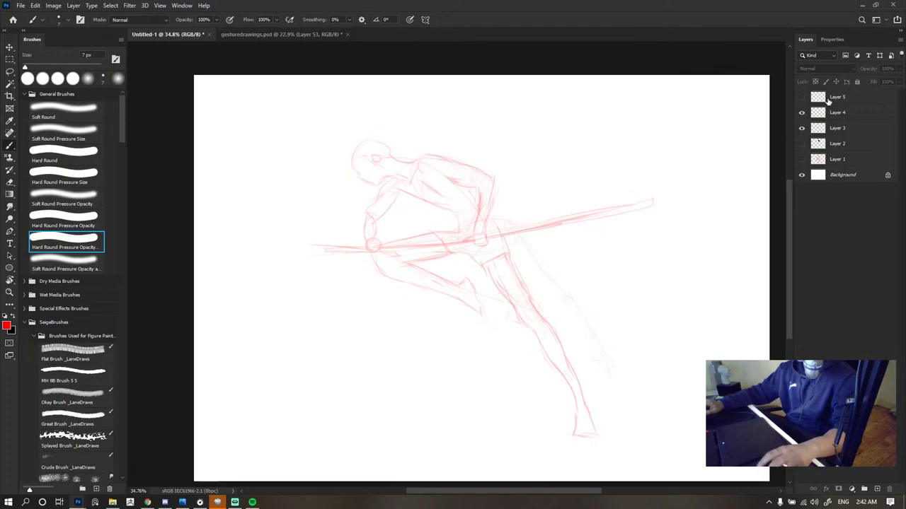
pyautogui.click(817, 98)
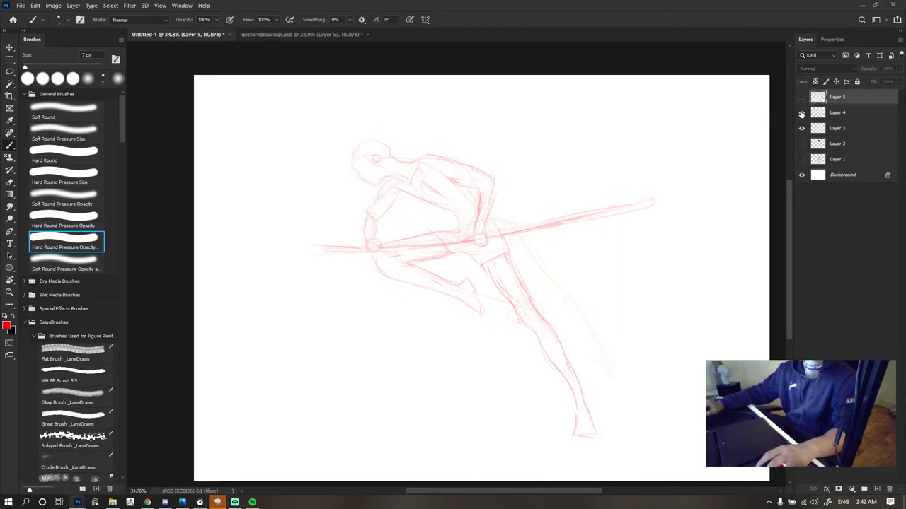
pyautogui.click(801, 114)
pyautogui.click(801, 113)
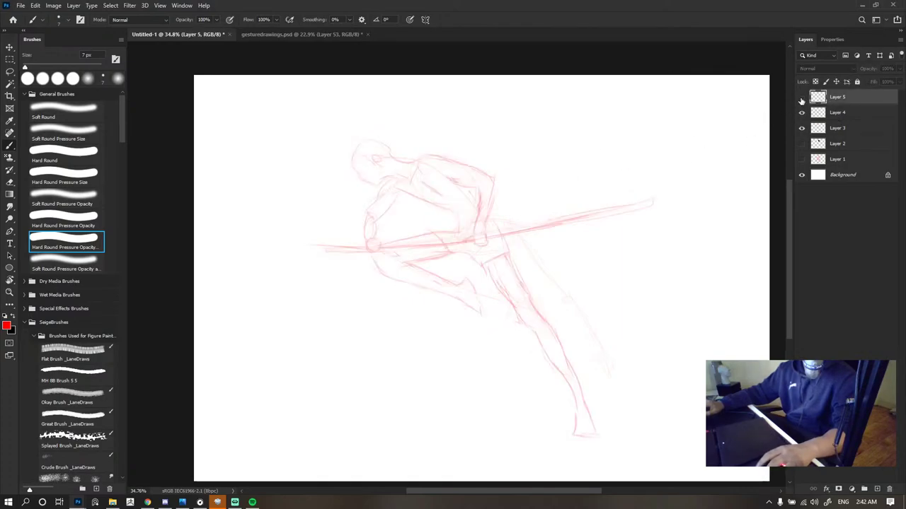
pyautogui.click(802, 98)
pyautogui.click(801, 98)
pyautogui.click(801, 97)
# - Erase the head and arm linework from Layer 5 and return to the Brush tool
pyautogui.scroll(4, 651, 131)
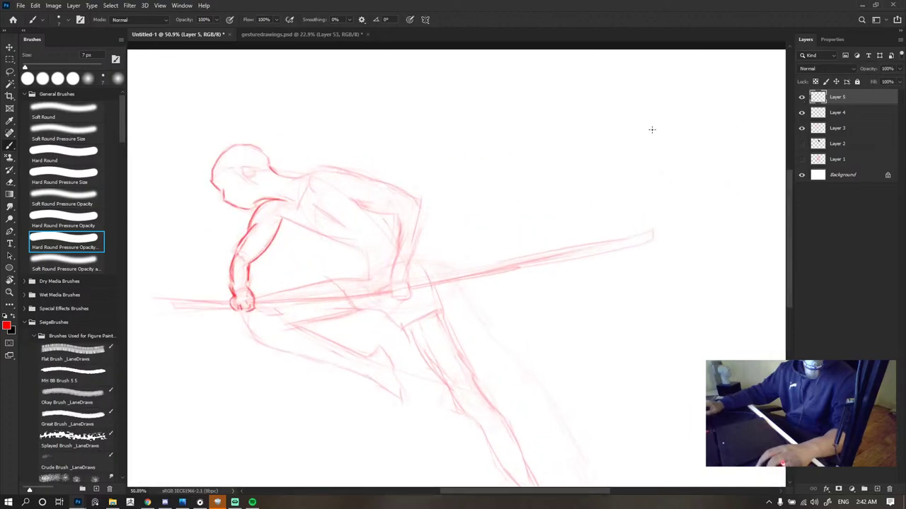
pyautogui.press('e')
pyautogui.moveTo(345, 205); pyautogui.dragTo(266, 255)
pyautogui.press('b')
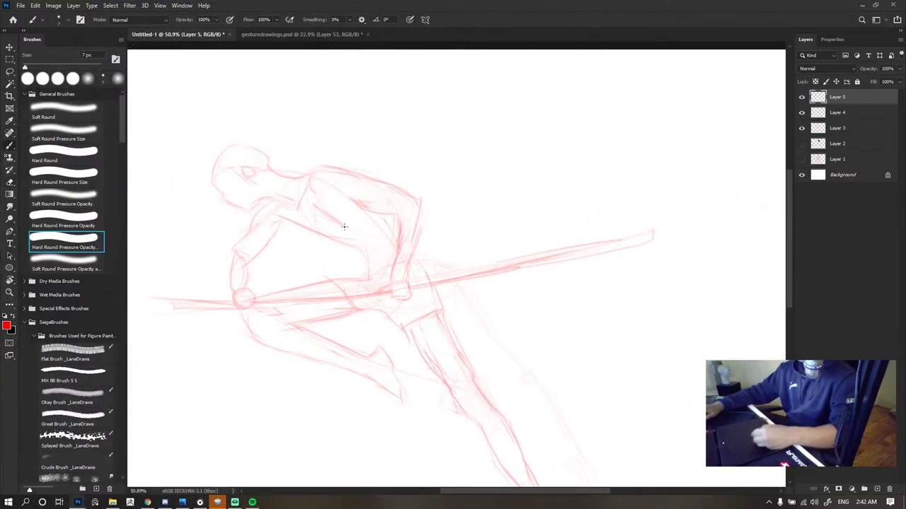
pyautogui.moveTo(393, 227); pyautogui.dragTo(465, 208)
pyautogui.moveTo(340, 191); pyautogui.dragTo(329, 228)
pyautogui.hotkey('ctrl', 'z')
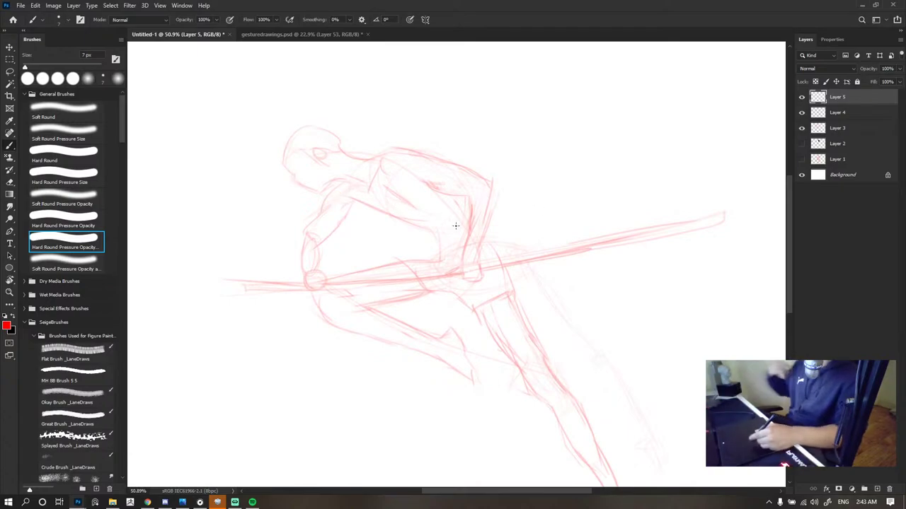
pyautogui.hscroll(-2, 412, 225)
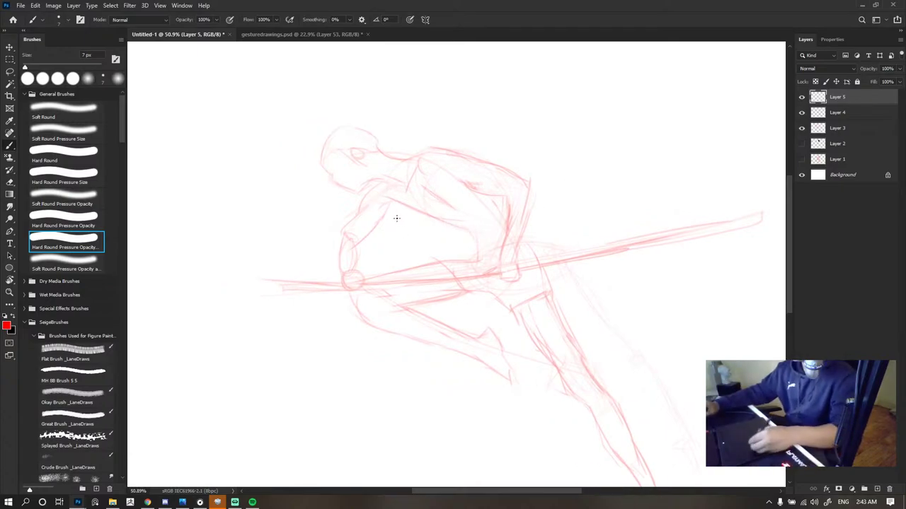
pyautogui.scroll(-3, 491, 168)
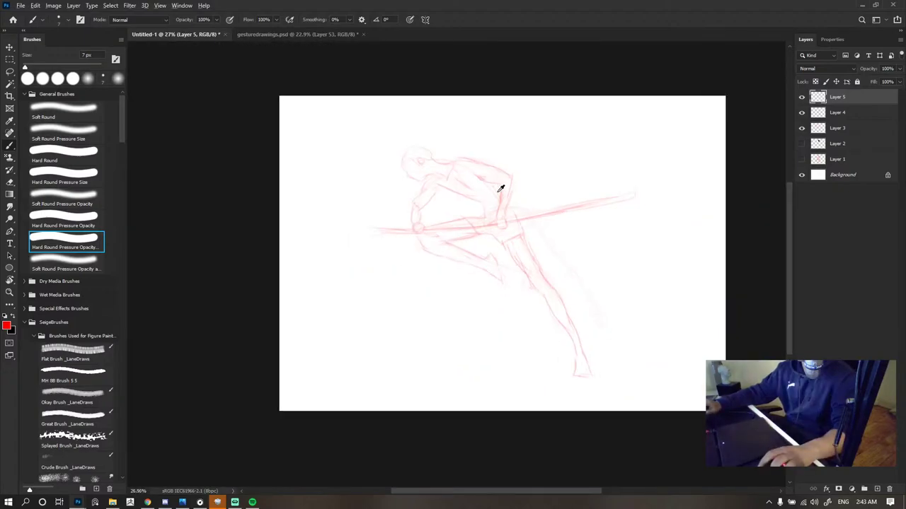
# - Hide Layers 4 and 5 and review the sketches on Layers 1, 2 and 3, leaving only Layer 3 shown over the background
pyautogui.click(802, 112)
pyautogui.click(802, 97)
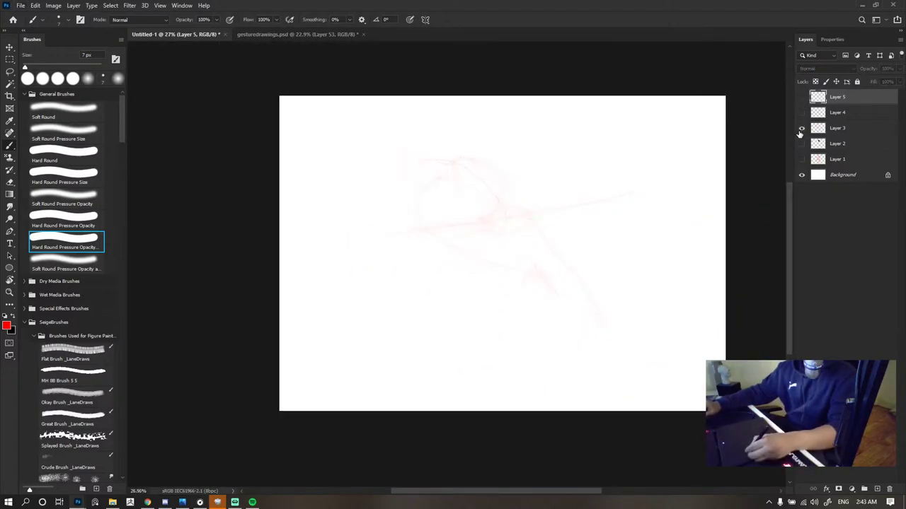
pyautogui.click(802, 159)
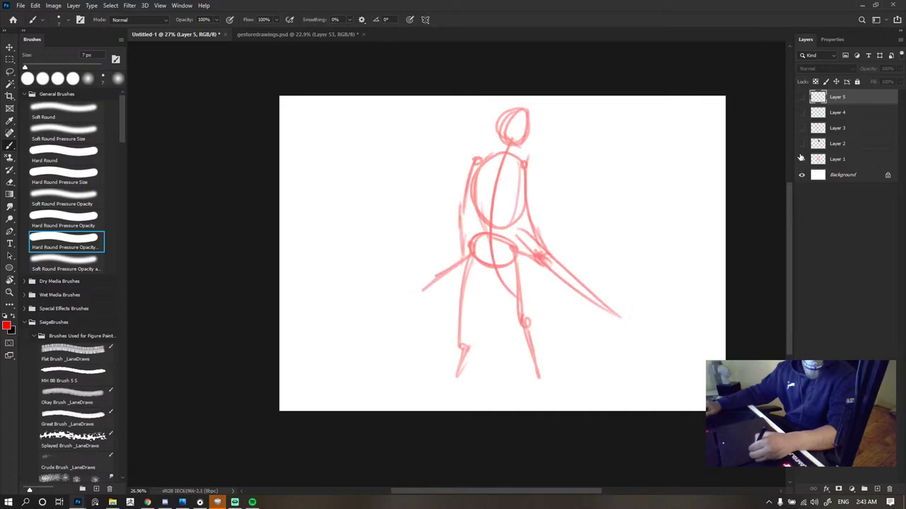
pyautogui.click(802, 159)
pyautogui.click(802, 144)
pyautogui.click(801, 144)
pyautogui.click(801, 128)
pyautogui.click(802, 128)
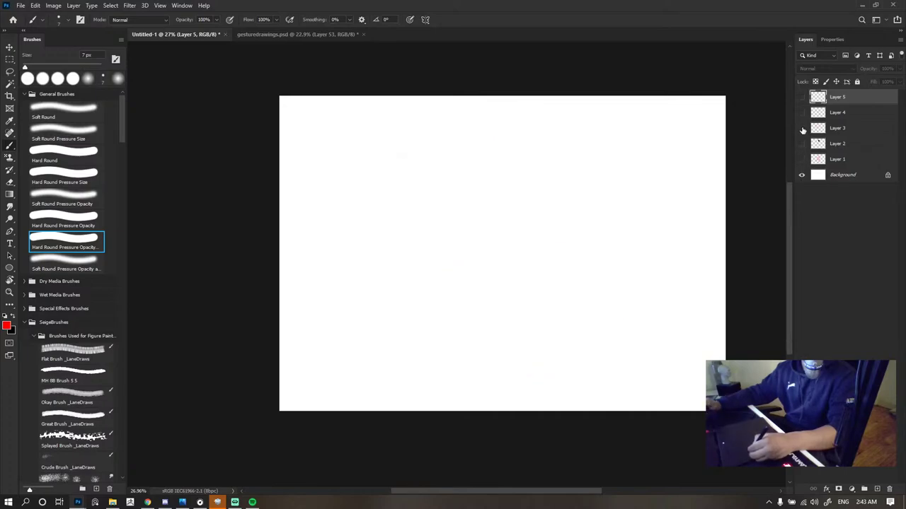
pyautogui.click(801, 128)
# - Raise the opacity of Layer 3 to full strength
pyautogui.click(856, 128)
pyautogui.click(900, 70)
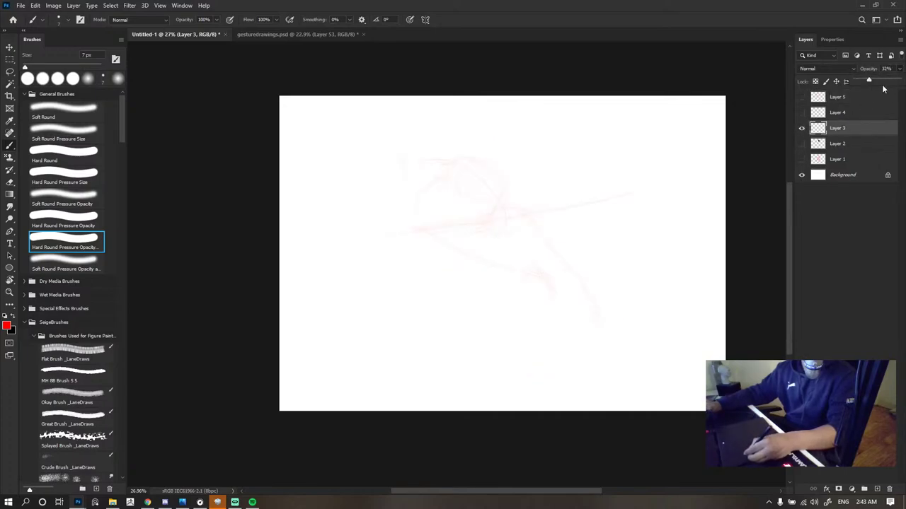
pyautogui.moveTo(883, 85)
pyautogui.mouseDown()
pyautogui.moveTo(904, 84)
pyautogui.moveTo(904, 93)
pyautogui.mouseUp()
pyautogui.click(841, 204)
pyautogui.click(844, 132)
pyautogui.click(899, 82)
pyautogui.click(817, 273)
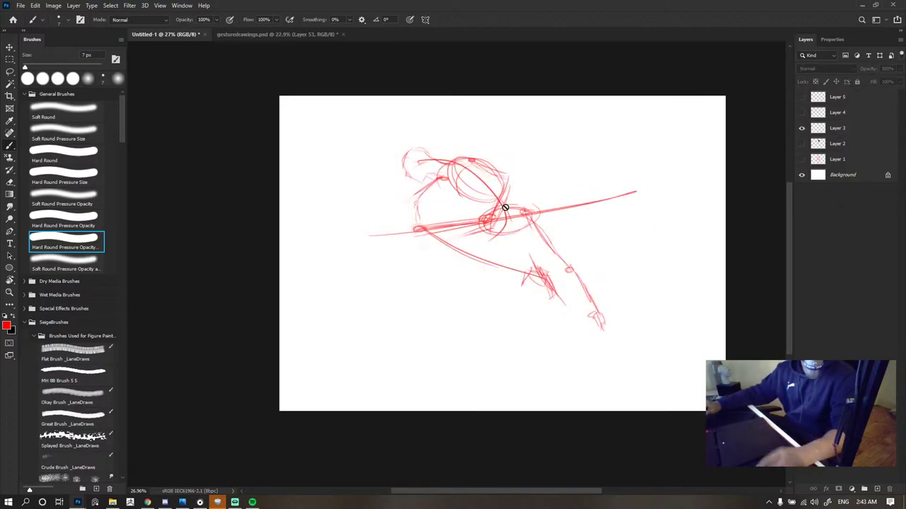
# - Show Layer 4 in place of Layer 3 and set its opacity to 100%
pyautogui.scroll(-3, 505, 208)
pyautogui.scroll(4, 505, 208)
pyautogui.press('v')
pyautogui.scroll(4, 603, 181)
pyautogui.scroll(-4, 602, 179)
pyautogui.scroll(-4, 502, 190)
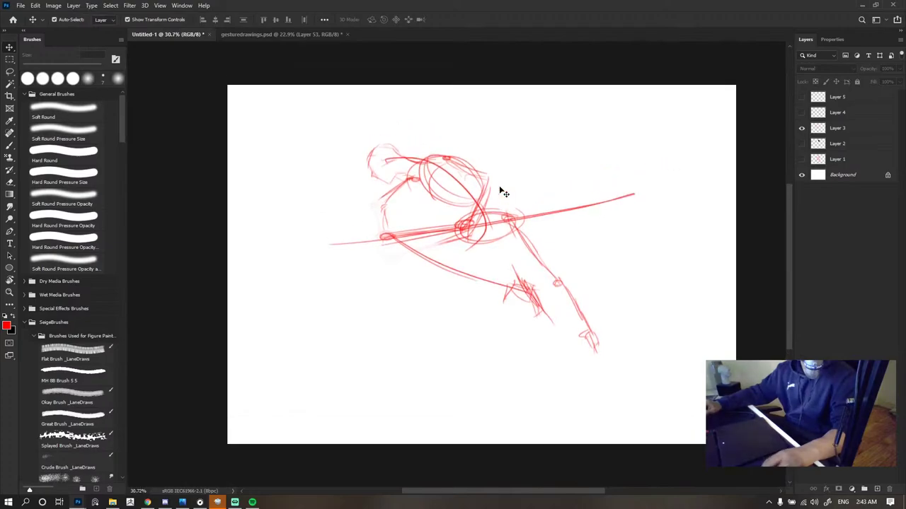
pyautogui.click(802, 129)
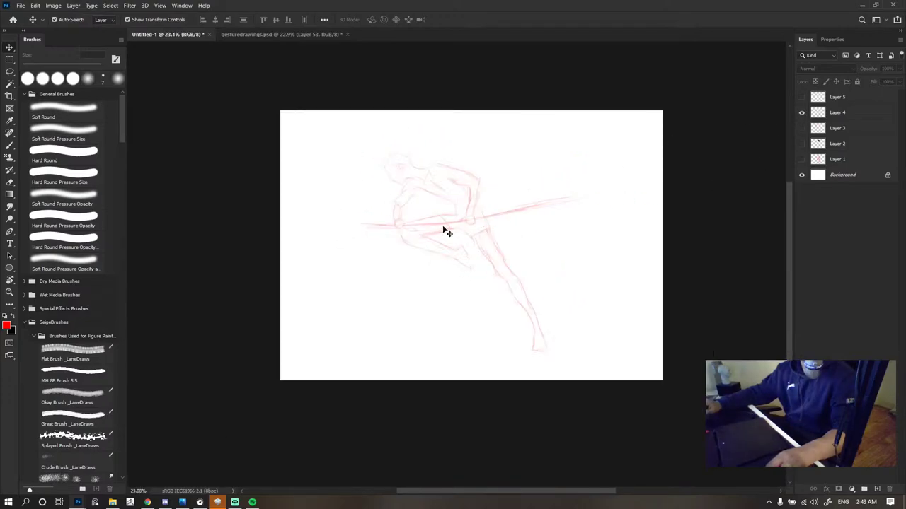
pyautogui.click(530, 207)
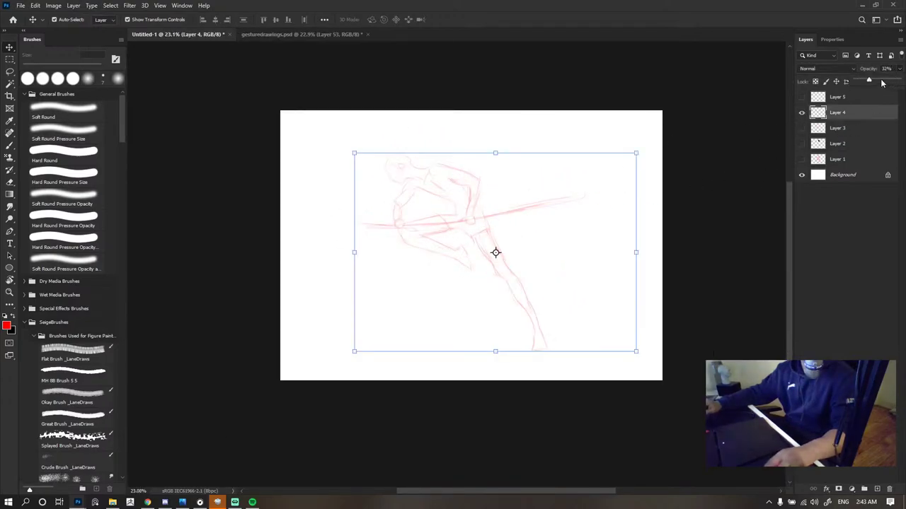
pyautogui.press('0')
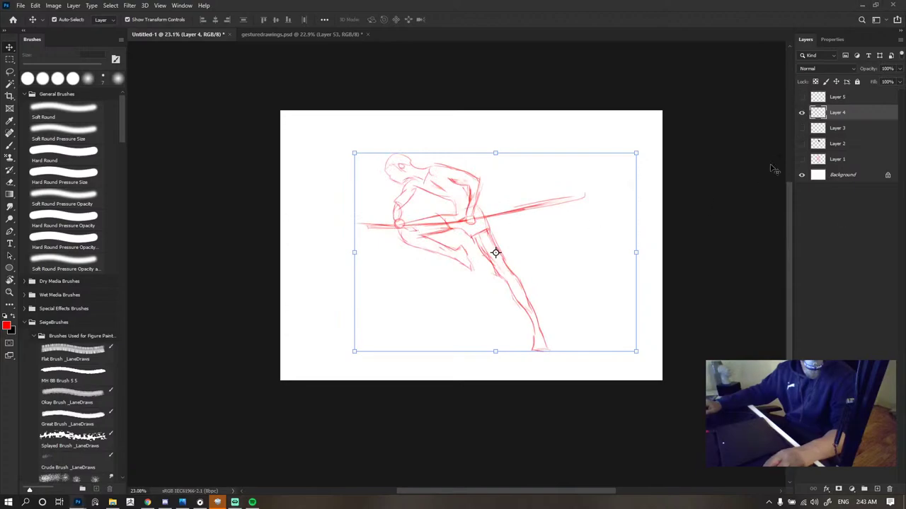
pyautogui.click(772, 169)
# - Show Layer 5 again and inspect the staff-wielding sketch as a whole, returning to the Brush tool
pyautogui.click(802, 97)
pyautogui.scroll(4, 456, 184)
pyautogui.scroll(-5, 453, 195)
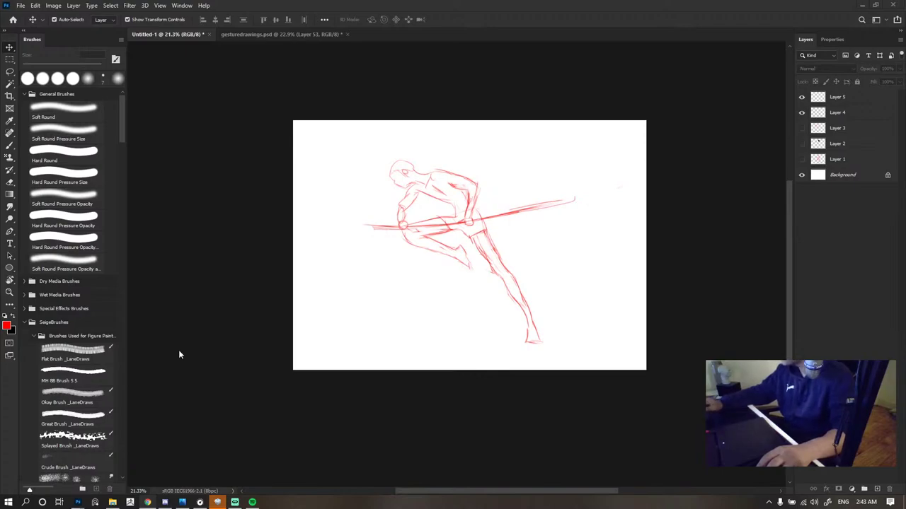
pyautogui.scroll(-2, 478, 225)
pyautogui.scroll(-2, 465, 202)
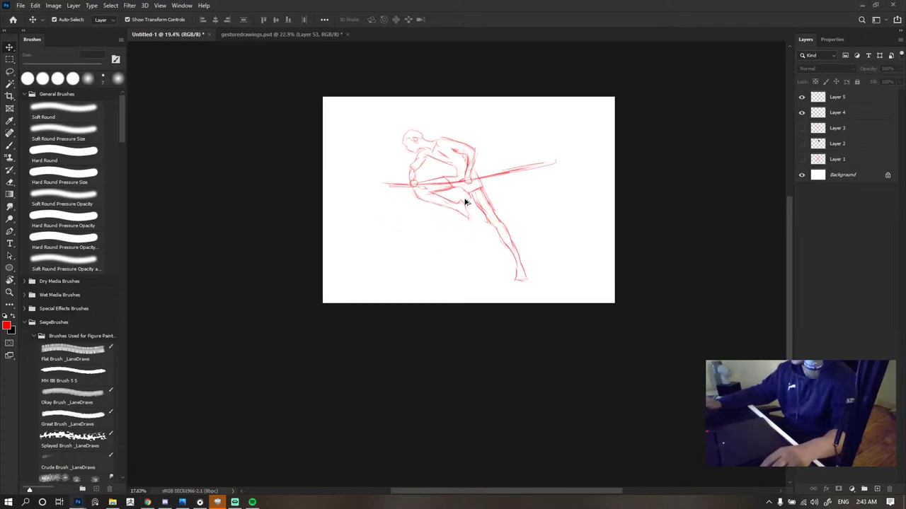
pyautogui.scroll(6, 456, 188)
pyautogui.press('b')
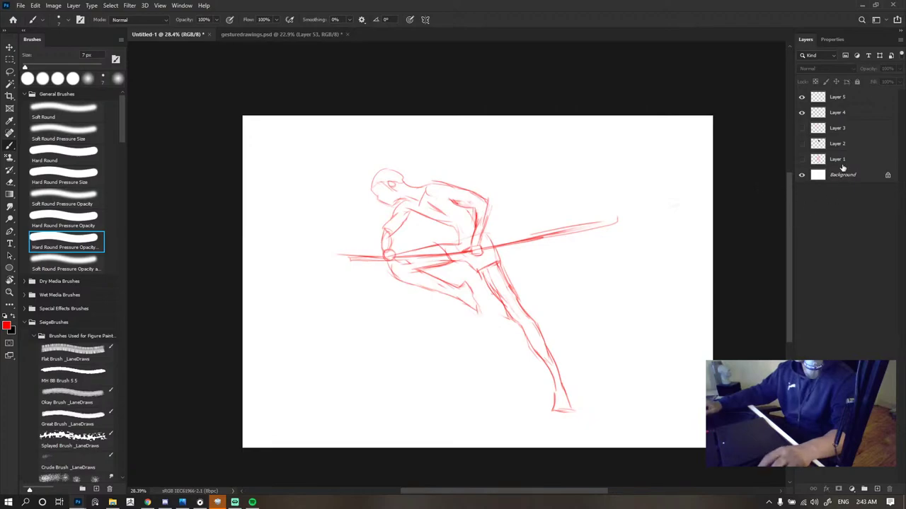
pyautogui.scroll(-2, 500, 177)
pyautogui.scroll(2, 499, 178)
# - Compare the gesture on Layer 3 with the refined sketch on Layer 4 by alternating their visibility, ending with Layers 4 and 5 shown
pyautogui.click(801, 98)
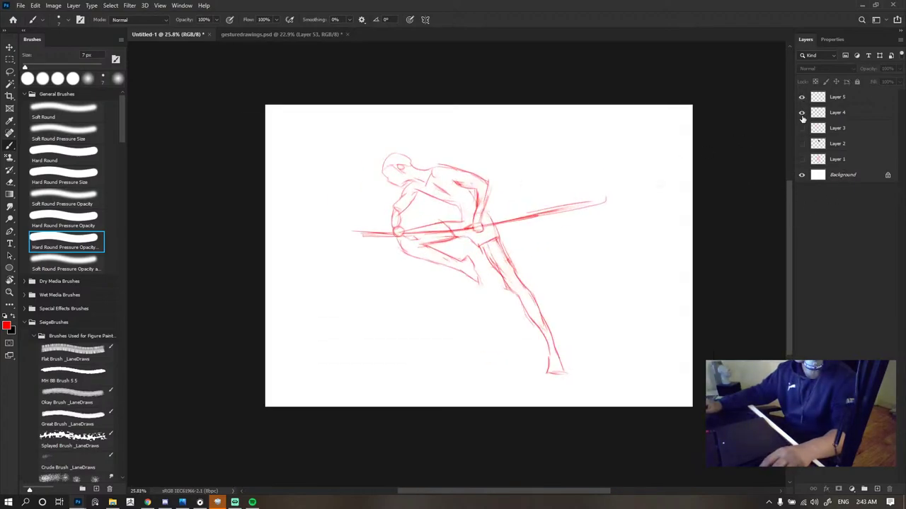
pyautogui.click(801, 113)
pyautogui.click(802, 128)
pyautogui.click(802, 113)
pyautogui.click(802, 112)
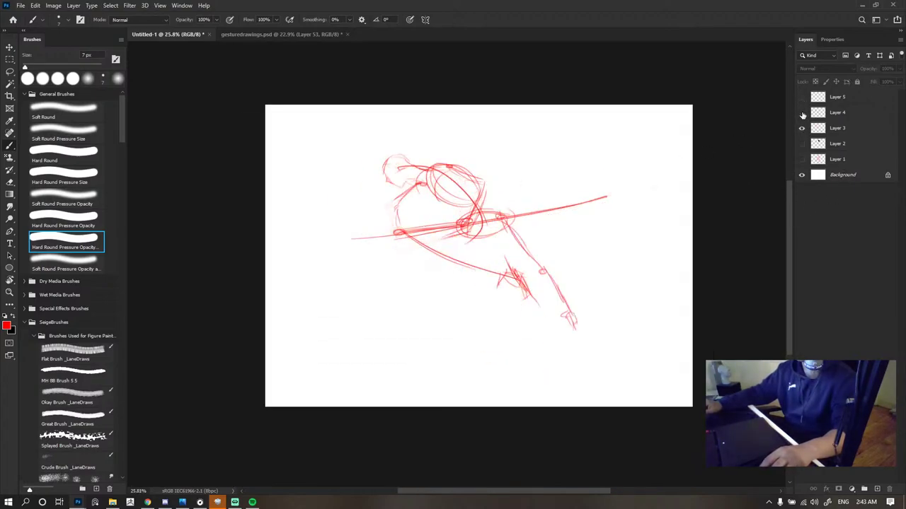
pyautogui.click(801, 113)
pyautogui.click(801, 100)
pyautogui.click(802, 129)
pyautogui.click(803, 113)
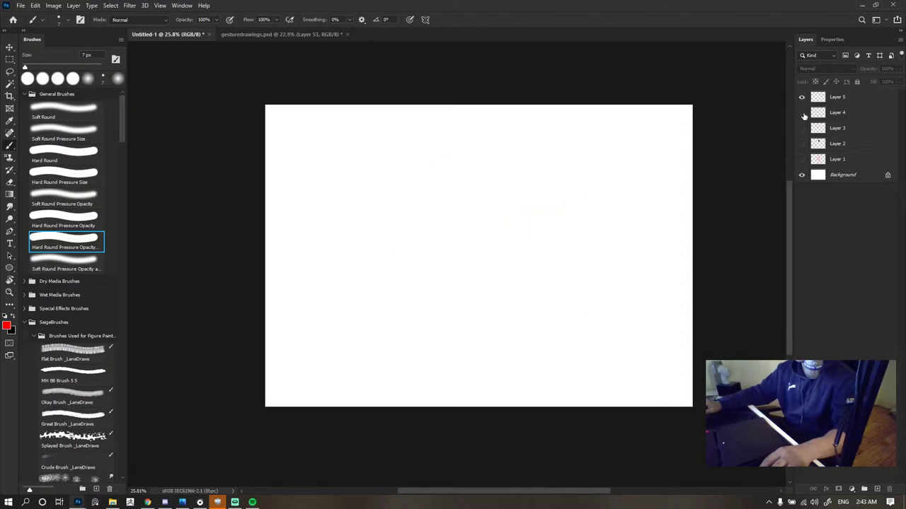
pyautogui.click(803, 113)
pyautogui.click(804, 126)
pyautogui.click(804, 128)
pyautogui.click(803, 114)
pyautogui.click(803, 128)
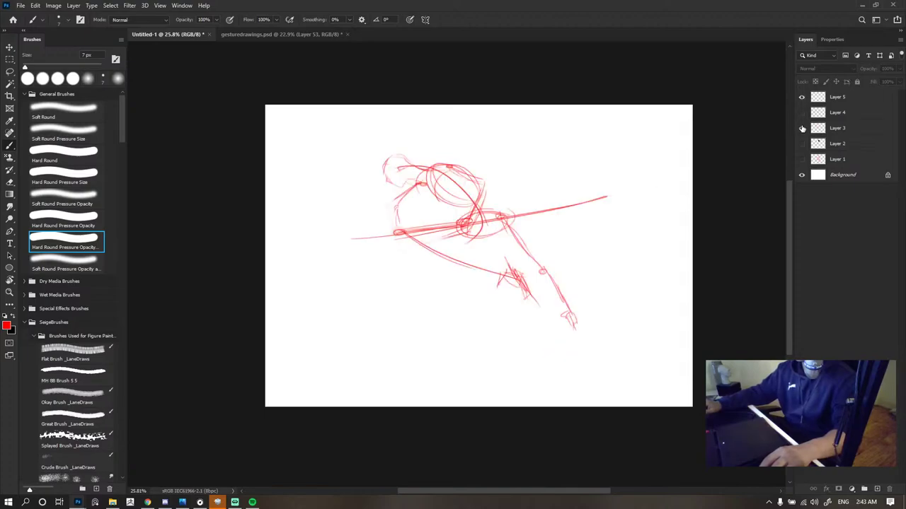
pyautogui.click(803, 128)
pyautogui.click(801, 117)
pyautogui.moveTo(566, 185); pyautogui.dragTo(673, 140)
# - Fill the whole of Layer 5 with white so it covers the sketch on Layer 4
pyautogui.click(818, 114)
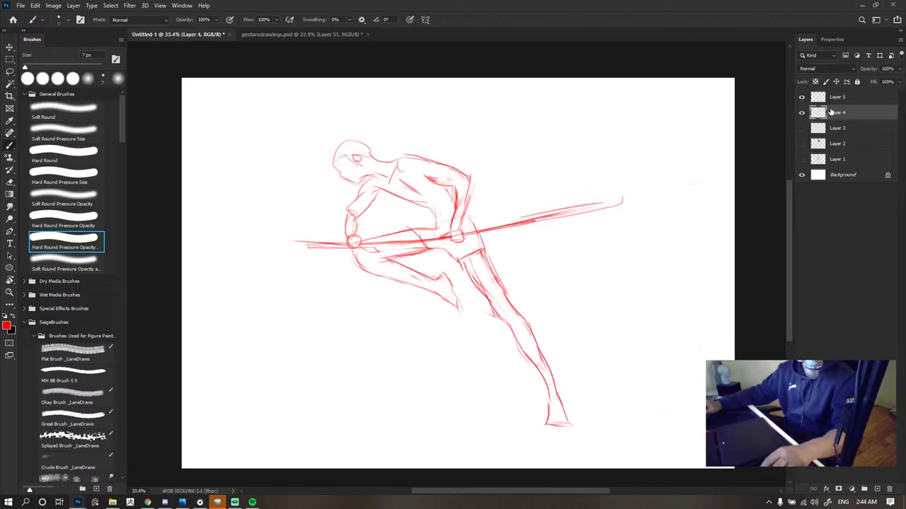
pyautogui.click(814, 99)
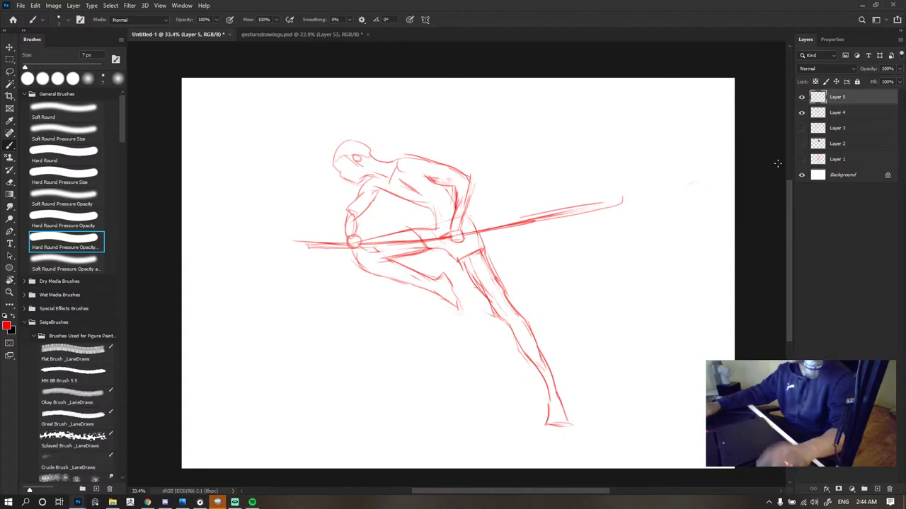
pyautogui.press('d')
pyautogui.press('x')
pyautogui.press('c')
pyautogui.hotkey('alt', 'BackSpace')
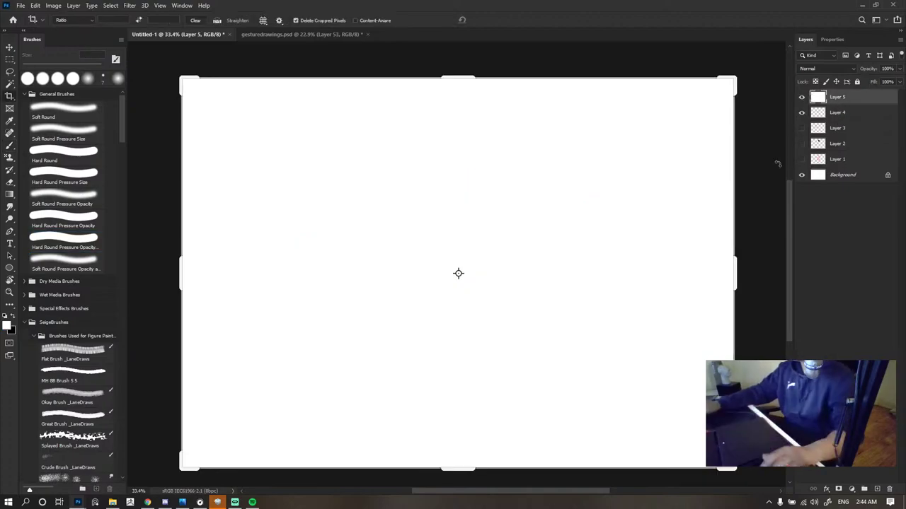
pyautogui.press('v')
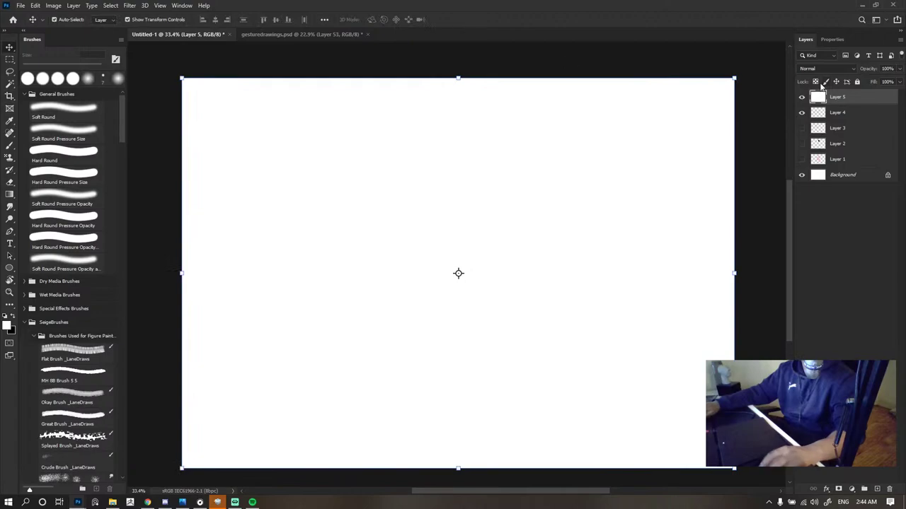
pyautogui.moveTo(663, 67); pyautogui.dragTo(677, 69)
pyautogui.click(451, 19)
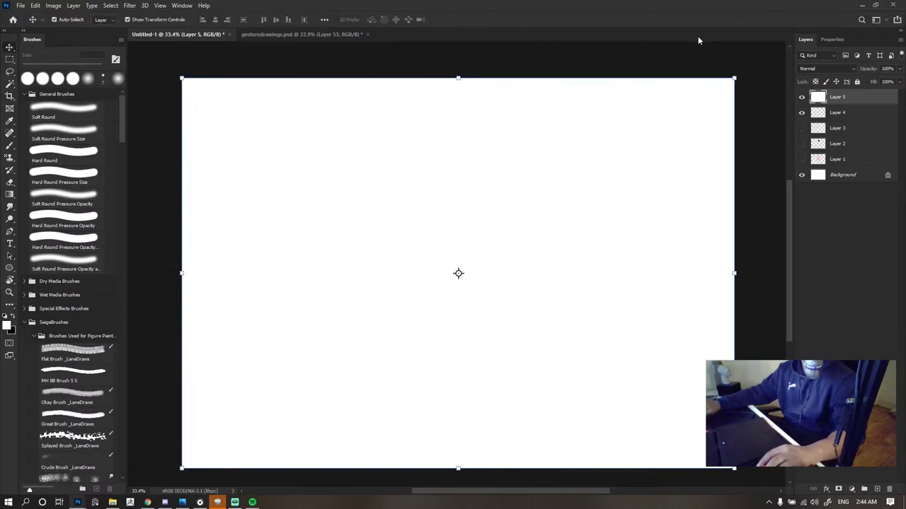
pyautogui.click(802, 97)
pyautogui.click(802, 97)
pyautogui.click(836, 230)
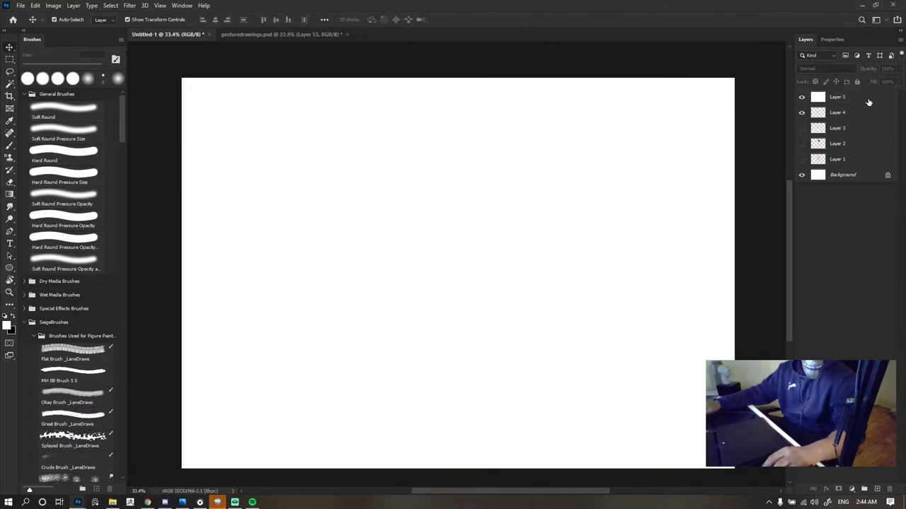
# - Lower the opacity of the white Layer 5 until the Layer 4 sketch shows through faintly
pyautogui.click(868, 101)
pyautogui.click(900, 68)
pyautogui.moveTo(894, 84)
pyautogui.mouseDown()
pyautogui.moveTo(879, 83)
pyautogui.moveTo(889, 80)
pyautogui.mouseUp()
pyautogui.click(869, 244)
pyautogui.click(873, 97)
pyautogui.click(899, 68)
pyautogui.click(866, 190)
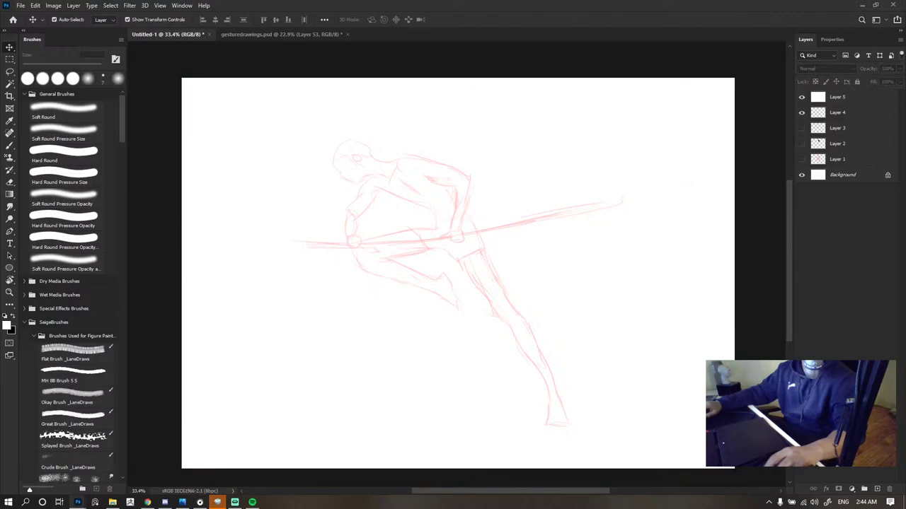
# - Add a new layer above the white Layer 5 and activate the Brush tool over the figure's upper body
pyautogui.click(877, 489)
pyautogui.press('b')
pyautogui.scroll(-3, 446, 251)
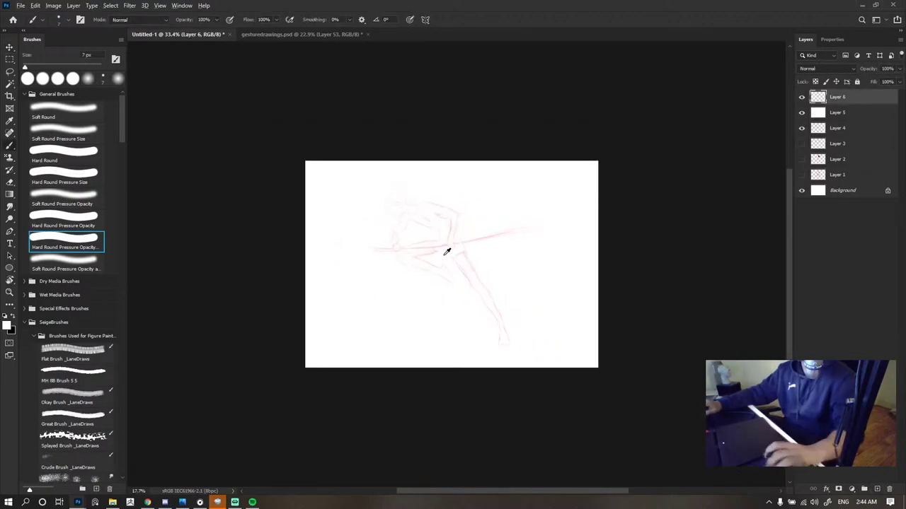
pyautogui.scroll(3, 446, 251)
pyautogui.scroll(-3, 407, 134)
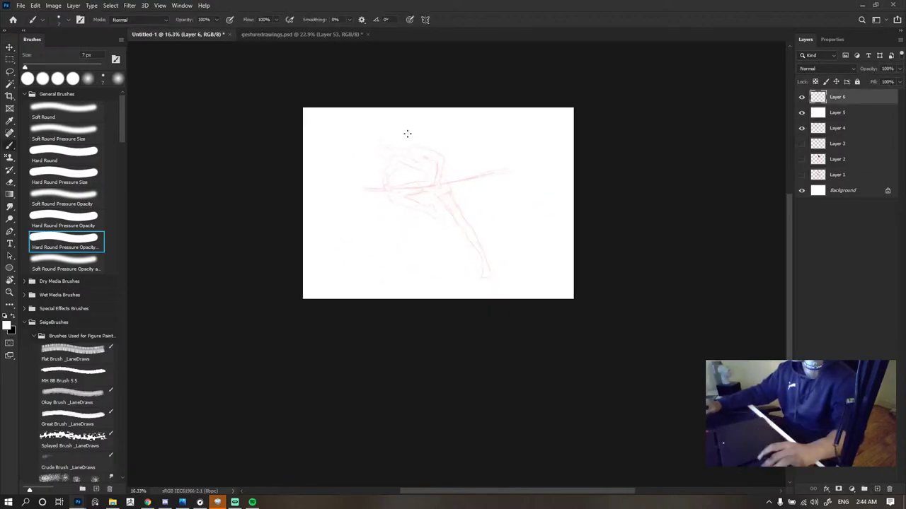
pyautogui.scroll(5, 402, 145)
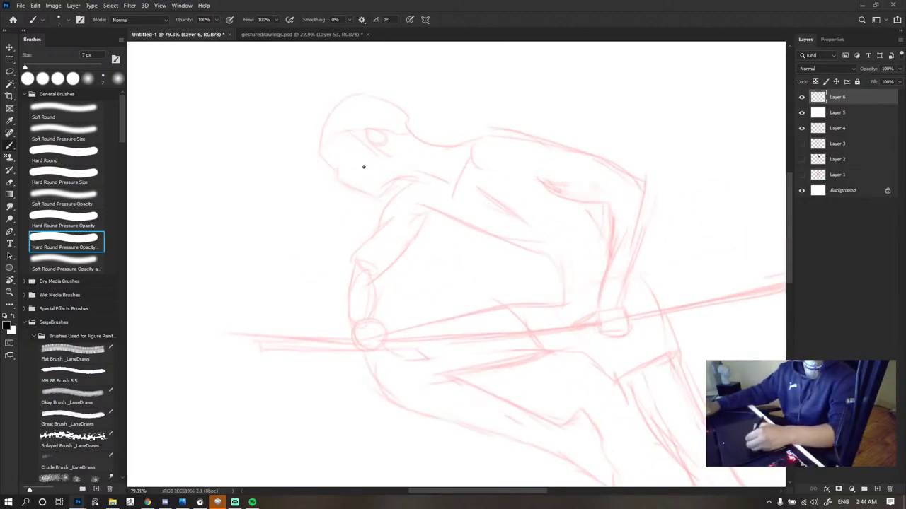
# - Try a black stroke at the head on Layer 6, undo it, and reduce the brush size to 5 px
pyautogui.moveTo(345, 106); pyautogui.dragTo(334, 133)
pyautogui.hotkey('ctrl', 'z')
pyautogui.press('[')
pyautogui.press('[')
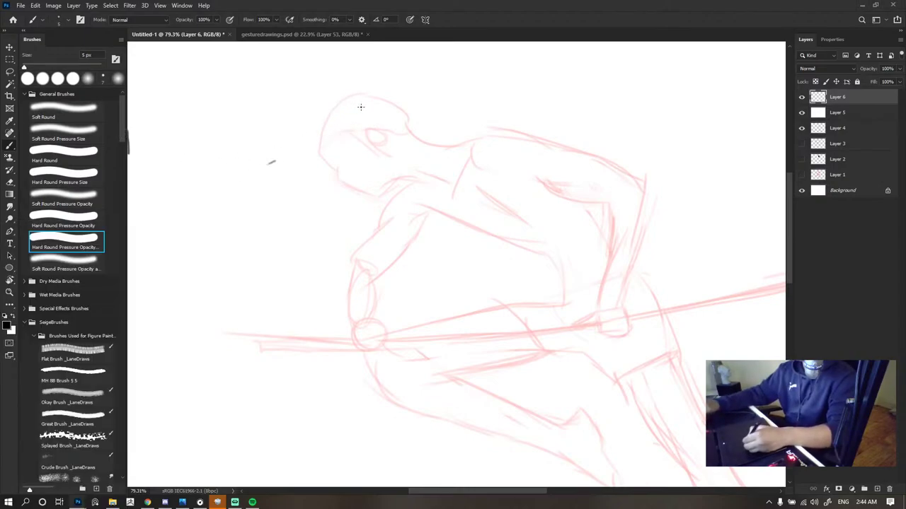
# - Ink the front of the face, the jaw and the line under the chin in black, redoing the strokes that miss the sketch
pyautogui.press('super')
pyautogui.write('y')
pyautogui.press('Escape')
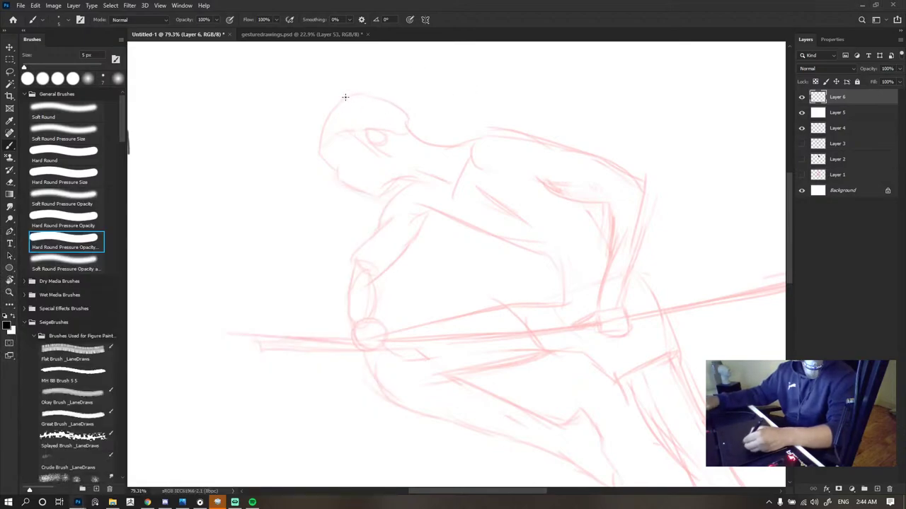
pyautogui.moveTo(344, 97)
pyautogui.mouseDown()
pyautogui.moveTo(320, 155)
pyautogui.moveTo(379, 191)
pyautogui.moveTo(417, 177)
pyautogui.mouseUp()
pyautogui.hotkey('ctrl', 'z')
pyautogui.hotkey('ctrl', 'z')
pyautogui.moveTo(340, 181); pyautogui.dragTo(380, 193)
pyautogui.moveTo(379, 193)
pyautogui.mouseDown()
pyautogui.moveTo(418, 176)
pyautogui.moveTo(397, 172)
pyautogui.moveTo(409, 202)
pyautogui.mouseUp()
pyautogui.hotkey('ctrl', 'z')
pyautogui.hotkey('ctrl', 'z')
pyautogui.moveTo(396, 240); pyautogui.dragTo(426, 225)
pyautogui.moveTo(355, 243); pyautogui.dragTo(460, 222)
# - Erase the stray marks around the front of the head and return to the Brush tool
pyautogui.press('e')
pyautogui.moveTo(646, 177)
pyautogui.mouseDown()
pyautogui.moveTo(109, 215)
pyautogui.moveTo(281, 193)
pyautogui.mouseUp()
pyautogui.moveTo(297, 115); pyautogui.dragTo(311, 180)
pyautogui.press('b')
pyautogui.moveTo(548, 174); pyautogui.dragTo(460, 224)
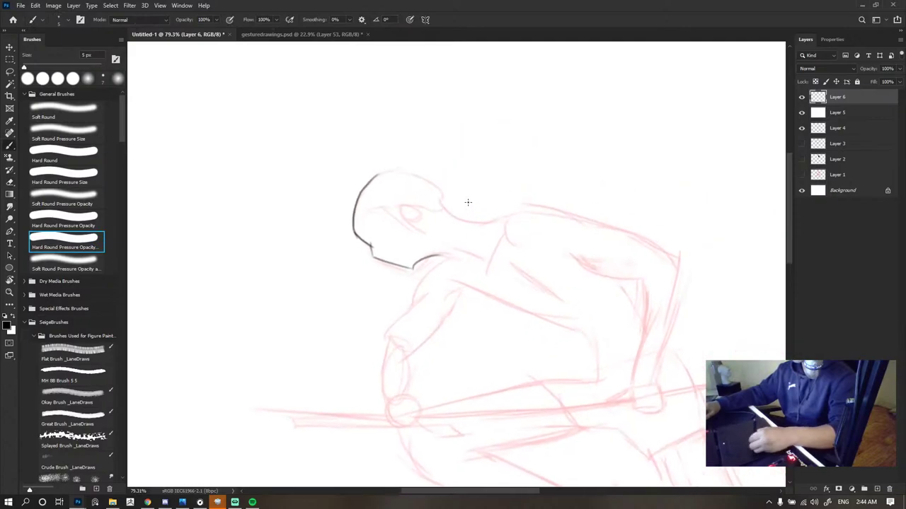
# - Ink the top and back of the skull down to the nape, undoing and redrawing the curve until it sits well
pyautogui.moveTo(359, 194); pyautogui.dragTo(394, 171)
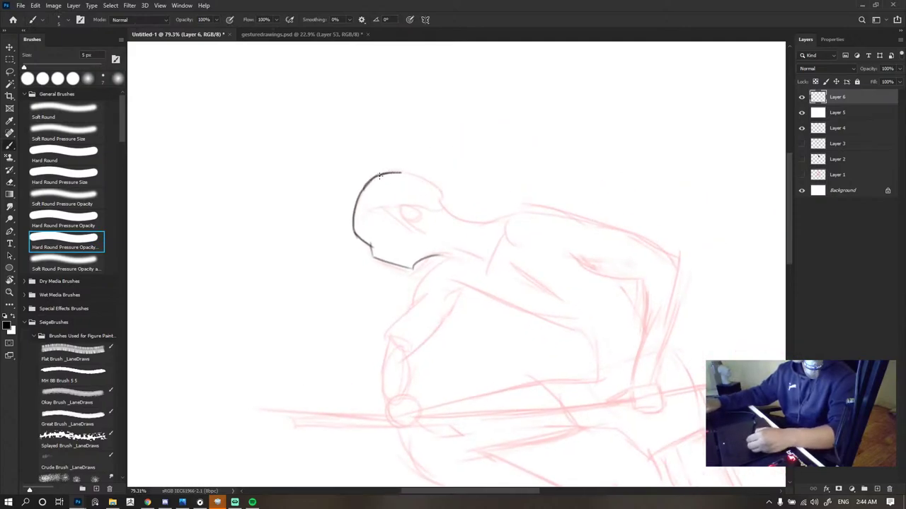
pyautogui.moveTo(373, 182); pyautogui.dragTo(438, 188)
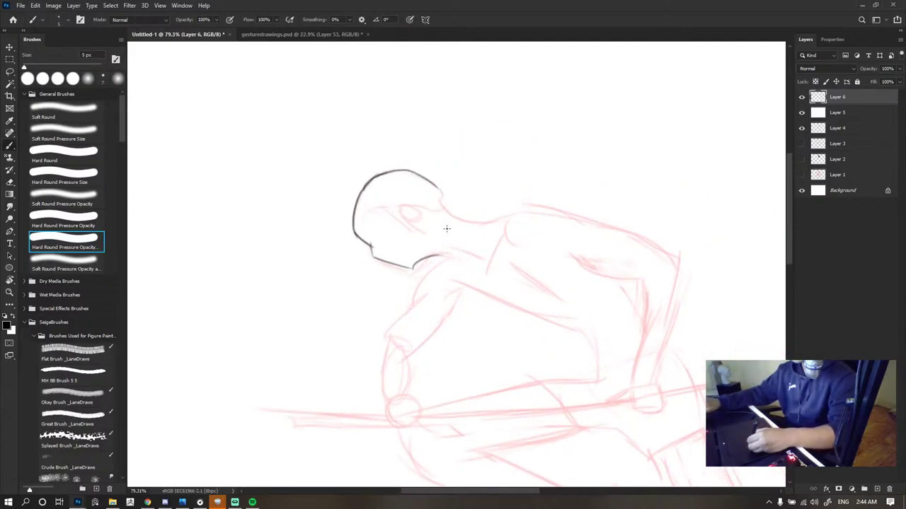
pyautogui.hotkey('ctrl', 'z')
pyautogui.moveTo(378, 177); pyautogui.dragTo(440, 192)
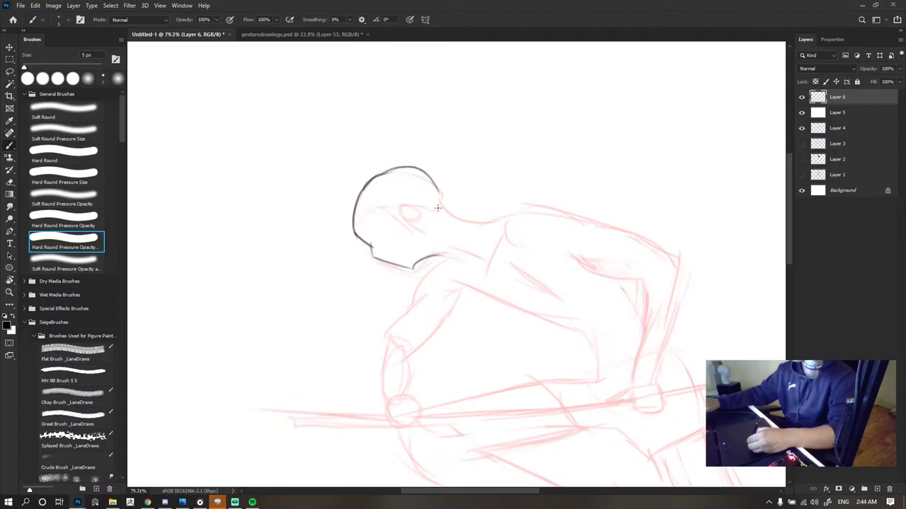
pyautogui.hotkey('ctrl', 'z')
pyautogui.moveTo(376, 180)
pyautogui.mouseDown()
pyautogui.moveTo(439, 192)
pyautogui.moveTo(449, 212)
pyautogui.mouseUp()
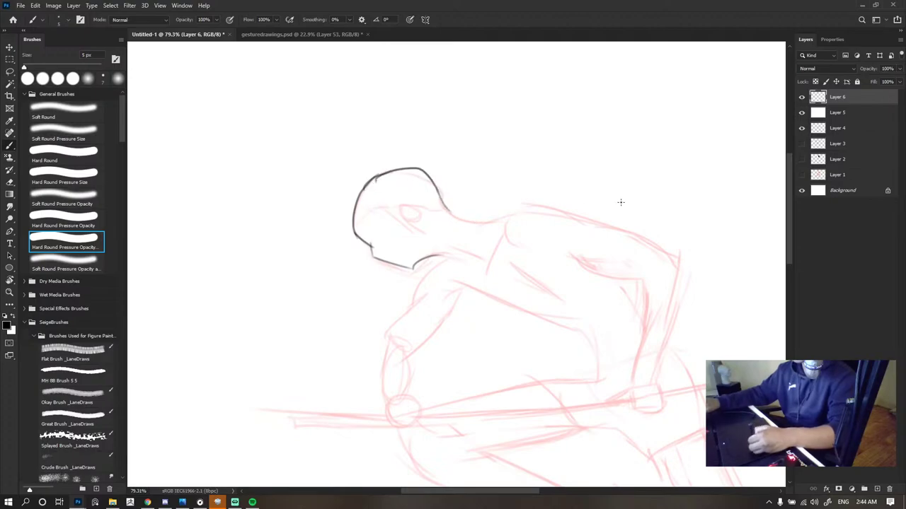
# - Ink the back of the neck from the nape to the start of the upper back, redrawing the curve twice
pyautogui.scroll(-10, 491, 161)
pyautogui.scroll(12, 508, 190)
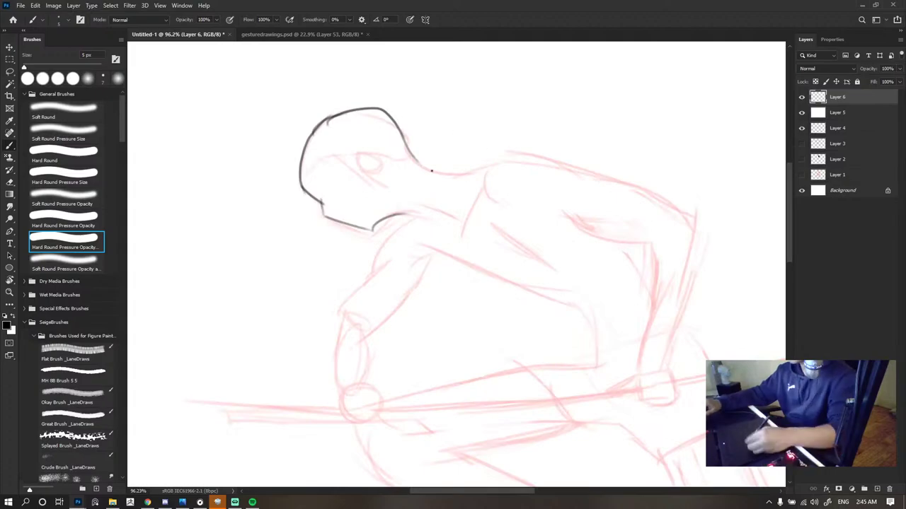
pyautogui.moveTo(412, 160); pyautogui.dragTo(524, 161)
pyautogui.hotkey('ctrl', 'z')
pyautogui.moveTo(411, 160); pyautogui.dragTo(536, 159)
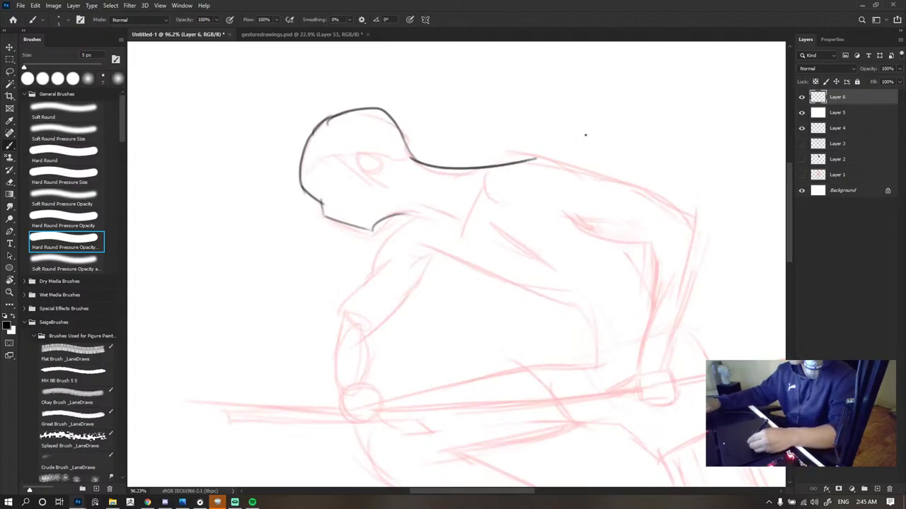
pyautogui.hotkey('ctrl', 'z')
pyautogui.moveTo(414, 157); pyautogui.dragTo(509, 159)
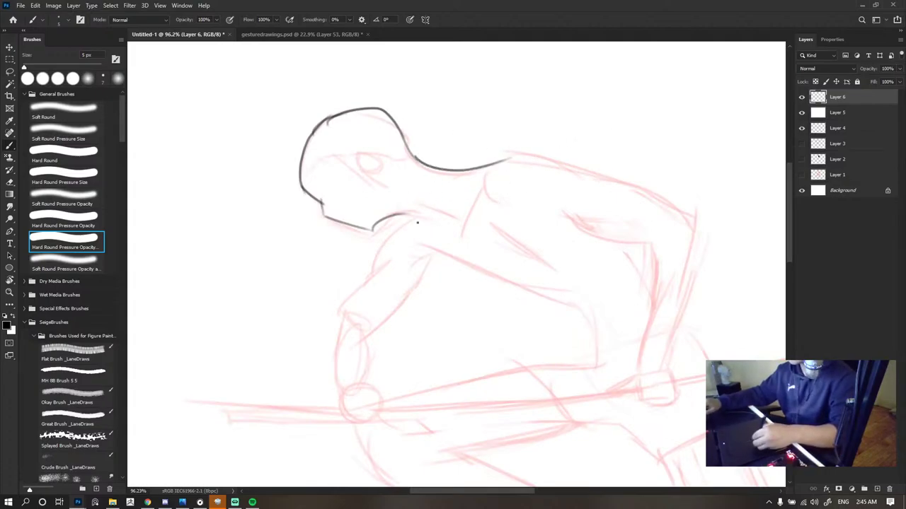
# - Ink the front shoulder curve below the chin and the outer edge of the front upper arm
pyautogui.moveTo(418, 222); pyautogui.dragTo(373, 271)
pyautogui.scroll(-2, 398, 247)
pyautogui.moveTo(389, 209); pyautogui.dragTo(338, 279)
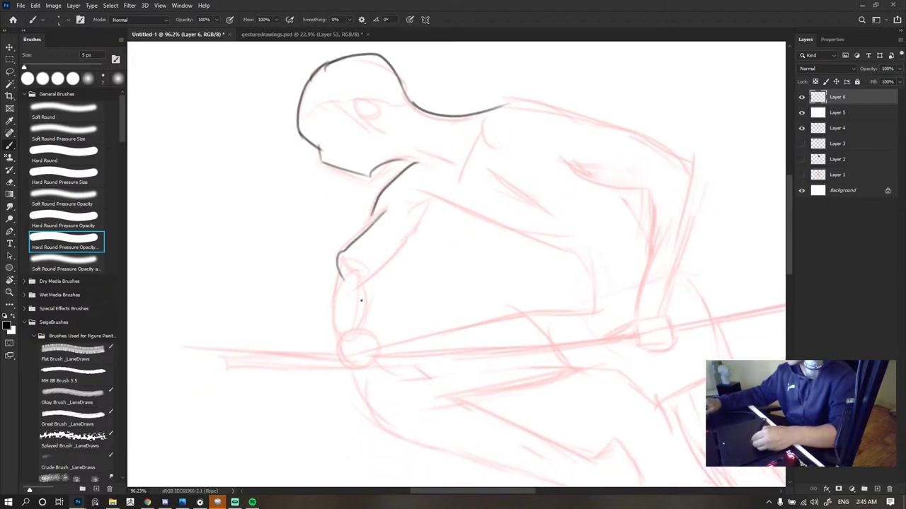
# - Undo the outer upper-arm line and redraw it from the shoulder down to the elbow, with a short muscle overlap
pyautogui.scroll(-6, 488, 206)
pyautogui.scroll(5, 492, 207)
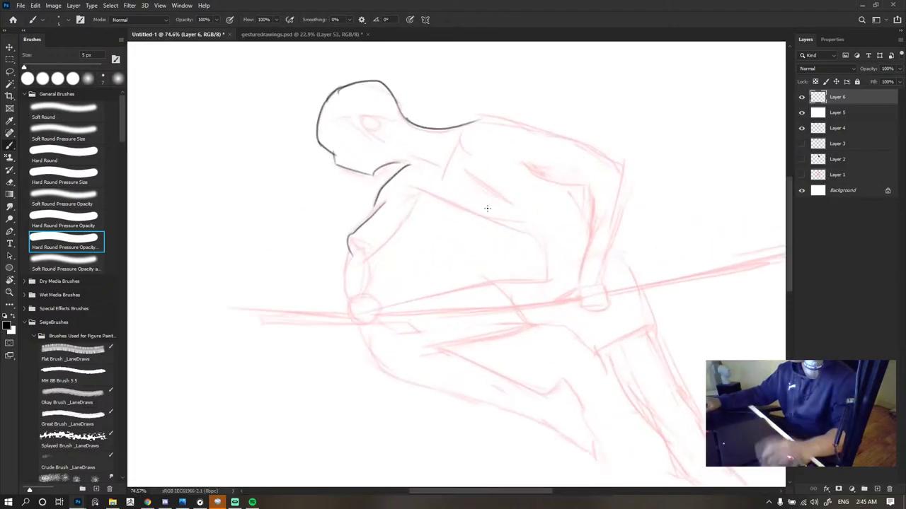
pyautogui.moveTo(385, 201); pyautogui.dragTo(355, 230)
pyautogui.hotkey('ctrl', 'z')
pyautogui.hotkey('ctrl', 'z')
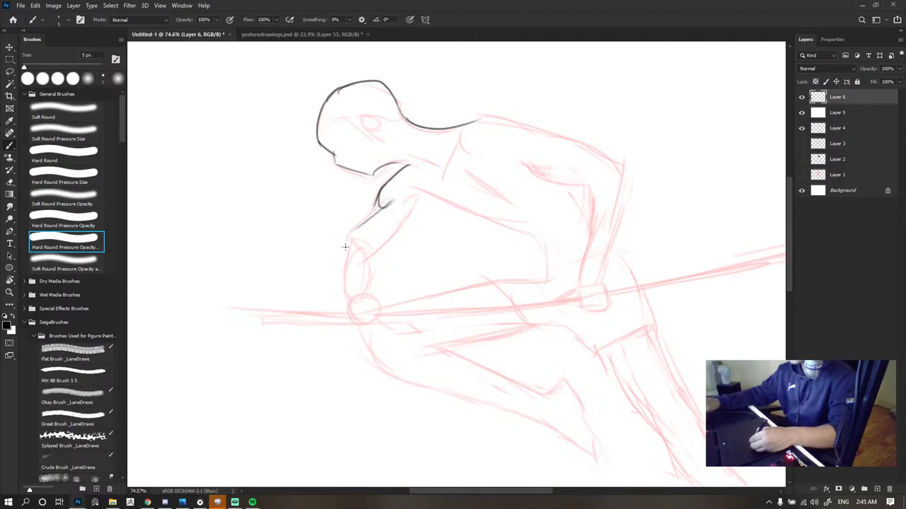
pyautogui.hotkey('ctrl', 'z')
pyautogui.hotkey('ctrl', 'z')
pyautogui.moveTo(377, 194); pyautogui.dragTo(357, 228)
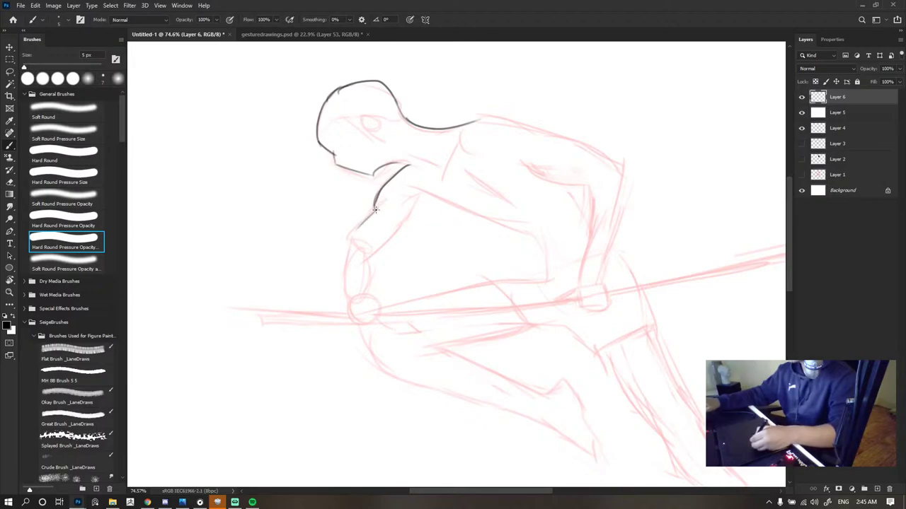
pyautogui.moveTo(390, 187)
pyautogui.mouseDown()
pyautogui.moveTo(355, 233)
pyautogui.moveTo(355, 251)
pyautogui.mouseUp()
pyautogui.hotkey('ctrl', 'z')
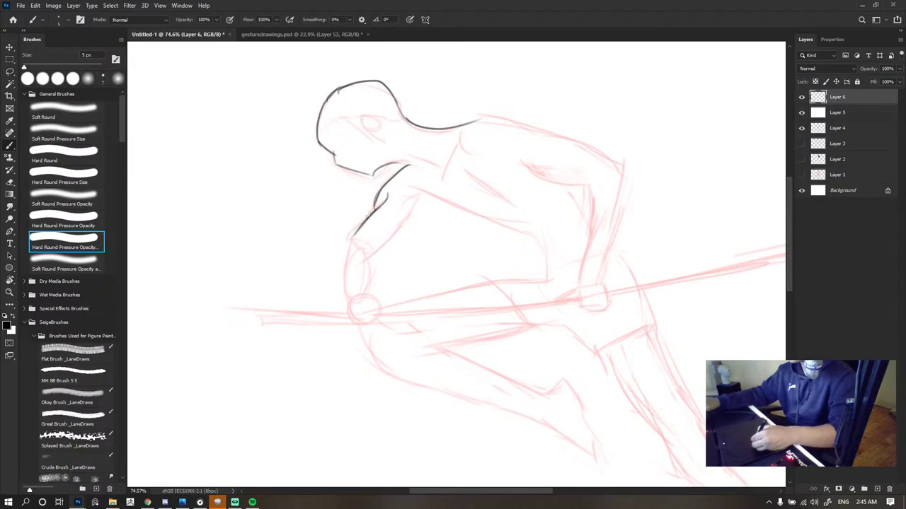
pyautogui.moveTo(372, 213)
pyautogui.mouseDown()
pyautogui.moveTo(355, 246)
pyautogui.moveTo(363, 252)
pyautogui.mouseUp()
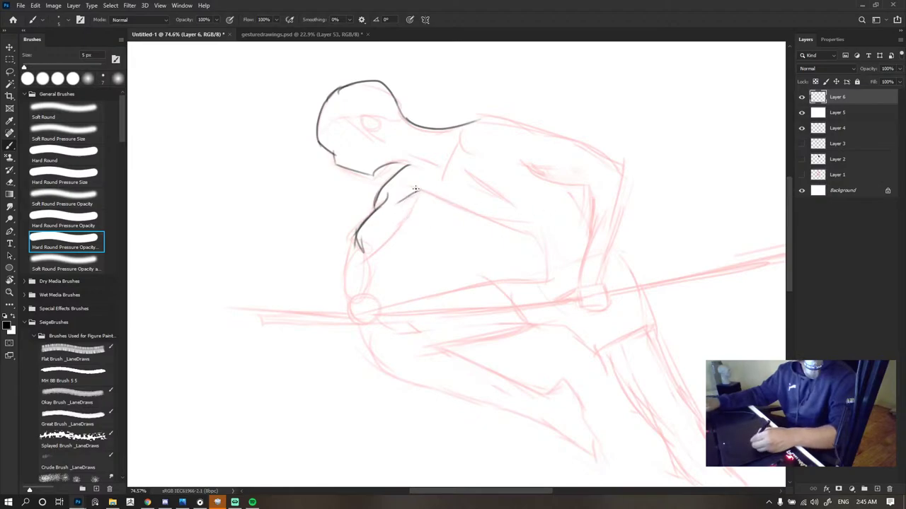
# - Ink the underside of the torso from the armpit along the chest and belly, redrawing the line until it follows the sketch
pyautogui.moveTo(414, 190)
pyautogui.mouseDown()
pyautogui.moveTo(546, 262)
pyautogui.moveTo(524, 230)
pyautogui.mouseUp()
pyautogui.hotkey('ctrl', 'z')
pyautogui.hotkey('ctrl', 'z')
pyautogui.moveTo(414, 187); pyautogui.dragTo(505, 220)
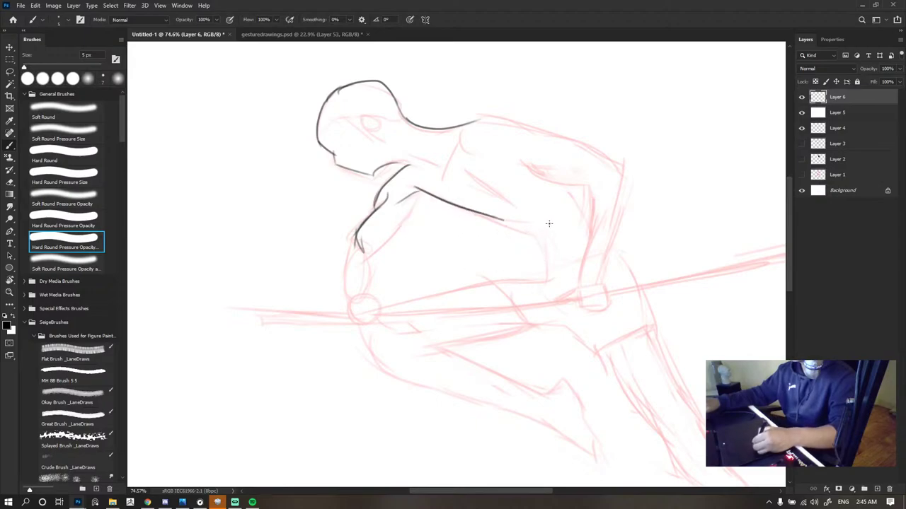
pyautogui.hotkey('ctrl', 'z')
pyautogui.moveTo(409, 185); pyautogui.dragTo(501, 225)
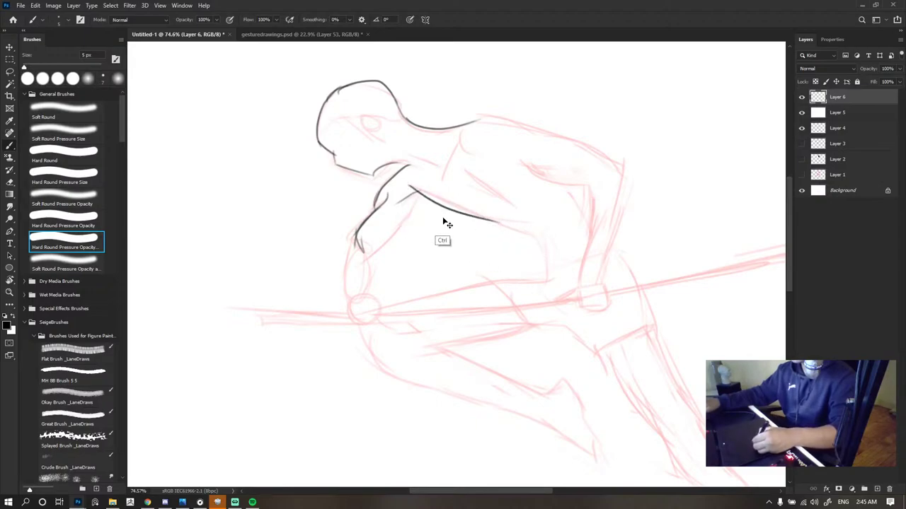
pyautogui.hotkey('ctrl', 'z')
pyautogui.moveTo(410, 185); pyautogui.dragTo(485, 220)
pyautogui.hotkey('ctrl', 'z')
pyautogui.moveTo(419, 189)
pyautogui.mouseDown()
pyautogui.moveTo(540, 248)
pyautogui.moveTo(530, 237)
pyautogui.moveTo(552, 280)
pyautogui.mouseUp()
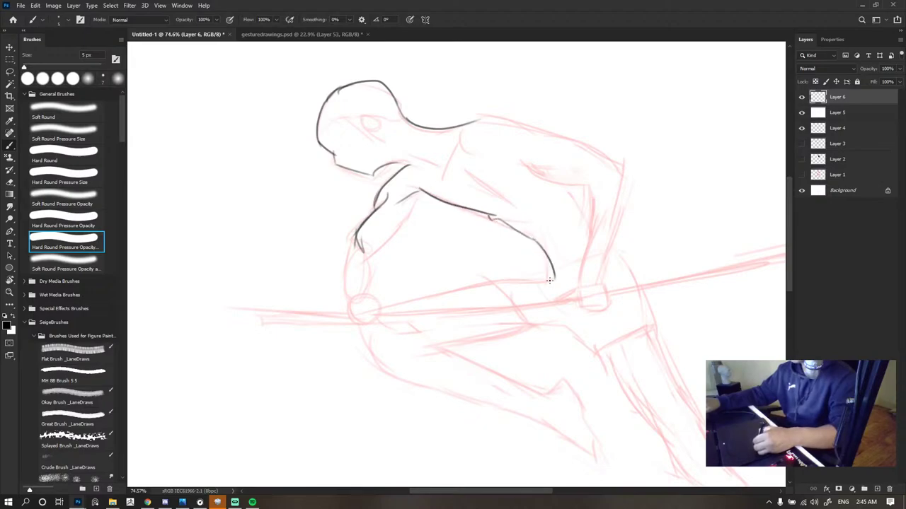
# - Redraw the lower belly curve down to the waist and ink the waist edge and the short diagonal line at the hip
pyautogui.hotkey('ctrl', 'z')
pyautogui.moveTo(532, 238)
pyautogui.mouseDown()
pyautogui.moveTo(551, 280)
pyautogui.moveTo(522, 282)
pyautogui.moveTo(530, 276)
pyautogui.moveTo(521, 315)
pyautogui.mouseUp()
pyautogui.hotkey('ctrl', 'z')
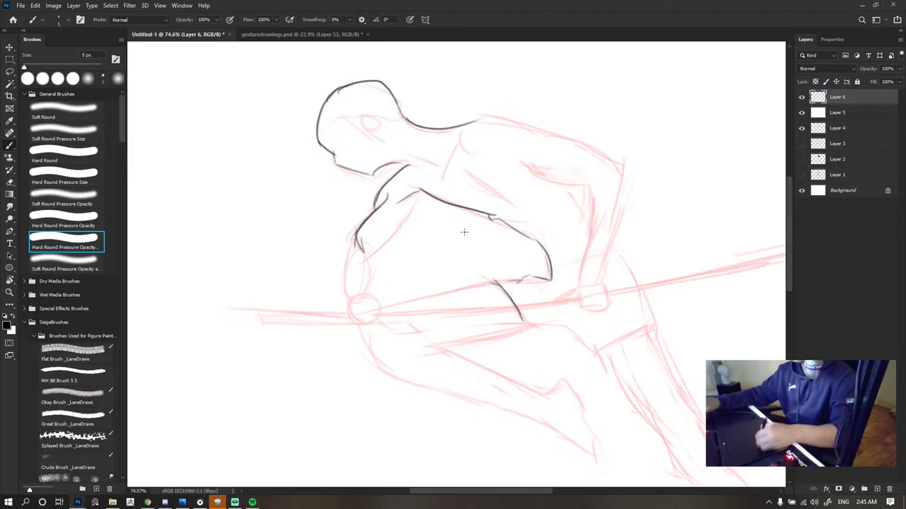
# - Ink the inner edge of the front upper arm from the armpit down to the inside of the elbow
pyautogui.moveTo(418, 189); pyautogui.dragTo(371, 268)
pyautogui.hotkey('ctrl', 'z')
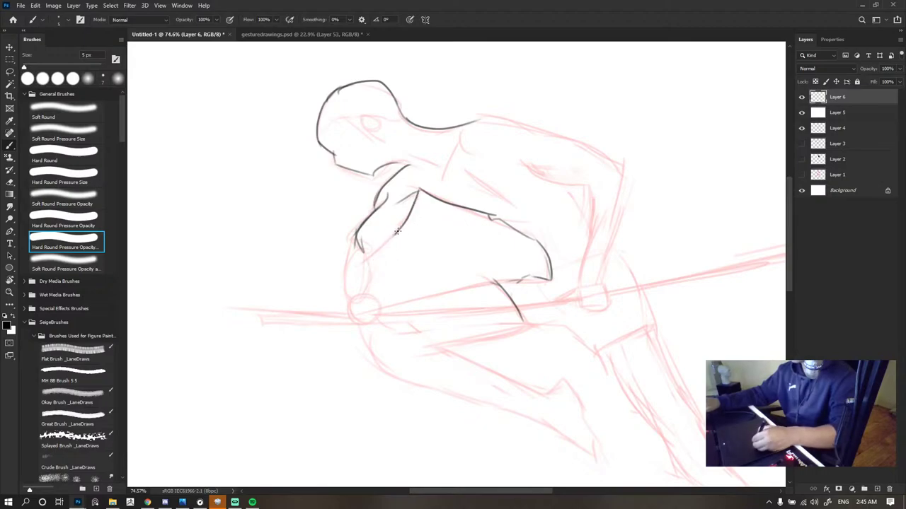
pyautogui.moveTo(401, 227)
pyautogui.mouseDown()
pyautogui.moveTo(367, 262)
pyautogui.moveTo(375, 293)
pyautogui.mouseUp()
pyautogui.hotkey('ctrl', 'z')
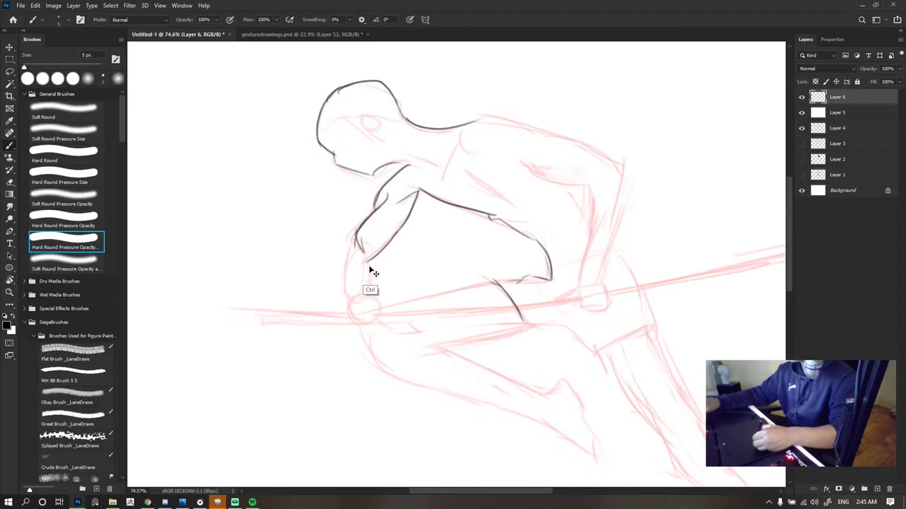
# - Add short strokes for the inner forearm and the edge of the front hand, and start the outer elbow line
pyautogui.moveTo(366, 262); pyautogui.dragTo(372, 275)
pyautogui.moveTo(368, 278); pyautogui.dragTo(380, 306)
pyautogui.moveTo(359, 273); pyautogui.dragTo(357, 277)
pyautogui.moveTo(354, 245); pyautogui.dragTo(345, 267)
pyautogui.hotkey('ctrl', 'z')
pyautogui.moveTo(357, 237); pyautogui.dragTo(350, 260)
# - Clean up the rough lines at the front shoulder and elbow, and redraw the outer arm contour down to the elbow
pyautogui.press('e')
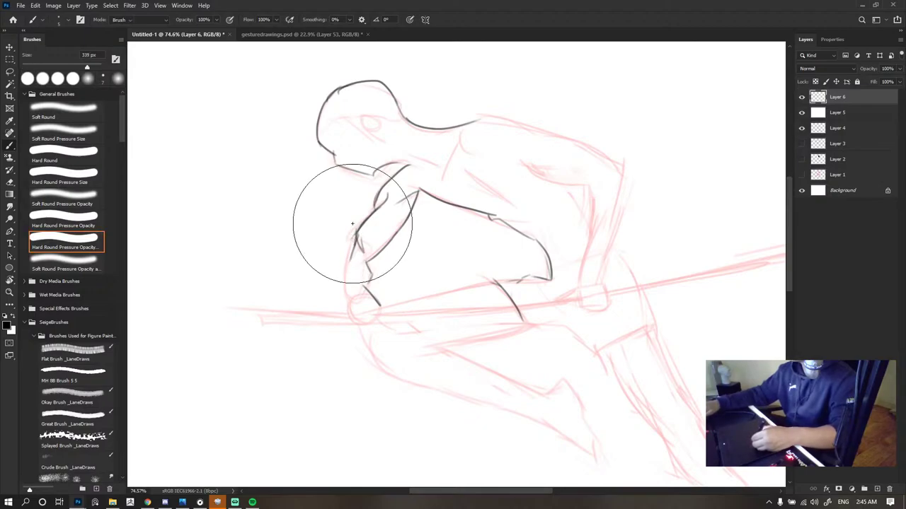
pyautogui.moveTo(352, 224)
pyautogui.mouseDown()
pyautogui.moveTo(343, 215)
pyautogui.moveTo(358, 227)
pyautogui.moveTo(359, 254)
pyautogui.mouseUp()
pyautogui.press('b')
pyautogui.hotkey('ctrl', 'z')
pyautogui.moveTo(378, 208); pyautogui.dragTo(359, 252)
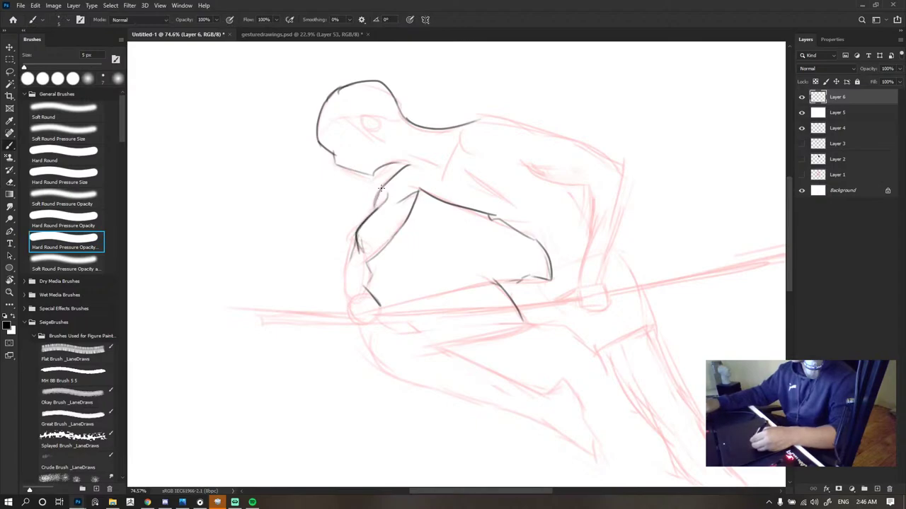
pyautogui.moveTo(382, 187)
pyautogui.mouseDown()
pyautogui.moveTo(372, 242)
pyautogui.moveTo(373, 214)
pyautogui.mouseUp()
pyautogui.hotkey('ctrl', 'z')
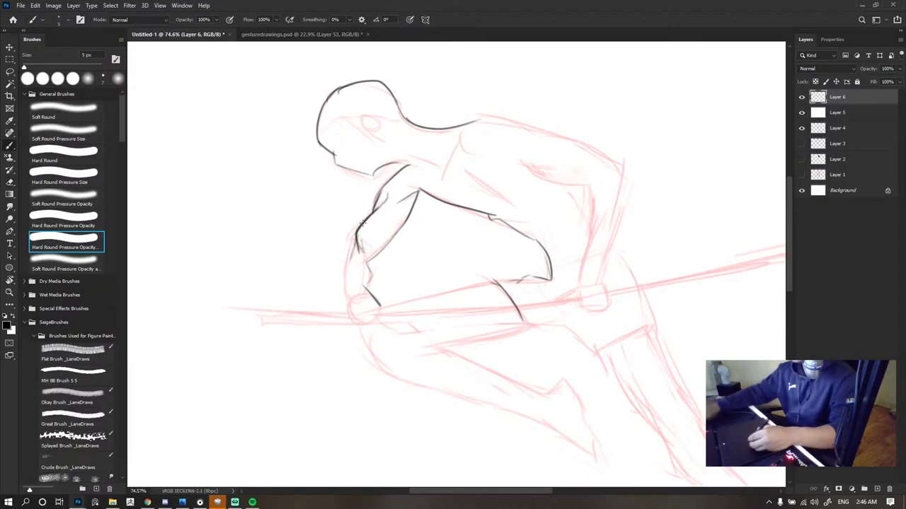
# - Try the outer forearm contour from elbow to wrist with a 3 px brush and with a 7 px brush
pyautogui.press('[')
pyautogui.press('[')
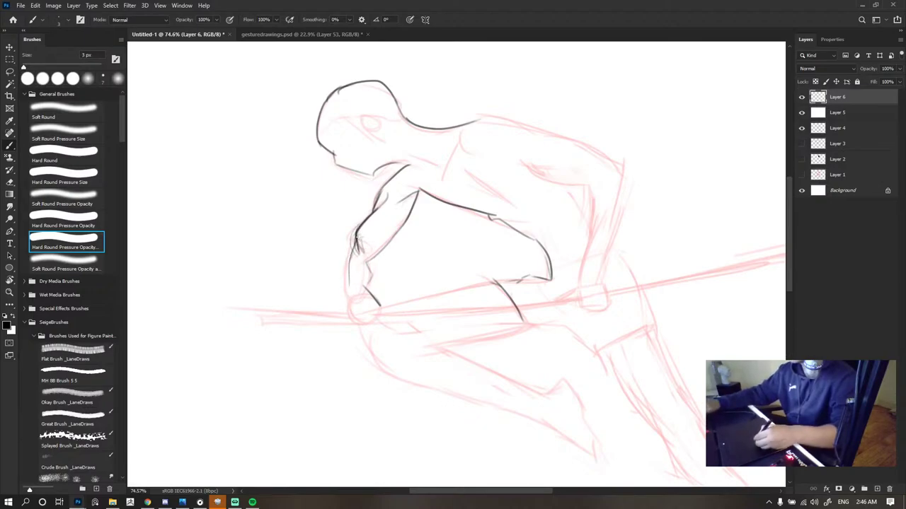
pyautogui.moveTo(357, 239); pyautogui.dragTo(349, 306)
pyautogui.hotkey('ctrl', 'z')
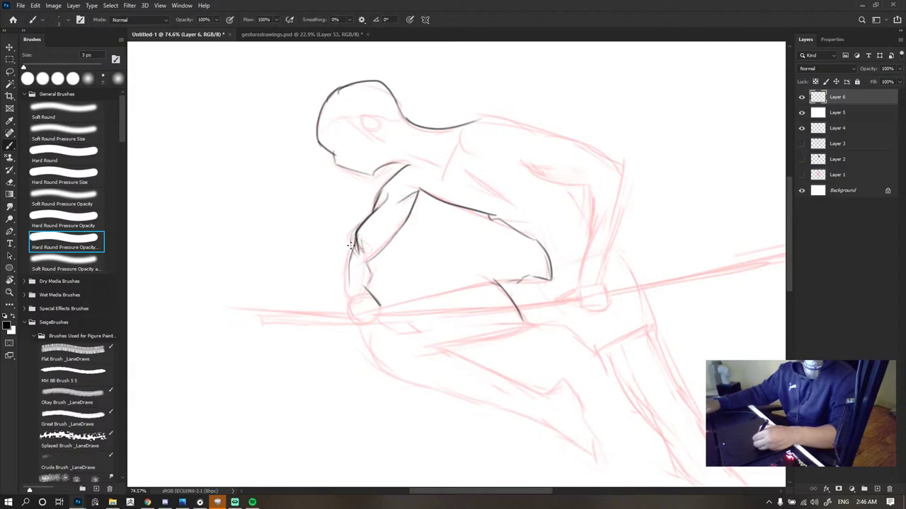
pyautogui.press(']')
pyautogui.press(']')
pyautogui.press(']')
pyautogui.press(']')
pyautogui.moveTo(358, 241); pyautogui.dragTo(349, 287)
pyautogui.hotkey('ctrl', 'z')
pyautogui.moveTo(356, 238); pyautogui.dragTo(351, 300)
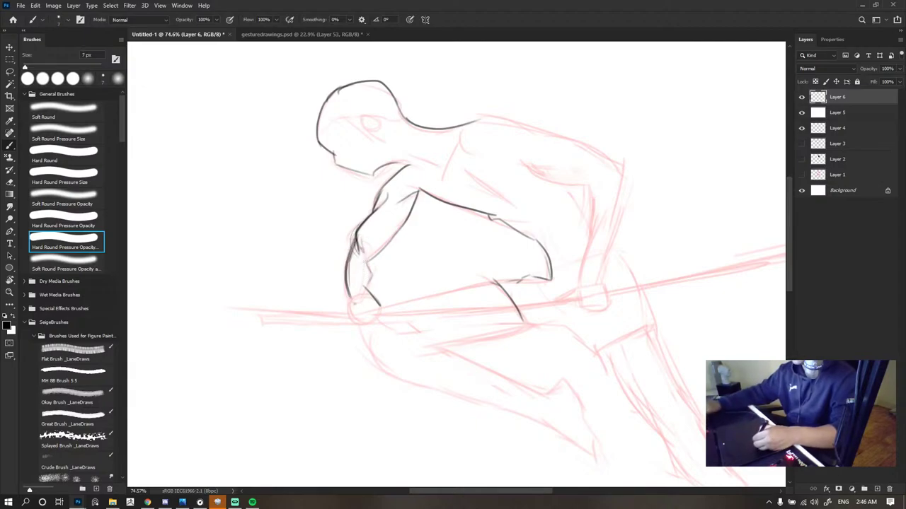
# - Set the brush to 6 px, undo the heavier stroke and redraw the outer forearm contour from elbow to wrist
pyautogui.press('[')
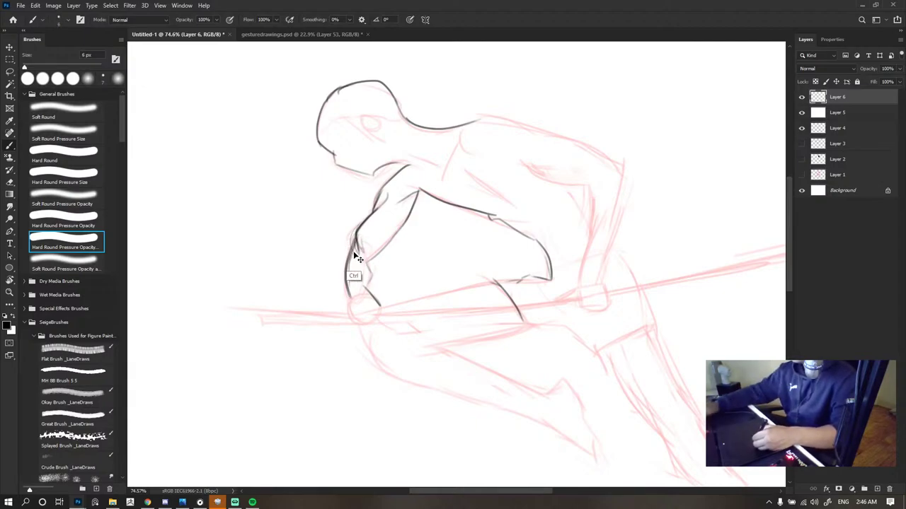
pyautogui.hotkey('ctrl', 'z')
pyautogui.moveTo(354, 239); pyautogui.dragTo(348, 284)
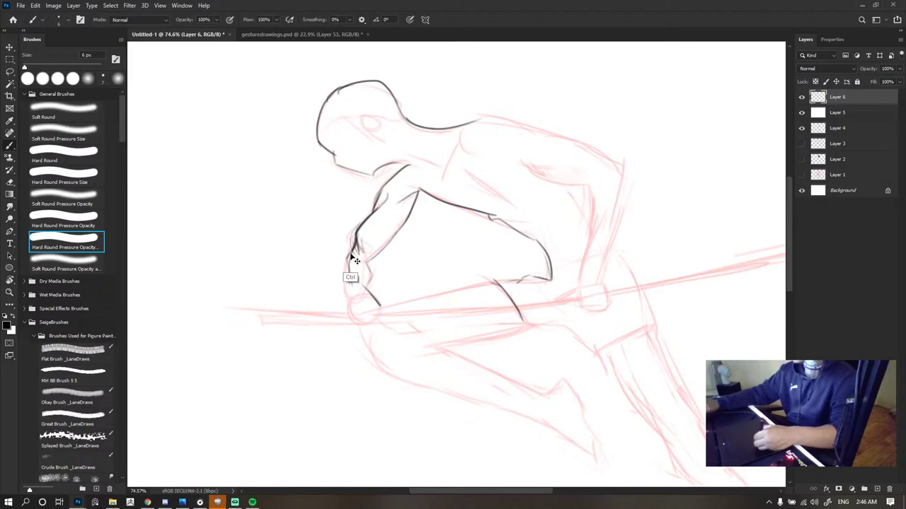
pyautogui.hotkey('ctrl', 'z')
pyautogui.moveTo(355, 241)
pyautogui.mouseDown()
pyautogui.moveTo(346, 259)
pyautogui.moveTo(355, 302)
pyautogui.mouseUp()
pyautogui.hotkey('ctrl', 'z')
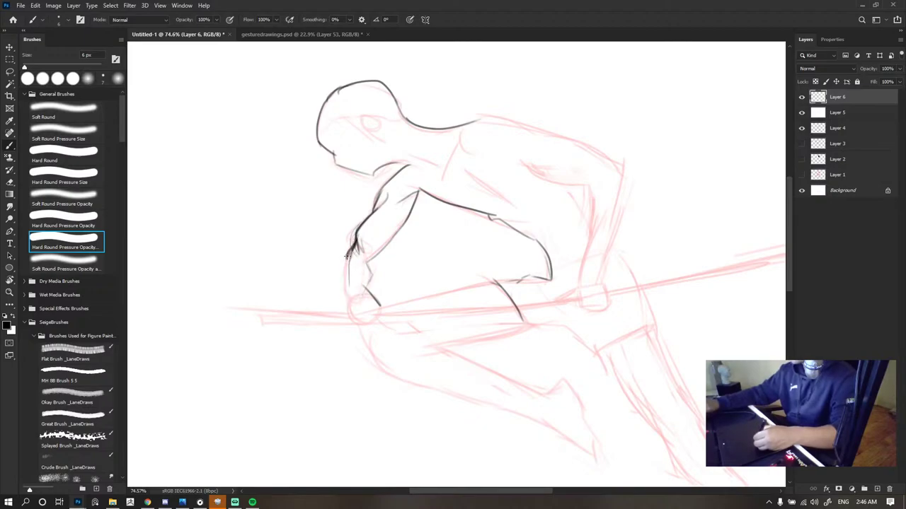
pyautogui.moveTo(347, 259); pyautogui.dragTo(349, 285)
pyautogui.moveTo(354, 248); pyautogui.dragTo(354, 292)
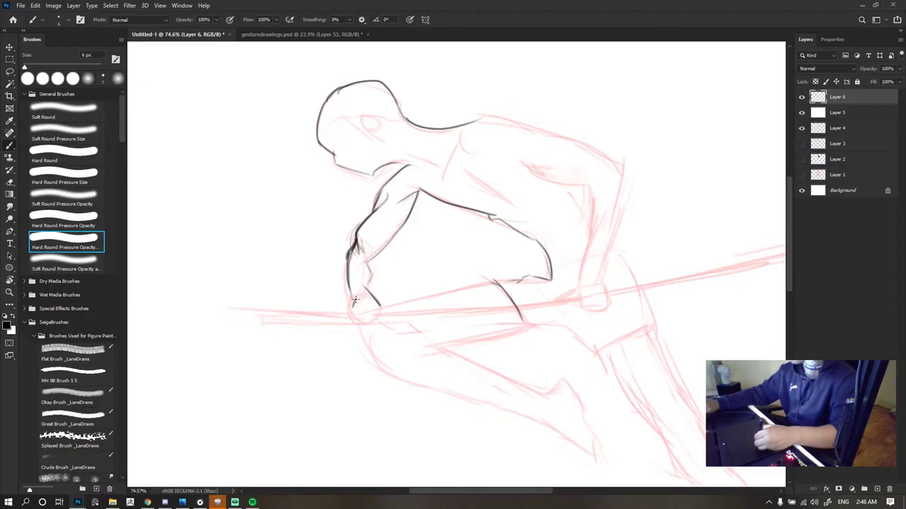
# - Ink the round fist gripping the staff and the inner forearm edge just below the elbow
pyautogui.moveTo(356, 317); pyautogui.dragTo(374, 305)
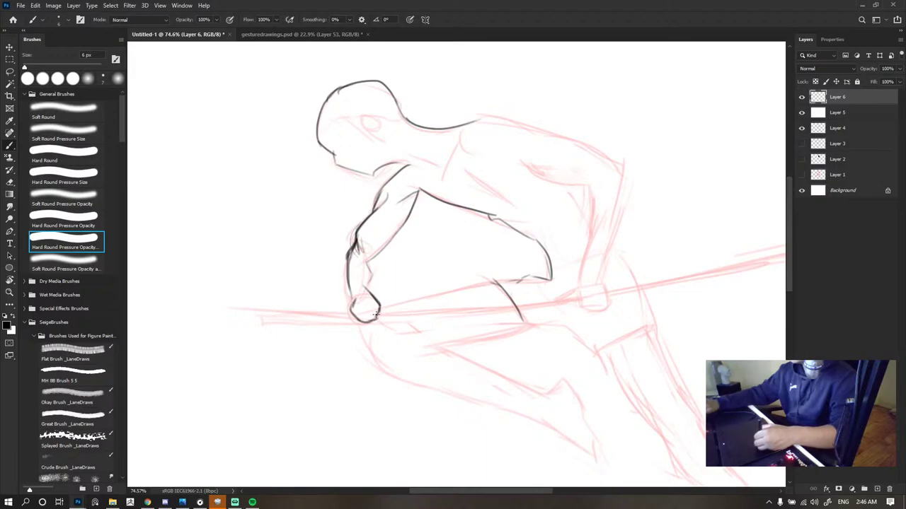
pyautogui.scroll(-10, 432, 218)
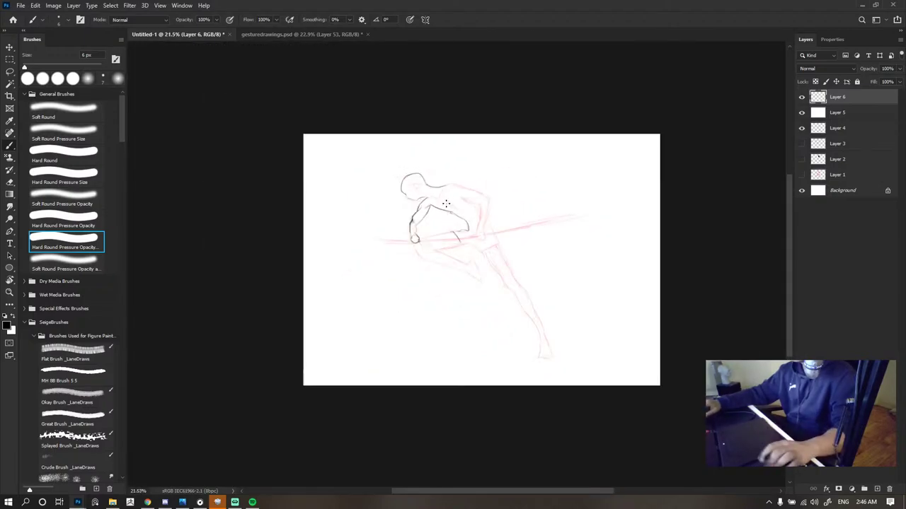
pyautogui.scroll(10, 431, 211)
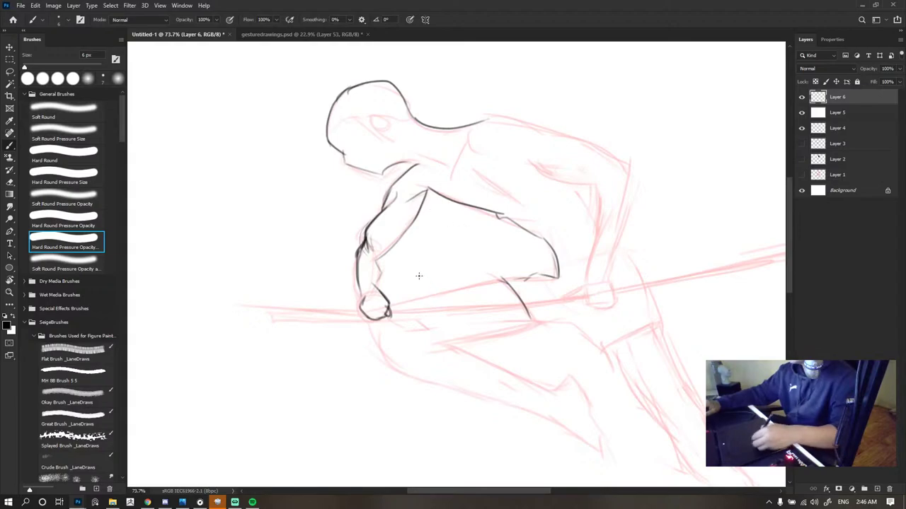
pyautogui.moveTo(373, 261); pyautogui.dragTo(382, 276)
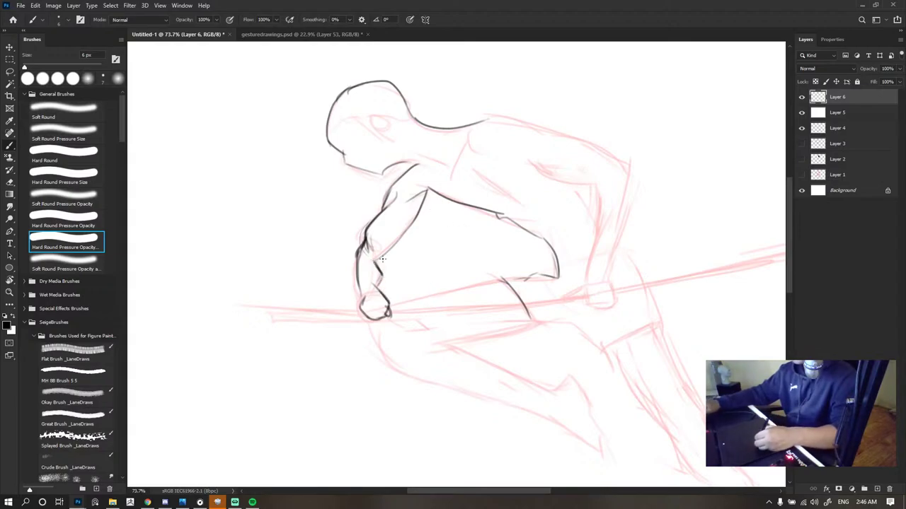
# - Redraw the outer contour of the front arm over the elbow and down the forearm to the wrist
pyautogui.scroll(-5, 382, 259)
pyautogui.scroll(3, 420, 161)
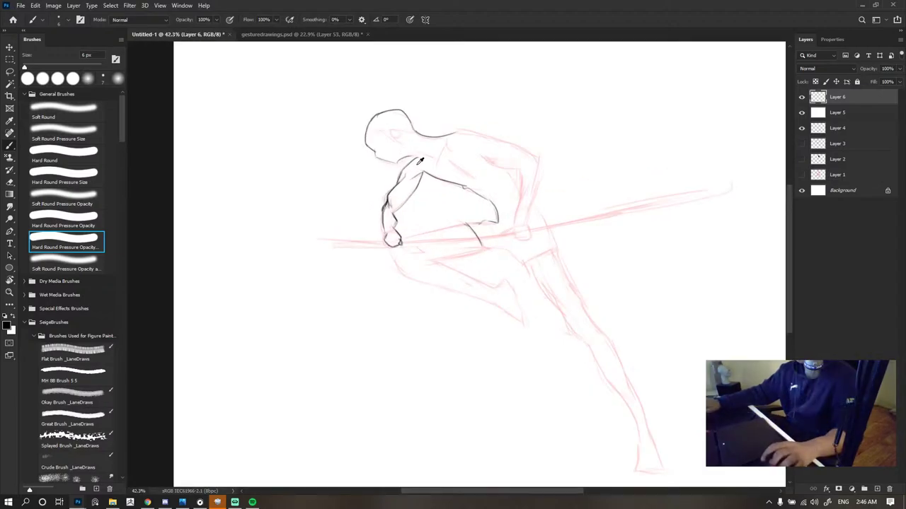
pyautogui.scroll(3, 419, 162)
pyautogui.press('e')
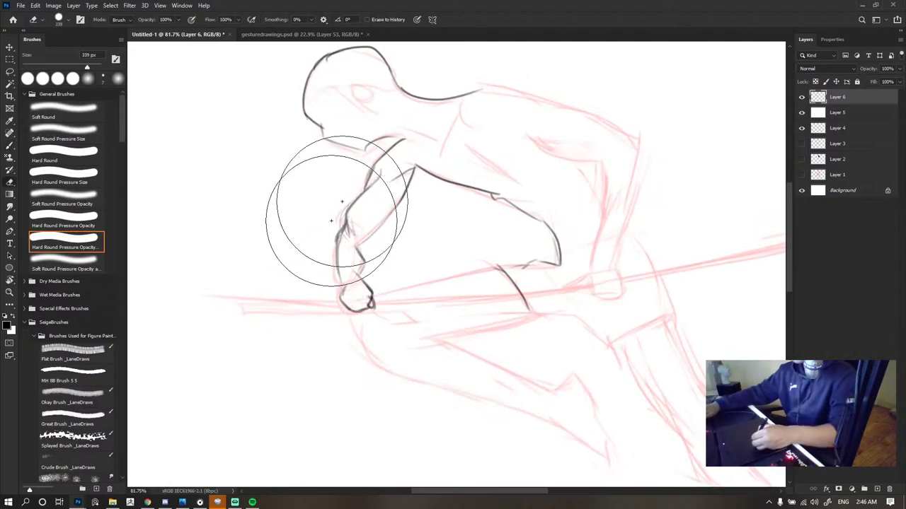
pyautogui.press('b')
pyautogui.hotkey('ctrl', 'z')
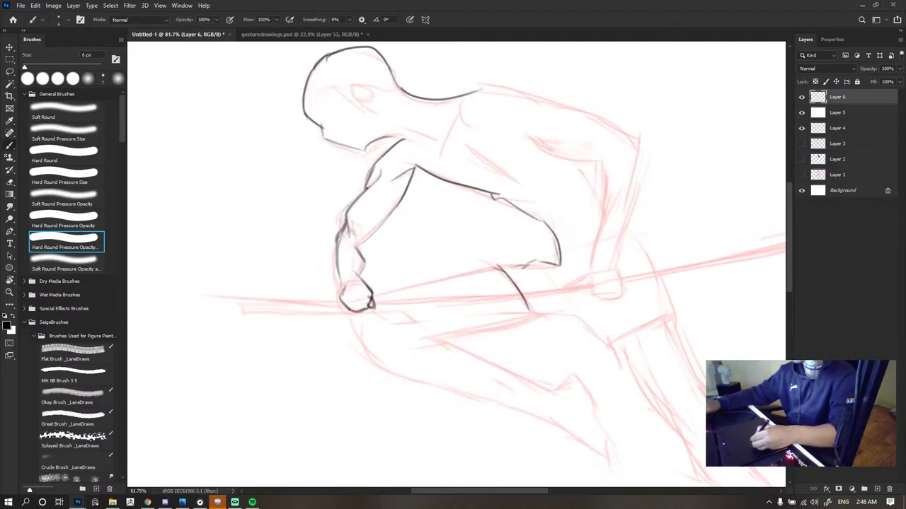
pyautogui.moveTo(367, 187); pyautogui.dragTo(347, 234)
pyautogui.hotkey('ctrl', 'z')
pyautogui.moveTo(364, 191)
pyautogui.mouseDown()
pyautogui.moveTo(346, 234)
pyautogui.moveTo(341, 296)
pyautogui.mouseUp()
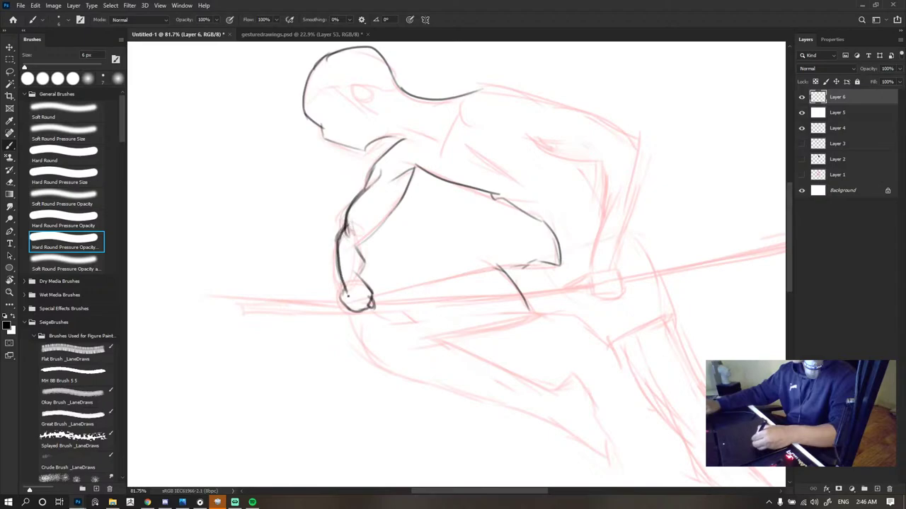
pyautogui.hotkey('ctrl', 'z')
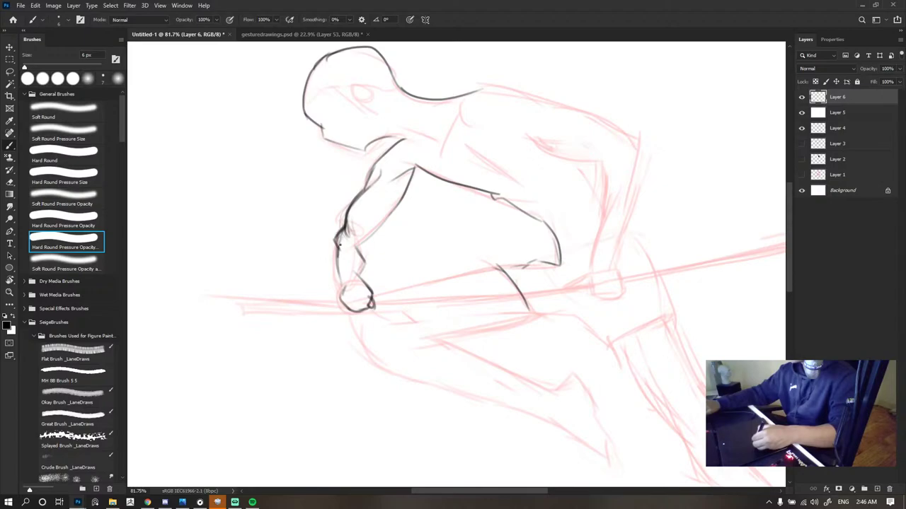
pyautogui.moveTo(338, 259); pyautogui.dragTo(342, 285)
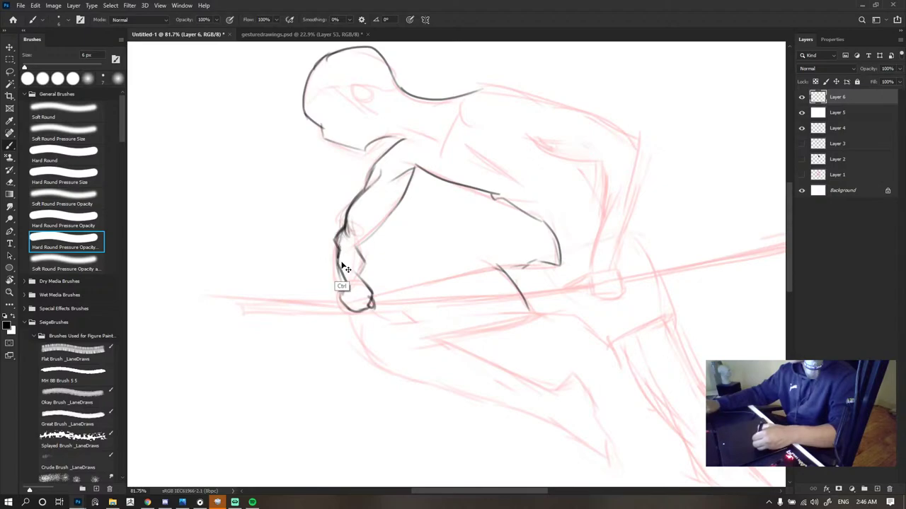
pyautogui.hotkey('ctrl', 'z')
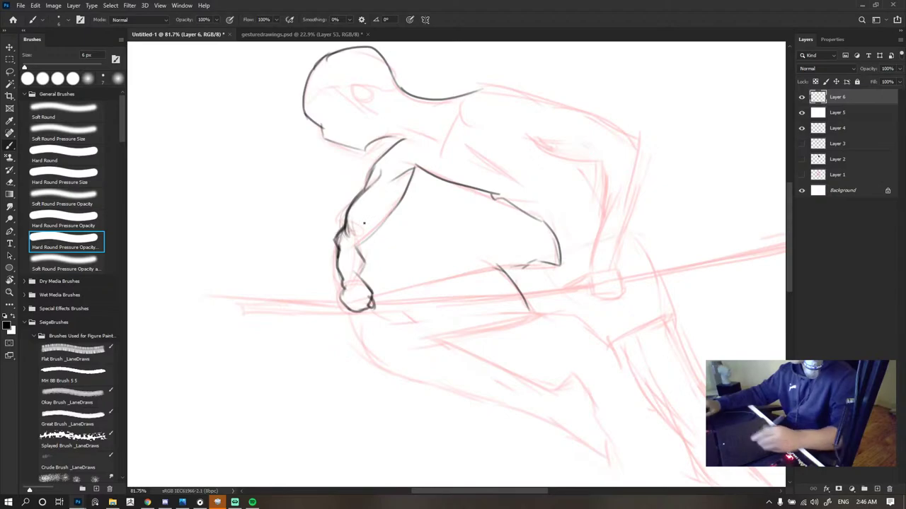
# - Hide the red sketch on Layer 4 to check the linework alone, and show it again
pyautogui.scroll(-7, 456, 218)
pyautogui.click(801, 128)
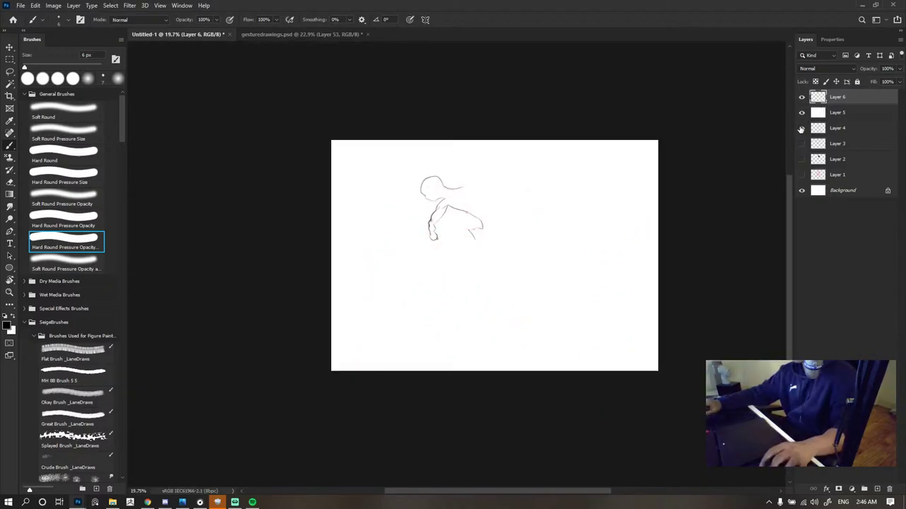
pyautogui.click(801, 128)
# - Ink two short branching lines at the base of the neck, running down toward the collarbone and shoulder
pyautogui.scroll(4, 447, 182)
pyautogui.scroll(1, 447, 182)
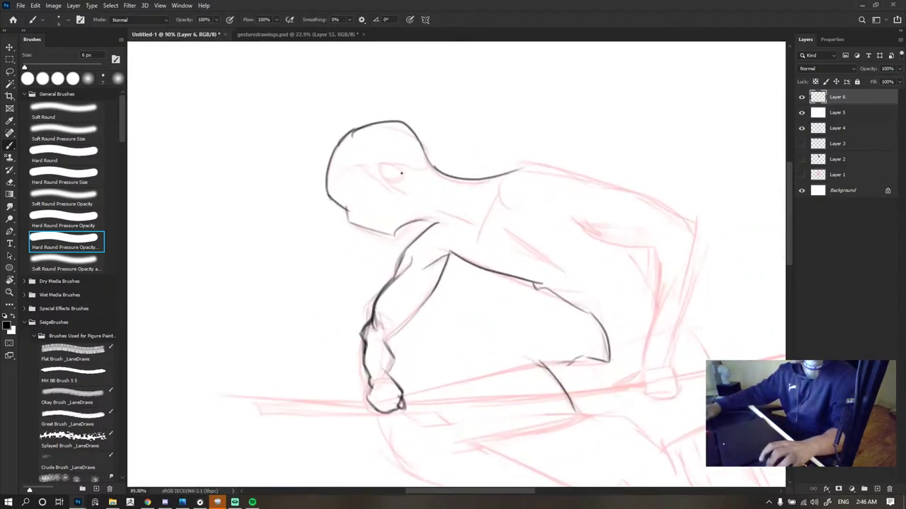
pyautogui.scroll(1, 311, 248)
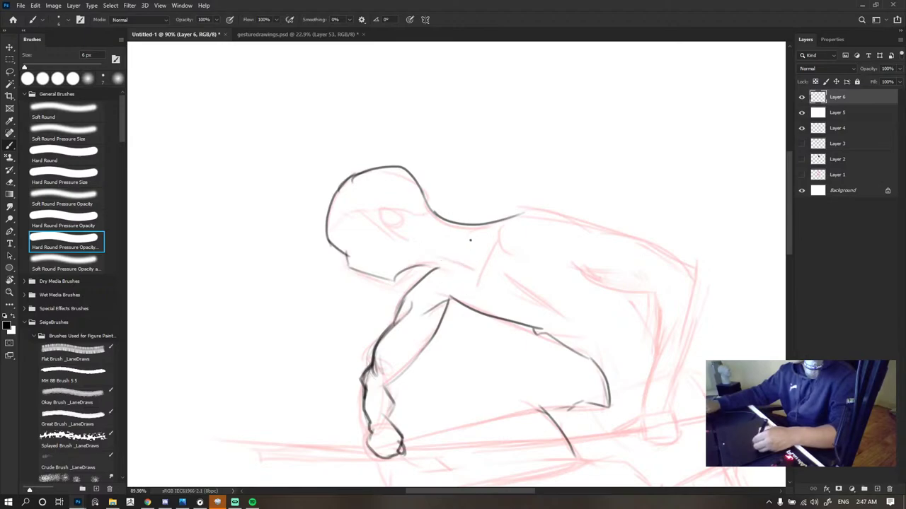
pyautogui.moveTo(482, 228)
pyautogui.mouseDown()
pyautogui.moveTo(482, 242)
pyautogui.moveTo(513, 257)
pyautogui.mouseUp()
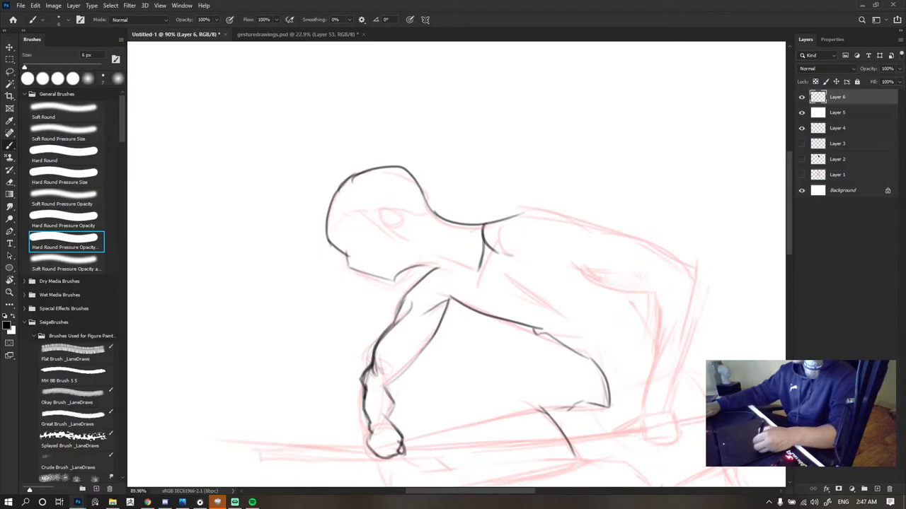
pyautogui.scroll(-10, 482, 206)
pyautogui.scroll(10, 482, 218)
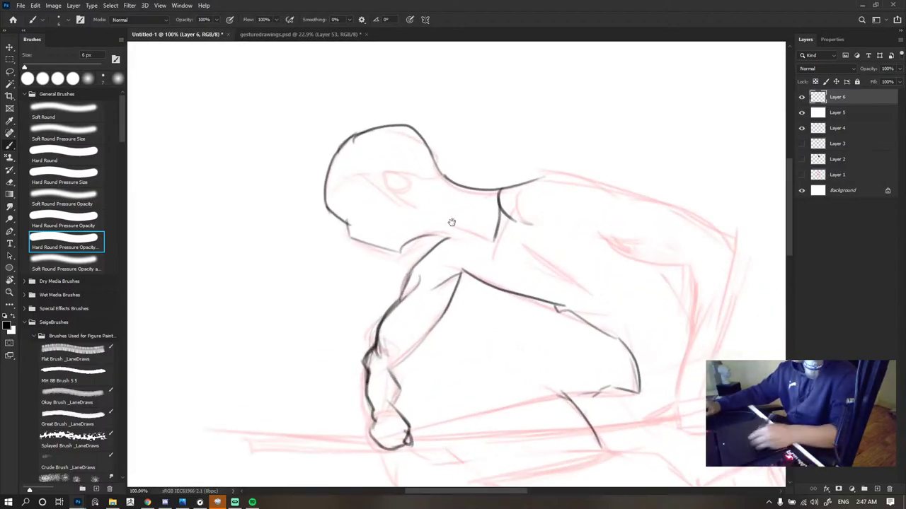
pyautogui.moveTo(451, 222); pyautogui.dragTo(459, 260)
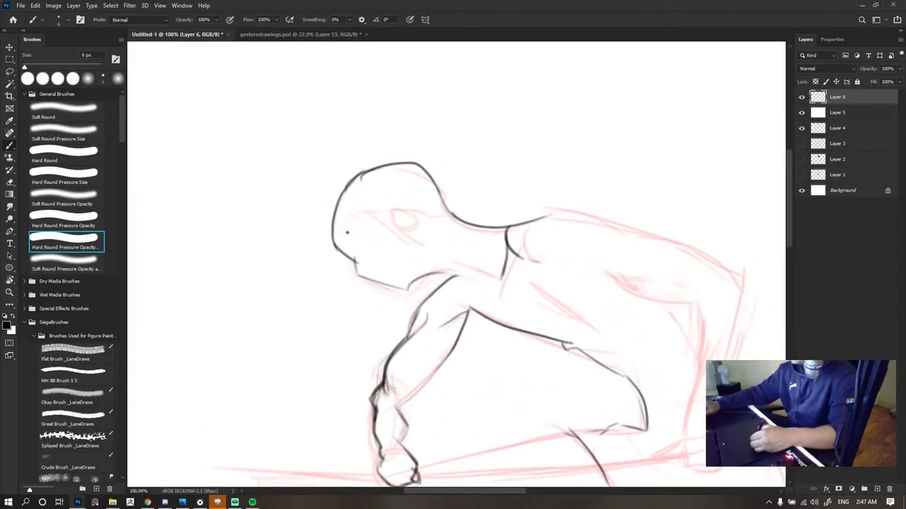
# - Try a hairline stroke from the forehead toward the temple and undo it
pyautogui.hotkey('ctrl', 'z')
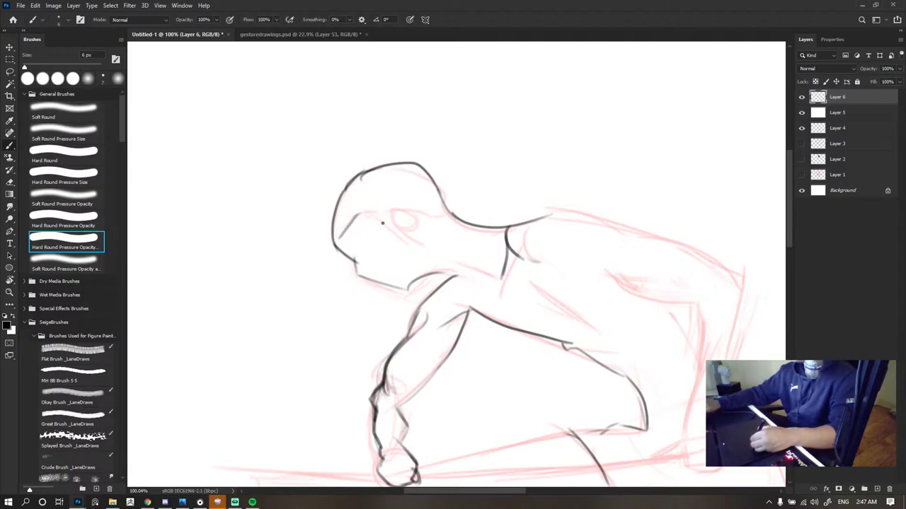
pyautogui.moveTo(365, 215); pyautogui.dragTo(401, 236)
pyautogui.hotkey('ctrl', 'z')
pyautogui.scroll(-13, 388, 193)
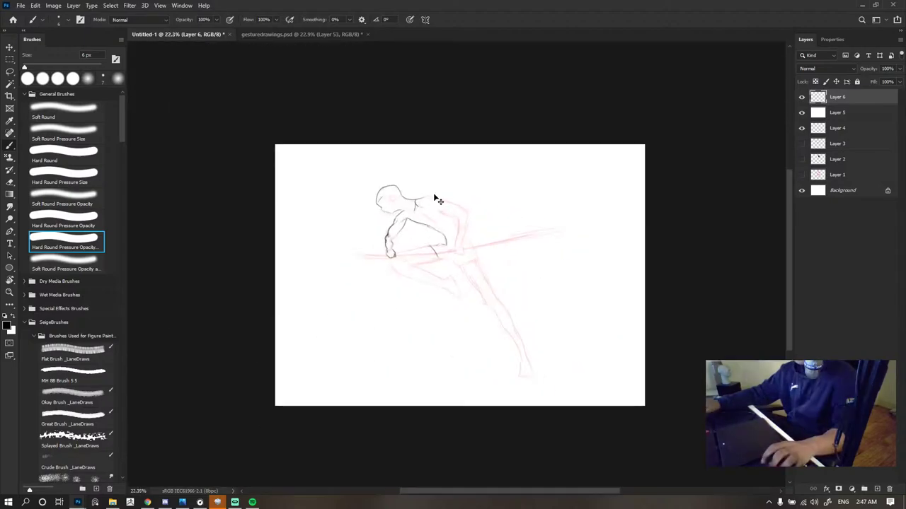
# - Ink small eye and brow marks near the front edge of the face
pyautogui.scroll(4, 387, 190)
pyautogui.scroll(4, 389, 188)
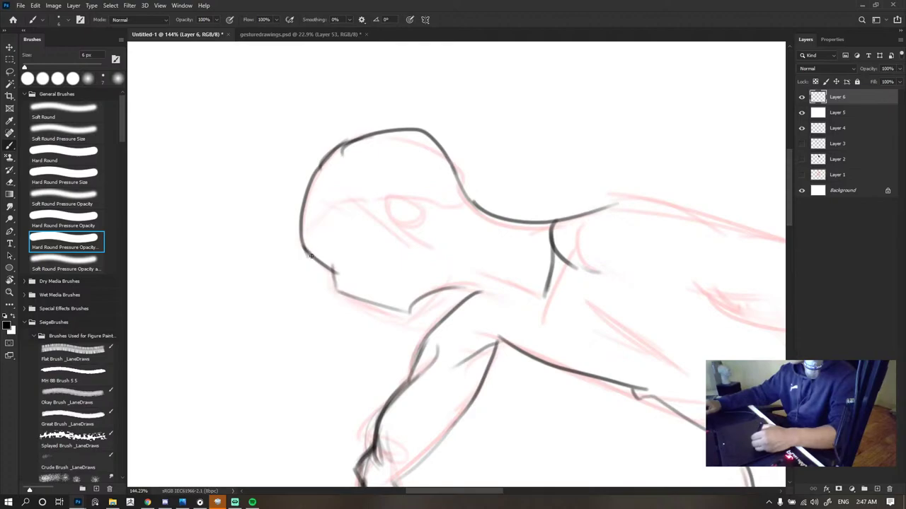
pyautogui.moveTo(319, 254); pyautogui.dragTo(340, 241)
pyautogui.scroll(-7, 395, 222)
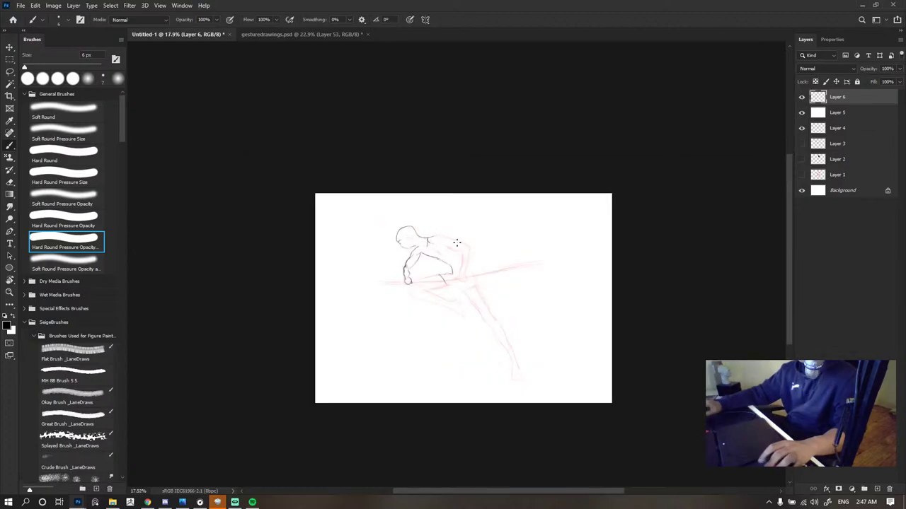
pyautogui.scroll(2, 421, 241)
pyautogui.scroll(-3, 420, 241)
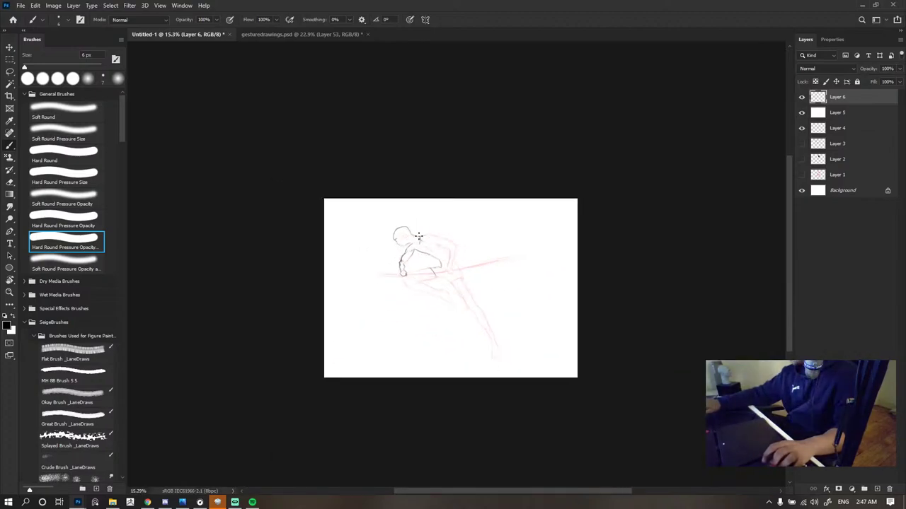
pyautogui.scroll(2, 418, 236)
pyautogui.scroll(2, 403, 292)
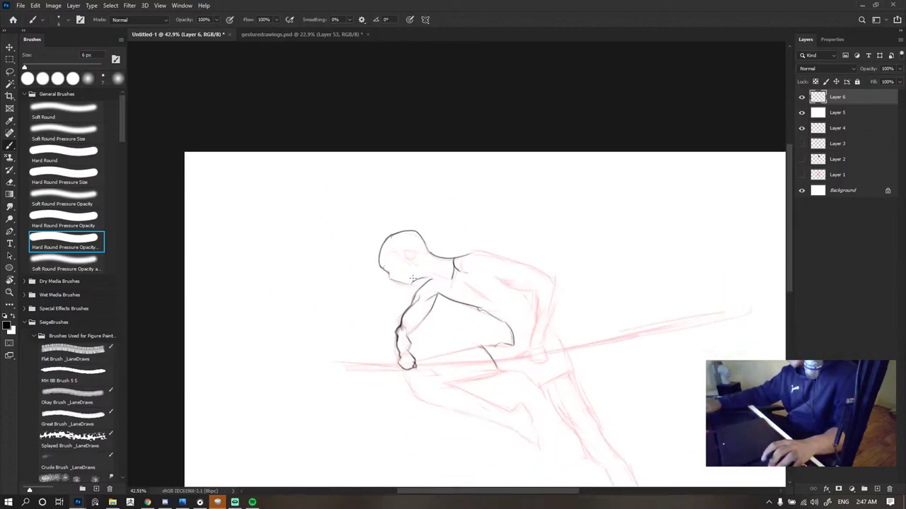
pyautogui.scroll(3, 413, 278)
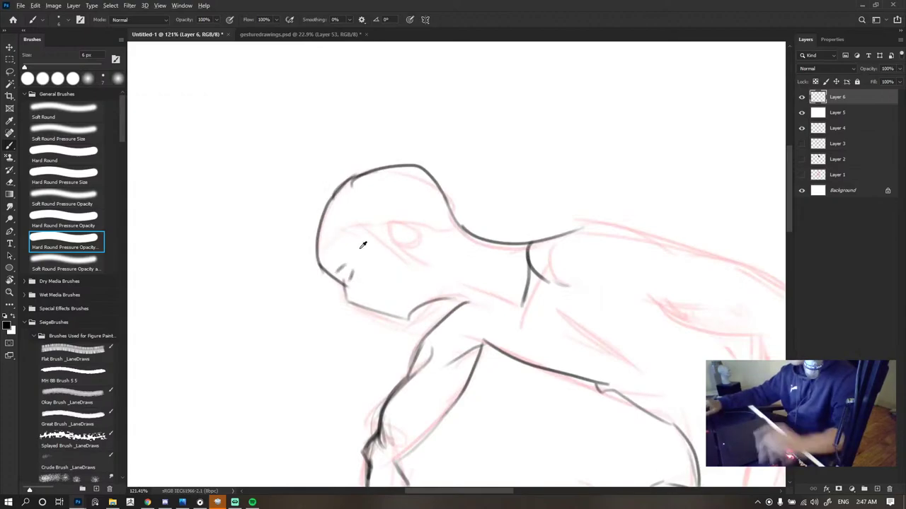
pyautogui.scroll(2, 364, 252)
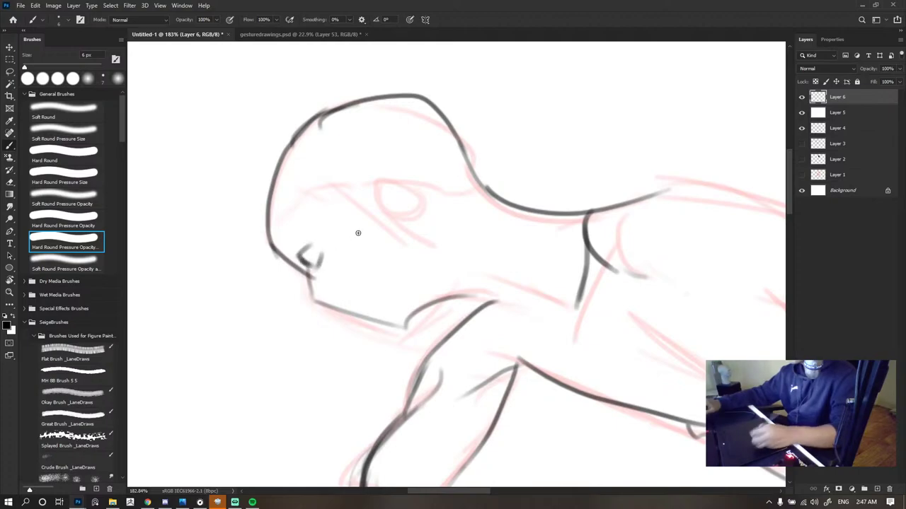
pyautogui.scroll(-5, 396, 230)
pyautogui.scroll(4, 436, 243)
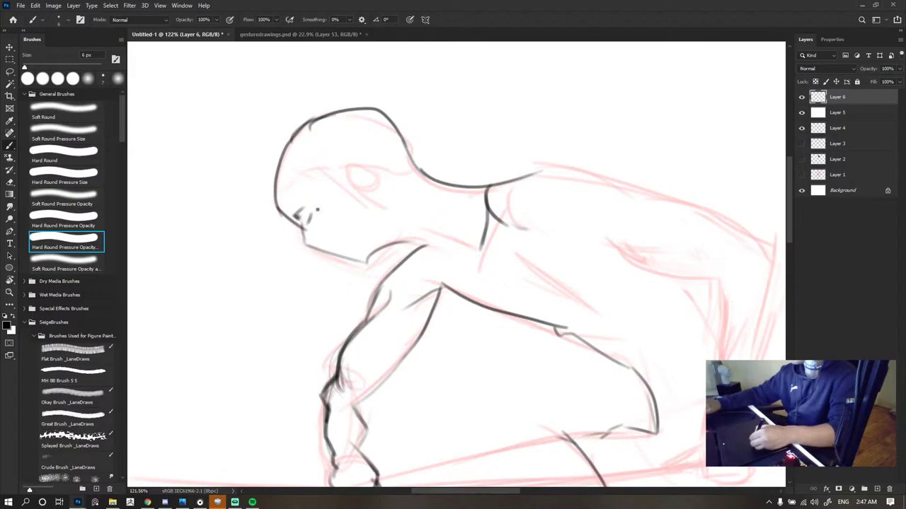
pyautogui.scroll(-4, 329, 225)
pyautogui.scroll(5, 327, 223)
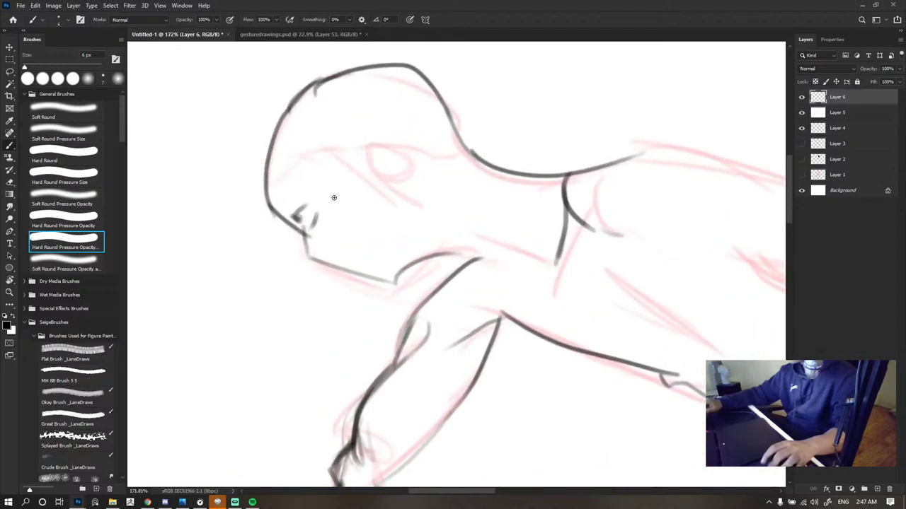
# - Try a short mouth line just behind the front of the chin and undo it
pyautogui.scroll(2, 334, 198)
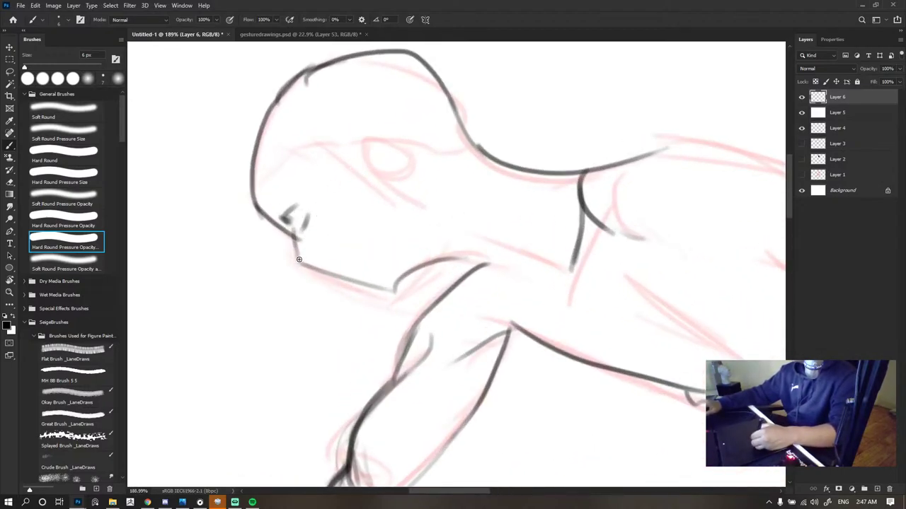
pyautogui.moveTo(306, 265); pyautogui.dragTo(326, 256)
pyautogui.hotkey('ctrl', 'z')
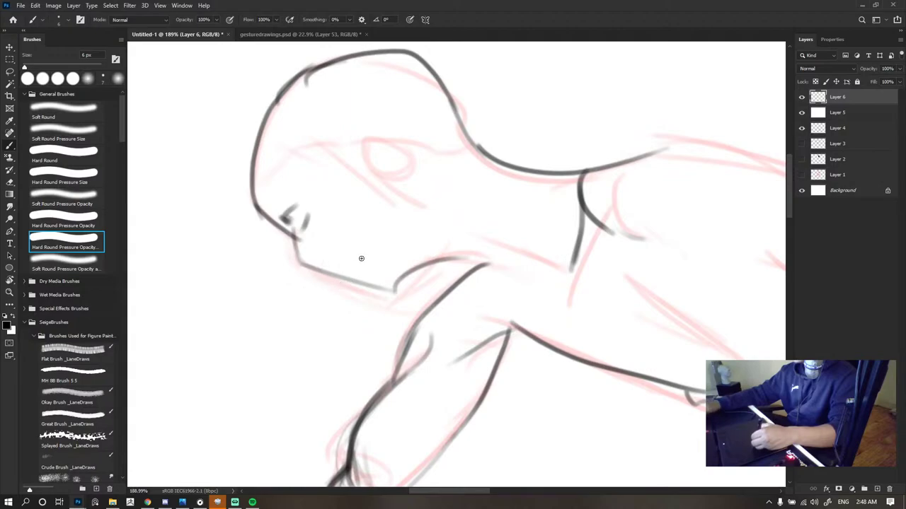
# - Try a hairline curving from the forehead over the temple and back toward the nape
pyautogui.scroll(-4, 365, 235)
pyautogui.scroll(3, 379, 231)
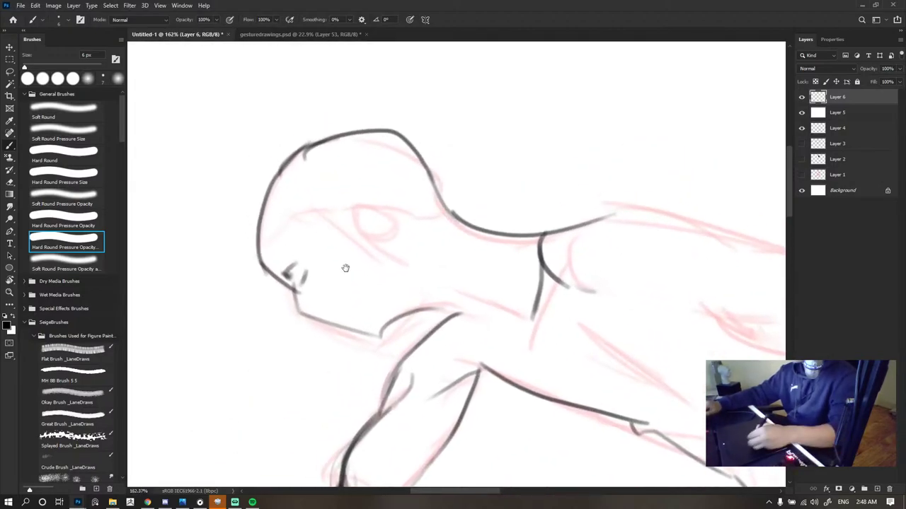
pyautogui.moveTo(329, 221); pyautogui.dragTo(289, 246)
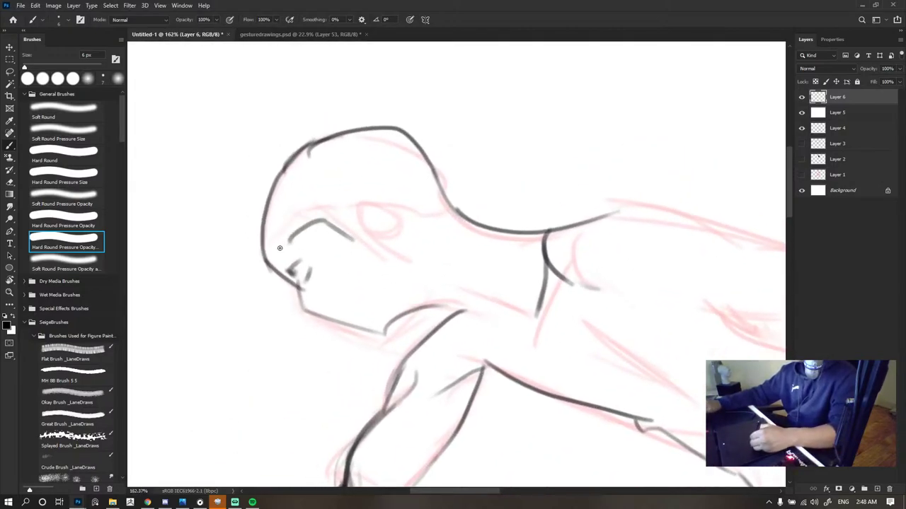
pyautogui.hotkey('ctrl', 'z')
pyautogui.moveTo(329, 224); pyautogui.dragTo(272, 234)
pyautogui.moveTo(348, 236); pyautogui.dragTo(373, 246)
pyautogui.moveTo(372, 246)
pyautogui.mouseDown()
pyautogui.moveTo(336, 202)
pyautogui.moveTo(418, 211)
pyautogui.moveTo(441, 191)
pyautogui.mouseUp()
pyautogui.scroll(-5, 433, 168)
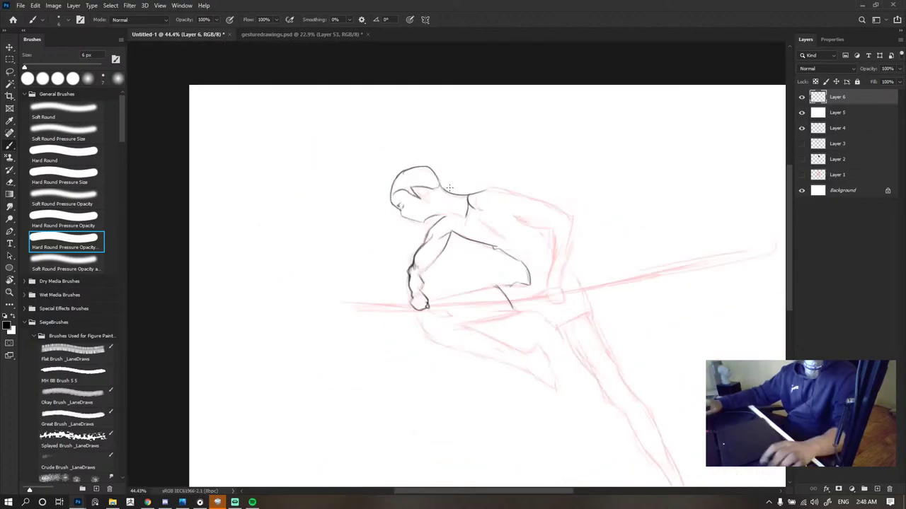
pyautogui.scroll(1, 437, 187)
pyautogui.scroll(2, 436, 187)
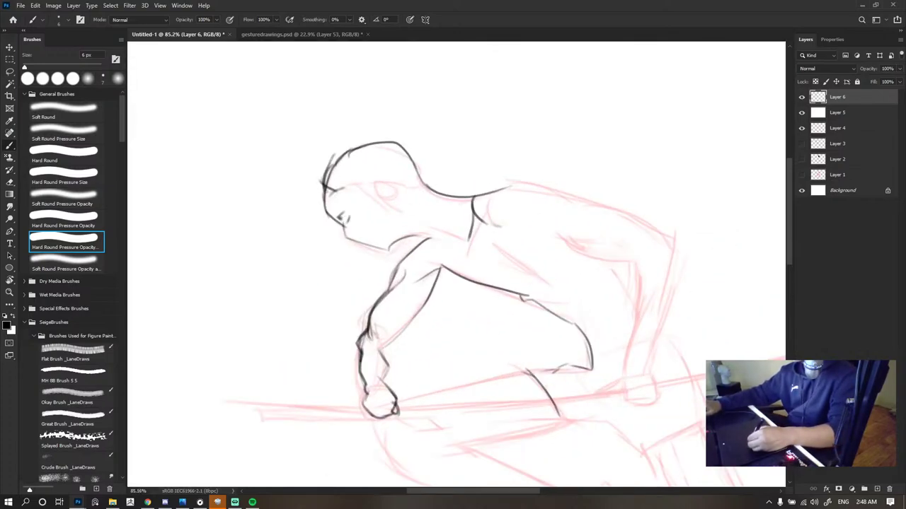
# - Rough in the hair volume from the forehead over the crown and lighten those strokes with the eraser
pyautogui.moveTo(335, 181); pyautogui.dragTo(337, 163)
pyautogui.moveTo(334, 173)
pyautogui.mouseDown()
pyautogui.moveTo(372, 142)
pyautogui.moveTo(337, 143)
pyautogui.mouseUp()
pyautogui.press('e')
pyautogui.press('b')
pyautogui.moveTo(324, 188); pyautogui.dragTo(330, 213)
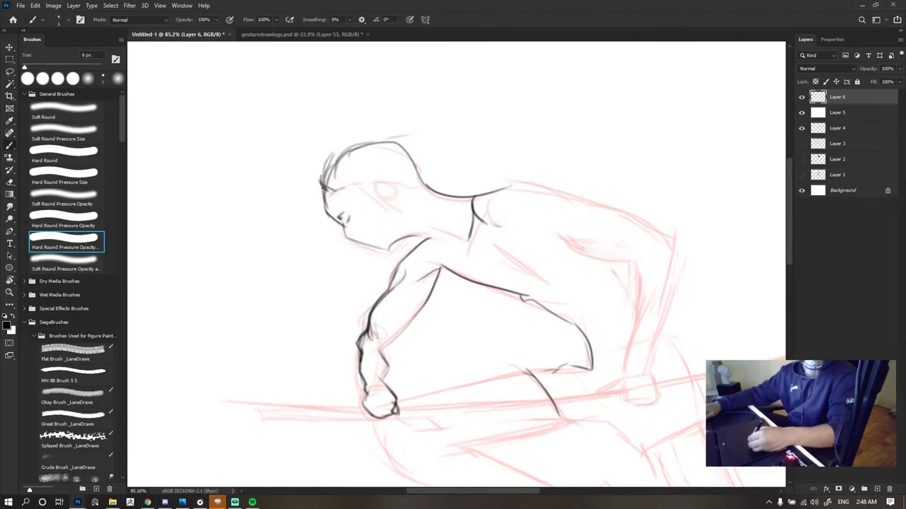
pyautogui.moveTo(332, 169)
pyautogui.mouseDown()
pyautogui.moveTo(380, 143)
pyautogui.moveTo(424, 142)
pyautogui.mouseUp()
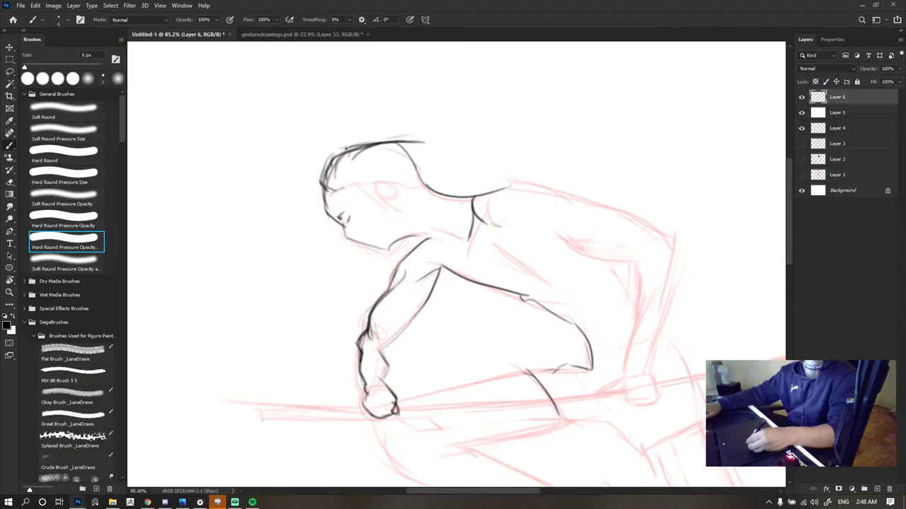
pyautogui.press('e')
pyautogui.moveTo(389, 117)
pyautogui.mouseDown()
pyautogui.moveTo(355, 125)
pyautogui.moveTo(336, 172)
pyautogui.moveTo(337, 204)
pyautogui.mouseUp()
pyautogui.press('b')
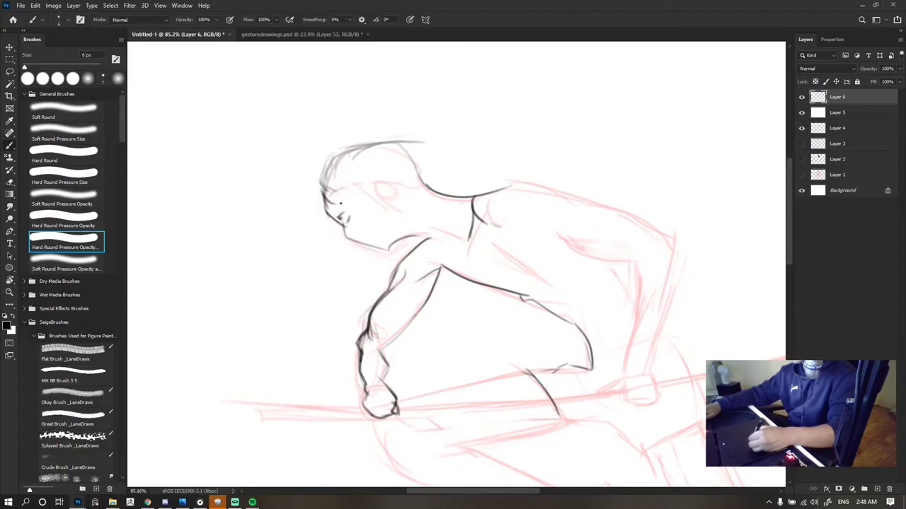
pyautogui.hotkey('ctrl', 'z')
# - Ink the hairline from the forehead past the temple, outline the ear, and continue the hair edge to the nape
pyautogui.press('r')
pyautogui.moveTo(334, 267)
pyautogui.mouseDown()
pyautogui.moveTo(326, 172)
pyautogui.moveTo(346, 158)
pyautogui.mouseUp()
pyautogui.press('b')
pyautogui.moveTo(479, 67); pyautogui.dragTo(527, 78)
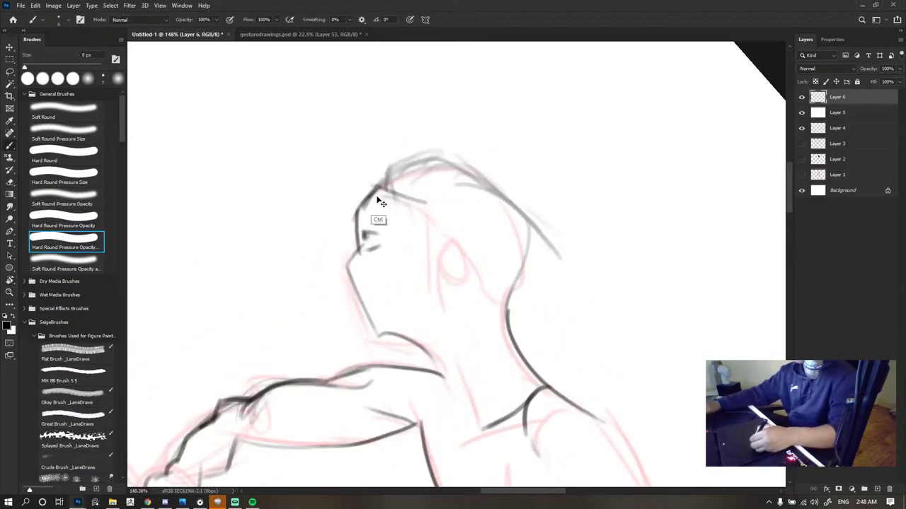
pyautogui.moveTo(394, 186)
pyautogui.mouseDown()
pyautogui.moveTo(383, 196)
pyautogui.moveTo(422, 224)
pyautogui.moveTo(426, 248)
pyautogui.mouseUp()
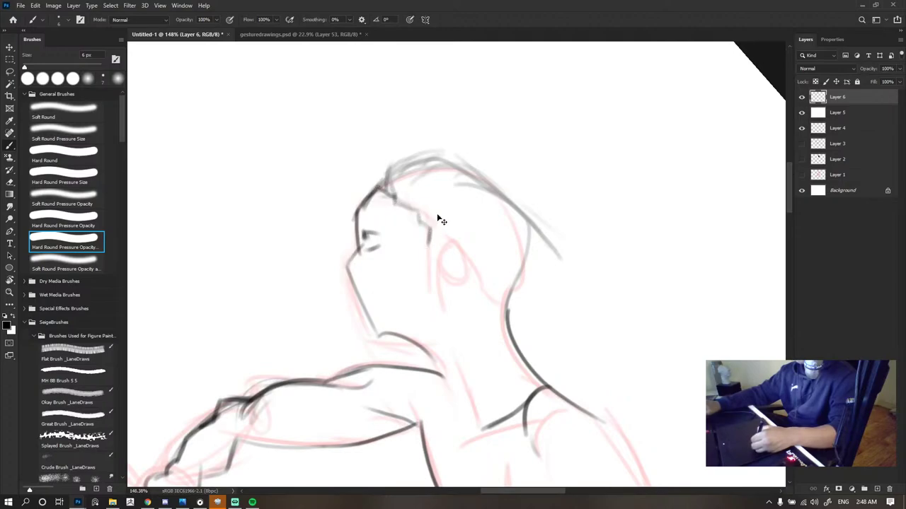
pyautogui.moveTo(386, 187)
pyautogui.mouseDown()
pyautogui.moveTo(427, 228)
pyautogui.moveTo(439, 280)
pyautogui.moveTo(460, 283)
pyautogui.mouseUp()
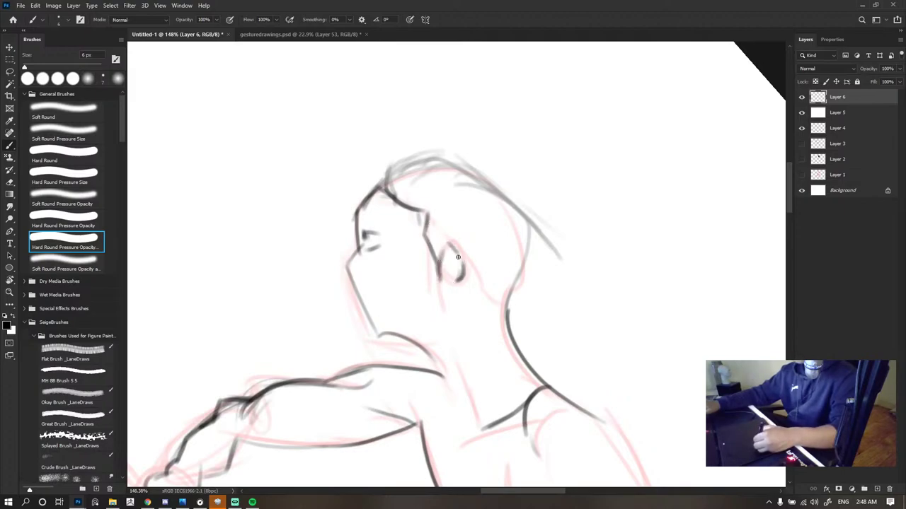
pyautogui.moveTo(450, 245)
pyautogui.mouseDown()
pyautogui.moveTo(464, 281)
pyautogui.moveTo(481, 297)
pyautogui.mouseUp()
pyautogui.moveTo(467, 263)
pyautogui.mouseDown()
pyautogui.moveTo(472, 291)
pyautogui.moveTo(503, 310)
pyautogui.mouseUp()
# - Ink the raised hair outline from the forehead over the crown, trimming the front lock with a smaller eraser
pyautogui.moveTo(385, 192)
pyautogui.mouseDown()
pyautogui.moveTo(389, 153)
pyautogui.moveTo(381, 189)
pyautogui.moveTo(473, 148)
pyautogui.mouseUp()
pyautogui.press('e')
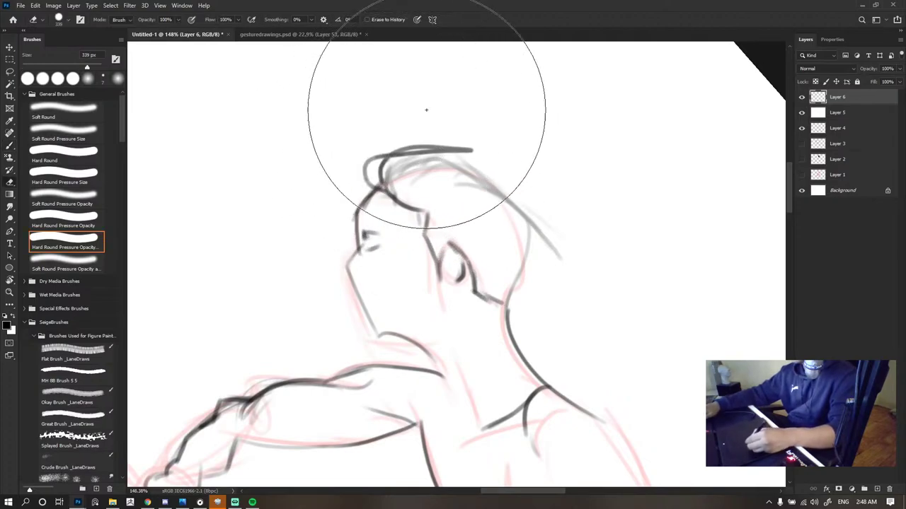
pyautogui.press('[')
pyautogui.press('[')
pyautogui.press('[')
pyautogui.press('[')
pyautogui.press('[')
pyautogui.press('[')
pyautogui.moveTo(362, 152)
pyautogui.mouseDown()
pyautogui.moveTo(384, 130)
pyautogui.moveTo(358, 146)
pyautogui.moveTo(403, 182)
pyautogui.moveTo(371, 175)
pyautogui.moveTo(390, 158)
pyautogui.mouseUp()
pyautogui.press('b')
pyautogui.moveTo(382, 164)
pyautogui.mouseDown()
pyautogui.moveTo(419, 149)
pyautogui.moveTo(449, 159)
pyautogui.moveTo(407, 134)
pyautogui.moveTo(481, 155)
pyautogui.moveTo(549, 193)
pyautogui.moveTo(561, 283)
pyautogui.moveTo(516, 338)
pyautogui.mouseUp()
# - Clean up the back of the hair and ink a knotted tie with a tapering ponytail behind the head
pyautogui.press('e')
pyautogui.press('b')
pyautogui.press('e')
pyautogui.moveTo(543, 312)
pyautogui.mouseDown()
pyautogui.moveTo(550, 279)
pyautogui.moveTo(542, 287)
pyautogui.moveTo(559, 307)
pyautogui.mouseUp()
pyautogui.press('b')
pyautogui.moveTo(568, 309); pyautogui.dragTo(602, 380)
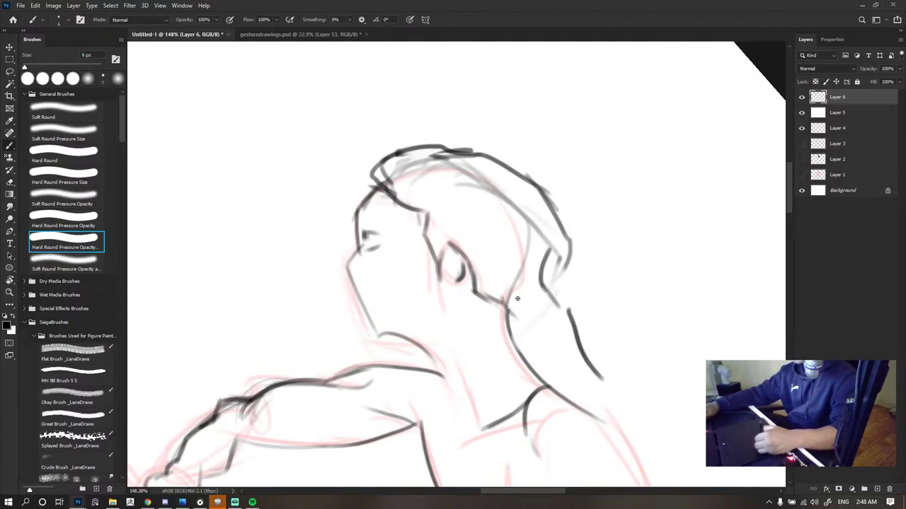
pyautogui.moveTo(557, 293)
pyautogui.mouseDown()
pyautogui.moveTo(527, 301)
pyautogui.moveTo(534, 284)
pyautogui.moveTo(617, 372)
pyautogui.mouseUp()
pyautogui.moveTo(544, 273)
pyautogui.mouseDown()
pyautogui.moveTo(583, 321)
pyautogui.moveTo(577, 335)
pyautogui.moveTo(617, 375)
pyautogui.mouseUp()
pyautogui.moveTo(576, 305); pyautogui.dragTo(586, 345)
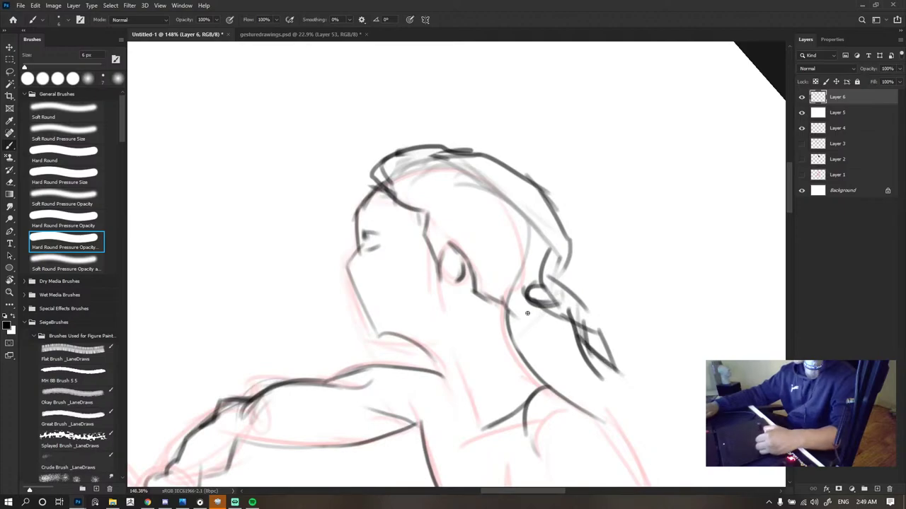
# - Ink the hair edge from the nape to the tie and add strand lines across the side of the head
pyautogui.moveTo(512, 314); pyautogui.dragTo(544, 302)
pyautogui.moveTo(398, 186)
pyautogui.mouseDown()
pyautogui.moveTo(412, 179)
pyautogui.moveTo(475, 217)
pyautogui.moveTo(525, 292)
pyautogui.mouseUp()
pyautogui.press('r')
pyautogui.click(147, 19)
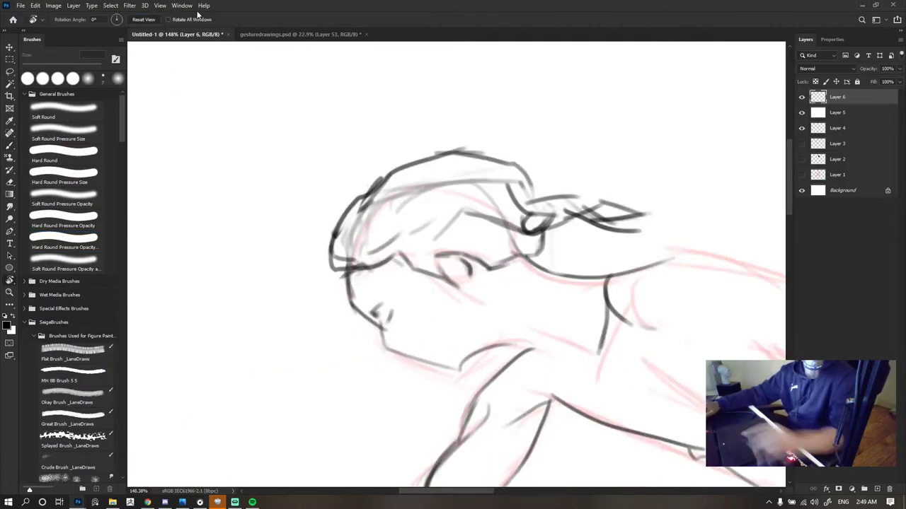
# - Lasso the eye marks on the face, nudge them a few pixels right and slightly down, and deselect
pyautogui.scroll(-10, 429, 179)
pyautogui.press('v')
pyautogui.press('b')
pyautogui.scroll(3, 419, 206)
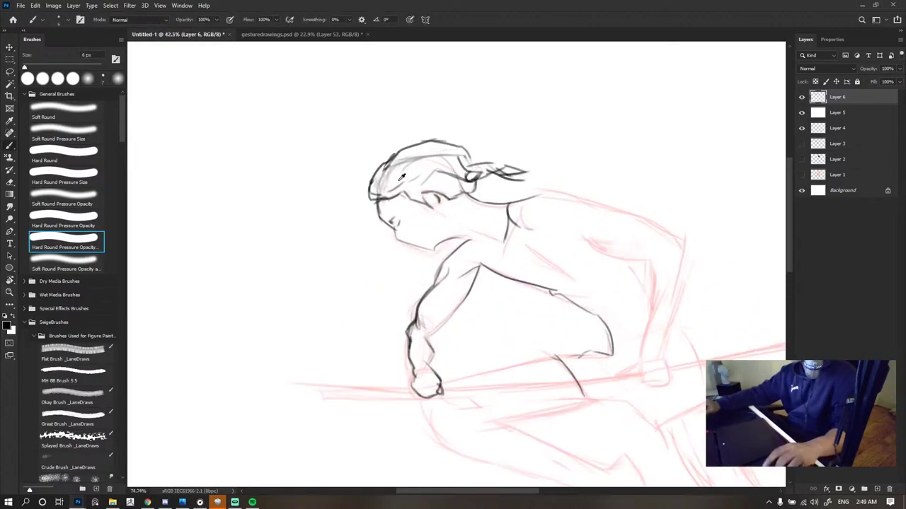
pyautogui.scroll(-2, 419, 206)
pyautogui.scroll(5, 419, 207)
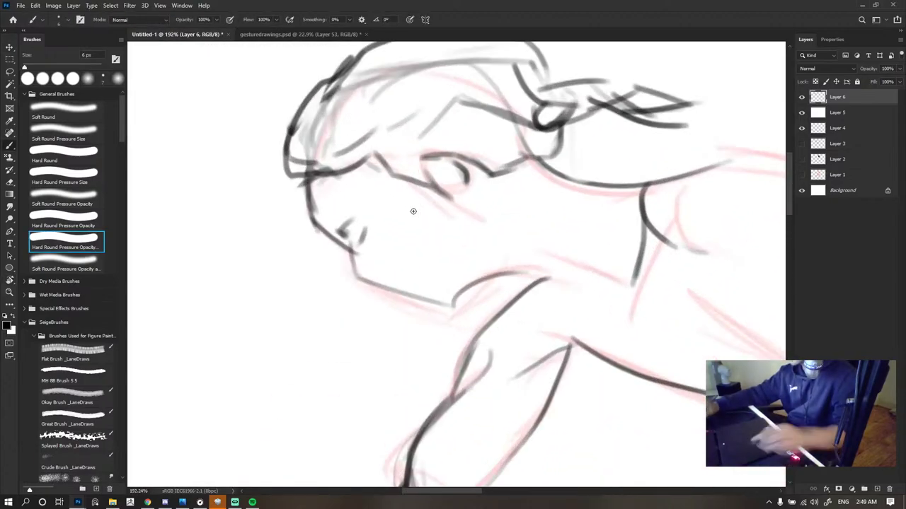
pyautogui.press('l')
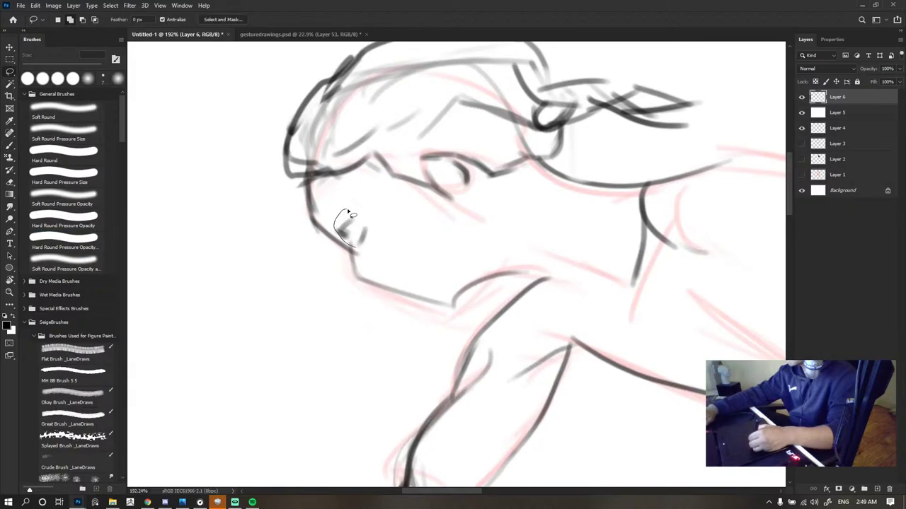
pyautogui.moveTo(347, 213); pyautogui.dragTo(353, 209)
pyautogui.press('v')
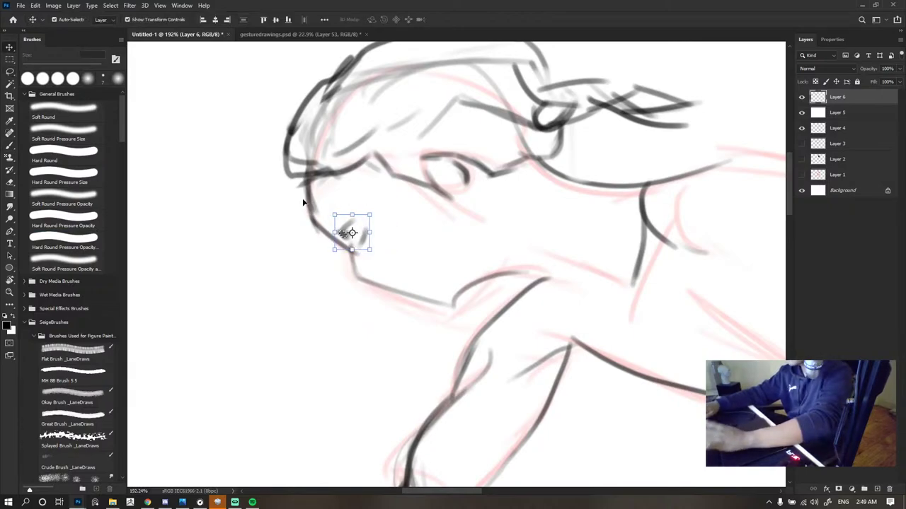
pyautogui.press('Right')
pyautogui.press('Right')
pyautogui.press('Right')
pyautogui.press('Right')
pyautogui.press('Down')
pyautogui.press('Down')
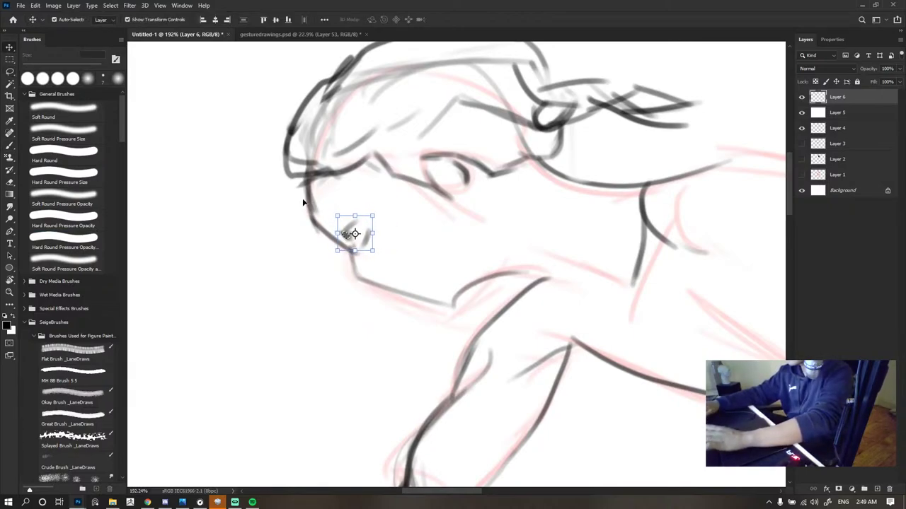
pyautogui.press('Right')
pyautogui.press('Right')
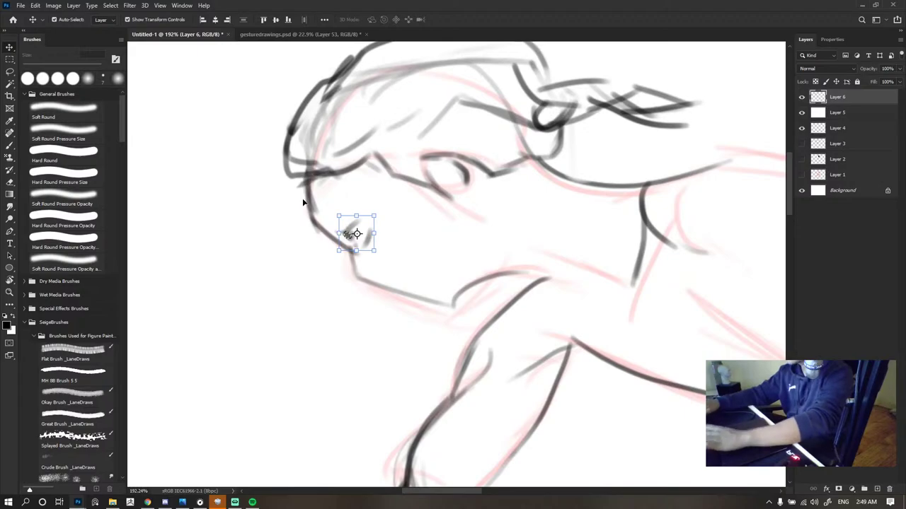
pyautogui.hotkey('ctrl', 'd')
# - Draw a short eyebrow stroke just above the repositioned eye with the Brush
pyautogui.press('b')
pyautogui.moveTo(328, 233)
pyautogui.mouseDown()
pyautogui.moveTo(338, 219)
pyautogui.moveTo(371, 210)
pyautogui.mouseUp()
pyautogui.scroll(-7, 438, 240)
pyautogui.scroll(-2, 439, 241)
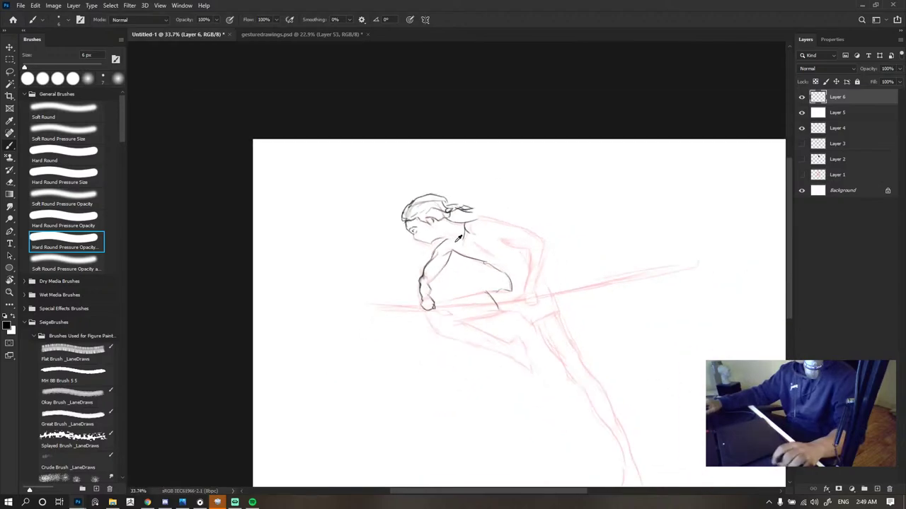
pyautogui.scroll(4, 479, 239)
pyautogui.scroll(-3, 415, 220)
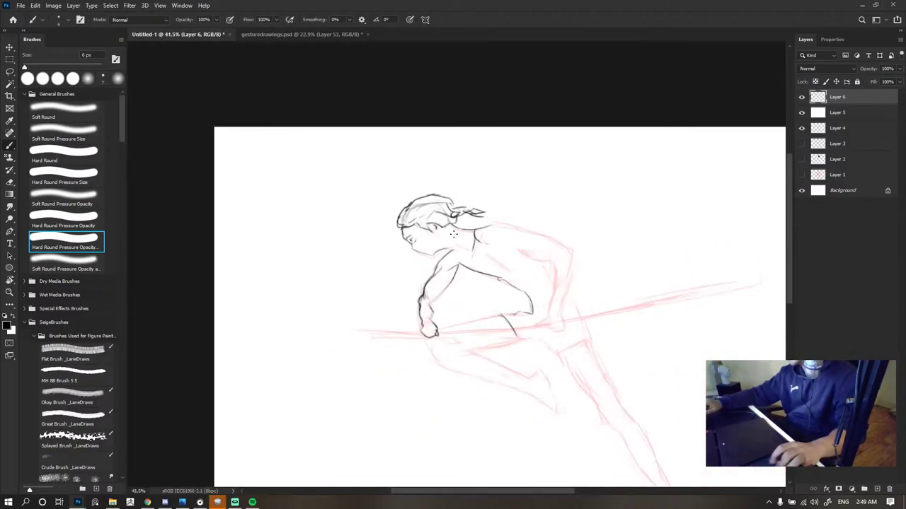
# - Erase the corner of the face contour below the eye and redraw it as a continuous line into the jaw
pyautogui.scroll(5, 437, 239)
pyautogui.press('e')
pyautogui.press('[')
pyautogui.press('[')
pyautogui.press('[')
pyautogui.press('[')
pyautogui.press('[')
pyautogui.press('[')
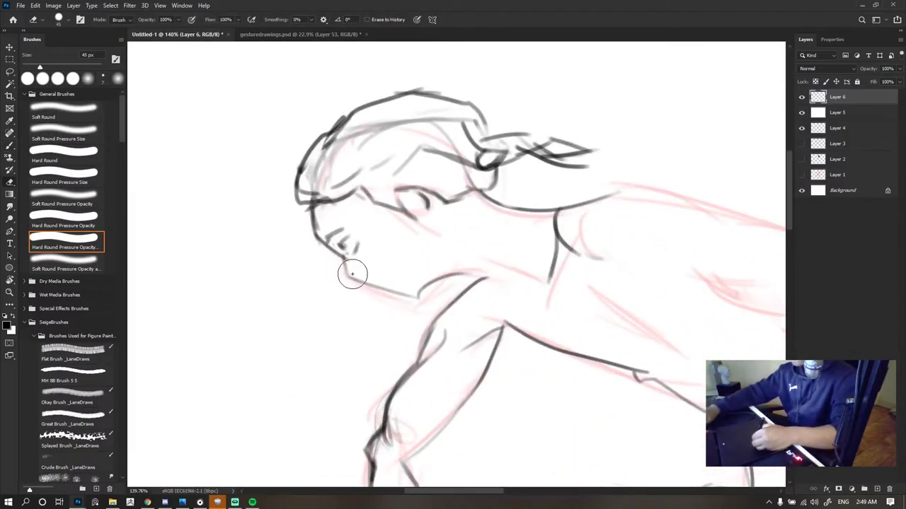
pyautogui.moveTo(345, 274); pyautogui.dragTo(356, 288)
pyautogui.press('b')
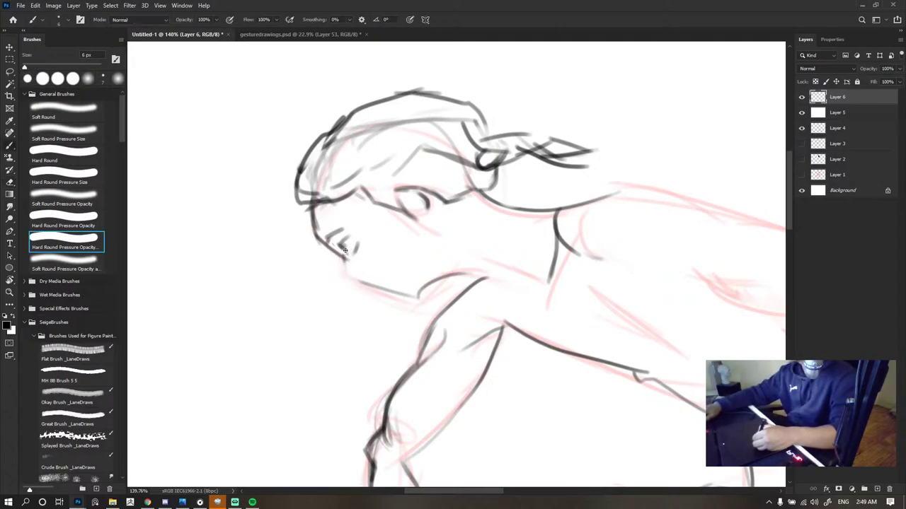
pyautogui.moveTo(344, 251); pyautogui.dragTo(370, 282)
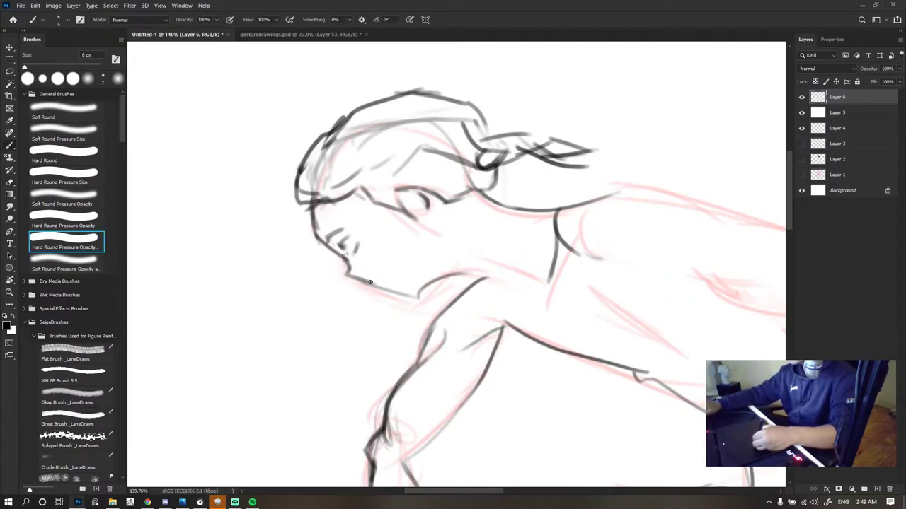
pyautogui.scroll(-5, 450, 220)
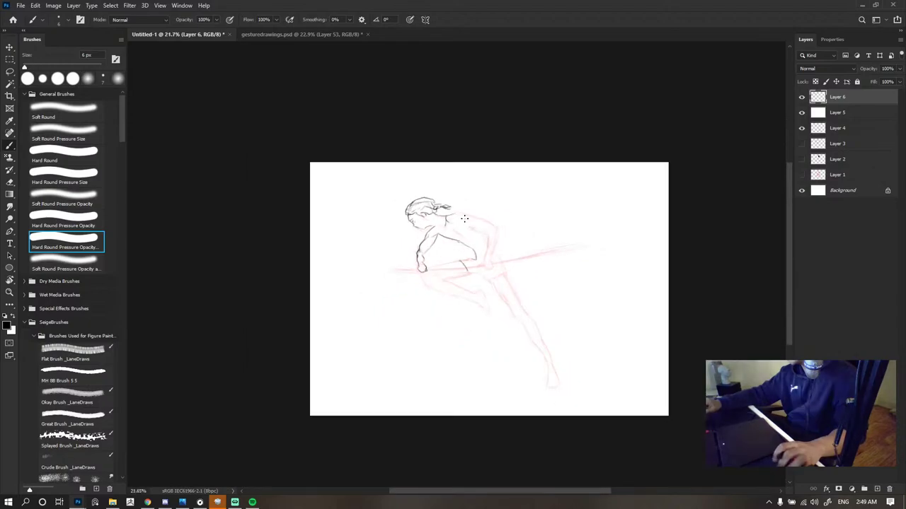
# - Draw a short curved cheek line running down from below the ear, redoing the first attempt slightly closer to the face
pyautogui.scroll(2, 430, 217)
pyautogui.scroll(5, 429, 215)
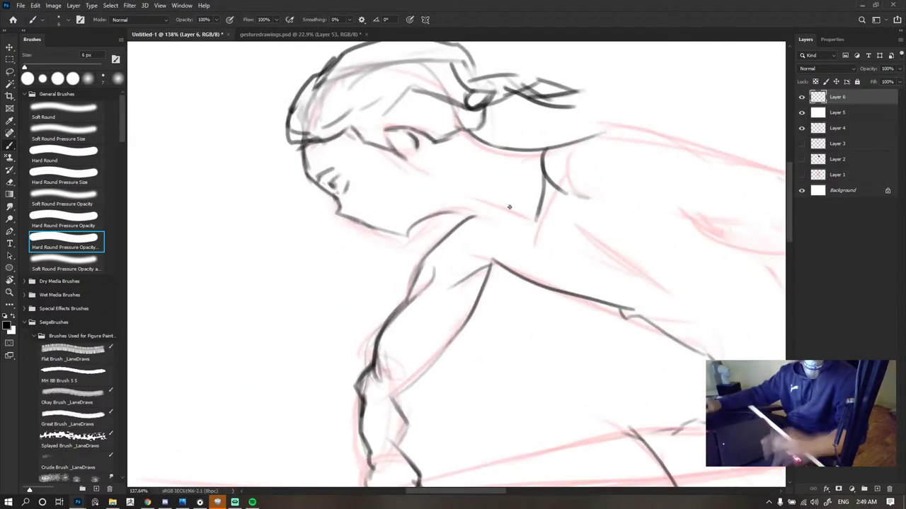
pyautogui.moveTo(408, 170); pyautogui.dragTo(421, 198)
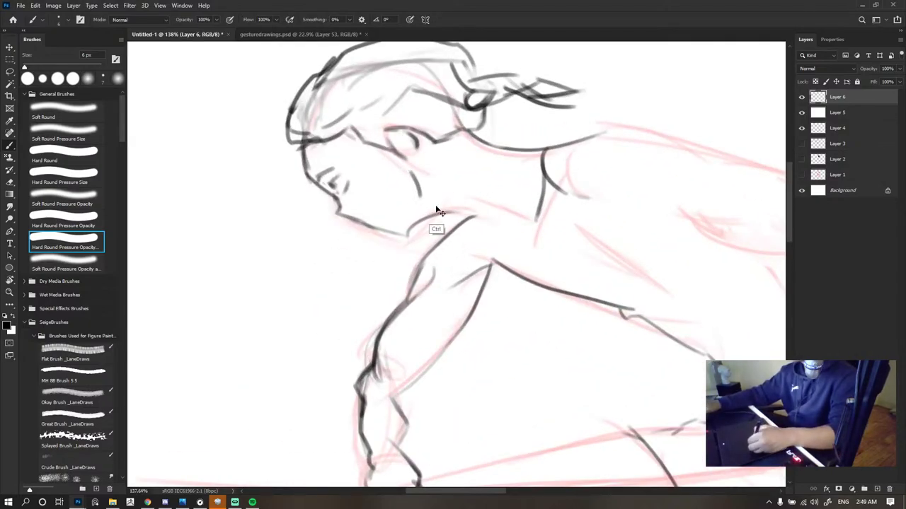
pyautogui.hotkey('ctrl', 'z')
pyautogui.moveTo(402, 166); pyautogui.dragTo(418, 200)
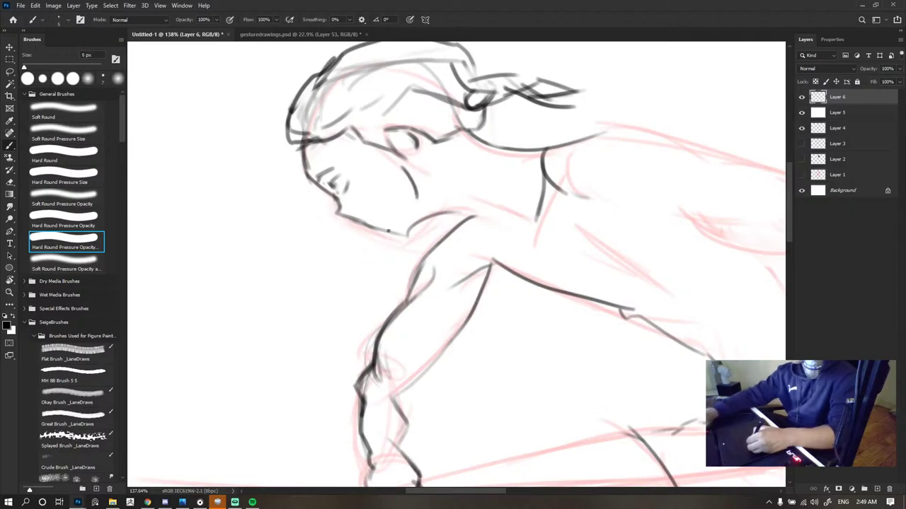
# - Soften the line between the chin and shoulder with the Eraser, then redraw it with darker brush strokes
pyautogui.press('e')
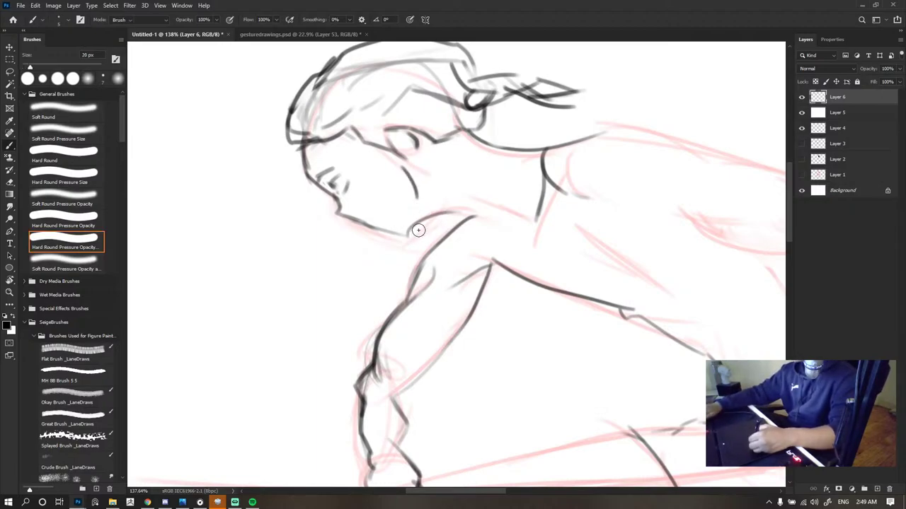
pyautogui.moveTo(410, 235)
pyautogui.mouseDown()
pyautogui.moveTo(391, 235)
pyautogui.moveTo(451, 212)
pyautogui.mouseUp()
pyautogui.press('b')
pyautogui.scroll(-6, 485, 192)
pyautogui.scroll(6, 483, 222)
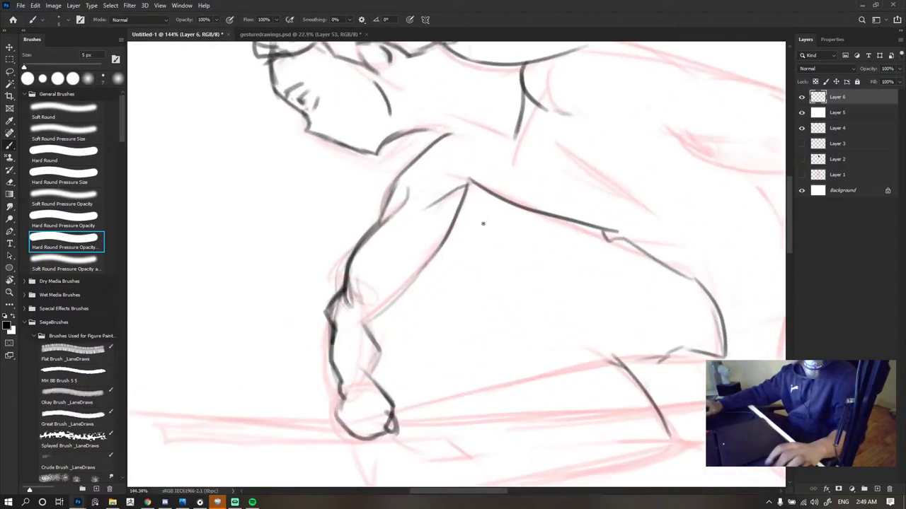
pyautogui.press('e')
pyautogui.press('b')
pyautogui.moveTo(372, 164)
pyautogui.mouseDown()
pyautogui.moveTo(377, 153)
pyautogui.moveTo(417, 141)
pyautogui.moveTo(368, 155)
pyautogui.moveTo(450, 130)
pyautogui.mouseUp()
pyautogui.press('e')
pyautogui.press('b')
pyautogui.moveTo(429, 131); pyautogui.dragTo(395, 142)
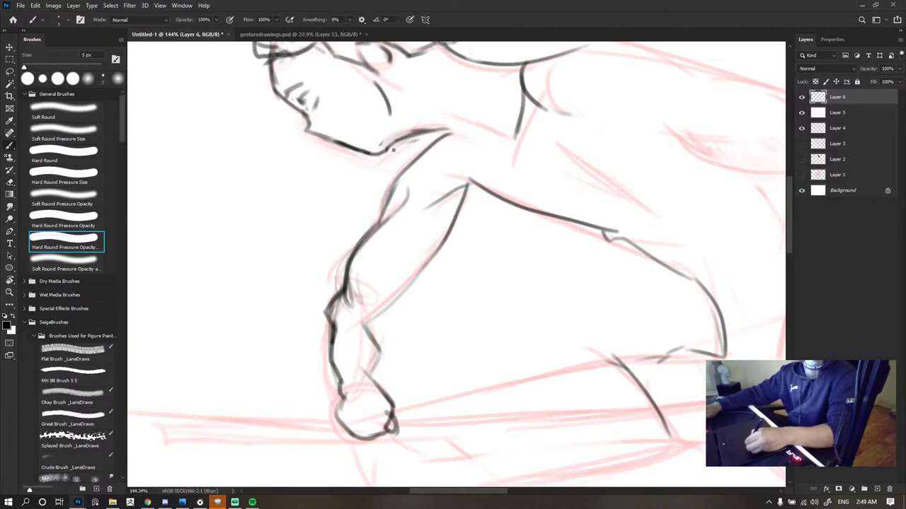
# - Add a short mouth stroke just inside the lower face contour, near the chin
pyautogui.scroll(-10, 393, 150)
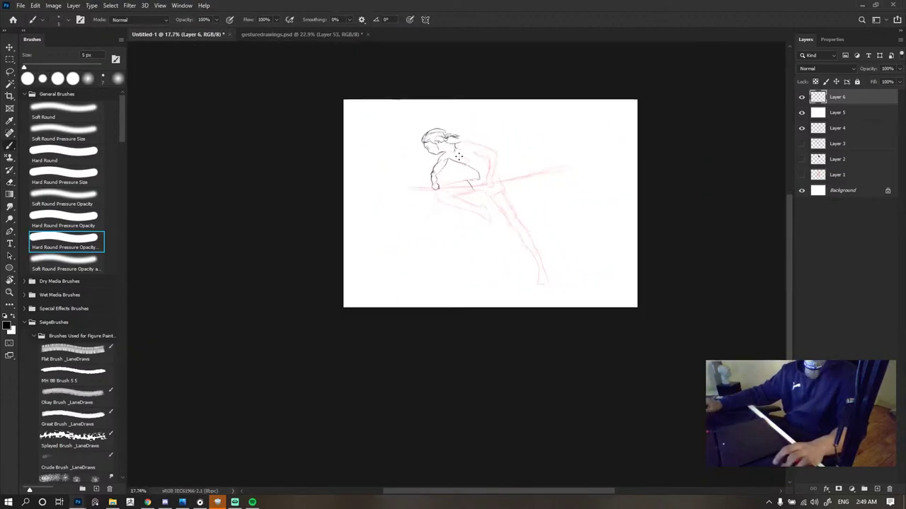
pyautogui.scroll(10, 458, 157)
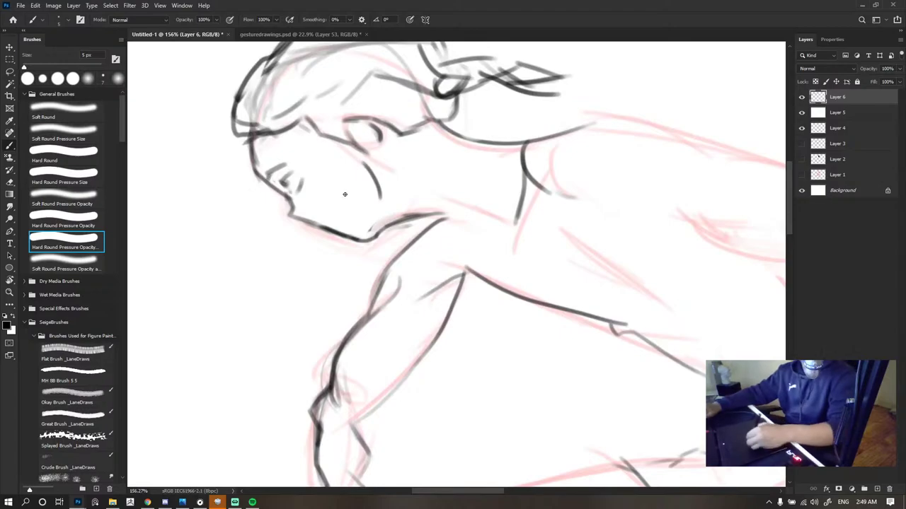
pyautogui.moveTo(307, 223); pyautogui.dragTo(328, 213)
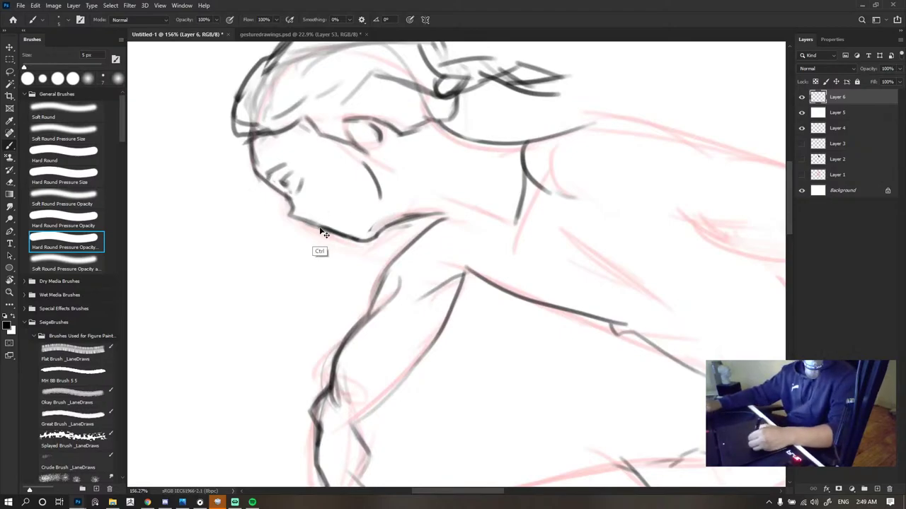
pyautogui.scroll(-8, 401, 241)
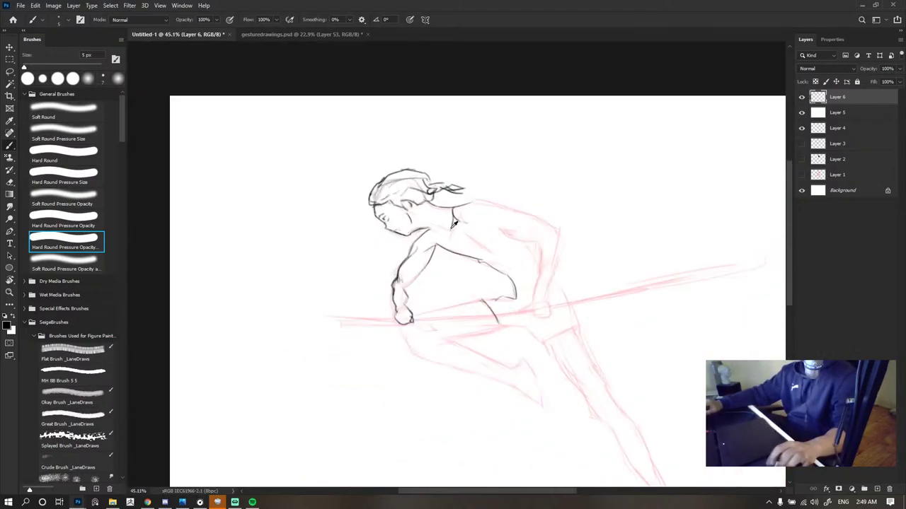
pyautogui.scroll(6, 439, 233)
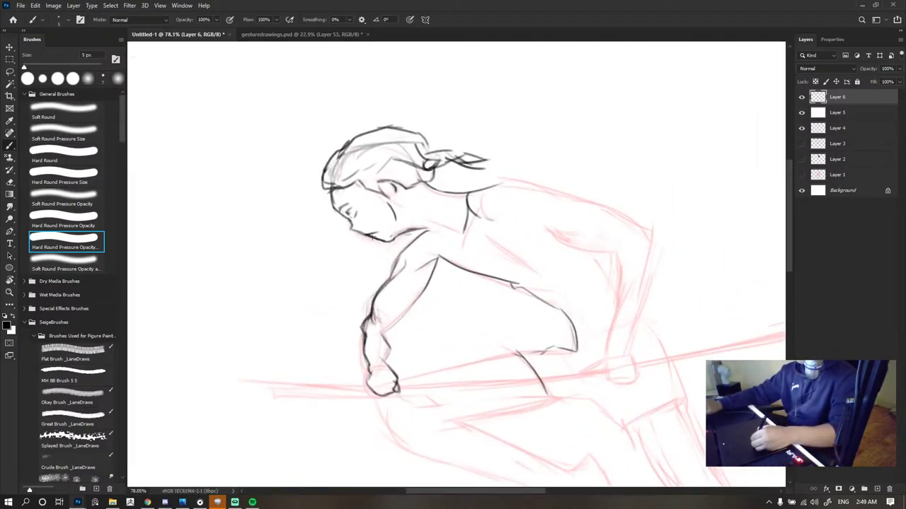
pyautogui.scroll(-5, 373, 237)
pyautogui.scroll(2, 404, 207)
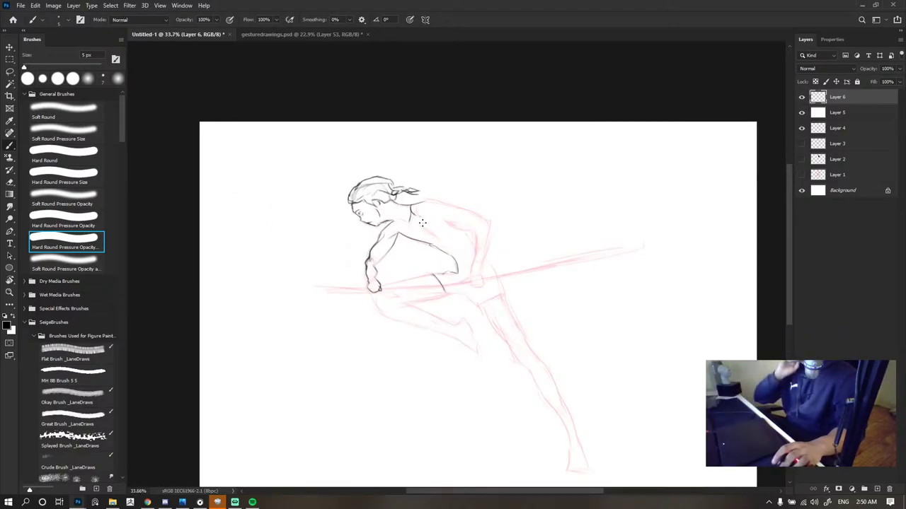
# - Try adding glasses by drawing a round lens around the eye and a temple arm reaching back to the ear
pyautogui.scroll(-2, 437, 225)
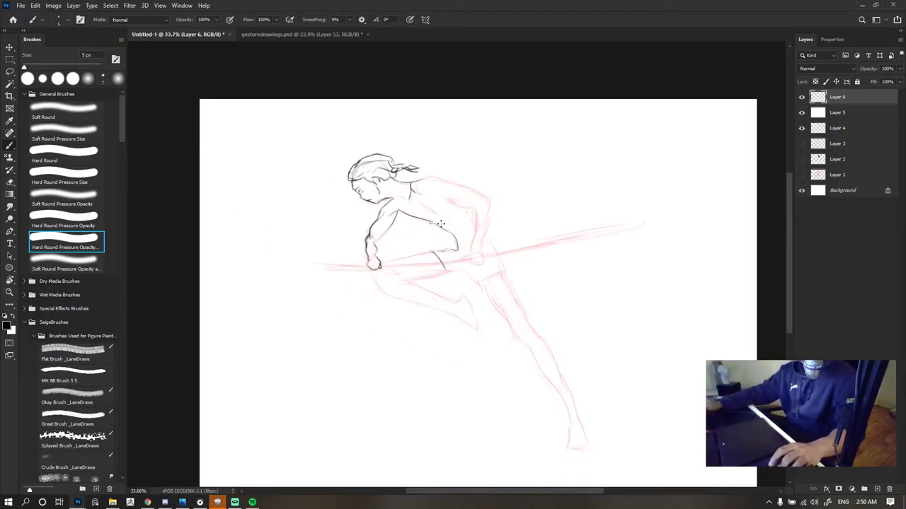
pyautogui.scroll(-2, 430, 189)
pyautogui.scroll(8, 397, 175)
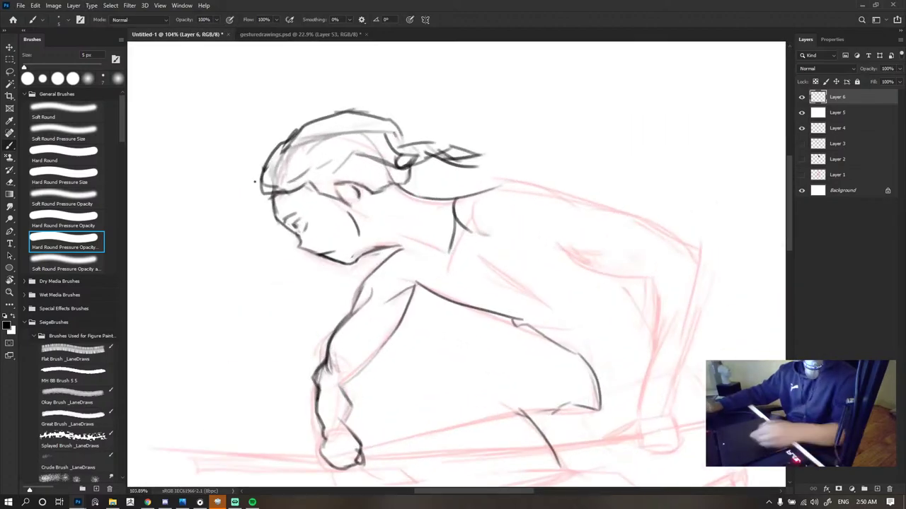
pyautogui.moveTo(279, 225); pyautogui.dragTo(277, 224)
pyautogui.hotkey('ctrl', 'z')
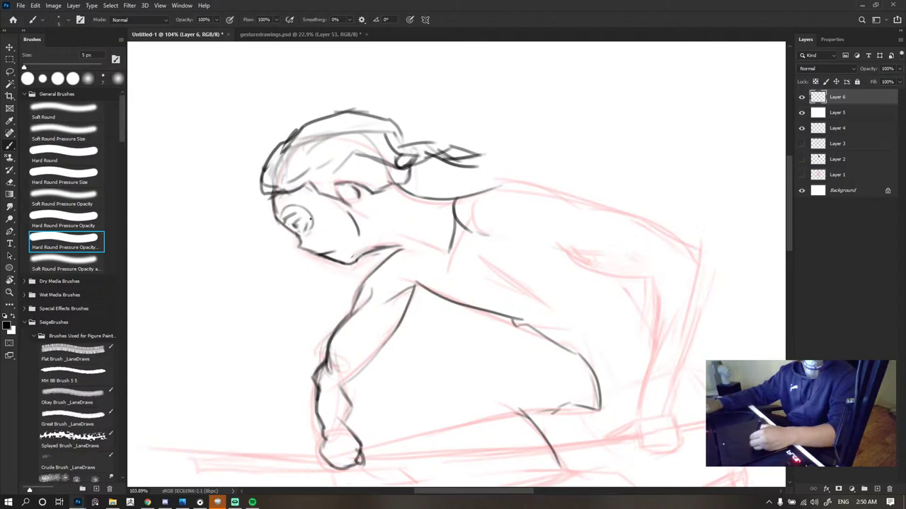
pyautogui.moveTo(305, 210); pyautogui.dragTo(344, 183)
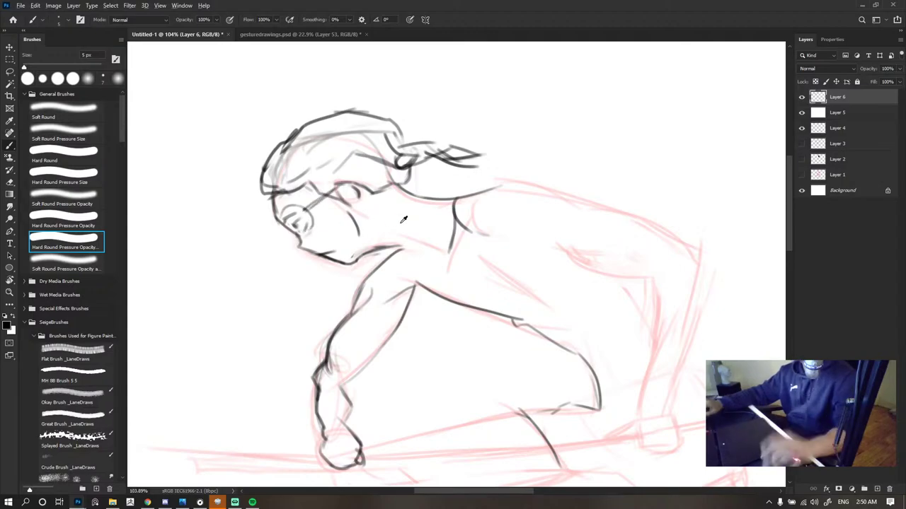
pyautogui.scroll(-10, 403, 219)
pyautogui.scroll(9, 389, 211)
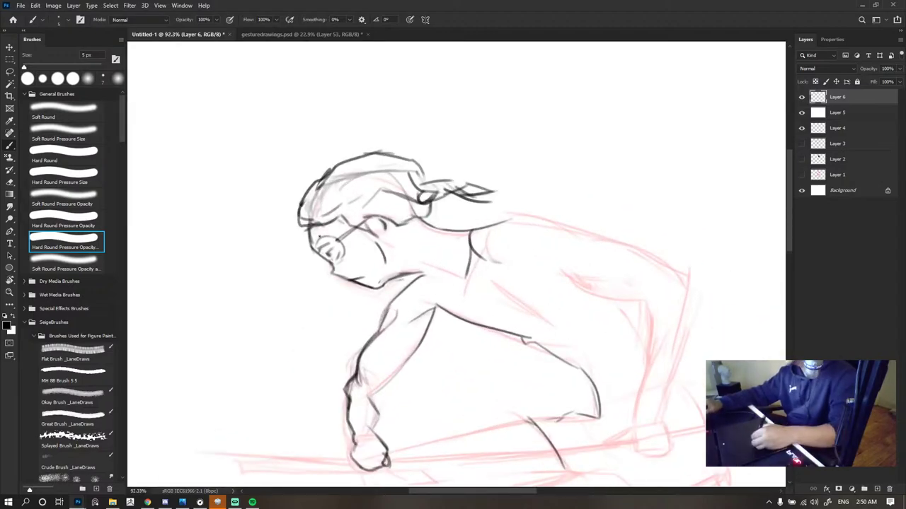
# - Try drawing the second glasses lens as a small oval overlapping the far edge of the face
pyautogui.scroll(5, 329, 226)
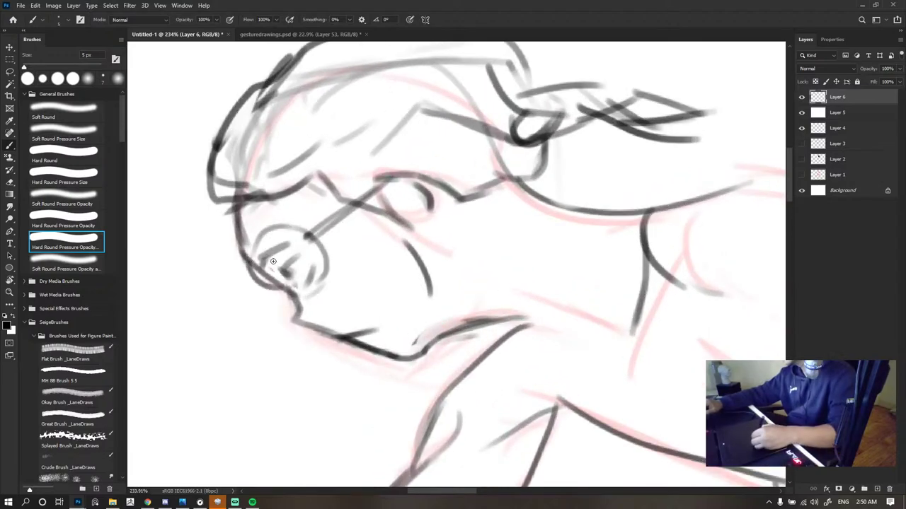
pyautogui.moveTo(280, 267)
pyautogui.mouseDown()
pyautogui.moveTo(241, 292)
pyautogui.moveTo(282, 296)
pyautogui.mouseUp()
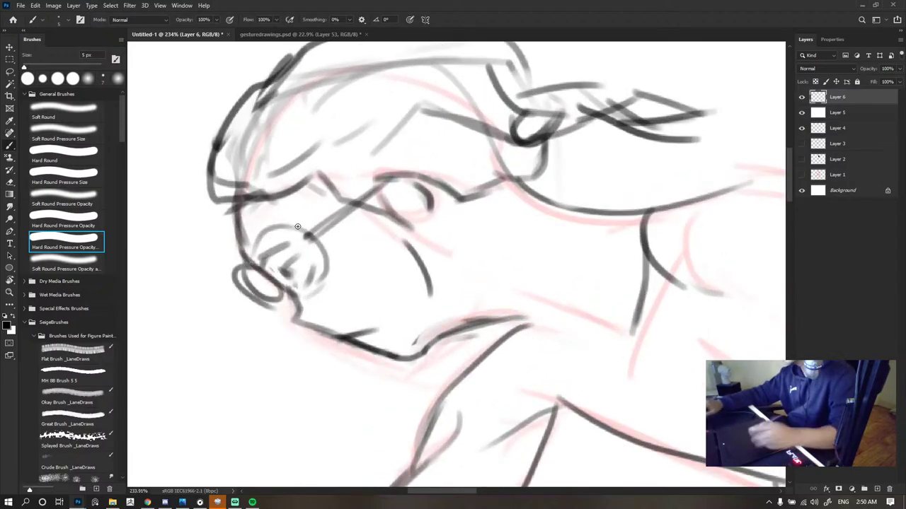
pyautogui.scroll(-8, 297, 226)
pyautogui.scroll(10, 401, 269)
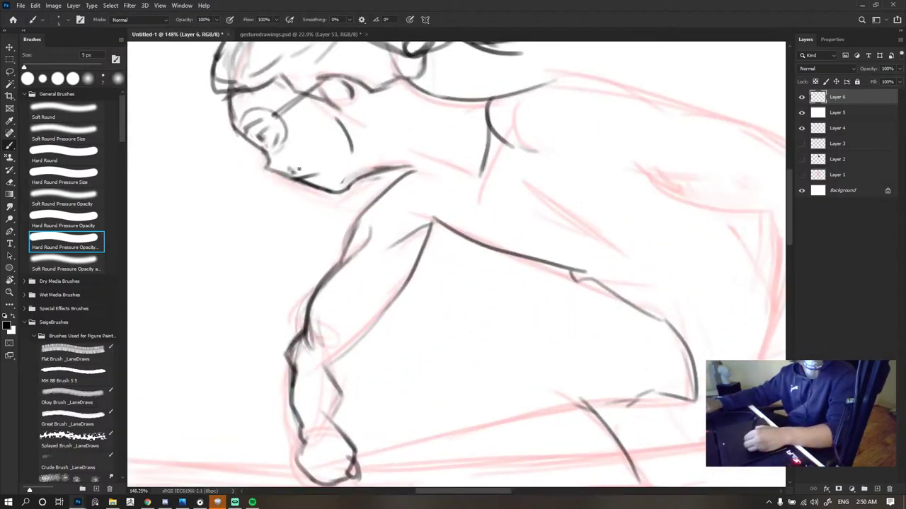
# - Undo the remaining glasses strokes on the face
pyautogui.scroll(-6, 356, 145)
pyautogui.scroll(6, 352, 213)
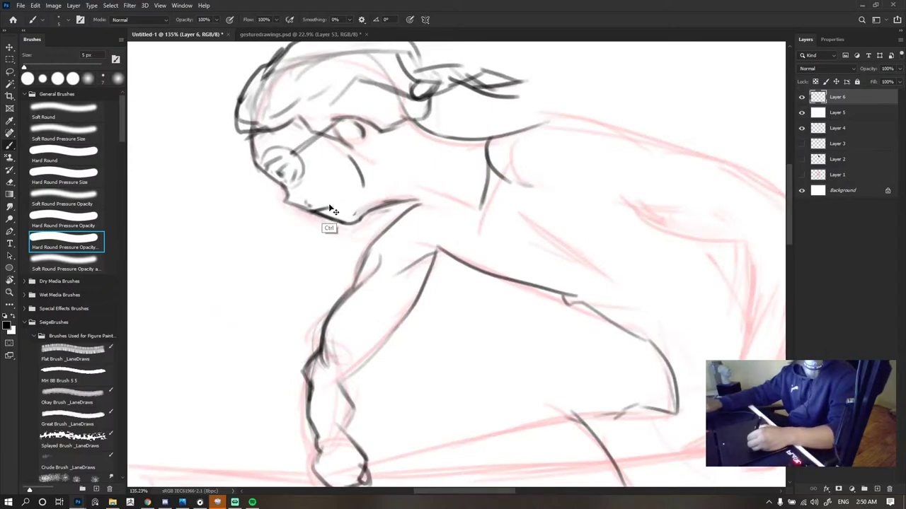
pyautogui.hotkey('ctrl', 'z')
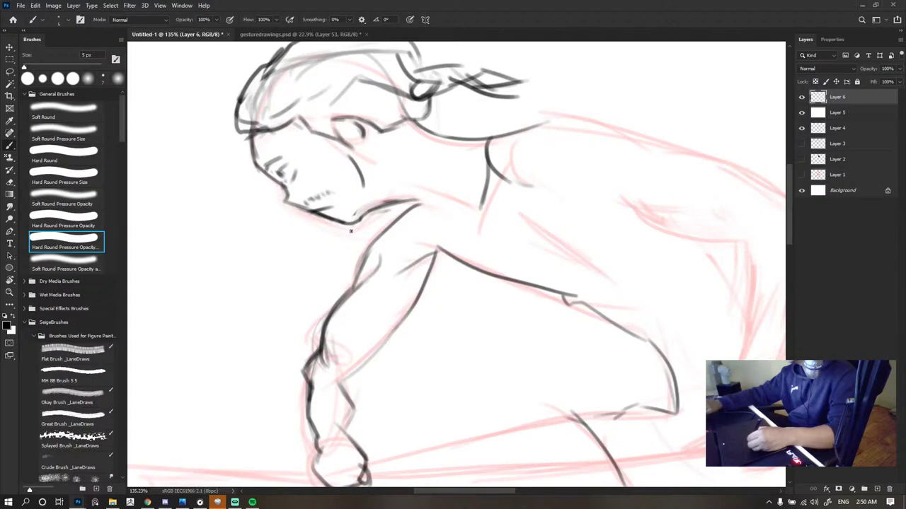
# - Add small hatch marks around the mouth and darken the corner of the chin
pyautogui.moveTo(345, 222); pyautogui.dragTo(355, 224)
pyautogui.scroll(-4, 362, 225)
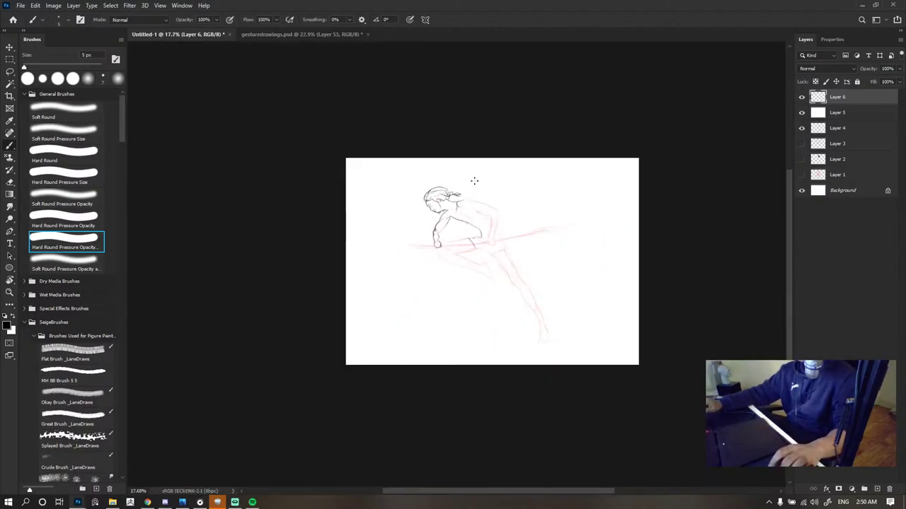
# - Set the brush size to 6 px and ink the underside of the front arm from the armpit down to the elbow
pyautogui.scroll(4, 462, 203)
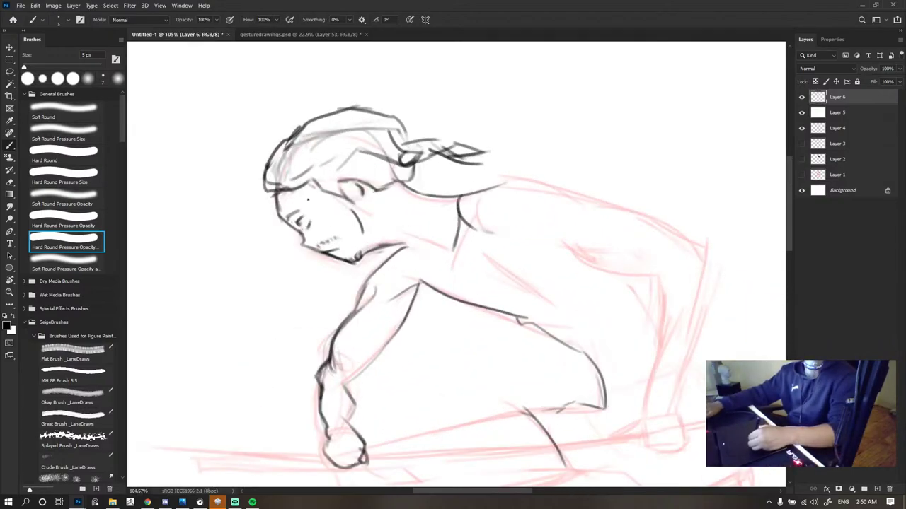
pyautogui.scroll(-3, 308, 200)
pyautogui.scroll(2, 399, 196)
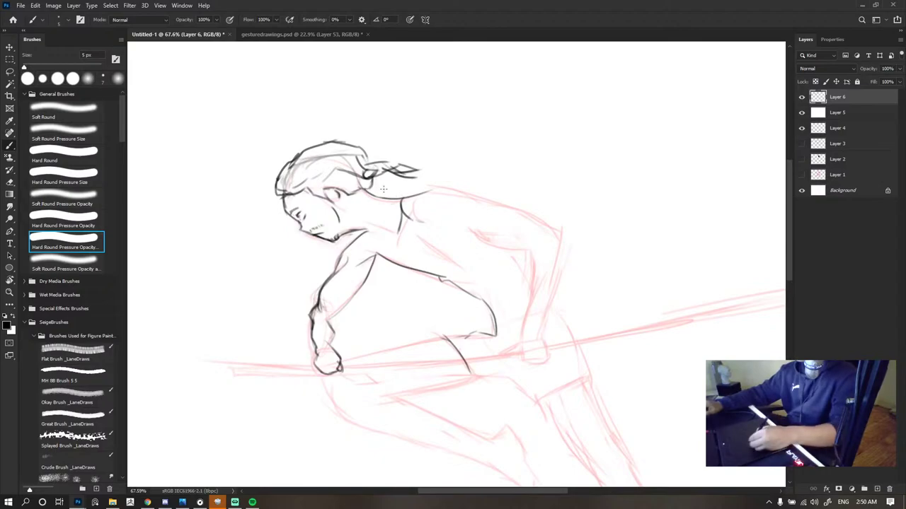
pyautogui.moveTo(374, 260); pyautogui.dragTo(355, 287)
pyautogui.scroll(-2, 372, 275)
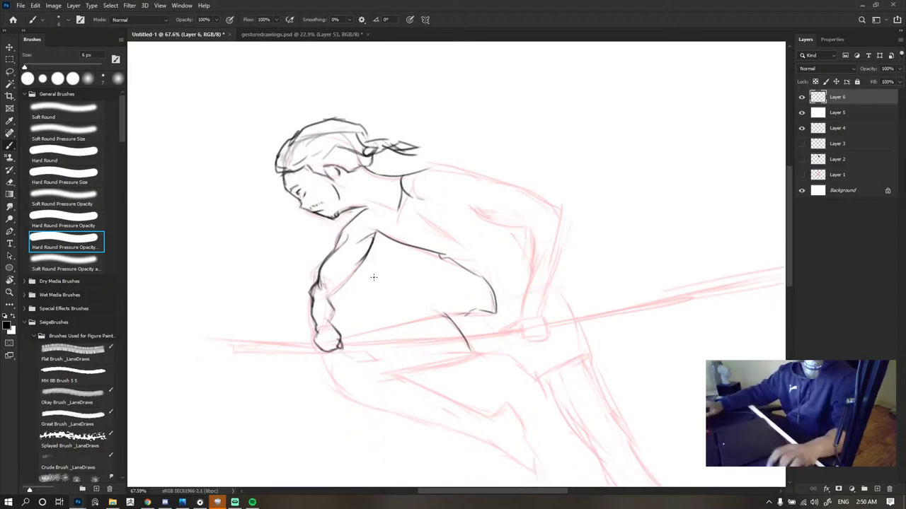
pyautogui.hotkey('ctrl', 'z')
pyautogui.press(']')
pyautogui.scroll(3, 367, 234)
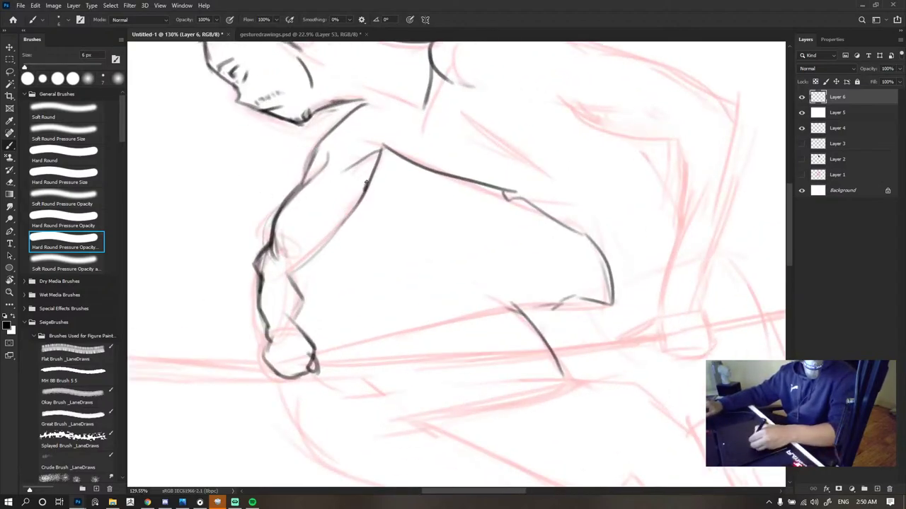
pyautogui.moveTo(366, 185); pyautogui.dragTo(334, 241)
pyautogui.hotkey('ctrl', 'z')
pyautogui.moveTo(366, 193)
pyautogui.mouseDown()
pyautogui.moveTo(311, 265)
pyautogui.moveTo(283, 280)
pyautogui.moveTo(306, 311)
pyautogui.moveTo(298, 334)
pyautogui.mouseUp()
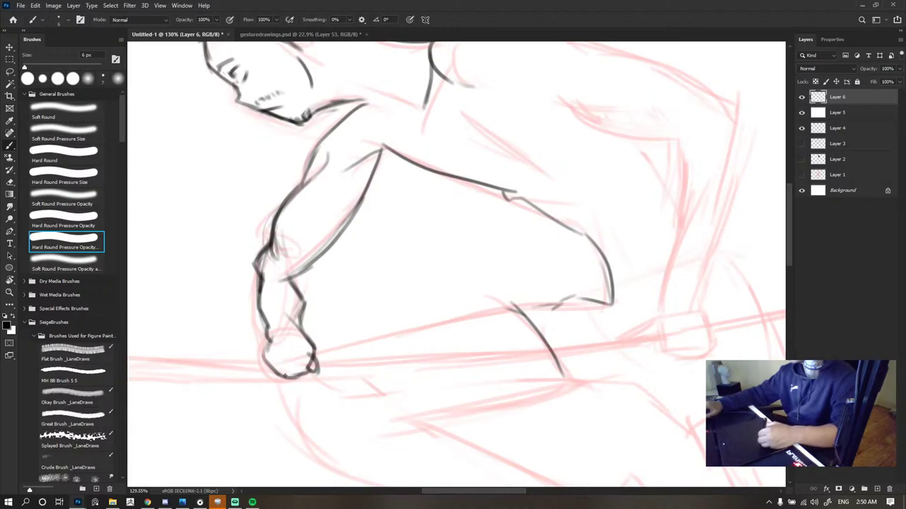
# - Add finger lines to the front fist and draw the raised thigh's upper contour from the fist to the waist
pyautogui.moveTo(304, 372)
pyautogui.mouseDown()
pyautogui.moveTo(297, 355)
pyautogui.moveTo(309, 367)
pyautogui.moveTo(348, 299)
pyautogui.mouseUp()
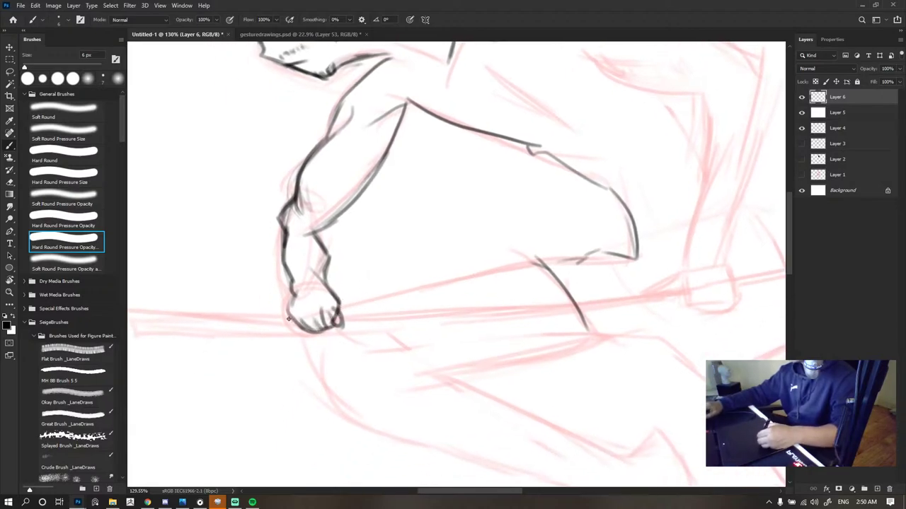
pyautogui.moveTo(289, 319); pyautogui.dragTo(315, 337)
pyautogui.moveTo(339, 310); pyautogui.dragTo(503, 256)
pyautogui.moveTo(576, 252)
pyautogui.mouseDown()
pyautogui.moveTo(448, 185)
pyautogui.moveTo(505, 230)
pyautogui.mouseUp()
pyautogui.hotkey('ctrl', 'z')
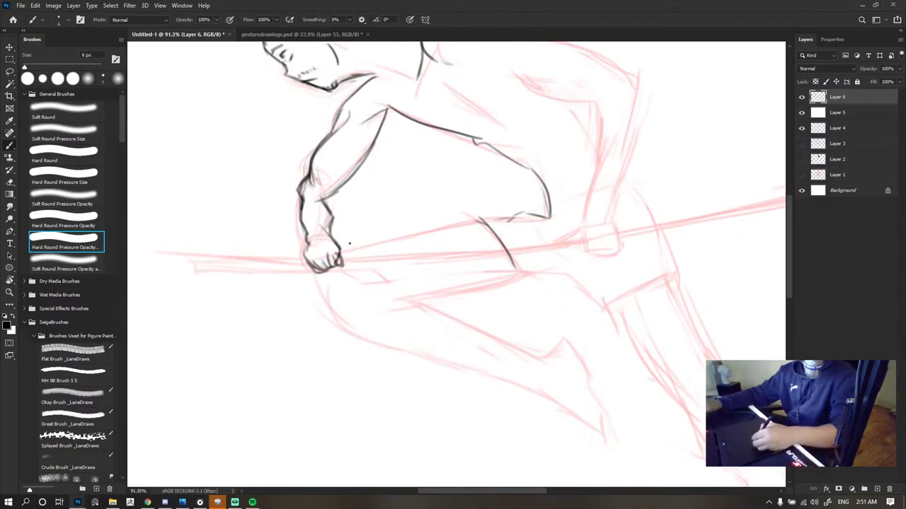
pyautogui.moveTo(339, 253)
pyautogui.mouseDown()
pyautogui.moveTo(440, 227)
pyautogui.moveTo(488, 225)
pyautogui.mouseUp()
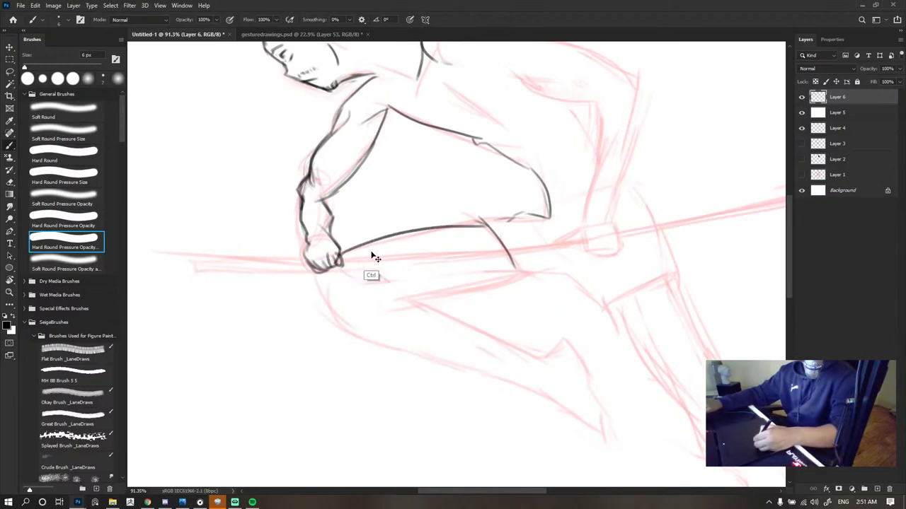
pyautogui.hotkey('ctrl', 'z')
pyautogui.moveTo(341, 253); pyautogui.dragTo(508, 216)
pyautogui.press('e')
pyautogui.press('b')
# - Ink the shoulder and upper back contour from the base of the neck toward the rear arm
pyautogui.scroll(-10, 526, 198)
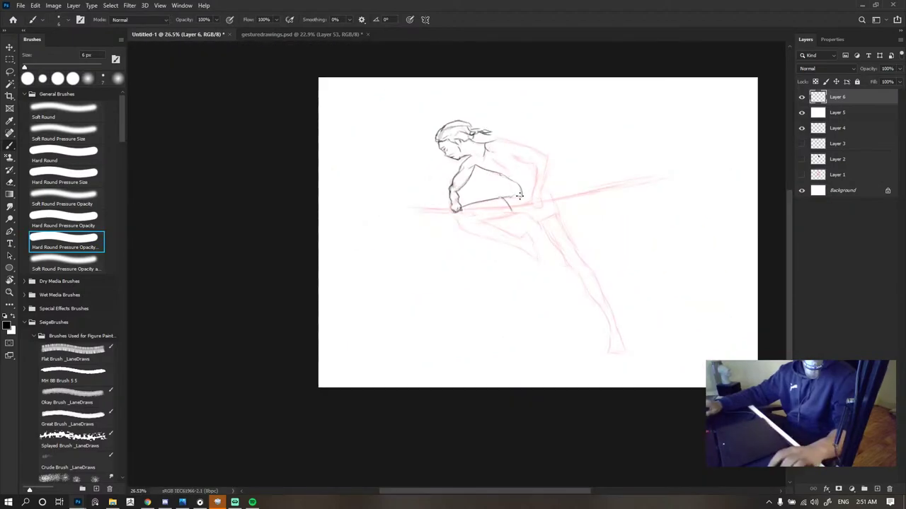
pyautogui.scroll(7, 493, 147)
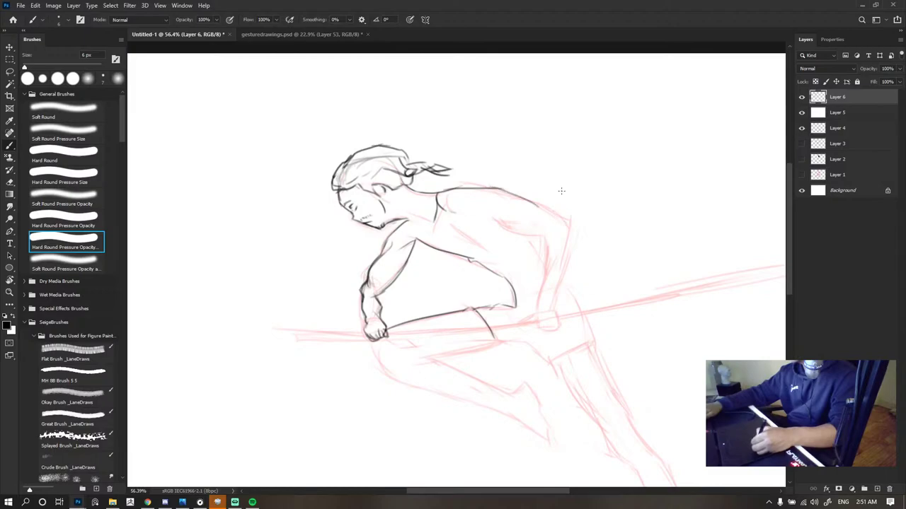
pyautogui.scroll(-3, 444, 167)
pyautogui.scroll(3, 444, 167)
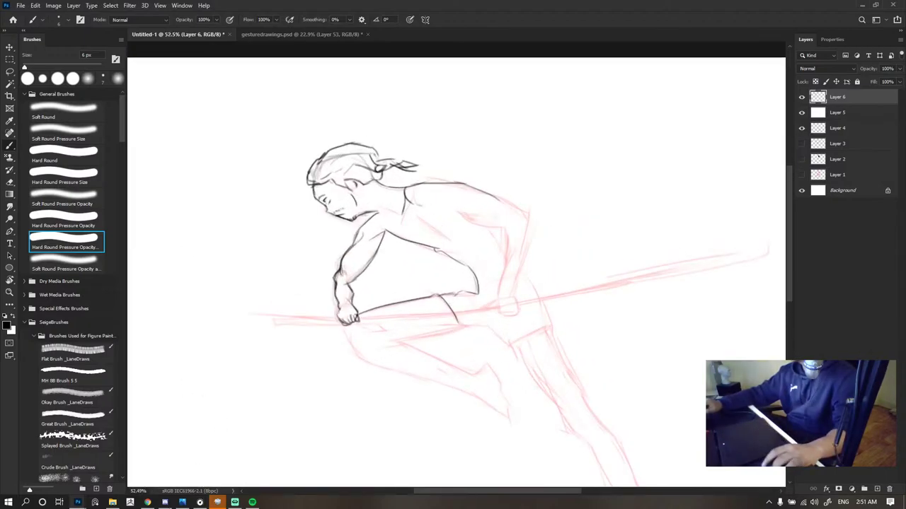
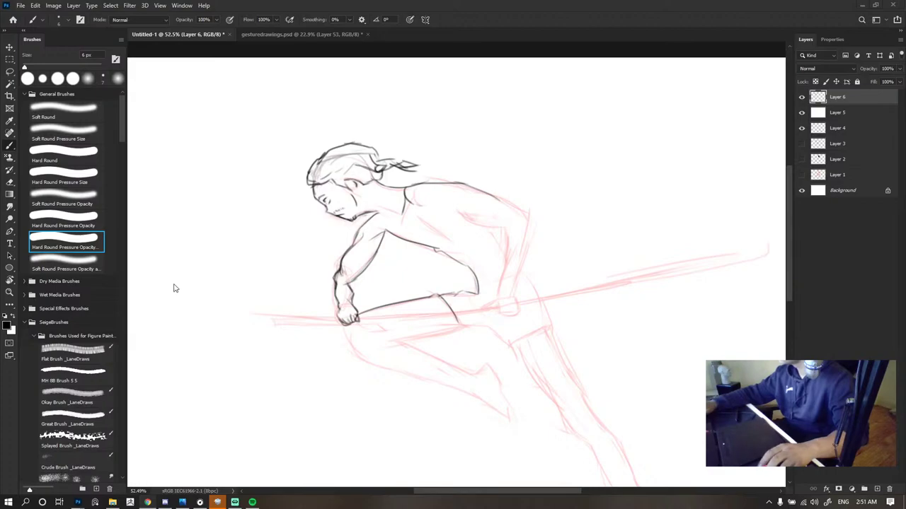
pyautogui.scroll(1, 417, 223)
pyautogui.press('super')
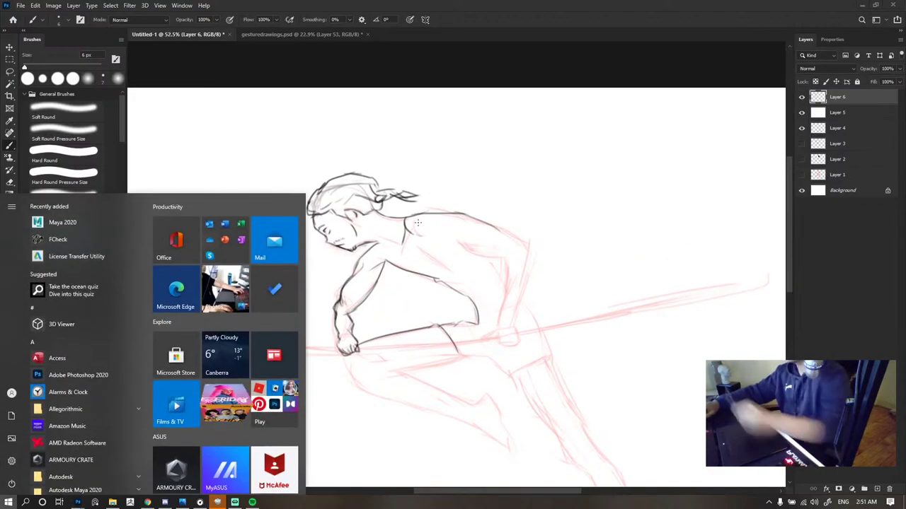
pyautogui.press('super')
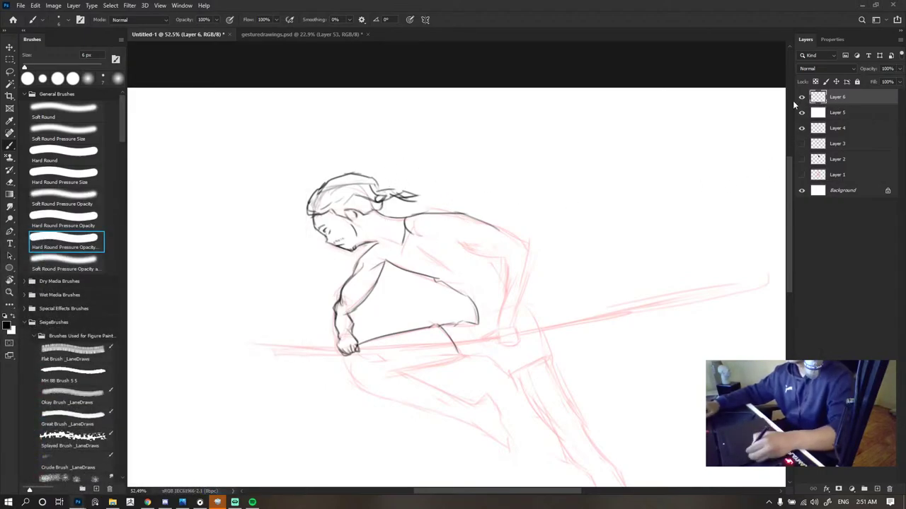
pyautogui.click(801, 99)
pyautogui.click(801, 98)
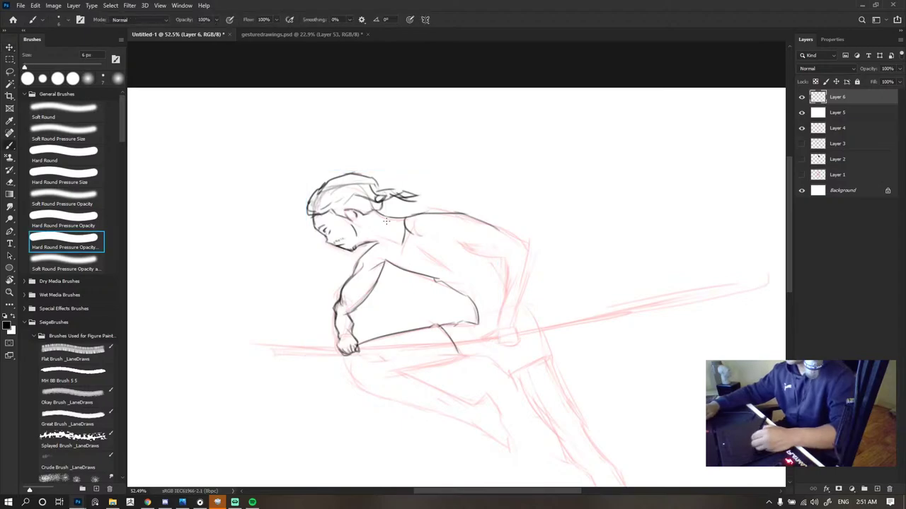
pyautogui.scroll(6, 423, 202)
pyautogui.moveTo(415, 138); pyautogui.dragTo(428, 127)
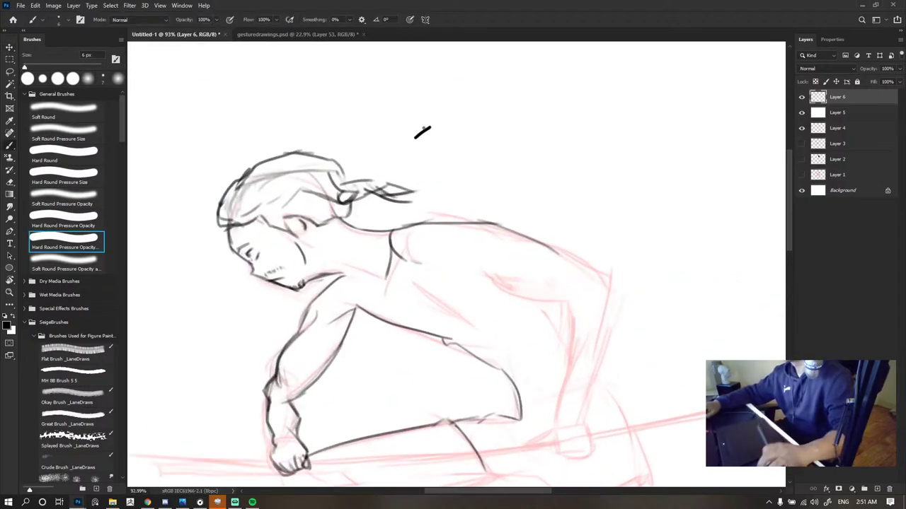
pyautogui.hotkey('ctrl', 'z')
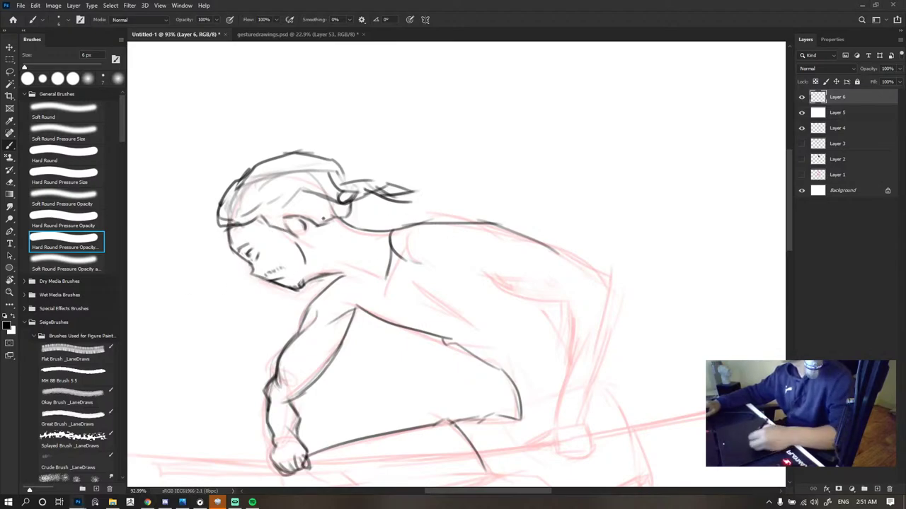
# - Draw the neck muscle lines running down from the nape toward the front shoulder, retrying the first stroke until it fits
pyautogui.moveTo(346, 273); pyautogui.dragTo(357, 244)
pyautogui.hotkey('ctrl', 'z')
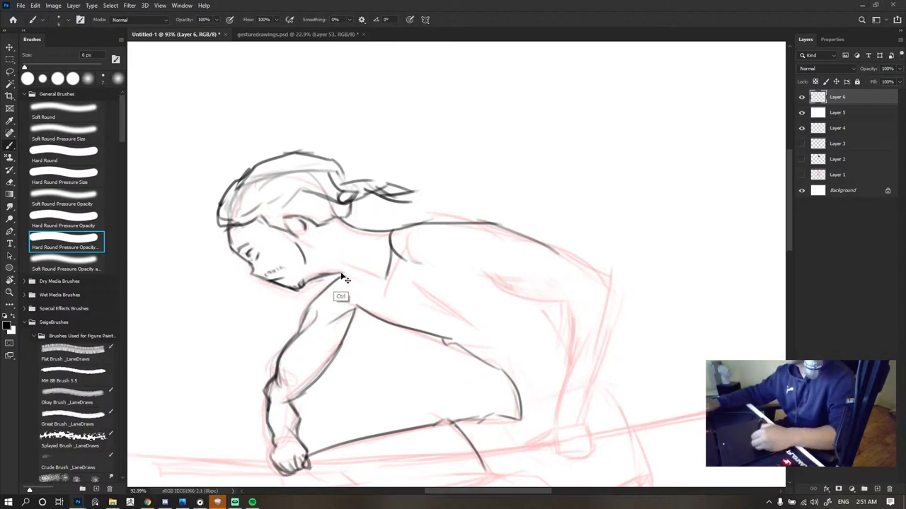
pyautogui.moveTo(346, 276); pyautogui.dragTo(359, 226)
pyautogui.hotkey('ctrl', 'z')
pyautogui.moveTo(356, 270); pyautogui.dragTo(362, 224)
pyautogui.press('e')
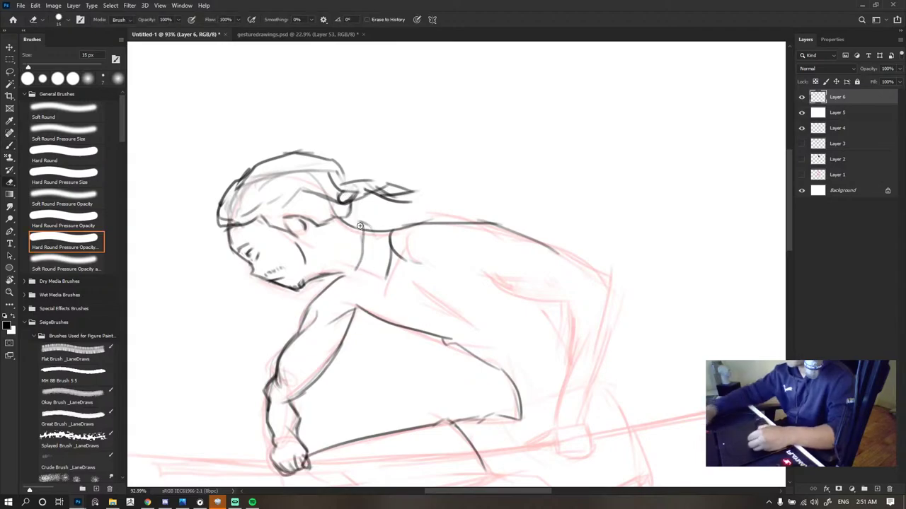
pyautogui.press('b')
pyautogui.moveTo(362, 223); pyautogui.dragTo(374, 254)
pyautogui.press('e')
pyautogui.press('b')
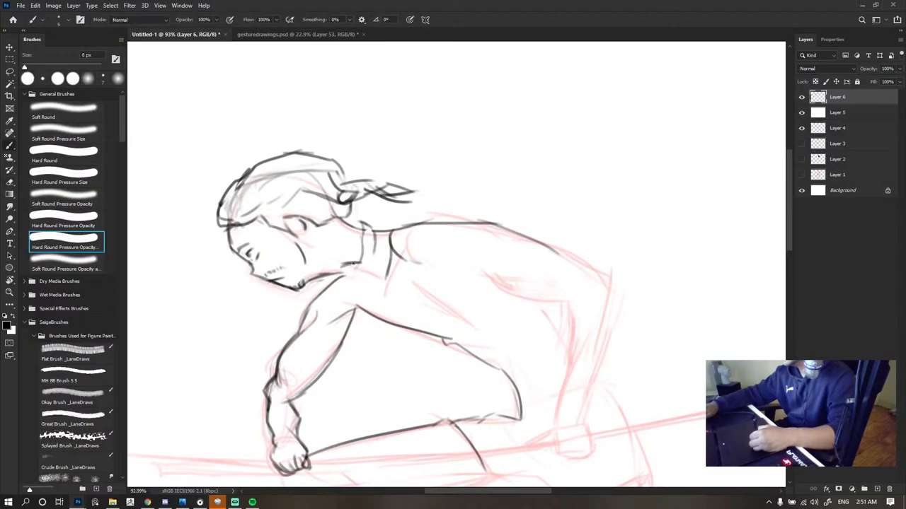
# - Redraw the line beneath the jaw from the shoulder to the chin, alternating erasing and inking to clean its ends
pyautogui.press('e')
pyautogui.moveTo(358, 276)
pyautogui.mouseDown()
pyautogui.moveTo(347, 287)
pyautogui.moveTo(364, 274)
pyautogui.mouseUp()
pyautogui.press('b')
pyautogui.press('e')
pyautogui.press('b')
pyautogui.moveTo(363, 273)
pyautogui.mouseDown()
pyautogui.moveTo(388, 235)
pyautogui.moveTo(368, 277)
pyautogui.moveTo(346, 267)
pyautogui.moveTo(371, 279)
pyautogui.moveTo(336, 271)
pyautogui.moveTo(300, 292)
pyautogui.mouseUp()
pyautogui.press('e')
pyautogui.press('b')
pyautogui.press('e')
pyautogui.press('b')
pyautogui.press('e')
pyautogui.press('b')
pyautogui.press('e')
pyautogui.press('b')
pyautogui.moveTo(300, 291); pyautogui.dragTo(308, 284)
pyautogui.press('e')
pyautogui.press('b')
pyautogui.press('e')
pyautogui.press('b')
# - Darken the face's front contour from the hairline down over the forehead and brow
pyautogui.scroll(-8, 362, 213)
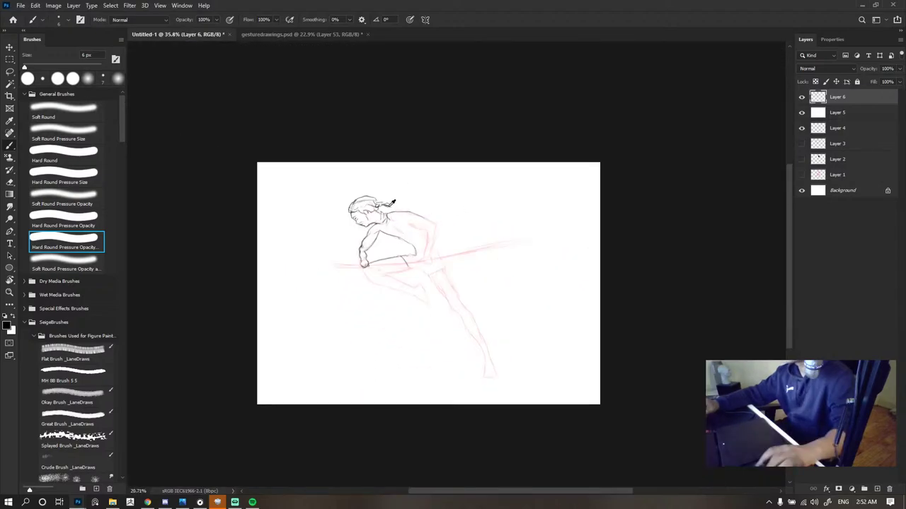
pyautogui.scroll(10, 358, 210)
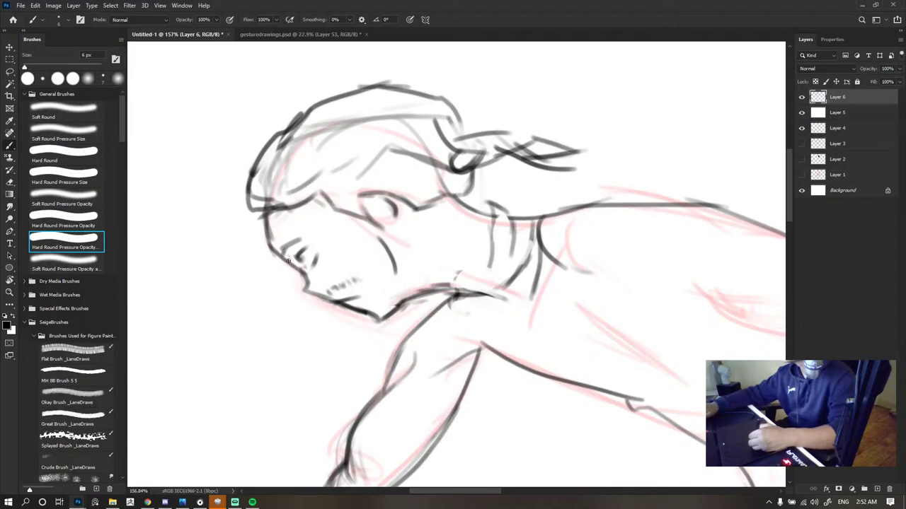
pyautogui.moveTo(267, 250); pyautogui.dragTo(297, 265)
pyautogui.moveTo(262, 206); pyautogui.dragTo(288, 248)
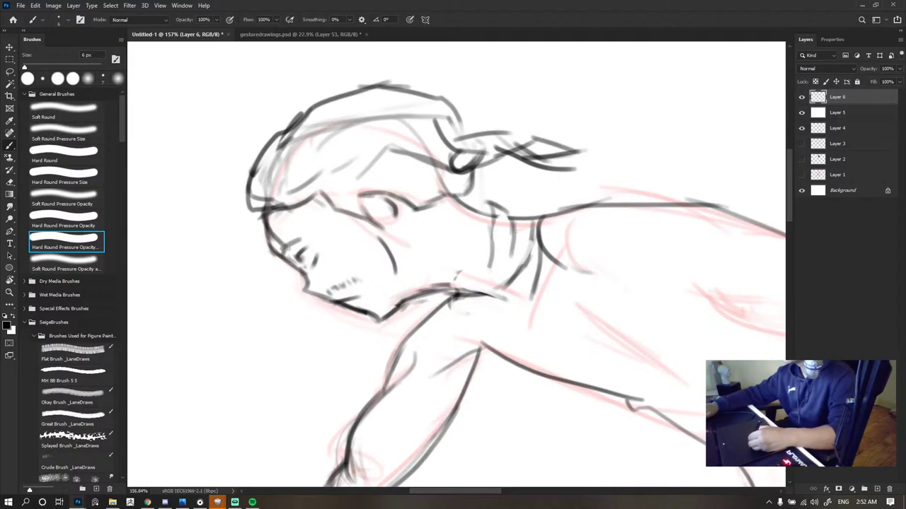
pyautogui.moveTo(263, 207); pyautogui.dragTo(289, 255)
pyautogui.scroll(-10, 391, 222)
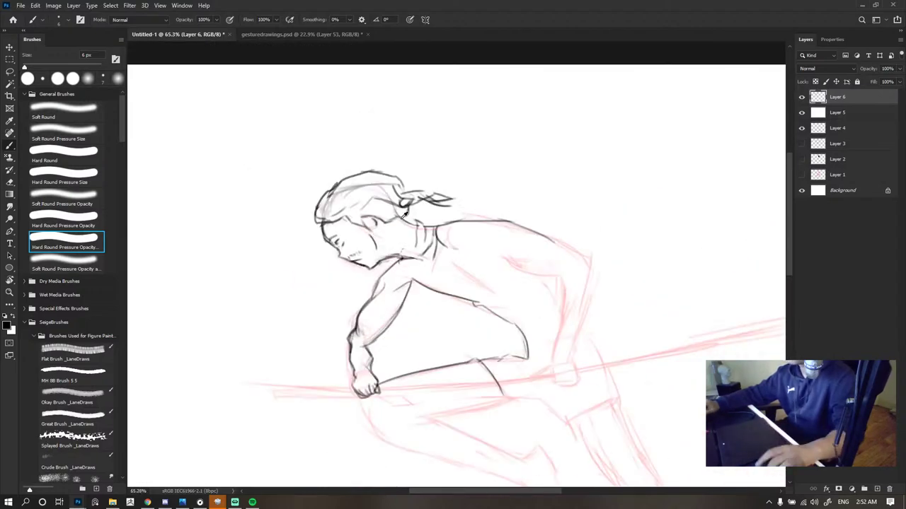
# - Thicken the jaw contour between the mouth and the chin and clean up its edge
pyautogui.scroll(3, 433, 217)
pyautogui.scroll(-6, 452, 223)
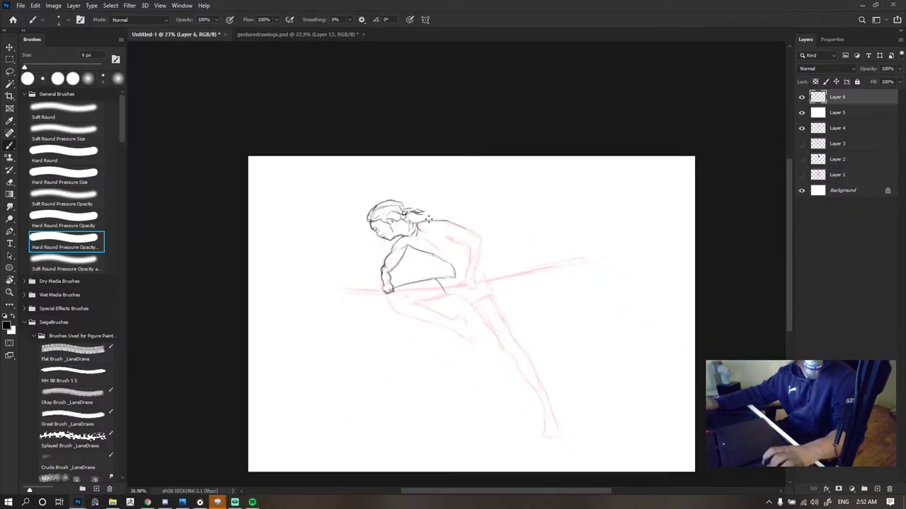
pyautogui.scroll(2, 463, 227)
pyautogui.scroll(5, 398, 244)
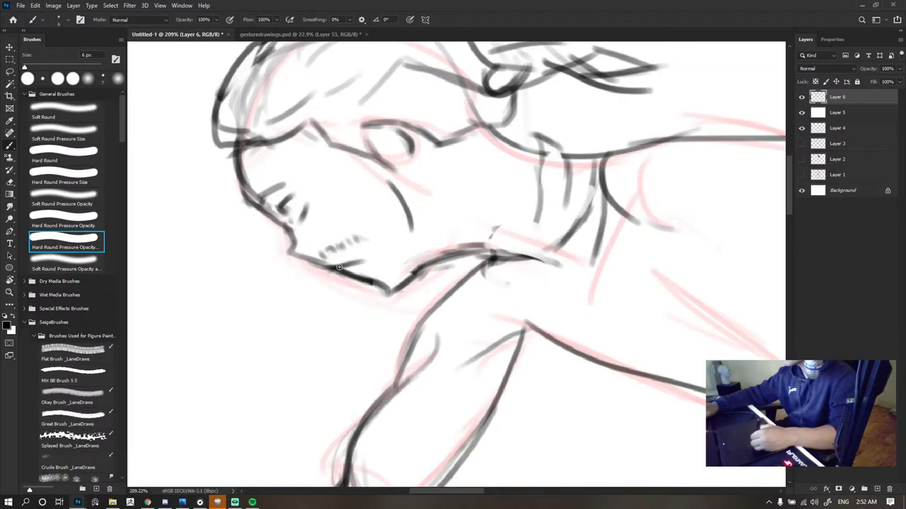
pyautogui.moveTo(337, 269); pyautogui.dragTo(372, 282)
pyautogui.press('e')
pyautogui.press('b')
pyautogui.press('e')
pyautogui.press('b')
# - Draw the chest muscle line from the base of the neck toward the ribs, undoing the unwanted strokes
pyautogui.scroll(-12, 416, 249)
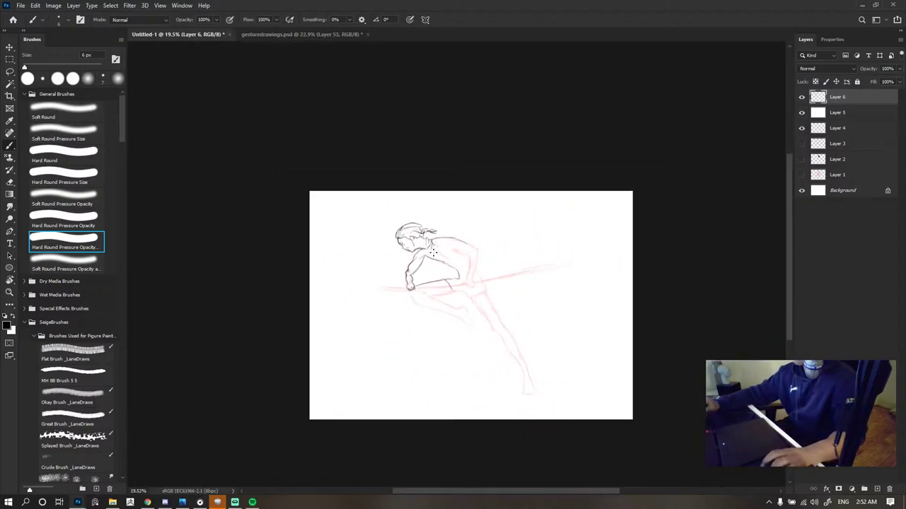
pyautogui.scroll(3, 433, 251)
pyautogui.scroll(-4, 477, 238)
pyautogui.scroll(4, 464, 260)
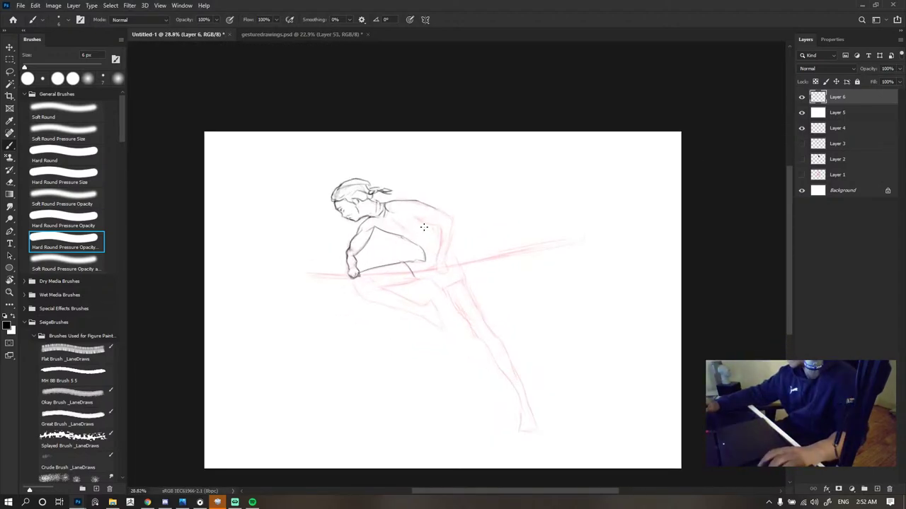
pyautogui.scroll(8, 418, 219)
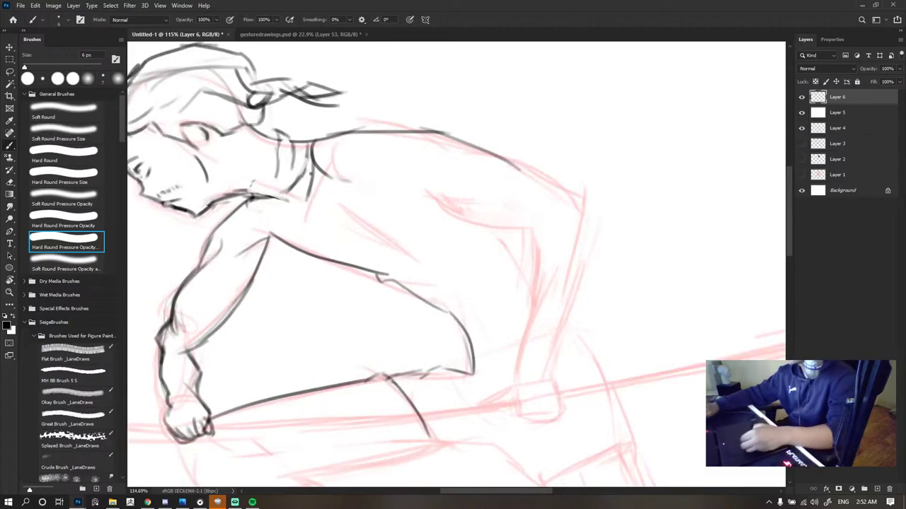
pyautogui.scroll(-5, 429, 208)
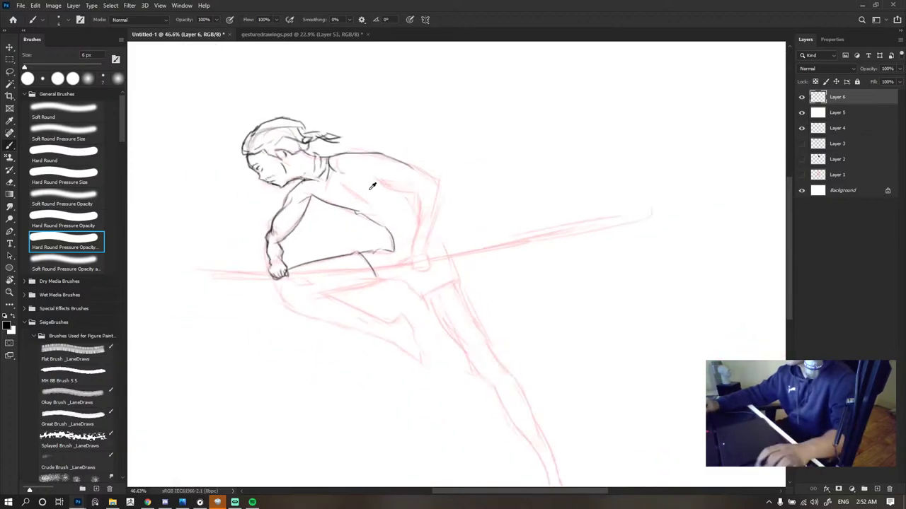
pyautogui.scroll(1, 370, 185)
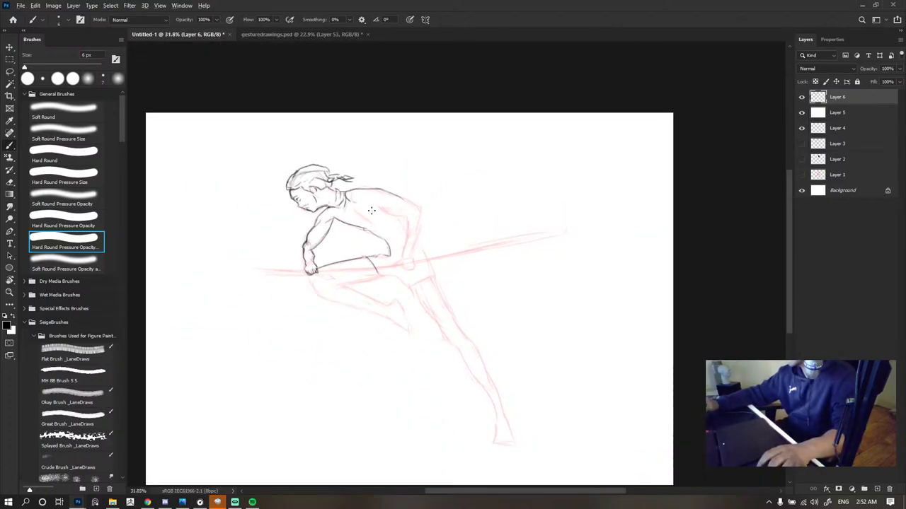
pyautogui.scroll(-1, 370, 202)
pyautogui.scroll(5, 347, 205)
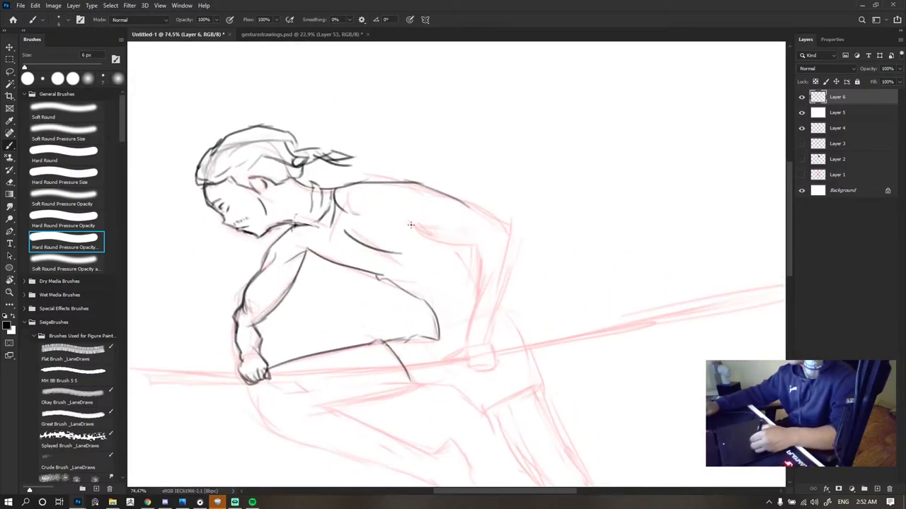
pyautogui.moveTo(331, 228)
pyautogui.mouseDown()
pyautogui.moveTo(386, 260)
pyautogui.moveTo(417, 229)
pyautogui.moveTo(402, 227)
pyautogui.mouseUp()
pyautogui.hotkey('ctrl', 'z')
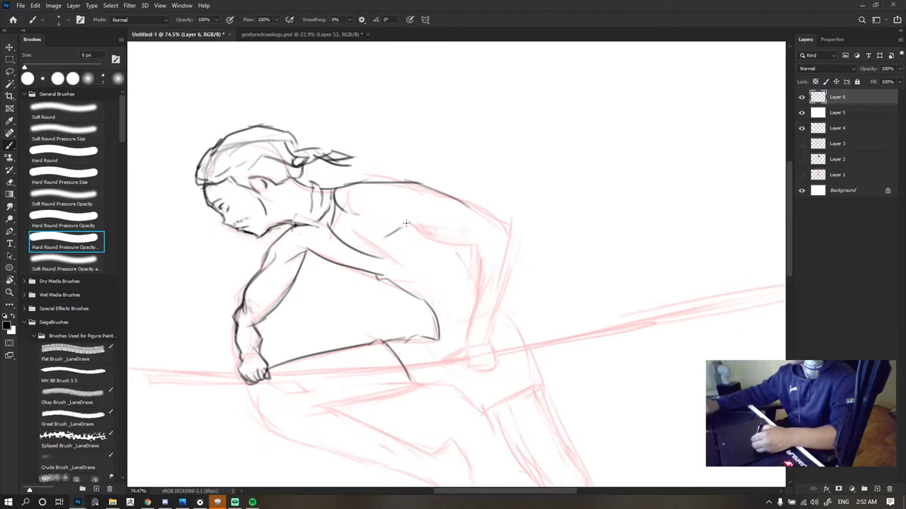
pyautogui.hotkey('ctrl', 'z')
# - Erase the top shoulder contour beside the neck and redraw it higher along the pink sketch
pyautogui.press('e')
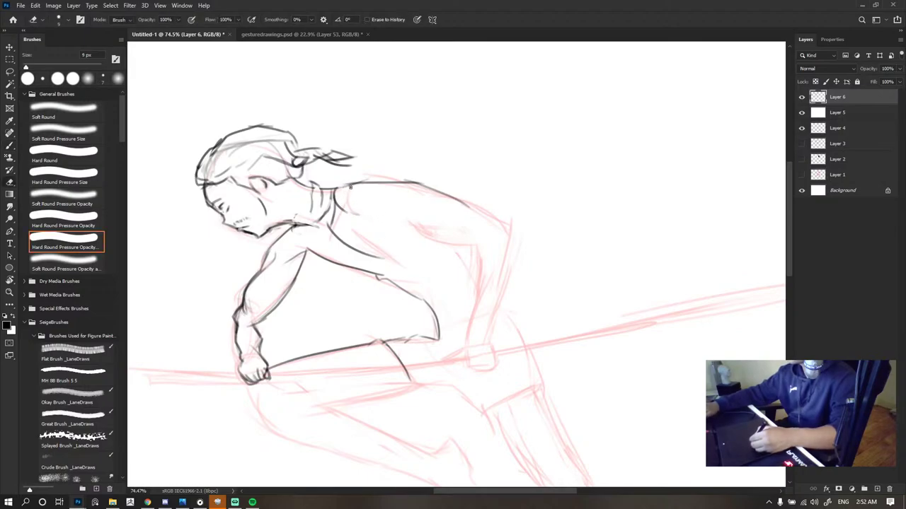
pyautogui.moveTo(347, 186)
pyautogui.mouseDown()
pyautogui.moveTo(357, 163)
pyautogui.moveTo(377, 190)
pyautogui.moveTo(347, 193)
pyautogui.moveTo(372, 173)
pyautogui.moveTo(416, 183)
pyautogui.mouseUp()
pyautogui.press('b')
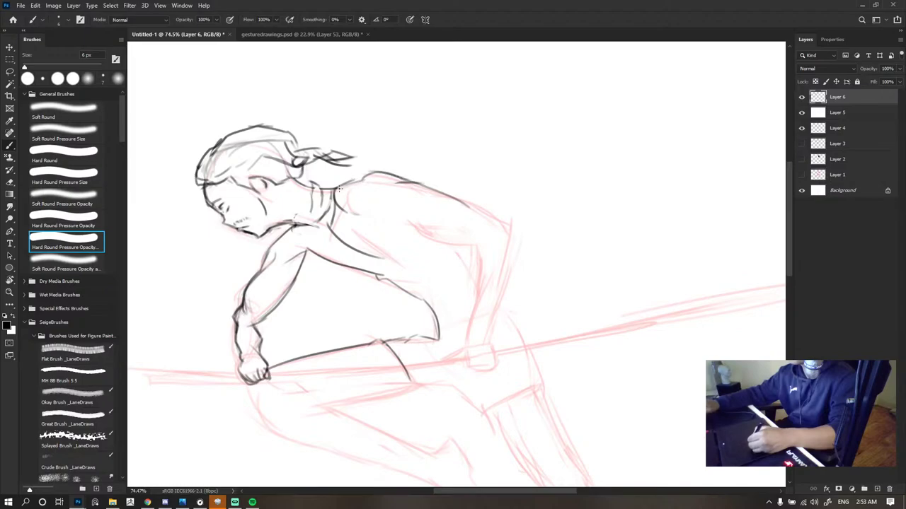
# - Darken the top contour of the rear shoulder and add the shoulder muscle and underside lines of the upper arm
pyautogui.moveTo(328, 190)
pyautogui.mouseDown()
pyautogui.moveTo(372, 174)
pyautogui.moveTo(423, 187)
pyautogui.mouseUp()
pyautogui.moveTo(351, 177); pyautogui.dragTo(418, 183)
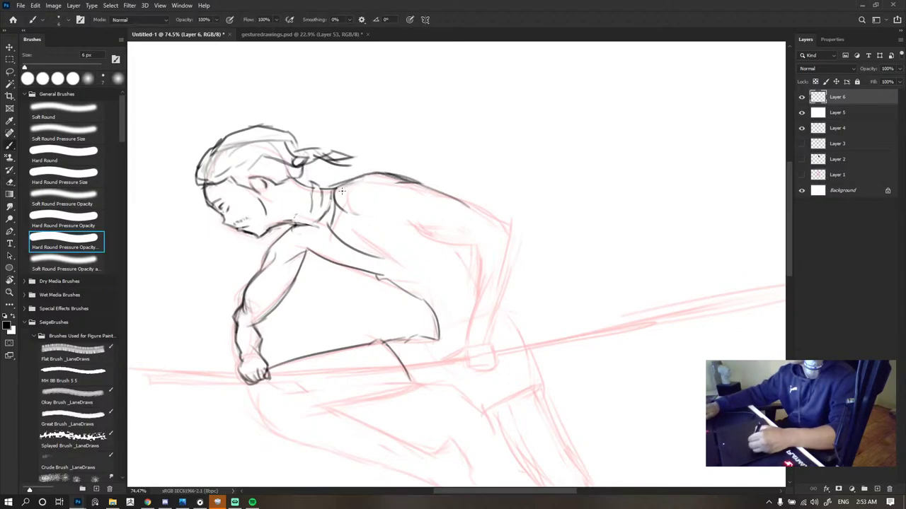
pyautogui.press('e')
pyautogui.moveTo(344, 208)
pyautogui.mouseDown()
pyautogui.moveTo(340, 199)
pyautogui.moveTo(378, 215)
pyautogui.mouseUp()
pyautogui.press('b')
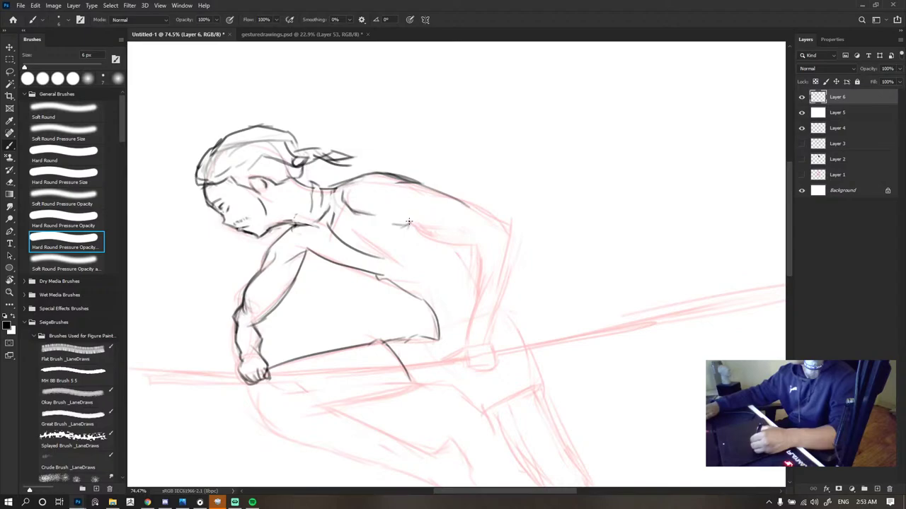
pyautogui.moveTo(406, 221)
pyautogui.mouseDown()
pyautogui.moveTo(475, 241)
pyautogui.moveTo(411, 224)
pyautogui.moveTo(457, 238)
pyautogui.mouseUp()
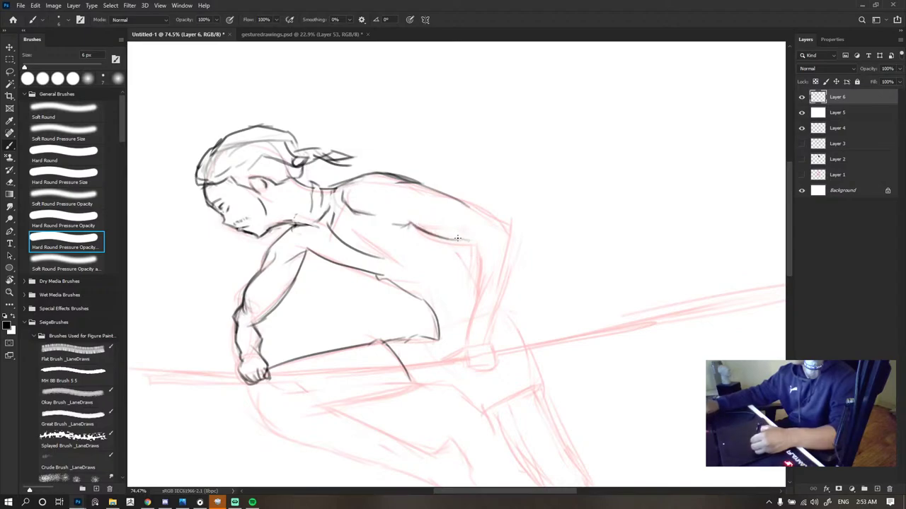
# - Review the line art on its own by hiding the pink sketch on Layer 4, and show the sketch again
pyautogui.scroll(-5, 488, 196)
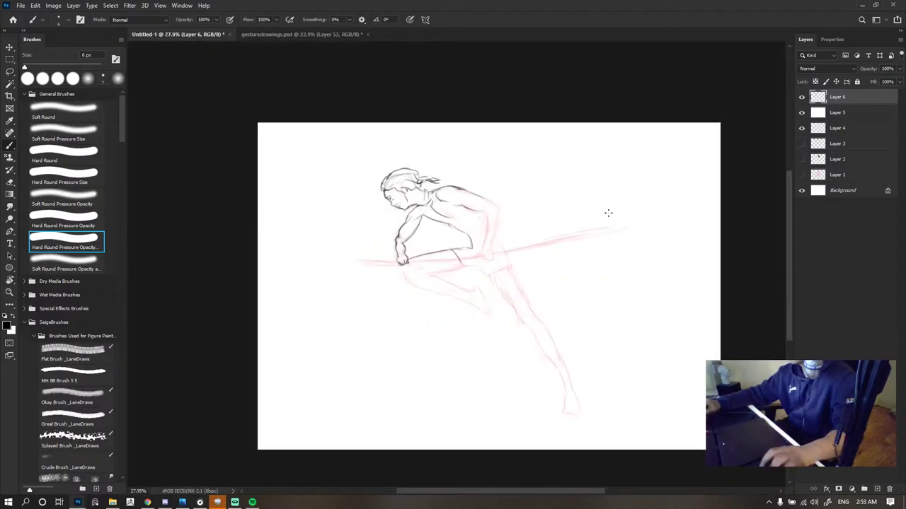
pyautogui.click(802, 128)
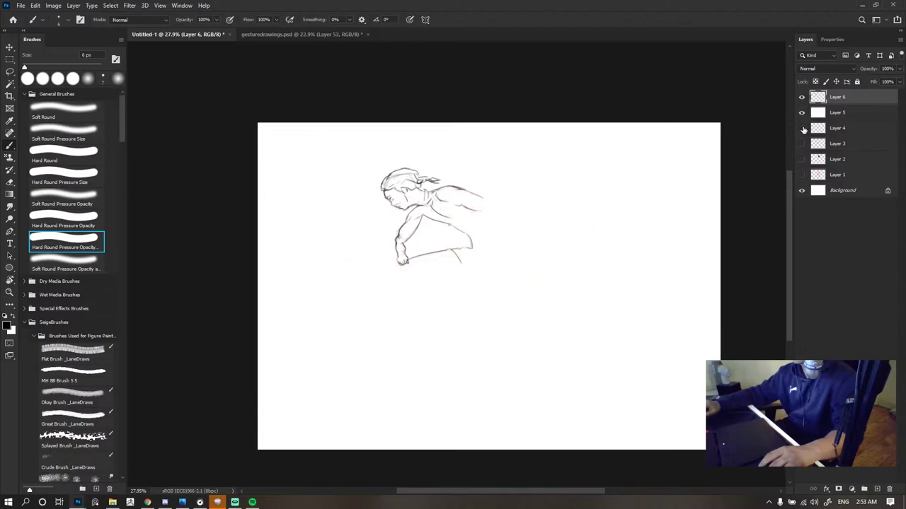
pyautogui.scroll(-3, 510, 176)
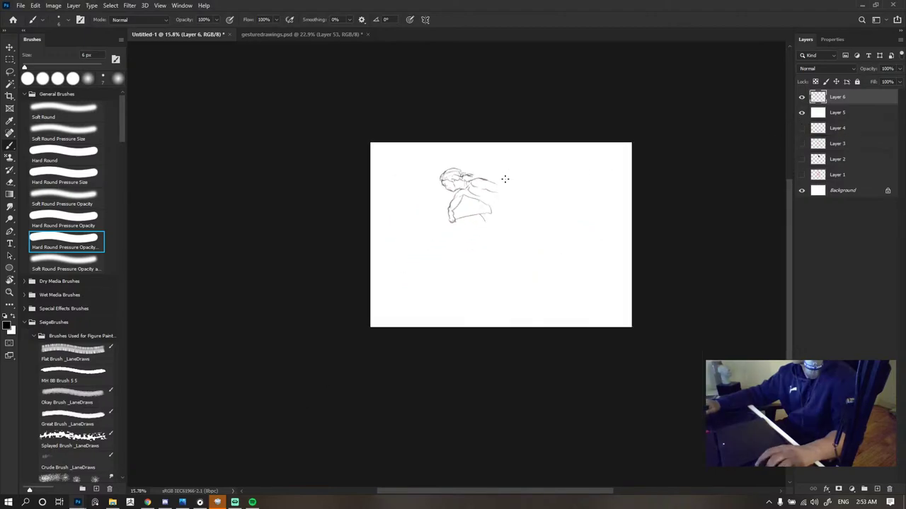
pyautogui.scroll(3, 504, 178)
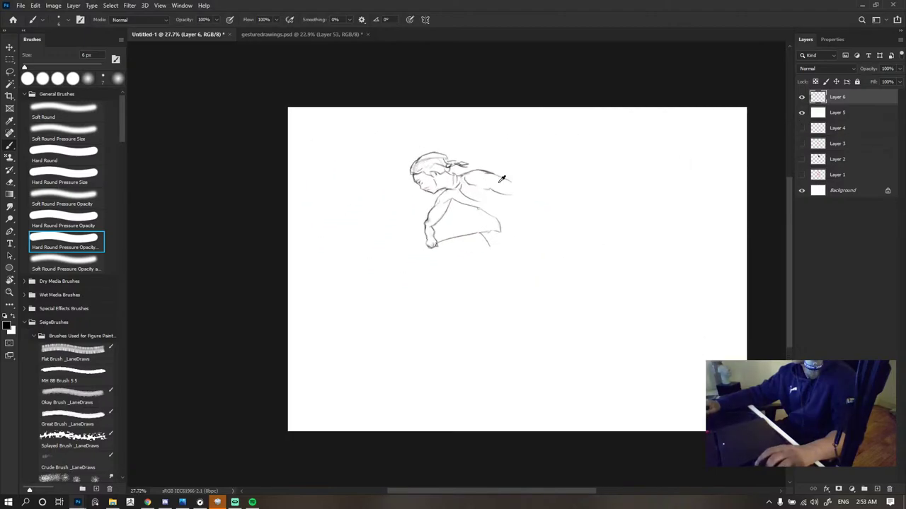
pyautogui.click(801, 127)
pyautogui.scroll(2, 533, 139)
pyautogui.scroll(-4, 488, 188)
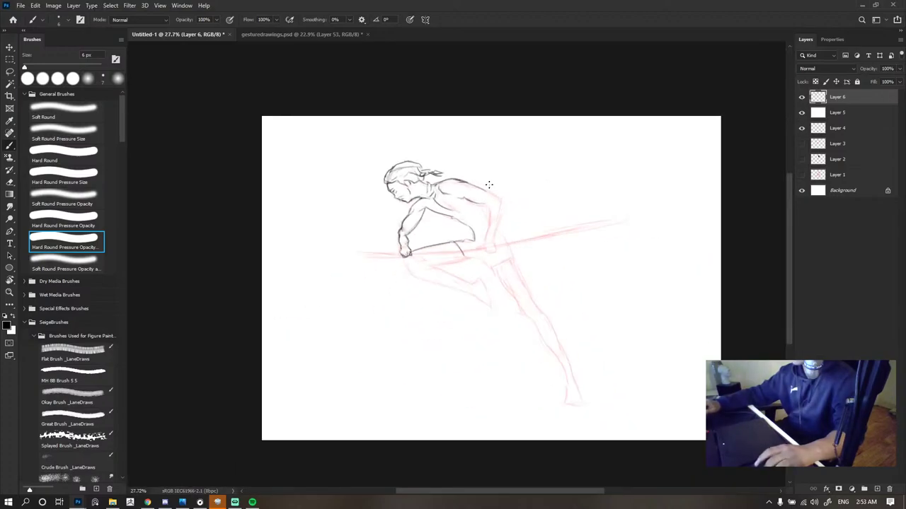
# - Draw the inner contour of the rear forearm from the elbow crease down to the wrist, redoing unwanted strokes
pyautogui.scroll(4, 488, 192)
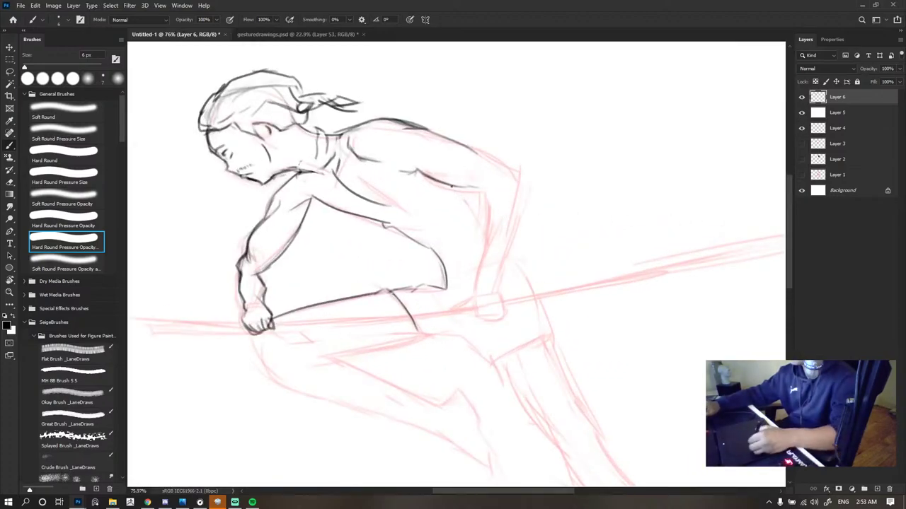
pyautogui.moveTo(444, 182)
pyautogui.mouseDown()
pyautogui.moveTo(488, 185)
pyautogui.moveTo(484, 277)
pyautogui.mouseUp()
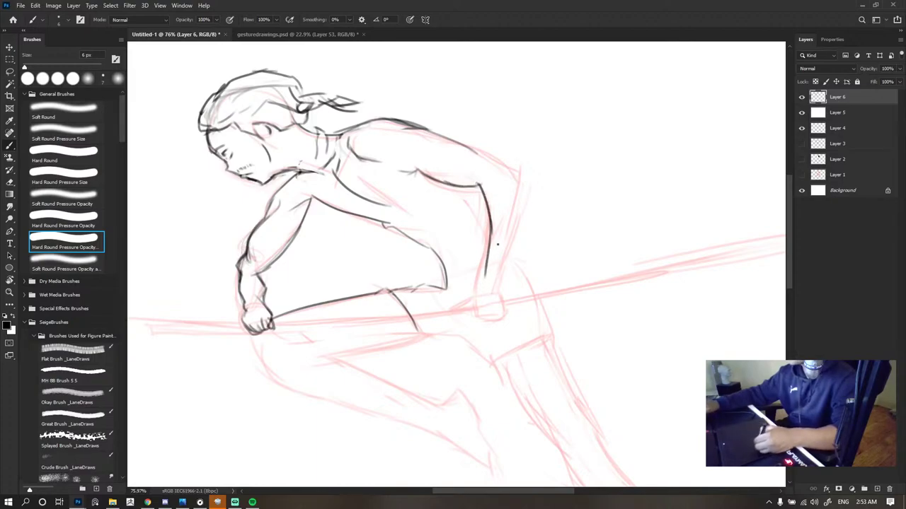
pyautogui.moveTo(490, 242); pyautogui.dragTo(482, 290)
pyautogui.hotkey('ctrl', 'z')
pyautogui.moveTo(489, 225); pyautogui.dragTo(479, 293)
pyautogui.hotkey('ctrl', 'z')
pyautogui.hotkey('ctrl', 'z')
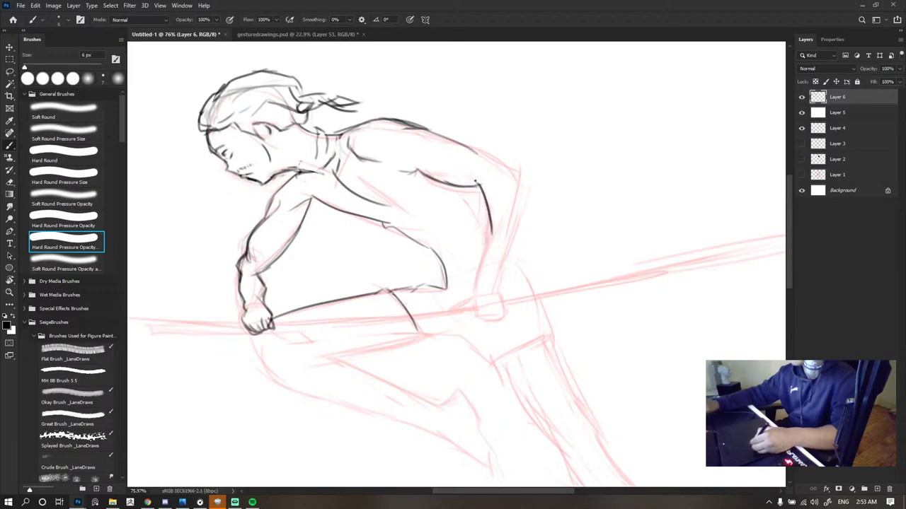
pyautogui.moveTo(478, 185); pyautogui.dragTo(479, 285)
pyautogui.hotkey('ctrl', 'z')
pyautogui.hotkey('ctrl', 'z')
pyautogui.moveTo(479, 185)
pyautogui.mouseDown()
pyautogui.moveTo(488, 245)
pyautogui.moveTo(479, 266)
pyautogui.moveTo(490, 207)
pyautogui.moveTo(478, 296)
pyautogui.mouseUp()
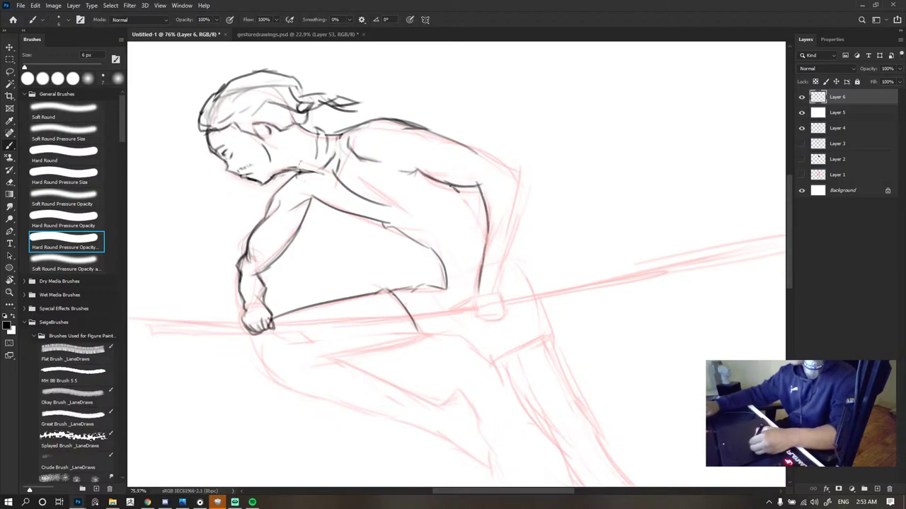
# - Draw the torso's back contour from beneath the rear upper arm down to the forearm, redoing unwanted strokes
pyautogui.moveTo(459, 189)
pyautogui.mouseDown()
pyautogui.moveTo(489, 246)
pyautogui.moveTo(483, 253)
pyautogui.mouseUp()
pyautogui.hotkey('ctrl', 'z')
pyautogui.hotkey('ctrl', 'z')
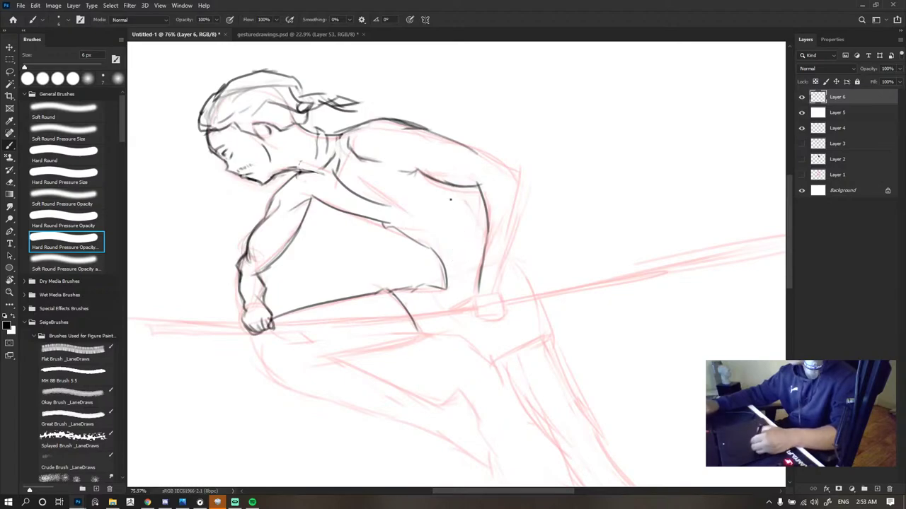
pyautogui.moveTo(449, 186); pyautogui.dragTo(483, 239)
pyautogui.hotkey('ctrl', 'z')
pyautogui.moveTo(450, 184); pyautogui.dragTo(485, 244)
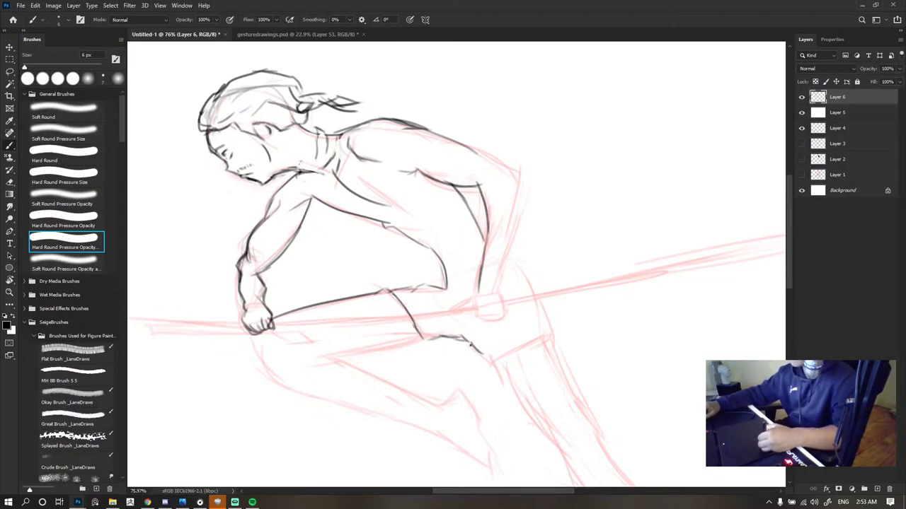
# - Draw the lower edge of the shorts from the front leg opening down through the crotch
pyautogui.moveTo(471, 344)
pyautogui.mouseDown()
pyautogui.moveTo(511, 362)
pyautogui.moveTo(443, 337)
pyautogui.moveTo(510, 360)
pyautogui.mouseUp()
pyautogui.hotkey('ctrl', 'z')
pyautogui.press('e')
pyautogui.press('b')
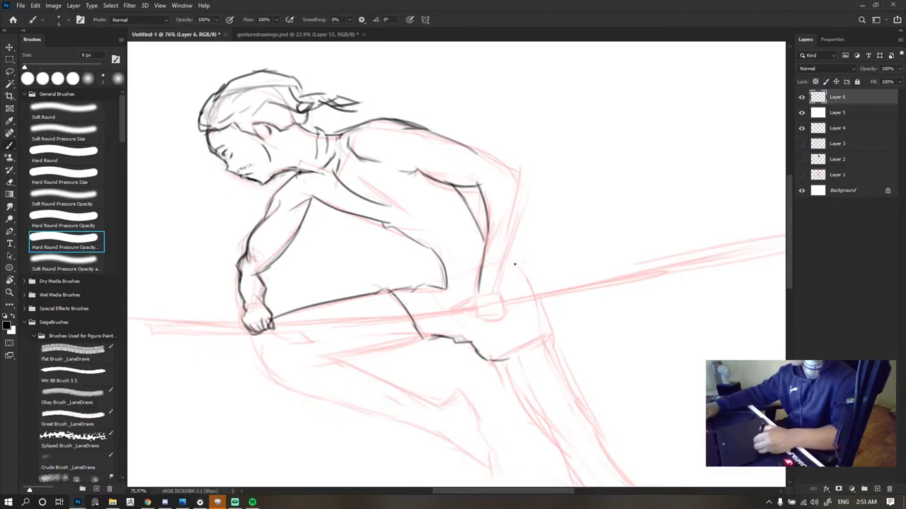
# - Draw the rear contour of the shorts from behind the forearm down over the buttock, reworking it into a straighter, thicker line
pyautogui.moveTo(507, 252); pyautogui.dragTo(538, 340)
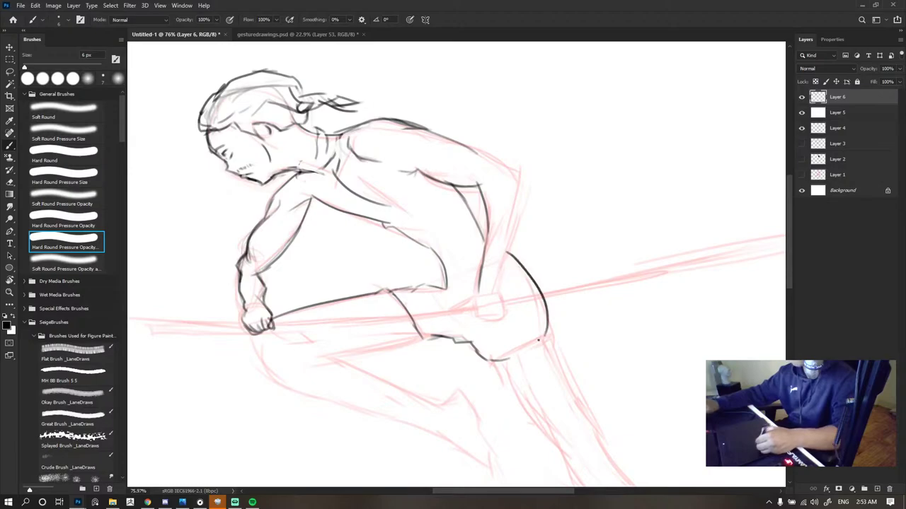
pyautogui.hotkey('ctrl', 'z')
pyautogui.moveTo(504, 250)
pyautogui.mouseDown()
pyautogui.moveTo(529, 279)
pyautogui.moveTo(546, 327)
pyautogui.mouseUp()
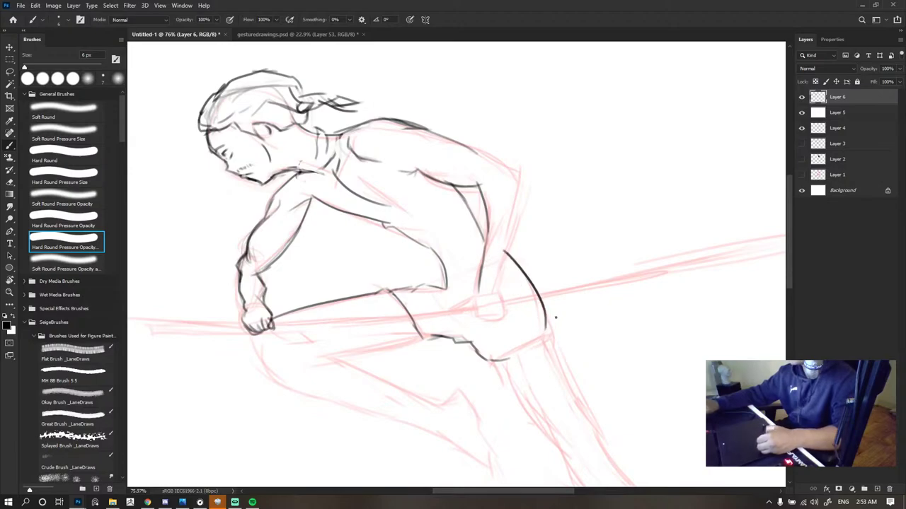
pyautogui.moveTo(520, 273)
pyautogui.mouseDown()
pyautogui.moveTo(558, 339)
pyautogui.moveTo(534, 285)
pyautogui.moveTo(534, 302)
pyautogui.moveTo(558, 338)
pyautogui.moveTo(531, 293)
pyautogui.mouseUp()
pyautogui.press('e')
pyautogui.press('b')
pyautogui.press('e')
pyautogui.press('b')
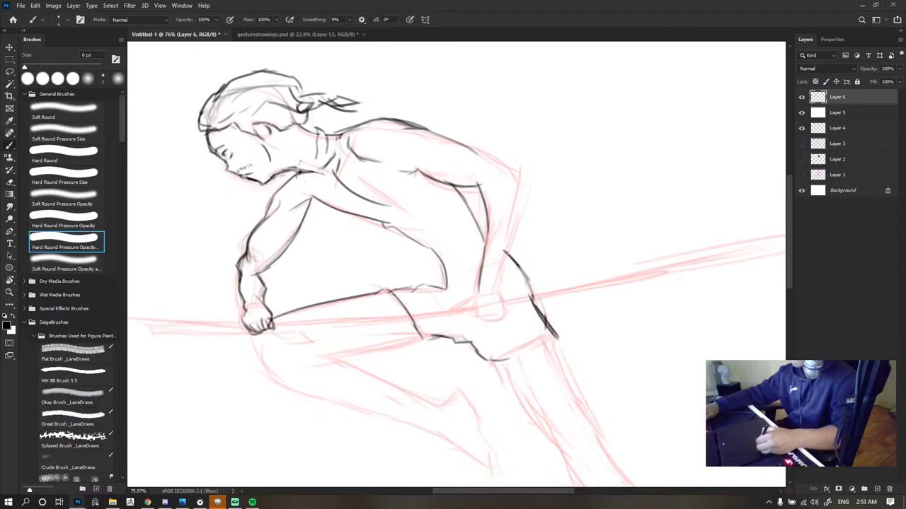
pyautogui.moveTo(507, 253); pyautogui.dragTo(534, 303)
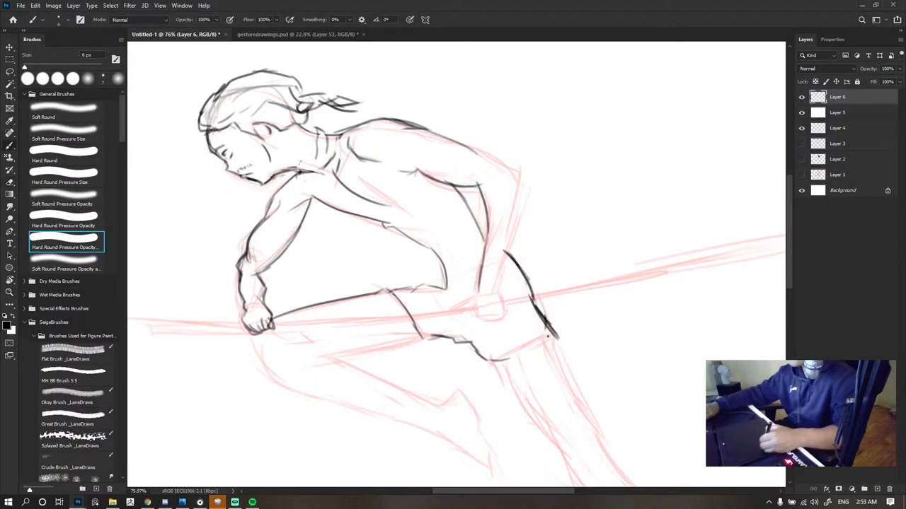
# - Draw the hem of the shorts' rear leg and the curved waistline running up to the forearm
pyautogui.moveTo(557, 338); pyautogui.dragTo(504, 361)
pyautogui.scroll(-7, 549, 217)
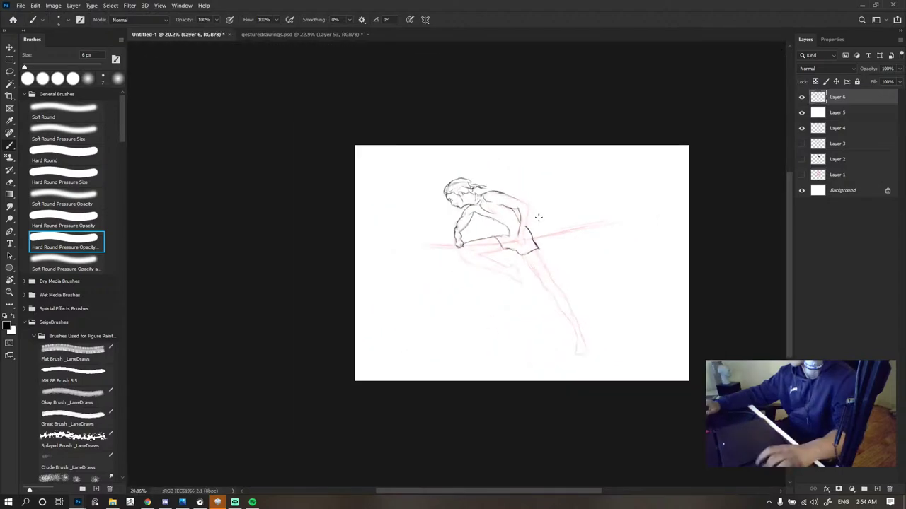
pyautogui.scroll(7, 529, 208)
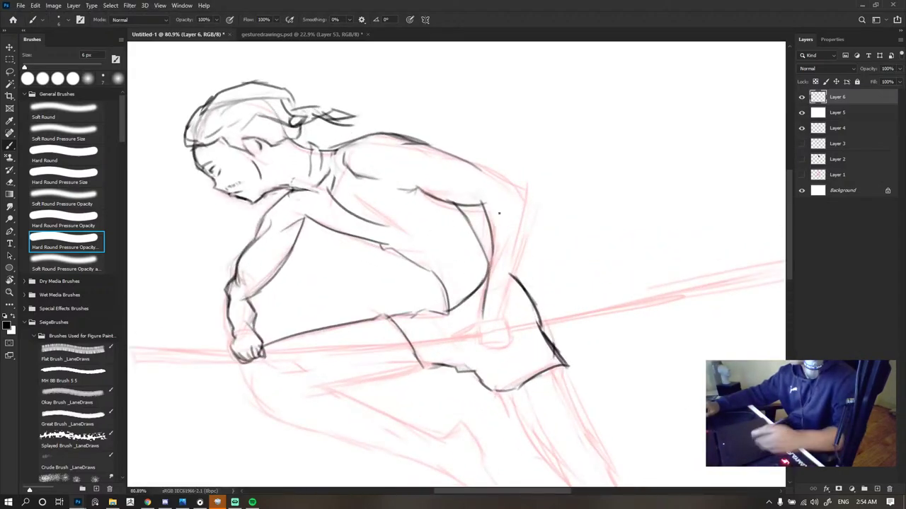
# - Draw the outer contour of the rear upper arm around the elbow and into the upper forearm
pyautogui.scroll(-6, 517, 238)
pyautogui.scroll(6, 517, 238)
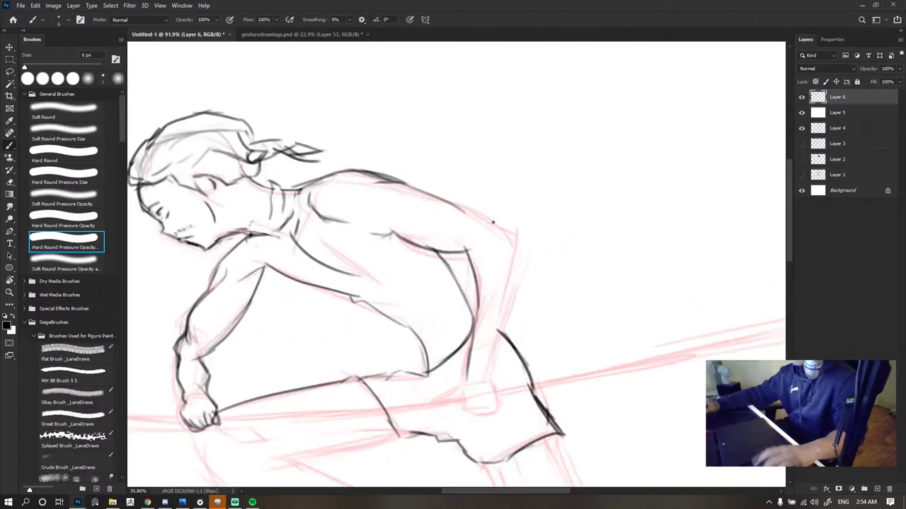
pyautogui.moveTo(451, 207)
pyautogui.mouseDown()
pyautogui.moveTo(516, 239)
pyautogui.moveTo(504, 283)
pyautogui.mouseUp()
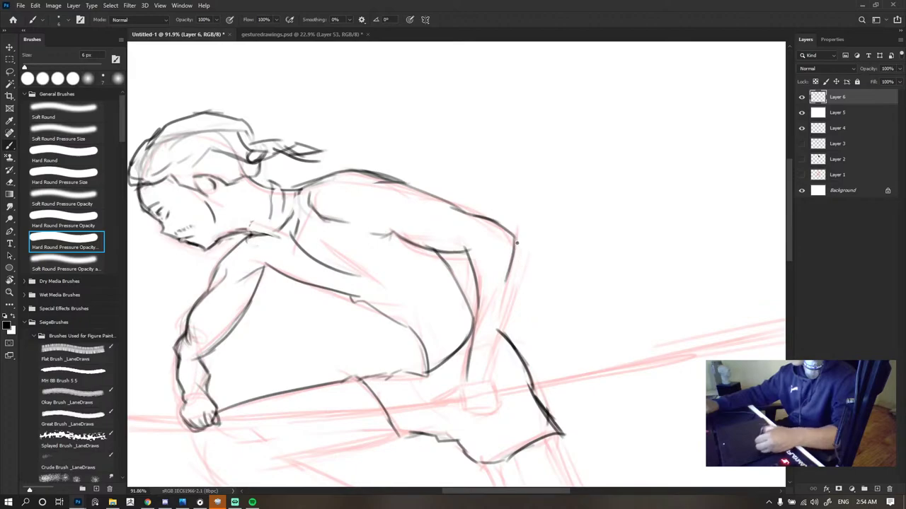
pyautogui.hotkey('ctrl', 'z')
pyautogui.moveTo(516, 230); pyautogui.dragTo(505, 327)
# - Extend the rear forearm's outer contour down to the wrist and hand, redoing unwanted strokes
pyautogui.moveTo(511, 283); pyautogui.dragTo(495, 357)
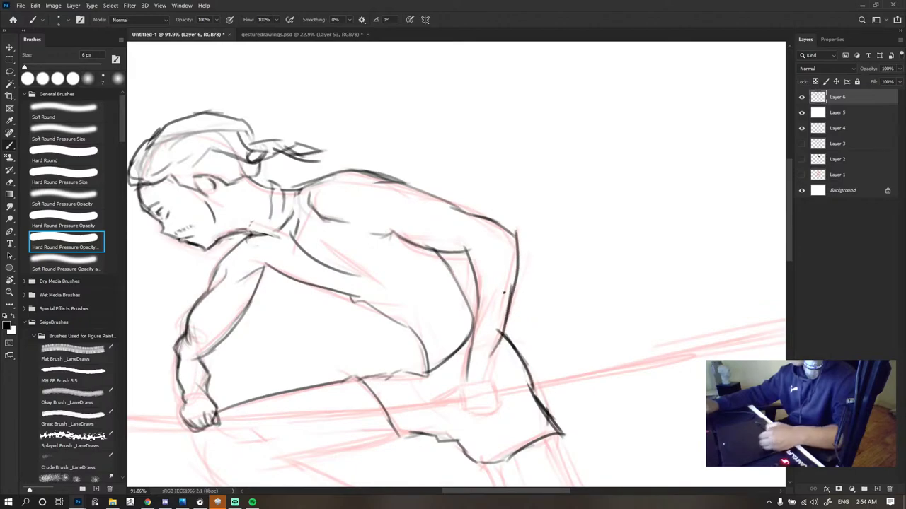
pyautogui.hotkey('ctrl', 'z')
pyautogui.moveTo(505, 322); pyautogui.dragTo(498, 402)
pyautogui.hotkey('ctrl', 'z')
pyautogui.moveTo(505, 323); pyautogui.dragTo(489, 385)
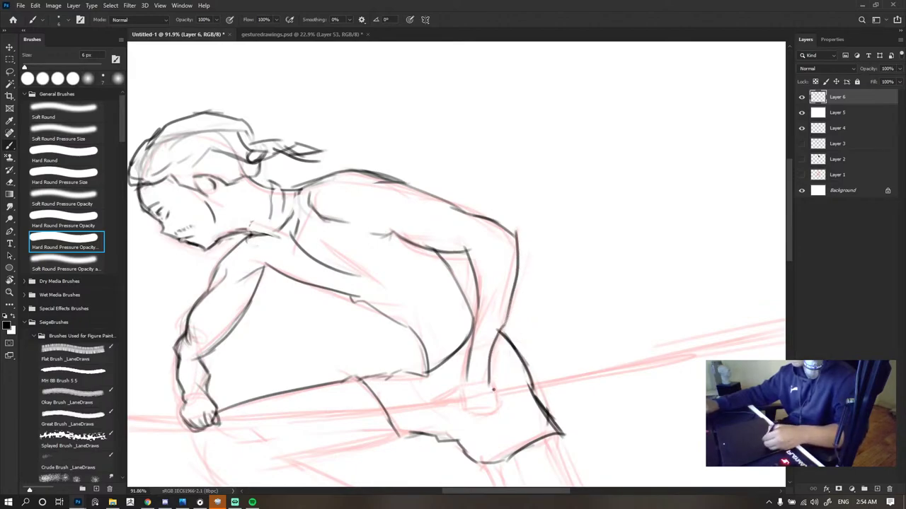
pyautogui.hotkey('ctrl', 'z')
pyautogui.moveTo(501, 333); pyautogui.dragTo(499, 389)
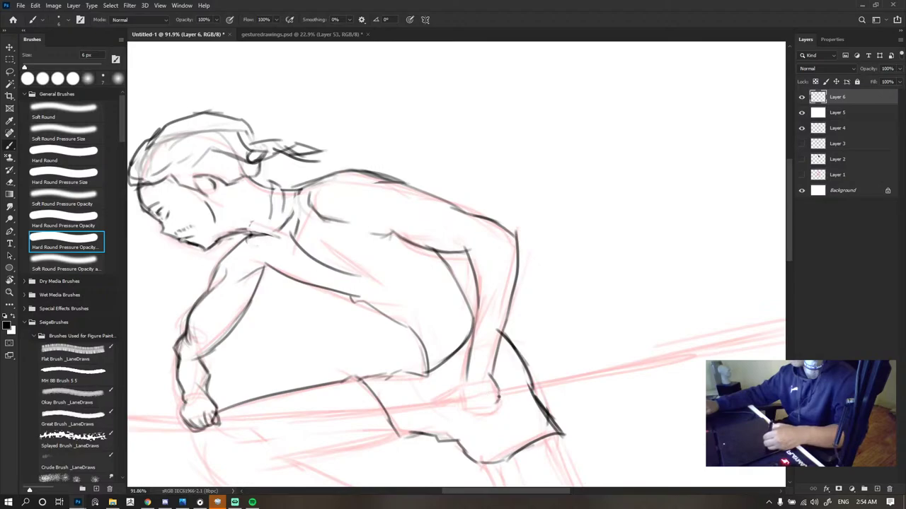
# - Outline the hand resting on the hip with its thumb, and clean up the thumb's tip with the eraser
pyautogui.moveTo(499, 389)
pyautogui.mouseDown()
pyautogui.moveTo(481, 428)
pyautogui.moveTo(493, 417)
pyautogui.moveTo(464, 423)
pyautogui.moveTo(428, 408)
pyautogui.moveTo(467, 425)
pyautogui.moveTo(475, 406)
pyautogui.mouseUp()
pyautogui.hotkey('ctrl', 'z')
pyautogui.hotkey('ctrl', 'z')
pyautogui.hotkey('ctrl', 'z')
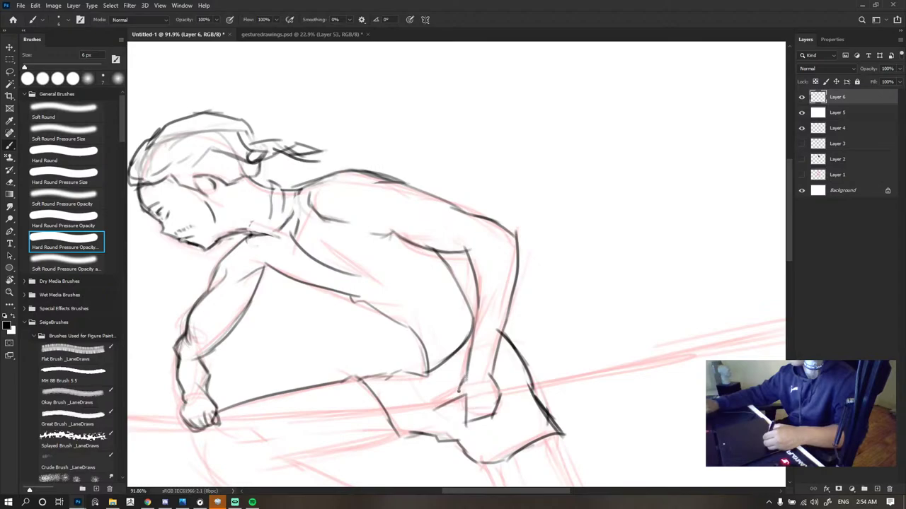
pyautogui.press('e')
pyautogui.moveTo(433, 409); pyautogui.dragTo(437, 404)
pyautogui.press('b')
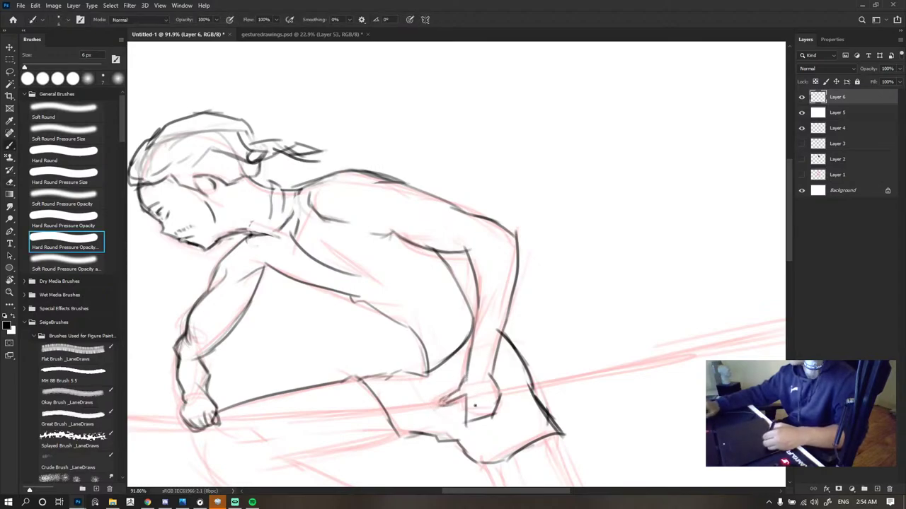
# - Draw the curled fingers of the hand on the hip and add a short line at the wrist
pyautogui.moveTo(471, 399)
pyautogui.mouseDown()
pyautogui.moveTo(496, 391)
pyautogui.moveTo(467, 403)
pyautogui.moveTo(494, 399)
pyautogui.moveTo(479, 418)
pyautogui.mouseUp()
pyautogui.press('e')
pyautogui.press('b')
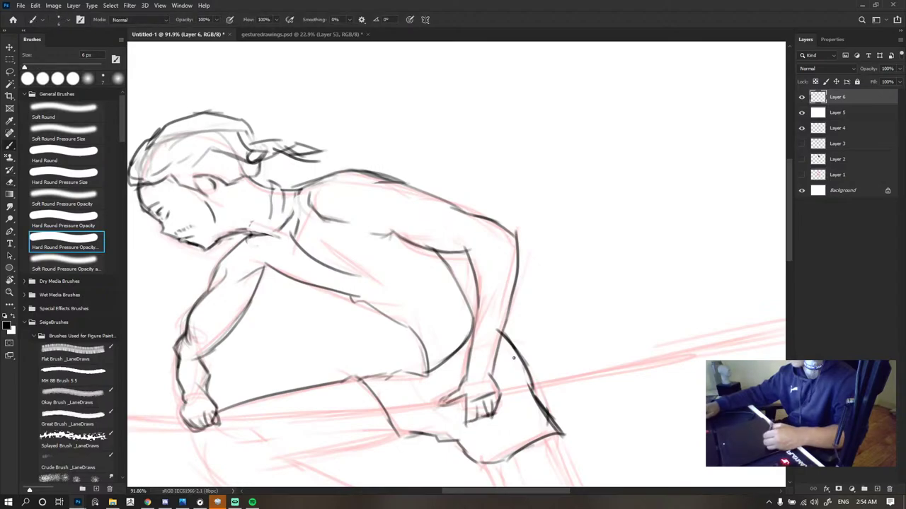
pyautogui.scroll(-5, 513, 358)
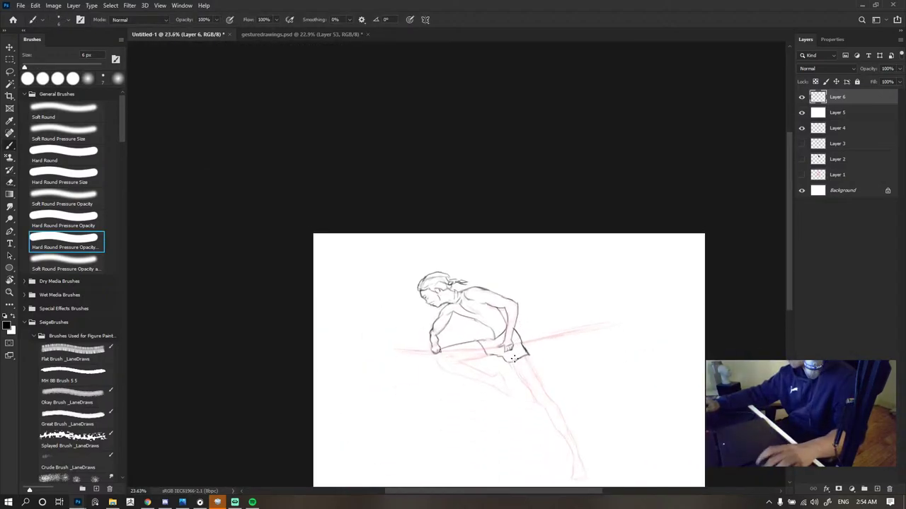
pyautogui.scroll(7, 514, 358)
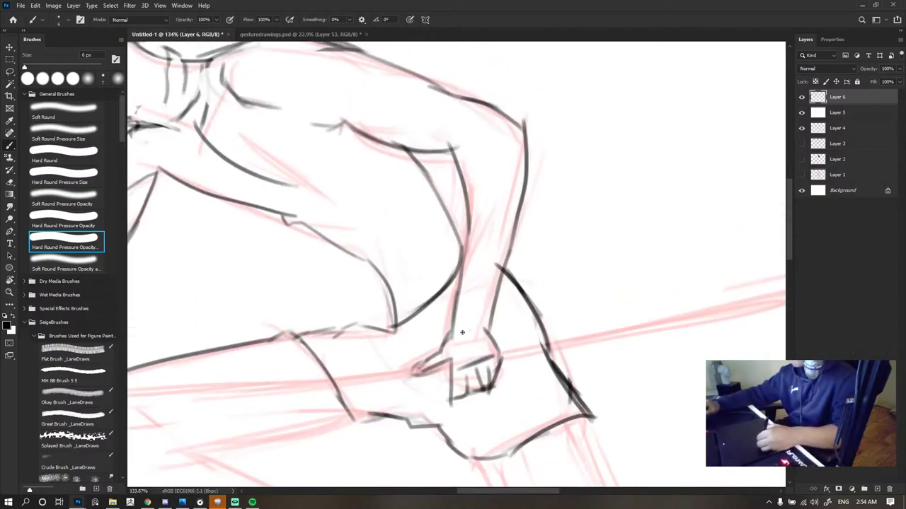
pyautogui.moveTo(483, 329); pyautogui.dragTo(481, 307)
pyautogui.scroll(-7, 509, 201)
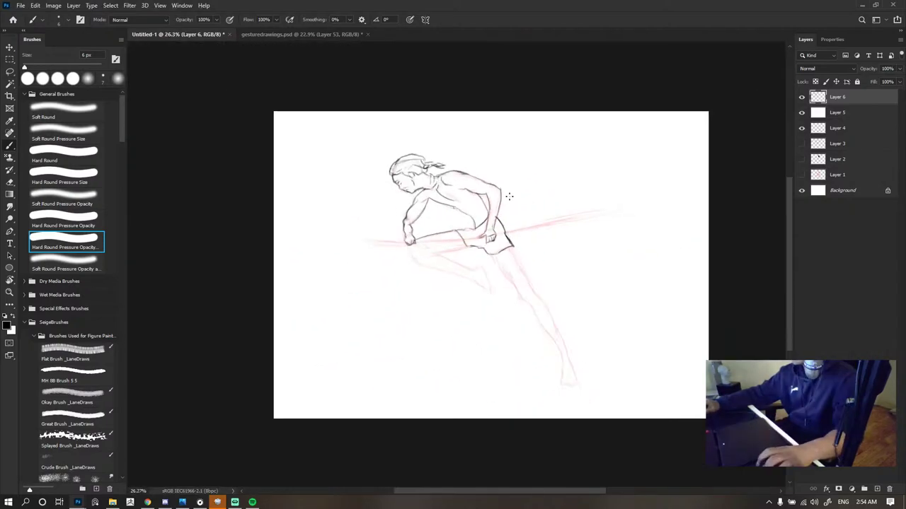
# - Close the corner of the shorts' front leg opening and draw the underside of the bent thigh toward the knee
pyautogui.scroll(4, 509, 196)
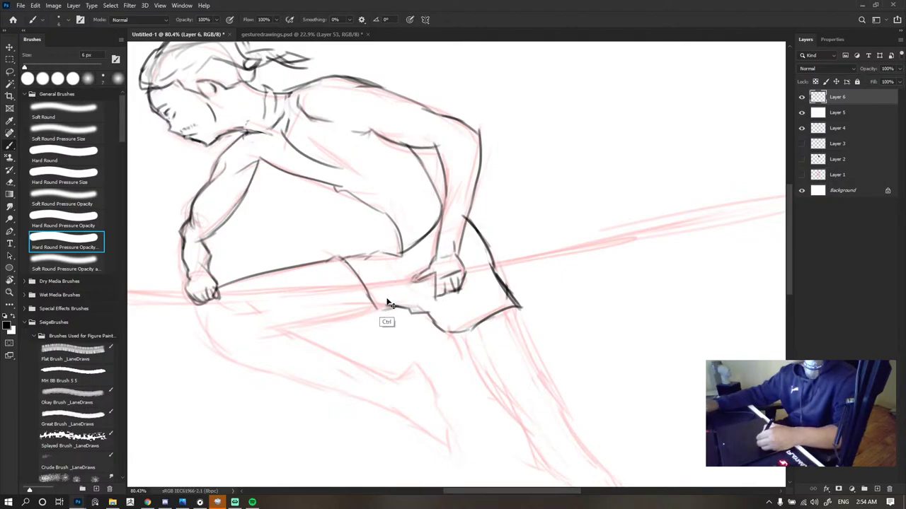
pyautogui.press('e')
pyautogui.press('b')
pyautogui.moveTo(383, 307)
pyautogui.mouseDown()
pyautogui.moveTo(409, 308)
pyautogui.moveTo(280, 330)
pyautogui.mouseUp()
pyautogui.hotkey('ctrl', 'z')
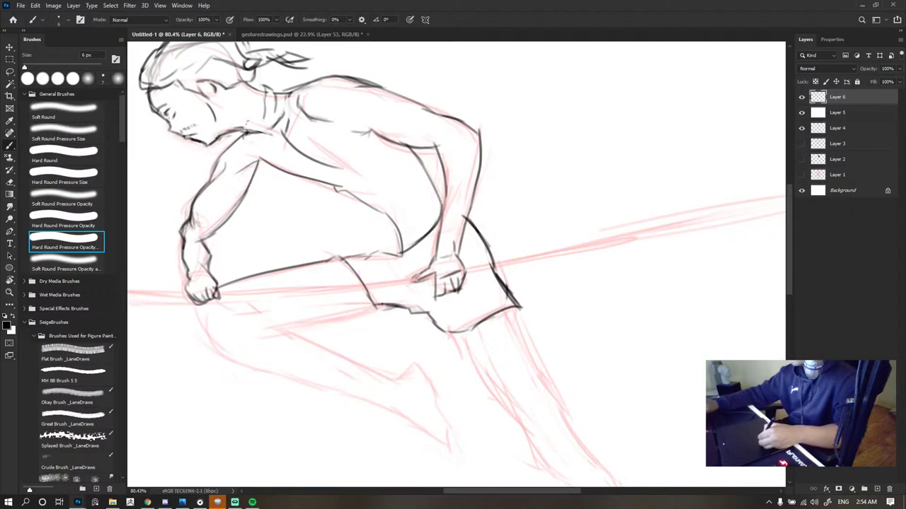
pyautogui.moveTo(375, 308); pyautogui.dragTo(290, 330)
pyautogui.press('e')
pyautogui.press('b')
pyautogui.moveTo(384, 310)
pyautogui.mouseDown()
pyautogui.moveTo(289, 329)
pyautogui.moveTo(266, 337)
pyautogui.mouseUp()
pyautogui.scroll(-5, 488, 246)
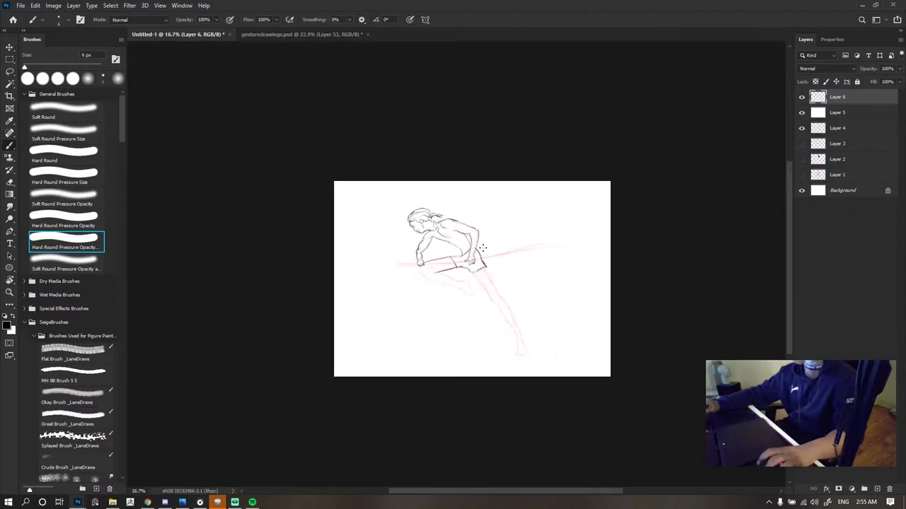
# - Draw the curve of the bent knee below the resting fist and redraw the thigh's underside, undoing unwanted strokes
pyautogui.scroll(2, 464, 276)
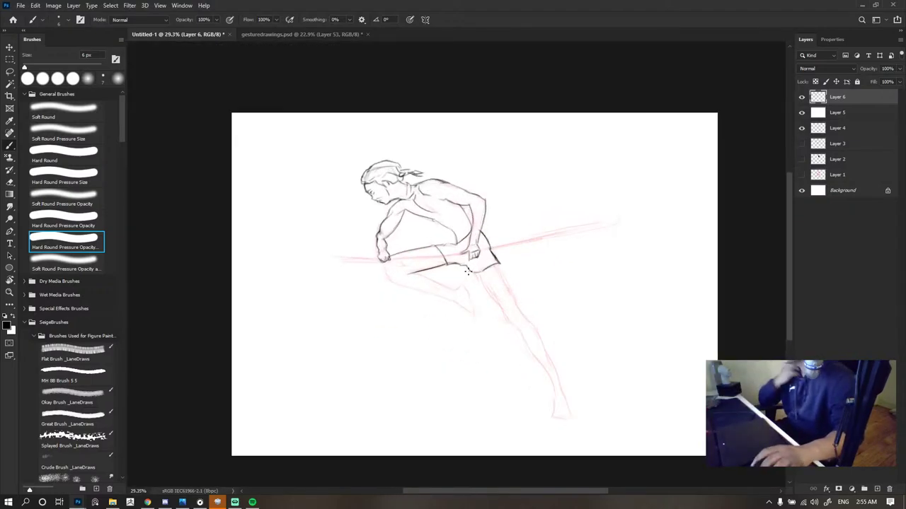
pyautogui.scroll(2, 450, 269)
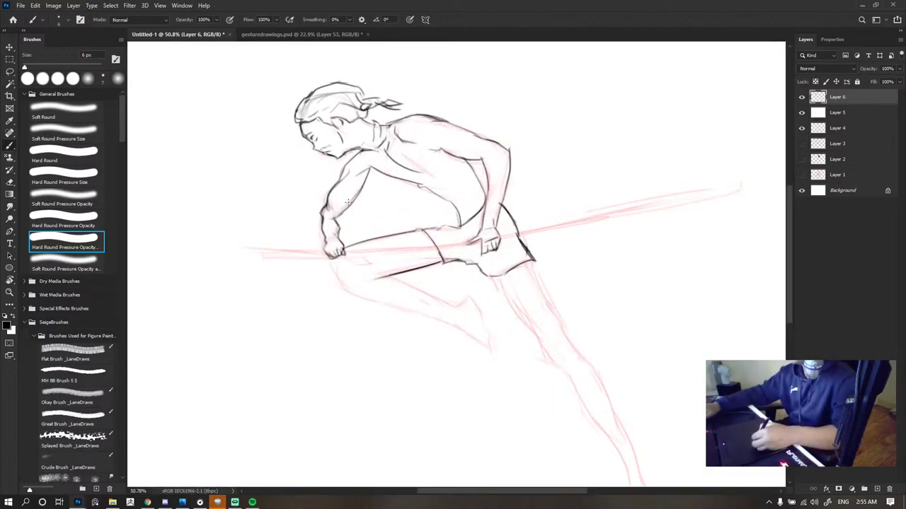
pyautogui.moveTo(333, 260); pyautogui.dragTo(365, 291)
pyautogui.hotkey('ctrl', 'z')
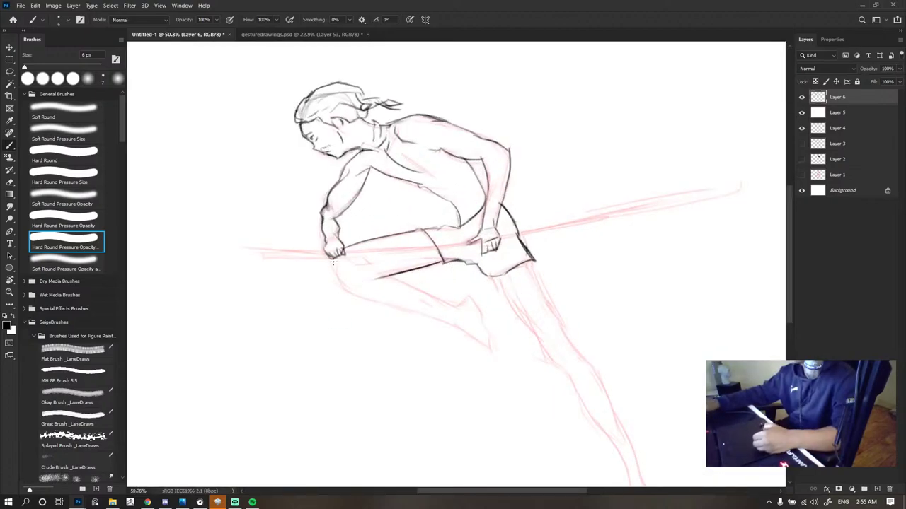
pyautogui.moveTo(332, 260); pyautogui.dragTo(363, 294)
pyautogui.hotkey('ctrl', 'z')
pyautogui.moveTo(332, 259)
pyautogui.mouseDown()
pyautogui.moveTo(363, 285)
pyautogui.moveTo(433, 272)
pyautogui.mouseUp()
pyautogui.hotkey('ctrl', 'z')
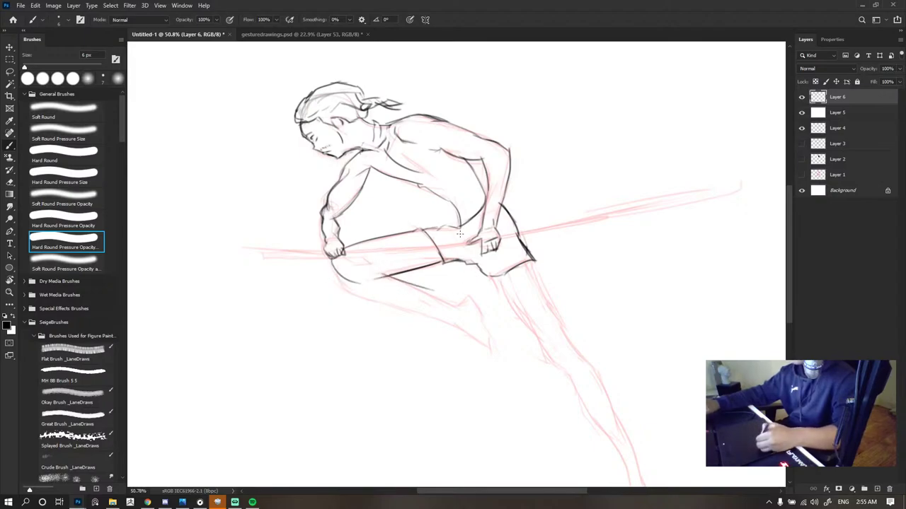
pyautogui.hotkey('ctrl', 'z')
pyautogui.hotkey('ctrl', 'z')
pyautogui.moveTo(374, 275); pyautogui.dragTo(446, 262)
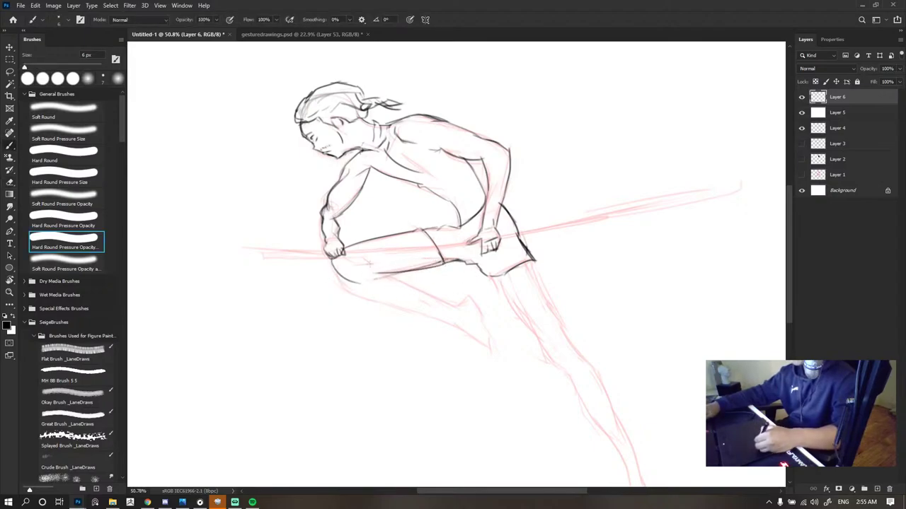
# - Outline the bent leg's calf from behind the knee to the foot and back along the shin, redoing the shin stroke
pyautogui.moveTo(381, 270); pyautogui.dragTo(455, 303)
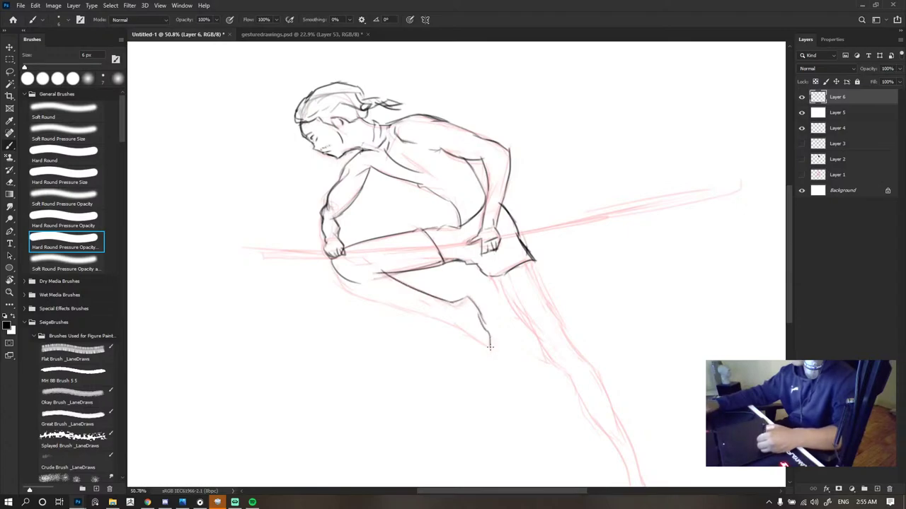
pyautogui.moveTo(488, 348)
pyautogui.mouseDown()
pyautogui.moveTo(459, 336)
pyautogui.moveTo(484, 343)
pyautogui.moveTo(458, 325)
pyautogui.moveTo(400, 310)
pyautogui.mouseUp()
pyautogui.hotkey('ctrl', 'z')
pyautogui.hotkey('ctrl', 'z')
pyautogui.moveTo(468, 333)
pyautogui.mouseDown()
pyautogui.moveTo(338, 271)
pyautogui.moveTo(370, 292)
pyautogui.mouseUp()
pyautogui.press('e')
pyautogui.press('b')
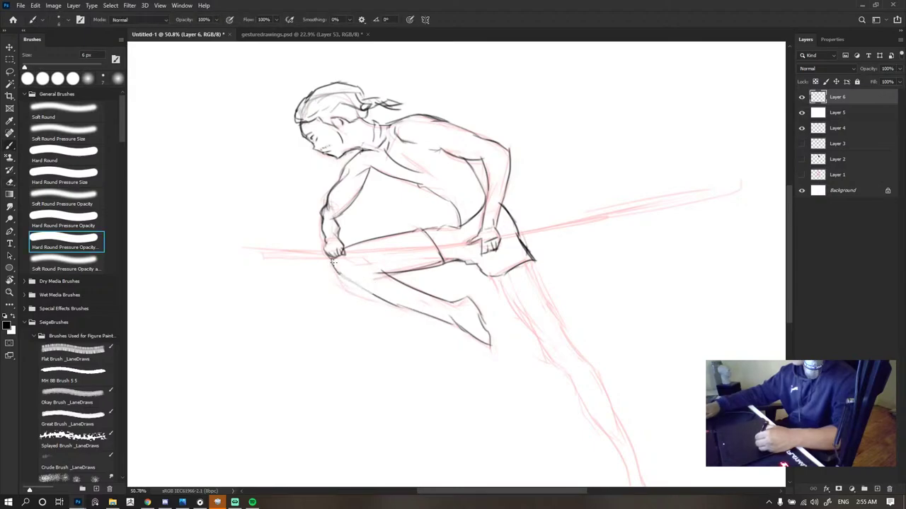
# - Strengthen the contour from the knee along the shin, erase its stray lines, and add the line across the ankle
pyautogui.moveTo(332, 260)
pyautogui.mouseDown()
pyautogui.moveTo(366, 295)
pyautogui.moveTo(399, 310)
pyautogui.mouseUp()
pyautogui.press('e')
pyautogui.moveTo(347, 288); pyautogui.dragTo(446, 318)
pyautogui.press('b')
pyautogui.moveTo(448, 300)
pyautogui.mouseDown()
pyautogui.moveTo(463, 301)
pyautogui.moveTo(450, 324)
pyautogui.moveTo(467, 298)
pyautogui.mouseUp()
pyautogui.press('e')
pyautogui.press('b')
pyautogui.press('e')
pyautogui.press('b')
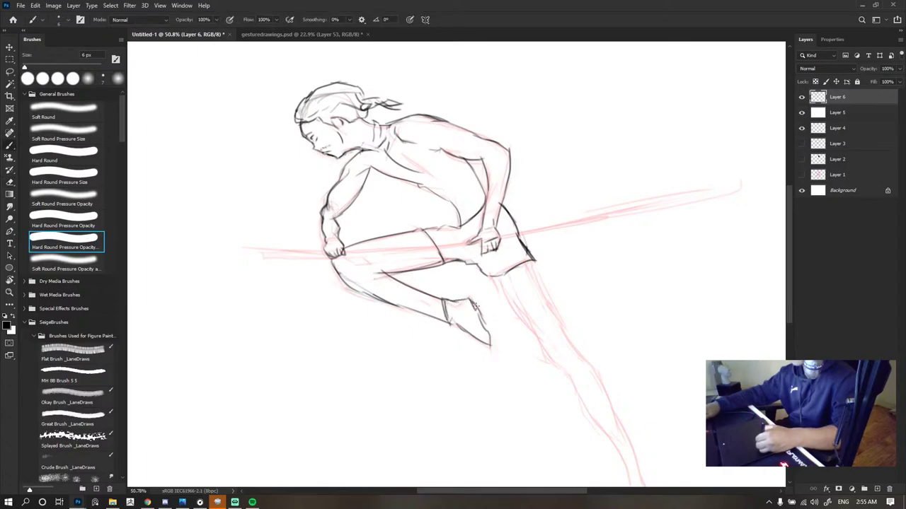
# - Refine the bent leg's foot at the heel, sole and rounded toe, cleaning up the outline with the eraser
pyautogui.press('e')
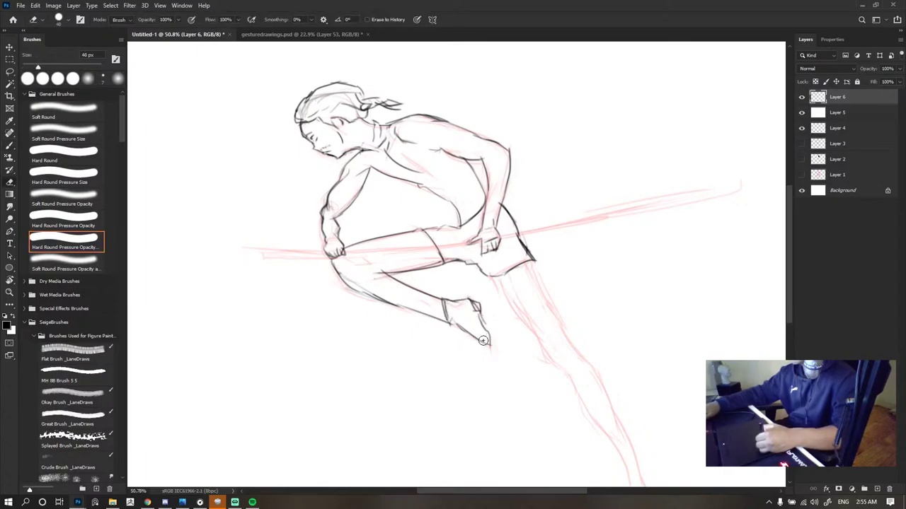
pyautogui.press('b')
pyautogui.moveTo(485, 342)
pyautogui.mouseDown()
pyautogui.moveTo(465, 331)
pyautogui.moveTo(474, 338)
pyautogui.mouseUp()
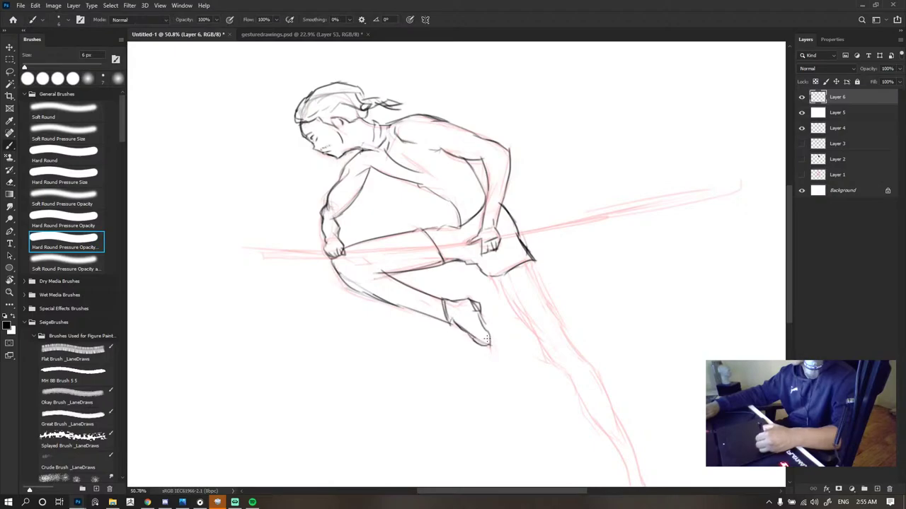
pyautogui.scroll(-8, 460, 239)
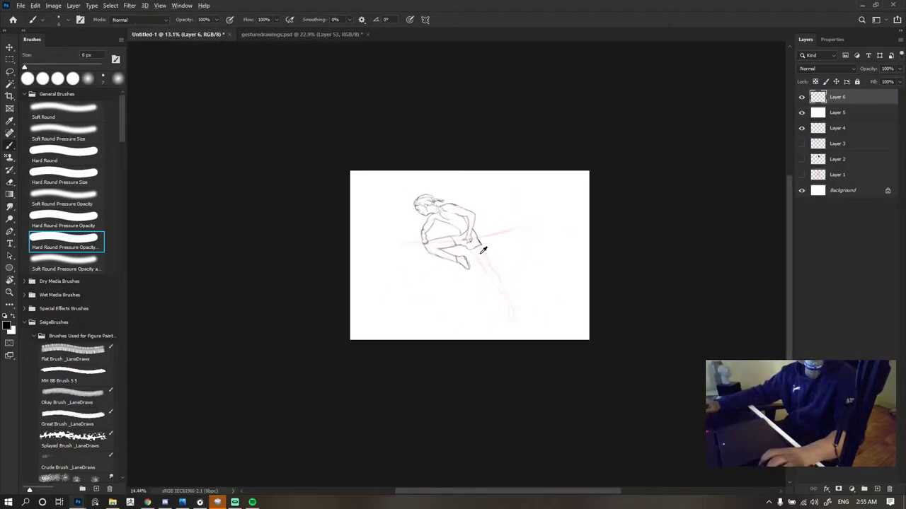
pyautogui.scroll(10, 474, 252)
pyautogui.press('e')
pyautogui.moveTo(424, 344)
pyautogui.mouseDown()
pyautogui.moveTo(370, 307)
pyautogui.moveTo(424, 344)
pyautogui.mouseUp()
pyautogui.press('b')
pyautogui.press('e')
pyautogui.press('b')
pyautogui.moveTo(406, 287); pyautogui.dragTo(426, 339)
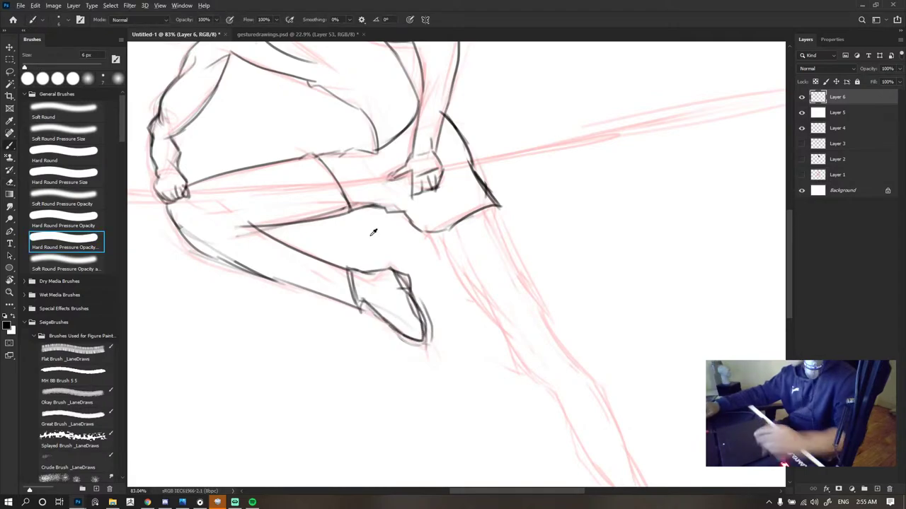
# - Add small looping detail strokes on the foot just below the ankle of the bent leg
pyautogui.scroll(-8, 427, 221)
pyautogui.scroll(5, 439, 231)
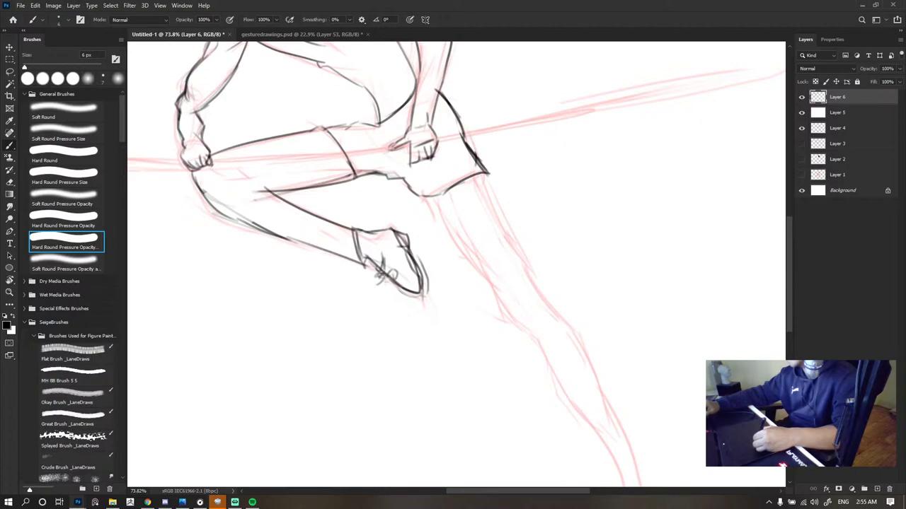
pyautogui.moveTo(383, 276); pyautogui.dragTo(397, 265)
pyautogui.moveTo(394, 273); pyautogui.dragTo(416, 255)
pyautogui.scroll(-5, 424, 235)
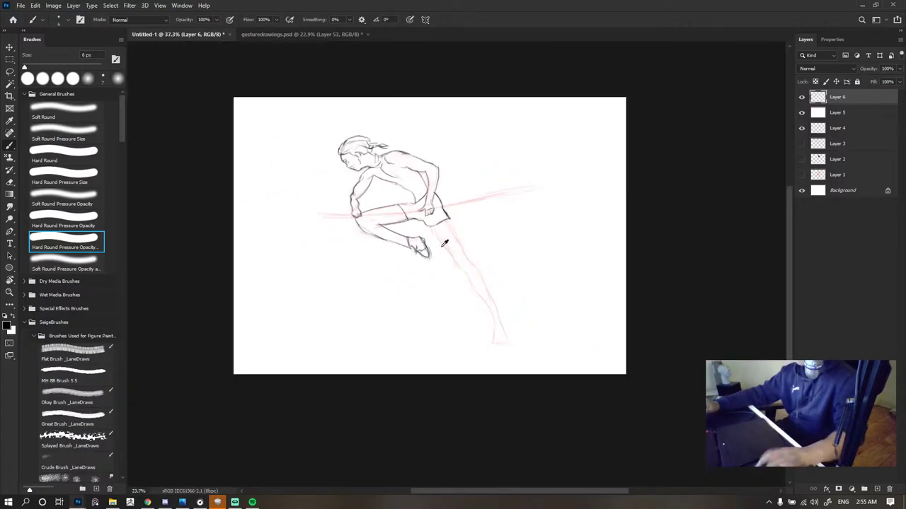
pyautogui.scroll(-1, 493, 239)
pyautogui.scroll(5, 472, 241)
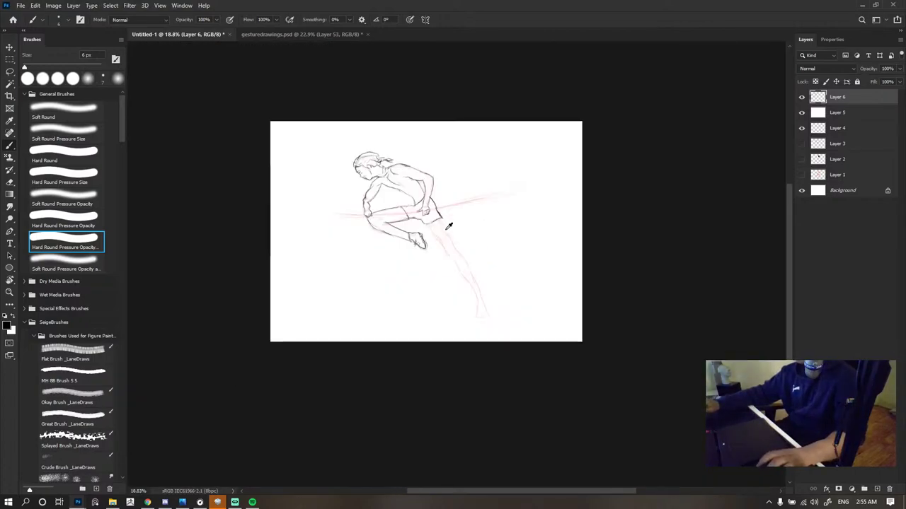
# - Redraw both edges of the foot toward a longer toe and erase the excess lines around it
pyautogui.press('e')
pyautogui.press('b')
pyautogui.moveTo(381, 256)
pyautogui.mouseDown()
pyautogui.moveTo(394, 301)
pyautogui.moveTo(375, 290)
pyautogui.moveTo(397, 301)
pyautogui.mouseUp()
pyautogui.moveTo(359, 274)
pyautogui.mouseDown()
pyautogui.moveTo(387, 268)
pyautogui.moveTo(394, 299)
pyautogui.mouseUp()
pyautogui.scroll(-4, 379, 255)
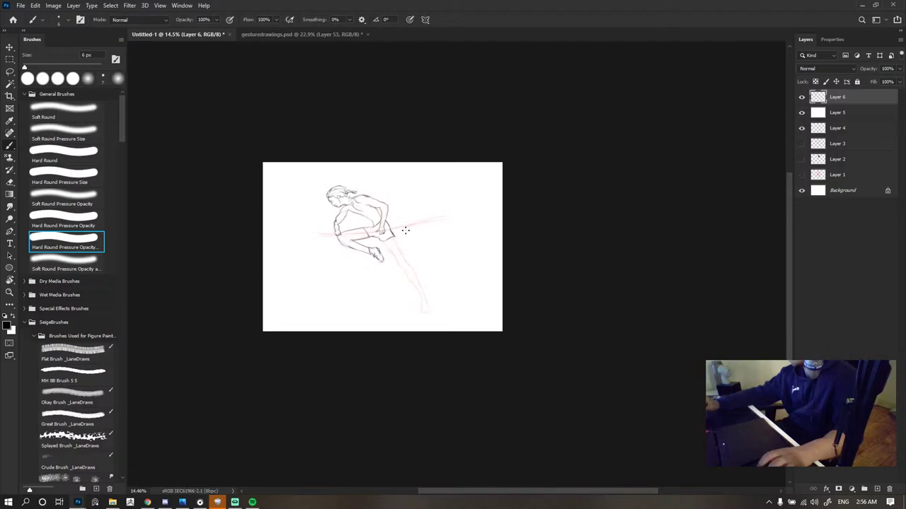
pyautogui.scroll(5, 392, 241)
pyautogui.press('e')
pyautogui.moveTo(334, 331)
pyautogui.mouseDown()
pyautogui.moveTo(351, 317)
pyautogui.moveTo(351, 333)
pyautogui.mouseUp()
pyautogui.press('b')
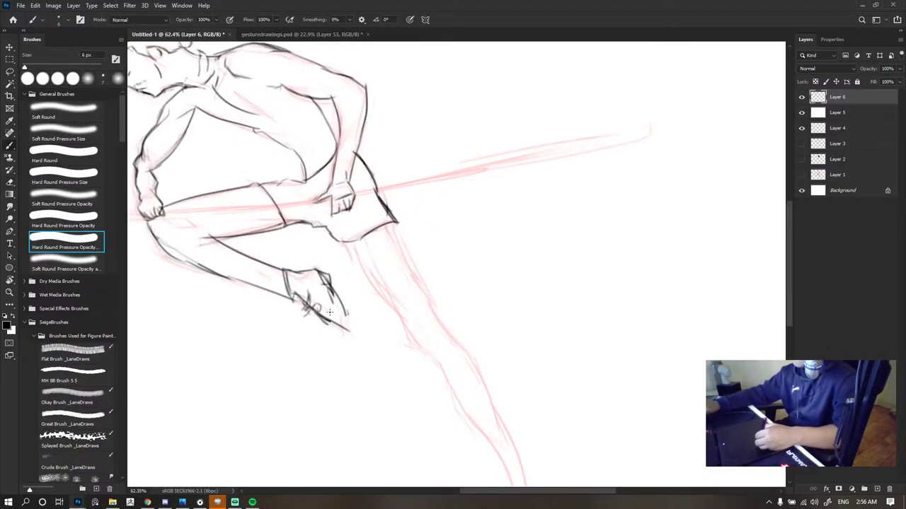
# - Rework the foot's sole edge from the heel to the toe and erase leftover strokes near the ankle
pyautogui.press('e')
pyautogui.press('b')
pyautogui.moveTo(332, 286)
pyautogui.mouseDown()
pyautogui.moveTo(349, 320)
pyautogui.moveTo(331, 331)
pyautogui.moveTo(339, 338)
pyautogui.moveTo(345, 302)
pyautogui.mouseUp()
pyautogui.press('e')
pyautogui.press('b')
pyautogui.scroll(-5, 315, 273)
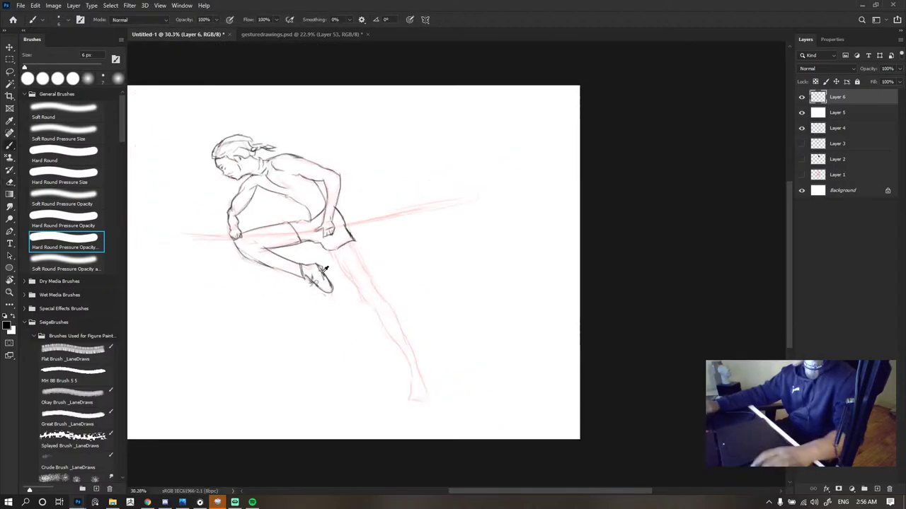
pyautogui.scroll(4, 319, 273)
pyautogui.press('e')
pyautogui.moveTo(273, 254)
pyautogui.mouseDown()
pyautogui.moveTo(285, 259)
pyautogui.moveTo(286, 279)
pyautogui.mouseUp()
pyautogui.press('b')
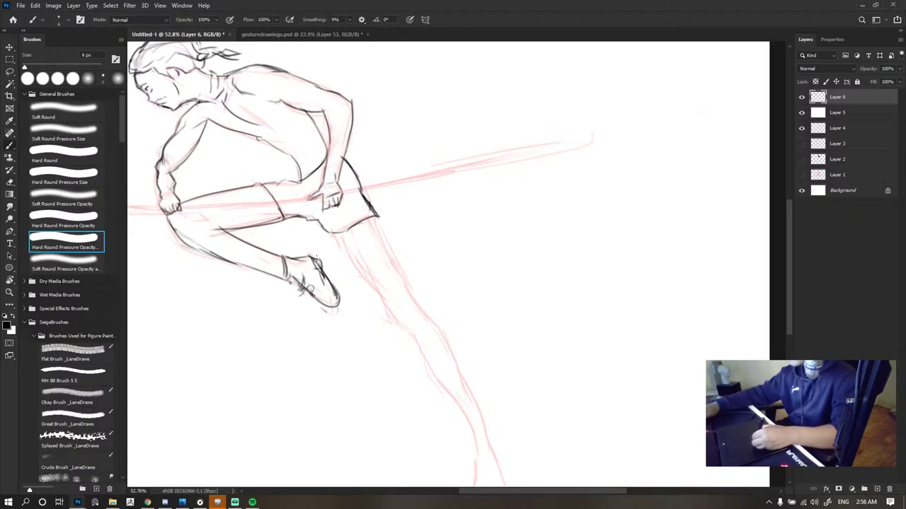
# - Erase the foot's rounded tip and reshape it into a sharp, pointed toe
pyautogui.press('e')
pyautogui.moveTo(338, 292)
pyautogui.mouseDown()
pyautogui.moveTo(329, 305)
pyautogui.moveTo(337, 289)
pyautogui.moveTo(338, 312)
pyautogui.mouseUp()
pyautogui.press('b')
pyautogui.press('e')
pyautogui.press('b')
pyautogui.press('e')
pyautogui.press('b')
pyautogui.moveTo(352, 267); pyautogui.dragTo(283, 273)
pyautogui.hscroll(-1, 407, 283)
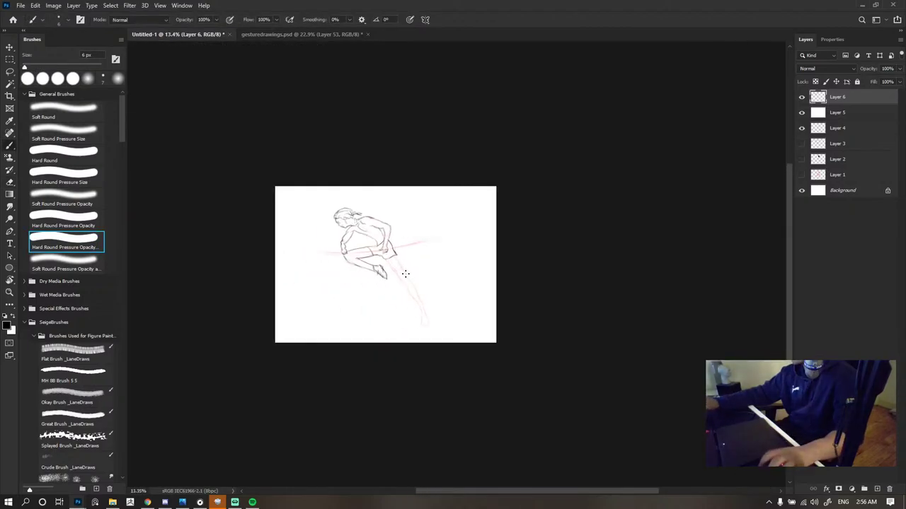
# - Add short form lines inside the bent knee, one toward the calf and one curving across the lower thigh
pyautogui.scroll(3, 409, 267)
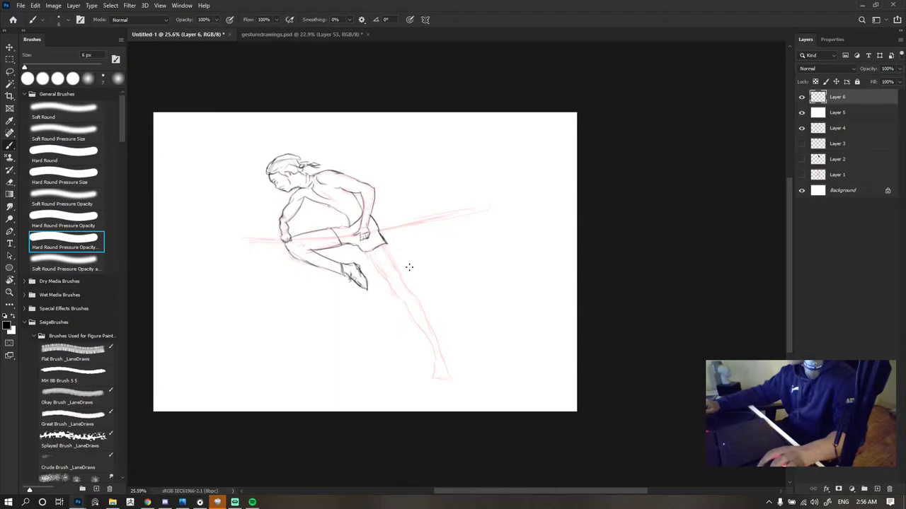
pyautogui.scroll(-2, 409, 265)
pyautogui.scroll(3, 410, 260)
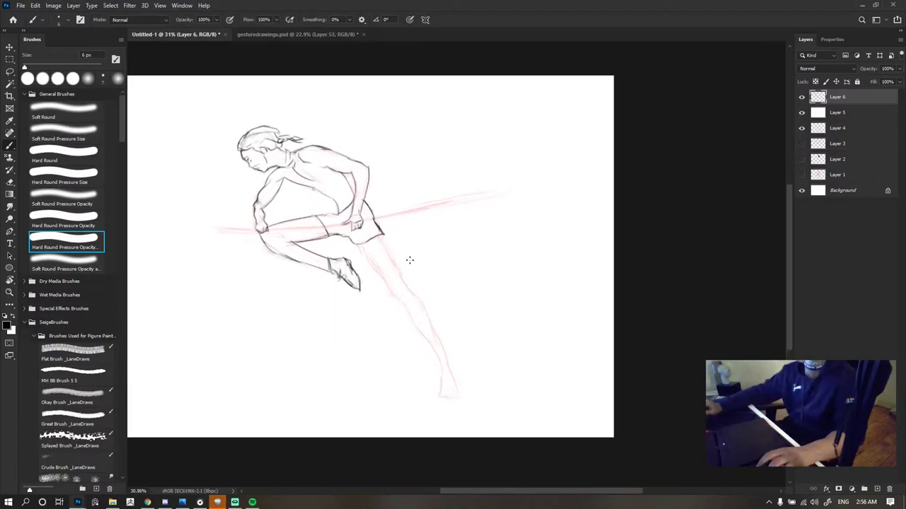
pyautogui.scroll(4, 385, 258)
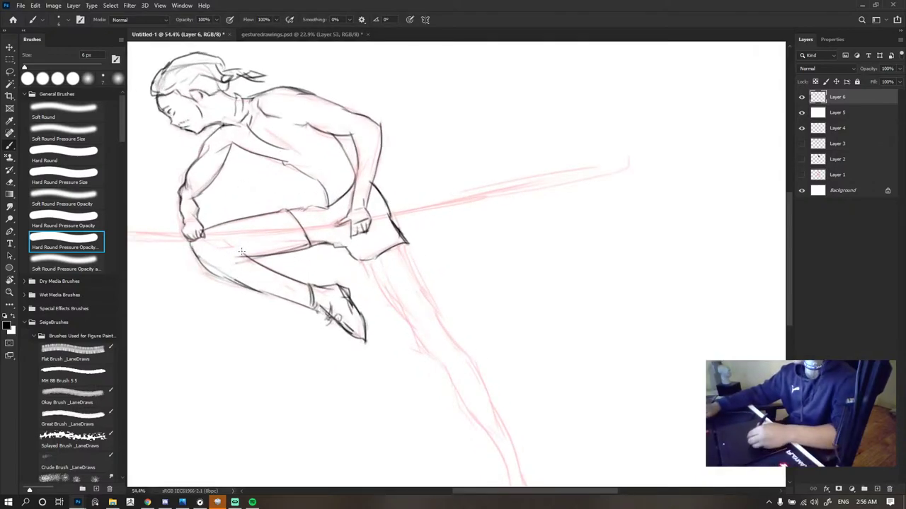
pyautogui.press('e')
pyautogui.press('b')
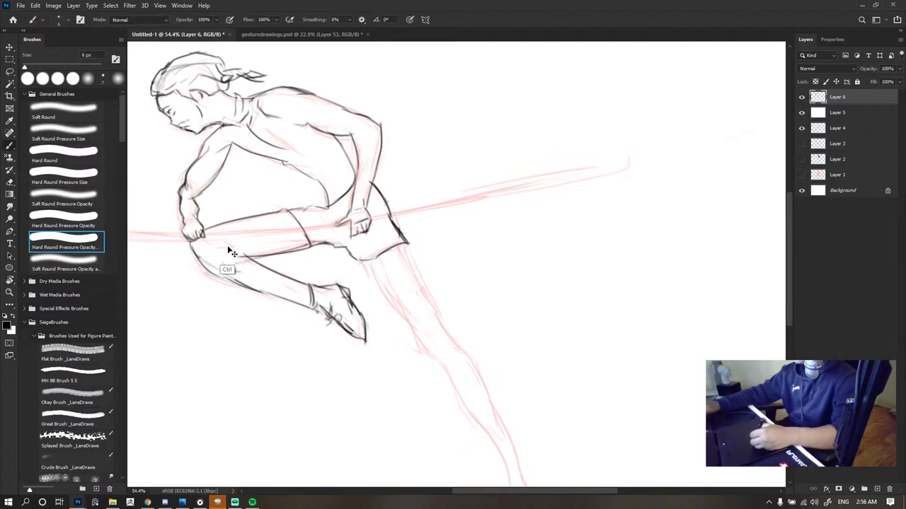
pyautogui.moveTo(212, 255); pyautogui.dragTo(245, 267)
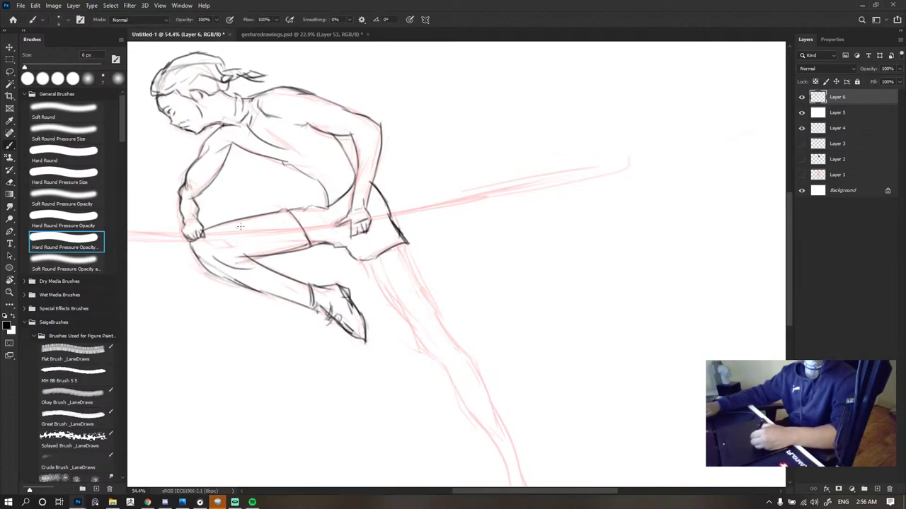
pyautogui.moveTo(239, 228); pyautogui.dragTo(221, 248)
# - Erase the heavy lower shin contour of the bent leg and redraw it between the ankle and the knee, undoing unwanted strokes
pyautogui.scroll(-5, 484, 214)
pyautogui.scroll(6, 393, 235)
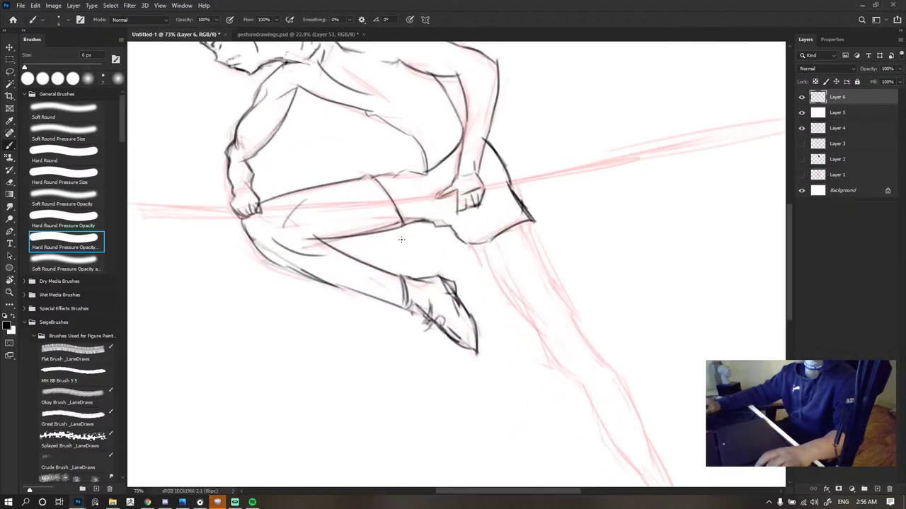
pyautogui.press('e')
pyautogui.moveTo(385, 302)
pyautogui.mouseDown()
pyautogui.moveTo(272, 282)
pyautogui.moveTo(398, 305)
pyautogui.mouseUp()
pyautogui.press('b')
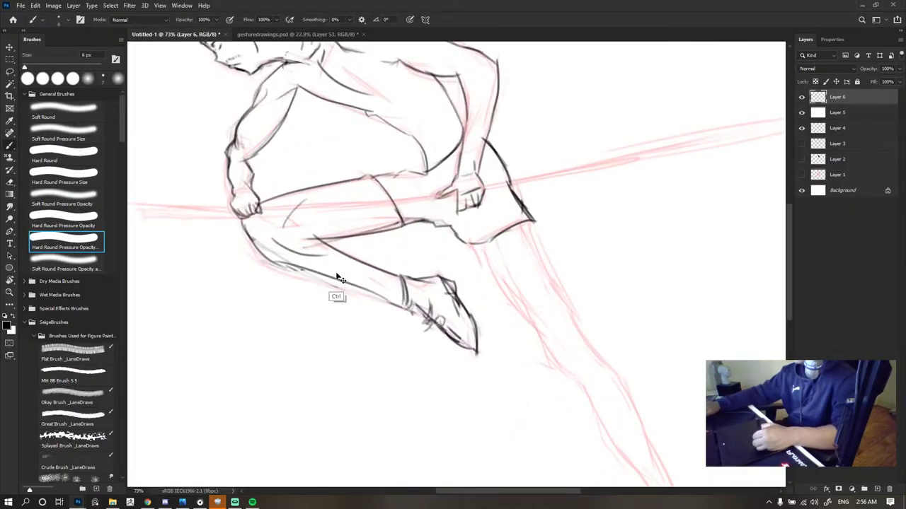
pyautogui.hotkey('ctrl', 'z')
pyautogui.moveTo(277, 262)
pyautogui.mouseDown()
pyautogui.moveTo(397, 307)
pyautogui.moveTo(354, 285)
pyautogui.moveTo(271, 268)
pyautogui.mouseUp()
pyautogui.hotkey('ctrl', 'z')
pyautogui.hotkey('ctrl', 'z')
pyautogui.hotkey('ctrl', 'z')
pyautogui.moveTo(404, 309)
pyautogui.mouseDown()
pyautogui.moveTo(411, 314)
pyautogui.moveTo(284, 271)
pyautogui.mouseUp()
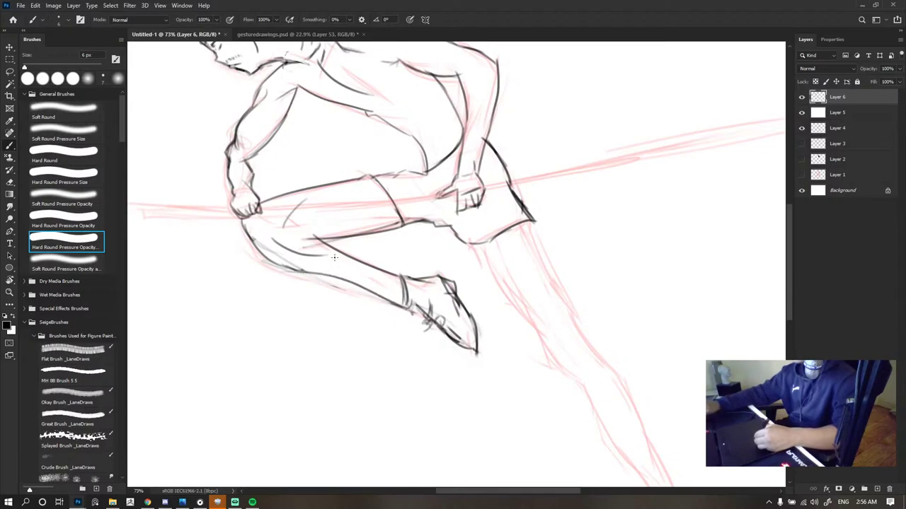
# - Erase part of the calf's upper contour and redraw it from behind the knee to the ankle
pyautogui.press('e')
pyautogui.moveTo(372, 266); pyautogui.dragTo(398, 277)
pyautogui.press('b')
pyautogui.moveTo(324, 244); pyautogui.dragTo(419, 275)
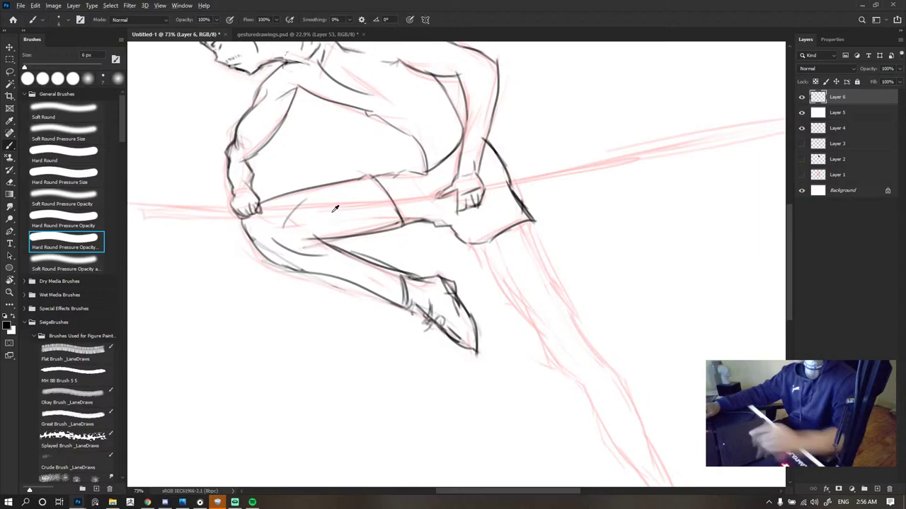
# - Clean up the overlapping shin lines below the knee and redraw the curve from the knee down the shin
pyautogui.scroll(-10, 335, 209)
pyautogui.scroll(10, 346, 223)
pyautogui.press('e')
pyautogui.moveTo(303, 296)
pyautogui.mouseDown()
pyautogui.moveTo(316, 301)
pyautogui.moveTo(255, 267)
pyautogui.moveTo(317, 297)
pyautogui.mouseUp()
pyautogui.press('b')
pyautogui.hotkey('ctrl', 'z')
pyautogui.moveTo(242, 257); pyautogui.dragTo(347, 298)
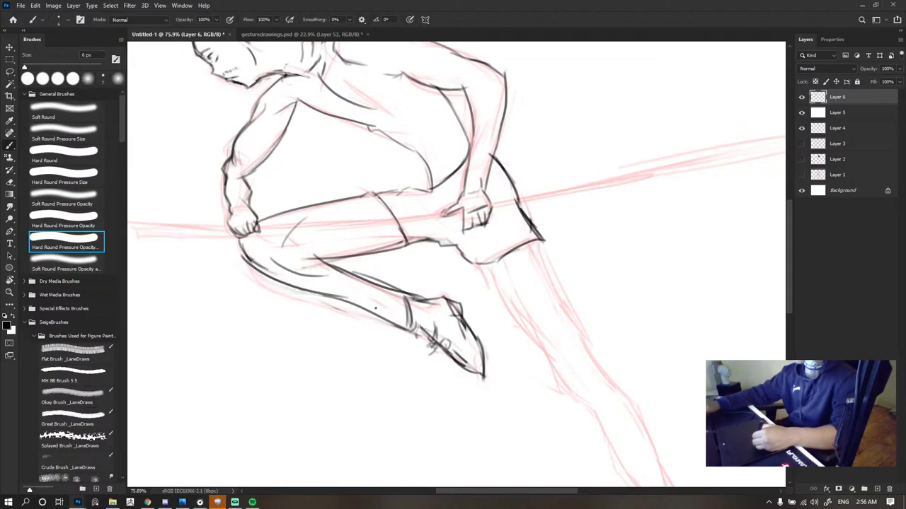
# - Erase the ankle line, the adjoining calf and shin ends, and the shorts' hem line across the bent thigh
pyautogui.scroll(-8, 445, 284)
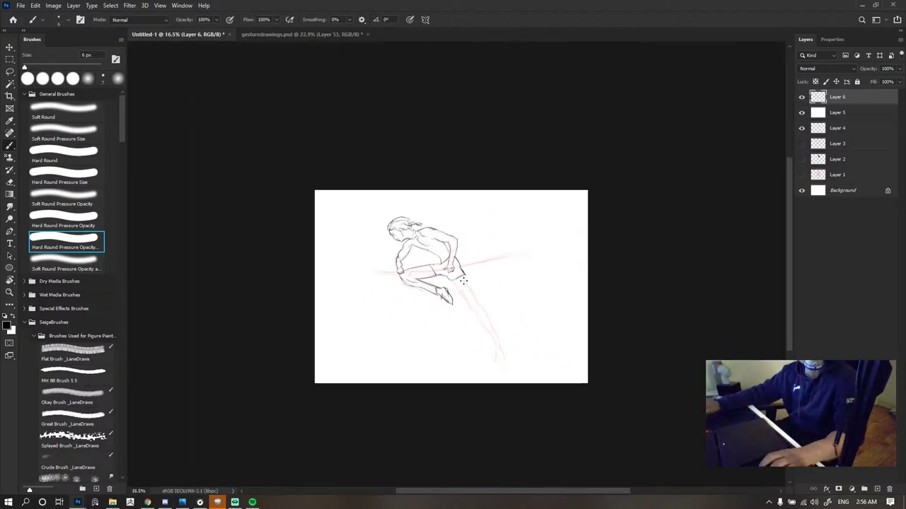
pyautogui.scroll(4, 450, 281)
pyautogui.press('e')
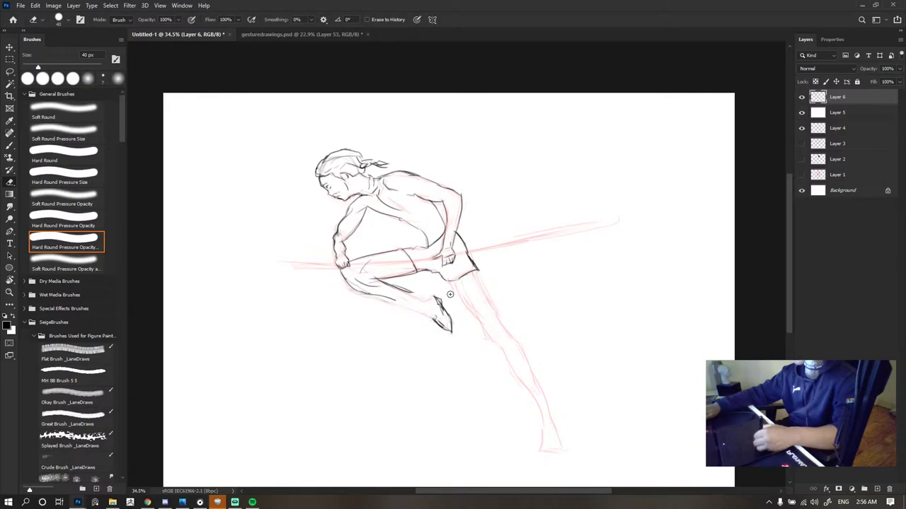
pyautogui.scroll(3, 436, 246)
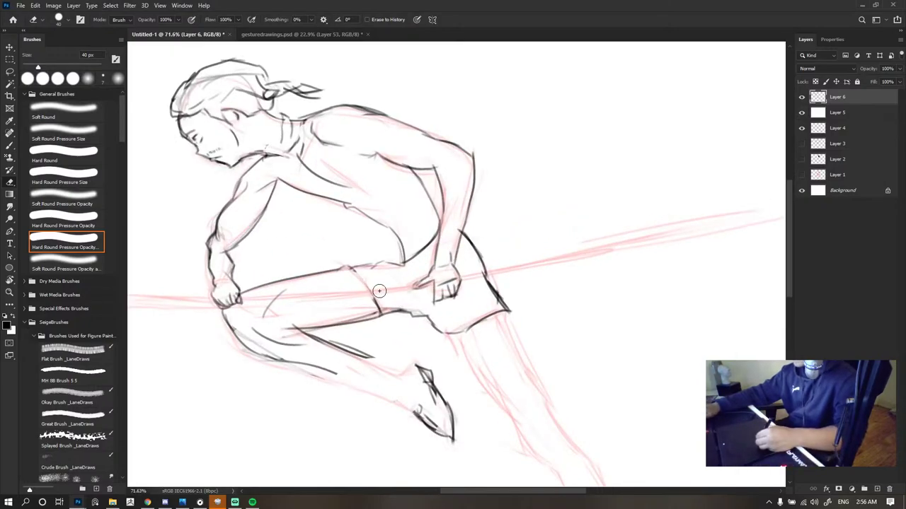
pyautogui.moveTo(370, 310); pyautogui.dragTo(395, 312)
pyautogui.press('b')
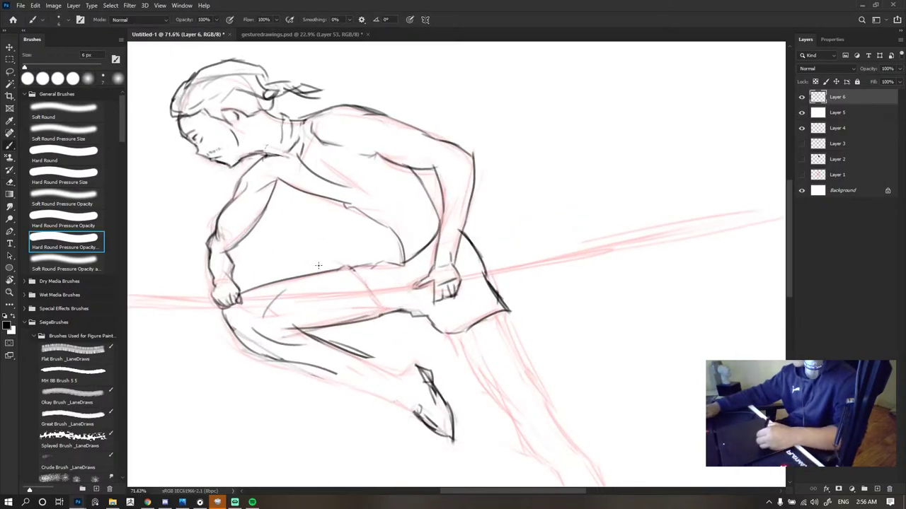
# - Enlarge the brush to 45 px
pyautogui.press(']')
pyautogui.press(']')
pyautogui.press(']')
pyautogui.press(']')
pyautogui.press(']')
pyautogui.press(']')
pyautogui.press(']')
pyautogui.press(']')
pyautogui.press(']')
pyautogui.press(']')
pyautogui.press(']')
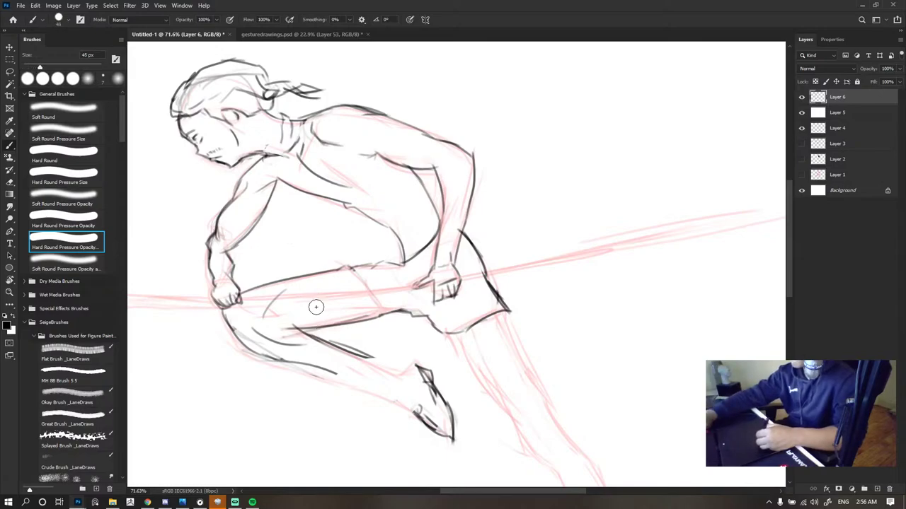
# - Erase the bent leg's calf and shin lines below the knee together with the whole foot
pyautogui.moveTo(312, 329)
pyautogui.mouseDown()
pyautogui.moveTo(324, 337)
pyautogui.moveTo(309, 352)
pyautogui.moveTo(324, 329)
pyautogui.moveTo(367, 355)
pyautogui.mouseUp()
pyautogui.press('e')
pyautogui.moveTo(395, 380); pyautogui.dragTo(420, 380)
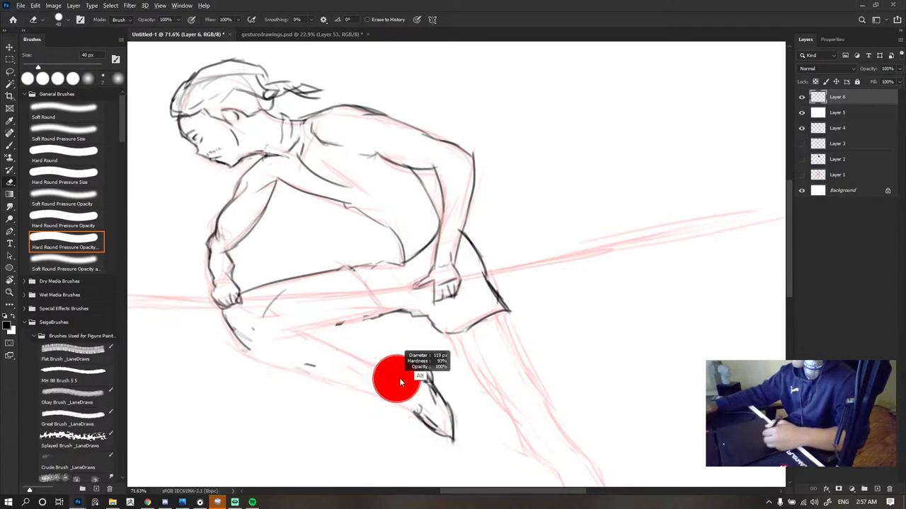
pyautogui.moveTo(336, 324)
pyautogui.mouseDown()
pyautogui.moveTo(303, 337)
pyautogui.moveTo(448, 433)
pyautogui.moveTo(421, 421)
pyautogui.mouseUp()
pyautogui.press('b')
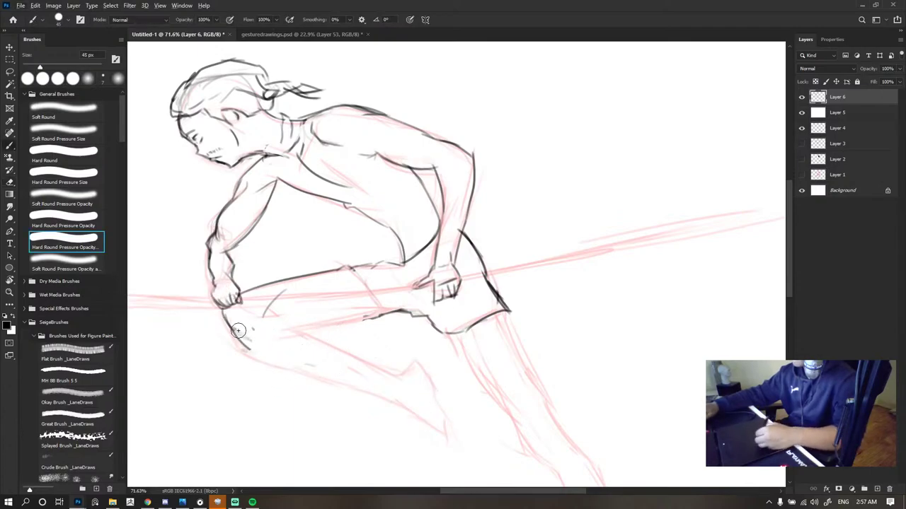
# - Reduce the brush to 8 px and redraw the thigh's underside, the fold behind the bent knee and the calf's upper contour
pyautogui.press('[')
pyautogui.press('[')
pyautogui.press('[')
pyautogui.press('[')
pyautogui.press('[')
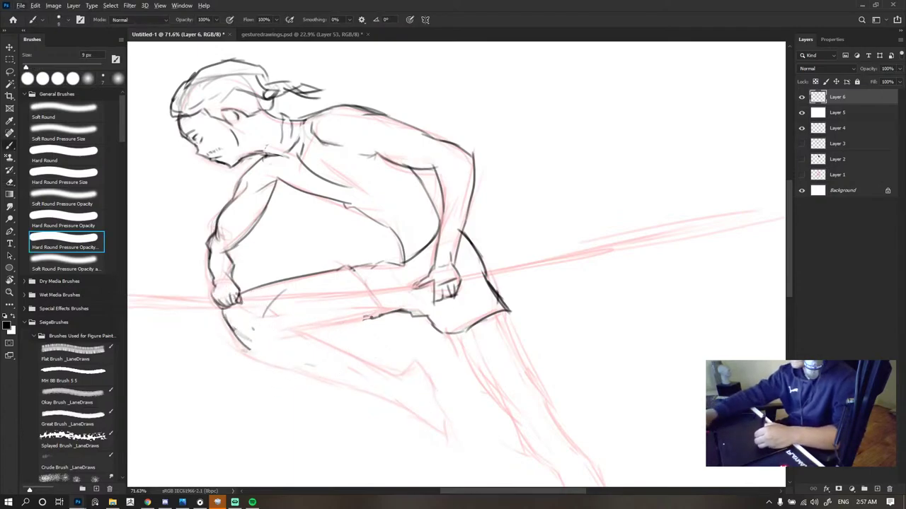
pyautogui.moveTo(387, 312)
pyautogui.mouseDown()
pyautogui.moveTo(349, 329)
pyautogui.moveTo(365, 319)
pyautogui.mouseUp()
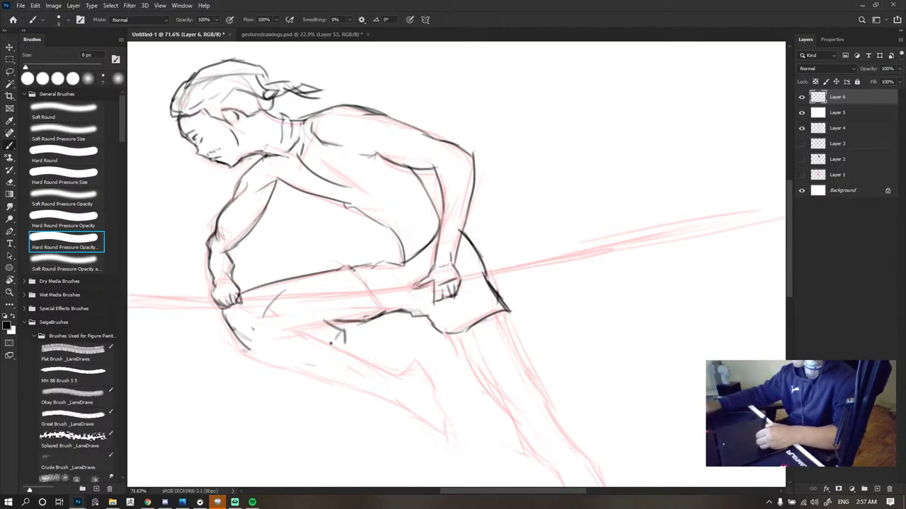
pyautogui.moveTo(326, 344); pyautogui.dragTo(389, 367)
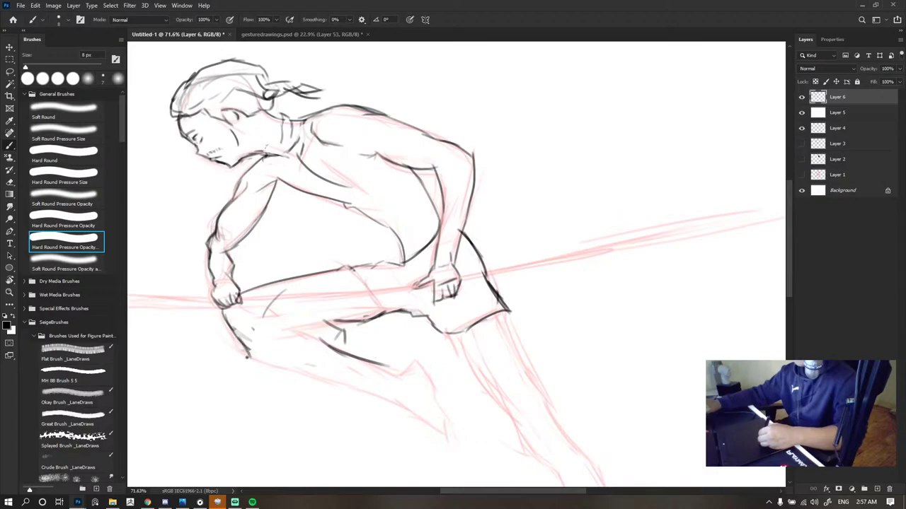
# - Redraw the bent leg's shin from the knee to the ankle, erasing stray strokes and extending the calf's upper line
pyautogui.moveTo(247, 357); pyautogui.dragTo(298, 394)
pyautogui.moveTo(324, 406); pyautogui.dragTo(409, 426)
pyautogui.hotkey('ctrl', 'z')
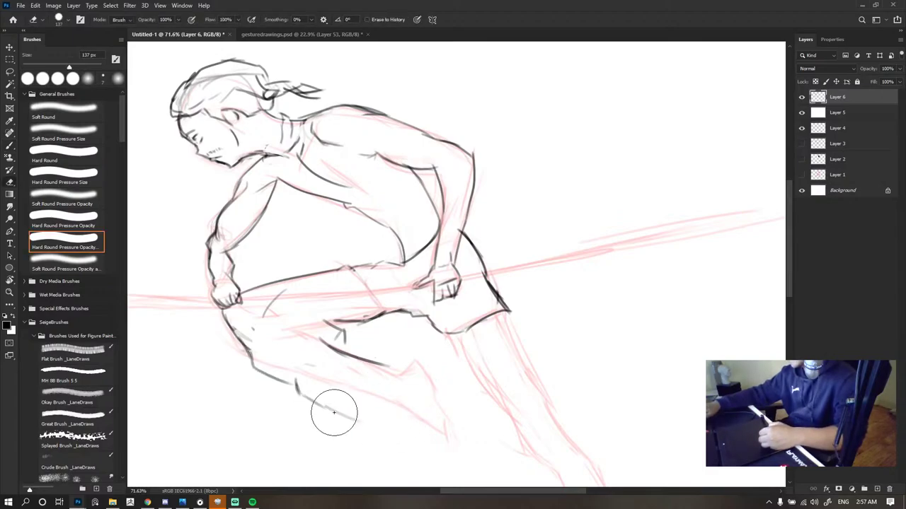
pyautogui.moveTo(311, 398); pyautogui.dragTo(358, 419)
pyautogui.moveTo(380, 363)
pyautogui.mouseDown()
pyautogui.moveTo(423, 408)
pyautogui.moveTo(375, 414)
pyautogui.moveTo(423, 416)
pyautogui.mouseUp()
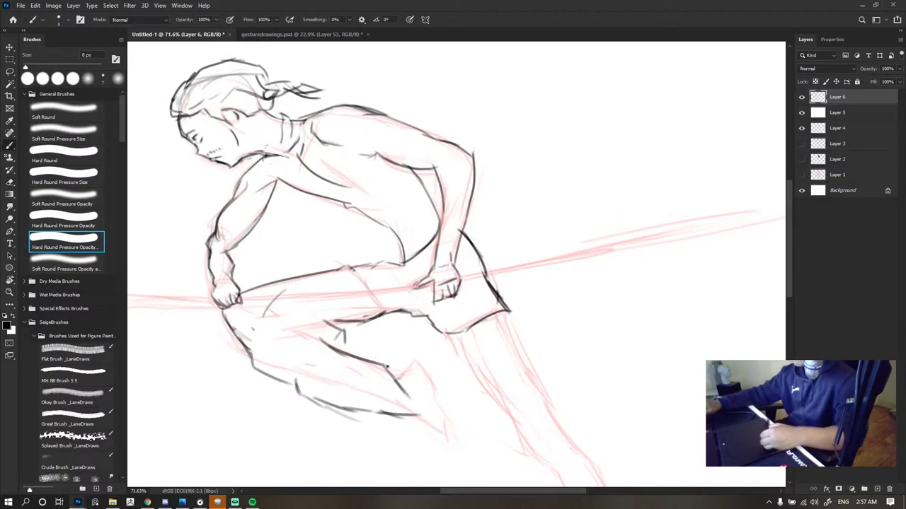
# - Draw the ankle curve and a pointed foot at the end of the bent leg
pyautogui.moveTo(409, 375); pyautogui.dragTo(434, 410)
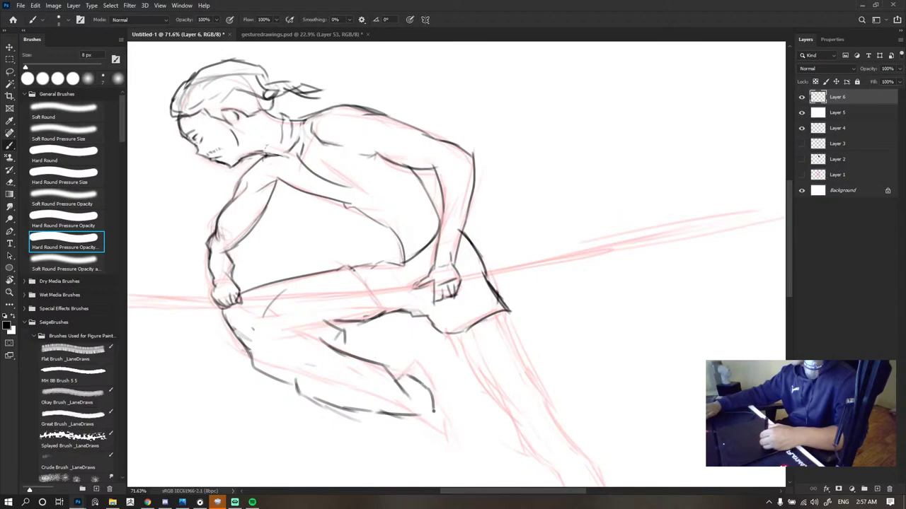
pyautogui.scroll(-8, 431, 339)
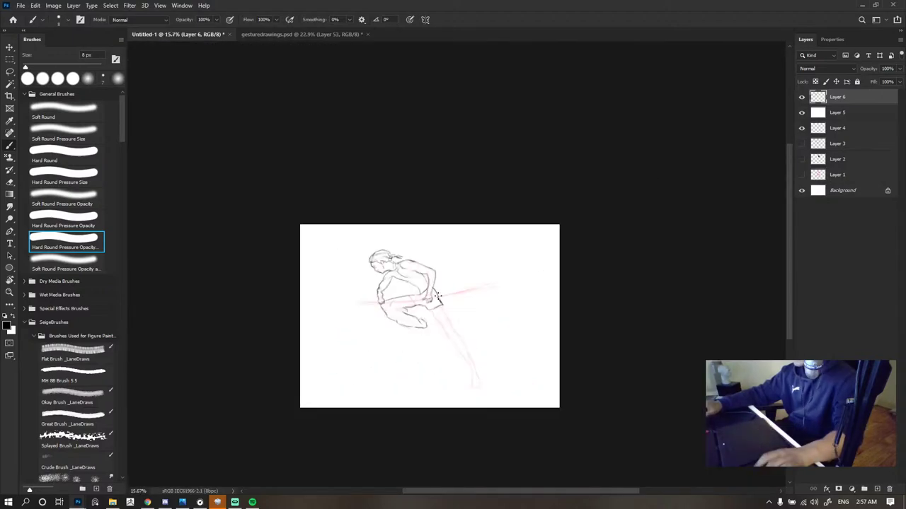
pyautogui.scroll(7, 432, 330)
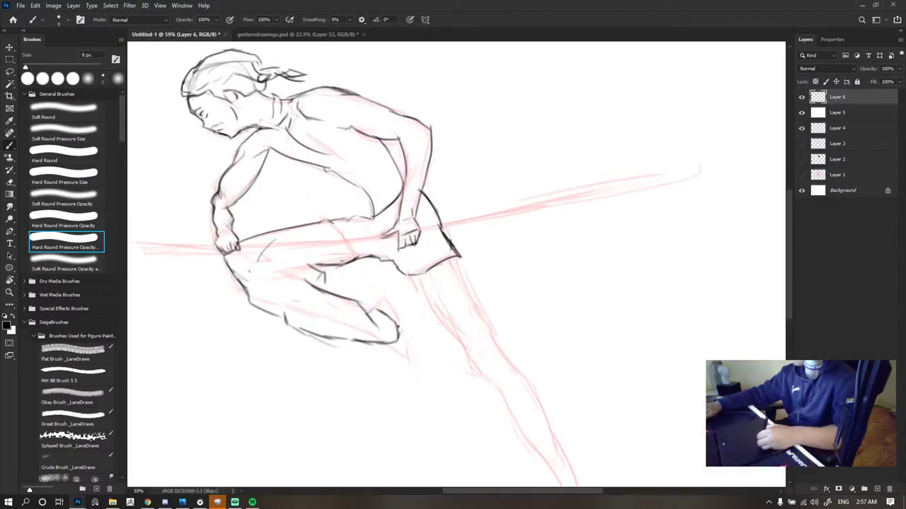
pyautogui.moveTo(398, 326)
pyautogui.mouseDown()
pyautogui.moveTo(423, 371)
pyautogui.moveTo(407, 362)
pyautogui.moveTo(415, 369)
pyautogui.mouseUp()
pyautogui.hotkey('ctrl', 'z')
pyautogui.hotkey('ctrl', 'z')
pyautogui.moveTo(382, 343); pyautogui.dragTo(425, 366)
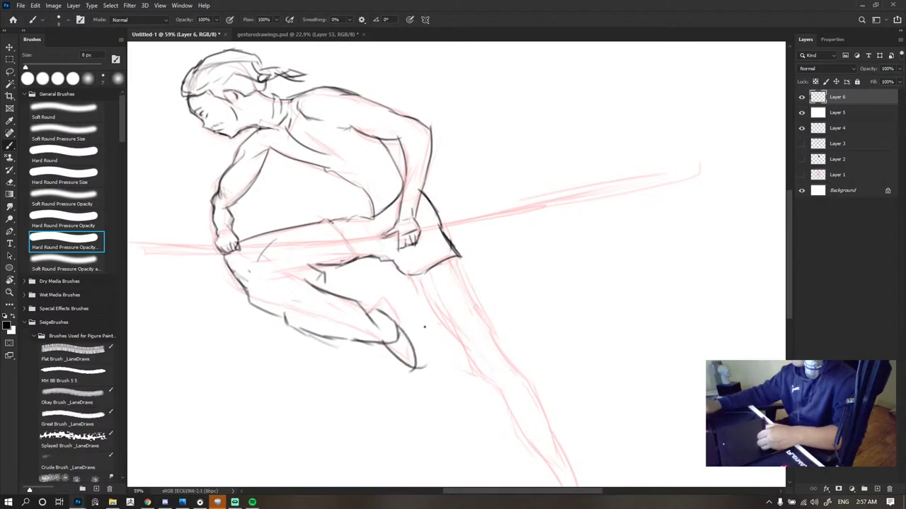
# - Compare the line art on its own and over the Layer 3 gesture, ending with the Layer 4 sketch shown
pyautogui.click(801, 128)
pyautogui.scroll(-3, 505, 205)
pyautogui.scroll(1, 570, 204)
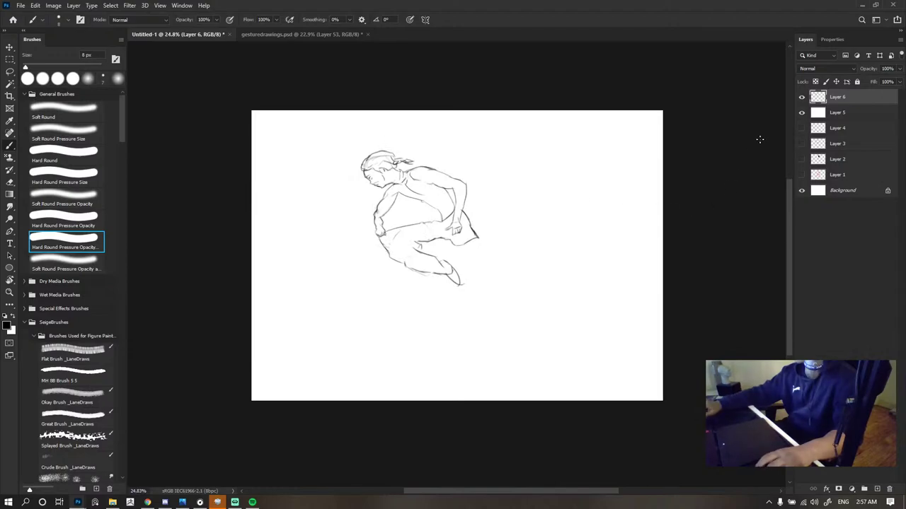
pyautogui.click(802, 144)
pyautogui.scroll(5, 495, 205)
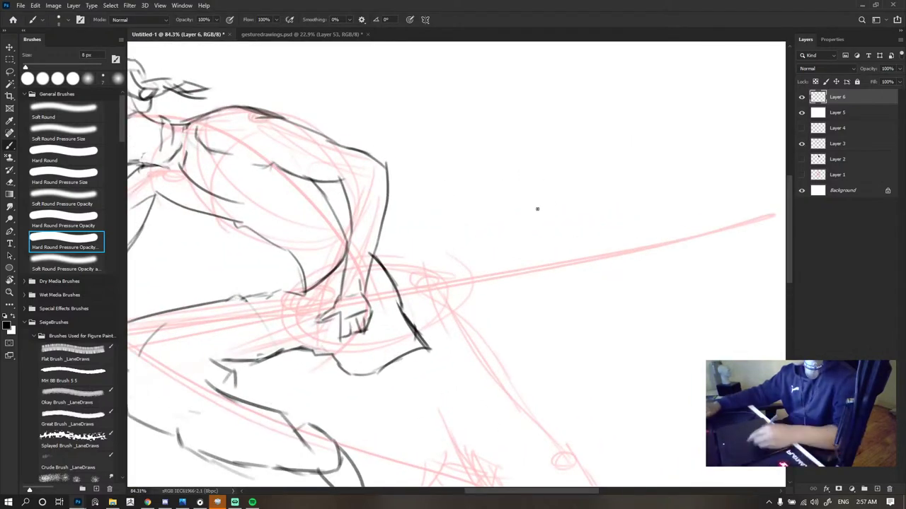
pyautogui.click(801, 143)
pyautogui.click(801, 130)
# - Erase the shorts' hem on the extended leg and redraw the crotch line running down the inner thigh
pyautogui.moveTo(447, 277); pyautogui.dragTo(563, 209)
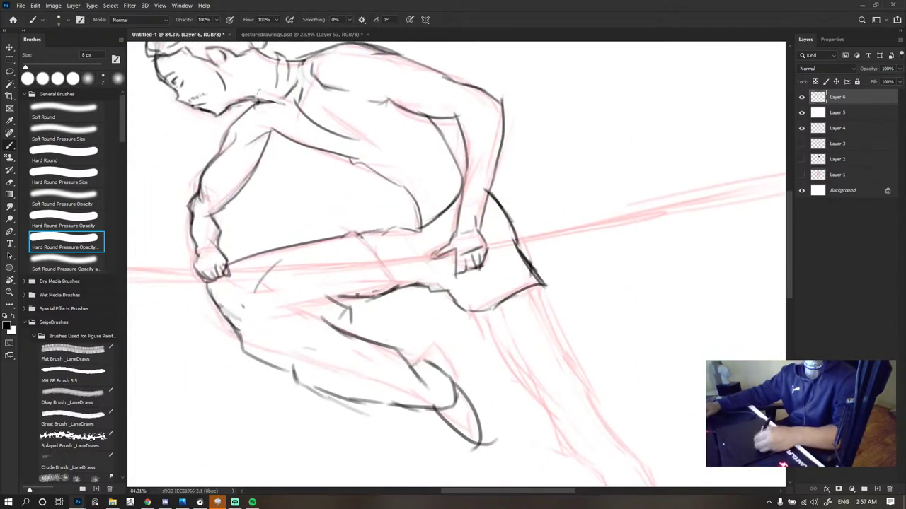
pyautogui.press('e')
pyautogui.moveTo(424, 295); pyautogui.dragTo(462, 304)
pyautogui.press('b')
pyautogui.moveTo(377, 294)
pyautogui.mouseDown()
pyautogui.moveTo(418, 292)
pyautogui.moveTo(421, 304)
pyautogui.moveTo(458, 321)
pyautogui.mouseUp()
pyautogui.moveTo(465, 329)
pyautogui.mouseDown()
pyautogui.moveTo(518, 319)
pyautogui.moveTo(491, 343)
pyautogui.mouseUp()
pyautogui.press('e')
pyautogui.moveTo(542, 287); pyautogui.dragTo(511, 297)
pyautogui.press('b')
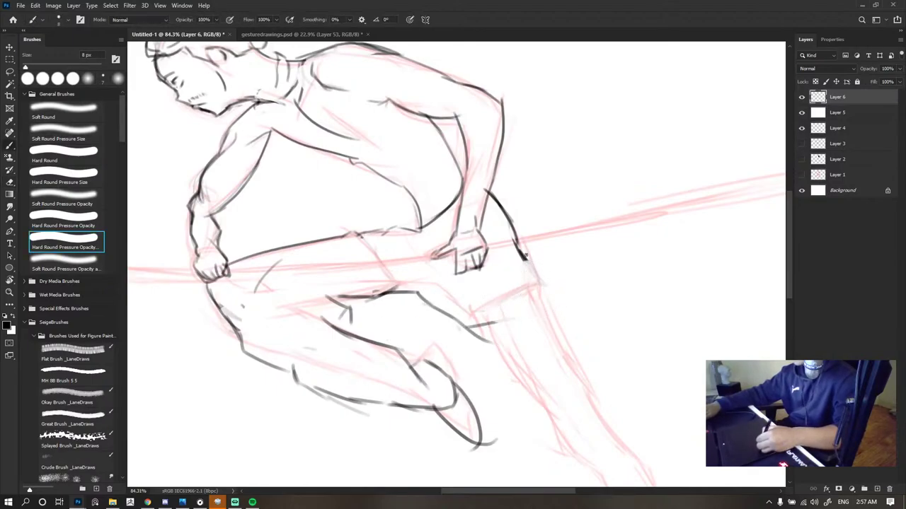
# - Draw the extended leg's outer and inner contours from the hip down to a cuff at the ankle
pyautogui.moveTo(525, 256); pyautogui.dragTo(568, 345)
pyautogui.scroll(-5, 458, 249)
pyautogui.moveTo(557, 302); pyautogui.dragTo(522, 281)
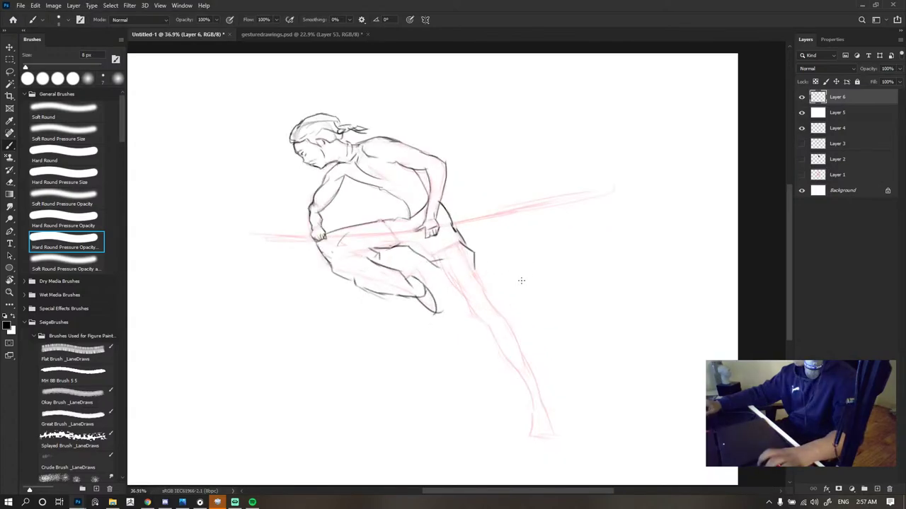
pyautogui.moveTo(444, 266)
pyautogui.mouseDown()
pyautogui.moveTo(452, 288)
pyautogui.moveTo(502, 322)
pyautogui.moveTo(519, 369)
pyautogui.mouseUp()
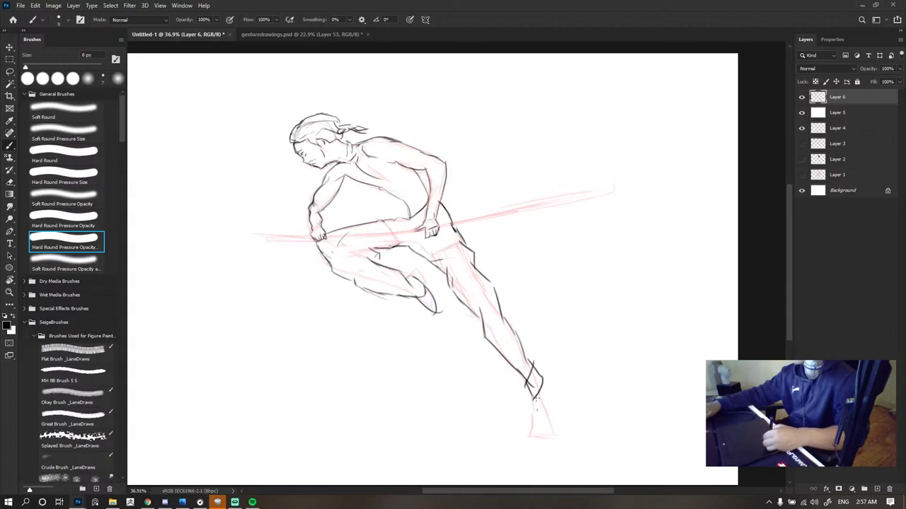
# - Draw the extended leg's foot as a simple pointed shape below the ankle, undoing unsuitable strokes
pyautogui.moveTo(528, 419); pyautogui.dragTo(544, 429)
pyautogui.hotkey('ctrl', 'z')
pyautogui.hotkey('ctrl', 'z')
pyautogui.moveTo(534, 399); pyautogui.dragTo(539, 429)
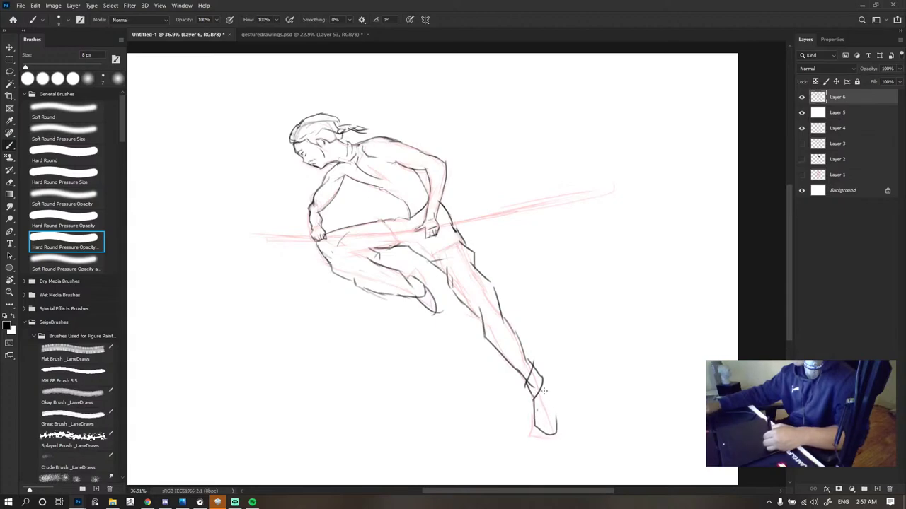
pyautogui.hotkey('ctrl', 'z')
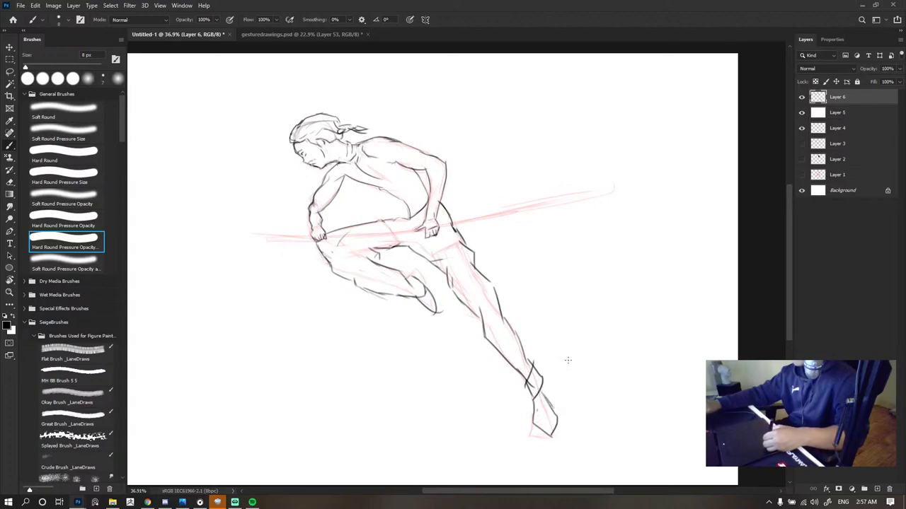
# - Hide the Layer 4 sketch and check the full figure alone and against the Layer 3 gesture
pyautogui.click(800, 129)
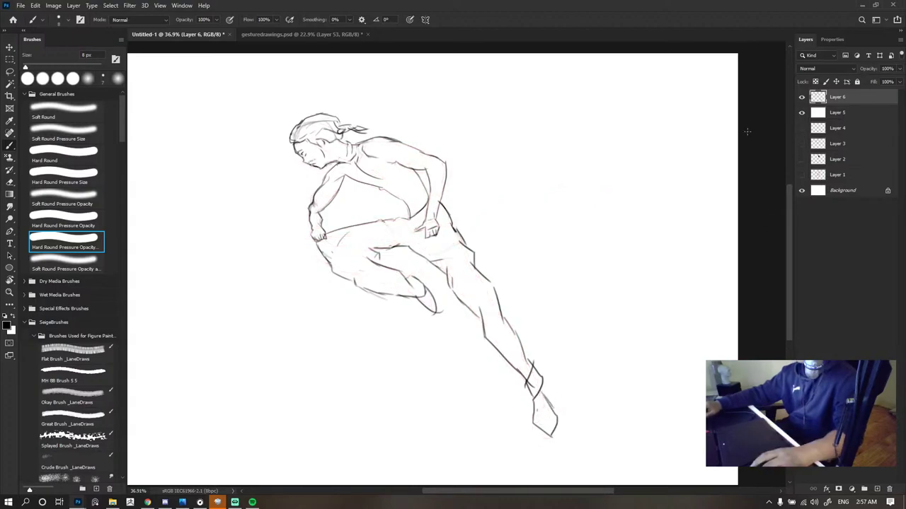
pyautogui.scroll(-3, 530, 202)
pyautogui.scroll(-2, 494, 192)
pyautogui.scroll(3, 495, 192)
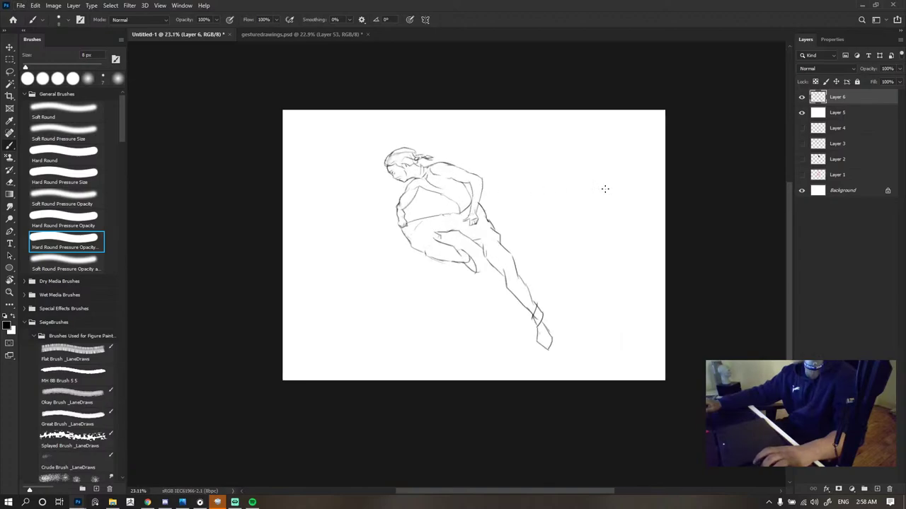
pyautogui.click(801, 143)
pyautogui.scroll(4, 461, 205)
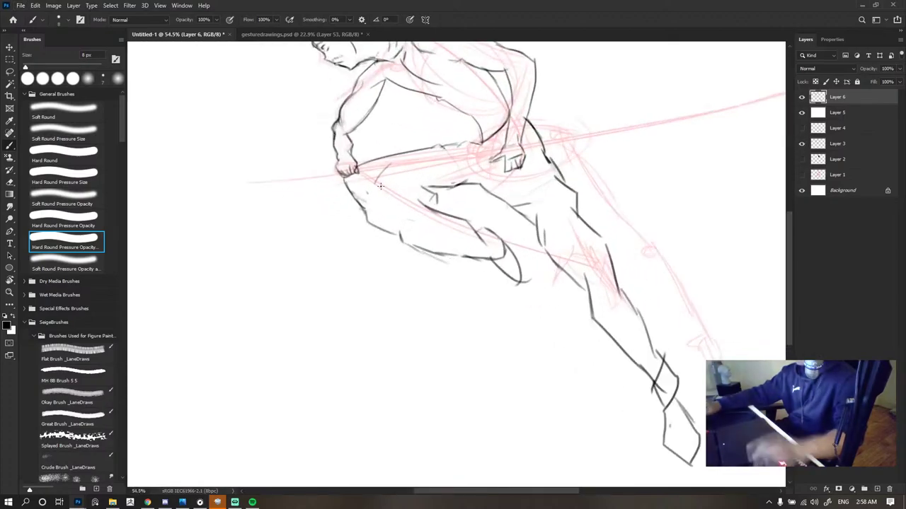
pyautogui.scroll(-5, 462, 205)
pyautogui.scroll(-2, 462, 205)
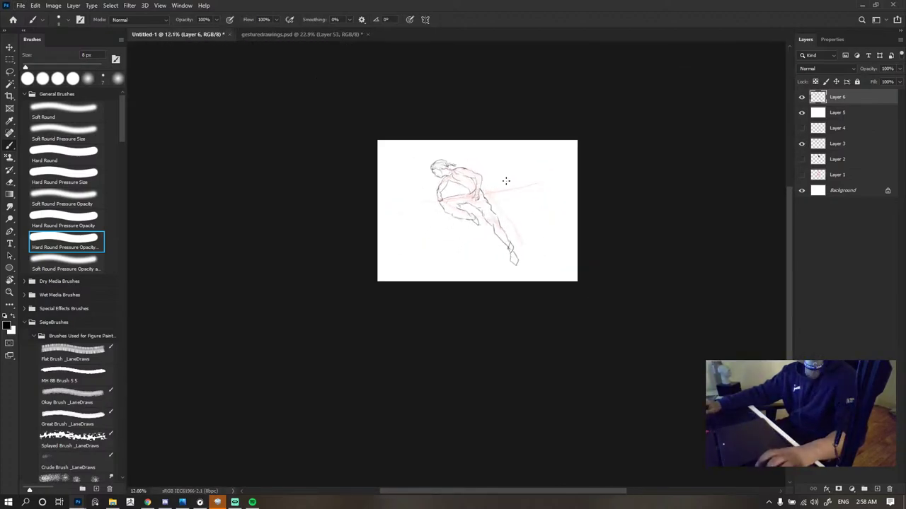
pyautogui.scroll(3, 505, 181)
pyautogui.scroll(3, 506, 211)
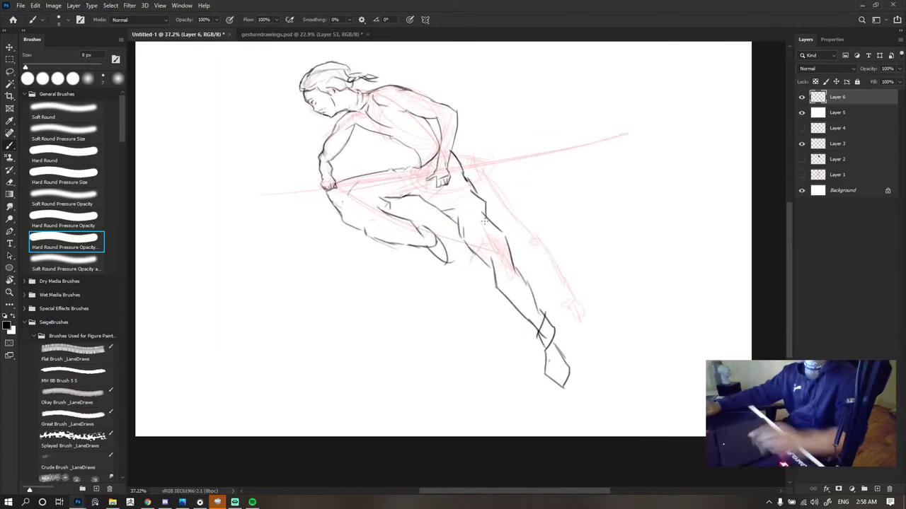
# - Erase the bent leg's foot and extend the calf and shin lines toward the extended leg
pyautogui.press('e')
pyautogui.press('b')
pyautogui.moveTo(401, 224); pyautogui.dragTo(438, 238)
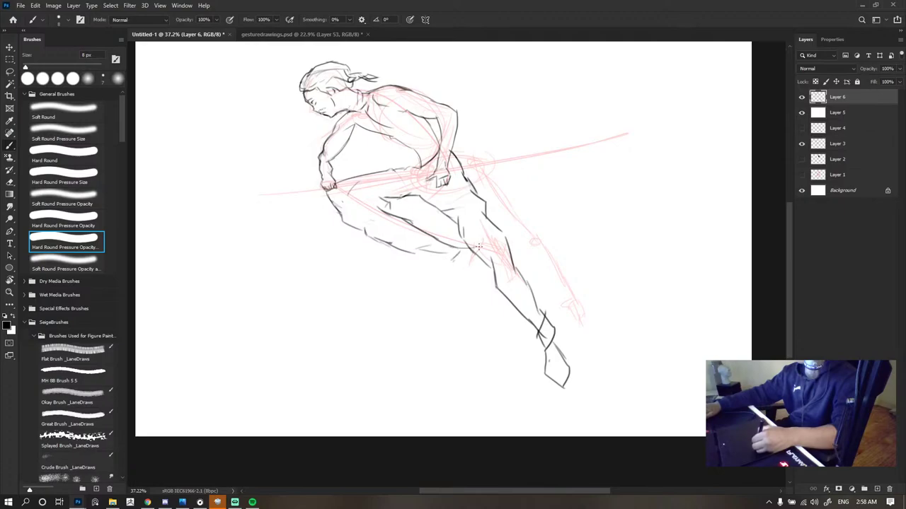
pyautogui.hotkey('ctrl', 'z')
pyautogui.moveTo(427, 249); pyautogui.dragTo(453, 260)
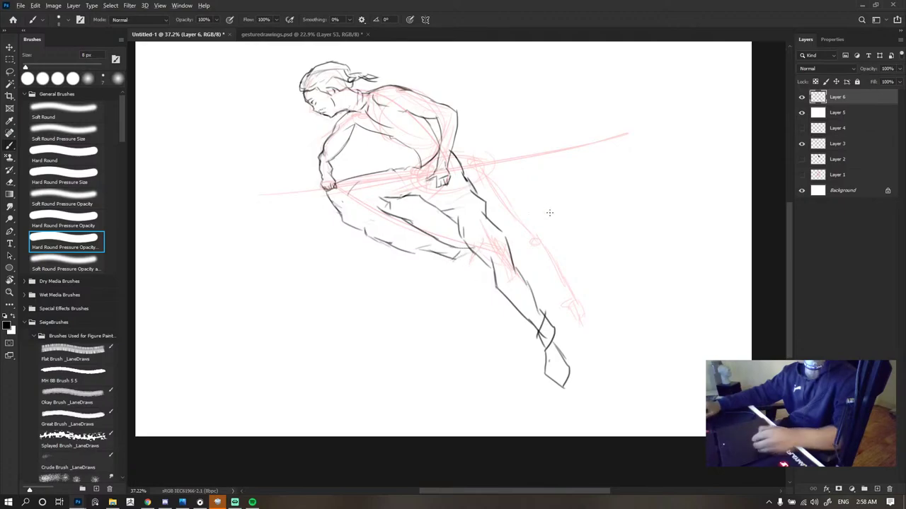
# - Clean up the lower end of the bent leg's shin and draw the trouser cuff at the ankle
pyautogui.scroll(-5, 549, 212)
pyautogui.scroll(4, 453, 247)
pyautogui.press('e')
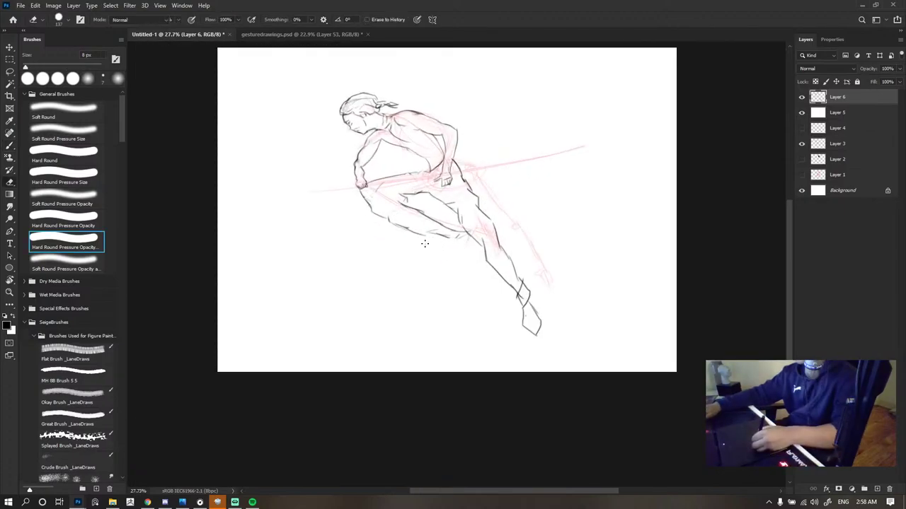
pyautogui.press('b')
pyautogui.press('e')
pyautogui.moveTo(436, 240)
pyautogui.mouseDown()
pyautogui.moveTo(455, 246)
pyautogui.moveTo(433, 242)
pyautogui.moveTo(445, 239)
pyautogui.mouseUp()
pyautogui.press('b')
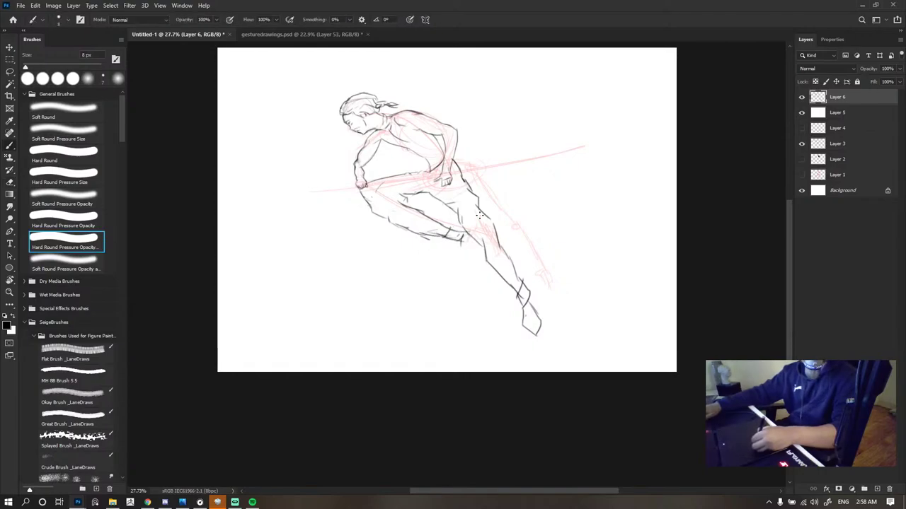
# - Draw a small foot below the bent leg's cuff, undoing the first stroke and refining its outline
pyautogui.scroll(-3, 489, 189)
pyautogui.scroll(3, 524, 182)
pyautogui.scroll(2, 482, 181)
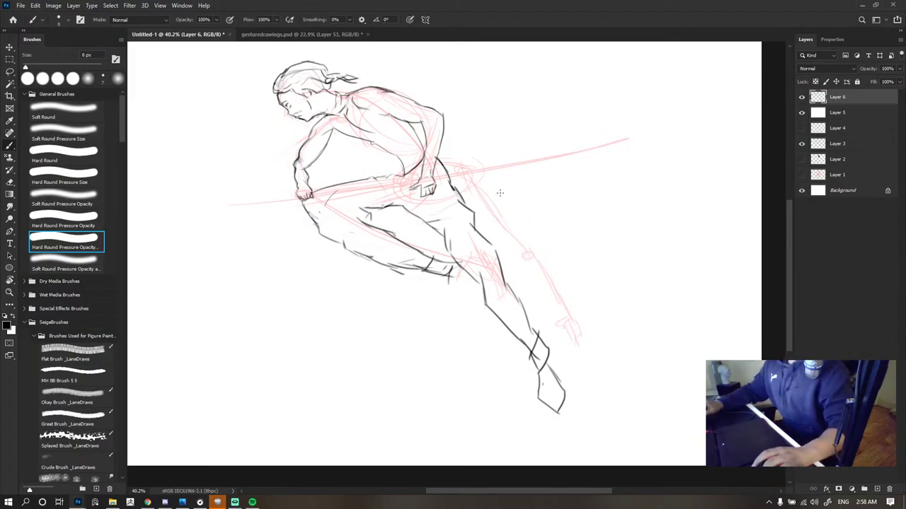
pyautogui.scroll(2, 499, 193)
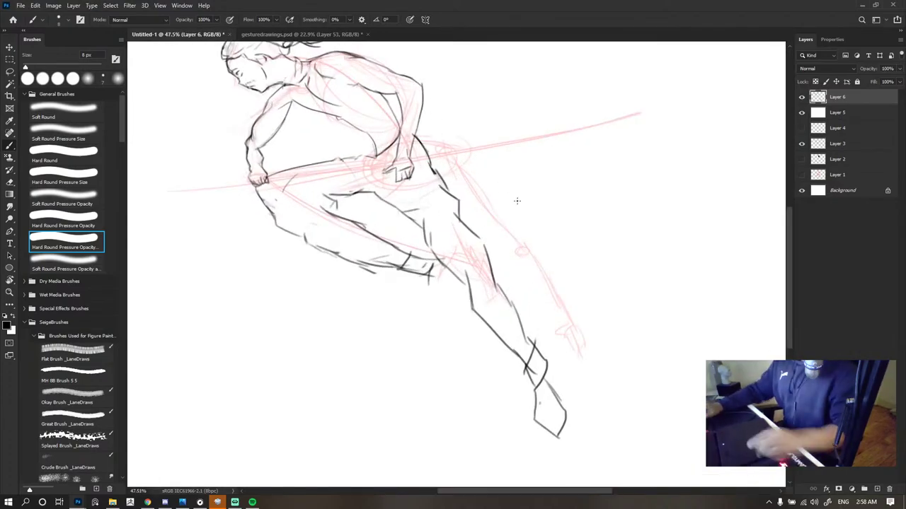
pyautogui.moveTo(426, 259)
pyautogui.mouseDown()
pyautogui.moveTo(432, 289)
pyautogui.moveTo(420, 285)
pyautogui.moveTo(433, 279)
pyautogui.mouseUp()
pyautogui.hotkey('ctrl', 'z')
pyautogui.press('e')
pyautogui.press('b')
pyautogui.moveTo(424, 278)
pyautogui.mouseDown()
pyautogui.moveTo(438, 296)
pyautogui.moveTo(450, 293)
pyautogui.mouseUp()
pyautogui.press('e')
# - Check the figure with and without the Layer 3 gesture, then display the Layer 4 sketch in its place
pyautogui.click(802, 145)
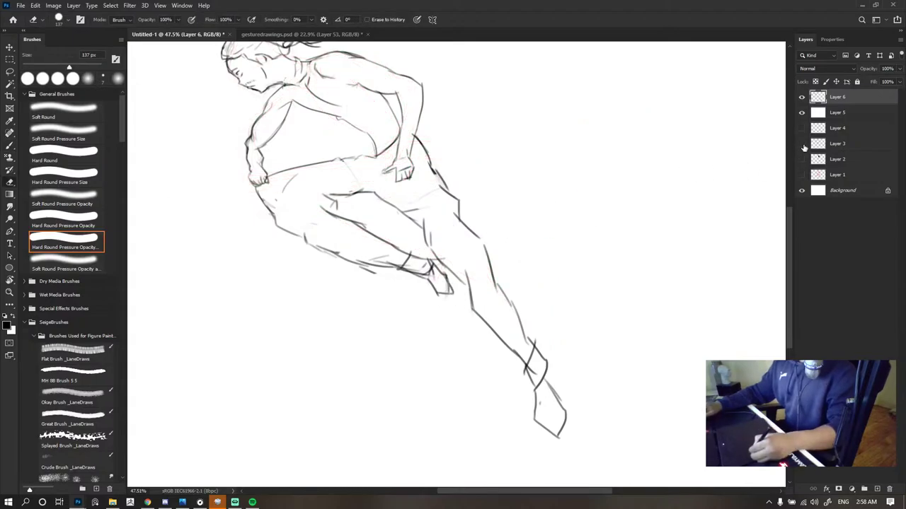
pyautogui.scroll(-7, 530, 228)
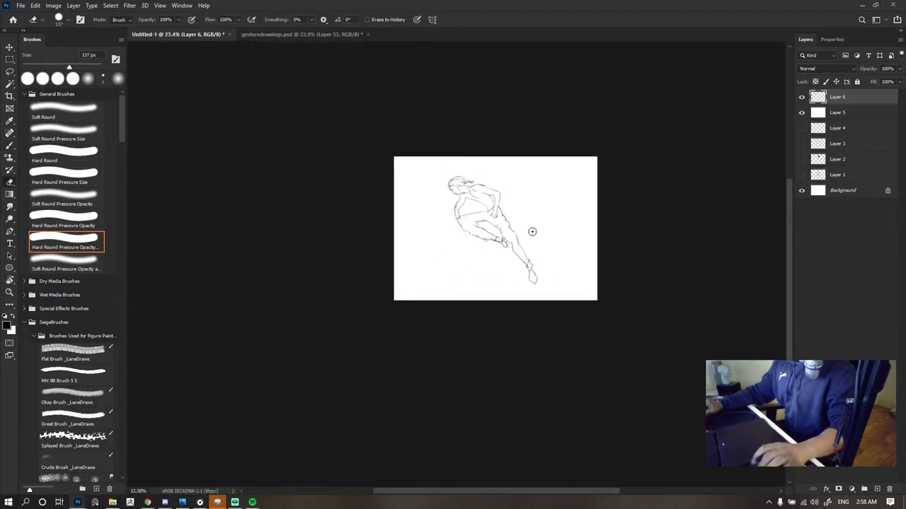
pyautogui.click(802, 144)
pyautogui.scroll(5, 471, 200)
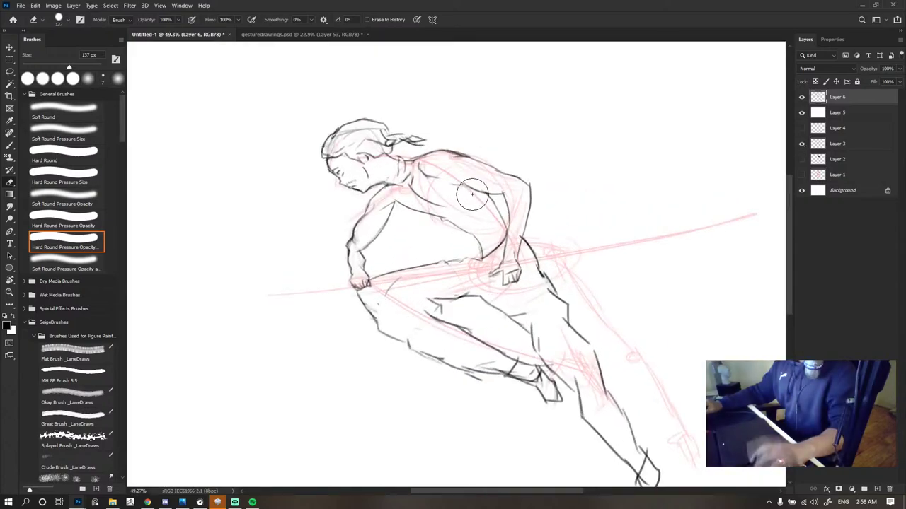
pyautogui.click(802, 144)
pyautogui.click(802, 128)
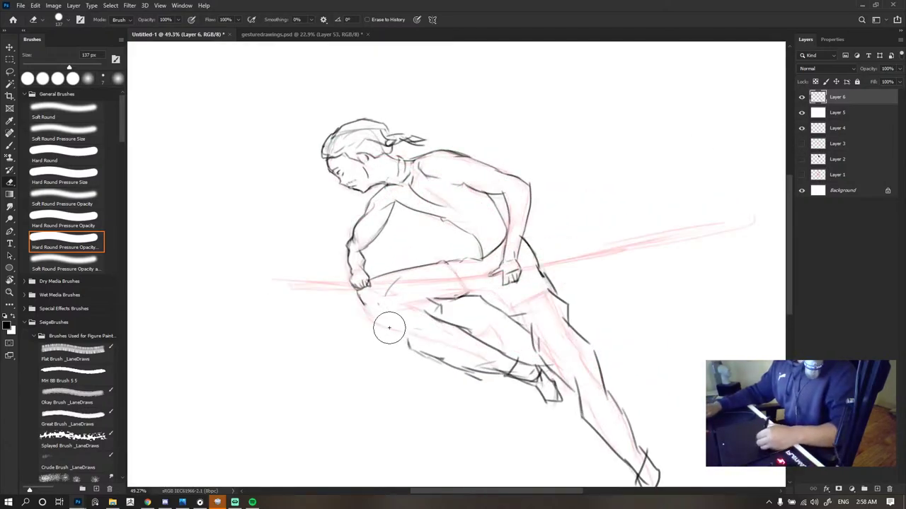
# - Redraw the underside contour of the bent knee and shin in dark strokes and erase the stray marks around it
pyautogui.press('b')
pyautogui.moveTo(361, 301)
pyautogui.mouseDown()
pyautogui.moveTo(392, 315)
pyautogui.moveTo(425, 350)
pyautogui.mouseUp()
pyautogui.press('e')
pyautogui.press('b')
pyautogui.moveTo(400, 316)
pyautogui.mouseDown()
pyautogui.moveTo(363, 299)
pyautogui.moveTo(387, 313)
pyautogui.moveTo(399, 337)
pyautogui.moveTo(438, 355)
pyautogui.mouseUp()
pyautogui.press('e')
pyautogui.moveTo(388, 319); pyautogui.dragTo(378, 303)
pyautogui.press('b')
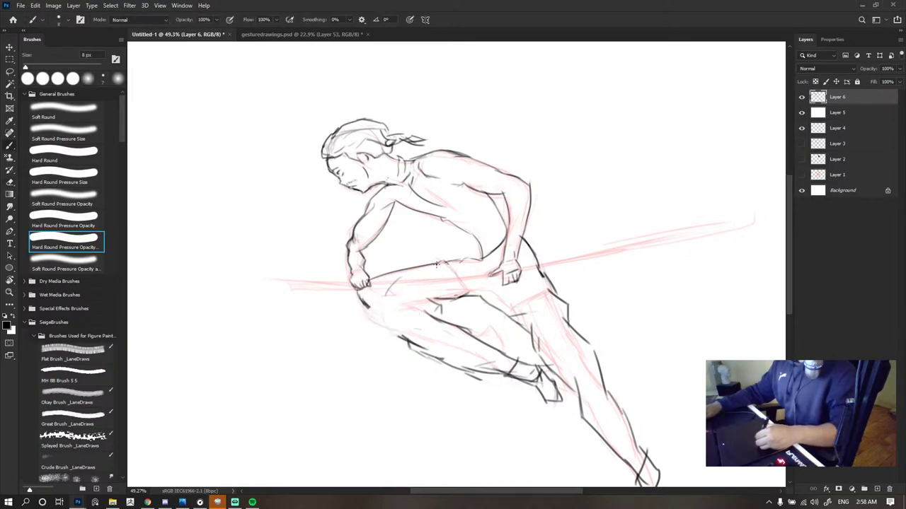
# - Lighten and refine the upper contour of the bent leg's thigh between the front fist and the waist
pyautogui.press('e')
pyautogui.moveTo(405, 270)
pyautogui.mouseDown()
pyautogui.moveTo(432, 263)
pyautogui.moveTo(387, 274)
pyautogui.mouseUp()
pyautogui.press('b')
pyautogui.press('e')
pyautogui.press('b')
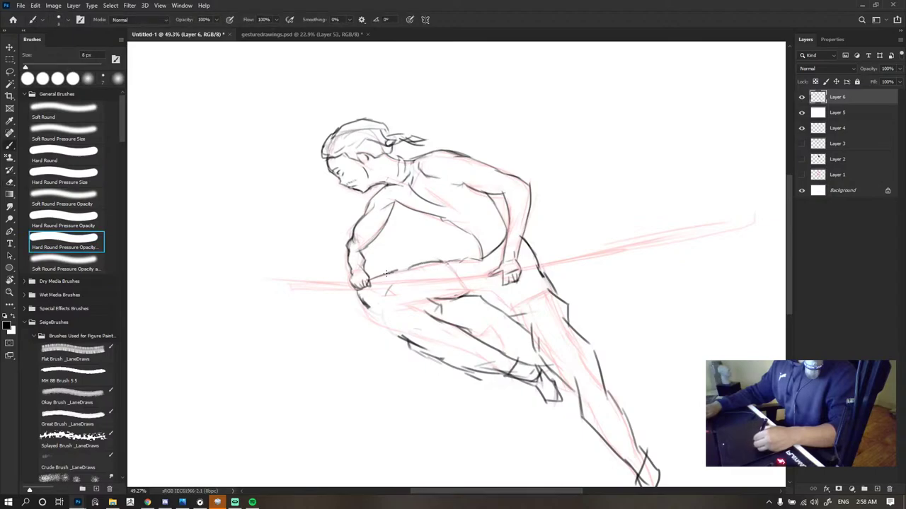
pyautogui.moveTo(449, 250); pyautogui.dragTo(368, 253)
pyautogui.moveTo(478, 280); pyautogui.dragTo(534, 279)
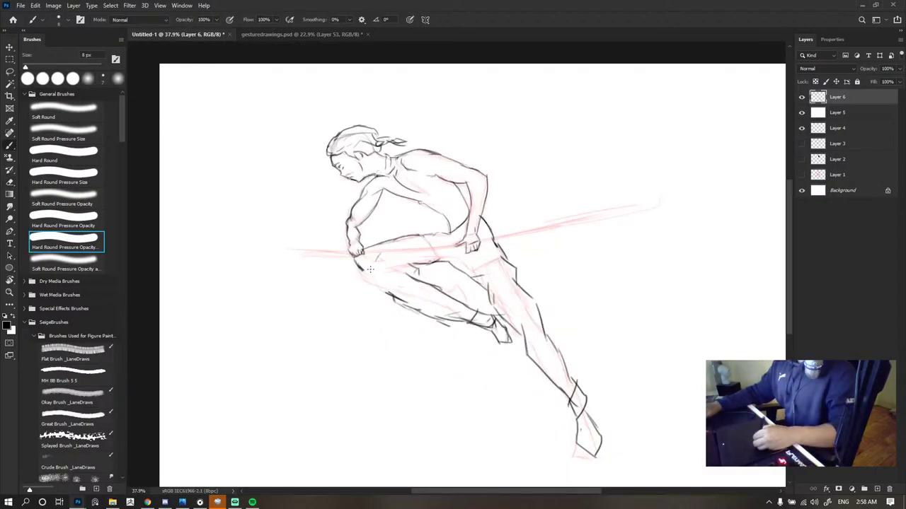
# - Hide the Layer 4 sketch and connect the bent knee's contour to the underside of the shin
pyautogui.click(801, 130)
pyautogui.scroll(-4, 609, 131)
pyautogui.scroll(5, 495, 169)
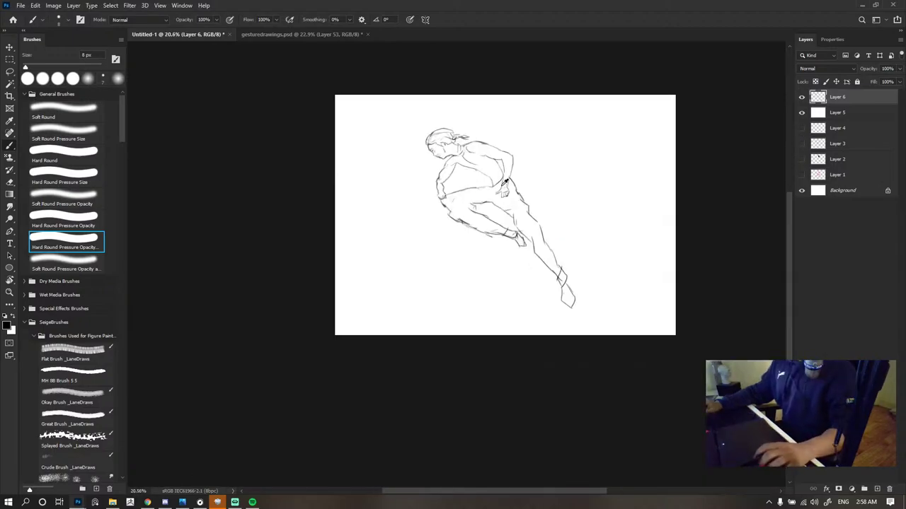
pyautogui.moveTo(430, 225)
pyautogui.mouseDown()
pyautogui.moveTo(479, 227)
pyautogui.moveTo(489, 236)
pyautogui.moveTo(467, 233)
pyautogui.moveTo(495, 247)
pyautogui.mouseUp()
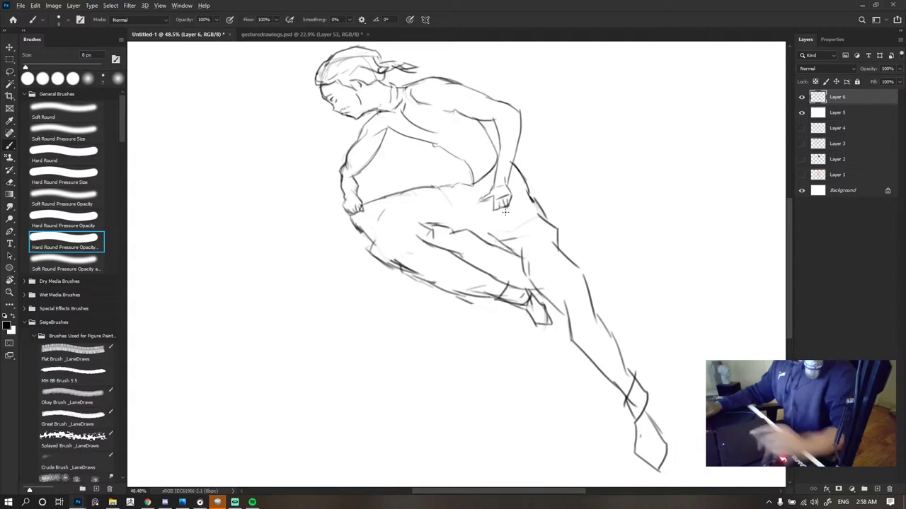
# - Erase the faint stray lines on the bent leg's upper thigh near the waist and tidy the contour there
pyautogui.scroll(-5, 504, 211)
pyautogui.scroll(4, 445, 196)
pyautogui.press('e')
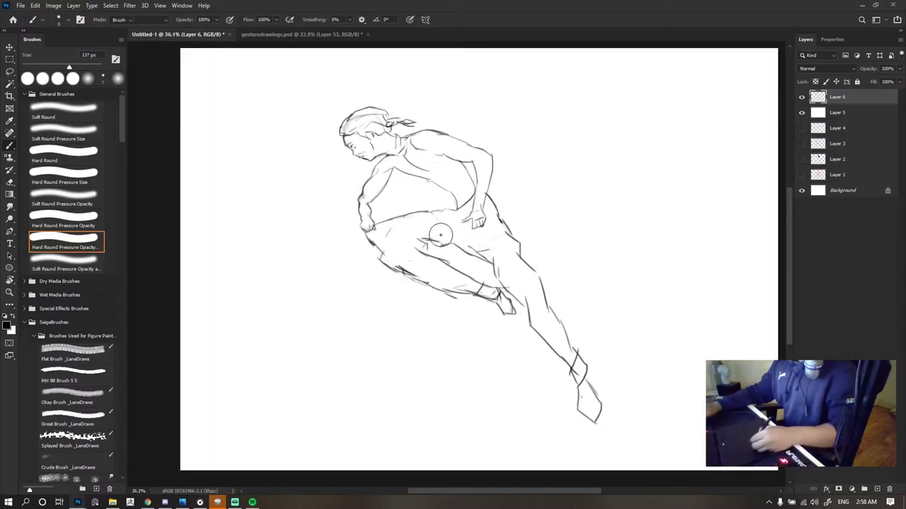
pyautogui.moveTo(442, 222)
pyautogui.mouseDown()
pyautogui.moveTo(431, 222)
pyautogui.moveTo(434, 208)
pyautogui.mouseUp()
pyautogui.press('b')
pyautogui.scroll(-5, 478, 198)
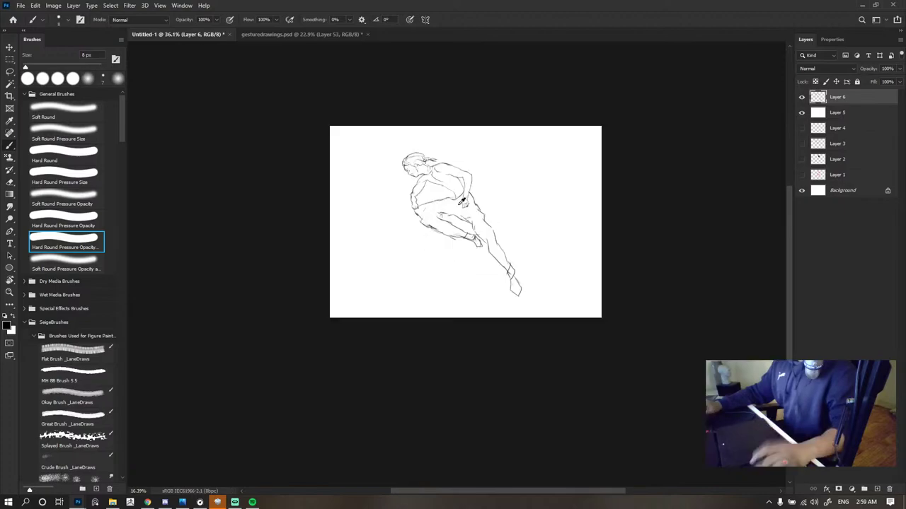
pyautogui.scroll(4, 446, 212)
# - Touch up the outer curve of the bent knee below the front fist
pyautogui.press('e')
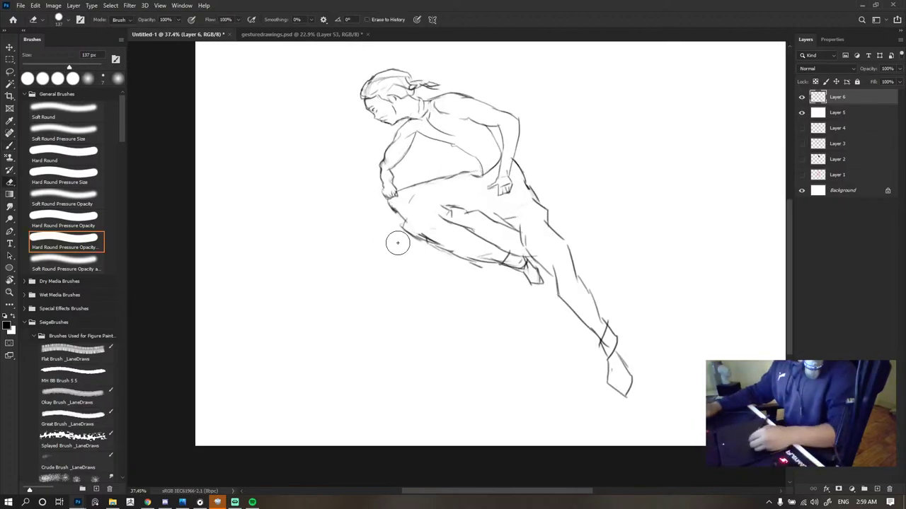
pyautogui.press('b')
pyautogui.moveTo(400, 237); pyautogui.dragTo(410, 231)
pyautogui.scroll(-4, 469, 222)
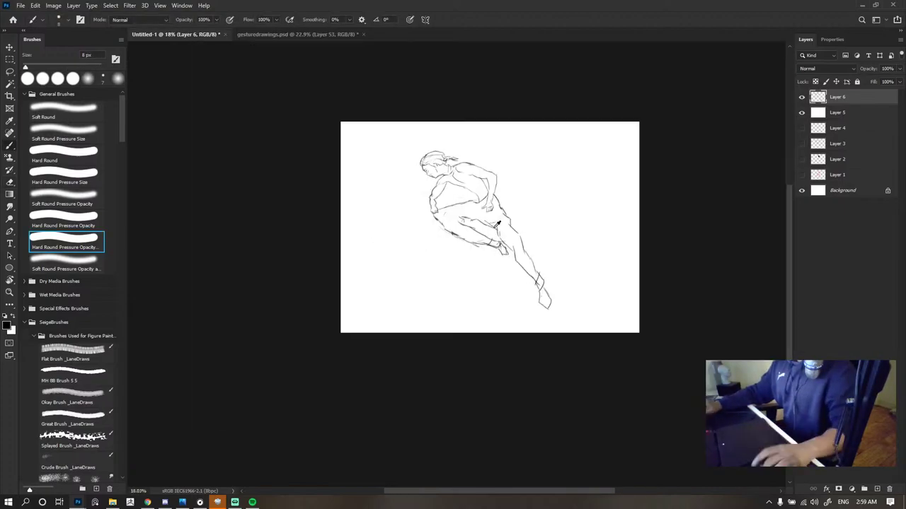
pyautogui.scroll(6, 495, 191)
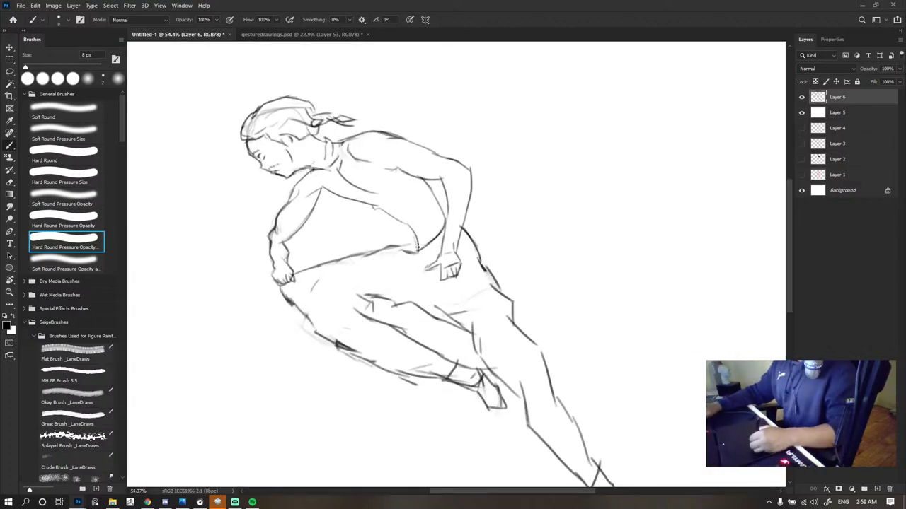
# - Soften the belly line and redraw it where it meets the top of the thigh
pyautogui.press('e')
pyautogui.moveTo(416, 255)
pyautogui.mouseDown()
pyautogui.moveTo(412, 232)
pyautogui.moveTo(382, 208)
pyautogui.mouseUp()
pyautogui.press('b')
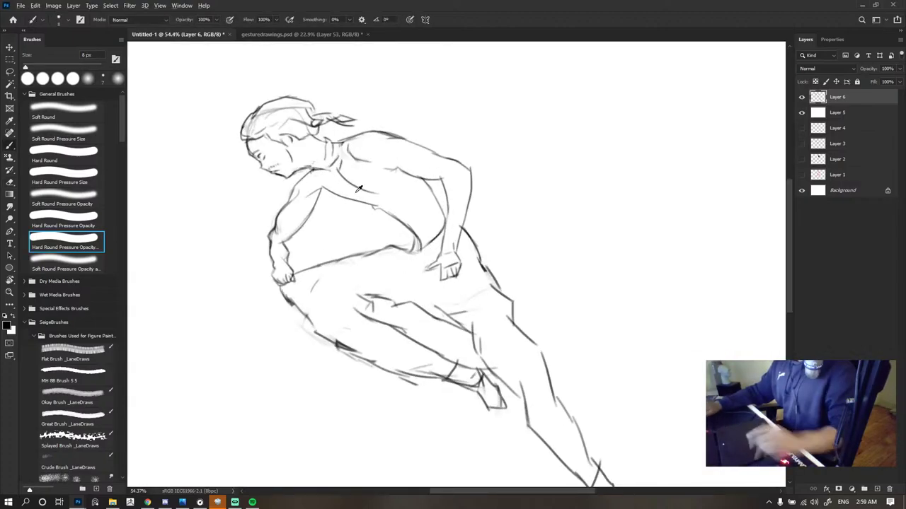
pyautogui.scroll(-5, 358, 188)
pyautogui.scroll(2, 466, 191)
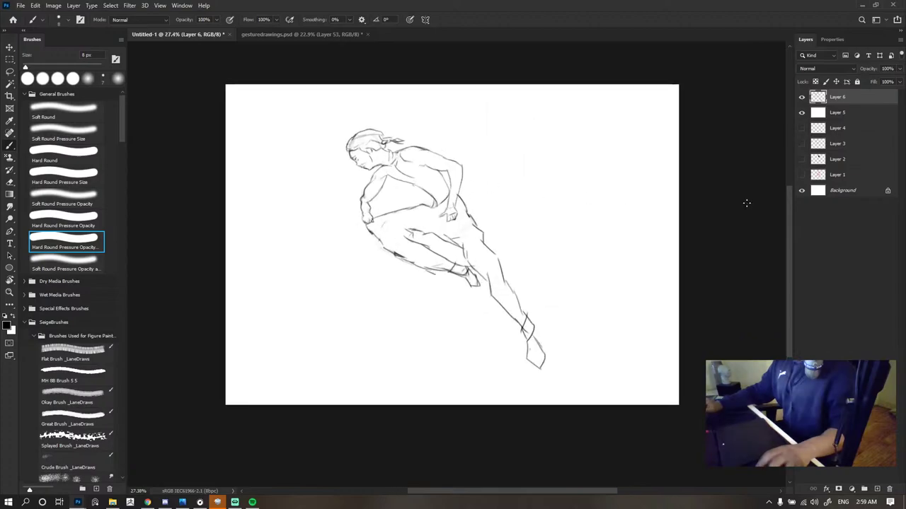
# - Clean up the outer knee edge and rework the thigh's top contour and the fold mark near the fist
pyautogui.scroll(4, 410, 186)
pyautogui.press('e')
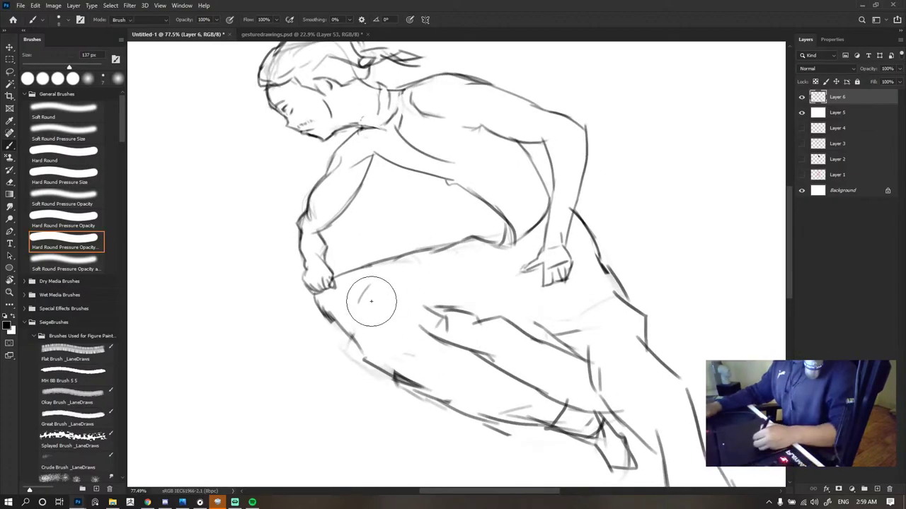
pyautogui.moveTo(330, 315); pyautogui.dragTo(319, 325)
pyautogui.press('b')
pyautogui.press('e')
pyautogui.moveTo(369, 271); pyautogui.dragTo(370, 265)
pyautogui.press('b')
pyautogui.moveTo(453, 244)
pyautogui.mouseDown()
pyautogui.moveTo(400, 256)
pyautogui.moveTo(367, 287)
pyautogui.moveTo(354, 346)
pyautogui.mouseUp()
pyautogui.scroll(-6, 572, 189)
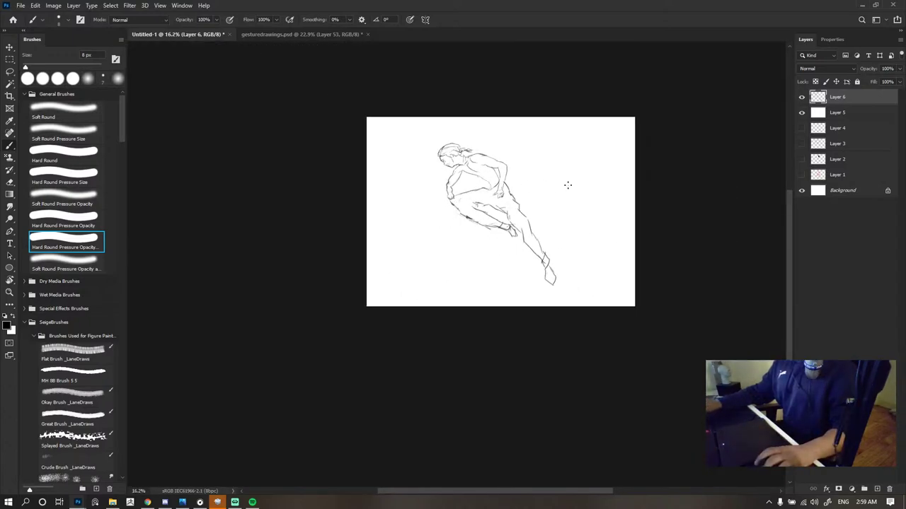
# - Erase the marks behind the bent knee and draw the thigh's underside with trouser folds running toward the rear hand
pyautogui.scroll(4, 567, 186)
pyautogui.press('e')
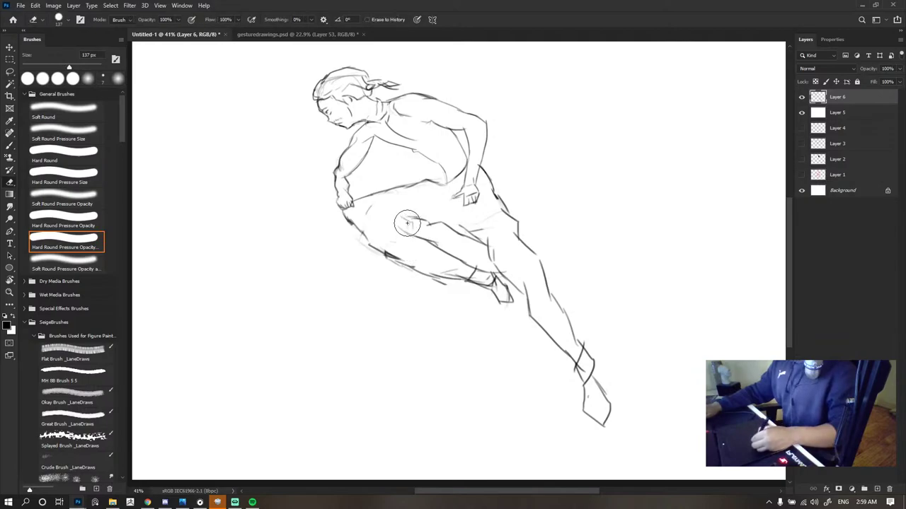
pyautogui.press('b')
pyautogui.moveTo(438, 223)
pyautogui.mouseDown()
pyautogui.moveTo(401, 225)
pyautogui.moveTo(417, 225)
pyautogui.moveTo(430, 242)
pyautogui.moveTo(428, 226)
pyautogui.mouseUp()
pyautogui.press('e')
pyautogui.press('b')
pyautogui.press('e')
pyautogui.press('b')
pyautogui.press('b')
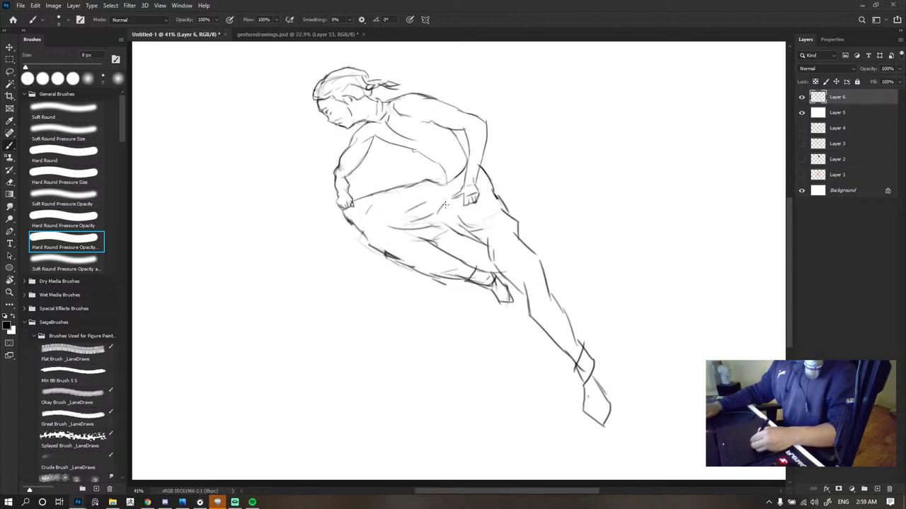
pyautogui.scroll(-7, 452, 199)
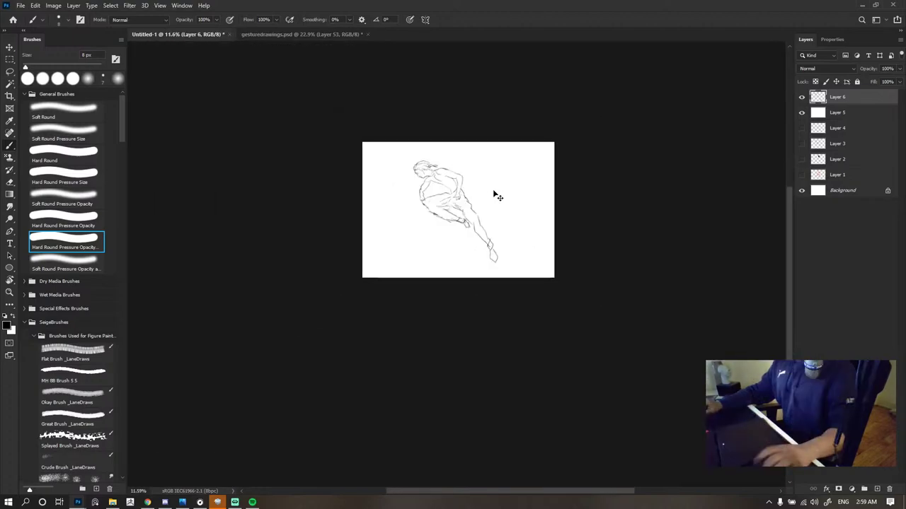
# - Erase the heavy underside contour of the bent leg and sketch a lighter curve below the knee
pyautogui.scroll(6, 456, 208)
pyautogui.press('e')
pyautogui.moveTo(370, 223); pyautogui.dragTo(417, 257)
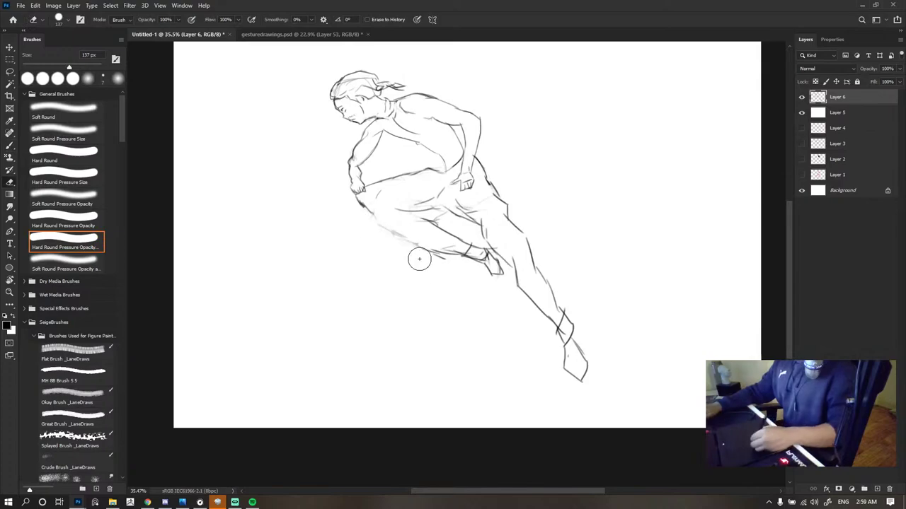
pyautogui.press('b')
pyautogui.moveTo(365, 208); pyautogui.dragTo(387, 231)
pyautogui.press('e')
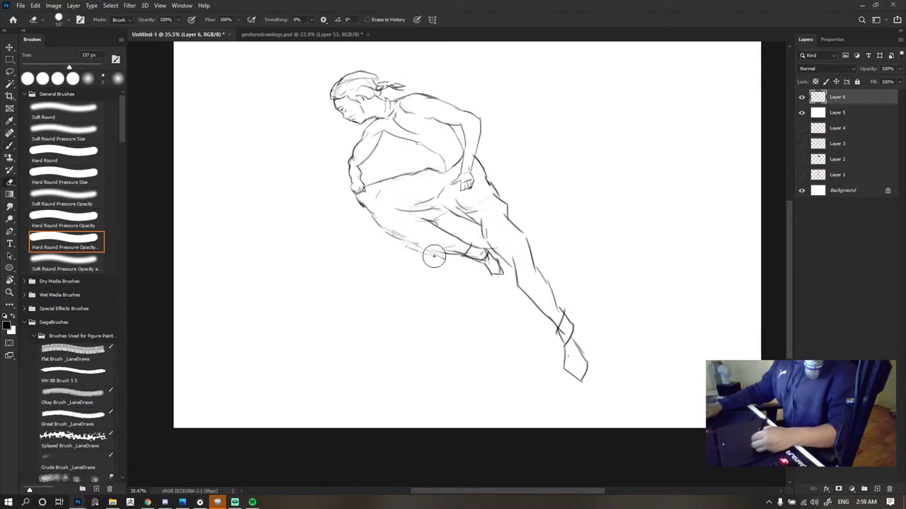
# - Rework the bent leg's shin underside, erasing the trial strokes and redrawing the contour down from the knee
pyautogui.press('b')
pyautogui.moveTo(432, 257)
pyautogui.mouseDown()
pyautogui.moveTo(371, 211)
pyautogui.moveTo(401, 223)
pyautogui.mouseUp()
pyautogui.moveTo(408, 225); pyautogui.dragTo(410, 240)
pyautogui.press('e')
pyautogui.press('b')
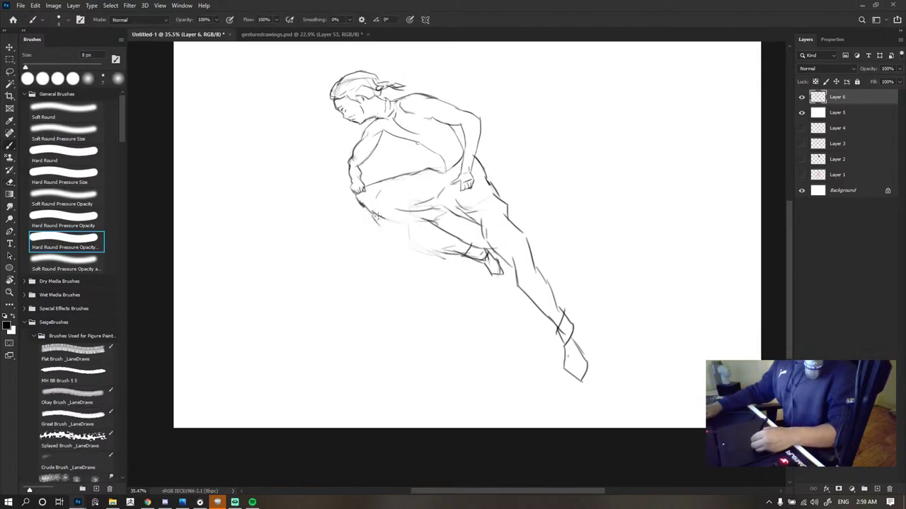
pyautogui.moveTo(376, 214); pyautogui.dragTo(409, 237)
pyautogui.moveTo(532, 236)
pyautogui.mouseDown()
pyautogui.moveTo(475, 217)
pyautogui.moveTo(513, 220)
pyautogui.mouseUp()
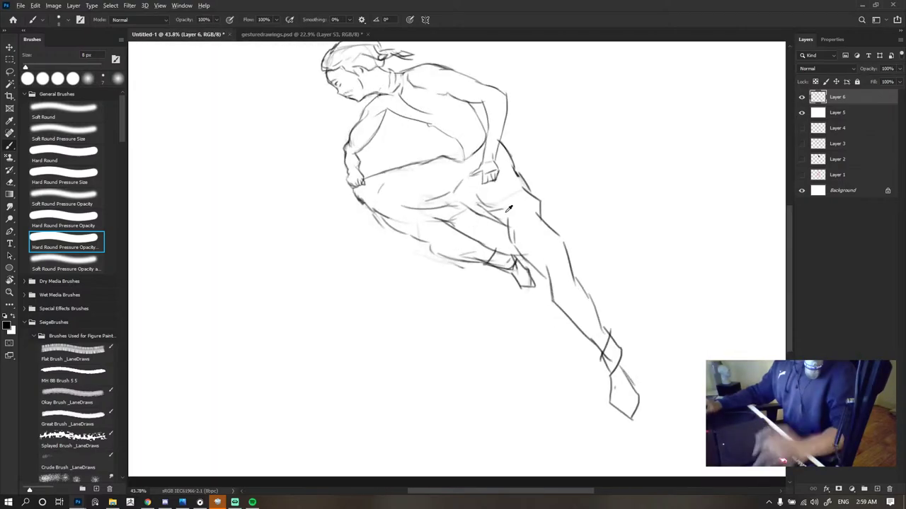
pyautogui.scroll(-5, 517, 224)
pyautogui.scroll(4, 520, 208)
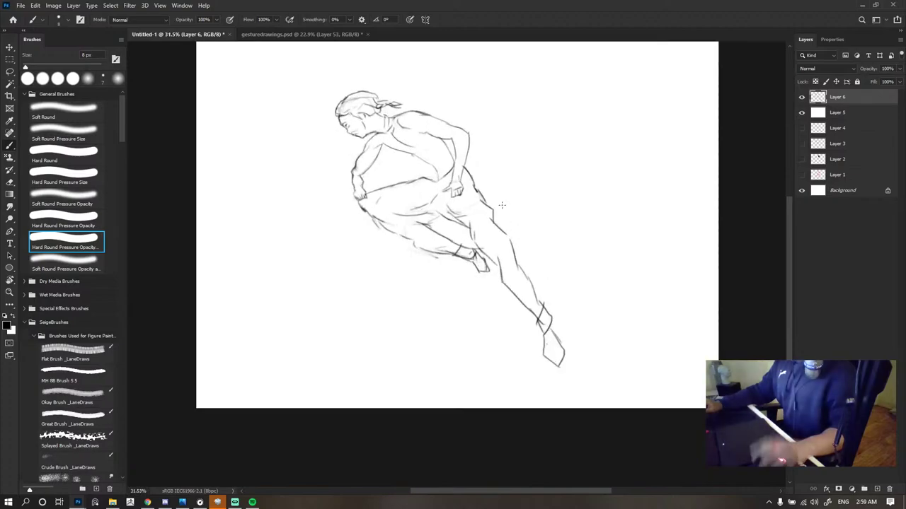
# - Erase the bent leg's lower shin, cuff and foot, and display the Layer 4 sketch as a guide
pyautogui.press('e')
pyautogui.moveTo(444, 252)
pyautogui.mouseDown()
pyautogui.moveTo(435, 253)
pyautogui.moveTo(453, 249)
pyautogui.mouseUp()
pyautogui.click(802, 128)
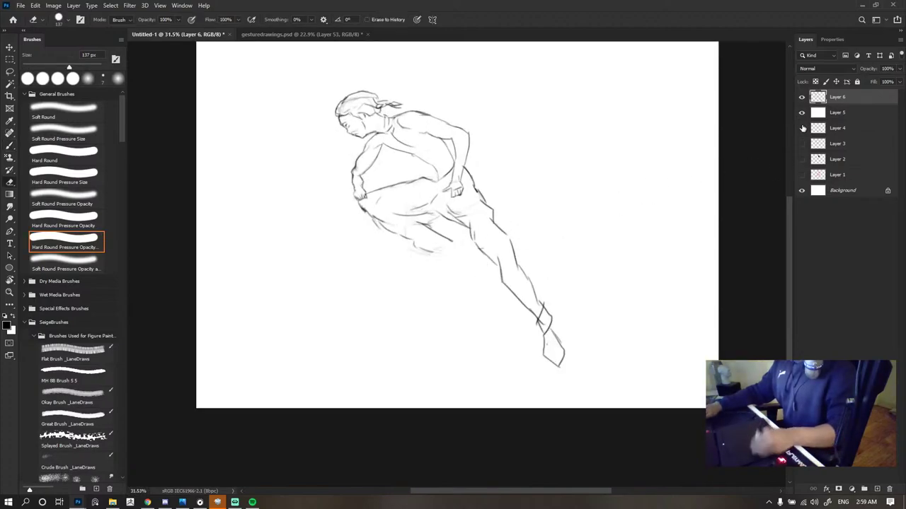
pyautogui.scroll(3, 554, 255)
pyautogui.press('b')
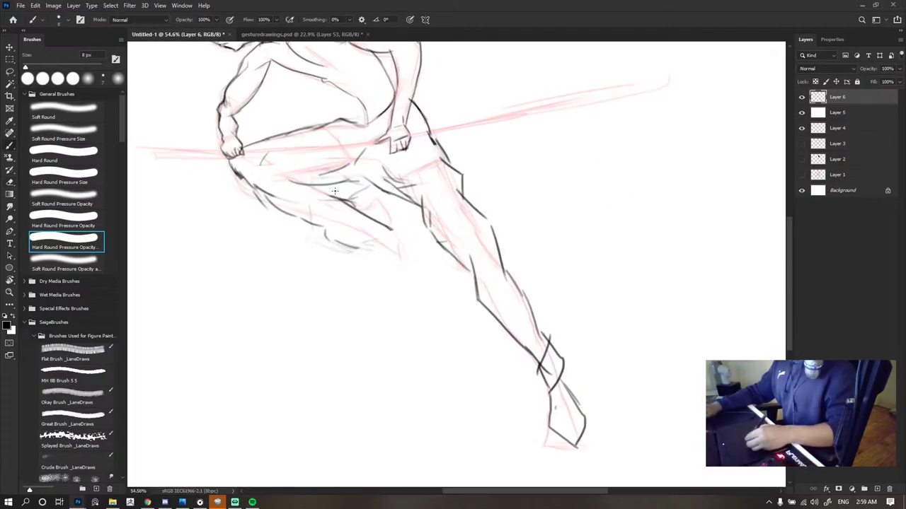
# - Redraw the bent leg's lower shin and calf over the pink sketch, closing them at a new trouser hem
pyautogui.moveTo(316, 181)
pyautogui.mouseDown()
pyautogui.moveTo(372, 206)
pyautogui.moveTo(429, 263)
pyautogui.moveTo(404, 272)
pyautogui.moveTo(444, 266)
pyautogui.mouseUp()
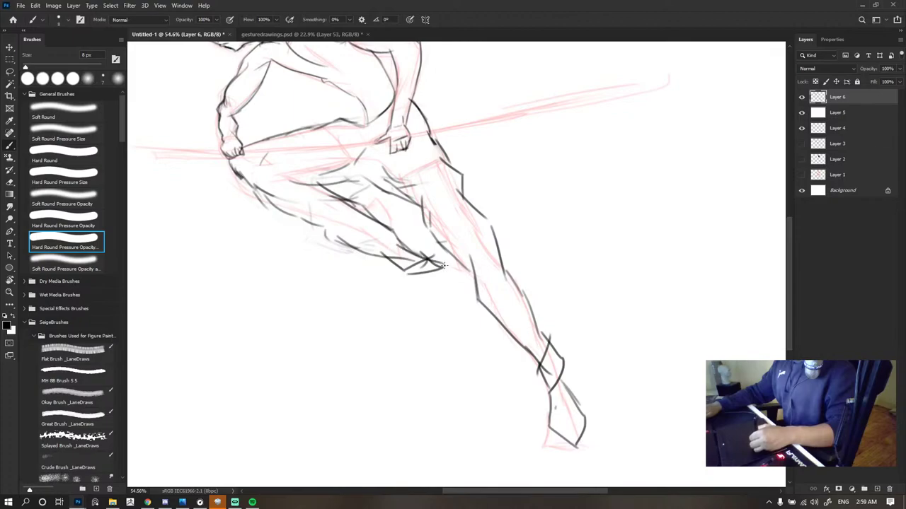
pyautogui.scroll(-3, 430, 219)
pyautogui.scroll(-1, 446, 191)
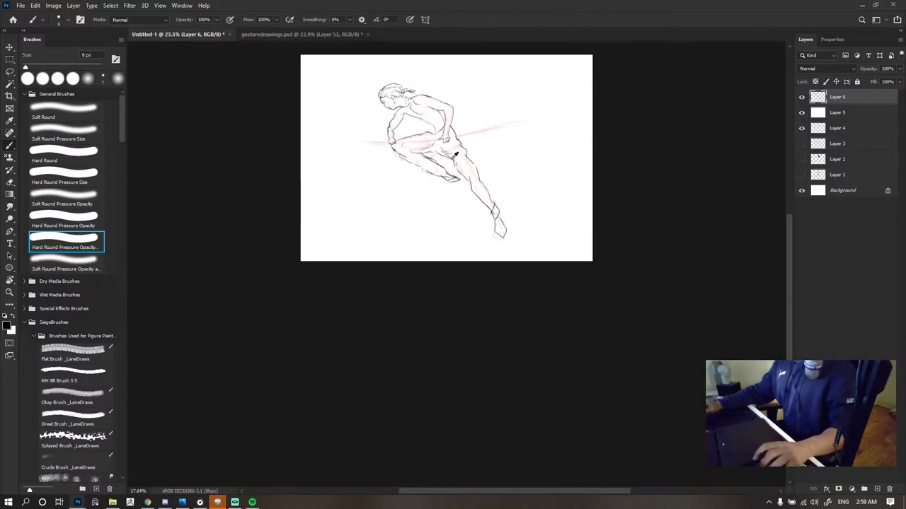
# - Extend the bent leg's calf to a wider trouser hem and draw the foot hanging below it, undoing the rejected strokes
pyautogui.scroll(5, 465, 157)
pyautogui.press('e')
pyautogui.moveTo(414, 231)
pyautogui.mouseDown()
pyautogui.moveTo(408, 234)
pyautogui.moveTo(422, 230)
pyautogui.moveTo(416, 246)
pyautogui.moveTo(461, 245)
pyautogui.mouseUp()
pyautogui.press('b')
pyautogui.moveTo(417, 219); pyautogui.dragTo(464, 243)
pyautogui.moveTo(404, 268)
pyautogui.mouseDown()
pyautogui.moveTo(470, 247)
pyautogui.moveTo(472, 281)
pyautogui.moveTo(453, 269)
pyautogui.moveTo(469, 301)
pyautogui.mouseUp()
pyautogui.hotkey('ctrl', 'z')
pyautogui.hotkey('ctrl', 'z')
pyautogui.moveTo(465, 245); pyautogui.dragTo(475, 298)
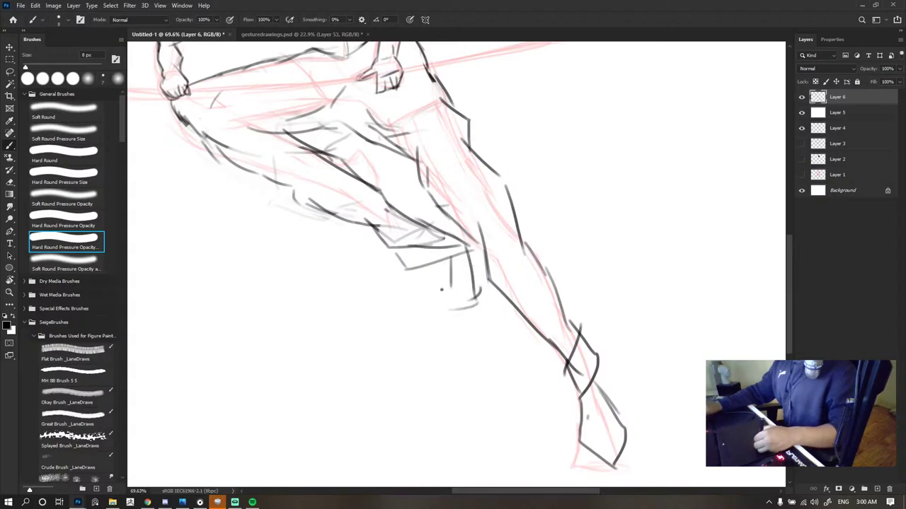
# - Hide the Layer 4 sketch and check the reworked leg against the whole figure
pyautogui.click(802, 128)
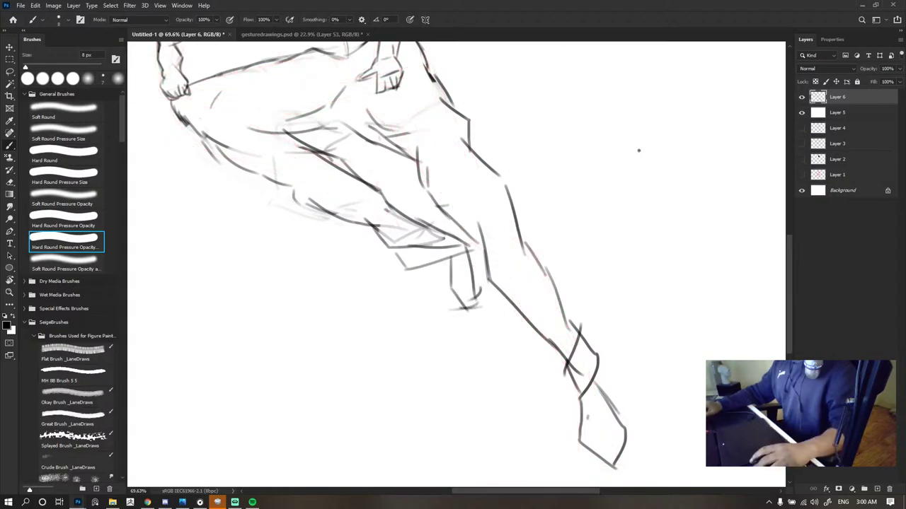
pyautogui.scroll(-5, 508, 182)
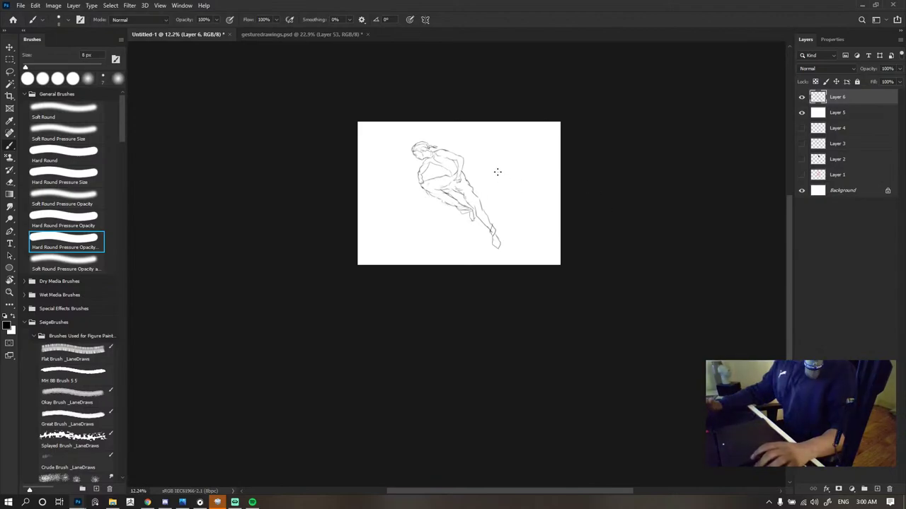
pyautogui.scroll(2, 497, 172)
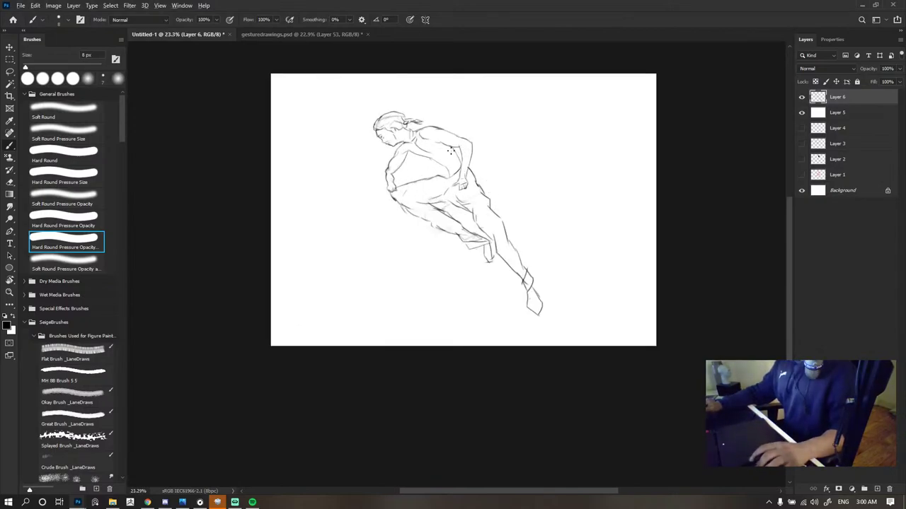
# - Erase the bent leg's straight upper thigh line and redraw it as a rounded curve dropping below the front fist
pyautogui.scroll(3, 451, 151)
pyautogui.press('e')
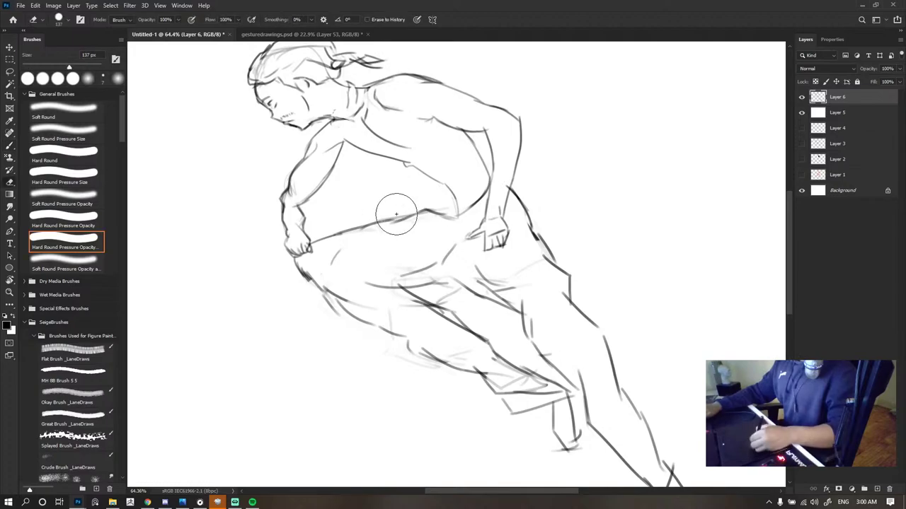
pyautogui.moveTo(396, 214)
pyautogui.mouseDown()
pyautogui.moveTo(322, 274)
pyautogui.moveTo(442, 212)
pyautogui.mouseUp()
pyautogui.press('b')
pyautogui.moveTo(367, 242)
pyautogui.mouseDown()
pyautogui.moveTo(398, 237)
pyautogui.moveTo(380, 243)
pyautogui.mouseUp()
pyautogui.press('e')
pyautogui.press('b')
pyautogui.moveTo(433, 211); pyautogui.dragTo(329, 253)
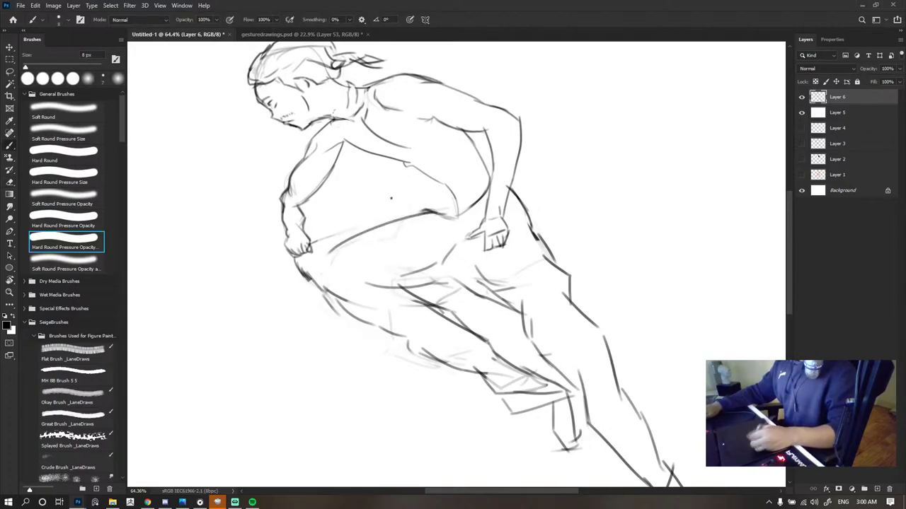
# - Erase the old knee outline beneath the front fist and draw a rounded knee joining the new thigh curve
pyautogui.scroll(-3, 391, 198)
pyautogui.scroll(2, 282, 221)
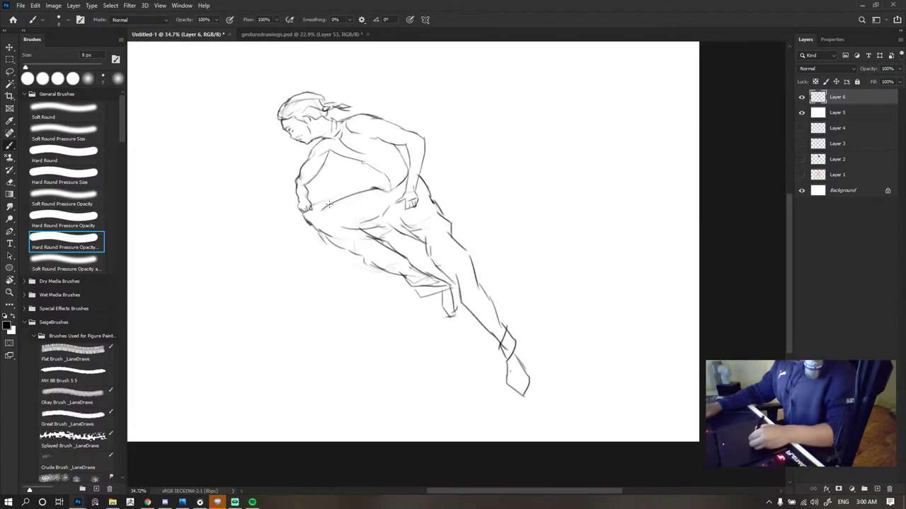
pyautogui.press('e')
pyautogui.moveTo(330, 204); pyautogui.dragTo(314, 232)
pyautogui.press('b')
pyautogui.moveTo(314, 227); pyautogui.dragTo(330, 245)
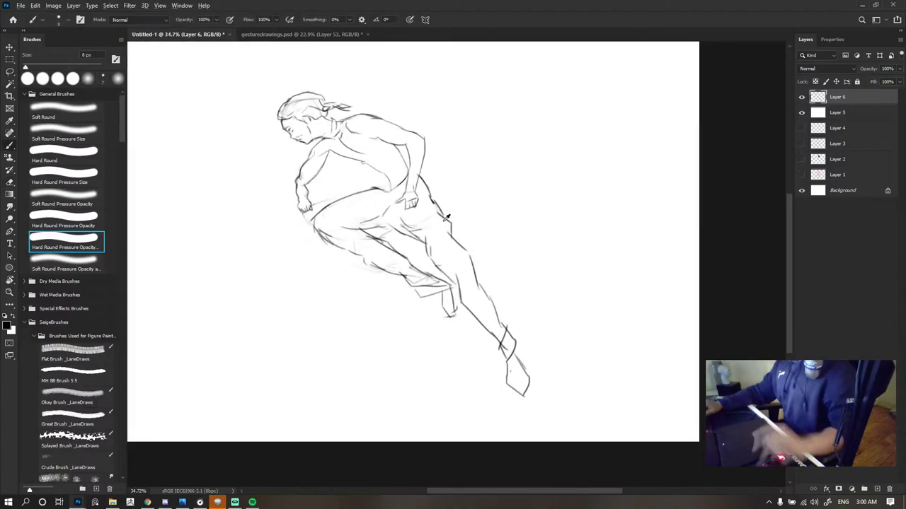
pyautogui.scroll(-3, 446, 218)
pyautogui.scroll(5, 437, 193)
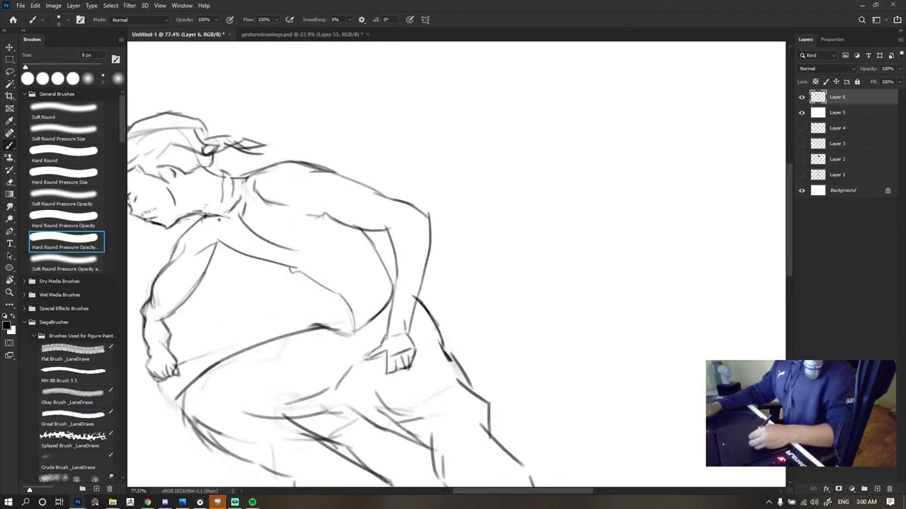
# - Erase the bump on the chest contour, redraw it, and add short muscle and rib lines across the torso
pyautogui.press('e')
pyautogui.moveTo(285, 267)
pyautogui.mouseDown()
pyautogui.moveTo(298, 272)
pyautogui.moveTo(275, 264)
pyautogui.mouseUp()
pyautogui.press('b')
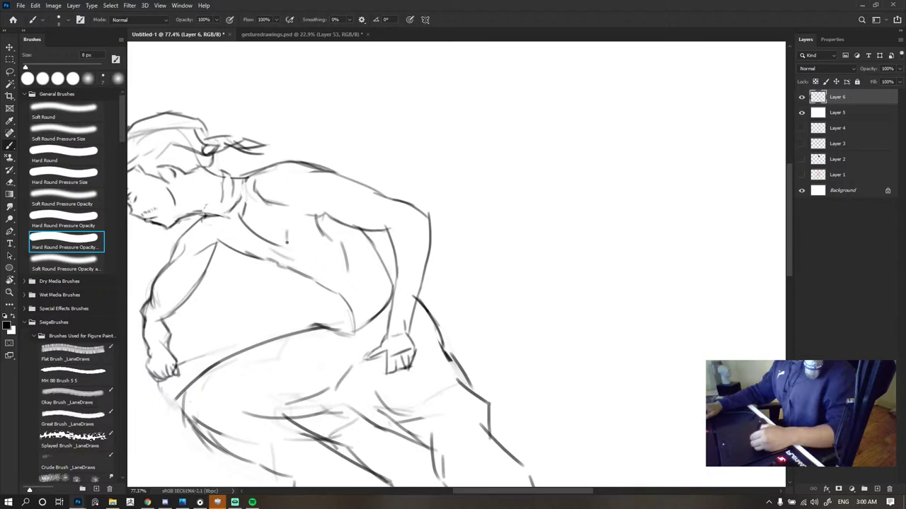
pyautogui.scroll(-7, 361, 201)
pyautogui.scroll(7, 352, 220)
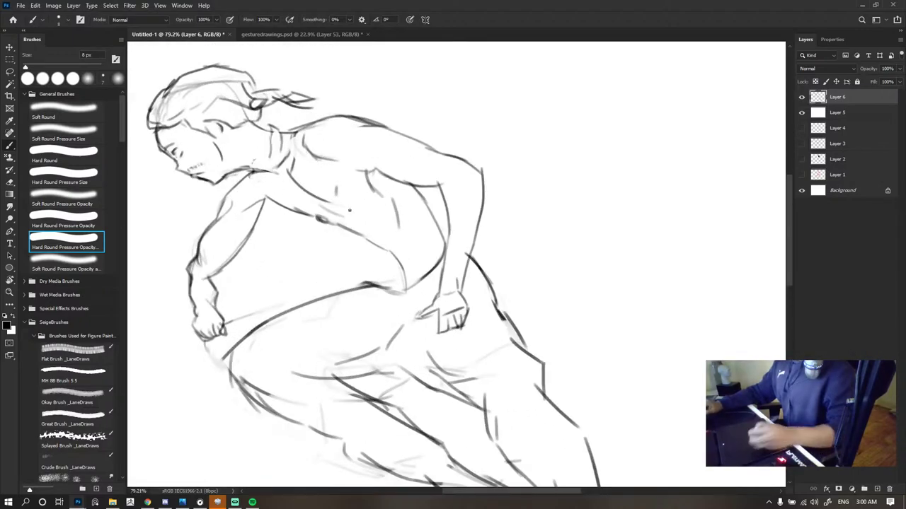
pyautogui.scroll(-5, 348, 210)
pyautogui.scroll(5, 349, 210)
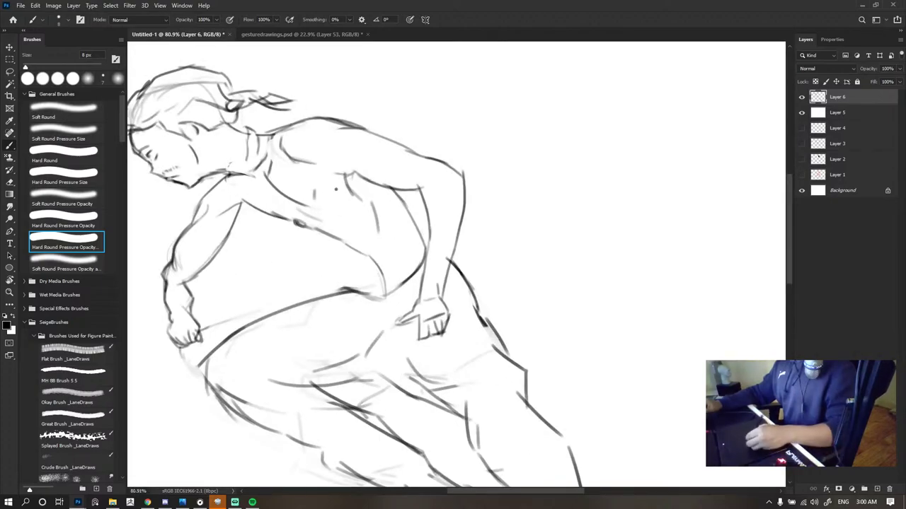
pyautogui.scroll(-5, 302, 213)
pyautogui.scroll(5, 390, 170)
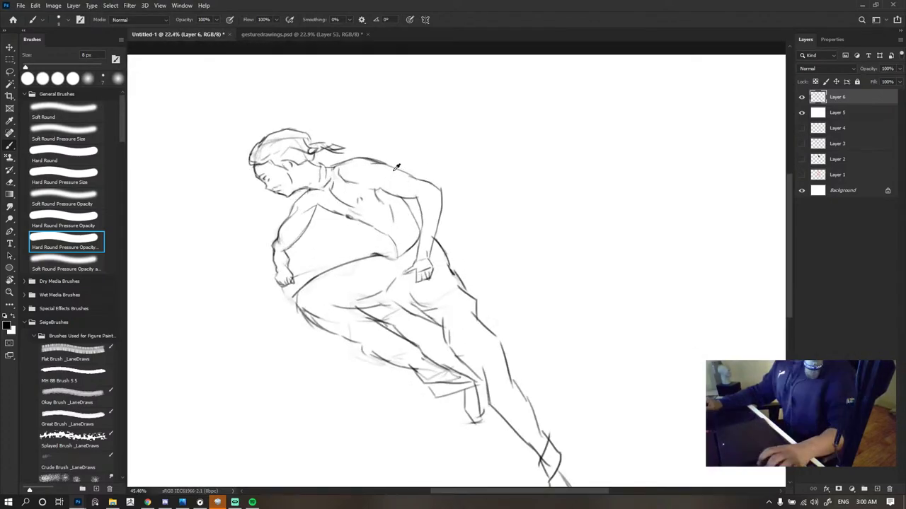
pyautogui.scroll(-8, 411, 219)
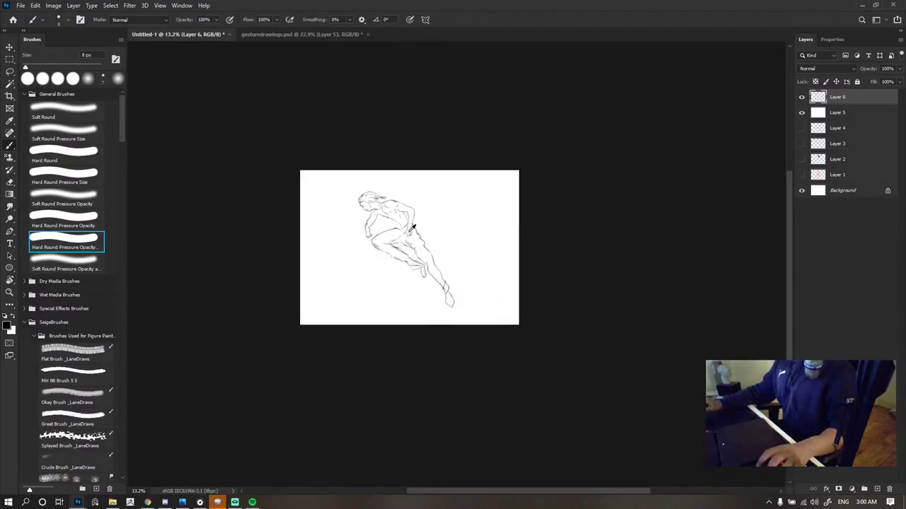
pyautogui.scroll(3, 413, 227)
pyautogui.scroll(6, 391, 176)
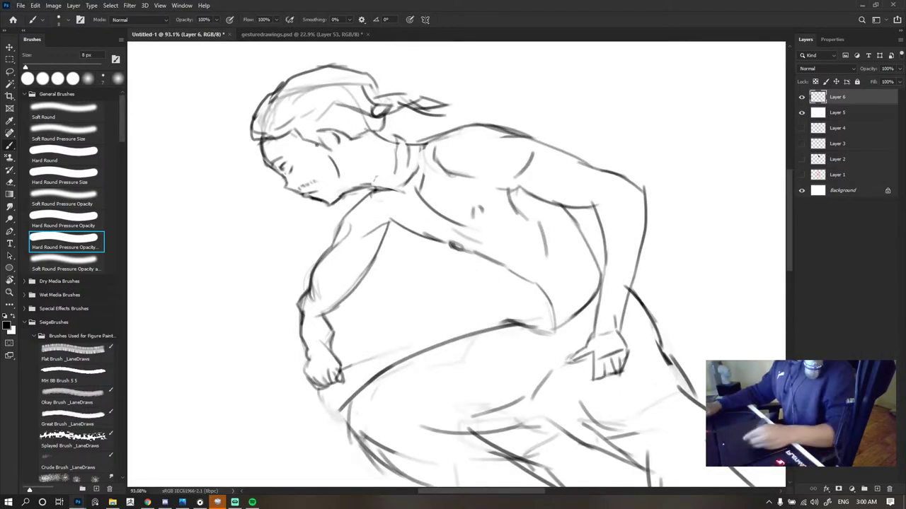
# - Erase the eye, nose and mouth details, leaving the face as a plain outline
pyautogui.press('e')
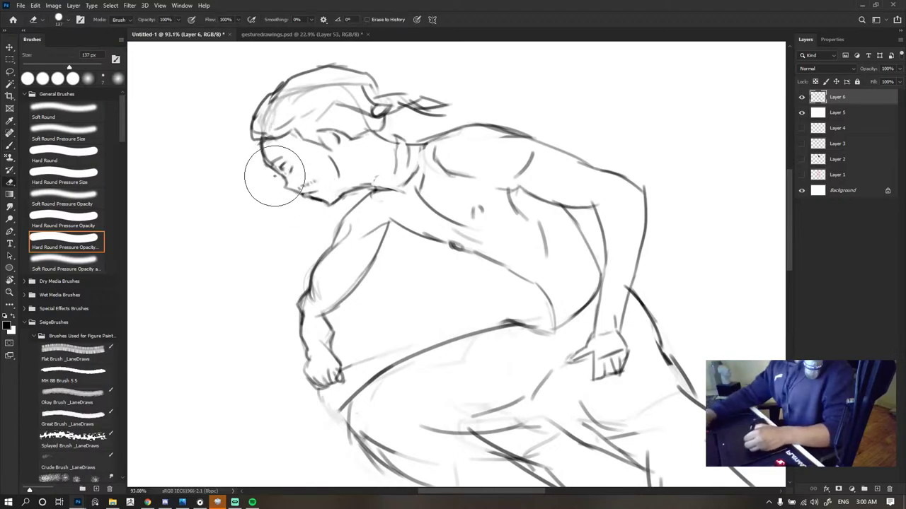
pyautogui.moveTo(286, 177)
pyautogui.mouseDown()
pyautogui.moveTo(293, 172)
pyautogui.moveTo(327, 202)
pyautogui.mouseUp()
pyautogui.press('b')
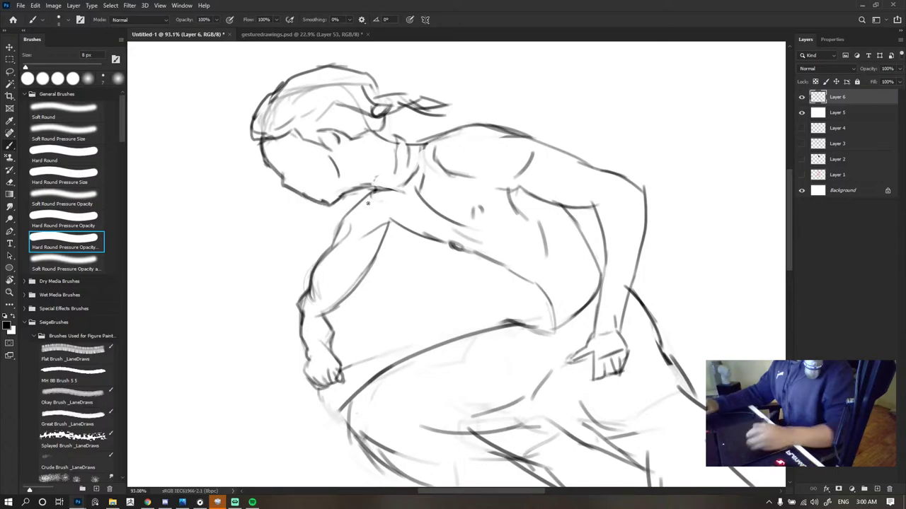
pyautogui.hotkey('ctrl', '0')
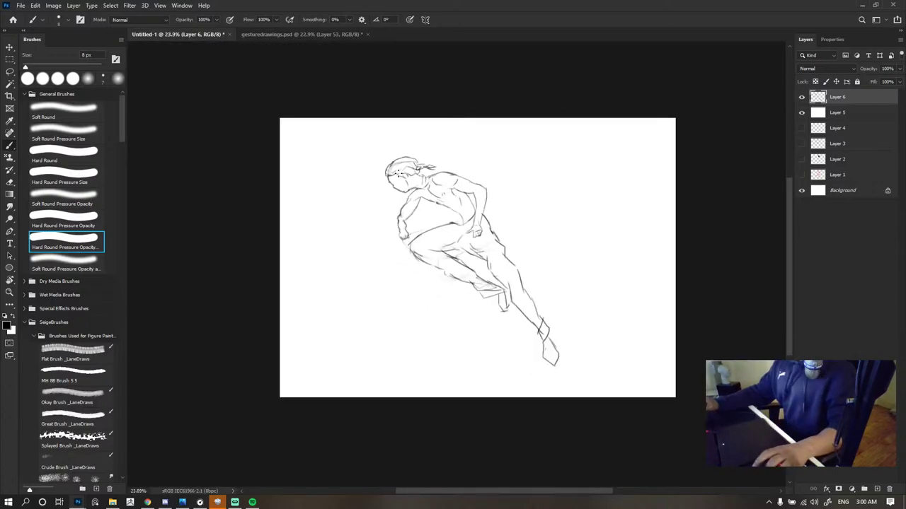
pyautogui.scroll(5, 398, 172)
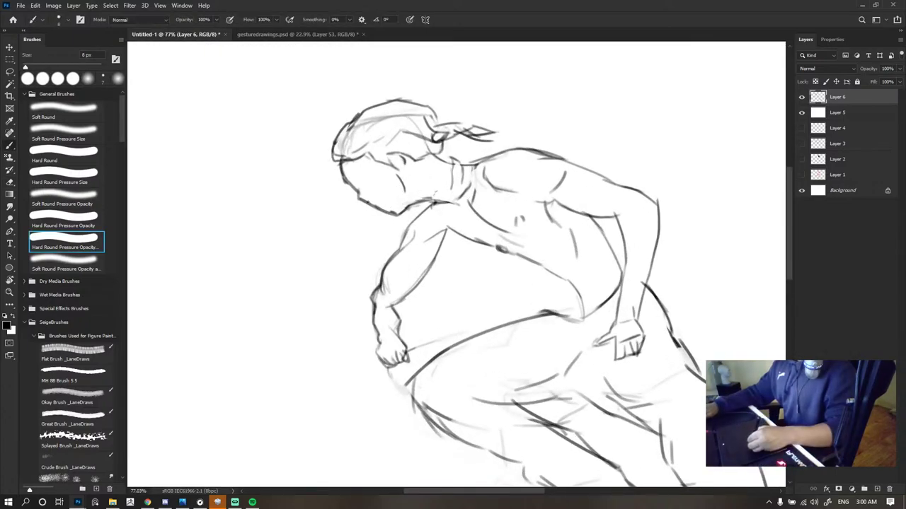
# - Erase the underside of the chin and redraw the jaw where it meets the neck
pyautogui.press('e')
pyautogui.moveTo(393, 214)
pyautogui.mouseDown()
pyautogui.moveTo(371, 206)
pyautogui.moveTo(390, 215)
pyautogui.moveTo(406, 207)
pyautogui.moveTo(375, 207)
pyautogui.moveTo(414, 206)
pyautogui.mouseUp()
pyautogui.press('b')
pyautogui.press('e')
pyautogui.press('b')
pyautogui.press('e')
pyautogui.press('b')
pyautogui.hotkey('ctrl', '0')
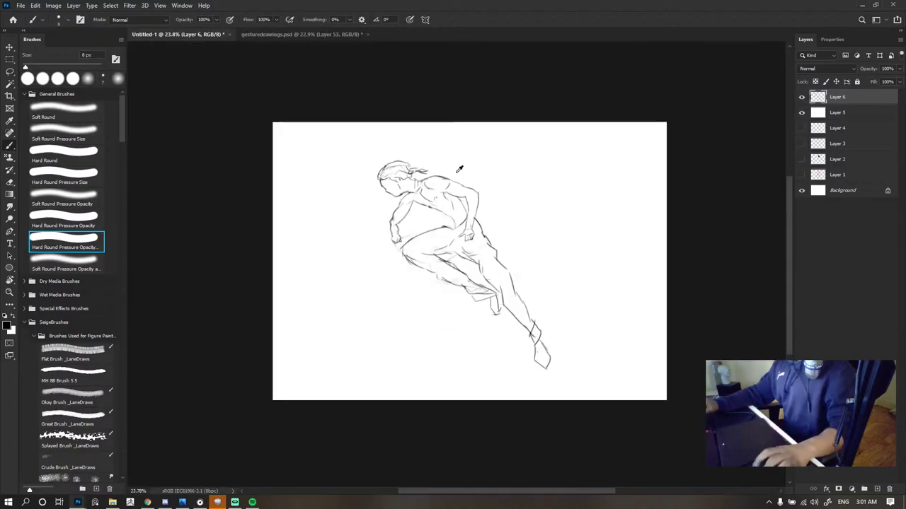
pyautogui.hotkey('ctrl', '-')
pyautogui.hotkey('ctrl', '0')
pyautogui.scroll(7, 416, 183)
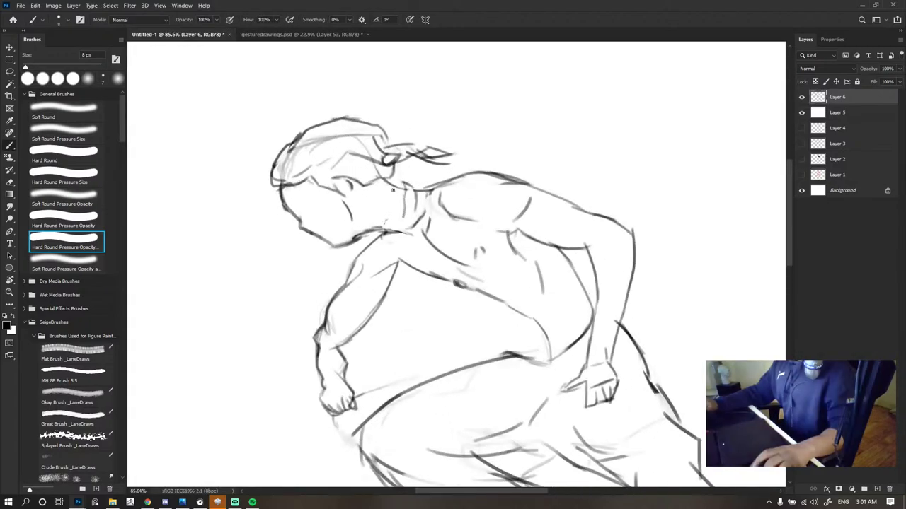
# - Erase the jaw's lower edge once more, redraw it, and check the head against the whole figure
pyautogui.press('e')
pyautogui.moveTo(343, 253); pyautogui.dragTo(379, 230)
pyautogui.press('b')
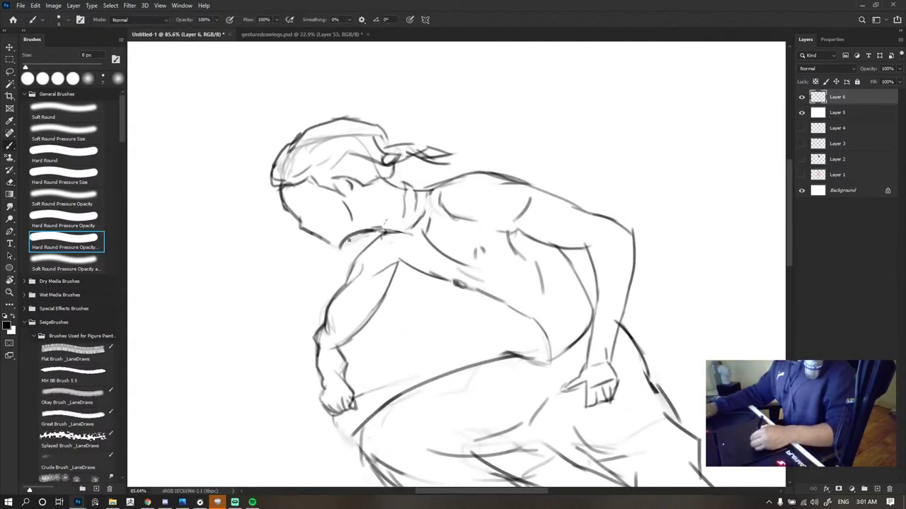
pyautogui.scroll(-5, 364, 224)
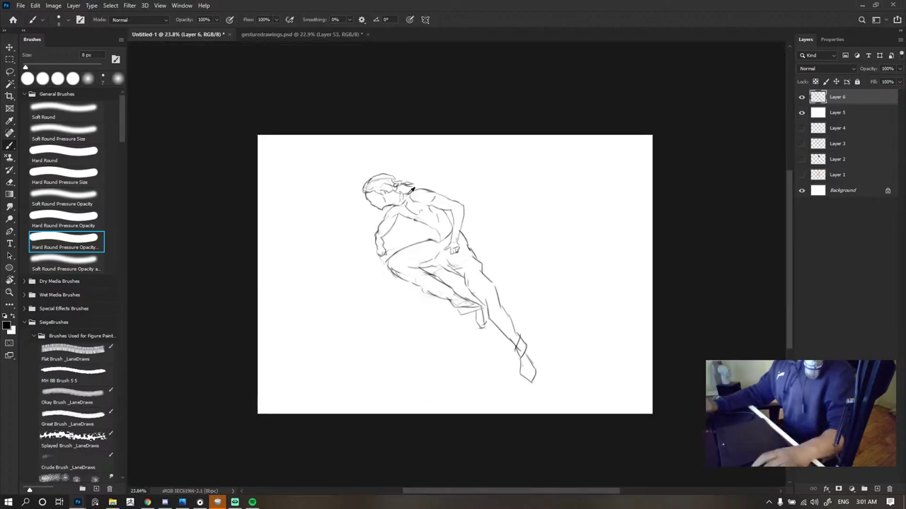
pyautogui.scroll(-3, 459, 188)
pyautogui.scroll(2, 462, 208)
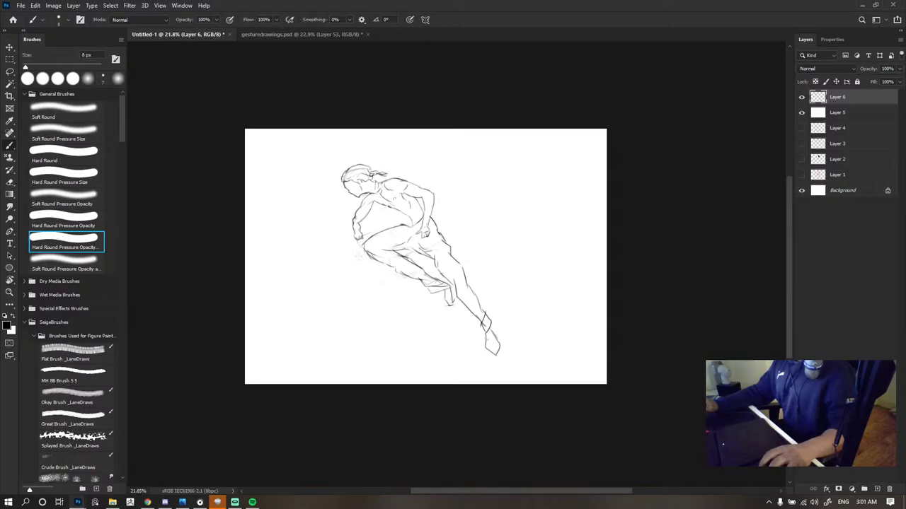
pyautogui.scroll(1, 433, 235)
# - On a new layer, draw a long, gently curved weapon line from the front fist through the rear hand, undoing the first attempt
pyautogui.click(877, 489)
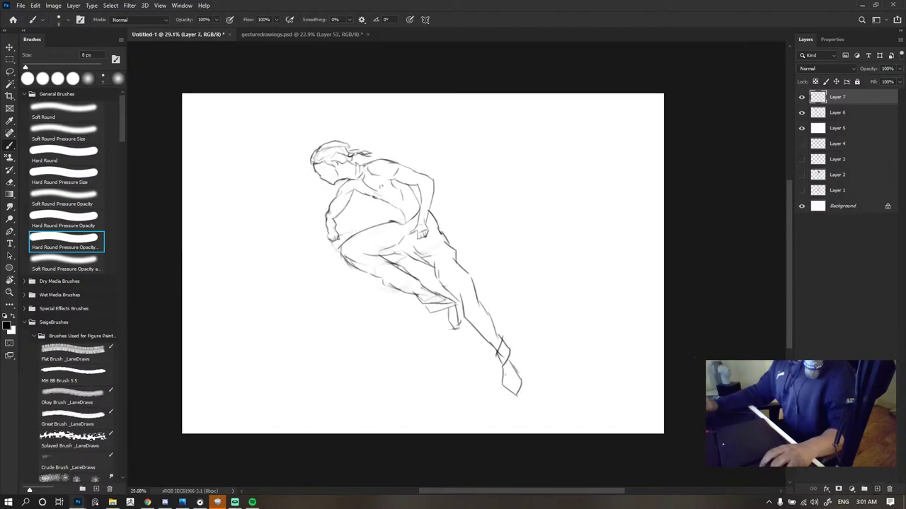
pyautogui.scroll(2, 439, 263)
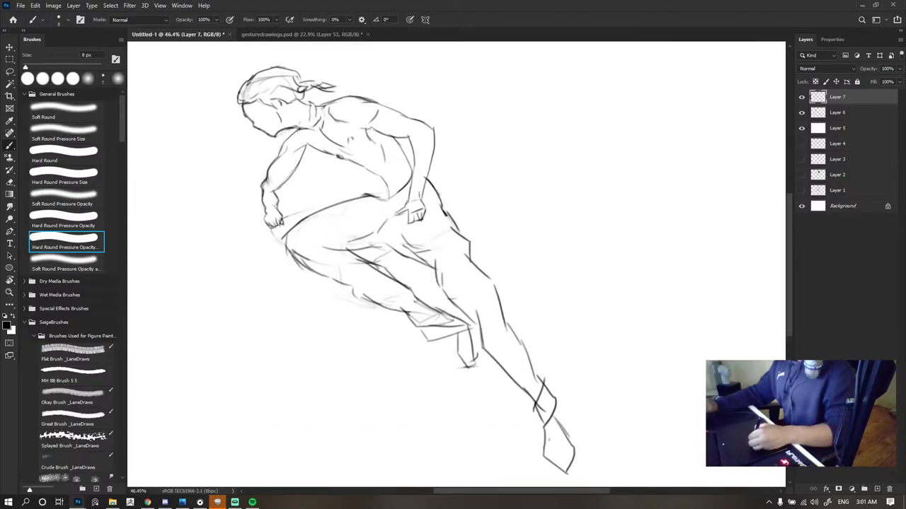
pyautogui.moveTo(277, 220); pyautogui.dragTo(652, 162)
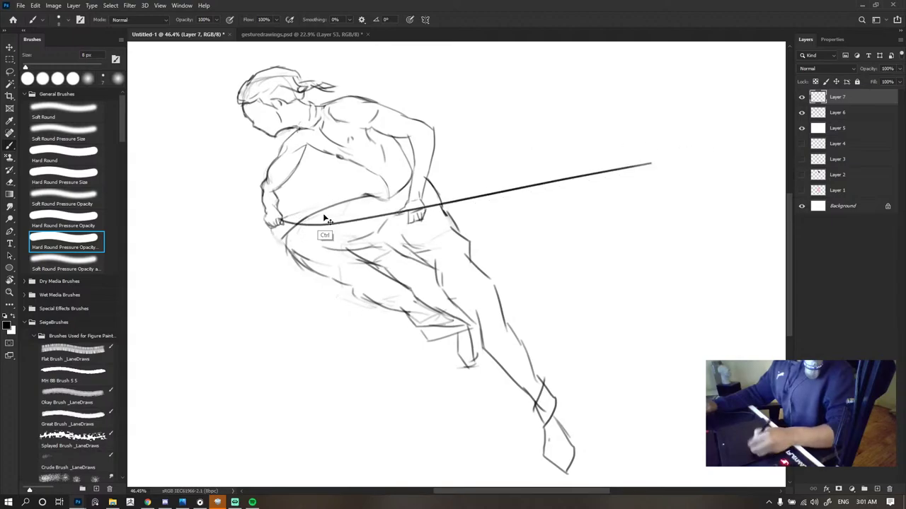
pyautogui.hotkey('ctrl', 'z')
pyautogui.moveTo(278, 221); pyautogui.dragTo(615, 172)
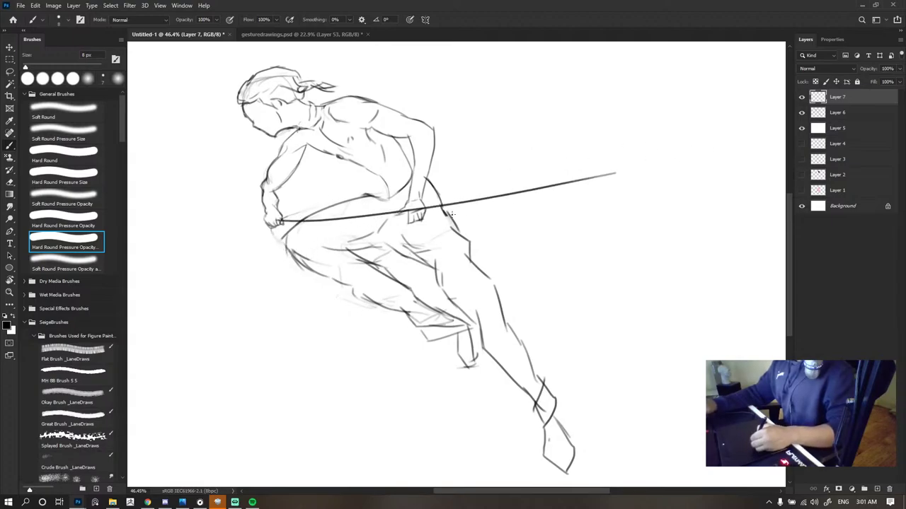
# - Duplicate the weapon line and offset a further copy slightly below it as a parallel second edge
pyautogui.hotkey('ctrl', 'j')
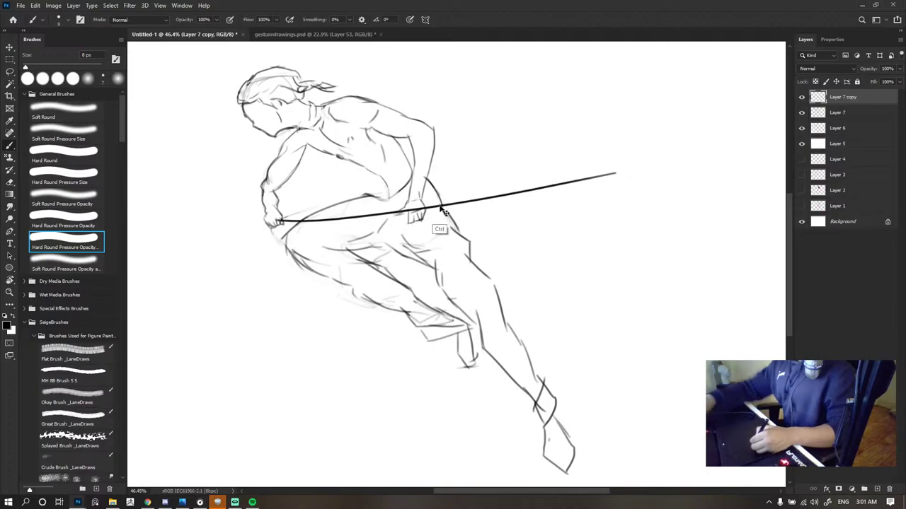
pyautogui.press('v')
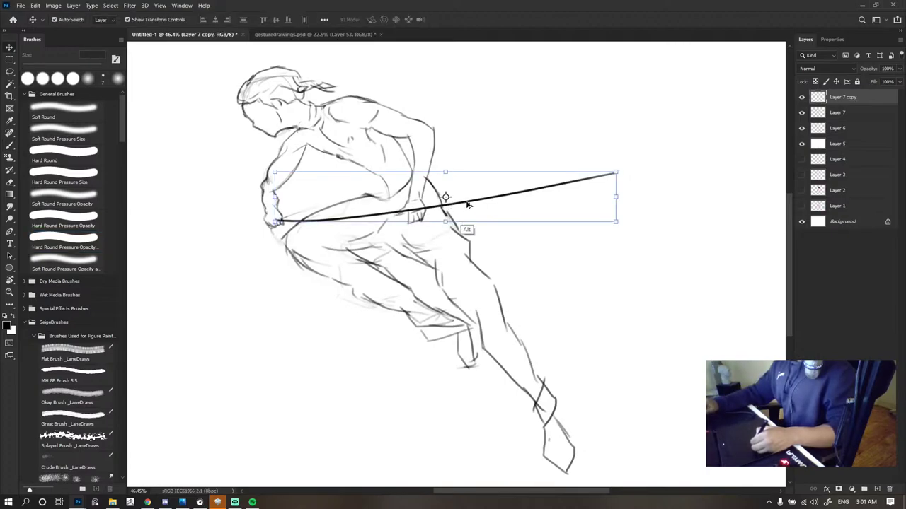
pyautogui.moveTo(469, 203)
pyautogui.mouseDown()
pyautogui.moveTo(468, 235)
pyautogui.moveTo(467, 209)
pyautogui.mouseUp()
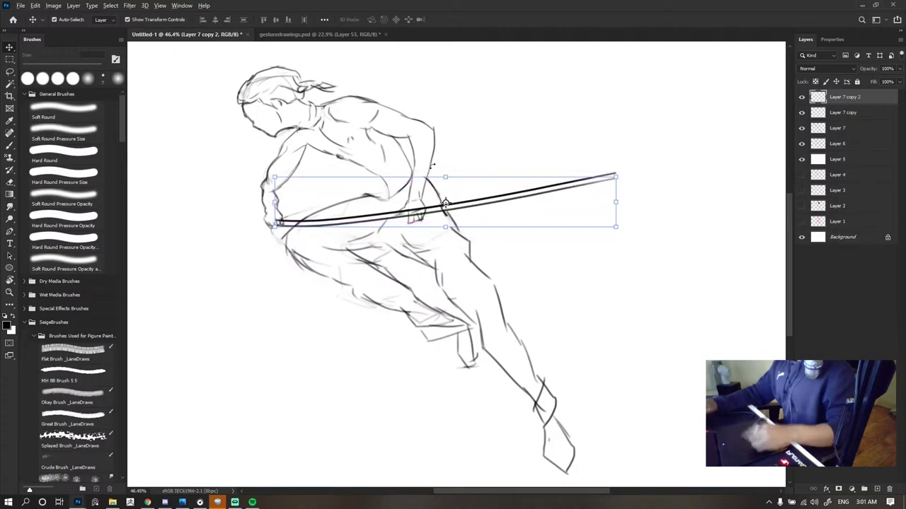
# - Reduce the eraser to 20 px and try erasing the weapon line over the rear hand on Layer 7 copy, undoing the stroke
pyautogui.press('b')
pyautogui.scroll(3, 515, 178)
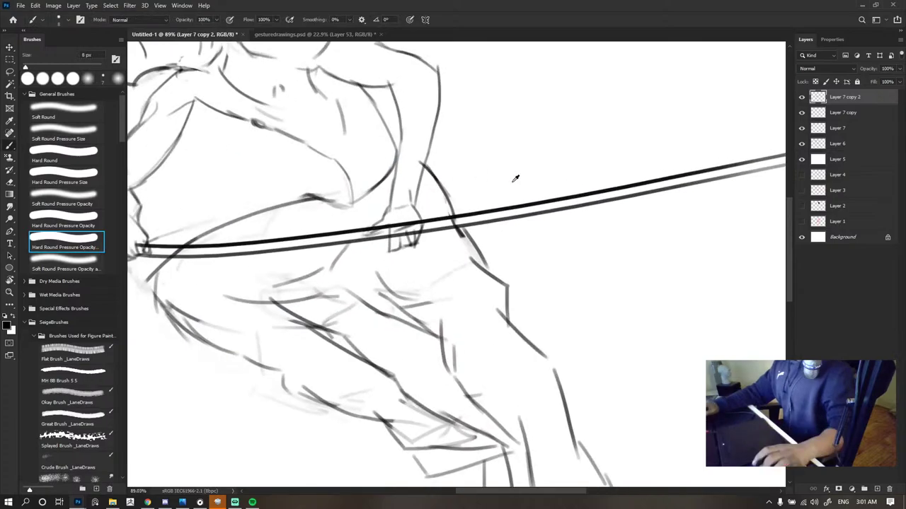
pyautogui.click(842, 115)
pyautogui.scroll(4, 489, 198)
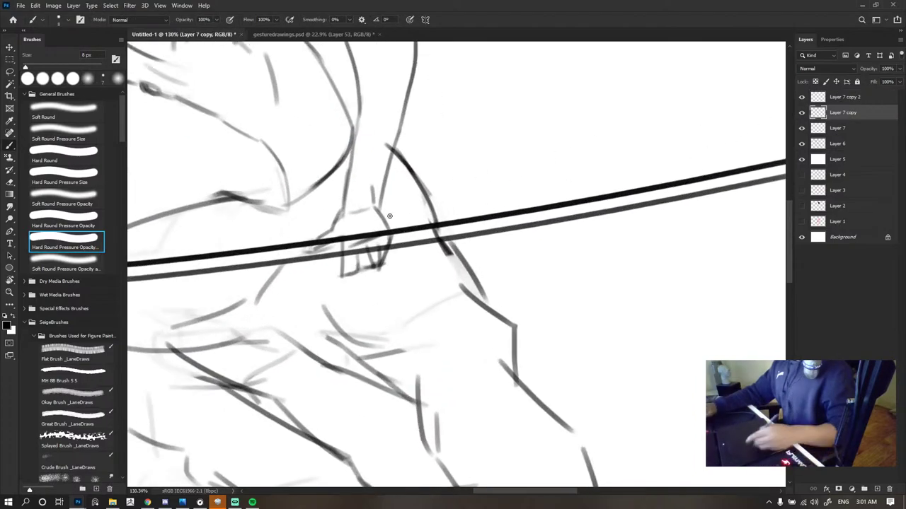
pyautogui.press('e')
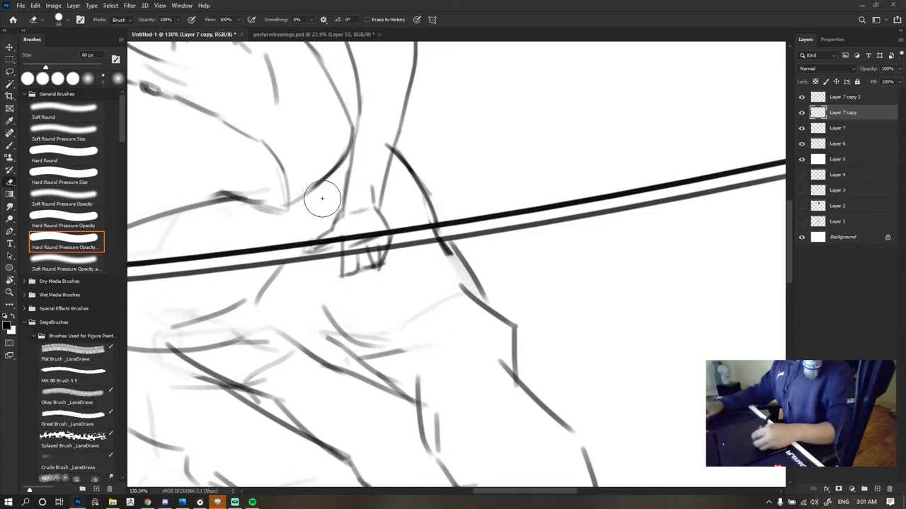
pyautogui.press('[')
pyautogui.press('[')
pyautogui.press('[')
pyautogui.press('[')
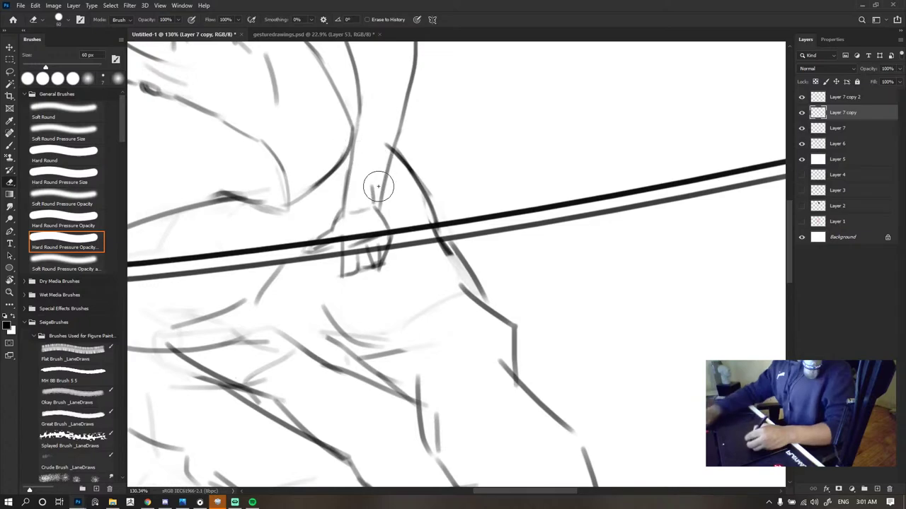
pyautogui.moveTo(368, 241); pyautogui.dragTo(364, 232)
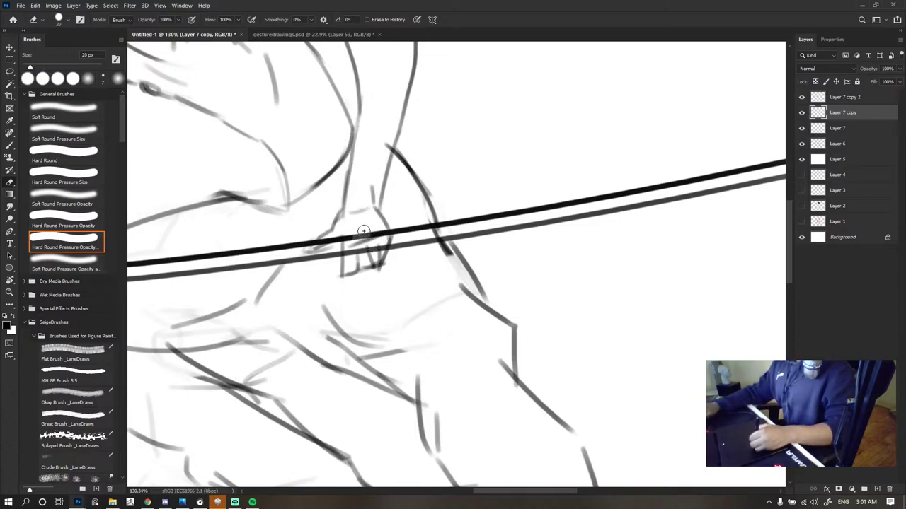
pyautogui.hotkey('ctrl', 'z')
# - Toggle the copied line layers to identify them, and merge Layer 7 copy with Layer 7 copy 2
pyautogui.click(801, 98)
pyautogui.click(801, 98)
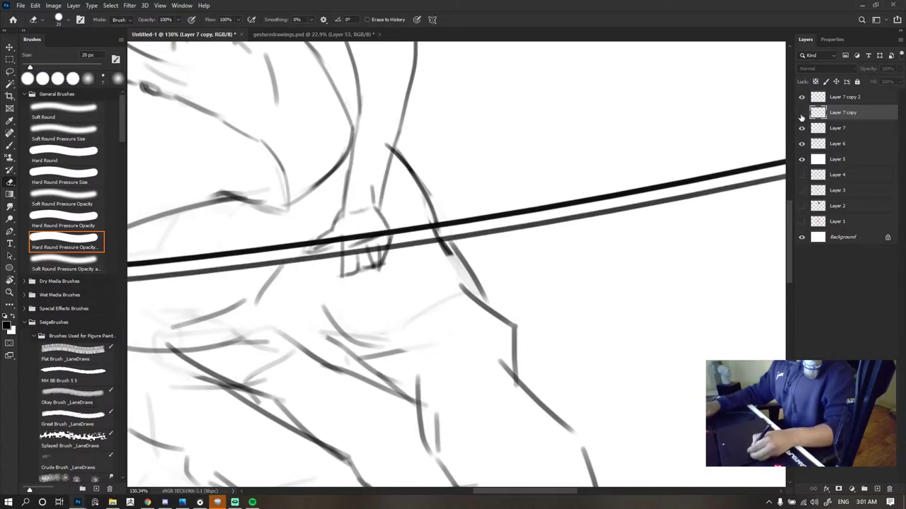
pyautogui.click(801, 113)
pyautogui.click(801, 112)
pyautogui.keyDown('ctrl'); pyautogui.click(848, 115); pyautogui.keyUp('ctrl')
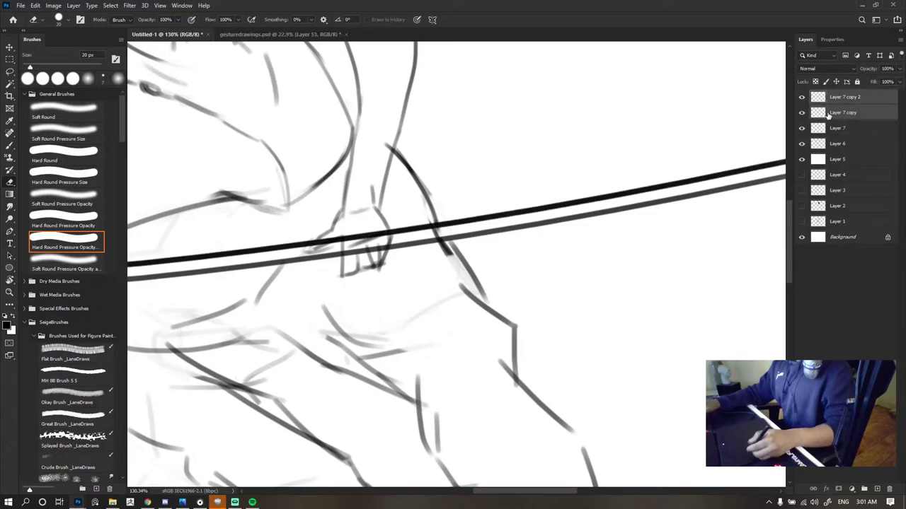
pyautogui.rightClick(848, 115)
pyautogui.click(736, 375)
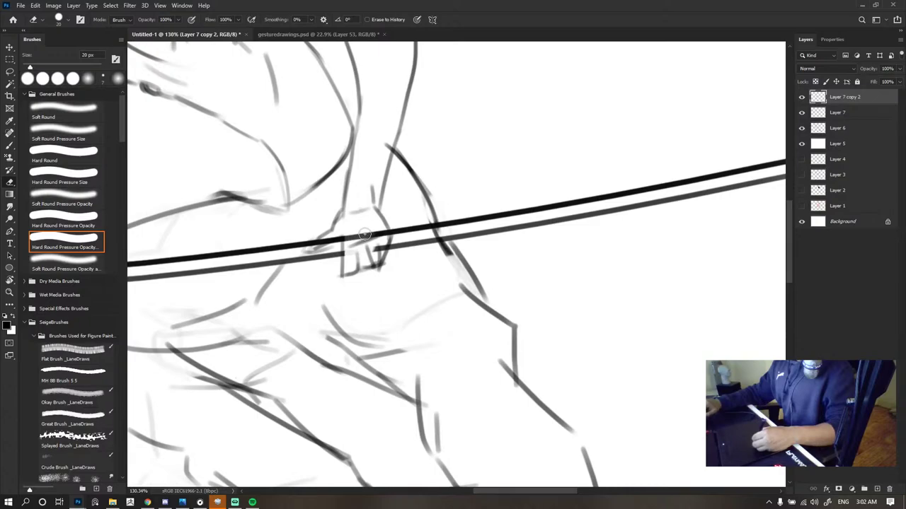
# - Erase the weapon's lower line across the rear hand and merge Layer 7 with Layer 7 copy 2
pyautogui.click(384, 249)
pyautogui.click(802, 98)
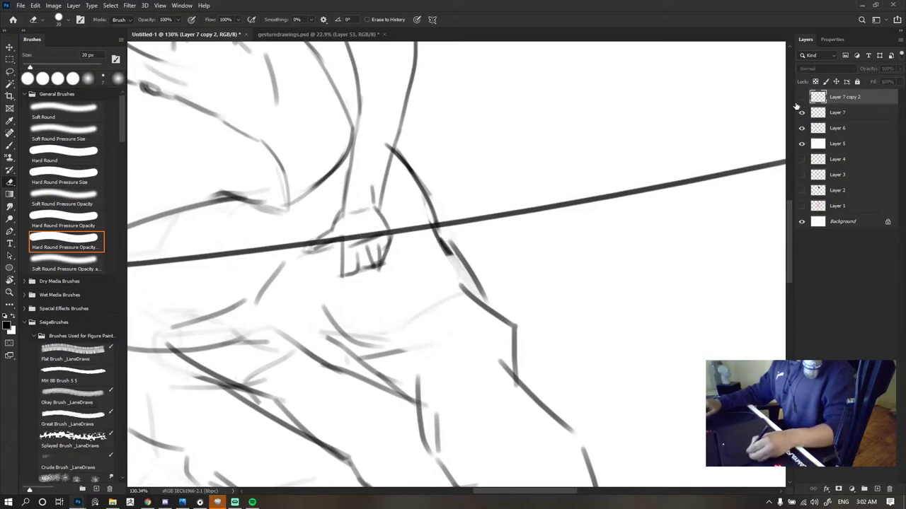
pyautogui.click(802, 98)
pyautogui.click(801, 112)
pyautogui.keyDown('ctrl'); pyautogui.click(835, 113); pyautogui.keyUp('ctrl')
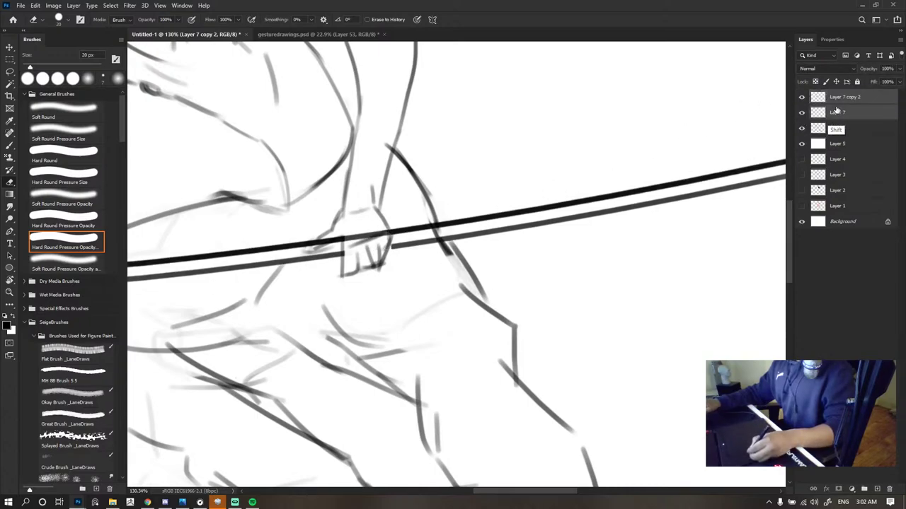
pyautogui.rightClick(832, 111)
pyautogui.click(739, 374)
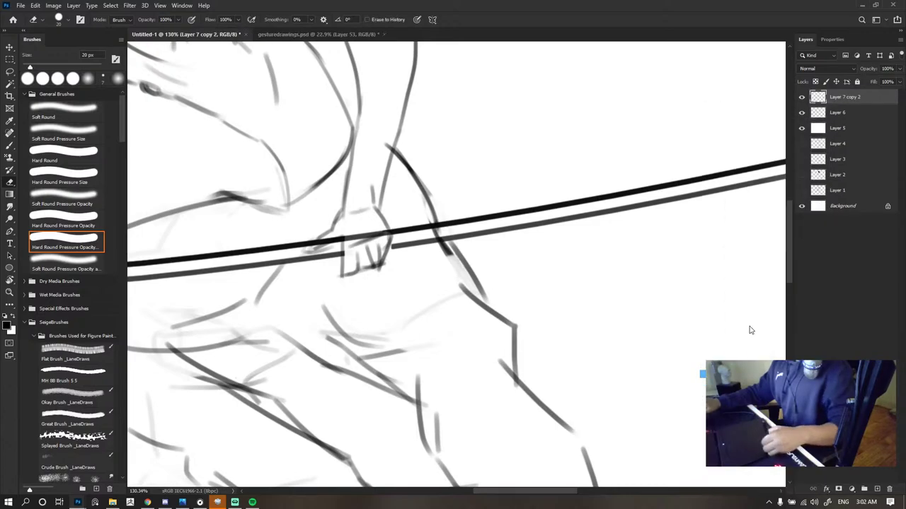
# - Erase the weapon's upper line across the rear hand so the fingers overlap the shaft
pyautogui.click(801, 100)
pyautogui.click(802, 98)
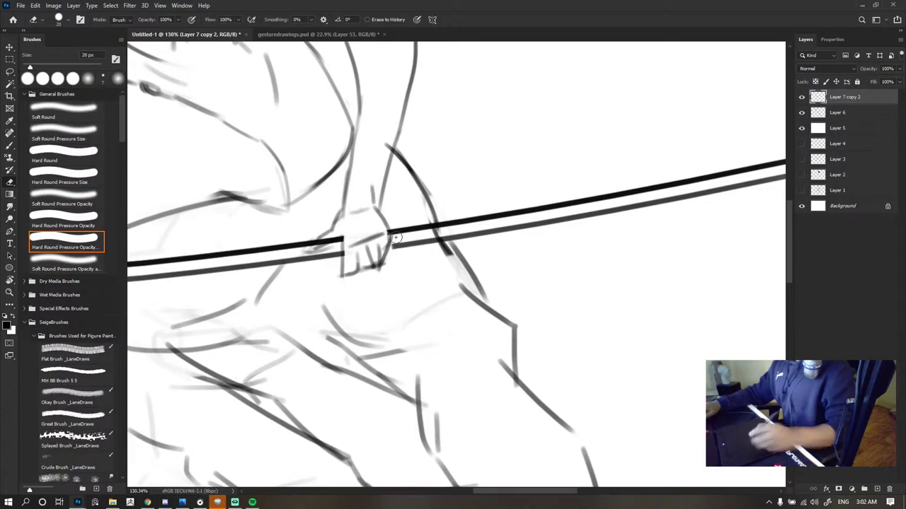
pyautogui.scroll(-9, 408, 239)
pyautogui.scroll(6, 351, 238)
pyautogui.scroll(3, 351, 240)
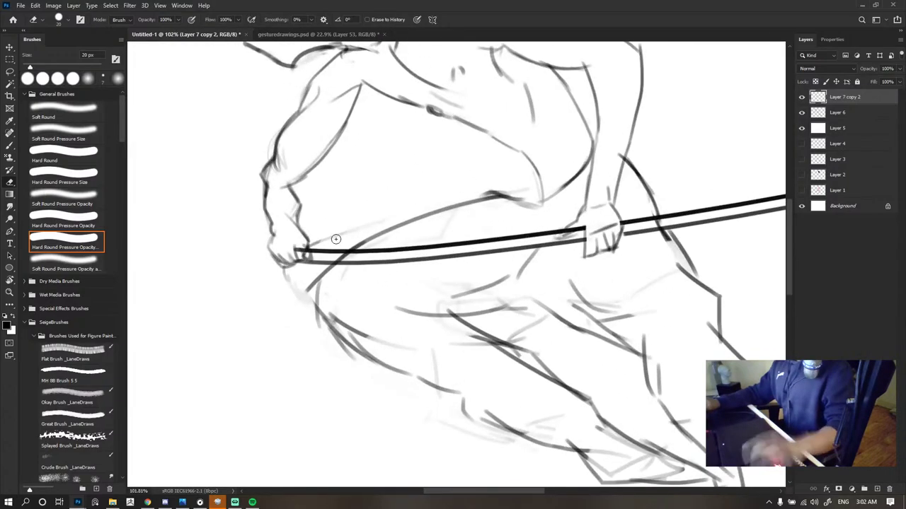
# - Brush a thin line extending the weapon beyond the front hand at 8 px, retrying until it slopes up and away
pyautogui.press('b')
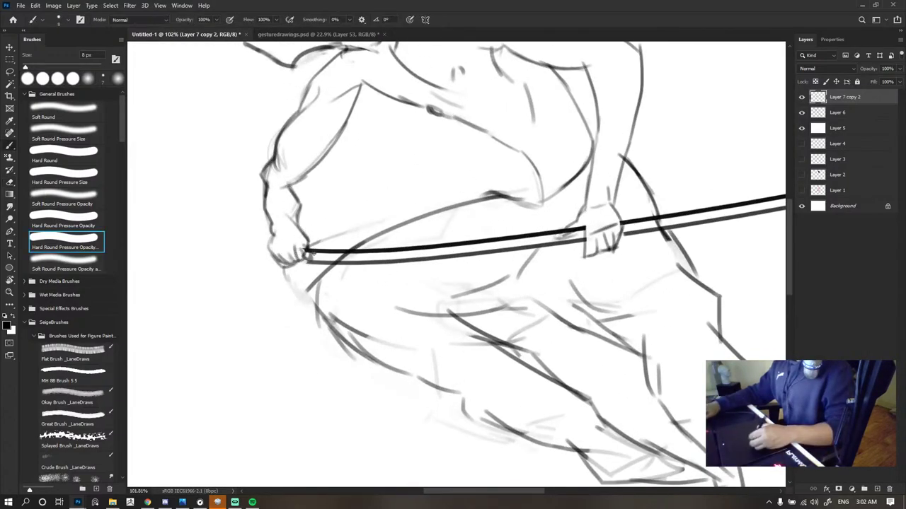
pyautogui.moveTo(270, 255); pyautogui.dragTo(151, 266)
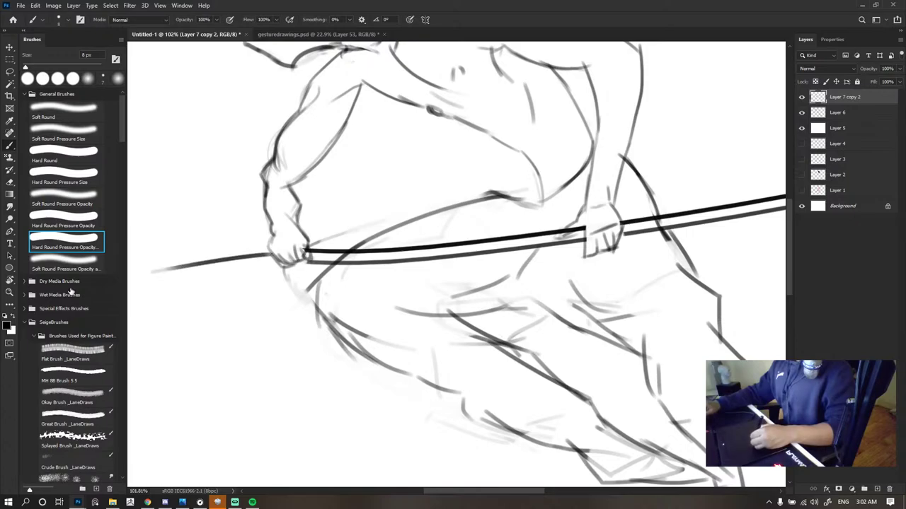
pyautogui.hotkey('ctrl', 'z')
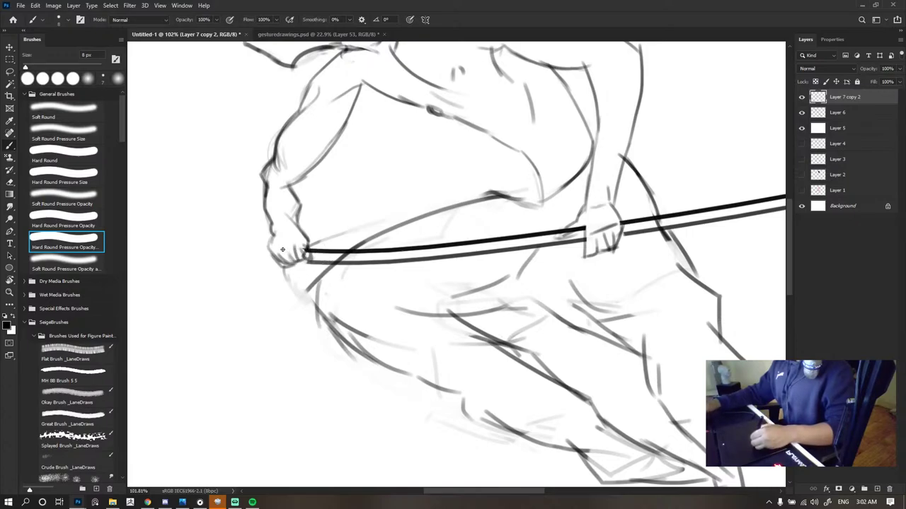
pyautogui.moveTo(256, 243); pyautogui.dragTo(128, 211)
pyautogui.hotkey('ctrl', 'z')
pyautogui.moveTo(263, 245); pyautogui.dragTo(179, 228)
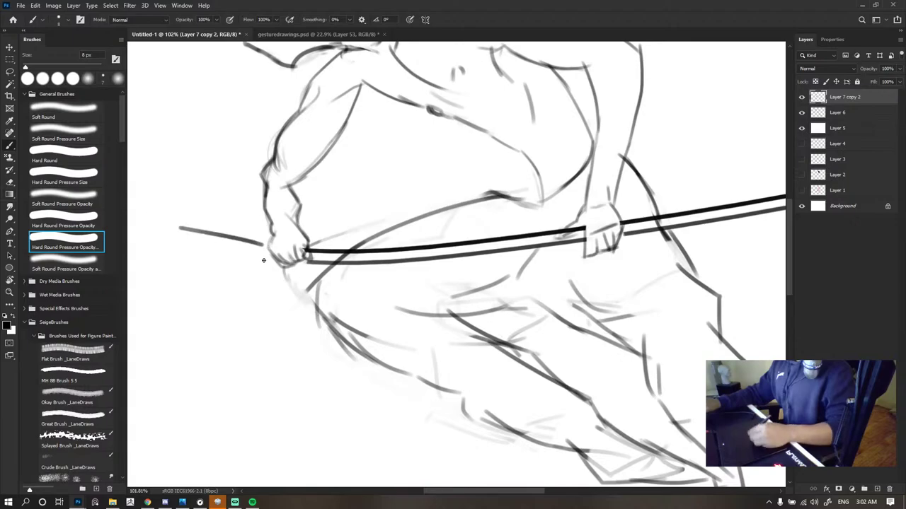
pyautogui.hotkey('ctrl', 'z')
pyautogui.moveTo(271, 249); pyautogui.dragTo(152, 225)
# - Cap the weapon's far end with a short line and transform Layer 7 copy 2 so the shaft slopes more steeply
pyautogui.scroll(-8, 508, 271)
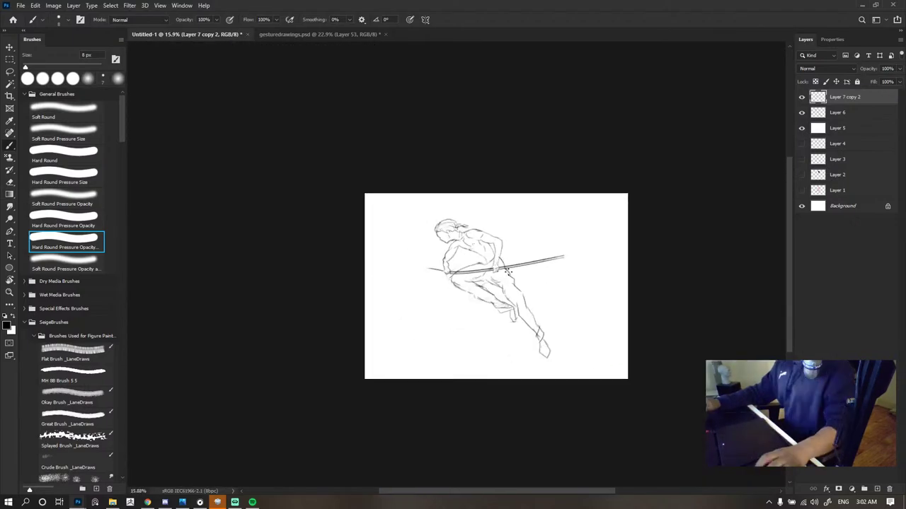
pyautogui.scroll(4, 457, 251)
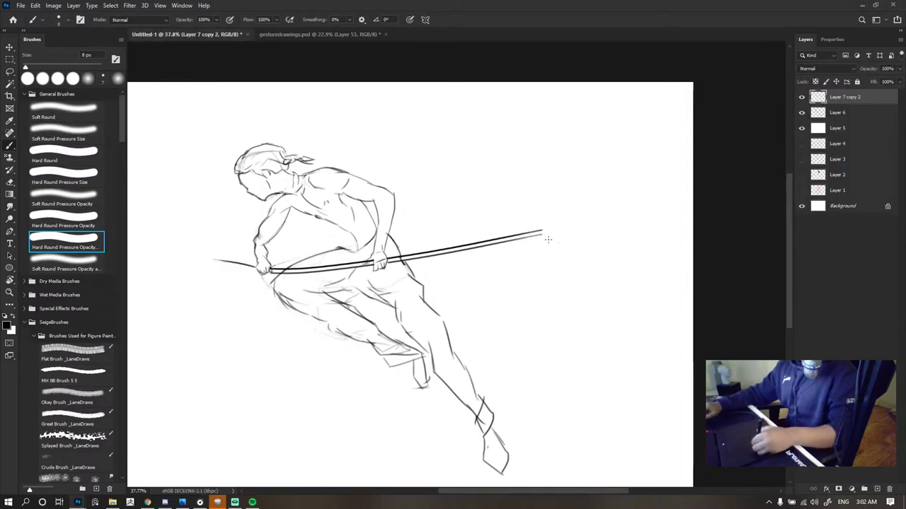
pyautogui.scroll(-5, 456, 253)
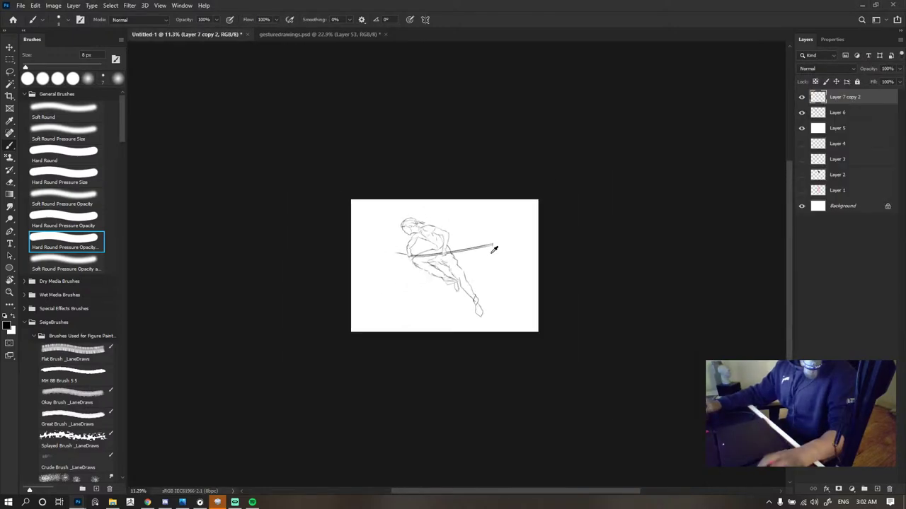
pyautogui.scroll(5, 431, 258)
pyautogui.scroll(1, 419, 263)
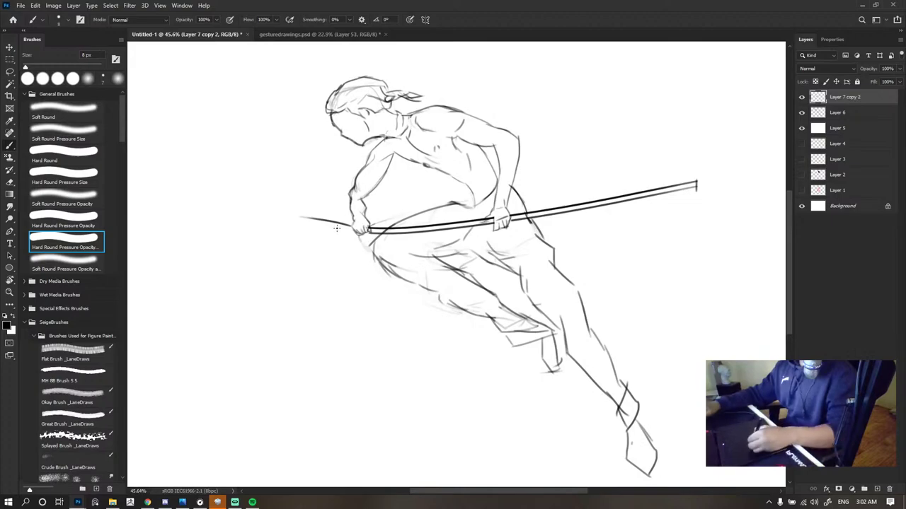
pyautogui.hotkey('ctrl', 't')
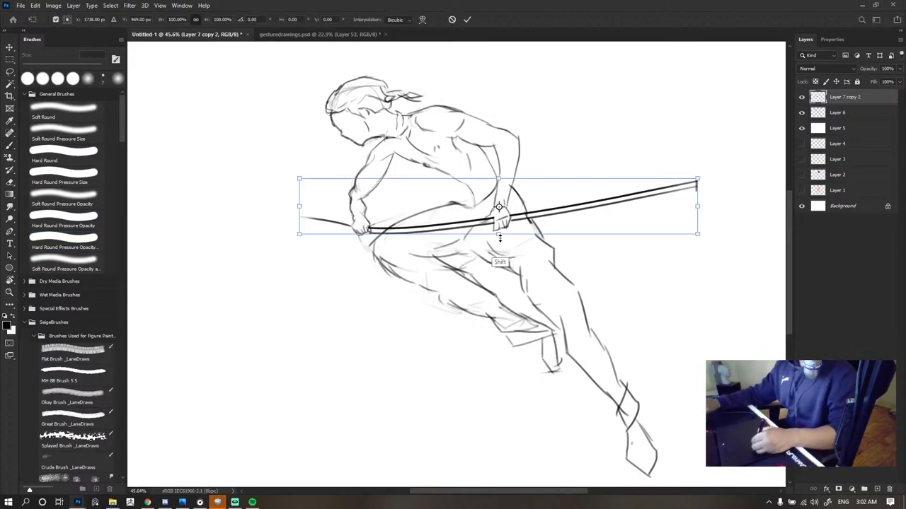
pyautogui.moveTo(498, 235); pyautogui.dragTo(518, 223)
pyautogui.click(467, 20)
# - Erase the whole weapon from Layer 7 copy 2, including the extension beyond the front hand
pyautogui.press('e')
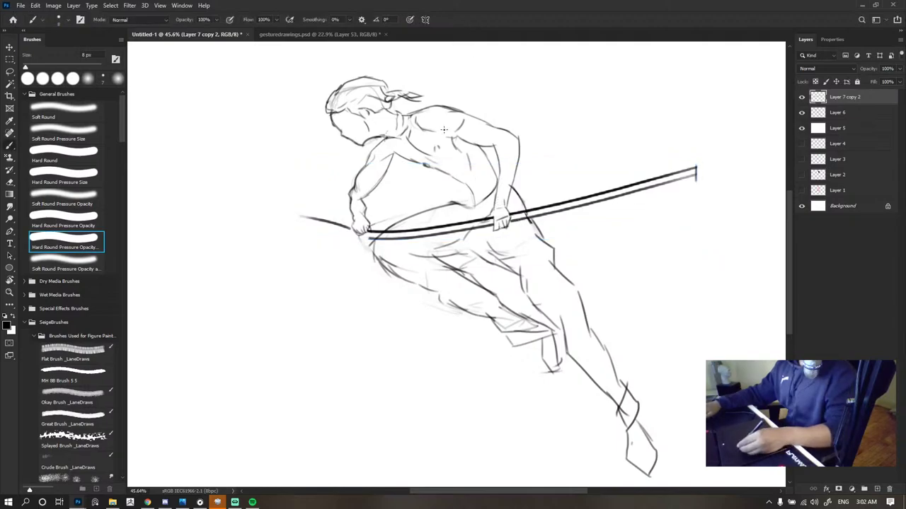
pyautogui.moveTo(368, 238)
pyautogui.mouseDown()
pyautogui.moveTo(496, 227)
pyautogui.moveTo(672, 174)
pyautogui.mouseUp()
pyautogui.moveTo(487, 216); pyautogui.dragTo(623, 212)
pyautogui.moveTo(757, 160); pyautogui.dragTo(237, 262)
# - Try a long straight weapon line through both hands and shorter strokes between them, undoing each one
pyautogui.press('b')
pyautogui.moveTo(257, 230); pyautogui.dragTo(672, 196)
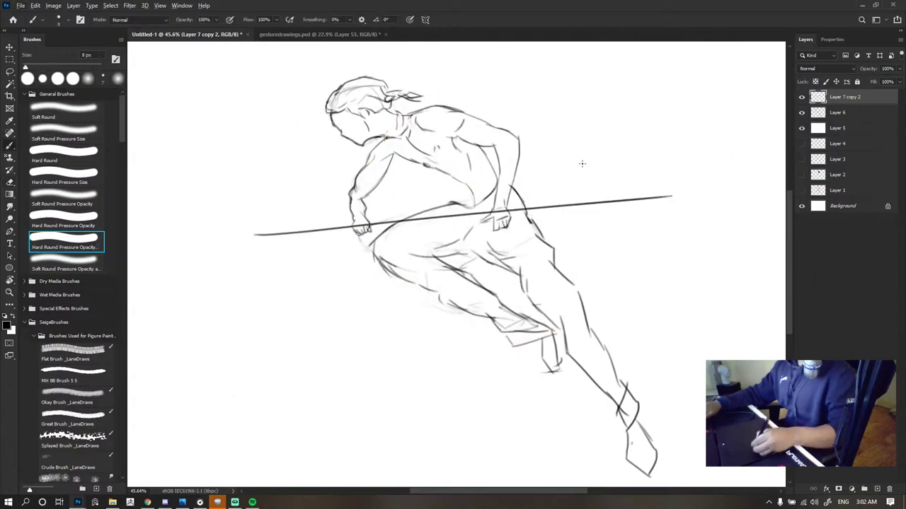
pyautogui.hotkey('ctrl', 'z')
pyautogui.moveTo(365, 228); pyautogui.dragTo(500, 220)
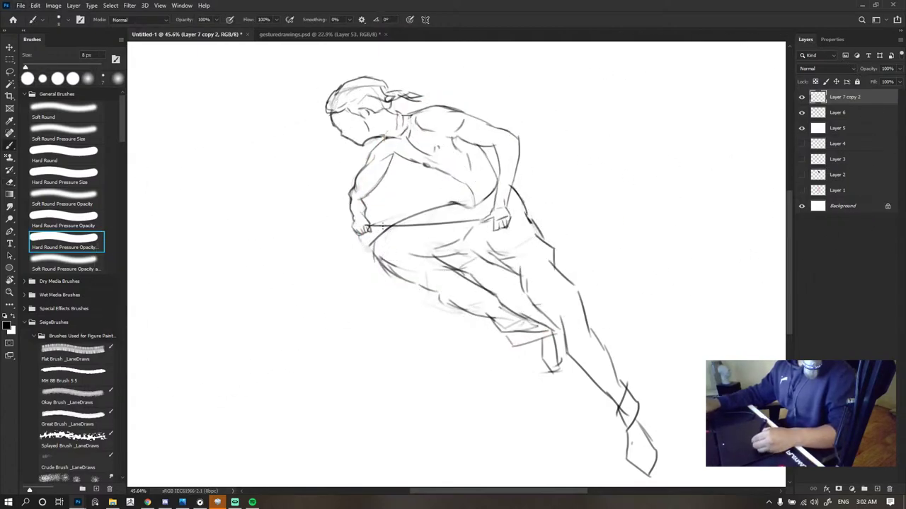
pyautogui.hotkey('ctrl', 'z')
pyautogui.moveTo(438, 224); pyautogui.dragTo(365, 226)
pyautogui.hotkey('ctrl', 'z')
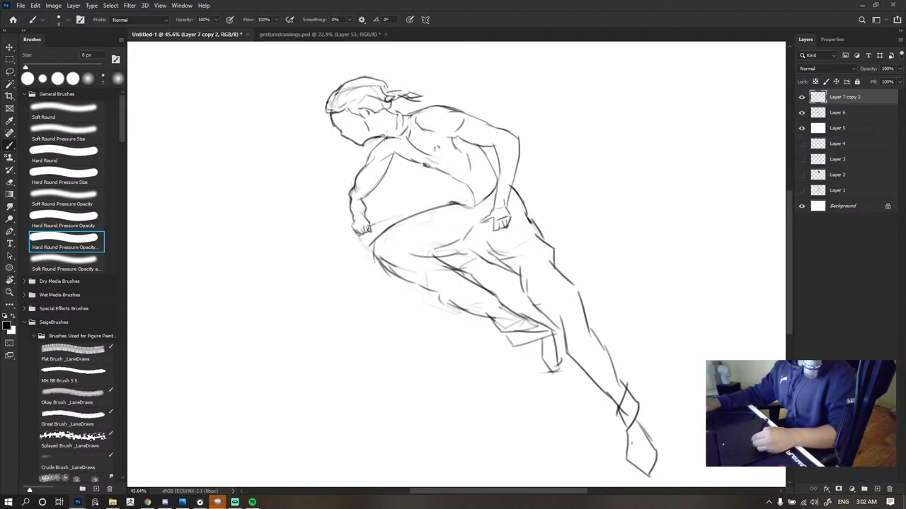
# - Draw the weapon's upper line between the hands and continue it upward beyond the rear hand
pyautogui.moveTo(463, 223); pyautogui.dragTo(368, 227)
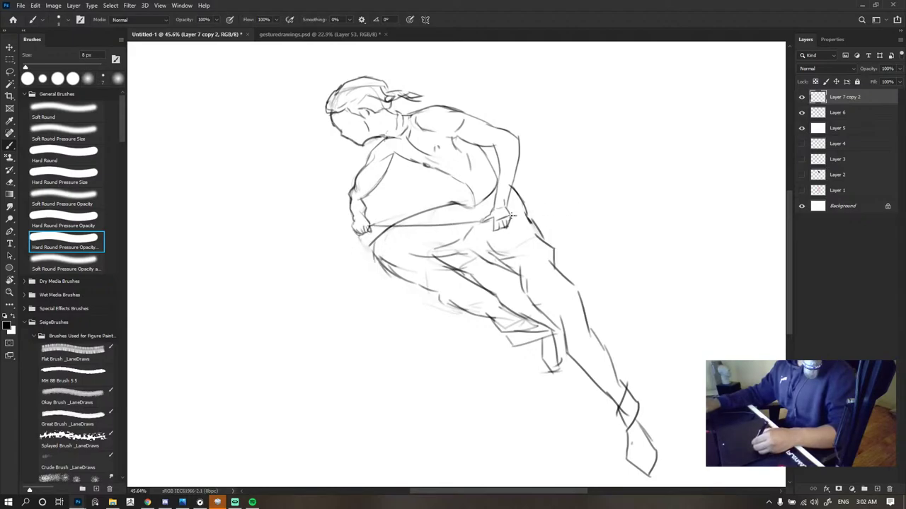
pyautogui.moveTo(511, 216); pyautogui.dragTo(701, 168)
pyautogui.hotkey('ctrl', 'z')
pyautogui.moveTo(521, 213); pyautogui.dragTo(644, 184)
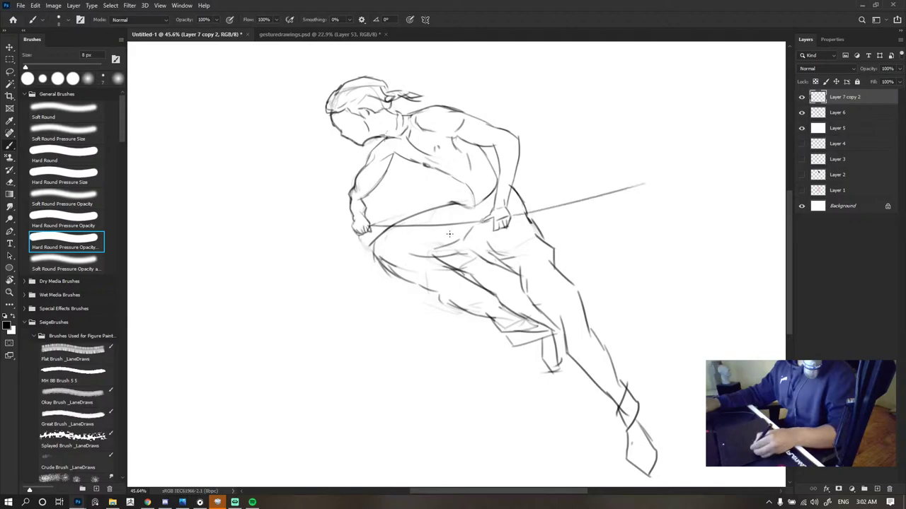
# - Draw the weapon's longer lower line from the front hand to a point well beyond the rear hand
pyautogui.moveTo(365, 228); pyautogui.dragTo(484, 226)
pyautogui.hotkey('ctrl', 'z')
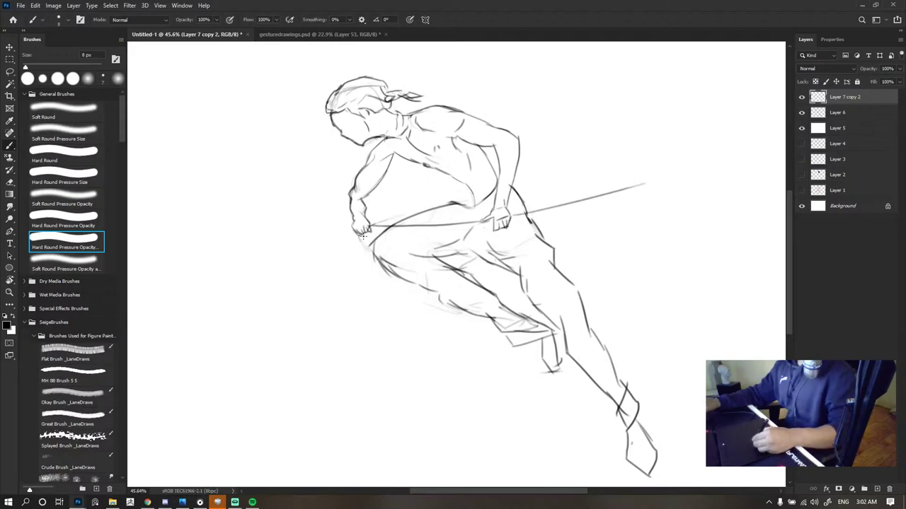
pyautogui.moveTo(358, 236); pyautogui.dragTo(475, 233)
pyautogui.hotkey('ctrl', 'z')
pyautogui.moveTo(367, 227)
pyautogui.mouseDown()
pyautogui.moveTo(509, 221)
pyautogui.moveTo(720, 181)
pyautogui.mouseUp()
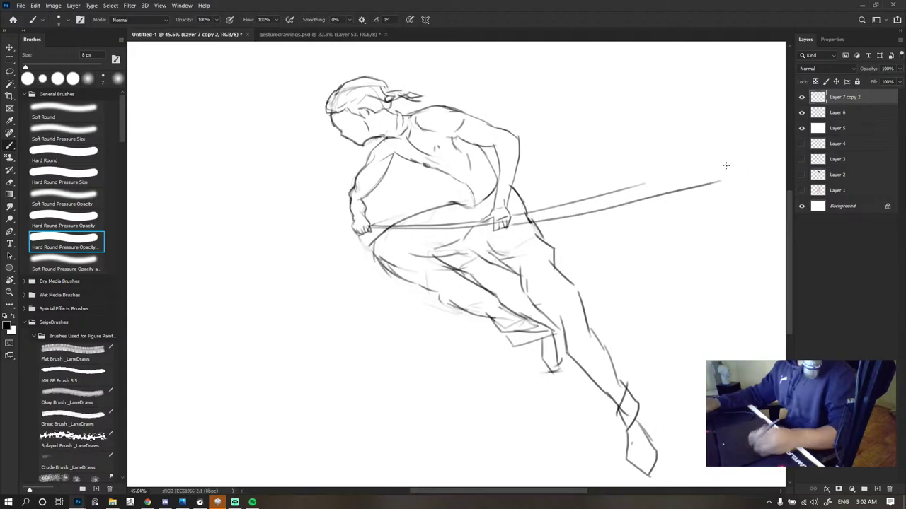
# - Sketch a few short diagonal motion lines in the empty space around the figure's legs
pyautogui.scroll(-17, 726, 166)
pyautogui.scroll(5, 517, 247)
pyautogui.scroll(-3, 456, 234)
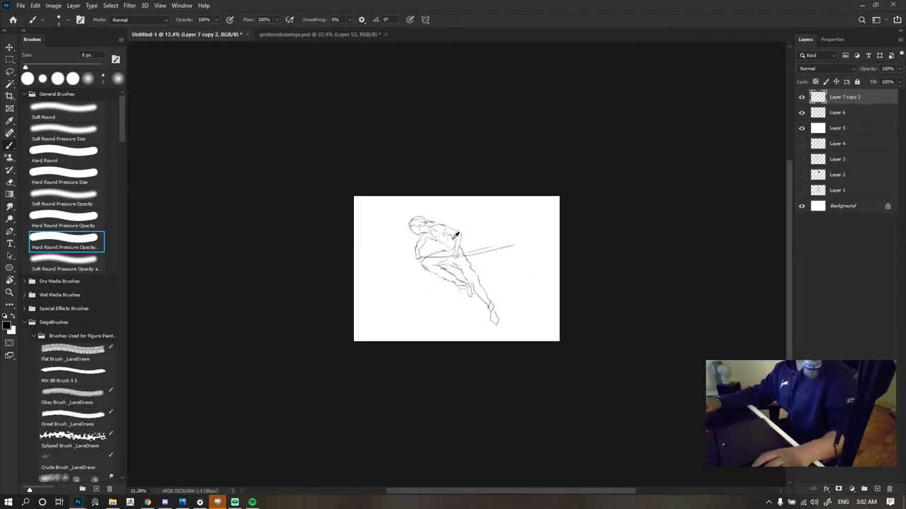
pyautogui.scroll(-2, 457, 235)
pyautogui.scroll(5, 491, 247)
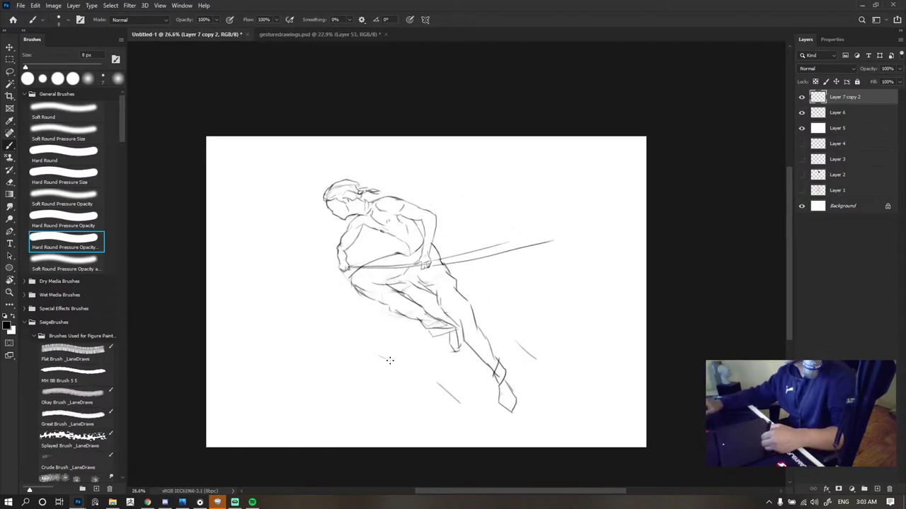
pyautogui.scroll(-3, 493, 261)
pyautogui.scroll(3, 500, 259)
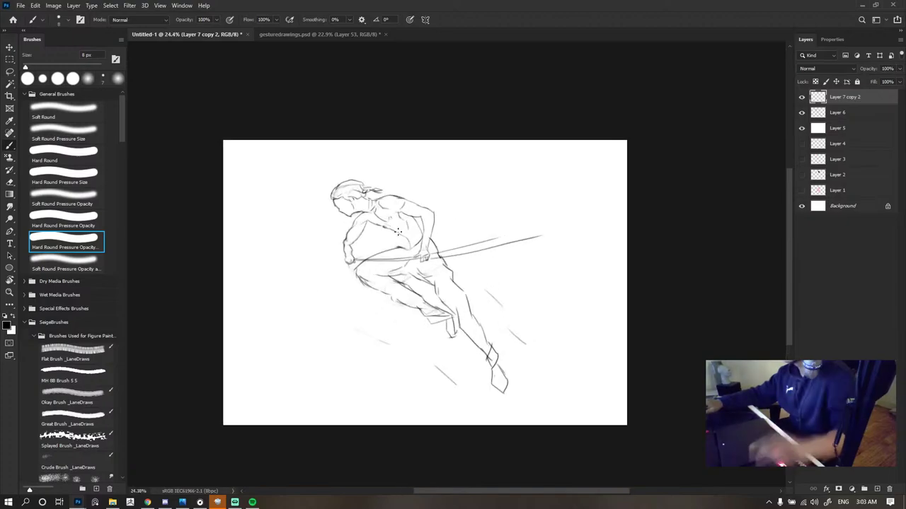
pyautogui.scroll(-2, 434, 294)
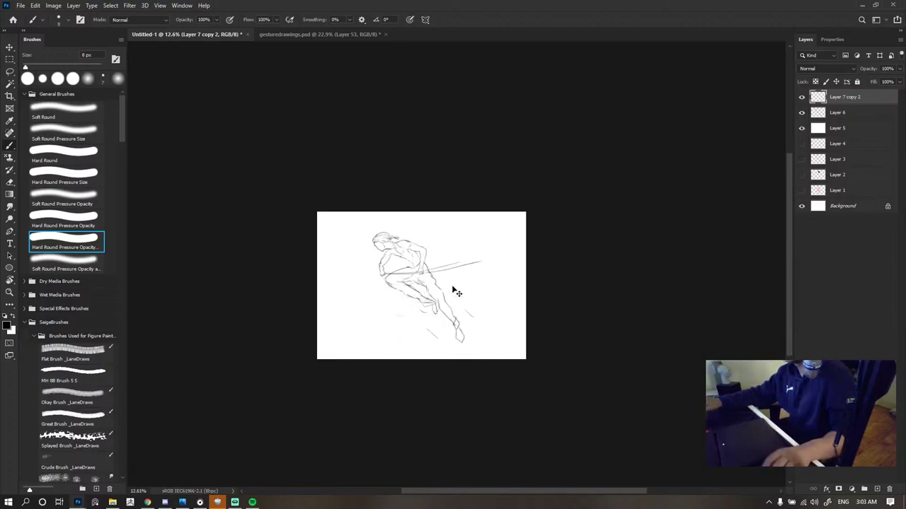
pyautogui.scroll(2, 427, 291)
# - Lasso the area around the legs and try a Motion Blur on Layer 7 copy 2, then clear the selection
pyautogui.press('l')
pyautogui.moveTo(446, 253)
pyautogui.mouseDown()
pyautogui.moveTo(397, 252)
pyautogui.moveTo(448, 289)
pyautogui.mouseUp()
pyautogui.click(130, 5)
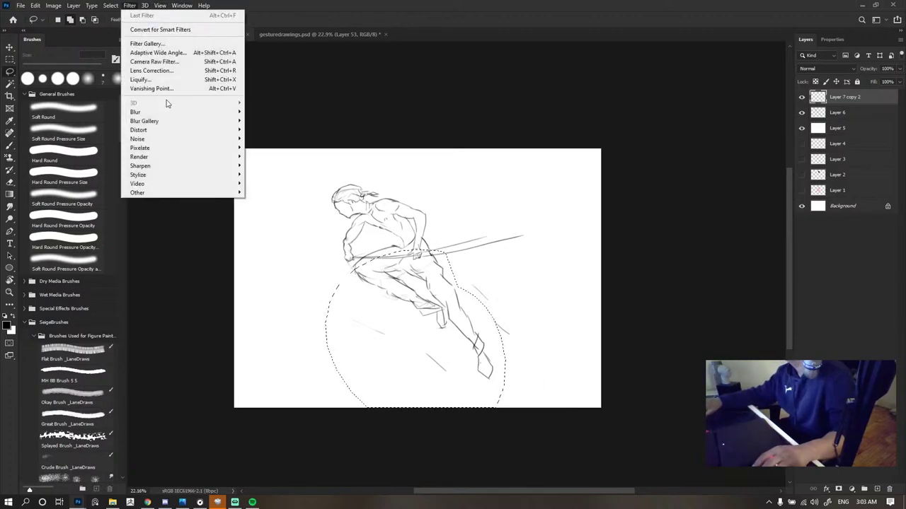
pyautogui.moveTo(154, 115)
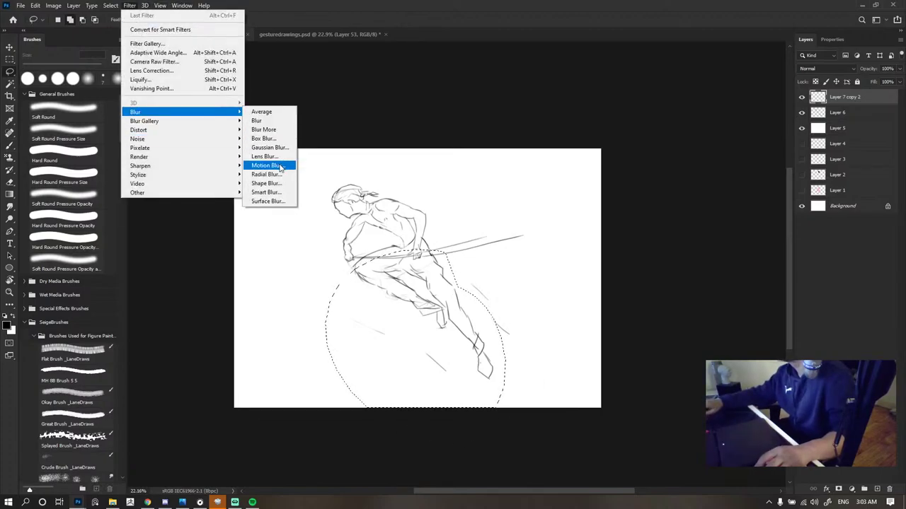
pyautogui.click(282, 166)
pyautogui.moveTo(143, 312); pyautogui.dragTo(92, 313)
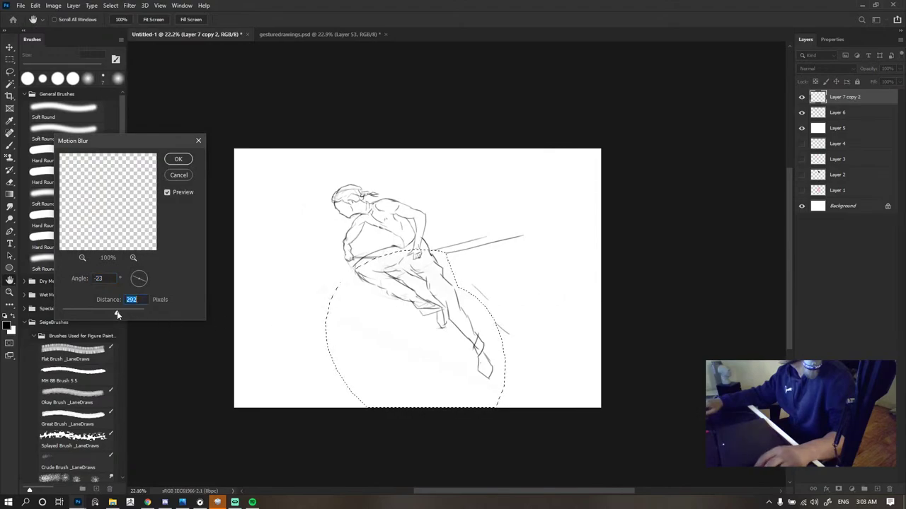
pyautogui.click(178, 174)
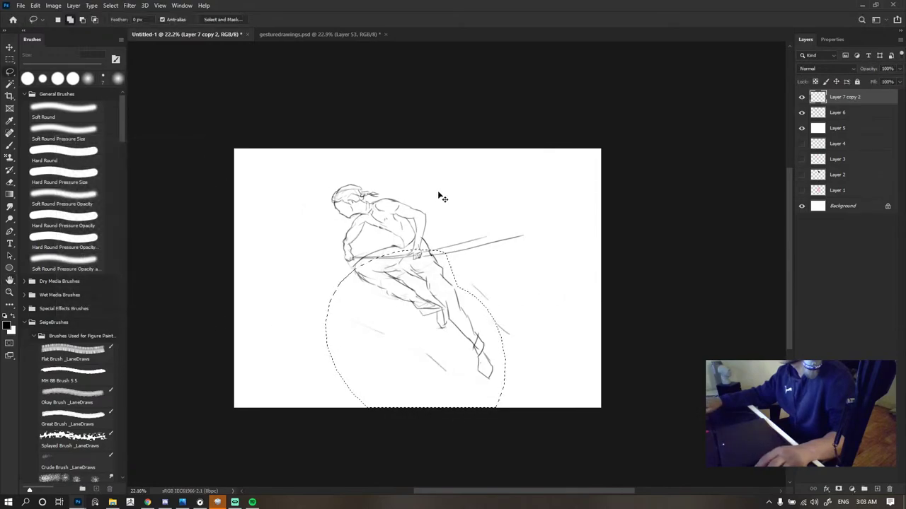
pyautogui.hotkey('ctrl', 'd')
# - Hide and reshow Layer 7 copy 2 to compare the figure with and without the weapon and motion lines
pyautogui.scroll(-10, 498, 194)
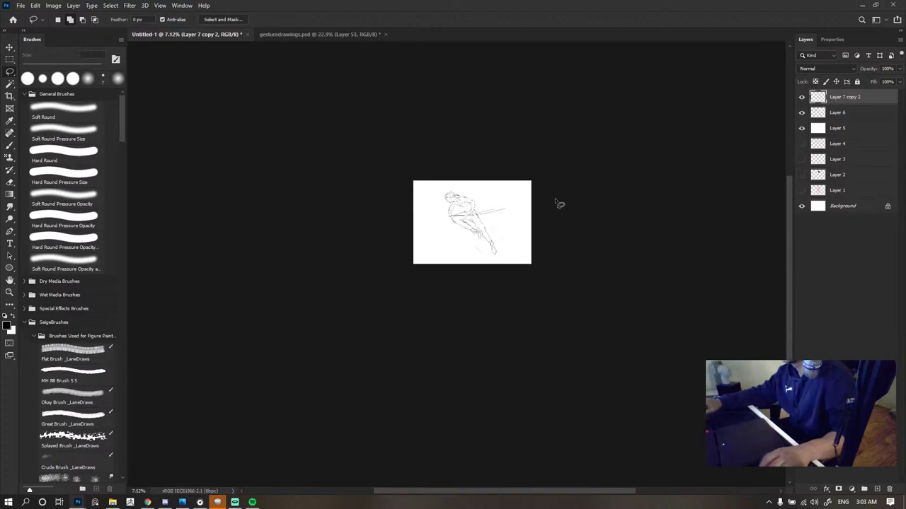
pyautogui.press('v')
pyautogui.click(556, 200)
pyautogui.scroll(4, 520, 192)
pyautogui.click(791, 102)
pyautogui.scroll(-5, 513, 152)
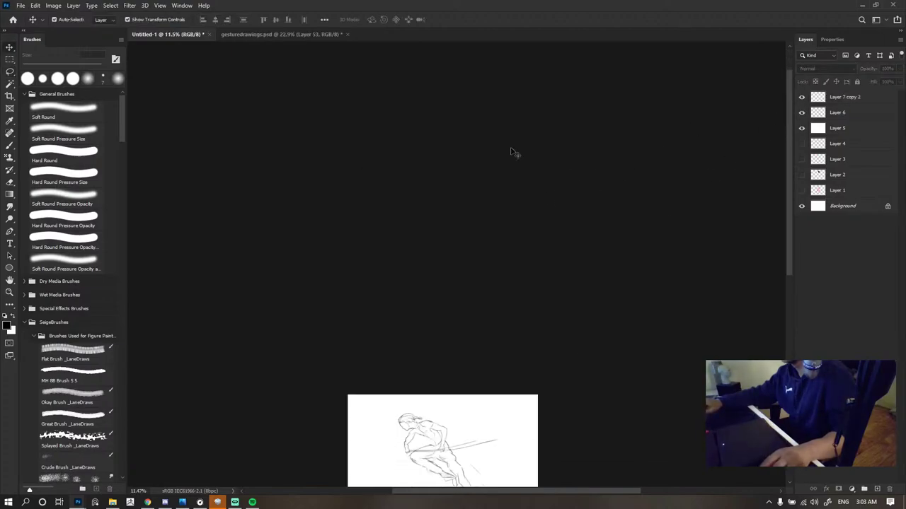
pyautogui.click(801, 98)
pyautogui.scroll(-3, 414, 167)
pyautogui.scroll(4, 437, 224)
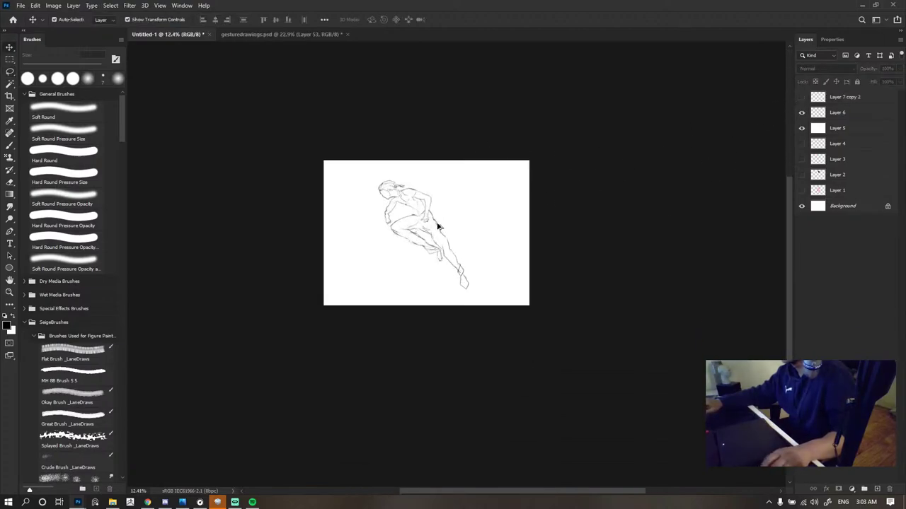
pyautogui.scroll(-2, 469, 222)
pyautogui.scroll(2, 469, 222)
pyautogui.click(836, 98)
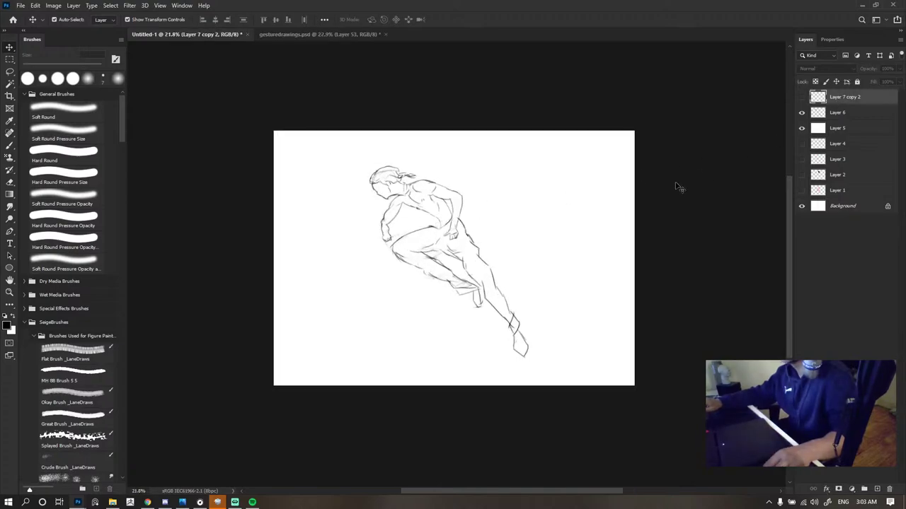
pyautogui.click(802, 97)
pyautogui.scroll(2, 526, 232)
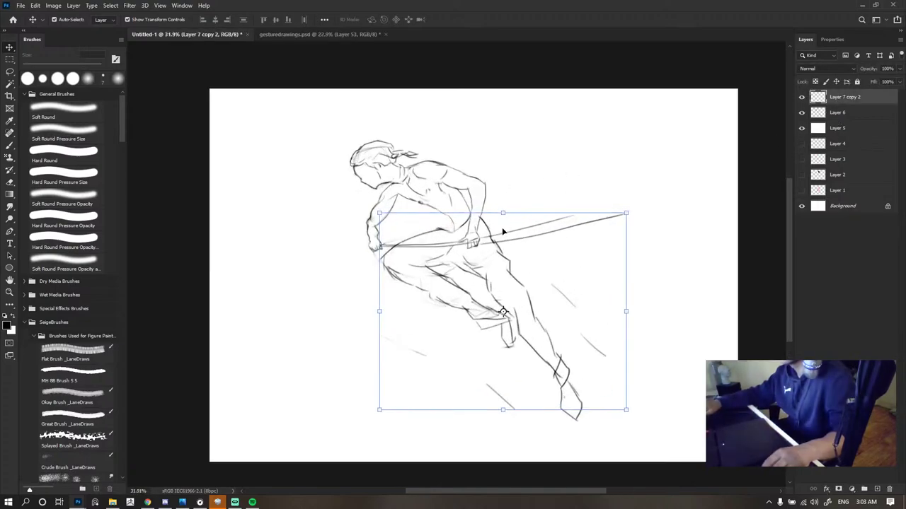
# - Erase both weapon lines from Layer 7 copy 2 with a 1178 px eraser
pyautogui.press('b')
pyautogui.scroll(1, 484, 230)
pyautogui.press('e')
pyautogui.moveTo(571, 230)
pyautogui.mouseDown()
pyautogui.moveTo(477, 270)
pyautogui.moveTo(297, 263)
pyautogui.mouseUp()
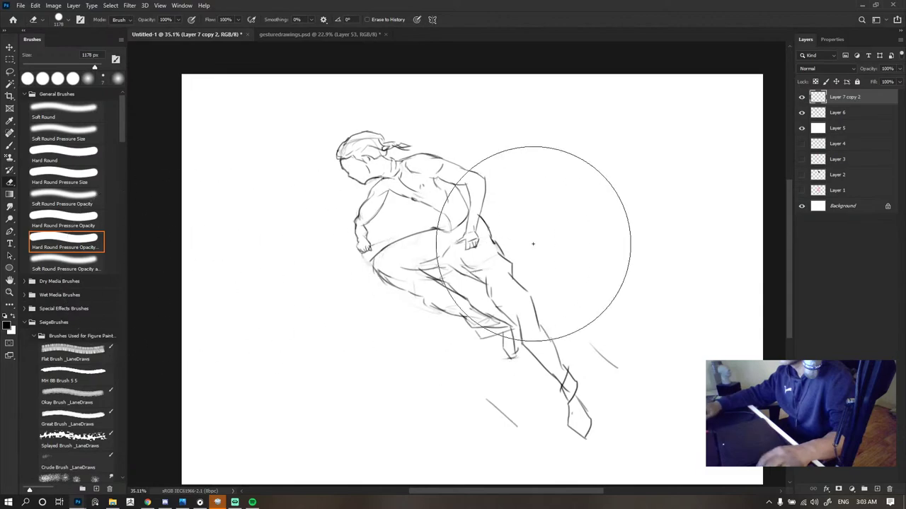
# - Draw one long straight weapon line through both hands on Layer 7 copy 2 with the 8 px hard round brush
pyautogui.press('b')
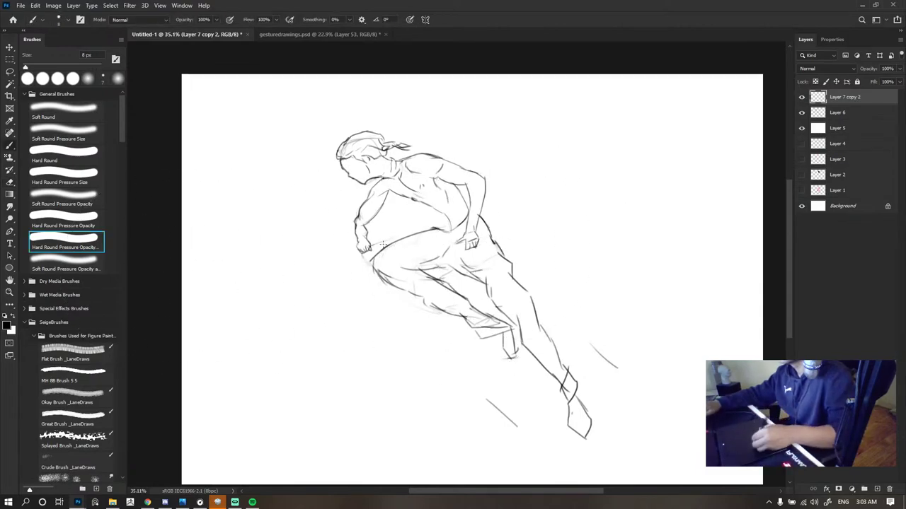
pyautogui.moveTo(367, 247); pyautogui.dragTo(672, 219)
pyautogui.hotkey('ctrl', 'z')
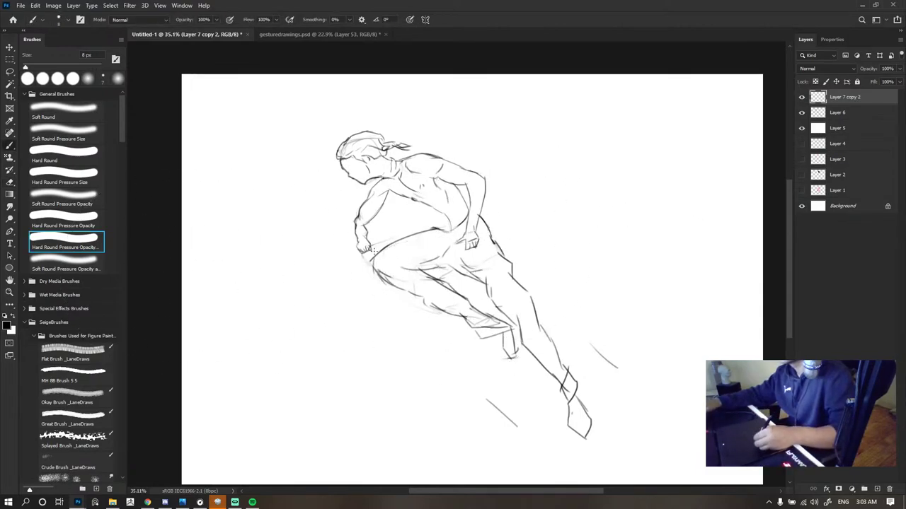
pyautogui.moveTo(369, 249); pyautogui.dragTo(685, 219)
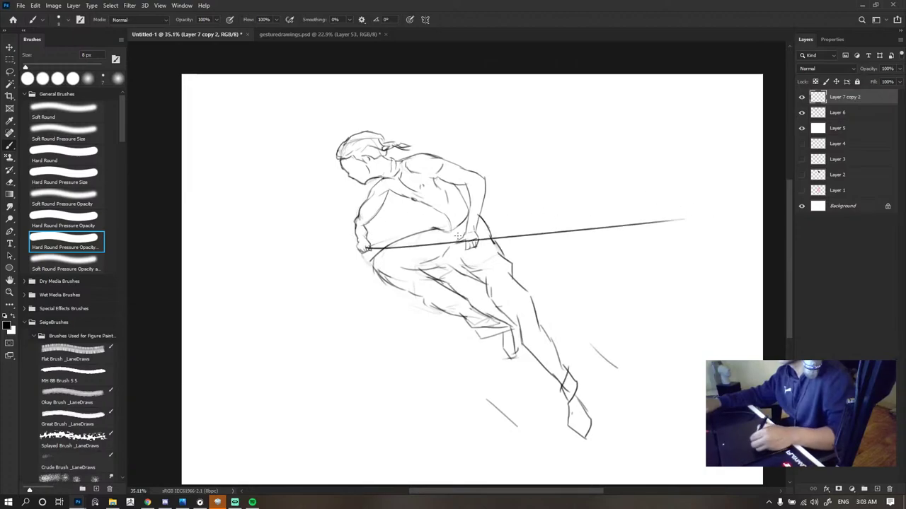
# - Duplicate the weapon line layer with the Move tool, offset the copy slightly below the original, and select Layer 7 copy 3
pyautogui.press('v')
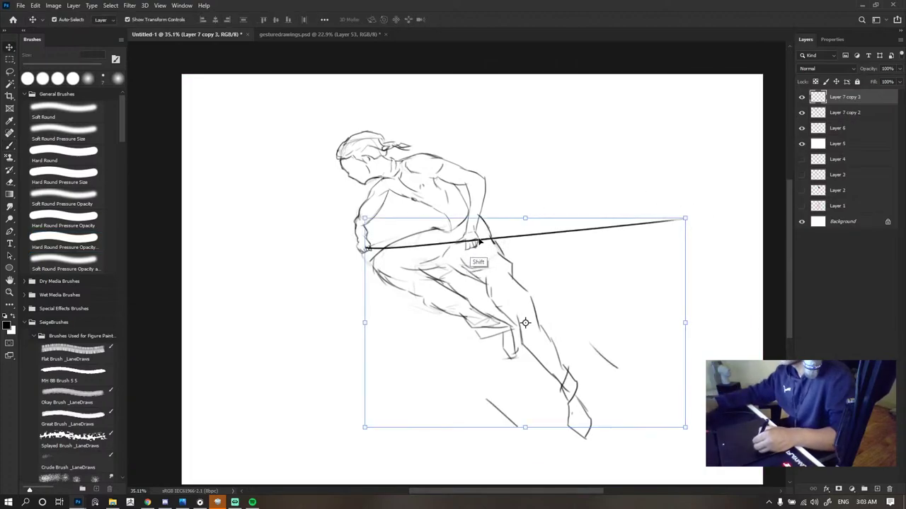
pyautogui.moveTo(479, 240); pyautogui.dragTo(478, 247)
pyautogui.moveTo(476, 245); pyautogui.dragTo(479, 243)
pyautogui.keyDown('shift'); pyautogui.click(479, 243); pyautogui.keyUp('shift')
pyautogui.click(586, 242)
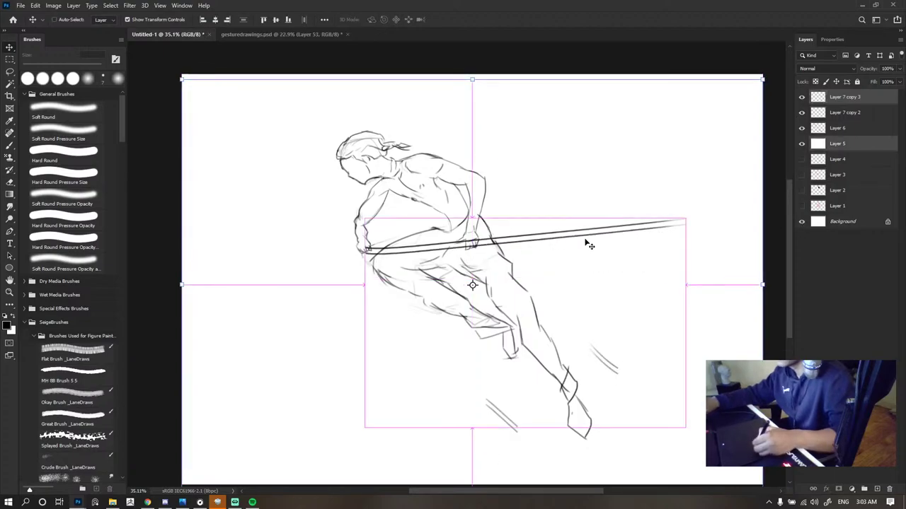
pyautogui.hotkey('ctrl', 't')
pyautogui.press('Escape')
pyautogui.click(845, 97)
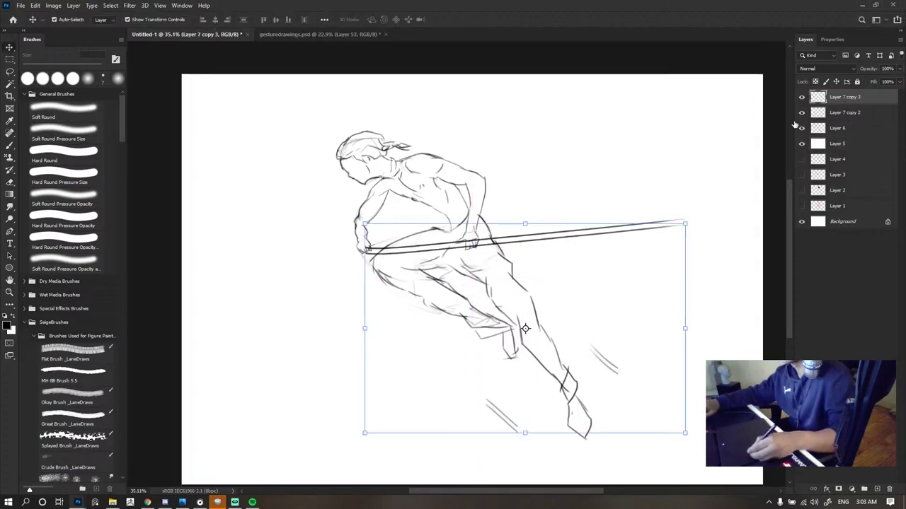
# - Try angling the duplicated weapon line against the original, then undo the rotation and keep the copy parallel just above it
pyautogui.moveTo(694, 256); pyautogui.dragTo(694, 278)
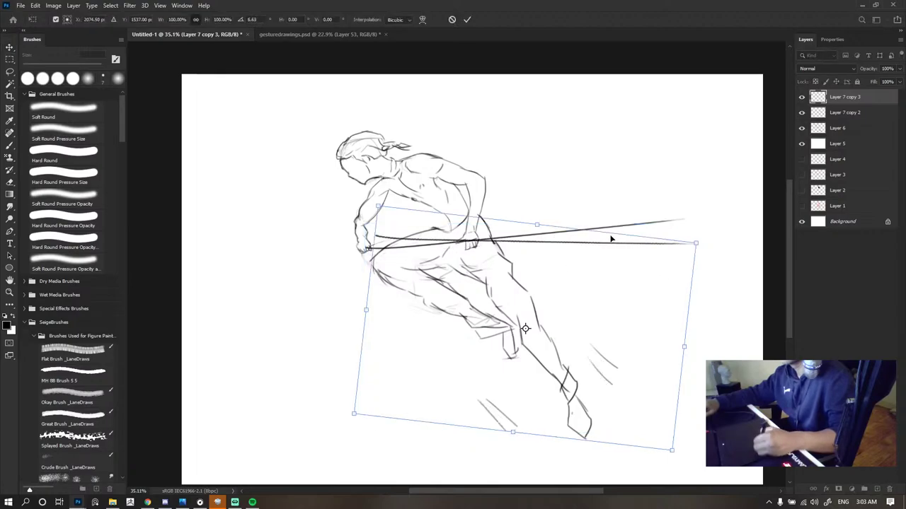
pyautogui.moveTo(613, 233)
pyautogui.mouseDown()
pyautogui.moveTo(582, 249)
pyautogui.moveTo(717, 259)
pyautogui.moveTo(610, 254)
pyautogui.moveTo(603, 244)
pyautogui.mouseUp()
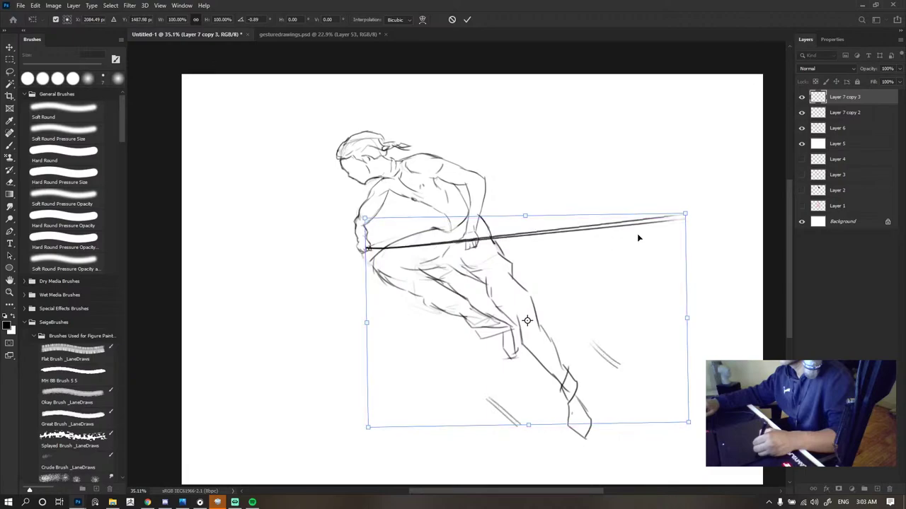
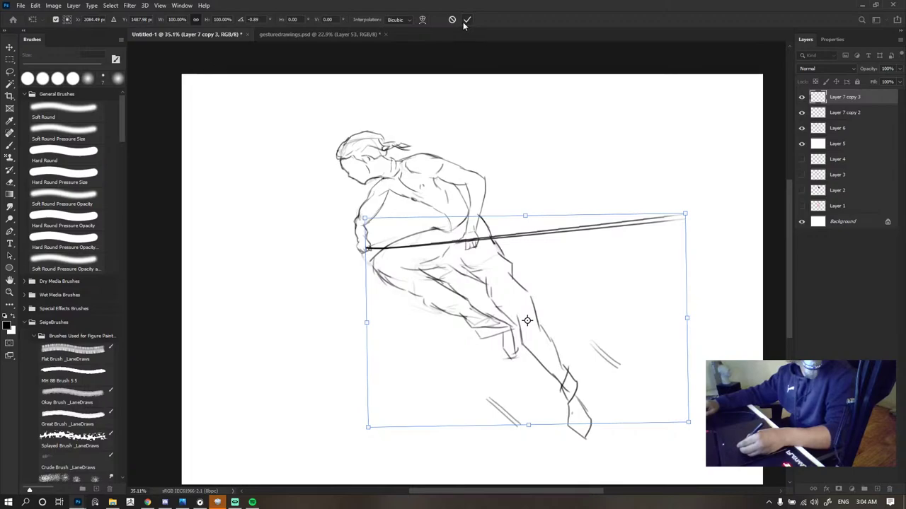
pyautogui.moveTo(523, 243)
pyautogui.mouseDown()
pyautogui.moveTo(530, 253)
pyautogui.moveTo(522, 227)
pyautogui.moveTo(519, 248)
pyautogui.mouseUp()
pyautogui.press('Return')
pyautogui.hotkey('ctrl', 'z')
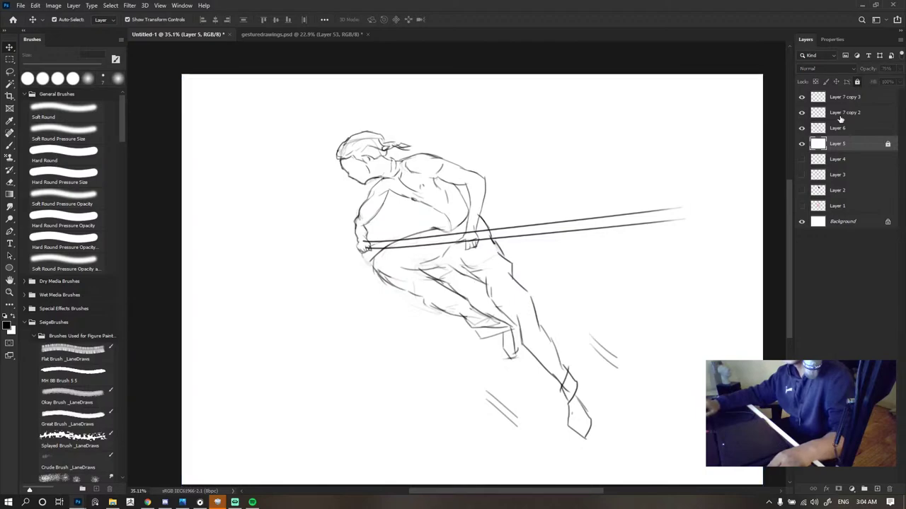
# - Hide and reshow Layer 7 copy 2, then show the red sketch on Layer 4 to compare the weapon's placement
pyautogui.click(842, 127)
pyautogui.click(801, 113)
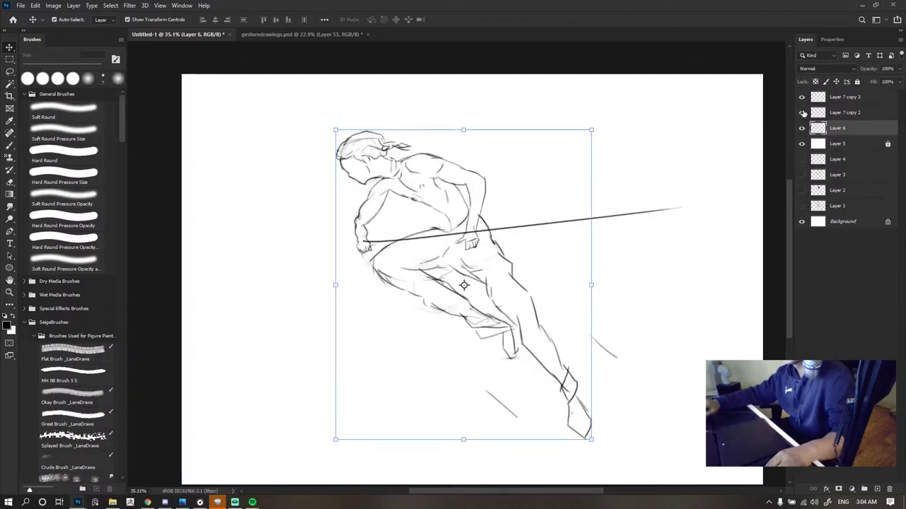
pyautogui.click(801, 113)
pyautogui.scroll(-4, 536, 199)
pyautogui.scroll(8, 511, 222)
pyautogui.moveTo(516, 212); pyautogui.dragTo(520, 213)
pyautogui.scroll(-5, 502, 209)
pyautogui.click(802, 159)
pyautogui.scroll(-3, 606, 158)
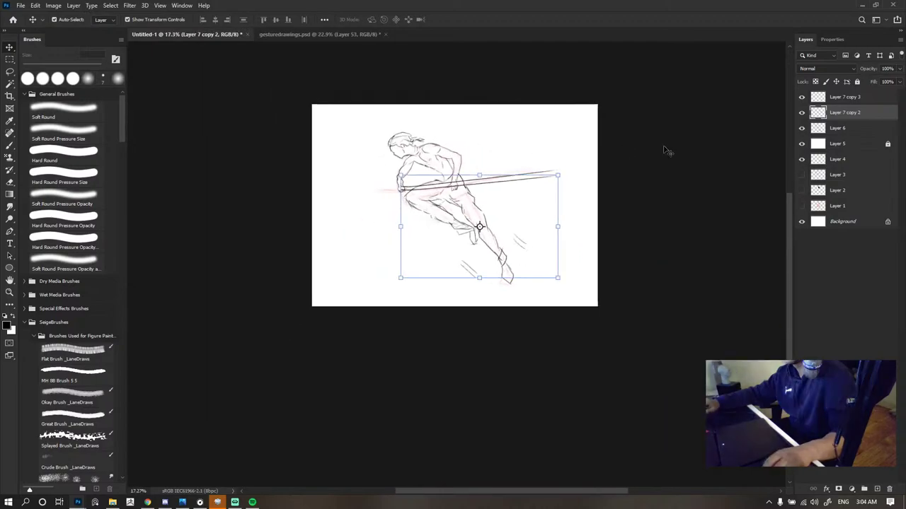
pyautogui.click(667, 148)
pyautogui.scroll(4, 453, 195)
pyautogui.scroll(5, 453, 196)
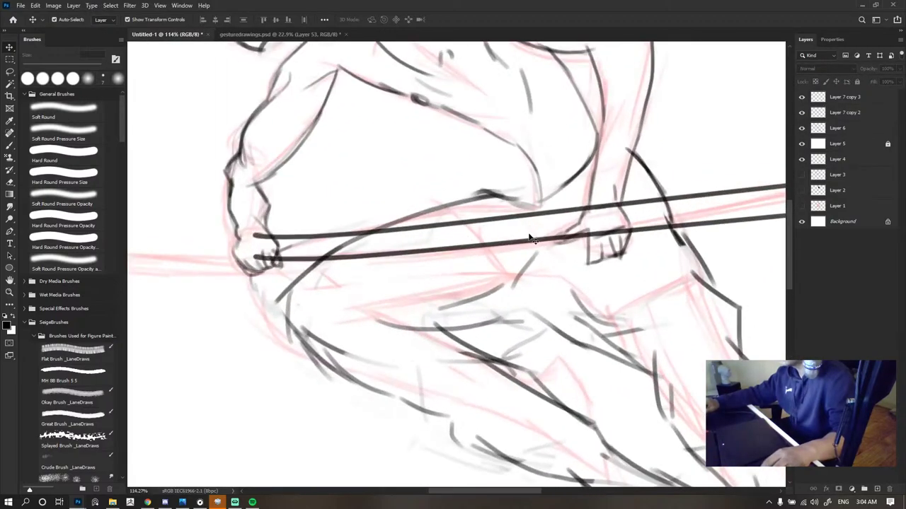
# - Select all the layers and shift the artwork slightly downward, then clear the layer selection
pyautogui.hotkey('ctrl', 'alt', 'a')
pyautogui.scroll(-2, 539, 243)
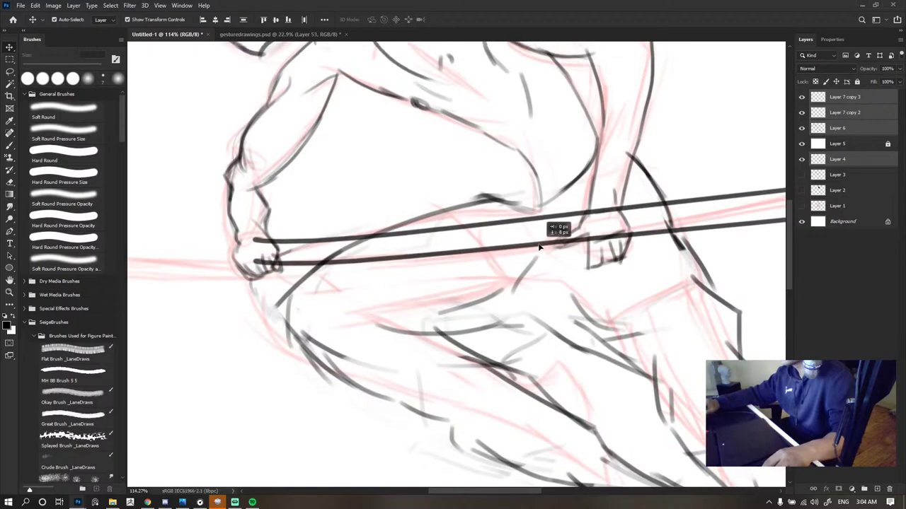
pyautogui.scroll(-1, 536, 240)
pyautogui.click(223, 239)
pyautogui.scroll(-4, 398, 244)
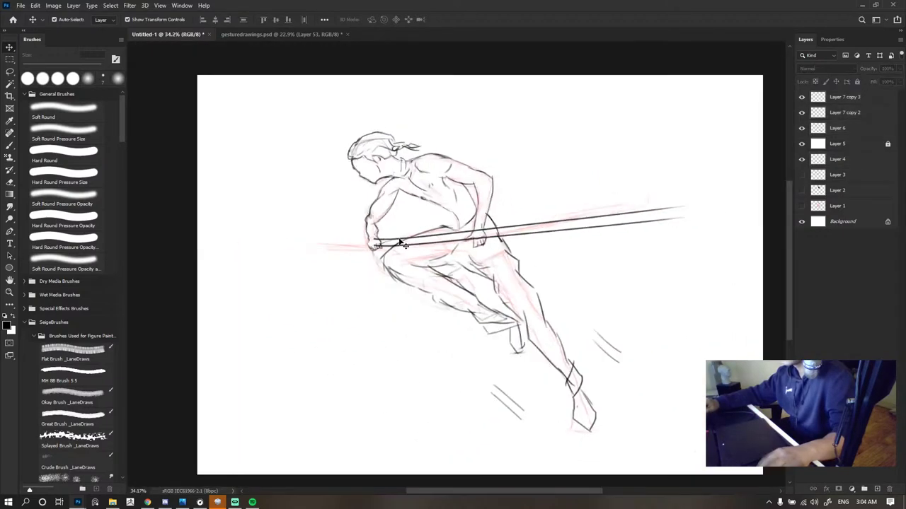
# - Hide Layer 7 copy 3 and Layer 7 copy 2 to expose the figure's front hand over the red sketch
pyautogui.scroll(4, 395, 243)
pyautogui.click(802, 112)
pyautogui.scroll(-4, 429, 251)
pyautogui.click(408, 249)
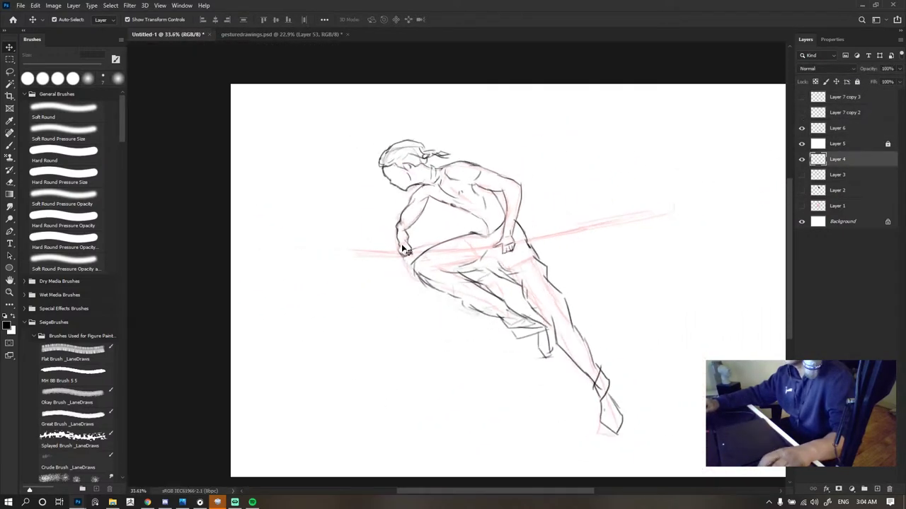
pyautogui.scroll(3, 431, 259)
pyautogui.press('b')
pyautogui.press('b')
pyautogui.scroll(2, 423, 259)
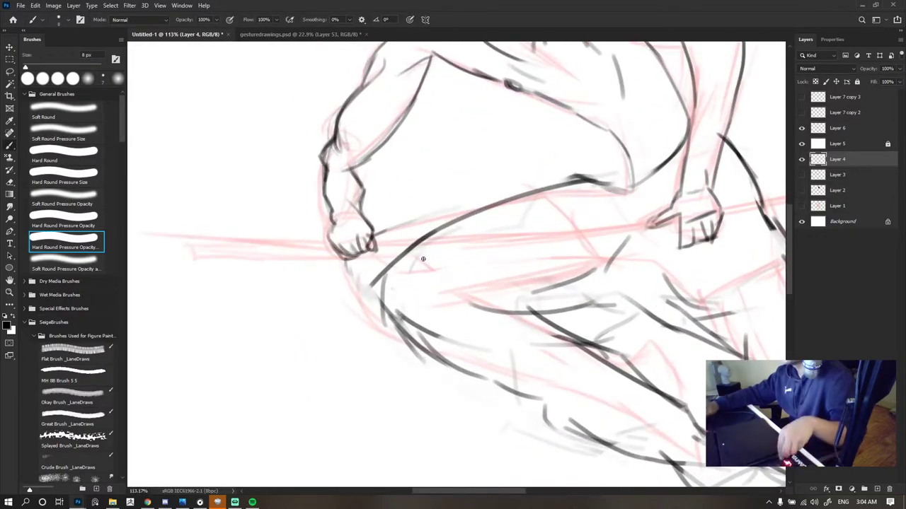
# - Erase the front hand's outline from Layer 6 with the 120 px eraser, keeping the layer visible
pyautogui.press('e')
pyautogui.moveTo(495, 221); pyautogui.dragTo(438, 229)
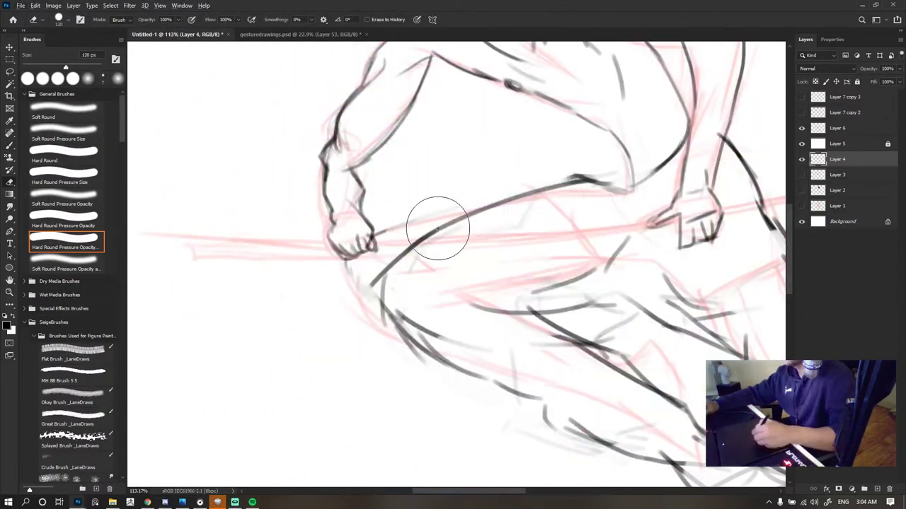
pyautogui.click(859, 133)
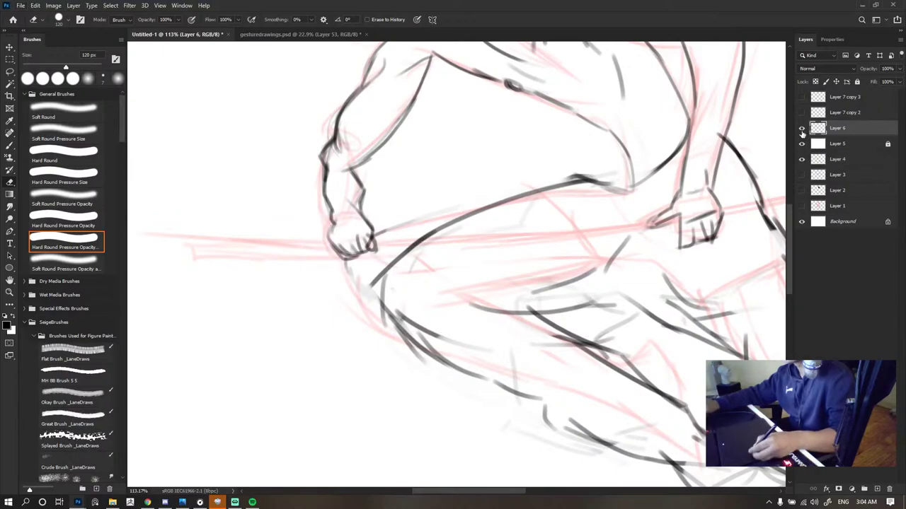
pyautogui.click(801, 130)
pyautogui.click(350, 260)
pyautogui.click(437, 186)
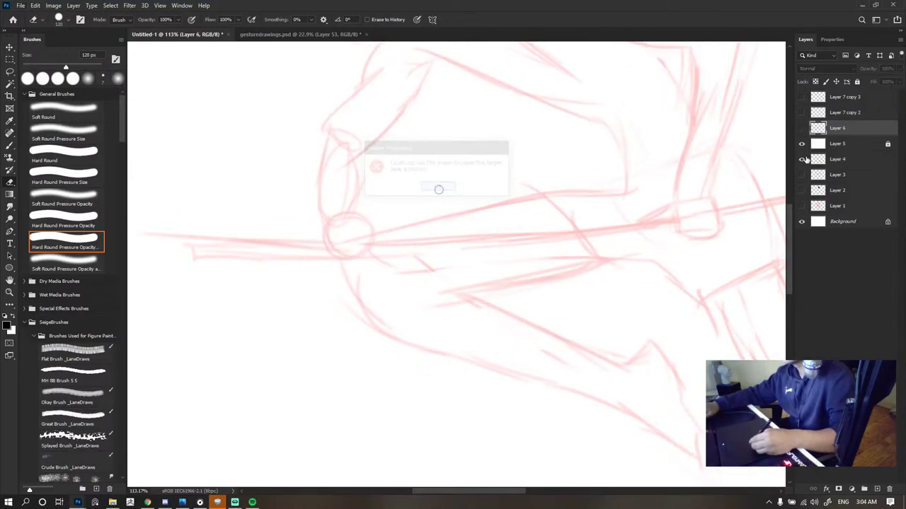
pyautogui.click(802, 128)
pyautogui.moveTo(362, 233)
pyautogui.mouseDown()
pyautogui.moveTo(352, 207)
pyautogui.moveTo(360, 197)
pyautogui.moveTo(377, 227)
pyautogui.mouseUp()
# - Redraw the front hand on Layer 6 as a larger fist with finger lines, using the 8 px brush and undoing stray strokes
pyautogui.press('b')
pyautogui.hotkey('ctrl', 'z')
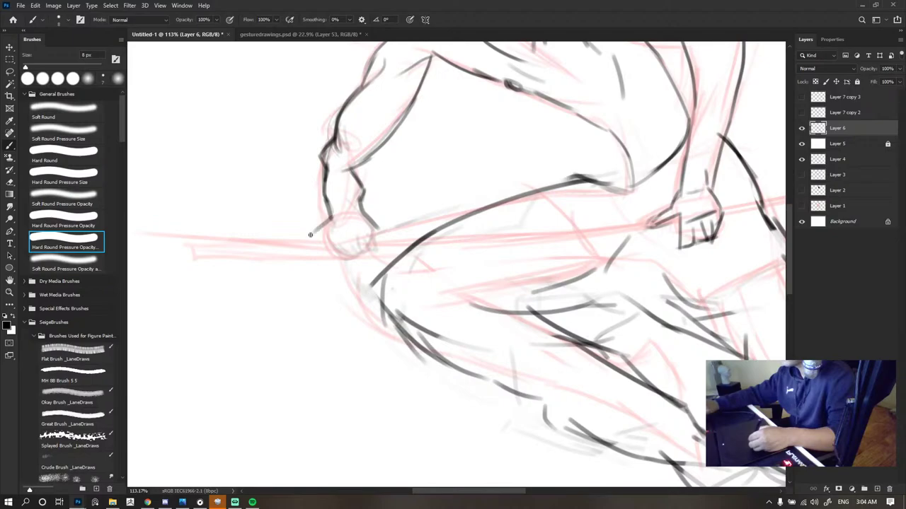
pyautogui.moveTo(314, 234); pyautogui.dragTo(336, 261)
pyautogui.hotkey('ctrl', 'z')
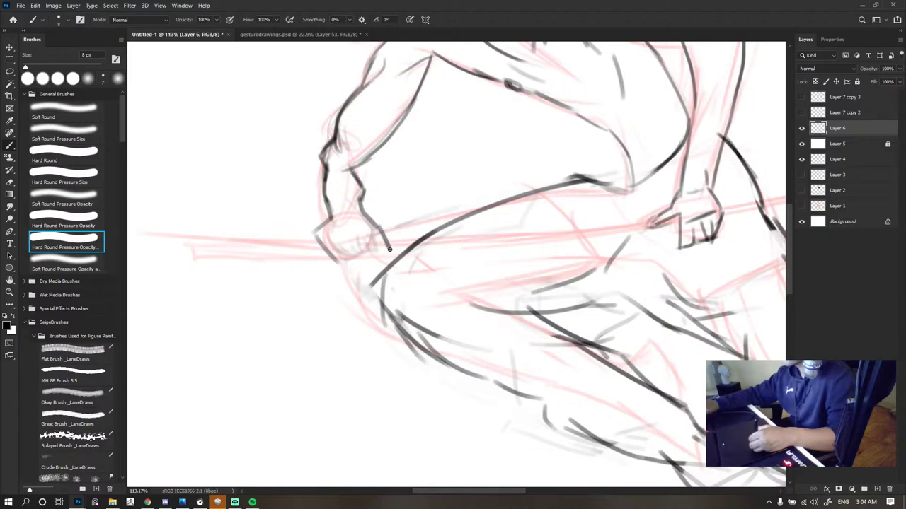
pyautogui.moveTo(332, 261); pyautogui.dragTo(368, 265)
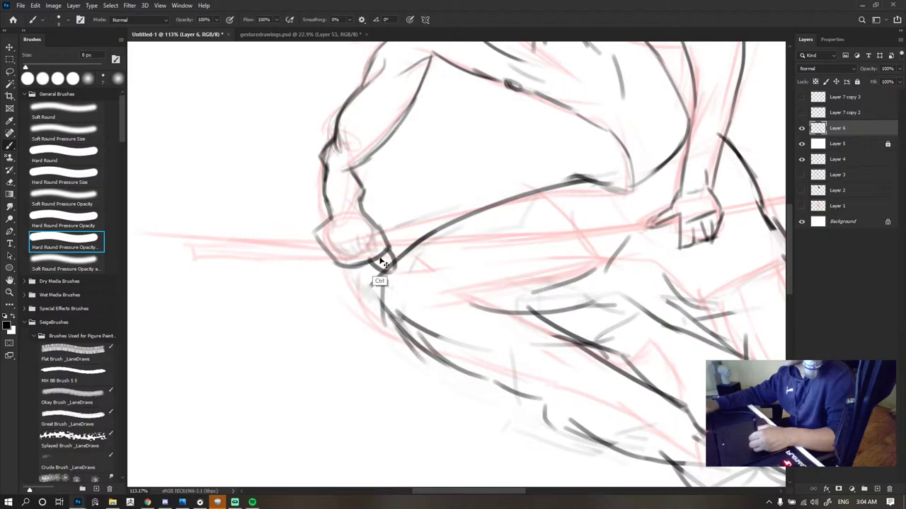
pyautogui.hotkey('ctrl', 'z')
pyautogui.hotkey('ctrl', 'z')
pyautogui.moveTo(361, 240)
pyautogui.mouseDown()
pyautogui.moveTo(368, 263)
pyautogui.moveTo(350, 234)
pyautogui.moveTo(368, 257)
pyautogui.moveTo(356, 266)
pyautogui.moveTo(347, 260)
pyautogui.moveTo(349, 271)
pyautogui.moveTo(362, 256)
pyautogui.moveTo(325, 242)
pyautogui.moveTo(345, 263)
pyautogui.mouseUp()
pyautogui.press('e')
pyautogui.press('b')
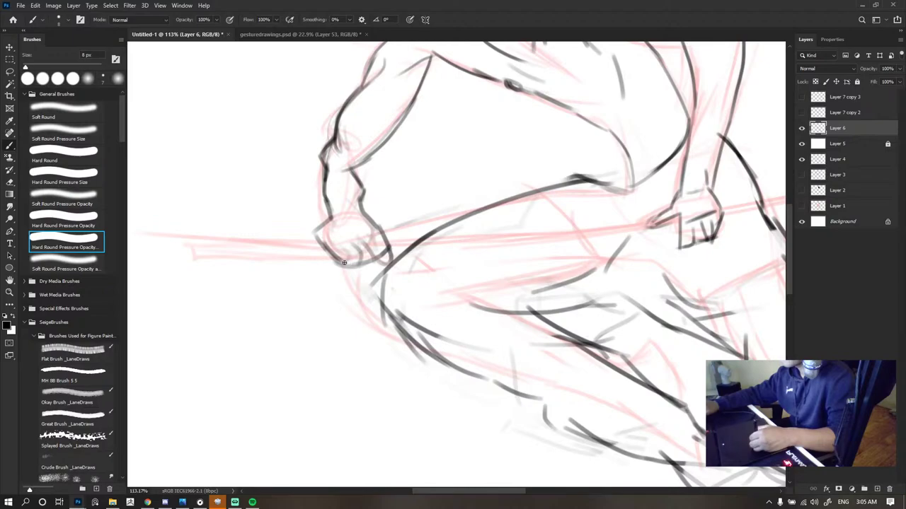
# - Touch up the redrawn front fist and wrist on Layer 6, alternating the 8 px brush and 120 px eraser
pyautogui.scroll(-10, 378, 268)
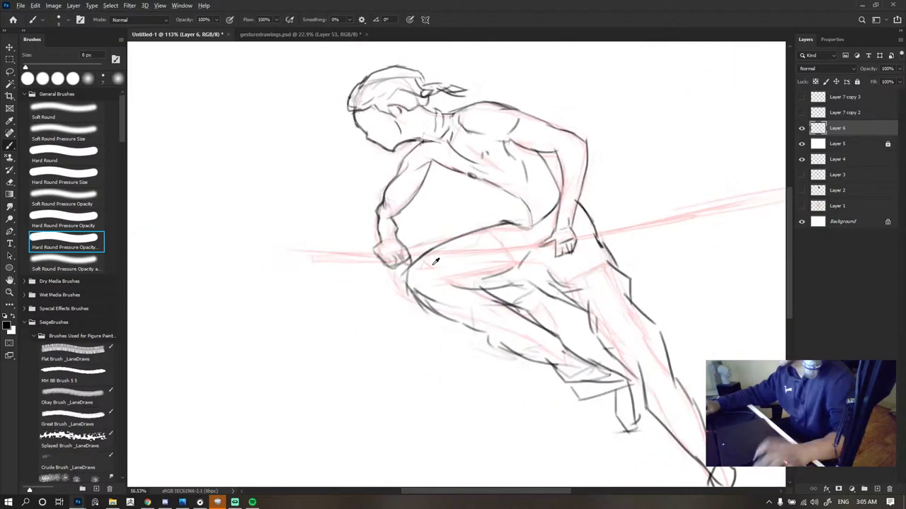
pyautogui.scroll(8, 465, 252)
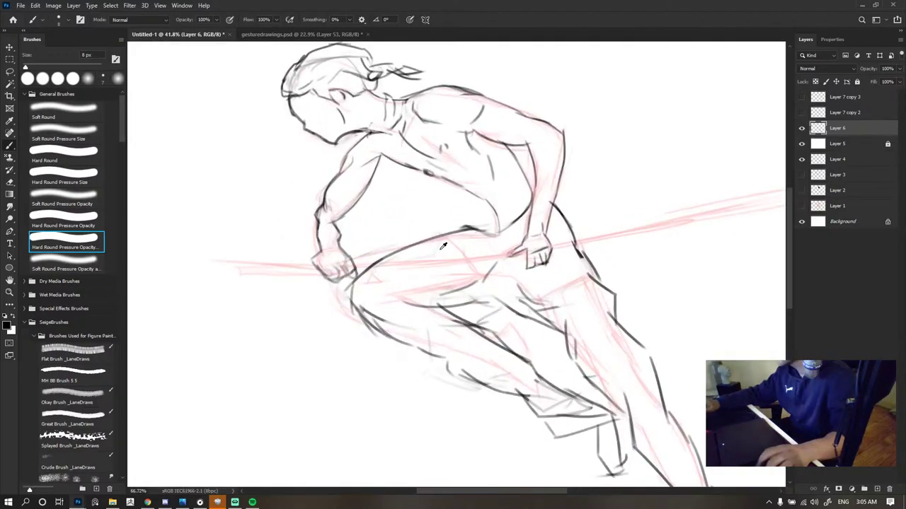
pyautogui.press('e')
pyautogui.press('b')
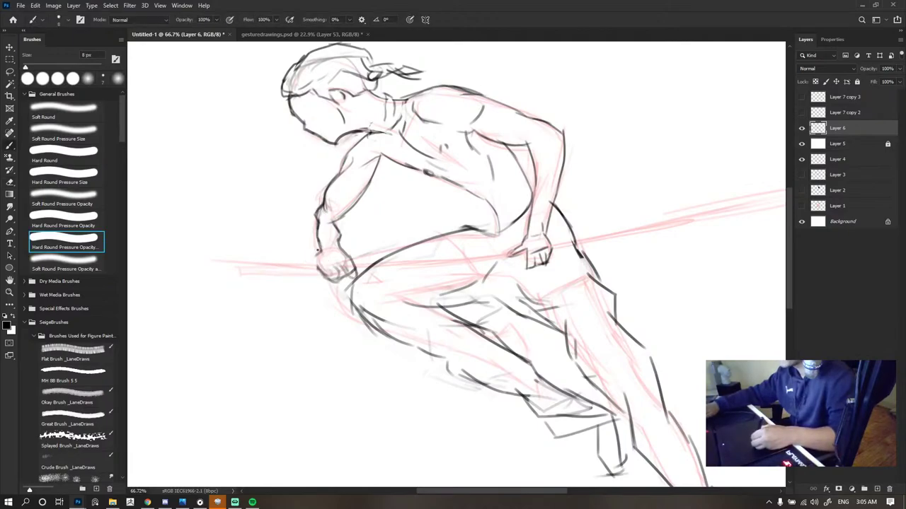
pyautogui.press('e')
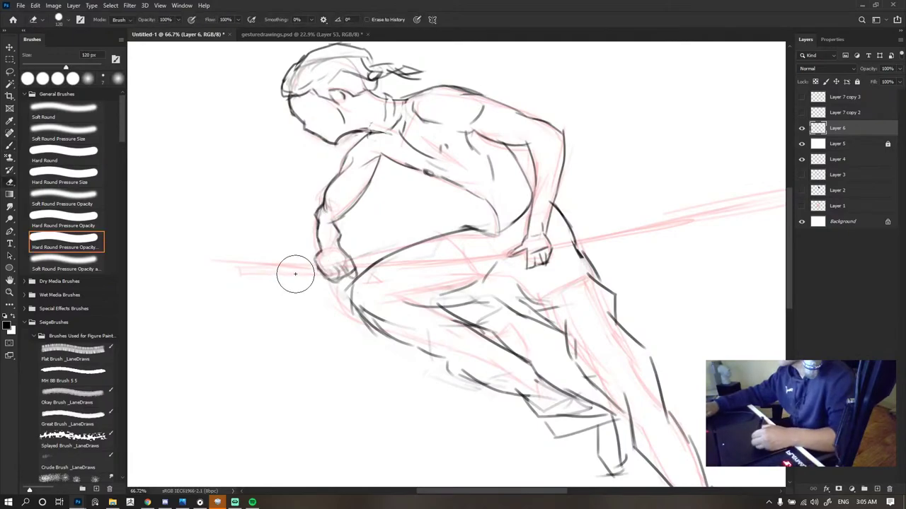
pyautogui.press('b')
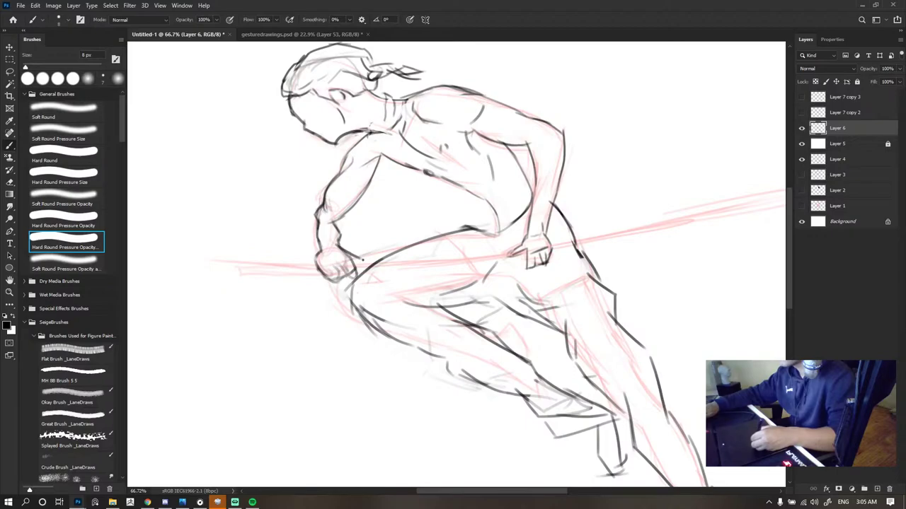
pyautogui.press('e')
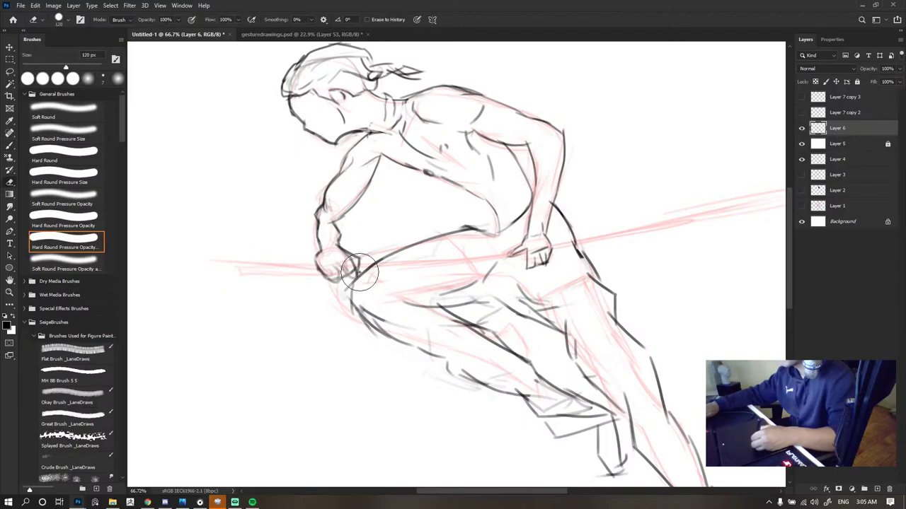
# - Hide and reshow Layer 6 to compare the line art with the red sketch, then show Layer 7 copy 2
pyautogui.scroll(-7, 425, 208)
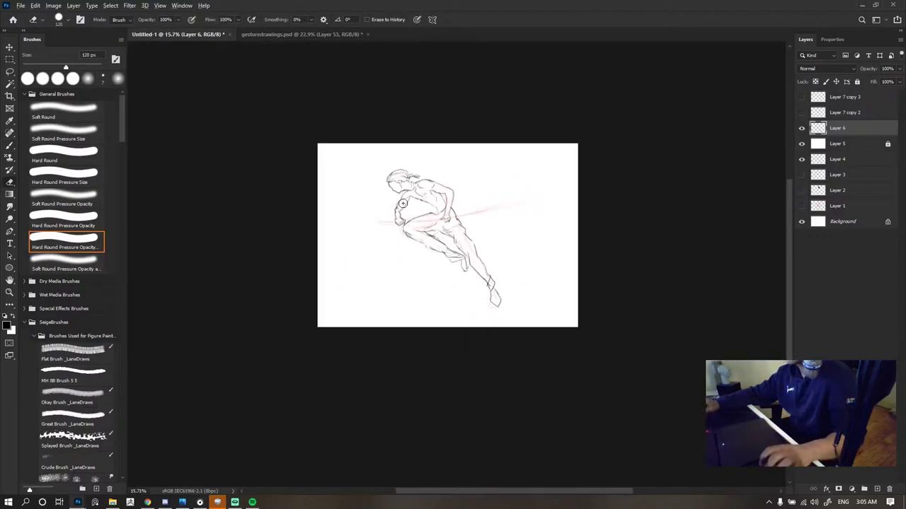
pyautogui.scroll(4, 475, 213)
pyautogui.press('b')
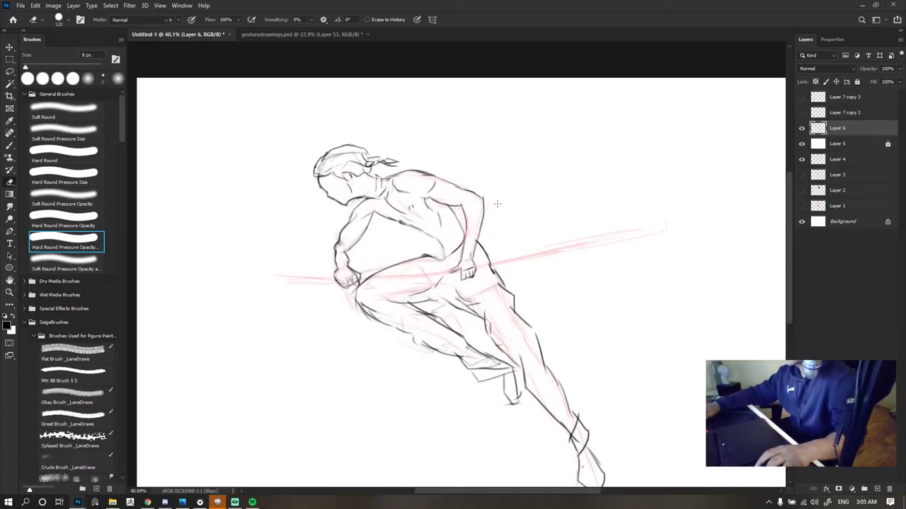
pyautogui.scroll(-3, 470, 211)
pyautogui.scroll(3, 465, 208)
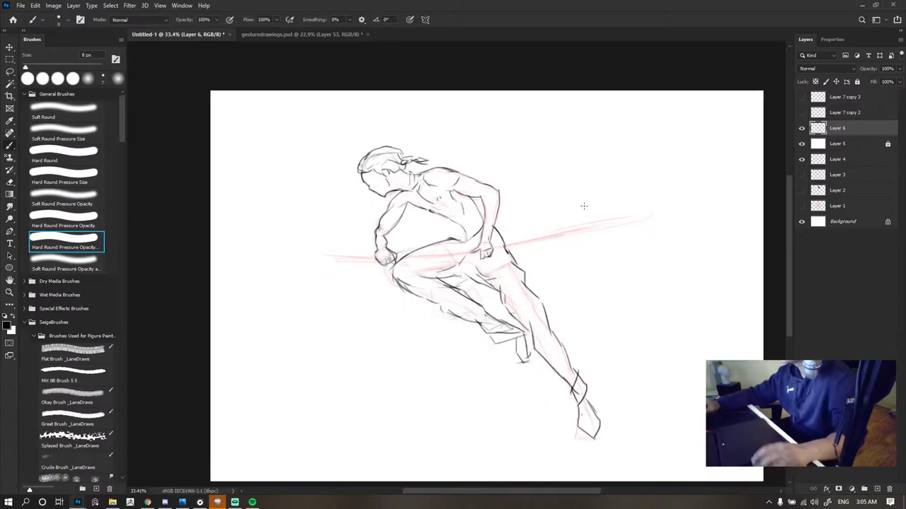
pyautogui.click(802, 129)
pyautogui.click(802, 128)
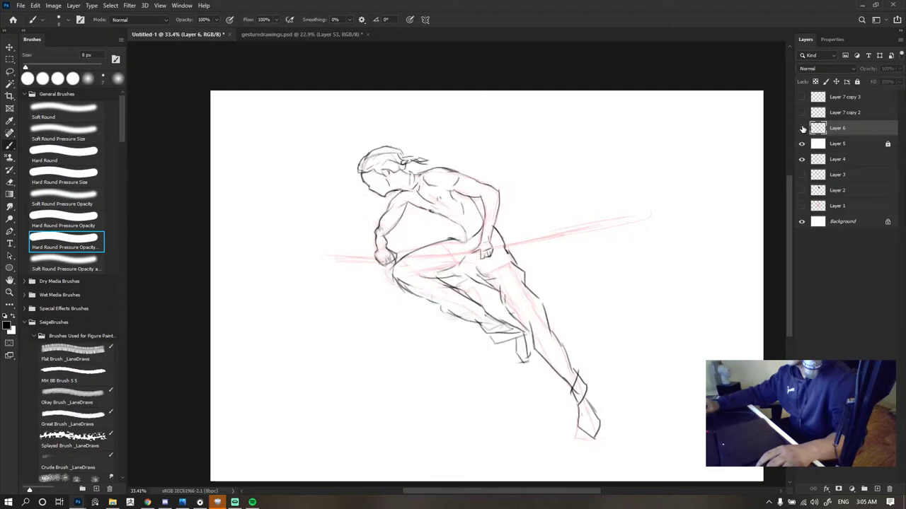
pyautogui.click(801, 128)
pyautogui.click(801, 128)
pyautogui.scroll(-5, 500, 155)
pyautogui.scroll(3, 492, 200)
pyautogui.click(803, 112)
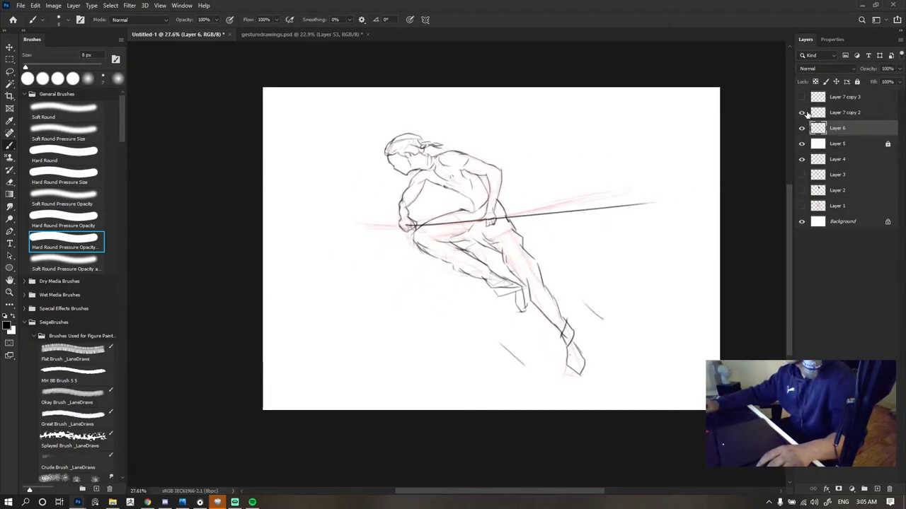
# - Delete the two old weapon-line layers, Layer 7 copy 2 and Layer 7 copy 3
pyautogui.click(803, 113)
pyautogui.click(803, 112)
pyautogui.click(853, 112)
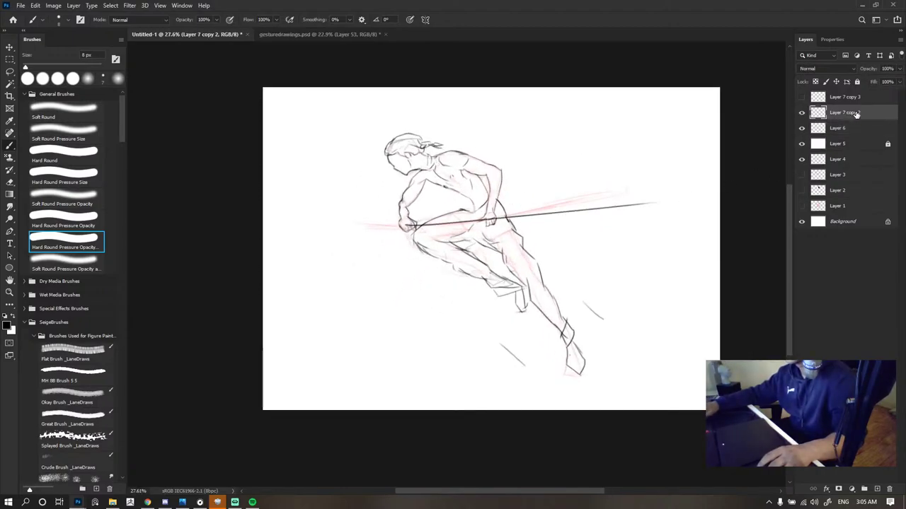
pyautogui.press('Delete')
pyautogui.click(801, 97)
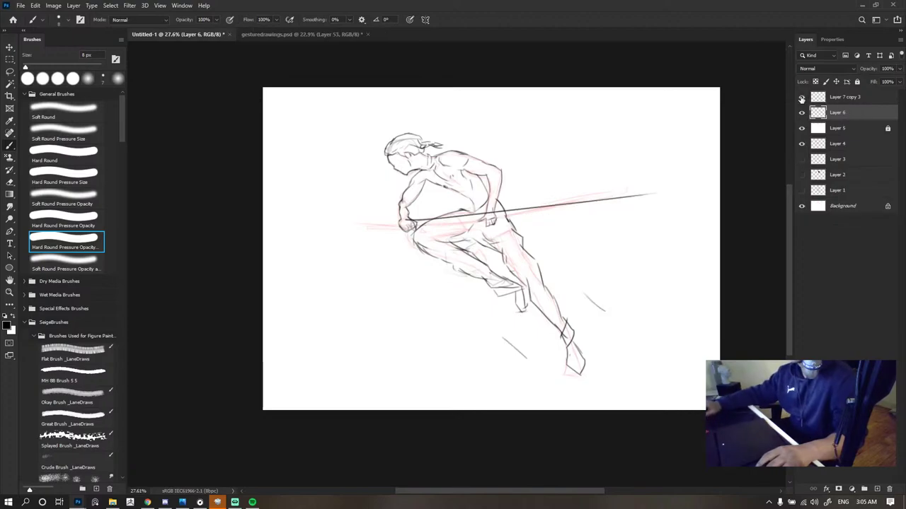
pyautogui.click(837, 100)
pyautogui.press('Delete')
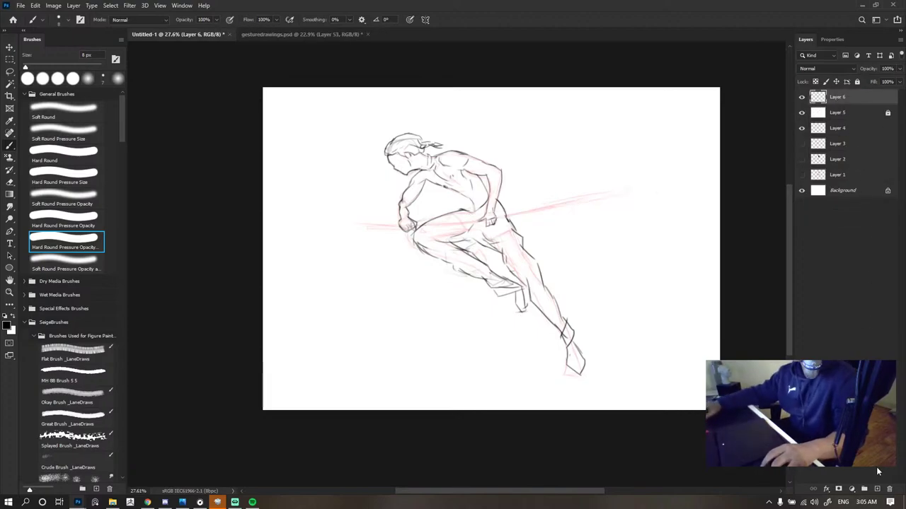
# - Create a new layer above Layer 6 and draw one long 8 px weapon line through both fists, undoing unsatisfactory strokes
pyautogui.click(878, 488)
pyautogui.scroll(5, 511, 201)
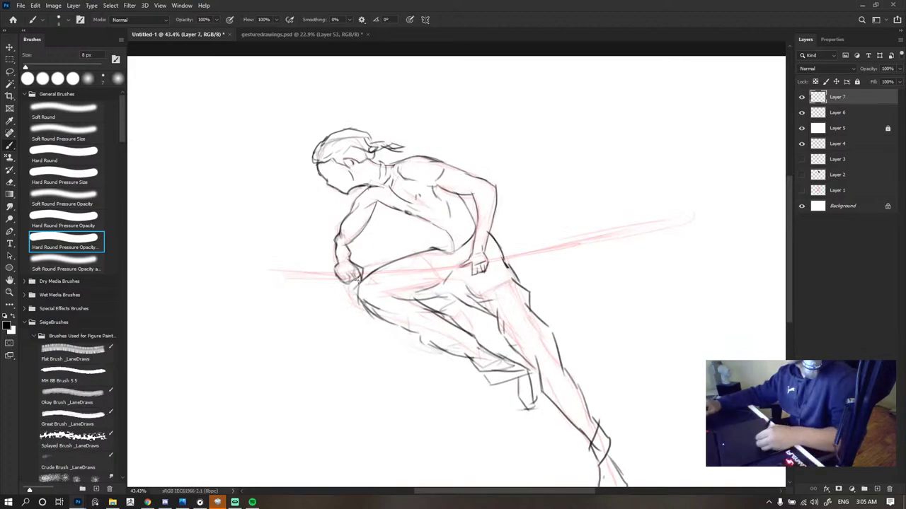
pyautogui.moveTo(331, 274); pyautogui.dragTo(494, 259)
pyautogui.hotkey('ctrl', 'z')
pyautogui.moveTo(348, 273); pyautogui.dragTo(655, 234)
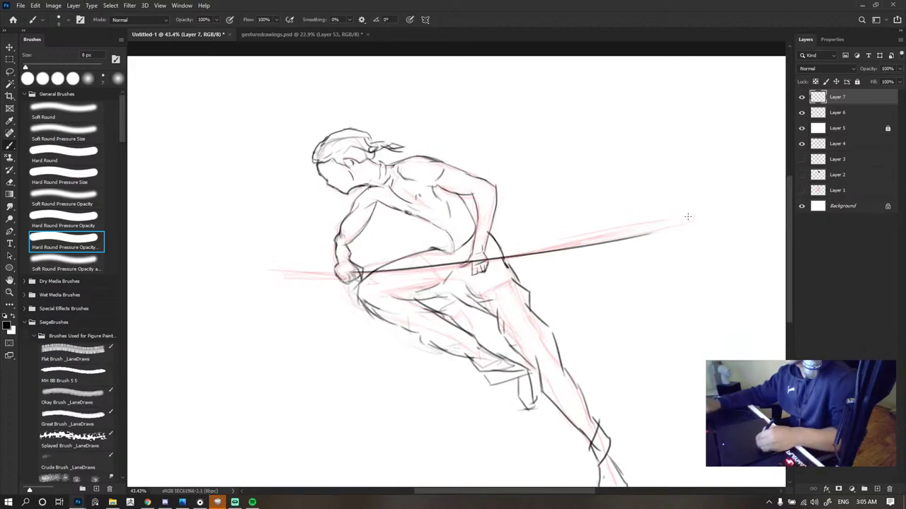
pyautogui.hotkey('ctrl', 'z')
pyautogui.moveTo(228, 283); pyautogui.dragTo(784, 211)
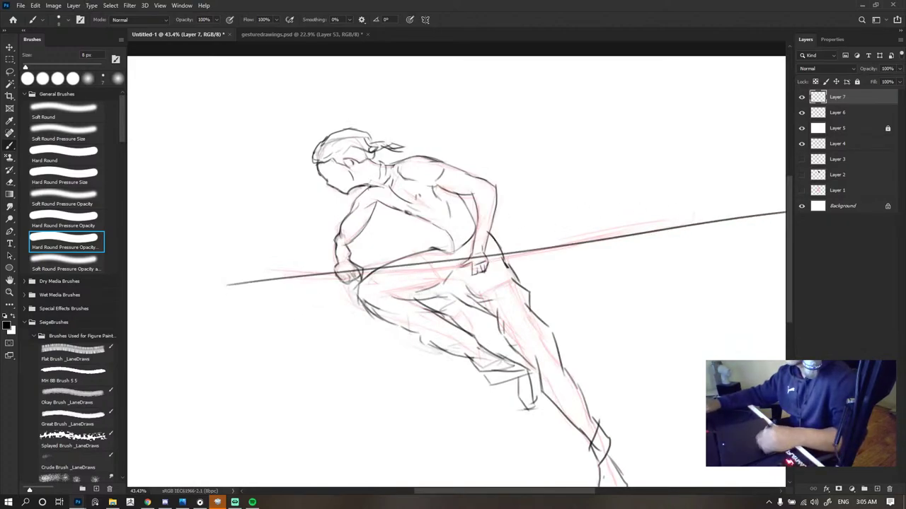
pyautogui.hotkey('ctrl', 'z')
pyautogui.moveTo(259, 286); pyautogui.dragTo(745, 218)
pyautogui.scroll(-1, 453, 234)
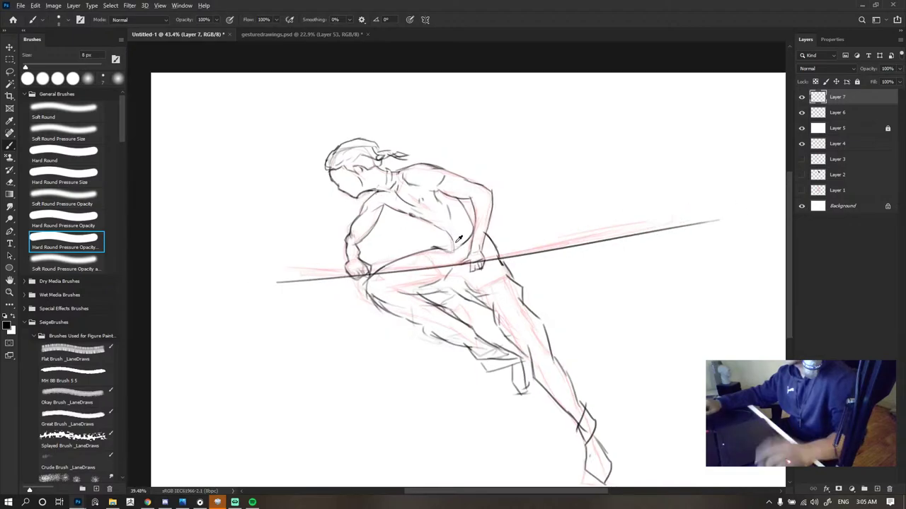
pyautogui.scroll(4, 488, 252)
pyautogui.hotkey('ctrl', 'j')
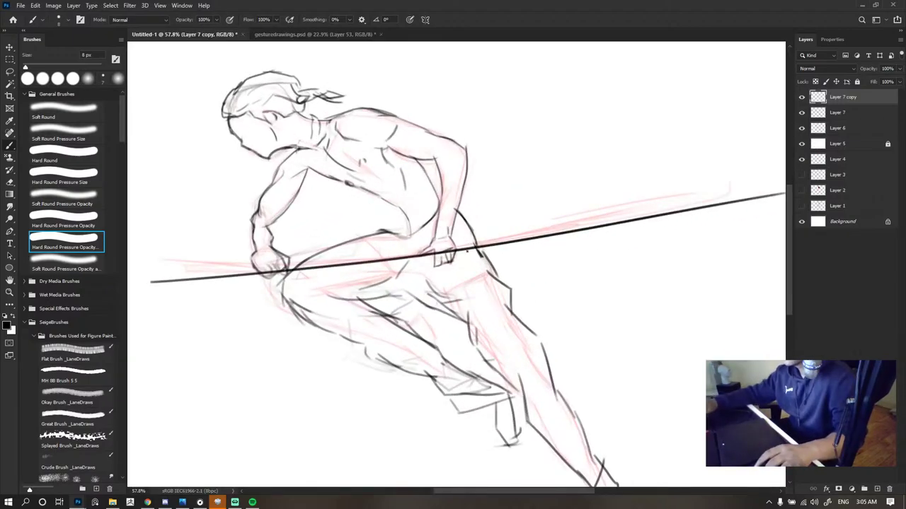
pyautogui.press('v')
pyautogui.hotkey('alt', 'v')
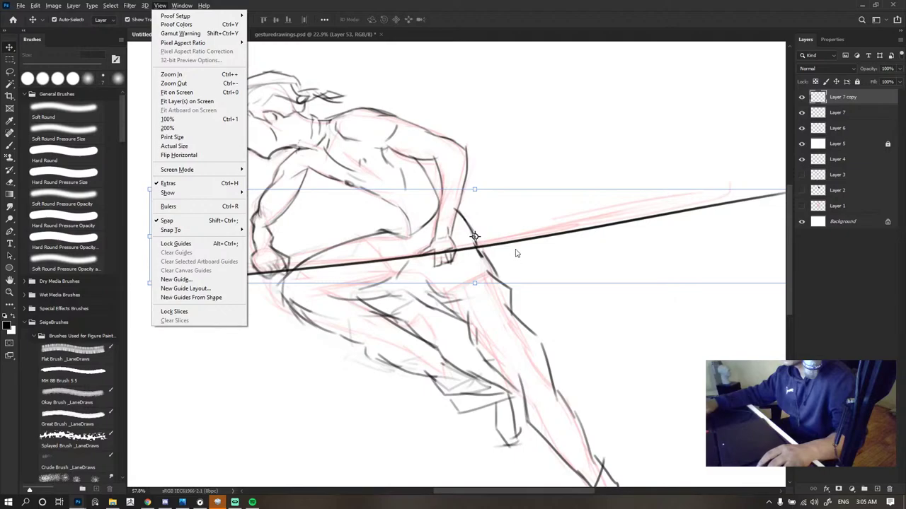
pyautogui.click(440, 113)
pyautogui.click(443, 115)
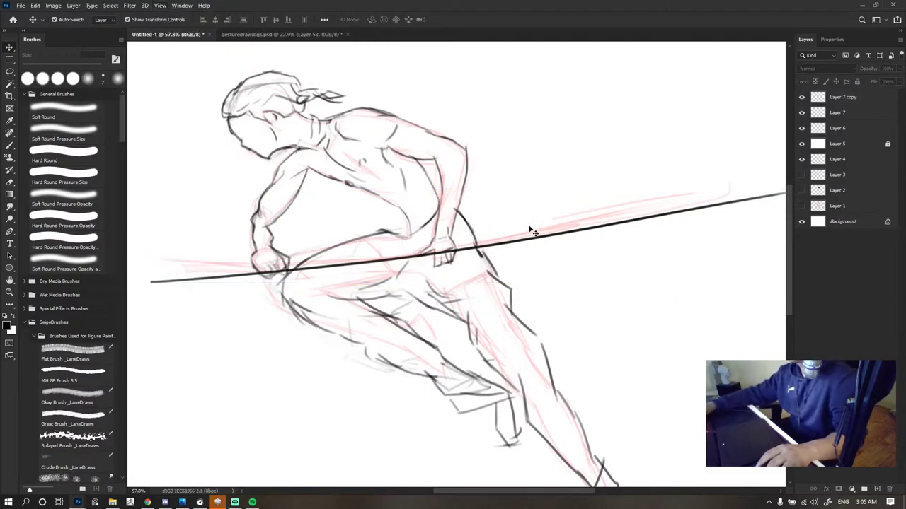
pyautogui.click(821, 100)
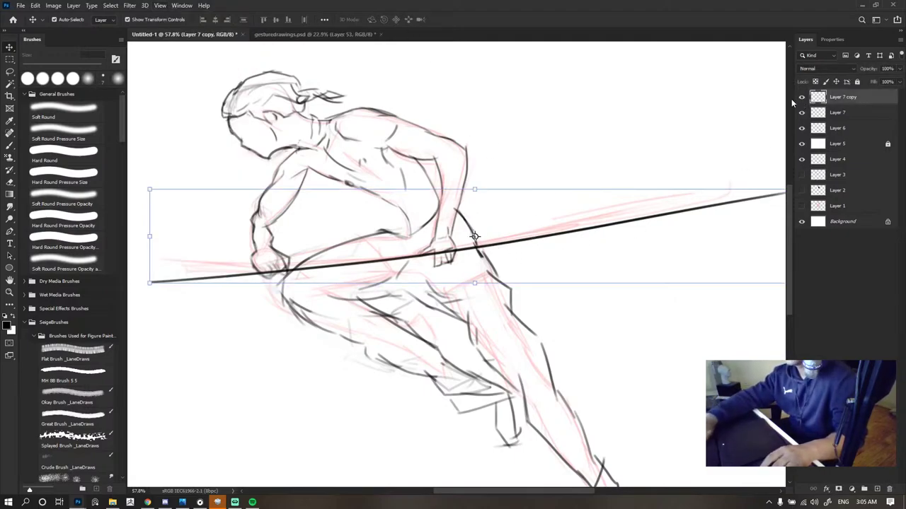
pyautogui.press('Delete')
pyautogui.press('b')
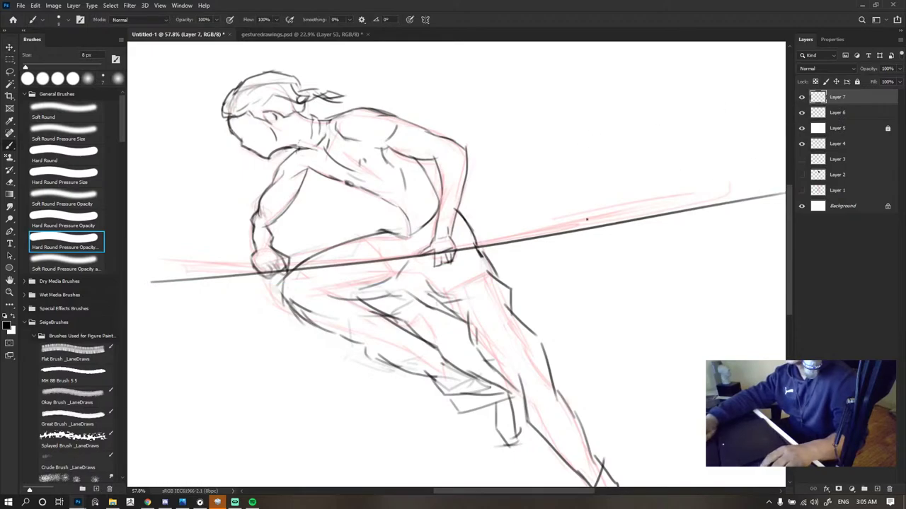
# - Rotate the weapon line on Layer 7 by 11.75 degrees and apply the transform
pyautogui.press('v')
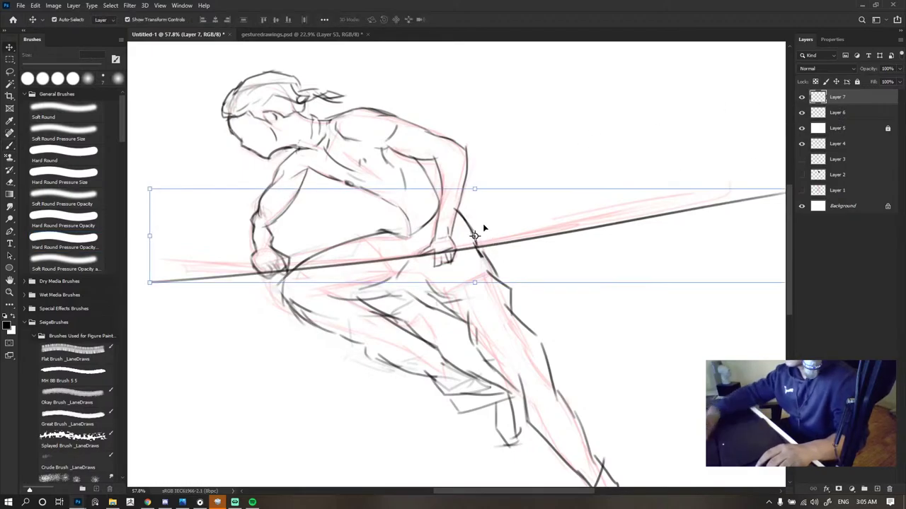
pyautogui.hotkey('shift', 'Up')
pyautogui.moveTo(143, 176); pyautogui.dragTo(162, 113)
pyautogui.moveTo(469, 242); pyautogui.dragTo(465, 257)
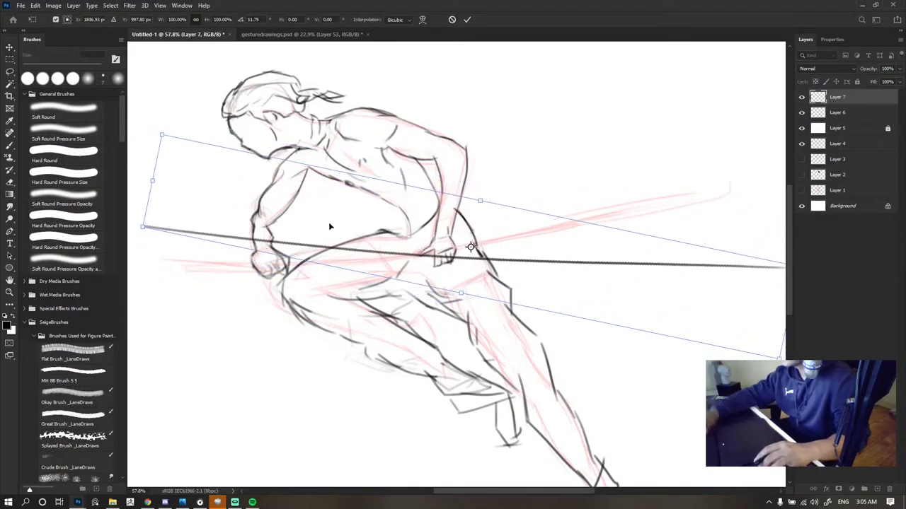
pyautogui.click(467, 19)
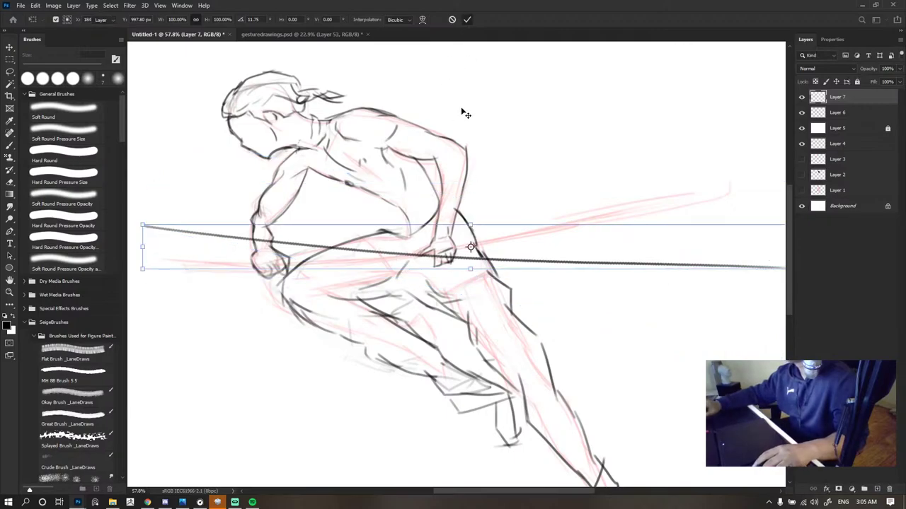
# - Duplicate the Layer 7 weapon line as a parallel line just below it and make Layer 7 copy active
pyautogui.moveTo(451, 260); pyautogui.dragTo(425, 283)
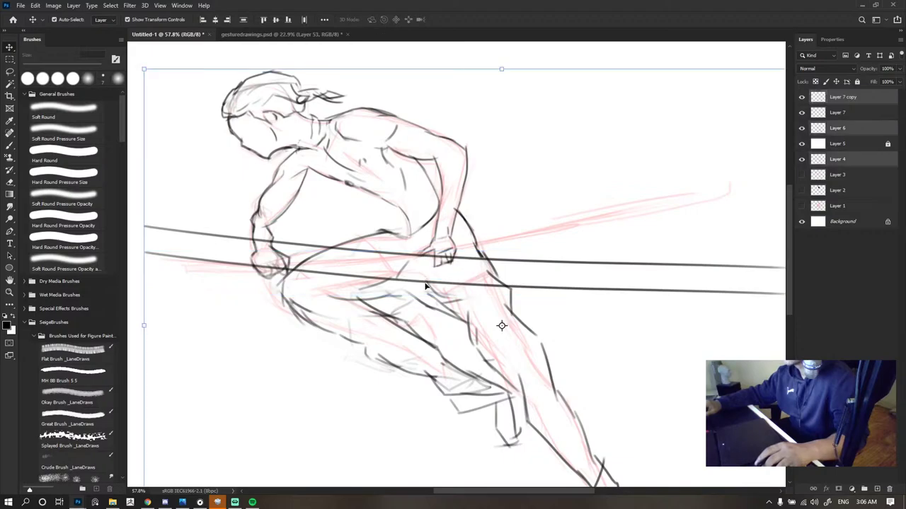
pyautogui.click(613, 265)
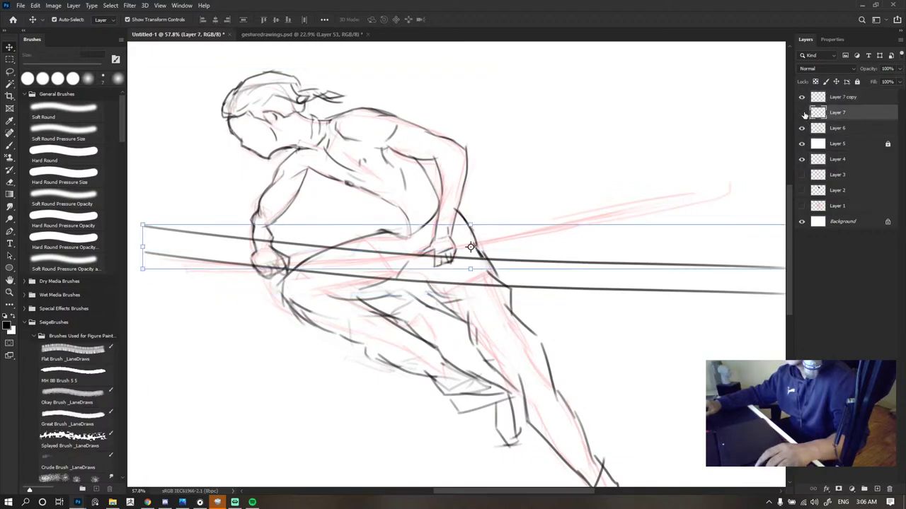
pyautogui.click(848, 100)
# - Try to move the copied weapon line closer to the original, then undo the move
pyautogui.moveTo(540, 289); pyautogui.dragTo(535, 270)
pyautogui.keyDown('shift'); pyautogui.click(534, 269); pyautogui.keyUp('shift')
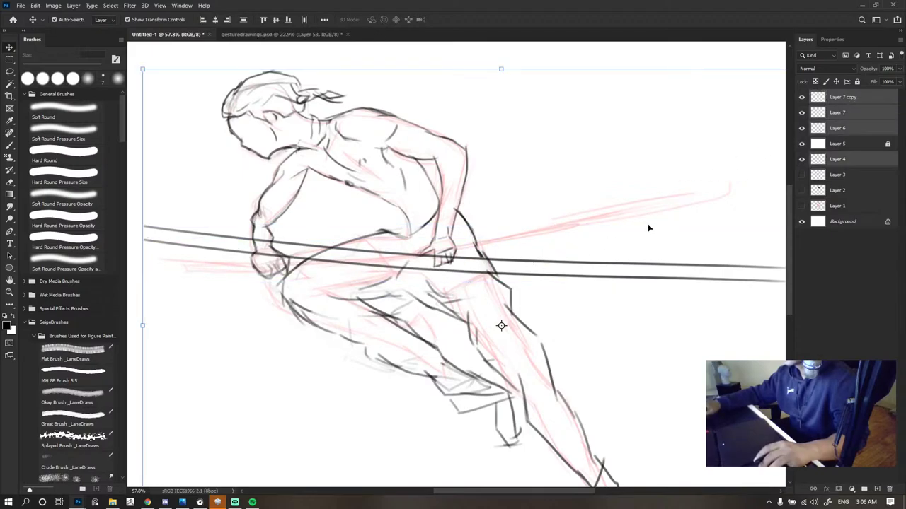
pyautogui.click(859, 279)
pyautogui.hotkey('ctrl', 'z')
# - Select Layer 7 and Layer 7 copy together and move both weapon lines slightly down, then deselect them
pyautogui.click(858, 103)
pyautogui.keyDown('shift'); pyautogui.click(853, 115); pyautogui.keyUp('shift')
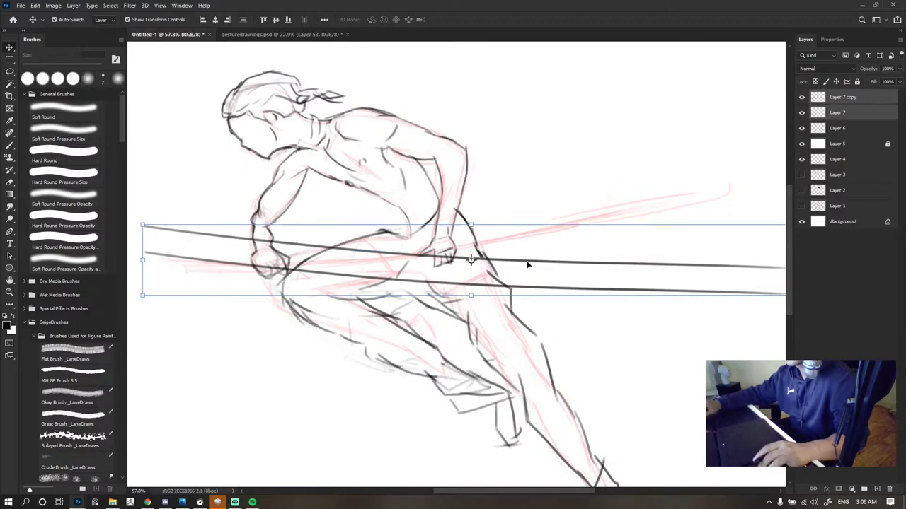
pyautogui.moveTo(527, 264); pyautogui.dragTo(528, 276)
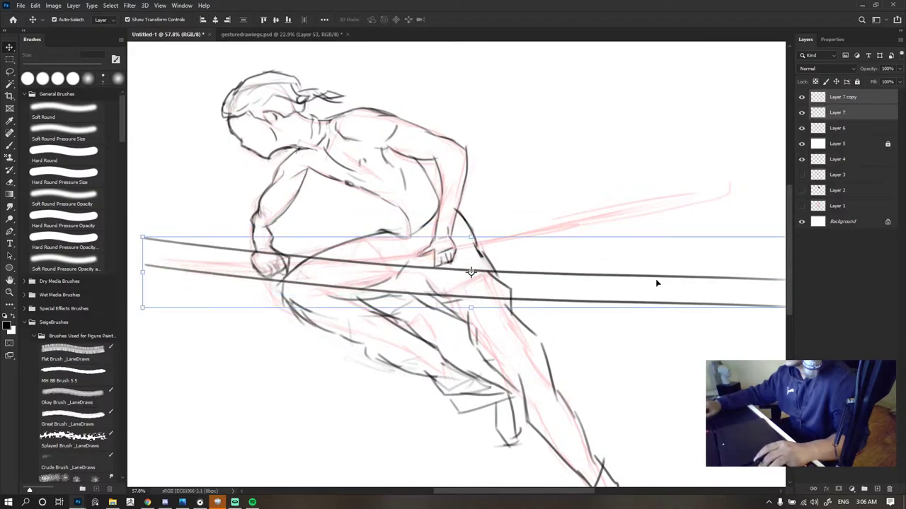
pyautogui.click(664, 176)
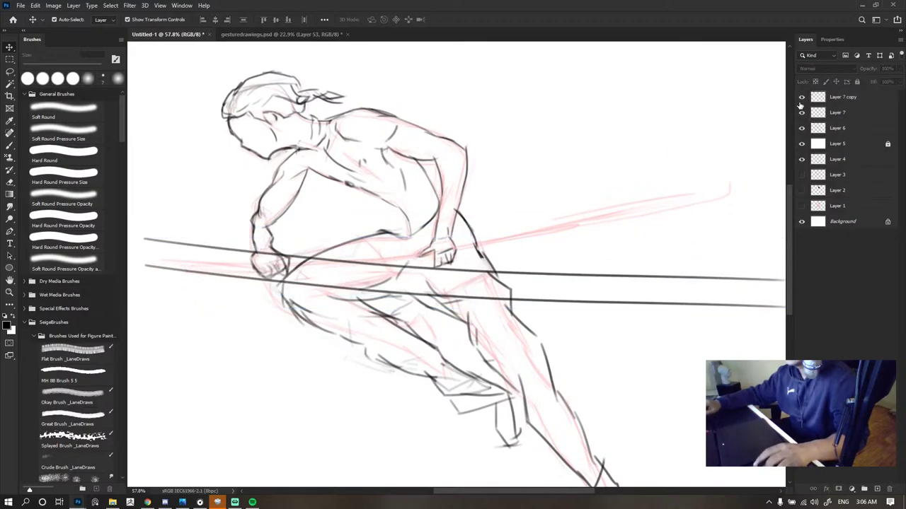
# - Toggle the two weapon-line layers to compare them, leaving Layer 7 hidden and Layer 7 copy active
pyautogui.click(800, 100)
pyautogui.click(801, 100)
pyautogui.click(801, 112)
pyautogui.click(801, 100)
pyautogui.click(801, 100)
pyautogui.click(839, 98)
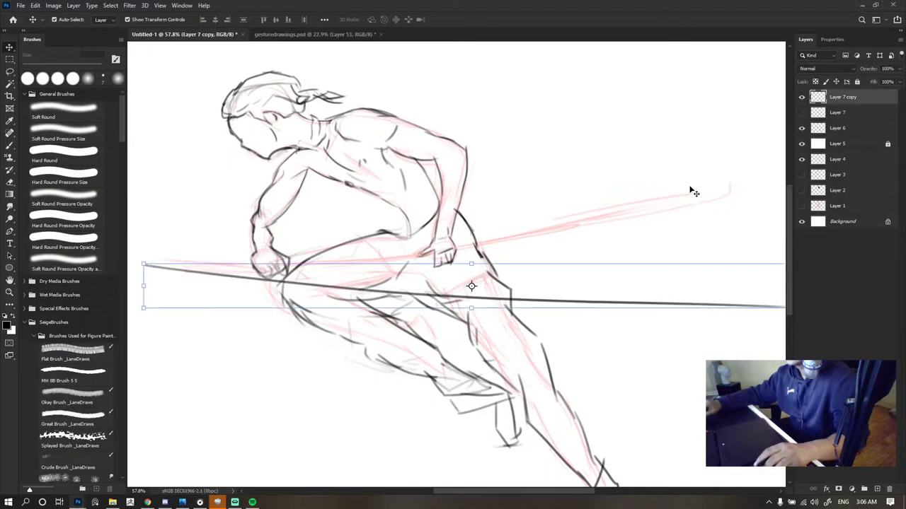
# - Scale the Layer 7 copy line to 77.76%, rotate it -10.97 degrees, and place it along the red weapon sketch through both fists
pyautogui.hotkey('ctrl', 't')
pyautogui.moveTo(598, 299); pyautogui.dragTo(595, 256)
pyautogui.scroll(-3, 532, 252)
pyautogui.moveTo(683, 282); pyautogui.dragTo(684, 236)
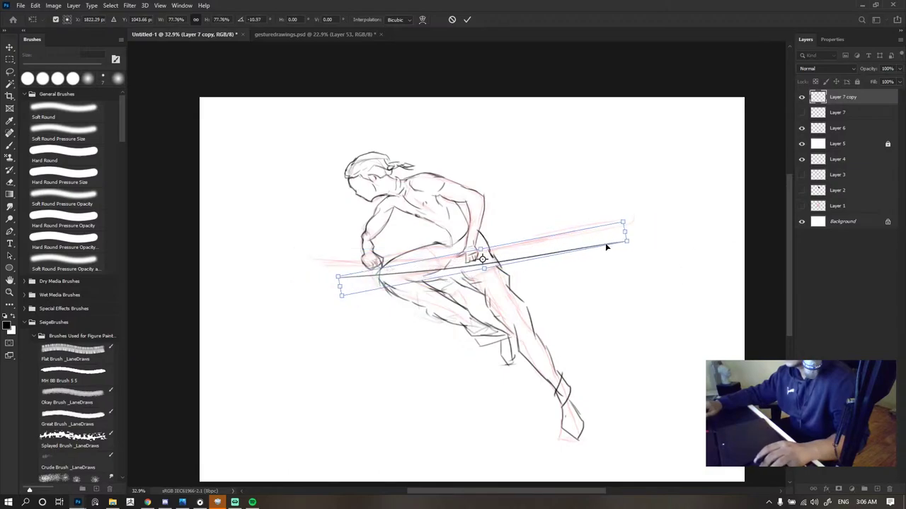
pyautogui.moveTo(605, 247); pyautogui.dragTo(594, 233)
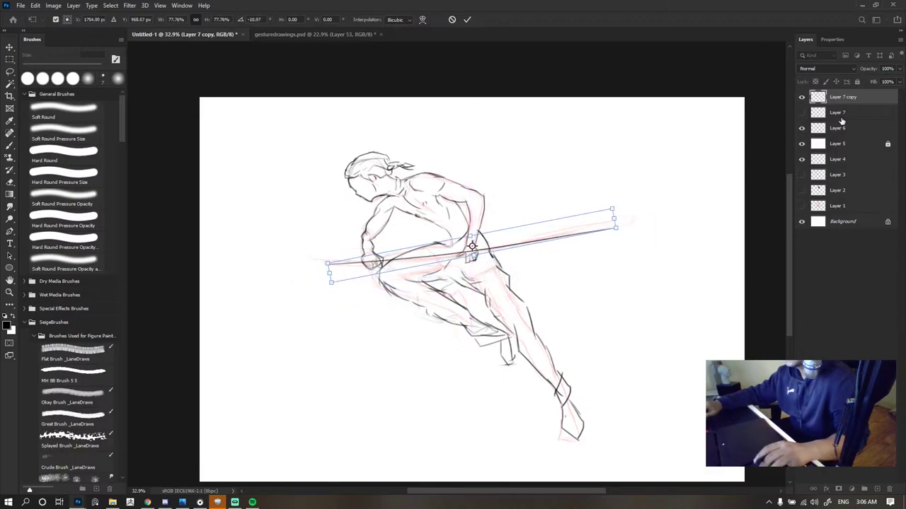
pyautogui.click(718, 221)
# - Check the weapon line against the whole figure, then hide Layer 7 copy and make Layer 6 active
pyautogui.scroll(-4, 531, 210)
pyautogui.scroll(-4, 538, 134)
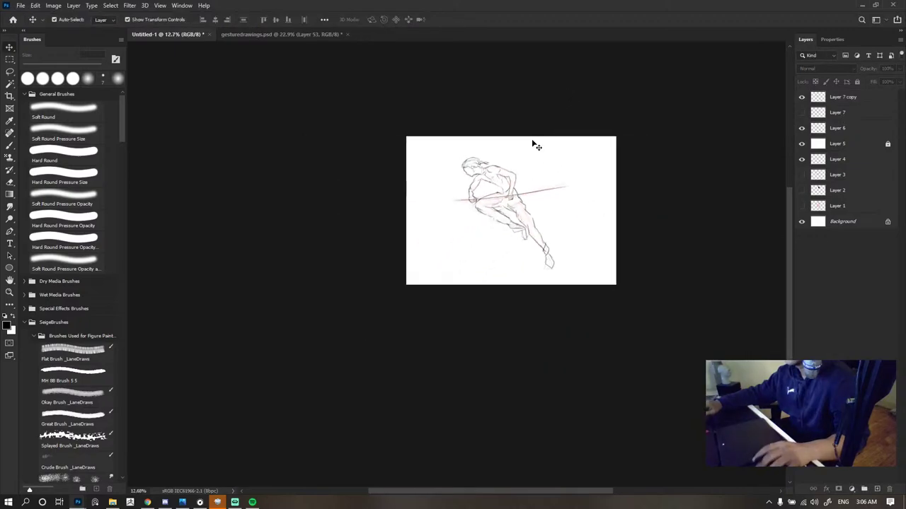
pyautogui.scroll(5, 508, 183)
pyautogui.scroll(2, 506, 183)
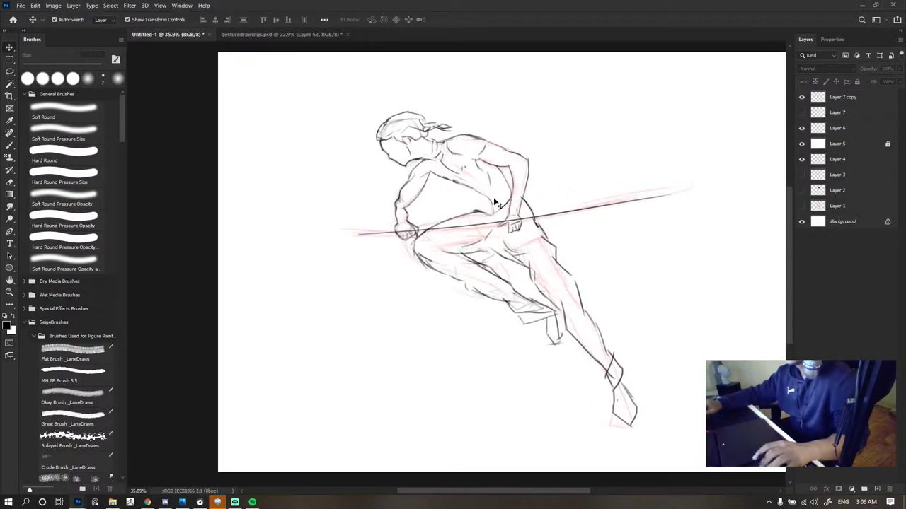
pyautogui.scroll(2, 493, 199)
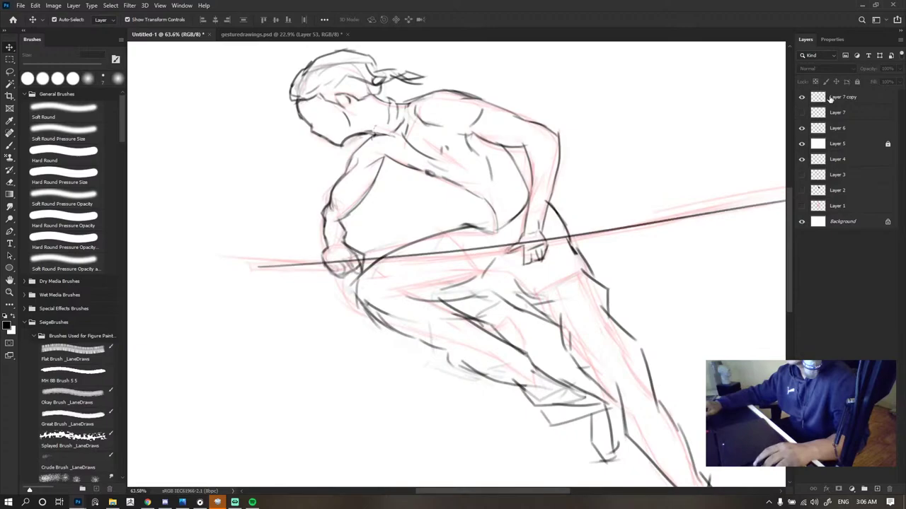
pyautogui.click(801, 97)
pyautogui.click(802, 129)
pyautogui.click(801, 128)
pyautogui.click(838, 128)
pyautogui.hotkey('ctrl', 't')
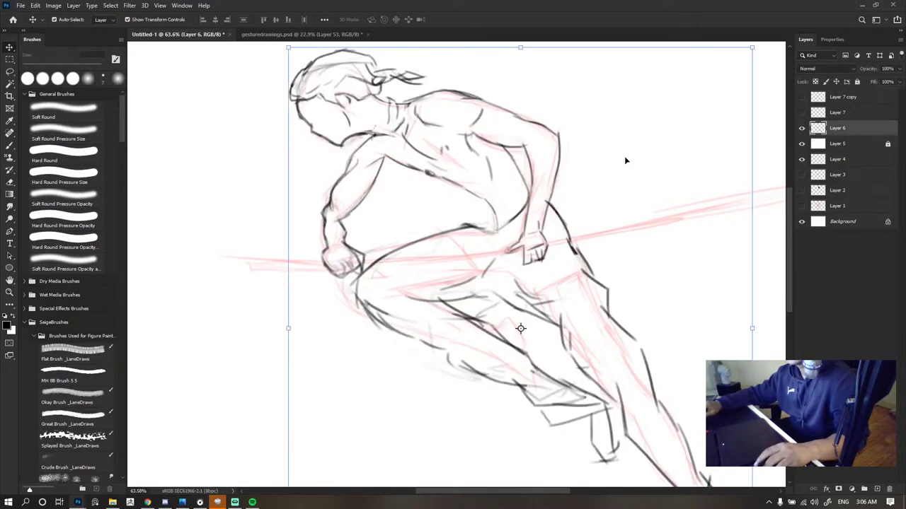
pyautogui.scroll(1, 624, 155)
pyautogui.press('Return')
# - Rework the lower abdomen outline above the raised thigh on Layer 6 with the 120 px eraser and 8 px brush
pyautogui.press('e')
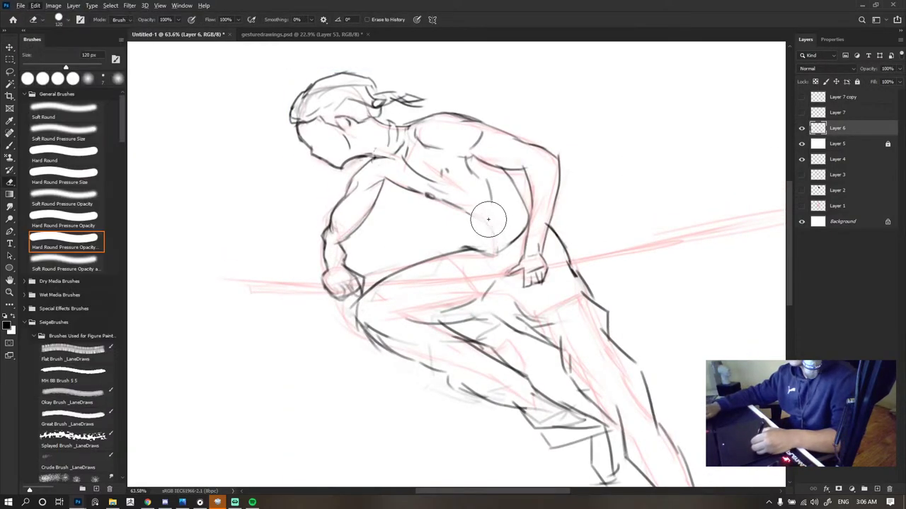
pyautogui.press('b')
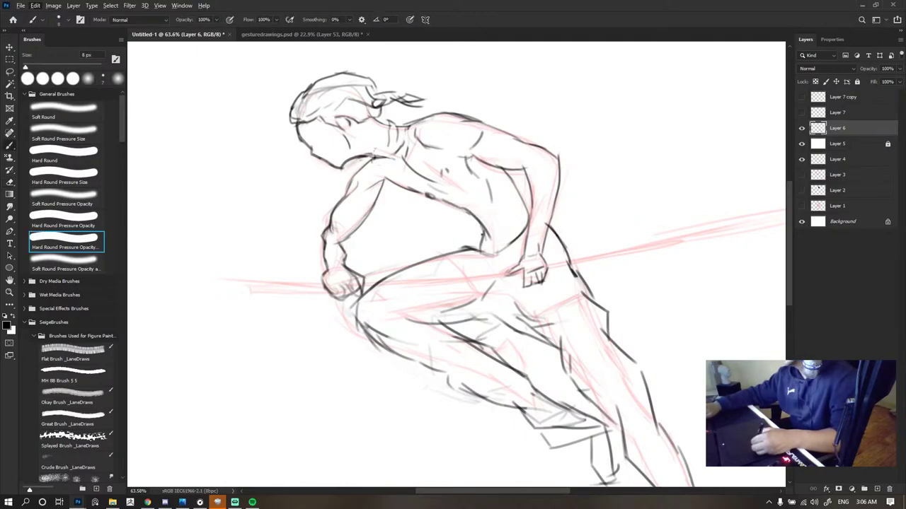
pyautogui.press('e')
pyautogui.moveTo(484, 235)
pyautogui.mouseDown()
pyautogui.moveTo(443, 202)
pyautogui.moveTo(467, 220)
pyautogui.mouseUp()
pyautogui.press('b')
pyautogui.scroll(-6, 503, 204)
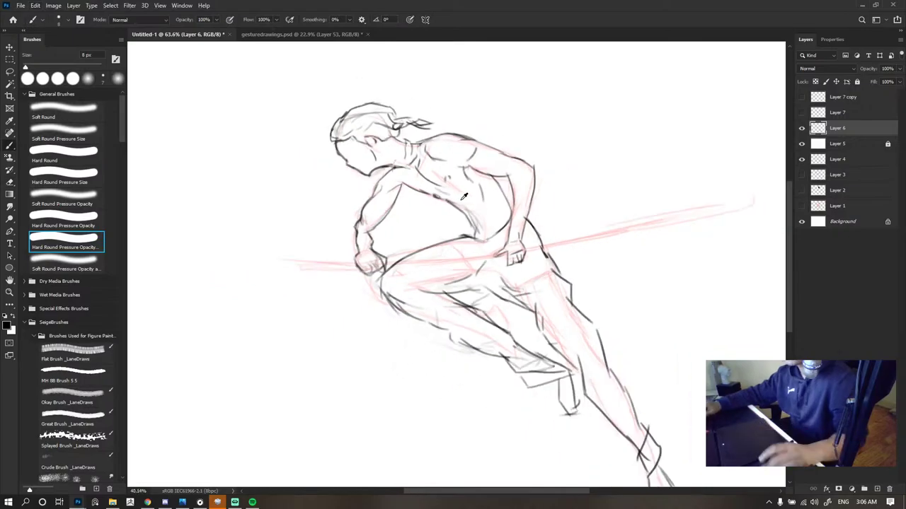
pyautogui.scroll(6, 472, 197)
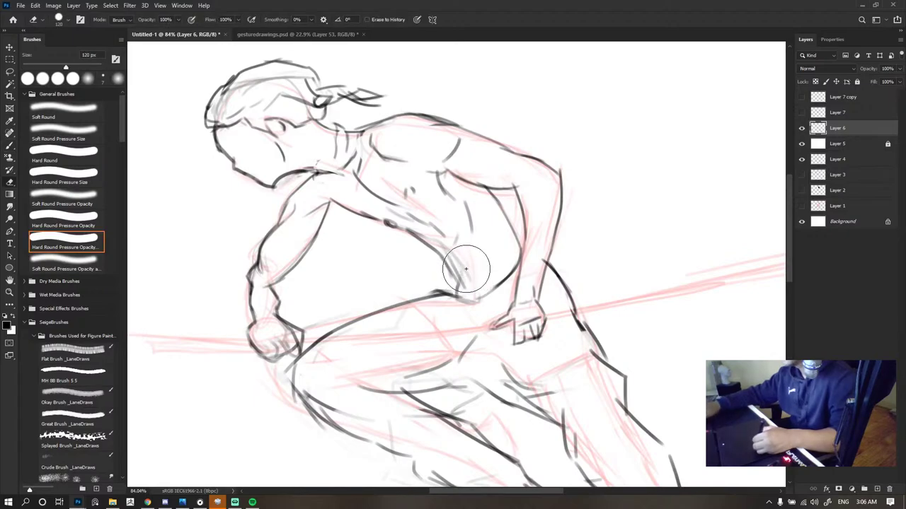
pyautogui.moveTo(481, 177); pyautogui.dragTo(385, 182)
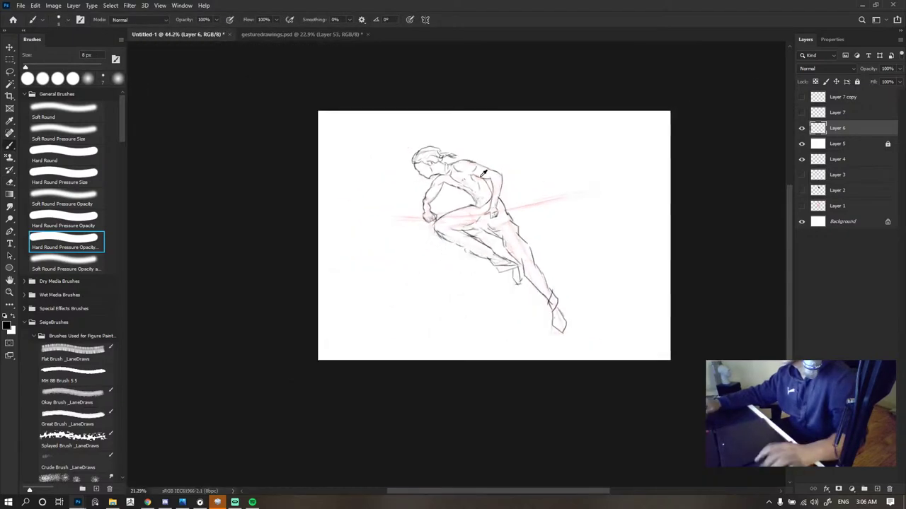
# - Hide and reshow Layer 6 to compare the reworked torso with the red sketch
pyautogui.click(802, 129)
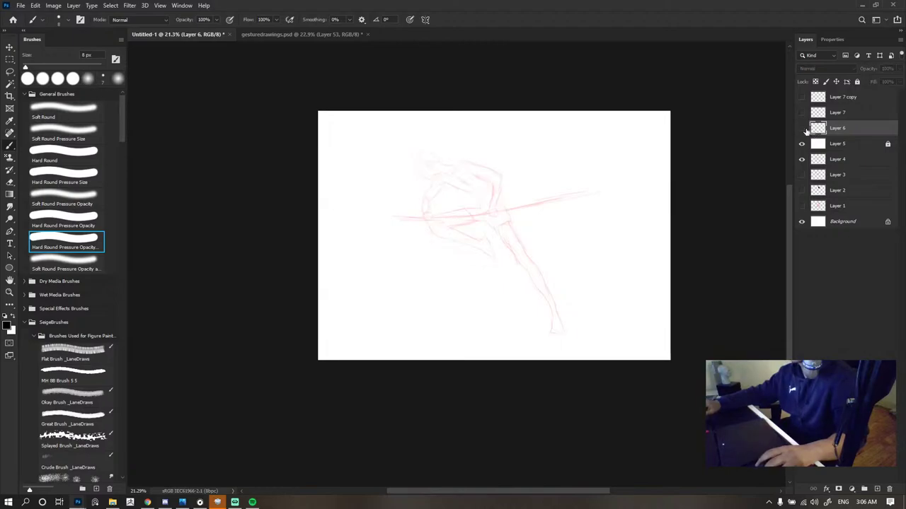
pyautogui.click(802, 129)
pyautogui.moveTo(534, 189); pyautogui.dragTo(511, 194)
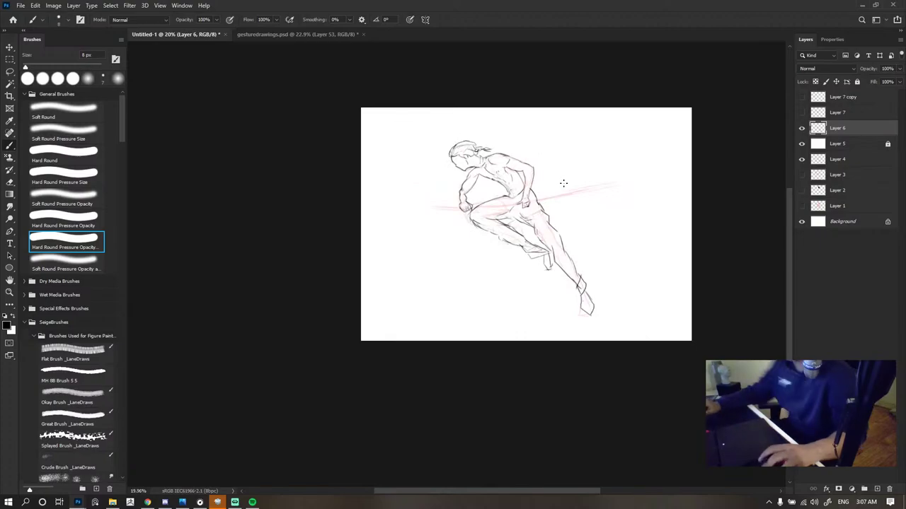
# - Try sketching a curved double-line weapon shaft freehand through both fists on Layer 6 with the 8 px brush
pyautogui.scroll(6, 533, 189)
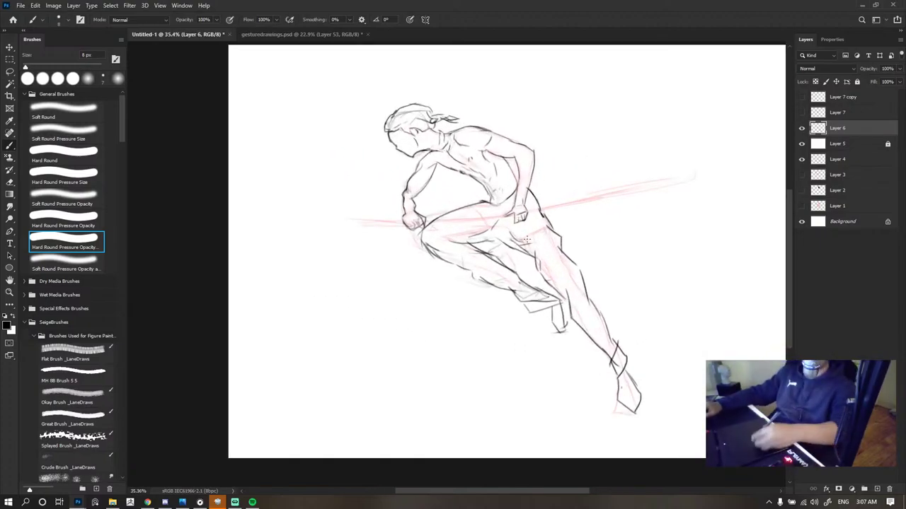
pyautogui.moveTo(422, 221); pyautogui.dragTo(605, 211)
pyautogui.hotkey('ctrl', 'z')
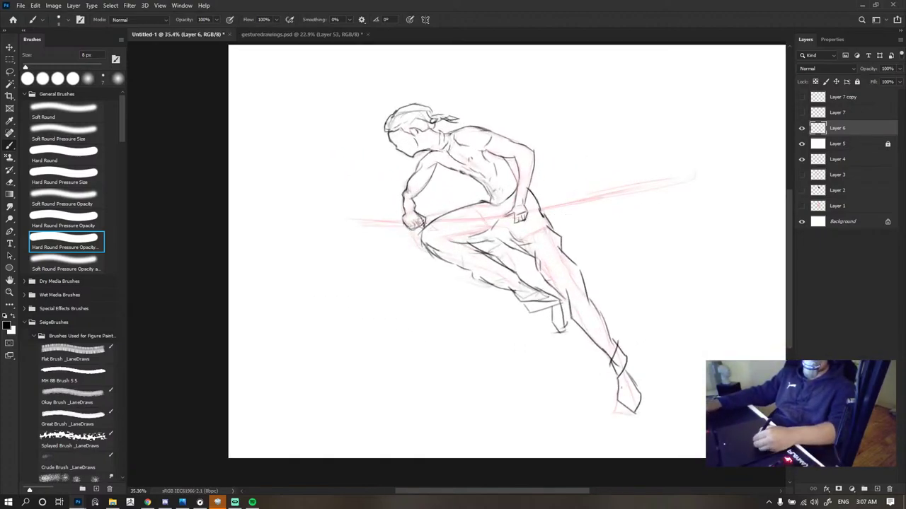
pyautogui.moveTo(422, 222); pyautogui.dragTo(640, 185)
pyautogui.hotkey('ctrl', 'z')
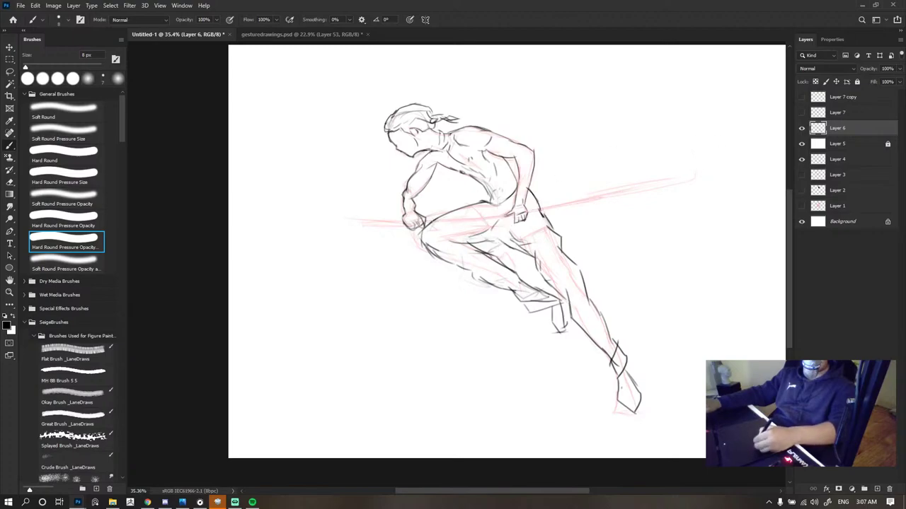
pyautogui.moveTo(421, 218); pyautogui.dragTo(708, 159)
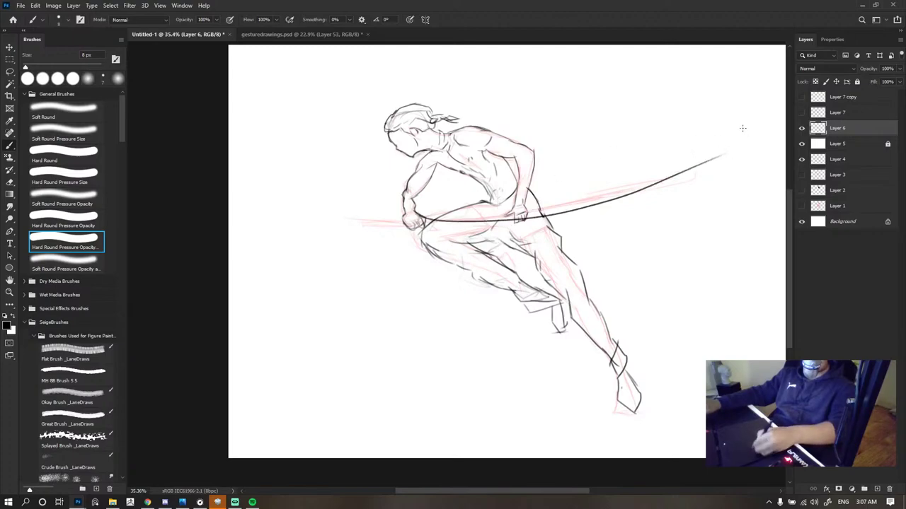
pyautogui.hotkey('ctrl', 'z')
pyautogui.moveTo(421, 220)
pyautogui.mouseDown()
pyautogui.moveTo(655, 178)
pyautogui.moveTo(707, 160)
pyautogui.mouseUp()
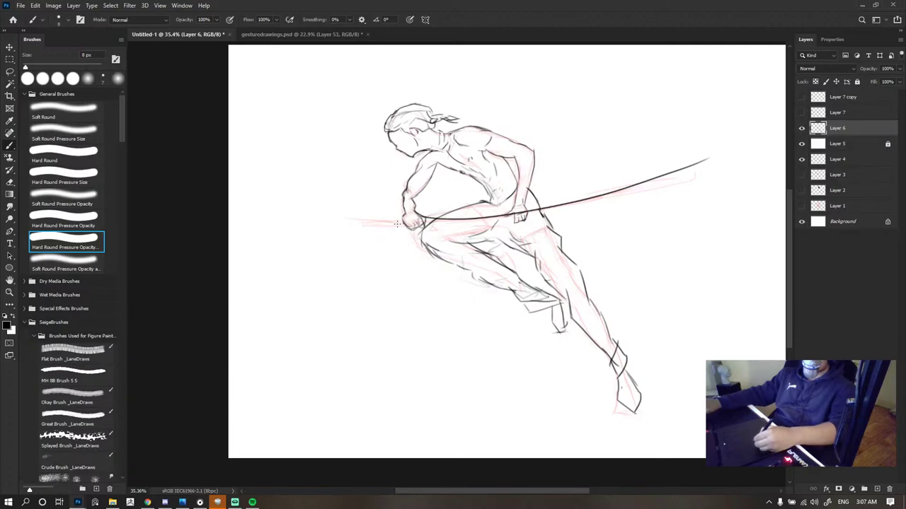
pyautogui.moveTo(397, 223); pyautogui.dragTo(708, 171)
pyautogui.hotkey('ctrl', 'z')
pyautogui.moveTo(401, 226)
pyautogui.mouseDown()
pyautogui.moveTo(530, 221)
pyautogui.moveTo(707, 173)
pyautogui.mouseUp()
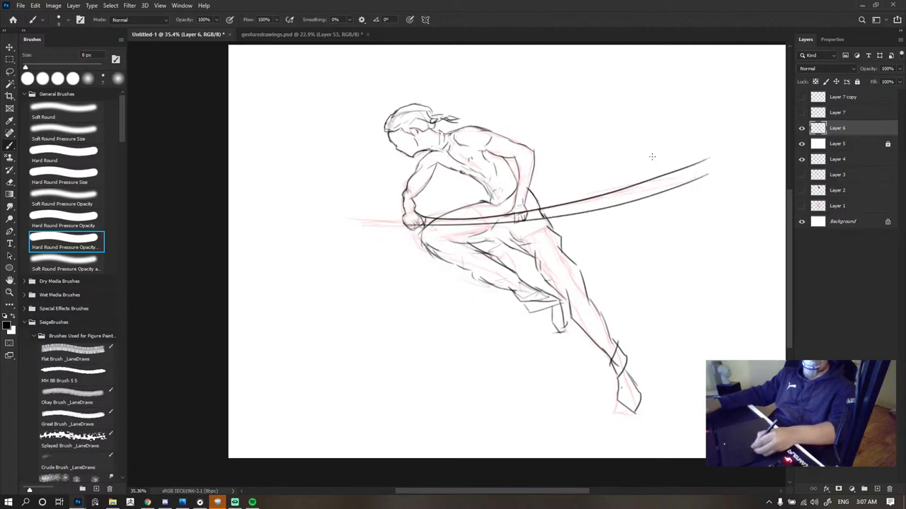
pyautogui.hotkey('ctrl', 'z')
pyautogui.moveTo(413, 226)
pyautogui.mouseDown()
pyautogui.moveTo(498, 222)
pyautogui.moveTo(646, 185)
pyautogui.mouseUp()
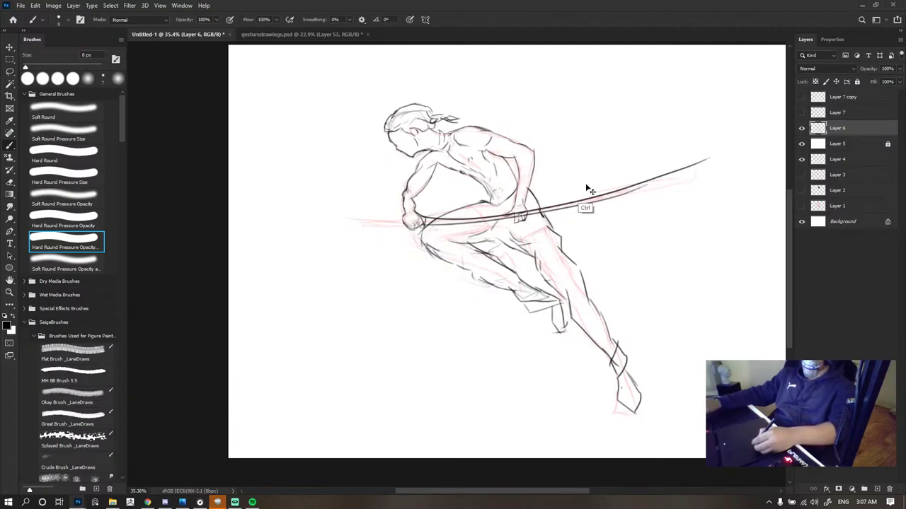
pyautogui.scroll(-5, 570, 159)
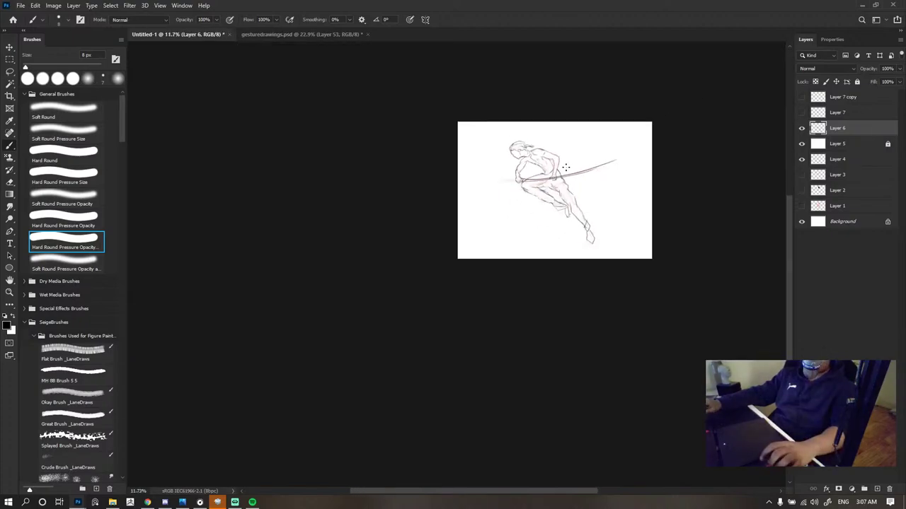
pyautogui.scroll(5, 565, 167)
pyautogui.hotkey('ctrl', 'z')
pyautogui.hotkey('ctrl', 'z')
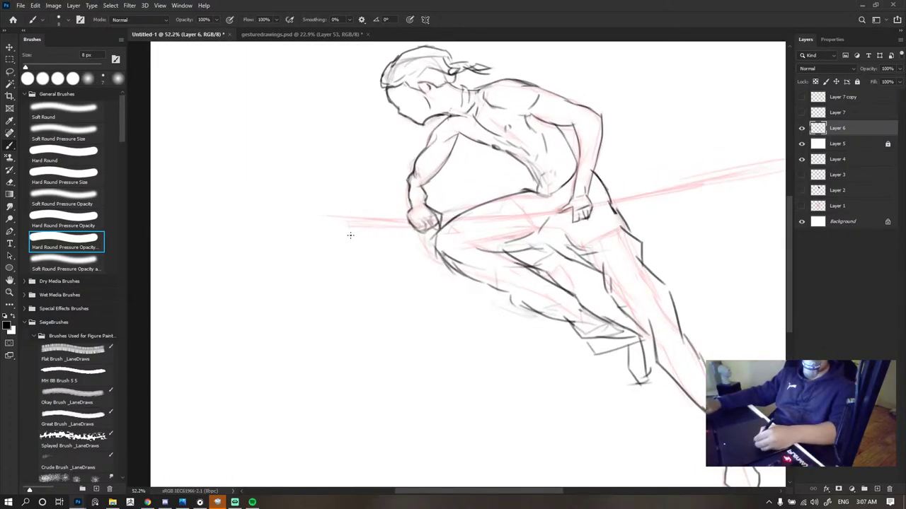
# - Try straighter freehand shaft lines through both fists, undo them, and restore the visibility of Layer 6
pyautogui.moveTo(339, 236); pyautogui.dragTo(767, 189)
pyautogui.scroll(-5, 646, 188)
pyautogui.scroll(5, 611, 151)
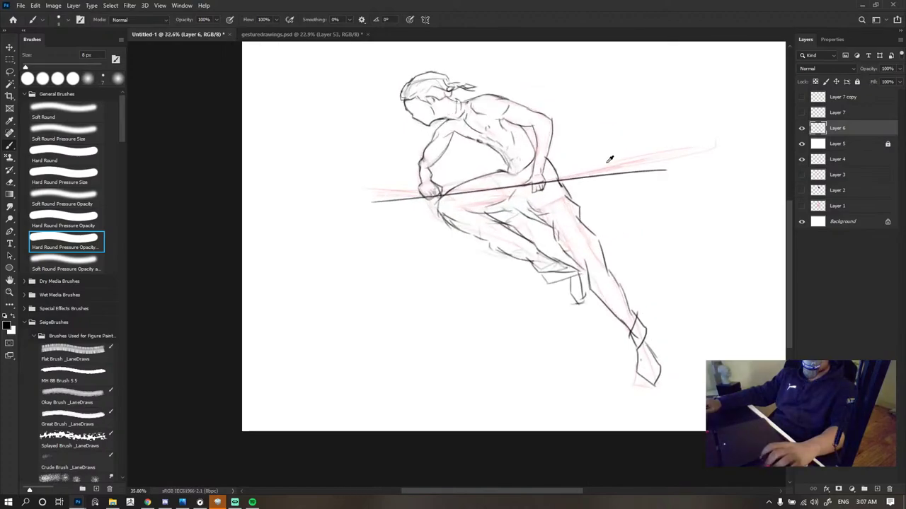
pyautogui.hotkey('ctrl', 'z')
pyautogui.moveTo(204, 230); pyautogui.dragTo(729, 178)
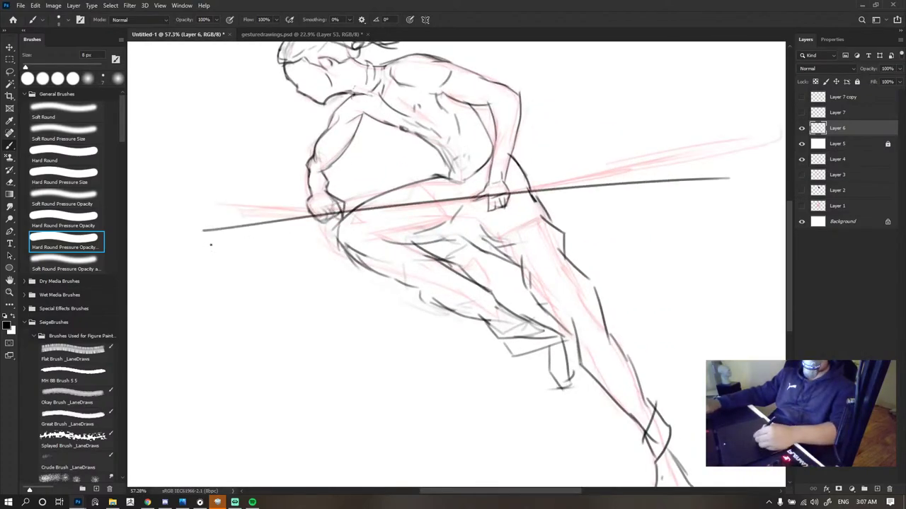
pyautogui.moveTo(210, 244); pyautogui.dragTo(713, 193)
pyautogui.hotkey('ctrl', 'z')
pyautogui.moveTo(213, 252); pyautogui.dragTo(646, 189)
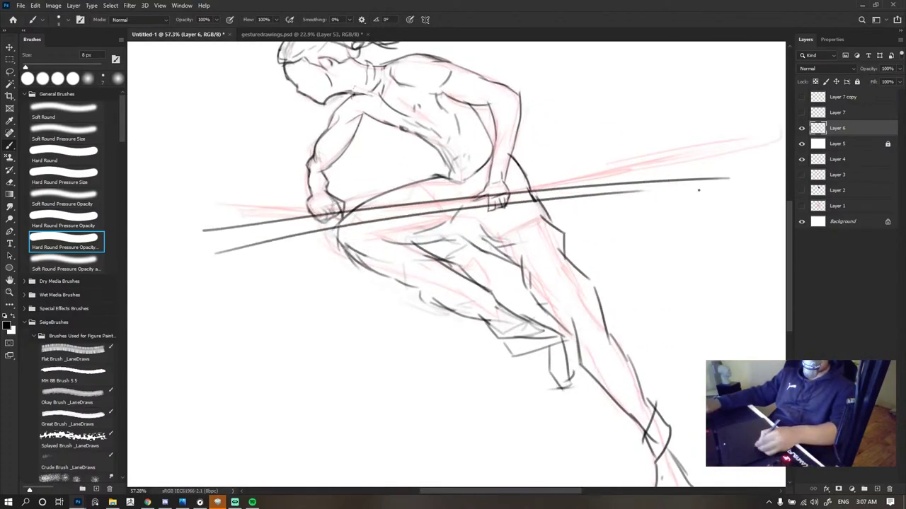
pyautogui.scroll(-5, 598, 146)
pyautogui.scroll(4, 571, 151)
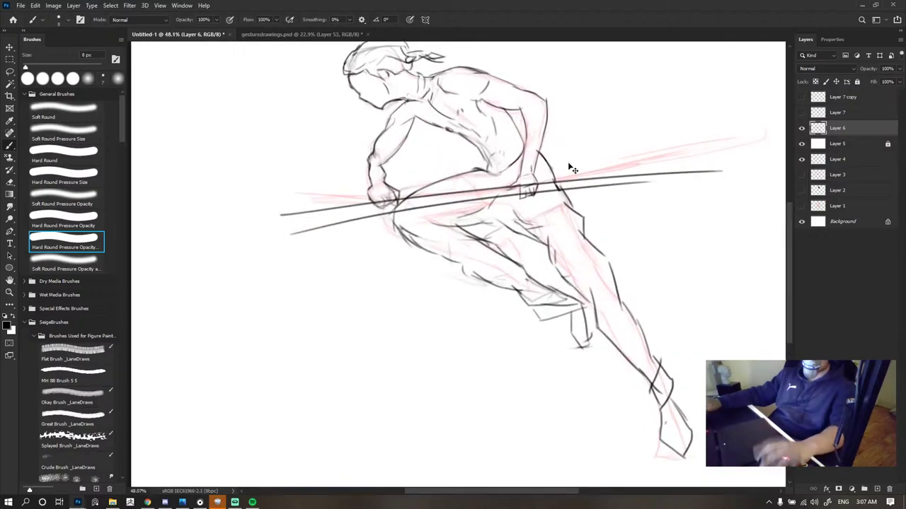
pyautogui.hotkey('ctrl', 'z')
pyautogui.press('v')
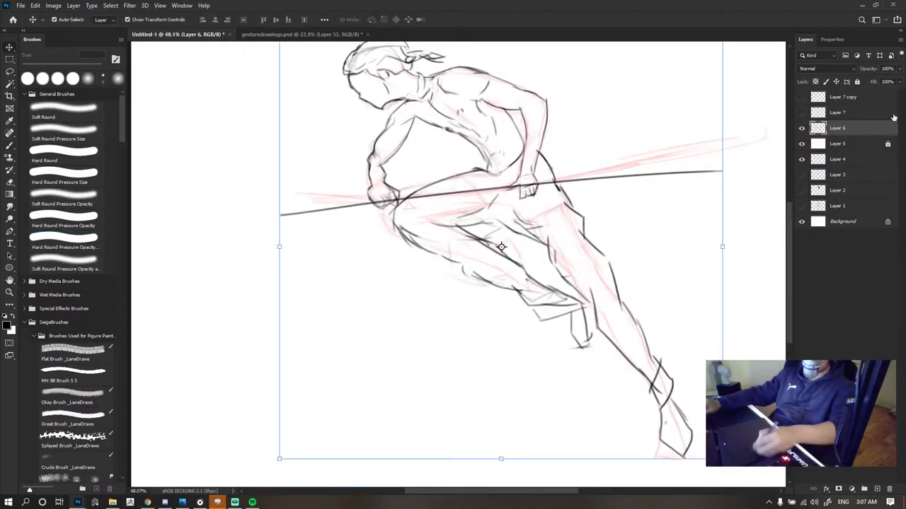
pyautogui.click(789, 137)
pyautogui.hotkey('ctrl', 'z')
pyautogui.hotkey('ctrl', 'z')
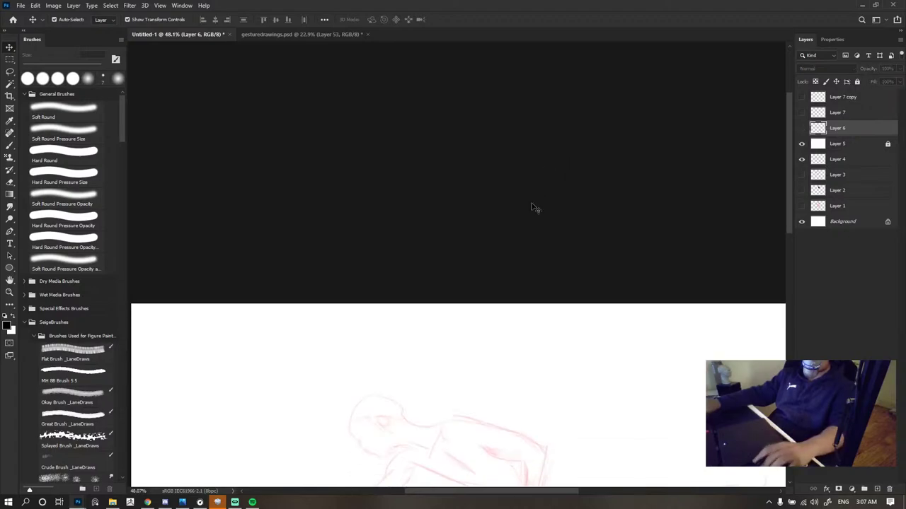
pyautogui.scroll(-2, 532, 207)
pyautogui.scroll(-1, 548, 219)
pyautogui.hotkey('ctrl', ',')
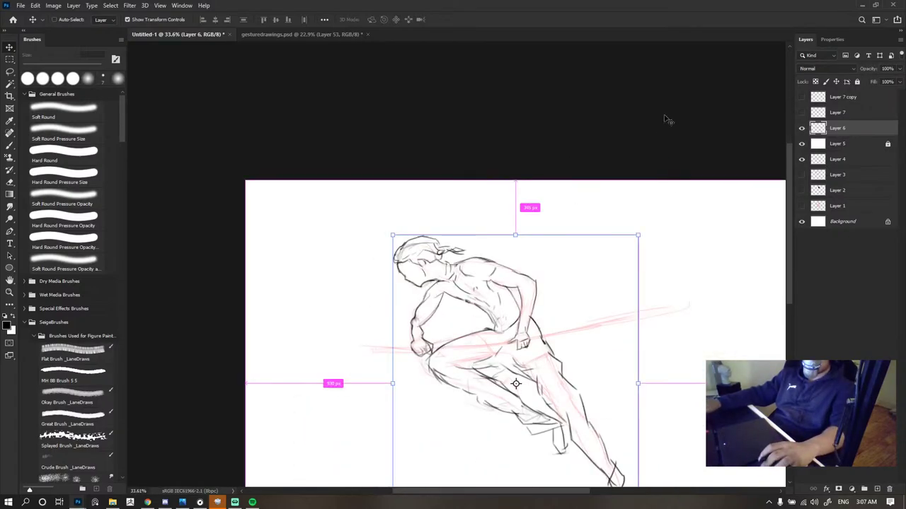
# - Show Layer 7 copy and shift its weapon line slightly downward across the fists
pyautogui.click(666, 120)
pyautogui.click(801, 97)
pyautogui.scroll(4, 548, 279)
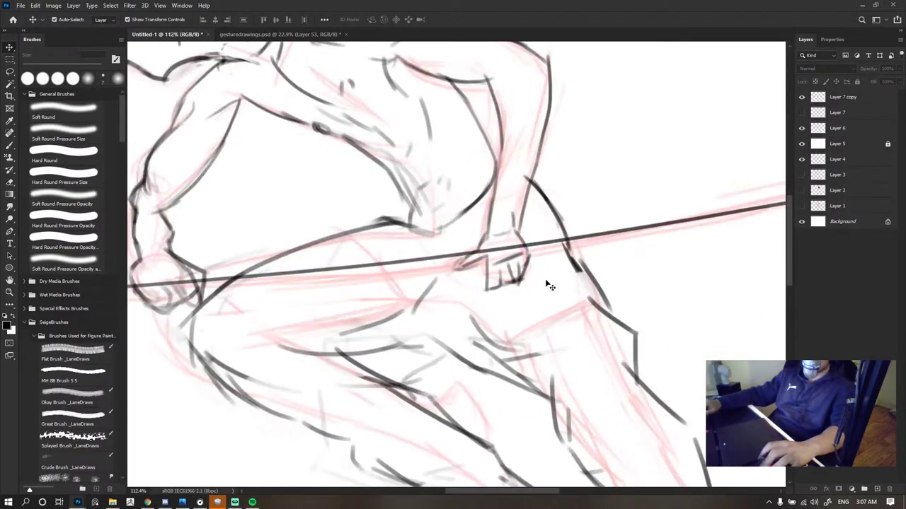
pyautogui.click(838, 99)
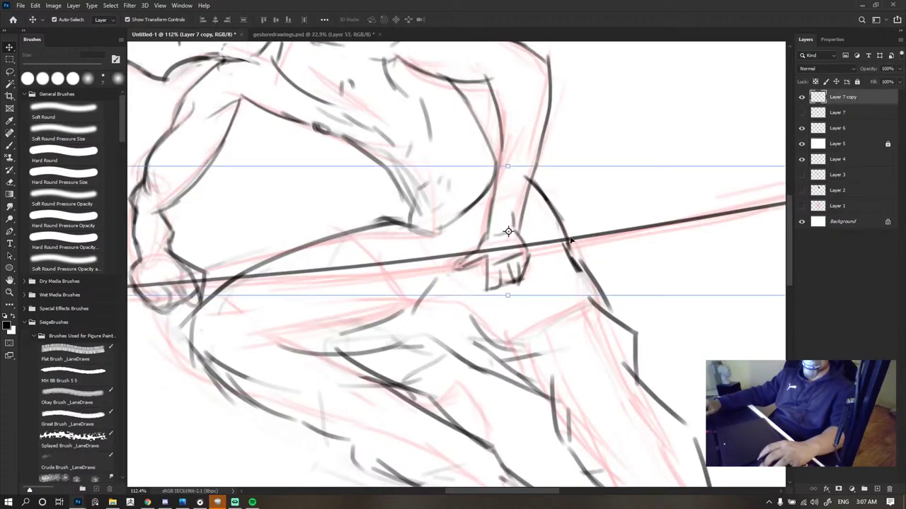
pyautogui.moveTo(570, 240); pyautogui.dragTo(570, 249)
pyautogui.scroll(-3, 593, 256)
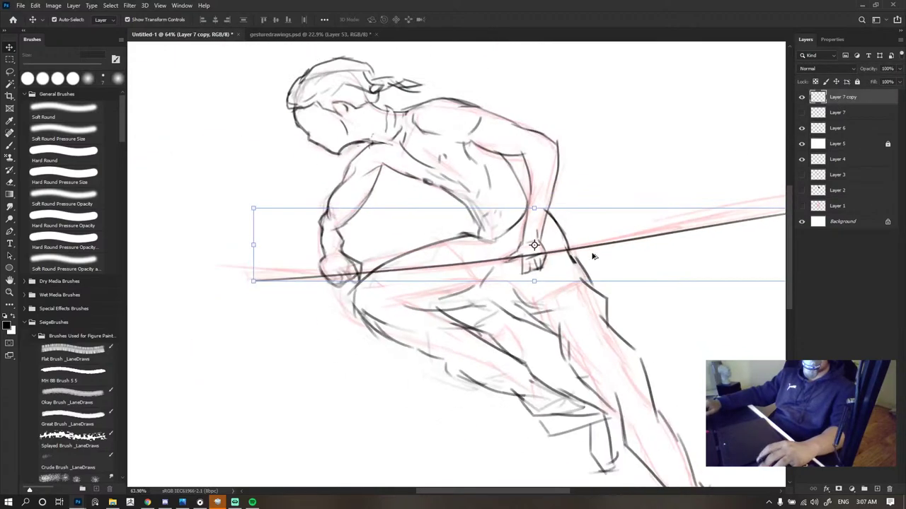
# - Rotate the Layer 7 copy line 4.32 degrees and reposition it through both fists
pyautogui.click(239, 203)
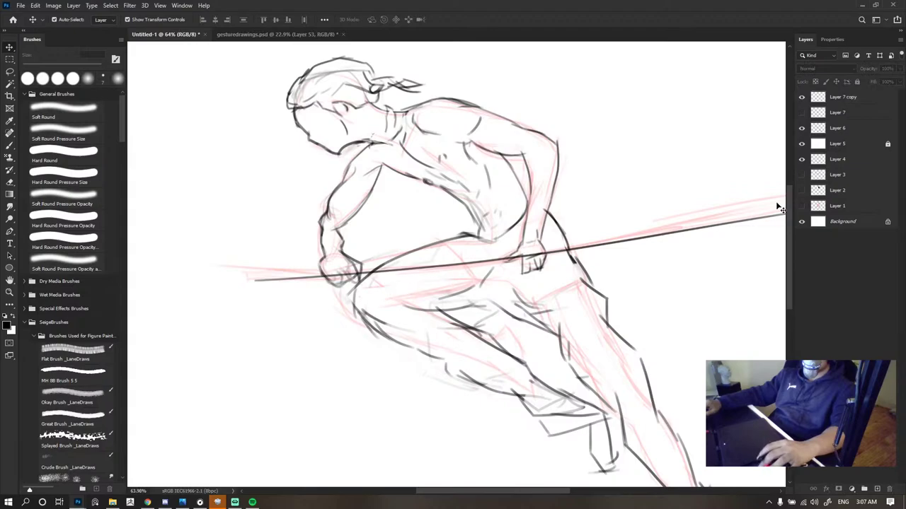
pyautogui.click(844, 98)
pyautogui.moveTo(245, 203); pyautogui.dragTo(238, 178)
pyautogui.moveTo(596, 253); pyautogui.dragTo(563, 259)
pyautogui.scroll(-4, 481, 207)
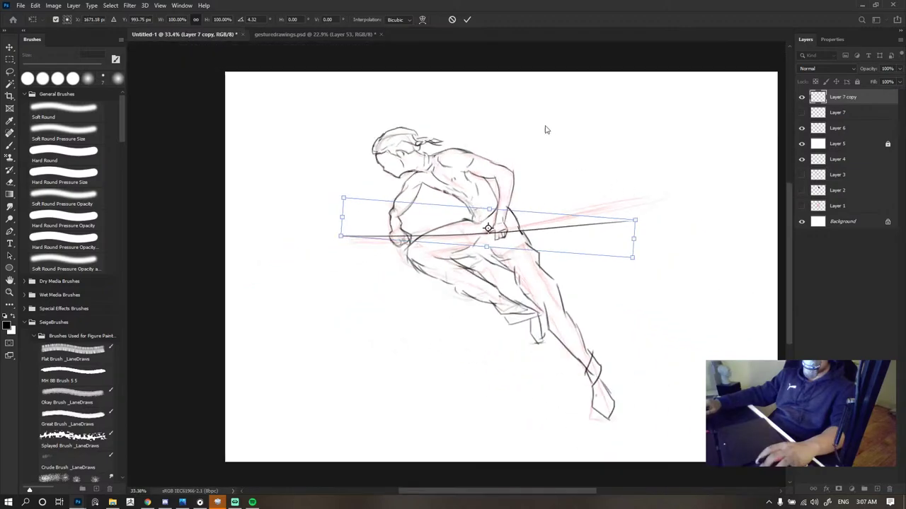
pyautogui.click(467, 20)
# - Duplicate the Layer 7 copy line and offset the duplicate just below it as the shaft's second edge
pyautogui.scroll(5, 496, 248)
pyautogui.hotkey('ctrl', 'j')
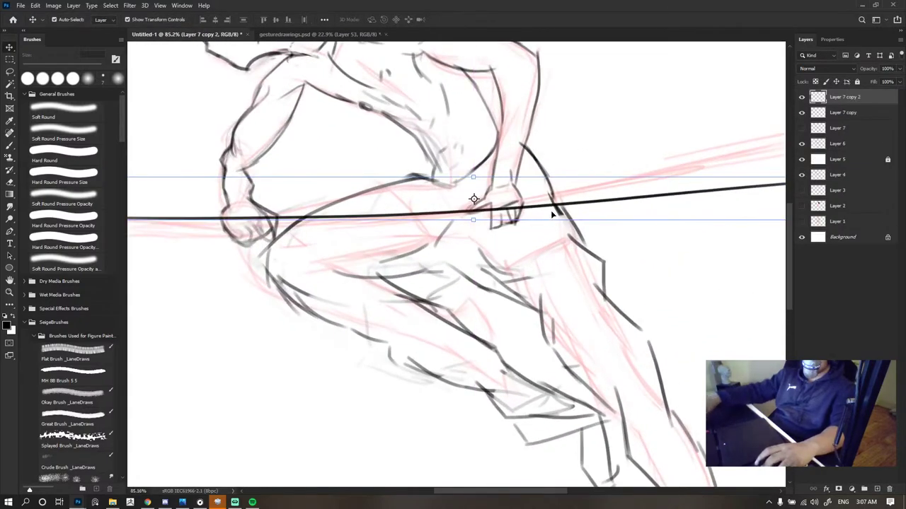
pyautogui.moveTo(564, 209); pyautogui.dragTo(566, 222)
pyautogui.scroll(-5, 678, 124)
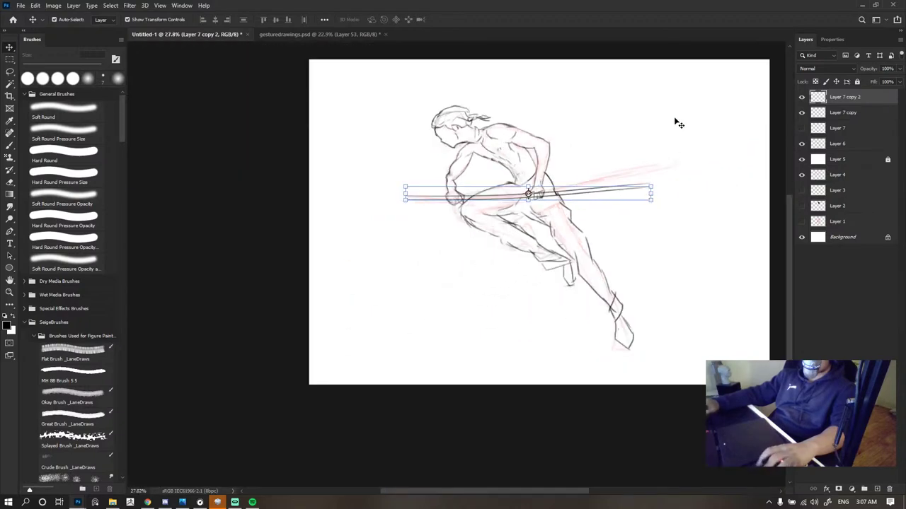
pyautogui.click(676, 123)
pyautogui.scroll(-3, 554, 188)
pyautogui.scroll(3, 560, 177)
# - Merge Layer 7 copy 2 and Layer 7 copy into a single shaft layer
pyautogui.click(824, 98)
pyautogui.keyDown('shift'); pyautogui.click(834, 115); pyautogui.keyUp('shift')
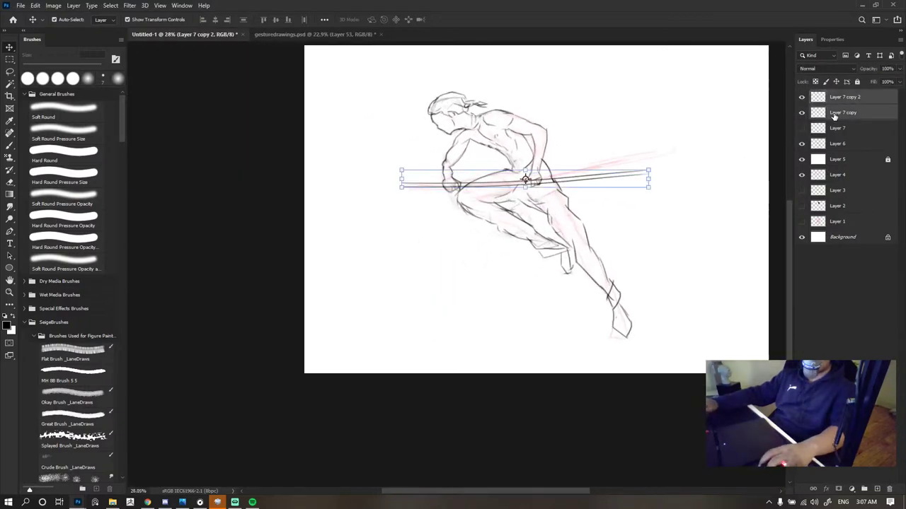
pyautogui.keyDown('shift'); pyautogui.click(833, 115); pyautogui.keyUp('shift')
pyautogui.rightClick(834, 115)
pyautogui.click(733, 375)
pyautogui.scroll(5, 620, 258)
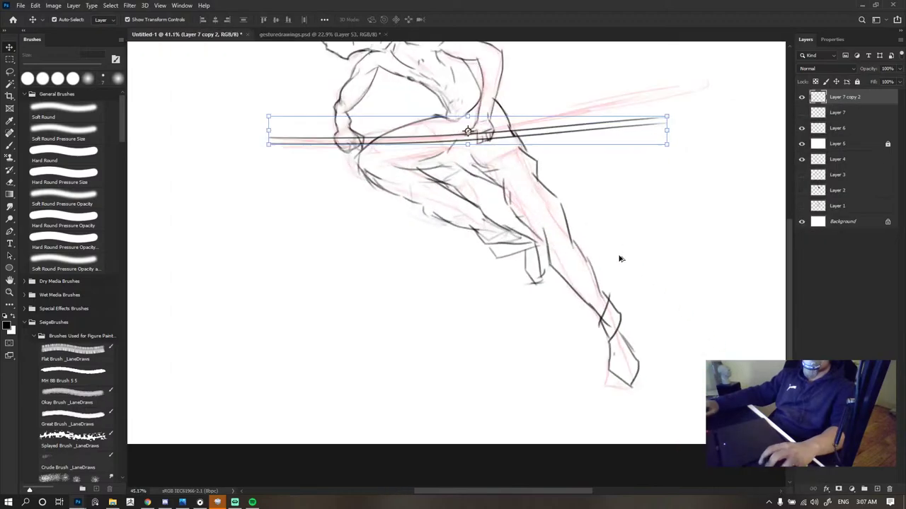
# - Erase the shaft lines where they cross the fingers of both fists, reducing the eraser to 35 px
pyautogui.press('b')
pyautogui.scroll(8, 487, 155)
pyautogui.press('e')
pyautogui.press(']')
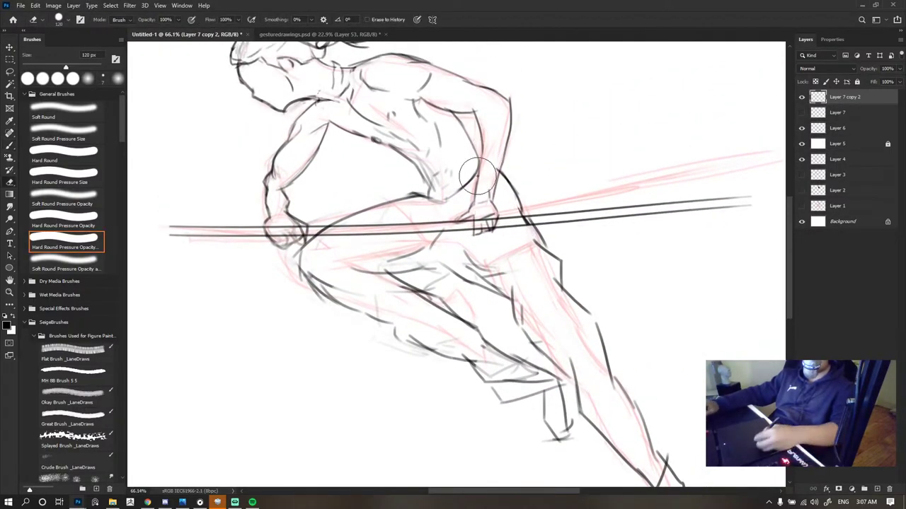
pyautogui.moveTo(468, 207); pyautogui.dragTo(484, 216)
pyautogui.press('[')
pyautogui.press('[')
pyautogui.press('[')
pyautogui.press('[')
pyautogui.press('[')
pyautogui.press('[')
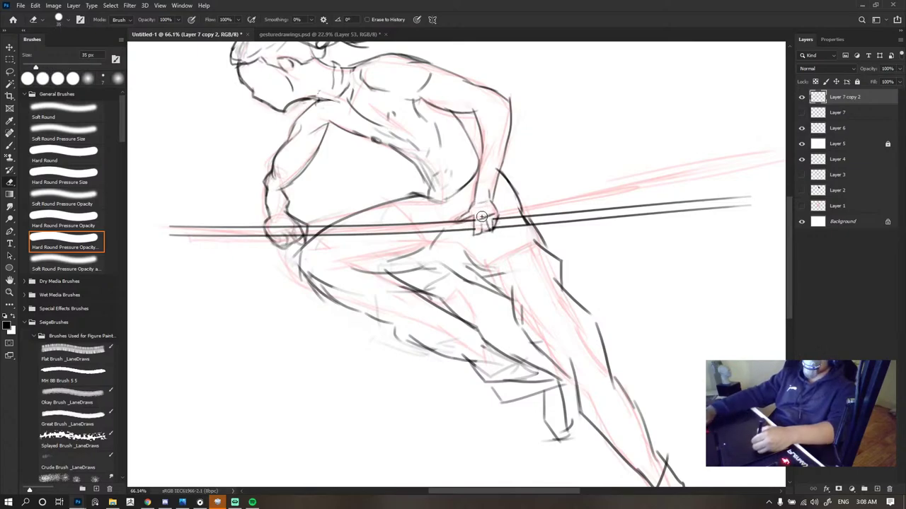
pyautogui.moveTo(341, 227); pyautogui.dragTo(300, 249)
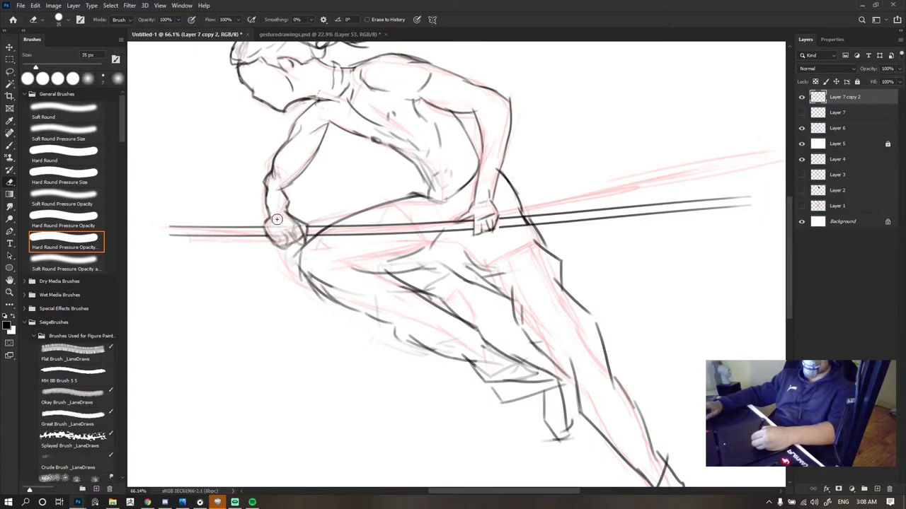
pyautogui.scroll(-10, 416, 217)
pyautogui.scroll(6, 429, 211)
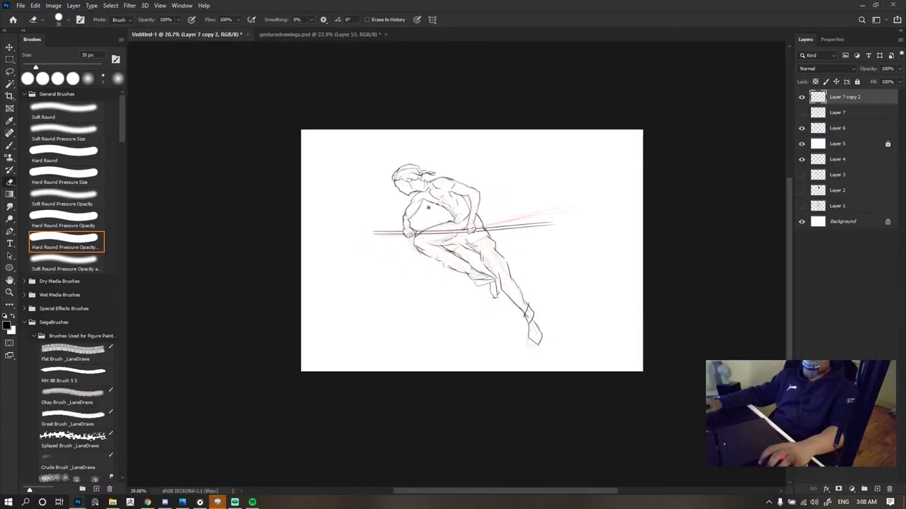
# - Draw a pointed triangular spearhead on the shaft end beyond the leading fist with the 8 px brush
pyautogui.press('b')
pyautogui.scroll(2, 466, 224)
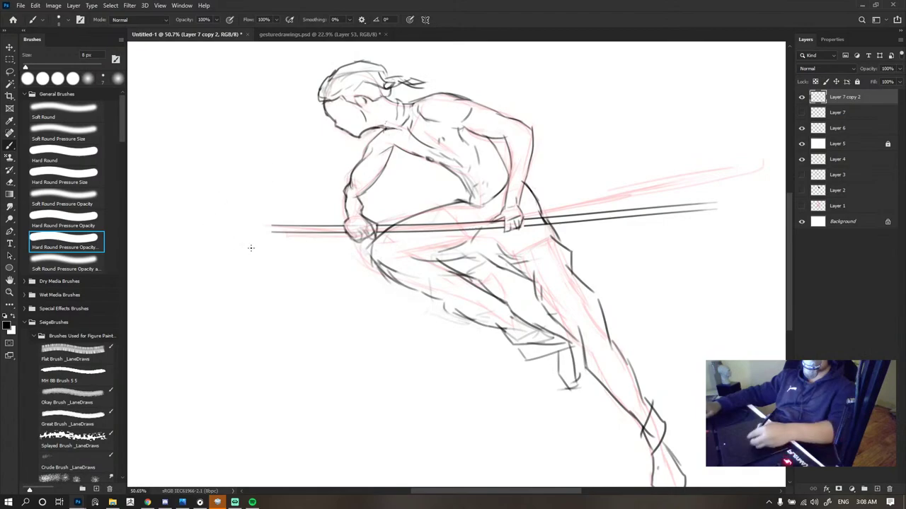
pyautogui.moveTo(270, 218); pyautogui.dragTo(281, 241)
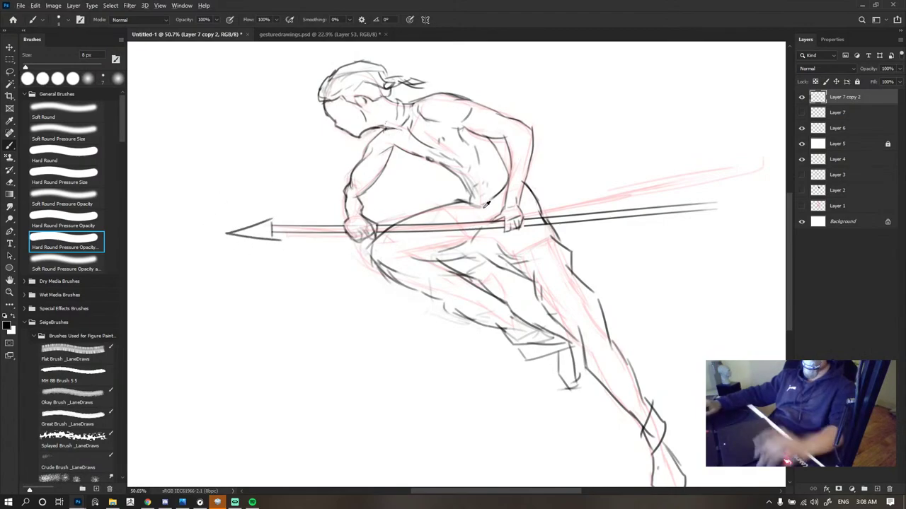
pyautogui.scroll(-5, 486, 204)
pyautogui.scroll(4, 542, 178)
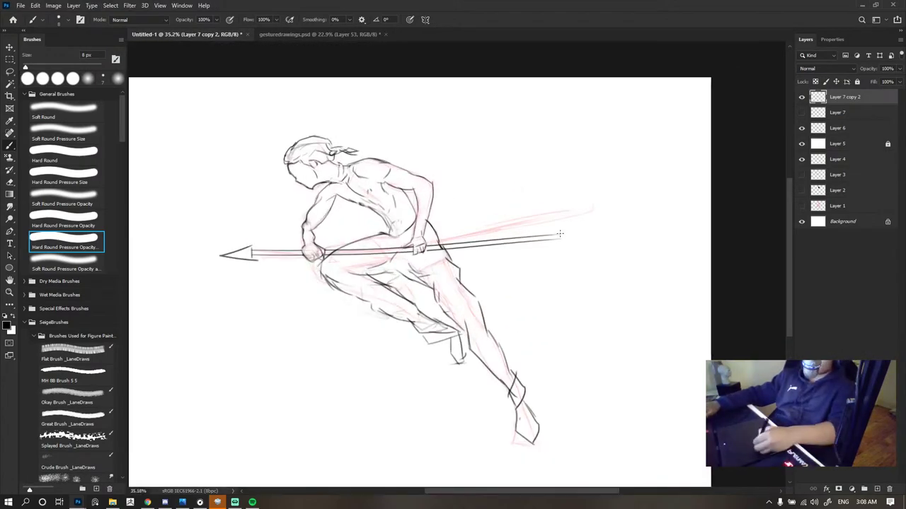
# - Try a round knob on the rear end of the spear shaft
pyautogui.moveTo(561, 229); pyautogui.dragTo(560, 241)
pyautogui.scroll(-2, 582, 200)
pyautogui.scroll(3, 587, 205)
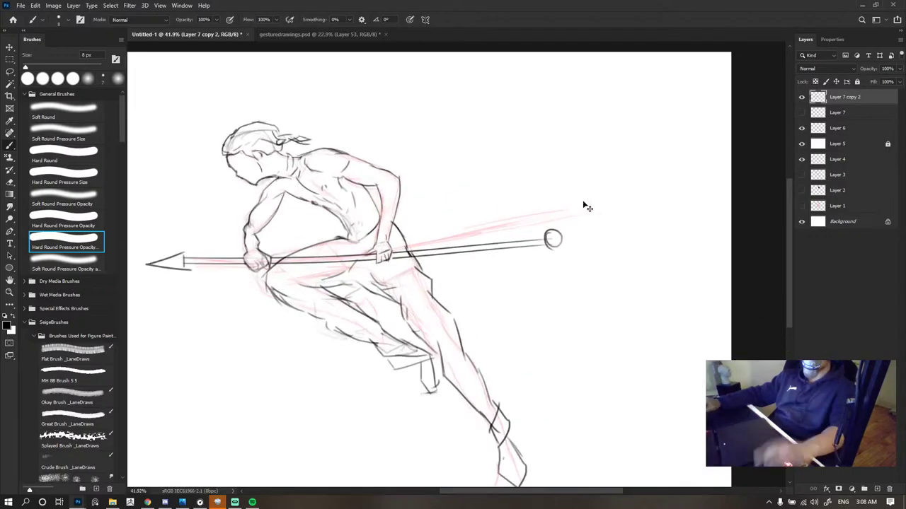
pyautogui.hotkey('ctrl', 'z')
# - Erase the triangular arrowhead from the front end of the spear, leaving only the shaft
pyautogui.moveTo(355, 250); pyautogui.dragTo(595, 225)
pyautogui.press('e')
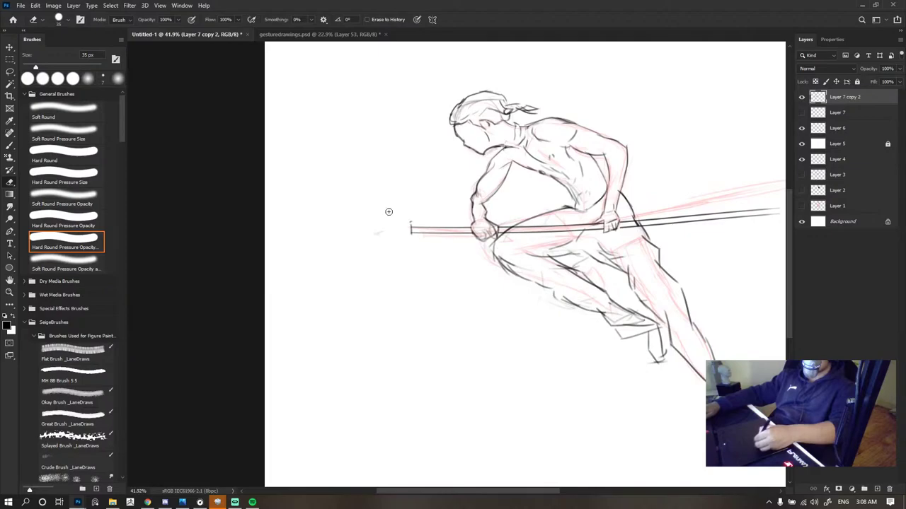
pyautogui.press('b')
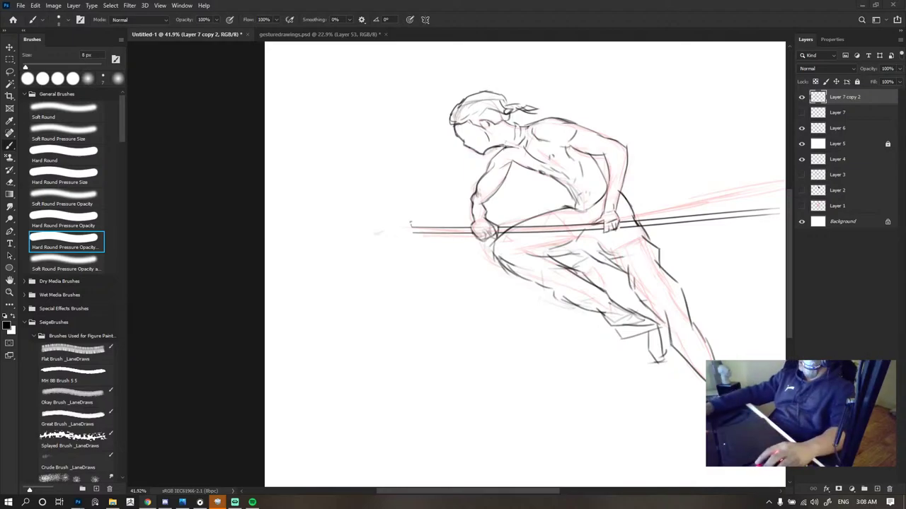
# - Switch to Chrome, show the image results for "trident" and open the Aquaman Trident picture held in a hand
pyautogui.hotkey('alt', 'Tab')
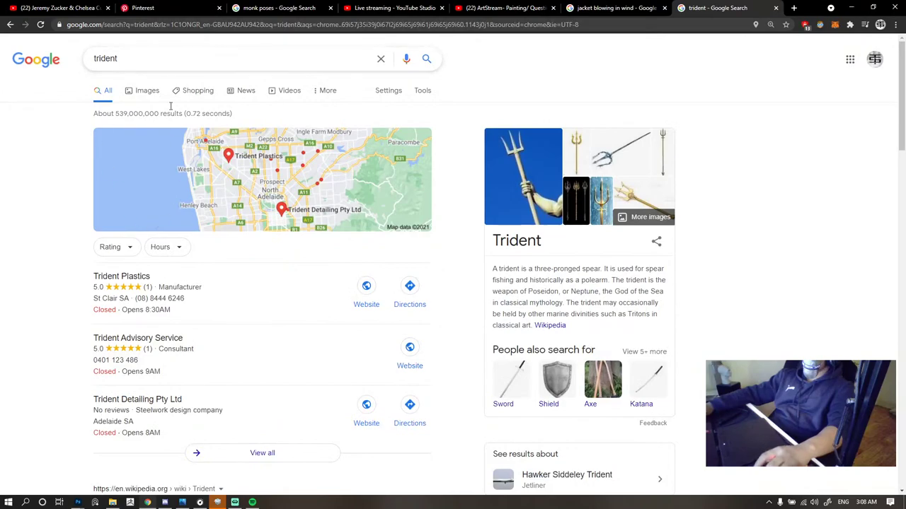
pyautogui.click(147, 91)
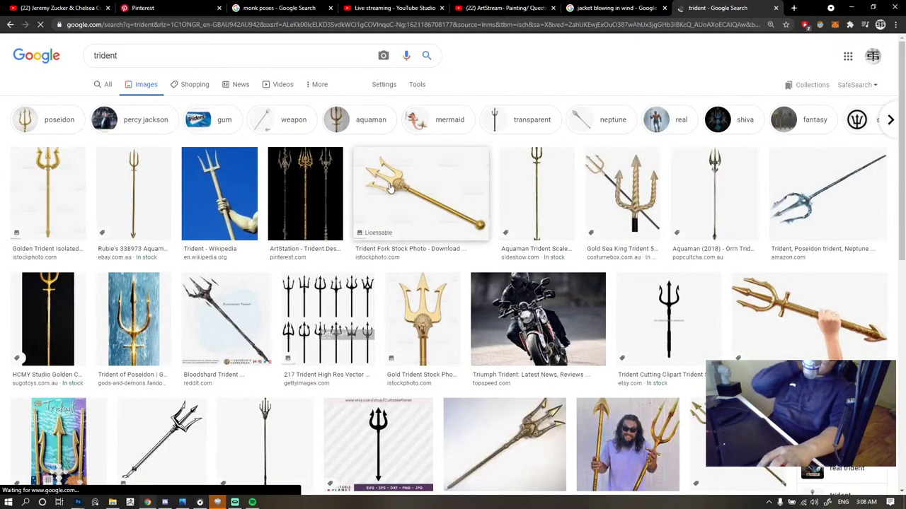
pyautogui.click(133, 194)
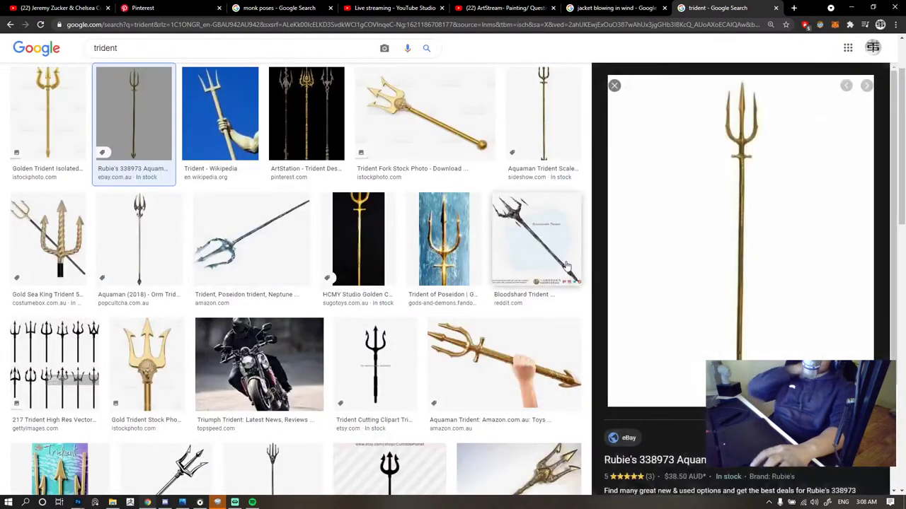
pyautogui.click(552, 354)
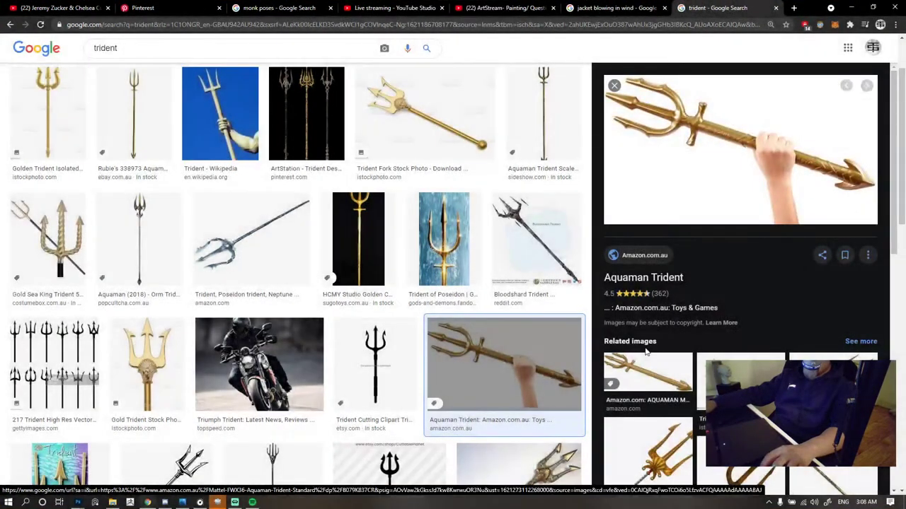
# - Switch back to Photoshop, paste the trident picture as a reference and place it in the empty area in front of the figure's head
pyautogui.hotkey('alt', 'Tab')
pyautogui.hotkey('ctrl', 'v')
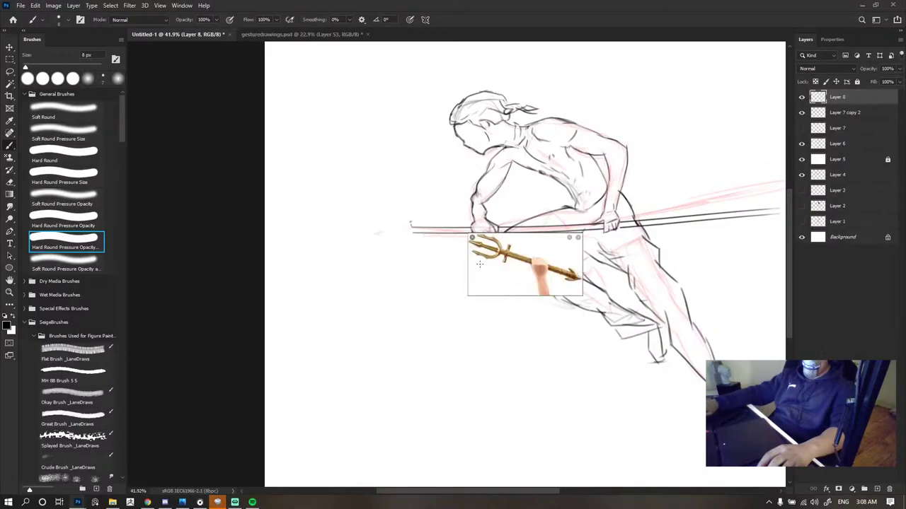
pyautogui.press('v')
pyautogui.moveTo(479, 266); pyautogui.dragTo(341, 108)
pyautogui.press('b')
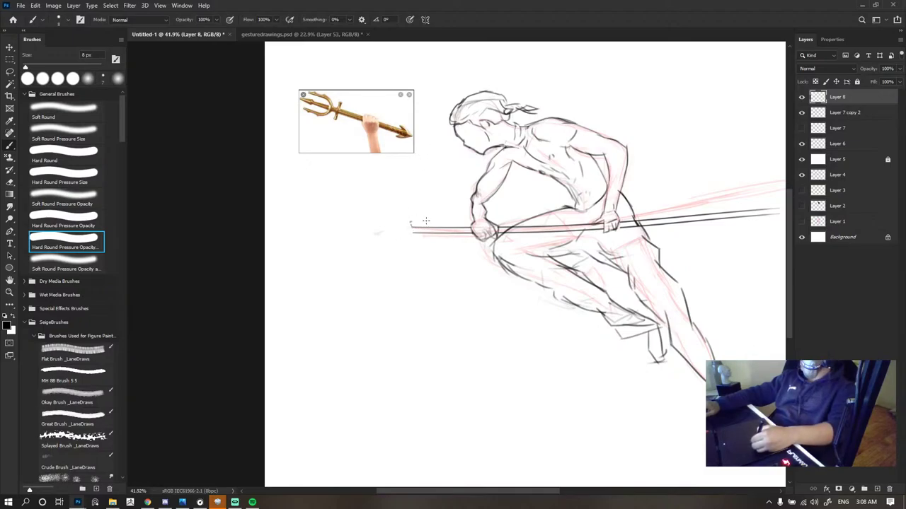
# - Try long curved outer prongs spreading from the front end of the shaft
pyautogui.hotkey('ctrl', 'z')
pyautogui.moveTo(417, 225)
pyautogui.mouseDown()
pyautogui.moveTo(390, 210)
pyautogui.moveTo(324, 211)
pyautogui.mouseUp()
pyautogui.moveTo(415, 232); pyautogui.dragTo(323, 253)
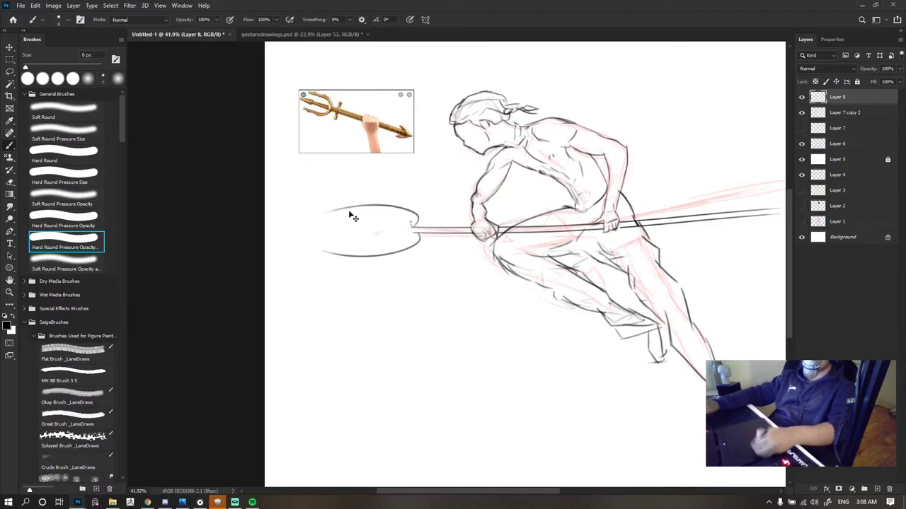
pyautogui.hotkey('ctrl', 'z')
pyautogui.hotkey('ctrl', 'z')
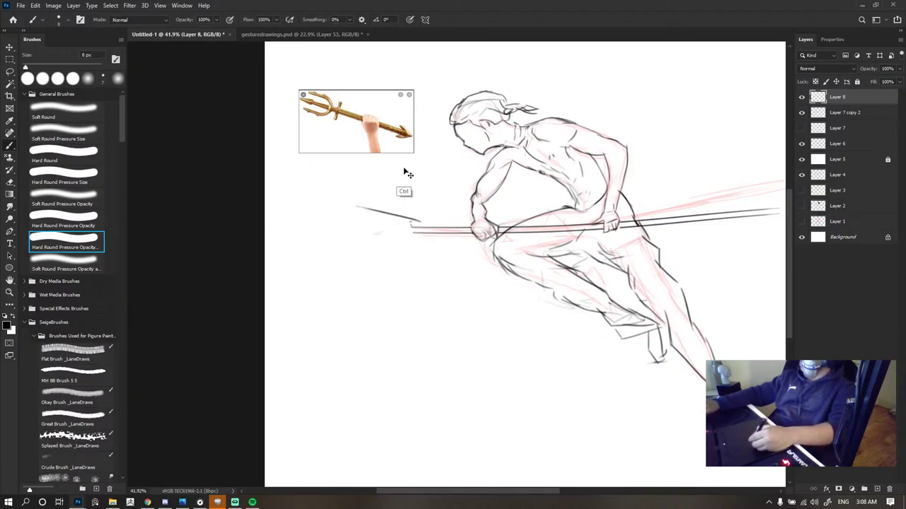
pyautogui.hotkey('ctrl', 'z')
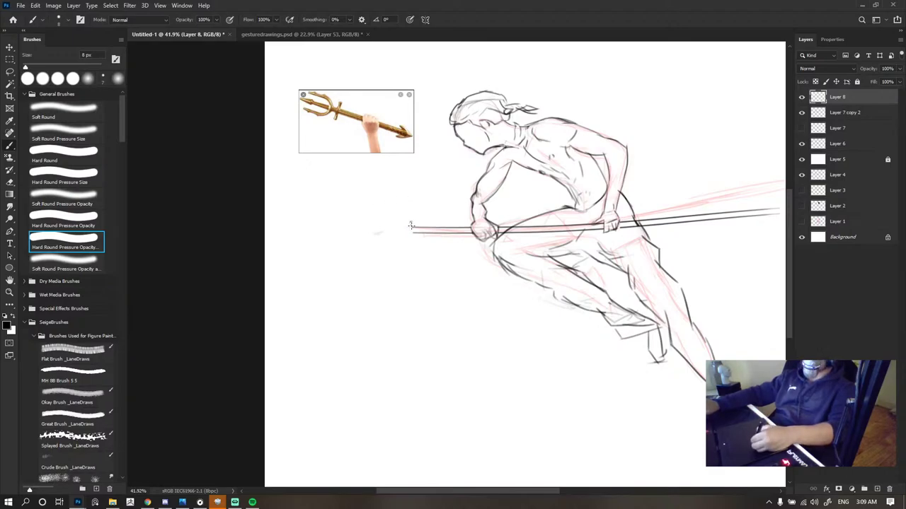
# - Sketch a shorter rounded trident head with barbed upper and lower prongs at the front end of the shaft
pyautogui.hotkey('ctrl', 'z')
pyautogui.moveTo(364, 206)
pyautogui.mouseDown()
pyautogui.moveTo(412, 226)
pyautogui.moveTo(347, 238)
pyautogui.mouseUp()
pyautogui.hotkey('ctrl', 'z')
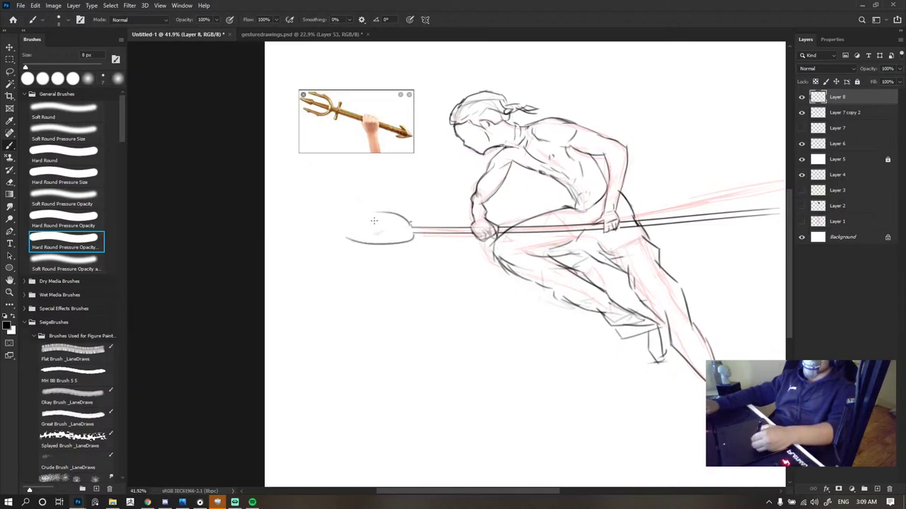
pyautogui.hotkey('ctrl', 'z')
pyautogui.moveTo(413, 234)
pyautogui.mouseDown()
pyautogui.moveTo(369, 234)
pyautogui.moveTo(408, 235)
pyautogui.moveTo(372, 234)
pyautogui.moveTo(416, 233)
pyautogui.mouseUp()
pyautogui.hotkey('ctrl', 'z')
pyautogui.hotkey('ctrl', 'z')
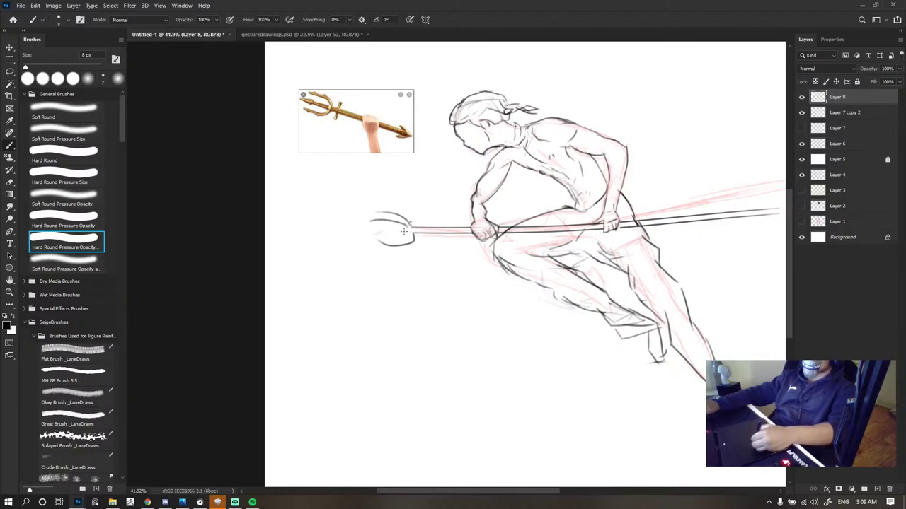
pyautogui.hotkey('ctrl', 'z')
pyautogui.hotkey('ctrl', 'z')
pyautogui.moveTo(348, 210); pyautogui.dragTo(369, 213)
pyautogui.press('e')
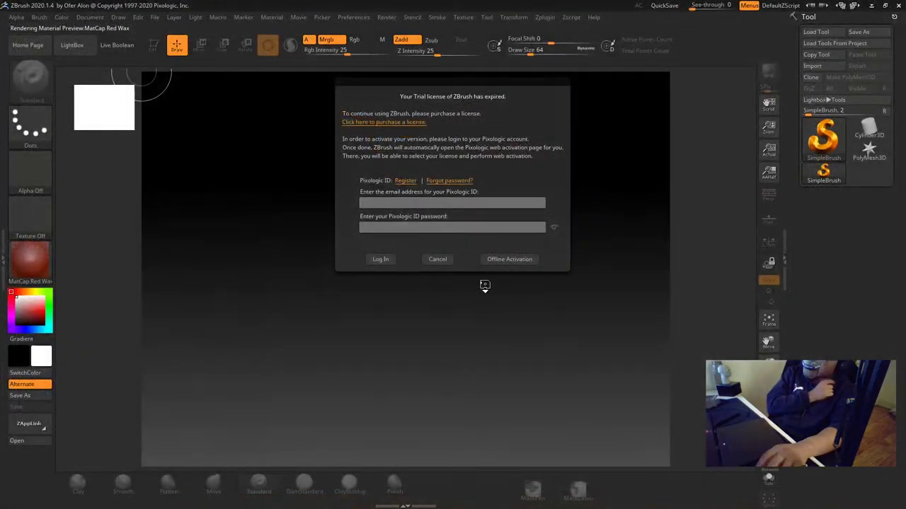
# - Dismiss the ZBrush licence prompt and unpin ZBrush from the taskbar
pyautogui.click(433, 259)
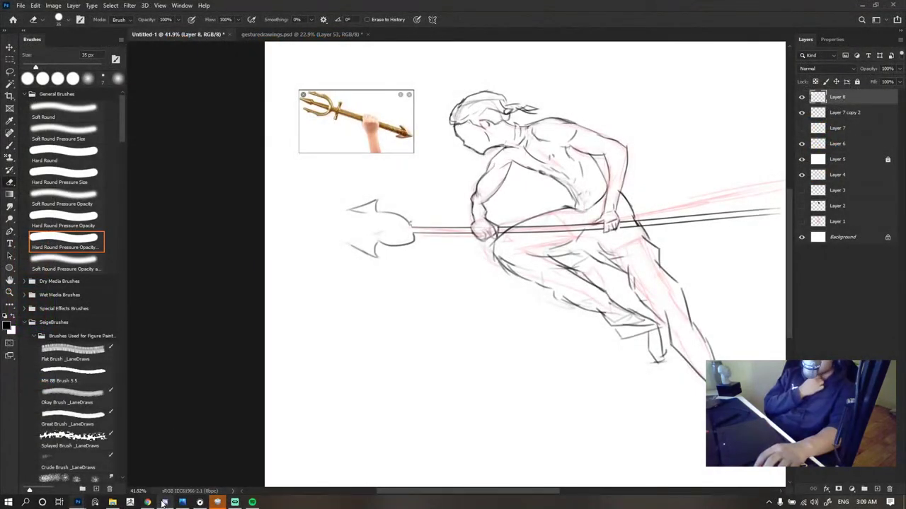
pyautogui.rightClick(147, 502)
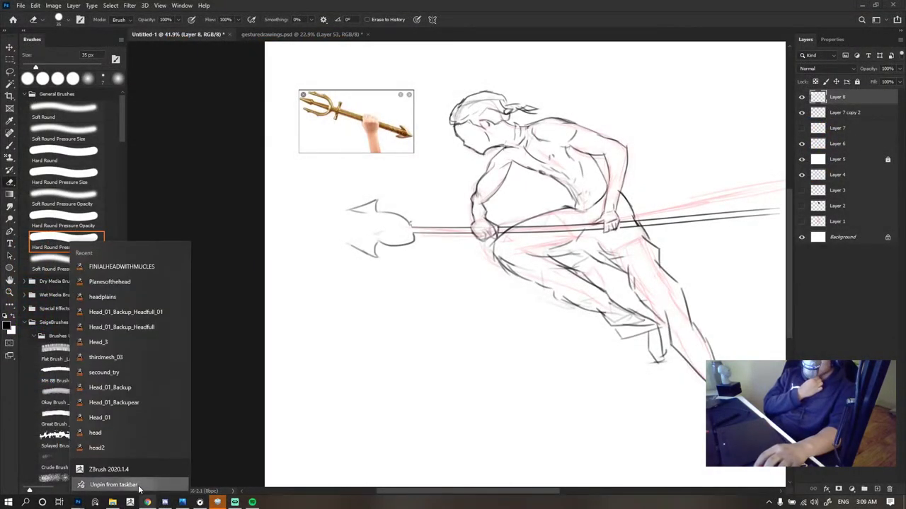
pyautogui.click(113, 485)
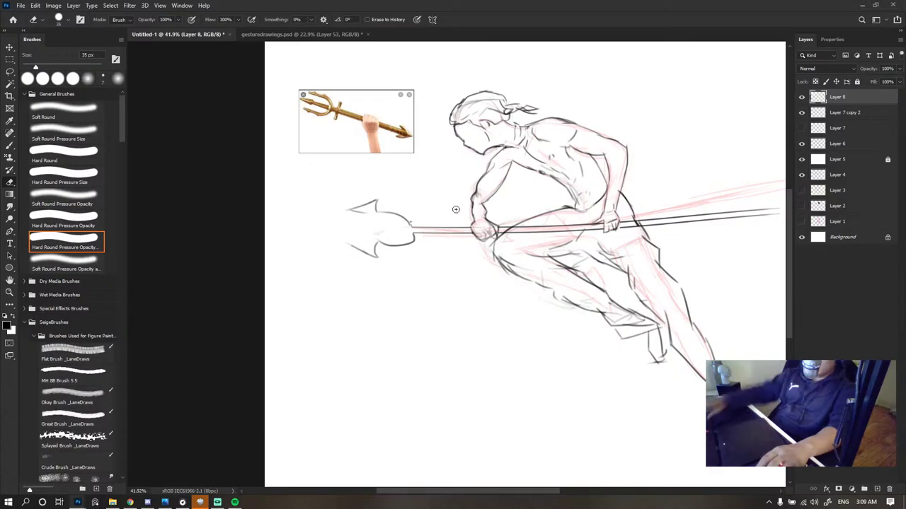
# - Erase the sketched trident head from the front of the shaft with a 306 px eraser
pyautogui.hotkey('ctrl', 'alt', 'shift', 's')
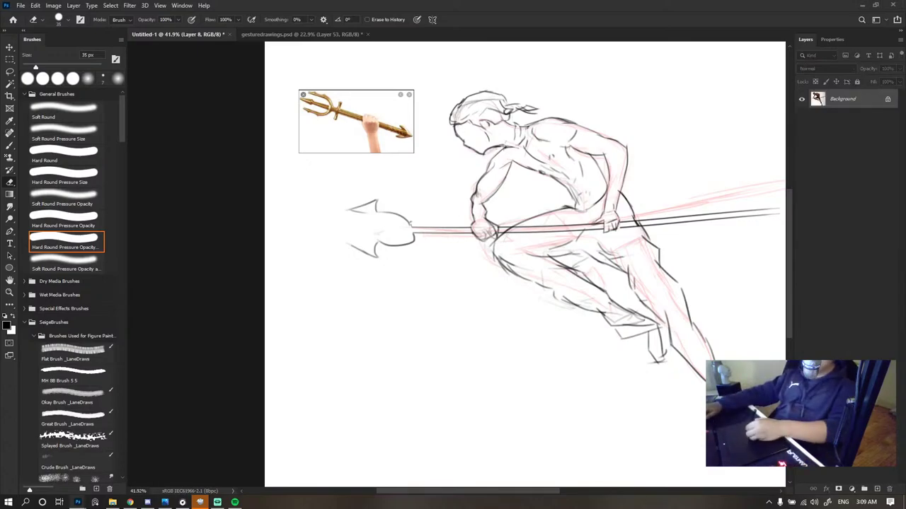
pyautogui.click(323, 208)
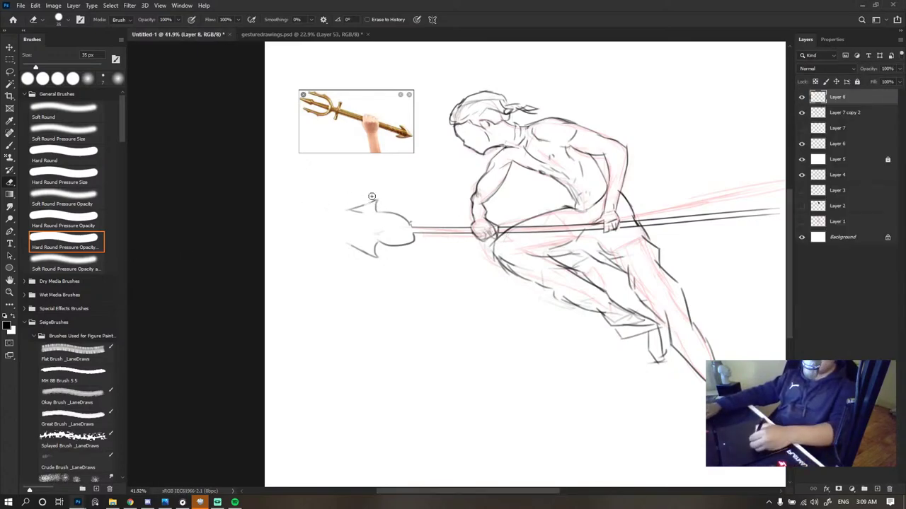
pyautogui.moveTo(336, 219); pyautogui.dragTo(378, 231)
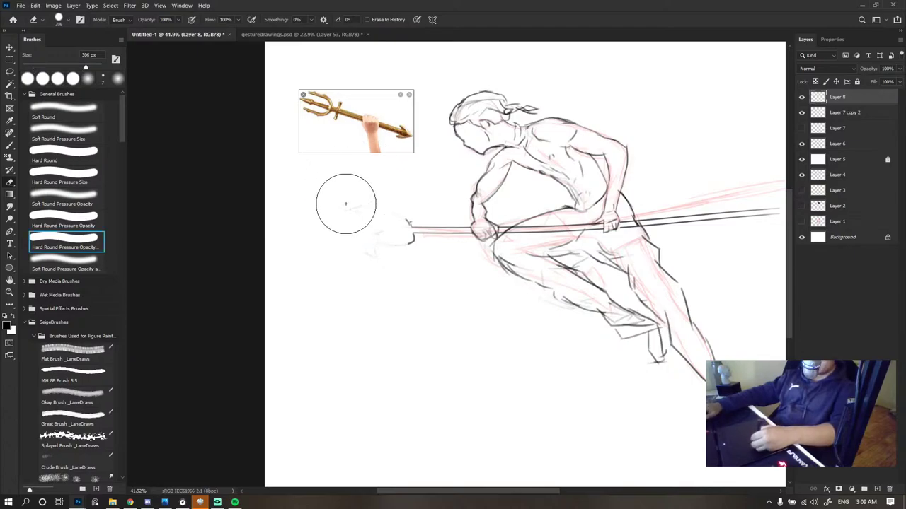
pyautogui.press('b')
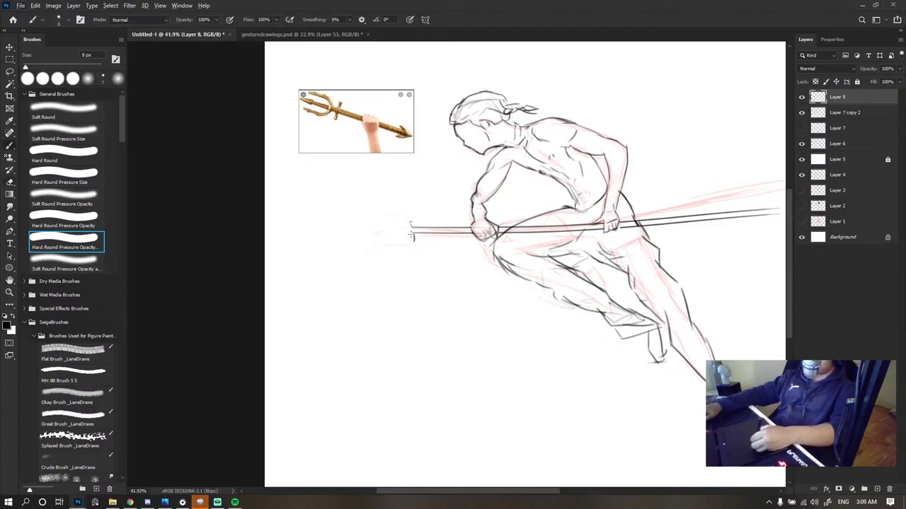
# - Draw a pointed spearhead with curved back barbs at the rear end of the shaft
pyautogui.moveTo(414, 225); pyautogui.dragTo(380, 221)
pyautogui.scroll(-5, 449, 145)
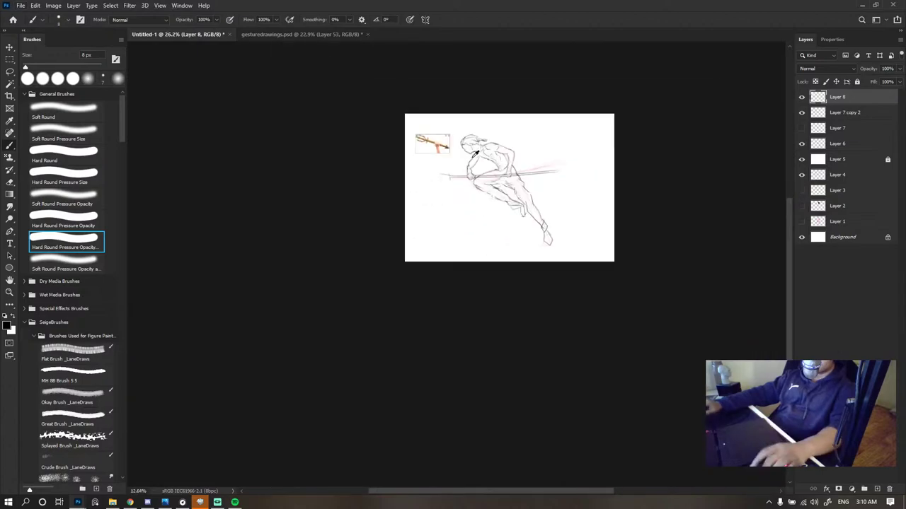
pyautogui.scroll(4, 439, 144)
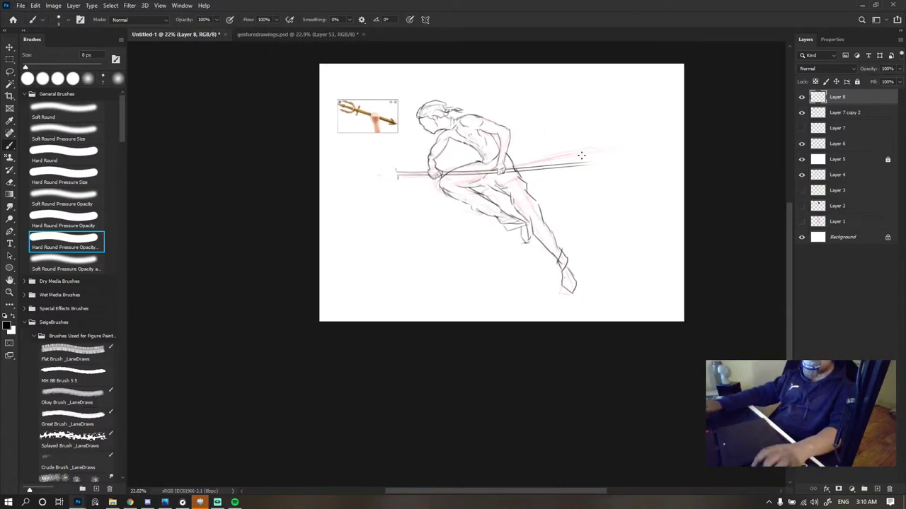
pyautogui.scroll(3, 581, 155)
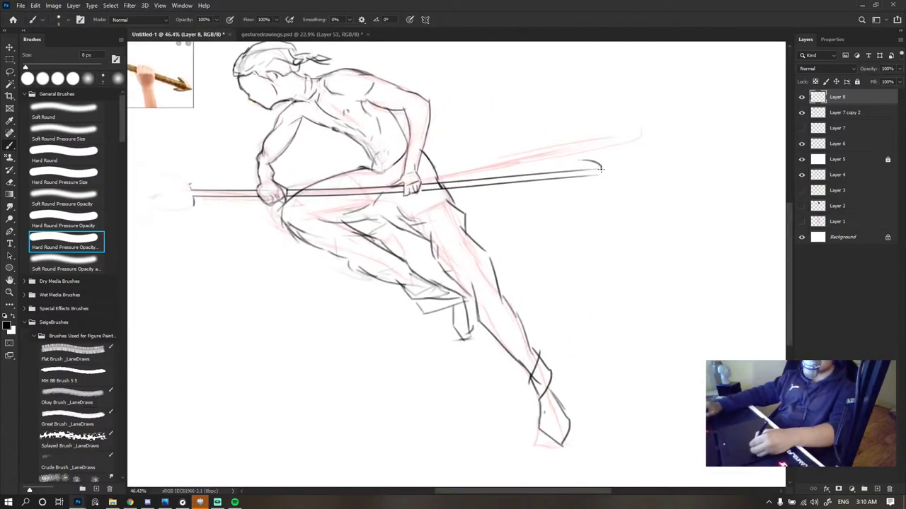
pyautogui.hotkey('ctrl', 'z')
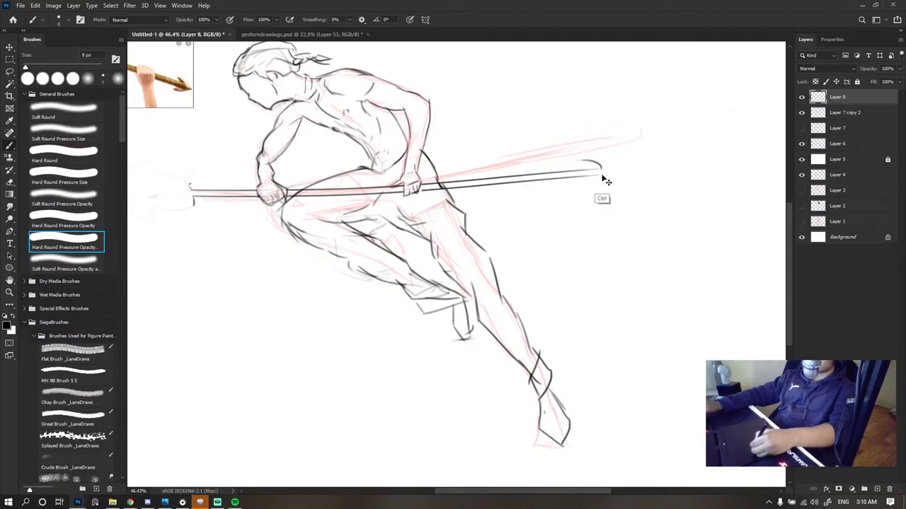
pyautogui.moveTo(601, 171); pyautogui.dragTo(587, 187)
pyautogui.hotkey('ctrl', 'z')
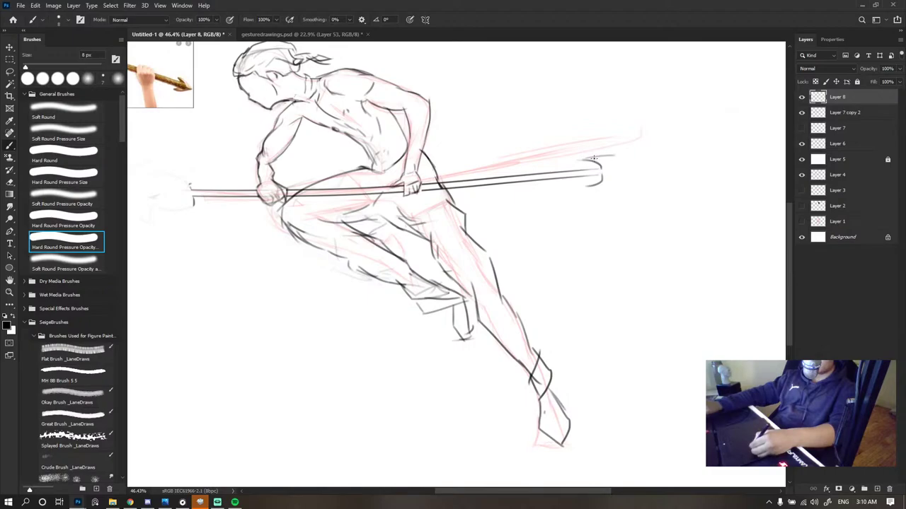
pyautogui.hotkey('ctrl', 'z')
pyautogui.scroll(3, 631, 160)
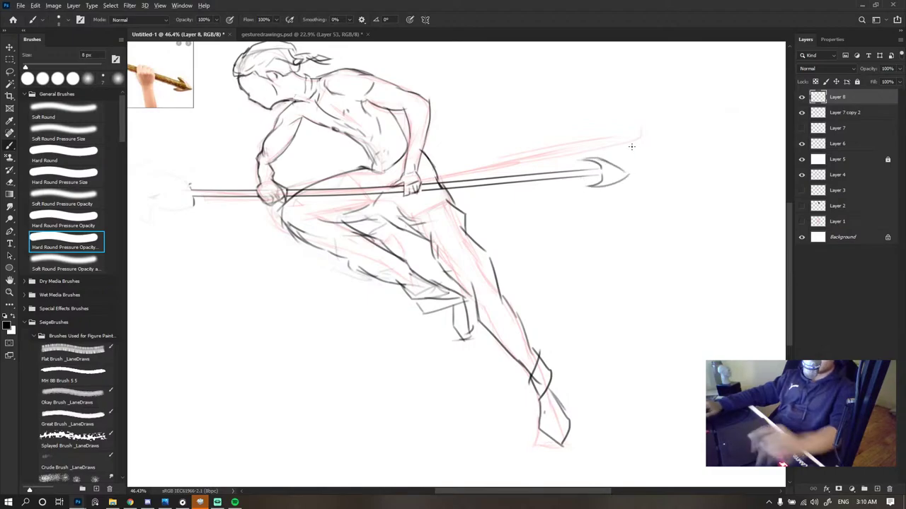
# - Lighten the outline of the rear spearhead with the eraser
pyautogui.scroll(-4, 631, 159)
pyautogui.scroll(5, 609, 177)
pyautogui.press('e')
pyautogui.moveTo(586, 199)
pyautogui.mouseDown()
pyautogui.moveTo(637, 196)
pyautogui.moveTo(576, 185)
pyautogui.moveTo(624, 186)
pyautogui.mouseUp()
pyautogui.press('b')
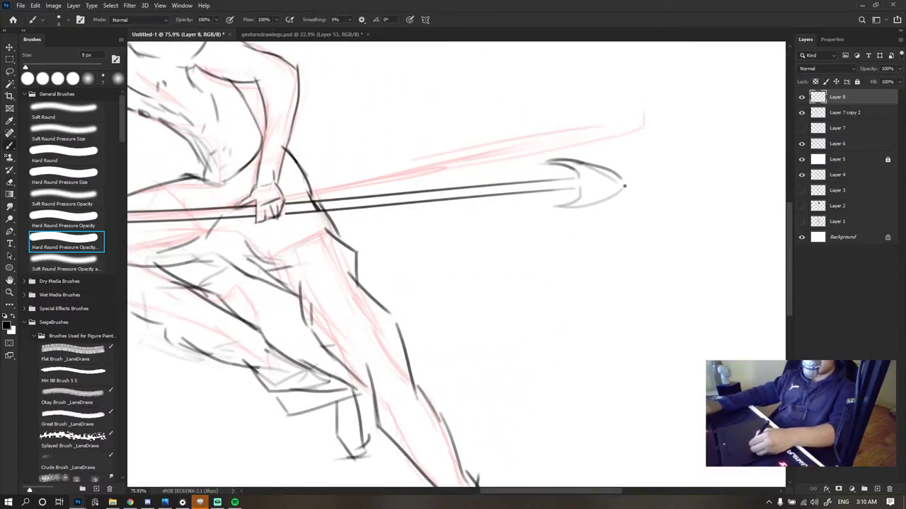
# - Redraw the rear spearhead's upper and lower barbs with darker curves and extend its tip to a longer point
pyautogui.hotkey('ctrl', 'z')
pyautogui.hotkey('ctrl', 'z')
pyautogui.moveTo(540, 161); pyautogui.dragTo(617, 175)
pyautogui.moveTo(553, 206); pyautogui.dragTo(623, 194)
pyautogui.hotkey('ctrl', 'z')
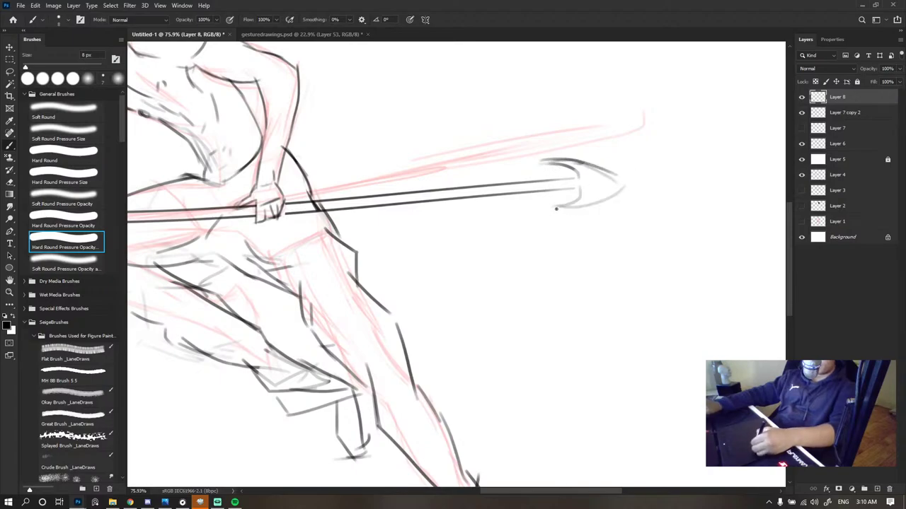
pyautogui.moveTo(556, 208); pyautogui.dragTo(625, 192)
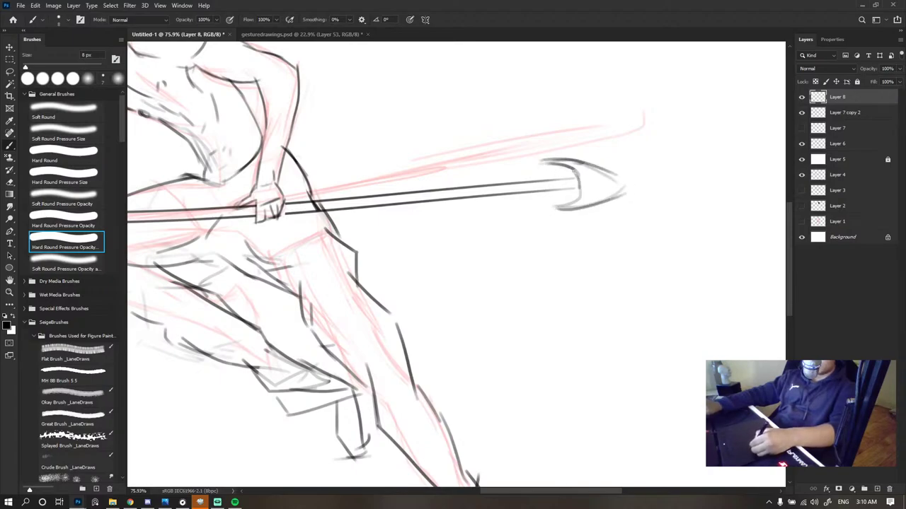
pyautogui.moveTo(574, 171)
pyautogui.mouseDown()
pyautogui.moveTo(559, 208)
pyautogui.moveTo(579, 185)
pyautogui.moveTo(638, 180)
pyautogui.moveTo(608, 173)
pyautogui.moveTo(662, 181)
pyautogui.moveTo(572, 208)
pyautogui.mouseUp()
pyautogui.hotkey('ctrl', 'z')
pyautogui.scroll(-8, 566, 188)
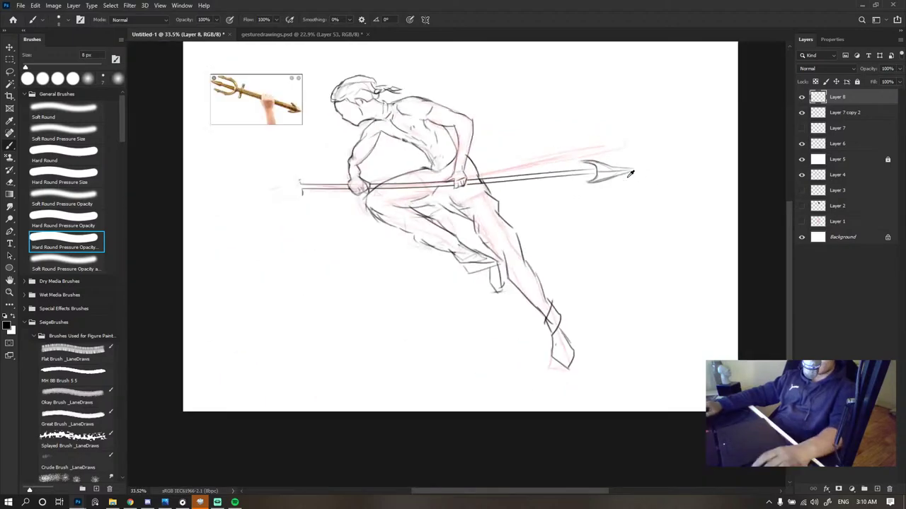
pyautogui.scroll(3, 615, 150)
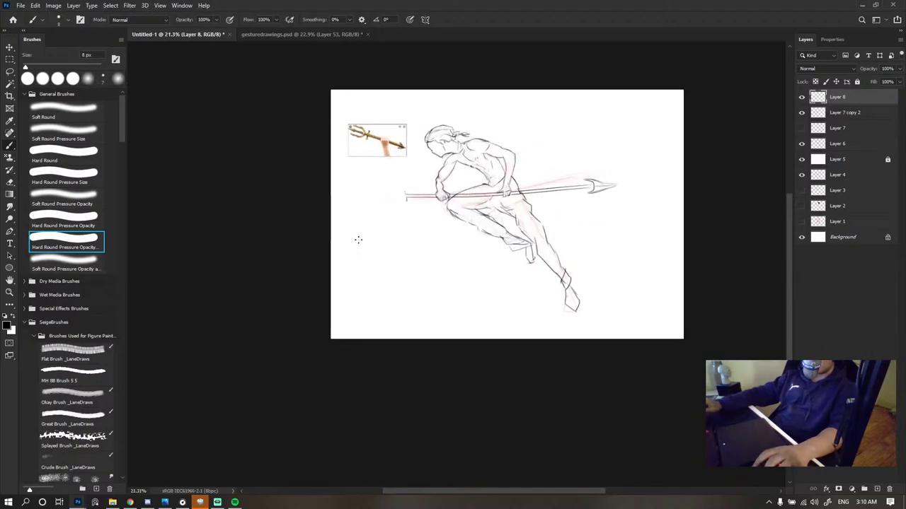
# - Review the trident image results in Chrome as reference and return to the Photoshop drawing
pyautogui.click(130, 503)
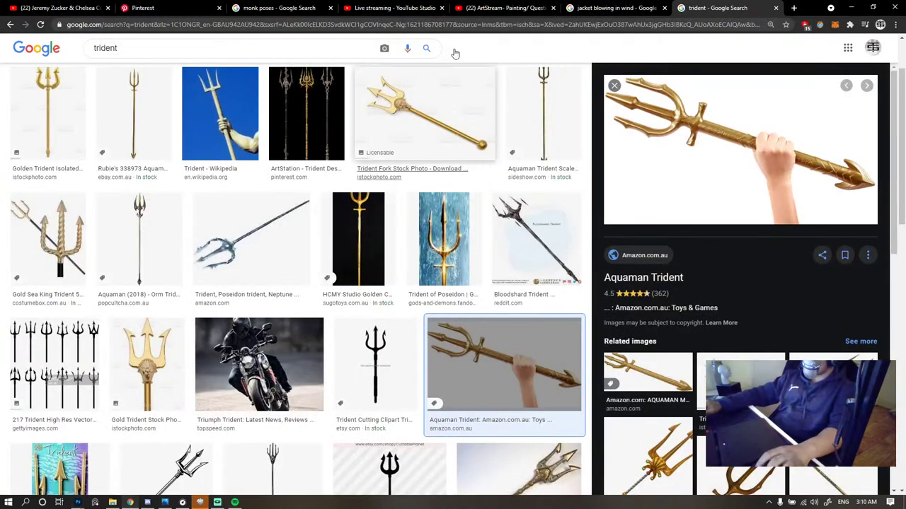
pyautogui.hotkey('alt', 'Tab')
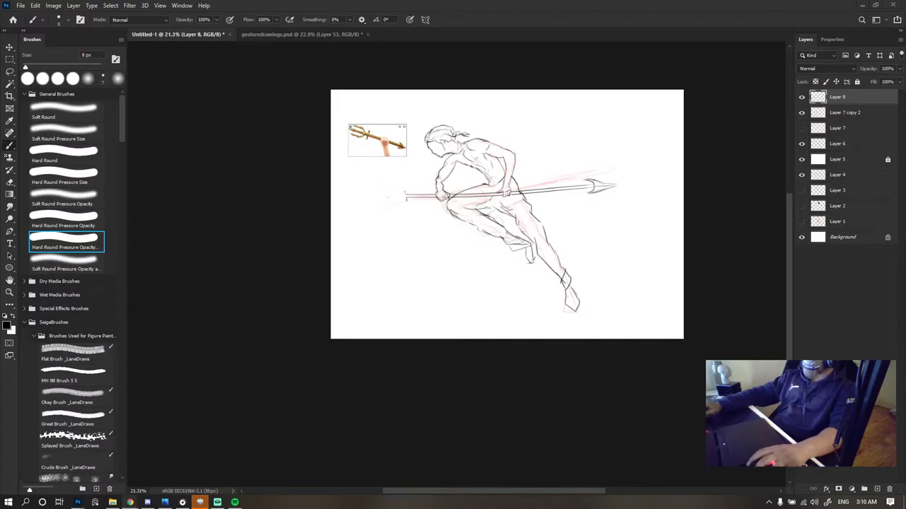
pyautogui.scroll(1, 506, 248)
pyautogui.scroll(1, 506, 248)
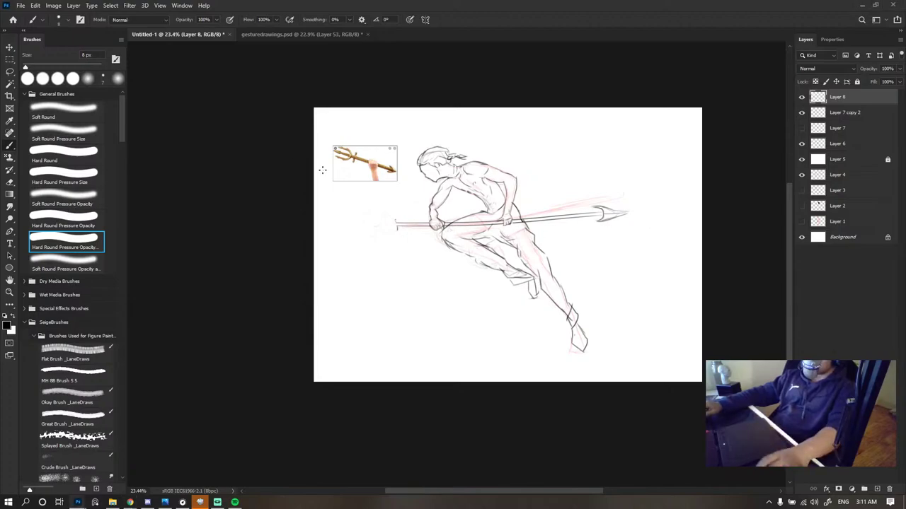
pyautogui.scroll(3, 397, 208)
pyautogui.moveTo(397, 233); pyautogui.dragTo(362, 200)
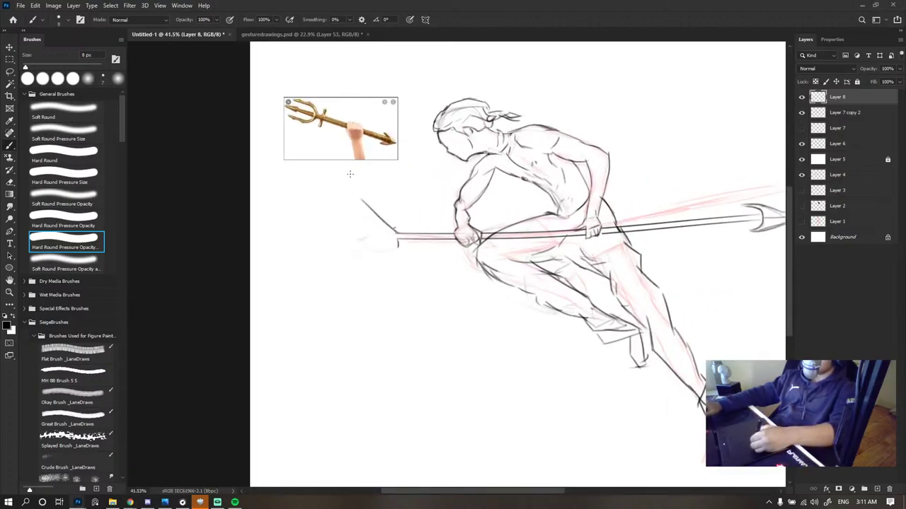
pyautogui.hotkey('ctrl', 'z')
pyautogui.moveTo(397, 232); pyautogui.dragTo(349, 220)
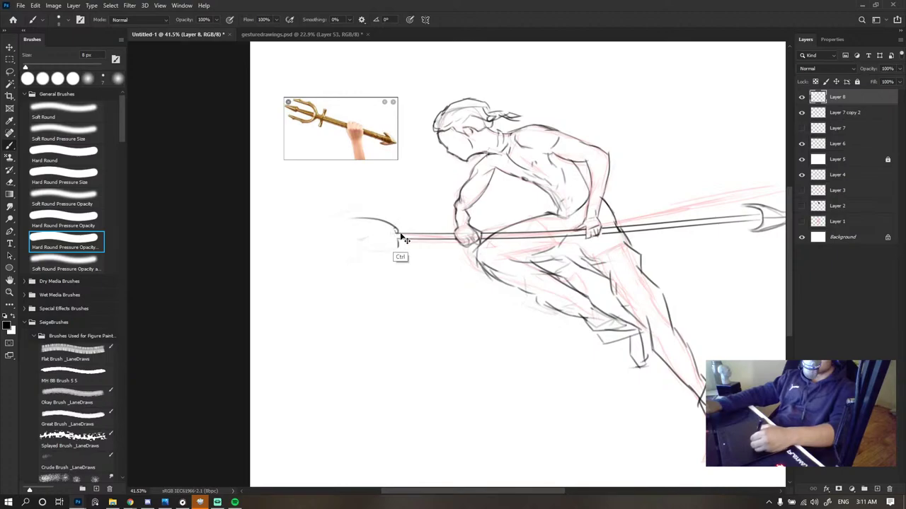
pyautogui.hotkey('ctrl', 'z')
pyautogui.click(182, 6)
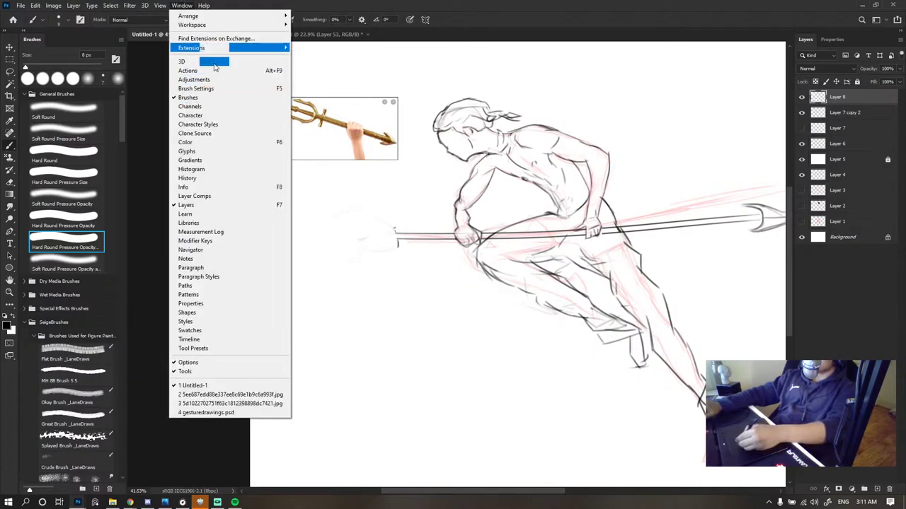
pyautogui.press('Escape')
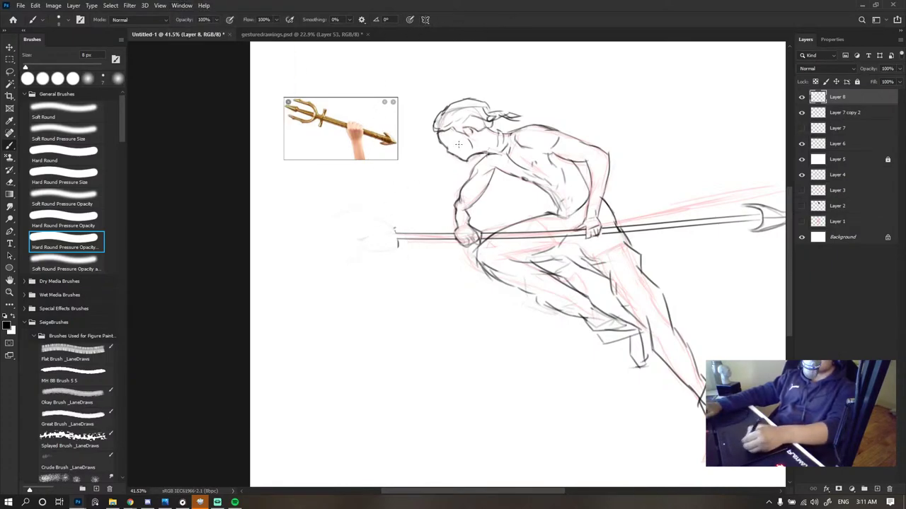
# - Turn on horizontal paint symmetry and place its axis along the polearm's shaft at the front hand, at Y 1054.67 px
pyautogui.click(425, 20)
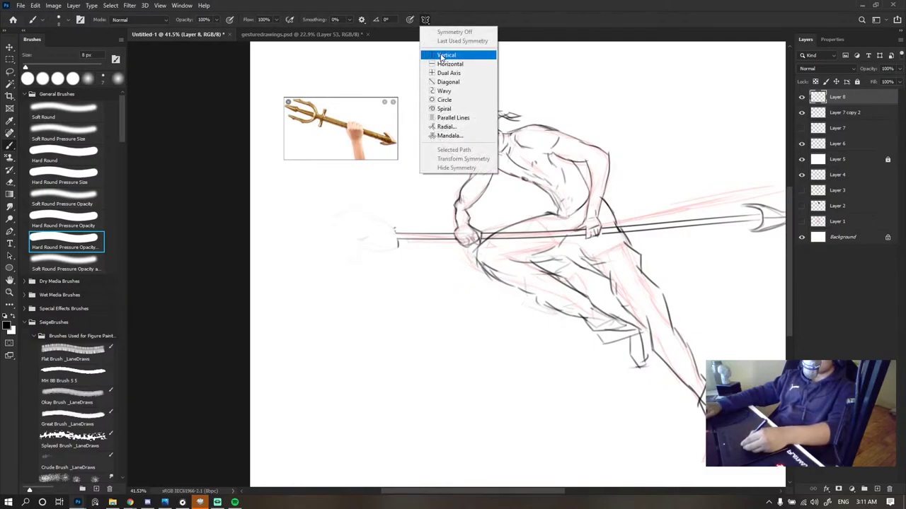
pyautogui.click(444, 56)
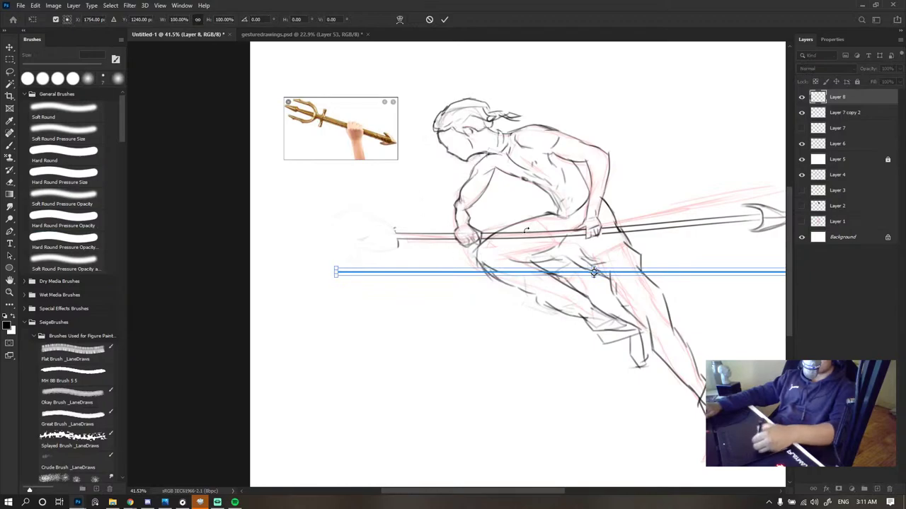
pyautogui.moveTo(545, 274); pyautogui.dragTo(490, 234)
pyautogui.press('Down')
pyautogui.press('Down')
pyautogui.press('Down')
pyautogui.press('Down')
pyautogui.press('Down')
pyautogui.press('Down')
pyautogui.press('Down')
pyautogui.press('Down')
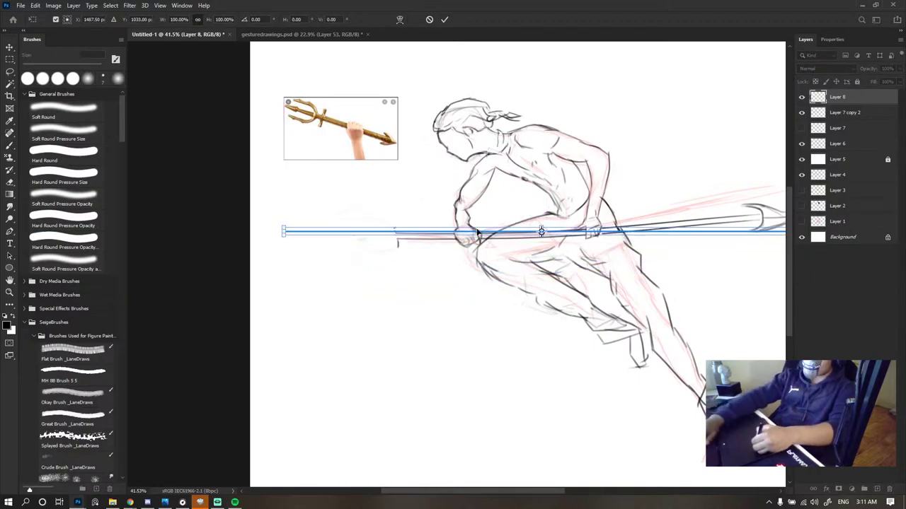
pyautogui.press('Down')
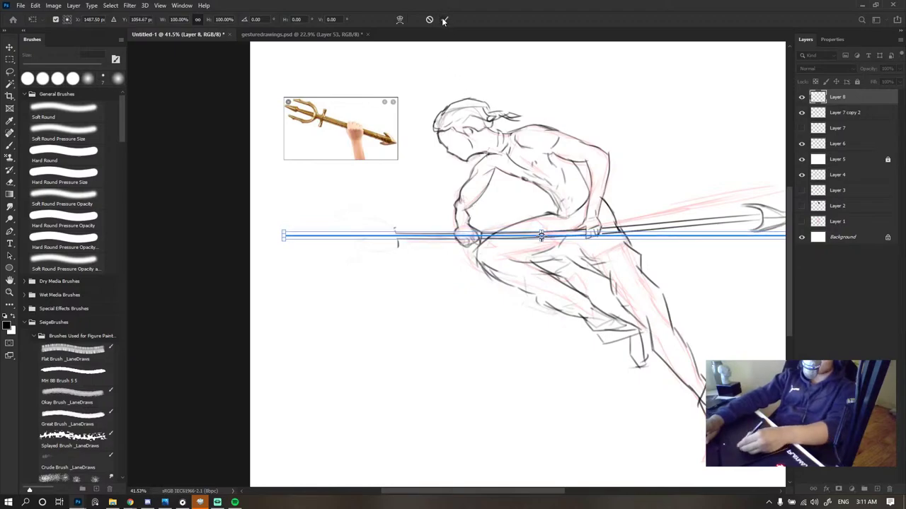
pyautogui.click(444, 20)
# - Draw a central prong and mirrored curved outer prongs at the shaft's front end, reshaping the outer tips to flare outward
pyautogui.moveTo(397, 232)
pyautogui.mouseDown()
pyautogui.moveTo(382, 219)
pyautogui.moveTo(352, 233)
pyautogui.moveTo(382, 235)
pyautogui.moveTo(336, 235)
pyautogui.moveTo(382, 202)
pyautogui.mouseUp()
pyautogui.hotkey('ctrl', 'z')
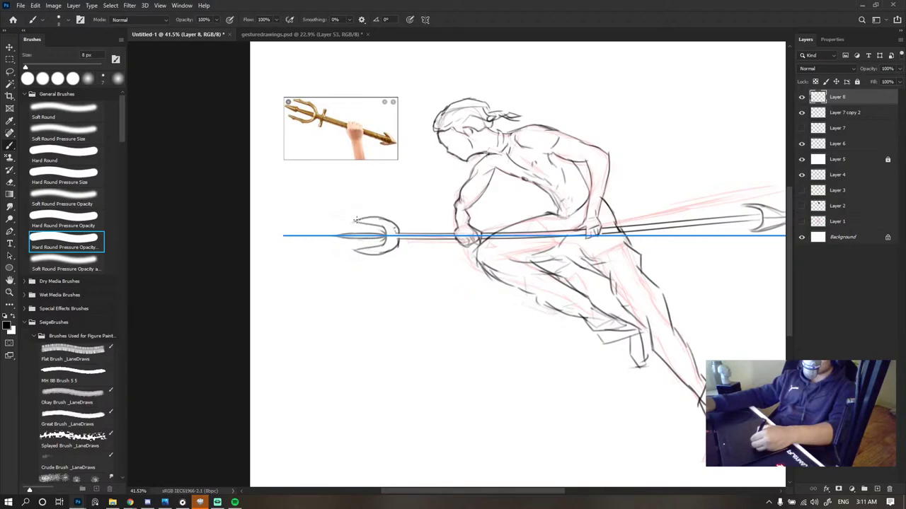
pyautogui.press('e')
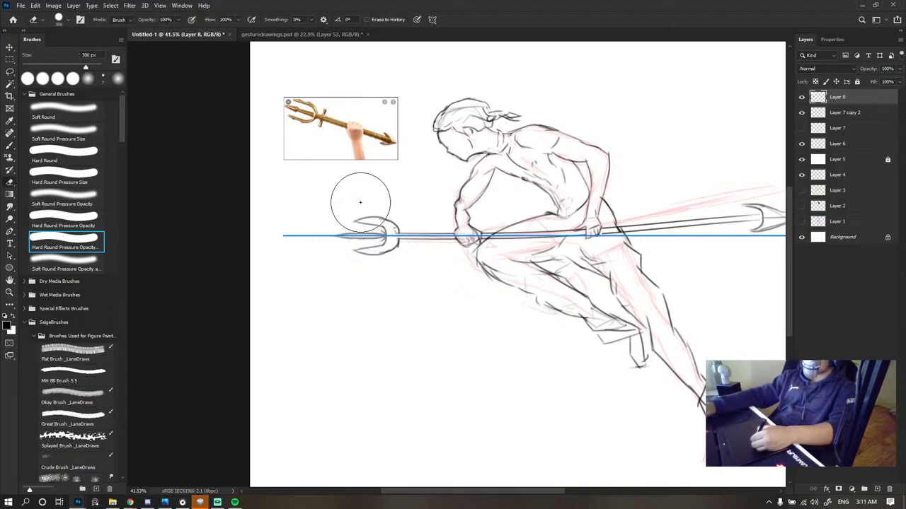
pyautogui.press('b')
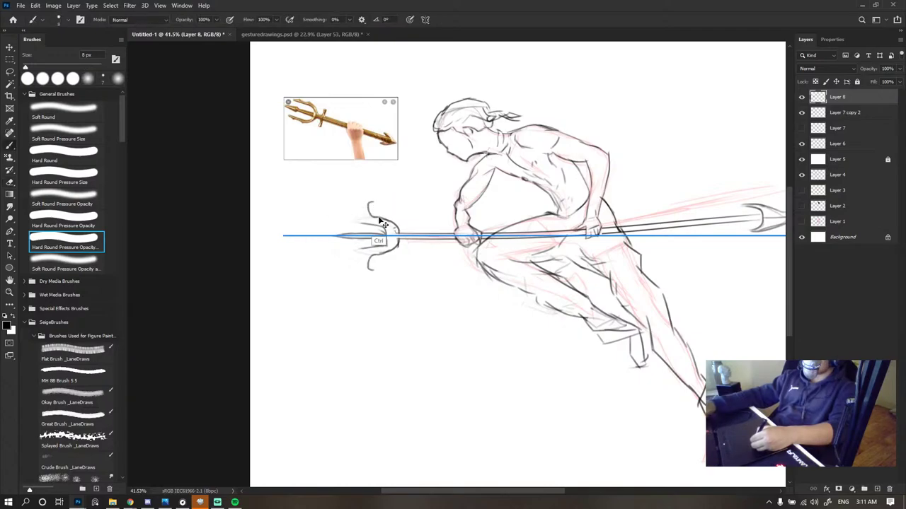
pyautogui.moveTo(379, 249); pyautogui.dragTo(355, 260)
pyautogui.moveTo(386, 222); pyautogui.dragTo(358, 213)
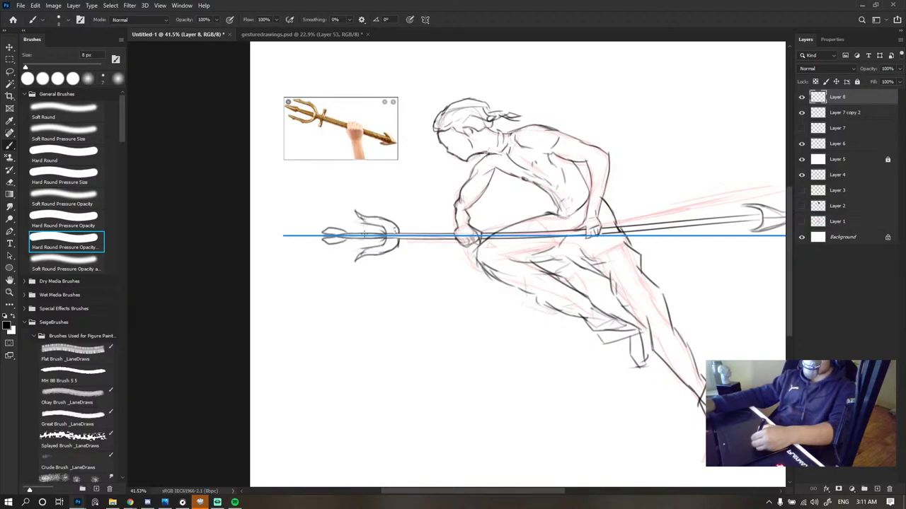
# - Extend the trident's central prong forward into a long, narrow point
pyautogui.press('ctrl')
pyautogui.moveTo(345, 233); pyautogui.dragTo(318, 234)
pyautogui.moveTo(318, 234); pyautogui.dragTo(292, 235)
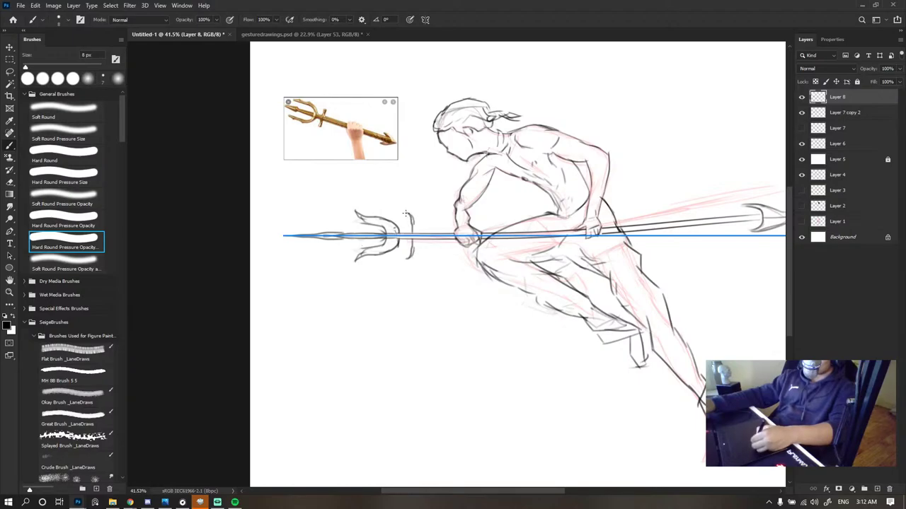
# - Draw a small mirrored collar across the shaft just behind the trident head, undoing the unwanted larger versions
pyautogui.moveTo(406, 213); pyautogui.dragTo(412, 234)
pyautogui.hotkey('ctrl', 'z')
pyautogui.hotkey('ctrl', 'z')
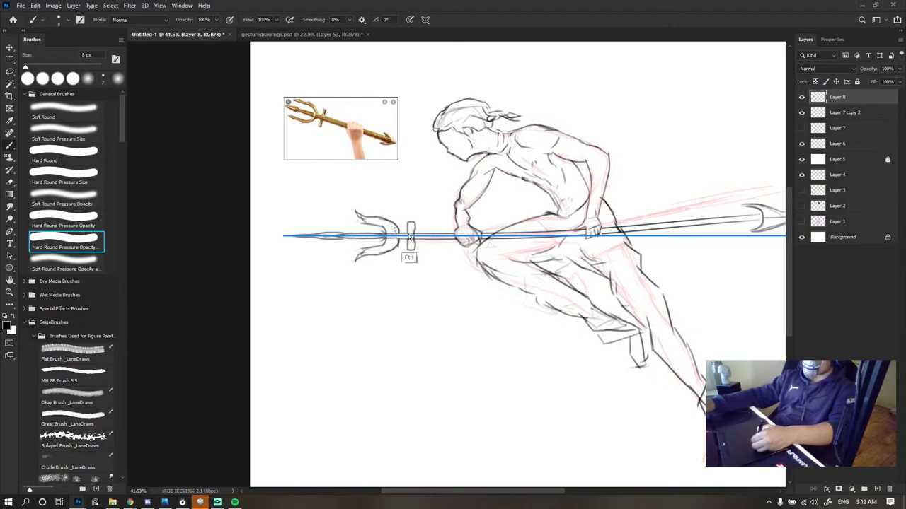
pyautogui.hotkey('ctrl', 'z')
pyautogui.moveTo(409, 225); pyautogui.dragTo(404, 234)
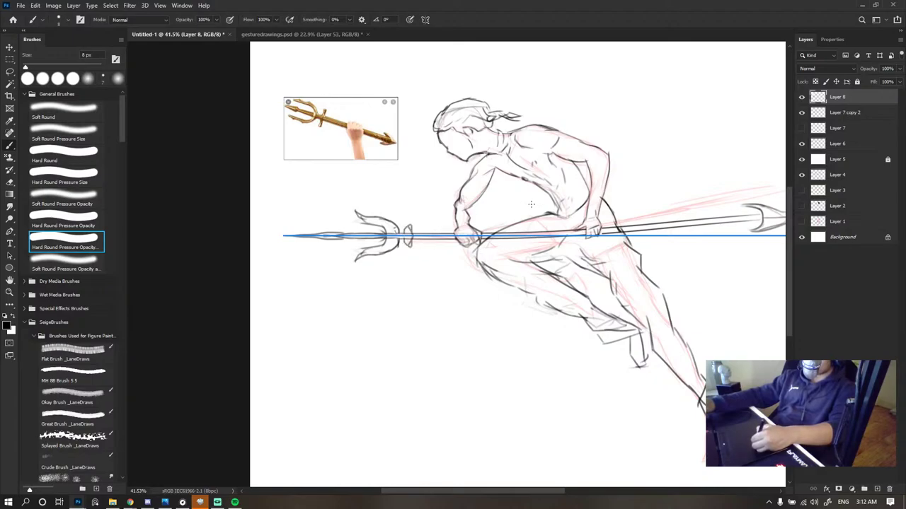
# - Turn off paint symmetry and switch to the Move tool
pyautogui.moveTo(743, 212); pyautogui.dragTo(605, 228)
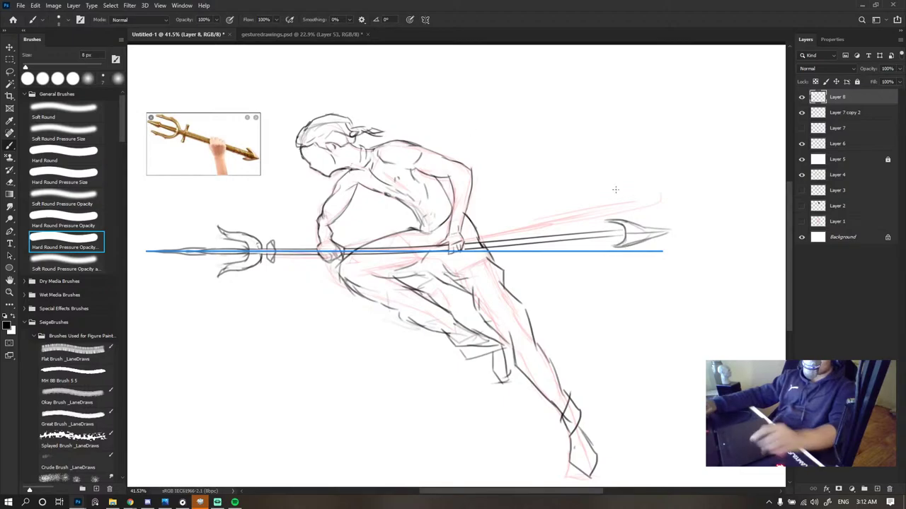
pyautogui.scroll(-4, 599, 237)
pyautogui.scroll(3, 547, 240)
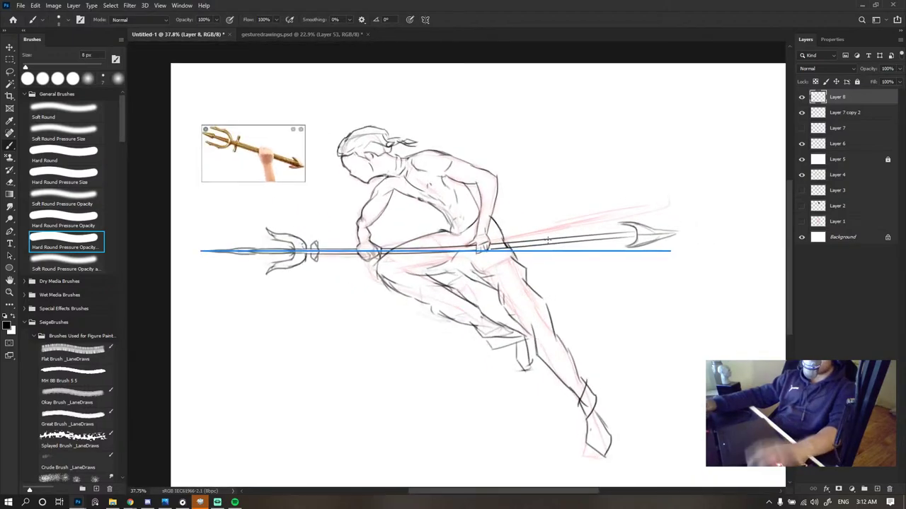
pyautogui.click(426, 20)
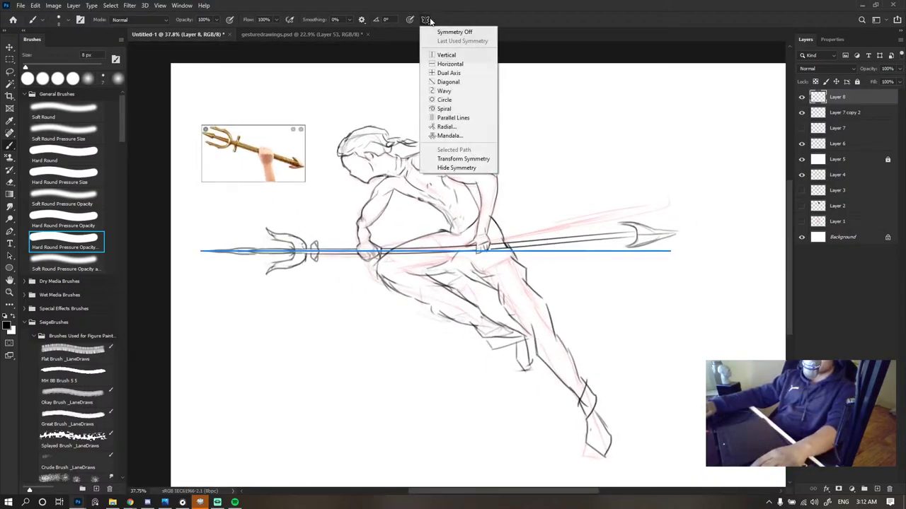
pyautogui.click(445, 32)
pyautogui.press('v')
# - Examine the new trident head and the whole figure's silhouette at different zoom levels
pyautogui.scroll(-4, 501, 249)
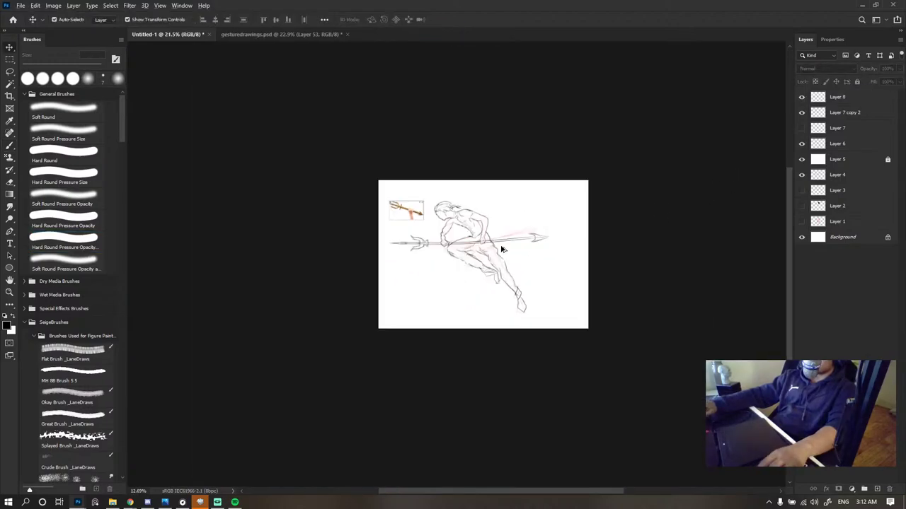
pyautogui.scroll(3, 496, 244)
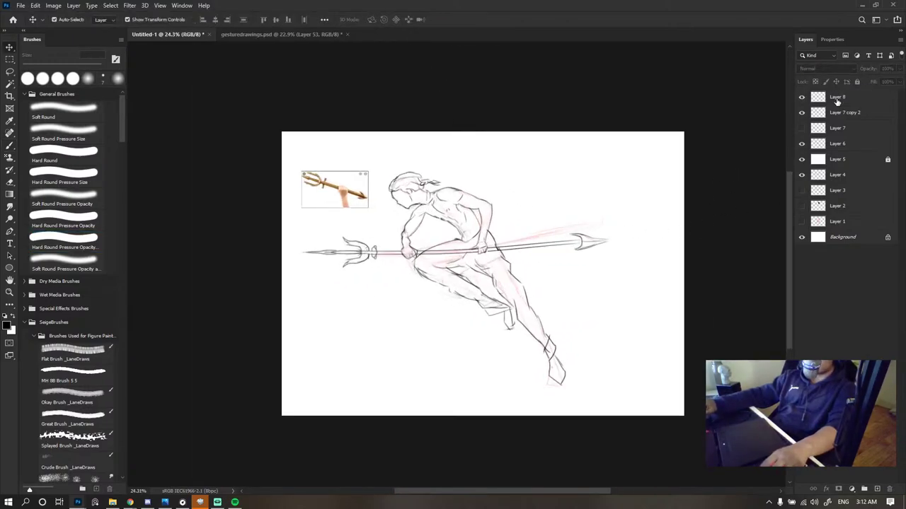
pyautogui.hotkey('ctrl', '0')
pyautogui.press('b')
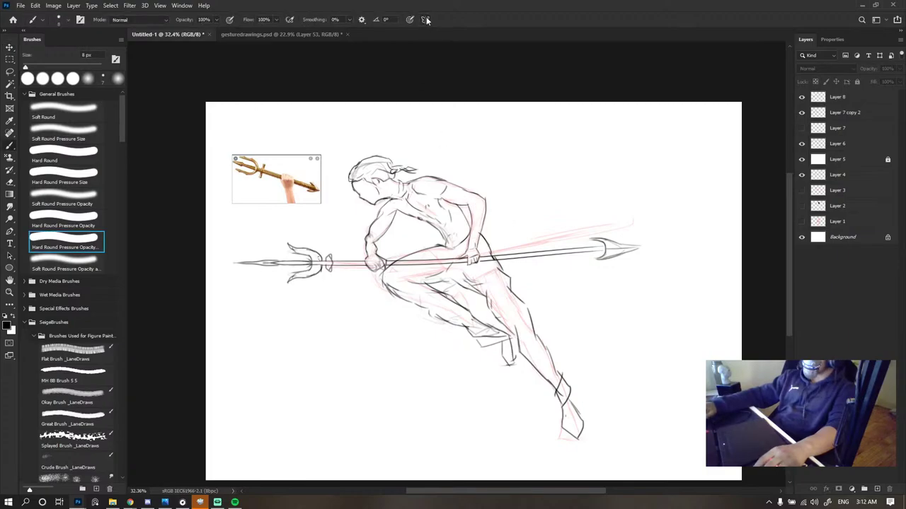
pyautogui.click(425, 19)
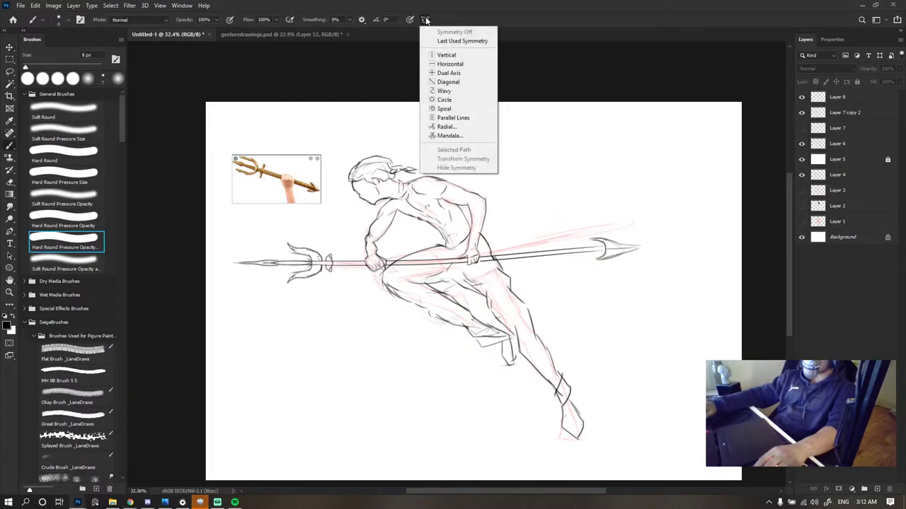
pyautogui.click(577, 44)
pyautogui.scroll(-9, 472, 208)
pyautogui.scroll(5, 474, 208)
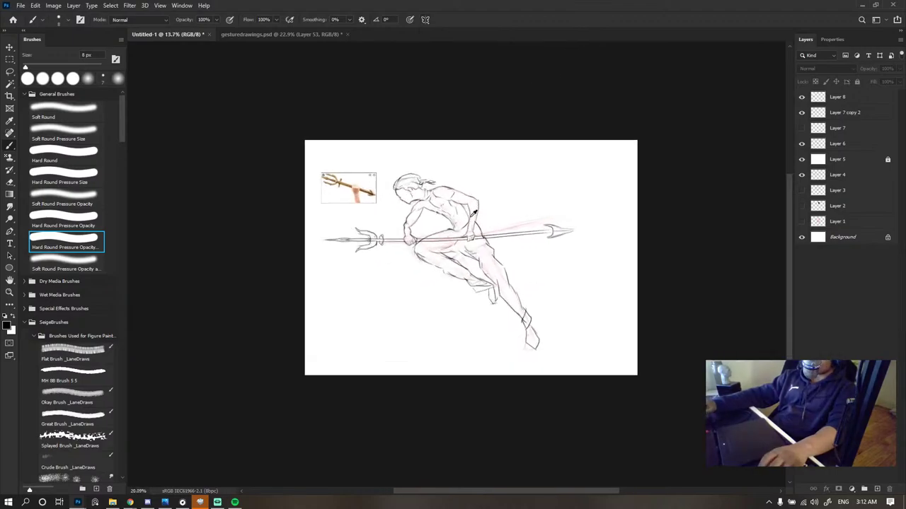
pyautogui.press('v')
pyautogui.scroll(-2, 518, 127)
pyautogui.scroll(3, 461, 188)
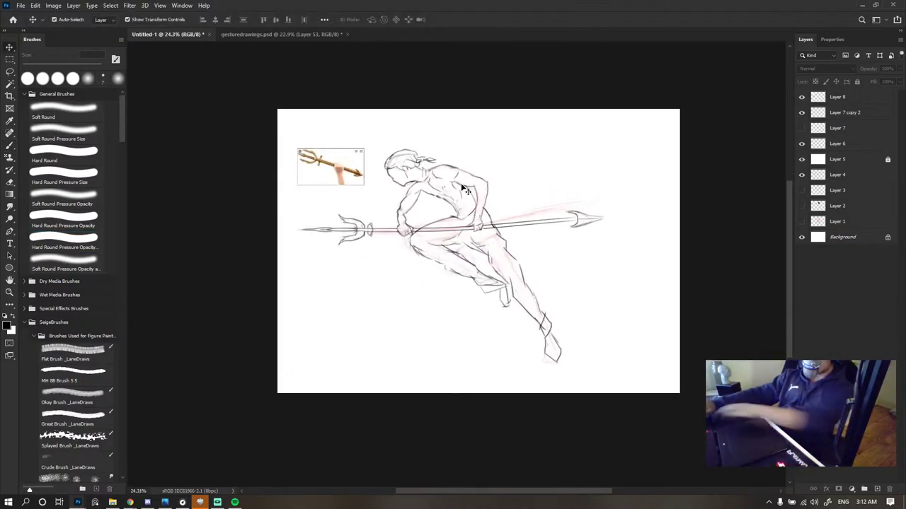
pyautogui.scroll(3, 355, 234)
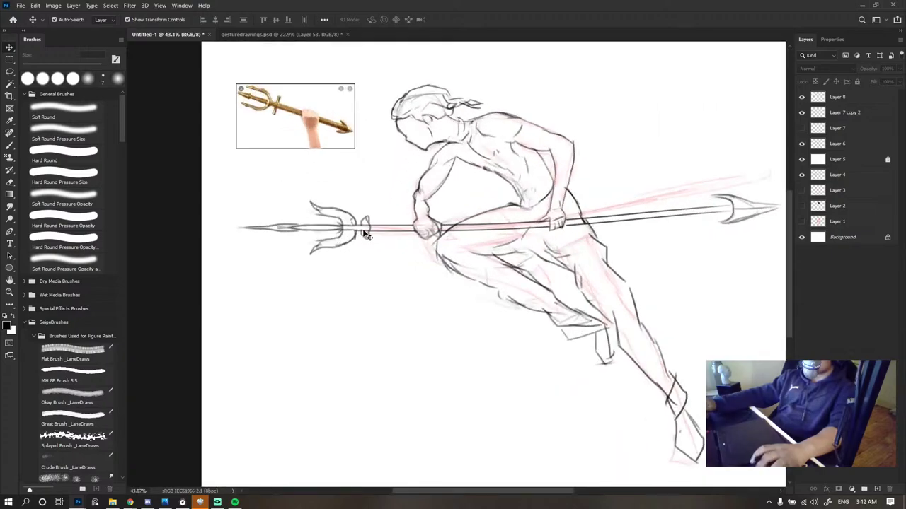
pyautogui.scroll(-5, 361, 235)
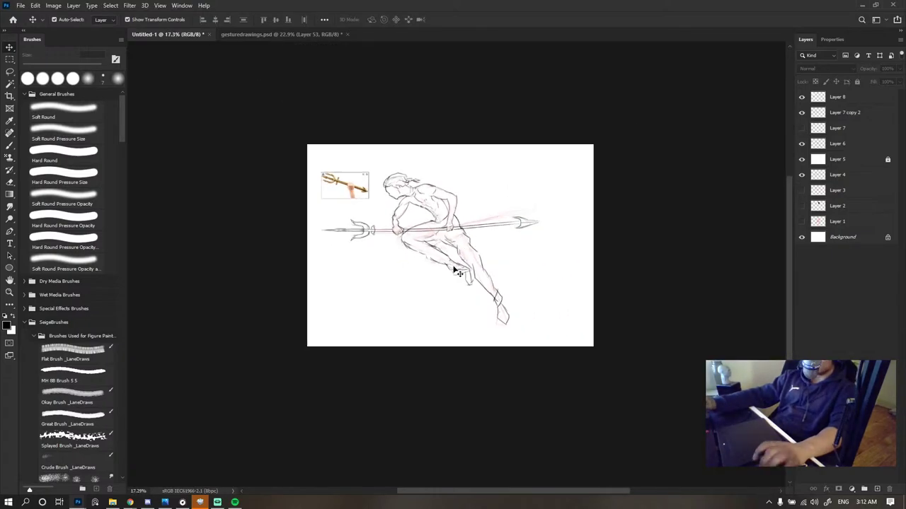
# - Toggle the visibility of Layer 6 and the white Layer 5 to compare the line drawing with the red underlying sketch
pyautogui.click(803, 145)
pyautogui.click(803, 144)
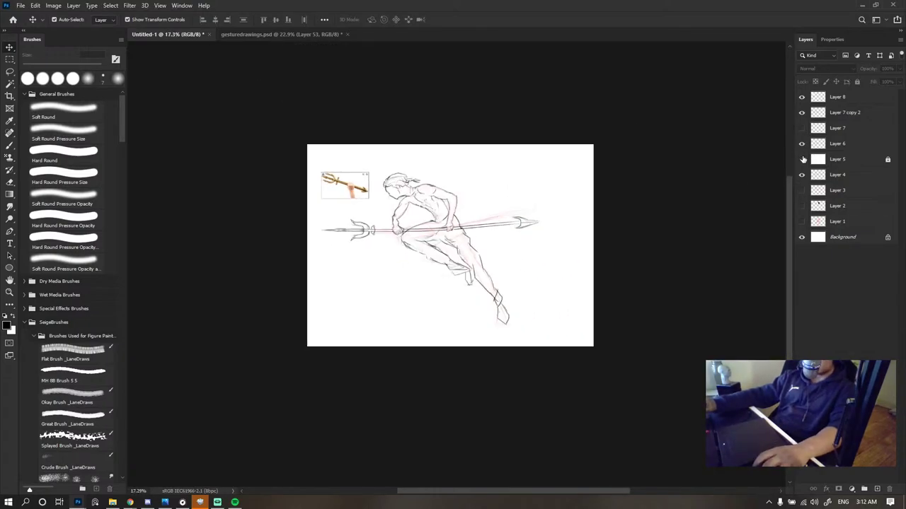
pyautogui.click(803, 160)
pyautogui.click(803, 160)
pyautogui.click(802, 159)
pyautogui.scroll(-1, 450, 221)
pyautogui.scroll(5, 450, 222)
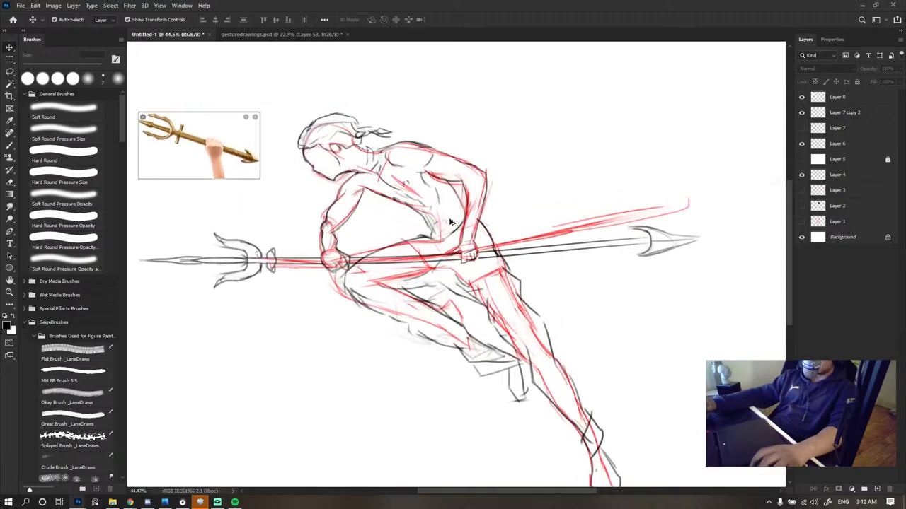
pyautogui.scroll(-4, 486, 219)
pyautogui.scroll(2, 629, 211)
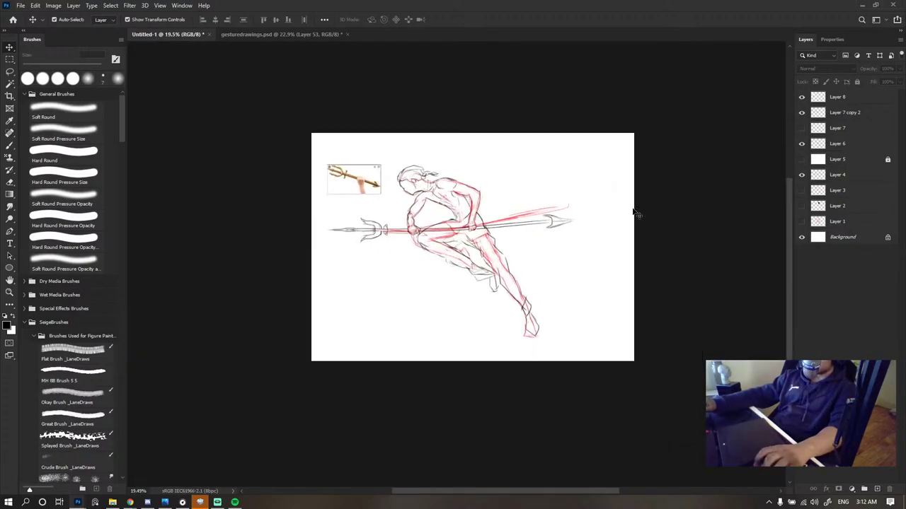
pyautogui.scroll(-1, 577, 182)
pyautogui.click(801, 143)
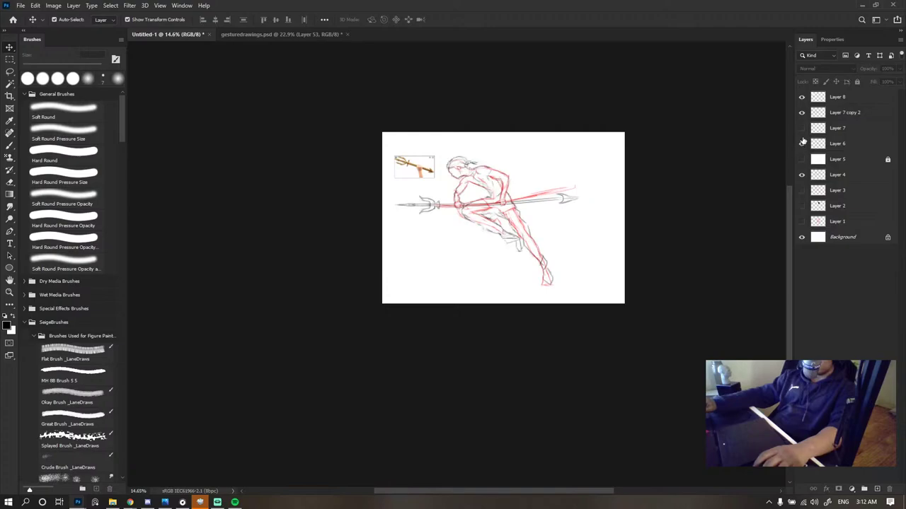
pyautogui.click(802, 144)
pyautogui.click(801, 145)
pyautogui.click(801, 160)
pyautogui.moveTo(495, 189); pyautogui.dragTo(559, 189)
# - Merge Layer 8 and Layer 7 copy 2 into one weapon layer and check it by toggling its visibility
pyautogui.click(820, 116)
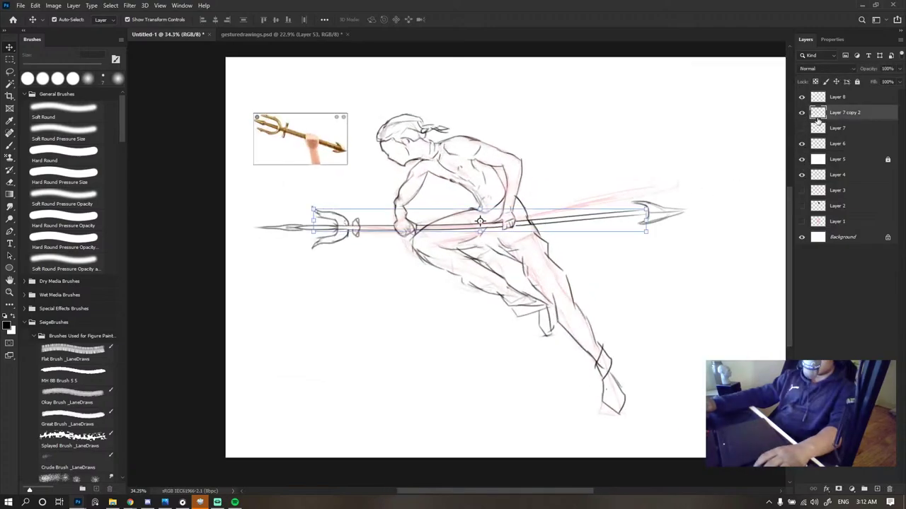
pyautogui.click(800, 115)
pyautogui.click(801, 112)
pyautogui.keyDown('shift'); pyautogui.click(845, 99); pyautogui.keyUp('shift')
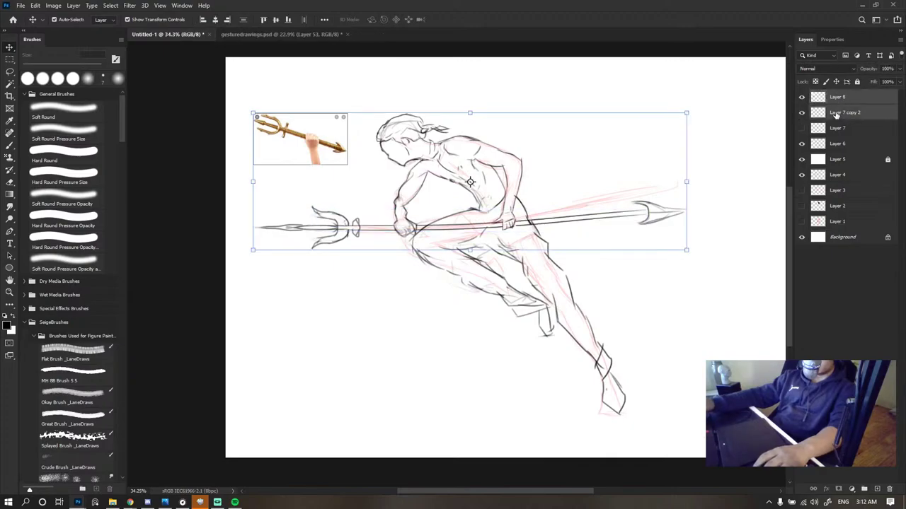
pyautogui.rightClick(835, 114)
pyautogui.click(736, 375)
pyautogui.click(829, 283)
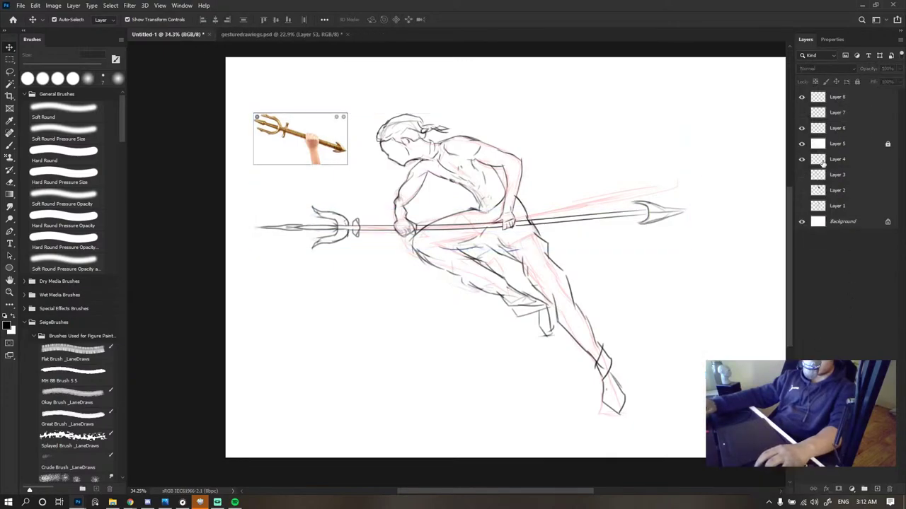
pyautogui.click(801, 98)
pyautogui.click(802, 97)
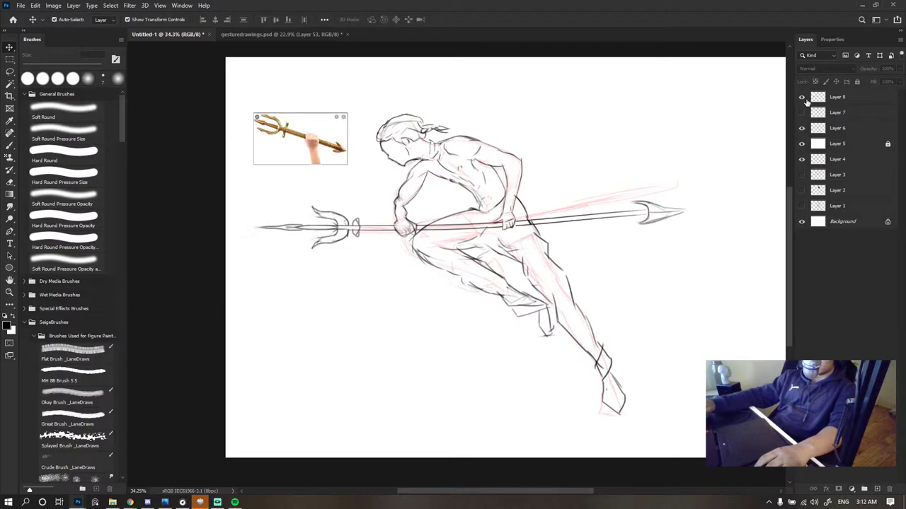
# - Erase the pasted trident reference image from Layer 8 with a large eraser, leaving the line drawing intact
pyautogui.click(802, 99)
pyautogui.click(819, 97)
pyautogui.press('e')
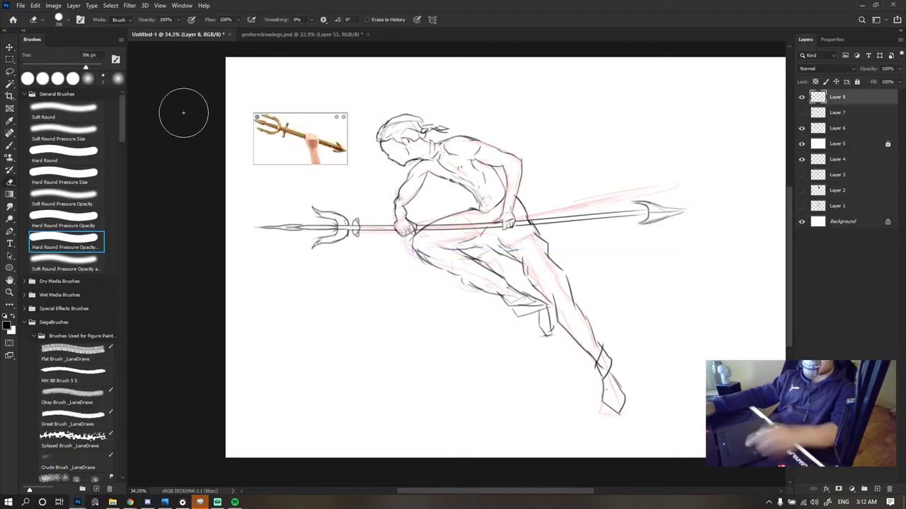
pyautogui.moveTo(280, 115); pyautogui.dragTo(278, 115)
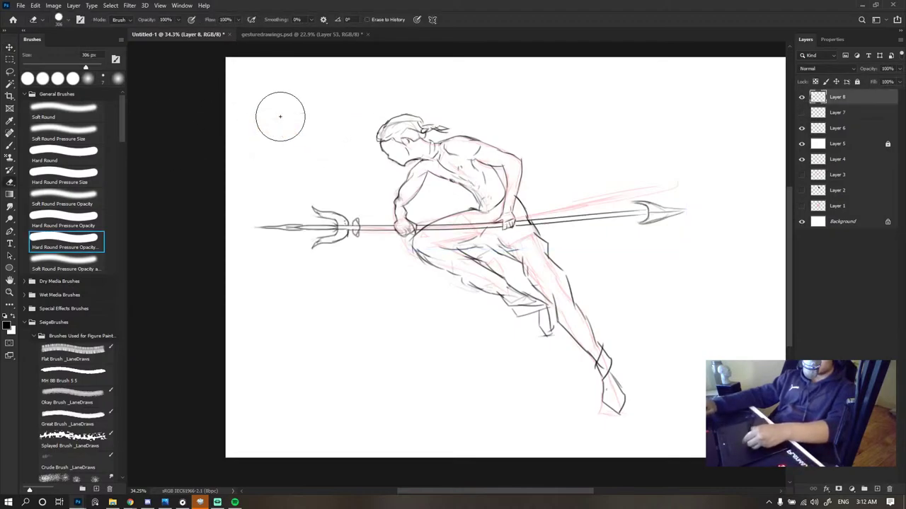
pyautogui.press('v')
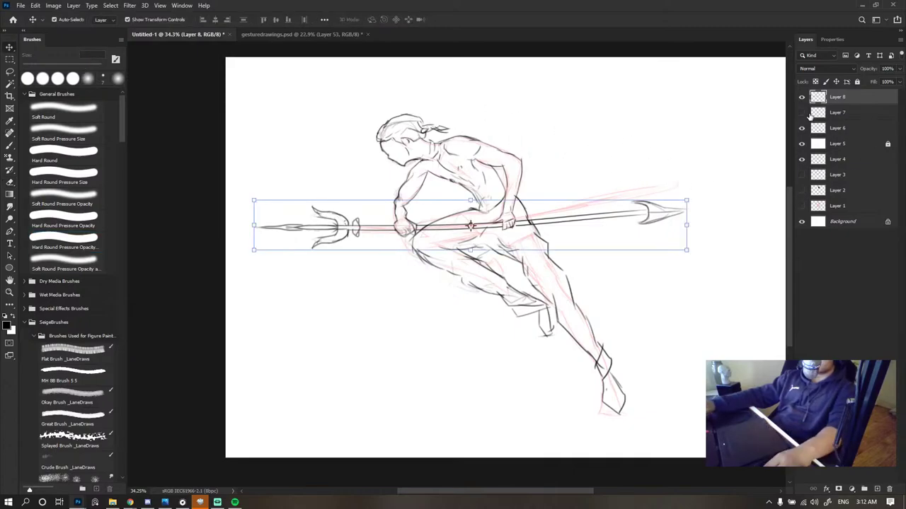
# - Check the contents of hidden Layer 7 and delete that layer
pyautogui.click(802, 112)
pyautogui.click(802, 114)
pyautogui.click(857, 114)
pyautogui.press('Delete')
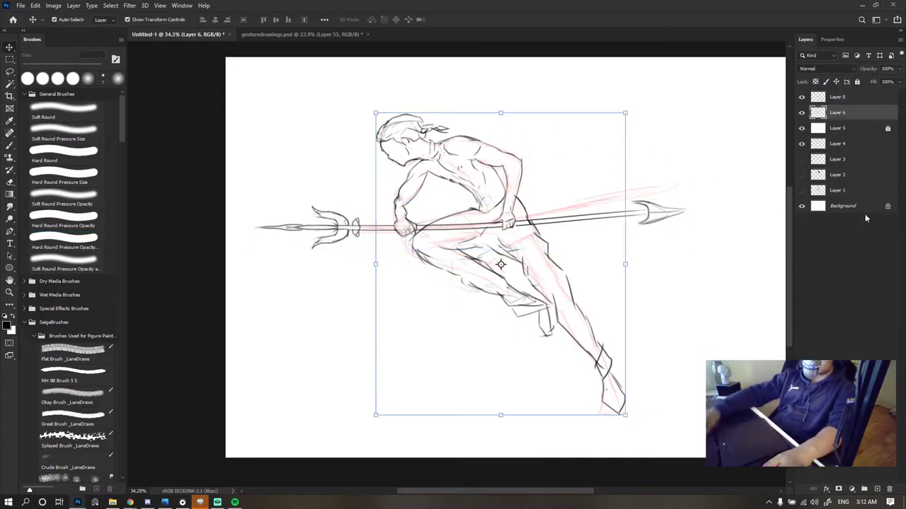
pyautogui.click(865, 218)
# - Merge the figure drawing on Layer 6 with the weapon drawing on Layer 8 into a single layer
pyautogui.click(836, 116)
pyautogui.keyDown('shift'); pyautogui.click(843, 97); pyautogui.keyUp('shift')
pyautogui.rightClick(844, 98)
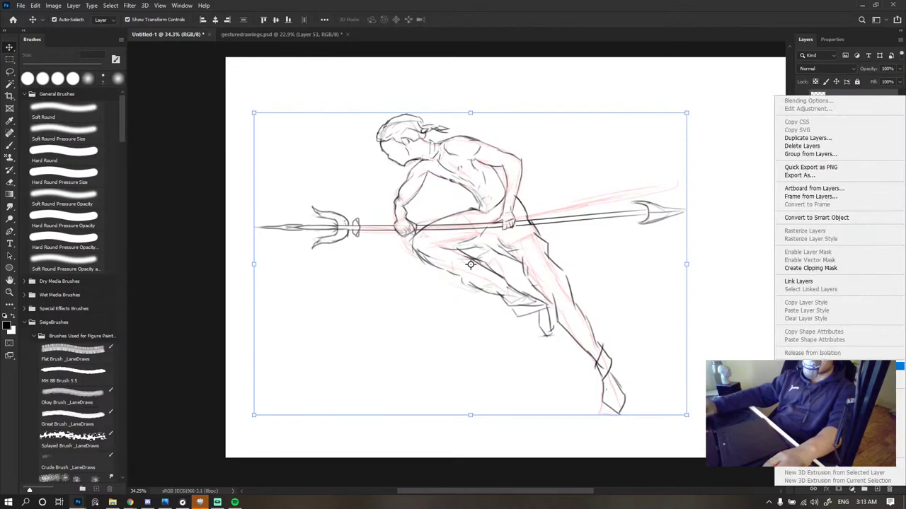
pyautogui.click(820, 369)
# - Try a Motion Blur at a -23° angle and 41 pixels distance on the merged drawing
pyautogui.click(130, 5)
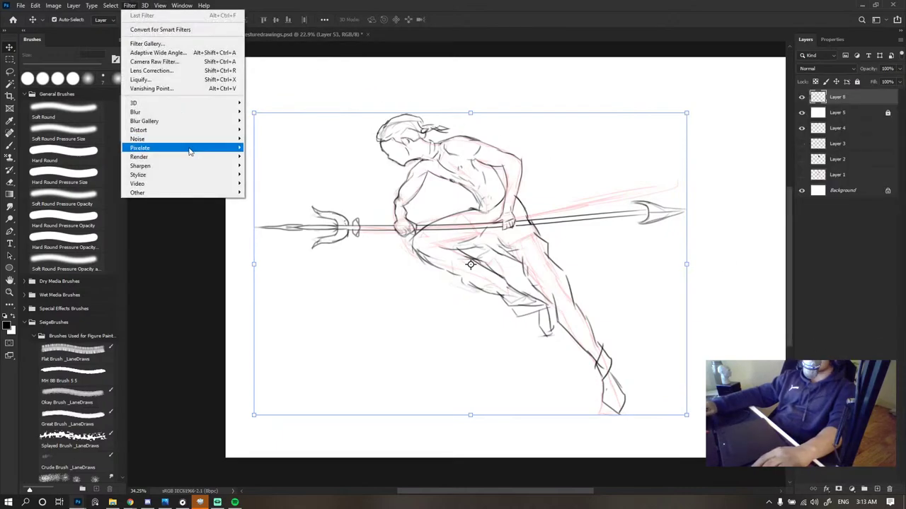
pyautogui.moveTo(167, 113)
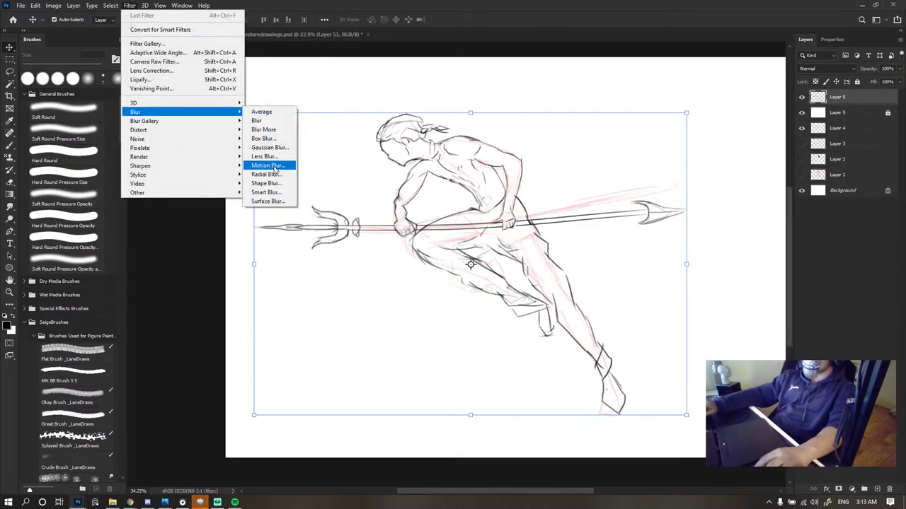
pyautogui.click(273, 167)
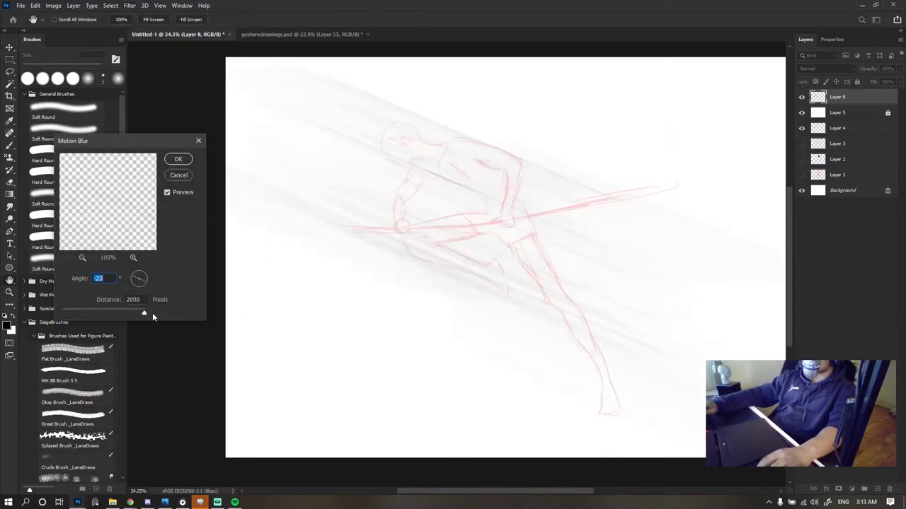
pyautogui.moveTo(145, 313); pyautogui.dragTo(80, 315)
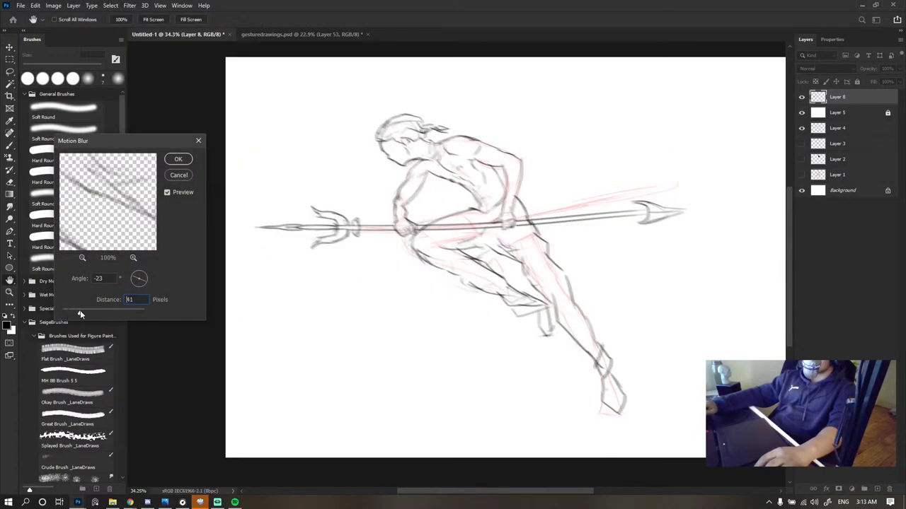
pyautogui.click(179, 175)
# - Try a Gaussian Blur with a 2.5-pixel radius on a lassoed area around the figure's legs
pyautogui.press('l')
pyautogui.moveTo(576, 211)
pyautogui.mouseDown()
pyautogui.moveTo(460, 218)
pyautogui.moveTo(681, 242)
pyautogui.moveTo(587, 205)
pyautogui.mouseUp()
pyautogui.press('v')
pyautogui.click(129, 5)
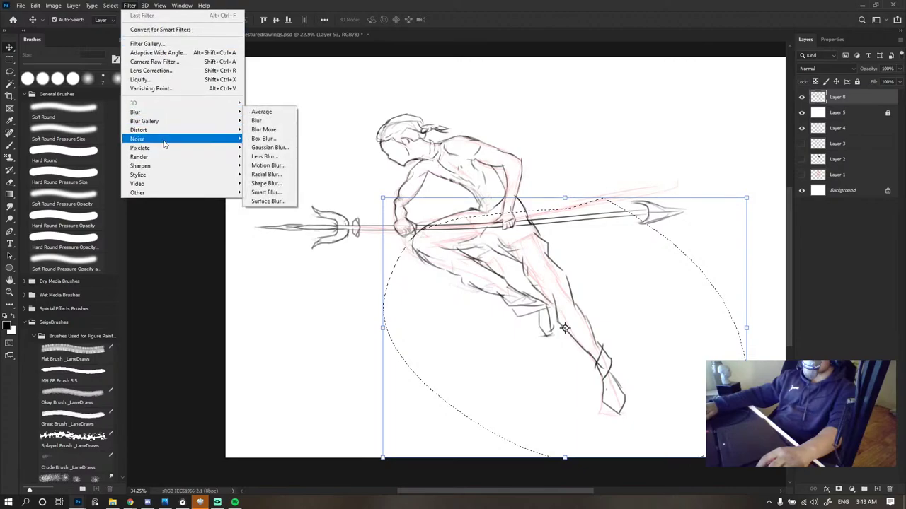
pyautogui.moveTo(188, 113)
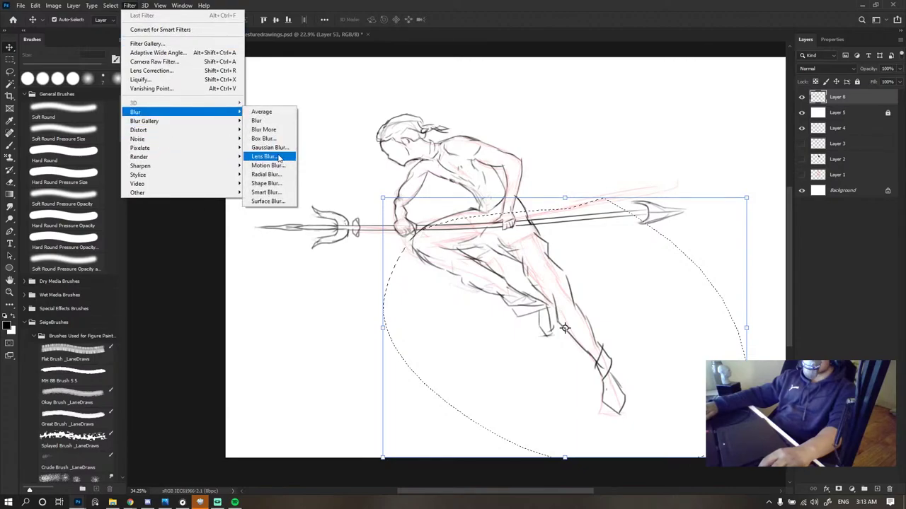
pyautogui.click(268, 147)
pyautogui.moveTo(633, 308); pyautogui.dragTo(620, 307)
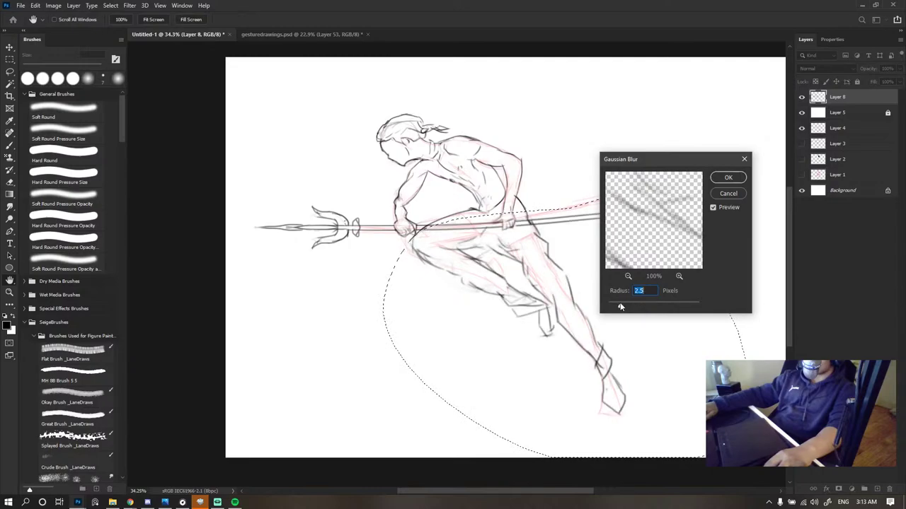
pyautogui.click(731, 195)
pyautogui.hotkey('ctrl', 'd')
# - Try enlarging the merged line drawing on Layer 8 alone to about 123%
pyautogui.scroll(-4, 453, 202)
pyautogui.scroll(-5, 453, 204)
pyautogui.click(519, 159)
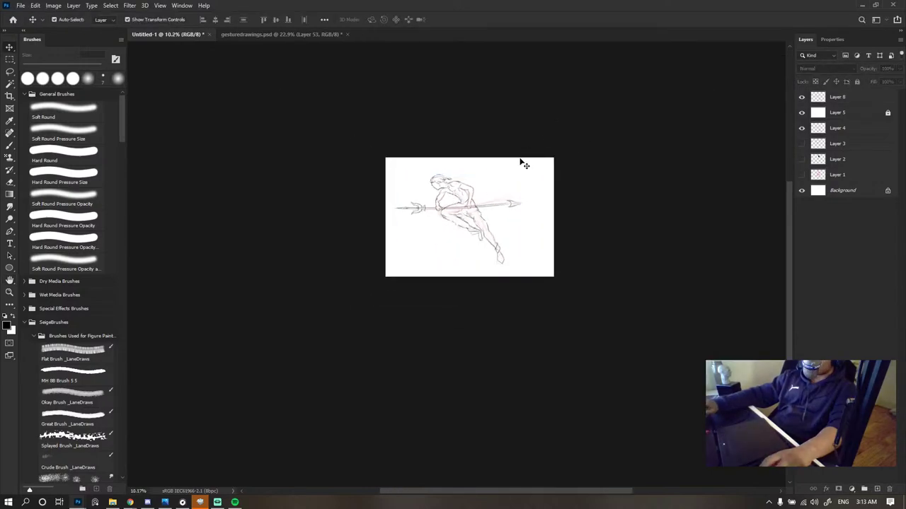
pyautogui.scroll(7, 464, 152)
pyautogui.scroll(-6, 468, 203)
pyautogui.scroll(6, 485, 232)
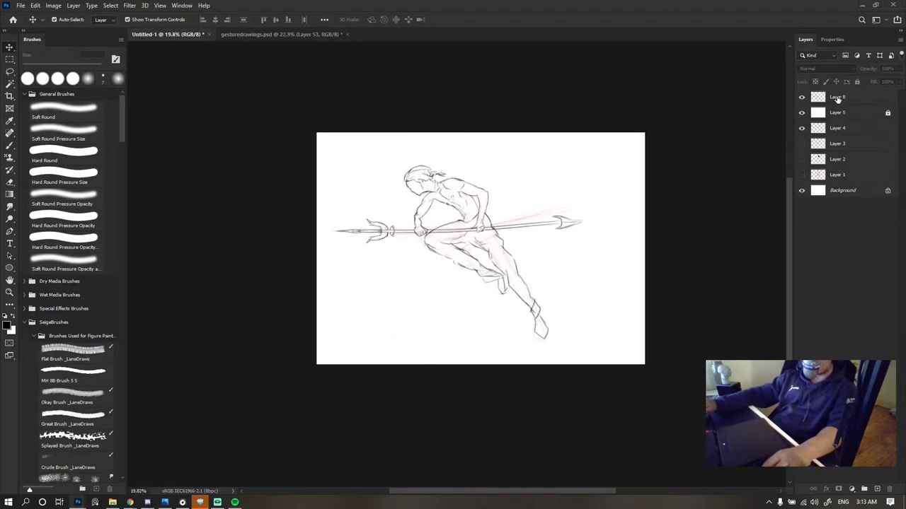
pyautogui.click(838, 98)
pyautogui.moveTo(586, 162); pyautogui.dragTo(641, 125)
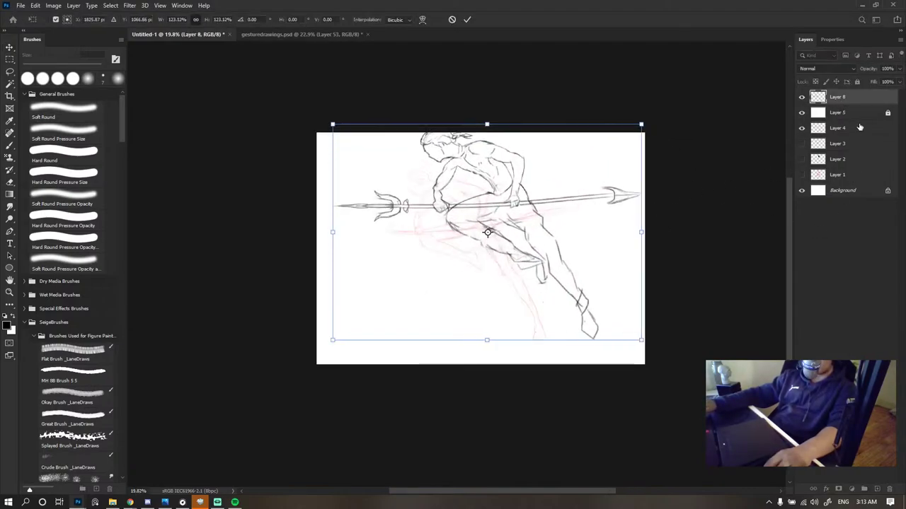
pyautogui.press('Escape')
# - Scale Layer 8 through Layer 1 together to about 117% and reposition them so the figure fills the canvas
pyautogui.keyDown('shift'); pyautogui.click(857, 181); pyautogui.keyUp('shift')
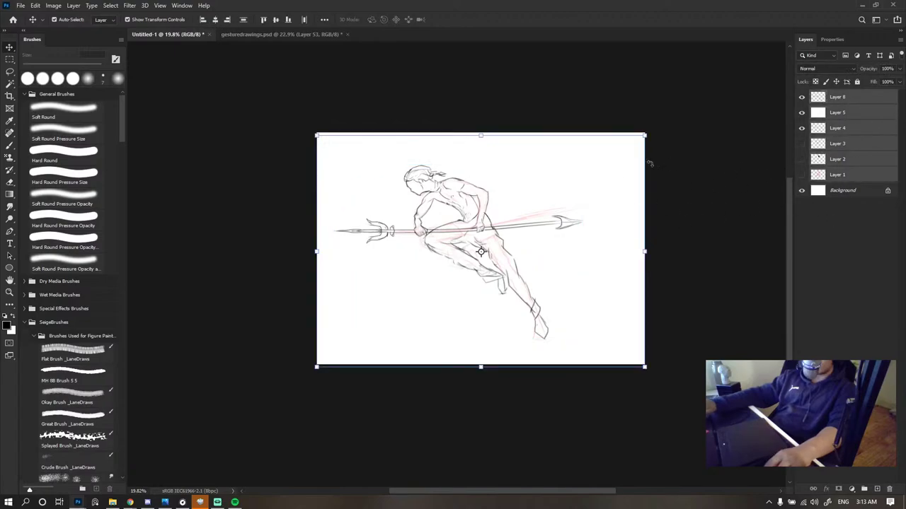
pyautogui.moveTo(642, 137); pyautogui.dragTo(685, 107)
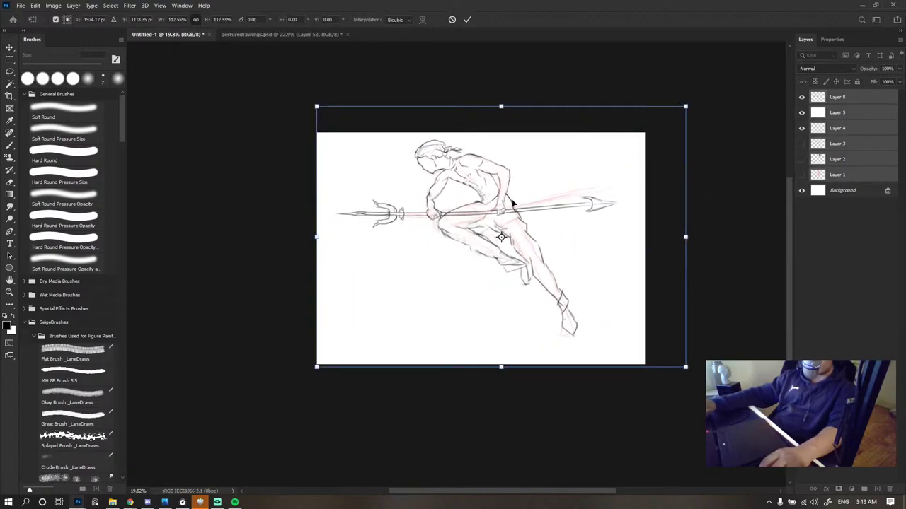
pyautogui.moveTo(513, 201); pyautogui.dragTo(509, 227)
pyautogui.moveTo(498, 133); pyautogui.dragTo(498, 115)
pyautogui.moveTo(496, 164); pyautogui.dragTo(505, 164)
pyautogui.moveTo(508, 114); pyautogui.dragTo(508, 121)
pyautogui.moveTo(501, 158); pyautogui.dragTo(502, 156)
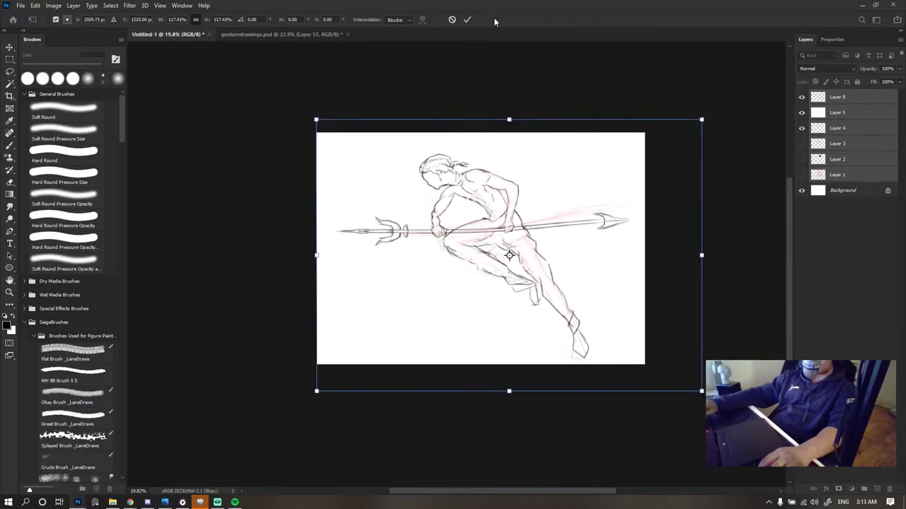
pyautogui.click(467, 19)
pyautogui.press('Return')
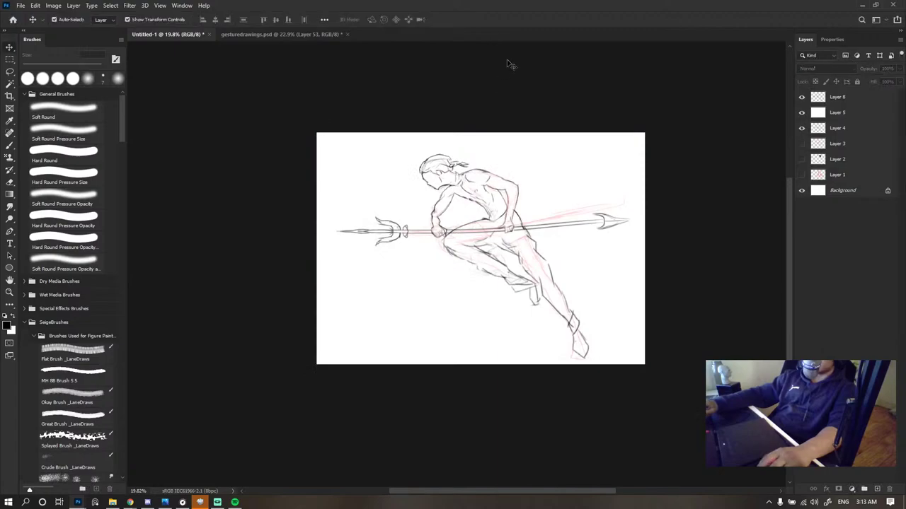
# - Check the hidden lower layers by toggling their visibility and delete Layer 1
pyautogui.scroll(-2, 526, 210)
pyautogui.scroll(5, 456, 197)
pyautogui.scroll(-2, 456, 197)
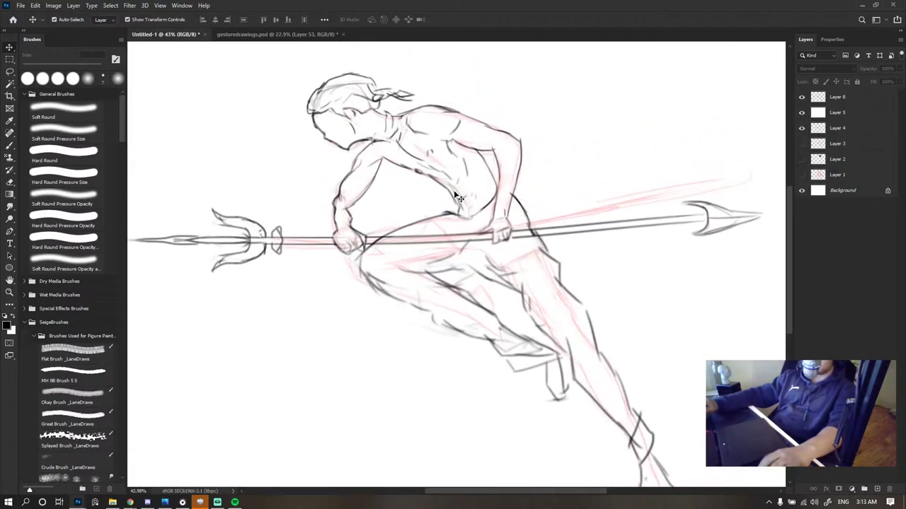
pyautogui.scroll(2, 535, 265)
pyautogui.scroll(-4, 536, 264)
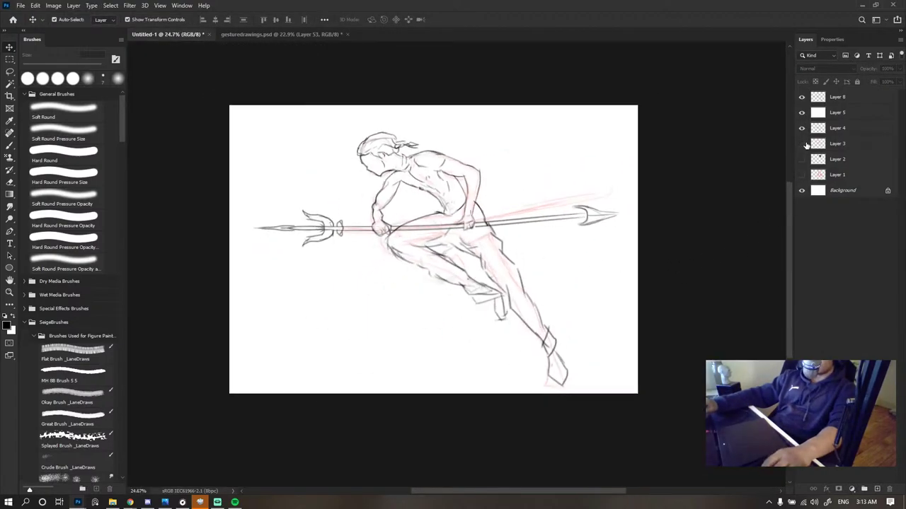
pyautogui.click(803, 143)
pyautogui.click(802, 159)
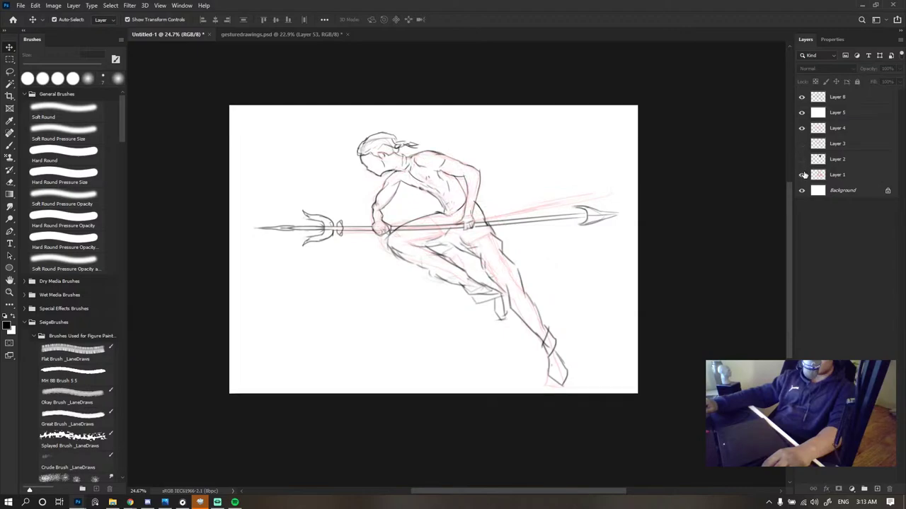
pyautogui.click(801, 175)
pyautogui.click(802, 175)
pyautogui.click(839, 174)
pyautogui.press('Delete')
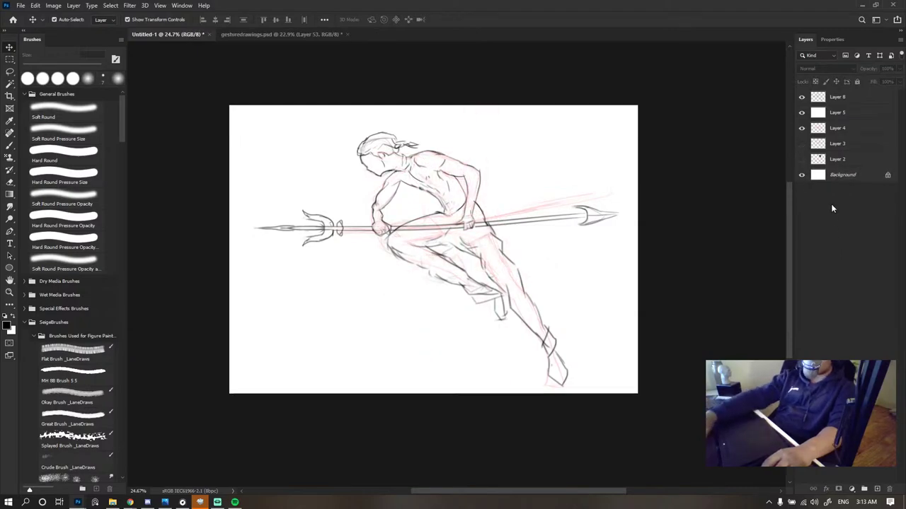
# - Try merging all visible layers into the Background
pyautogui.hotkey('ctrl', 'shift', 'e')
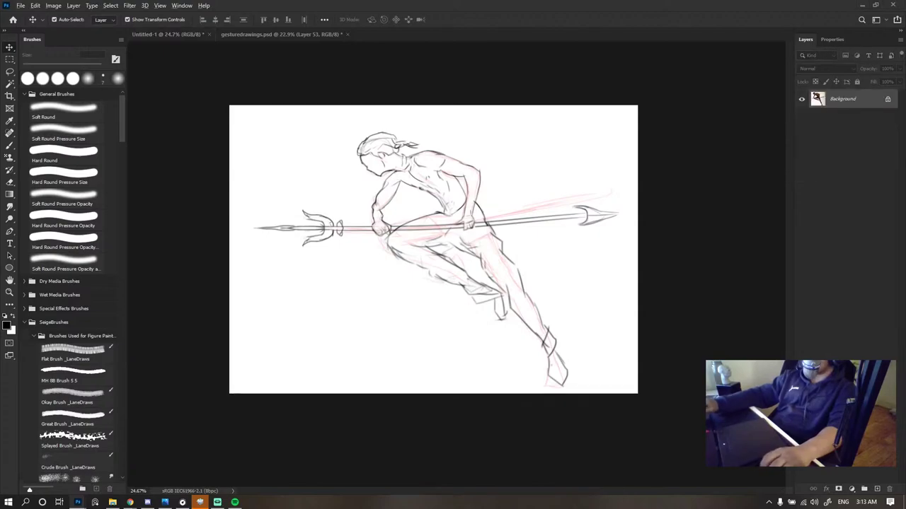
pyautogui.hotkey('ctrl', 'z')
# - Capture a screen snip of the whole canvas with the figure and trident
pyautogui.scroll(-3, 596, 202)
pyautogui.scroll(4, 540, 206)
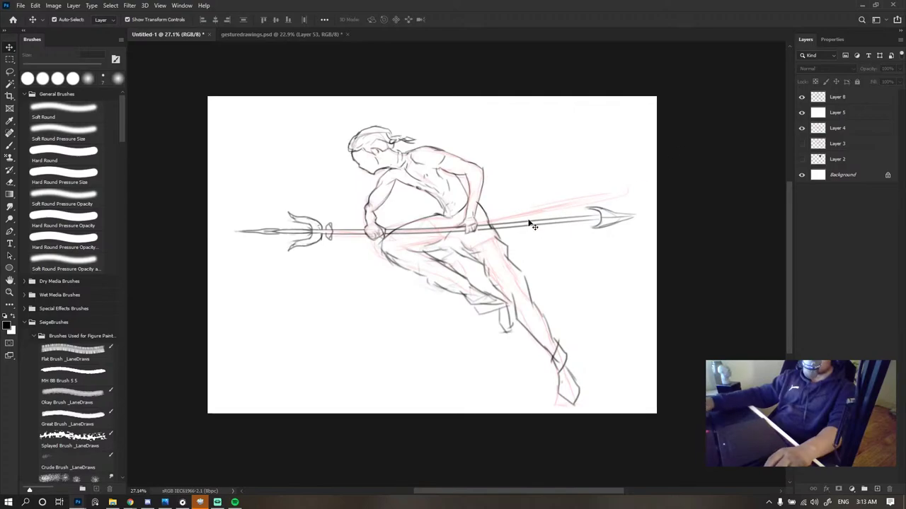
pyautogui.press('super+shift+s')
pyautogui.moveTo(210, 101)
pyautogui.mouseDown()
pyautogui.moveTo(661, 385)
pyautogui.moveTo(656, 414)
pyautogui.mouseUp()
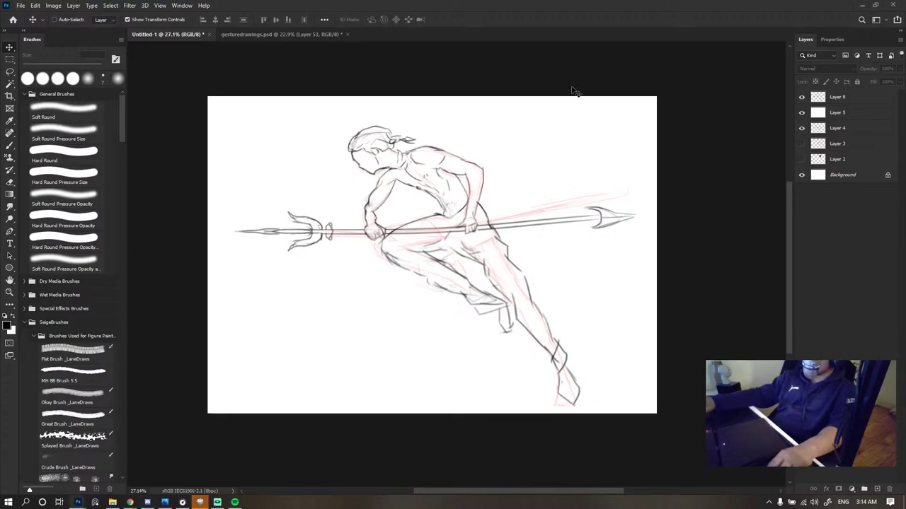
# - Create a new 1920 x 1080 pixel document with a white background from the recent presets, changing its resolution
pyautogui.hotkey('ctrl', 'n')
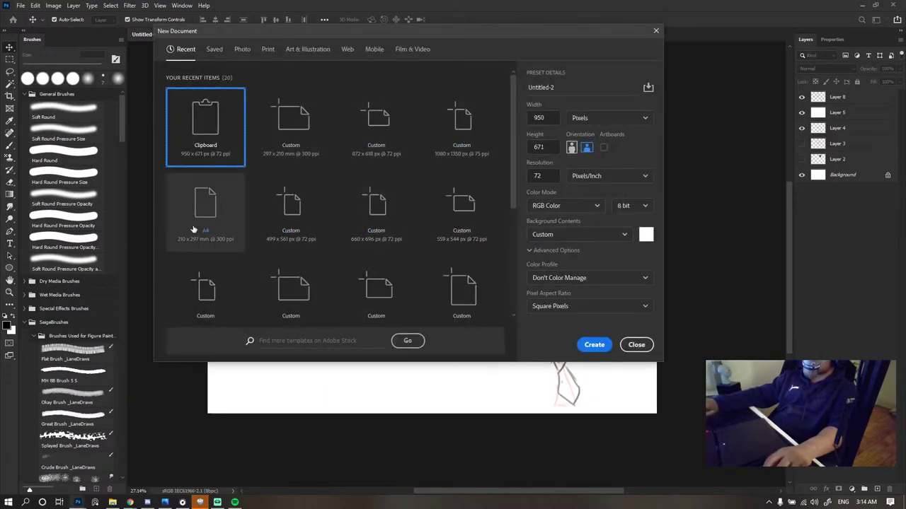
pyautogui.scroll(-1, 460, 220)
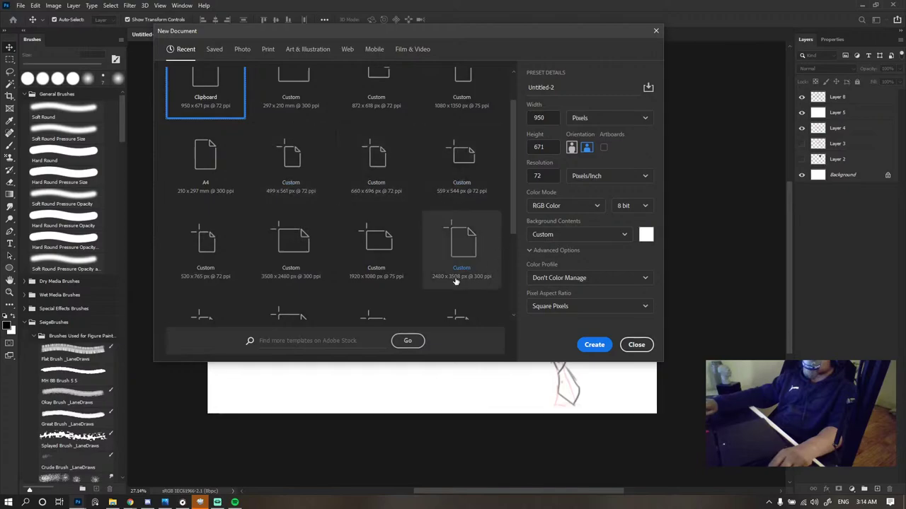
pyautogui.click(374, 260)
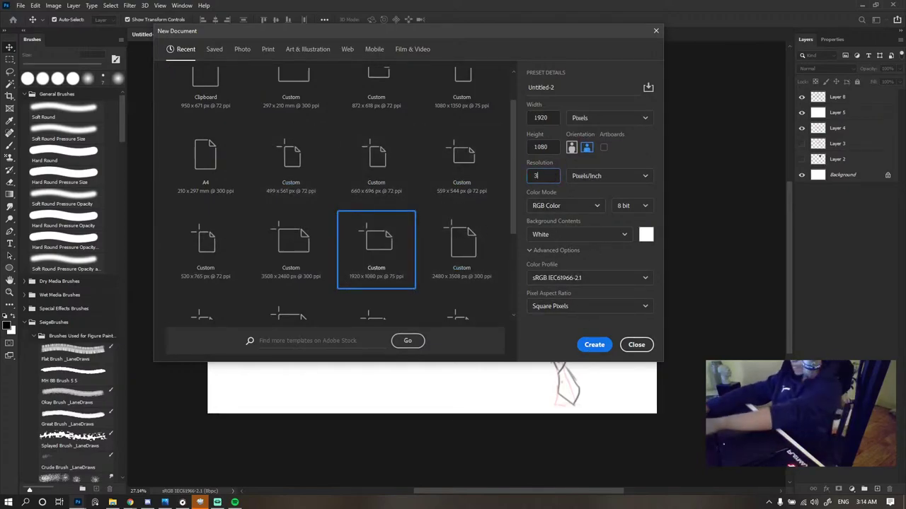
pyautogui.press('Return')
# - Copy Layer 8 through Layer 2 from Untitled-1 into the new Untitled-2 document
pyautogui.click(311, 34)
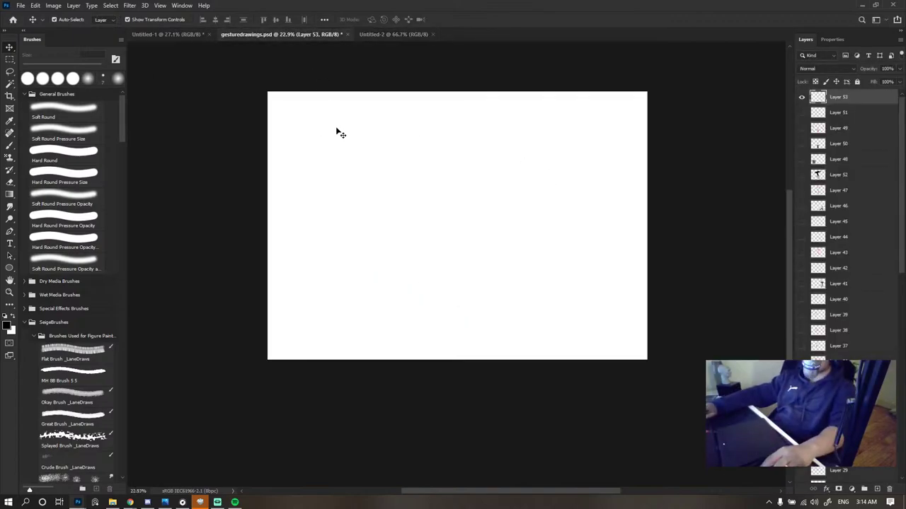
pyautogui.click(177, 34)
pyautogui.click(817, 97)
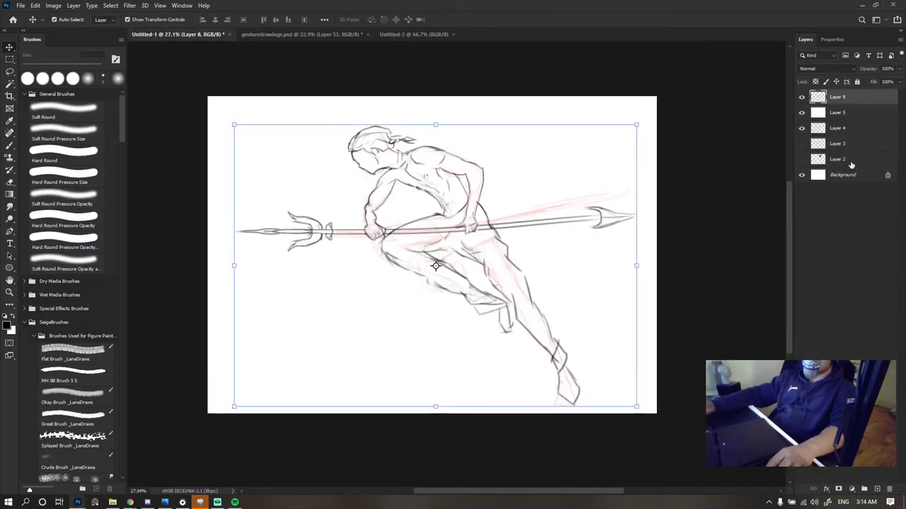
pyautogui.keyDown('shift'); pyautogui.click(857, 163); pyautogui.keyUp('shift')
pyautogui.moveTo(860, 125)
pyautogui.mouseDown()
pyautogui.moveTo(496, 28)
pyautogui.moveTo(418, 32)
pyautogui.moveTo(488, 237)
pyautogui.mouseUp()
# - Scale the copied layers to about 45% and position them so the whole figure and weapon fit the new canvas
pyautogui.scroll(-6, 488, 237)
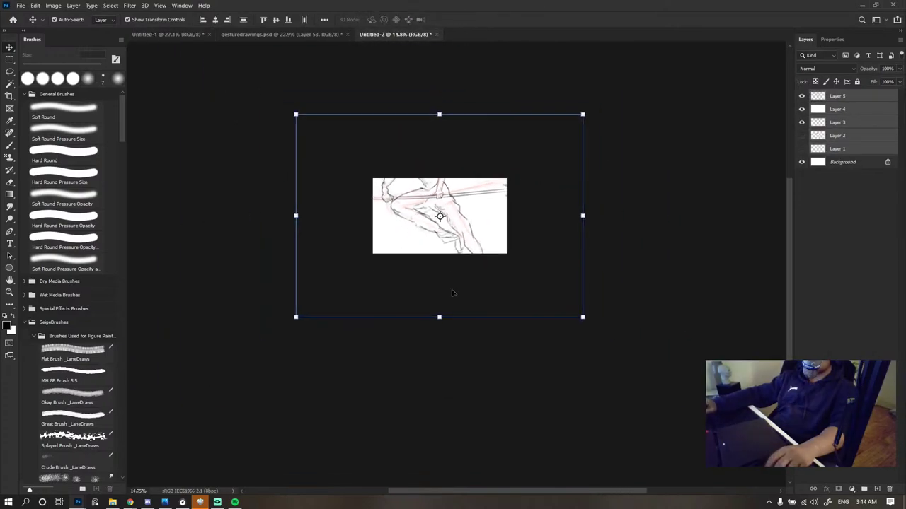
pyautogui.moveTo(440, 317); pyautogui.dragTo(440, 252)
pyautogui.moveTo(443, 205); pyautogui.dragTo(448, 243)
pyautogui.moveTo(444, 290); pyautogui.dragTo(445, 235)
pyautogui.moveTo(450, 207); pyautogui.dragTo(454, 240)
pyautogui.moveTo(446, 184); pyautogui.dragTo(446, 171)
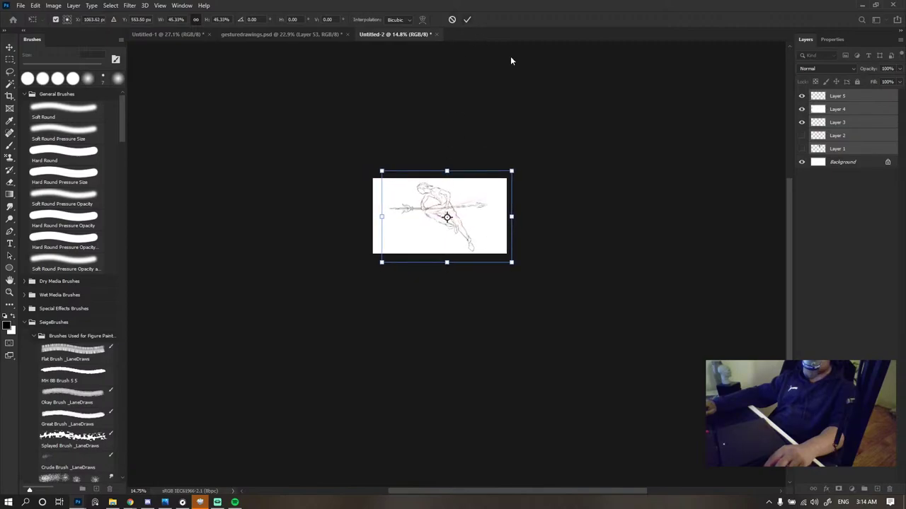
pyautogui.press('Return')
pyautogui.scroll(3, 449, 216)
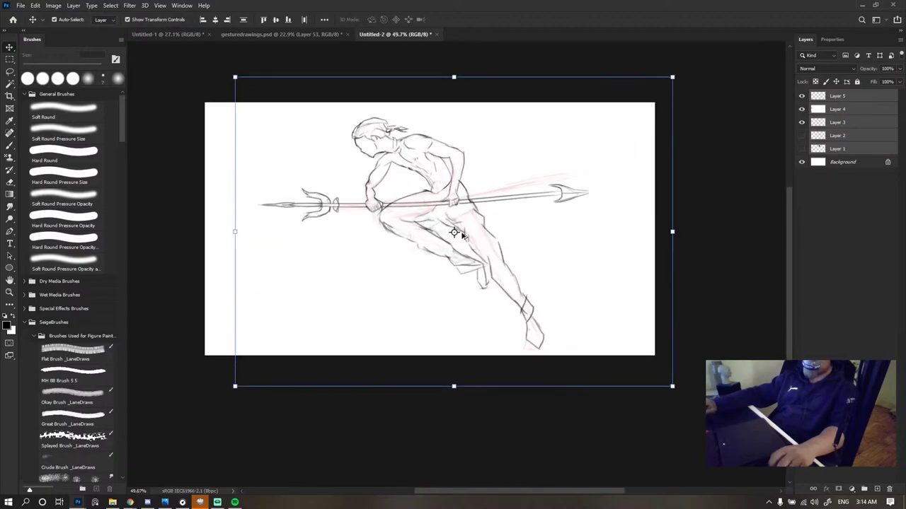
pyautogui.click(706, 123)
pyautogui.scroll(-5, 515, 201)
pyautogui.scroll(5, 552, 203)
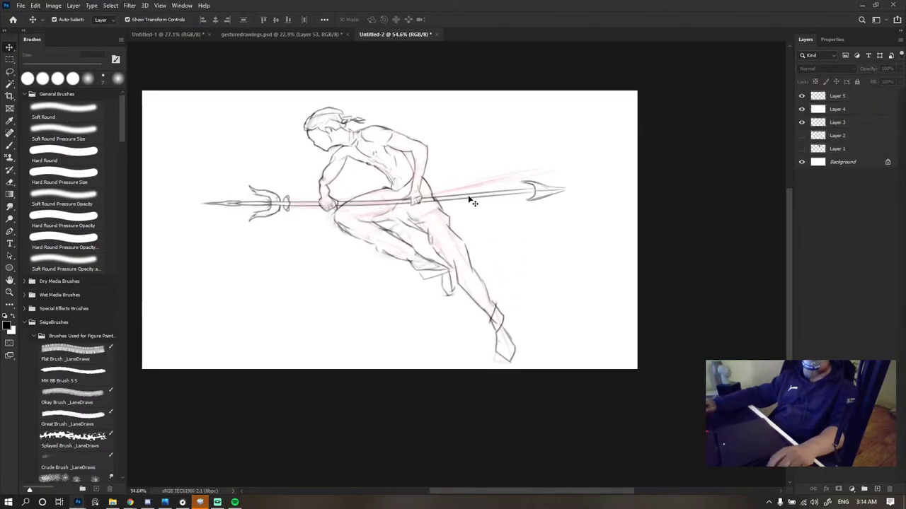
# - Capture a screen snip of the whole Untitled-2 canvas with the figure and trident
pyautogui.scroll(1, 469, 200)
pyautogui.hscroll(-1, 469, 199)
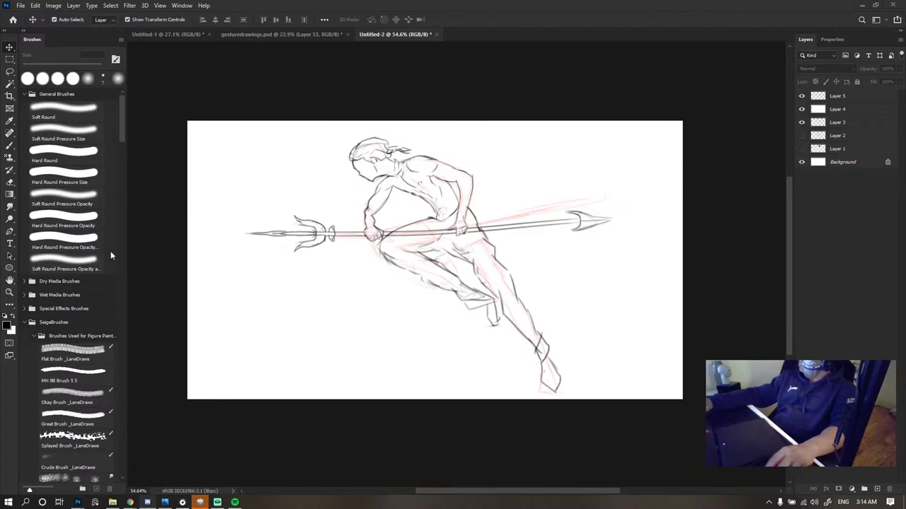
pyautogui.press('super+shift+s')
pyautogui.moveTo(187, 121); pyautogui.dragTo(683, 400)
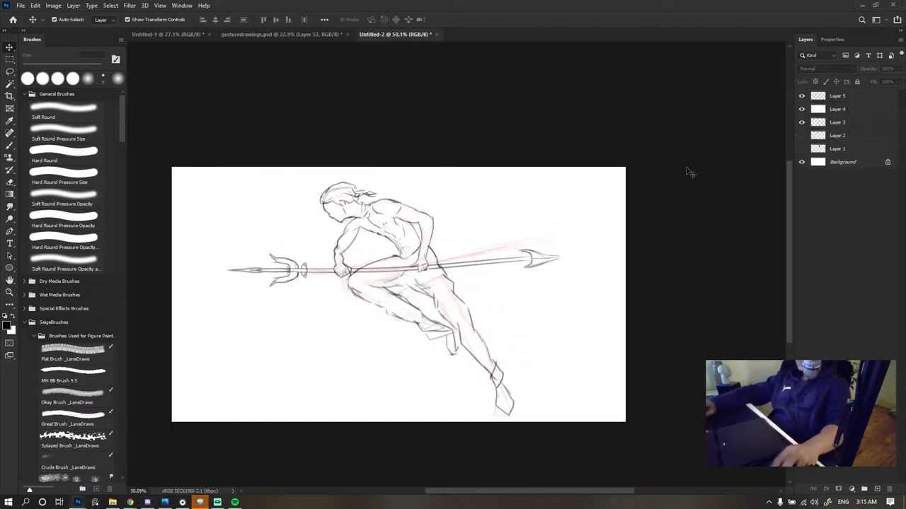
# - Compare the red construction sketches on Layer 2 and Layer 3 by switching the layers' visibility
pyautogui.click(802, 135)
pyautogui.click(802, 136)
pyautogui.click(801, 122)
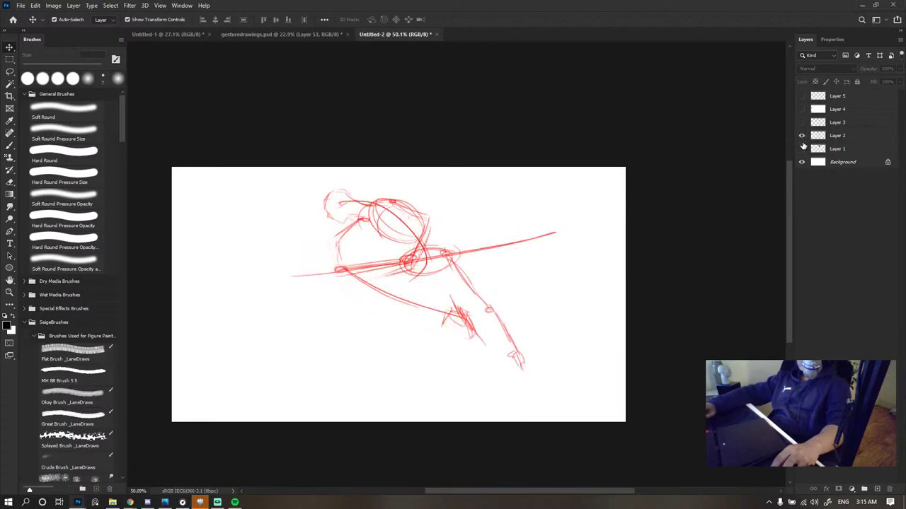
pyautogui.click(802, 136)
pyautogui.click(802, 136)
pyautogui.click(802, 123)
pyautogui.click(802, 135)
pyautogui.click(801, 135)
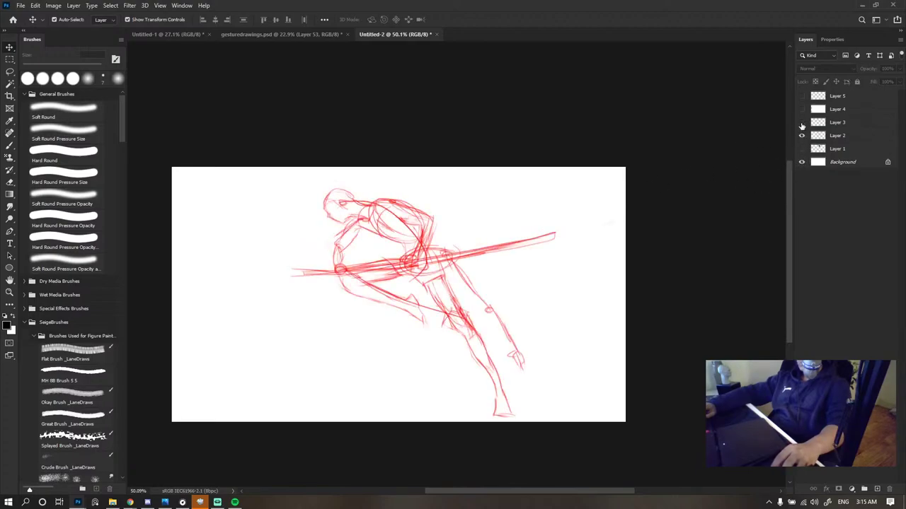
# - Isolate the red sketch on Layer 3 above the background and capture a screen snip of the canvas
pyautogui.click(802, 122)
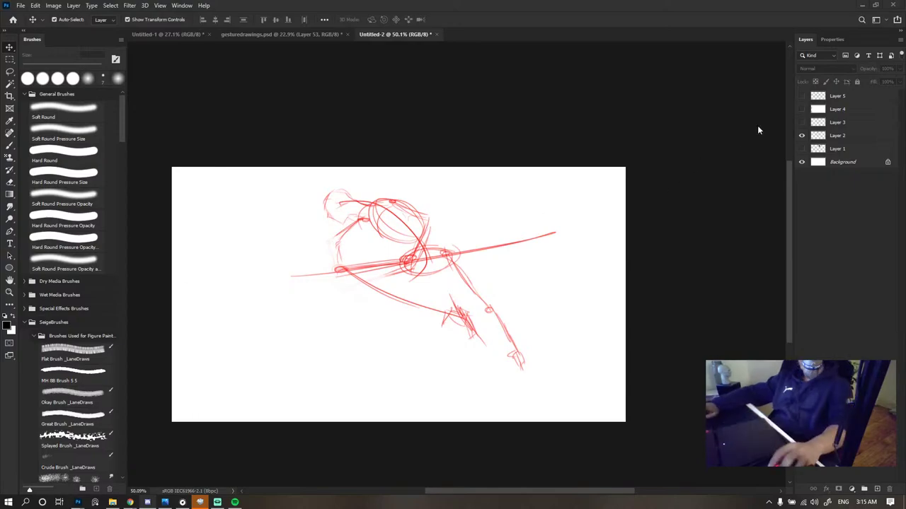
pyautogui.click(801, 136)
pyautogui.click(802, 123)
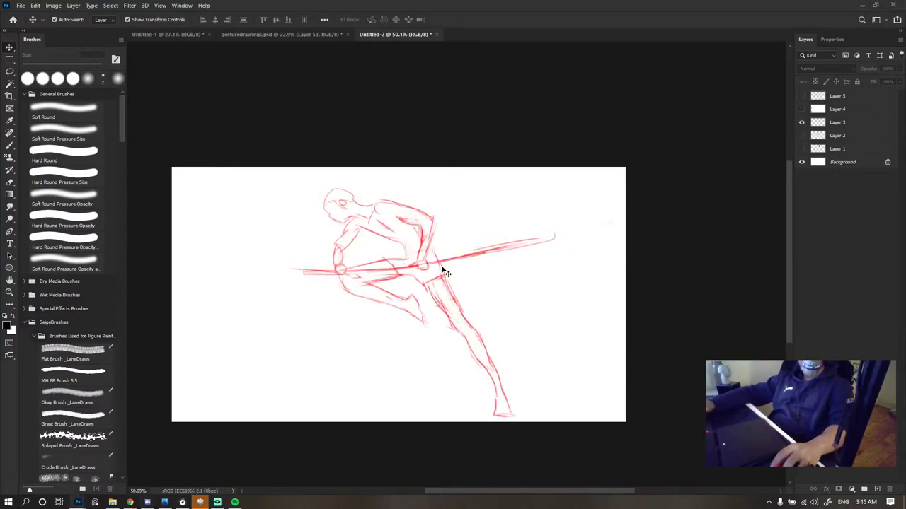
pyautogui.press('super+shift+s')
pyautogui.moveTo(175, 167); pyautogui.dragTo(626, 422)
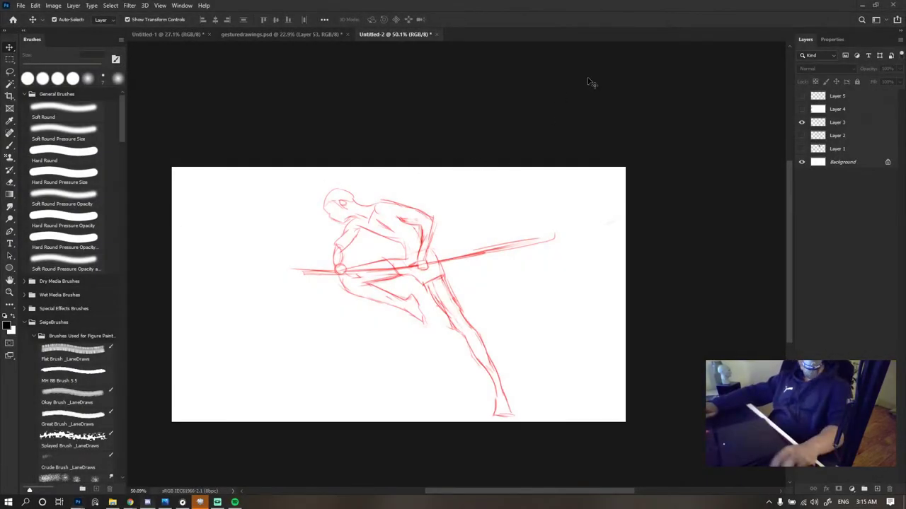
# - Show Layer 4 and Layer 5 with Layer 3 hidden, and review the clean line drawing at several magnifications
pyautogui.click(802, 109)
pyautogui.click(802, 96)
pyautogui.scroll(-3, 505, 167)
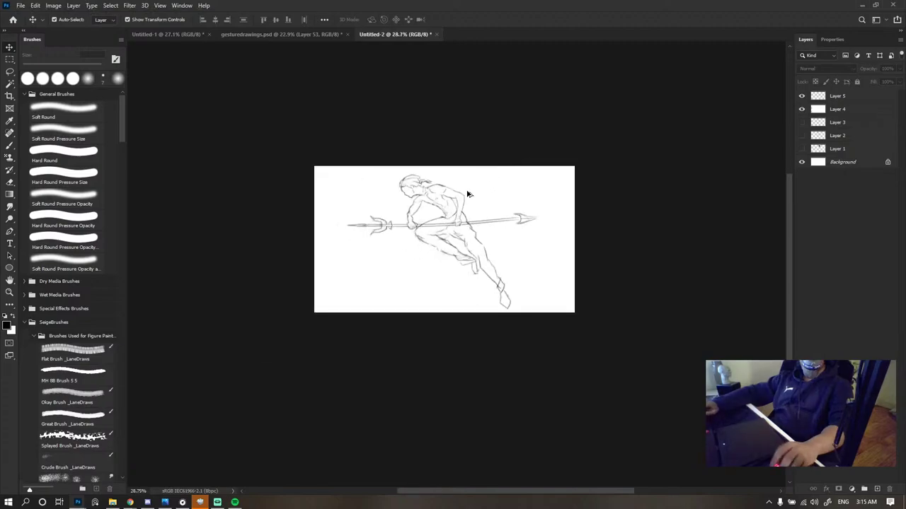
pyautogui.scroll(6, 462, 201)
pyautogui.scroll(-4, 463, 223)
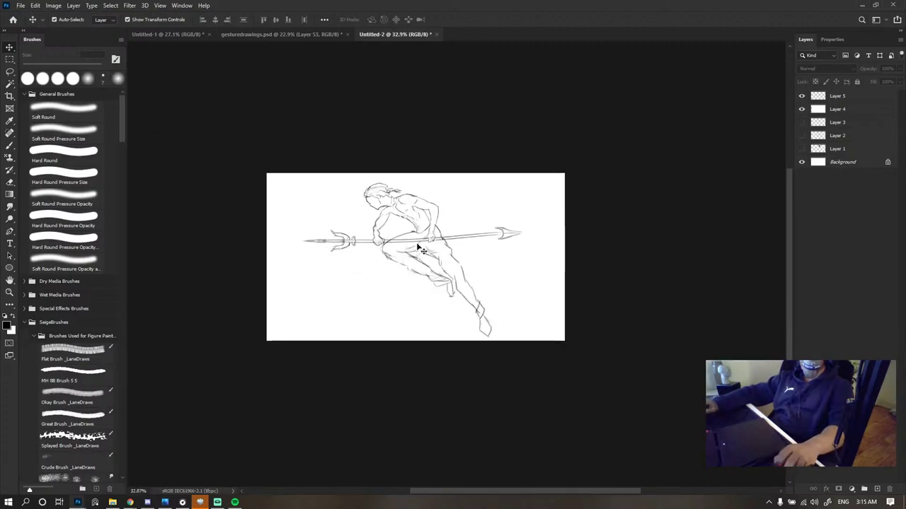
pyautogui.scroll(2, 472, 216)
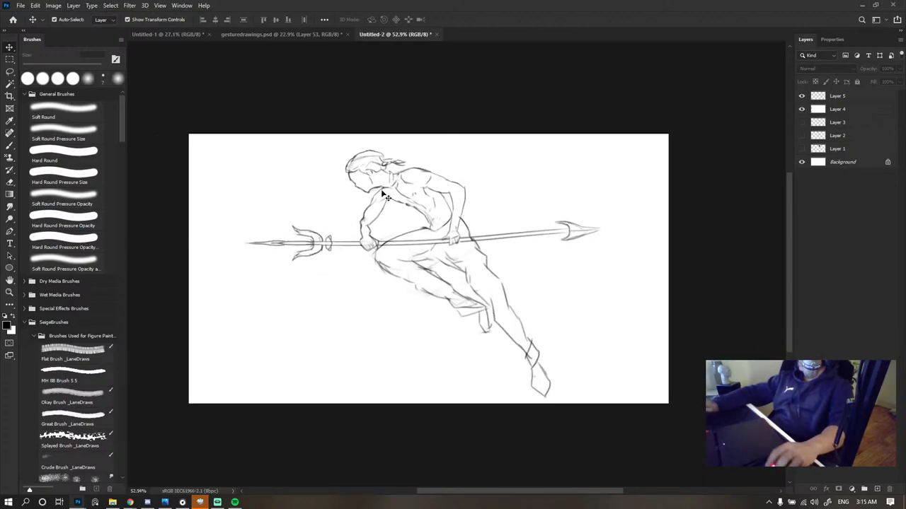
pyautogui.scroll(-1, 387, 198)
pyautogui.scroll(3, 439, 195)
pyautogui.scroll(-2, 430, 206)
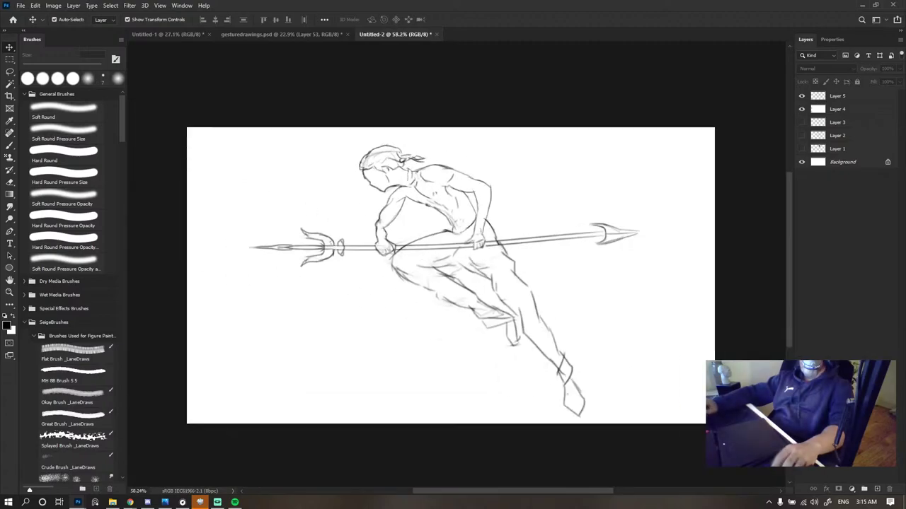
# - Switch to the reference image and desaturate its Background layer with Hue/Saturation
pyautogui.hotkey('ctrl', 'Tab')
pyautogui.hotkey('ctrl', 'u')
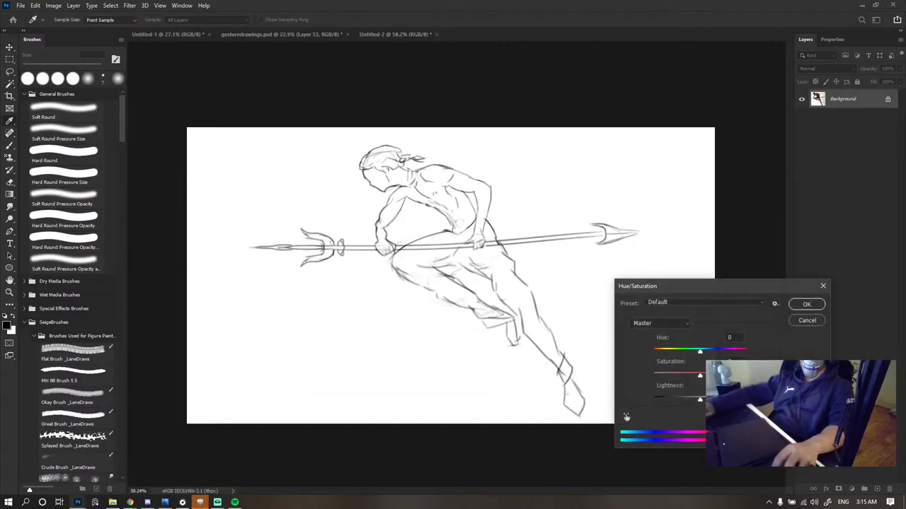
pyautogui.moveTo(700, 375); pyautogui.dragTo(538, 341)
pyautogui.click(805, 305)
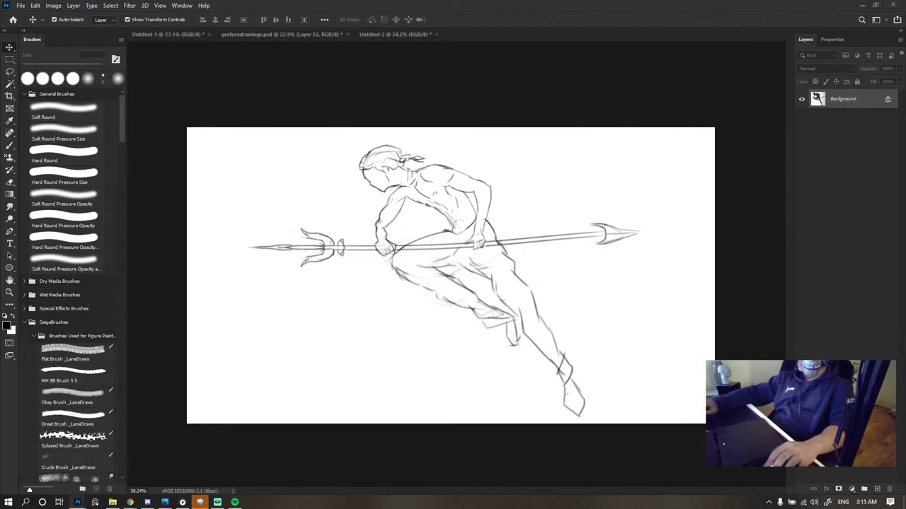
pyautogui.scroll(-1, 446, 202)
pyautogui.scroll(2, 451, 203)
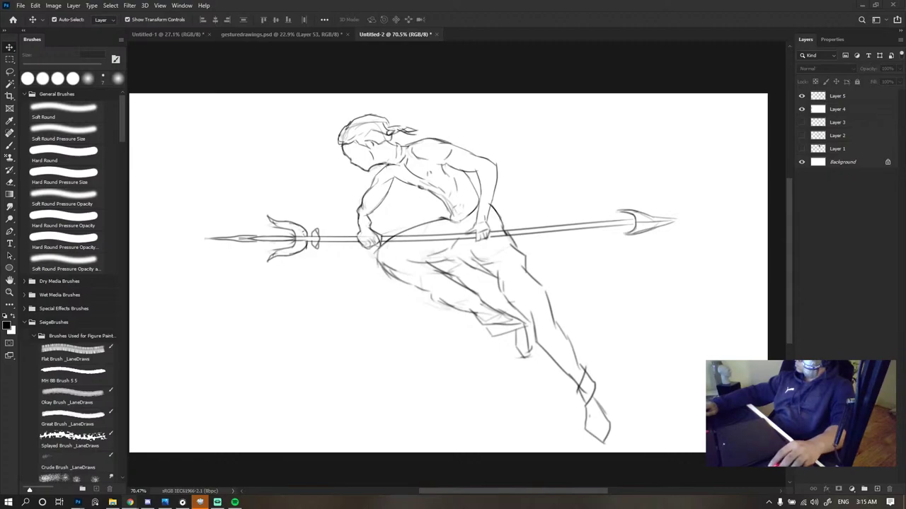
pyautogui.scroll(-4, 468, 200)
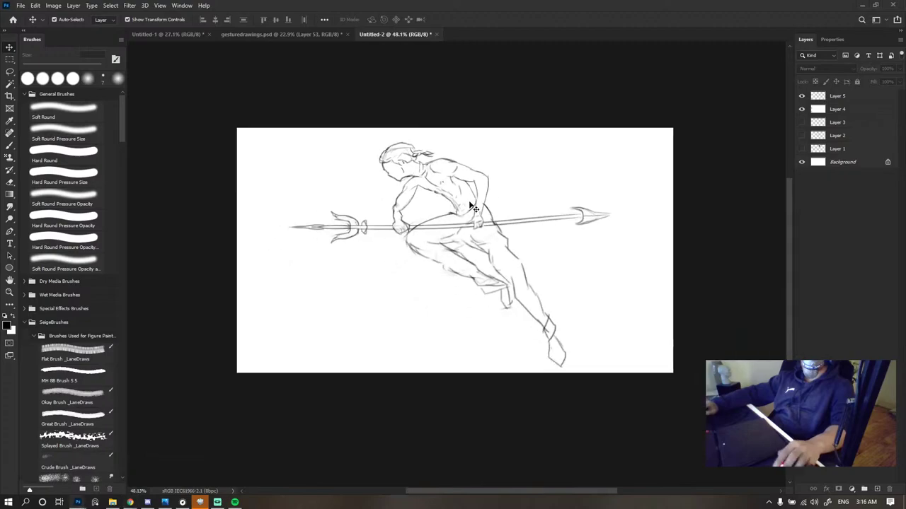
pyautogui.scroll(5, 468, 200)
pyautogui.scroll(-4, 507, 208)
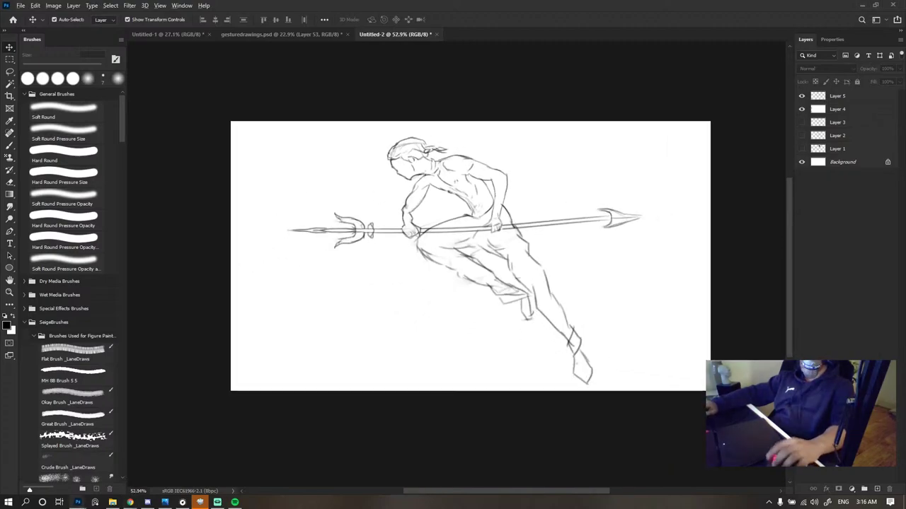
pyautogui.hotkey('ctrl', 'Tab')
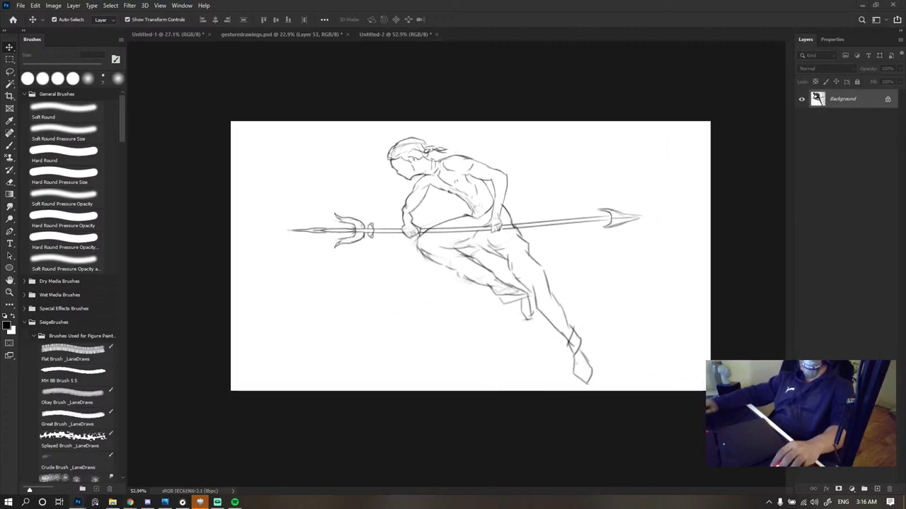
pyautogui.hotkey('ctrl', 'z')
pyautogui.scroll(-2, 460, 222)
pyautogui.scroll(3, 470, 223)
pyautogui.scroll(-4, 475, 223)
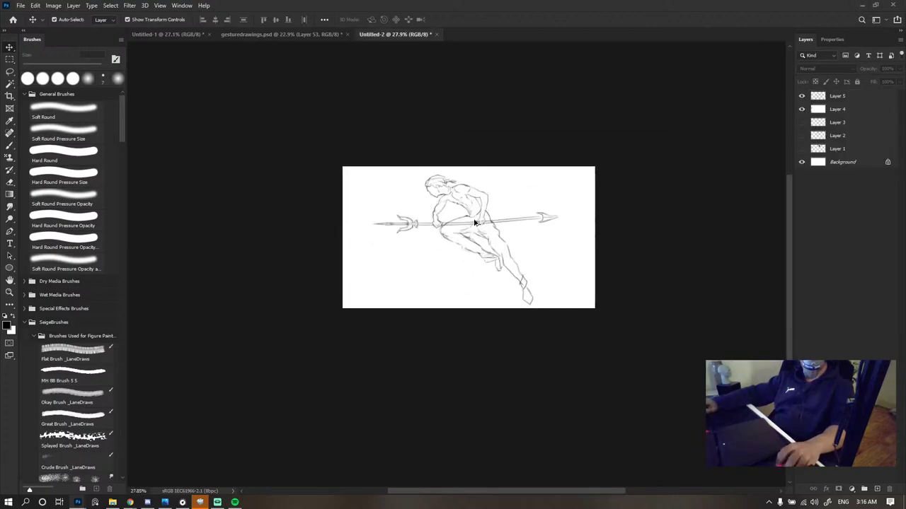
pyautogui.scroll(3, 475, 223)
pyautogui.scroll(-1, 538, 173)
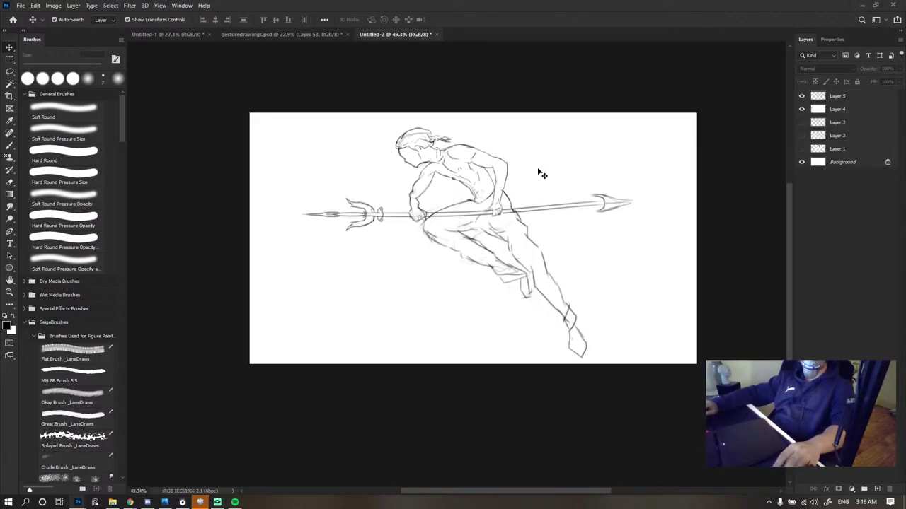
# - Add a new layer above Layer 5 in Untitled-2 and lower Layer 5's fill to 50% to fade the line art
pyautogui.scroll(1, 539, 172)
pyautogui.click(877, 489)
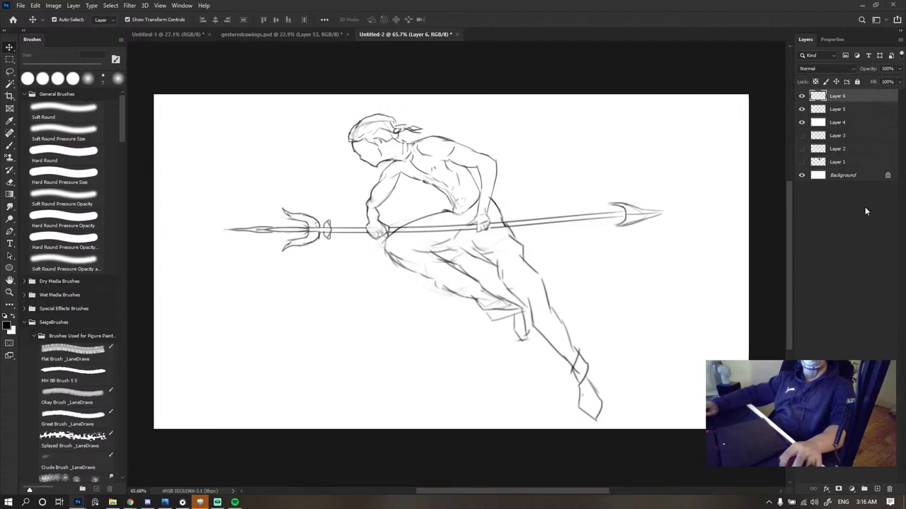
pyautogui.click(850, 110)
pyautogui.moveTo(884, 94); pyautogui.dragTo(881, 94)
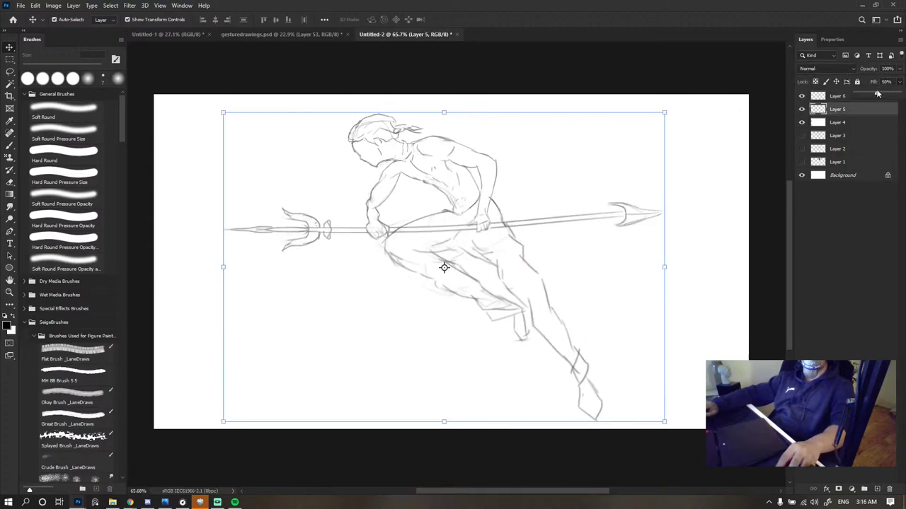
pyautogui.click(869, 225)
# - Make Layer 6 active and ready the hard round pressure opacity brush at 40 px for painting the head
pyautogui.click(842, 98)
pyautogui.scroll(4, 476, 191)
pyautogui.press('b')
pyautogui.moveTo(424, 187); pyautogui.dragTo(464, 195)
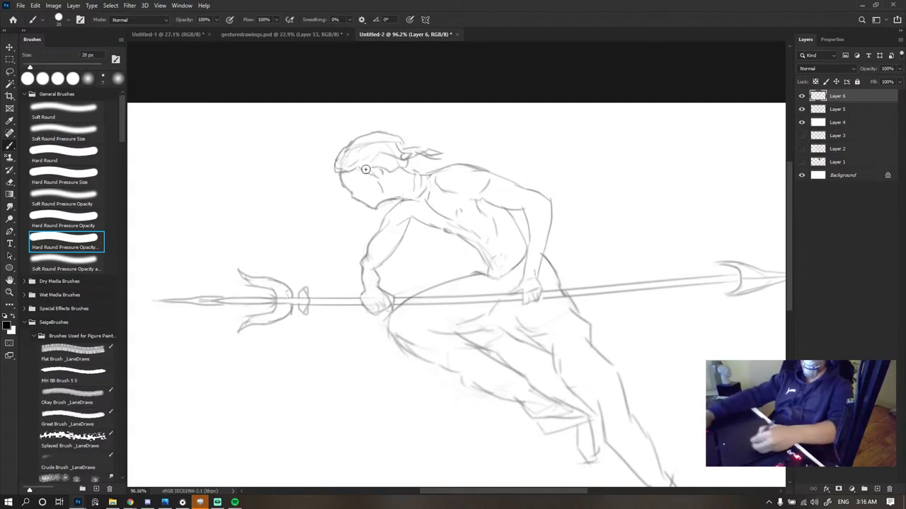
pyautogui.press(']')
pyautogui.press(']')
pyautogui.moveTo(366, 169); pyautogui.dragTo(375, 184)
pyautogui.press('super')
pyautogui.write('ify')
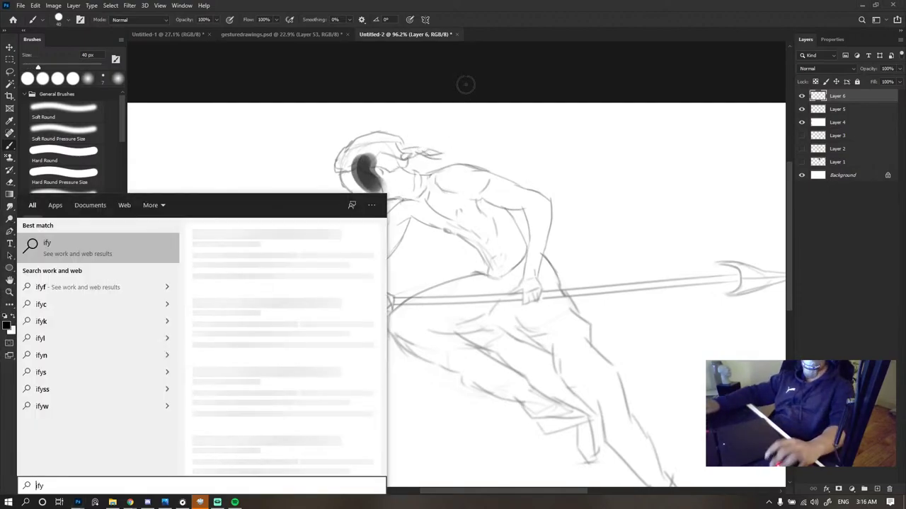
pyautogui.press('Escape')
pyautogui.hotkey('ctrl', 'z')
pyautogui.hotkey('ctrl', 'z')
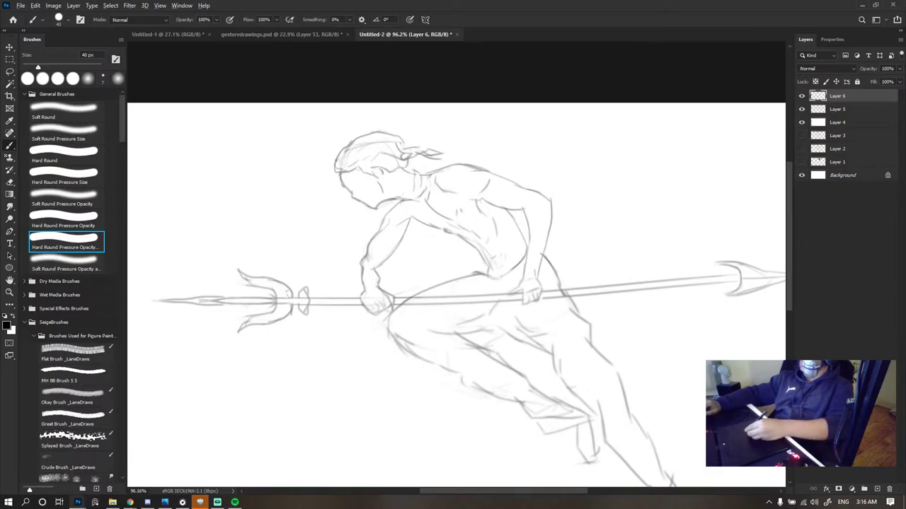
# - Block in the face, neck, shoulder and the upper arm nearest the trident head with dark grey strokes, using a brush of about 35 px
pyautogui.moveTo(357, 169)
pyautogui.mouseDown()
pyautogui.moveTo(397, 174)
pyautogui.moveTo(374, 158)
pyautogui.moveTo(385, 173)
pyautogui.moveTo(371, 162)
pyautogui.moveTo(377, 193)
pyautogui.moveTo(401, 184)
pyautogui.moveTo(378, 186)
pyautogui.moveTo(433, 191)
pyautogui.moveTo(397, 179)
pyautogui.moveTo(436, 206)
pyautogui.moveTo(410, 210)
pyautogui.moveTo(399, 165)
pyautogui.moveTo(406, 212)
pyautogui.moveTo(406, 198)
pyautogui.moveTo(394, 236)
pyautogui.mouseUp()
pyautogui.press(']')
pyautogui.press('[')
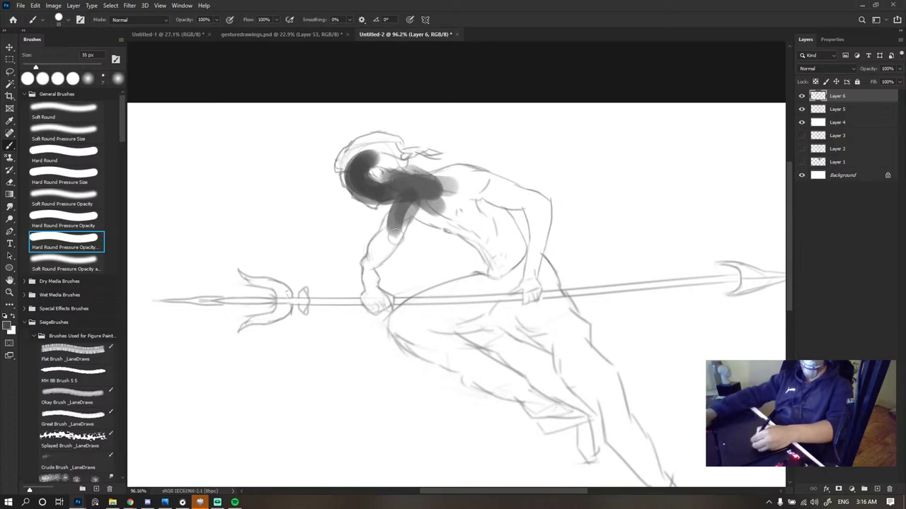
pyautogui.moveTo(405, 205)
pyautogui.mouseDown()
pyautogui.moveTo(381, 255)
pyautogui.moveTo(386, 247)
pyautogui.mouseUp()
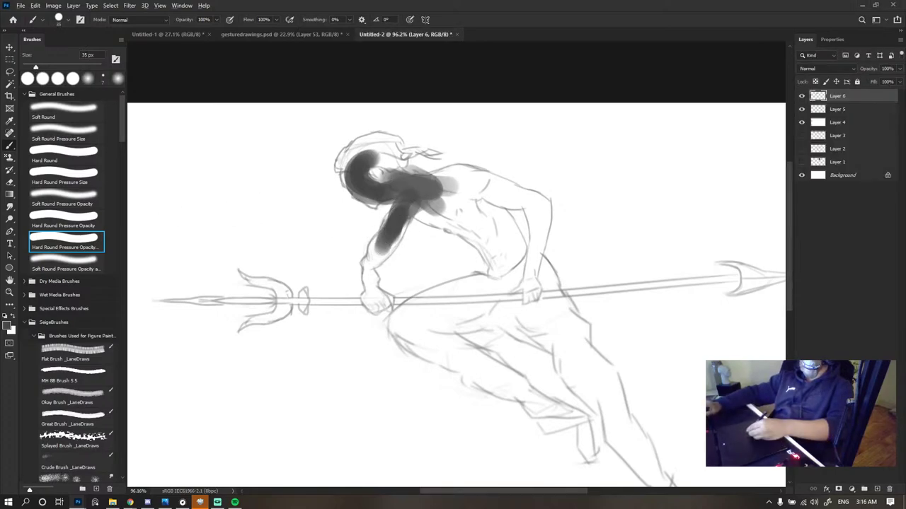
pyautogui.moveTo(428, 189)
pyautogui.mouseDown()
pyautogui.moveTo(366, 193)
pyautogui.moveTo(371, 200)
pyautogui.moveTo(402, 186)
pyautogui.moveTo(385, 181)
pyautogui.moveTo(379, 146)
pyautogui.moveTo(355, 171)
pyautogui.moveTo(372, 147)
pyautogui.moveTo(367, 159)
pyautogui.moveTo(359, 140)
pyautogui.moveTo(345, 167)
pyautogui.moveTo(398, 155)
pyautogui.moveTo(397, 170)
pyautogui.moveTo(427, 203)
pyautogui.moveTo(415, 186)
pyautogui.moveTo(409, 194)
pyautogui.moveTo(462, 177)
pyautogui.mouseUp()
# - Paint darker tones over the hair and jaw on Layer 6, sampling grey values and adjusting the brush size
pyautogui.click(342, 203)
pyautogui.press(']')
pyautogui.press(']')
pyautogui.keyDown('alt'); pyautogui.click(364, 174); pyautogui.keyUp('alt')
pyautogui.press('[')
pyautogui.press('[')
pyautogui.press('[')
# - Fill the shoulder, chest and side of the torso with sampled greys, enlarging the brush up to 80 px
pyautogui.keyDown('alt'); pyautogui.click(431, 205); pyautogui.keyUp('alt')
pyautogui.press(']')
pyautogui.press(']')
pyautogui.press(']')
pyautogui.press(']')
pyautogui.press(']')
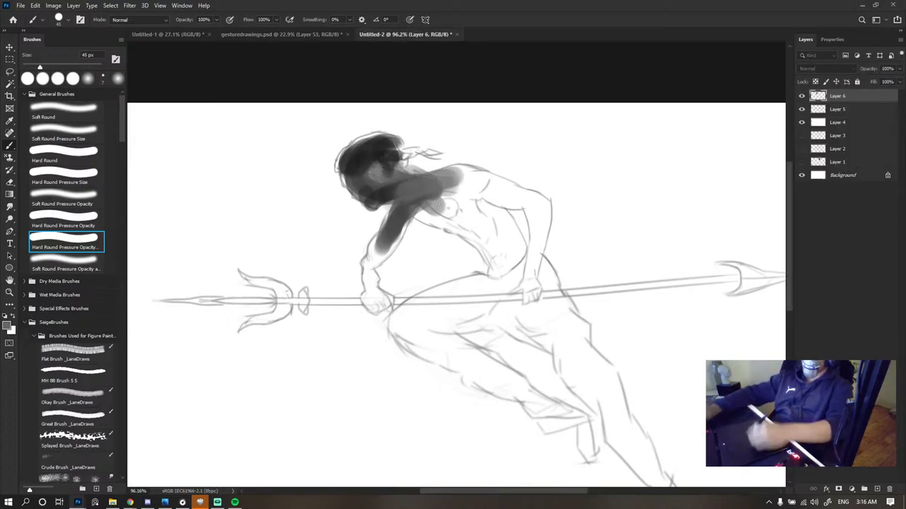
pyautogui.moveTo(445, 209)
pyautogui.mouseDown()
pyautogui.moveTo(446, 181)
pyautogui.moveTo(483, 189)
pyautogui.mouseUp()
pyautogui.keyDown('alt'); pyautogui.click(420, 215); pyautogui.keyUp('alt')
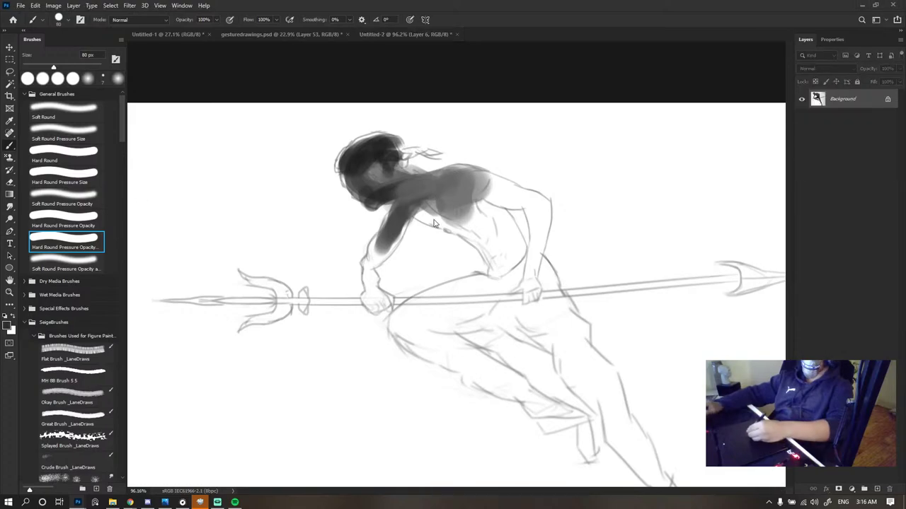
pyautogui.moveTo(436, 211)
pyautogui.mouseDown()
pyautogui.moveTo(442, 201)
pyautogui.moveTo(496, 216)
pyautogui.moveTo(485, 204)
pyautogui.moveTo(522, 253)
pyautogui.moveTo(481, 200)
pyautogui.mouseUp()
# - Paint the forearm and gripping hand nearest the trident head in sampled dark grey with a 20 px brush
pyautogui.press('[')
pyautogui.press('[')
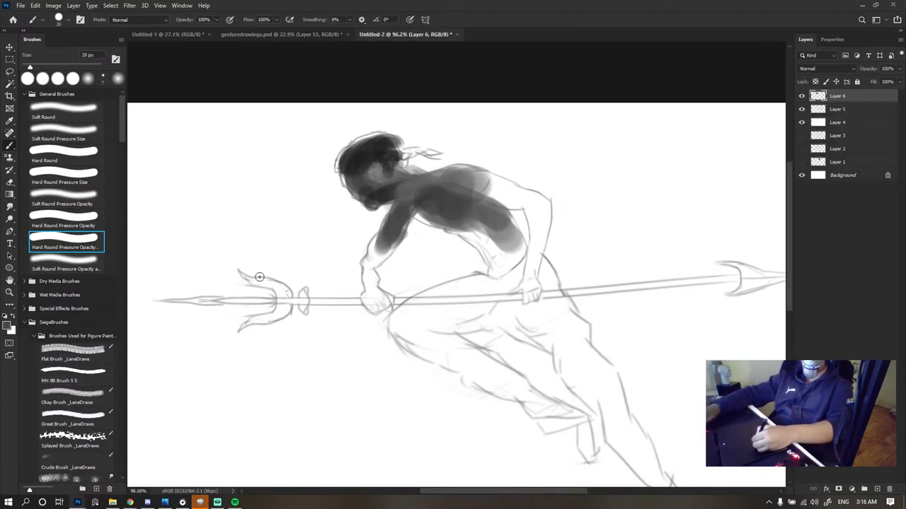
pyautogui.hotkey('ctrl', 'space')
pyautogui.moveTo(385, 237)
pyautogui.mouseDown()
pyautogui.moveTo(367, 263)
pyautogui.moveTo(375, 264)
pyautogui.moveTo(378, 291)
pyautogui.mouseUp()
pyautogui.keyDown('alt'); pyautogui.click(378, 250); pyautogui.keyUp('alt')
pyautogui.moveTo(373, 260); pyautogui.dragTo(380, 291)
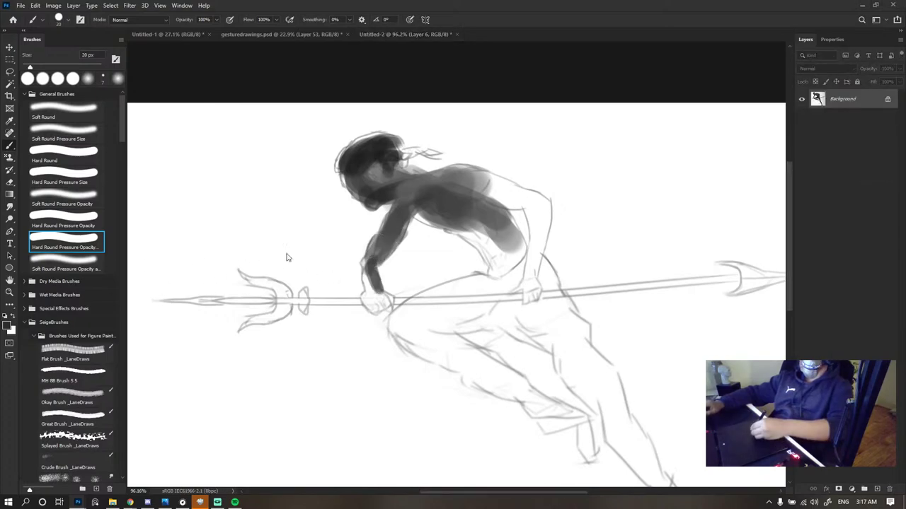
pyautogui.moveTo(374, 254)
pyautogui.mouseDown()
pyautogui.moveTo(370, 291)
pyautogui.moveTo(383, 300)
pyautogui.moveTo(374, 308)
pyautogui.moveTo(381, 297)
pyautogui.moveTo(374, 307)
pyautogui.moveTo(387, 303)
pyautogui.moveTo(378, 293)
pyautogui.moveTo(395, 310)
pyautogui.mouseUp()
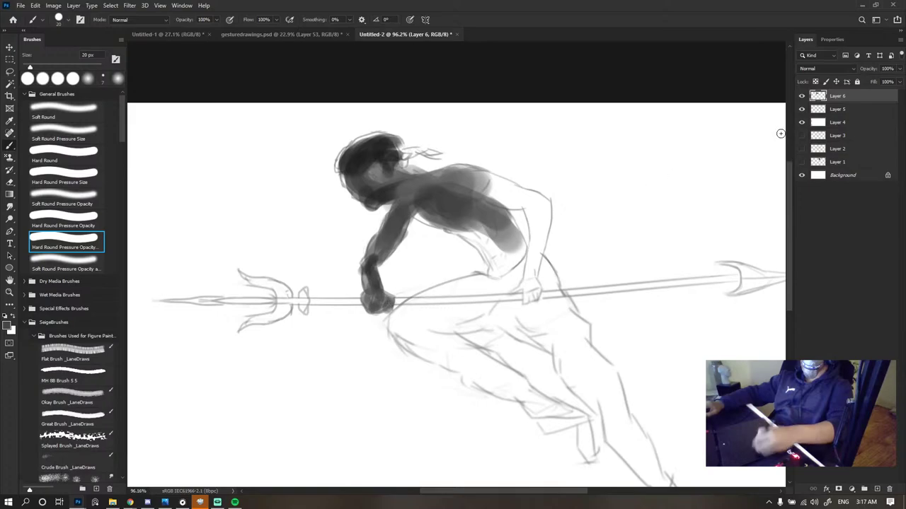
pyautogui.moveTo(399, 207); pyautogui.dragTo(381, 244)
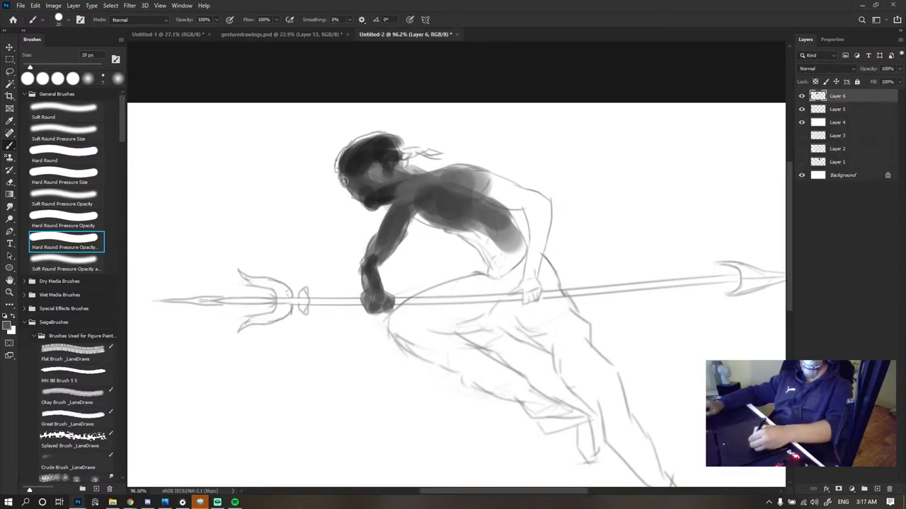
# - Darken the area where the near arm meets the shoulder and chest on Layer 6, using a 35 px and then a 45 px brush
pyautogui.scroll(-4, 540, 217)
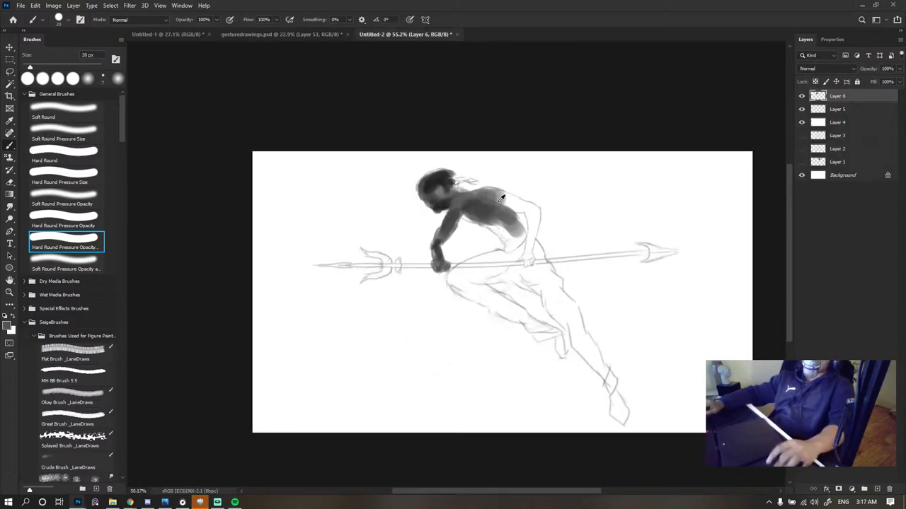
pyautogui.scroll(5, 511, 195)
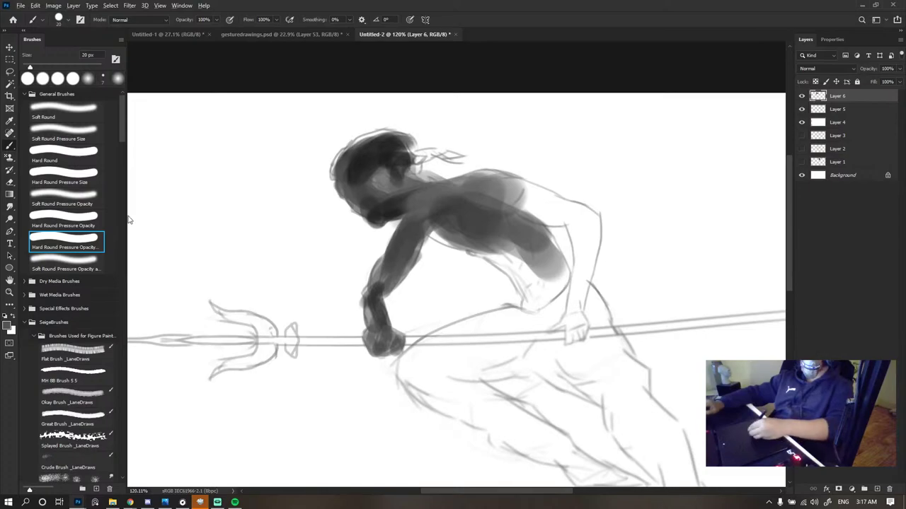
pyautogui.press(']')
pyautogui.press(']')
pyautogui.press(']')
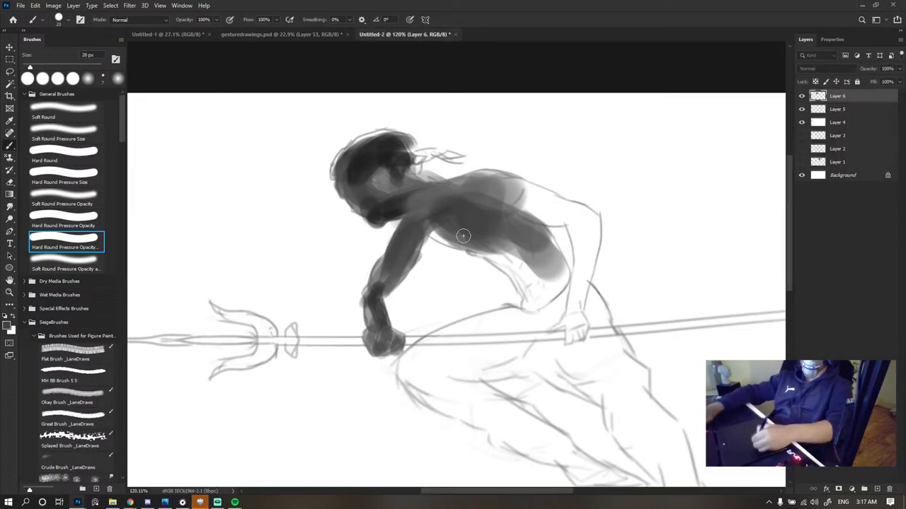
pyautogui.moveTo(409, 233)
pyautogui.mouseDown()
pyautogui.moveTo(457, 236)
pyautogui.moveTo(423, 230)
pyautogui.moveTo(447, 247)
pyautogui.moveTo(422, 220)
pyautogui.mouseUp()
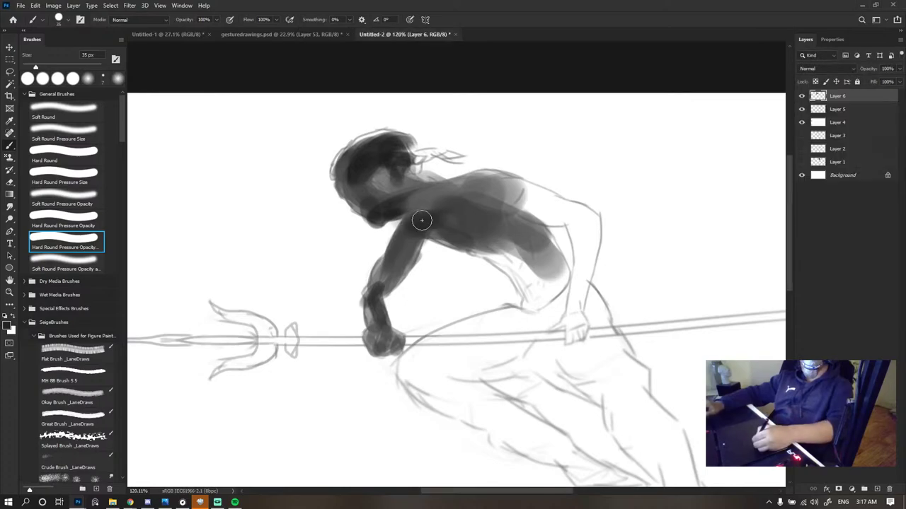
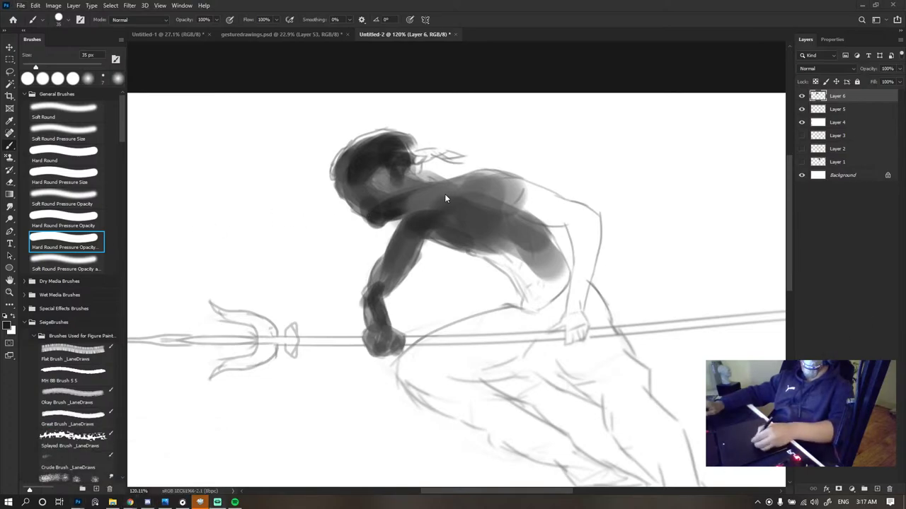
pyautogui.press(']')
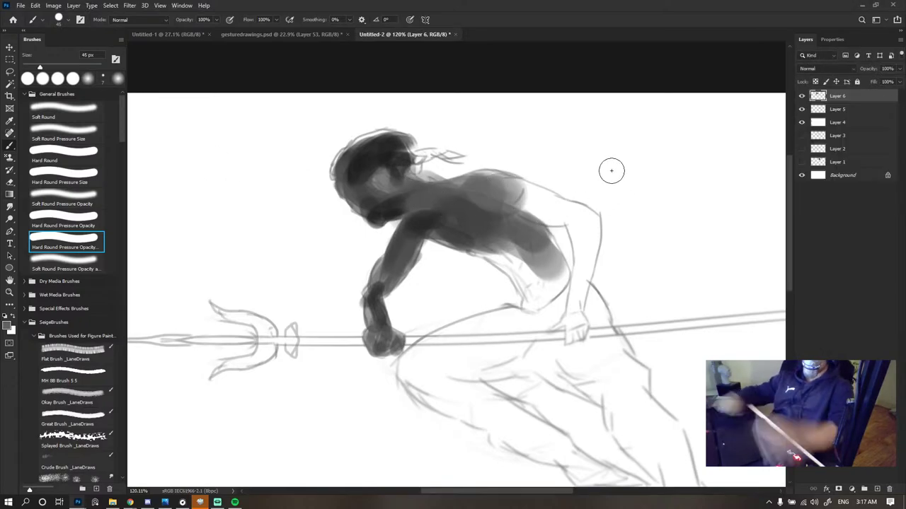
# - Hide the grey paint on Layer 6, then select Layer 5 with the faded line drawing and check it by toggling its visibility
pyautogui.moveTo(506, 114); pyautogui.dragTo(460, 106)
pyautogui.click(803, 95)
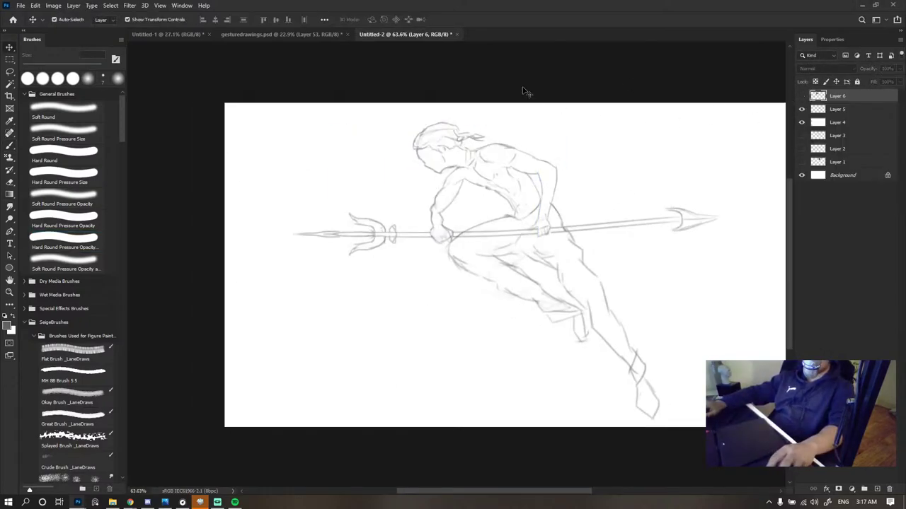
pyautogui.click(802, 109)
pyautogui.click(802, 109)
pyautogui.moveTo(578, 116); pyautogui.dragTo(712, 140)
pyautogui.click(714, 141)
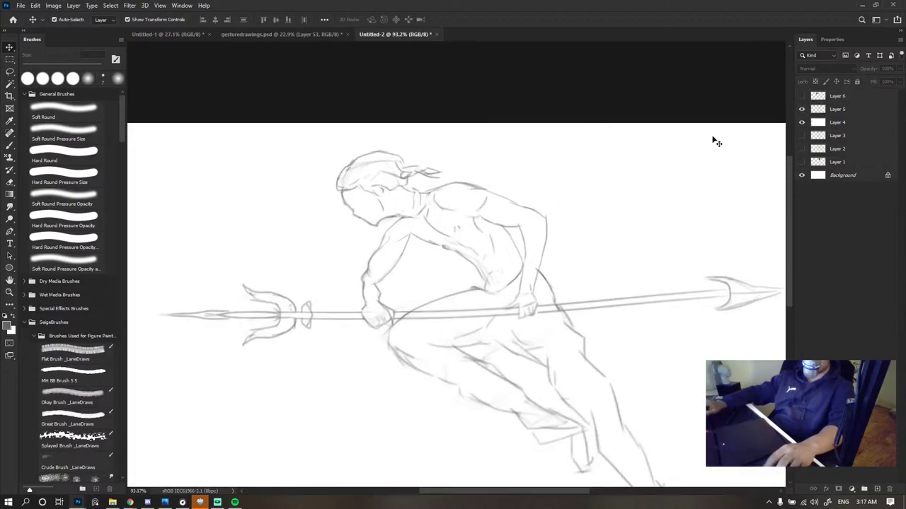
pyautogui.click(827, 113)
pyautogui.click(802, 109)
pyautogui.click(801, 110)
pyautogui.scroll(-1, 490, 193)
pyautogui.scroll(-4, 460, 189)
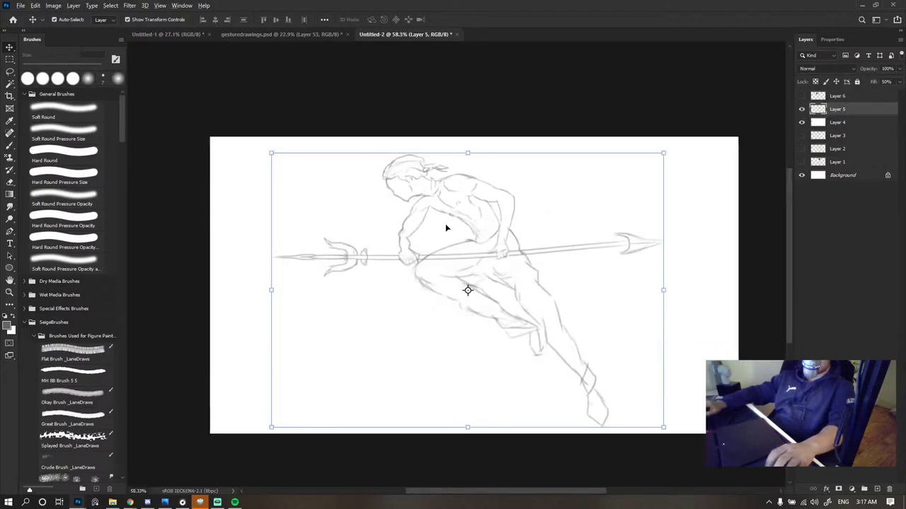
pyautogui.scroll(5, 446, 225)
pyautogui.scroll(-6, 57, 322)
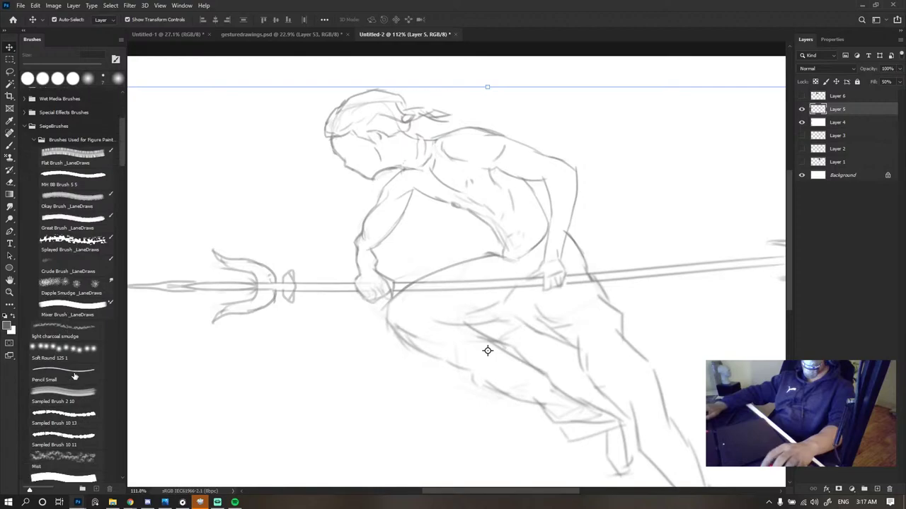
# - Choose the Pencil Small brush at 7 px with black and add a new layer above Layer 5
pyautogui.click(77, 376)
pyautogui.scroll(1, 381, 179)
pyautogui.scroll(3, 381, 179)
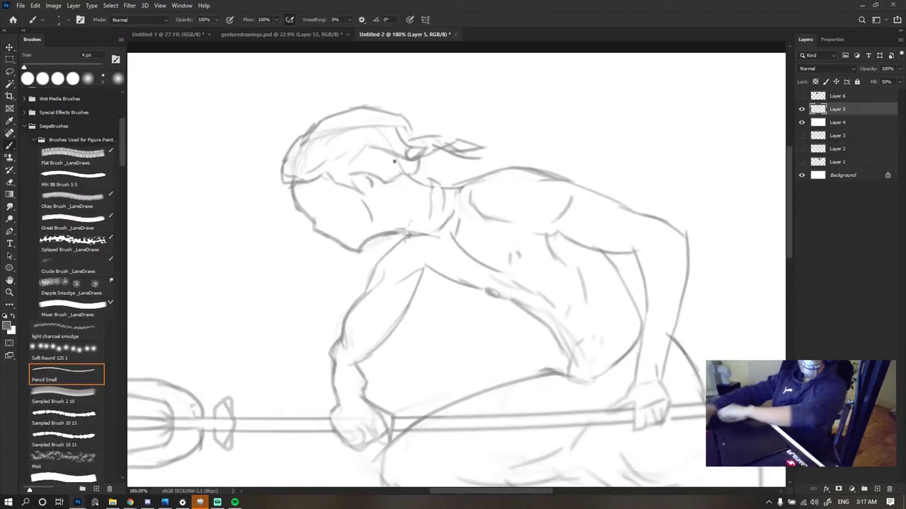
pyautogui.moveTo(293, 180); pyautogui.dragTo(316, 222)
pyautogui.hotkey('ctrl', 'z')
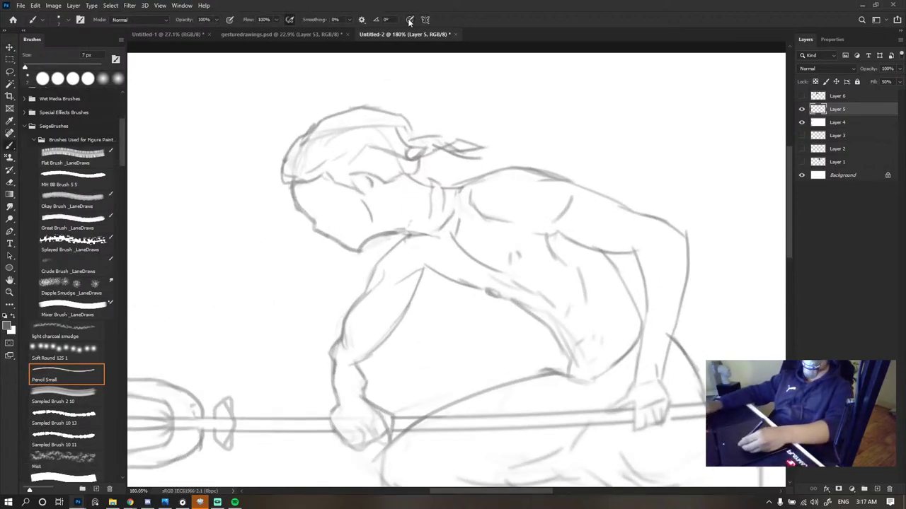
pyautogui.click(877, 490)
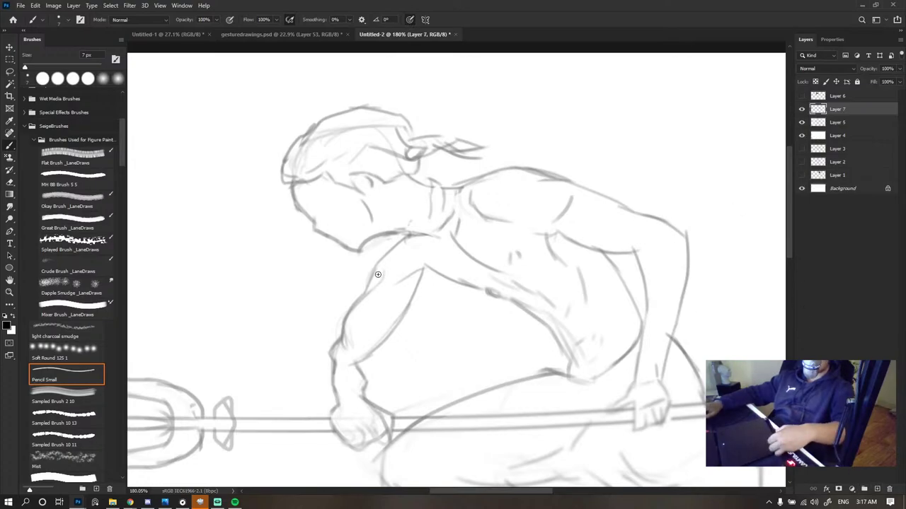
pyautogui.hotkey('ctrl', 'z')
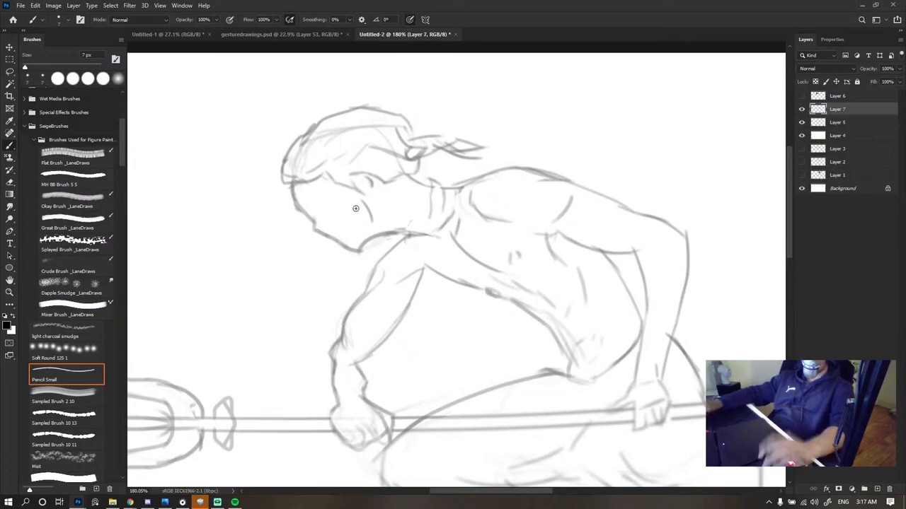
# - Trace the face profile from the forehead to the chin and the underside of the jaw in black on Layer 7
pyautogui.scroll(3, 341, 203)
pyautogui.moveTo(256, 166)
pyautogui.mouseDown()
pyautogui.moveTo(266, 212)
pyautogui.moveTo(309, 249)
pyautogui.mouseUp()
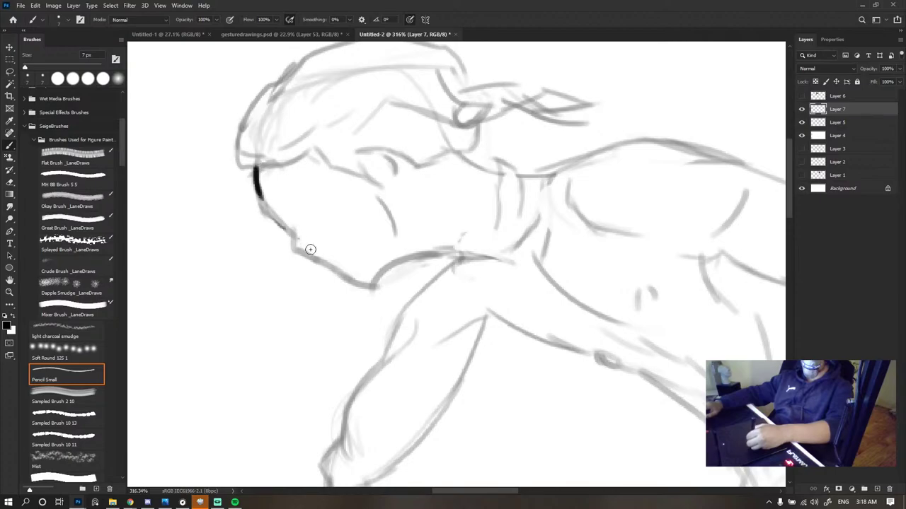
pyautogui.hotkey('ctrl', 'z')
pyautogui.moveTo(254, 168)
pyautogui.mouseDown()
pyautogui.moveTo(299, 242)
pyautogui.moveTo(289, 225)
pyautogui.moveTo(355, 286)
pyautogui.mouseUp()
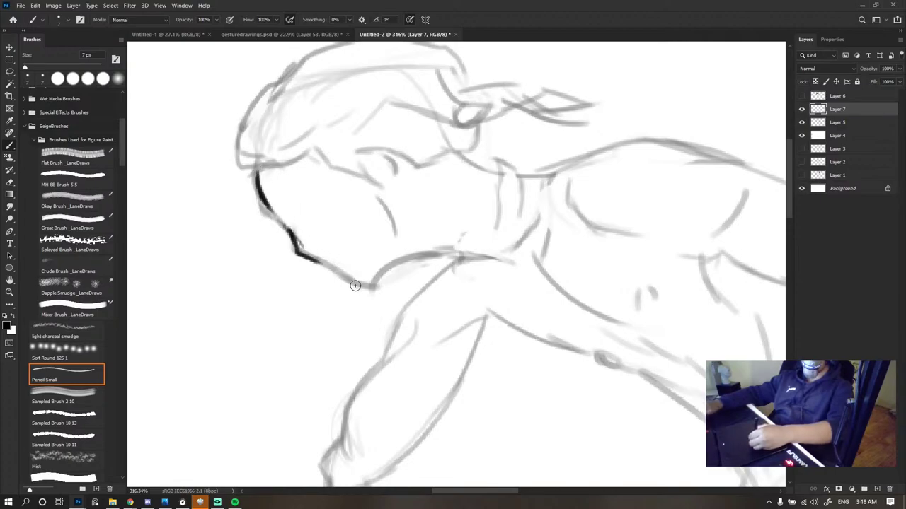
pyautogui.moveTo(315, 257)
pyautogui.mouseDown()
pyautogui.moveTo(376, 288)
pyautogui.moveTo(407, 259)
pyautogui.moveTo(452, 254)
pyautogui.mouseUp()
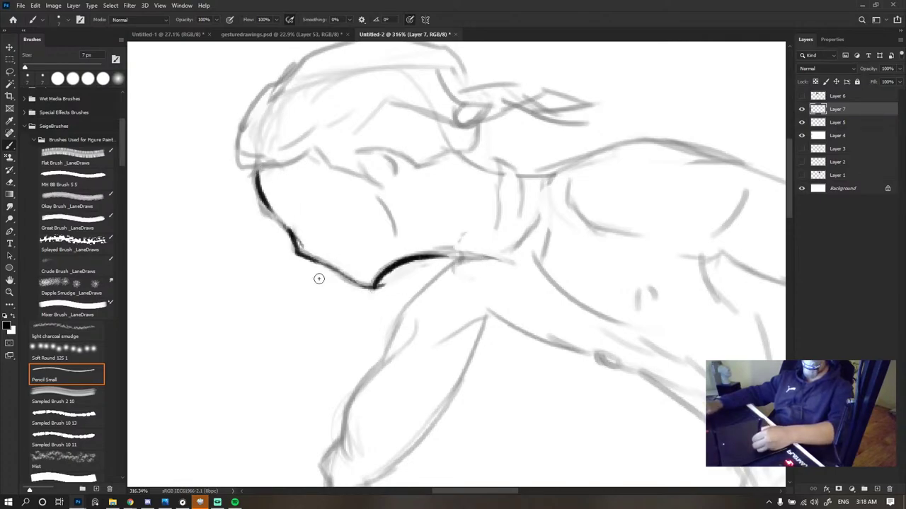
pyautogui.moveTo(396, 236); pyautogui.dragTo(356, 192)
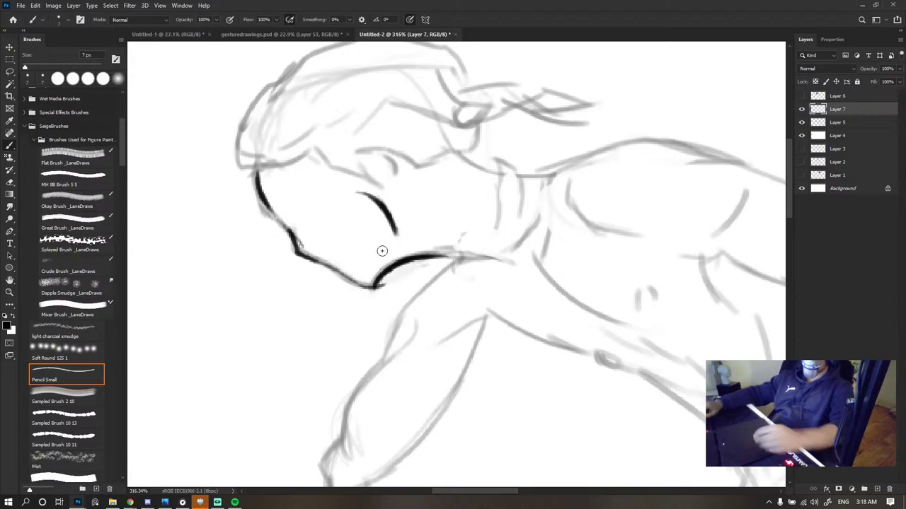
pyautogui.moveTo(403, 252)
pyautogui.mouseDown()
pyautogui.moveTo(354, 252)
pyautogui.moveTo(406, 252)
pyautogui.mouseUp()
pyautogui.hotkey('ctrl', 'z')
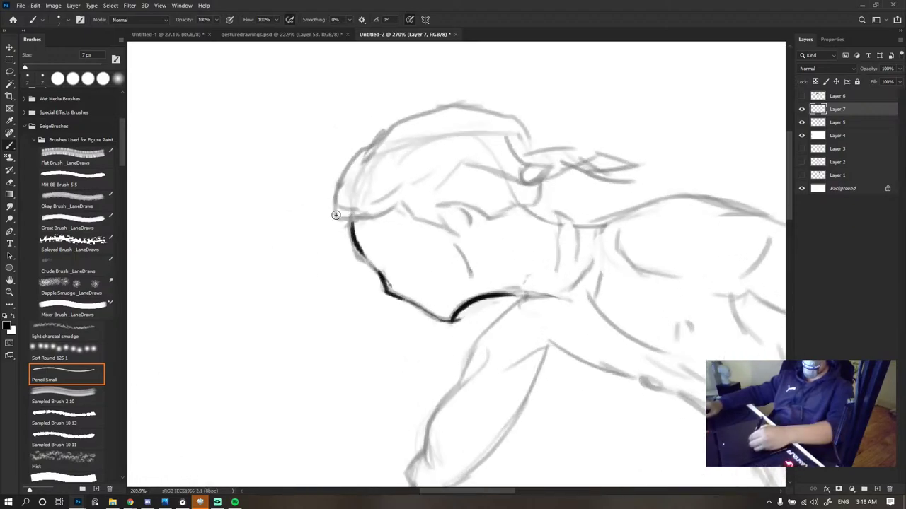
# - Draw the front hairline, the strands above it, the hair curve over the temple and the ear in black
pyautogui.moveTo(336, 215)
pyautogui.mouseDown()
pyautogui.moveTo(384, 210)
pyautogui.moveTo(456, 226)
pyautogui.mouseUp()
pyautogui.moveTo(379, 205); pyautogui.dragTo(405, 196)
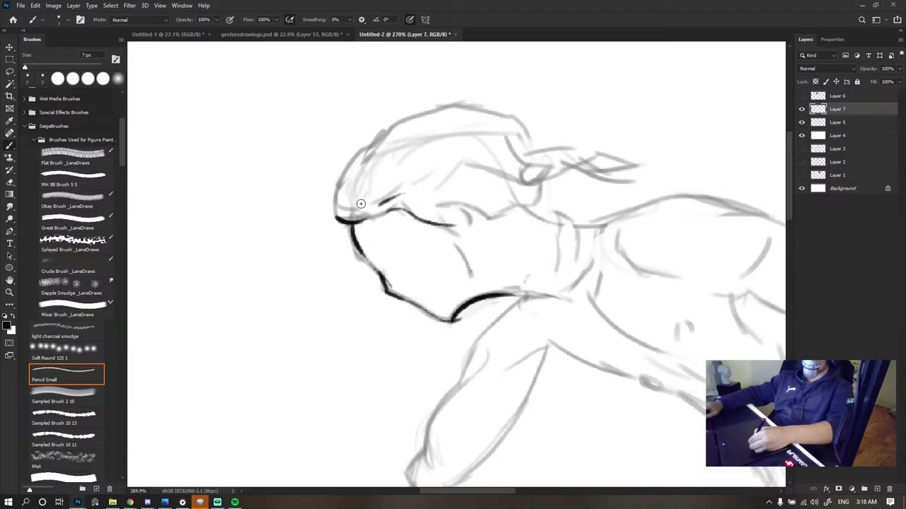
pyautogui.moveTo(348, 210); pyautogui.dragTo(367, 205)
pyautogui.moveTo(433, 195); pyautogui.dragTo(506, 172)
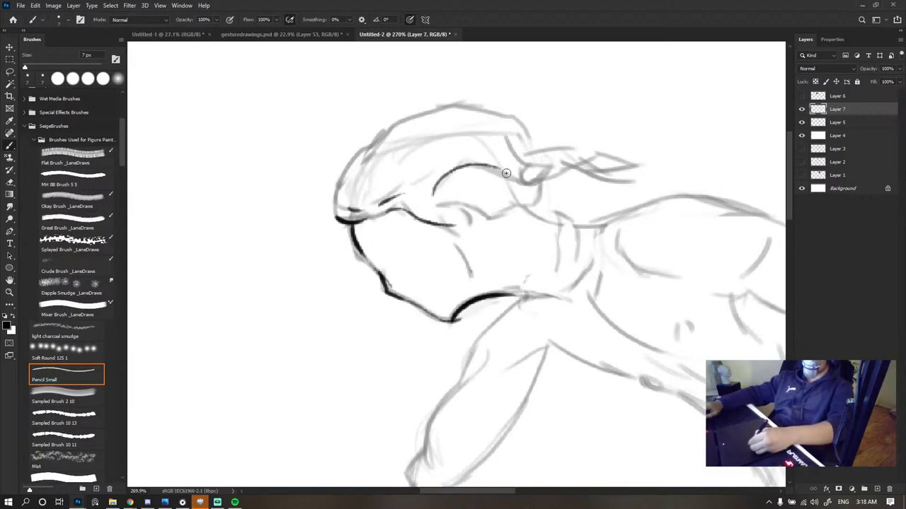
pyautogui.moveTo(475, 215); pyautogui.dragTo(521, 207)
pyautogui.moveTo(461, 208)
pyautogui.mouseDown()
pyautogui.moveTo(473, 223)
pyautogui.moveTo(461, 285)
pyautogui.mouseUp()
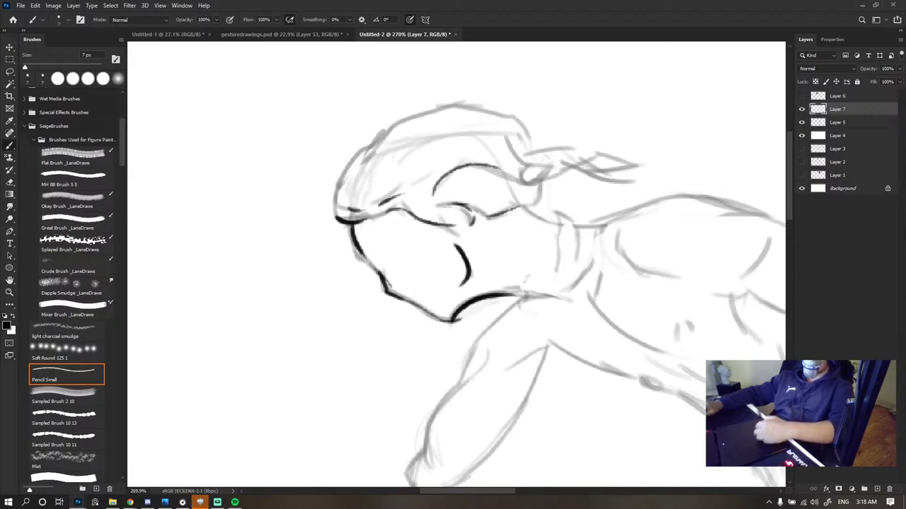
pyautogui.hotkey('ctrl', 'z')
pyautogui.scroll(3, 368, 233)
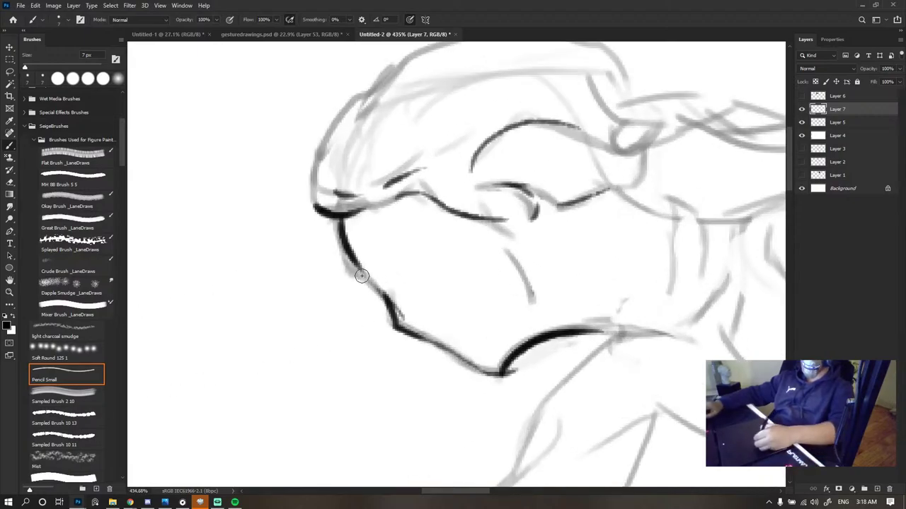
pyautogui.moveTo(353, 256); pyautogui.dragTo(377, 241)
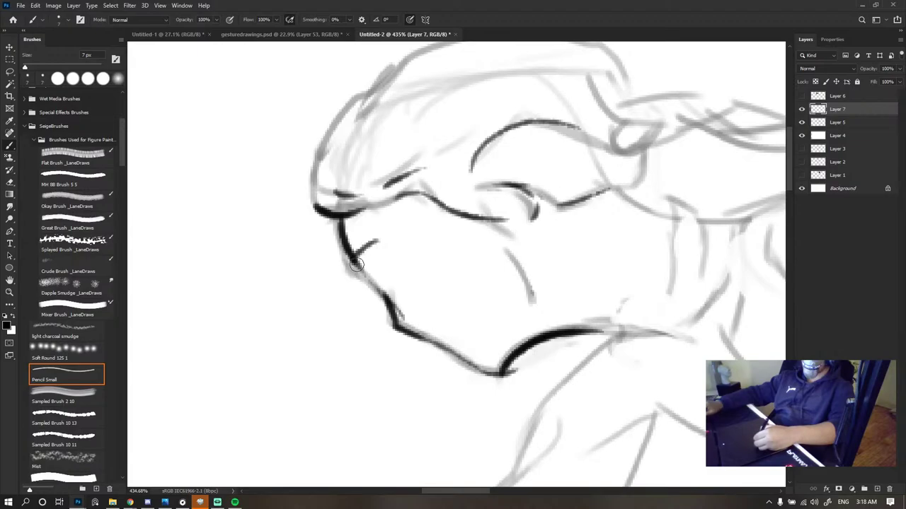
pyautogui.scroll(-5, 427, 244)
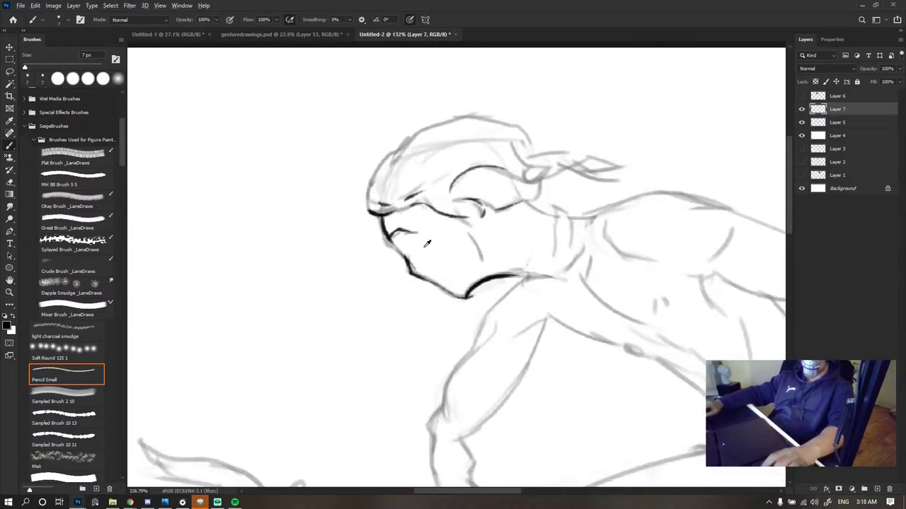
pyautogui.scroll(5, 426, 243)
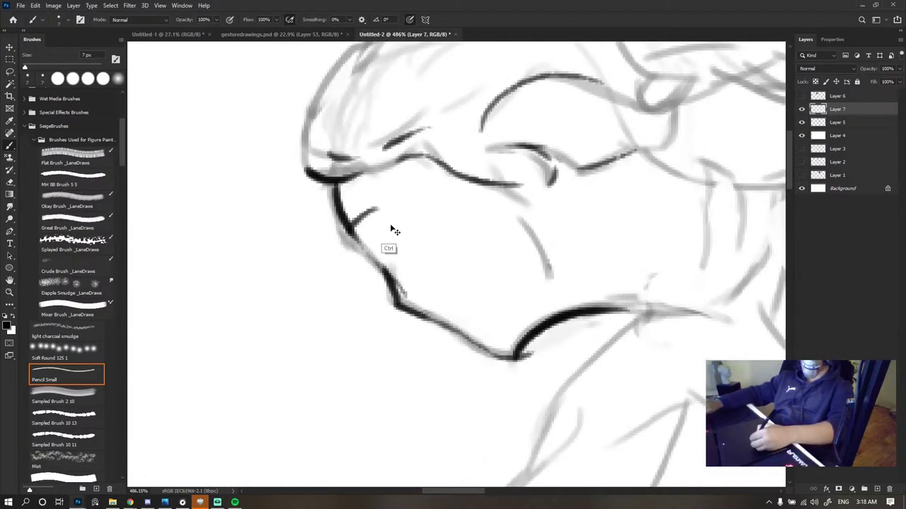
pyautogui.hotkey('ctrl', 'z')
pyautogui.moveTo(357, 239); pyautogui.dragTo(405, 223)
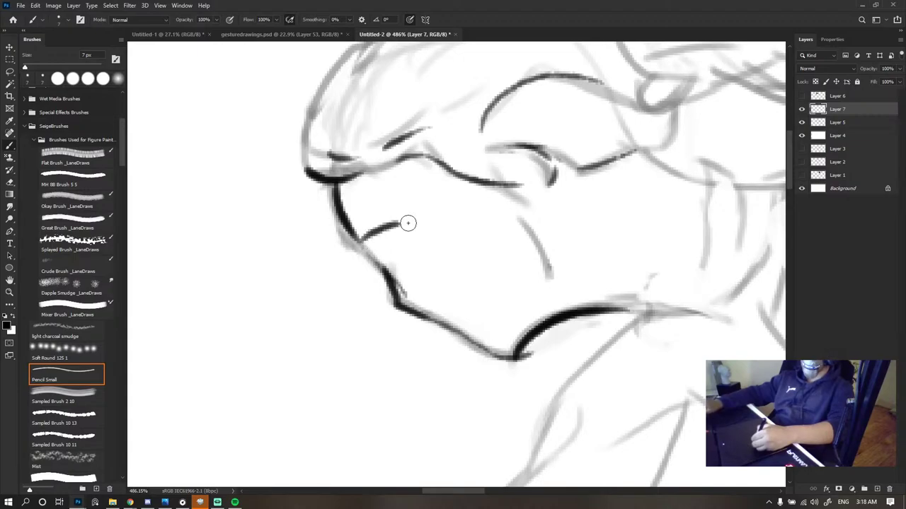
pyautogui.hotkey('ctrl', 'z')
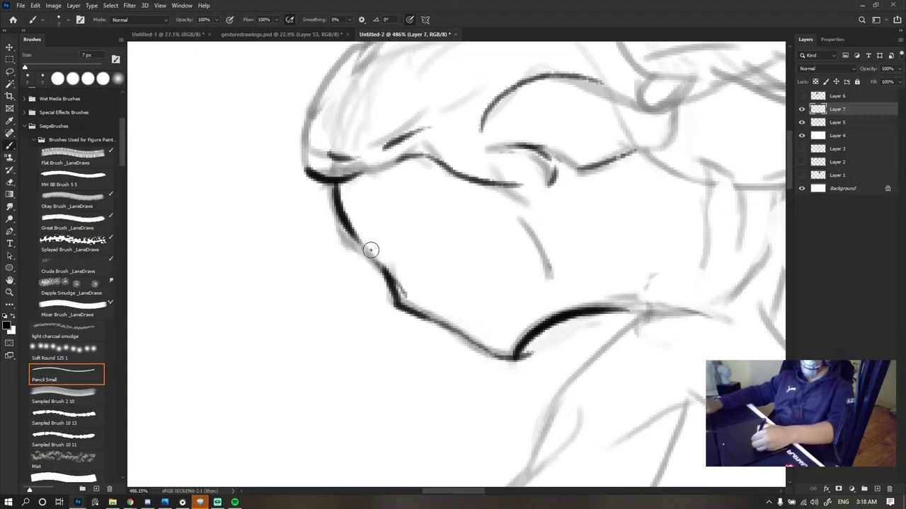
# - Reinforce the nose line and add short strokes for the nostril and mouth
pyautogui.moveTo(370, 250); pyautogui.dragTo(388, 272)
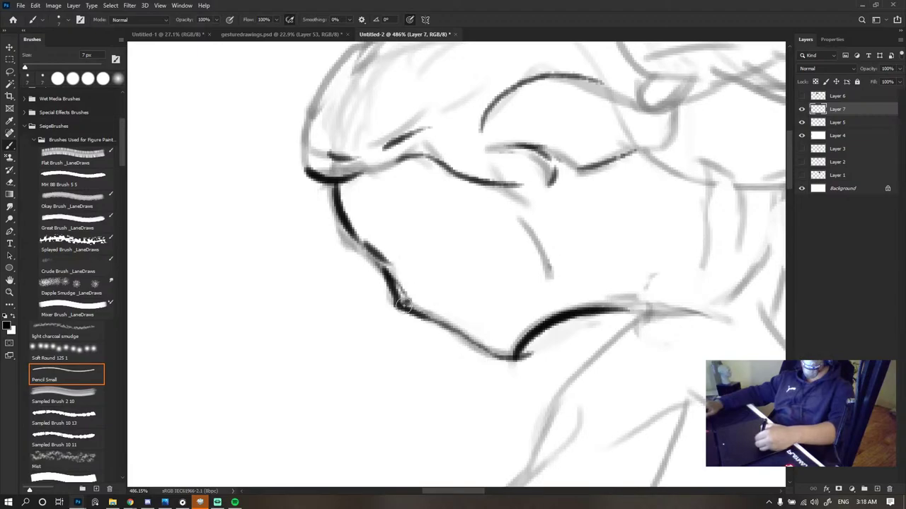
pyautogui.moveTo(404, 305)
pyautogui.mouseDown()
pyautogui.moveTo(423, 303)
pyautogui.moveTo(416, 269)
pyautogui.moveTo(415, 301)
pyautogui.mouseUp()
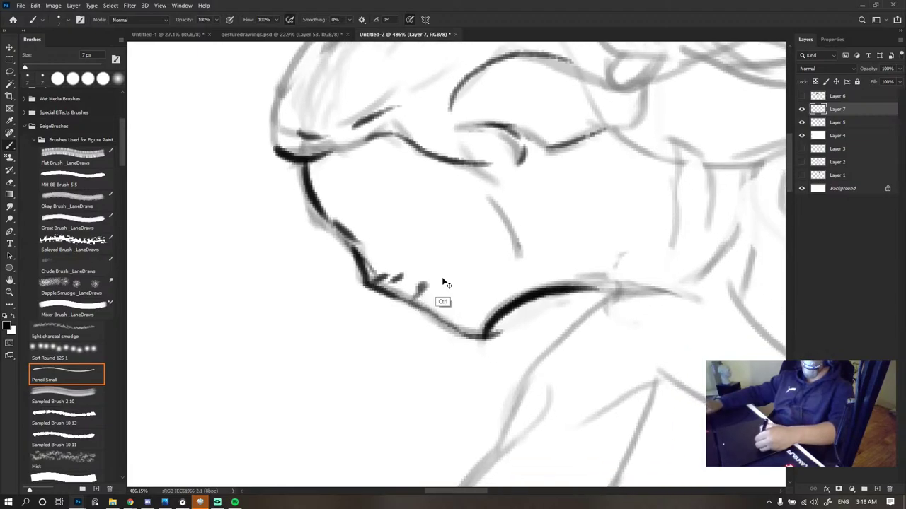
pyautogui.hotkey('ctrl', 'z')
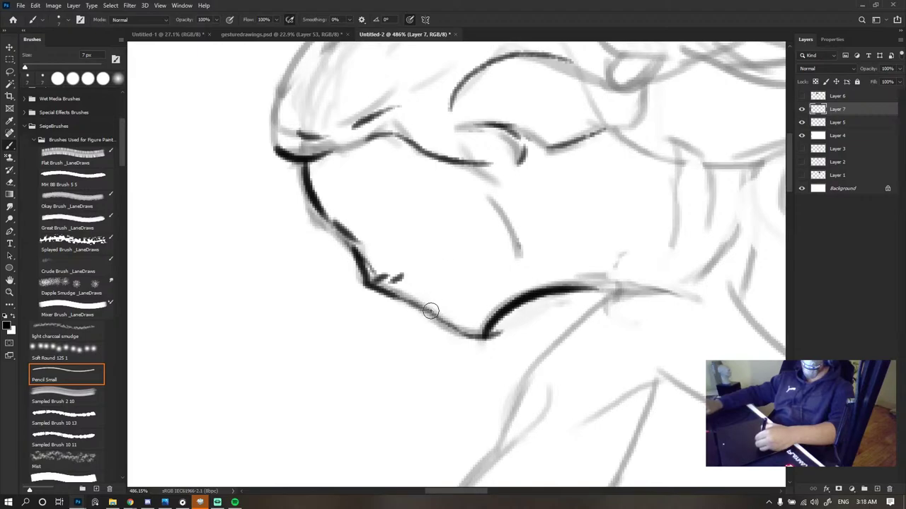
pyautogui.moveTo(430, 310); pyautogui.dragTo(438, 304)
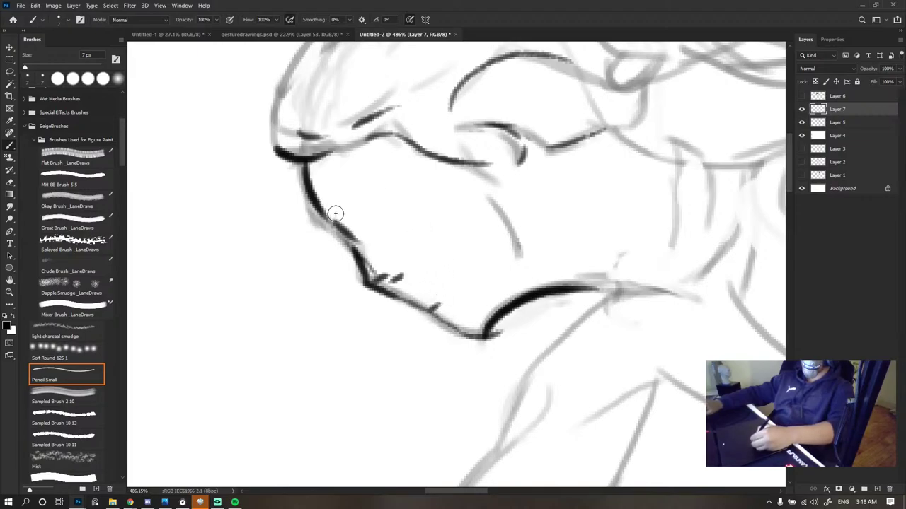
# - Draw the eyebrow and eye with short black strokes and add a small finishing mark to the face
pyautogui.moveTo(333, 210); pyautogui.dragTo(369, 198)
pyautogui.moveTo(356, 229)
pyautogui.mouseDown()
pyautogui.moveTo(371, 208)
pyautogui.moveTo(373, 220)
pyautogui.mouseUp()
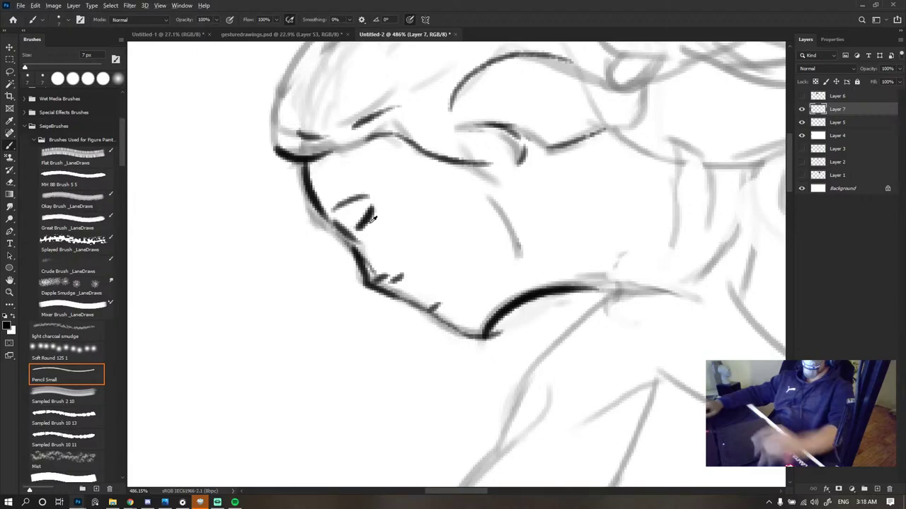
pyautogui.scroll(-10, 373, 219)
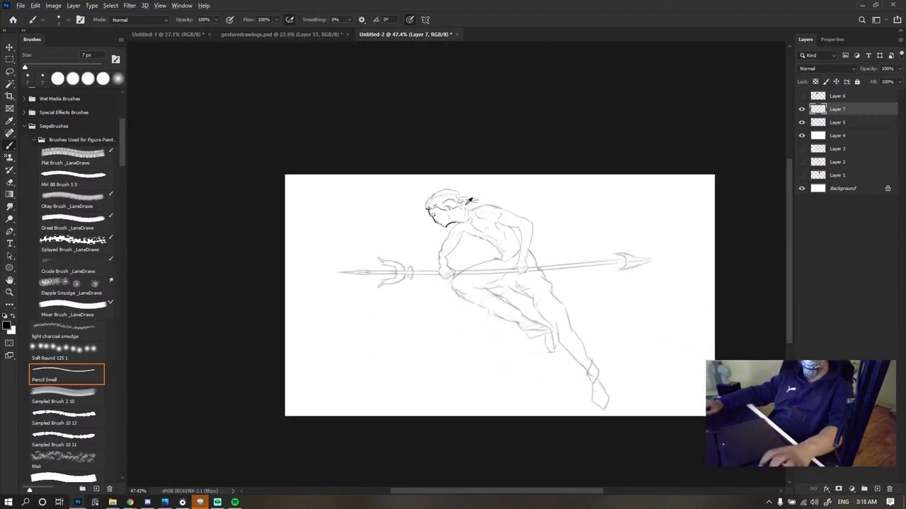
pyautogui.scroll(8, 469, 201)
pyautogui.moveTo(337, 259)
pyautogui.mouseDown()
pyautogui.moveTo(354, 247)
pyautogui.moveTo(342, 253)
pyautogui.mouseUp()
pyautogui.scroll(-10, 380, 227)
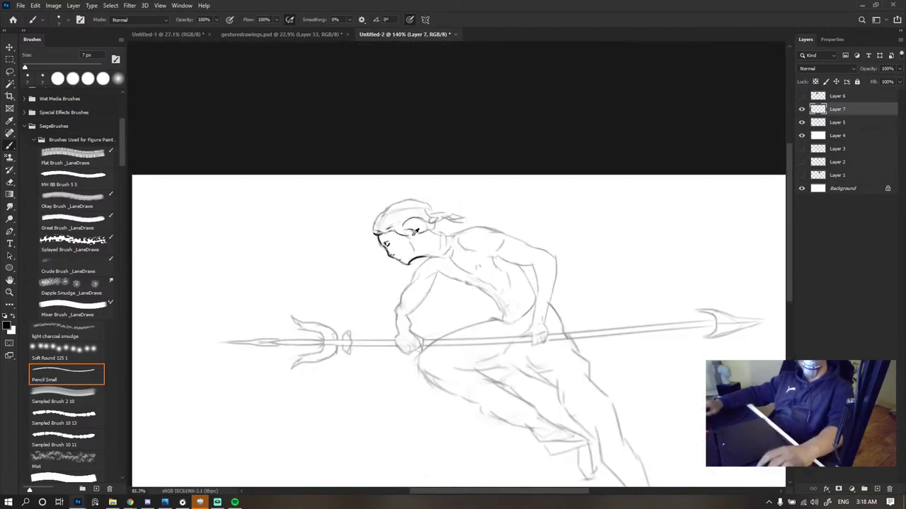
# - Refine the nose and mouth with short black strokes and trace the cheek line below the ear
pyautogui.scroll(10, 424, 234)
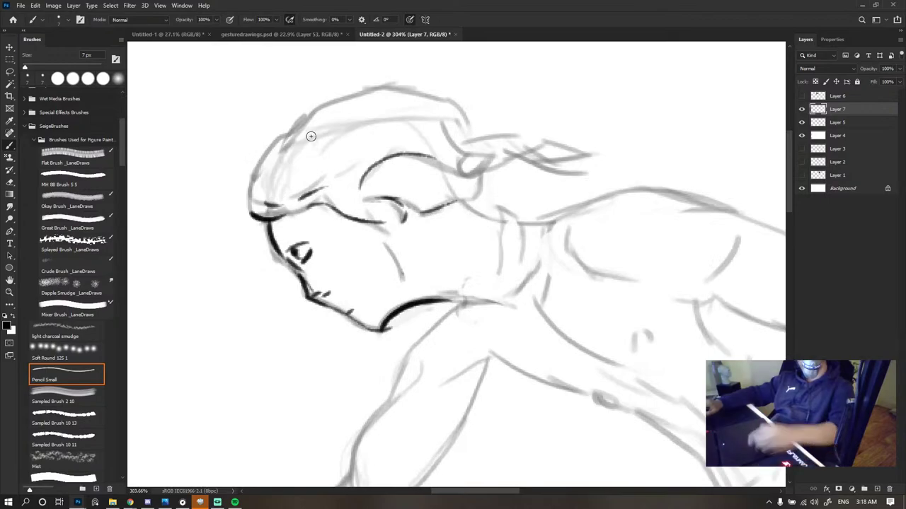
pyautogui.moveTo(280, 255); pyautogui.dragTo(320, 300)
pyautogui.scroll(-8, 349, 221)
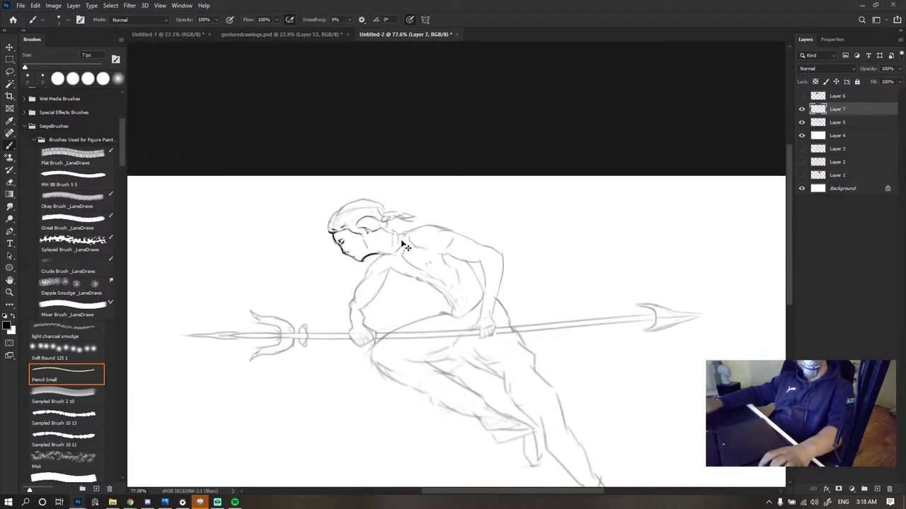
pyautogui.scroll(8, 385, 247)
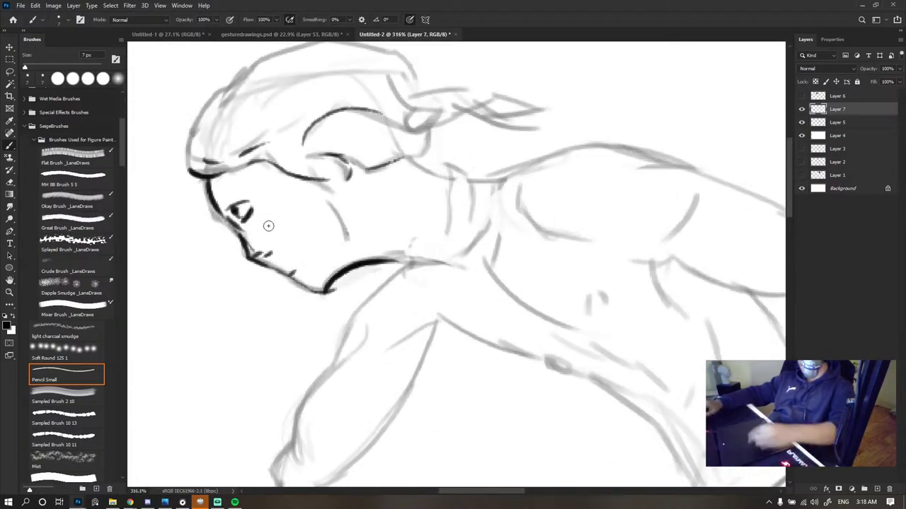
pyautogui.moveTo(260, 266); pyautogui.dragTo(299, 285)
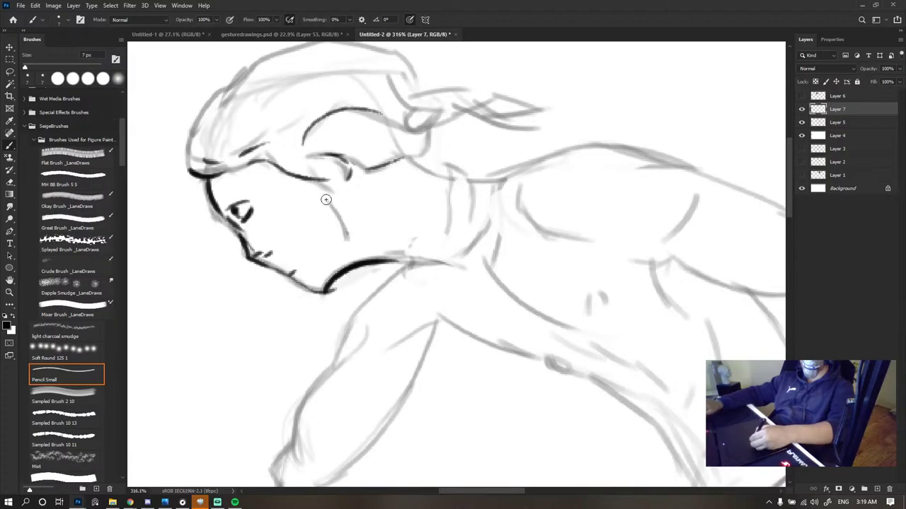
pyautogui.moveTo(327, 199); pyautogui.dragTo(346, 243)
# - Draw the hair edge behind the ear, the tied knot and the trailing ponytail in black
pyautogui.moveTo(368, 213); pyautogui.dragTo(378, 297)
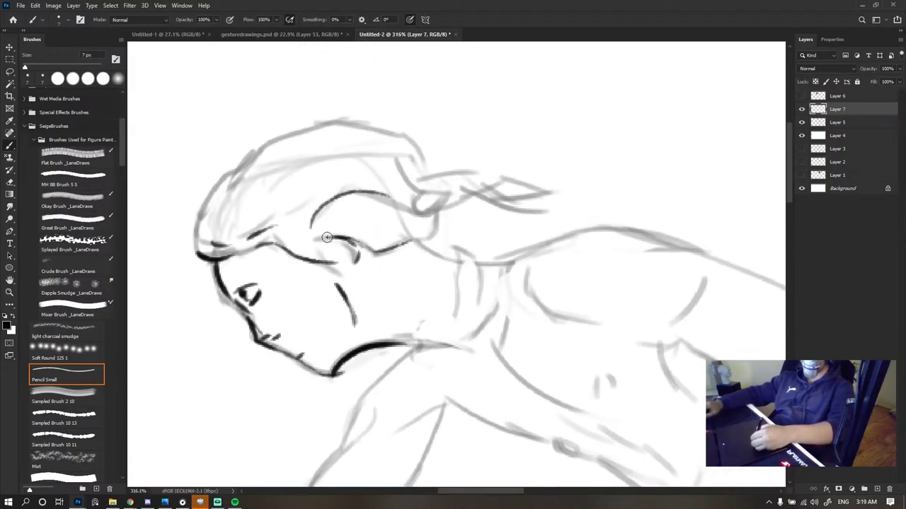
pyautogui.moveTo(434, 232); pyautogui.dragTo(391, 248)
pyautogui.moveTo(385, 200); pyautogui.dragTo(433, 214)
pyautogui.moveTo(442, 196); pyautogui.dragTo(417, 211)
pyautogui.moveTo(402, 162)
pyautogui.mouseDown()
pyautogui.moveTo(432, 216)
pyautogui.moveTo(523, 201)
pyautogui.mouseUp()
pyautogui.moveTo(453, 195); pyautogui.dragTo(522, 201)
# - Draw the swept-back strands over the forehead and temple and outline the crown of the hair in black
pyautogui.moveTo(459, 171)
pyautogui.mouseDown()
pyautogui.moveTo(425, 176)
pyautogui.moveTo(354, 125)
pyautogui.moveTo(252, 153)
pyautogui.moveTo(361, 177)
pyautogui.moveTo(332, 186)
pyautogui.mouseUp()
pyautogui.moveTo(252, 233)
pyautogui.mouseDown()
pyautogui.moveTo(258, 200)
pyautogui.moveTo(278, 222)
pyautogui.moveTo(293, 200)
pyautogui.moveTo(293, 229)
pyautogui.moveTo(320, 186)
pyautogui.mouseUp()
pyautogui.moveTo(241, 232); pyautogui.dragTo(276, 186)
pyautogui.moveTo(327, 240)
pyautogui.mouseDown()
pyautogui.moveTo(291, 224)
pyautogui.moveTo(309, 256)
pyautogui.mouseUp()
pyautogui.moveTo(229, 243); pyautogui.dragTo(213, 230)
pyautogui.moveTo(211, 238)
pyautogui.mouseDown()
pyautogui.moveTo(205, 222)
pyautogui.moveTo(276, 153)
pyautogui.mouseUp()
pyautogui.moveTo(336, 148)
pyautogui.mouseDown()
pyautogui.moveTo(394, 146)
pyautogui.moveTo(375, 181)
pyautogui.moveTo(451, 212)
pyautogui.mouseUp()
# - Draw the neck and throat lines down to the collar in black and compare the linework with Layer 5 hidden
pyautogui.scroll(-7, 402, 215)
pyautogui.scroll(5, 420, 242)
pyautogui.moveTo(391, 257)
pyautogui.mouseDown()
pyautogui.moveTo(348, 289)
pyautogui.moveTo(400, 257)
pyautogui.moveTo(354, 260)
pyautogui.mouseUp()
pyautogui.hotkey('ctrl', 'z')
pyautogui.hotkey('ctrl', 'z')
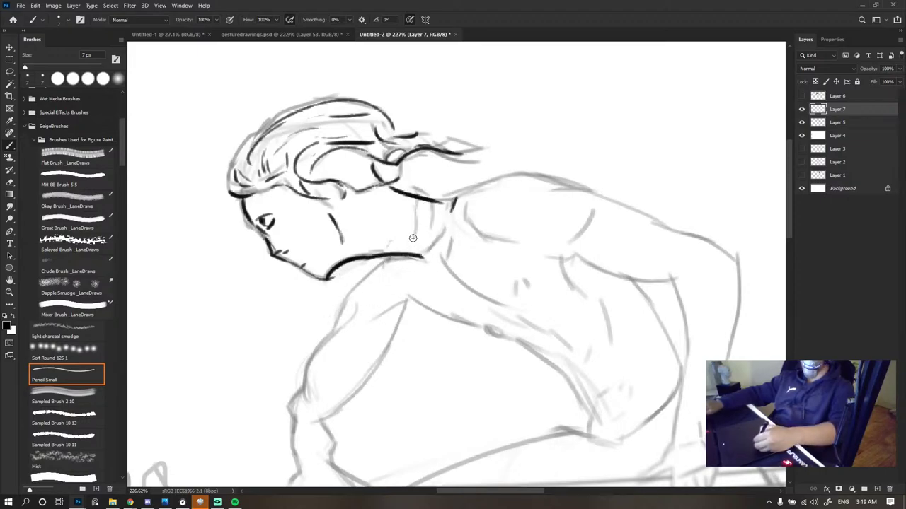
pyautogui.moveTo(412, 238); pyautogui.dragTo(438, 261)
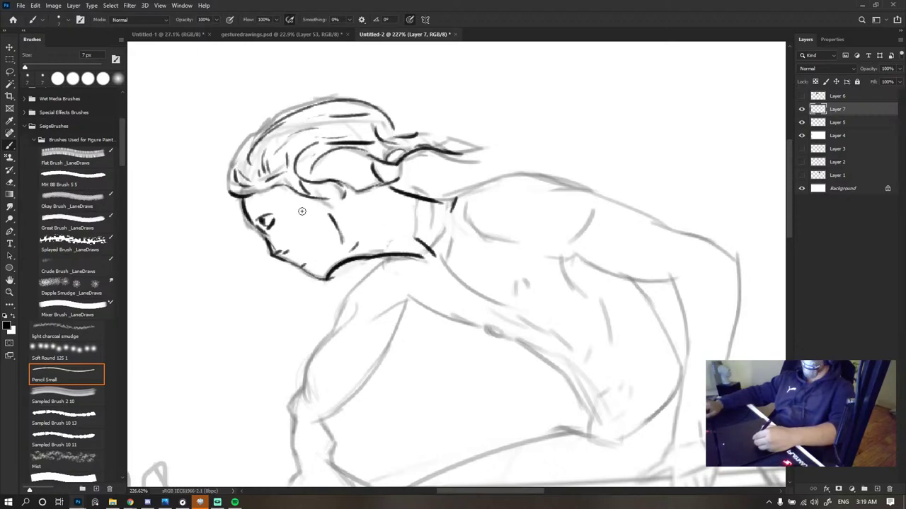
pyautogui.scroll(-10, 423, 219)
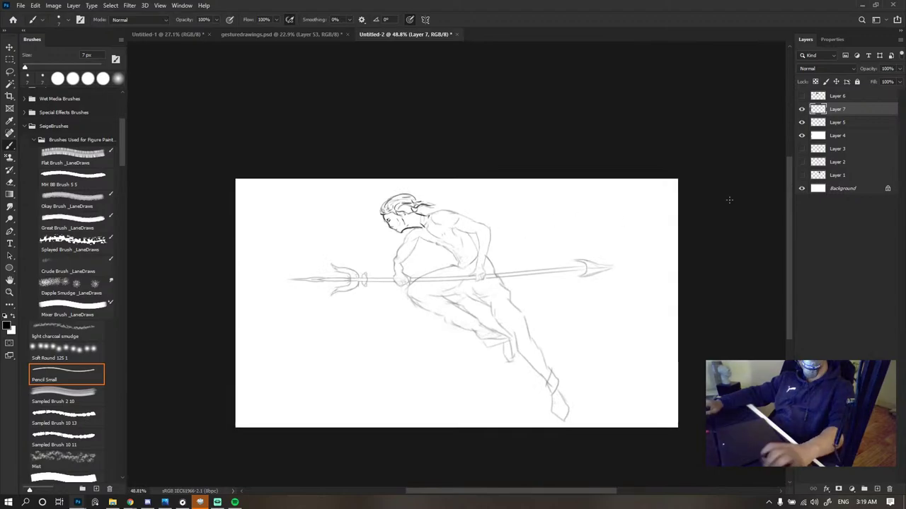
pyautogui.click(801, 123)
pyautogui.click(801, 122)
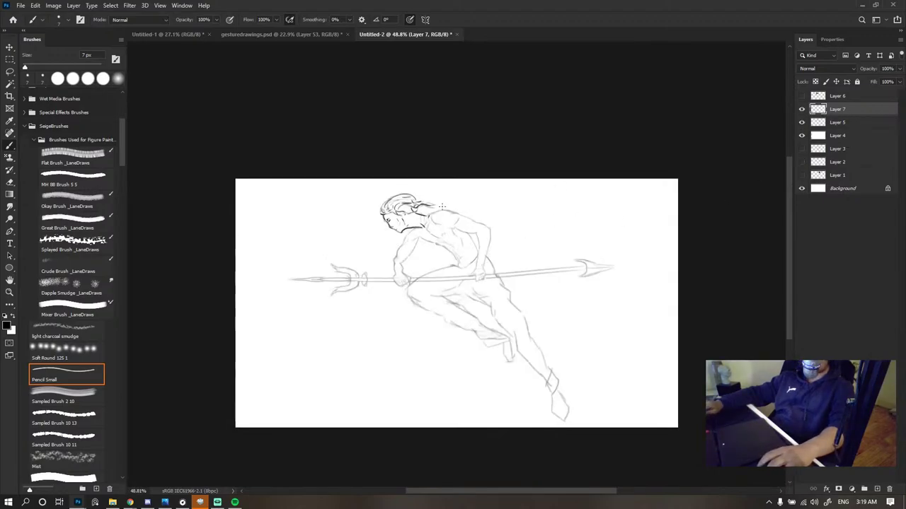
# - Trace the top of the rear shoulder and the upper arm's outer edge to just above the elbow in black
pyautogui.scroll(5, 435, 218)
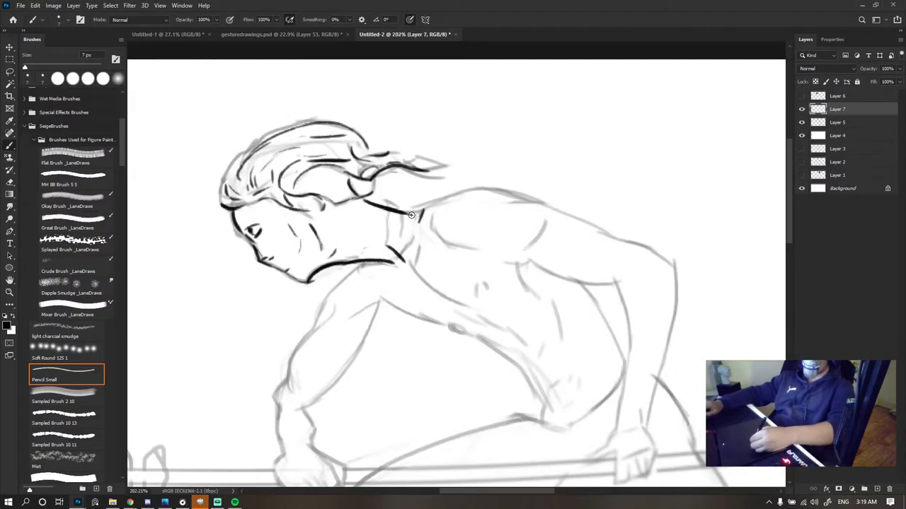
pyautogui.moveTo(410, 215)
pyautogui.mouseDown()
pyautogui.moveTo(542, 199)
pyautogui.moveTo(622, 242)
pyautogui.mouseUp()
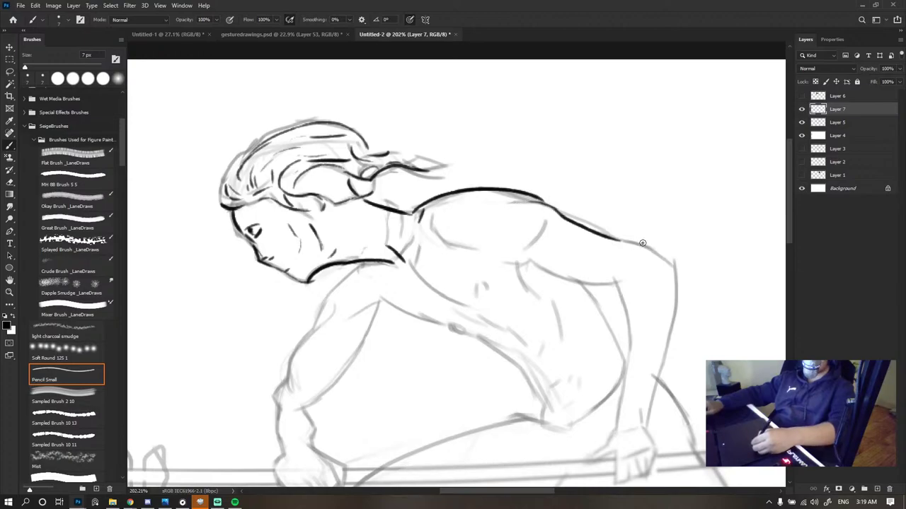
pyautogui.hotkey('ctrl', 'z')
pyautogui.moveTo(517, 202)
pyautogui.mouseDown()
pyautogui.moveTo(553, 206)
pyautogui.moveTo(628, 242)
pyautogui.mouseUp()
pyautogui.scroll(-5, 566, 168)
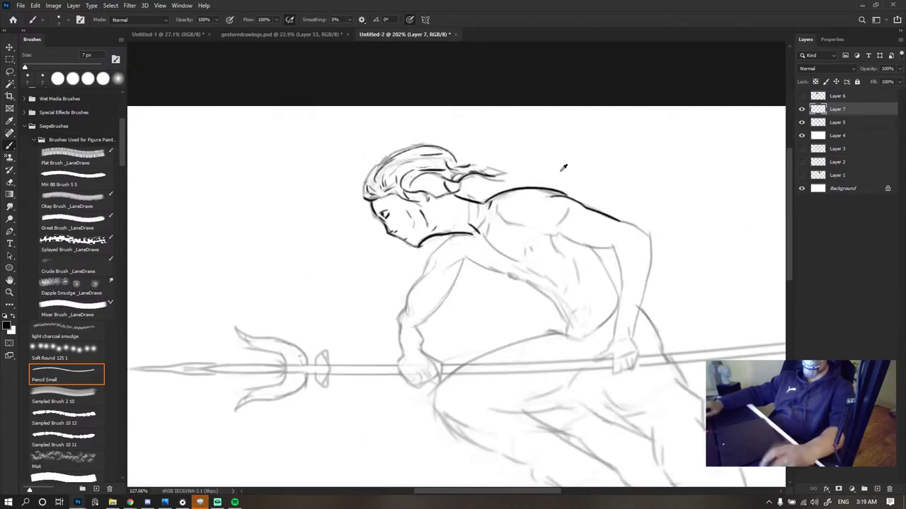
pyautogui.scroll(4, 603, 182)
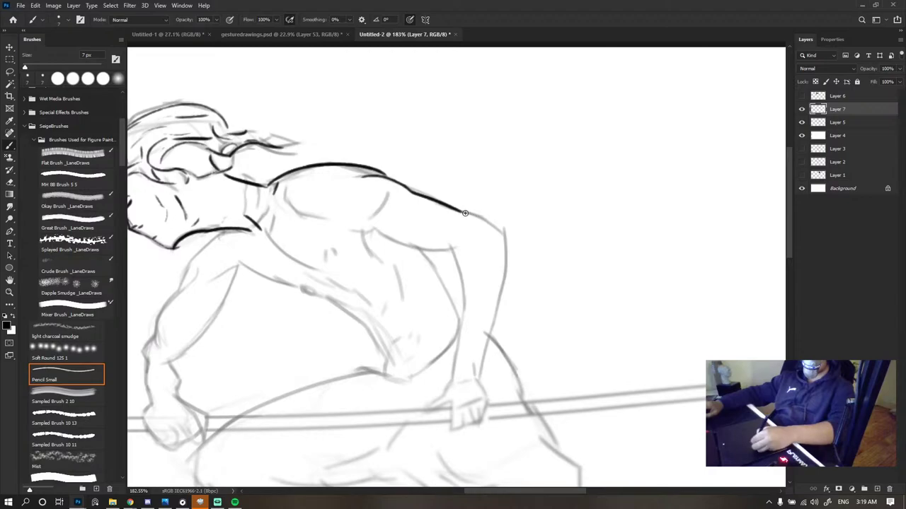
pyautogui.moveTo(502, 253); pyautogui.dragTo(503, 307)
pyautogui.hotkey('ctrl', 'z')
pyautogui.moveTo(462, 213)
pyautogui.mouseDown()
pyautogui.moveTo(506, 234)
pyautogui.moveTo(508, 289)
pyautogui.mouseUp()
pyautogui.hotkey('ctrl', 'z')
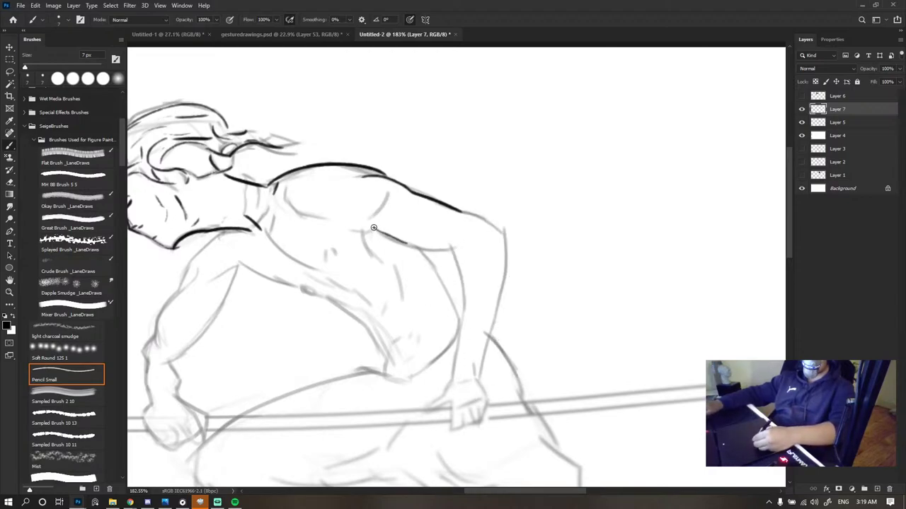
# - Trace the rear arm's underside and inner forearm in black, and draw the armpit curve and the shoulder muscle crease
pyautogui.moveTo(455, 250); pyautogui.dragTo(459, 338)
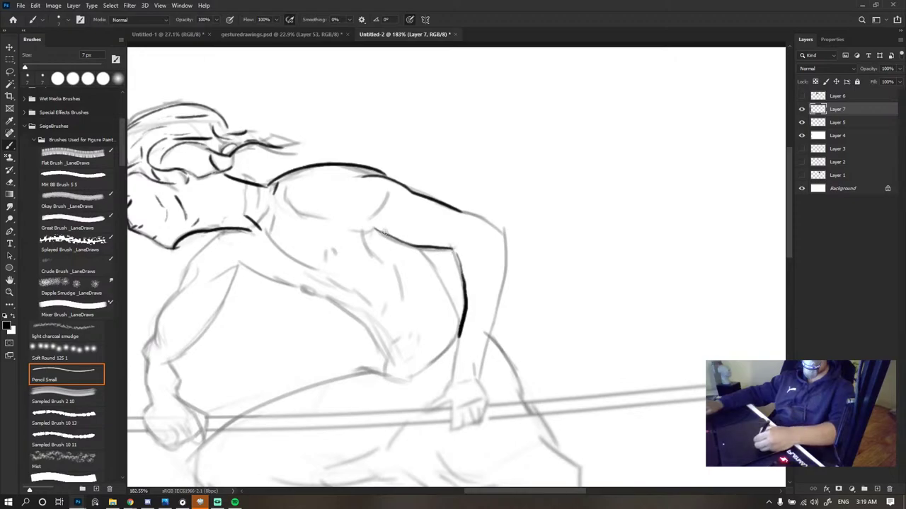
pyautogui.moveTo(373, 227); pyautogui.dragTo(388, 261)
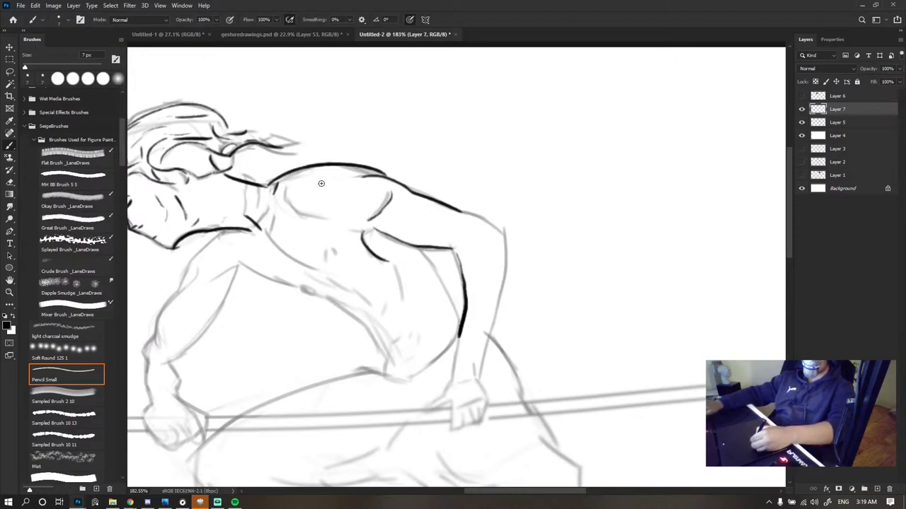
pyautogui.hotkey('ctrl', 'z')
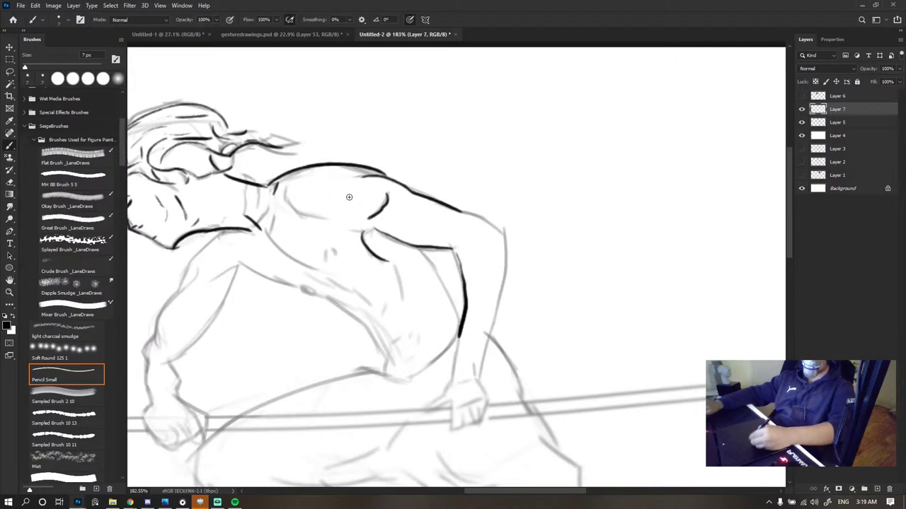
pyautogui.hotkey('ctrl', 'z')
pyautogui.moveTo(368, 218); pyautogui.dragTo(387, 193)
pyautogui.hotkey('ctrl', 'z')
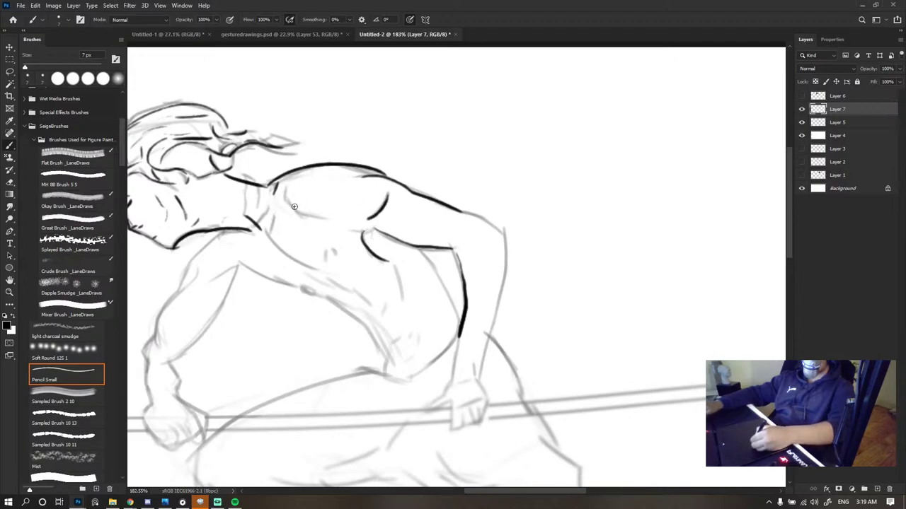
# - Draw the curved muscle line inside the rear shoulder and the line running from the throat across the chest
pyautogui.moveTo(296, 212)
pyautogui.mouseDown()
pyautogui.moveTo(319, 217)
pyautogui.moveTo(283, 188)
pyautogui.mouseUp()
pyautogui.hotkey('ctrl', 'z')
pyautogui.hotkey('ctrl', 'z')
pyautogui.hotkey('ctrl', 'z')
pyautogui.moveTo(271, 223)
pyautogui.mouseDown()
pyautogui.moveTo(323, 272)
pyautogui.moveTo(337, 256)
pyautogui.mouseUp()
pyautogui.scroll(-5, 361, 248)
pyautogui.scroll(5, 333, 248)
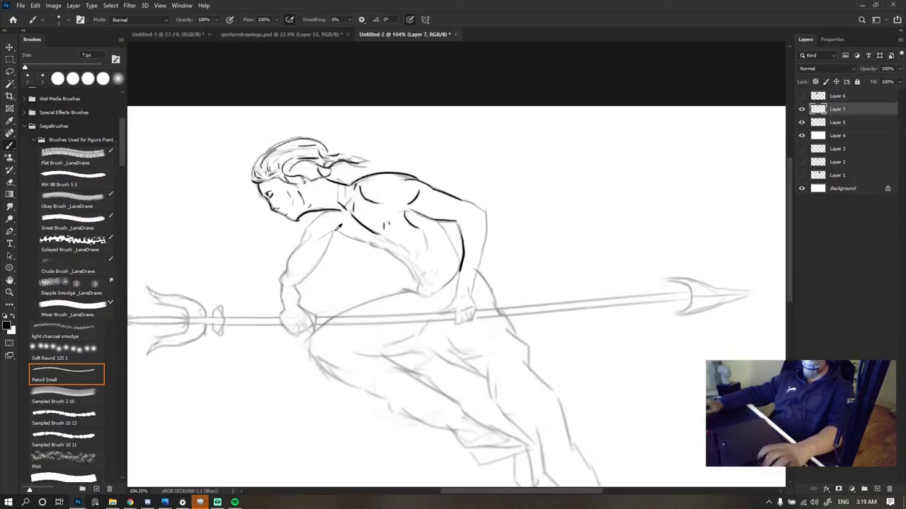
# - Trace the outer contour of the front arm from the shoulder below the jaw down toward the elbow in black
pyautogui.moveTo(301, 203)
pyautogui.mouseDown()
pyautogui.moveTo(255, 269)
pyautogui.moveTo(249, 303)
pyautogui.mouseUp()
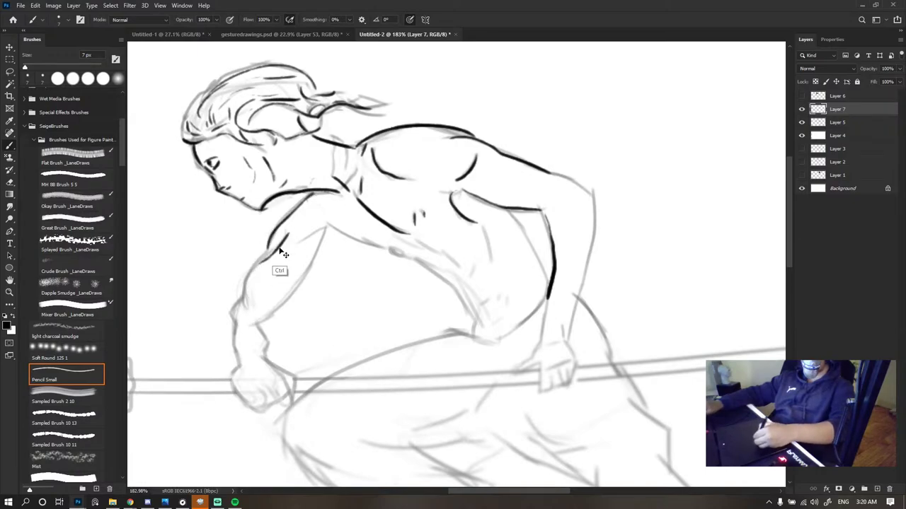
pyautogui.moveTo(275, 249)
pyautogui.mouseDown()
pyautogui.moveTo(247, 279)
pyautogui.moveTo(237, 316)
pyautogui.mouseUp()
pyautogui.hotkey('ctrl', 'z')
pyautogui.hotkey('ctrl', 'z')
pyautogui.moveTo(287, 228); pyautogui.dragTo(249, 305)
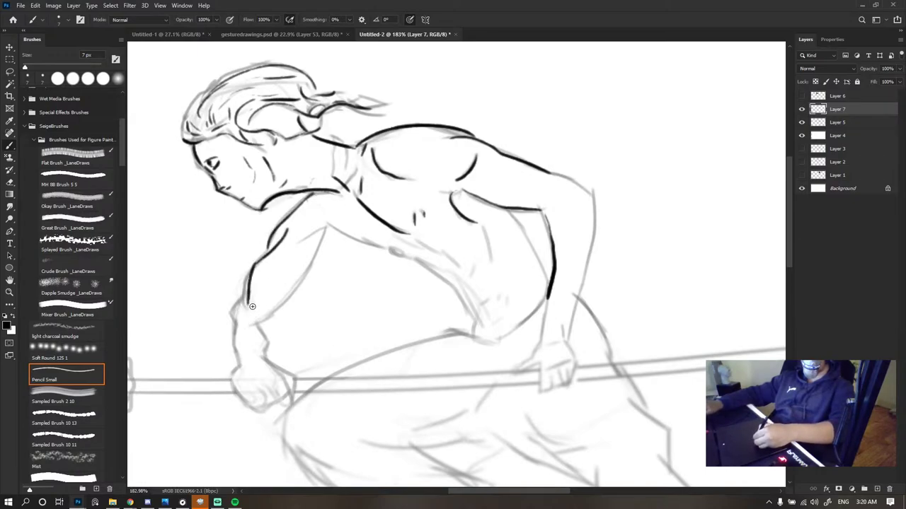
pyautogui.hotkey('ctrl', 'z')
pyautogui.moveTo(280, 241); pyautogui.dragTo(246, 306)
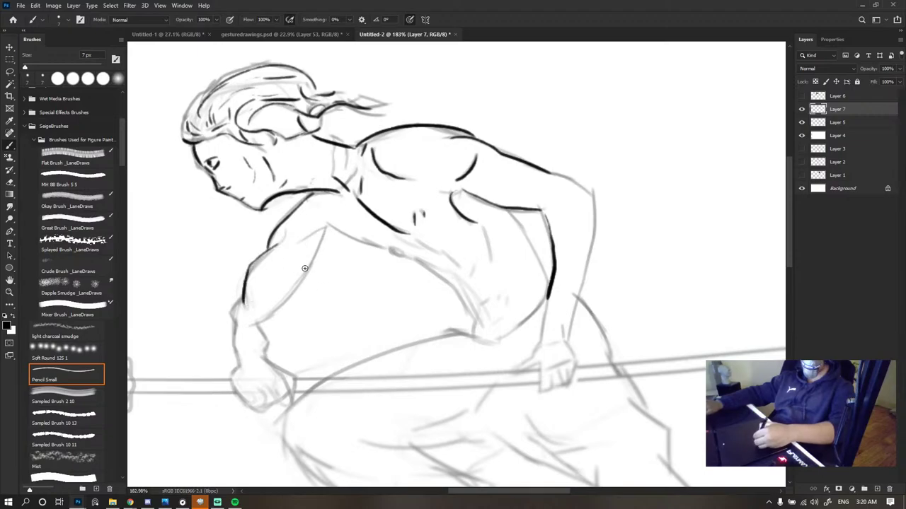
# - Try to draw the front upper arm's inner contour and the start of the chest's lower edge
pyautogui.moveTo(325, 227); pyautogui.dragTo(263, 318)
pyautogui.hotkey('ctrl', 'z')
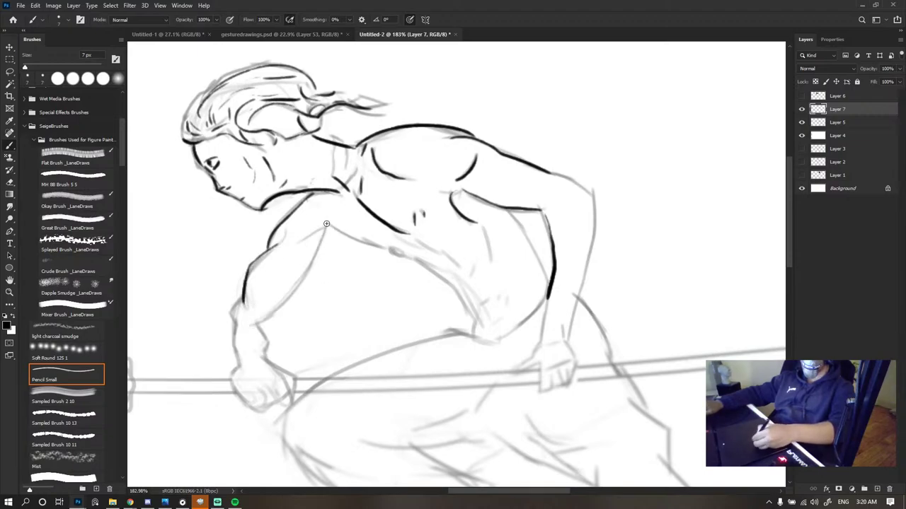
pyautogui.moveTo(326, 225); pyautogui.dragTo(275, 304)
pyautogui.moveTo(322, 222); pyautogui.dragTo(385, 245)
pyautogui.scroll(-8, 439, 234)
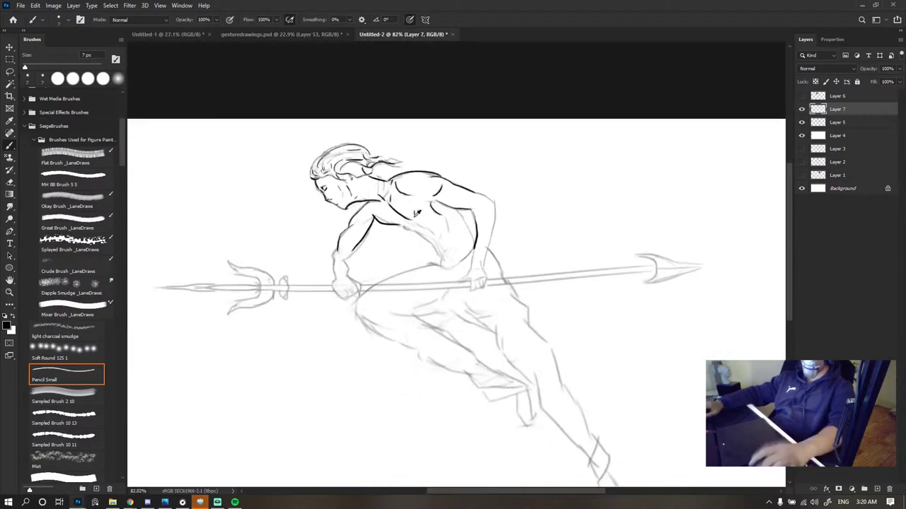
pyautogui.scroll(8, 423, 237)
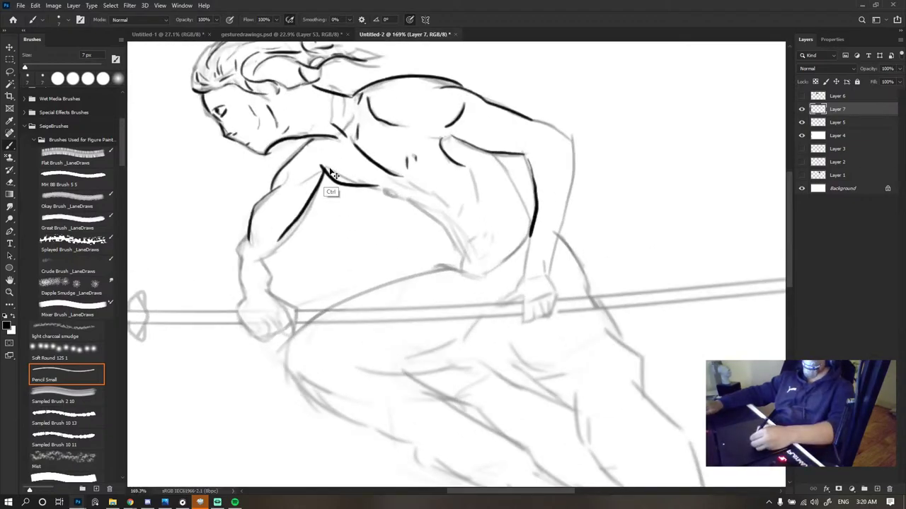
# - Trace the front torso contour from the armpit to the waist and the raised thigh's upper edge to the knee in black
pyautogui.hotkey('ctrl', 'z')
pyautogui.moveTo(324, 164)
pyautogui.mouseDown()
pyautogui.moveTo(360, 189)
pyautogui.moveTo(416, 202)
pyautogui.moveTo(453, 240)
pyautogui.mouseUp()
pyautogui.hotkey('ctrl', 'z')
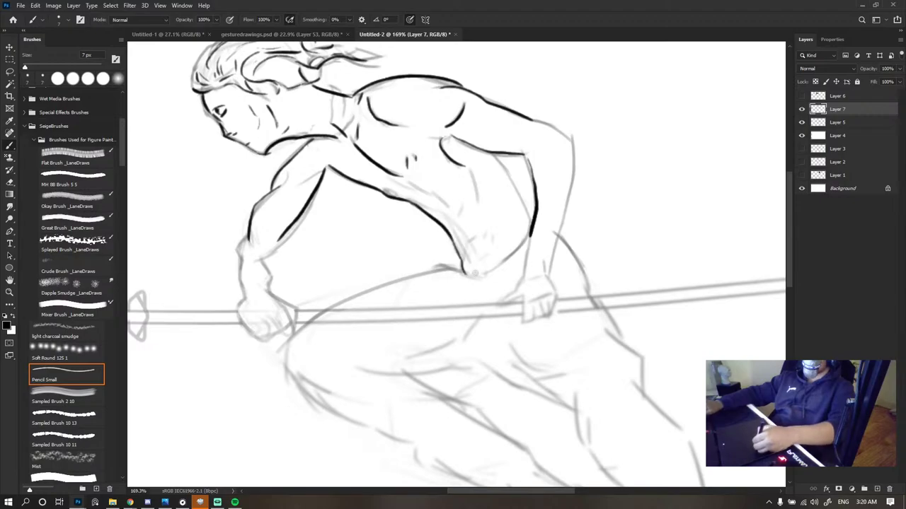
pyautogui.moveTo(464, 274)
pyautogui.mouseDown()
pyautogui.moveTo(409, 278)
pyautogui.moveTo(345, 304)
pyautogui.moveTo(293, 357)
pyautogui.mouseUp()
pyautogui.scroll(-5, 399, 280)
# - Erase the inner line of the front upper arm and redraw it with a muscle crease running from the armpit
pyautogui.scroll(12, 392, 292)
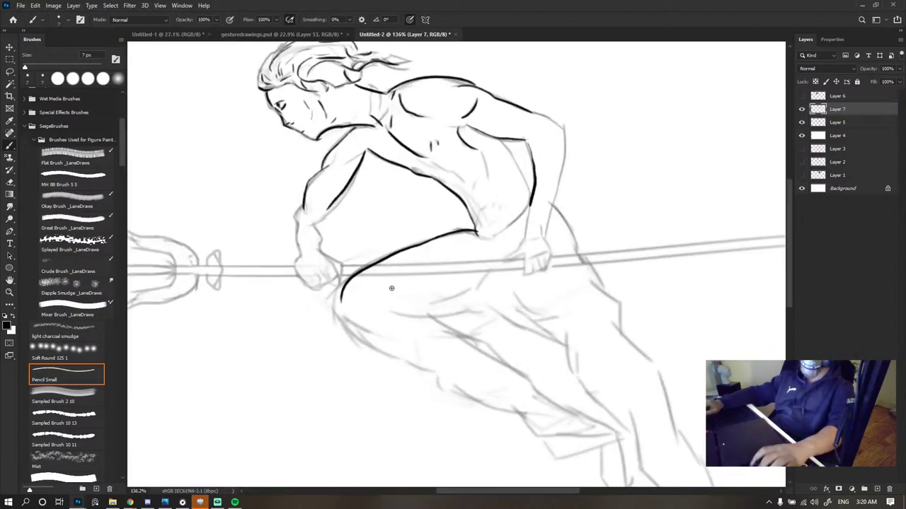
pyautogui.press('e')
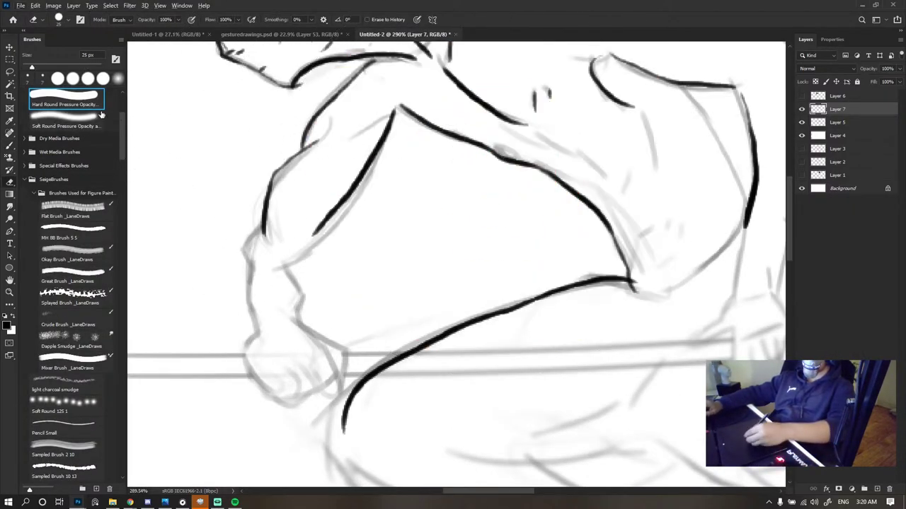
pyautogui.moveTo(349, 203); pyautogui.dragTo(386, 147)
pyautogui.press('b')
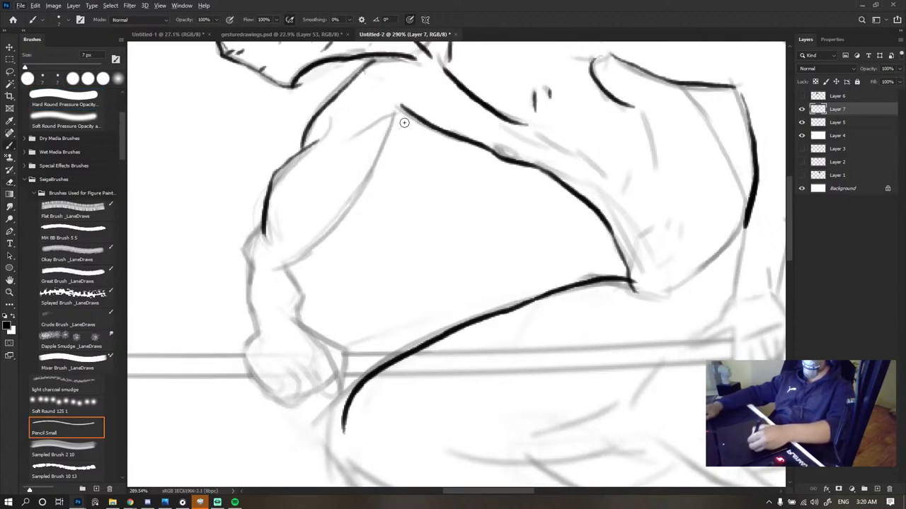
pyautogui.moveTo(401, 106); pyautogui.dragTo(371, 170)
pyautogui.moveTo(398, 109); pyautogui.dragTo(328, 148)
pyautogui.scroll(-7, 473, 267)
pyautogui.scroll(-2, 473, 267)
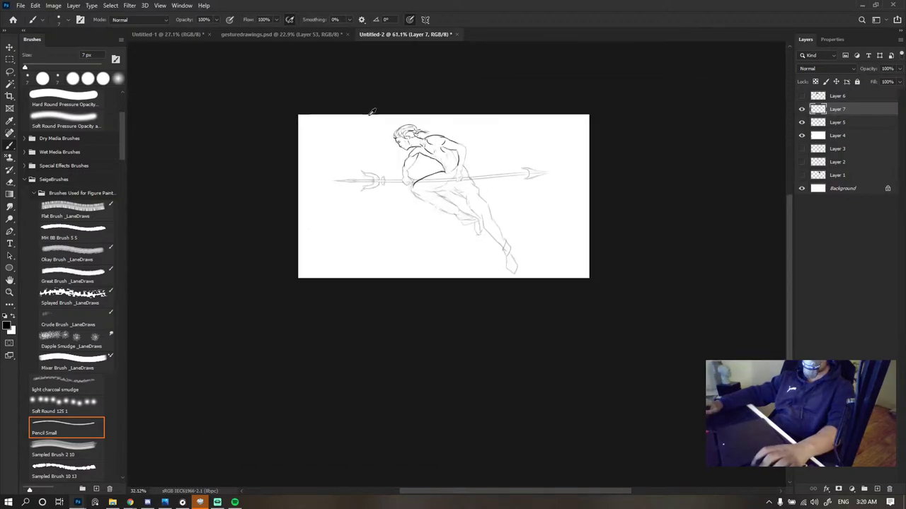
# - Add short black strokes for the abdominal muscles and a broken rib line running down from the rear armpit
pyautogui.scroll(6, 498, 154)
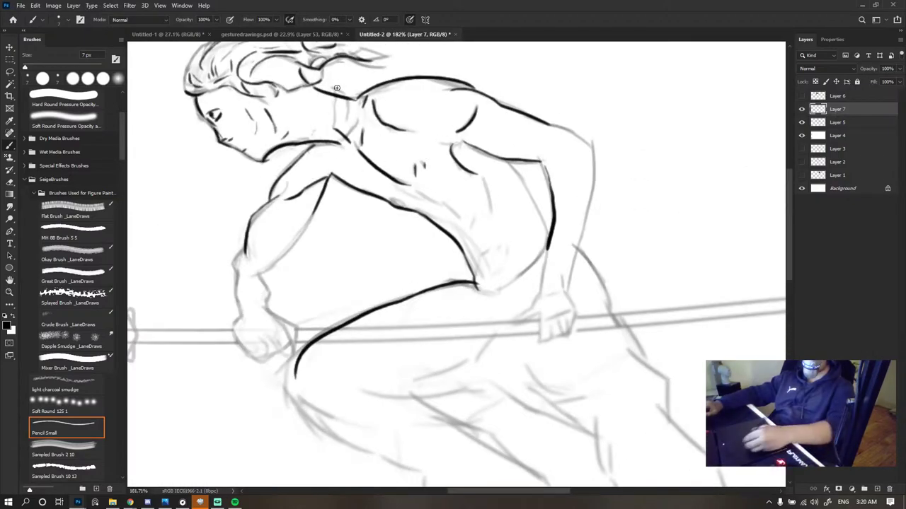
pyautogui.moveTo(415, 192)
pyautogui.mouseDown()
pyautogui.moveTo(474, 237)
pyautogui.moveTo(503, 244)
pyautogui.moveTo(488, 252)
pyautogui.mouseUp()
pyautogui.moveTo(491, 183); pyautogui.dragTo(497, 208)
pyautogui.hotkey('ctrl', 'z')
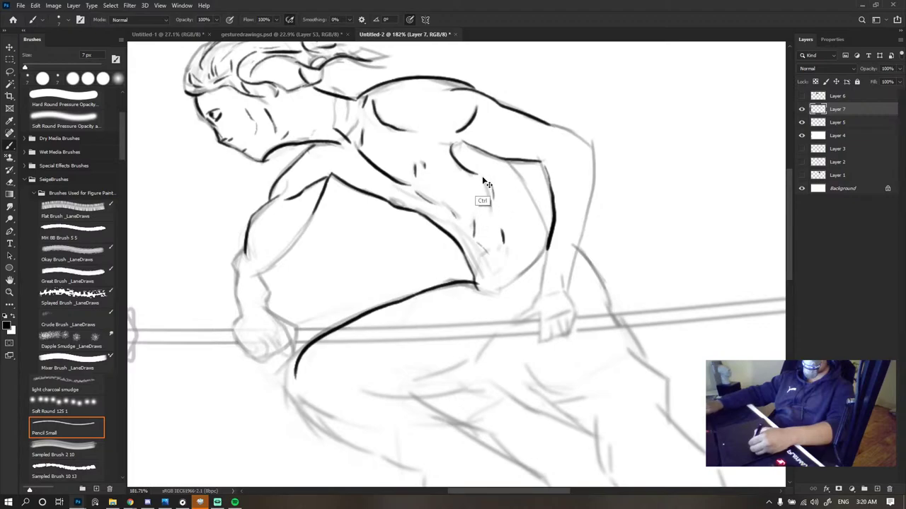
pyautogui.hotkey('ctrl', 'z')
pyautogui.moveTo(481, 174); pyautogui.dragTo(489, 209)
# - Set the brush size to 6 px and draw the back contour between the rear upper arm and forearm
pyautogui.moveTo(507, 162); pyautogui.dragTo(532, 236)
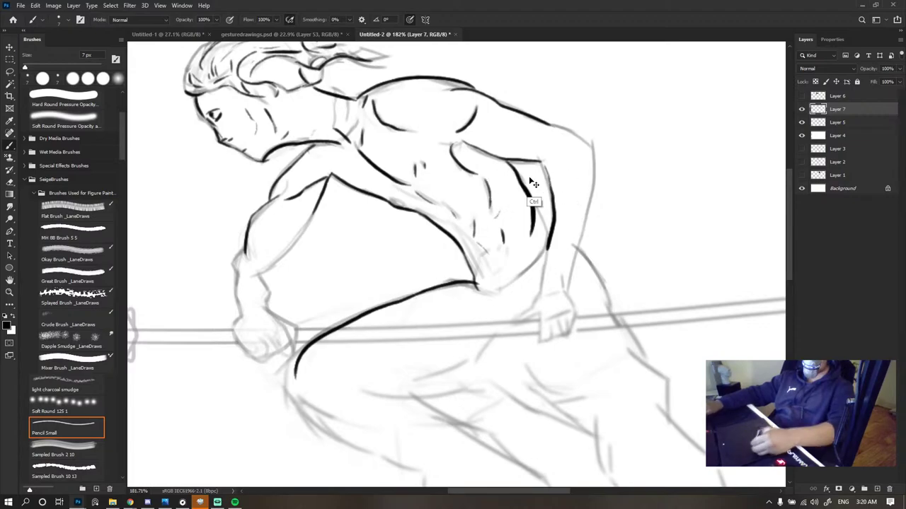
pyautogui.hotkey('ctrl', 'z')
pyautogui.moveTo(506, 159); pyautogui.dragTo(551, 226)
pyautogui.hotkey('ctrl', 'z')
pyautogui.moveTo(506, 160)
pyautogui.mouseDown()
pyautogui.moveTo(532, 192)
pyautogui.moveTo(541, 232)
pyautogui.mouseUp()
pyautogui.hotkey('ctrl', 'z')
pyautogui.press('[')
pyautogui.moveTo(503, 158); pyautogui.dragTo(544, 215)
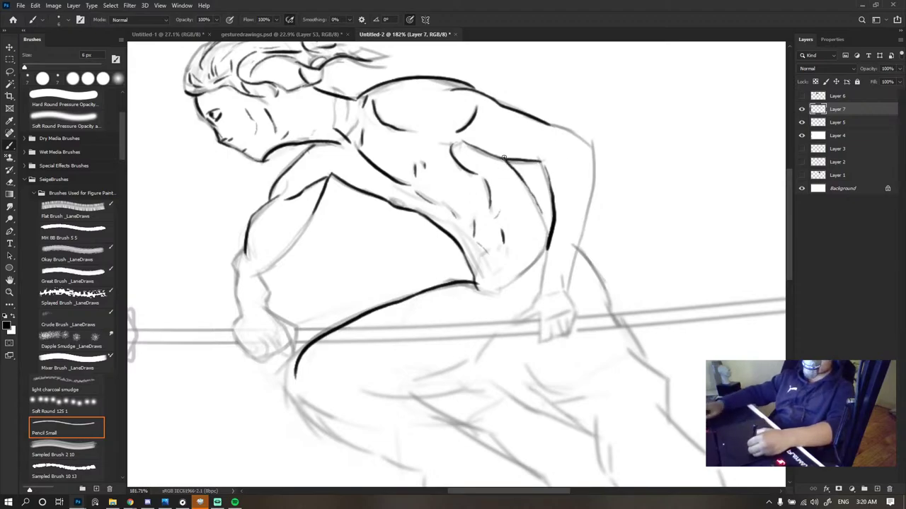
pyautogui.scroll(-5, 609, 140)
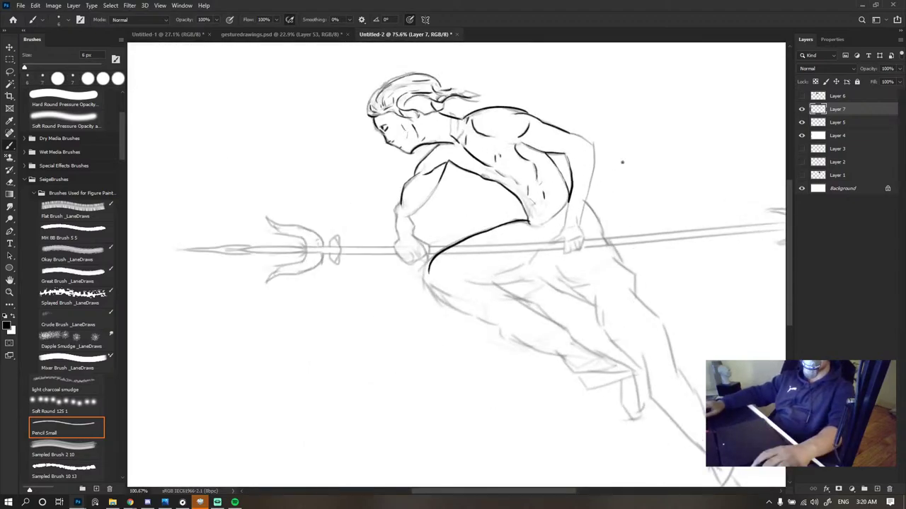
# - Hide Layer 5 and darken the face's profile line from the tip of the nose to the chin
pyautogui.click(802, 123)
pyautogui.scroll(-4, 495, 121)
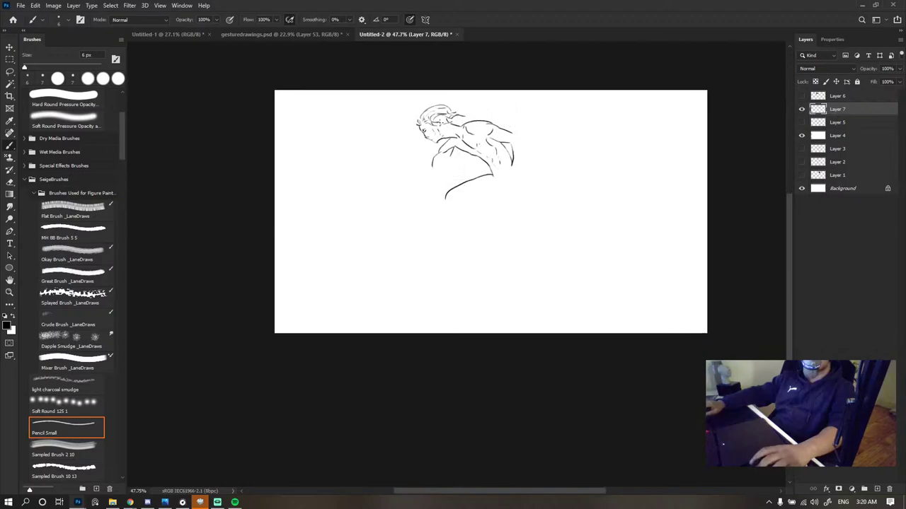
pyautogui.scroll(9, 421, 120)
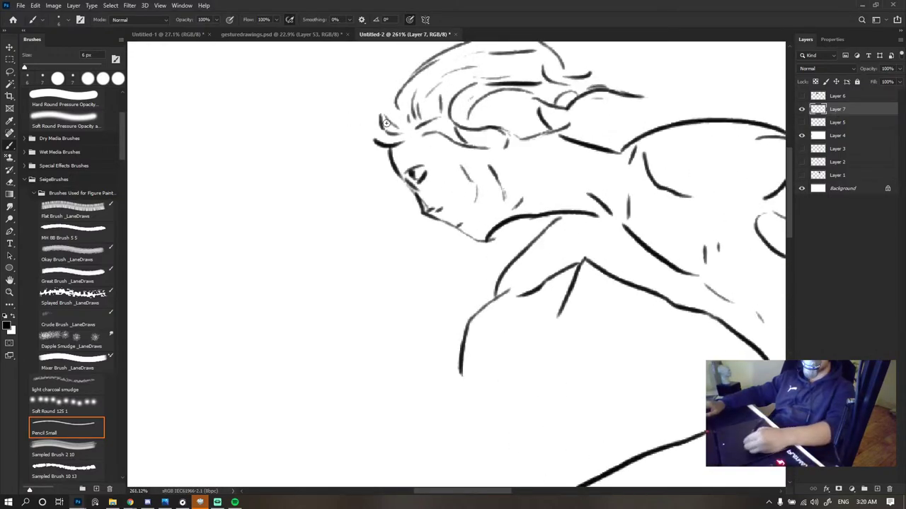
pyautogui.scroll(-6, 579, 153)
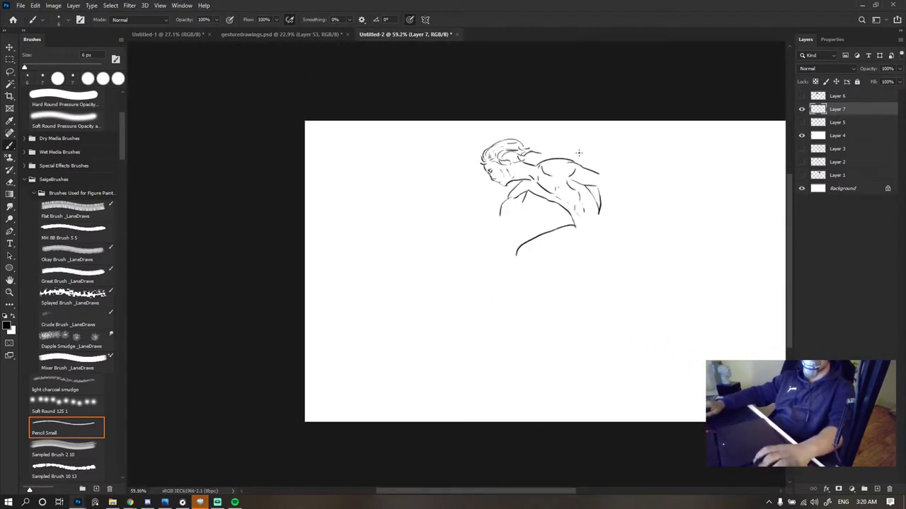
pyautogui.scroll(8, 499, 166)
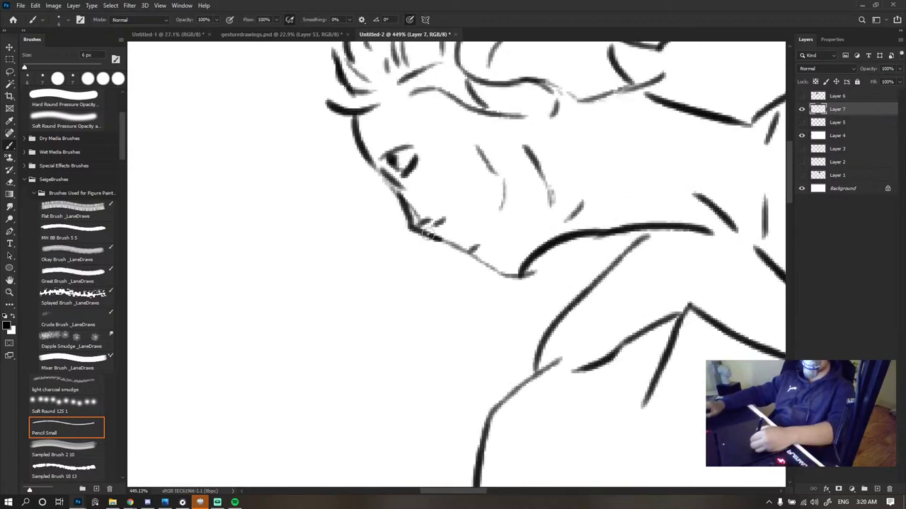
pyautogui.moveTo(428, 233)
pyautogui.mouseDown()
pyautogui.moveTo(493, 282)
pyautogui.moveTo(494, 267)
pyautogui.moveTo(470, 248)
pyautogui.moveTo(503, 274)
pyautogui.mouseUp()
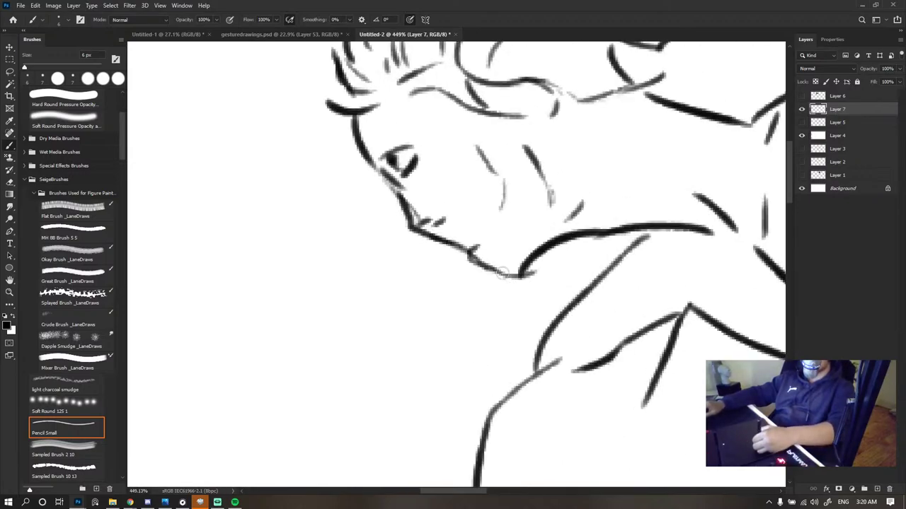
pyautogui.scroll(-8, 480, 173)
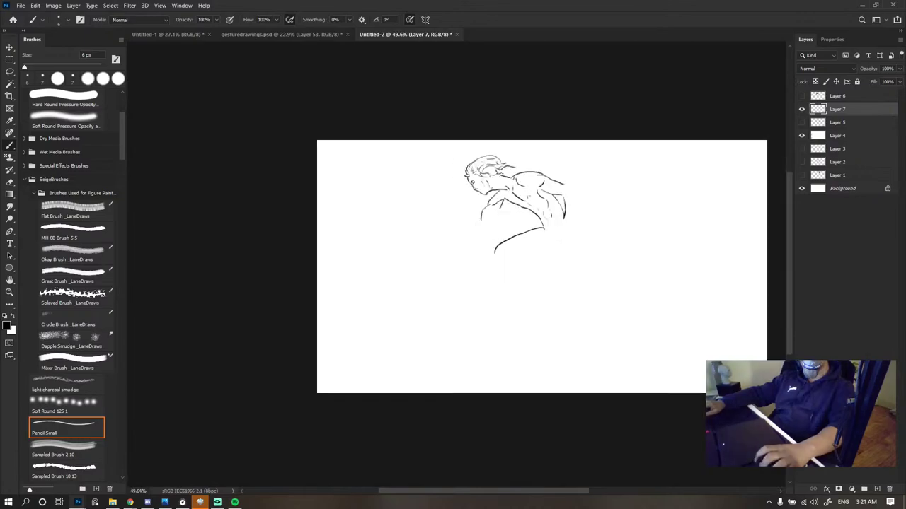
# - Add a short brow stroke above the eye and touch up the cheek beside the nose with the eraser
pyautogui.scroll(7, 478, 172)
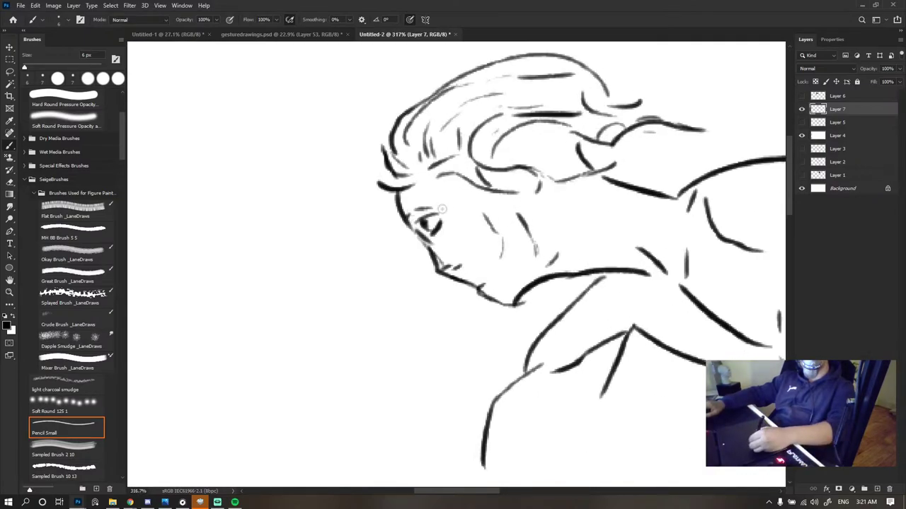
pyautogui.scroll(-3, 459, 176)
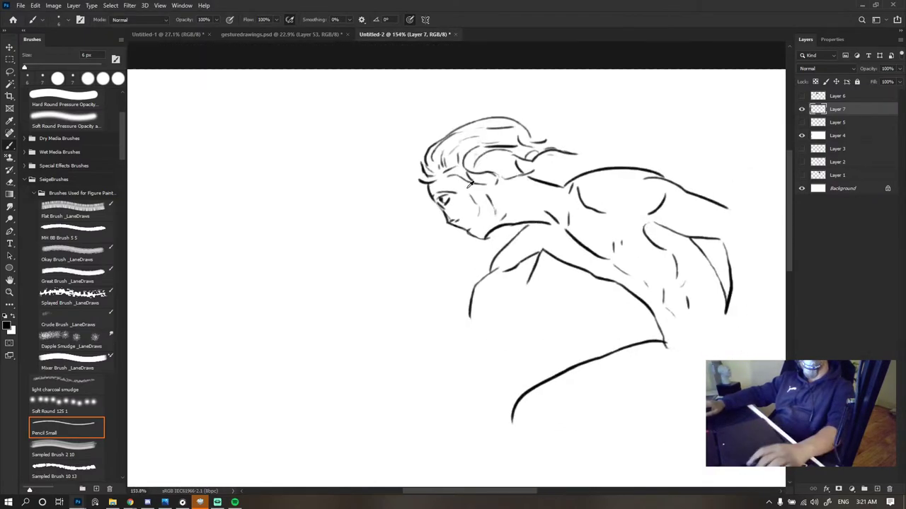
pyautogui.scroll(-2, 468, 183)
pyautogui.scroll(4, 453, 198)
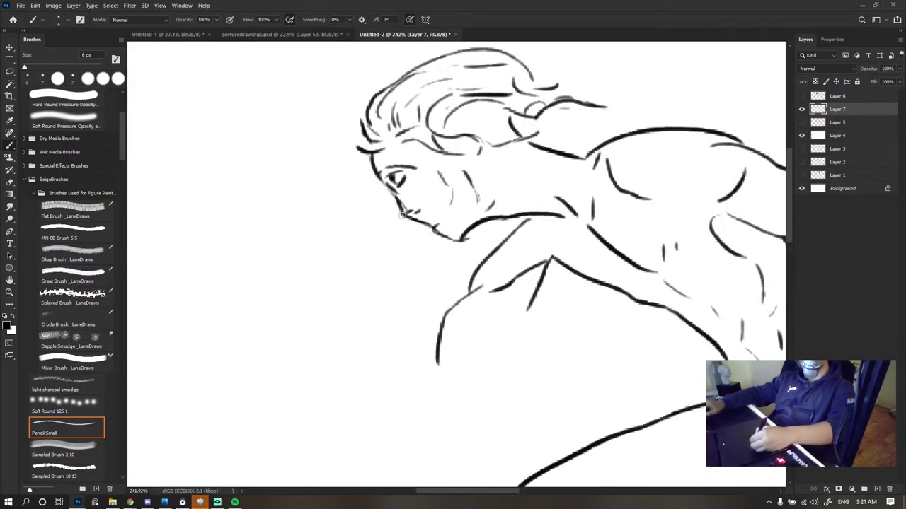
pyautogui.press('e')
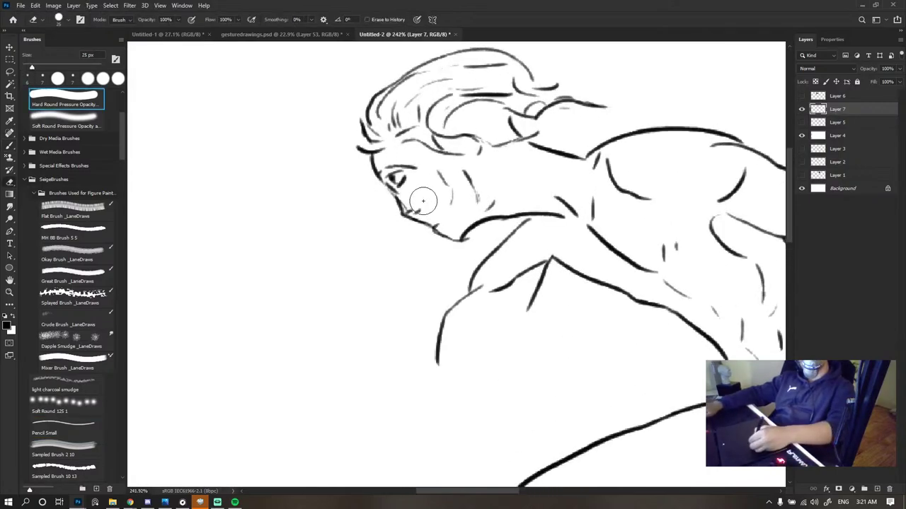
pyautogui.moveTo(422, 201); pyautogui.dragTo(430, 203)
pyautogui.press('b')
pyautogui.scroll(-5, 493, 186)
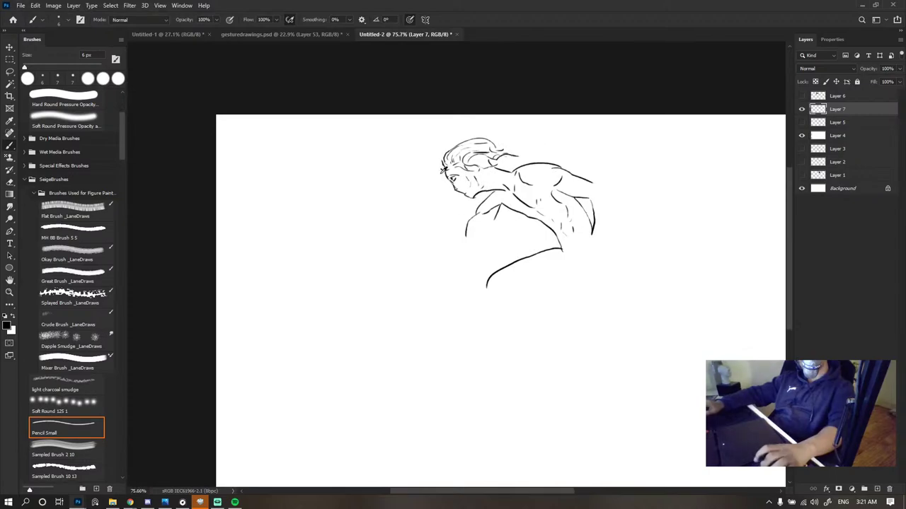
pyautogui.scroll(-2, 439, 174)
pyautogui.scroll(-2, 435, 168)
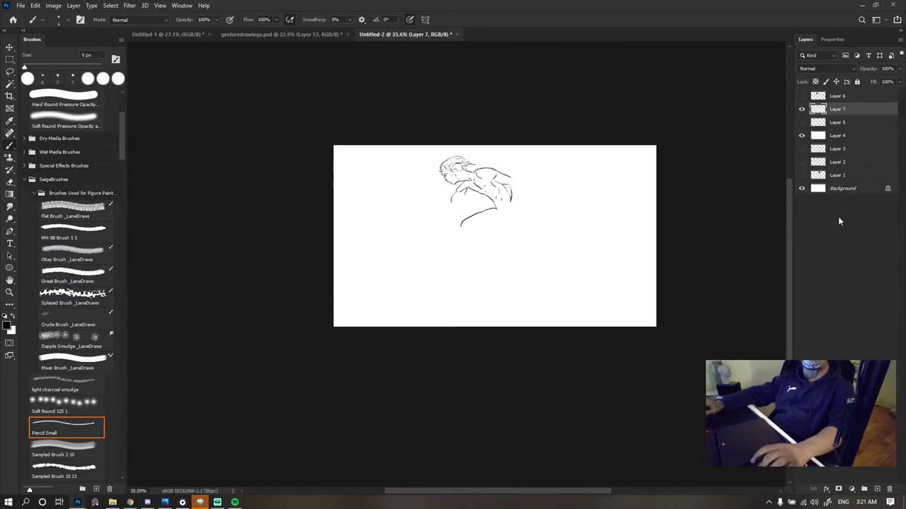
# - Show Layer 5 again and erase the black face and hair lines on Layer 7 with a 91 px eraser
pyautogui.scroll(6, 439, 171)
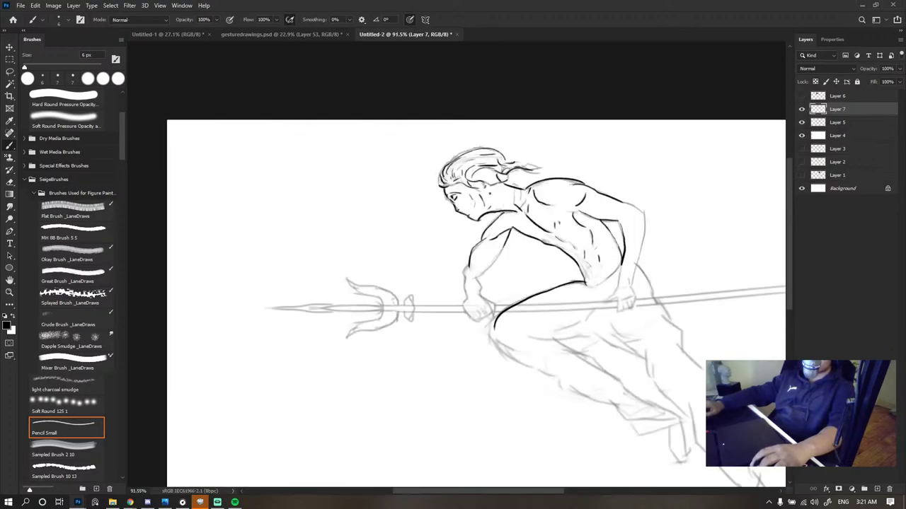
pyautogui.scroll(2, 382, 179)
pyautogui.press('e')
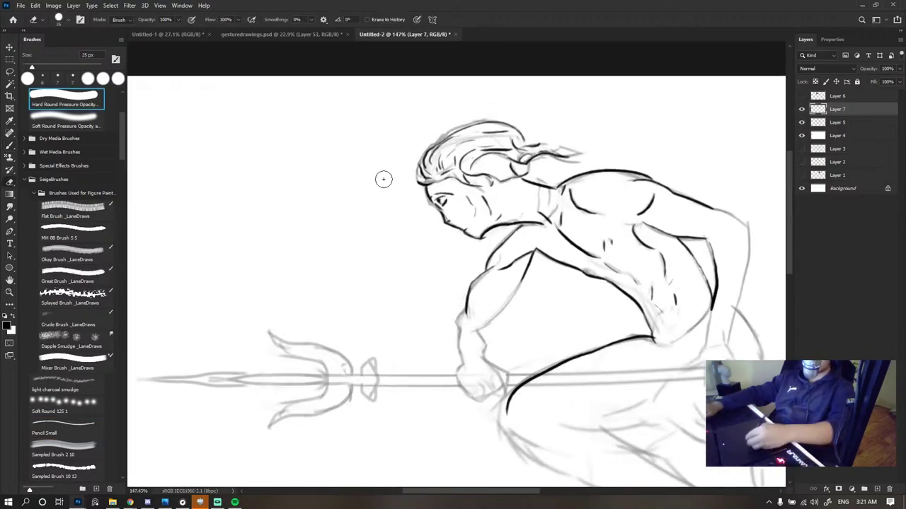
pyautogui.moveTo(447, 198)
pyautogui.mouseDown()
pyautogui.moveTo(469, 199)
pyautogui.moveTo(455, 145)
pyautogui.mouseUp()
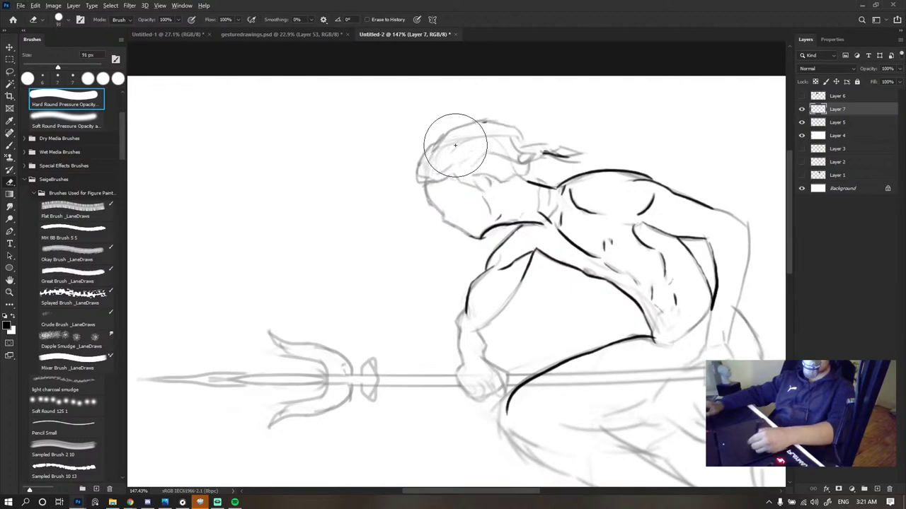
# - Try to trace the face profile down from the forehead in black with the Pencil Small brush at 6 px
pyautogui.press('b')
pyautogui.click(63, 425)
pyautogui.moveTo(130, 502)
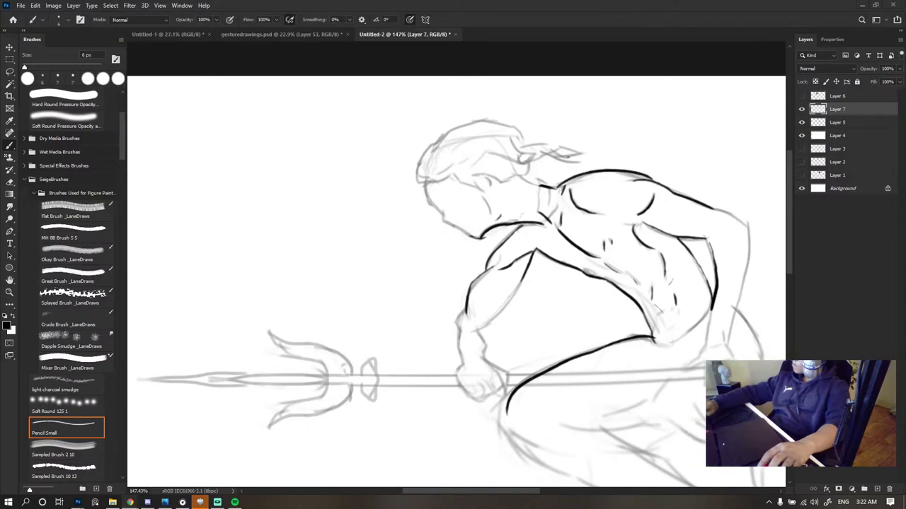
pyautogui.scroll(3, 485, 214)
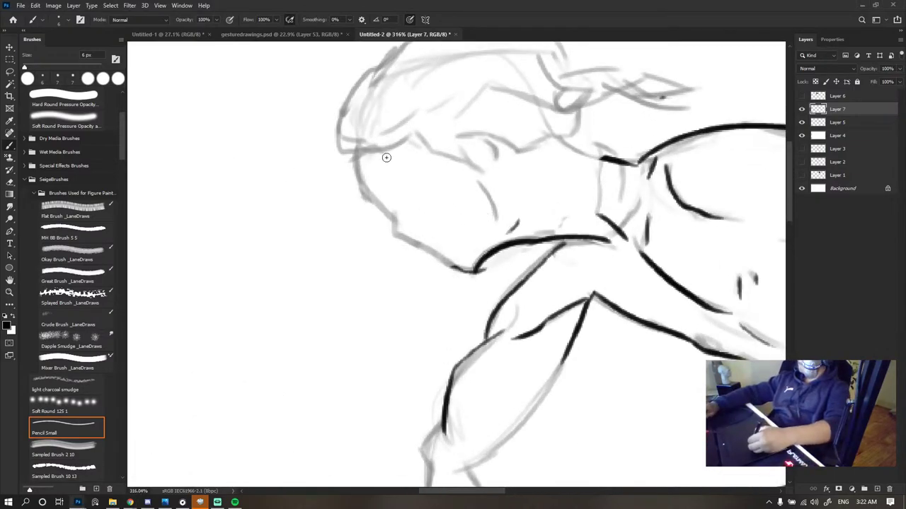
pyautogui.moveTo(356, 153)
pyautogui.mouseDown()
pyautogui.moveTo(387, 213)
pyautogui.moveTo(356, 157)
pyautogui.moveTo(475, 259)
pyautogui.mouseUp()
pyautogui.hotkey('ctrl', 'z')
pyautogui.hotkey('ctrl', 'z')
pyautogui.moveTo(356, 157)
pyautogui.mouseDown()
pyautogui.moveTo(396, 231)
pyautogui.moveTo(476, 266)
pyautogui.moveTo(372, 194)
pyautogui.moveTo(388, 216)
pyautogui.mouseUp()
pyautogui.hotkey('ctrl', 'z')
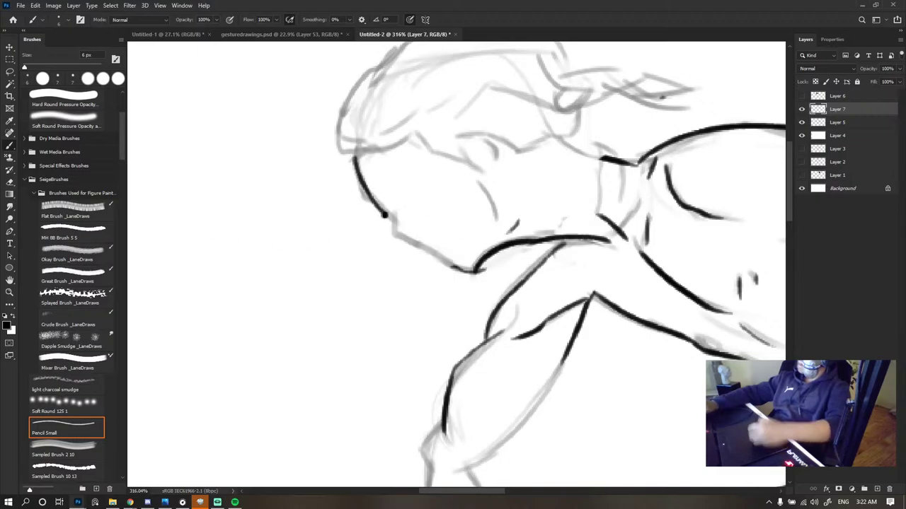
pyautogui.hotkey('ctrl', 'z')
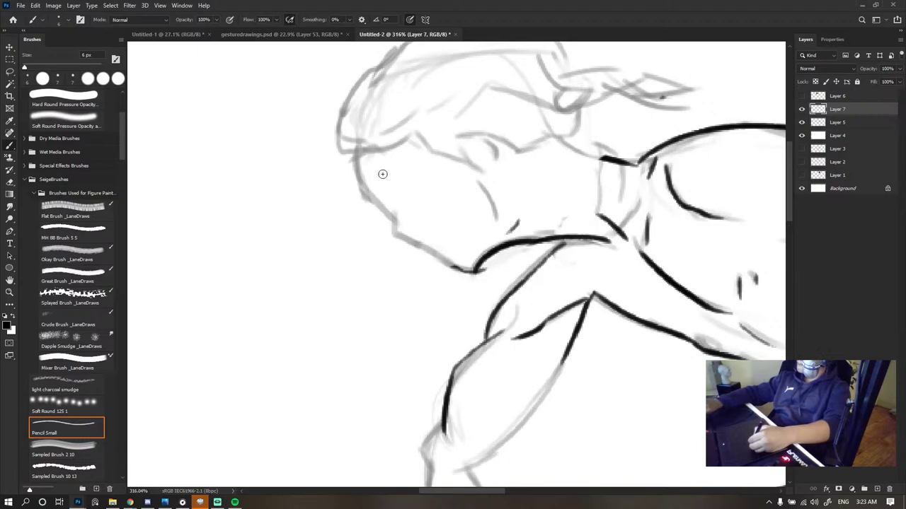
# - Try a turned face by drawing a nose line with its underside and nostril, an eye and a forehead stroke
pyautogui.moveTo(382, 175)
pyautogui.mouseDown()
pyautogui.moveTo(390, 206)
pyautogui.moveTo(388, 193)
pyautogui.moveTo(425, 244)
pyautogui.mouseUp()
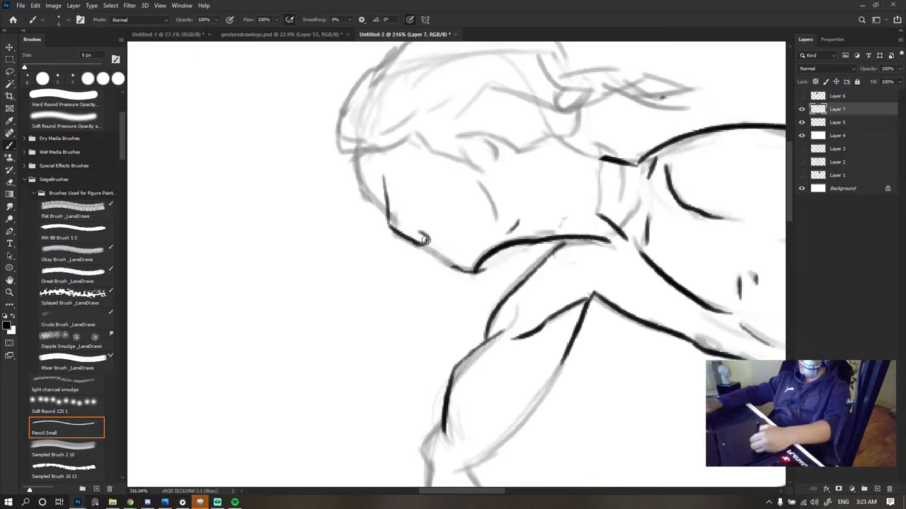
pyautogui.moveTo(423, 213); pyautogui.dragTo(437, 218)
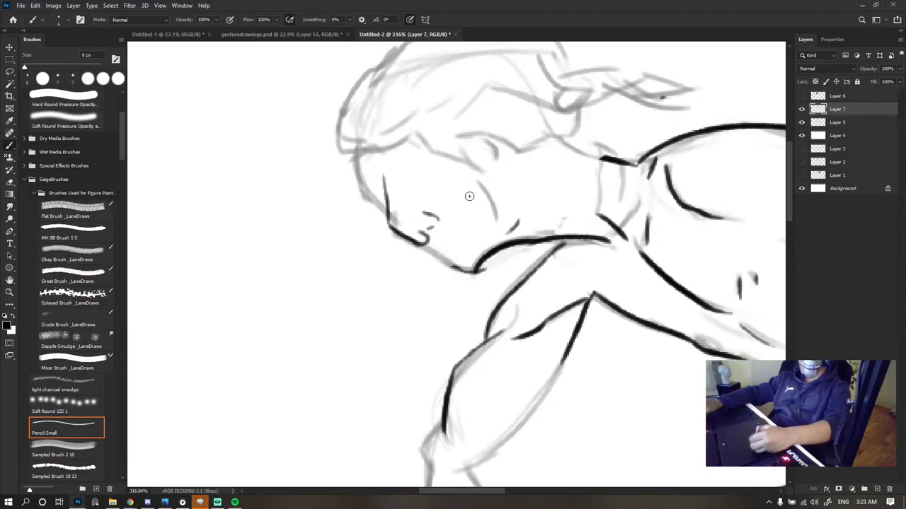
pyautogui.scroll(-8, 470, 195)
pyautogui.scroll(4, 470, 187)
pyautogui.scroll(3, 469, 186)
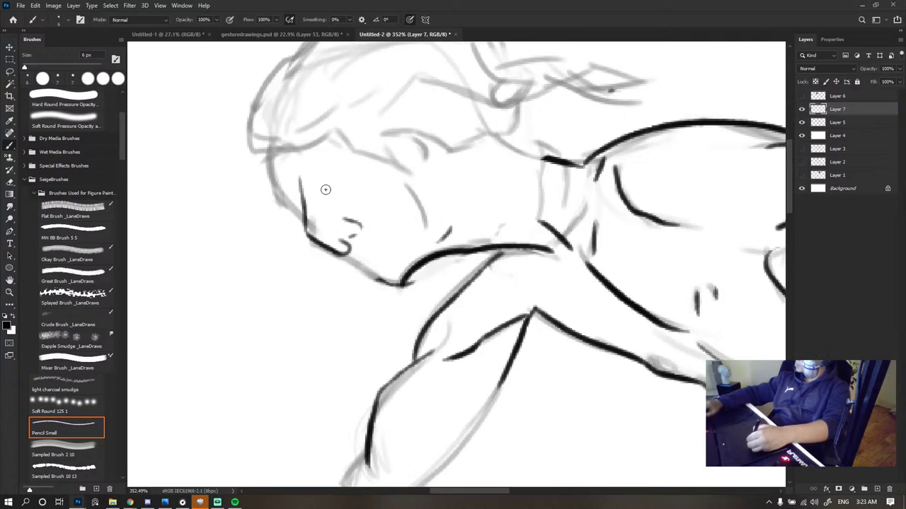
pyautogui.moveTo(321, 192)
pyautogui.mouseDown()
pyautogui.moveTo(333, 181)
pyautogui.moveTo(354, 192)
pyautogui.mouseUp()
pyautogui.moveTo(344, 200); pyautogui.dragTo(354, 195)
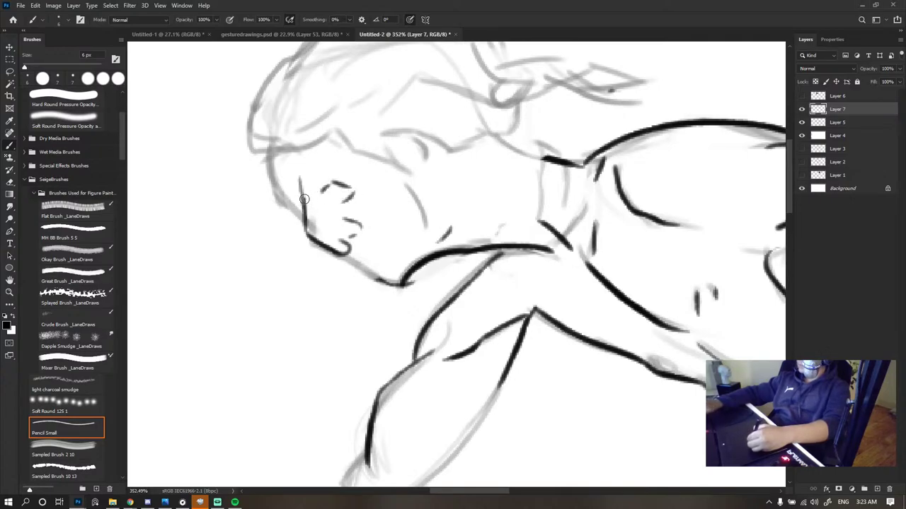
pyautogui.moveTo(275, 180); pyautogui.dragTo(301, 209)
# - Erase the trial nose, eye and forehead strokes from the face
pyautogui.scroll(-10, 350, 223)
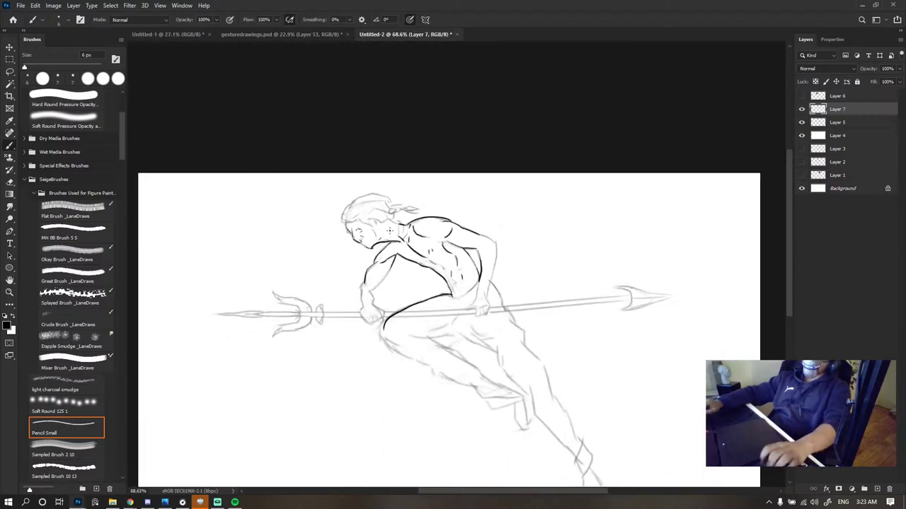
pyautogui.scroll(7, 368, 221)
pyautogui.press('e')
pyautogui.moveTo(268, 242)
pyautogui.mouseDown()
pyautogui.moveTo(299, 259)
pyautogui.moveTo(316, 228)
pyautogui.moveTo(298, 216)
pyautogui.mouseUp()
pyautogui.press('b')
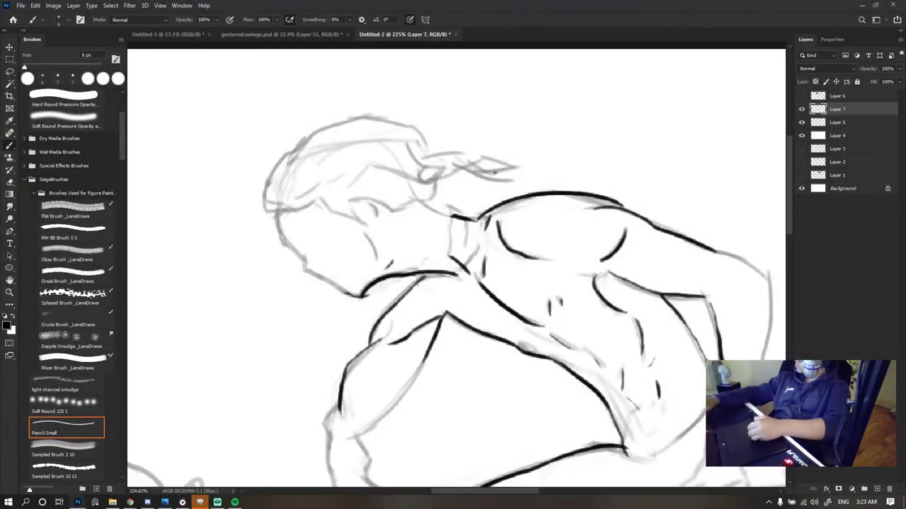
# - Paste the coloured head portrait as a reference on its own layer in the Untitled-1 document
pyautogui.hotkey('ctrl', 'v')
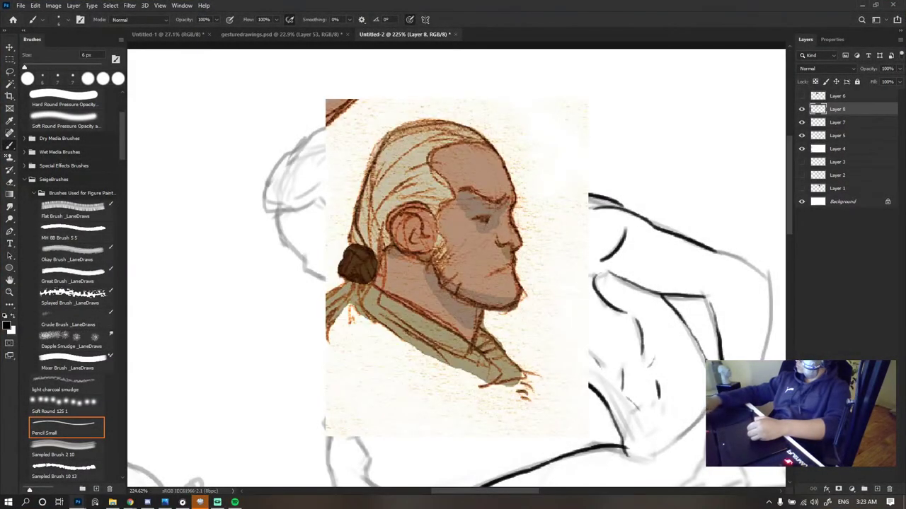
pyautogui.hotkey('ctrl', 'z')
pyautogui.hotkey('ctrl', 'Tab')
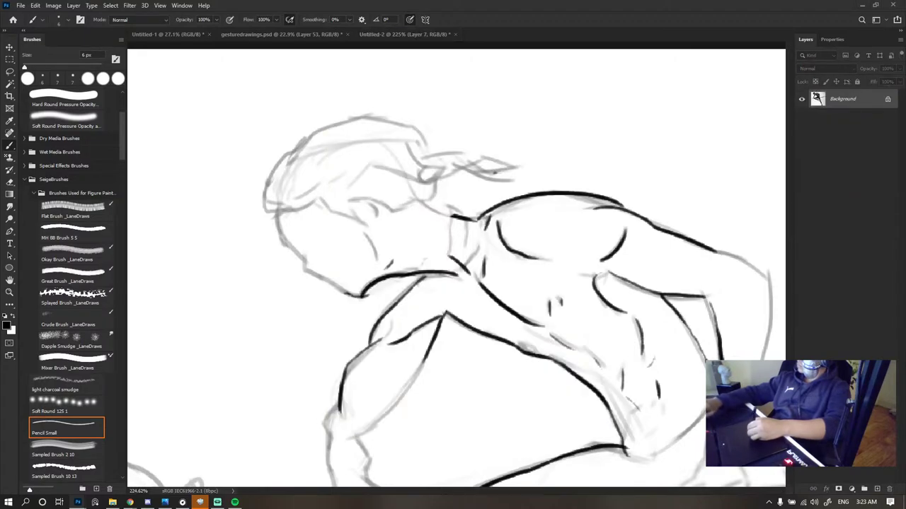
pyautogui.hotkey('ctrl', 'alt', 'shift', 'n')
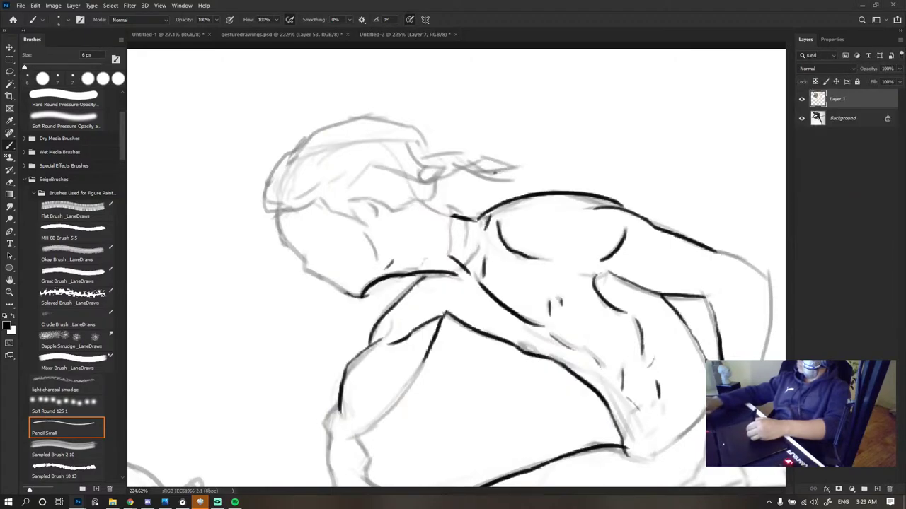
# - Try to flip the pasted portrait horizontally in Untitled-1
pyautogui.hotkey('ctrl', 't')
pyautogui.hotkey('ctrl', 'shift', 'h')
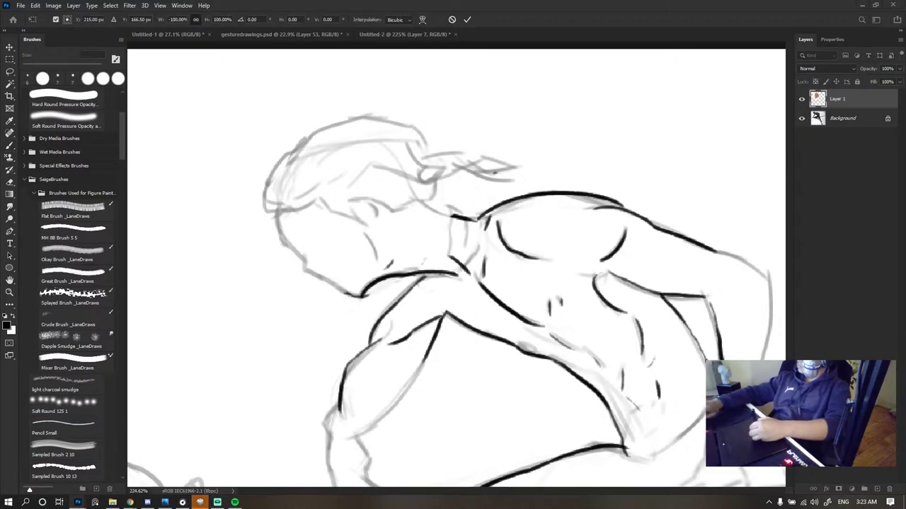
pyautogui.click(263, 215)
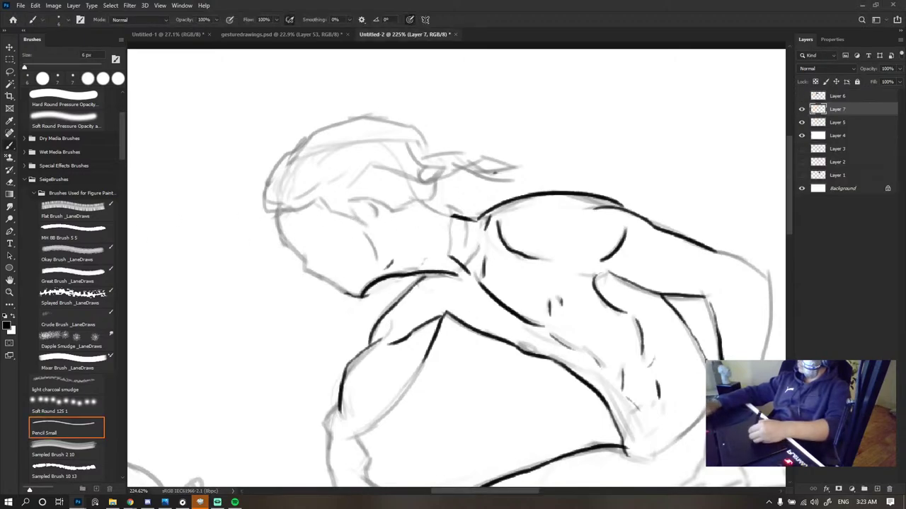
pyautogui.hotkey('ctrl', 'z')
pyautogui.hotkey('ctrl', 'z')
pyautogui.hotkey('ctrl', 'shift', 'z')
pyautogui.hotkey('ctrl', 'z')
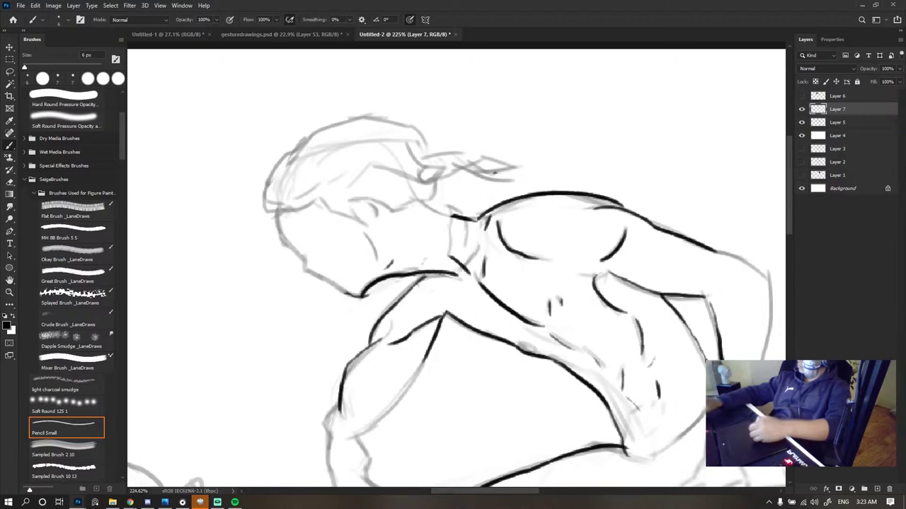
# - Flip the portrait in Untitled-1 to -100% height with a 161.78° rotation and return to the Pencil Small brush
pyautogui.hotkey('ctrl', 'Tab')
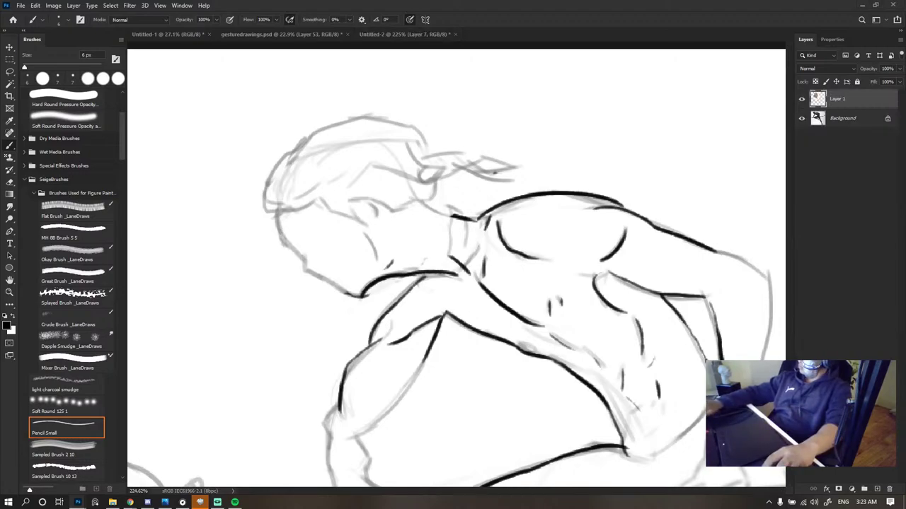
pyautogui.press('v')
pyautogui.hotkey('ctrl', 't')
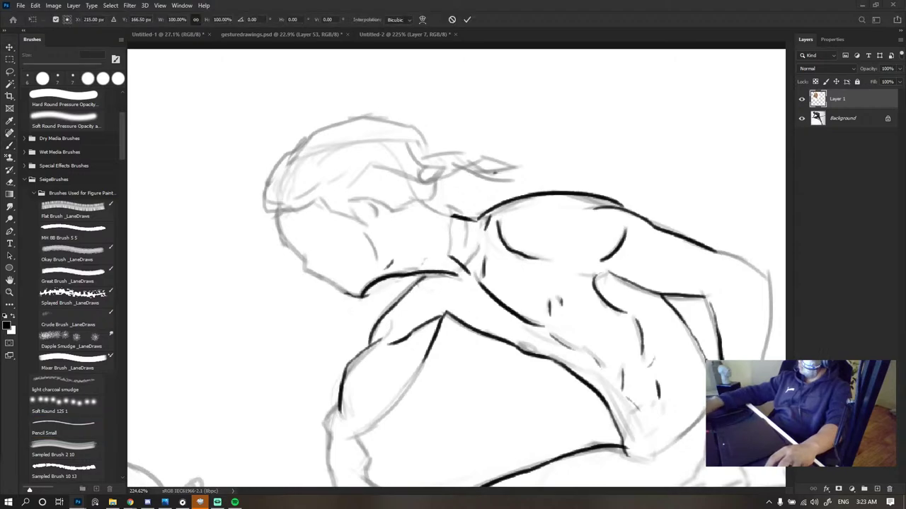
pyautogui.hotkey('ctrl', 'shift', 'h')
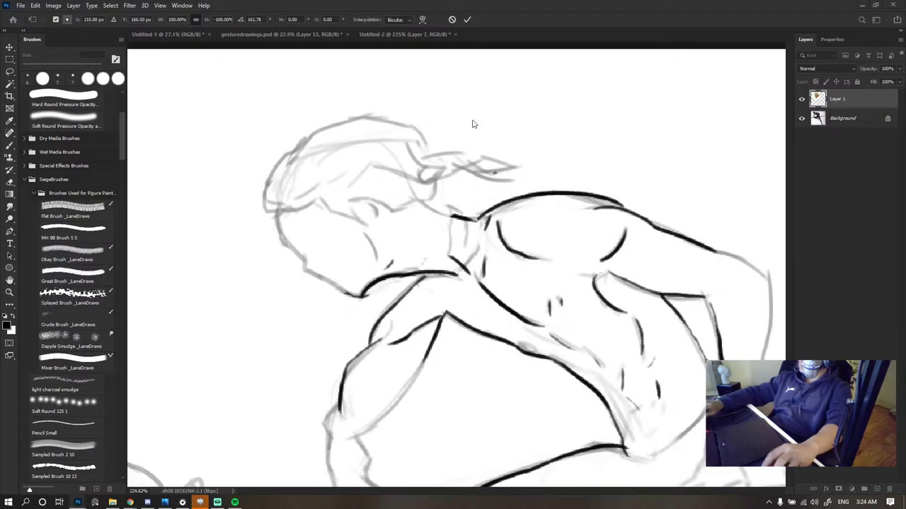
pyautogui.click(467, 20)
pyautogui.press('b')
pyautogui.click(66, 429)
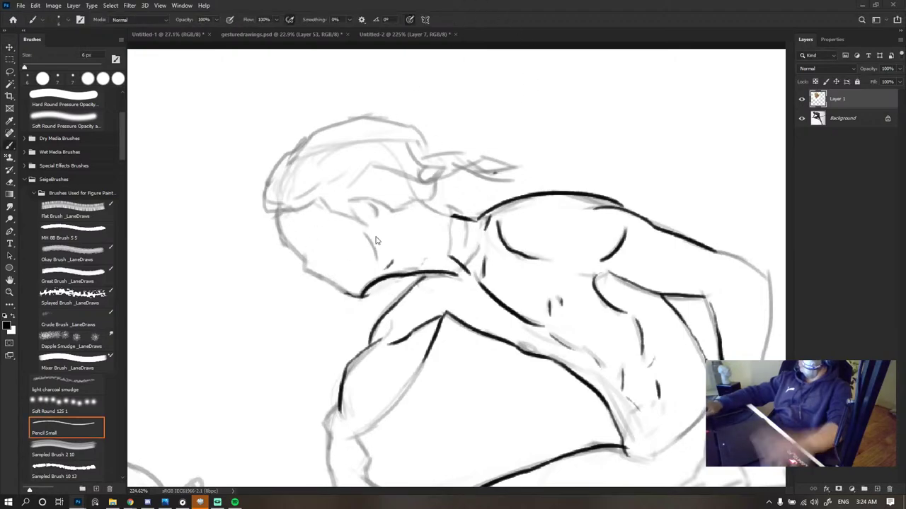
# - Switch back to the Untitled-2 document to continue on the figure's head
pyautogui.hotkey('ctrl', 'Tab')
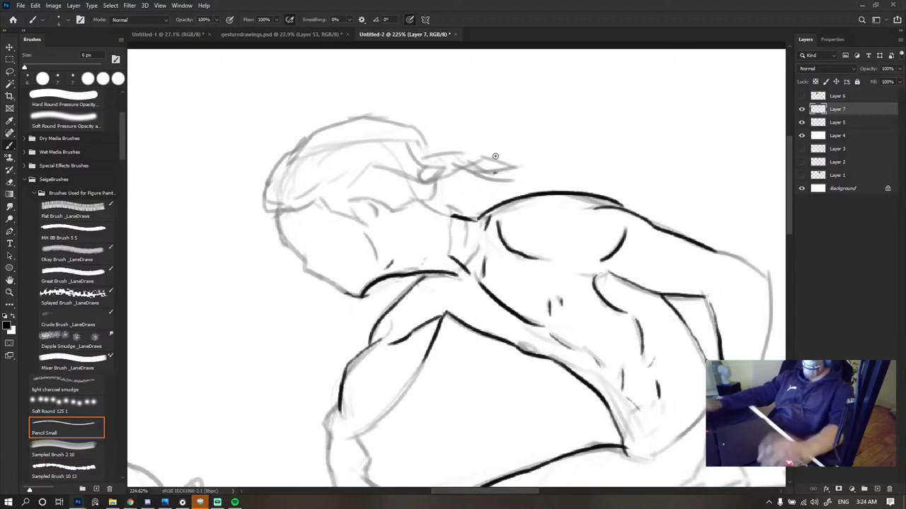
pyautogui.hscroll(-2, 578, 177)
pyautogui.hscroll(-1, 576, 177)
pyautogui.scroll(1, 566, 181)
pyautogui.scroll(-3, 510, 185)
pyautogui.scroll(6, 497, 188)
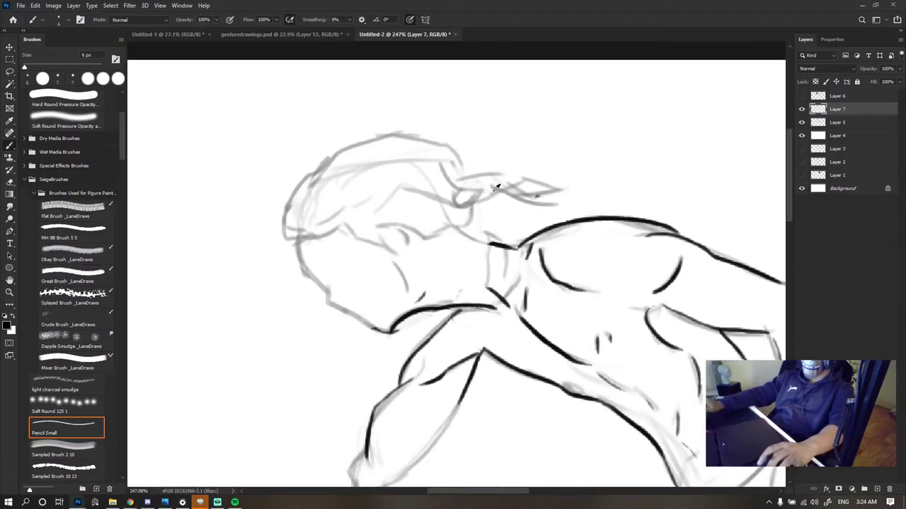
pyautogui.scroll(1, 460, 190)
pyautogui.scroll(3, 430, 189)
pyautogui.scroll(-3, 385, 209)
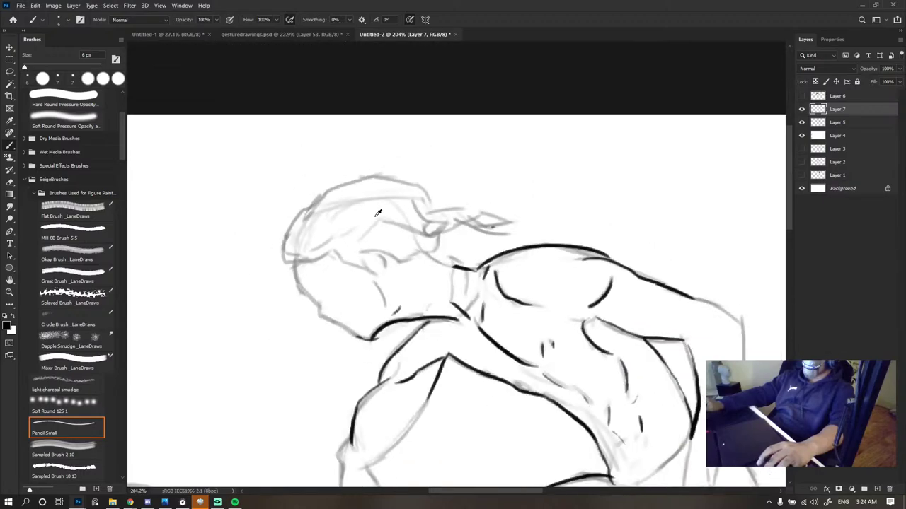
pyautogui.scroll(5, 374, 241)
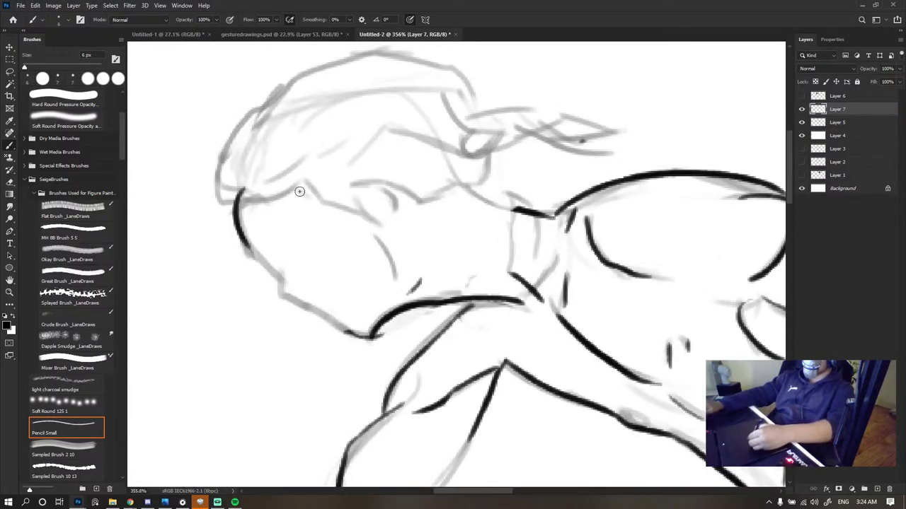
# - Try to ink the face profile from the forehead down to the nose with the Pencil Small brush on Layer 7
pyautogui.moveTo(237, 198)
pyautogui.mouseDown()
pyautogui.moveTo(246, 248)
pyautogui.moveTo(284, 266)
pyautogui.mouseUp()
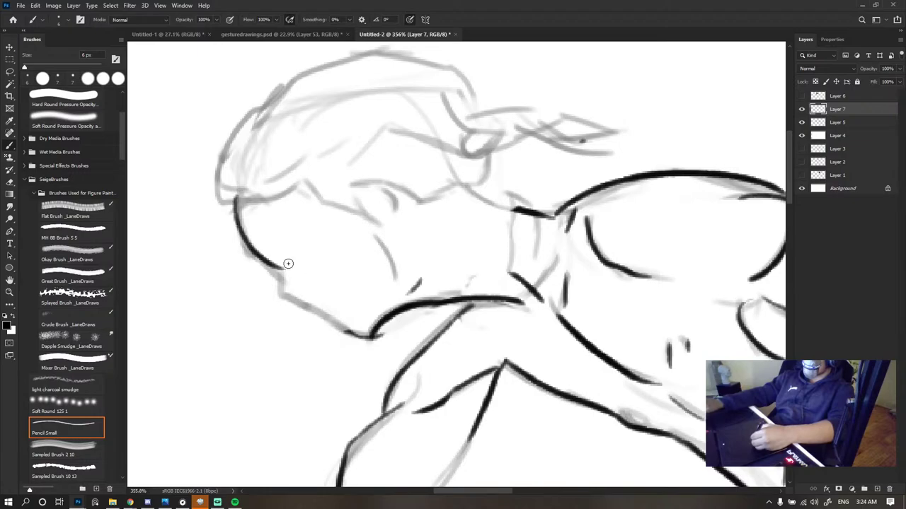
pyautogui.hotkey('ctrl', 'z')
pyautogui.moveTo(236, 200)
pyautogui.mouseDown()
pyautogui.moveTo(274, 259)
pyautogui.moveTo(250, 247)
pyautogui.moveTo(269, 282)
pyautogui.moveTo(286, 271)
pyautogui.moveTo(278, 263)
pyautogui.moveTo(297, 300)
pyautogui.mouseUp()
pyautogui.press('e')
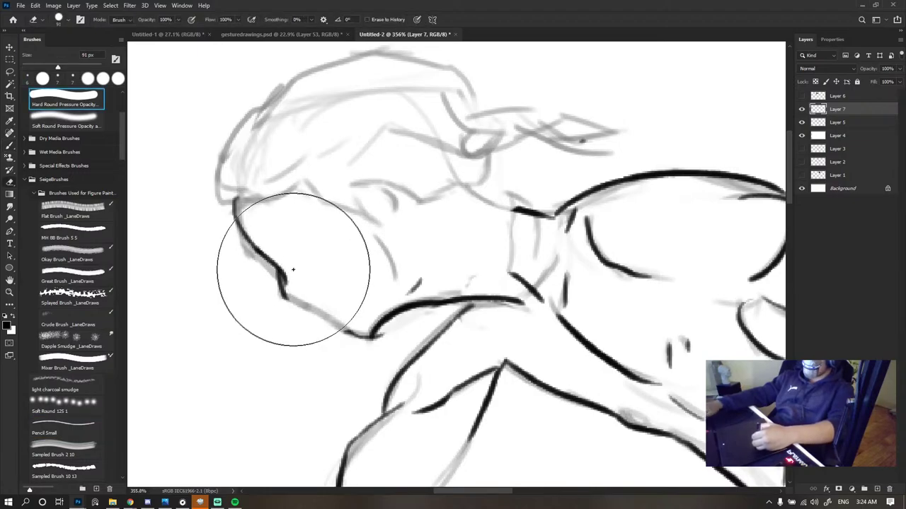
pyautogui.press('[')
pyautogui.press('[')
pyautogui.press('[')
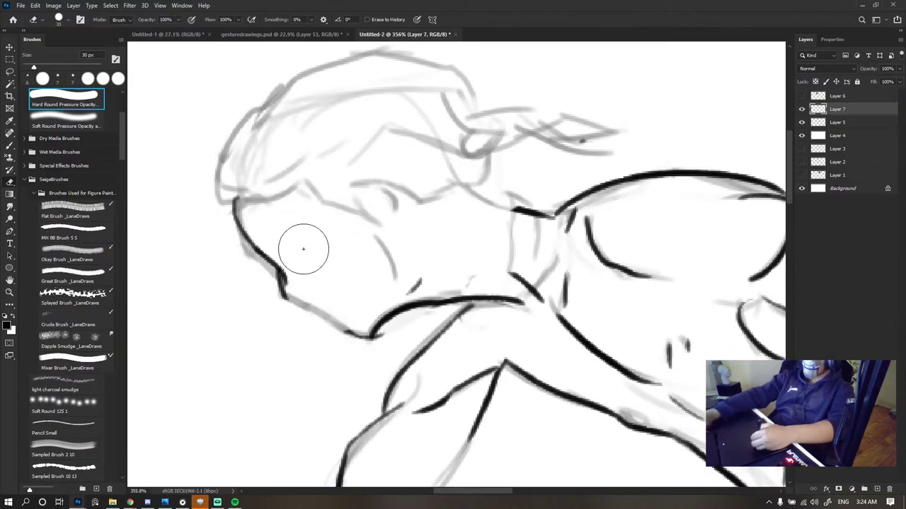
pyautogui.hotkey('ctrl', 'z')
pyautogui.hotkey('ctrl', 'z')
# - Ink the profile from the brow along the nose bridge and around under the nose tip
pyautogui.press('b')
pyautogui.moveTo(242, 241)
pyautogui.mouseDown()
pyautogui.moveTo(283, 262)
pyautogui.moveTo(270, 263)
pyautogui.moveTo(306, 310)
pyautogui.mouseUp()
pyautogui.hotkey('ctrl', 'z')
pyautogui.hotkey('ctrl', 'z')
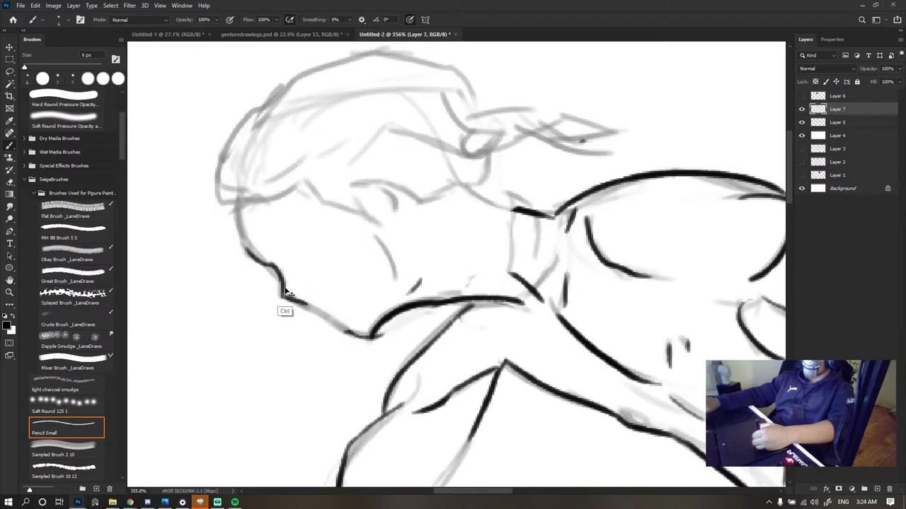
pyautogui.hotkey('ctrl', 'z')
pyautogui.moveTo(283, 288)
pyautogui.mouseDown()
pyautogui.moveTo(320, 308)
pyautogui.moveTo(296, 305)
pyautogui.moveTo(278, 266)
pyautogui.moveTo(285, 301)
pyautogui.moveTo(319, 302)
pyautogui.mouseUp()
pyautogui.press('e')
pyautogui.press('b')
pyautogui.hotkey('ctrl', 'z')
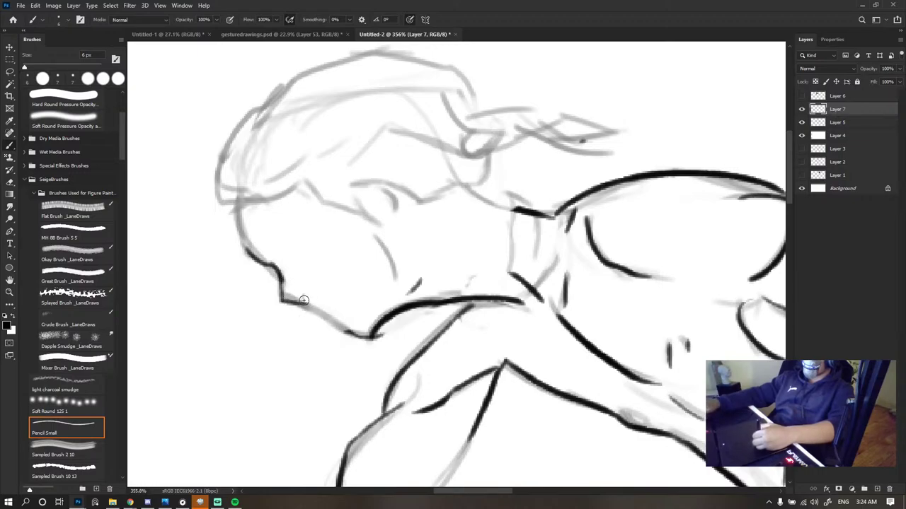
# - Draw a small nostril mark just behind the nose tip
pyautogui.moveTo(312, 291); pyautogui.dragTo(316, 293)
pyautogui.hotkey('ctrl', 'z')
pyautogui.moveTo(309, 288)
pyautogui.mouseDown()
pyautogui.moveTo(317, 272)
pyautogui.moveTo(314, 299)
pyautogui.mouseUp()
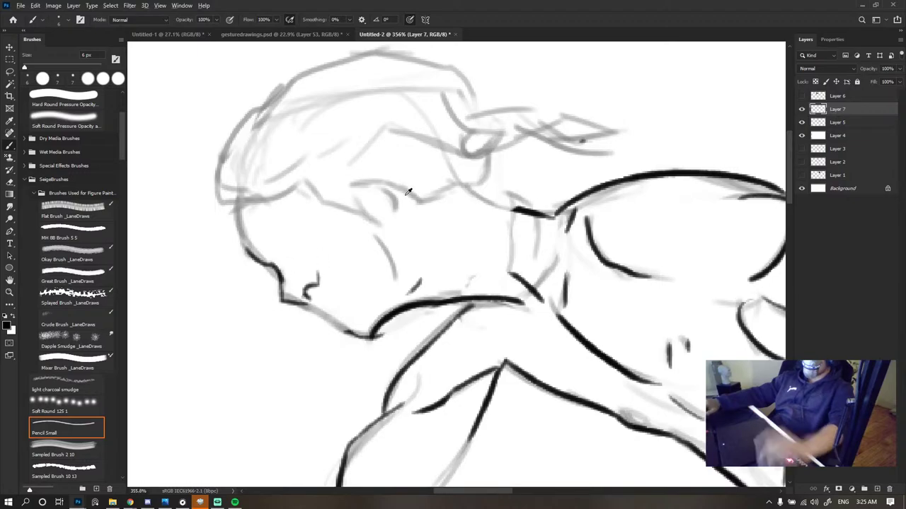
# - Ink the contour from beneath the nose over the lips and chin, joining it to the black jaw line
pyautogui.scroll(-7, 400, 198)
pyautogui.scroll(9, 378, 193)
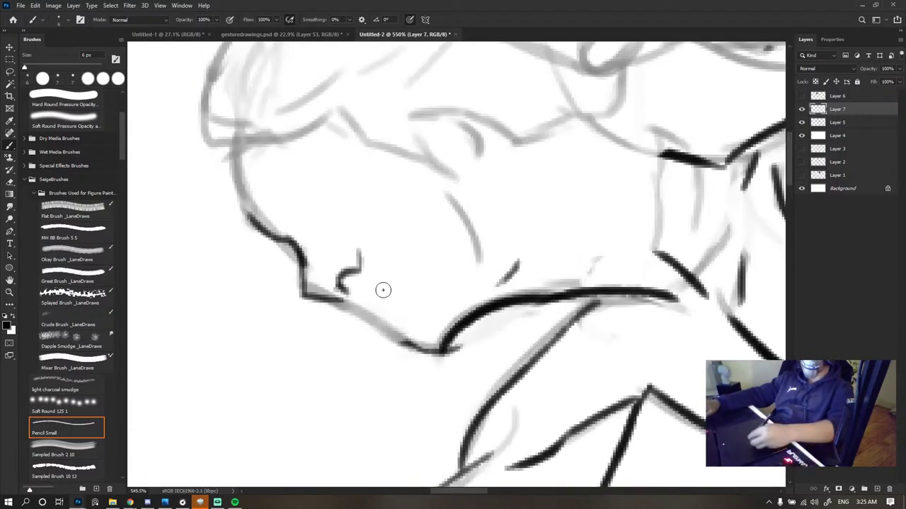
pyautogui.moveTo(342, 299)
pyautogui.mouseDown()
pyautogui.moveTo(407, 347)
pyautogui.moveTo(427, 345)
pyautogui.mouseUp()
pyautogui.press('e')
pyautogui.press('b')
pyautogui.moveTo(379, 325)
pyautogui.mouseDown()
pyautogui.moveTo(462, 328)
pyautogui.moveTo(475, 313)
pyautogui.mouseUp()
pyautogui.scroll(-7, 443, 197)
pyautogui.scroll(-3, 440, 200)
pyautogui.scroll(8, 440, 205)
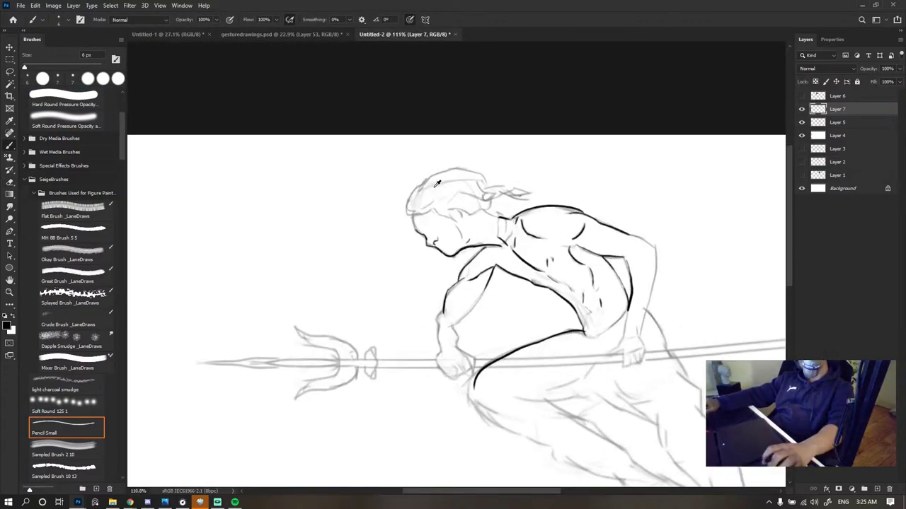
pyautogui.scroll(1, 472, 234)
# - Erase the black brow and nose outline from the face profile
pyautogui.press('e')
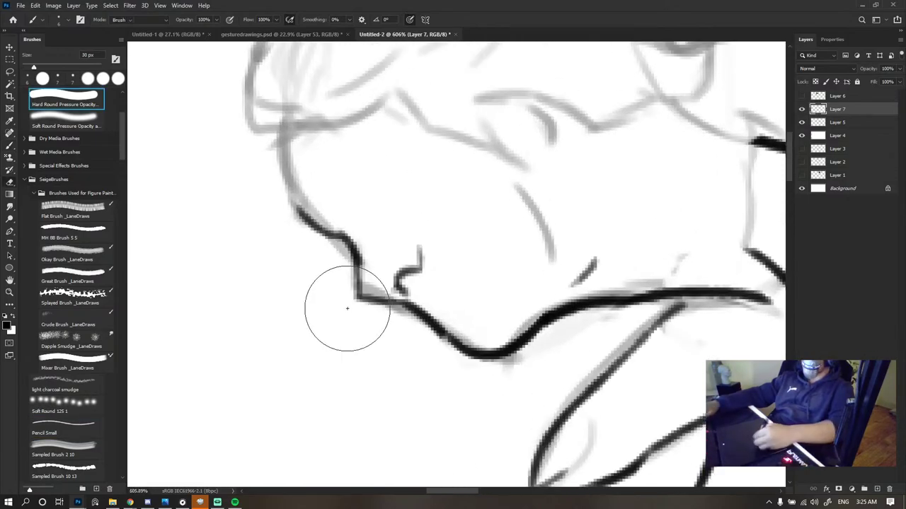
pyautogui.moveTo(340, 267)
pyautogui.mouseDown()
pyautogui.moveTo(319, 222)
pyautogui.moveTo(347, 274)
pyautogui.moveTo(372, 289)
pyautogui.mouseUp()
pyautogui.press('b')
pyautogui.hotkey('ctrl', 'z')
pyautogui.hotkey('ctrl', 'z')
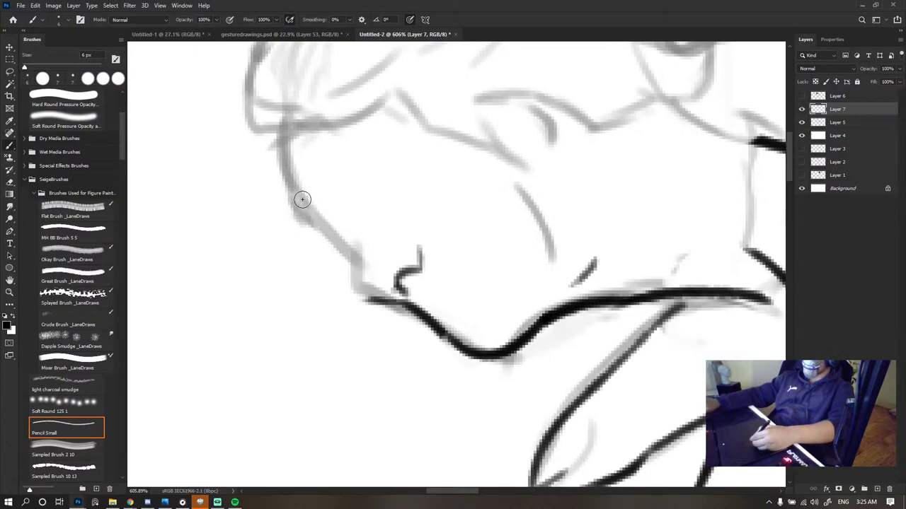
# - Redraw a short stroke at the brow and reduce the pencil brush to 4 px
pyautogui.moveTo(303, 199); pyautogui.dragTo(326, 227)
pyautogui.hotkey('ctrl', 'z')
pyautogui.moveTo(297, 197); pyautogui.dragTo(335, 231)
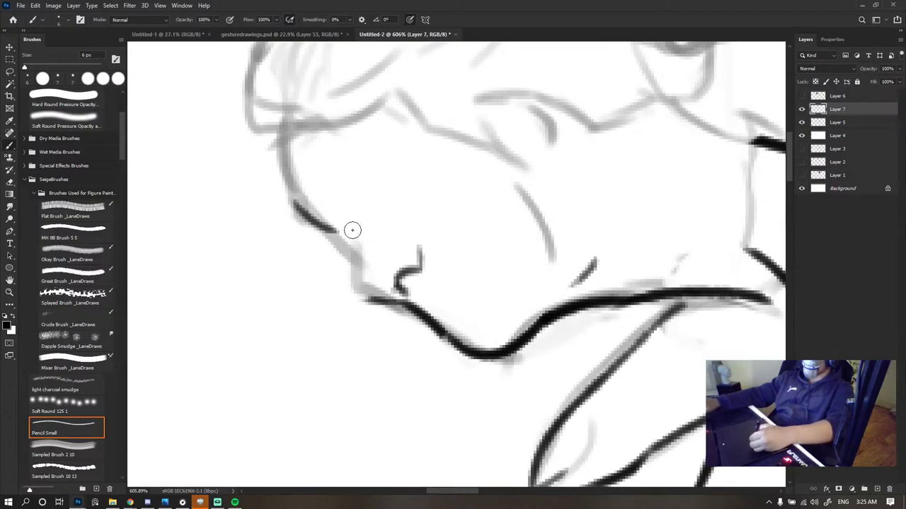
pyautogui.hotkey('ctrl', 'z')
pyautogui.moveTo(291, 206)
pyautogui.mouseDown()
pyautogui.moveTo(334, 224)
pyautogui.moveTo(364, 293)
pyautogui.mouseUp()
pyautogui.hotkey('ctrl', 'z')
pyautogui.press('[')
pyautogui.press('[')
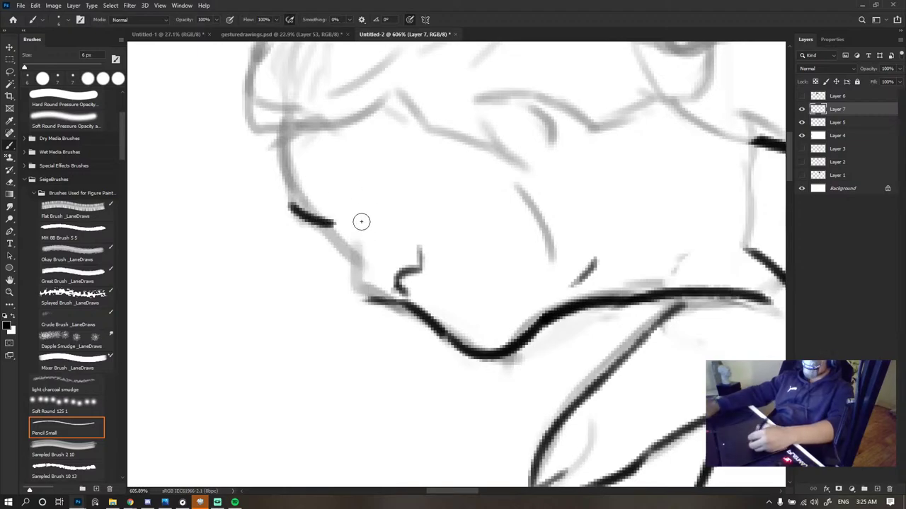
# - Ink a new nose profile from the brow stroke down around the tip to the upper lip line
pyautogui.moveTo(327, 219); pyautogui.dragTo(367, 296)
pyautogui.hotkey('ctrl', 'z')
pyautogui.moveTo(328, 222)
pyautogui.mouseDown()
pyautogui.moveTo(364, 292)
pyautogui.moveTo(383, 301)
pyautogui.mouseUp()
pyautogui.scroll(-10, 414, 236)
pyautogui.scroll(7, 382, 212)
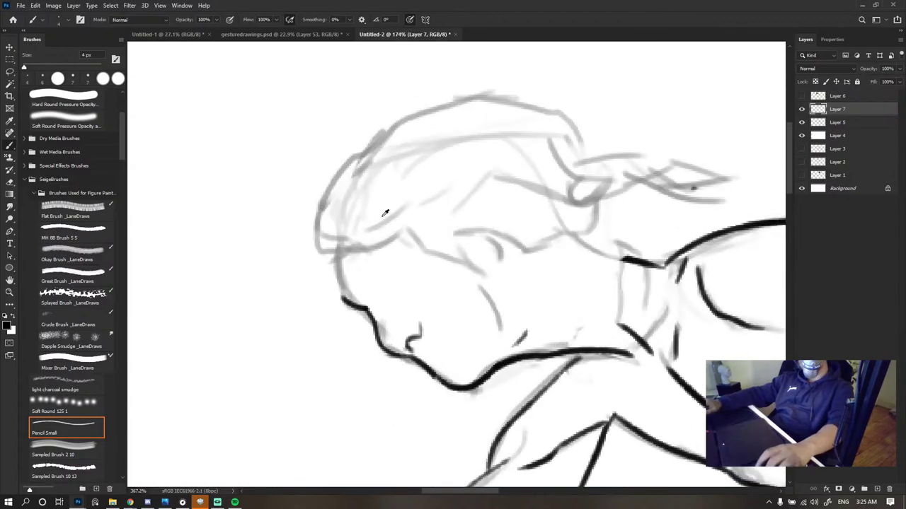
pyautogui.hotkey('ctrl', 'z')
pyautogui.moveTo(366, 305)
pyautogui.mouseDown()
pyautogui.moveTo(368, 343)
pyautogui.moveTo(400, 358)
pyautogui.mouseUp()
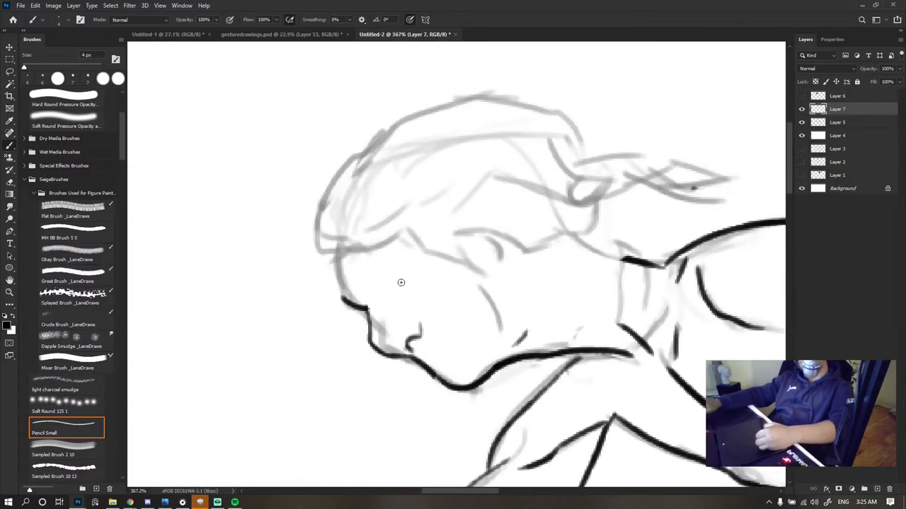
pyautogui.scroll(-4, 389, 245)
pyautogui.scroll(4, 420, 305)
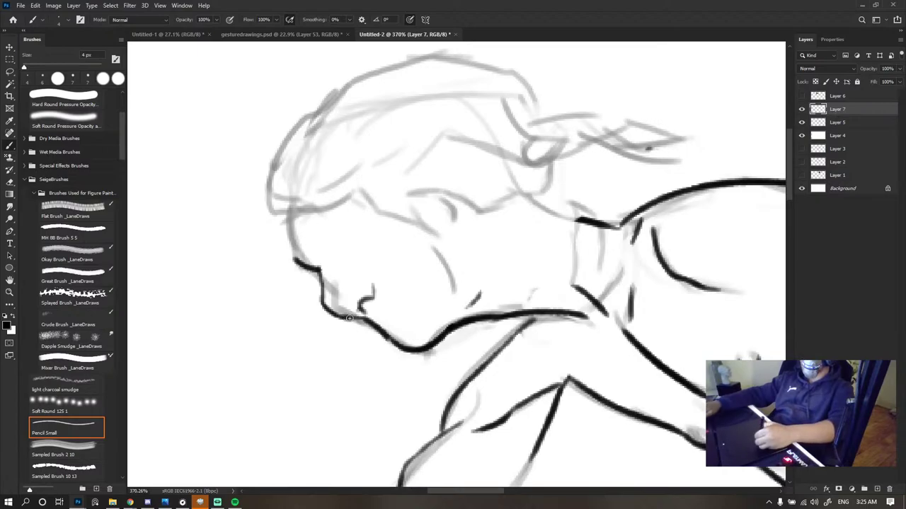
# - Erase part of the nostril mark and remove the brow and nose profile strokes down to the mouth
pyautogui.press('e')
pyautogui.moveTo(350, 324)
pyautogui.mouseDown()
pyautogui.moveTo(332, 319)
pyautogui.moveTo(376, 324)
pyautogui.mouseUp()
pyautogui.press('b')
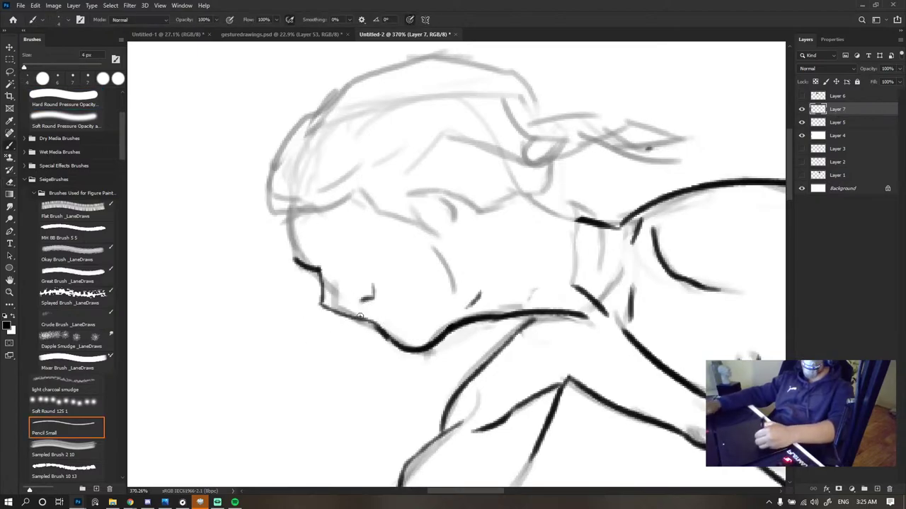
pyautogui.hotkey('ctrl', 'z')
pyautogui.hotkey('ctrl', 'z')
pyautogui.hotkey('ctrl', 'z')
pyautogui.hotkey('ctrl', 'z')
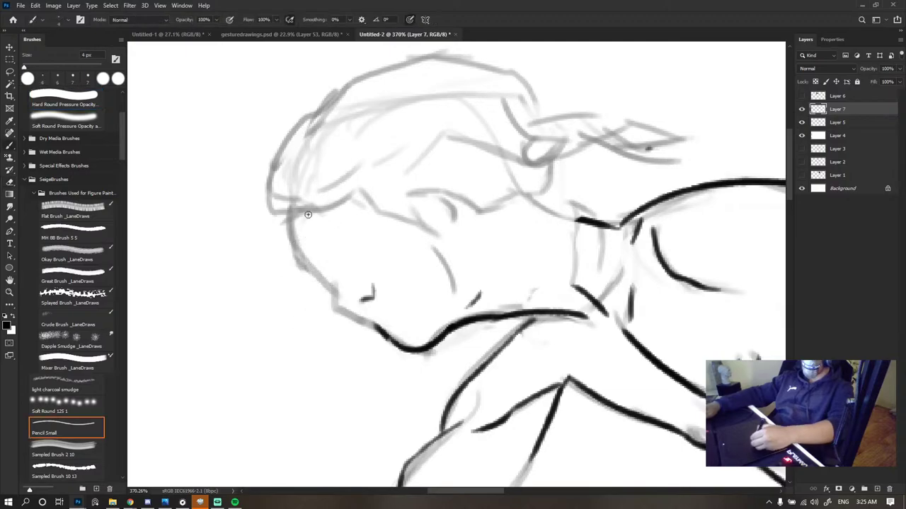
# - Ink the forehead profile in a smooth curve from inside the hairline down along the nose bridge
pyautogui.moveTo(292, 156); pyautogui.dragTo(303, 258)
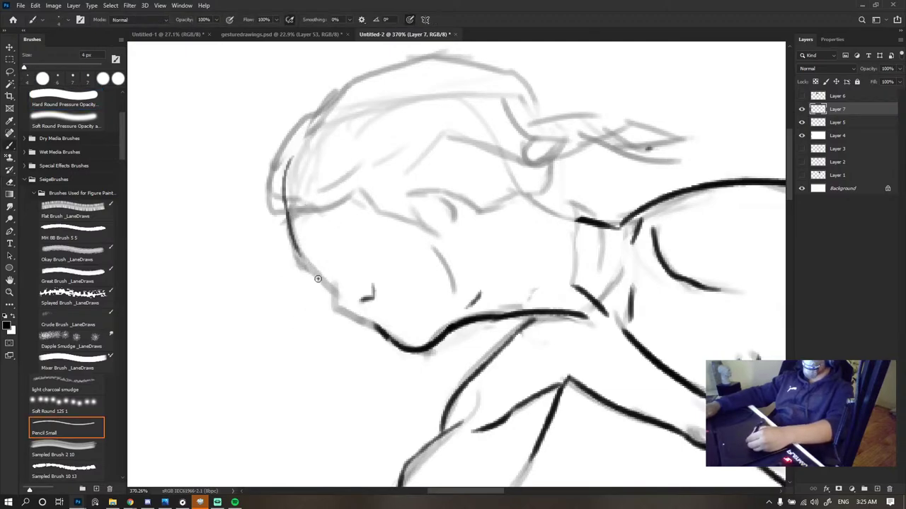
pyautogui.hotkey('ctrl', 'z')
pyautogui.moveTo(292, 167); pyautogui.dragTo(307, 252)
pyautogui.hotkey('ctrl', 'z')
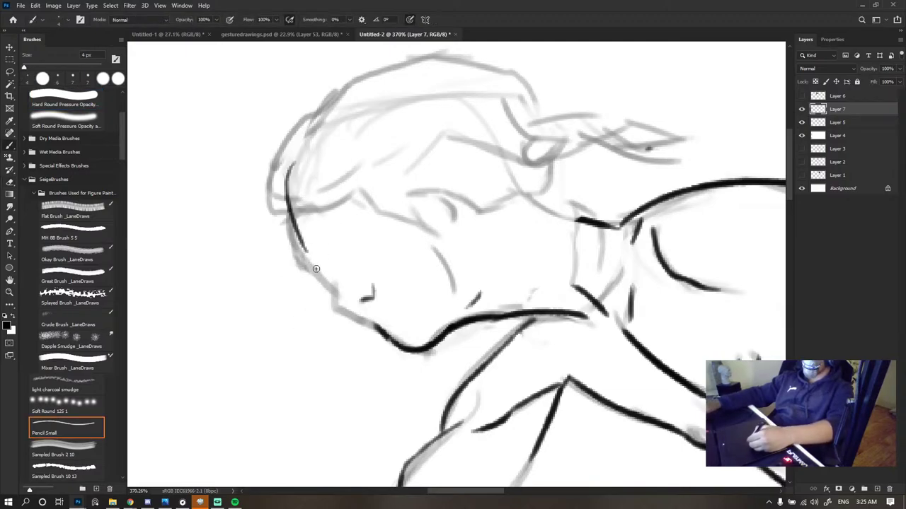
pyautogui.hotkey('ctrl', 'z')
pyautogui.moveTo(288, 169)
pyautogui.mouseDown()
pyautogui.moveTo(313, 273)
pyautogui.moveTo(300, 258)
pyautogui.moveTo(336, 293)
pyautogui.mouseUp()
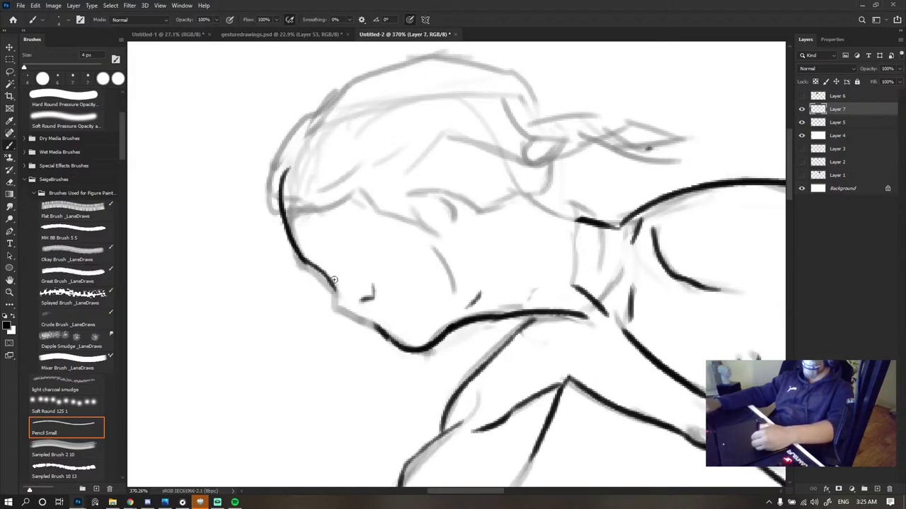
# - Ink the nose tip and upper lip down to the chin contour and add a slanted mouth line
pyautogui.moveTo(333, 285)
pyautogui.mouseDown()
pyautogui.moveTo(335, 311)
pyautogui.moveTo(376, 318)
pyautogui.moveTo(379, 328)
pyautogui.moveTo(393, 311)
pyautogui.moveTo(416, 307)
pyautogui.mouseUp()
pyautogui.hotkey('ctrl', 'z')
pyautogui.hotkey('ctrl', 'z')
pyautogui.hotkey('ctrl', 'z')
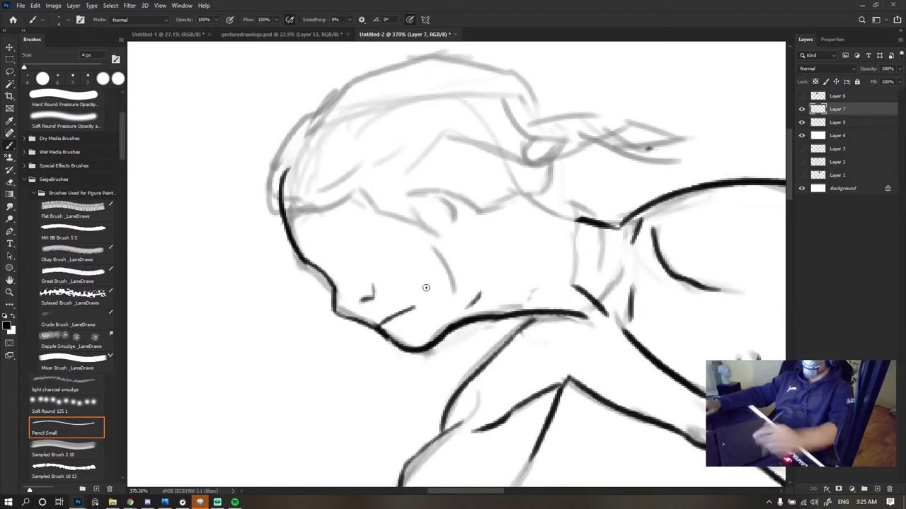
pyautogui.scroll(-8, 421, 285)
pyautogui.scroll(6, 419, 282)
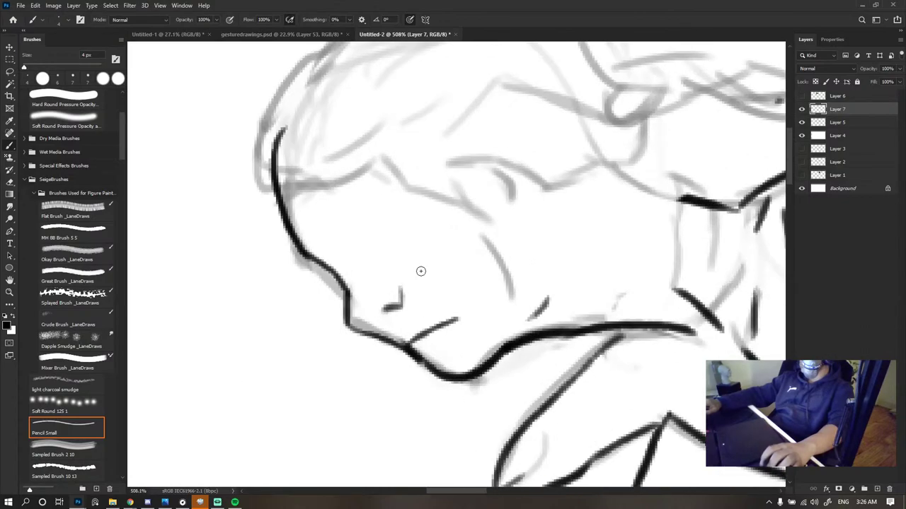
# - Draw the eye with an upper lid line and short lower lid strokes above the nostril
pyautogui.moveTo(352, 237); pyautogui.dragTo(403, 222)
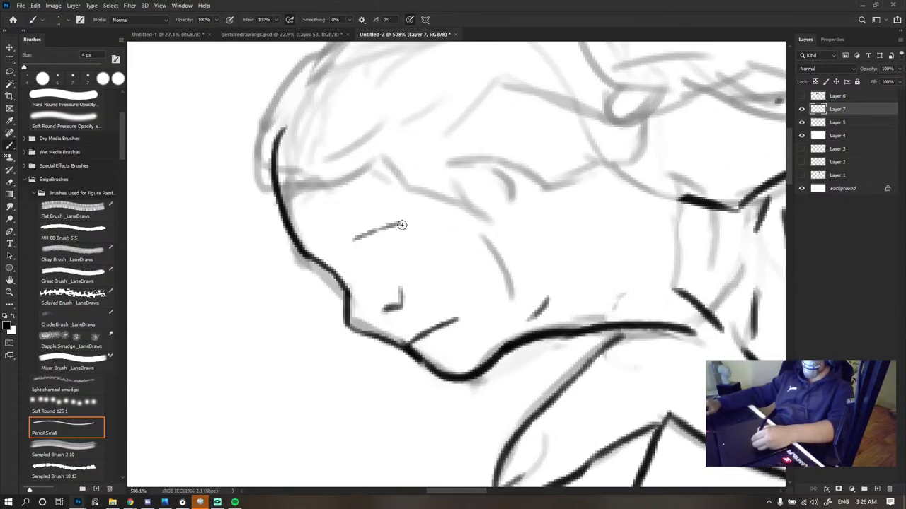
pyautogui.hotkey('ctrl', 'z')
pyautogui.moveTo(348, 242)
pyautogui.mouseDown()
pyautogui.moveTo(382, 227)
pyautogui.moveTo(393, 239)
pyautogui.moveTo(400, 229)
pyautogui.moveTo(369, 250)
pyautogui.moveTo(383, 251)
pyautogui.mouseUp()
pyautogui.hotkey('ctrl', 'z')
pyautogui.hotkey('ctrl', 'z')
pyautogui.hotkey('ctrl', 'z')
pyautogui.hotkey('ctrl', 'z')
pyautogui.scroll(-10, 465, 235)
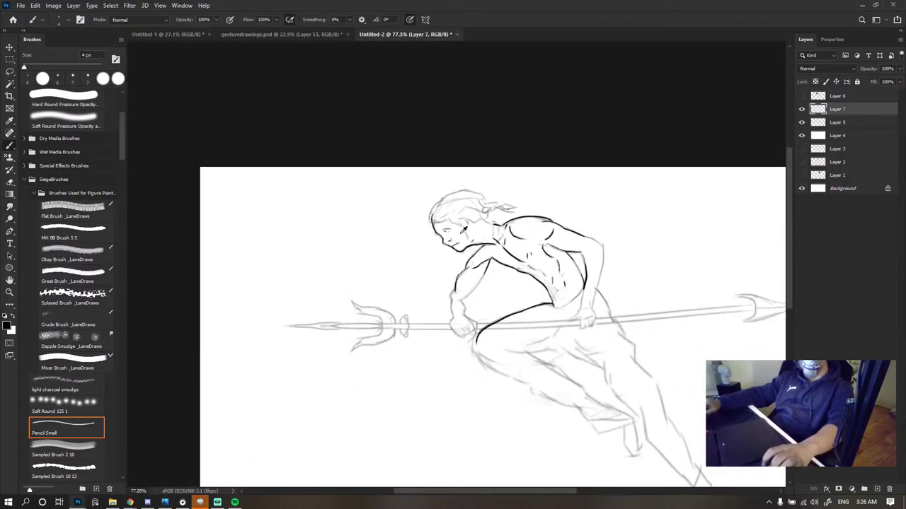
pyautogui.scroll(10, 459, 238)
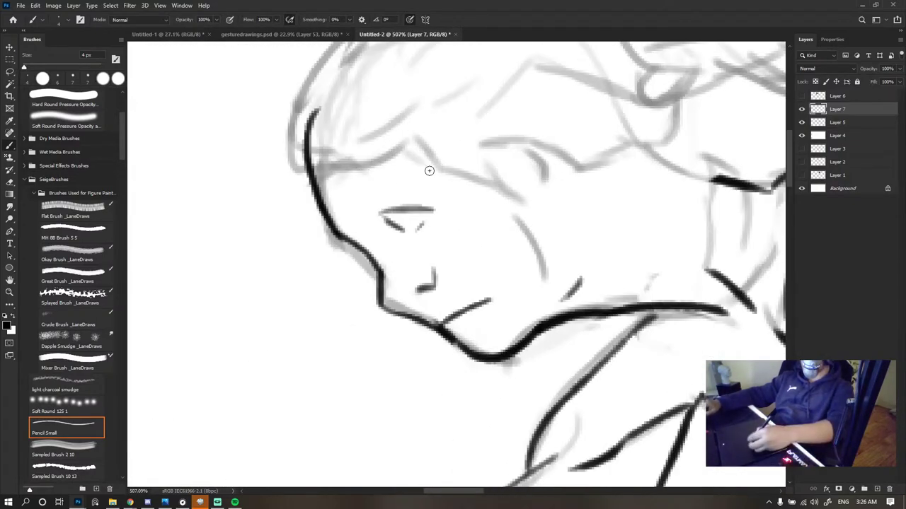
# - Draw an angled eyebrow above the eye
pyautogui.moveTo(361, 191)
pyautogui.mouseDown()
pyautogui.moveTo(379, 197)
pyautogui.moveTo(403, 165)
pyautogui.moveTo(442, 172)
pyautogui.mouseUp()
pyautogui.hotkey('ctrl', 'z')
pyautogui.scroll(-10, 452, 195)
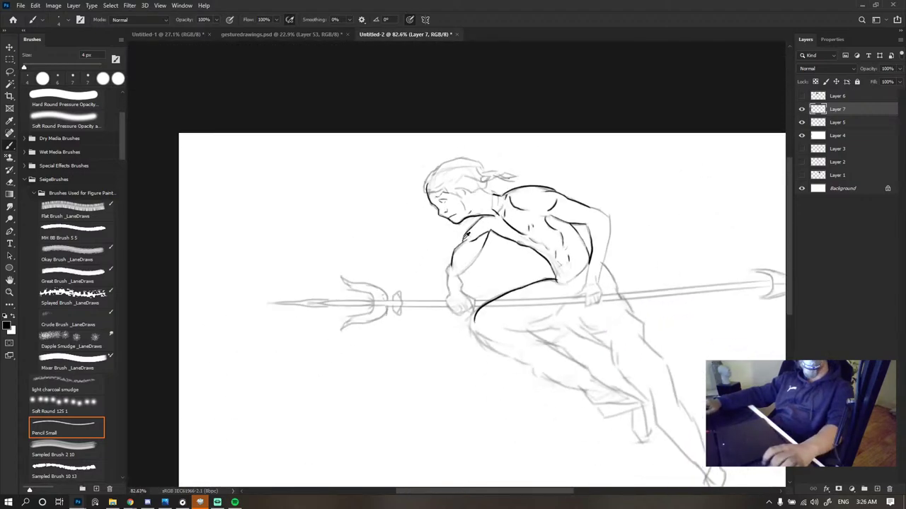
pyautogui.scroll(-1, 467, 235)
pyautogui.scroll(3, 421, 229)
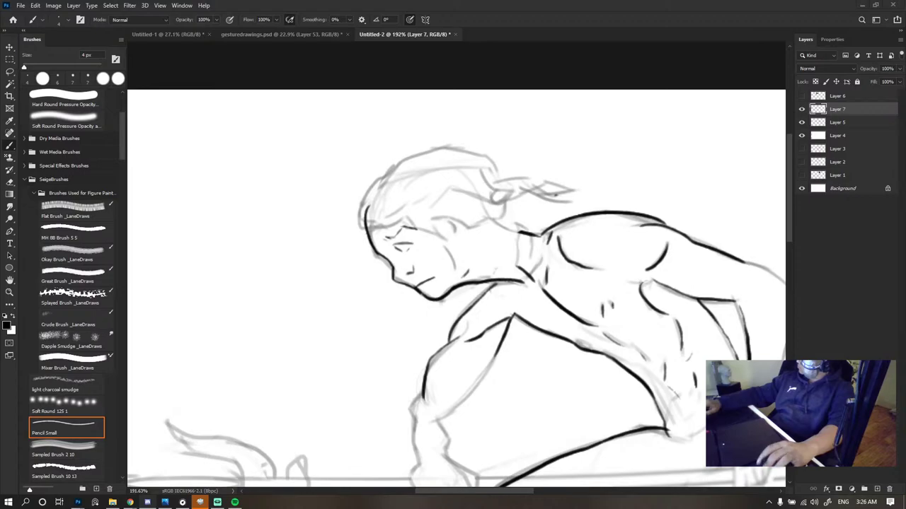
pyautogui.scroll(3, 436, 260)
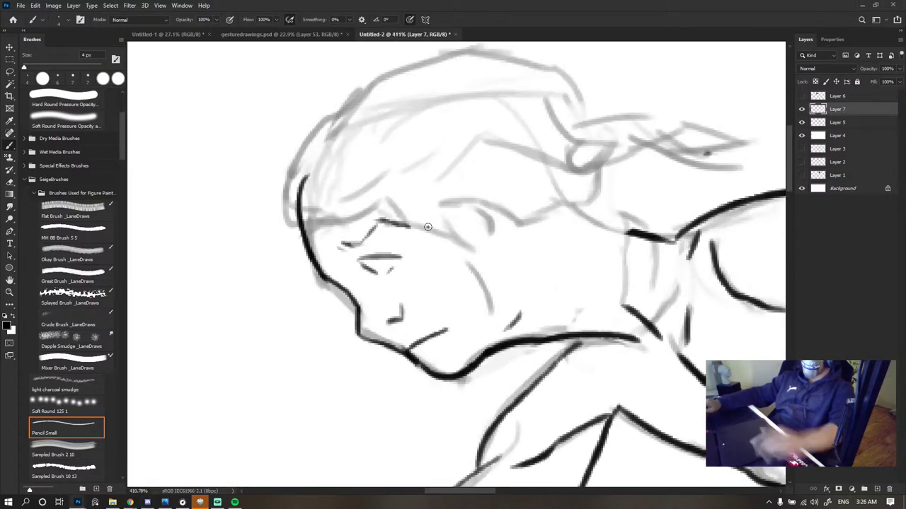
# - Thin the black profile line along the nose bridge with a 9 px eraser and return to the pencil brush
pyautogui.moveTo(447, 273); pyautogui.dragTo(387, 262)
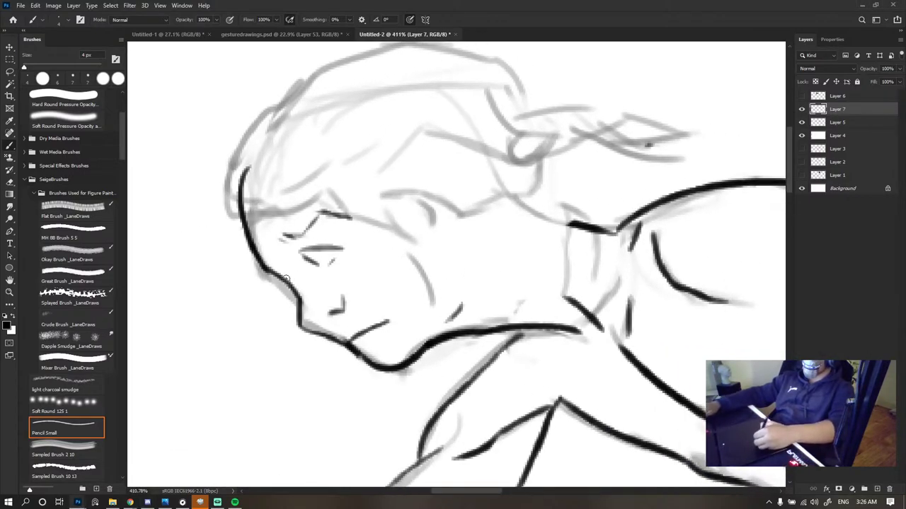
pyautogui.press('e')
pyautogui.press('[')
pyautogui.press('[')
pyautogui.press('[')
pyautogui.press('[')
pyautogui.press('[')
pyautogui.press('[')
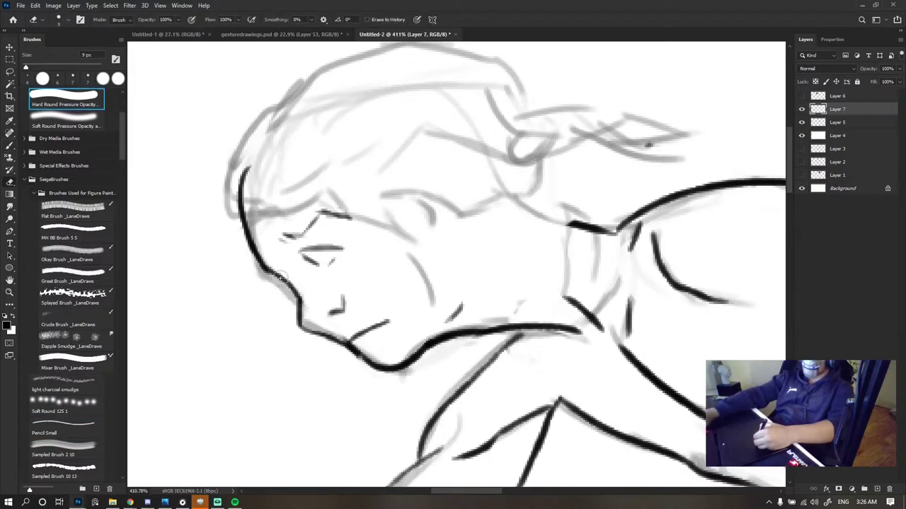
pyautogui.moveTo(296, 292)
pyautogui.mouseDown()
pyautogui.moveTo(280, 277)
pyautogui.moveTo(300, 313)
pyautogui.moveTo(270, 269)
pyautogui.moveTo(301, 312)
pyautogui.mouseUp()
pyautogui.press('b')
pyautogui.hotkey('ctrl', 'z')
pyautogui.hotkey('ctrl', 'z')
pyautogui.scroll(-6, 442, 216)
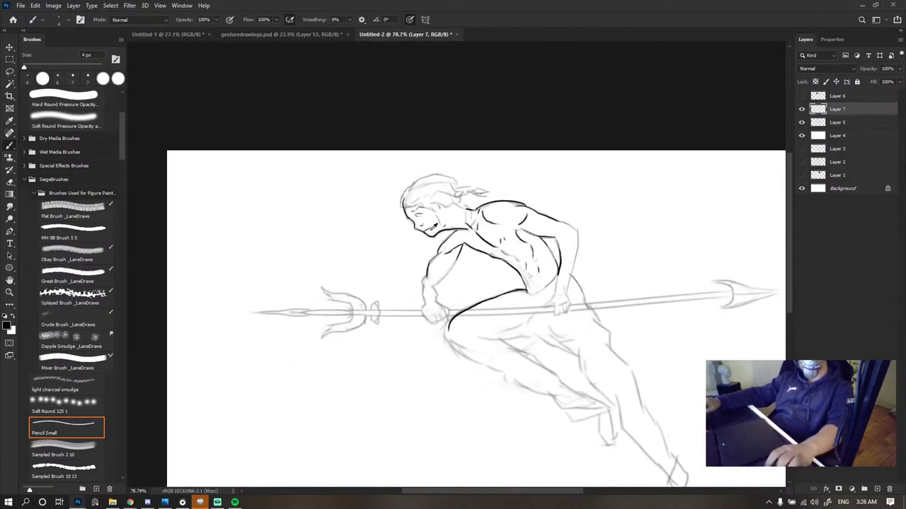
# - Draw a short curved cheek line behind the mouth, between the ear area and the jaw
pyautogui.scroll(4, 448, 215)
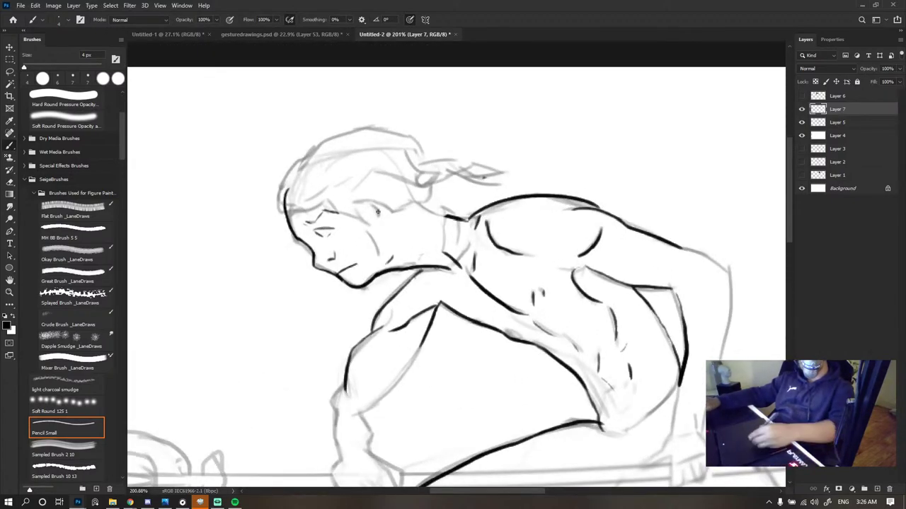
pyautogui.scroll(-5, 397, 208)
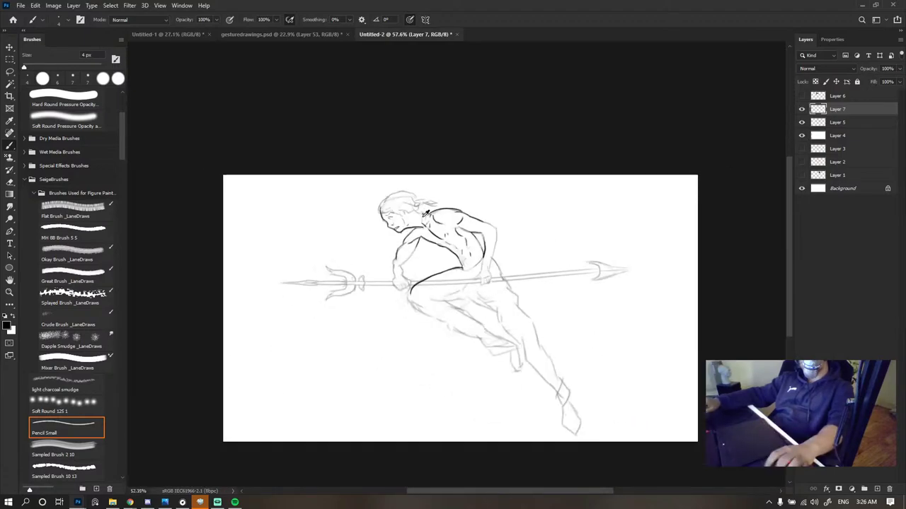
pyautogui.scroll(5, 373, 186)
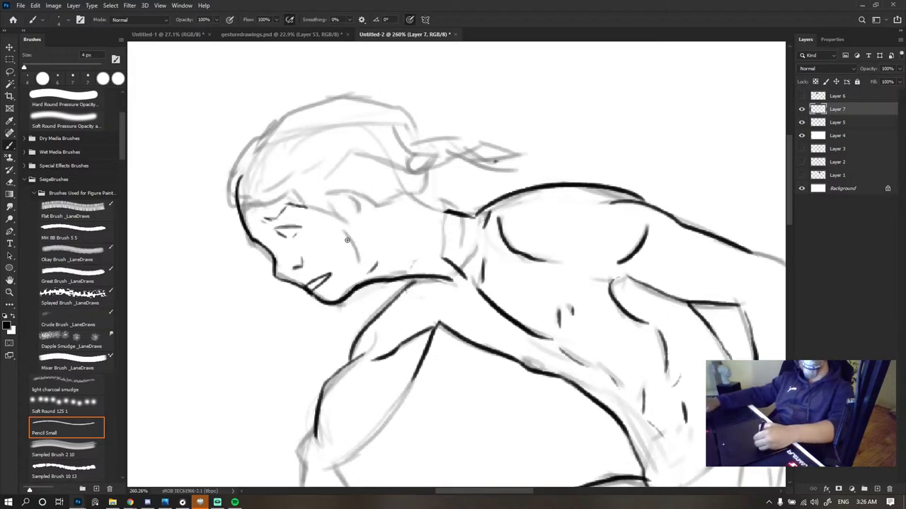
pyautogui.moveTo(347, 232)
pyautogui.mouseDown()
pyautogui.moveTo(357, 276)
pyautogui.moveTo(353, 269)
pyautogui.mouseUp()
pyautogui.hotkey('ctrl', 'z')
pyautogui.hotkey('ctrl', 'z')
pyautogui.moveTo(345, 229); pyautogui.dragTo(359, 264)
# - Erase the middle stretch of the black jawline and redraw it with a higher arch joining the neck
pyautogui.scroll(5, 387, 284)
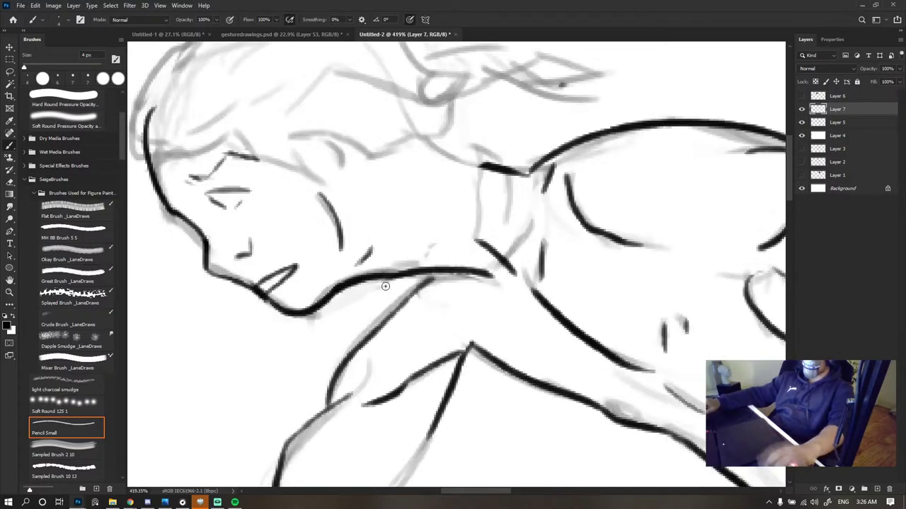
pyautogui.press('e')
pyautogui.moveTo(391, 275); pyautogui.dragTo(344, 293)
pyautogui.press('b')
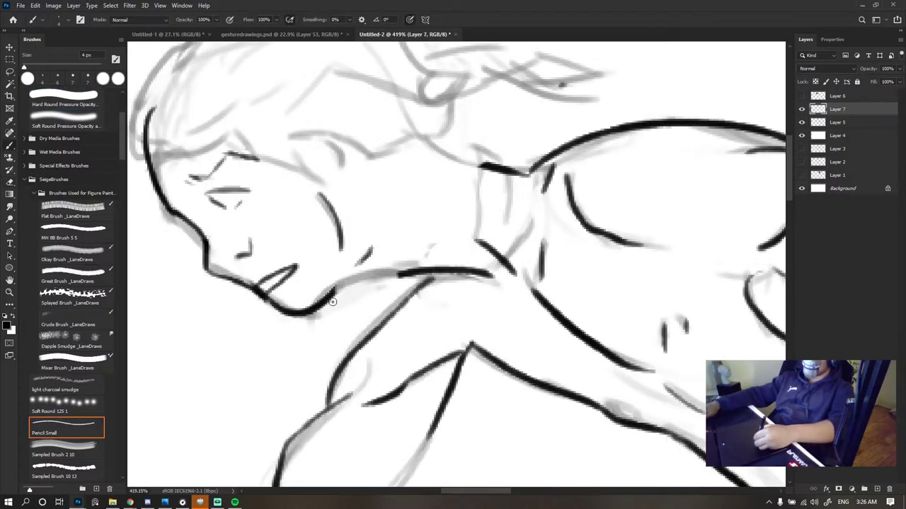
pyautogui.moveTo(400, 272); pyautogui.dragTo(339, 290)
pyautogui.moveTo(333, 291); pyautogui.dragTo(417, 287)
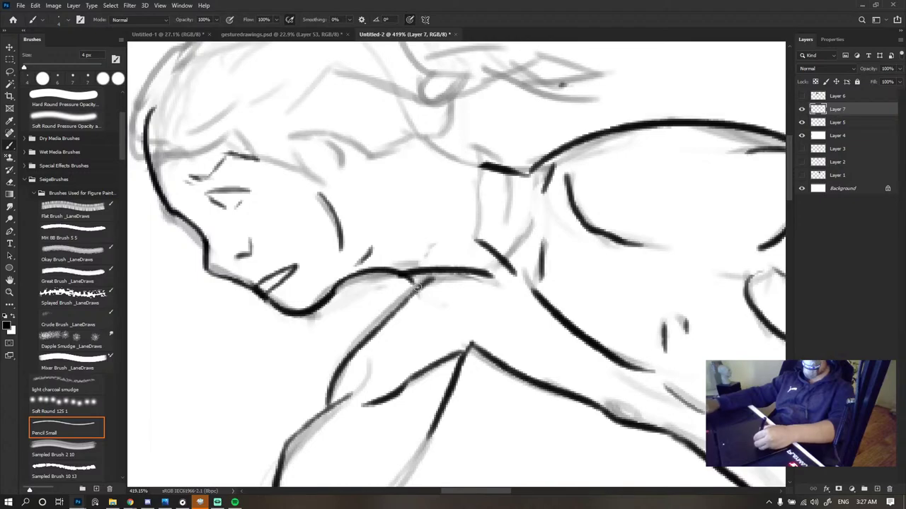
# - Add a small dark iris stroke inside the eye beneath the upper lid
pyautogui.scroll(-5, 424, 230)
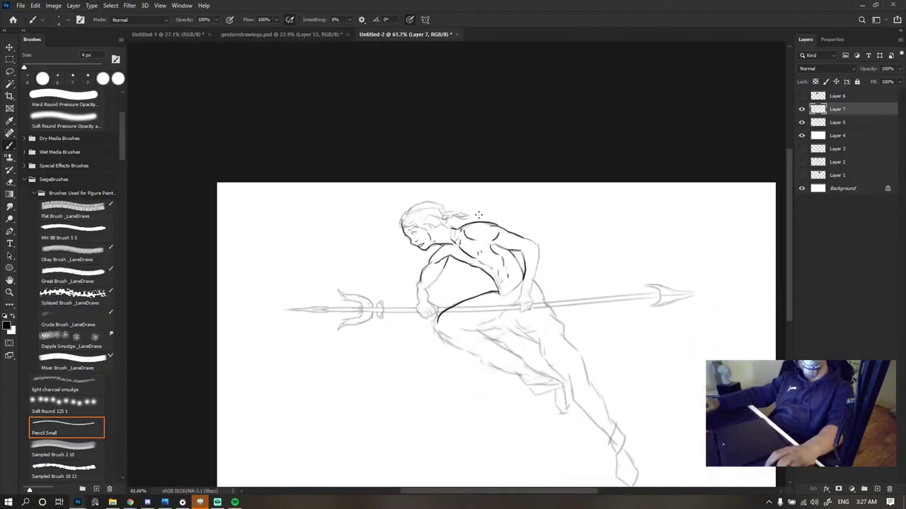
pyautogui.scroll(3, 361, 251)
pyautogui.scroll(4, 360, 251)
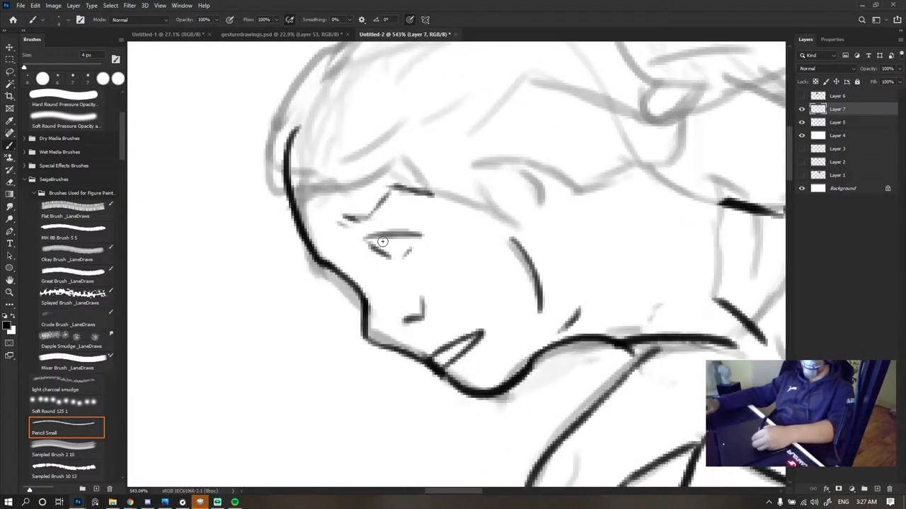
pyautogui.moveTo(383, 241); pyautogui.dragTo(383, 249)
pyautogui.scroll(-8, 425, 237)
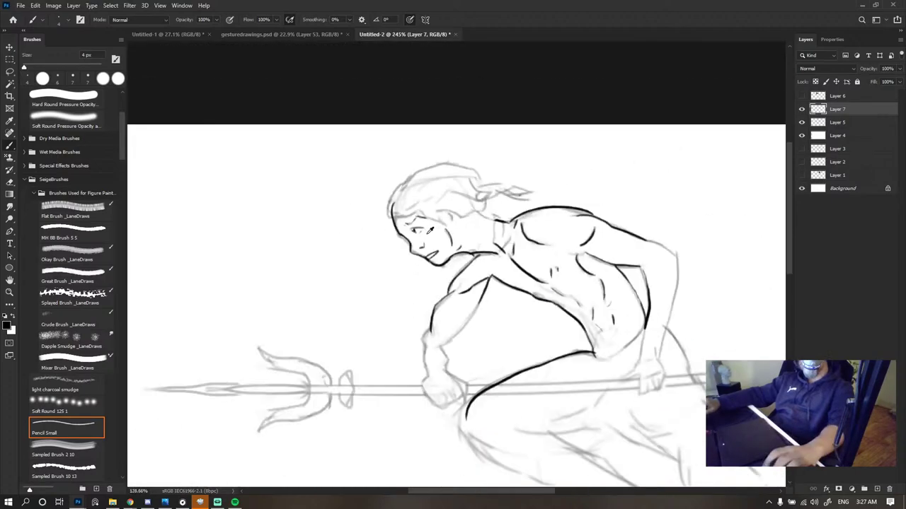
pyautogui.scroll(-2, 457, 247)
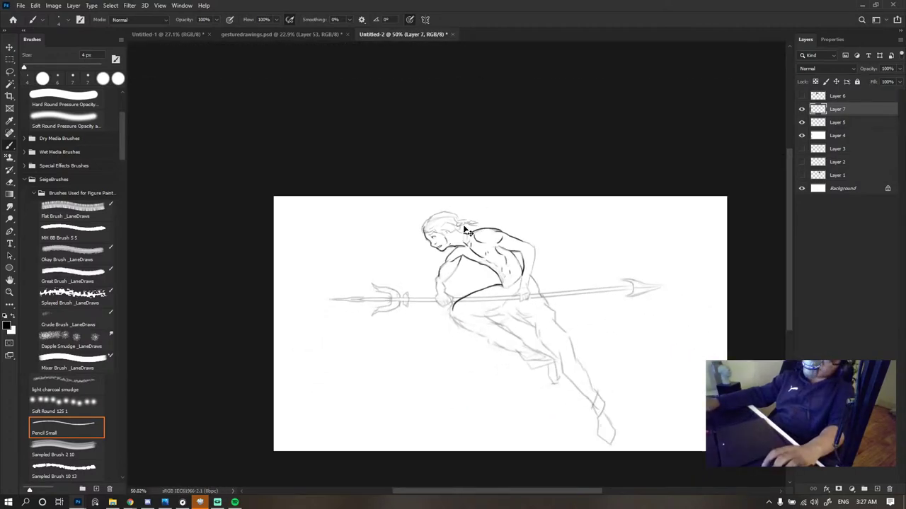
# - Erase the angular nostril mark and redraw it as a curved nostril wing with a small hook above the upper lip
pyautogui.scroll(8, 467, 232)
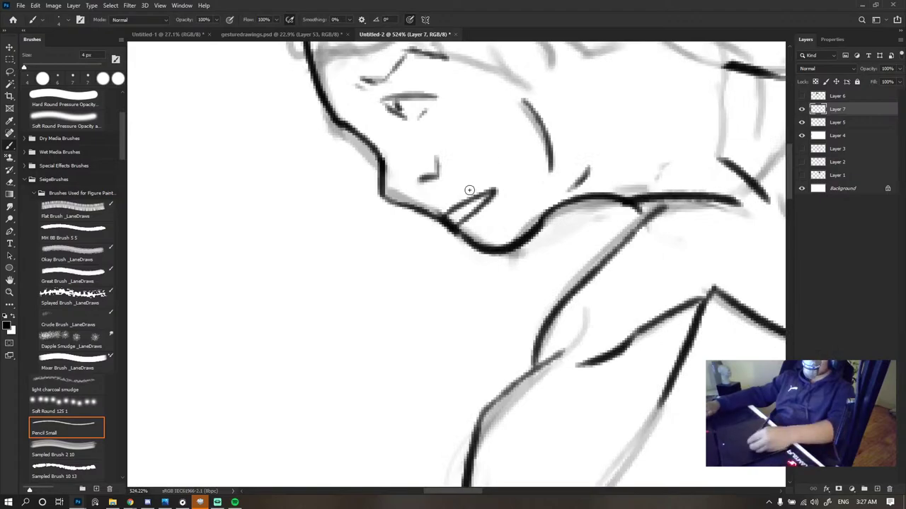
pyautogui.press('e')
pyautogui.moveTo(425, 178)
pyautogui.mouseDown()
pyautogui.moveTo(440, 163)
pyautogui.moveTo(422, 179)
pyautogui.moveTo(422, 209)
pyautogui.moveTo(431, 225)
pyautogui.moveTo(444, 221)
pyautogui.moveTo(322, 217)
pyautogui.moveTo(455, 220)
pyautogui.mouseUp()
pyautogui.press('b')
pyautogui.press('e')
pyautogui.press('b')
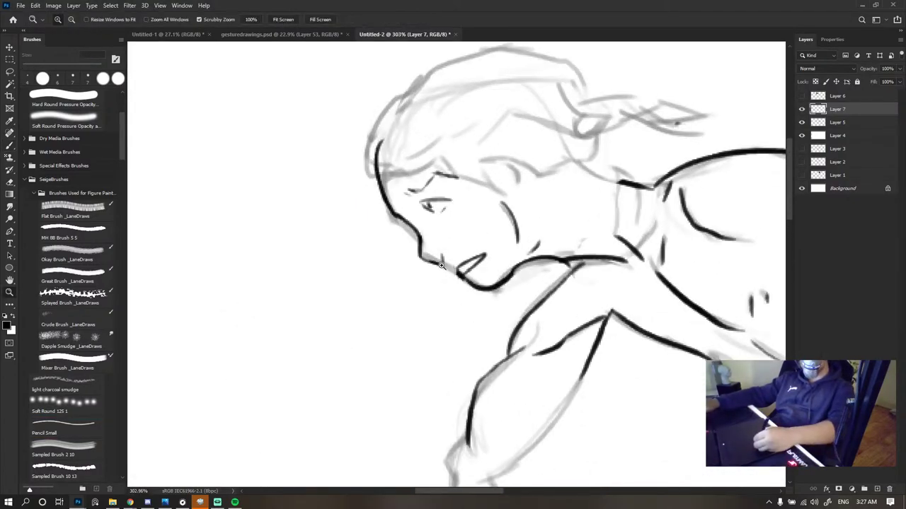
pyautogui.press('b')
pyautogui.moveTo(441, 264); pyautogui.dragTo(459, 280)
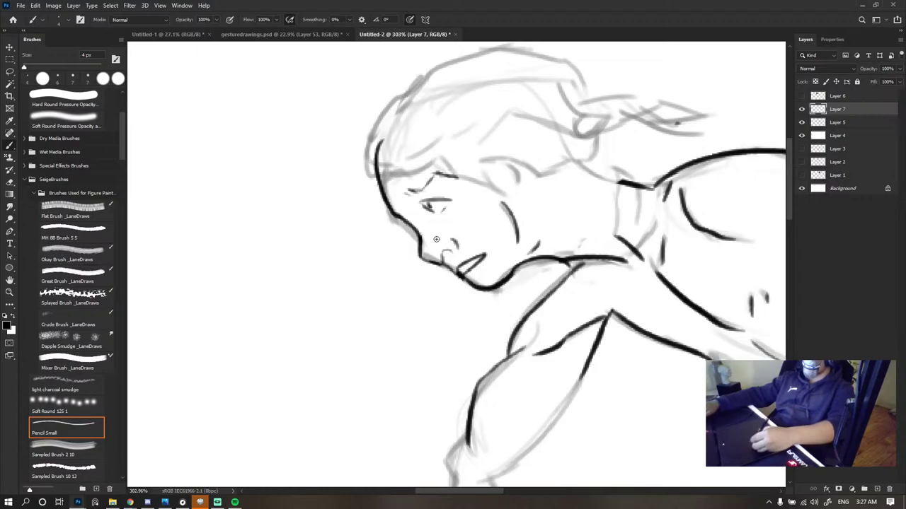
pyautogui.press('e')
pyautogui.moveTo(413, 214); pyautogui.dragTo(423, 253)
pyautogui.press('b')
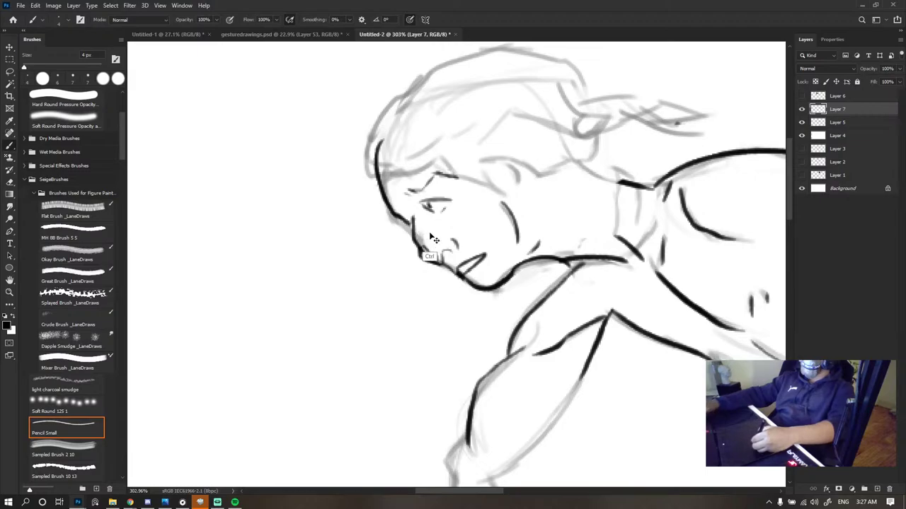
pyautogui.hotkey('ctrl', 'z')
pyautogui.hotkey('ctrl', 'z')
pyautogui.hotkey('ctrl', 'z')
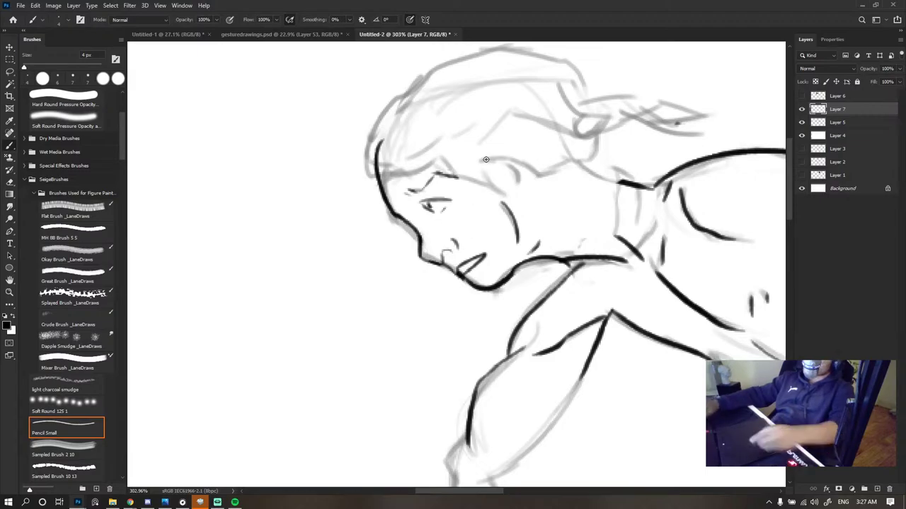
# - Thicken the angled eyebrow and clear away the eye strokes below it
pyautogui.moveTo(423, 206)
pyautogui.mouseDown()
pyautogui.moveTo(456, 200)
pyautogui.moveTo(420, 200)
pyautogui.moveTo(432, 176)
pyautogui.moveTo(453, 199)
pyautogui.moveTo(435, 212)
pyautogui.moveTo(457, 195)
pyautogui.moveTo(429, 201)
pyautogui.mouseUp()
pyautogui.hotkey('ctrl', 'z')
pyautogui.press('e')
pyautogui.press('b')
pyautogui.hotkey('ctrl', 'z')
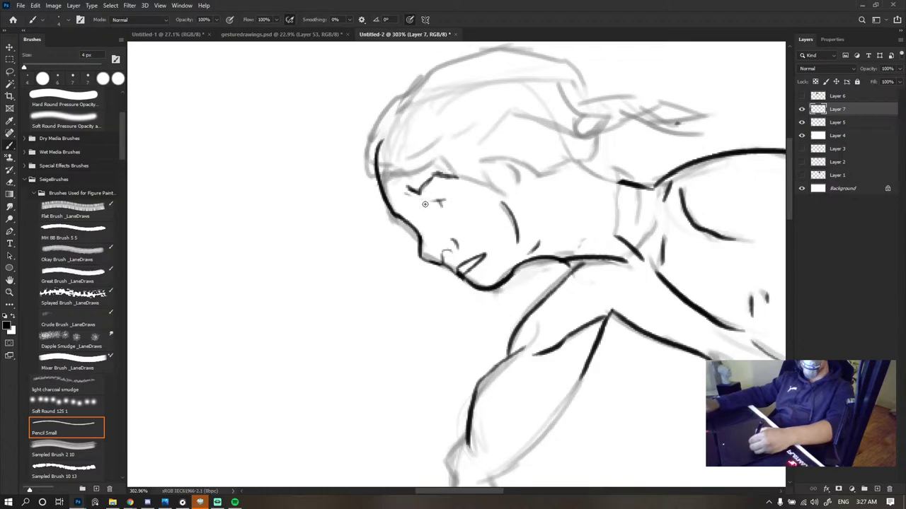
pyautogui.hotkey('ctrl', 'z')
pyautogui.hotkey('ctrl', 'z')
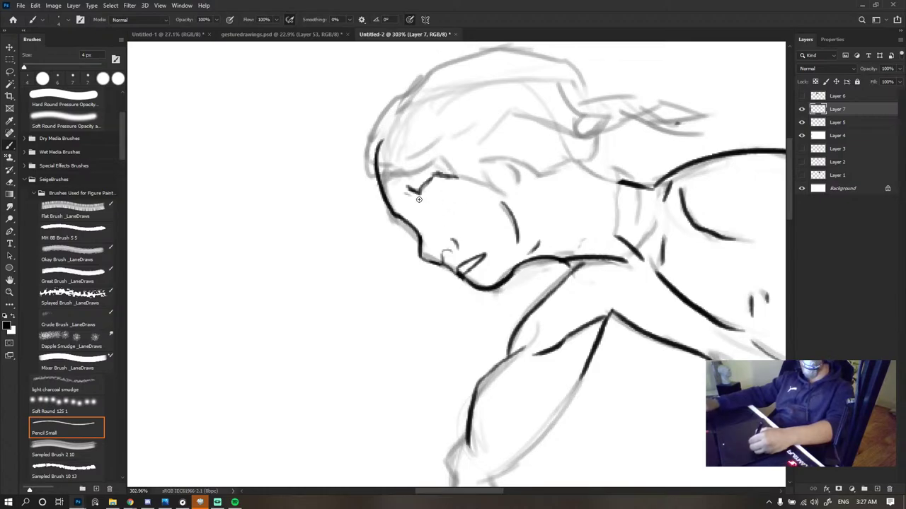
# - Draw a short horizontal line just under the eyebrow's outer end
pyautogui.moveTo(461, 185)
pyautogui.mouseDown()
pyautogui.moveTo(432, 186)
pyautogui.moveTo(394, 213)
pyautogui.moveTo(370, 180)
pyautogui.mouseUp()
pyautogui.press('e')
pyautogui.press('b')
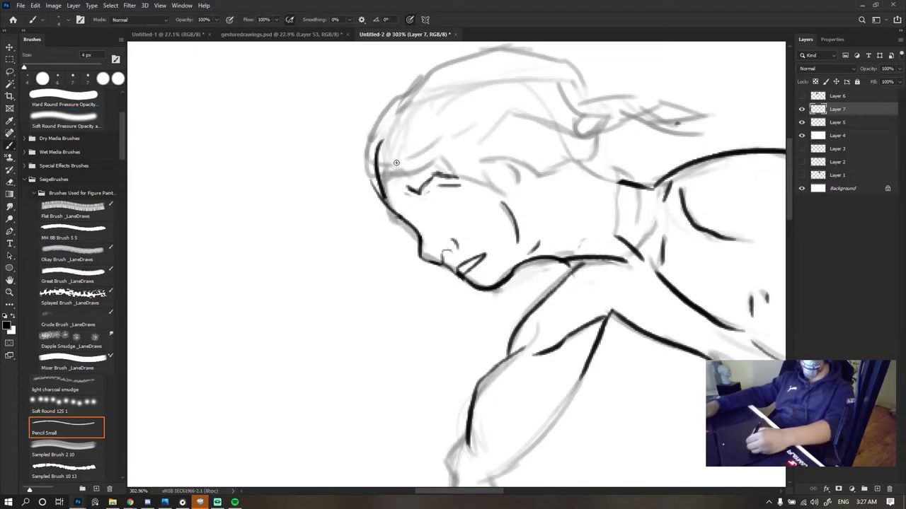
# - Erase the black forehead line above the nose bridge and sketch a thin hairline curve over the forehead
pyautogui.press('e')
pyautogui.press('b')
pyautogui.moveTo(400, 218)
pyautogui.mouseDown()
pyautogui.moveTo(375, 190)
pyautogui.moveTo(372, 162)
pyautogui.mouseUp()
pyautogui.press('e')
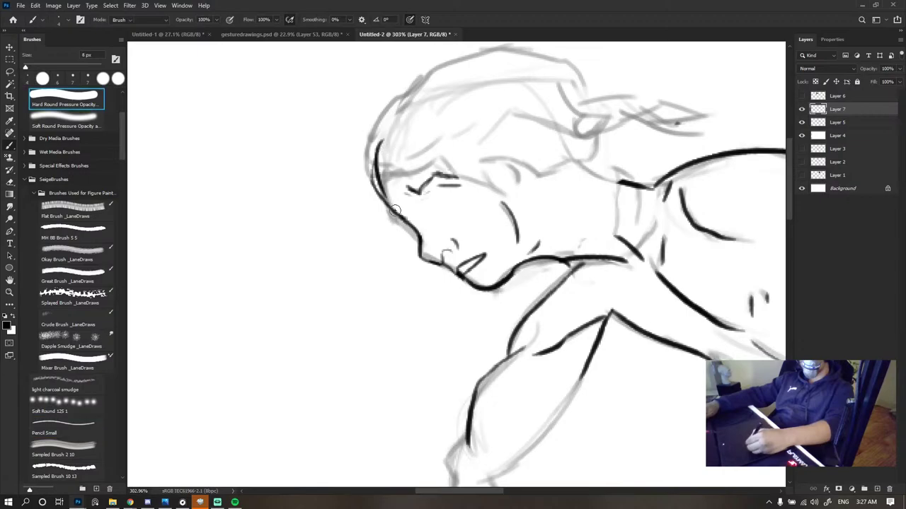
pyautogui.moveTo(388, 204)
pyautogui.mouseDown()
pyautogui.moveTo(375, 142)
pyautogui.moveTo(372, 176)
pyautogui.moveTo(427, 126)
pyautogui.mouseUp()
pyautogui.press('b')
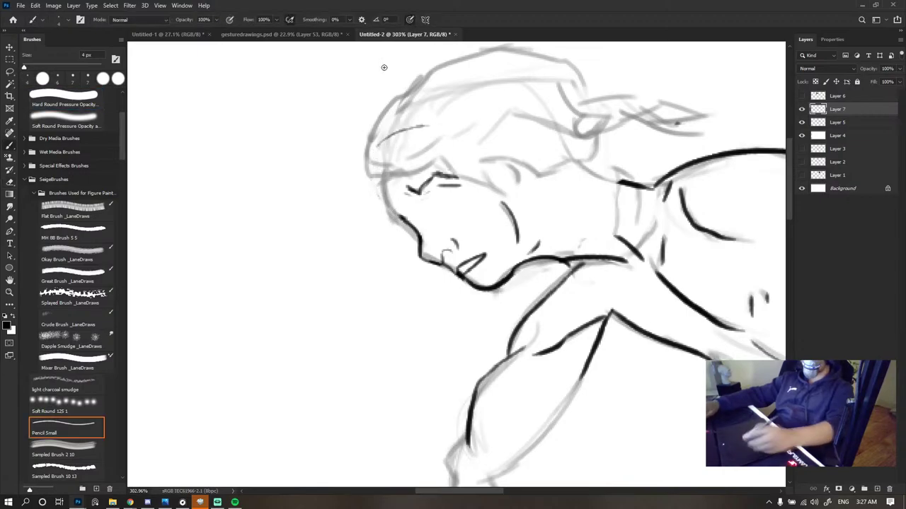
pyautogui.scroll(1, 383, 67)
pyautogui.moveTo(380, 182); pyautogui.dragTo(439, 154)
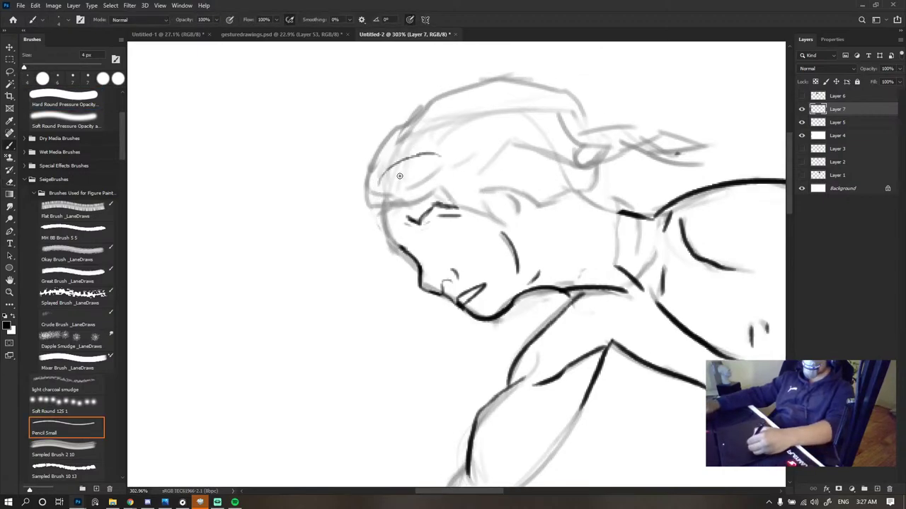
pyautogui.moveTo(375, 174); pyautogui.dragTo(464, 162)
pyautogui.hotkey('ctrl', 'z')
pyautogui.moveTo(377, 189); pyautogui.dragTo(444, 151)
pyautogui.hotkey('ctrl', 'z')
pyautogui.moveTo(381, 161)
pyautogui.mouseDown()
pyautogui.moveTo(389, 223)
pyautogui.moveTo(417, 260)
pyautogui.moveTo(387, 233)
pyautogui.mouseUp()
pyautogui.hotkey('ctrl', 'z')
pyautogui.hotkey('ctrl', 'z')
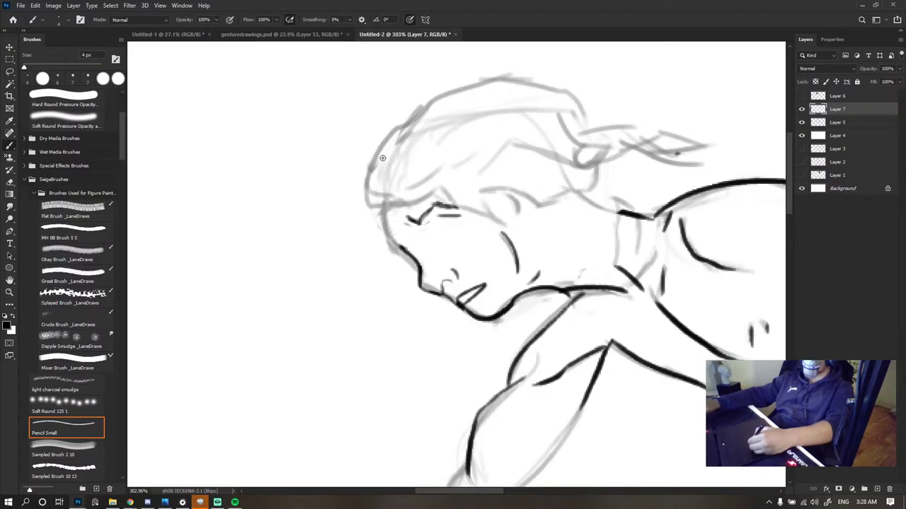
# - Redraw the forehead as a straighter line from the hairline down to the nose bridge
pyautogui.moveTo(378, 160); pyautogui.dragTo(406, 247)
pyautogui.hotkey('ctrl', 'z')
pyautogui.moveTo(379, 160)
pyautogui.mouseDown()
pyautogui.moveTo(381, 225)
pyautogui.moveTo(417, 260)
pyautogui.mouseUp()
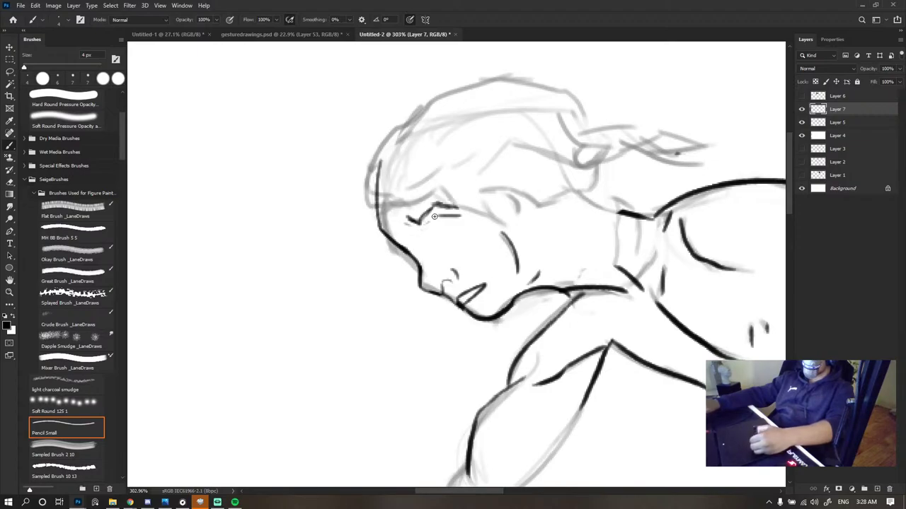
# - Thin the black line along the underside of the nose with the eraser and return to the pencil brush
pyautogui.scroll(-5, 491, 174)
pyautogui.scroll(6, 515, 199)
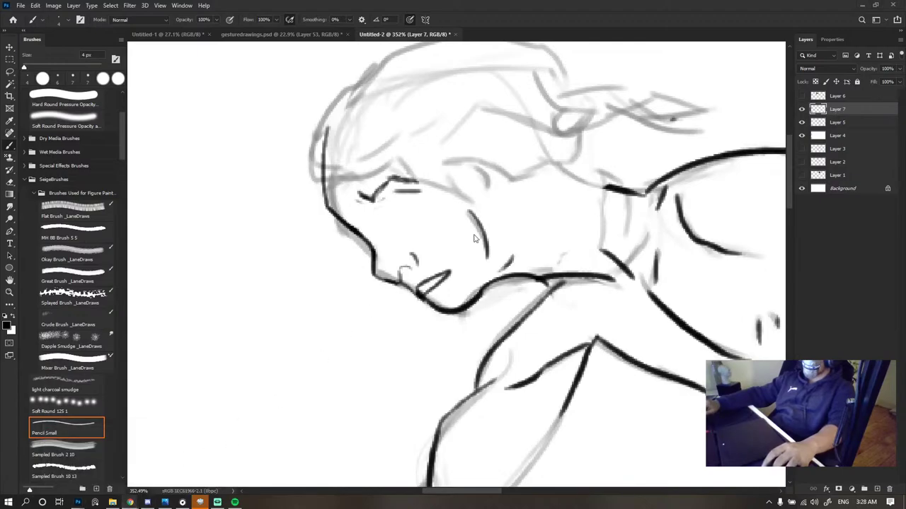
pyautogui.scroll(-5, 449, 195)
pyautogui.scroll(7, 404, 243)
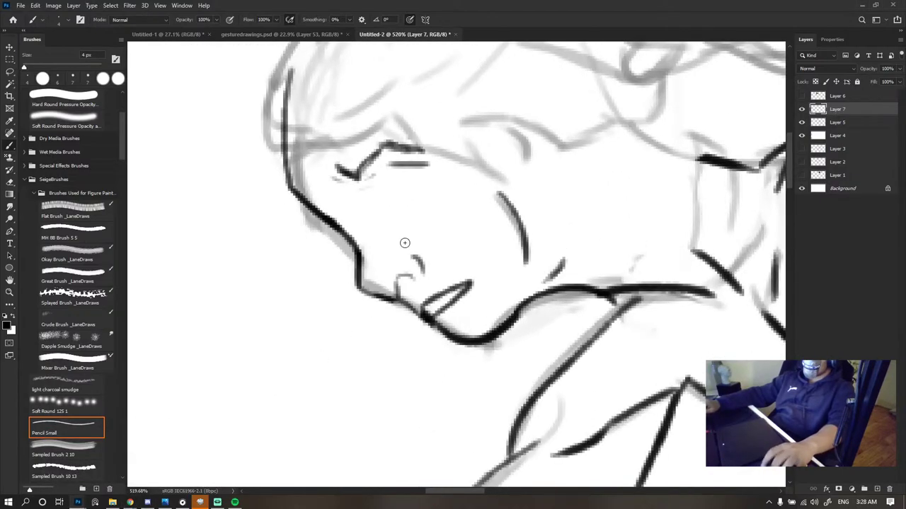
pyautogui.press('e')
pyautogui.moveTo(352, 291); pyautogui.dragTo(396, 303)
pyautogui.press('b')
# - Flip the canvas horizontally to check the whole figure, flip it back, and examine the head
pyautogui.scroll(-8, 449, 230)
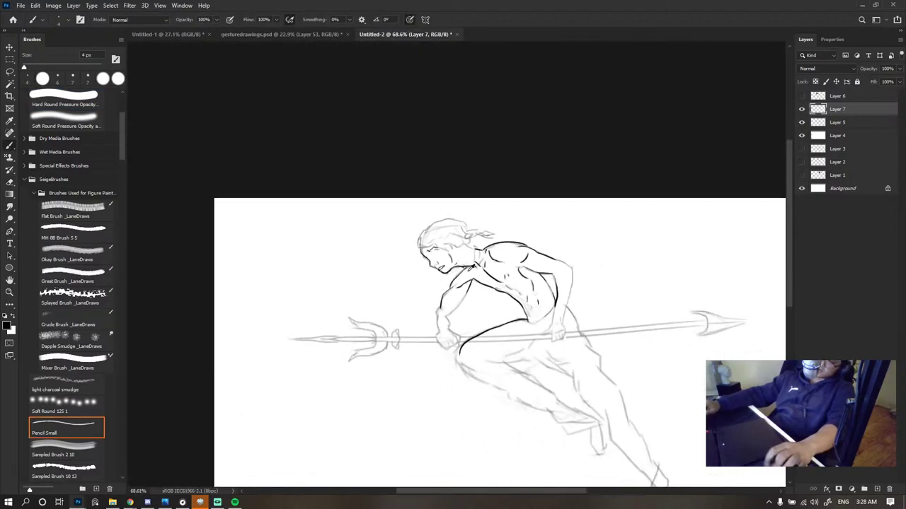
pyautogui.hotkey('ctrl', 'shift', 'h')
pyautogui.hotkey('ctrl', 'shift', 'h')
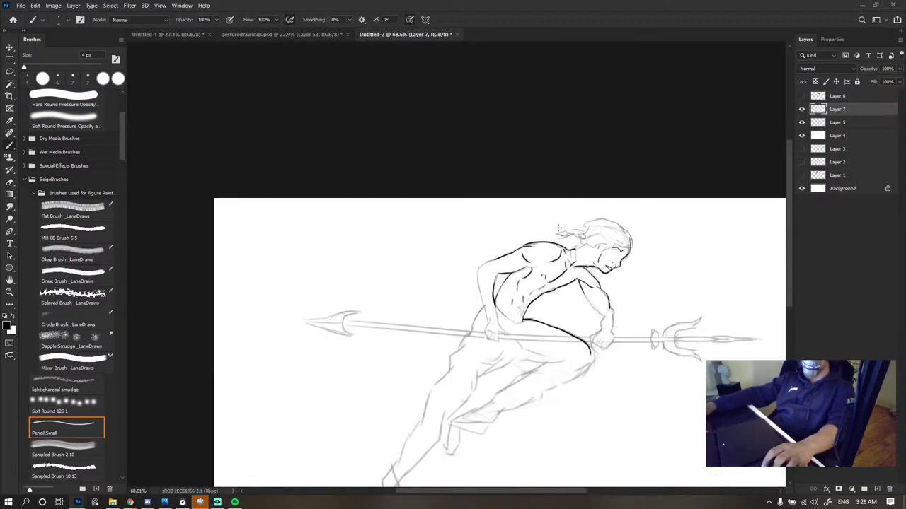
pyautogui.scroll(-4, 606, 225)
pyautogui.hotkey('ctrl', 'shift', 'h')
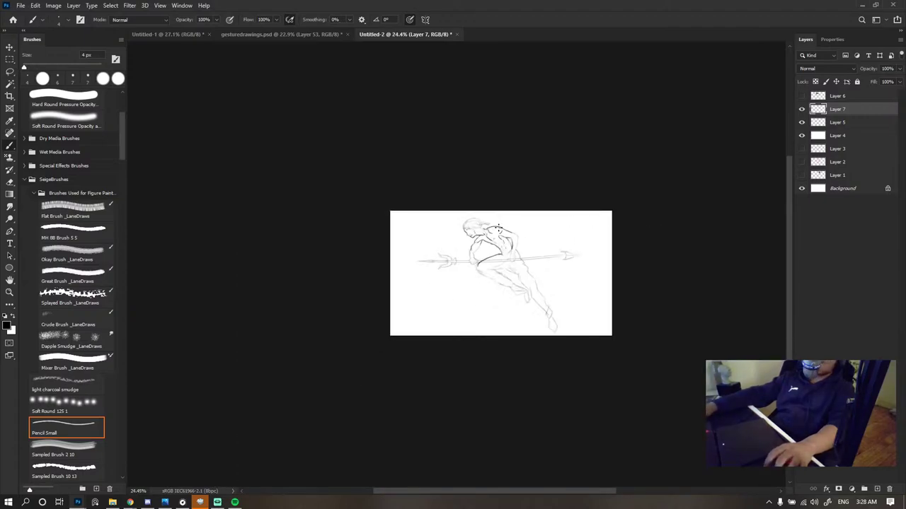
pyautogui.scroll(5, 485, 255)
pyautogui.scroll(6, 439, 202)
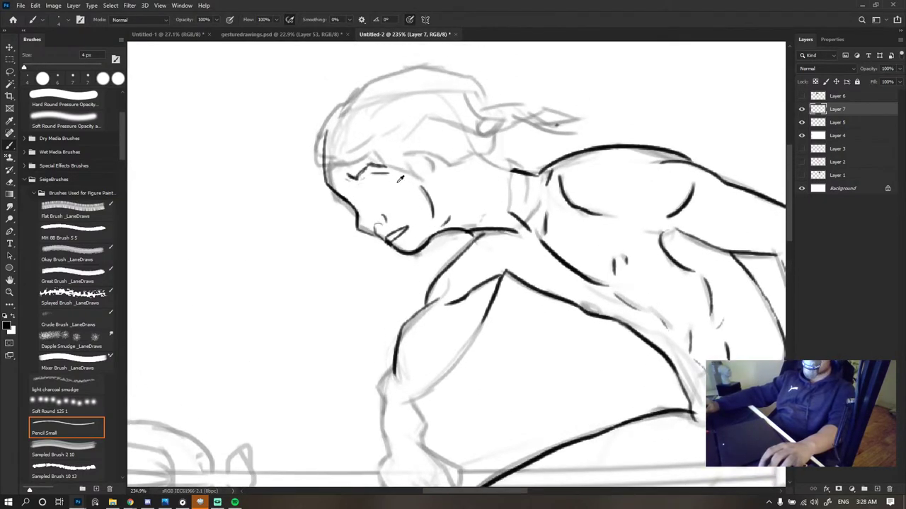
# - Remove all the inked facial features and profile from forehead to jaw using a 37 px eraser, and return to the pencil brush
pyautogui.press('e')
pyautogui.moveTo(330, 261)
pyautogui.mouseDown()
pyautogui.moveTo(352, 248)
pyautogui.moveTo(384, 200)
pyautogui.mouseUp()
pyautogui.moveTo(375, 153); pyautogui.dragTo(369, 151)
pyautogui.hotkey('ctrl', 'z')
pyautogui.hotkey('ctrl', 'z')
pyautogui.hotkey('ctrl', 'z')
pyautogui.hotkey('ctrl', 'z')
pyautogui.hotkey('ctrl', 'z')
pyautogui.hotkey('ctrl', 'z')
pyautogui.hotkey('ctrl', 'z')
pyautogui.hotkey('ctrl', 'z')
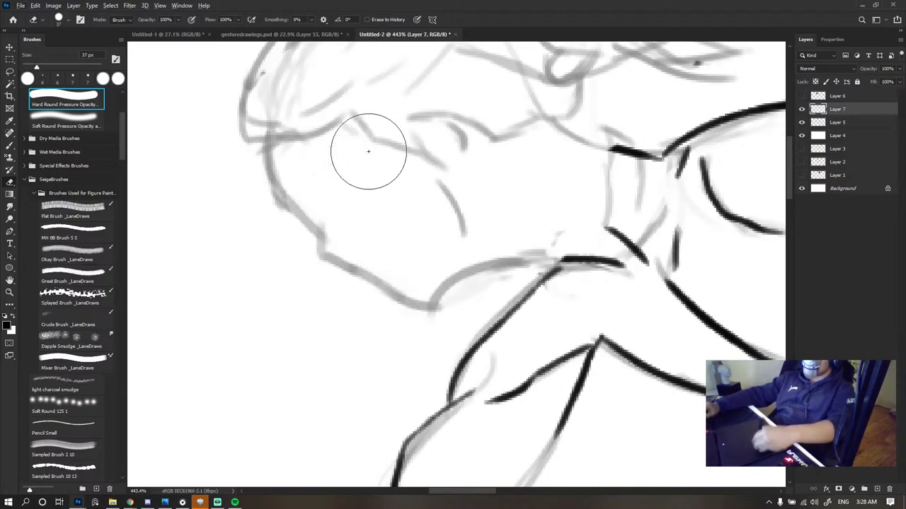
pyautogui.press('b')
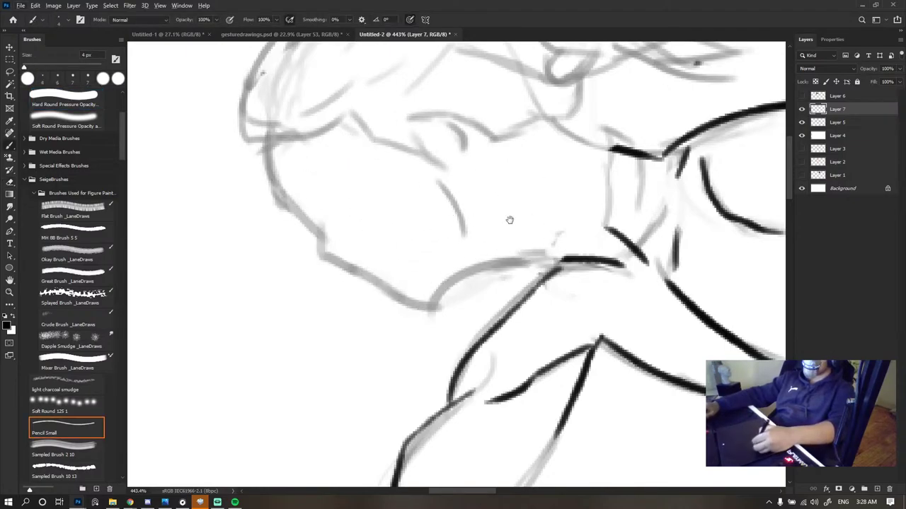
# - In the reference document, try shrinking Layer 1 to about 51%, rotating it about -6.5° and lowering its opacity to 37%
pyautogui.hotkey('ctrl', 'Tab')
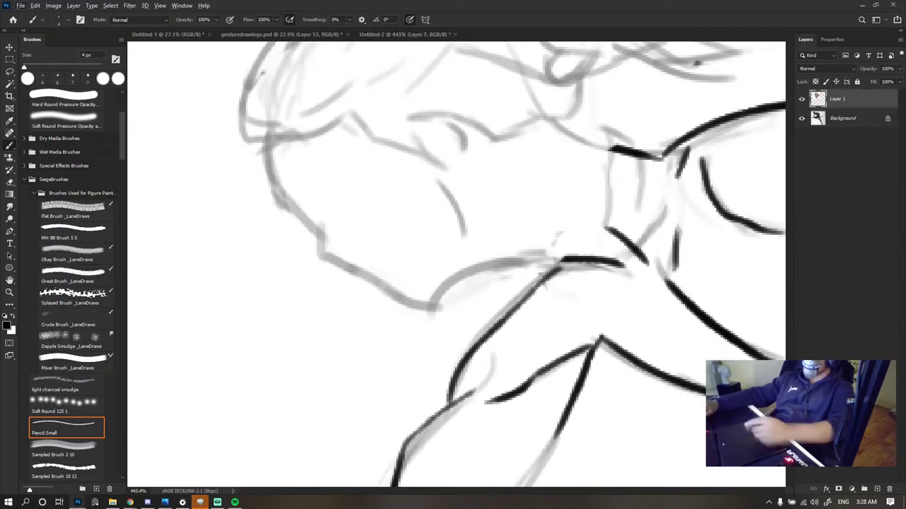
pyautogui.hotkey('ctrl', 't')
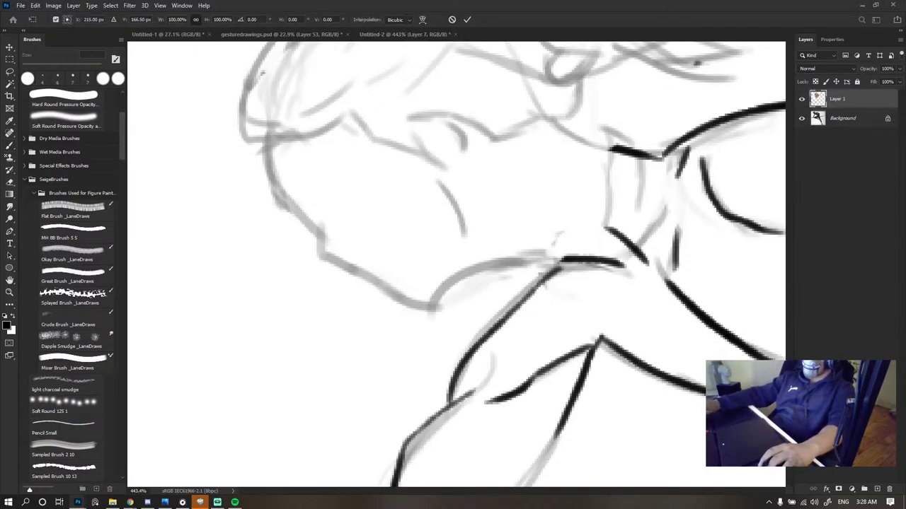
pyautogui.moveTo(601, 244); pyautogui.dragTo(584, 232)
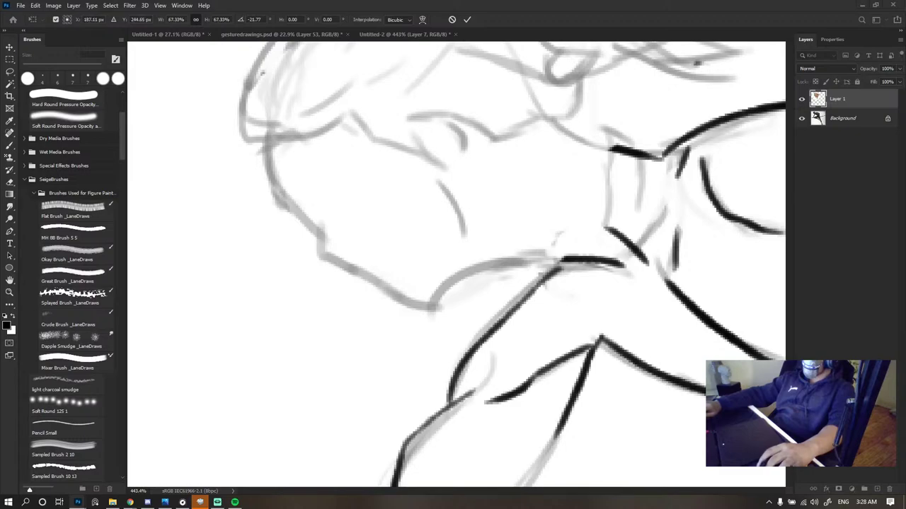
pyautogui.moveTo(457, 304); pyautogui.dragTo(438, 206)
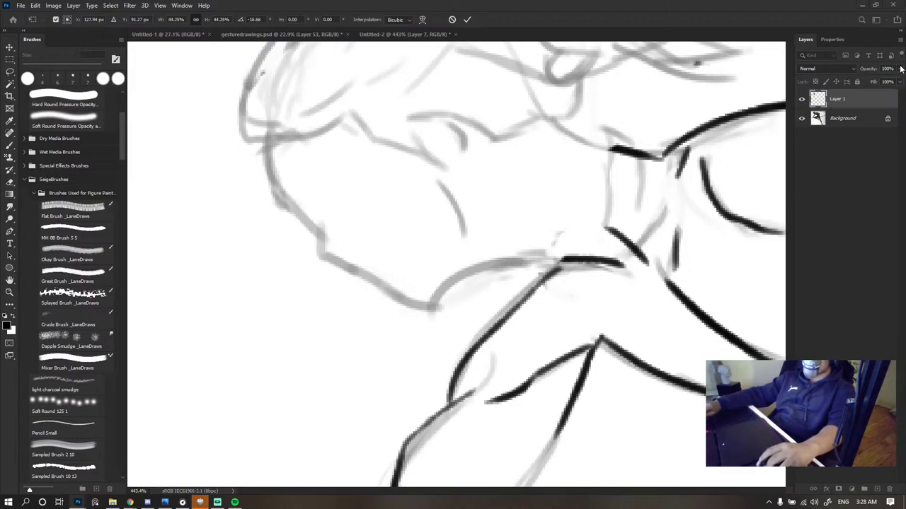
pyautogui.click(901, 68)
pyautogui.moveTo(893, 82); pyautogui.dragTo(871, 81)
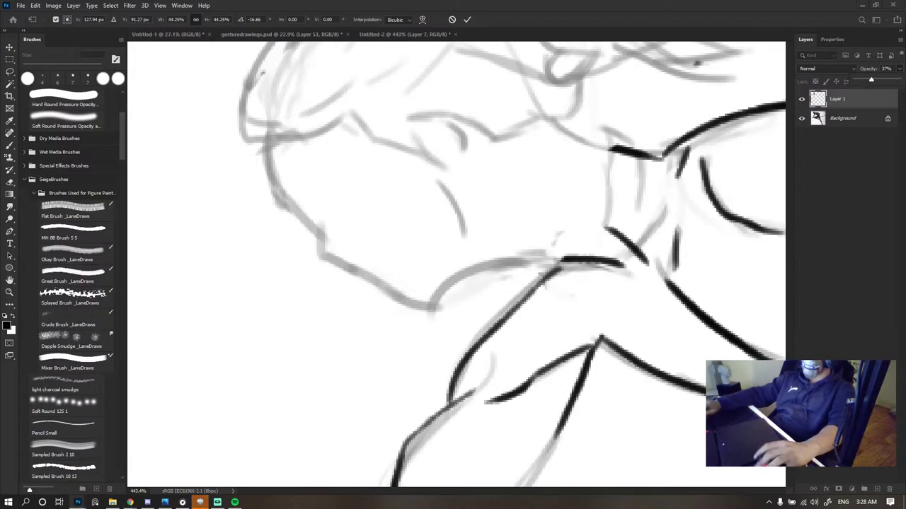
pyautogui.moveTo(453, 262); pyautogui.dragTo(475, 228)
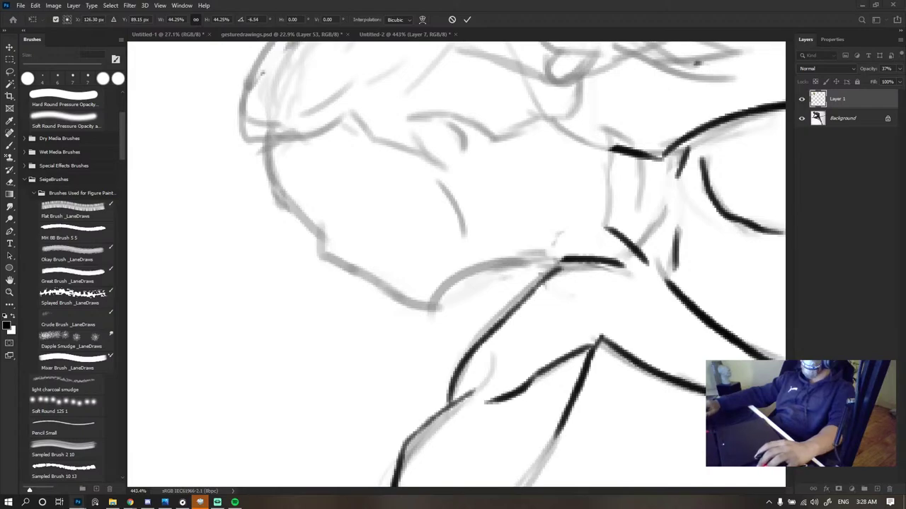
pyautogui.moveTo(538, 247); pyautogui.dragTo(637, 236)
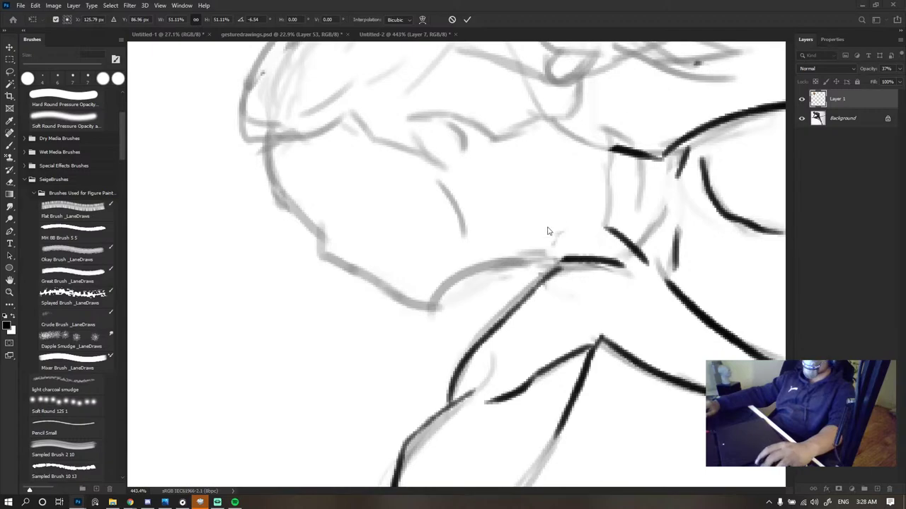
pyautogui.click(898, 68)
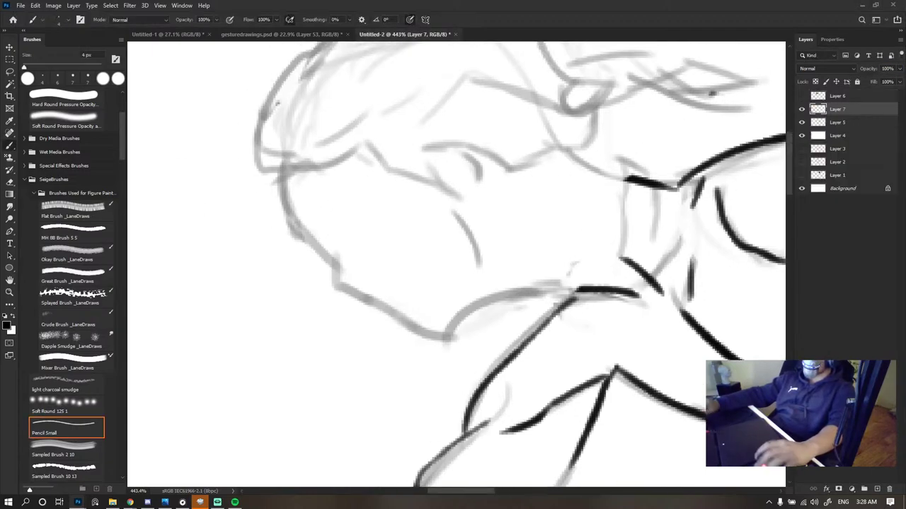
# - Check the reference document again, return to the figure drawing, and compare the head with Layer 7 hidden and shown
pyautogui.hotkey('ctrl', 'Tab')
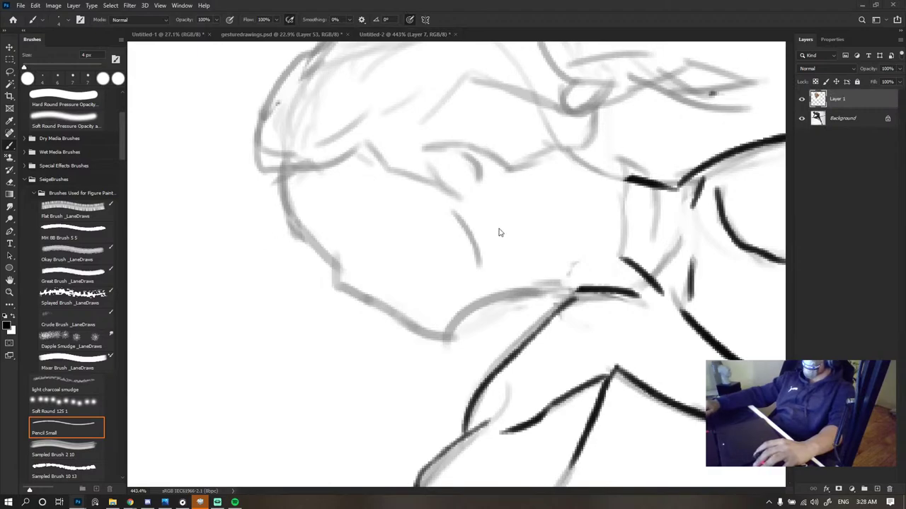
pyautogui.click(388, 194)
pyautogui.scroll(-5, 388, 194)
pyautogui.scroll(4, 400, 180)
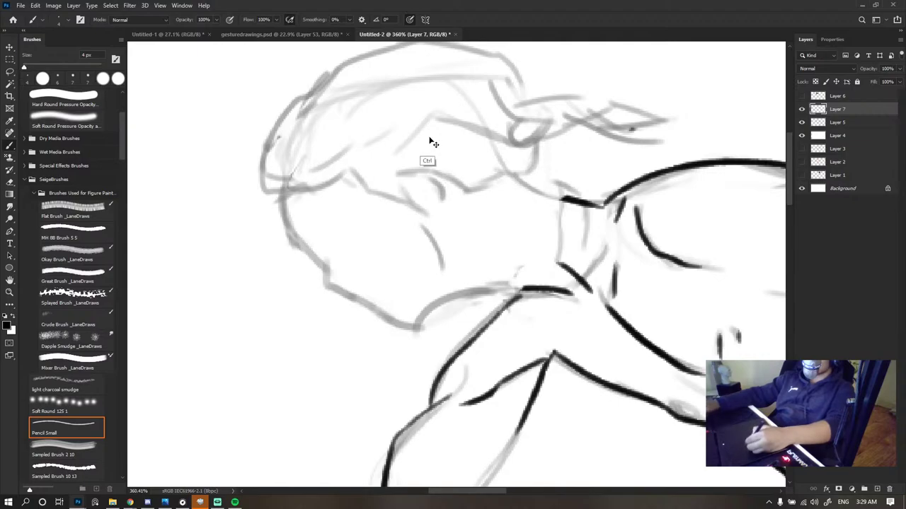
pyautogui.click(801, 110)
pyautogui.click(801, 110)
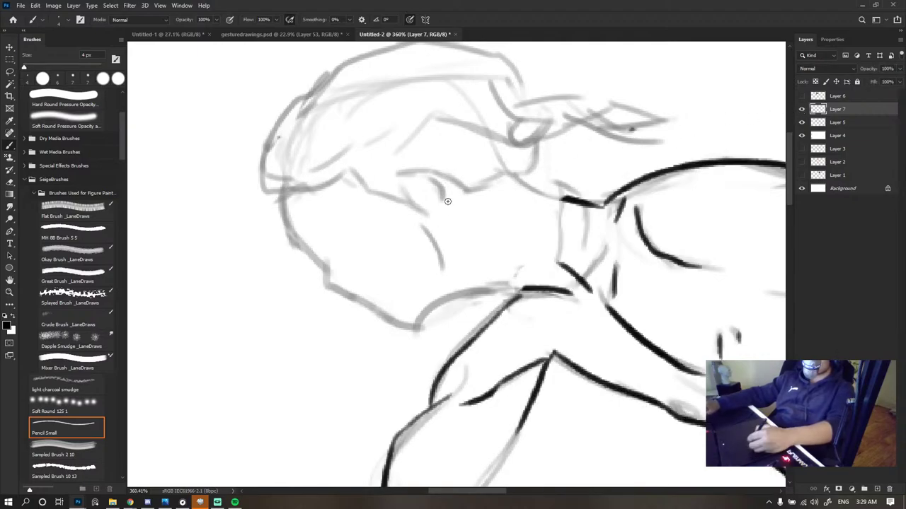
# - Ink the nape of the neck as a black curve from below the hair knot to the shoulder line
pyautogui.press('e')
pyautogui.moveTo(637, 121); pyautogui.dragTo(643, 117)
pyautogui.press('b')
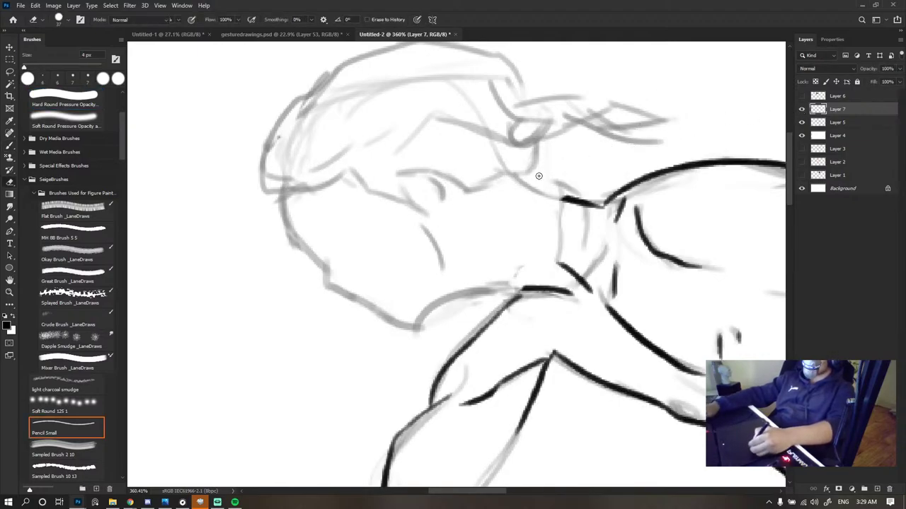
pyautogui.moveTo(561, 194); pyautogui.dragTo(515, 167)
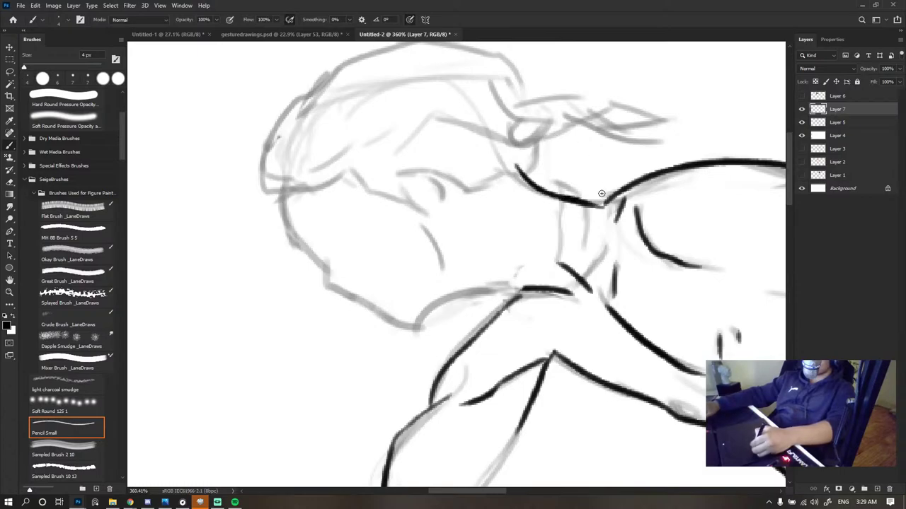
# - Ink the back edge of the jaw below the ear and the underside of the chin back to the neck
pyautogui.moveTo(543, 249); pyautogui.dragTo(495, 214)
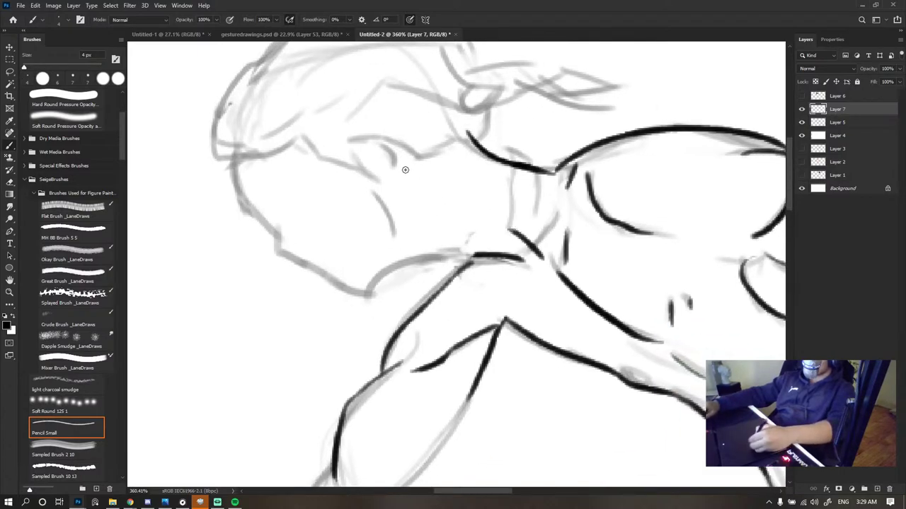
pyautogui.moveTo(390, 153)
pyautogui.mouseDown()
pyautogui.moveTo(412, 192)
pyautogui.moveTo(405, 233)
pyautogui.moveTo(364, 295)
pyautogui.mouseUp()
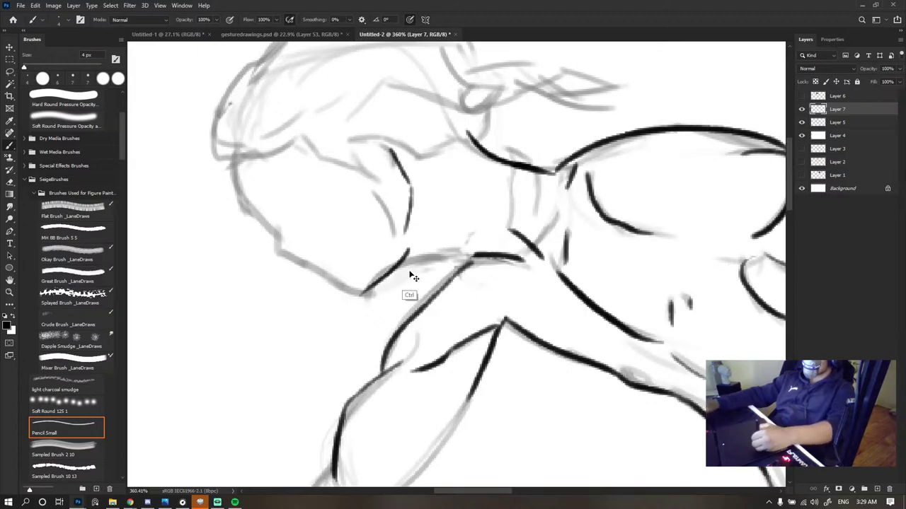
pyautogui.hotkey('ctrl', 'z')
pyautogui.moveTo(413, 258); pyautogui.dragTo(373, 294)
pyautogui.hotkey('ctrl', 'z')
pyautogui.moveTo(417, 257)
pyautogui.mouseDown()
pyautogui.moveTo(378, 288)
pyautogui.moveTo(309, 271)
pyautogui.mouseUp()
pyautogui.hotkey('ctrl', 'z')
pyautogui.moveTo(416, 260)
pyautogui.mouseDown()
pyautogui.moveTo(373, 290)
pyautogui.moveTo(309, 270)
pyautogui.moveTo(387, 270)
pyautogui.moveTo(375, 284)
pyautogui.mouseUp()
pyautogui.hotkey('ctrl', 'z')
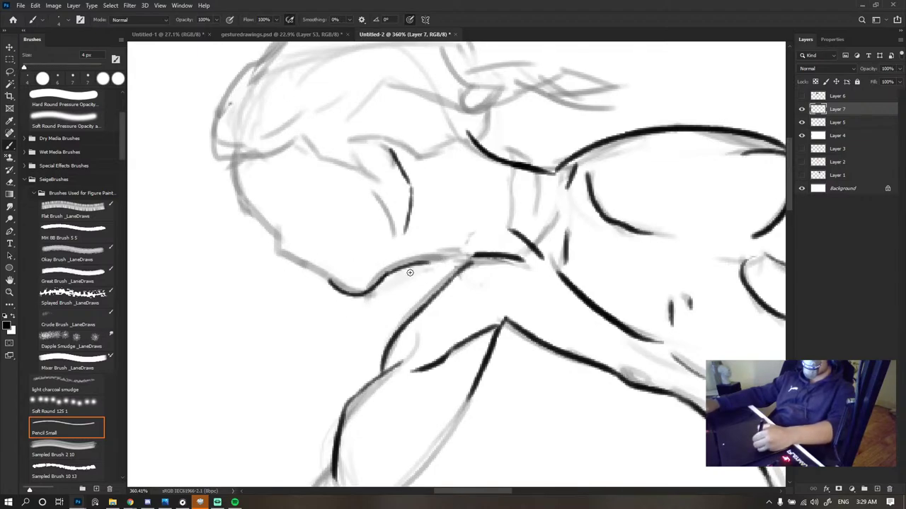
pyautogui.moveTo(469, 259); pyautogui.dragTo(391, 269)
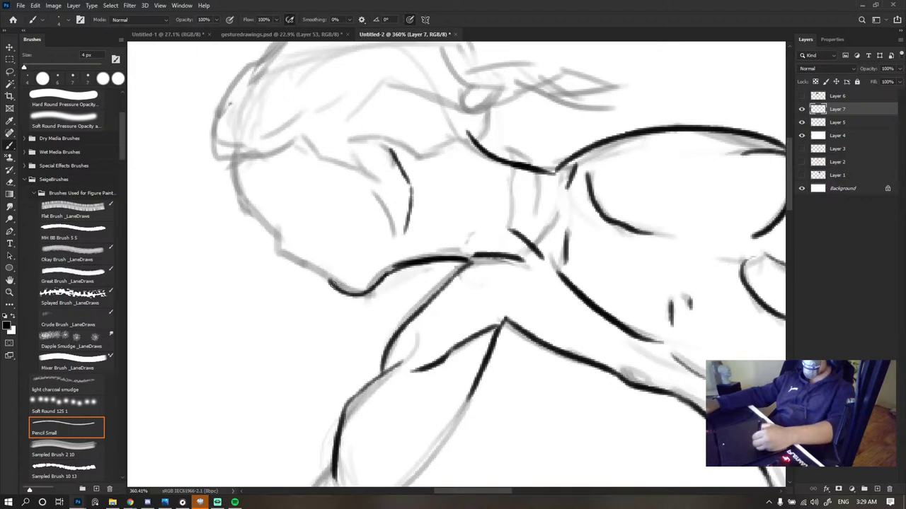
# - Ink the lower face contour down to the chin over the faded profile and refine the curve under the chin
pyautogui.moveTo(334, 286)
pyautogui.mouseDown()
pyautogui.moveTo(315, 264)
pyautogui.moveTo(283, 251)
pyautogui.mouseUp()
pyautogui.hotkey('ctrl', 'z')
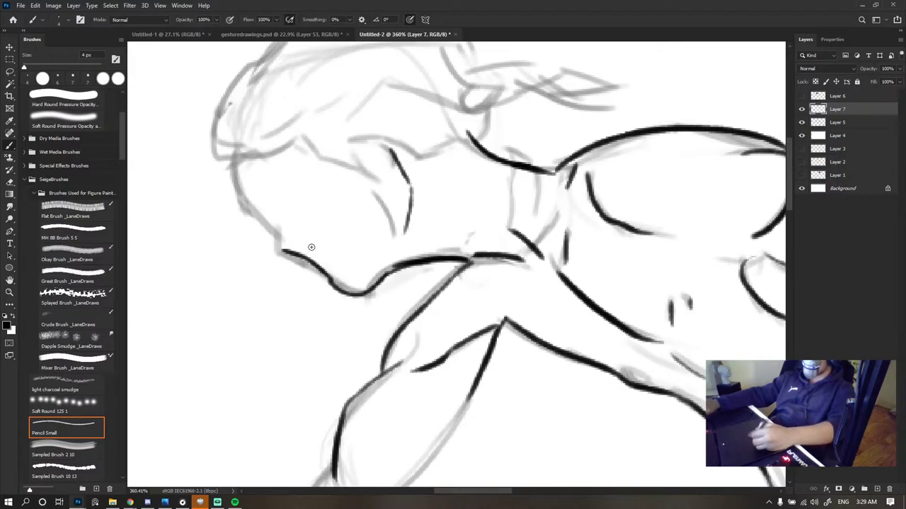
pyautogui.scroll(-10, 396, 239)
pyautogui.scroll(10, 366, 225)
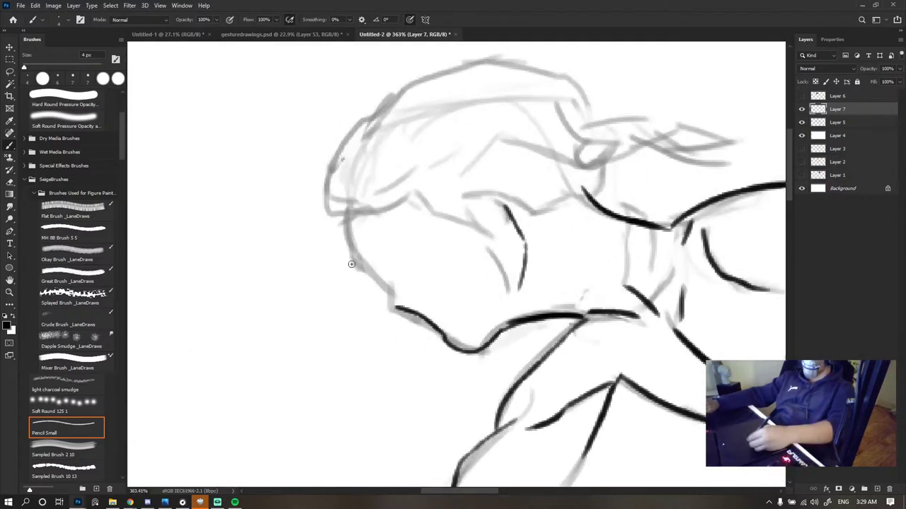
pyautogui.hotkey('ctrl', 'z')
pyautogui.moveTo(393, 306); pyautogui.dragTo(447, 345)
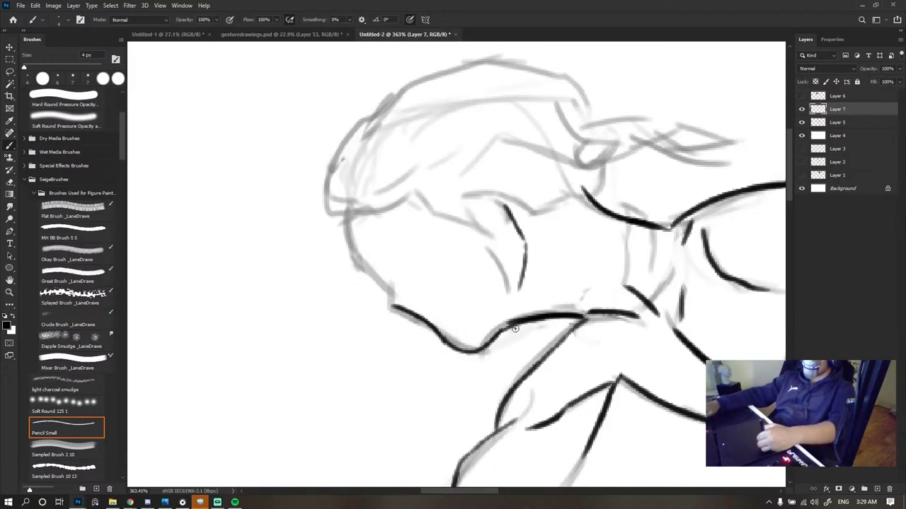
pyautogui.hotkey('ctrl', 'z')
pyautogui.moveTo(528, 317); pyautogui.dragTo(484, 349)
# - Check the figure mirrored horizontally, flip it back, and extend the back jaw line down to meet the chin's underside
pyautogui.scroll(-5, 525, 305)
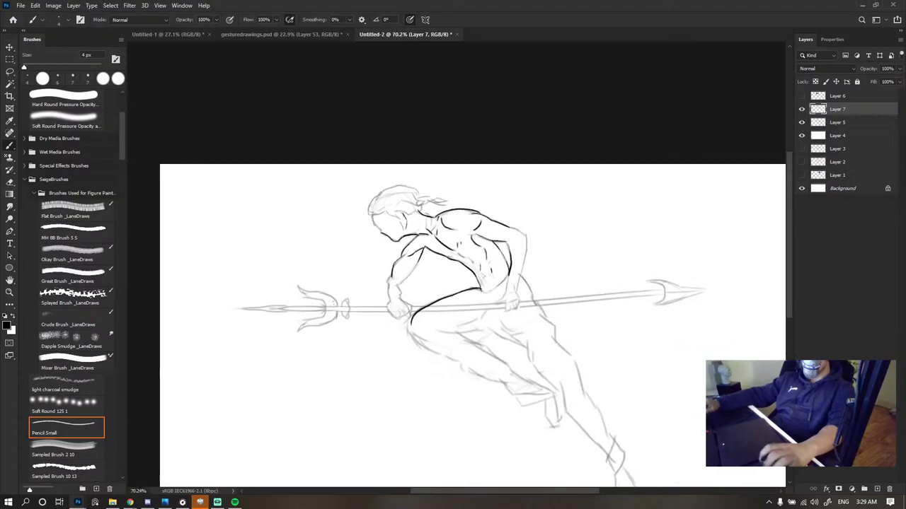
pyautogui.hotkey('ctrl', 'shift', 'h')
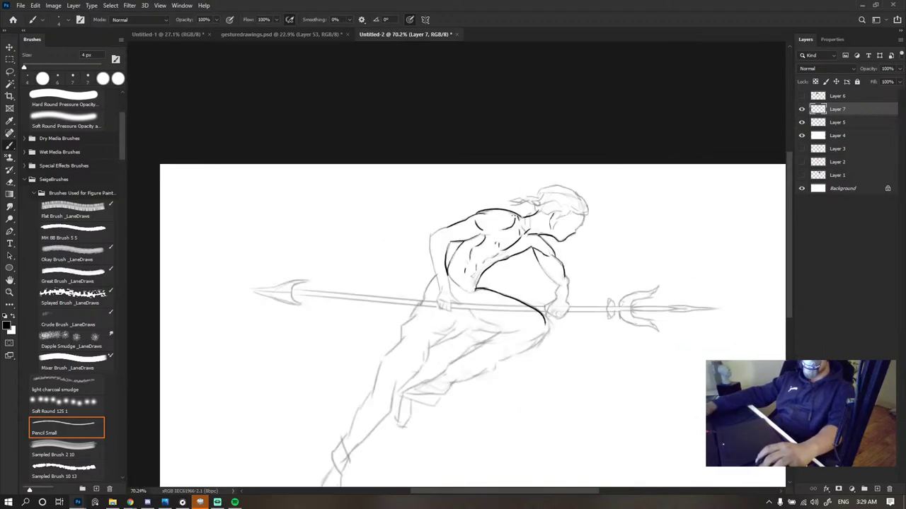
pyautogui.hotkey('ctrl', 'shift', 'h')
pyautogui.moveTo(393, 213)
pyautogui.mouseDown()
pyautogui.moveTo(466, 253)
pyautogui.moveTo(450, 304)
pyautogui.mouseUp()
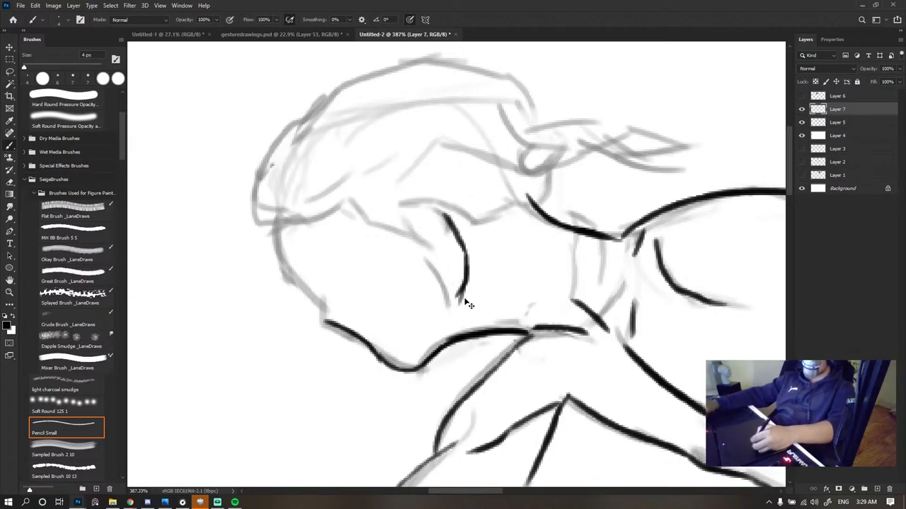
pyautogui.hotkey('ctrl', 'z')
pyautogui.moveTo(466, 253)
pyautogui.mouseDown()
pyautogui.moveTo(459, 312)
pyautogui.moveTo(431, 347)
pyautogui.mouseUp()
pyautogui.scroll(-10, 452, 166)
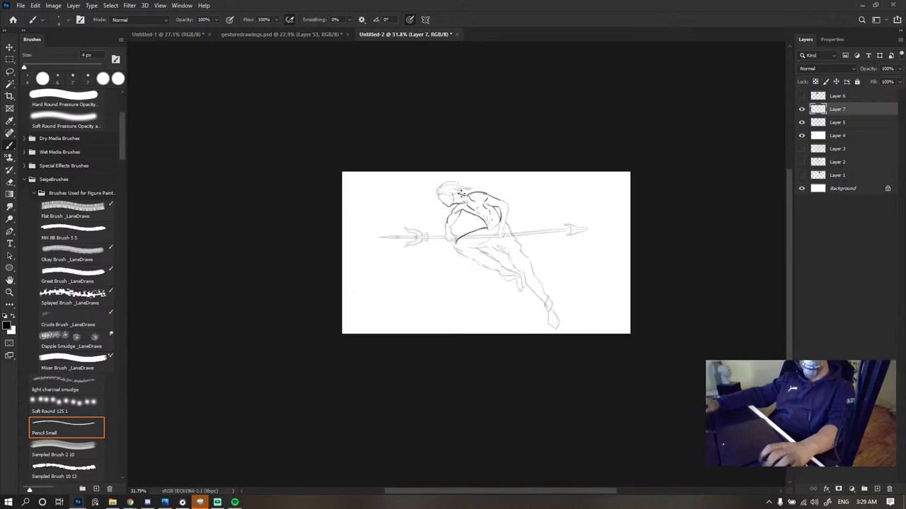
pyautogui.scroll(8, 463, 195)
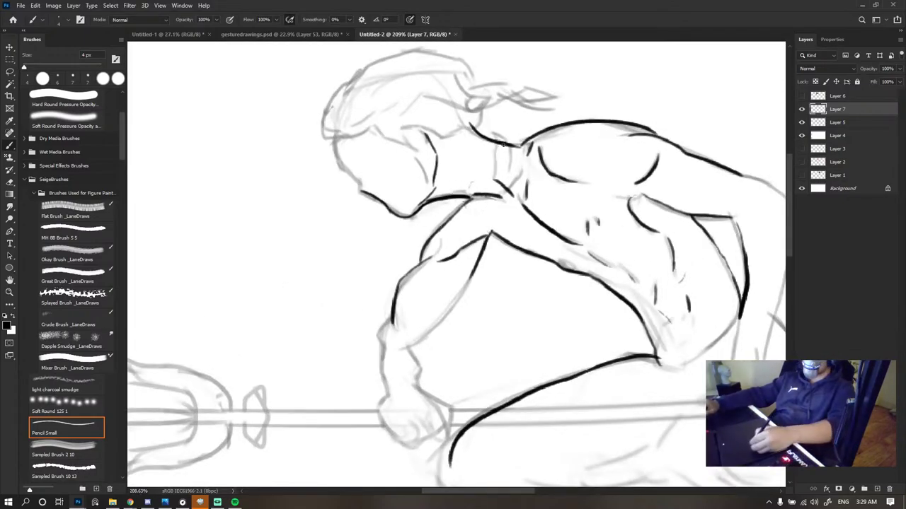
# - Ink a thin line across the neck from the top of the jaw, with a short vertical stroke at the neck's base
pyautogui.moveTo(455, 137); pyautogui.dragTo(509, 159)
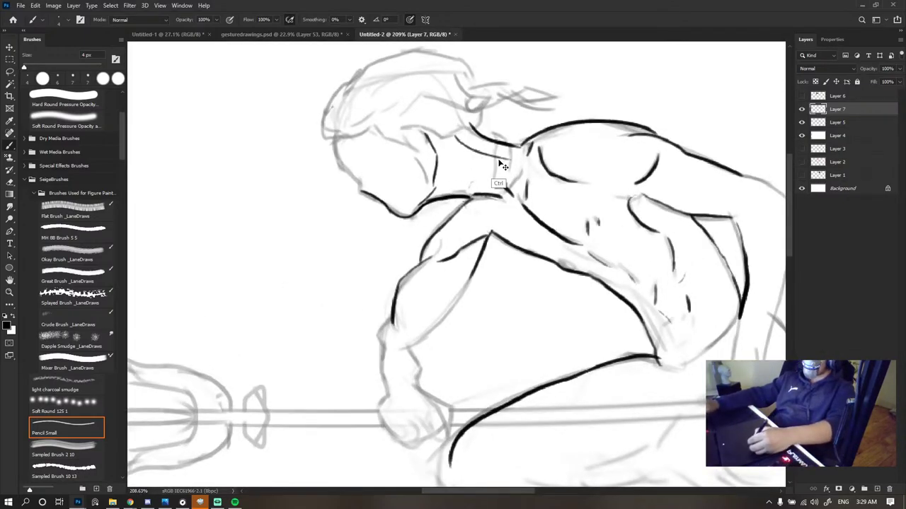
pyautogui.hotkey('ctrl', 'z')
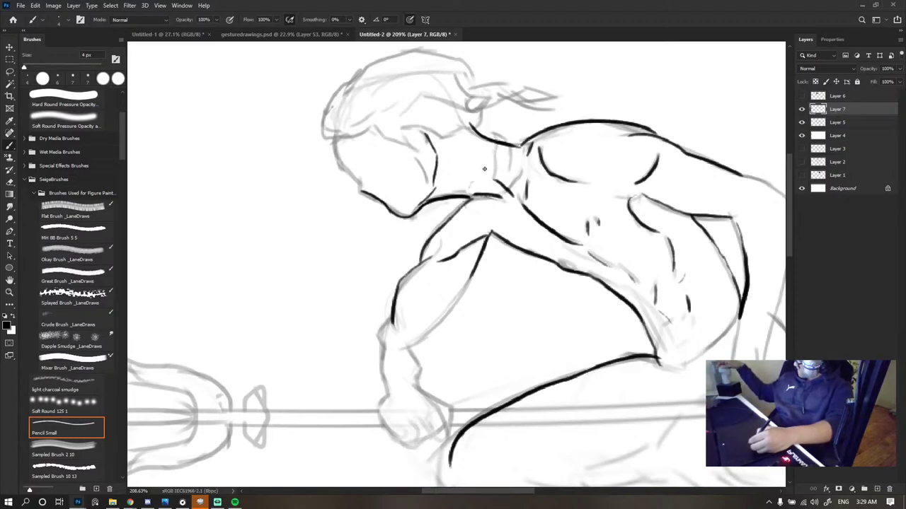
pyautogui.moveTo(490, 159)
pyautogui.mouseDown()
pyautogui.moveTo(426, 134)
pyautogui.moveTo(494, 148)
pyautogui.mouseUp()
pyautogui.hotkey('ctrl', 'z')
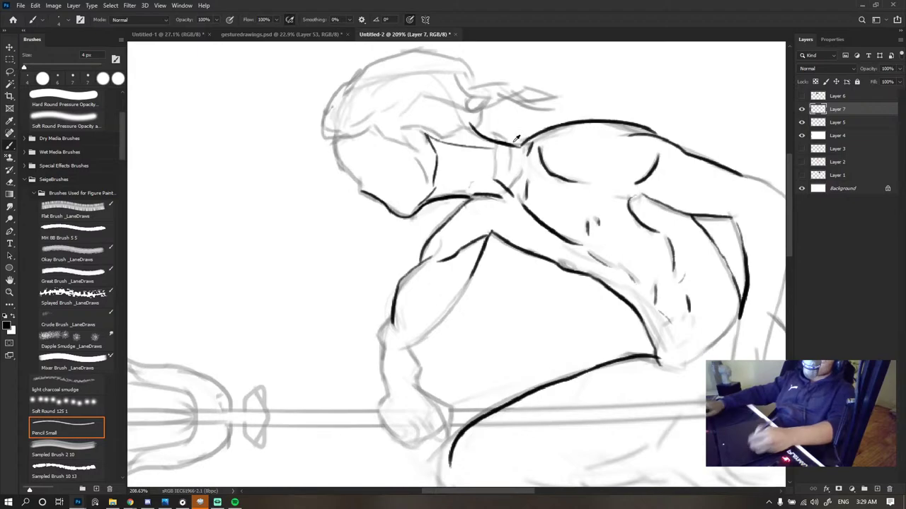
pyautogui.scroll(-5, 516, 146)
pyautogui.scroll(4, 518, 145)
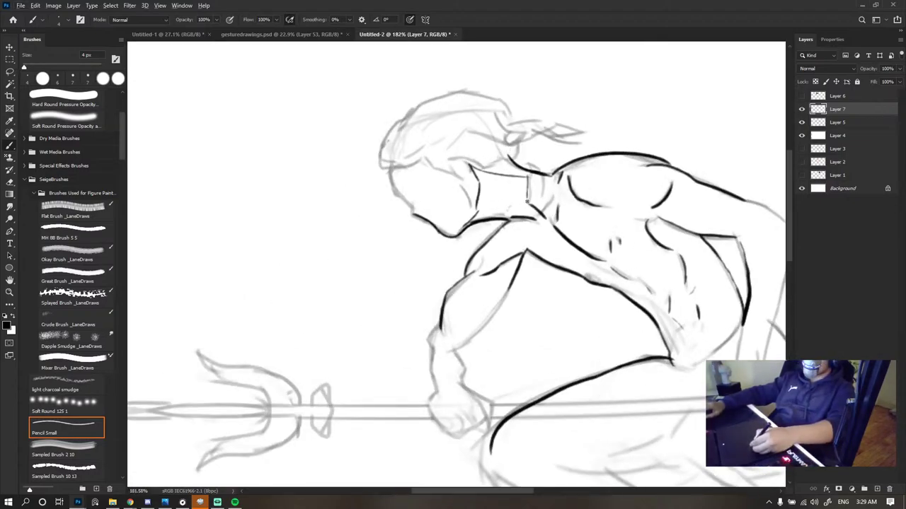
pyautogui.hotkey('ctrl', '0')
pyautogui.scroll(7, 494, 172)
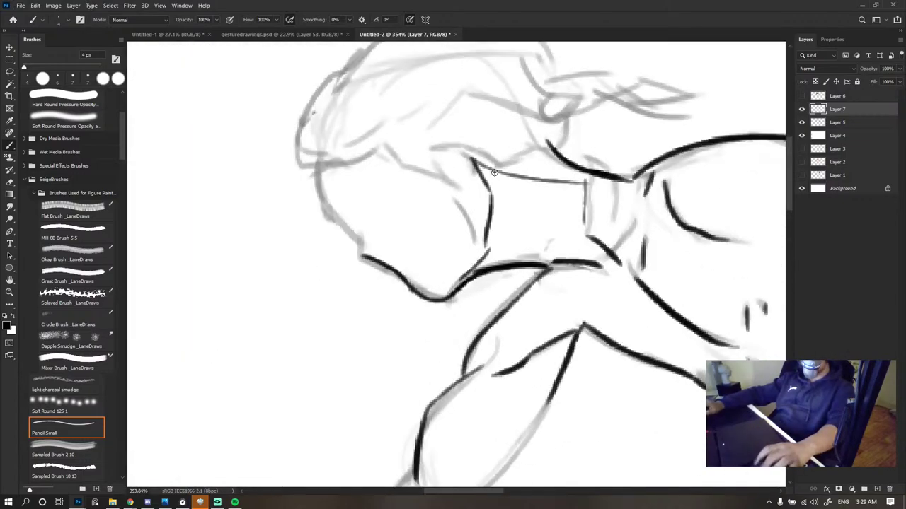
# - Try erasing the lower jaw line and redrawing it as one stroke to the chin, and revert to the earlier line
pyautogui.press('e')
pyautogui.moveTo(491, 243); pyautogui.dragTo(482, 264)
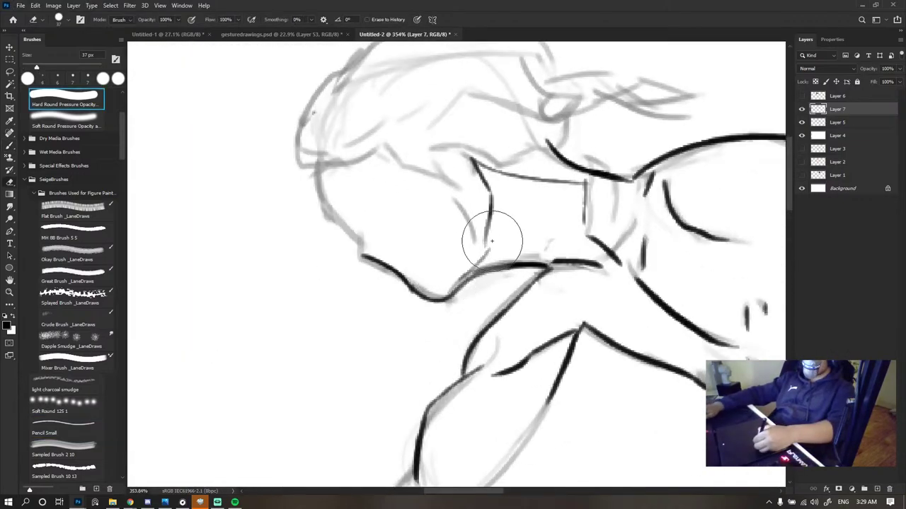
pyautogui.press('b')
pyautogui.moveTo(492, 204)
pyautogui.mouseDown()
pyautogui.moveTo(485, 241)
pyautogui.moveTo(457, 280)
pyautogui.mouseUp()
pyautogui.hotkey('ctrl', 'z')
pyautogui.hotkey('ctrl', 'z')
pyautogui.hotkey('ctrl', 'z')
pyautogui.hotkey('ctrl', 'z')
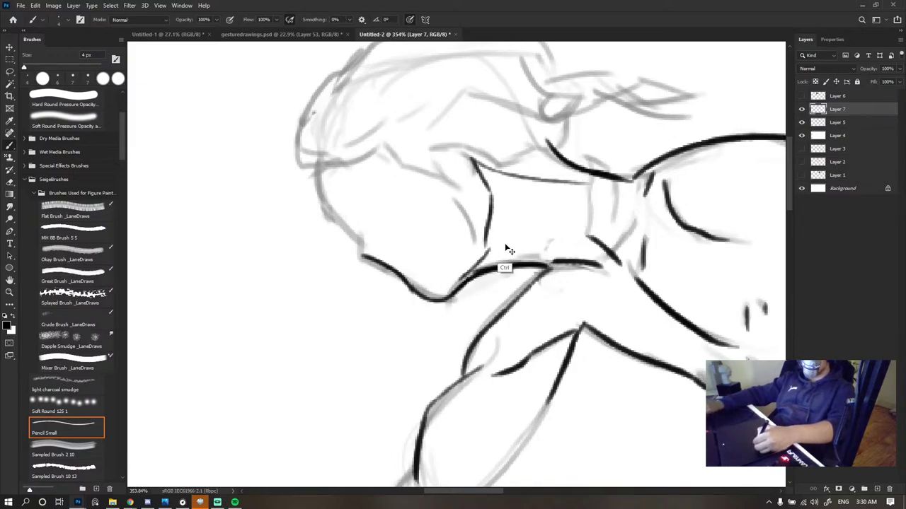
pyautogui.hotkey('ctrl', 'shift', 'z')
# - Clean up the inked jaw and neck lines with a smaller eraser and return to the pencil brush
pyautogui.press('e')
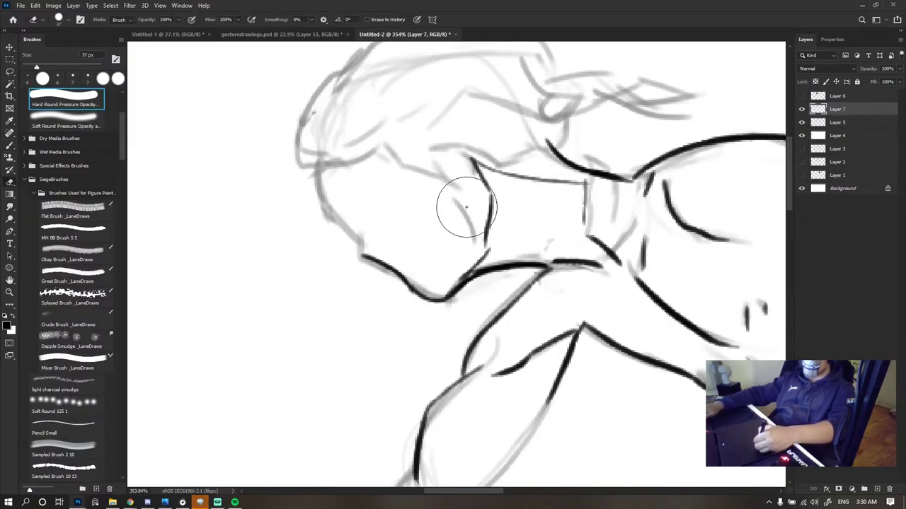
pyautogui.press('[')
pyautogui.press('[')
pyautogui.press('[')
pyautogui.press('[')
pyautogui.moveTo(462, 262)
pyautogui.mouseDown()
pyautogui.moveTo(449, 284)
pyautogui.moveTo(459, 280)
pyautogui.mouseUp()
pyautogui.press('b')
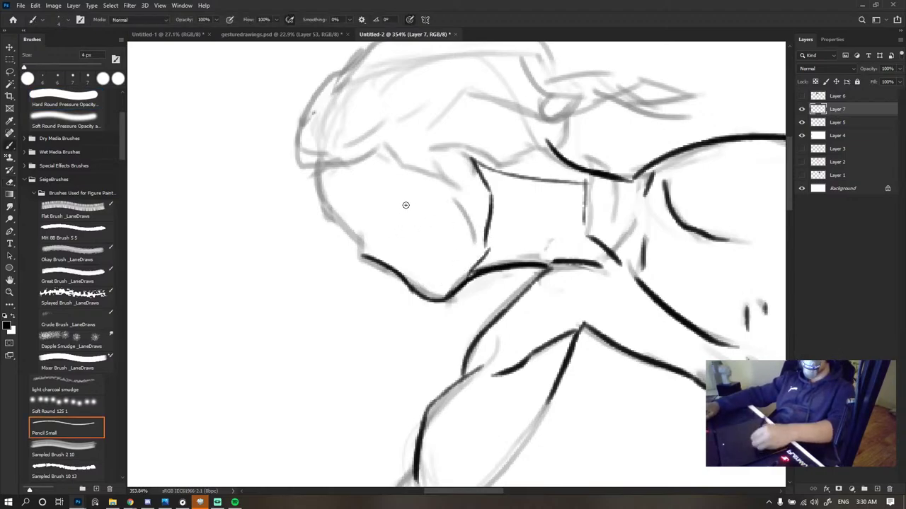
pyautogui.moveTo(452, 204); pyautogui.dragTo(467, 234)
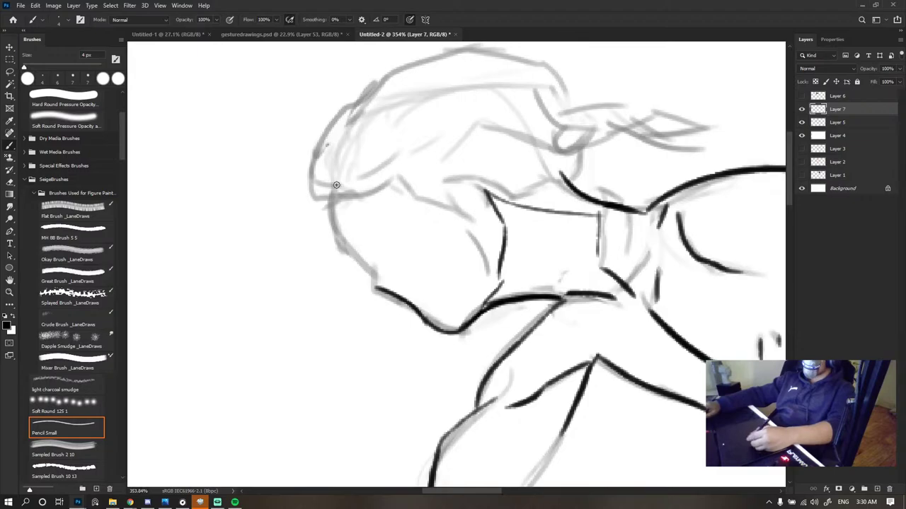
# - Ink the face's front profile from the brow down the nose bridge to the nose tip and upper lip
pyautogui.moveTo(332, 194); pyautogui.dragTo(344, 233)
pyautogui.hotkey('ctrl', 'z')
pyautogui.moveTo(332, 195); pyautogui.dragTo(348, 238)
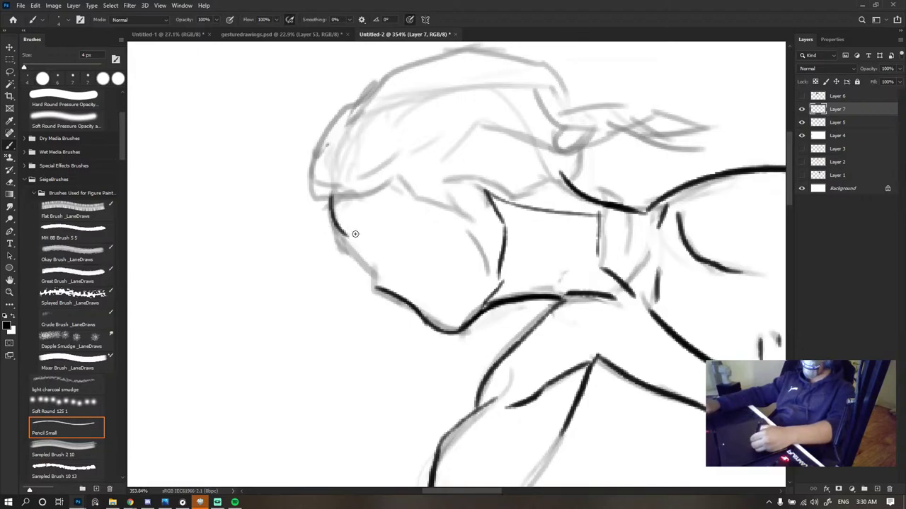
pyautogui.hotkey('ctrl', 'z')
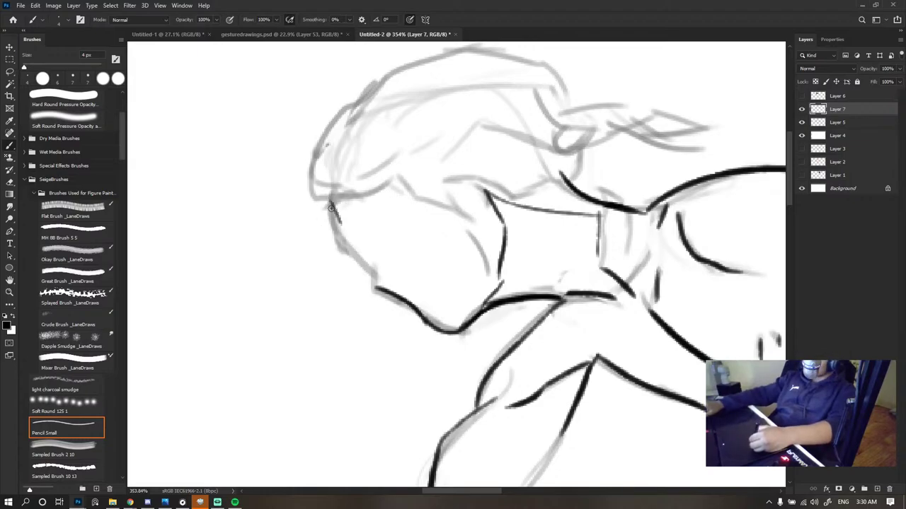
pyautogui.moveTo(326, 194); pyautogui.dragTo(346, 264)
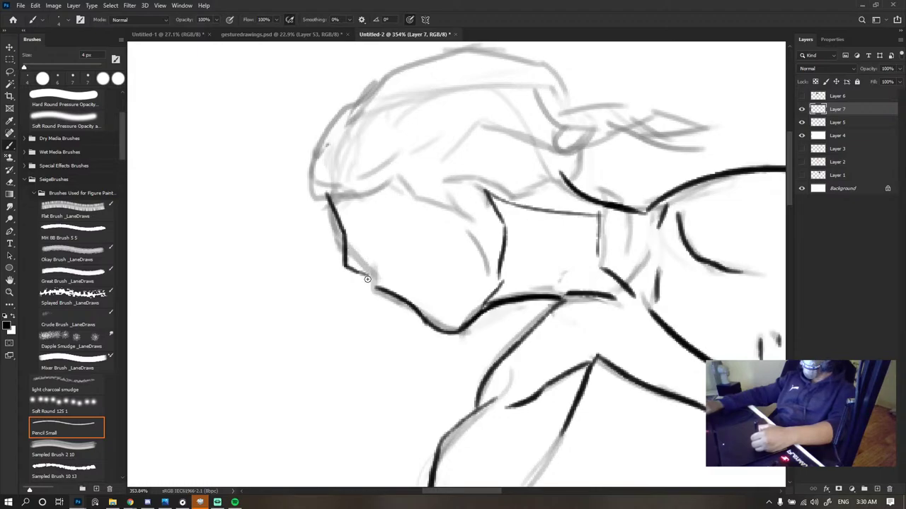
pyautogui.moveTo(368, 279); pyautogui.dragTo(384, 291)
pyautogui.click(402, 243)
pyautogui.scroll(-10, 507, 243)
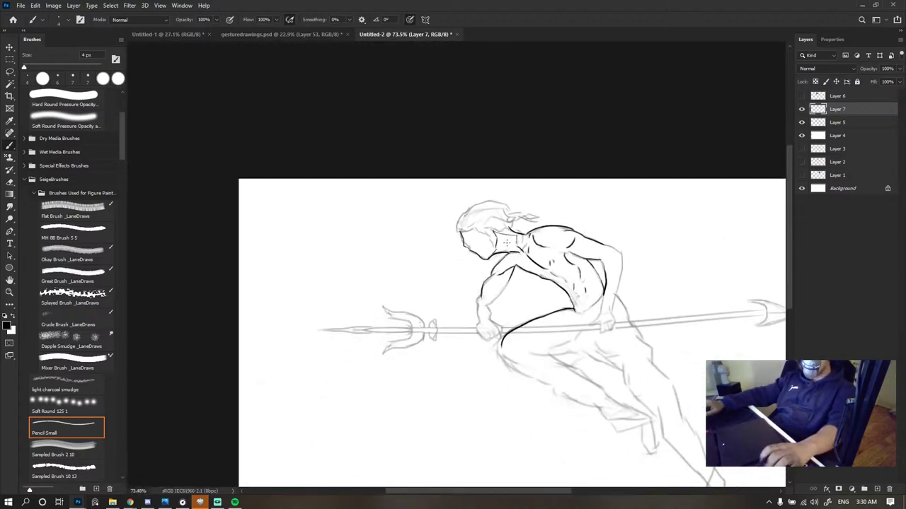
pyautogui.scroll(-3, 506, 243)
pyautogui.scroll(12, 495, 247)
pyautogui.scroll(3, 297, 228)
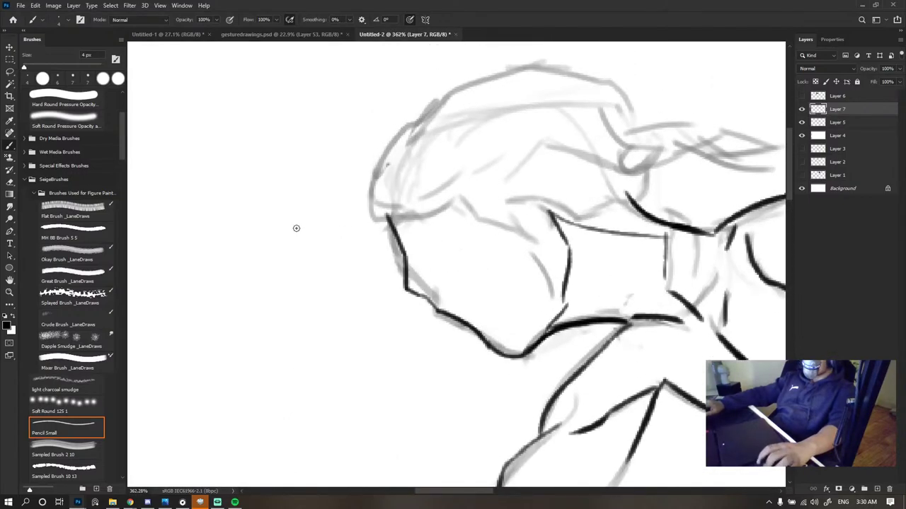
pyautogui.scroll(-8, 296, 228)
pyautogui.scroll(9, 344, 243)
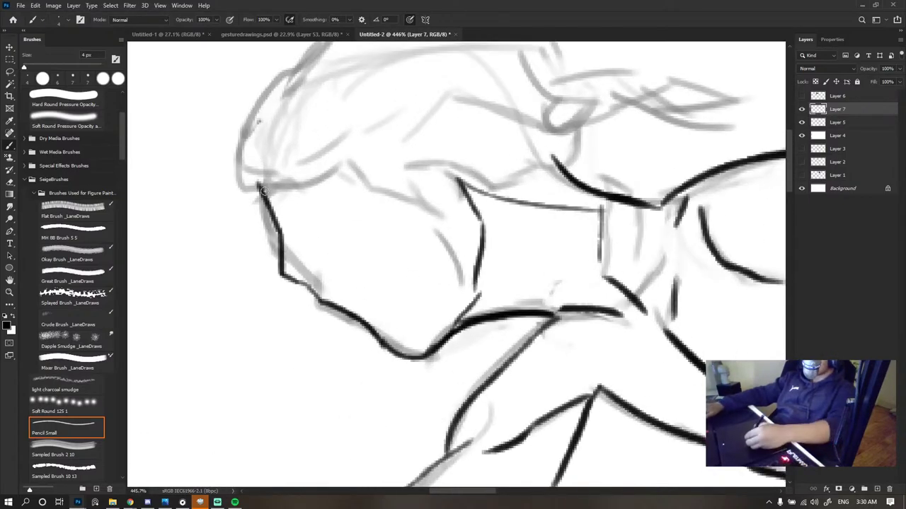
# - Clean up the inked profile at the brow and ink the forehead's front contour up toward the hairline
pyautogui.press('e')
pyautogui.moveTo(263, 188); pyautogui.dragTo(242, 136)
pyautogui.press('b')
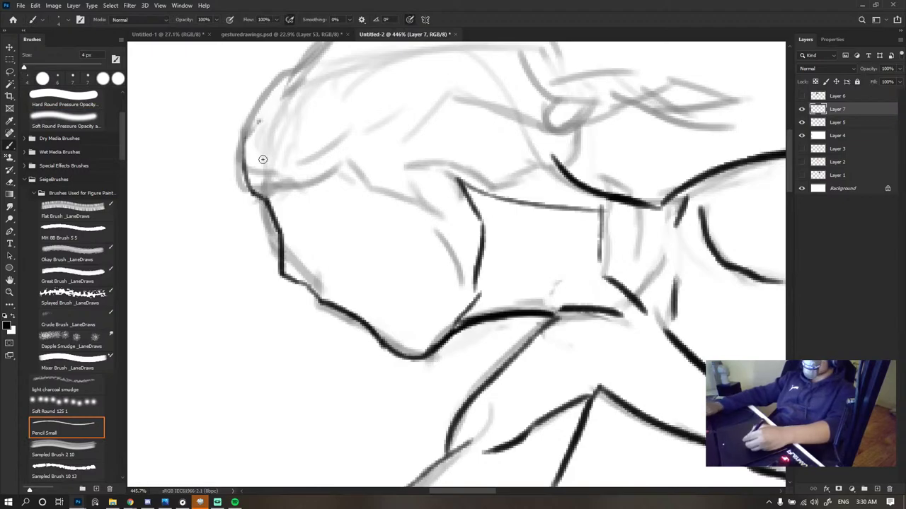
pyautogui.moveTo(249, 184); pyautogui.dragTo(262, 111)
pyautogui.scroll(-8, 263, 111)
pyautogui.scroll(7, 313, 123)
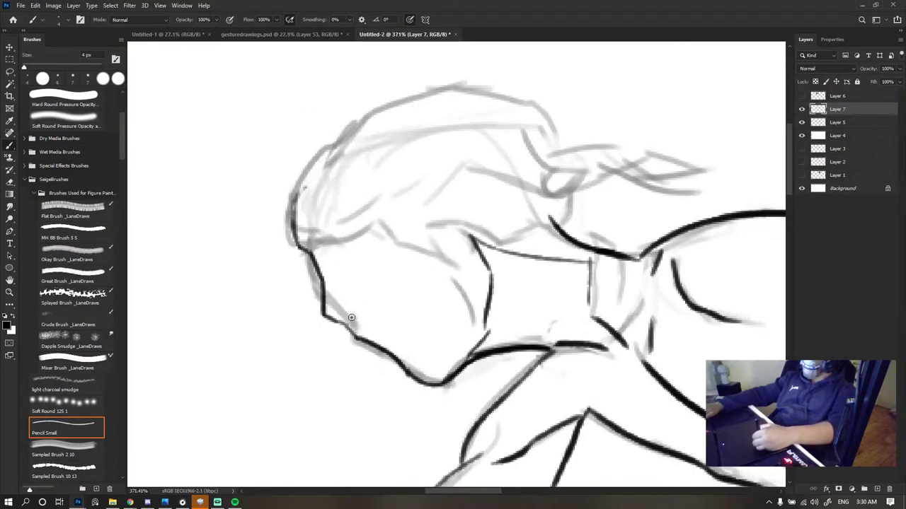
# - Draw a small curved nostril beside the nose and a short slanted mouth line above the chin
pyautogui.moveTo(346, 305); pyautogui.dragTo(360, 314)
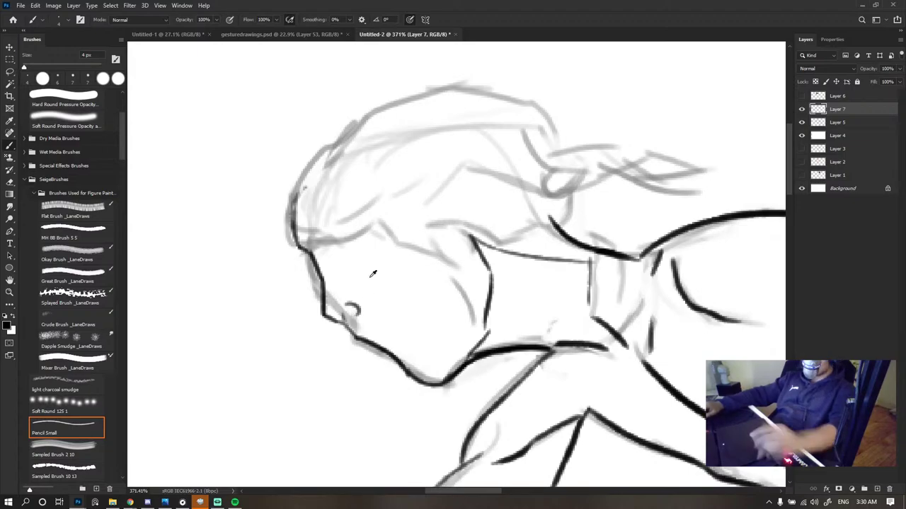
pyautogui.scroll(-10, 418, 244)
pyautogui.scroll(10, 399, 255)
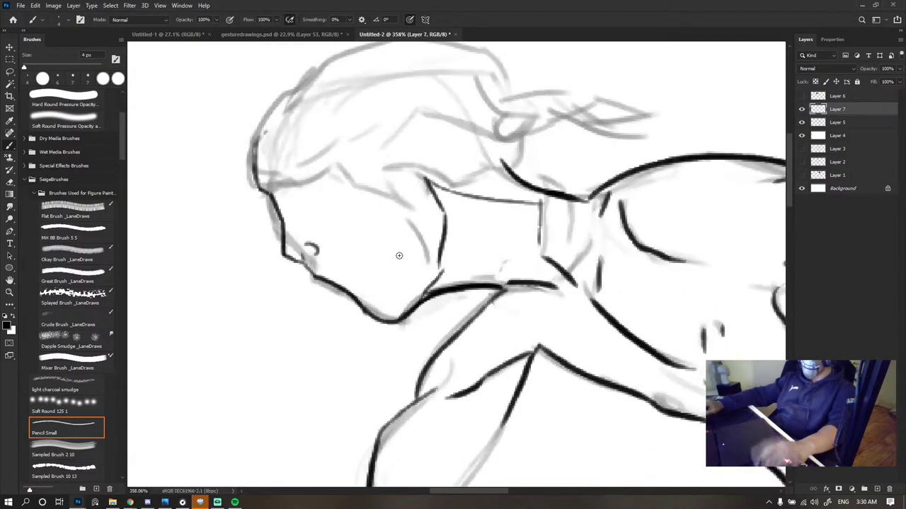
pyautogui.moveTo(334, 283); pyautogui.dragTo(377, 271)
pyautogui.hotkey('ctrl', 'z')
pyautogui.hotkey('ctrl', 'z')
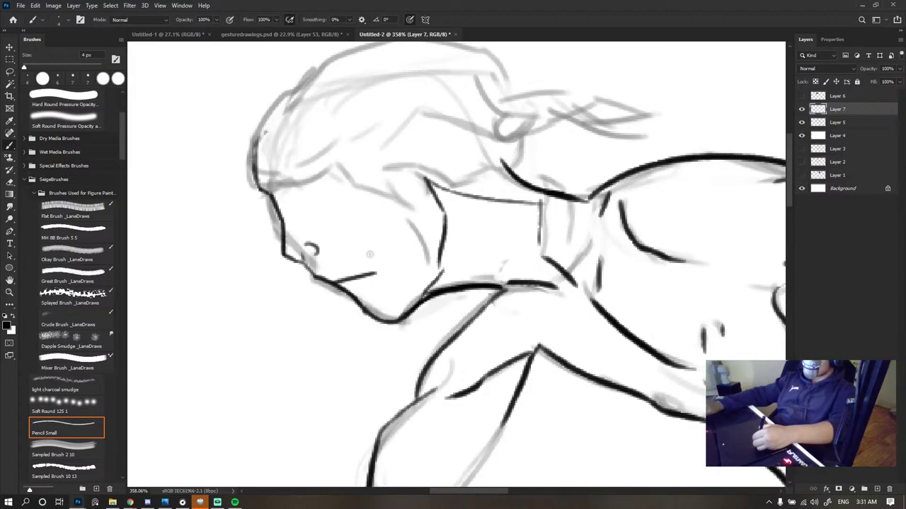
pyautogui.scroll(-10, 427, 220)
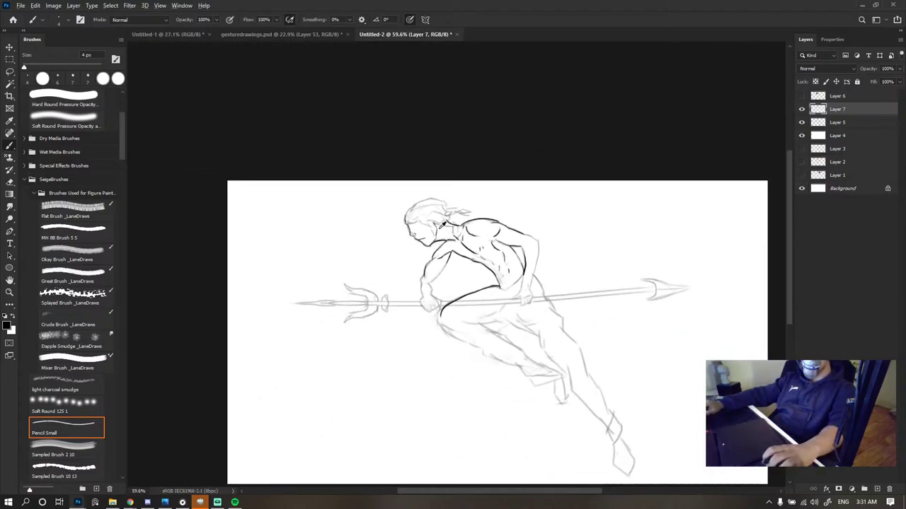
pyautogui.scroll(10, 451, 224)
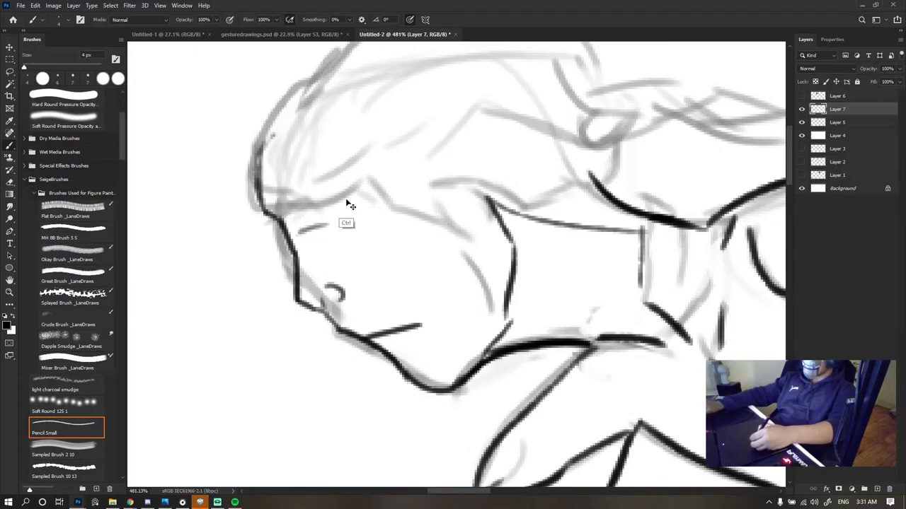
# - Try placing the eye above the nostril with a long slanted upper lid and a short return stroke
pyautogui.moveTo(314, 232); pyautogui.dragTo(349, 233)
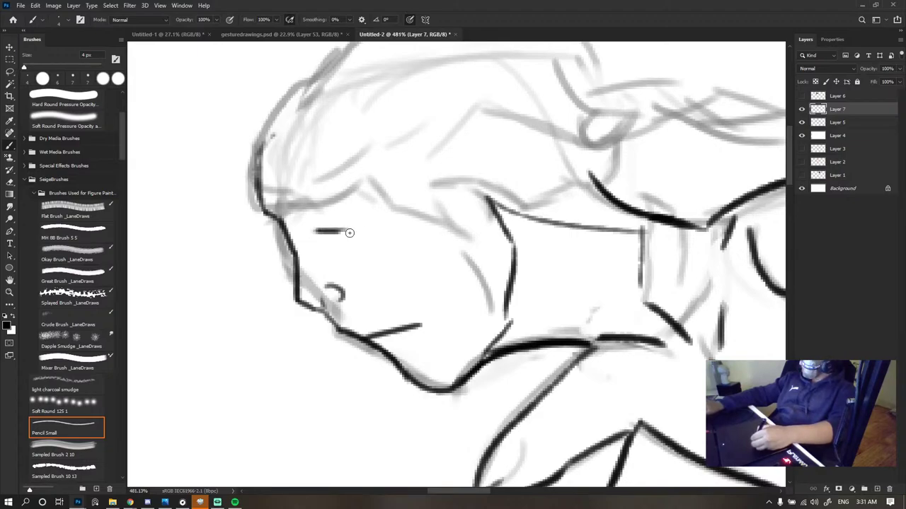
pyautogui.hotkey('ctrl', 'z')
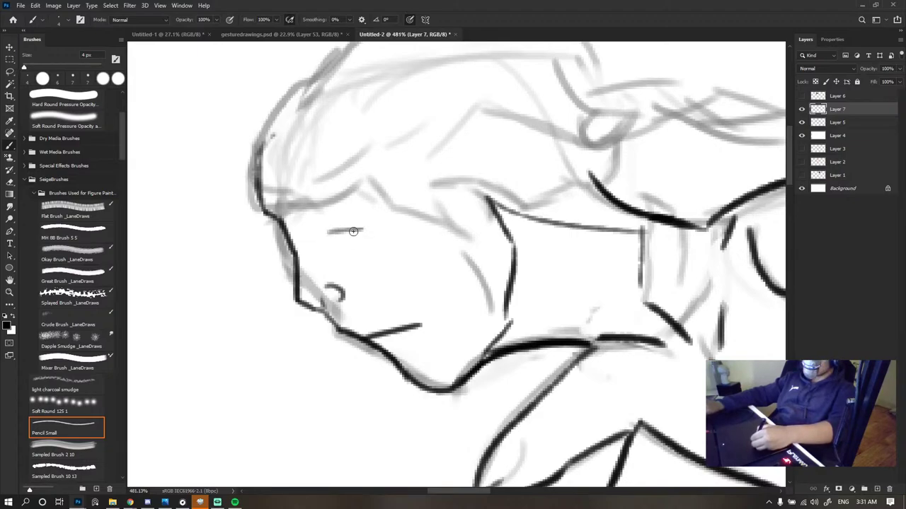
pyautogui.moveTo(327, 260)
pyautogui.mouseDown()
pyautogui.moveTo(370, 242)
pyautogui.moveTo(352, 256)
pyautogui.mouseUp()
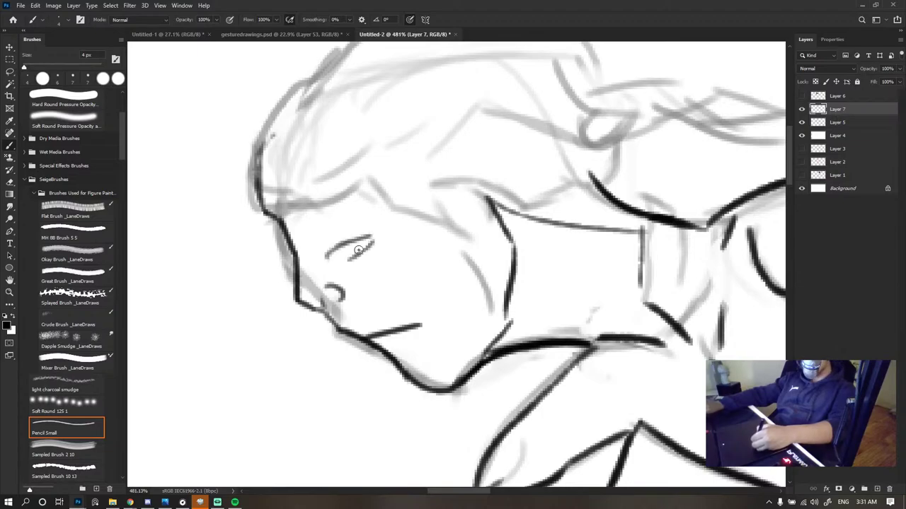
pyautogui.scroll(-10, 413, 237)
pyautogui.scroll(10, 425, 236)
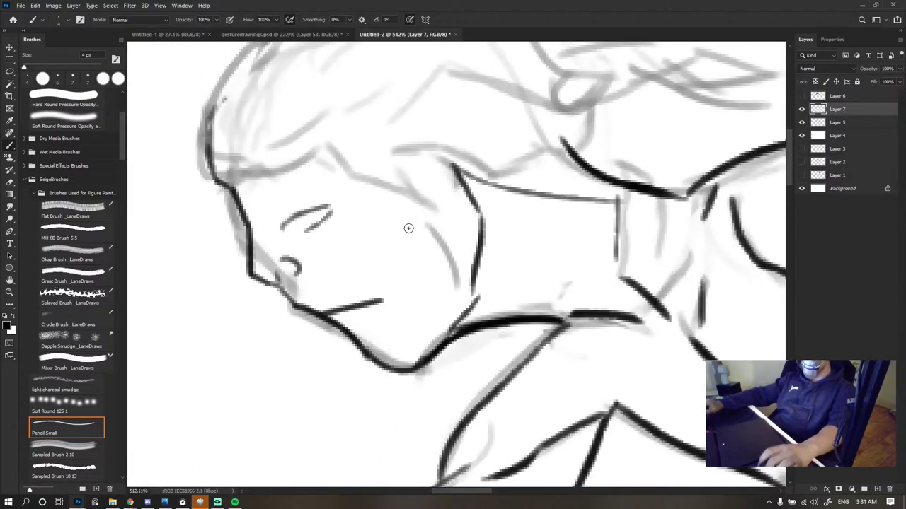
# - Redraw the eye smaller, with a slanted upper lid closed by a short lower lid line
pyautogui.moveTo(328, 206)
pyautogui.mouseDown()
pyautogui.moveTo(311, 232)
pyautogui.moveTo(318, 243)
pyautogui.moveTo(278, 225)
pyautogui.moveTo(324, 208)
pyautogui.moveTo(310, 242)
pyautogui.moveTo(323, 209)
pyautogui.moveTo(316, 229)
pyautogui.mouseUp()
pyautogui.hotkey('ctrl', 'z')
pyautogui.hotkey('ctrl', 'z')
pyautogui.hotkey('ctrl', 'z')
pyautogui.hotkey('ctrl', 'z')
pyautogui.hotkey('ctrl', 'z')
pyautogui.hotkey('ctrl', 'z')
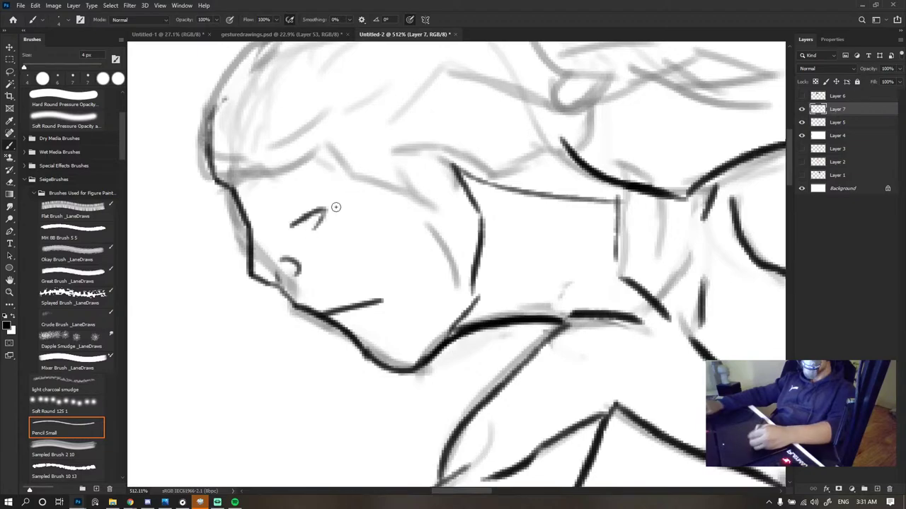
pyautogui.scroll(-10, 382, 232)
pyautogui.scroll(10, 362, 224)
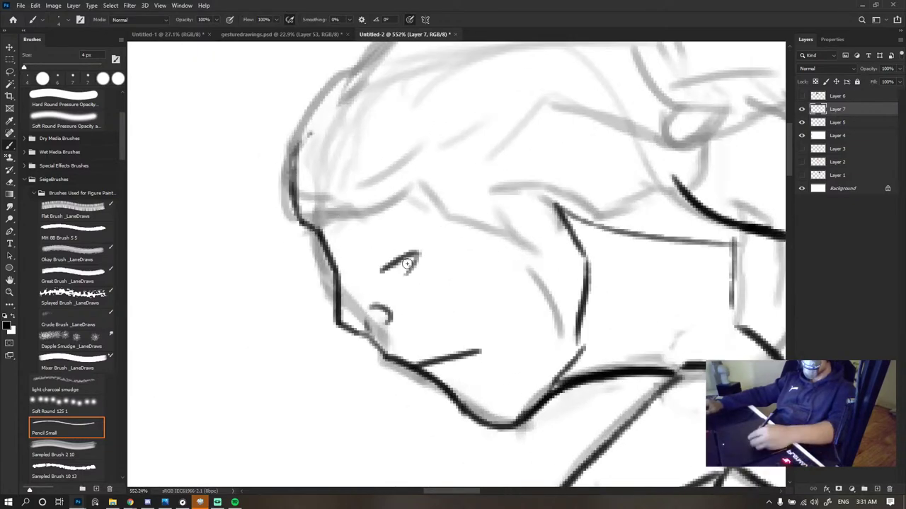
pyautogui.moveTo(395, 267); pyautogui.dragTo(409, 273)
pyautogui.hotkey('ctrl', 'z')
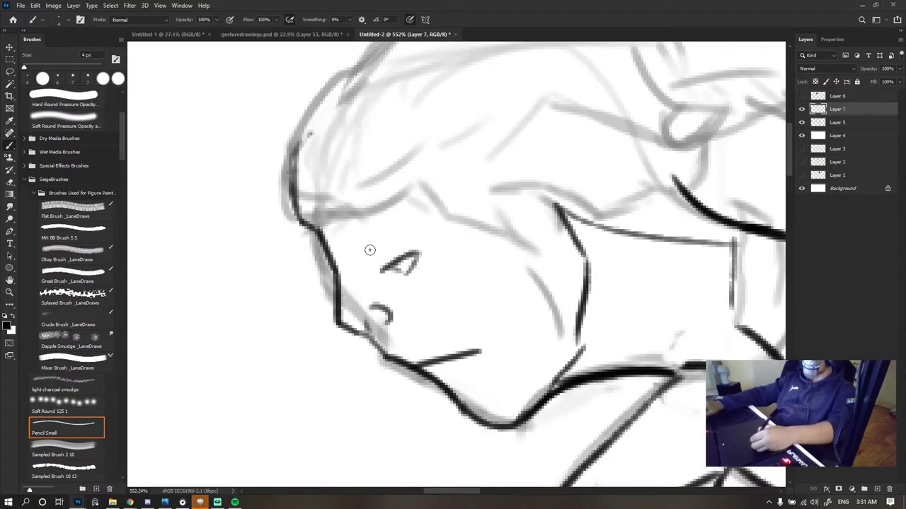
# - Ink a heavy frowning eyebrow above the eye, then check the drawing mirrored and flip it back
pyautogui.moveTo(375, 247)
pyautogui.mouseDown()
pyautogui.moveTo(359, 244)
pyautogui.moveTo(393, 227)
pyautogui.moveTo(373, 248)
pyautogui.moveTo(393, 221)
pyautogui.moveTo(426, 213)
pyautogui.mouseUp()
pyautogui.moveTo(399, 216)
pyautogui.mouseDown()
pyautogui.moveTo(438, 219)
pyautogui.moveTo(387, 249)
pyautogui.mouseUp()
pyautogui.scroll(-8, 462, 248)
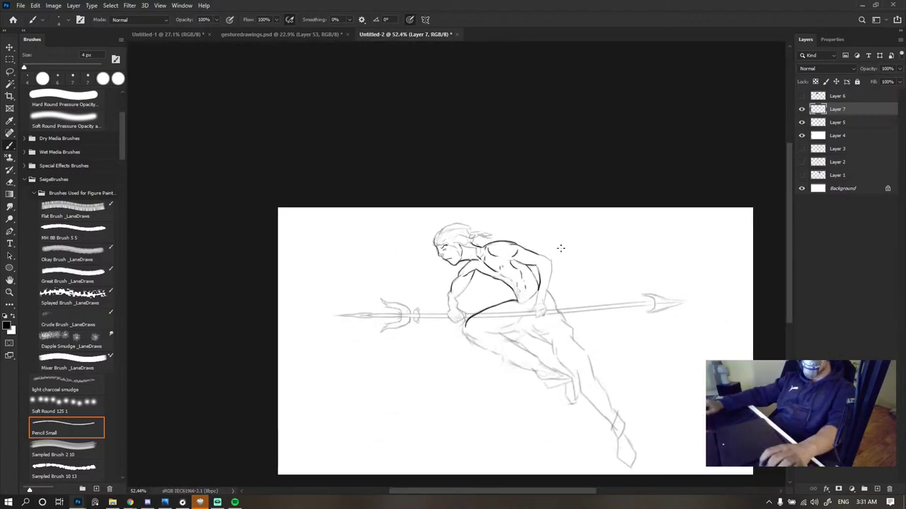
pyautogui.hotkey('ctrl', 'shift', 'h')
pyautogui.hotkey('ctrl', 'shift', 'h')
pyautogui.scroll(8, 410, 238)
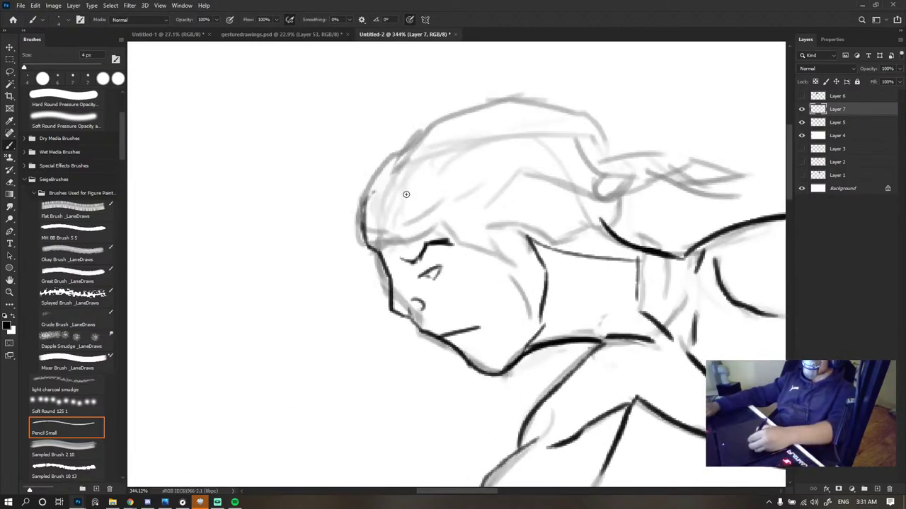
# - Draw the hairline from the forehead down the temple to the ear, and add the ear's outline and inner folds
pyautogui.moveTo(364, 197)
pyautogui.mouseDown()
pyautogui.moveTo(465, 188)
pyautogui.moveTo(473, 225)
pyautogui.moveTo(504, 243)
pyautogui.moveTo(503, 221)
pyautogui.moveTo(513, 216)
pyautogui.moveTo(527, 263)
pyautogui.mouseUp()
pyautogui.hotkey('ctrl', 'z')
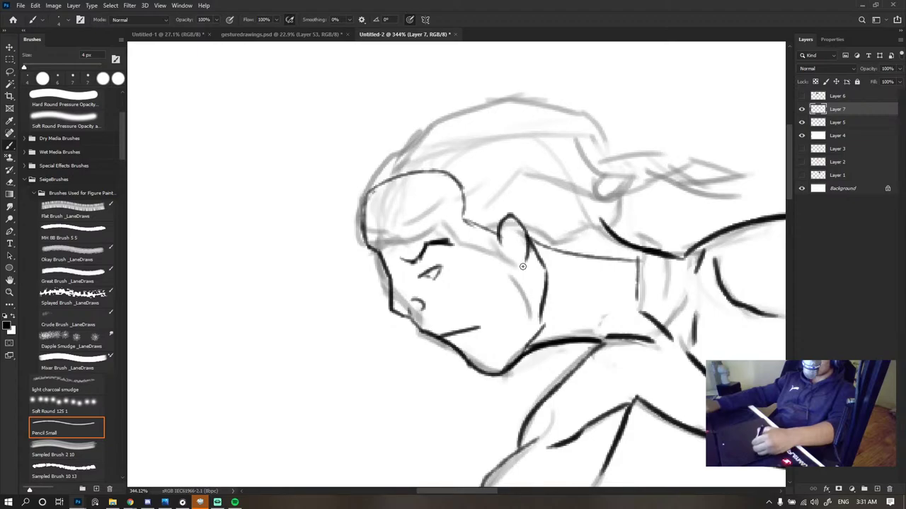
pyautogui.moveTo(508, 230); pyautogui.dragTo(503, 254)
pyautogui.moveTo(511, 229); pyautogui.dragTo(522, 249)
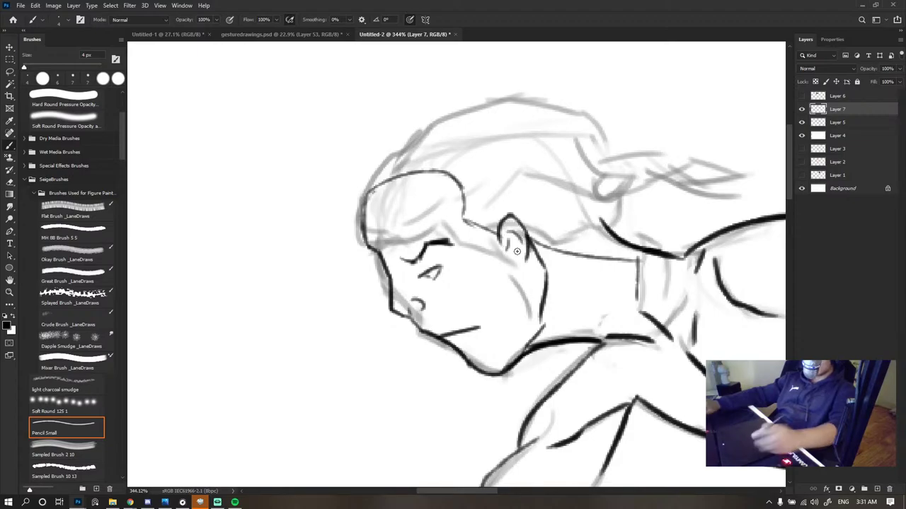
pyautogui.scroll(-10, 395, 214)
pyautogui.scroll(7, 401, 212)
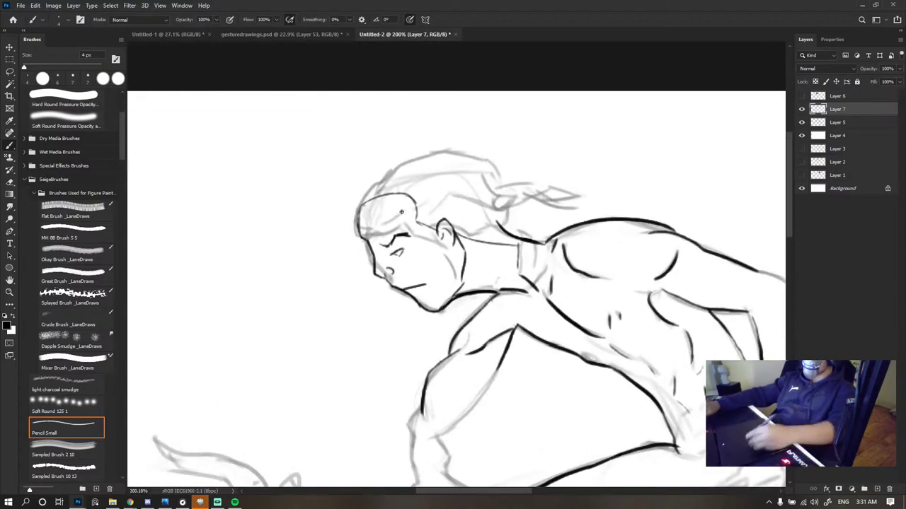
# - Try erasing the forehead's front contour and redrawing it as a straighter line
pyautogui.press('e')
pyautogui.moveTo(355, 226)
pyautogui.mouseDown()
pyautogui.moveTo(359, 210)
pyautogui.moveTo(363, 236)
pyautogui.mouseUp()
pyautogui.press('b')
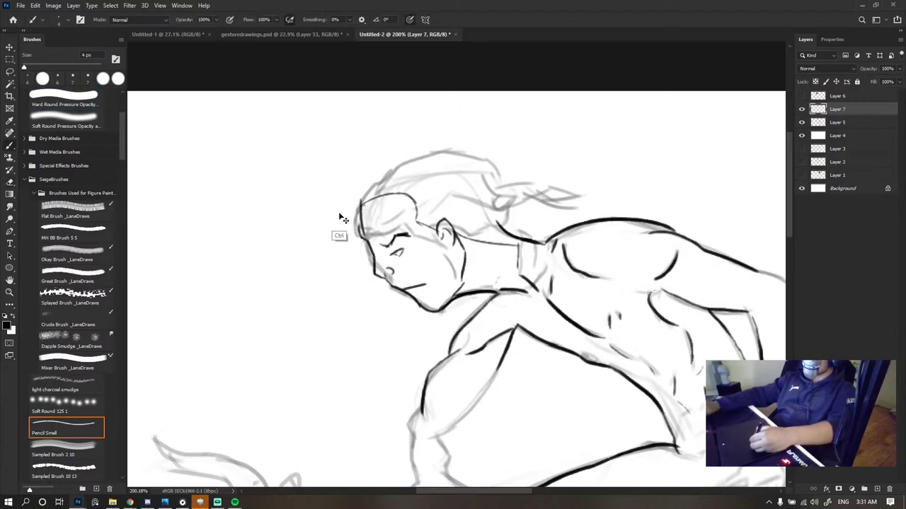
pyautogui.hotkey('ctrl', 'z')
pyautogui.moveTo(357, 206)
pyautogui.mouseDown()
pyautogui.moveTo(371, 251)
pyautogui.moveTo(358, 200)
pyautogui.mouseUp()
pyautogui.press('e')
pyautogui.press('b')
pyautogui.hotkey('ctrl', 'z')
# - Redraw the forehead's front contour from the hairline down to the brow and clean up the join with the eraser
pyautogui.press('e')
pyautogui.moveTo(370, 249); pyautogui.dragTo(358, 206)
pyautogui.press('b')
pyautogui.hotkey('ctrl', 'z')
pyautogui.hotkey('ctrl', 'z')
pyautogui.moveTo(361, 204); pyautogui.dragTo(371, 248)
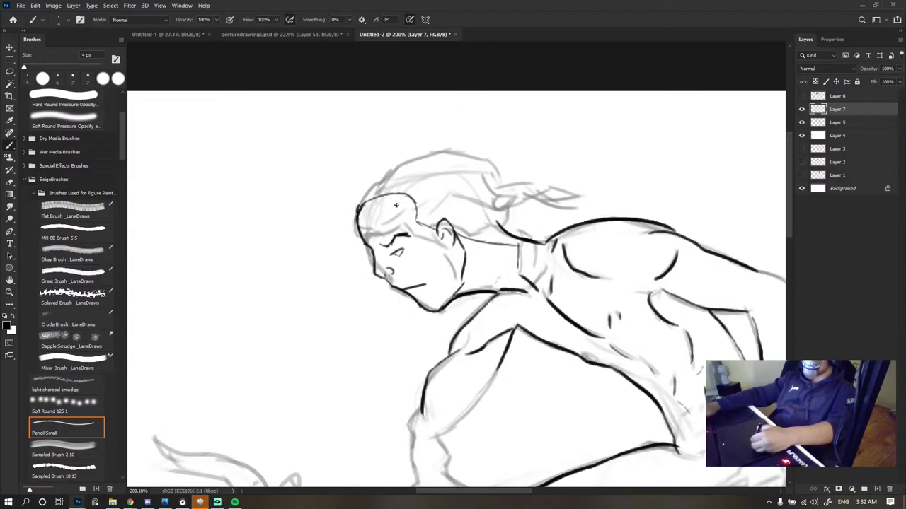
pyautogui.press('e')
pyautogui.moveTo(365, 204); pyautogui.dragTo(359, 208)
pyautogui.press('b')
pyautogui.scroll(-5, 503, 184)
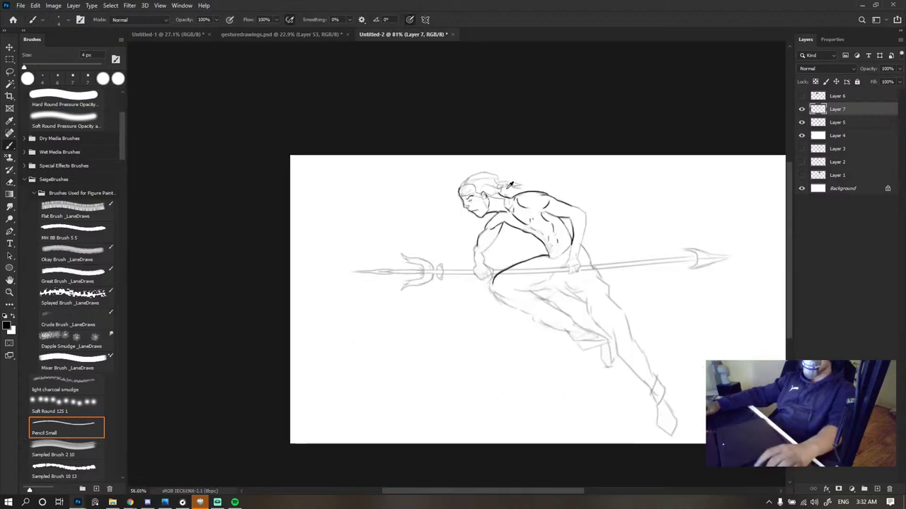
pyautogui.scroll(-1, 510, 184)
pyautogui.scroll(6, 351, 198)
# - Try sketching short curved hair strands just inside the hairline above the forehead, and undo them
pyautogui.press('e')
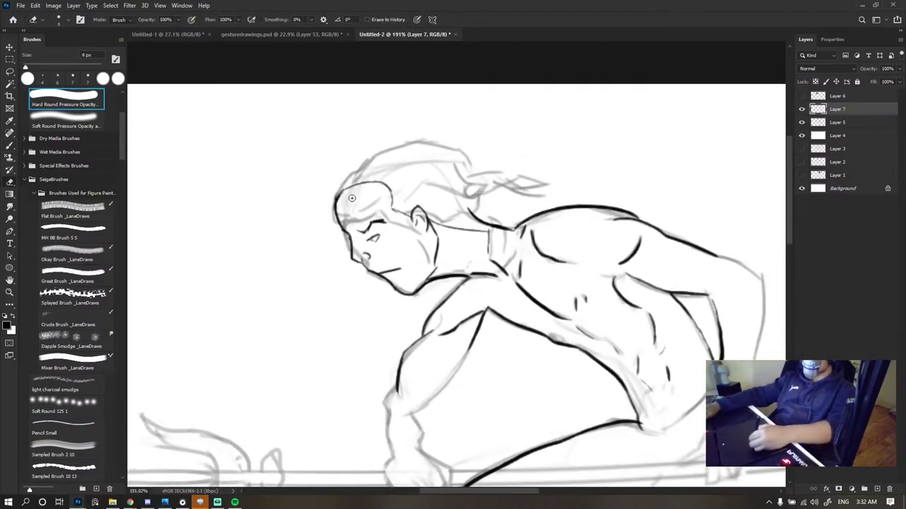
pyautogui.moveTo(352, 199)
pyautogui.mouseDown()
pyautogui.moveTo(341, 188)
pyautogui.moveTo(386, 199)
pyautogui.moveTo(361, 207)
pyautogui.moveTo(365, 179)
pyautogui.mouseUp()
pyautogui.press('b')
pyautogui.hotkey('ctrl', 'z')
pyautogui.hotkey('ctrl', 'z')
pyautogui.press('e')
pyautogui.press('b')
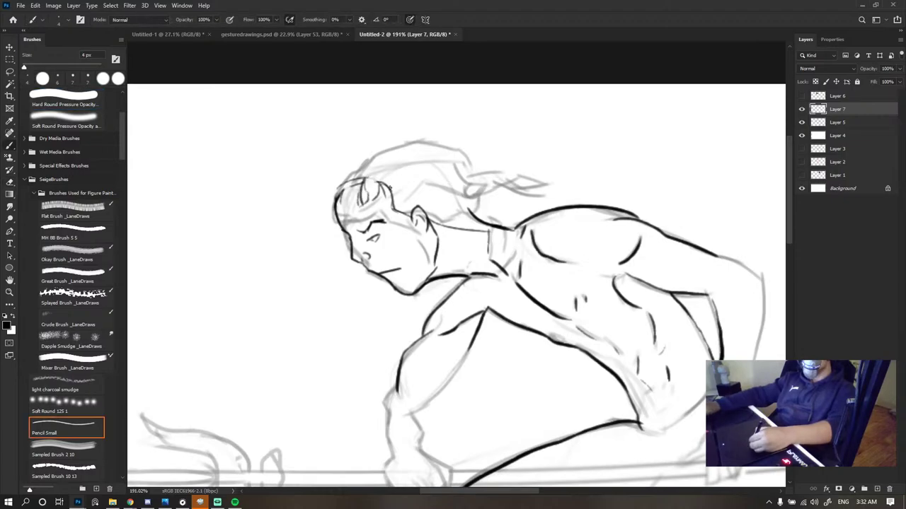
pyautogui.hotkey('ctrl', 'z')
pyautogui.hotkey('ctrl', 'z')
pyautogui.hotkey('ctrl', 'z')
pyautogui.hotkey('ctrl', 'z')
# - Draw a headband across the forehead as two slanted parallel lines, with light hair strokes above it
pyautogui.press('e')
pyautogui.press('b')
pyautogui.moveTo(359, 193); pyautogui.dragTo(341, 209)
pyautogui.moveTo(389, 188)
pyautogui.mouseDown()
pyautogui.moveTo(341, 210)
pyautogui.moveTo(390, 203)
pyautogui.mouseUp()
pyautogui.scroll(-7, 432, 235)
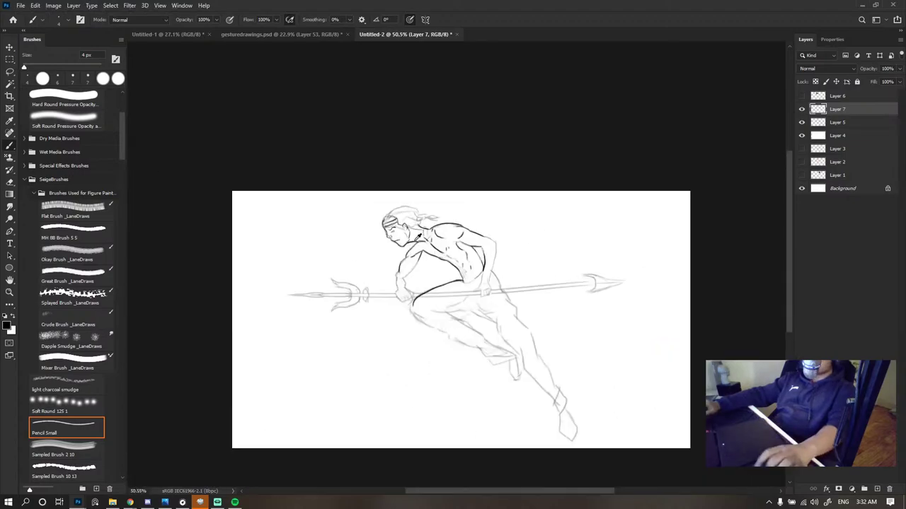
pyautogui.scroll(8, 432, 235)
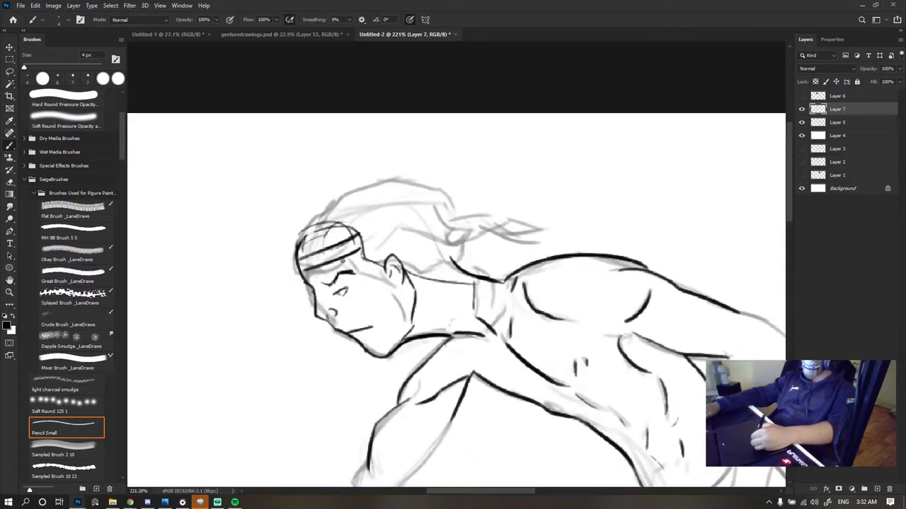
# - Extend the headband over the hair toward the back of the head with two curved lines meeting at a point
pyautogui.moveTo(380, 217)
pyautogui.mouseDown()
pyautogui.moveTo(354, 249)
pyautogui.moveTo(424, 207)
pyautogui.moveTo(347, 252)
pyautogui.mouseUp()
pyautogui.hotkey('ctrl', 'z')
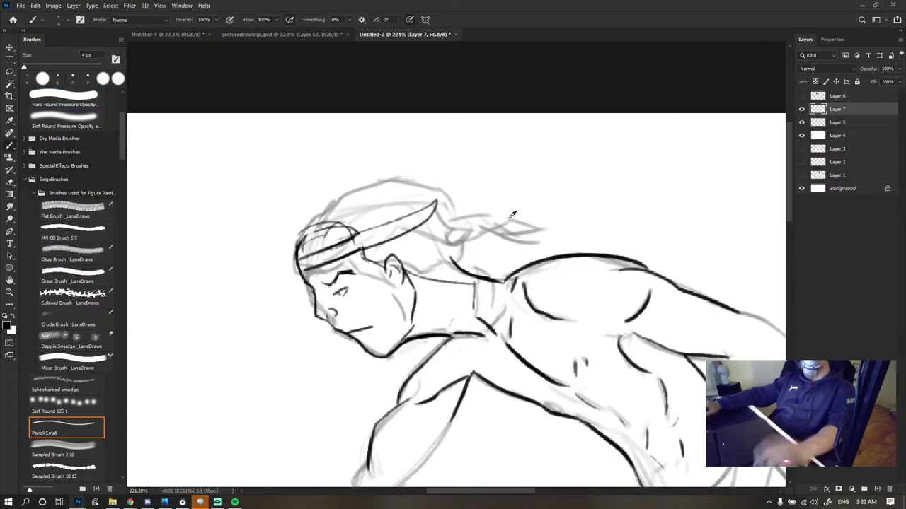
pyautogui.scroll(-9, 552, 248)
pyautogui.scroll(-4, 570, 258)
pyautogui.scroll(8, 473, 260)
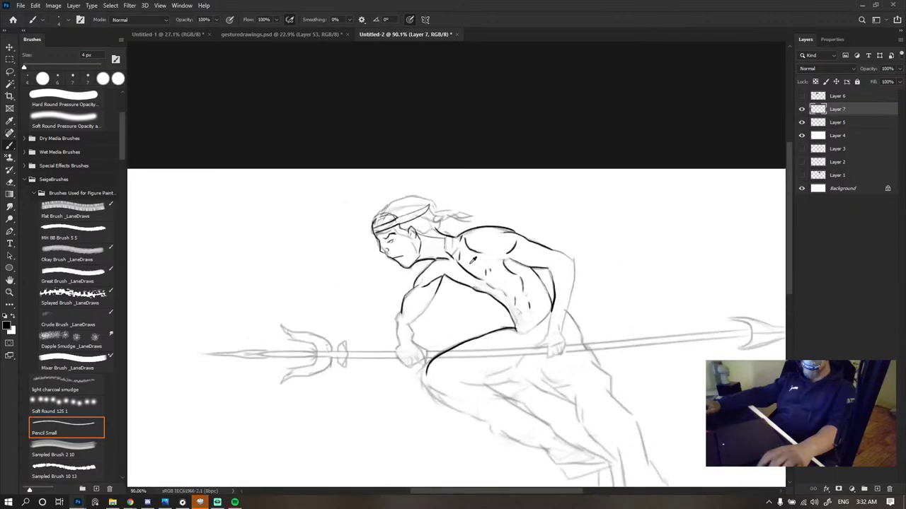
# - Undo the earlier headband strokes on Layer 7 and re-ink the headband's lower edge across the forehead toward the ear
pyautogui.scroll(3, 472, 260)
pyautogui.hotkey('ctrl', 'z')
pyautogui.moveTo(312, 185); pyautogui.dragTo(393, 160)
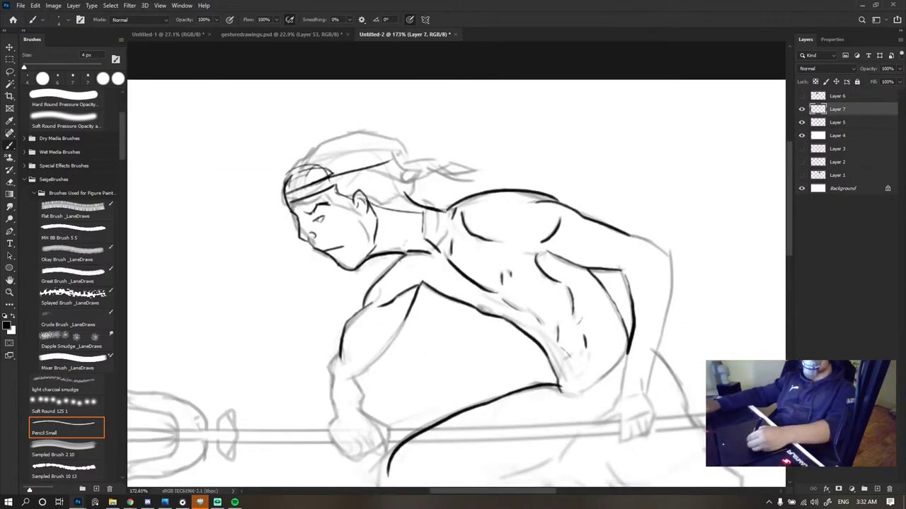
pyautogui.moveTo(334, 174)
pyautogui.mouseDown()
pyautogui.moveTo(327, 203)
pyautogui.moveTo(322, 192)
pyautogui.moveTo(336, 186)
pyautogui.mouseUp()
pyautogui.hotkey('ctrl', 'z')
pyautogui.hotkey('ctrl', 'z')
pyautogui.press('e')
pyautogui.press('b')
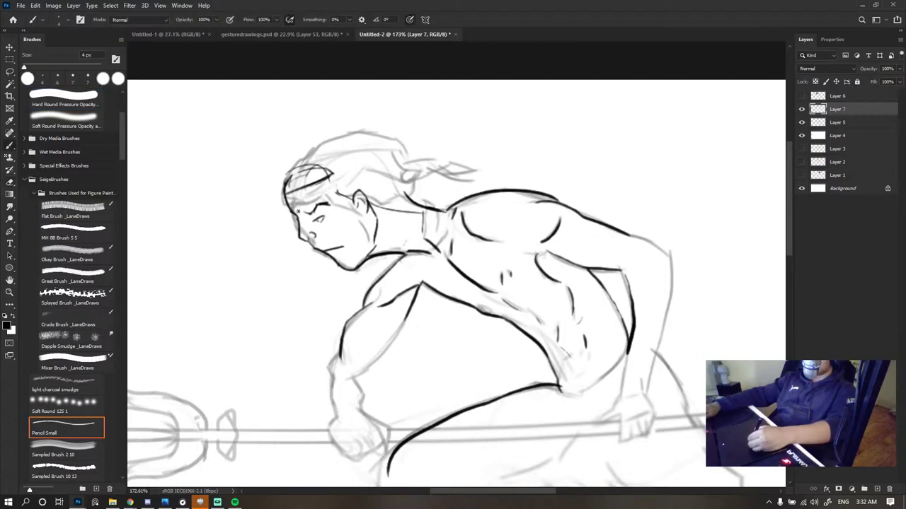
pyautogui.moveTo(293, 213)
pyautogui.mouseDown()
pyautogui.moveTo(341, 189)
pyautogui.moveTo(327, 202)
pyautogui.moveTo(342, 178)
pyautogui.mouseUp()
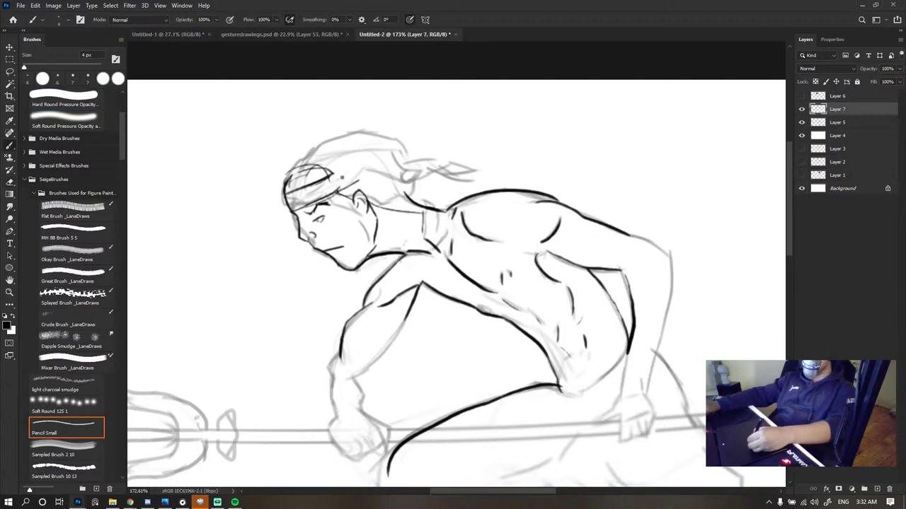
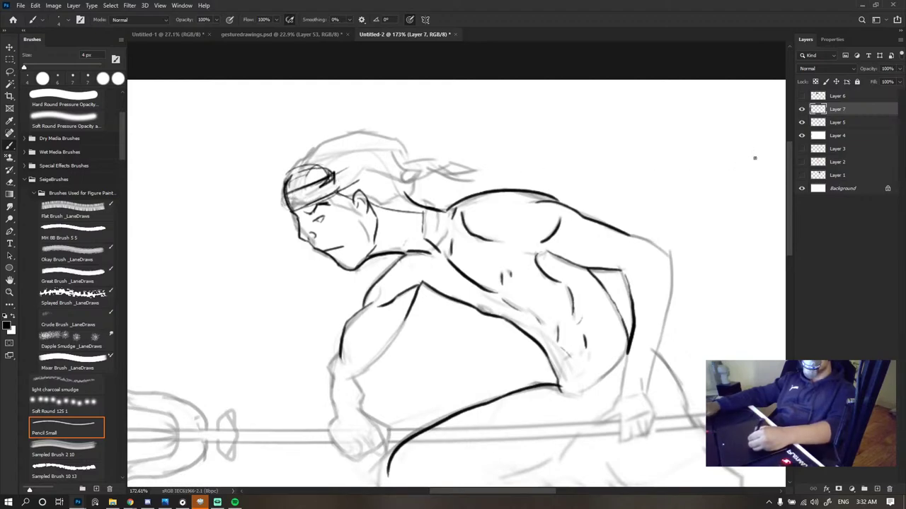
# - Check the line art without the Layer 5 sketch, briefly toggle Layer 3, and show Layer 5 again
pyautogui.click(802, 122)
pyautogui.scroll(-5, 365, 226)
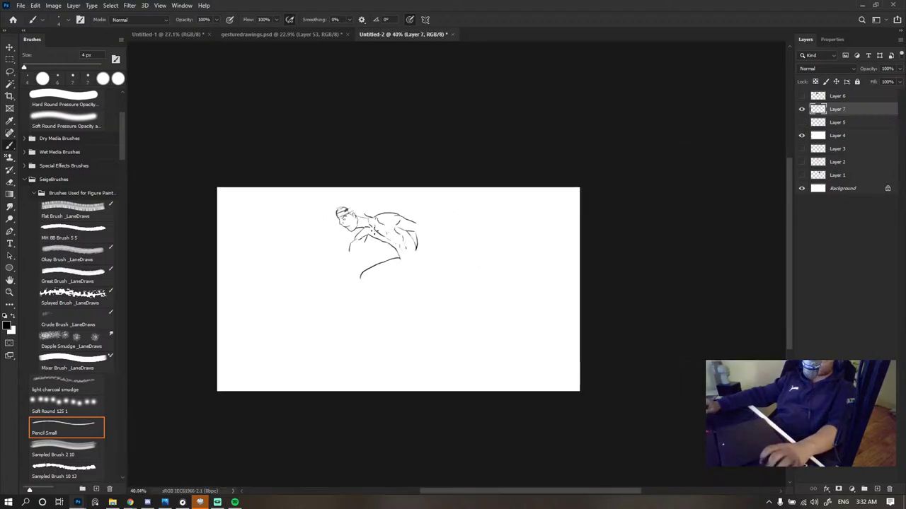
pyautogui.scroll(5, 375, 231)
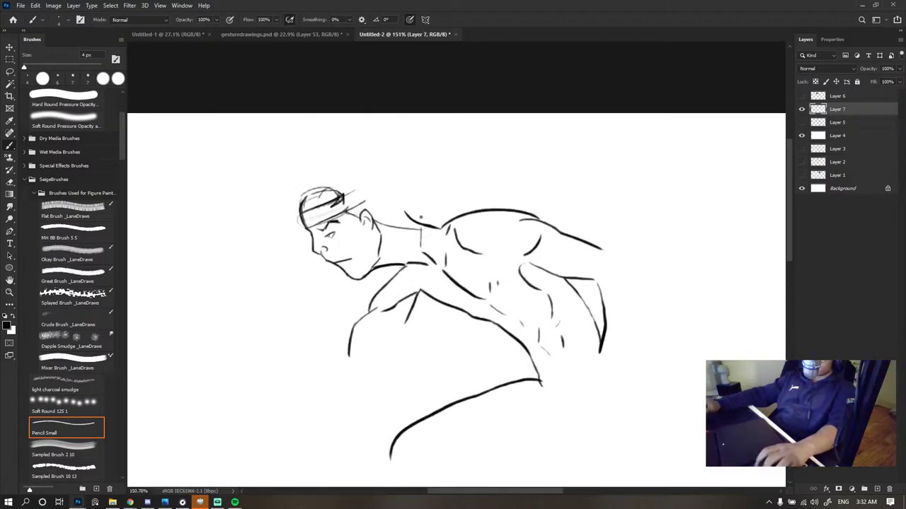
pyautogui.click(801, 148)
pyautogui.click(801, 147)
pyautogui.click(801, 122)
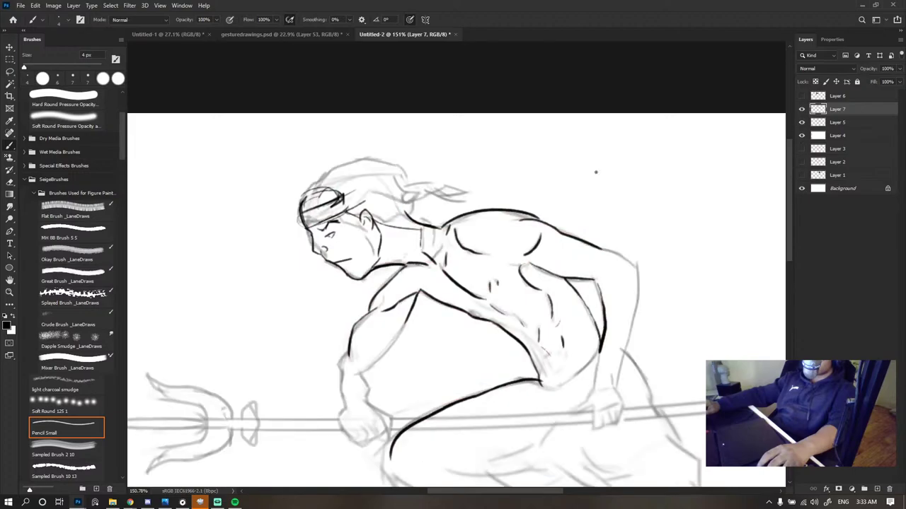
pyautogui.scroll(-5, 385, 192)
pyautogui.scroll(10, 324, 201)
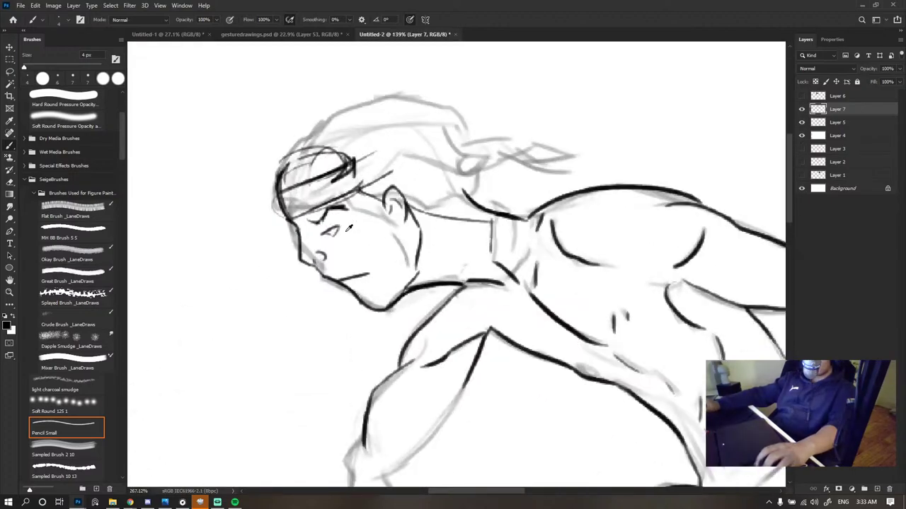
# - Erase the nose lines on Layer 7 and redraw the nose bridge and nostril with the small pencil brush
pyautogui.press('e')
pyautogui.moveTo(305, 262)
pyautogui.mouseDown()
pyautogui.moveTo(316, 268)
pyautogui.moveTo(276, 256)
pyautogui.mouseUp()
pyautogui.press('b')
pyautogui.press('e')
pyautogui.press('b')
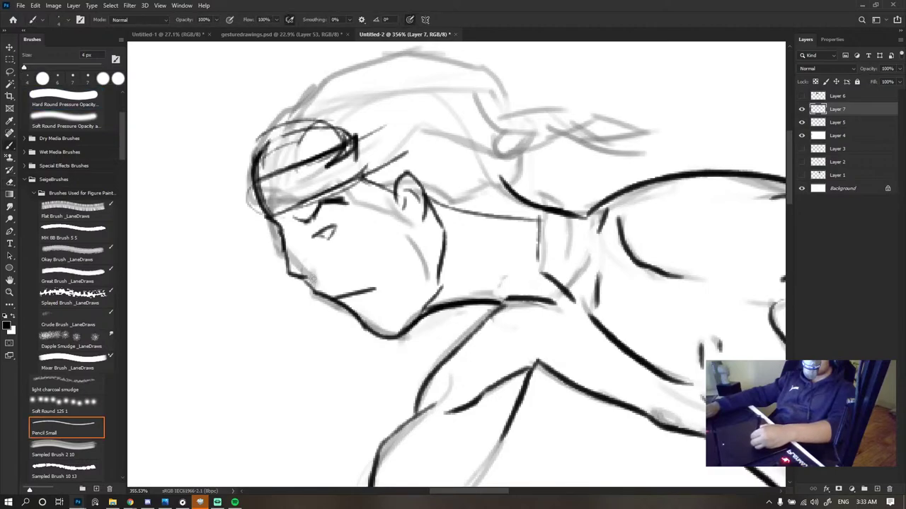
pyautogui.moveTo(281, 229); pyautogui.dragTo(285, 266)
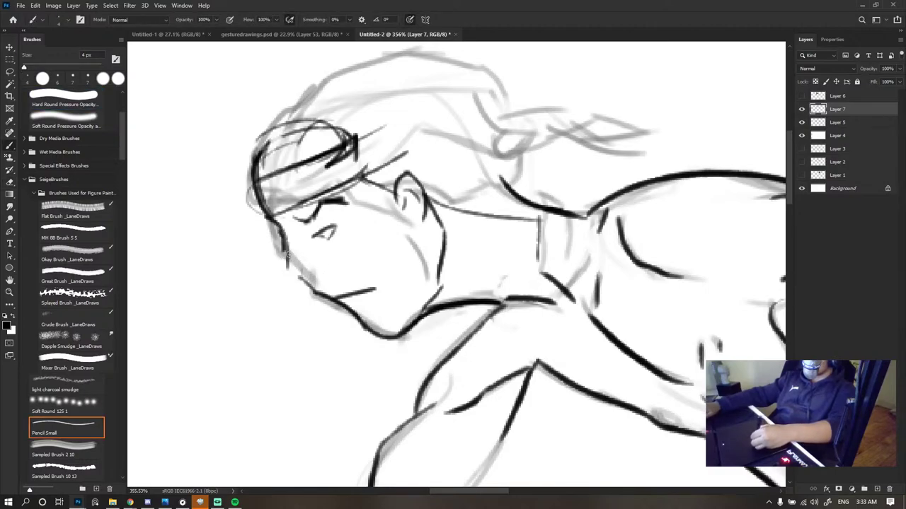
pyautogui.hotkey('ctrl', 'z')
pyautogui.moveTo(281, 228)
pyautogui.mouseDown()
pyautogui.moveTo(285, 267)
pyautogui.moveTo(306, 283)
pyautogui.mouseUp()
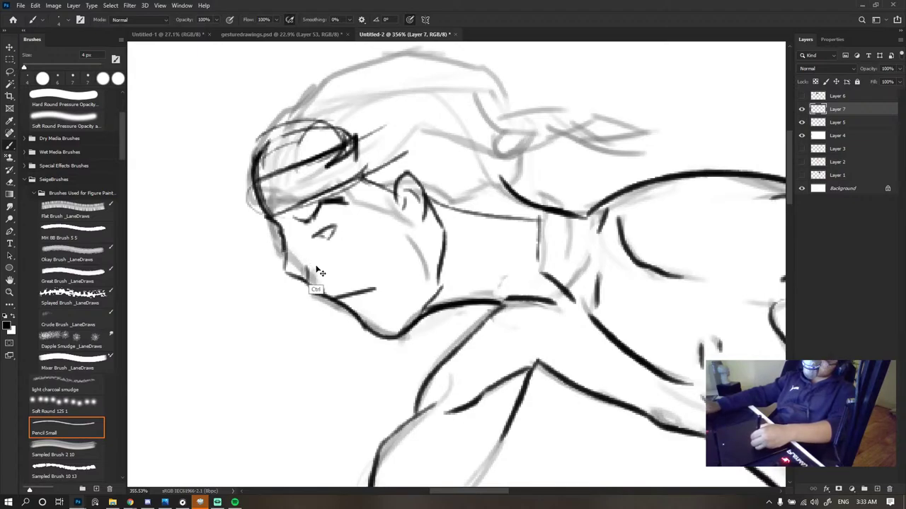
pyautogui.hotkey('ctrl', 'z')
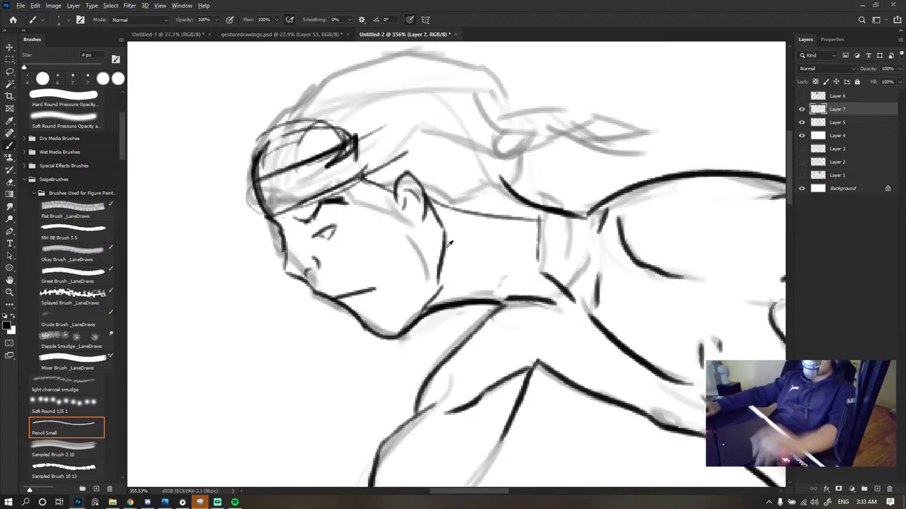
pyautogui.scroll(-7, 449, 244)
pyautogui.scroll(4, 458, 244)
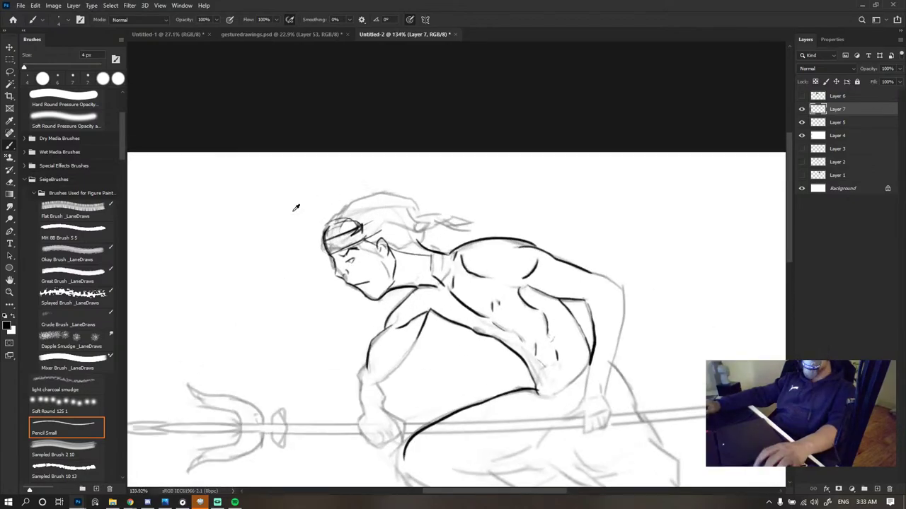
# - Lasso the eye and eyebrow and nudge them slightly down and away from the nose, ending with nothing selected
pyautogui.scroll(4, 296, 207)
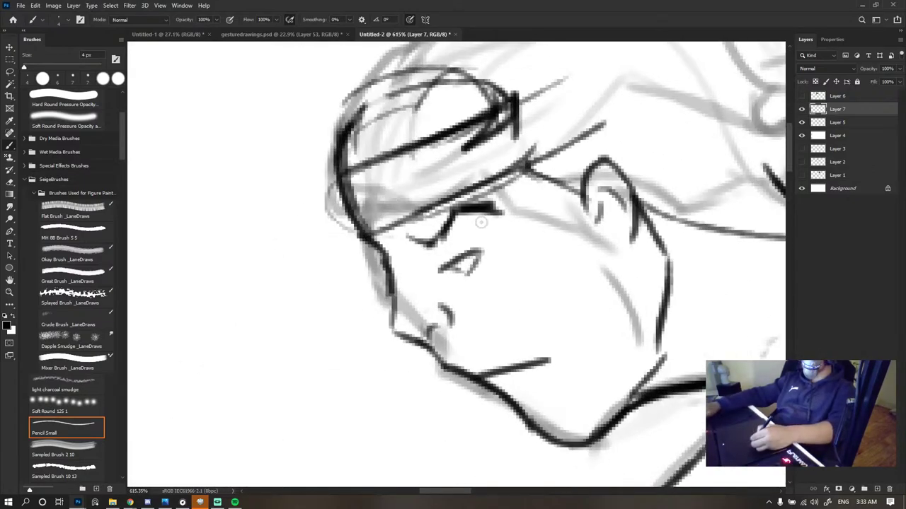
pyautogui.press('l')
pyautogui.moveTo(400, 267)
pyautogui.mouseDown()
pyautogui.moveTo(505, 275)
pyautogui.moveTo(530, 203)
pyautogui.mouseUp()
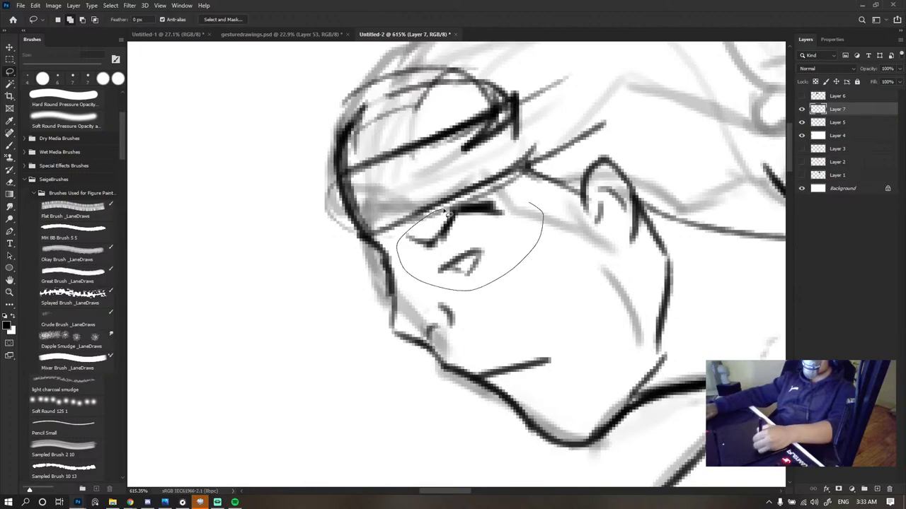
pyautogui.moveTo(444, 213); pyautogui.dragTo(440, 212)
pyautogui.click(66, 428)
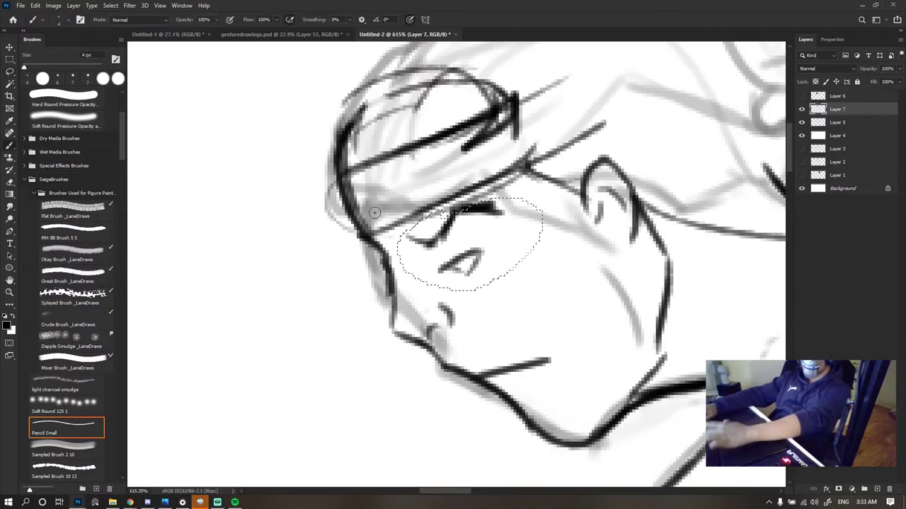
pyautogui.press('v')
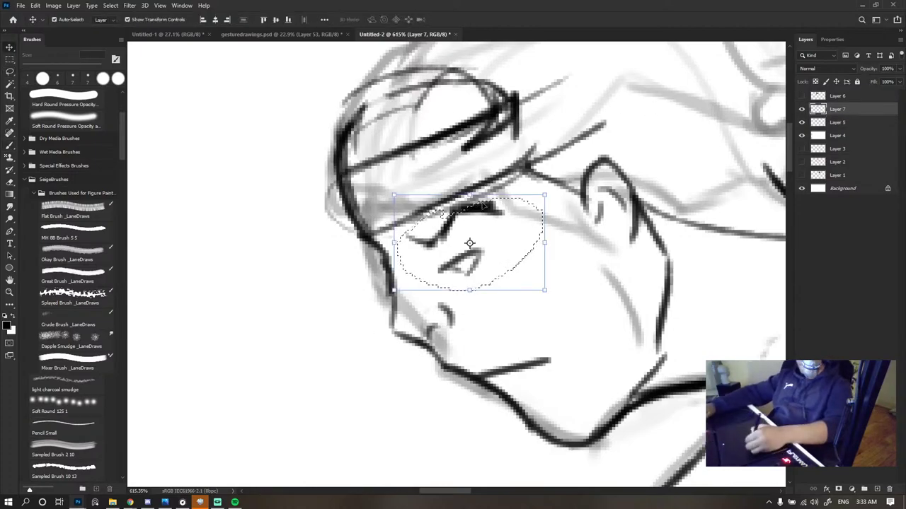
pyautogui.press('Down')
pyautogui.press('Down')
pyautogui.press('Right')
pyautogui.press('Right')
pyautogui.press('Right')
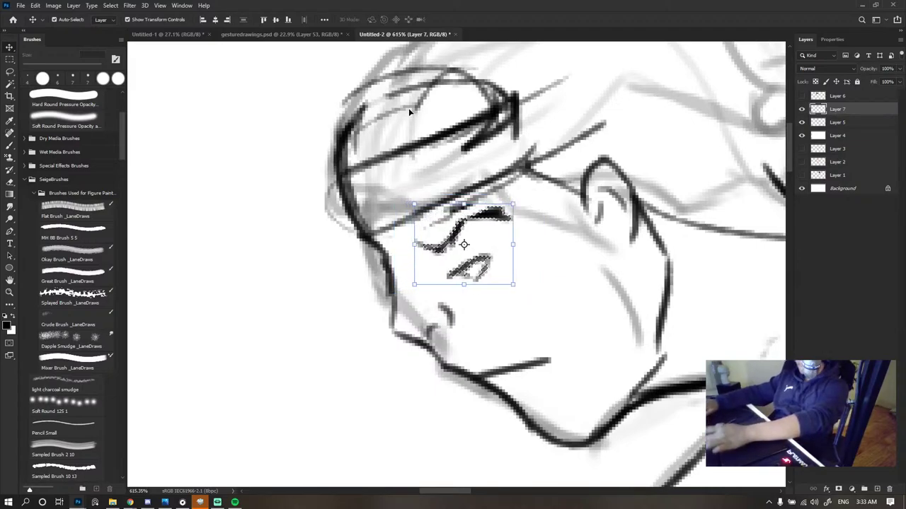
pyautogui.press('Up')
pyautogui.scroll(-10, 409, 112)
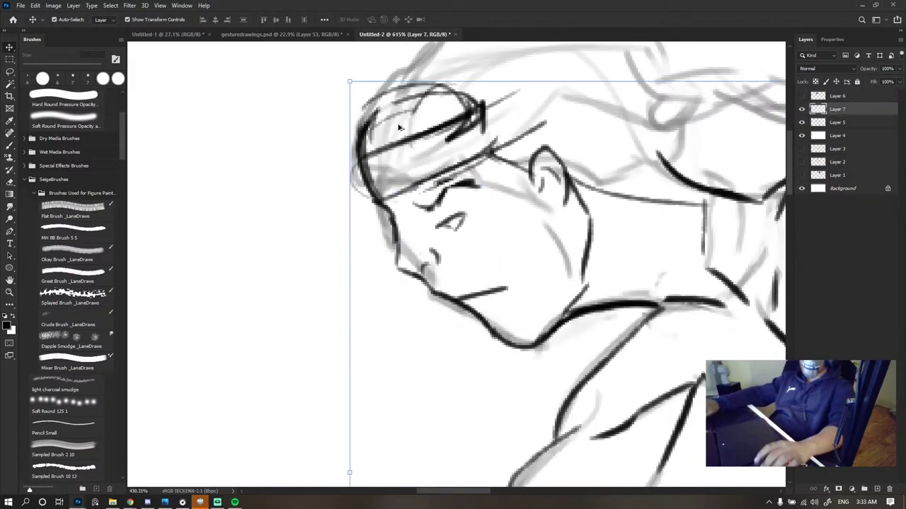
pyautogui.scroll(-6, 410, 133)
pyautogui.click(575, 71)
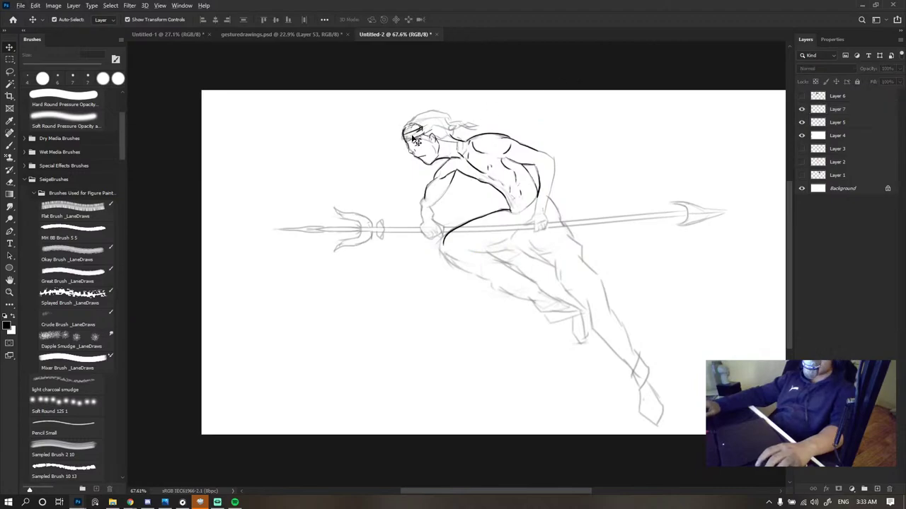
# - Erase the headband's knot and upper lines on Layer 7, enlarging the eraser to about 48 px
pyautogui.scroll(7, 420, 138)
pyautogui.scroll(5, 438, 135)
pyautogui.press('b')
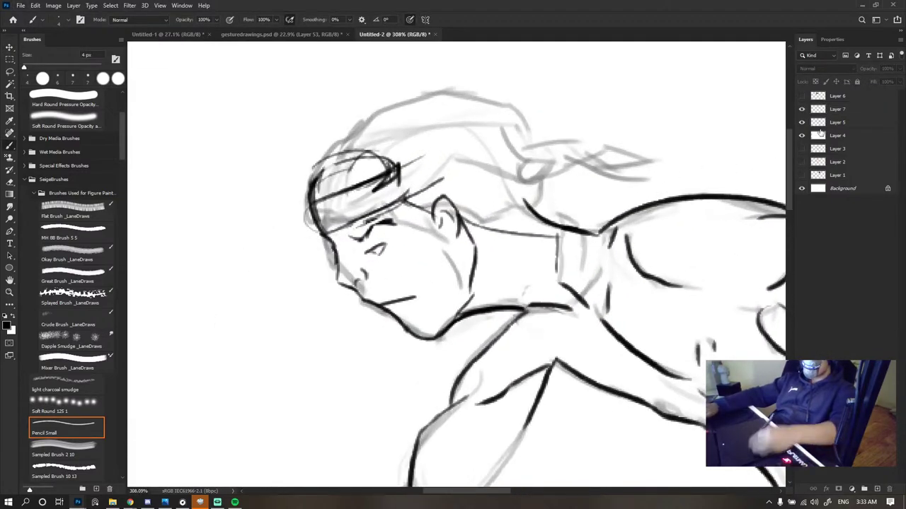
pyautogui.click(837, 109)
pyautogui.click(802, 109)
pyautogui.click(802, 109)
pyautogui.press('e')
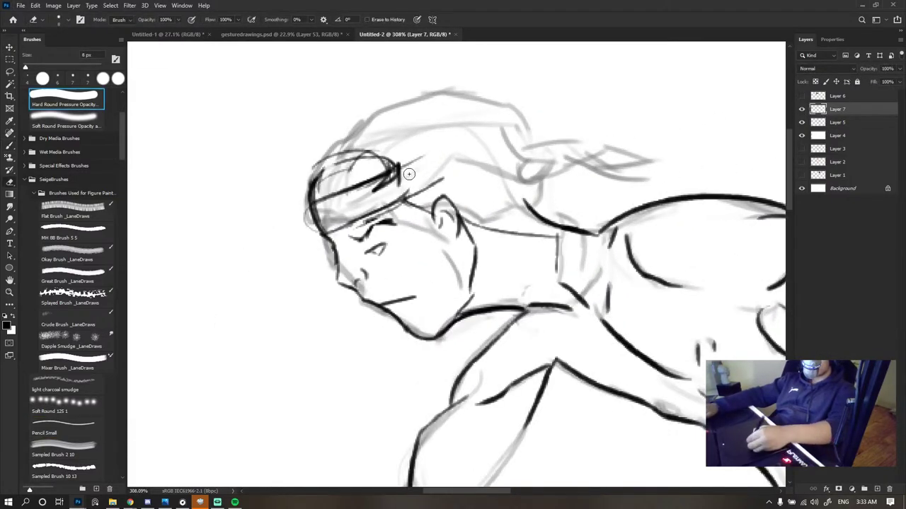
pyautogui.moveTo(409, 174)
pyautogui.mouseDown()
pyautogui.moveTo(368, 185)
pyautogui.moveTo(352, 178)
pyautogui.moveTo(397, 167)
pyautogui.moveTo(380, 167)
pyautogui.mouseUp()
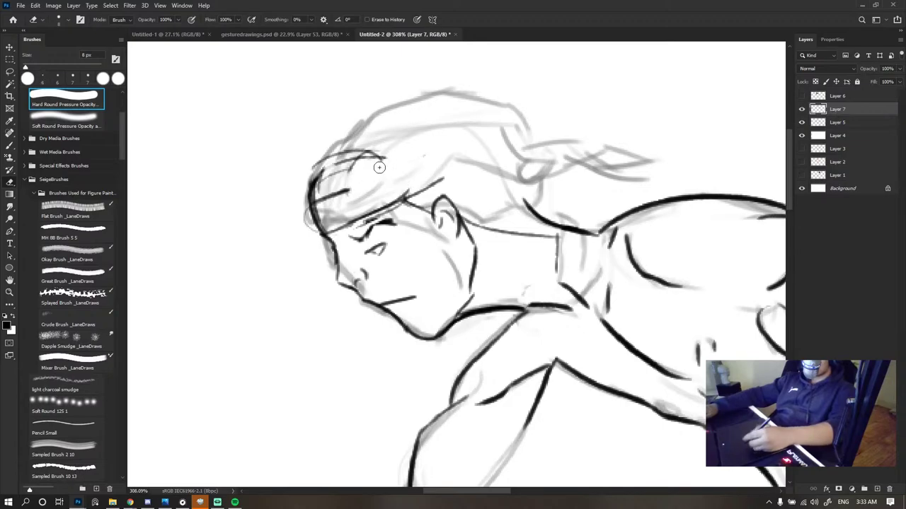
pyautogui.keyDown('alt'); pyautogui.rightClick(379, 167); pyautogui.keyUp('alt')
pyautogui.moveTo(399, 135)
pyautogui.mouseDown()
pyautogui.moveTo(354, 161)
pyautogui.moveTo(372, 154)
pyautogui.mouseUp()
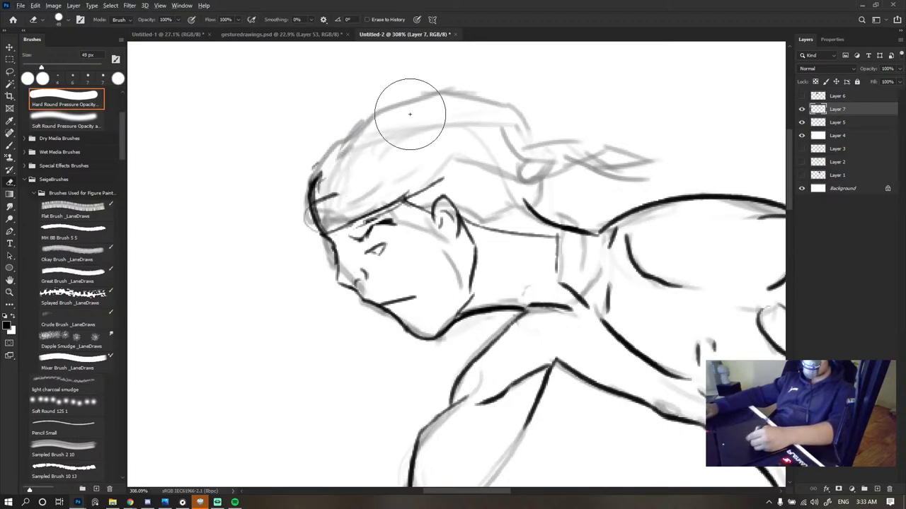
# - Erase the headband's lower line above the eyebrow with a 23 px eraser
pyautogui.press('b')
pyautogui.click(415, 183)
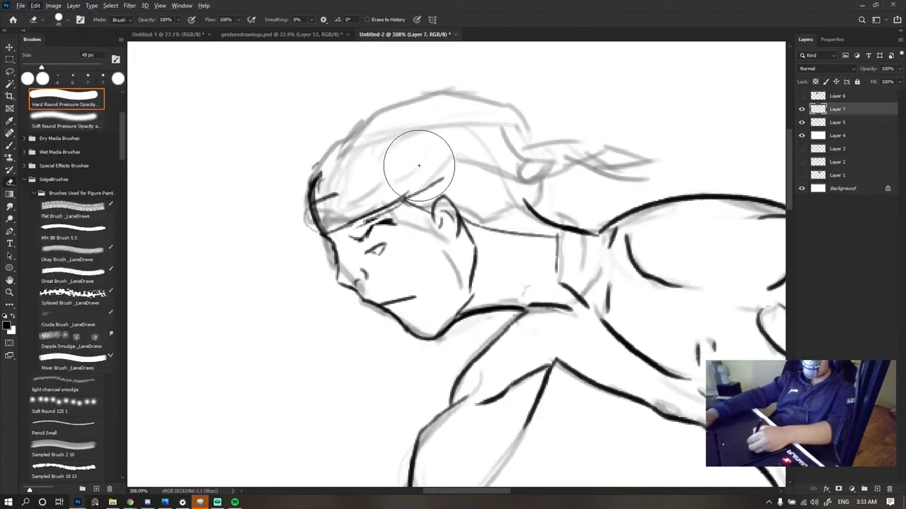
pyautogui.press('b')
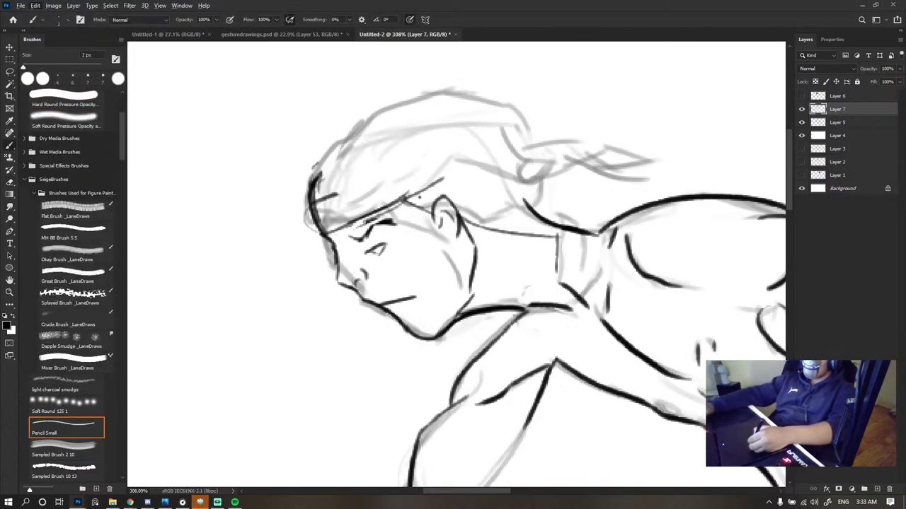
pyautogui.press('e')
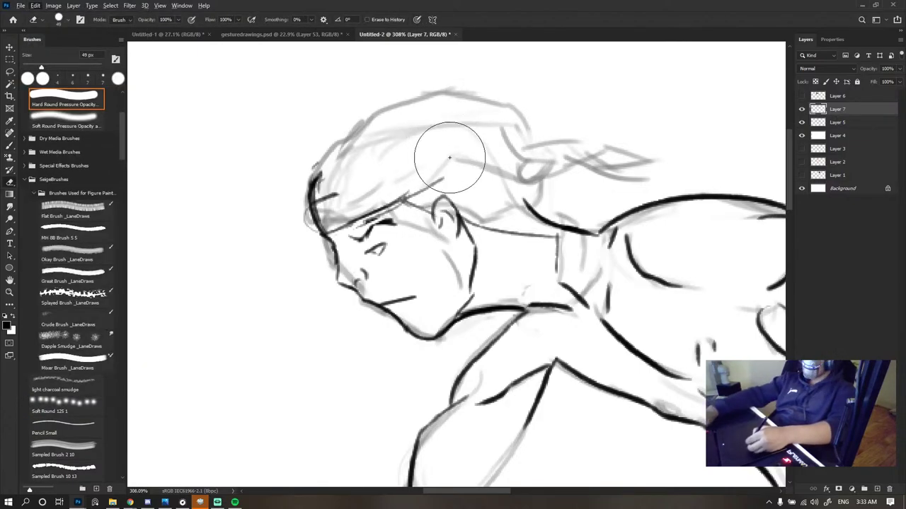
pyautogui.moveTo(481, 160)
pyautogui.mouseDown()
pyautogui.moveTo(462, 160)
pyautogui.moveTo(365, 219)
pyautogui.mouseUp()
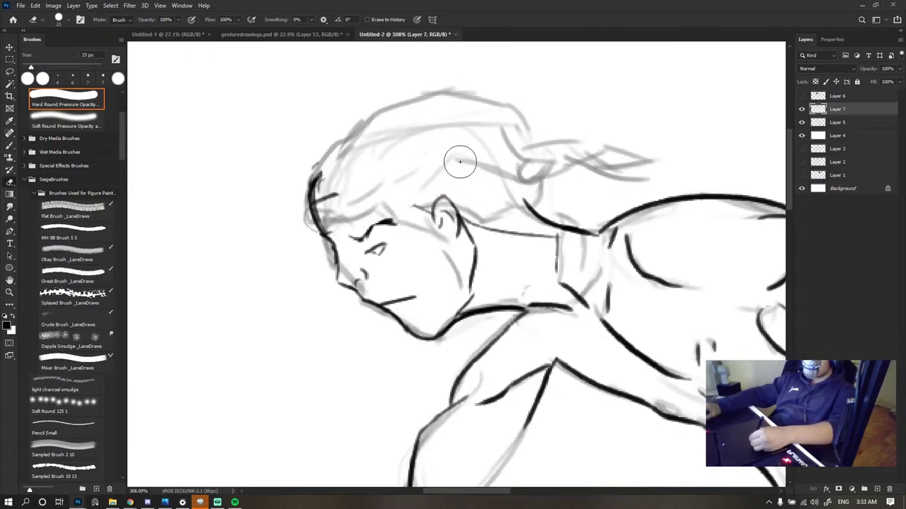
pyautogui.press('b')
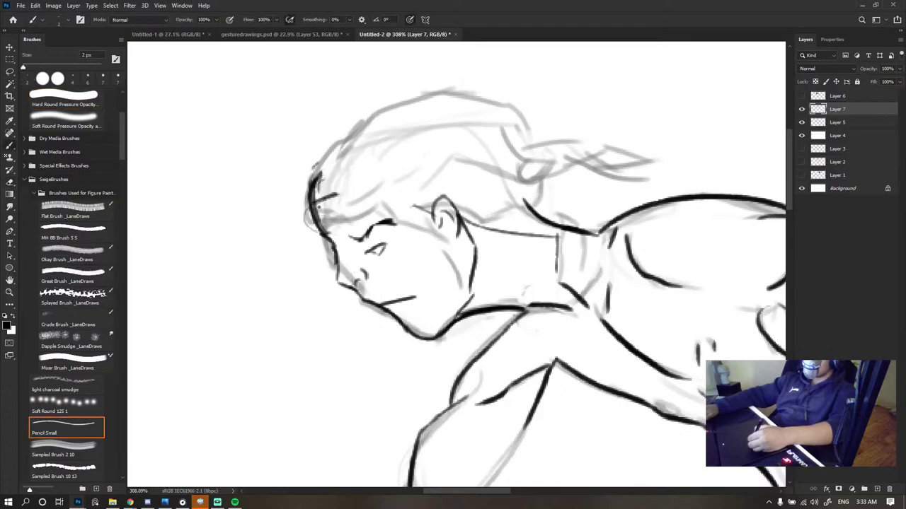
pyautogui.moveTo(320, 206); pyautogui.dragTo(337, 144)
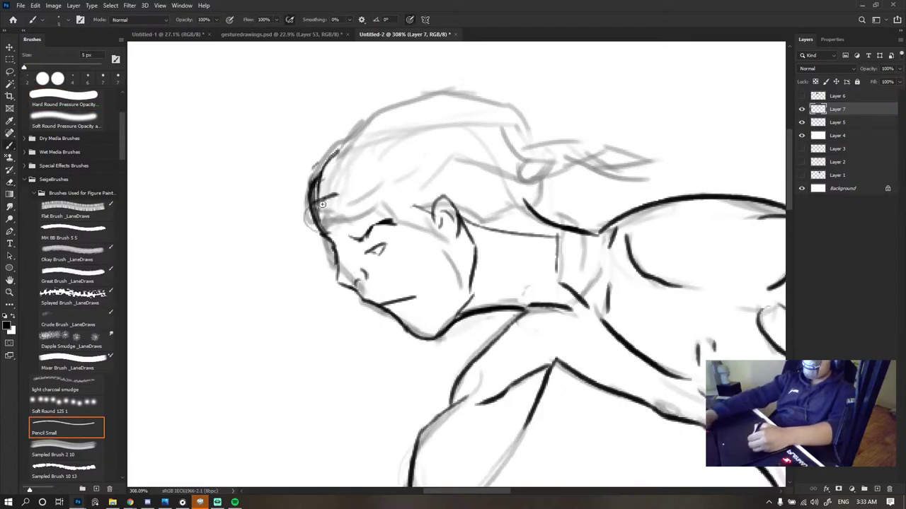
pyautogui.press(']')
pyautogui.press(']')
pyautogui.moveTo(326, 229); pyautogui.dragTo(321, 169)
# - Erase the dark front contour of the headband and ink a thin forehead curve between hairline and nose with a 4 px pencil
pyautogui.press('e')
pyautogui.moveTo(310, 232); pyautogui.dragTo(323, 166)
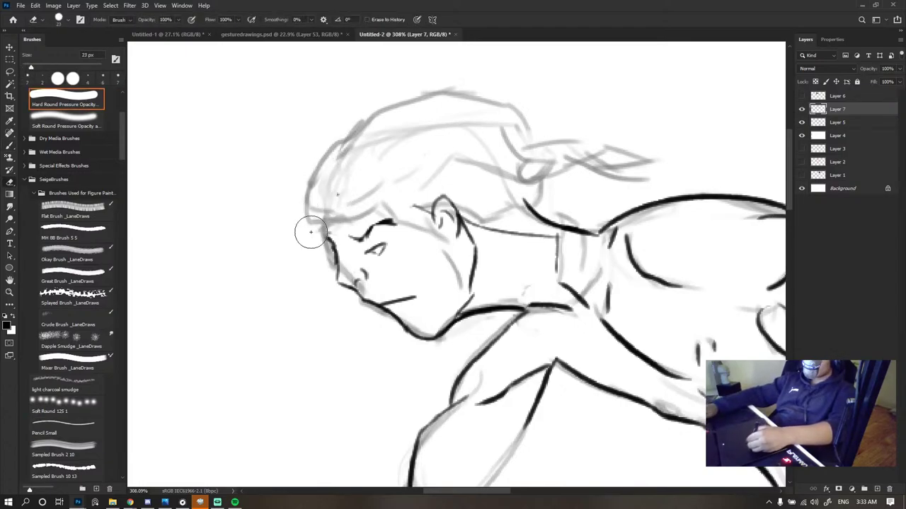
pyautogui.press('b')
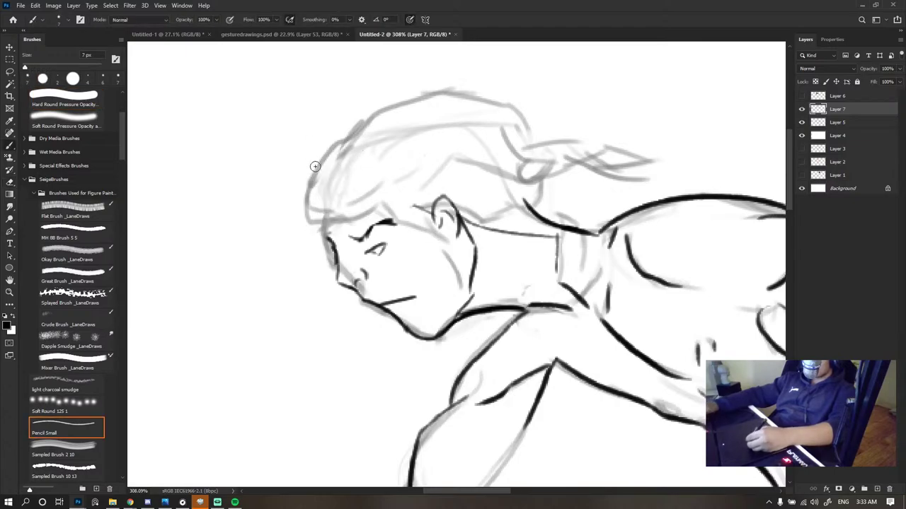
pyautogui.moveTo(330, 238); pyautogui.dragTo(346, 168)
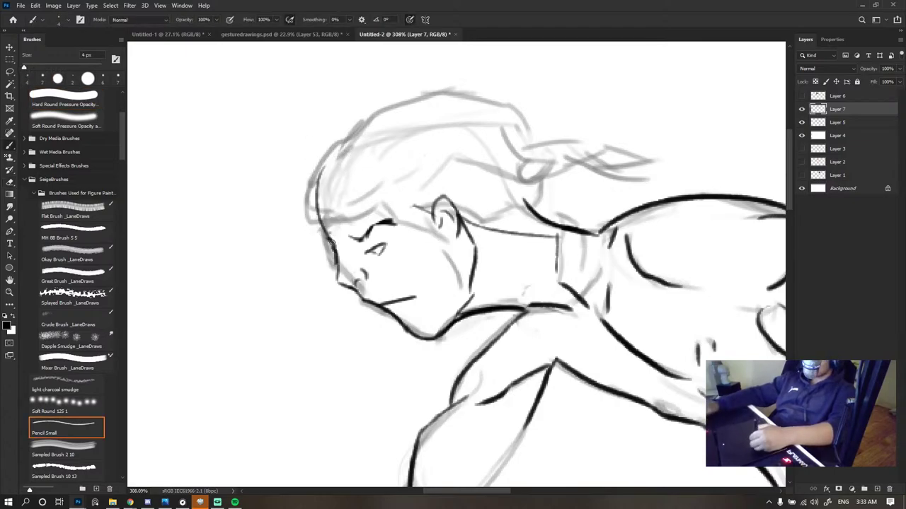
pyautogui.moveTo(327, 237); pyautogui.dragTo(340, 276)
# - Undo the last profile stroke and strengthen the forehead curve from the hairline down to the nose bridge
pyautogui.scroll(-8, 412, 272)
pyautogui.scroll(10, 380, 305)
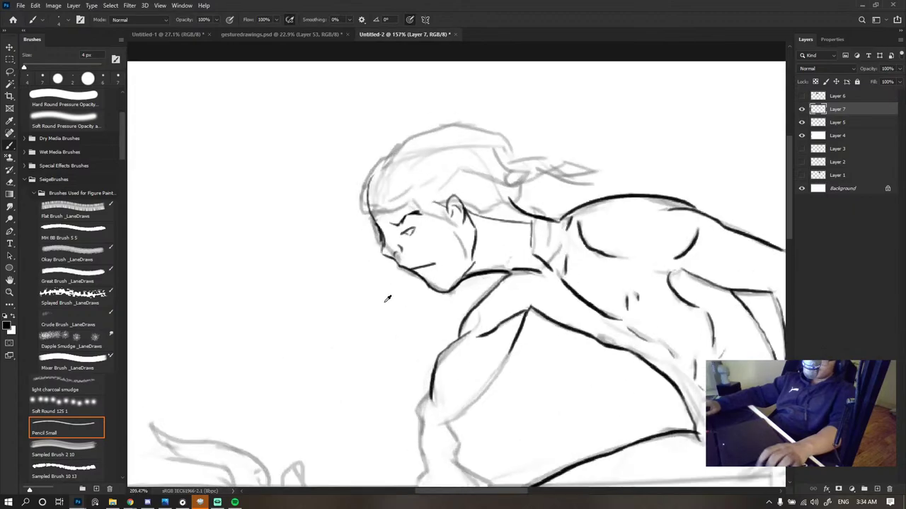
pyautogui.hotkey('ctrl', 'z')
pyautogui.moveTo(352, 131)
pyautogui.mouseDown()
pyautogui.moveTo(366, 196)
pyautogui.moveTo(349, 293)
pyautogui.mouseUp()
pyautogui.moveTo(348, 104); pyautogui.dragTo(334, 265)
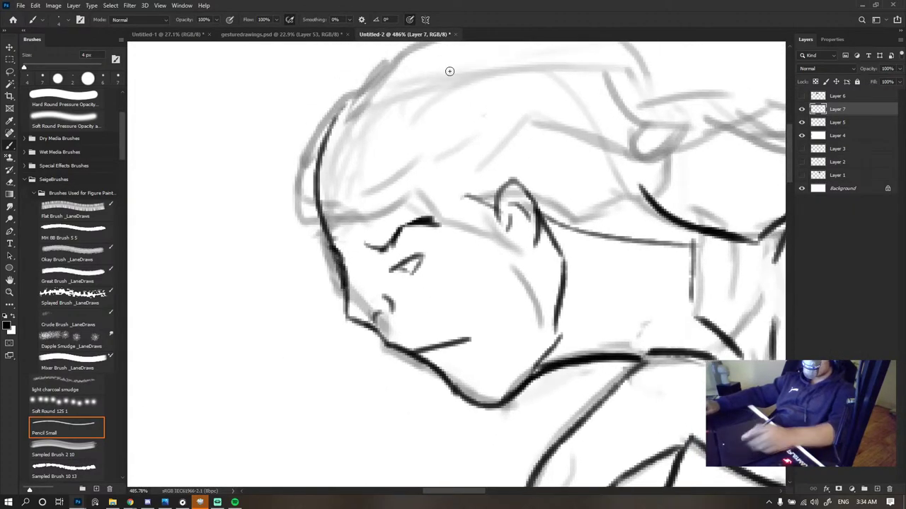
# - Ink the upper eyelid line and a thin cheekbone line toward the jaw on Layer 7, undoing a stray eye stroke
pyautogui.scroll(-6, 449, 71)
pyautogui.scroll(4, 394, 209)
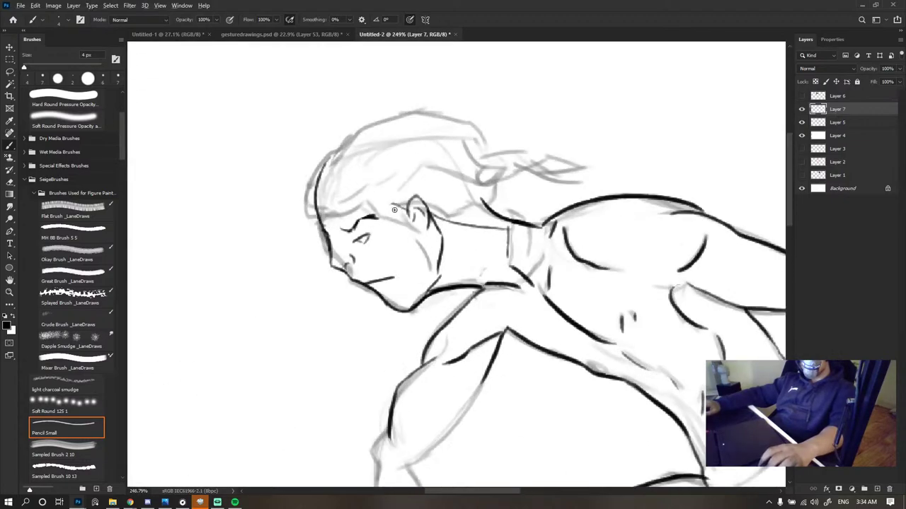
pyautogui.scroll(3, 394, 209)
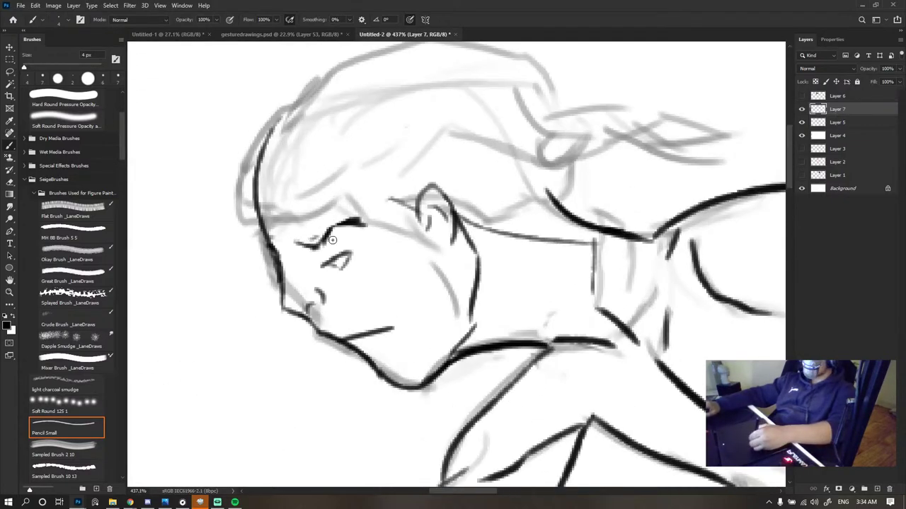
pyautogui.moveTo(316, 258)
pyautogui.mouseDown()
pyautogui.moveTo(347, 245)
pyautogui.moveTo(366, 255)
pyautogui.mouseUp()
pyautogui.hotkey('ctrl', 'z')
pyautogui.scroll(-5, 363, 266)
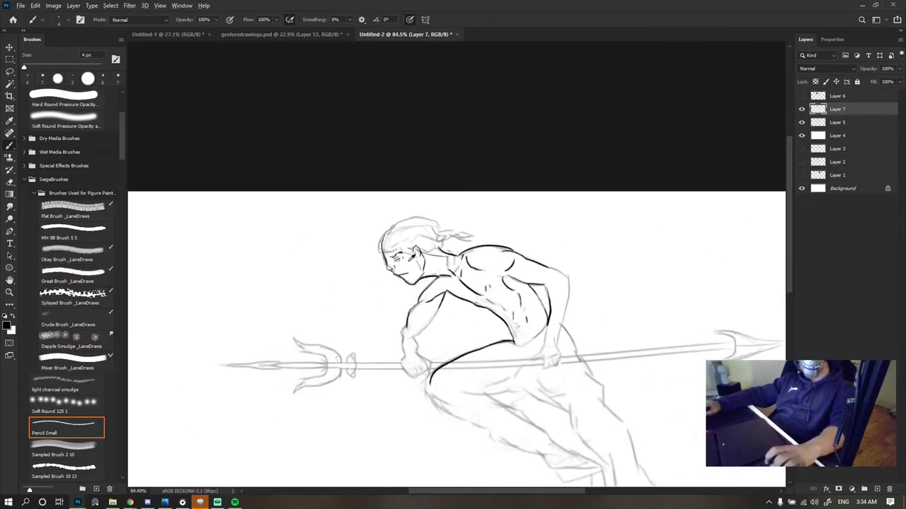
pyautogui.scroll(4, 439, 276)
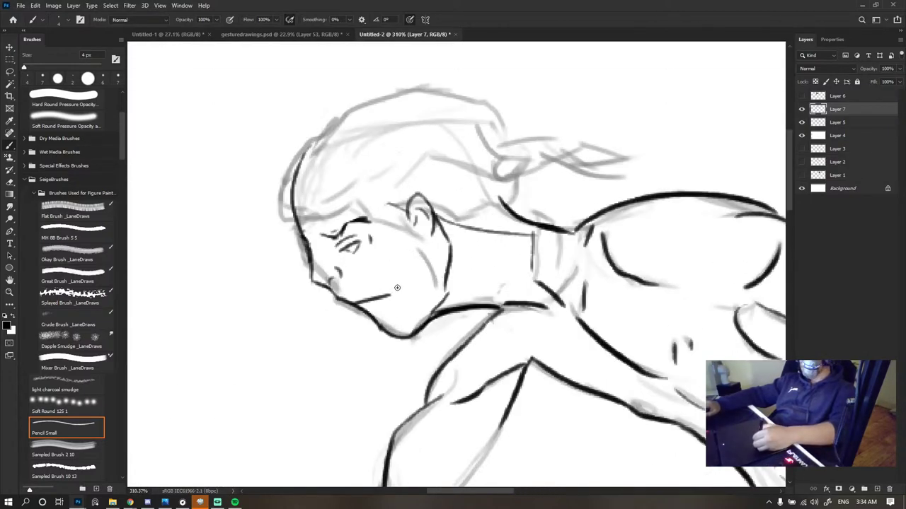
pyautogui.moveTo(406, 259); pyautogui.dragTo(445, 263)
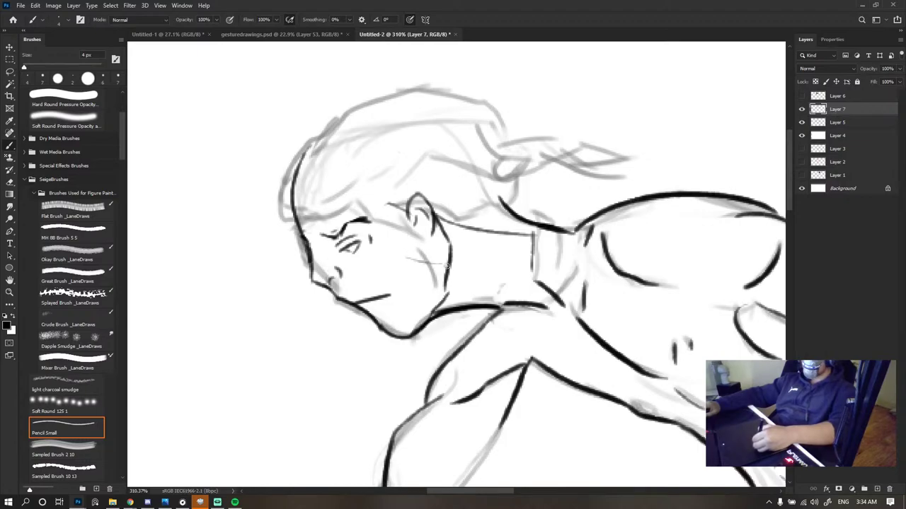
pyautogui.scroll(-5, 450, 231)
pyautogui.scroll(4, 390, 204)
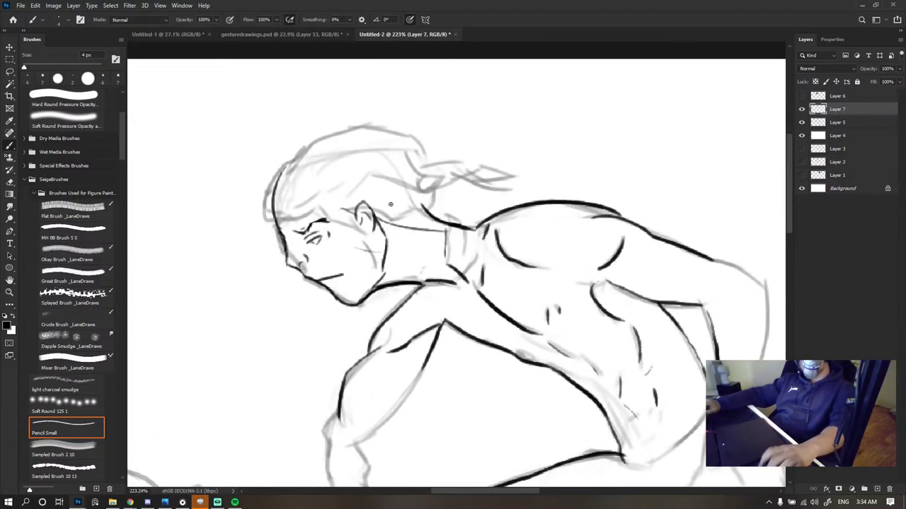
# - Ink the hairline, the crown outline down to the back of the head, and the hair tie with the 4 px pencil
pyautogui.moveTo(273, 221)
pyautogui.mouseDown()
pyautogui.moveTo(311, 203)
pyautogui.moveTo(358, 225)
pyautogui.moveTo(393, 223)
pyautogui.moveTo(417, 203)
pyautogui.mouseUp()
pyautogui.hotkey('ctrl', 'z')
pyautogui.moveTo(281, 180)
pyautogui.mouseDown()
pyautogui.moveTo(366, 138)
pyautogui.moveTo(338, 156)
pyautogui.moveTo(350, 135)
pyautogui.moveTo(423, 169)
pyautogui.mouseUp()
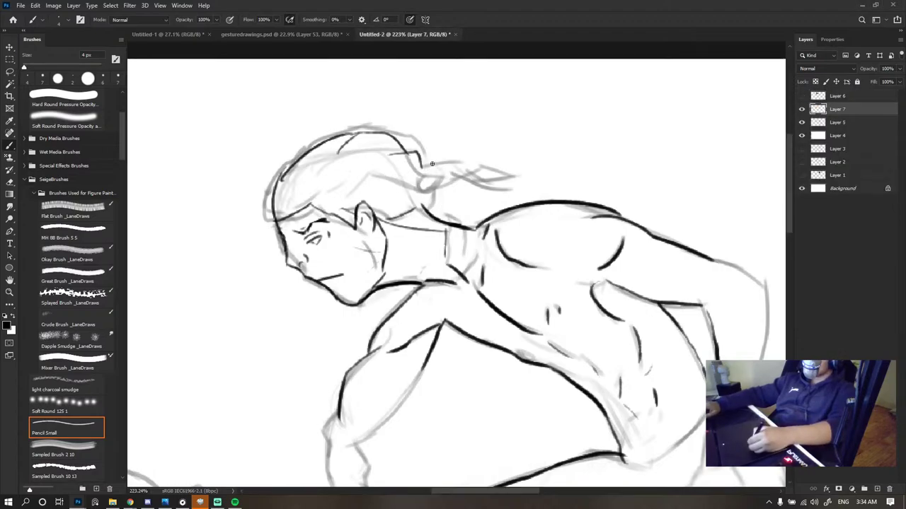
pyautogui.moveTo(432, 163); pyautogui.dragTo(436, 196)
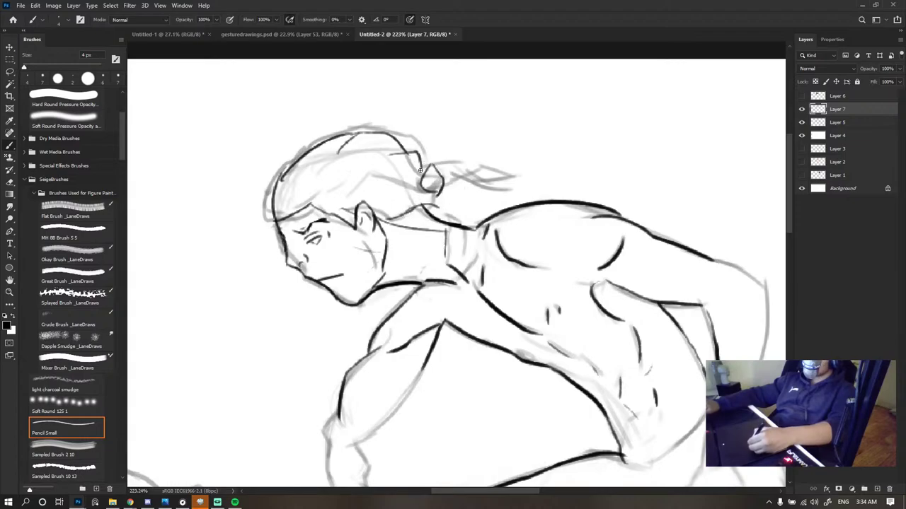
# - Erase the skull line at the front of the head and ink swept-back hair volume above the forehead
pyautogui.press('e')
pyautogui.moveTo(289, 172); pyautogui.dragTo(275, 219)
pyautogui.press('b')
pyautogui.moveTo(271, 185)
pyautogui.mouseDown()
pyautogui.moveTo(282, 204)
pyautogui.moveTo(300, 156)
pyautogui.moveTo(274, 238)
pyautogui.moveTo(265, 185)
pyautogui.moveTo(320, 143)
pyautogui.mouseUp()
pyautogui.press('e')
pyautogui.press('b')
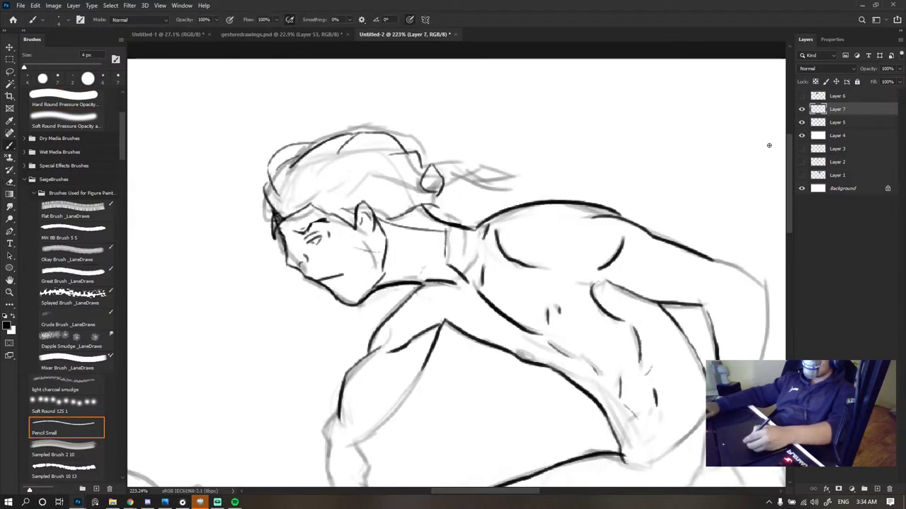
# - Hide the Layer 5 sketch, erase part of the hairline above the brow, and ink a peaked hairline toward the ear
pyautogui.click(802, 122)
pyautogui.moveTo(312, 223); pyautogui.dragTo(283, 224)
pyautogui.moveTo(419, 192); pyautogui.dragTo(471, 191)
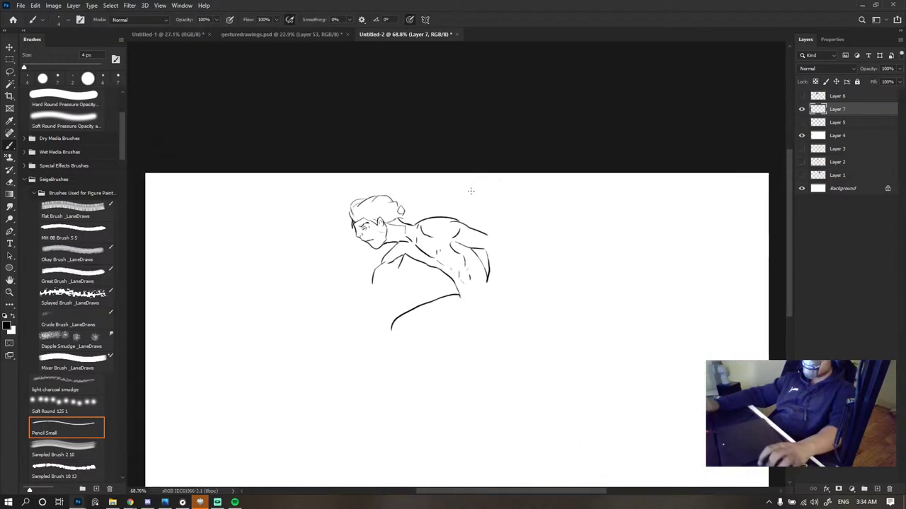
pyautogui.moveTo(365, 209); pyautogui.dragTo(398, 208)
pyautogui.press('e')
pyautogui.moveTo(358, 235); pyautogui.dragTo(367, 250)
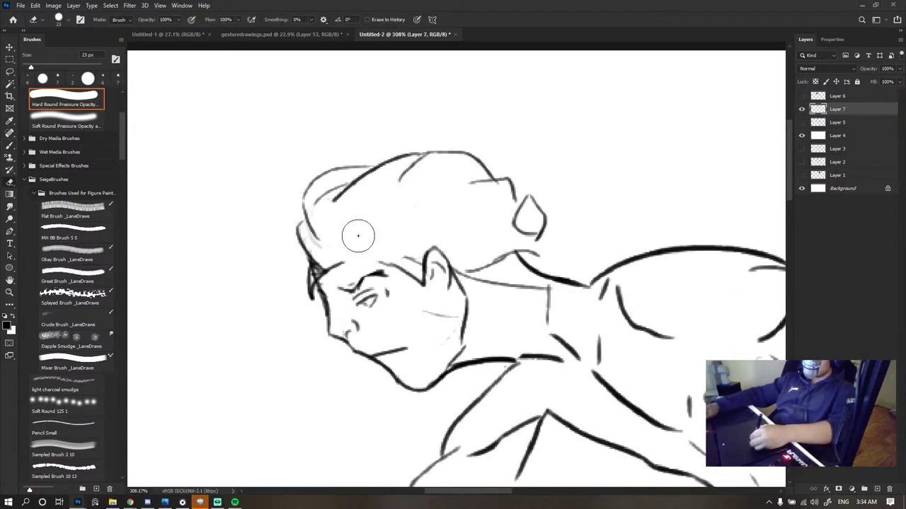
pyautogui.press('b')
pyautogui.moveTo(325, 272); pyautogui.dragTo(355, 243)
pyautogui.moveTo(362, 245)
pyautogui.mouseDown()
pyautogui.moveTo(352, 255)
pyautogui.moveTo(414, 270)
pyautogui.mouseUp()
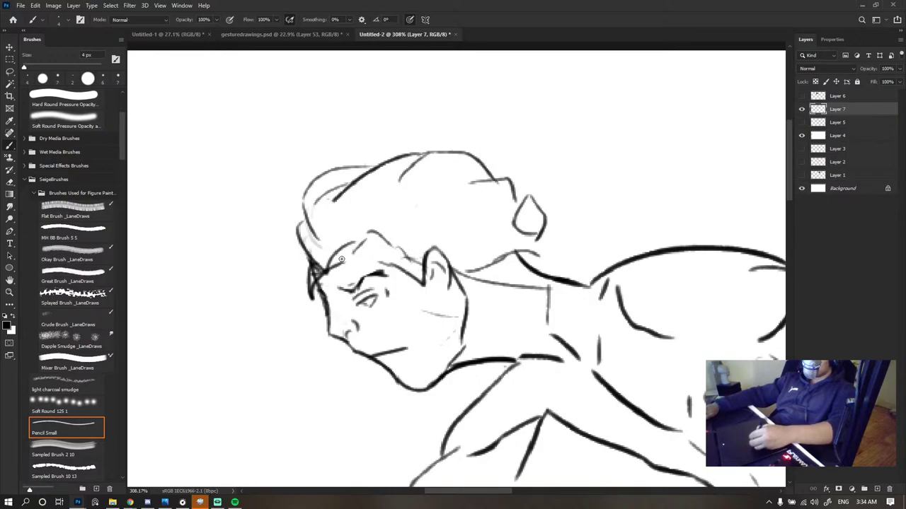
# - Erase the overlapping strand in front of the forehead and clean up where the hair meets the profile
pyautogui.press('e')
pyautogui.moveTo(313, 280)
pyautogui.mouseDown()
pyautogui.moveTo(305, 303)
pyautogui.moveTo(323, 293)
pyautogui.moveTo(329, 313)
pyautogui.mouseUp()
pyautogui.press('b')
pyautogui.press('e')
pyautogui.press('b')
pyautogui.press('e')
pyautogui.press('b')
pyautogui.scroll(-5, 493, 215)
pyautogui.scroll(-2, 494, 215)
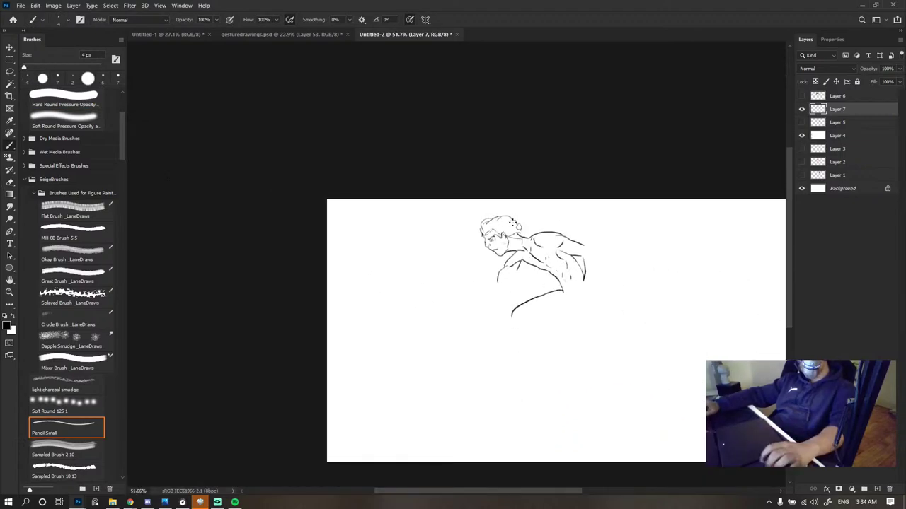
# - Try retouching the forehead contour below the front hair, and undo the last three edits
pyautogui.scroll(5, 493, 215)
pyautogui.press('e')
pyautogui.press('b')
pyautogui.moveTo(387, 268)
pyautogui.mouseDown()
pyautogui.moveTo(409, 291)
pyautogui.moveTo(431, 245)
pyautogui.moveTo(412, 290)
pyautogui.moveTo(400, 292)
pyautogui.moveTo(392, 267)
pyautogui.mouseUp()
pyautogui.press('e')
pyautogui.press('b')
pyautogui.hotkey('ctrl', 'z')
pyautogui.hotkey('ctrl', 'z')
pyautogui.hotkey('ctrl', 'z')
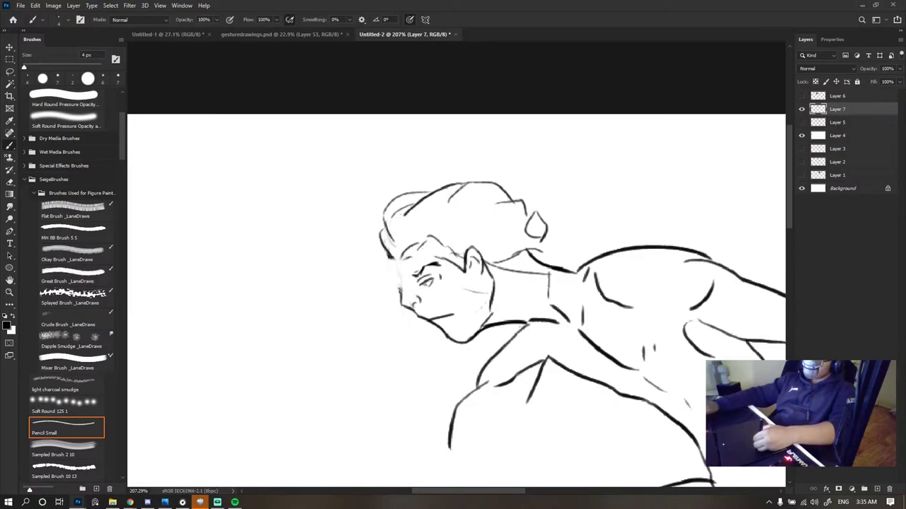
# - Lasso the nose and front profile, nudge the selection two steps right and one step down, and deselect it
pyautogui.scroll(-5, 413, 229)
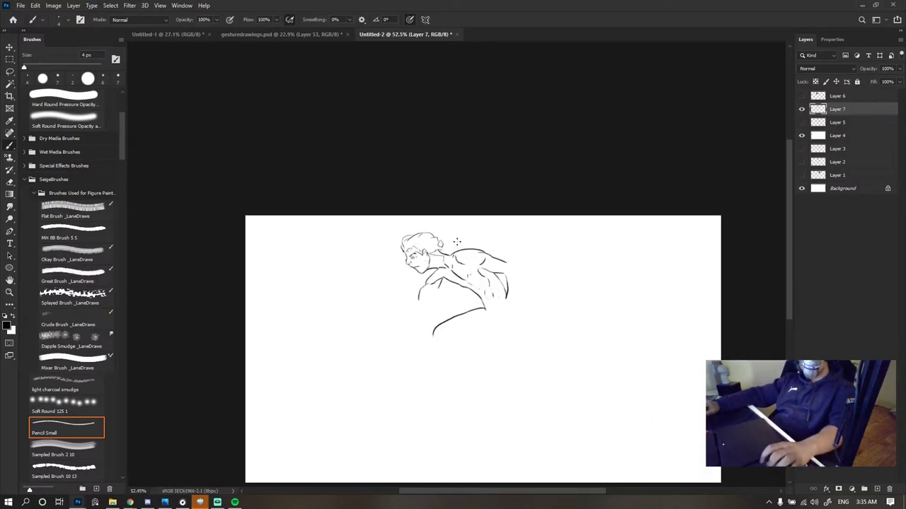
pyautogui.scroll(7, 416, 245)
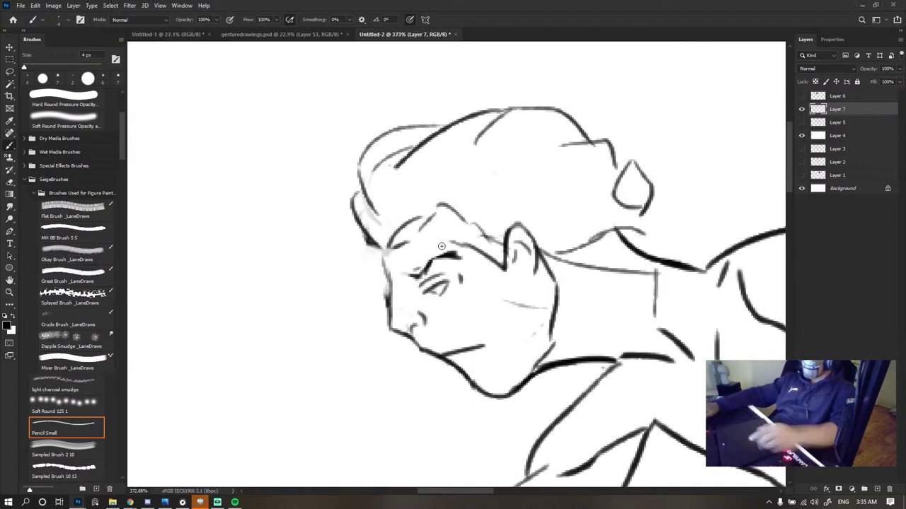
pyautogui.press('l')
pyautogui.moveTo(386, 249)
pyautogui.mouseDown()
pyautogui.moveTo(338, 311)
pyautogui.moveTo(439, 300)
pyautogui.moveTo(396, 249)
pyautogui.mouseUp()
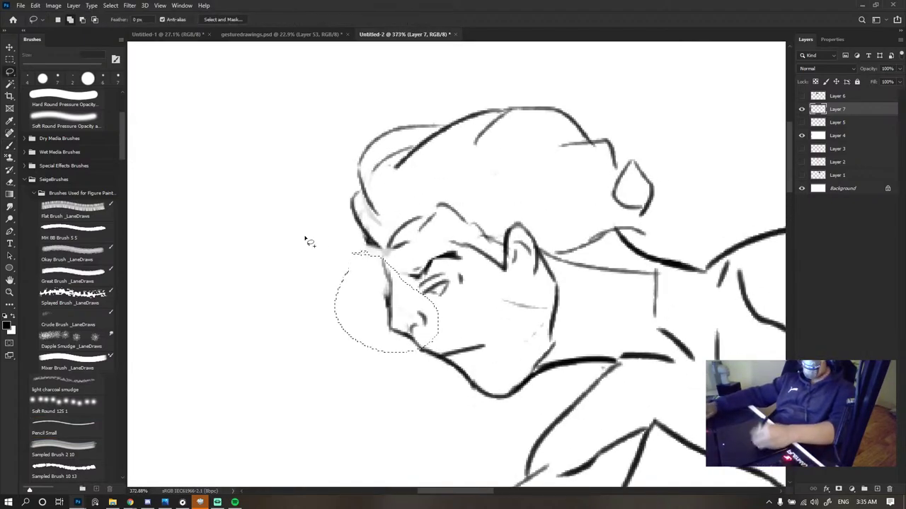
pyautogui.press('v')
pyautogui.press('Right')
pyautogui.press('Right')
pyautogui.press('Down')
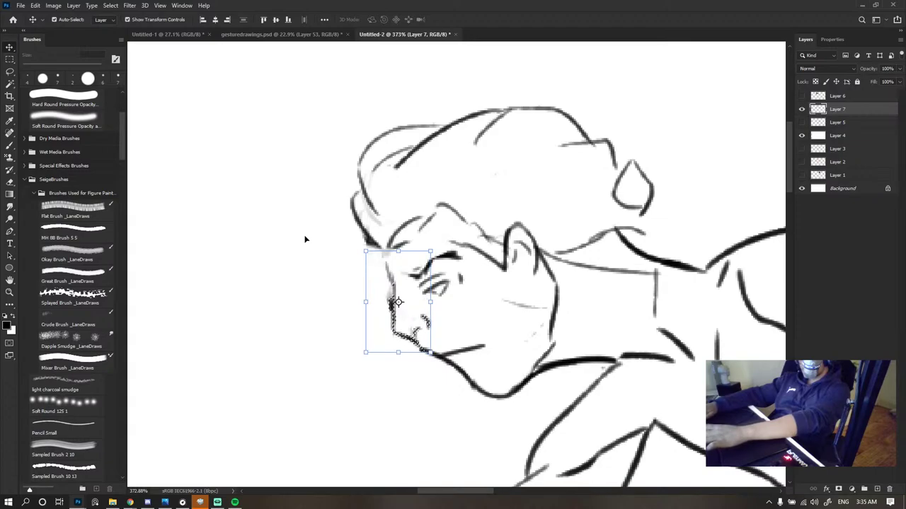
pyautogui.hotkey('ctrl', 'd')
pyautogui.scroll(-7, 566, 204)
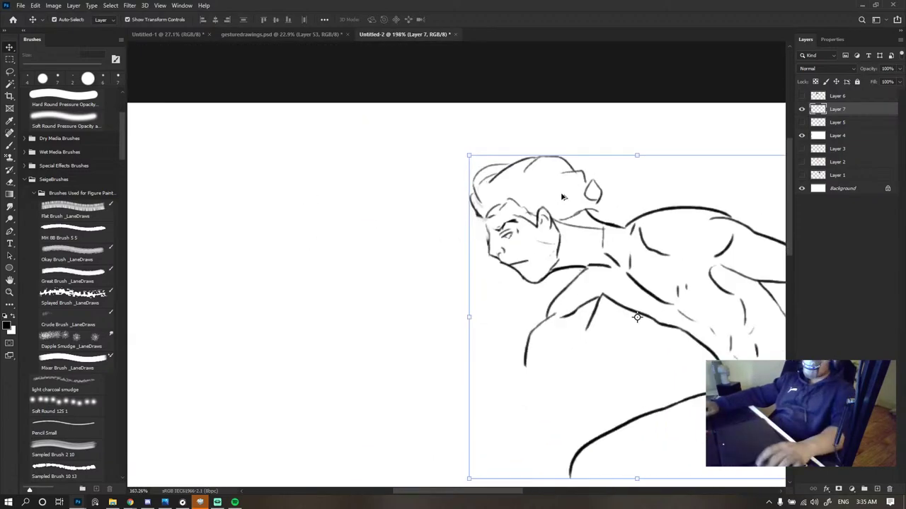
# - Ink the forehead contour with the pencil from the front hairline down to the nose bridge
pyautogui.press('b')
pyautogui.scroll(7, 552, 198)
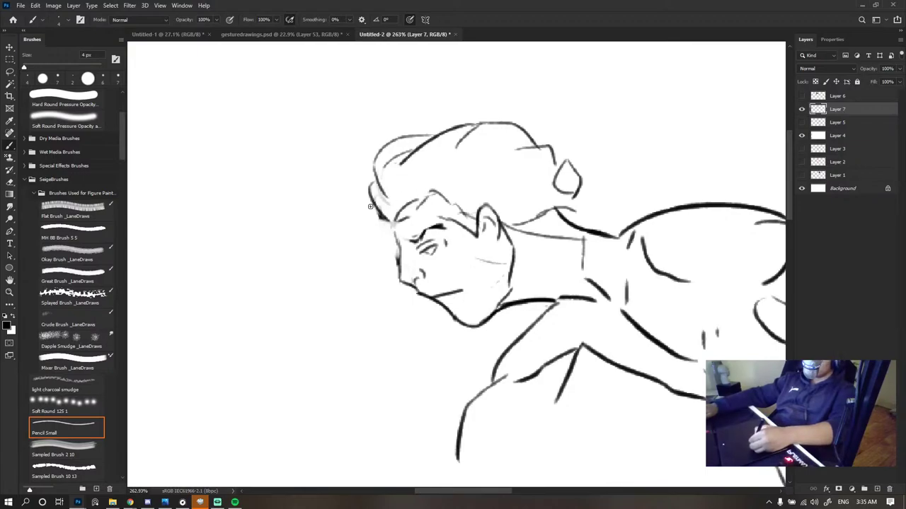
pyautogui.moveTo(395, 216)
pyautogui.mouseDown()
pyautogui.moveTo(404, 274)
pyautogui.moveTo(393, 220)
pyautogui.mouseUp()
pyautogui.press('e')
pyautogui.press('b')
pyautogui.moveTo(396, 216); pyautogui.dragTo(400, 250)
pyautogui.scroll(-7, 428, 240)
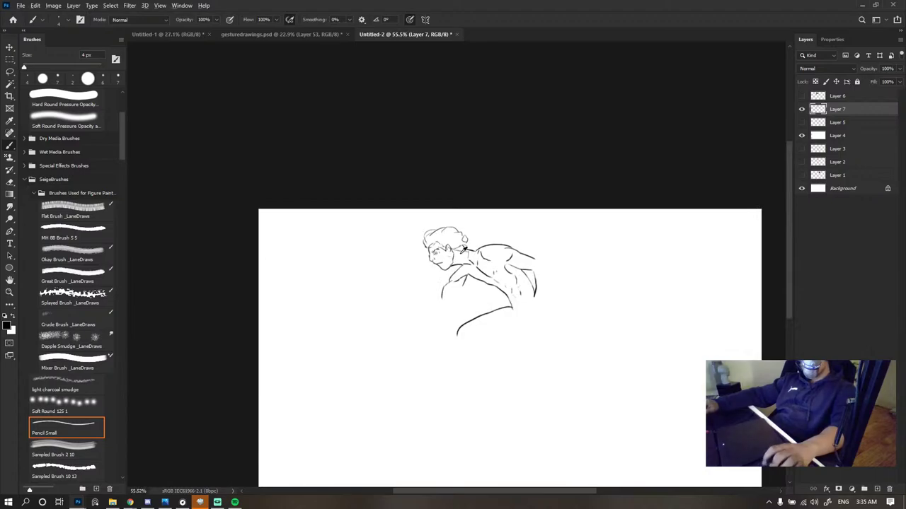
# - Erase the eyebrow, eye, nostril and mouth from inside the face outline, and return to the Pencil Small brush
pyautogui.scroll(5, 464, 249)
pyautogui.press('e')
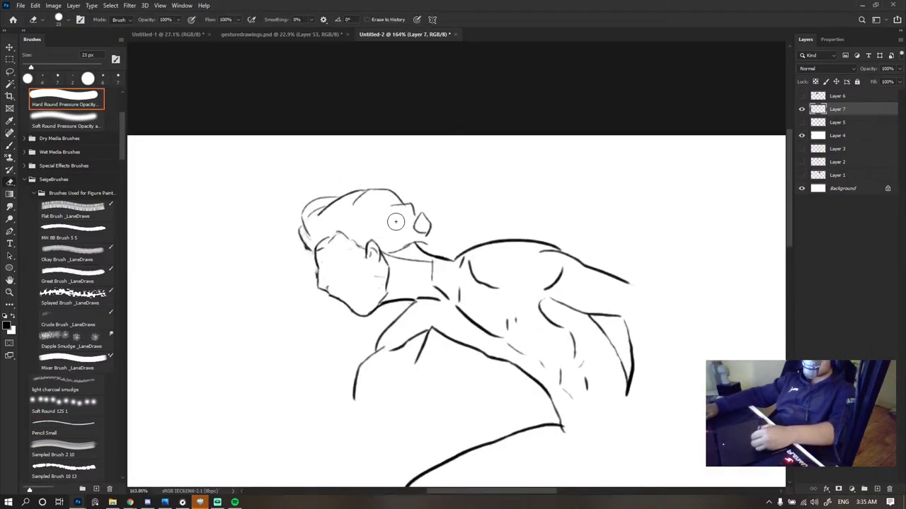
pyautogui.press('b')
pyautogui.click(65, 428)
pyautogui.scroll(-3, 424, 283)
pyautogui.scroll(4, 407, 251)
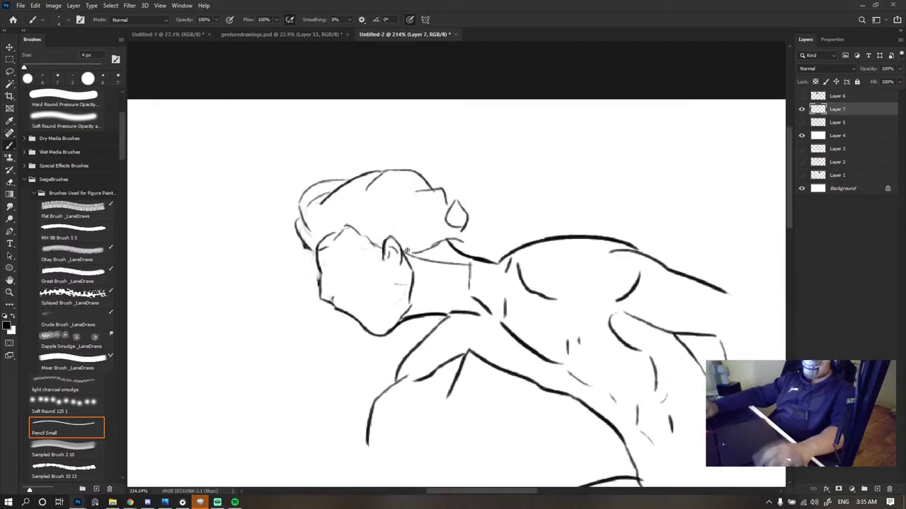
# - Show the Layer 5 sketch, ink the flowing ponytail behind the hair tie, and check the line art without the sketch
pyautogui.click(801, 123)
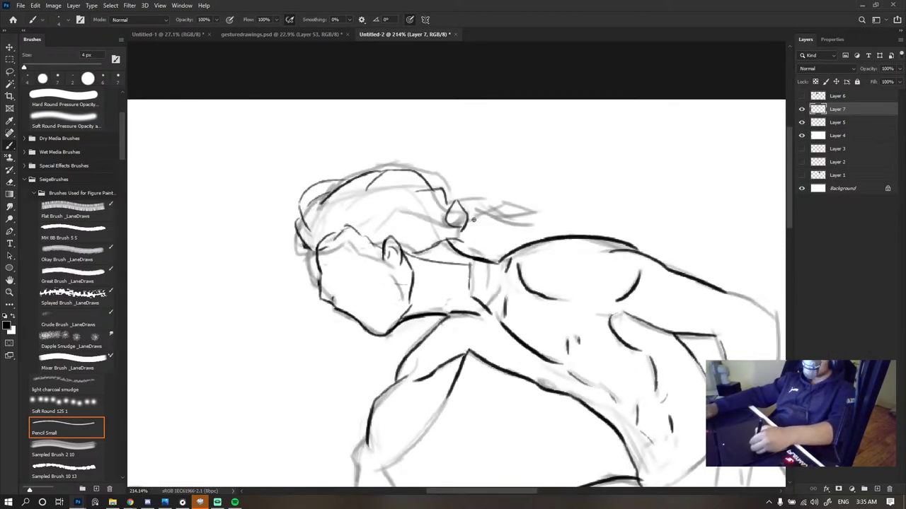
pyautogui.moveTo(466, 210)
pyautogui.mouseDown()
pyautogui.moveTo(497, 208)
pyautogui.moveTo(470, 226)
pyautogui.moveTo(501, 194)
pyautogui.moveTo(565, 191)
pyautogui.moveTo(513, 227)
pyautogui.moveTo(431, 228)
pyautogui.mouseUp()
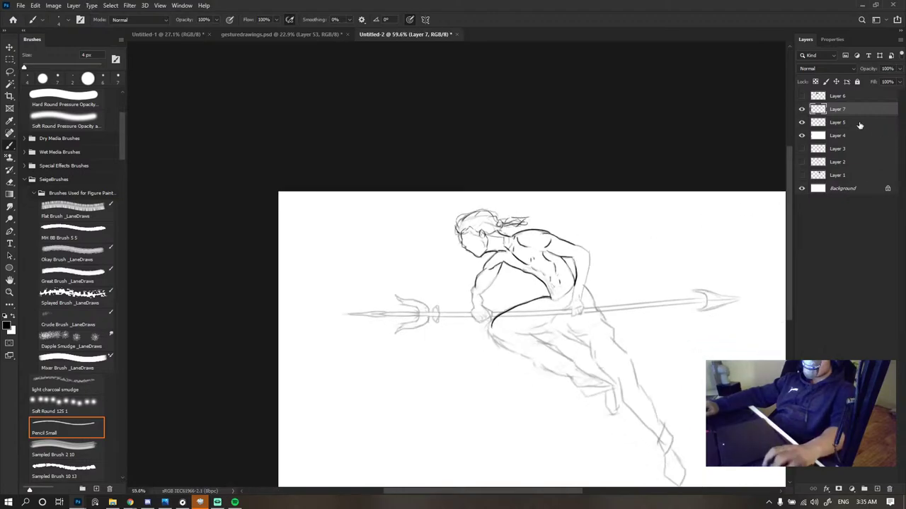
pyautogui.click(801, 122)
pyautogui.moveTo(473, 199); pyautogui.dragTo(422, 199)
pyautogui.moveTo(649, 181); pyautogui.dragTo(691, 176)
pyautogui.click(802, 123)
# - Move the white Layer 4 above Layer 5 so it veils the sketch, with Layers 7 and 4 visible
pyautogui.moveTo(844, 138); pyautogui.dragTo(840, 116)
pyautogui.moveTo(392, 256); pyautogui.dragTo(422, 294)
pyautogui.click(802, 109)
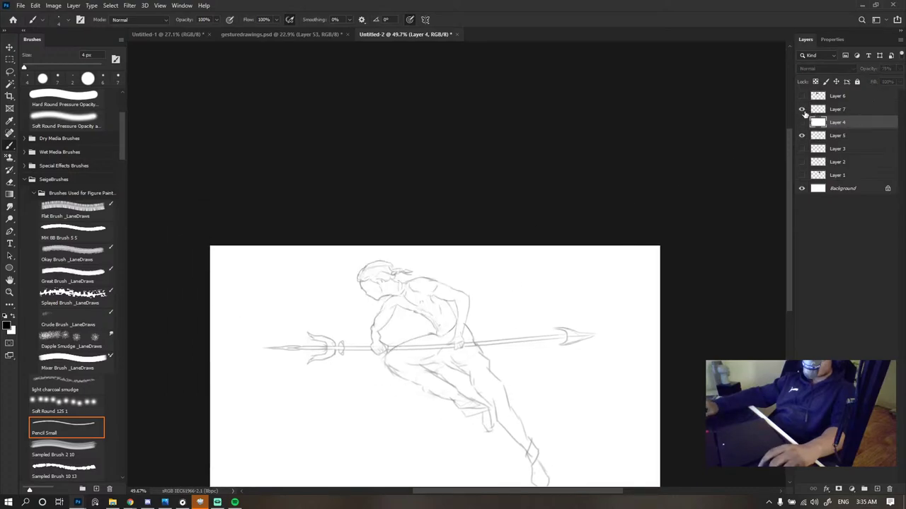
pyautogui.click(802, 109)
pyautogui.moveTo(852, 126); pyautogui.dragTo(851, 116)
pyautogui.click(802, 122)
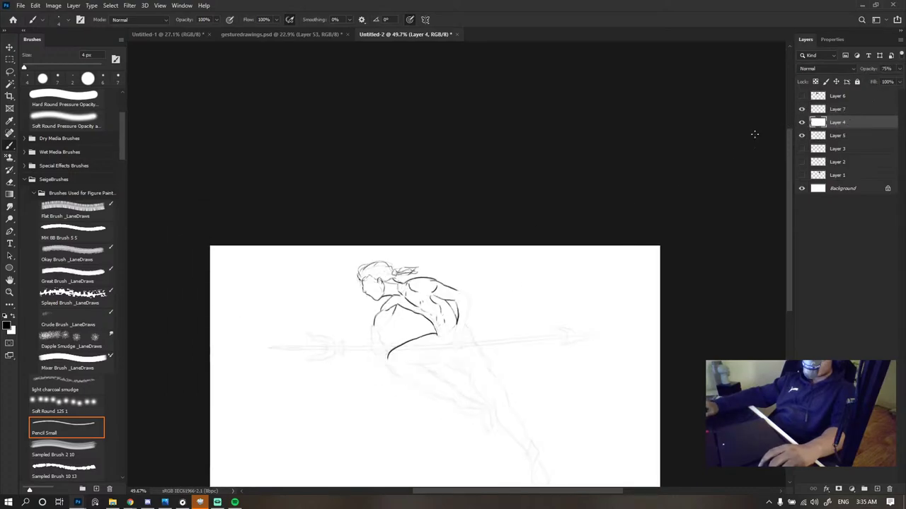
# - Set Layer 4's opacity to 42% so the rough sketch shows more strongly beneath the line art
pyautogui.moveTo(486, 308)
pyautogui.mouseDown()
pyautogui.moveTo(486, 254)
pyautogui.moveTo(498, 267)
pyautogui.moveTo(476, 276)
pyautogui.moveTo(499, 199)
pyautogui.mouseUp()
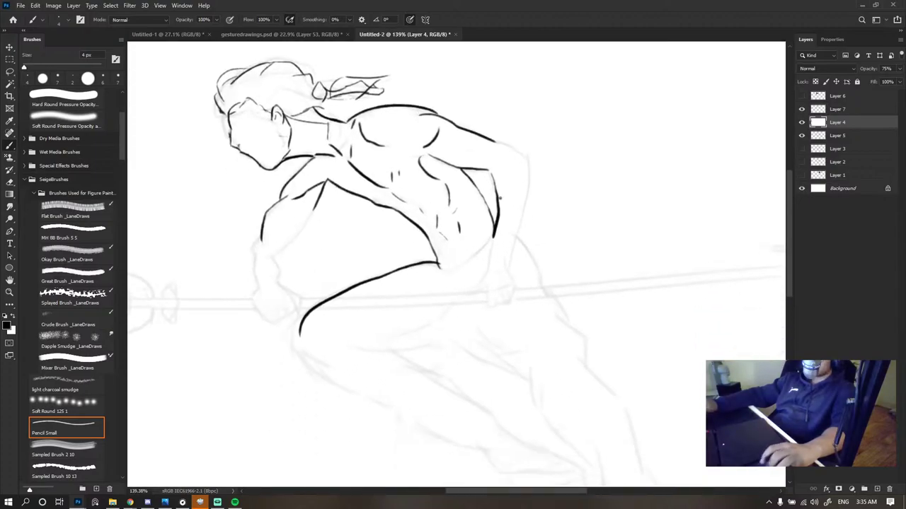
pyautogui.click(899, 69)
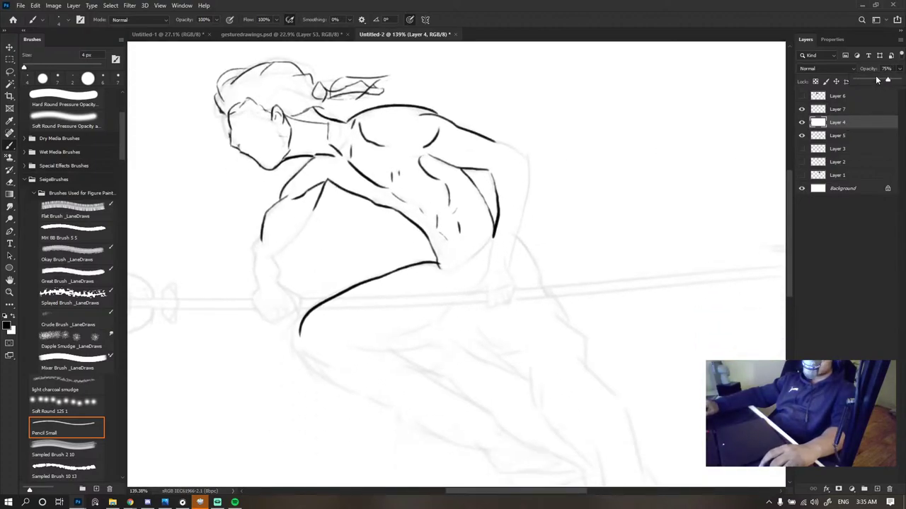
pyautogui.moveTo(863, 83); pyautogui.dragTo(869, 81)
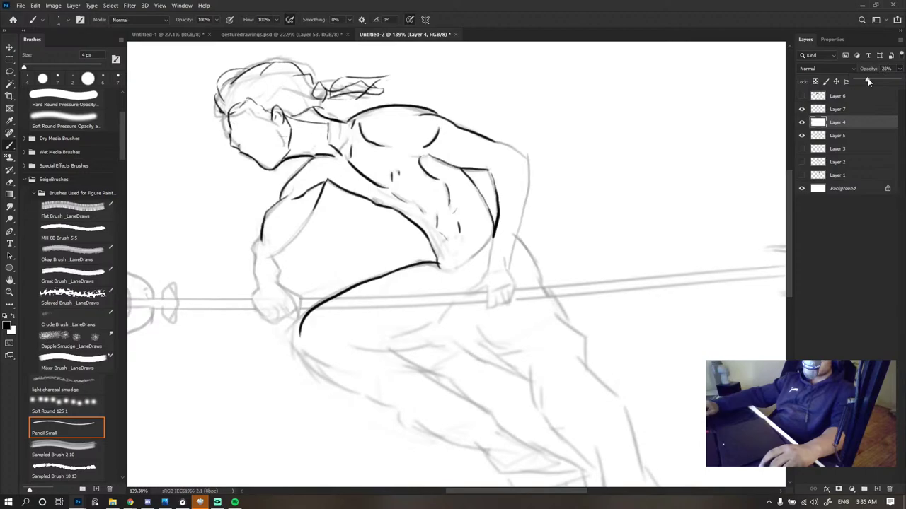
pyautogui.scroll(-4, 558, 230)
pyautogui.scroll(1, 457, 264)
pyautogui.scroll(4, 361, 196)
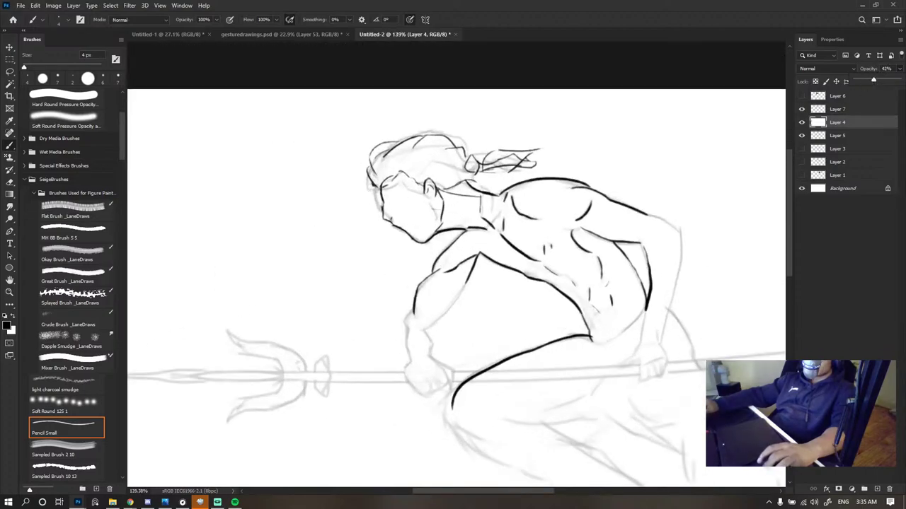
# - On Layer 7, erase the forehead contour and ink a new curve from the hairline to the nose bridge
pyautogui.scroll(1, 401, 183)
pyautogui.scroll(5, 397, 187)
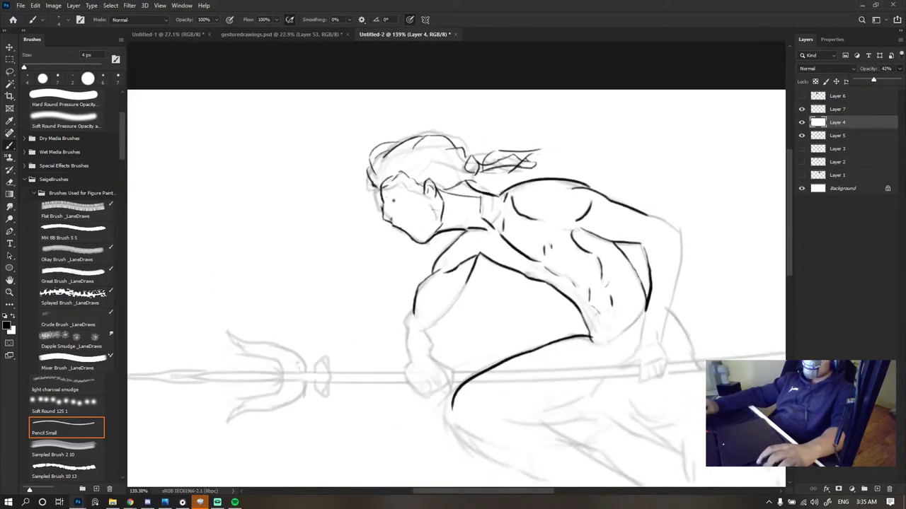
pyautogui.press('e')
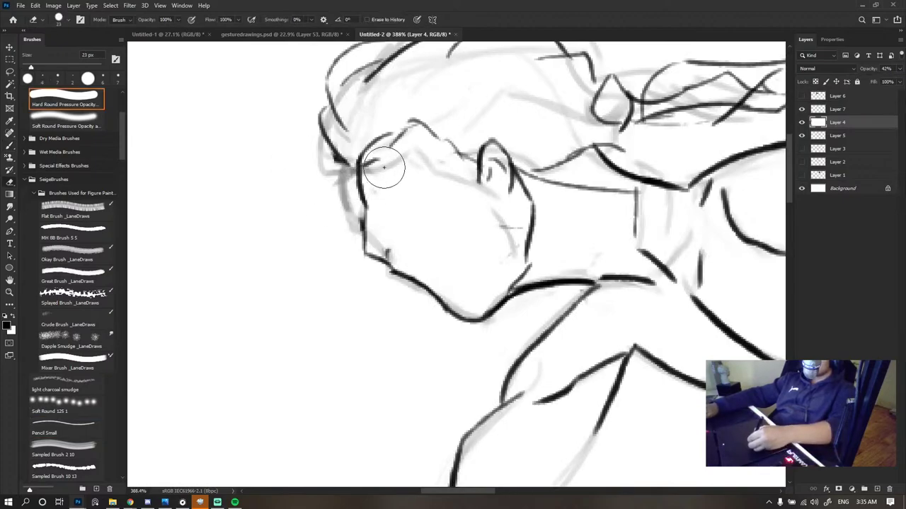
pyautogui.hotkey('alt', ']')
pyautogui.press('b')
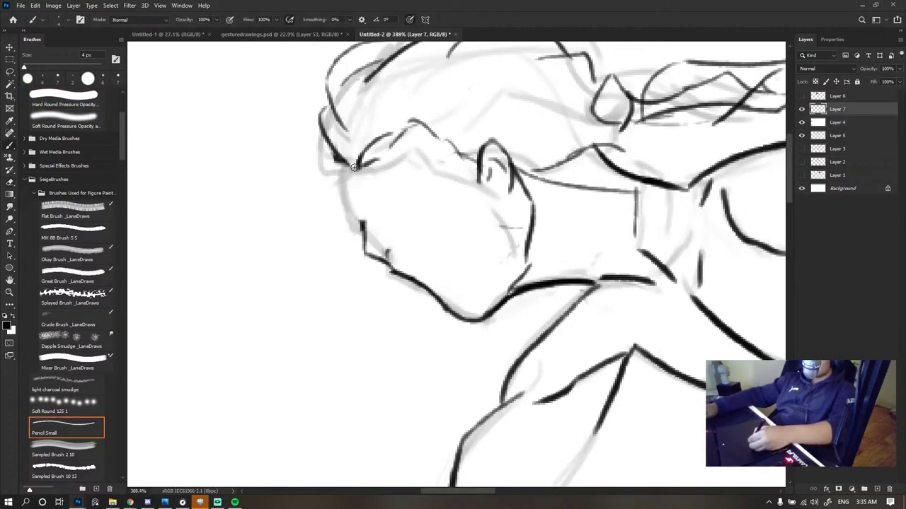
pyautogui.moveTo(348, 167); pyautogui.dragTo(364, 226)
pyautogui.scroll(-6, 385, 194)
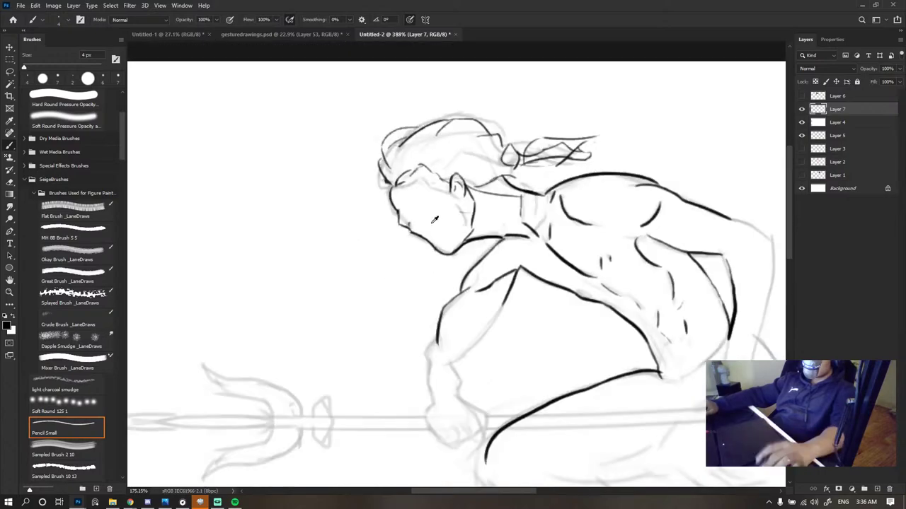
# - Ink the inner contour of the forward upper arm from the armpit to the elbow on Layer 7
pyautogui.scroll(4, 425, 193)
pyautogui.scroll(-6, 425, 193)
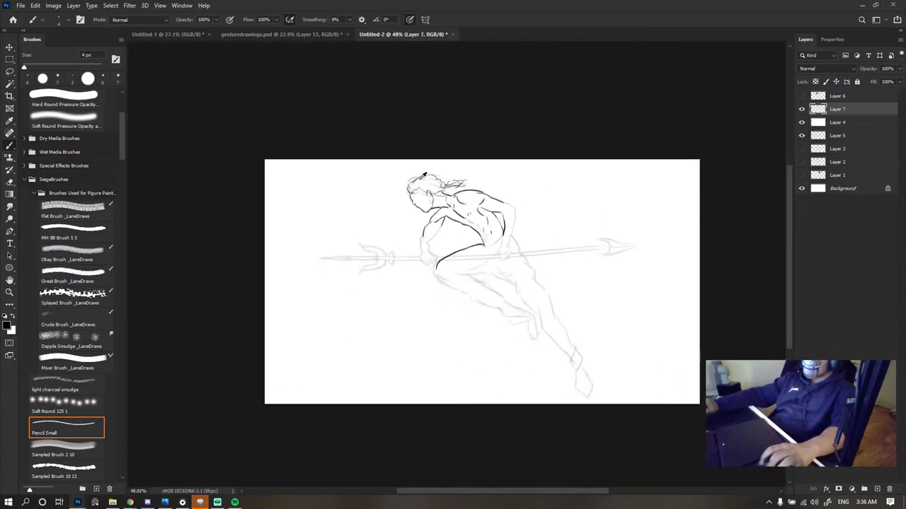
pyautogui.scroll(3, 460, 193)
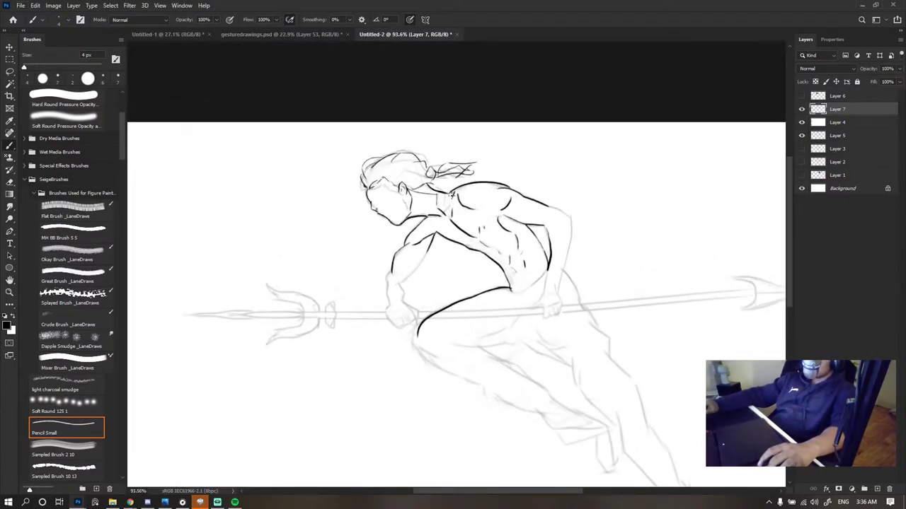
pyautogui.scroll(-2, 452, 194)
pyautogui.scroll(5, 418, 224)
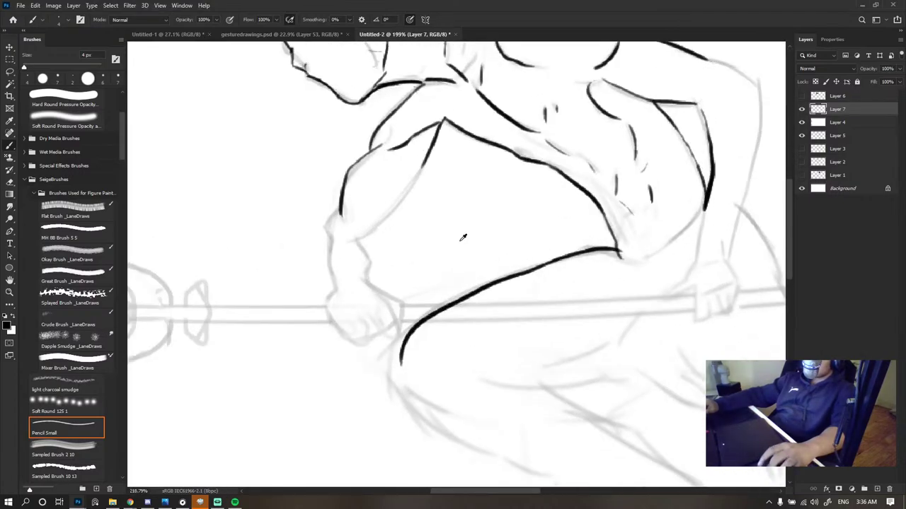
pyautogui.moveTo(426, 162); pyautogui.dragTo(358, 231)
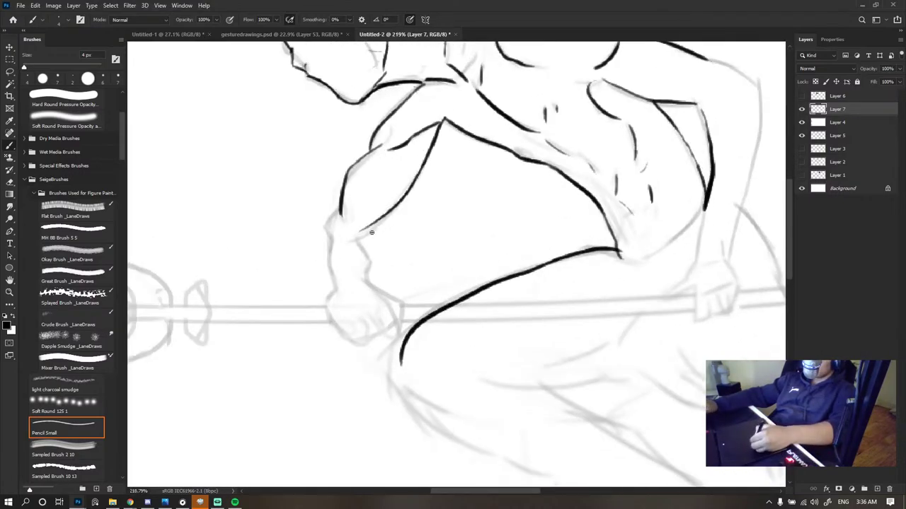
# - Switch to the reference document, hide its Layer 1, and return to the line art document
pyautogui.hotkey('ctrl', 'Tab')
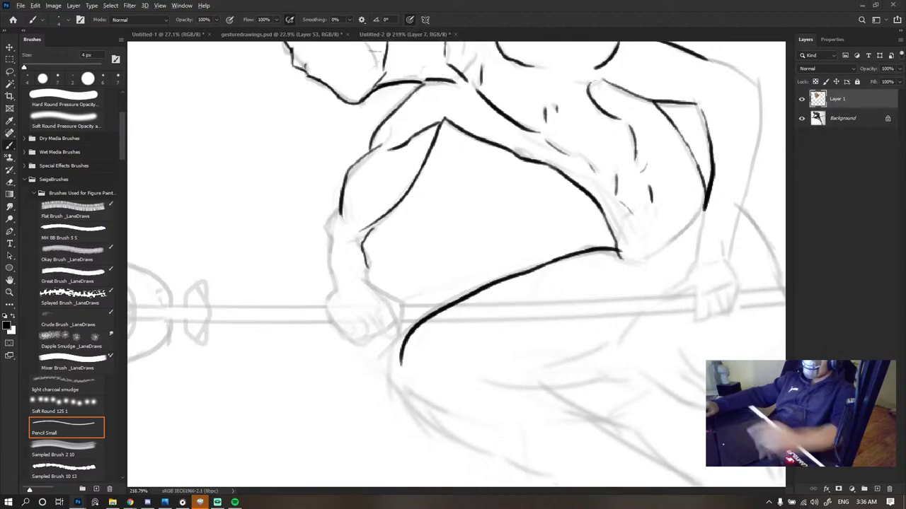
pyautogui.click(802, 98)
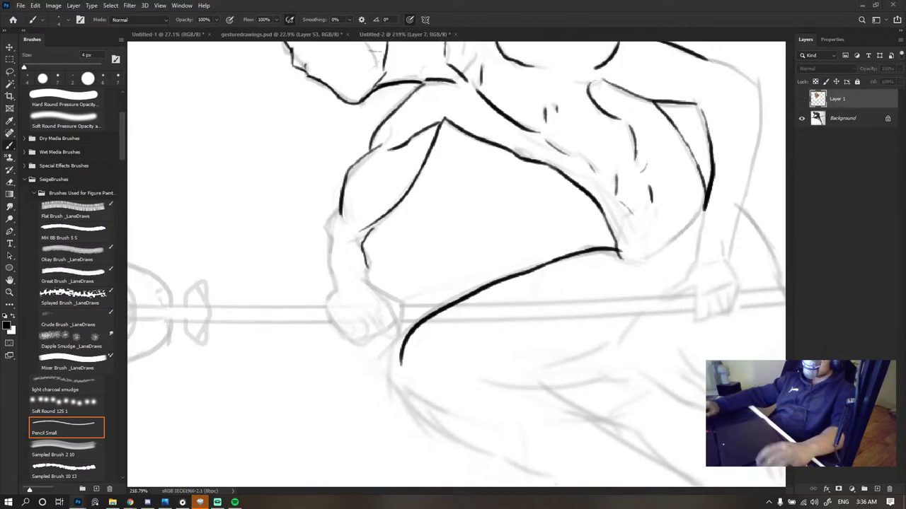
pyautogui.hotkey('ctrl', 'shift', 'Tab')
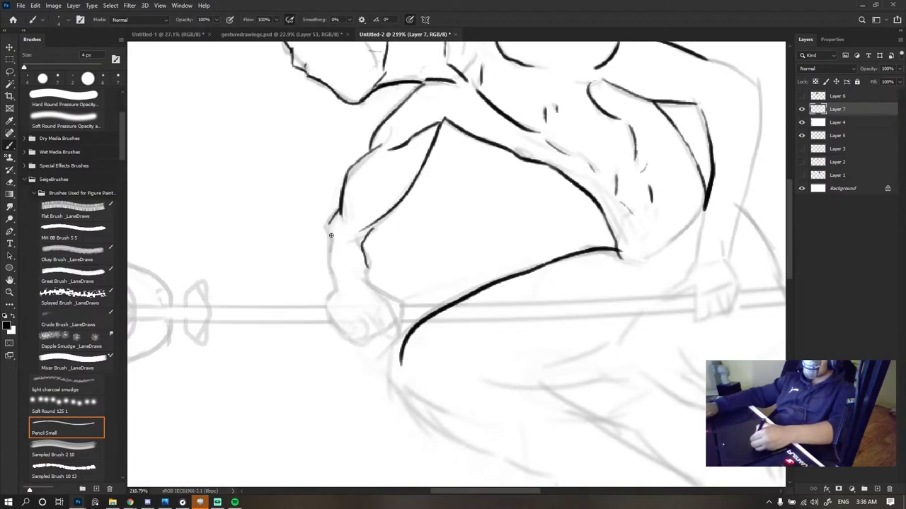
# - Set the brush size to 6 px, clear the inner elbow mark, and try short contour strokes around the forward elbow
pyautogui.moveTo(329, 223); pyautogui.dragTo(331, 250)
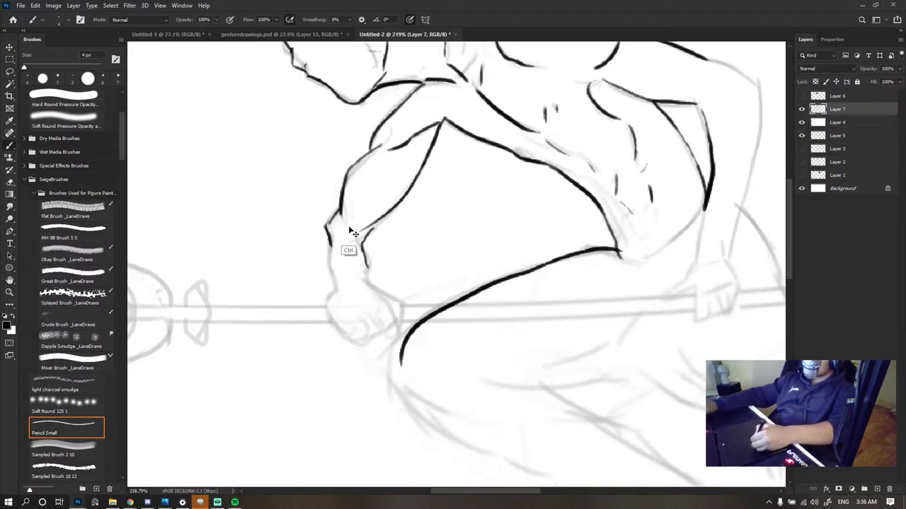
pyautogui.hotkey('ctrl', 'z')
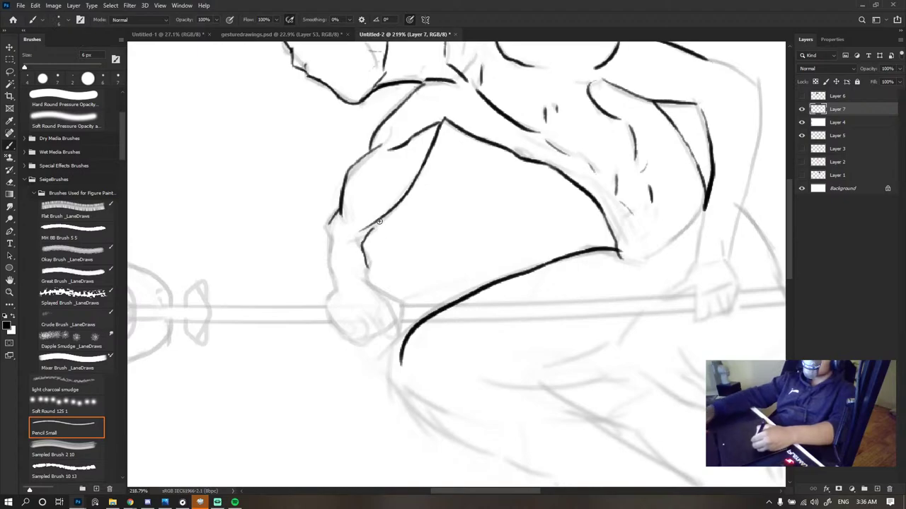
pyautogui.moveTo(374, 227)
pyautogui.mouseDown()
pyautogui.moveTo(369, 266)
pyautogui.moveTo(369, 237)
pyautogui.mouseUp()
pyautogui.hotkey('ctrl', 'z')
pyautogui.press('e')
pyautogui.press('b')
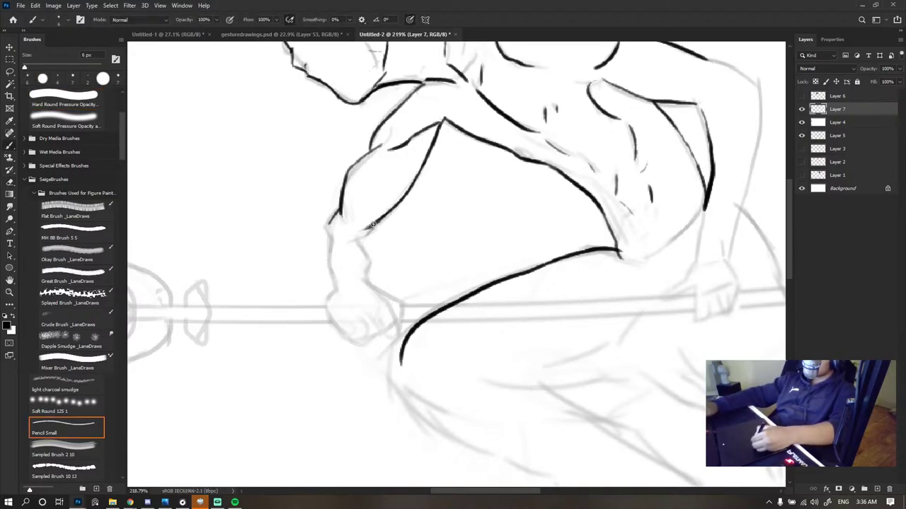
pyautogui.moveTo(375, 223); pyautogui.dragTo(366, 274)
pyautogui.hotkey('ctrl', 'z')
# - Ink the forward arm's inner forearm, the back of the hand, and rough curled fingers around the trident shaft
pyautogui.moveTo(362, 239)
pyautogui.mouseDown()
pyautogui.moveTo(366, 274)
pyautogui.moveTo(398, 299)
pyautogui.moveTo(393, 345)
pyautogui.moveTo(391, 330)
pyautogui.mouseUp()
pyautogui.hotkey('ctrl', 'z')
pyautogui.hotkey('ctrl', 'z')
pyautogui.hotkey('ctrl', 'z')
pyautogui.hotkey('ctrl', 'z')
pyautogui.hotkey('ctrl', 'z')
pyautogui.hotkey('ctrl', 'z')
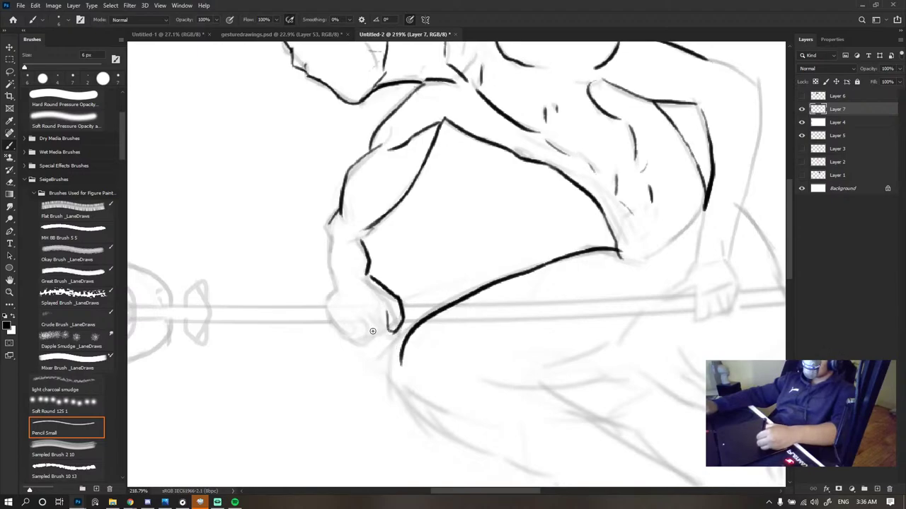
pyautogui.hotkey('ctrl', 'z')
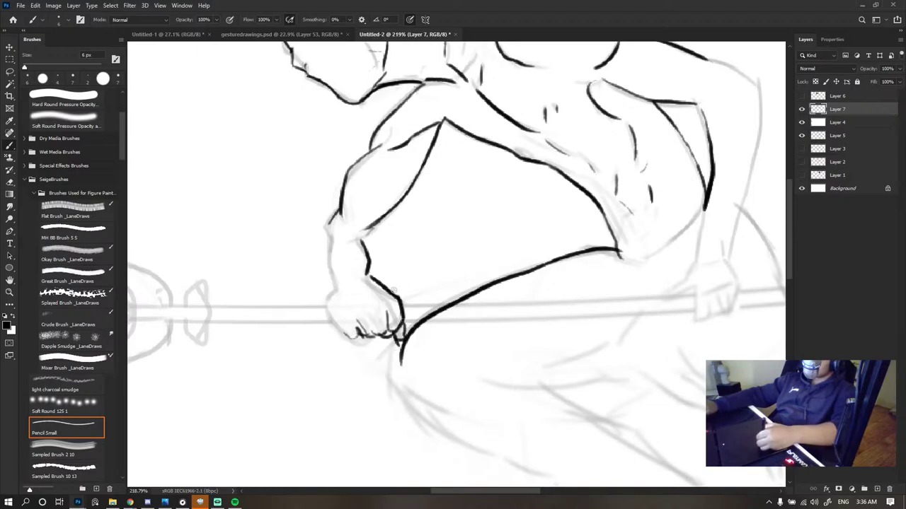
# - Erase the rough fingers and re-ink the inner wrist flowing into the edge of the forward fist
pyautogui.scroll(-14, 453, 284)
pyautogui.scroll(15, 433, 299)
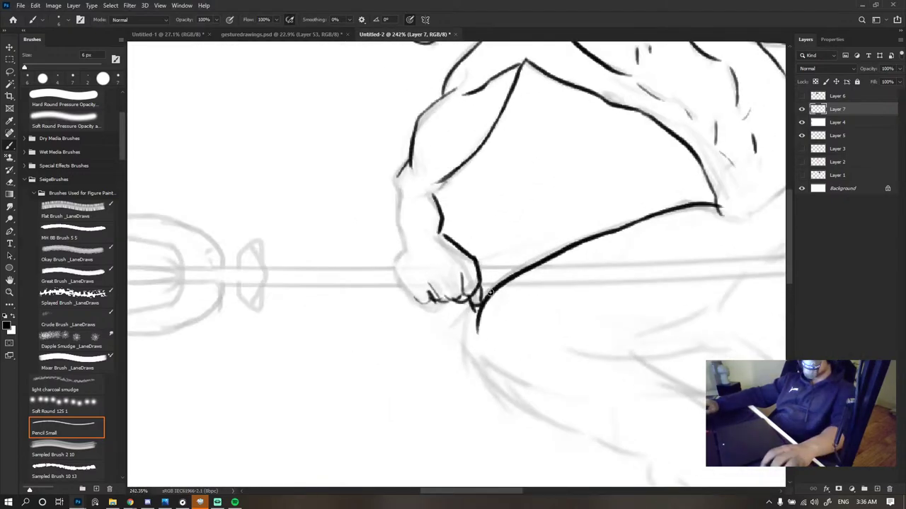
pyautogui.press('e')
pyautogui.moveTo(428, 294)
pyautogui.mouseDown()
pyautogui.moveTo(461, 283)
pyautogui.moveTo(445, 311)
pyautogui.mouseUp()
pyautogui.press('b')
pyautogui.moveTo(390, 254); pyautogui.dragTo(388, 268)
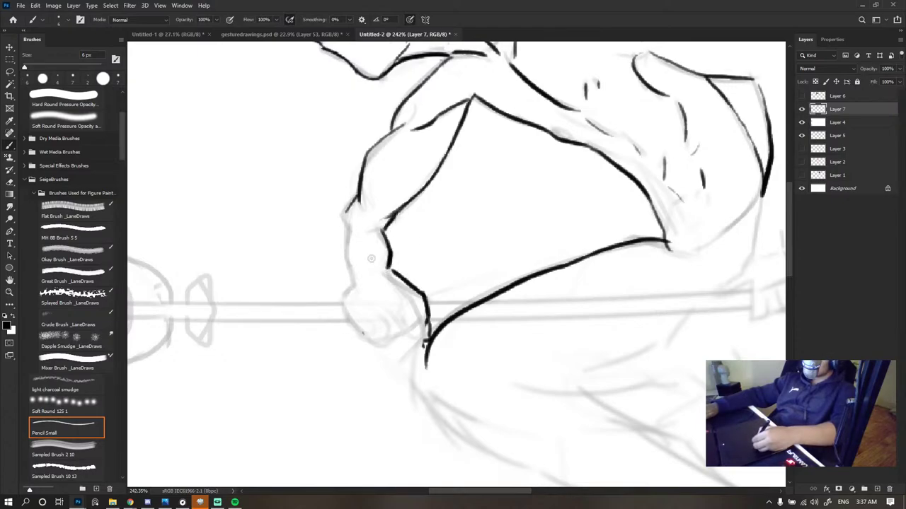
pyautogui.press('e')
pyautogui.moveTo(406, 281)
pyautogui.mouseDown()
pyautogui.moveTo(402, 271)
pyautogui.moveTo(424, 313)
pyautogui.mouseUp()
pyautogui.press('b')
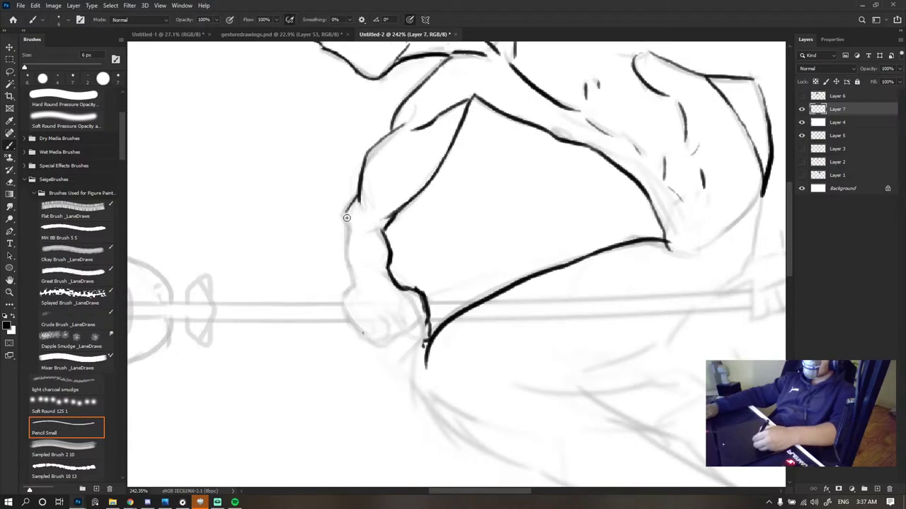
# - Ink the forward arm's outer elbow and forearm, the fist's outer contour, and short finger lines
pyautogui.moveTo(343, 210); pyautogui.dragTo(352, 273)
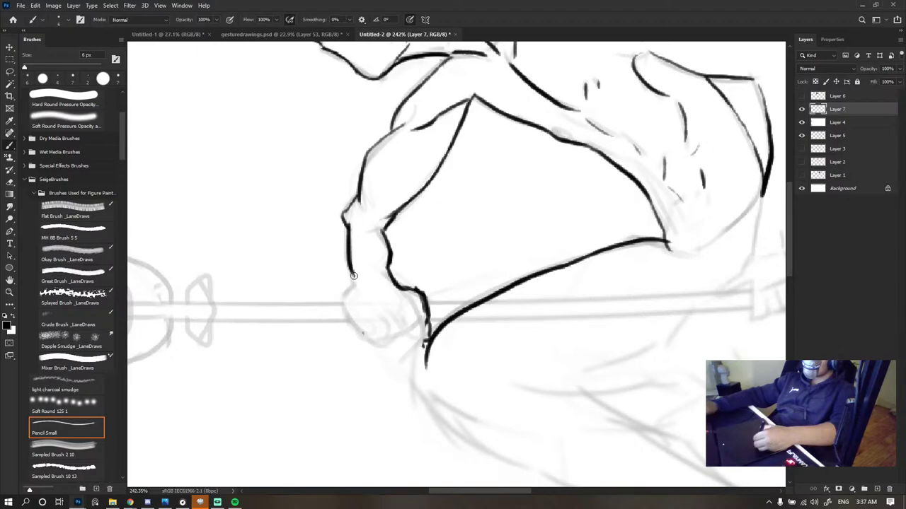
pyautogui.moveTo(354, 282)
pyautogui.mouseDown()
pyautogui.moveTo(353, 324)
pyautogui.moveTo(375, 338)
pyautogui.moveTo(371, 320)
pyautogui.mouseUp()
pyautogui.hotkey('ctrl', 'z')
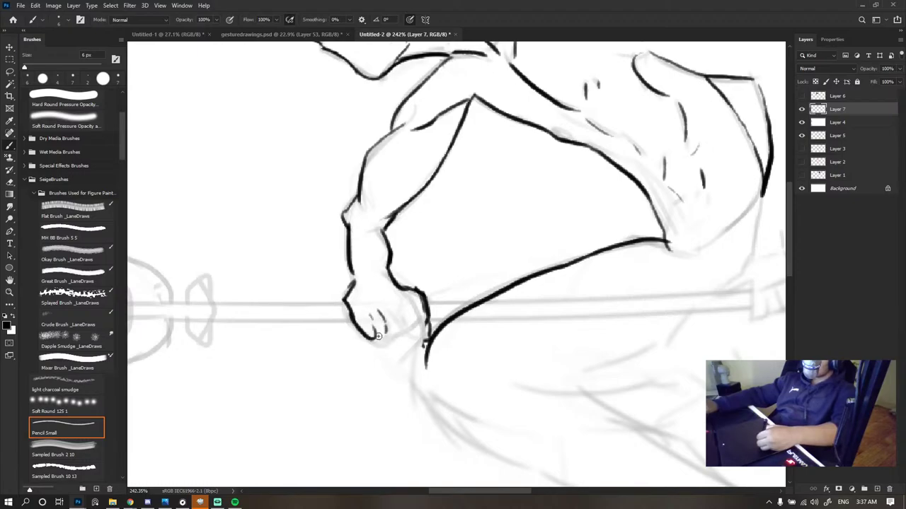
pyautogui.moveTo(392, 316)
pyautogui.mouseDown()
pyautogui.moveTo(394, 328)
pyautogui.moveTo(418, 306)
pyautogui.moveTo(382, 336)
pyautogui.mouseUp()
pyautogui.hotkey('ctrl', 'z')
pyautogui.hotkey('ctrl', 'z')
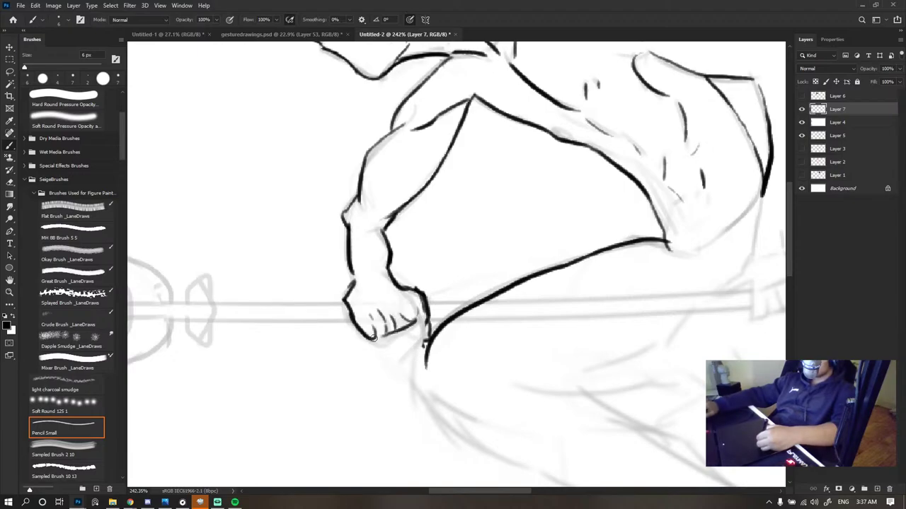
# - Erase the finger lines on the forward fist and redraw shorter finger separations with a light knuckle line
pyautogui.scroll(-15, 425, 283)
pyautogui.scroll(15, 426, 284)
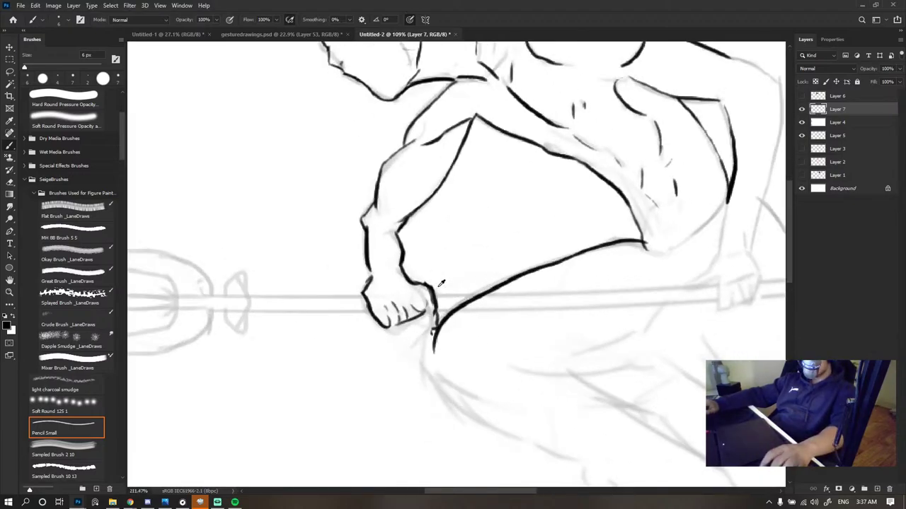
pyautogui.press('e')
pyautogui.moveTo(404, 300)
pyautogui.mouseDown()
pyautogui.moveTo(372, 302)
pyautogui.moveTo(382, 317)
pyautogui.mouseUp()
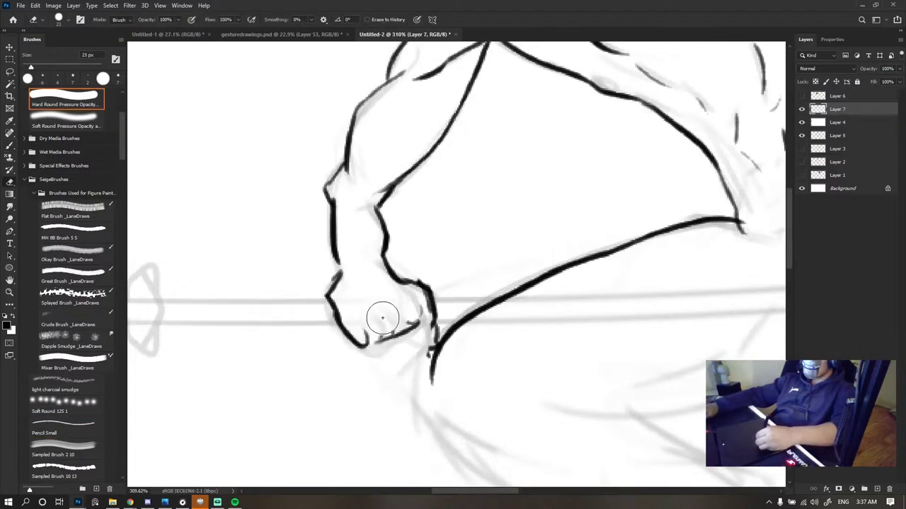
pyautogui.press('b')
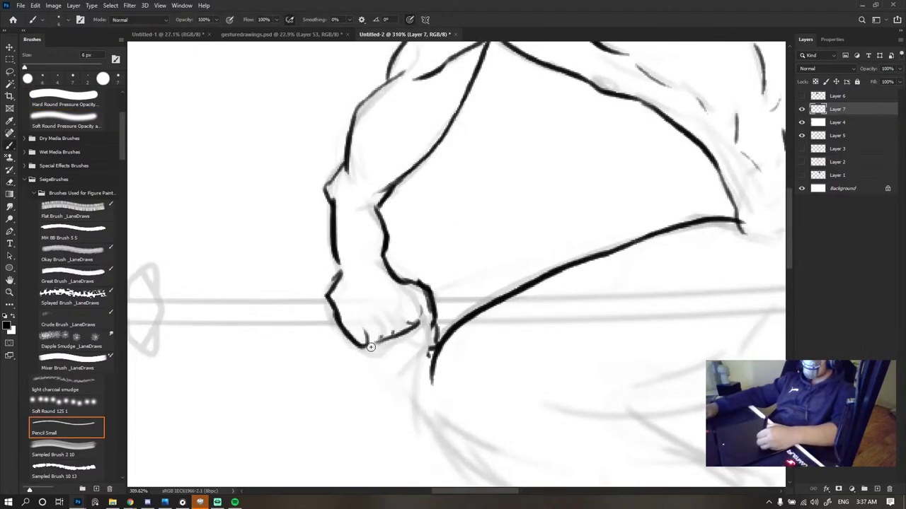
pyautogui.moveTo(394, 319); pyautogui.dragTo(406, 330)
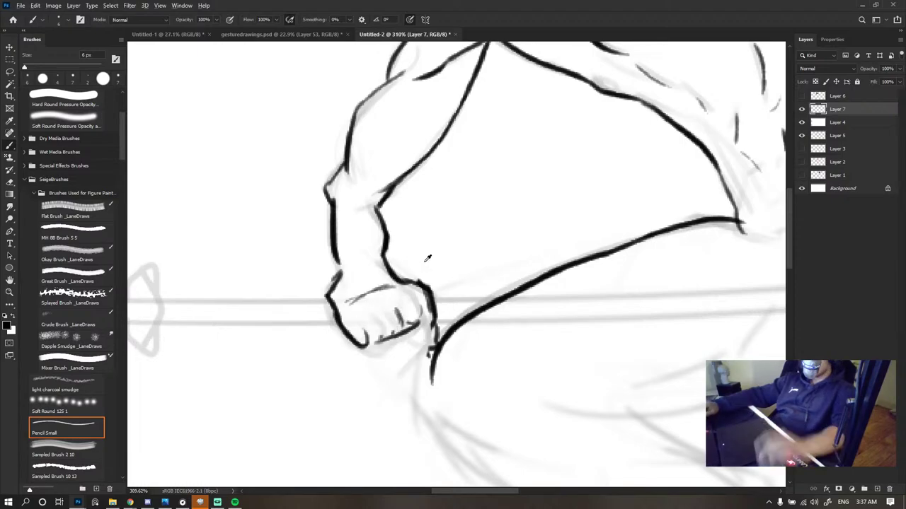
# - Ink the raised leg's contour around the knee and along the underside toward the foot
pyautogui.scroll(-8, 471, 309)
pyautogui.scroll(-4, 495, 322)
pyautogui.scroll(9, 479, 330)
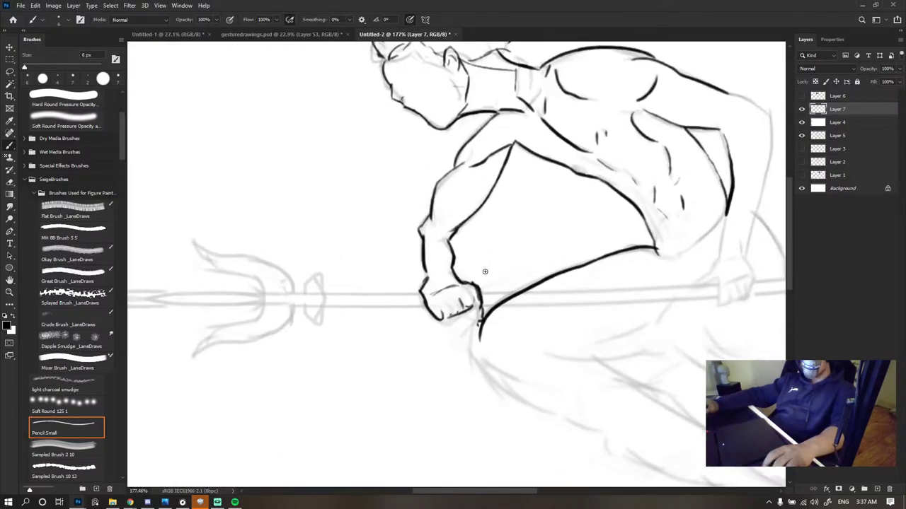
pyautogui.scroll(-4, 450, 233)
pyautogui.scroll(-3, 450, 227)
pyautogui.scroll(5, 558, 210)
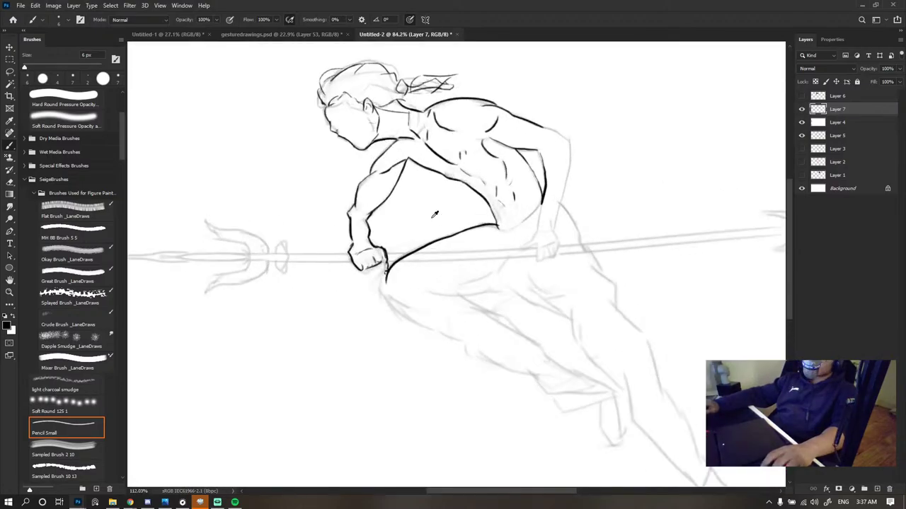
pyautogui.scroll(-3, 405, 201)
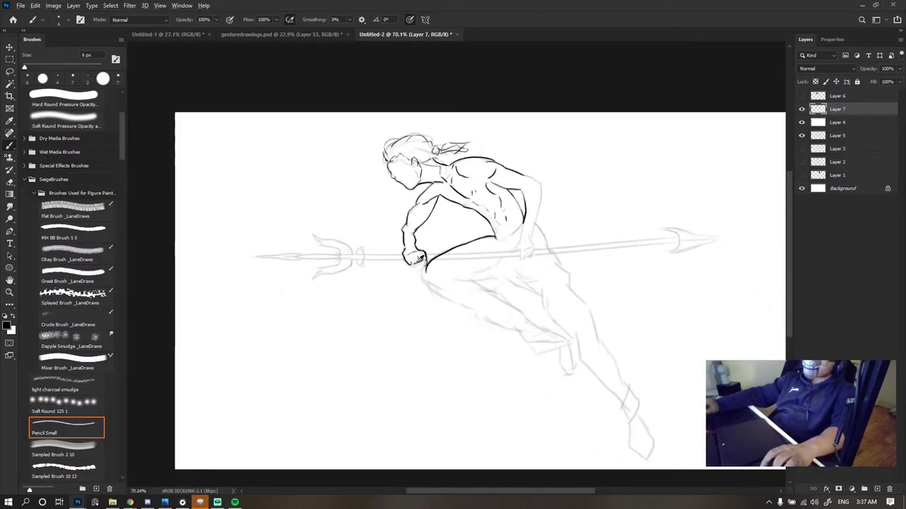
pyautogui.scroll(5, 436, 256)
pyautogui.moveTo(544, 276); pyautogui.dragTo(447, 276)
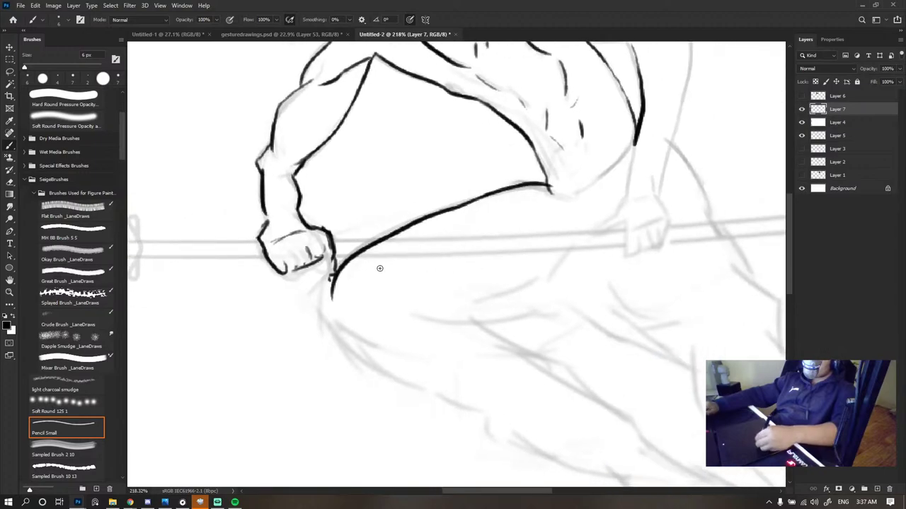
pyautogui.moveTo(338, 263)
pyautogui.mouseDown()
pyautogui.moveTo(369, 354)
pyautogui.moveTo(460, 394)
pyautogui.moveTo(447, 310)
pyautogui.mouseUp()
pyautogui.moveTo(390, 313)
pyautogui.mouseDown()
pyautogui.moveTo(425, 350)
pyautogui.moveTo(516, 379)
pyautogui.mouseUp()
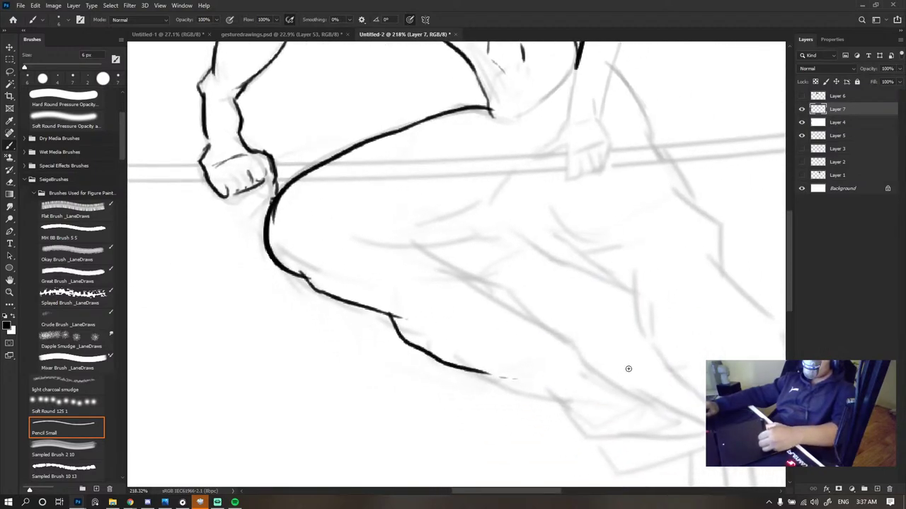
# - Ink a long muscle curve and two short crease lines on the raised thigh, plus the lower waist contour
pyautogui.moveTo(351, 237); pyautogui.dragTo(485, 240)
pyautogui.moveTo(486, 200); pyautogui.dragTo(459, 219)
pyautogui.moveTo(516, 170); pyautogui.dragTo(493, 218)
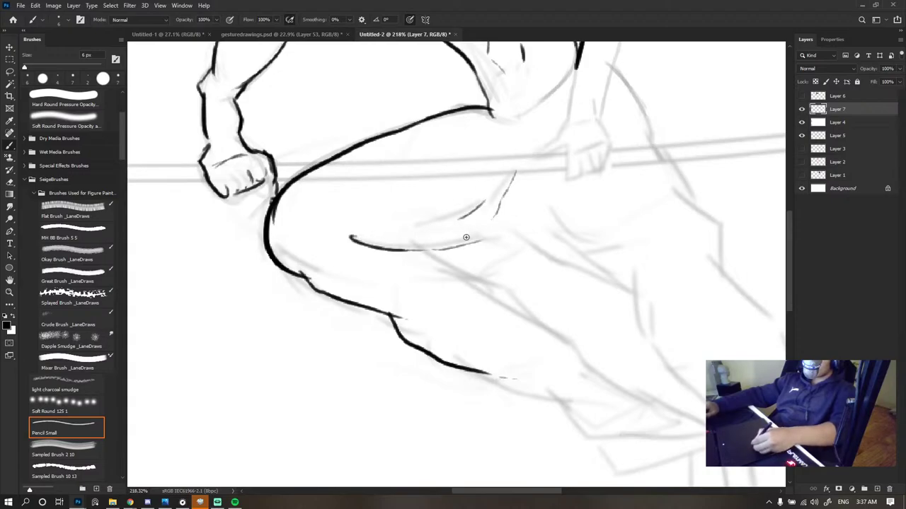
pyautogui.moveTo(537, 194); pyautogui.dragTo(439, 326)
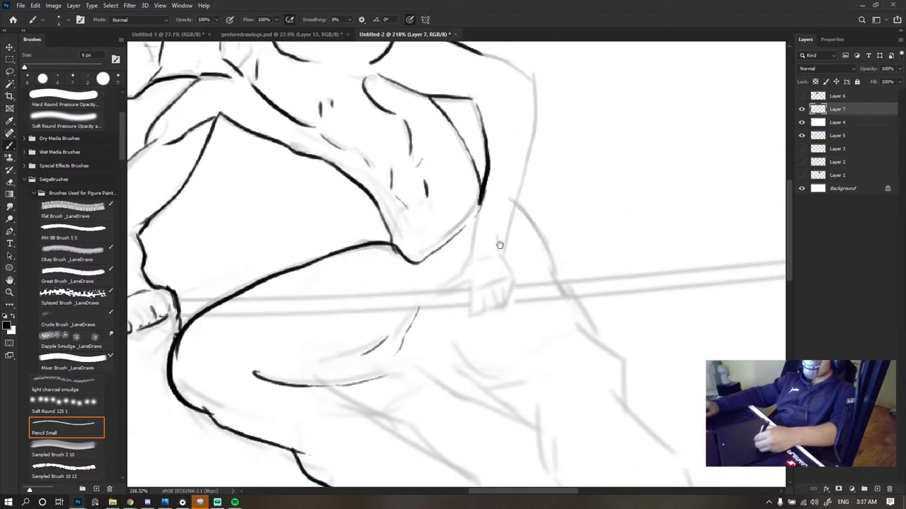
# - Ink the rear forearm's inner contour down to the wrist, with the thumb and near finger edge
pyautogui.moveTo(495, 243); pyautogui.dragTo(436, 300)
pyautogui.moveTo(428, 266)
pyautogui.mouseDown()
pyautogui.moveTo(405, 339)
pyautogui.moveTo(410, 359)
pyautogui.moveTo(439, 379)
pyautogui.mouseUp()
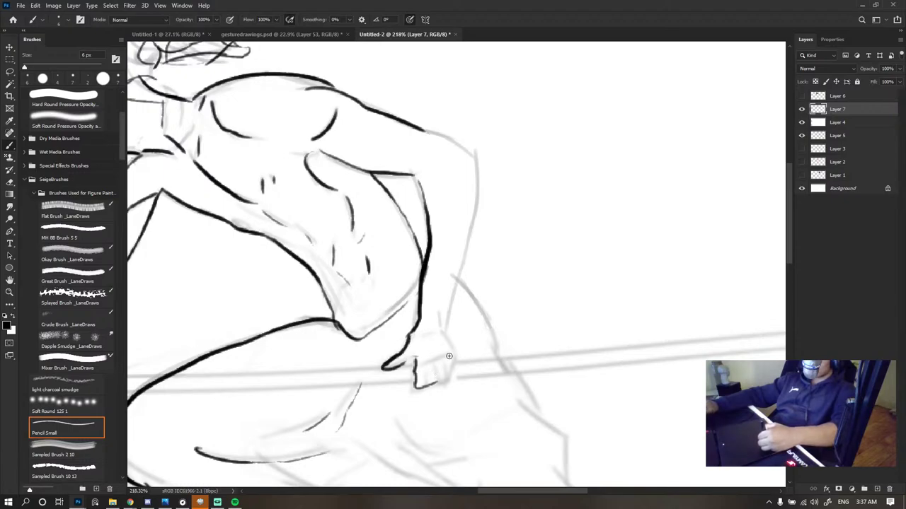
pyautogui.moveTo(440, 330)
pyautogui.mouseDown()
pyautogui.moveTo(417, 383)
pyautogui.moveTo(454, 354)
pyautogui.mouseUp()
pyautogui.moveTo(428, 381); pyautogui.dragTo(445, 373)
pyautogui.hotkey('ctrl', 'z')
pyautogui.hotkey('ctrl', 'z')
pyautogui.hotkey('ctrl', 'z')
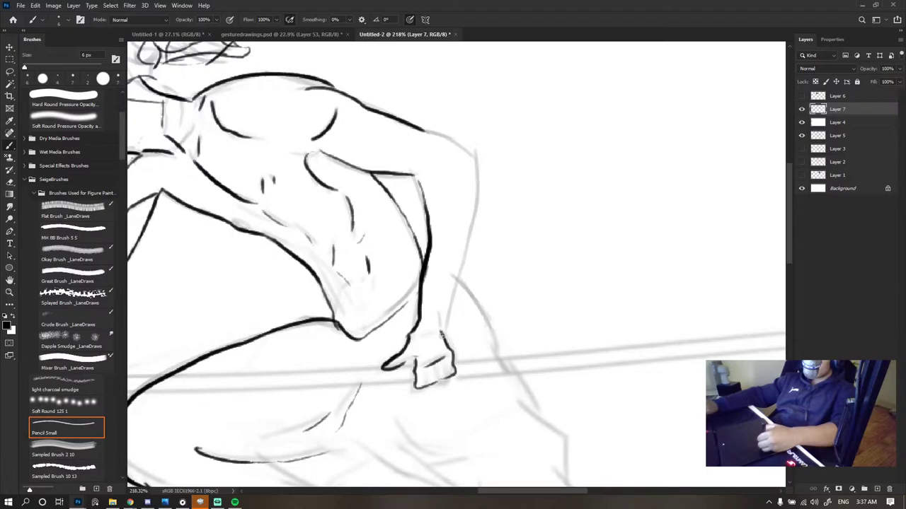
pyautogui.hotkey('ctrl', 'z')
pyautogui.hotkey('ctrl', 'z')
pyautogui.moveTo(440, 331); pyautogui.dragTo(450, 345)
pyautogui.hotkey('ctrl', 'z')
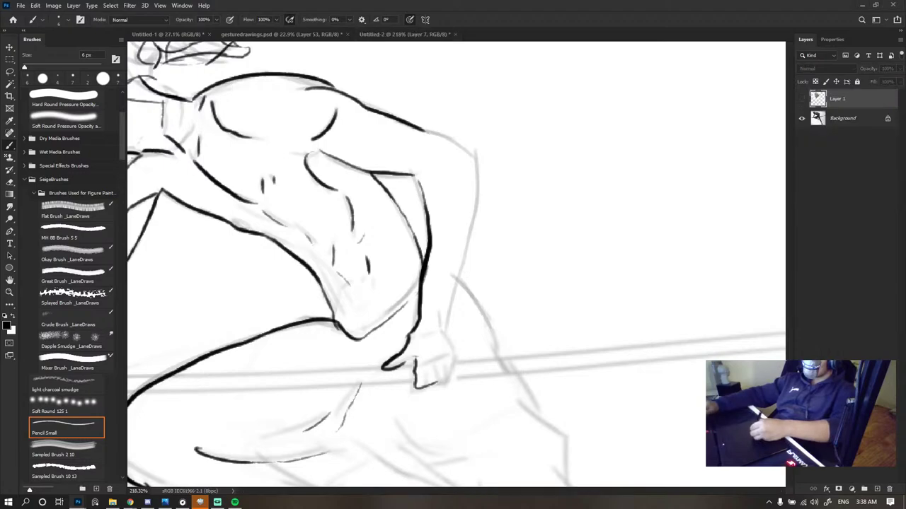
# - Ink the rear hand's rounded outer contour, the lower finger edge, a knuckle line, and short finger separations
pyautogui.moveTo(439, 327)
pyautogui.mouseDown()
pyautogui.moveTo(456, 347)
pyautogui.moveTo(438, 385)
pyautogui.mouseUp()
pyautogui.hotkey('ctrl', 'z')
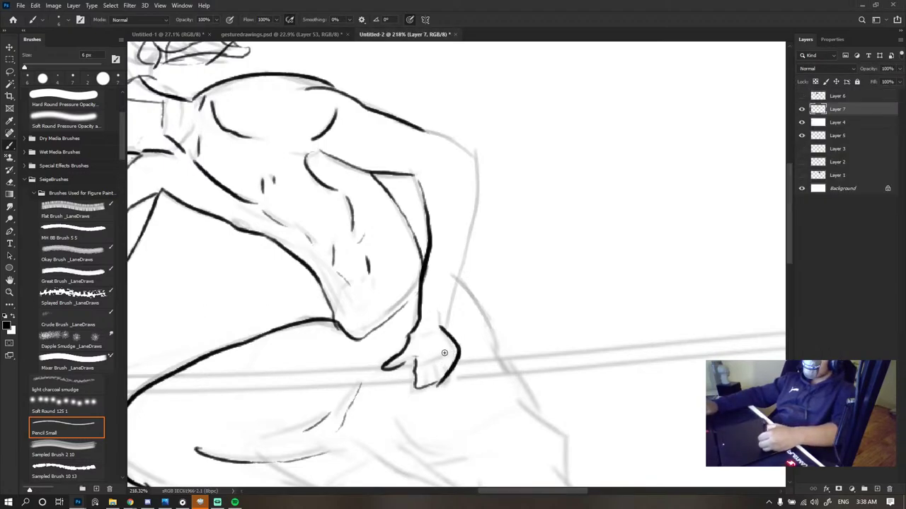
pyautogui.moveTo(415, 357)
pyautogui.mouseDown()
pyautogui.moveTo(440, 378)
pyautogui.moveTo(450, 359)
pyautogui.moveTo(447, 370)
pyautogui.moveTo(394, 399)
pyautogui.mouseUp()
pyautogui.press('e')
pyautogui.press('b')
pyautogui.moveTo(416, 364)
pyautogui.mouseDown()
pyautogui.moveTo(463, 359)
pyautogui.moveTo(413, 386)
pyautogui.moveTo(462, 359)
pyautogui.mouseUp()
pyautogui.press('e')
pyautogui.press('b')
pyautogui.press('e')
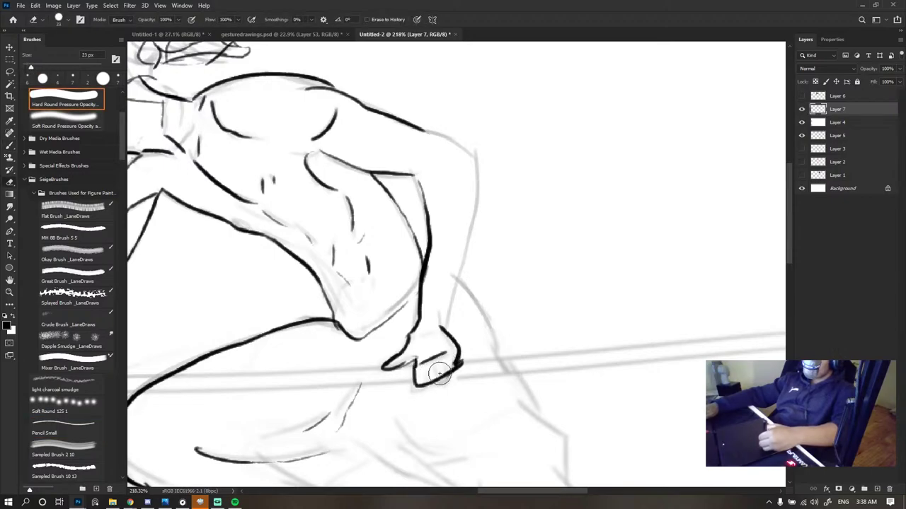
pyautogui.press('b')
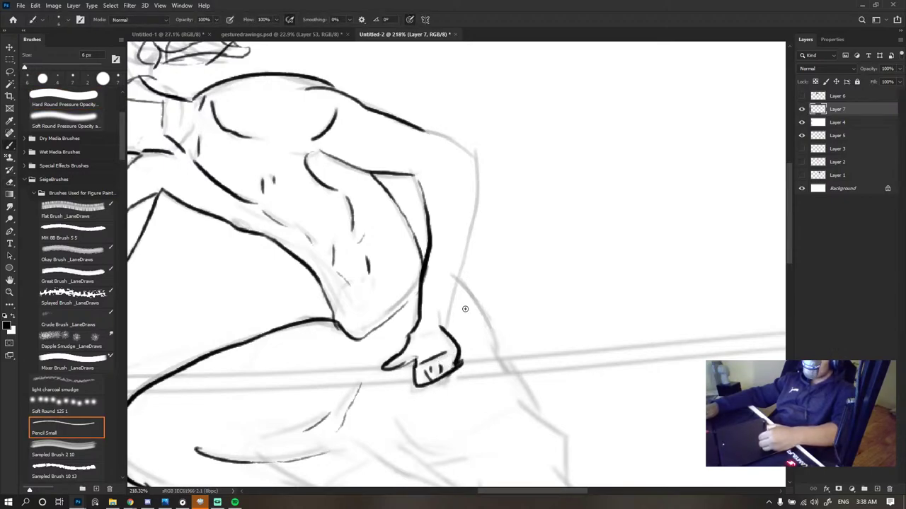
# - Hide Layer 5 with the rough sketch to check the line art alone, and show it again
pyautogui.scroll(-6, 465, 308)
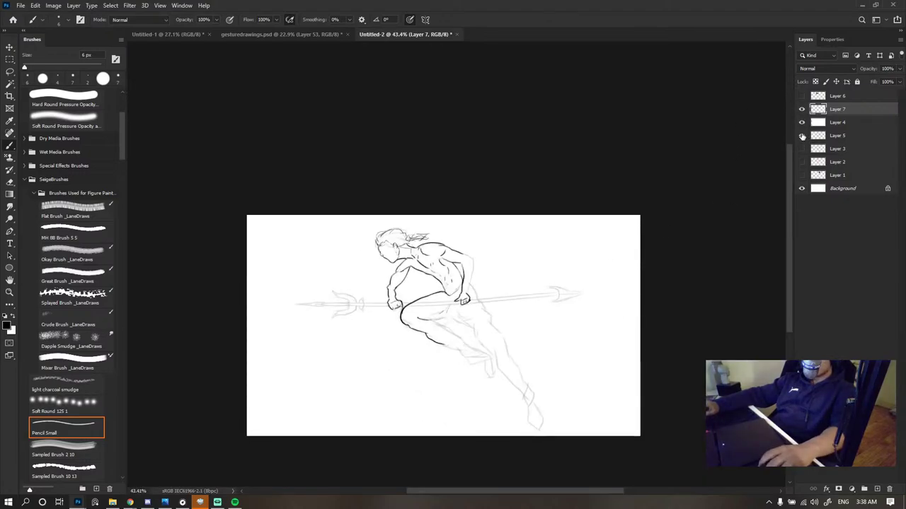
pyautogui.click(803, 136)
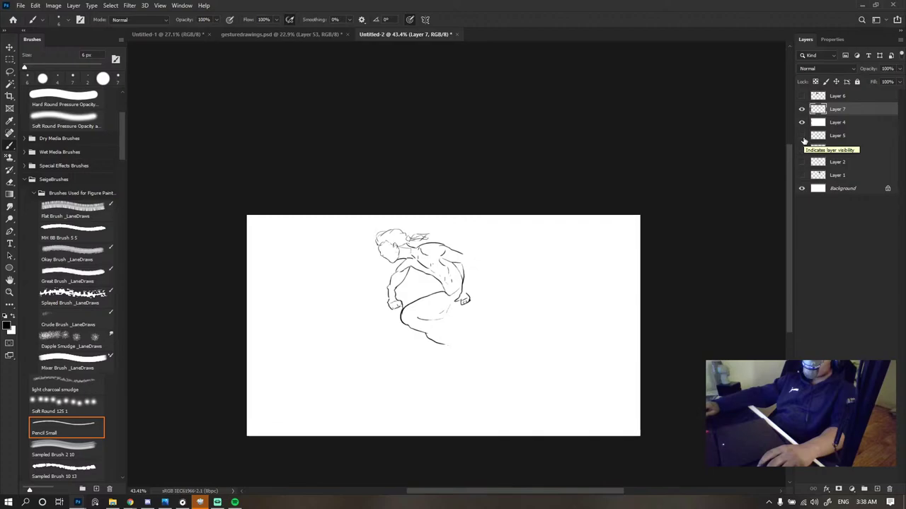
pyautogui.click(802, 137)
pyautogui.scroll(8, 377, 242)
pyautogui.scroll(-8, 429, 242)
pyautogui.scroll(5, 429, 241)
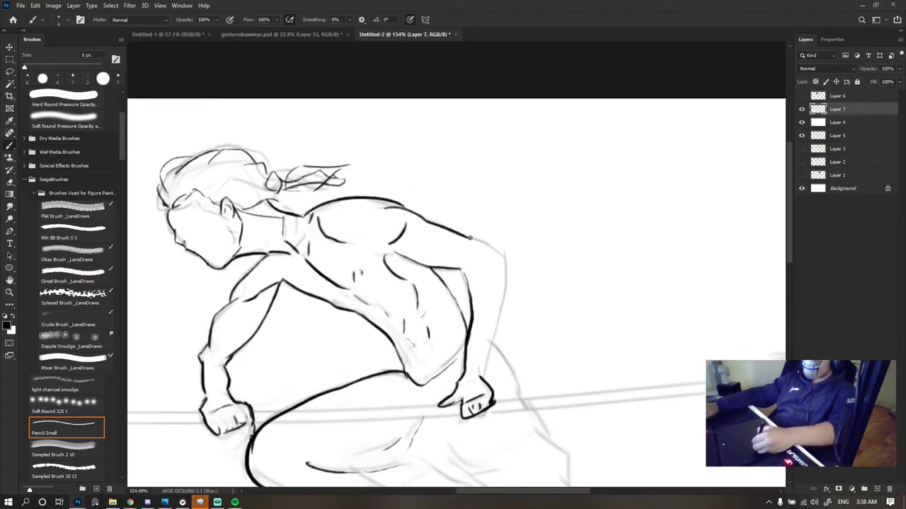
# - Undo the last stroke near the rear elbow and ink a short muscle line inside the rear upper arm
pyautogui.hotkey('ctrl', 'z')
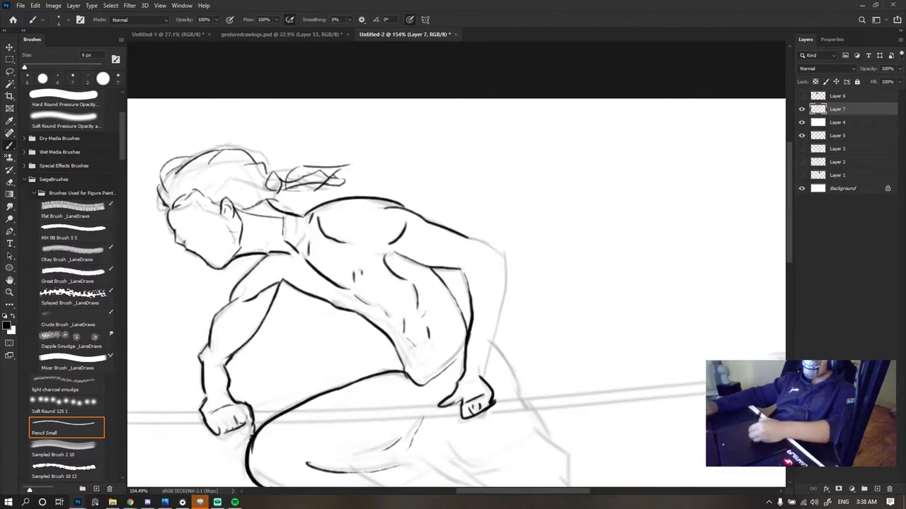
pyautogui.moveTo(485, 300); pyautogui.dragTo(465, 272)
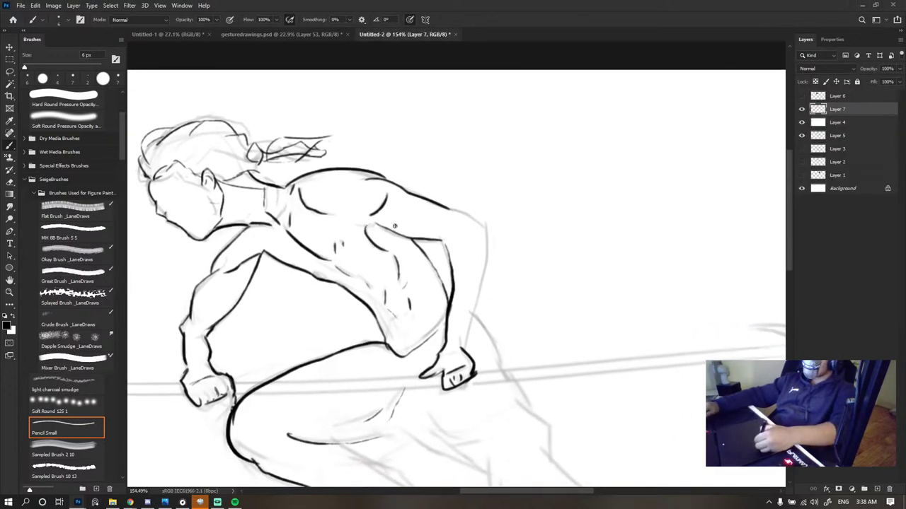
pyautogui.moveTo(407, 221); pyautogui.dragTo(439, 232)
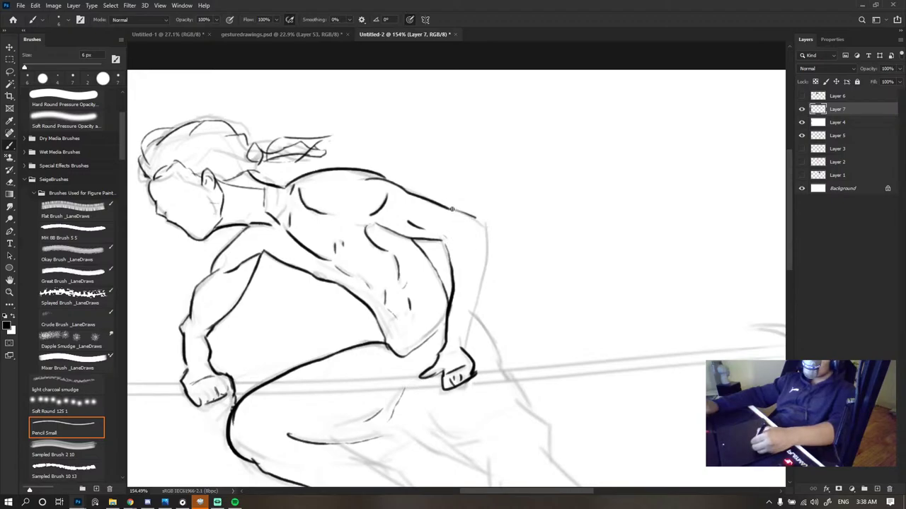
# - Ink the rear arm's outer contour from the end of the upper arm around the elbow and down the forearm
pyautogui.moveTo(489, 246); pyautogui.dragTo(469, 312)
pyautogui.hotkey('ctrl', 'z')
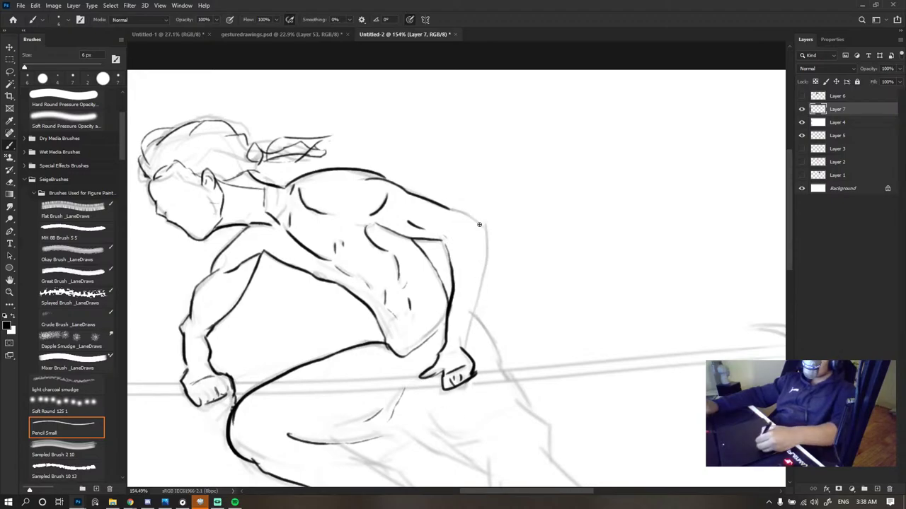
pyautogui.hotkey('ctrl', 'z')
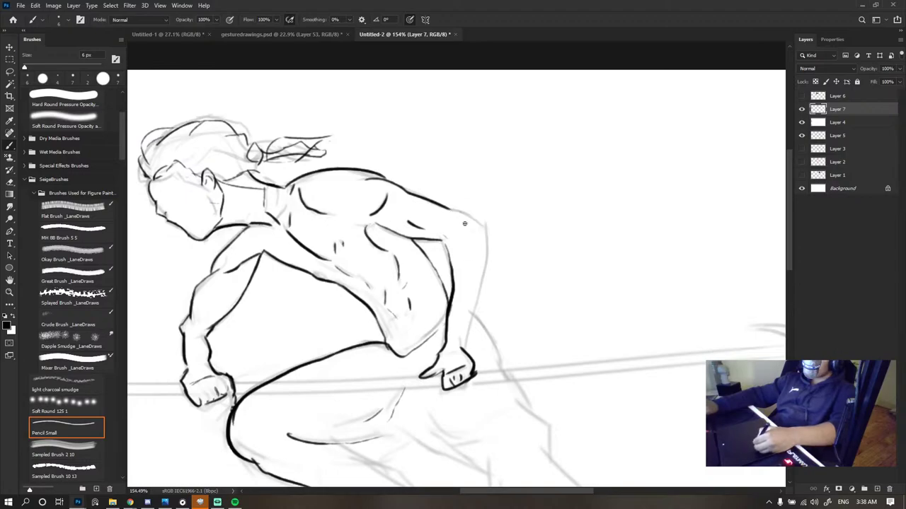
pyautogui.moveTo(459, 212)
pyautogui.mouseDown()
pyautogui.moveTo(476, 292)
pyautogui.moveTo(487, 255)
pyautogui.moveTo(465, 336)
pyautogui.mouseUp()
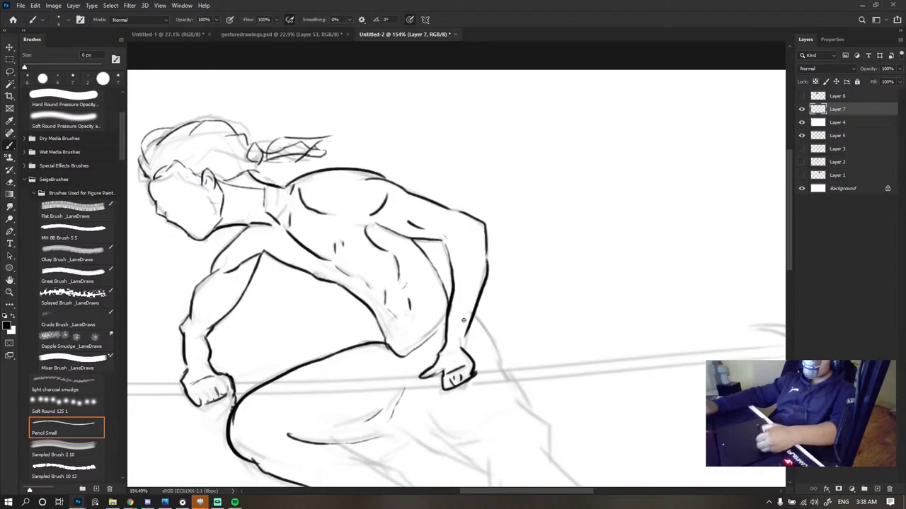
# - Undo the rear forearm's outer line and redraw it from below the elbow down to the wrist
pyautogui.hotkey('ctrl', 'z')
pyautogui.moveTo(486, 260)
pyautogui.mouseDown()
pyautogui.moveTo(479, 361)
pyautogui.moveTo(481, 285)
pyautogui.mouseUp()
pyautogui.hotkey('ctrl', 'z')
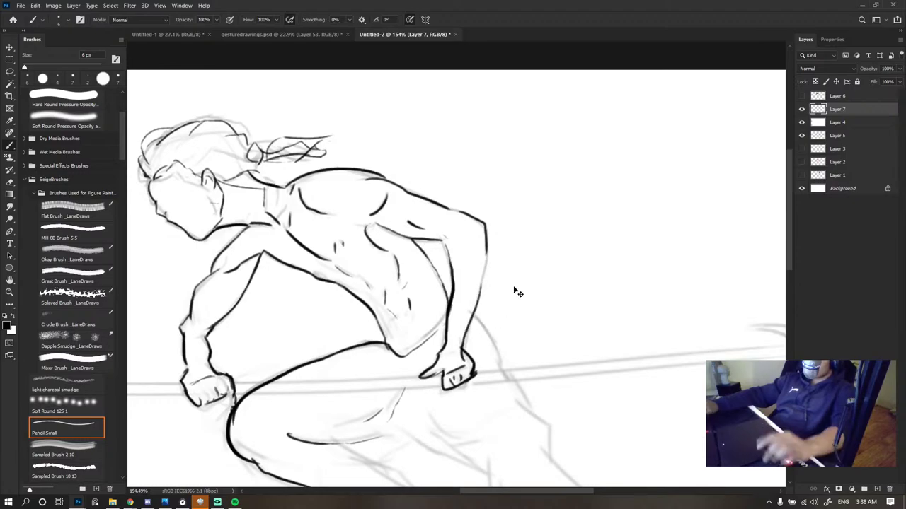
pyautogui.hotkey('ctrl', 'z')
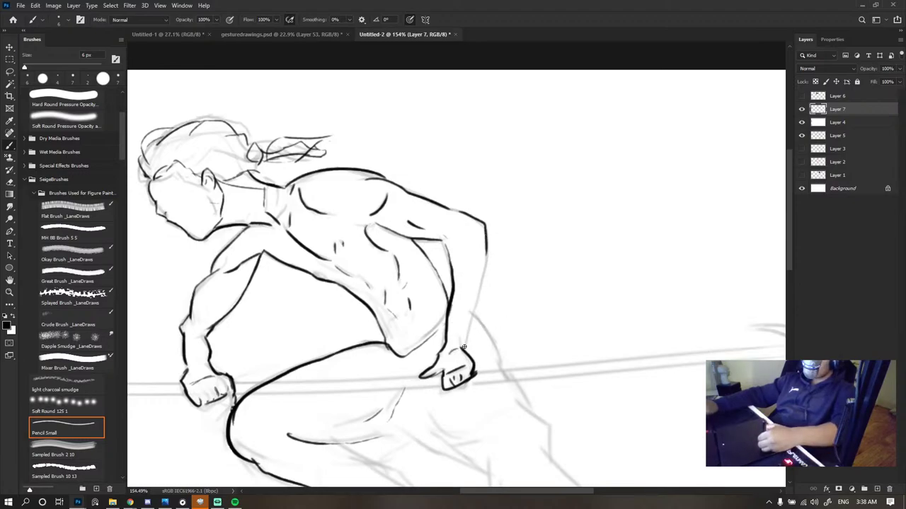
pyautogui.moveTo(465, 346)
pyautogui.mouseDown()
pyautogui.moveTo(497, 261)
pyautogui.moveTo(463, 348)
pyautogui.mouseUp()
pyautogui.hotkey('ctrl', 'z')
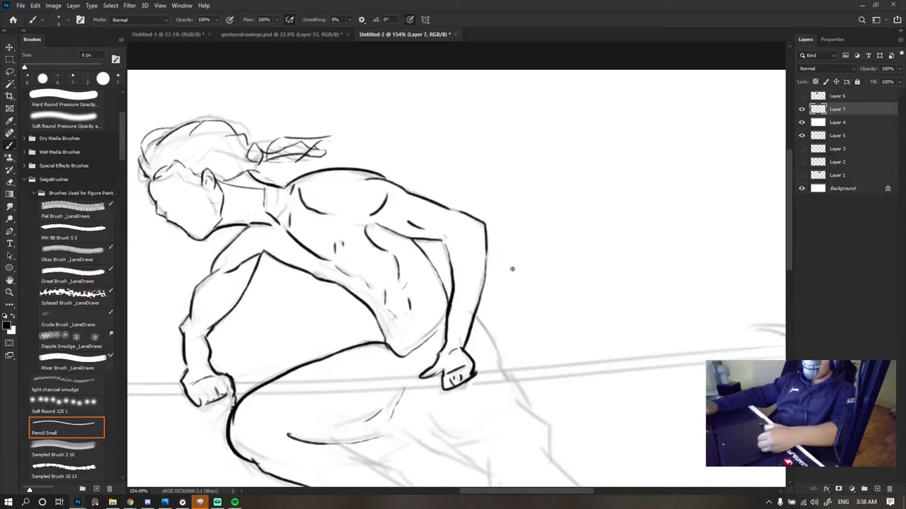
# - Compare the completed rear arm with and without the rough sketch on Layer 5 at full-figure view
pyautogui.scroll(-10, 495, 197)
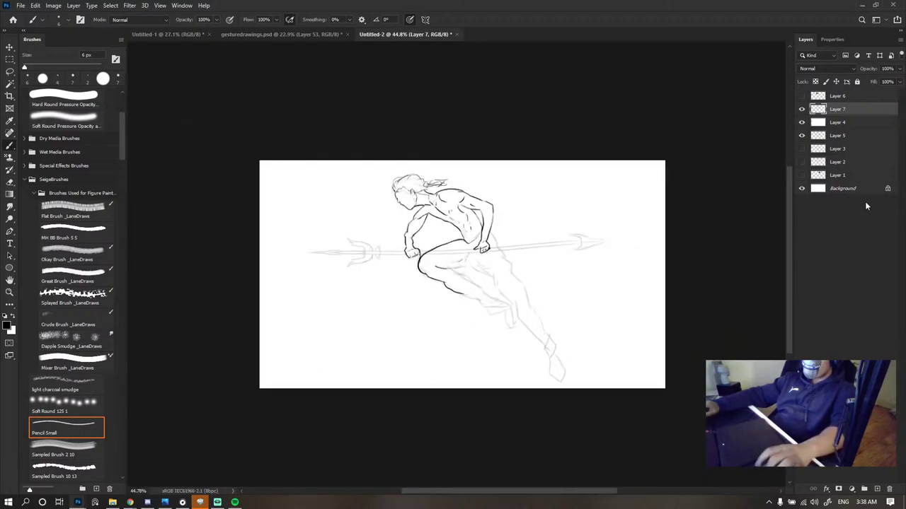
pyautogui.click(802, 135)
pyautogui.click(802, 135)
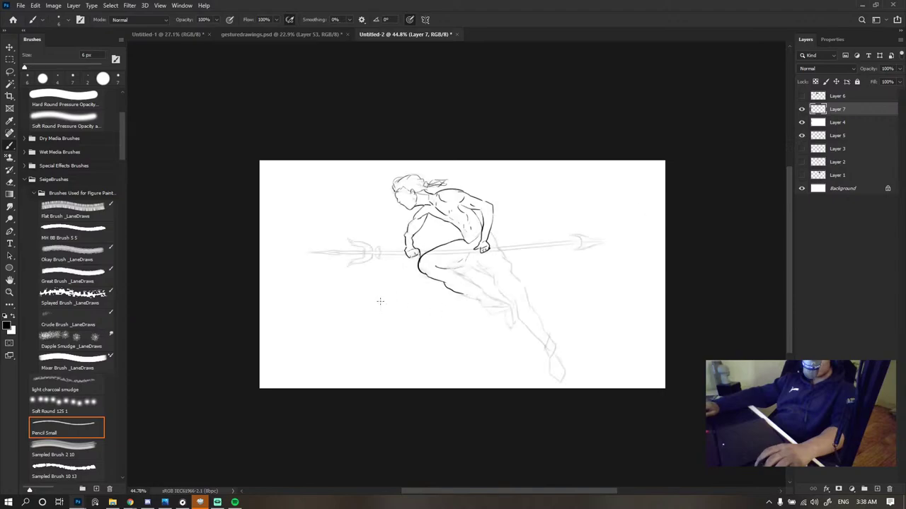
pyautogui.scroll(3, 508, 234)
pyautogui.scroll(-4, 508, 234)
pyautogui.scroll(-2, 509, 233)
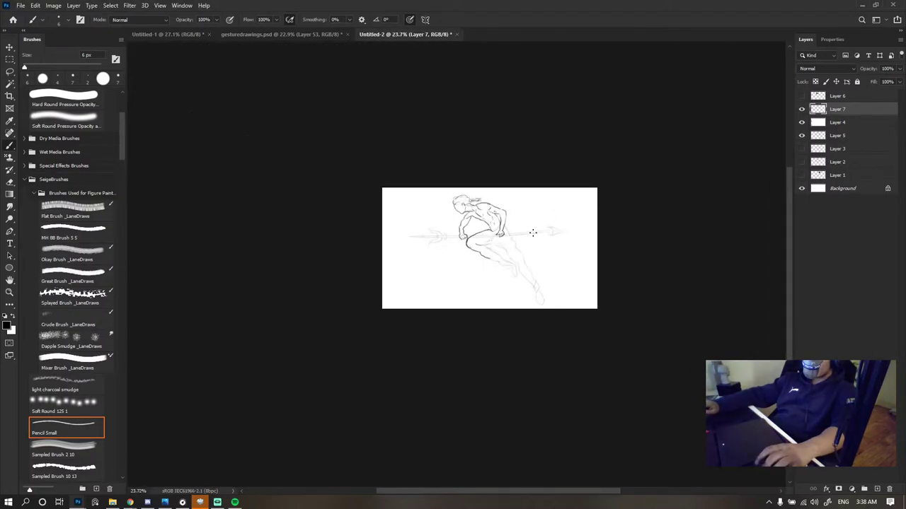
# - Erase the knuckle line and finger separations inside the rear hand
pyautogui.scroll(8, 508, 234)
pyautogui.press('e')
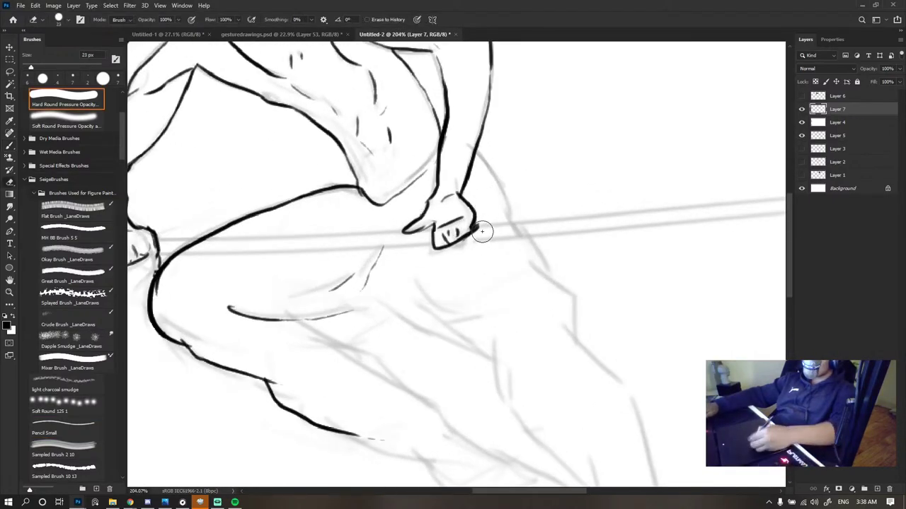
pyautogui.moveTo(445, 234)
pyautogui.mouseDown()
pyautogui.moveTo(484, 211)
pyautogui.moveTo(428, 251)
pyautogui.mouseUp()
pyautogui.press('b')
# - Ink a short curve across the rear wrist and a broken knuckle line across the back of the hand
pyautogui.scroll(-10, 482, 252)
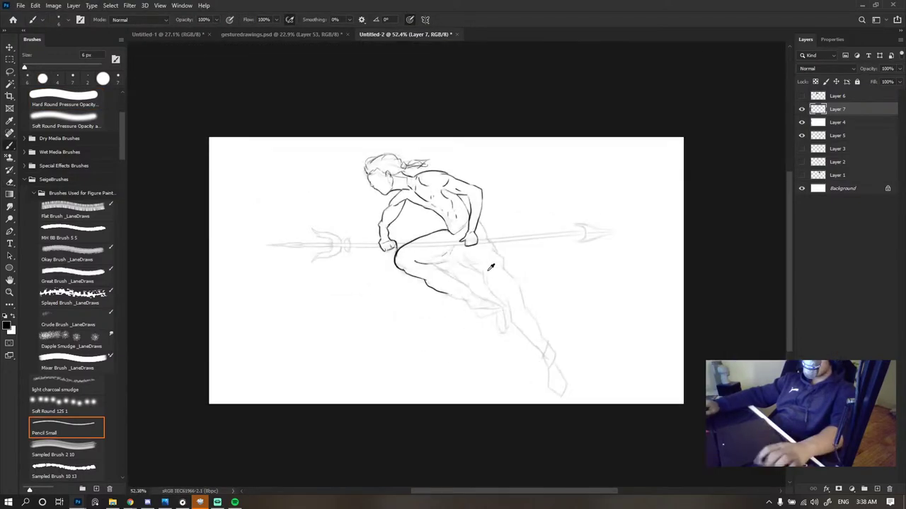
pyautogui.scroll(14, 487, 261)
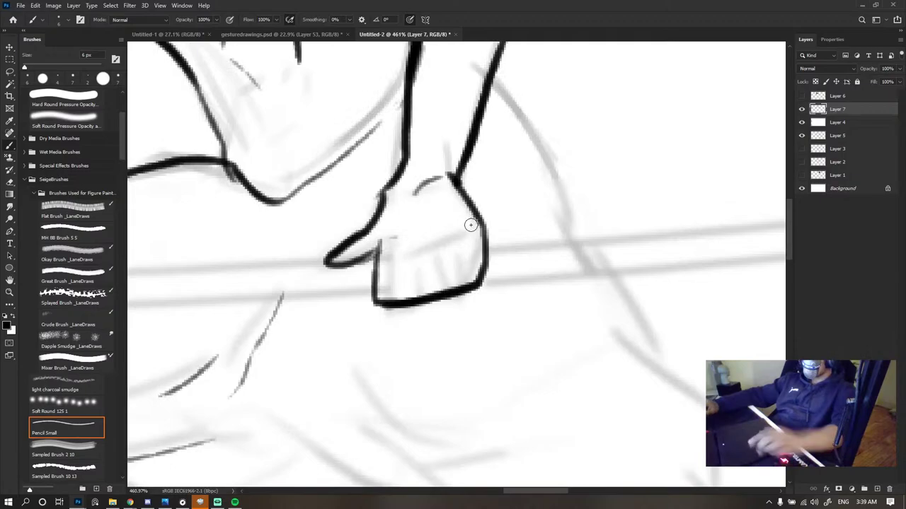
pyautogui.moveTo(388, 253)
pyautogui.mouseDown()
pyautogui.moveTo(403, 259)
pyautogui.moveTo(464, 243)
pyautogui.mouseUp()
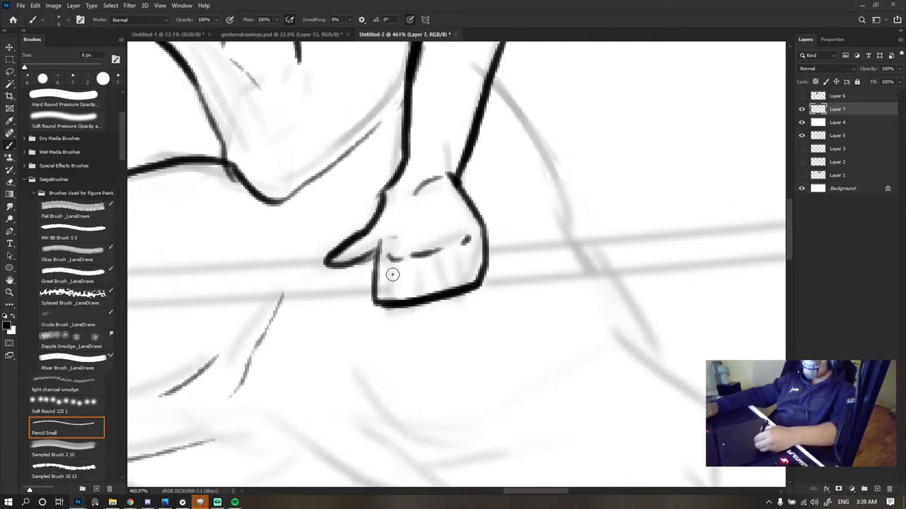
# - Round off the rear hand's near fingertip and ink short separation lines between the curled fingers
pyautogui.moveTo(403, 266); pyautogui.dragTo(406, 276)
pyautogui.moveTo(412, 286)
pyautogui.mouseDown()
pyautogui.moveTo(395, 302)
pyautogui.moveTo(401, 276)
pyautogui.moveTo(396, 311)
pyautogui.moveTo(378, 304)
pyautogui.moveTo(410, 300)
pyautogui.moveTo(386, 310)
pyautogui.moveTo(405, 269)
pyautogui.moveTo(398, 293)
pyautogui.moveTo(376, 297)
pyautogui.moveTo(407, 305)
pyautogui.mouseUp()
pyautogui.press('e')
pyautogui.press('b')
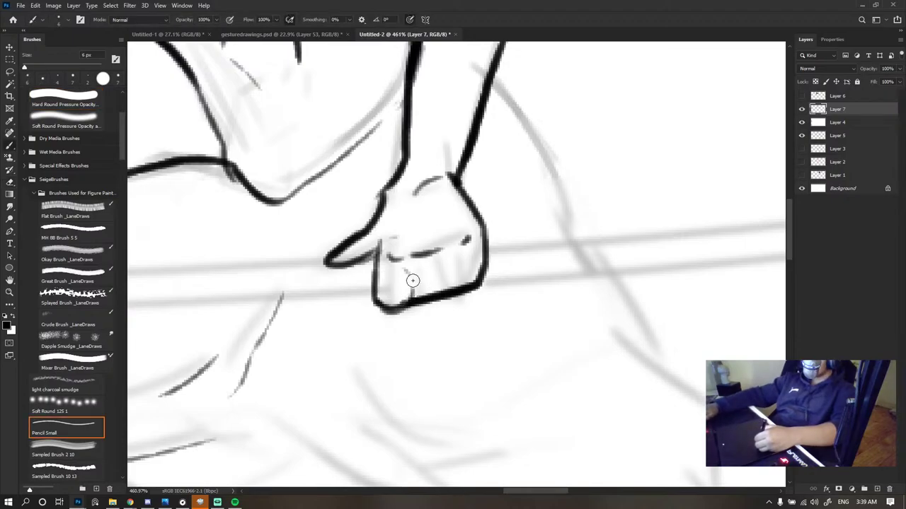
pyautogui.moveTo(426, 263)
pyautogui.mouseDown()
pyautogui.moveTo(432, 296)
pyautogui.moveTo(448, 281)
pyautogui.moveTo(454, 292)
pyautogui.mouseUp()
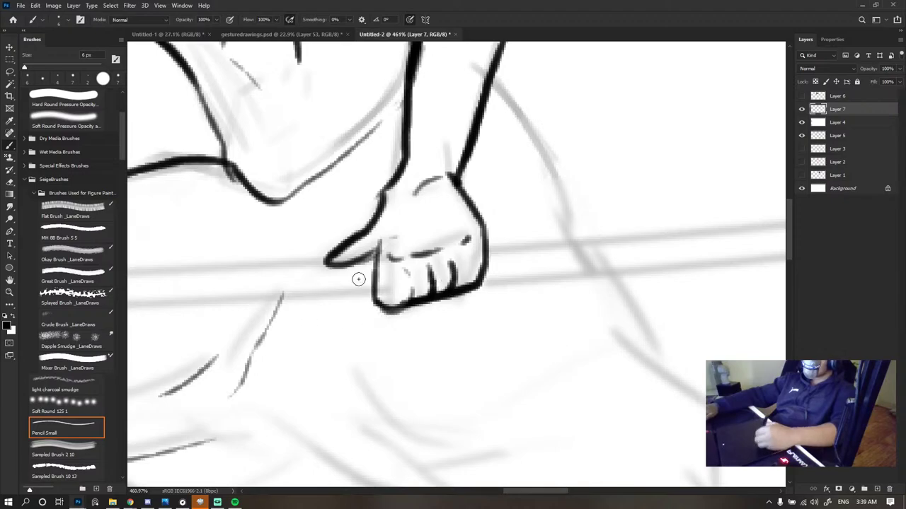
# - Erase the rear hand's pointed thumb and redraw it longer and slimmer with a rounded tip
pyautogui.press('e')
pyautogui.moveTo(331, 263)
pyautogui.mouseDown()
pyautogui.moveTo(360, 229)
pyautogui.moveTo(356, 246)
pyautogui.moveTo(339, 237)
pyautogui.moveTo(330, 255)
pyautogui.moveTo(340, 250)
pyautogui.moveTo(337, 239)
pyautogui.moveTo(308, 256)
pyautogui.moveTo(321, 266)
pyautogui.moveTo(309, 268)
pyautogui.moveTo(371, 245)
pyautogui.mouseUp()
pyautogui.press('b')
pyautogui.press('e')
pyautogui.press('b')
pyautogui.press('e')
pyautogui.press('b')
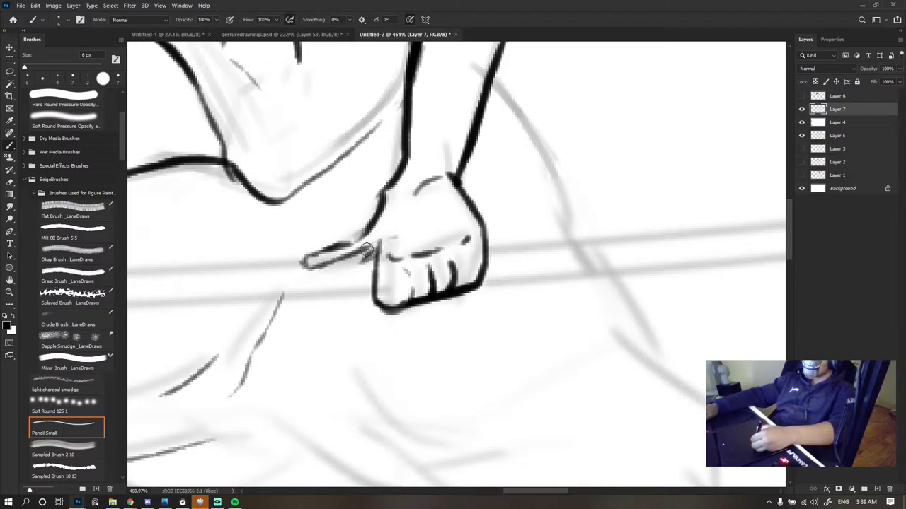
# - Erase the thumb's lower edge and clean up the area where it meets the near finger
pyautogui.moveTo(304, 266)
pyautogui.mouseDown()
pyautogui.moveTo(368, 249)
pyautogui.moveTo(310, 263)
pyautogui.mouseUp()
pyautogui.press('e')
pyautogui.press('b')
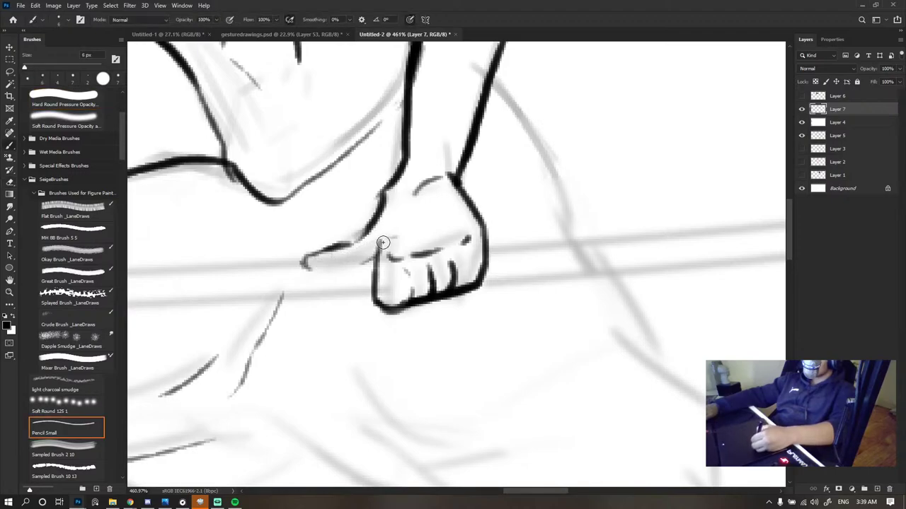
pyautogui.moveTo(362, 254)
pyautogui.mouseDown()
pyautogui.moveTo(297, 264)
pyautogui.moveTo(379, 245)
pyautogui.moveTo(337, 257)
pyautogui.mouseUp()
pyautogui.press('e')
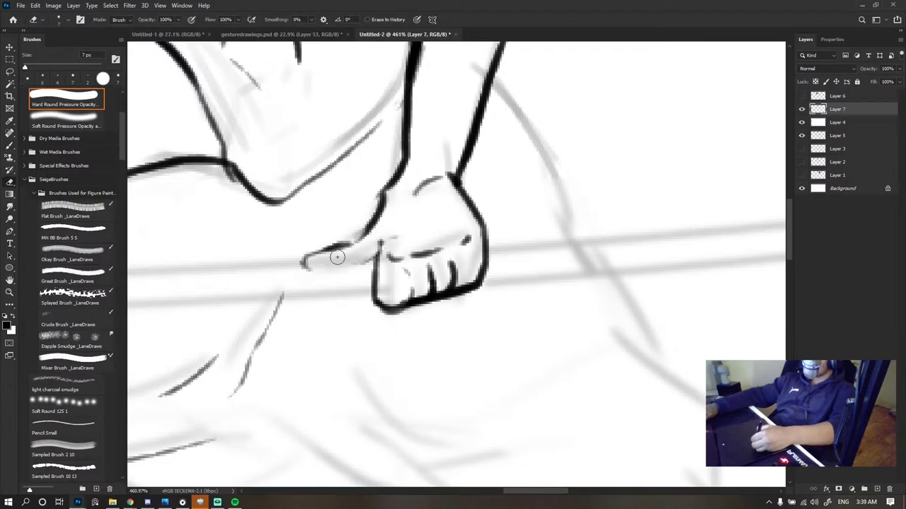
pyautogui.press('b')
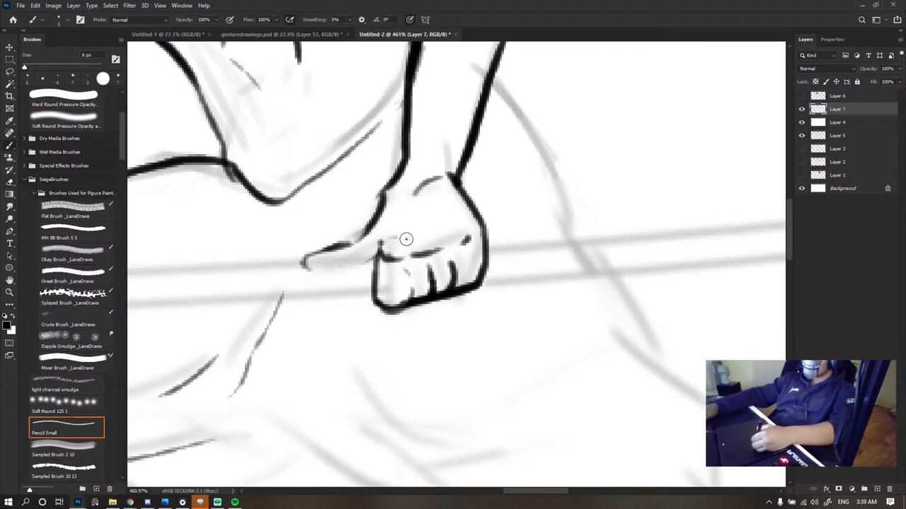
# - Ink a short tendon line above the thumb's base and the thumb's lower contour from the near finger toward the tip
pyautogui.moveTo(406, 188)
pyautogui.mouseDown()
pyautogui.moveTo(400, 228)
pyautogui.moveTo(360, 268)
pyautogui.moveTo(381, 253)
pyautogui.moveTo(335, 276)
pyautogui.mouseUp()
pyautogui.hotkey('ctrl', 'z')
pyautogui.moveTo(377, 248); pyautogui.dragTo(303, 263)
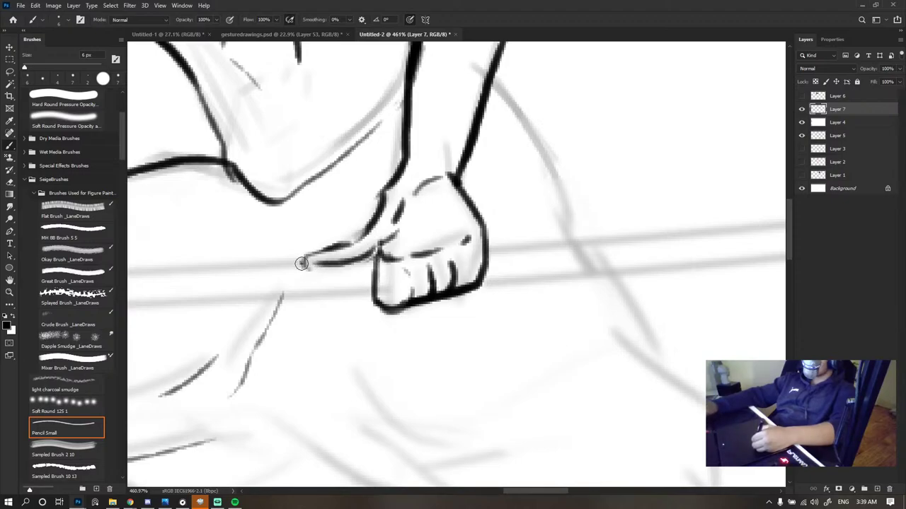
pyautogui.hotkey('ctrl', 'z')
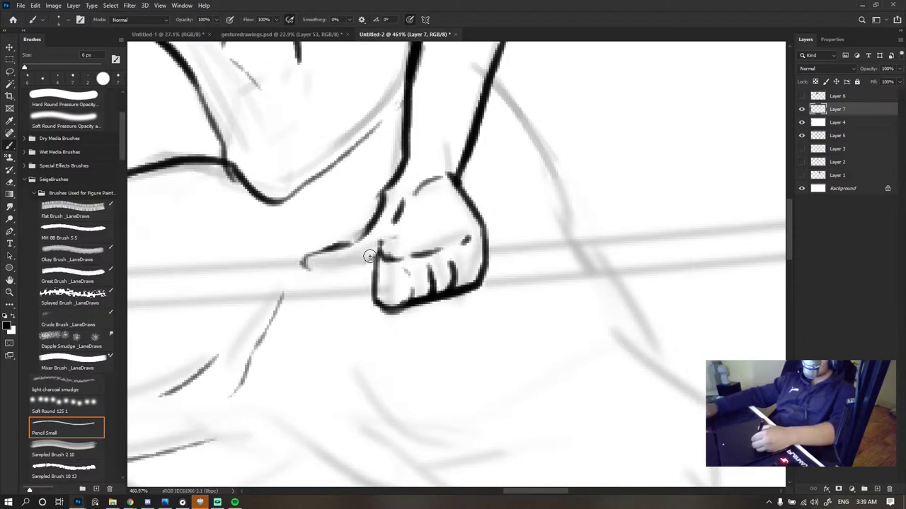
pyautogui.press('e')
pyautogui.press('b')
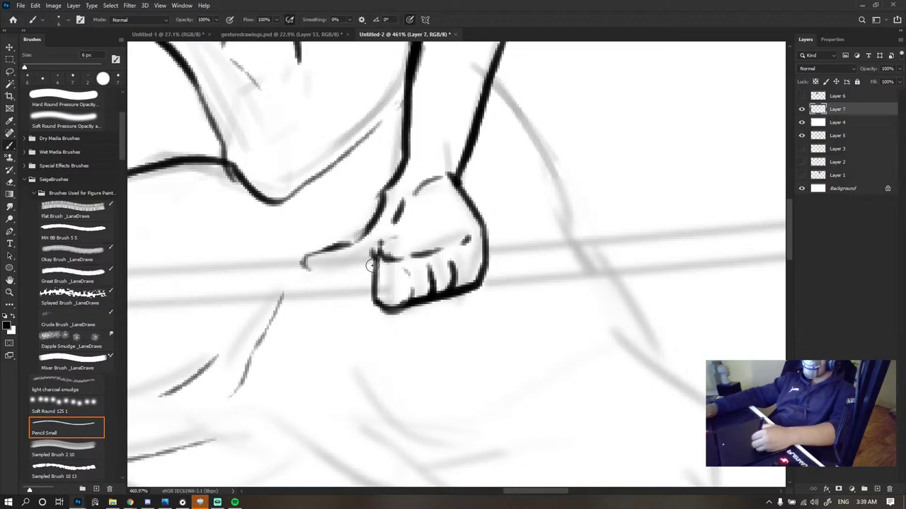
pyautogui.moveTo(375, 256); pyautogui.dragTo(307, 259)
# - Examine the redrawn rear hand up close and in proportion to the whole figure
pyautogui.scroll(-10, 445, 206)
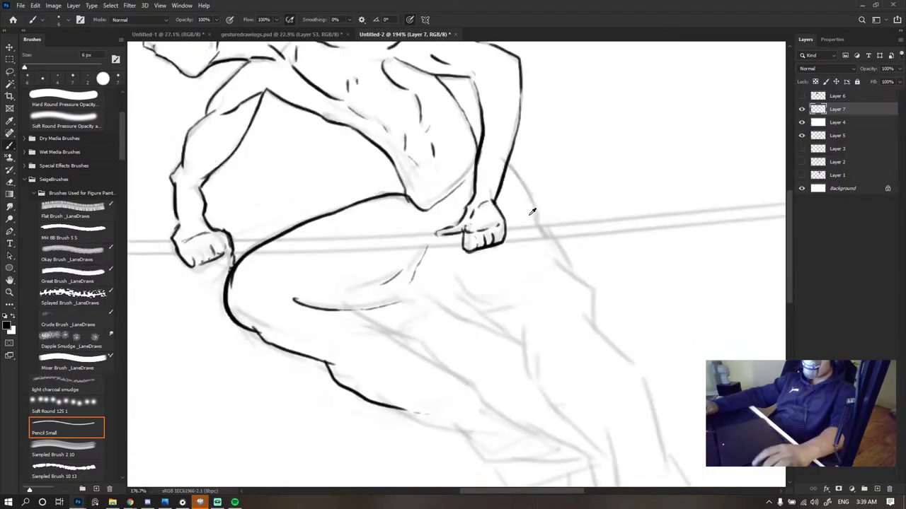
pyautogui.scroll(-3, 539, 212)
pyautogui.scroll(12, 530, 233)
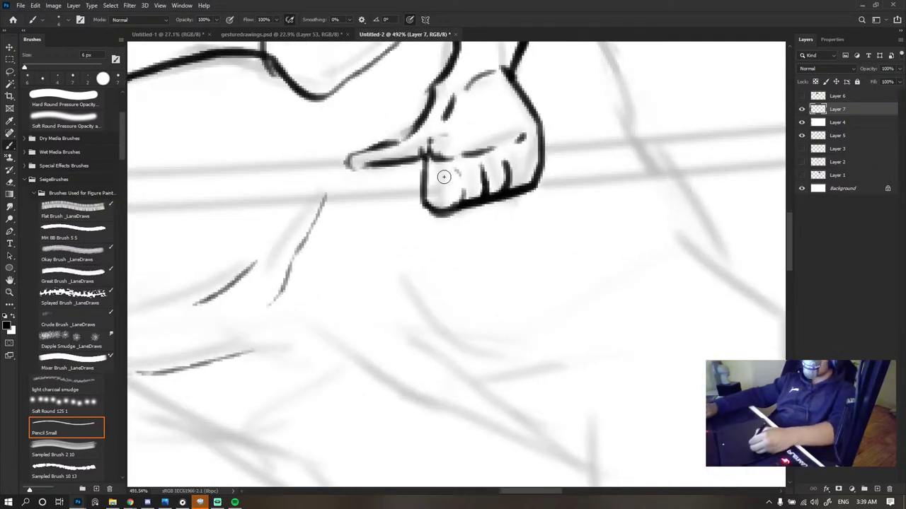
pyautogui.scroll(-8, 496, 220)
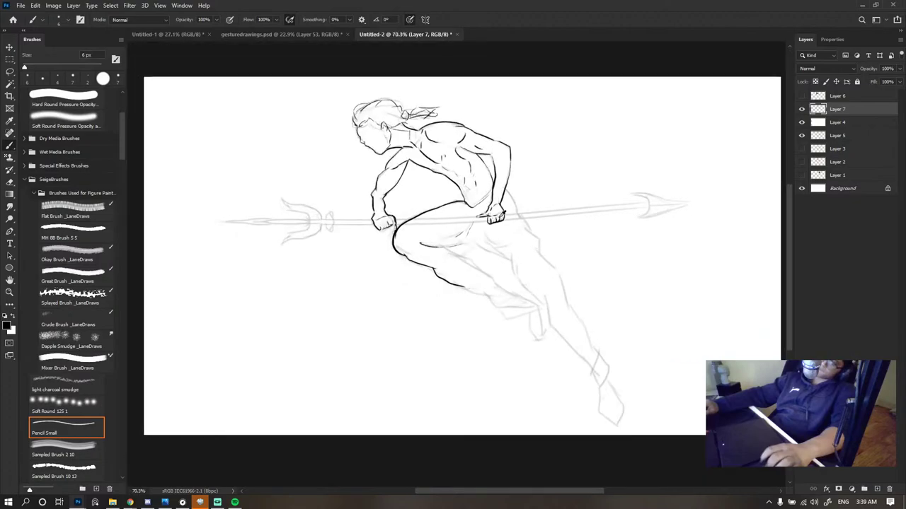
pyautogui.scroll(-2, 560, 205)
# - Ink a short bone line just inside the rear elbow's corner
pyautogui.scroll(6, 500, 187)
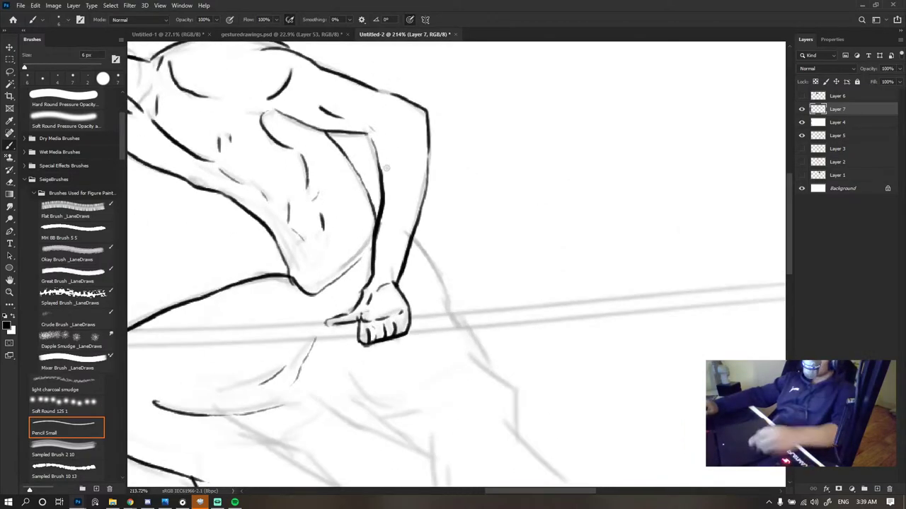
pyautogui.scroll(-5, 403, 158)
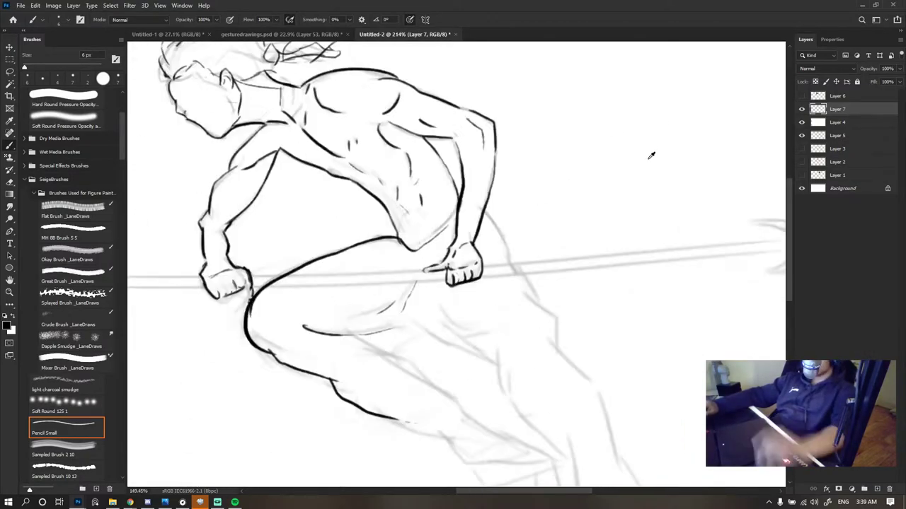
pyautogui.scroll(3, 482, 169)
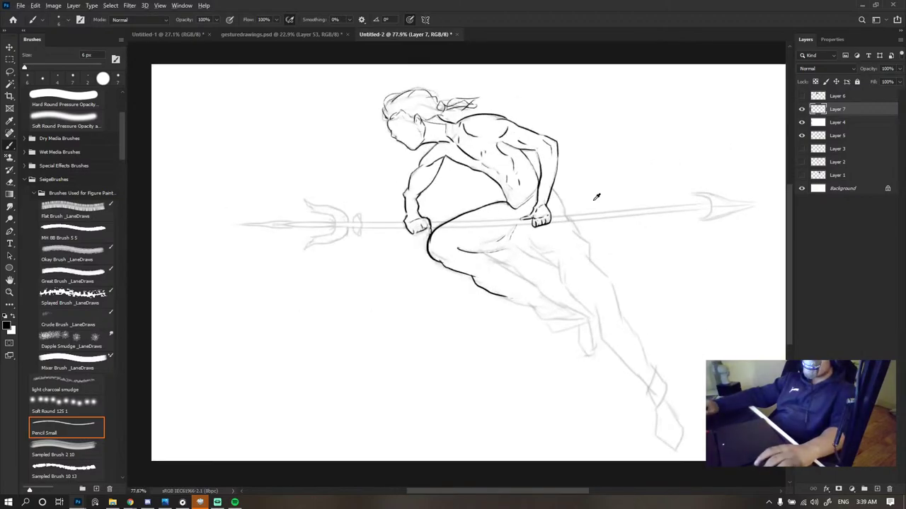
pyautogui.scroll(-3, 597, 196)
pyautogui.scroll(3, 526, 192)
pyautogui.scroll(2, 461, 188)
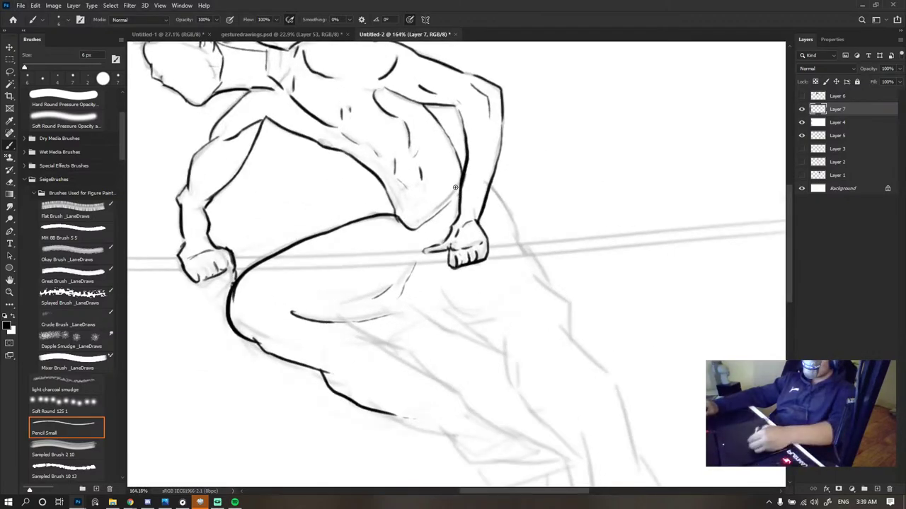
# - Ink the torso's lower contour from behind the rear forearm down to the point of the waist
pyautogui.moveTo(461, 173); pyautogui.dragTo(401, 225)
pyautogui.hotkey('ctrl', 'z')
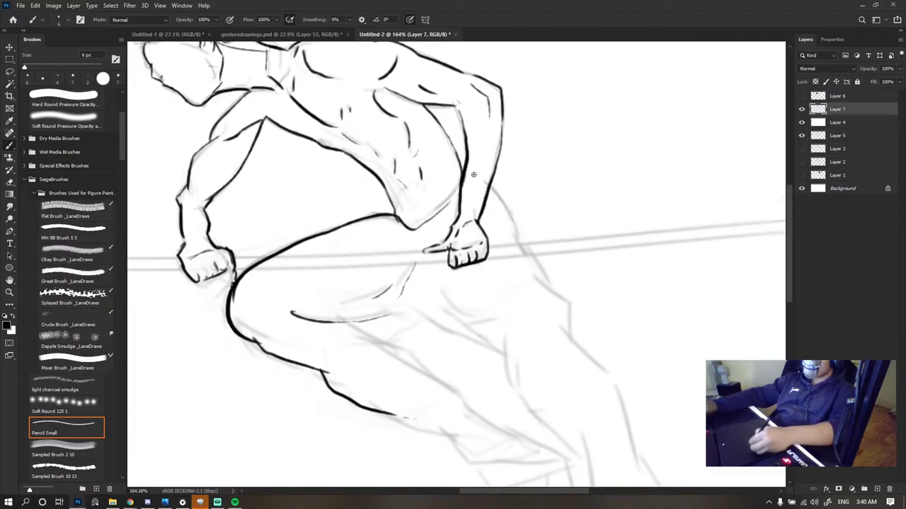
pyautogui.moveTo(452, 201); pyautogui.dragTo(426, 215)
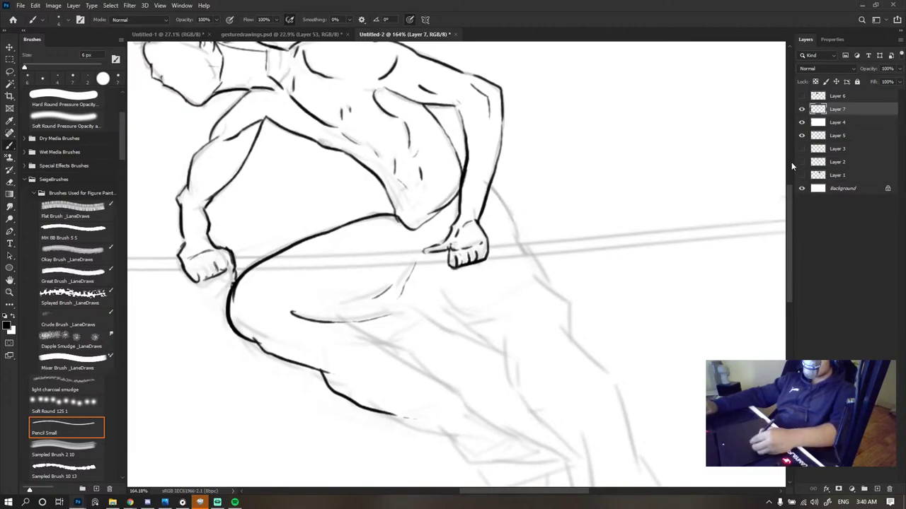
# - Hide the rough sketch on Layer 5 and erase the stray marks between the front fist and the raised knee
pyautogui.click(801, 135)
pyautogui.scroll(-9, 439, 183)
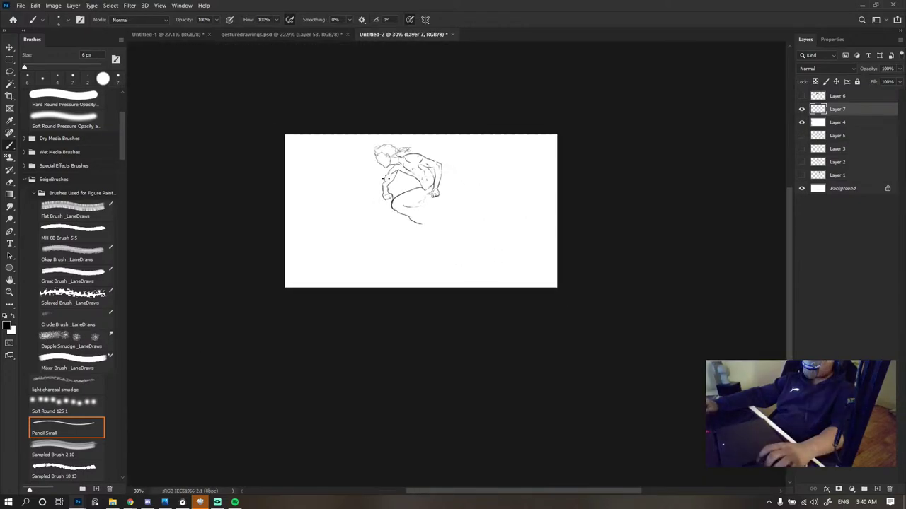
pyautogui.scroll(5, 375, 156)
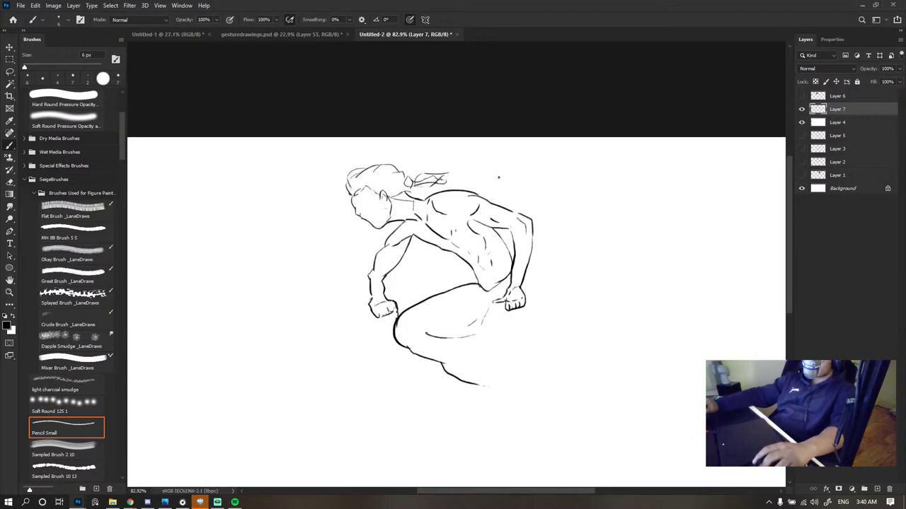
pyautogui.scroll(-3, 580, 162)
pyautogui.scroll(3, 580, 163)
pyautogui.scroll(2, 430, 275)
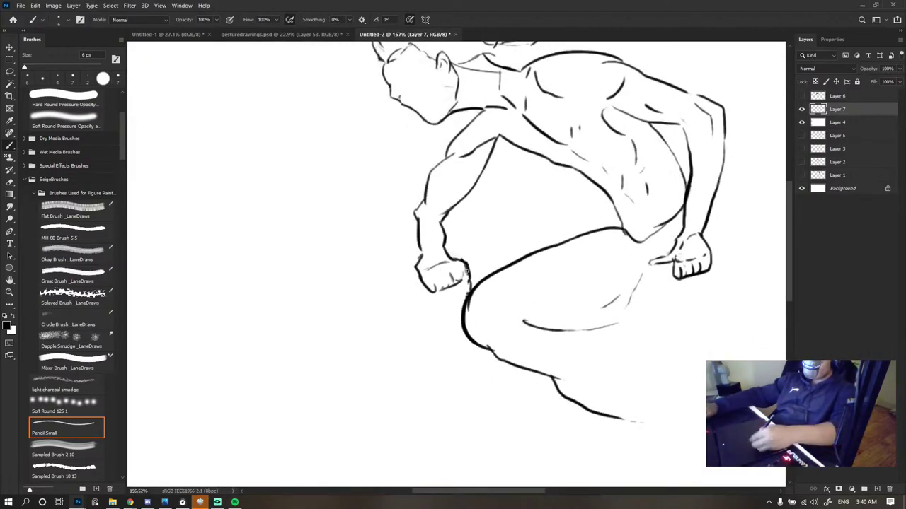
pyautogui.press('e')
pyautogui.moveTo(469, 274); pyautogui.dragTo(465, 283)
pyautogui.press('b')
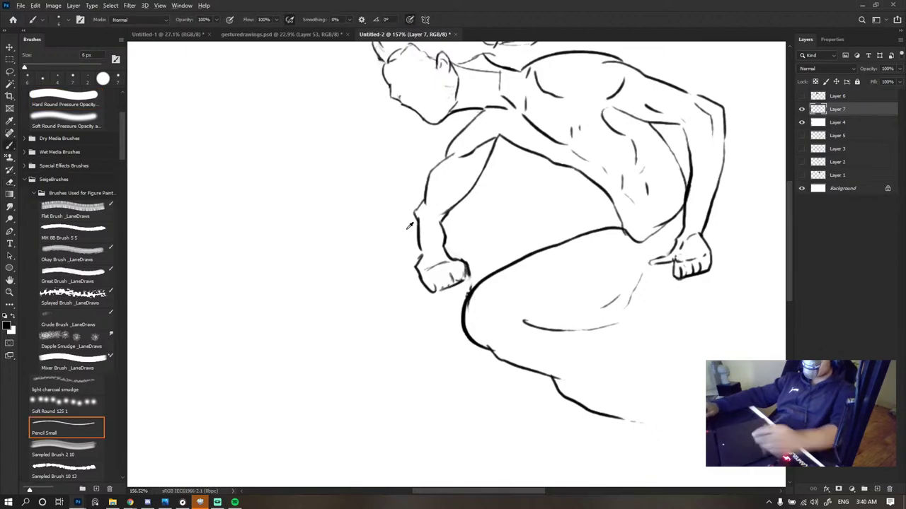
# - Erase the rear hand's thumb and re-ink it pointing toward the thigh, with its lower edge curving into the near finger
pyautogui.scroll(-5, 409, 226)
pyautogui.scroll(1, 687, 199)
pyautogui.scroll(3, 377, 248)
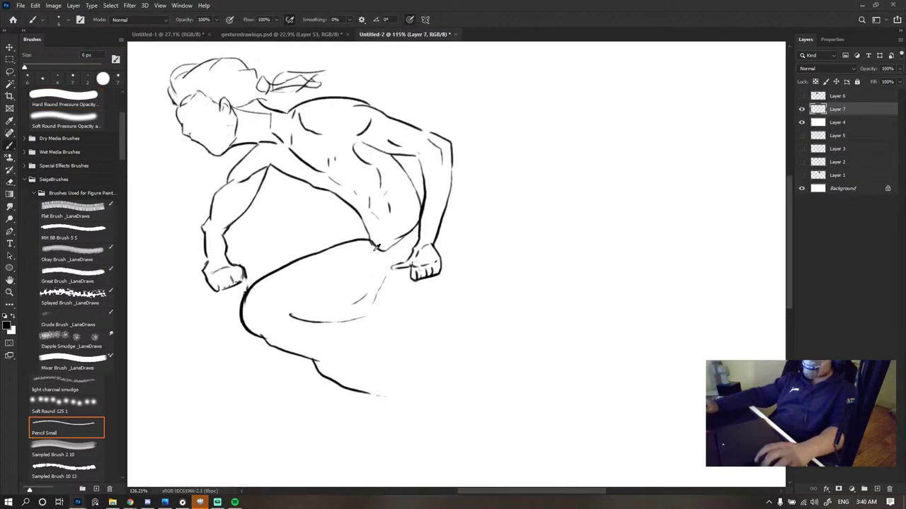
pyautogui.scroll(3, 376, 247)
pyautogui.press('e')
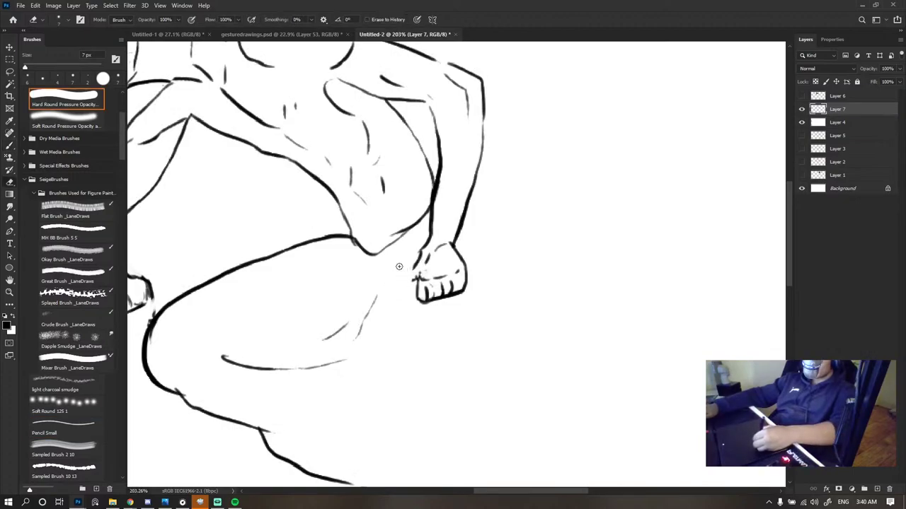
pyautogui.moveTo(415, 269)
pyautogui.mouseDown()
pyautogui.moveTo(419, 286)
pyautogui.moveTo(400, 279)
pyautogui.mouseUp()
pyautogui.press('b')
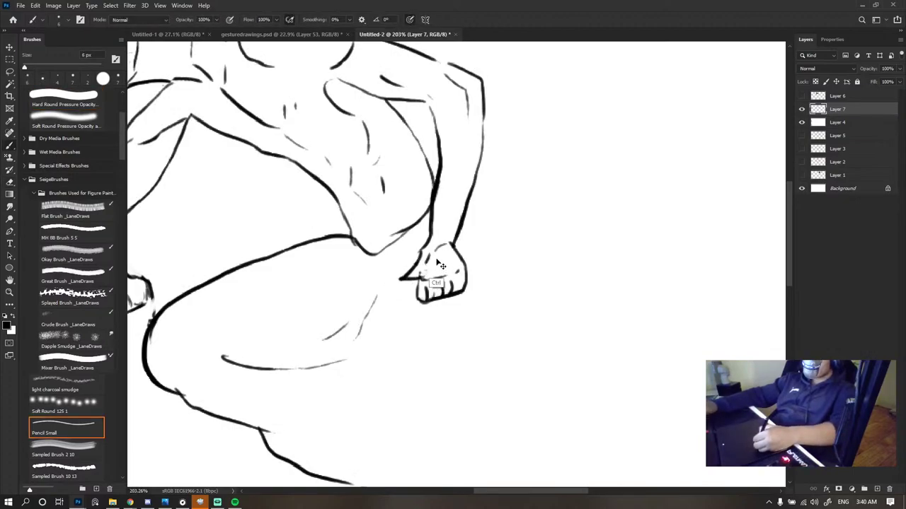
pyautogui.hotkey('ctrl', 'z')
pyautogui.moveTo(383, 285)
pyautogui.mouseDown()
pyautogui.moveTo(422, 274)
pyautogui.moveTo(401, 280)
pyautogui.mouseUp()
pyautogui.scroll(-7, 467, 246)
pyautogui.scroll(8, 464, 247)
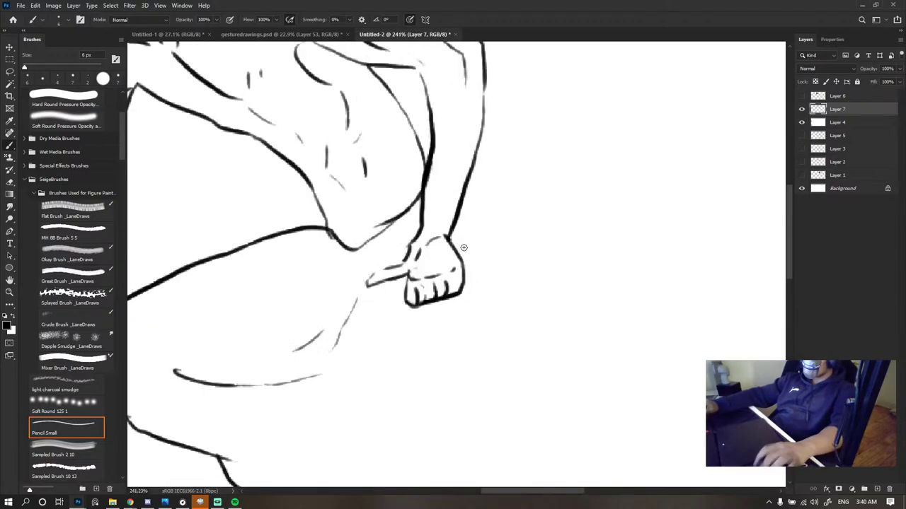
pyautogui.hotkey('ctrl', 'z')
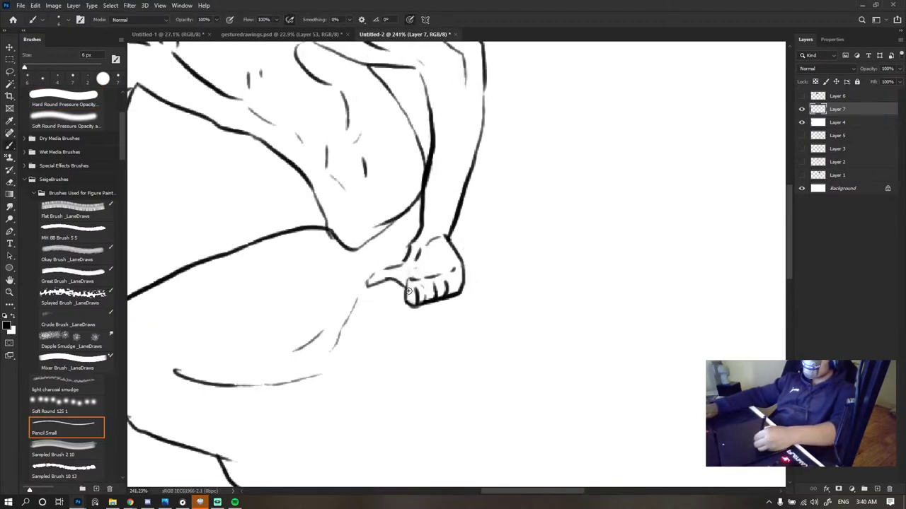
# - Compare the whole figure's line art with the rough sketch on Layer 5 shown and hidden
pyautogui.scroll(-8, 426, 266)
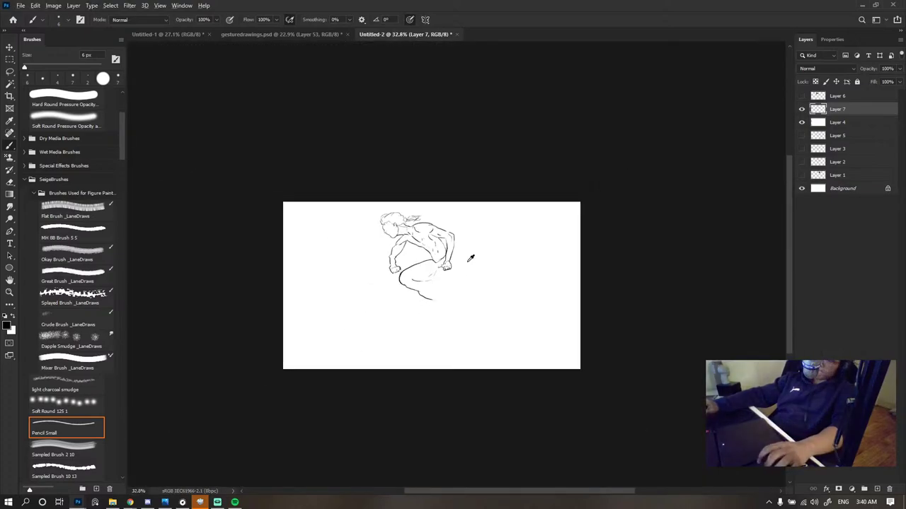
pyautogui.scroll(1, 472, 257)
pyautogui.click(801, 136)
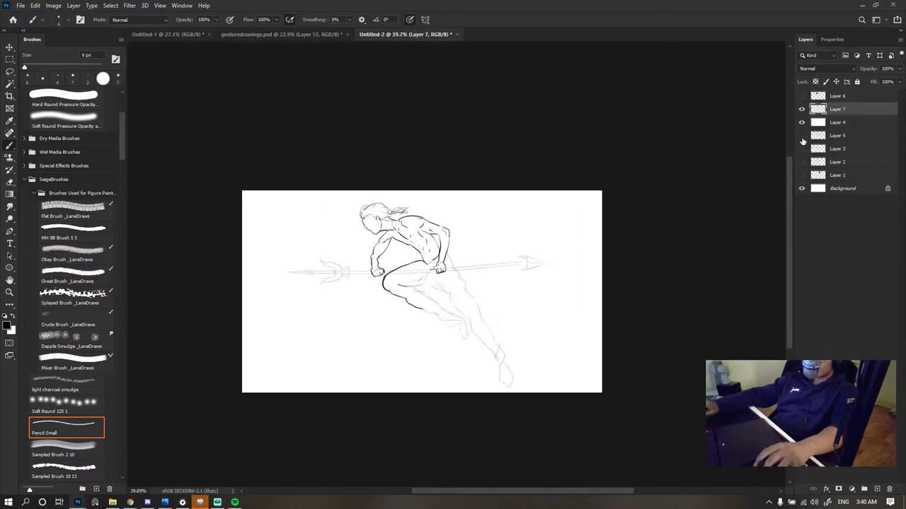
pyautogui.click(802, 135)
pyautogui.click(802, 135)
pyautogui.click(802, 136)
pyautogui.scroll(5, 424, 226)
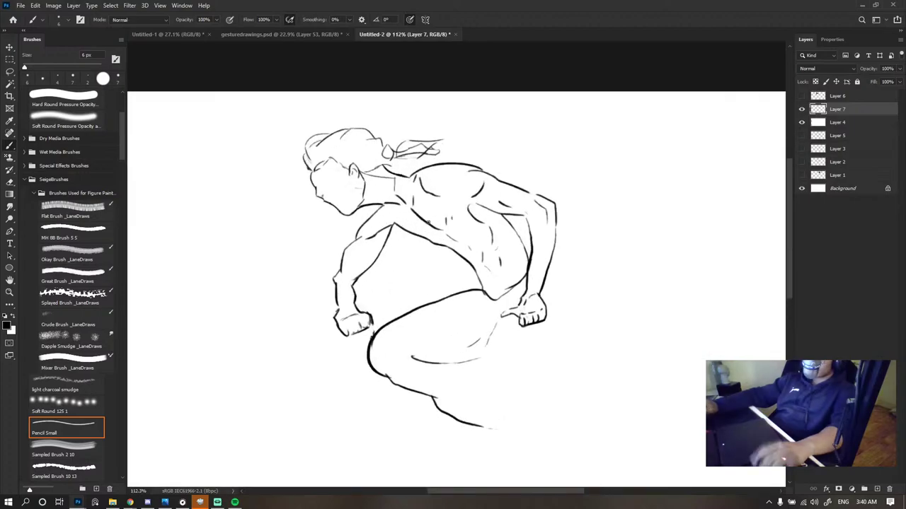
# - Erase the inked face and skull lines with a large 206 px eraser, leaving the trailing hair
pyautogui.press('e')
pyautogui.moveTo(337, 141)
pyautogui.mouseDown()
pyautogui.moveTo(326, 126)
pyautogui.moveTo(335, 126)
pyautogui.mouseUp()
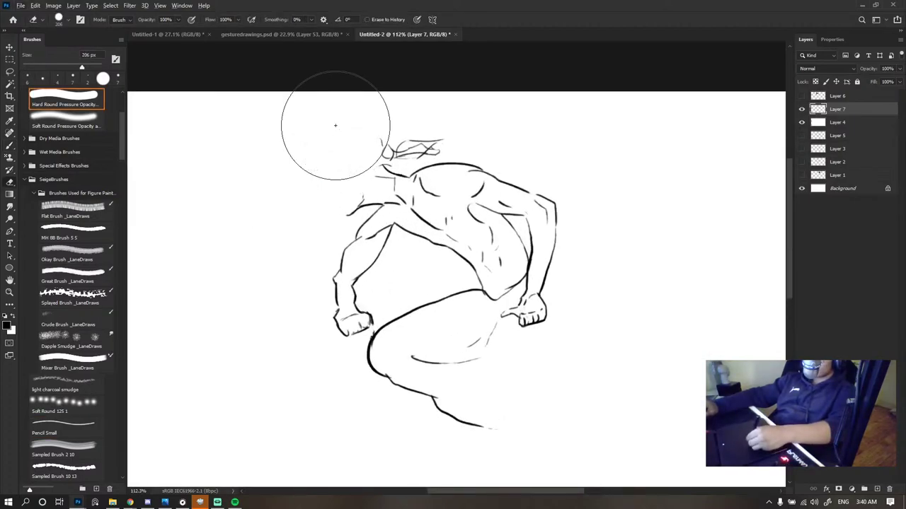
pyautogui.press('b')
pyautogui.scroll(-5, 307, 188)
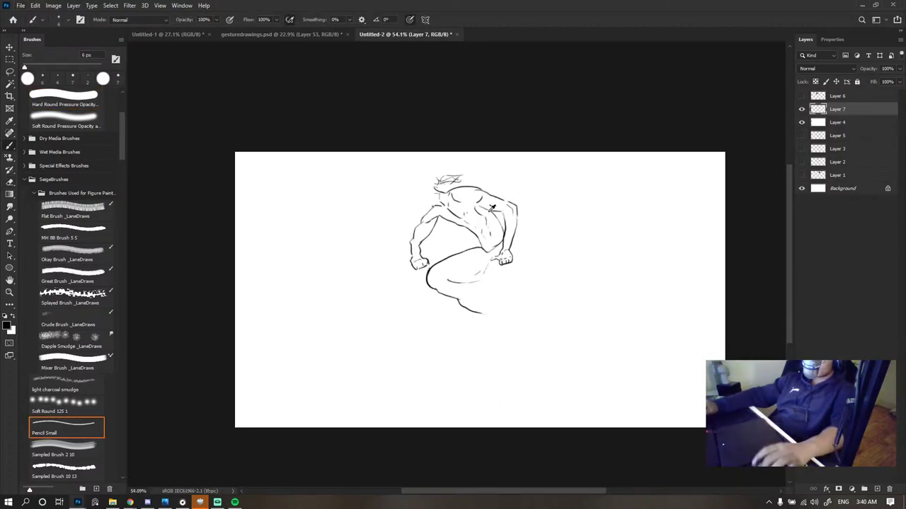
# - Show the Layer 5 sketch and ink the hip creases, a fold on the raised thigh and the straight leg's upper inner contour
pyautogui.click(802, 135)
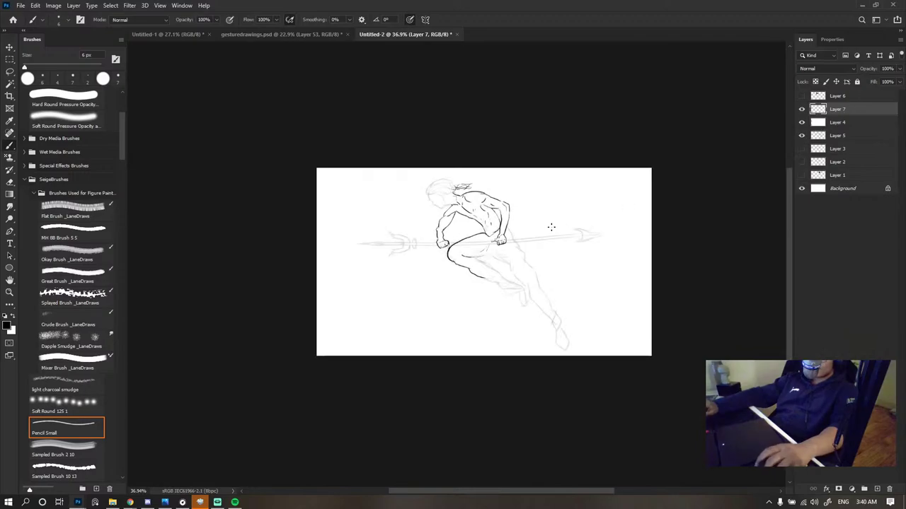
pyautogui.scroll(5, 551, 227)
pyautogui.moveTo(413, 280); pyautogui.dragTo(442, 297)
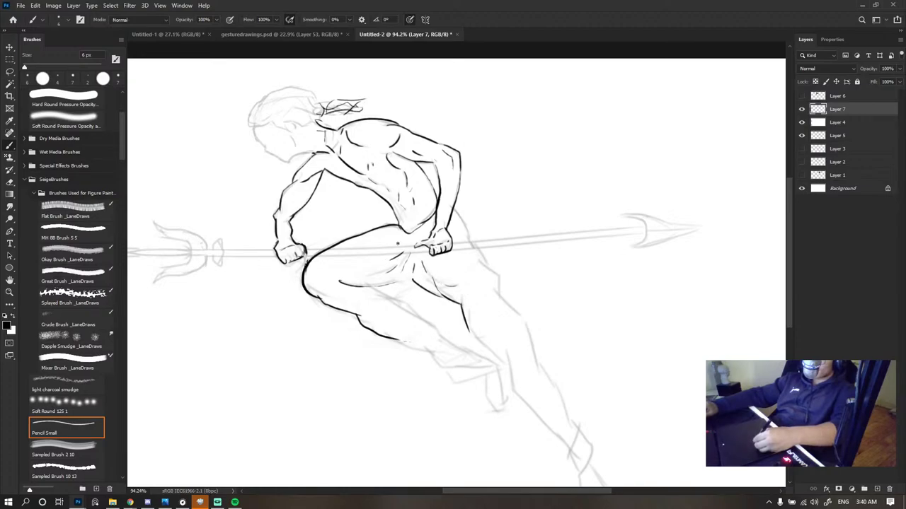
pyautogui.hotkey('ctrl', 'z')
pyautogui.moveTo(382, 259); pyautogui.dragTo(397, 262)
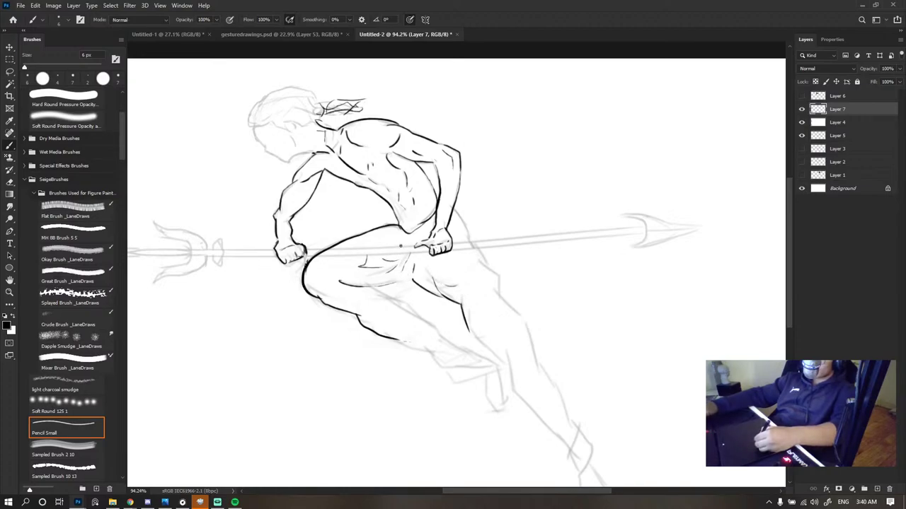
pyautogui.click(801, 136)
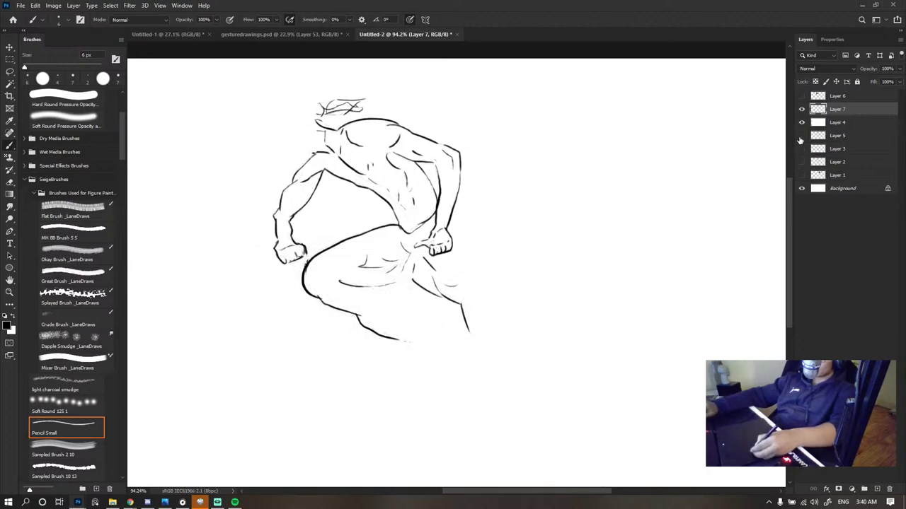
pyautogui.click(801, 136)
pyautogui.hotkey('ctrl', 'z')
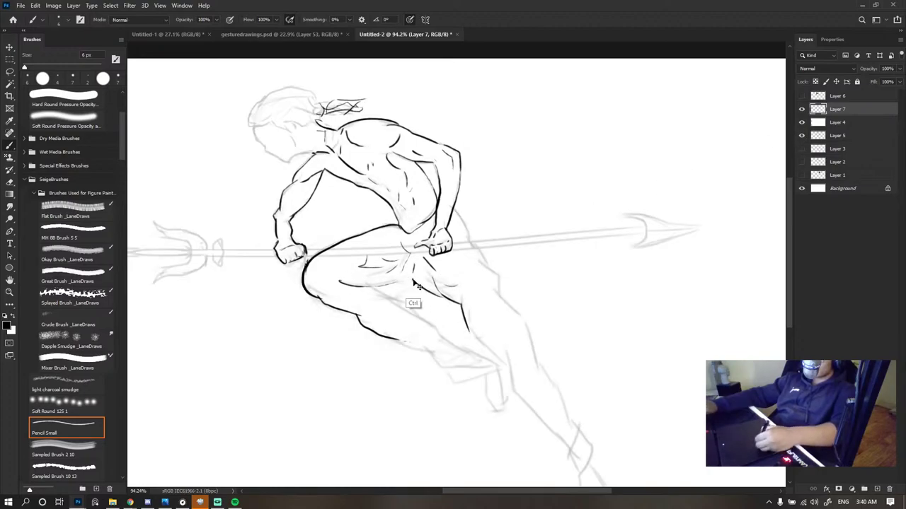
# - Ink the raised thigh's underside up to the crotch and the bent lower leg's outline down to the heel
pyautogui.moveTo(413, 278); pyautogui.dragTo(340, 282)
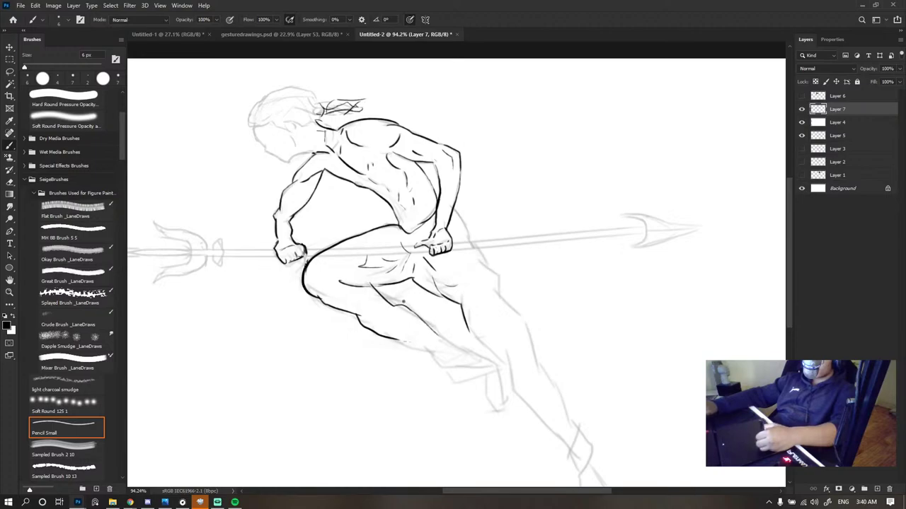
pyautogui.press('z')
pyautogui.hotkey('ctrl', 'z')
pyautogui.press('b')
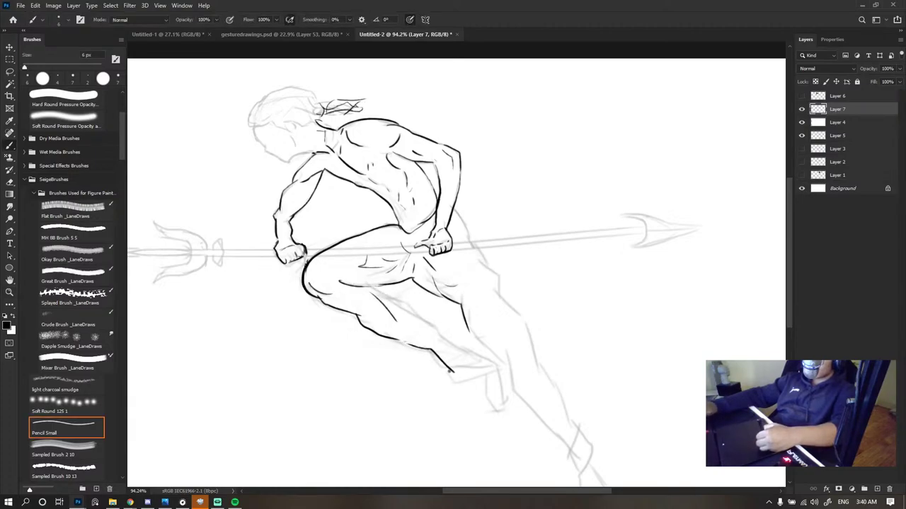
# - Ink the bent leg's foot with a straight ankle line, a curved heel edge and a pointed toe section
pyautogui.moveTo(449, 369)
pyautogui.mouseDown()
pyautogui.moveTo(489, 370)
pyautogui.moveTo(506, 413)
pyautogui.moveTo(475, 348)
pyautogui.mouseUp()
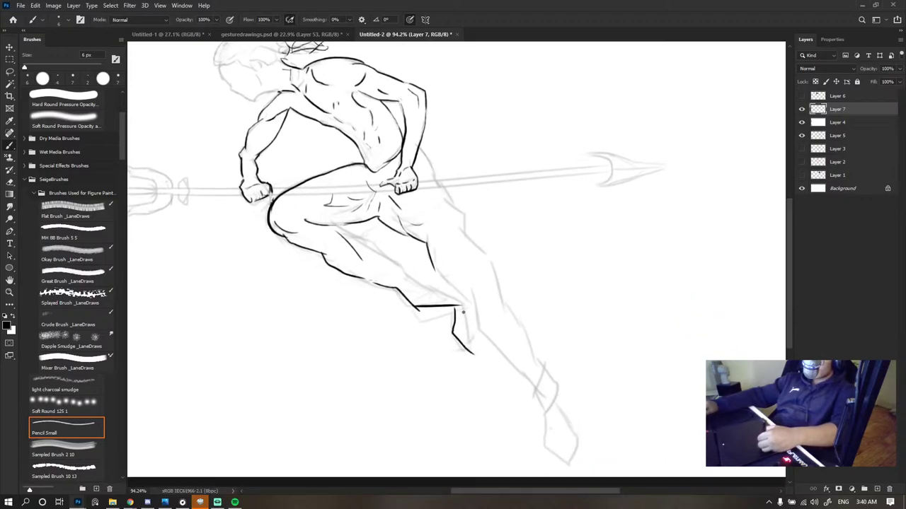
pyautogui.hotkey('ctrl', 'z')
pyautogui.moveTo(454, 308); pyautogui.dragTo(469, 353)
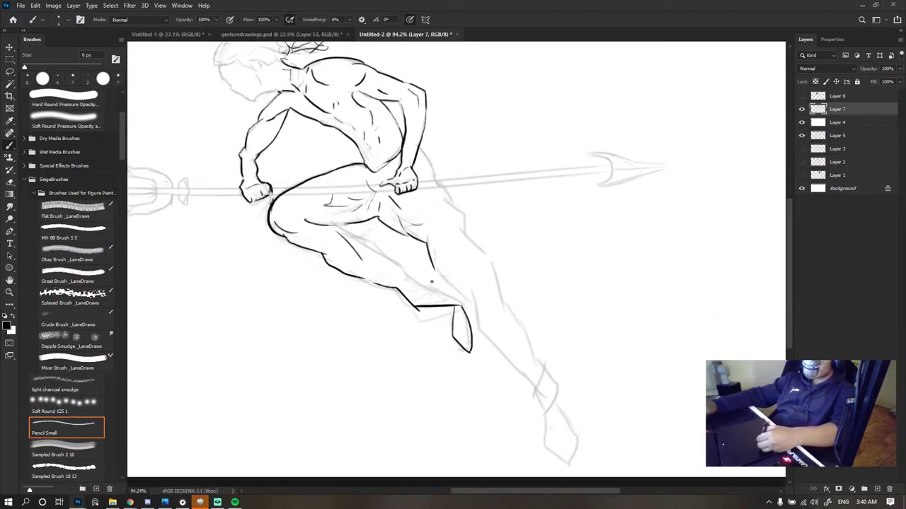
pyautogui.hotkey('ctrl', 'z')
pyautogui.moveTo(417, 310); pyautogui.dragTo(457, 313)
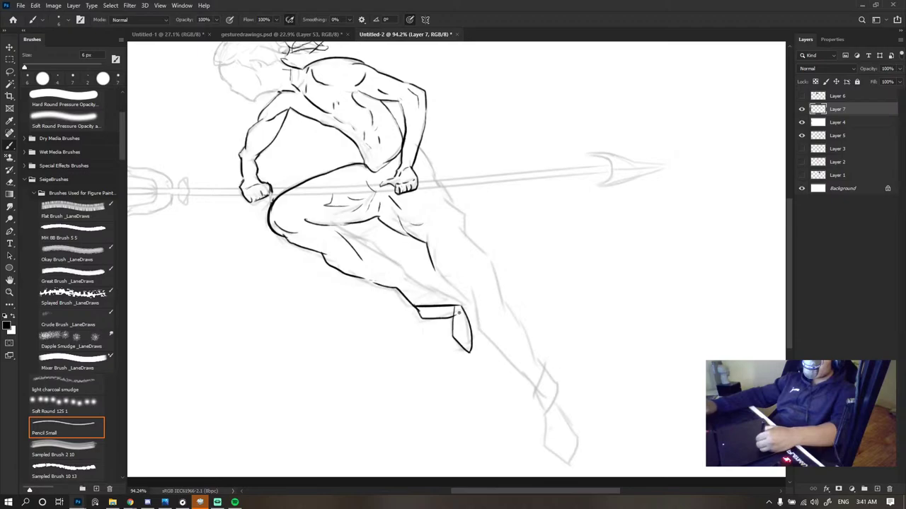
pyautogui.hotkey('ctrl', 'z')
pyautogui.hotkey('ctrl', 'z')
pyautogui.hotkey('ctrl', 'z')
# - Ink the straight leg's inner contour down to the bent foot and the bent calf's upper edge from crotch to ankle
pyautogui.moveTo(470, 289); pyautogui.dragTo(500, 357)
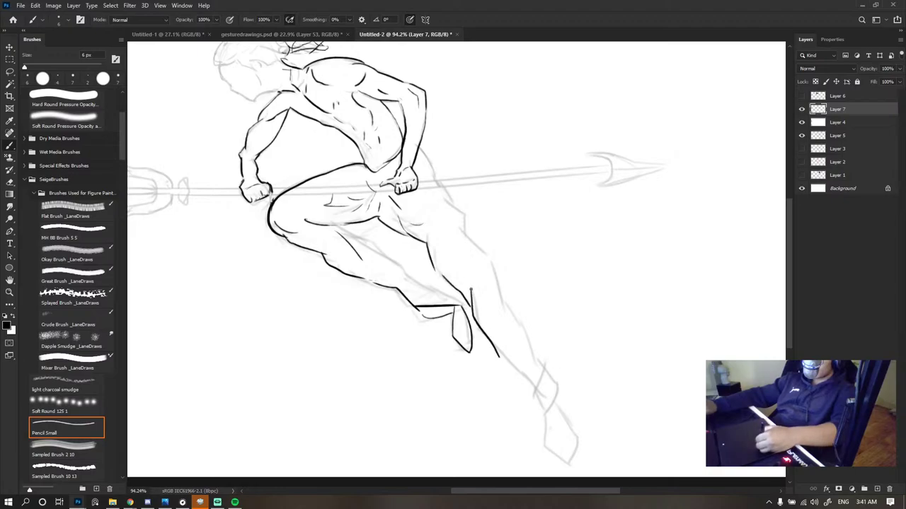
pyautogui.hotkey('ctrl', 'z')
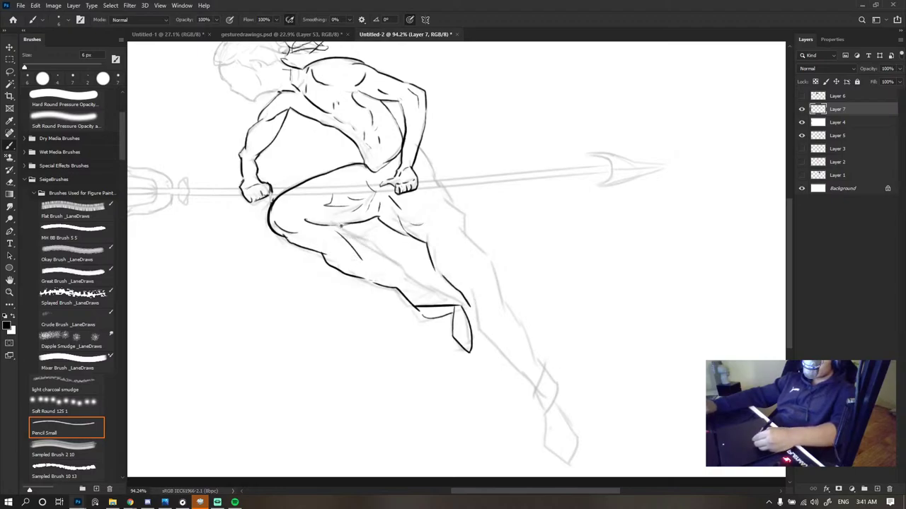
pyautogui.moveTo(388, 260); pyautogui.dragTo(430, 289)
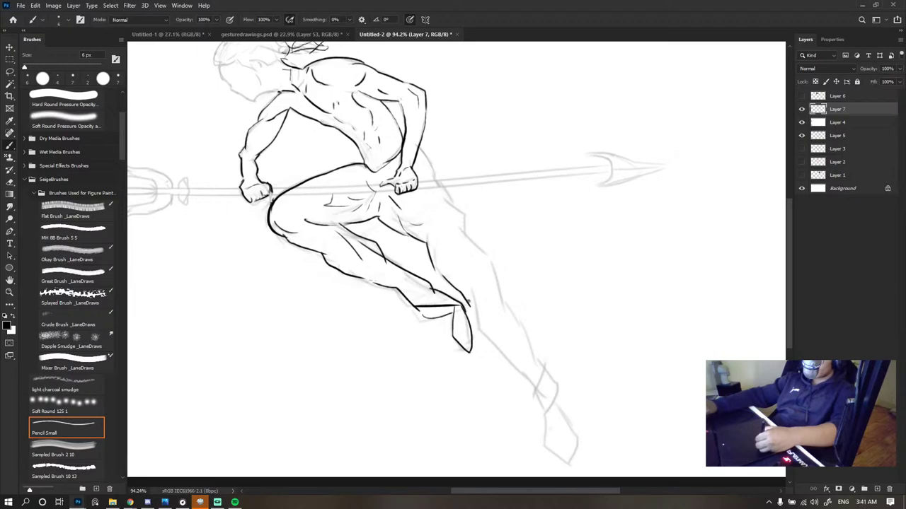
# - Check the figure's leg line art from a distance with the Layer 5 sketch hidden, and show the sketch again
pyautogui.click(802, 135)
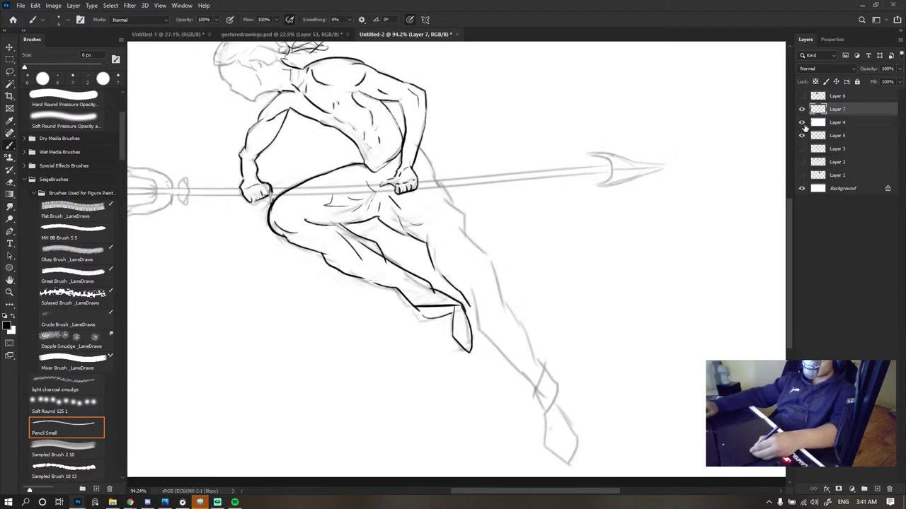
pyautogui.click(802, 135)
pyautogui.scroll(-7, 375, 223)
pyautogui.moveTo(368, 177); pyautogui.dragTo(415, 199)
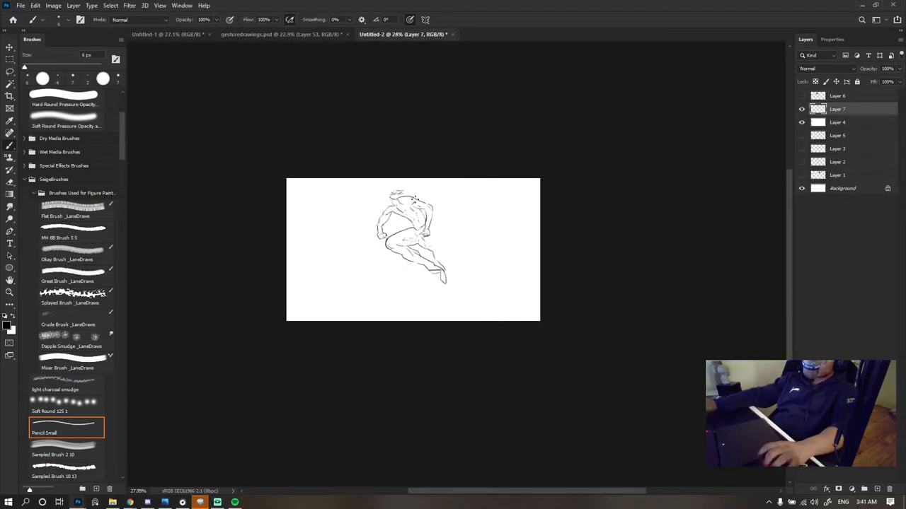
pyautogui.scroll(4, 414, 198)
pyautogui.scroll(-2, 522, 188)
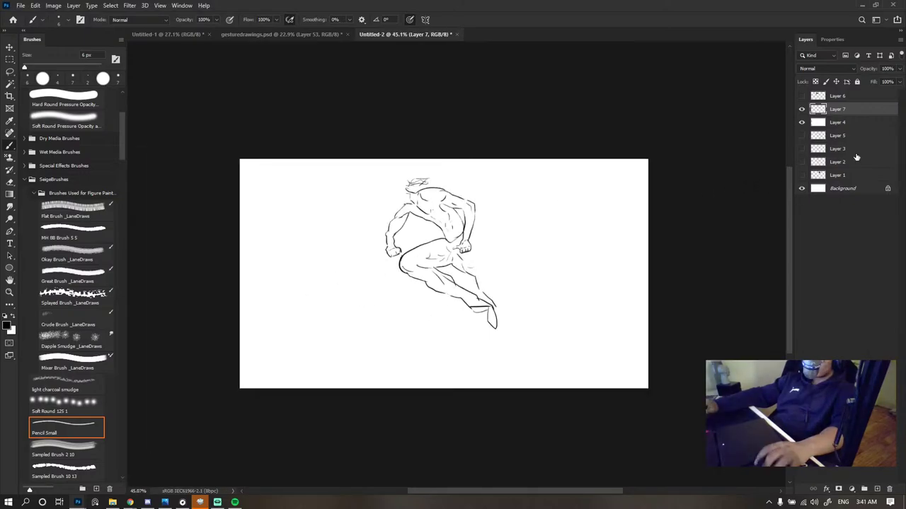
pyautogui.click(803, 136)
# - Fade the inked lines of the lower legs and foot on Layer 7 with light strokes of the 206 px eraser
pyautogui.scroll(2, 478, 231)
pyautogui.press('e')
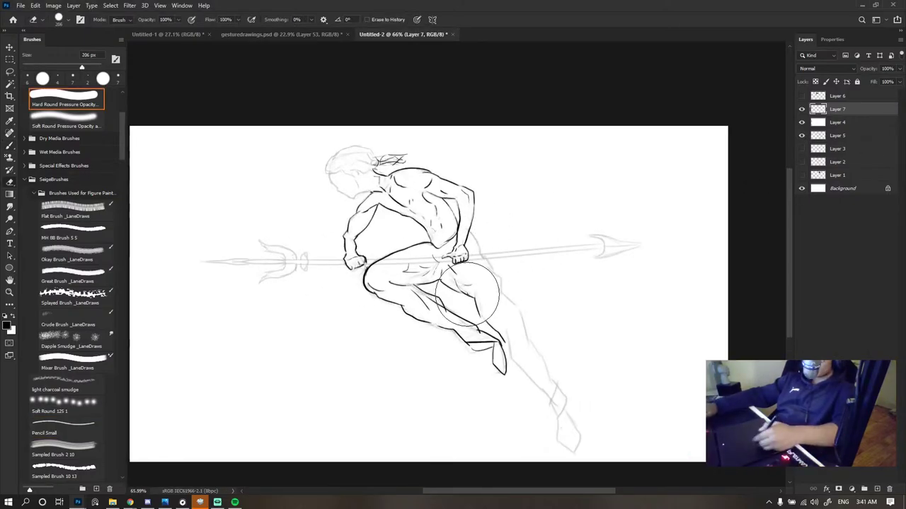
pyautogui.moveTo(467, 294)
pyautogui.mouseDown()
pyautogui.moveTo(508, 290)
pyautogui.moveTo(546, 354)
pyautogui.mouseUp()
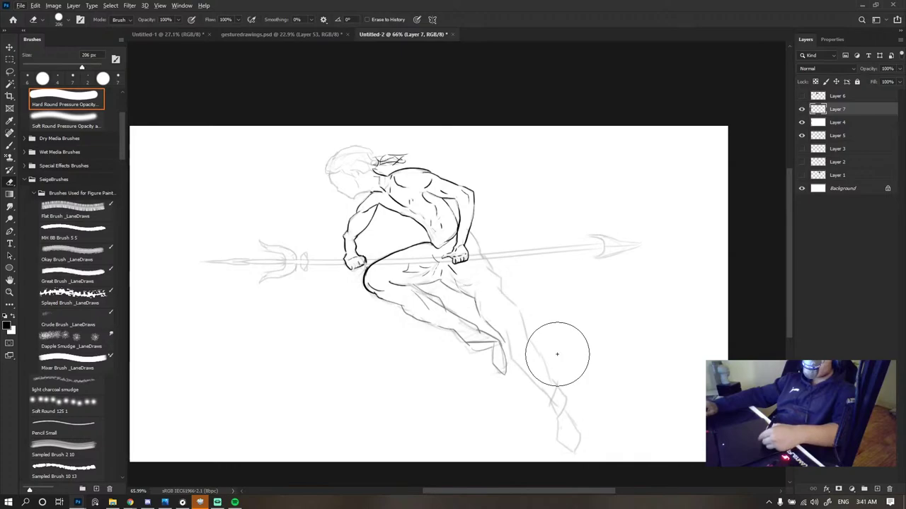
# - Show the shading on Layer 6 and move that layer directly beneath Layer 7
pyautogui.click(802, 96)
pyautogui.moveTo(831, 99); pyautogui.dragTo(834, 114)
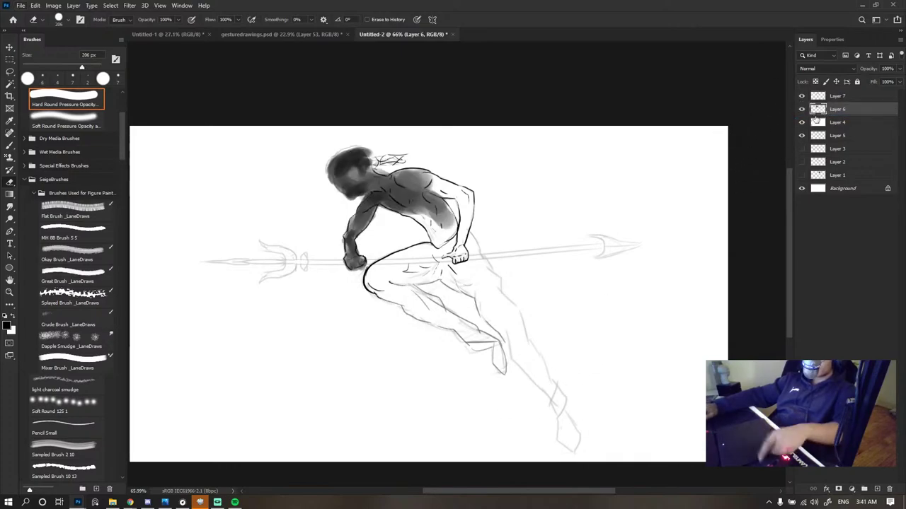
pyautogui.scroll(-5, 586, 148)
pyautogui.scroll(8, 520, 114)
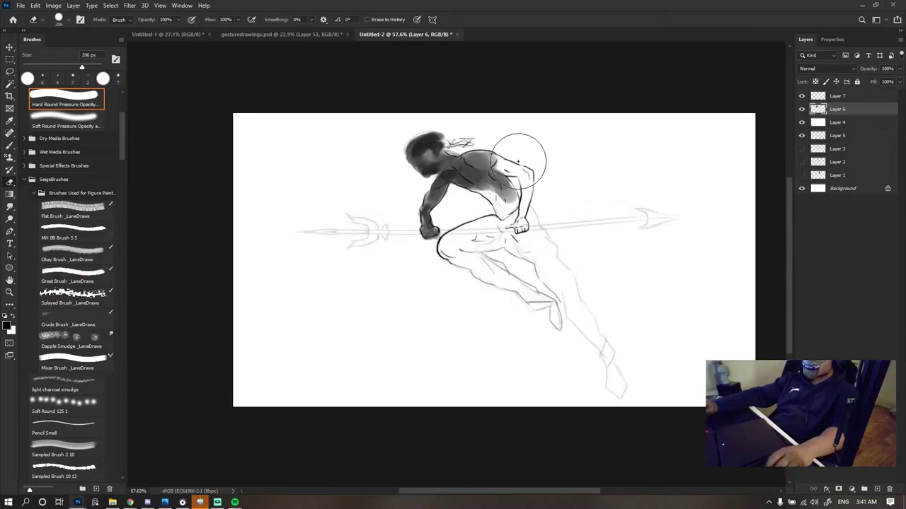
pyautogui.hotkey('ctrl', 'Tab')
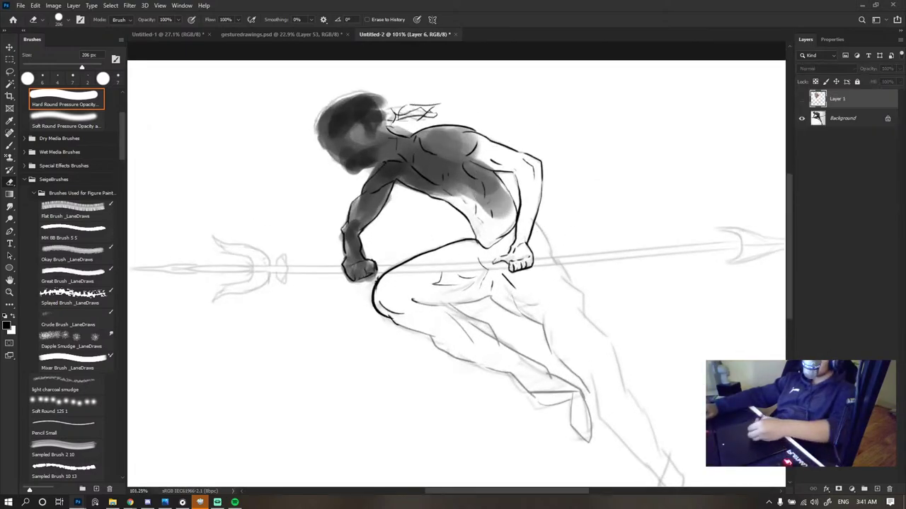
pyautogui.hotkey('ctrl', 'z')
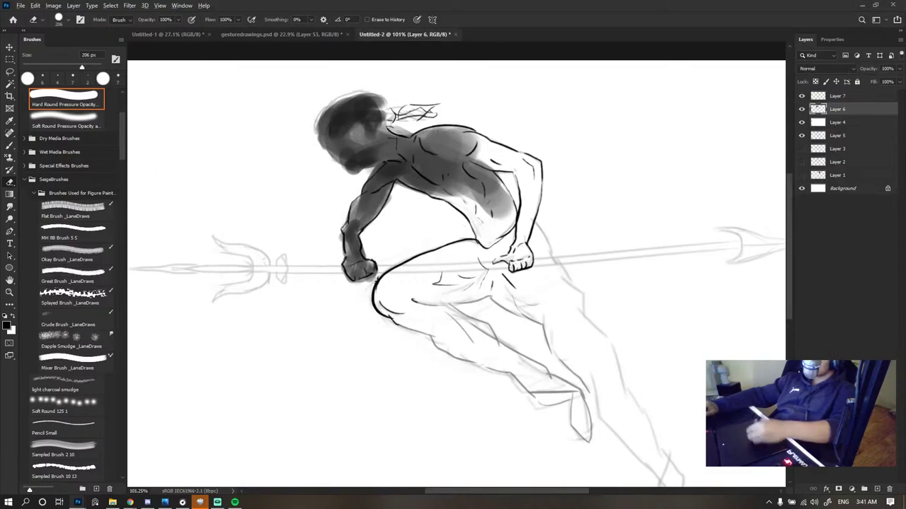
pyautogui.hotkey('ctrl', 'shift', 'z')
pyautogui.hotkey('alt', 'v')
pyautogui.click(485, 190)
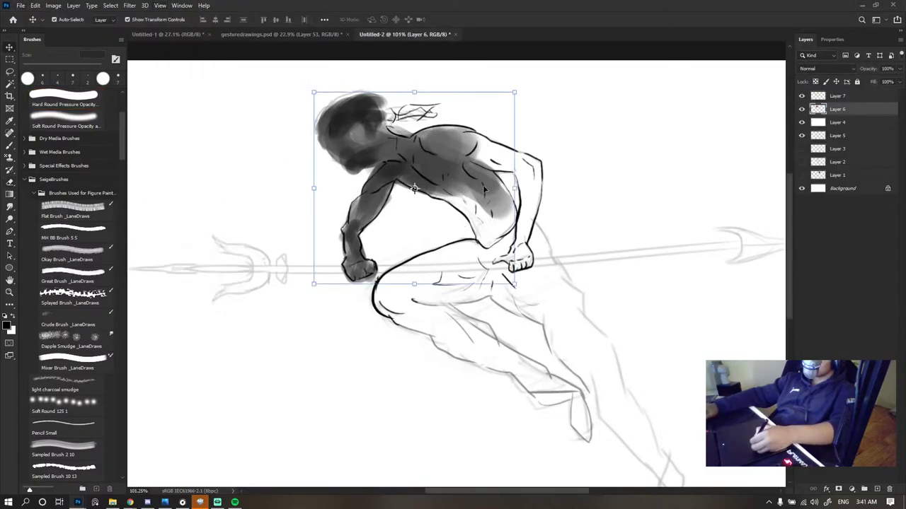
pyautogui.press('e')
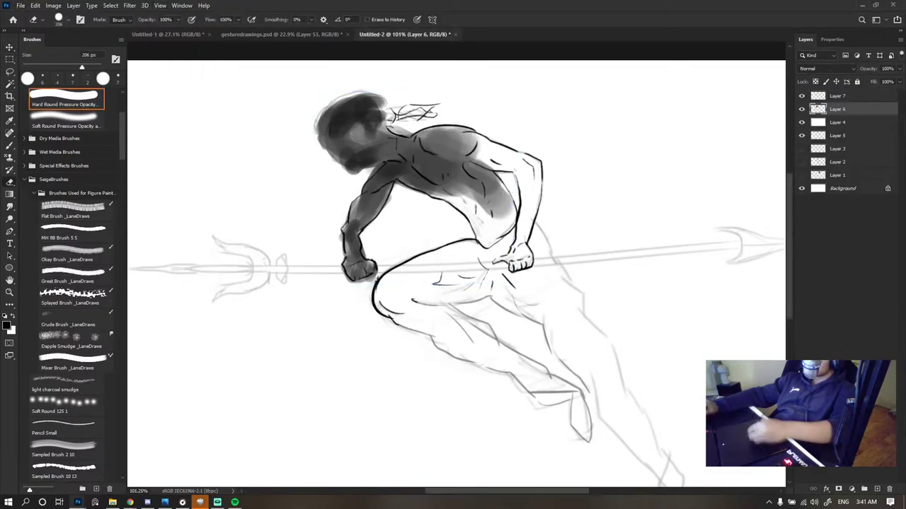
pyautogui.hotkey('ctrl', 'shift', 'e')
pyautogui.click(475, 146)
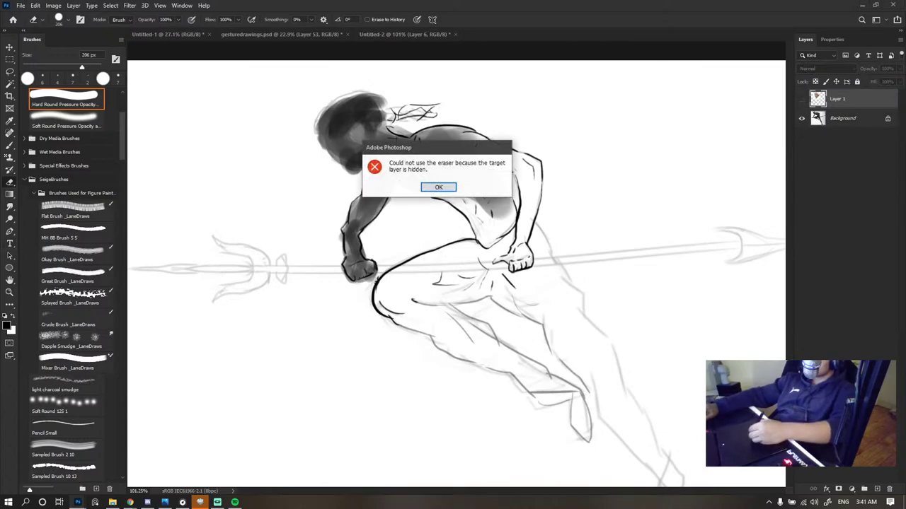
pyautogui.click(438, 186)
# - Activate the reference's Background layer, sample a mid grey, and touch up the torso shading on Layer 6 with the 50 px Hard Round Pressure Opacity brush
pyautogui.click(839, 120)
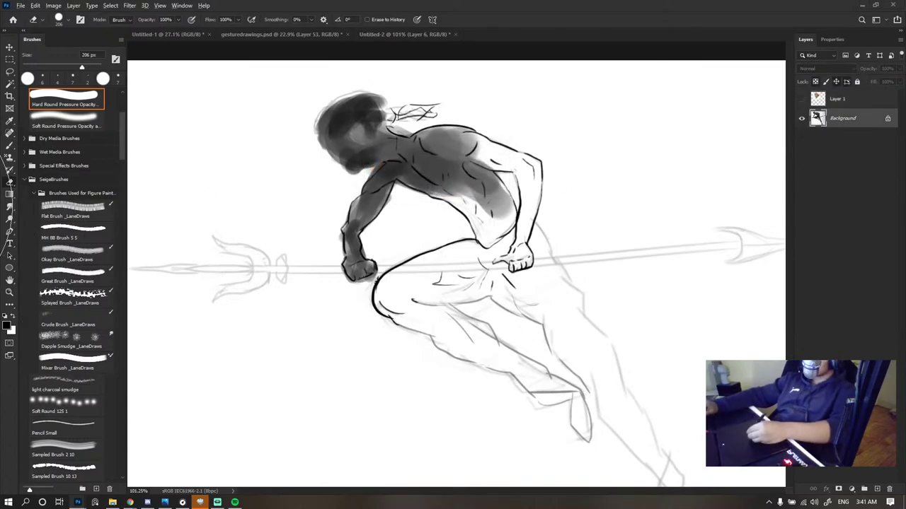
pyautogui.click(67, 427)
pyautogui.press('b')
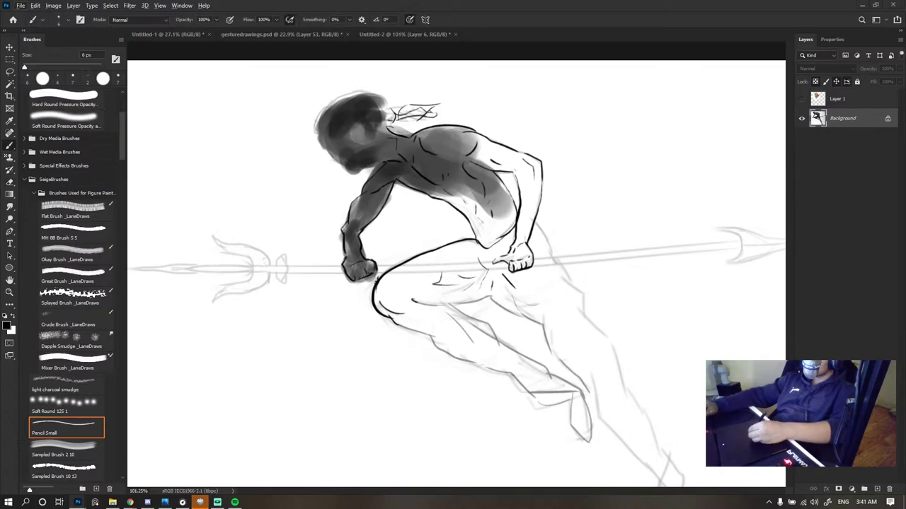
pyautogui.hotkey('ctrl', 'Tab')
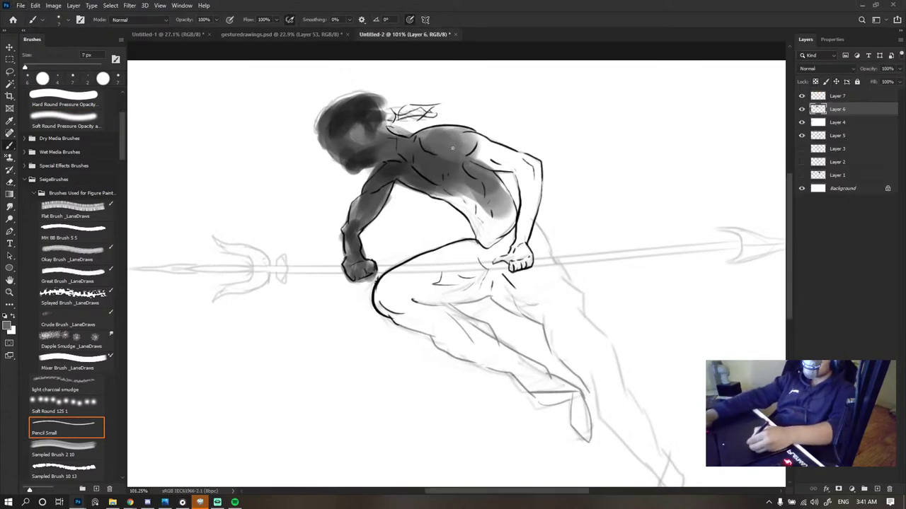
pyautogui.press(']')
pyautogui.press(']')
pyautogui.press(']')
pyautogui.press(']')
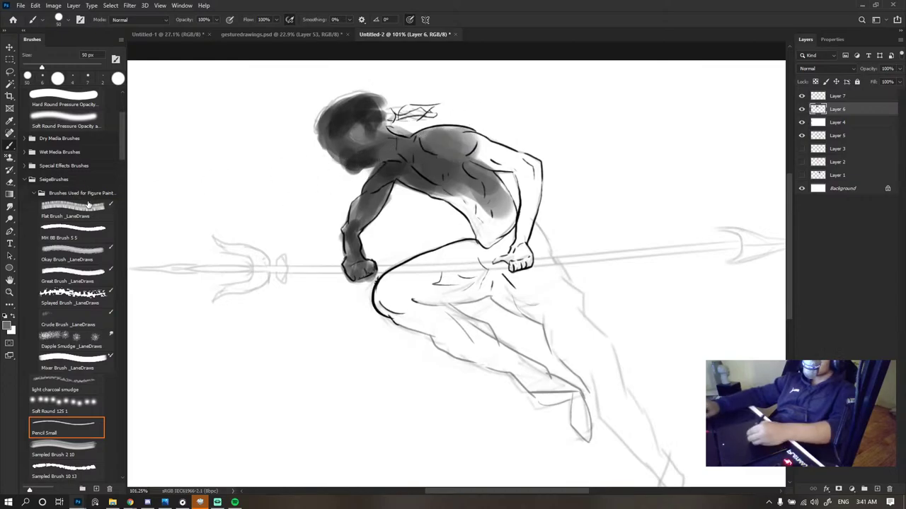
pyautogui.click(71, 100)
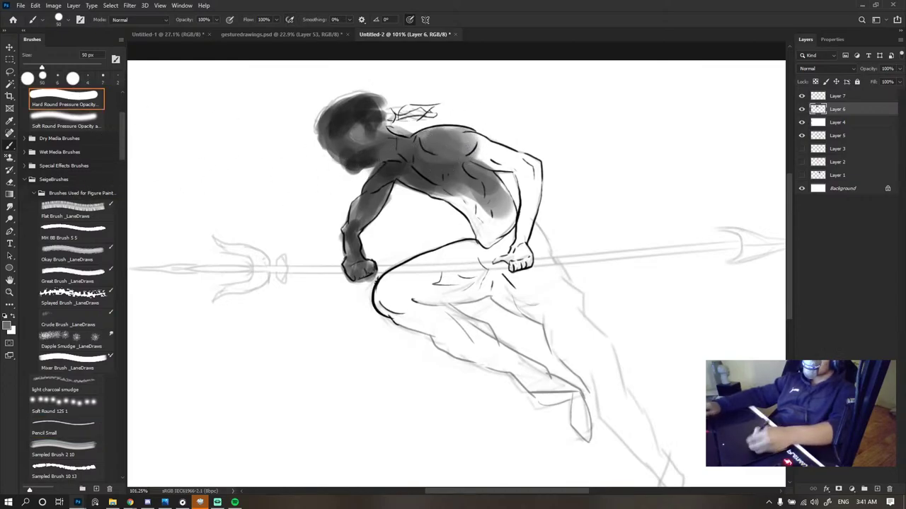
pyautogui.click(420, 162)
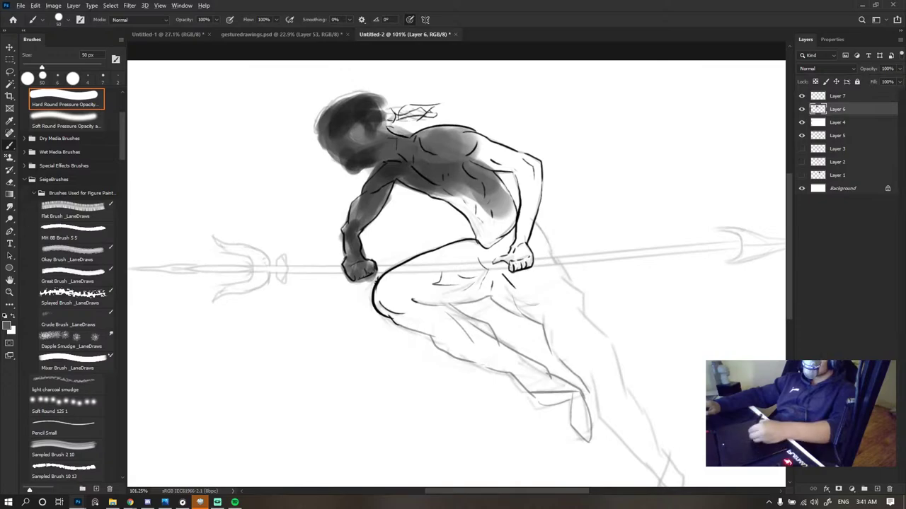
# - Reduce the brush to 30 px, tilt the canvas slightly counterclockwise, and clean the shaded arm's inner edge on Layer 6 with the 7 px eraser
pyautogui.hotkey('ctrl', 'Tab')
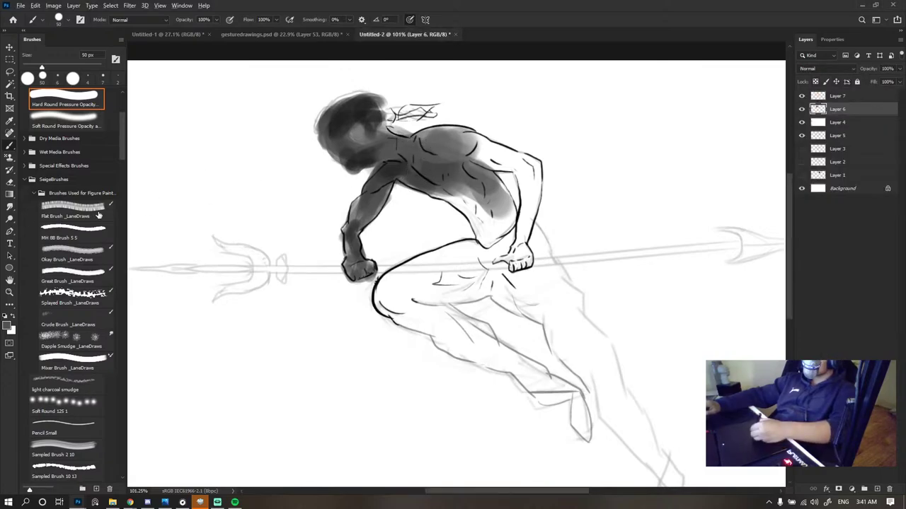
pyautogui.press('[')
pyautogui.press('[')
pyautogui.press('[')
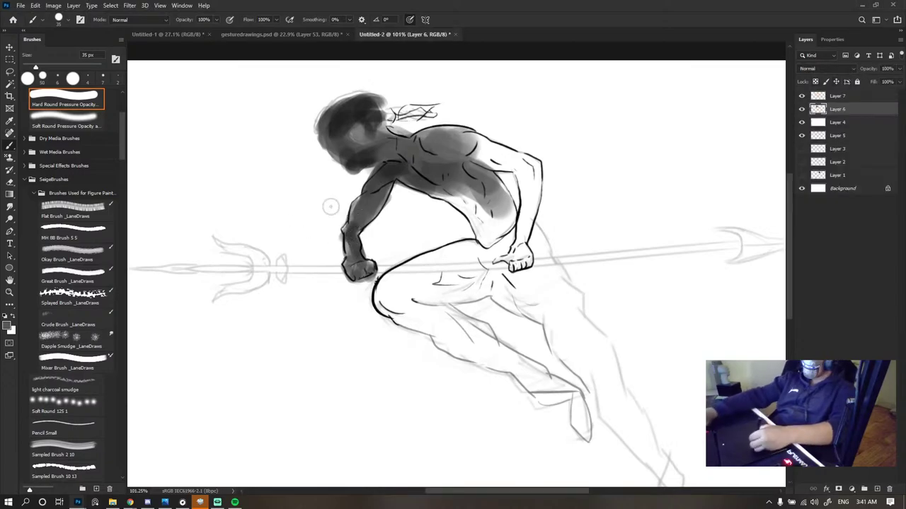
pyautogui.press('[')
pyautogui.press('[')
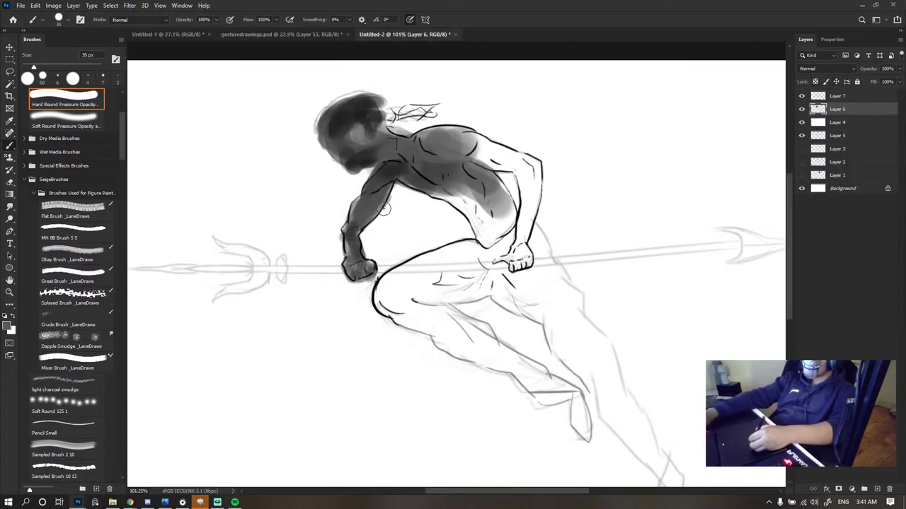
pyautogui.press('r')
pyautogui.moveTo(393, 209); pyautogui.dragTo(392, 205)
pyautogui.press('e')
pyautogui.moveTo(478, 176)
pyautogui.mouseDown()
pyautogui.moveTo(418, 174)
pyautogui.moveTo(432, 197)
pyautogui.mouseUp()
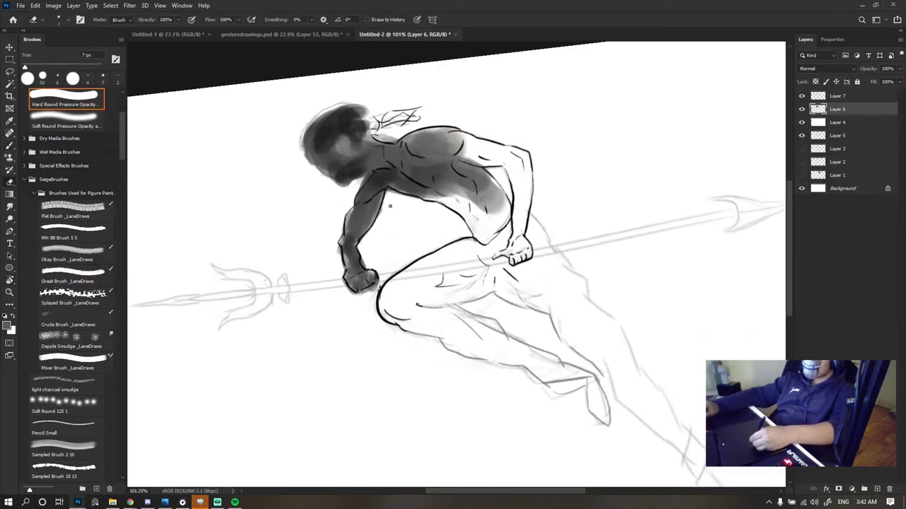
# - Darken the shading beneath the figure's chin on Layer 6 with a near-black 30 px Hard Round Pressure Opacity brush
pyautogui.press('b')
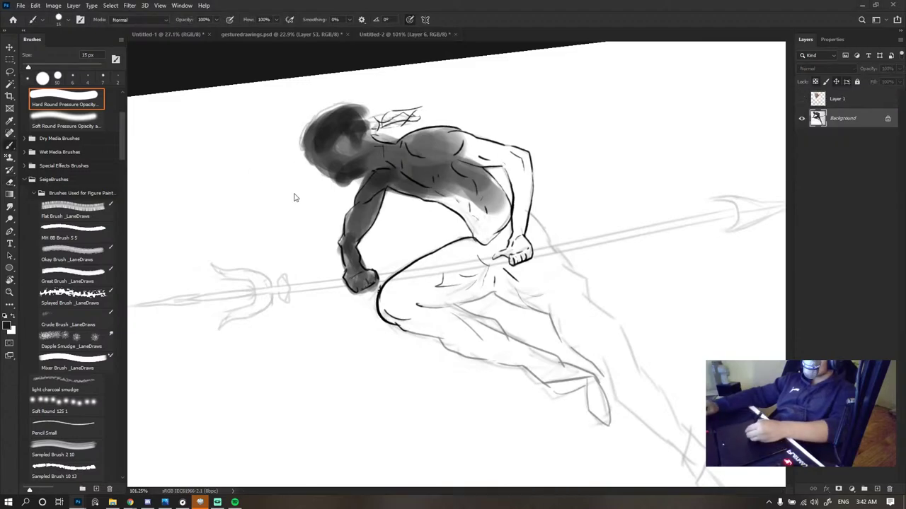
pyautogui.press(']')
pyautogui.press(']')
pyautogui.press(']')
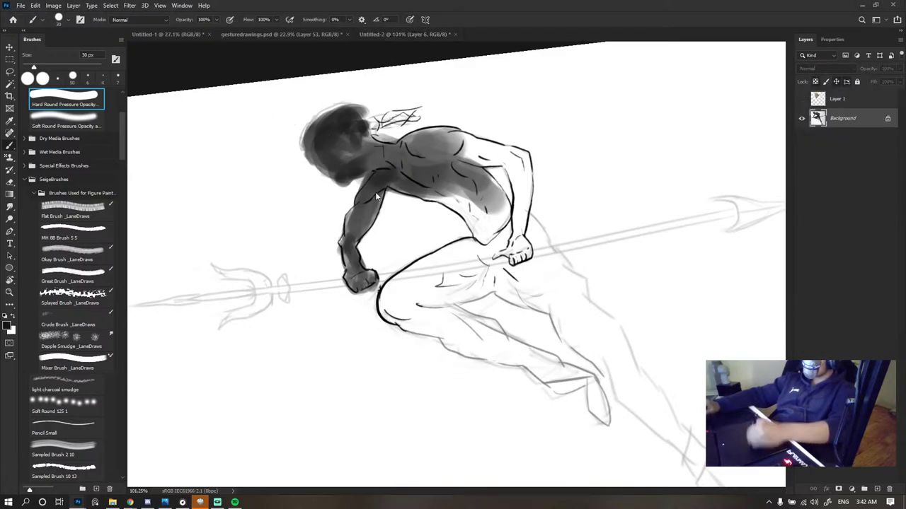
pyautogui.moveTo(372, 164)
pyautogui.mouseDown()
pyautogui.moveTo(338, 190)
pyautogui.moveTo(345, 205)
pyautogui.mouseUp()
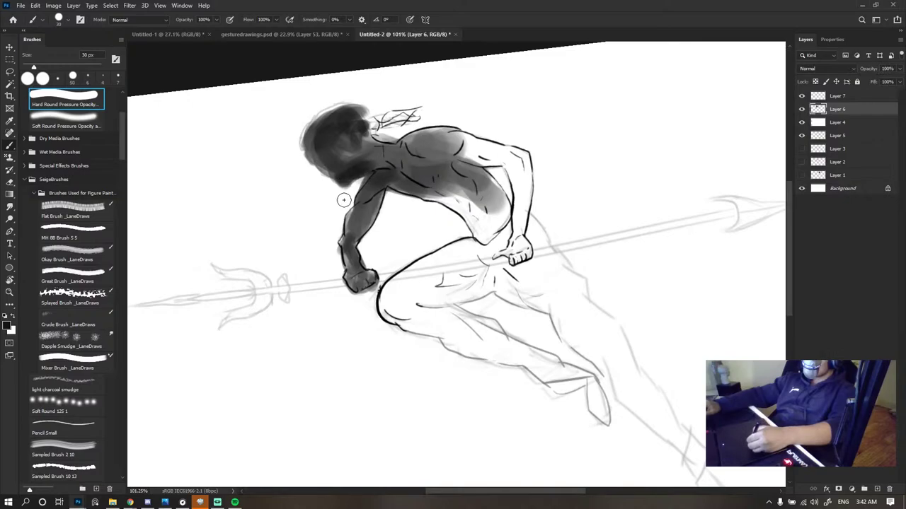
pyautogui.press('e')
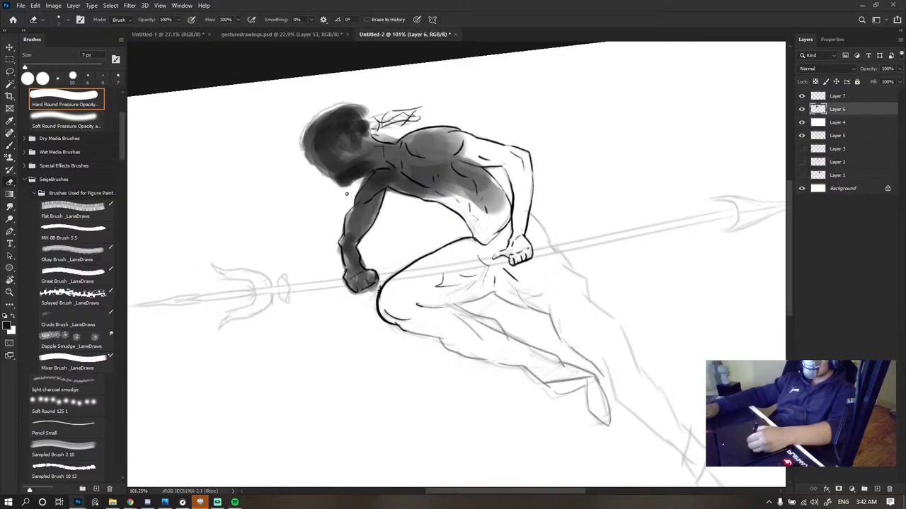
pyautogui.press('b')
pyautogui.moveTo(554, 175); pyautogui.dragTo(432, 150)
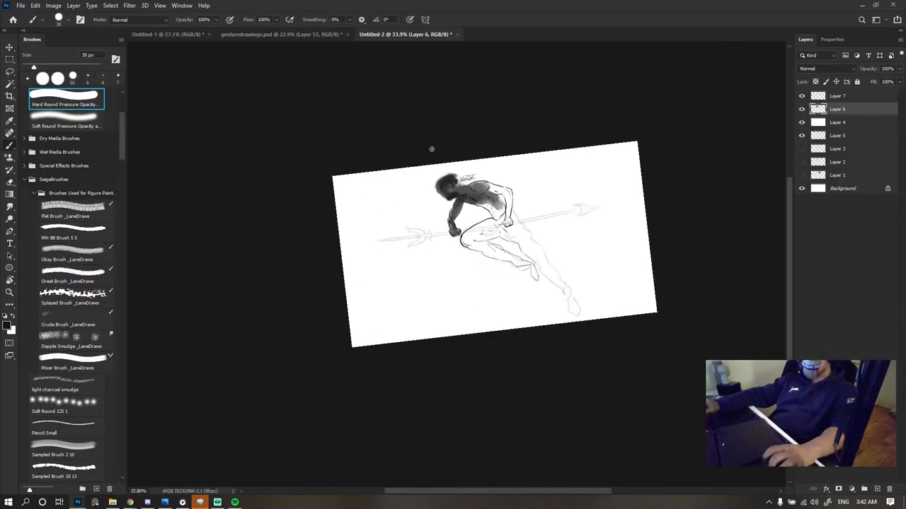
# - Reset the canvas rotation and shade the lower face with a grey sampled from the head, comparing it against the reference
pyautogui.press('r')
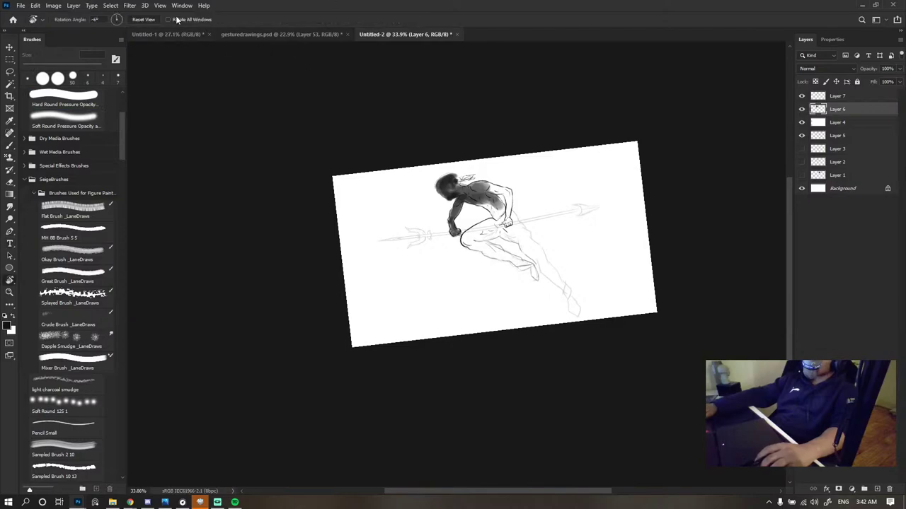
pyautogui.click(143, 19)
pyautogui.press('b')
pyautogui.scroll(5, 474, 191)
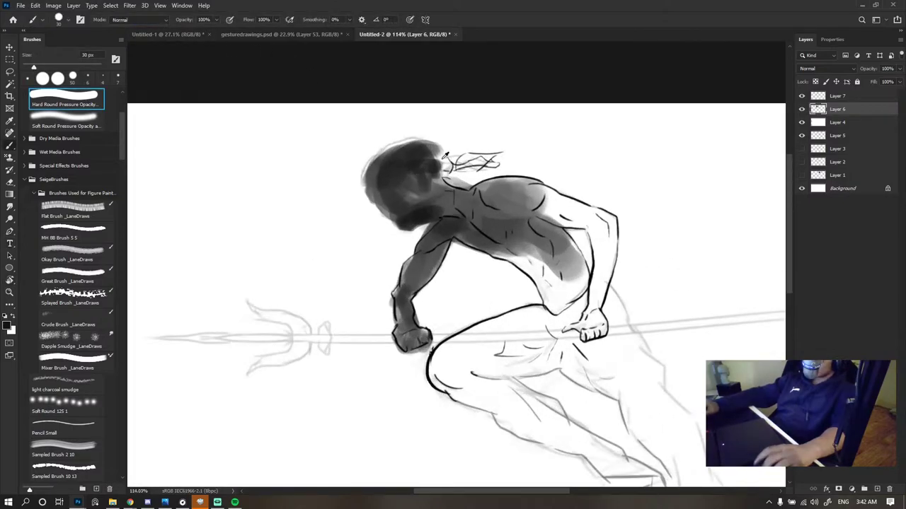
pyautogui.keyDown('alt'); pyautogui.click(433, 212); pyautogui.keyUp('alt')
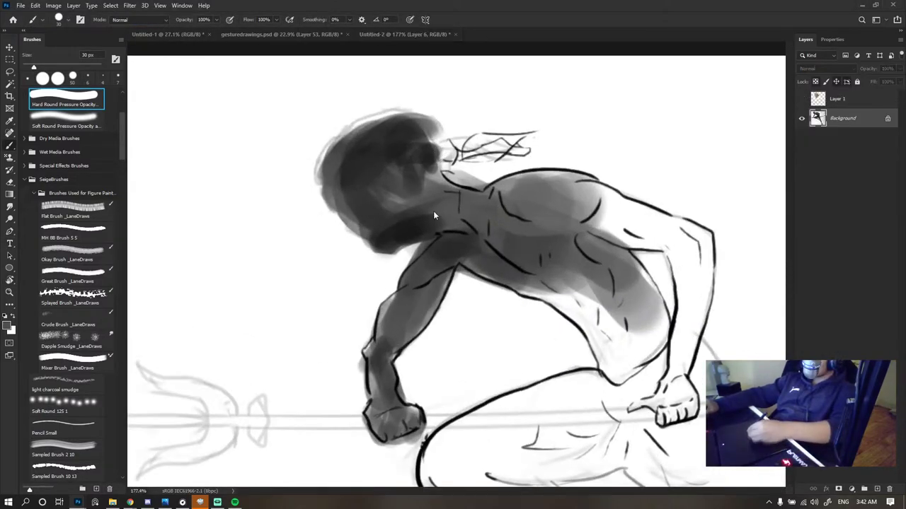
pyautogui.moveTo(424, 204); pyautogui.dragTo(428, 207)
pyautogui.hotkey('ctrl', 'Tab')
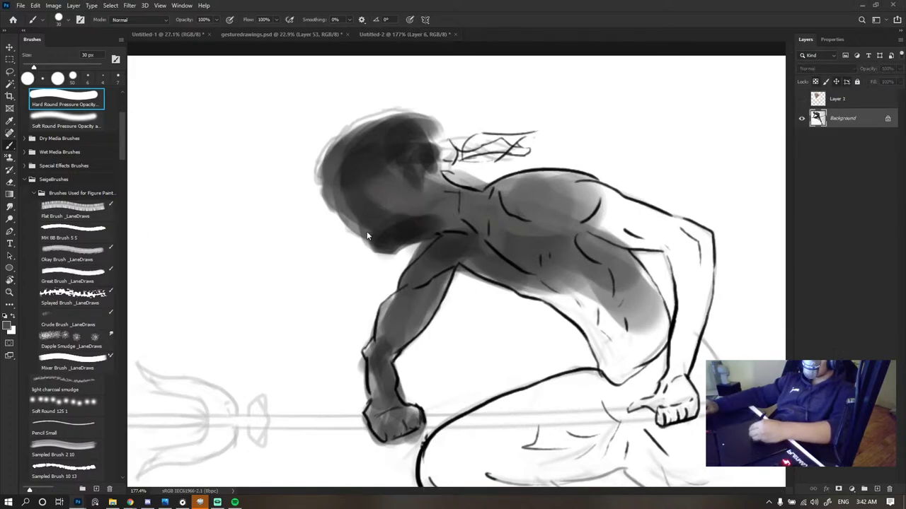
pyautogui.hotkey('ctrl', 'shift', 'Tab')
pyautogui.hotkey('ctrl', 'Tab')
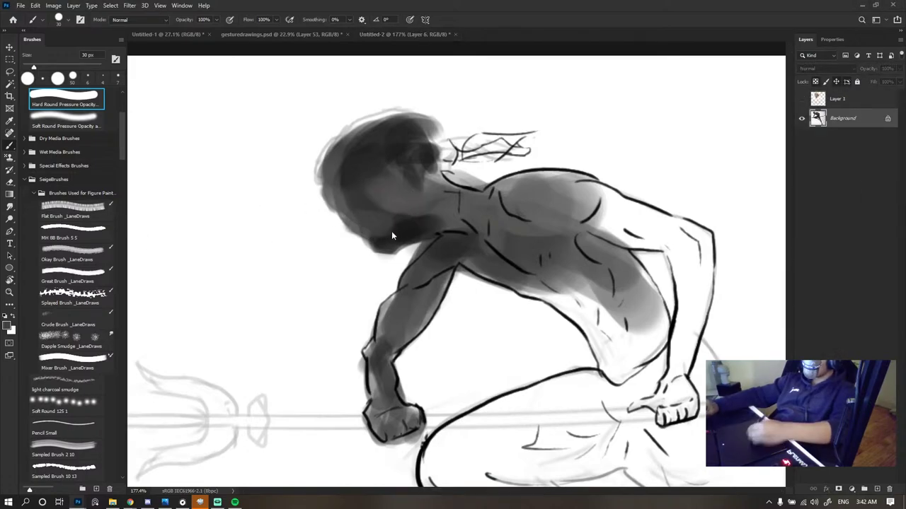
pyautogui.hotkey('ctrl', 'shift', 'Tab')
# - Refine the face profile and the back of the head on Layer 6 with a 10 px brush, checking against the reference
pyautogui.press('[')
pyautogui.press('[')
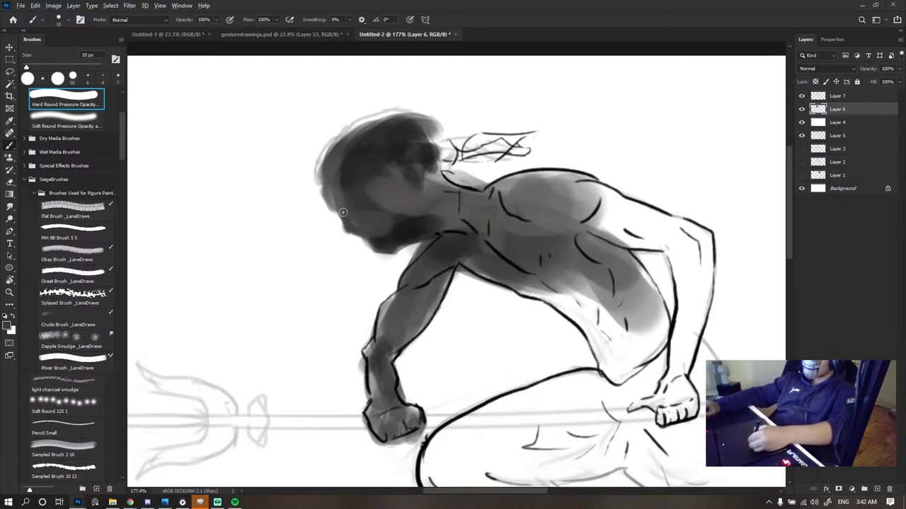
pyautogui.hotkey('ctrl', 'Tab')
pyautogui.hotkey('ctrl', 'shift', 'Tab')
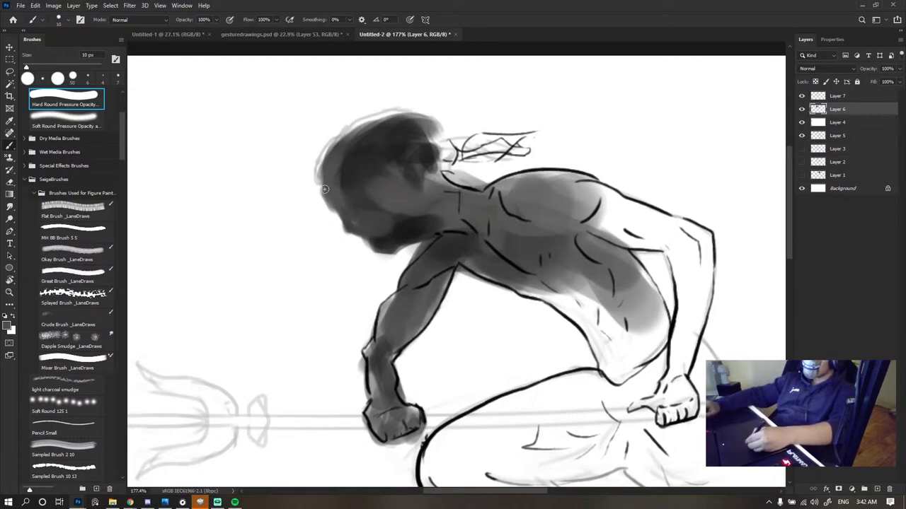
pyautogui.moveTo(325, 191)
pyautogui.mouseDown()
pyautogui.moveTo(350, 152)
pyautogui.moveTo(428, 136)
pyautogui.moveTo(404, 125)
pyautogui.moveTo(424, 141)
pyautogui.moveTo(440, 159)
pyautogui.mouseUp()
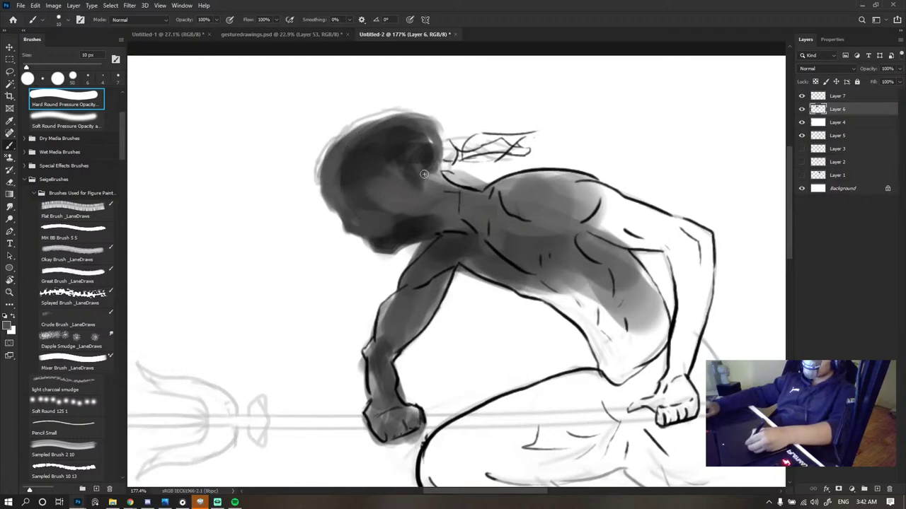
pyautogui.hotkey('ctrl', 'Tab')
pyautogui.hotkey('ctrl', 'shift', 'Tab')
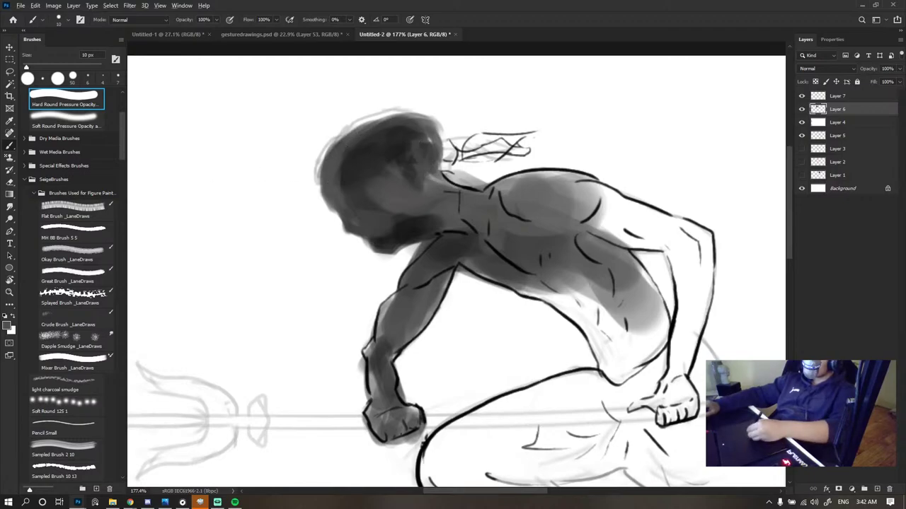
# - Fill the nape of the neck with dark grey shading, tilting the canvas clockwise to follow the neck's contour
pyautogui.hotkey('ctrl', 'Tab')
pyautogui.hotkey('ctrl', 'shift', 'Tab')
pyautogui.press('r')
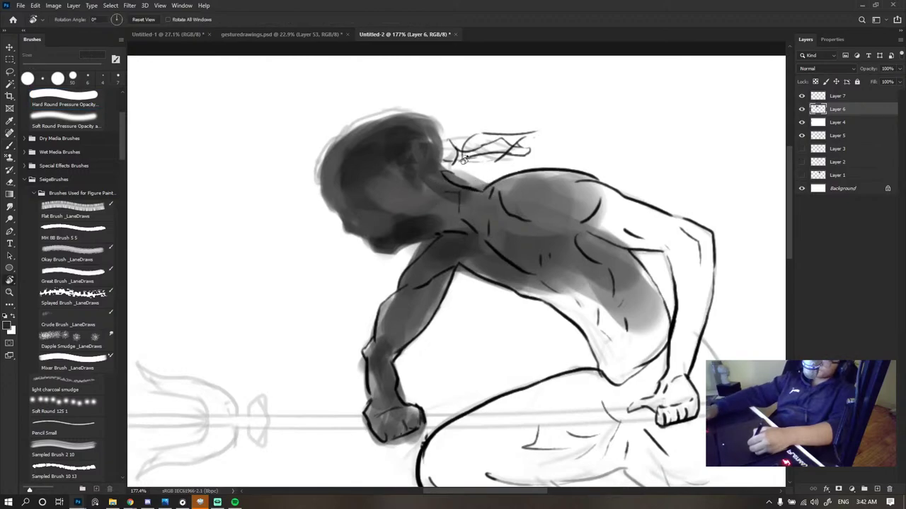
pyautogui.moveTo(463, 160); pyautogui.dragTo(473, 178)
pyautogui.press('e')
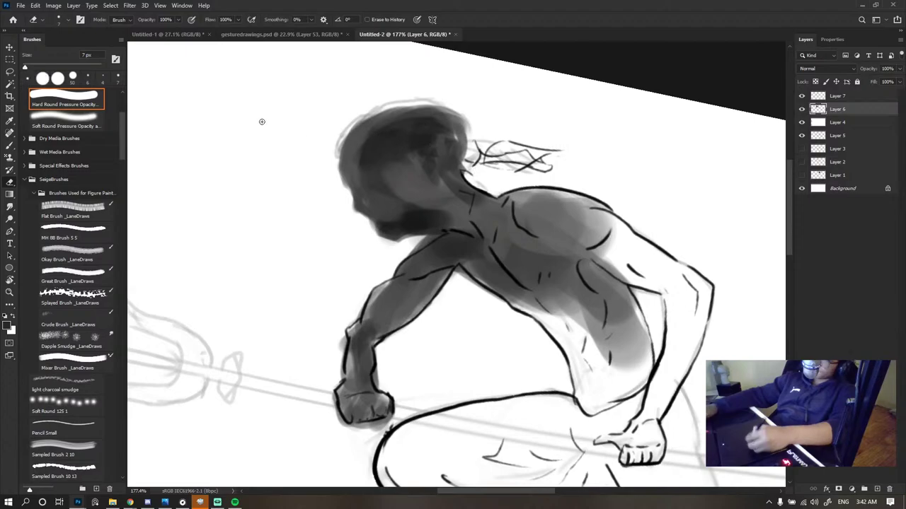
# - Reset the canvas rotation and check the shaded figure from a distance
pyautogui.press('r')
pyautogui.click(156, 21)
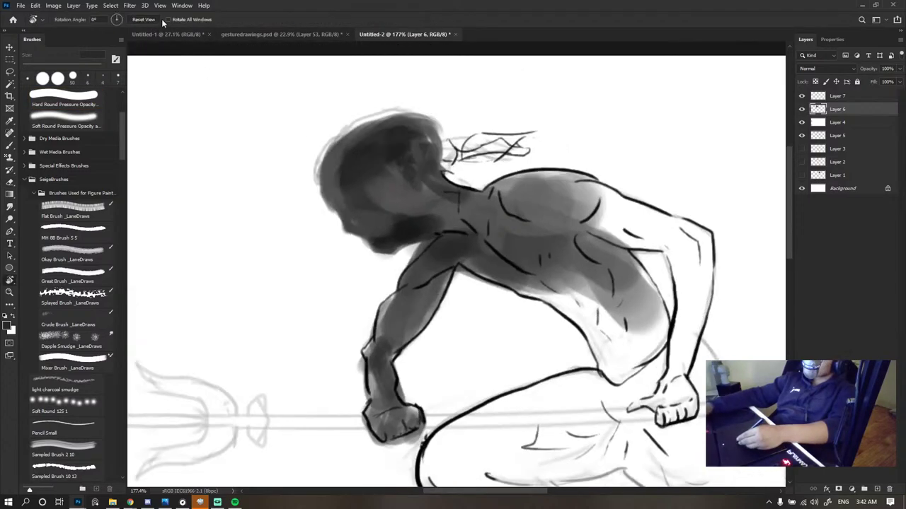
pyautogui.moveTo(512, 312); pyautogui.dragTo(424, 309)
pyautogui.press('b')
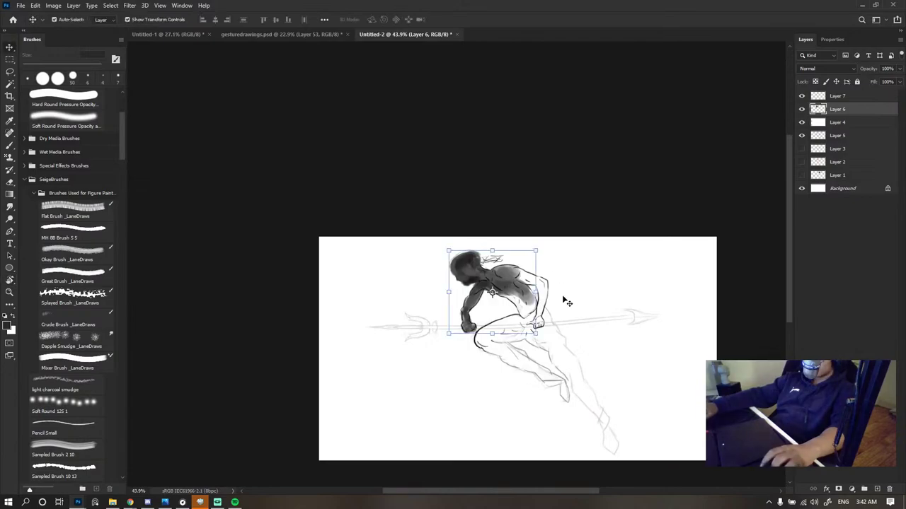
pyautogui.moveTo(509, 285); pyautogui.dragTo(460, 285)
pyautogui.scroll(4, 506, 282)
pyautogui.scroll(-6, 506, 281)
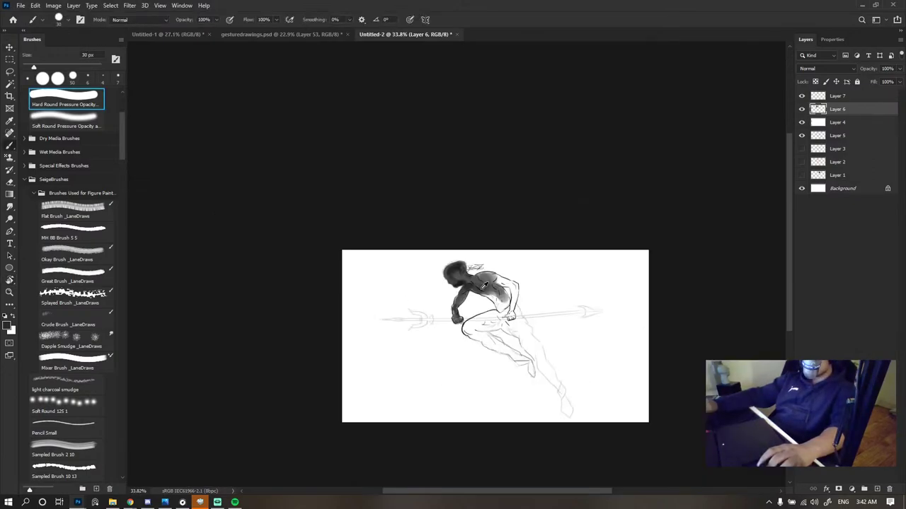
# - Erase stray grey shading between the chin and the front shoulder on Layer 6 with a 7 px eraser
pyautogui.scroll(6, 504, 286)
pyautogui.scroll(-2, 505, 273)
pyautogui.moveTo(404, 312); pyautogui.dragTo(448, 311)
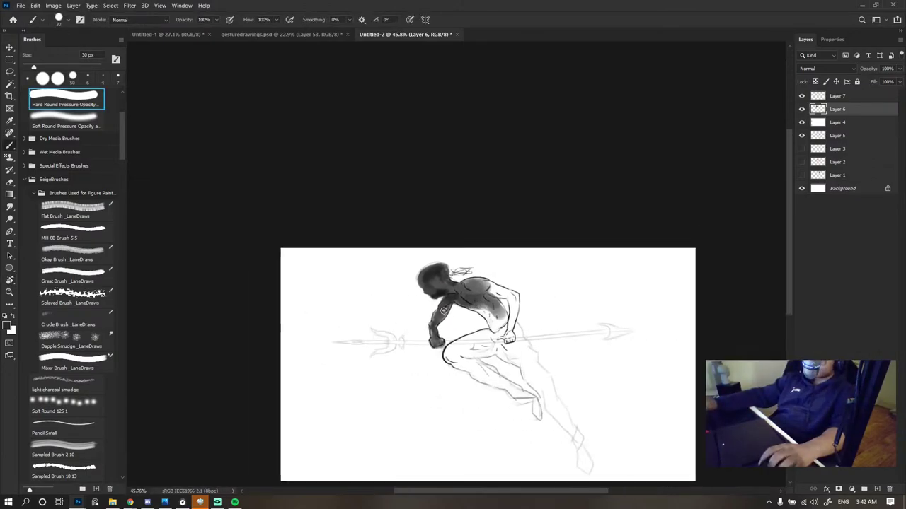
pyautogui.scroll(5, 449, 313)
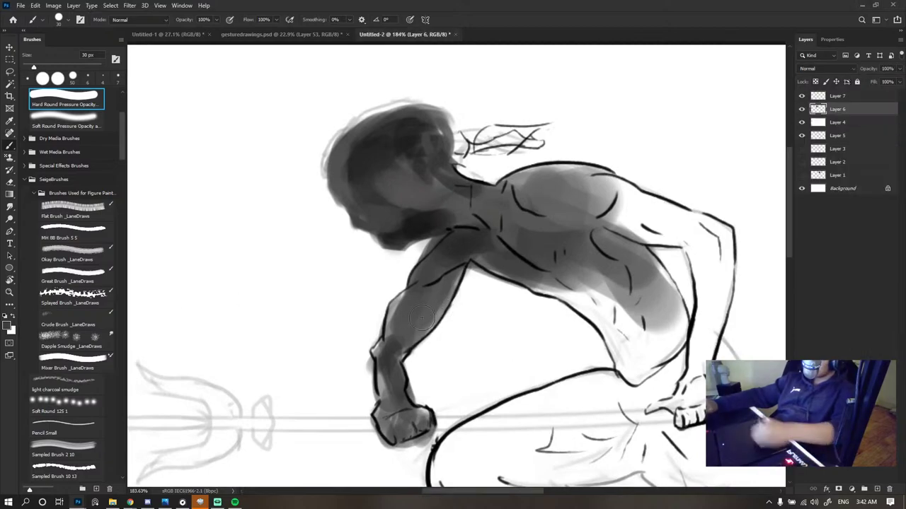
pyautogui.press('[')
pyautogui.press('[')
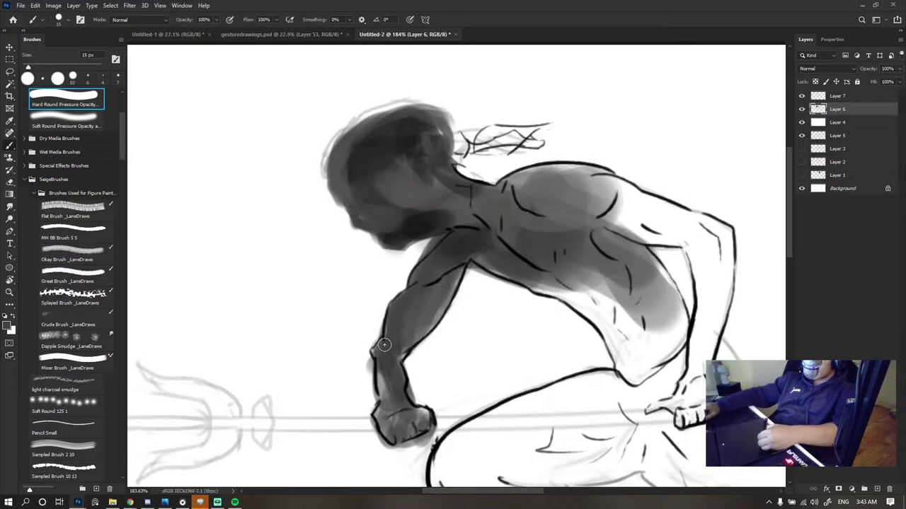
pyautogui.press('e')
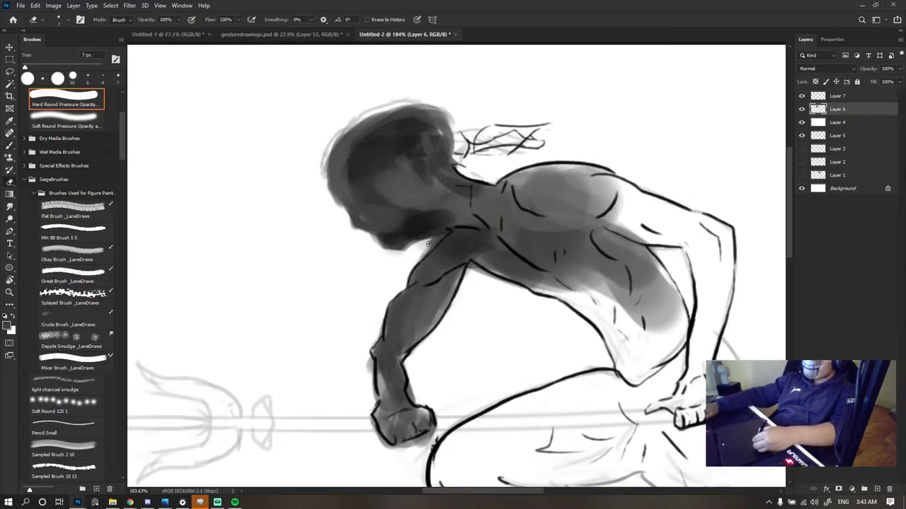
pyautogui.moveTo(429, 244)
pyautogui.mouseDown()
pyautogui.moveTo(445, 220)
pyautogui.moveTo(401, 242)
pyautogui.moveTo(429, 246)
pyautogui.mouseUp()
pyautogui.press('b')
pyautogui.press('e')
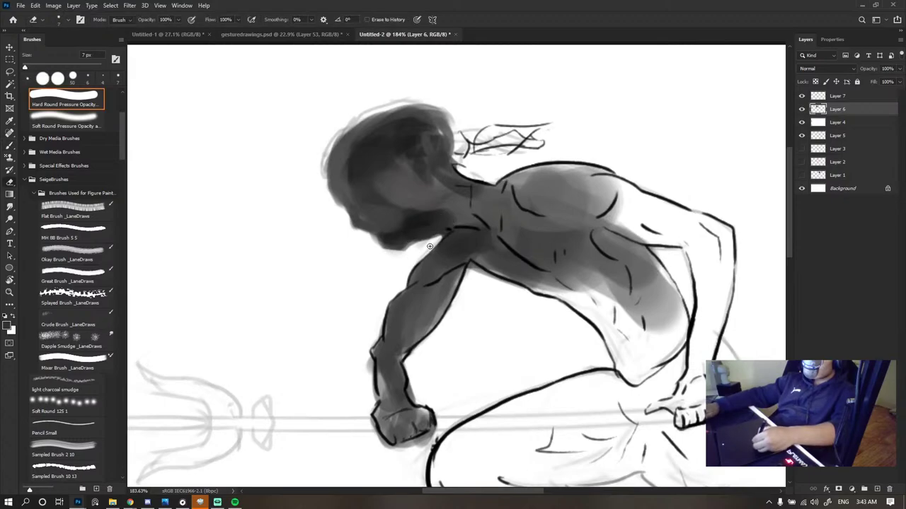
pyautogui.scroll(-3, 375, 336)
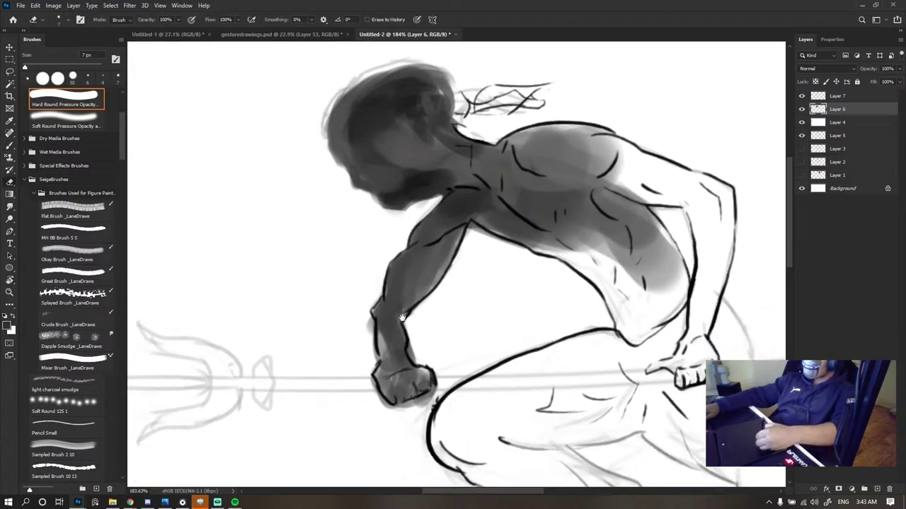
# - Touch up the shading edge around the front arm's elbow on Layer 6 with a 15 px brush and the eraser, checking the reference
pyautogui.press('b')
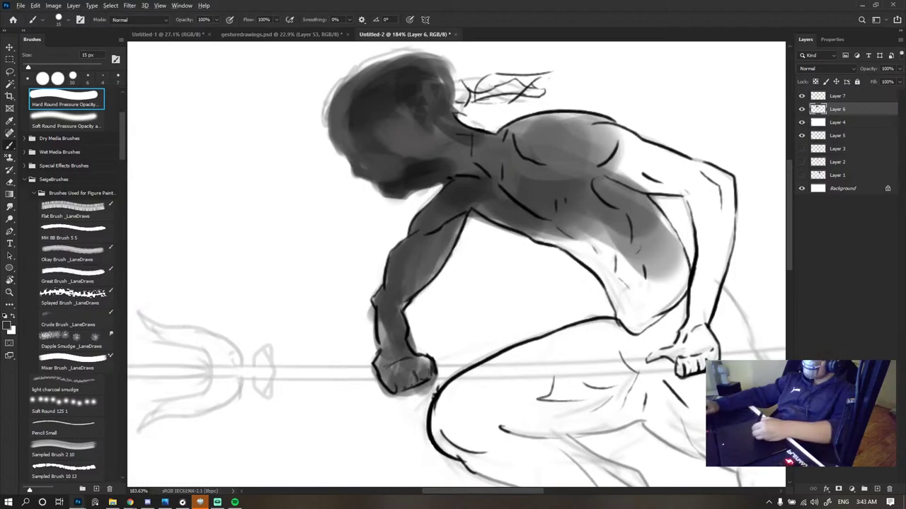
pyautogui.hotkey('ctrl', 'Tab')
pyautogui.hotkey('ctrl', 'shift', 'Tab')
pyautogui.moveTo(385, 290); pyautogui.dragTo(384, 297)
pyautogui.press('e')
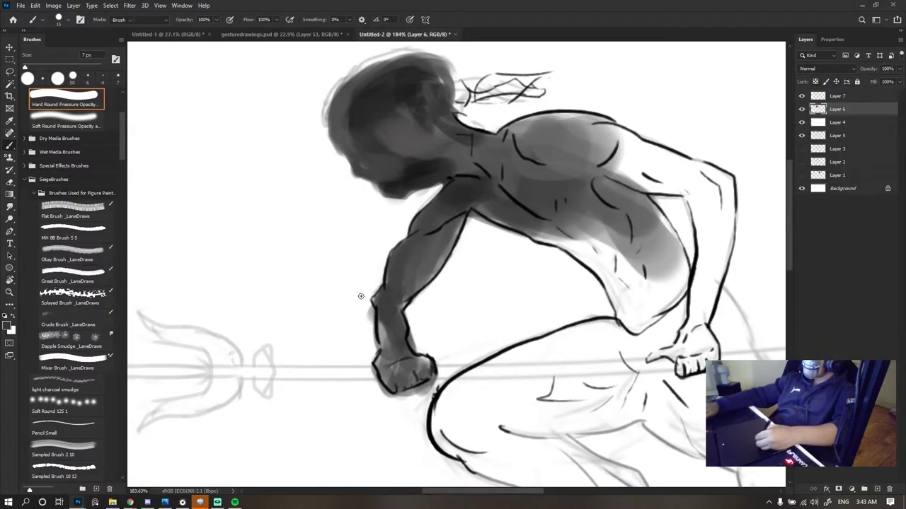
pyautogui.press('e')
pyautogui.press('b')
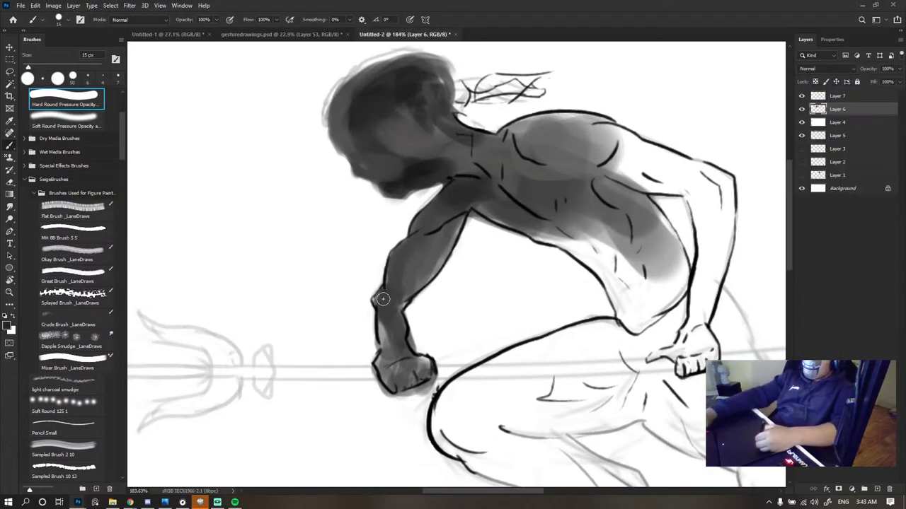
# - Darken the front forearm and upper arm with a 20 px brush, using a grey sampled from the forearm
pyautogui.press(']')
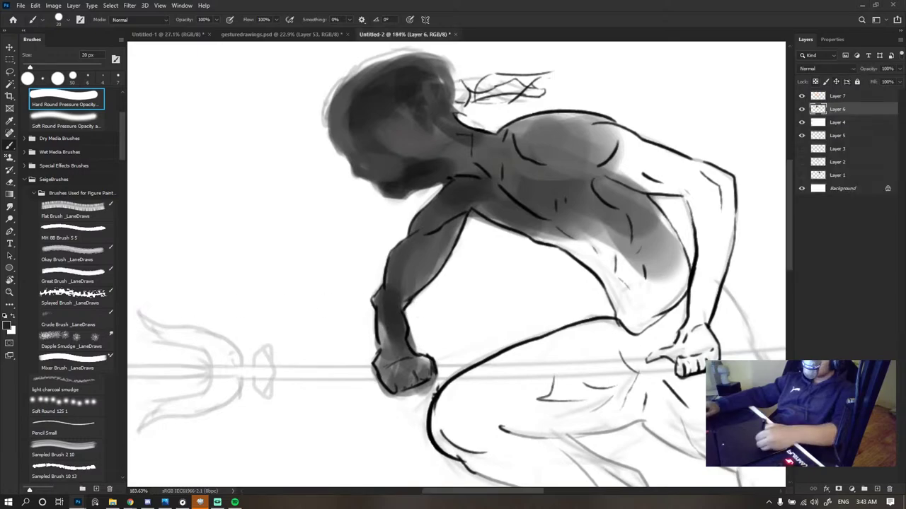
pyautogui.keyDown('alt'); pyautogui.click(393, 312); pyautogui.keyUp('alt')
pyautogui.moveTo(387, 319); pyautogui.dragTo(391, 371)
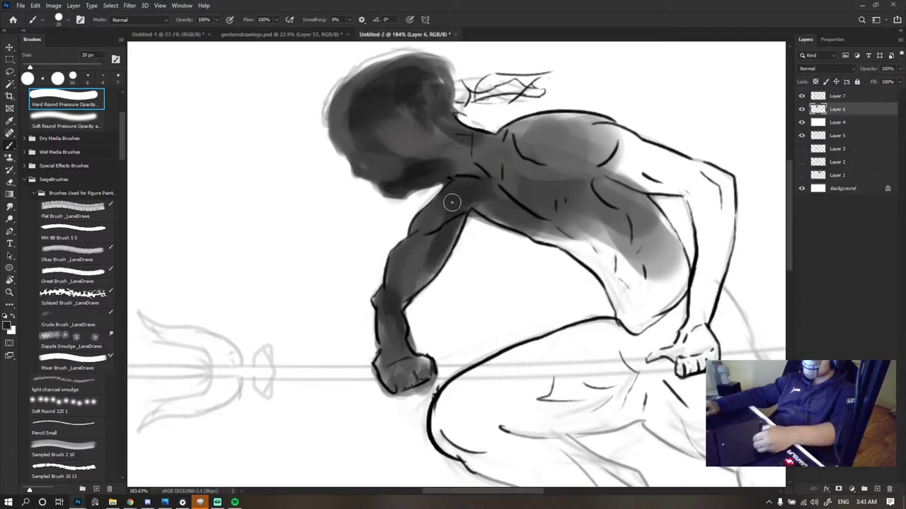
pyautogui.moveTo(453, 202)
pyautogui.mouseDown()
pyautogui.moveTo(409, 259)
pyautogui.moveTo(457, 216)
pyautogui.moveTo(408, 281)
pyautogui.mouseUp()
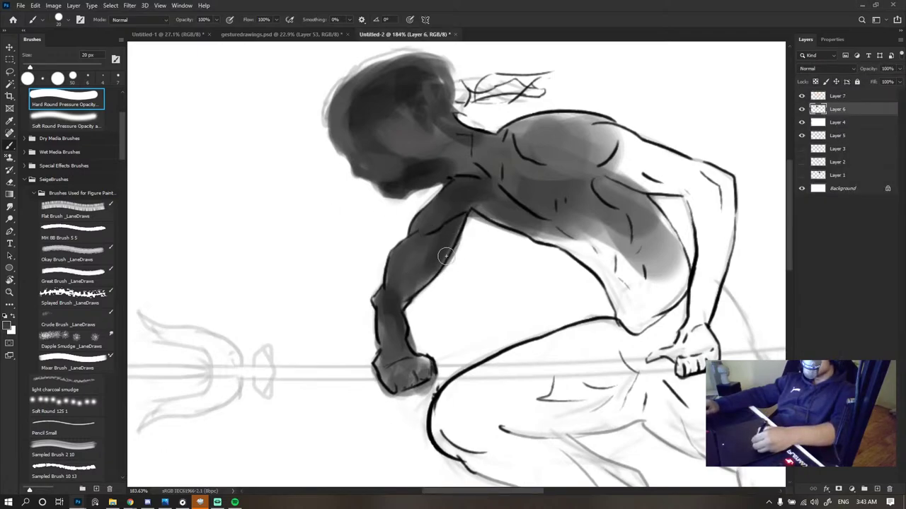
pyautogui.press('e')
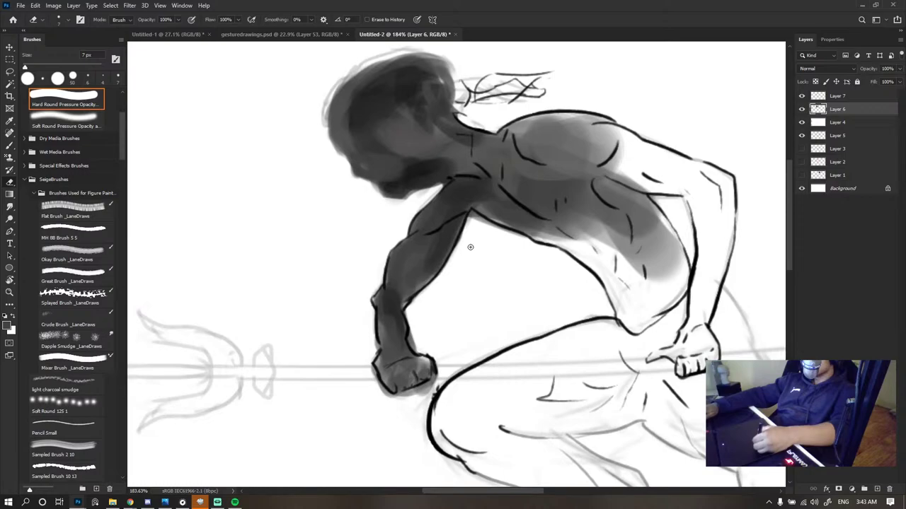
pyautogui.press('b')
pyautogui.moveTo(427, 269); pyautogui.dragTo(411, 296)
pyautogui.moveTo(494, 201); pyautogui.dragTo(418, 203)
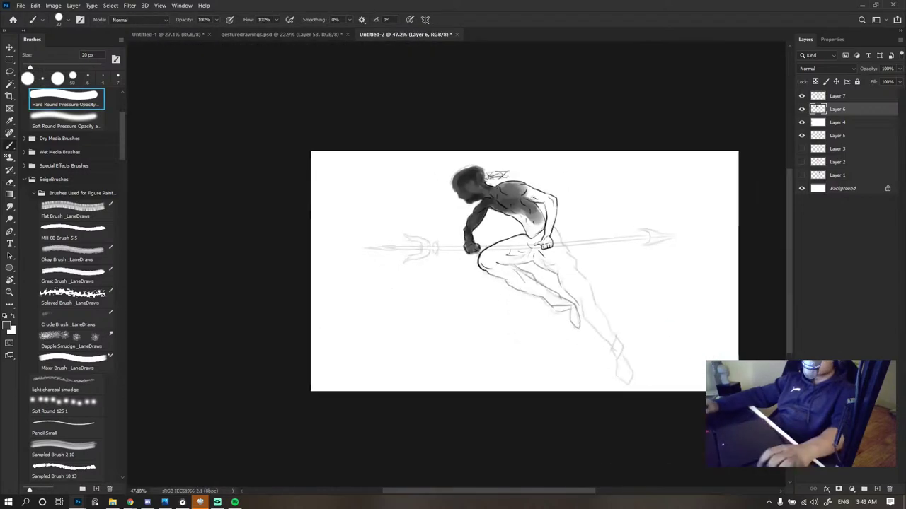
# - Review the whole figure from near and far, comparing it with and without the Layer 6 shading
pyautogui.scroll(-2, 454, 184)
pyautogui.scroll(6, 454, 184)
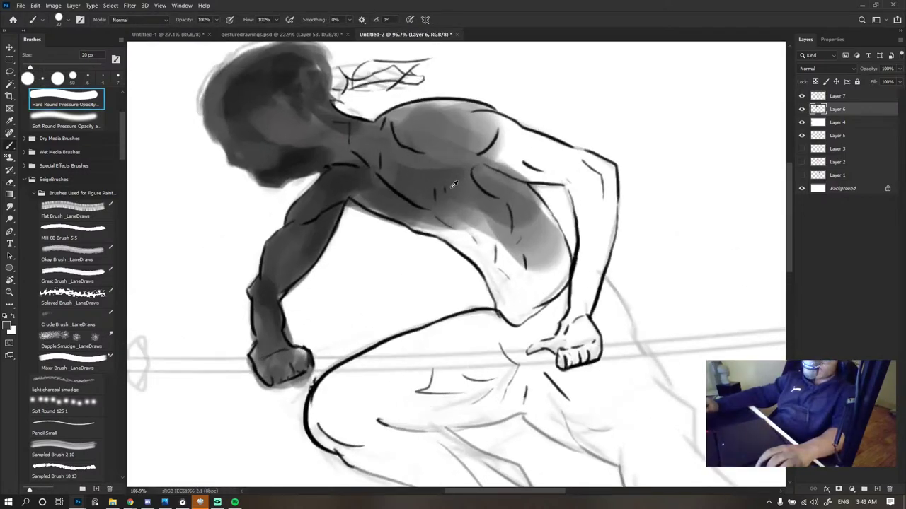
pyautogui.scroll(-4, 456, 186)
pyautogui.scroll(2, 456, 186)
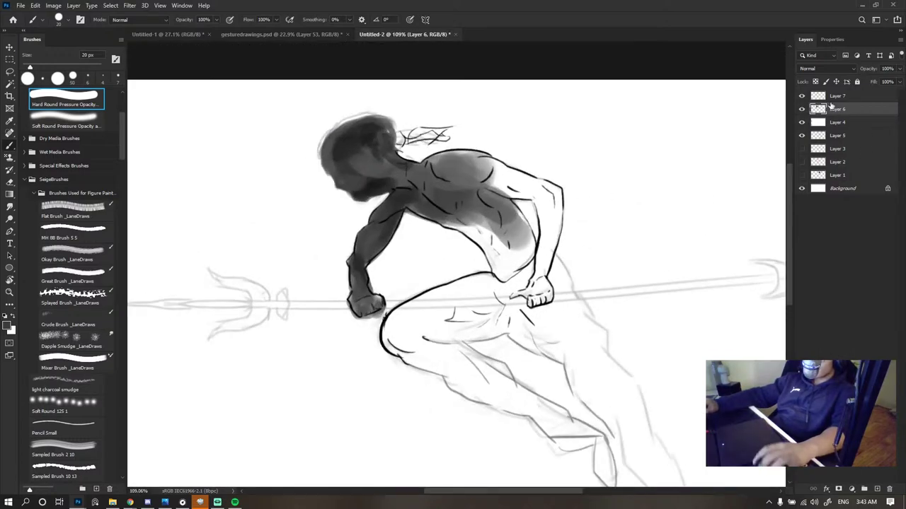
pyautogui.click(802, 109)
pyautogui.click(801, 109)
# - Erase the grey shading that spills past the front fist towards the knee on Layer 6
pyautogui.scroll(3, 422, 327)
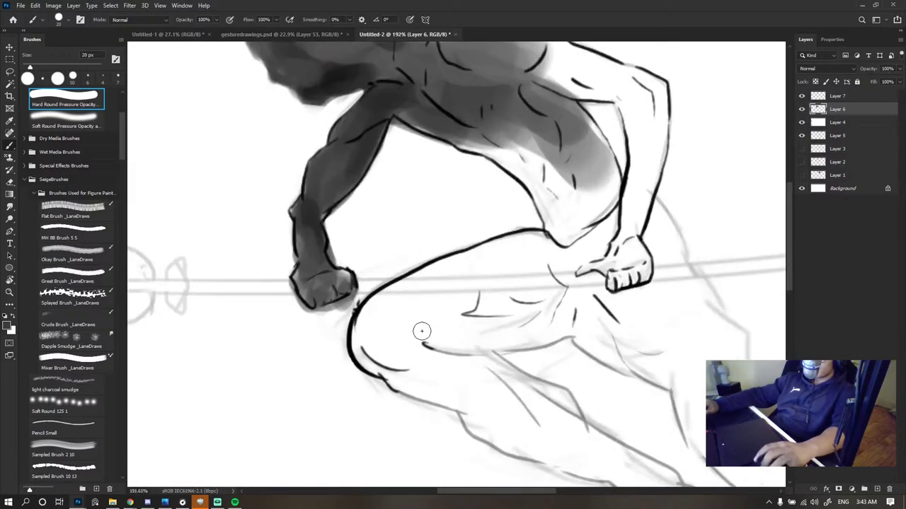
pyautogui.press('e')
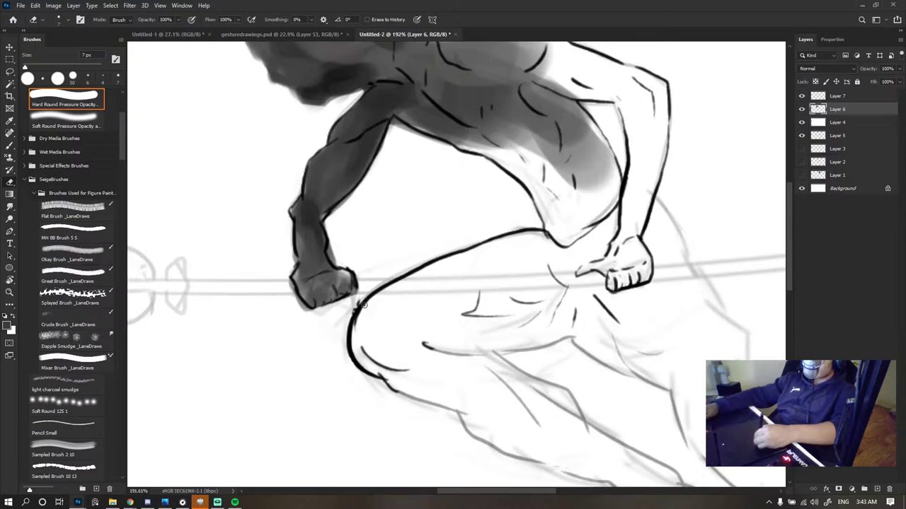
pyautogui.press('b')
# - Hide the Layer 6 shading and inspect the bare line art, comparing it with and without Layer 7
pyautogui.scroll(-4, 576, 197)
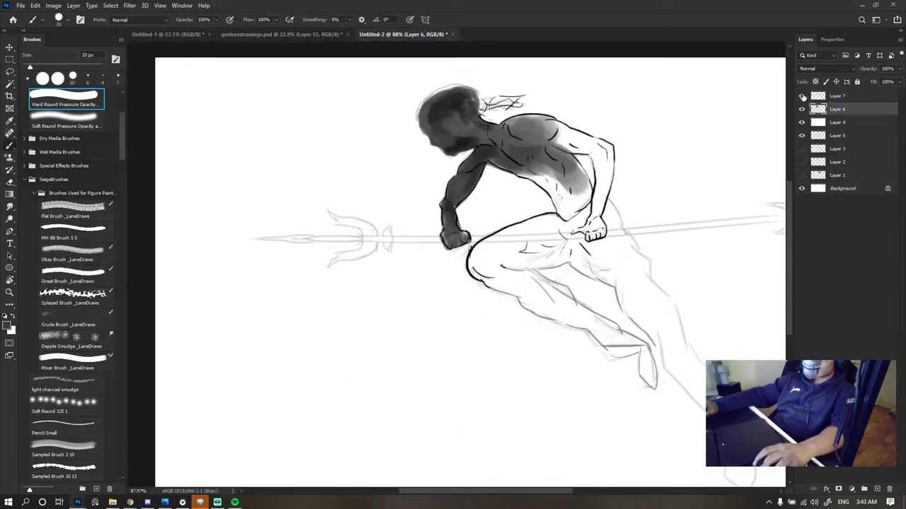
pyautogui.click(801, 96)
pyautogui.click(802, 109)
pyautogui.scroll(-3, 399, 157)
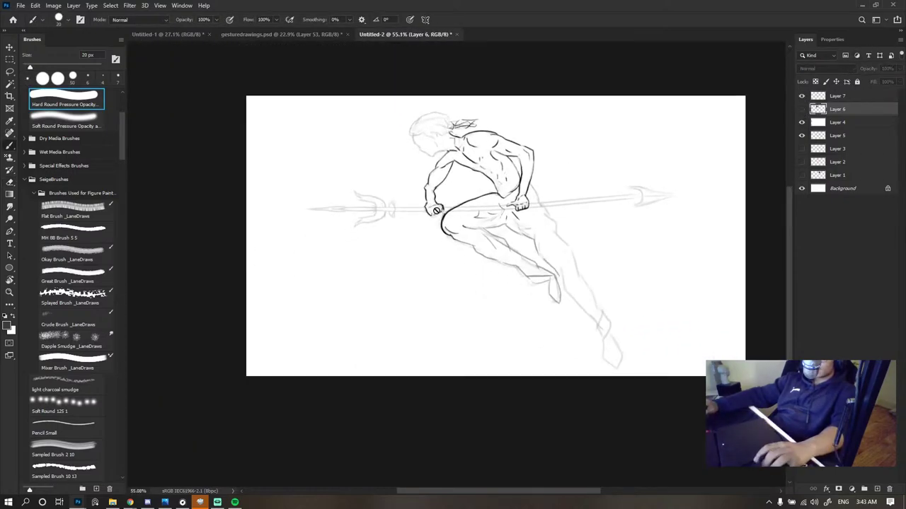
pyautogui.click(802, 96)
pyautogui.click(802, 96)
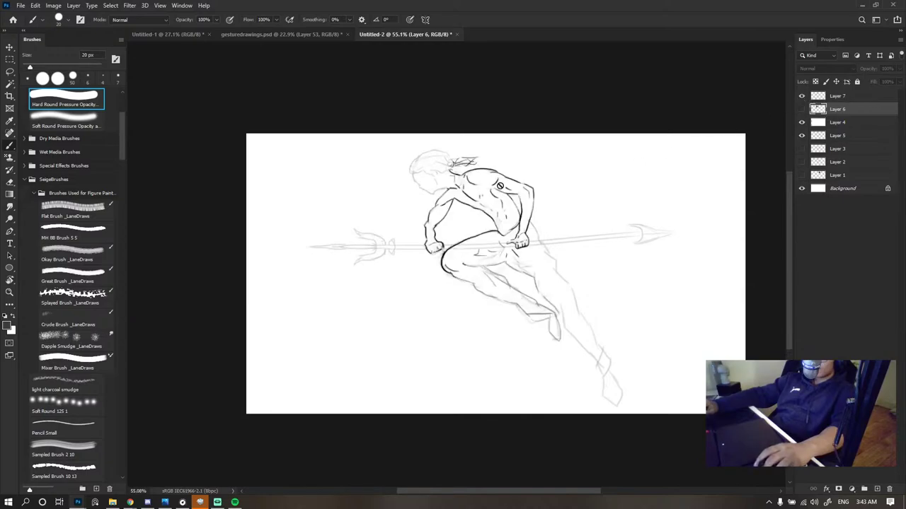
pyautogui.scroll(-4, 500, 185)
pyautogui.scroll(4, 503, 185)
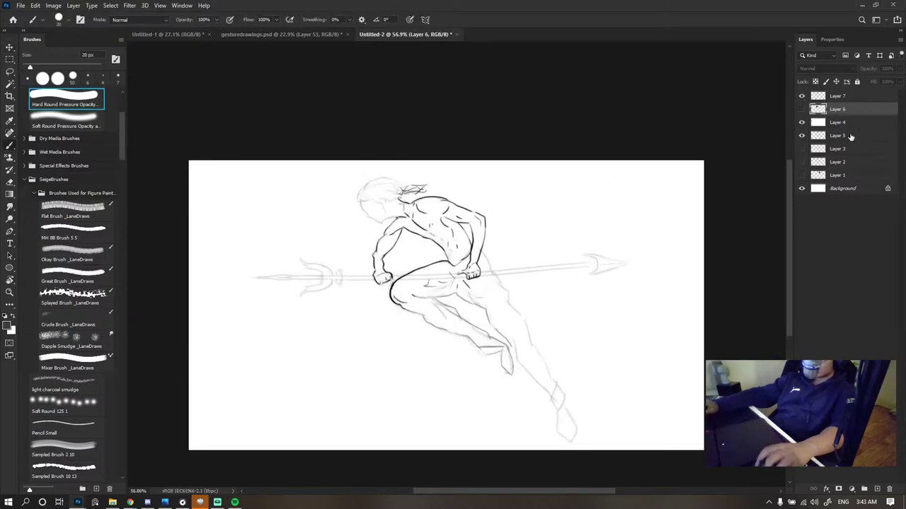
pyautogui.click(802, 109)
pyautogui.click(801, 109)
pyautogui.click(802, 96)
pyautogui.click(802, 96)
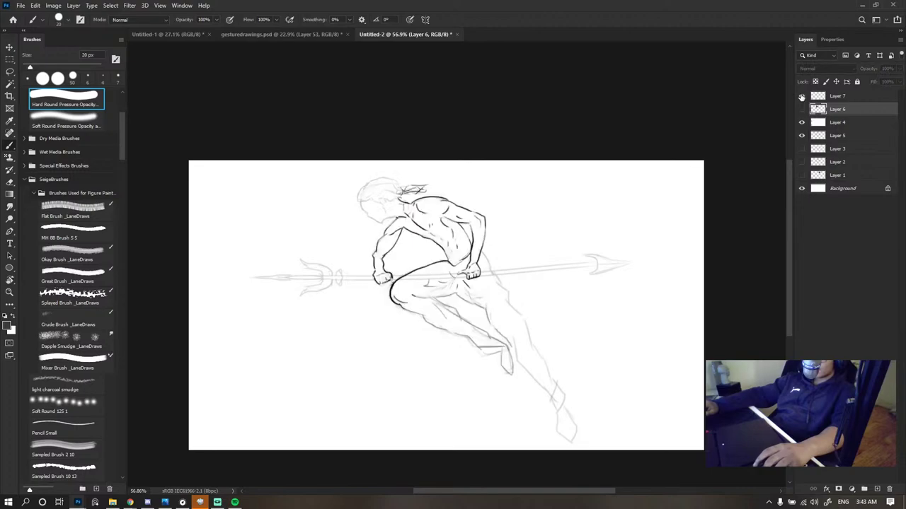
pyautogui.click(802, 96)
pyautogui.click(802, 96)
# - On Layer 7, choose the Pencil Small brush for the line work and erase the front fist's line art
pyautogui.click(821, 96)
pyautogui.scroll(3, 344, 255)
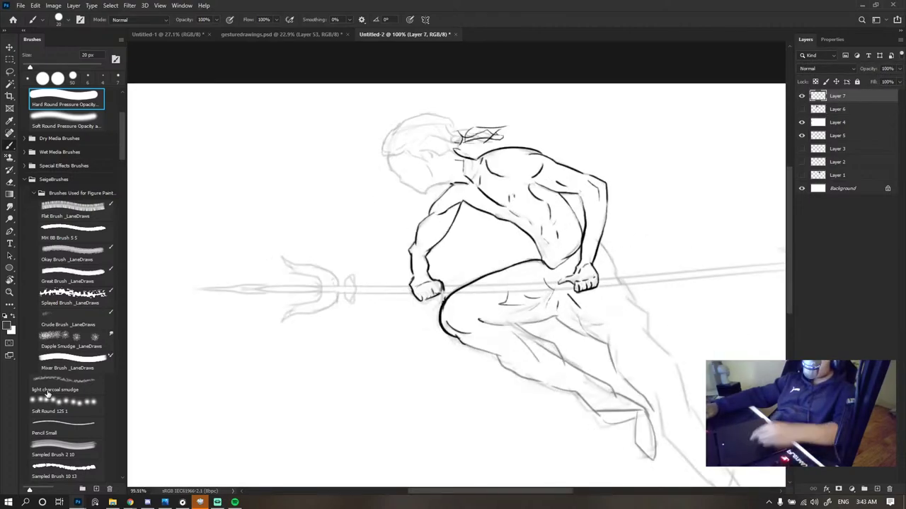
pyautogui.click(45, 431)
pyautogui.scroll(5, 467, 272)
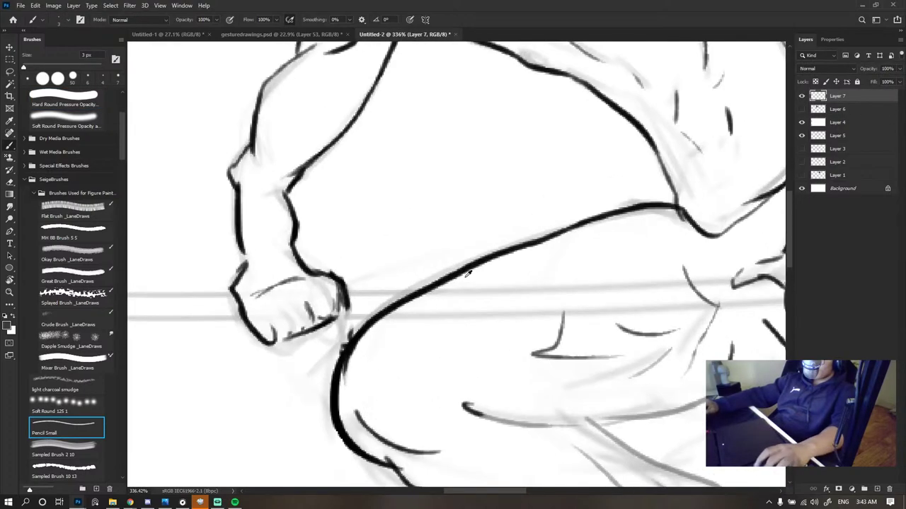
pyautogui.press('e')
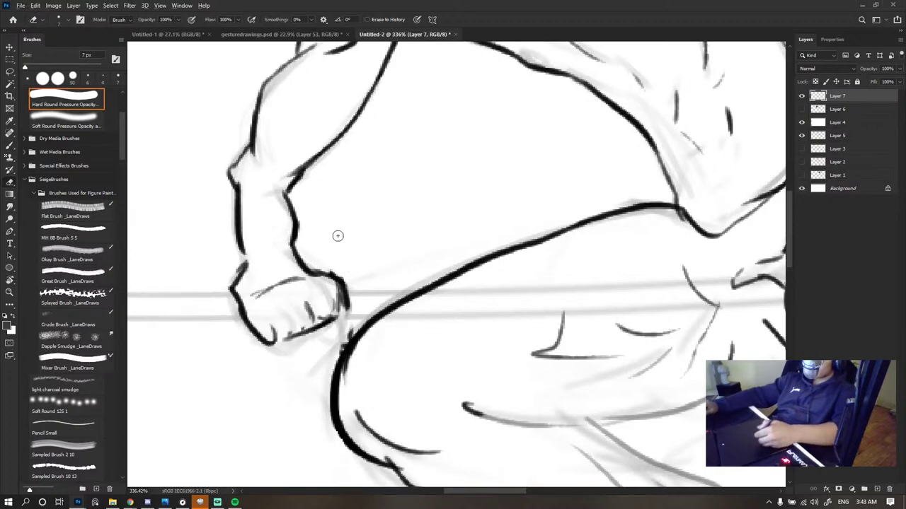
pyautogui.moveTo(244, 304)
pyautogui.mouseDown()
pyautogui.moveTo(340, 273)
pyautogui.moveTo(346, 306)
pyautogui.moveTo(334, 330)
pyautogui.mouseUp()
pyautogui.press('b')
pyautogui.hotkey('ctrl', 'z')
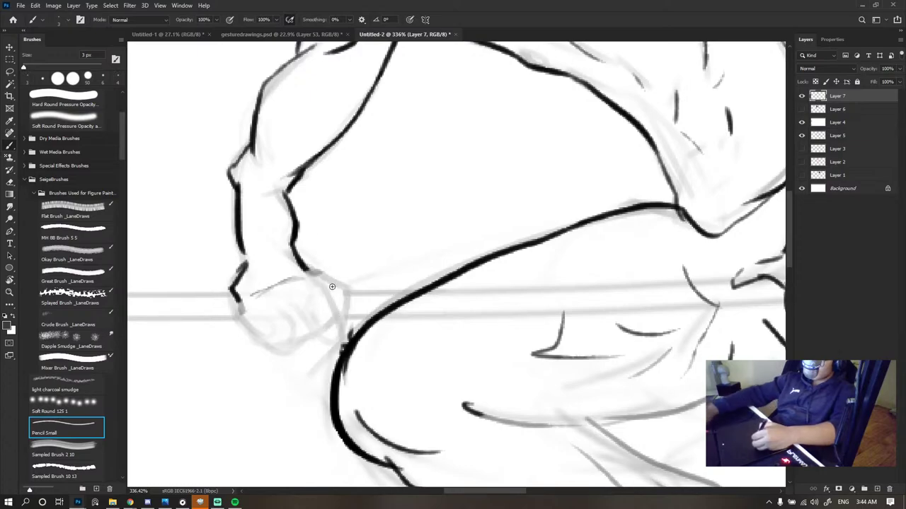
# - Redraw the front fist's outline and thumb in black on Layer 7 with a 6 px Pencil Small brush using pressure-controlled size
pyautogui.press(']')
pyautogui.press(']')
pyautogui.moveTo(305, 267)
pyautogui.mouseDown()
pyautogui.moveTo(347, 317)
pyautogui.moveTo(323, 342)
pyautogui.mouseUp()
pyautogui.hotkey('ctrl', 'z')
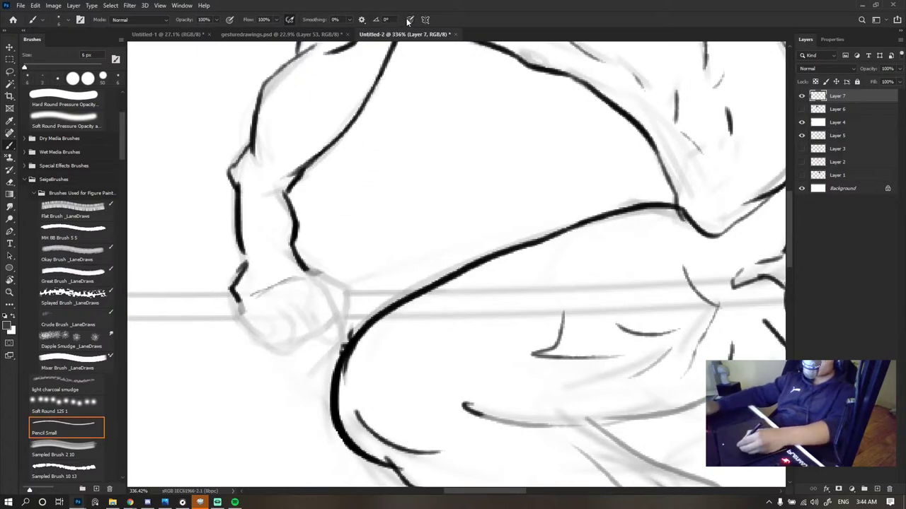
pyautogui.moveTo(306, 267)
pyautogui.mouseDown()
pyautogui.moveTo(347, 317)
pyautogui.moveTo(327, 332)
pyautogui.mouseUp()
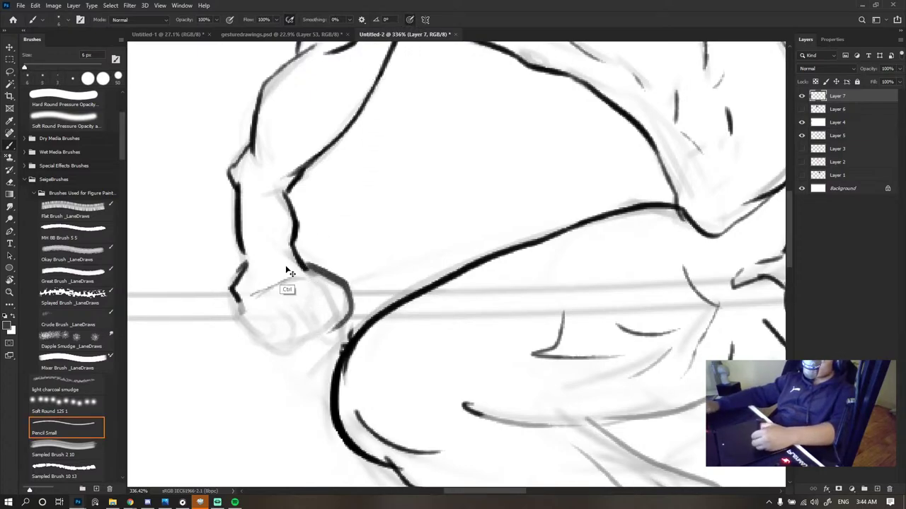
pyautogui.hotkey('ctrl', 'z')
pyautogui.moveTo(306, 267)
pyautogui.mouseDown()
pyautogui.moveTo(340, 286)
pyautogui.moveTo(333, 336)
pyautogui.mouseUp()
pyautogui.hotkey('ctrl', 'z')
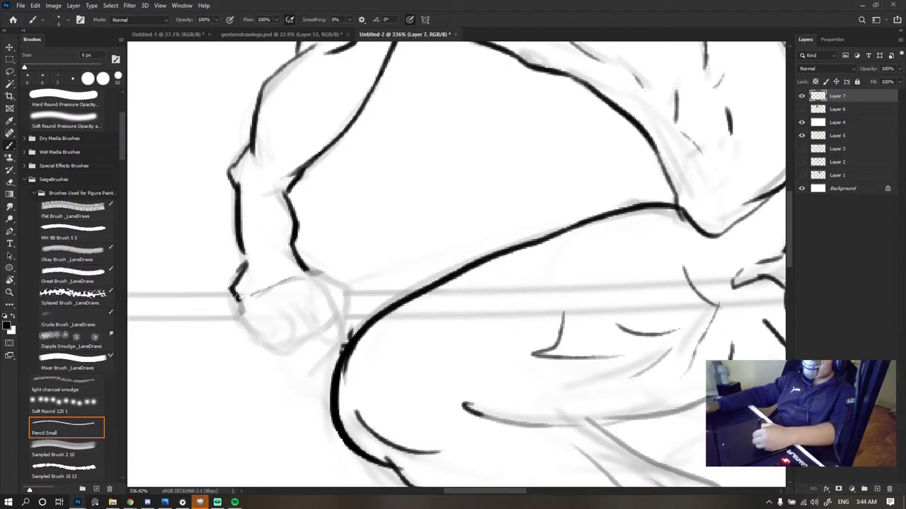
pyautogui.moveTo(241, 294); pyautogui.dragTo(258, 333)
pyautogui.hotkey('ctrl', 'z')
pyautogui.moveTo(239, 296)
pyautogui.mouseDown()
pyautogui.moveTo(263, 347)
pyautogui.moveTo(287, 348)
pyautogui.moveTo(338, 318)
pyautogui.moveTo(318, 273)
pyautogui.mouseUp()
pyautogui.hotkey('ctrl', 'z')
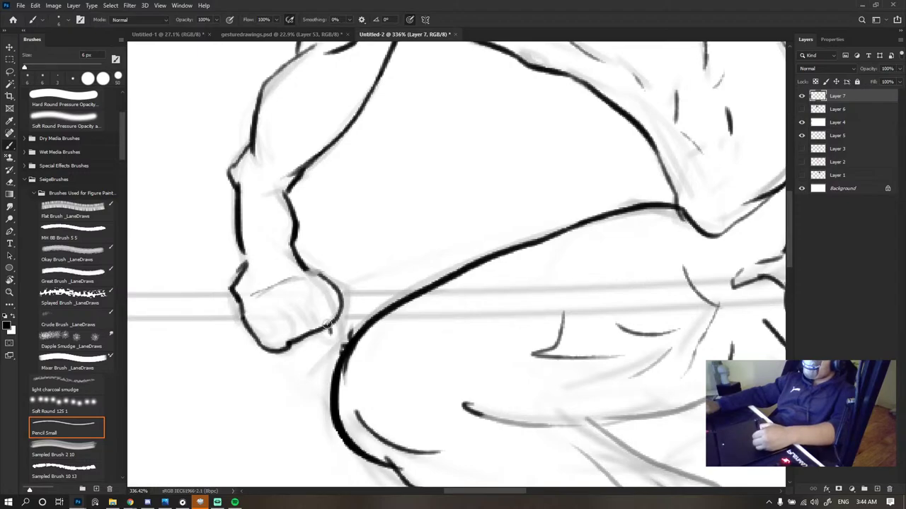
pyautogui.moveTo(327, 324); pyautogui.dragTo(331, 302)
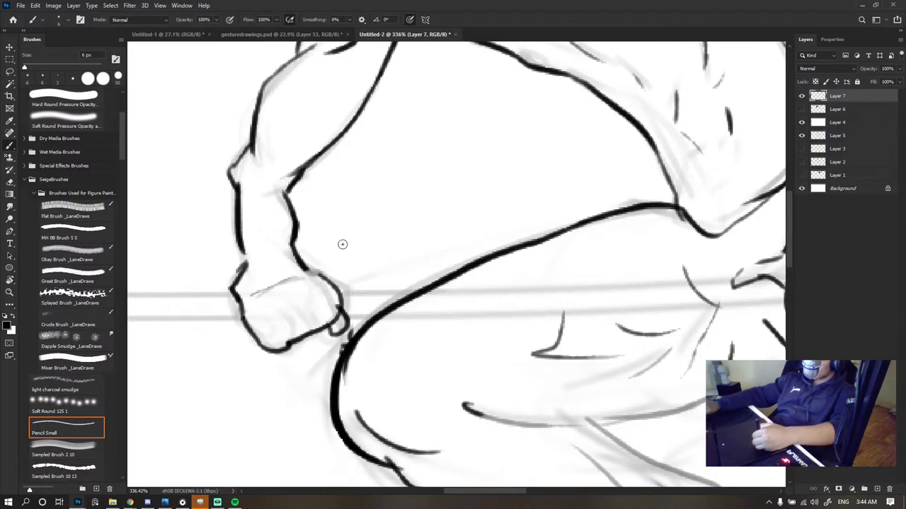
# - Erase the line art of the rear hand gripping the shaft with a 25 px eraser, and bring up the reference image
pyautogui.scroll(-9, 359, 245)
pyautogui.scroll(10, 396, 254)
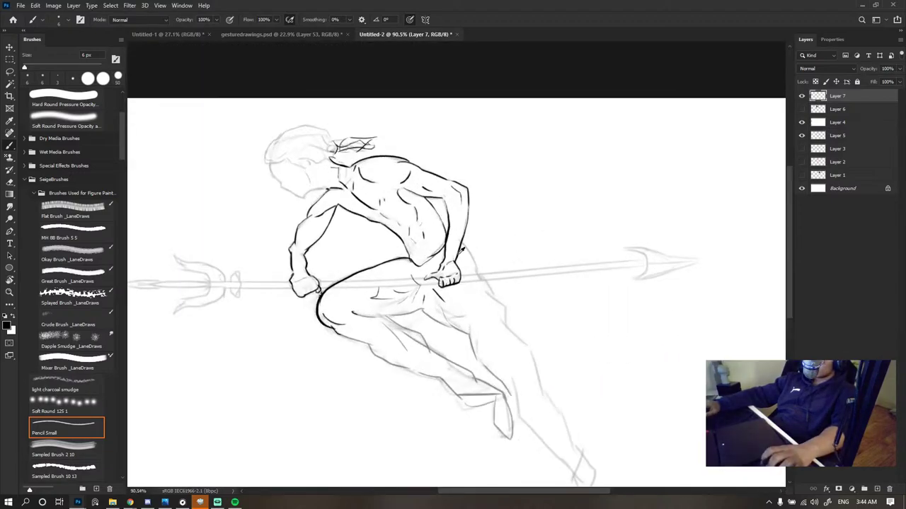
pyautogui.press('e')
pyautogui.moveTo(303, 263)
pyautogui.mouseDown()
pyautogui.moveTo(297, 255)
pyautogui.moveTo(407, 283)
pyautogui.mouseUp()
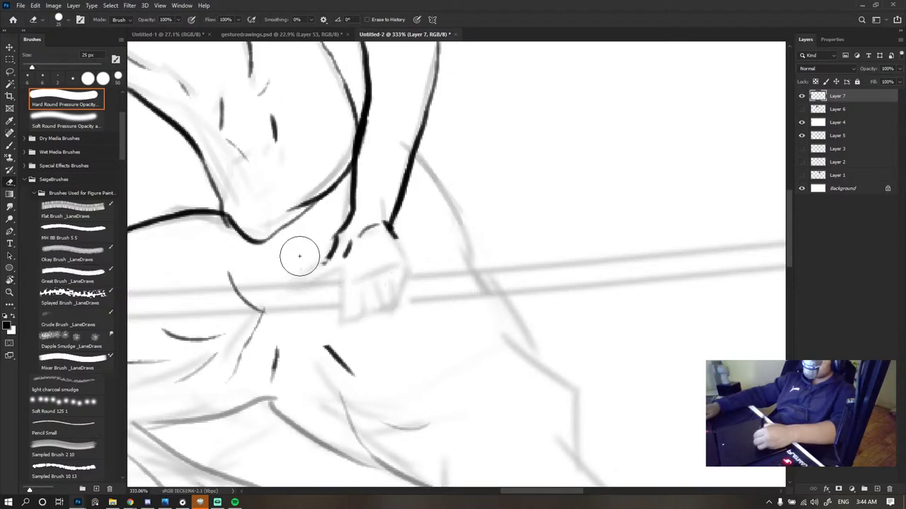
pyautogui.press('b')
pyautogui.hotkey('ctrl', 'Tab')
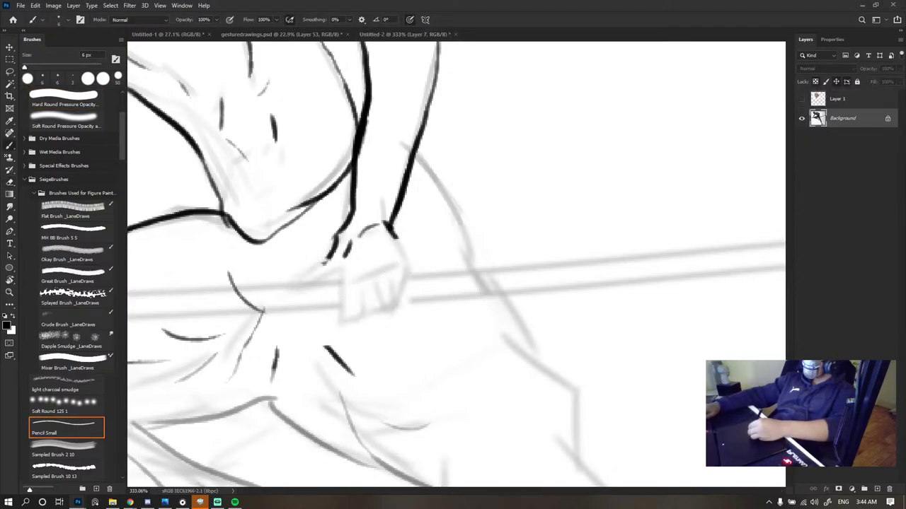
# - Redraw the rear hand gripping the shaft in black on Layer 7, outlining the knuckles, thumb and curled fingers
pyautogui.hotkey('ctrl', 'shift', 'Tab')
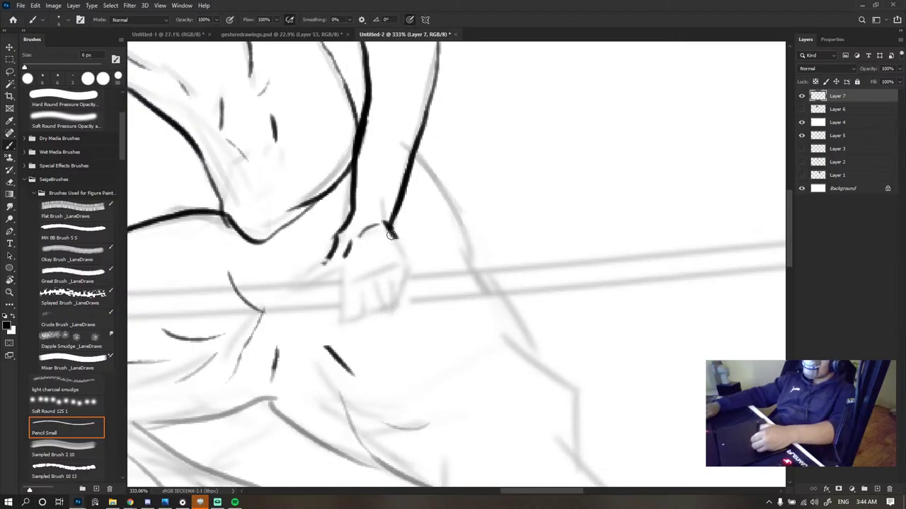
pyautogui.moveTo(387, 225)
pyautogui.mouseDown()
pyautogui.moveTo(411, 261)
pyautogui.moveTo(398, 297)
pyautogui.mouseUp()
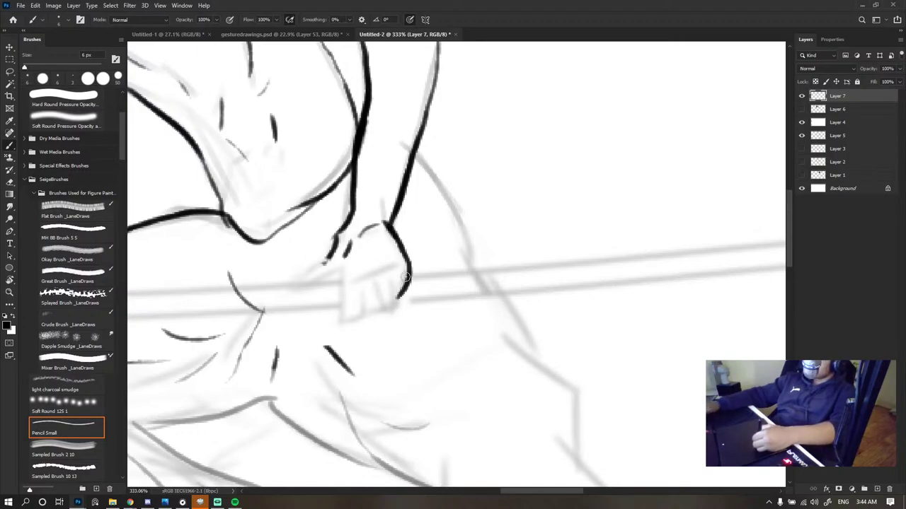
pyautogui.hotkey('ctrl', 'z')
pyautogui.hotkey('ctrl', 'z')
pyautogui.moveTo(386, 223)
pyautogui.mouseDown()
pyautogui.moveTo(408, 262)
pyautogui.moveTo(405, 303)
pyautogui.mouseUp()
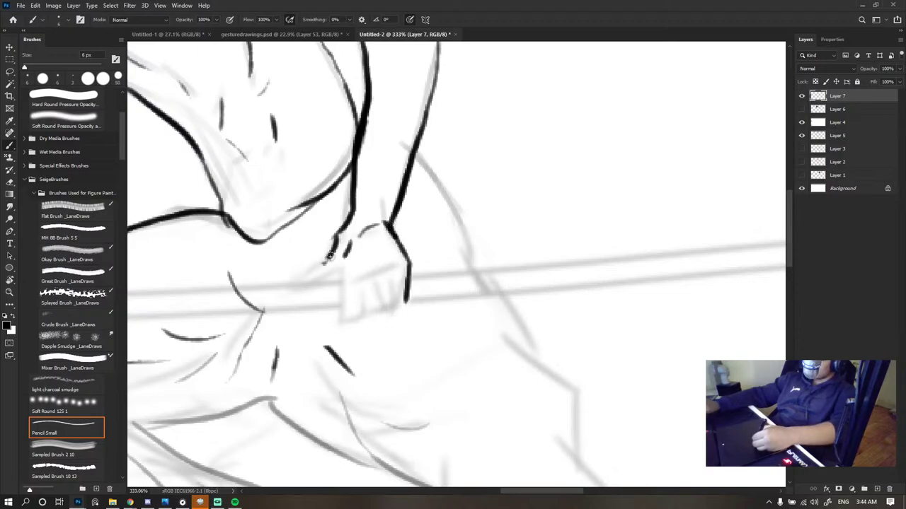
pyautogui.moveTo(329, 252)
pyautogui.mouseDown()
pyautogui.moveTo(321, 278)
pyautogui.moveTo(306, 283)
pyautogui.moveTo(343, 264)
pyautogui.mouseUp()
pyautogui.moveTo(328, 271)
pyautogui.mouseDown()
pyautogui.moveTo(342, 283)
pyautogui.moveTo(342, 319)
pyautogui.moveTo(411, 292)
pyautogui.mouseUp()
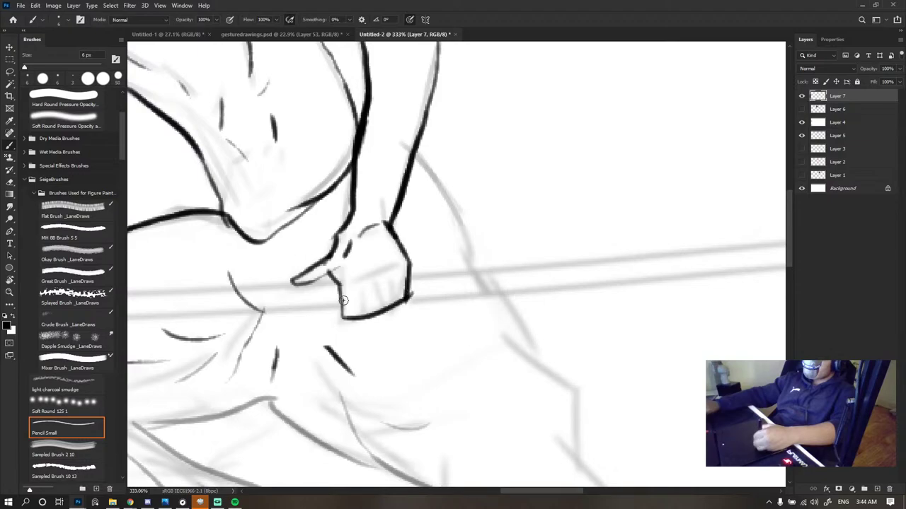
# - View the whole figure and compare the line art with and without the Layer 5 sketch
pyautogui.hotkey('ctrl', '-')
pyautogui.hotkey('ctrl', '-')
pyautogui.hotkey('ctrl', '-')
pyautogui.hotkey('ctrl', '-')
pyautogui.hotkey('ctrl', '-')
pyautogui.hotkey('ctrl', '-')
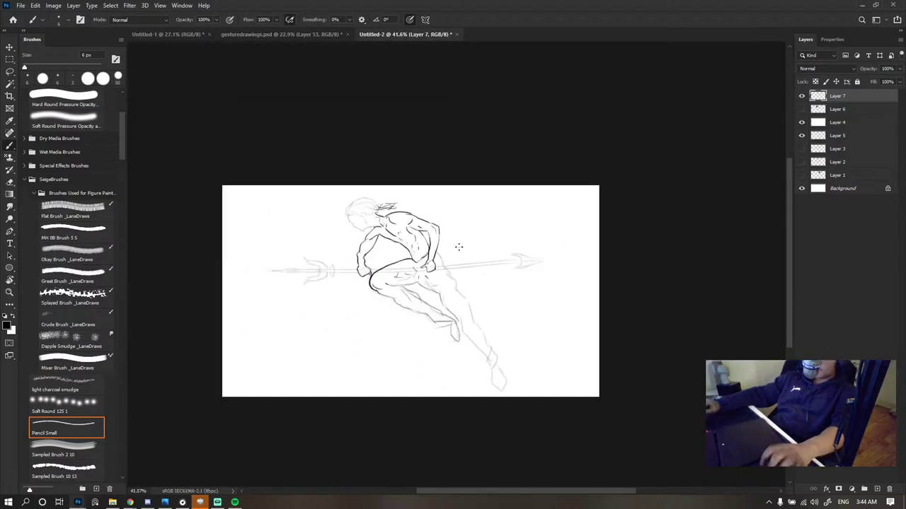
pyautogui.click(806, 136)
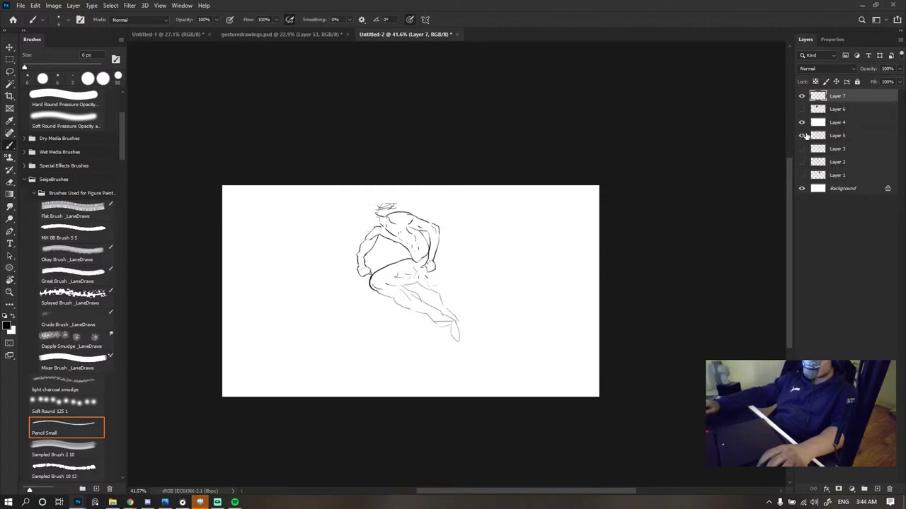
pyautogui.click(806, 136)
pyautogui.click(806, 136)
pyautogui.click(806, 136)
# - Erase the line art of the bent lower leg, inner thigh and foot on Layer 7 with a 25 px eraser
pyautogui.scroll(6, 429, 320)
pyautogui.press('e')
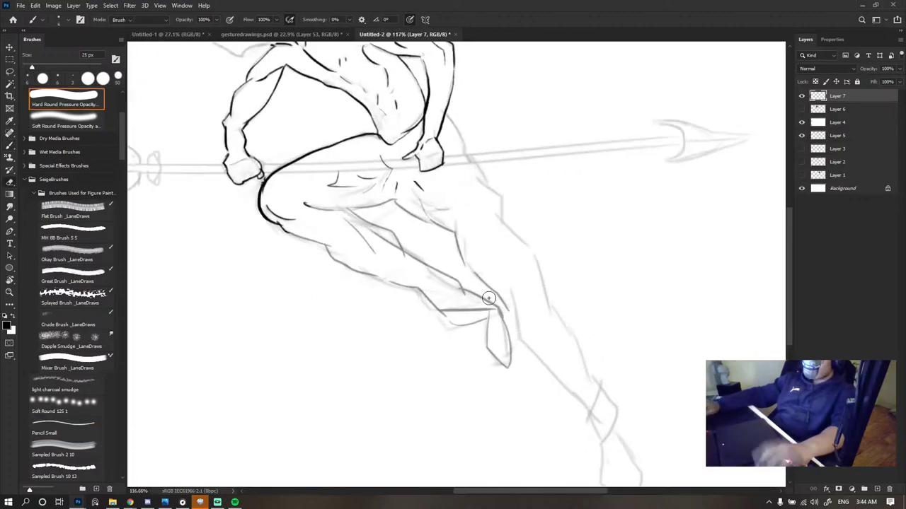
pyautogui.moveTo(416, 280); pyautogui.dragTo(357, 204)
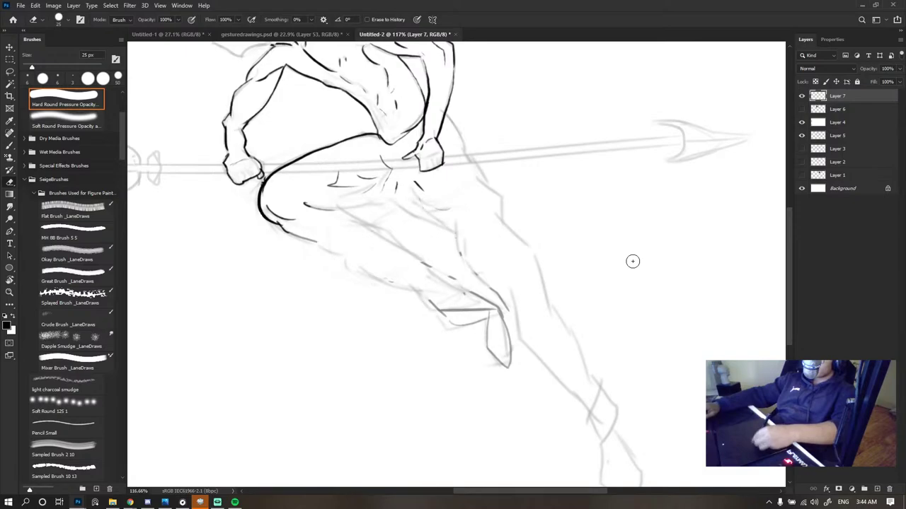
pyautogui.moveTo(426, 264)
pyautogui.mouseDown()
pyautogui.moveTo(467, 310)
pyautogui.moveTo(467, 293)
pyautogui.moveTo(502, 368)
pyautogui.mouseUp()
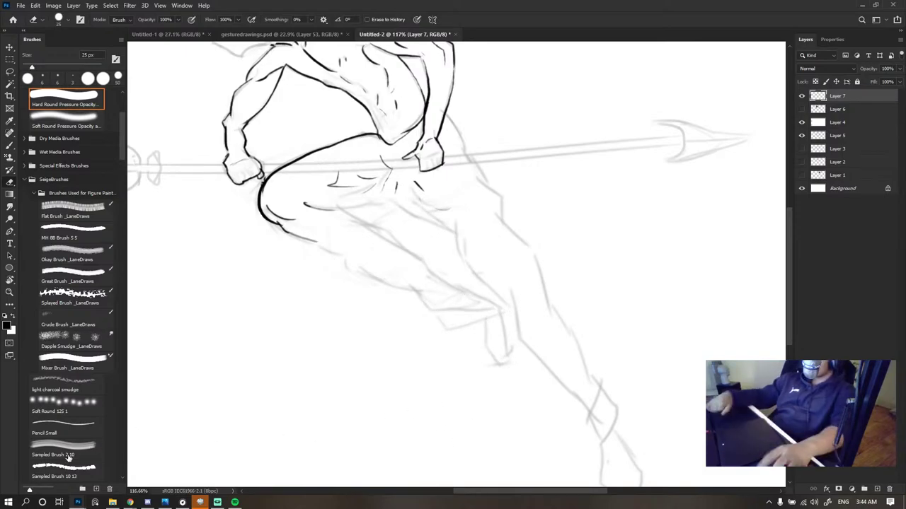
pyautogui.moveTo(129, 502)
pyautogui.moveTo(86, 468)
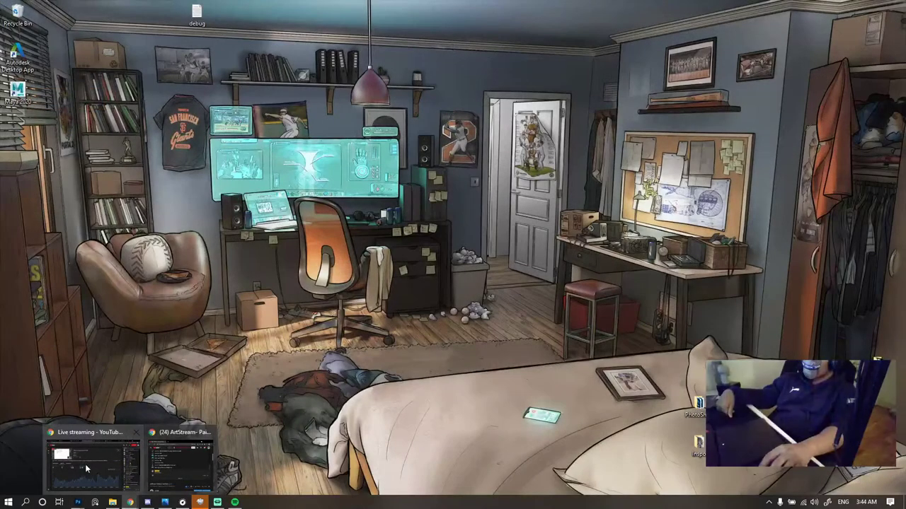
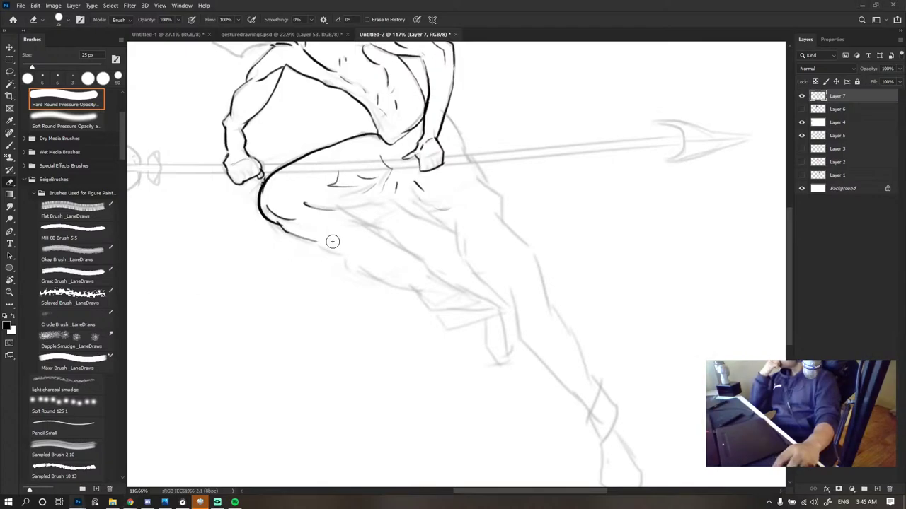
# - Erase the scribbled ponytail lines behind the head on Layer 7
pyautogui.scroll(1, 389, 183)
pyautogui.scroll(2, 403, 202)
pyautogui.press('b')
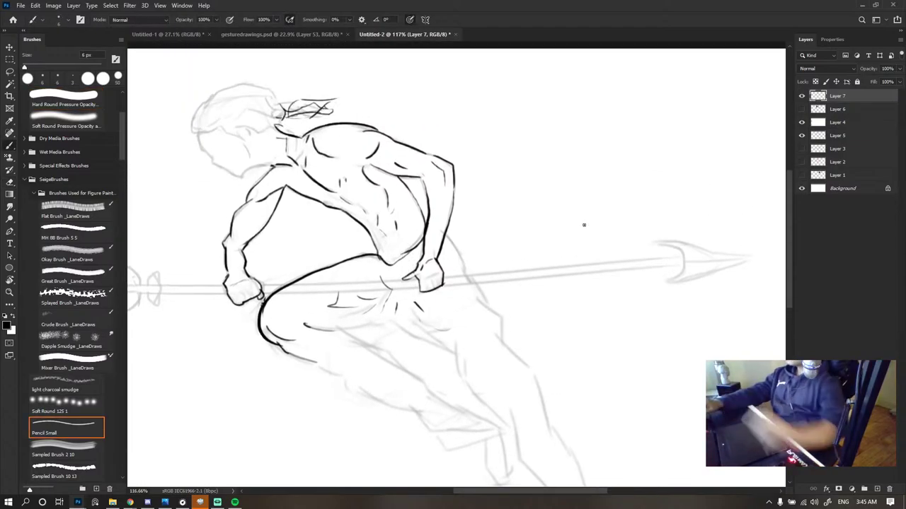
pyautogui.scroll(-2, 401, 85)
pyautogui.scroll(1, 390, 106)
pyautogui.scroll(5, 372, 123)
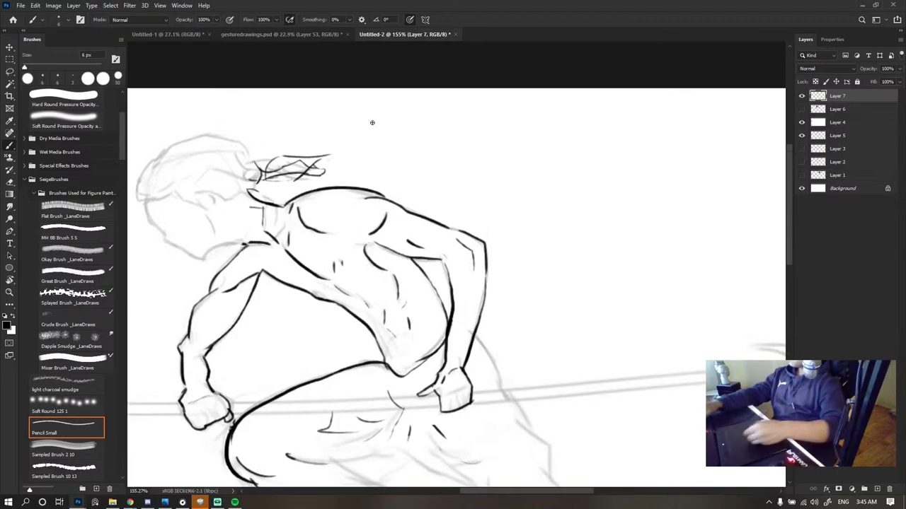
pyautogui.press('e')
pyautogui.moveTo(312, 161); pyautogui.dragTo(304, 139)
pyautogui.moveTo(276, 170); pyautogui.dragTo(302, 140)
pyautogui.press('b')
# - Ink the face profile from forehead to chin and jaw with the 6 px Pencil Small brush, adding a short mark beside the nose
pyautogui.scroll(-4, 551, 378)
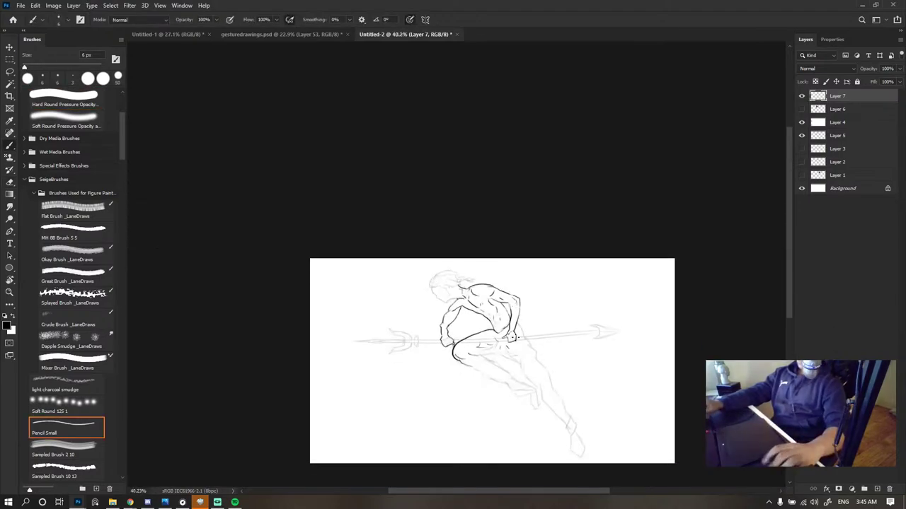
pyautogui.scroll(3, 516, 338)
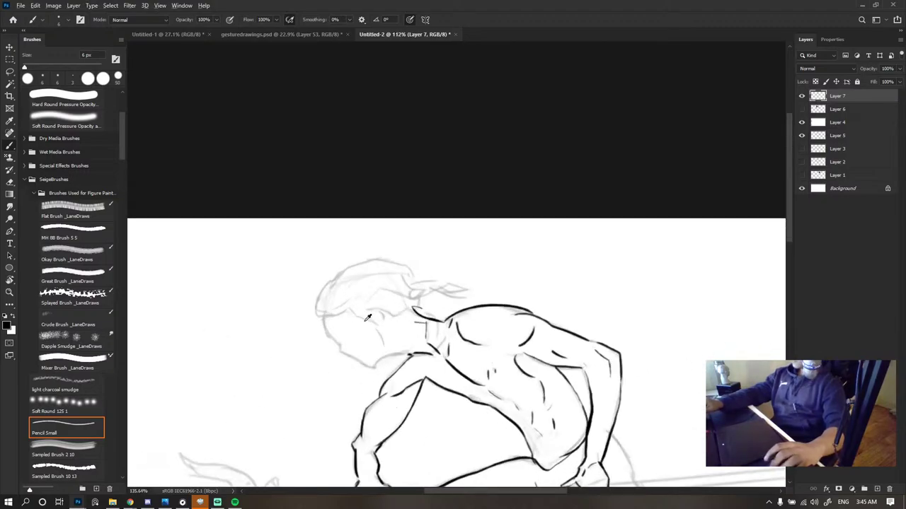
pyautogui.scroll(3, 367, 318)
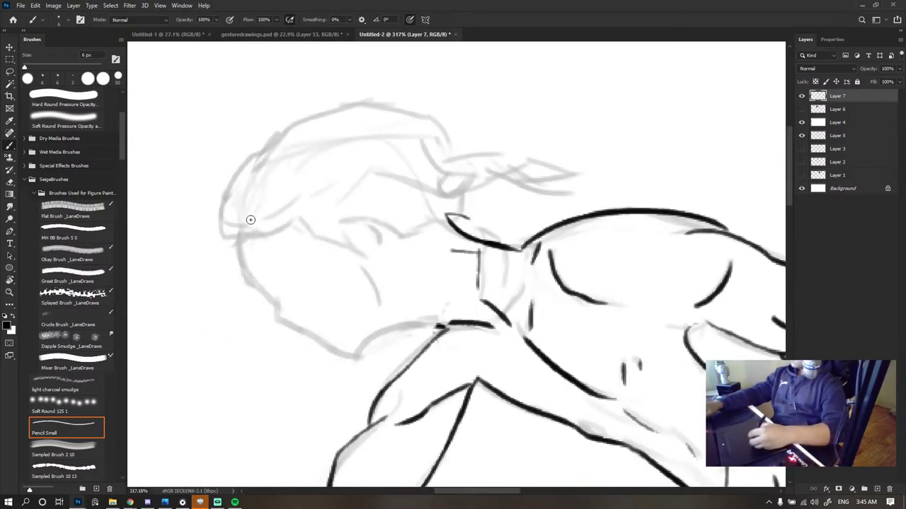
pyautogui.moveTo(237, 234)
pyautogui.mouseDown()
pyautogui.moveTo(258, 284)
pyautogui.moveTo(296, 328)
pyautogui.moveTo(431, 323)
pyautogui.moveTo(377, 324)
pyautogui.mouseUp()
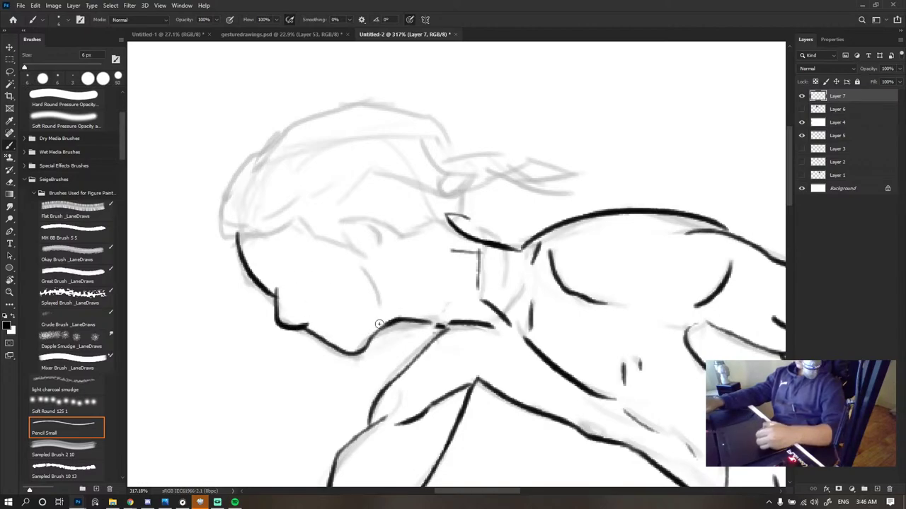
pyautogui.scroll(-6, 450, 217)
pyautogui.scroll(-1, 450, 217)
pyautogui.scroll(6, 439, 227)
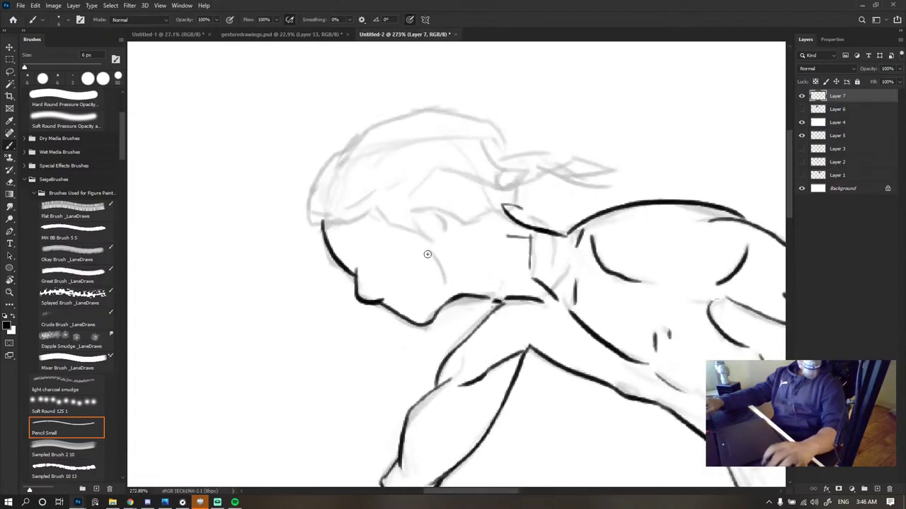
pyautogui.scroll(-2, 425, 233)
pyautogui.scroll(2, 382, 249)
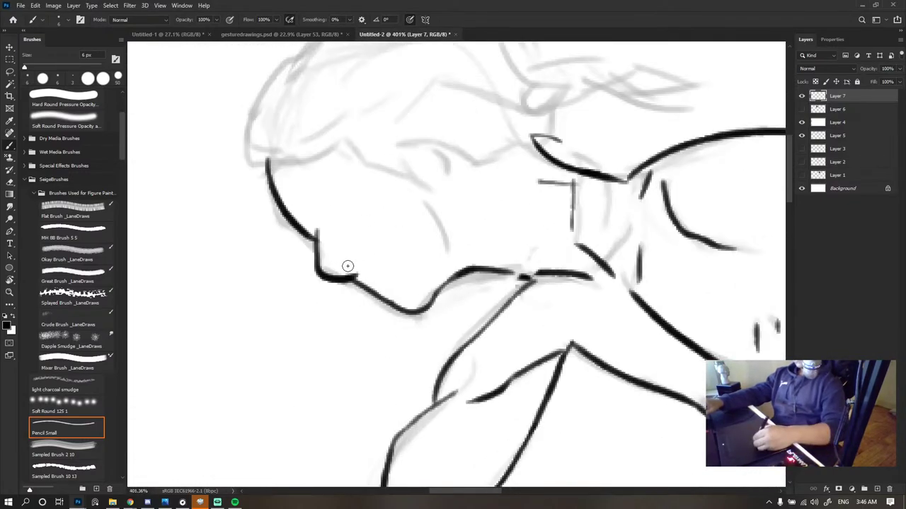
pyautogui.moveTo(349, 266); pyautogui.dragTo(359, 260)
pyautogui.scroll(-5, 382, 237)
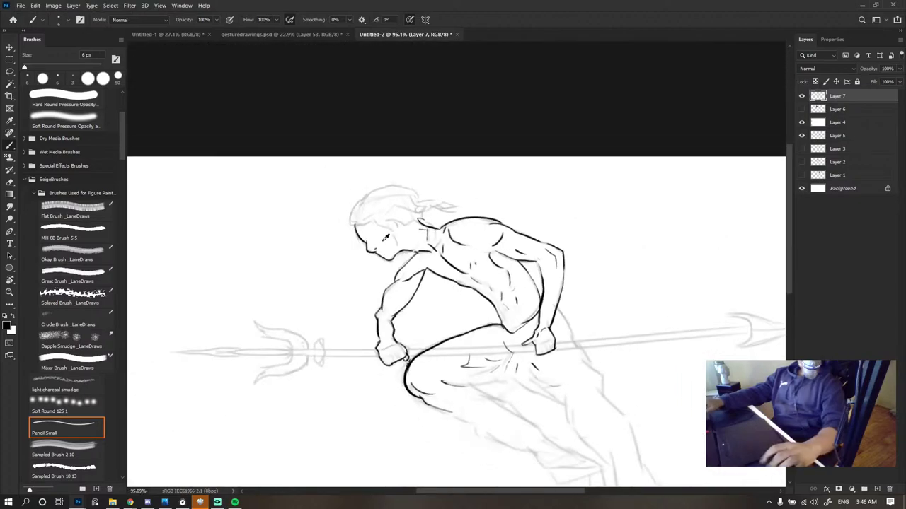
# - Draw the front hairline above the forehead with short curved black strokes
pyautogui.scroll(5, 385, 223)
pyautogui.scroll(2, 385, 220)
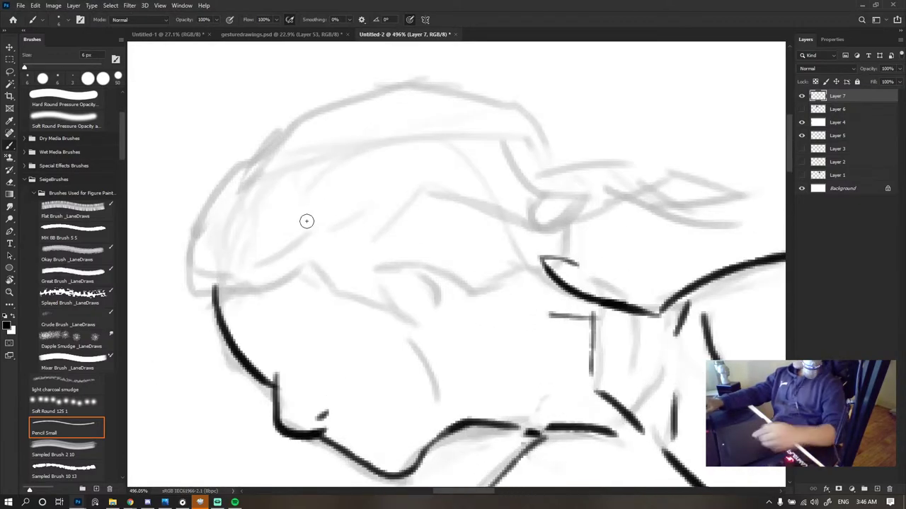
pyautogui.moveTo(214, 285)
pyautogui.mouseDown()
pyautogui.moveTo(269, 272)
pyautogui.moveTo(270, 238)
pyautogui.moveTo(314, 272)
pyautogui.mouseUp()
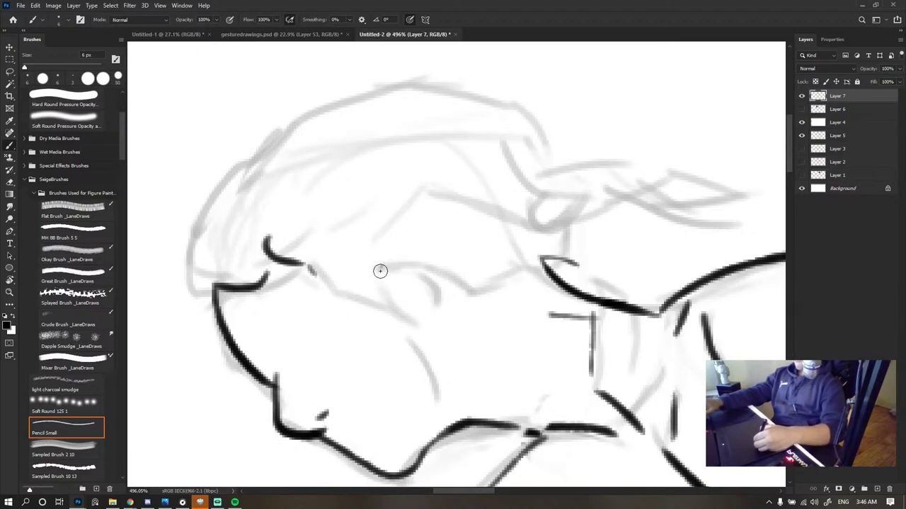
# - Draw the ear with a curved outer rim and short inner lines, undoing the strokes that miss the shape
pyautogui.moveTo(386, 264); pyautogui.dragTo(415, 314)
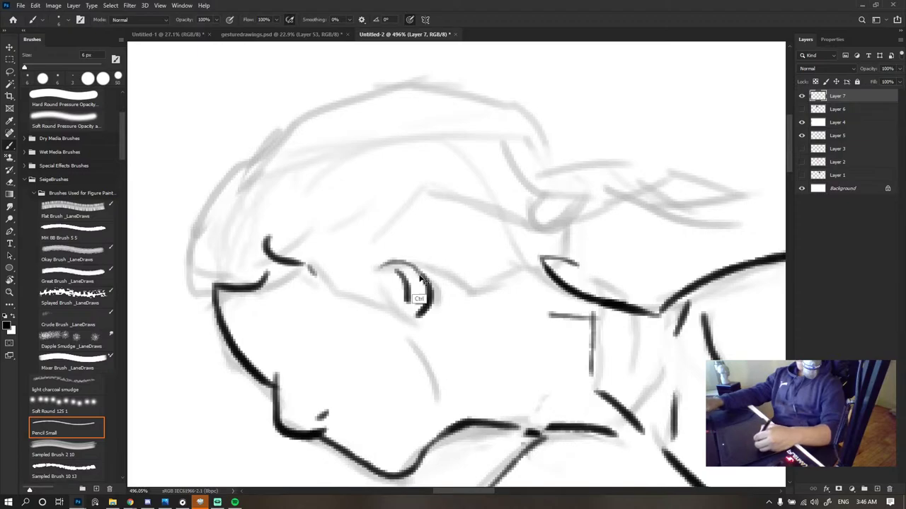
pyautogui.hotkey('ctrl', 'z')
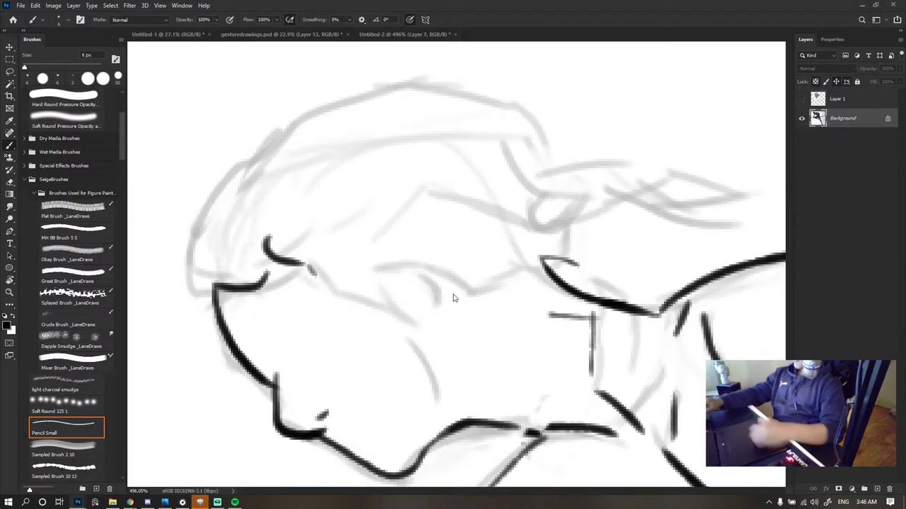
pyautogui.moveTo(375, 256)
pyautogui.mouseDown()
pyautogui.moveTo(457, 287)
pyautogui.moveTo(448, 298)
pyautogui.mouseUp()
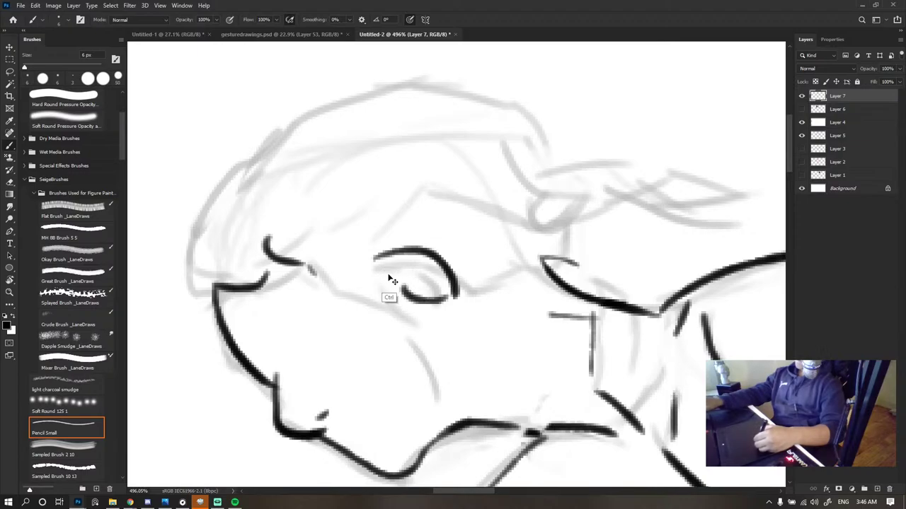
pyautogui.hotkey('ctrl', 'z')
pyautogui.moveTo(382, 267); pyautogui.dragTo(416, 300)
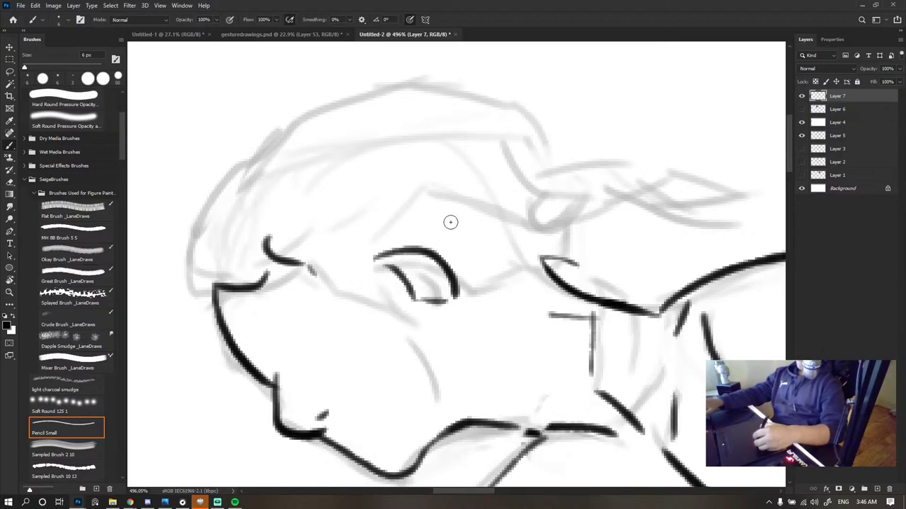
pyautogui.scroll(-5, 455, 208)
pyautogui.scroll(-1, 449, 213)
pyautogui.scroll(4, 449, 212)
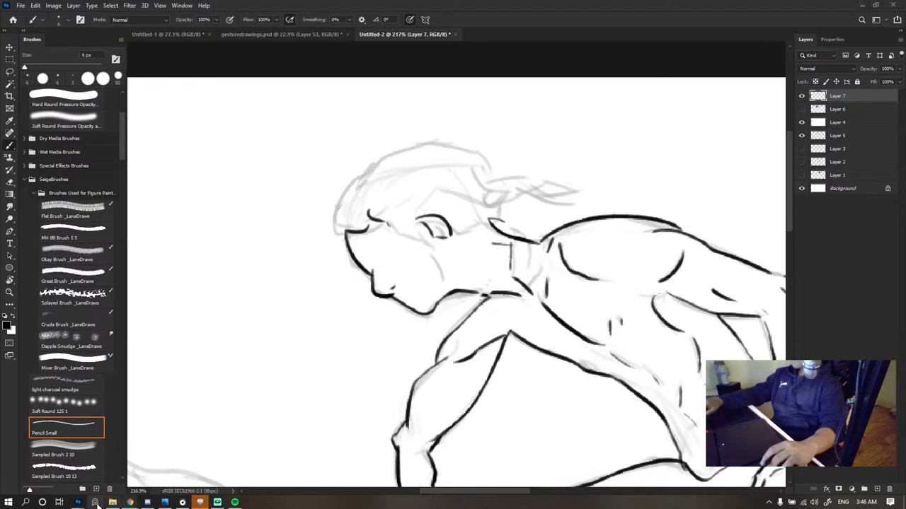
# - Outline the hair in black from the forehead over the crown to the base of the ponytail, with angular breaks
pyautogui.moveTo(129, 503)
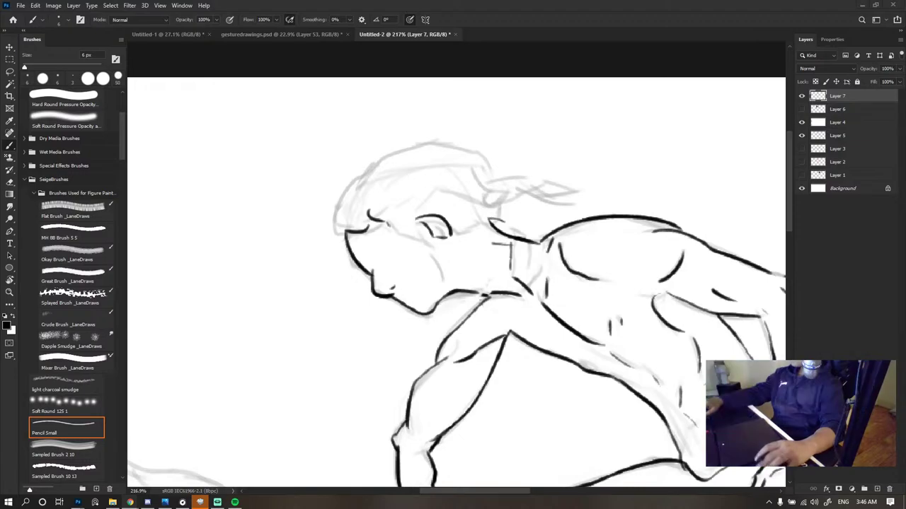
pyautogui.scroll(-5, 398, 208)
pyautogui.scroll(9, 422, 213)
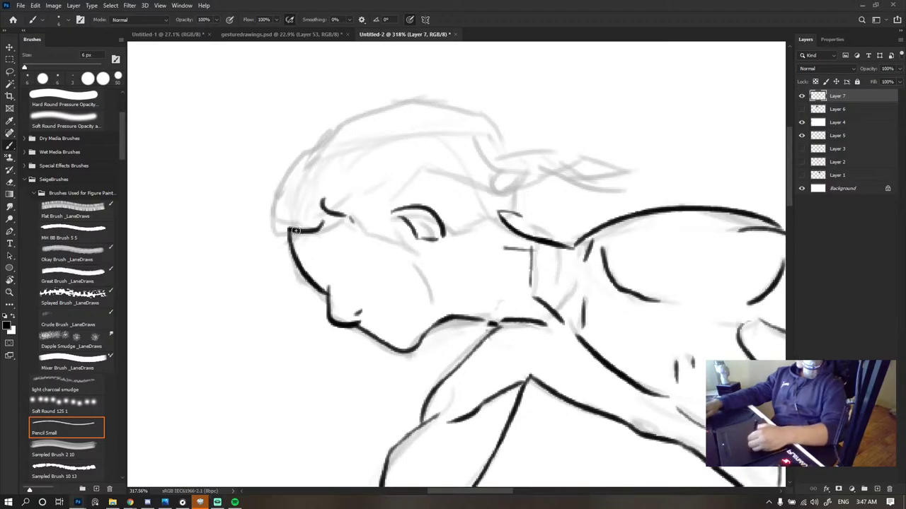
pyautogui.moveTo(296, 230)
pyautogui.mouseDown()
pyautogui.moveTo(275, 220)
pyautogui.moveTo(277, 168)
pyautogui.moveTo(315, 142)
pyautogui.mouseUp()
pyautogui.moveTo(286, 172)
pyautogui.mouseDown()
pyautogui.moveTo(359, 120)
pyautogui.moveTo(447, 87)
pyautogui.mouseUp()
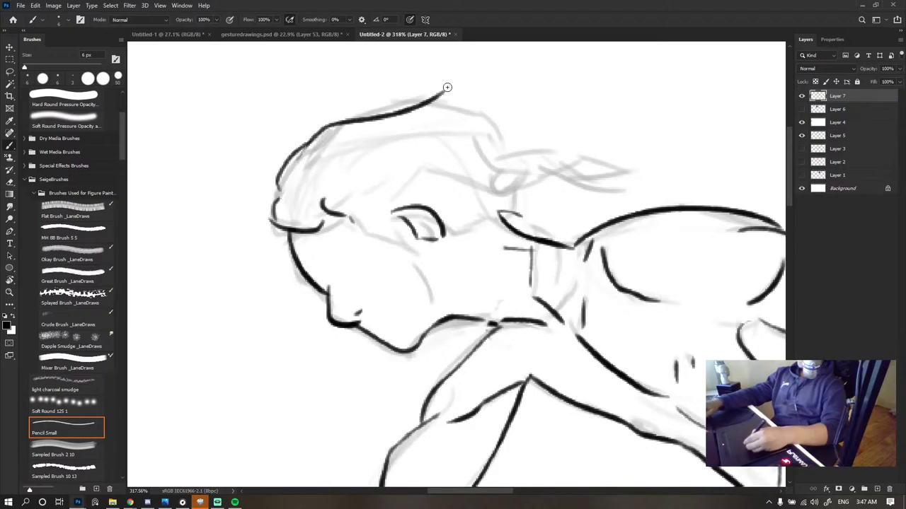
pyautogui.hotkey('ctrl', 'z')
pyautogui.moveTo(303, 166)
pyautogui.mouseDown()
pyautogui.moveTo(312, 136)
pyautogui.moveTo(408, 96)
pyautogui.moveTo(399, 114)
pyautogui.moveTo(480, 112)
pyautogui.moveTo(473, 124)
pyautogui.moveTo(496, 140)
pyautogui.mouseUp()
pyautogui.moveTo(501, 140)
pyautogui.mouseDown()
pyautogui.moveTo(488, 153)
pyautogui.moveTo(516, 165)
pyautogui.mouseUp()
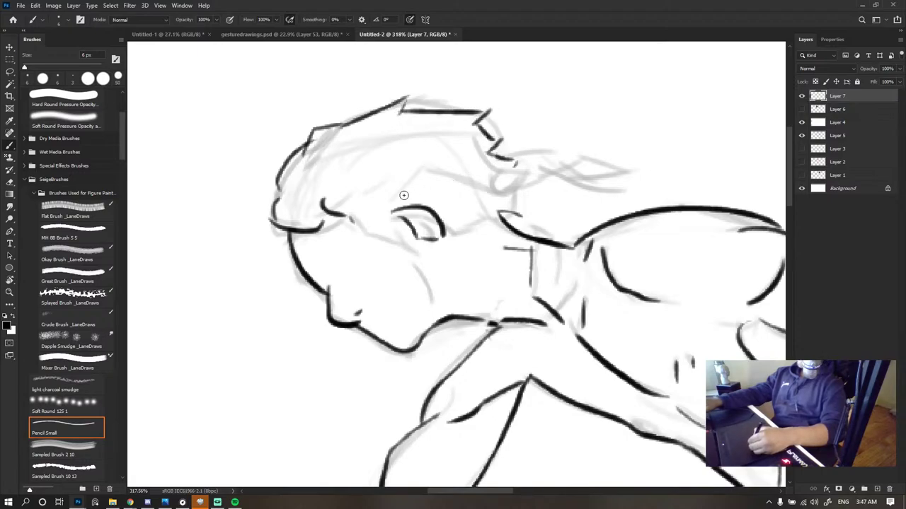
# - Add a curved hair strand above the ear and the hairline strokes behind it toward the nape
pyautogui.moveTo(404, 174); pyautogui.dragTo(458, 172)
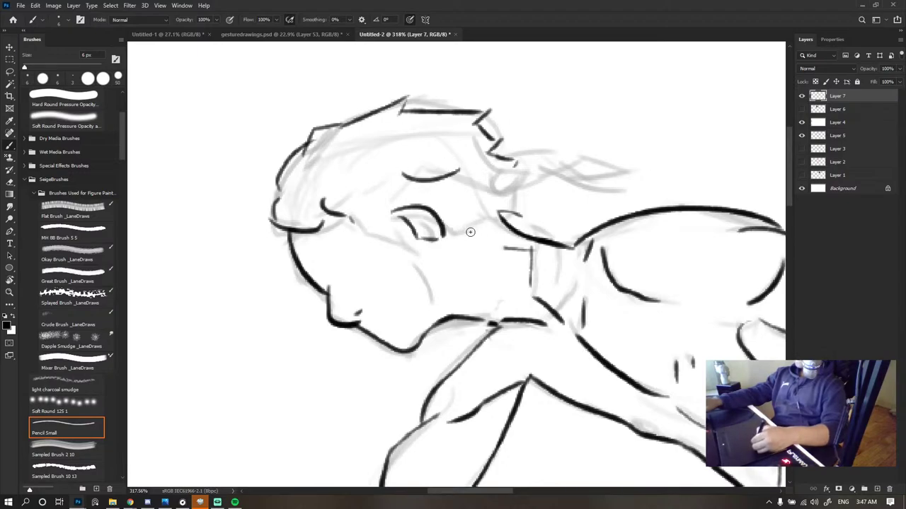
pyautogui.moveTo(452, 236)
pyautogui.mouseDown()
pyautogui.moveTo(474, 227)
pyautogui.moveTo(470, 246)
pyautogui.moveTo(490, 245)
pyautogui.mouseUp()
pyautogui.scroll(-12, 490, 205)
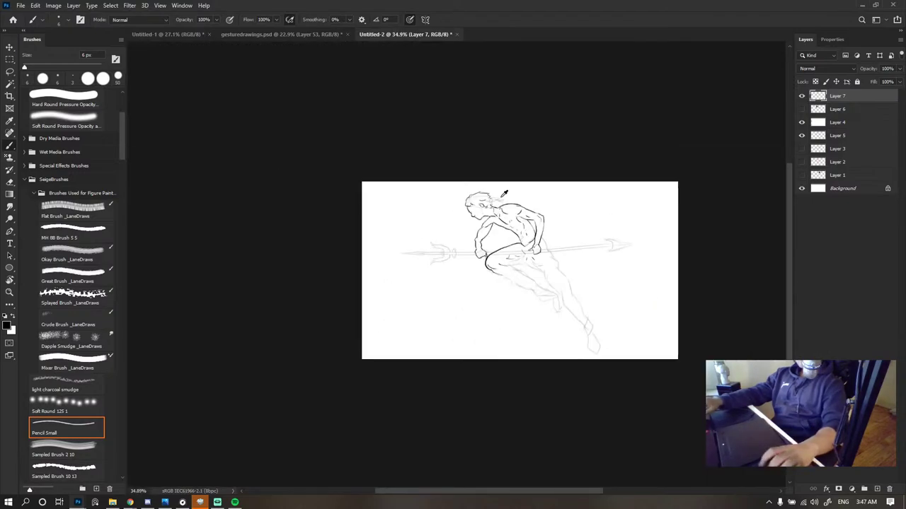
pyautogui.scroll(7, 506, 185)
pyautogui.scroll(-4, 475, 217)
pyautogui.scroll(5, 457, 245)
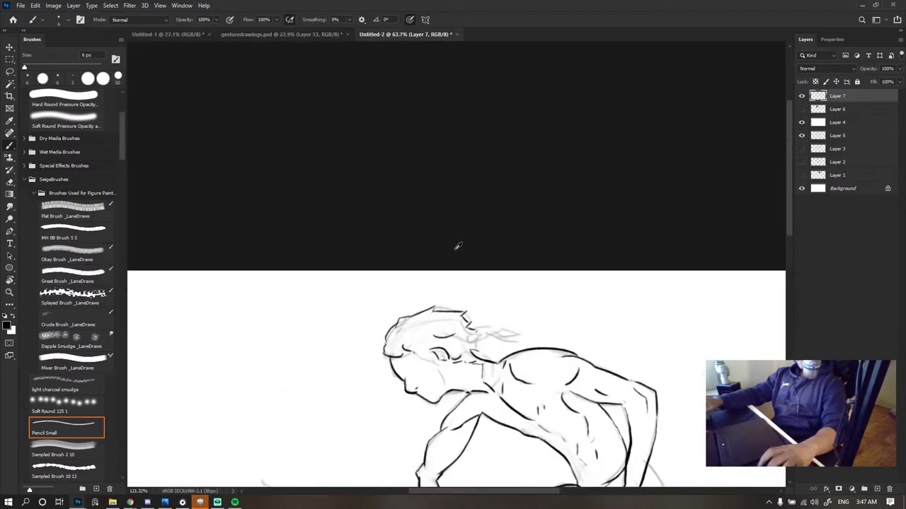
pyautogui.scroll(-1, 439, 256)
pyautogui.scroll(2, 440, 256)
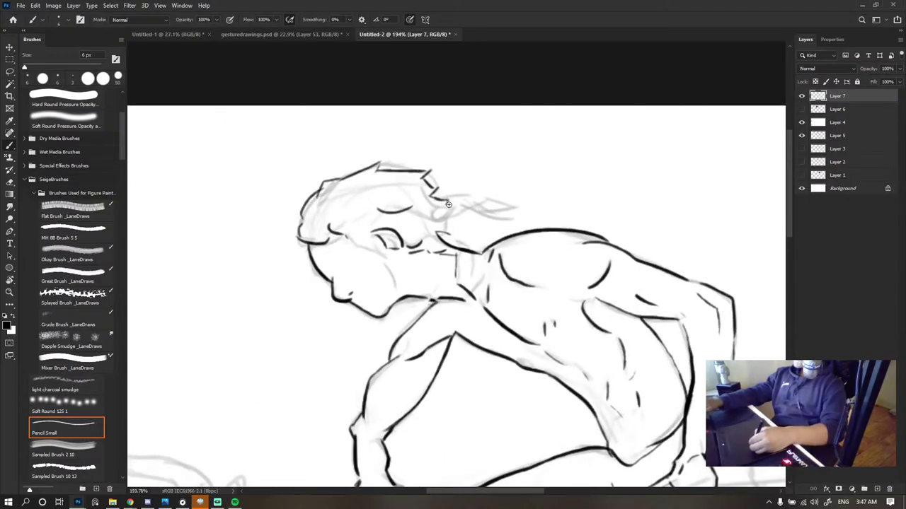
# - Add short black hair strands at the nape and above the ear, and extend the hairline in front of the ear
pyautogui.moveTo(445, 213)
pyautogui.mouseDown()
pyautogui.moveTo(454, 232)
pyautogui.moveTo(445, 225)
pyautogui.mouseUp()
pyautogui.hotkey('ctrl', 'z')
pyautogui.press('ctrl')
pyautogui.moveTo(434, 217); pyautogui.dragTo(432, 236)
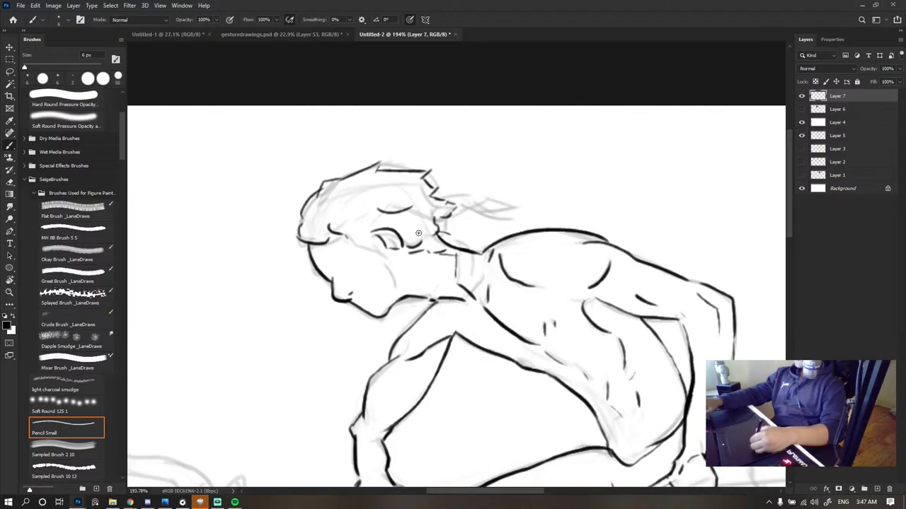
pyautogui.moveTo(402, 215); pyautogui.dragTo(421, 219)
pyautogui.moveTo(412, 226)
pyautogui.mouseDown()
pyautogui.moveTo(425, 223)
pyautogui.moveTo(416, 227)
pyautogui.mouseUp()
pyautogui.hotkey('ctrl', 'z')
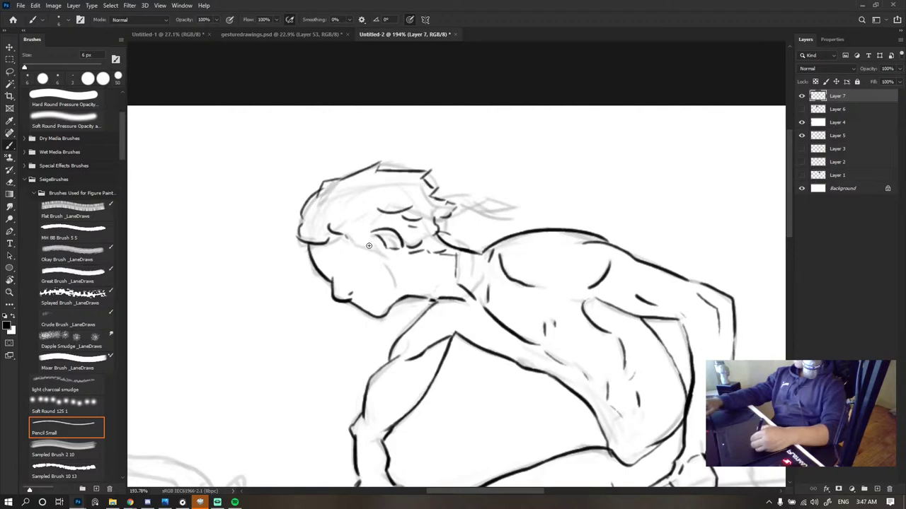
pyautogui.moveTo(353, 237)
pyautogui.mouseDown()
pyautogui.moveTo(376, 251)
pyautogui.moveTo(379, 266)
pyautogui.mouseUp()
# - Try to draw the eye with short strokes behind the bridge of the nose, undoing each stroke
pyautogui.scroll(-10, 404, 224)
pyautogui.scroll(5, 405, 223)
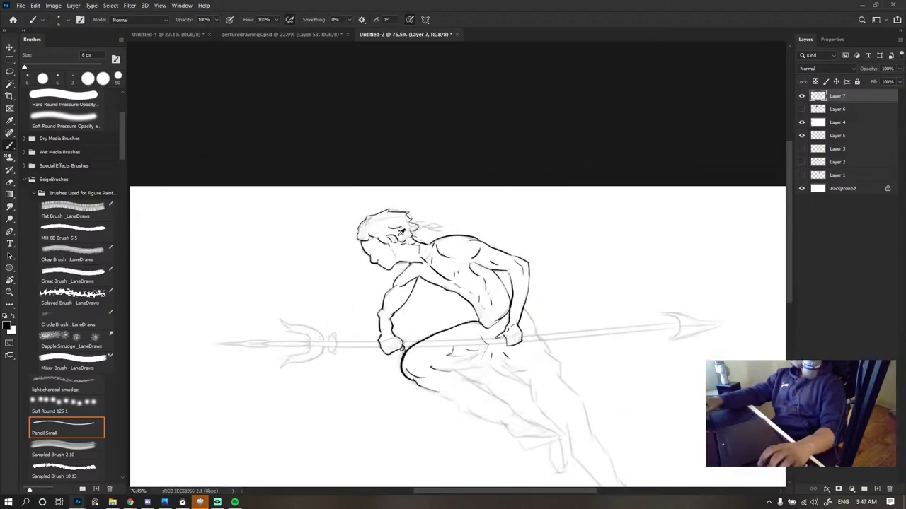
pyautogui.scroll(1, 327, 290)
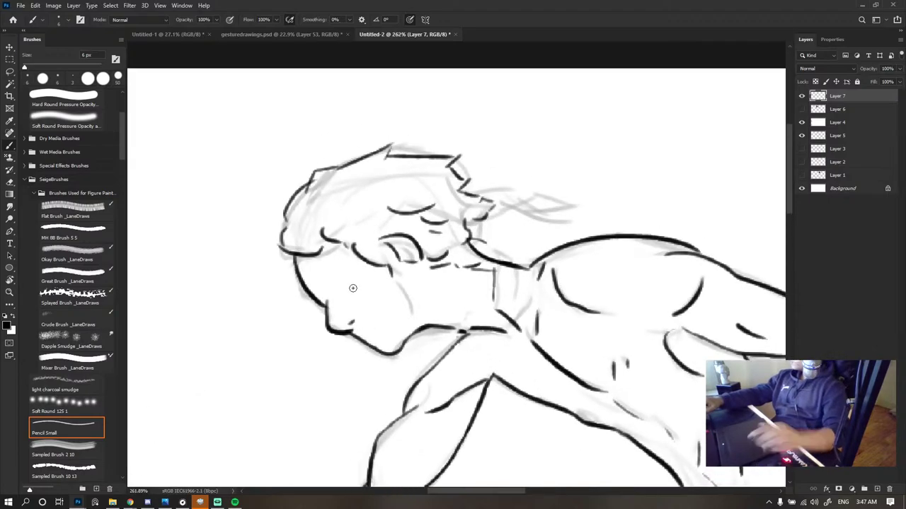
pyautogui.moveTo(333, 283)
pyautogui.mouseDown()
pyautogui.moveTo(315, 297)
pyautogui.moveTo(349, 285)
pyautogui.mouseUp()
pyautogui.hotkey('ctrl', 'z')
pyautogui.hotkey('ctrl', 'z')
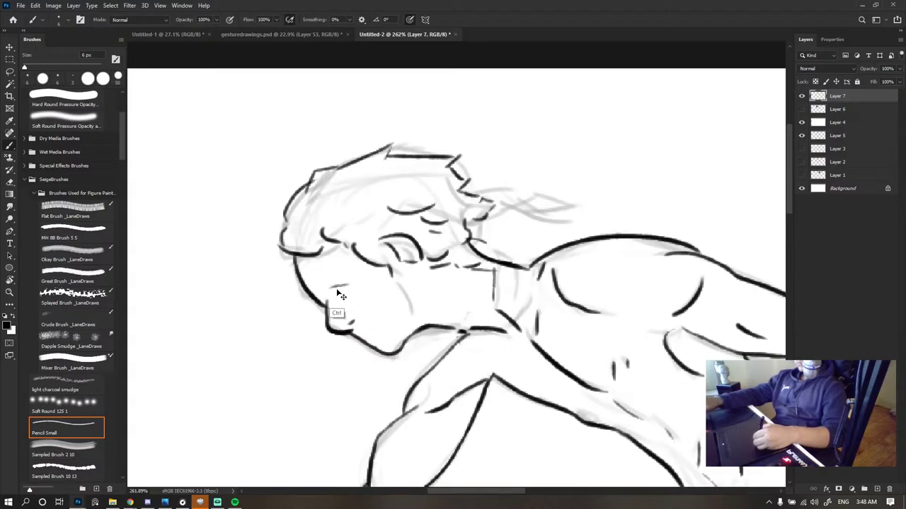
pyautogui.hotkey('ctrl', 'z')
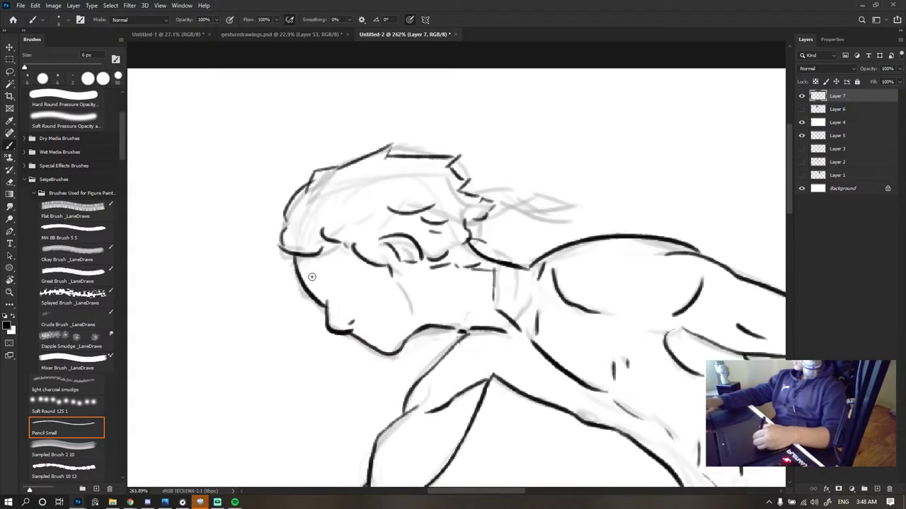
pyautogui.moveTo(316, 283); pyautogui.dragTo(323, 294)
pyautogui.hotkey('ctrl', 'z')
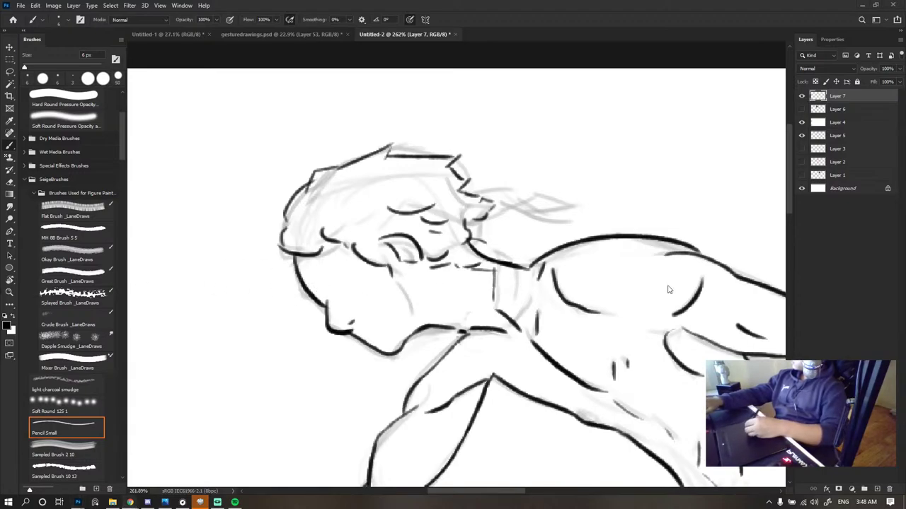
# - Examine the whole figure and trident to judge the line art drawn so far against the sketch
pyautogui.scroll(-4, 566, 198)
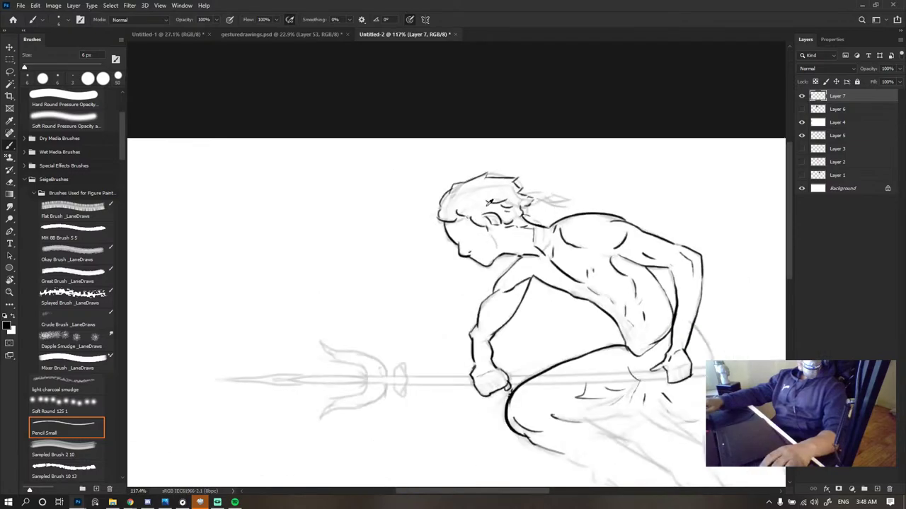
pyautogui.scroll(-2, 488, 202)
pyautogui.scroll(3, 495, 208)
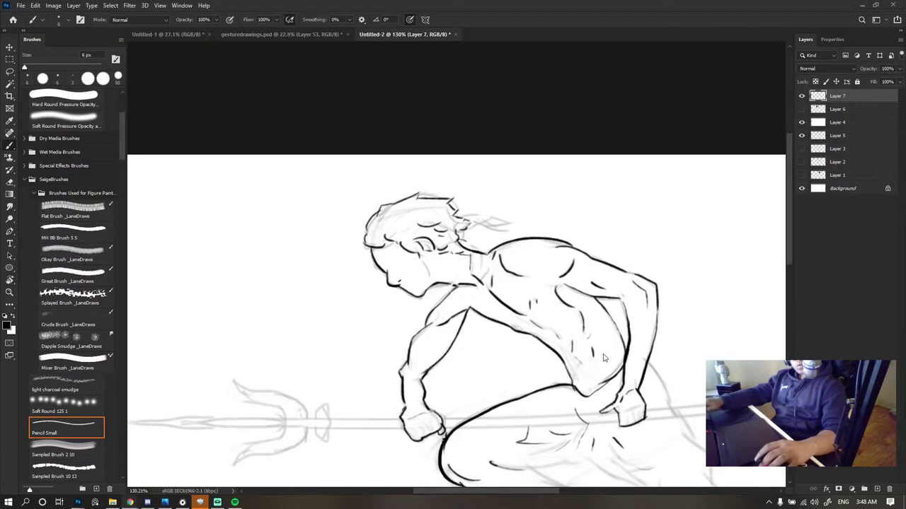
pyautogui.scroll(-3, 601, 353)
pyautogui.scroll(2, 596, 348)
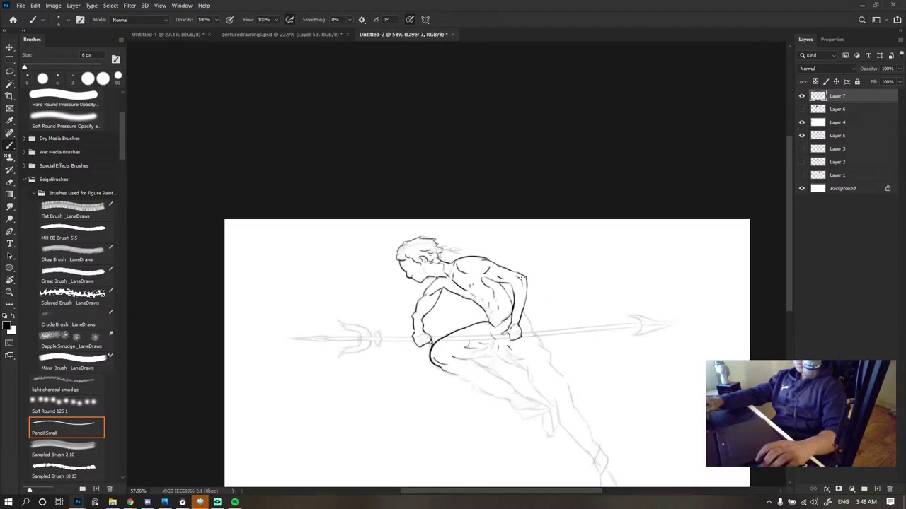
pyautogui.scroll(-3, 465, 272)
pyautogui.scroll(2, 424, 271)
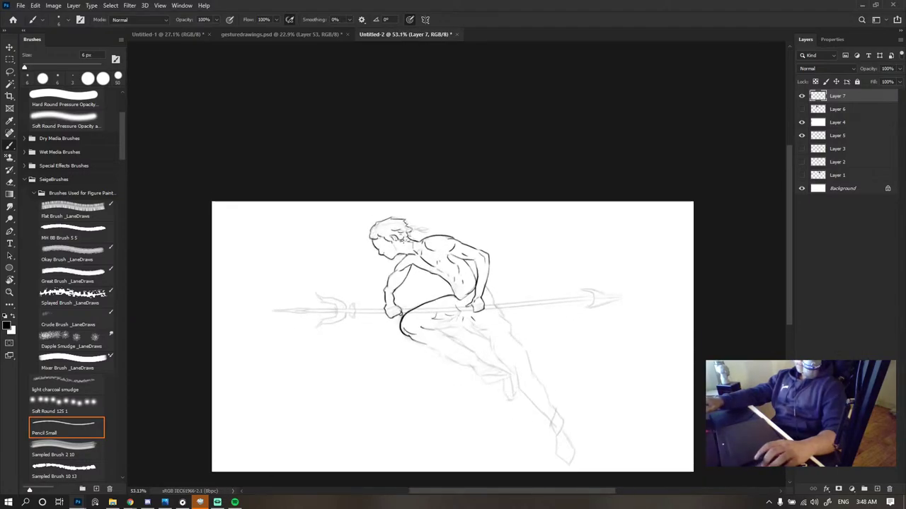
pyautogui.scroll(3, 424, 271)
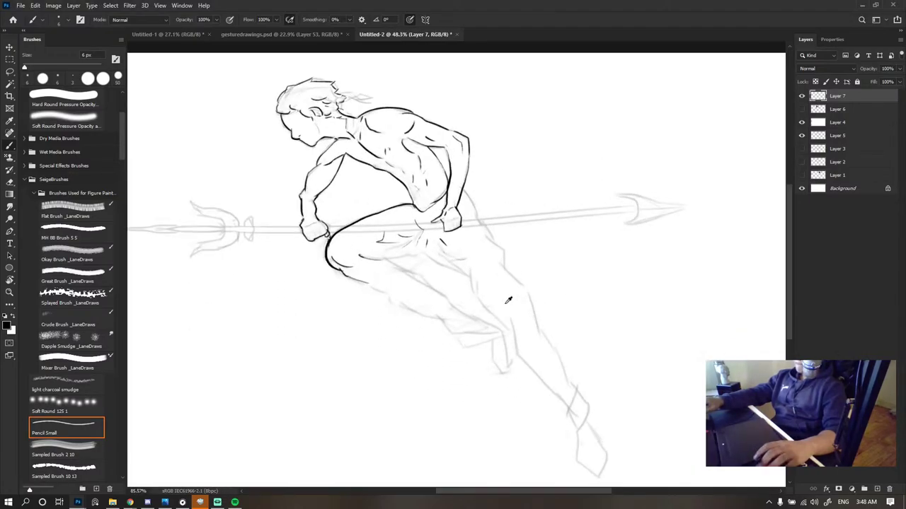
pyautogui.hscroll(3, 469, 280)
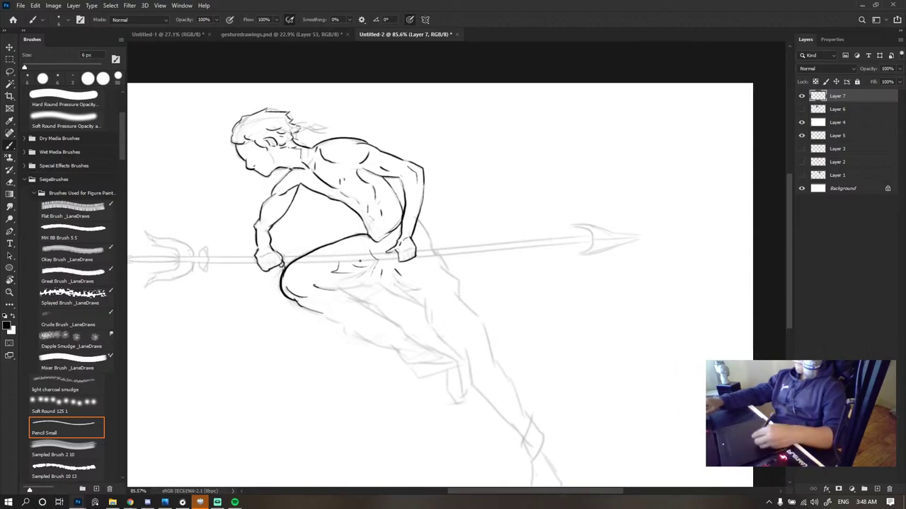
# - Erase the pointed overlap where the abdomen meets the thigh and redraw the lower abdomen line as a smooth curve
pyautogui.scroll(3, 392, 210)
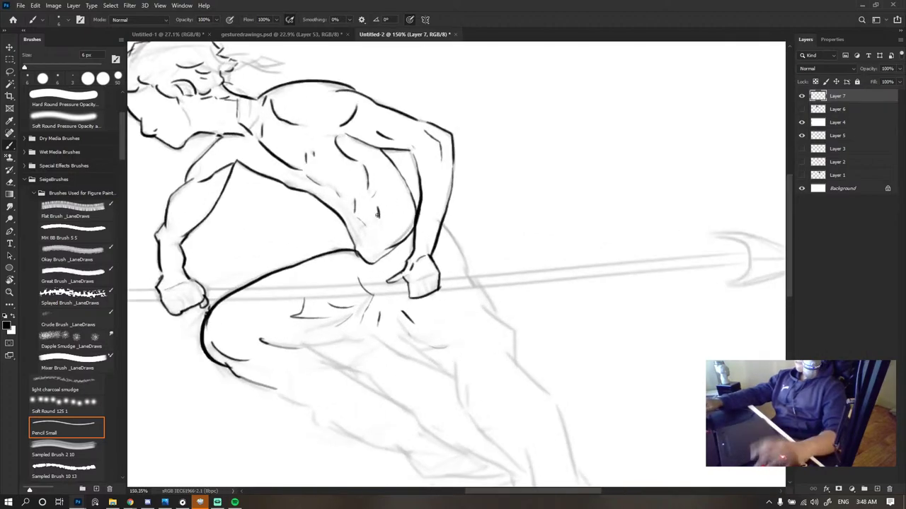
pyautogui.press('e')
pyautogui.moveTo(365, 260); pyautogui.dragTo(388, 246)
pyautogui.press('b')
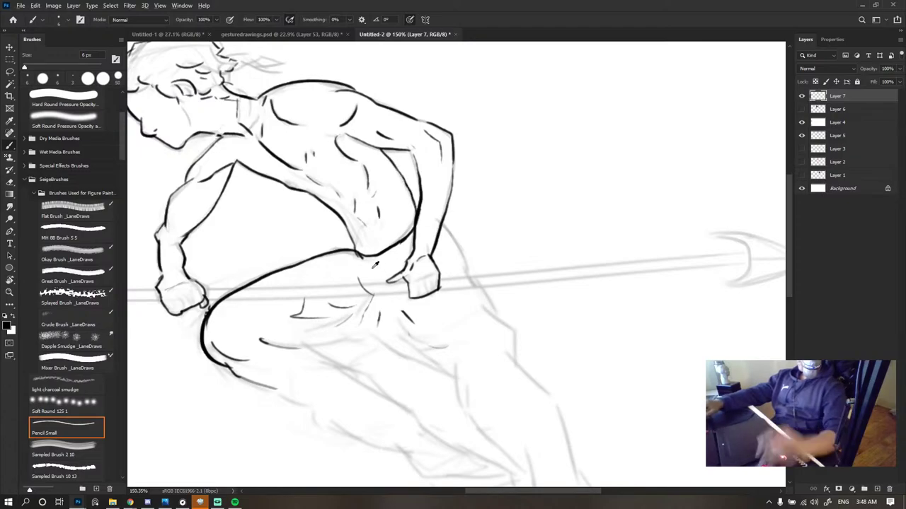
# - Draw short knuckle lines across the backs of both fists gripping the trident shaft
pyautogui.scroll(-5, 375, 265)
pyautogui.scroll(8, 322, 267)
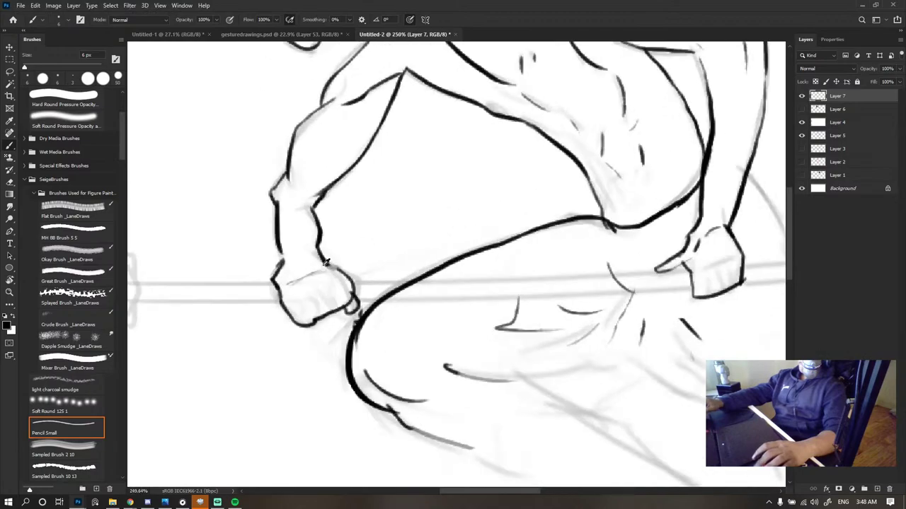
pyautogui.scroll(2, 326, 263)
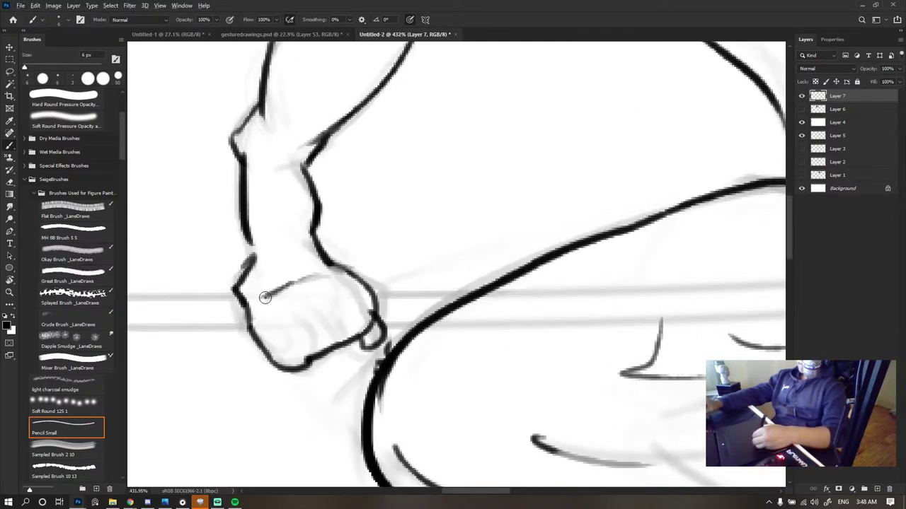
pyautogui.scroll(-2, 330, 225)
pyautogui.scroll(-2, 331, 226)
pyautogui.scroll(4, 526, 209)
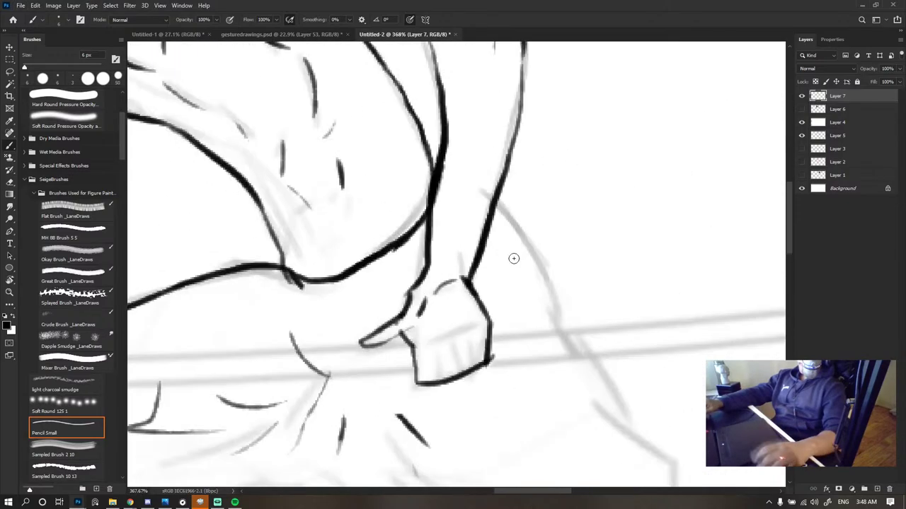
pyautogui.moveTo(427, 343); pyautogui.dragTo(462, 327)
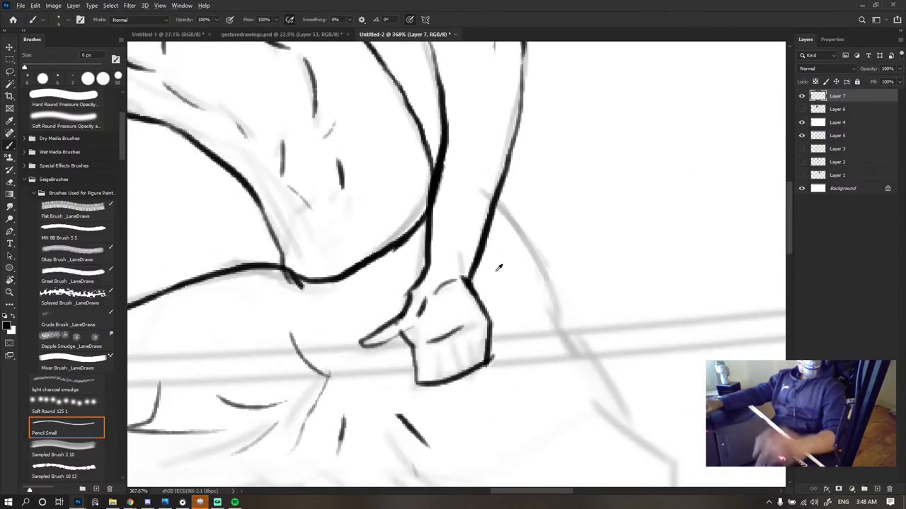
# - Try to draw the jaw line curving from below the ear to the underside of the chin
pyautogui.scroll(-6, 499, 266)
pyautogui.scroll(2, 415, 175)
pyautogui.scroll(2, 311, 184)
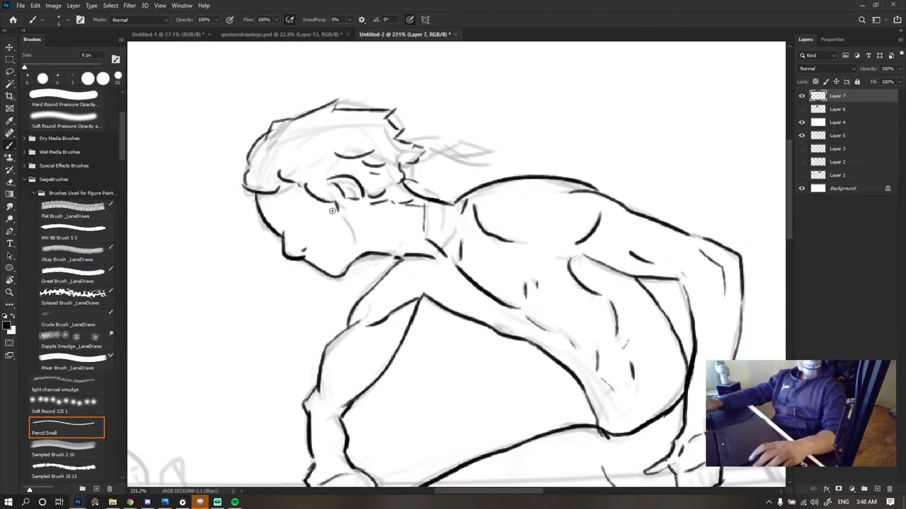
pyautogui.scroll(1, 332, 211)
pyautogui.moveTo(350, 219); pyautogui.dragTo(366, 292)
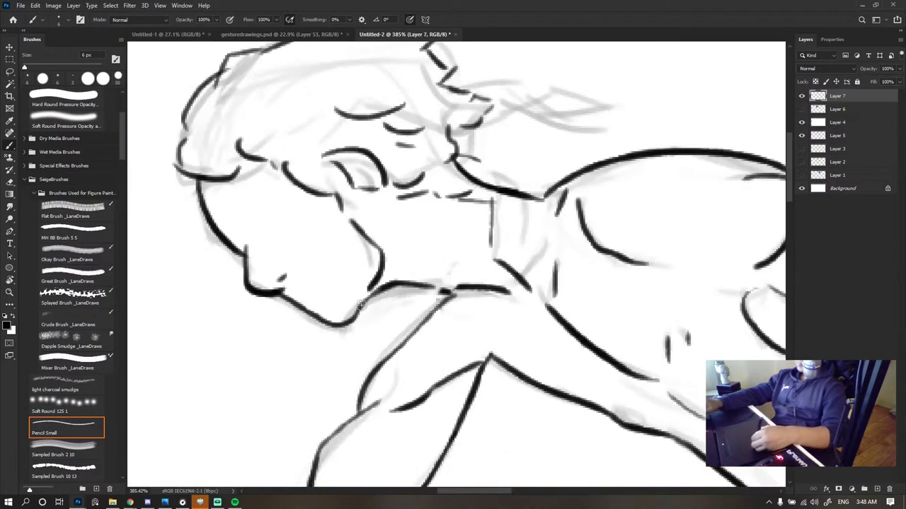
pyautogui.scroll(-5, 432, 242)
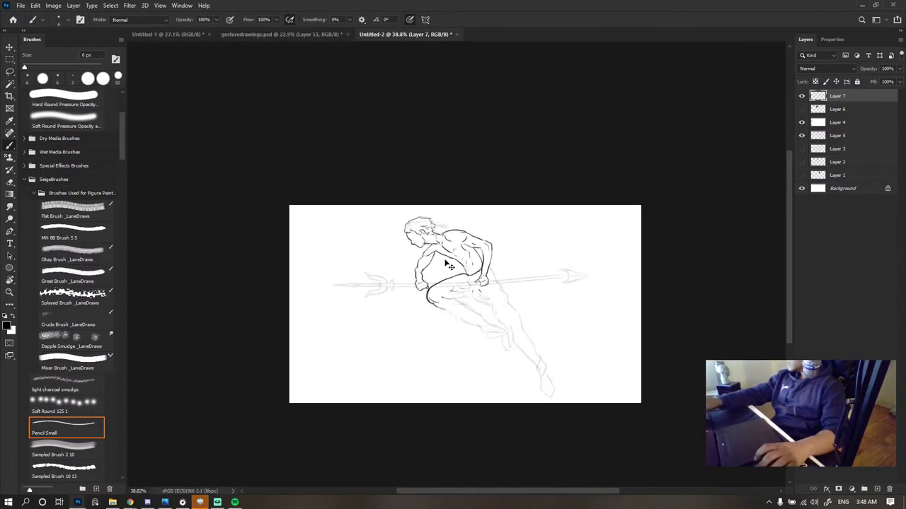
# - Try to mark the eye with a short stroke above the nose and compare it at full-figure view
pyautogui.scroll(1, 439, 244)
pyautogui.scroll(4, 439, 243)
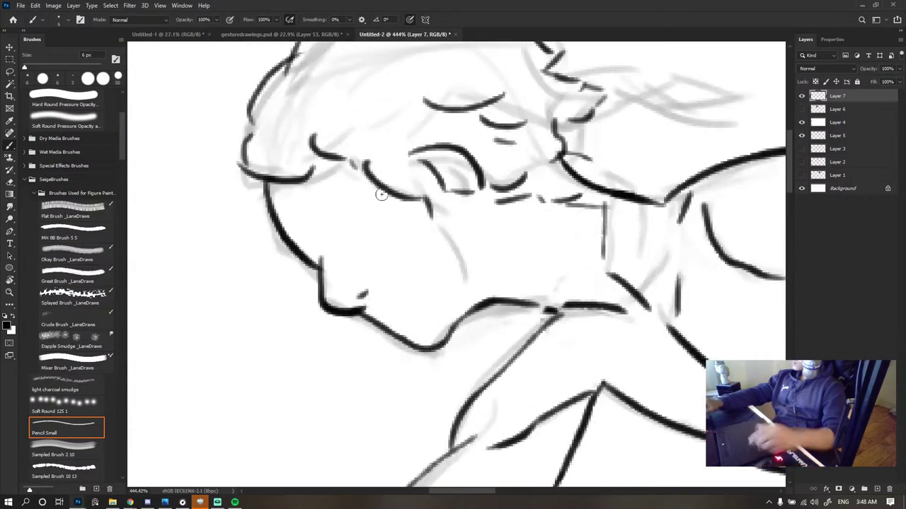
pyautogui.scroll(-4, 384, 202)
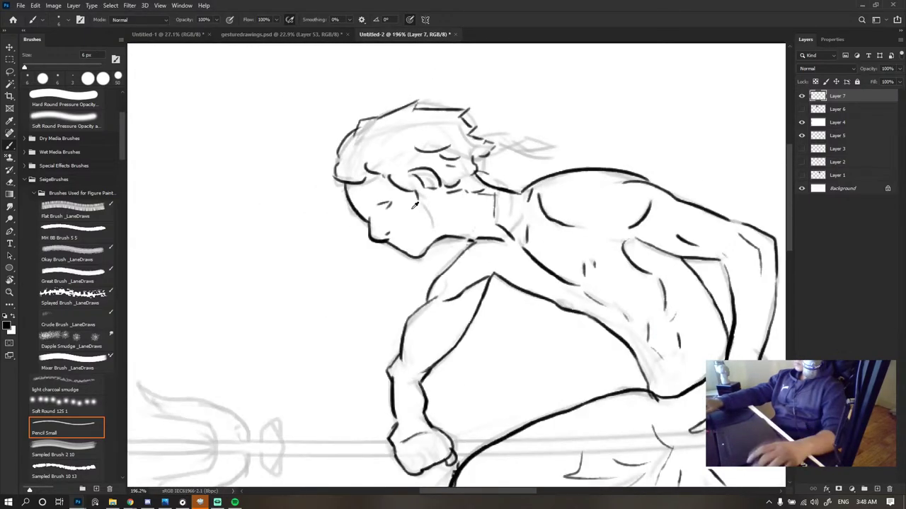
pyautogui.scroll(-1, 411, 192)
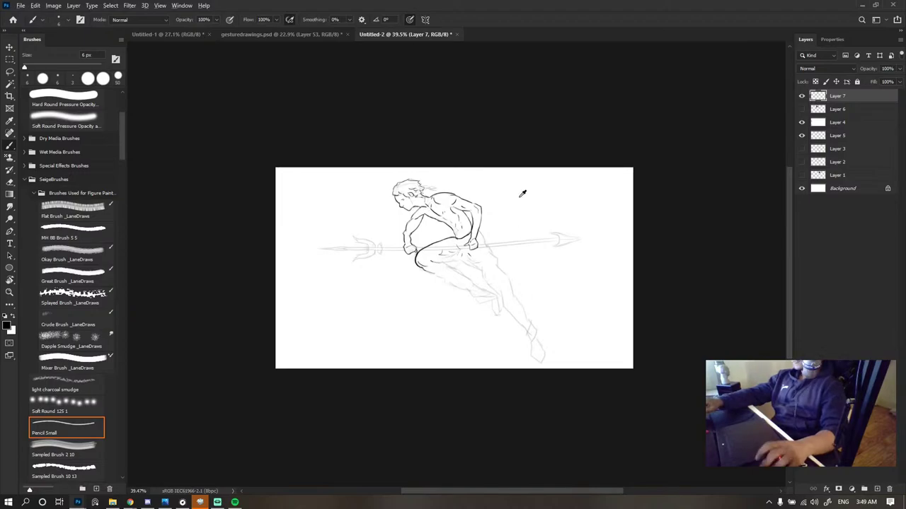
pyautogui.scroll(3, 424, 199)
pyautogui.scroll(3, 397, 192)
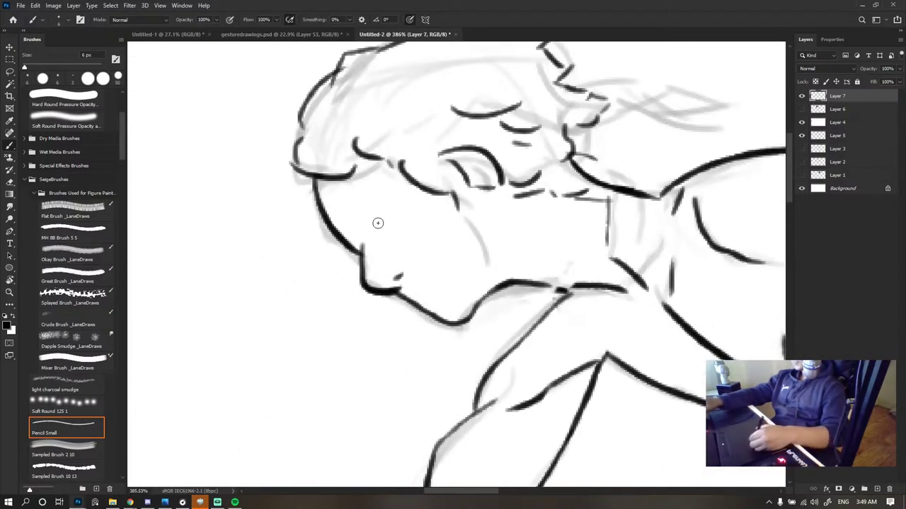
# - Try other lid and iris strokes for the eye, undoing each version
pyautogui.moveTo(378, 223)
pyautogui.mouseDown()
pyautogui.moveTo(402, 214)
pyautogui.moveTo(387, 237)
pyautogui.moveTo(394, 218)
pyautogui.moveTo(400, 223)
pyautogui.mouseUp()
pyautogui.hotkey('ctrl', 'z')
pyautogui.hotkey('ctrl', 'z')
pyautogui.scroll(-4, 429, 207)
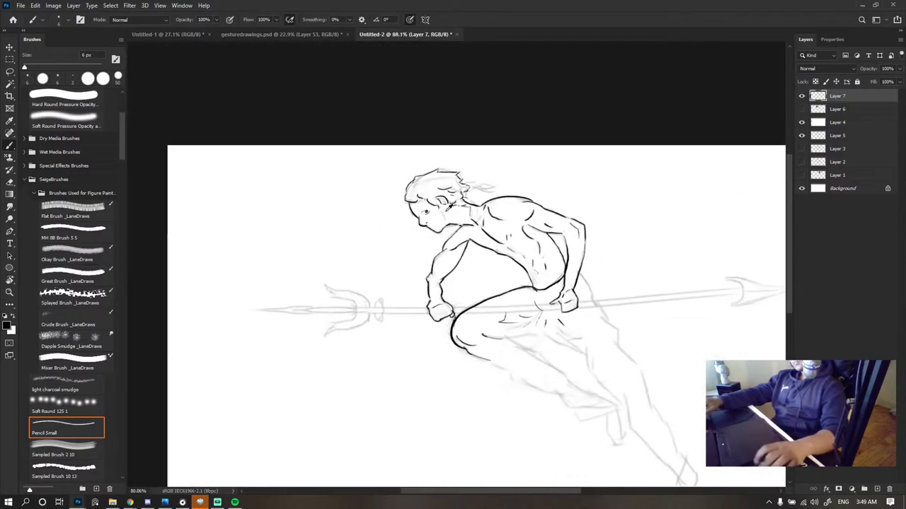
pyautogui.scroll(5, 443, 220)
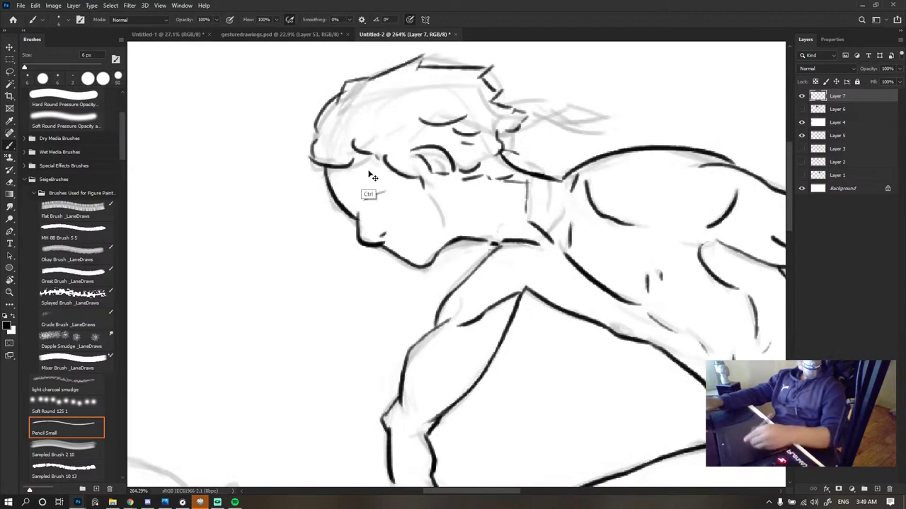
pyautogui.moveTo(395, 184); pyautogui.dragTo(387, 210)
pyautogui.hotkey('ctrl', 'z')
pyautogui.hotkey('ctrl', 'z')
pyautogui.hotkey('ctrl', 'z')
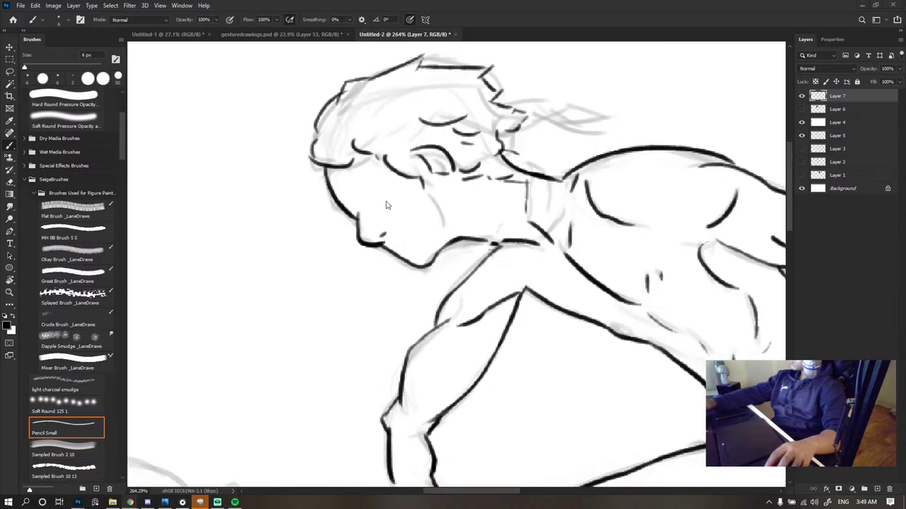
# - Draw the eye as a small curved lid line and outline a slanted eyebrow above it
pyautogui.scroll(3, 375, 190)
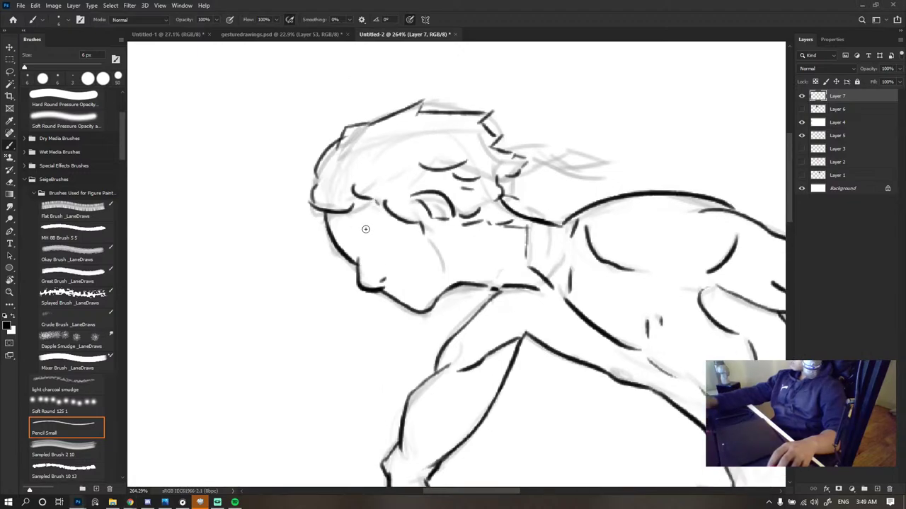
pyautogui.scroll(5, 366, 229)
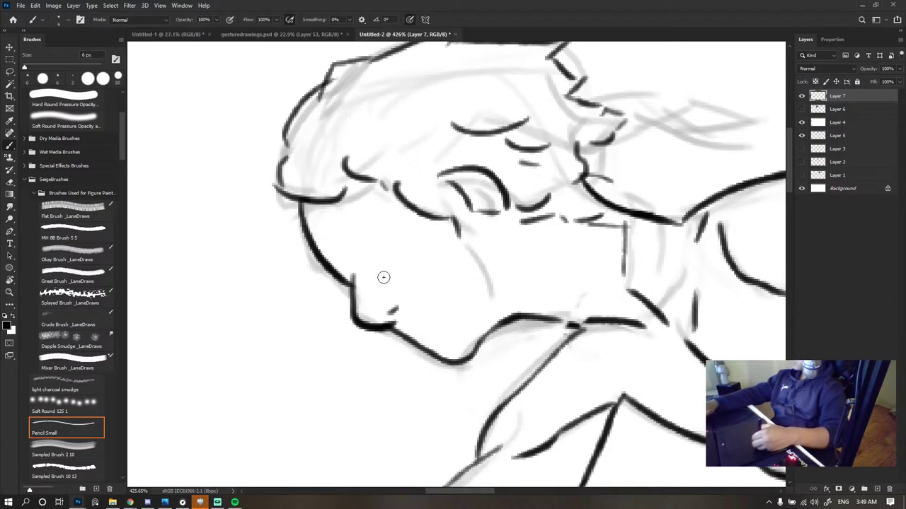
pyautogui.moveTo(379, 278); pyautogui.dragTo(397, 282)
pyautogui.scroll(-10, 388, 287)
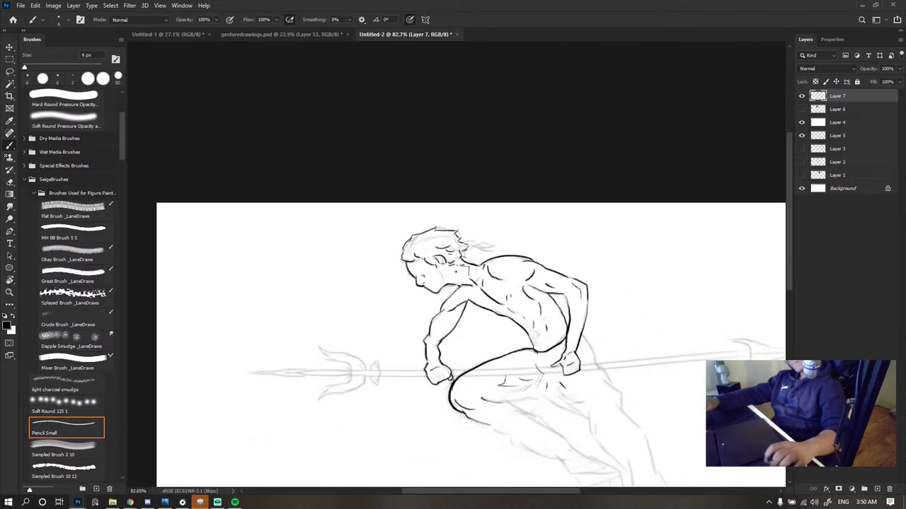
pyautogui.scroll(10, 424, 260)
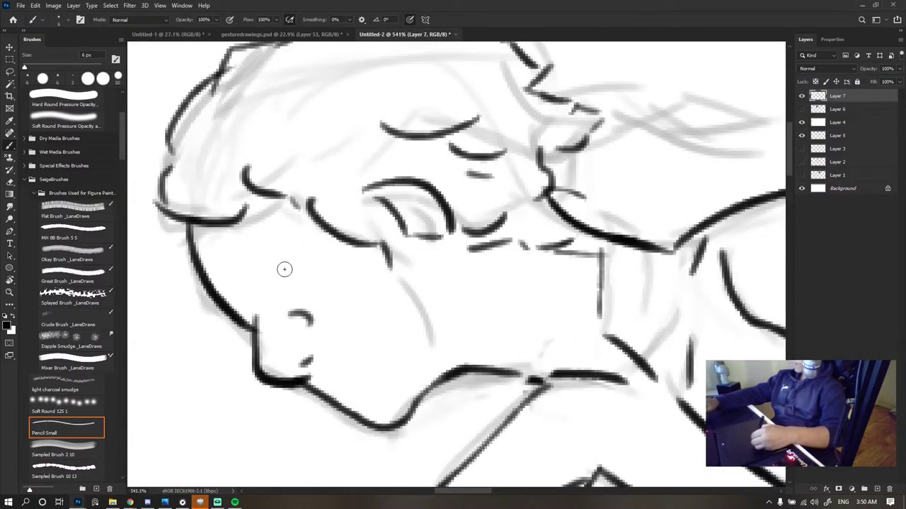
pyautogui.moveTo(283, 279)
pyautogui.mouseDown()
pyautogui.moveTo(324, 254)
pyautogui.moveTo(338, 256)
pyautogui.mouseUp()
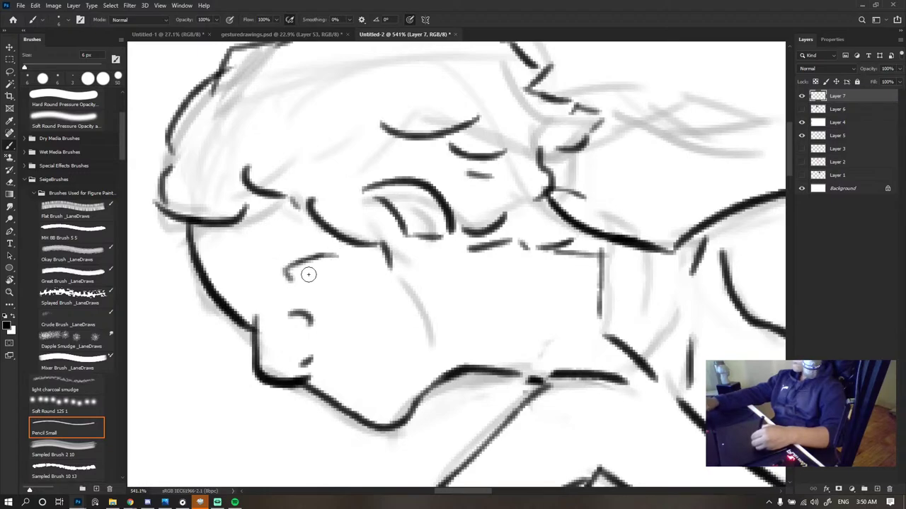
pyautogui.moveTo(290, 280); pyautogui.dragTo(335, 267)
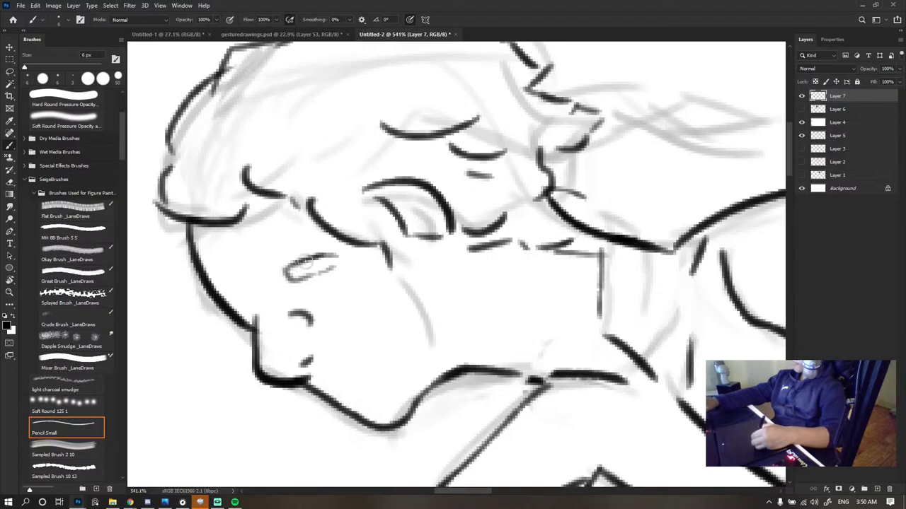
# - Try to draw a long eyebrow line above the eye with extra strokes around it, checking it at full-figure view
pyautogui.moveTo(250, 249); pyautogui.dragTo(325, 236)
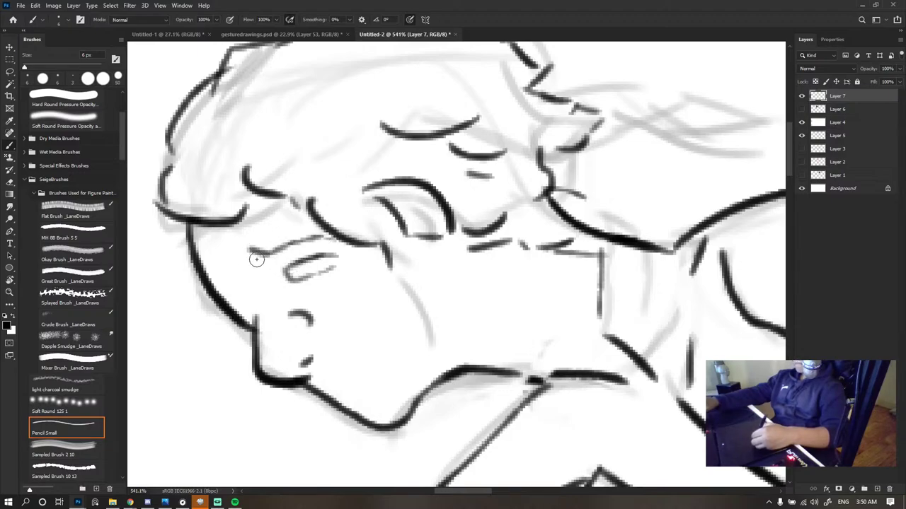
pyautogui.moveTo(256, 257); pyautogui.dragTo(287, 248)
pyautogui.moveTo(353, 282); pyautogui.dragTo(283, 279)
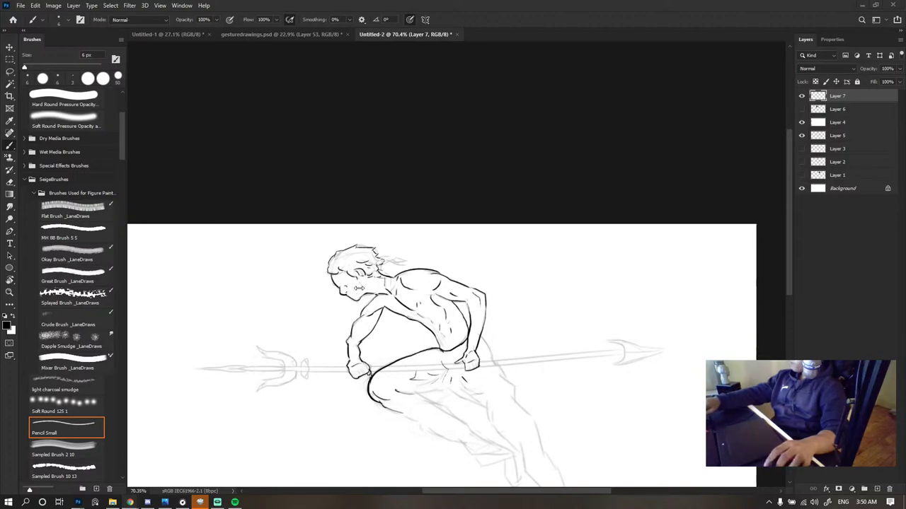
pyautogui.scroll(5, 364, 282)
pyautogui.scroll(2, 364, 282)
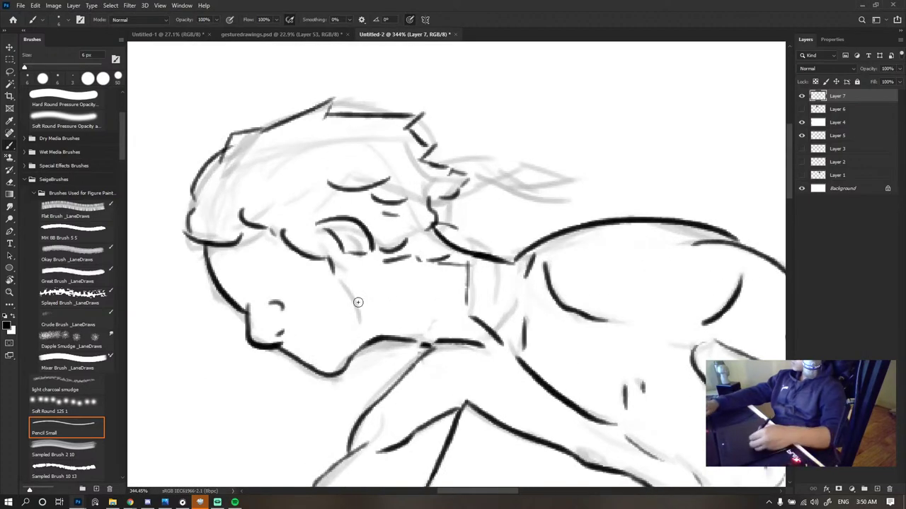
# - Replace the nostril wing curve with a short slanted line beside the mouth, and try a light eye stroke before undoing it
pyautogui.press('e')
pyautogui.press('b')
pyautogui.moveTo(315, 328); pyautogui.dragTo(304, 354)
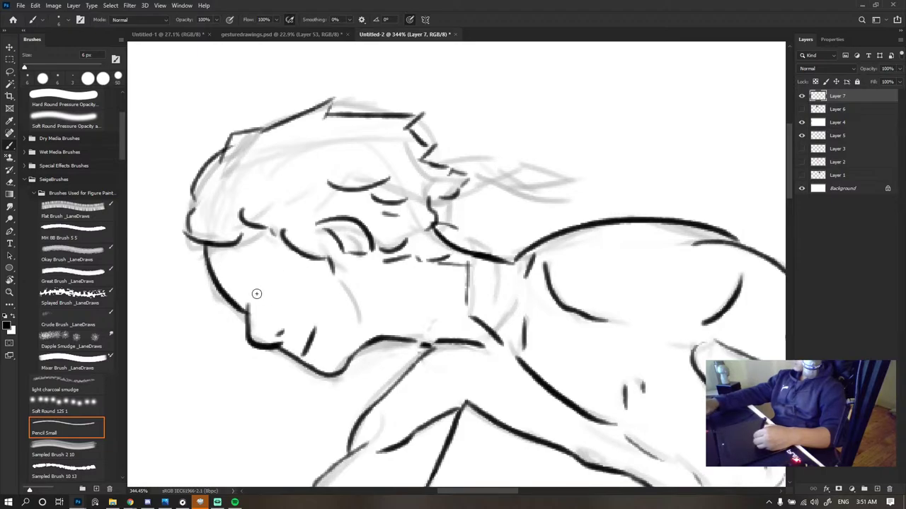
pyautogui.moveTo(258, 293); pyautogui.dragTo(270, 281)
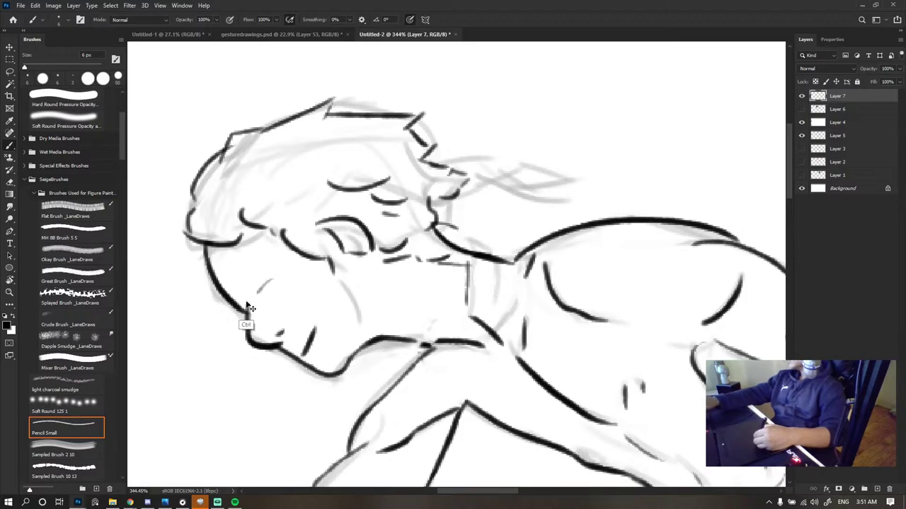
pyautogui.hotkey('ctrl', 'z')
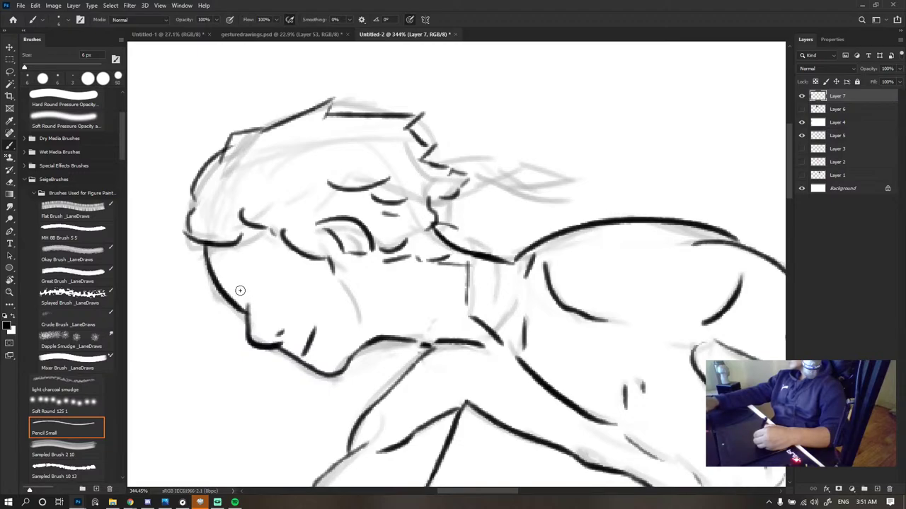
# - Draw the eye as a light slanted lid stroke with a darker short stroke for the iris, checking it against the whole figure
pyautogui.scroll(-8, 331, 242)
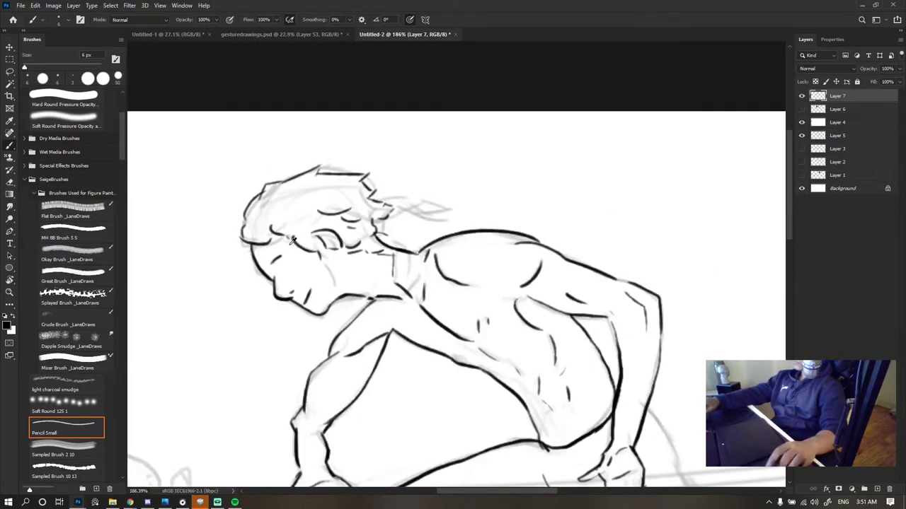
pyautogui.scroll(-2, 305, 248)
pyautogui.scroll(12, 307, 251)
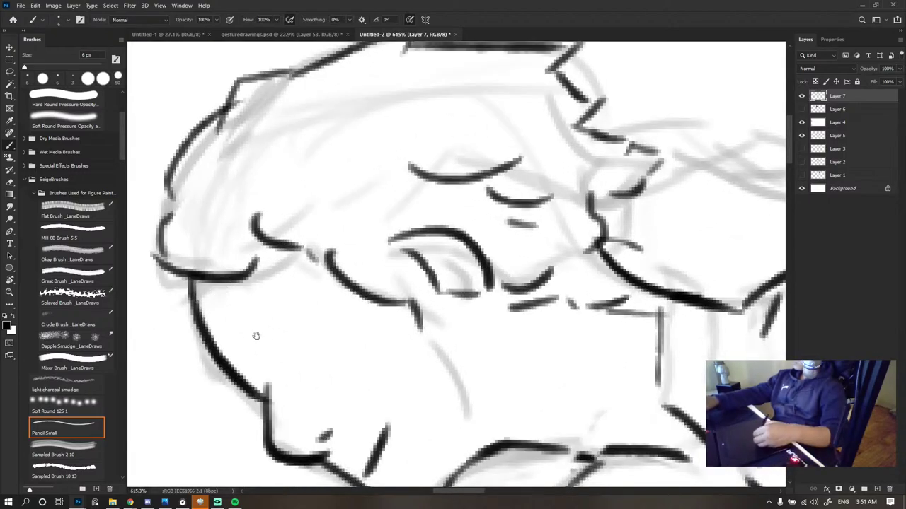
pyautogui.scroll(-2, 273, 304)
pyautogui.moveTo(252, 288)
pyautogui.mouseDown()
pyautogui.moveTo(286, 264)
pyautogui.moveTo(274, 303)
pyautogui.mouseUp()
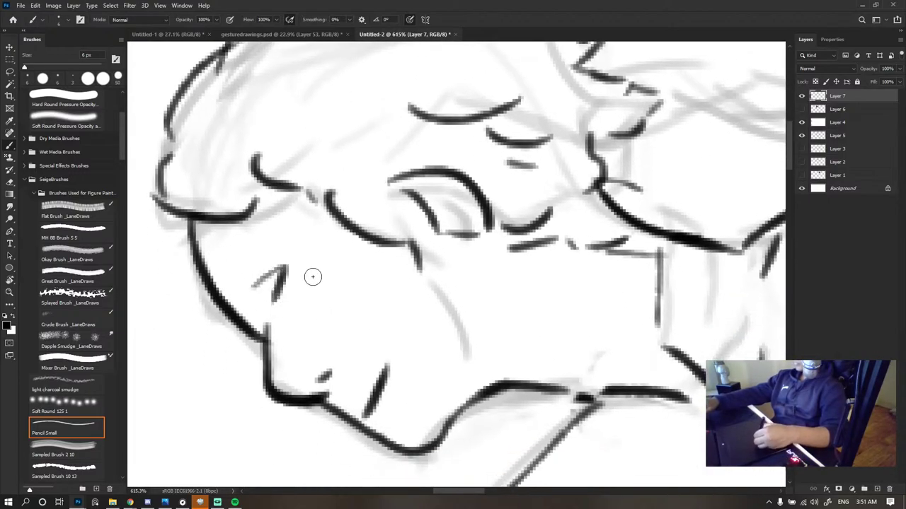
pyautogui.scroll(-15, 310, 235)
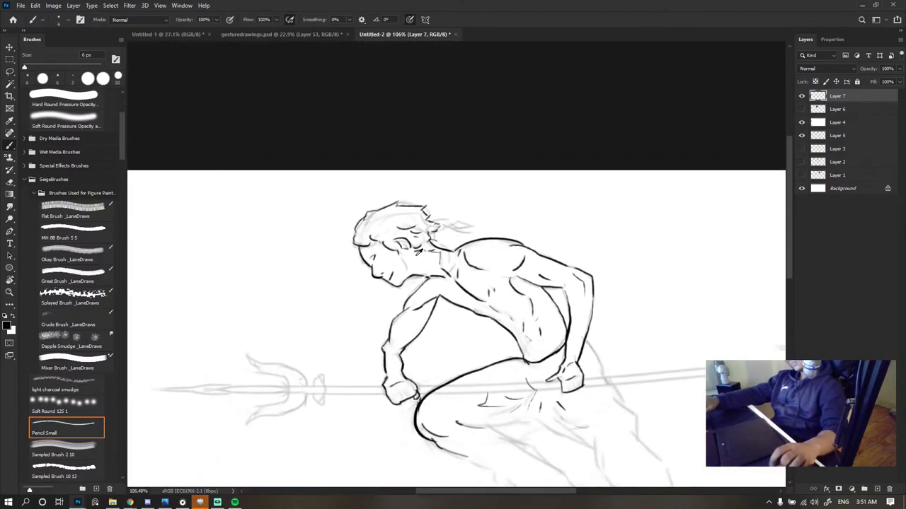
pyautogui.scroll(15, 392, 254)
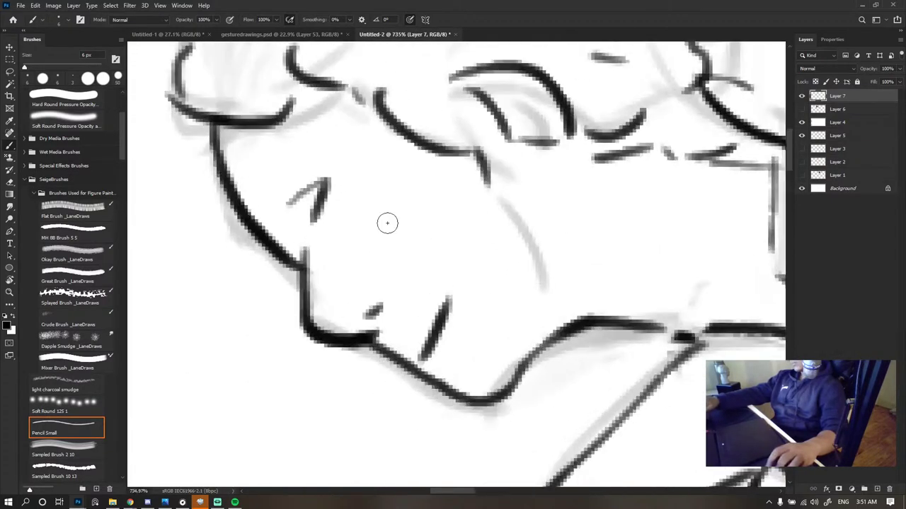
# - Draw an arched eyebrow above the eye with a few short strokes and compare it with the rest of the head
pyautogui.moveTo(305, 184)
pyautogui.mouseDown()
pyautogui.moveTo(323, 235)
pyautogui.moveTo(257, 252)
pyautogui.moveTo(296, 214)
pyautogui.mouseUp()
pyautogui.moveTo(302, 212); pyautogui.dragTo(345, 202)
pyautogui.moveTo(293, 214); pyautogui.dragTo(322, 208)
pyautogui.scroll(-13, 368, 226)
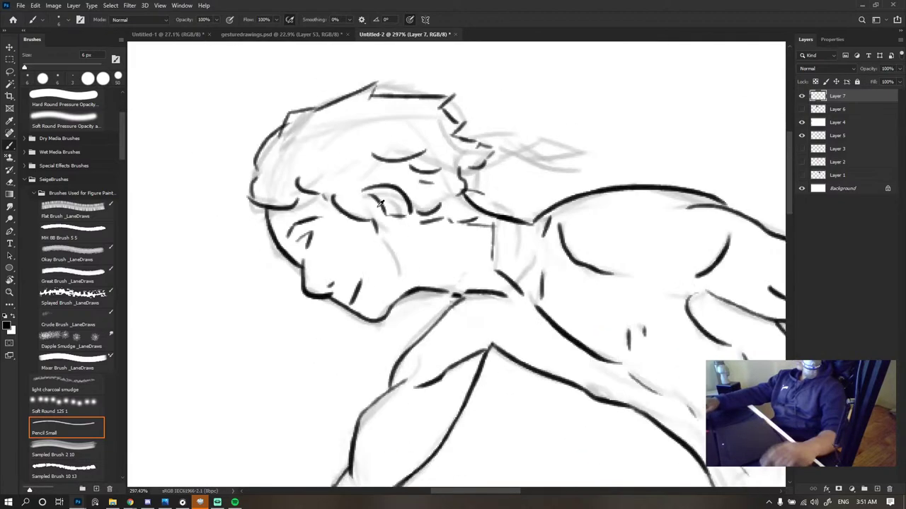
pyautogui.scroll(-3, 402, 230)
pyautogui.scroll(10, 396, 227)
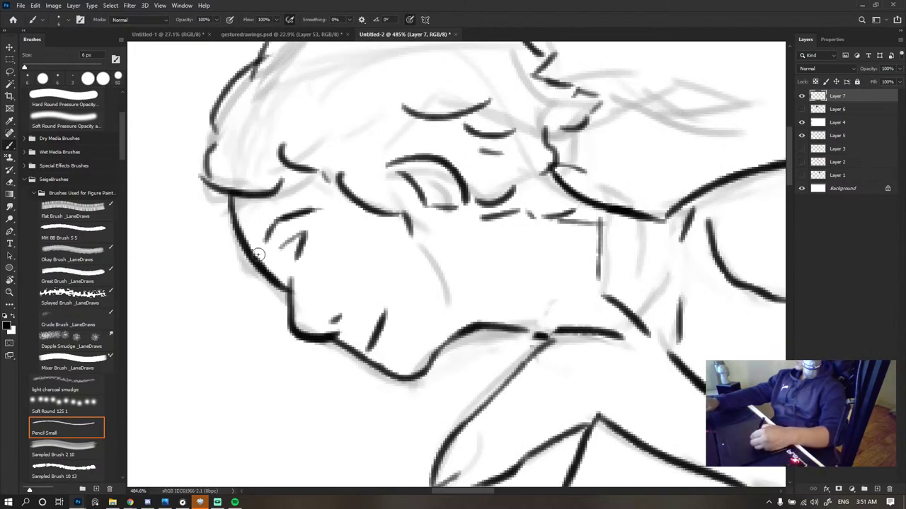
# - Erase the eyebrow's outer end and redraw the brow thicker and more angled, reaching toward the forehead outline
pyautogui.moveTo(259, 235)
pyautogui.mouseDown()
pyautogui.moveTo(263, 250)
pyautogui.moveTo(276, 221)
pyautogui.mouseUp()
pyautogui.press('e')
pyautogui.moveTo(328, 206); pyautogui.dragTo(318, 191)
pyautogui.press('b')
pyautogui.moveTo(259, 250)
pyautogui.mouseDown()
pyautogui.moveTo(321, 208)
pyautogui.moveTo(307, 217)
pyautogui.moveTo(326, 187)
pyautogui.moveTo(313, 209)
pyautogui.moveTo(326, 187)
pyautogui.mouseUp()
pyautogui.scroll(-20, 355, 236)
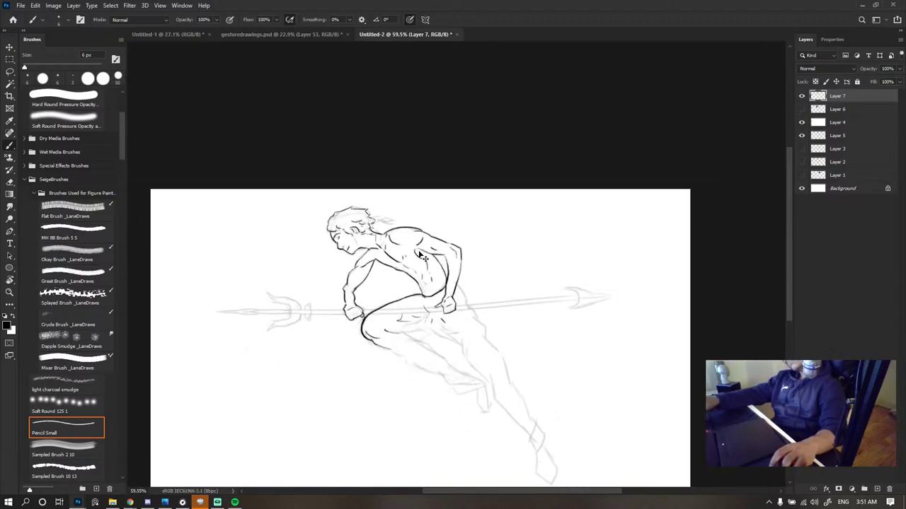
pyautogui.scroll(-1, 407, 250)
pyautogui.scroll(10, 377, 180)
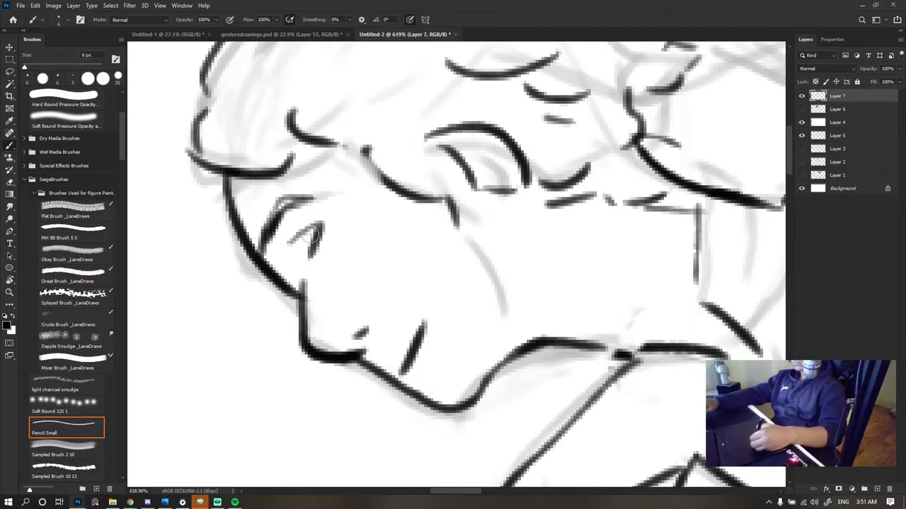
pyautogui.scroll(-10, 314, 228)
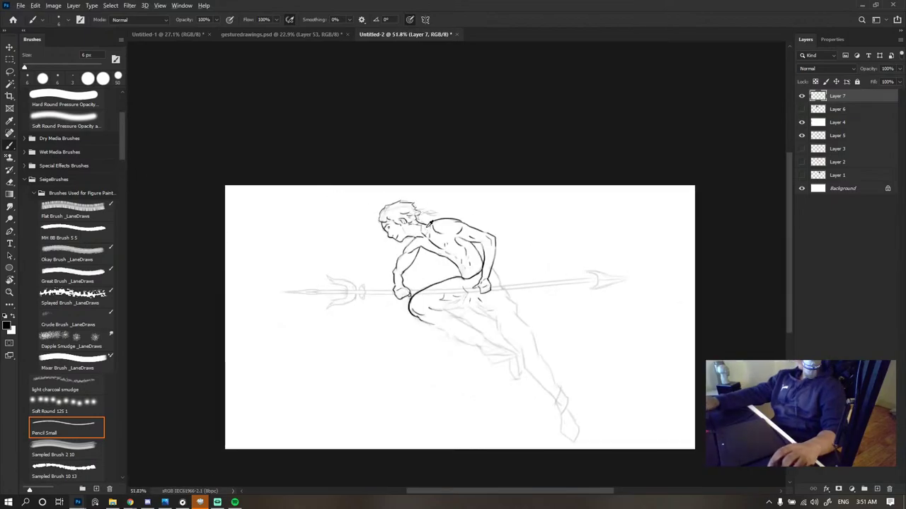
pyautogui.scroll(4, 348, 191)
pyautogui.scroll(3, 328, 206)
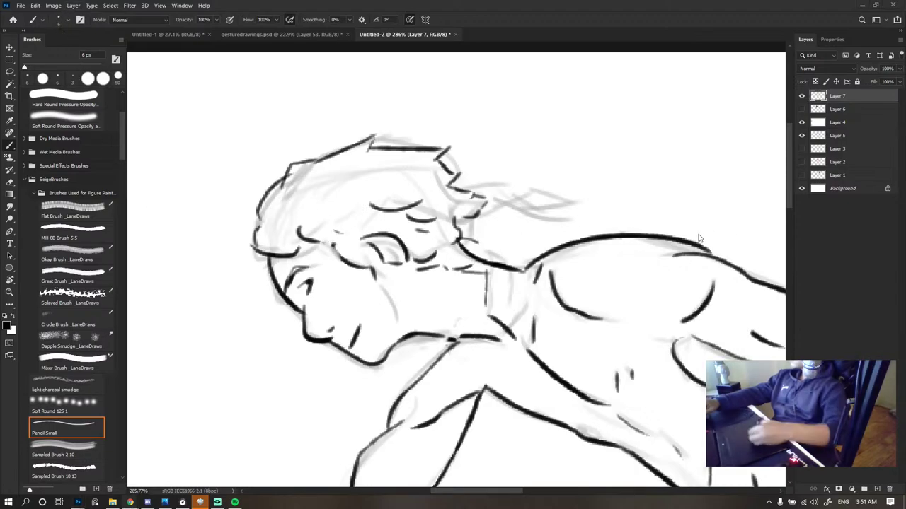
pyautogui.scroll(-6, 538, 268)
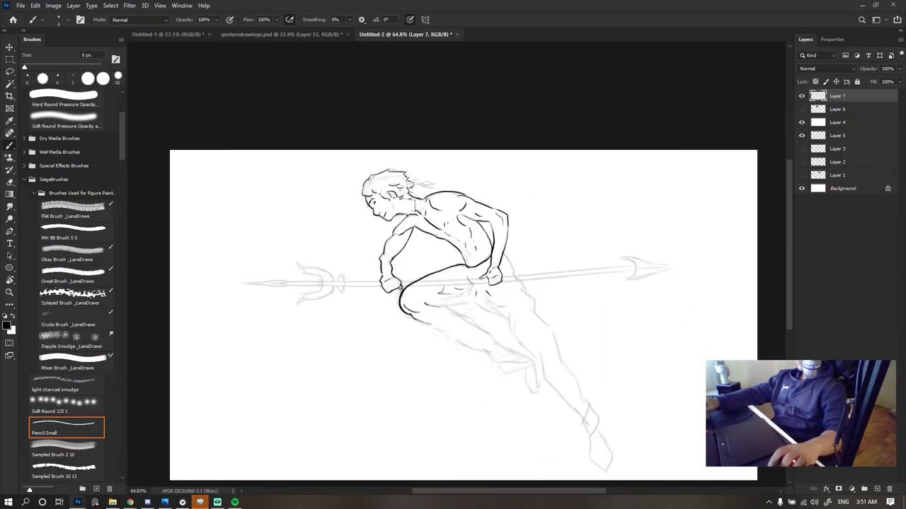
# - Erase the sketched ponytail trailing behind the head on Layer 5
pyautogui.click(815, 110)
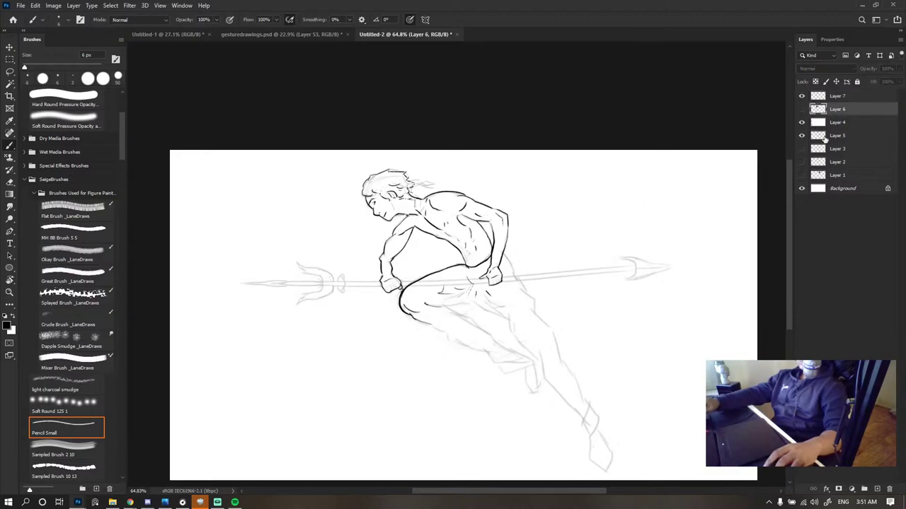
pyautogui.click(825, 136)
pyautogui.scroll(3, 505, 126)
pyautogui.press('e')
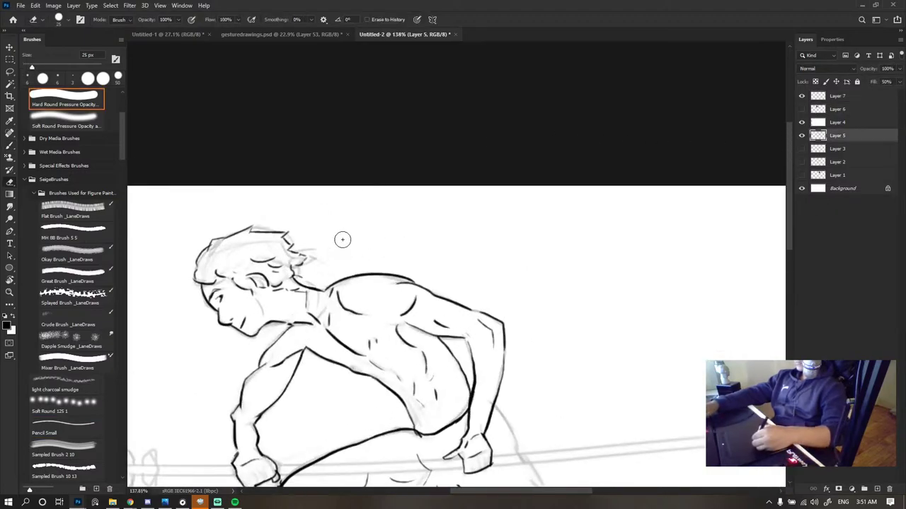
pyautogui.press('b')
pyautogui.scroll(3, 317, 293)
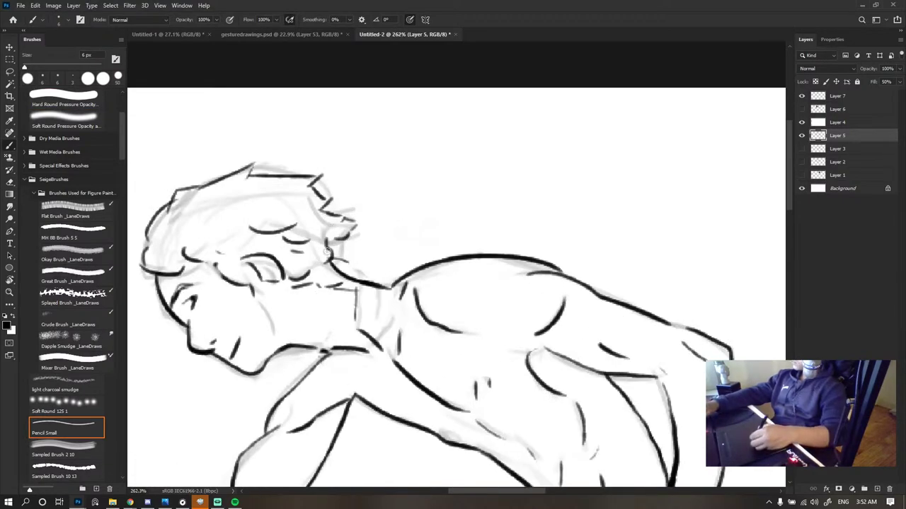
# - On Layer 7, clean up the hair tuft at the back of the head and add a curved lock down to the nape
pyautogui.press('e')
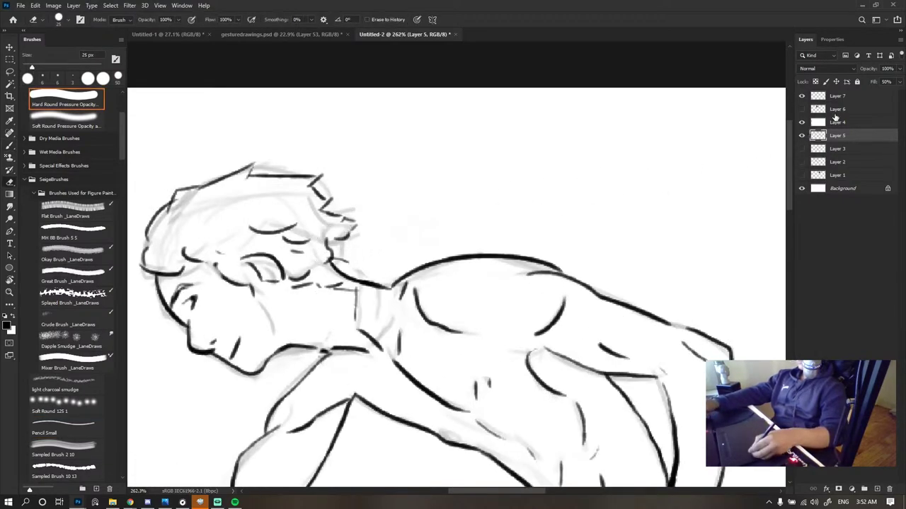
pyautogui.click(837, 96)
pyautogui.press('b')
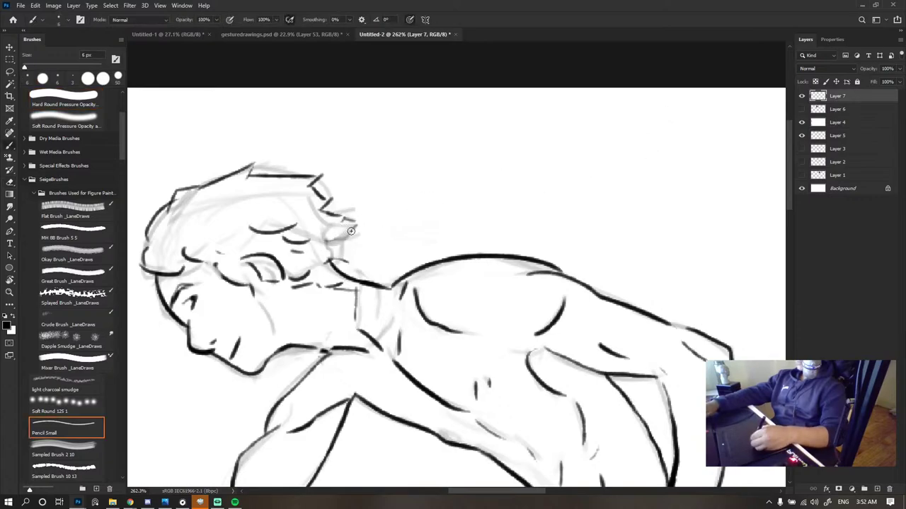
pyautogui.moveTo(351, 231)
pyautogui.mouseDown()
pyautogui.moveTo(325, 237)
pyautogui.moveTo(356, 241)
pyautogui.moveTo(347, 254)
pyautogui.moveTo(342, 243)
pyautogui.moveTo(357, 232)
pyautogui.moveTo(348, 259)
pyautogui.mouseUp()
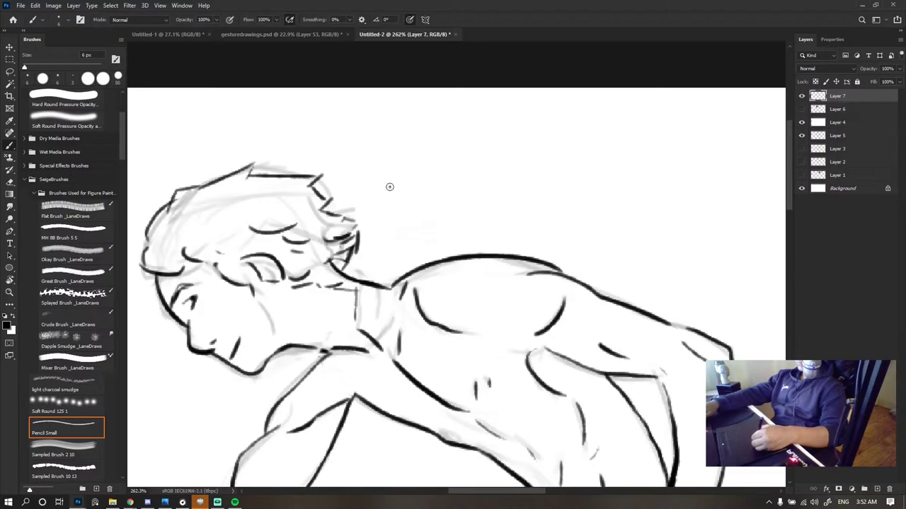
pyautogui.scroll(-6, 383, 260)
pyautogui.scroll(-1, 383, 259)
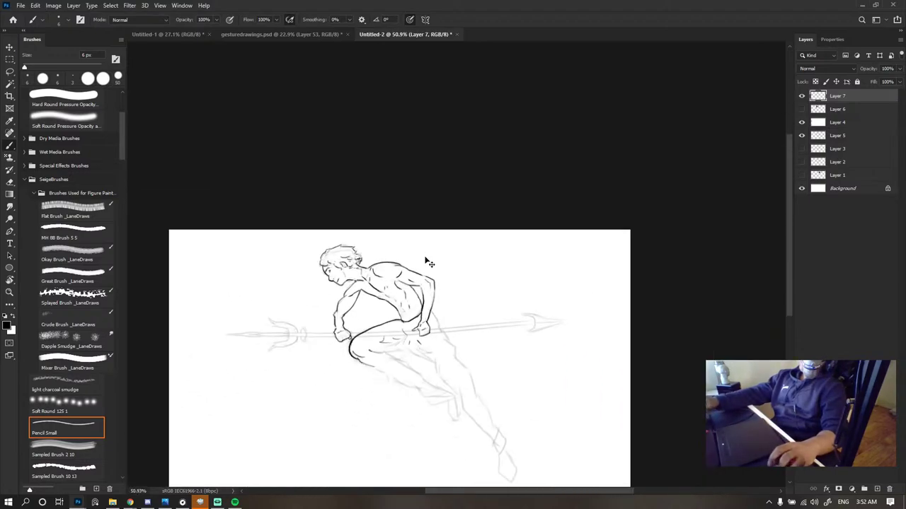
# - Erase the pointed locks at the back of the head and redraw them as rounded curls down to the nape
pyautogui.scroll(8, 390, 258)
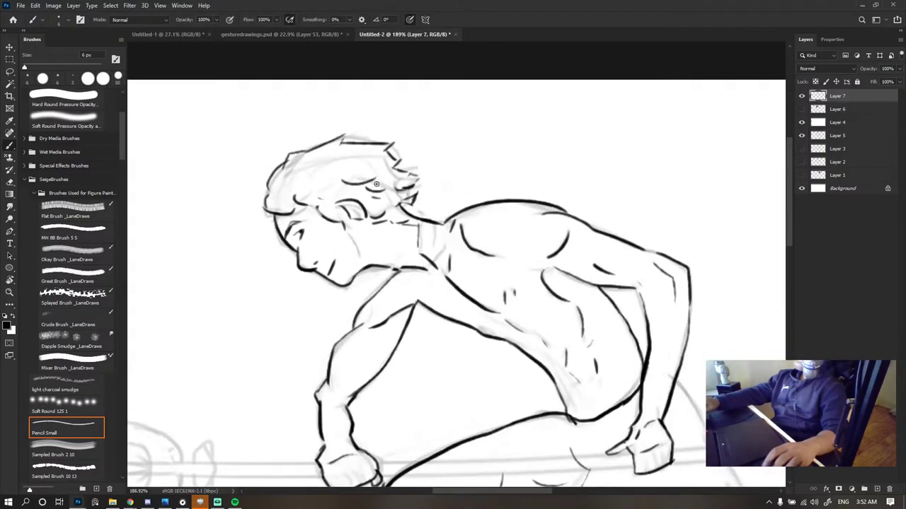
pyautogui.press('e')
pyautogui.moveTo(435, 172)
pyautogui.mouseDown()
pyautogui.moveTo(427, 176)
pyautogui.moveTo(433, 212)
pyautogui.mouseUp()
pyautogui.press('b')
pyautogui.moveTo(401, 158)
pyautogui.mouseDown()
pyautogui.moveTo(431, 162)
pyautogui.moveTo(438, 220)
pyautogui.mouseUp()
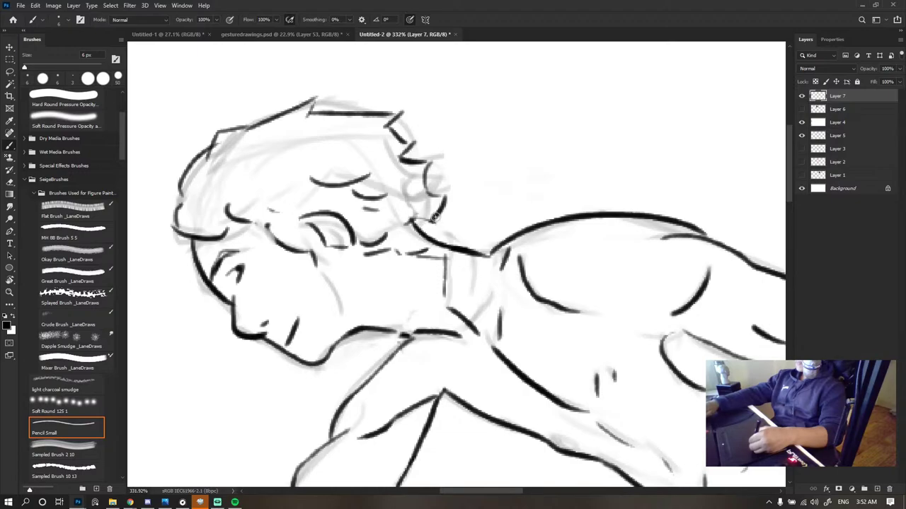
pyautogui.scroll(-10, 381, 218)
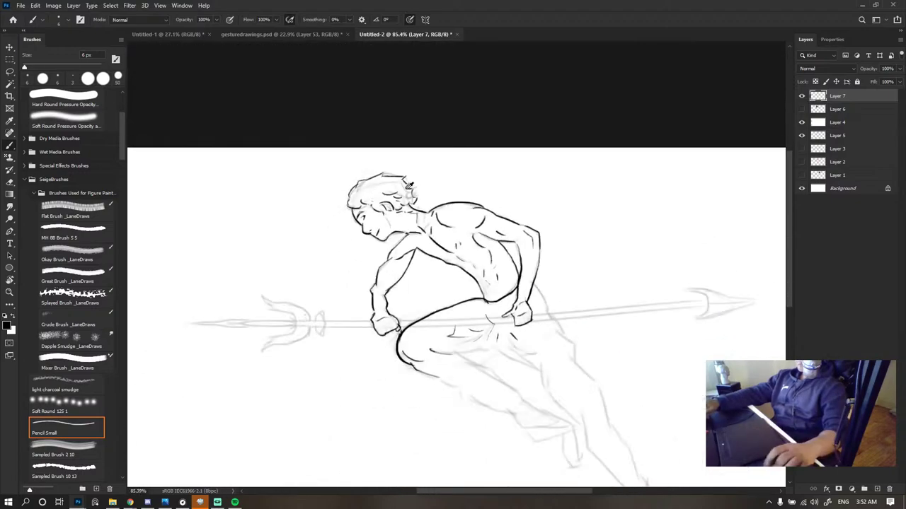
# - Add short stubble strokes around the mouth and along the chin, checking them at full-figure view
pyautogui.scroll(7, 400, 209)
pyautogui.scroll(2, 400, 209)
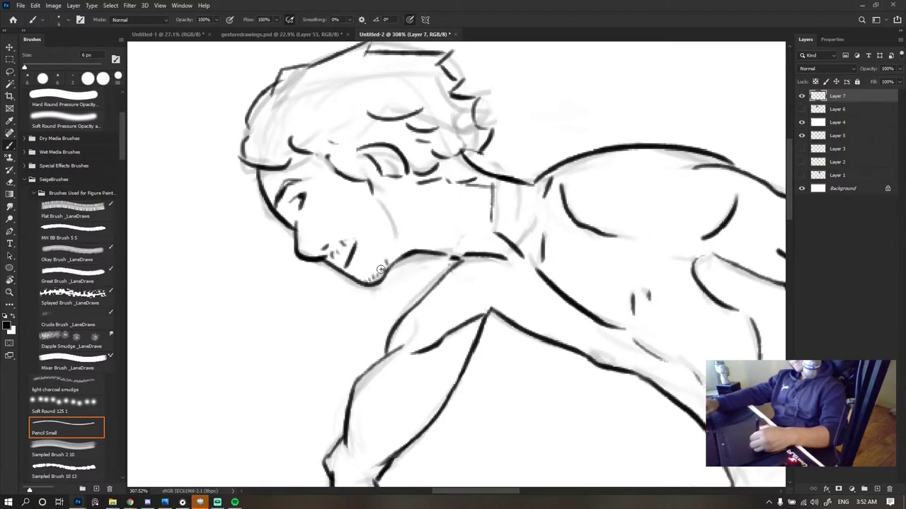
pyautogui.scroll(-8, 388, 249)
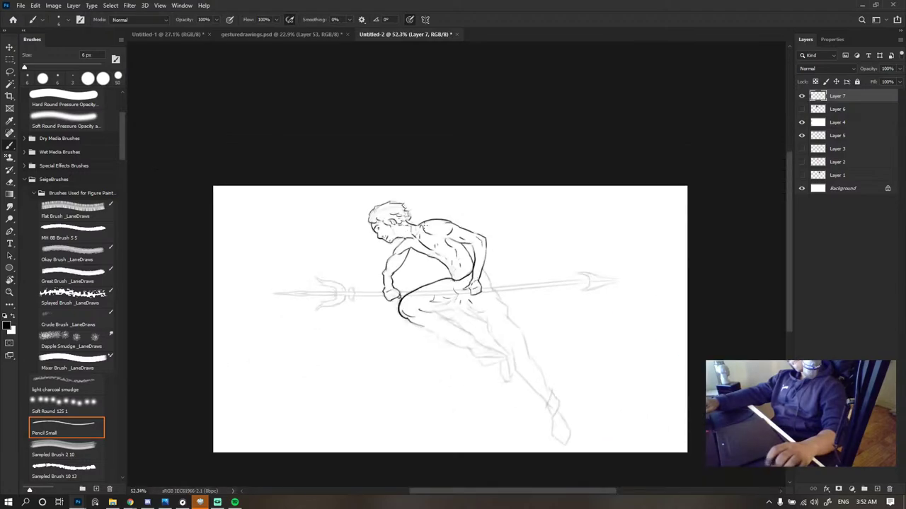
pyautogui.scroll(-2, 416, 212)
pyautogui.scroll(4, 412, 217)
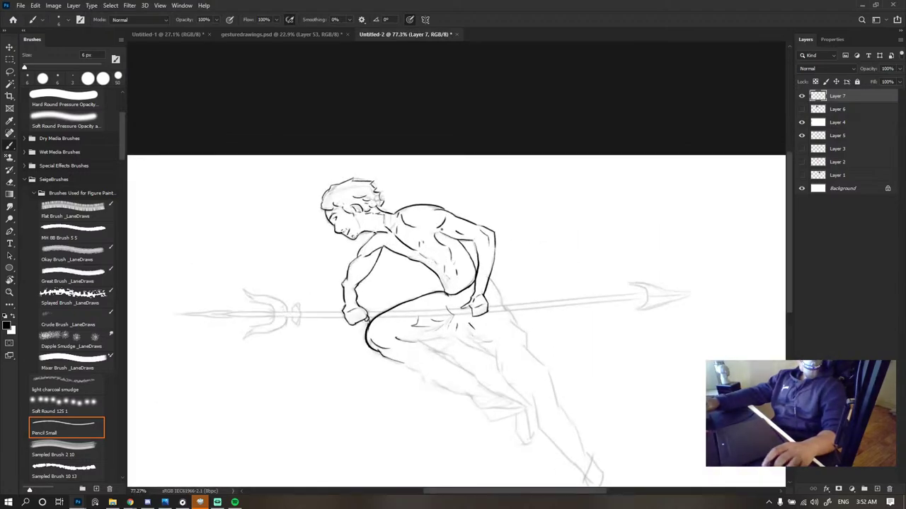
pyautogui.scroll(-3, 429, 216)
pyautogui.scroll(3, 438, 226)
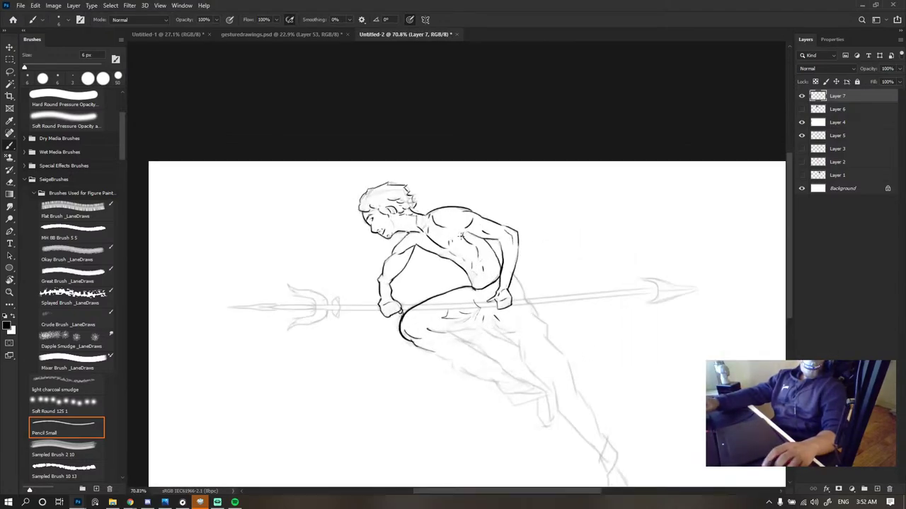
pyautogui.scroll(-1, 522, 259)
pyautogui.scroll(1, 544, 267)
# - Erase the front knee curve, the thigh's underside and the loose groin strokes on Layer 7, keeping the thigh's upper contour
pyautogui.scroll(3, 544, 267)
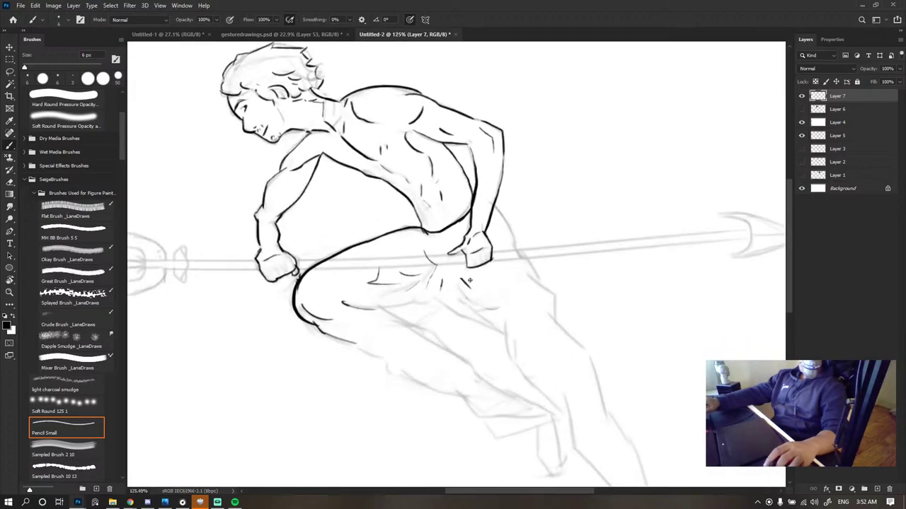
pyautogui.scroll(2, 395, 286)
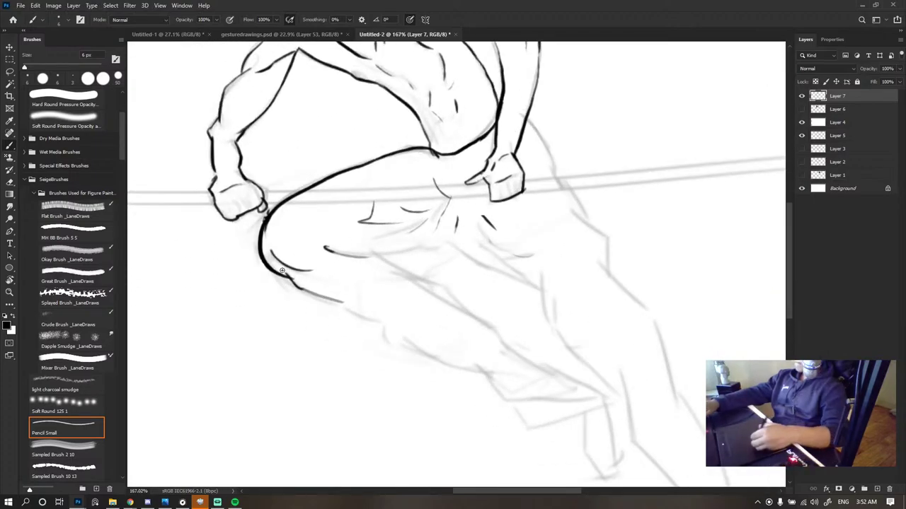
pyautogui.press('e')
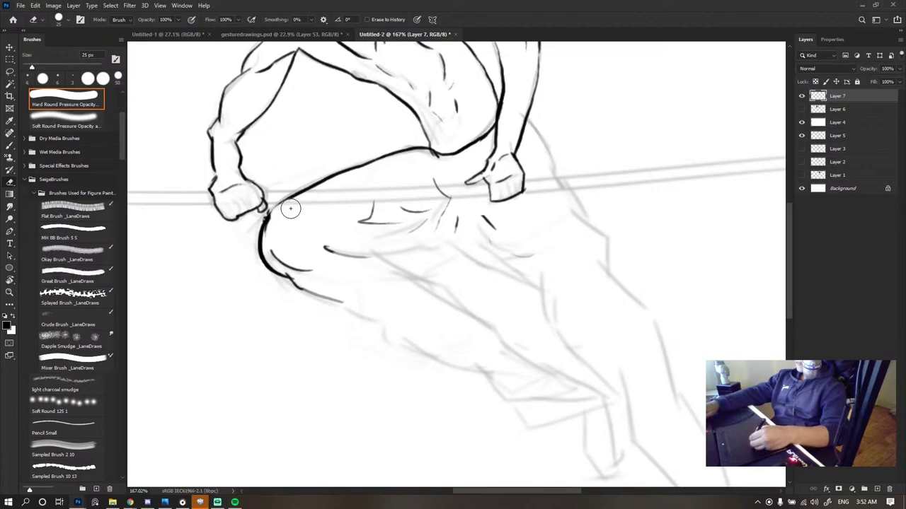
pyautogui.moveTo(266, 215)
pyautogui.mouseDown()
pyautogui.moveTo(280, 267)
pyautogui.moveTo(299, 194)
pyautogui.mouseUp()
pyautogui.moveTo(325, 247)
pyautogui.mouseDown()
pyautogui.moveTo(304, 271)
pyautogui.moveTo(316, 294)
pyautogui.mouseUp()
pyautogui.moveTo(374, 202)
pyautogui.mouseDown()
pyautogui.moveTo(366, 222)
pyautogui.moveTo(384, 327)
pyautogui.moveTo(421, 283)
pyautogui.mouseUp()
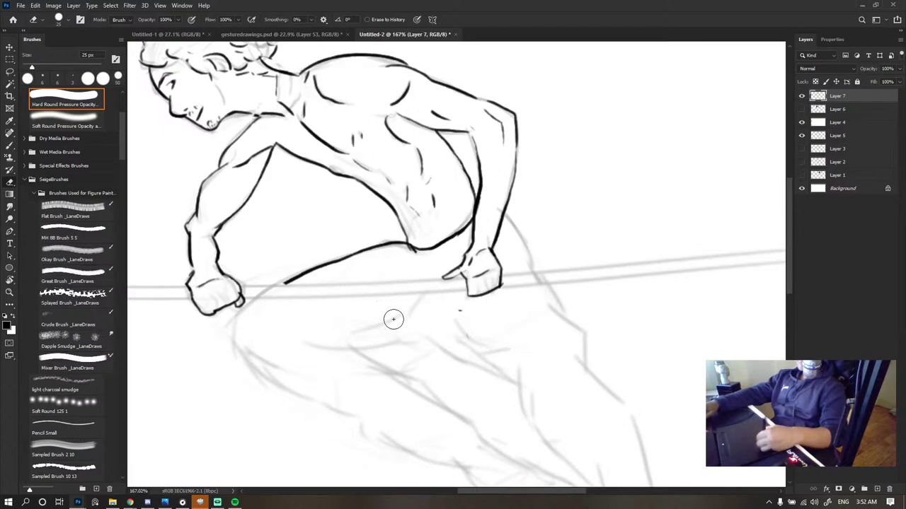
# - Reduce the eraser to 4 px and refine the thumb outline of the hand at the hip
pyautogui.scroll(6, 474, 297)
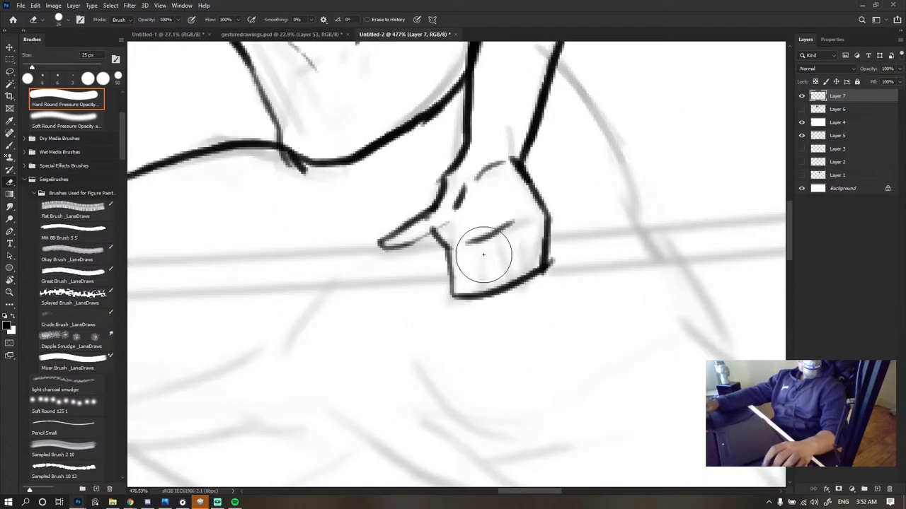
pyautogui.press('[')
pyautogui.press('[')
pyautogui.press('[')
pyautogui.press('[')
pyautogui.press('[')
pyautogui.press('[')
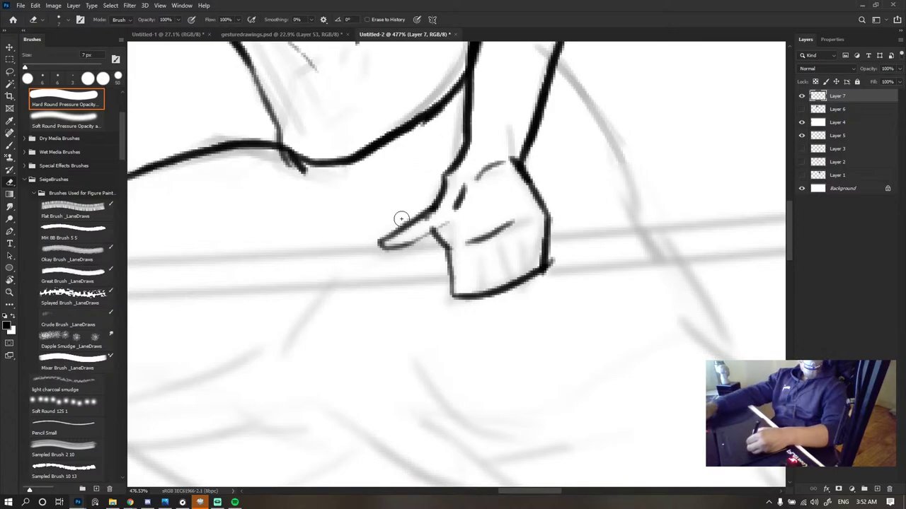
pyautogui.press('[')
pyautogui.press('[')
pyautogui.press('[')
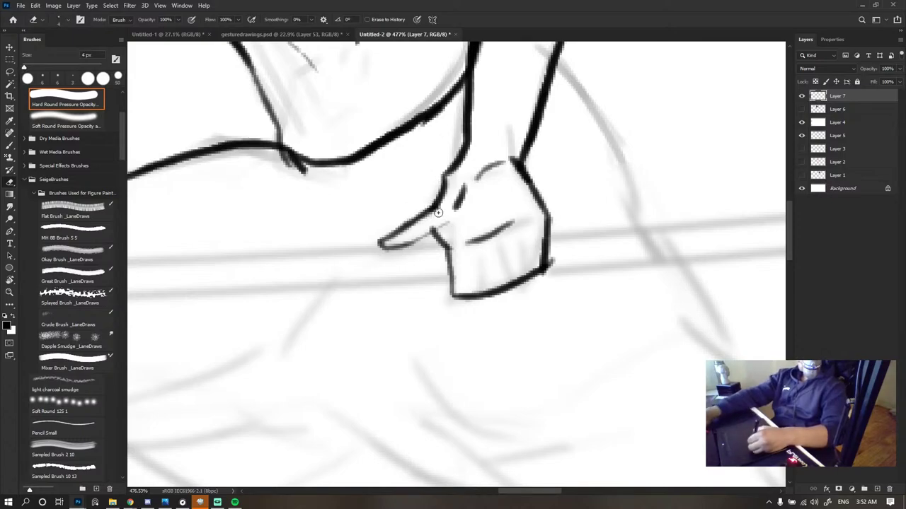
pyautogui.scroll(-8, 443, 199)
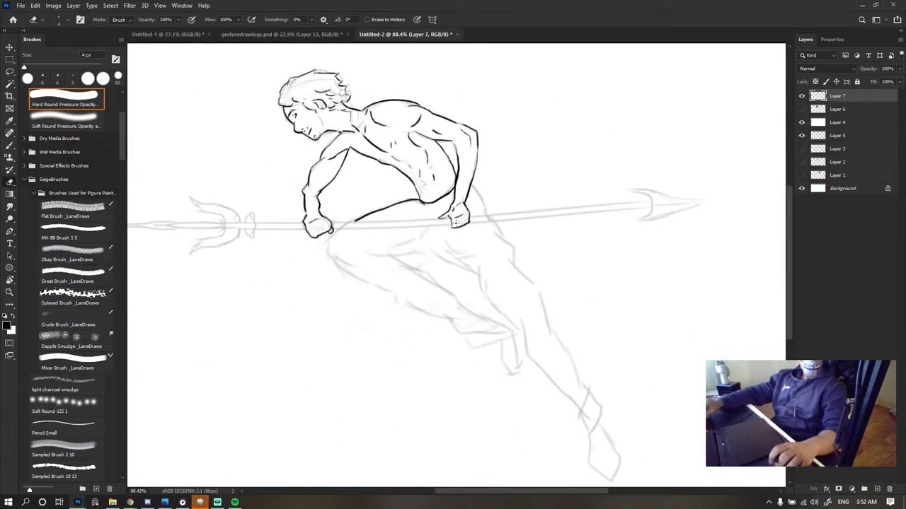
# - Redraw the front knee as a smooth curve with an inner accent line, and ink the bent leg's underside toward the foot
pyautogui.press('b')
pyautogui.scroll(4, 382, 217)
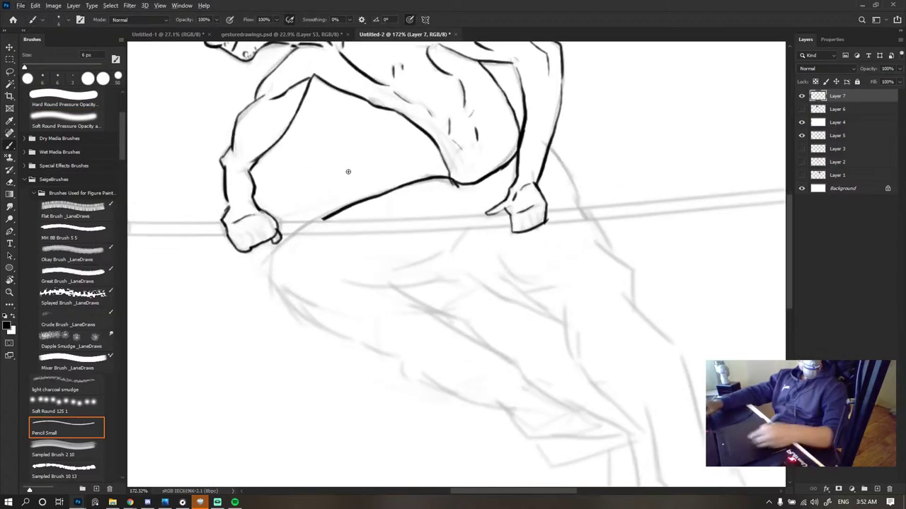
pyautogui.moveTo(322, 220)
pyautogui.mouseDown()
pyautogui.moveTo(294, 307)
pyautogui.moveTo(366, 338)
pyautogui.mouseUp()
pyautogui.hotkey('ctrl', 'z')
pyautogui.moveTo(283, 280); pyautogui.dragTo(344, 314)
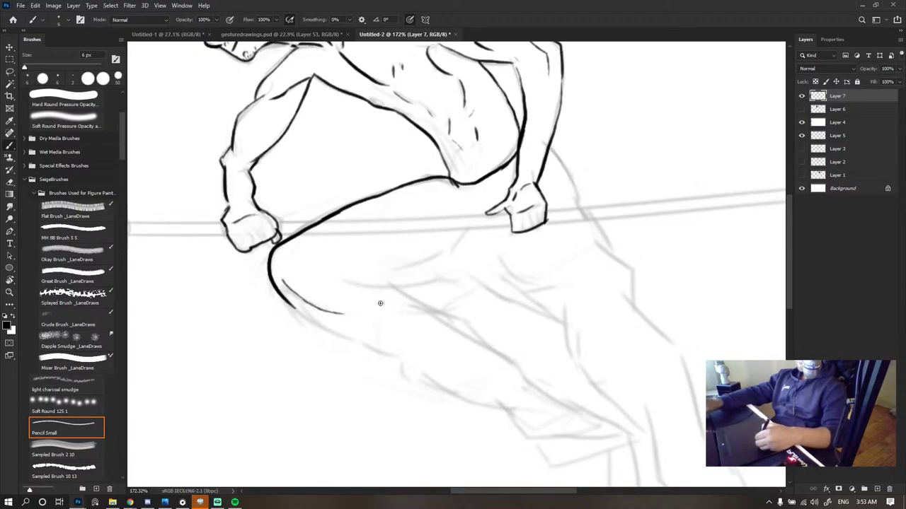
pyautogui.moveTo(426, 335); pyautogui.dragTo(387, 303)
pyautogui.moveTo(262, 279)
pyautogui.mouseDown()
pyautogui.moveTo(364, 333)
pyautogui.moveTo(464, 364)
pyautogui.mouseUp()
pyautogui.scroll(-7, 416, 202)
pyautogui.scroll(4, 412, 216)
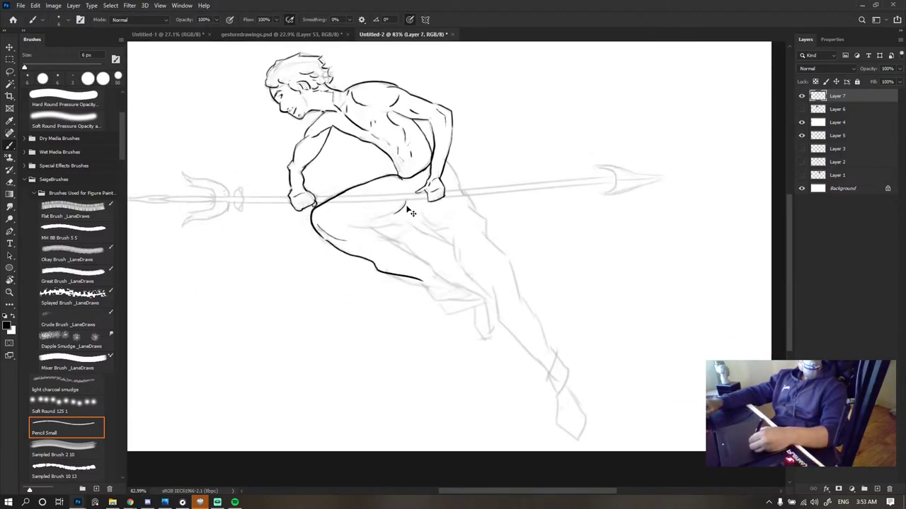
# - Draw the inner-thigh contour and the groin creases beneath the hand at the hip
pyautogui.moveTo(408, 196)
pyautogui.mouseDown()
pyautogui.moveTo(356, 219)
pyautogui.moveTo(435, 225)
pyautogui.mouseUp()
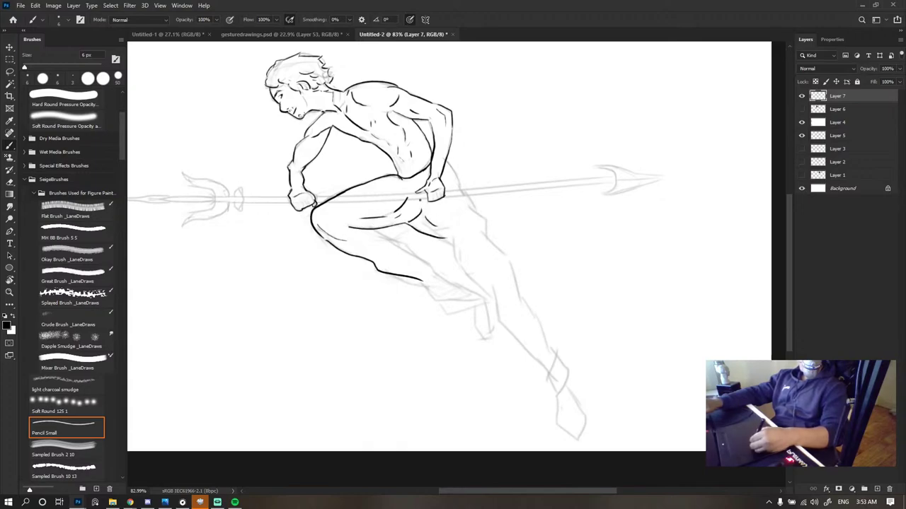
pyautogui.scroll(3, 491, 172)
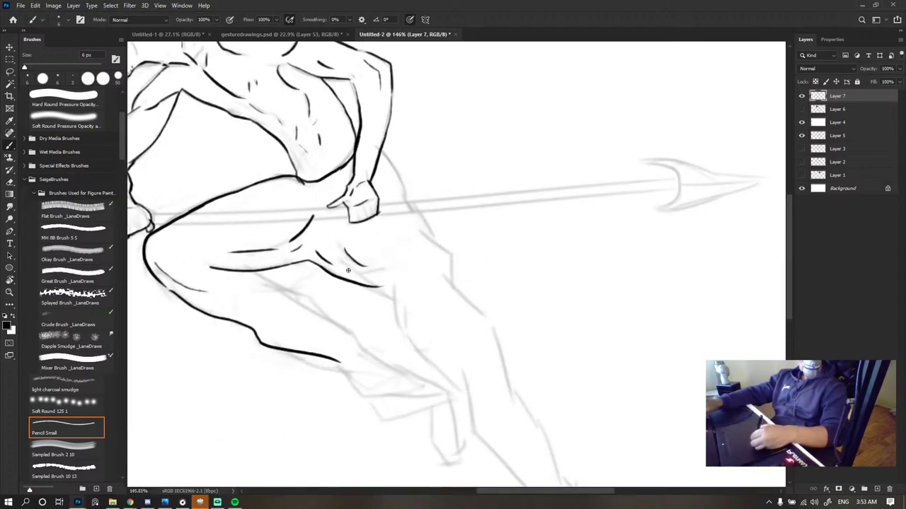
pyautogui.scroll(-4, 495, 202)
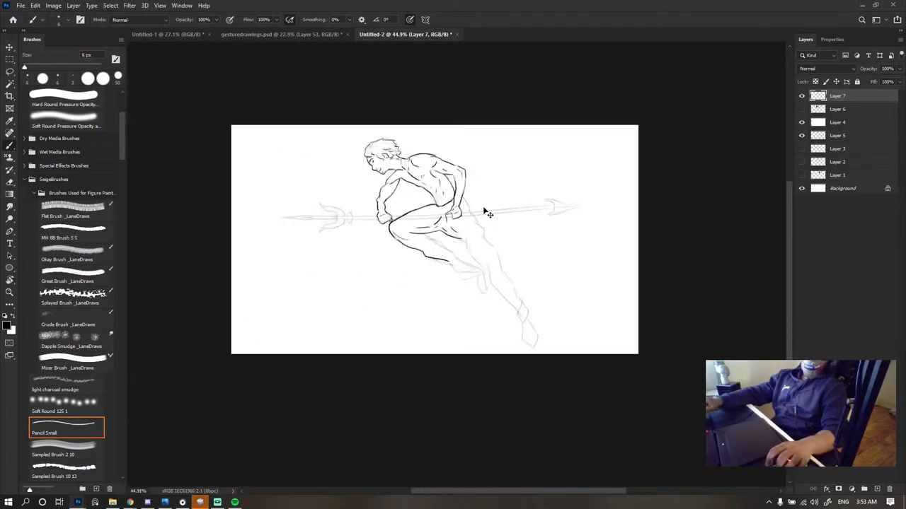
# - Ink the bent leg's rear contour from behind the thigh down toward the ankle
pyautogui.scroll(2, 485, 210)
pyautogui.scroll(2, 462, 211)
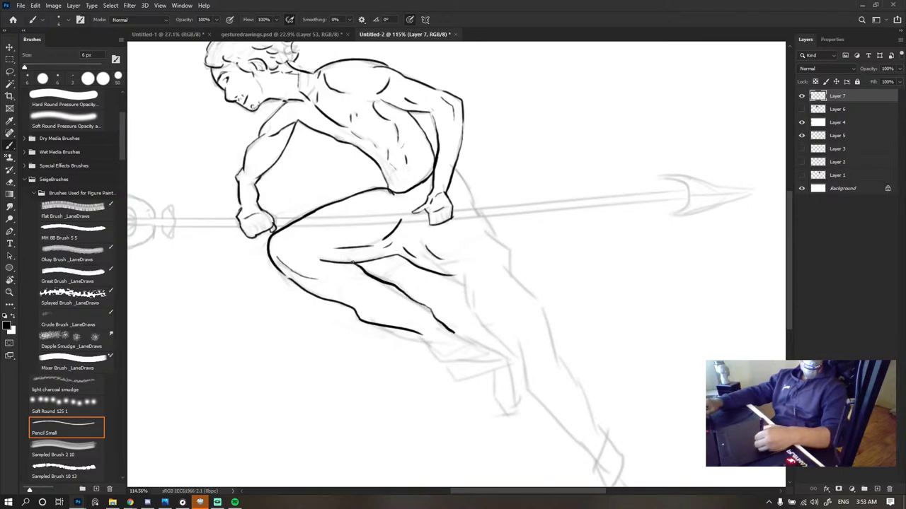
pyautogui.moveTo(508, 301); pyautogui.dragTo(420, 341)
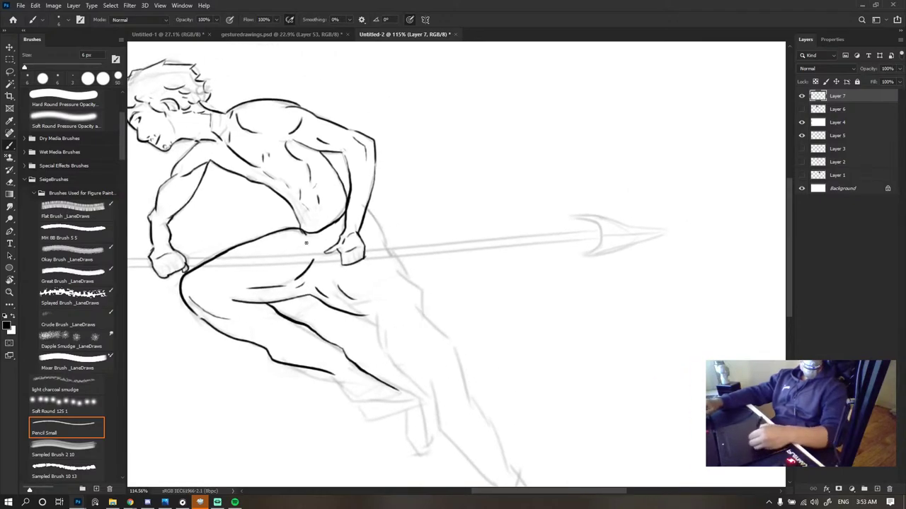
# - Ink the hip and buttock contour behind the rear forearm, and erase it where the trident shaft crosses
pyautogui.press('e')
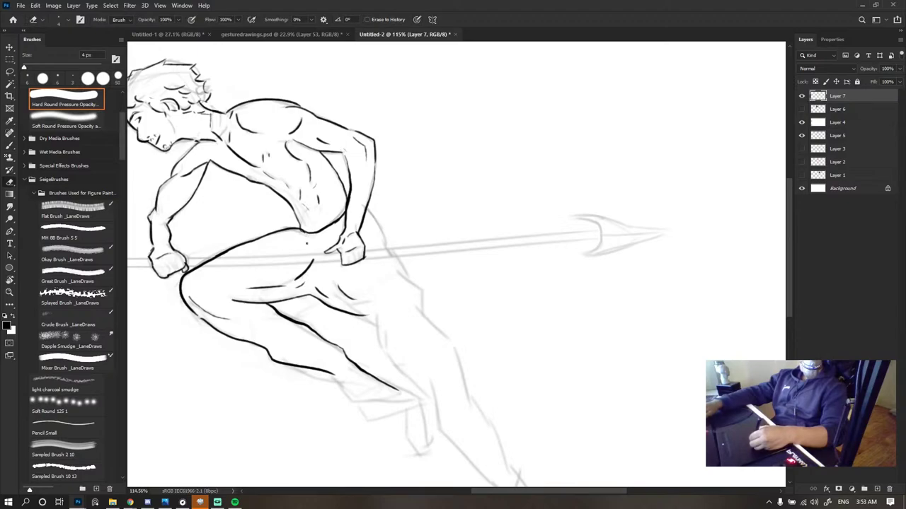
pyautogui.press('b')
pyautogui.press('e')
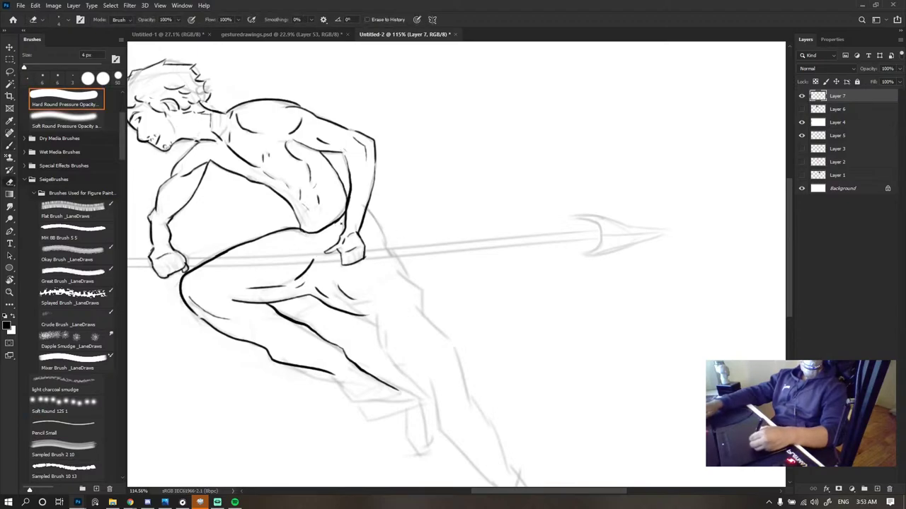
pyautogui.press('b')
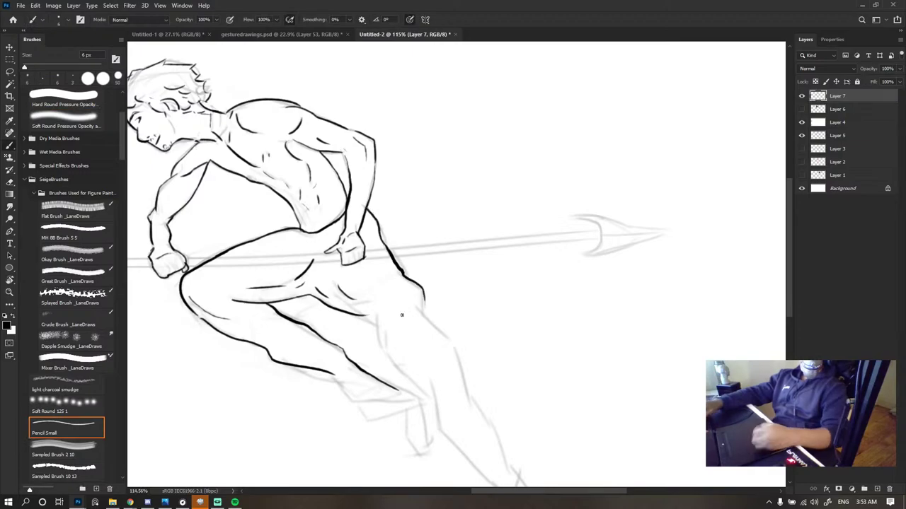
pyautogui.scroll(-6, 460, 216)
pyautogui.scroll(9, 426, 210)
pyautogui.press('e')
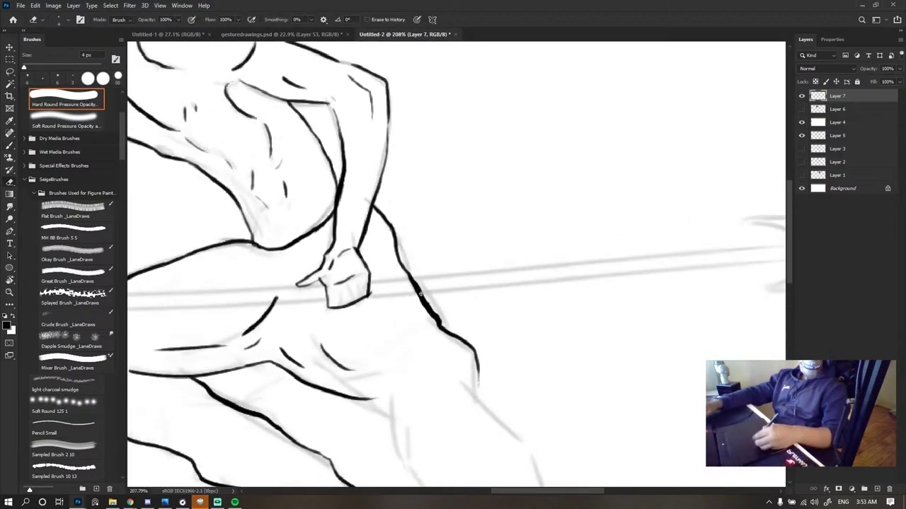
# - Try to ink the trident shaft's lower edge freehand from the rear hand past the hip
pyautogui.press('b')
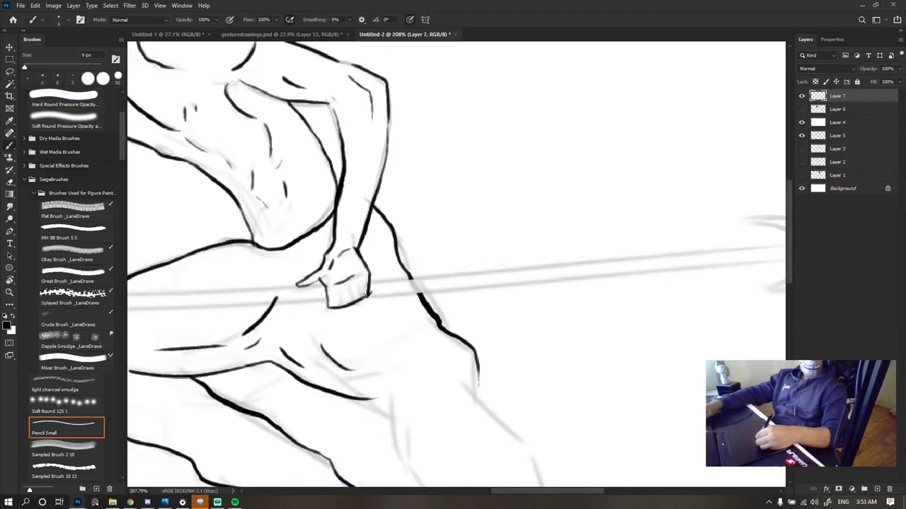
pyautogui.moveTo(365, 294); pyautogui.dragTo(497, 288)
pyautogui.scroll(-4, 505, 230)
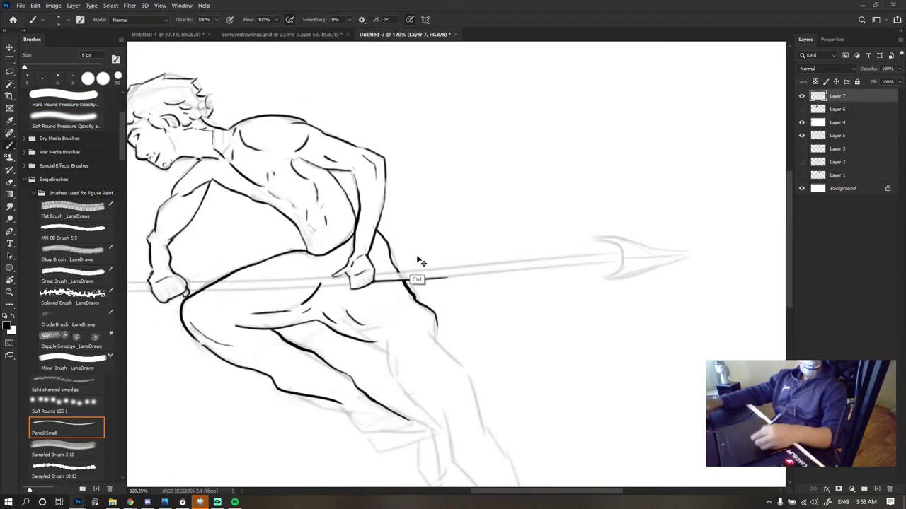
pyautogui.hotkey('ctrl', 'z')
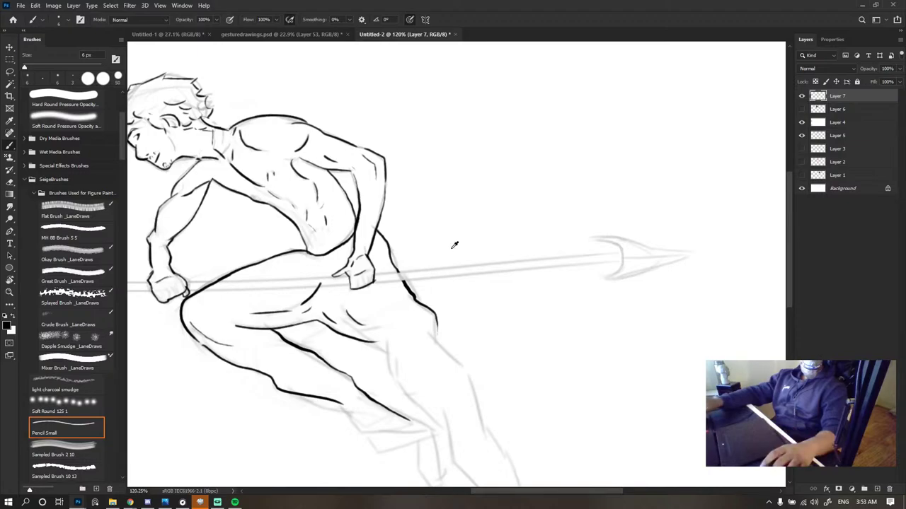
# - Try several long freehand strokes across the empty area below the figure as an edge for the trident shaft
pyautogui.scroll(-5, 455, 245)
pyautogui.moveTo(197, 335); pyautogui.dragTo(497, 310)
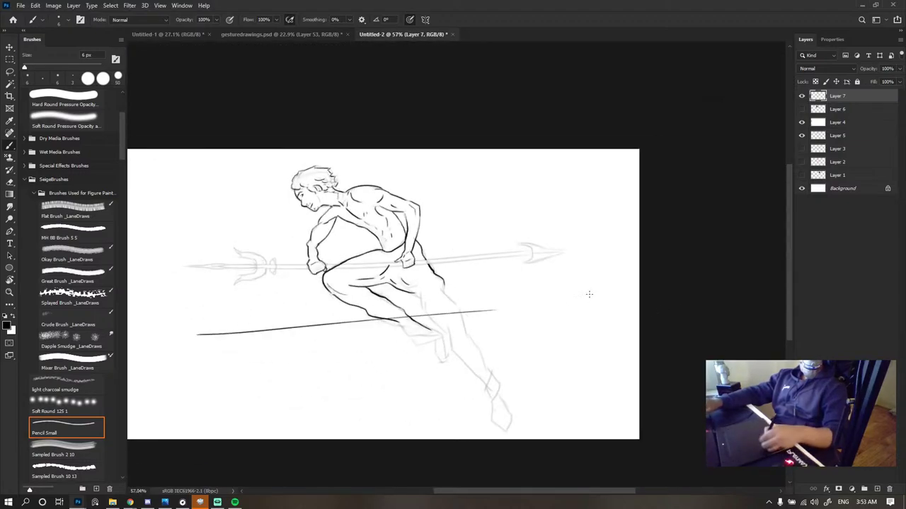
pyautogui.scroll(3, 589, 295)
pyautogui.hotkey('ctrl', 'z')
pyautogui.moveTo(439, 241); pyautogui.dragTo(575, 204)
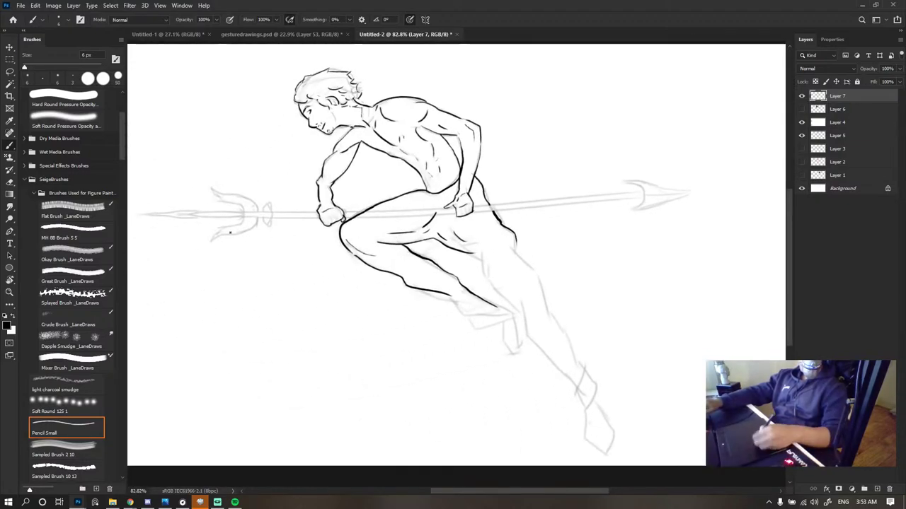
pyautogui.moveTo(196, 375); pyautogui.dragTo(613, 354)
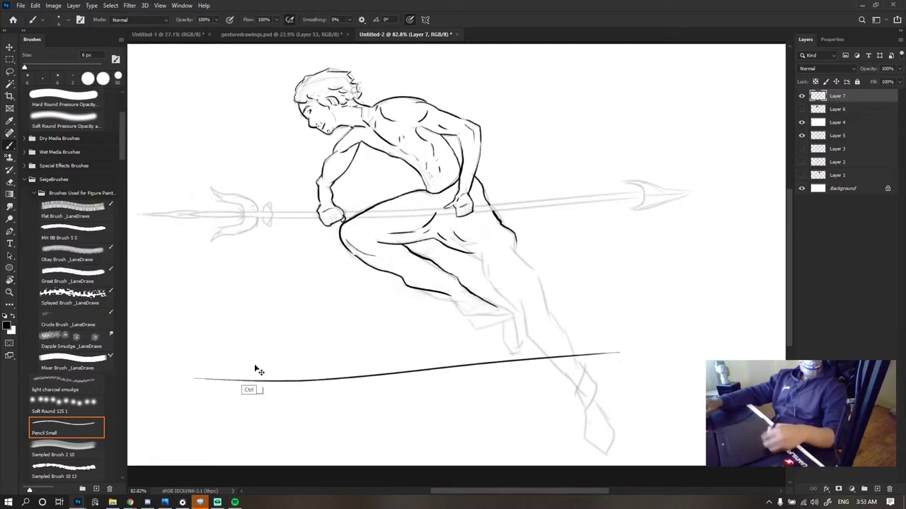
pyautogui.hotkey('ctrl', 'z')
pyautogui.moveTo(174, 368)
pyautogui.mouseDown()
pyautogui.moveTo(562, 349)
pyautogui.moveTo(517, 368)
pyautogui.moveTo(544, 363)
pyautogui.moveTo(521, 346)
pyautogui.mouseUp()
pyautogui.hotkey('ctrl', 'z')
pyautogui.hotkey('ctrl', 'z')
pyautogui.hotkey('ctrl', 'z')
pyautogui.moveTo(177, 361); pyautogui.dragTo(542, 344)
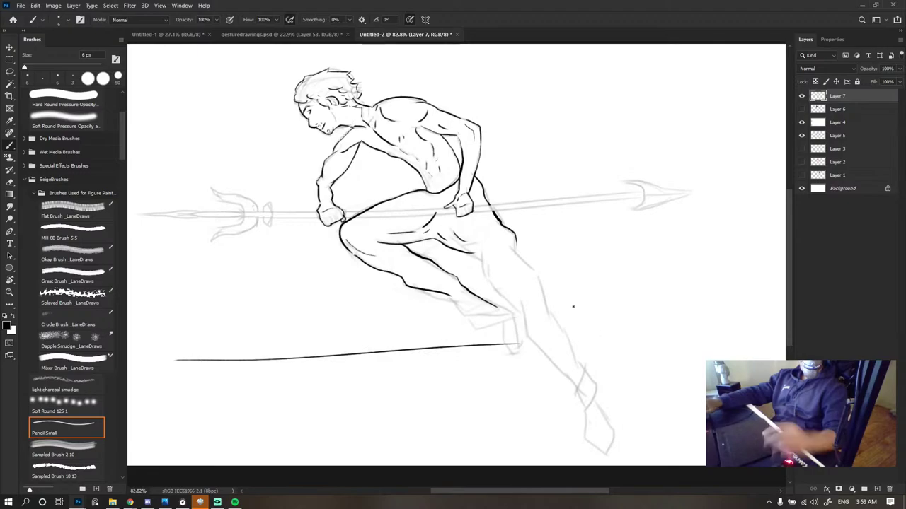
pyautogui.scroll(1, 459, 290)
pyautogui.hotkey('ctrl', 'z')
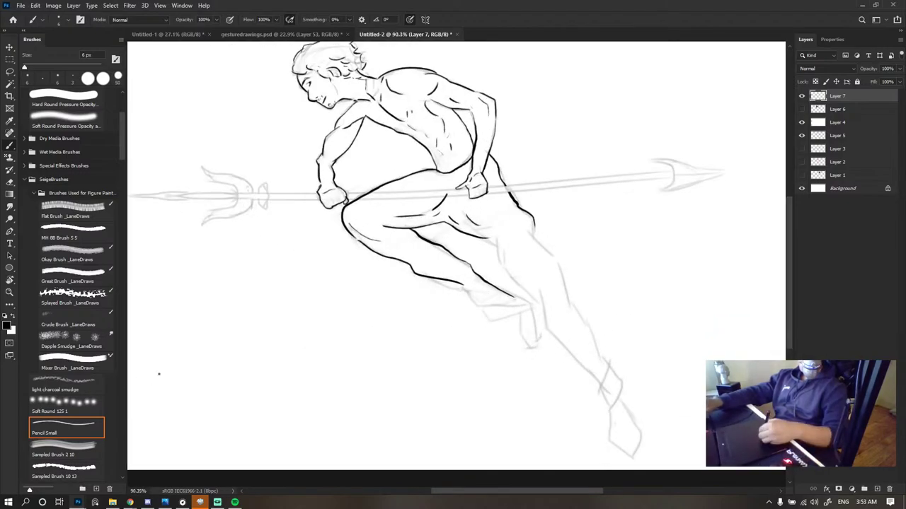
pyautogui.moveTo(186, 361); pyautogui.dragTo(615, 349)
pyautogui.hotkey('ctrl', 'z')
pyautogui.moveTo(186, 359); pyautogui.dragTo(587, 352)
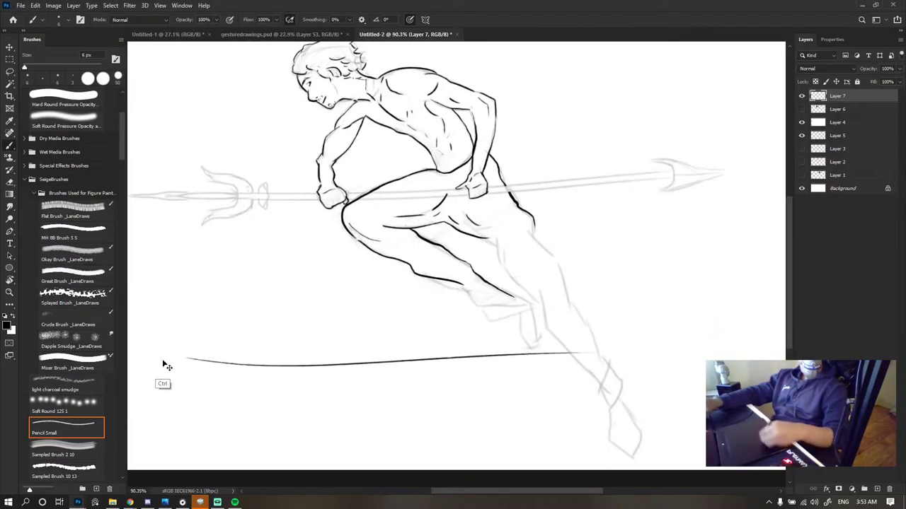
pyautogui.hotkey('ctrl', 'z')
# - Draw one long, slightly rising line below the figure for the trident shaft and start a free transform on Layer 7
pyautogui.moveTo(174, 360); pyautogui.dragTo(549, 347)
pyautogui.hotkey('ctrl', 't')
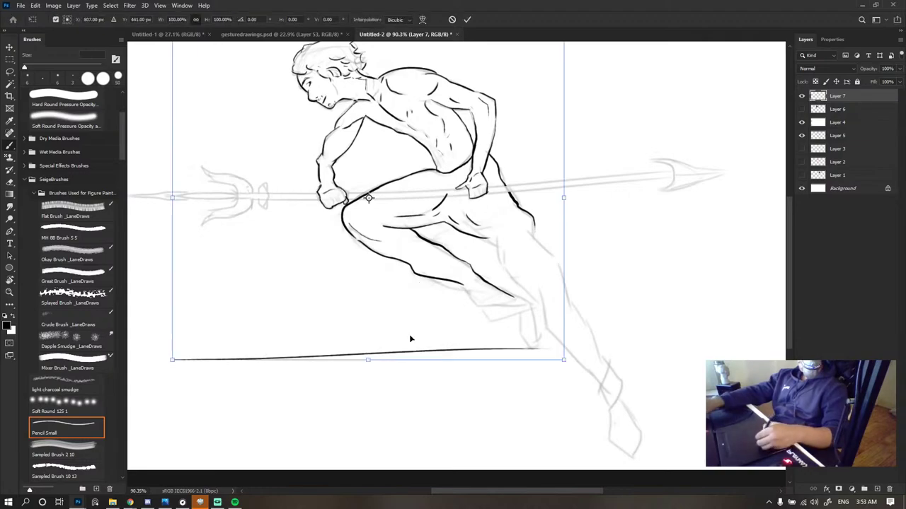
pyautogui.moveTo(407, 334); pyautogui.dragTo(226, 341)
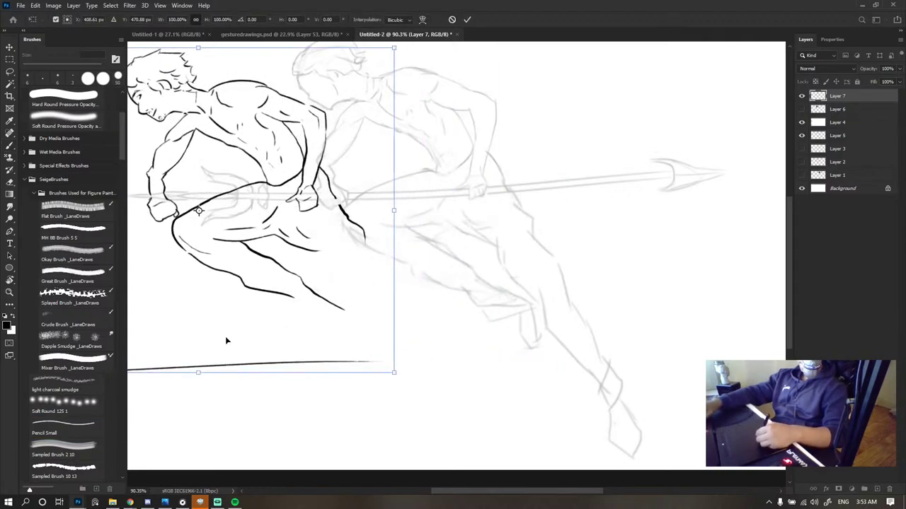
pyautogui.hotkey('ctrl', 'z')
pyautogui.press('b')
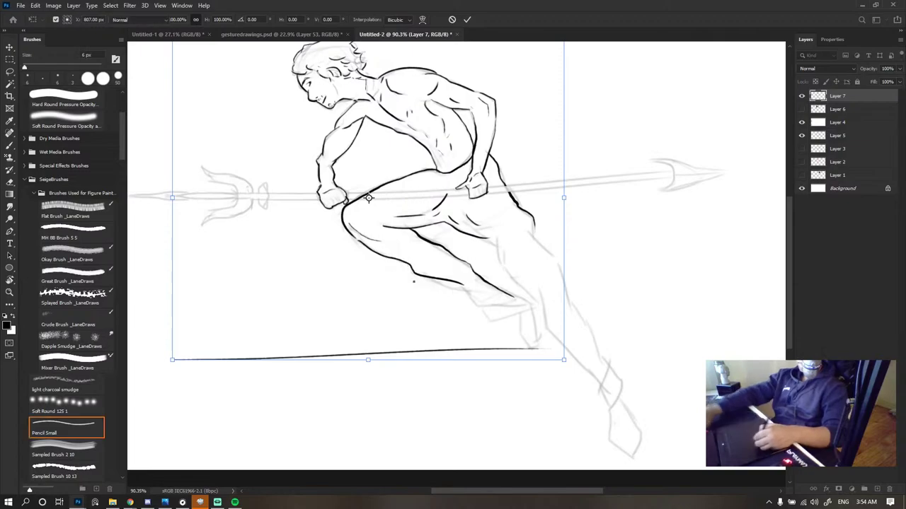
# - Lasso the loose straight line below the figure, copy it to a new layer and move the copy onto the spear shaft
pyautogui.press('l')
pyautogui.moveTo(365, 325)
pyautogui.mouseDown()
pyautogui.moveTo(239, 314)
pyautogui.moveTo(504, 433)
pyautogui.moveTo(483, 330)
pyautogui.moveTo(304, 312)
pyautogui.mouseUp()
pyautogui.press('v')
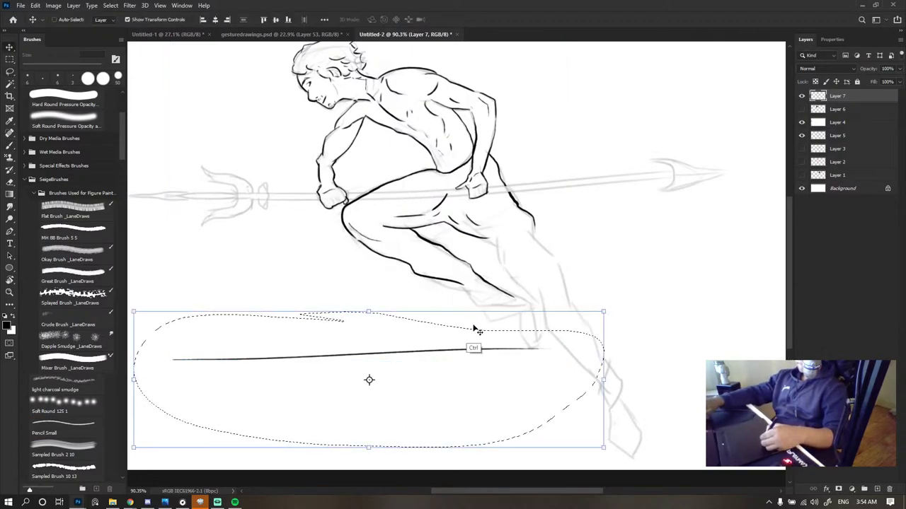
pyautogui.hotkey('ctrl', 'j')
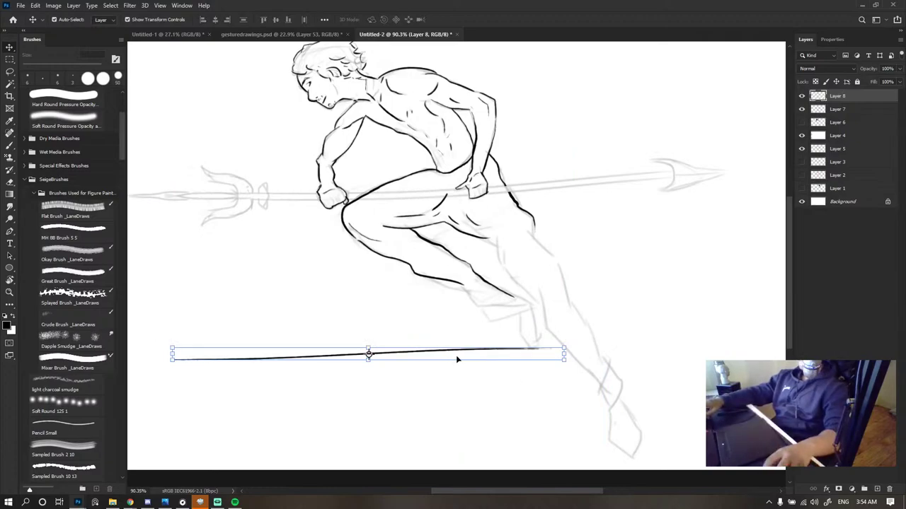
pyautogui.moveTo(460, 355); pyautogui.dragTo(501, 189)
# - Warp the copied line so its rear end tilts up along the sketched spear shaft, and apply the transform
pyautogui.scroll(3, 586, 165)
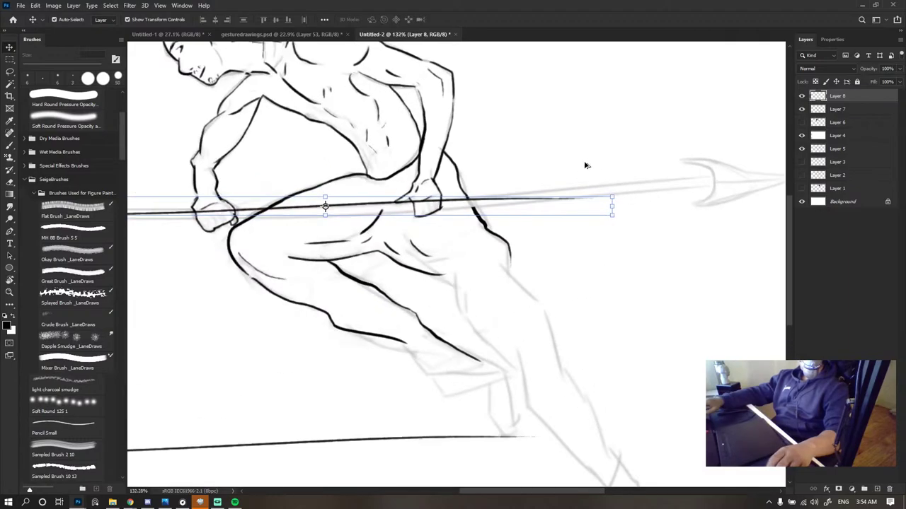
pyautogui.rightClick(571, 197)
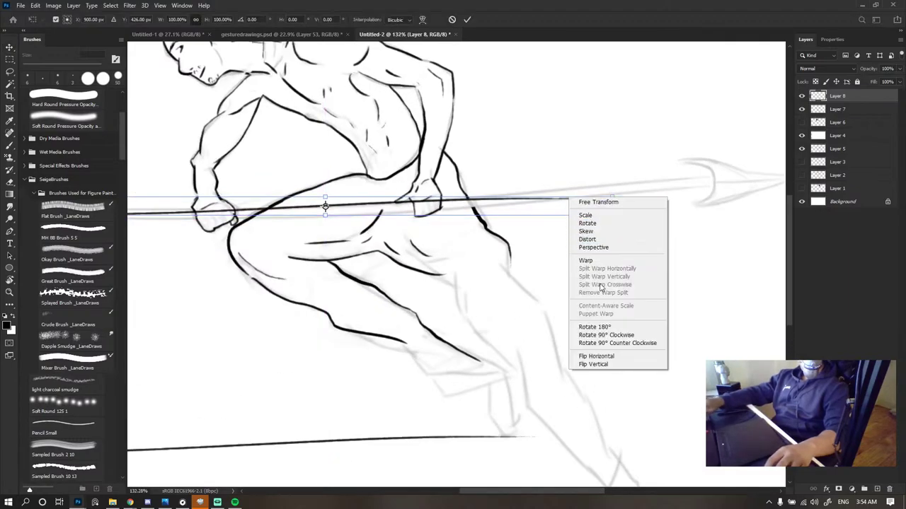
pyautogui.click(597, 261)
pyautogui.moveTo(572, 200); pyautogui.dragTo(598, 189)
pyautogui.scroll(-4, 505, 197)
pyautogui.click(467, 18)
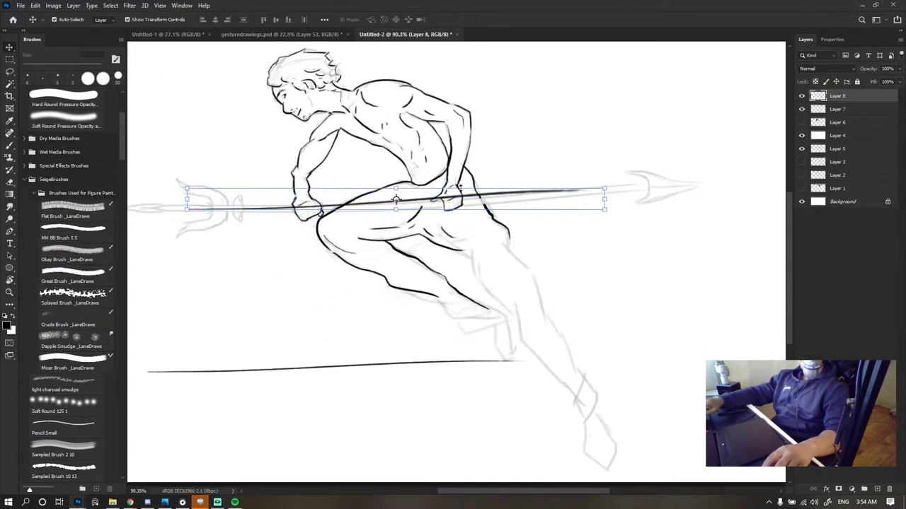
# - Nudge the warped line up onto the upper edge of the sketched spear shaft
pyautogui.scroll(5, 298, 244)
pyautogui.scroll(-4, 338, 201)
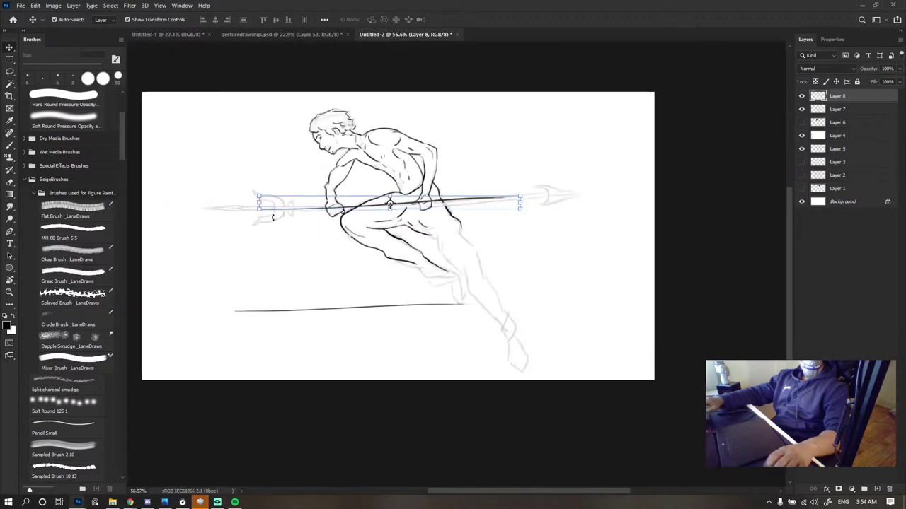
pyautogui.scroll(5, 336, 198)
pyautogui.moveTo(340, 196); pyautogui.dragTo(338, 190)
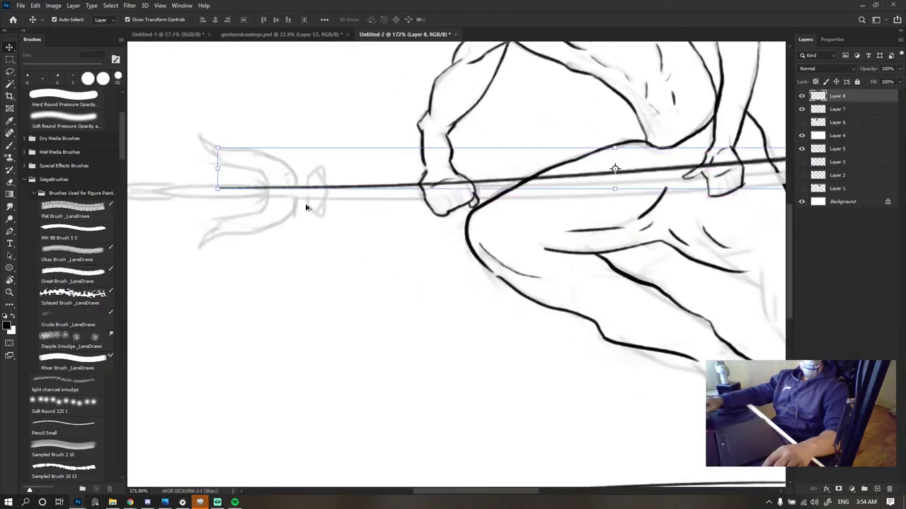
# - Warp the upper shaft line again, extending its rear end and lowering its middle to straighten it, and apply the warp
pyautogui.scroll(-5, 303, 269)
pyautogui.scroll(2, 653, 213)
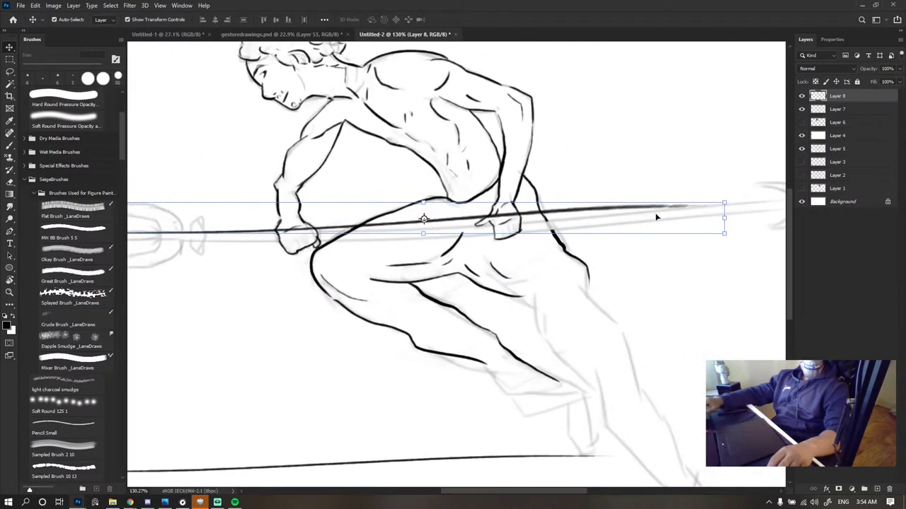
pyautogui.rightClick(638, 225)
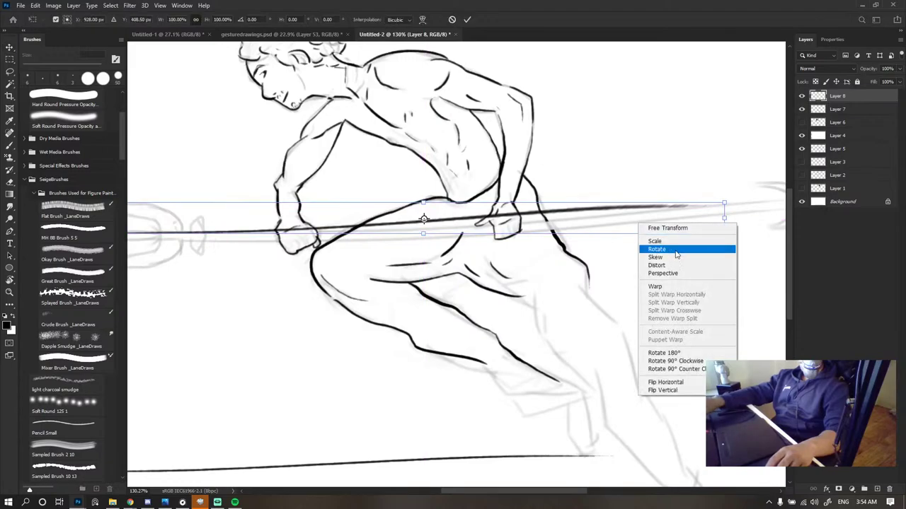
pyautogui.click(665, 286)
pyautogui.moveTo(654, 209)
pyautogui.mouseDown()
pyautogui.moveTo(656, 217)
pyautogui.moveTo(694, 208)
pyautogui.mouseUp()
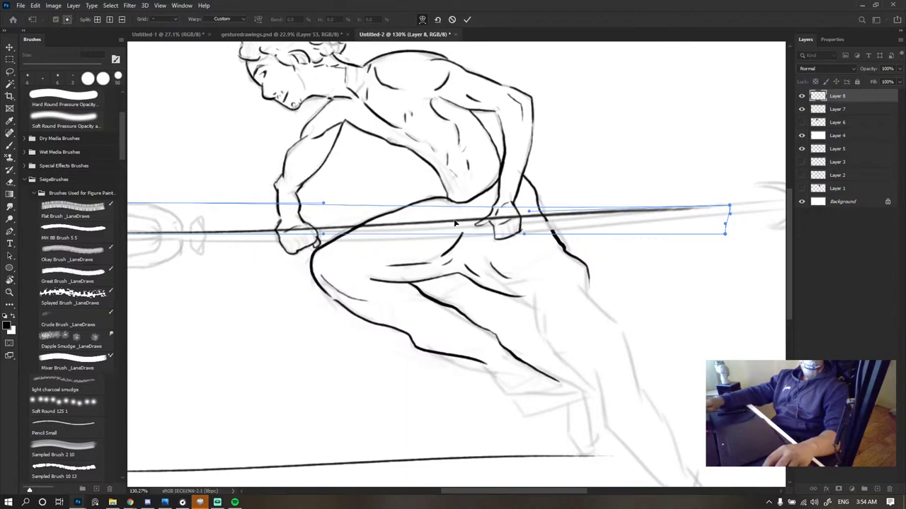
pyautogui.moveTo(455, 224); pyautogui.dragTo(457, 229)
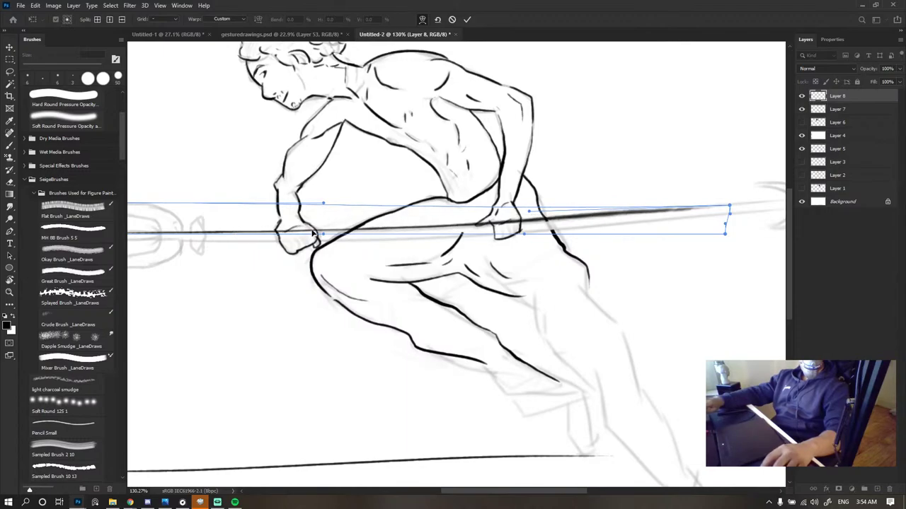
pyautogui.moveTo(486, 178); pyautogui.dragTo(441, 177)
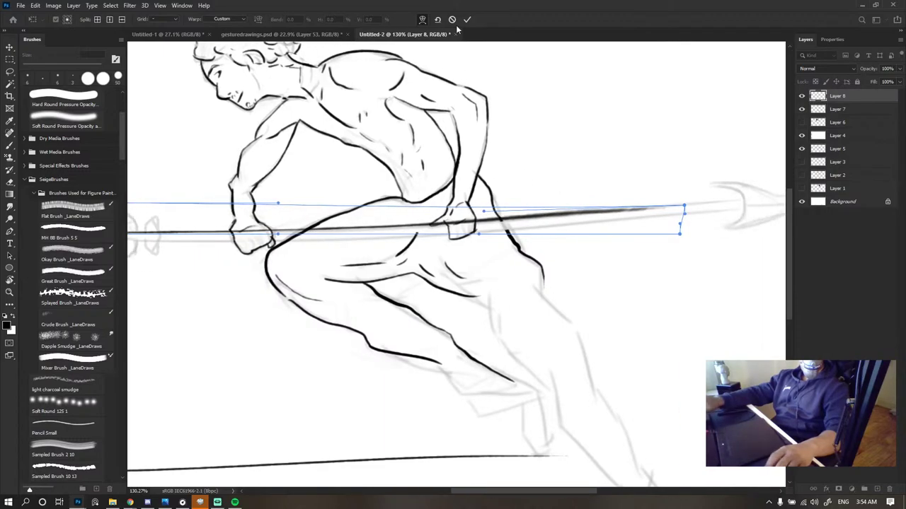
pyautogui.click(467, 20)
# - Duplicate the shaft line's layer, place the copy along the shaft's lower edge and rotate it by -0.63 degrees
pyautogui.scroll(-6, 560, 240)
pyautogui.scroll(7, 544, 237)
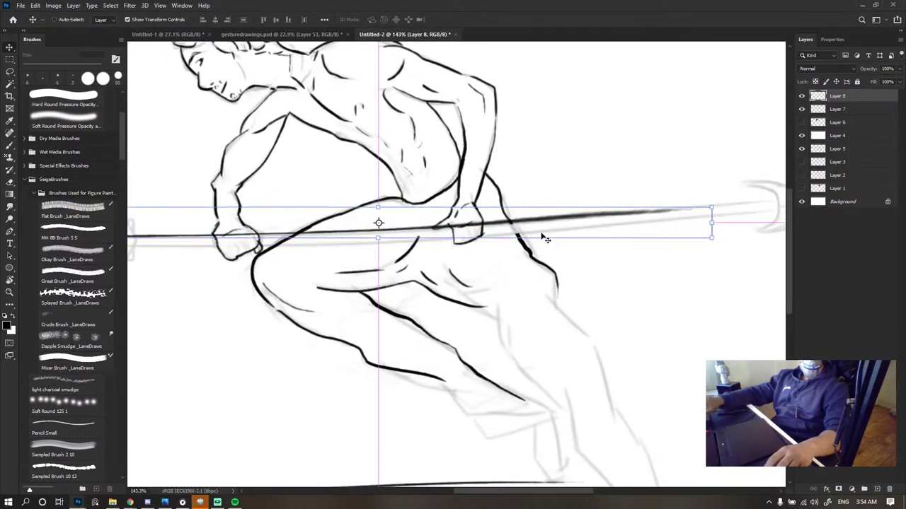
pyautogui.hotkey('ctrl', 'j')
pyautogui.moveTo(547, 221); pyautogui.dragTo(549, 234)
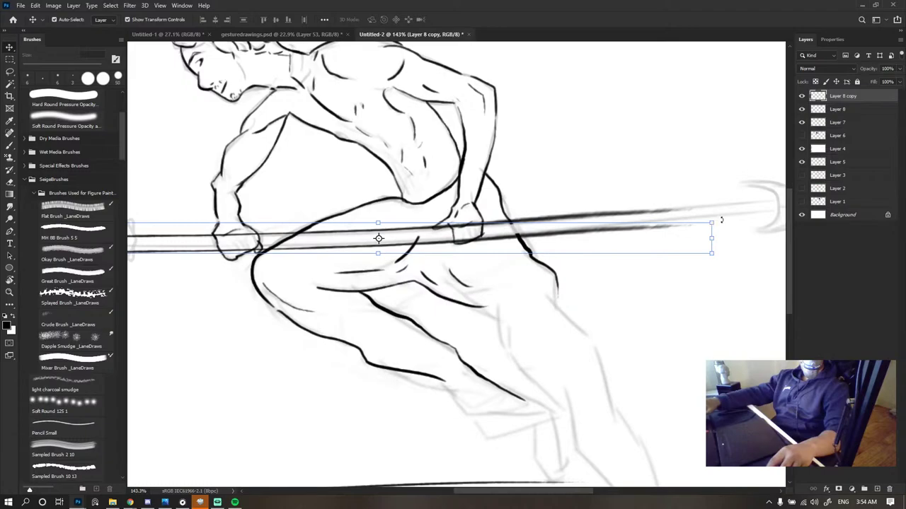
pyautogui.moveTo(721, 220); pyautogui.dragTo(722, 215)
pyautogui.moveTo(584, 230); pyautogui.dragTo(588, 221)
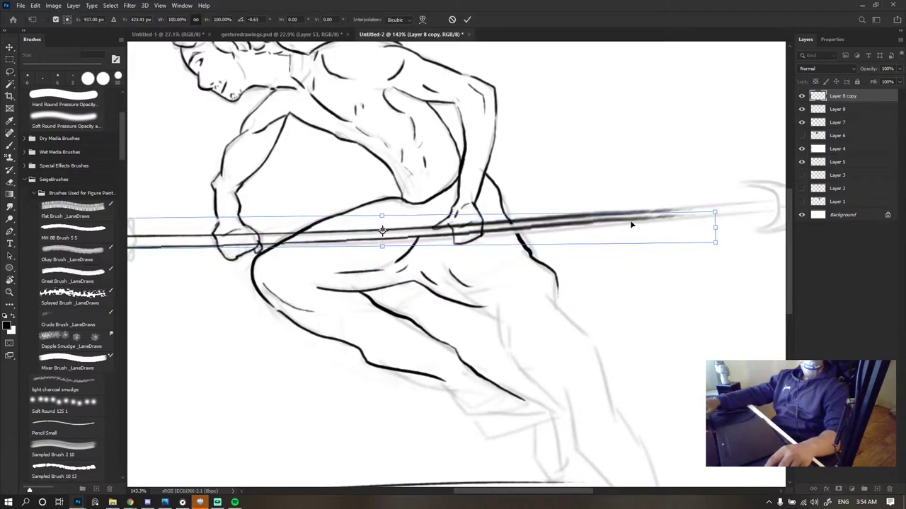
# - Open the duplicated lower shaft line in Warp mode and apply the transform
pyautogui.rightClick(667, 224)
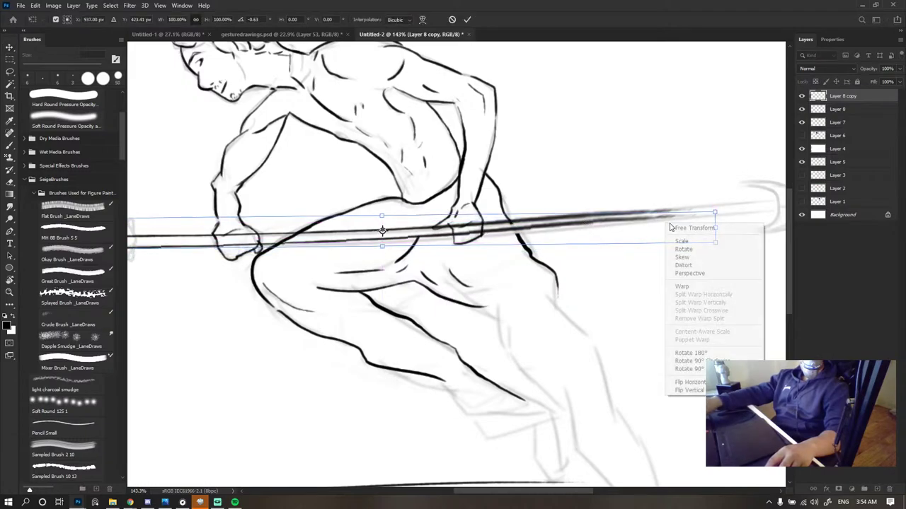
pyautogui.click(682, 287)
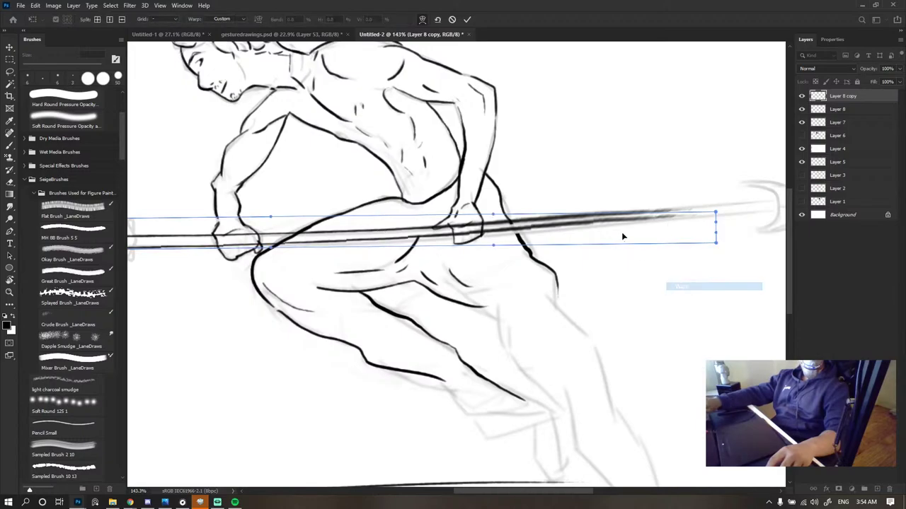
pyautogui.click(467, 22)
pyautogui.hotkey('ctrl', '0')
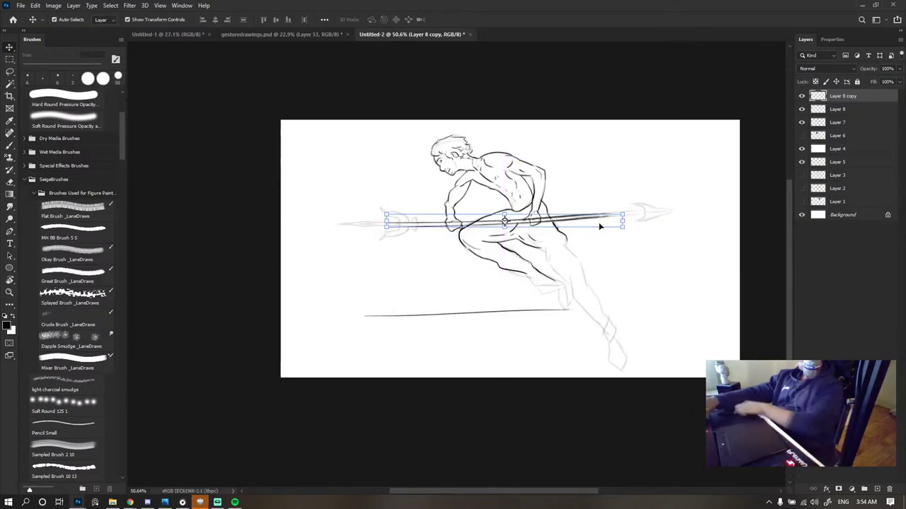
# - Switch to the Eraser with the hard round brush and set its size to 36 px
pyautogui.click(721, 167)
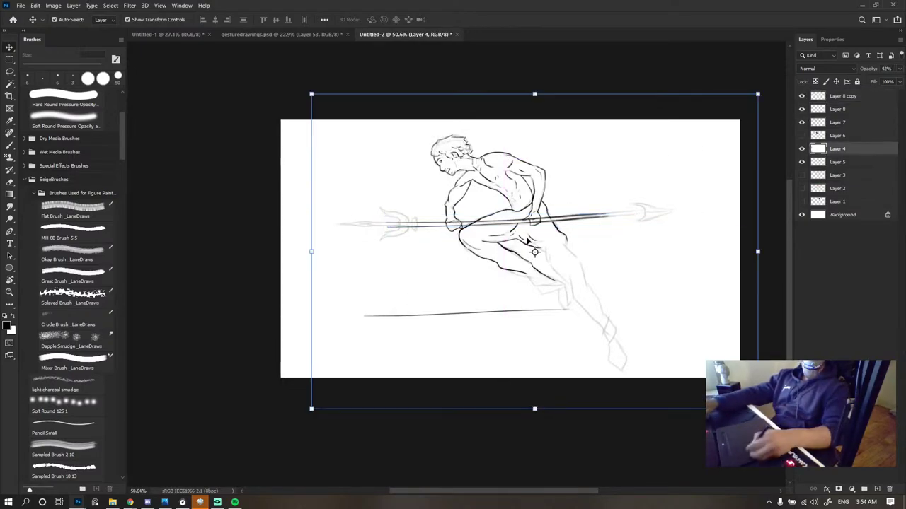
pyautogui.press('b')
pyautogui.scroll(4, 640, 218)
pyautogui.press('e')
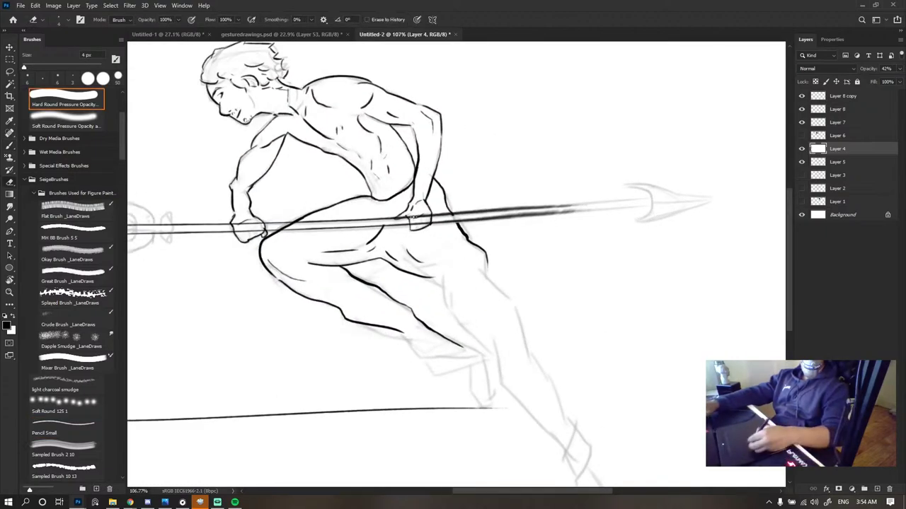
pyautogui.moveTo(440, 234); pyautogui.dragTo(455, 234)
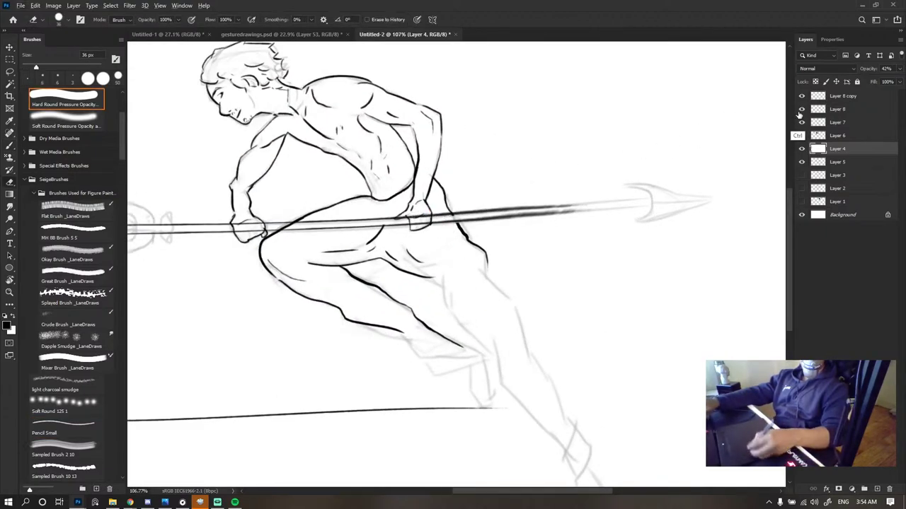
# - Toggle the visibility of Layer 8 and Layer 8 copy to check them, and merge the two layers into one
pyautogui.click(823, 100)
pyautogui.click(802, 108)
pyautogui.click(802, 96)
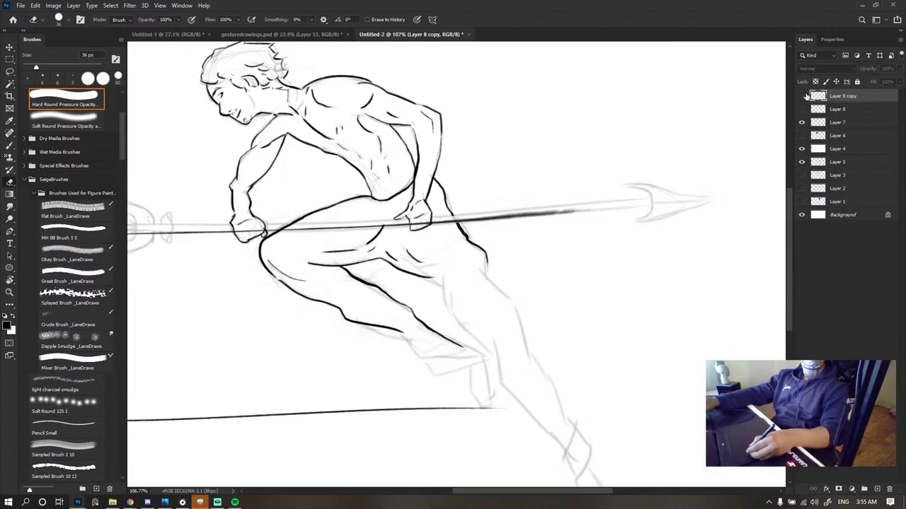
pyautogui.click(802, 97)
pyautogui.click(801, 109)
pyautogui.keyDown('ctrl'); pyautogui.click(845, 109); pyautogui.keyUp('ctrl')
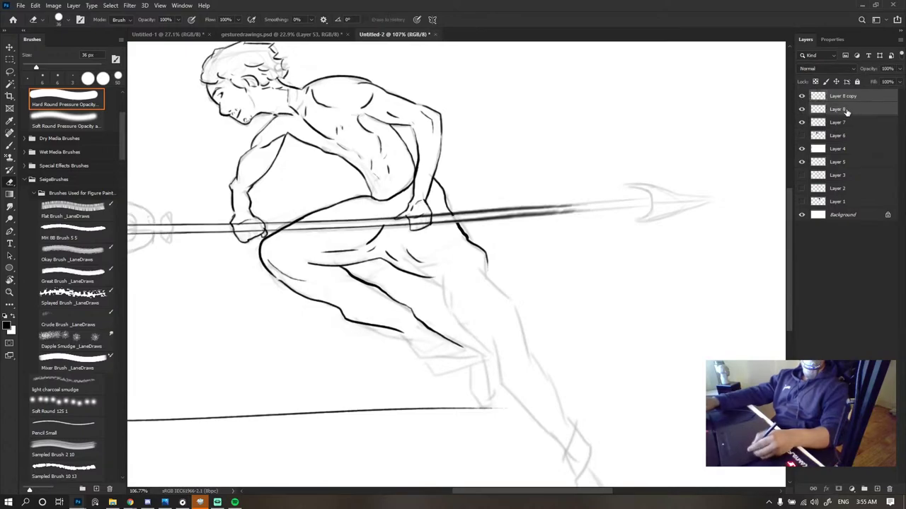
pyautogui.rightClick(844, 110)
pyautogui.click(740, 375)
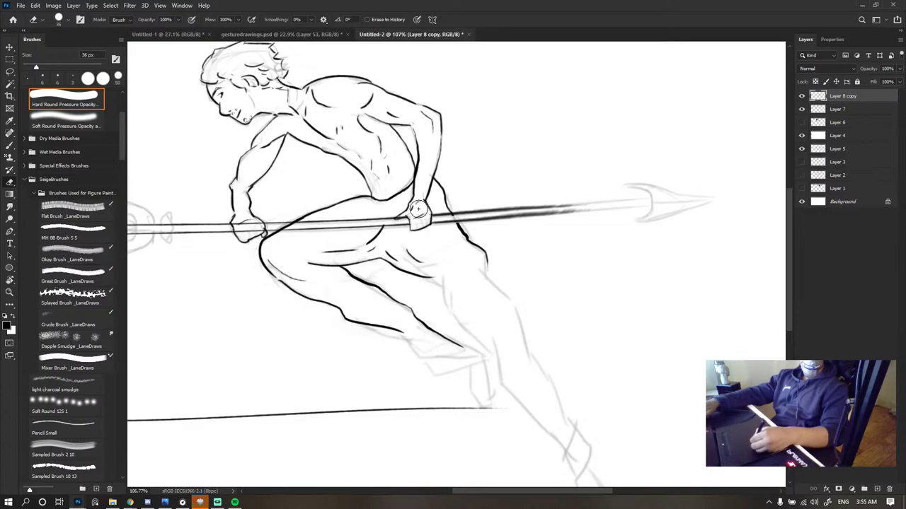
# - Erase the shaft lines behind the rear hand and where they cross over the front hand
pyautogui.moveTo(457, 212)
pyautogui.mouseDown()
pyautogui.moveTo(447, 213)
pyautogui.moveTo(587, 207)
pyautogui.mouseUp()
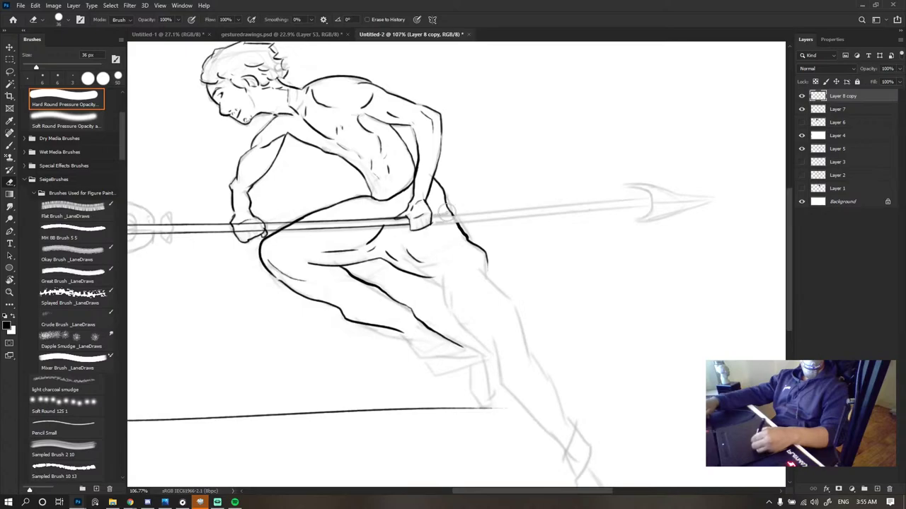
pyautogui.moveTo(340, 267); pyautogui.dragTo(496, 253)
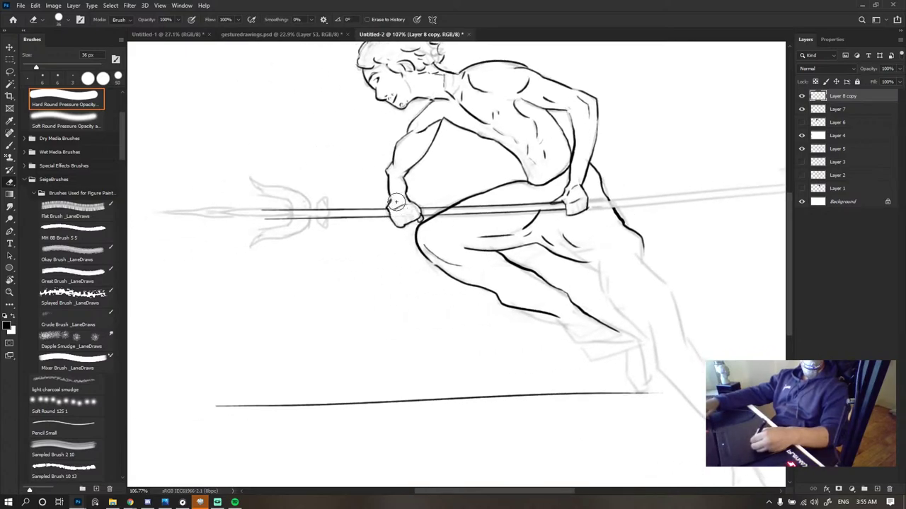
pyautogui.press('b')
pyautogui.moveTo(612, 165)
pyautogui.mouseDown()
pyautogui.moveTo(499, 187)
pyautogui.moveTo(488, 180)
pyautogui.mouseUp()
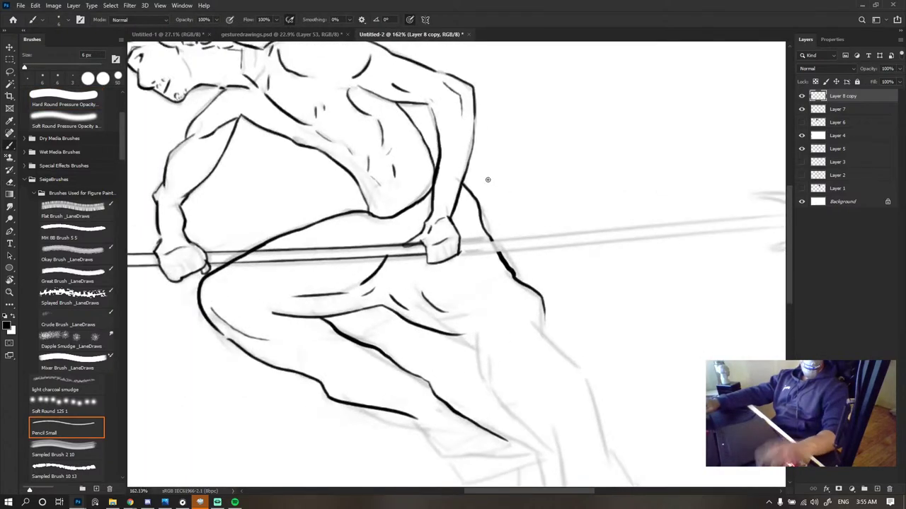
pyautogui.moveTo(328, 304); pyautogui.dragTo(497, 272)
pyautogui.hotkey('ctrl', 'Tab')
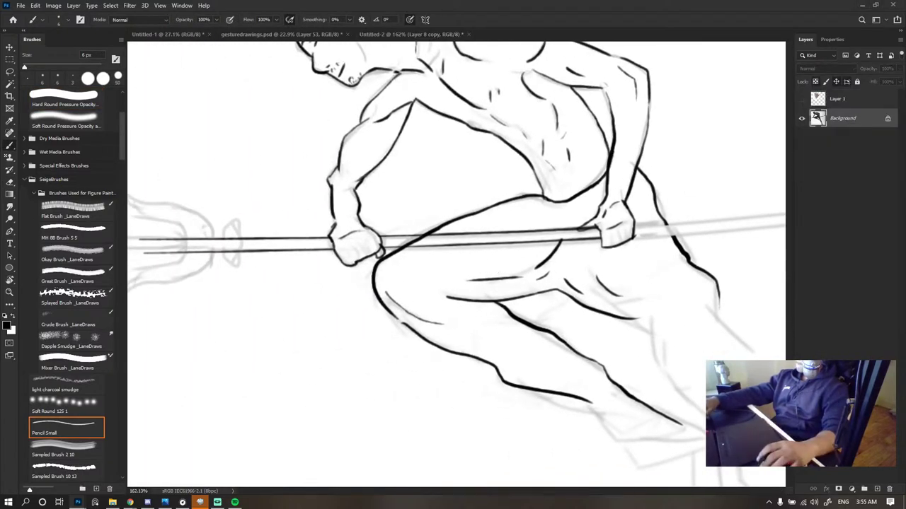
pyautogui.click(458, 260)
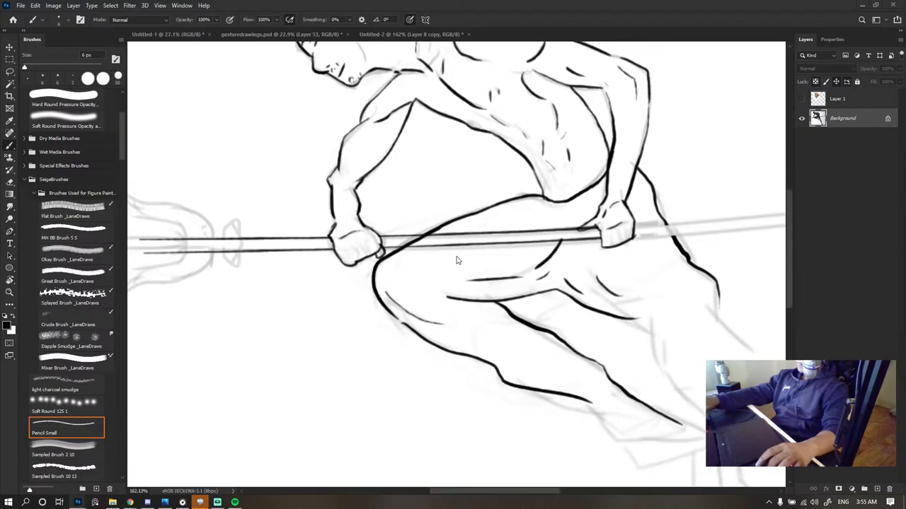
pyautogui.scroll(-8, 392, 214)
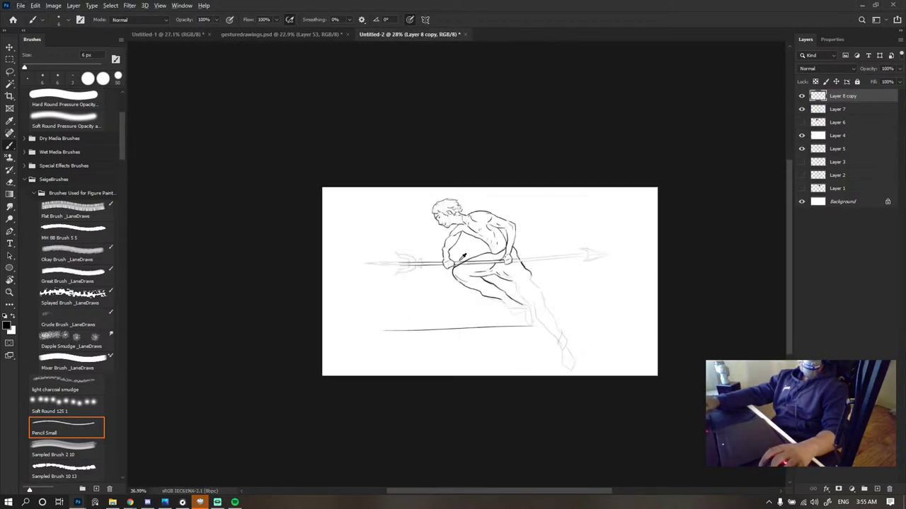
pyautogui.scroll(5, 507, 264)
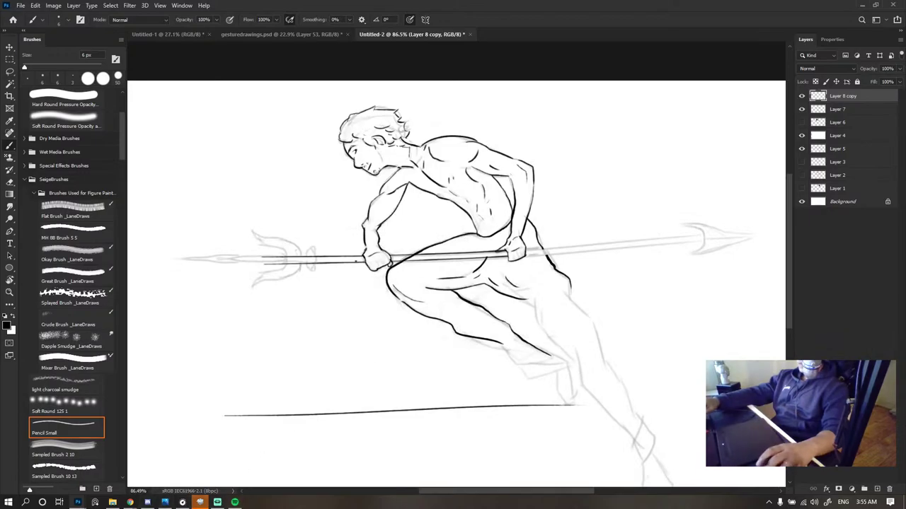
pyautogui.hscroll(-2, 219, 440)
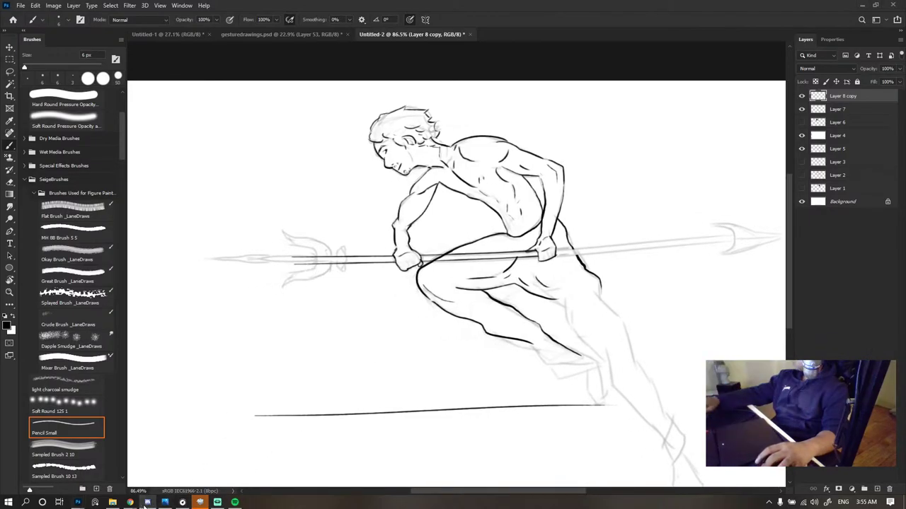
# - Erase the ends of the inked shaft lines that overlap the sketched trident head and its collar
pyautogui.scroll(3, 312, 258)
pyautogui.press('e')
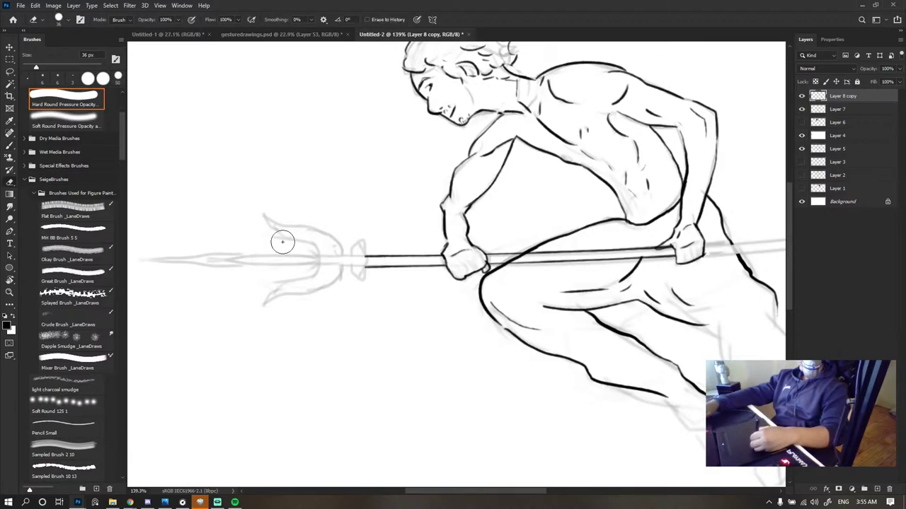
# - Ink the outline of the collar below the trident head with the Pencil Small brush at 6 px
pyautogui.press('b')
pyautogui.scroll(3, 439, 297)
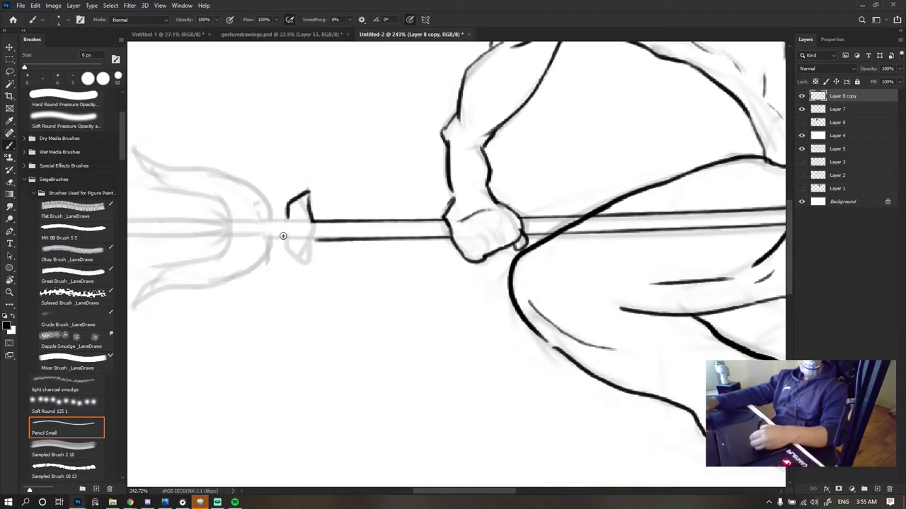
pyautogui.moveTo(283, 236)
pyautogui.mouseDown()
pyautogui.moveTo(310, 240)
pyautogui.moveTo(289, 251)
pyautogui.moveTo(310, 233)
pyautogui.moveTo(300, 262)
pyautogui.moveTo(309, 239)
pyautogui.moveTo(354, 225)
pyautogui.moveTo(342, 227)
pyautogui.moveTo(351, 237)
pyautogui.mouseUp()
pyautogui.hotkey('ctrl', 'z')
pyautogui.hotkey('ctrl', 'z')
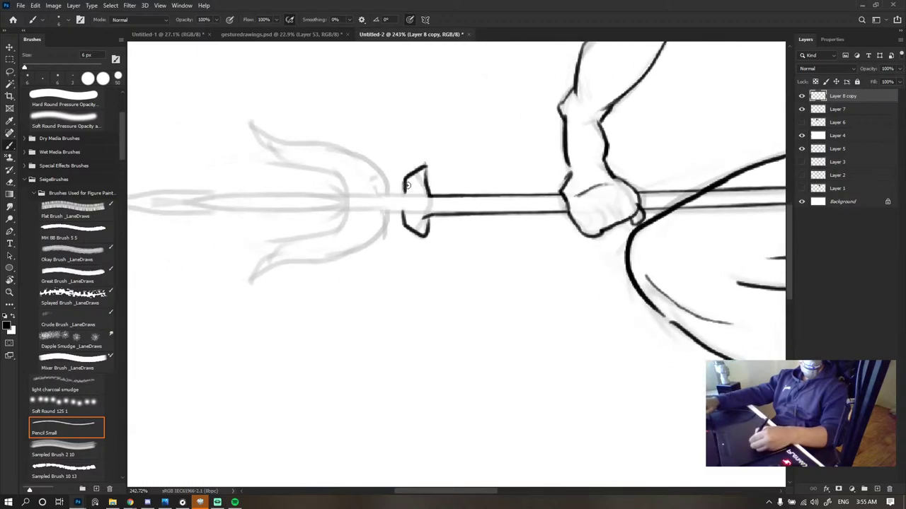
# - Ink the trident's central prong as two long lines running from the collar to a shared sharp tip
pyautogui.moveTo(406, 194)
pyautogui.mouseDown()
pyautogui.moveTo(352, 236)
pyautogui.moveTo(369, 254)
pyautogui.mouseUp()
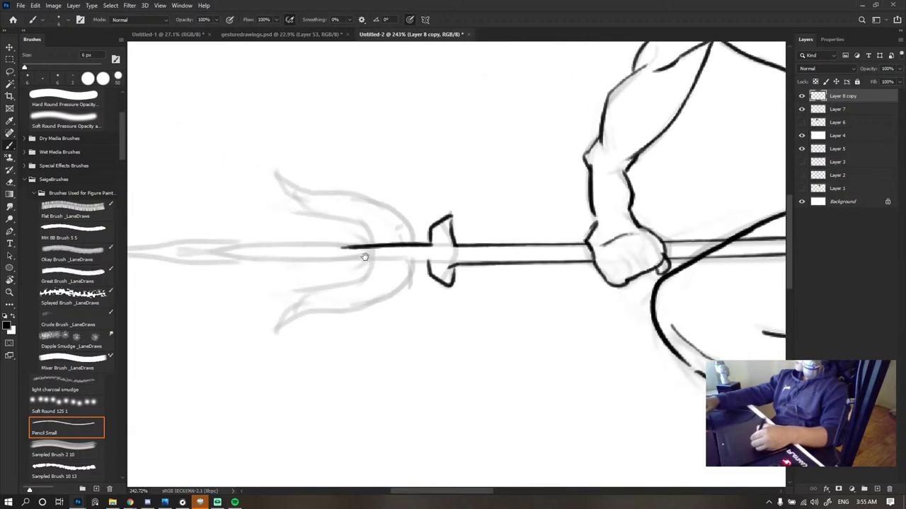
pyautogui.hotkey('ctrl', 'z')
pyautogui.moveTo(256, 244)
pyautogui.mouseDown()
pyautogui.moveTo(212, 248)
pyautogui.moveTo(462, 240)
pyautogui.mouseUp()
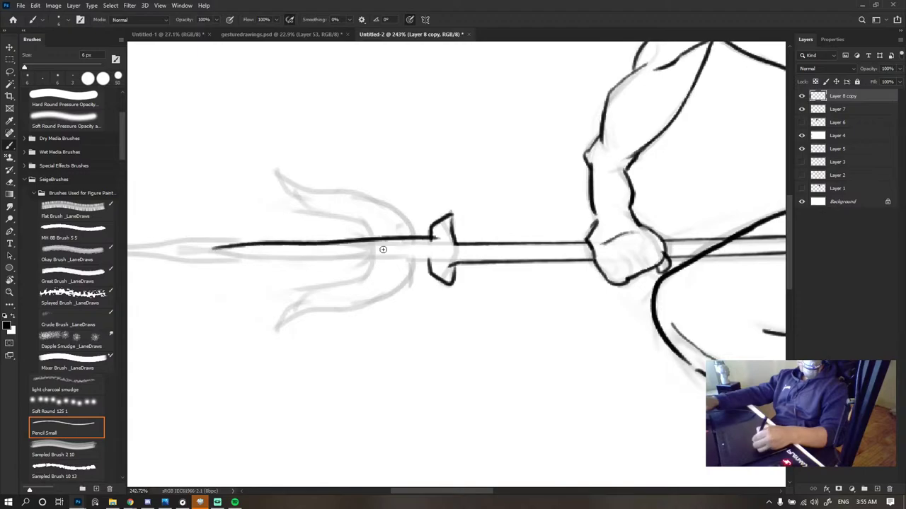
pyautogui.hotkey('ctrl', 'z')
pyautogui.moveTo(215, 247); pyautogui.dragTo(490, 244)
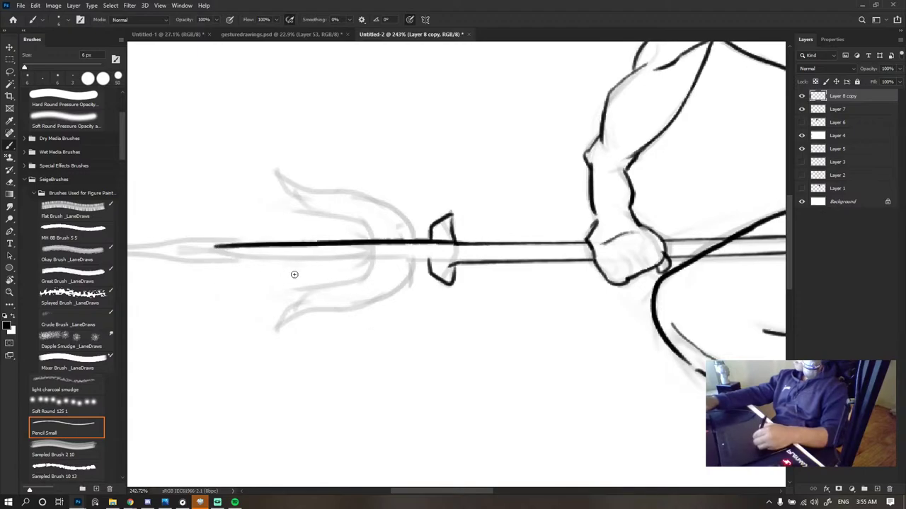
pyautogui.moveTo(211, 248)
pyautogui.mouseDown()
pyautogui.moveTo(326, 262)
pyautogui.moveTo(426, 259)
pyautogui.mouseUp()
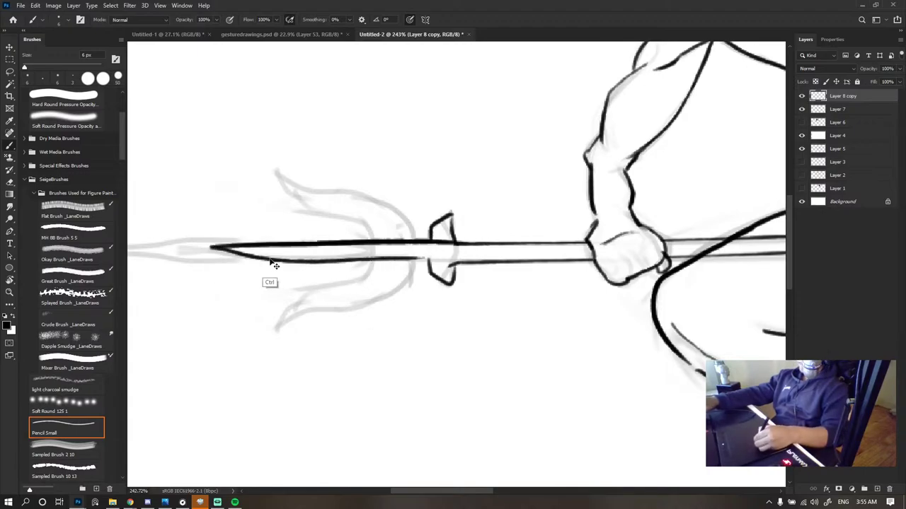
pyautogui.hotkey('ctrl', 'z')
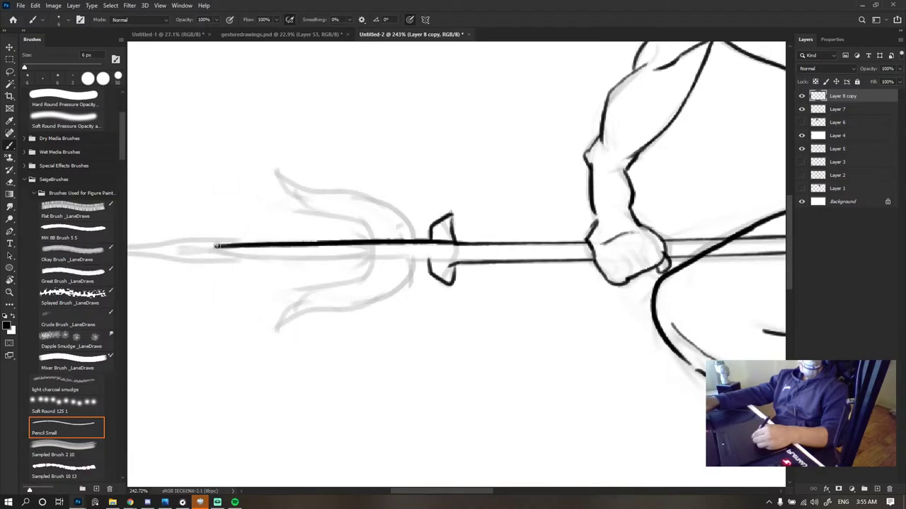
pyautogui.moveTo(216, 247)
pyautogui.mouseDown()
pyautogui.moveTo(358, 260)
pyautogui.moveTo(494, 260)
pyautogui.mouseUp()
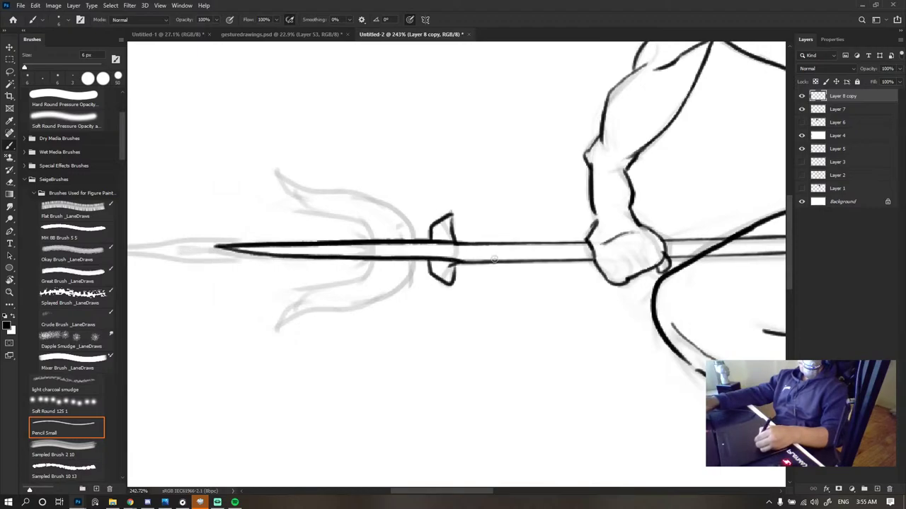
# - Shrink the eraser to 8 px and erase the prong and shaft lines that run through the inside of the collar
pyautogui.scroll(-10, 415, 216)
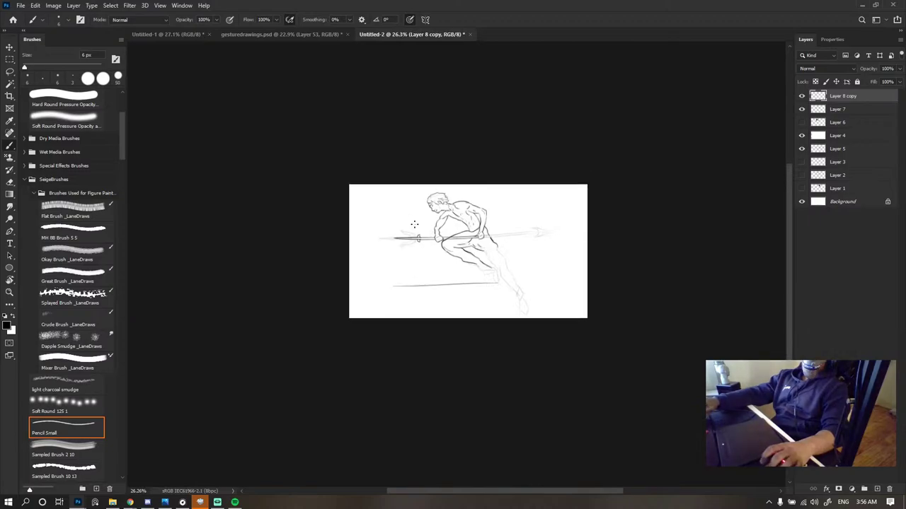
pyautogui.scroll(8, 416, 225)
pyautogui.scroll(5, 449, 303)
pyautogui.press('e')
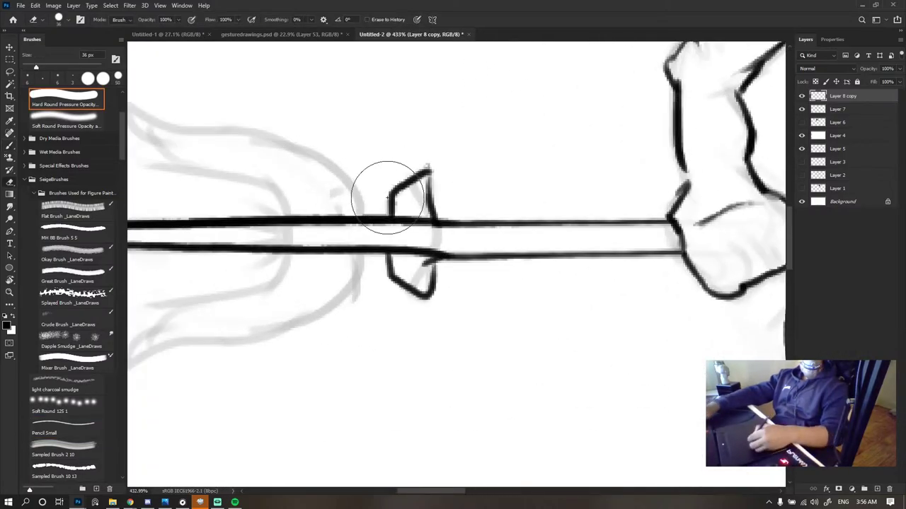
pyautogui.press('[')
pyautogui.press('[')
pyautogui.press('[')
pyautogui.press('[')
pyautogui.press('[')
pyautogui.press('[')
pyautogui.press('[')
pyautogui.moveTo(409, 213)
pyautogui.mouseDown()
pyautogui.moveTo(407, 254)
pyautogui.moveTo(399, 251)
pyautogui.mouseUp()
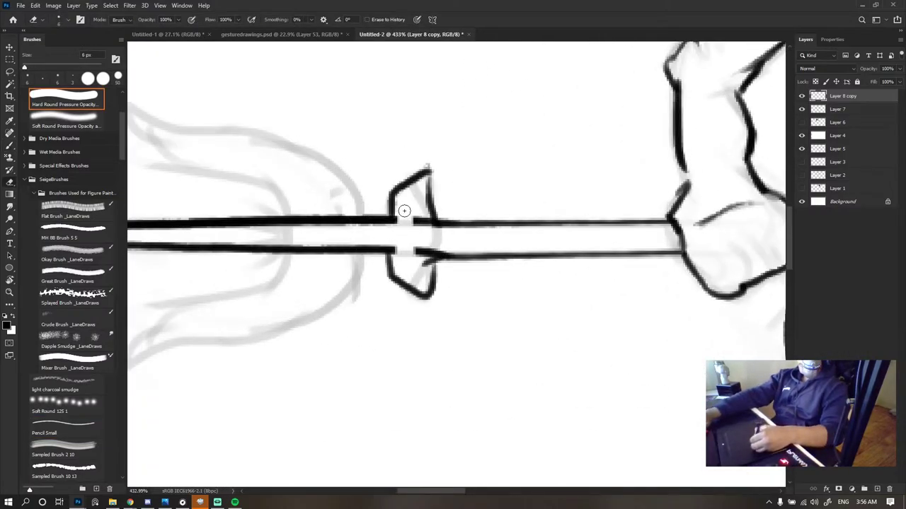
pyautogui.moveTo(414, 220); pyautogui.dragTo(428, 221)
pyautogui.moveTo(416, 252); pyautogui.dragTo(427, 256)
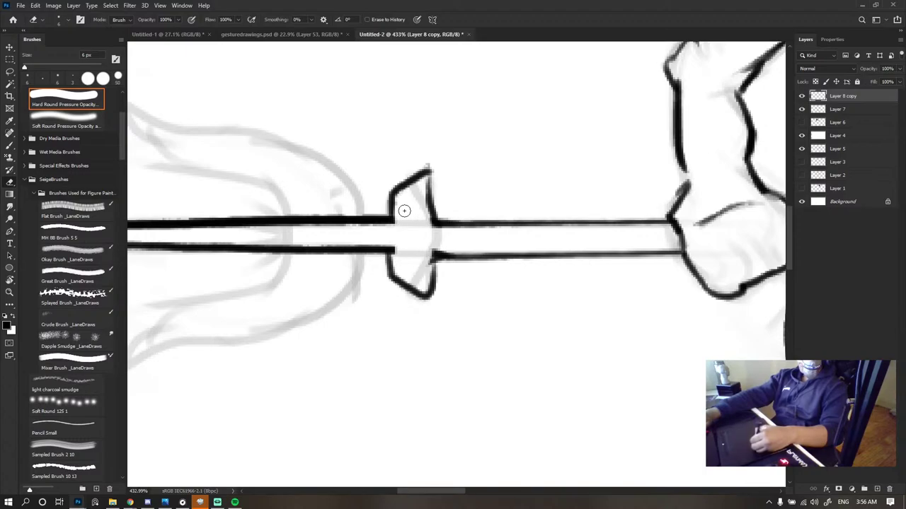
# - Ink short curved wrapping bands and a diagonal strap across the shaft between the collar and the front hand
pyautogui.press('b')
pyautogui.scroll(-3, 483, 228)
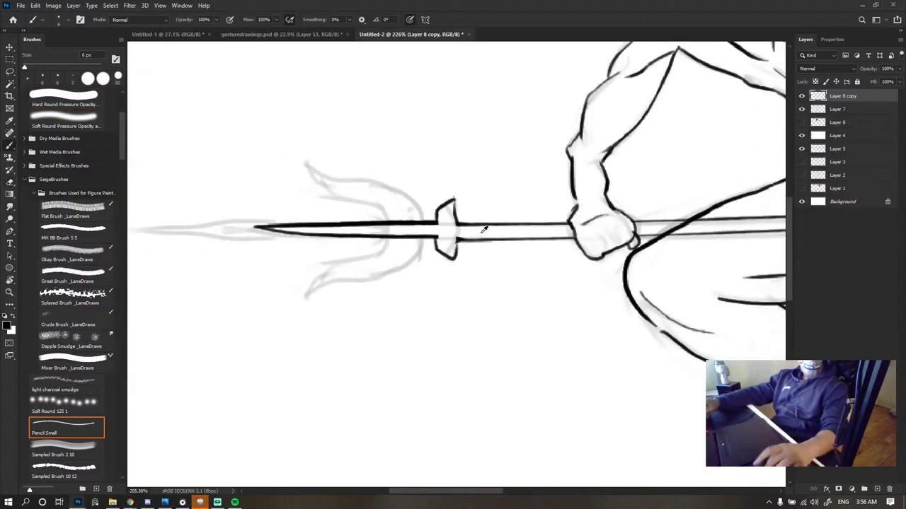
pyautogui.scroll(-5, 485, 230)
pyautogui.scroll(6, 491, 229)
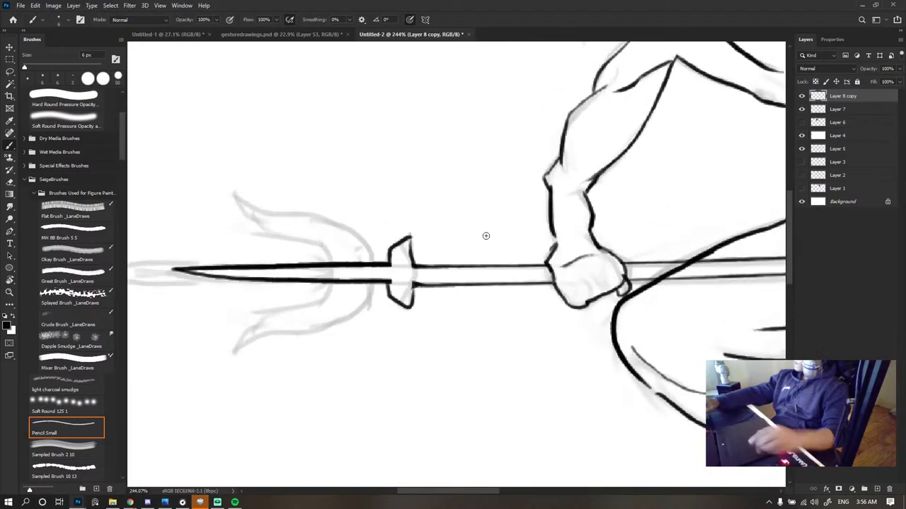
pyautogui.moveTo(448, 265); pyautogui.dragTo(448, 285)
pyautogui.hotkey('ctrl', 'z')
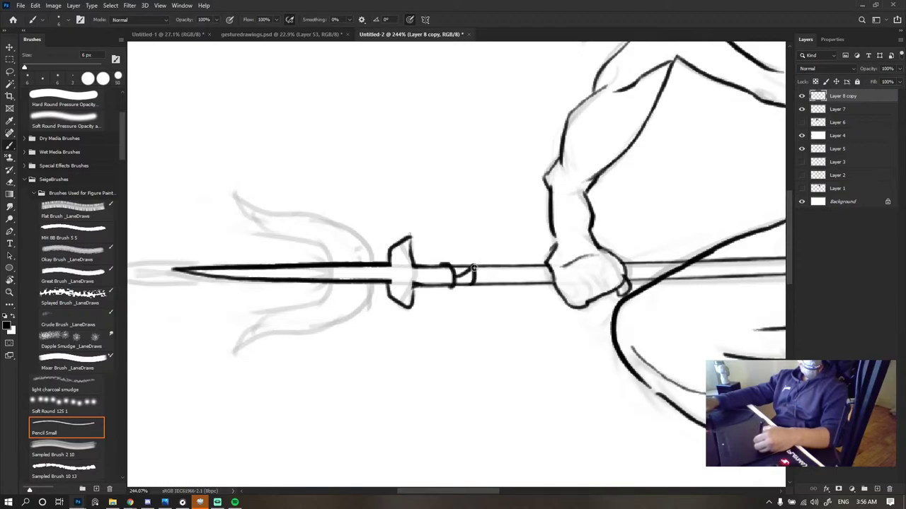
pyautogui.scroll(-14, 505, 223)
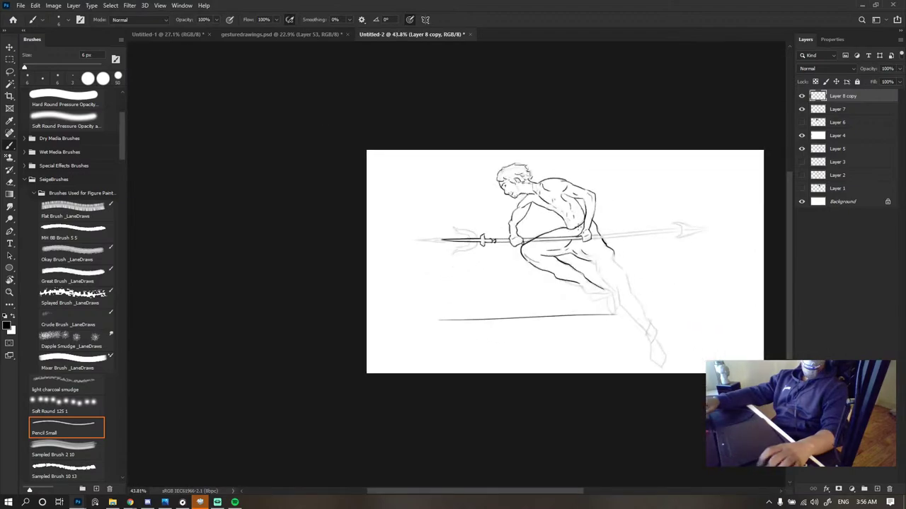
pyautogui.scroll(13, 505, 223)
pyautogui.scroll(2, 485, 243)
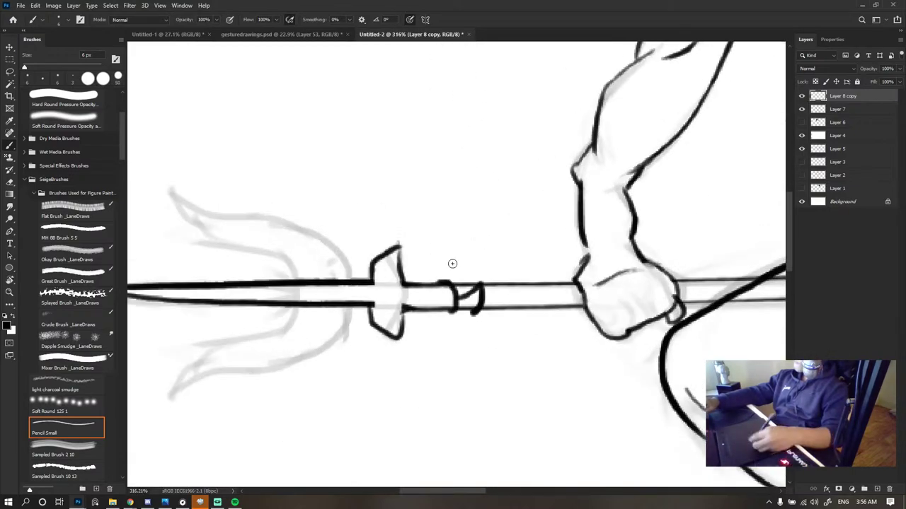
pyautogui.moveTo(507, 309)
pyautogui.mouseDown()
pyautogui.moveTo(509, 278)
pyautogui.moveTo(508, 310)
pyautogui.moveTo(539, 279)
pyautogui.mouseUp()
pyautogui.hotkey('ctrl', 'z')
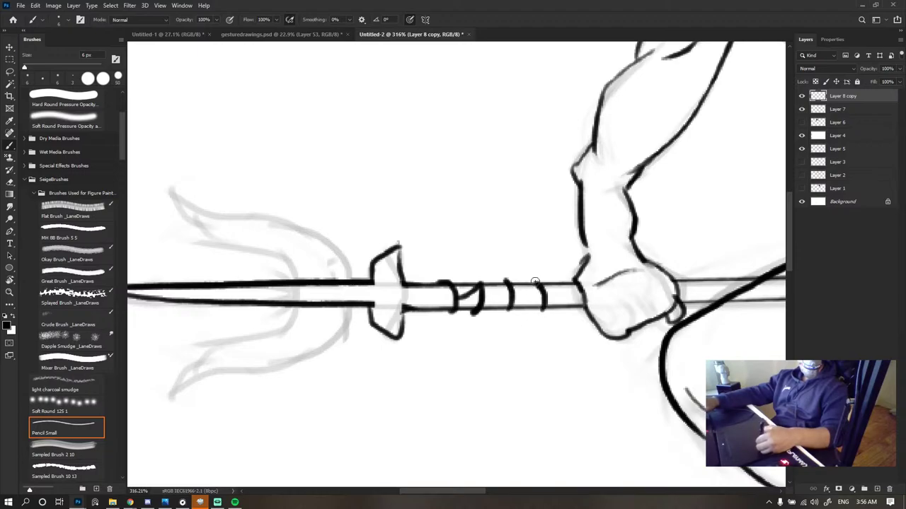
# - Ink the inner and outer curves of the trident's upper side prong, meeting in a point over the sketch
pyautogui.scroll(-5, 552, 265)
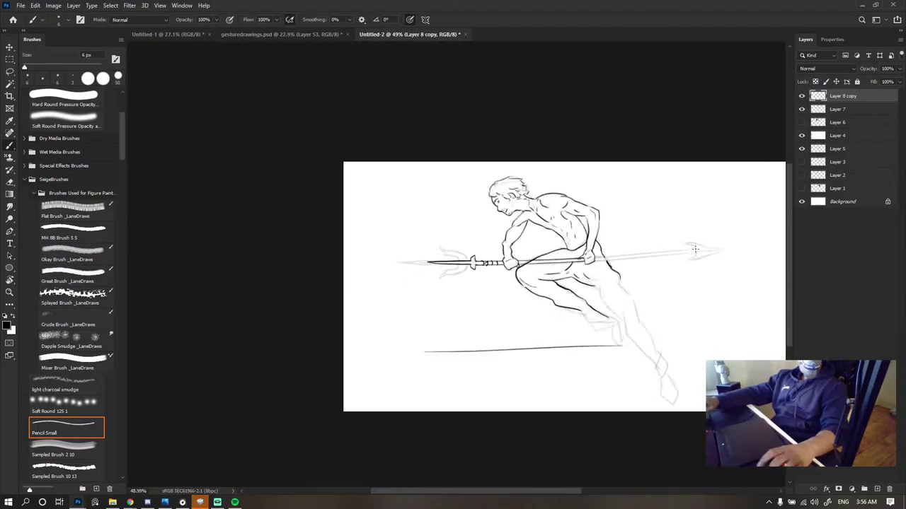
pyautogui.scroll(4, 467, 260)
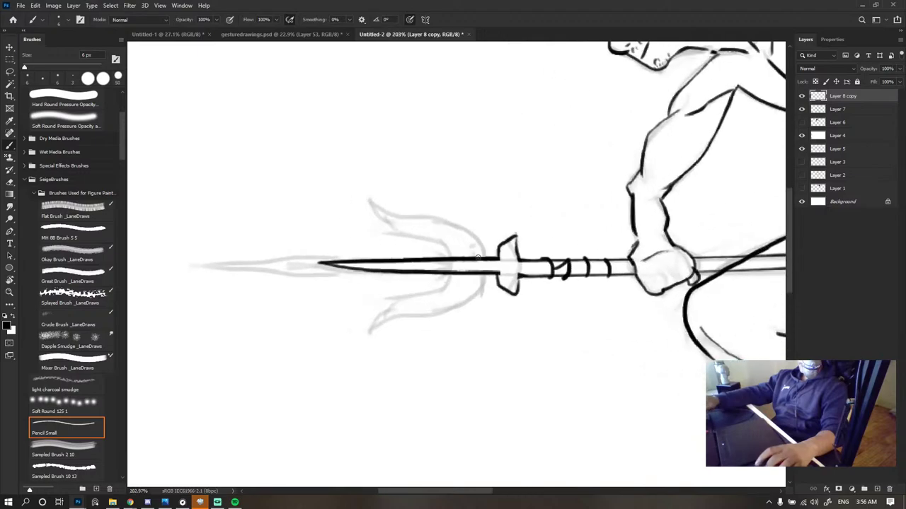
pyautogui.scroll(1, 479, 258)
pyautogui.moveTo(481, 256)
pyautogui.mouseDown()
pyautogui.moveTo(473, 227)
pyautogui.moveTo(445, 210)
pyautogui.moveTo(371, 203)
pyautogui.moveTo(330, 179)
pyautogui.mouseUp()
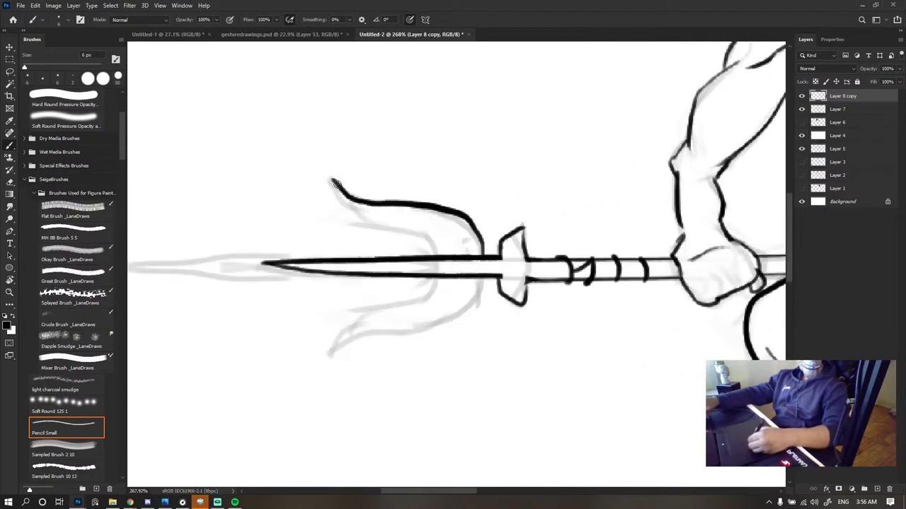
pyautogui.hotkey('ctrl', 'z')
pyautogui.moveTo(365, 225); pyautogui.dragTo(433, 252)
pyautogui.moveTo(333, 178)
pyautogui.mouseDown()
pyautogui.moveTo(379, 203)
pyautogui.moveTo(454, 221)
pyautogui.moveTo(478, 244)
pyautogui.moveTo(452, 256)
pyautogui.mouseUp()
# - Erase the central prong's upper line across the upper side prong's base and touch up the inner corner in ink
pyautogui.press('e')
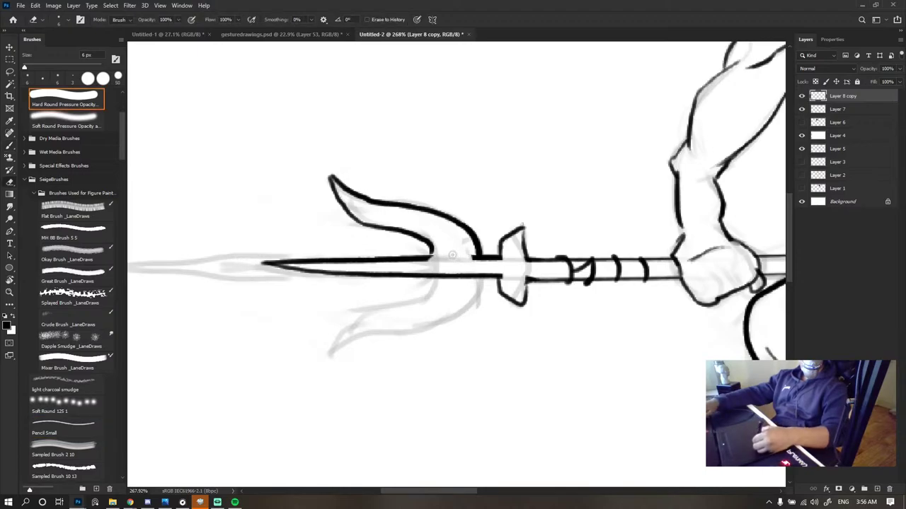
pyautogui.press('b')
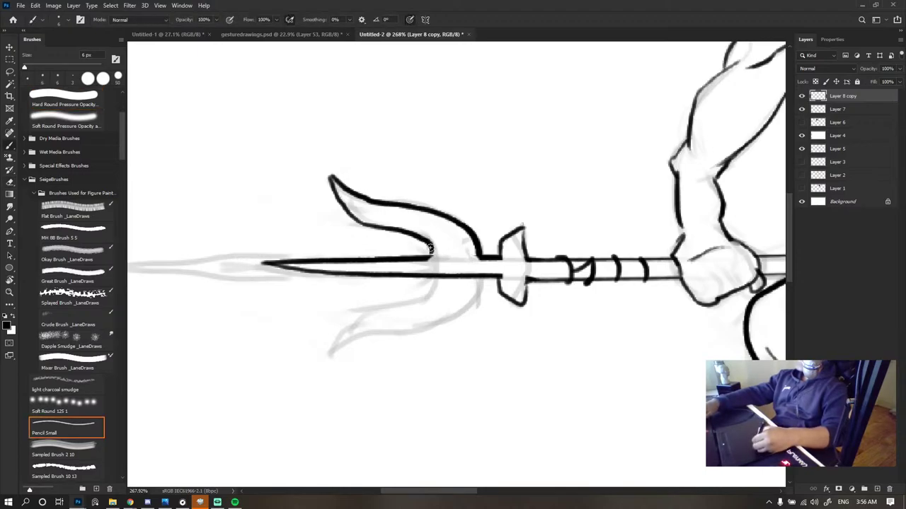
pyautogui.moveTo(430, 244); pyautogui.dragTo(426, 258)
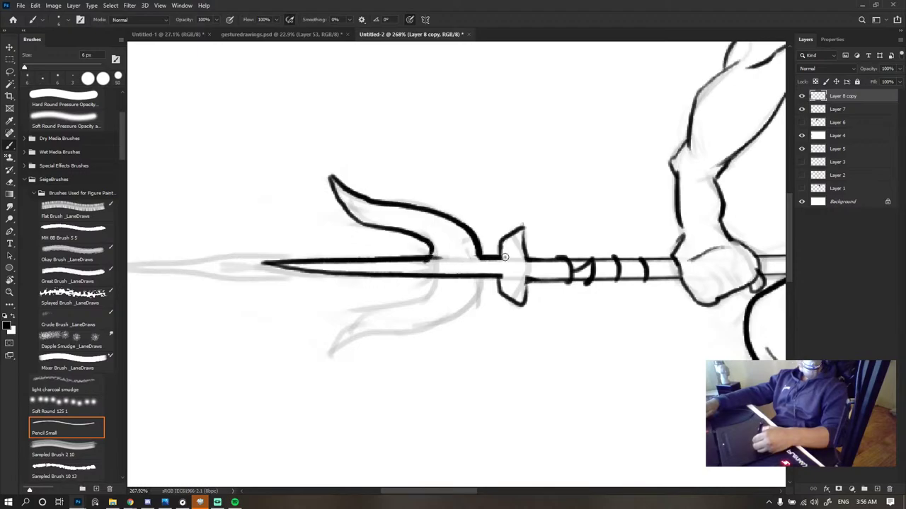
# - Ink the inner and outer curves of the trident's lower side prong to mirror the upper one
pyautogui.scroll(-2, 535, 252)
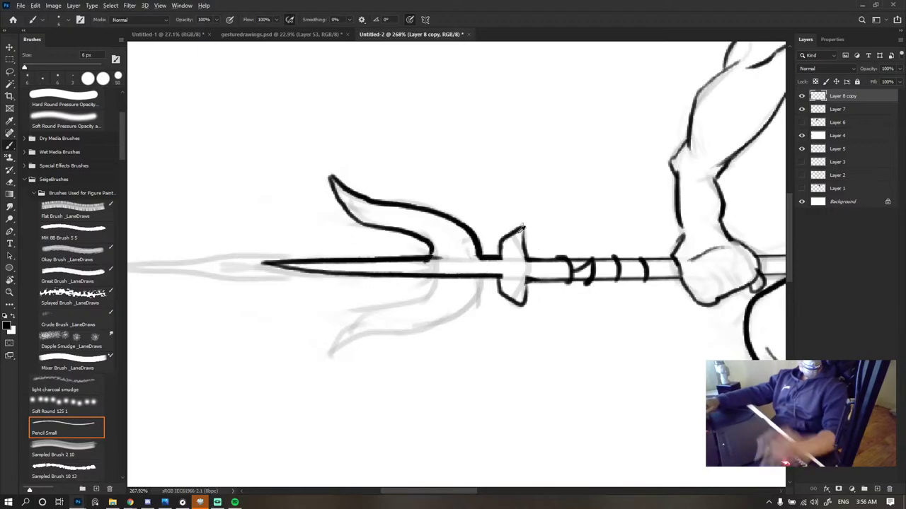
pyautogui.scroll(-4, 535, 253)
pyautogui.scroll(5, 499, 242)
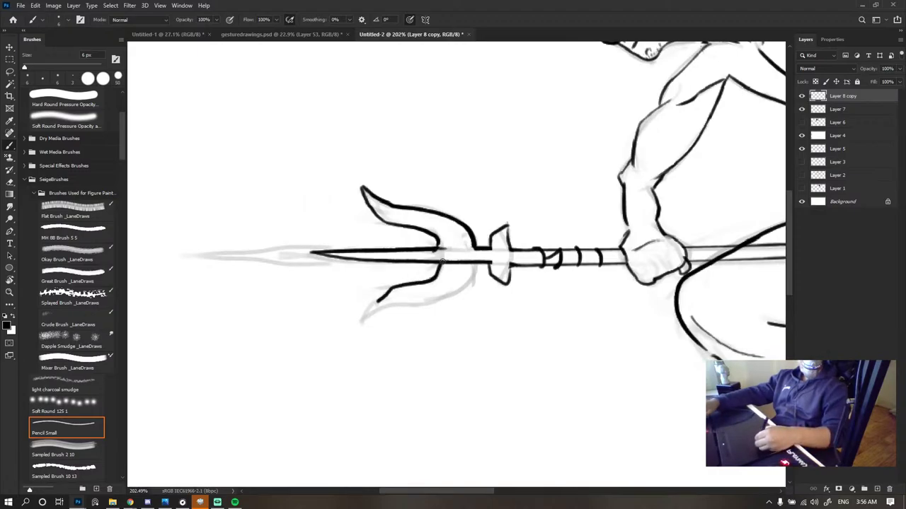
pyautogui.hotkey('ctrl', 'z')
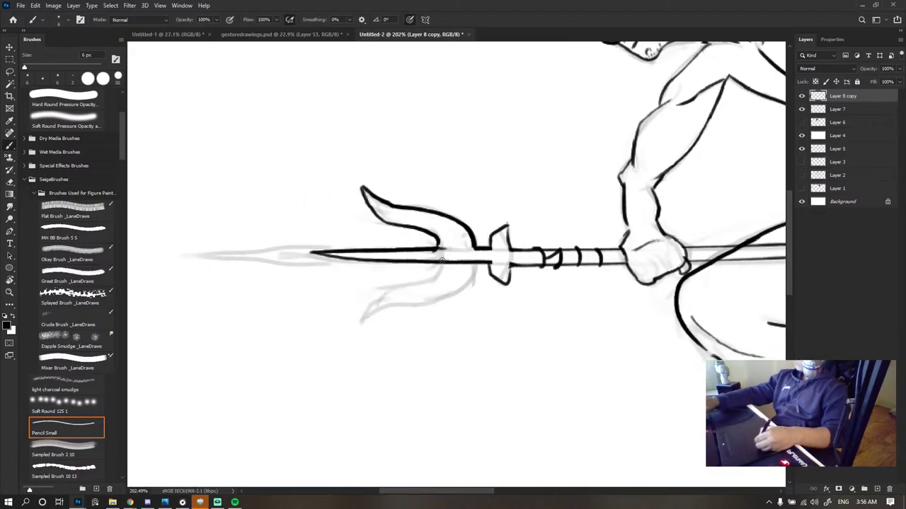
pyautogui.moveTo(442, 262)
pyautogui.mouseDown()
pyautogui.moveTo(415, 287)
pyautogui.moveTo(375, 298)
pyautogui.mouseUp()
pyautogui.hotkey('ctrl', 'z')
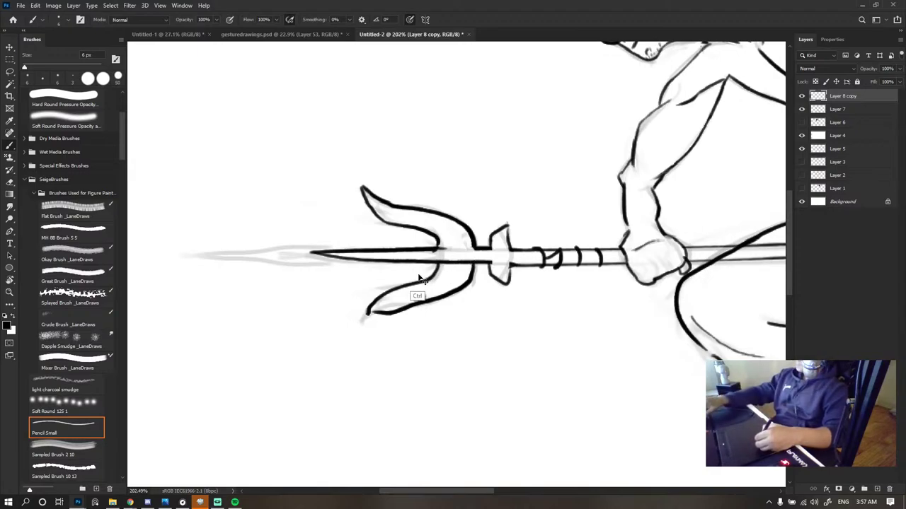
pyautogui.hotkey('ctrl', 'z')
pyautogui.moveTo(368, 313); pyautogui.dragTo(472, 265)
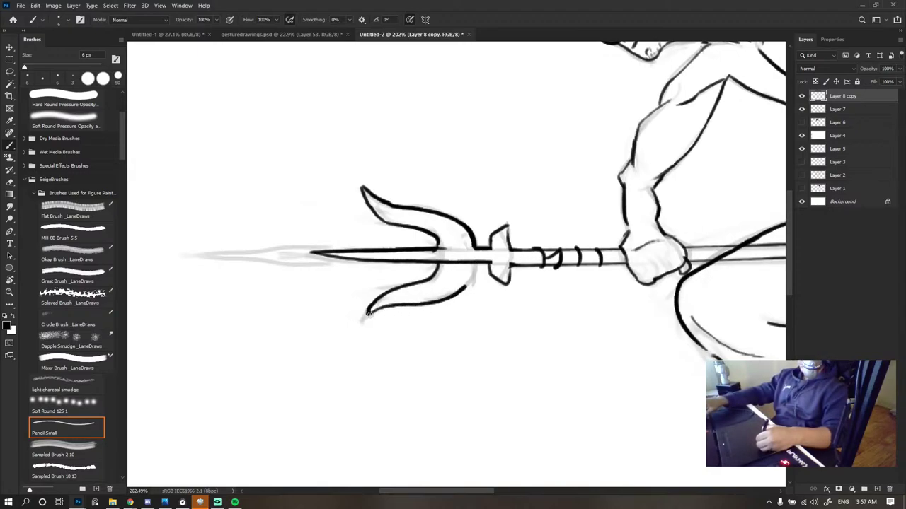
# - Erase the central prong's lower line where it crosses the base of the lower side prong
pyautogui.press('w')
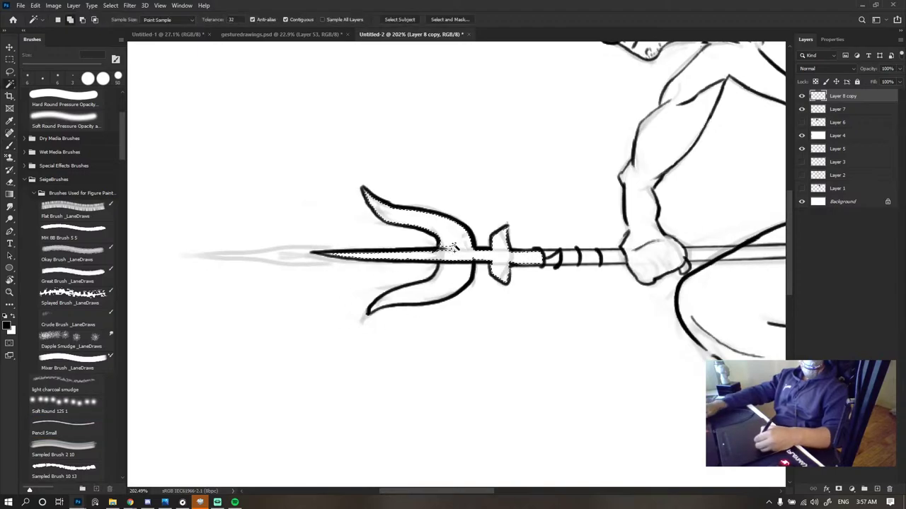
pyautogui.press('e')
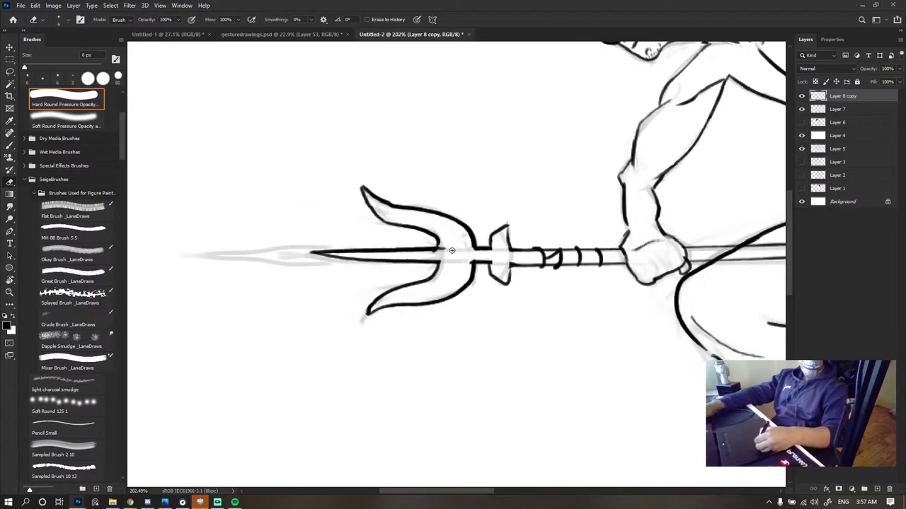
pyautogui.scroll(-2, 451, 250)
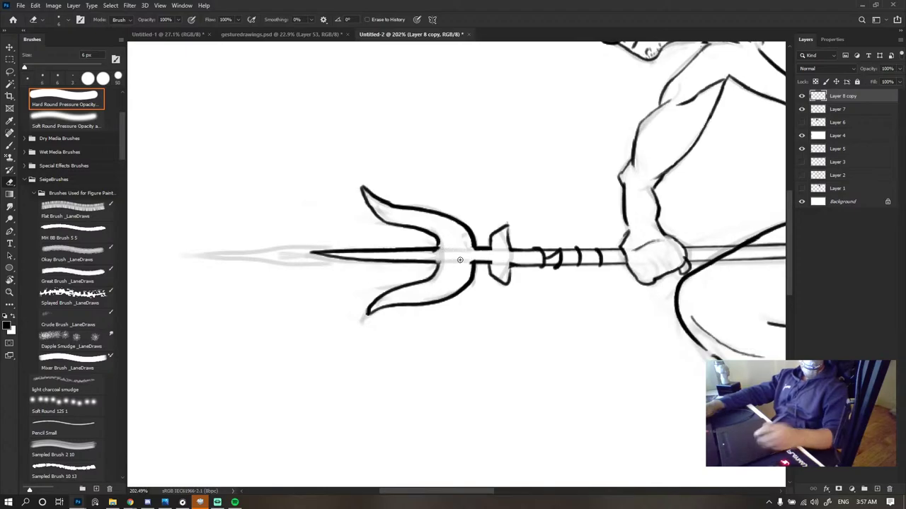
# - Toggle the visibility of Layer 7 off and on to check which ink lines it holds
pyautogui.press('b')
pyautogui.scroll(-8, 488, 225)
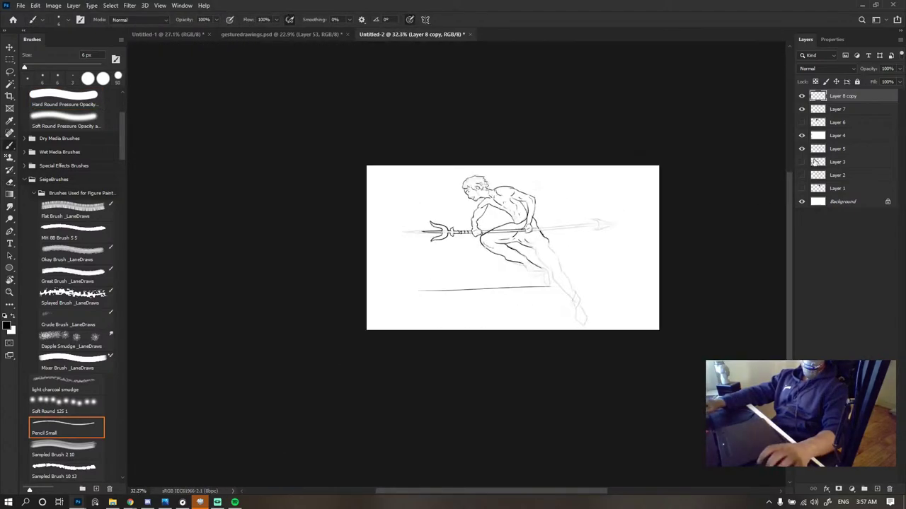
pyautogui.click(801, 109)
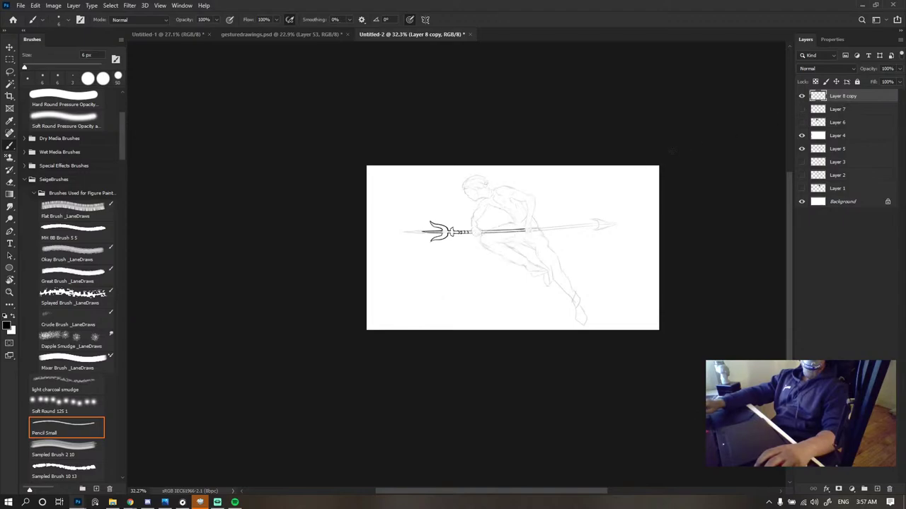
pyautogui.click(801, 109)
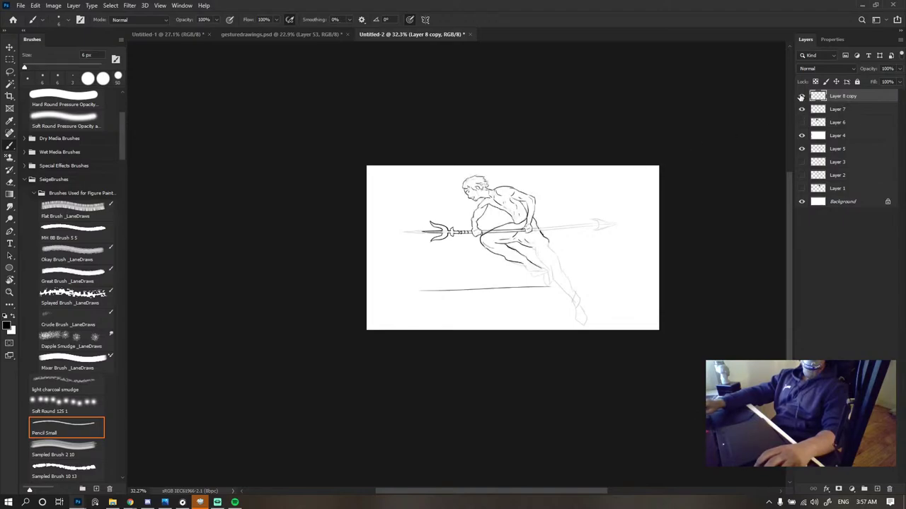
# - Touch up the ink on the upper edge of the spear's collar behind the trident head
pyautogui.moveTo(463, 241); pyautogui.dragTo(474, 204)
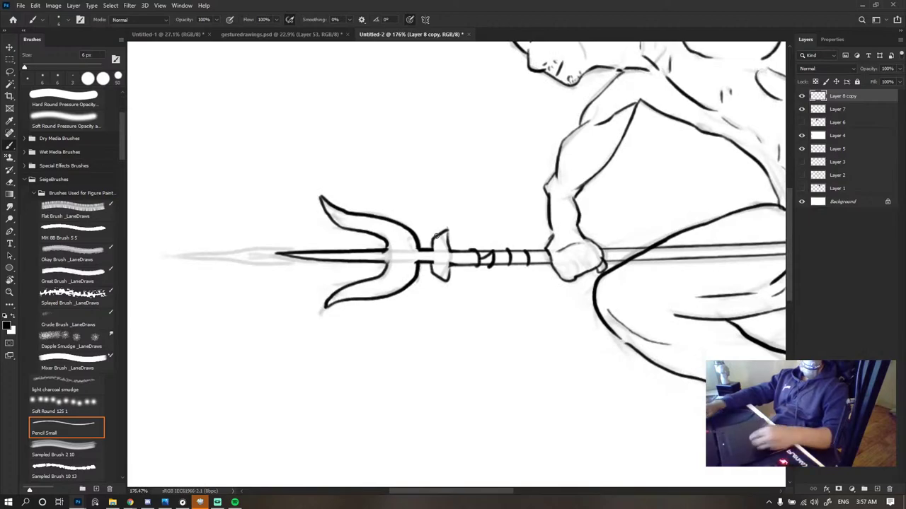
pyautogui.moveTo(447, 231); pyautogui.dragTo(448, 246)
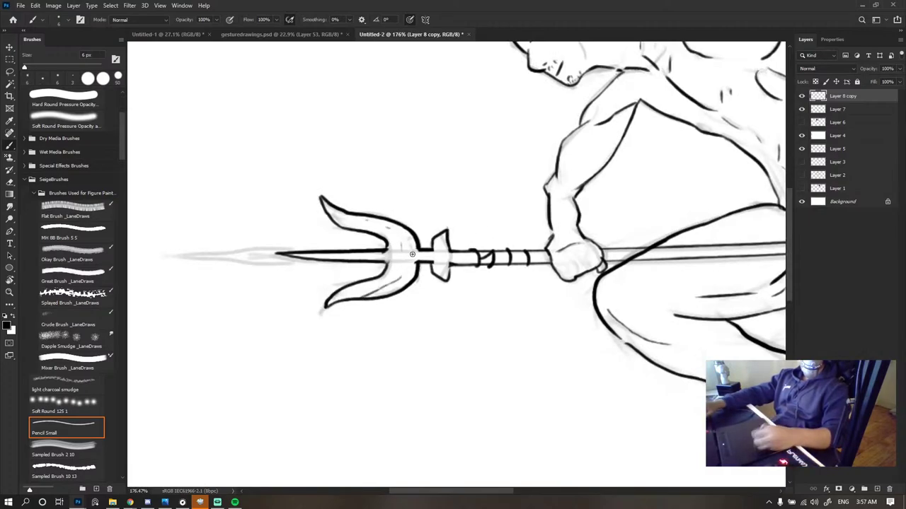
pyautogui.scroll(-3, 403, 255)
pyautogui.scroll(2, 588, 210)
pyautogui.scroll(-3, 588, 212)
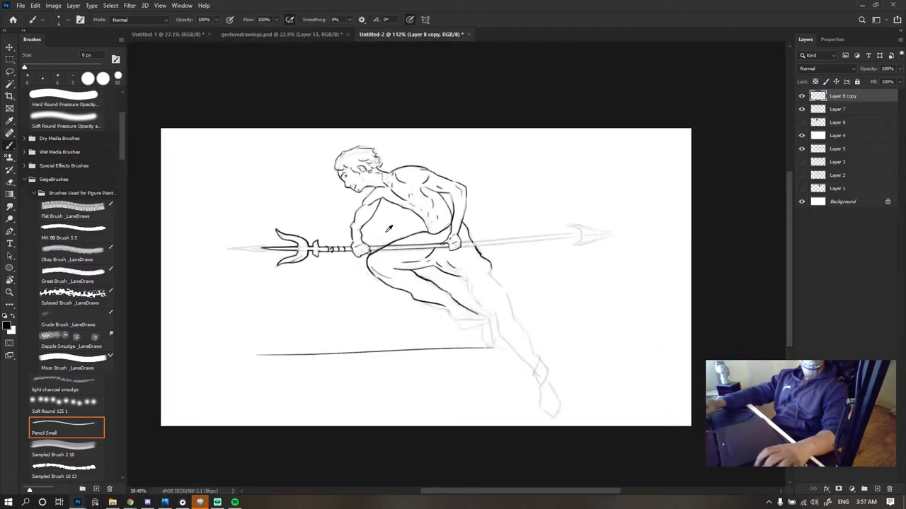
pyautogui.scroll(4, 587, 222)
pyautogui.moveTo(351, 265); pyautogui.dragTo(542, 208)
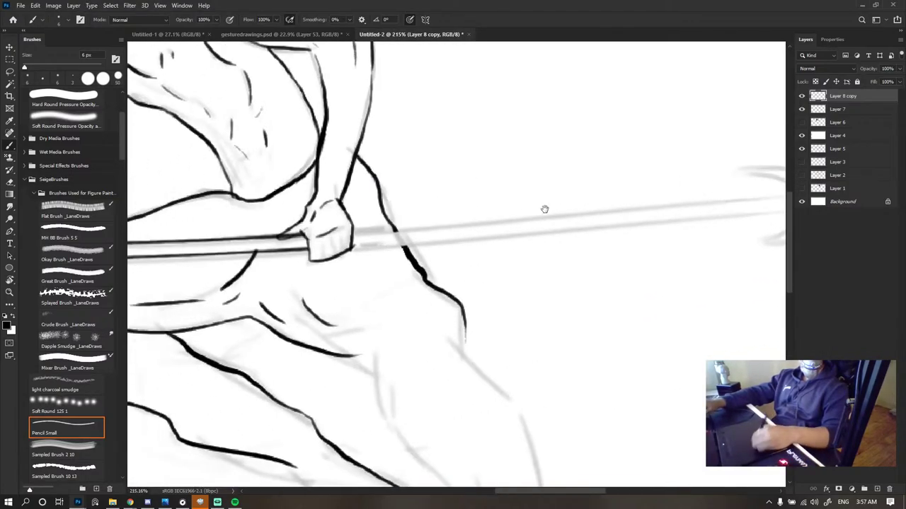
pyautogui.scroll(-2, 363, 226)
pyautogui.scroll(5, 384, 251)
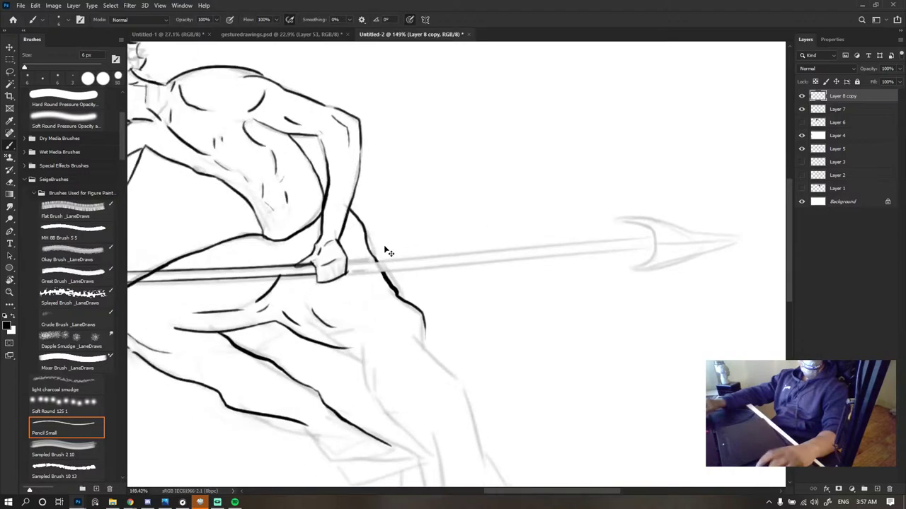
pyautogui.press('e')
pyautogui.moveTo(307, 275)
pyautogui.mouseDown()
pyautogui.moveTo(289, 284)
pyautogui.moveTo(310, 283)
pyautogui.mouseUp()
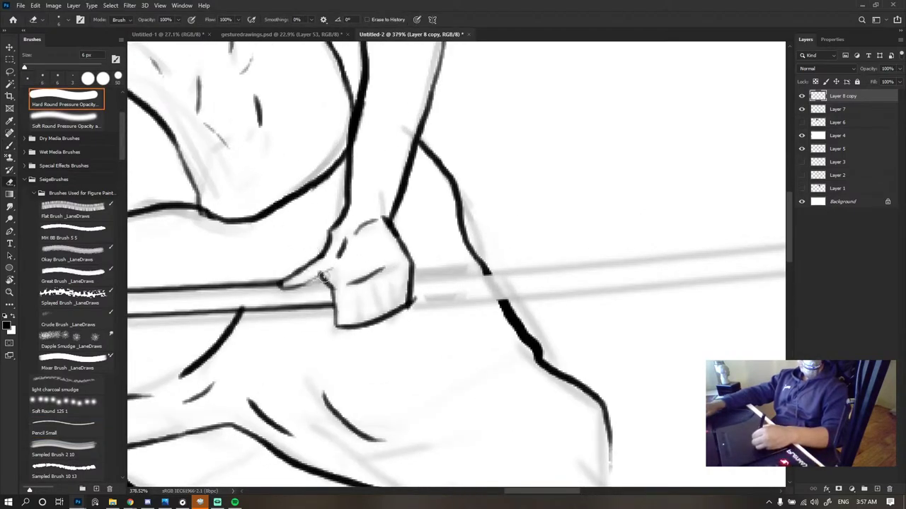
pyautogui.hotkey('ctrl', 'z')
pyautogui.scroll(-6, 498, 178)
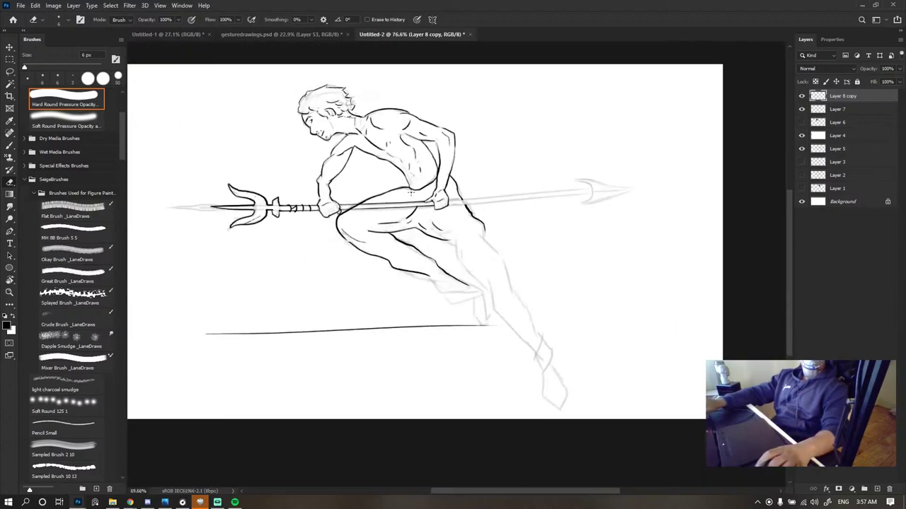
# - Try to ink the shaft's upper line freehand on Layer 8 copy, from the rear hand to the arrowhead
pyautogui.scroll(4, 518, 193)
pyautogui.press('b')
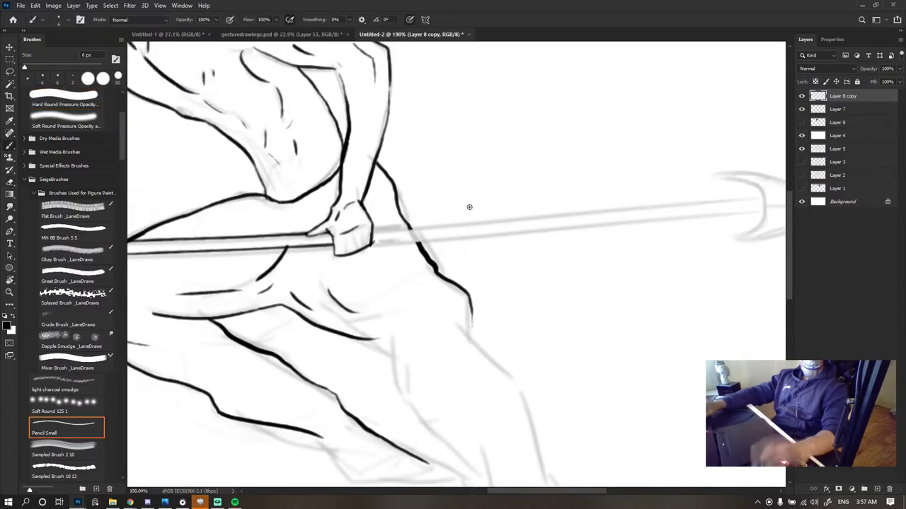
pyautogui.press('e')
pyautogui.hotkey('alt', '[')
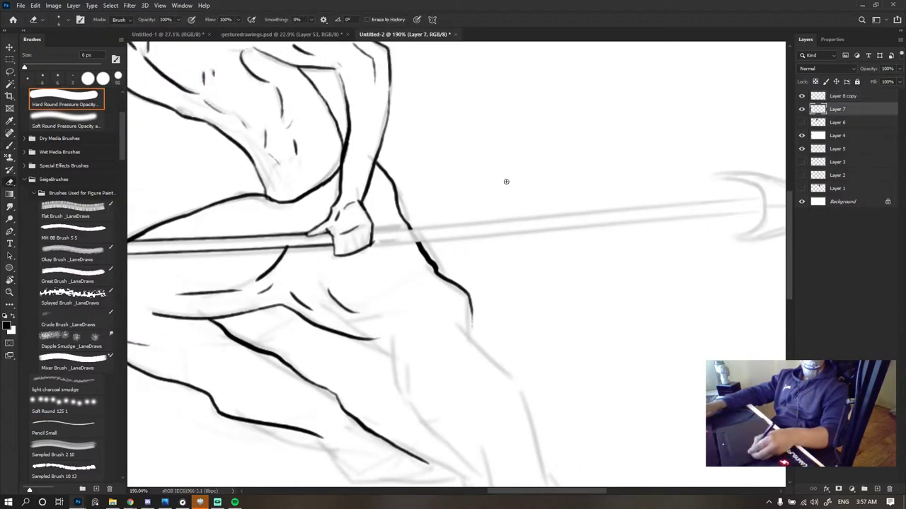
pyautogui.press('b')
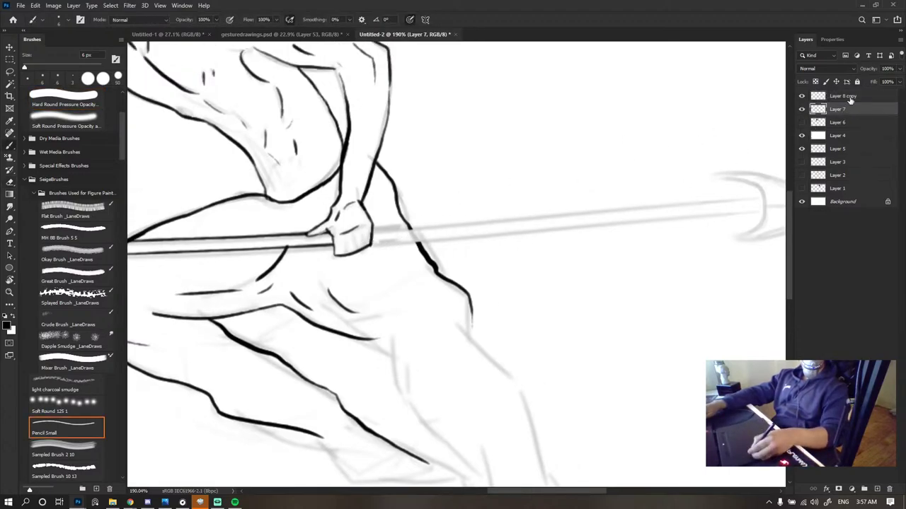
pyautogui.hotkey('alt', ']')
pyautogui.moveTo(374, 230); pyautogui.dragTo(759, 201)
pyautogui.scroll(-3, 425, 184)
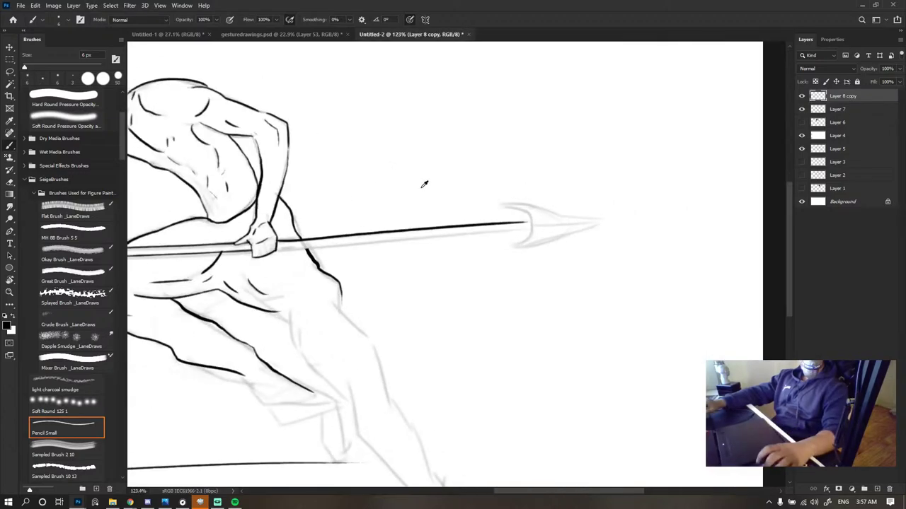
pyautogui.hotkey('ctrl', 'z')
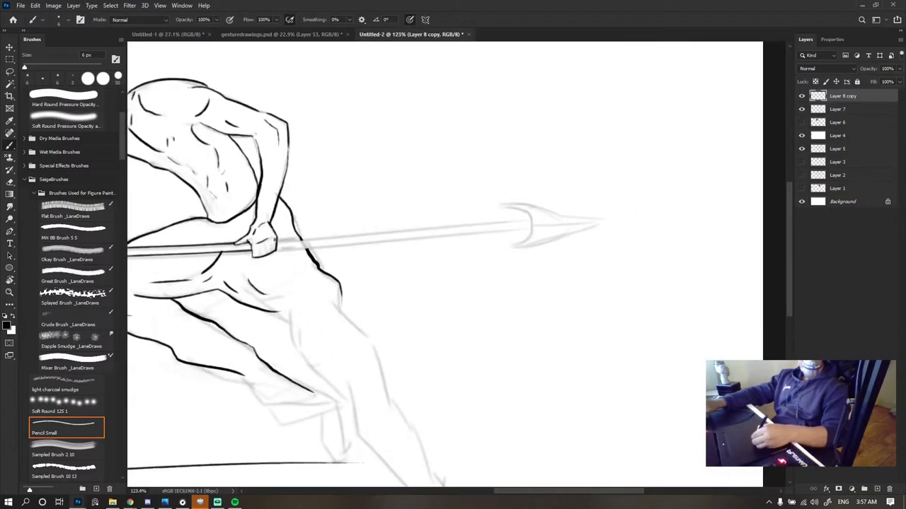
pyautogui.moveTo(279, 242); pyautogui.dragTo(501, 224)
pyautogui.hotkey('ctrl', 'z')
pyautogui.moveTo(277, 244); pyautogui.dragTo(536, 216)
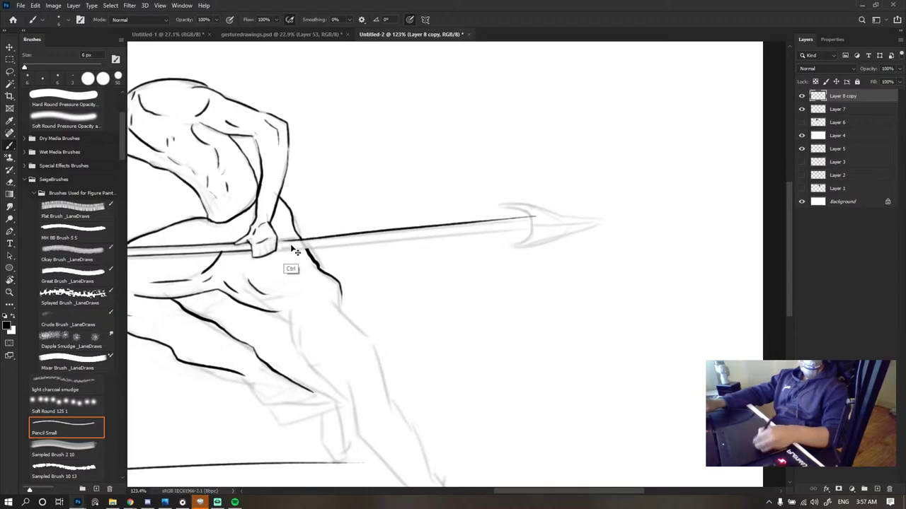
pyautogui.hotkey('ctrl', 'z')
pyautogui.moveTo(278, 242); pyautogui.dragTo(541, 223)
pyautogui.hotkey('ctrl', 'z')
pyautogui.moveTo(276, 242); pyautogui.dragTo(494, 218)
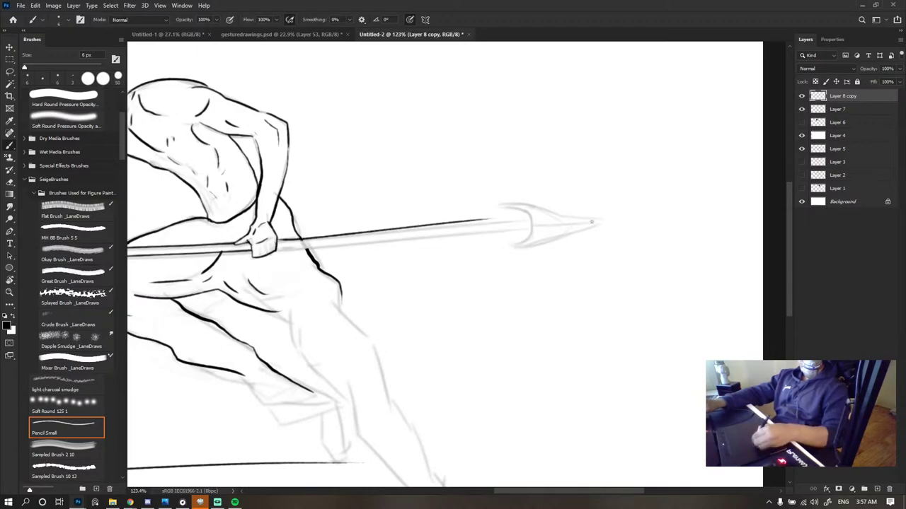
pyautogui.hotkey('ctrl', 'z')
# - Lay thin straight lines along the shaft's upper and lower edges from the rear hand to the arrowhead's base
pyautogui.moveTo(276, 242)
pyautogui.mouseDown()
pyautogui.moveTo(495, 219)
pyautogui.moveTo(277, 242)
pyautogui.mouseUp()
pyautogui.hotkey('ctrl', 'z')
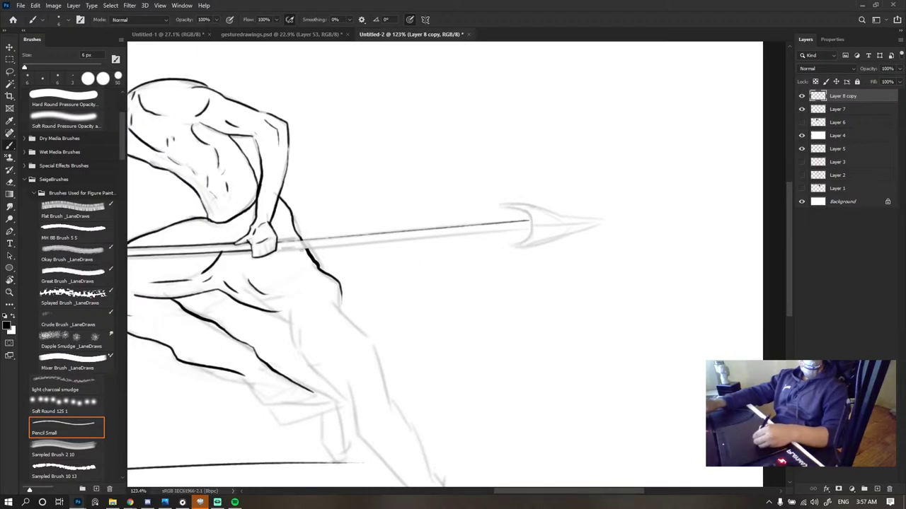
pyautogui.keyDown('shift'); pyautogui.click(533, 229); pyautogui.keyUp('shift')
pyautogui.scroll(-5, 489, 233)
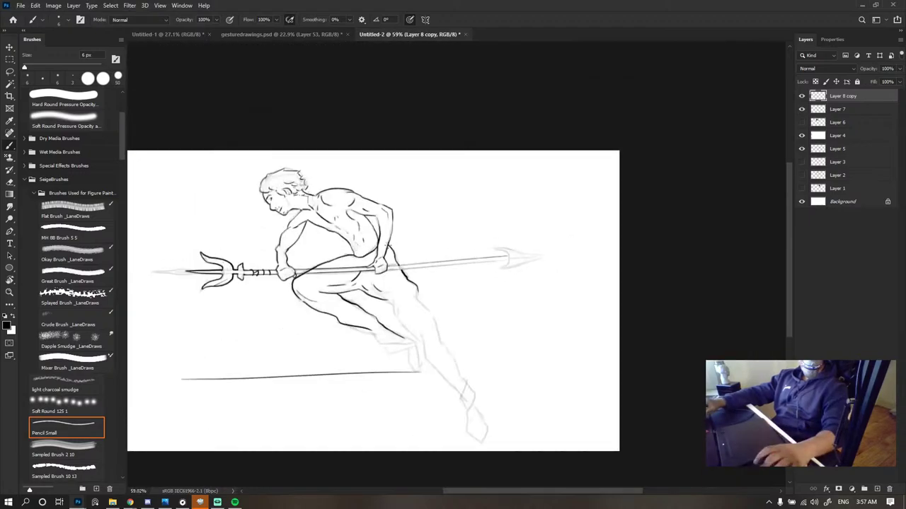
# - Try to thicken the shaft's upper line behind the rear hand with freehand strokes
pyautogui.scroll(5, 469, 234)
pyautogui.moveTo(325, 302); pyautogui.dragTo(607, 276)
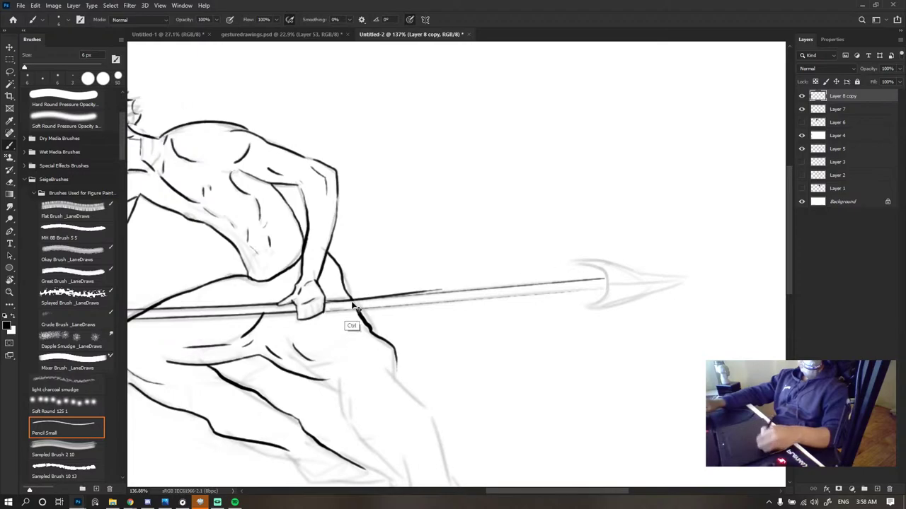
pyautogui.hotkey('ctrl', 'z')
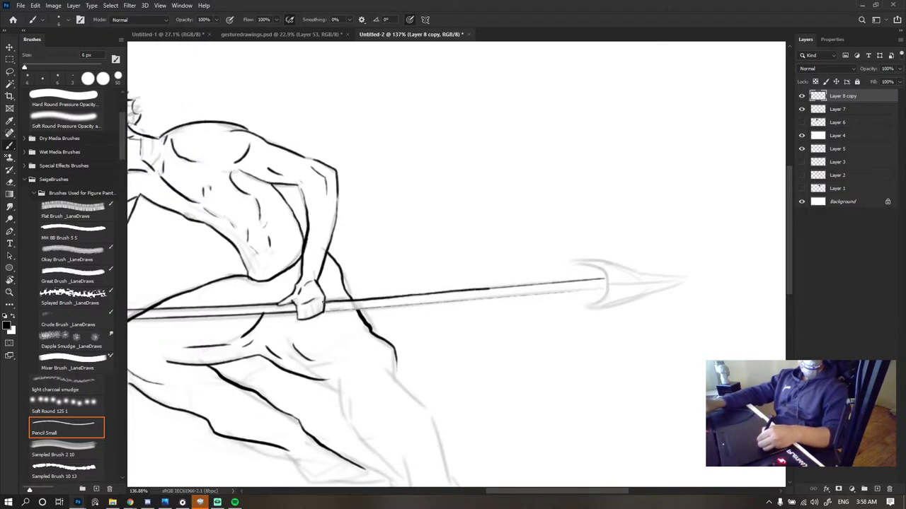
pyautogui.moveTo(581, 281); pyautogui.dragTo(617, 276)
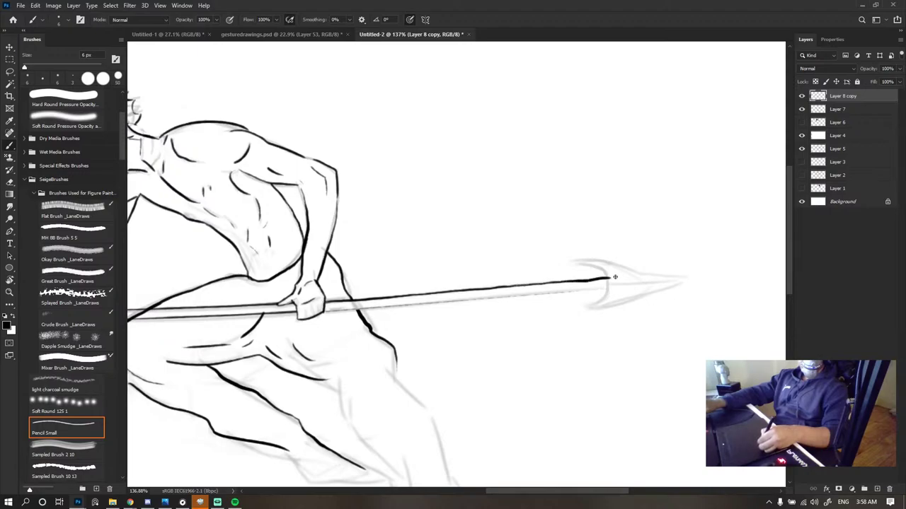
pyautogui.keyDown('alt'); pyautogui.scroll(-5, 562, 245); pyautogui.keyUp('alt')
pyautogui.keyDown('alt'); pyautogui.scroll(5, 544, 281); pyautogui.keyUp('alt')
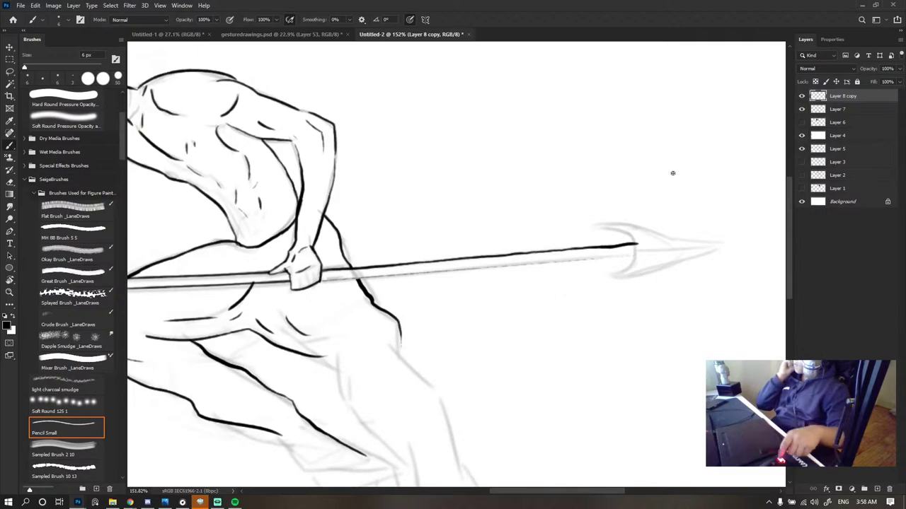
pyautogui.hotkey('ctrl', 'z')
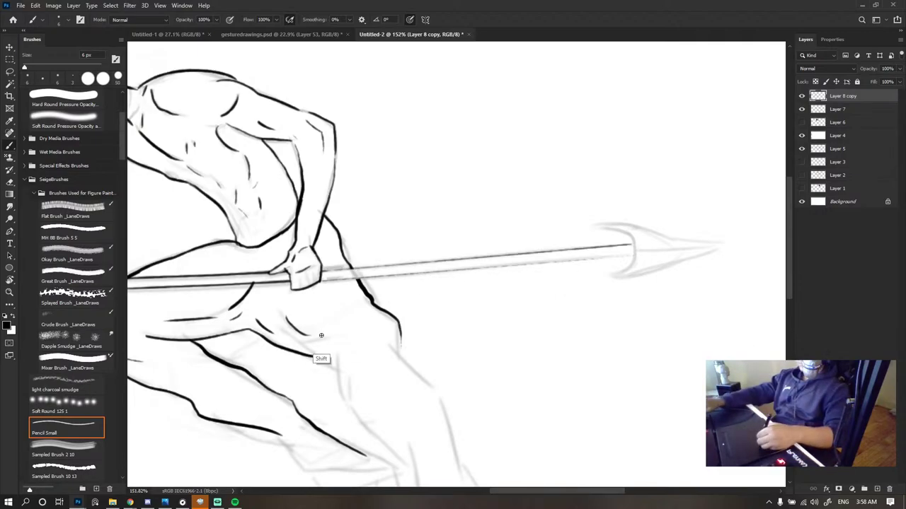
pyautogui.moveTo(321, 335); pyautogui.dragTo(579, 335)
pyautogui.hotkey('ctrl', 'z')
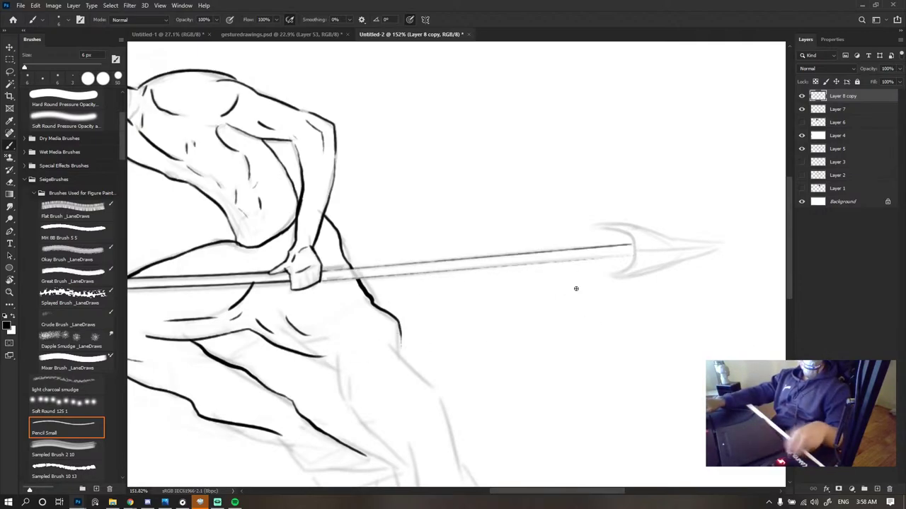
# - Ink the shaft's upper edge as a bold straight 4 px line from the rear hand to the arrowhead's base
pyautogui.scroll(3, 438, 277)
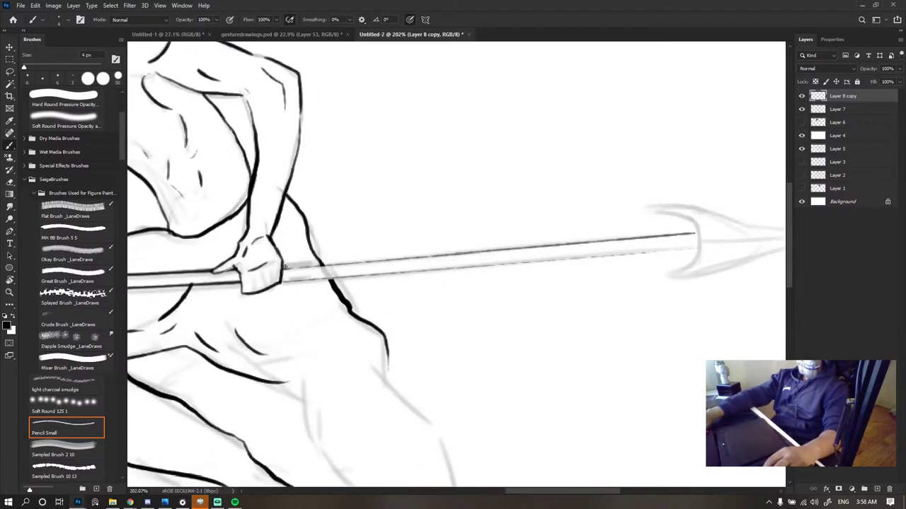
pyautogui.keyDown('shift'); pyautogui.click(700, 233); pyautogui.keyUp('shift')
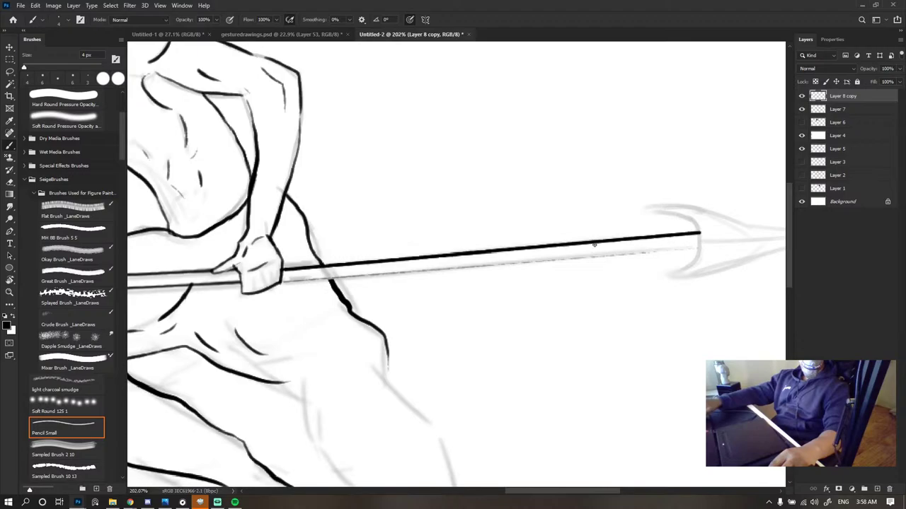
pyautogui.scroll(-12, 501, 255)
pyautogui.scroll(12, 453, 254)
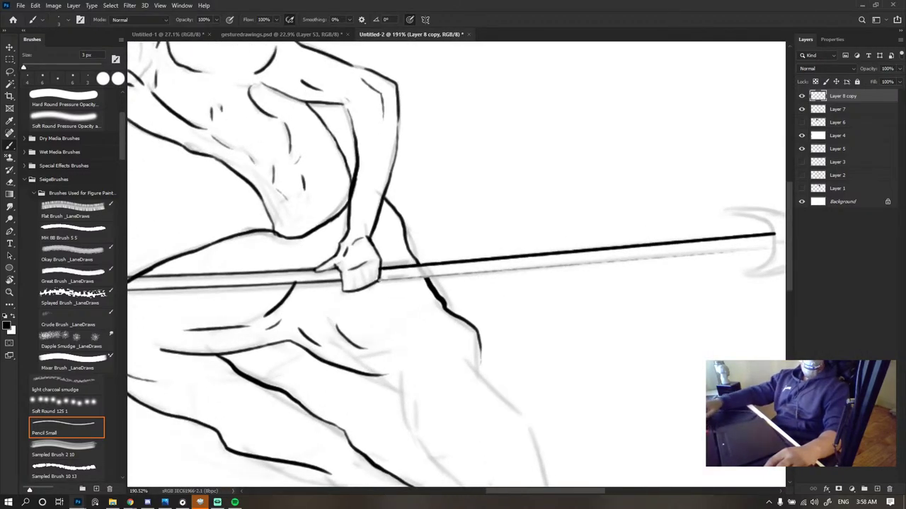
# - Ink the shaft's lower edge as a straight 3 px line between the rear hand and the arrowhead's base
pyautogui.scroll(-5, 377, 280)
pyautogui.scroll(4, 524, 260)
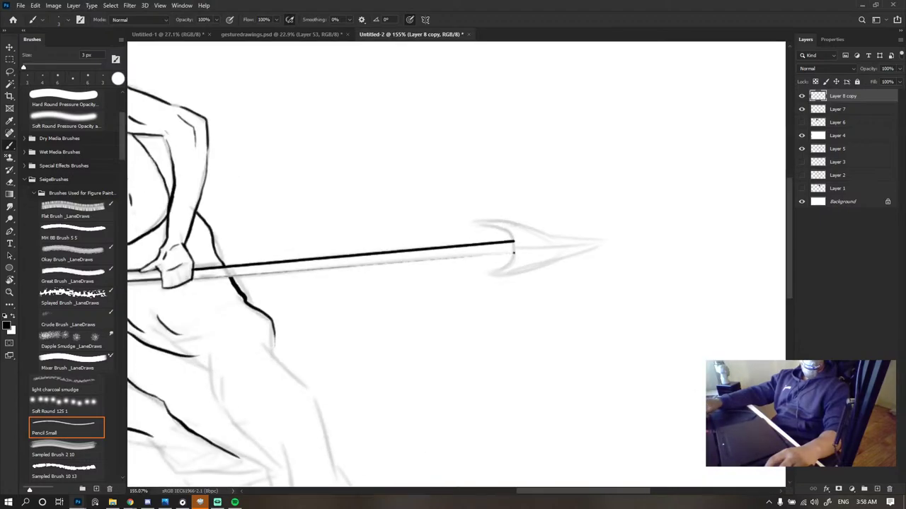
pyautogui.scroll(-5, 514, 247)
pyautogui.scroll(3, 467, 252)
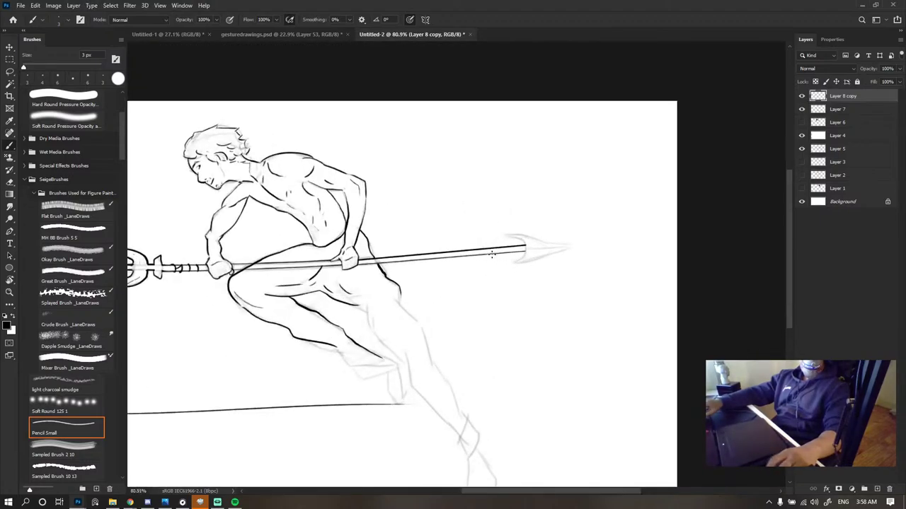
pyautogui.scroll(2, 537, 248)
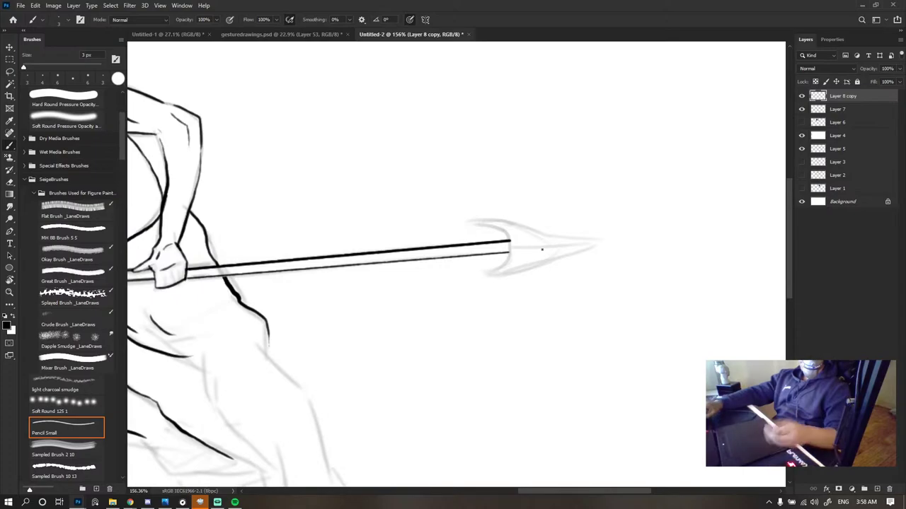
# - Set the brush size to 6 px and thicken the shaft's lower line up to the arrowhead's base
pyautogui.press(']')
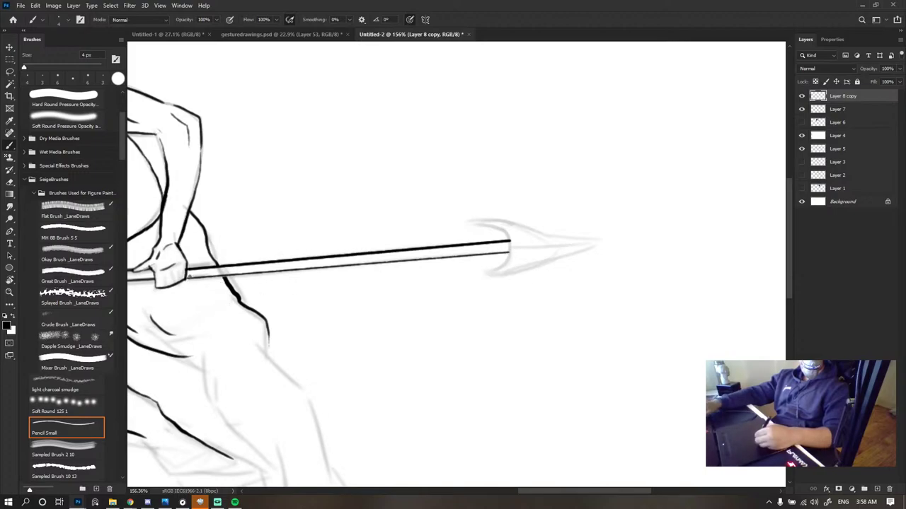
pyautogui.press(']')
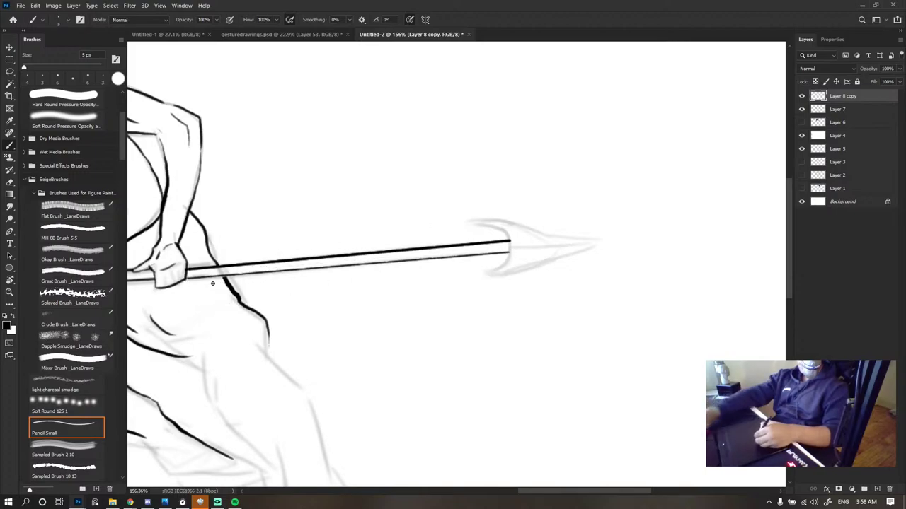
pyautogui.press(']')
pyautogui.moveTo(186, 280); pyautogui.dragTo(433, 259)
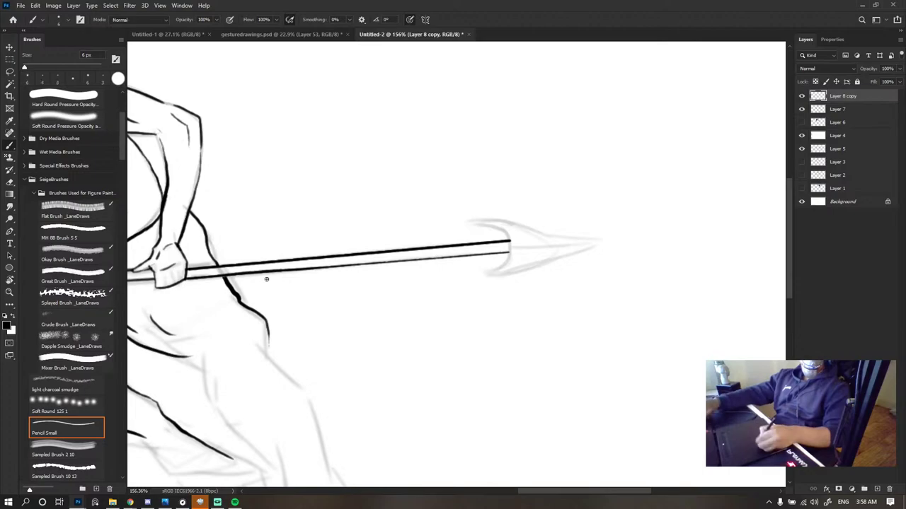
pyautogui.moveTo(323, 270); pyautogui.dragTo(521, 249)
pyautogui.hotkey('ctrl', 'z')
pyautogui.moveTo(337, 269)
pyautogui.mouseDown()
pyautogui.moveTo(532, 251)
pyautogui.moveTo(306, 270)
pyautogui.moveTo(493, 253)
pyautogui.mouseUp()
pyautogui.hotkey('ctrl', 'z')
pyautogui.hotkey('ctrl', 'z')
pyautogui.hotkey('ctrl', 'z')
pyautogui.moveTo(323, 269); pyautogui.dragTo(511, 252)
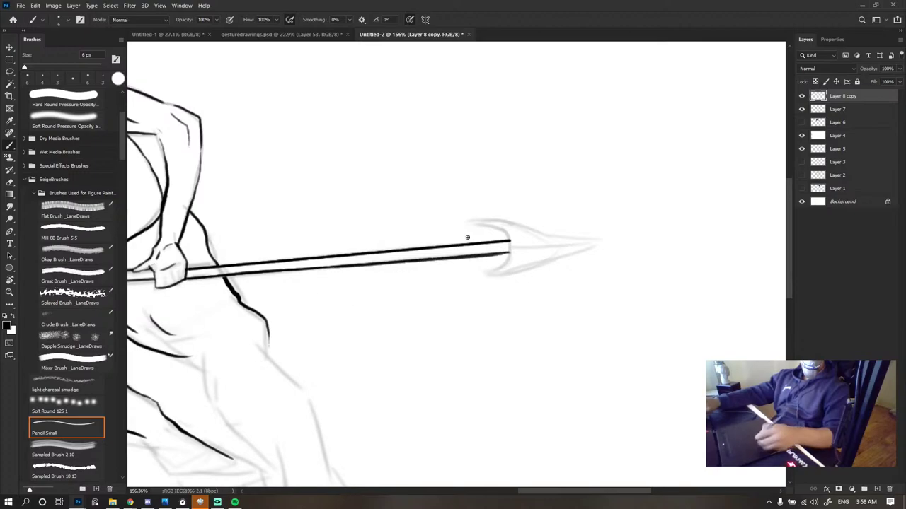
# - Ink the arrowhead's concave rear edge with the 6 px brush and erase the part crossing inside the shaft
pyautogui.scroll(-3, 488, 205)
pyautogui.scroll(-3, 488, 205)
pyautogui.scroll(6, 479, 210)
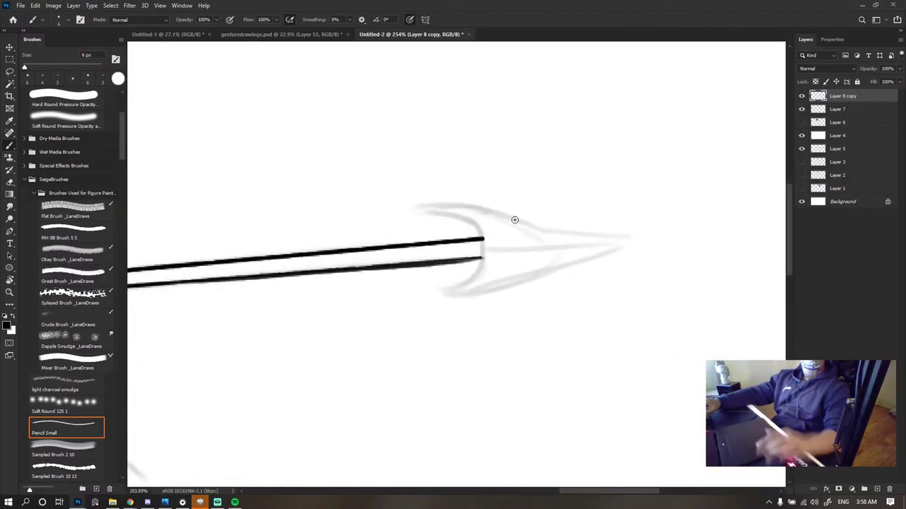
pyautogui.moveTo(411, 204)
pyautogui.mouseDown()
pyautogui.moveTo(482, 237)
pyautogui.moveTo(467, 290)
pyautogui.mouseUp()
pyautogui.hotkey('ctrl', 'z')
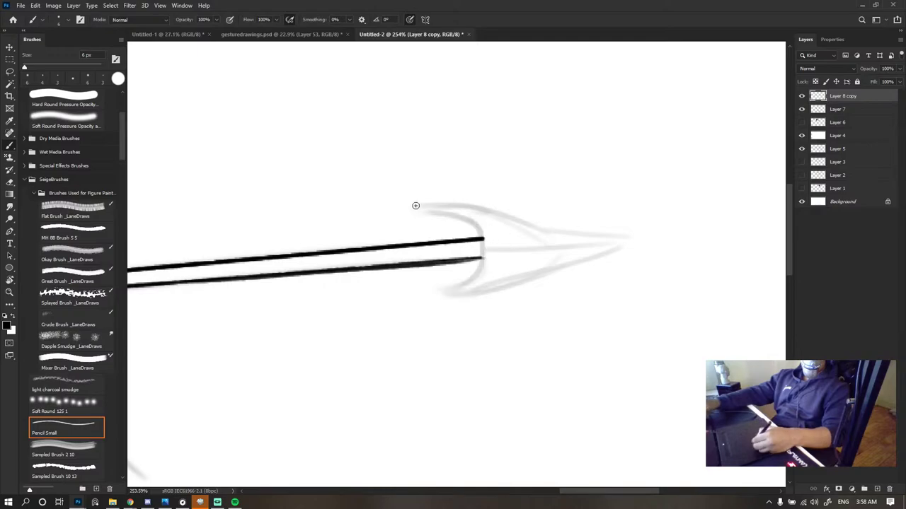
pyautogui.moveTo(414, 203)
pyautogui.mouseDown()
pyautogui.moveTo(489, 252)
pyautogui.moveTo(435, 299)
pyautogui.moveTo(437, 213)
pyautogui.moveTo(479, 243)
pyautogui.moveTo(473, 282)
pyautogui.moveTo(437, 296)
pyautogui.mouseUp()
pyautogui.hotkey('ctrl', 'z')
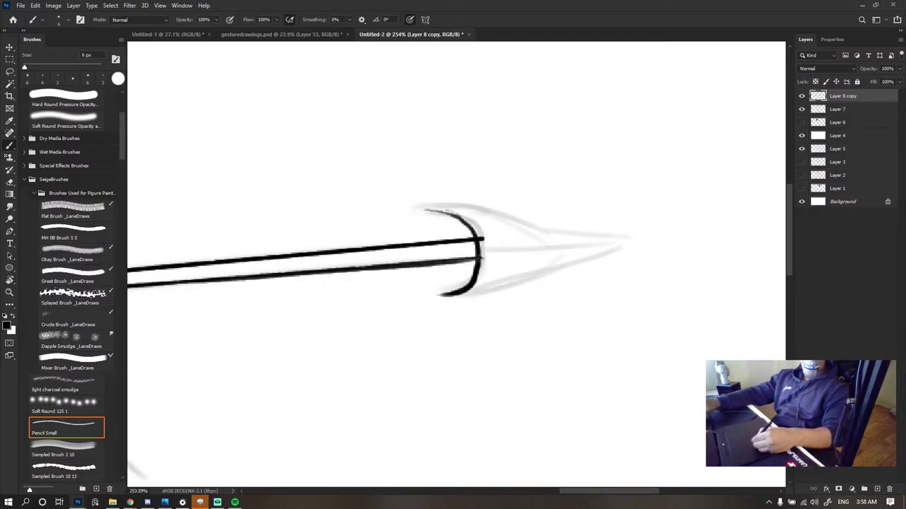
pyautogui.press('e')
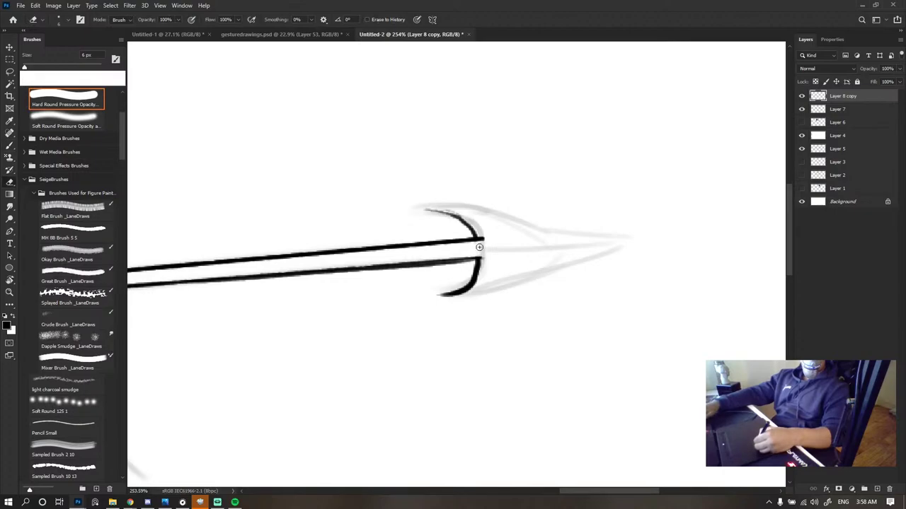
# - Ink the arrowhead's upper and lower outer edges from the barbs to a shared point and tidy the tip
pyautogui.press('b')
pyautogui.moveTo(425, 207)
pyautogui.mouseDown()
pyautogui.moveTo(536, 223)
pyautogui.moveTo(594, 246)
pyautogui.mouseUp()
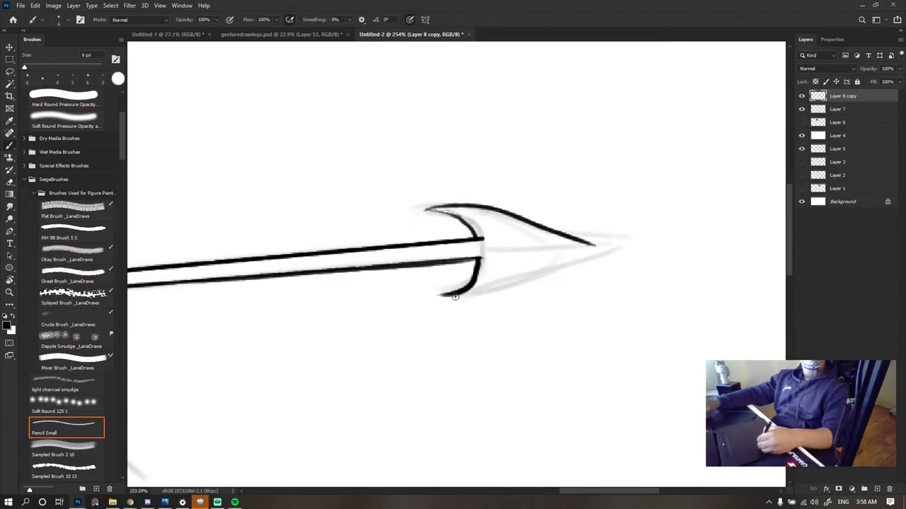
pyautogui.moveTo(453, 295)
pyautogui.mouseDown()
pyautogui.moveTo(629, 231)
pyautogui.moveTo(609, 244)
pyautogui.mouseUp()
pyautogui.press('e')
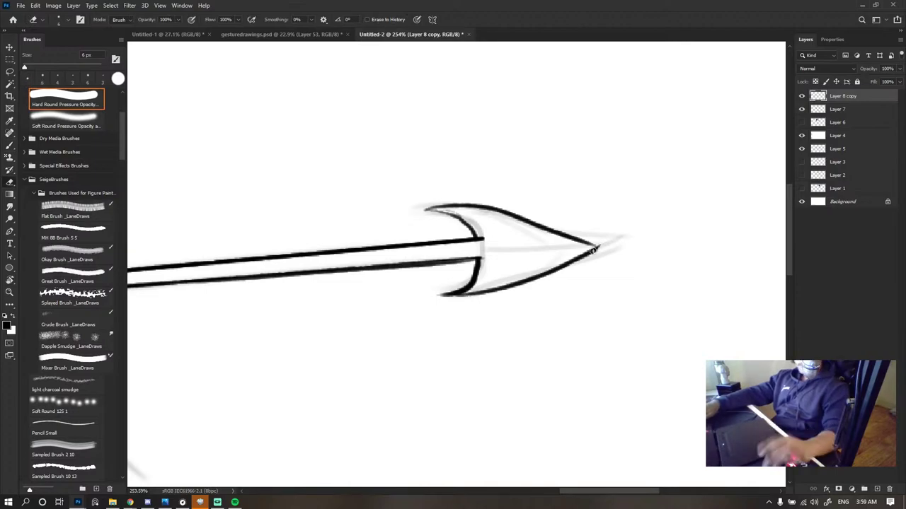
# - Thicken the upper barb's inner edge where it meets the shaft and ink the arrowhead's centre line
pyautogui.press('b')
pyautogui.moveTo(423, 210); pyautogui.dragTo(479, 236)
pyautogui.press('e')
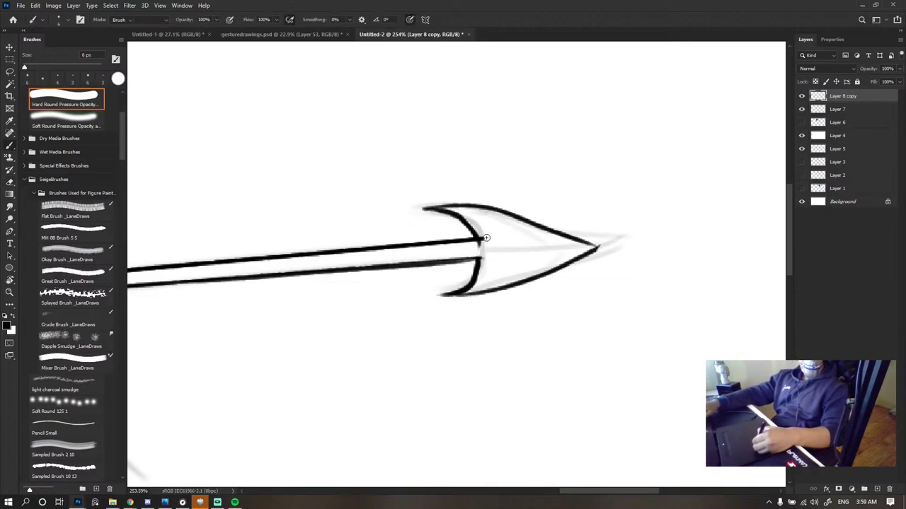
pyautogui.press('b')
# - Examine the whole line drawing with the Layer 5 sketch hidden and shown again
pyautogui.scroll(-10, 520, 199)
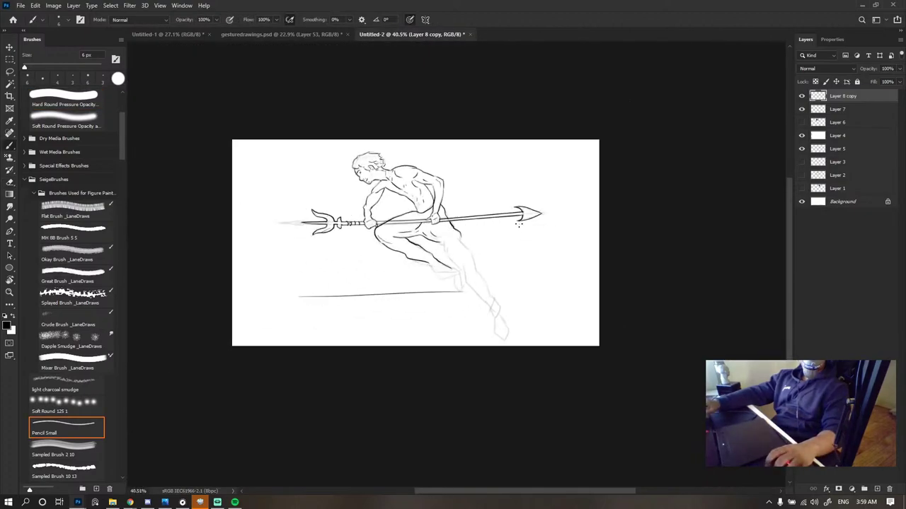
pyautogui.scroll(6, 527, 201)
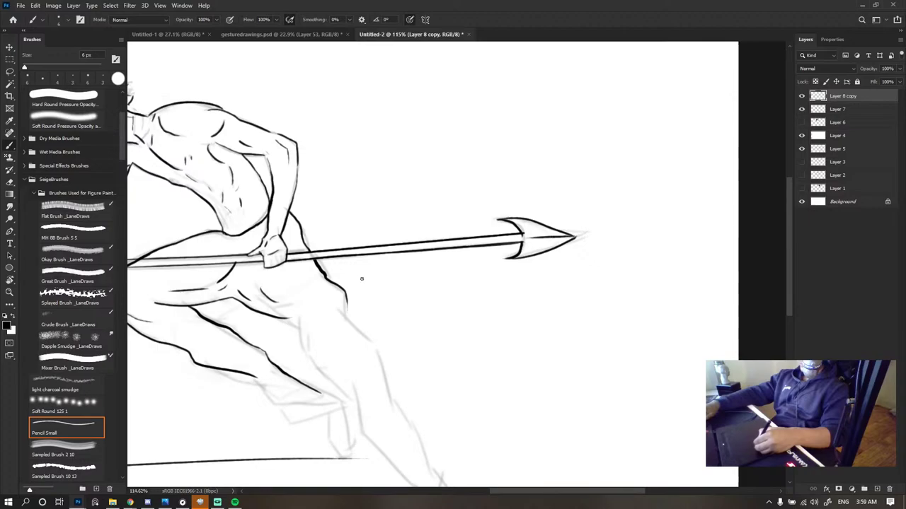
pyautogui.scroll(-5, 532, 214)
pyautogui.scroll(-1, 533, 215)
pyautogui.scroll(4, 533, 214)
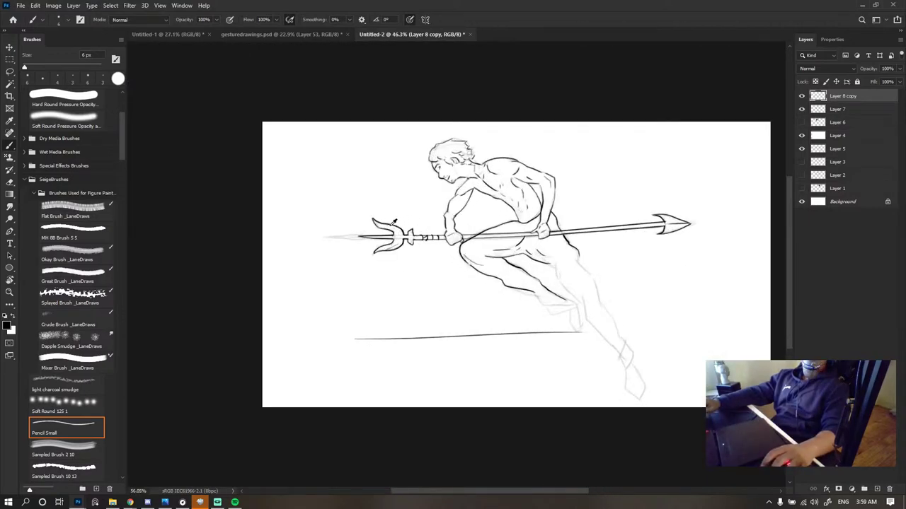
pyautogui.scroll(-4, 500, 233)
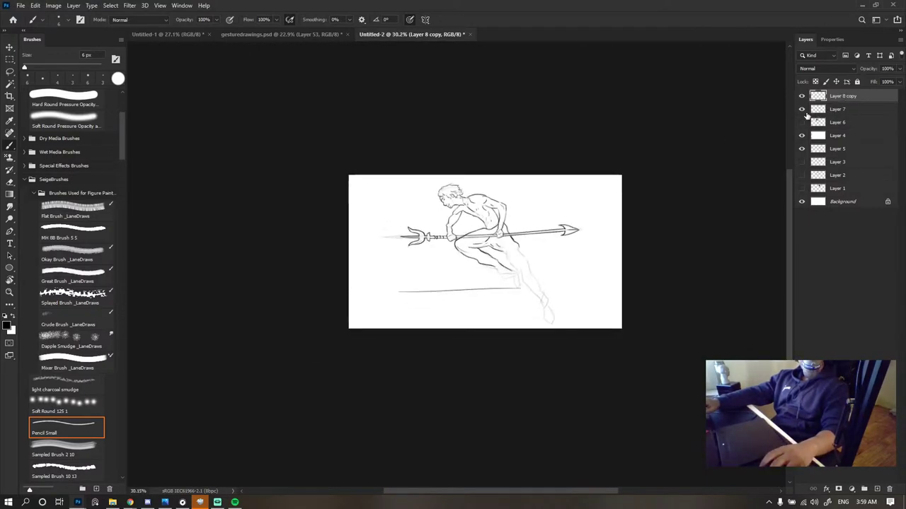
pyautogui.click(802, 109)
pyautogui.click(801, 109)
pyautogui.click(802, 148)
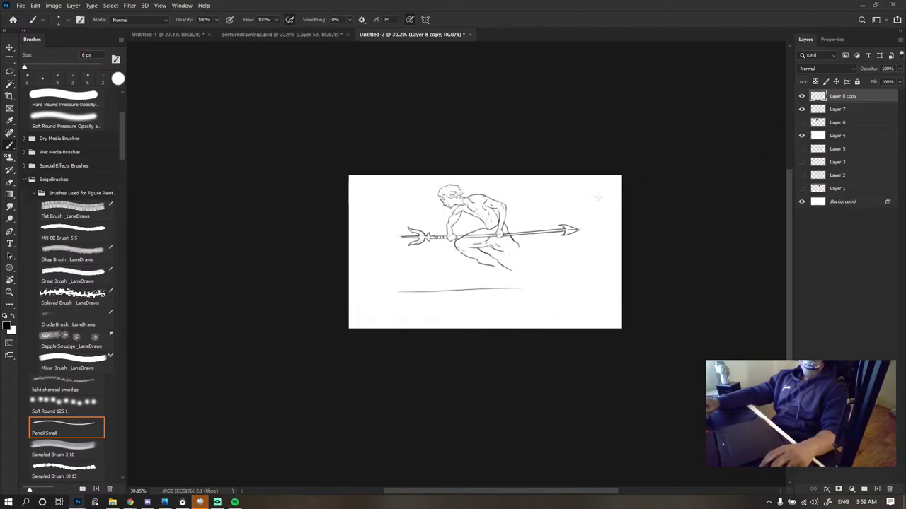
pyautogui.scroll(3, 505, 228)
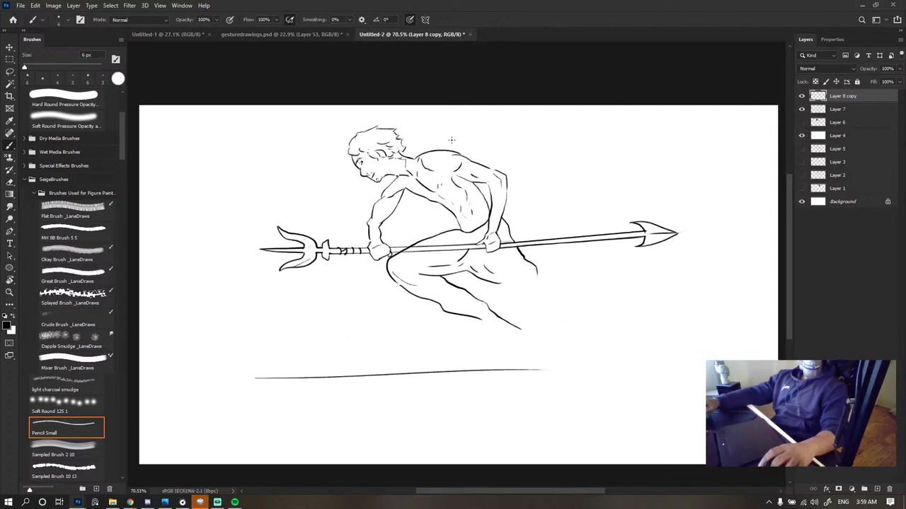
pyautogui.scroll(-2, 481, 172)
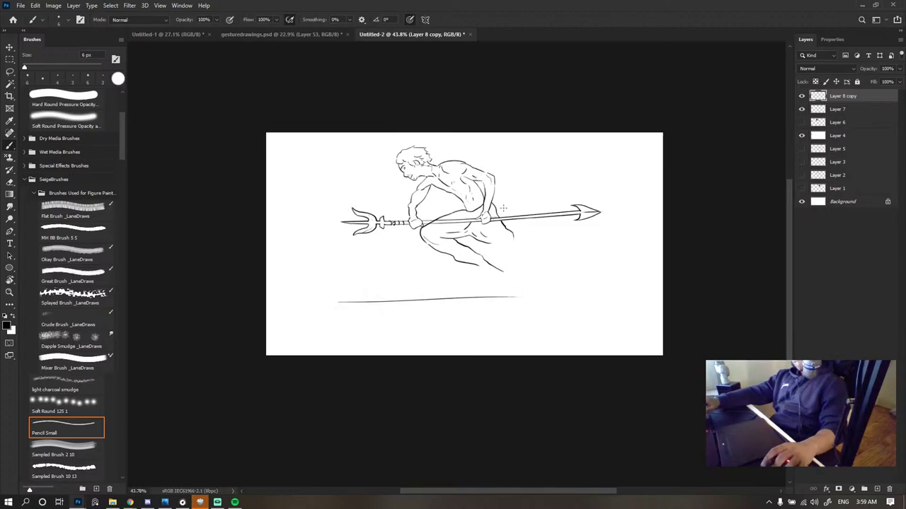
pyautogui.scroll(3, 502, 208)
pyautogui.scroll(-3, 502, 207)
pyautogui.scroll(3, 502, 207)
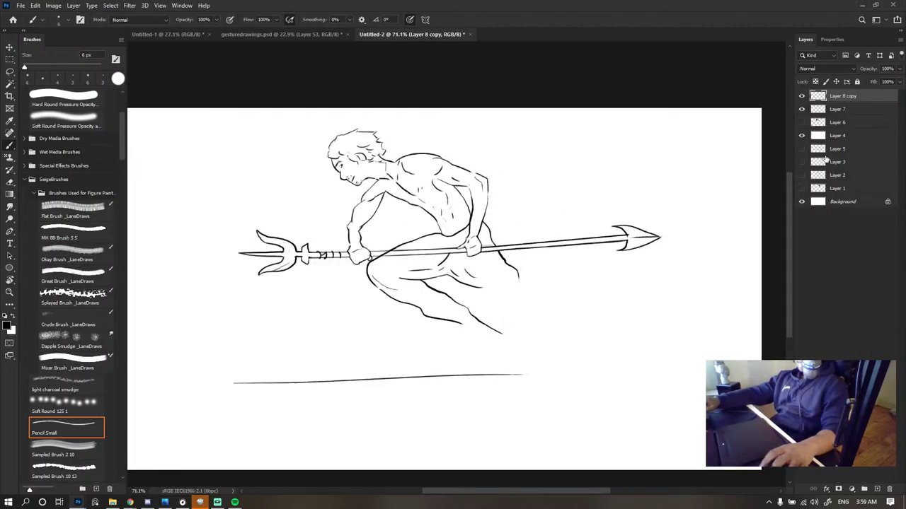
pyautogui.click(802, 148)
pyautogui.scroll(-3, 531, 256)
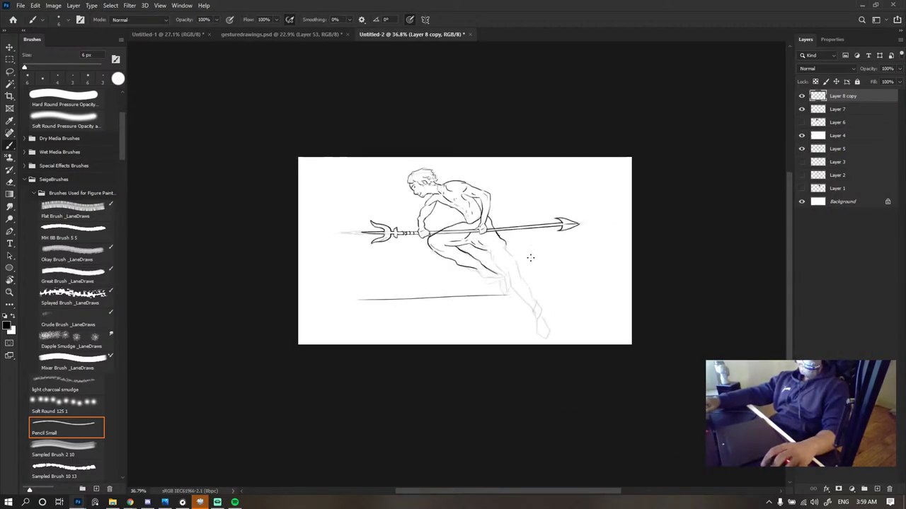
pyautogui.scroll(3, 531, 253)
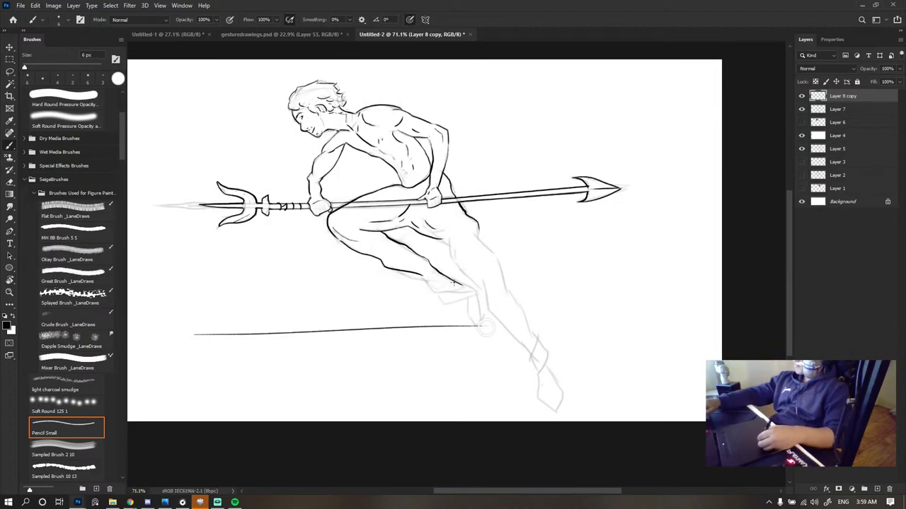
# - Set the brush size to 9 px and ink the underside of the bent leg's calf
pyautogui.scroll(2, 428, 282)
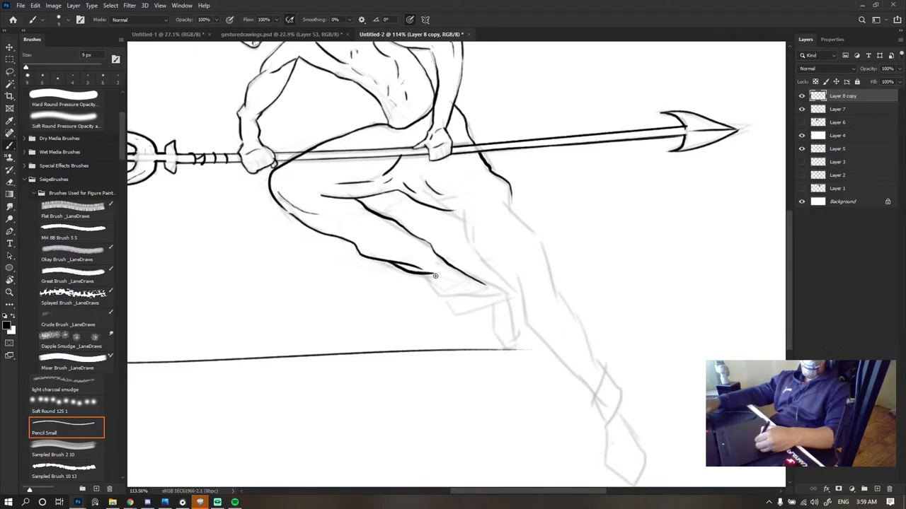
pyautogui.moveTo(389, 263); pyautogui.dragTo(430, 276)
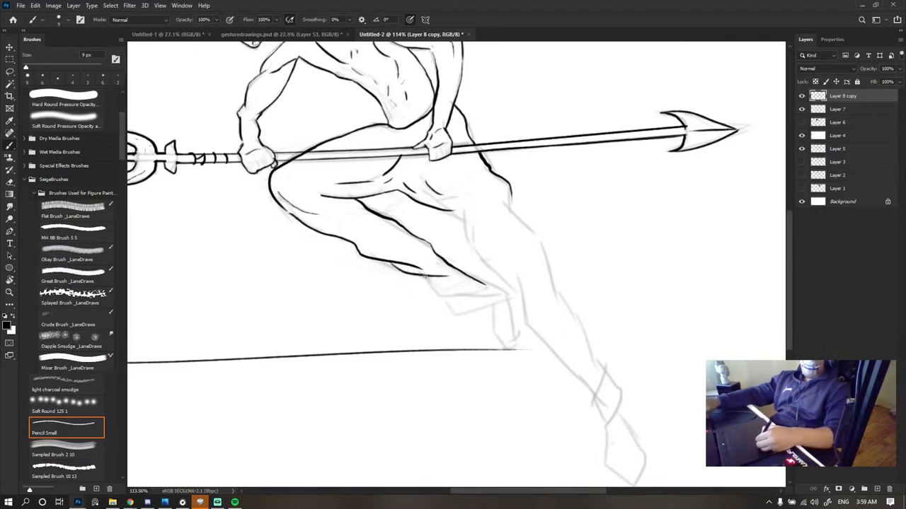
# - Try to ink the pointed lower end of the bent leg over the sketch
pyautogui.moveTo(440, 294); pyautogui.dragTo(498, 295)
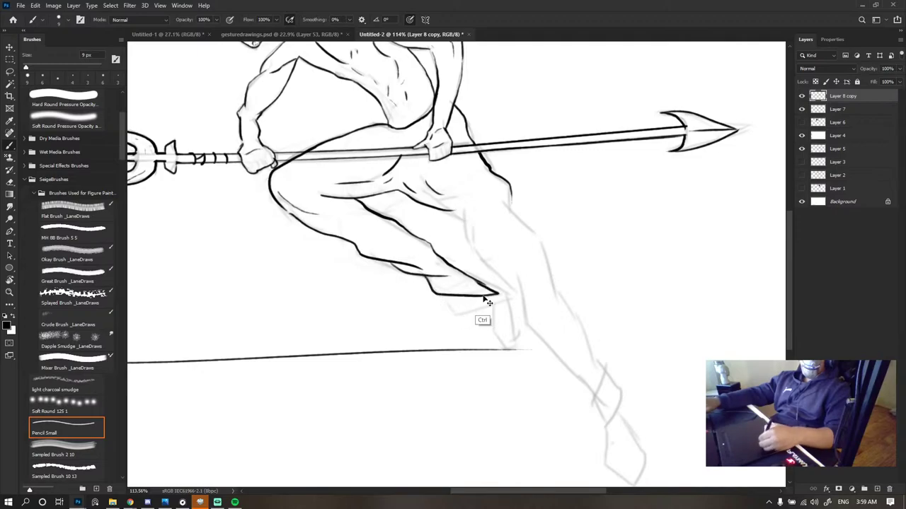
pyautogui.hotkey('ctrl', 'z')
pyautogui.moveTo(424, 277)
pyautogui.mouseDown()
pyautogui.moveTo(503, 295)
pyautogui.moveTo(473, 280)
pyautogui.mouseUp()
pyautogui.hotkey('ctrl', 'z')
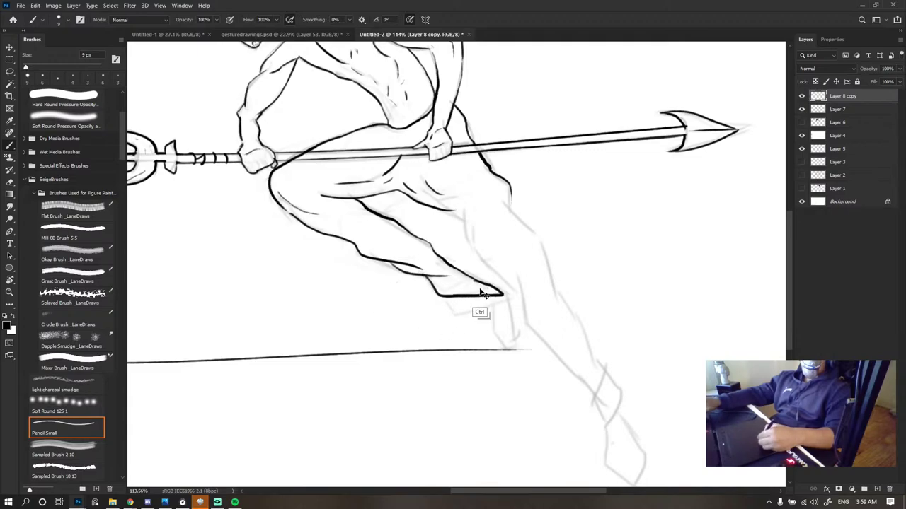
pyautogui.hotkey('ctrl', 'z')
pyautogui.hotkey('ctrl', 'z')
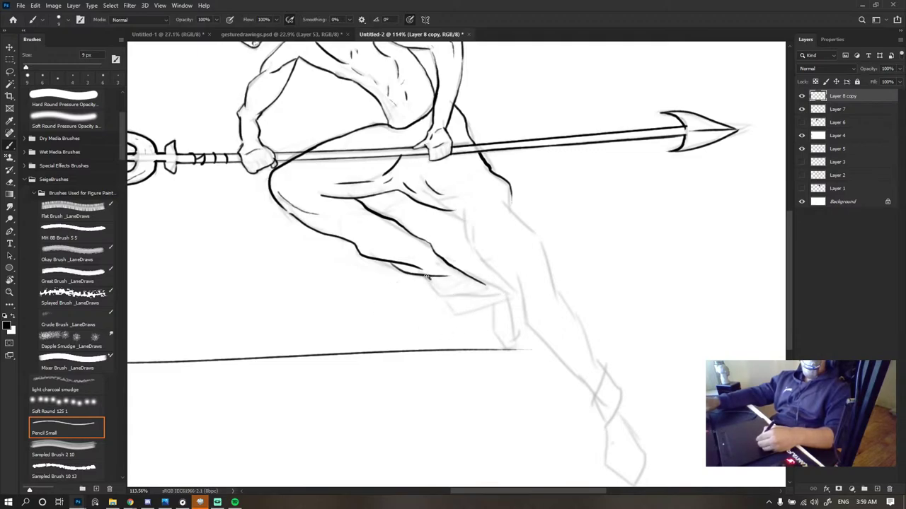
# - Ink the pointed lower end of the bent leg and the narrow contour directly beneath it
pyautogui.moveTo(457, 294); pyautogui.dragTo(505, 295)
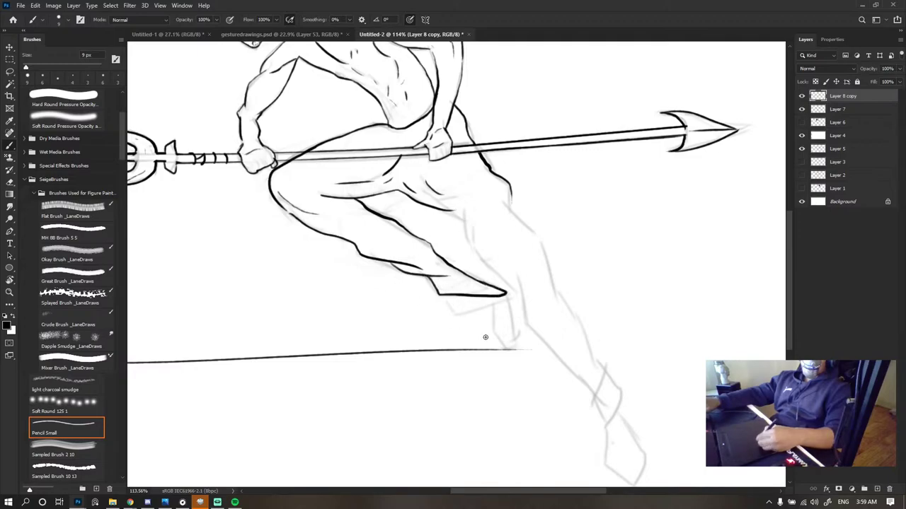
pyautogui.moveTo(452, 311); pyautogui.dragTo(493, 307)
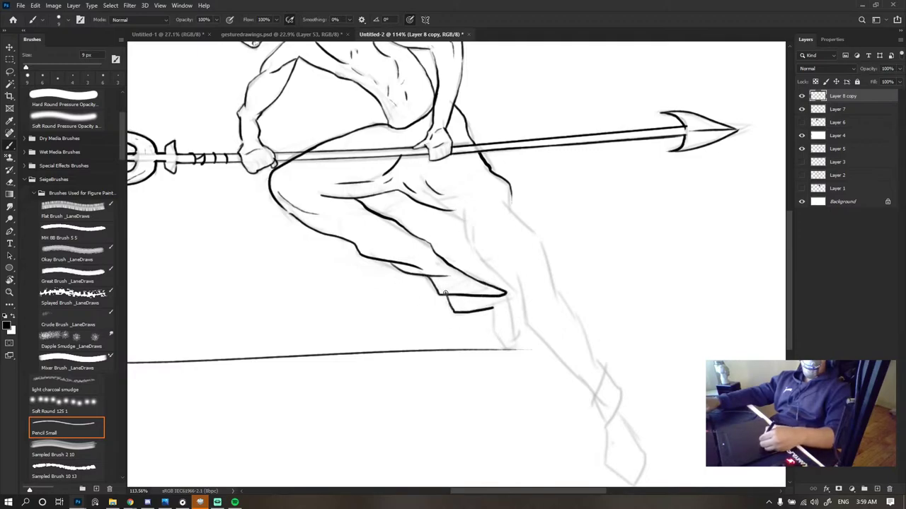
# - Check the line layers by toggling their visibility and make Layer 7 the active layer
pyautogui.scroll(-7, 517, 240)
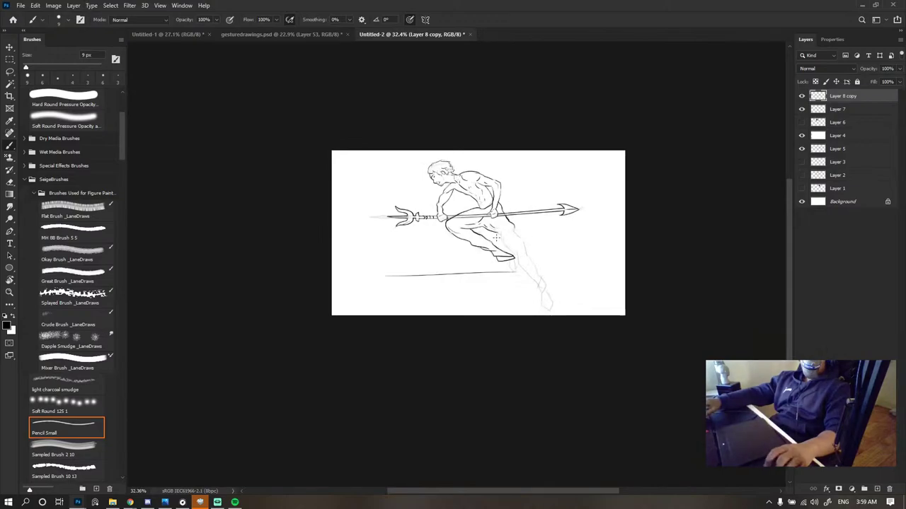
pyautogui.click(802, 110)
pyautogui.click(802, 110)
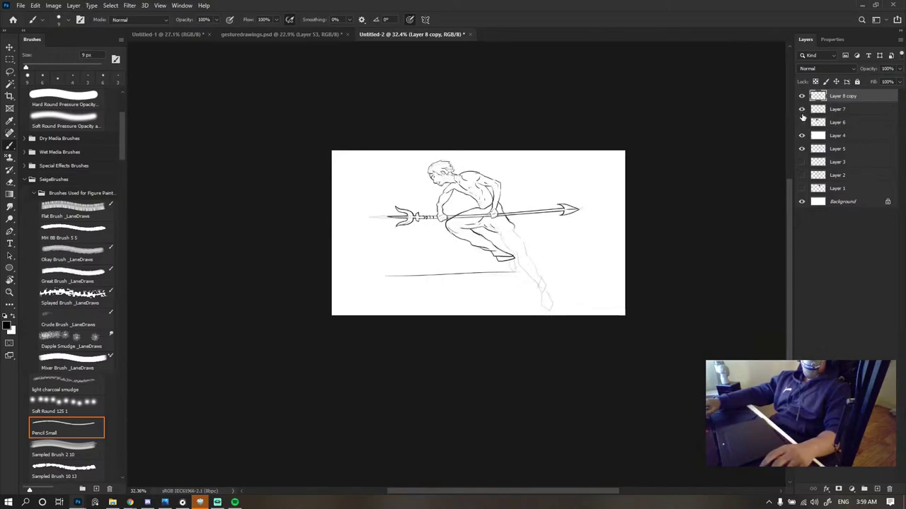
pyautogui.keyDown('shift'); pyautogui.click(831, 110); pyautogui.keyUp('shift')
pyautogui.rightClick(830, 109)
pyautogui.click(746, 377)
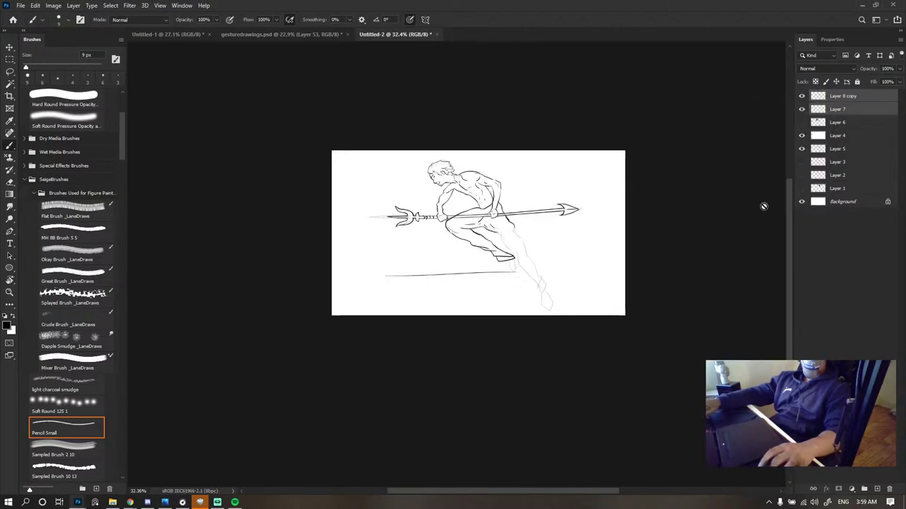
pyautogui.click(801, 97)
pyautogui.click(801, 97)
pyautogui.press('v')
pyautogui.click(736, 252)
pyautogui.click(840, 111)
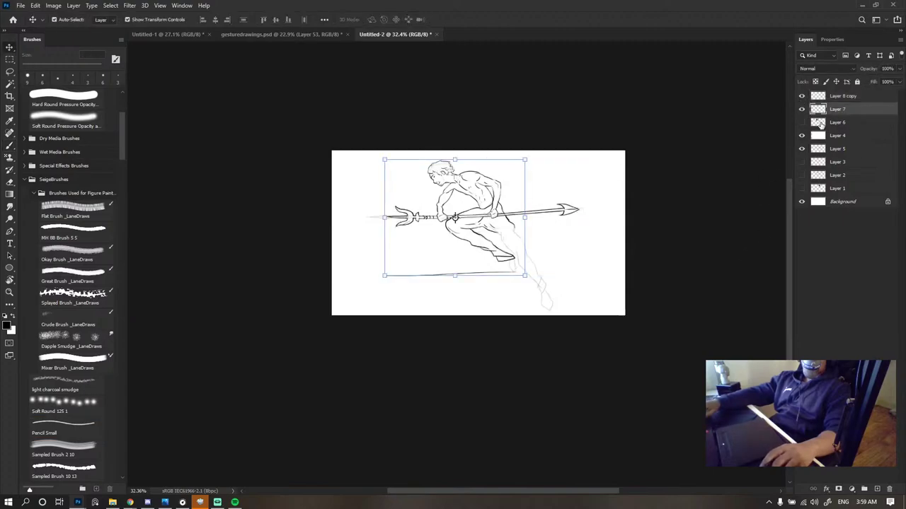
# - Try to ink the small foot shape hanging below the bent leg with the 9 px brush
pyautogui.scroll(10, 514, 260)
pyautogui.press('b')
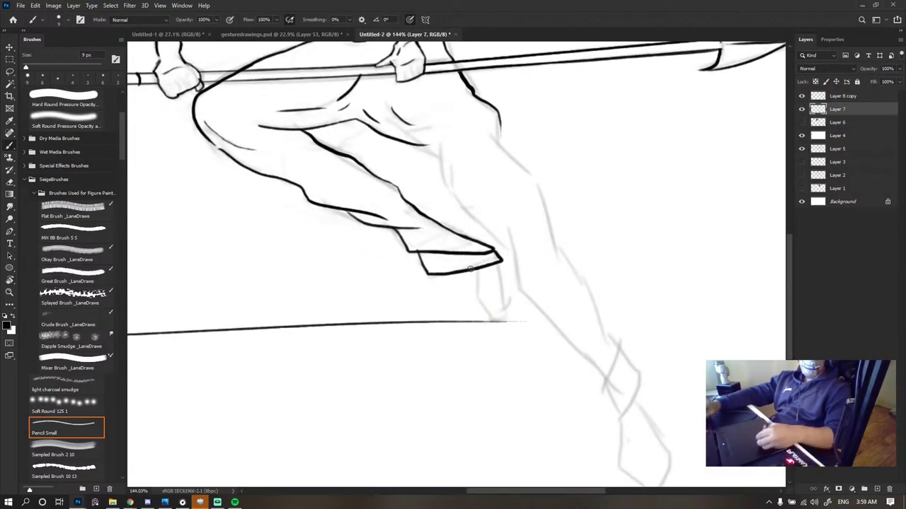
pyautogui.moveTo(477, 267)
pyautogui.mouseDown()
pyautogui.moveTo(483, 310)
pyautogui.moveTo(498, 321)
pyautogui.mouseUp()
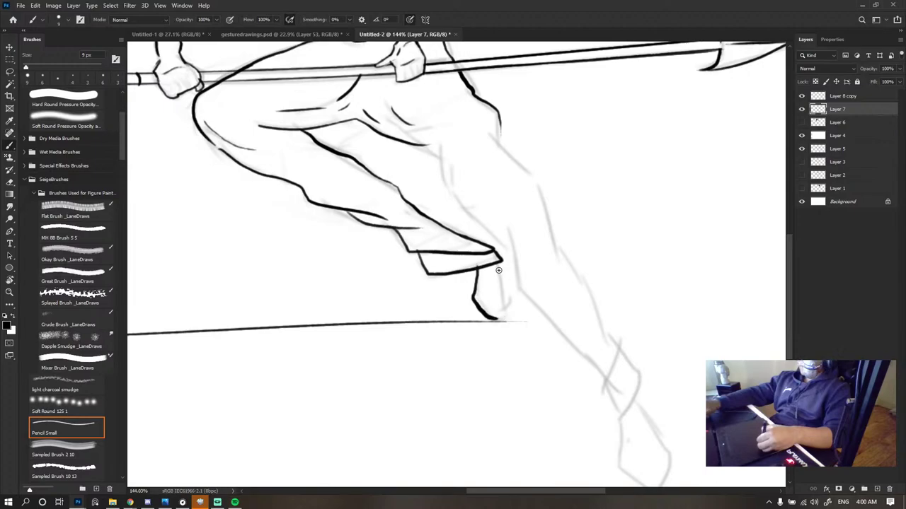
pyautogui.hotkey('ctrl', 'z')
pyautogui.moveTo(479, 267); pyautogui.dragTo(499, 314)
pyautogui.hotkey('ctrl', 'z')
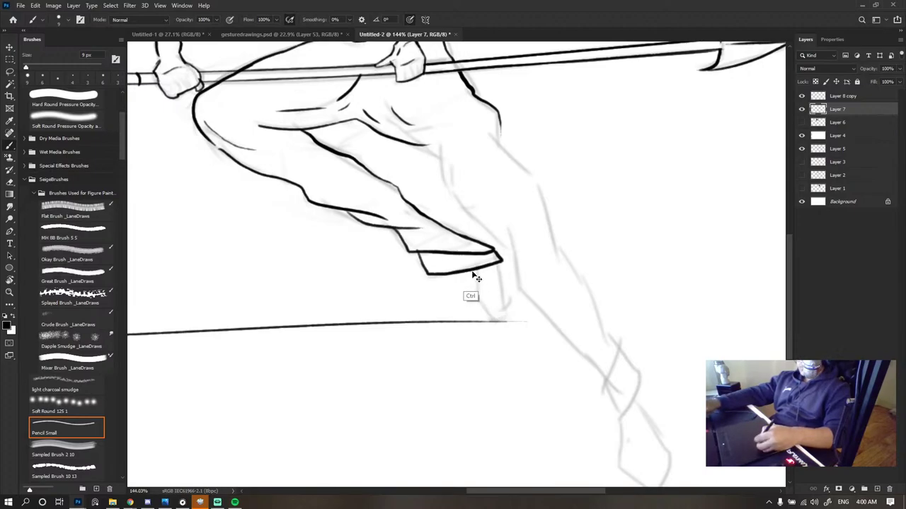
pyautogui.moveTo(478, 266)
pyautogui.mouseDown()
pyautogui.moveTo(475, 298)
pyautogui.moveTo(501, 323)
pyautogui.mouseUp()
pyautogui.moveTo(498, 265)
pyautogui.mouseDown()
pyautogui.moveTo(504, 311)
pyautogui.moveTo(493, 326)
pyautogui.moveTo(375, 304)
pyautogui.mouseUp()
pyautogui.hotkey('ctrl', 'z')
pyautogui.hotkey('ctrl', 'z')
# - Erase the horizontal ground line beneath the figure on Layer 7 with a 185 px eraser
pyautogui.press('e')
pyautogui.moveTo(531, 314); pyautogui.dragTo(592, 327)
pyautogui.moveTo(635, 358); pyautogui.dragTo(211, 361)
pyautogui.scroll(-6, 635, 357)
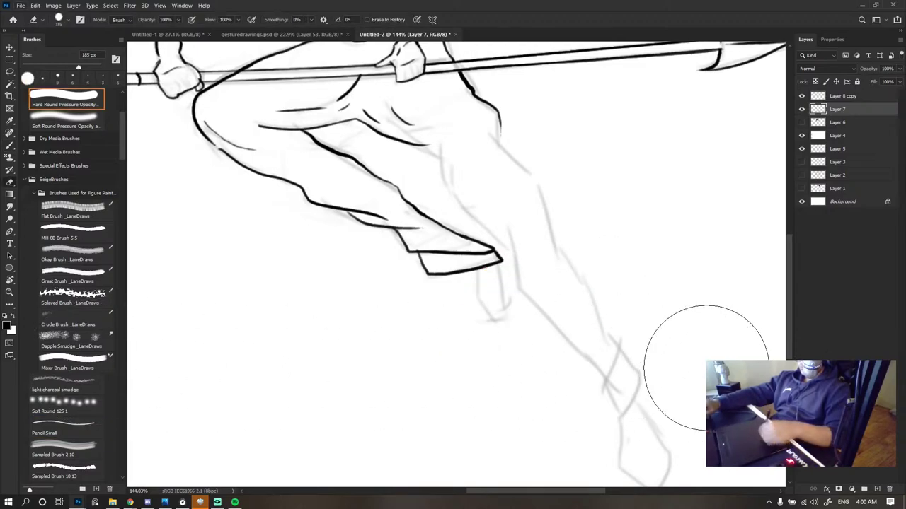
# - Ink the small pointed foot hanging below the bent leg with the 9 px brush
pyautogui.press('b')
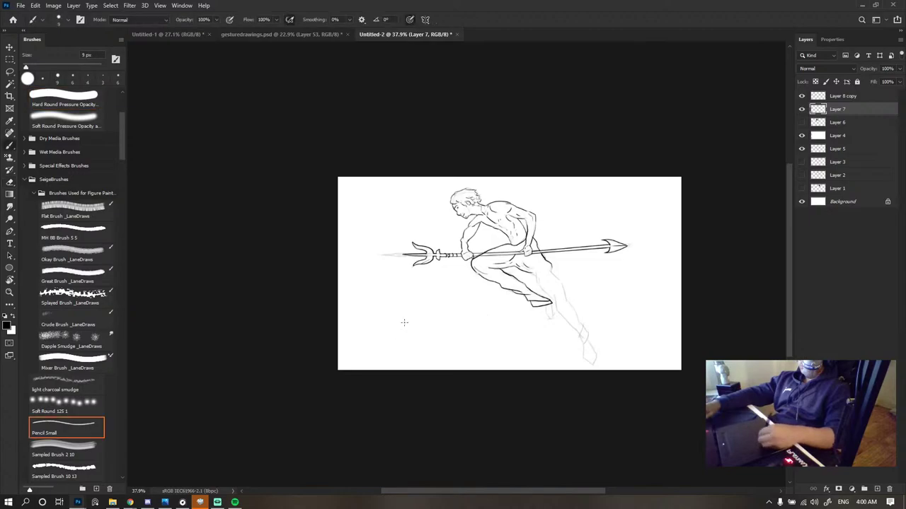
pyautogui.scroll(8, 503, 299)
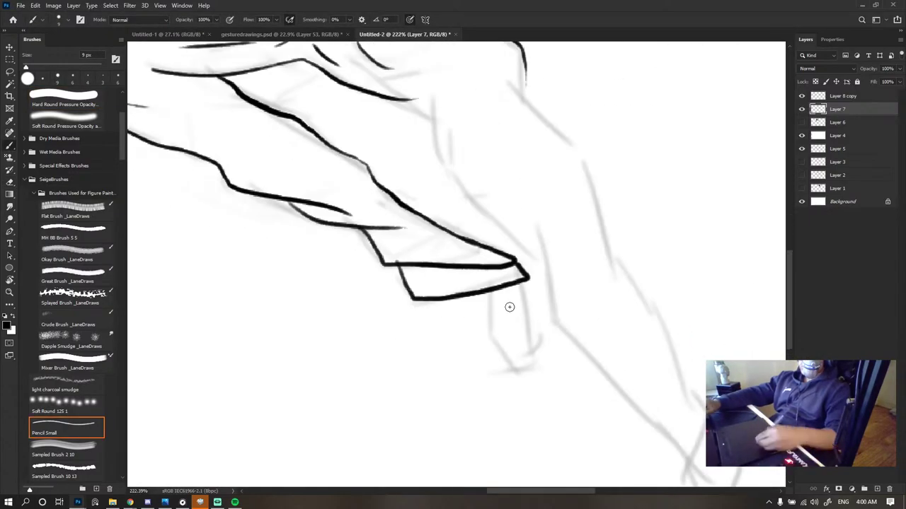
pyautogui.moveTo(494, 290)
pyautogui.mouseDown()
pyautogui.moveTo(496, 344)
pyautogui.moveTo(538, 377)
pyautogui.mouseUp()
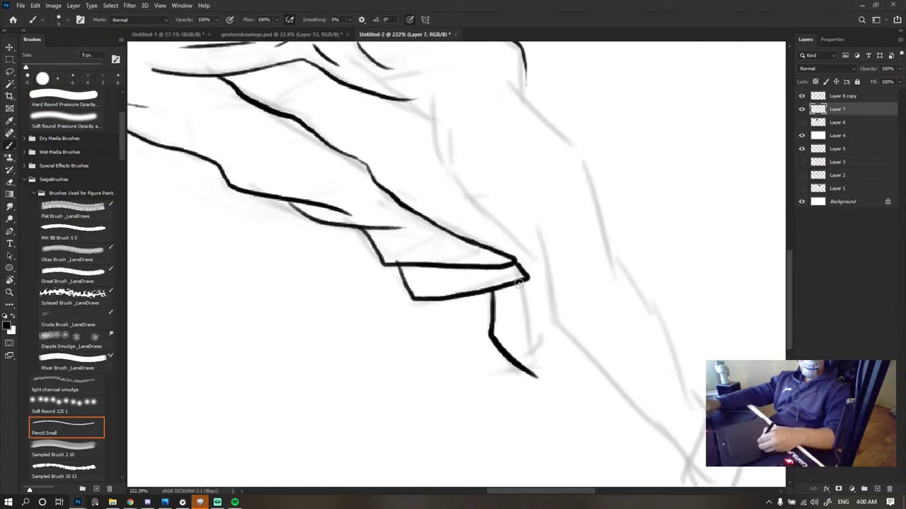
pyautogui.moveTo(523, 282)
pyautogui.mouseDown()
pyautogui.moveTo(542, 331)
pyautogui.moveTo(529, 368)
pyautogui.mouseUp()
pyautogui.scroll(-1, 461, 247)
pyautogui.scroll(-10, 462, 247)
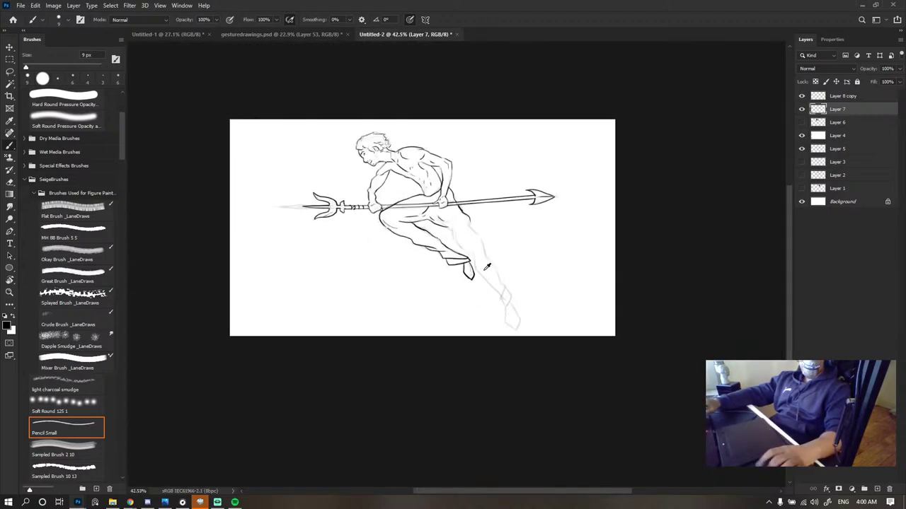
pyautogui.scroll(9, 432, 261)
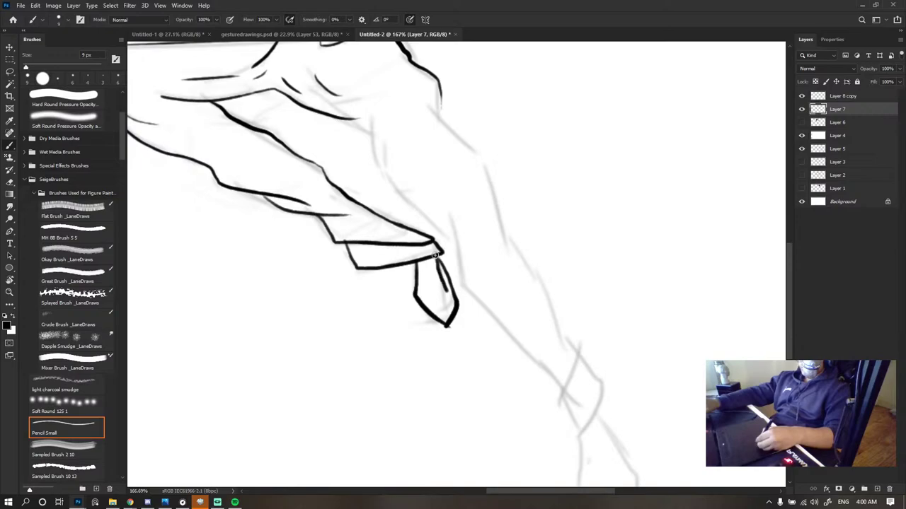
pyautogui.hotkey('ctrl', 'z')
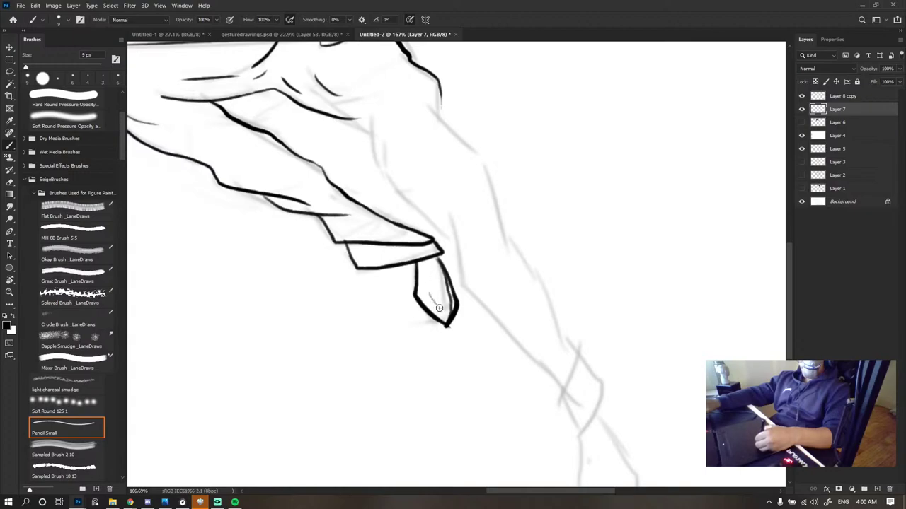
pyautogui.scroll(-5, 443, 259)
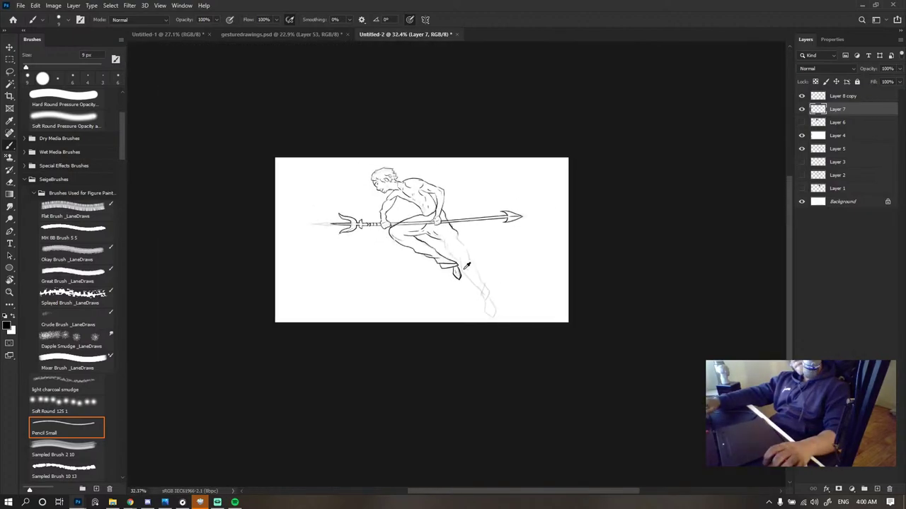
# - Check the line art as a whole by hiding the Layer 5 sketch and showing it again
pyautogui.scroll(-2, 470, 269)
pyautogui.scroll(6, 498, 270)
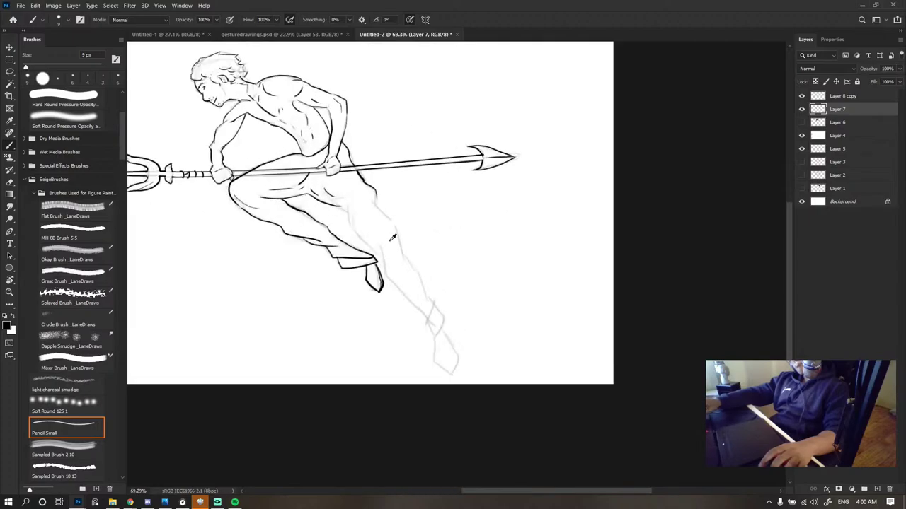
pyautogui.scroll(-3, 393, 248)
pyautogui.scroll(3, 388, 255)
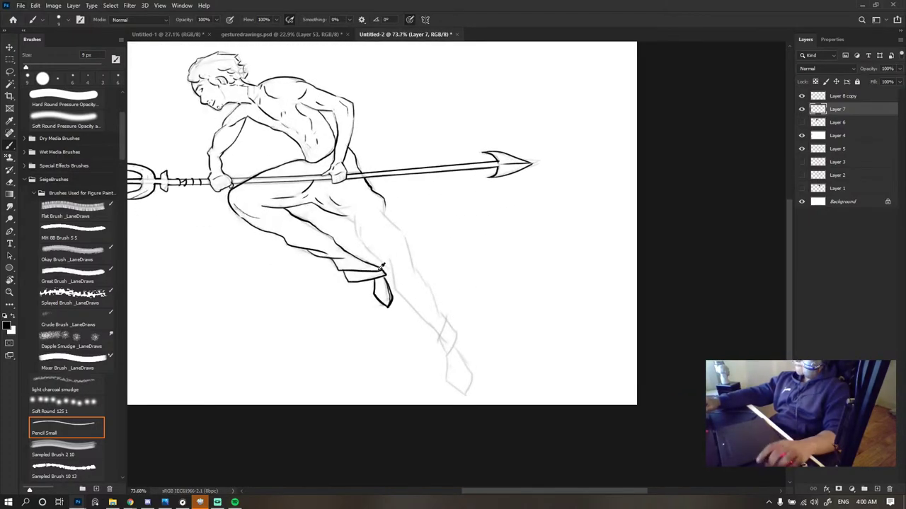
pyautogui.scroll(-2, 383, 267)
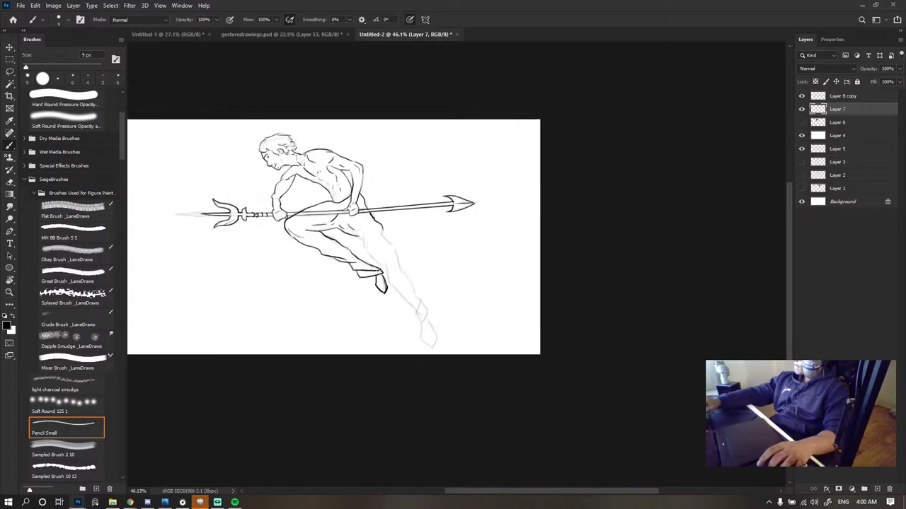
pyautogui.click(802, 135)
pyautogui.click(802, 149)
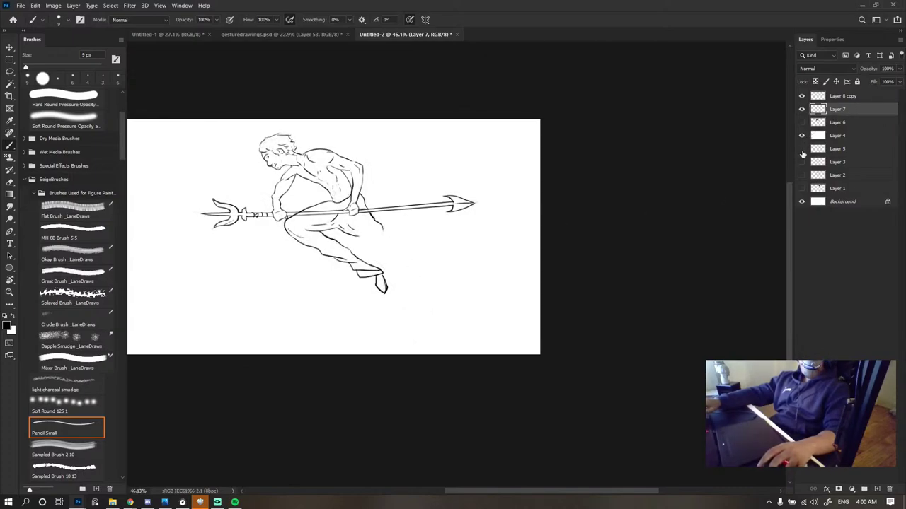
pyautogui.click(801, 149)
pyautogui.scroll(4, 354, 222)
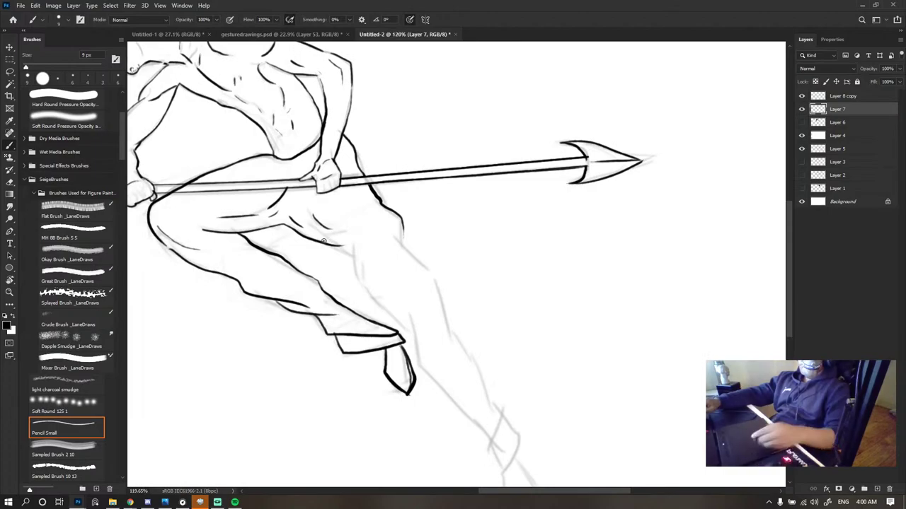
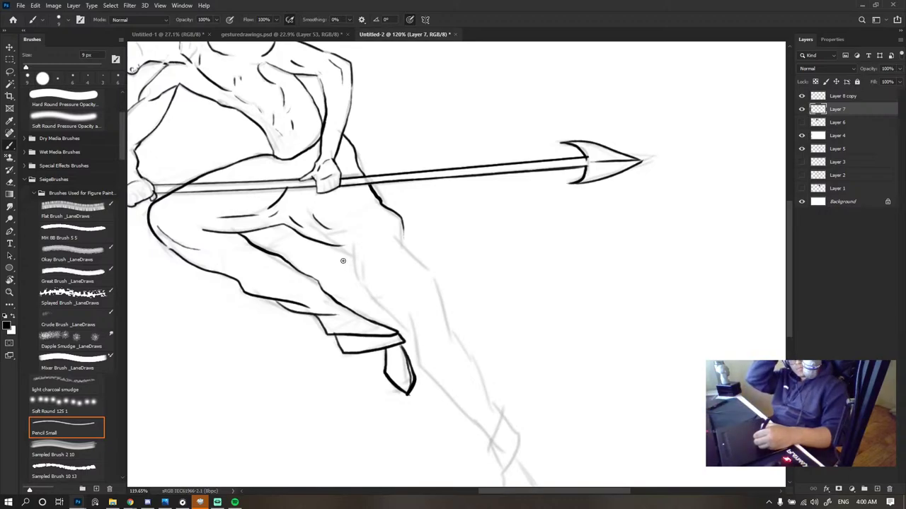
# - Inspect the full figure, the lines of the spear-holding arm and the uninked extended leg
pyautogui.scroll(-3, 431, 237)
pyautogui.hscroll(-1, 408, 217)
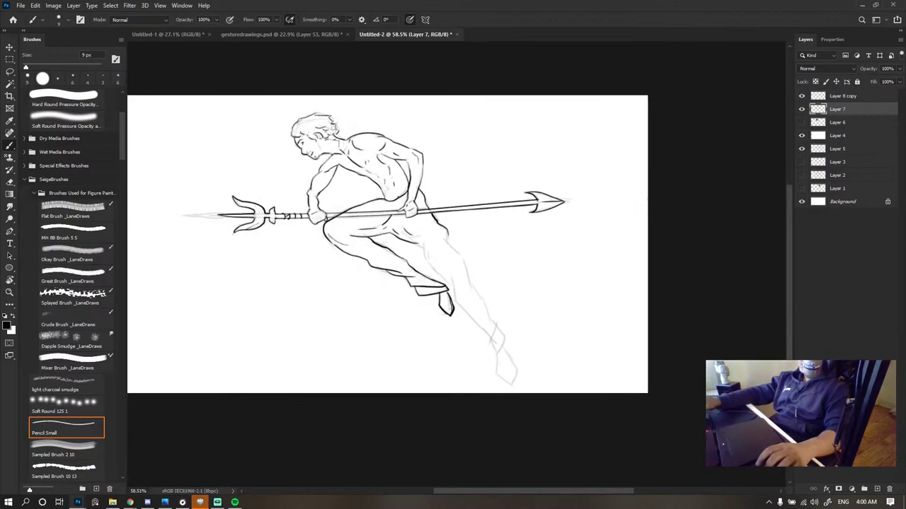
pyautogui.scroll(4, 372, 157)
pyautogui.scroll(-5, 371, 155)
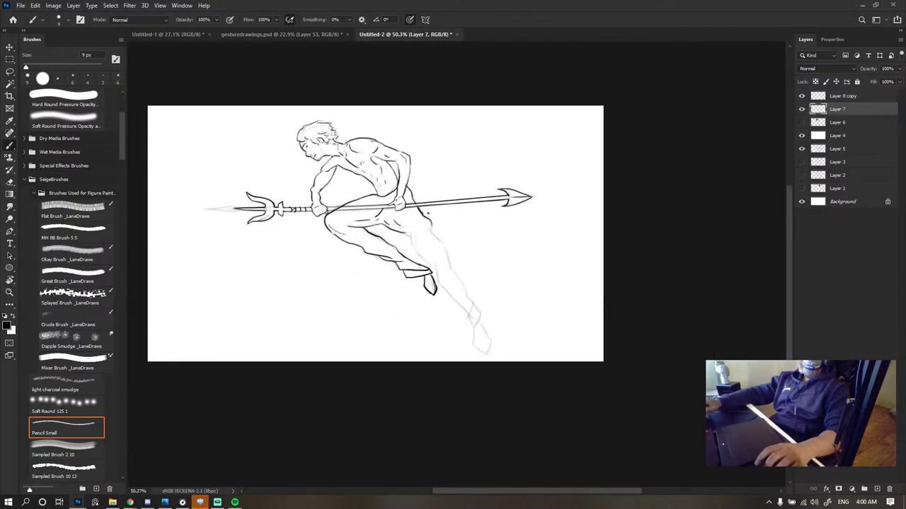
pyautogui.scroll(5, 400, 159)
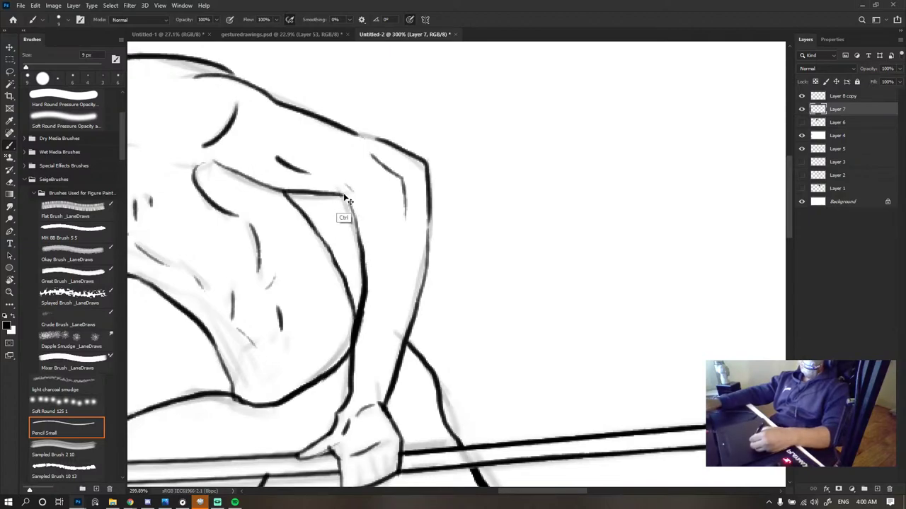
pyautogui.scroll(-5, 342, 191)
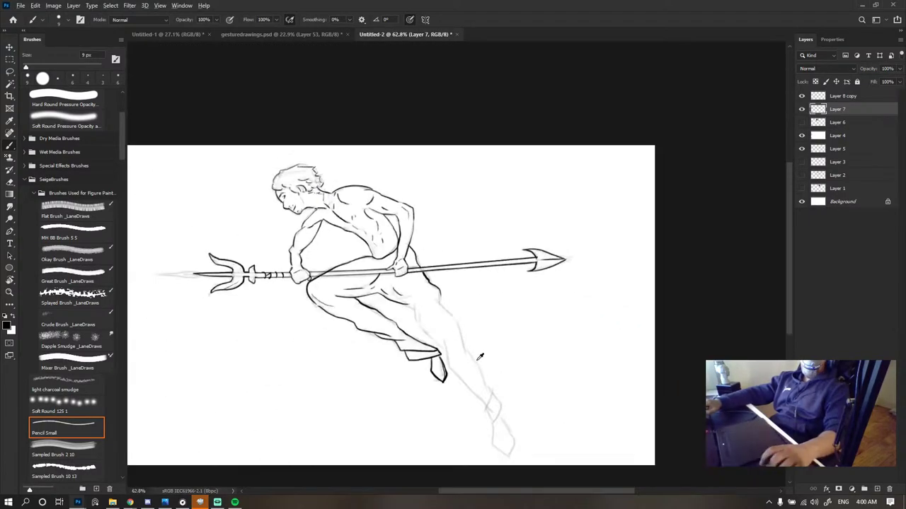
pyautogui.scroll(4, 401, 218)
pyautogui.scroll(-4, 401, 216)
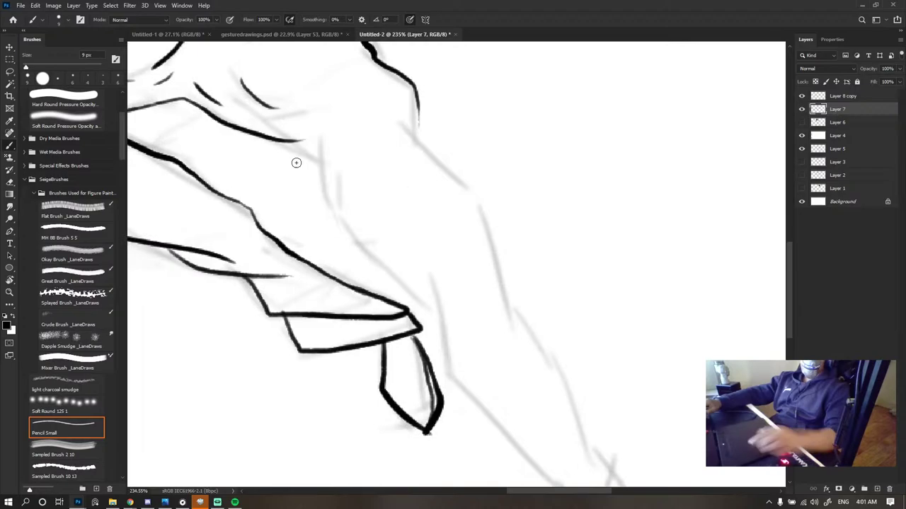
# - Try to ink the inner contour of the extended leg from the crotch down past the knee
pyautogui.moveTo(278, 140)
pyautogui.mouseDown()
pyautogui.moveTo(306, 151)
pyautogui.moveTo(323, 138)
pyautogui.moveTo(330, 205)
pyautogui.moveTo(385, 269)
pyautogui.mouseUp()
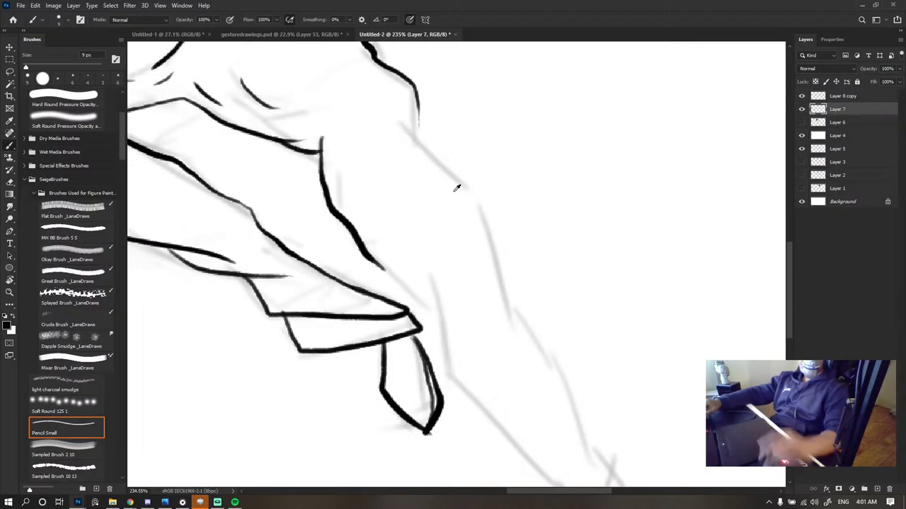
pyautogui.scroll(-6, 456, 188)
pyautogui.scroll(5, 359, 126)
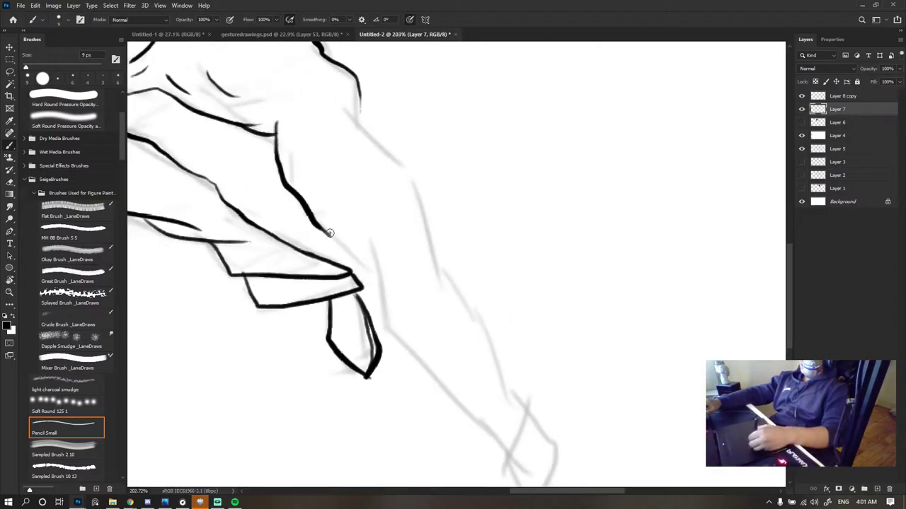
pyautogui.moveTo(330, 233); pyautogui.dragTo(380, 278)
pyautogui.hotkey('ctrl', 'z')
pyautogui.moveTo(373, 235)
pyautogui.mouseDown()
pyautogui.moveTo(386, 299)
pyautogui.moveTo(429, 368)
pyautogui.mouseUp()
pyautogui.scroll(-8, 464, 273)
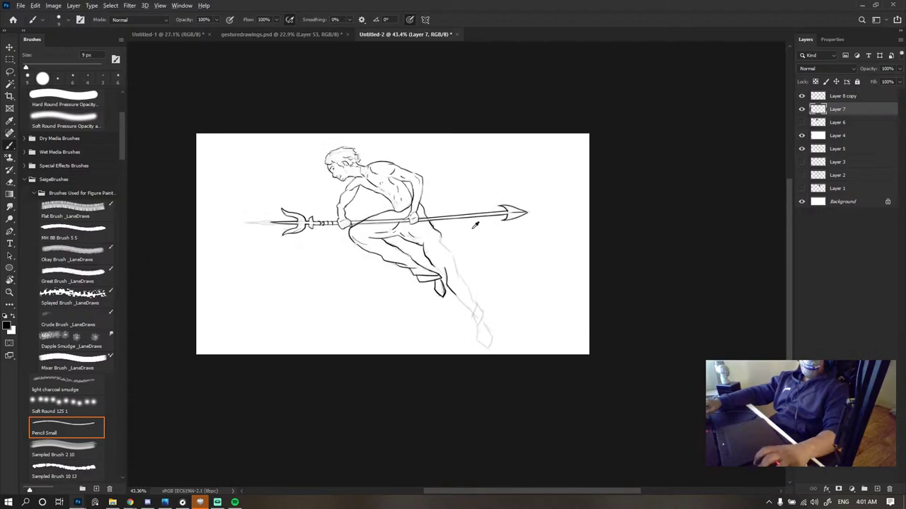
# - Try to ink the outer contour of the extended leg below the hip, and undo the extended leg's strokes
pyautogui.scroll(3, 470, 251)
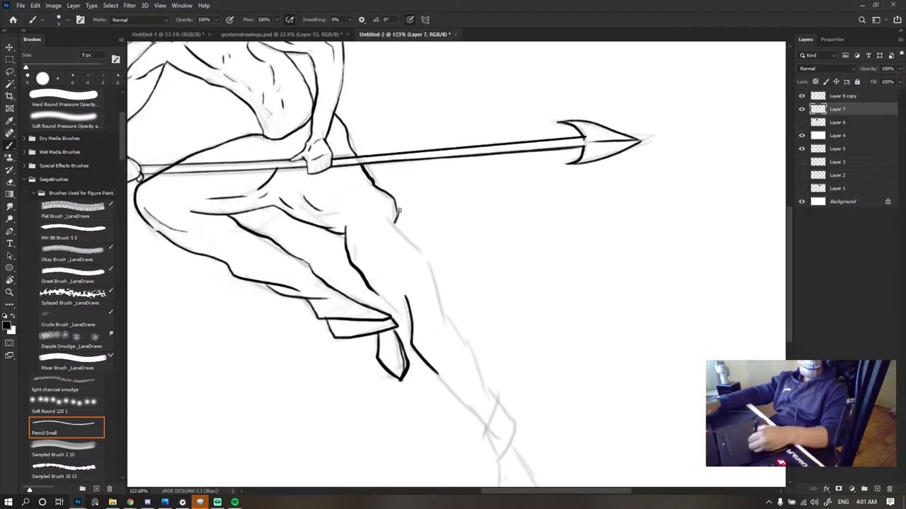
pyautogui.moveTo(395, 219); pyautogui.dragTo(450, 280)
pyautogui.hotkey('ctrl', 'z')
pyautogui.moveTo(382, 215)
pyautogui.mouseDown()
pyautogui.moveTo(429, 271)
pyautogui.moveTo(443, 347)
pyautogui.mouseUp()
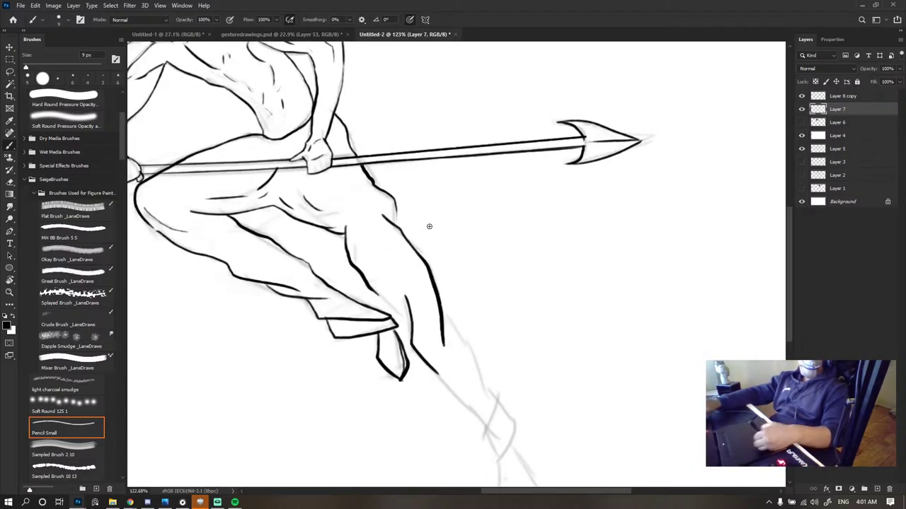
pyautogui.moveTo(395, 203); pyautogui.dragTo(401, 241)
pyautogui.scroll(-5, 503, 305)
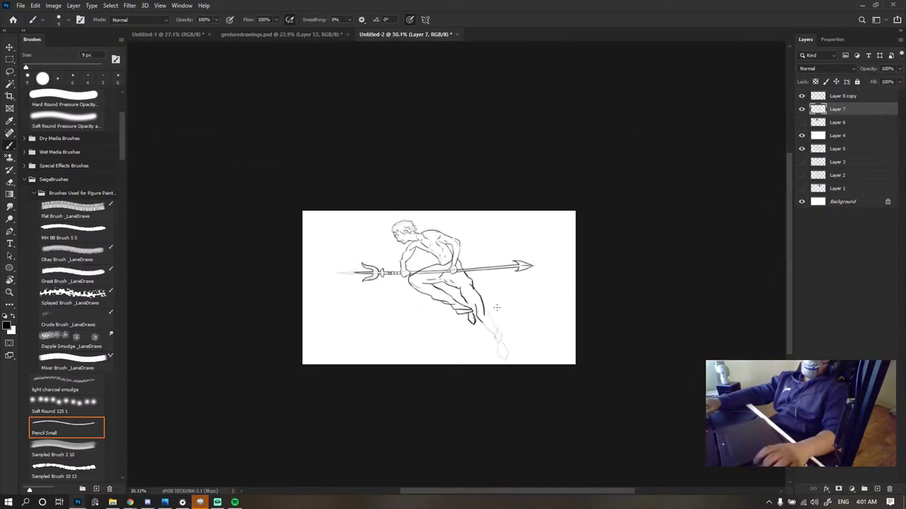
pyautogui.scroll(4, 509, 304)
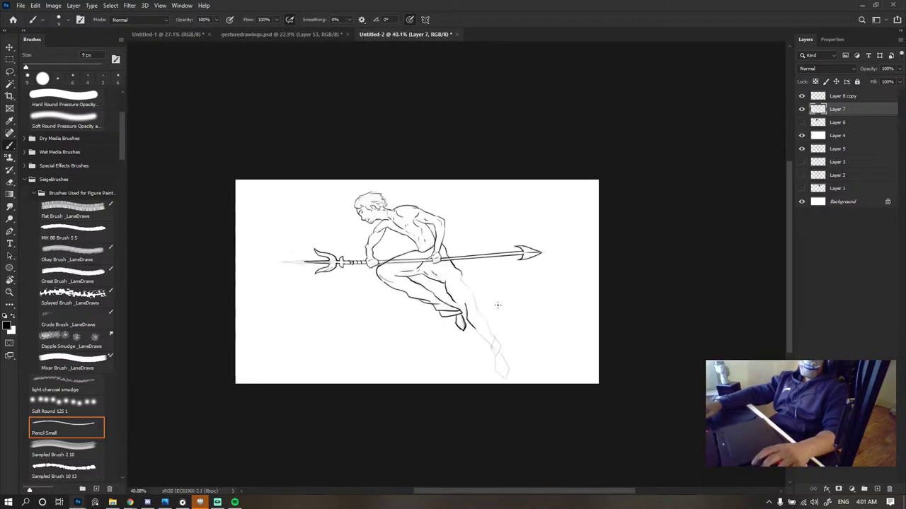
pyautogui.hotkey('ctrl', 'z')
pyautogui.hotkey('ctrl', 'z')
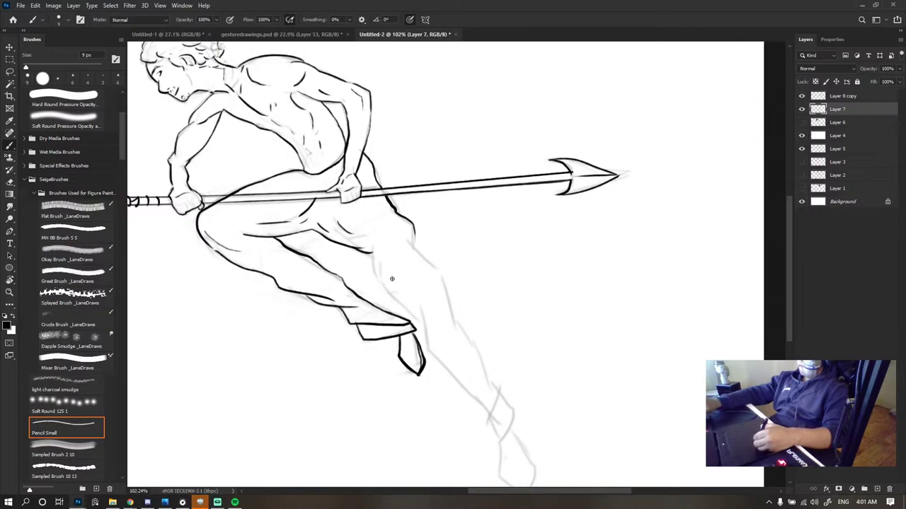
# - Erase the small foot below the bent leg and try to re-ink it with a blunt, squared tip
pyautogui.press('e')
pyautogui.moveTo(443, 367); pyautogui.dragTo(460, 368)
pyautogui.press('b')
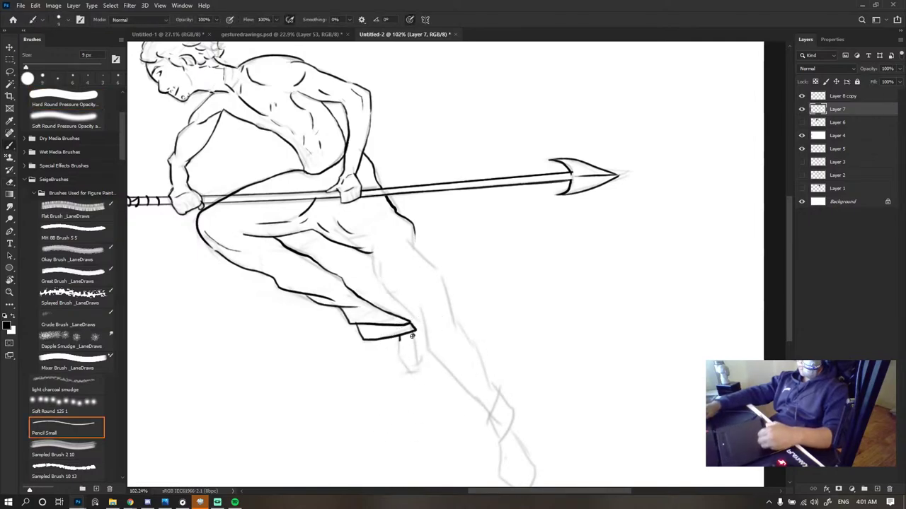
pyautogui.moveTo(412, 336)
pyautogui.mouseDown()
pyautogui.moveTo(420, 353)
pyautogui.moveTo(404, 367)
pyautogui.mouseUp()
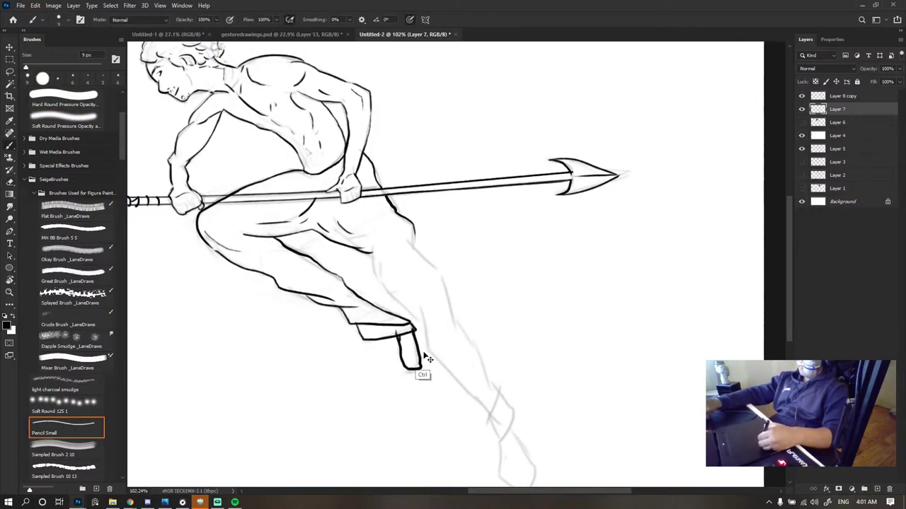
pyautogui.hotkey('ctrl', 'z')
pyautogui.hotkey('ctrl', 'z')
# - Try to redraw the small foot's two sides meeting in a point, and undo its strokes
pyautogui.moveTo(413, 336); pyautogui.dragTo(419, 375)
pyautogui.moveTo(400, 337); pyautogui.dragTo(418, 375)
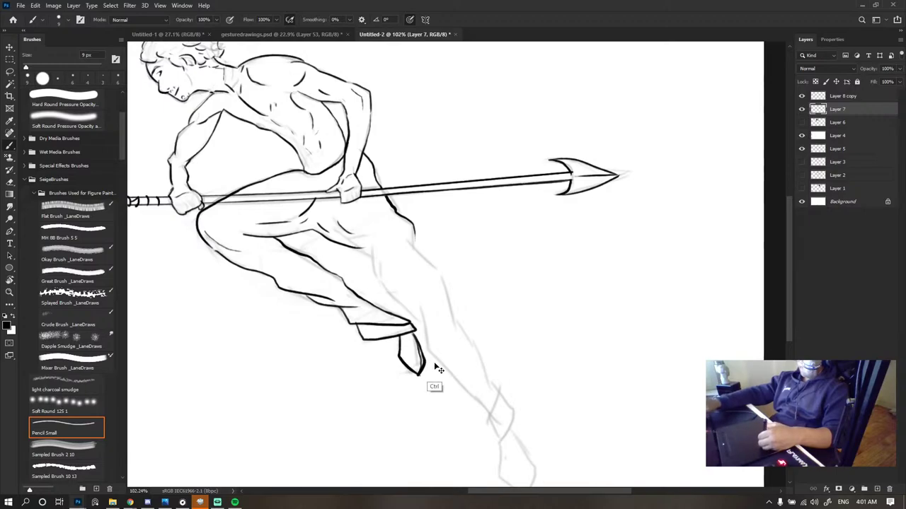
pyautogui.hotkey('ctrl', 'shift', 'z')
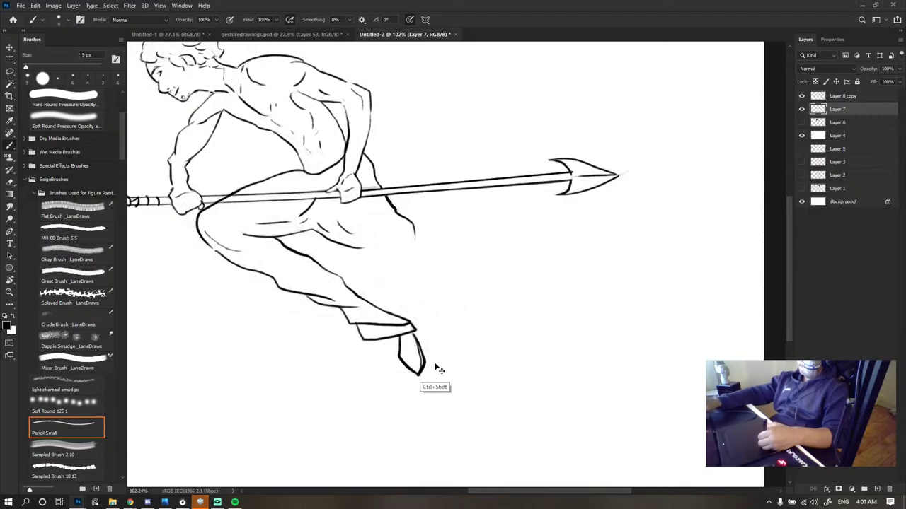
pyautogui.hotkey('ctrl', 'z')
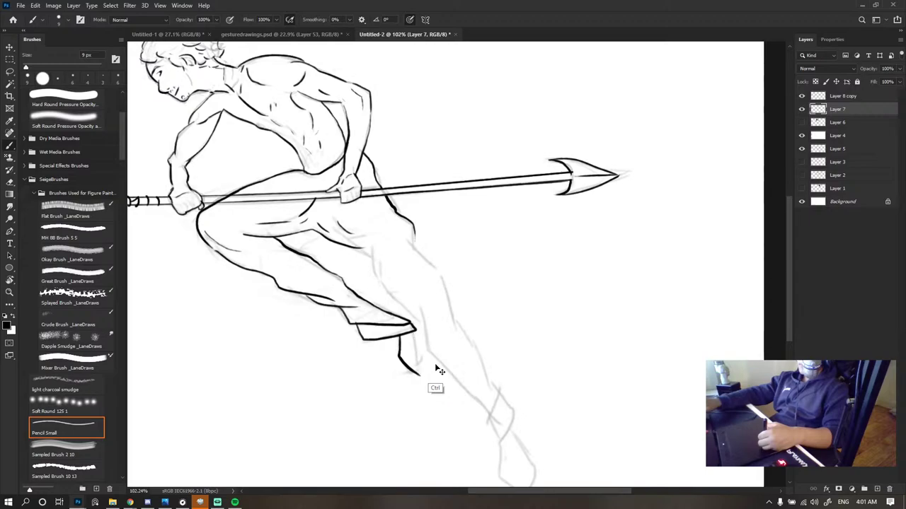
pyautogui.hotkey('ctrl', 'z')
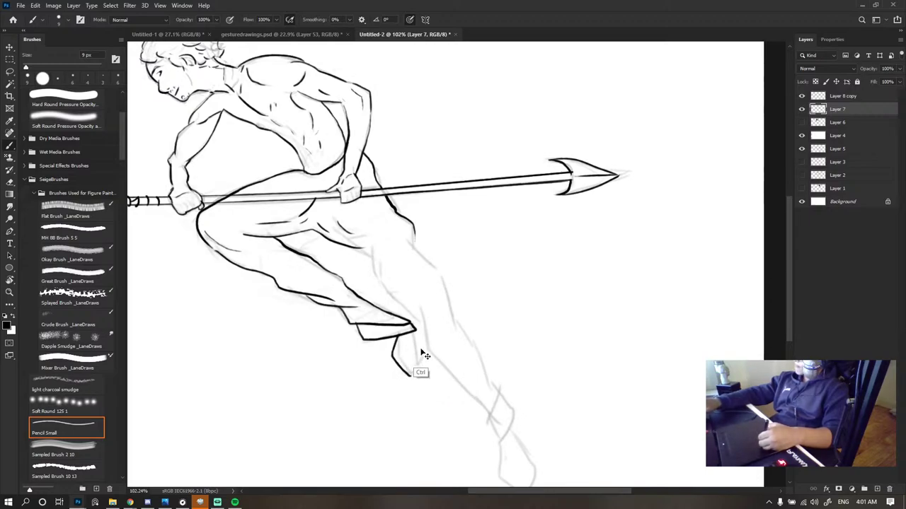
pyautogui.hotkey('ctrl', 'z')
# - Ink the small foot below the bent leg as a narrow, rounded shape tapering to a point
pyautogui.moveTo(398, 338); pyautogui.dragTo(416, 372)
pyautogui.hotkey('ctrl', 'z')
pyautogui.moveTo(412, 333); pyautogui.dragTo(416, 371)
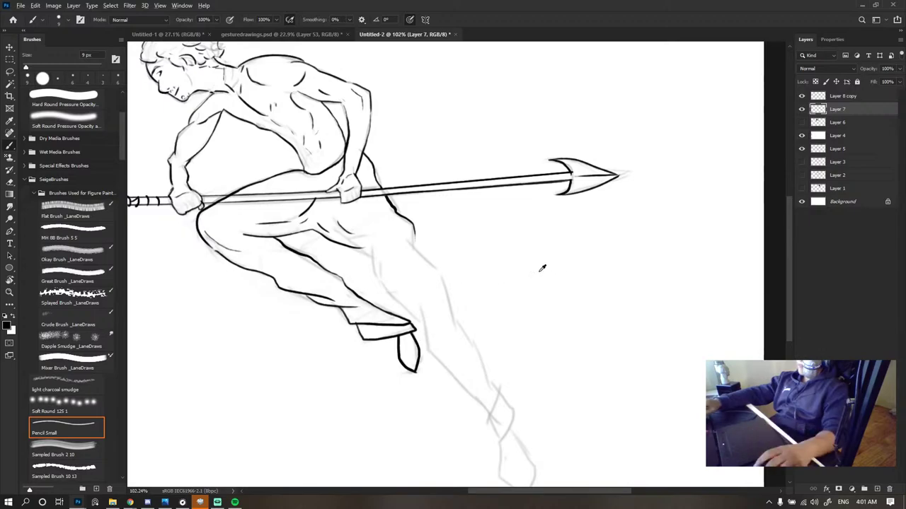
# - Hide the white Layer 4, leaving the line art and the Layer 5 sketch visible
pyautogui.scroll(-2, 466, 249)
pyautogui.scroll(1, 473, 240)
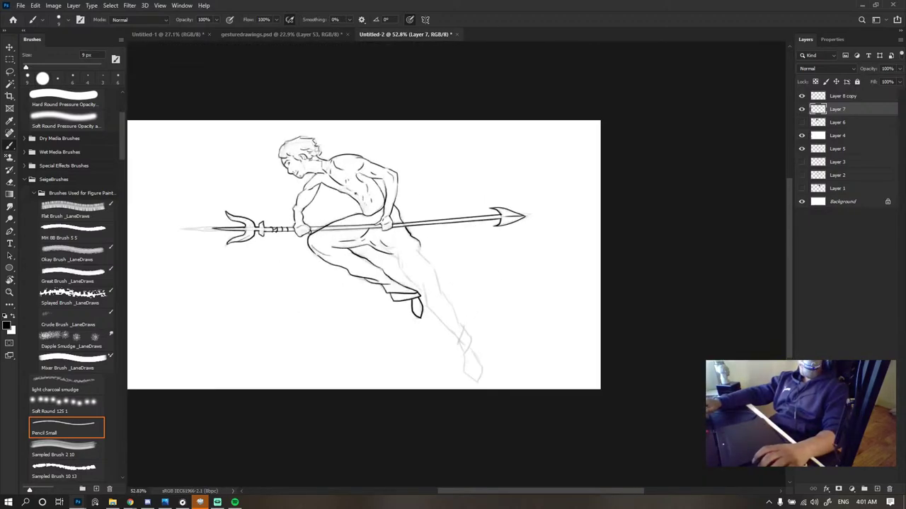
pyautogui.click(802, 137)
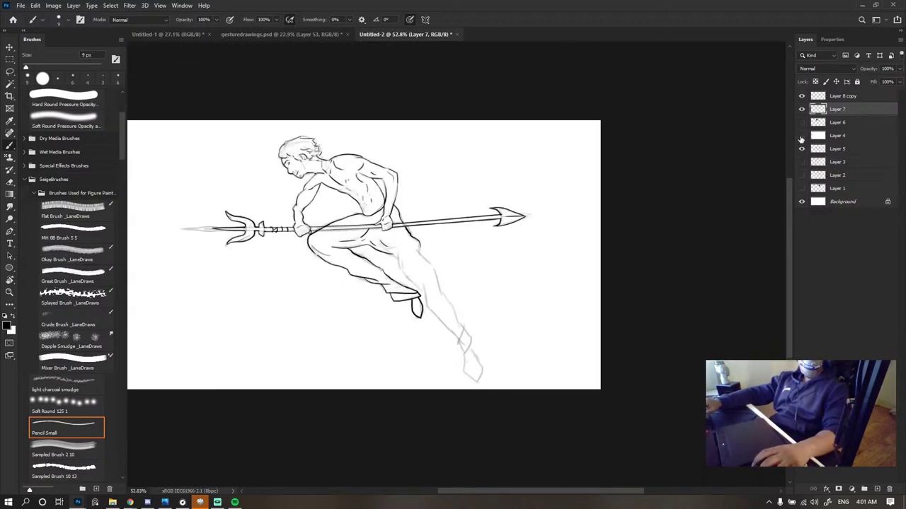
pyautogui.click(802, 136)
pyautogui.click(801, 138)
pyautogui.scroll(2, 302, 183)
pyautogui.moveTo(352, 180); pyautogui.dragTo(396, 191)
pyautogui.scroll(-3, 359, 147)
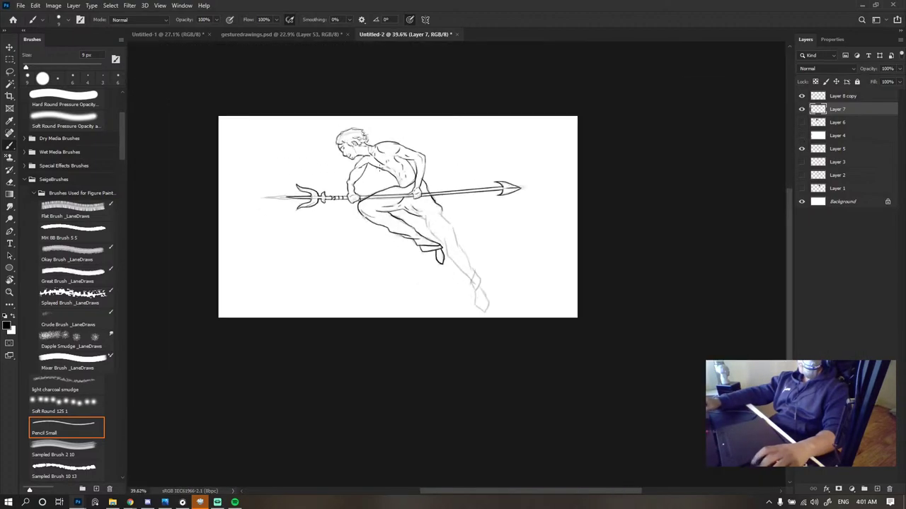
# - Erase the faint sketch lines extending beyond the trident's central point on Layer 5
pyautogui.scroll(5, 349, 168)
pyautogui.press('e')
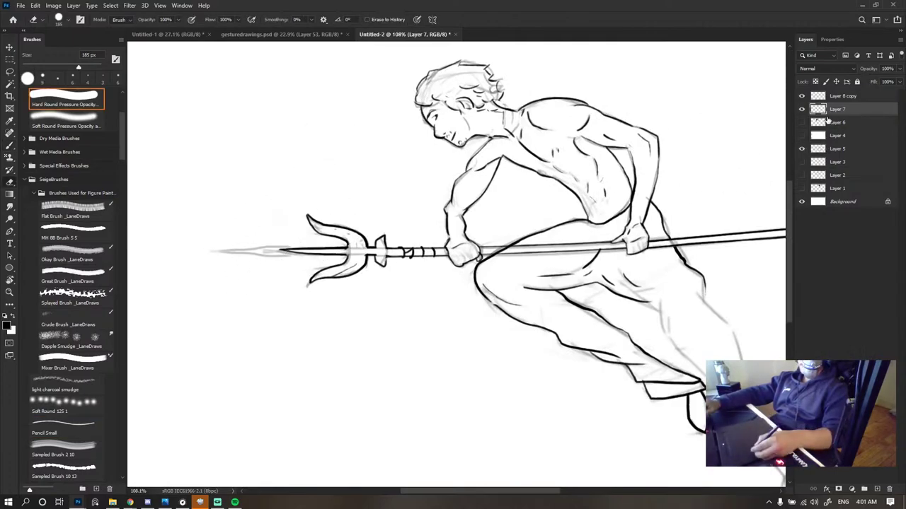
pyautogui.click(802, 109)
pyautogui.click(801, 111)
pyautogui.click(802, 111)
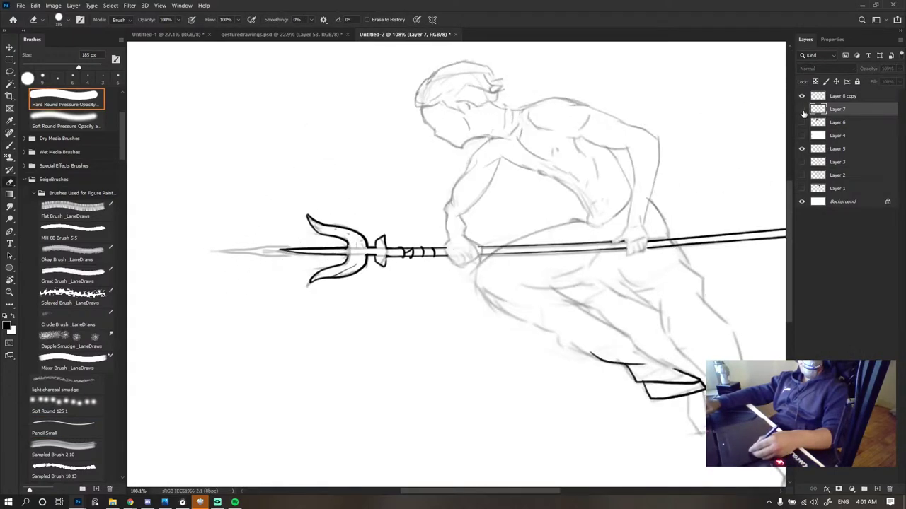
pyautogui.click(802, 110)
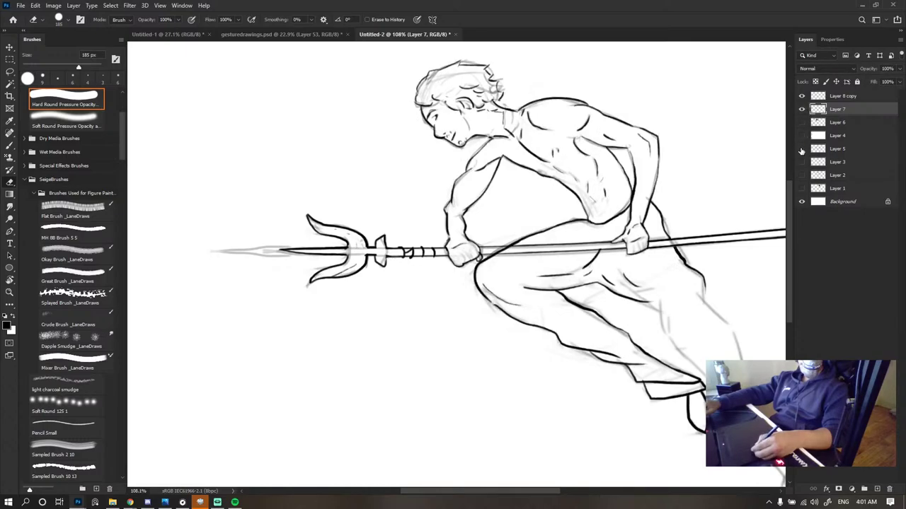
pyautogui.click(801, 150)
pyautogui.click(801, 150)
pyautogui.click(838, 149)
pyautogui.moveTo(266, 234); pyautogui.dragTo(263, 235)
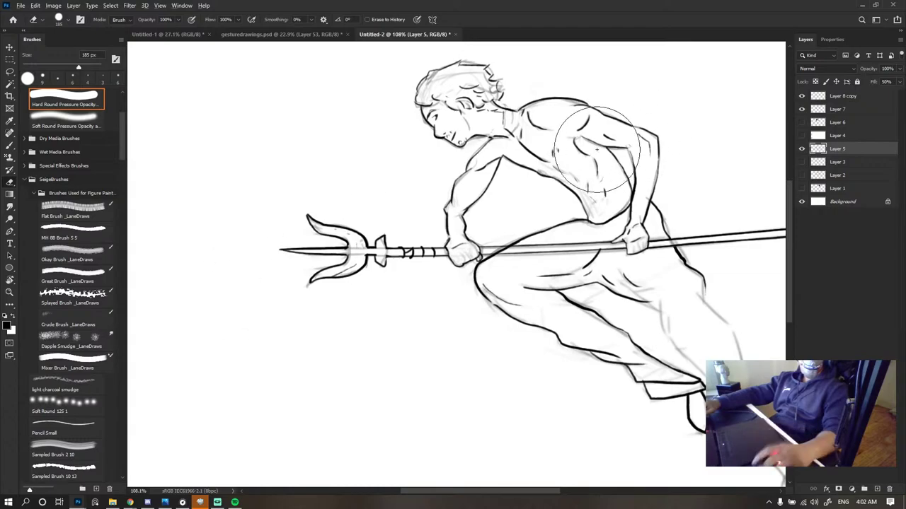
pyautogui.scroll(-5, 596, 150)
pyautogui.scroll(-1, 566, 233)
pyautogui.scroll(5, 542, 226)
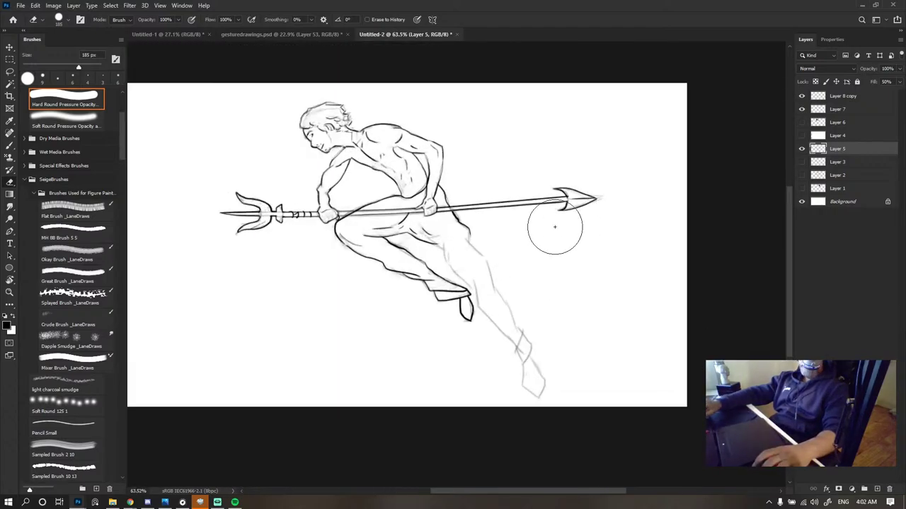
# - Ink the beginning of the extended leg's inner thigh contour on Layer 7
pyautogui.press('b')
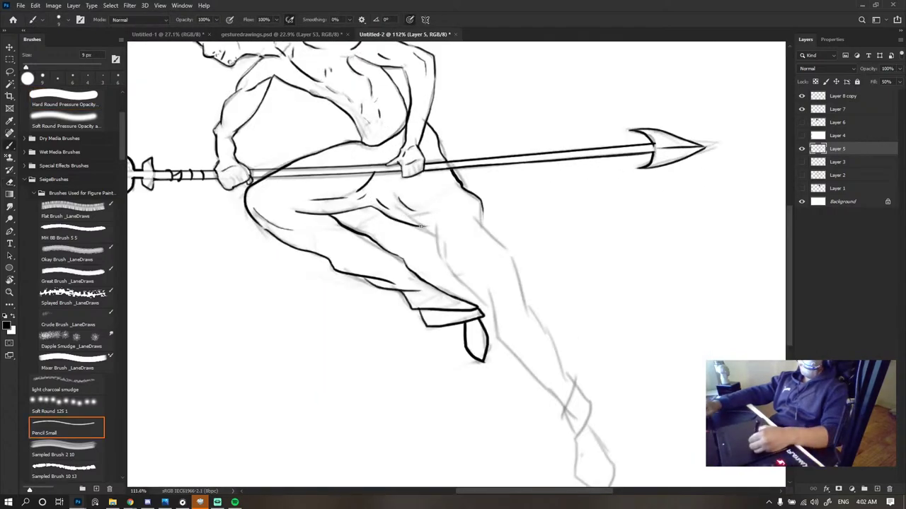
pyautogui.click(824, 110)
pyautogui.click(801, 109)
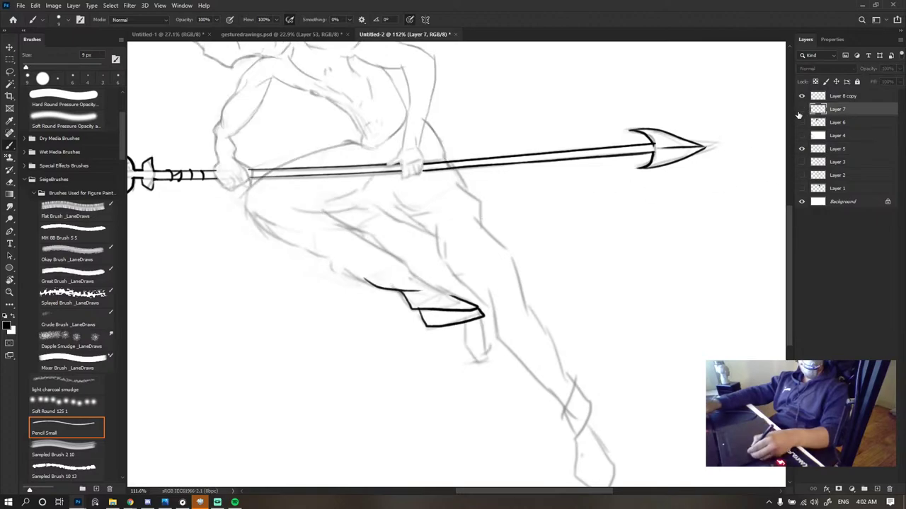
pyautogui.click(801, 110)
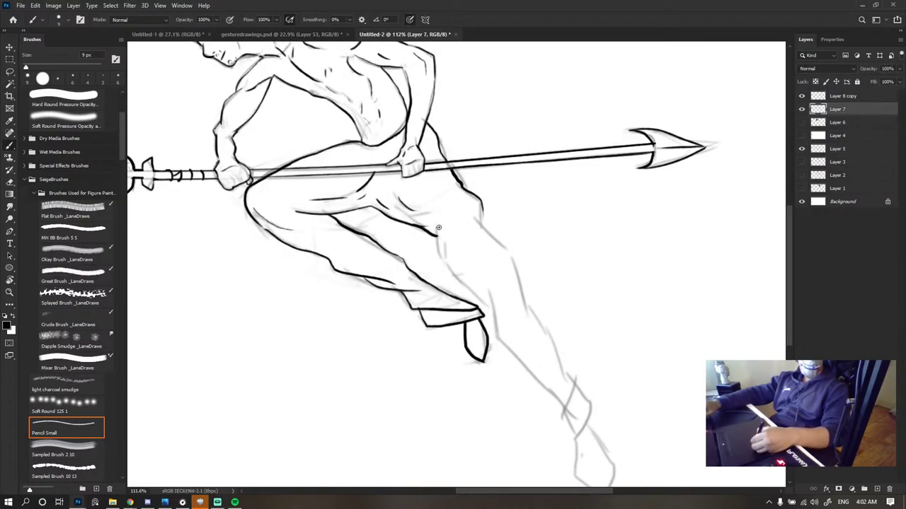
pyautogui.moveTo(415, 227)
pyautogui.mouseDown()
pyautogui.moveTo(440, 225)
pyautogui.moveTo(476, 283)
pyautogui.mouseUp()
pyautogui.hotkey('ctrl', 'z')
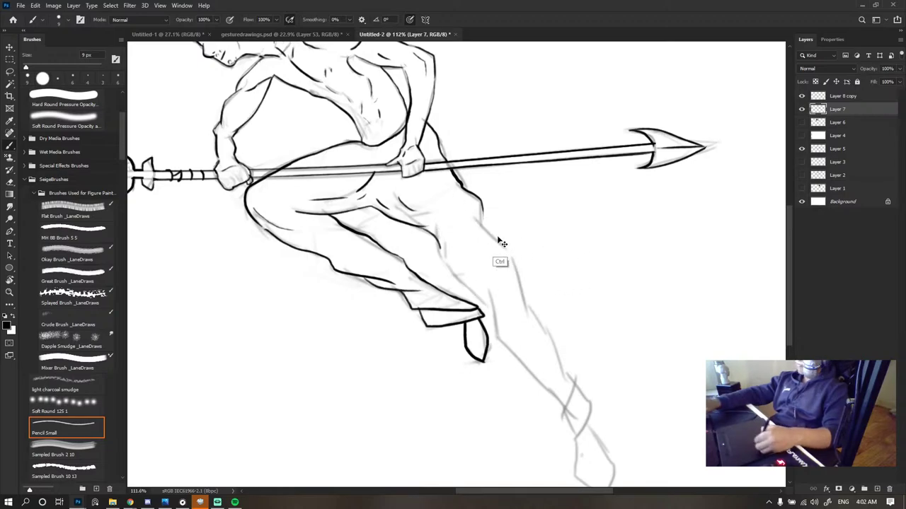
# - Ink the extended leg's outer contour from below the hip down towards the ankle
pyautogui.moveTo(481, 203)
pyautogui.mouseDown()
pyautogui.moveTo(520, 281)
pyautogui.moveTo(561, 371)
pyautogui.mouseUp()
pyautogui.scroll(-5, 467, 168)
pyautogui.scroll(-2, 467, 168)
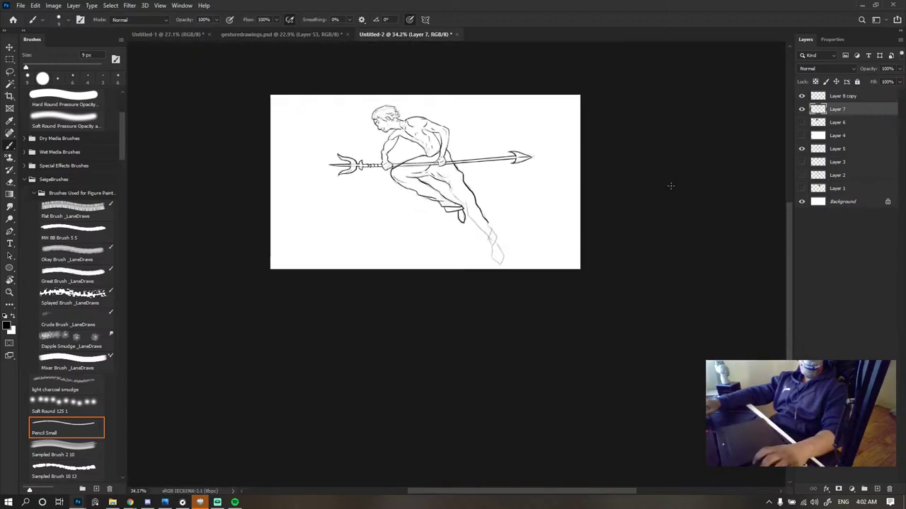
# - Ink the extended leg's inner contour down past the bent leg's trouser hem and trim its end
pyautogui.scroll(5, 469, 174)
pyautogui.moveTo(398, 167)
pyautogui.mouseDown()
pyautogui.moveTo(408, 205)
pyautogui.moveTo(446, 244)
pyautogui.mouseUp()
pyautogui.hotkey('ctrl', 'z')
pyautogui.hotkey('ctrl', 'z')
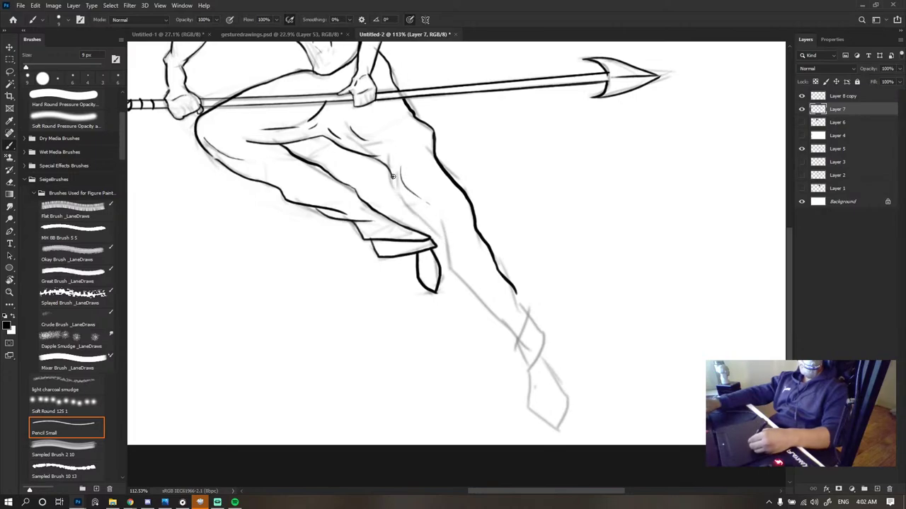
pyautogui.hotkey('ctrl', 'z')
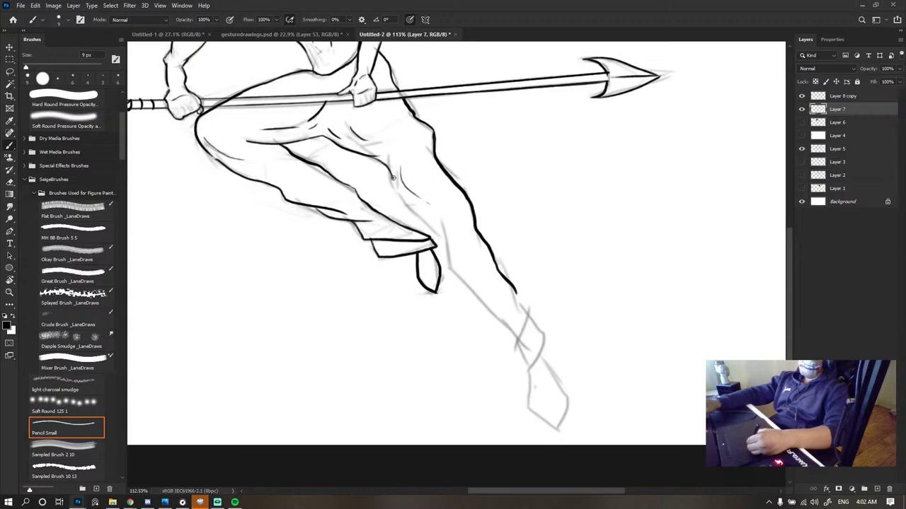
pyautogui.moveTo(401, 195)
pyautogui.mouseDown()
pyautogui.moveTo(428, 227)
pyautogui.moveTo(470, 247)
pyautogui.moveTo(455, 238)
pyautogui.mouseUp()
pyautogui.press('e')
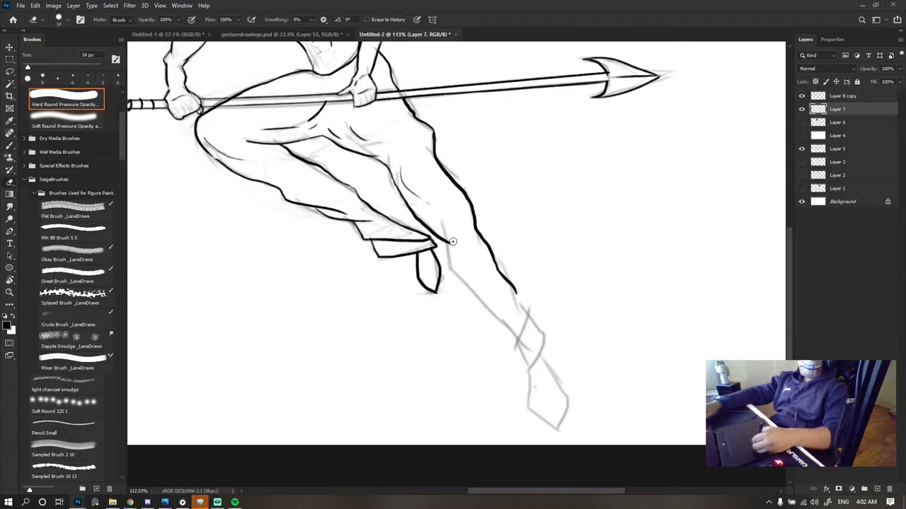
# - Ink the underside of the extended lower leg, its trouser hem and the ankle, and check the result against the Layer 5 sketch
pyautogui.press('b')
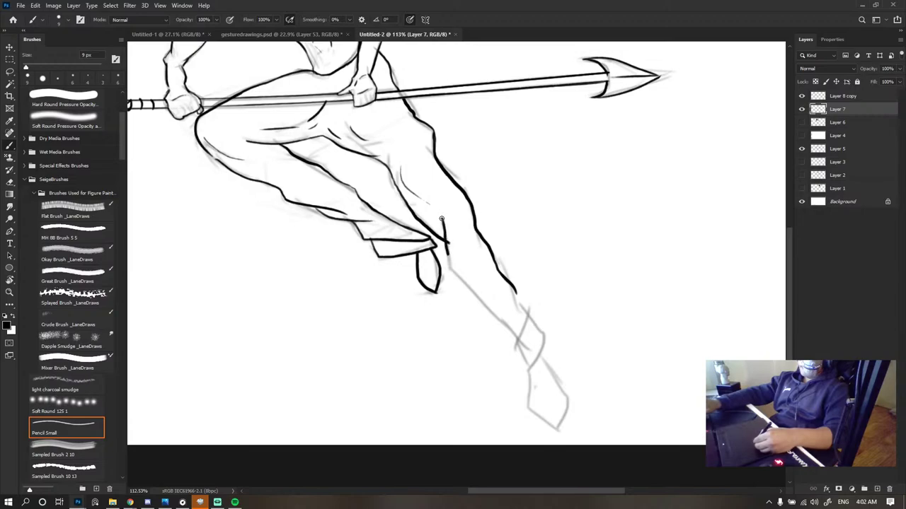
pyautogui.moveTo(447, 256); pyautogui.dragTo(514, 334)
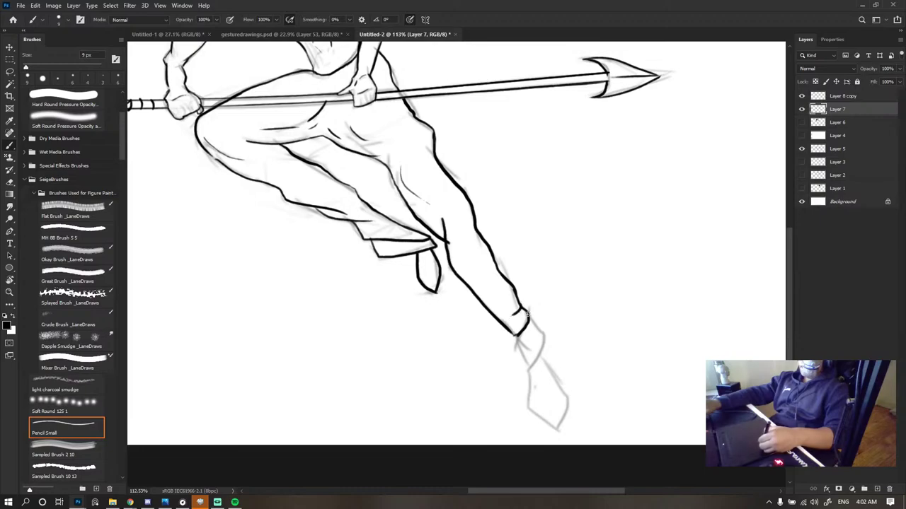
pyautogui.moveTo(527, 315); pyautogui.dragTo(538, 361)
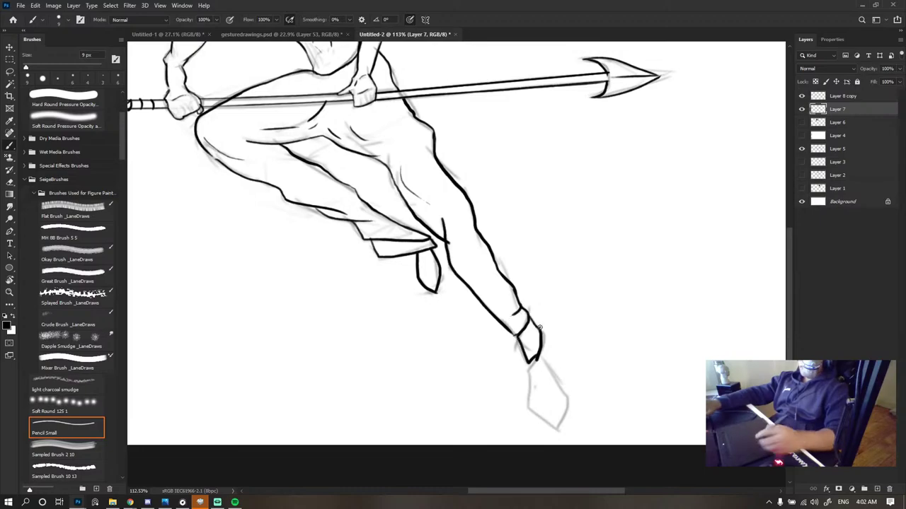
pyautogui.moveTo(520, 222); pyautogui.dragTo(453, 222)
pyautogui.click(801, 149)
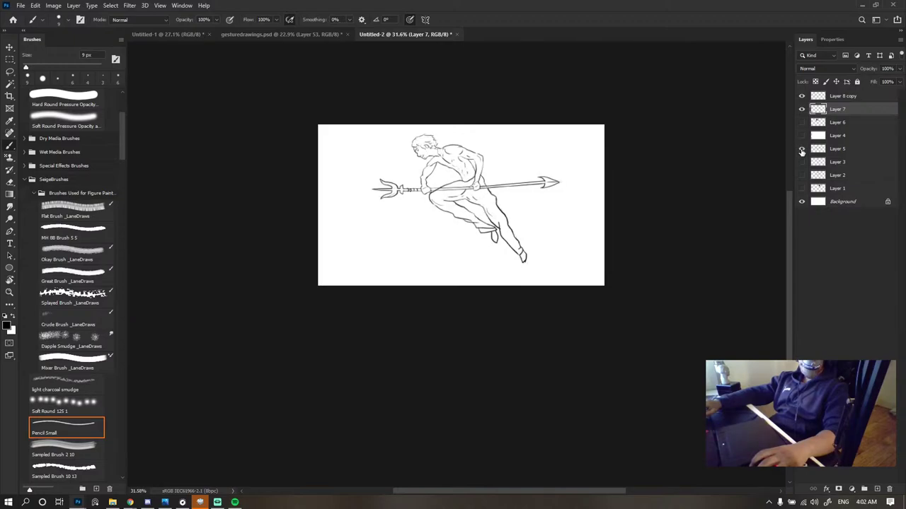
pyautogui.click(801, 149)
pyautogui.scroll(4, 542, 222)
# - Clear the extended leg's lower ink lines and the small foot, using a 187 px eraser
pyautogui.press('e')
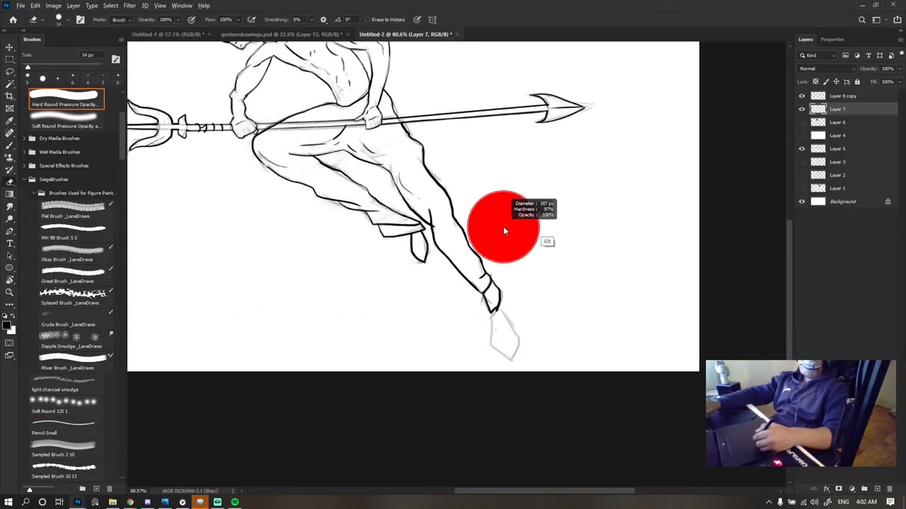
pyautogui.moveTo(528, 212)
pyautogui.mouseDown()
pyautogui.moveTo(501, 283)
pyautogui.moveTo(493, 249)
pyautogui.moveTo(488, 258)
pyautogui.moveTo(453, 253)
pyautogui.mouseUp()
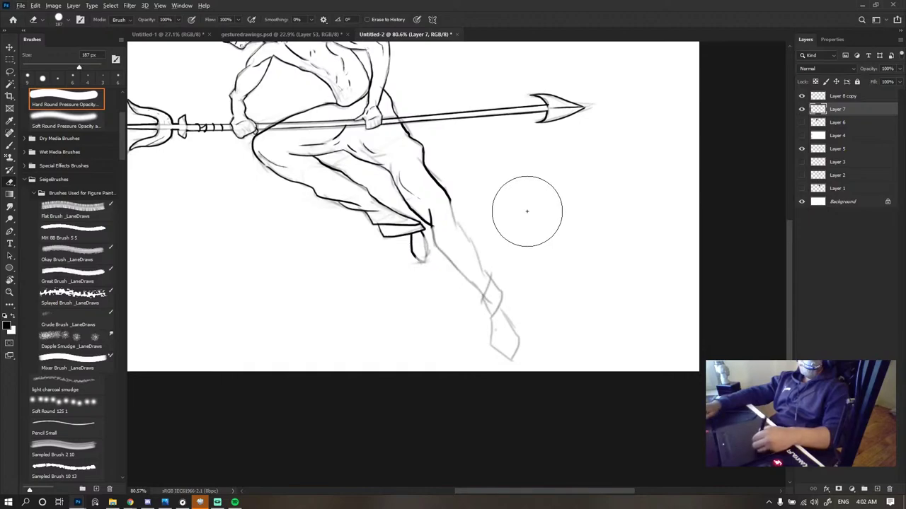
pyautogui.hotkey('ctrl', 'z')
pyautogui.hotkey('ctrl', 'z')
pyautogui.hotkey('ctrl', 'z')
pyautogui.hotkey('ctrl', 'z')
pyautogui.scroll(3, 487, 225)
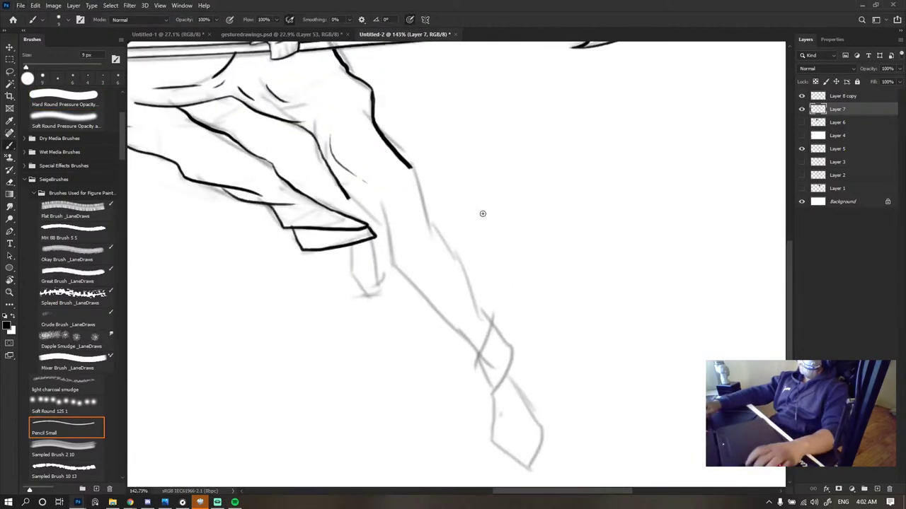
# - Reduce the brush size to 6 px, try inking the extended leg's outer thigh contour, and undo the stroke
pyautogui.press('b')
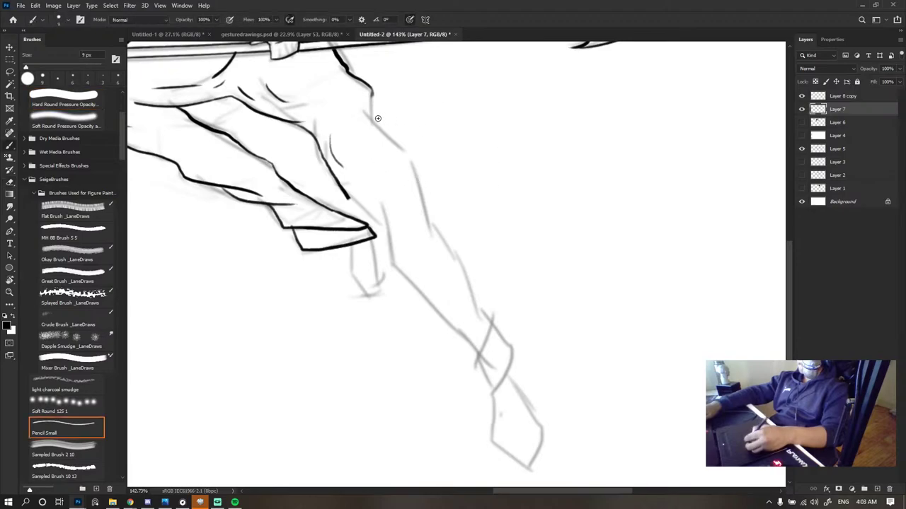
pyautogui.moveTo(371, 90); pyautogui.dragTo(410, 125)
pyautogui.hotkey('ctrl', 'z')
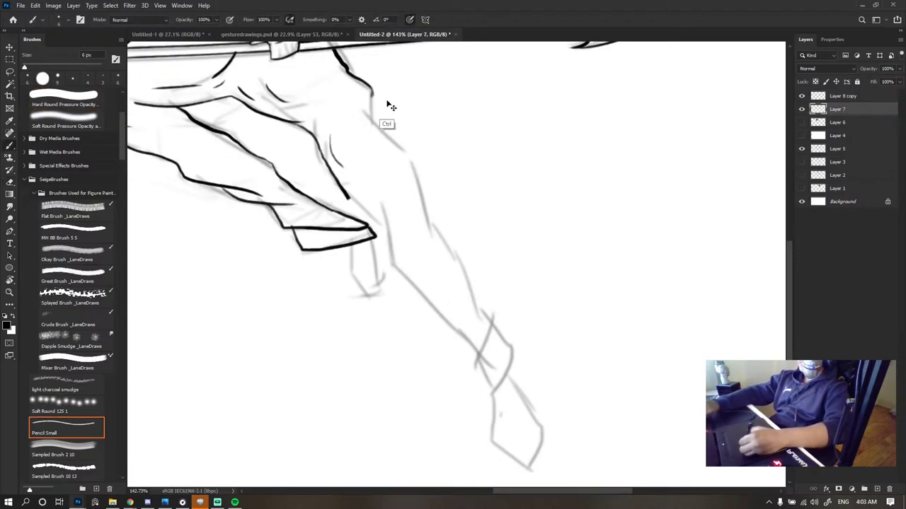
pyautogui.moveTo(373, 95); pyautogui.dragTo(424, 185)
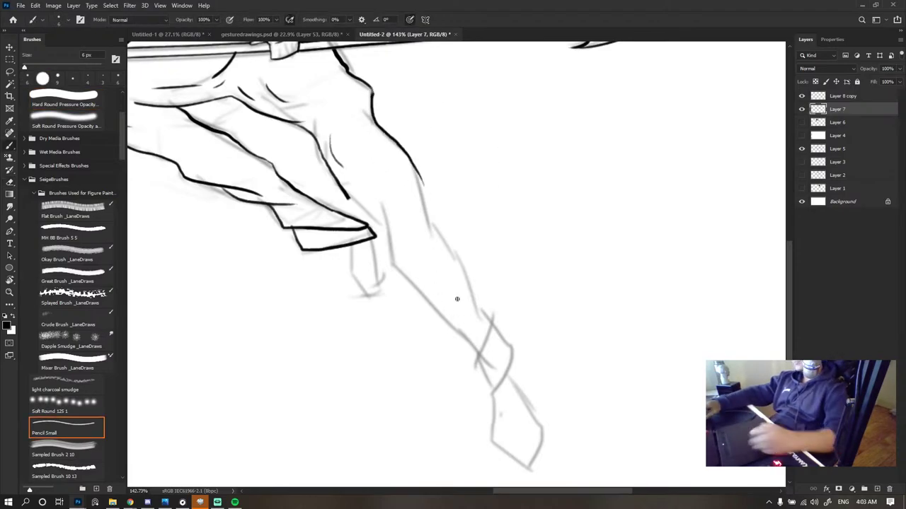
pyautogui.scroll(-7, 464, 235)
pyautogui.scroll(7, 453, 216)
pyautogui.hotkey('ctrl', 'z')
# - Rotate the canvas so the extended leg lies nearly horizontal and ink a short outer thigh contour below the hip
pyautogui.press('r')
pyautogui.moveTo(393, 282)
pyautogui.mouseDown()
pyautogui.moveTo(409, 309)
pyautogui.moveTo(421, 289)
pyautogui.mouseUp()
pyautogui.press('b')
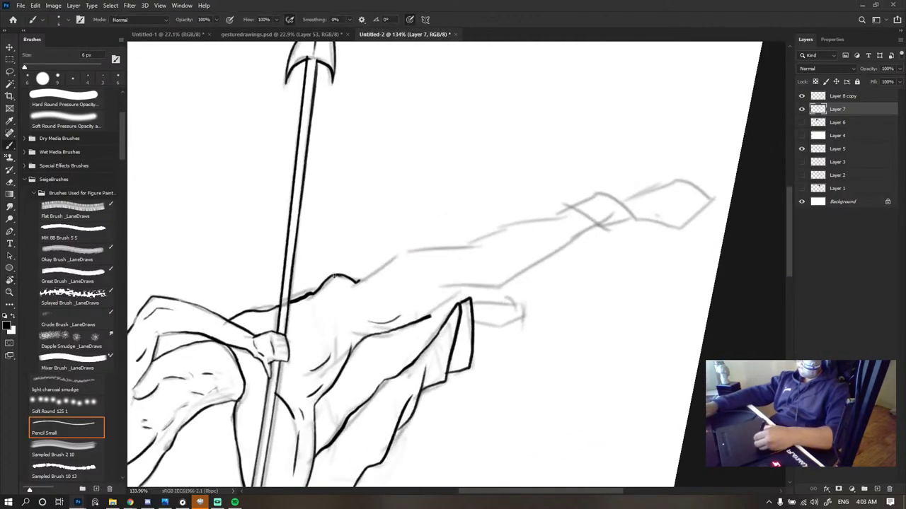
pyautogui.hotkey('ctrl', 'z')
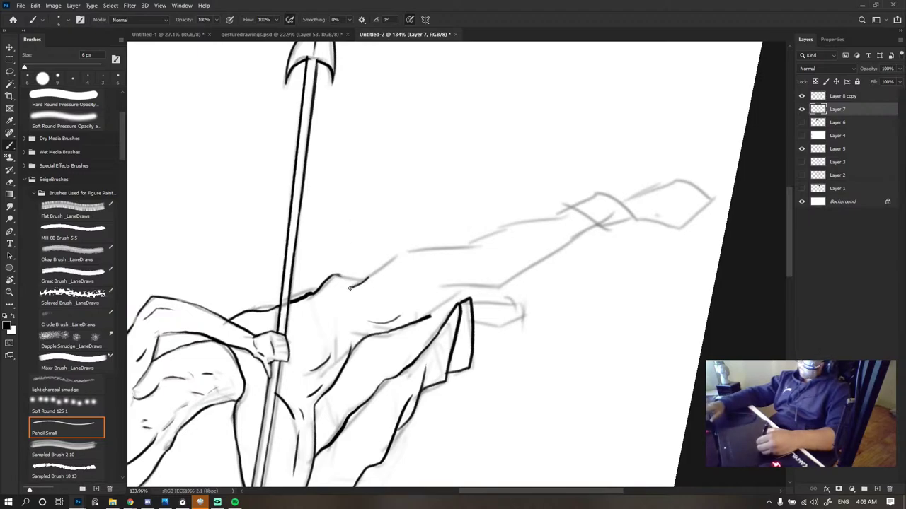
pyautogui.moveTo(367, 280); pyautogui.dragTo(394, 251)
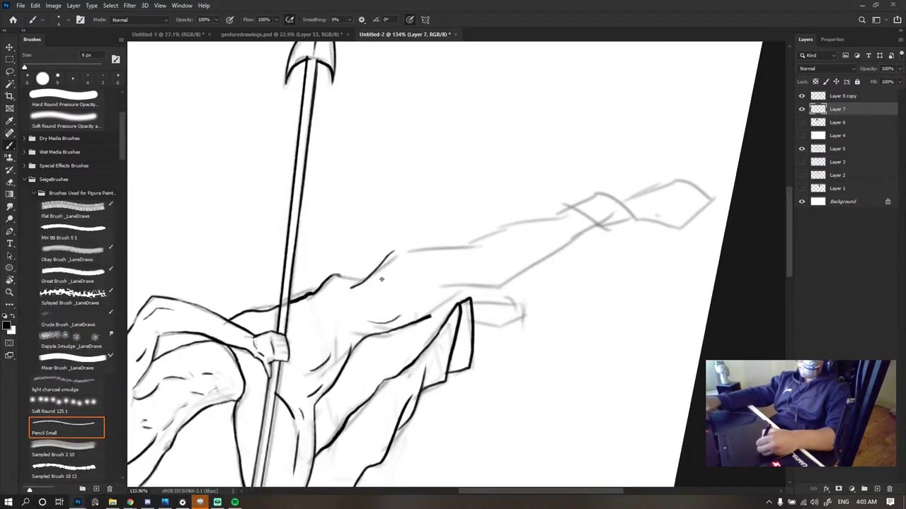
pyautogui.hotkey('ctrl', 'z')
pyautogui.moveTo(349, 289); pyautogui.dragTo(396, 255)
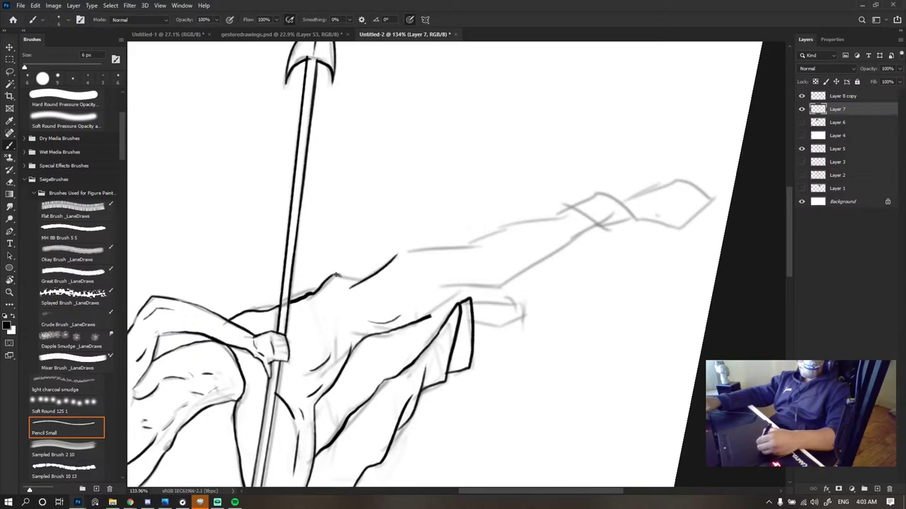
# - Ink the extended leg's outer contour from the hip to the ankle and close it with a curved trouser hem
pyautogui.moveTo(336, 275)
pyautogui.mouseDown()
pyautogui.moveTo(373, 277)
pyautogui.moveTo(573, 213)
pyautogui.moveTo(460, 242)
pyautogui.moveTo(498, 253)
pyautogui.moveTo(469, 245)
pyautogui.moveTo(494, 253)
pyautogui.moveTo(439, 277)
pyautogui.mouseUp()
pyautogui.hotkey('ctrl', 'z')
pyautogui.hotkey('ctrl', 'z')
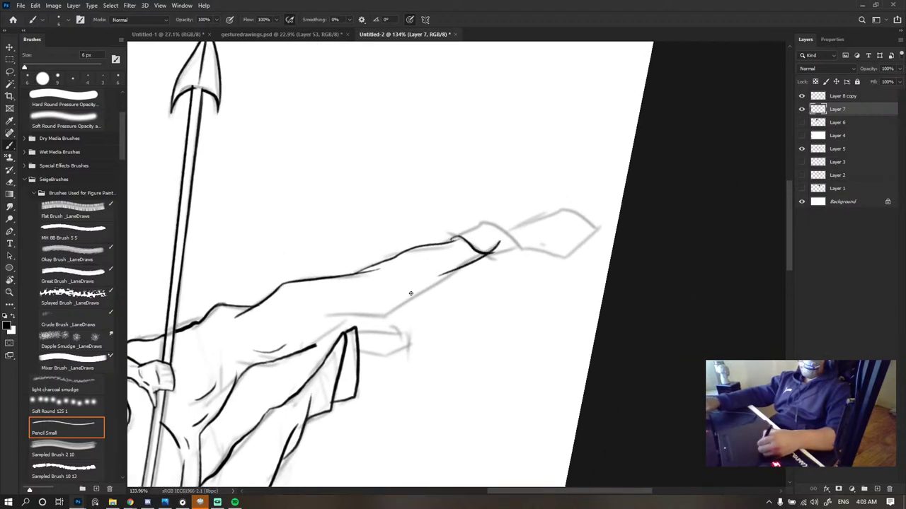
# - Ink the extended leg's underside from the trouser hem back to the bent leg, adding a fold line behind the knee
pyautogui.hotkey('ctrl', 'z')
pyautogui.moveTo(486, 254)
pyautogui.mouseDown()
pyautogui.moveTo(390, 313)
pyautogui.moveTo(305, 312)
pyautogui.moveTo(313, 345)
pyautogui.moveTo(298, 347)
pyautogui.moveTo(347, 317)
pyautogui.mouseUp()
pyautogui.hotkey('ctrl', 'z')
pyautogui.hotkey('ctrl', 'z')
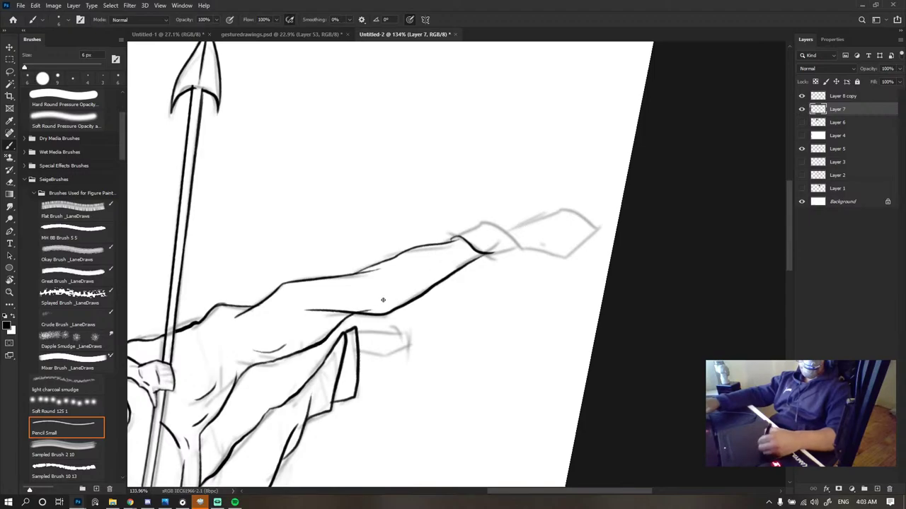
# - Set the eraser size to 12 px and ink the ankle outline beyond the trouser hem with the 6 px brush
pyautogui.press('e')
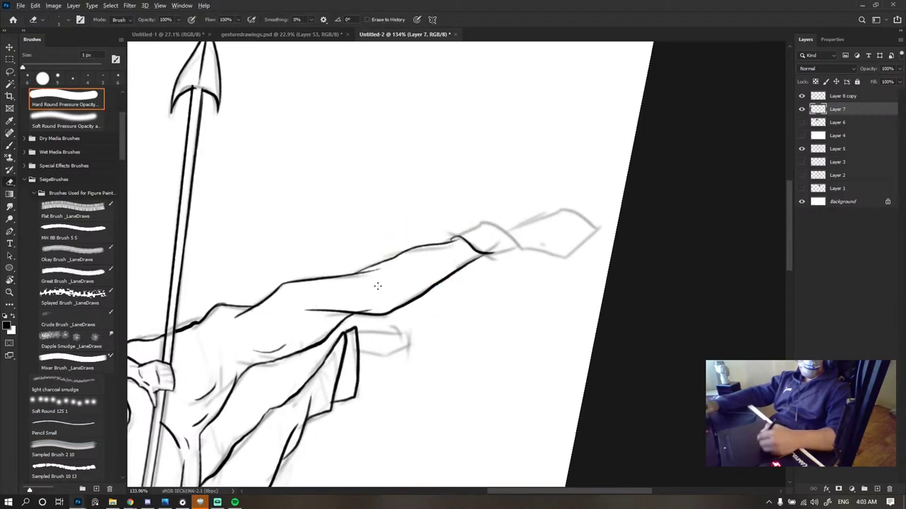
pyautogui.moveTo(371, 276); pyautogui.dragTo(378, 277)
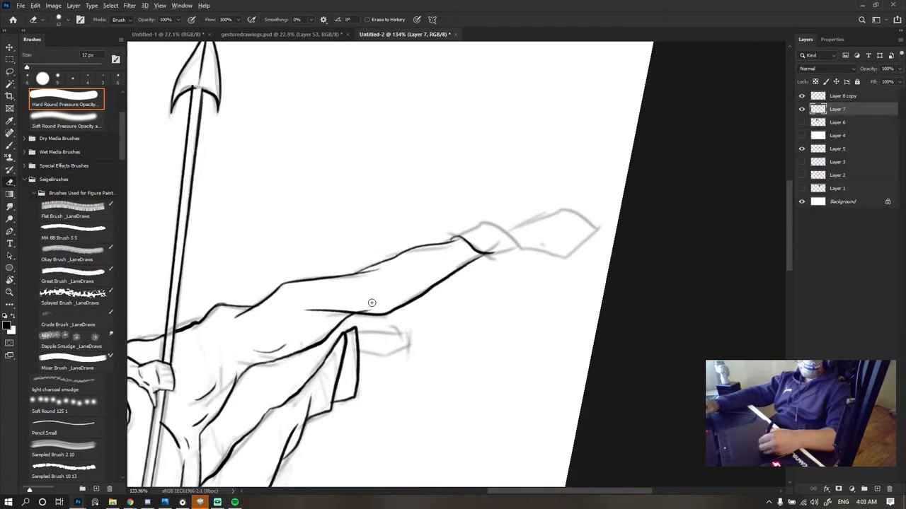
pyautogui.press('b')
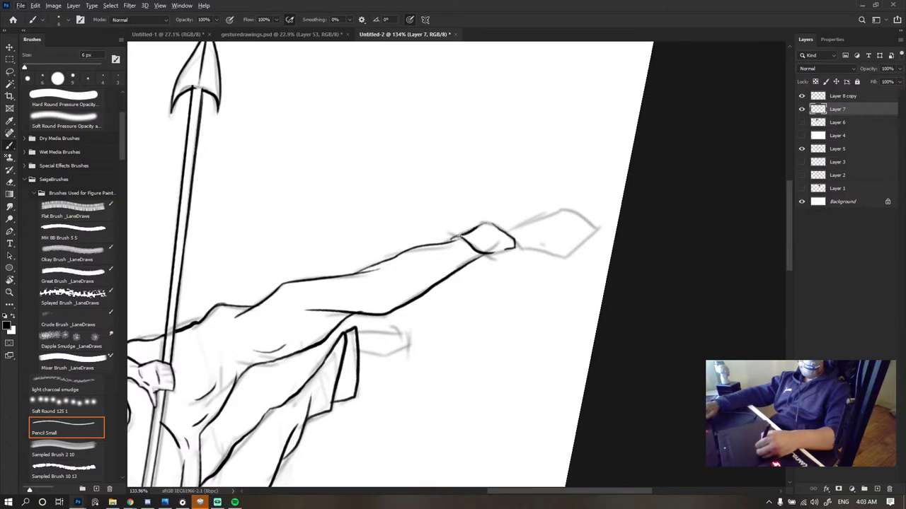
# - Ink the extended leg's foot as a rounded, elongated outline just beyond the ankle
pyautogui.moveTo(534, 242); pyautogui.dragTo(435, 271)
pyautogui.hotkey('ctrl', 'z')
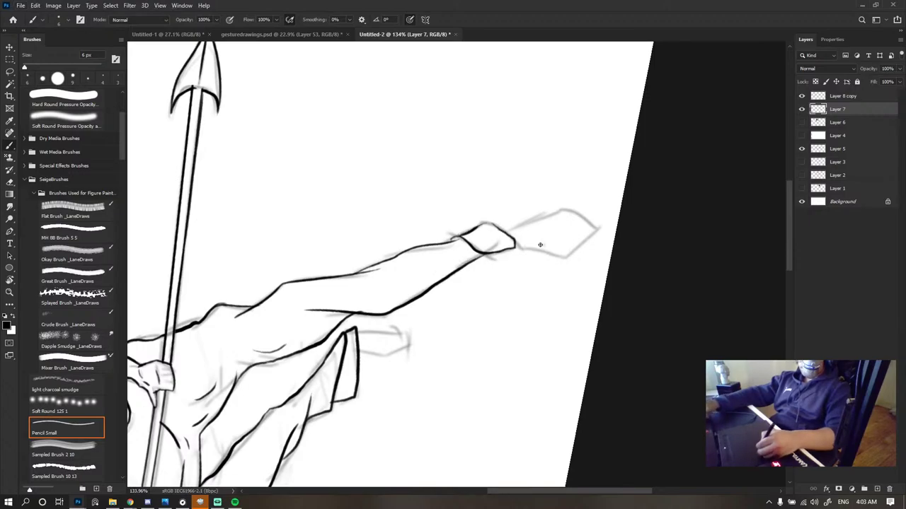
pyautogui.moveTo(538, 243)
pyautogui.mouseDown()
pyautogui.moveTo(485, 263)
pyautogui.moveTo(426, 255)
pyautogui.mouseUp()
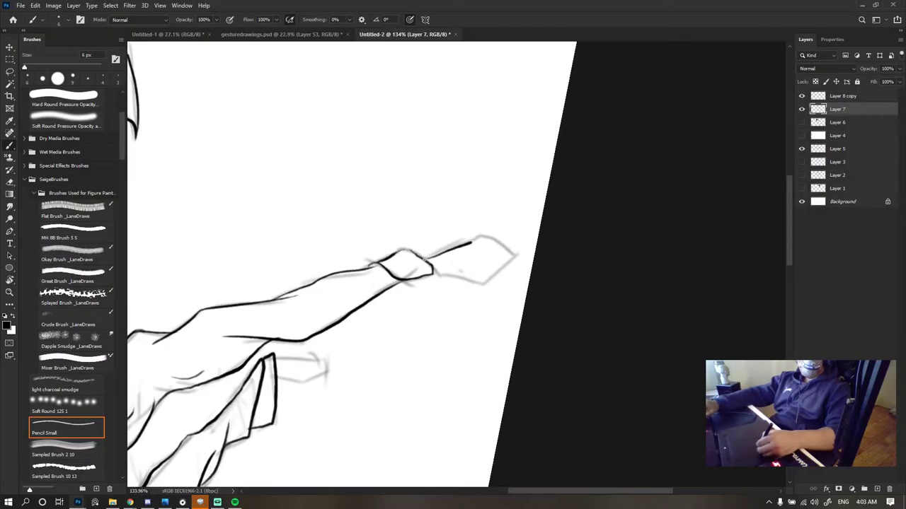
pyautogui.moveTo(497, 275)
pyautogui.mouseDown()
pyautogui.moveTo(433, 275)
pyautogui.moveTo(446, 247)
pyautogui.moveTo(499, 264)
pyautogui.moveTo(444, 274)
pyautogui.mouseUp()
pyautogui.hotkey('ctrl', 'z')
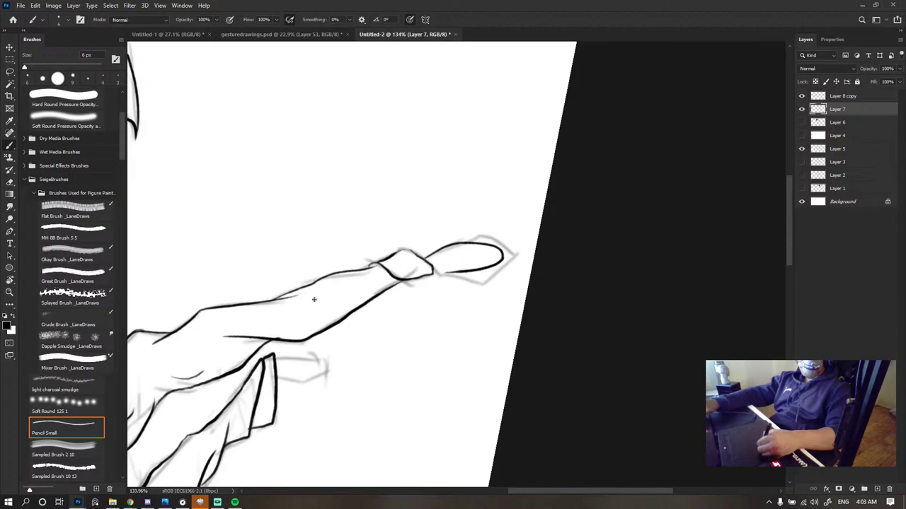
# - Ink a small rounded foot below the bent leg's trouser hem
pyautogui.moveTo(336, 375); pyautogui.dragTo(275, 379)
pyautogui.hotkey('ctrl', 'z')
pyautogui.hotkey('ctrl', 'z')
pyautogui.hotkey('ctrl', 'z')
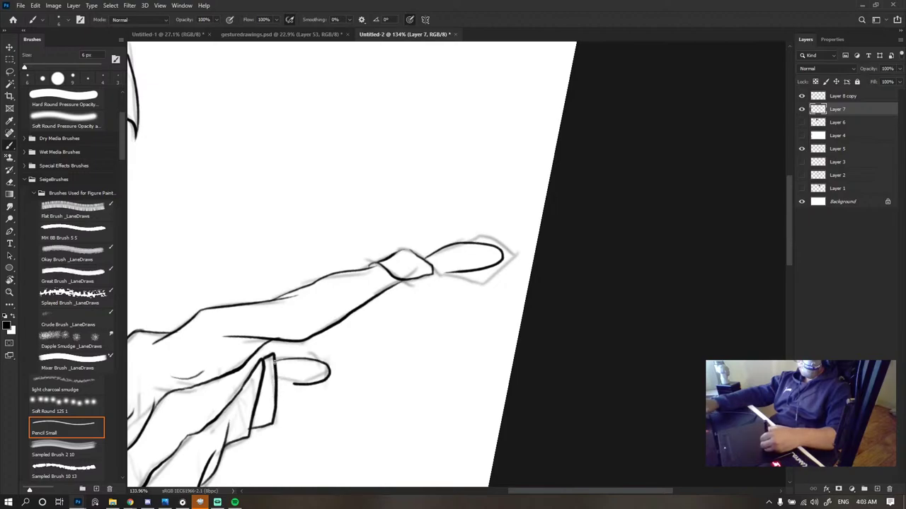
# - Reset the canvas rotation and check the whole figure against the rough sketch on Layer 5
pyautogui.press('r')
pyautogui.click(145, 21)
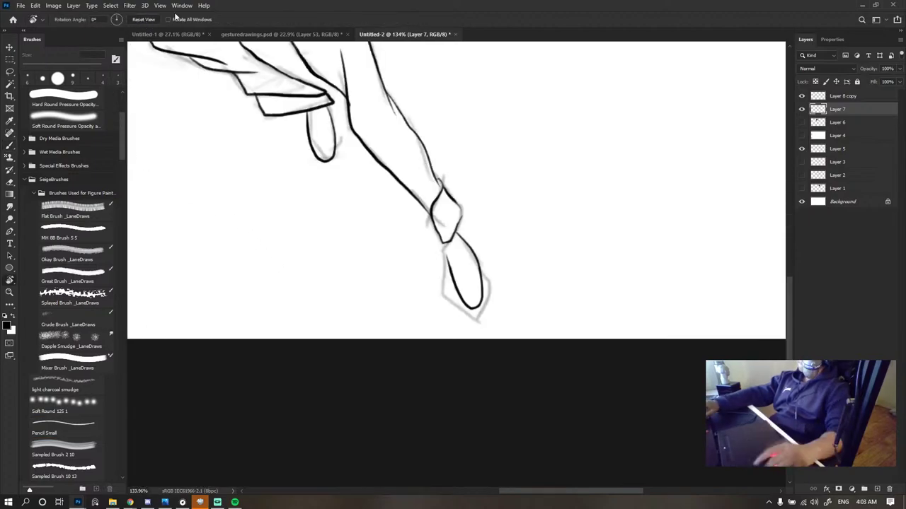
pyautogui.scroll(-10, 431, 260)
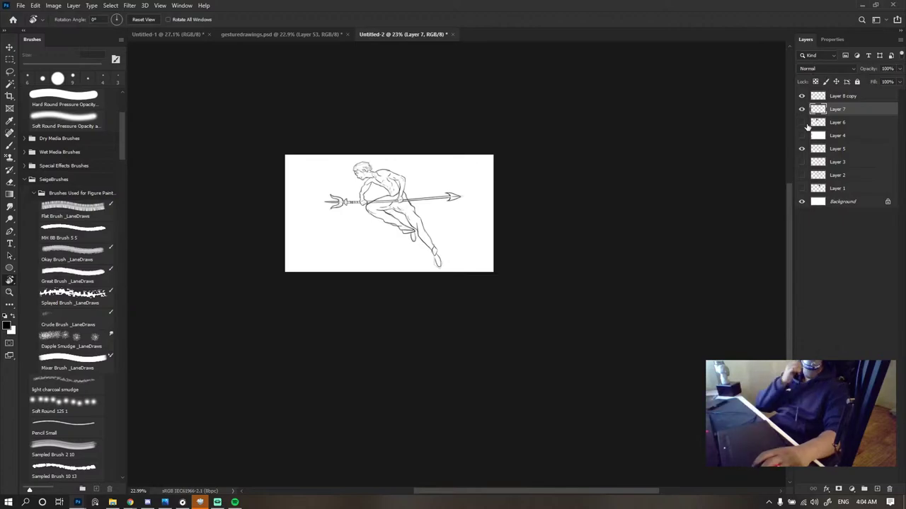
pyautogui.click(801, 149)
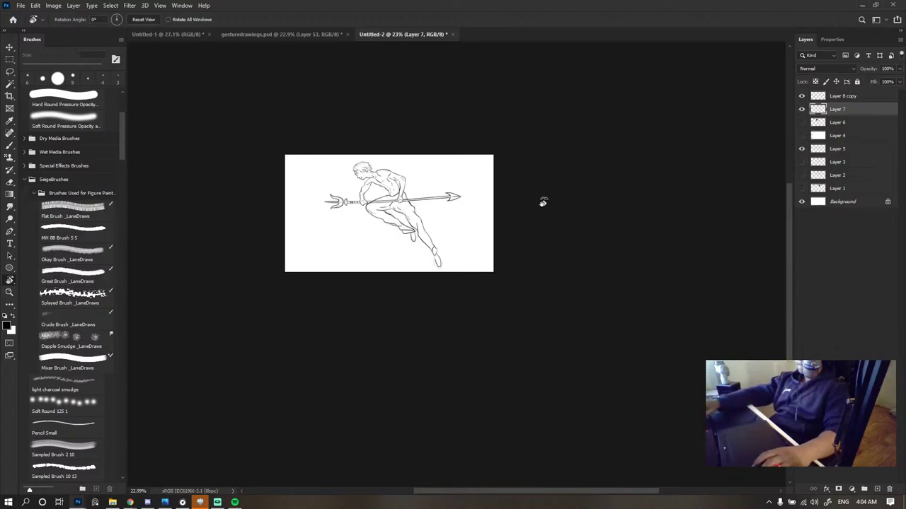
pyautogui.scroll(3, 423, 295)
pyautogui.scroll(2, 423, 296)
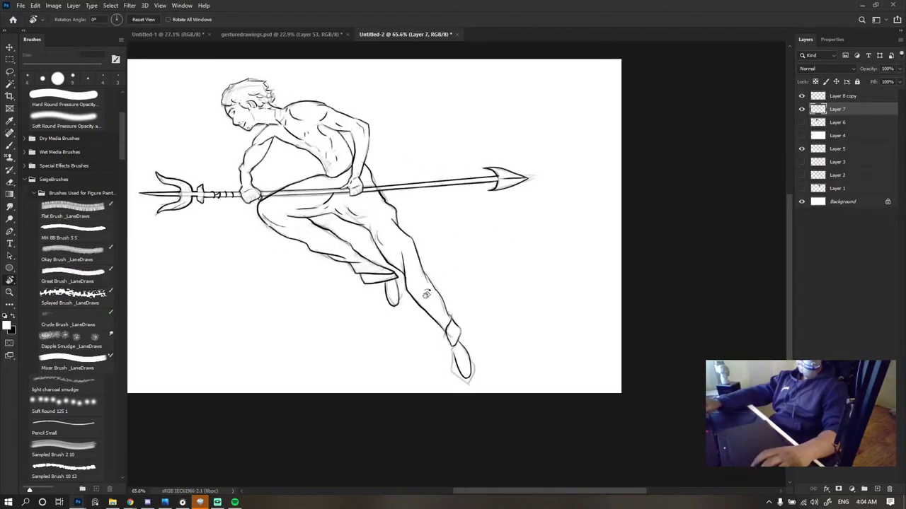
# - Erase the rounded foot outline below the bent leg's hem and enlarge the eraser to 35 px
pyautogui.scroll(2, 412, 273)
pyautogui.press('e')
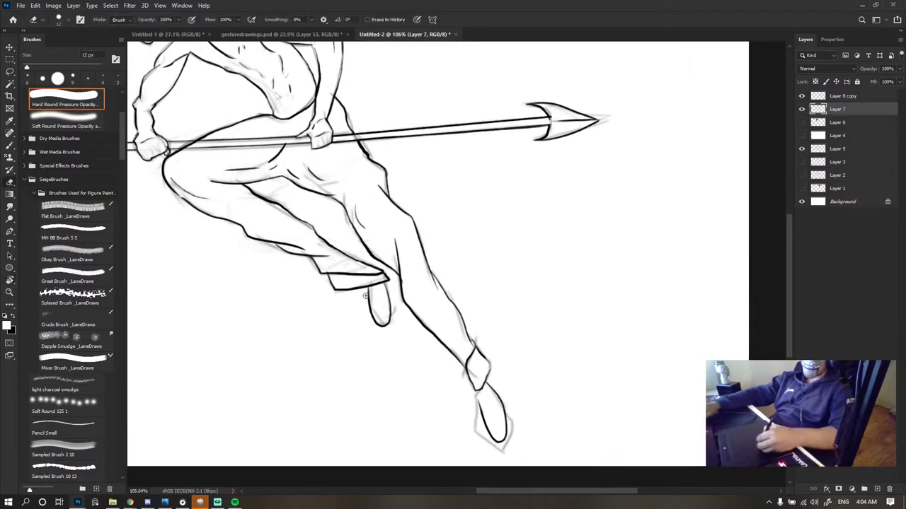
pyautogui.moveTo(373, 322)
pyautogui.mouseDown()
pyautogui.moveTo(380, 269)
pyautogui.moveTo(376, 318)
pyautogui.mouseUp()
pyautogui.press(']')
pyautogui.press(']')
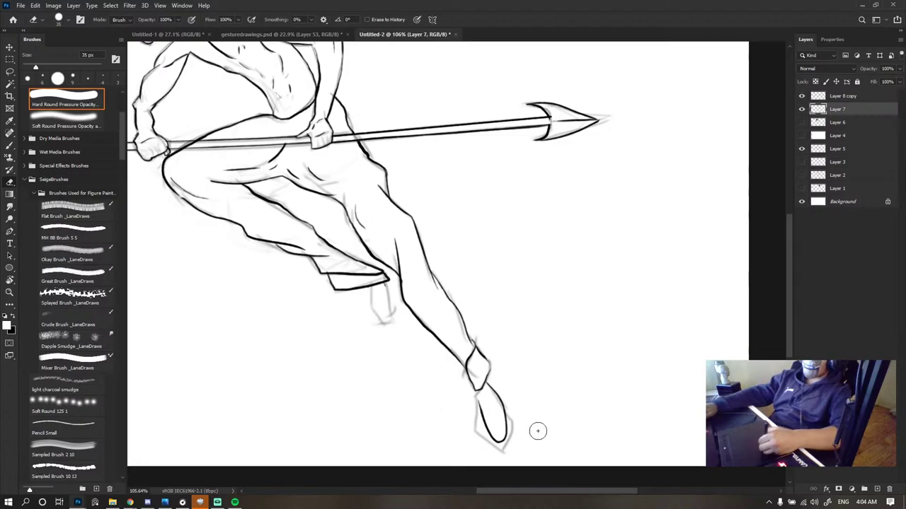
# - Ink the inner edge of the extended foot with the 6 px brush to join it to the ankle
pyautogui.press('b')
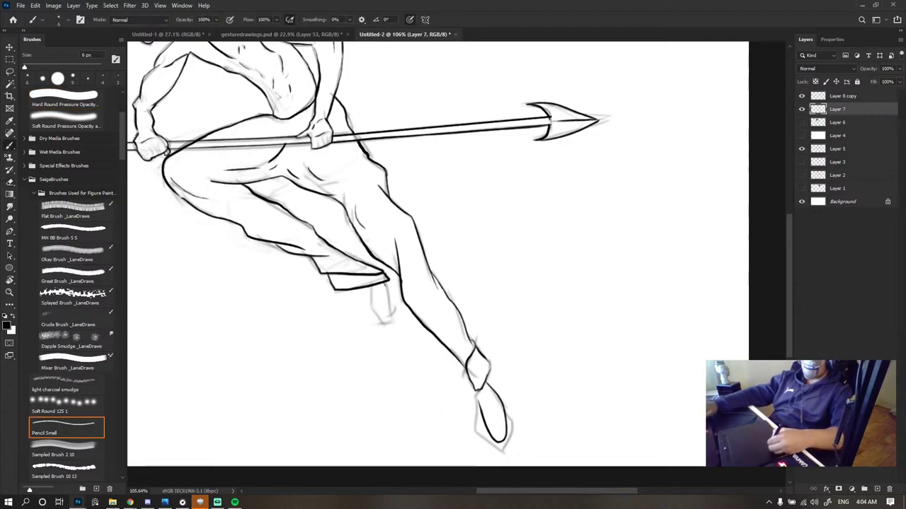
pyautogui.moveTo(480, 387); pyautogui.dragTo(476, 408)
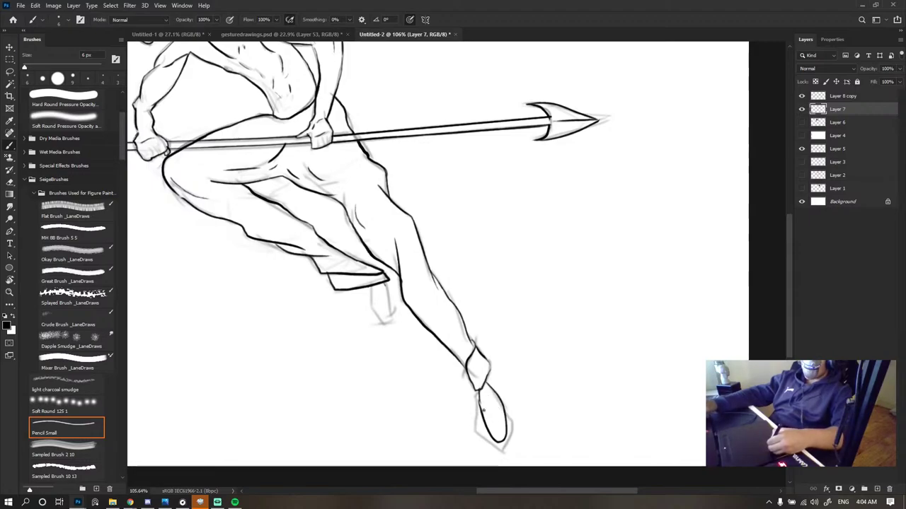
pyautogui.moveTo(478, 391); pyautogui.dragTo(482, 413)
pyautogui.hotkey('ctrl', 'z')
# - Ink the bent leg's foot as a narrow pointed shape below the trouser hem and clean up around its tip with the eraser
pyautogui.moveTo(370, 288); pyautogui.dragTo(382, 324)
pyautogui.hotkey('ctrl', 'z')
pyautogui.moveTo(374, 286); pyautogui.dragTo(384, 323)
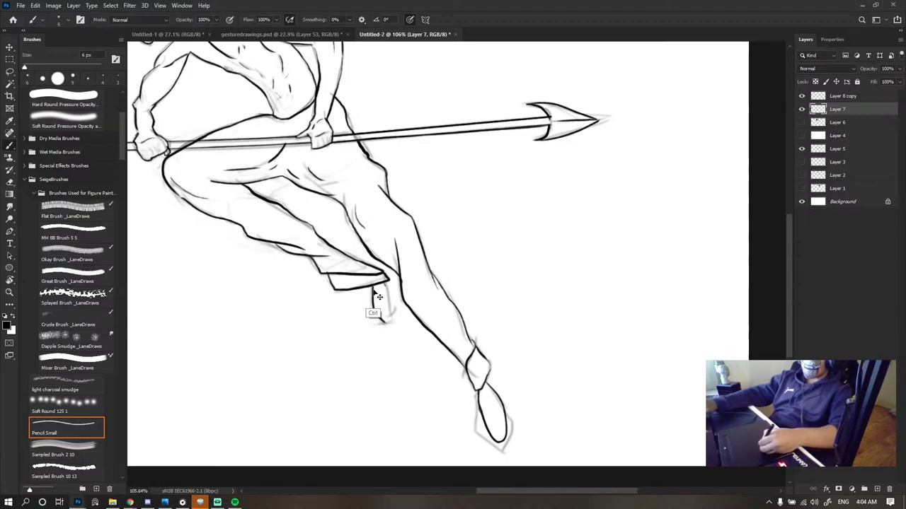
pyautogui.hotkey('ctrl', 'z')
pyautogui.moveTo(374, 285); pyautogui.dragTo(386, 314)
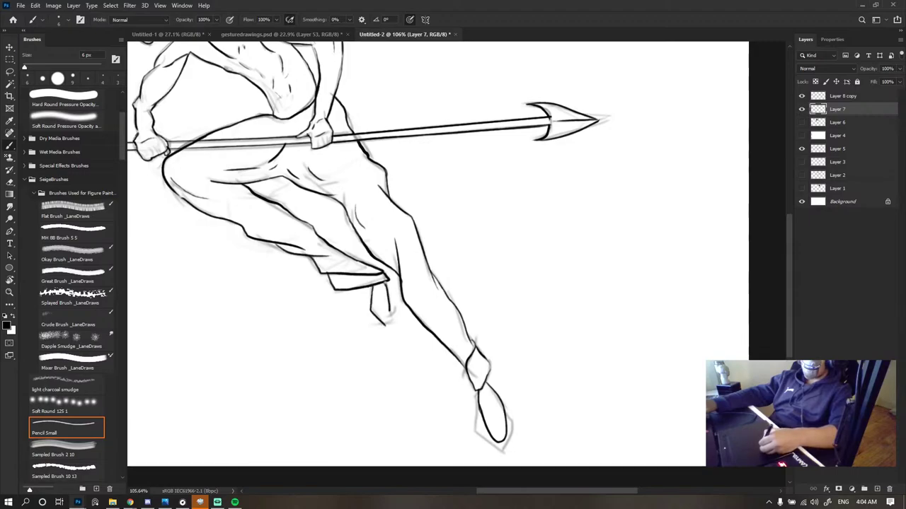
pyautogui.scroll(-6, 436, 259)
pyautogui.scroll(9, 440, 272)
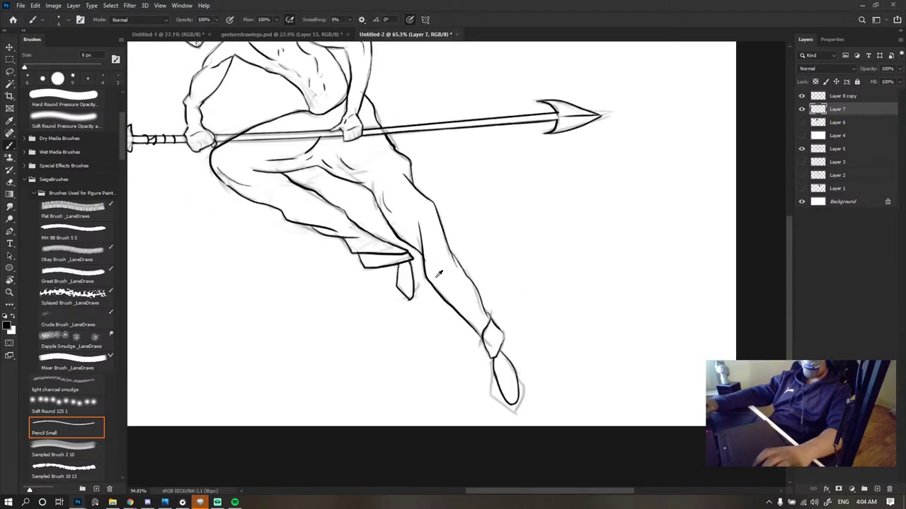
pyautogui.press('e')
pyautogui.moveTo(359, 336); pyautogui.dragTo(384, 348)
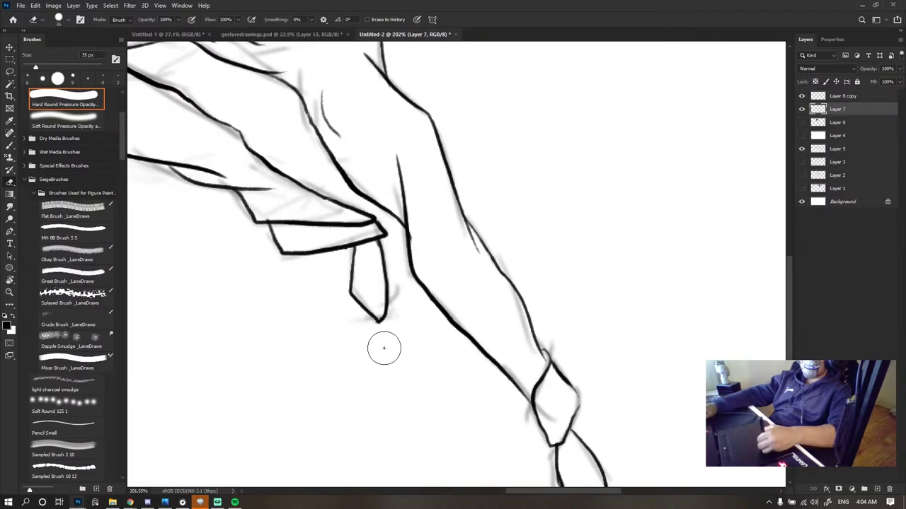
# - Enlarge the pencil brush to 15 px and ink a short heavy fold accent at the extended leg's knee
pyautogui.press('b')
pyautogui.scroll(-7, 453, 281)
pyautogui.scroll(2, 475, 288)
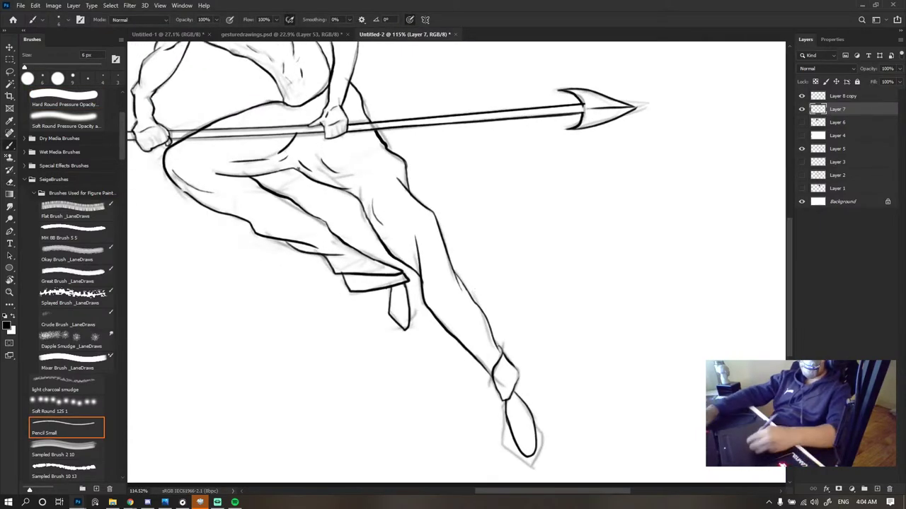
pyautogui.press(']')
pyautogui.press(']')
pyautogui.press(']')
pyautogui.press(']')
pyautogui.press(']')
pyautogui.moveTo(415, 208); pyautogui.dragTo(436, 250)
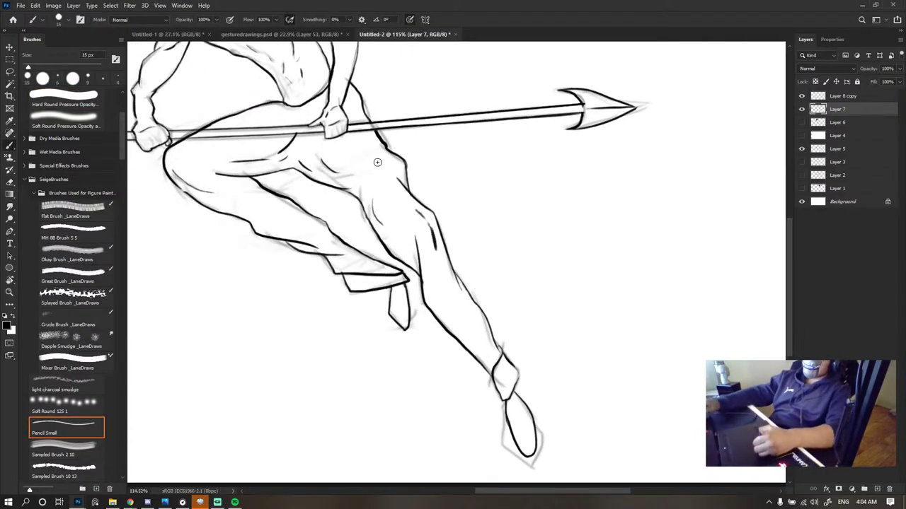
# - Examine the inked figure as a whole and the torso and arm lines up close
pyautogui.scroll(-5, 564, 244)
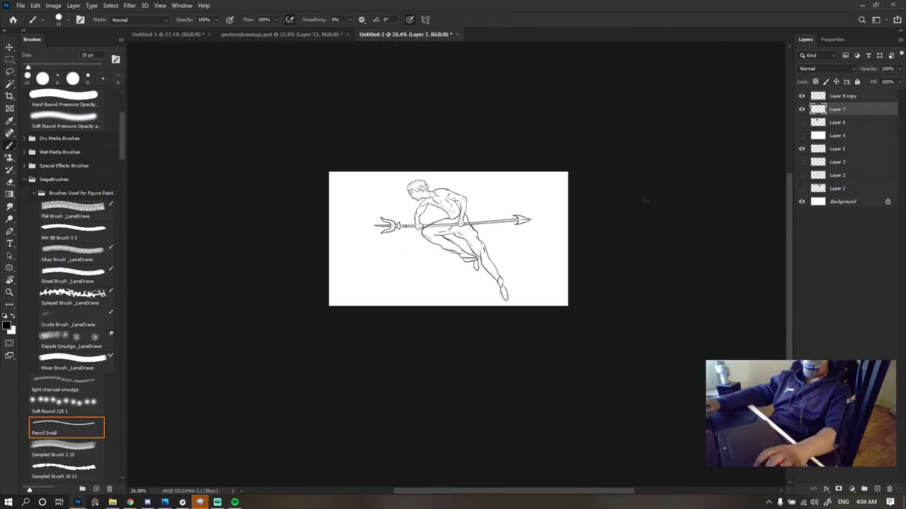
pyautogui.scroll(4, 558, 228)
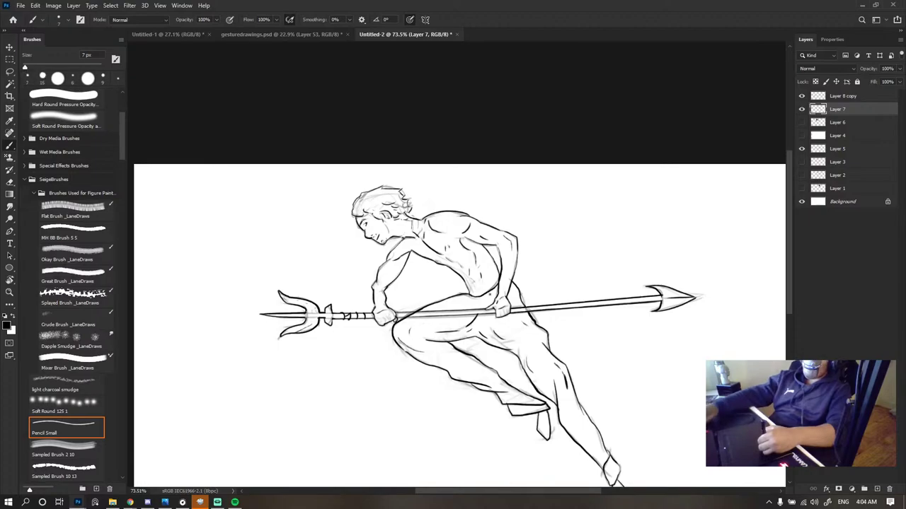
pyautogui.scroll(-4, 501, 291)
pyautogui.scroll(5, 544, 295)
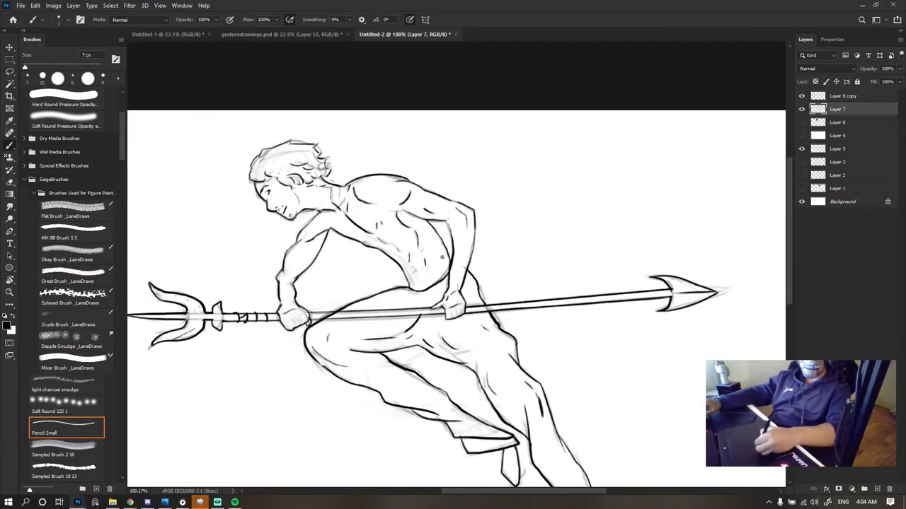
pyautogui.scroll(5, 418, 292)
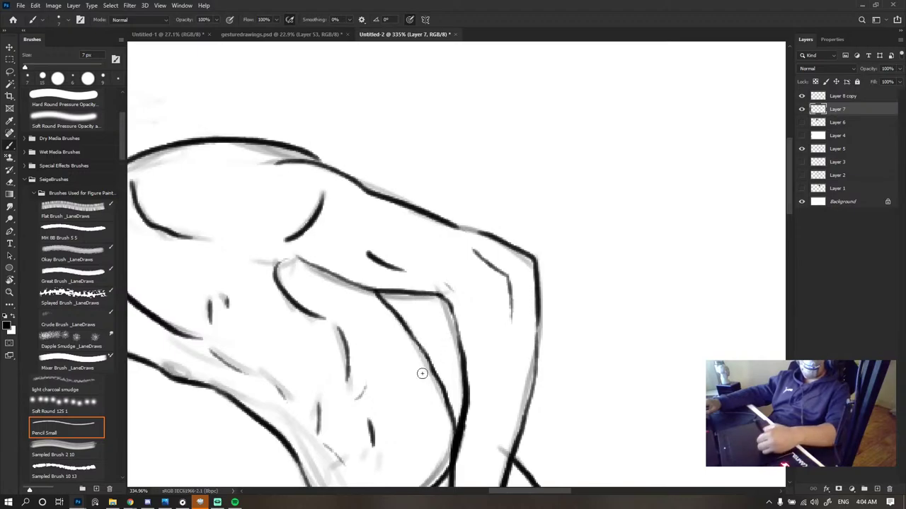
pyautogui.scroll(-8, 421, 374)
pyautogui.scroll(-2, 456, 269)
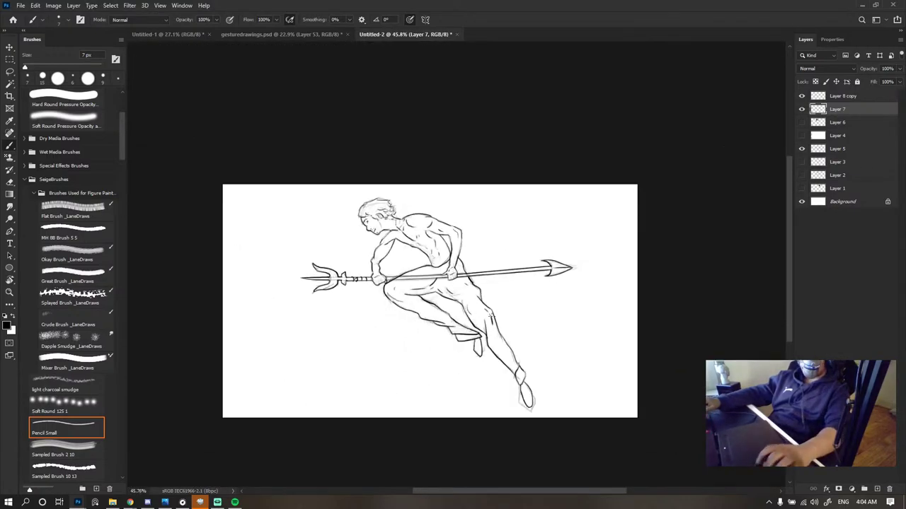
pyautogui.scroll(-3, 534, 268)
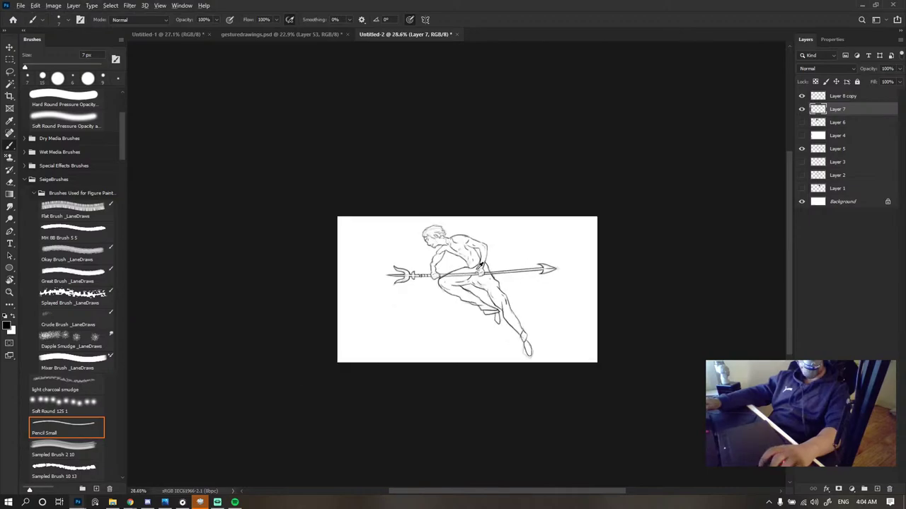
# - Select all layers from Layer 8 copy to Layer 1, scale them to 119.09% and rotate them to -8.63°
pyautogui.scroll(2, 476, 270)
pyautogui.click(842, 96)
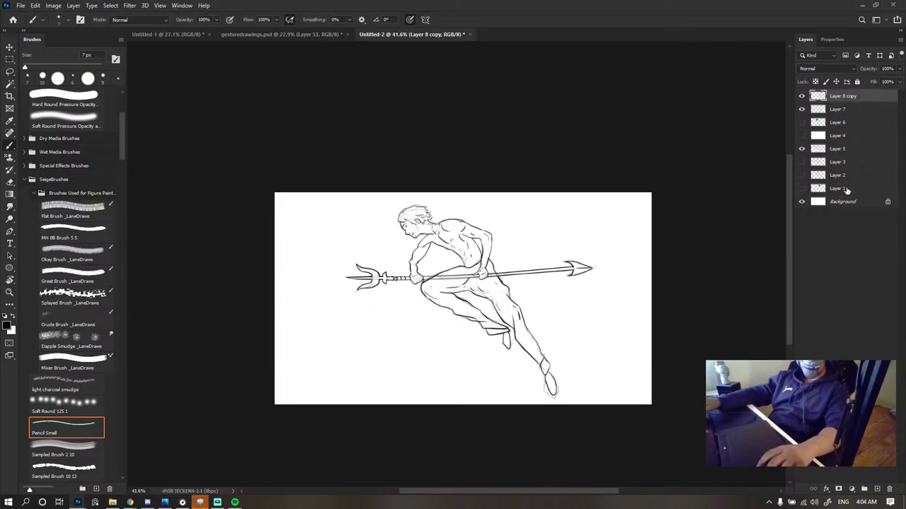
pyautogui.keyDown('shift'); pyautogui.click(846, 190); pyautogui.keyUp('shift')
pyautogui.press('v')
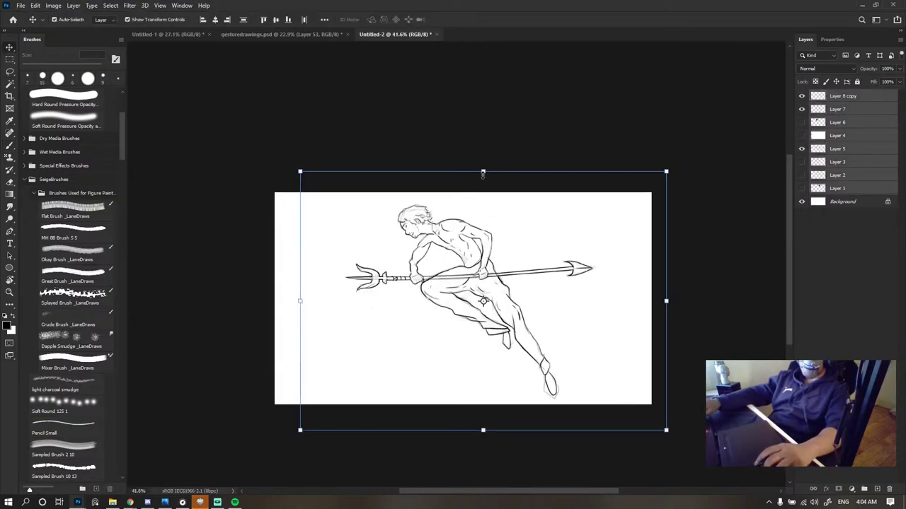
pyautogui.moveTo(483, 174); pyautogui.dragTo(483, 158)
pyautogui.moveTo(468, 208); pyautogui.dragTo(474, 214)
pyautogui.moveTo(738, 146); pyautogui.dragTo(615, 146)
pyautogui.moveTo(465, 160); pyautogui.dragTo(463, 156)
pyautogui.moveTo(509, 207); pyautogui.dragTo(458, 151)
pyautogui.moveTo(465, 185); pyautogui.dragTo(458, 156)
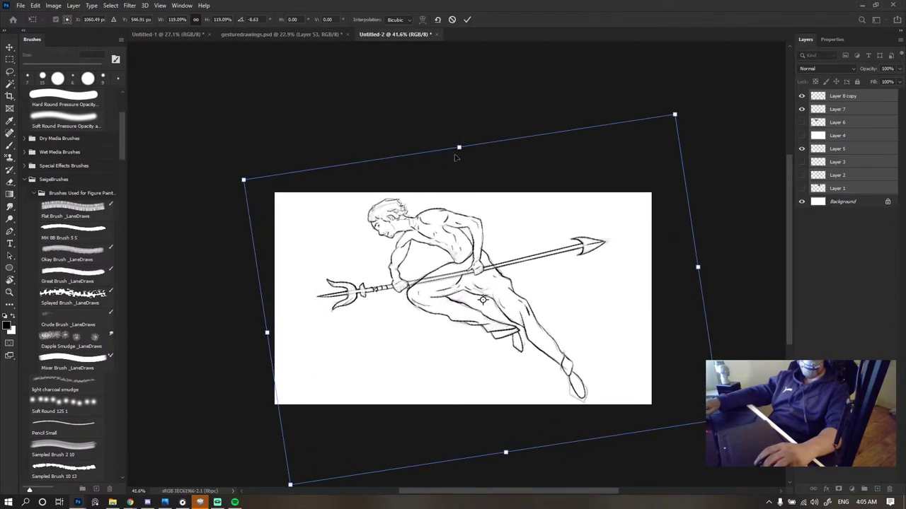
# - Rotate the selected layers further to -11.39°, scale them to 123.26% and apply the transform
pyautogui.moveTo(468, 201); pyautogui.dragTo(469, 199)
pyautogui.moveTo(688, 193); pyautogui.dragTo(686, 157)
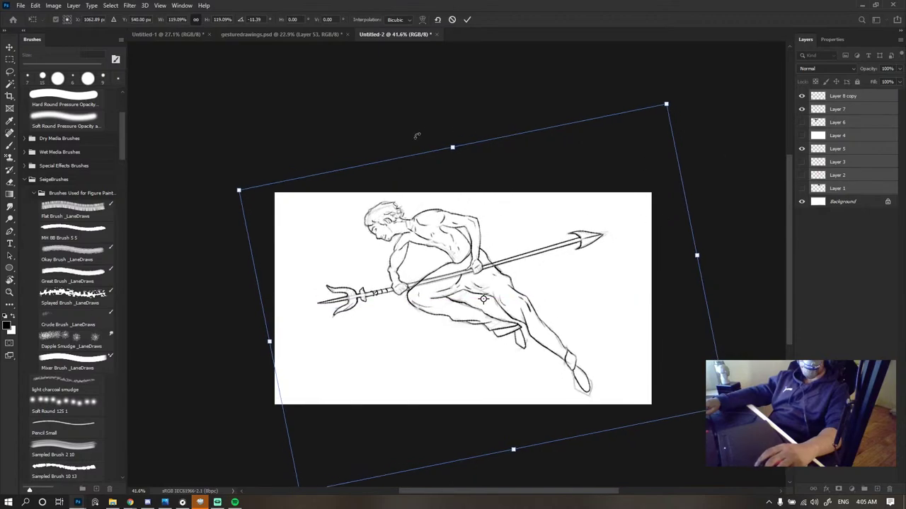
pyautogui.moveTo(452, 148); pyautogui.dragTo(450, 135)
pyautogui.moveTo(446, 180); pyautogui.dragTo(449, 188)
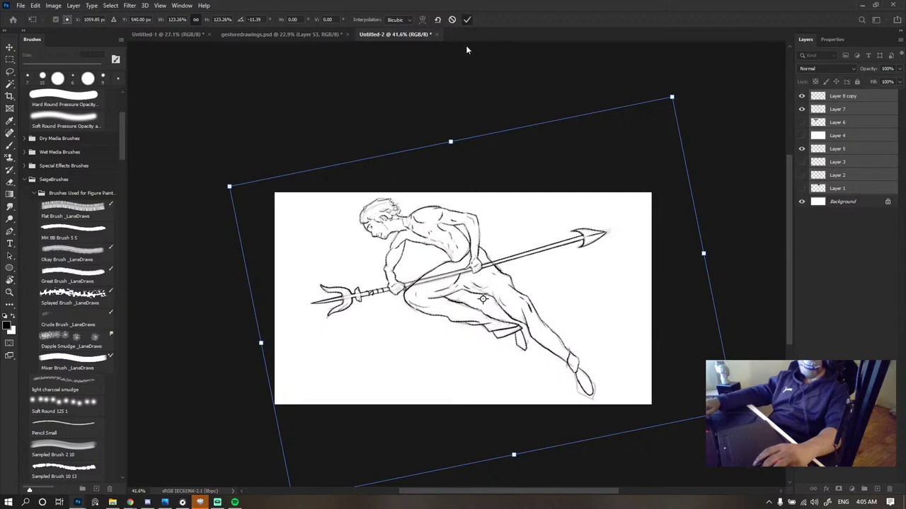
pyautogui.click(467, 19)
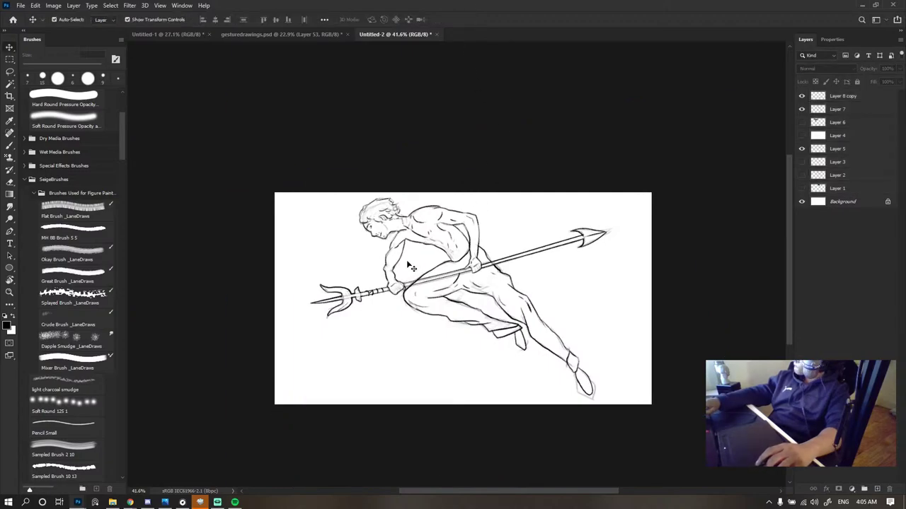
# - Review the transformed figure at different sizes and compare it with the inked Layer 7 hidden and shown
pyautogui.scroll(-7, 443, 262)
pyautogui.scroll(10, 447, 261)
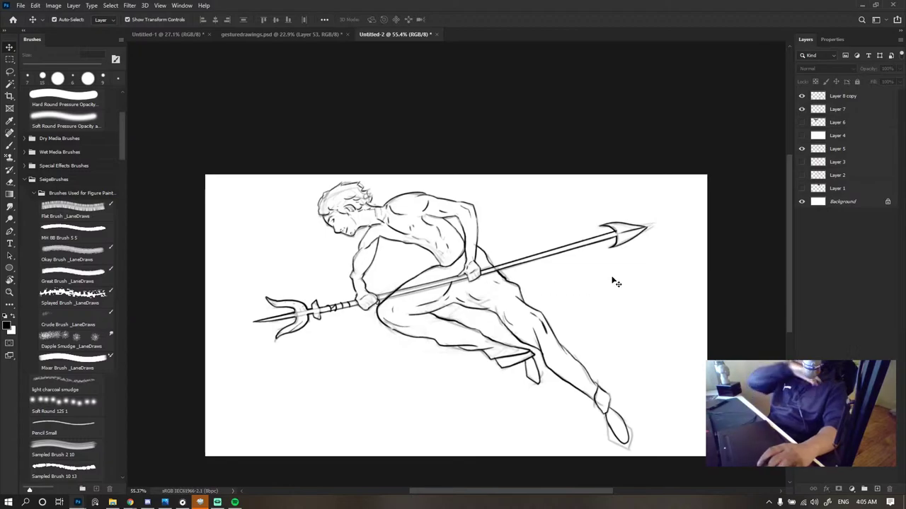
pyautogui.scroll(-3, 576, 196)
pyautogui.scroll(2, 531, 307)
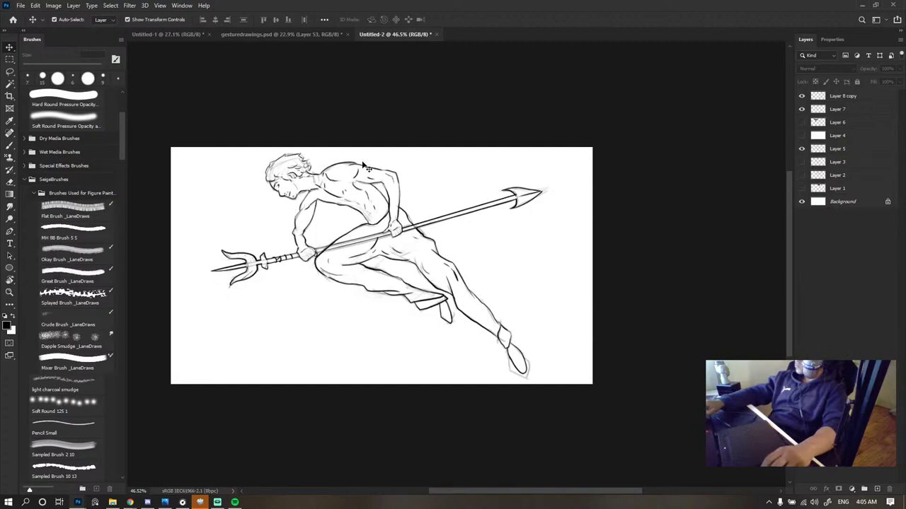
pyautogui.click(803, 110)
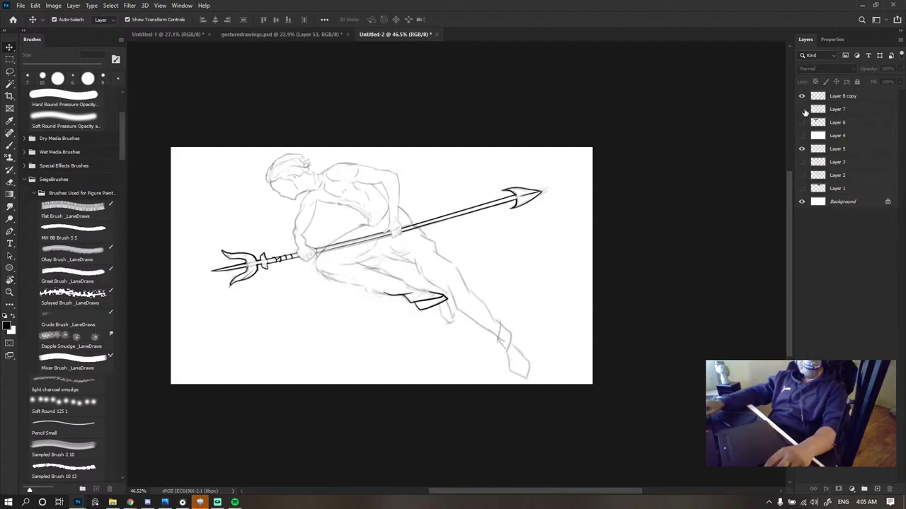
pyautogui.click(803, 109)
# - Hide the rough sketch on Layer 5 and check the clean line art by toggling Layer 7
pyautogui.click(801, 150)
pyautogui.moveTo(388, 239); pyautogui.dragTo(401, 208)
pyautogui.scroll(-5, 402, 210)
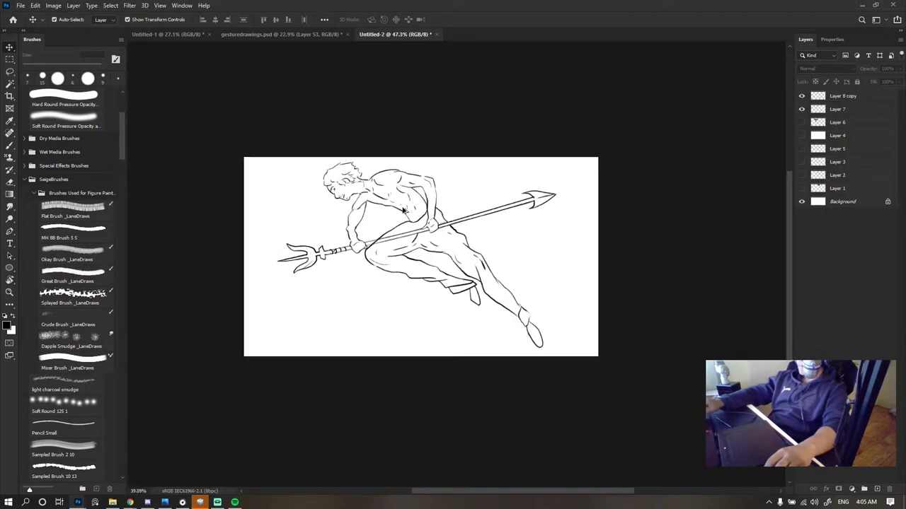
pyautogui.scroll(3, 401, 209)
pyautogui.click(802, 110)
pyautogui.click(802, 109)
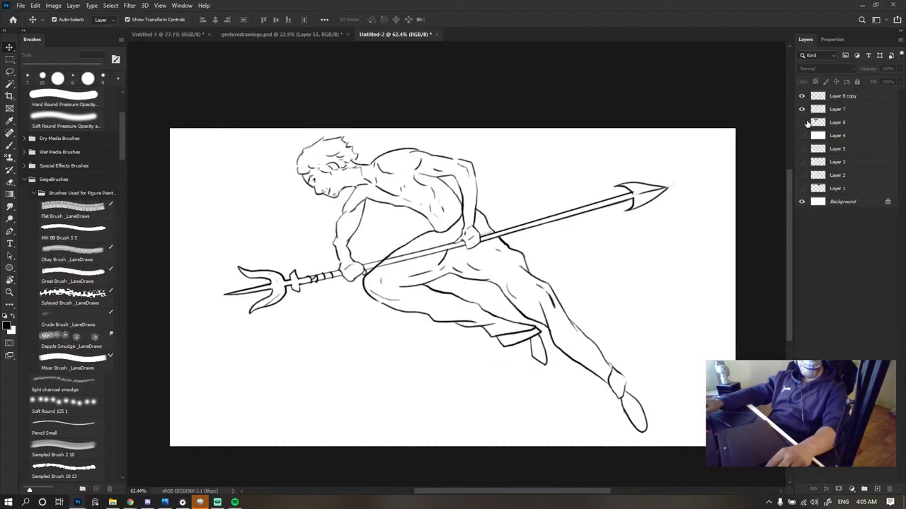
# - Show the rough sketch on Layer 5 beneath the line art again
pyautogui.click(802, 149)
pyautogui.scroll(-4, 490, 195)
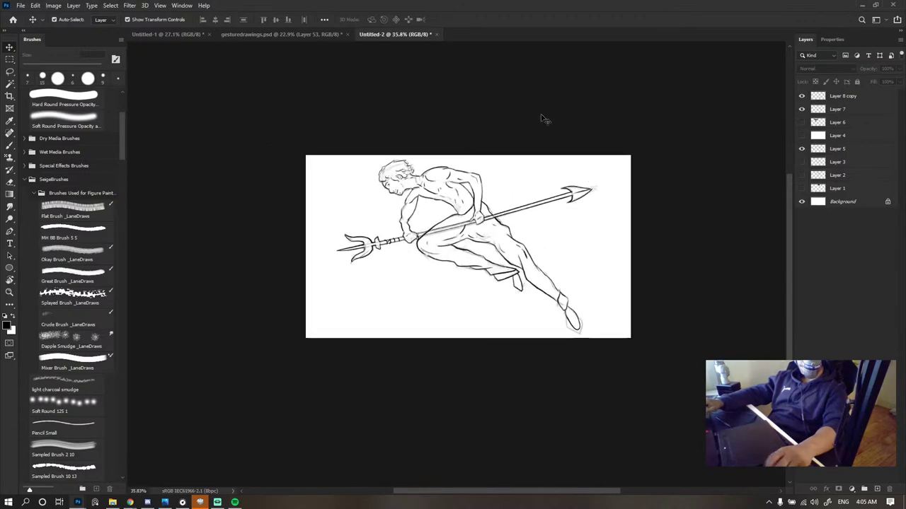
pyautogui.scroll(3, 510, 150)
# - Check the dark shading on Layer 6 hidden and shown, and delete that layer
pyautogui.click(801, 122)
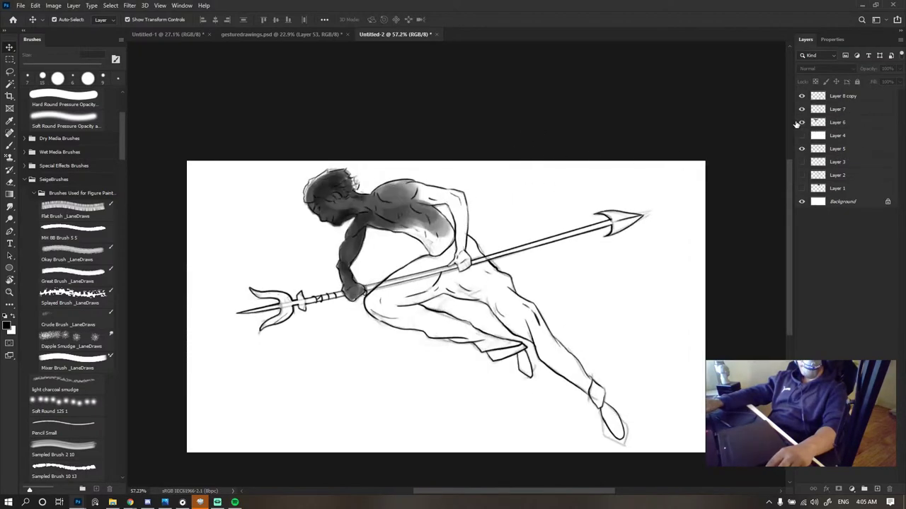
pyautogui.click(799, 124)
pyautogui.click(800, 124)
pyautogui.scroll(-6, 593, 188)
pyautogui.scroll(5, 555, 193)
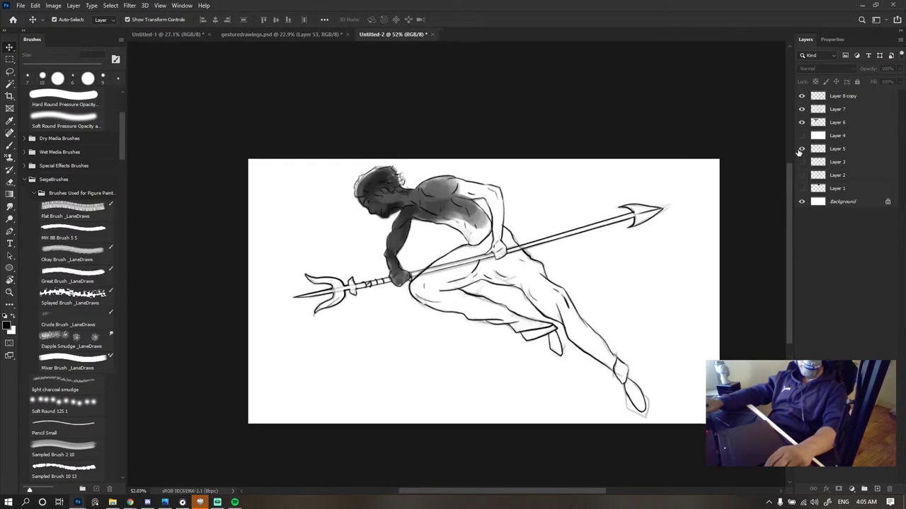
pyautogui.click(835, 122)
pyautogui.press('Delete')
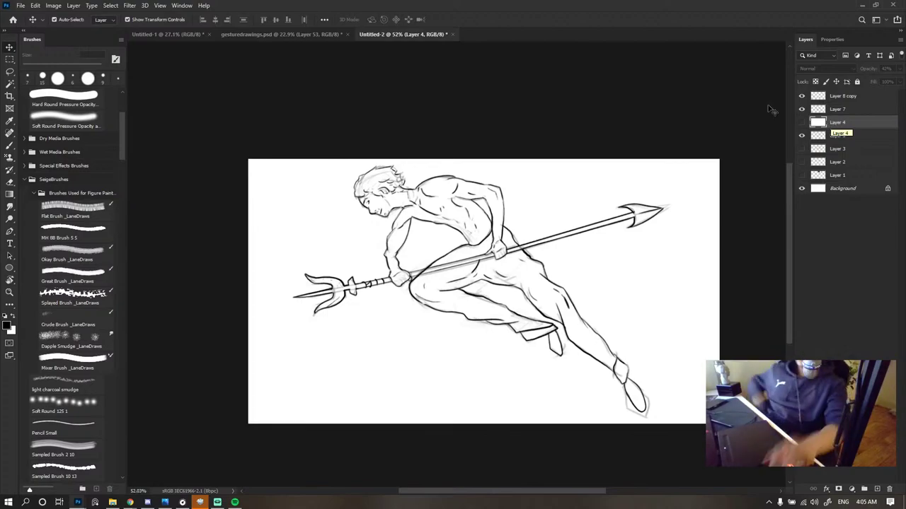
# - Compare the drawing with Layer 7 hidden and shown and examine it at different sizes
pyautogui.click(455, 157)
pyautogui.scroll(-5, 646, 184)
pyautogui.scroll(3, 768, 172)
pyautogui.click(813, 97)
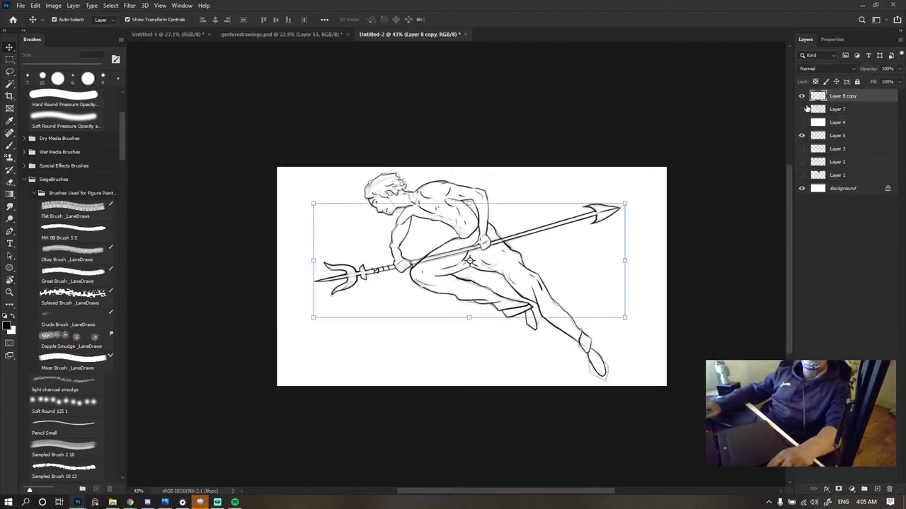
pyautogui.click(802, 109)
pyautogui.click(802, 109)
pyautogui.click(633, 123)
pyautogui.scroll(3, 556, 188)
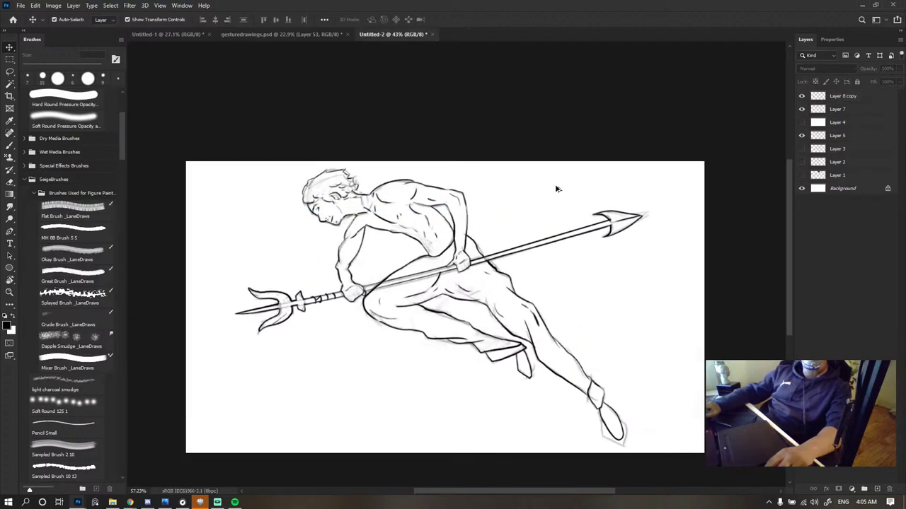
# - Show the white Layer 4 and move Layer 5 above it, checking the sketch by toggling its visibility
pyautogui.click(802, 137)
pyautogui.click(801, 136)
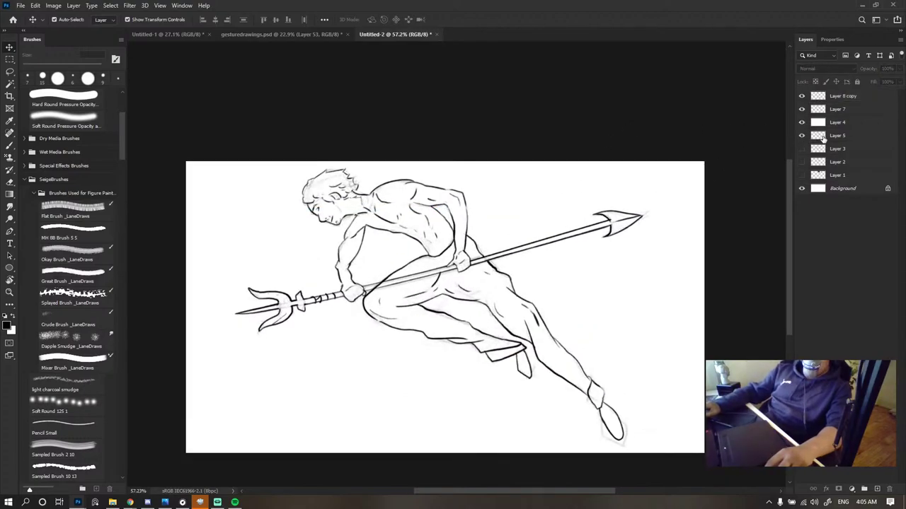
pyautogui.moveTo(821, 137); pyautogui.dragTo(828, 117)
pyautogui.click(848, 273)
pyautogui.click(801, 122)
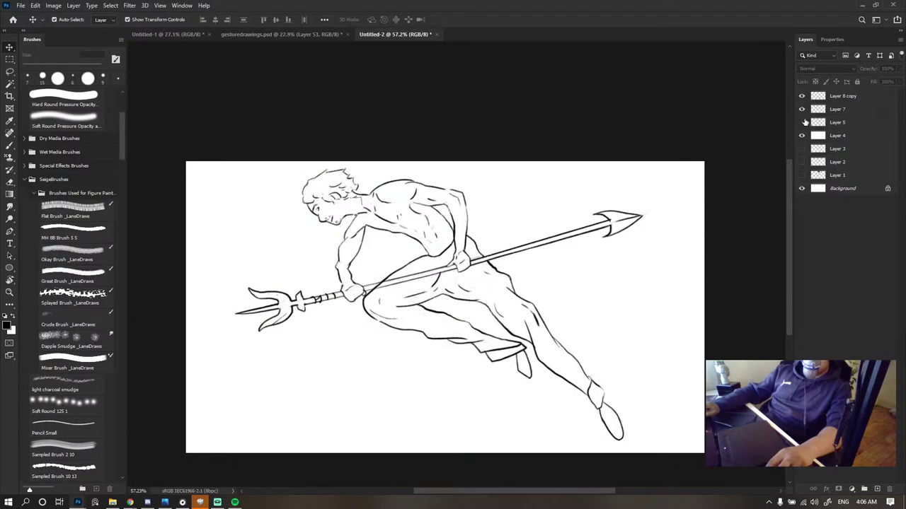
pyautogui.click(802, 122)
pyautogui.scroll(-7, 535, 149)
pyautogui.scroll(6, 453, 204)
# - Add a Color Overlay effect to Layer 7 in a near-black colour at 100% opacity
pyautogui.doubleClick(860, 110)
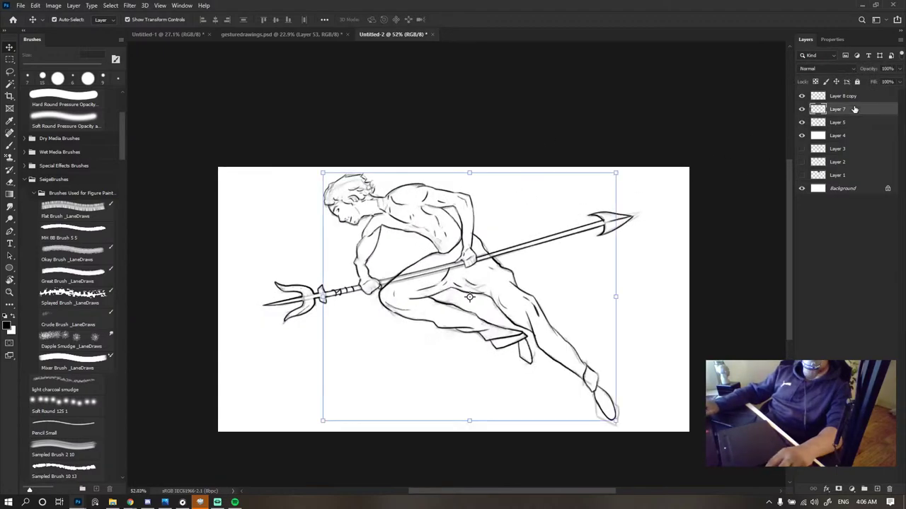
pyautogui.click(35, 334)
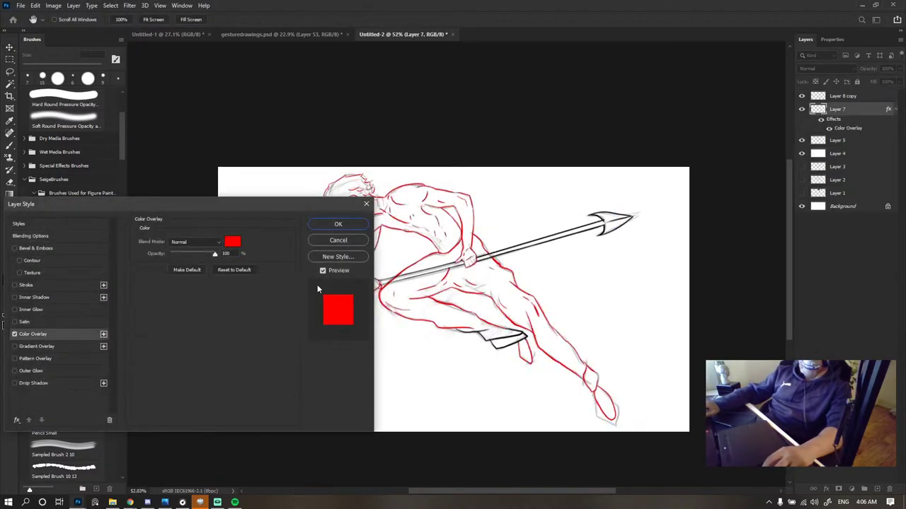
pyautogui.click(232, 242)
pyautogui.moveTo(655, 358); pyautogui.dragTo(606, 396)
pyautogui.click(722, 400)
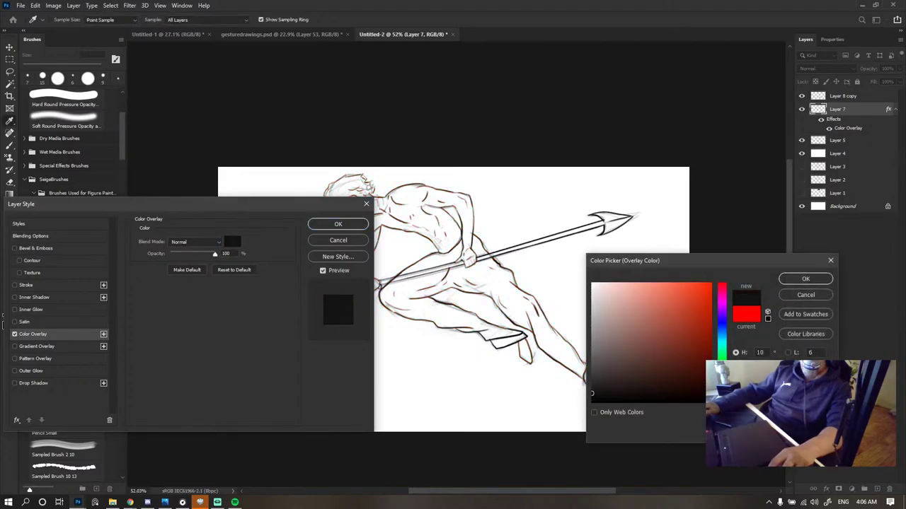
pyautogui.moveTo(594, 394); pyautogui.dragTo(632, 397)
pyautogui.click(806, 279)
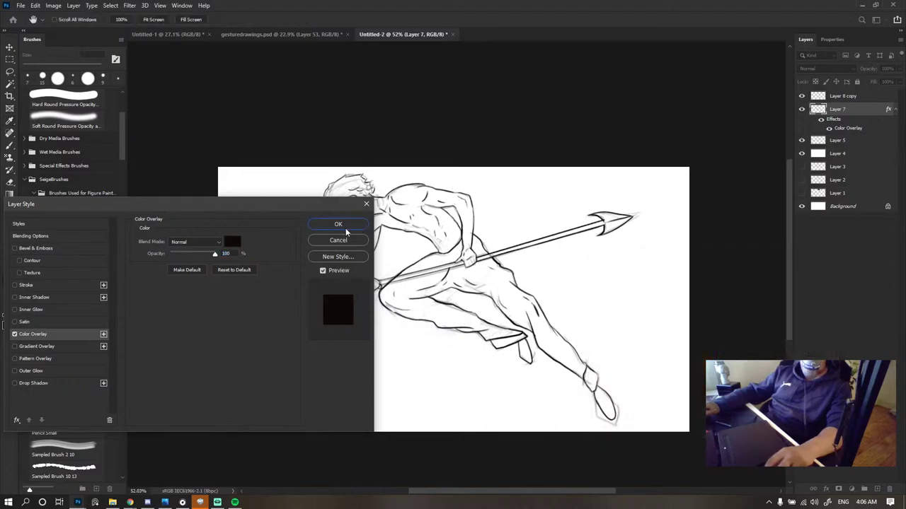
pyautogui.click(338, 224)
pyautogui.scroll(5, 418, 195)
pyautogui.scroll(3, 418, 195)
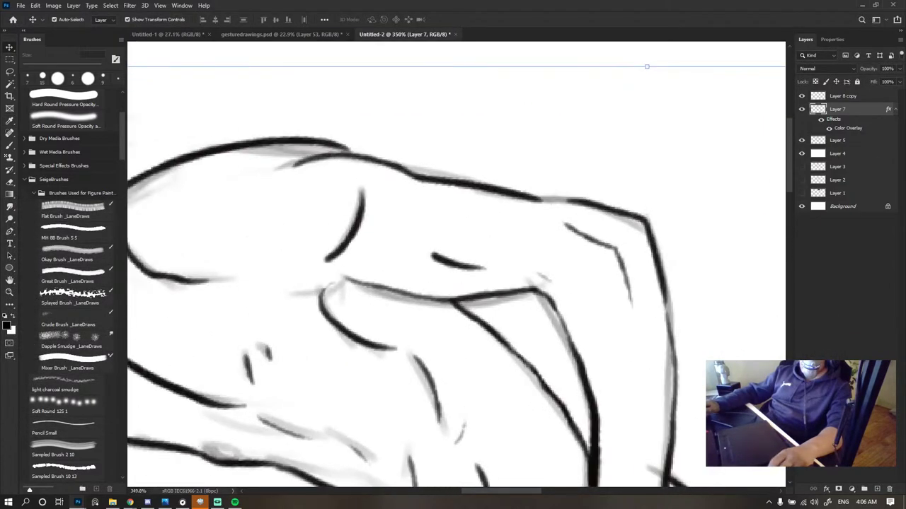
# - Change Layer 7's Color Overlay to a very dark reddish brown with a hue of 11°
pyautogui.doubleClick(856, 109)
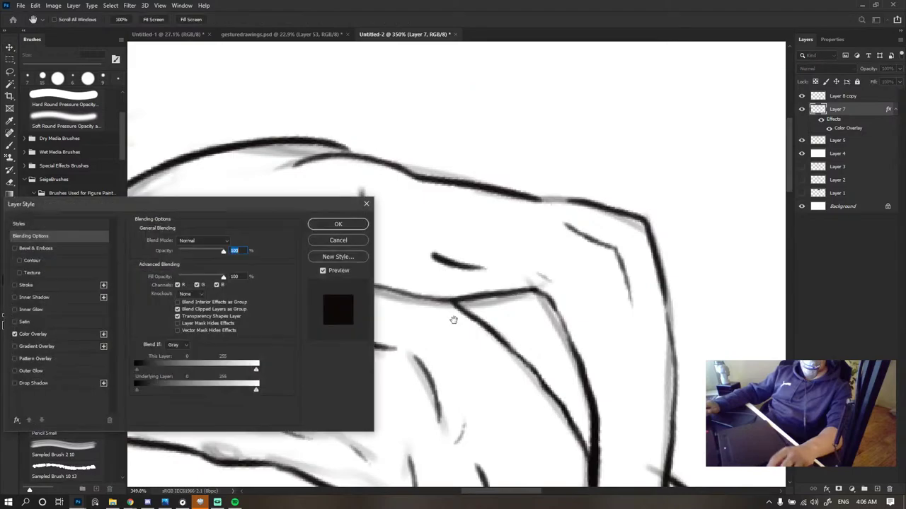
pyautogui.click(33, 334)
pyautogui.click(232, 241)
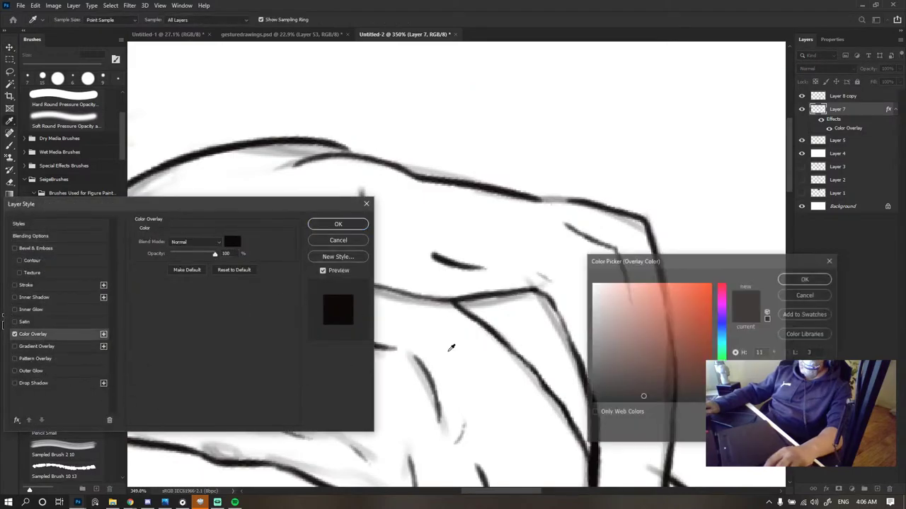
pyautogui.click(647, 388)
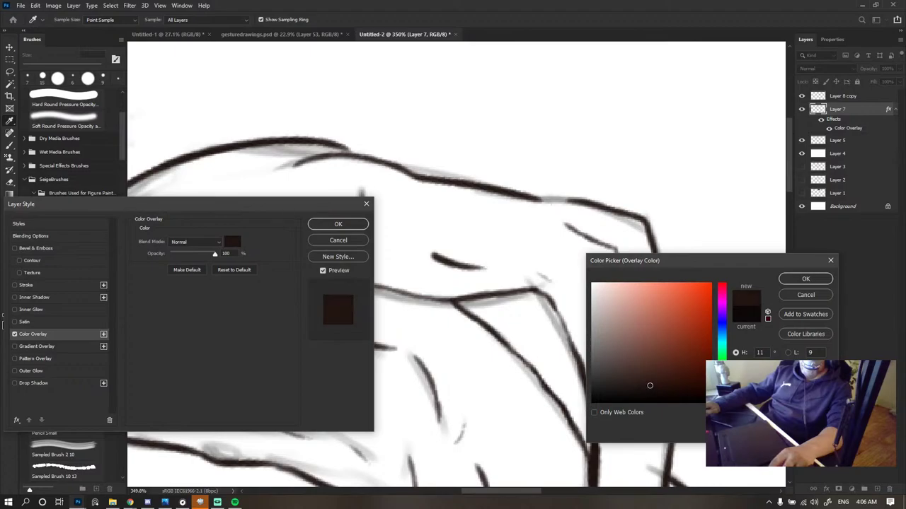
pyautogui.click(805, 279)
pyautogui.click(339, 223)
pyautogui.hotkey('ctrl', '0')
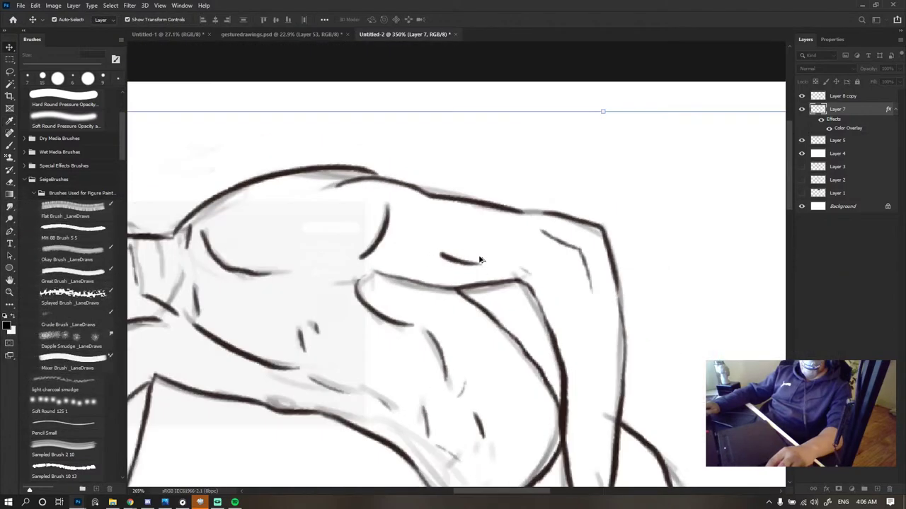
pyautogui.press('v')
pyautogui.click(481, 251)
pyautogui.moveTo(475, 252); pyautogui.dragTo(699, 235)
pyautogui.scroll(-3, 579, 103)
# - Merge Layer 8 copy with Layer 7 and check the merged line art by toggling its visibility
pyautogui.click(844, 99)
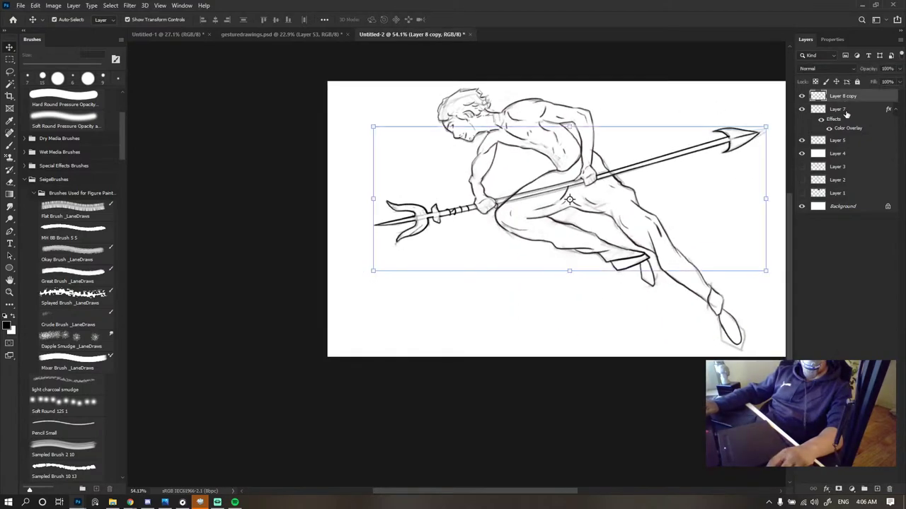
pyautogui.rightClick(846, 104)
pyautogui.click(745, 375)
pyautogui.click(873, 315)
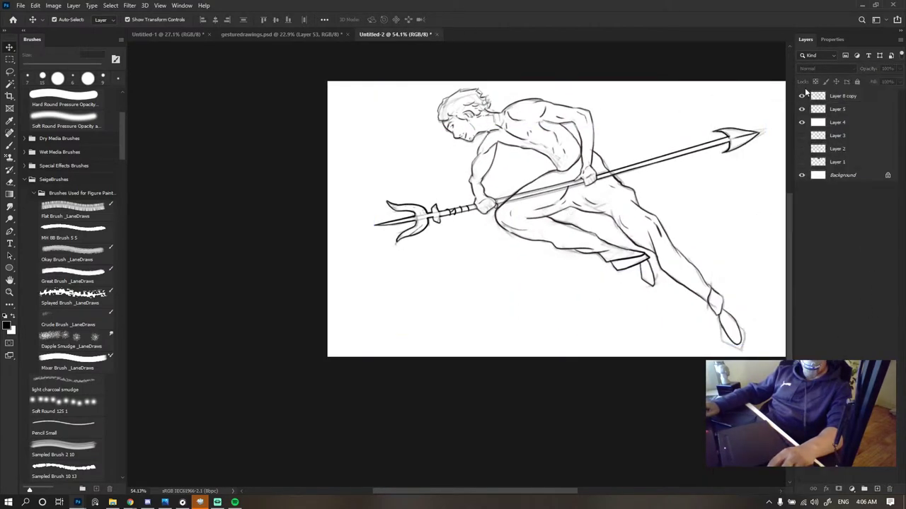
pyautogui.click(803, 95)
pyautogui.click(802, 95)
# - Apply a dark brown Color Overlay at 100% opacity to the merged line art on Layer 8 copy
pyautogui.click(855, 99)
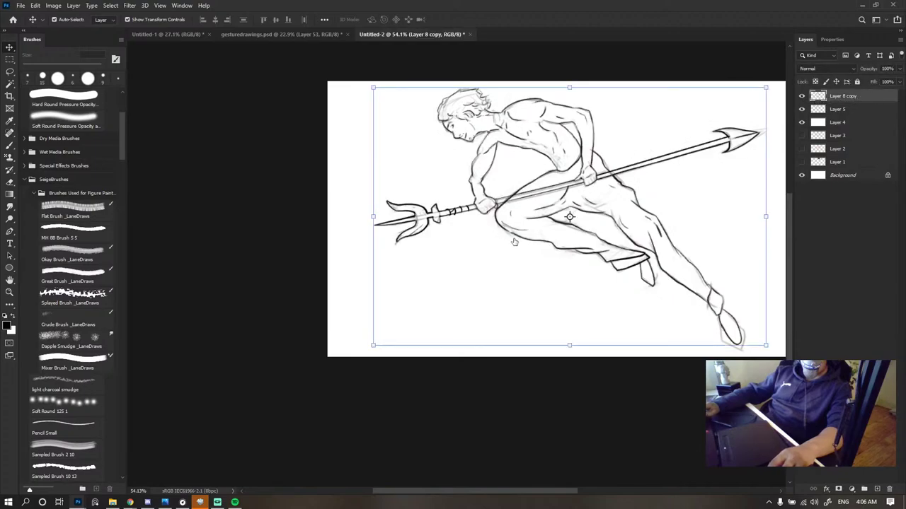
pyautogui.hotkey('ctrl', 'shift', 'alt', 'b')
pyautogui.click(44, 333)
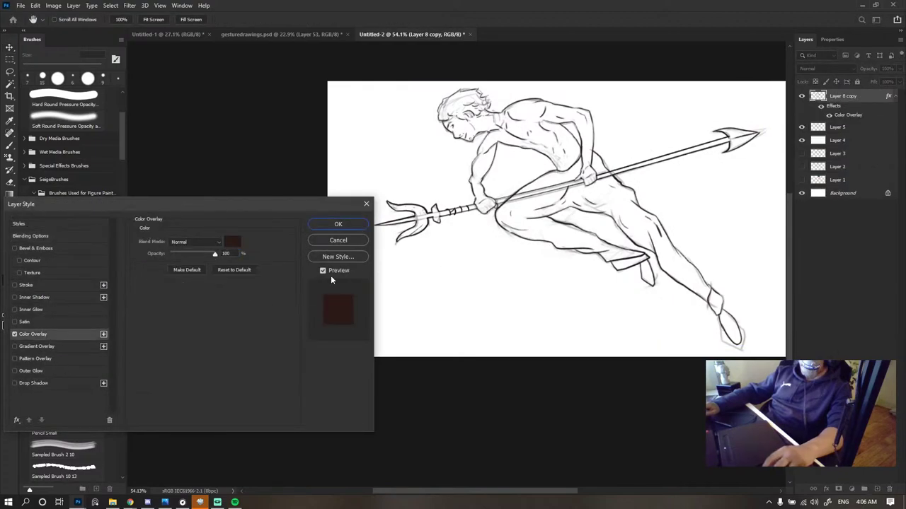
pyautogui.click(332, 223)
pyautogui.scroll(10, 484, 204)
pyautogui.scroll(-9, 485, 203)
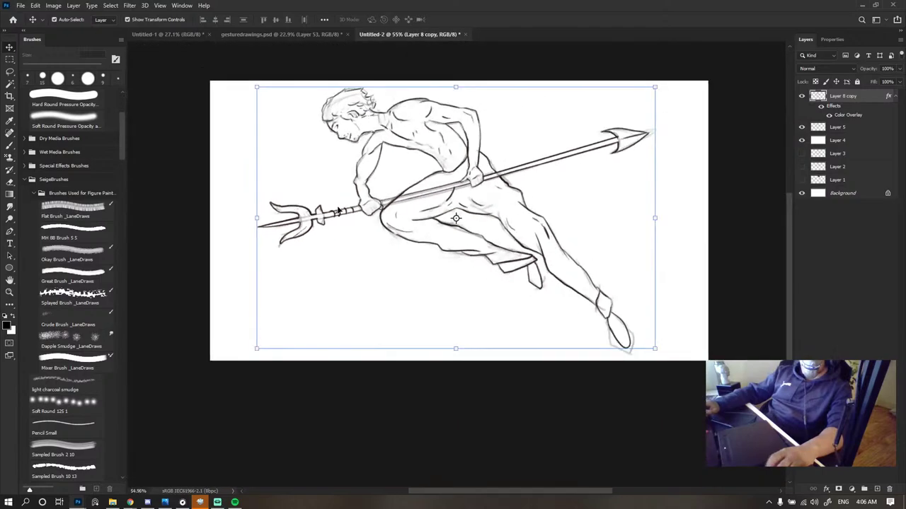
# - Inspect the opacity setting of the rough sketch on Layer 5 and examine the recoloured figure at different sizes
pyautogui.click(488, 72)
pyautogui.scroll(-6, 501, 191)
pyautogui.scroll(3, 531, 191)
pyautogui.click(873, 128)
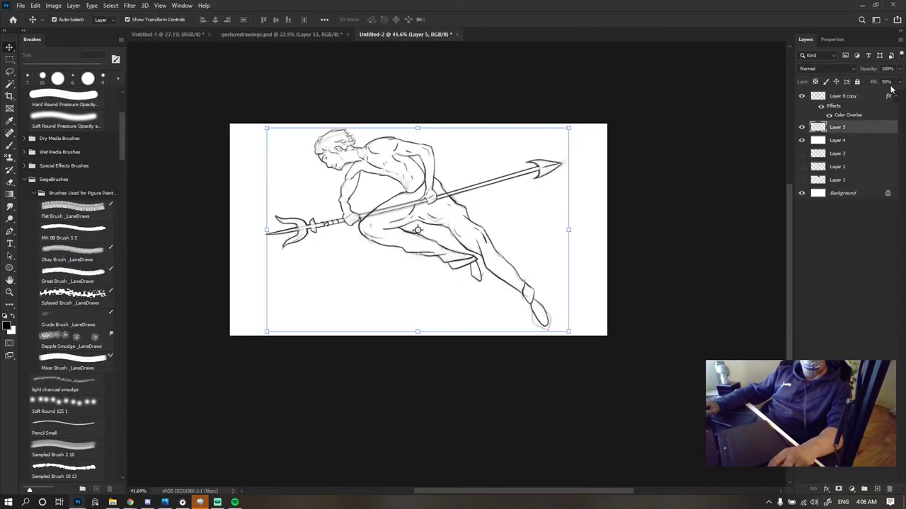
pyautogui.click(900, 69)
pyautogui.click(697, 209)
pyautogui.scroll(3, 330, 135)
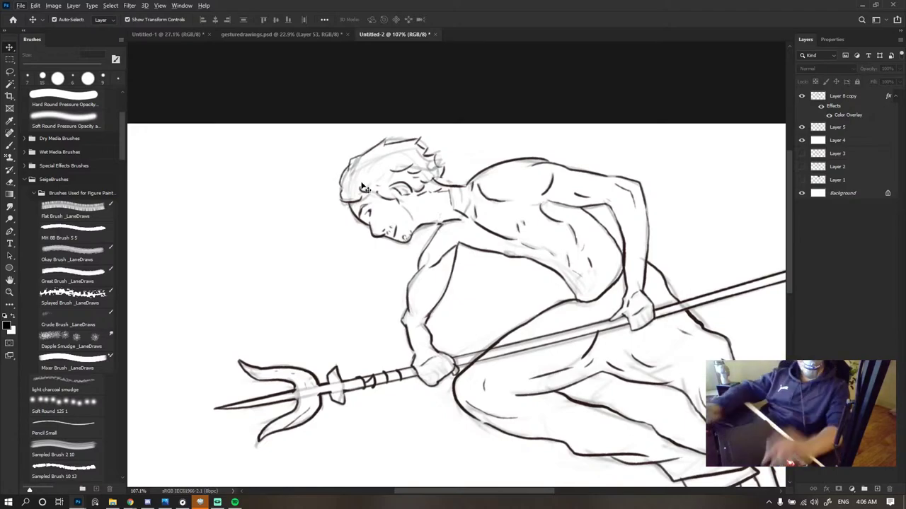
pyautogui.scroll(-3, 429, 226)
pyautogui.scroll(1, 524, 197)
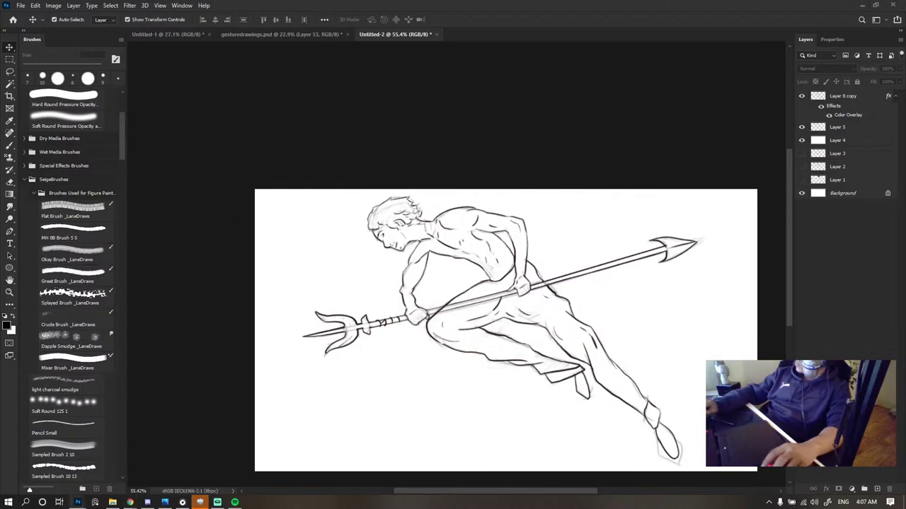
pyautogui.click(425, 180)
pyautogui.scroll(-2, 326, 198)
pyautogui.scroll(3, 424, 229)
# - Add a new empty layer and place it between Layer 5 and Layer 4
pyautogui.press('b')
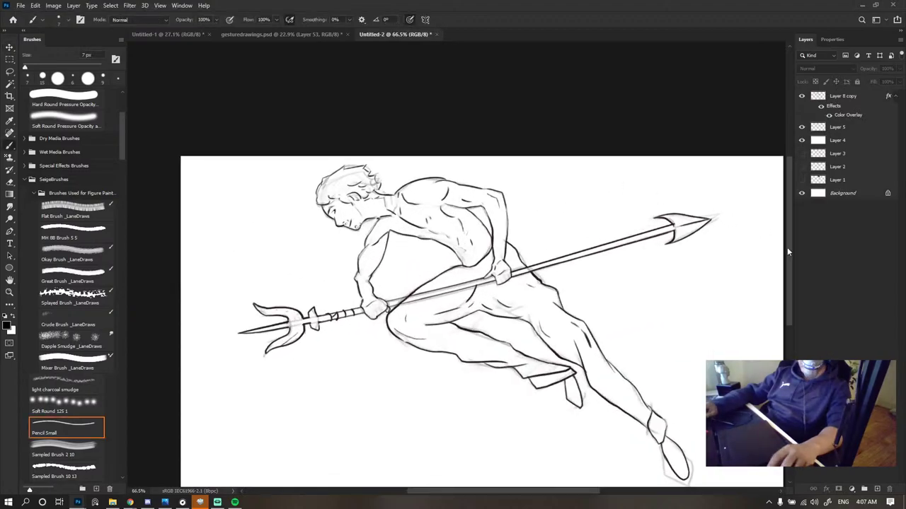
pyautogui.scroll(-4, 414, 183)
pyautogui.scroll(5, 453, 223)
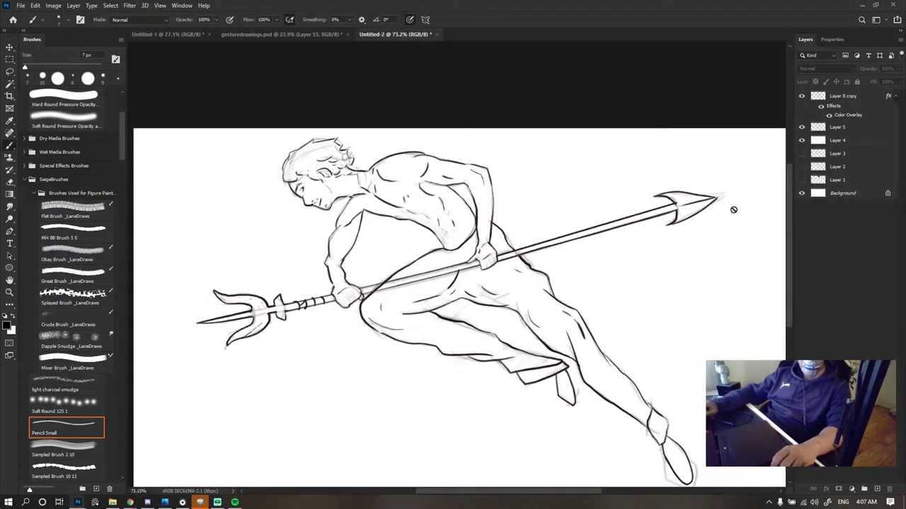
pyautogui.click(876, 489)
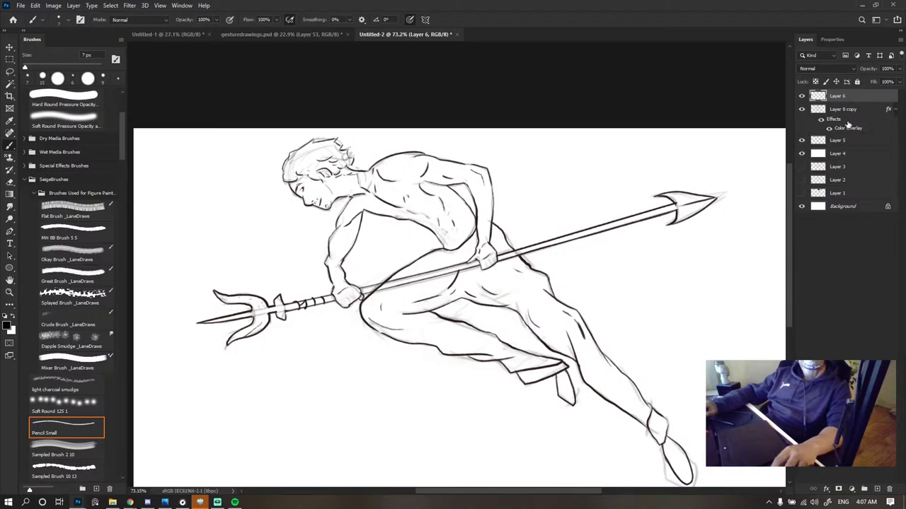
pyautogui.scroll(-5, 490, 169)
pyautogui.press('v')
pyautogui.click(577, 120)
pyautogui.scroll(3, 622, 138)
pyautogui.moveTo(869, 97); pyautogui.dragTo(865, 144)
# - Check the line art with Layer 5 hidden, and group Layer 8 copy with Layer 5
pyautogui.click(802, 127)
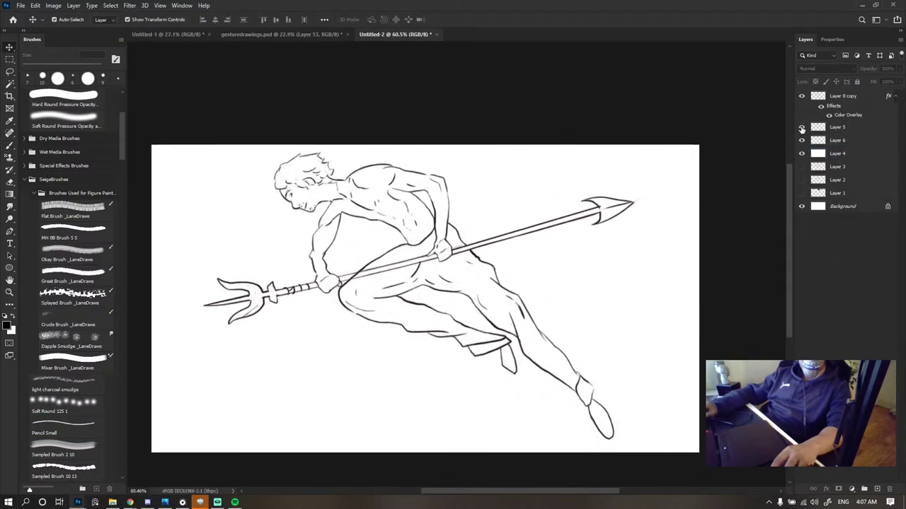
pyautogui.click(802, 127)
pyautogui.click(849, 95)
pyautogui.keyDown('shift'); pyautogui.click(845, 127); pyautogui.keyUp('shift')
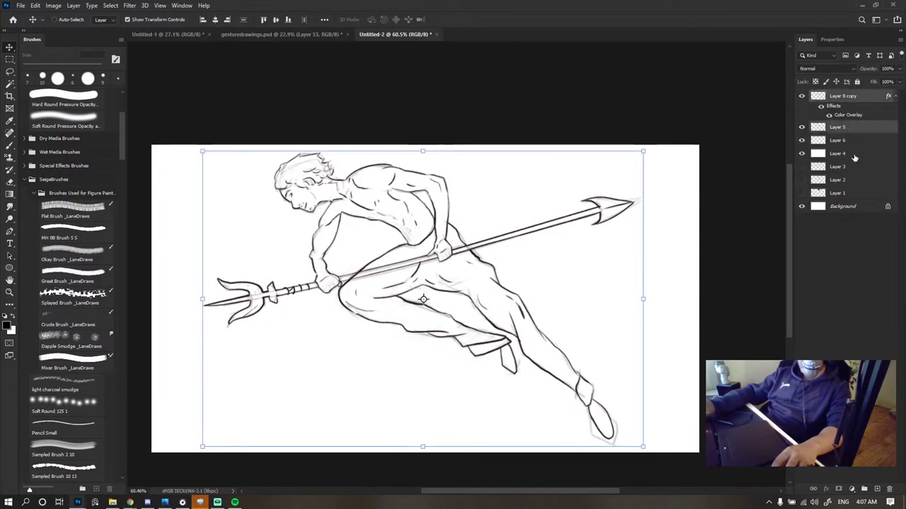
pyautogui.hotkey('ctrl', 'g')
pyautogui.click(862, 238)
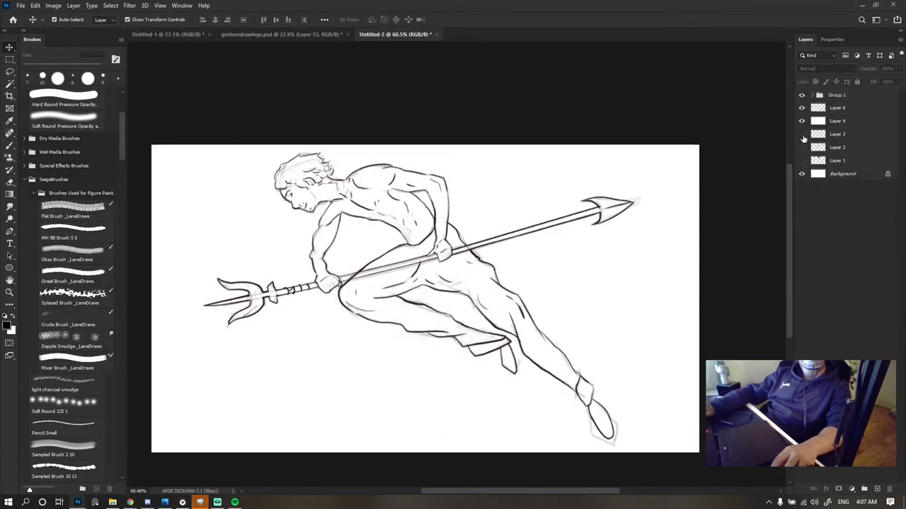
# - Show the red construction sketches on Layers 3 and 2, and delete Layer 1 after checking it
pyautogui.click(801, 134)
pyautogui.click(802, 148)
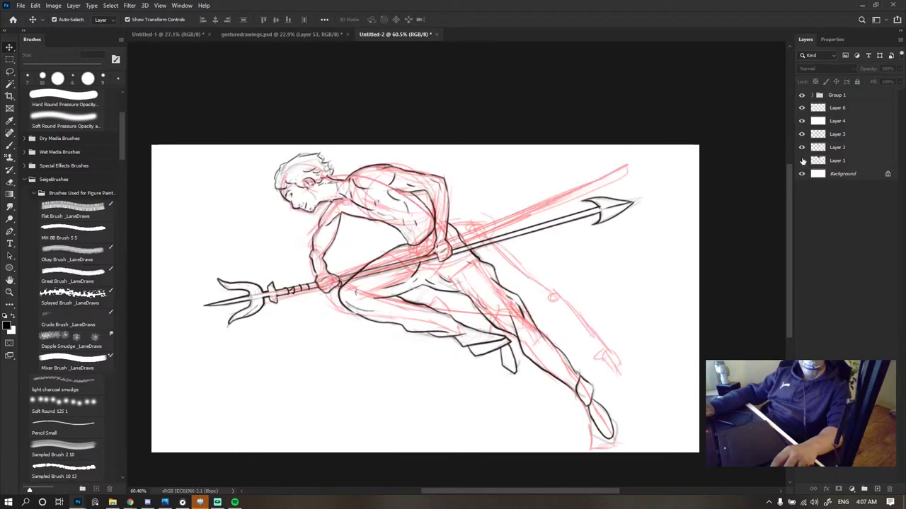
pyautogui.click(802, 160)
pyautogui.click(803, 161)
pyautogui.click(827, 162)
pyautogui.press('Delete')
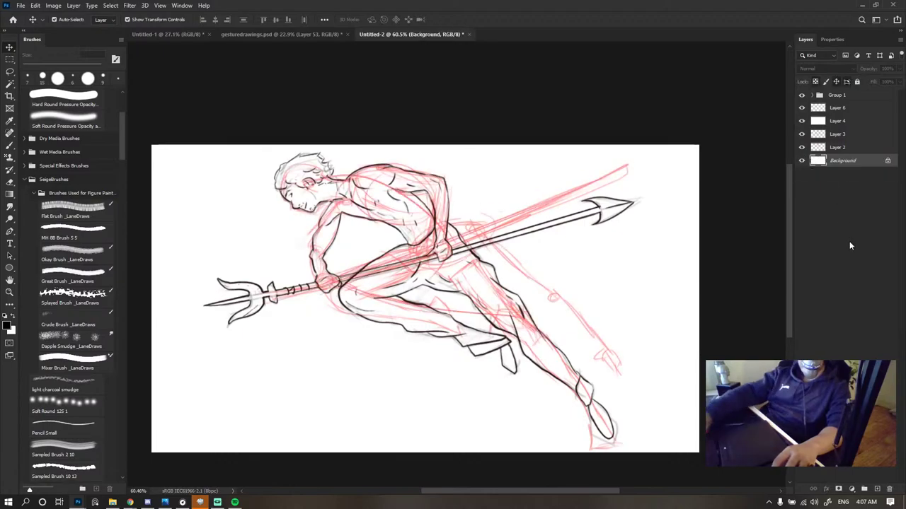
pyautogui.click(849, 243)
# - Delete the semi-transparent white Layer 4 that lies above the red construction sketches
pyautogui.click(836, 139)
pyautogui.keyDown('shift'); pyautogui.click(835, 150); pyautogui.keyUp('shift')
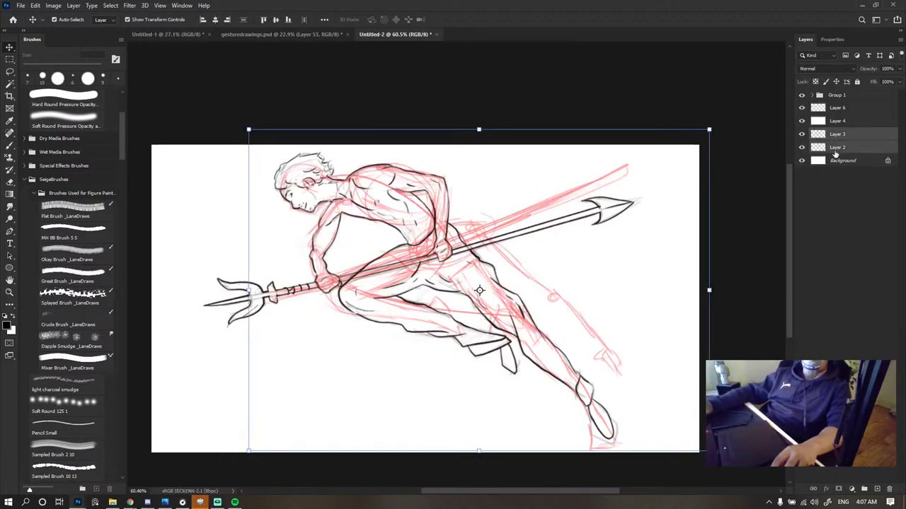
pyautogui.click(841, 222)
pyautogui.click(837, 122)
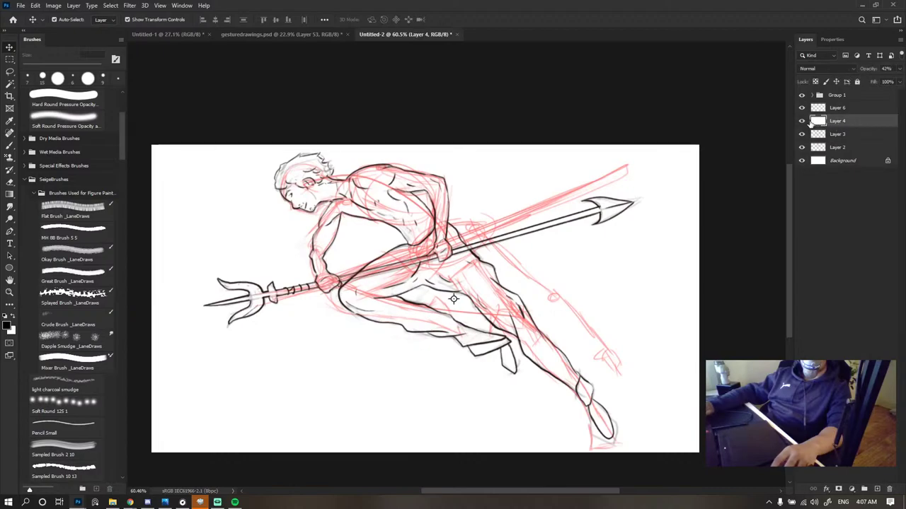
pyautogui.press('Delete')
# - Group the red construction sketches on Layer 3 and Layer 2, and hide the group
pyautogui.click(837, 220)
pyautogui.click(839, 122)
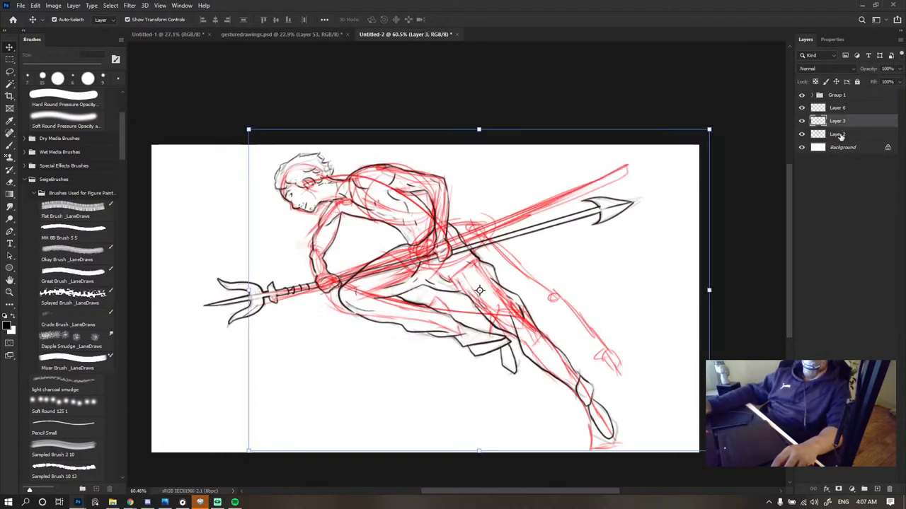
pyautogui.keyDown('shift'); pyautogui.click(840, 135); pyautogui.keyUp('shift')
pyautogui.hotkey('ctrl', 'g')
pyautogui.click(802, 120)
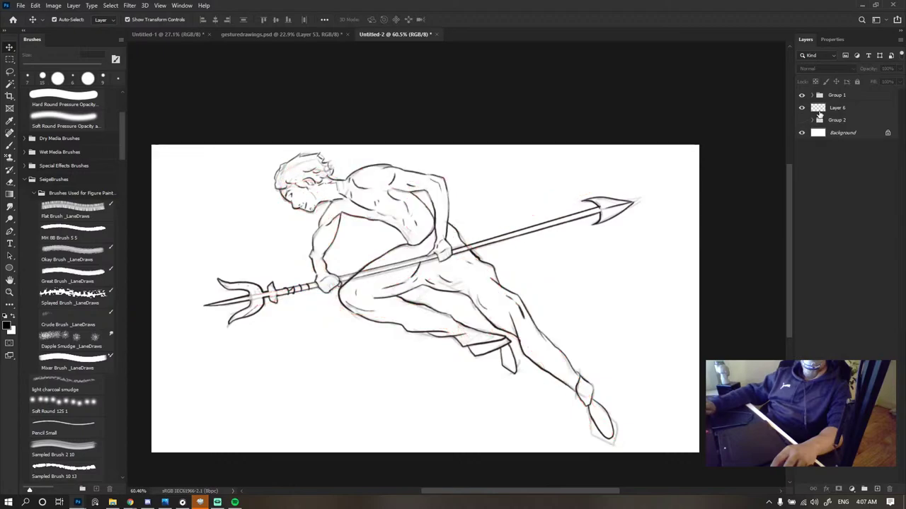
# - Rename the empty Layer 6 as Flat
pyautogui.doubleClick(837, 107)
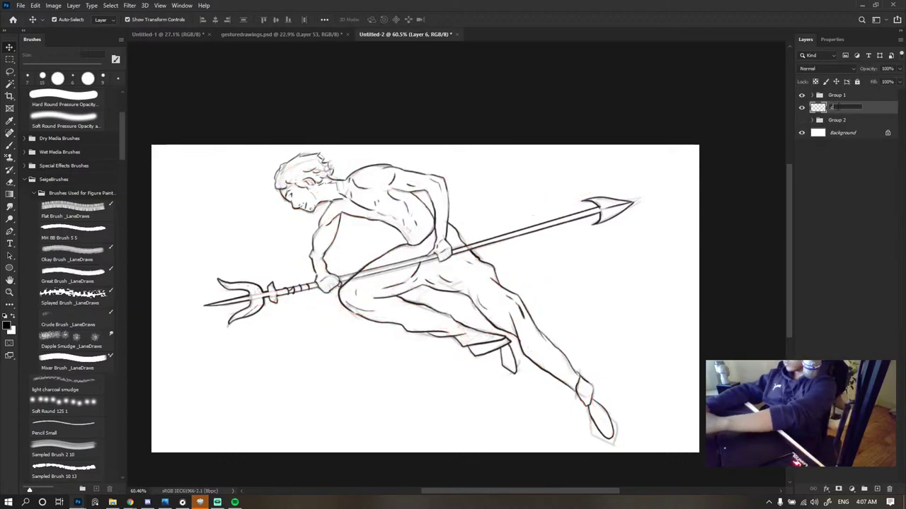
pyautogui.write('Flat')
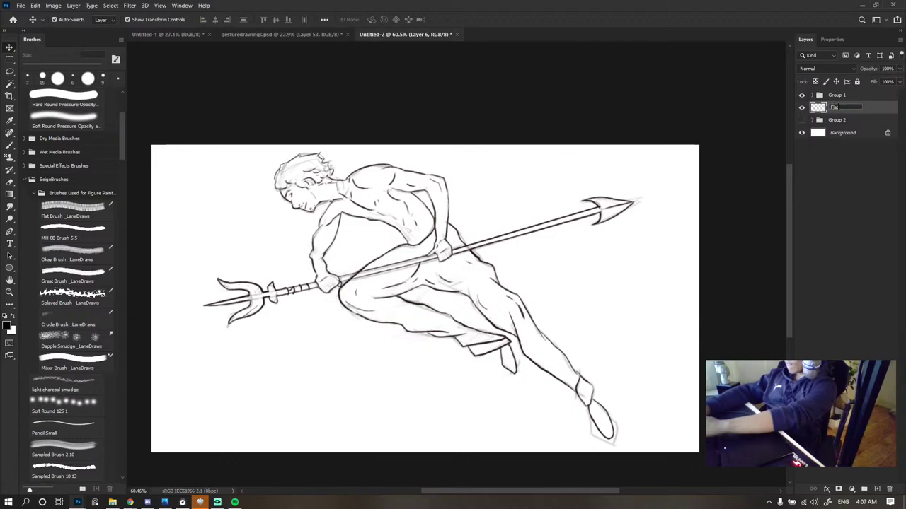
pyautogui.press('Return')
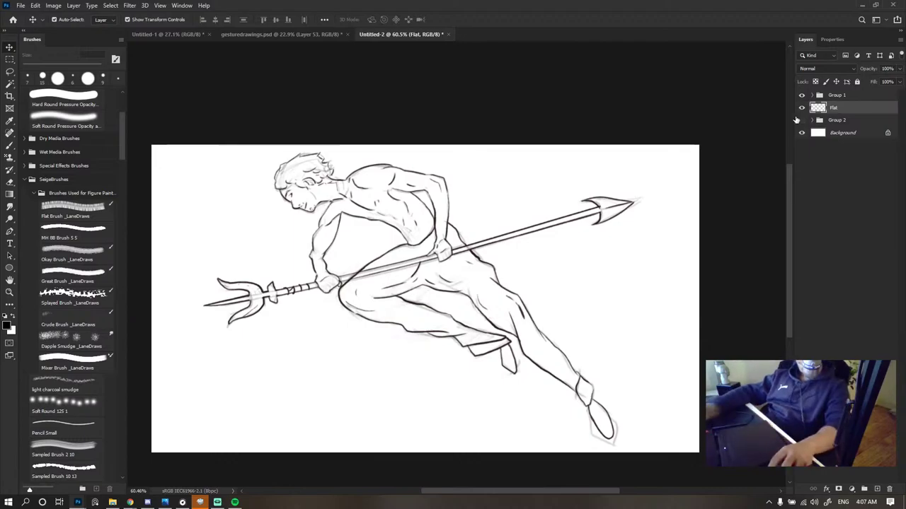
# - Set up the Hard Round Pressure Opacity brush at 40 px, trying it on the chest and undoing the test marks
pyautogui.press('b')
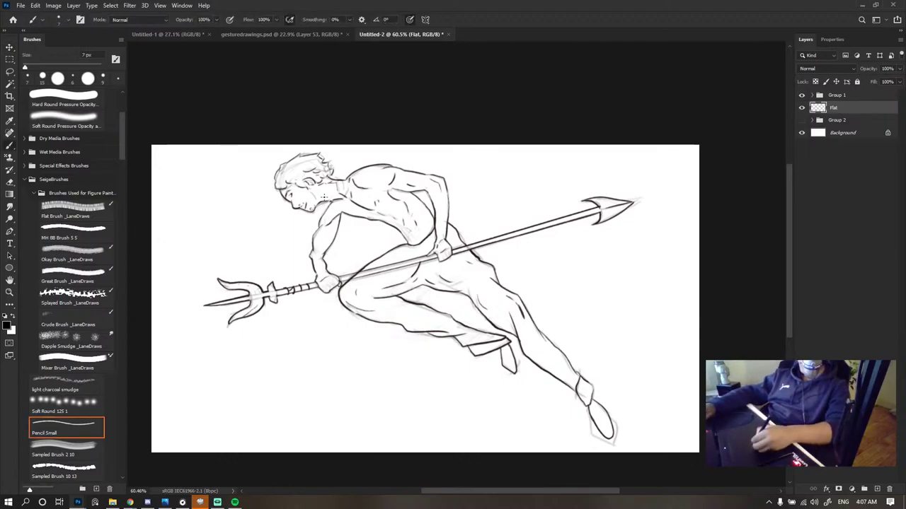
pyautogui.hotkey('ctrl', 'z')
pyautogui.moveTo(433, 189); pyautogui.dragTo(436, 188)
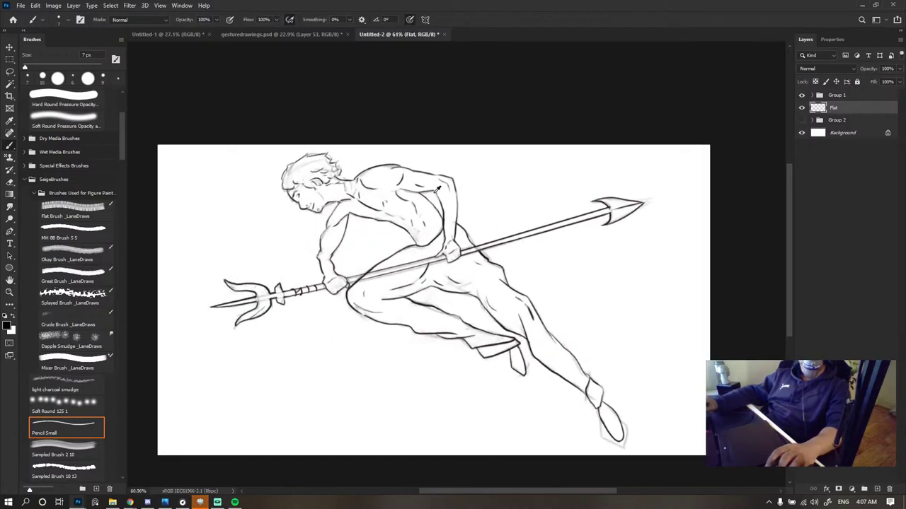
pyautogui.press(']')
pyautogui.press(']')
pyautogui.press(']')
pyautogui.press(']')
pyautogui.press(']')
pyautogui.press(']')
pyautogui.press(']')
pyautogui.press(']')
pyautogui.press(']')
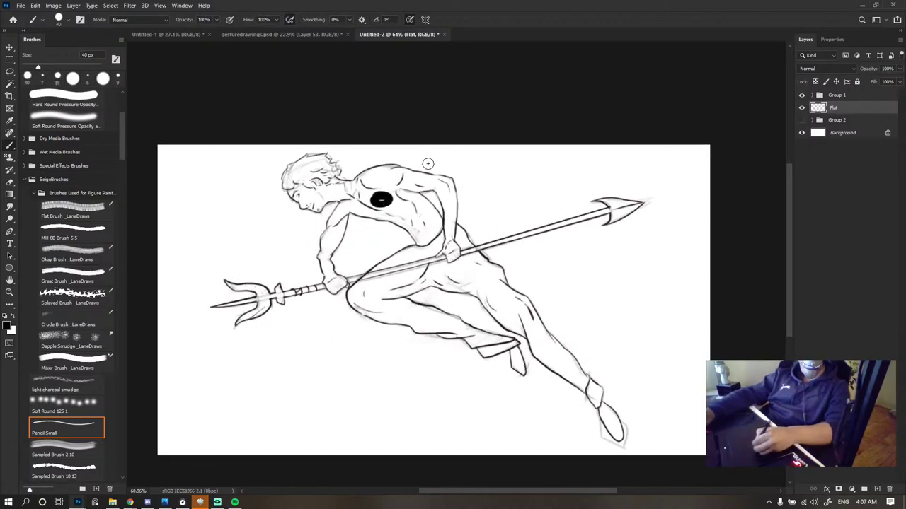
pyautogui.click(65, 105)
pyautogui.moveTo(371, 191); pyautogui.dragTo(375, 196)
pyautogui.hotkey('ctrl', 'z')
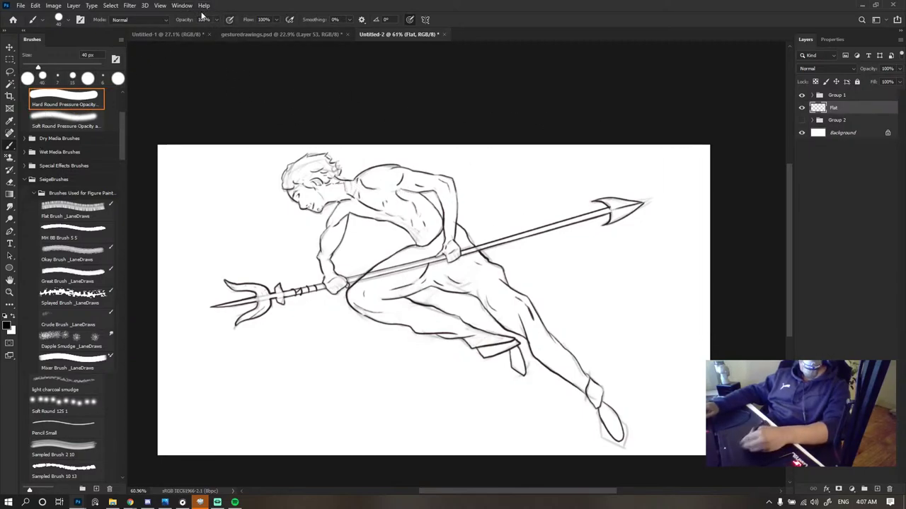
# - Turn off the brush's Transfer option, check it with a test stroke across the torso, and undo that stroke
pyautogui.press('F5')
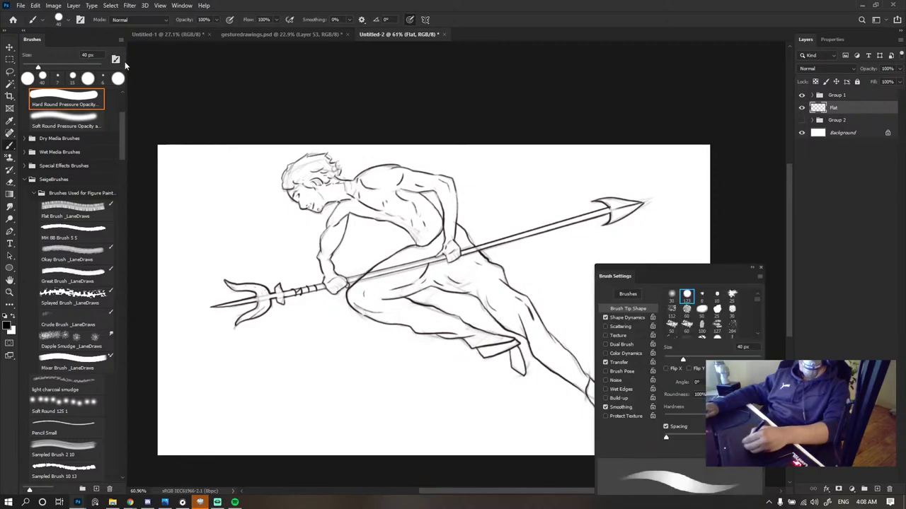
pyautogui.click(635, 363)
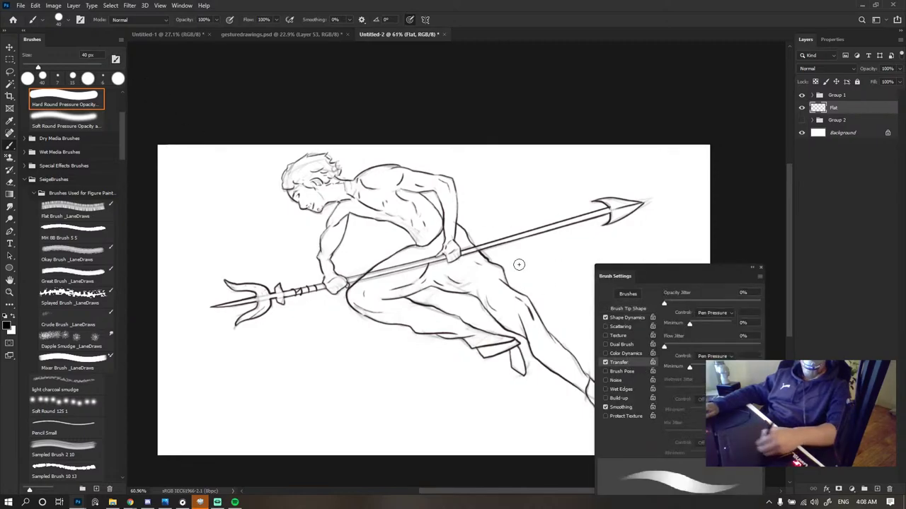
pyautogui.click(606, 362)
pyautogui.moveTo(414, 194)
pyautogui.mouseDown()
pyautogui.moveTo(419, 230)
pyautogui.moveTo(285, 206)
pyautogui.mouseUp()
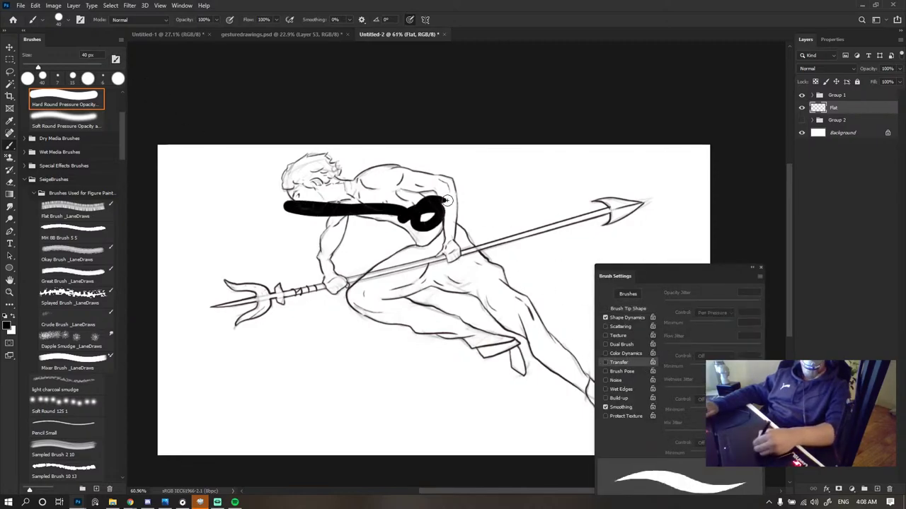
pyautogui.hotkey('ctrl', 'z')
pyautogui.click(760, 268)
pyautogui.moveTo(403, 177)
pyautogui.mouseDown()
pyautogui.moveTo(361, 215)
pyautogui.moveTo(393, 225)
pyautogui.moveTo(375, 215)
pyautogui.moveTo(386, 212)
pyautogui.mouseUp()
pyautogui.hotkey('ctrl', 'z')
pyautogui.scroll(5, 393, 180)
pyautogui.hotkey('ctrl', 'z')
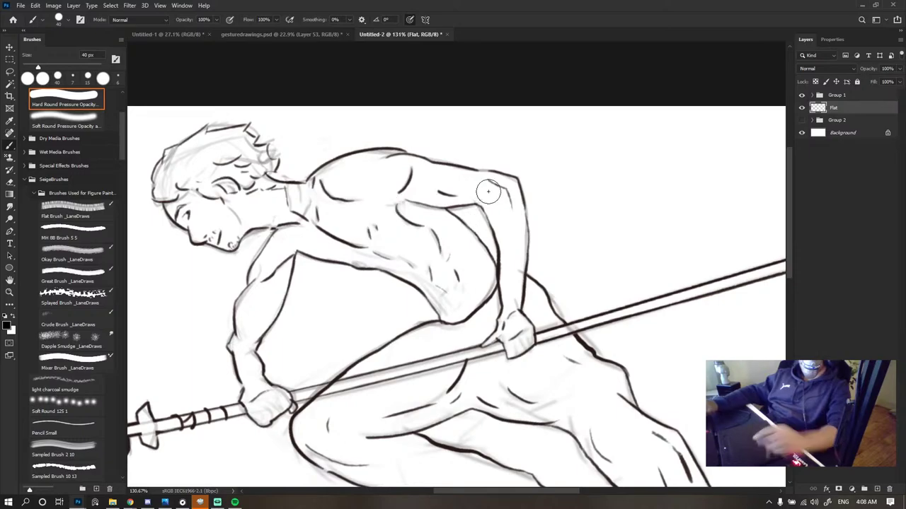
pyautogui.scroll(-5, 467, 190)
pyautogui.scroll(5, 450, 186)
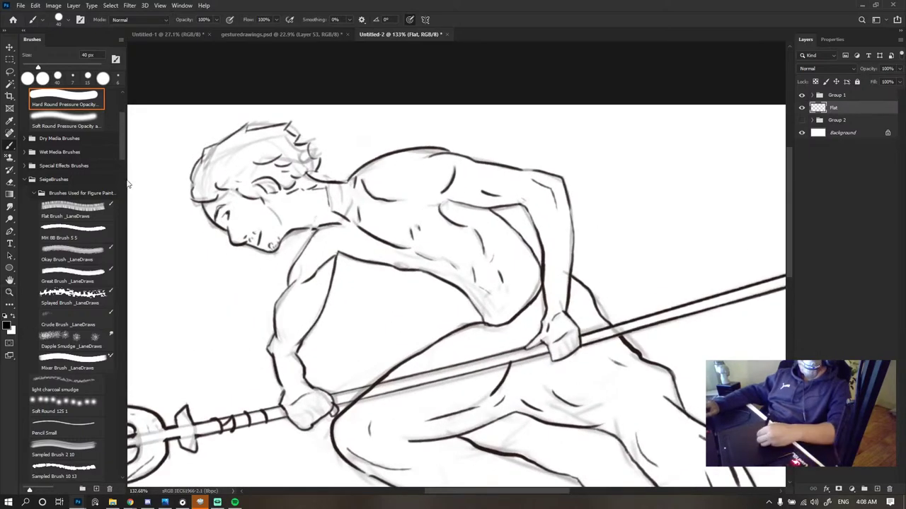
# - Show the colour controls and mix a brown skin tone with hue 23, saturation 58% and brightness 66%
pyautogui.click(182, 5)
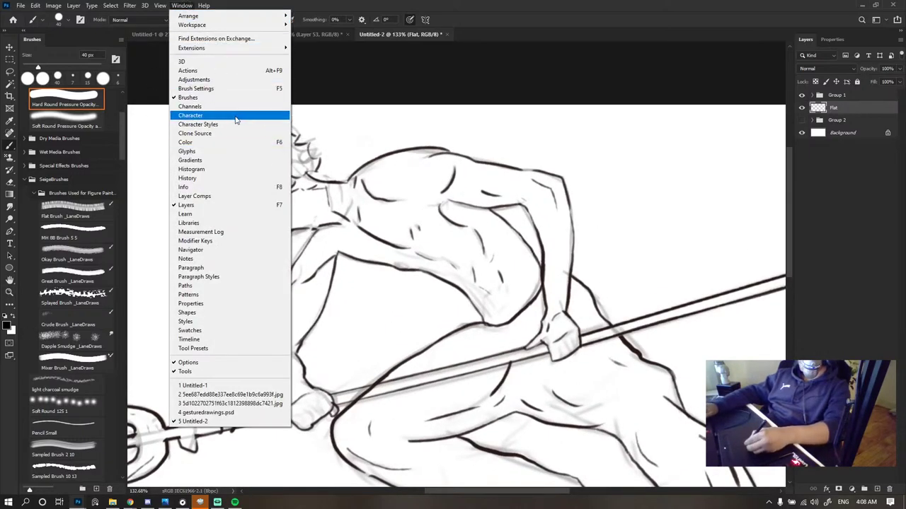
pyautogui.click(233, 142)
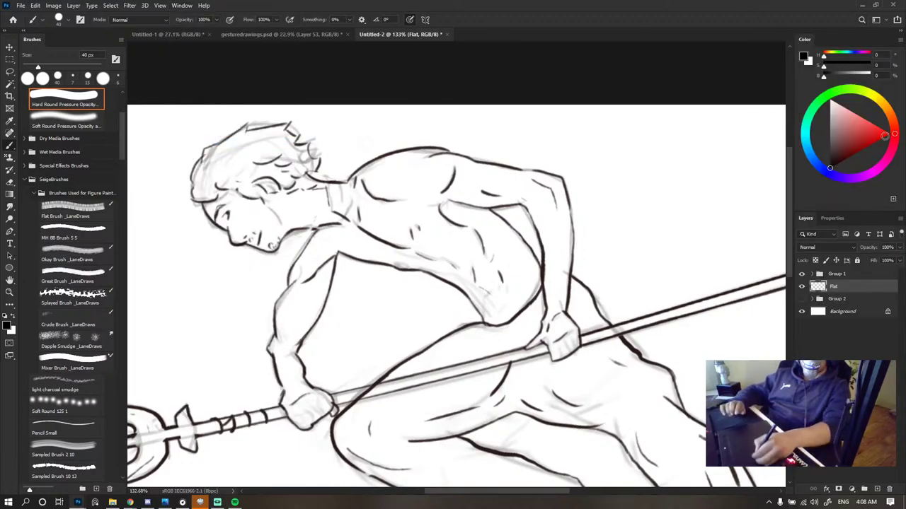
pyautogui.moveTo(899, 130); pyautogui.dragTo(894, 119)
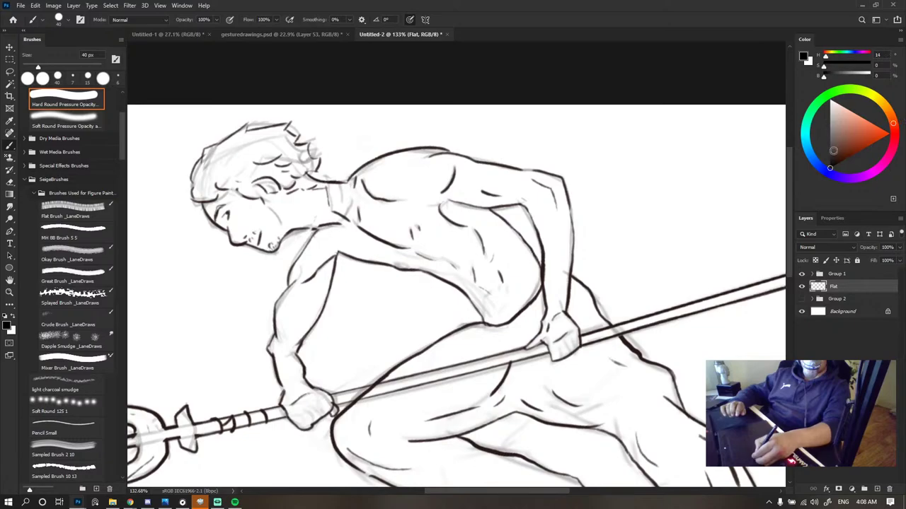
pyautogui.click(859, 151)
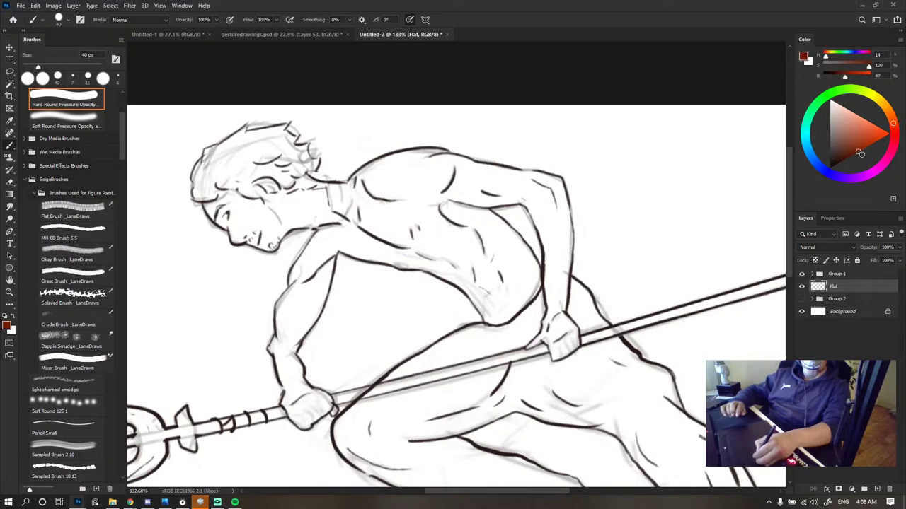
pyautogui.click(856, 152)
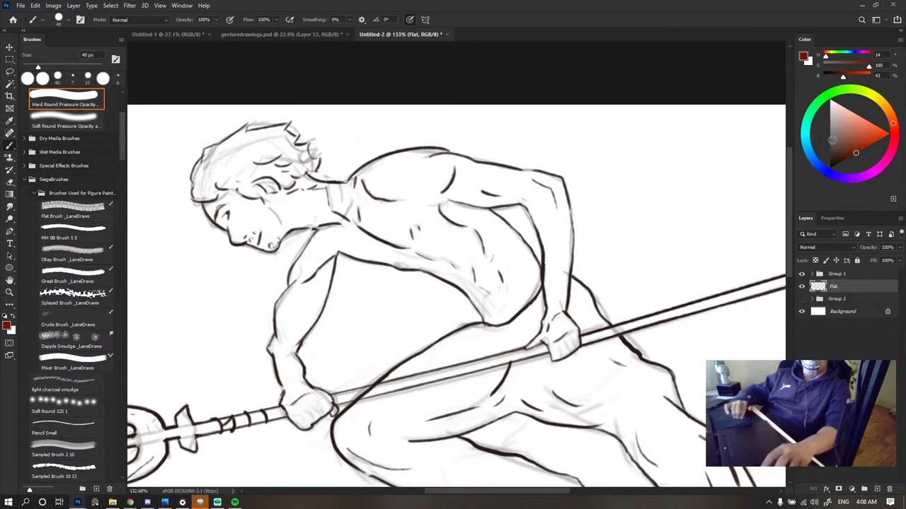
pyautogui.moveTo(855, 154)
pyautogui.mouseDown()
pyautogui.moveTo(847, 167)
pyautogui.moveTo(868, 162)
pyautogui.moveTo(880, 145)
pyautogui.mouseUp()
pyautogui.moveTo(868, 65)
pyautogui.mouseDown()
pyautogui.moveTo(850, 69)
pyautogui.moveTo(855, 83)
pyautogui.moveTo(850, 67)
pyautogui.mouseUp()
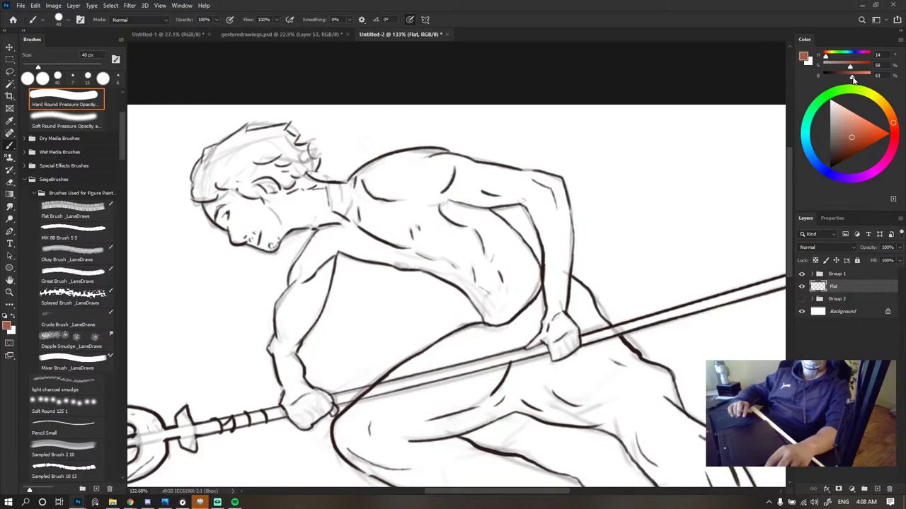
pyautogui.moveTo(827, 58); pyautogui.dragTo(828, 59)
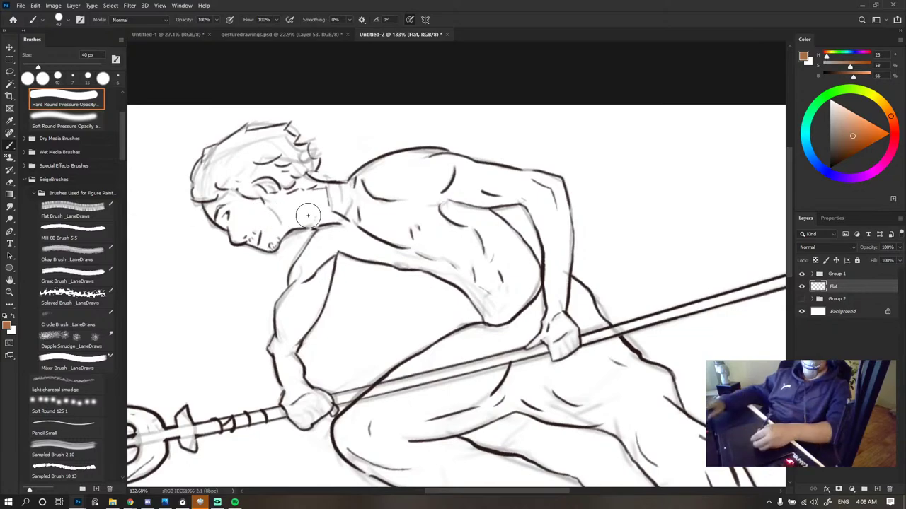
# - Paint a test dab of the brown on the chest, view it on the whole figure, and undo it
pyautogui.moveTo(371, 209); pyautogui.dragTo(394, 205)
pyautogui.scroll(-1, 460, 200)
pyautogui.scroll(-8, 459, 198)
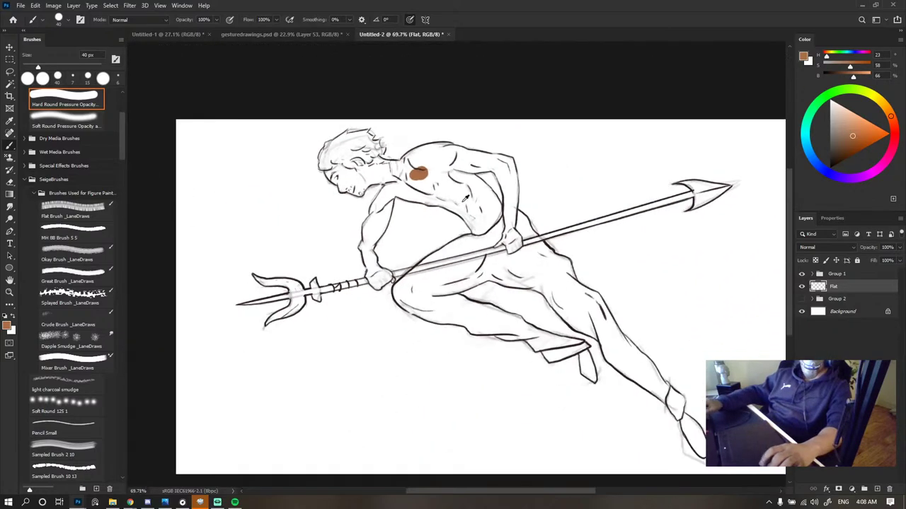
pyautogui.scroll(7, 460, 196)
pyautogui.hotkey('ctrl', 'z')
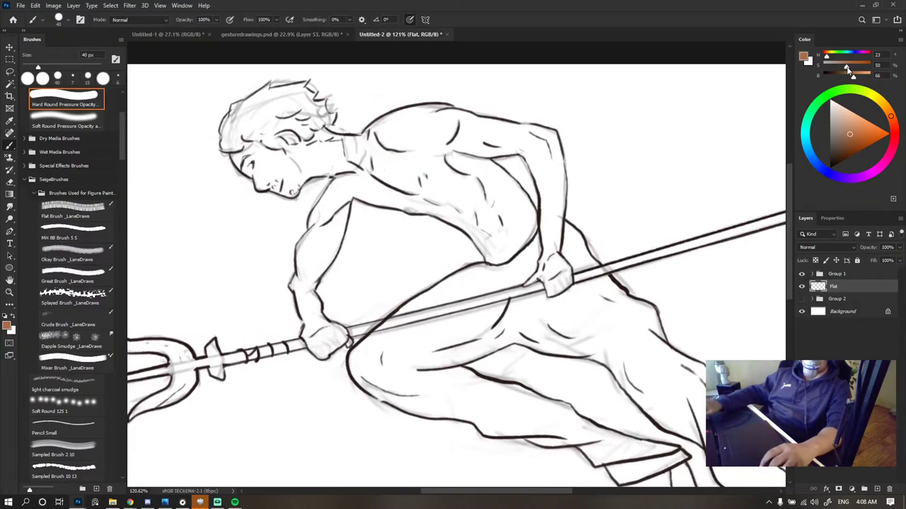
# - Lower the brown's saturation to 36%, test it on the chest with undone strokes, and dab a sample on blank canvas behind the figure
pyautogui.moveTo(849, 68); pyautogui.dragTo(847, 69)
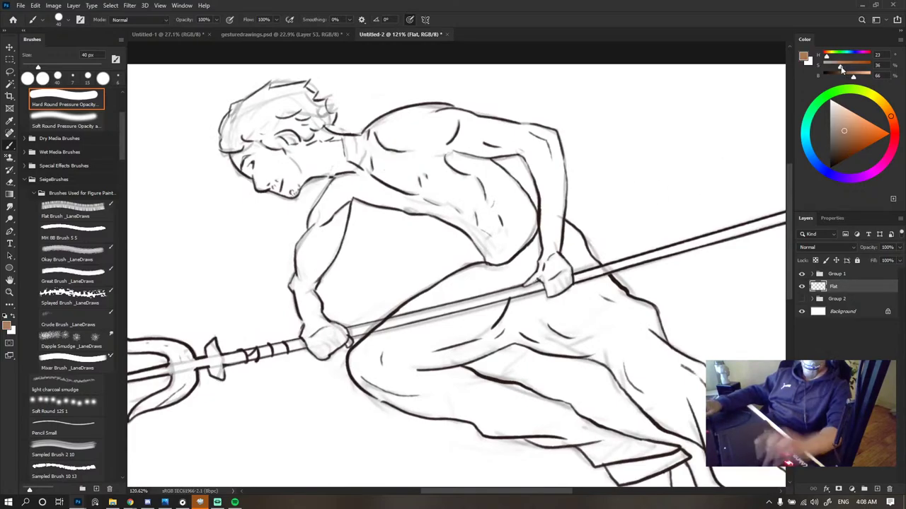
pyautogui.moveTo(393, 186); pyautogui.dragTo(436, 166)
pyautogui.hotkey('ctrl', 'z')
pyautogui.moveTo(371, 167); pyautogui.dragTo(407, 152)
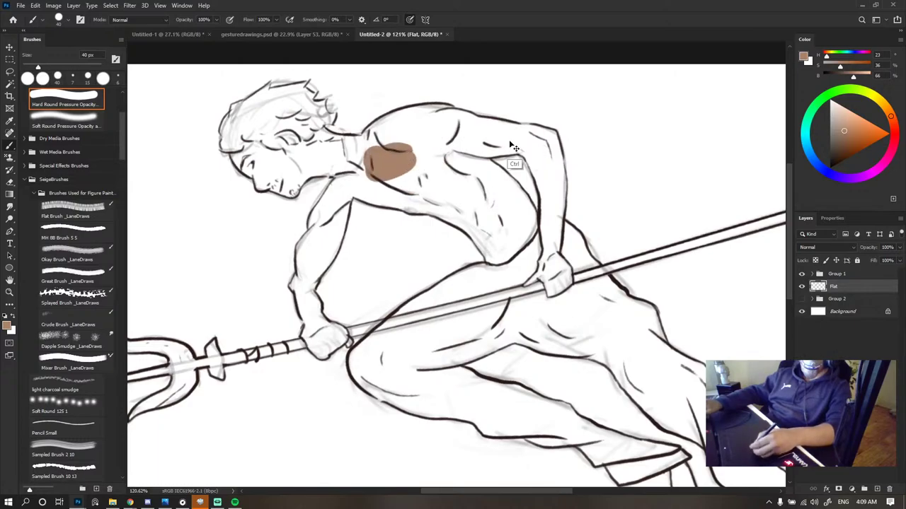
pyautogui.hotkey('ctrl', 'z')
pyautogui.click(636, 118)
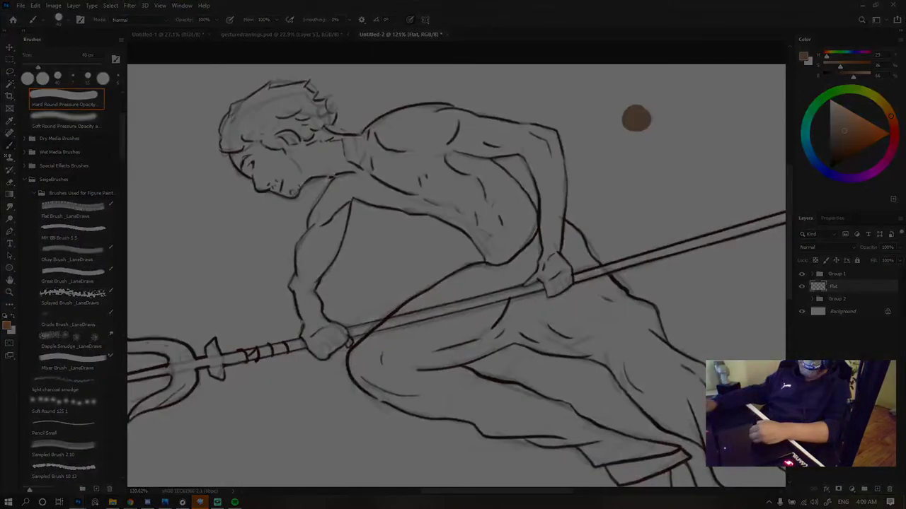
# - Paste a small captured skin-tone patch as a new layer, enlarge it to 476.81%, and place it in front of the face
pyautogui.hotkey('ctrl', 'shift', 'alt', 'n')
pyautogui.press('v')
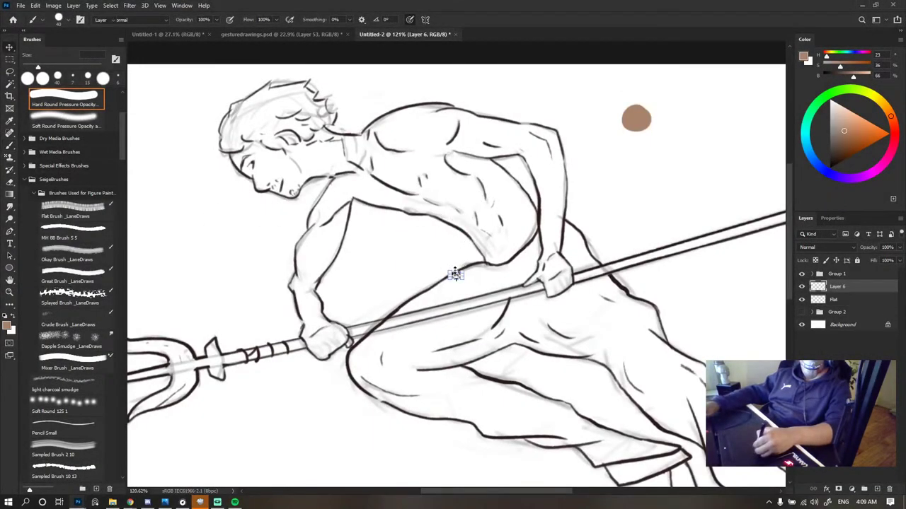
pyautogui.moveTo(463, 271); pyautogui.dragTo(188, 154)
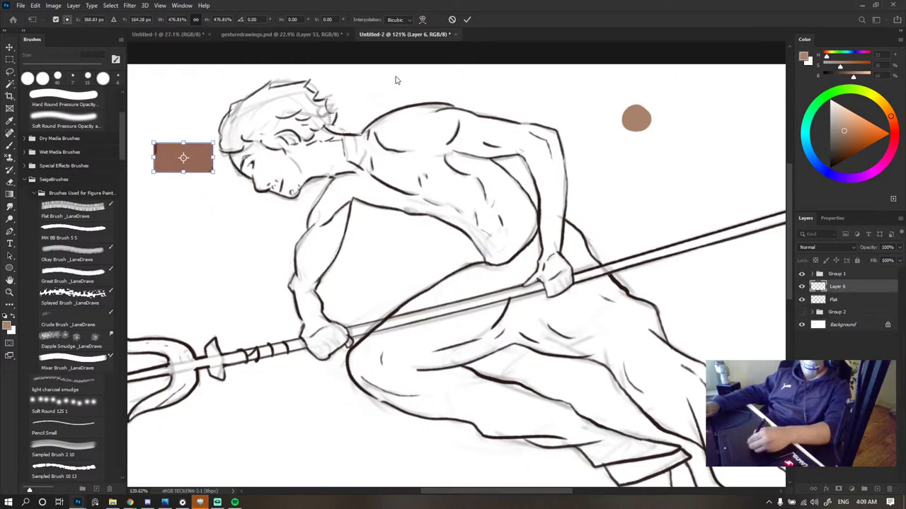
pyautogui.click(467, 19)
pyautogui.moveTo(319, 248); pyautogui.dragTo(377, 290)
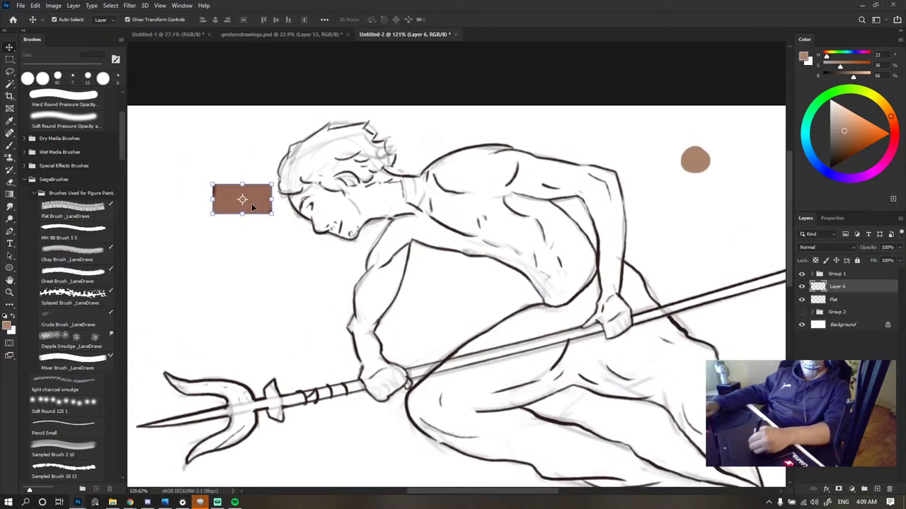
pyautogui.moveTo(254, 209); pyautogui.dragTo(220, 184)
pyautogui.click(379, 96)
# - Compare the two colour samples and erase the round tan dab from the Flat layer
pyautogui.scroll(-5, 463, 323)
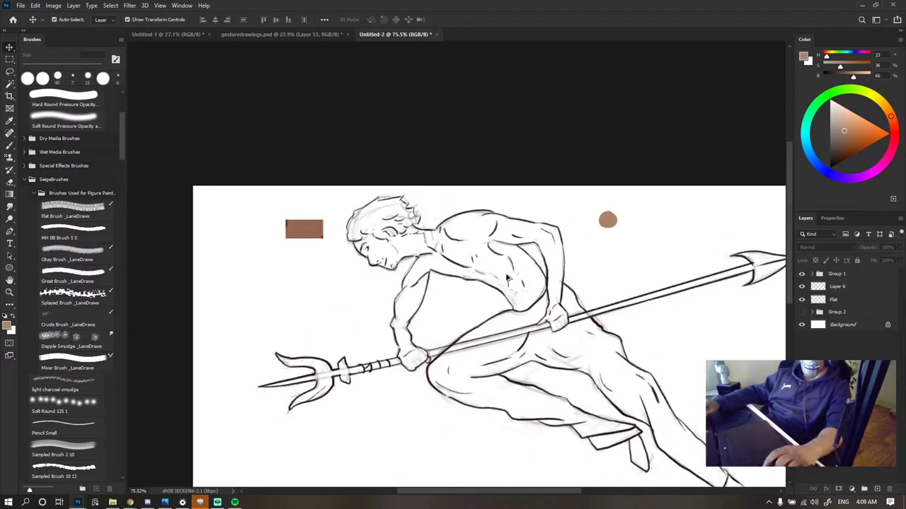
pyautogui.scroll(5, 513, 264)
pyautogui.click(676, 192)
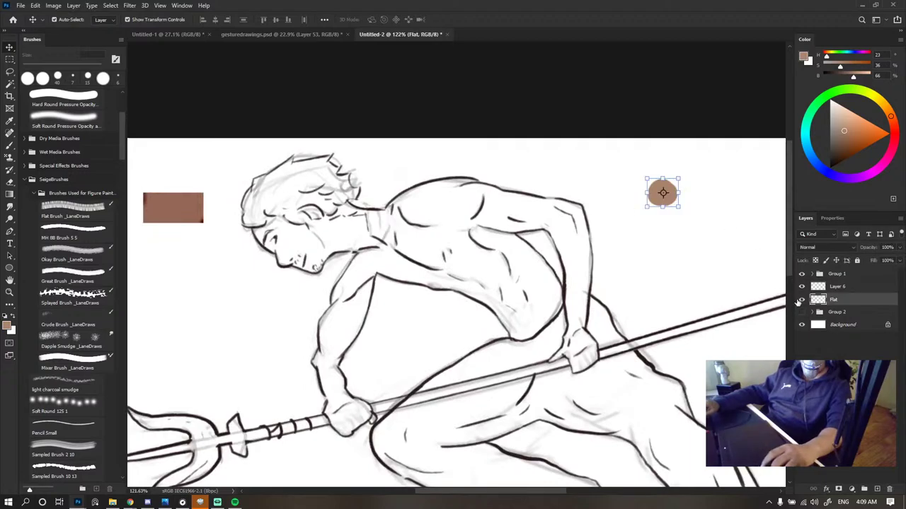
pyautogui.click(801, 300)
pyautogui.click(801, 300)
pyautogui.press('e')
pyautogui.moveTo(644, 182); pyautogui.dragTo(671, 201)
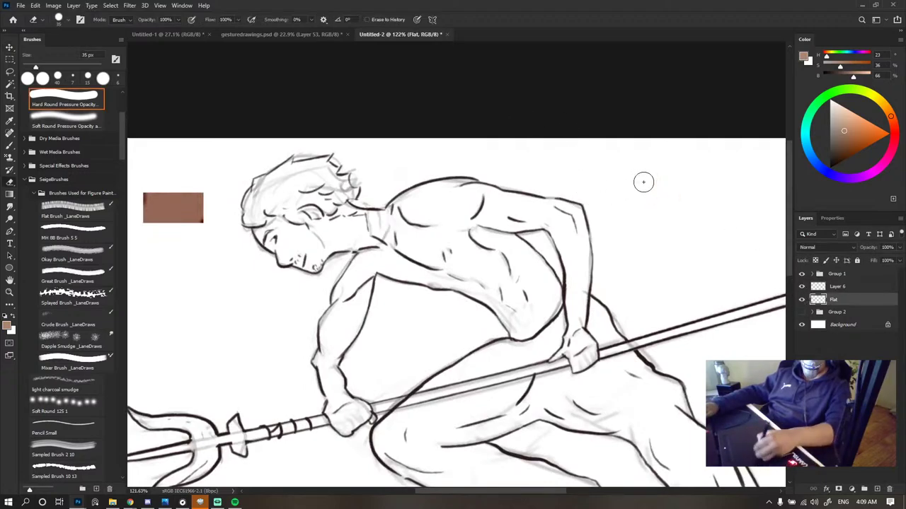
# - Lock Layer 6 with the skin-tone patch and return to the Brush tool
pyautogui.click(843, 289)
pyautogui.click(857, 261)
pyautogui.moveTo(399, 250); pyautogui.dragTo(569, 243)
pyautogui.press('b')
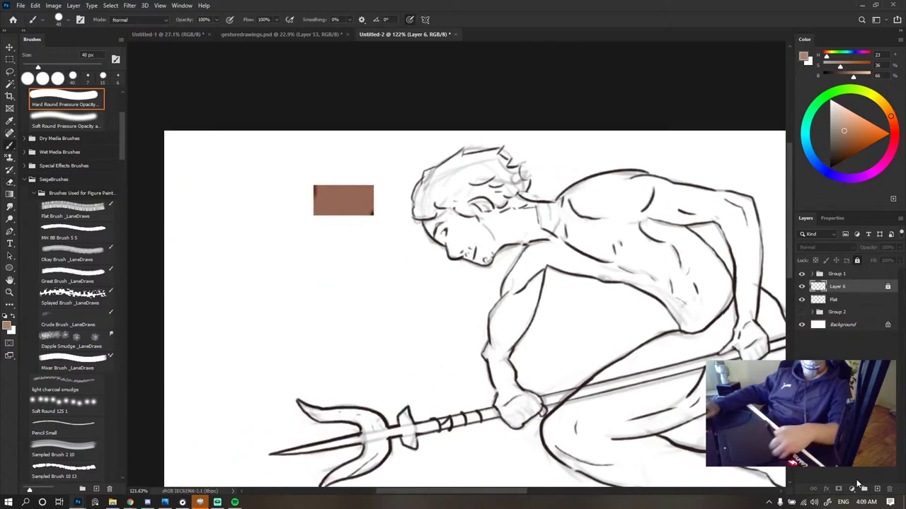
# - Add a new layer above Layer 6 and test brown dabs at 36% and 49% saturation below the skin-tone patch, undoing each
pyautogui.click(876, 487)
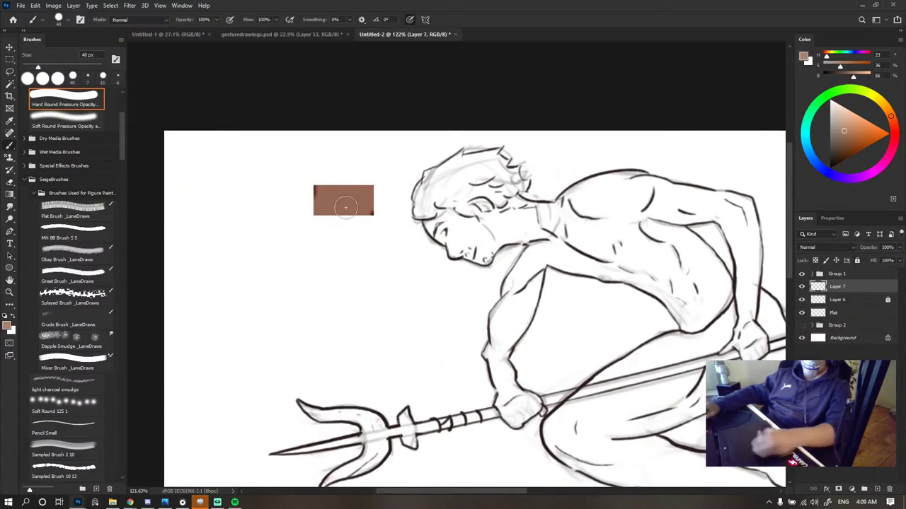
pyautogui.click(341, 238)
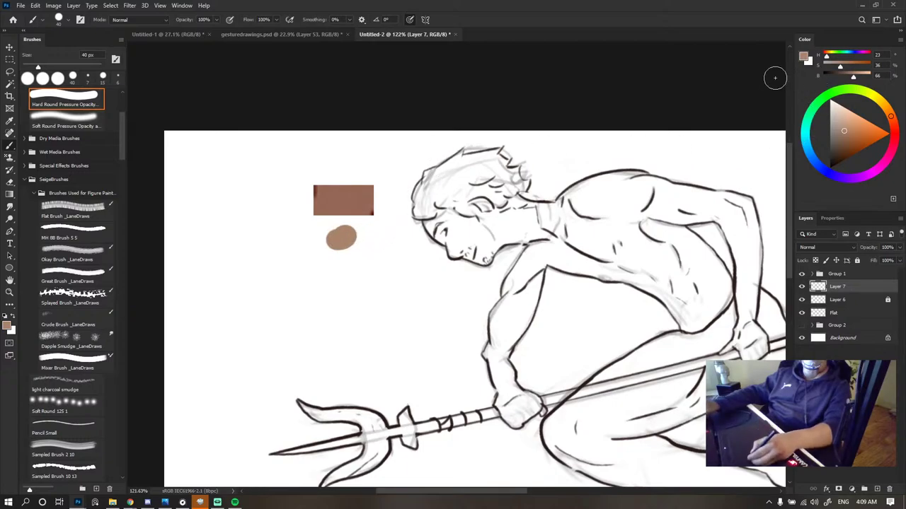
pyautogui.hotkey('ctrl', 'z')
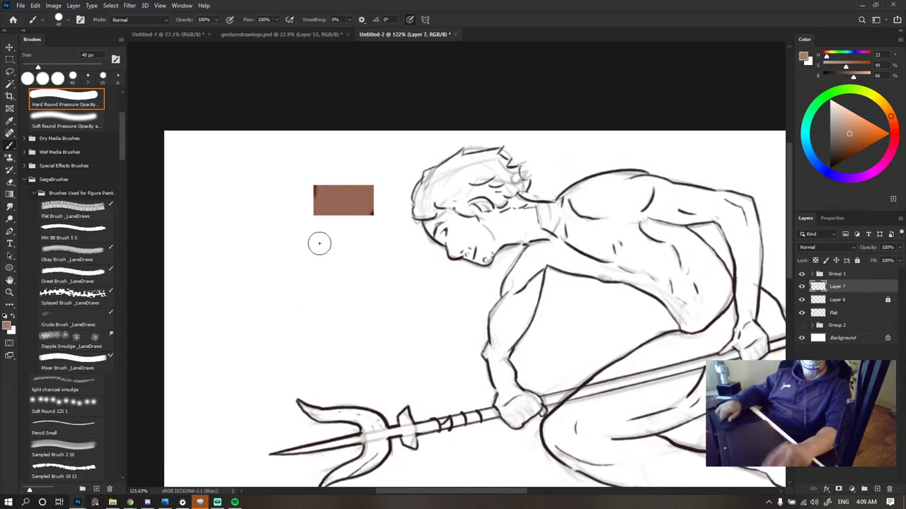
pyautogui.click(340, 238)
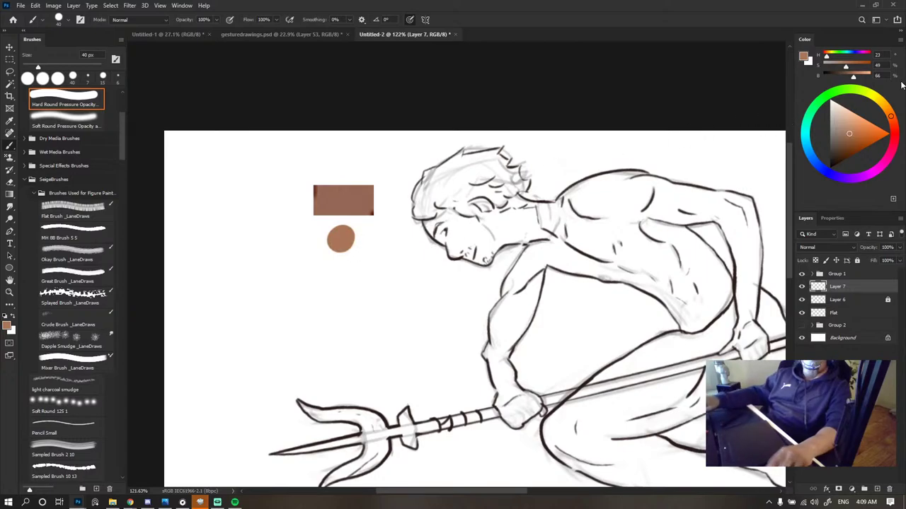
pyautogui.hotkey('ctrl', 'z')
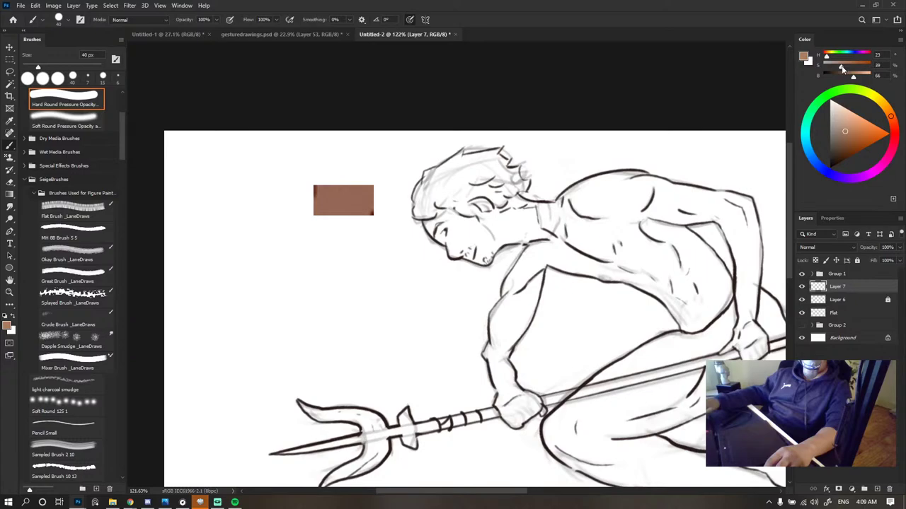
# - Test brown dabs below the patch at 38% saturation and at 47% saturation with 69% brightness, undoing each one
pyautogui.click(840, 69)
pyautogui.click(342, 238)
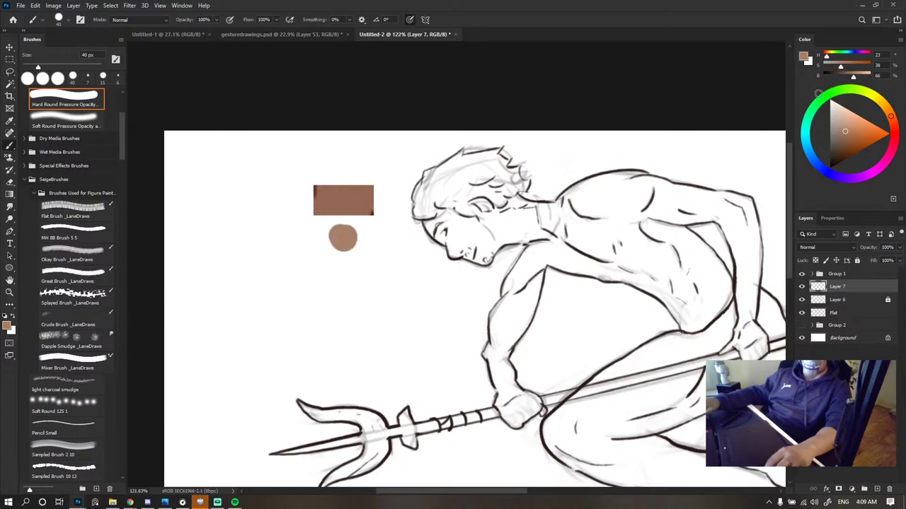
pyautogui.hotkey('ctrl', 'z')
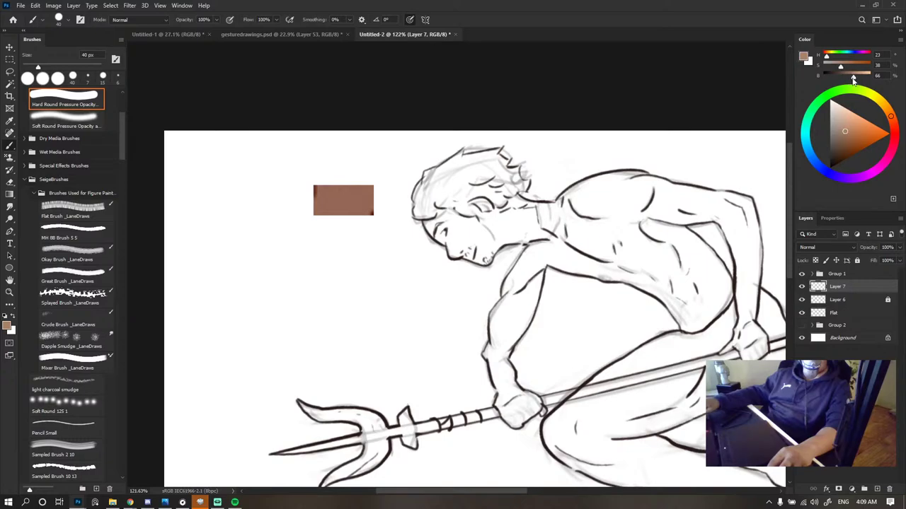
pyautogui.moveTo(319, 236); pyautogui.dragTo(328, 251)
pyautogui.hotkey('ctrl', 'z')
pyautogui.moveTo(842, 68); pyautogui.dragTo(844, 66)
pyautogui.moveTo(323, 234); pyautogui.dragTo(329, 251)
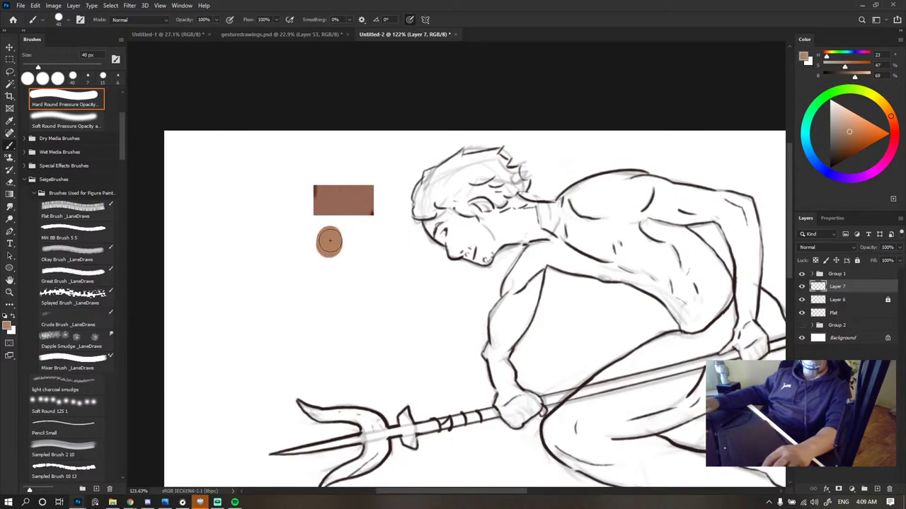
pyautogui.hotkey('ctrl', 'z')
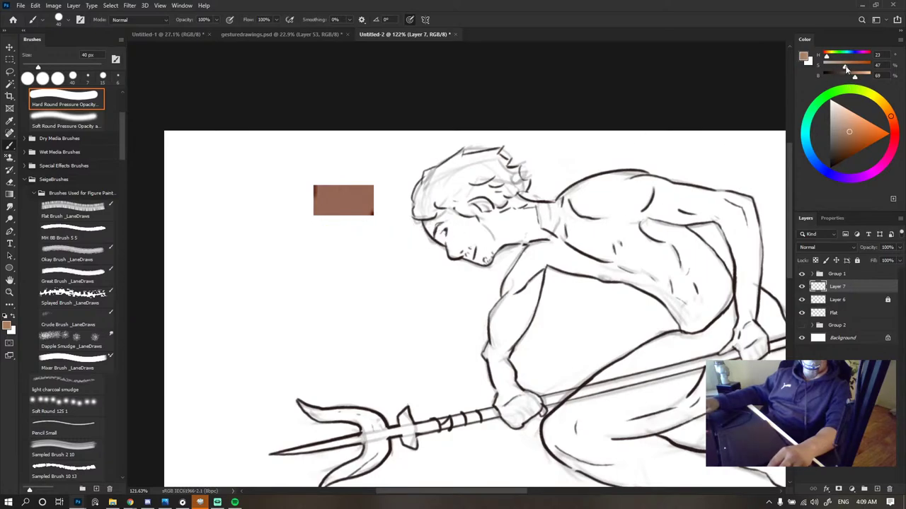
# - Dab a reddish sample at hue 8° and 34% saturation below the patch and compare both colours with the eyedropper
pyautogui.moveTo(847, 68); pyautogui.dragTo(825, 57)
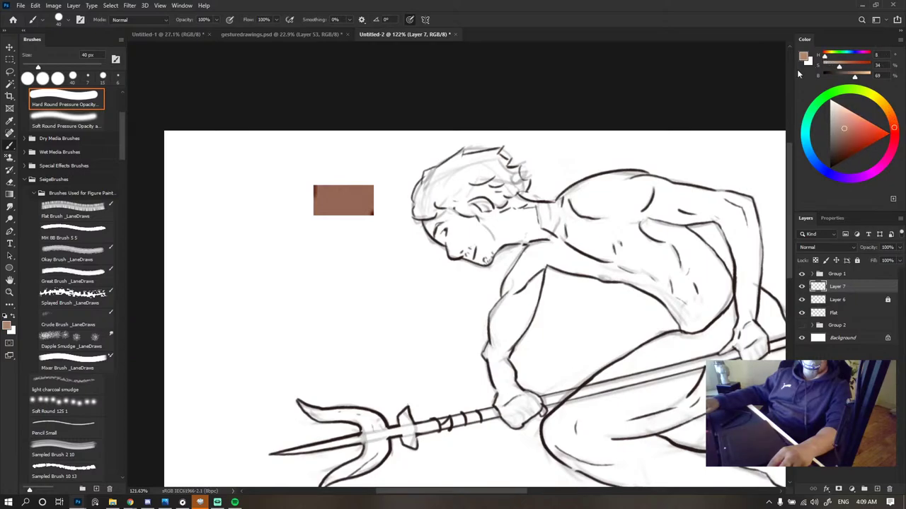
pyautogui.moveTo(327, 239); pyautogui.dragTo(338, 240)
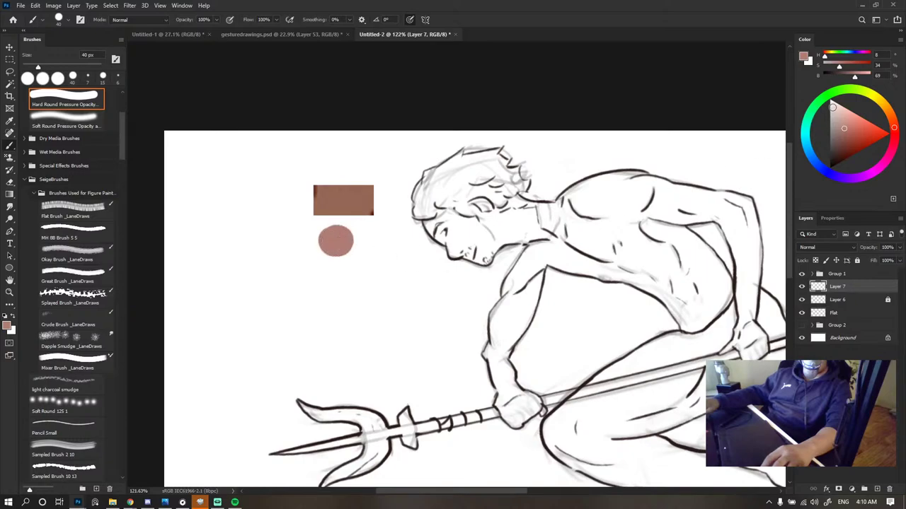
pyautogui.keyDown('alt'); pyautogui.click(362, 195); pyautogui.keyUp('alt')
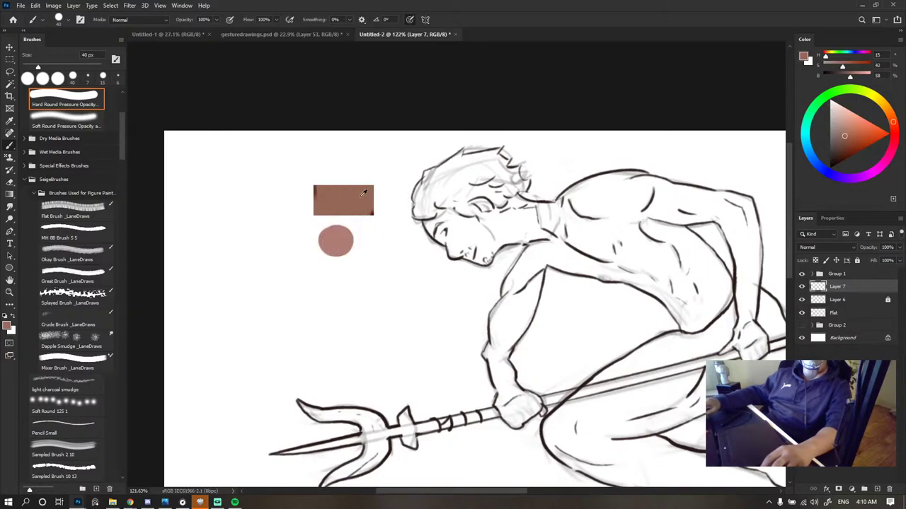
pyautogui.keyDown('alt'); pyautogui.click(340, 238); pyautogui.keyUp('alt')
pyautogui.keyDown('alt'); pyautogui.click(354, 195); pyautogui.keyUp('alt')
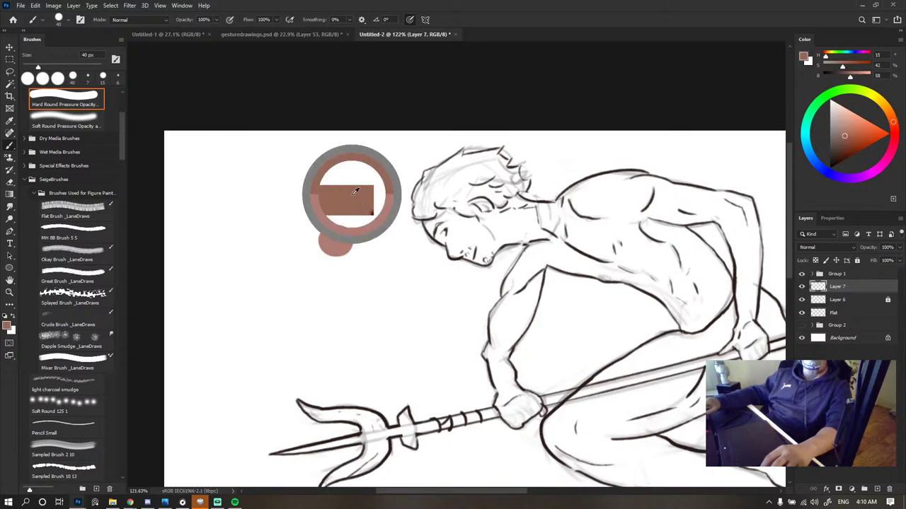
pyautogui.keyDown('alt'); pyautogui.click(342, 245); pyautogui.keyUp('alt')
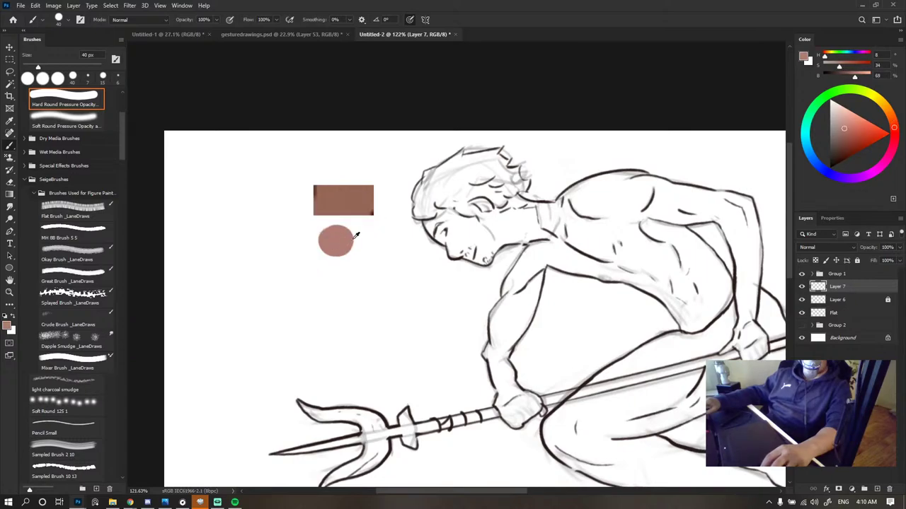
pyautogui.keyDown('alt'); pyautogui.click(366, 198); pyautogui.keyUp('alt')
pyautogui.keyDown('alt'); pyautogui.click(350, 247); pyautogui.keyUp('alt')
# - Shift the hue to 18°, dab a second sample beside the reddish one, and compare it with the patch using the eyedropper
pyautogui.moveTo(894, 127); pyautogui.dragTo(894, 122)
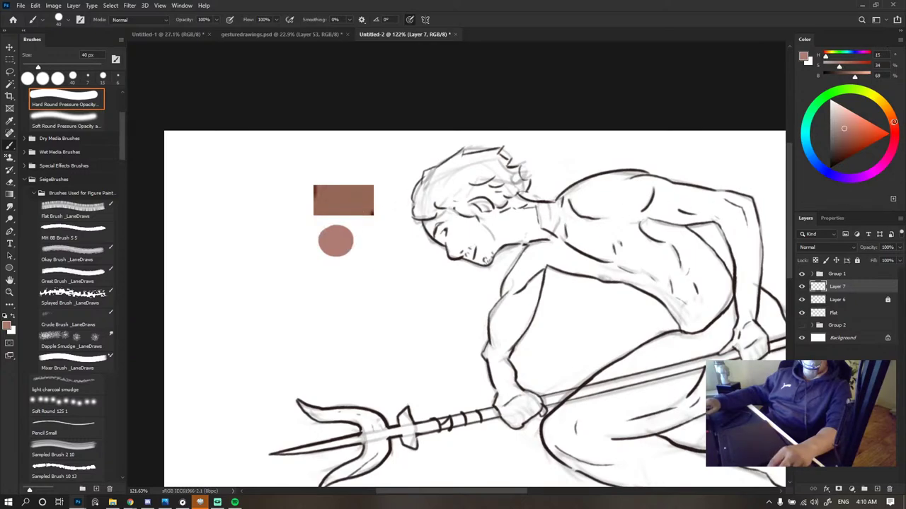
pyautogui.click(385, 249)
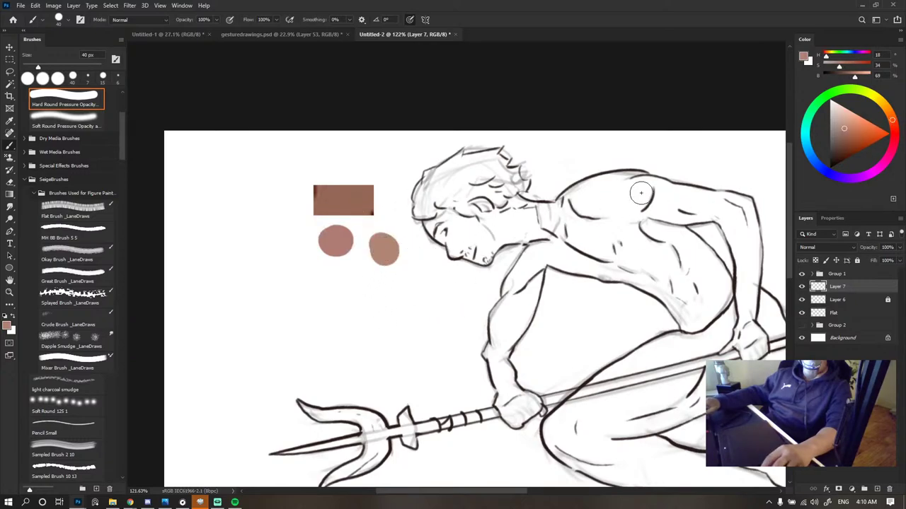
pyautogui.scroll(-2, 364, 224)
pyautogui.scroll(3, 361, 212)
pyautogui.keyDown('alt'); pyautogui.click(358, 203); pyautogui.keyUp('alt')
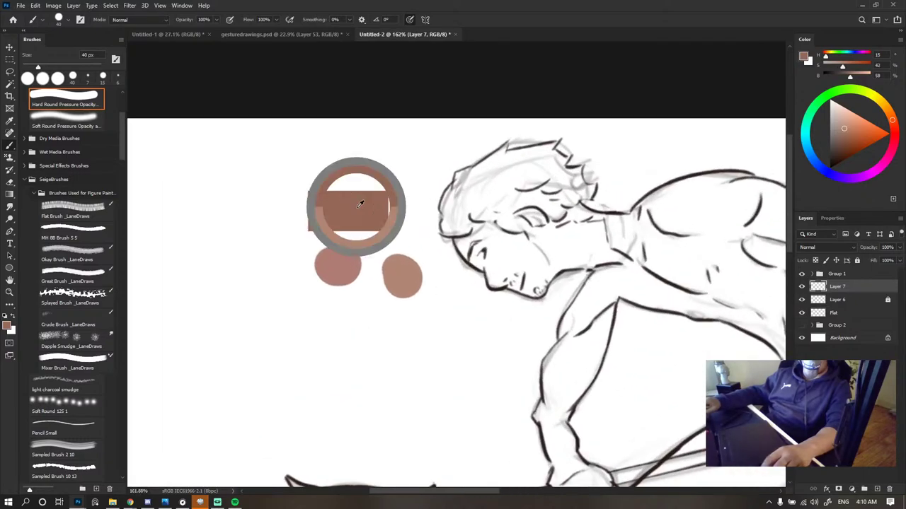
pyautogui.keyDown('alt'); pyautogui.click(414, 280); pyautogui.keyUp('alt')
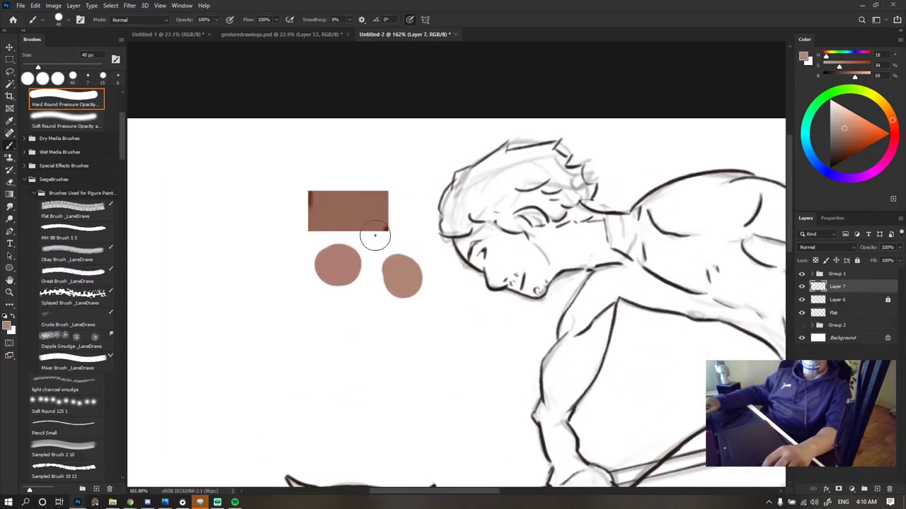
pyautogui.keyDown('alt'); pyautogui.click(360, 207); pyautogui.keyUp('alt')
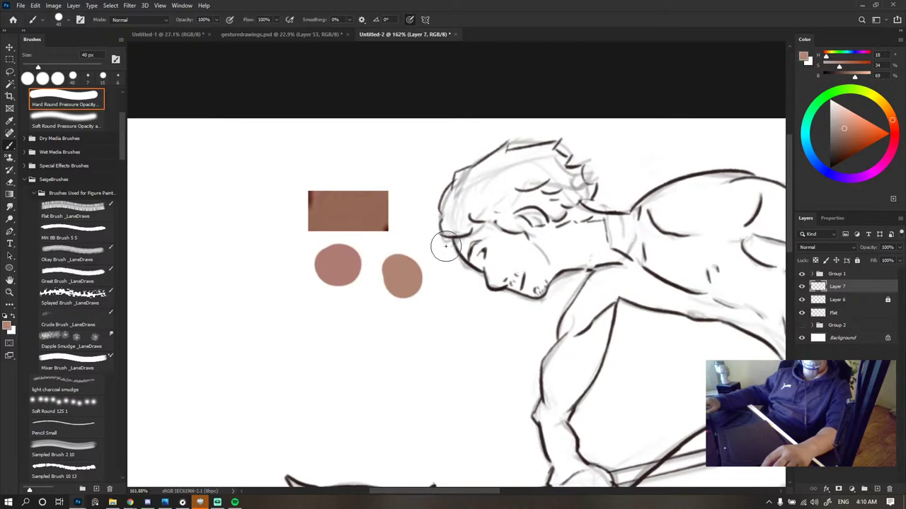
# - Sample the brown directly from the skin-tone patch, test it with a 114 px dab on the torso, and undo the dab
pyautogui.scroll(-3, 317, 237)
pyautogui.keyDown('alt'); pyautogui.click(329, 214); pyautogui.keyUp('alt')
pyautogui.scroll(-3, 280, 231)
pyautogui.moveTo(439, 251)
pyautogui.mouseDown()
pyautogui.moveTo(450, 251)
pyautogui.moveTo(445, 243)
pyautogui.mouseUp()
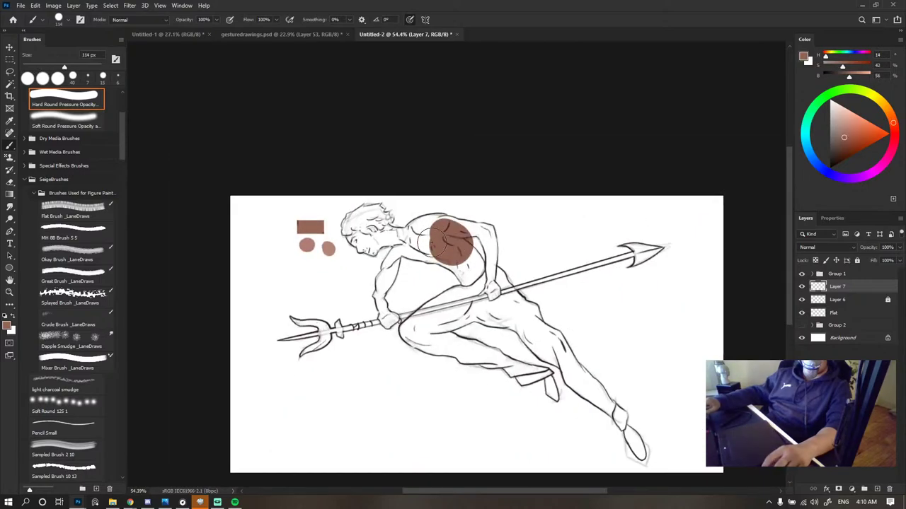
pyautogui.scroll(4, 418, 244)
pyautogui.hotkey('ctrl', 'z')
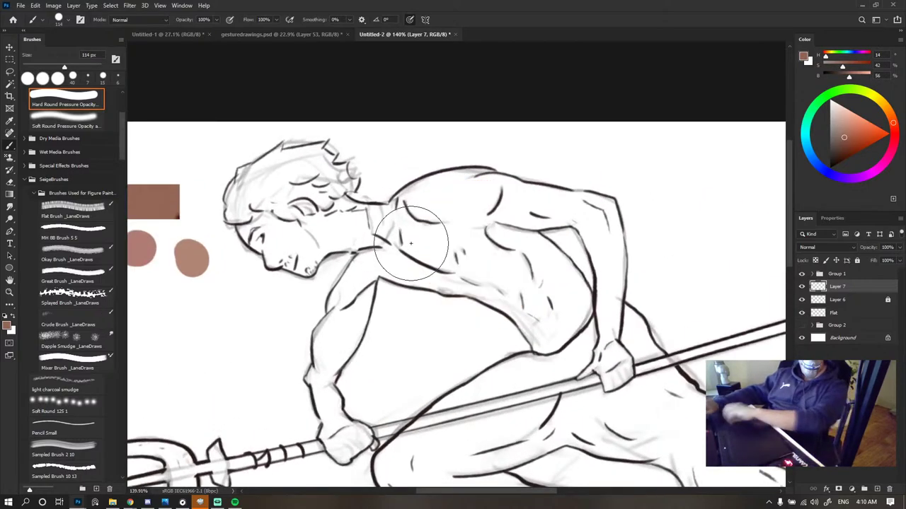
# - Reduce the brush to 35 px and paint flat brown across the cheek and jaw on Layer 7
pyautogui.press('[')
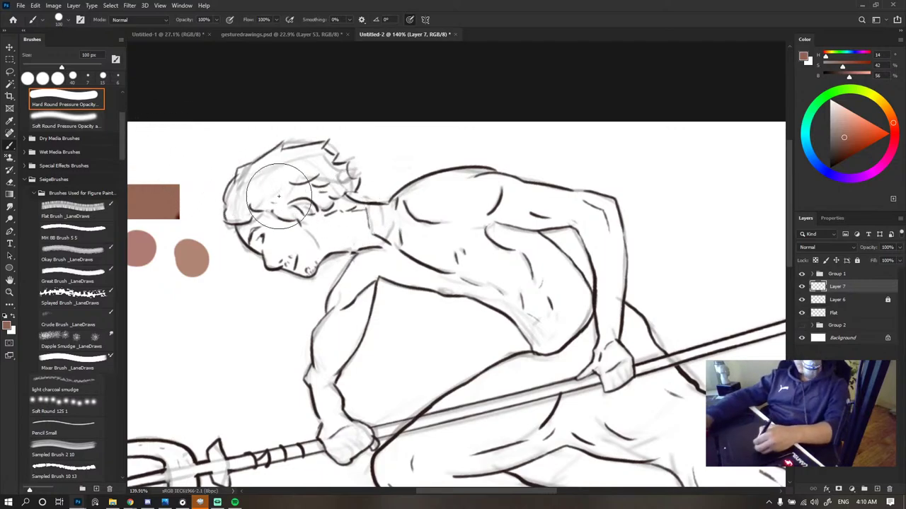
pyautogui.press('[')
pyautogui.press('[')
pyautogui.press('[')
pyautogui.press('[')
pyautogui.press('[')
pyautogui.press('[')
pyautogui.press('[')
pyautogui.press('[')
pyautogui.click(313, 233)
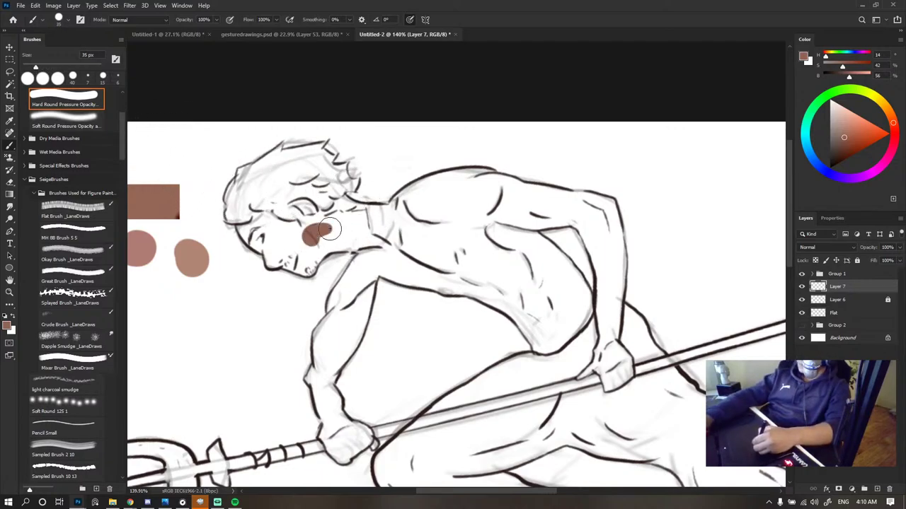
pyautogui.moveTo(329, 229); pyautogui.dragTo(347, 225)
# - Turn off pressure-controlled brush size and use a larger brush to paint the near shoulder, neck and eye area flat brown
pyautogui.press(']')
pyautogui.press(']')
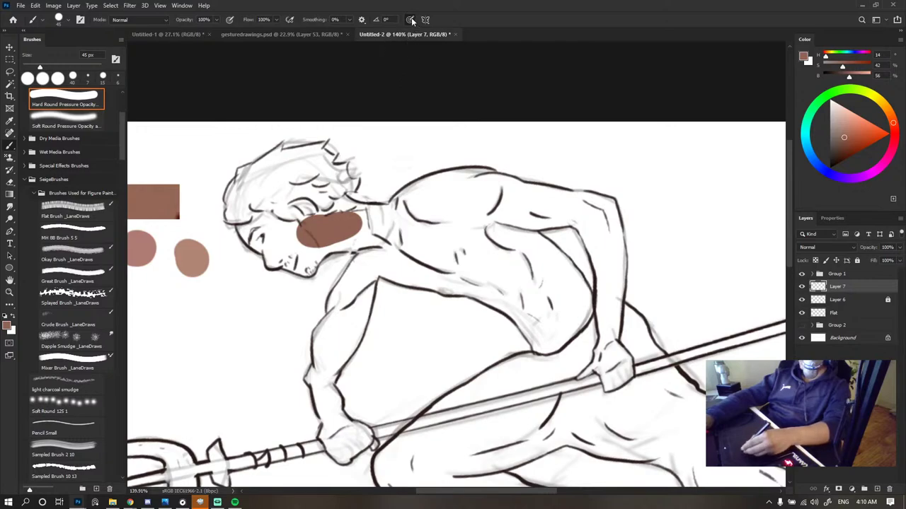
pyautogui.press(']')
pyautogui.press(']')
pyautogui.press(']')
pyautogui.press(']')
pyautogui.moveTo(452, 196)
pyautogui.mouseDown()
pyautogui.moveTo(415, 227)
pyautogui.moveTo(434, 219)
pyautogui.moveTo(447, 211)
pyautogui.moveTo(371, 250)
pyautogui.moveTo(384, 241)
pyautogui.moveTo(366, 223)
pyautogui.moveTo(380, 225)
pyautogui.moveTo(273, 223)
pyautogui.mouseUp()
# - Shrink the brush to 35 px and fill the face between the eye, nose and cheek with brown
pyautogui.press('[')
pyautogui.press('[')
pyautogui.press('[')
pyautogui.press('[')
pyautogui.press('[')
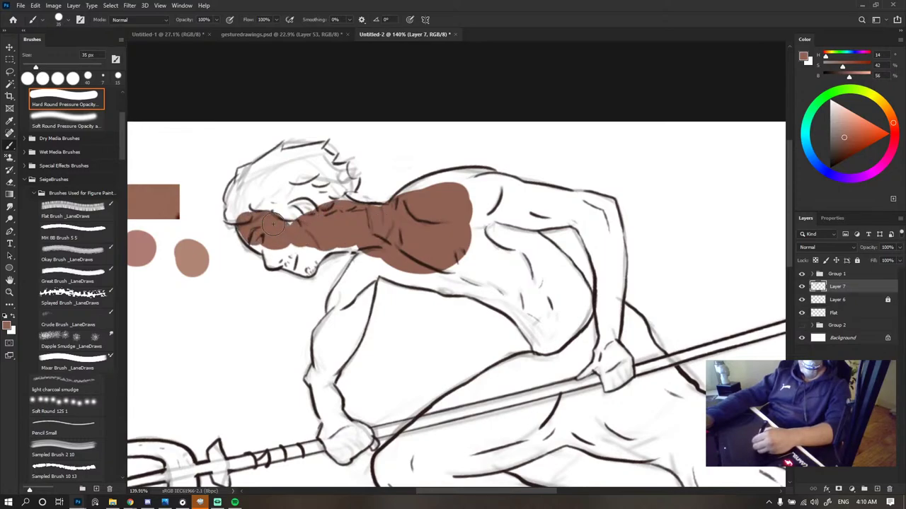
pyautogui.moveTo(273, 224); pyautogui.dragTo(310, 246)
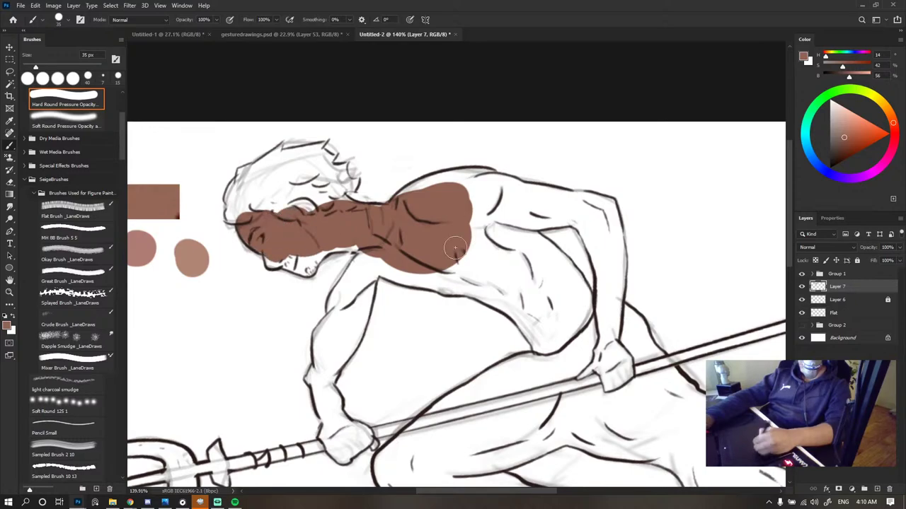
# - Extend the flat brown with a 40 px brush along the upper back and chest, then with 30 px below the neck
pyautogui.press('[')
pyautogui.press('[')
pyautogui.press(']')
pyautogui.press(']')
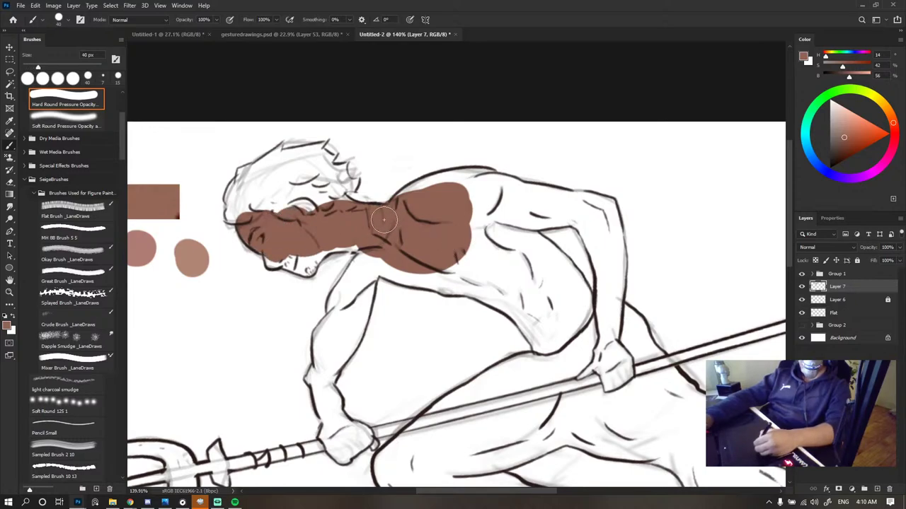
pyautogui.moveTo(403, 191); pyautogui.dragTo(456, 177)
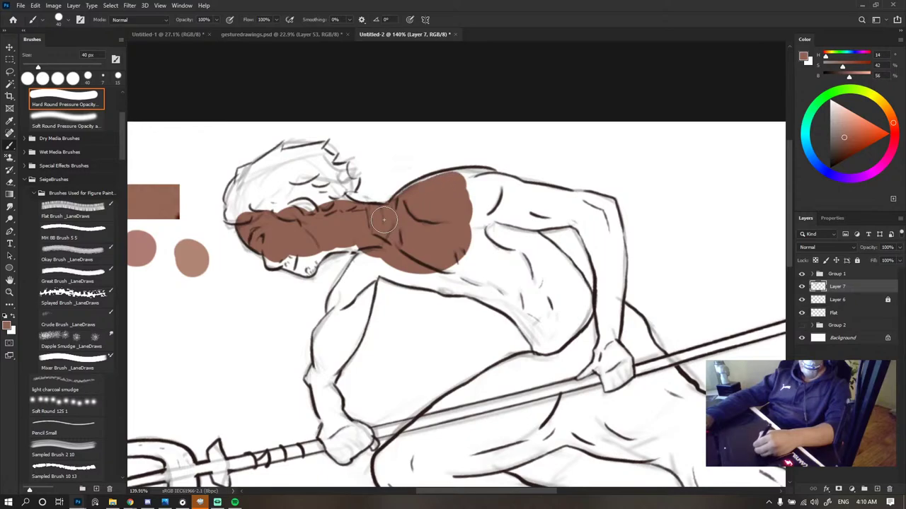
pyautogui.moveTo(473, 212)
pyautogui.mouseDown()
pyautogui.moveTo(481, 244)
pyautogui.moveTo(498, 255)
pyautogui.mouseUp()
pyautogui.press('[')
pyautogui.moveTo(373, 263); pyautogui.dragTo(372, 239)
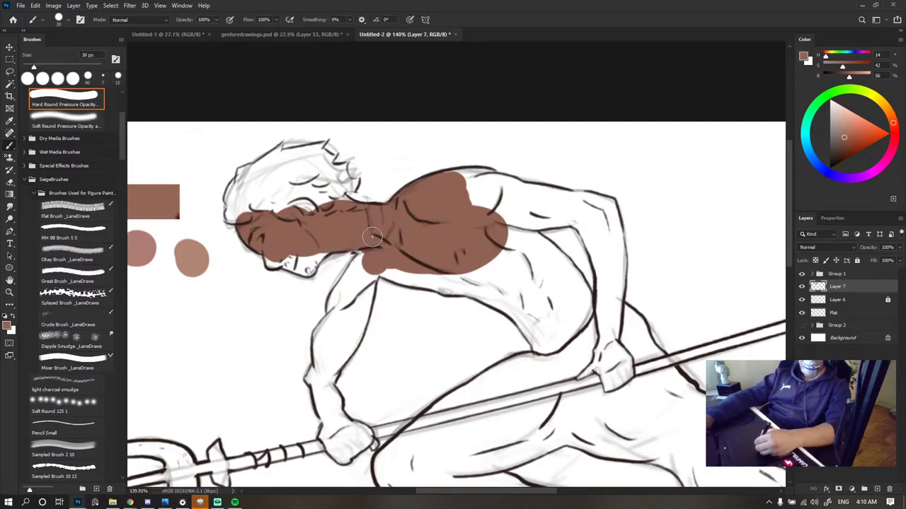
# - Fill the nose, mouth and chin with brown up to the line art, finishing the edges with a 10 px brush
pyautogui.moveTo(287, 258); pyautogui.dragTo(311, 265)
pyautogui.press('[')
pyautogui.press('[')
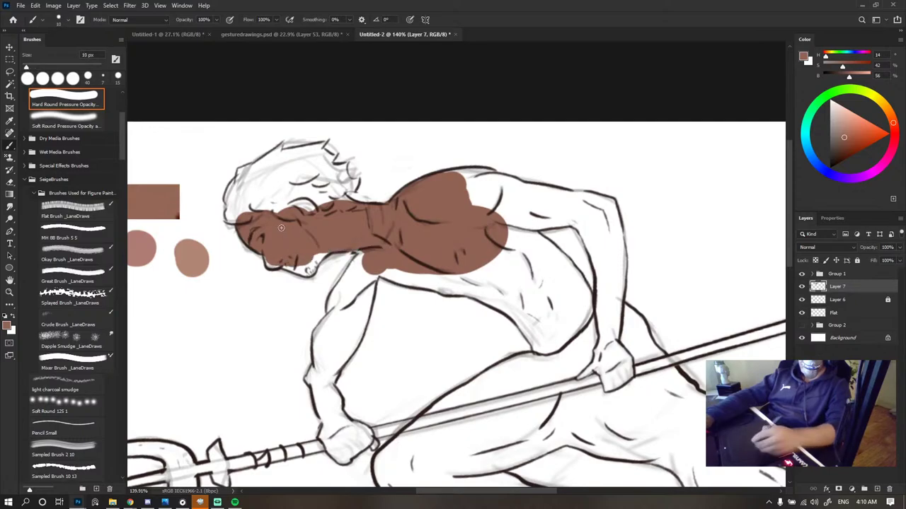
pyautogui.scroll(-10, 514, 215)
pyautogui.scroll(10, 450, 207)
pyautogui.scroll(5, 448, 206)
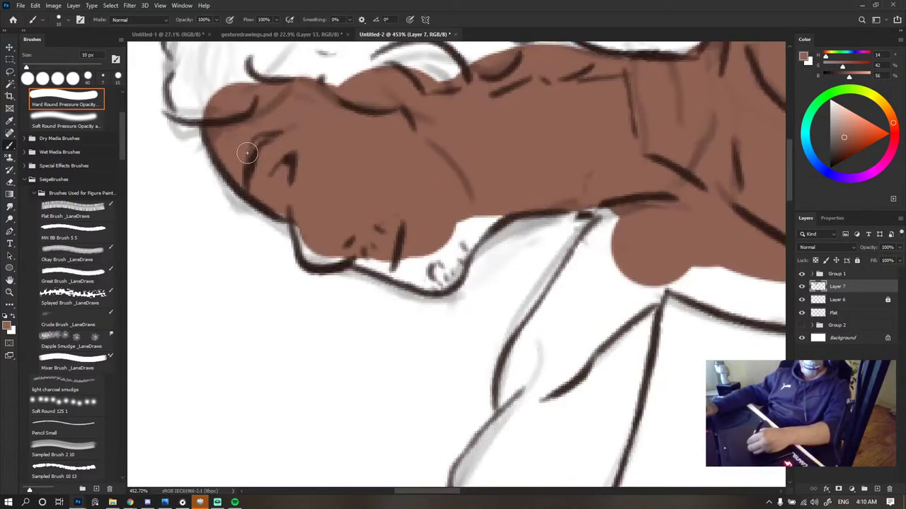
pyautogui.moveTo(305, 211); pyautogui.dragTo(310, 256)
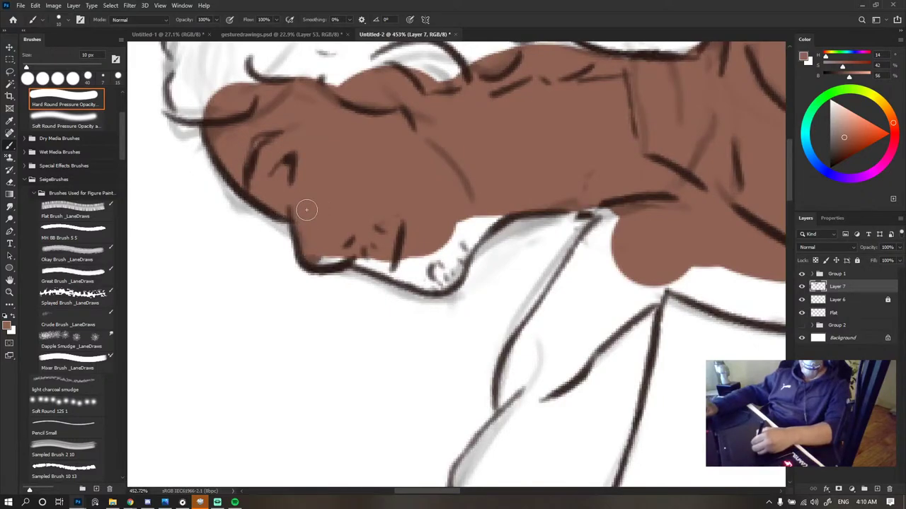
pyautogui.moveTo(377, 248)
pyautogui.mouseDown()
pyautogui.moveTo(428, 264)
pyautogui.moveTo(475, 223)
pyautogui.moveTo(499, 222)
pyautogui.moveTo(456, 233)
pyautogui.mouseUp()
pyautogui.moveTo(484, 203)
pyautogui.mouseDown()
pyautogui.moveTo(436, 261)
pyautogui.moveTo(391, 267)
pyautogui.moveTo(453, 275)
pyautogui.mouseUp()
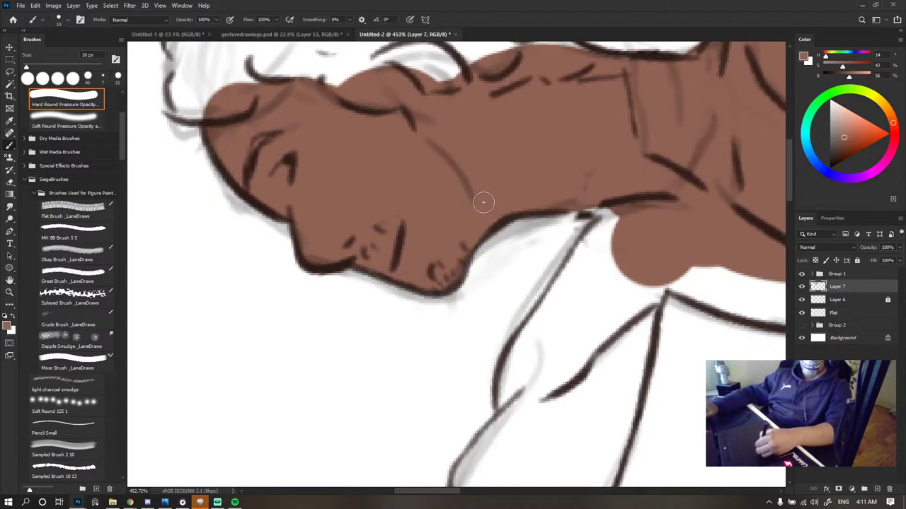
pyautogui.scroll(-10, 457, 162)
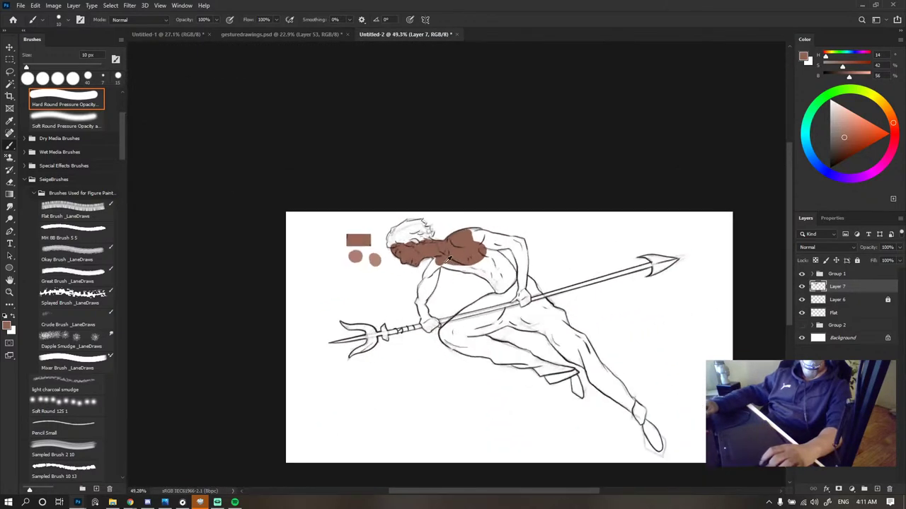
pyautogui.scroll(3, 497, 297)
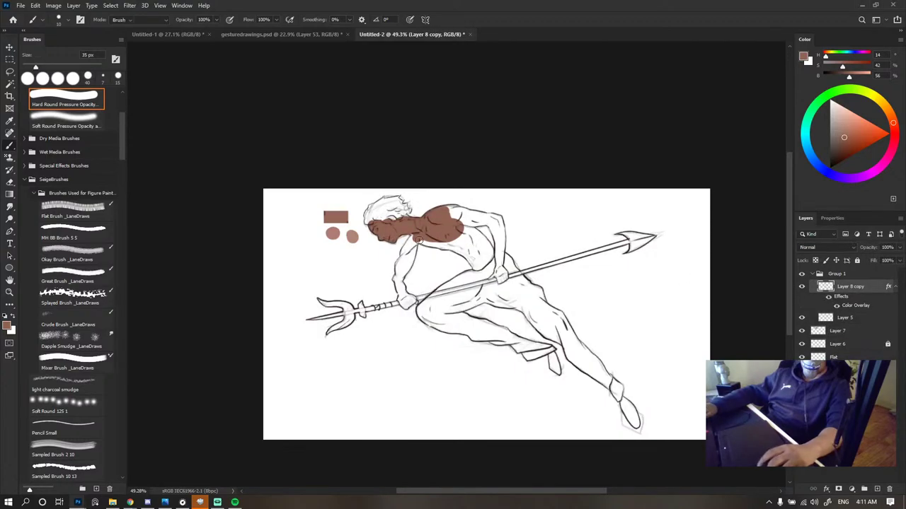
pyautogui.scroll(1, 470, 241)
pyautogui.press('w')
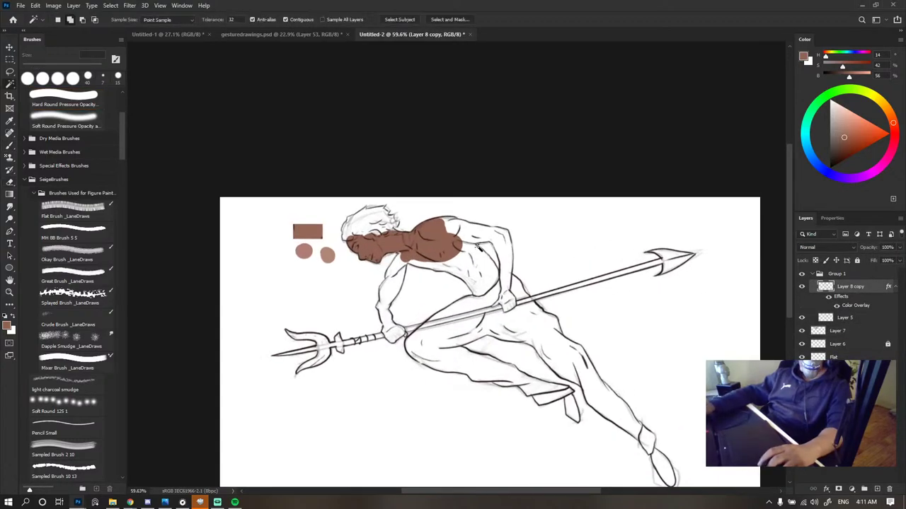
pyautogui.click(485, 254)
pyautogui.scroll(3, 485, 258)
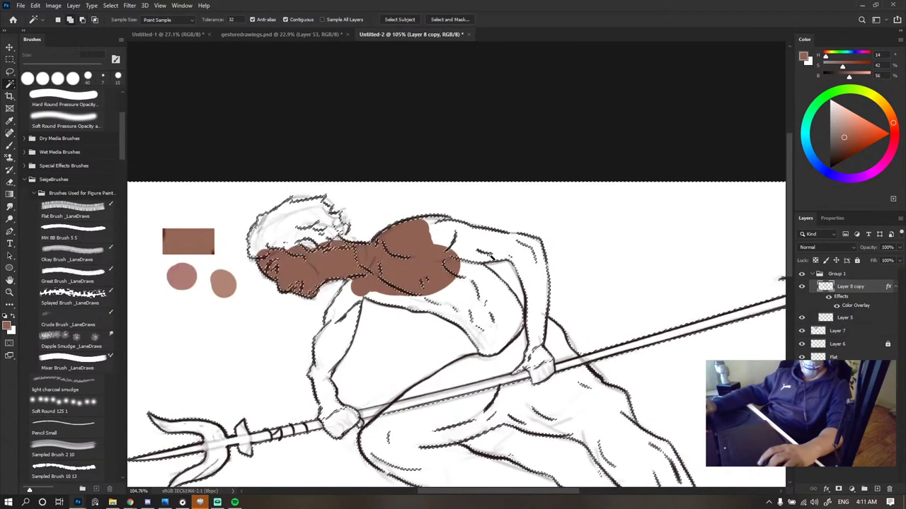
pyautogui.scroll(-4, 485, 261)
pyautogui.scroll(-2, 487, 262)
pyautogui.scroll(3, 489, 269)
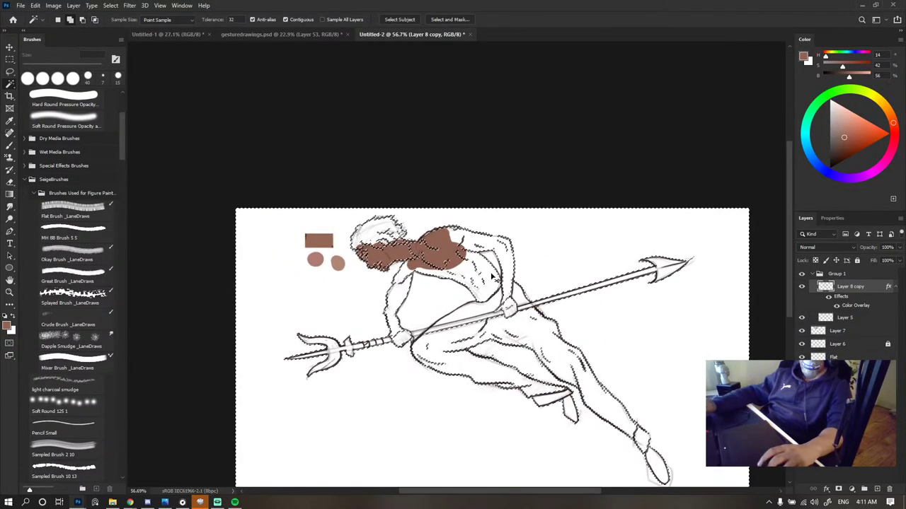
pyautogui.hotkey('ctrl', 'd')
pyautogui.scroll(9, 487, 263)
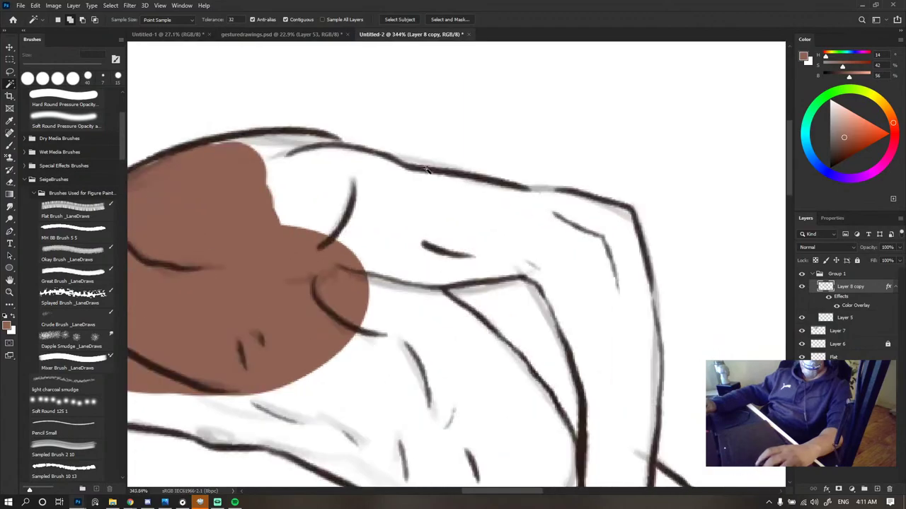
pyautogui.click(428, 170)
pyautogui.scroll(-3, 447, 220)
pyautogui.scroll(-4, 452, 225)
pyautogui.hotkey('ctrl', 'd')
pyautogui.scroll(3, 380, 246)
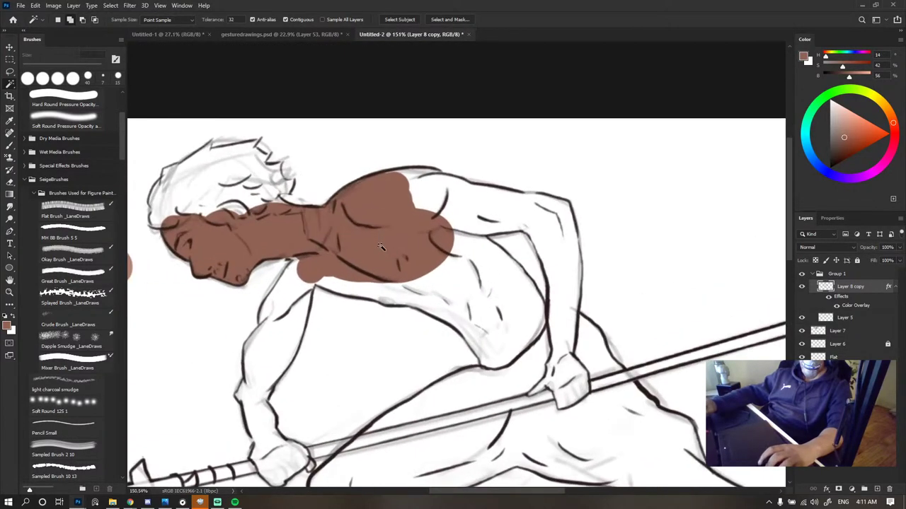
pyautogui.press('b')
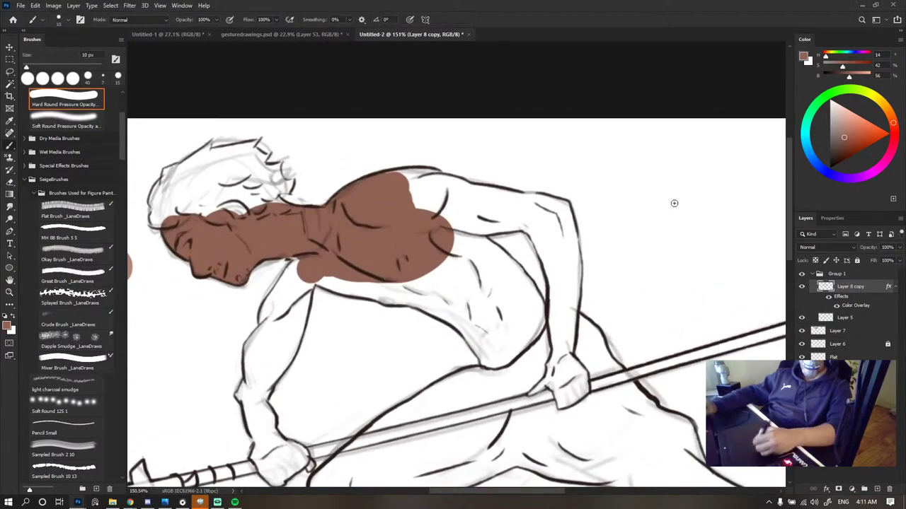
# - Select the dark outline along the hair and back with the Magic Wand and try to tint it with a colorized Hue/Saturation adjustment
pyautogui.press('w')
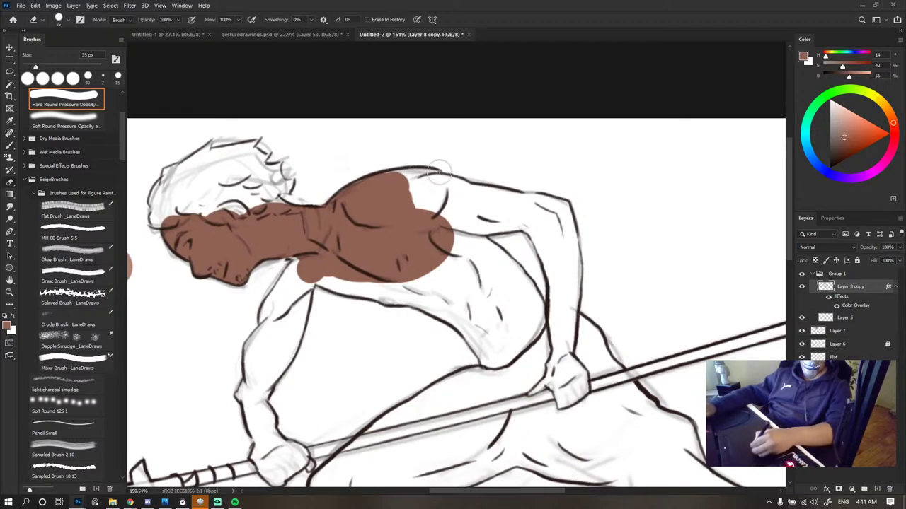
pyautogui.click(440, 175)
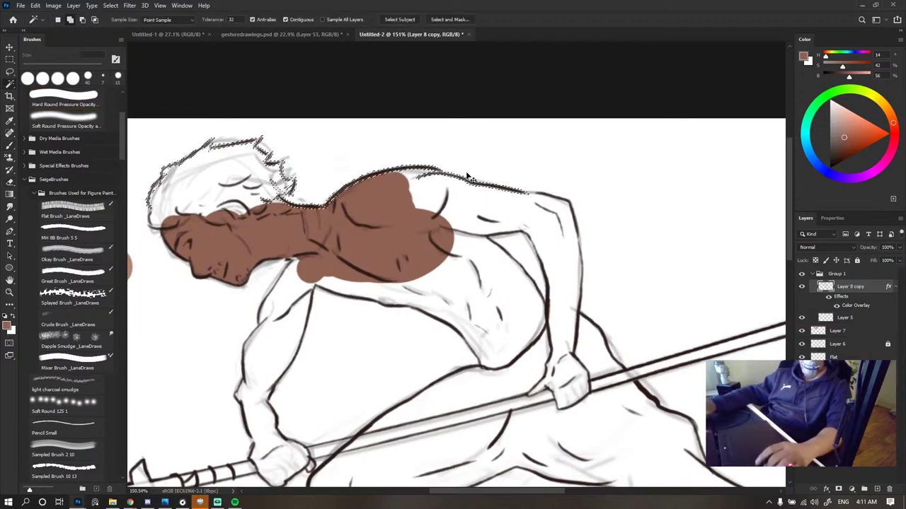
pyautogui.hotkey('ctrl', 'u')
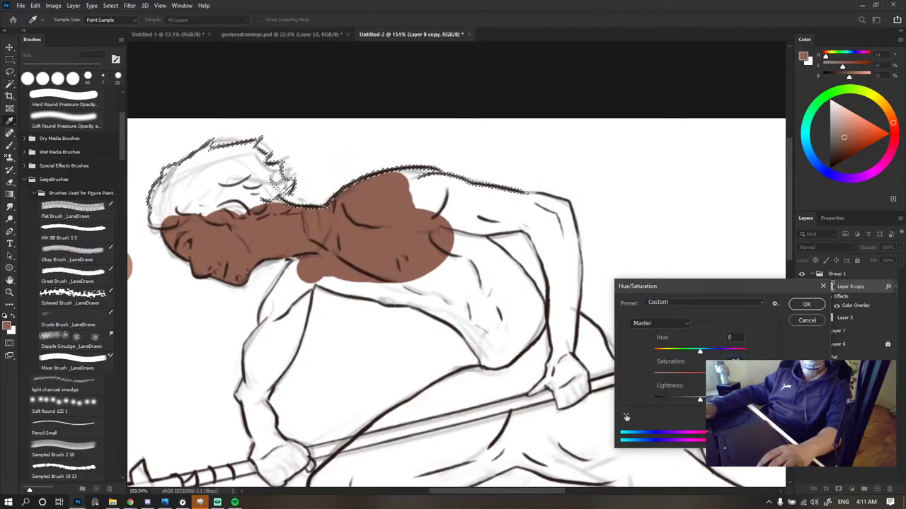
pyautogui.click(701, 352)
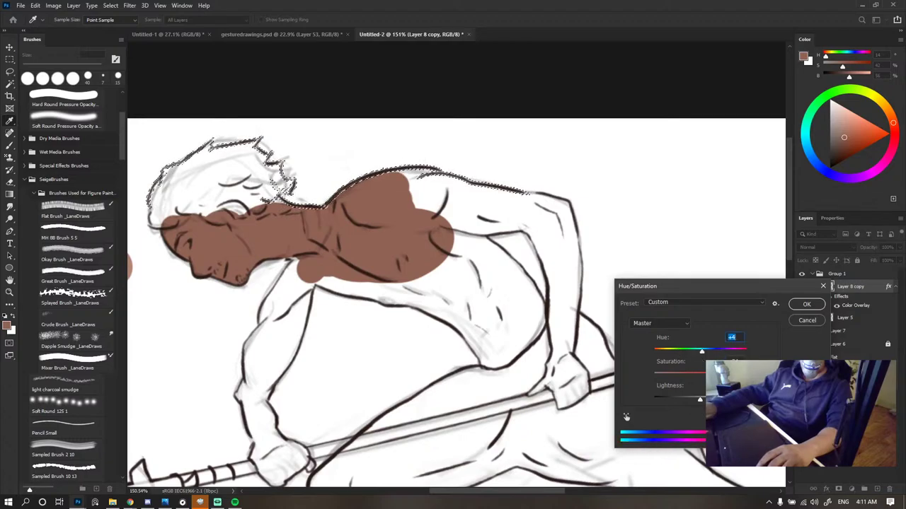
pyautogui.click(792, 411)
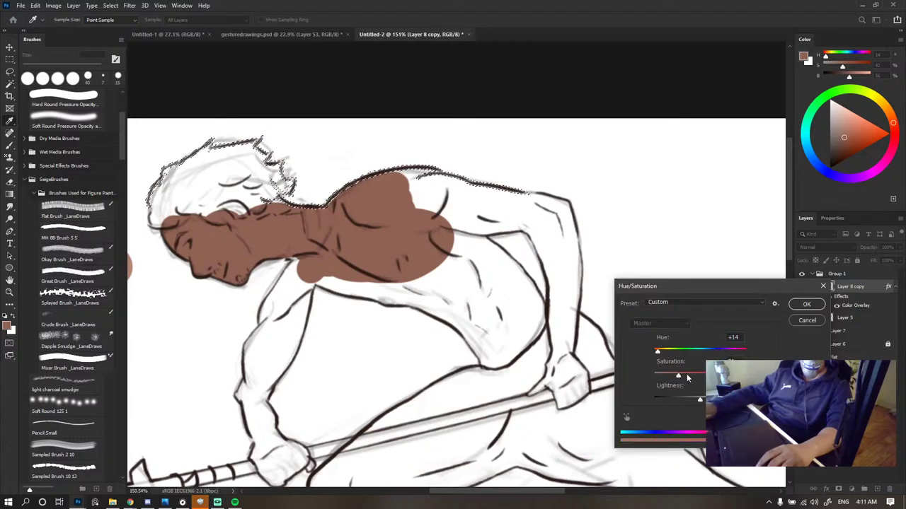
pyautogui.moveTo(700, 400); pyautogui.dragTo(716, 400)
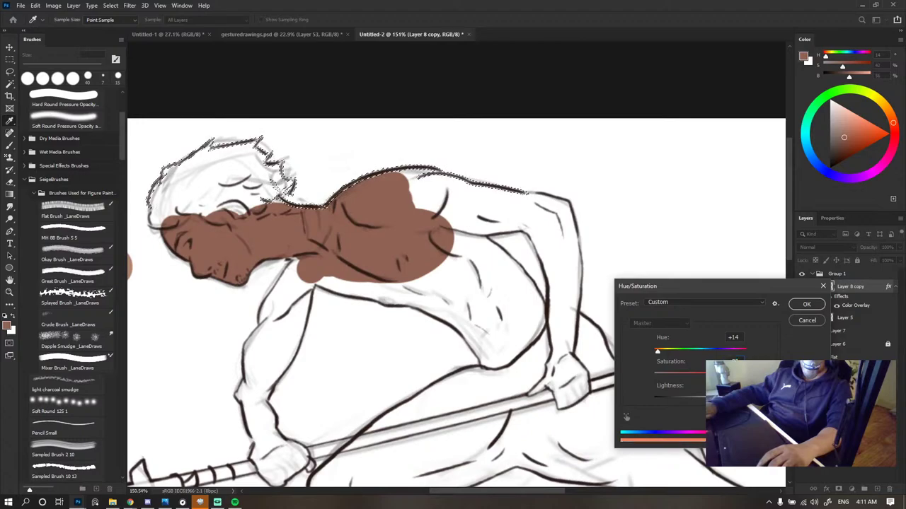
pyautogui.moveTo(663, 342); pyautogui.dragTo(733, 339)
pyautogui.click(814, 309)
# - Rasterize the layer style of the line-art layer, Layer 8 copy
pyautogui.rightClick(869, 289)
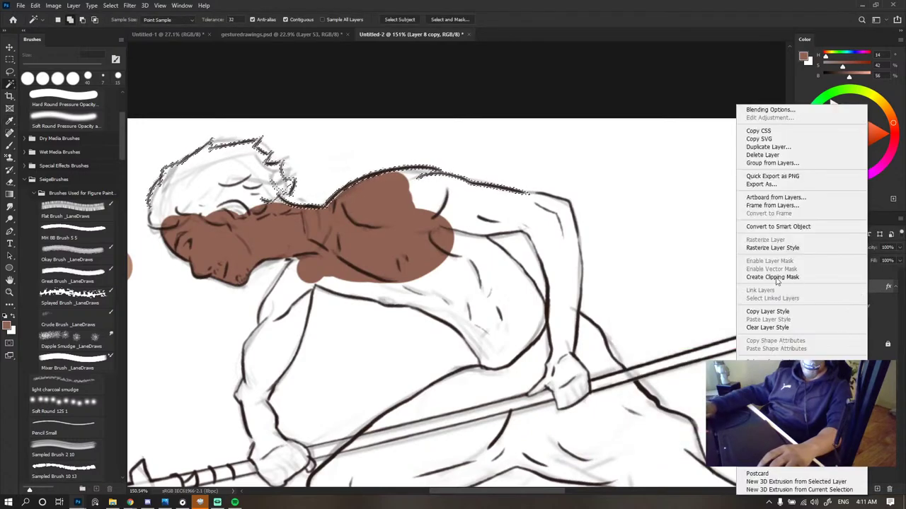
pyautogui.click(772, 248)
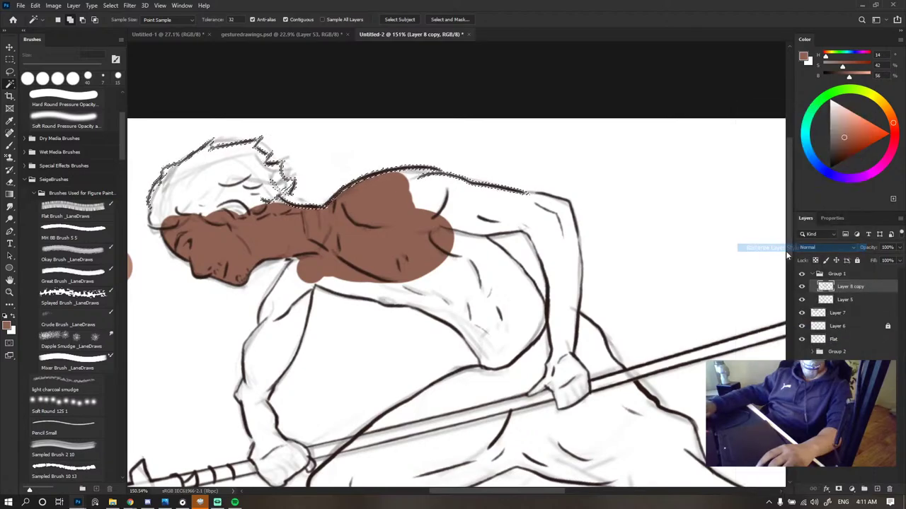
pyautogui.hotkey('ctrl', 'd')
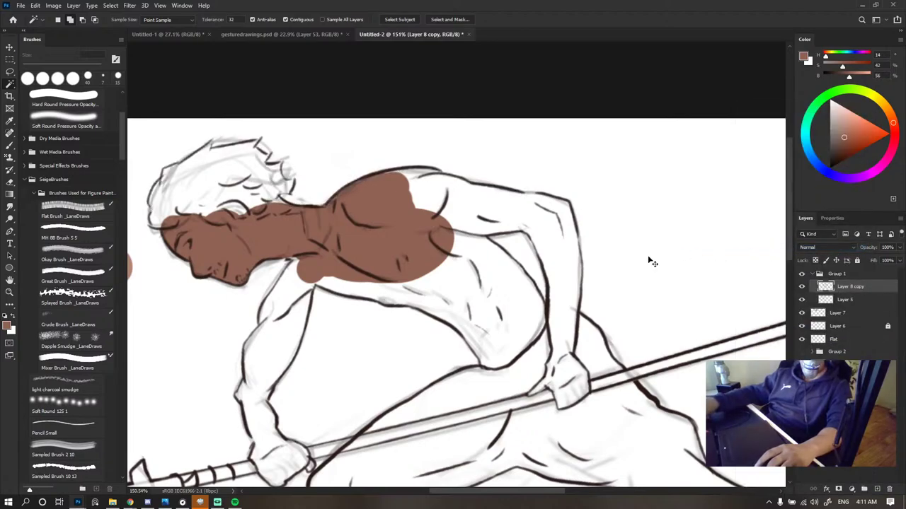
# - Apply a Hue/Saturation adjustment to the hair and back outline with hue -36 and reduced lightness
pyautogui.hotkey('ctrl', 'u')
pyautogui.moveTo(700, 352)
pyautogui.mouseDown()
pyautogui.moveTo(707, 346)
pyautogui.moveTo(692, 341)
pyautogui.mouseUp()
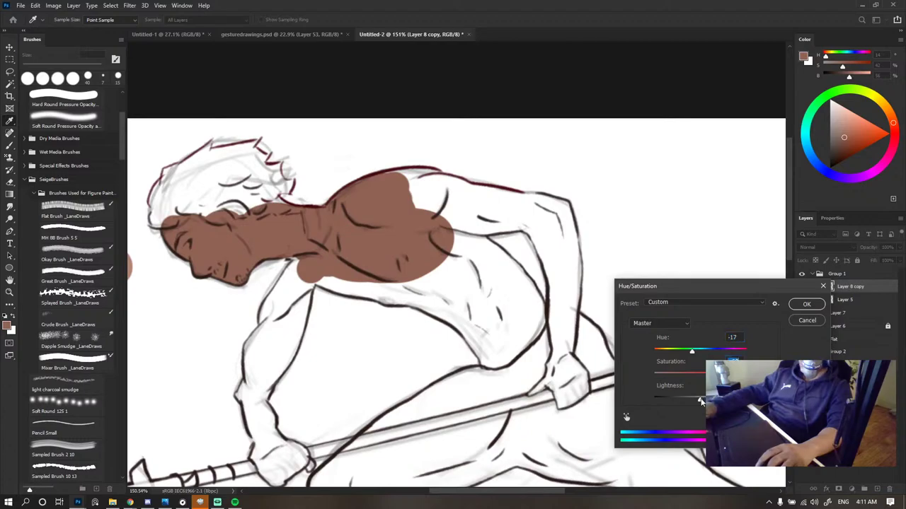
pyautogui.moveTo(700, 401); pyautogui.dragTo(681, 403)
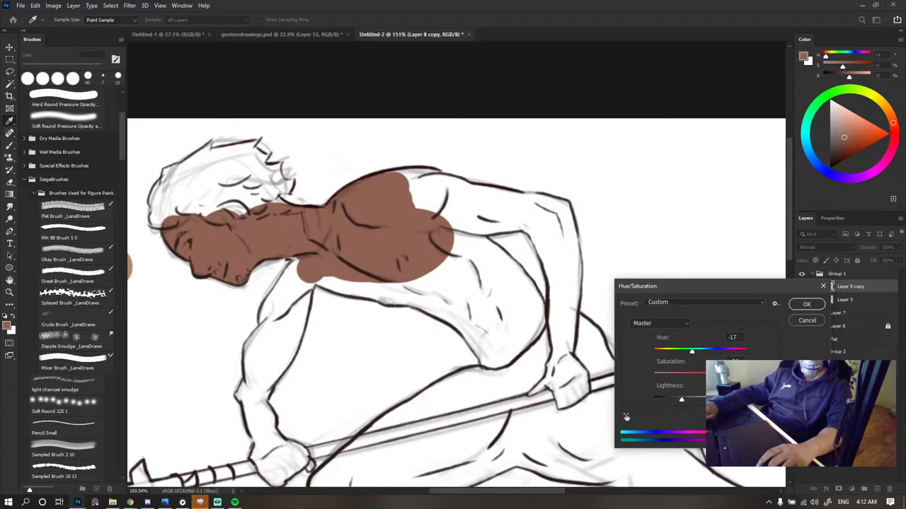
pyautogui.moveTo(701, 351)
pyautogui.mouseDown()
pyautogui.moveTo(712, 350)
pyautogui.moveTo(683, 356)
pyautogui.mouseUp()
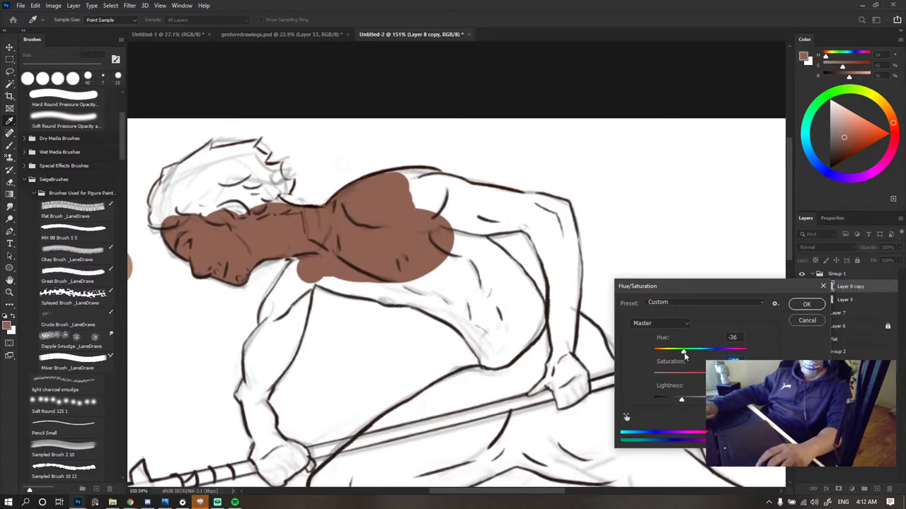
pyautogui.click(801, 305)
pyautogui.moveTo(487, 203); pyautogui.dragTo(458, 213)
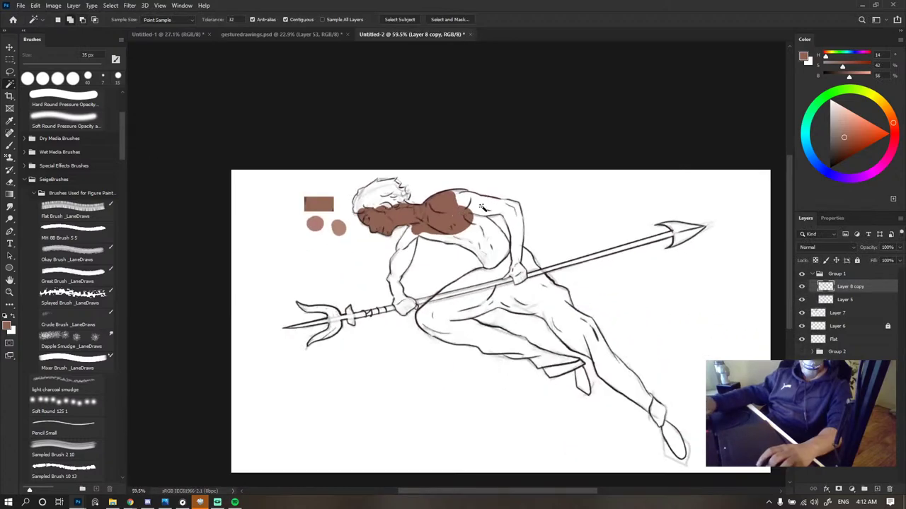
pyautogui.press('b')
pyautogui.scroll(5, 481, 206)
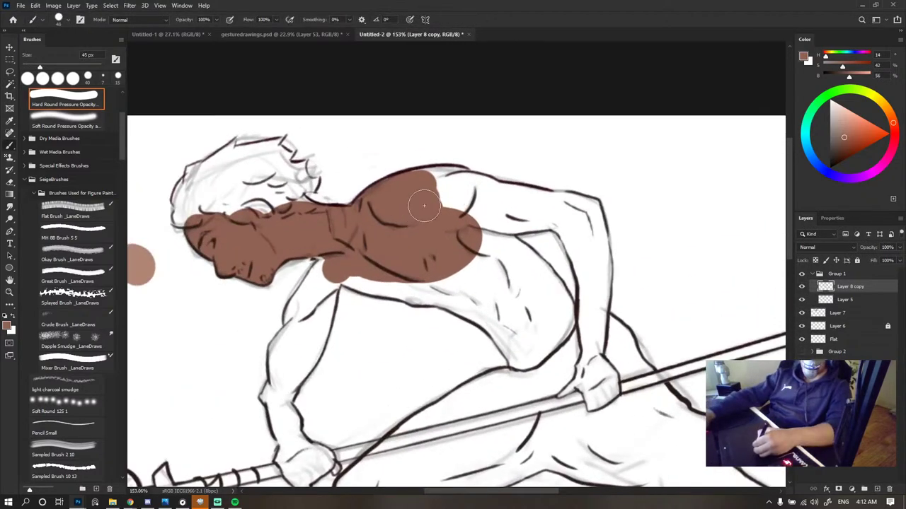
pyautogui.moveTo(424, 206); pyautogui.dragTo(445, 211)
pyautogui.press('p')
pyautogui.hotkey('ctrl', 'z')
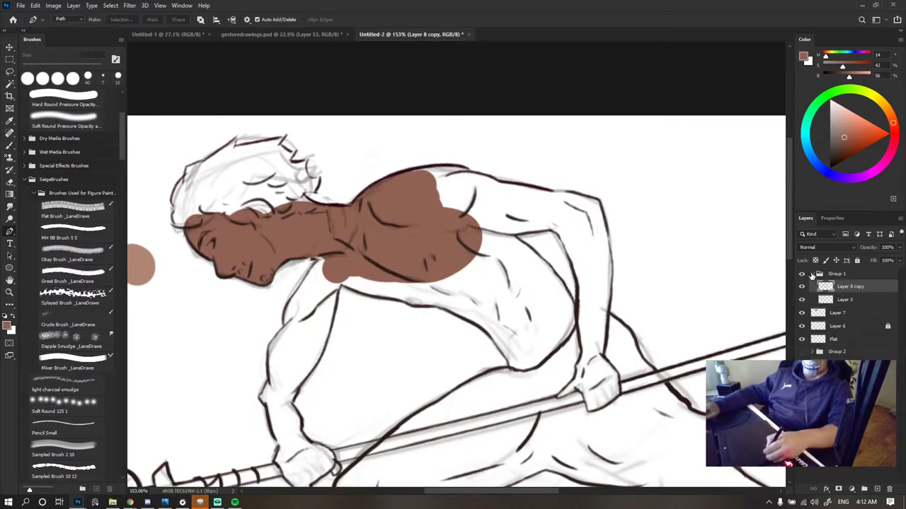
# - Collapse Group 1, make Layer 7 the active layer and fill the near shoulder with flat brown using a 45 px brush
pyautogui.click(813, 275)
pyautogui.click(802, 275)
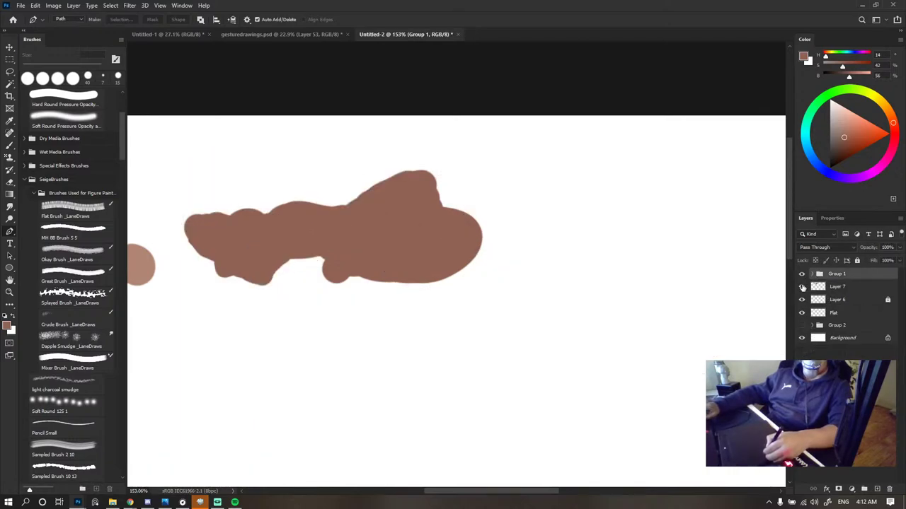
pyautogui.click(802, 274)
pyautogui.click(841, 287)
pyautogui.press('b')
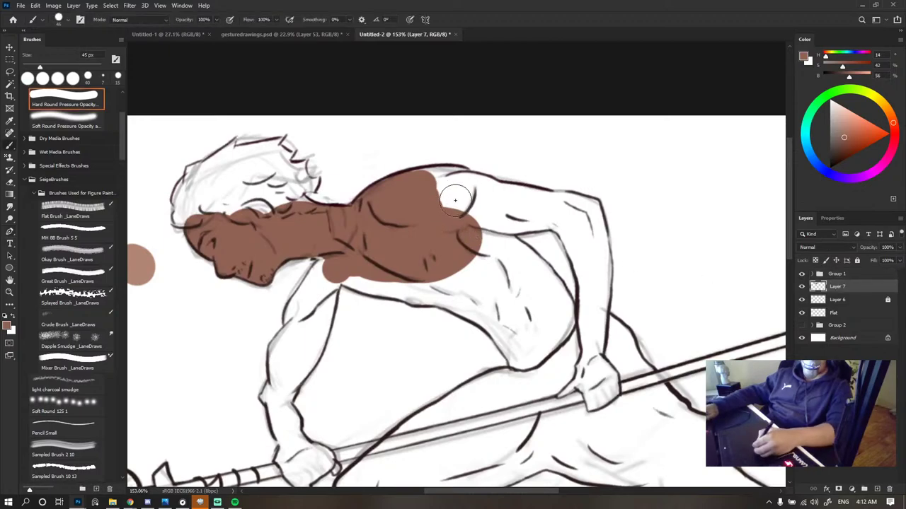
pyautogui.moveTo(440, 205)
pyautogui.mouseDown()
pyautogui.moveTo(456, 185)
pyautogui.moveTo(453, 200)
pyautogui.mouseUp()
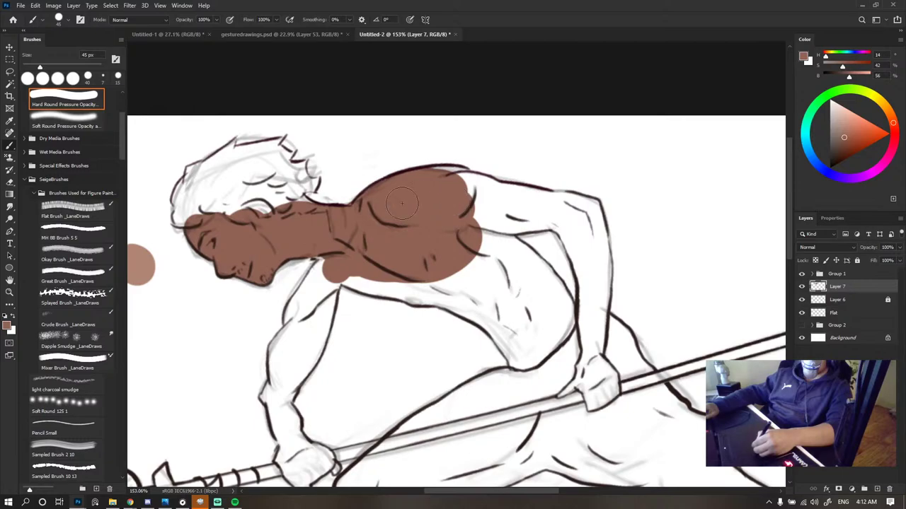
# - Extend the flat brown along the underside of the chest down to the line art with the 45 px brush
pyautogui.scroll(-5, 401, 203)
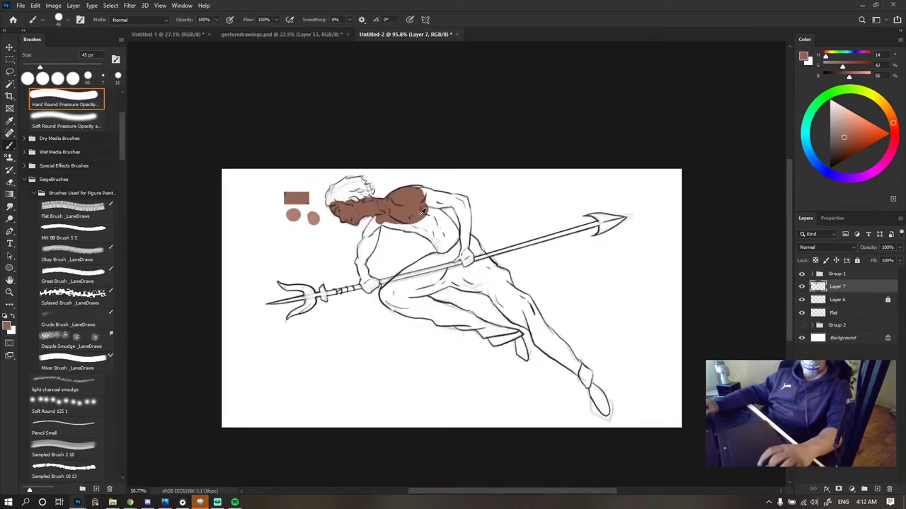
pyautogui.scroll(6, 423, 211)
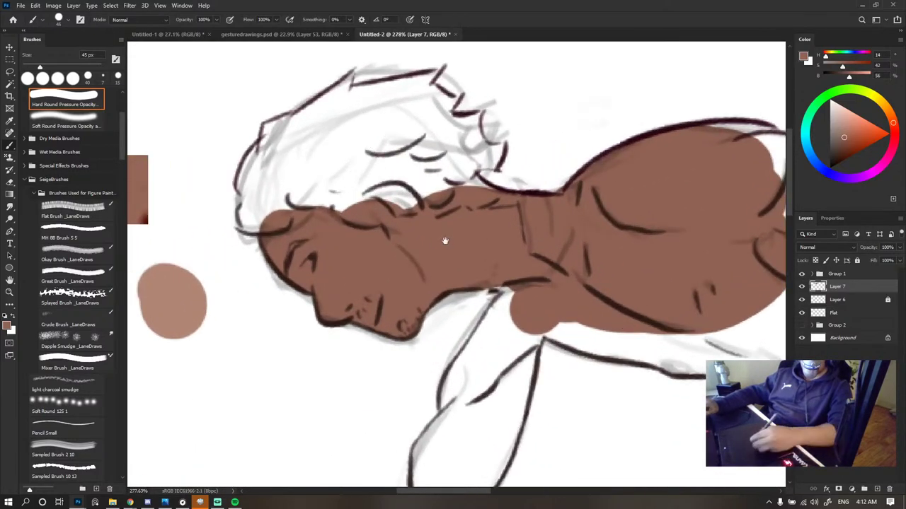
pyautogui.moveTo(445, 240); pyautogui.dragTo(382, 199)
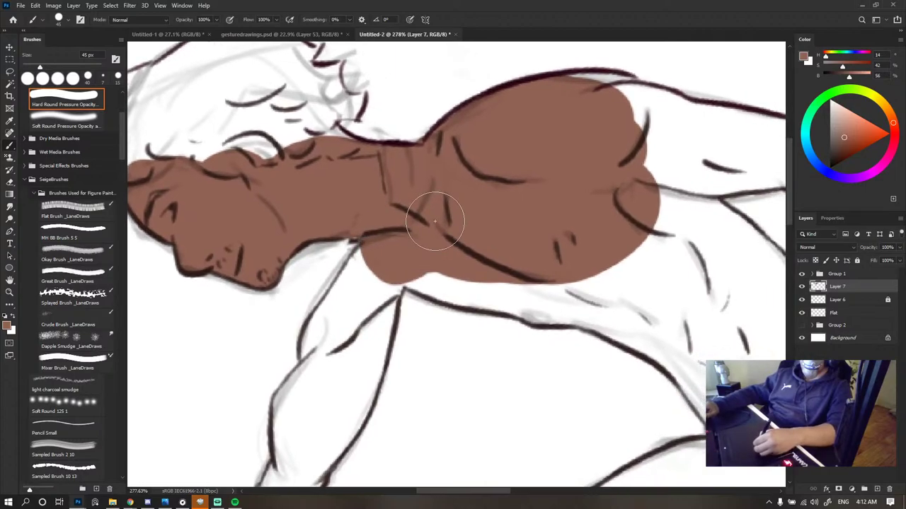
pyautogui.moveTo(443, 250)
pyautogui.mouseDown()
pyautogui.moveTo(437, 259)
pyautogui.moveTo(463, 272)
pyautogui.moveTo(430, 272)
pyautogui.moveTo(504, 272)
pyautogui.mouseUp()
pyautogui.moveTo(530, 301)
pyautogui.mouseDown()
pyautogui.moveTo(496, 302)
pyautogui.moveTo(571, 286)
pyautogui.moveTo(490, 282)
pyautogui.moveTo(578, 294)
pyautogui.mouseUp()
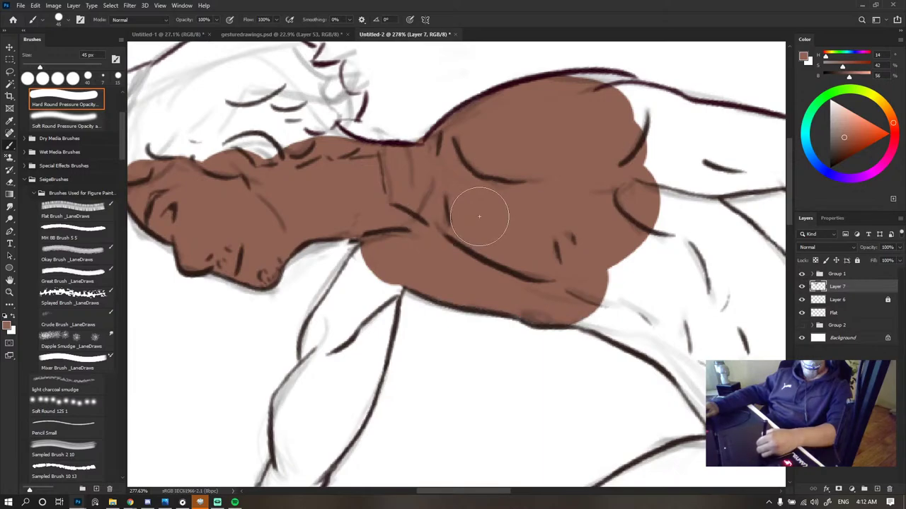
# - Fill the ear with flat brown up to the hairline
pyautogui.scroll(-5, 482, 204)
pyautogui.scroll(5, 444, 178)
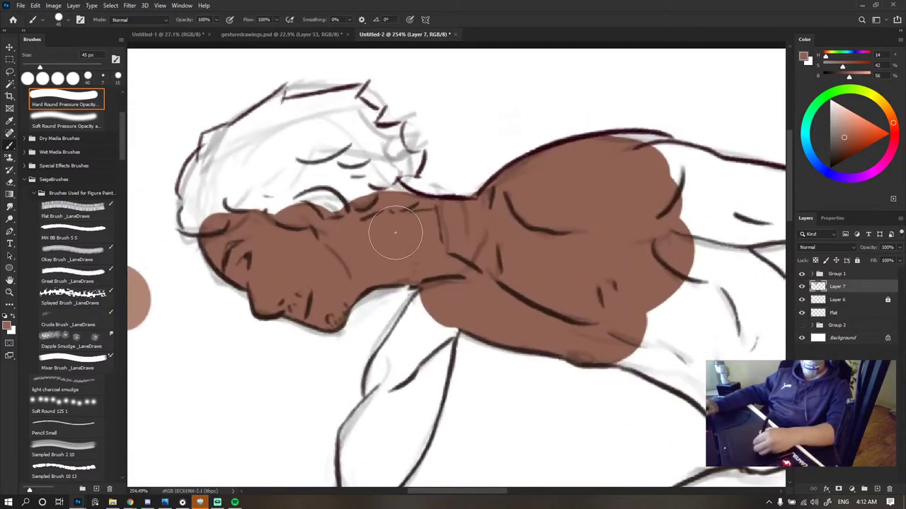
pyautogui.moveTo(344, 210); pyautogui.dragTo(297, 197)
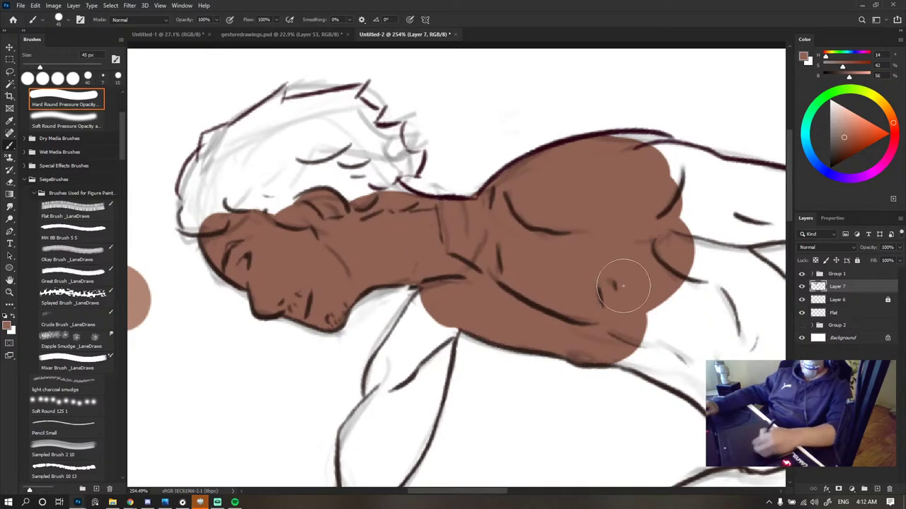
# - Extend the flat brown from the chest across the ribs toward the waist
pyautogui.scroll(-1, 343, 235)
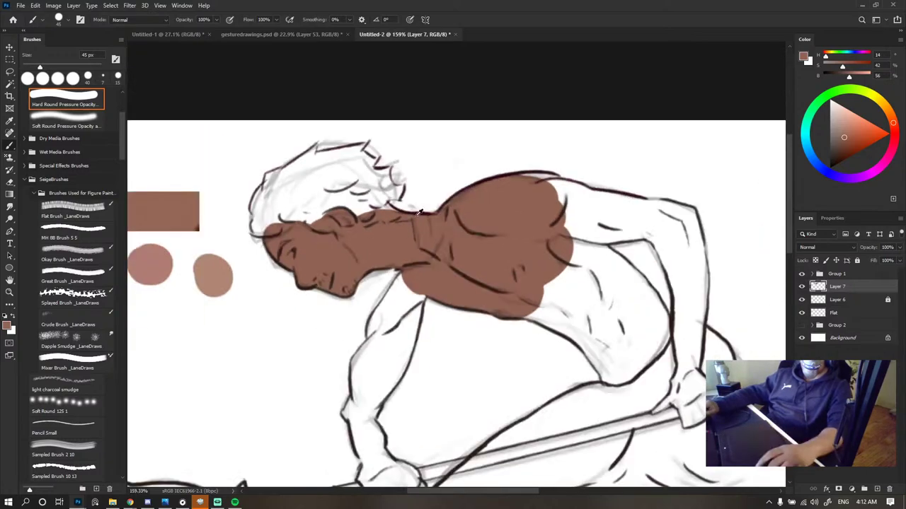
pyautogui.scroll(-1, 579, 202)
pyautogui.scroll(1, 649, 210)
pyautogui.moveTo(501, 198)
pyautogui.mouseDown()
pyautogui.moveTo(557, 254)
pyautogui.moveTo(547, 166)
pyautogui.moveTo(526, 124)
pyautogui.moveTo(499, 211)
pyautogui.mouseUp()
pyautogui.moveTo(525, 120)
pyautogui.mouseDown()
pyautogui.moveTo(483, 106)
pyautogui.moveTo(461, 172)
pyautogui.moveTo(395, 250)
pyautogui.mouseUp()
pyautogui.press('h')
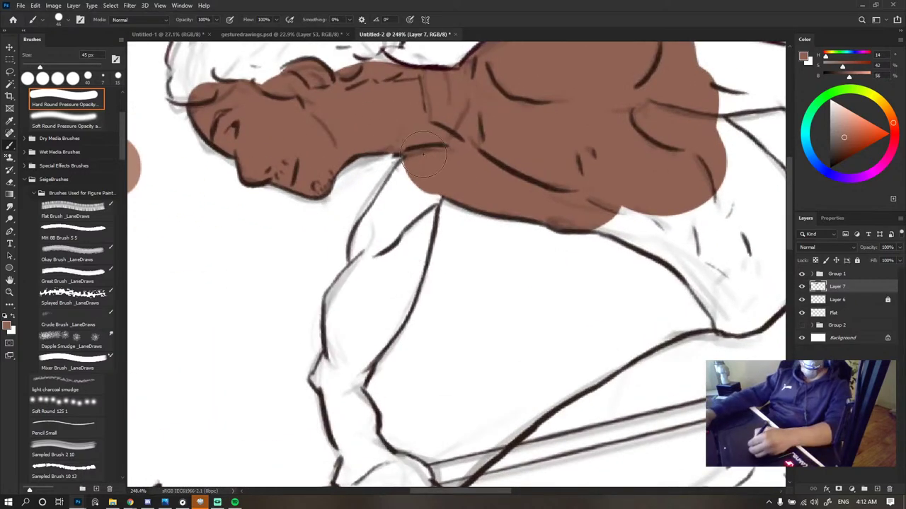
# - Fill the upper part of the forward arm with brown, using smaller brushes at the line art and 30 px inside
pyautogui.press('[')
pyautogui.press('[')
pyautogui.moveTo(411, 219); pyautogui.dragTo(401, 198)
pyautogui.press('[')
pyautogui.press('[')
pyautogui.press('[')
pyautogui.moveTo(421, 160)
pyautogui.mouseDown()
pyautogui.moveTo(379, 209)
pyautogui.moveTo(396, 167)
pyautogui.moveTo(382, 241)
pyautogui.mouseUp()
pyautogui.press(']')
pyautogui.press(']')
pyautogui.press(']')
pyautogui.moveTo(427, 182)
pyautogui.mouseDown()
pyautogui.moveTo(393, 241)
pyautogui.moveTo(421, 181)
pyautogui.moveTo(400, 279)
pyautogui.moveTo(382, 304)
pyautogui.moveTo(394, 224)
pyautogui.moveTo(363, 266)
pyautogui.mouseUp()
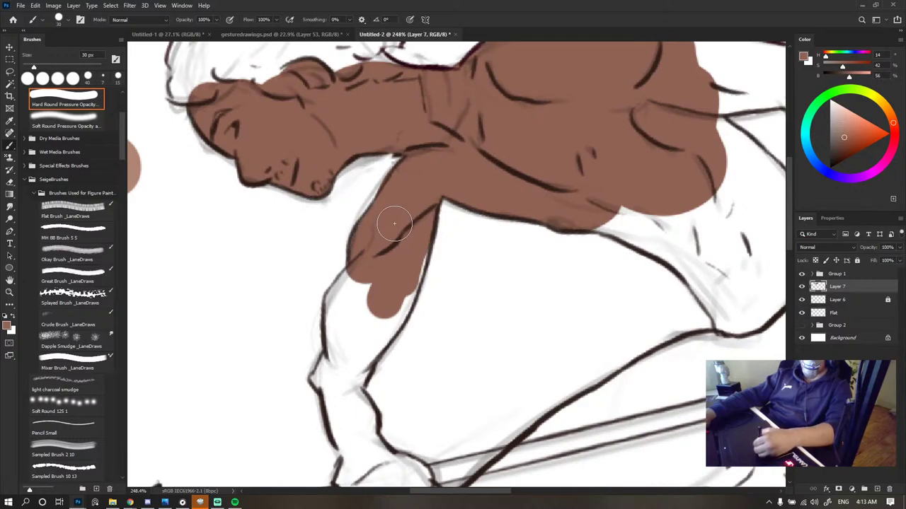
# - Continue the brown down the forward arm to just above the elbow, using a 10 px brush for the edges and 20 px inside
pyautogui.moveTo(394, 224)
pyautogui.mouseDown()
pyautogui.moveTo(403, 268)
pyautogui.moveTo(409, 242)
pyautogui.moveTo(382, 301)
pyautogui.moveTo(386, 280)
pyautogui.moveTo(356, 309)
pyautogui.mouseUp()
pyautogui.press('[')
pyautogui.press('[')
pyautogui.moveTo(360, 273)
pyautogui.mouseDown()
pyautogui.moveTo(341, 312)
pyautogui.moveTo(363, 275)
pyautogui.mouseUp()
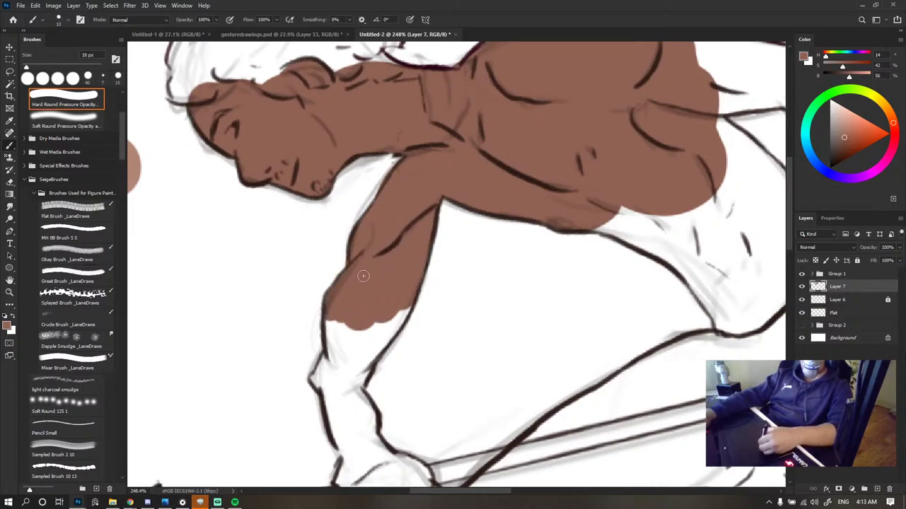
pyautogui.moveTo(332, 322); pyautogui.dragTo(337, 357)
pyautogui.press(']')
pyautogui.moveTo(363, 276)
pyautogui.mouseDown()
pyautogui.moveTo(354, 340)
pyautogui.moveTo(350, 312)
pyautogui.moveTo(379, 309)
pyautogui.moveTo(390, 295)
pyautogui.moveTo(379, 327)
pyautogui.moveTo(400, 295)
pyautogui.moveTo(384, 334)
pyautogui.mouseUp()
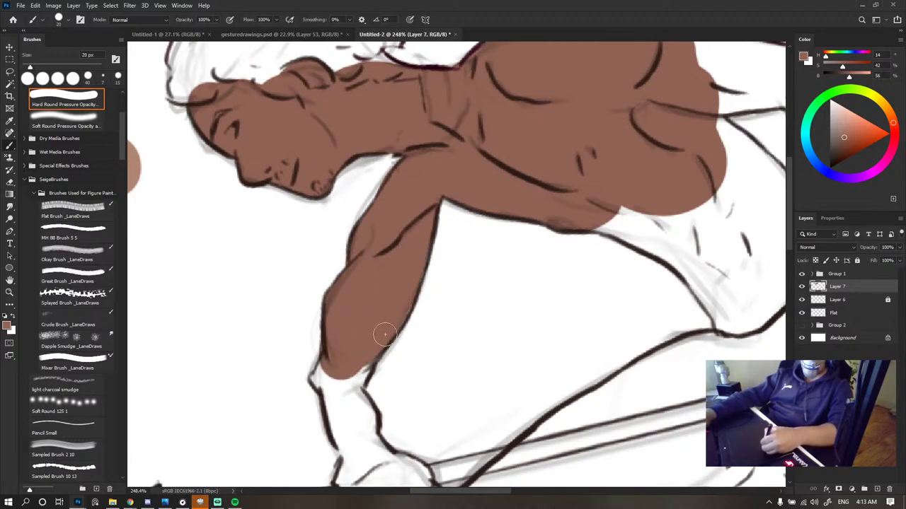
pyautogui.press('w')
pyautogui.click(339, 300)
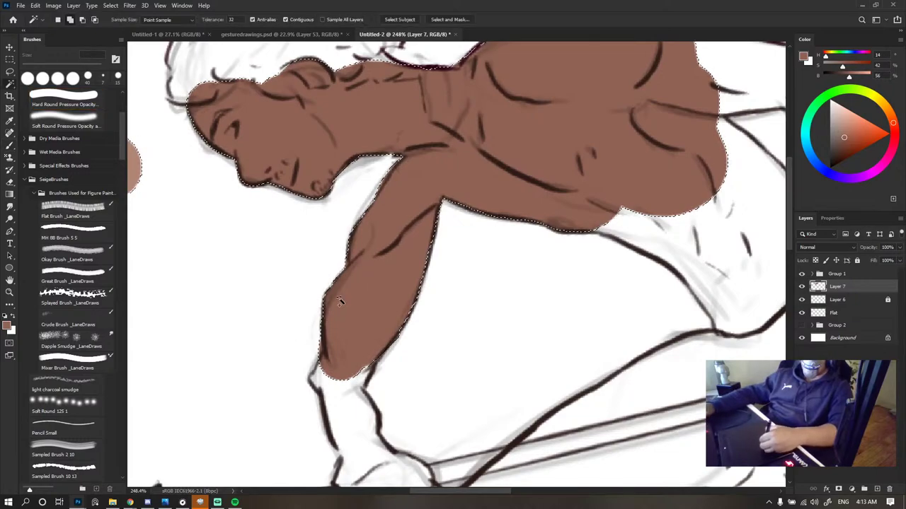
pyautogui.hotkey('ctrl', 'd')
pyautogui.press('e')
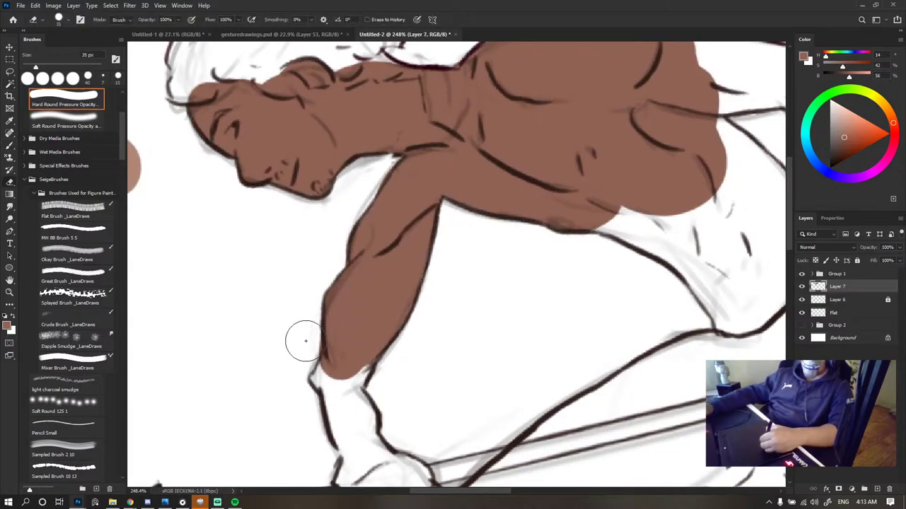
# - Fill the front arm's elbow and the outer side of its forearm with the brown skin colour, adjusting the brush up to 15 px
pyautogui.press('b')
pyautogui.scroll(-3, 345, 345)
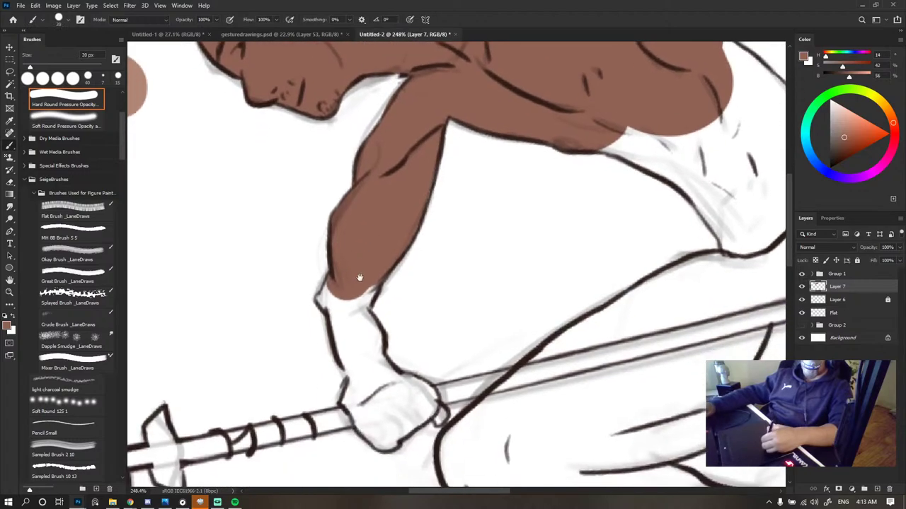
pyautogui.moveTo(331, 296)
pyautogui.mouseDown()
pyautogui.moveTo(345, 311)
pyautogui.moveTo(344, 293)
pyautogui.mouseUp()
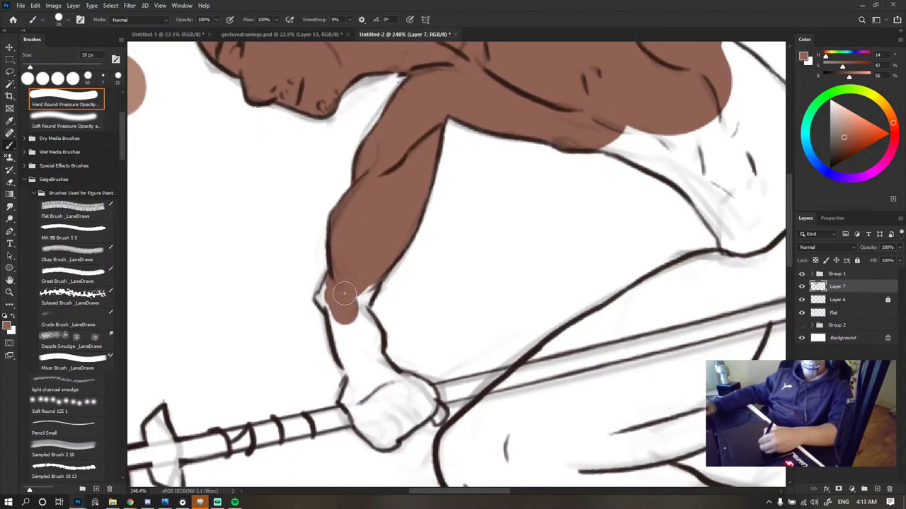
pyautogui.press('[')
pyautogui.press('[')
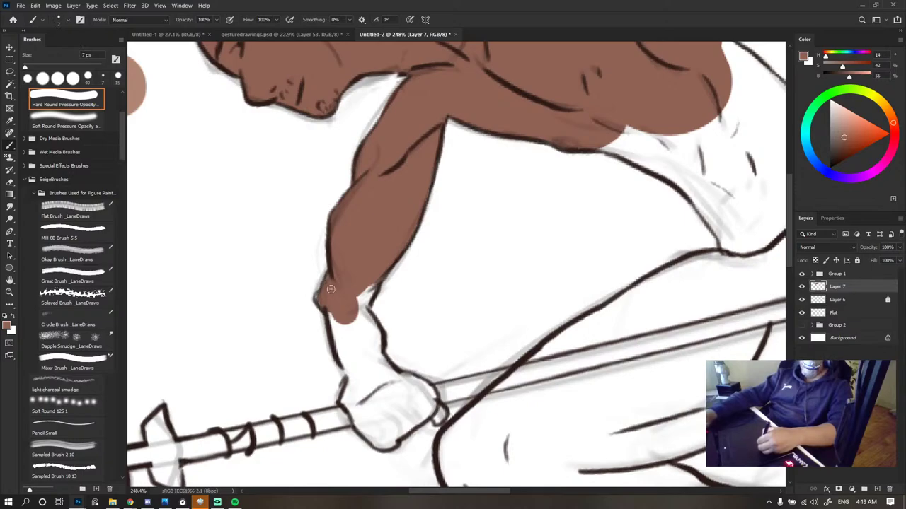
pyautogui.press(']')
pyautogui.press(']')
pyautogui.press(']')
pyautogui.moveTo(363, 284)
pyautogui.mouseDown()
pyautogui.moveTo(350, 354)
pyautogui.moveTo(370, 289)
pyautogui.mouseUp()
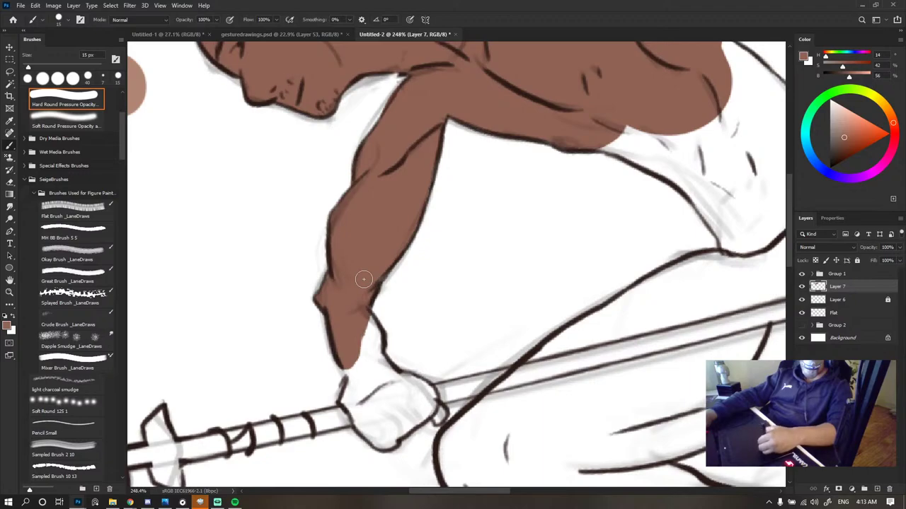
# - Fill the rest of the front forearm and the back of the hand gripping the trident with the brown skin colour
pyautogui.moveTo(347, 357)
pyautogui.mouseDown()
pyautogui.moveTo(359, 402)
pyautogui.moveTo(371, 329)
pyautogui.moveTo(375, 401)
pyautogui.moveTo(364, 355)
pyautogui.moveTo(344, 345)
pyautogui.moveTo(371, 391)
pyautogui.moveTo(382, 301)
pyautogui.mouseUp()
pyautogui.moveTo(353, 320)
pyautogui.mouseDown()
pyautogui.moveTo(387, 364)
pyautogui.moveTo(361, 399)
pyautogui.mouseUp()
pyautogui.press('r')
pyautogui.press('e')
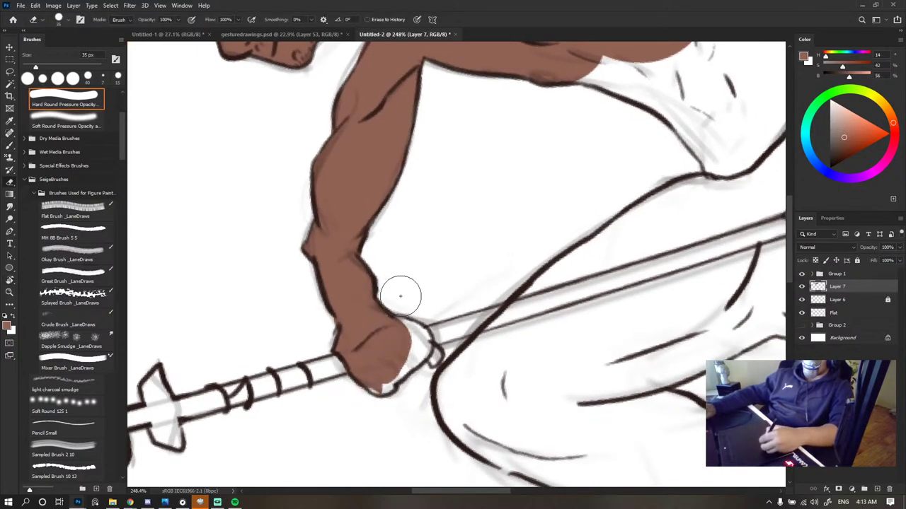
pyautogui.press('b')
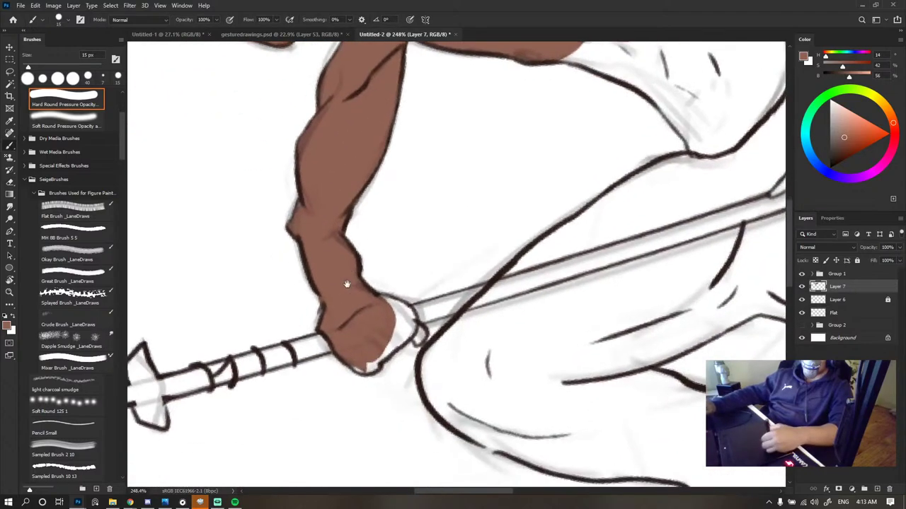
# - Fill the remaining white knuckles and fingers of the gripping hand with the skin colour, using a small brush of about 7 to 9 px
pyautogui.press('[')
pyautogui.press('[')
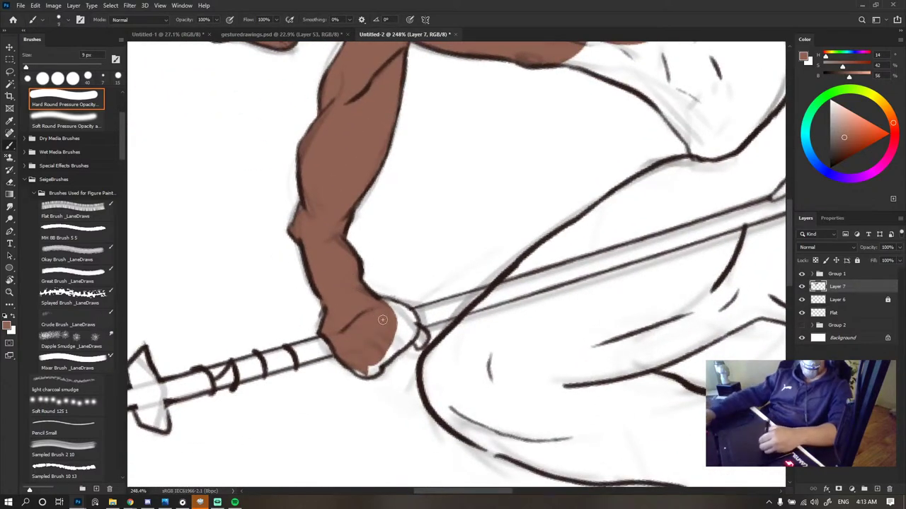
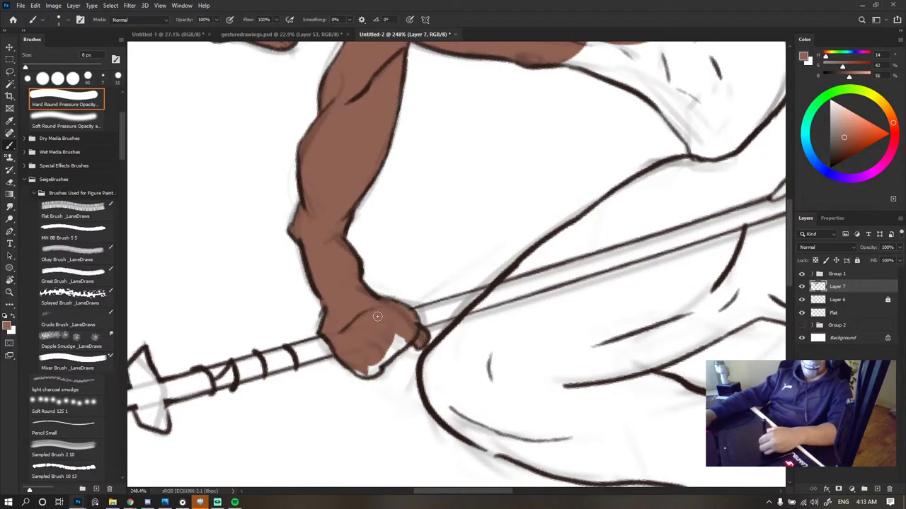
pyautogui.press(']')
pyautogui.moveTo(395, 345); pyautogui.dragTo(397, 326)
pyautogui.press('[')
pyautogui.press('[')
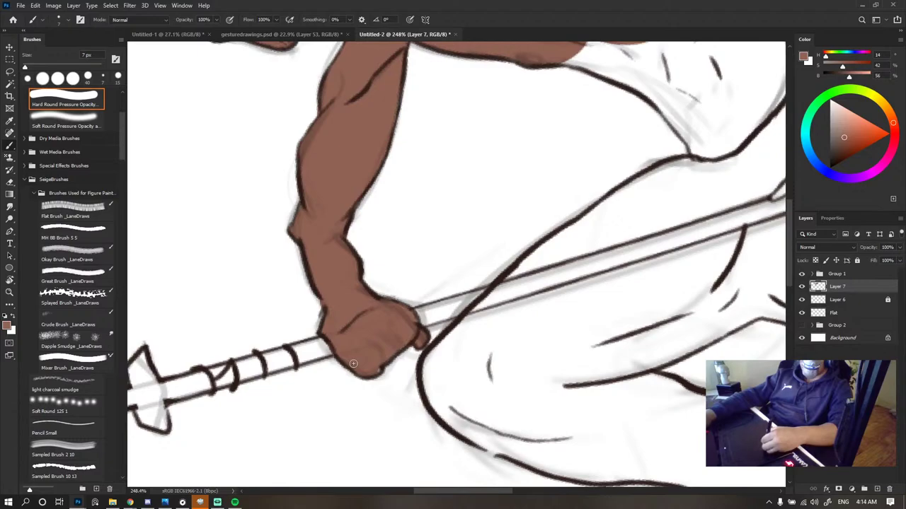
# - Extend the brown skin colour down the side of the torso towards the waist with a 30 px brush
pyautogui.scroll(-12, 410, 162)
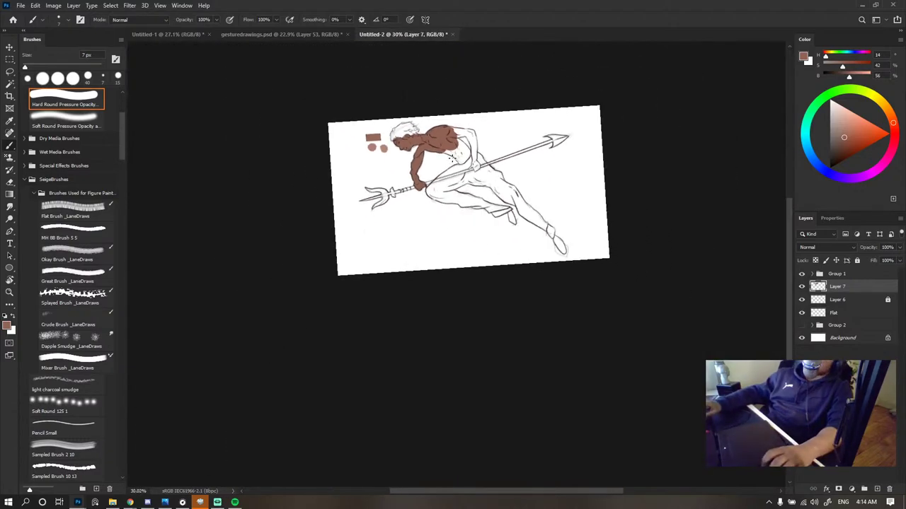
pyautogui.scroll(5, 456, 140)
pyautogui.scroll(5, 458, 138)
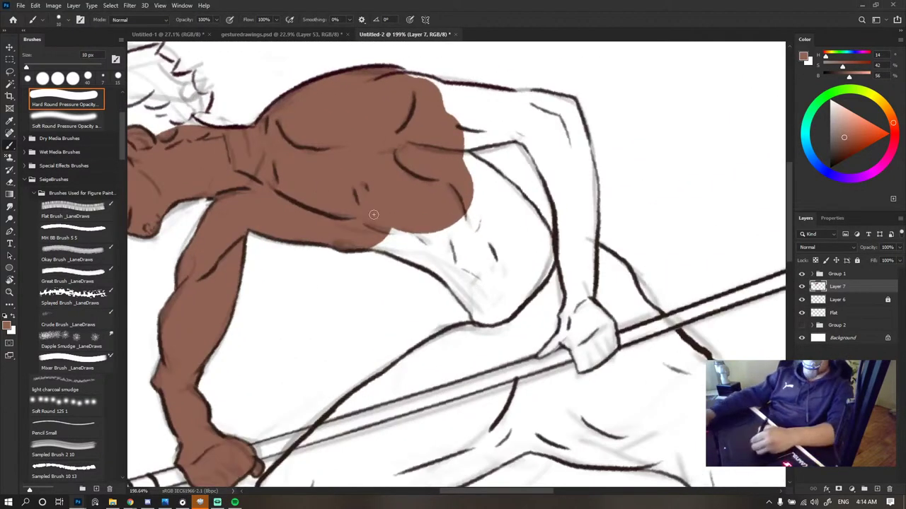
pyautogui.press(']')
pyautogui.press(']')
pyautogui.press(']')
pyautogui.moveTo(401, 228); pyautogui.dragTo(401, 228)
pyautogui.moveTo(458, 262); pyautogui.dragTo(482, 204)
pyautogui.moveTo(461, 202); pyautogui.dragTo(453, 271)
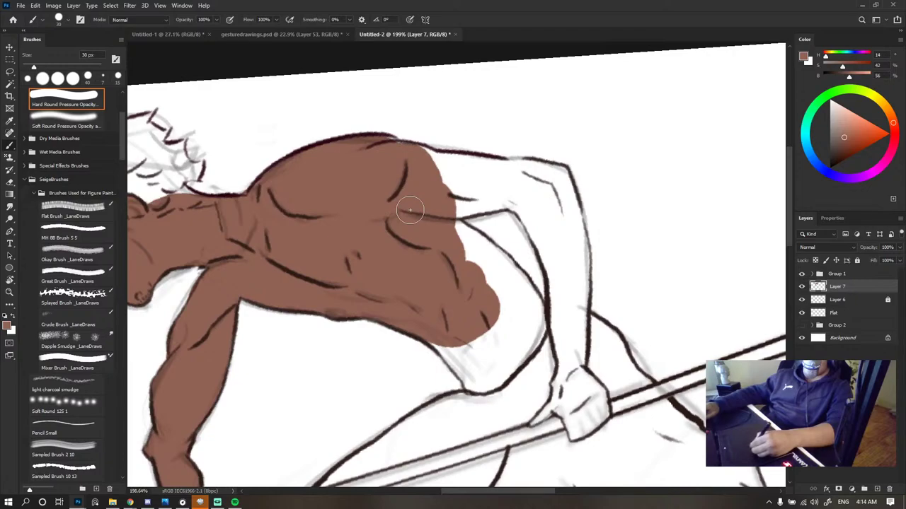
# - Hide the rough sketch on Layer 5 inside Group 1 and make Layer 7 the active layer again
pyautogui.scroll(-4, 390, 303)
pyautogui.scroll(-3, 607, 272)
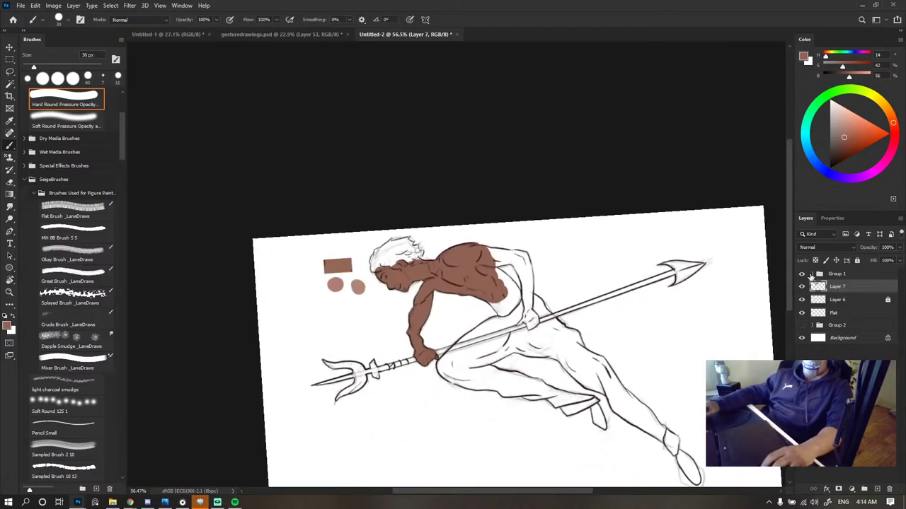
pyautogui.click(814, 274)
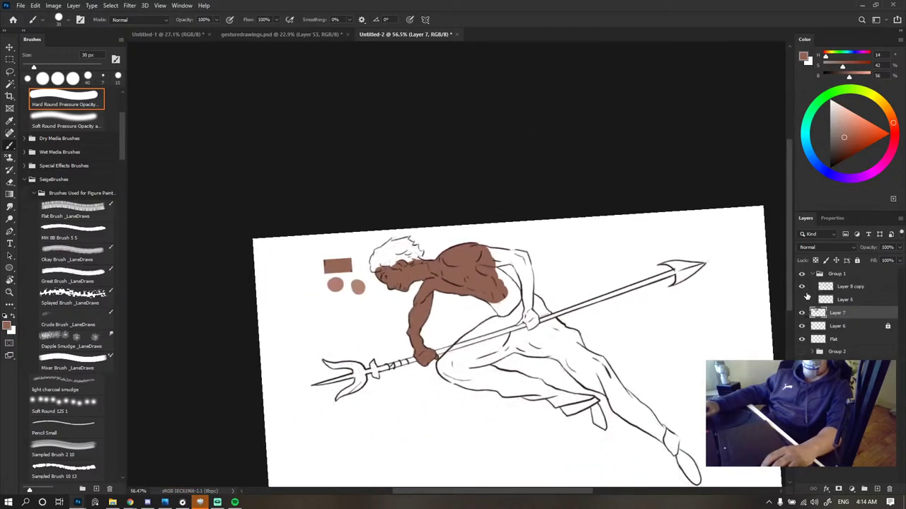
pyautogui.click(816, 274)
pyautogui.click(846, 276)
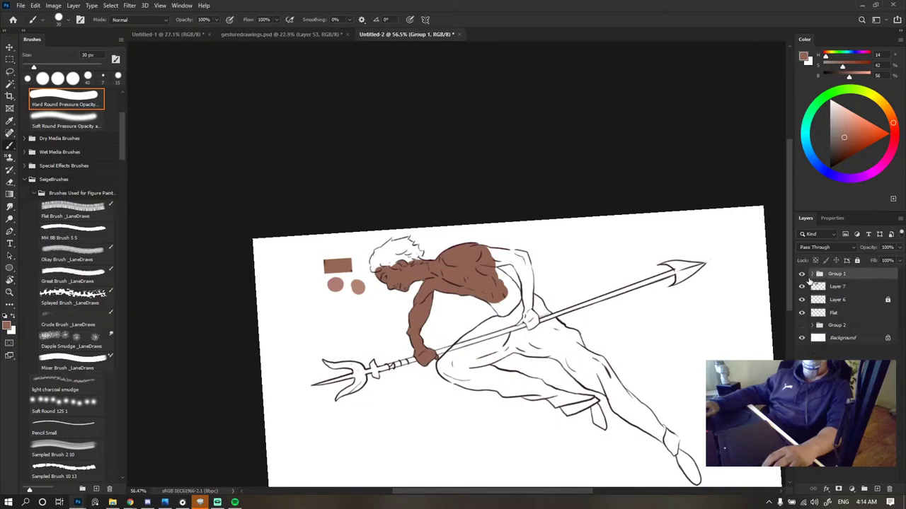
pyautogui.click(833, 290)
# - Paint the skin colour over the rear shoulder and the start of the rear upper arm with the 30 px brush
pyautogui.scroll(6, 446, 259)
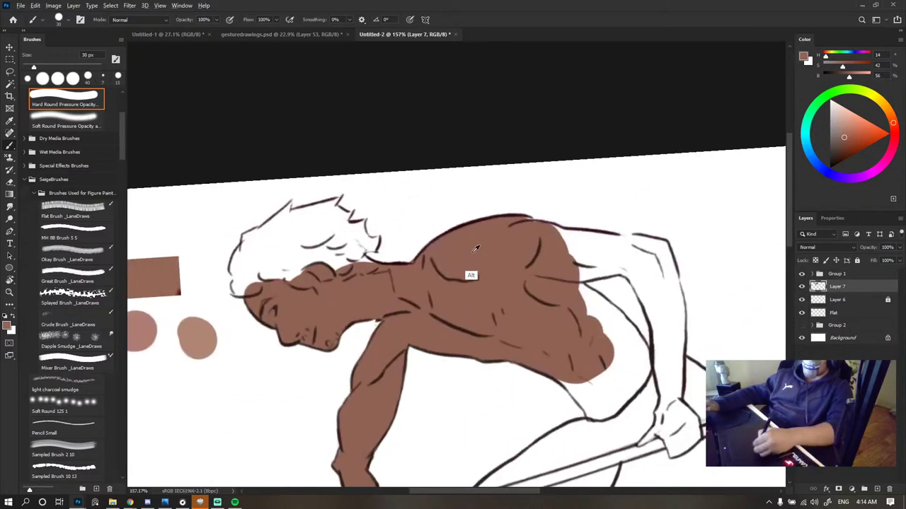
pyautogui.moveTo(478, 273); pyautogui.dragTo(426, 205)
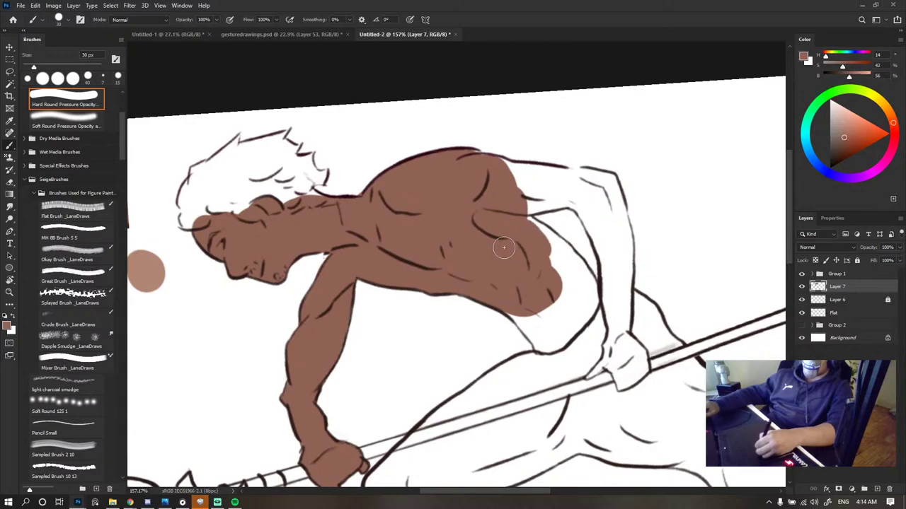
pyautogui.moveTo(519, 227)
pyautogui.mouseDown()
pyautogui.moveTo(532, 193)
pyautogui.moveTo(527, 173)
pyautogui.moveTo(539, 197)
pyautogui.mouseUp()
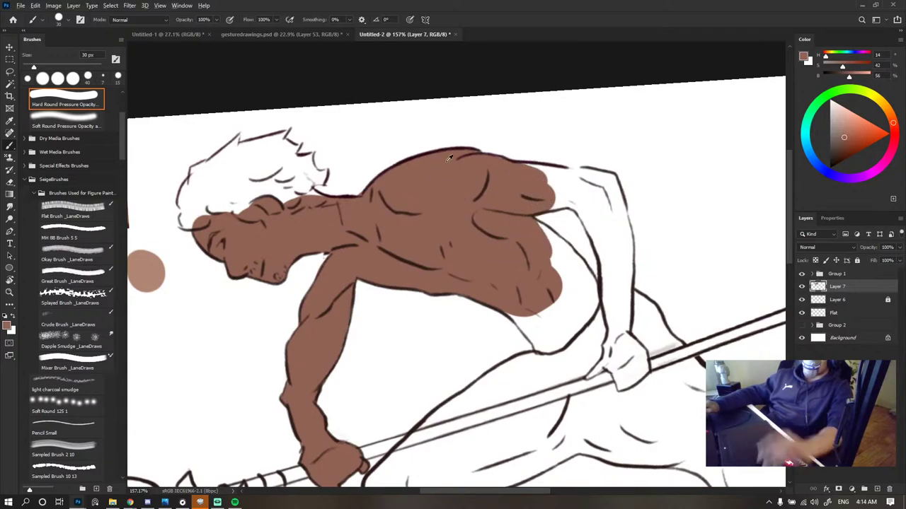
pyautogui.scroll(-8, 407, 225)
pyautogui.scroll(8, 407, 225)
pyautogui.scroll(-6, 407, 225)
pyautogui.scroll(4, 407, 225)
pyautogui.scroll(-4, 406, 226)
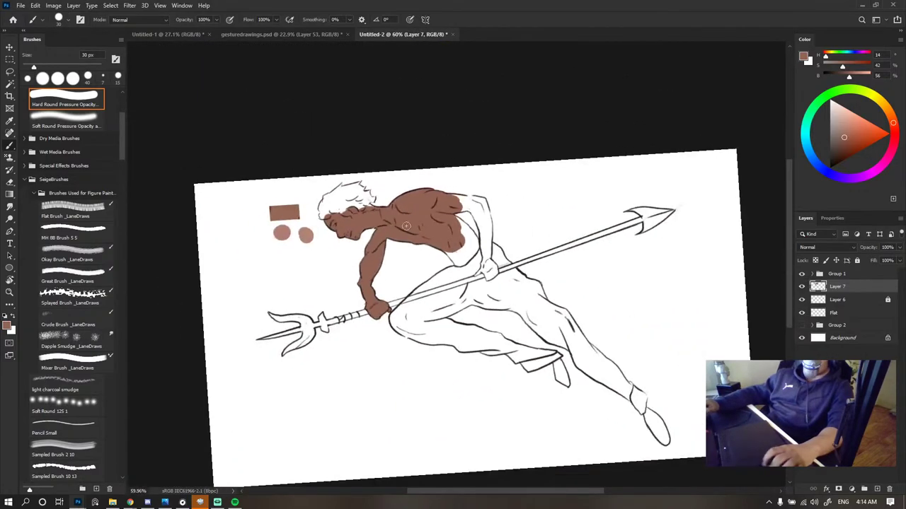
pyautogui.scroll(-3, 406, 225)
# - Erase the skin colour that overlaps the hair above the forehead, using a 35 px eraser
pyautogui.scroll(8, 325, 216)
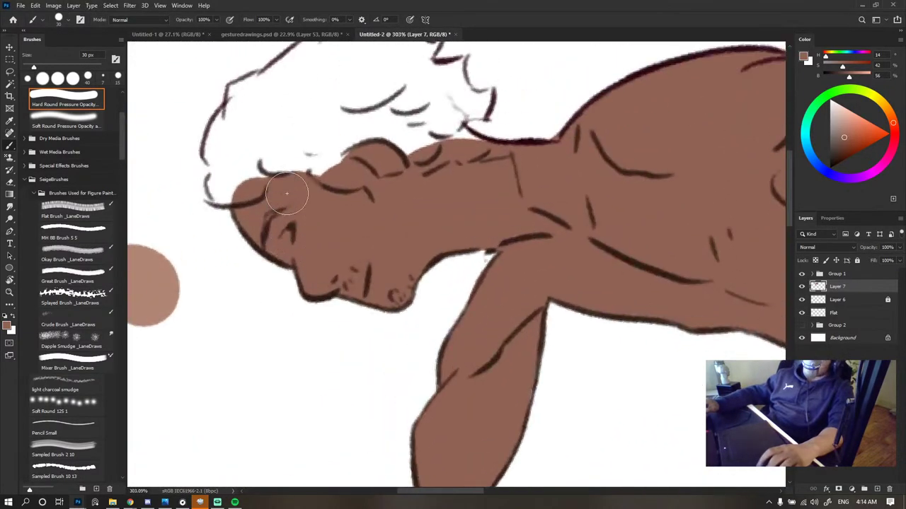
pyautogui.scroll(2, 286, 193)
pyautogui.press(']')
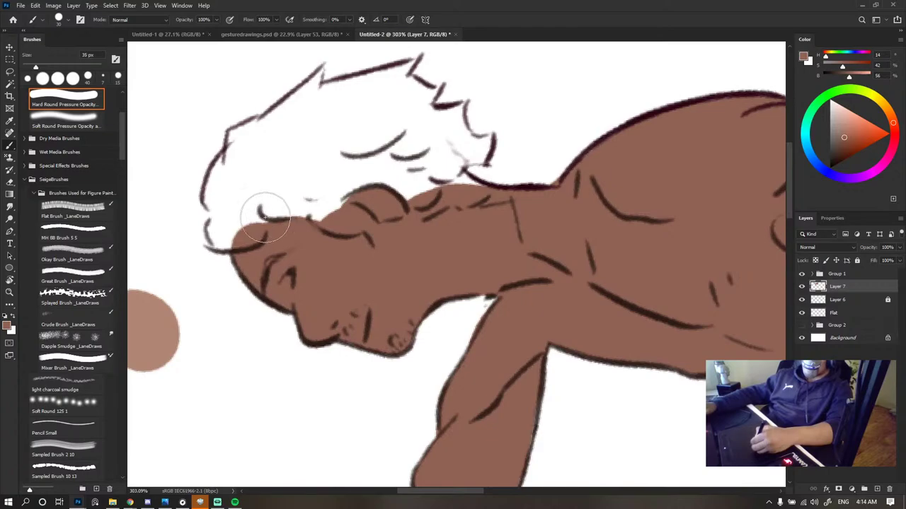
pyautogui.press('e')
pyautogui.moveTo(259, 200)
pyautogui.mouseDown()
pyautogui.moveTo(242, 225)
pyautogui.moveTo(284, 203)
pyautogui.mouseUp()
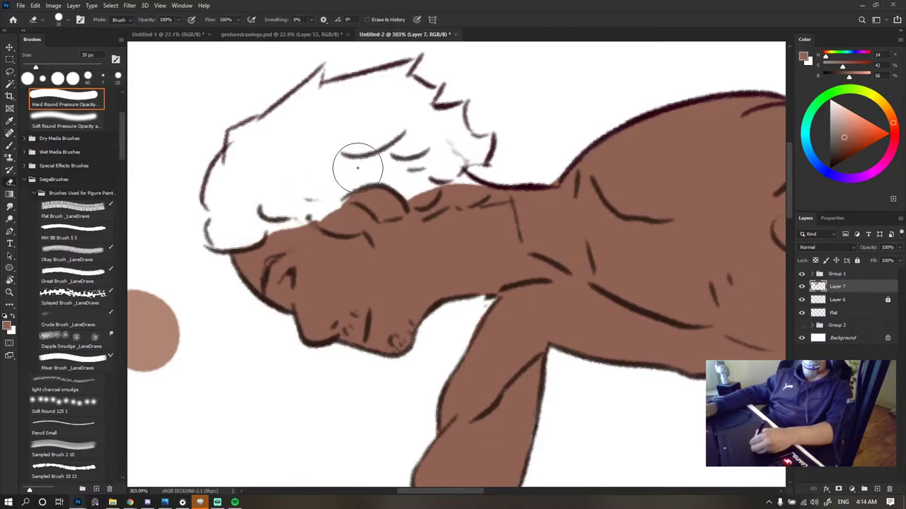
# - Erase the skin colour from the lock of hair in front of the ear with the 35 px eraser
pyautogui.press('b')
pyautogui.moveTo(359, 216)
pyautogui.mouseDown()
pyautogui.moveTo(324, 198)
pyautogui.moveTo(329, 212)
pyautogui.mouseUp()
pyautogui.press('e')
pyautogui.hotkey('alt', 'e')
pyautogui.click(326, 203)
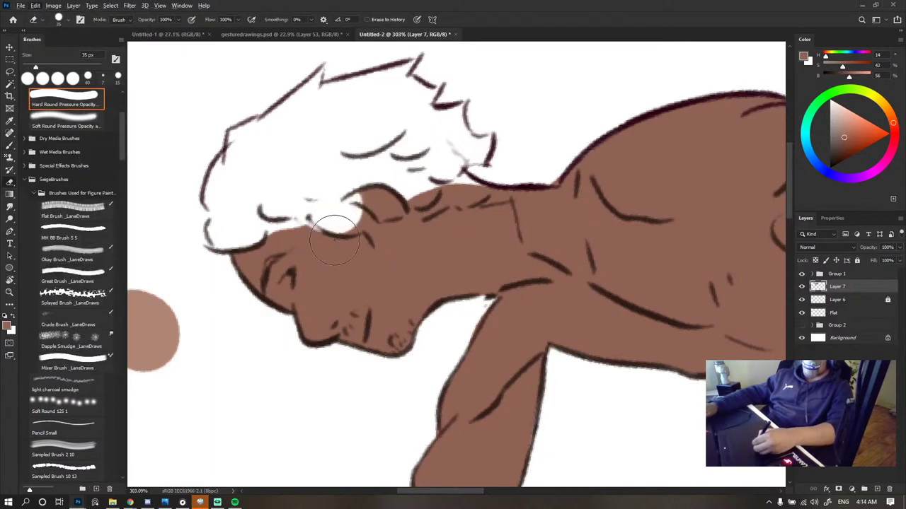
pyautogui.press('b')
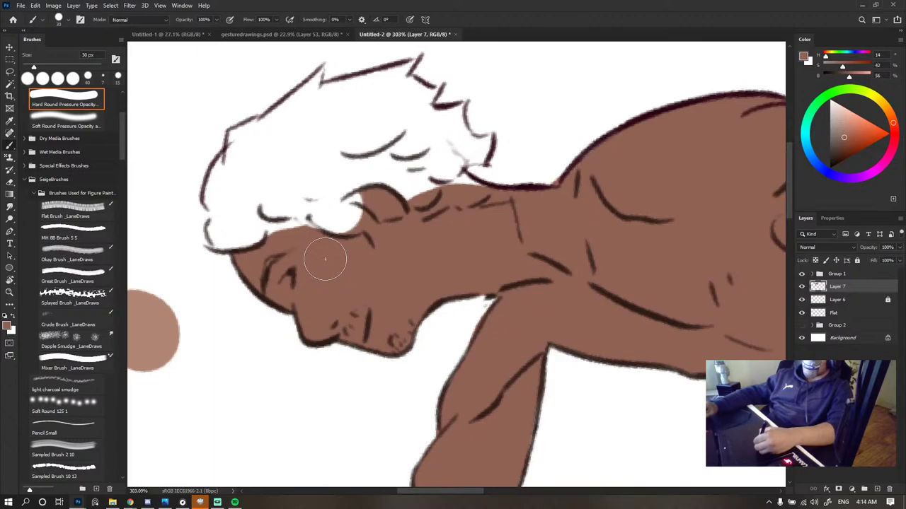
# - Reduce the brush to 6 px and fill the upper edge of the ear with the skin colour
pyautogui.scroll(-9, 418, 169)
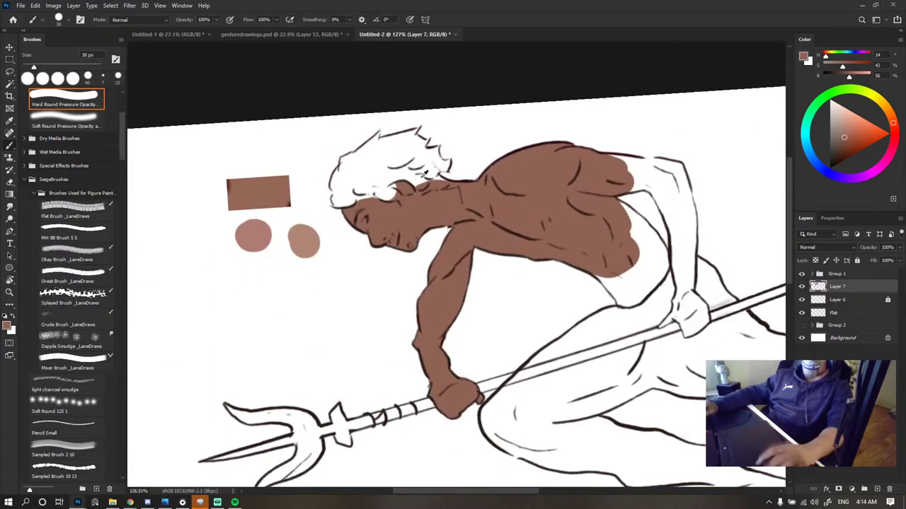
pyautogui.scroll(8, 436, 185)
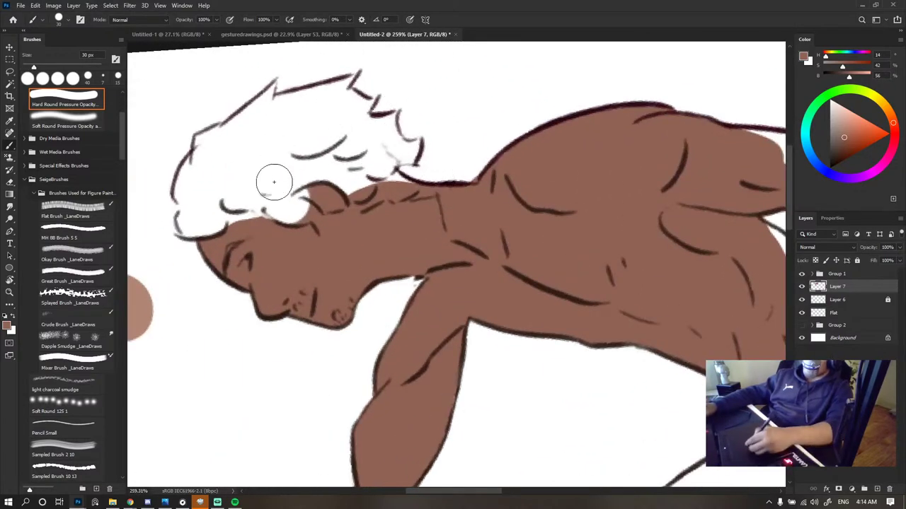
pyautogui.press('e')
pyautogui.press('b')
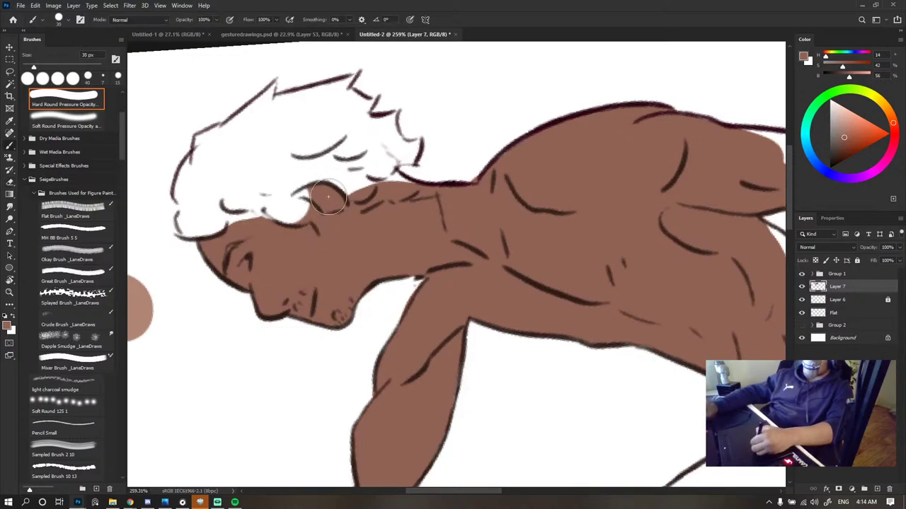
pyautogui.press('[')
pyautogui.press('[')
pyautogui.press('[')
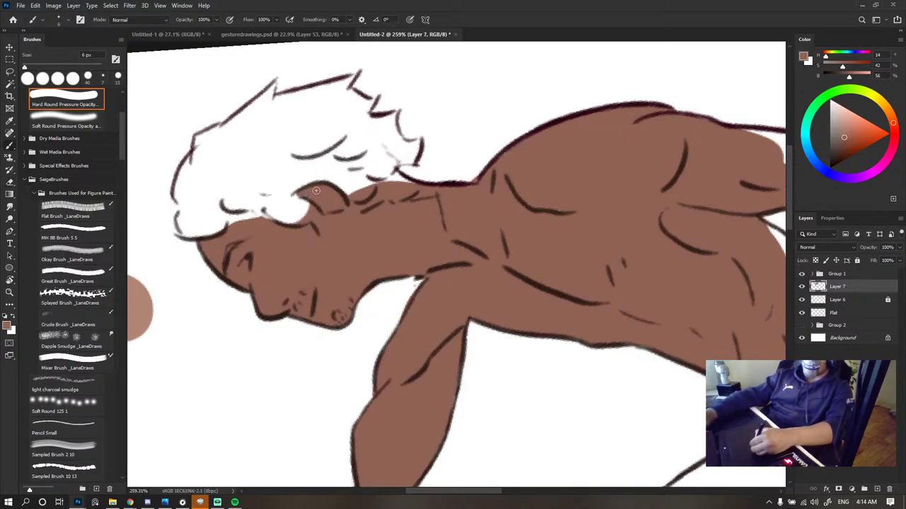
pyautogui.press('e')
pyautogui.moveTo(311, 235); pyautogui.dragTo(277, 236)
pyautogui.hotkey('ctrl', 'z')
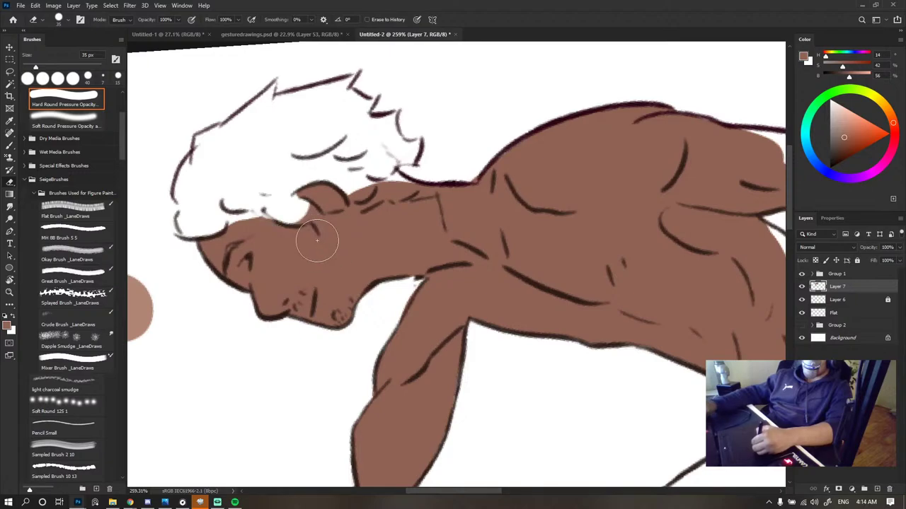
# - Refine the hairline in front of the ear with 6 px skin-colour strokes and sample white from the hair
pyautogui.press('b')
pyautogui.press('b')
pyautogui.press('alt')
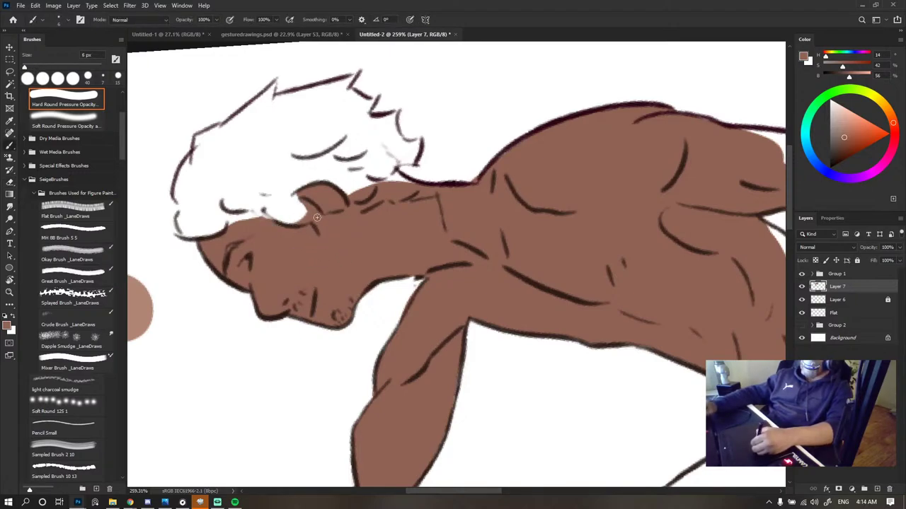
pyautogui.press('alt')
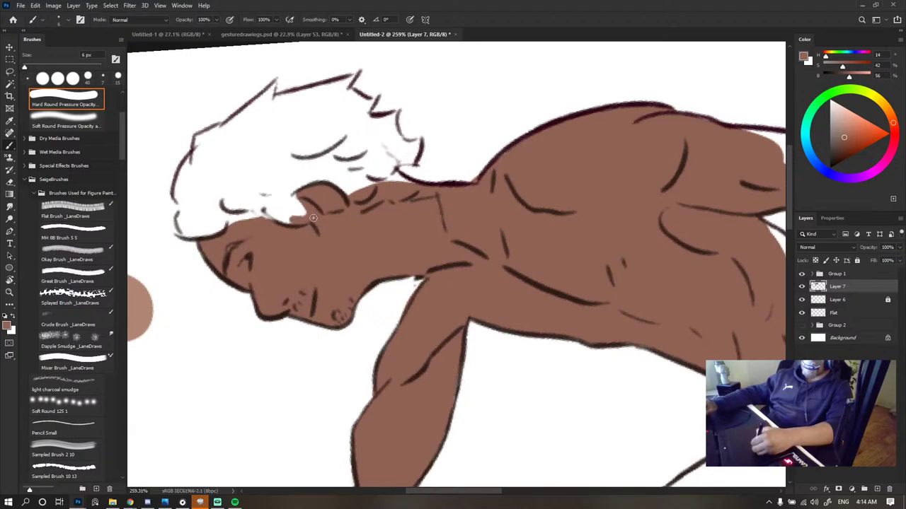
pyautogui.moveTo(296, 220); pyautogui.dragTo(267, 211)
pyautogui.keyDown('alt'); pyautogui.click(270, 205); pyautogui.keyUp('alt')
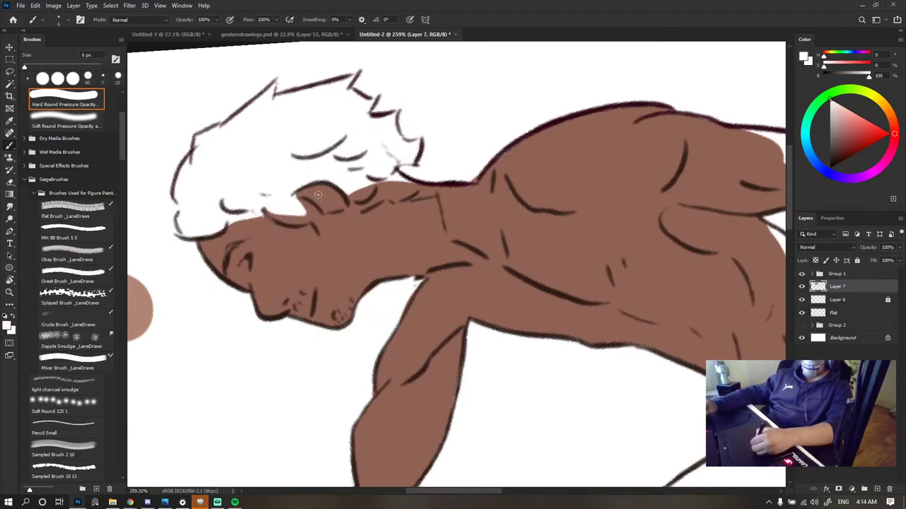
# - Sample the skin colour and erase its overlap from the hair behind the ear and along the nape with the 35 px eraser
pyautogui.hotkey('ctrl', '0')
pyautogui.scroll(6, 363, 195)
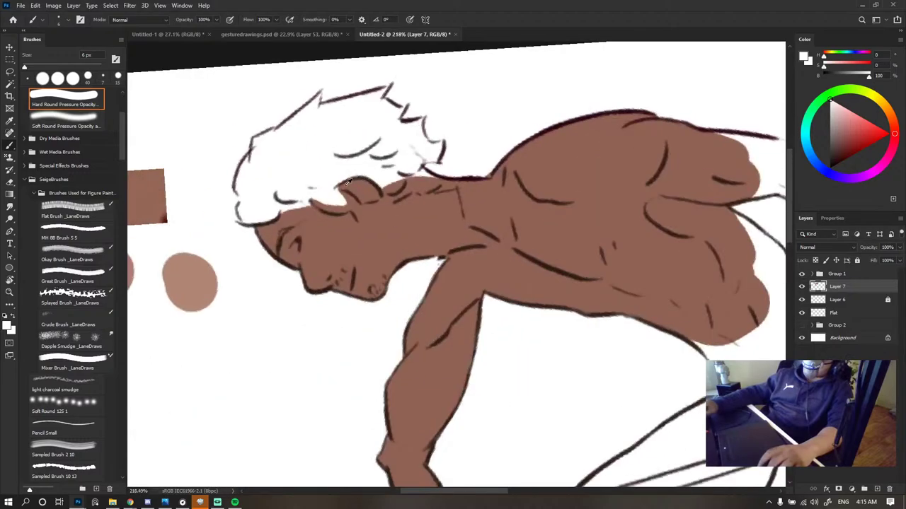
pyautogui.keyDown('alt'); pyautogui.click(479, 173); pyautogui.keyUp('alt')
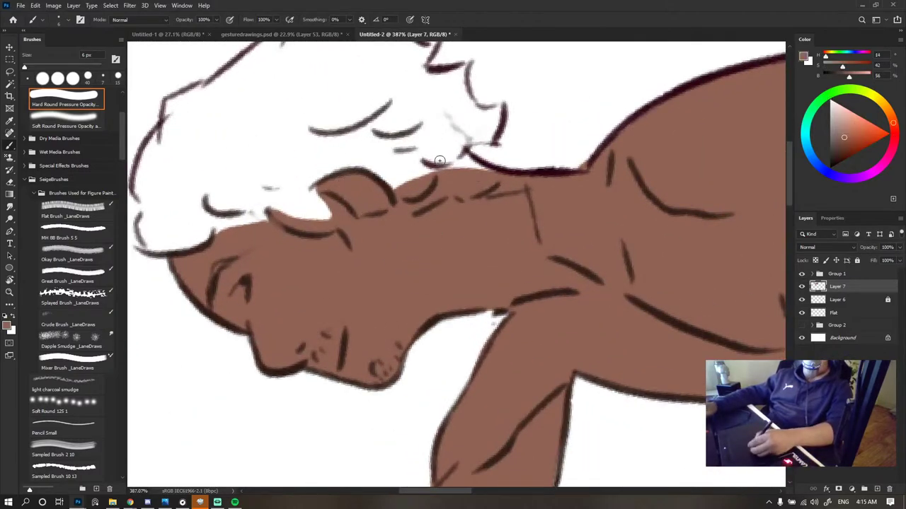
pyautogui.press('e')
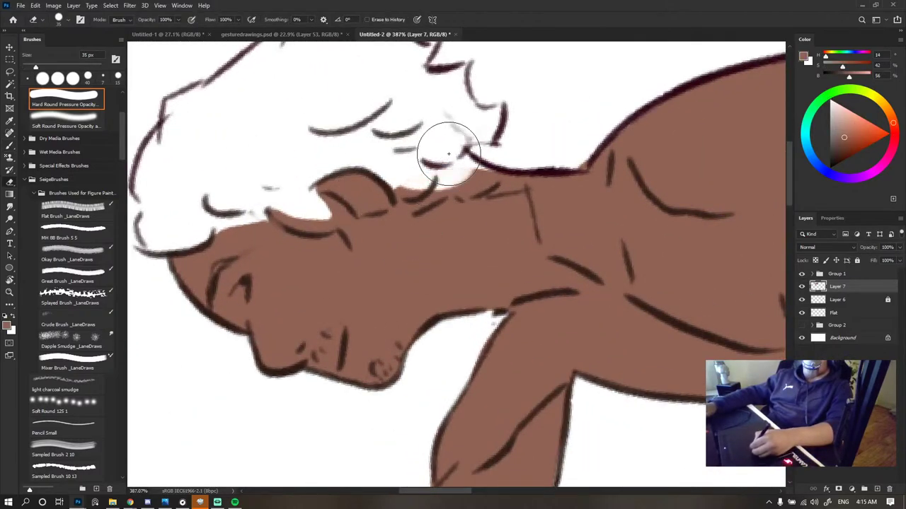
pyautogui.moveTo(449, 154)
pyautogui.mouseDown()
pyautogui.moveTo(458, 165)
pyautogui.moveTo(427, 169)
pyautogui.moveTo(467, 160)
pyautogui.moveTo(498, 181)
pyautogui.moveTo(530, 184)
pyautogui.mouseUp()
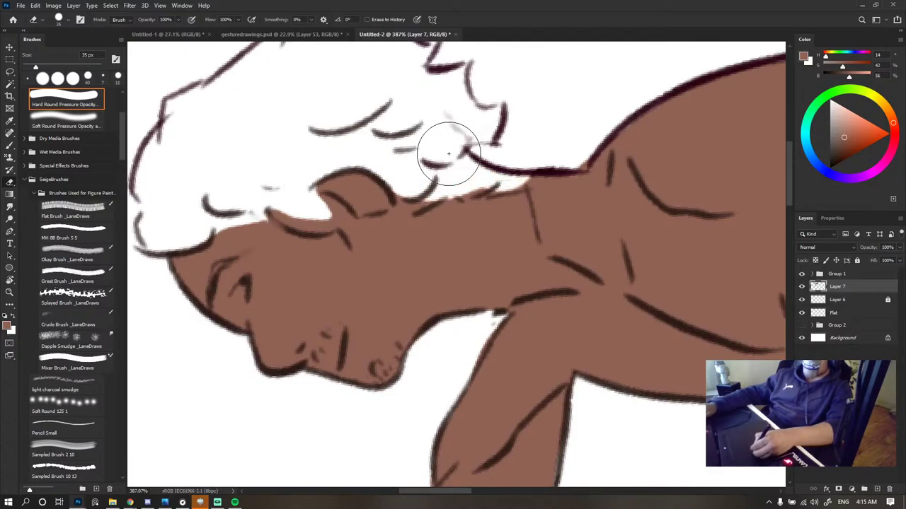
pyautogui.moveTo(408, 189); pyautogui.dragTo(396, 196)
pyautogui.scroll(-10, 473, 232)
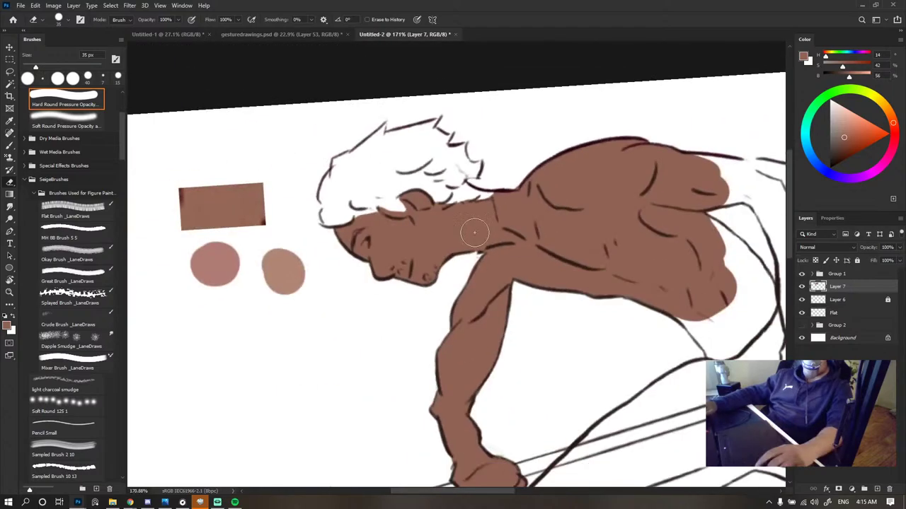
# - Enlarge the brush to 45 px and extend the skin colour along the outer edge of the lower torso
pyautogui.press('b')
pyautogui.scroll(5, 523, 222)
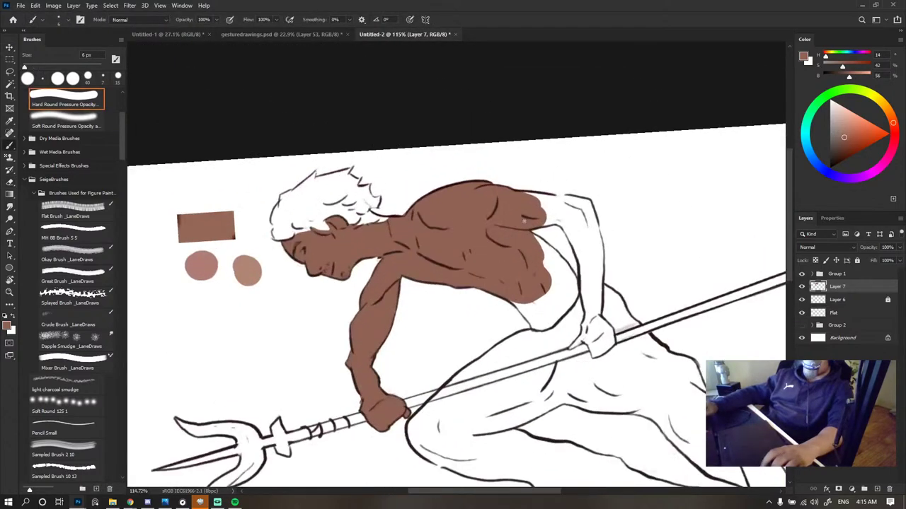
pyautogui.press(']')
pyautogui.press(']')
pyautogui.press(']')
pyautogui.press(']')
pyautogui.press(']')
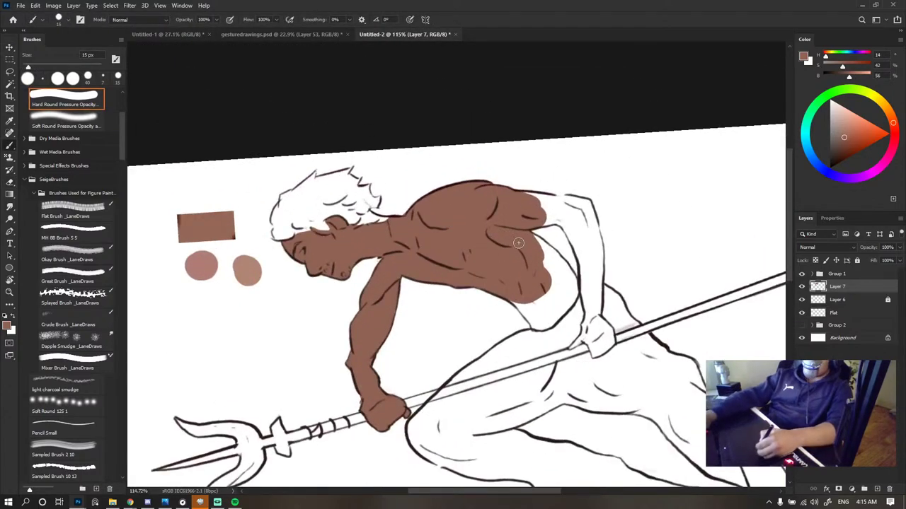
pyautogui.press(']')
pyautogui.moveTo(540, 258); pyautogui.dragTo(548, 273)
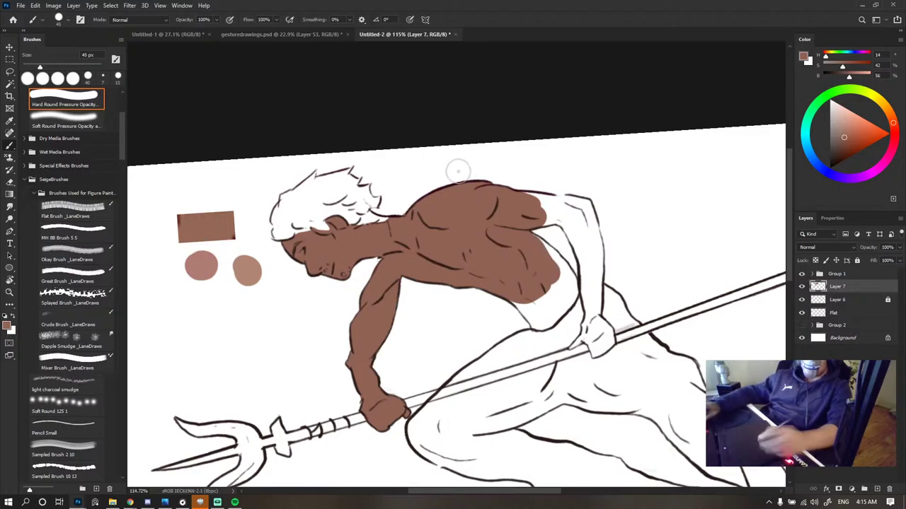
# - Fill the far upper arm and elbow with the skin colour using a 25 px brush
pyautogui.hscroll(3, 520, 167)
pyautogui.scroll(3, 505, 164)
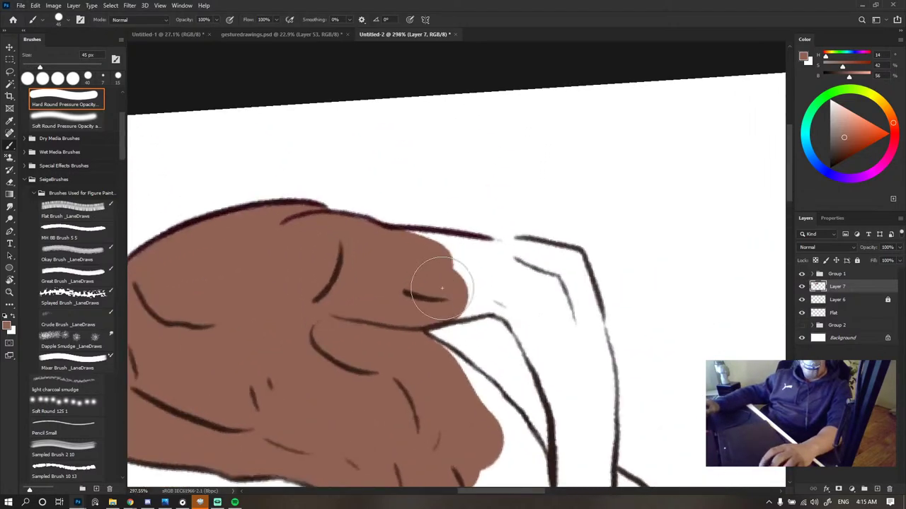
pyautogui.press('[')
pyautogui.press('[')
pyautogui.press('[')
pyautogui.press('[')
pyautogui.moveTo(457, 263); pyautogui.dragTo(566, 272)
pyautogui.moveTo(502, 255)
pyautogui.mouseDown()
pyautogui.moveTo(573, 255)
pyautogui.moveTo(489, 269)
pyautogui.moveTo(548, 303)
pyautogui.moveTo(529, 315)
pyautogui.moveTo(552, 331)
pyautogui.moveTo(548, 364)
pyautogui.mouseUp()
pyautogui.moveTo(518, 336); pyautogui.dragTo(559, 388)
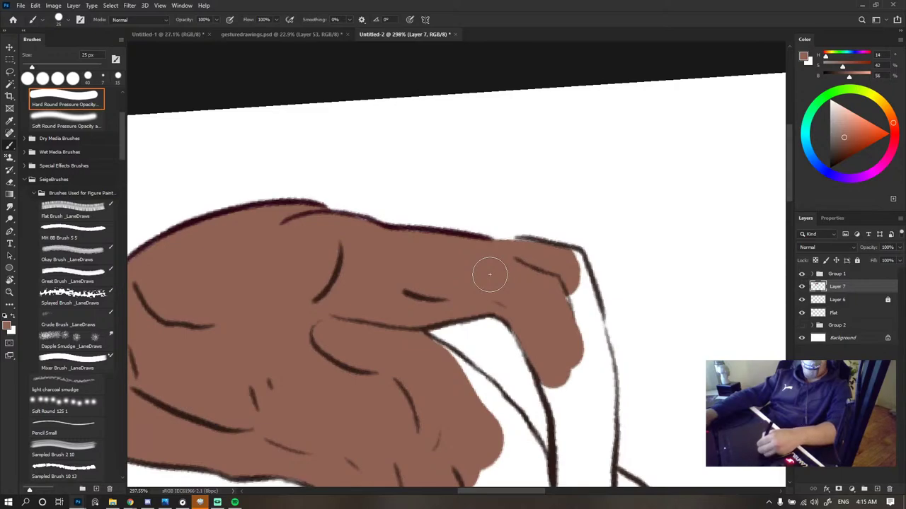
pyautogui.moveTo(579, 333); pyautogui.dragTo(596, 261)
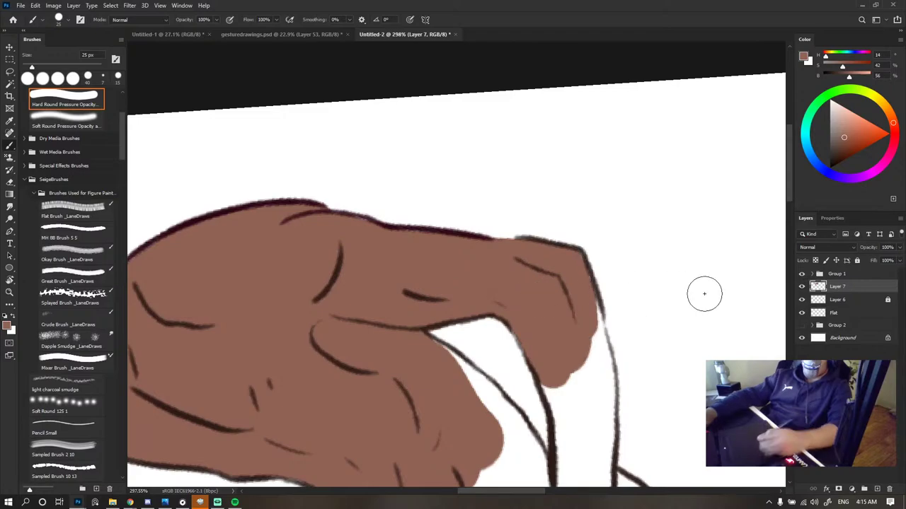
# - Rotate the canvas and extend the skin colour along the side of the torso beneath the far arm with the 25 px brush
pyautogui.hotkey('ctrl', '0')
pyautogui.scroll(5, 453, 249)
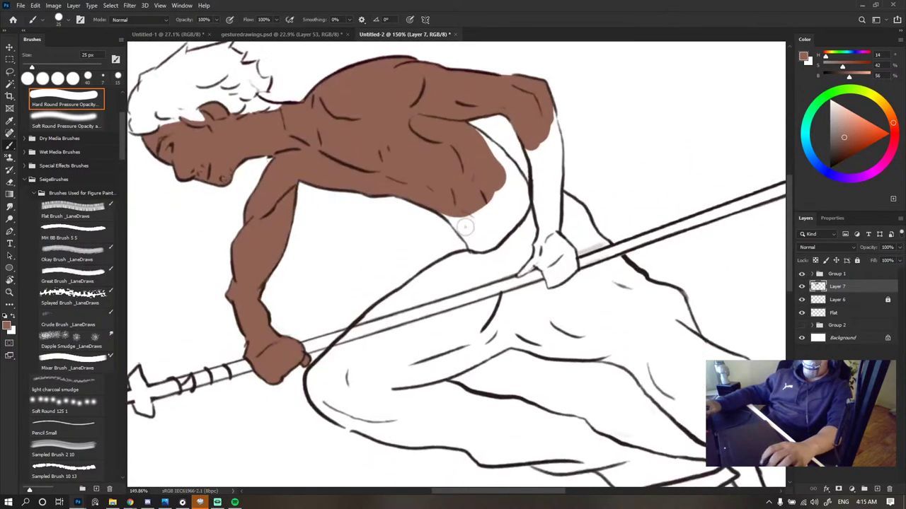
pyautogui.press('r')
pyautogui.moveTo(453, 284)
pyautogui.mouseDown()
pyautogui.moveTo(370, 348)
pyautogui.moveTo(461, 280)
pyautogui.mouseUp()
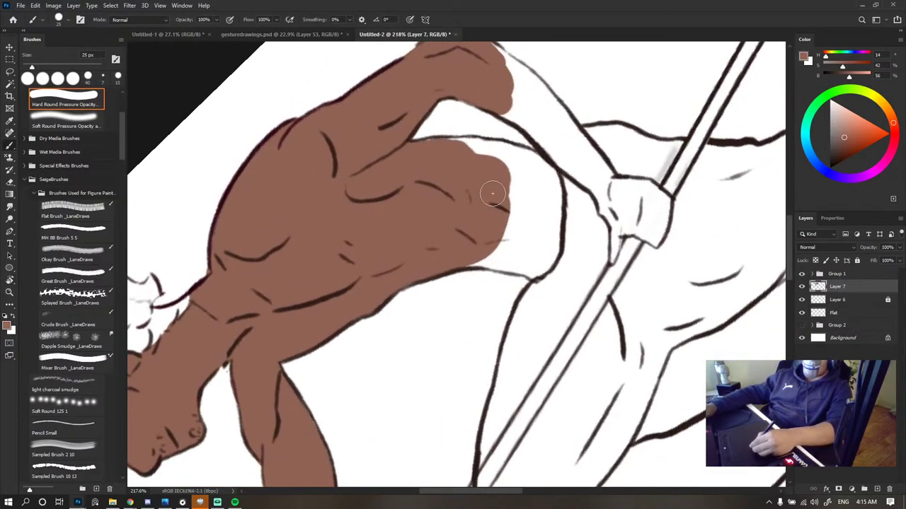
pyautogui.moveTo(460, 154); pyautogui.dragTo(479, 146)
pyautogui.press('r')
pyautogui.moveTo(412, 274); pyautogui.dragTo(433, 306)
pyautogui.moveTo(497, 142)
pyautogui.mouseDown()
pyautogui.moveTo(387, 170)
pyautogui.moveTo(336, 198)
pyautogui.mouseUp()
pyautogui.press('space')
pyautogui.moveTo(386, 205); pyautogui.dragTo(367, 318)
# - Erase the skin colour that spills into the gap between the far arm and the torso, using a 6 px eraser
pyautogui.press('e')
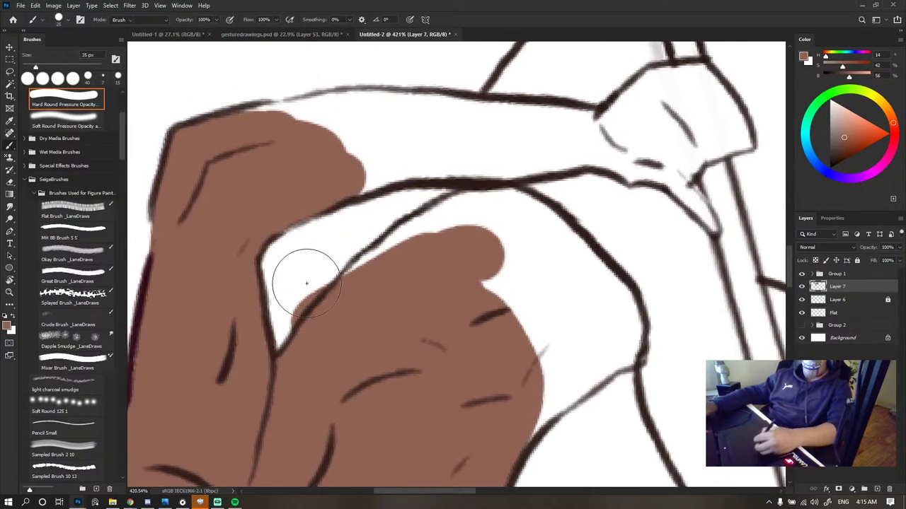
pyautogui.press('[')
pyautogui.press('[')
pyautogui.press('[')
pyautogui.press('[')
pyautogui.press('[')
pyautogui.press('[')
pyautogui.press('[')
pyautogui.moveTo(289, 316); pyautogui.dragTo(287, 327)
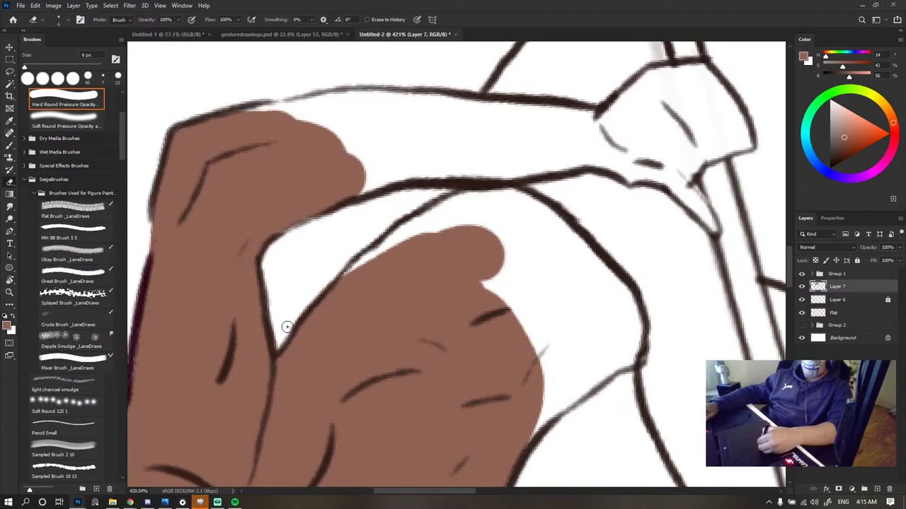
pyautogui.moveTo(287, 327); pyautogui.dragTo(276, 345)
# - Fill the torso's edge beside the gap and the far forearm down to the wrist with the 25 px skin-colour brush
pyautogui.press('b')
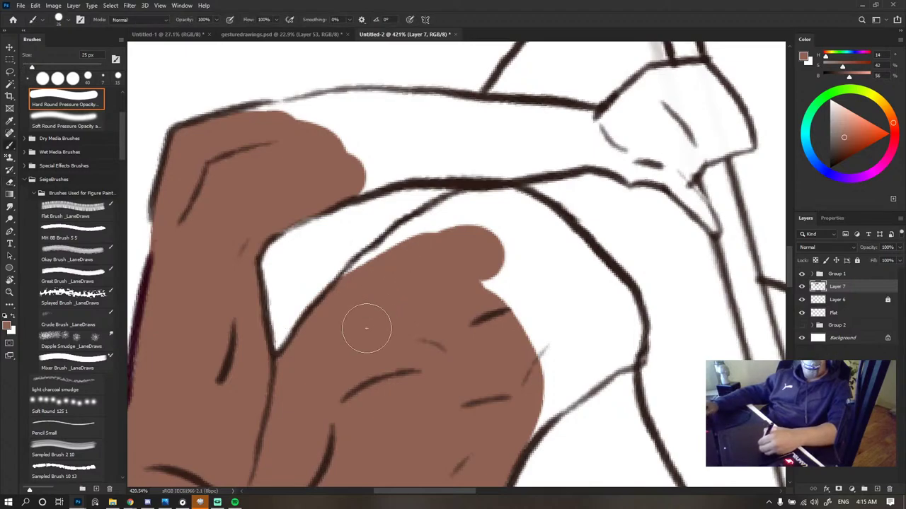
pyautogui.moveTo(367, 328); pyautogui.dragTo(378, 277)
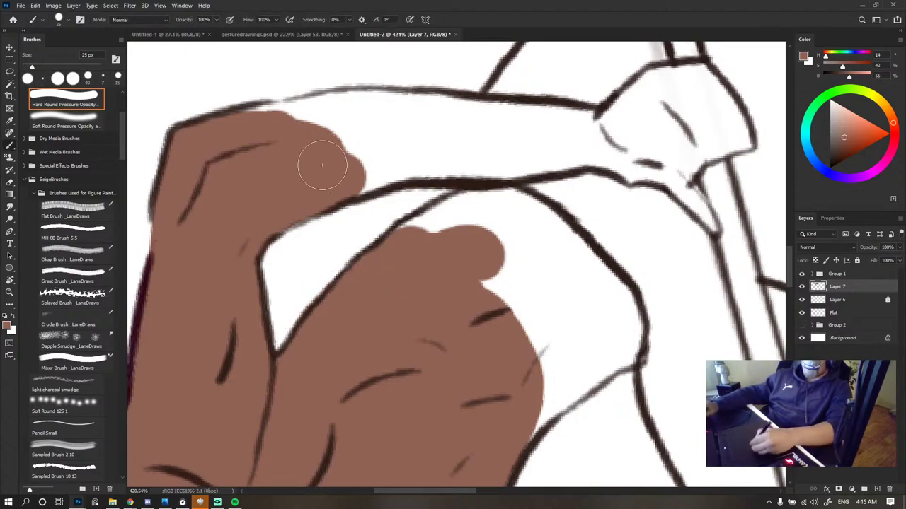
pyautogui.moveTo(315, 187)
pyautogui.mouseDown()
pyautogui.moveTo(332, 226)
pyautogui.moveTo(372, 248)
pyautogui.mouseUp()
pyautogui.moveTo(451, 206)
pyautogui.mouseDown()
pyautogui.moveTo(378, 188)
pyautogui.moveTo(340, 190)
pyautogui.moveTo(389, 179)
pyautogui.moveTo(494, 183)
pyautogui.moveTo(440, 232)
pyautogui.moveTo(513, 198)
pyautogui.moveTo(523, 183)
pyautogui.moveTo(559, 181)
pyautogui.moveTo(564, 216)
pyautogui.moveTo(371, 231)
pyautogui.mouseUp()
pyautogui.moveTo(543, 220)
pyautogui.mouseDown()
pyautogui.moveTo(453, 230)
pyautogui.moveTo(458, 215)
pyautogui.moveTo(503, 196)
pyautogui.mouseUp()
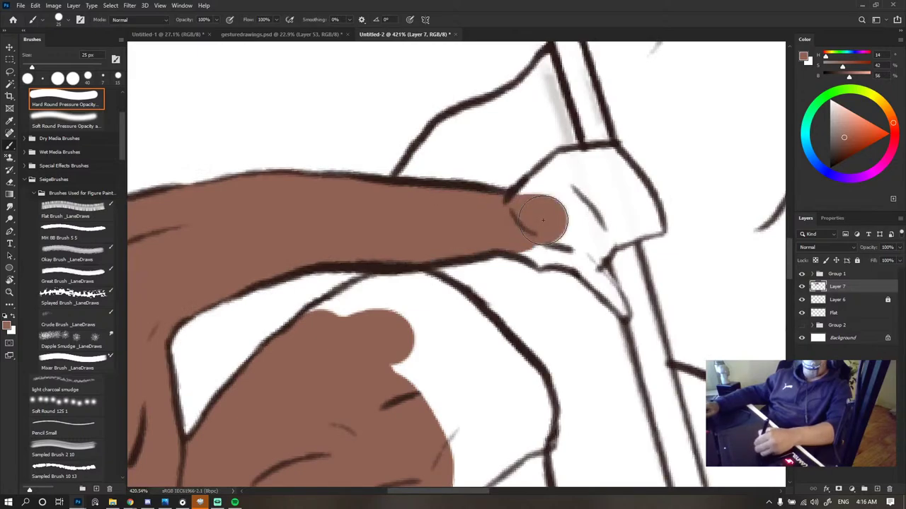
# - Block in the back of the far hand gripping the shaft with the skin colour, adjusting the brush size for the narrower areas
pyautogui.moveTo(542, 220)
pyautogui.mouseDown()
pyautogui.moveTo(561, 210)
pyautogui.moveTo(568, 191)
pyautogui.moveTo(552, 197)
pyautogui.mouseUp()
pyautogui.moveTo(554, 206)
pyautogui.mouseDown()
pyautogui.moveTo(469, 244)
pyautogui.moveTo(499, 192)
pyautogui.moveTo(510, 189)
pyautogui.moveTo(513, 204)
pyautogui.moveTo(501, 256)
pyautogui.moveTo(453, 285)
pyautogui.moveTo(486, 290)
pyautogui.mouseUp()
pyautogui.press('[')
pyautogui.press('[')
pyautogui.press('[')
pyautogui.press('[')
pyautogui.press('[')
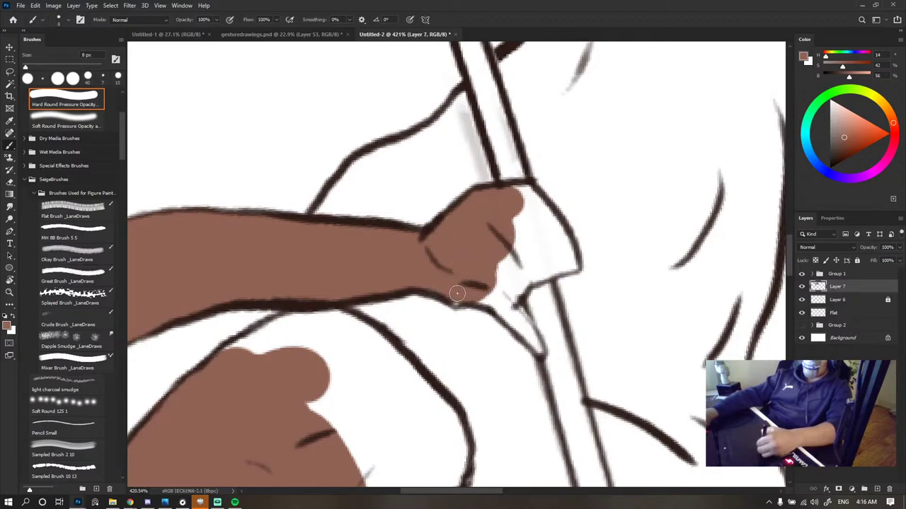
pyautogui.press(']')
pyautogui.moveTo(522, 243)
pyautogui.mouseDown()
pyautogui.moveTo(535, 213)
pyautogui.moveTo(523, 194)
pyautogui.mouseUp()
# - Reduce the brush to 6 px and fill the far hand's remaining edges and pointed finger with the skin colour
pyautogui.press('[')
pyautogui.press('[')
pyautogui.press('[')
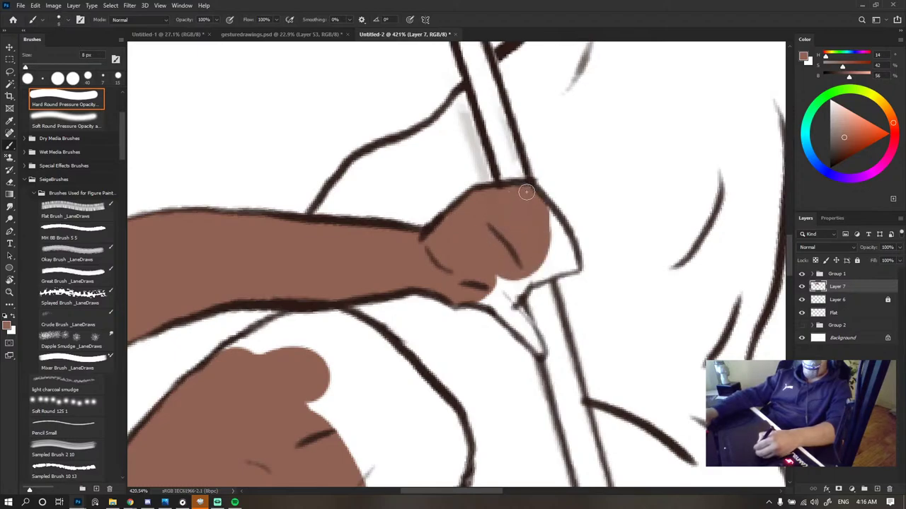
pyautogui.moveTo(550, 237)
pyautogui.mouseDown()
pyautogui.moveTo(554, 215)
pyautogui.moveTo(562, 255)
pyautogui.moveTo(499, 284)
pyautogui.mouseUp()
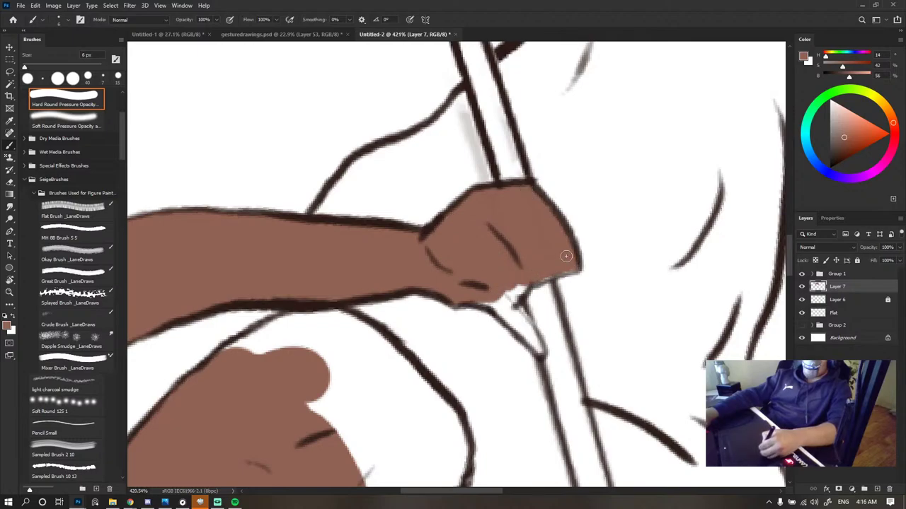
pyautogui.moveTo(501, 289)
pyautogui.mouseDown()
pyautogui.moveTo(523, 306)
pyautogui.moveTo(520, 329)
pyautogui.moveTo(535, 346)
pyautogui.mouseUp()
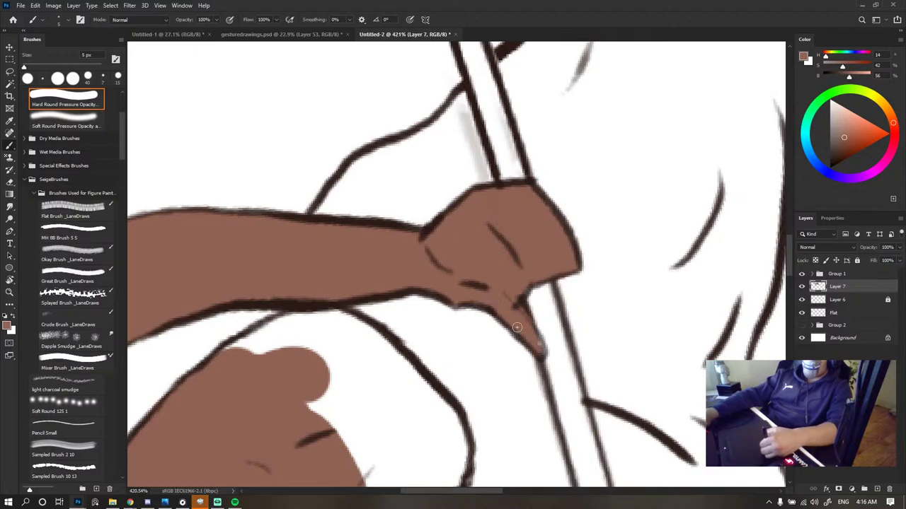
# - Reset the canvas rotation and fill along the belly's lower contour towards the waist with a 20 px skin-colour brush
pyautogui.moveTo(449, 173); pyautogui.dragTo(177, 46)
pyautogui.press('r')
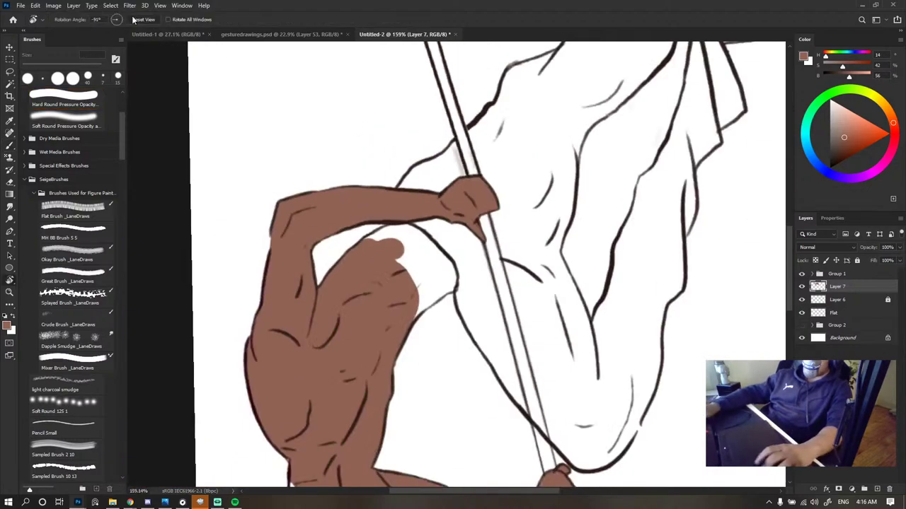
pyautogui.click(137, 21)
pyautogui.moveTo(443, 234)
pyautogui.mouseDown()
pyautogui.moveTo(367, 237)
pyautogui.moveTo(384, 240)
pyautogui.mouseUp()
pyautogui.press('b')
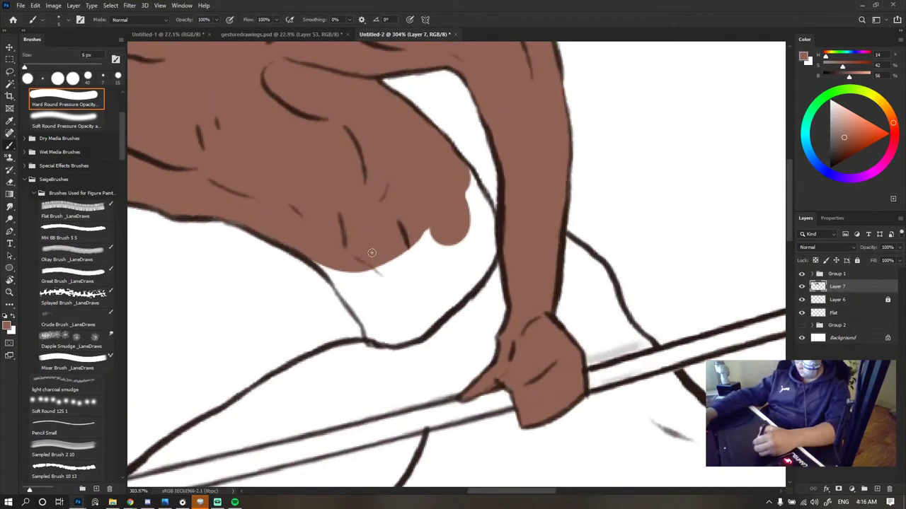
pyautogui.press(']')
pyautogui.press(']')
pyautogui.moveTo(325, 245); pyautogui.dragTo(349, 282)
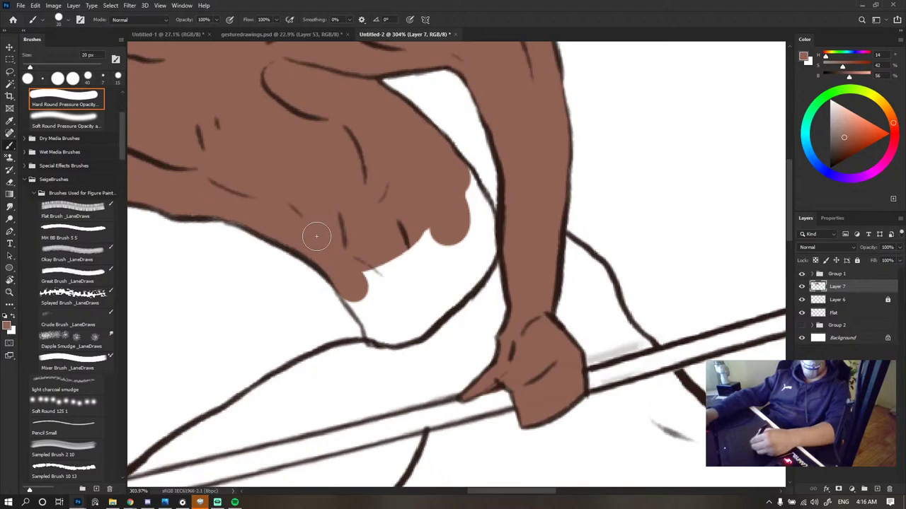
pyautogui.moveTo(316, 237)
pyautogui.mouseDown()
pyautogui.moveTo(404, 270)
pyautogui.moveTo(375, 306)
pyautogui.moveTo(355, 310)
pyautogui.moveTo(385, 322)
pyautogui.mouseUp()
# - Fill the rest of the waist up to its outline with the skin colour, using brushes between 10 and 20 px
pyautogui.press('p')
pyautogui.press('b')
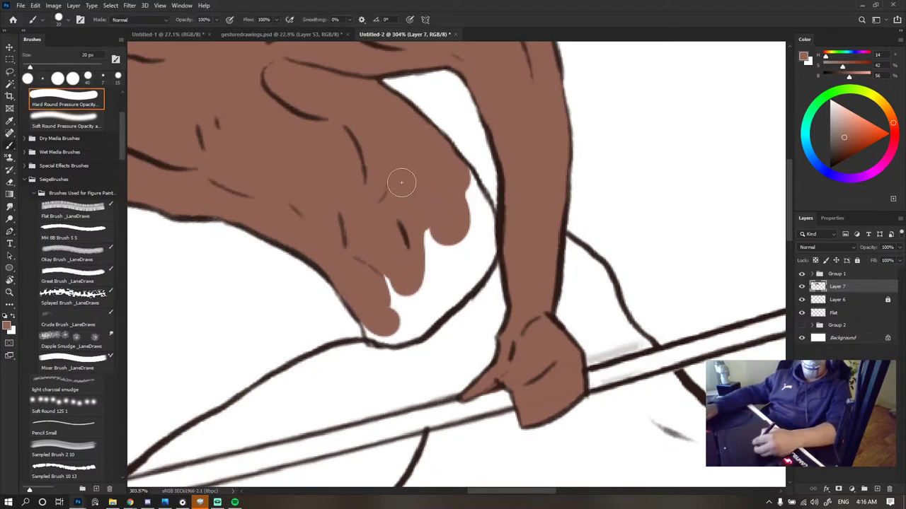
pyautogui.moveTo(435, 219); pyautogui.dragTo(421, 311)
pyautogui.moveTo(393, 280); pyautogui.dragTo(397, 316)
pyautogui.moveTo(438, 244); pyautogui.dragTo(431, 290)
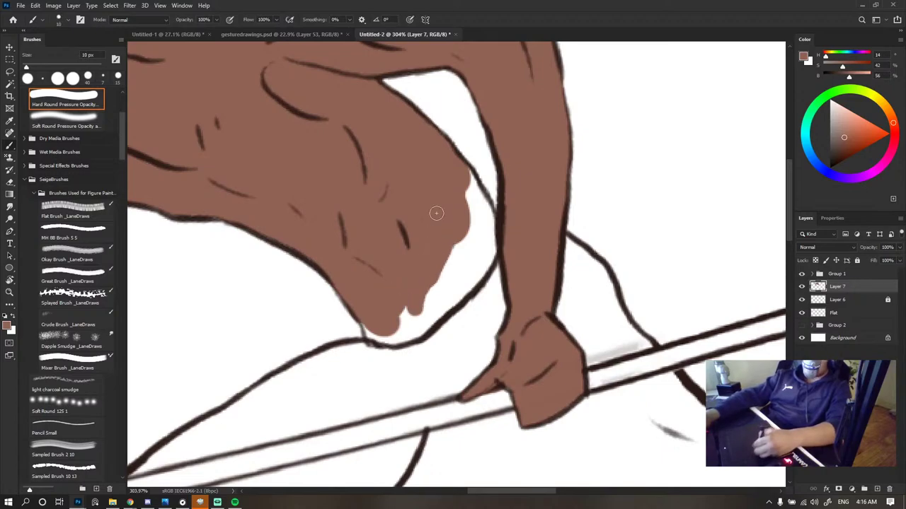
pyautogui.moveTo(470, 230)
pyautogui.mouseDown()
pyautogui.moveTo(409, 323)
pyautogui.moveTo(365, 317)
pyautogui.moveTo(456, 288)
pyautogui.moveTo(479, 230)
pyautogui.moveTo(488, 244)
pyautogui.moveTo(468, 198)
pyautogui.mouseUp()
pyautogui.press('[')
pyautogui.press(']')
pyautogui.press(']')
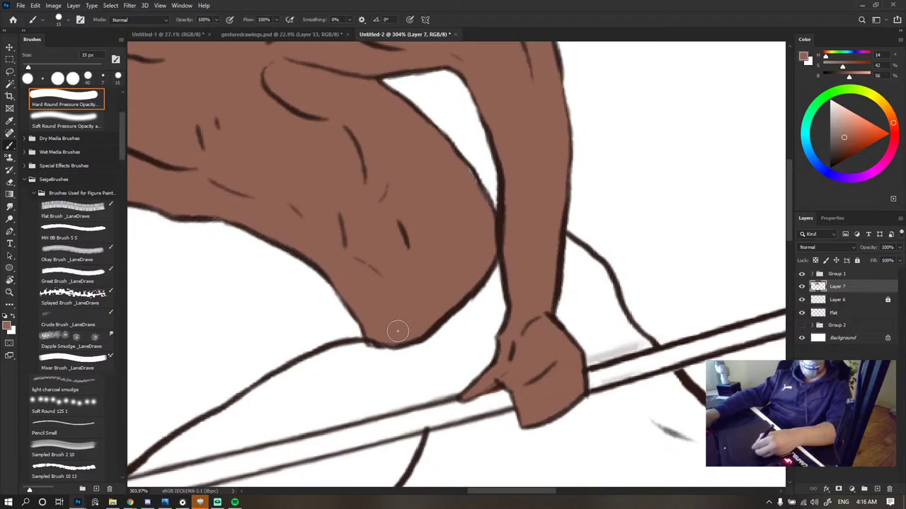
pyautogui.moveTo(492, 263); pyautogui.dragTo(481, 243)
# - Erase the skin colour spilling outside the waist outline near the far forearm with a 2 px eraser
pyautogui.scroll(-2, 486, 233)
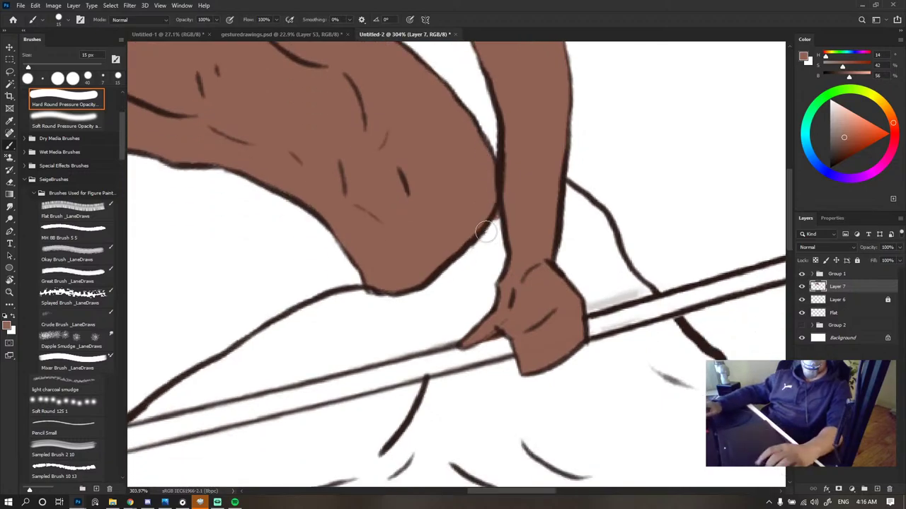
pyautogui.scroll(5, 500, 236)
pyautogui.press('e')
pyautogui.press('[')
pyautogui.press('[')
pyautogui.moveTo(480, 181); pyautogui.dragTo(499, 144)
# - Examine the flat skin colour on the upper body, both up close and against the whole figure
pyautogui.scroll(-10, 469, 208)
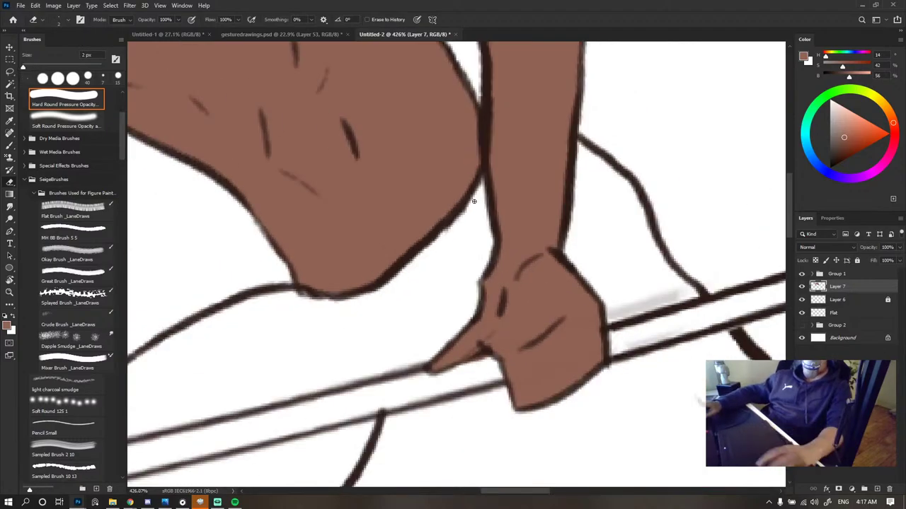
pyautogui.scroll(-2, 533, 288)
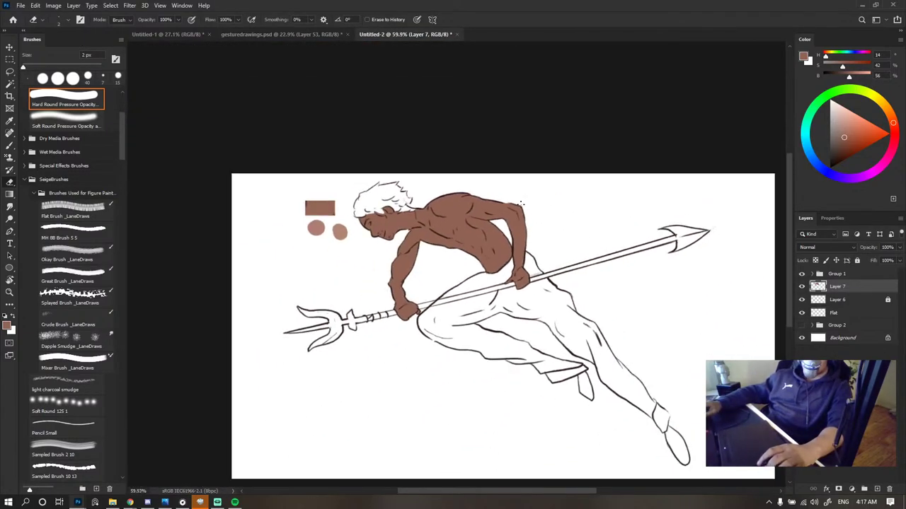
pyautogui.scroll(-1, 521, 203)
pyautogui.press('b')
pyautogui.scroll(3, 497, 229)
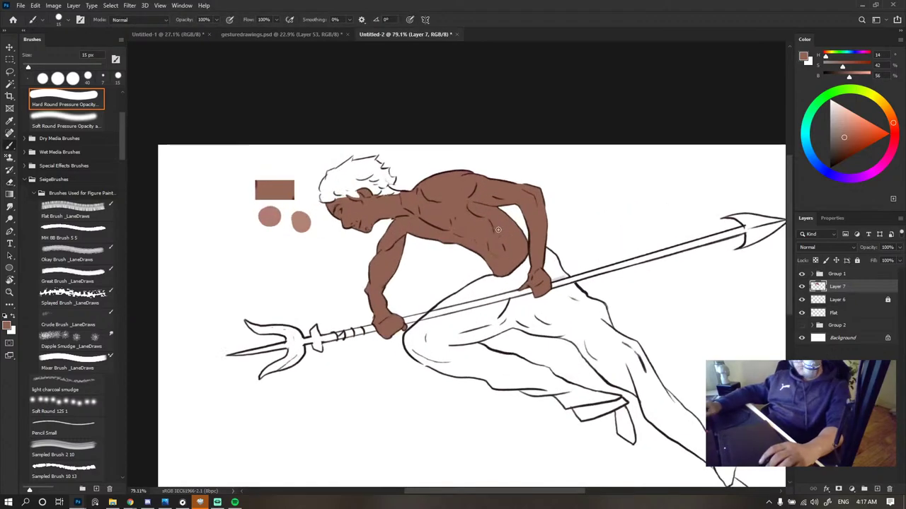
pyautogui.scroll(-3, 497, 229)
pyautogui.scroll(2, 547, 254)
pyautogui.scroll(-2, 531, 283)
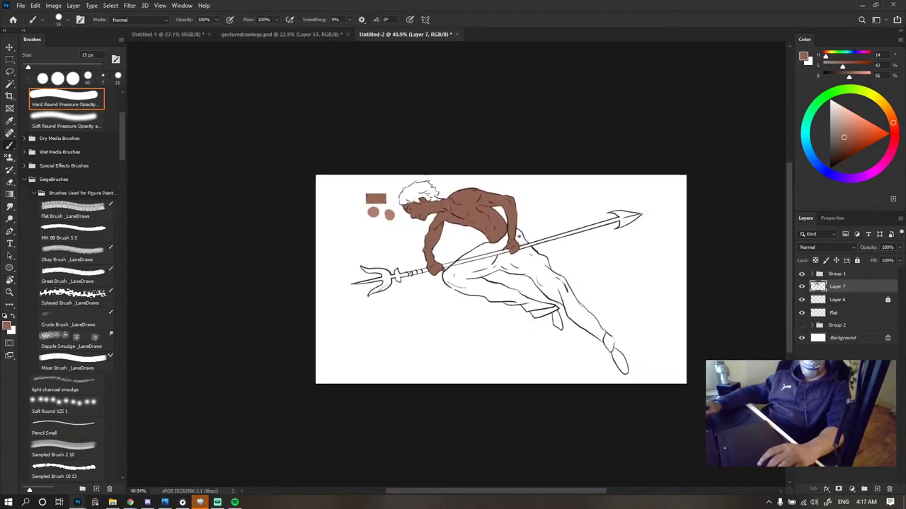
pyautogui.scroll(5, 434, 257)
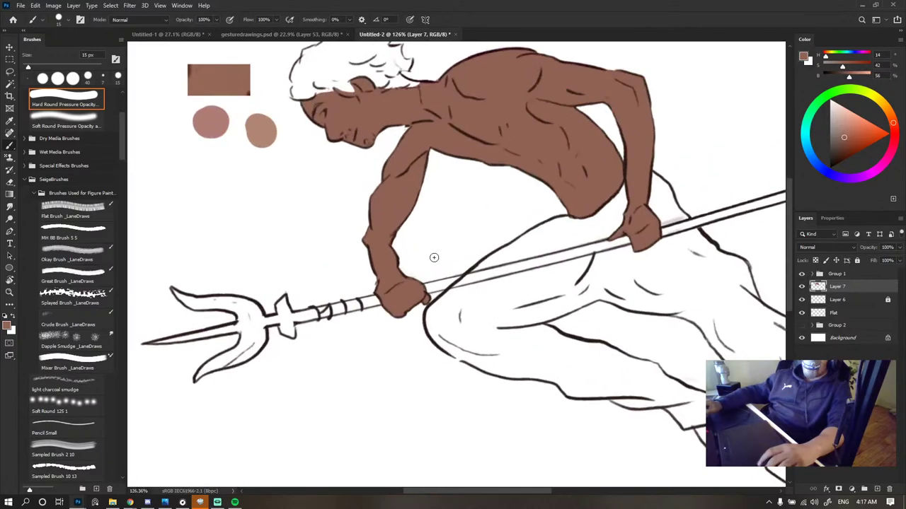
pyautogui.scroll(-4, 423, 147)
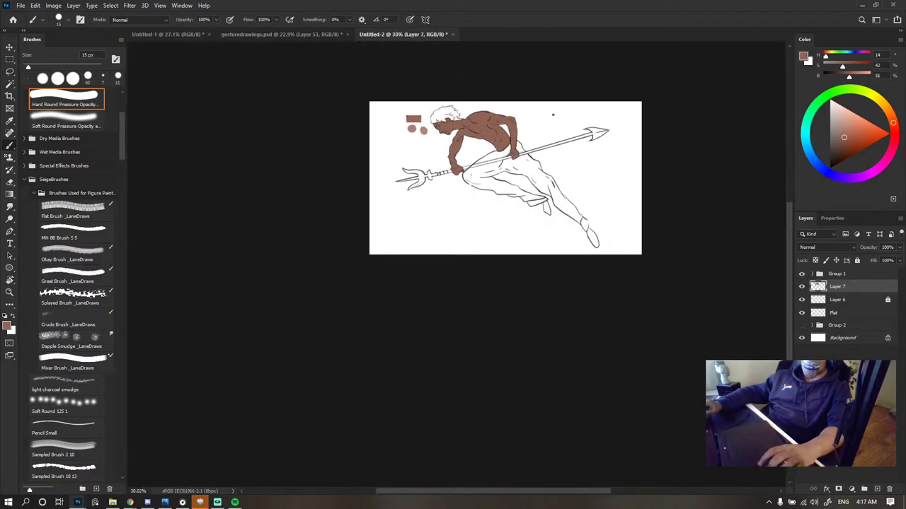
# - Mix paler greyish pinks at hue 14, from 16% saturation and 70% brightness to 9% and 83%, testing them as swatches near the skin swatches
pyautogui.scroll(3, 467, 173)
pyautogui.scroll(2, 467, 173)
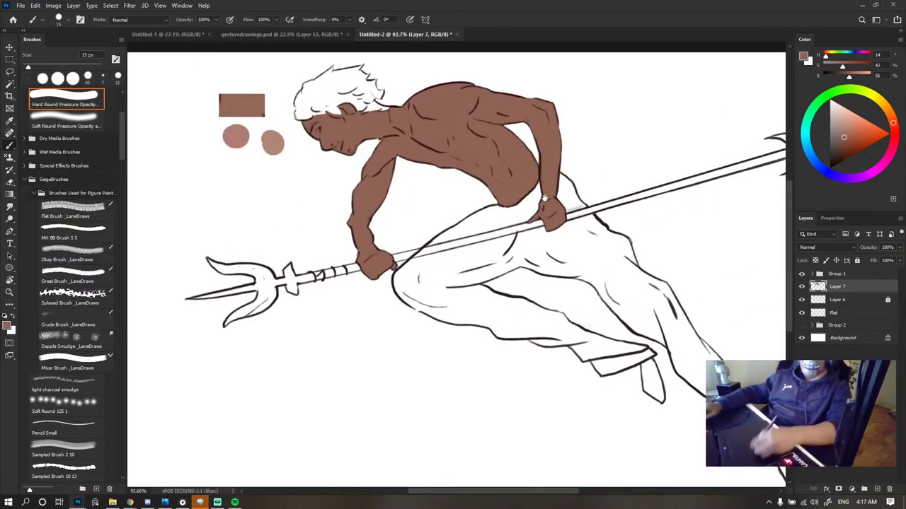
pyautogui.moveTo(842, 136); pyautogui.dragTo(830, 126)
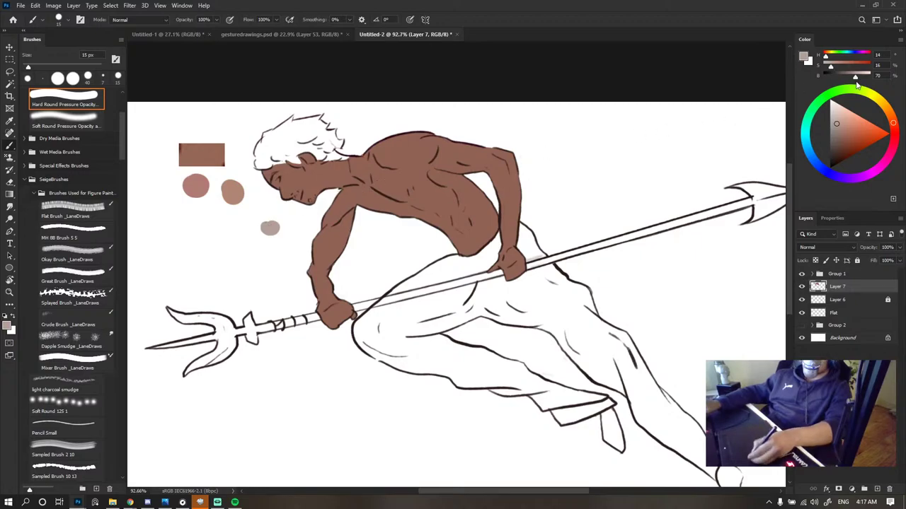
pyautogui.moveTo(855, 79); pyautogui.dragTo(852, 75)
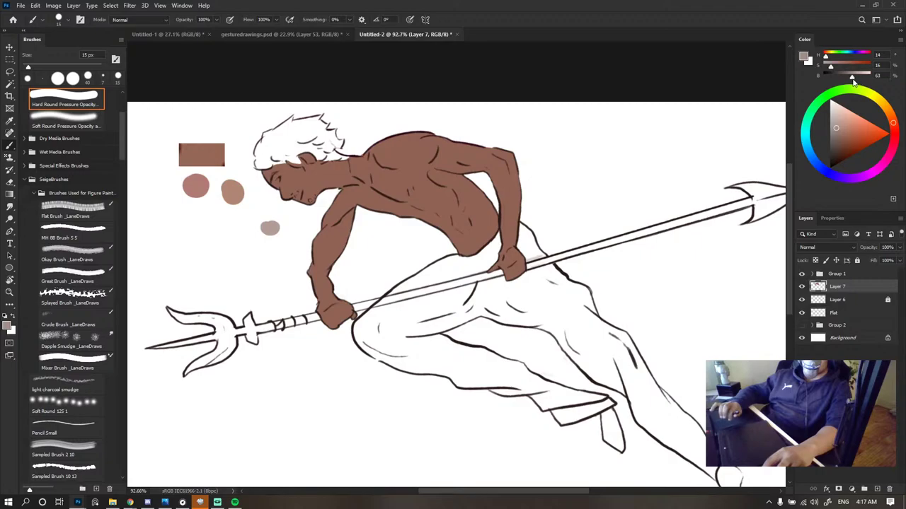
pyautogui.moveTo(853, 82); pyautogui.dragTo(862, 80)
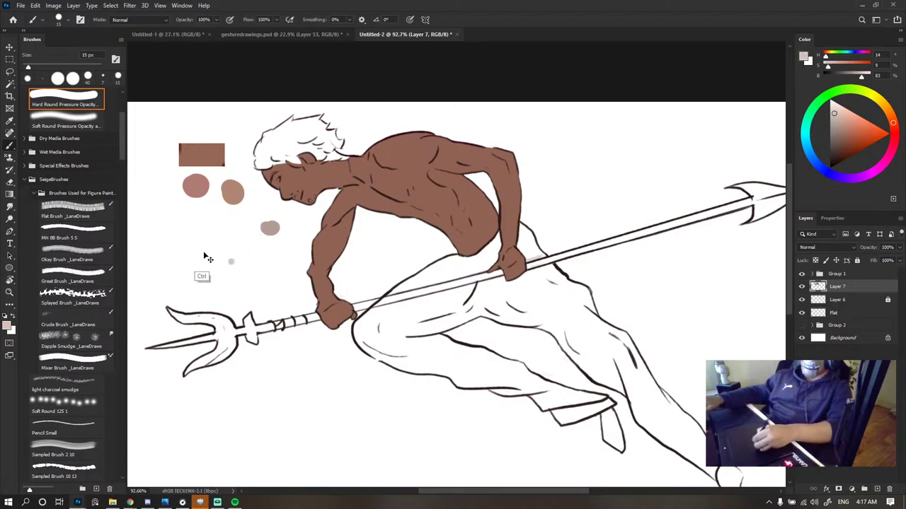
pyautogui.hotkey('ctrl', 'z')
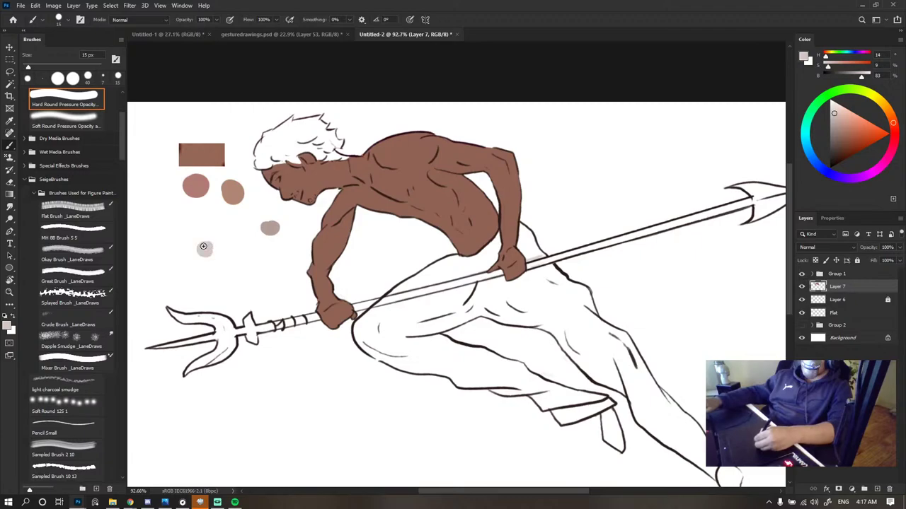
# - Paste a screen snip of the beige-and-red reference as a new layer, enlarge it and place it above the trident's shaft
pyautogui.press('super+shift+s')
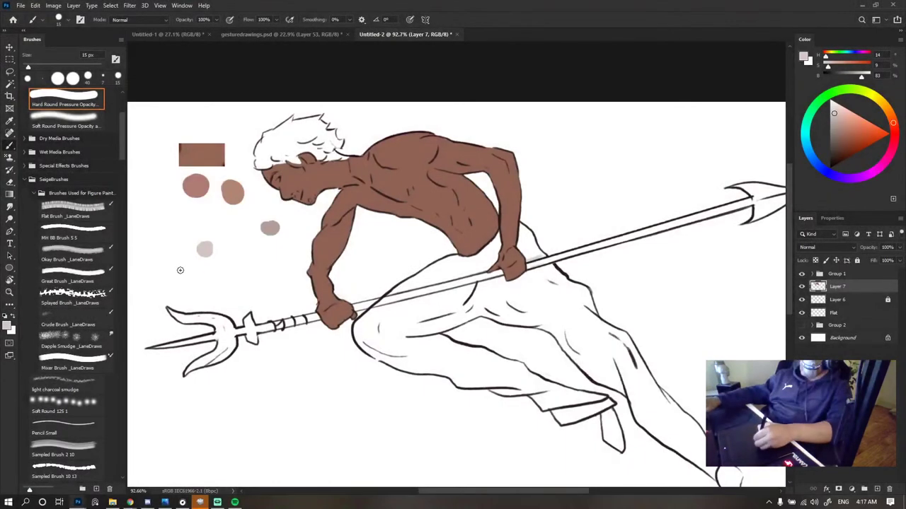
pyautogui.hotkey('ctrl', 'v')
pyautogui.press('v')
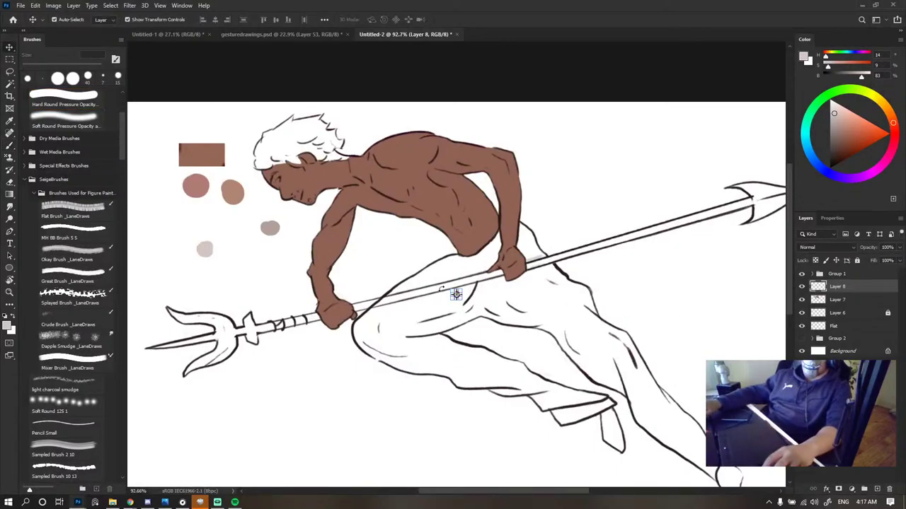
pyautogui.moveTo(464, 290); pyautogui.dragTo(529, 226)
pyautogui.moveTo(498, 270); pyautogui.dragTo(627, 166)
pyautogui.click(467, 20)
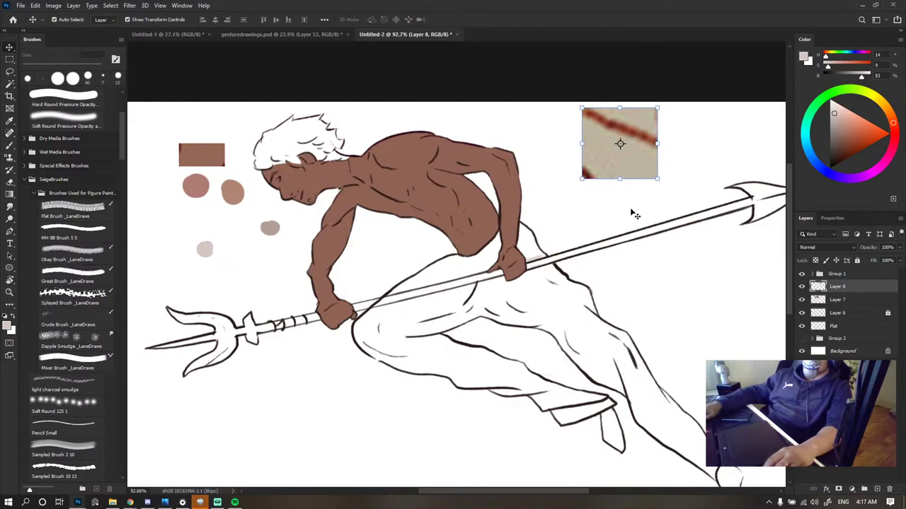
# - Test the pale pink with the brush beside the pasted reference, undo the stray dabs and keep one in the reference's lower corner
pyautogui.press('b')
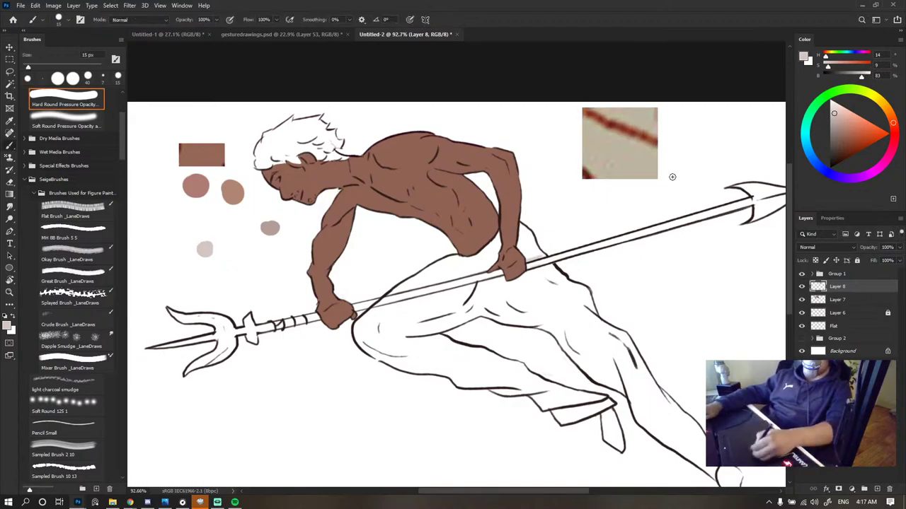
pyautogui.click(684, 157)
pyautogui.moveTo(688, 154)
pyautogui.mouseDown()
pyautogui.moveTo(579, 222)
pyautogui.moveTo(541, 225)
pyautogui.mouseUp()
pyautogui.hotkey('ctrl', 'z')
pyautogui.hotkey('ctrl', 'z')
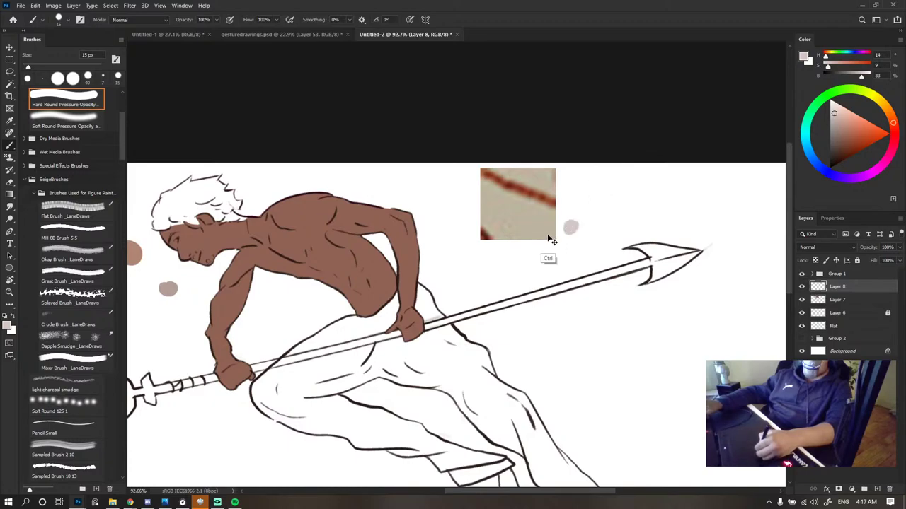
pyautogui.hotkey('ctrl', 'z')
pyautogui.scroll(18, 549, 226)
pyautogui.moveTo(422, 213)
pyautogui.mouseDown()
pyautogui.moveTo(429, 228)
pyautogui.moveTo(415, 294)
pyautogui.mouseUp()
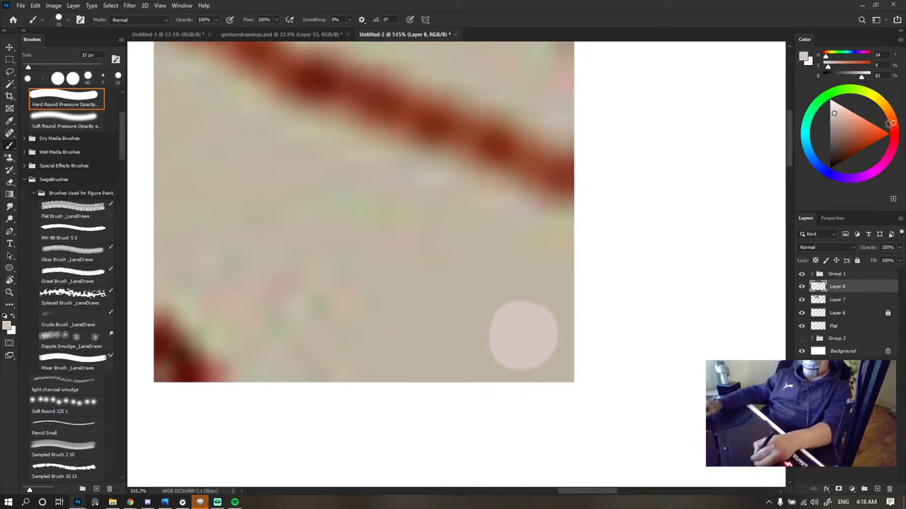
# - Try a light blue at hue 193 and neutral greys at 88% brightness as strokes on the reference, undoing each one
pyautogui.moveTo(893, 123)
pyautogui.mouseDown()
pyautogui.moveTo(855, 179)
pyautogui.moveTo(825, 173)
pyautogui.moveTo(804, 149)
pyautogui.mouseUp()
pyautogui.moveTo(530, 238); pyautogui.dragTo(563, 242)
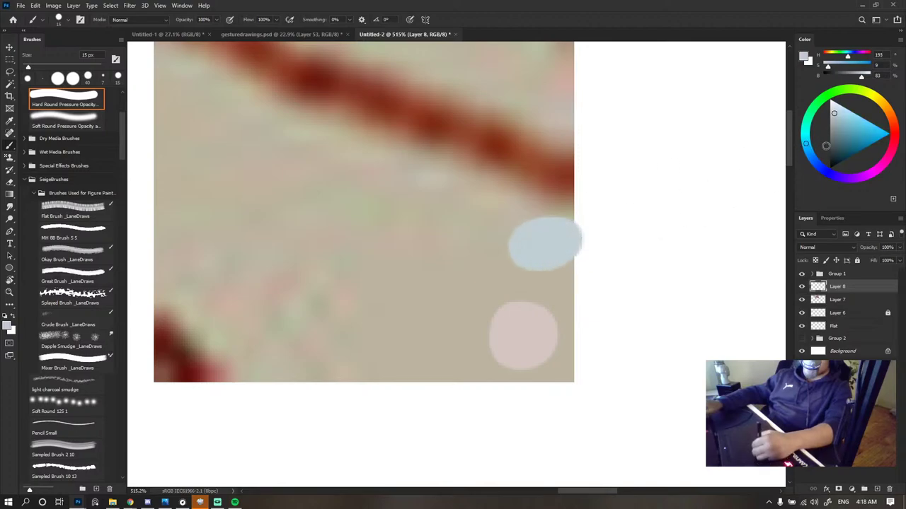
pyautogui.hotkey('ctrl', 'z')
pyautogui.click(833, 110)
pyautogui.moveTo(467, 213); pyautogui.dragTo(510, 201)
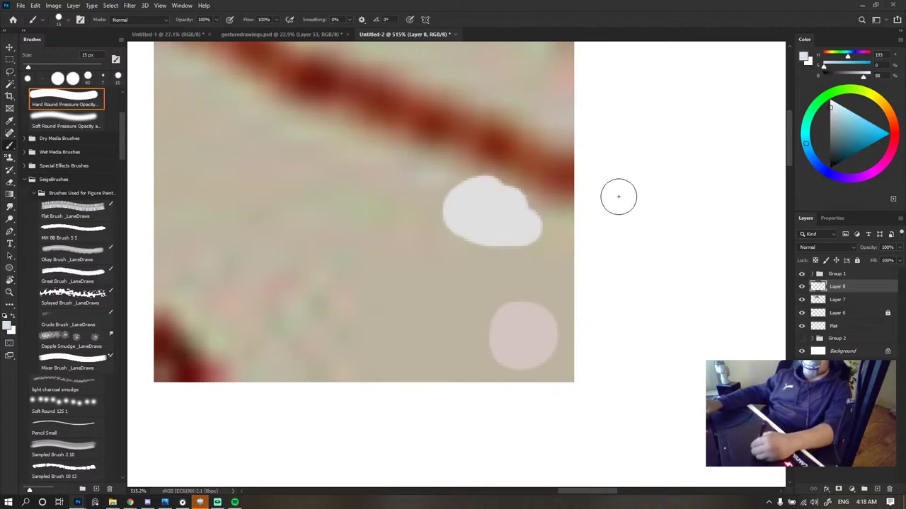
pyautogui.hotkey('ctrl', 'z')
pyautogui.moveTo(805, 144); pyautogui.dragTo(841, 177)
pyautogui.moveTo(462, 232); pyautogui.dragTo(559, 212)
pyautogui.hotkey('ctrl', 'z')
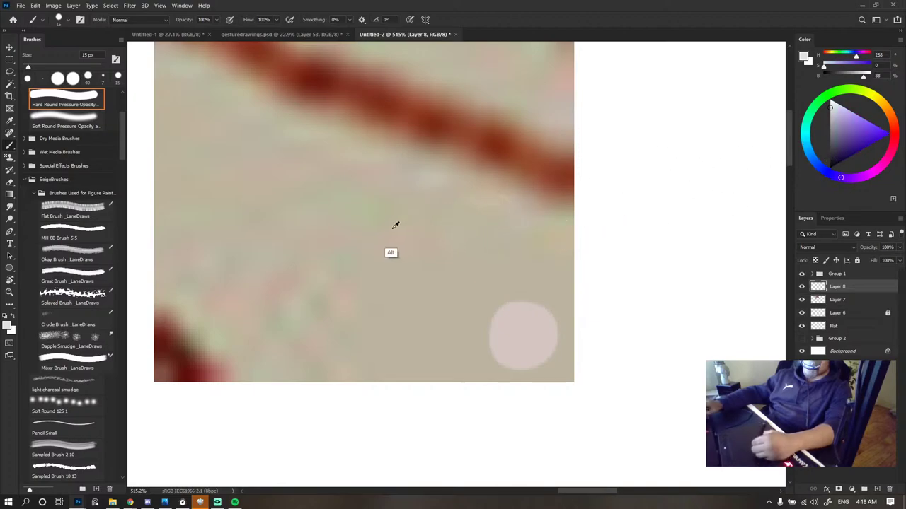
# - Sample the reference's beige and the arm's skin colour to compare their hue, saturation and brightness
pyautogui.keyDown('alt'); pyautogui.click(417, 227); pyautogui.keyUp('alt')
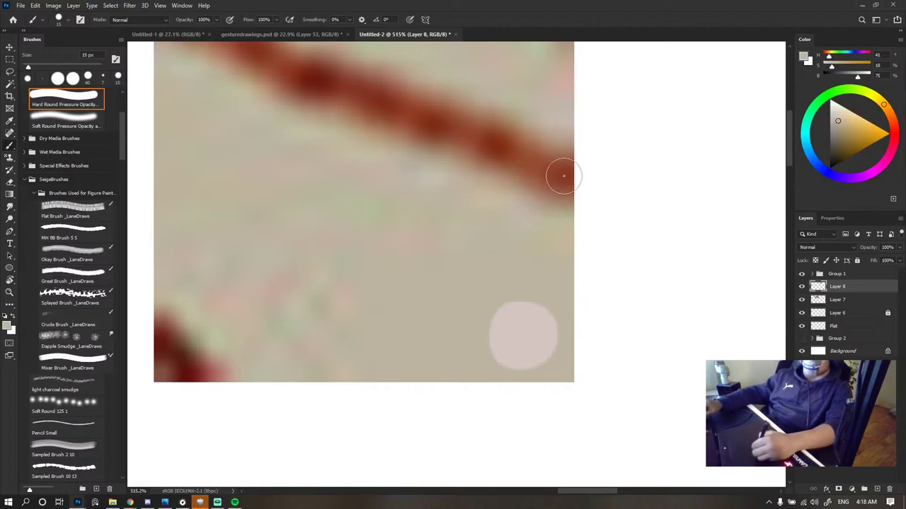
pyautogui.scroll(-3, 617, 188)
pyautogui.keyDown('alt'); pyautogui.click(175, 269); pyautogui.keyUp('alt')
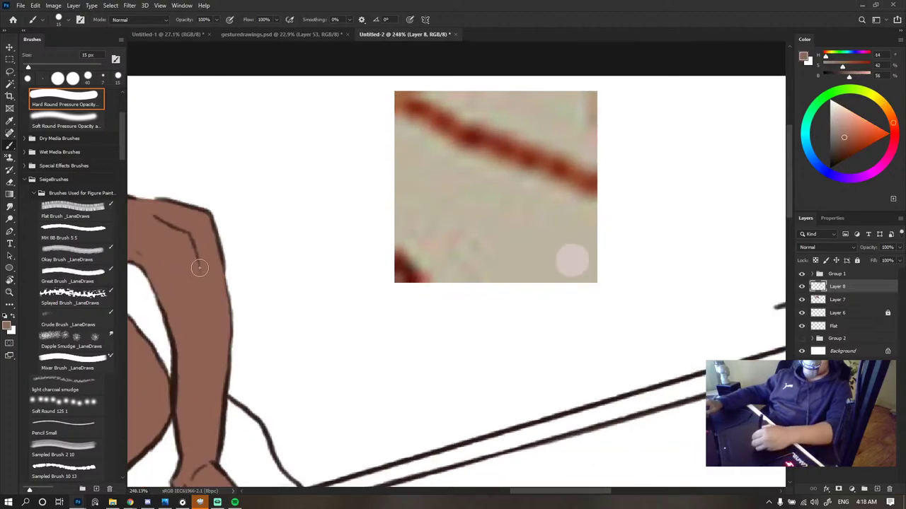
pyautogui.scroll(2, 558, 154)
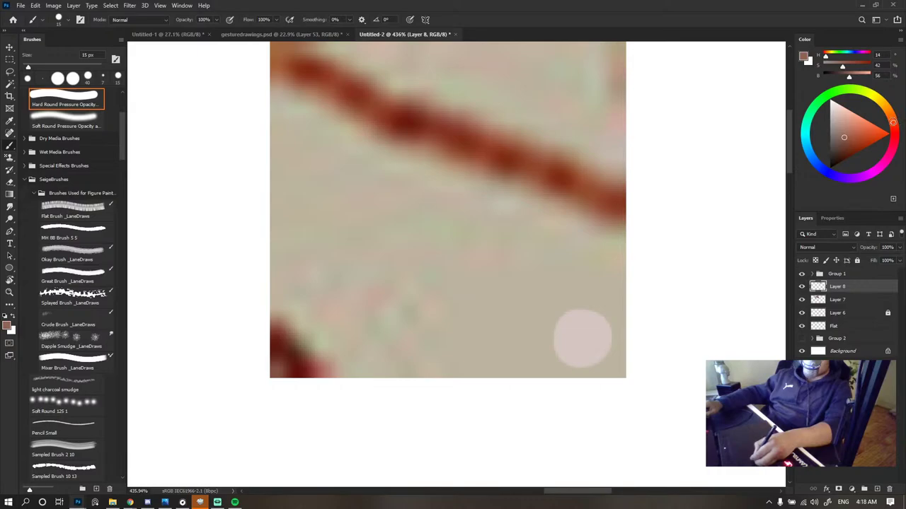
# - Shift the colour to hue 50, lighten it to 0% saturation and 79% brightness, and paint a swatch above the pink dab
pyautogui.moveTo(893, 121); pyautogui.dragTo(877, 100)
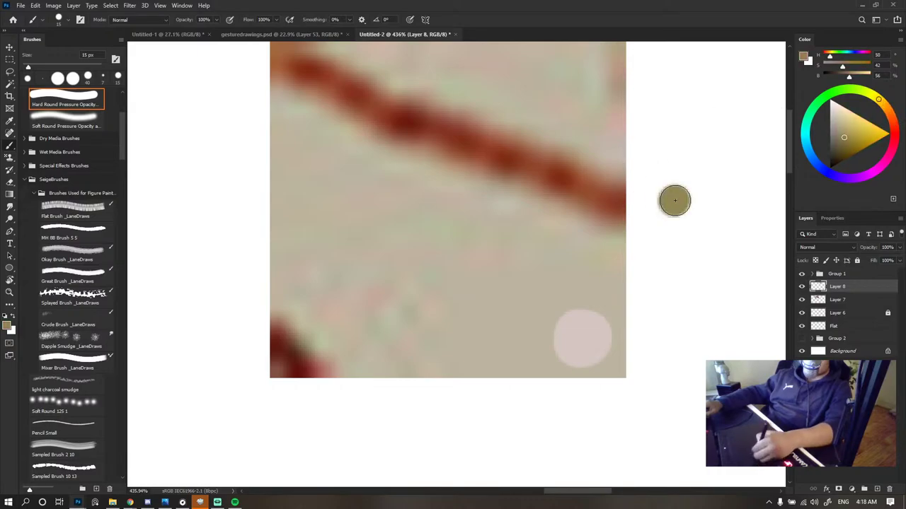
pyautogui.hotkey('ctrl', 'z')
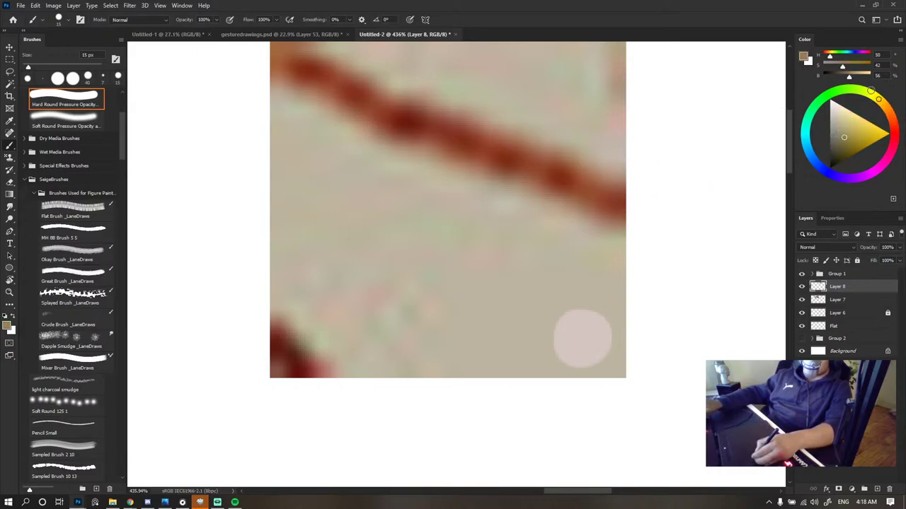
pyautogui.moveTo(836, 134); pyautogui.dragTo(830, 115)
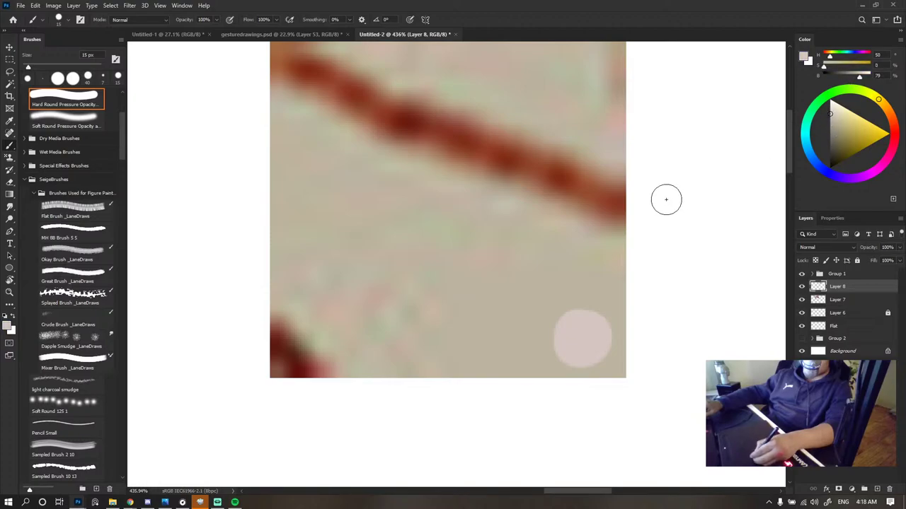
pyautogui.moveTo(665, 198); pyautogui.dragTo(697, 225)
pyautogui.hotkey('ctrl', 'z')
pyautogui.moveTo(548, 262); pyautogui.dragTo(571, 256)
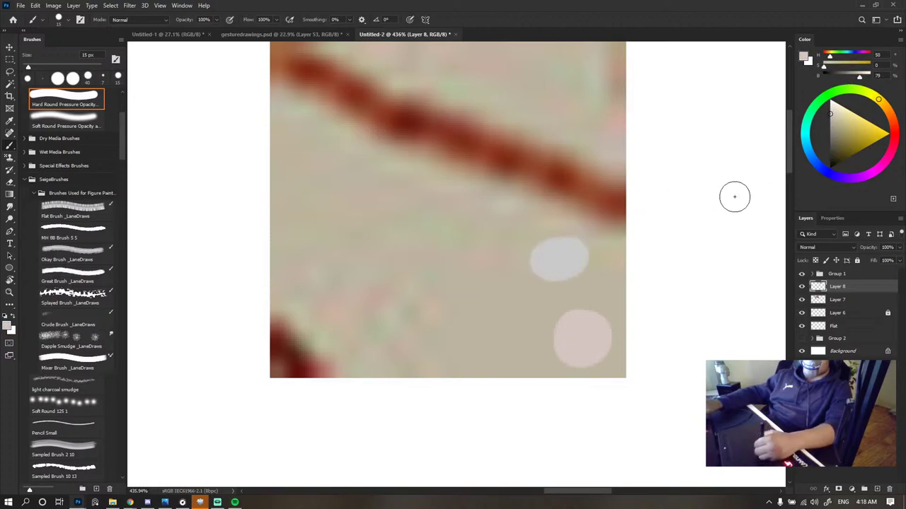
# - Warm the grey to hue 34, 5% saturation and 81% brightness, checking it with temporary dabs on the reference
pyautogui.moveTo(830, 115)
pyautogui.mouseDown()
pyautogui.moveTo(829, 124)
pyautogui.moveTo(833, 114)
pyautogui.mouseUp()
pyautogui.click(472, 266)
pyautogui.hotkey('ctrl', 'z')
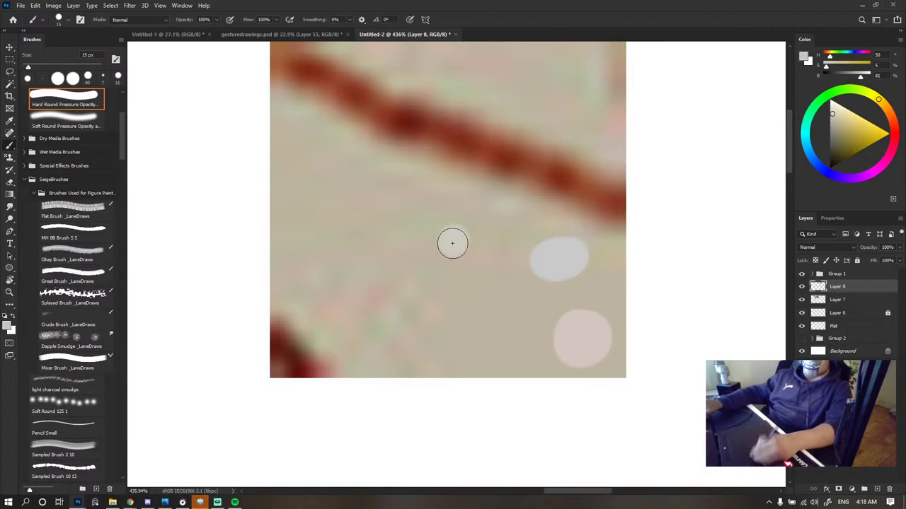
pyautogui.click(452, 243)
pyautogui.hotkey('ctrl', 'z')
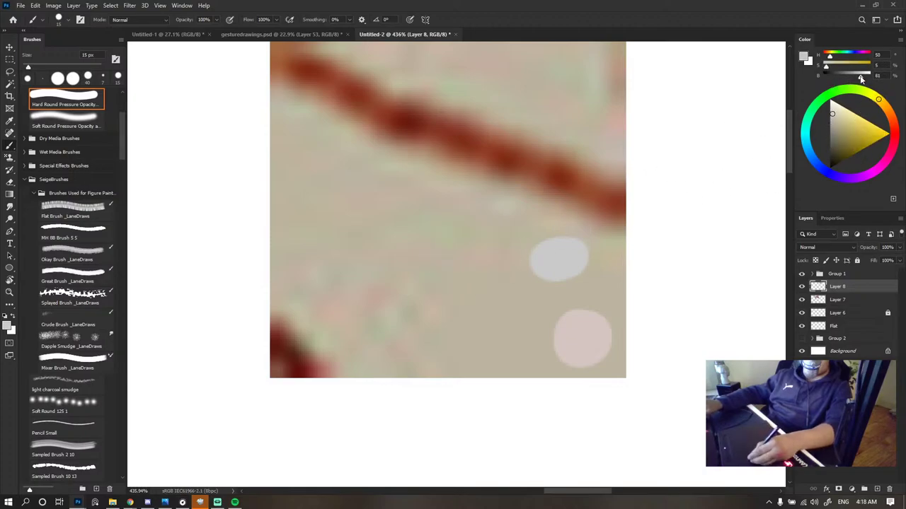
pyautogui.click(832, 57)
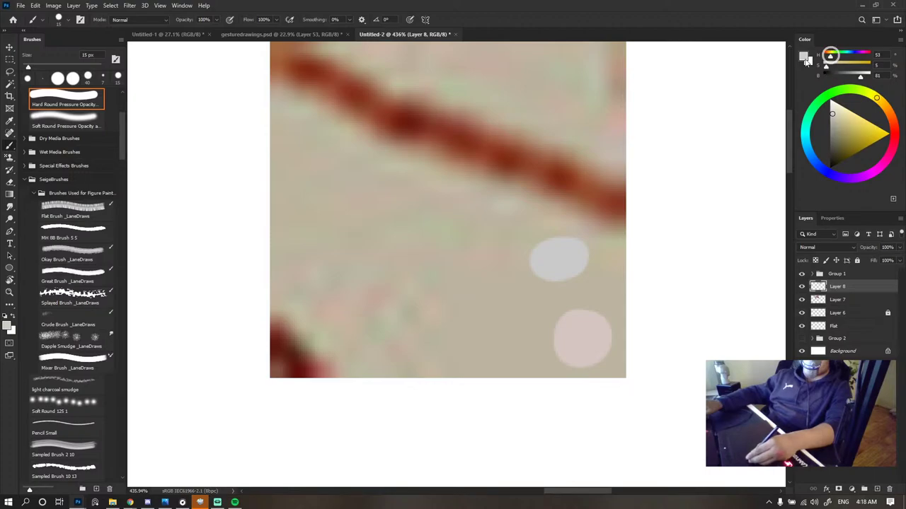
pyautogui.click(826, 58)
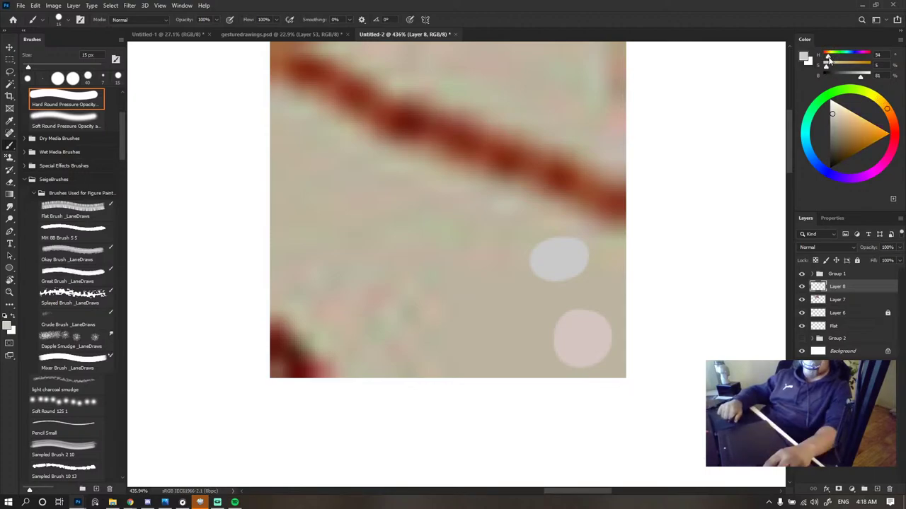
pyautogui.click(453, 235)
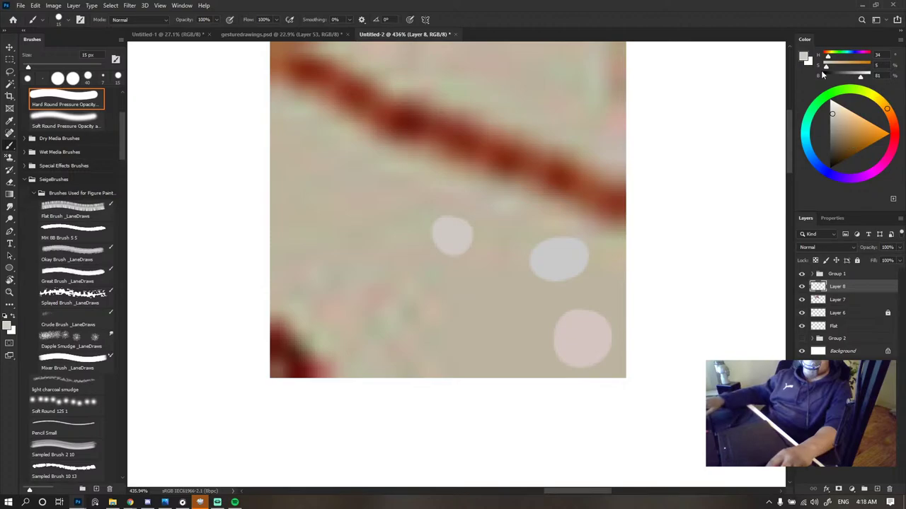
pyautogui.hotkey('ctrl', 'z')
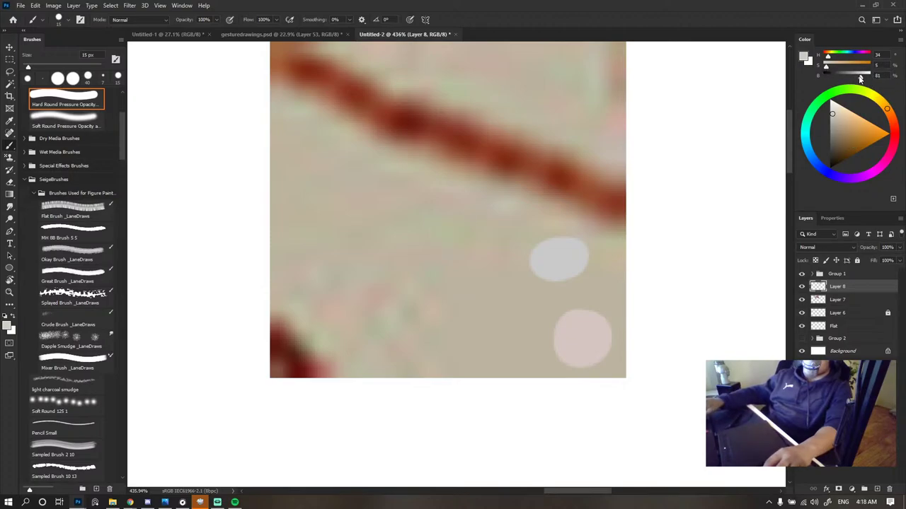
# - Set the colour to 14% saturation and 79% brightness, comparing it with 18% saturation through test dabs on the reference
pyautogui.moveTo(860, 76)
pyautogui.mouseDown()
pyautogui.moveTo(851, 75)
pyautogui.moveTo(860, 77)
pyautogui.mouseUp()
pyautogui.click(469, 236)
pyautogui.hotkey('ctrl', 'z')
pyautogui.click(444, 272)
pyautogui.hotkey('ctrl', 'z')
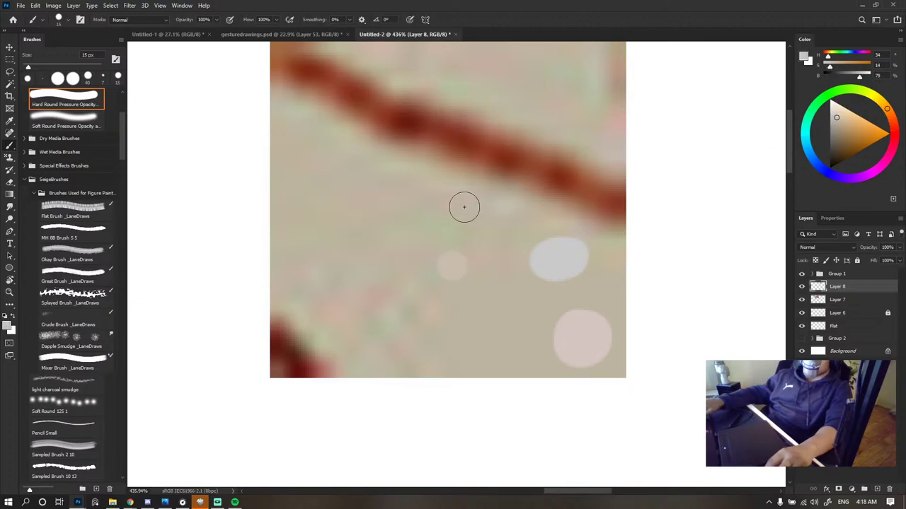
pyautogui.click(832, 67)
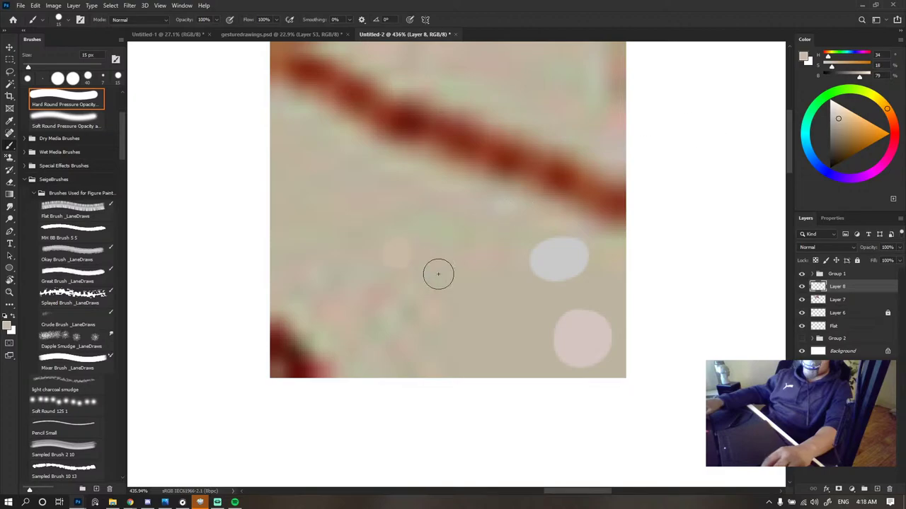
pyautogui.click(829, 67)
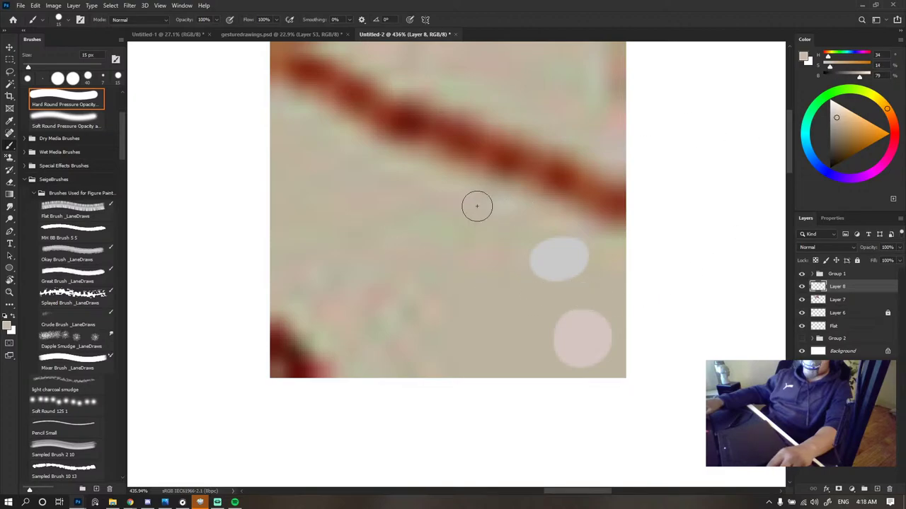
pyautogui.click(357, 242)
pyautogui.hotkey('ctrl', 'z')
pyautogui.click(386, 231)
pyautogui.click(446, 264)
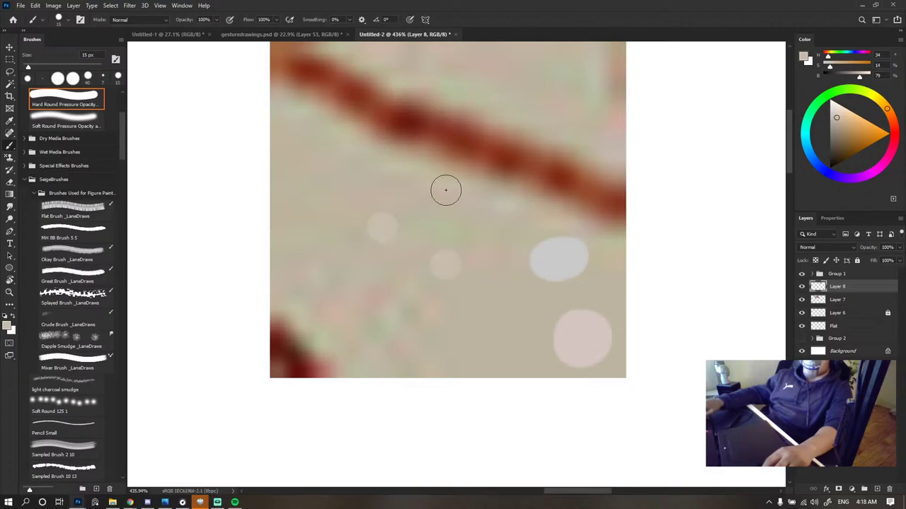
# - Test the beige at 84% brightness on the reference, undo the dabs and set its brightness to 77%
pyautogui.scroll(-5, 448, 191)
pyautogui.scroll(1, 442, 198)
pyautogui.scroll(3, 443, 194)
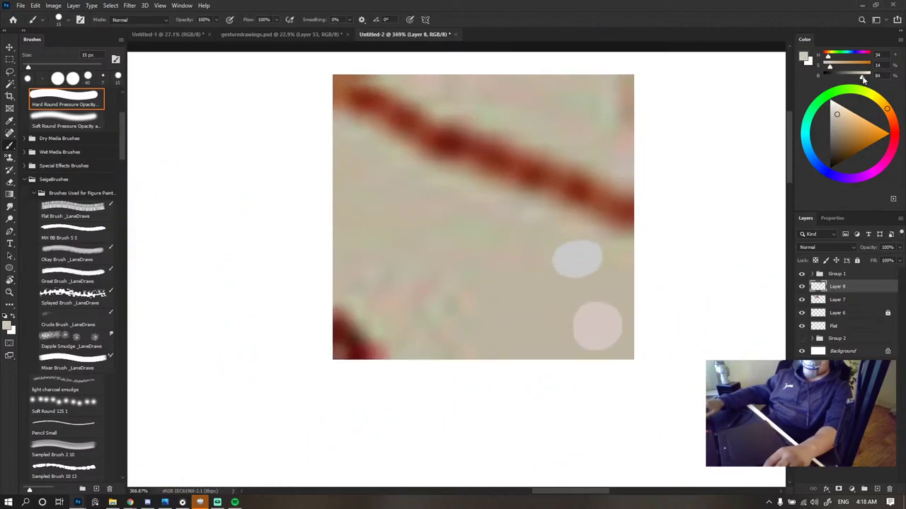
pyautogui.click(448, 216)
pyautogui.hotkey('ctrl', 'z')
pyautogui.hotkey('ctrl', 'z')
pyautogui.hotkey('ctrl', 'shift', 'z')
pyautogui.moveTo(862, 80); pyautogui.dragTo(857, 80)
# - Try filling the figure's raised thigh with the beige, using an 80 px brush and a 45 px brush along the outline
pyautogui.moveTo(451, 227); pyautogui.dragTo(510, 225)
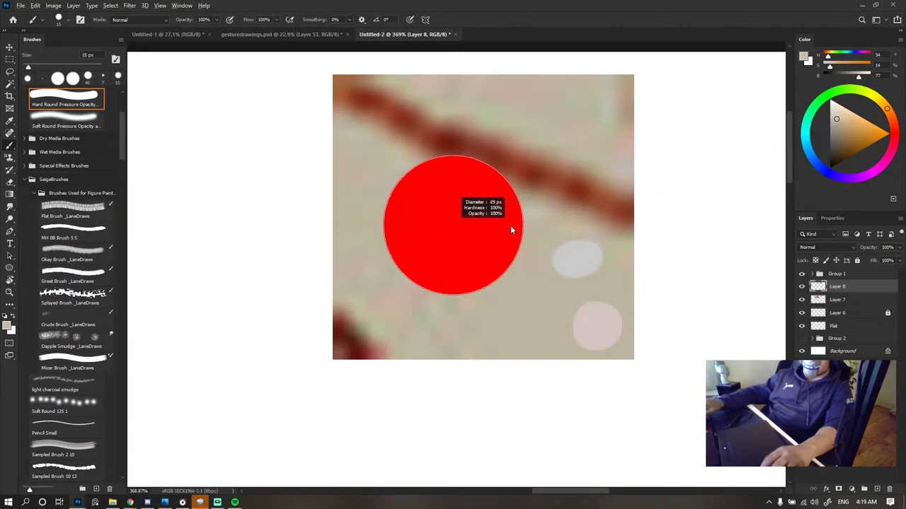
pyautogui.scroll(-10, 500, 230)
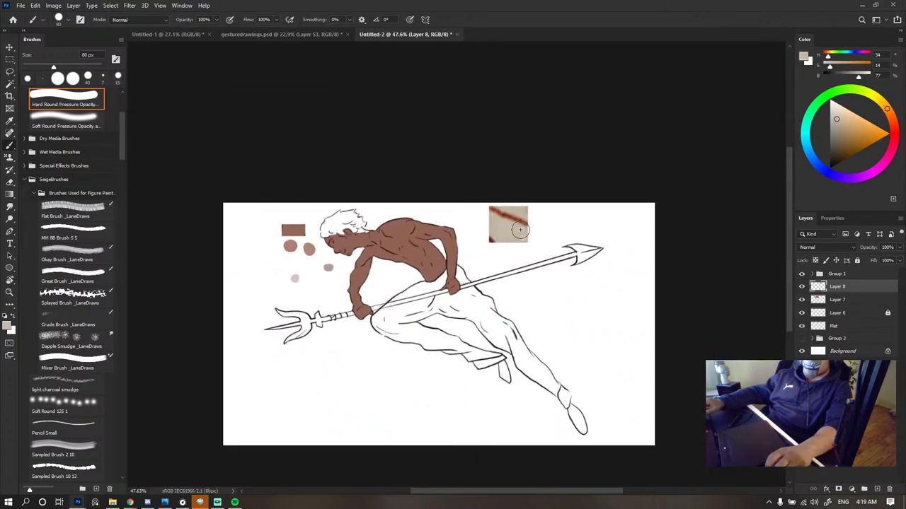
pyautogui.scroll(2, 417, 293)
pyautogui.click(410, 297)
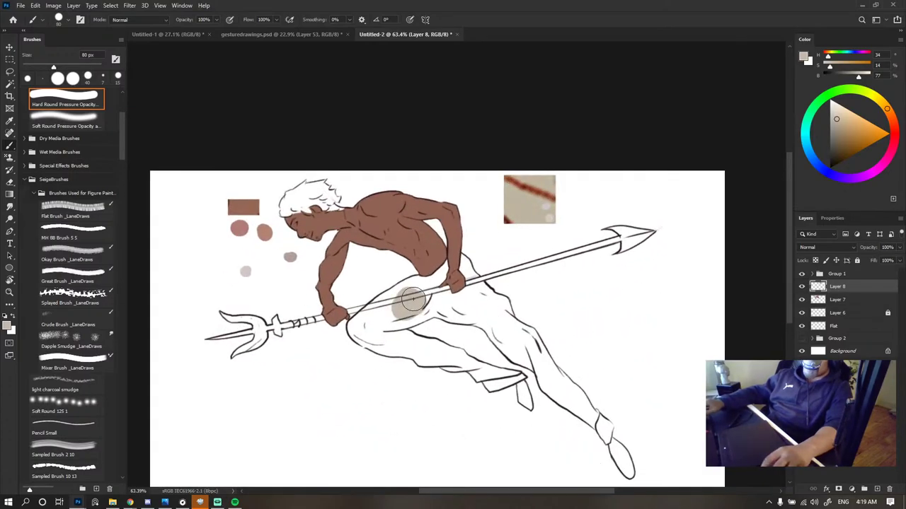
pyautogui.scroll(3, 412, 297)
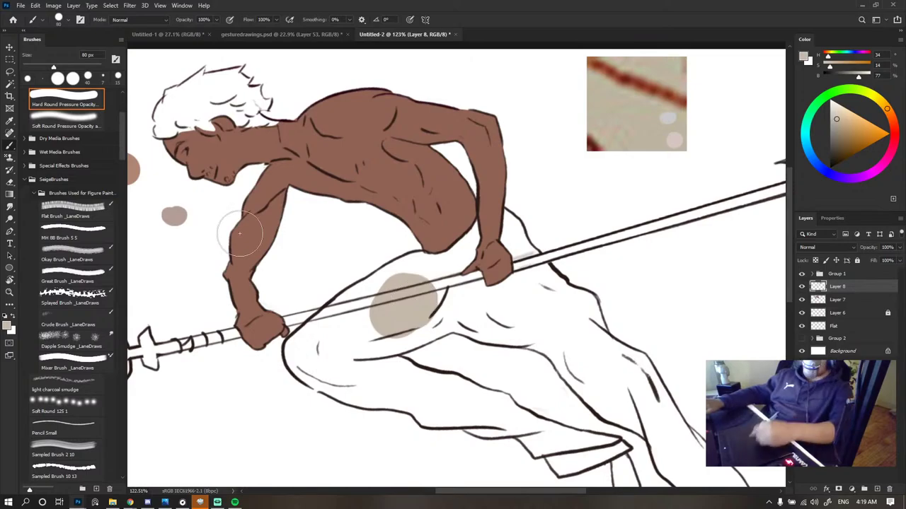
pyautogui.press('[')
pyautogui.press('[')
pyautogui.press('[')
pyautogui.press('[')
pyautogui.moveTo(429, 286)
pyautogui.mouseDown()
pyautogui.moveTo(438, 290)
pyautogui.moveTo(417, 272)
pyautogui.moveTo(435, 282)
pyautogui.moveTo(351, 304)
pyautogui.moveTo(397, 264)
pyautogui.mouseUp()
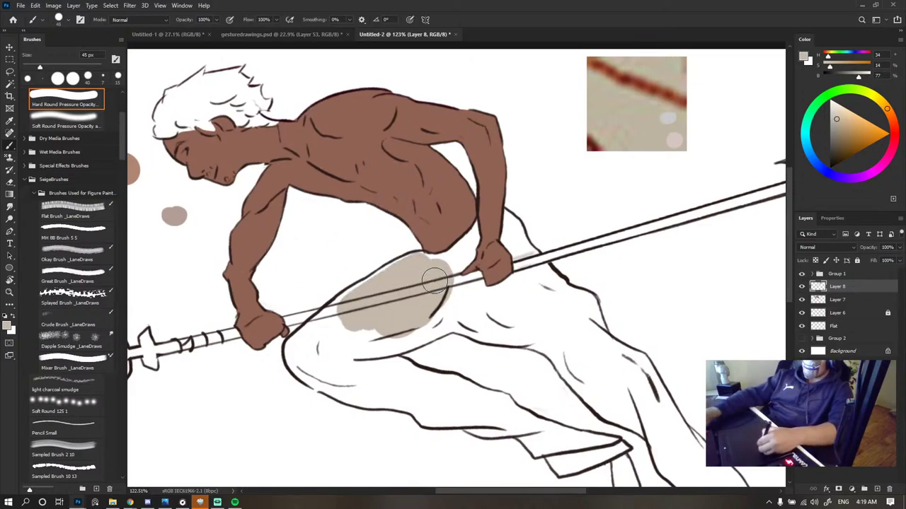
pyautogui.press('[')
pyautogui.press('[')
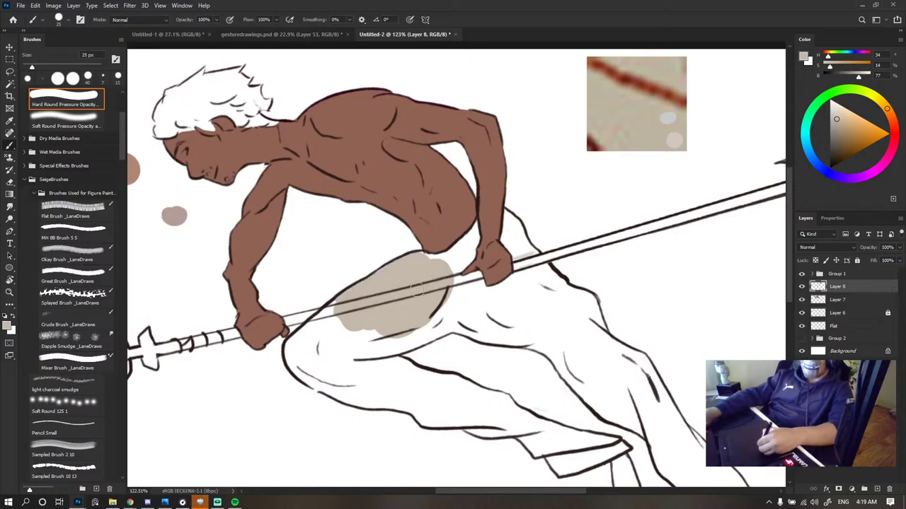
# - Undo the beige strokes on the raised thigh
pyautogui.scroll(-10, 504, 229)
pyautogui.scroll(9, 501, 246)
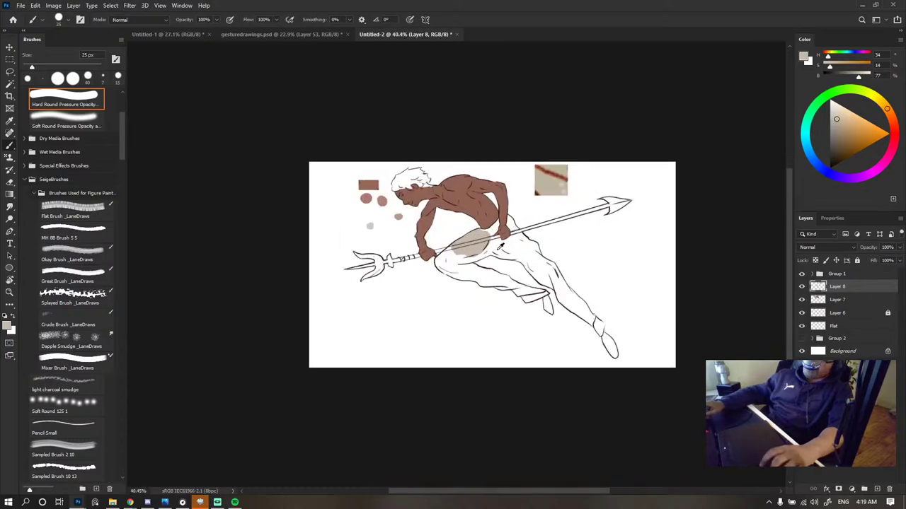
pyautogui.hotkey('ctrl', 'z')
pyautogui.hotkey('ctrl', 'z')
pyautogui.hotkey('ctrl', 'z')
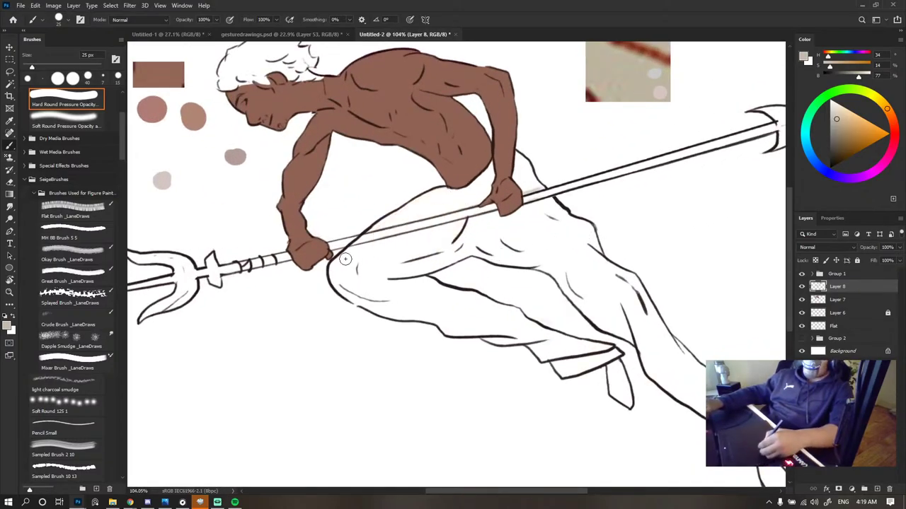
# - Paste a captured olive-grey sample on a new layer, enlarge it below the trident's prongs and pick its colour for painting
pyautogui.press('super+shift+s')
pyautogui.press('Escape')
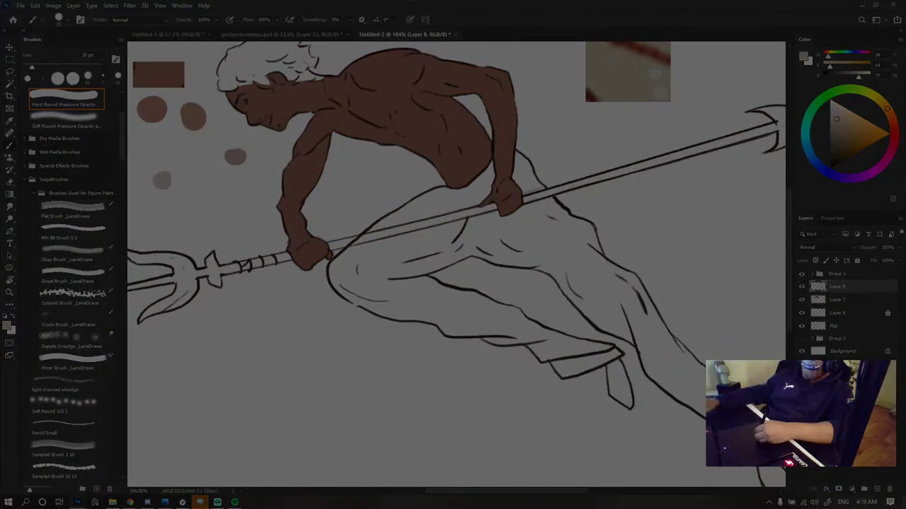
pyautogui.hotkey('ctrl', 'shift', 'alt', 'n')
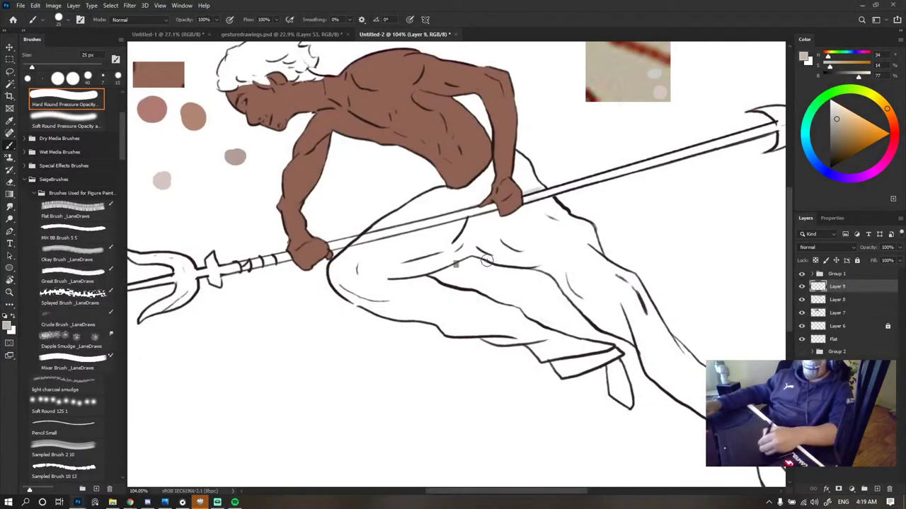
pyautogui.hotkey('ctrl', 't')
pyautogui.moveTo(458, 260); pyautogui.dragTo(522, 174)
pyautogui.moveTo(493, 230); pyautogui.dragTo(243, 371)
pyautogui.click(468, 20)
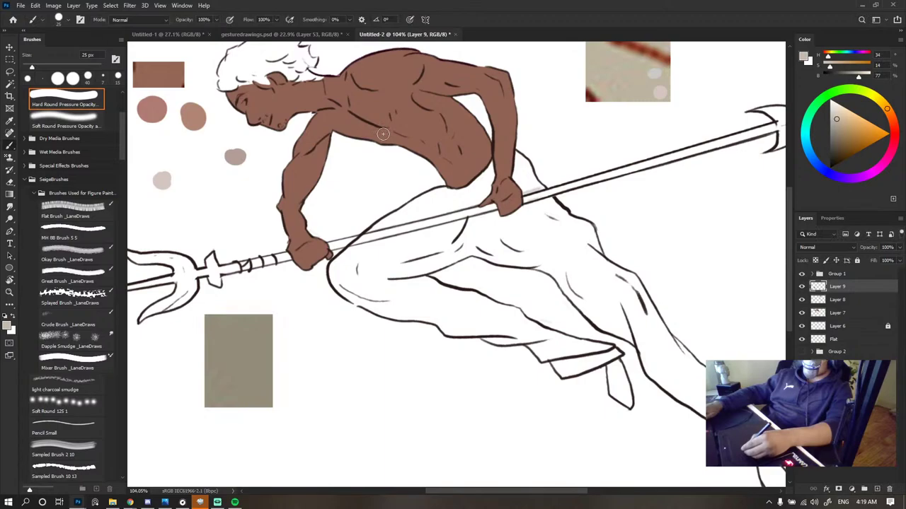
pyautogui.keyDown('alt'); pyautogui.click(263, 345); pyautogui.keyUp('alt')
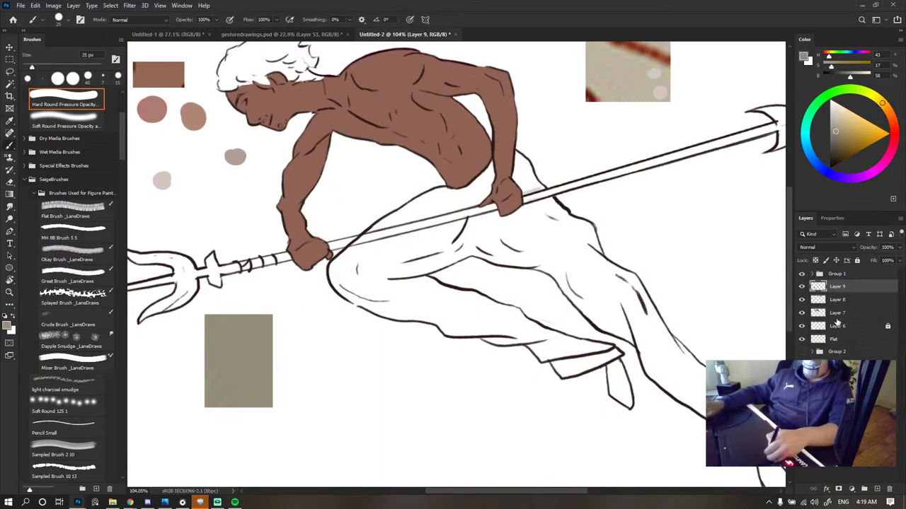
# - Erase the round test swatches beneath the brown reference rectangle on Layer 7
pyautogui.click(828, 317)
pyautogui.click(802, 314)
pyautogui.click(802, 313)
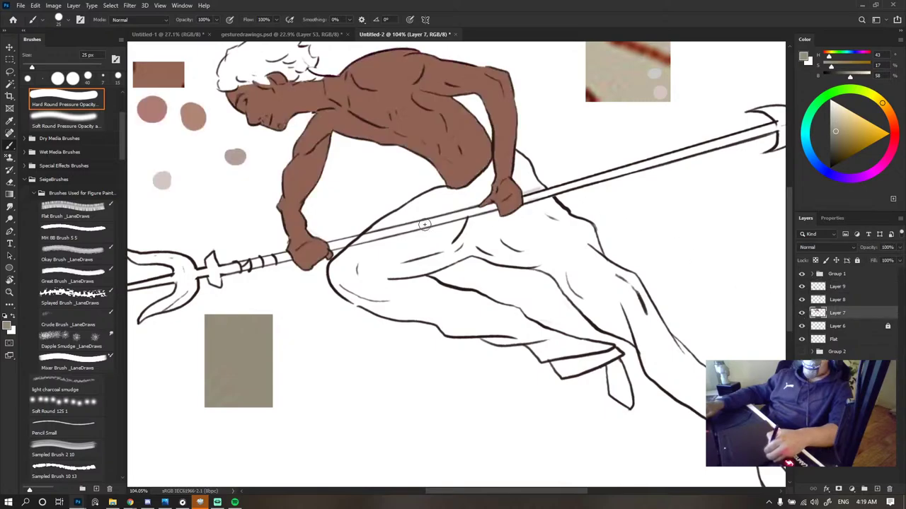
pyautogui.scroll(-6, 504, 216)
pyautogui.scroll(4, 500, 187)
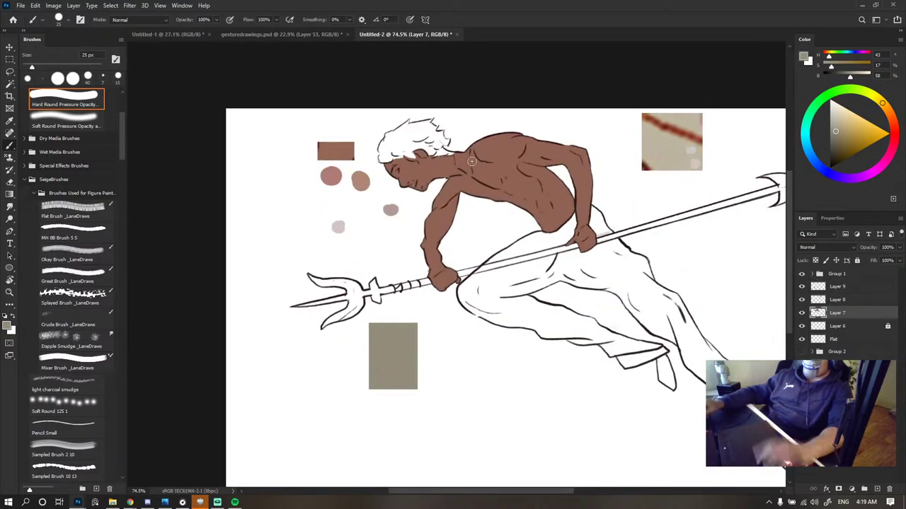
pyautogui.press('e')
pyautogui.moveTo(335, 164); pyautogui.dragTo(350, 143)
pyautogui.moveTo(288, 190); pyautogui.dragTo(310, 185)
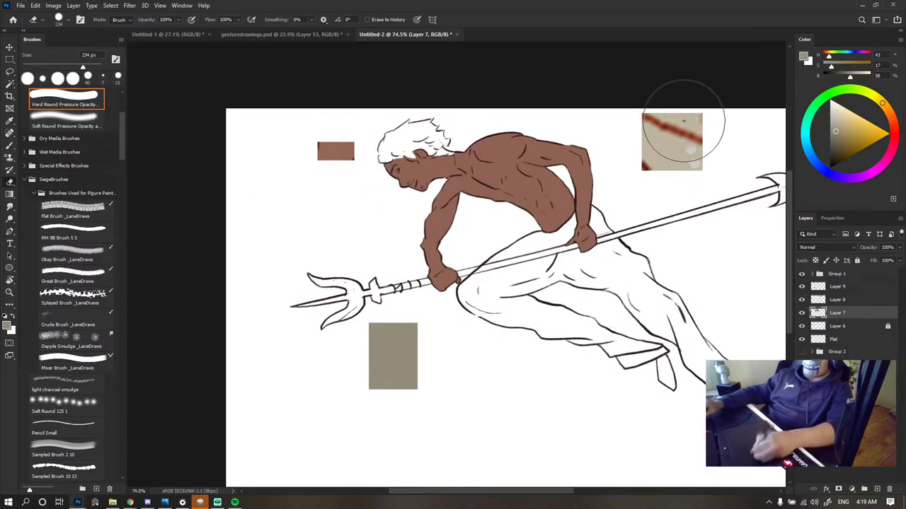
# - Erase the pasted beige reference and its test dabs from Layer 8, and check what Layer 7 contains
pyautogui.click(838, 287)
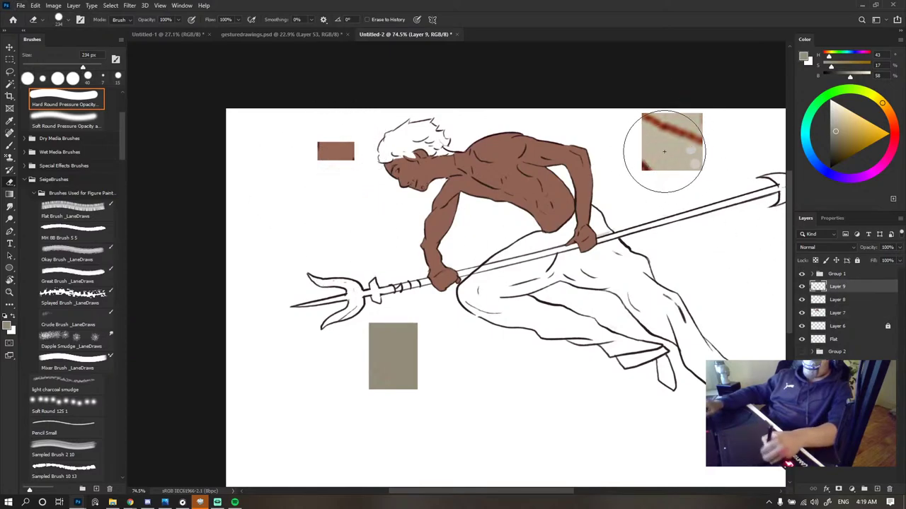
pyautogui.click(835, 301)
pyautogui.moveTo(708, 125); pyautogui.dragTo(709, 127)
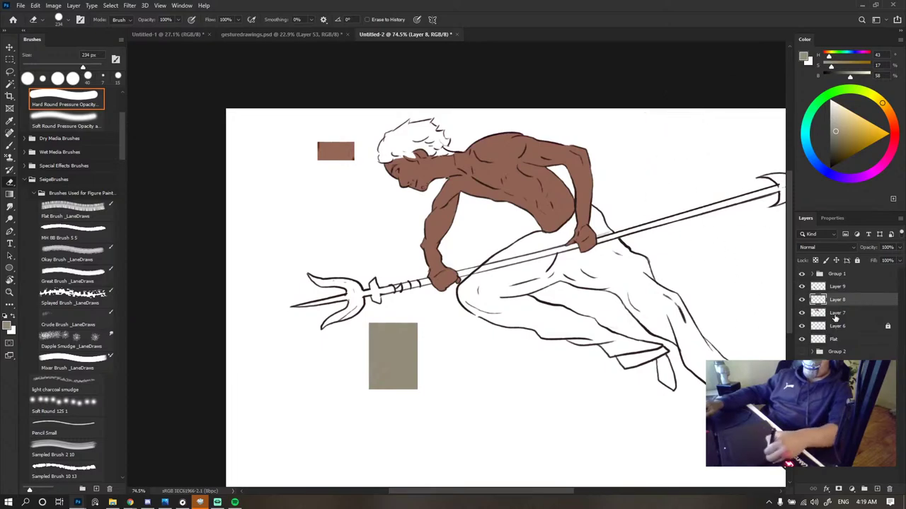
pyautogui.click(835, 314)
pyautogui.click(802, 313)
pyautogui.click(802, 312)
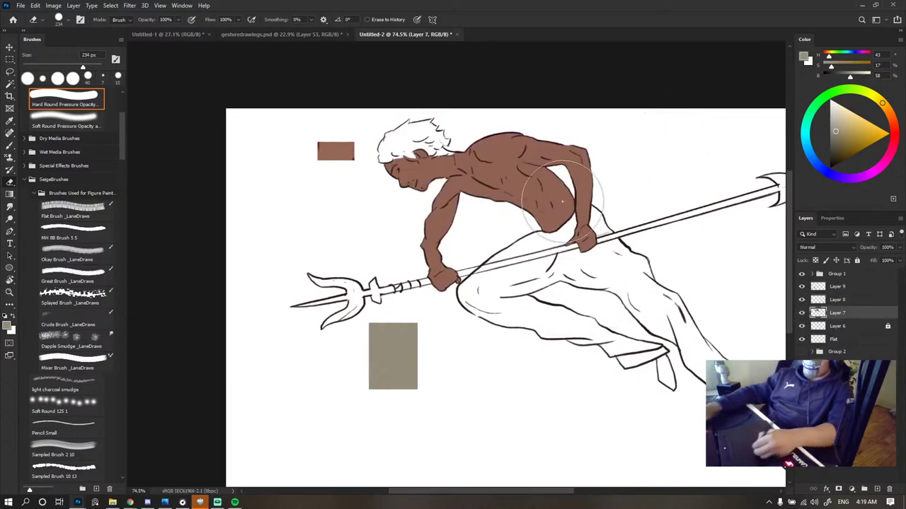
# - Sample the brown skin colour, try it in dabs on the blank canvas beyond the figure's back, and undo them
pyautogui.press('i')
pyautogui.click(526, 170)
pyautogui.press('b')
pyautogui.moveTo(698, 130)
pyautogui.mouseDown()
pyautogui.moveTo(673, 128)
pyautogui.moveTo(686, 128)
pyautogui.mouseUp()
pyautogui.moveTo(663, 126)
pyautogui.mouseDown()
pyautogui.moveTo(655, 133)
pyautogui.moveTo(664, 127)
pyautogui.mouseUp()
pyautogui.hotkey('ctrl', 'z')
# - Add a new layer above Layer 9 and paint a brown and an olive-grey palette dab beside each other near the canvas's upper edge
pyautogui.click(817, 288)
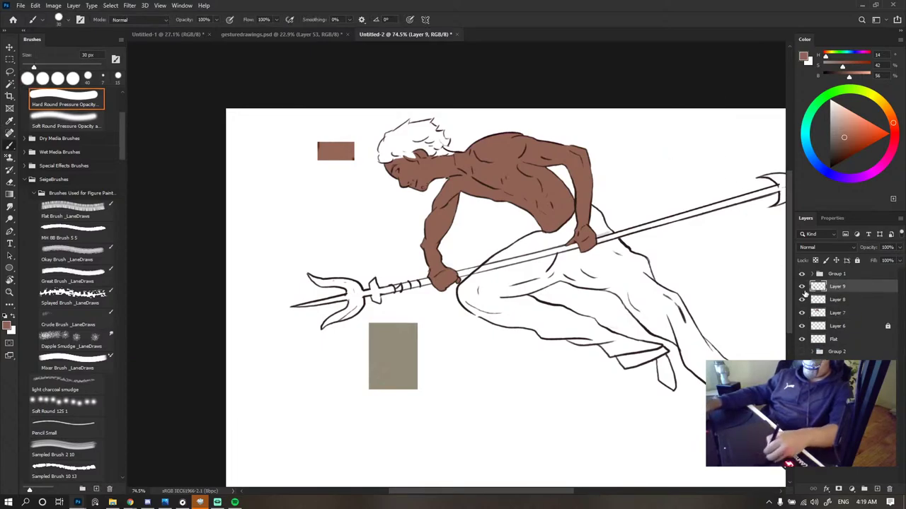
pyautogui.click(802, 300)
pyautogui.click(802, 299)
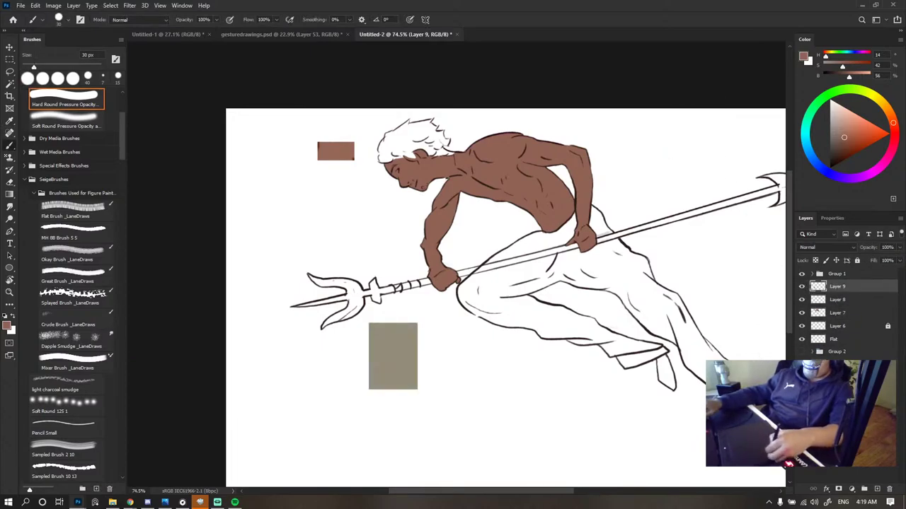
pyautogui.click(876, 489)
pyautogui.click(706, 142)
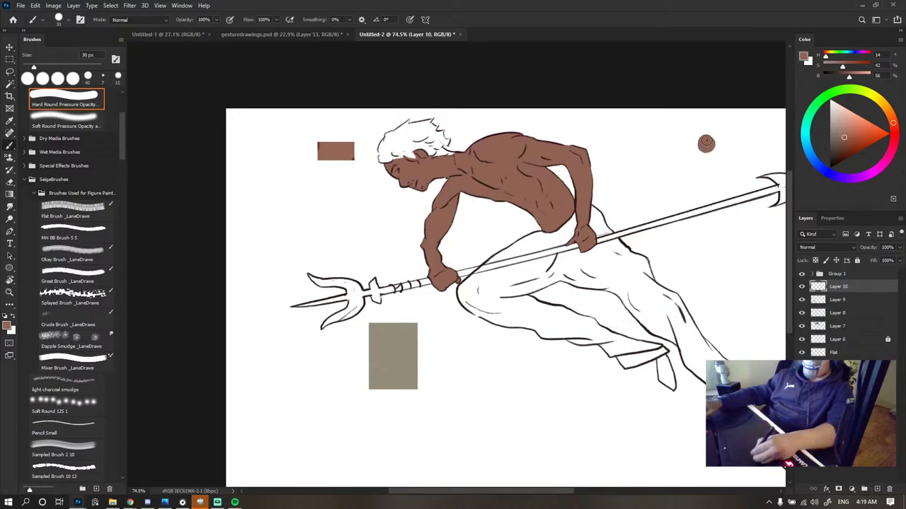
pyautogui.keyDown('alt'); pyautogui.click(406, 344); pyautogui.keyUp('alt')
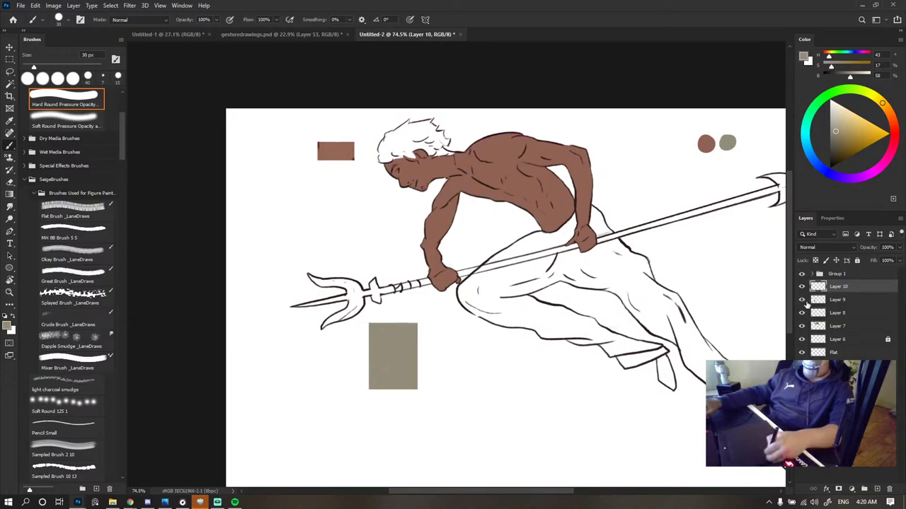
pyautogui.click(802, 299)
pyautogui.click(802, 300)
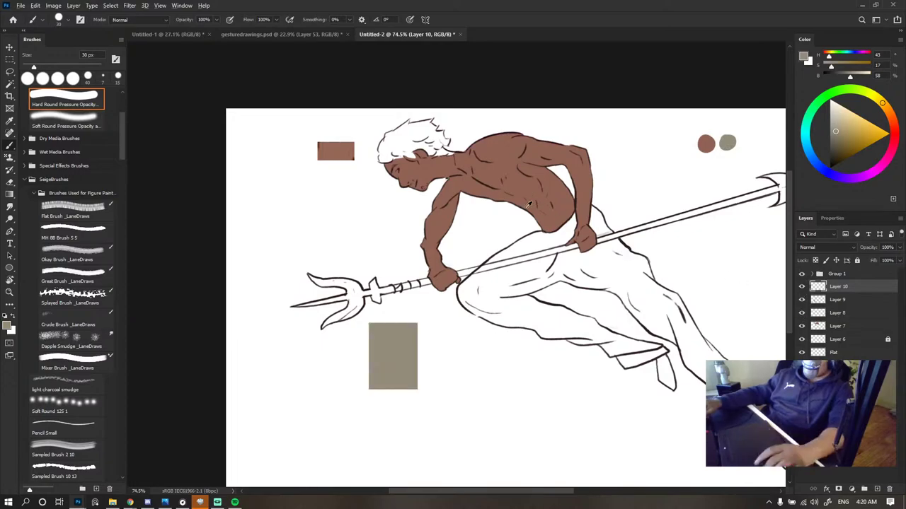
# - Try an olive-grey stroke on the torso and undo it
pyautogui.scroll(-8, 529, 204)
pyautogui.scroll(8, 510, 203)
pyautogui.scroll(4, 550, 214)
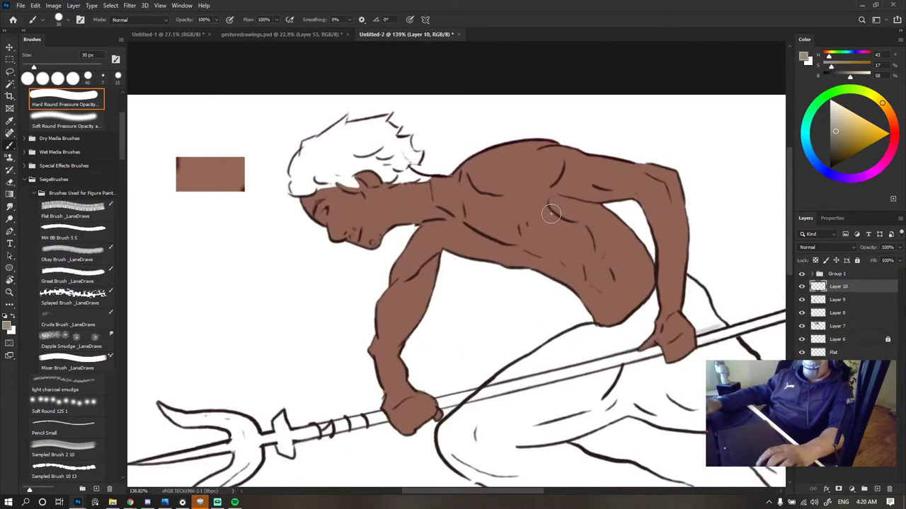
pyautogui.moveTo(520, 211); pyautogui.dragTo(516, 201)
pyautogui.hotkey('ctrl', 'z')
pyautogui.scroll(-5, 515, 176)
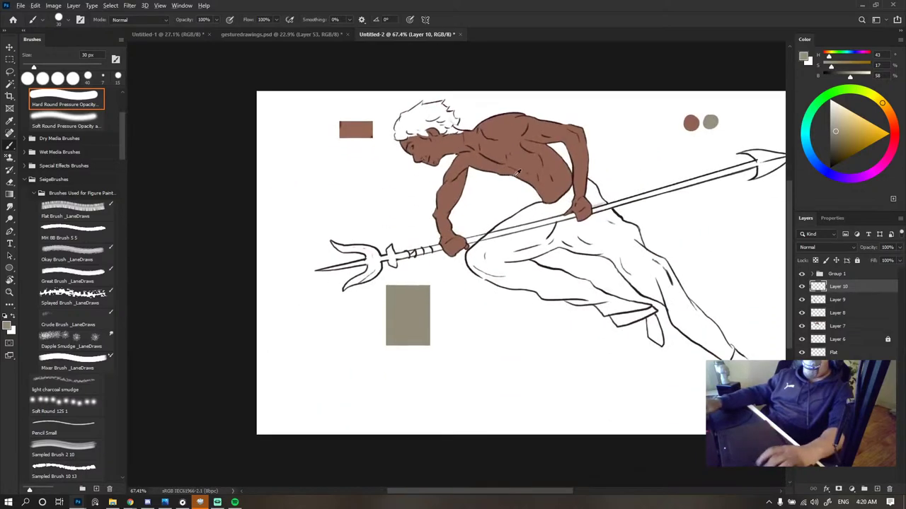
# - Delete Layer 9, which holds the large olive-grey reference rectangle
pyautogui.scroll(3, 514, 174)
pyautogui.click(801, 299)
pyautogui.click(802, 300)
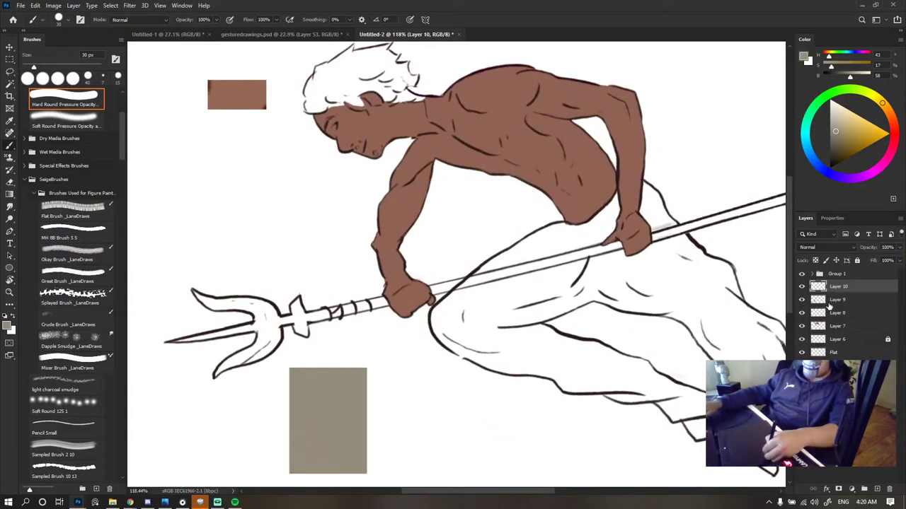
pyautogui.click(831, 301)
pyautogui.press('Delete')
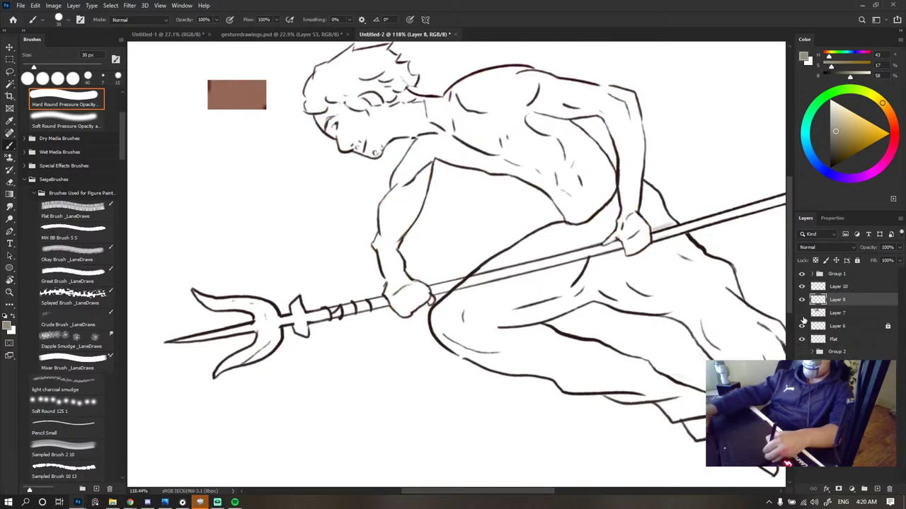
# - Unlock and delete Layer 6 with the brown reference rectangle, keeping the skin layer shown
pyautogui.click(802, 313)
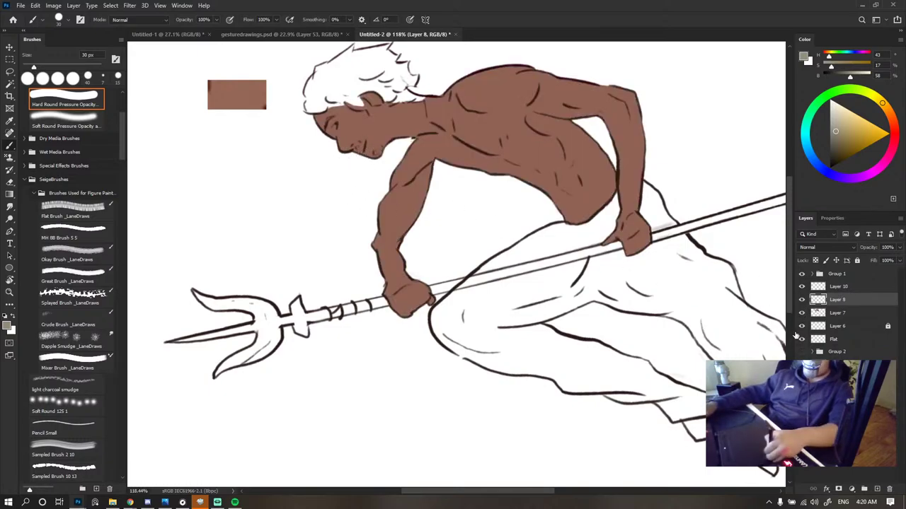
pyautogui.click(844, 326)
pyautogui.click(887, 325)
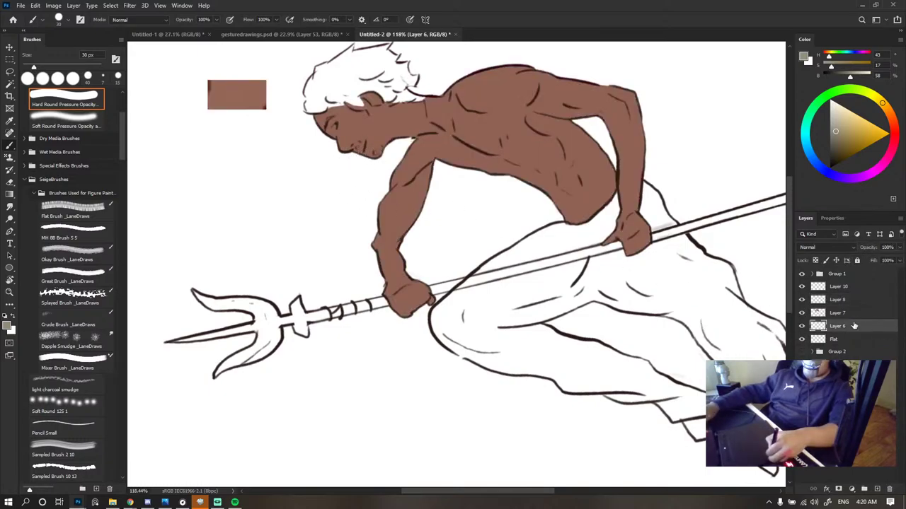
pyautogui.press('Delete')
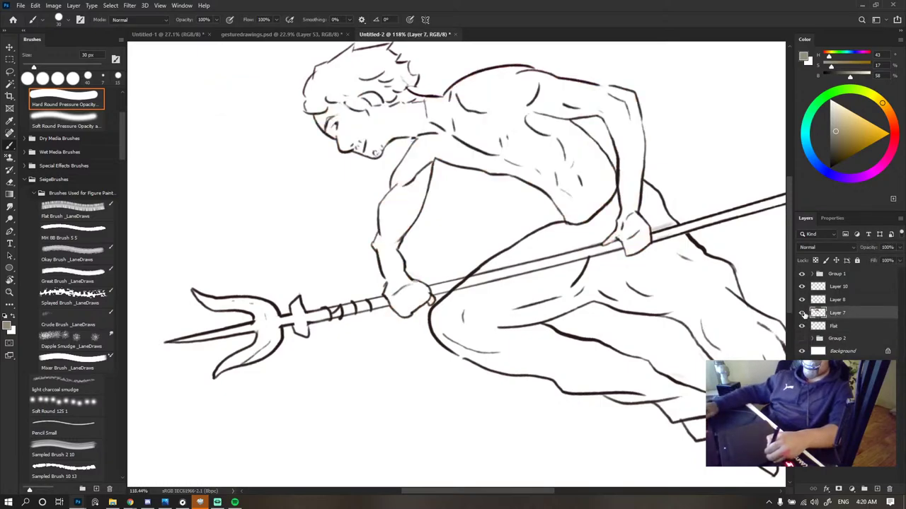
pyautogui.click(803, 313)
# - Add a new layer for the trousers and place it beneath the skin colour on Layer 7
pyautogui.scroll(-4, 466, 230)
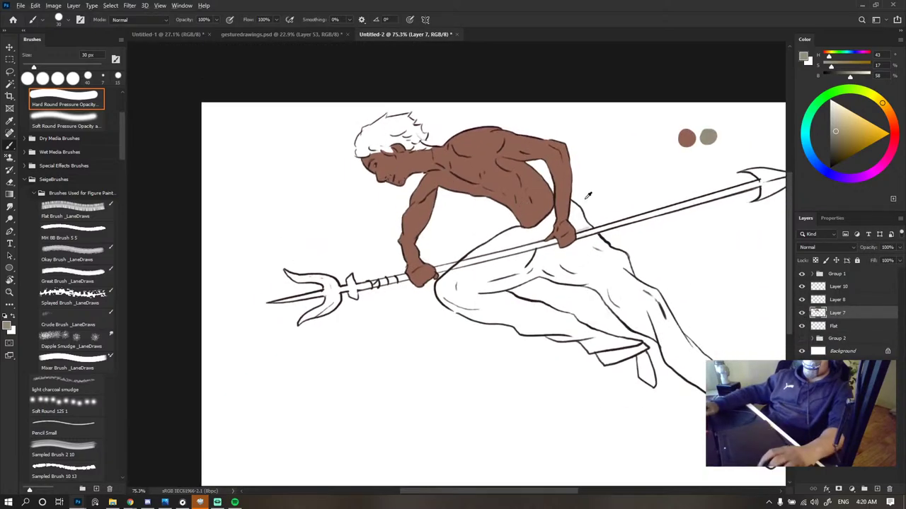
pyautogui.scroll(2, 587, 195)
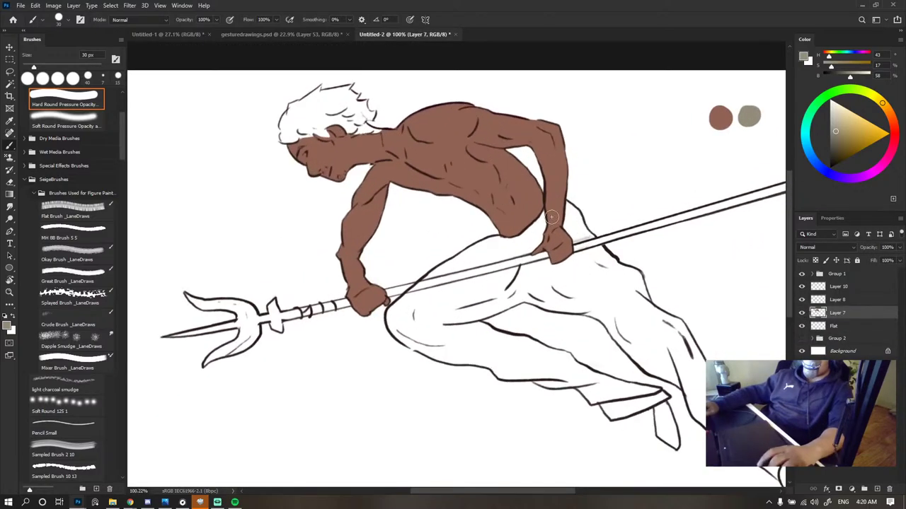
pyautogui.click(876, 491)
pyautogui.scroll(3, 665, 205)
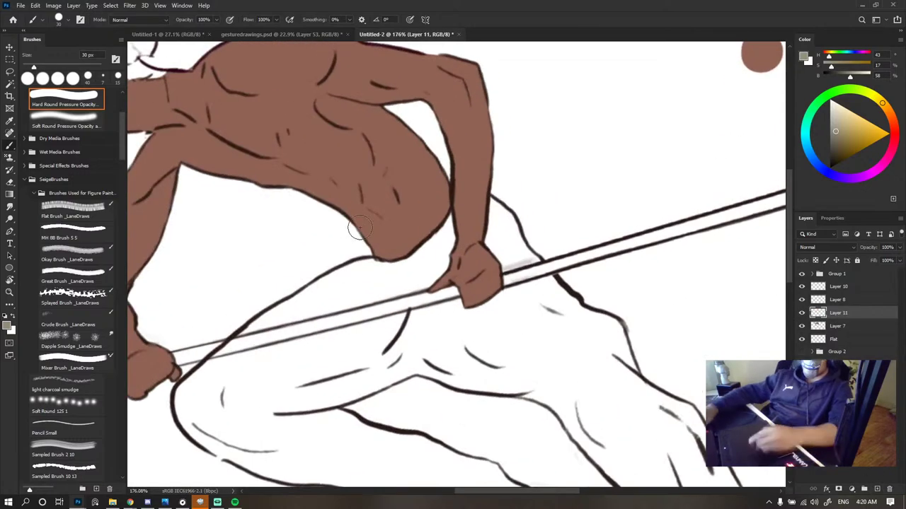
pyautogui.moveTo(838, 313); pyautogui.dragTo(843, 329)
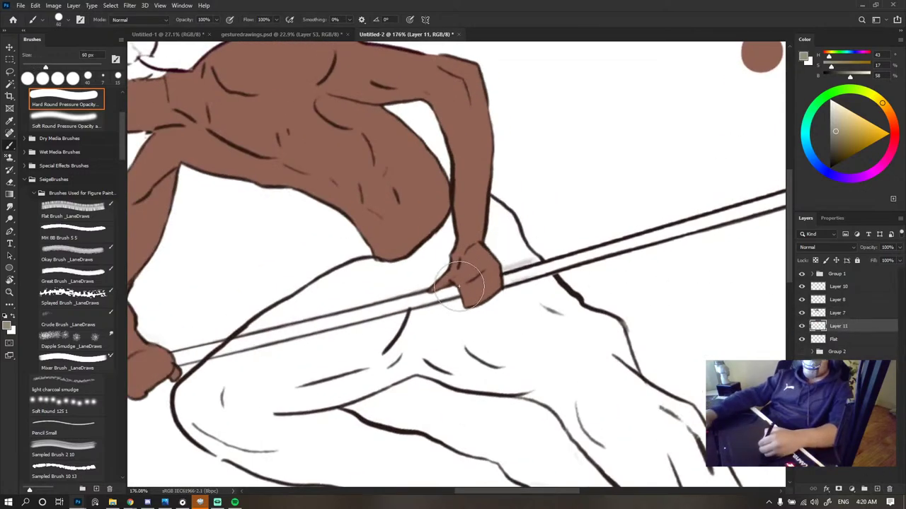
# - Fill the hips and upper part of the bent thigh with olive-grey on Layer 11, using a 100 px brush
pyautogui.press(']')
pyautogui.press(']')
pyautogui.press(']')
pyautogui.press(']')
pyautogui.press(']')
pyautogui.press(']')
pyautogui.press(']')
pyautogui.moveTo(455, 305)
pyautogui.mouseDown()
pyautogui.moveTo(472, 283)
pyautogui.moveTo(419, 301)
pyautogui.moveTo(457, 251)
pyautogui.moveTo(390, 306)
pyautogui.moveTo(332, 332)
pyautogui.moveTo(304, 319)
pyautogui.moveTo(319, 350)
pyautogui.moveTo(397, 373)
pyautogui.moveTo(333, 383)
pyautogui.mouseUp()
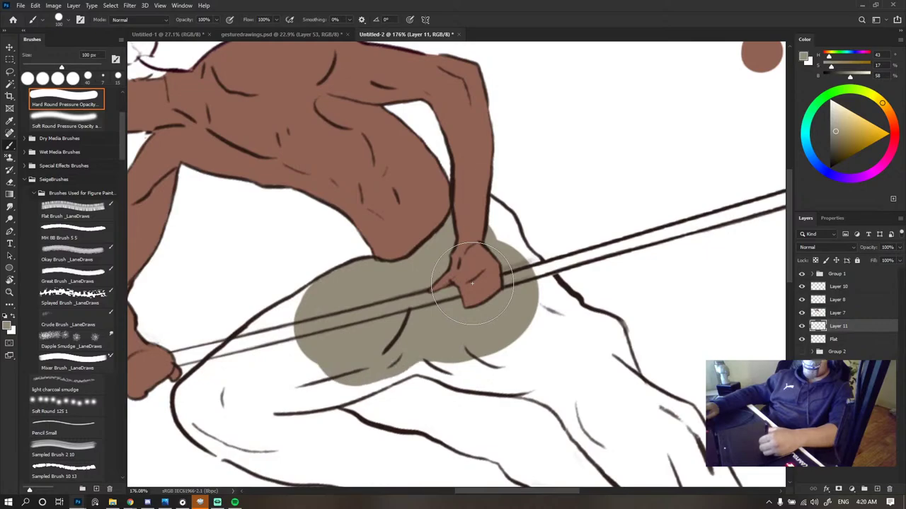
pyautogui.moveTo(396, 374); pyautogui.dragTo(312, 388)
pyautogui.moveTo(332, 354)
pyautogui.mouseDown()
pyautogui.moveTo(269, 404)
pyautogui.moveTo(258, 354)
pyautogui.mouseUp()
pyautogui.moveTo(290, 315)
pyautogui.mouseDown()
pyautogui.moveTo(251, 375)
pyautogui.moveTo(255, 343)
pyautogui.mouseUp()
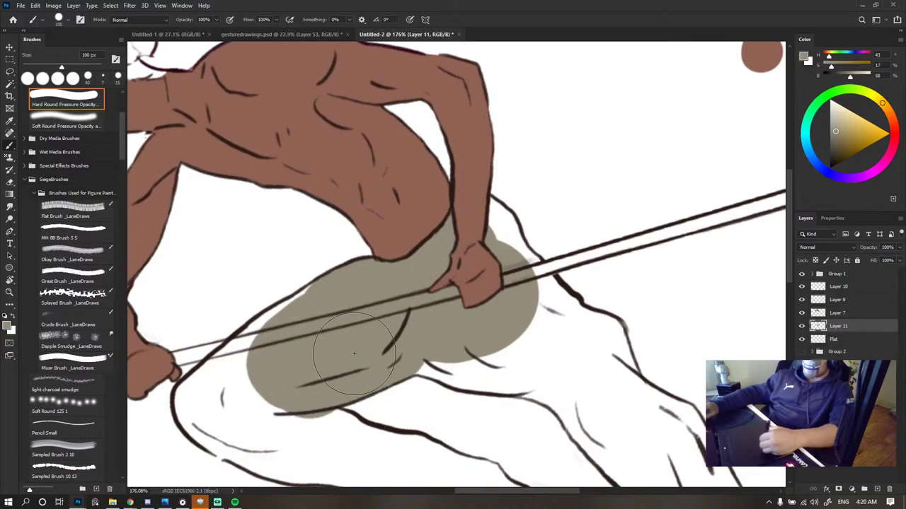
pyautogui.moveTo(297, 297); pyautogui.dragTo(241, 375)
pyautogui.moveTo(265, 311)
pyautogui.mouseDown()
pyautogui.moveTo(237, 399)
pyautogui.moveTo(232, 361)
pyautogui.mouseUp()
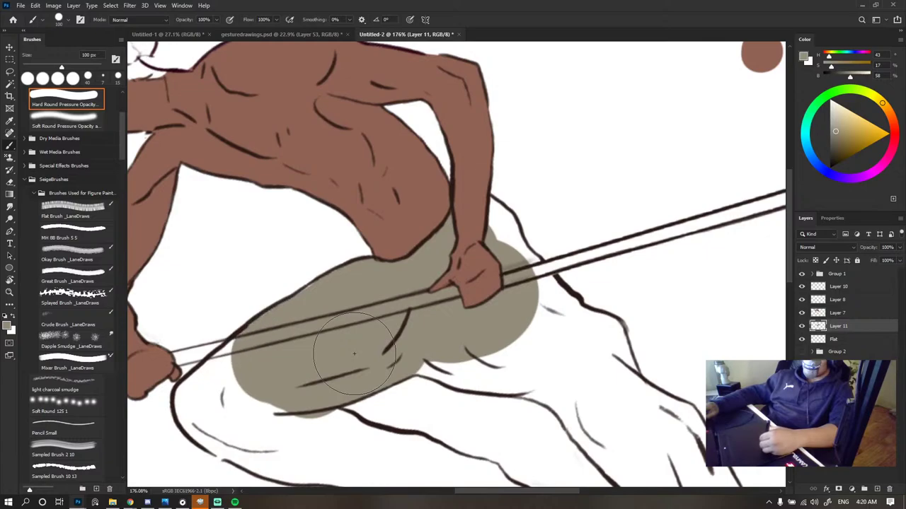
# - Extend the olive-grey fill across the seat and the top of the extended leg
pyautogui.scroll(-8, 430, 244)
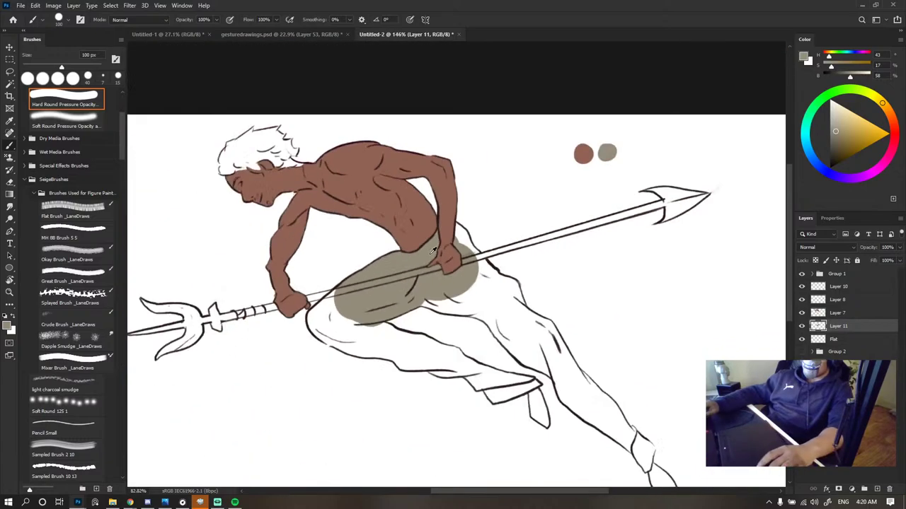
pyautogui.scroll(6, 435, 271)
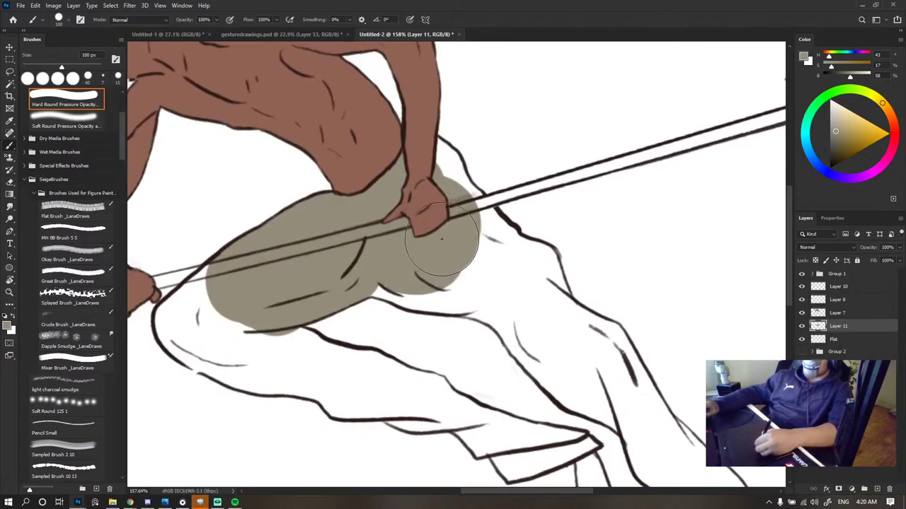
pyautogui.moveTo(372, 298)
pyautogui.mouseDown()
pyautogui.moveTo(433, 302)
pyautogui.moveTo(481, 258)
pyautogui.moveTo(484, 273)
pyautogui.mouseUp()
pyautogui.moveTo(444, 180)
pyautogui.mouseDown()
pyautogui.moveTo(453, 158)
pyautogui.moveTo(511, 297)
pyautogui.moveTo(495, 315)
pyautogui.mouseUp()
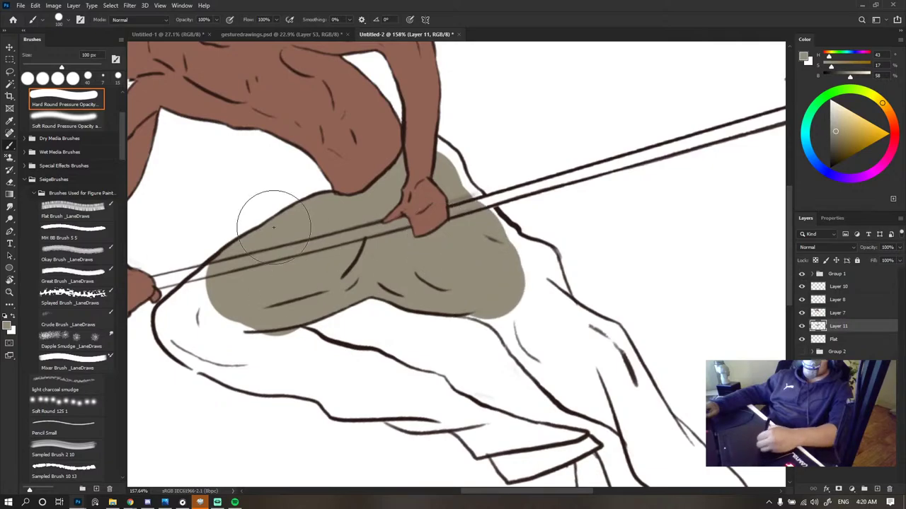
# - Reduce the brush to 50 px and continue the trouser fill toward the bent knee
pyautogui.press('[')
pyautogui.press('[')
pyautogui.press('[')
pyautogui.press('[')
pyautogui.press('[')
pyautogui.moveTo(220, 309)
pyautogui.mouseDown()
pyautogui.moveTo(190, 297)
pyautogui.moveTo(182, 318)
pyautogui.moveTo(238, 314)
pyautogui.mouseUp()
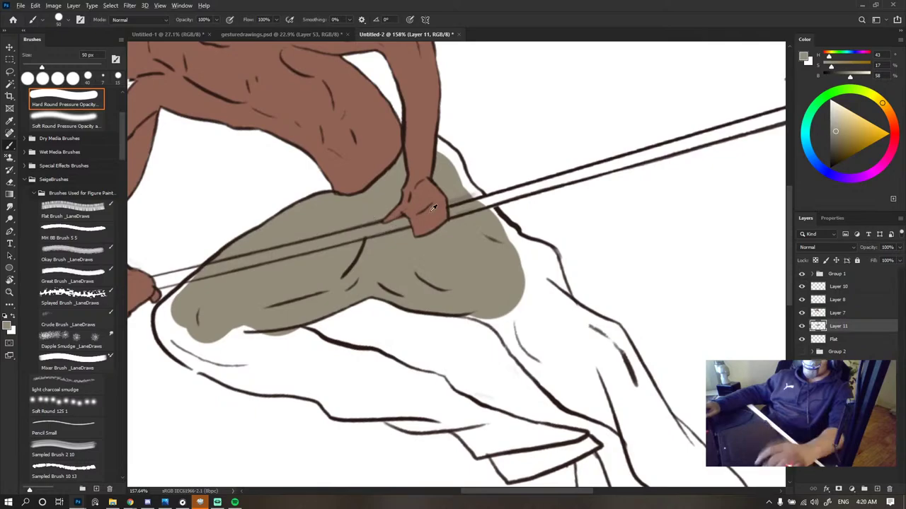
# - On Layer 8 copy in Group 1, erase the thigh outline where it crosses the trident shaft with an 8 px eraser
pyautogui.scroll(-10, 453, 242)
pyautogui.scroll(5, 458, 249)
pyautogui.scroll(2, 458, 248)
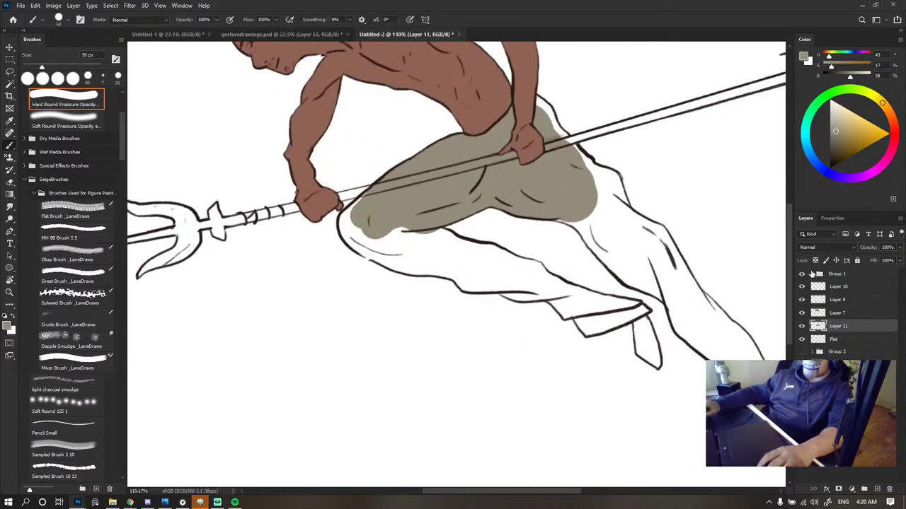
pyautogui.click(811, 274)
pyautogui.click(821, 288)
pyautogui.press('e')
pyautogui.scroll(5, 364, 241)
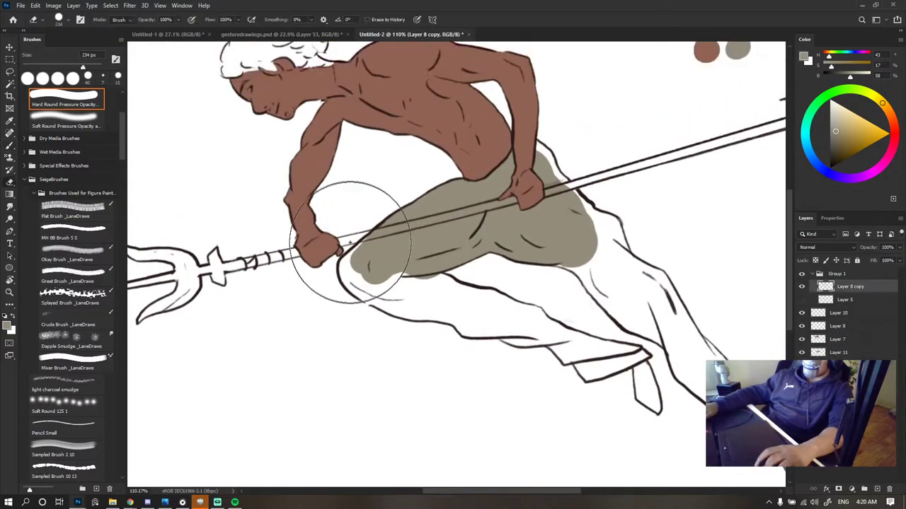
pyautogui.press('[')
pyautogui.press('[')
pyautogui.press('[')
pyautogui.press('[')
pyautogui.press('[')
pyautogui.press('[')
pyautogui.press('[')
pyautogui.press('[')
pyautogui.press('[')
pyautogui.press('[')
pyautogui.press('[')
pyautogui.press('[')
pyautogui.press('[')
pyautogui.press('[')
pyautogui.press('[')
pyautogui.press('[')
pyautogui.press('[')
pyautogui.press('[')
pyautogui.scroll(5, 716, 271)
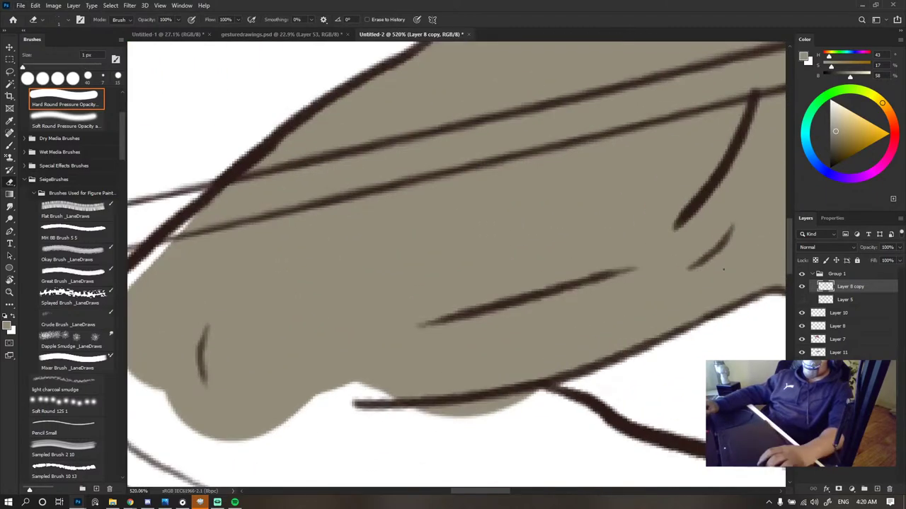
pyautogui.press(']')
pyautogui.press(']')
pyautogui.press(']')
pyautogui.press(']')
pyautogui.moveTo(184, 208); pyautogui.dragTo(211, 216)
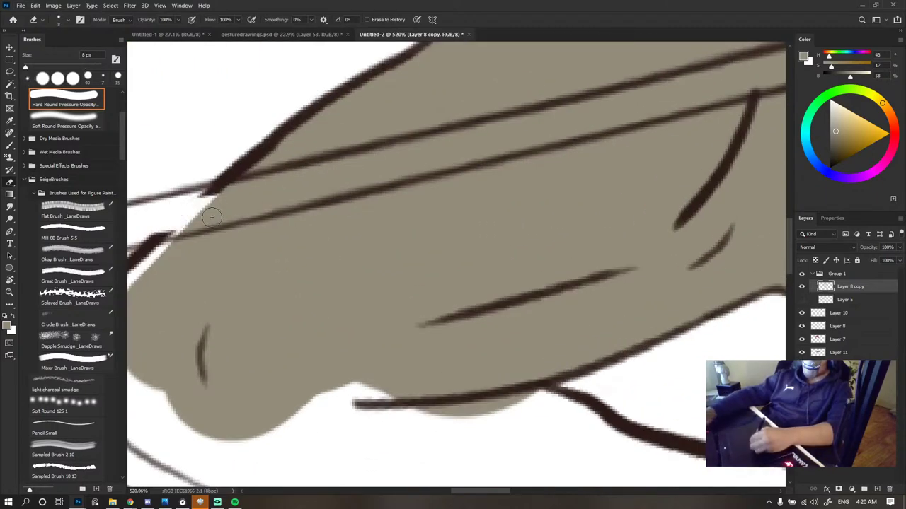
# - Clean up the line remnants inside the shaft beside the front hand, undoing one stray eraser stroke
pyautogui.press('space')
pyautogui.moveTo(151, 223); pyautogui.dragTo(372, 197)
pyautogui.moveTo(424, 170)
pyautogui.mouseDown()
pyautogui.moveTo(474, 172)
pyautogui.moveTo(361, 188)
pyautogui.mouseUp()
pyautogui.hotkey('ctrl', 'z')
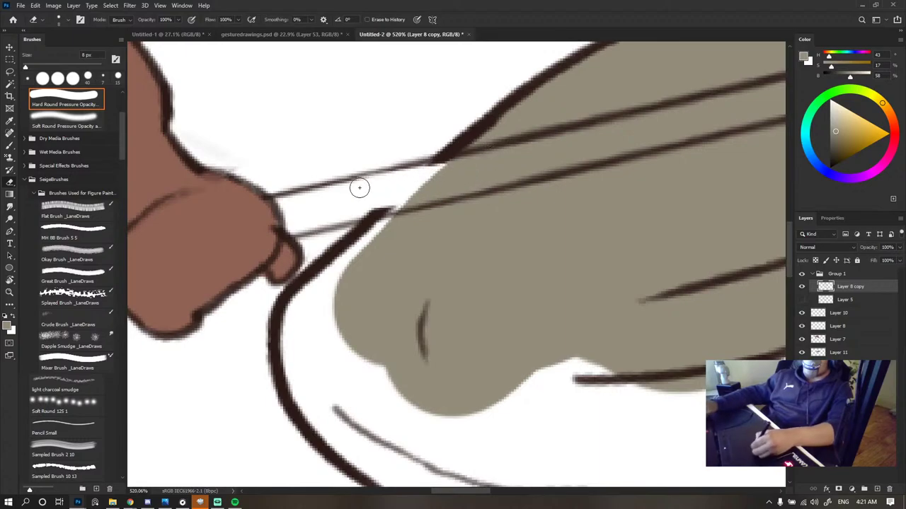
pyautogui.moveTo(419, 197); pyautogui.dragTo(365, 206)
pyautogui.scroll(-16, 593, 244)
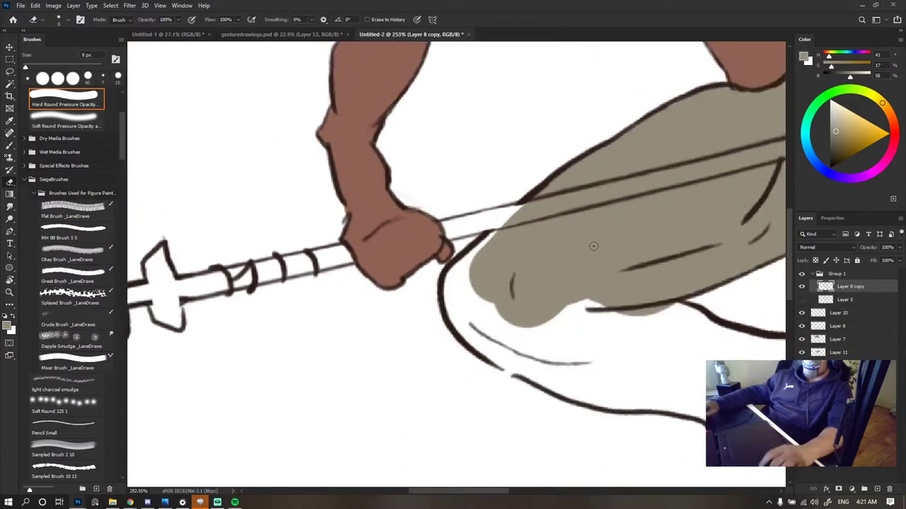
# - Toggle the visibility of the colour layers to identify them, and select the trousers layer, Layer 11
pyautogui.scroll(3, 706, 224)
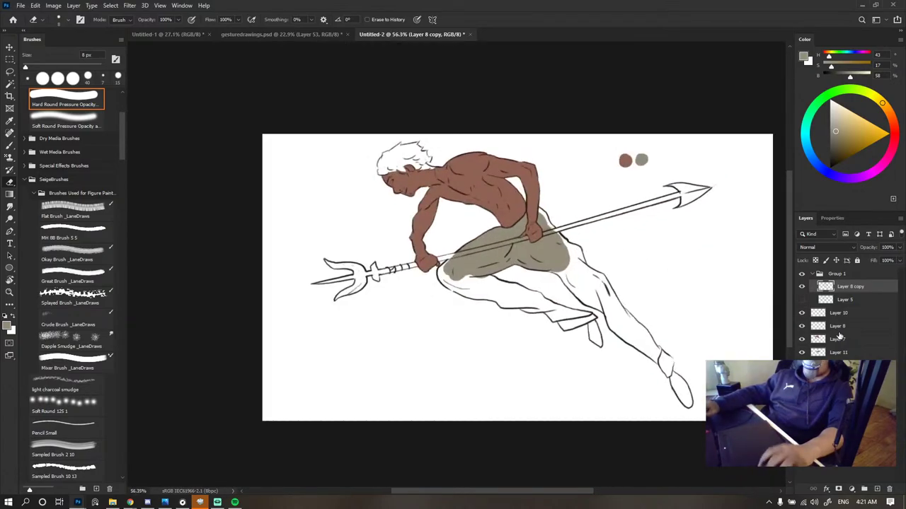
pyautogui.click(810, 315)
pyautogui.click(805, 313)
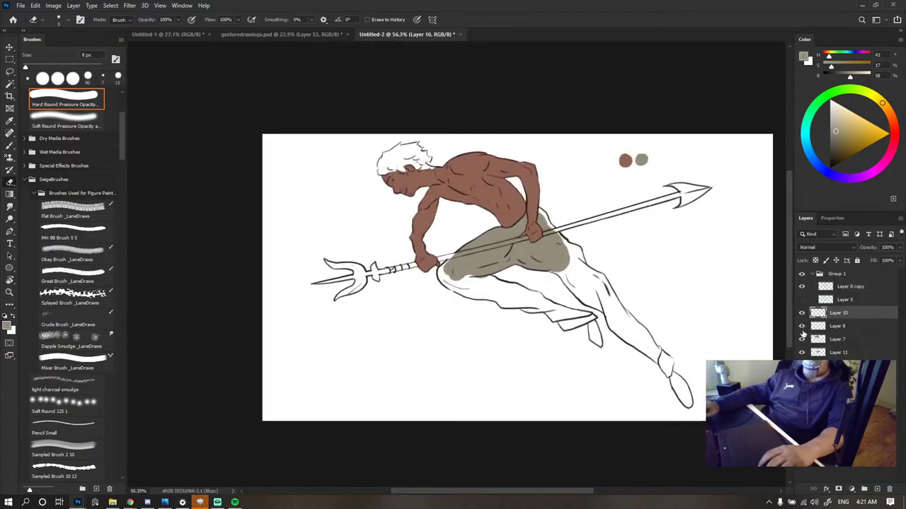
pyautogui.click(801, 340)
pyautogui.click(801, 340)
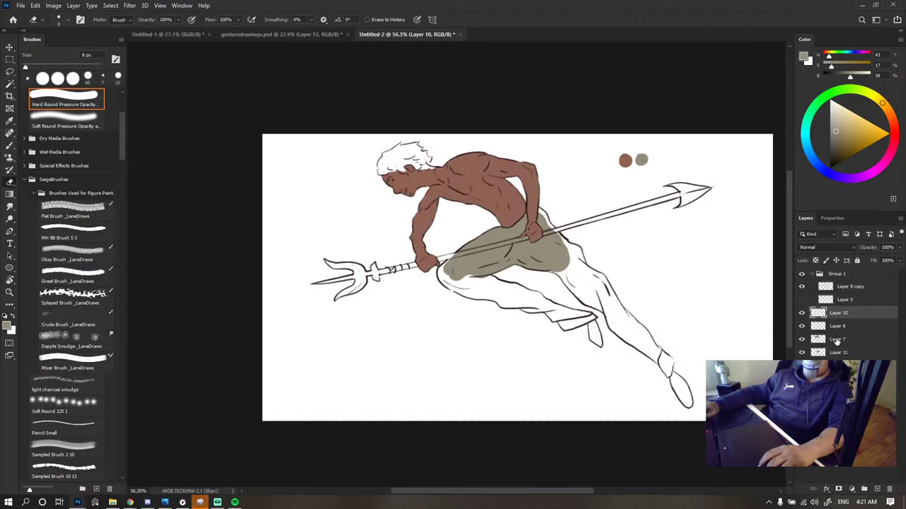
pyautogui.click(802, 353)
pyautogui.click(802, 354)
pyautogui.click(847, 353)
# - Fill the bent knee with olive-grey up to its outline using a smaller brush
pyautogui.scroll(3, 635, 329)
pyautogui.press('b')
pyautogui.scroll(4, 403, 233)
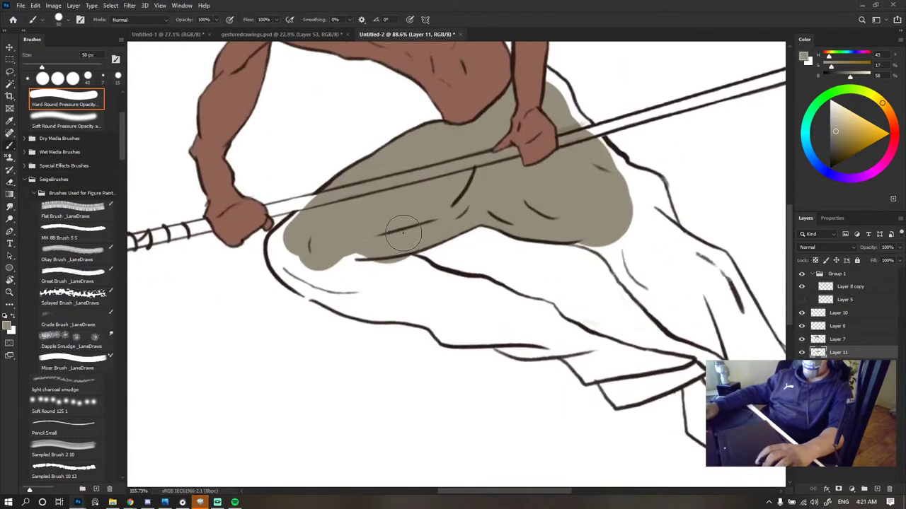
pyautogui.press('[')
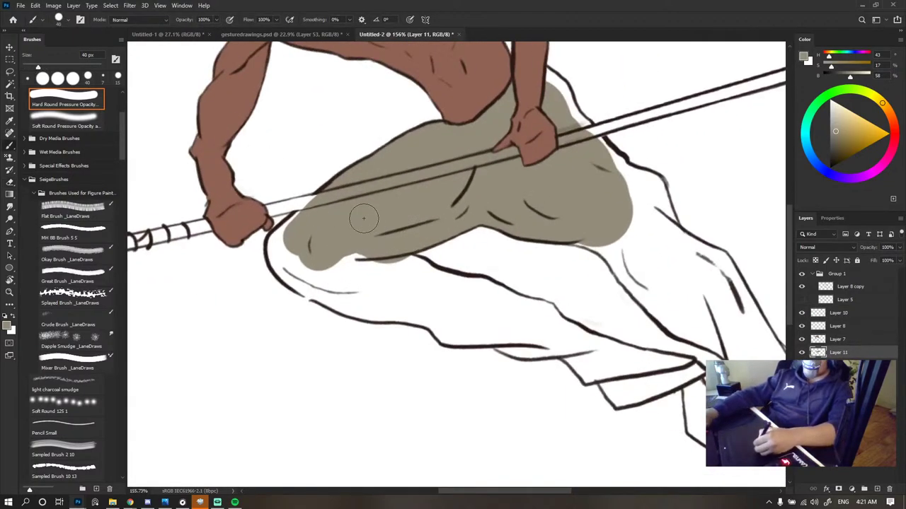
pyautogui.press('[')
pyautogui.moveTo(299, 226)
pyautogui.mouseDown()
pyautogui.moveTo(289, 244)
pyautogui.moveTo(300, 227)
pyautogui.moveTo(291, 239)
pyautogui.moveTo(311, 280)
pyautogui.moveTo(295, 263)
pyautogui.moveTo(336, 288)
pyautogui.mouseUp()
# - Extend the olive-grey fill along the bent lower leg to about mid-calf, finishing with a 40 px brush
pyautogui.press(']')
pyautogui.press(']')
pyautogui.moveTo(350, 259)
pyautogui.mouseDown()
pyautogui.moveTo(344, 239)
pyautogui.moveTo(389, 286)
pyautogui.moveTo(422, 279)
pyautogui.moveTo(398, 284)
pyautogui.mouseUp()
pyautogui.press('[')
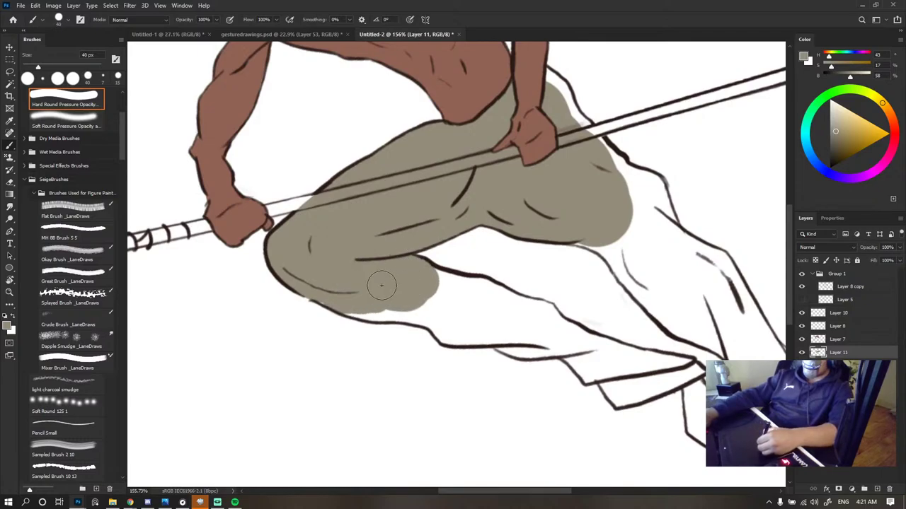
pyautogui.moveTo(381, 285); pyautogui.dragTo(382, 285)
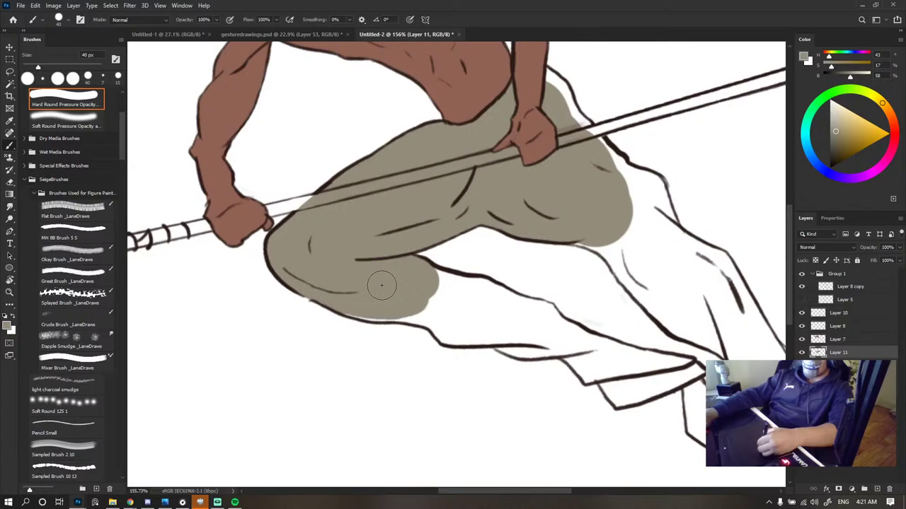
pyautogui.moveTo(354, 315)
pyautogui.mouseDown()
pyautogui.moveTo(467, 294)
pyautogui.moveTo(484, 304)
pyautogui.moveTo(428, 327)
pyautogui.moveTo(481, 329)
pyautogui.moveTo(502, 310)
pyautogui.moveTo(487, 297)
pyautogui.mouseUp()
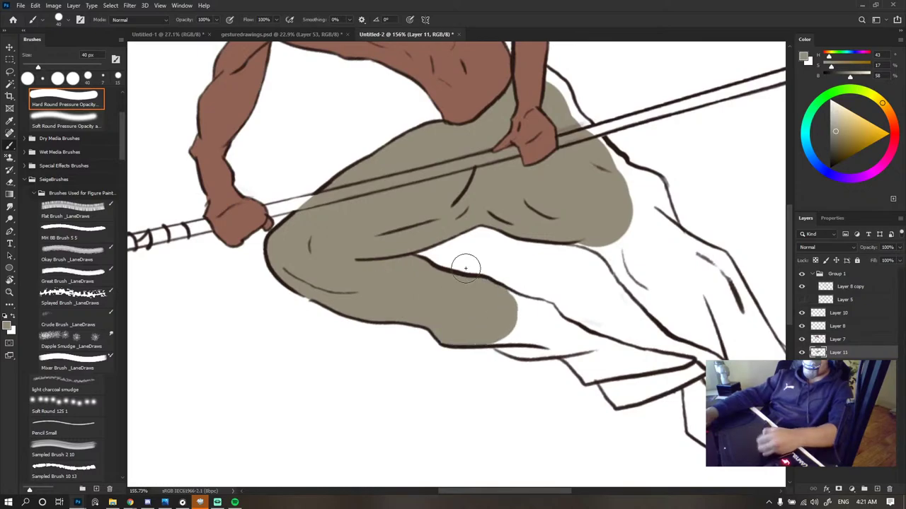
# - Fill the gap at the back of the waist beside the rear wrist with olive-grey, using a 25 px brush
pyautogui.scroll(-10, 468, 268)
pyautogui.scroll(10, 495, 249)
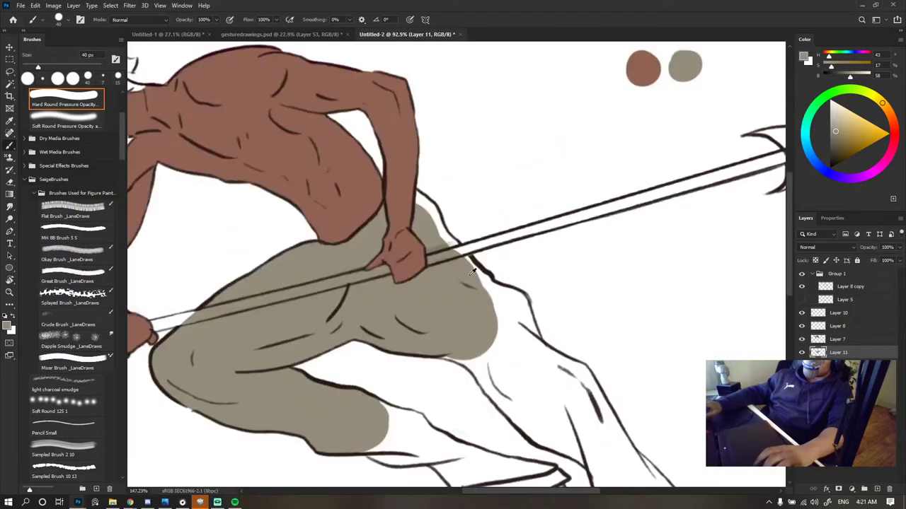
pyautogui.moveTo(369, 220); pyautogui.dragTo(416, 334)
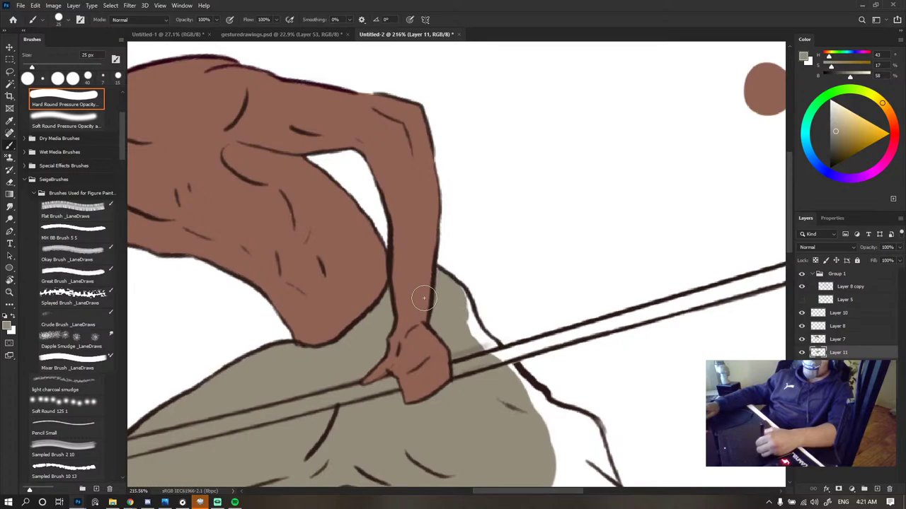
pyautogui.moveTo(456, 300); pyautogui.dragTo(473, 339)
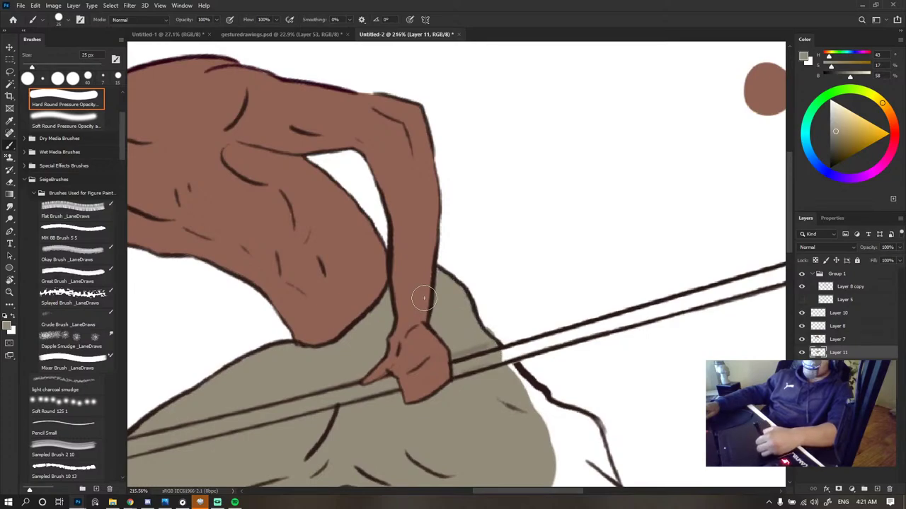
# - Fill the extended leg's thigh with olive-grey between its outlines, enlarging the brush to 40 px
pyautogui.scroll(-10, 450, 319)
pyautogui.scroll(10, 473, 237)
pyautogui.press('e')
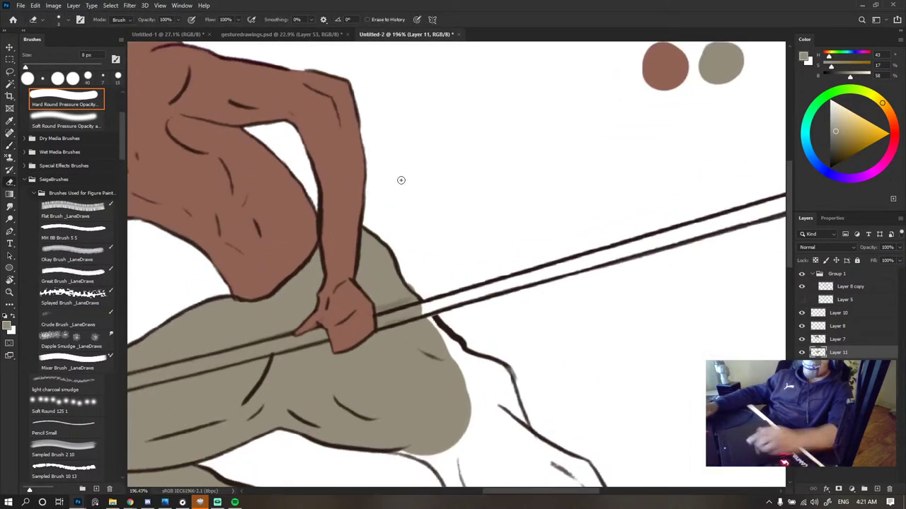
pyautogui.press('b')
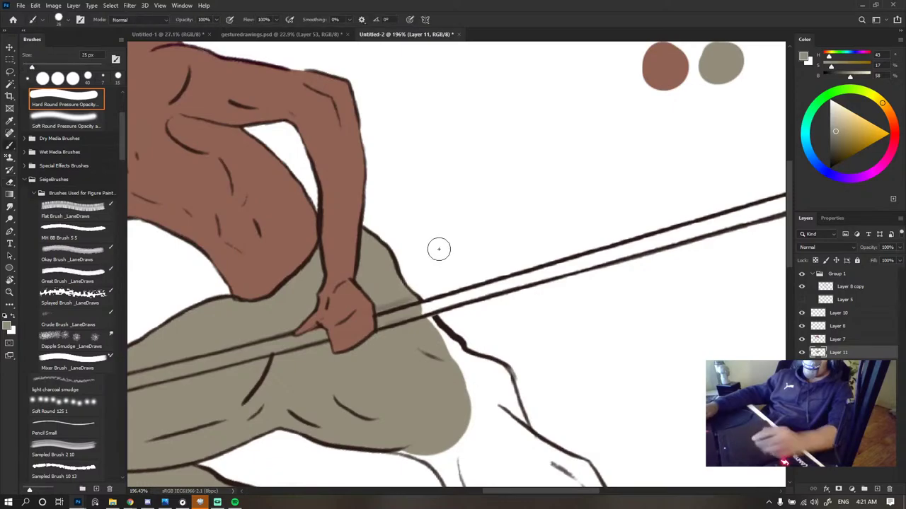
pyautogui.scroll(-8, 438, 249)
pyautogui.scroll(8, 409, 203)
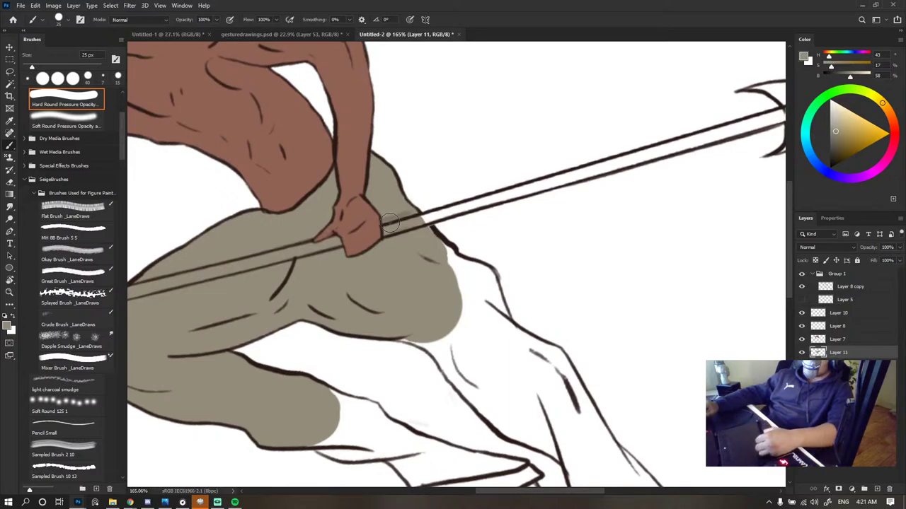
pyautogui.moveTo(422, 334)
pyautogui.mouseDown()
pyautogui.moveTo(454, 350)
pyautogui.moveTo(467, 317)
pyautogui.moveTo(435, 370)
pyautogui.mouseUp()
pyautogui.moveTo(410, 342); pyautogui.dragTo(469, 373)
pyautogui.press(']')
pyautogui.press(']')
pyautogui.press(']')
pyautogui.moveTo(451, 294)
pyautogui.mouseDown()
pyautogui.moveTo(496, 340)
pyautogui.moveTo(501, 366)
pyautogui.moveTo(481, 390)
pyautogui.moveTo(515, 406)
pyautogui.moveTo(539, 391)
pyautogui.moveTo(529, 332)
pyautogui.mouseUp()
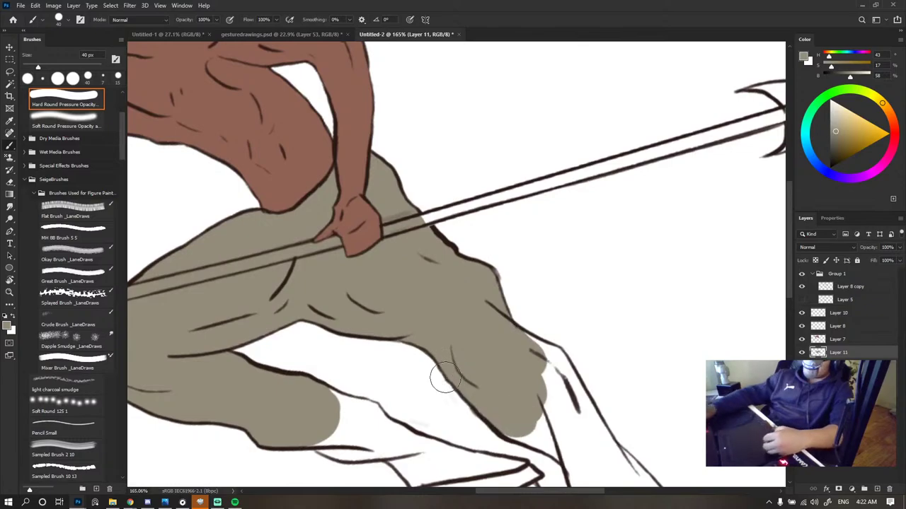
# - Continue the olive-grey fill past the extended leg's knee and into the upper shin
pyautogui.press('e')
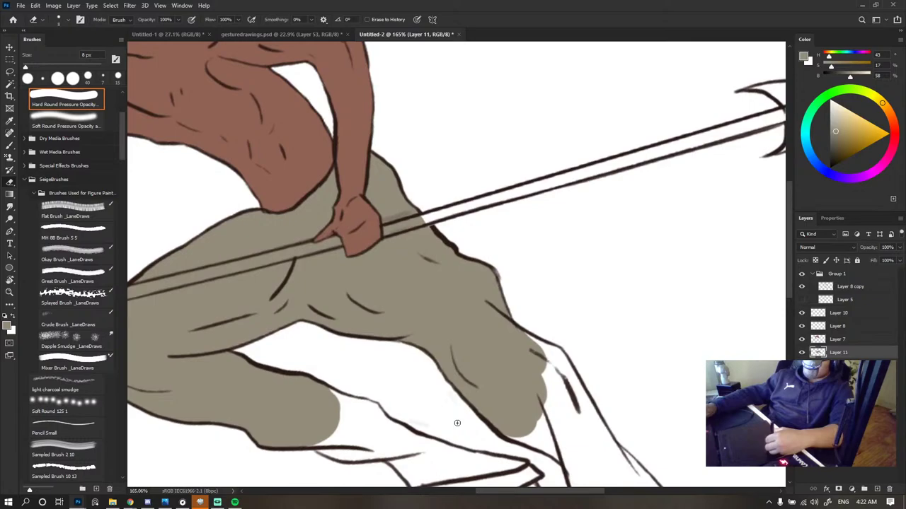
pyautogui.moveTo(457, 423); pyautogui.dragTo(387, 365)
pyautogui.press('b')
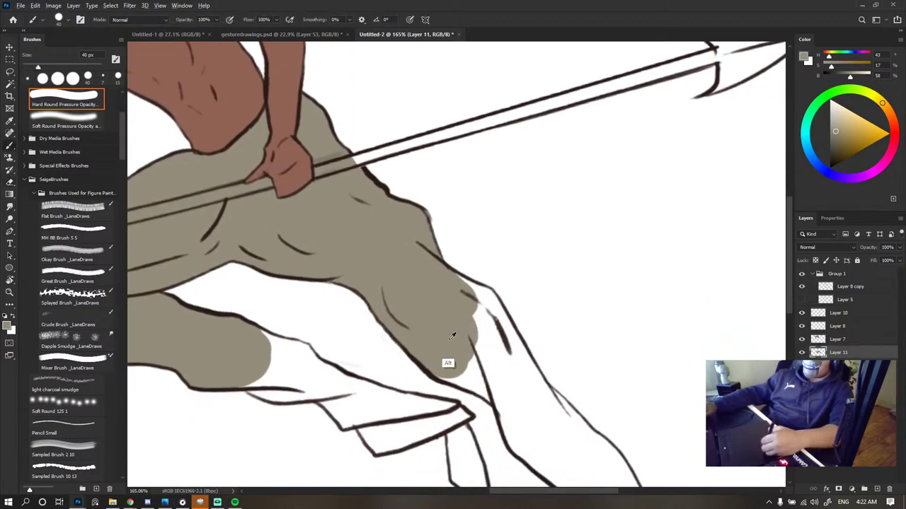
pyautogui.moveTo(444, 320)
pyautogui.mouseDown()
pyautogui.moveTo(500, 377)
pyautogui.moveTo(472, 369)
pyautogui.moveTo(504, 392)
pyautogui.moveTo(487, 314)
pyautogui.moveTo(537, 423)
pyautogui.mouseUp()
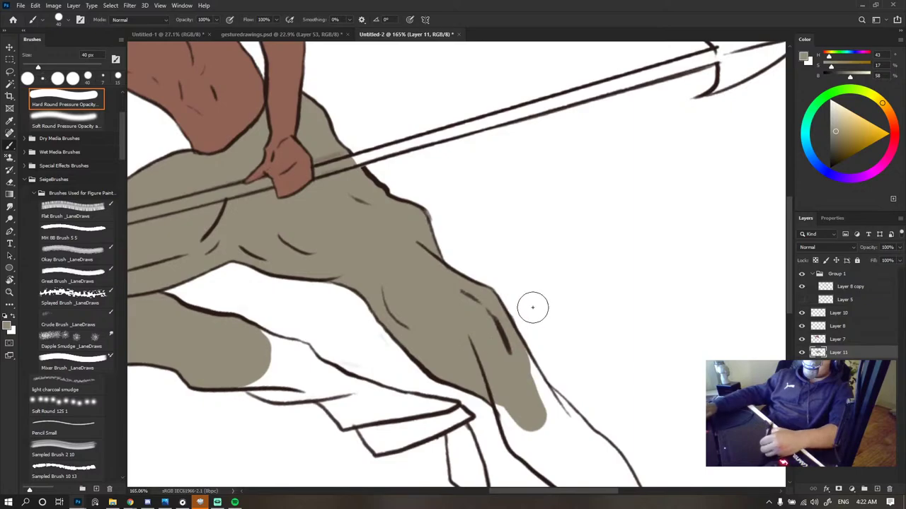
# - Fill the rest of the extended lower leg with olive-grey down through the ankle cuff
pyautogui.press('e')
pyautogui.moveTo(526, 380)
pyautogui.mouseDown()
pyautogui.moveTo(472, 328)
pyautogui.moveTo(472, 391)
pyautogui.moveTo(484, 387)
pyautogui.moveTo(488, 361)
pyautogui.moveTo(510, 391)
pyautogui.moveTo(444, 313)
pyautogui.moveTo(460, 328)
pyautogui.moveTo(412, 320)
pyautogui.moveTo(488, 365)
pyautogui.moveTo(464, 304)
pyautogui.mouseUp()
pyautogui.press('b')
pyautogui.moveTo(486, 341)
pyautogui.mouseDown()
pyautogui.moveTo(443, 269)
pyautogui.moveTo(477, 323)
pyautogui.moveTo(452, 309)
pyautogui.mouseUp()
pyautogui.moveTo(461, 355)
pyautogui.mouseDown()
pyautogui.moveTo(491, 369)
pyautogui.moveTo(486, 342)
pyautogui.moveTo(444, 312)
pyautogui.moveTo(402, 258)
pyautogui.moveTo(475, 344)
pyautogui.moveTo(442, 265)
pyautogui.moveTo(481, 333)
pyautogui.moveTo(467, 360)
pyautogui.moveTo(480, 341)
pyautogui.mouseUp()
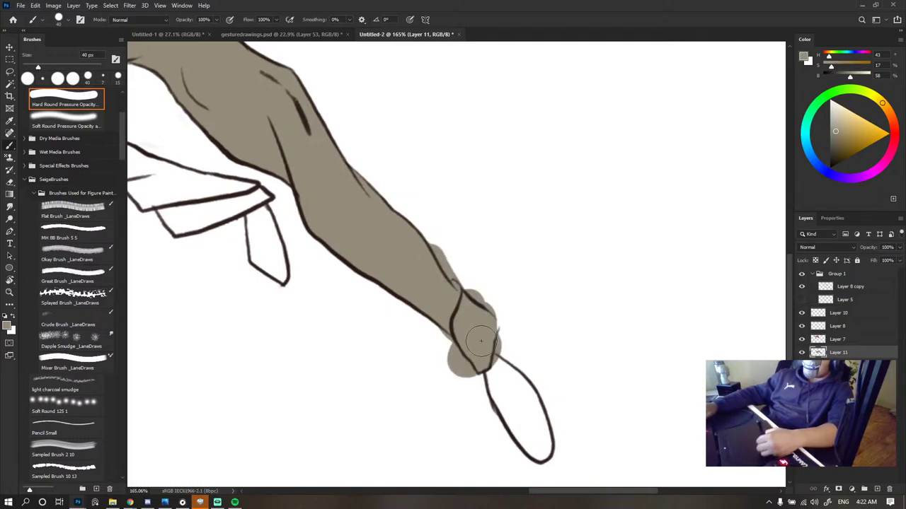
# - Erase the olive-grey overspill outside the lower shin and around the ankle cuff with a 33 px eraser
pyautogui.press('e')
pyautogui.moveTo(451, 236); pyautogui.dragTo(477, 279)
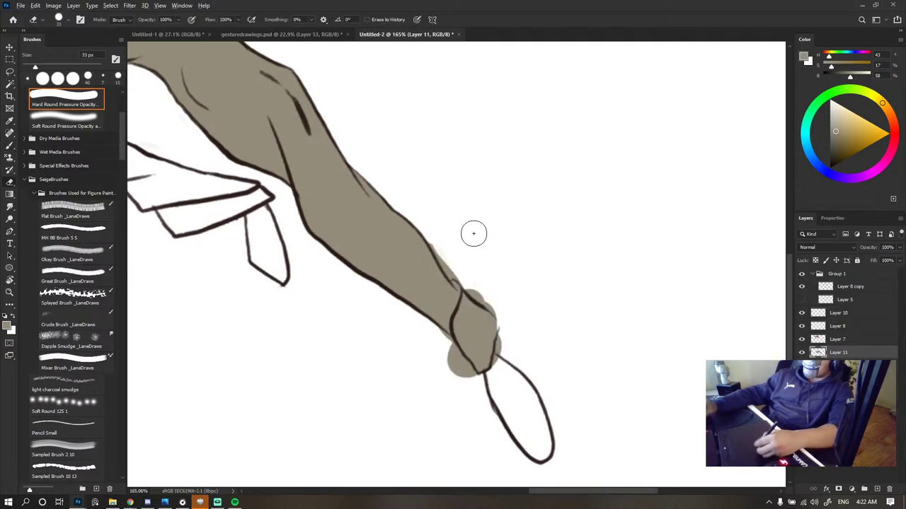
pyautogui.moveTo(432, 246); pyautogui.dragTo(459, 285)
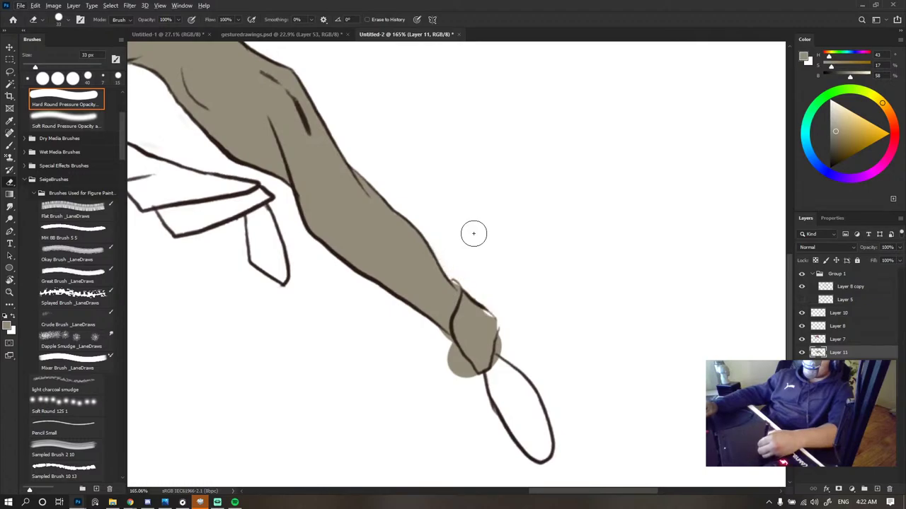
pyautogui.moveTo(496, 334)
pyautogui.mouseDown()
pyautogui.moveTo(467, 375)
pyautogui.moveTo(453, 347)
pyautogui.mouseUp()
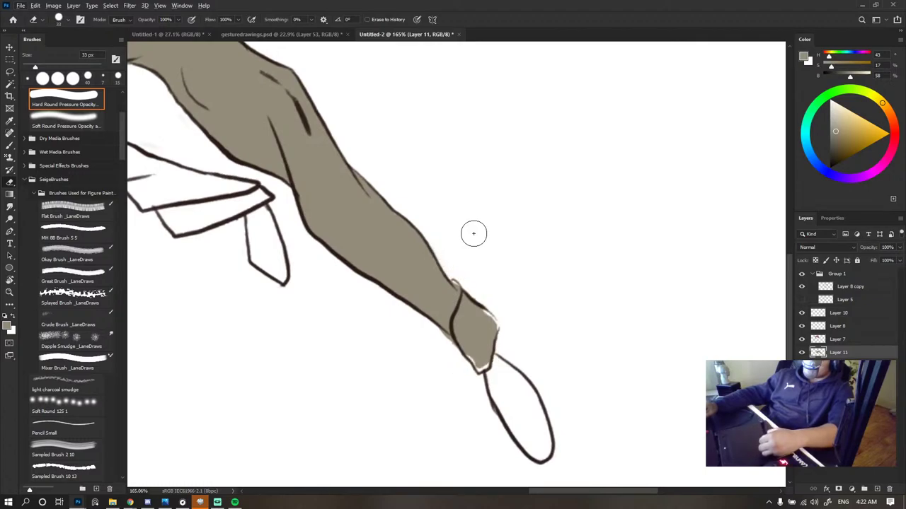
# - Touch up the extended leg's ankle cuff edges, alternating a small olive-grey brush with the 33 px eraser
pyautogui.press('b')
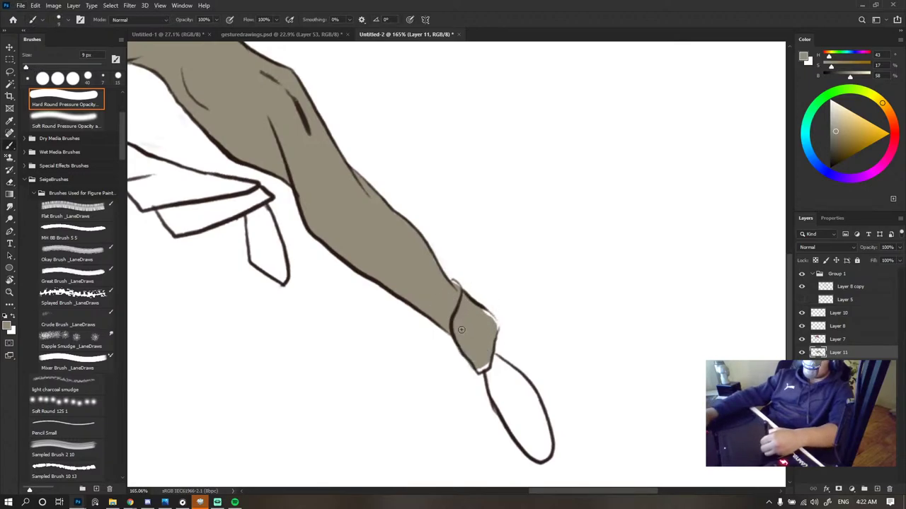
pyautogui.press('e')
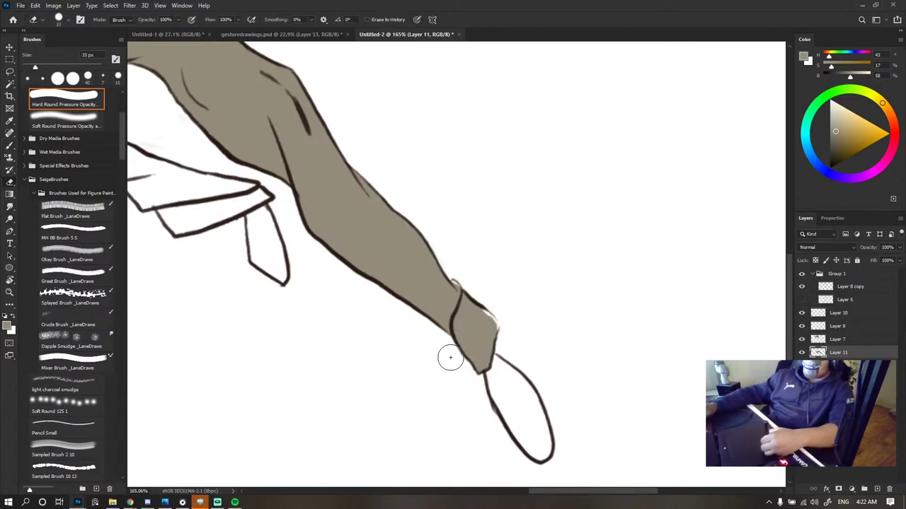
pyautogui.press('b')
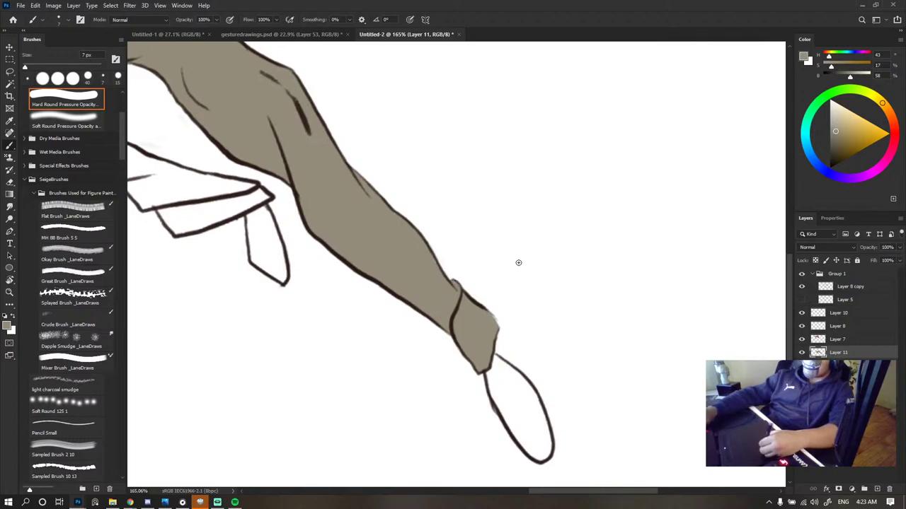
# - Extend the olive-grey fill along the bent leg's lower shin with a 20 px brush
pyautogui.scroll(-10, 500, 276)
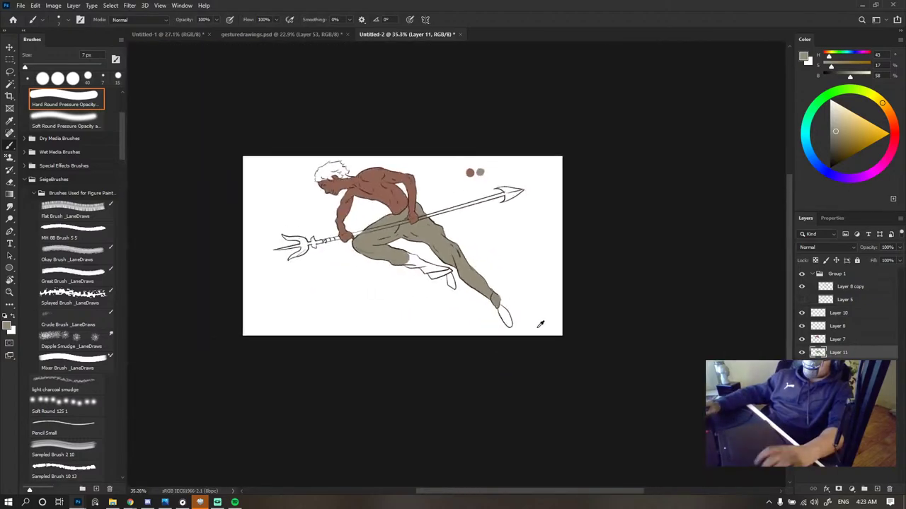
pyautogui.scroll(10, 501, 269)
pyautogui.press(']')
pyautogui.press(']')
pyautogui.press(']')
pyautogui.press(']')
pyautogui.press(']')
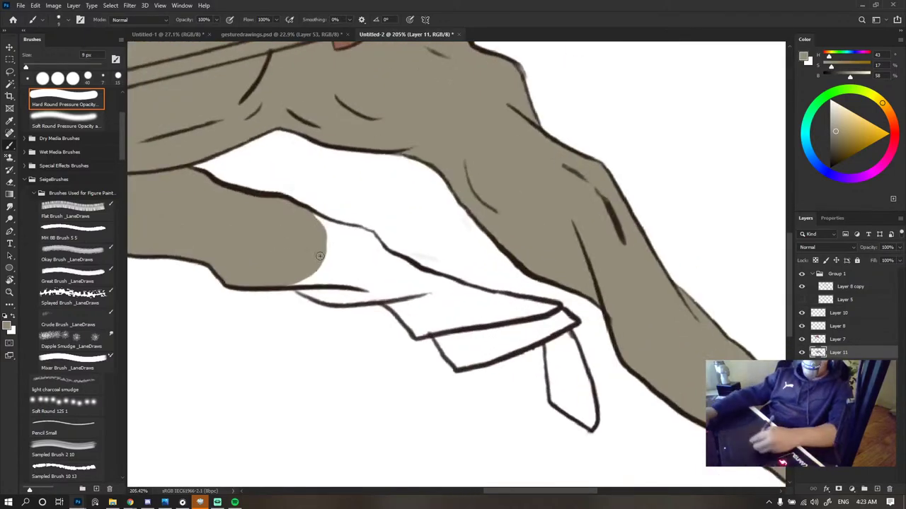
pyautogui.moveTo(316, 251)
pyautogui.mouseDown()
pyautogui.moveTo(342, 274)
pyautogui.moveTo(308, 289)
pyautogui.moveTo(367, 291)
pyautogui.mouseUp()
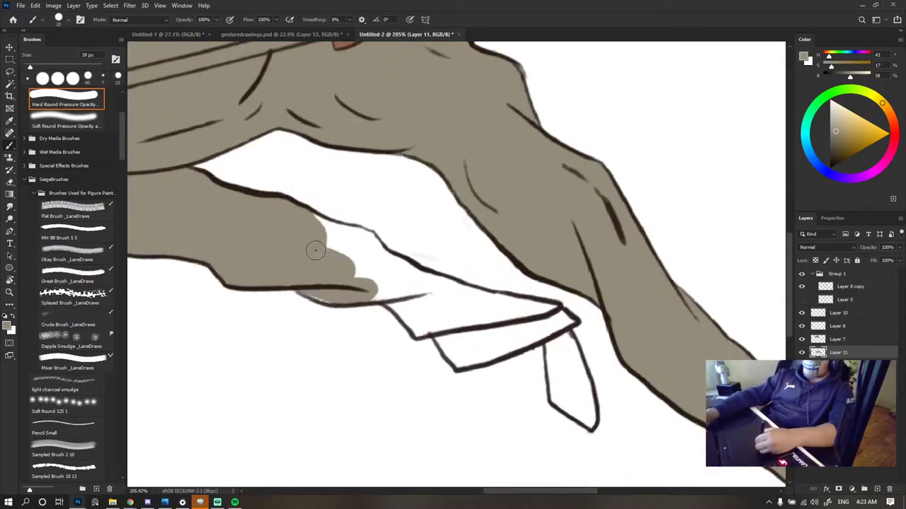
pyautogui.moveTo(315, 249); pyautogui.dragTo(316, 250)
pyautogui.press('p')
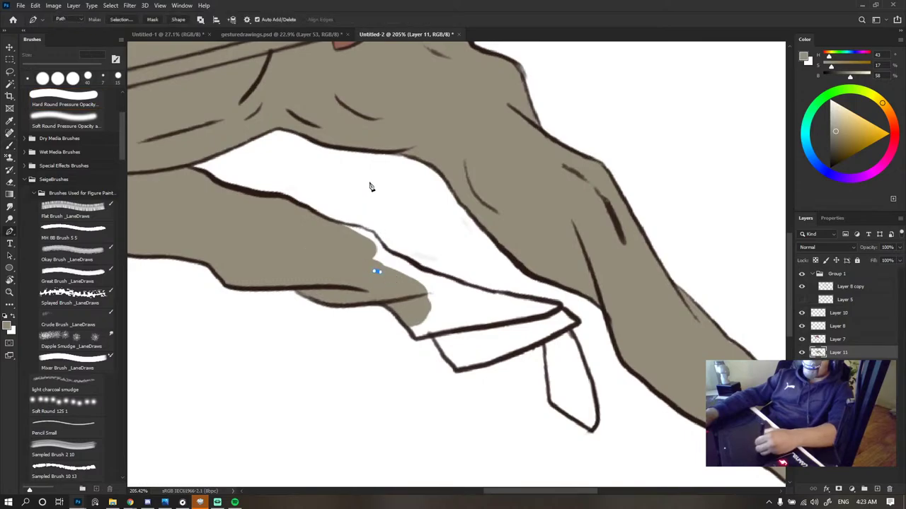
pyautogui.press('b')
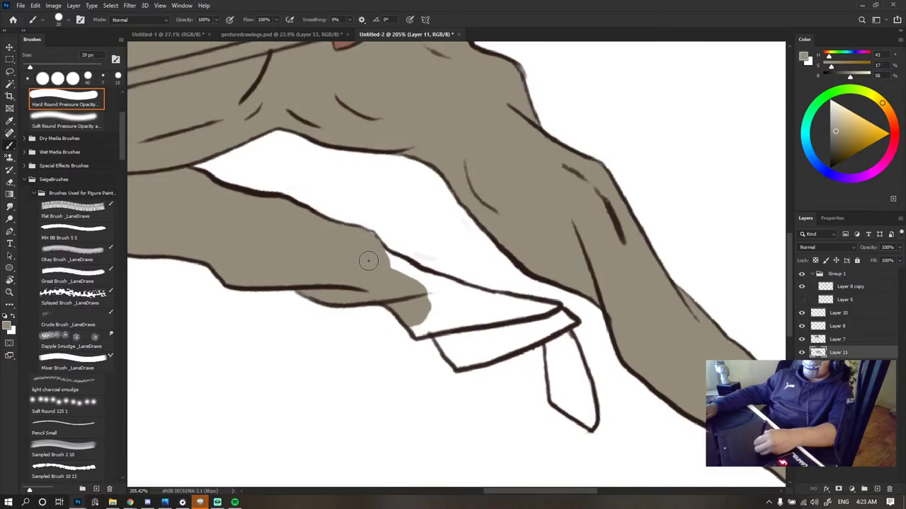
# - Continue the bent leg's olive-grey fill between its outlines towards the trouser hem
pyautogui.moveTo(369, 261)
pyautogui.mouseDown()
pyautogui.moveTo(411, 271)
pyautogui.moveTo(433, 297)
pyautogui.moveTo(419, 317)
pyautogui.moveTo(483, 297)
pyautogui.moveTo(502, 305)
pyautogui.mouseUp()
pyautogui.press(']')
pyautogui.press(']')
pyautogui.press('[')
pyautogui.press('[')
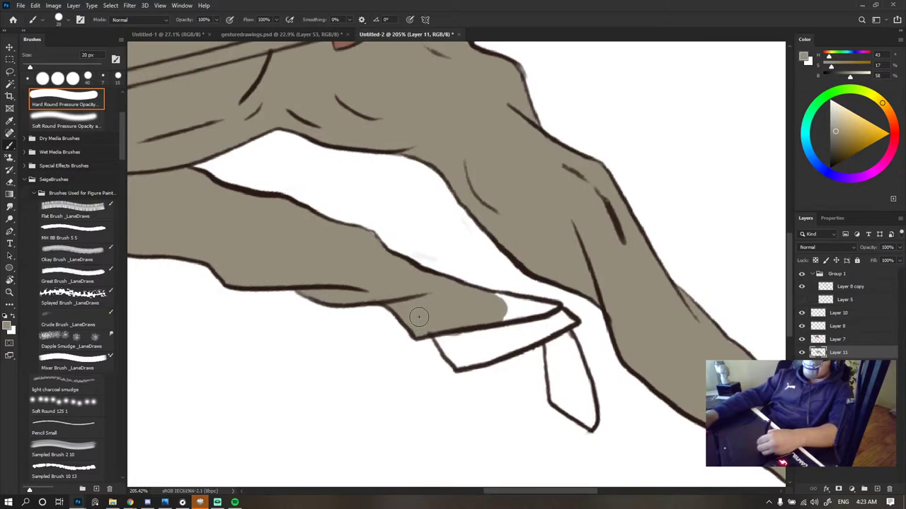
# - Fill the bent leg's hem tip and the band below it with olive-grey, finishing with a 15 px brush
pyautogui.moveTo(468, 335)
pyautogui.mouseDown()
pyautogui.moveTo(448, 349)
pyautogui.moveTo(477, 343)
pyautogui.moveTo(513, 311)
pyautogui.moveTo(548, 324)
pyautogui.mouseUp()
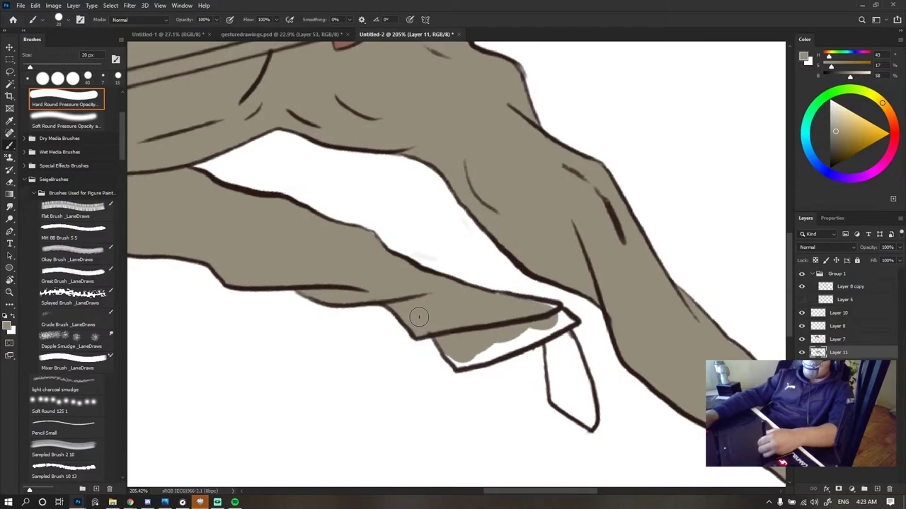
pyautogui.press('e')
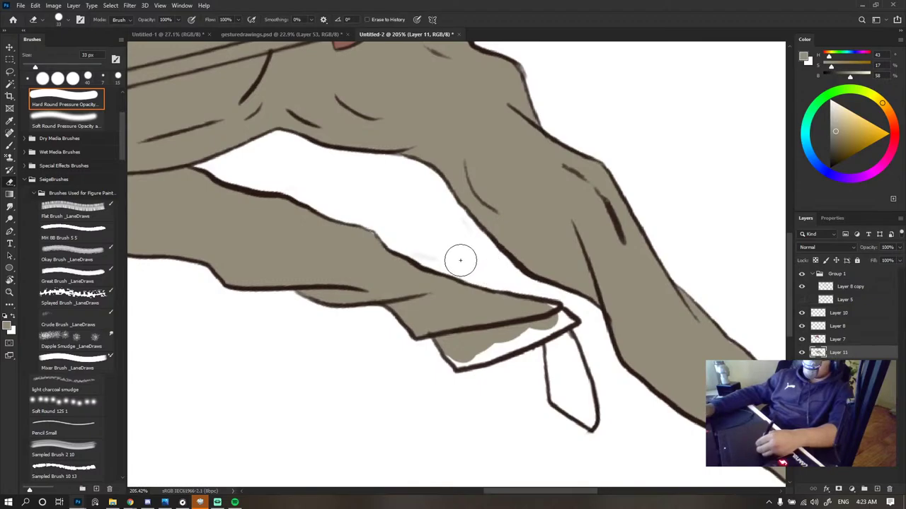
pyautogui.press('b')
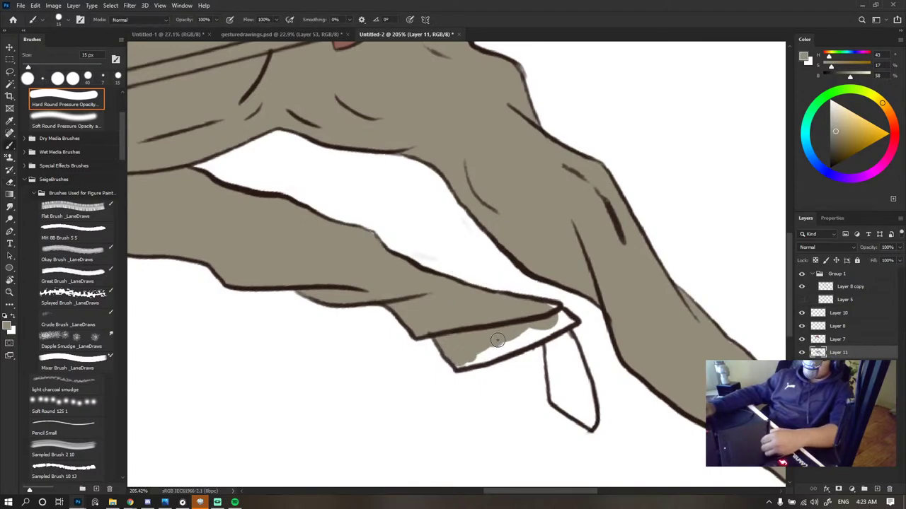
pyautogui.moveTo(497, 340); pyautogui.dragTo(498, 341)
pyautogui.moveTo(490, 355); pyautogui.dragTo(552, 331)
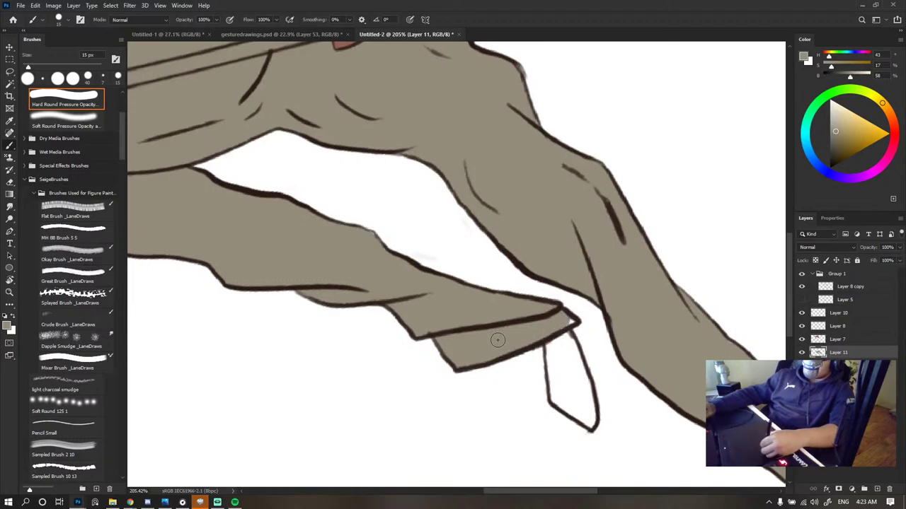
# - Sample a dark brown (H 15, S 26, B 30) from a dab on a new layer, and delete that layer
pyautogui.scroll(-8, 541, 273)
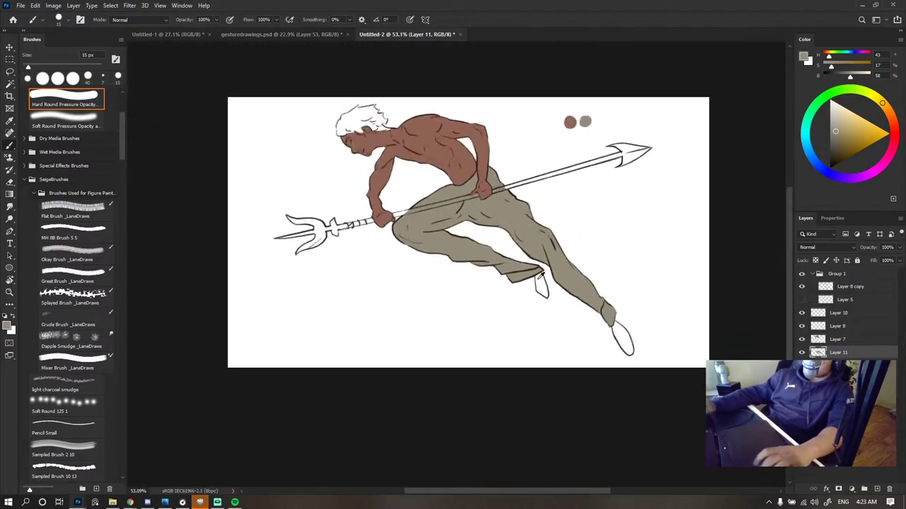
pyautogui.scroll(7, 542, 266)
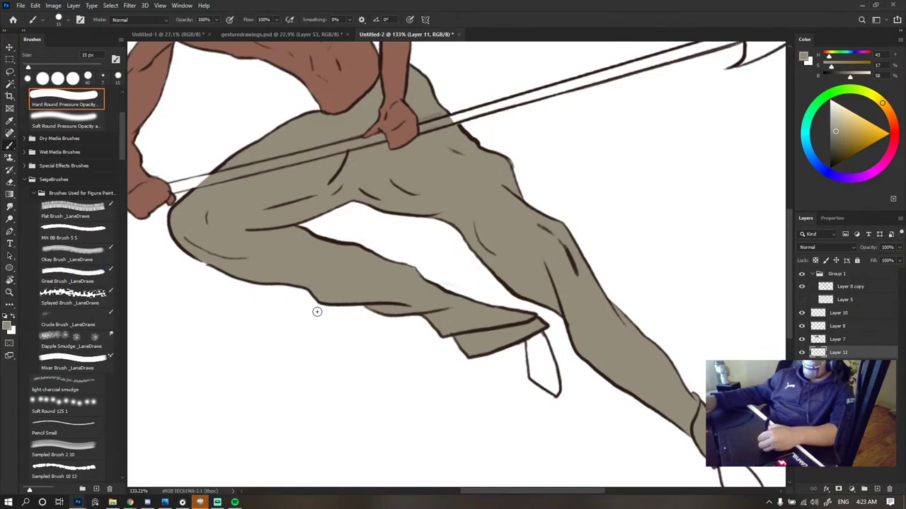
pyautogui.hotkey('ctrl', 'shift', 'alt', 'n')
pyautogui.press('i')
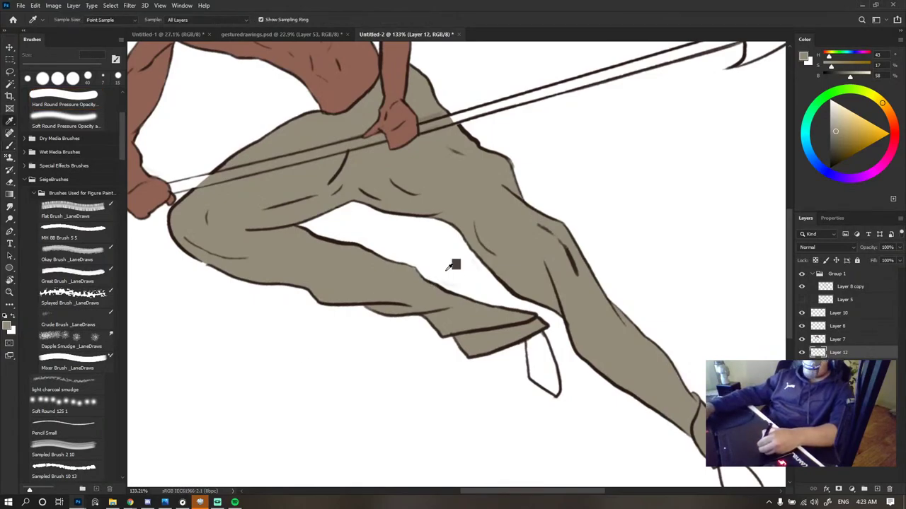
pyautogui.click(455, 265)
pyautogui.press('v')
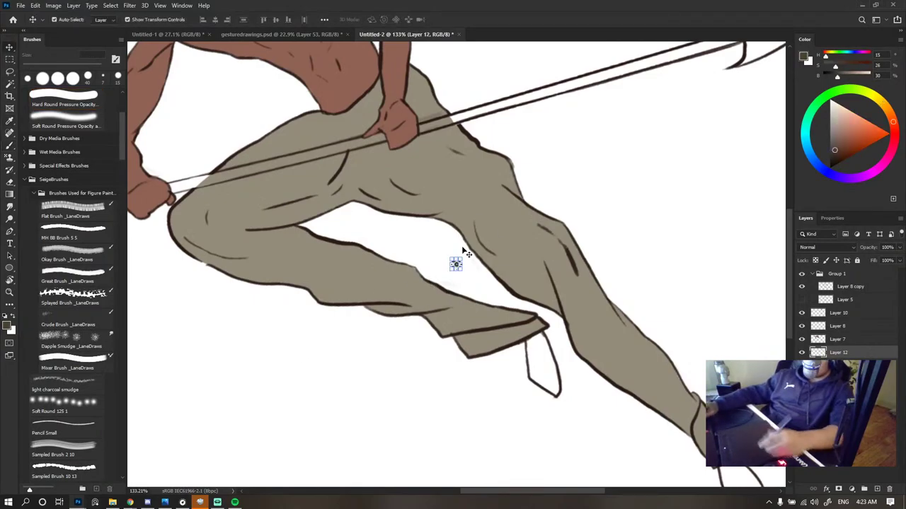
pyautogui.press('Delete')
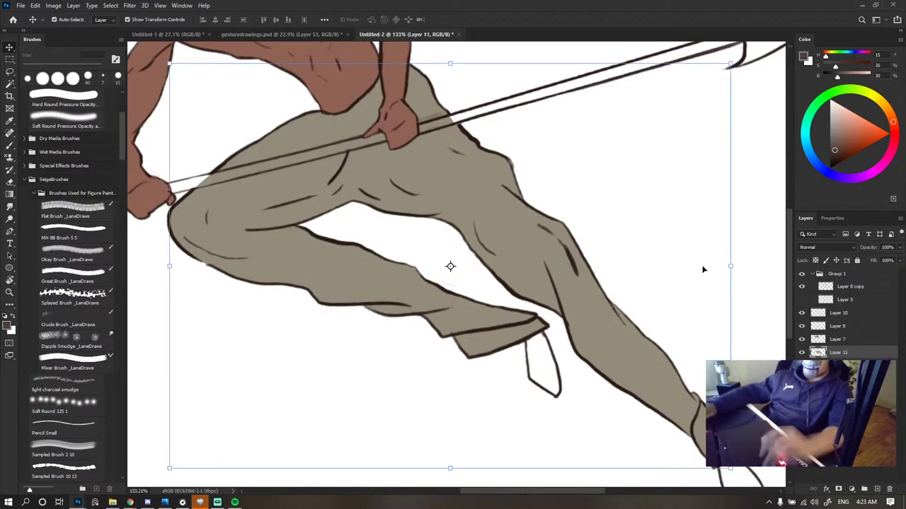
# - Rename Layer 10, which holds the colour swatches, as pallet
pyautogui.scroll(-5, 677, 237)
pyautogui.click(688, 449)
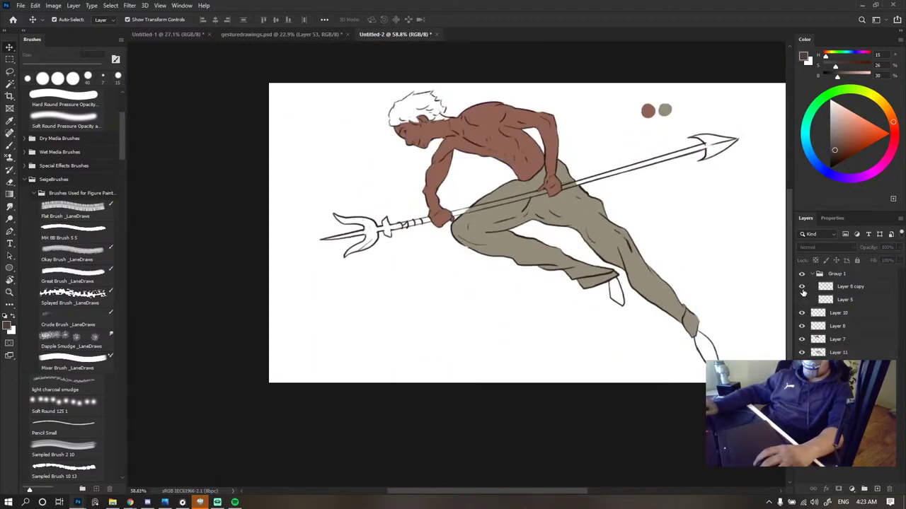
pyautogui.click(801, 287)
pyautogui.click(801, 287)
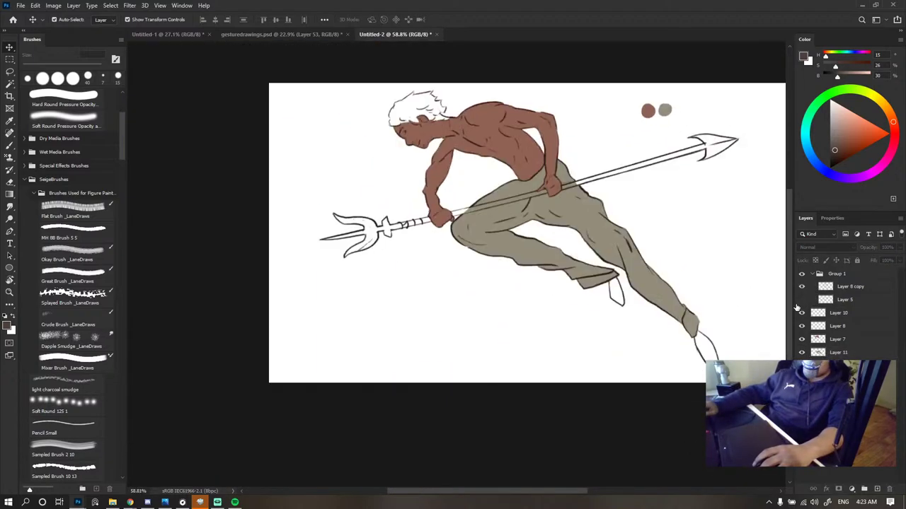
pyautogui.doubleClick(839, 313)
pyautogui.write('dal')
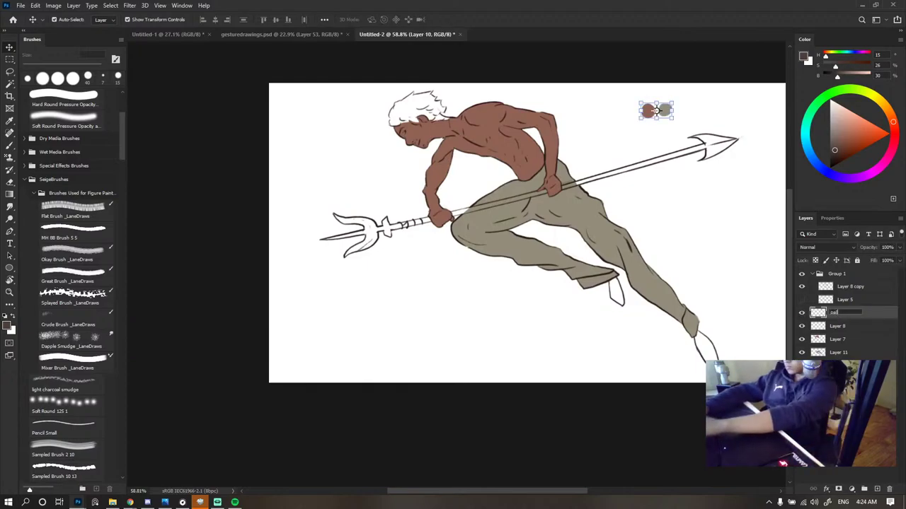
pyautogui.write('let')
pyautogui.press('Return')
# - Try adding a dark brown swatch beside the olive-grey one with a 61 px brush, and undo it
pyautogui.press('b')
pyautogui.scroll(2, 755, 82)
pyautogui.scroll(8, 736, 113)
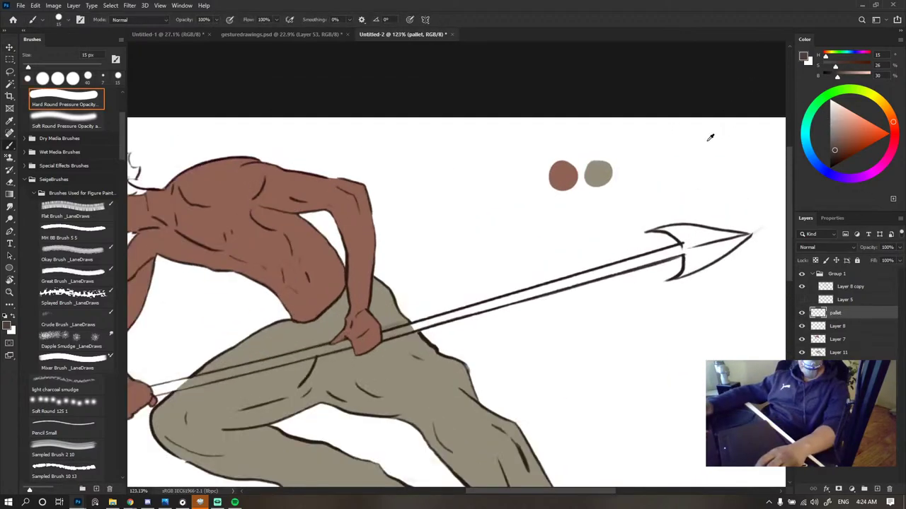
pyautogui.keyDown('alt'); pyautogui.rightClick(629, 176); pyautogui.keyUp('alt')
pyautogui.click(622, 178)
pyautogui.scroll(-5, 584, 140)
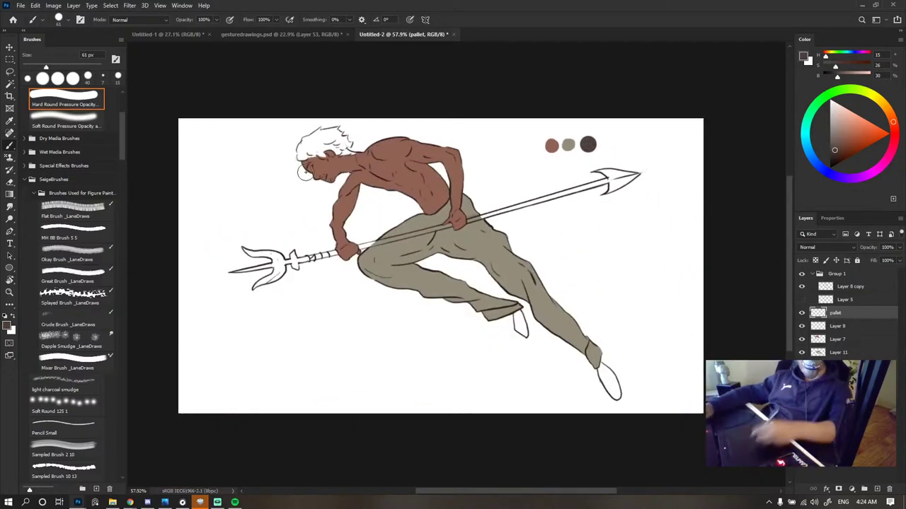
pyautogui.scroll(5, 636, 117)
pyautogui.hotkey('ctrl', 'z')
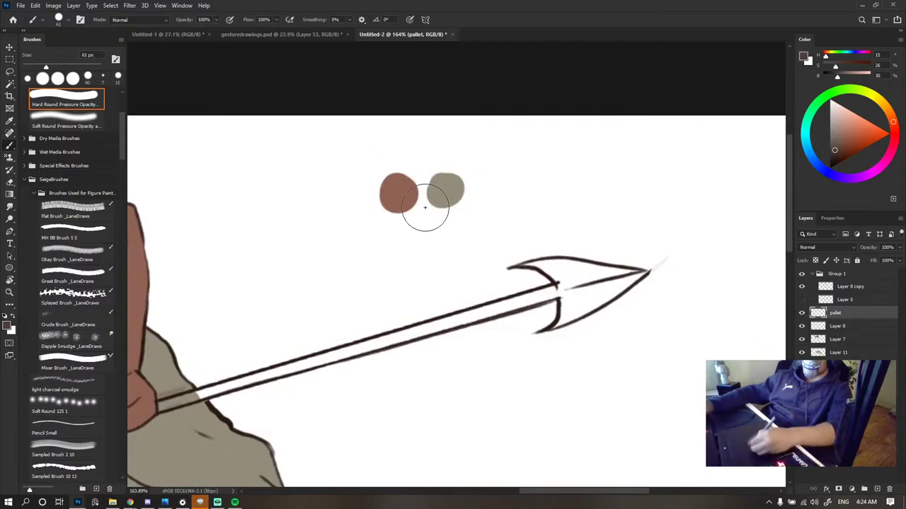
# - Add a dark brown swatch next to the olive-grey one on the pallet layer with a 35 px brush
pyautogui.press('[')
pyautogui.press('[')
pyautogui.press('[')
pyautogui.click(495, 192)
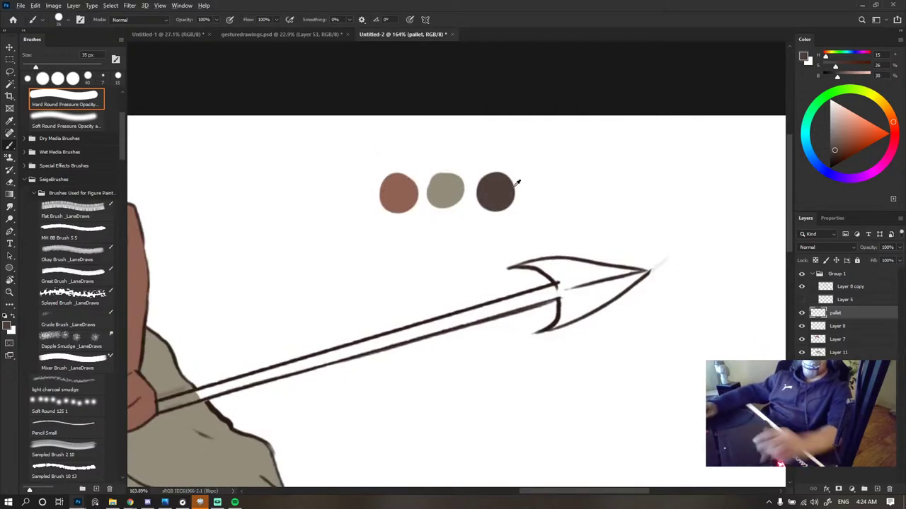
# - Lock the pallet layer completely
pyautogui.scroll(-5, 516, 183)
pyautogui.scroll(4, 545, 130)
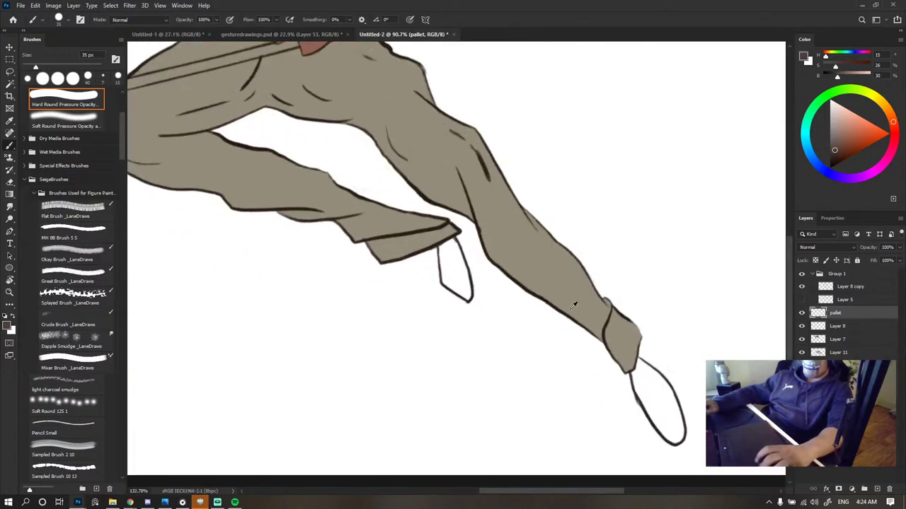
pyautogui.click(857, 260)
# - Toggle Layer 8's visibility to check its contents and remove it from the layer stack
pyautogui.click(802, 329)
pyautogui.scroll(-6, 626, 310)
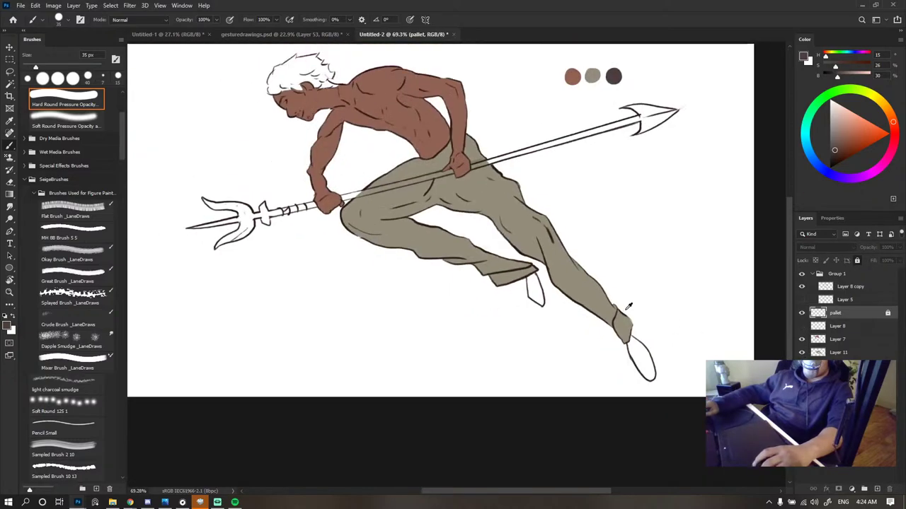
pyautogui.click(821, 327)
pyautogui.click(801, 326)
pyautogui.click(801, 326)
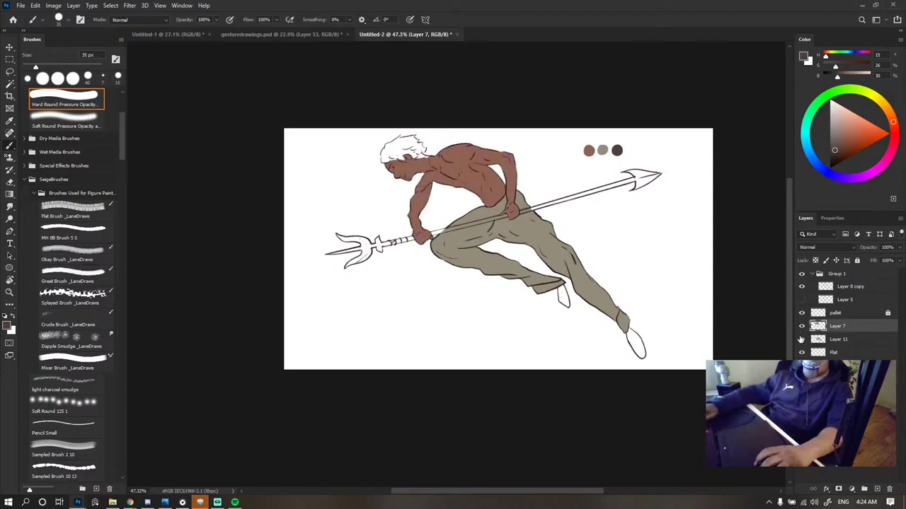
# - Identify the trouser fill layer by toggling Layer 11's visibility and rename it Pants
pyautogui.click(801, 339)
pyautogui.click(801, 339)
pyautogui.doubleClick(838, 340)
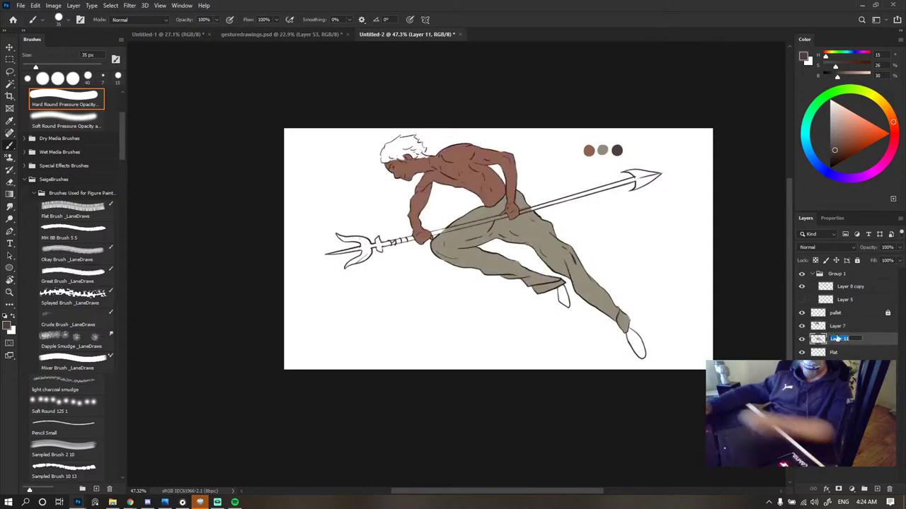
pyautogui.press('BackSpace')
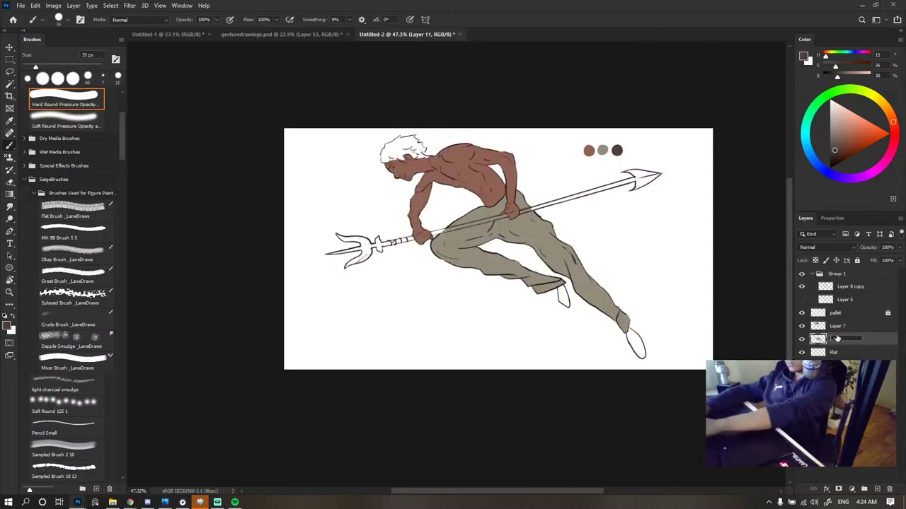
pyautogui.write('Pants')
pyautogui.press('Return')
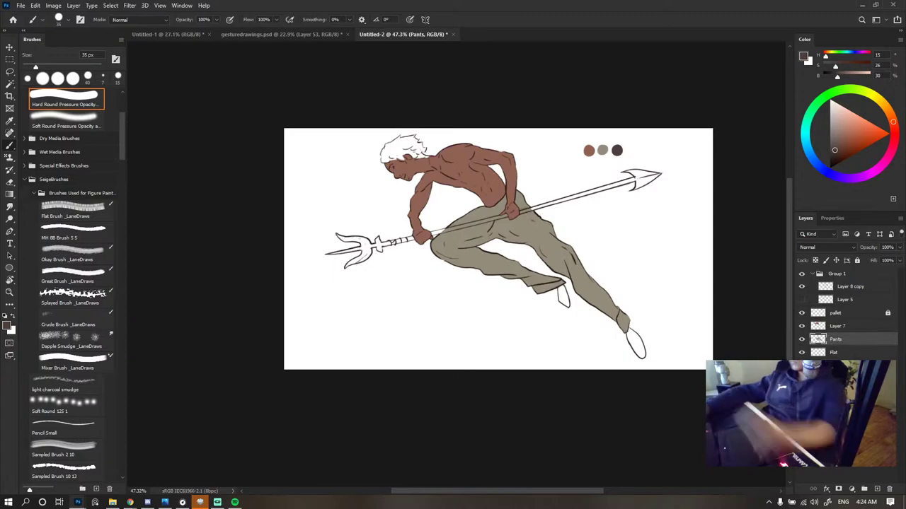
# - Toggle Layer 7's visibility to examine which parts of the figure its brown fill covers
pyautogui.click(820, 425)
pyautogui.click(804, 327)
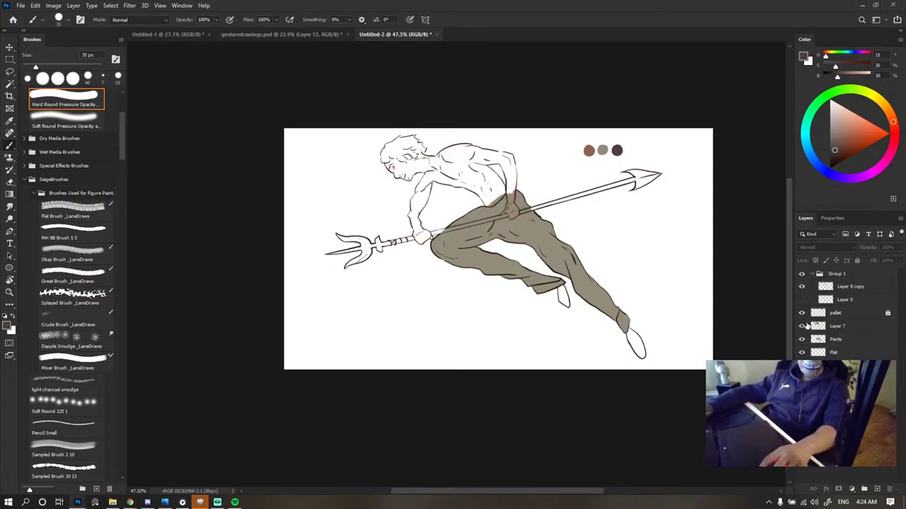
pyautogui.click(804, 326)
pyautogui.click(804, 326)
pyautogui.click(804, 327)
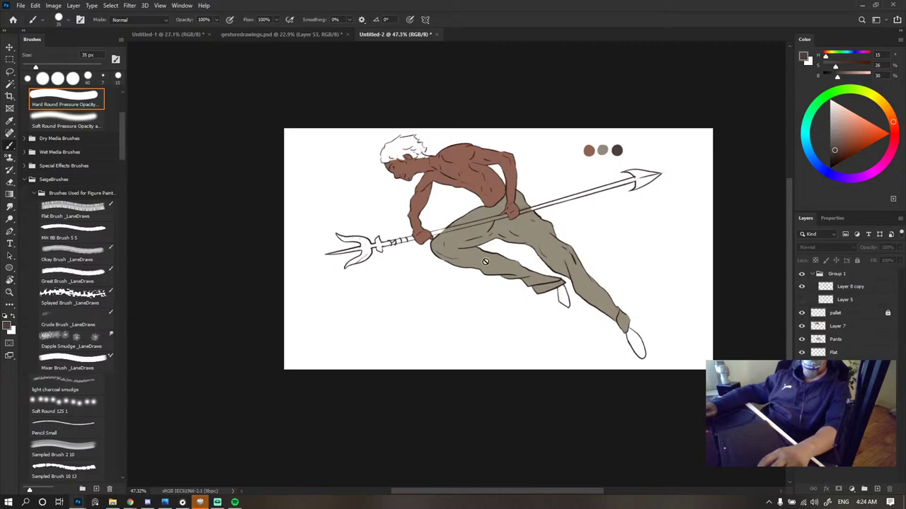
pyautogui.scroll(3, 496, 219)
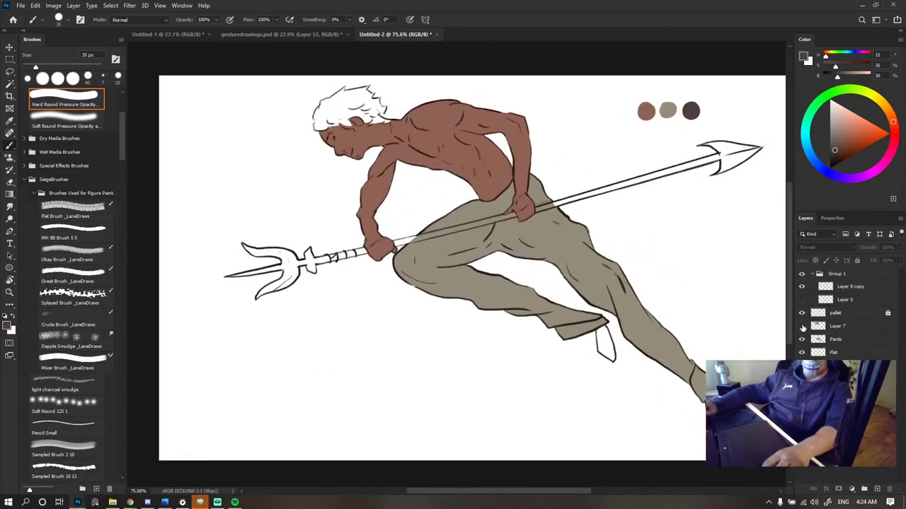
pyautogui.click(802, 327)
pyautogui.click(802, 327)
pyautogui.scroll(-14, 506, 272)
pyautogui.scroll(10, 497, 260)
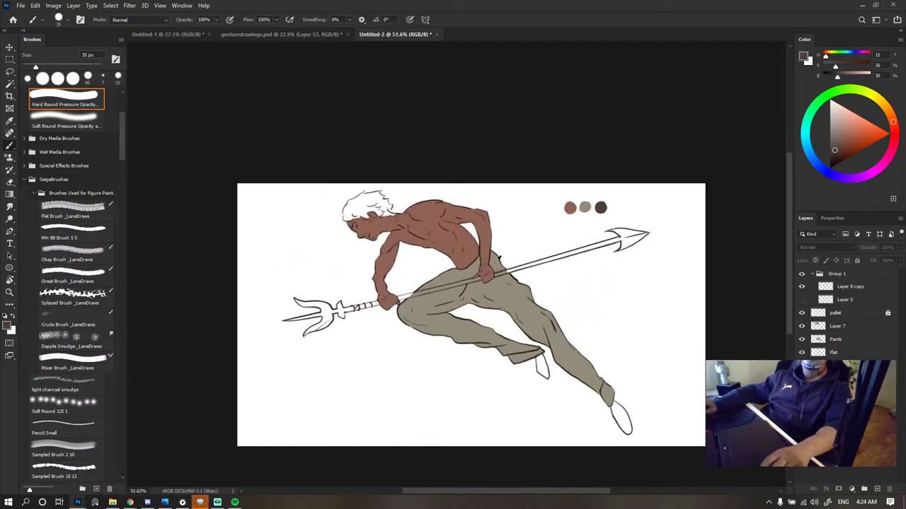
# - Select the Pants layer and block in dark brown along the heel side of the bent leg's shoe with an 8 px brush
pyautogui.click(831, 339)
pyautogui.scroll(4, 527, 303)
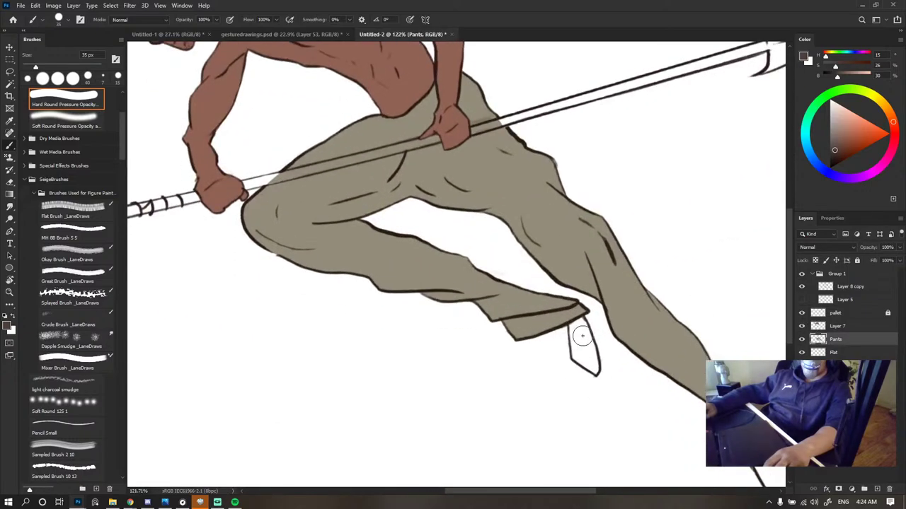
pyautogui.moveTo(568, 324); pyautogui.dragTo(515, 294)
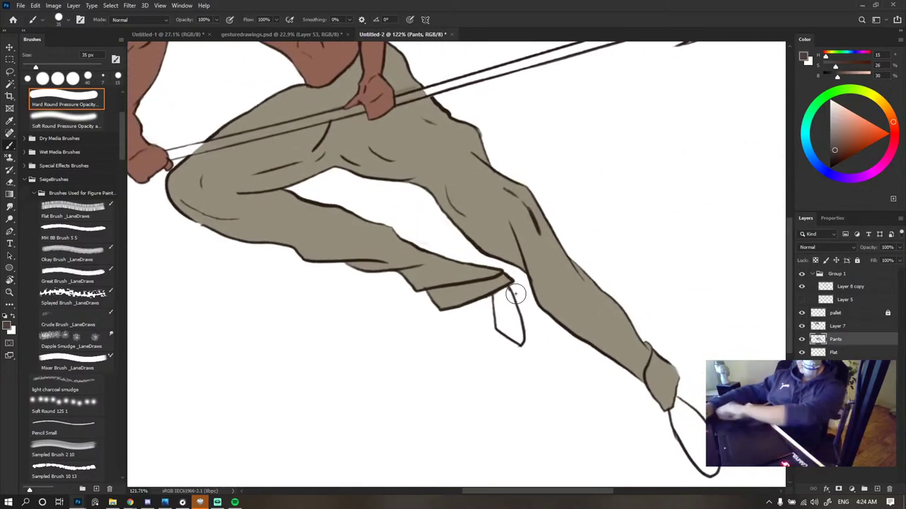
pyautogui.moveTo(445, 149); pyautogui.dragTo(417, 152)
pyautogui.keyDown('alt'); pyautogui.click(475, 164); pyautogui.keyUp('alt')
pyautogui.scroll(6, 562, 198)
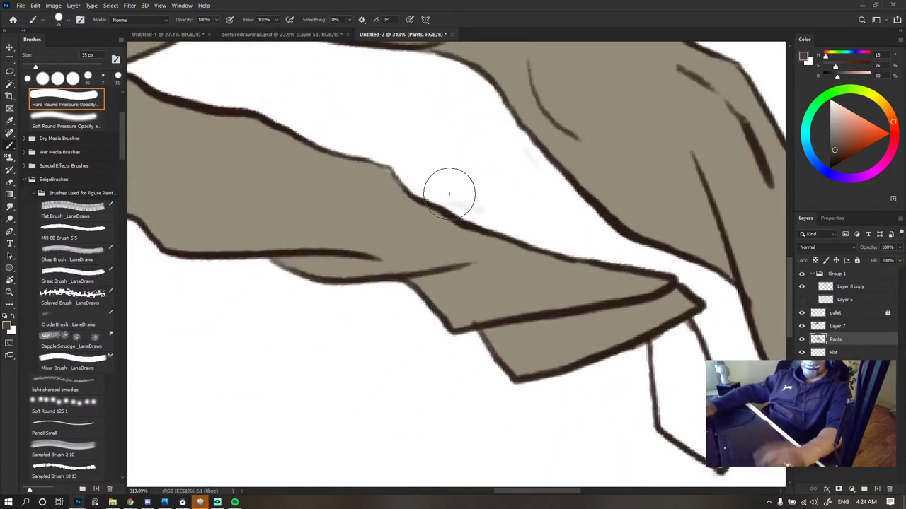
pyautogui.press('[')
pyautogui.press('[')
pyautogui.press('[')
pyautogui.moveTo(564, 319); pyautogui.dragTo(399, 276)
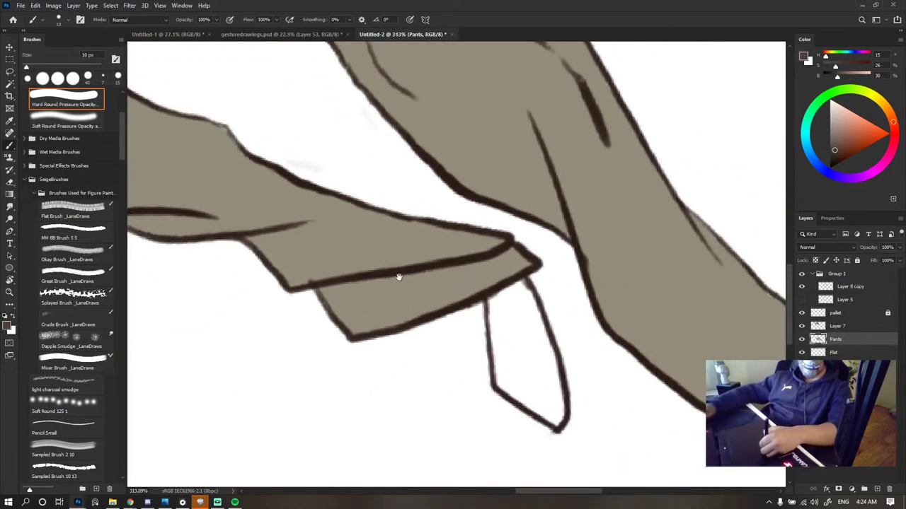
pyautogui.press('[')
pyautogui.press('[')
pyautogui.moveTo(467, 299)
pyautogui.mouseDown()
pyautogui.moveTo(478, 277)
pyautogui.moveTo(453, 292)
pyautogui.moveTo(470, 283)
pyautogui.moveTo(451, 357)
pyautogui.mouseUp()
# - Paint the rest of the bent leg's shoe dark brown up to its outline
pyautogui.press(']')
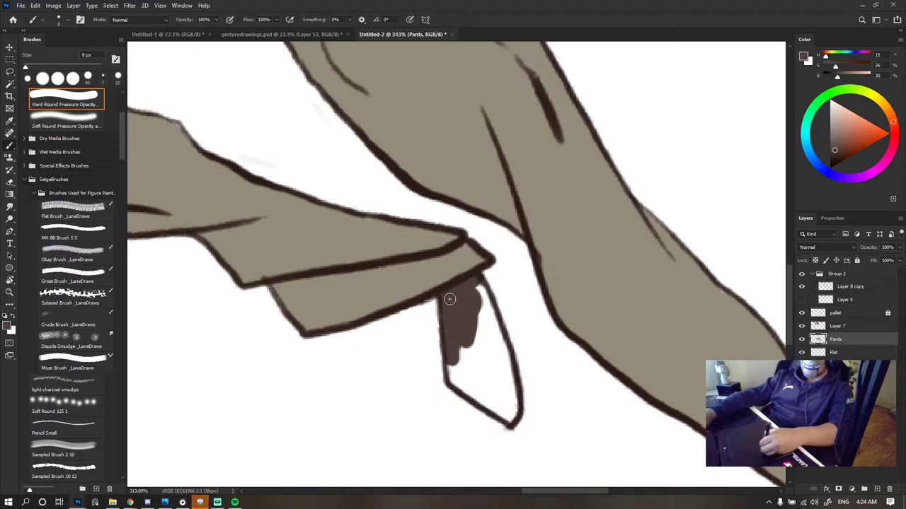
pyautogui.moveTo(476, 318)
pyautogui.mouseDown()
pyautogui.moveTo(485, 291)
pyautogui.moveTo(498, 329)
pyautogui.moveTo(493, 297)
pyautogui.moveTo(494, 372)
pyautogui.mouseUp()
pyautogui.moveTo(473, 346); pyautogui.dragTo(443, 296)
pyautogui.moveTo(453, 265)
pyautogui.mouseDown()
pyautogui.moveTo(453, 296)
pyautogui.moveTo(429, 336)
pyautogui.moveTo(439, 296)
pyautogui.mouseUp()
pyautogui.moveTo(421, 332)
pyautogui.mouseDown()
pyautogui.moveTo(467, 362)
pyautogui.moveTo(476, 284)
pyautogui.moveTo(481, 344)
pyautogui.moveTo(473, 368)
pyautogui.moveTo(484, 338)
pyautogui.mouseUp()
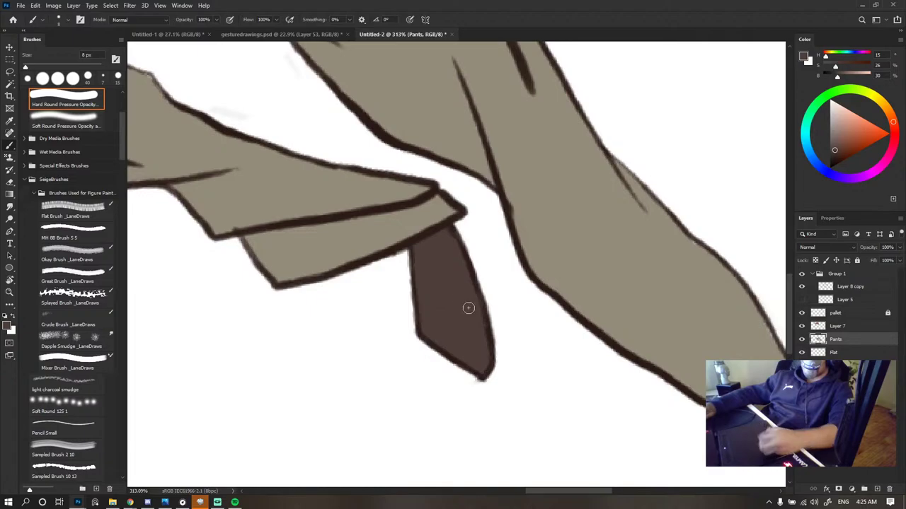
# - Fill the extended leg's shoe with the same dark brown on the Pants layer, adjusting the brush size between 10 and 15 px
pyautogui.scroll(-12, 460, 306)
pyautogui.scroll(10, 527, 307)
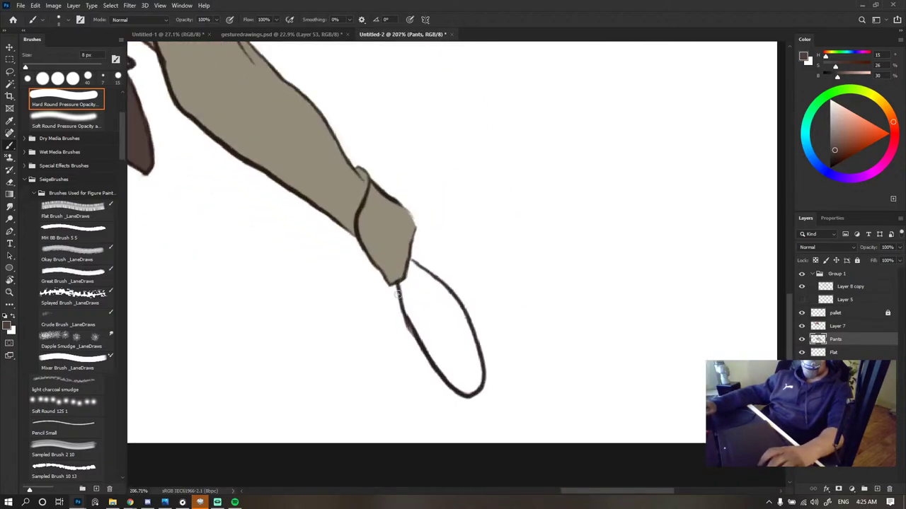
pyautogui.moveTo(419, 290)
pyautogui.mouseDown()
pyautogui.moveTo(416, 302)
pyautogui.moveTo(418, 285)
pyautogui.moveTo(451, 363)
pyautogui.moveTo(451, 331)
pyautogui.mouseUp()
pyautogui.press(']')
pyautogui.press(']')
pyautogui.press(']')
pyautogui.press(']')
pyautogui.press(']')
pyautogui.press(']')
pyautogui.press('[')
pyautogui.press('[')
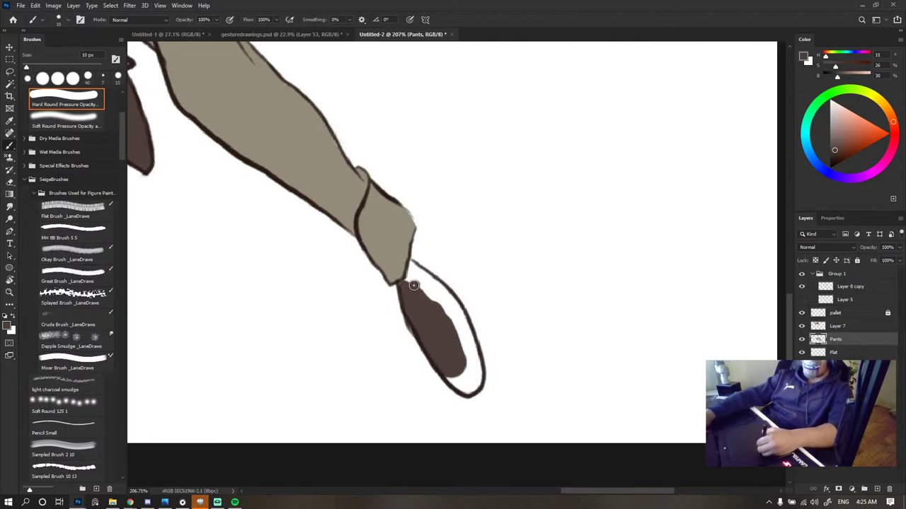
pyautogui.moveTo(413, 273)
pyautogui.mouseDown()
pyautogui.moveTo(452, 305)
pyautogui.moveTo(453, 370)
pyautogui.moveTo(471, 324)
pyautogui.mouseUp()
pyautogui.press(']')
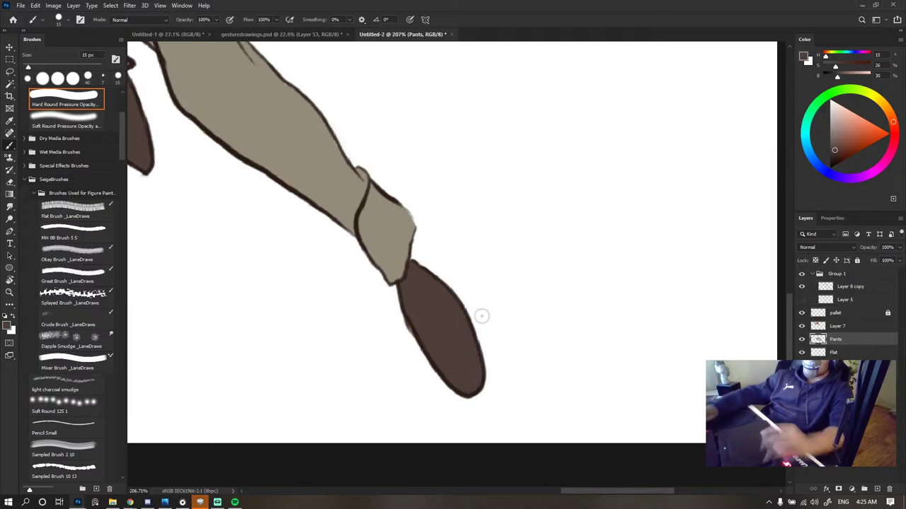
# - Examine the flat colours on the whole figure, from the hair and torso to the newly painted shoes
pyautogui.scroll(-8, 486, 305)
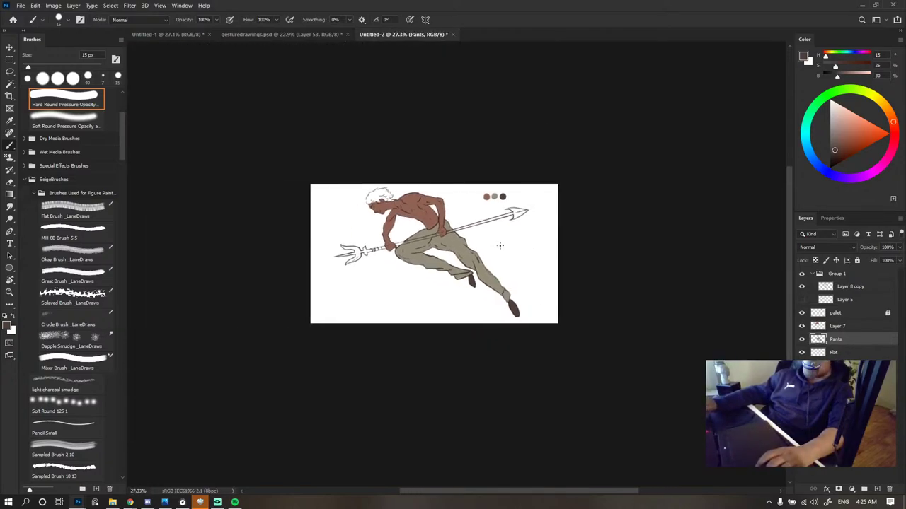
pyautogui.scroll(2, 481, 241)
pyautogui.scroll(2, 418, 206)
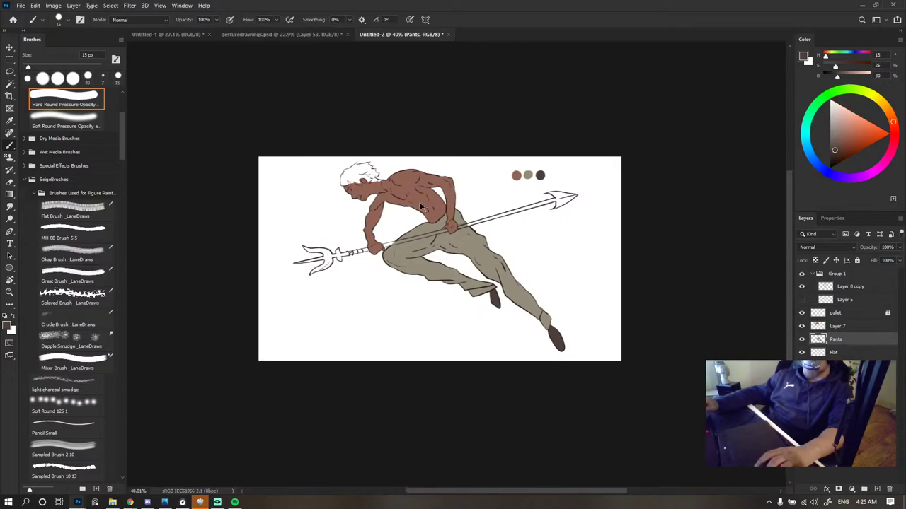
pyautogui.scroll(-3, 425, 201)
pyautogui.scroll(4, 432, 198)
pyautogui.scroll(-3, 437, 196)
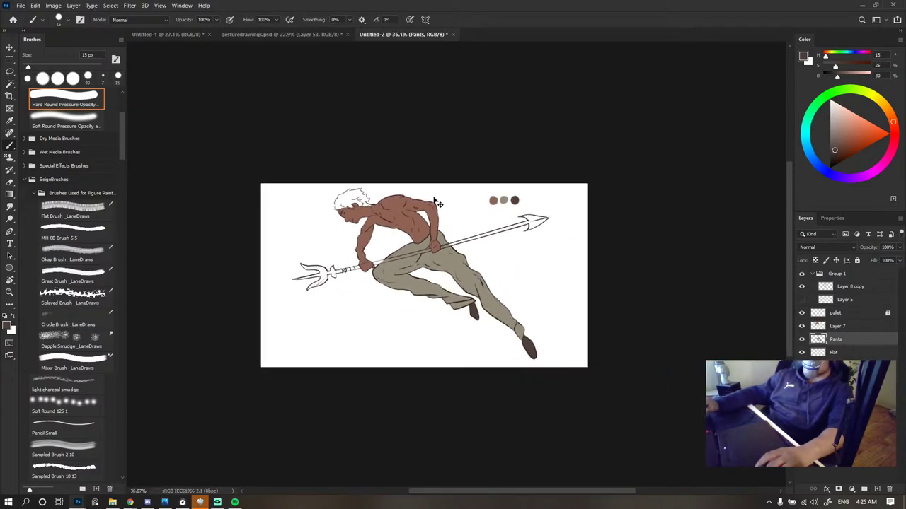
pyautogui.scroll(3, 424, 208)
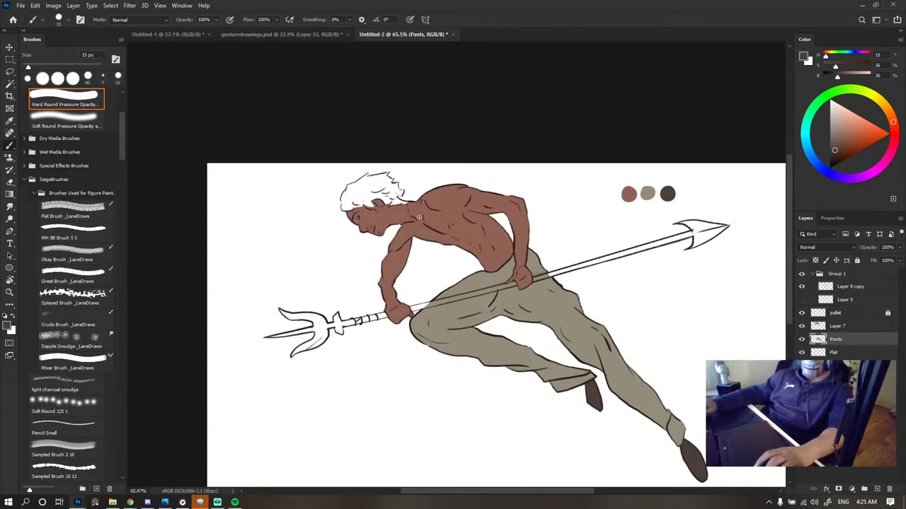
pyautogui.scroll(3, 421, 219)
pyautogui.scroll(-3, 389, 222)
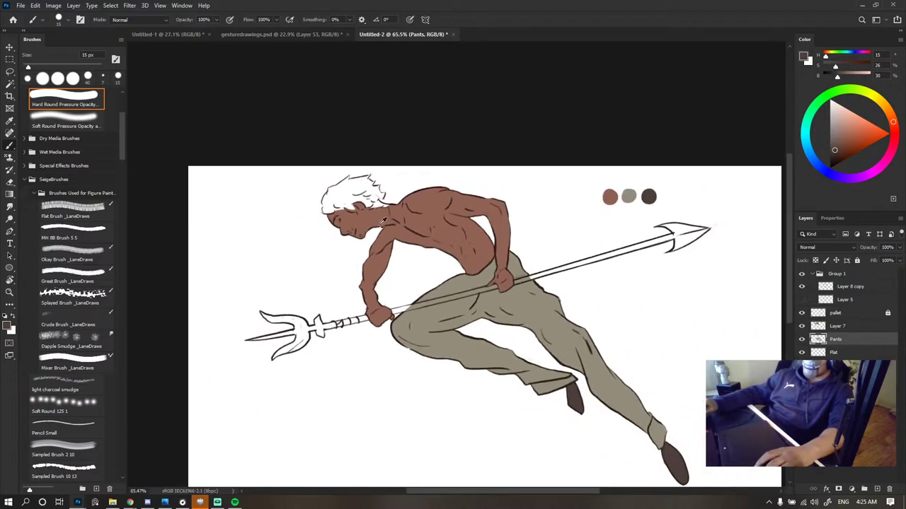
pyautogui.scroll(3, 386, 221)
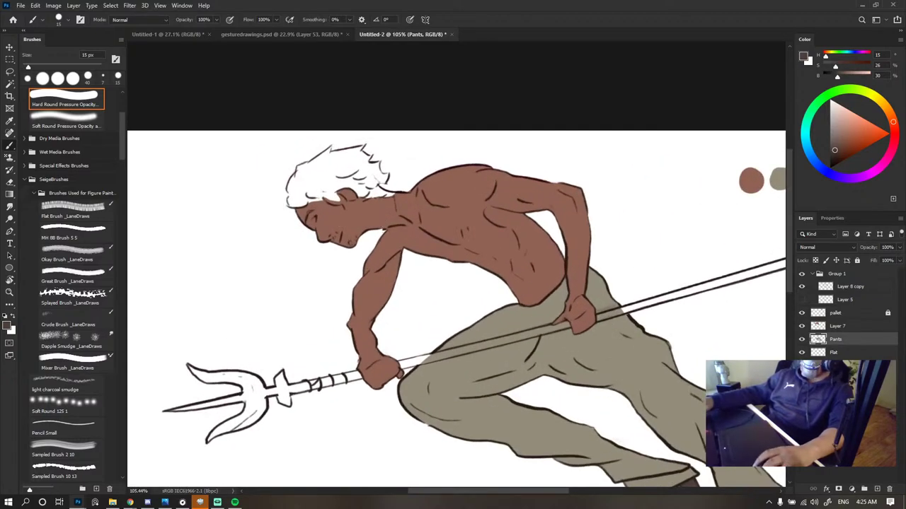
# - Snip a small grey-beige patch from the screen, paste it as a new layer above Pants, and sample its colour for the brush
pyautogui.press('super+shift+s')
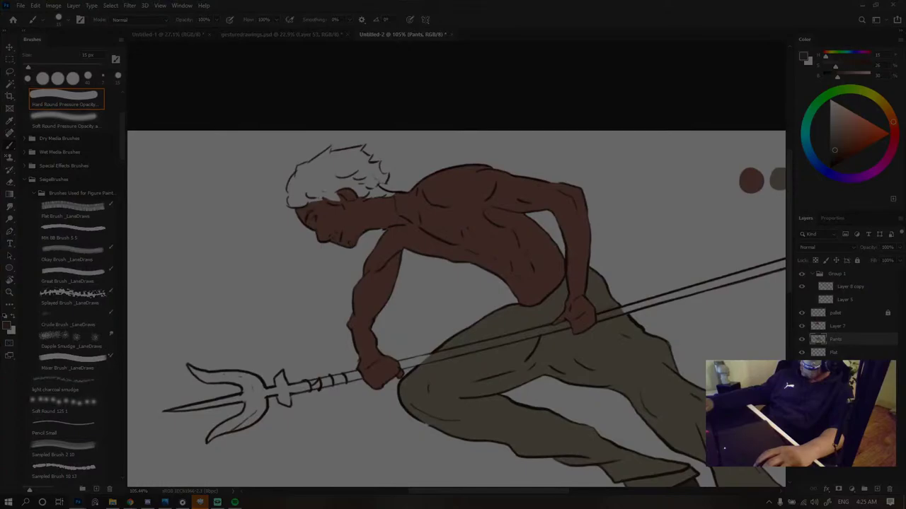
pyautogui.press('Escape')
pyautogui.hotkey('ctrl', 'shift', 'alt', 'n')
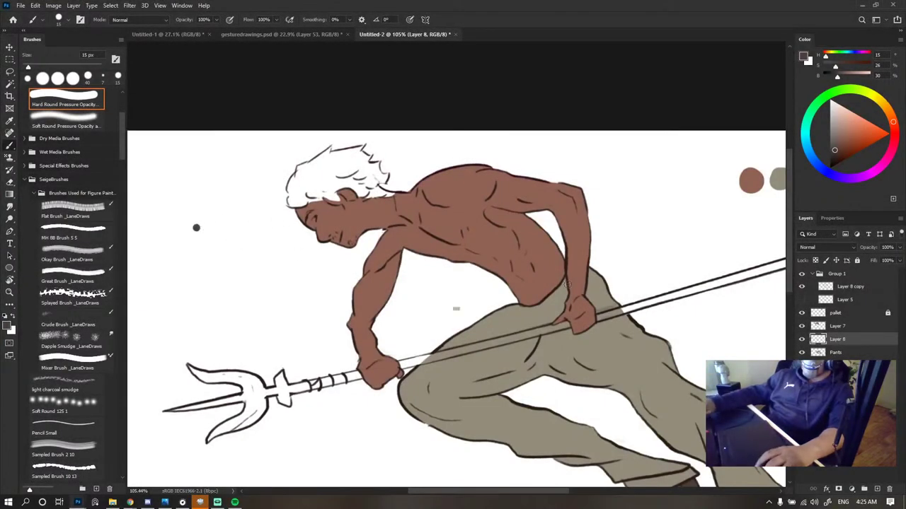
pyautogui.press('i')
pyautogui.click(455, 308)
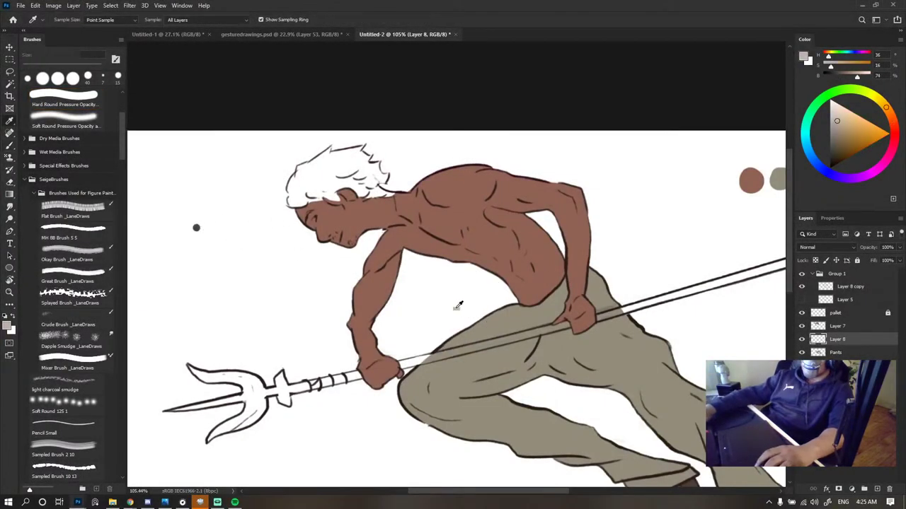
pyautogui.press('b')
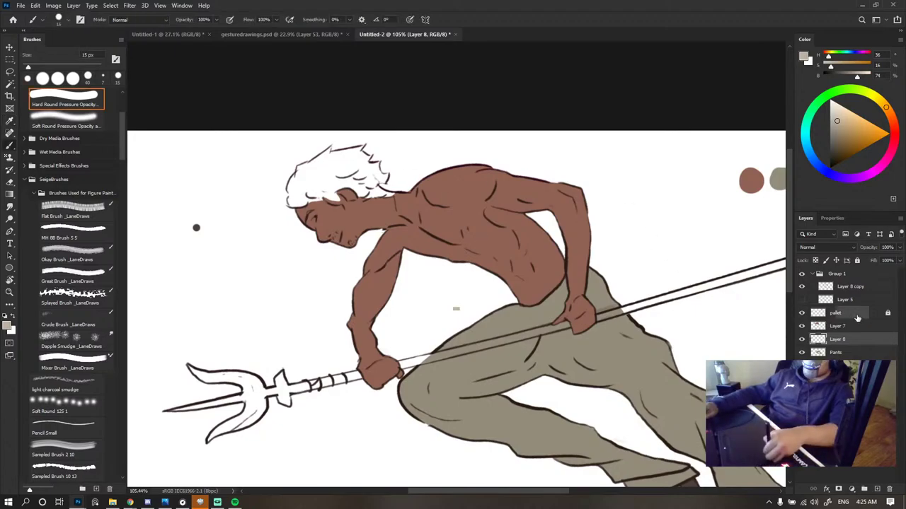
# - Unlock the pallet layer and paint a grey-beige swatch beside the reddish-brown one
pyautogui.click(849, 312)
pyautogui.click(856, 261)
pyautogui.click(720, 182)
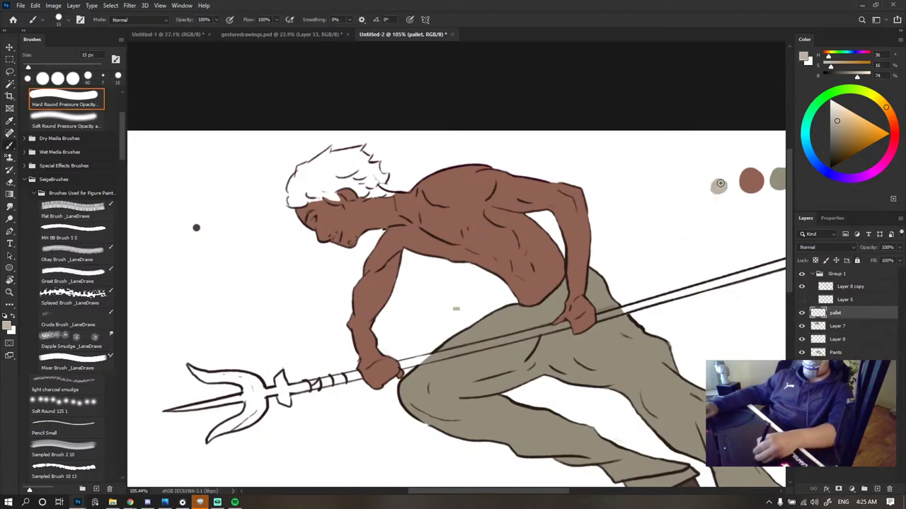
pyautogui.scroll(-5, 715, 184)
pyautogui.scroll(3, 687, 191)
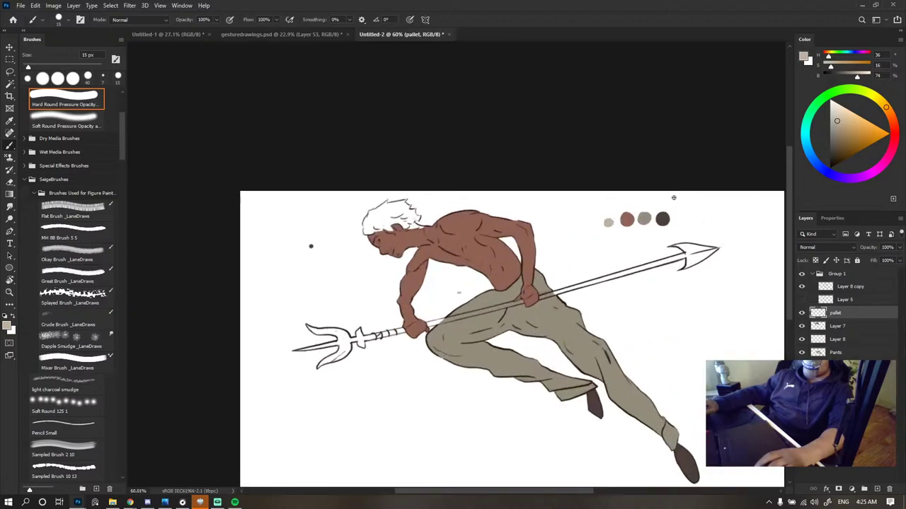
# - Sample the figure's reddish-brown skin colour from the neck as the brush colour
pyautogui.scroll(3, 333, 264)
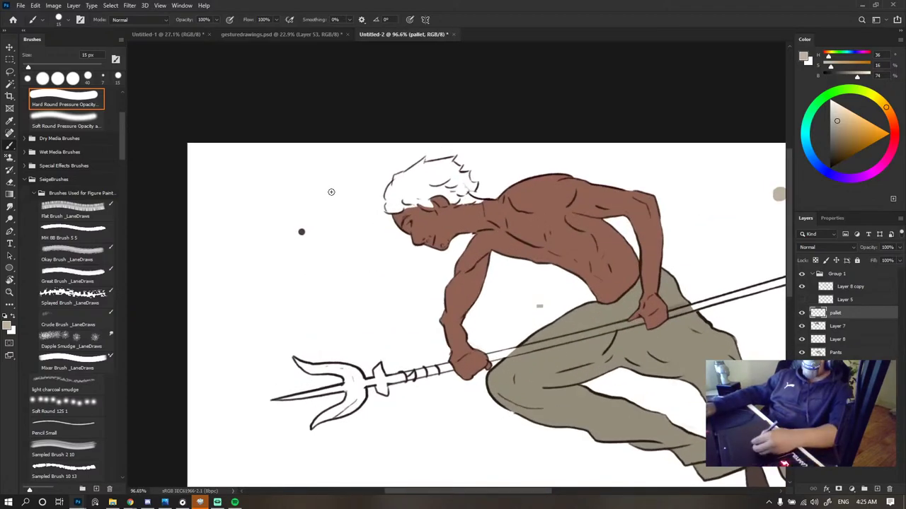
pyautogui.press('e')
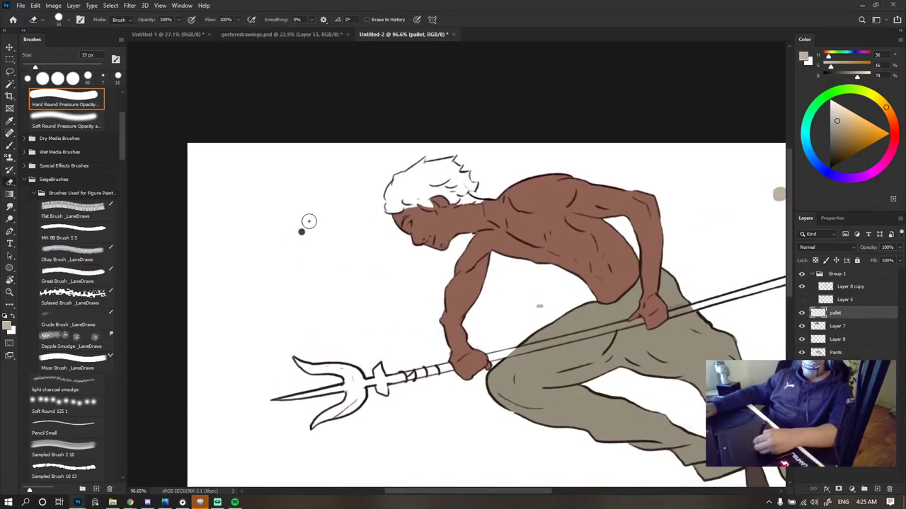
pyautogui.scroll(-4, 326, 170)
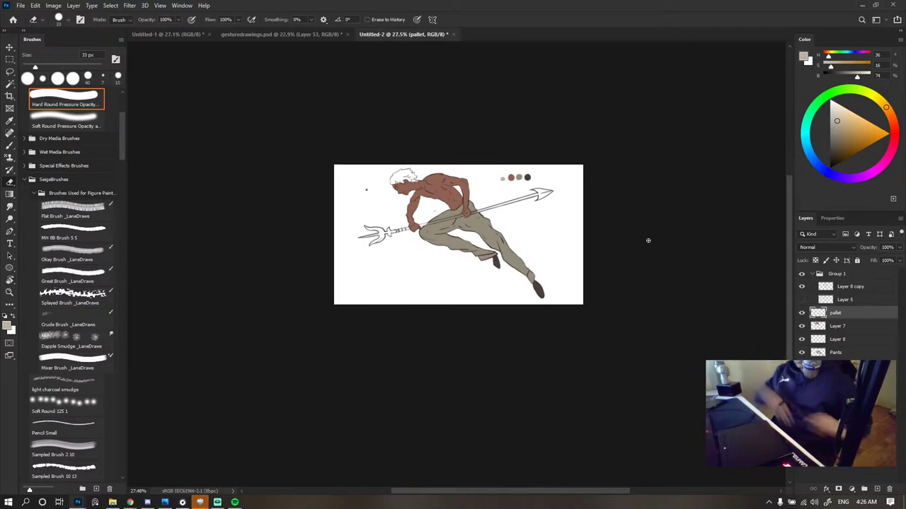
pyautogui.scroll(7, 411, 174)
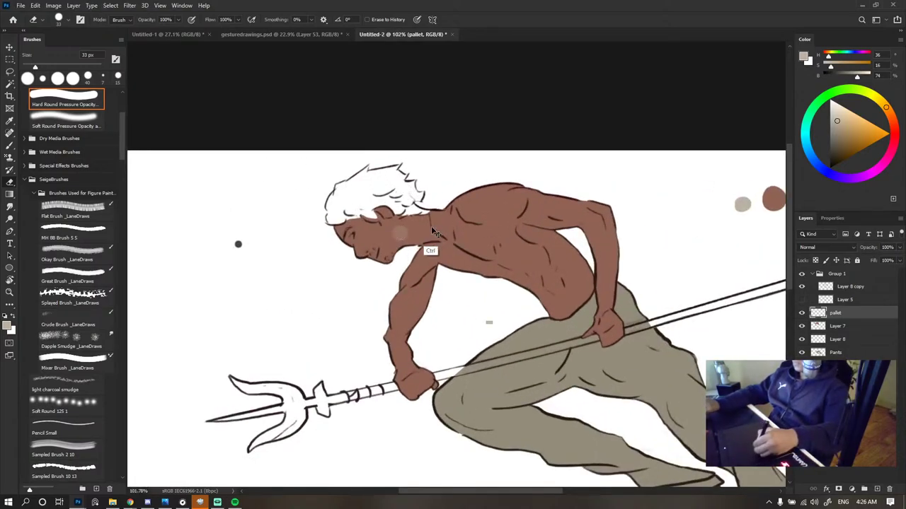
pyautogui.press('alt')
pyautogui.press('b')
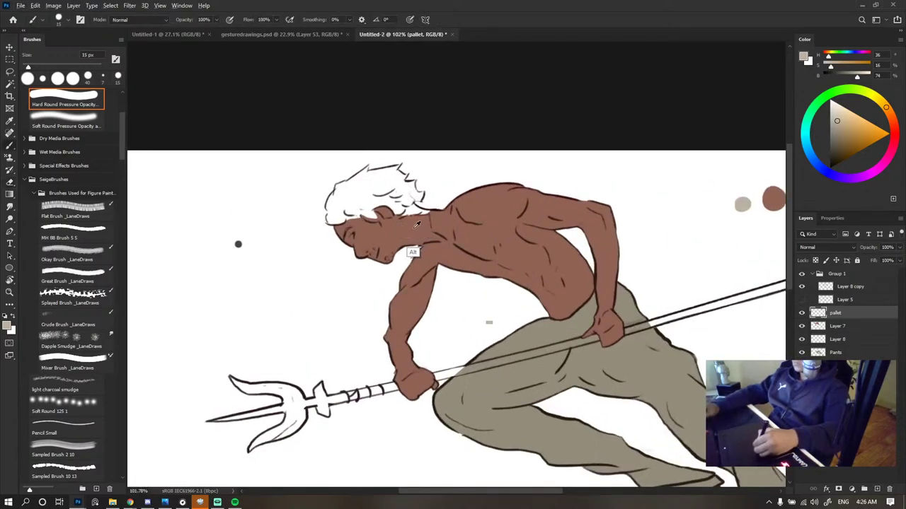
pyautogui.keyDown('alt'); pyautogui.click(436, 231); pyautogui.keyUp('alt')
pyautogui.scroll(-8, 436, 231)
pyautogui.scroll(8, 422, 222)
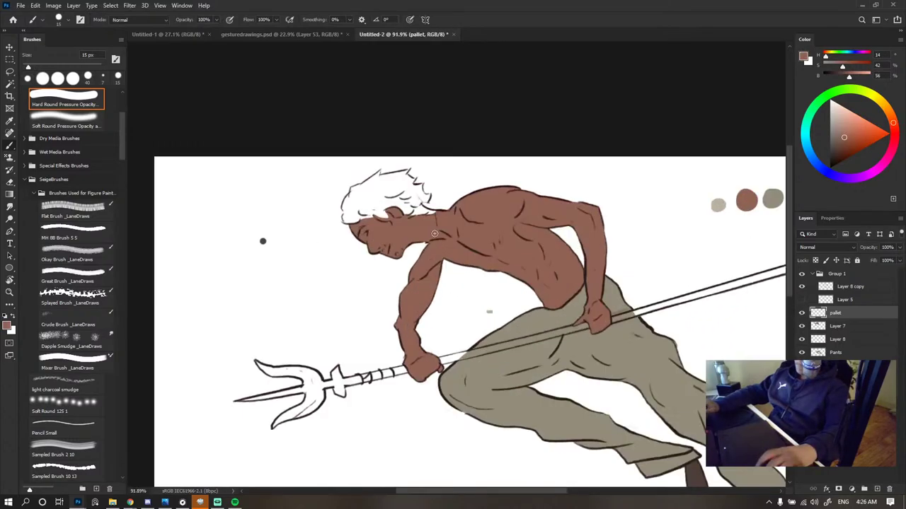
# - Erase the pasted grey-beige patch from Layer 8 and the stray dark dot near the head from the Pants layer
pyautogui.press('e')
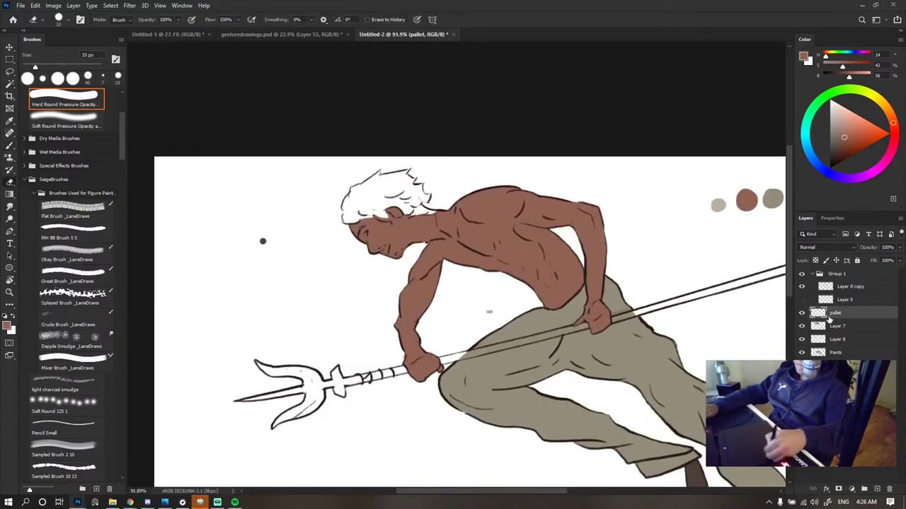
pyautogui.click(835, 327)
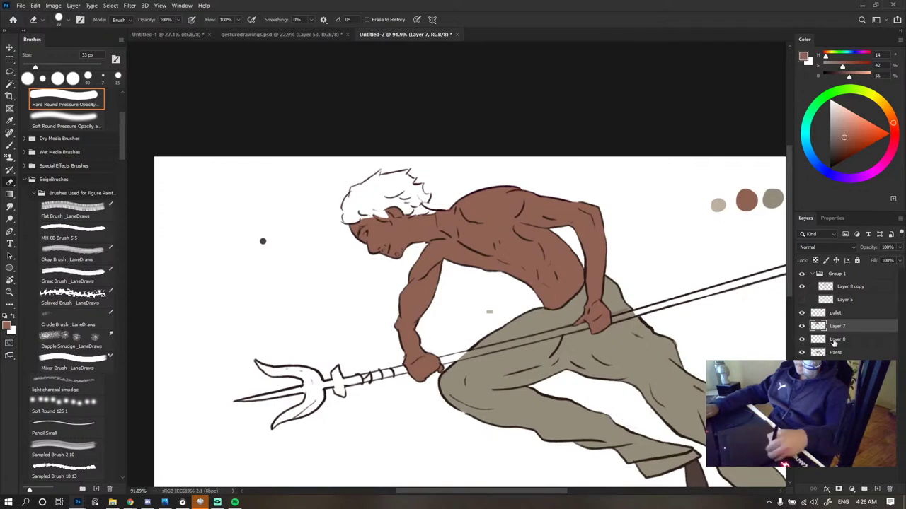
pyautogui.click(836, 340)
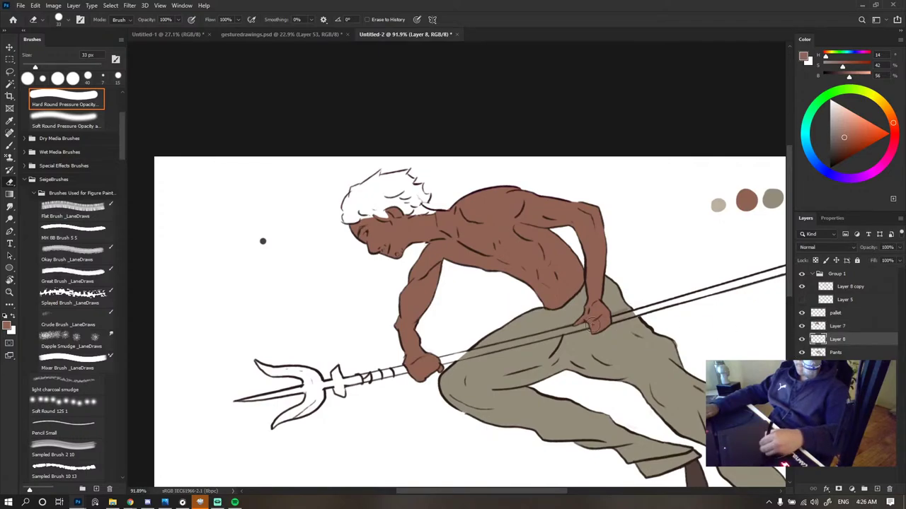
pyautogui.click(802, 353)
pyautogui.click(801, 352)
pyautogui.click(837, 353)
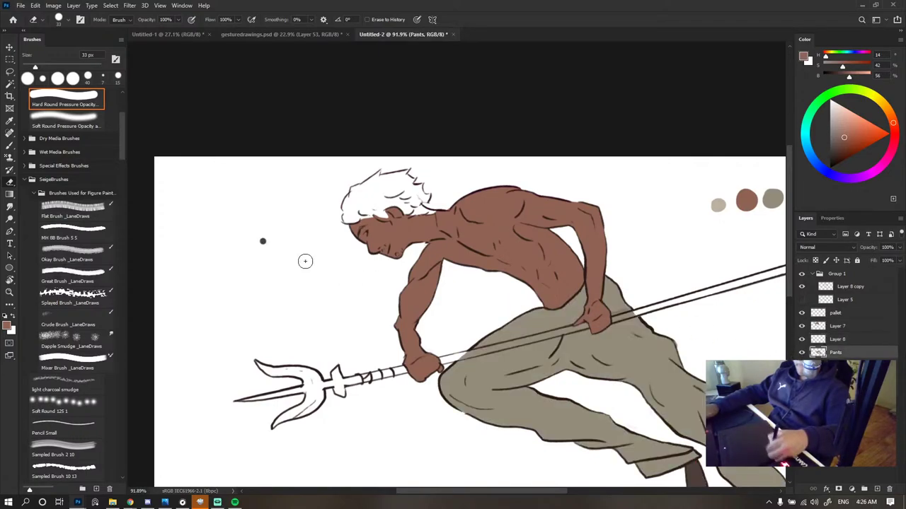
pyautogui.press('b')
pyautogui.scroll(-5, 536, 268)
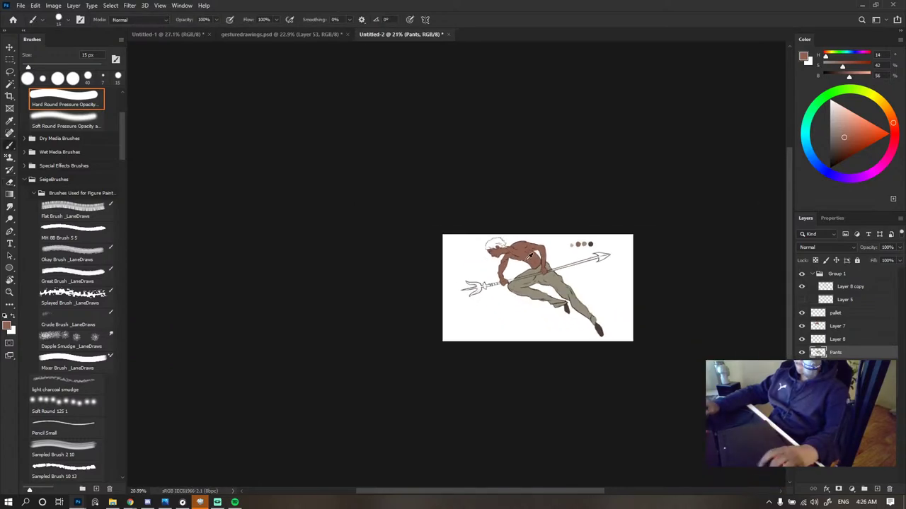
pyautogui.scroll(3, 537, 282)
pyautogui.scroll(1, 537, 282)
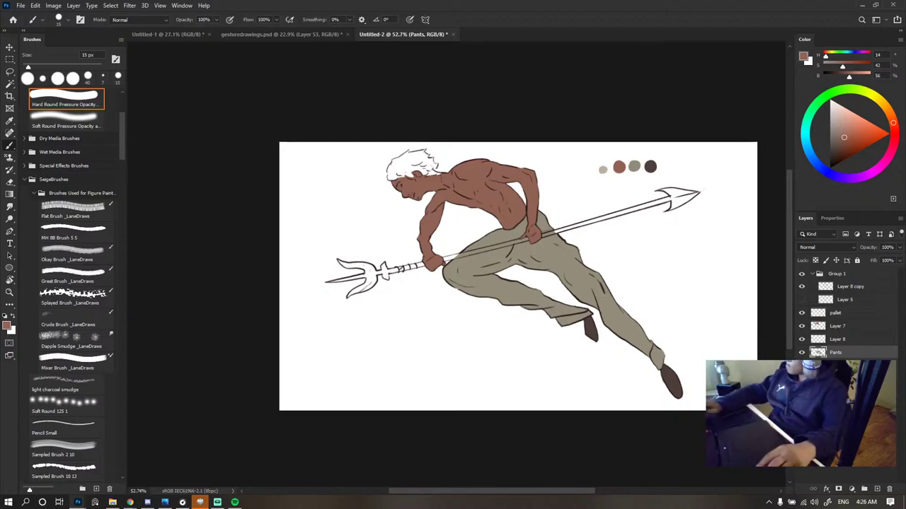
pyautogui.hotkey('ctrl', 'Tab')
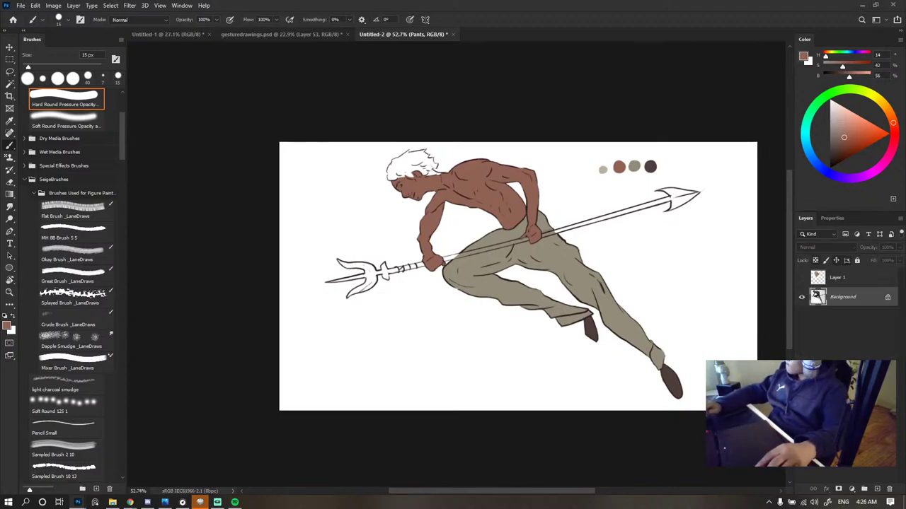
pyautogui.click(435, 228)
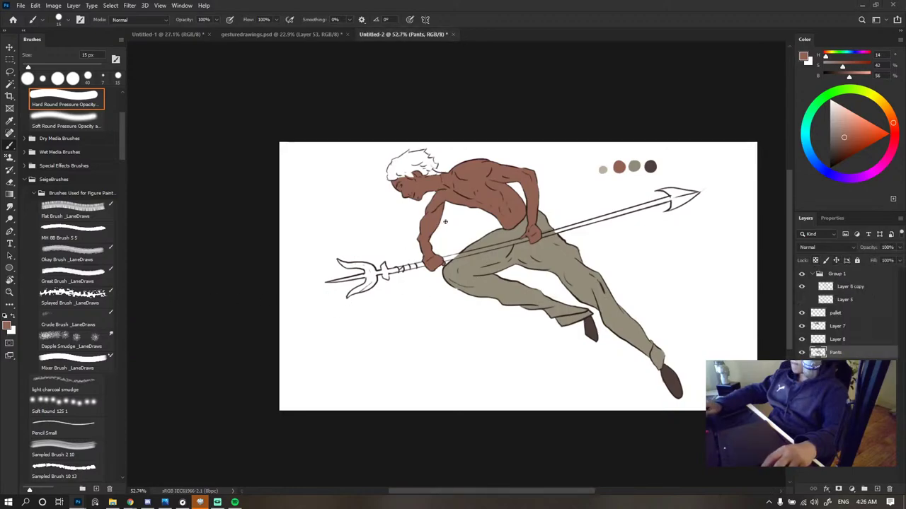
# - Try a muted yellow brush colour with hue 57° on the shaft near the arrowhead and undo the test stroke
pyautogui.scroll(-3, 432, 221)
pyautogui.scroll(7, 460, 220)
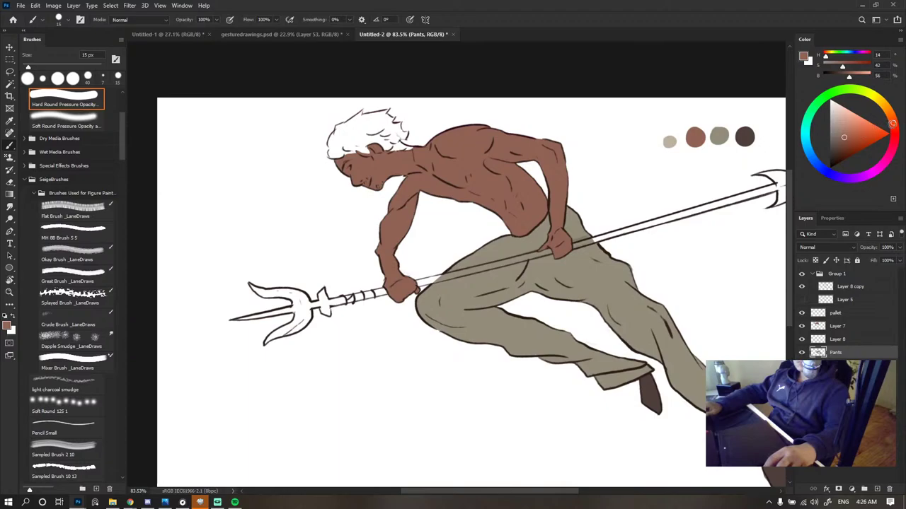
pyautogui.moveTo(892, 123); pyautogui.dragTo(874, 97)
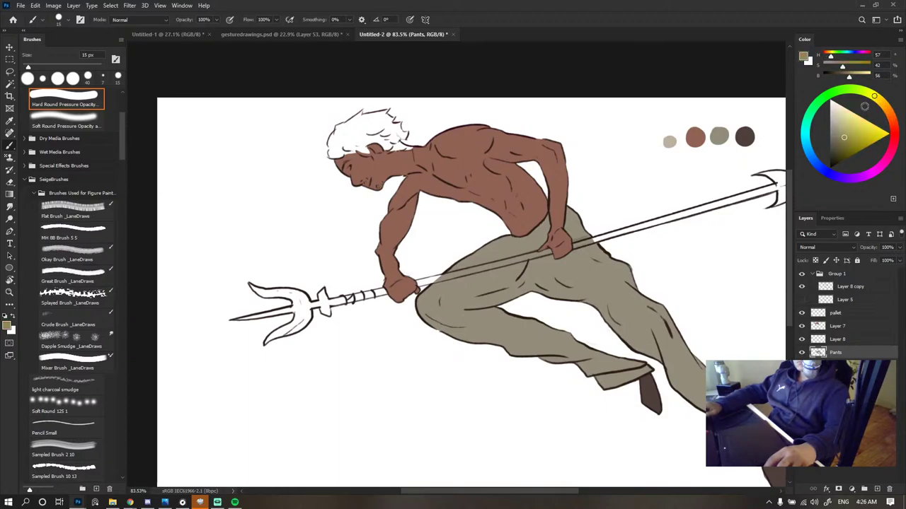
pyautogui.moveTo(724, 203); pyautogui.dragTo(696, 205)
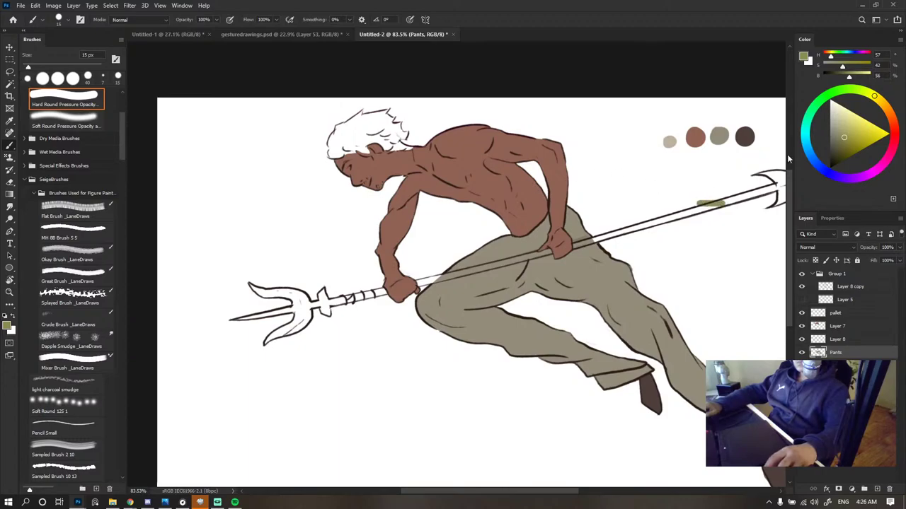
pyautogui.hotkey('ctrl', 'z')
# - Set the brush colour to a bright yellow with hue 53, saturation 67 and brightness 91, and test it on the shaft
pyautogui.scroll(5, 457, 265)
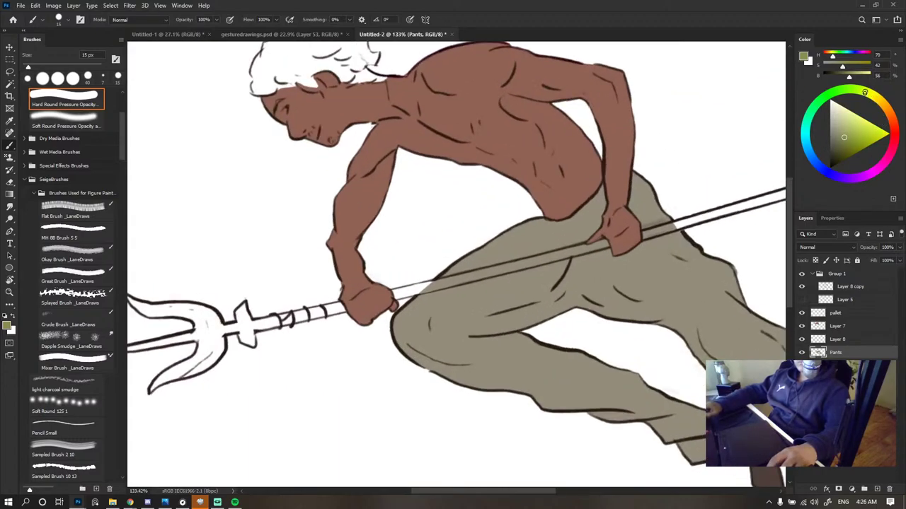
pyautogui.moveTo(849, 81); pyautogui.dragTo(856, 80)
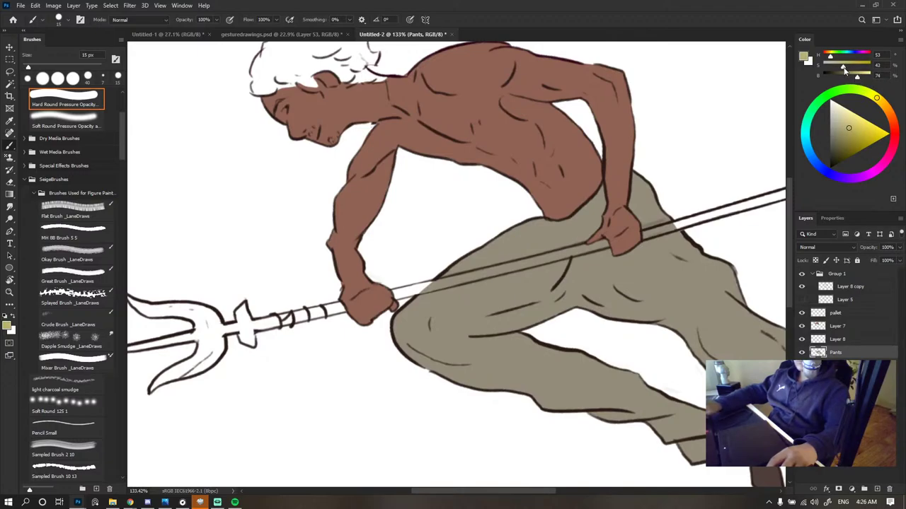
pyautogui.moveTo(844, 69); pyautogui.dragTo(852, 71)
pyautogui.moveTo(858, 132); pyautogui.dragTo(866, 127)
pyautogui.moveTo(697, 218); pyautogui.dragTo(684, 220)
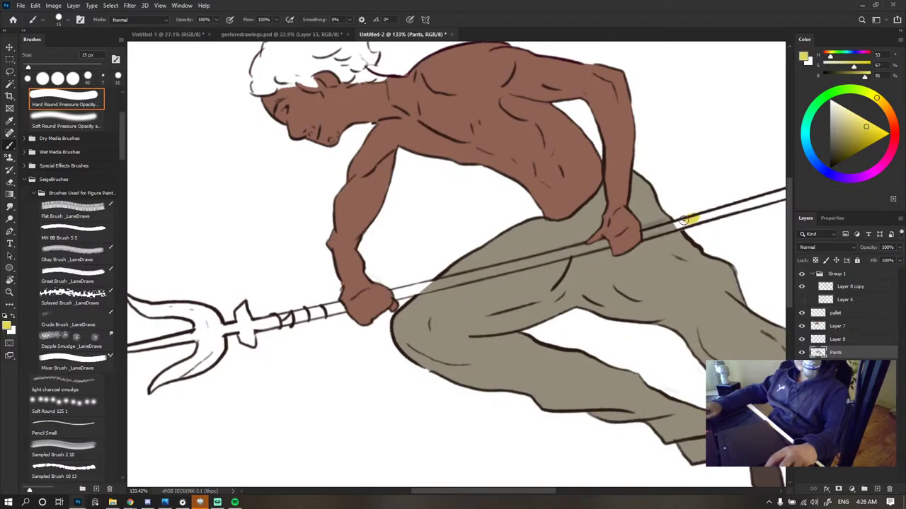
# - Remove the test stroke, add a new layer above Pants, and paint the shaft yellow beside the rear hand with a 7 px brush
pyautogui.scroll(-8, 566, 211)
pyautogui.scroll(5, 657, 188)
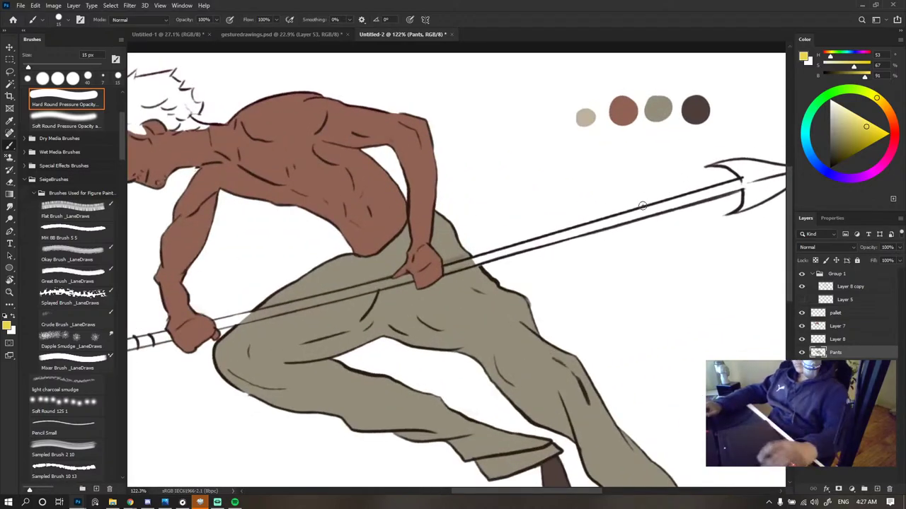
pyautogui.scroll(-3, 642, 205)
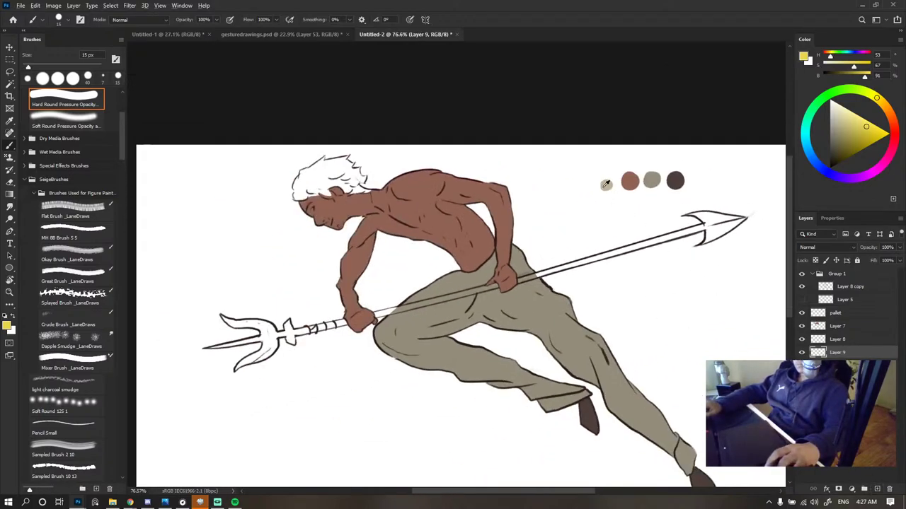
pyautogui.scroll(6, 474, 278)
pyautogui.press('[')
pyautogui.press('[')
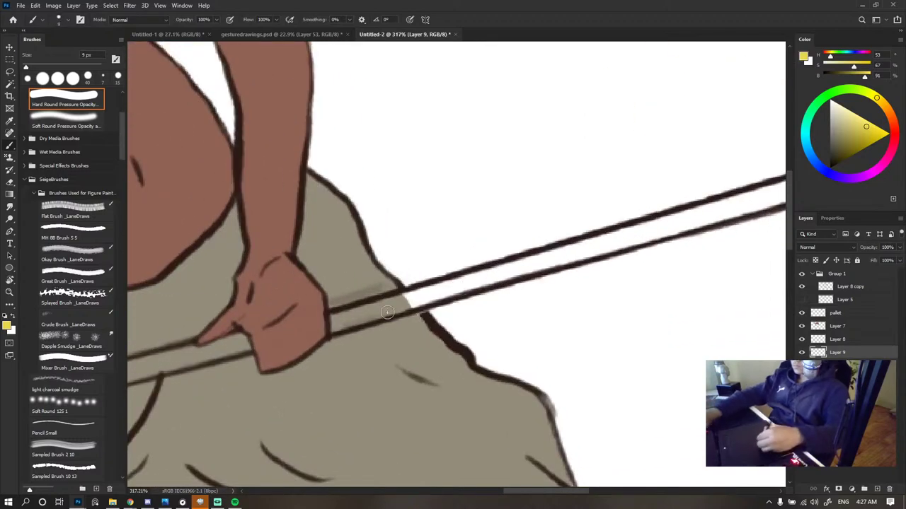
pyautogui.moveTo(337, 318); pyautogui.dragTo(402, 303)
pyautogui.moveTo(338, 318); pyautogui.dragTo(553, 262)
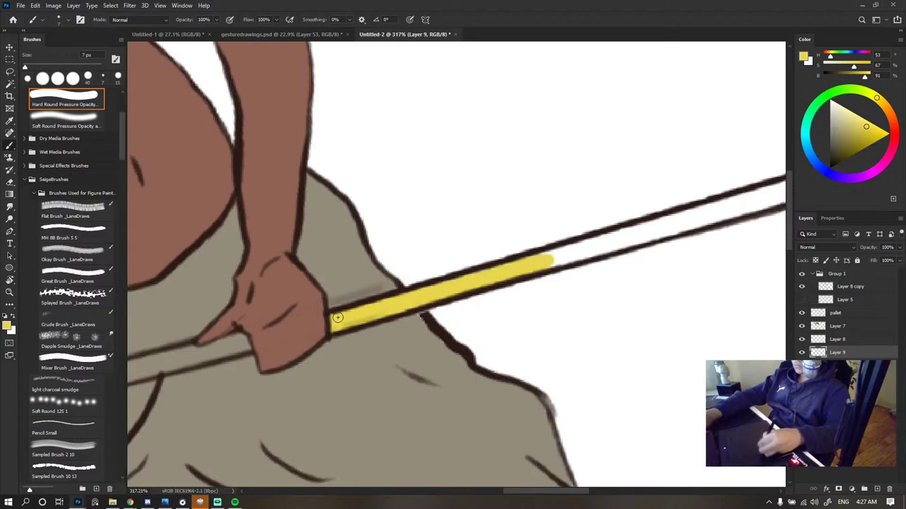
# - Extend the yellow along the shaft towards the arrowhead and erase the spill outside the outlines
pyautogui.scroll(-8, 425, 274)
pyautogui.scroll(6, 447, 238)
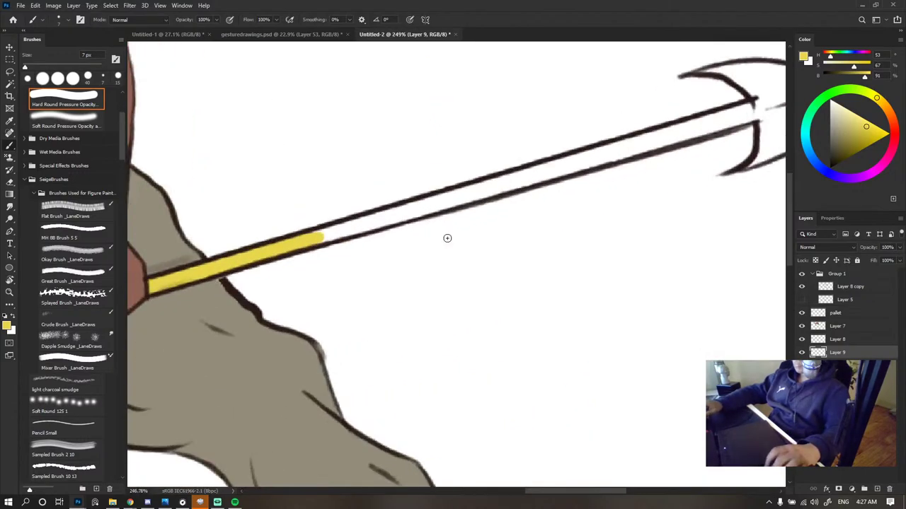
pyautogui.moveTo(340, 230); pyautogui.dragTo(429, 210)
pyautogui.press('e')
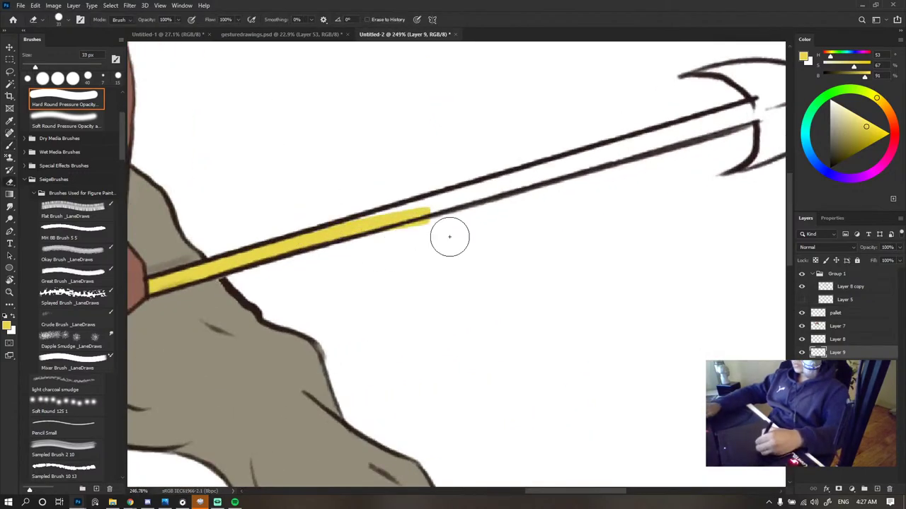
pyautogui.press('b')
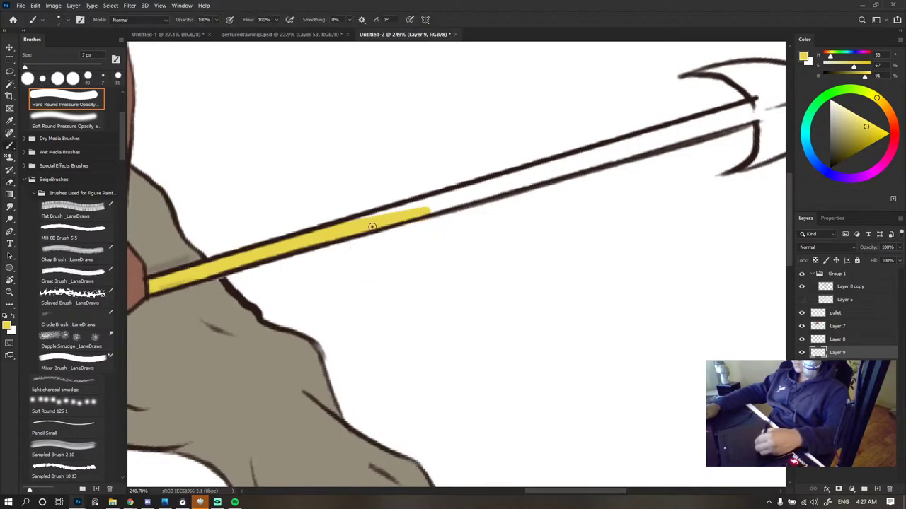
pyautogui.keyDown('alt'); pyautogui.click(372, 223); pyautogui.keyUp('alt')
pyautogui.moveTo(325, 237); pyautogui.dragTo(461, 197)
pyautogui.press('e')
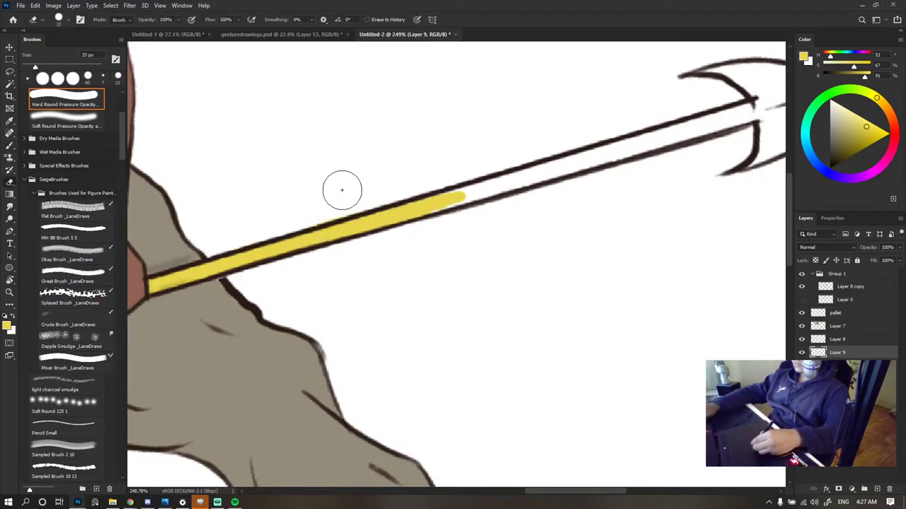
pyautogui.moveTo(341, 190); pyautogui.dragTo(326, 208)
pyautogui.moveTo(400, 229); pyautogui.dragTo(395, 274)
pyautogui.press('b')
pyautogui.press('b')
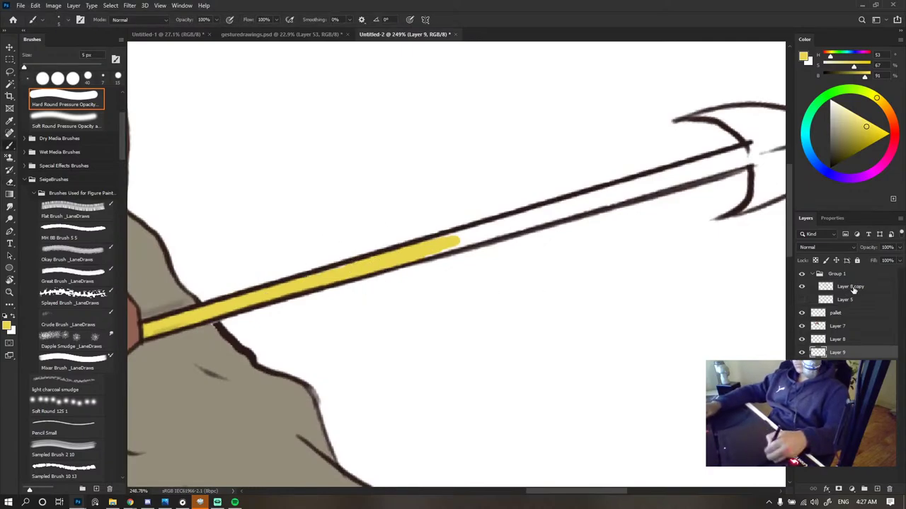
# - On the line art layer, Layer 8 copy, use the Magic Wand to select the shaft behind the rear hand and the arrowhead
pyautogui.click(802, 286)
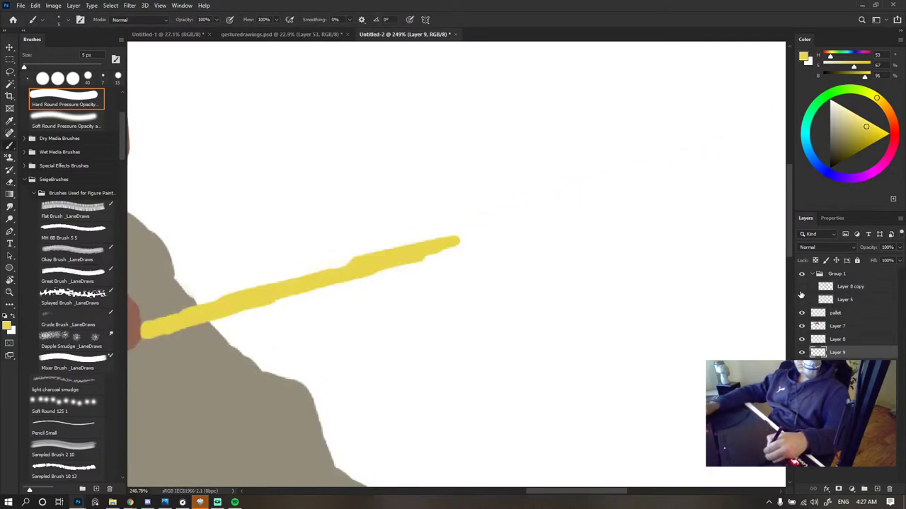
pyautogui.click(802, 285)
pyautogui.click(849, 286)
pyautogui.press('w')
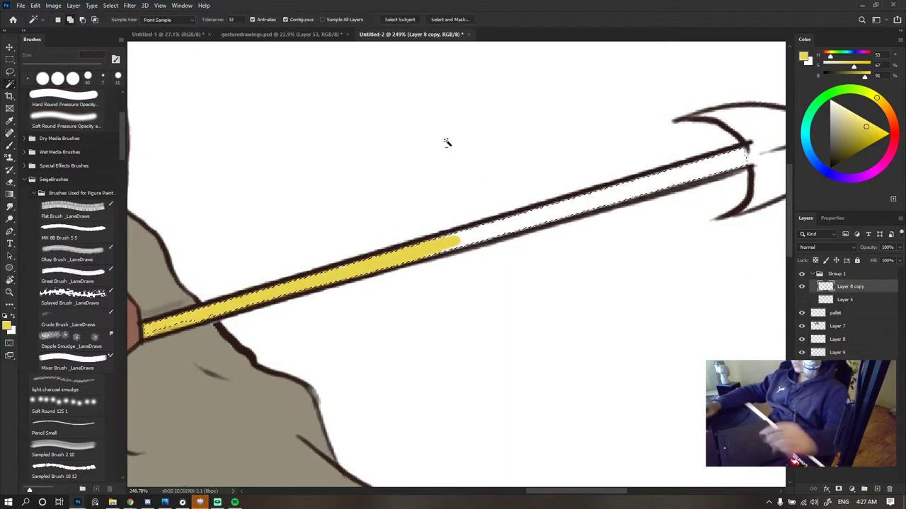
pyautogui.scroll(-5, 444, 137)
pyautogui.scroll(5, 632, 174)
pyautogui.click(640, 178)
pyautogui.scroll(-5, 637, 177)
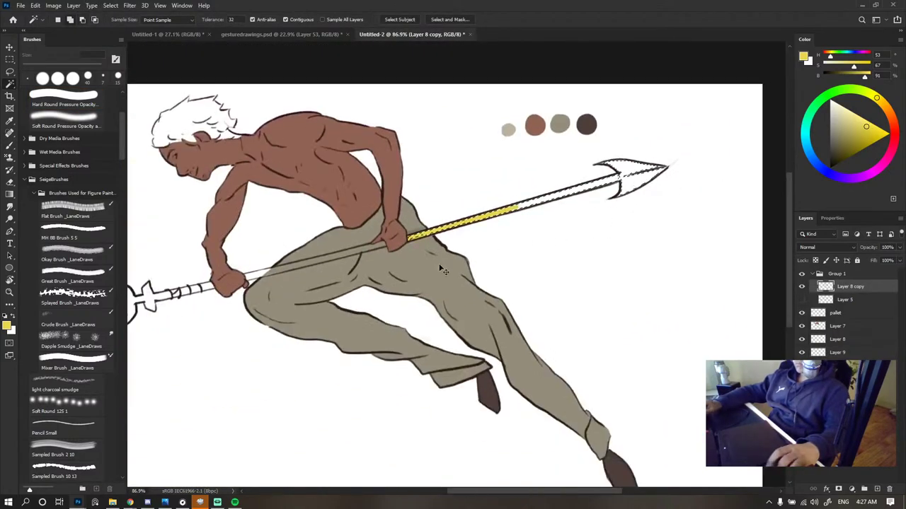
# - Add the shaft between the hands, the trident head and the wrapped grip segments to the selection
pyautogui.scroll(5, 223, 278)
pyautogui.click(391, 271)
pyautogui.scroll(-3, 480, 245)
pyautogui.scroll(-4, 483, 244)
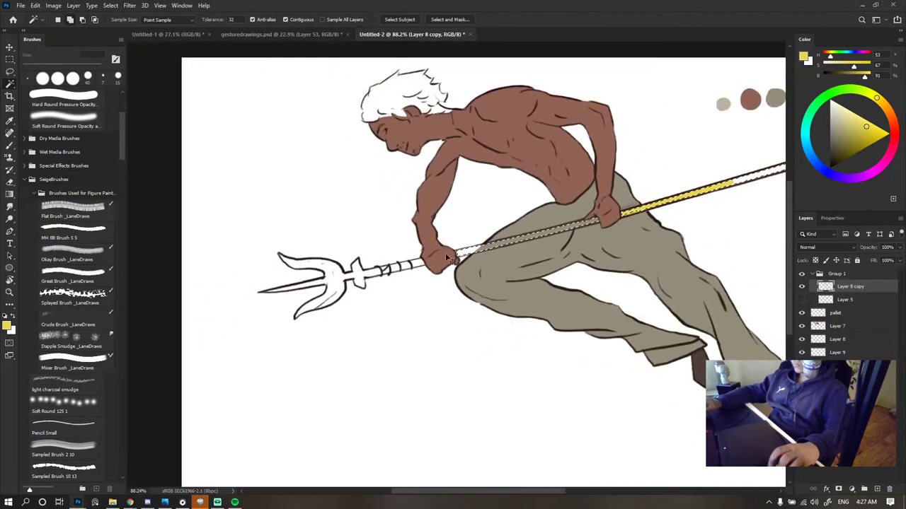
pyautogui.scroll(6, 445, 261)
pyautogui.keyDown('shift'); pyautogui.click(445, 261); pyautogui.keyUp('shift')
pyautogui.scroll(3, 446, 261)
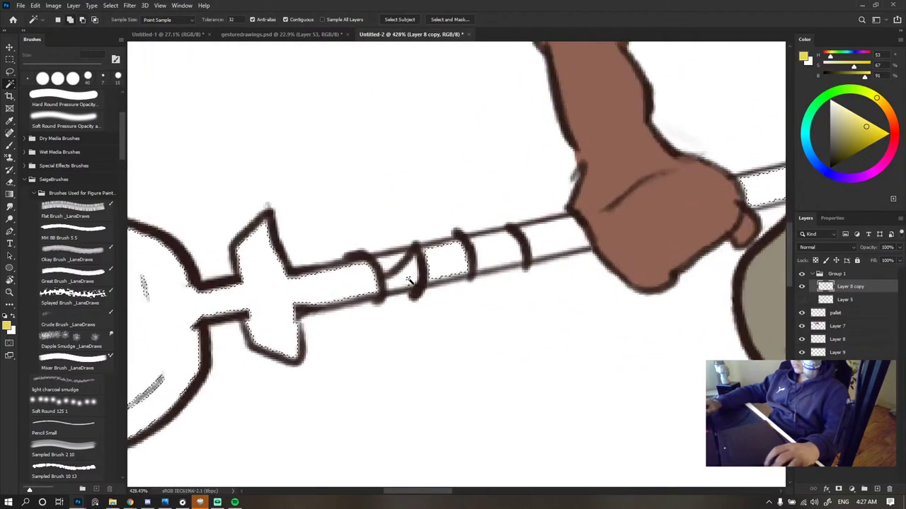
pyautogui.keyDown('shift'); pyautogui.click(525, 253); pyautogui.keyUp('shift')
pyautogui.scroll(-4, 525, 253)
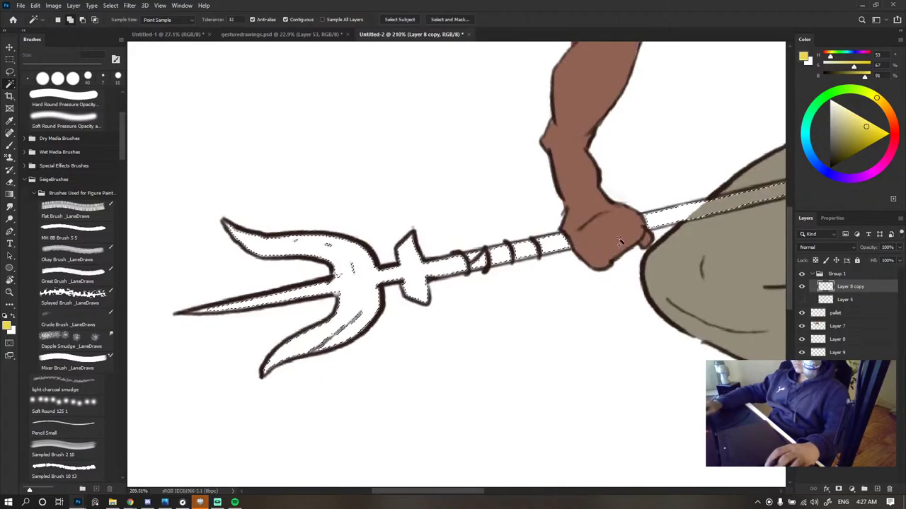
pyautogui.scroll(-2, 329, 260)
pyautogui.scroll(-2, 329, 260)
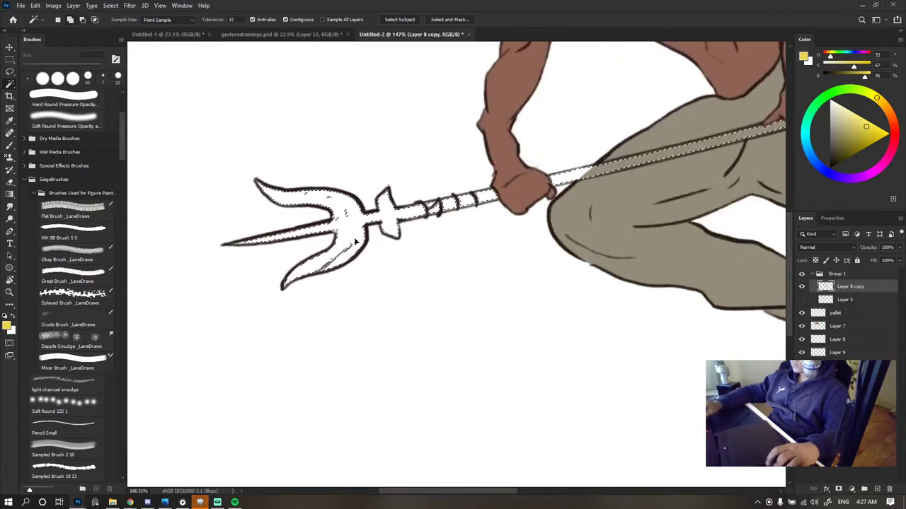
# - Expand the trident selection outward into its outlines
pyautogui.press('v')
pyautogui.click(110, 5)
pyautogui.moveTo(138, 139)
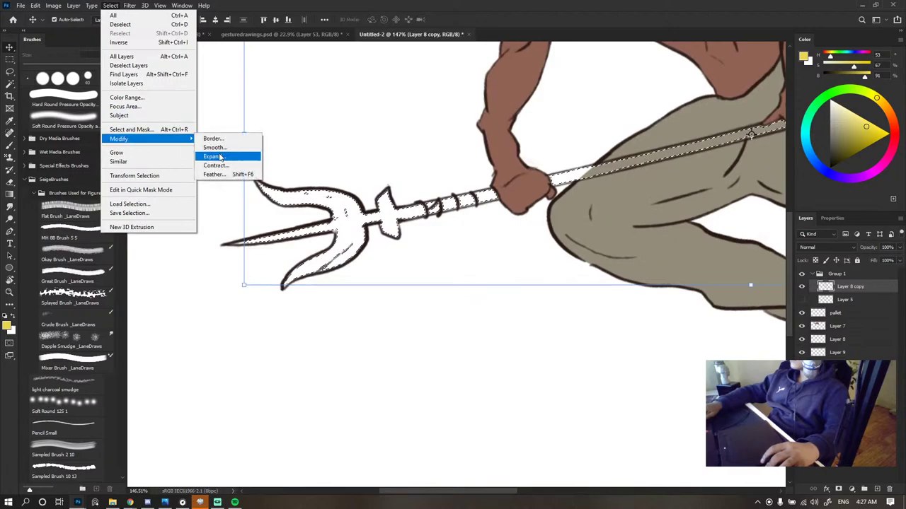
pyautogui.click(216, 156)
pyautogui.click(535, 138)
pyautogui.scroll(-3, 571, 198)
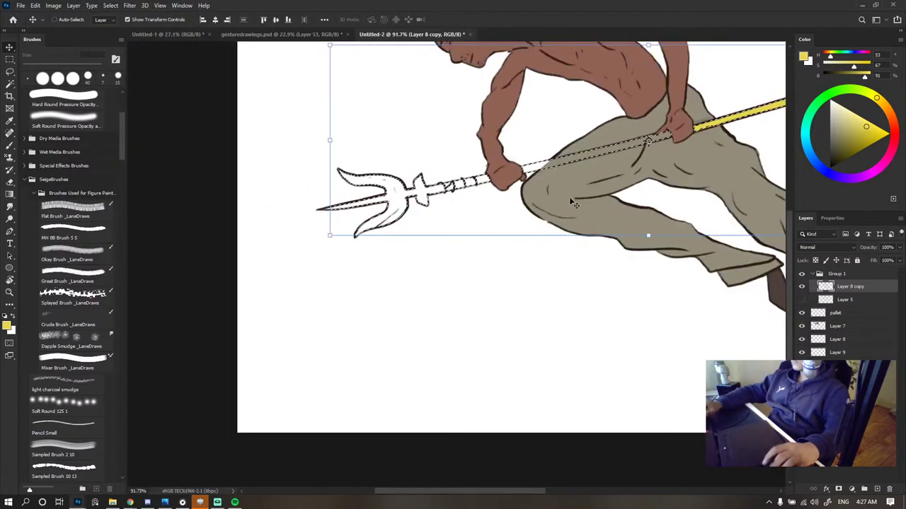
pyautogui.moveTo(570, 198); pyautogui.dragTo(532, 251)
pyautogui.scroll(3, 588, 225)
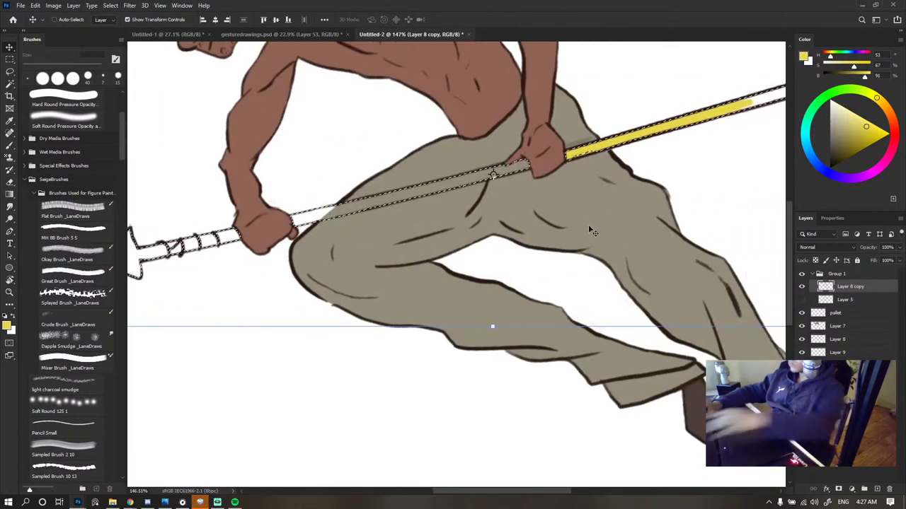
# - Try filling the trident selection with yellow on Layer 8 copy, then undo the fill and restore the selection
pyautogui.hotkey('alt', 'BackSpace')
pyautogui.hotkey('ctrl', 'd')
pyautogui.scroll(-4, 577, 203)
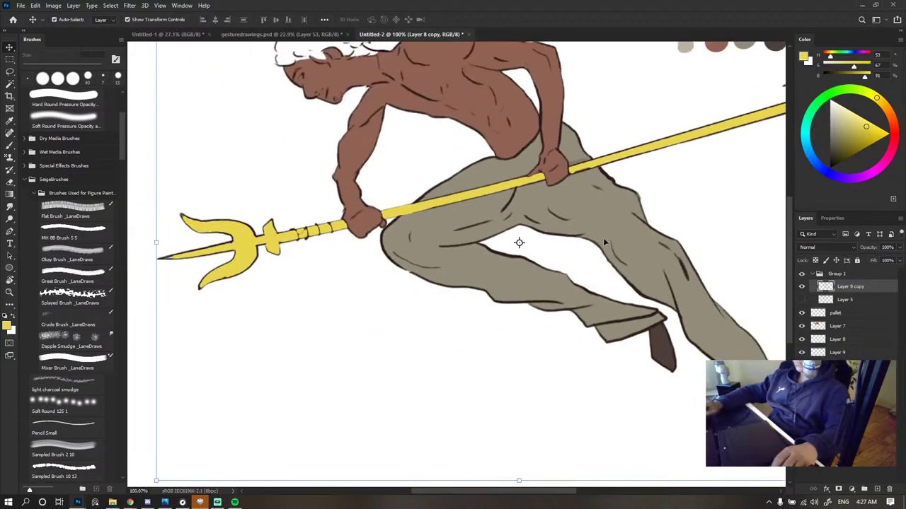
pyautogui.hotkey('ctrl', 'z')
pyautogui.hotkey('ctrl', 'z')
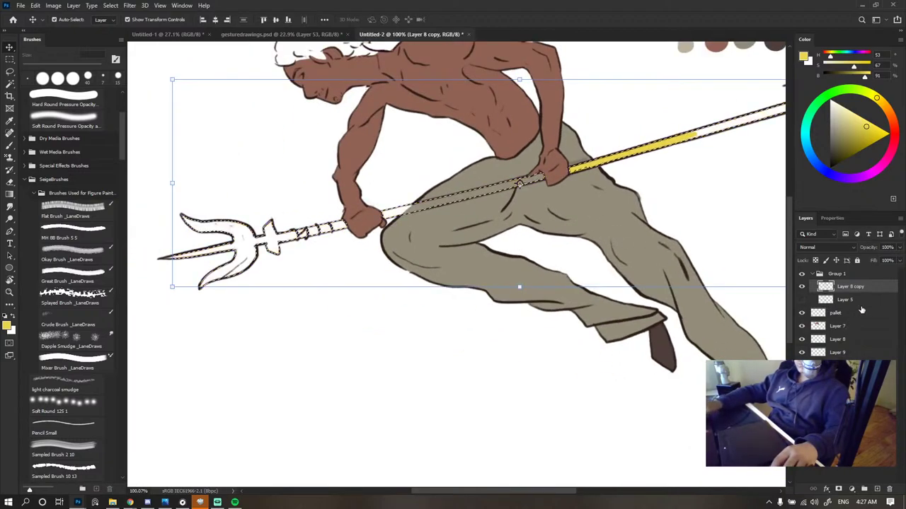
# - Identify Layer 9 by toggling layer visibility, fill the trident selection with yellow on it, and deselect
pyautogui.click(802, 325)
pyautogui.click(802, 325)
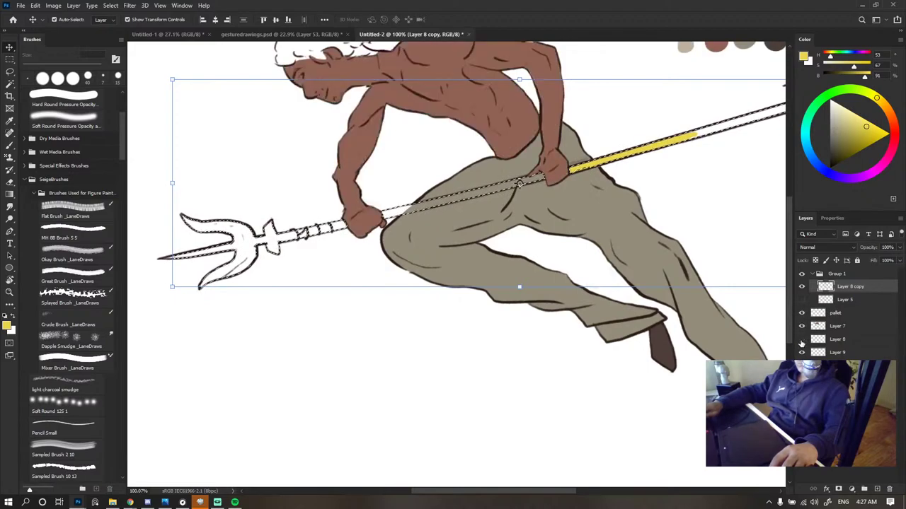
pyautogui.click(801, 352)
pyautogui.click(802, 353)
pyautogui.click(812, 354)
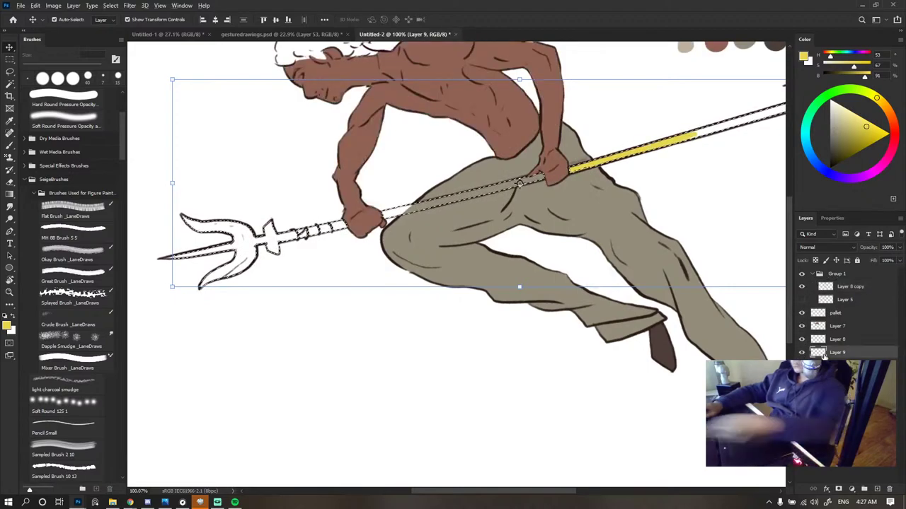
pyautogui.hotkey('alt', 'BackSpace')
pyautogui.hotkey('ctrl', 'd')
pyautogui.scroll(-8, 517, 285)
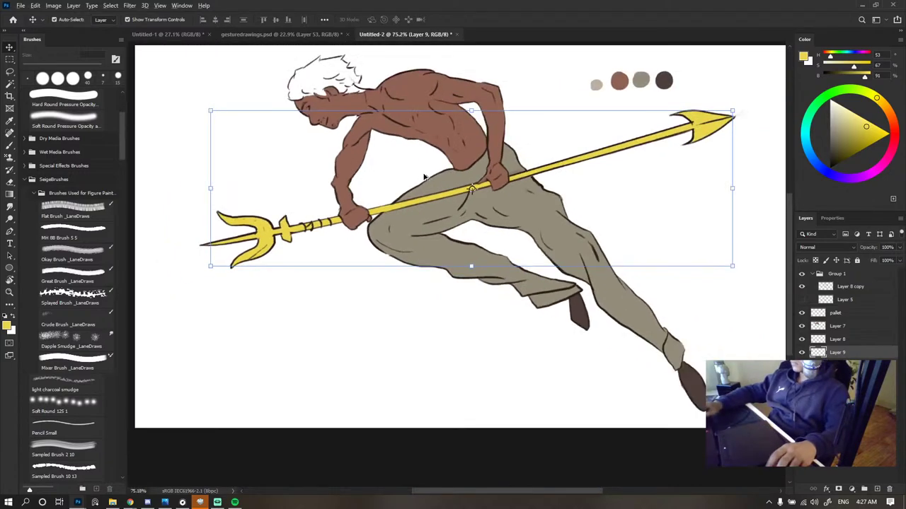
pyautogui.scroll(3, 498, 242)
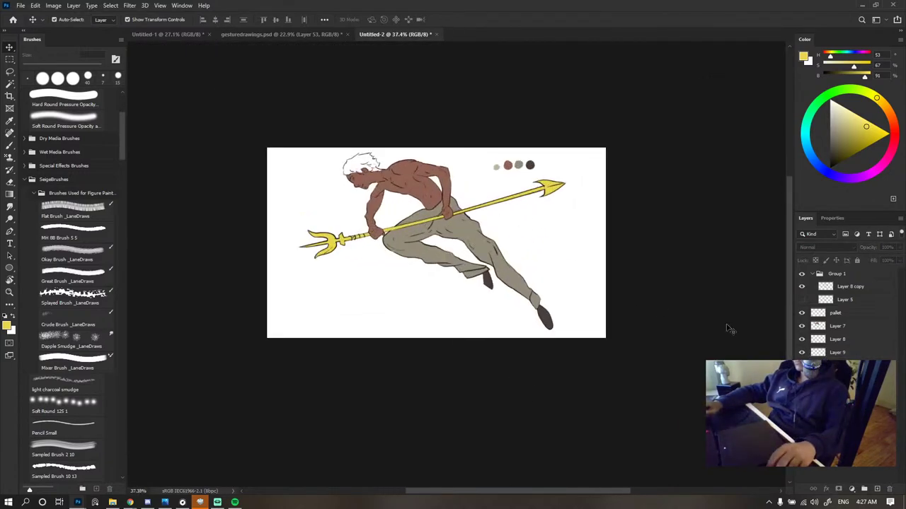
# - Reselect the trident's colour layer, Layer 9, and darken the yellow to hue 53, saturation 72 and brightness 79
pyautogui.click(841, 330)
pyautogui.click(802, 327)
pyautogui.click(802, 326)
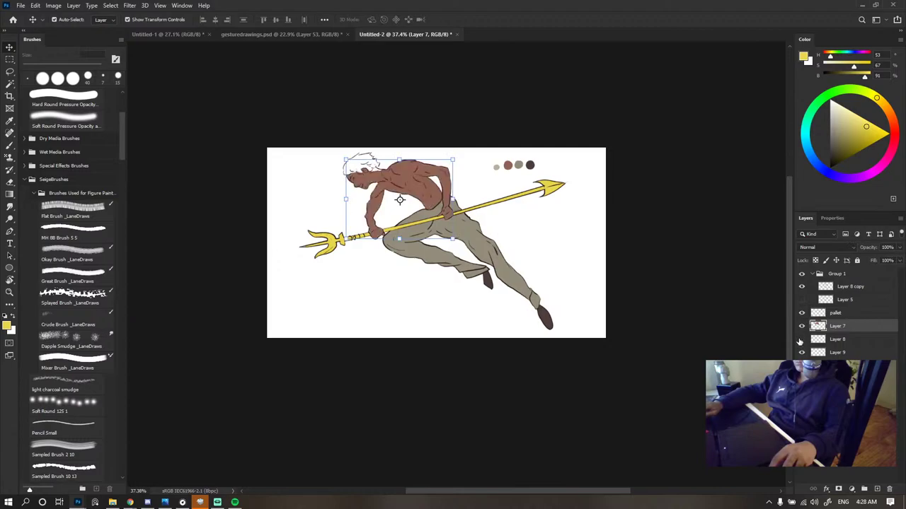
pyautogui.click(802, 353)
pyautogui.click(801, 353)
pyautogui.click(838, 352)
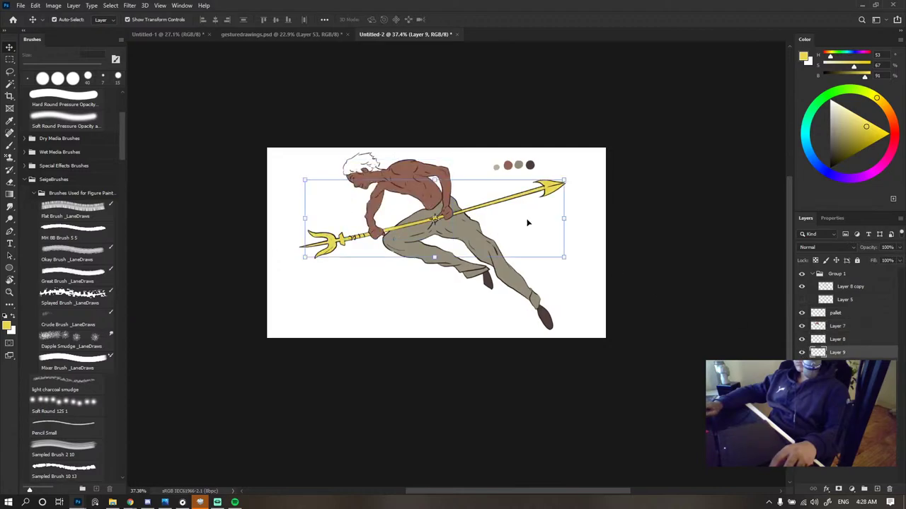
pyautogui.scroll(4, 483, 230)
pyautogui.press('ctrl')
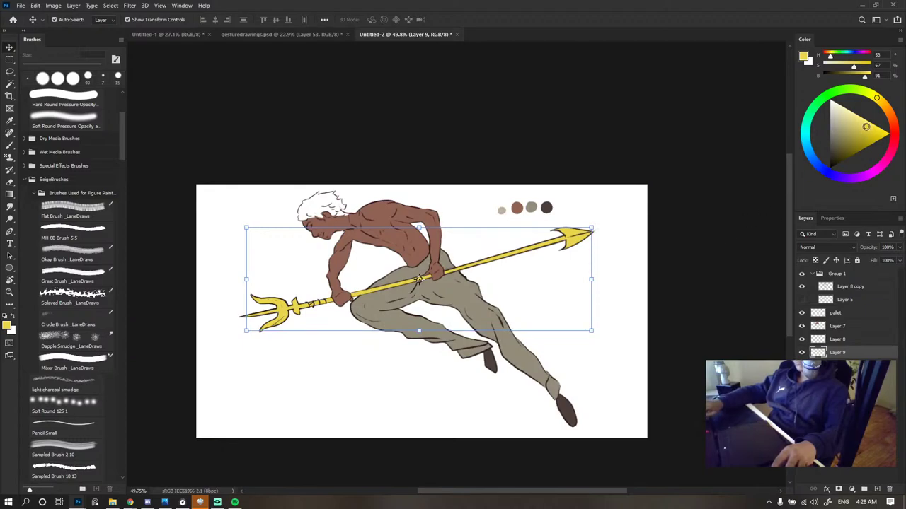
pyautogui.click(864, 133)
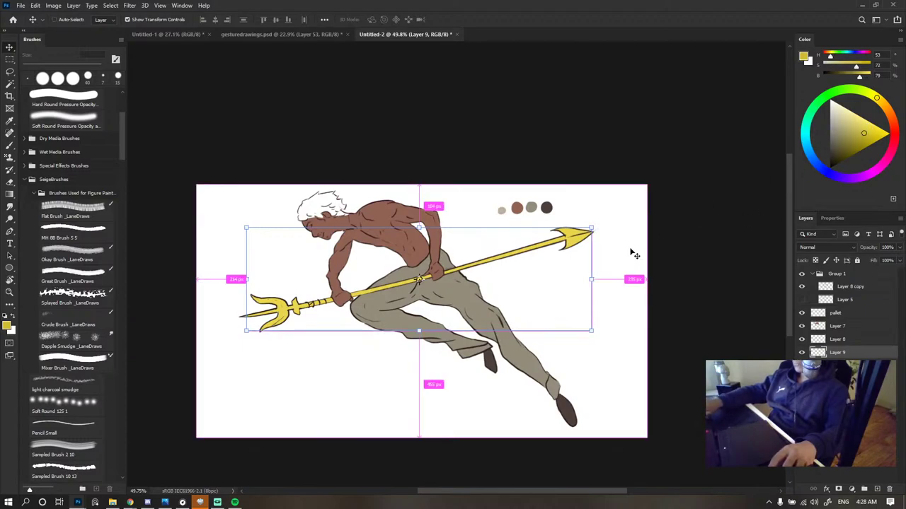
# - Shift the trident's yellow on Layer 9 to a muted orange-gold with a Hue/Saturation adjustment, reducing its saturation
pyautogui.hotkey('ctrl', 'u')
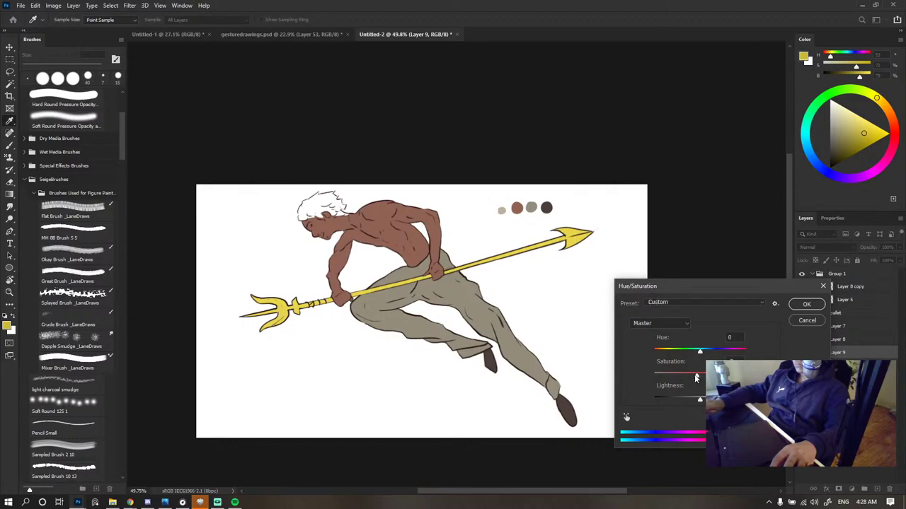
pyautogui.moveTo(695, 379); pyautogui.dragTo(679, 378)
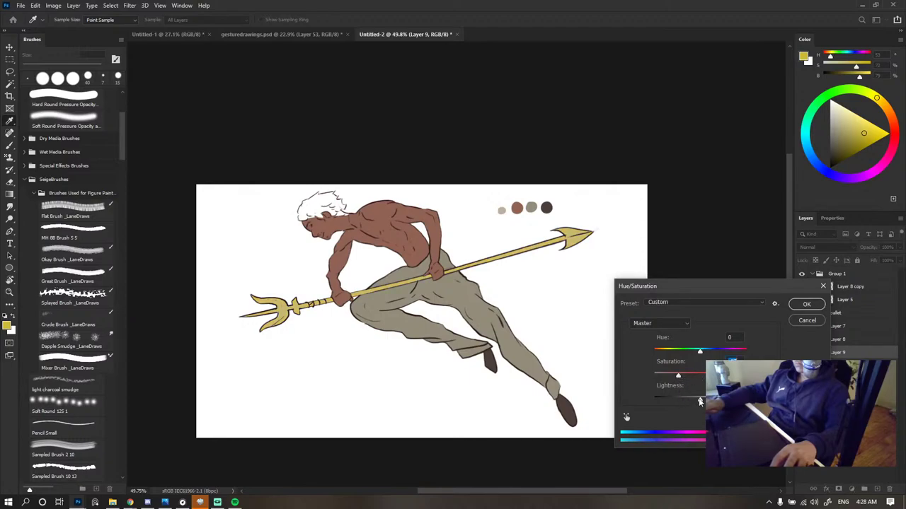
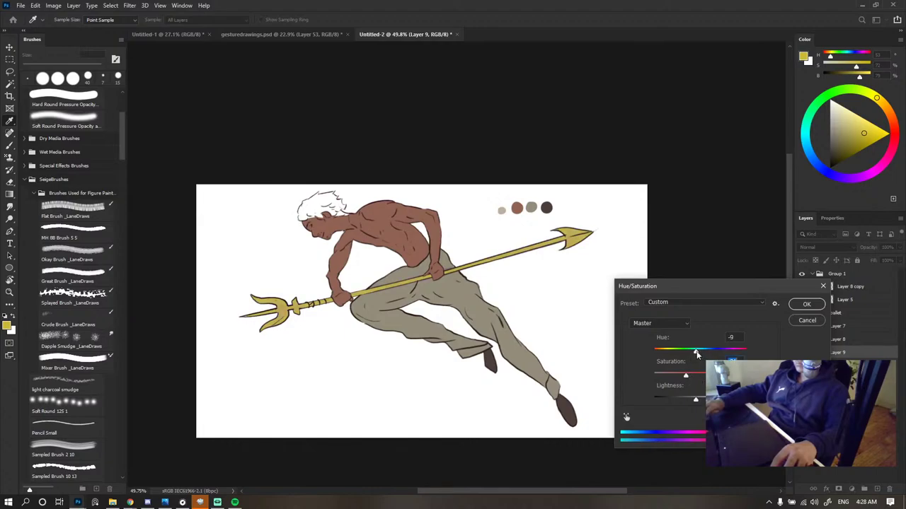
pyautogui.click(805, 305)
# - Fill the uncoloured tip of the trident's middle prong on Layer 9 with gold sampled from the trident, using a 5 px brush
pyautogui.scroll(-3, 372, 258)
pyautogui.scroll(5, 371, 258)
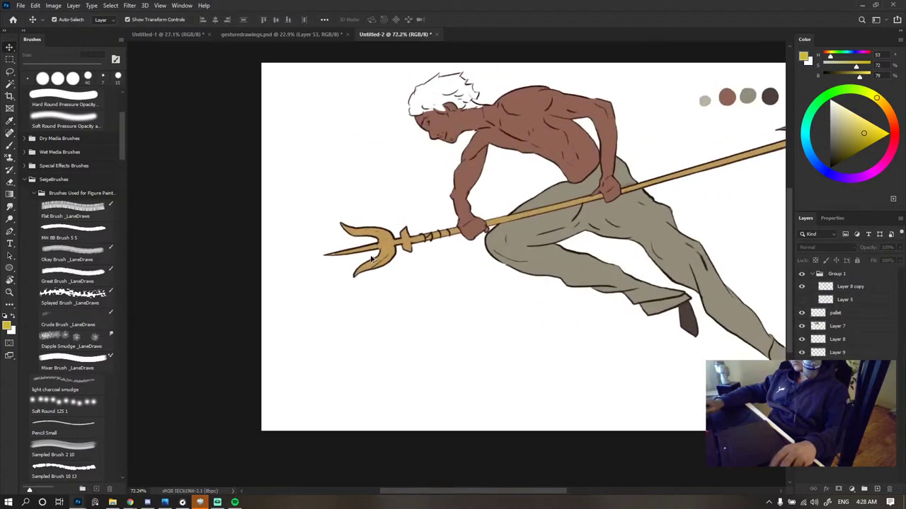
pyautogui.scroll(6, 422, 221)
pyautogui.click(440, 250)
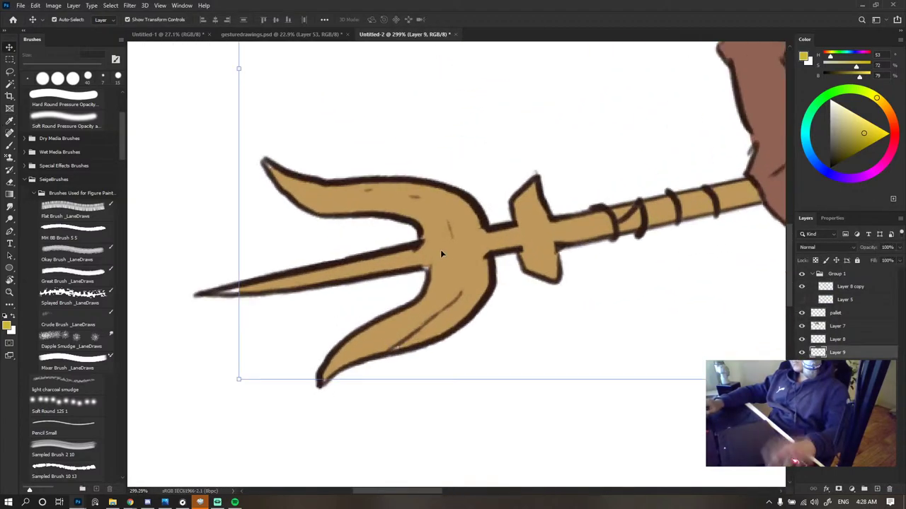
pyautogui.press('b')
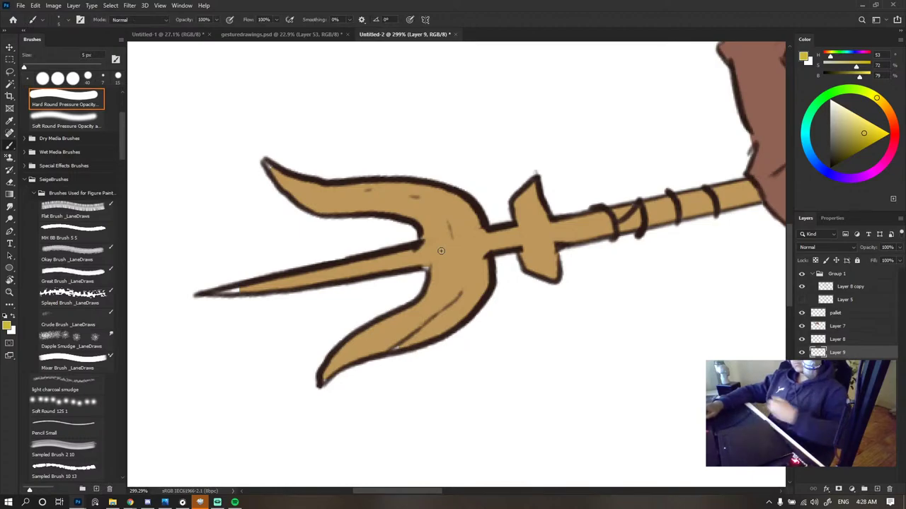
pyautogui.moveTo(434, 269); pyautogui.dragTo(417, 259)
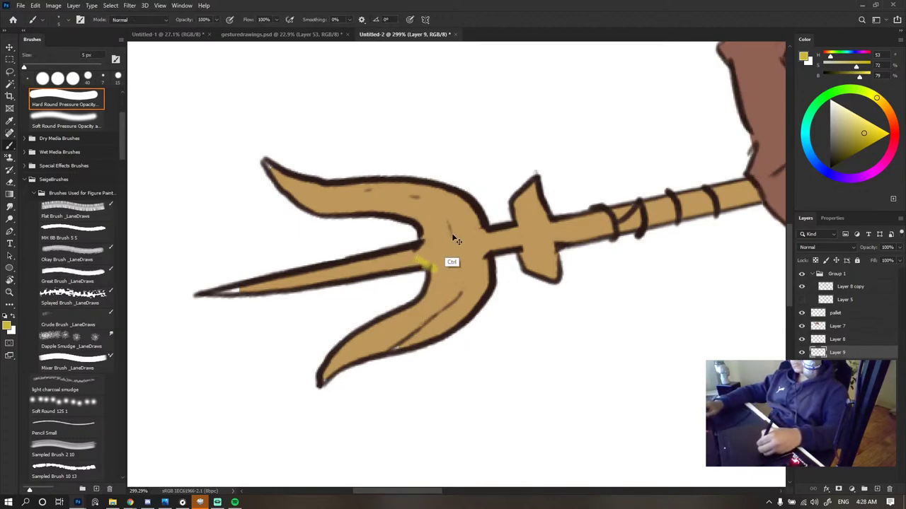
pyautogui.hotkey('ctrl', 'z')
pyautogui.keyDown('alt'); pyautogui.click(419, 266); pyautogui.keyUp('alt')
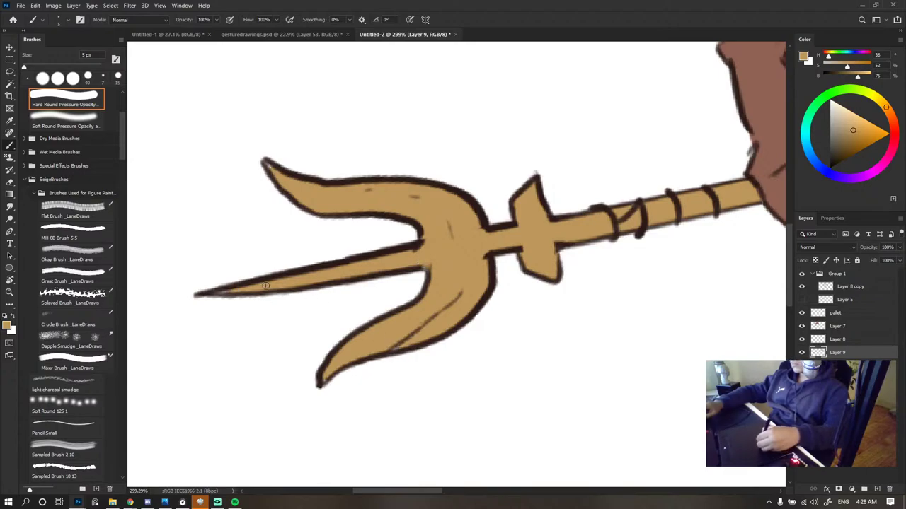
pyautogui.scroll(-5, 282, 257)
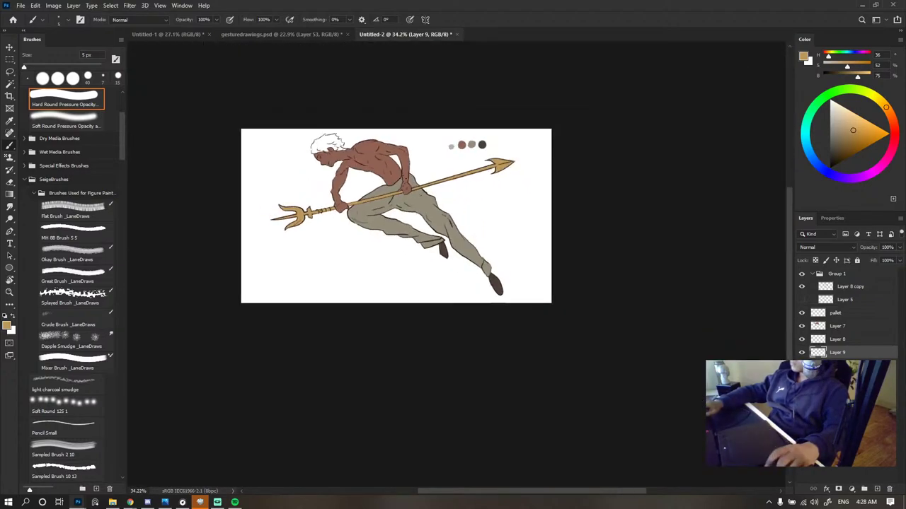
pyautogui.scroll(4, 574, 239)
pyautogui.scroll(-5, 574, 239)
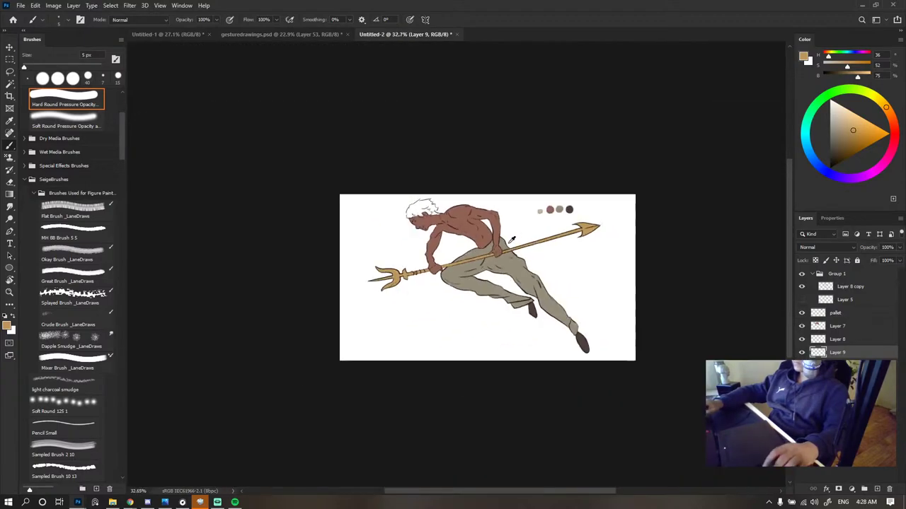
pyautogui.scroll(3, 524, 233)
pyautogui.scroll(-5, 471, 251)
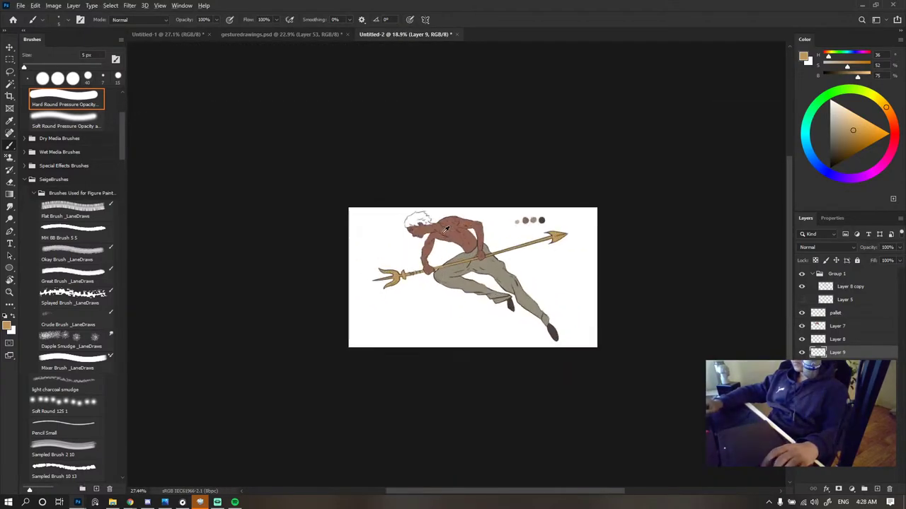
pyautogui.scroll(5, 457, 241)
pyautogui.scroll(-5, 581, 227)
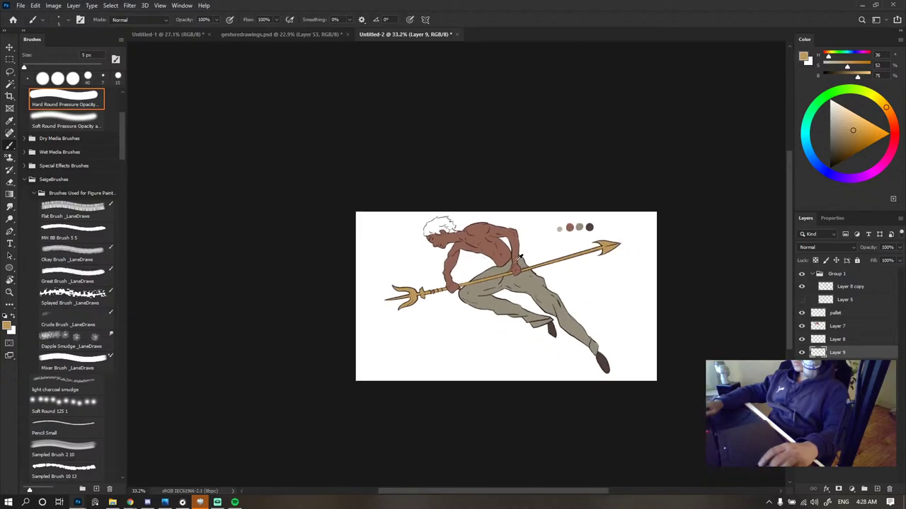
# - Sample the dark brown palette swatch and test it with a stroke on the hair, then undo the stroke
pyautogui.scroll(5, 625, 217)
pyautogui.keyDown('alt'); pyautogui.click(700, 189); pyautogui.keyUp('alt')
pyautogui.scroll(3, 418, 199)
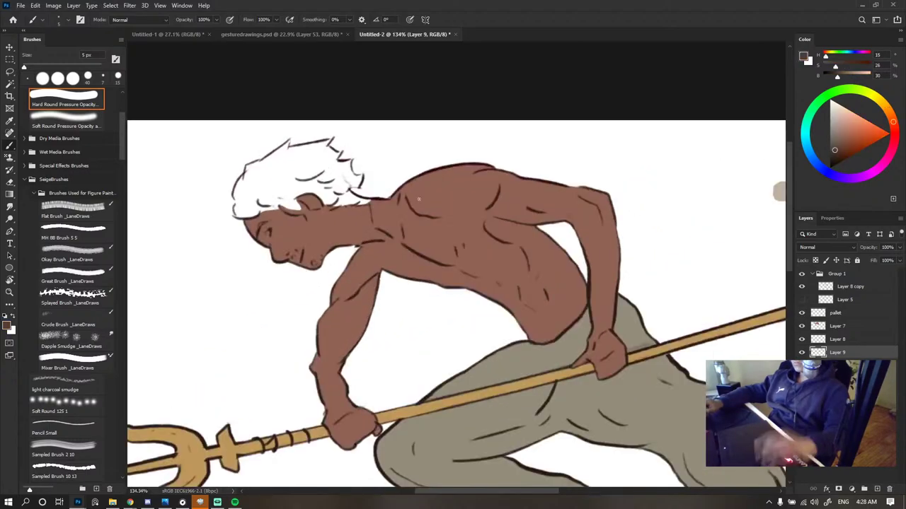
pyautogui.moveTo(283, 182); pyautogui.dragTo(263, 187)
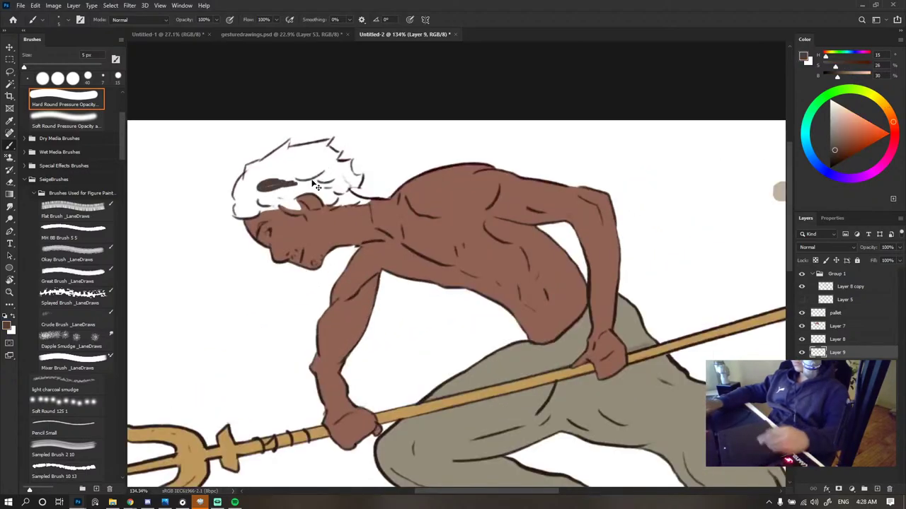
pyautogui.hotkey('ctrl', 'z')
# - Check Layer 9 and Layer 8 by toggling their visibility, then add a new layer directly above Layer 7
pyautogui.click(801, 353)
pyautogui.click(802, 352)
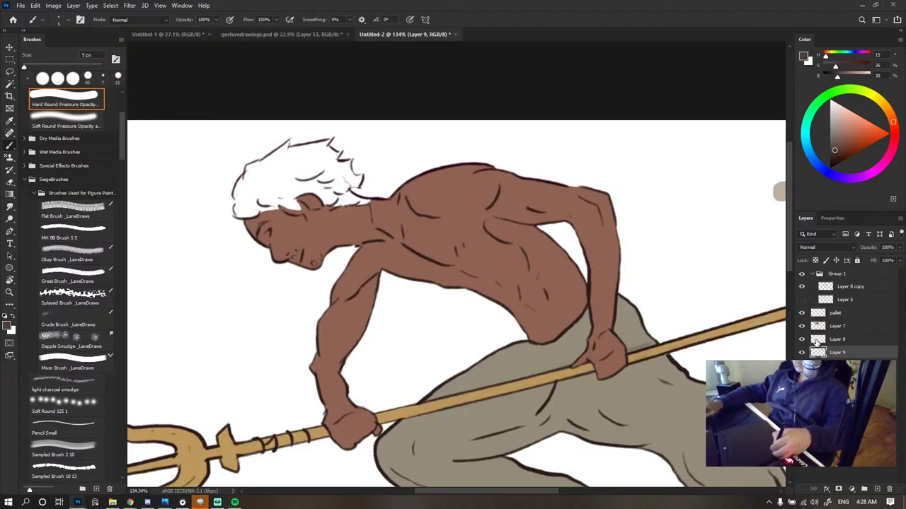
pyautogui.click(801, 340)
pyautogui.click(802, 339)
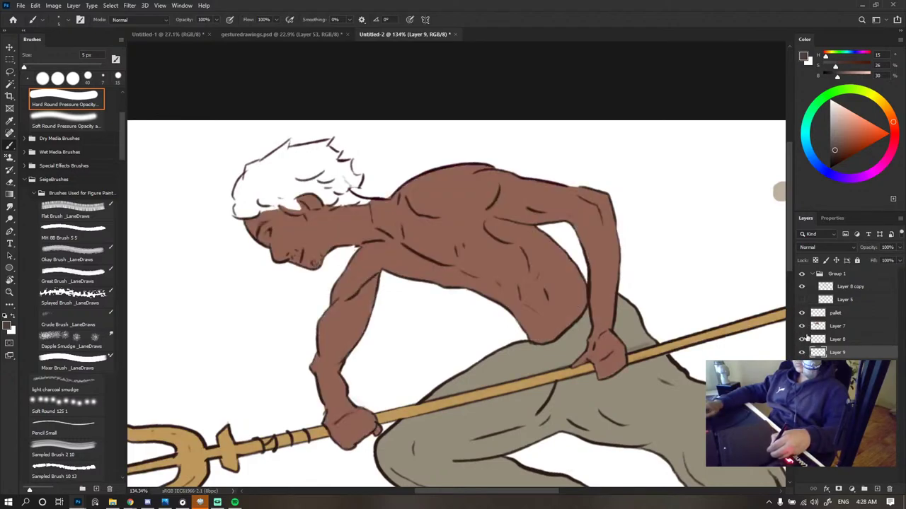
pyautogui.click(854, 326)
pyautogui.click(869, 488)
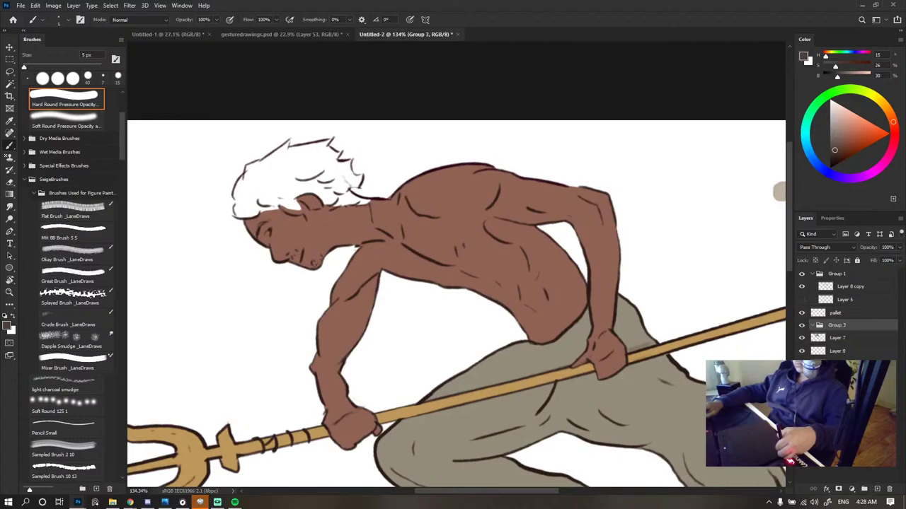
pyautogui.hotkey('ctrl', 'z')
pyautogui.click(876, 489)
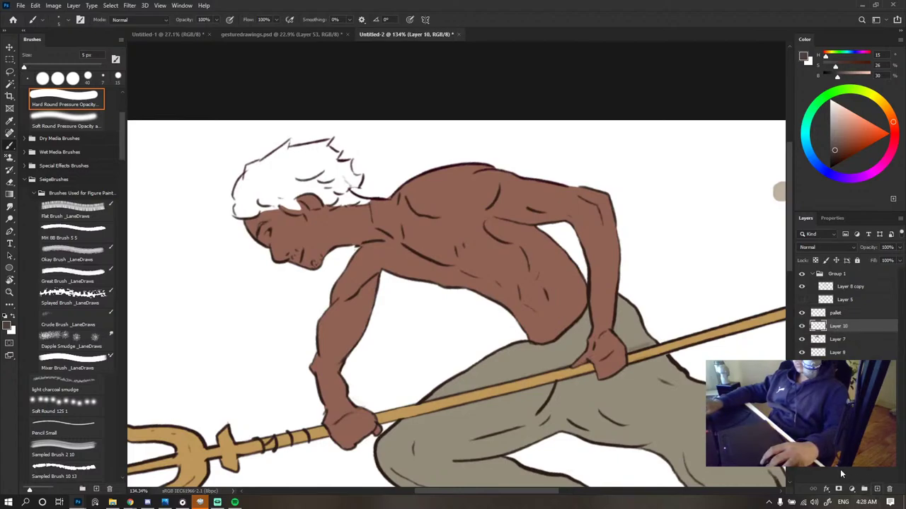
# - Enlarge the brush and block in the middle and front of the hair with dark brown on Layer 10
pyautogui.moveTo(365, 213)
pyautogui.mouseDown()
pyautogui.moveTo(395, 221)
pyautogui.moveTo(424, 254)
pyautogui.mouseUp()
pyautogui.scroll(8, 389, 242)
pyautogui.press(']')
pyautogui.press(']')
pyautogui.press(']')
pyautogui.press(']')
pyautogui.press(']')
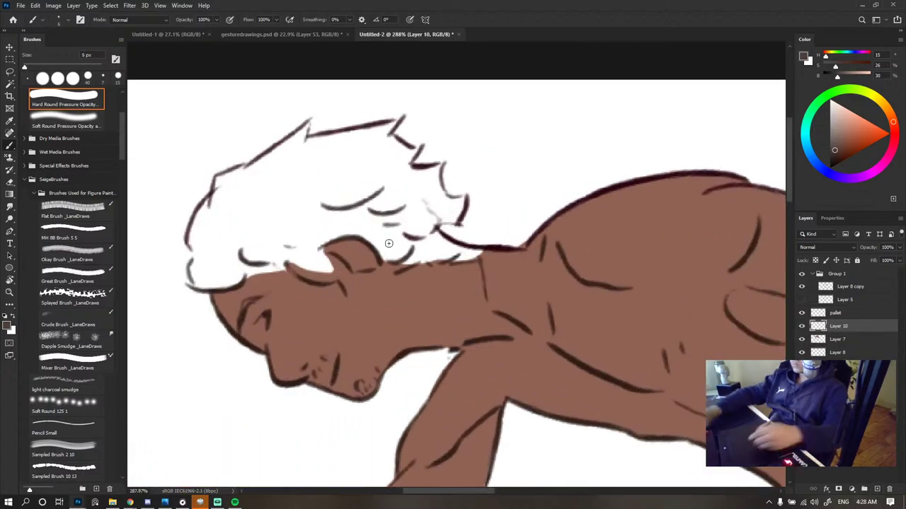
pyautogui.press(']')
pyautogui.press(']')
pyautogui.press(']')
pyautogui.moveTo(307, 192)
pyautogui.mouseDown()
pyautogui.moveTo(312, 202)
pyautogui.moveTo(269, 258)
pyautogui.moveTo(228, 221)
pyautogui.moveTo(207, 230)
pyautogui.moveTo(226, 199)
pyautogui.mouseUp()
pyautogui.press('[')
pyautogui.press('[')
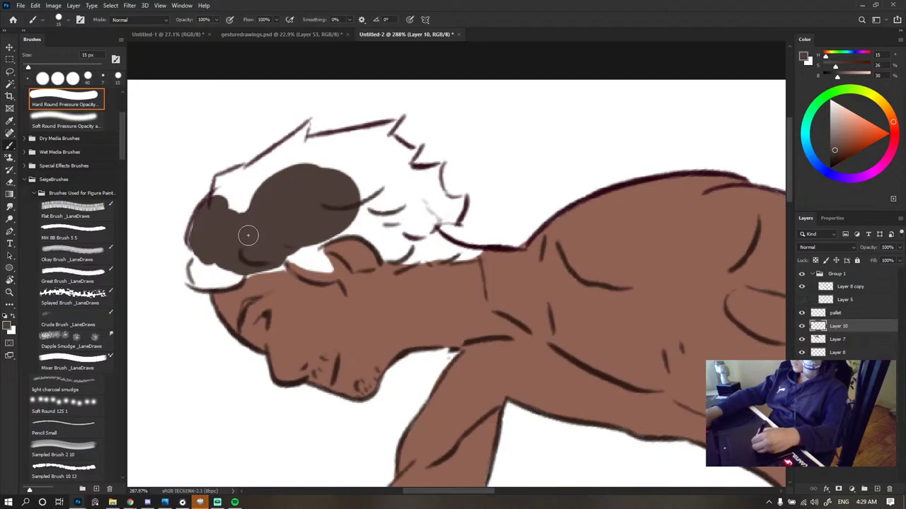
# - Extend the dark brown along the hair's front outline and up towards the top tuft, varying the brush size up to 30 px
pyautogui.moveTo(204, 234)
pyautogui.mouseDown()
pyautogui.moveTo(253, 171)
pyautogui.moveTo(292, 159)
pyautogui.mouseUp()
pyautogui.press('[')
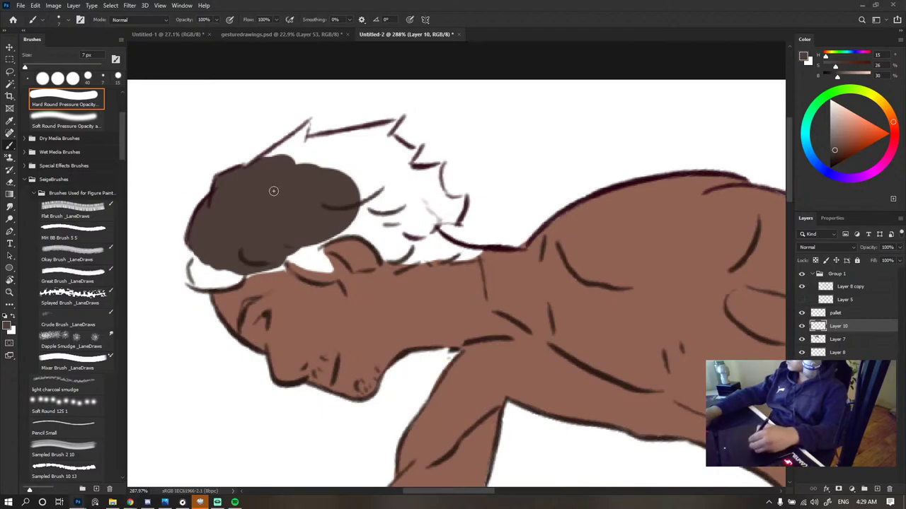
pyautogui.press(']')
pyautogui.press(']')
pyautogui.press(']')
pyautogui.press(']')
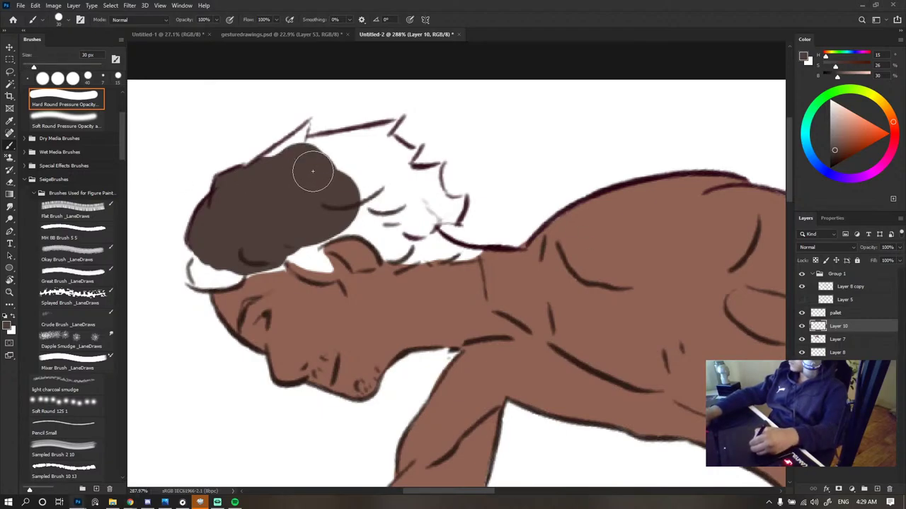
# - Paint the sideburn in front of the ear in dark brown and trim its tip with sampled skin colour
pyautogui.press('[')
pyautogui.press('[')
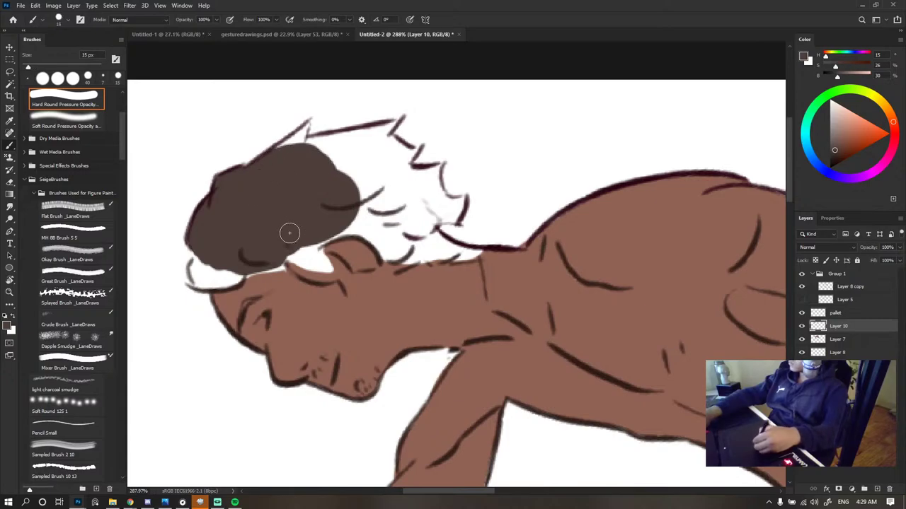
pyautogui.moveTo(289, 233)
pyautogui.mouseDown()
pyautogui.moveTo(312, 259)
pyautogui.moveTo(297, 257)
pyautogui.mouseUp()
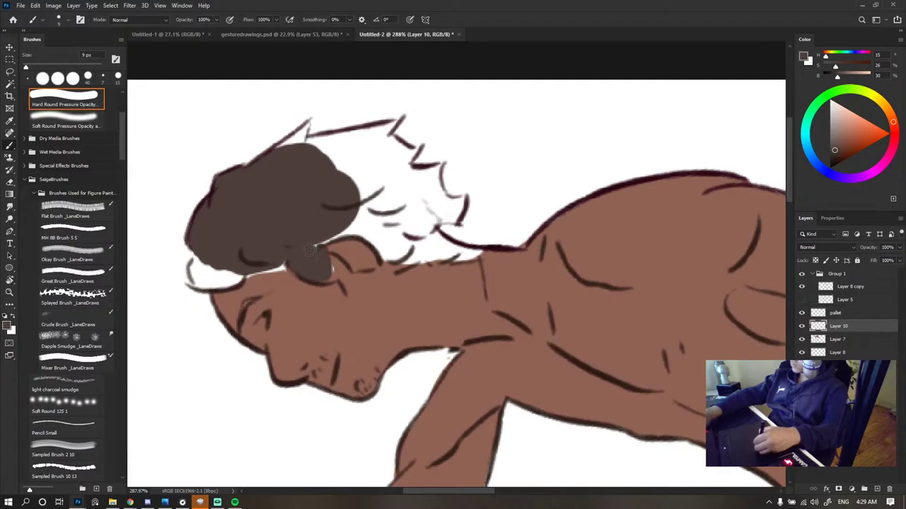
pyautogui.keyDown('alt'); pyautogui.click(336, 251); pyautogui.keyUp('alt')
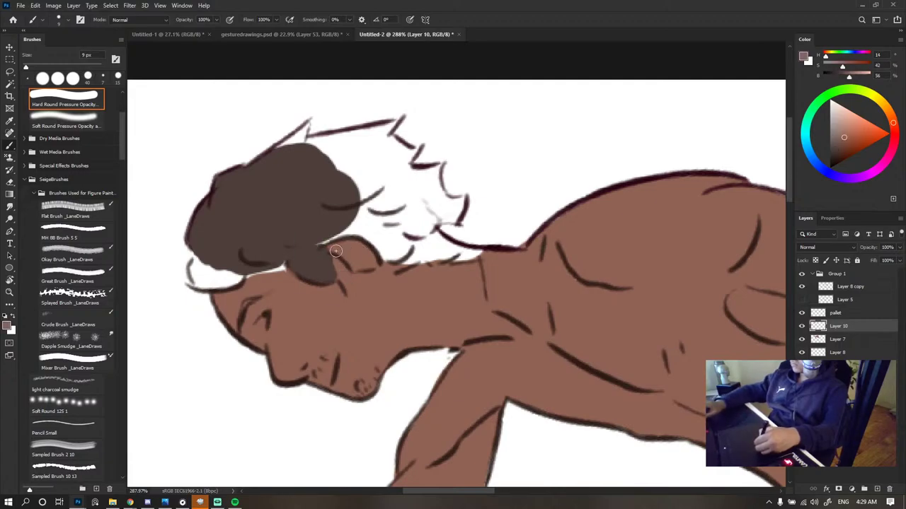
pyautogui.keyDown('alt'); pyautogui.click(317, 262); pyautogui.keyUp('alt')
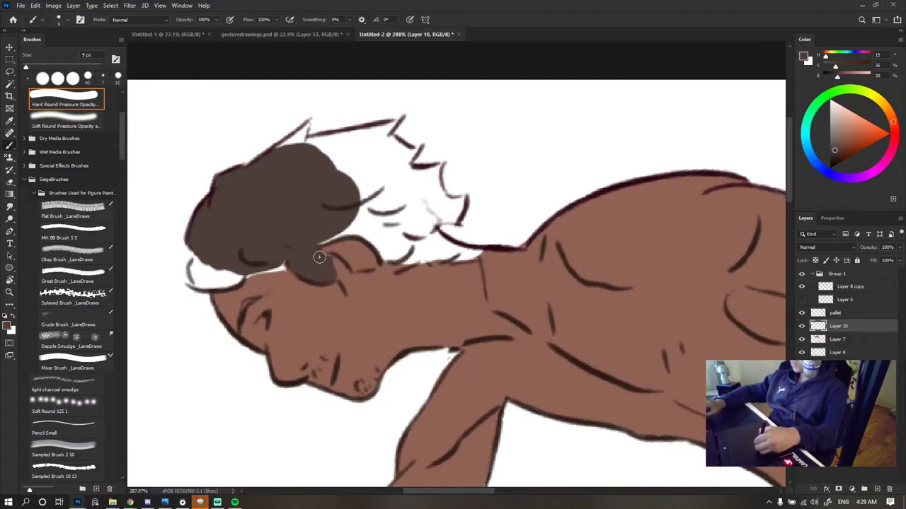
pyautogui.moveTo(319, 257); pyautogui.dragTo(353, 281)
pyautogui.keyDown('alt'); pyautogui.click(365, 288); pyautogui.keyUp('alt')
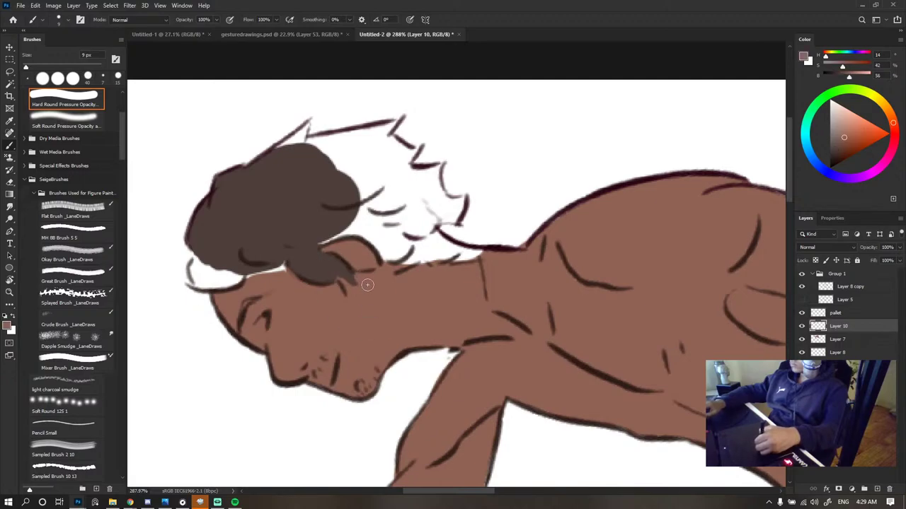
pyautogui.press('[')
pyautogui.press('[')
pyautogui.press('[')
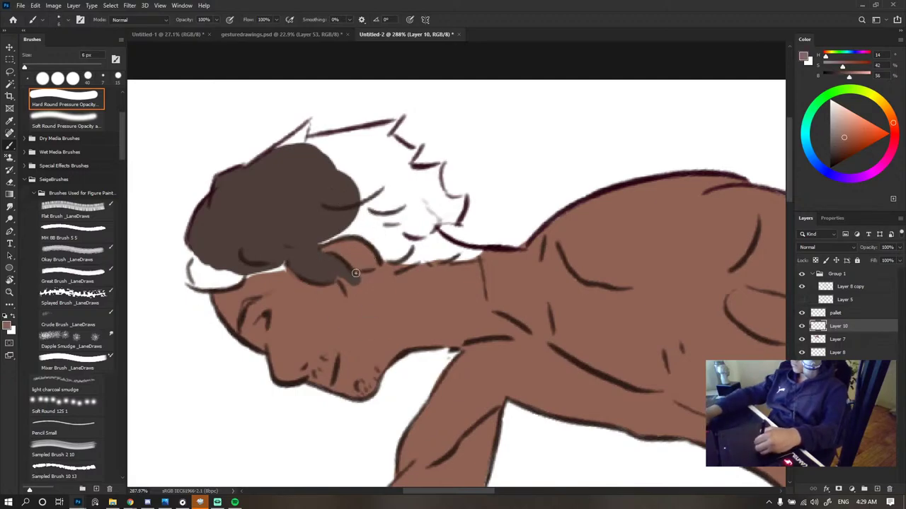
pyautogui.keyDown('alt'); pyautogui.click(330, 264); pyautogui.keyUp('alt')
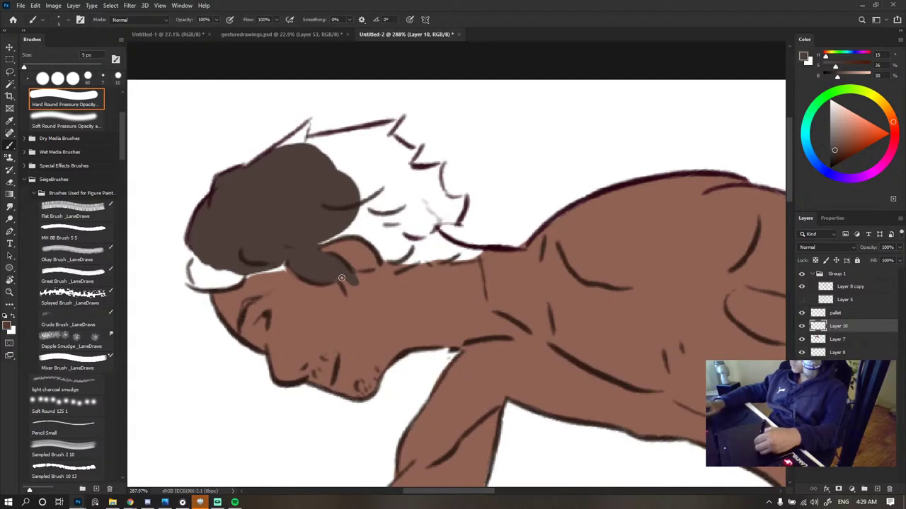
# - Fill the forehead hairline and front lock with dark brown using a 10 px brush, cleaning the hairline edge with sampled skin colour
pyautogui.press(']')
pyautogui.press(']')
pyautogui.press(']')
pyautogui.press(']')
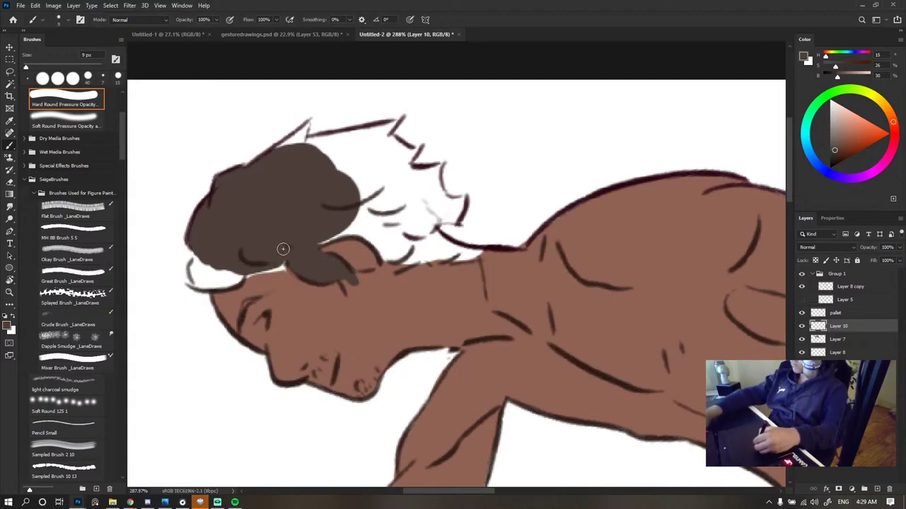
pyautogui.moveTo(281, 255)
pyautogui.mouseDown()
pyautogui.moveTo(259, 256)
pyautogui.moveTo(241, 275)
pyautogui.moveTo(272, 280)
pyautogui.mouseUp()
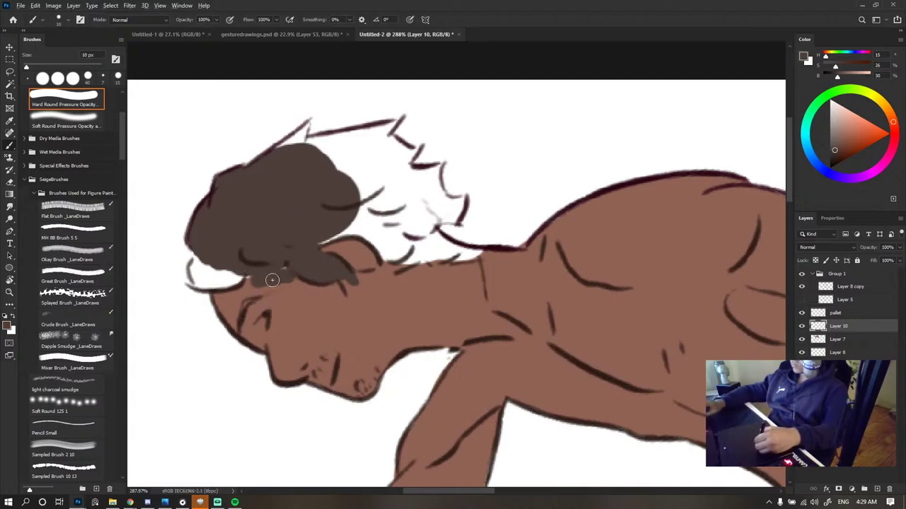
pyautogui.keyDown('alt'); pyautogui.click(287, 274); pyautogui.keyUp('alt')
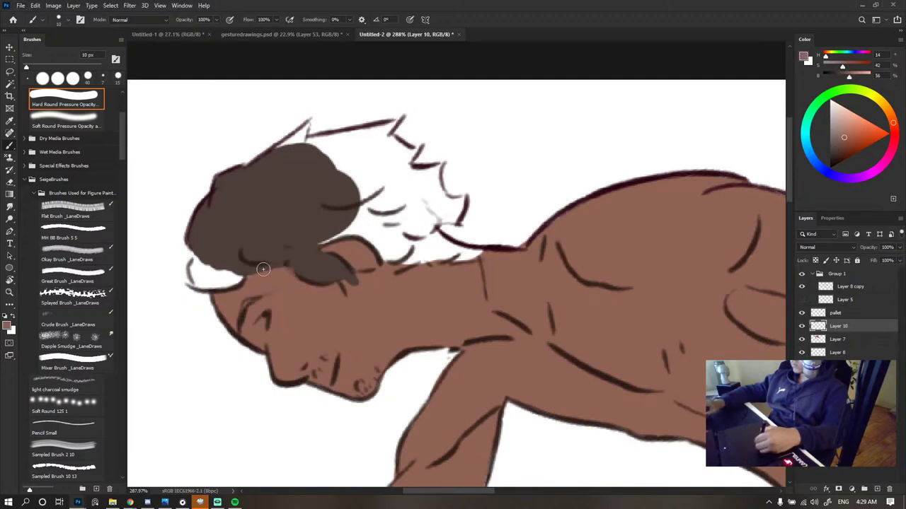
pyautogui.keyDown('alt'); pyautogui.click(280, 254); pyautogui.keyUp('alt')
pyautogui.moveTo(245, 268); pyautogui.dragTo(198, 276)
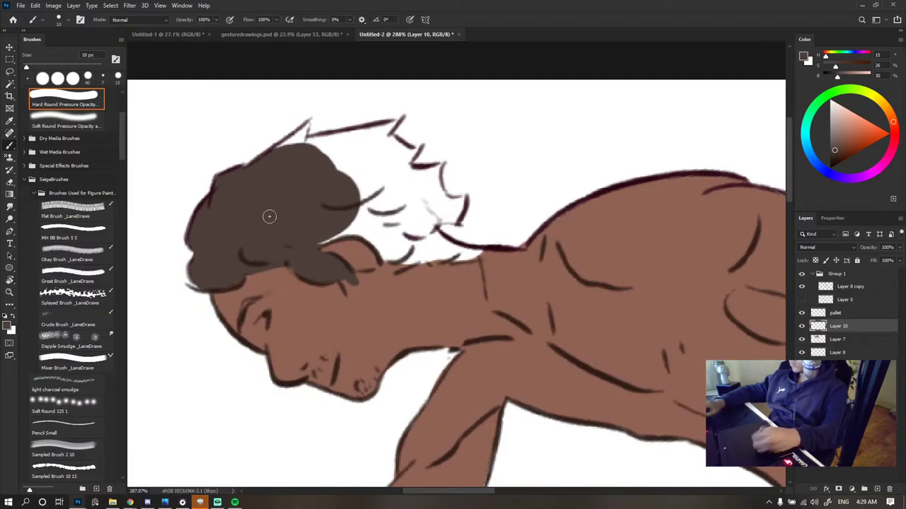
# - Fill the pointed tip of the hair's top tuft with dark brown using a 4 px brush
pyautogui.moveTo(437, 251); pyautogui.dragTo(397, 255)
pyautogui.moveTo(452, 273); pyautogui.dragTo(494, 270)
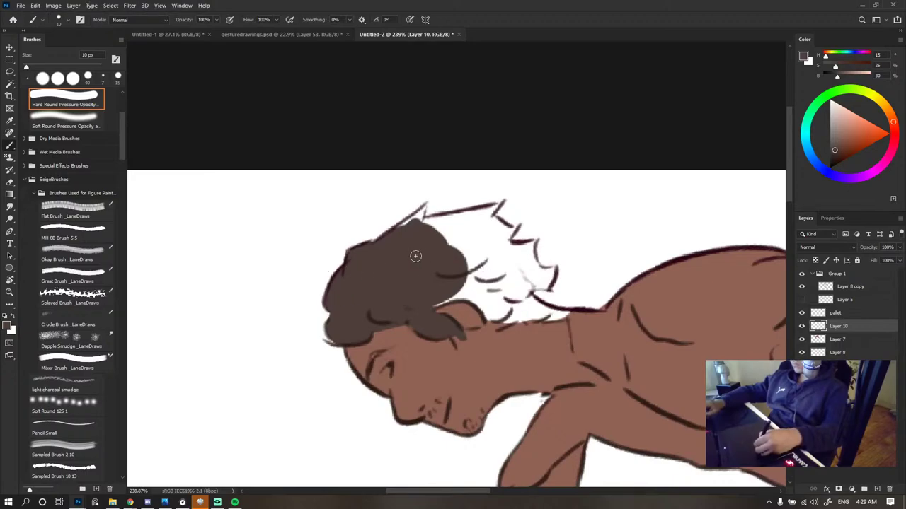
pyautogui.scroll(5, 463, 216)
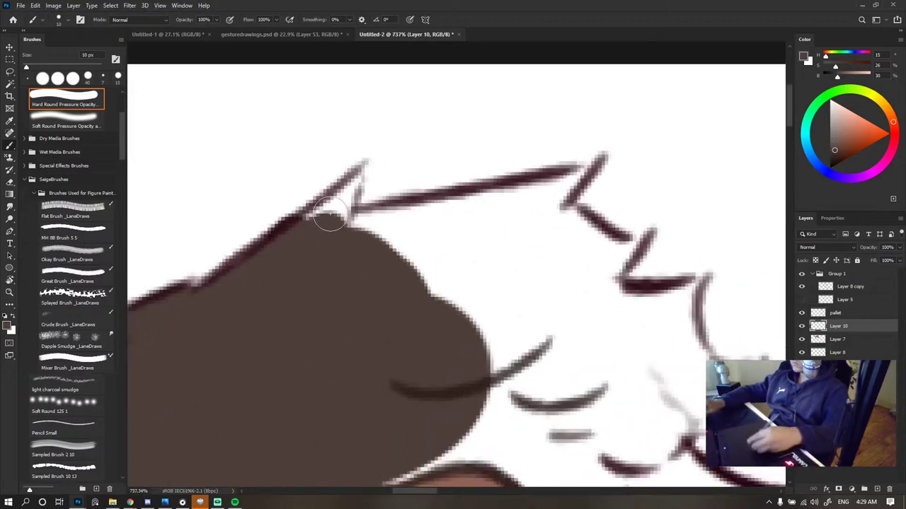
pyautogui.press('[')
pyautogui.press('[')
pyautogui.press('[')
pyautogui.press('[')
pyautogui.press('[')
pyautogui.moveTo(339, 203)
pyautogui.mouseDown()
pyautogui.moveTo(345, 212)
pyautogui.moveTo(355, 175)
pyautogui.mouseUp()
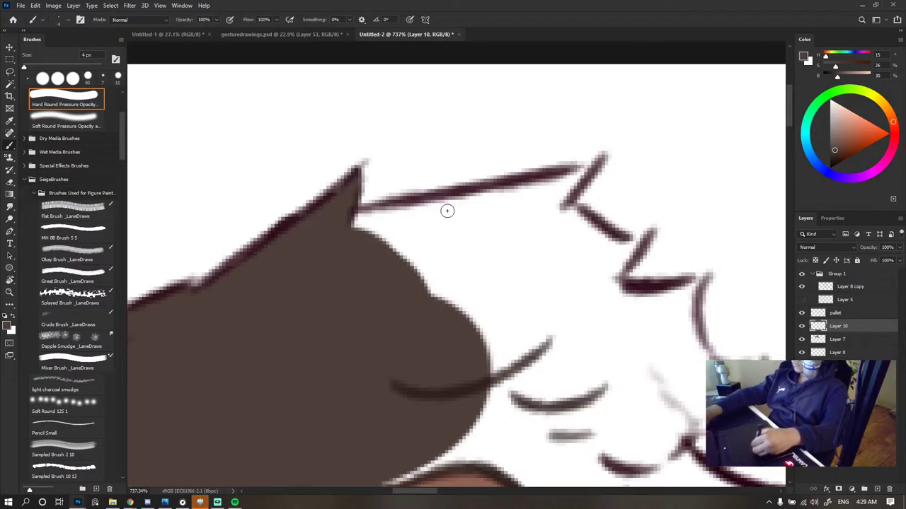
# - Enlarge the brush to 10 px and extend the dark brown beneath the top outline behind the tuft
pyautogui.press(']')
pyautogui.press(']')
pyautogui.press(']')
pyautogui.press(']')
pyautogui.press(']')
pyautogui.press(']')
pyautogui.press(']')
pyautogui.moveTo(430, 224)
pyautogui.mouseDown()
pyautogui.moveTo(456, 207)
pyautogui.moveTo(467, 214)
pyautogui.moveTo(464, 266)
pyautogui.moveTo(495, 238)
pyautogui.moveTo(520, 242)
pyautogui.moveTo(548, 292)
pyautogui.moveTo(549, 323)
pyautogui.moveTo(399, 347)
pyautogui.mouseUp()
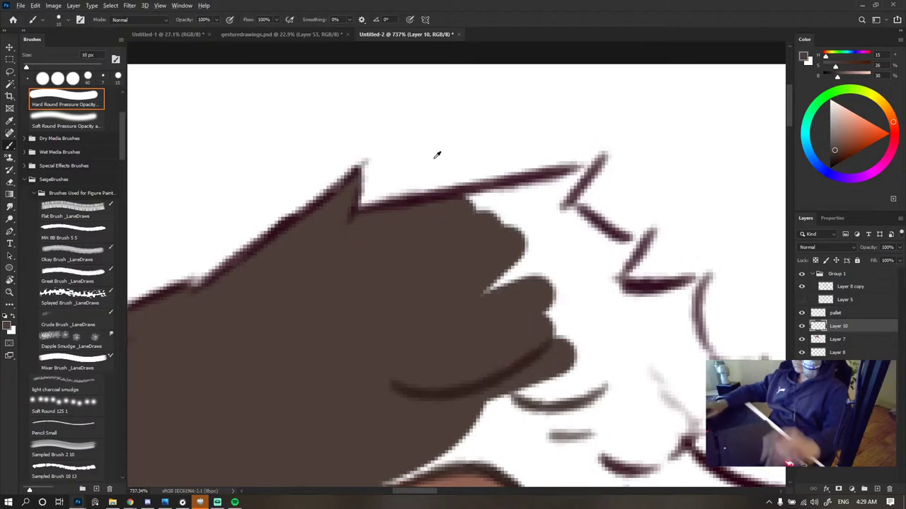
# - Paint dark brown over the hair above and behind the ear, following the ear's outline
pyautogui.scroll(-5, 436, 156)
pyautogui.scroll(6, 446, 258)
pyautogui.moveTo(459, 167)
pyautogui.mouseDown()
pyautogui.moveTo(361, 244)
pyautogui.moveTo(453, 215)
pyautogui.moveTo(532, 210)
pyautogui.moveTo(390, 255)
pyautogui.mouseUp()
pyautogui.moveTo(481, 234)
pyautogui.mouseDown()
pyautogui.moveTo(537, 283)
pyautogui.moveTo(566, 163)
pyautogui.moveTo(467, 184)
pyautogui.moveTo(538, 283)
pyautogui.mouseUp()
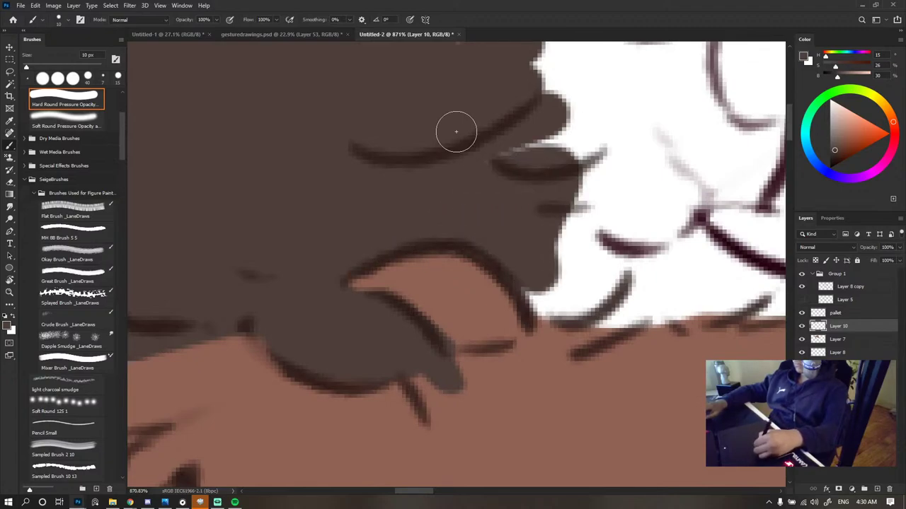
pyautogui.scroll(-4, 483, 210)
pyautogui.scroll(2, 484, 210)
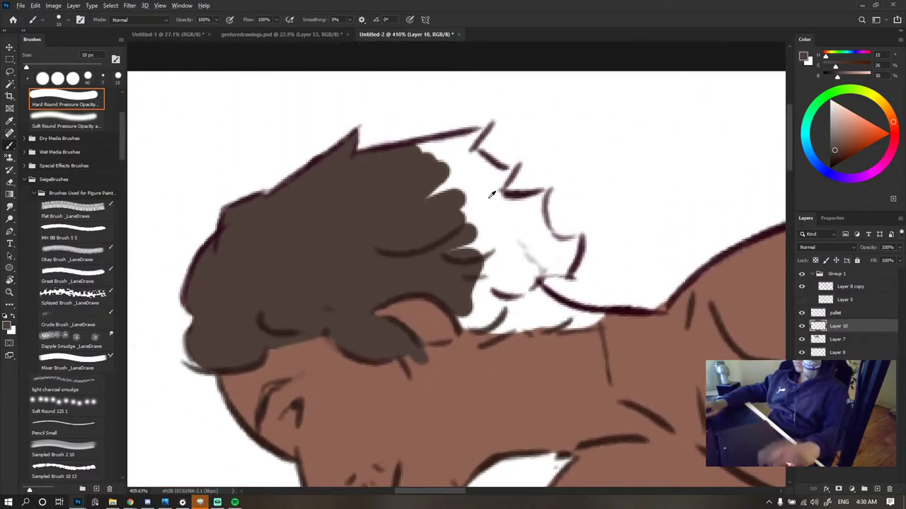
# - Block in the upper back of the hair with dark brown using a larger brush of about 25 px
pyautogui.press(']')
pyautogui.press(']')
pyautogui.press(']')
pyautogui.press(']')
pyautogui.press(']')
pyautogui.moveTo(444, 204)
pyautogui.mouseDown()
pyautogui.moveTo(504, 245)
pyautogui.moveTo(452, 169)
pyautogui.moveTo(430, 158)
pyautogui.mouseUp()
pyautogui.press('[')
pyautogui.press('[')
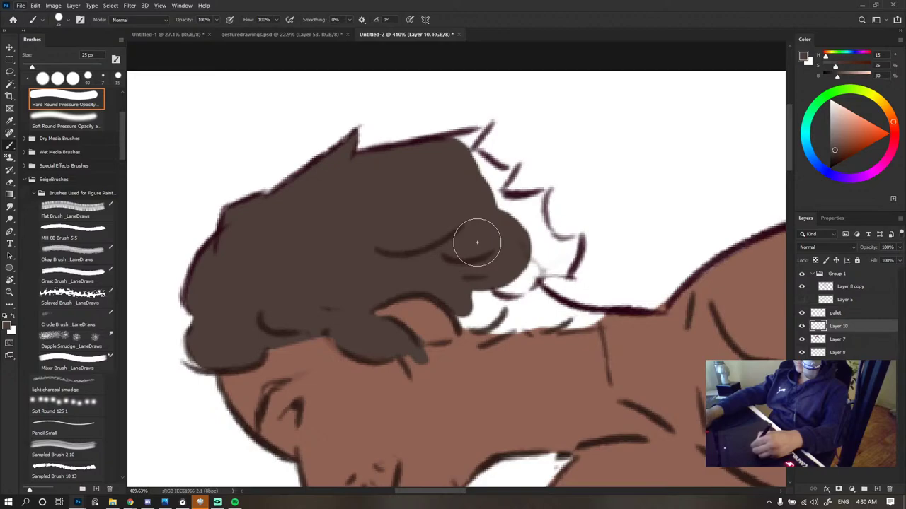
pyautogui.moveTo(476, 242); pyautogui.dragTo(484, 258)
# - Fill the hair at the nape and along the upper back outline with dark brown, reducing the brush to 6 px
pyautogui.press('[')
pyautogui.press('[')
pyautogui.press('[')
pyautogui.press('[')
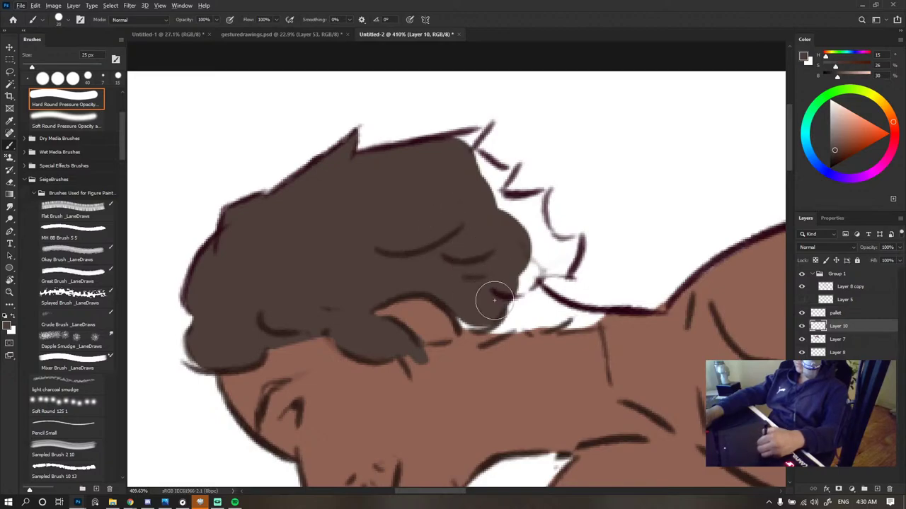
pyautogui.moveTo(488, 326)
pyautogui.mouseDown()
pyautogui.moveTo(545, 311)
pyautogui.moveTo(496, 333)
pyautogui.mouseUp()
pyautogui.moveTo(545, 315)
pyautogui.mouseDown()
pyautogui.moveTo(576, 322)
pyautogui.moveTo(537, 286)
pyautogui.moveTo(495, 186)
pyautogui.mouseUp()
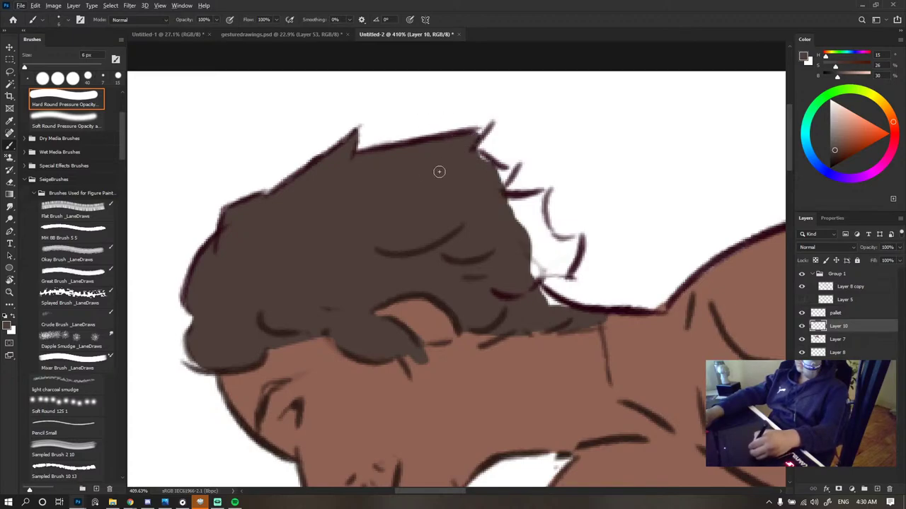
# - Fill the jagged spikes along the back of the hair with dark brown using the 6 px brush
pyautogui.press('v')
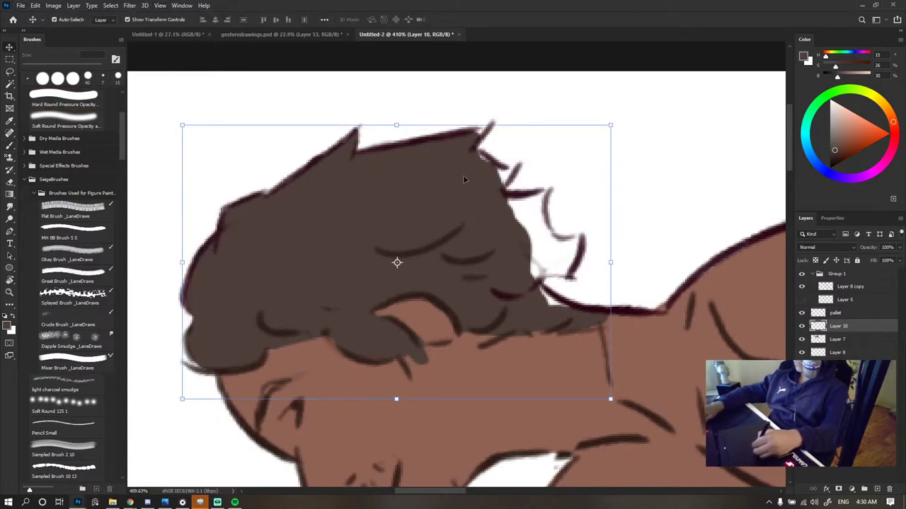
pyautogui.press('b')
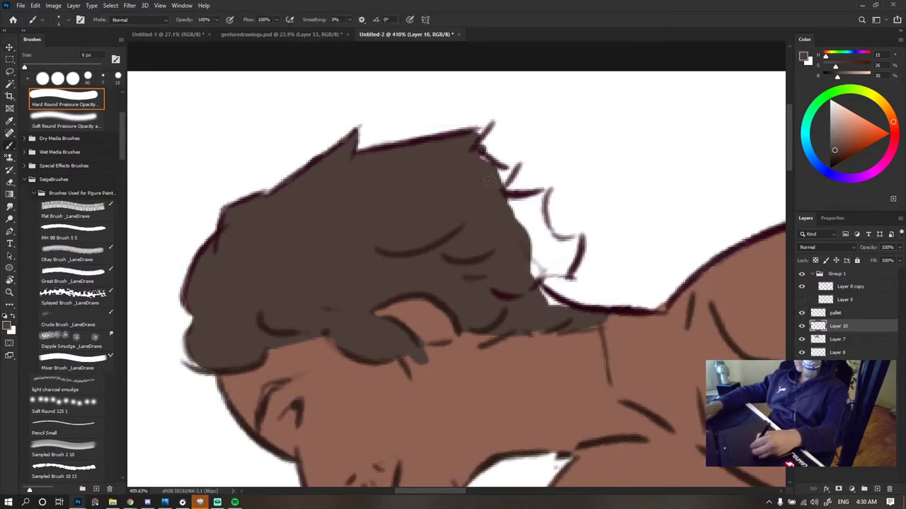
pyautogui.press('ctrl')
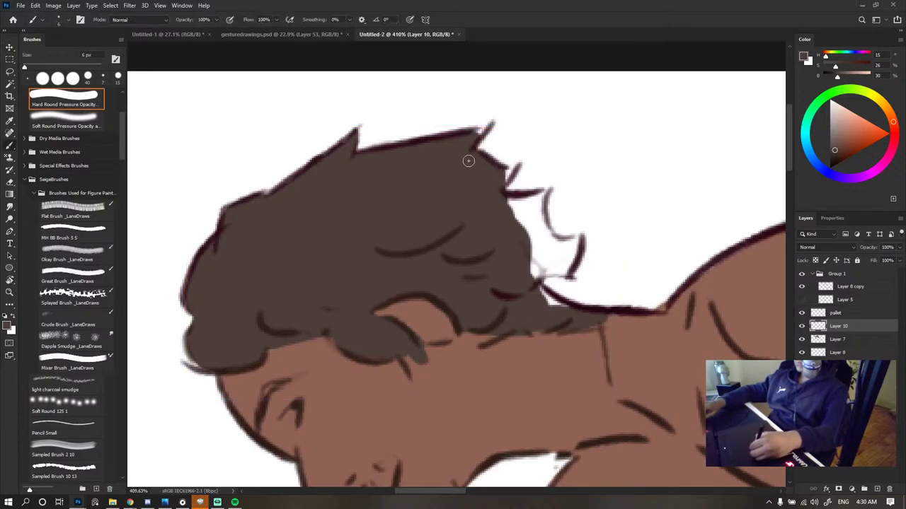
pyautogui.moveTo(511, 212)
pyautogui.mouseDown()
pyautogui.moveTo(532, 210)
pyautogui.moveTo(532, 255)
pyautogui.mouseUp()
pyautogui.moveTo(545, 209)
pyautogui.mouseDown()
pyautogui.moveTo(534, 262)
pyautogui.moveTo(577, 230)
pyautogui.moveTo(595, 237)
pyautogui.moveTo(544, 280)
pyautogui.mouseUp()
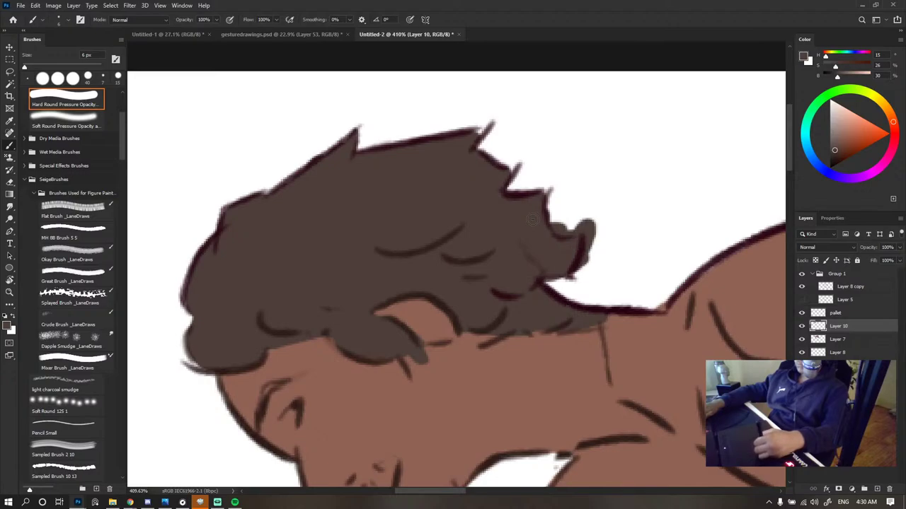
# - Erase the dark brown spilling past the back spikes of the hair with a 10 px eraser
pyautogui.press('e')
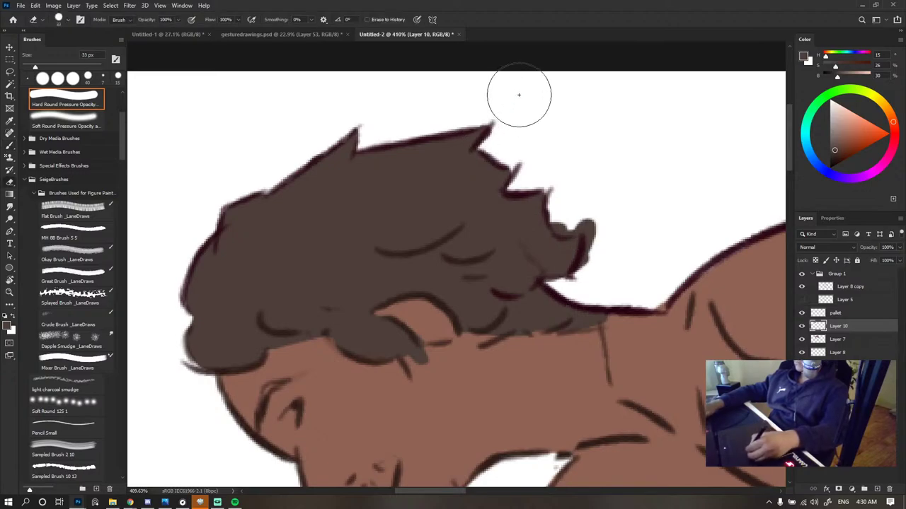
pyautogui.press('[')
pyautogui.press('[')
pyautogui.press('[')
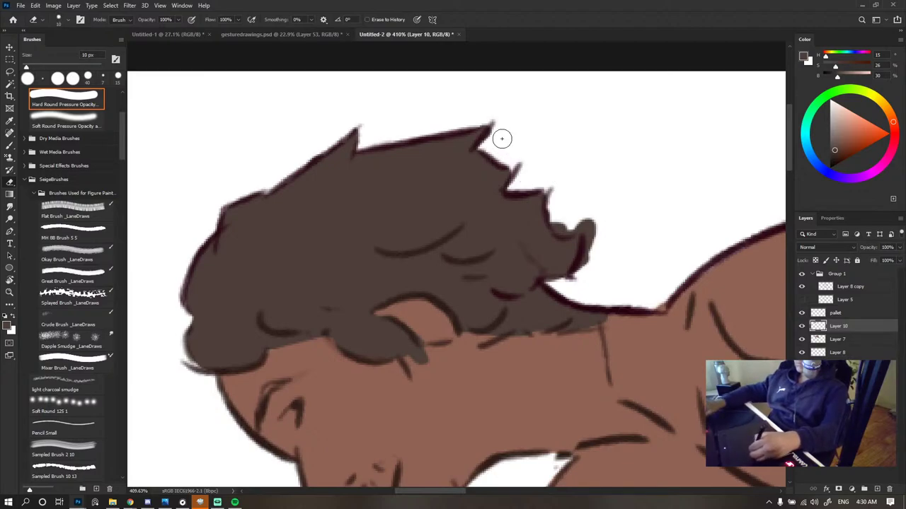
pyautogui.moveTo(551, 198)
pyautogui.mouseDown()
pyautogui.moveTo(571, 210)
pyautogui.moveTo(604, 205)
pyautogui.moveTo(602, 229)
pyautogui.mouseUp()
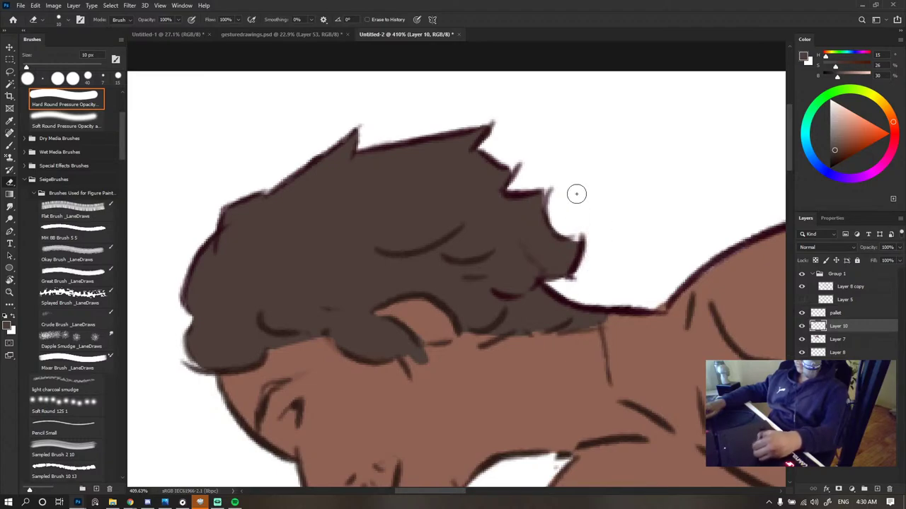
# - Examine the whole coloured figure from different distances and compare it with the hair colour on Layer 10 hidden and shown
pyautogui.scroll(-12, 417, 279)
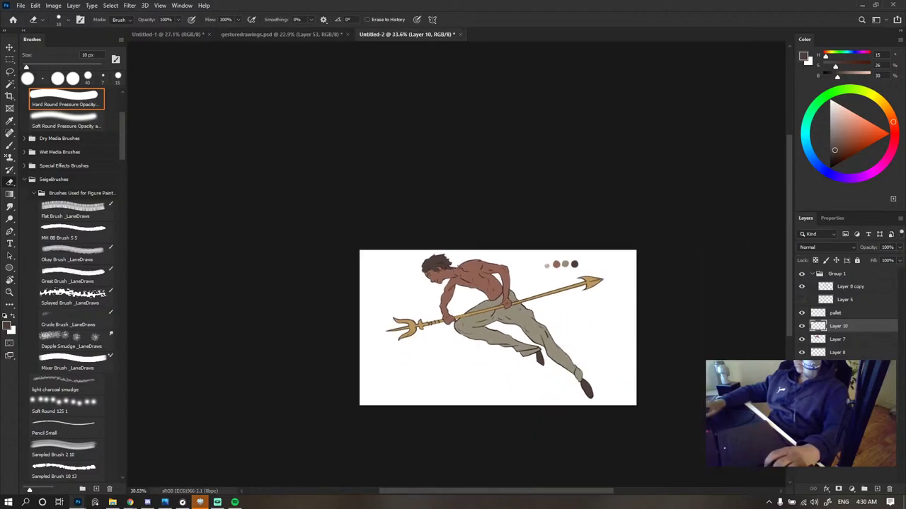
pyautogui.scroll(-3, 460, 248)
pyautogui.scroll(6, 446, 263)
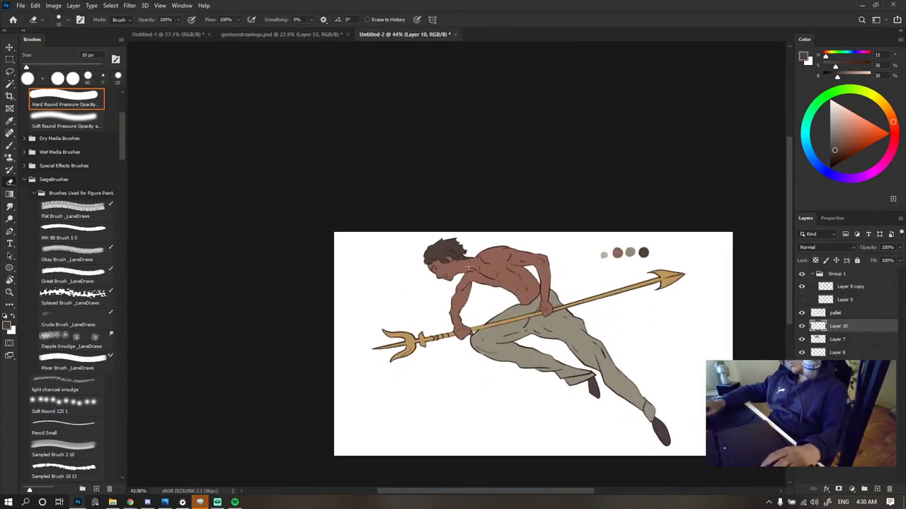
pyautogui.scroll(3, 465, 266)
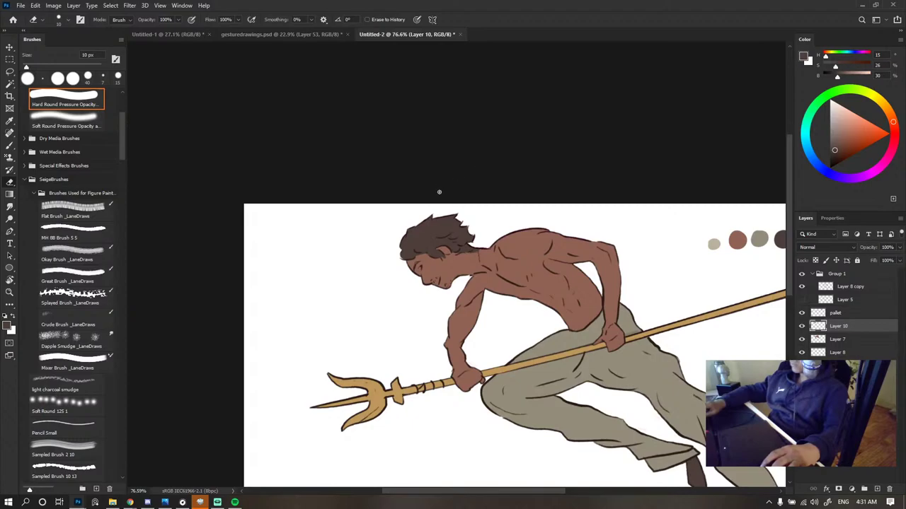
pyautogui.scroll(-6, 439, 192)
pyautogui.scroll(-2, 488, 214)
pyautogui.scroll(6, 467, 243)
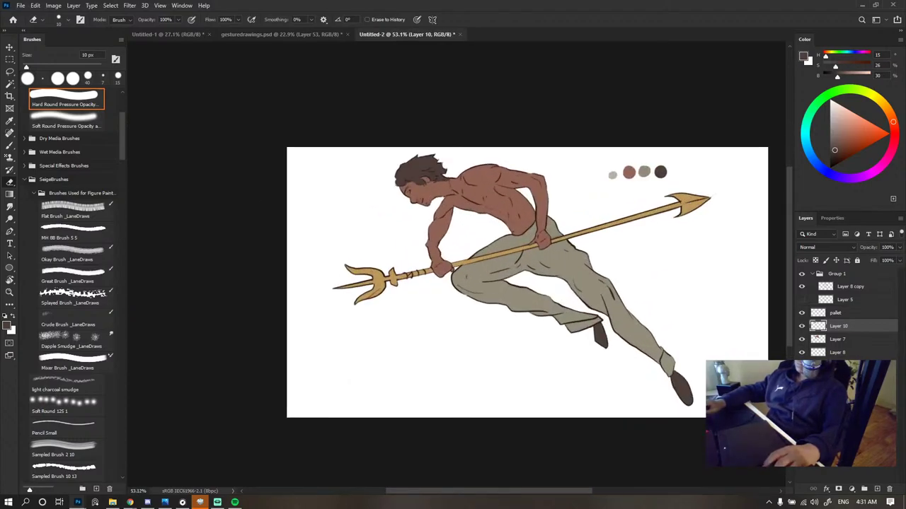
pyautogui.scroll(-6, 468, 224)
pyautogui.scroll(6, 466, 220)
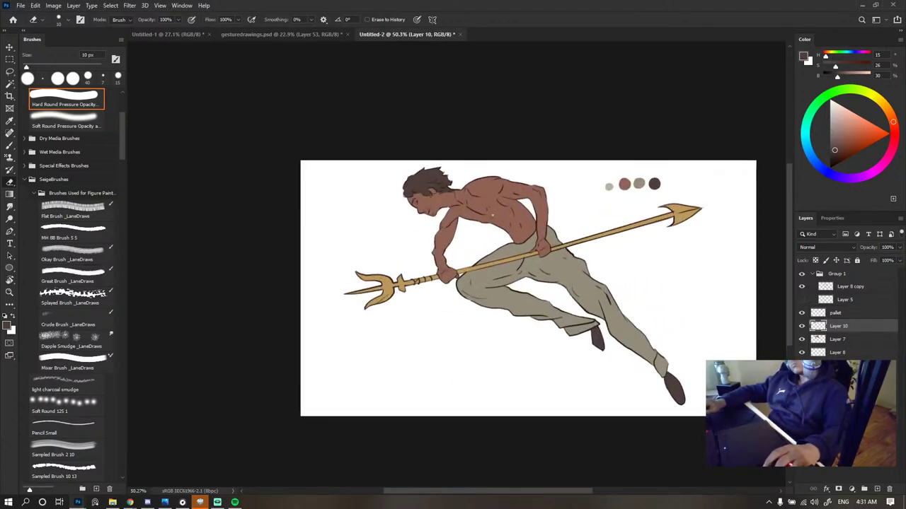
pyautogui.scroll(-2, 528, 283)
pyautogui.scroll(2, 527, 283)
pyautogui.scroll(2, 548, 225)
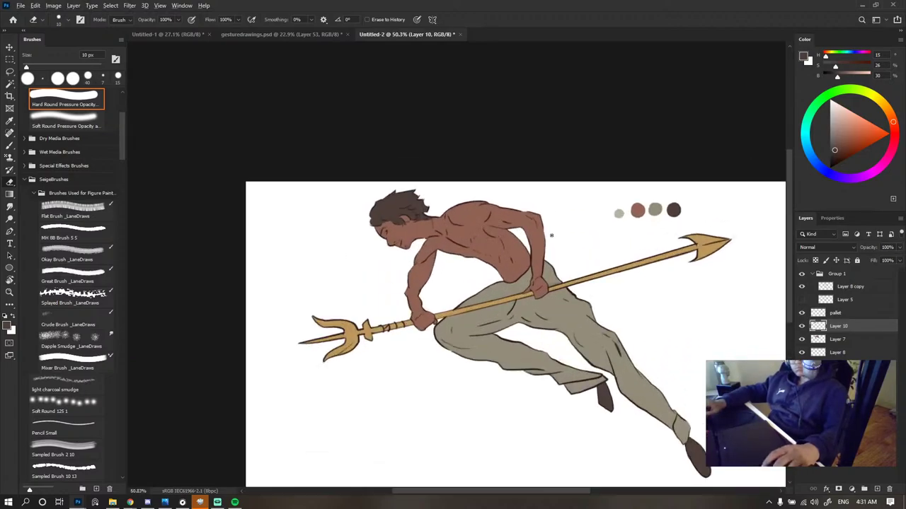
pyautogui.scroll(-2, 548, 225)
pyautogui.scroll(2, 471, 225)
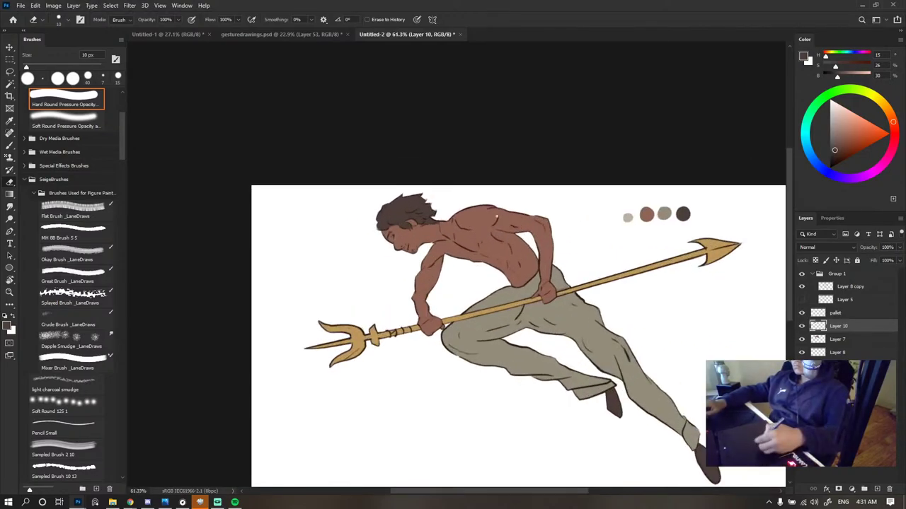
pyautogui.moveTo(479, 237); pyautogui.dragTo(523, 237)
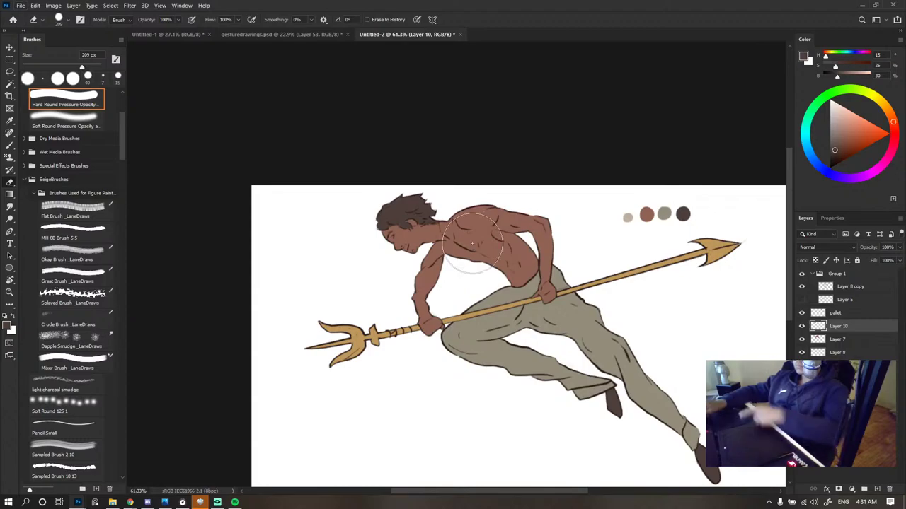
pyautogui.scroll(3, 472, 247)
pyautogui.click(802, 326)
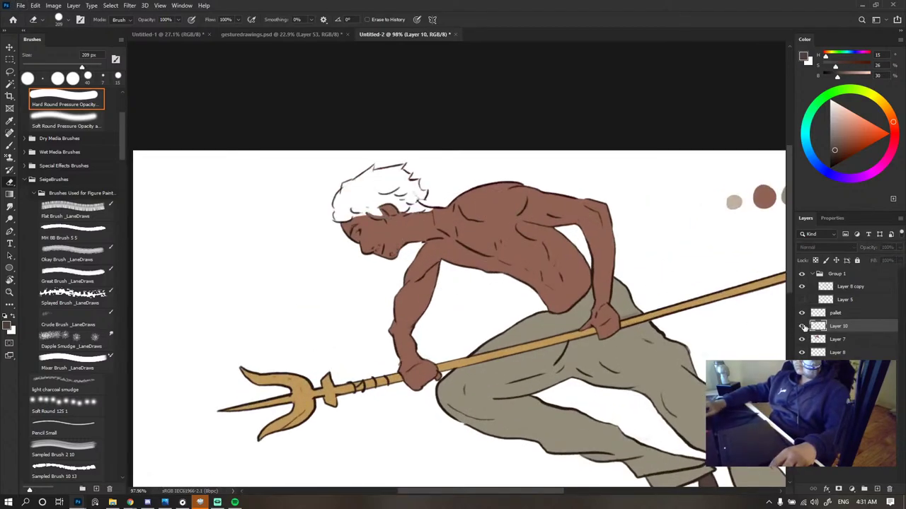
pyautogui.click(802, 326)
pyautogui.hotkey('ctrl', 'u')
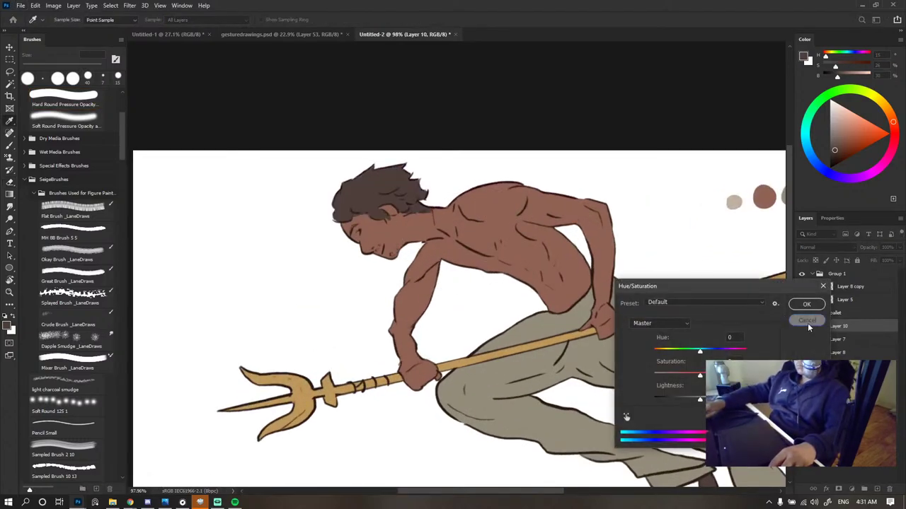
pyautogui.click(807, 323)
pyautogui.moveTo(667, 266); pyautogui.dragTo(580, 285)
pyautogui.keyDown('ctrl'); pyautogui.click(817, 327); pyautogui.keyUp('ctrl')
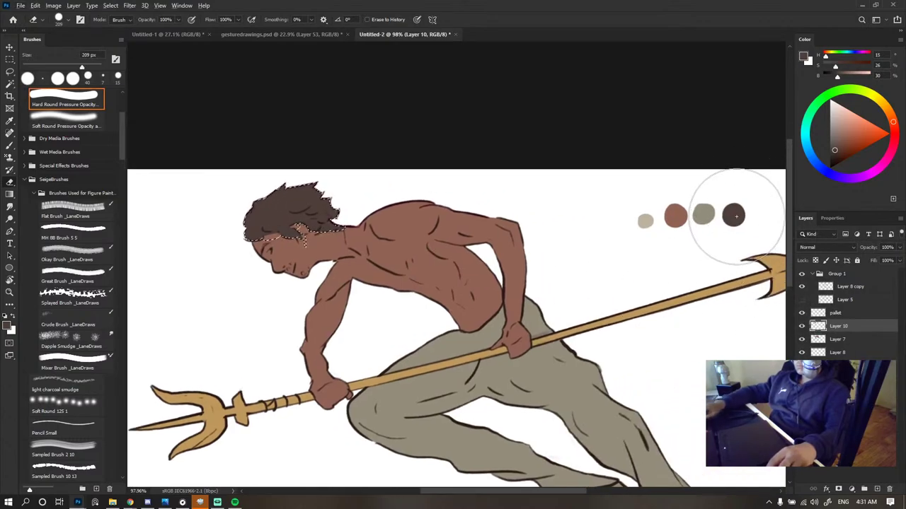
pyautogui.press('i')
pyautogui.hotkey('ctrl', 'd')
pyautogui.press('e')
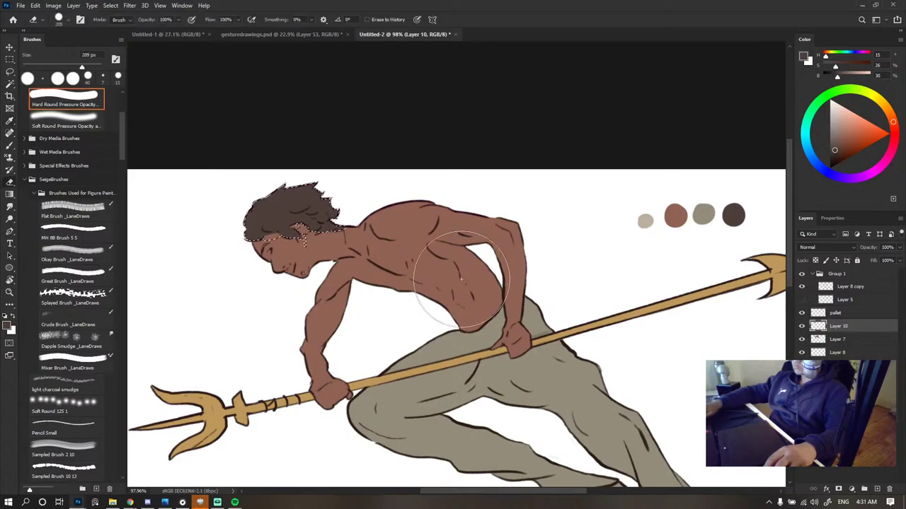
pyautogui.scroll(-3, 414, 233)
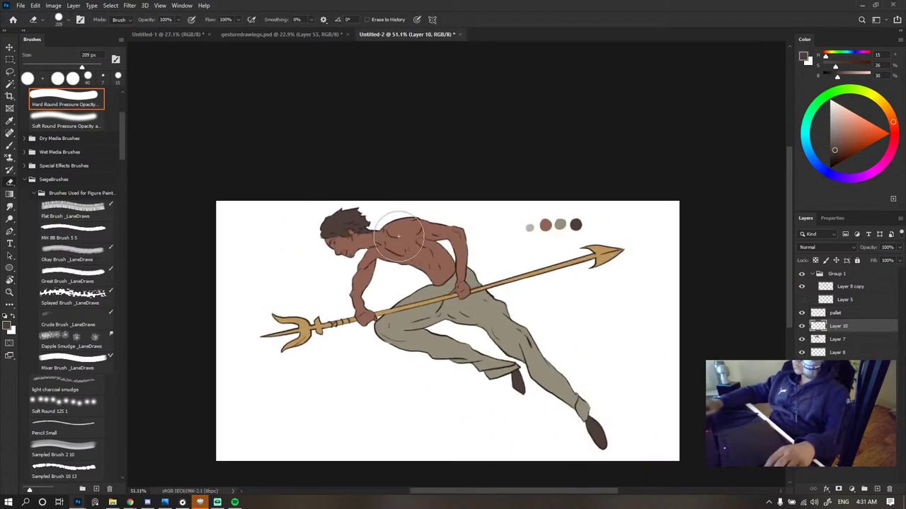
pyautogui.scroll(5, 361, 236)
pyautogui.hotkey('ctrl', 'z')
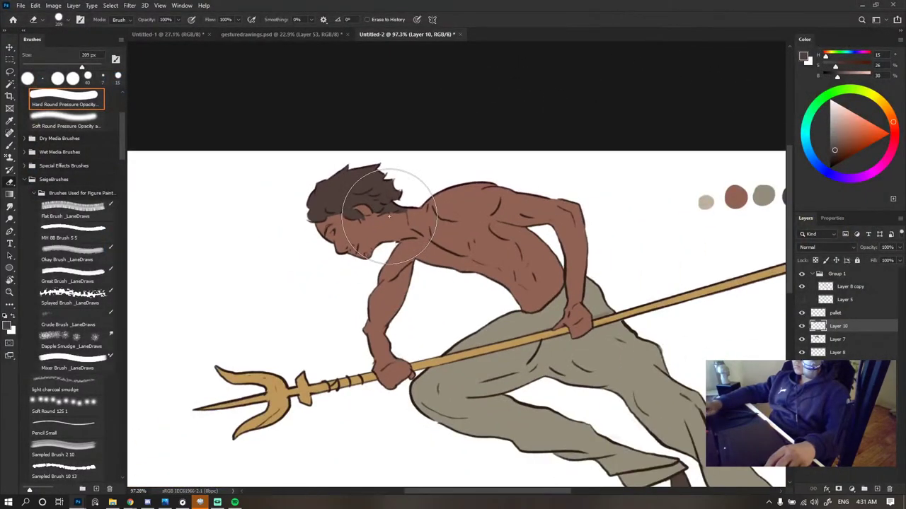
# - Check the finished hair fill by repeatedly toggling the visibility of Layer 10, both close up and on the full figure
pyautogui.scroll(-11, 389, 216)
pyautogui.press('v')
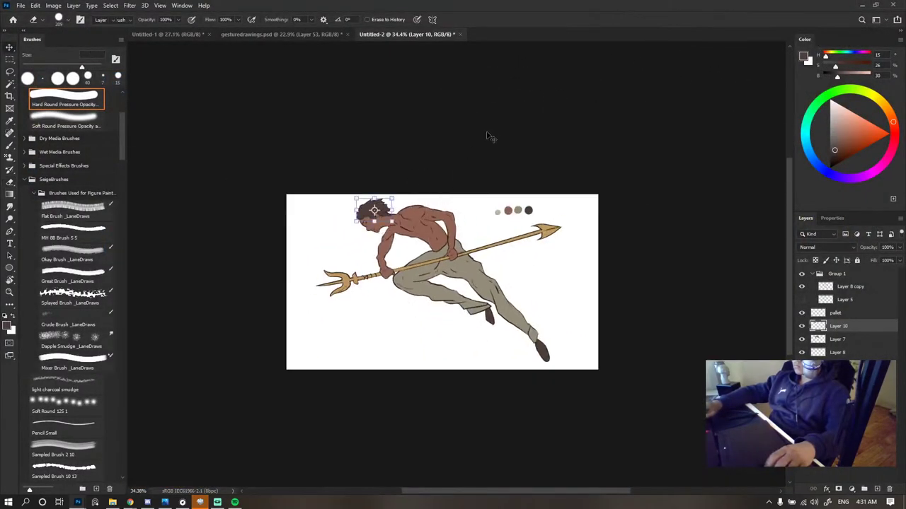
pyautogui.click(489, 137)
pyautogui.scroll(6, 403, 201)
pyautogui.click(352, 222)
pyautogui.scroll(6, 352, 222)
pyautogui.scroll(3, 351, 224)
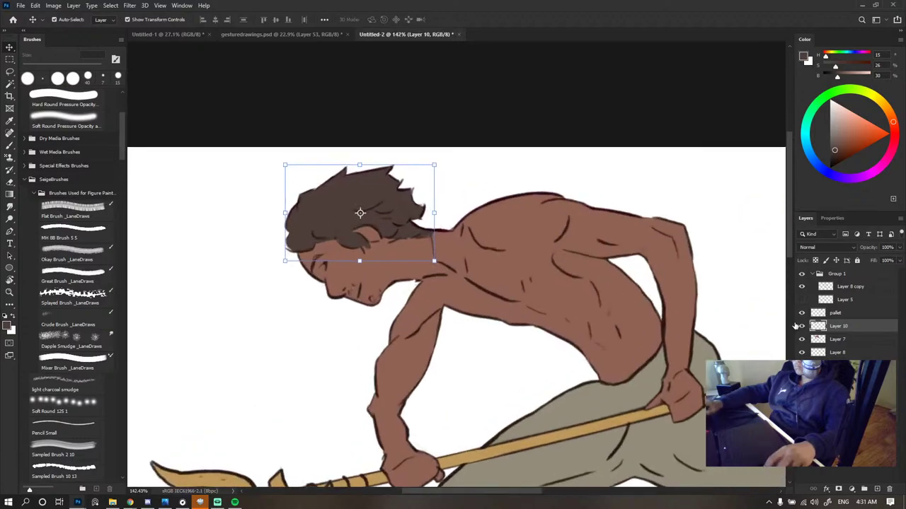
pyautogui.click(801, 325)
pyautogui.click(801, 326)
pyautogui.click(802, 325)
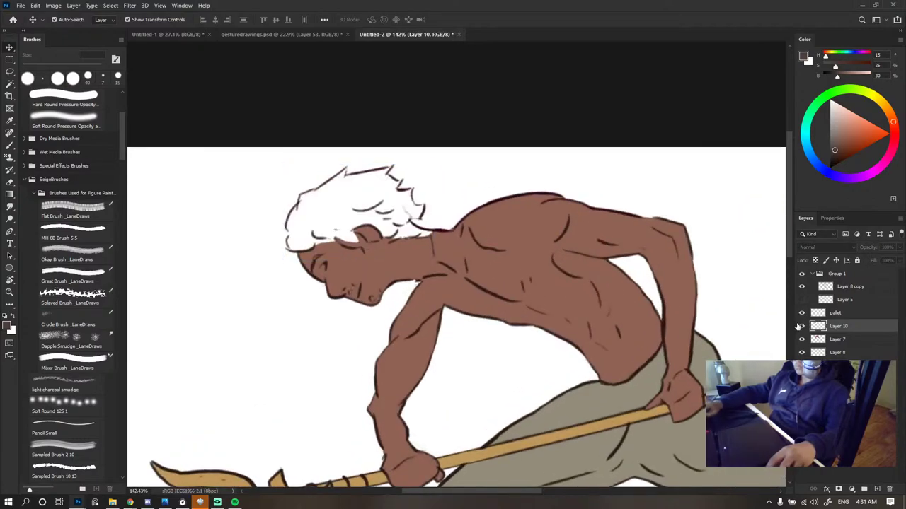
pyautogui.click(801, 326)
pyautogui.click(801, 326)
pyautogui.click(801, 326)
pyautogui.scroll(-10, 496, 281)
pyautogui.click(571, 139)
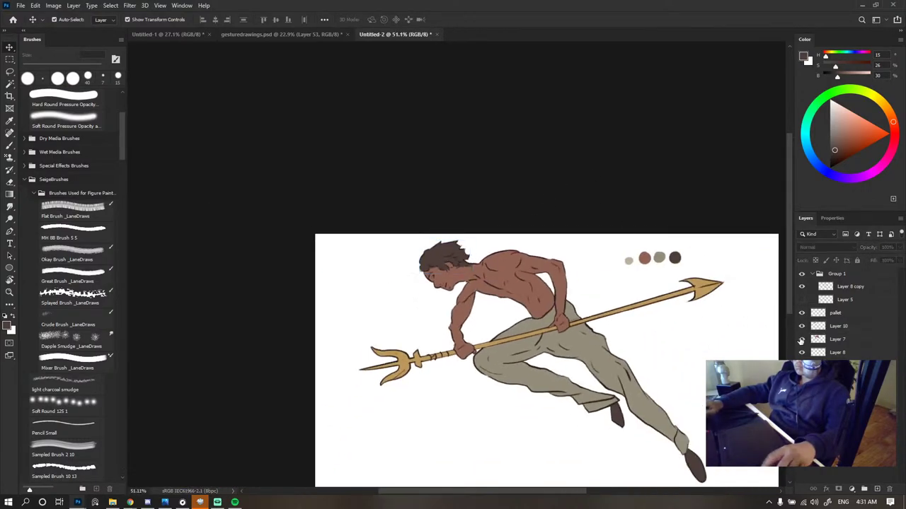
pyautogui.click(802, 327)
pyautogui.click(803, 327)
pyautogui.scroll(-3, 494, 269)
pyautogui.scroll(10, 481, 266)
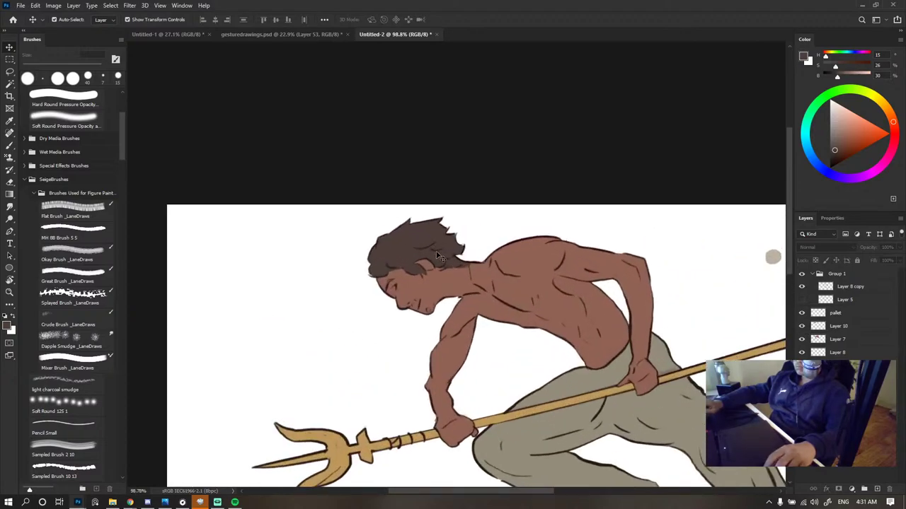
# - Examine the flat colours on the figure from different distances and compare the hair with Layer 10 hidden and shown
pyautogui.moveTo(420, 253); pyautogui.dragTo(338, 228)
pyautogui.hotkey('ctrl', 'z')
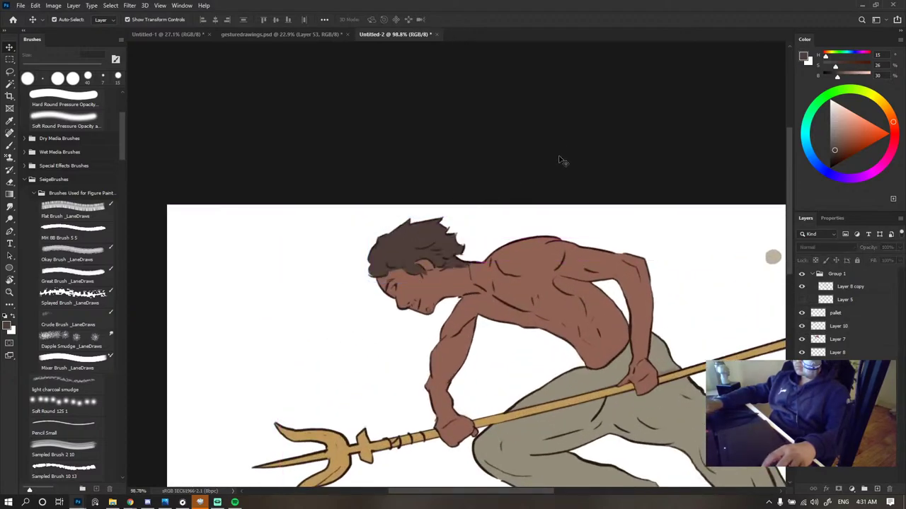
pyautogui.scroll(-4, 417, 273)
pyautogui.scroll(-1, 419, 273)
pyautogui.scroll(5, 424, 271)
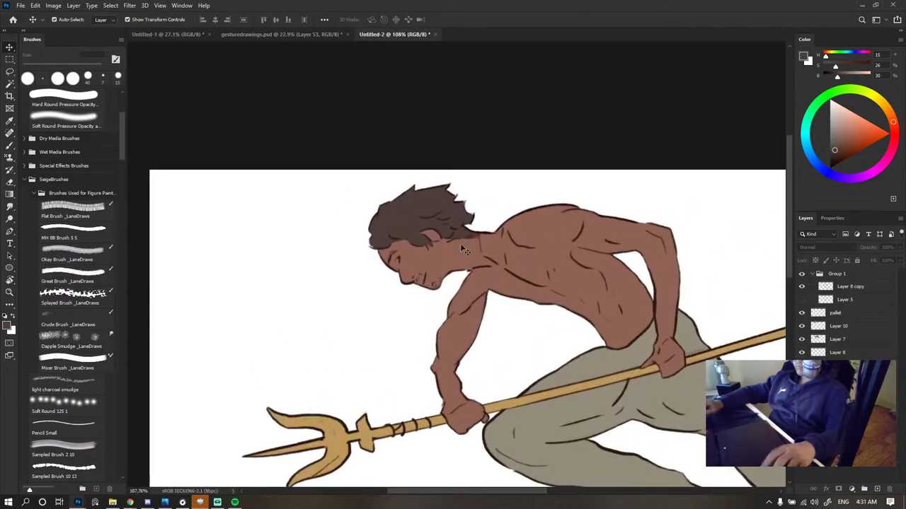
pyautogui.scroll(-5, 437, 271)
pyautogui.scroll(-3, 437, 271)
pyautogui.scroll(5, 496, 284)
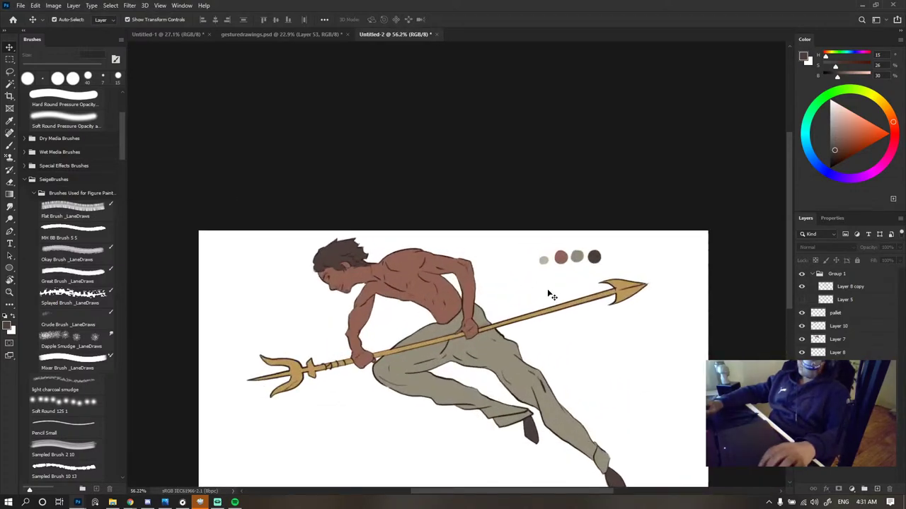
pyautogui.scroll(-3, 504, 278)
pyautogui.scroll(4, 503, 278)
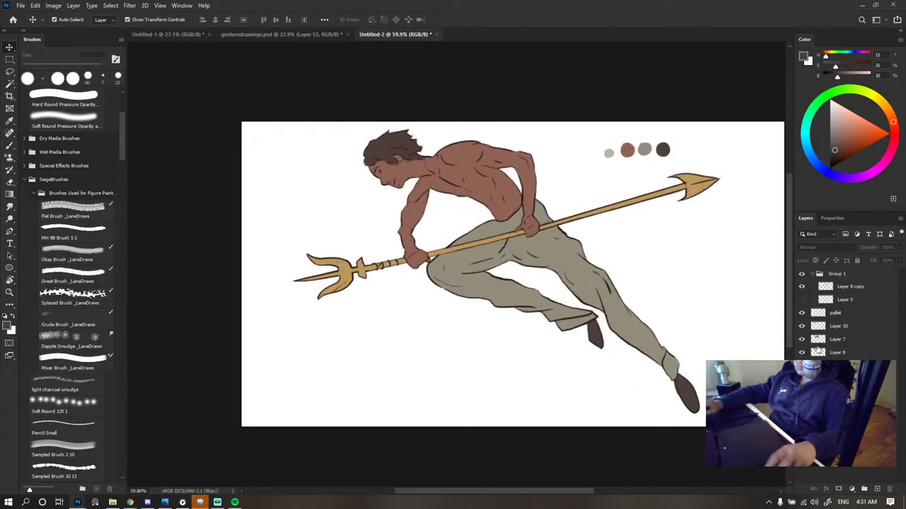
pyautogui.click(802, 326)
pyautogui.click(802, 326)
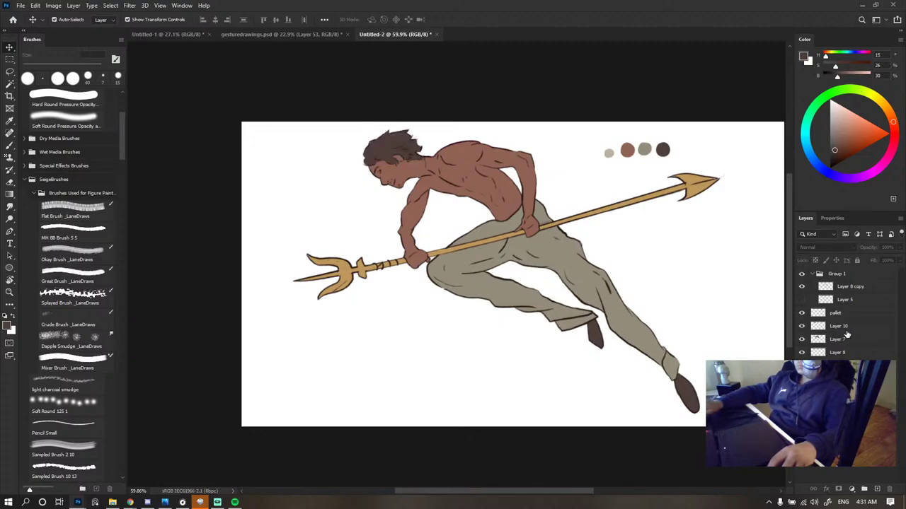
# - Merge Layer 10, Layer 7 and Layer 8 into one layer and check it by toggling its visibility
pyautogui.click(839, 326)
pyautogui.keyDown('shift'); pyautogui.click(838, 339); pyautogui.keyUp('shift')
pyautogui.keyDown('shift'); pyautogui.click(838, 354); pyautogui.keyUp('shift')
pyautogui.rightClick(837, 356)
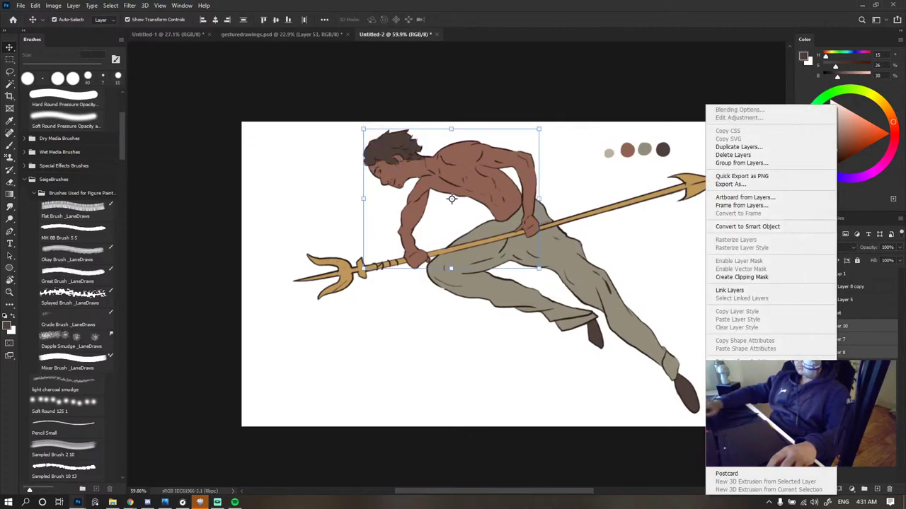
pyautogui.click(735, 375)
pyautogui.click(750, 374)
pyautogui.click(802, 326)
pyautogui.click(802, 326)
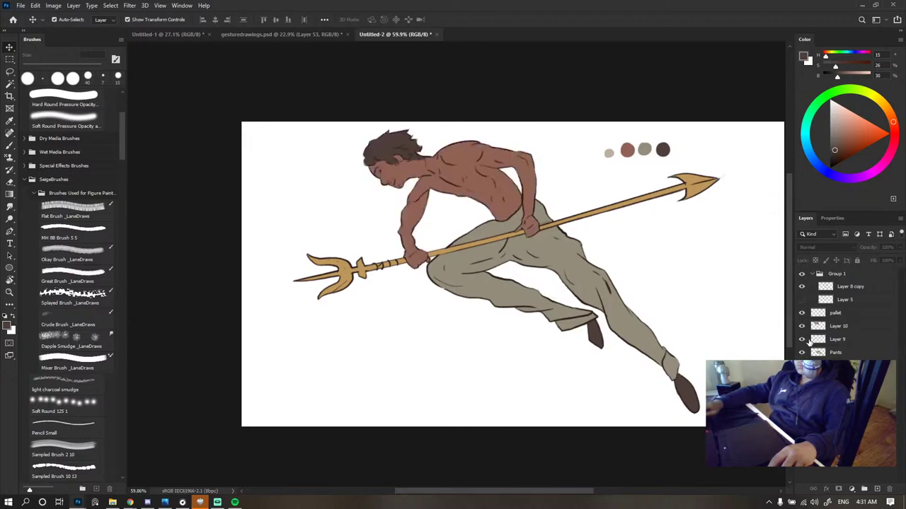
# - Check the contents of Layer 9 and the Pants layer by toggling their visibility, and select the layers from Pants up to Layer 10
pyautogui.click(802, 339)
pyautogui.click(802, 340)
pyautogui.click(802, 352)
pyautogui.click(802, 352)
pyautogui.click(832, 353)
pyautogui.keyDown('shift'); pyautogui.click(841, 327); pyautogui.keyUp('shift')
pyautogui.click(821, 417)
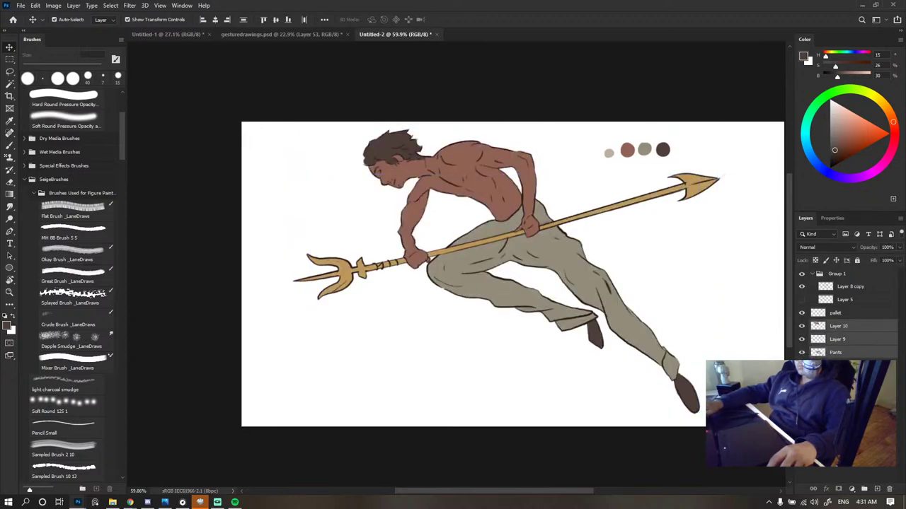
# - With Layer 10 temporarily hidden, erase the stray skin-coloured stroke on the neck from the pallet layer with a 209 px eraser
pyautogui.click(802, 327)
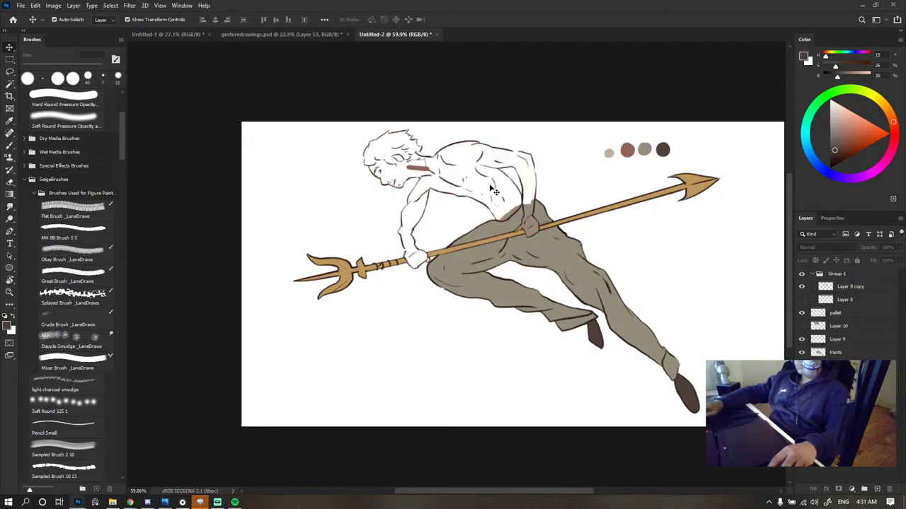
pyautogui.scroll(5, 465, 182)
pyautogui.moveTo(374, 156); pyautogui.dragTo(441, 162)
pyautogui.hotkey('ctrl', 'z')
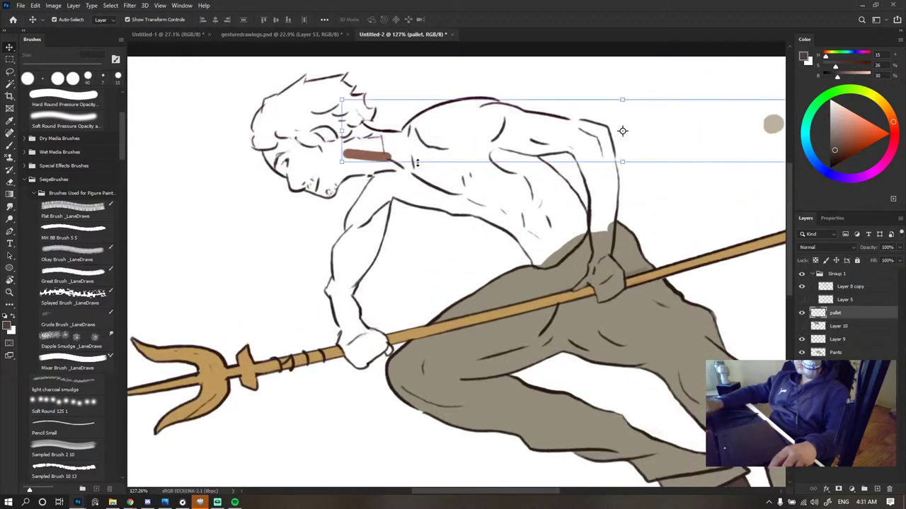
pyautogui.press('e')
pyautogui.moveTo(269, 135); pyautogui.dragTo(435, 208)
pyautogui.scroll(-4, 470, 199)
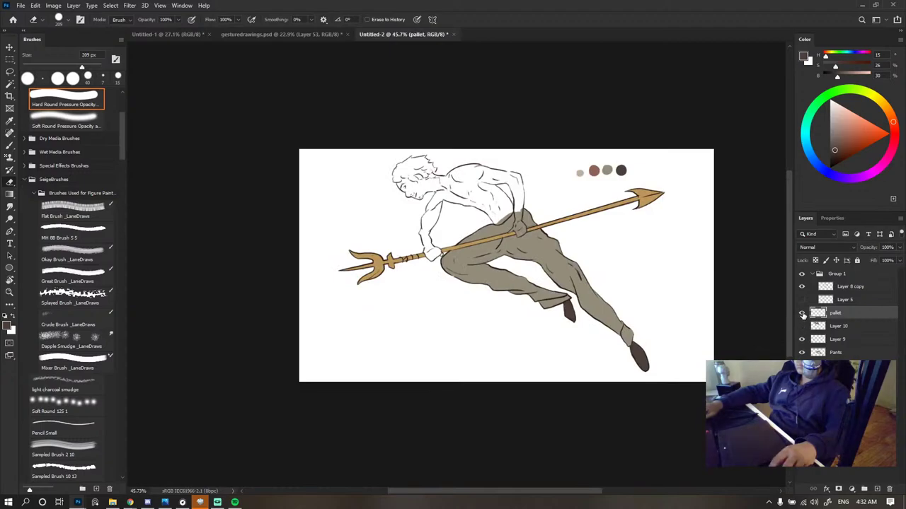
pyautogui.click(802, 313)
pyautogui.click(803, 314)
pyautogui.click(802, 326)
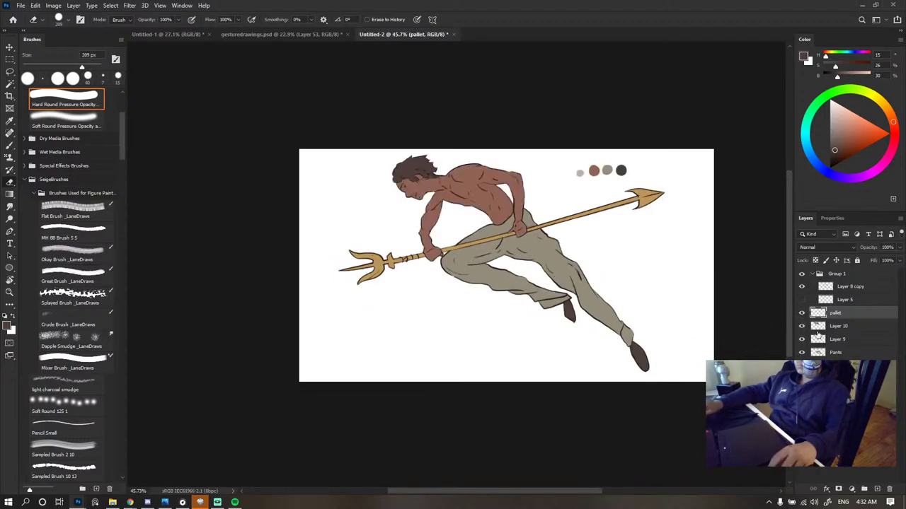
# - Add a layer mask to Layer 10 made from a selection of its painted pixels
pyautogui.click(819, 329)
pyautogui.keyDown('ctrl'); pyautogui.click(819, 327); pyautogui.keyUp('ctrl')
pyautogui.click(838, 489)
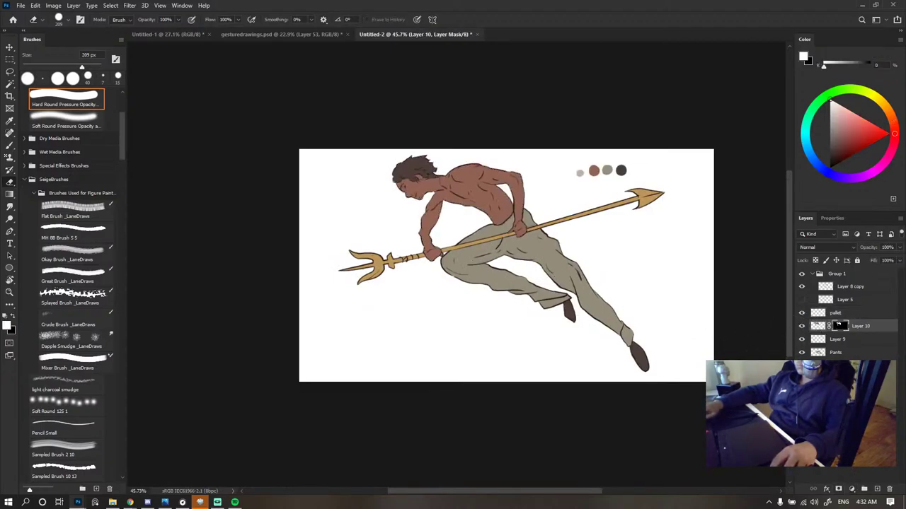
pyautogui.press('v')
pyautogui.click(819, 326)
# - Select the trident's pixels on Layer 9 and turn the selection into a layer mask
pyautogui.click(819, 340)
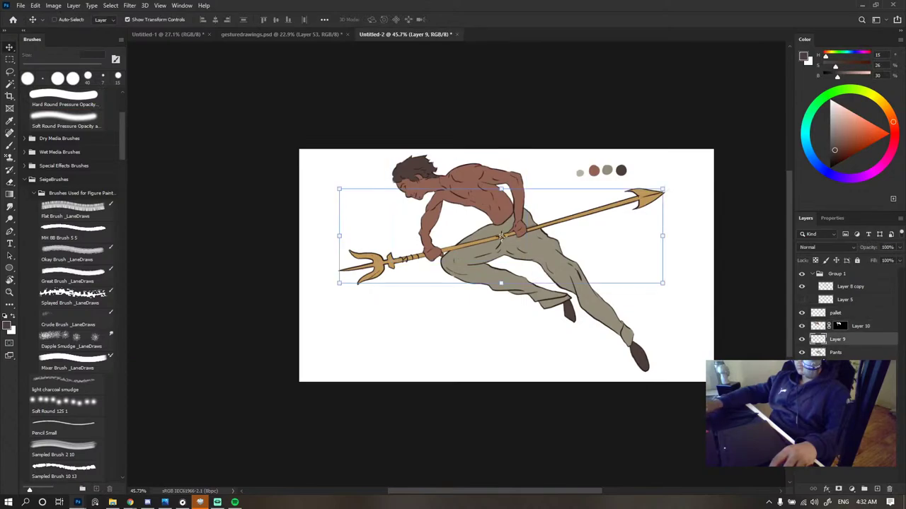
pyautogui.click(826, 488)
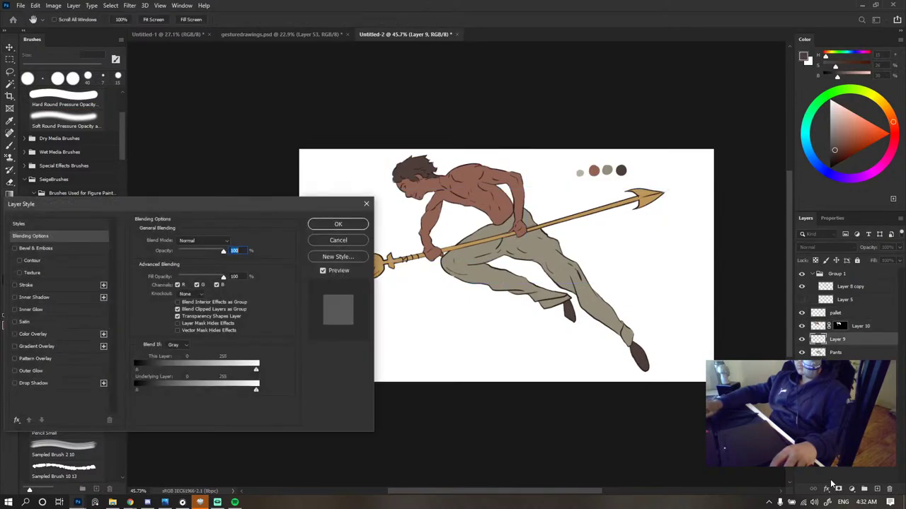
pyautogui.click(358, 240)
pyautogui.keyDown('ctrl'); pyautogui.click(821, 343); pyautogui.keyUp('ctrl')
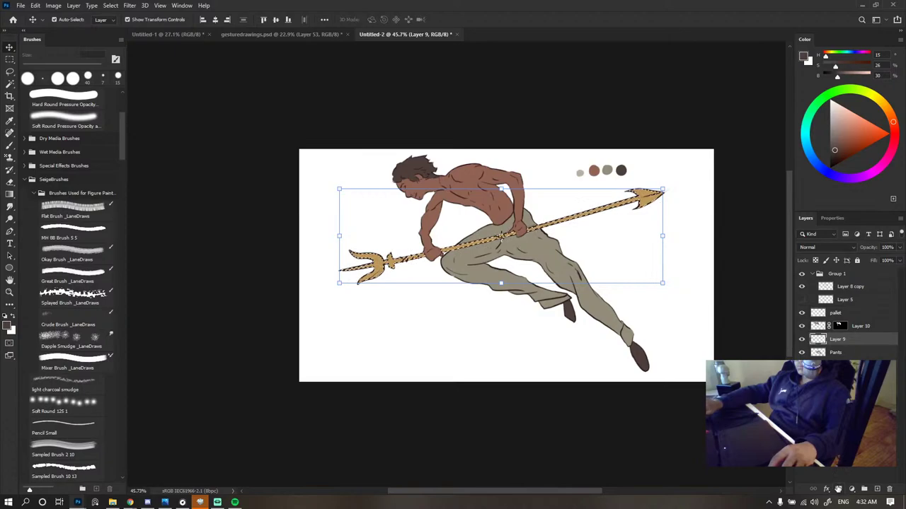
pyautogui.click(839, 489)
# - Mask the Pants layer to the outline of its own painted pixels
pyautogui.click(820, 352)
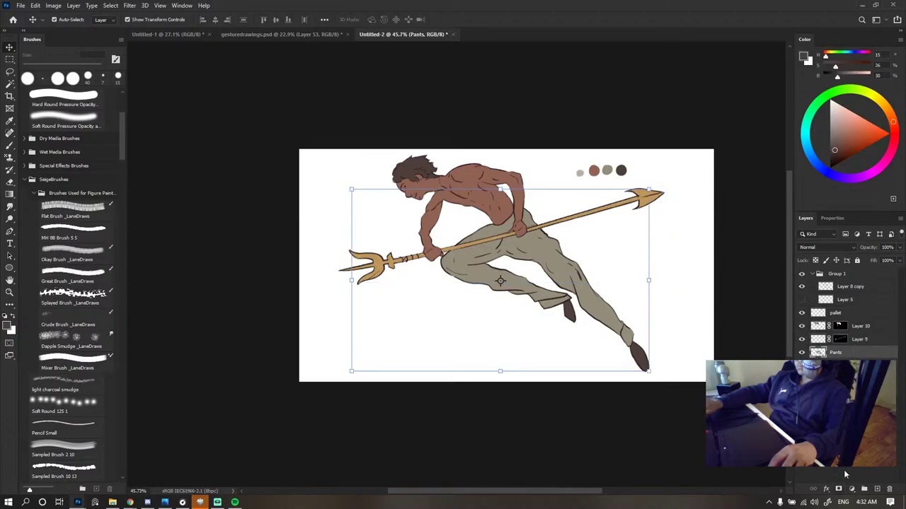
pyautogui.keyDown('ctrl'); pyautogui.click(836, 355); pyautogui.keyUp('ctrl')
pyautogui.click(844, 353)
pyautogui.keyDown('ctrl'); pyautogui.click(835, 355); pyautogui.keyUp('ctrl')
pyautogui.click(836, 355)
pyautogui.click(839, 489)
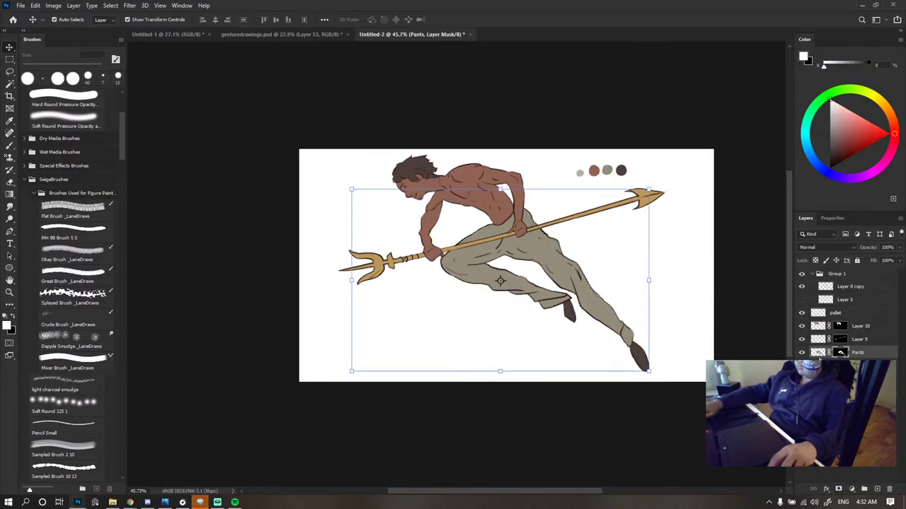
pyautogui.click(818, 353)
# - Test the mask on Layer 10 by painting dark brown across the body with a 416 px brush, and undo it
pyautogui.click(819, 325)
pyautogui.scroll(3, 468, 214)
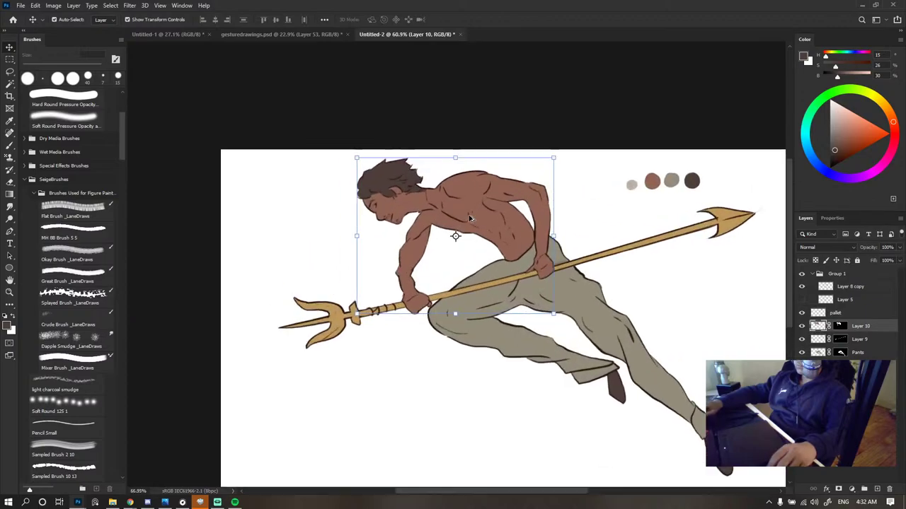
pyautogui.press('b')
pyautogui.moveTo(505, 213); pyautogui.dragTo(578, 216)
pyautogui.moveTo(545, 219); pyautogui.dragTo(425, 322)
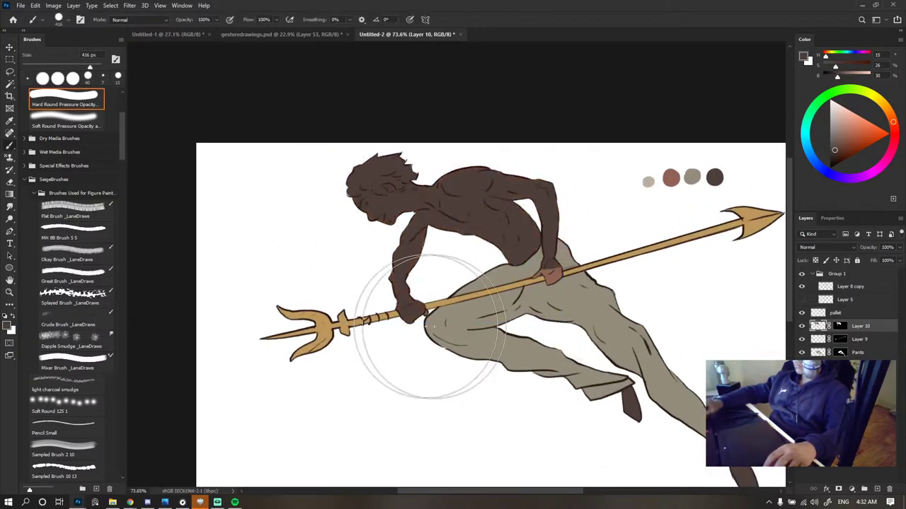
pyautogui.scroll(-8, 444, 262)
pyautogui.hotkey('ctrl', 'z')
pyautogui.scroll(8, 438, 227)
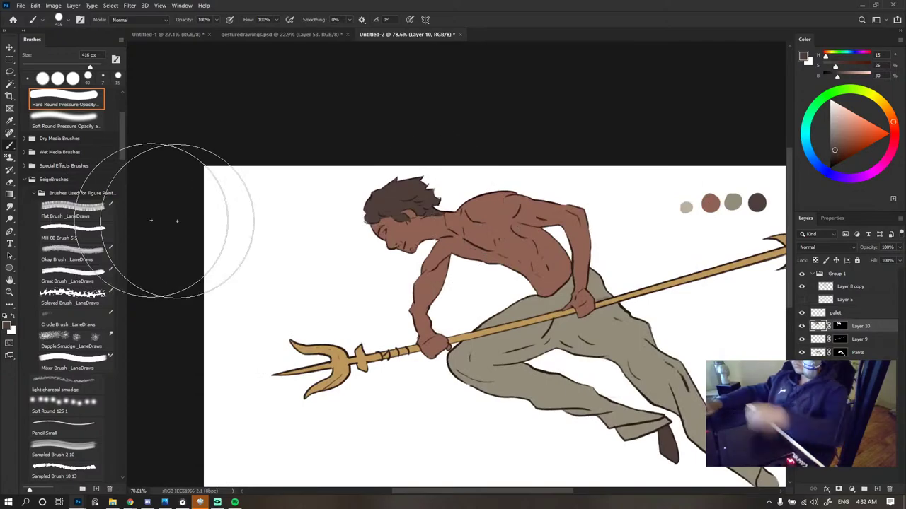
# - Try painting dark brown over the head on masked Layer 10, and sample the skin colour to paint over the hair
pyautogui.moveTo(382, 183); pyautogui.dragTo(477, 204)
pyautogui.hotkey('ctrl', 'z')
pyautogui.scroll(8, 445, 190)
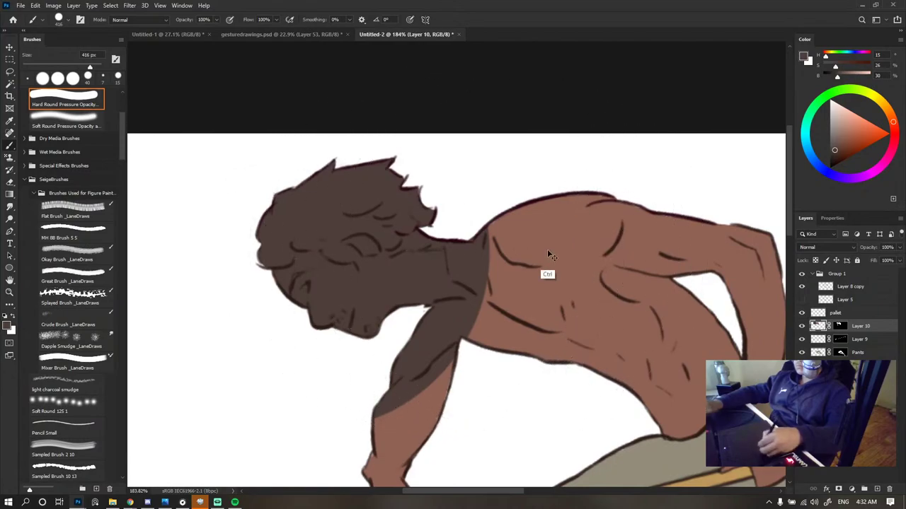
pyautogui.keyDown('alt'); pyautogui.click(545, 272); pyautogui.keyUp('alt')
pyautogui.scroll(-5, 445, 239)
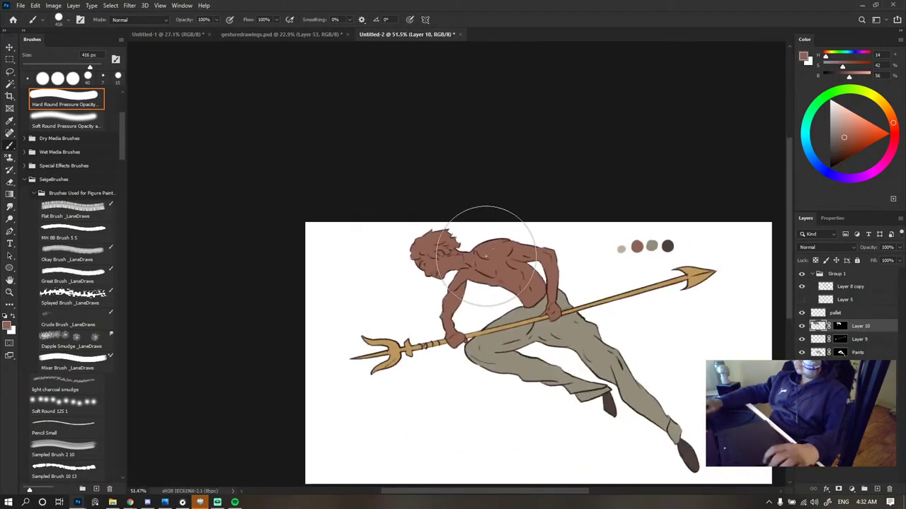
# - Undo the test strokes, the layer masks and the merge, back to separate Layers 10, 7 and 8
pyautogui.hotkey('ctrl', 'z')
pyautogui.hotkey('ctrl', 'z')
pyautogui.hotkey('ctrl', 'z')
pyautogui.scroll(3, 440, 266)
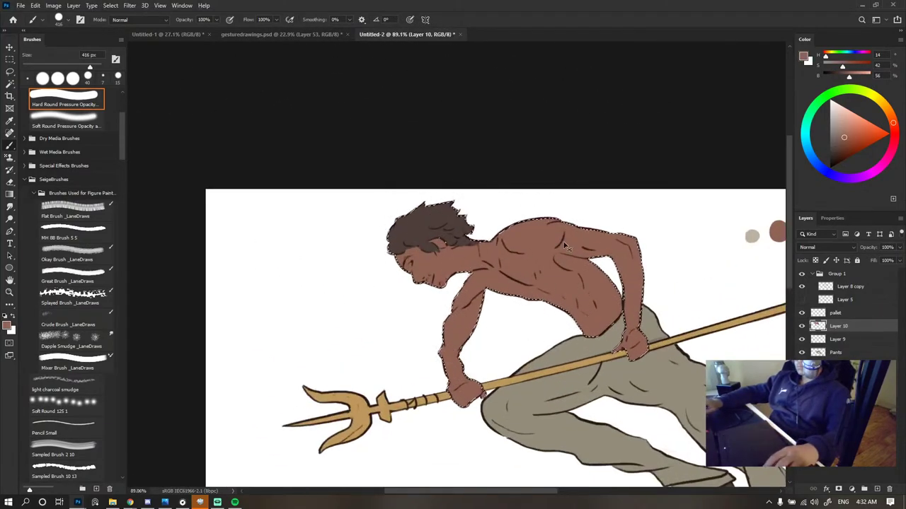
pyautogui.hotkey('ctrl', 'z')
pyautogui.hotkey('ctrl', ',')
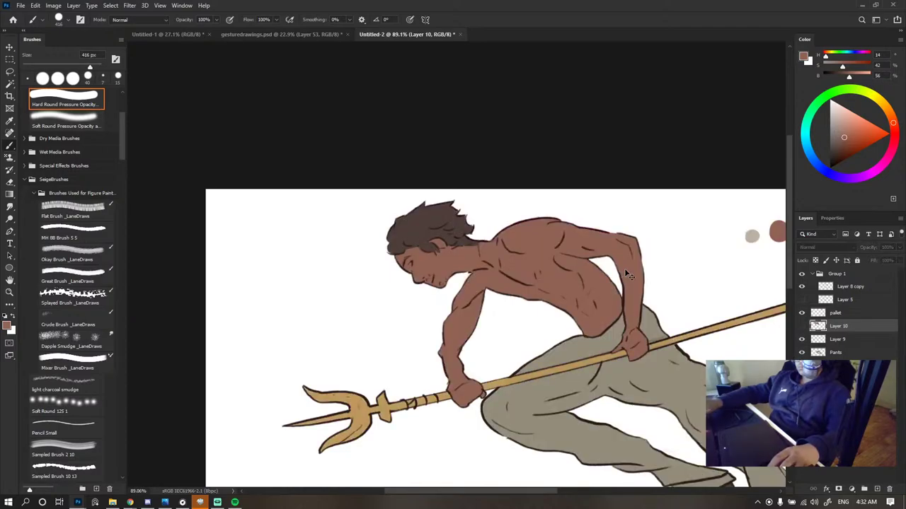
pyautogui.hotkey('ctrl', 'z')
pyautogui.hotkey('ctrl', 'z')
pyautogui.press('v')
pyautogui.scroll(1, 644, 152)
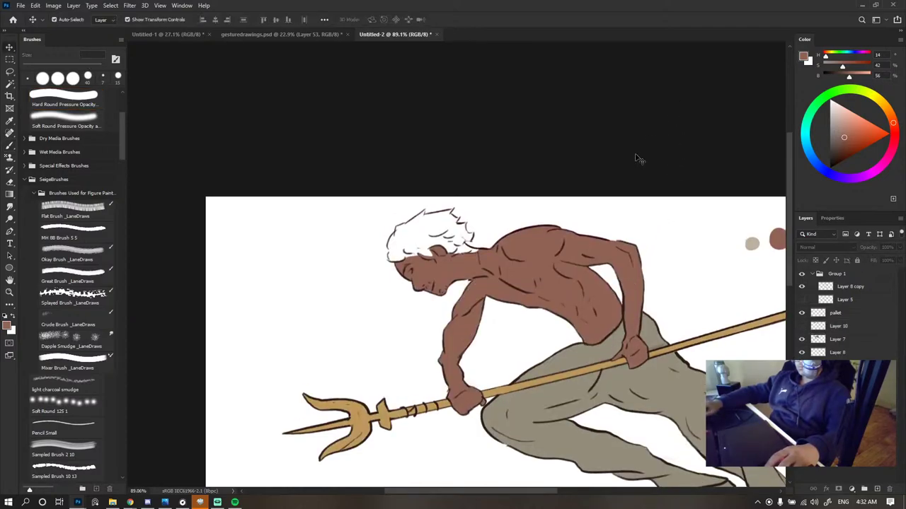
# - Show the hair on Layer 10 and hide the skin on Layer 7 to expose stray strokes on the other layers
pyautogui.scroll(5, 543, 284)
pyautogui.click(801, 326)
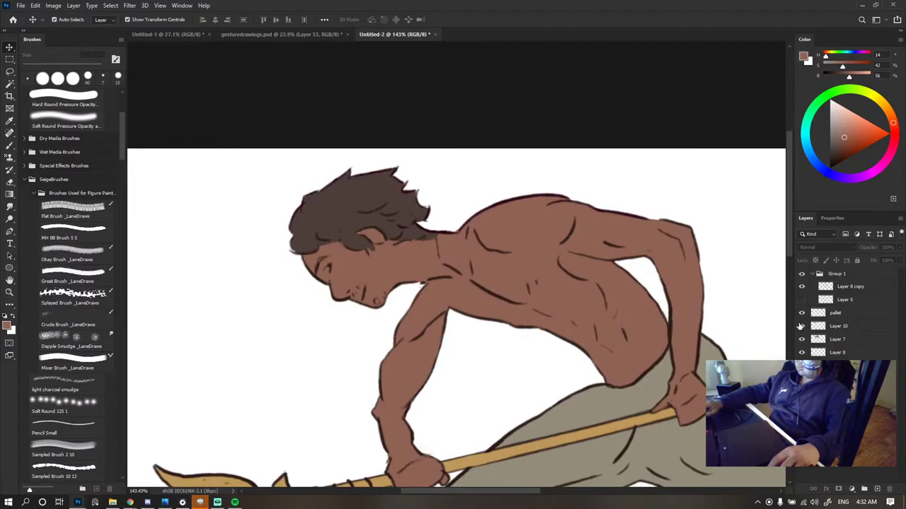
pyautogui.click(840, 339)
pyautogui.click(801, 340)
pyautogui.click(801, 340)
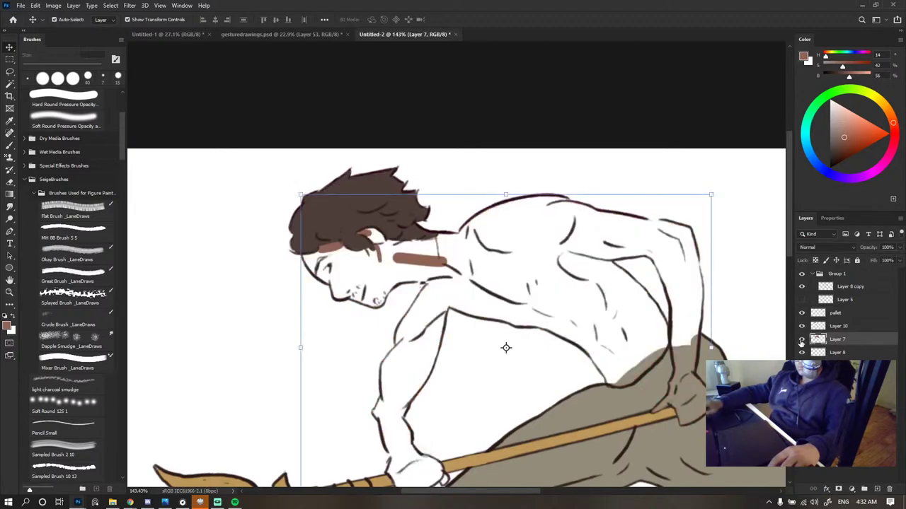
pyautogui.scroll(-6, 448, 166)
pyautogui.scroll(4, 496, 269)
pyautogui.click(801, 340)
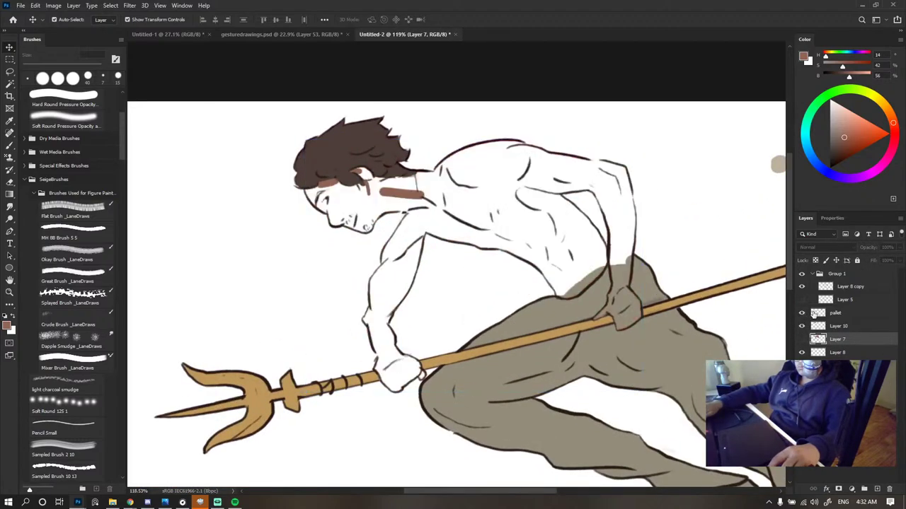
# - Erase the stray skin-coloured stroke on the neck from the pallet layer with a 40 px eraser
pyautogui.click(836, 312)
pyautogui.press('b')
pyautogui.moveTo(436, 204); pyautogui.dragTo(400, 195)
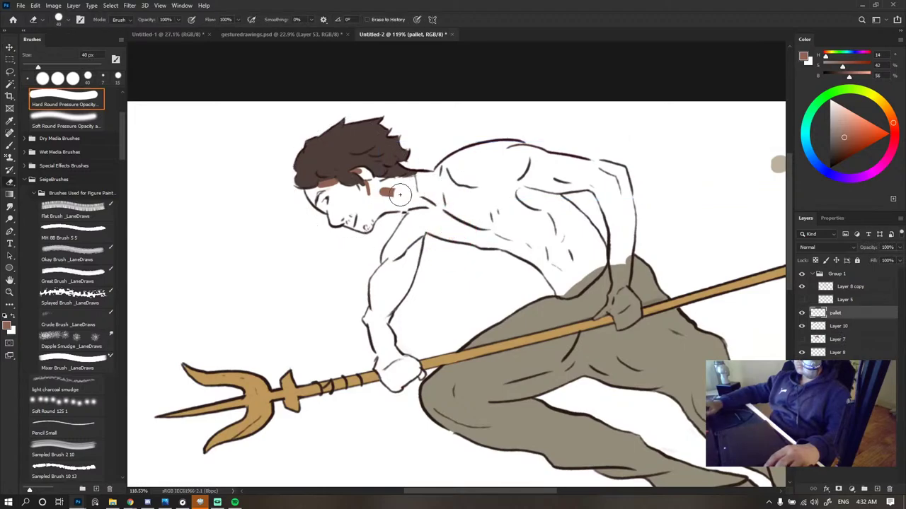
pyautogui.scroll(-1, 729, 359)
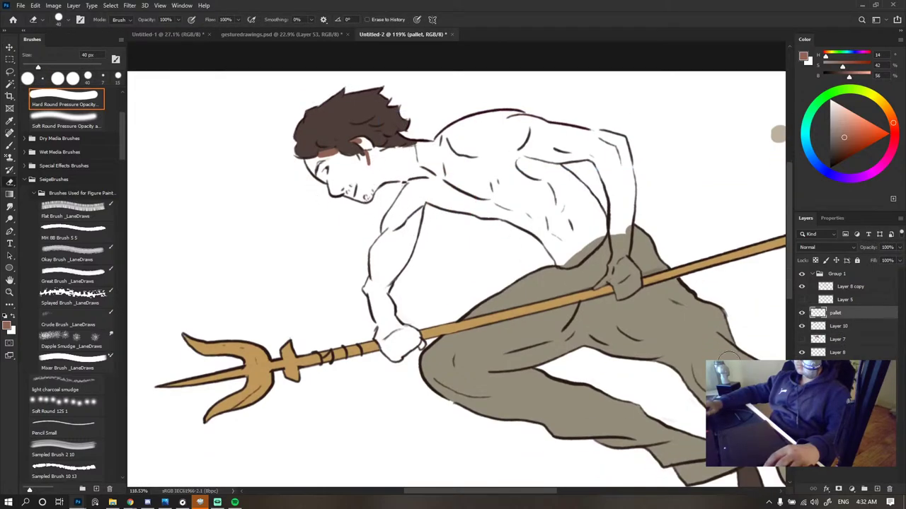
pyautogui.scroll(-3, 572, 278)
# - Compare the head with Layer 10 hidden and shown to locate the remaining skin-coloured strokes
pyautogui.click(802, 326)
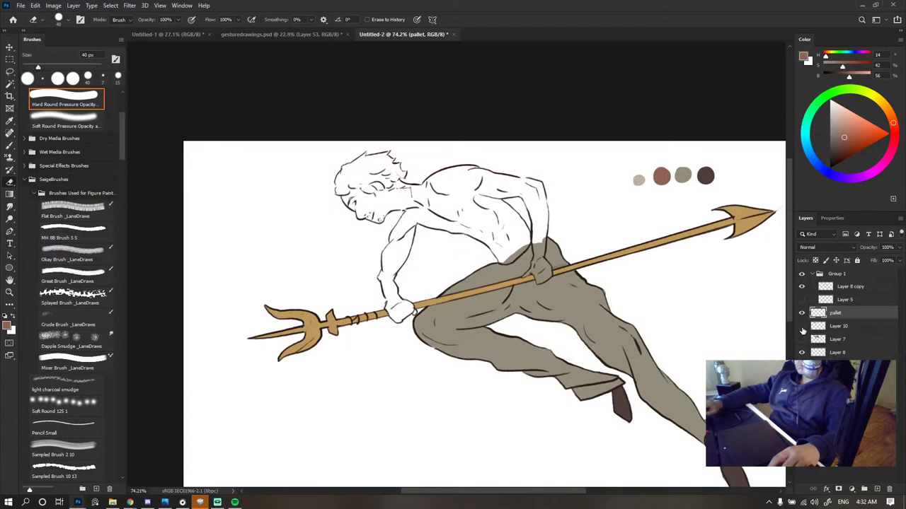
pyautogui.click(801, 327)
pyautogui.click(801, 326)
pyautogui.click(801, 326)
pyautogui.scroll(3, 338, 212)
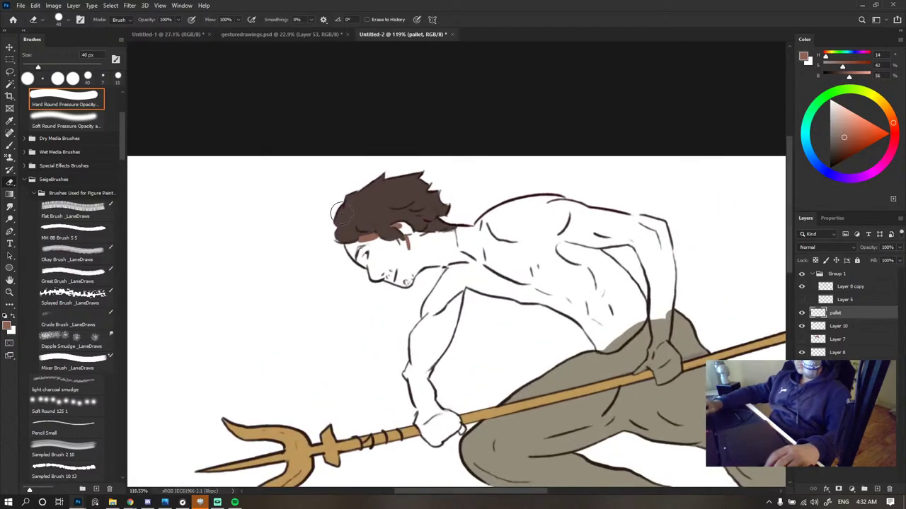
# - Erase the skin-coloured stroke below the hairline on the forehead from Layer 10, using a 20 px eraser reduced to 2 px
pyautogui.press('[')
pyautogui.press('[')
pyautogui.scroll(8, 338, 213)
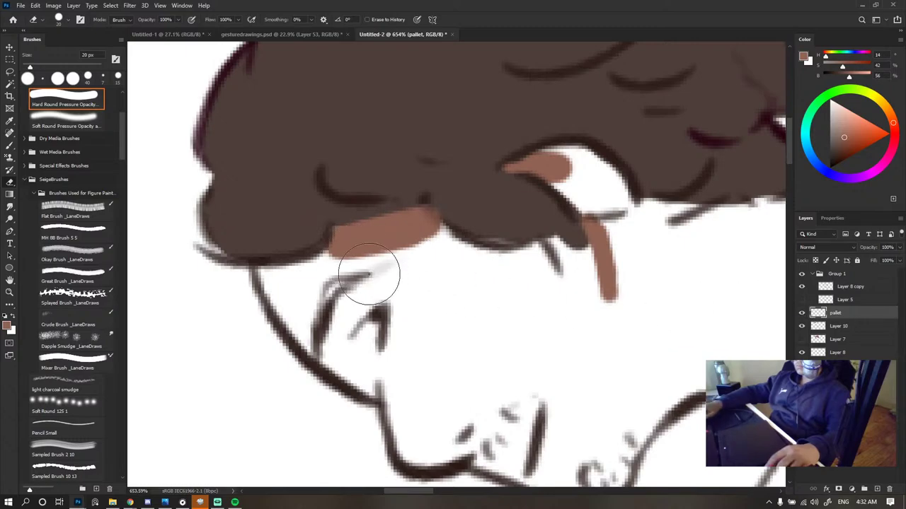
pyautogui.click(802, 328)
pyautogui.click(802, 329)
pyautogui.click(829, 329)
pyautogui.moveTo(413, 267)
pyautogui.mouseDown()
pyautogui.moveTo(370, 263)
pyautogui.moveTo(356, 273)
pyautogui.moveTo(402, 267)
pyautogui.moveTo(421, 281)
pyautogui.moveTo(415, 245)
pyautogui.moveTo(399, 246)
pyautogui.moveTo(361, 257)
pyautogui.moveTo(349, 277)
pyautogui.moveTo(368, 262)
pyautogui.moveTo(416, 257)
pyautogui.mouseUp()
pyautogui.press('[')
pyautogui.press('[')
pyautogui.press('[')
pyautogui.press('[')
pyautogui.press('[')
pyautogui.press('[')
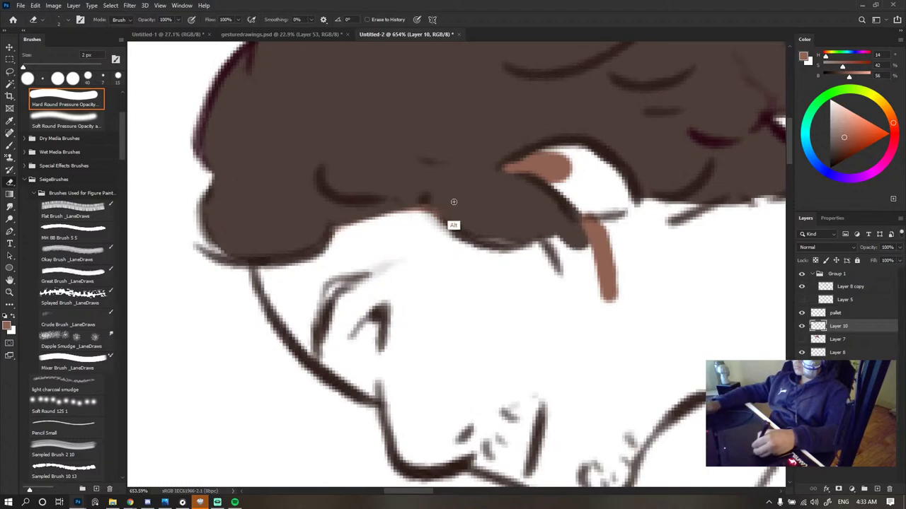
# - Start sampling the hair's dark brown with the Brush tool for touching up the hairline on Layer 10
pyautogui.press('b')
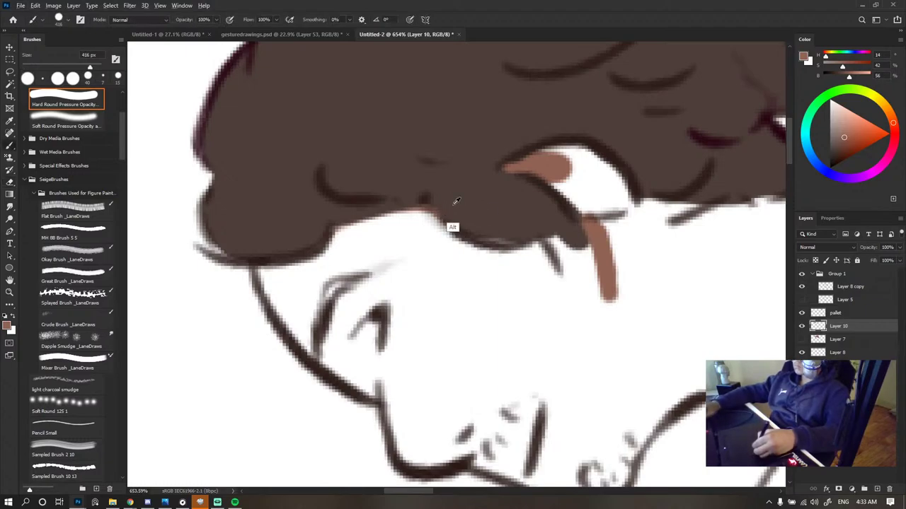
# - Sample the dark brown hair colour and paint over the skin-coloured smudges along the hair's lower edge with a 5 px brush
pyautogui.keyDown('alt'); pyautogui.click(447, 213); pyautogui.keyUp('alt')
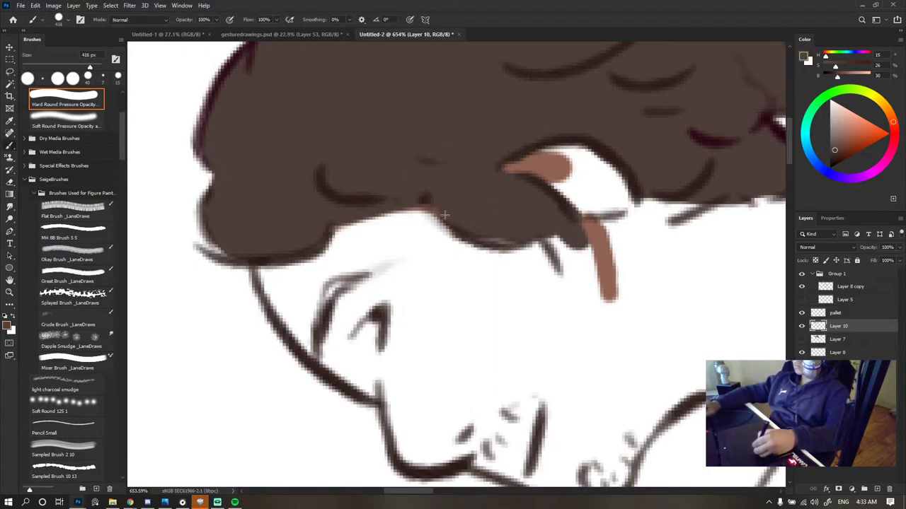
pyautogui.click(473, 188)
pyautogui.hotkey('ctrl', 'z')
pyautogui.moveTo(593, 245); pyautogui.dragTo(475, 198)
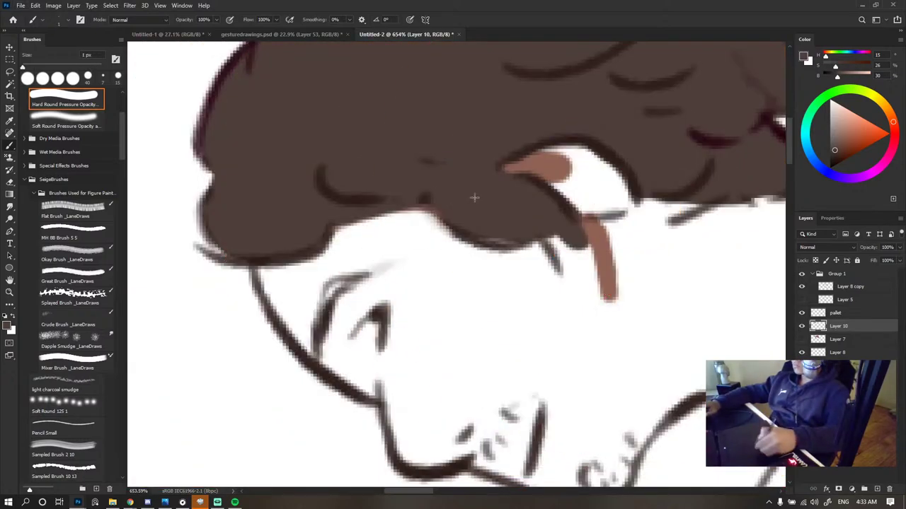
pyautogui.moveTo(537, 192); pyautogui.dragTo(541, 191)
pyautogui.moveTo(448, 221); pyautogui.dragTo(377, 223)
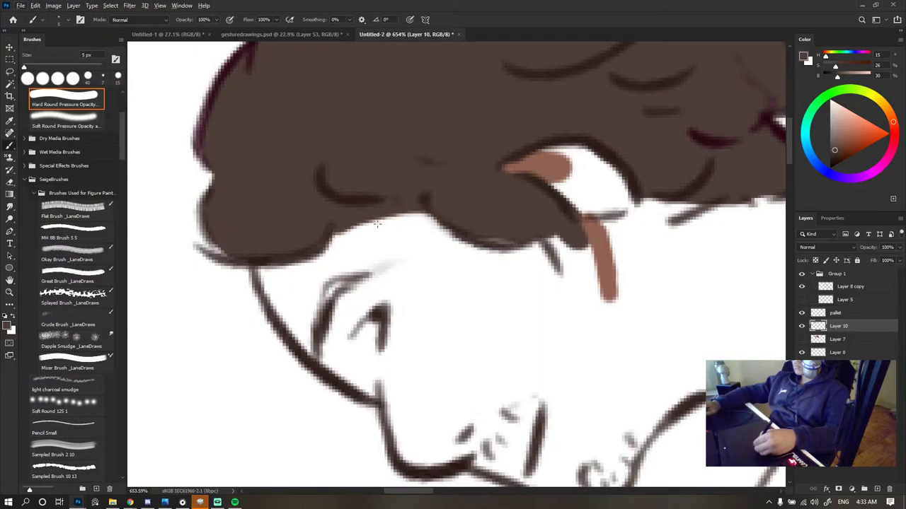
# - Erase the stray skin-coloured stroke below the ear on Layer 10
pyautogui.press('e')
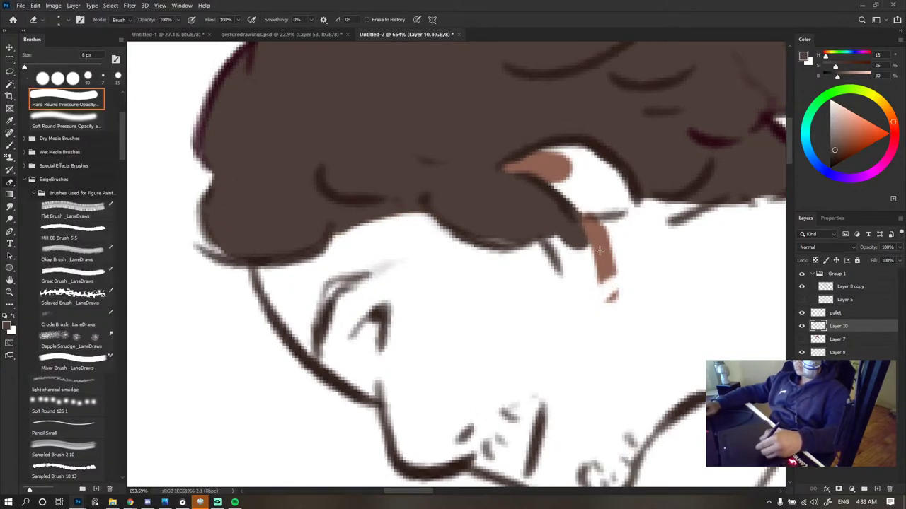
pyautogui.moveTo(599, 251); pyautogui.dragTo(607, 274)
pyautogui.press('b')
pyautogui.moveTo(627, 238)
pyautogui.mouseDown()
pyautogui.moveTo(602, 225)
pyautogui.moveTo(544, 329)
pyautogui.moveTo(528, 332)
pyautogui.mouseUp()
pyautogui.hotkey('ctrl', 'z')
pyautogui.press('e')
pyautogui.press('b')
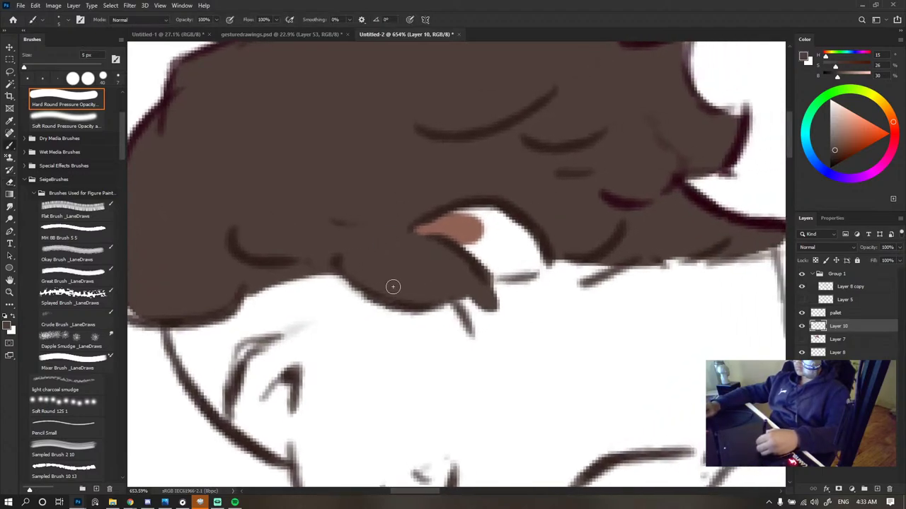
# - Erase the skin-coloured patch inside the ear on Layer 10 with a 3 px eraser
pyautogui.press('e')
pyautogui.moveTo(479, 229); pyautogui.dragTo(482, 230)
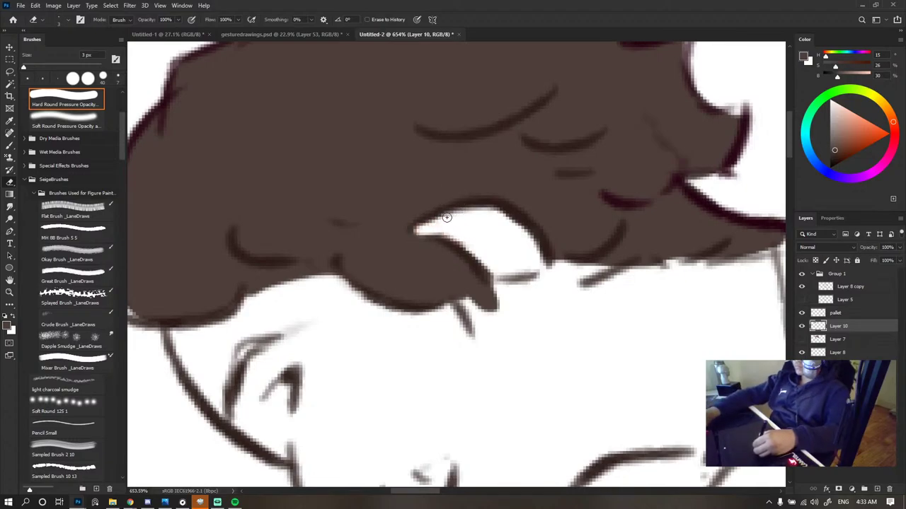
pyautogui.hotkey('ctrl', 'z')
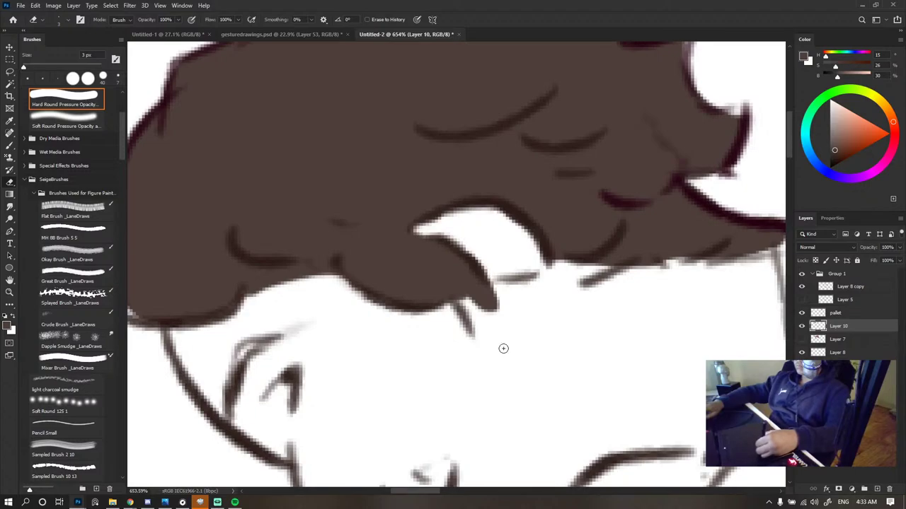
# - Turn on the visibility of Layer 7, which holds the figure's skin colour
pyautogui.scroll(-2, 503, 348)
pyautogui.scroll(-4, 645, 298)
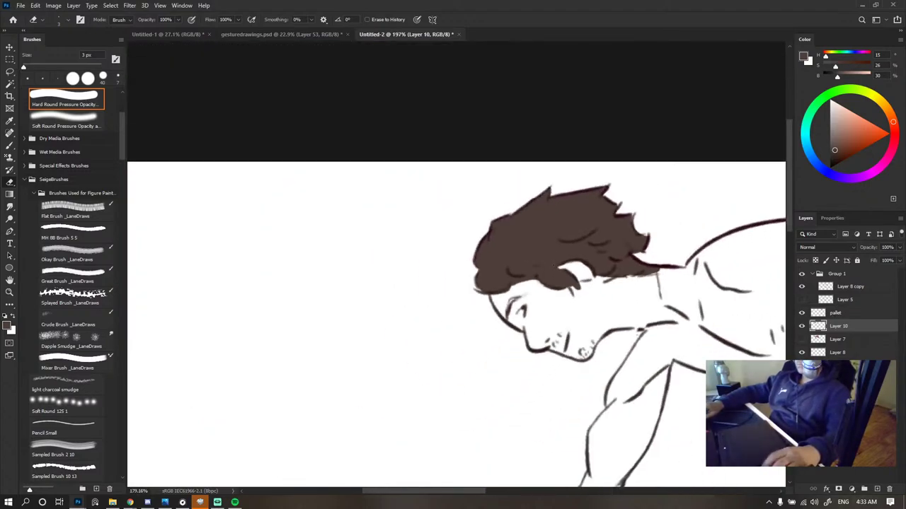
pyautogui.scroll(-5, 541, 262)
pyautogui.press('v')
pyautogui.click(618, 262)
pyautogui.hscroll(2, 554, 283)
pyautogui.scroll(-3, 524, 289)
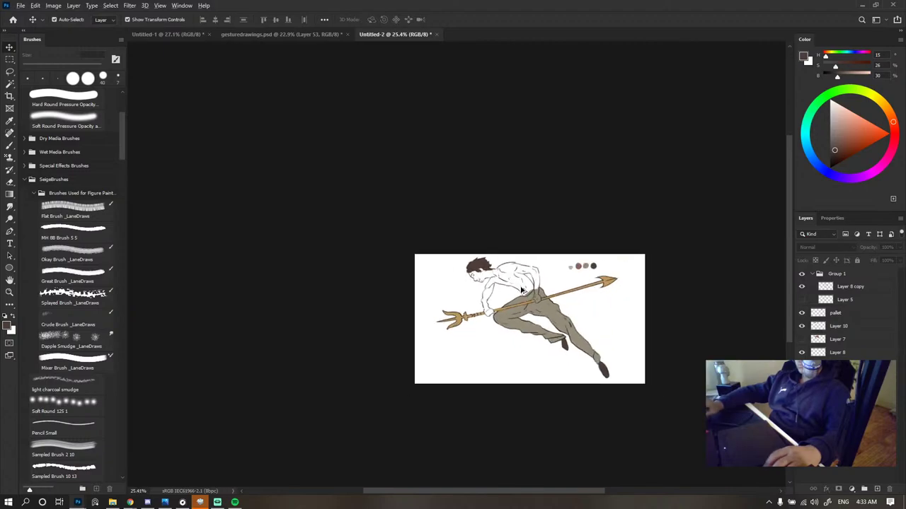
pyautogui.scroll(4, 521, 291)
pyautogui.click(804, 339)
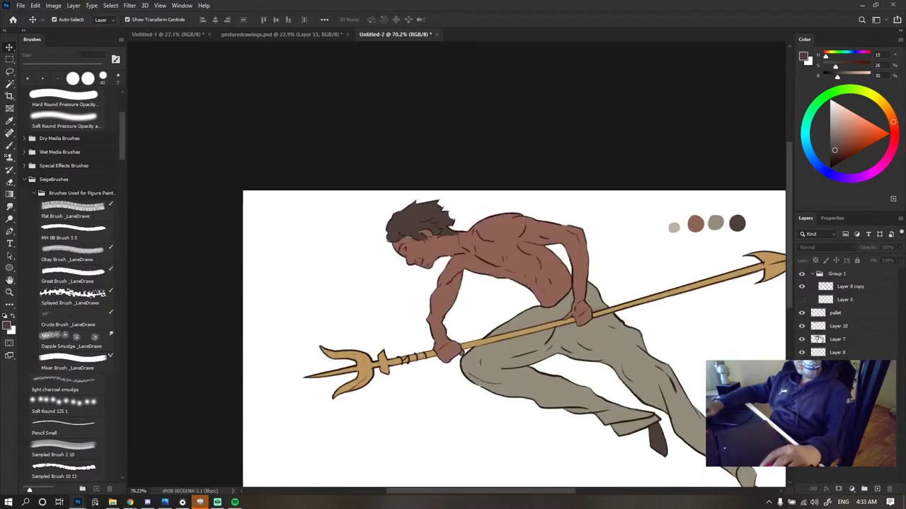
# - Make Layer 7 active and sample the figure's skin tone as the colour for a 34 px brush
pyautogui.click(837, 343)
pyautogui.scroll(3, 491, 288)
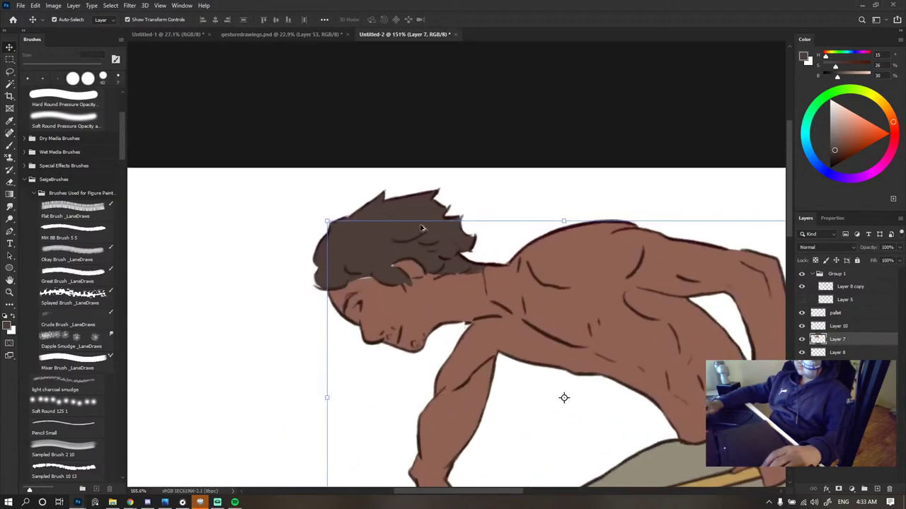
pyautogui.press('b')
pyautogui.keyDown('alt'); pyautogui.click(382, 262); pyautogui.keyUp('alt')
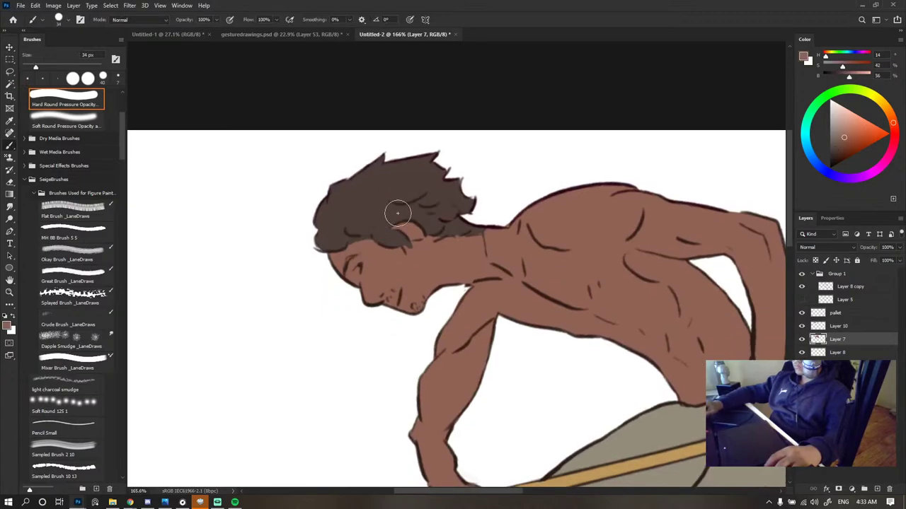
pyautogui.scroll(-5, 447, 239)
pyautogui.press('v')
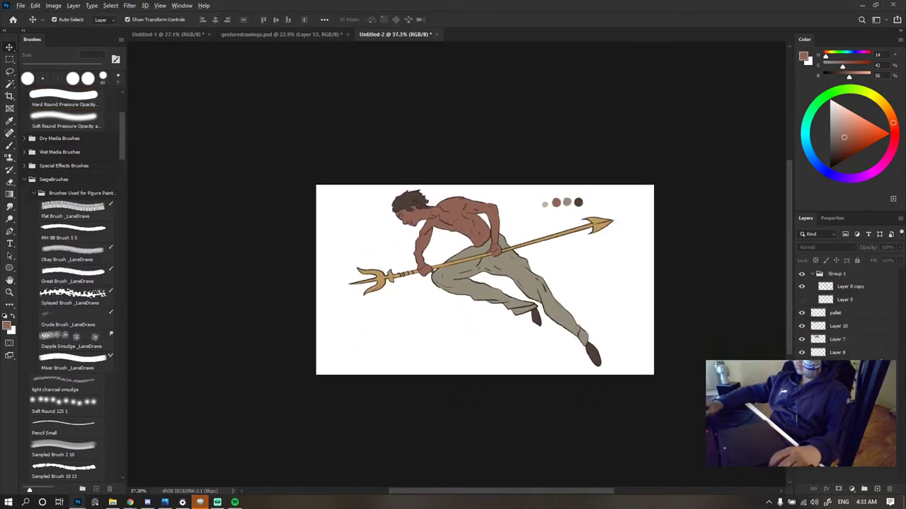
# - Toggle Layer 10's visibility on and off to examine the hair colour against the whole figure
pyautogui.click(801, 313)
pyautogui.scroll(1, 673, 309)
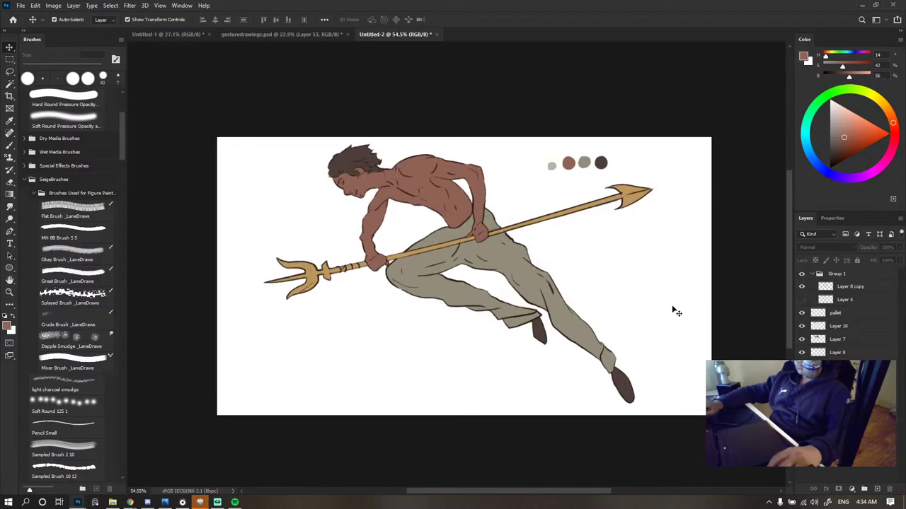
pyautogui.click(801, 326)
pyautogui.click(801, 326)
pyautogui.click(801, 326)
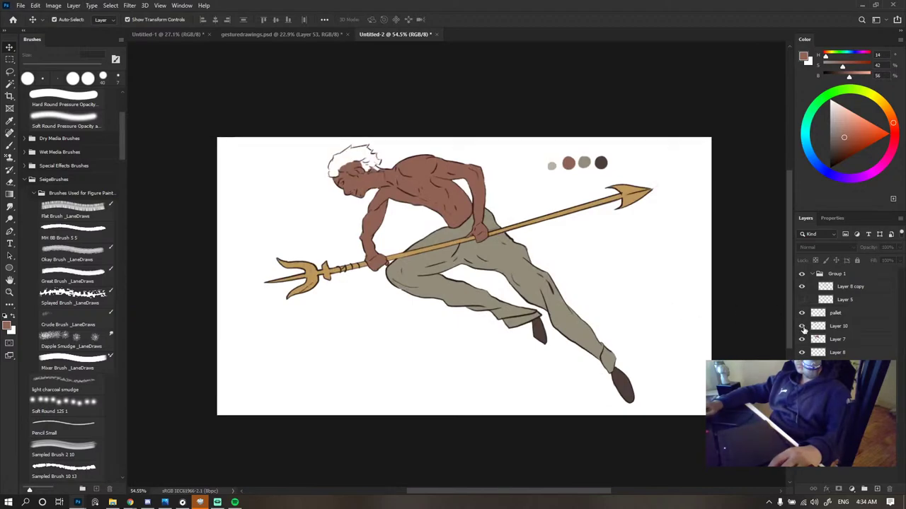
pyautogui.click(801, 326)
pyautogui.click(801, 326)
pyautogui.click(802, 327)
# - Load the hair shape on Layer 10 as a selection and expand it by 2 pixels
pyautogui.keyDown('ctrl'); pyautogui.click(819, 327); pyautogui.keyUp('ctrl')
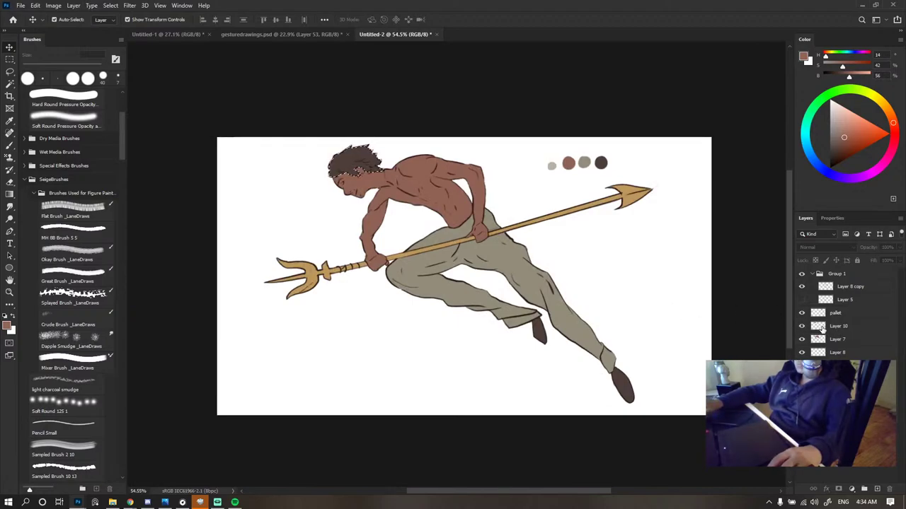
pyautogui.scroll(1, 233, 52)
pyautogui.click(131, 6)
pyautogui.click(110, 5)
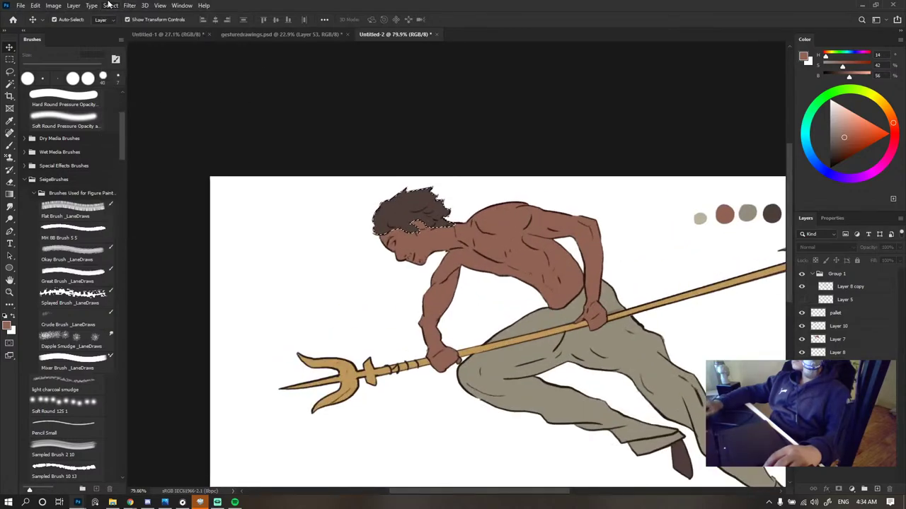
pyautogui.click(111, 6)
pyautogui.moveTo(127, 139)
pyautogui.click(216, 158)
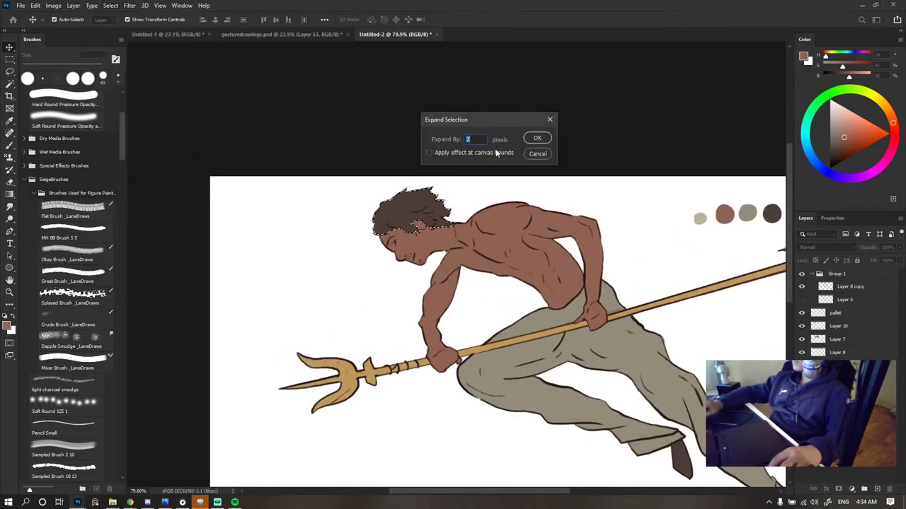
pyautogui.press('Return')
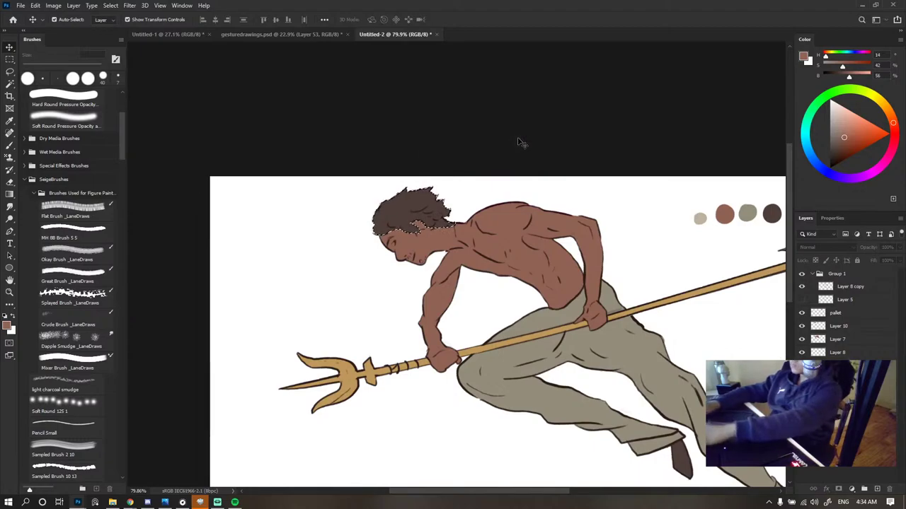
# - Examine the hair's outline up close, toggling Layer 7's visibility to compare the edges of the colour fill
pyautogui.scroll(1, 461, 188)
pyautogui.scroll(2, 426, 227)
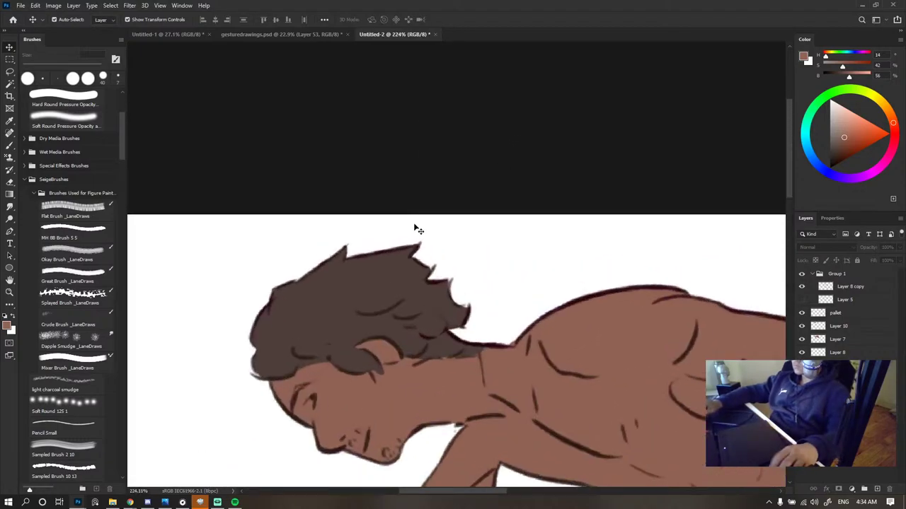
pyautogui.scroll(-3, 412, 256)
pyautogui.scroll(4, 439, 258)
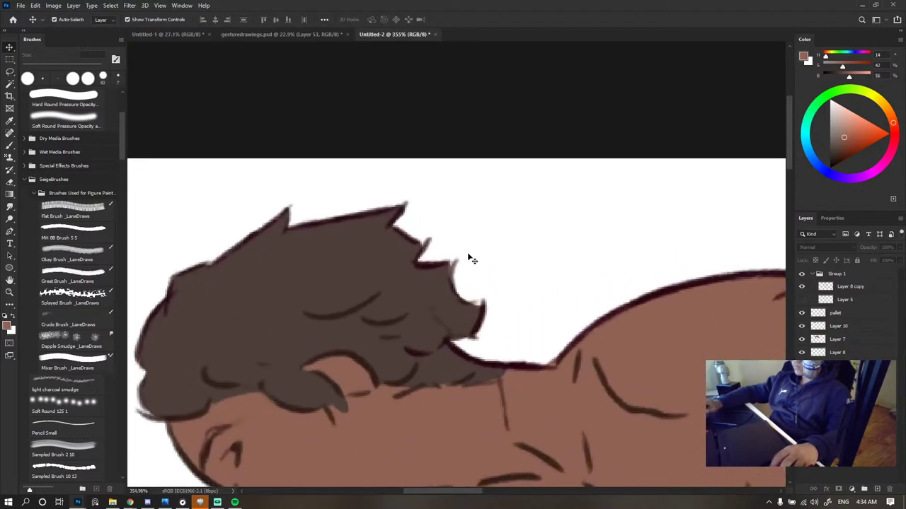
pyautogui.scroll(-1, 493, 245)
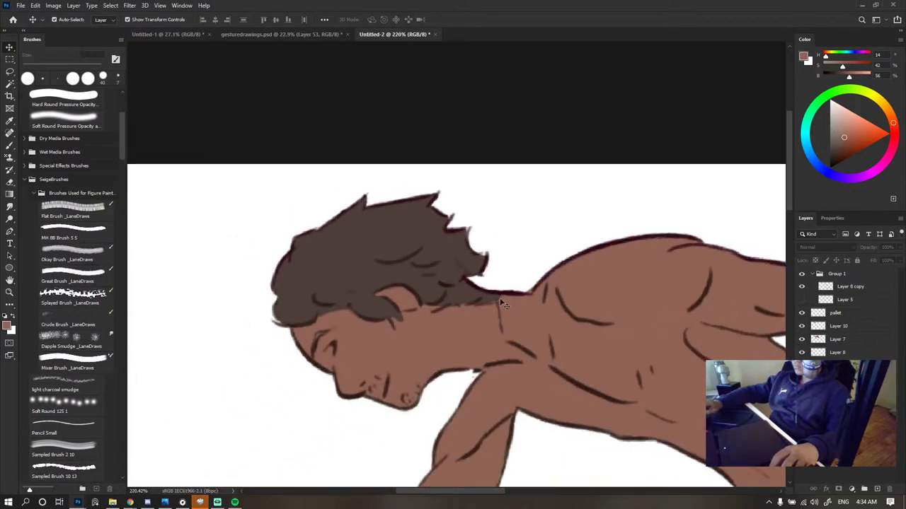
pyautogui.scroll(5, 502, 304)
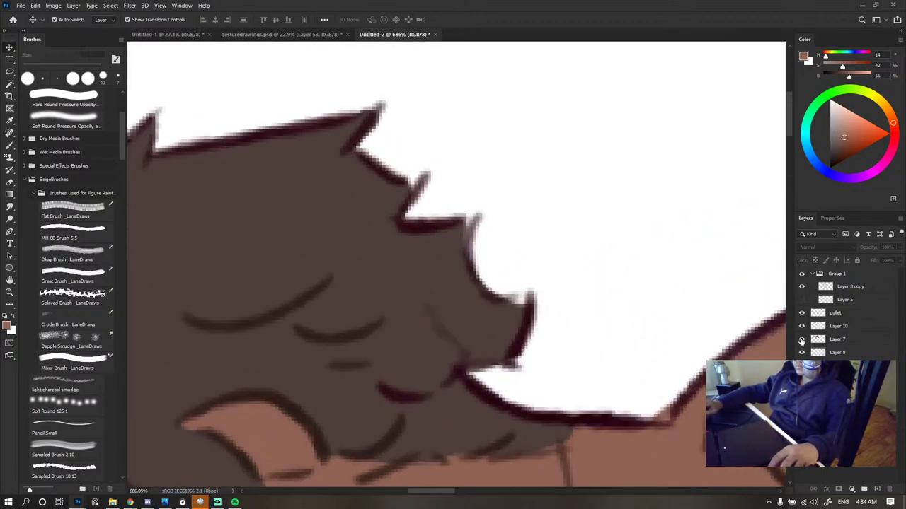
pyautogui.click(802, 339)
pyautogui.click(802, 339)
pyautogui.scroll(-5, 426, 309)
# - Select Layer 10 and toggle its visibility repeatedly to compare the hair fill with the skin beneath it
pyautogui.click(836, 326)
pyautogui.click(802, 326)
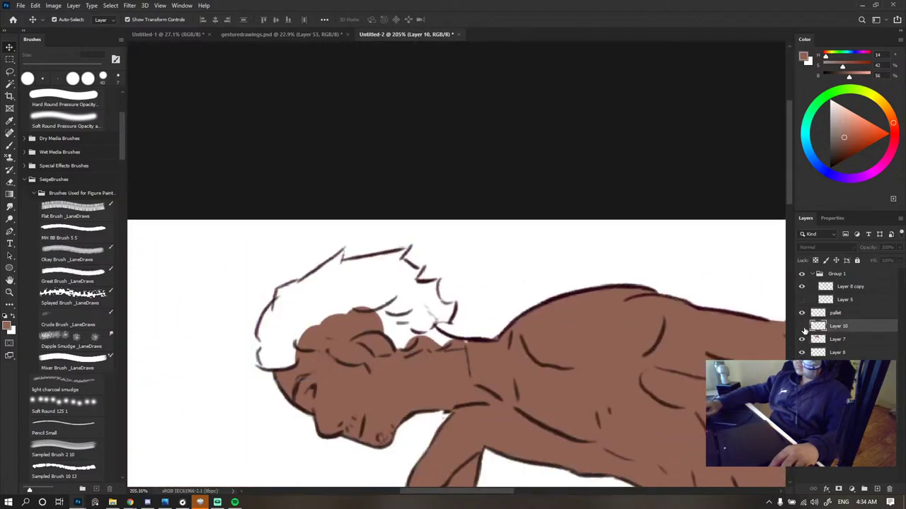
pyautogui.click(802, 327)
pyautogui.click(802, 327)
pyautogui.click(802, 327)
pyautogui.click(802, 327)
pyautogui.click(802, 327)
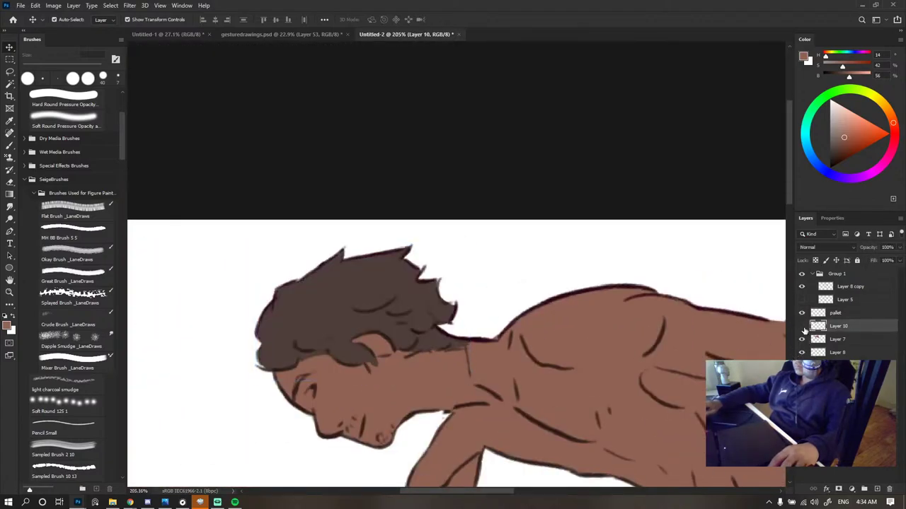
pyautogui.click(803, 327)
pyautogui.click(802, 327)
# - Mask Layer 10 with a selection loaded from its hair shape, and make Layer 7 active
pyautogui.keyDown('ctrl'); pyautogui.click(821, 328); pyautogui.keyUp('ctrl')
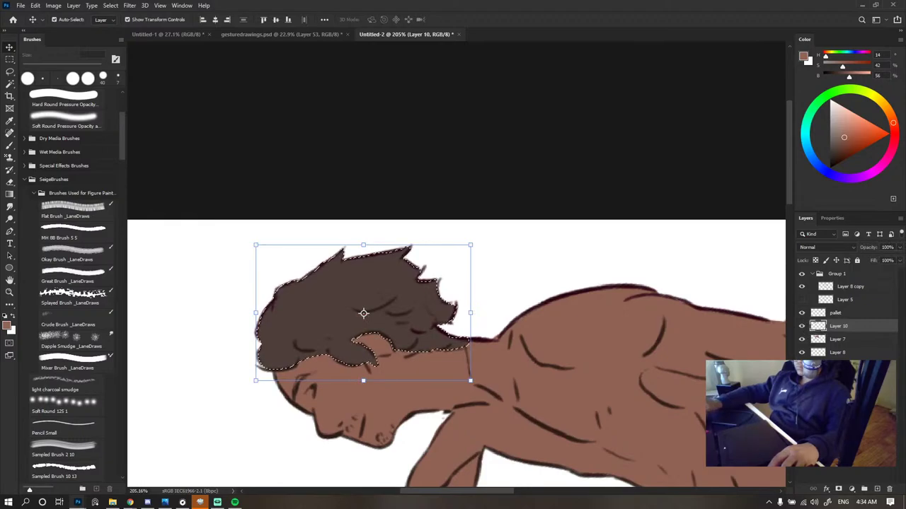
pyautogui.click(839, 489)
pyautogui.click(802, 340)
pyautogui.click(801, 340)
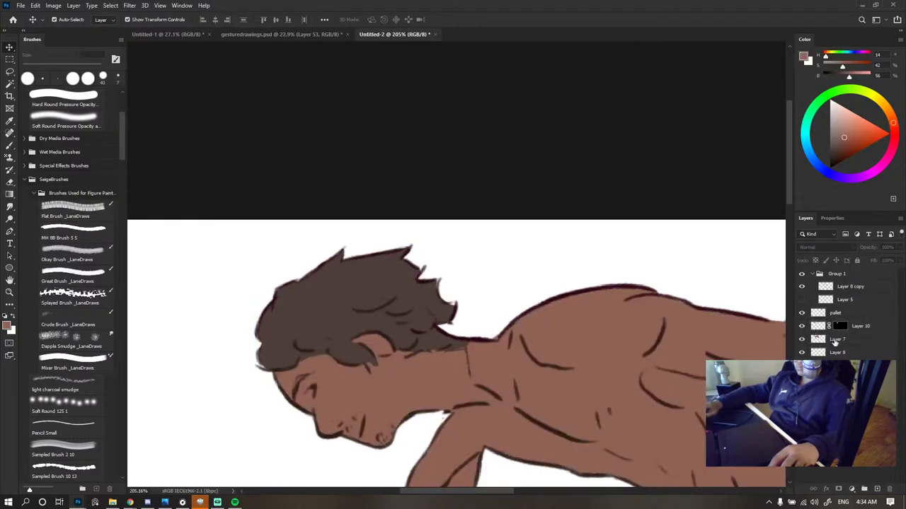
pyautogui.click(837, 339)
pyautogui.click(130, 5)
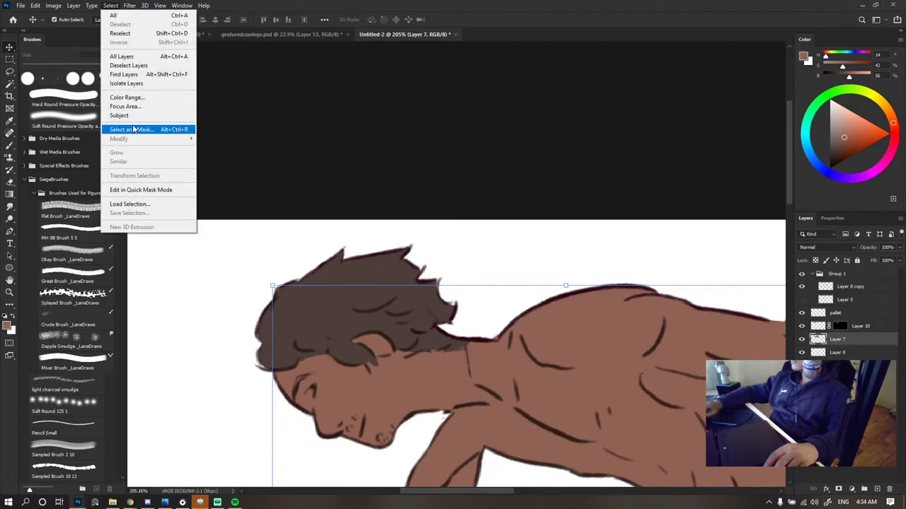
pyautogui.click(420, 196)
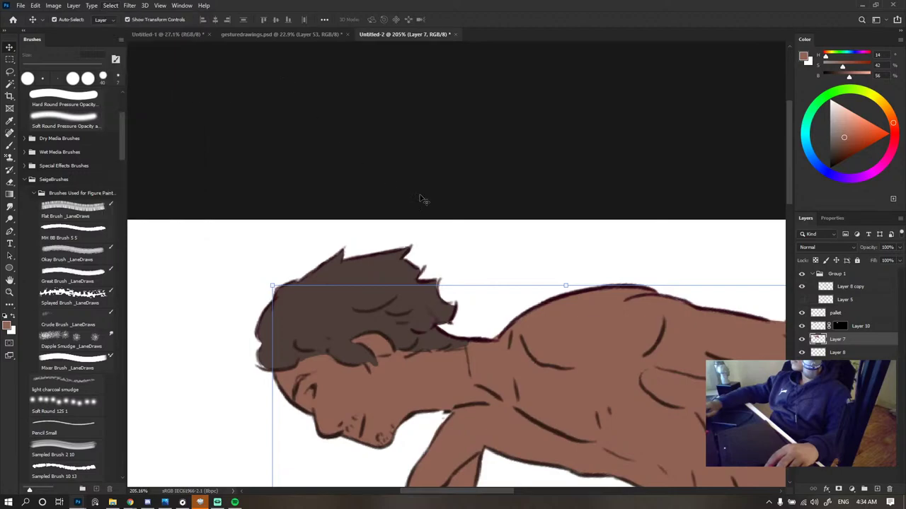
pyautogui.doubleClick(796, 339)
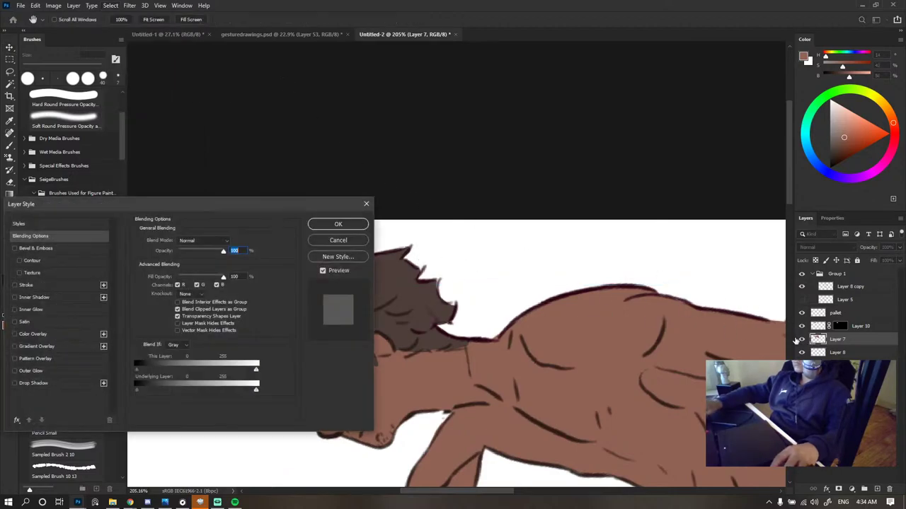
pyautogui.click(341, 241)
pyautogui.press('v')
# - Load the skin shape on Layer 7 as a selection, expand its edges, and deselect when finished
pyautogui.keyDown('ctrl'); pyautogui.click(820, 341); pyautogui.keyUp('ctrl')
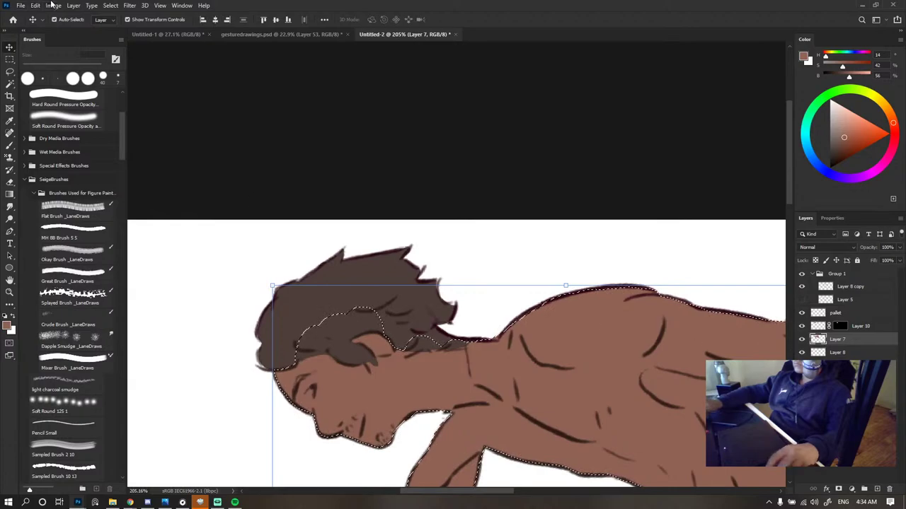
pyautogui.click(110, 5)
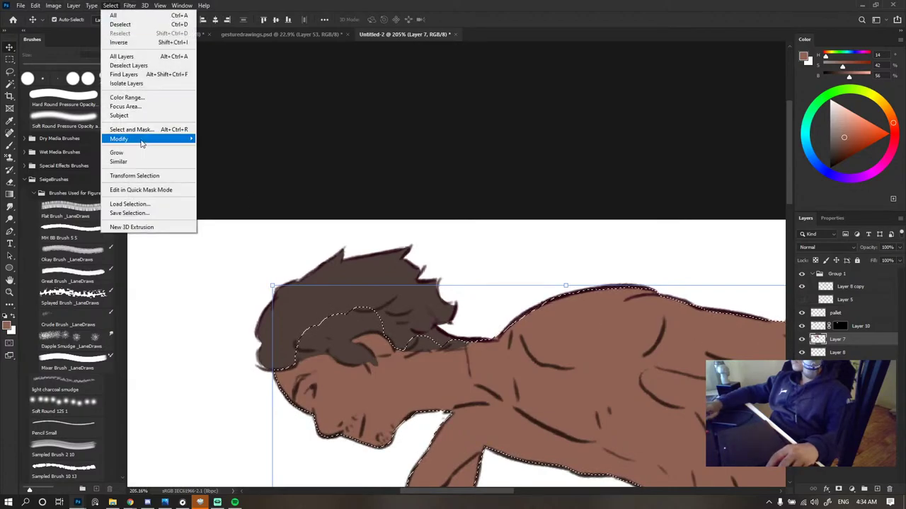
pyautogui.click(209, 156)
pyautogui.click(536, 137)
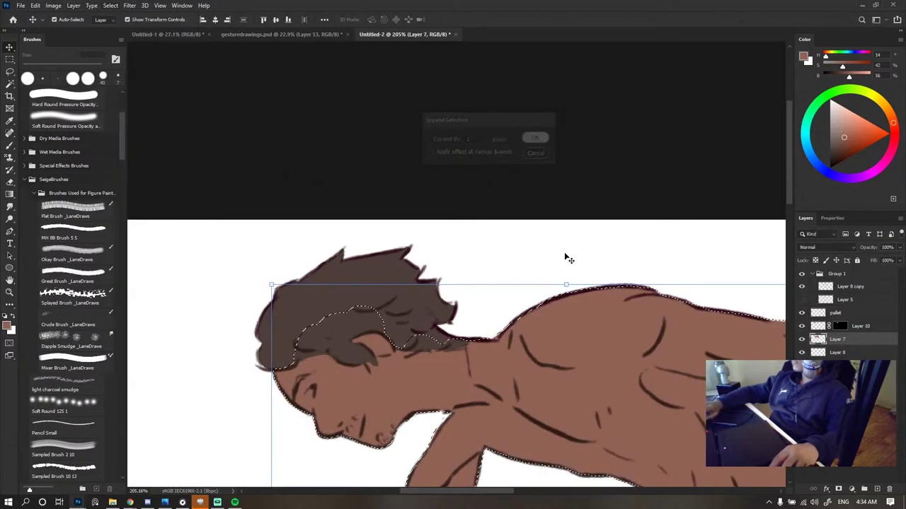
pyautogui.press('i')
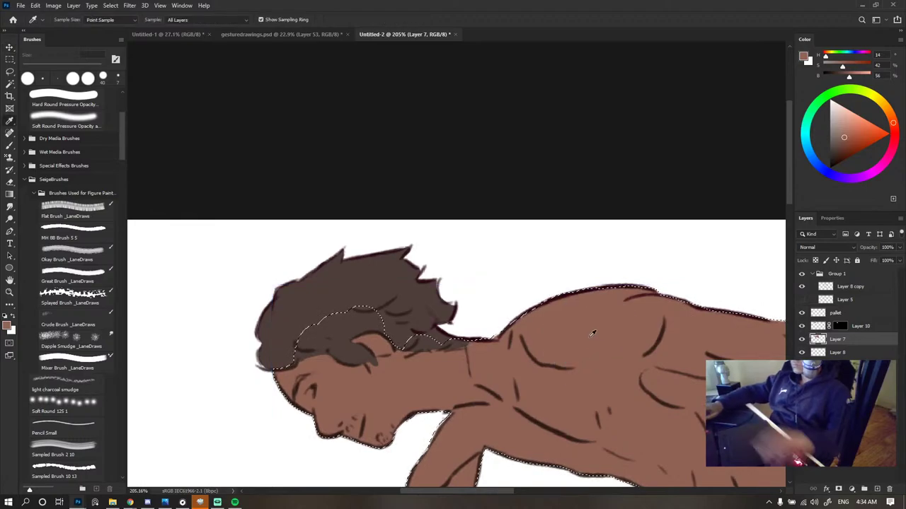
pyautogui.hotkey('ctrl', 'd')
pyautogui.scroll(-8, 437, 214)
pyautogui.press('v')
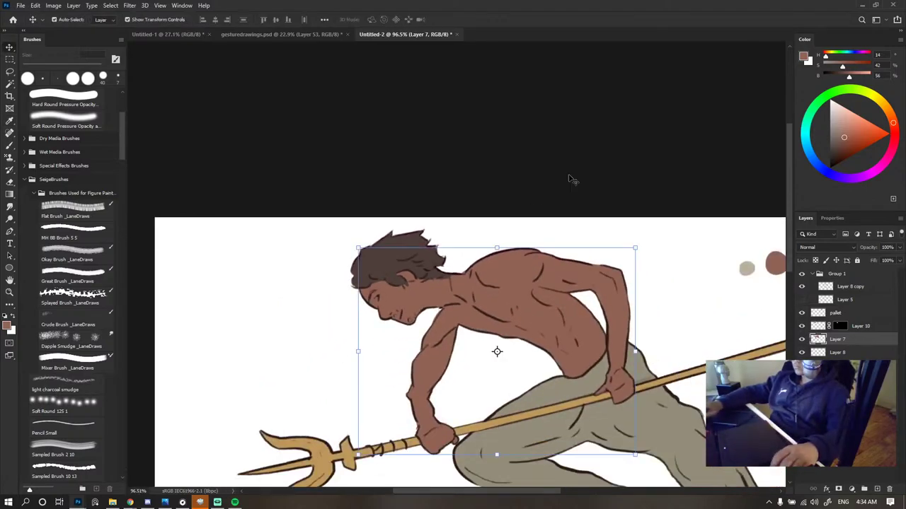
# - Erase the skin colour spilling past the line where the neck meets the shoulder, using a 3 px eraser on Layer 7
pyautogui.click(570, 177)
pyautogui.scroll(-2, 617, 242)
pyautogui.scroll(6, 617, 243)
pyautogui.scroll(-6, 417, 169)
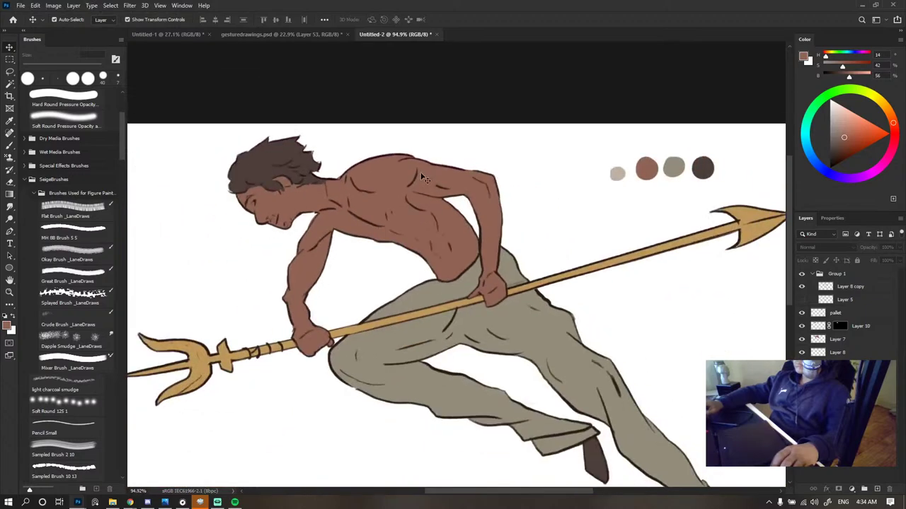
pyautogui.click(358, 184)
pyautogui.scroll(5, 358, 184)
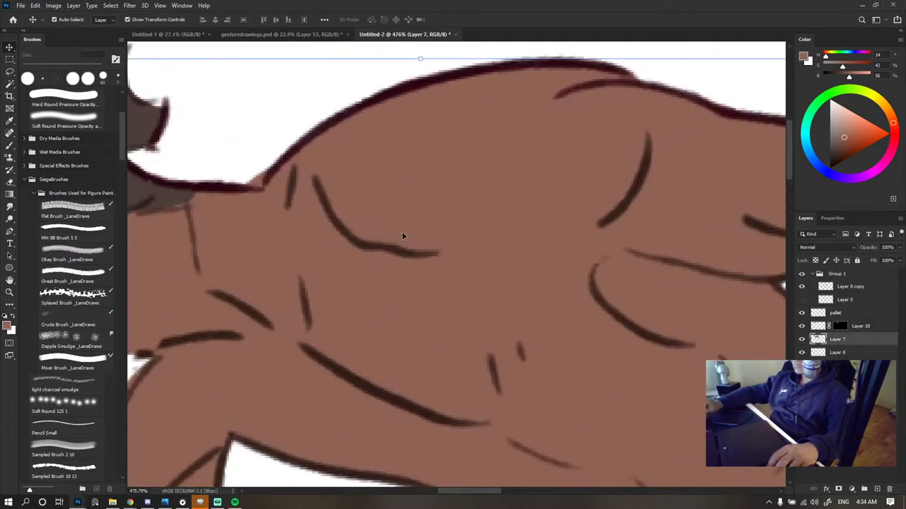
pyautogui.press('b')
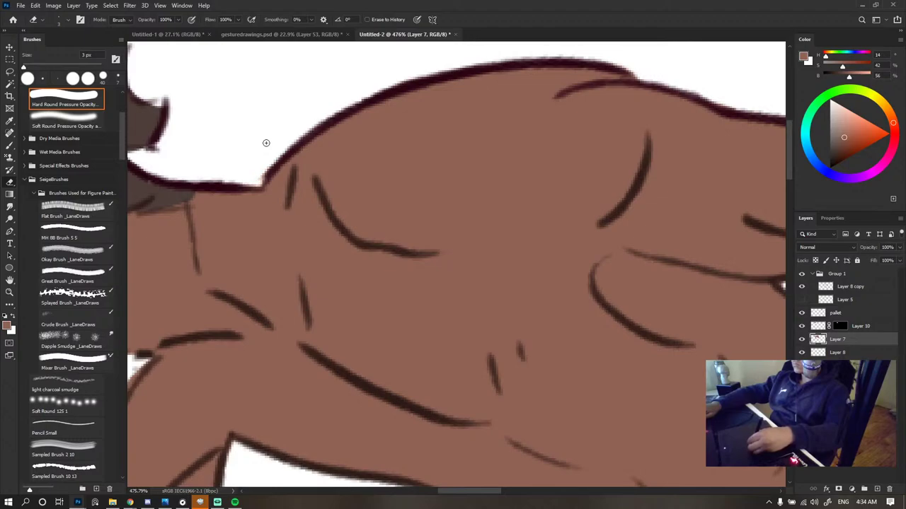
pyautogui.click(261, 188)
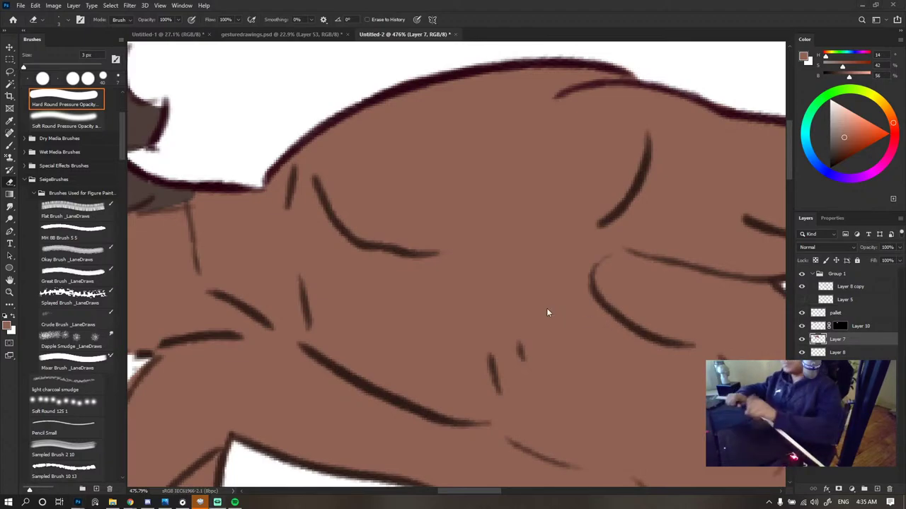
# - Dismiss the Autodesk Maya 2020 installer window covering the drawing
pyautogui.scroll(-12, 494, 284)
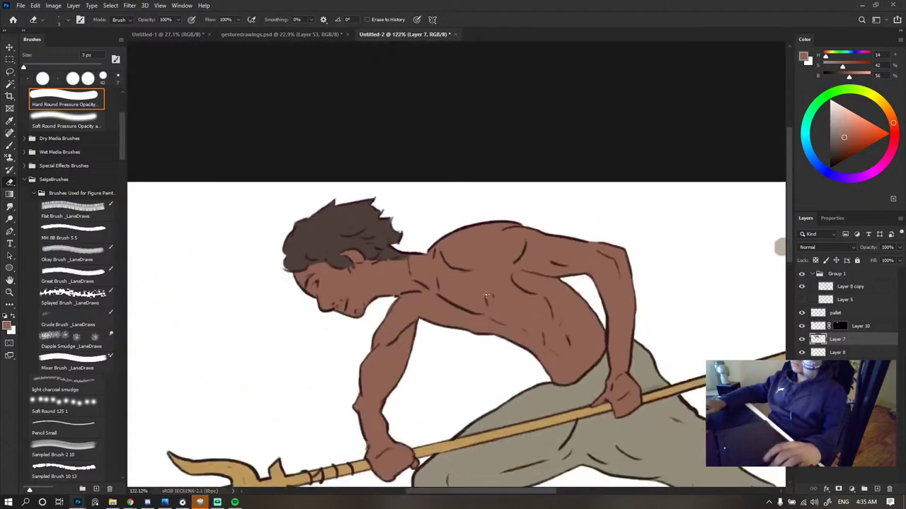
pyautogui.scroll(-2, 567, 305)
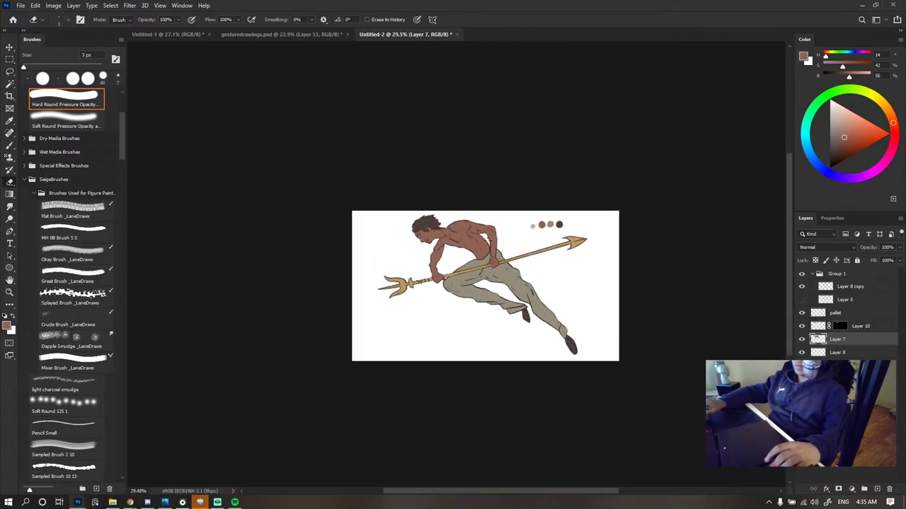
pyautogui.scroll(4, 580, 207)
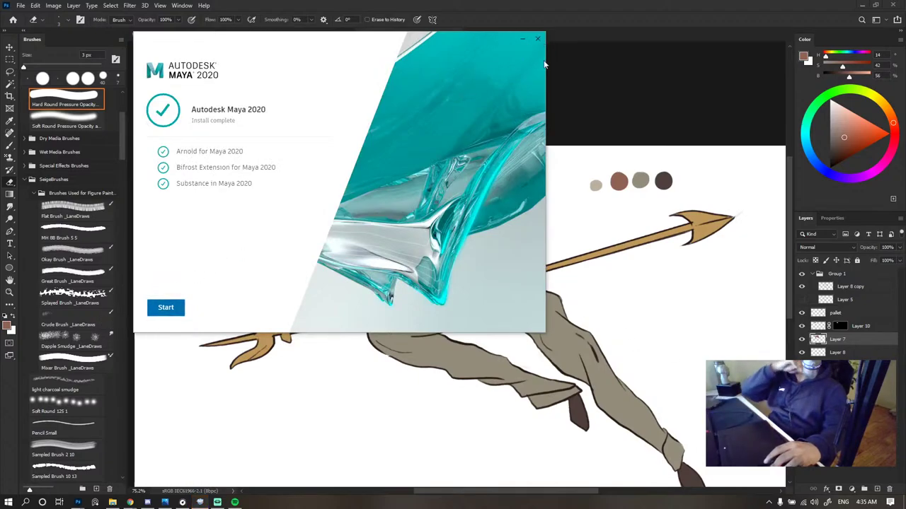
pyautogui.click(166, 308)
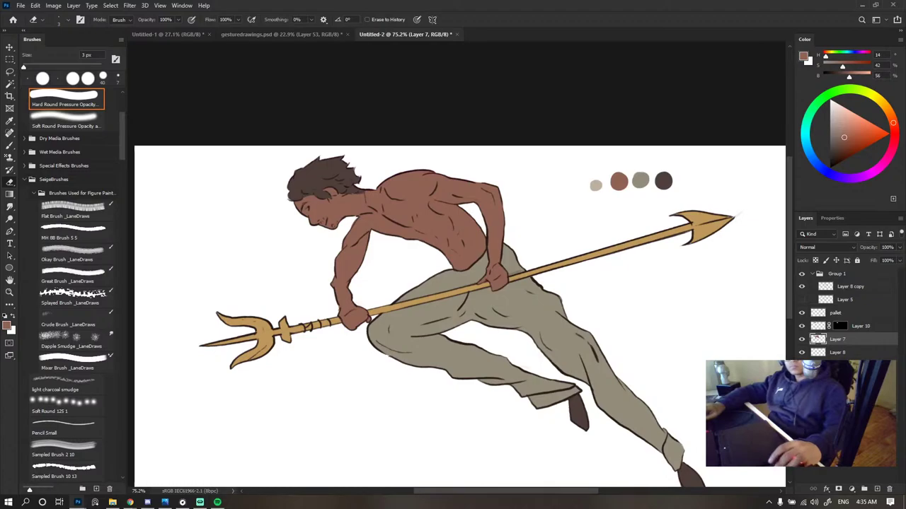
# - Examine the flat colours of the trousers, the shoes and the whole figure at several magnifications
pyautogui.scroll(-6, 499, 186)
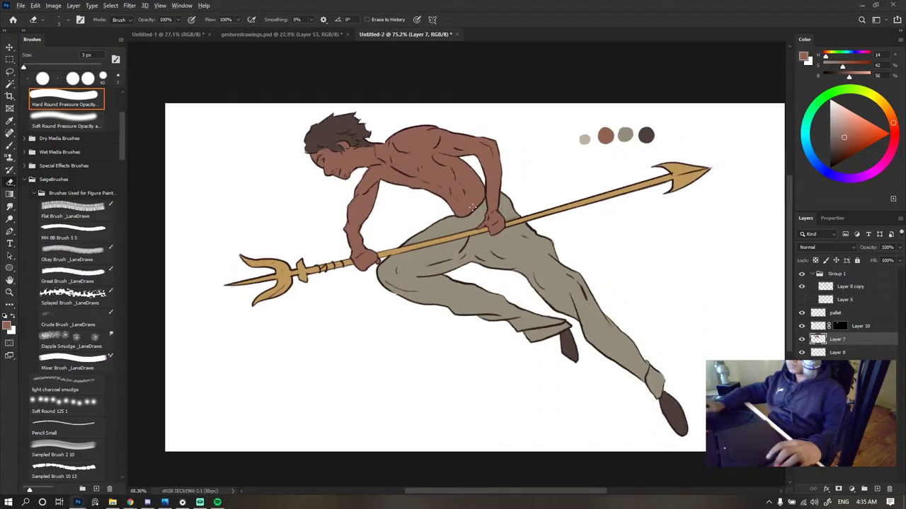
pyautogui.scroll(1, 495, 206)
pyautogui.scroll(5, 566, 289)
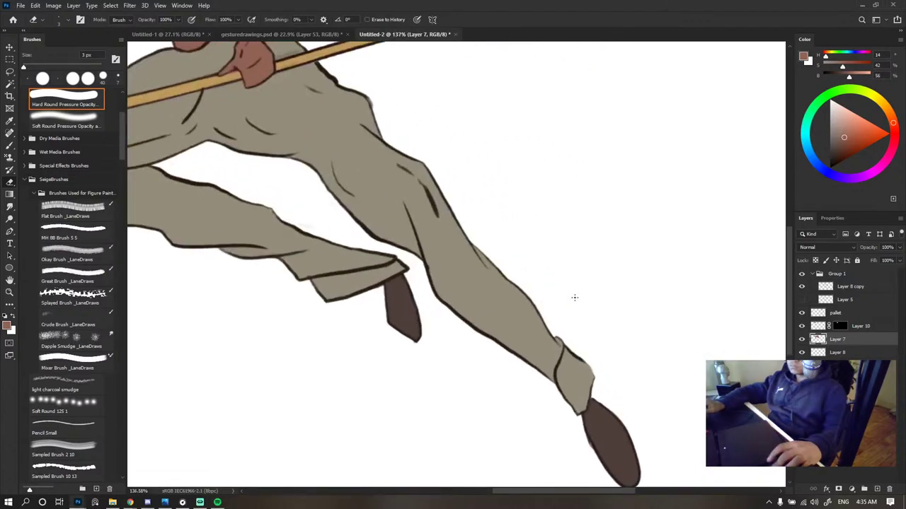
pyautogui.scroll(-4, 574, 299)
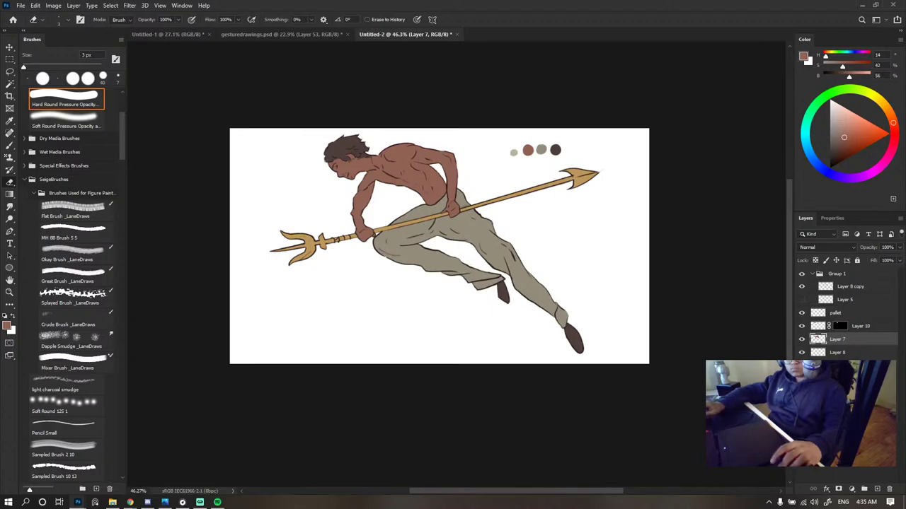
pyautogui.scroll(-3, 485, 290)
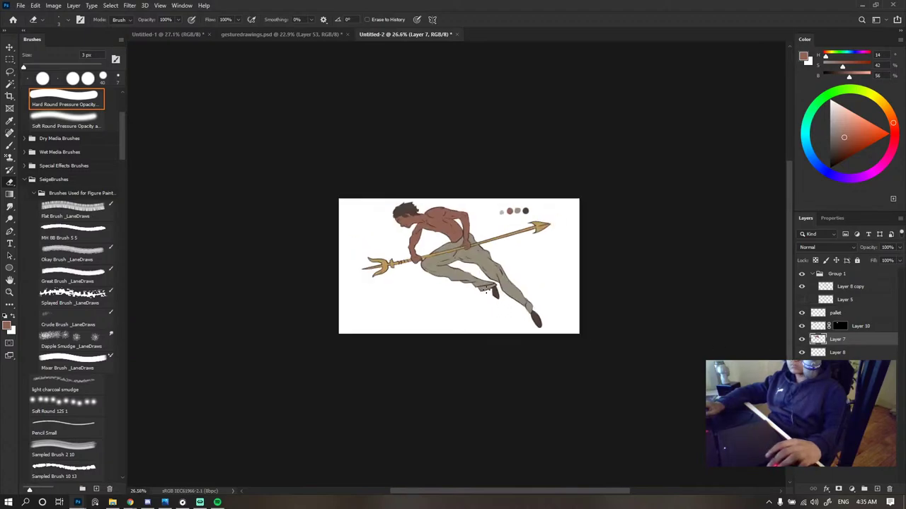
pyautogui.scroll(3, 528, 269)
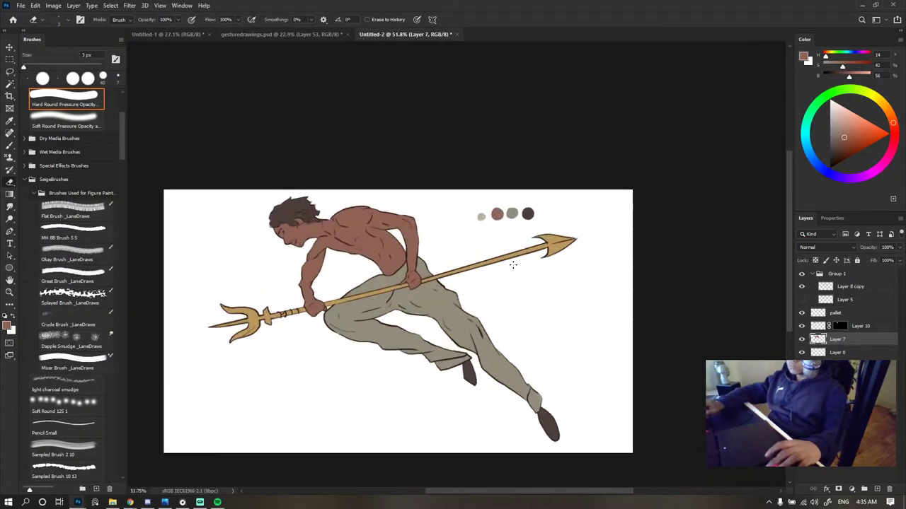
pyautogui.scroll(2, 386, 258)
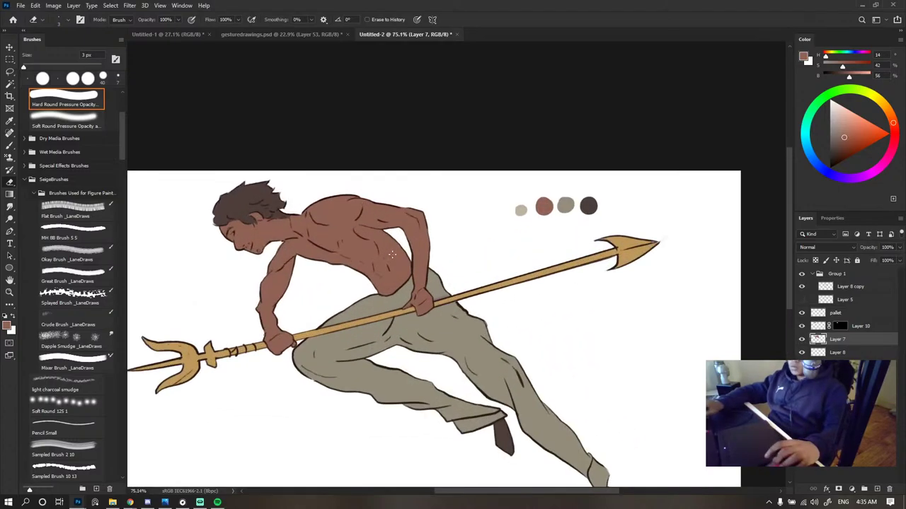
# - Mask Layer 7 with a selection loaded from its skin shape, toggling the layer's visibility to check the fill
pyautogui.click(801, 341)
pyautogui.click(802, 341)
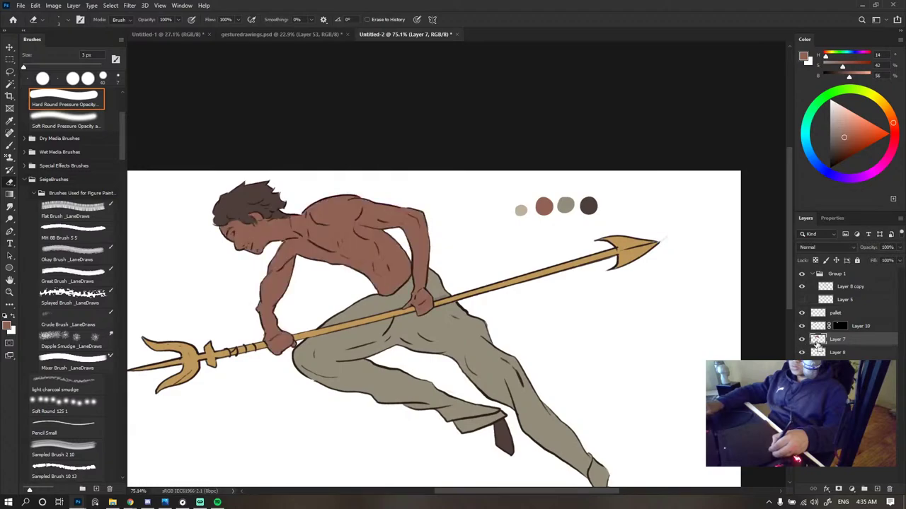
pyautogui.keyDown('ctrl'); pyautogui.click(818, 340); pyautogui.keyUp('ctrl')
pyautogui.click(838, 488)
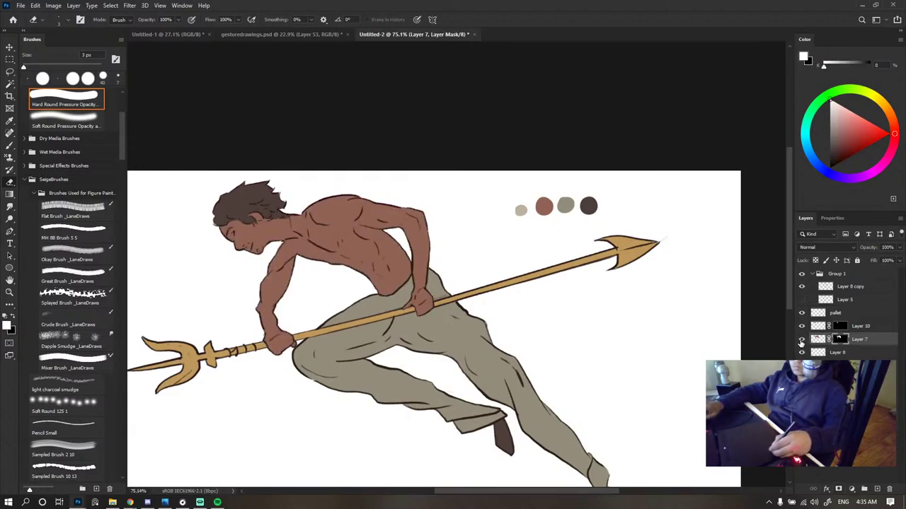
pyautogui.click(802, 340)
# - Check Layer 8 by toggling visibility and delete it, making Layer 9 active
pyautogui.click(834, 353)
pyautogui.click(801, 340)
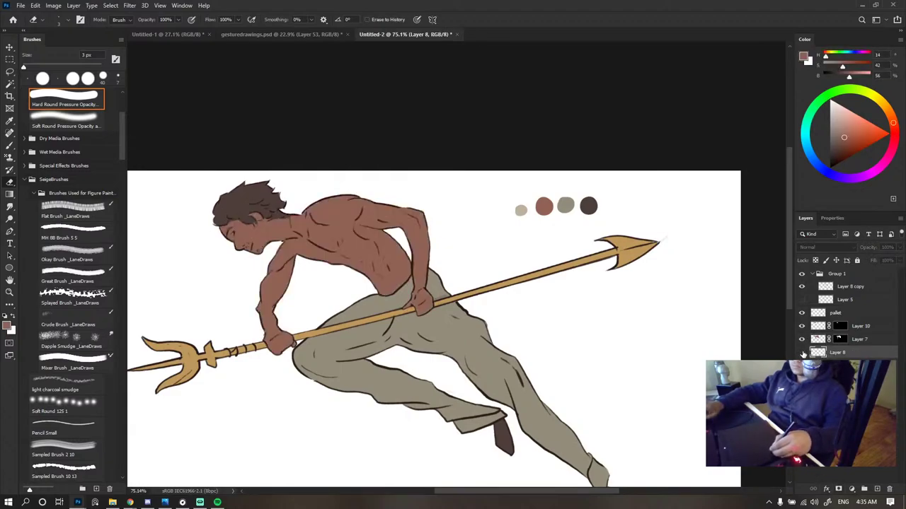
pyautogui.hotkey('ctrl', 'shift', 'alt', 'n')
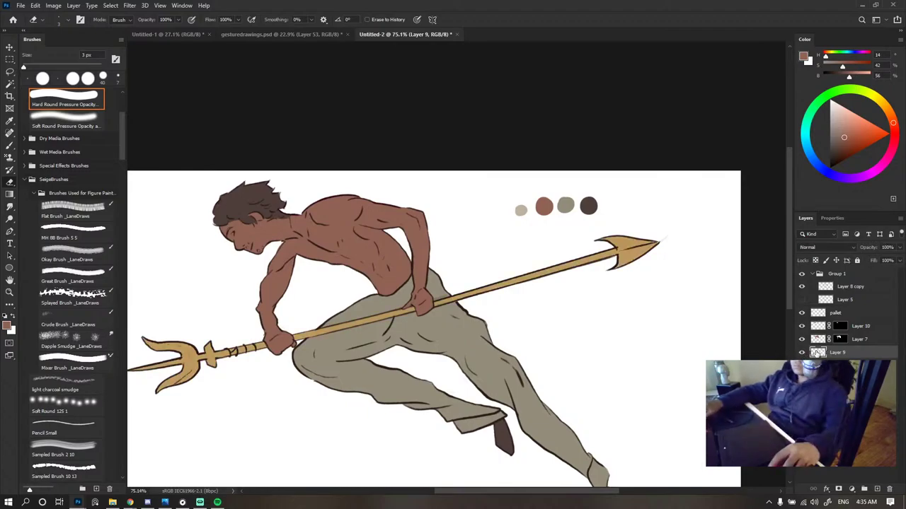
# - Load the trident shape on Layer 9 as a selection, examine the fill's edges at the spearhead, and deselect
pyautogui.keyDown('ctrl'); pyautogui.click(818, 353); pyautogui.keyUp('ctrl')
pyautogui.scroll(10, 653, 244)
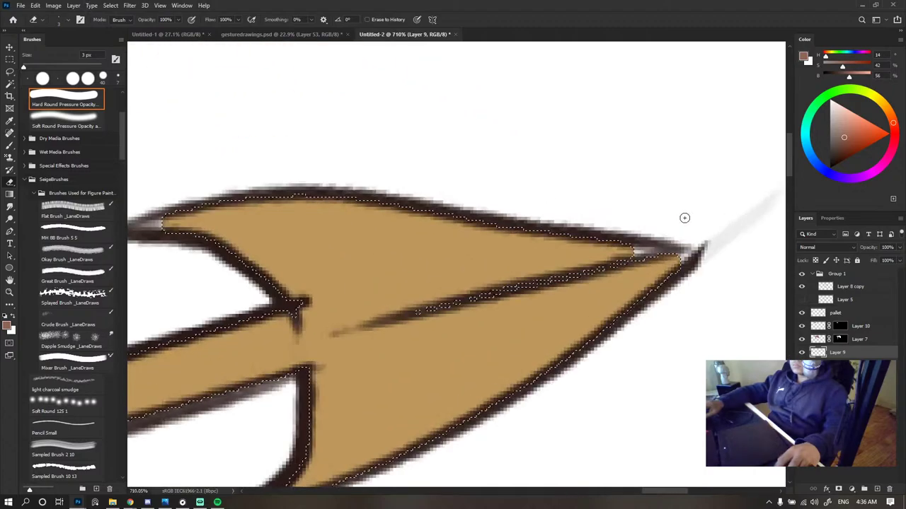
pyautogui.hotkey('ctrl', 'd')
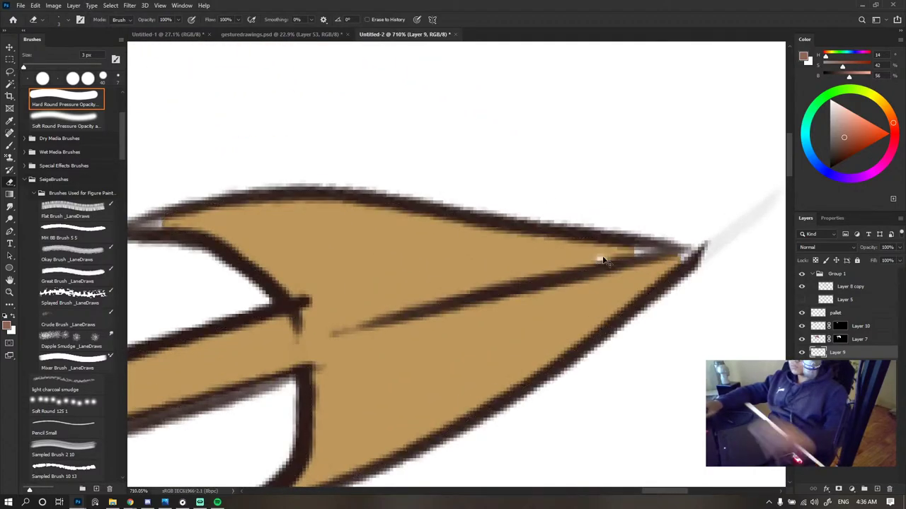
# - Sample the gold from the spearhead and paint over the unfilled gap at its point with a 6 px brush
pyautogui.press('b')
pyautogui.keyDown('alt'); pyautogui.click(423, 320); pyautogui.keyUp('alt')
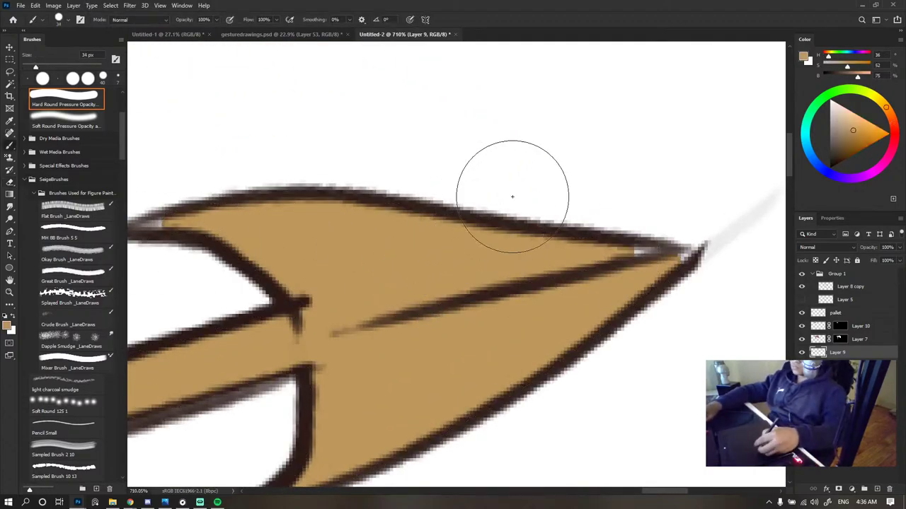
pyautogui.press('[')
pyautogui.press('[')
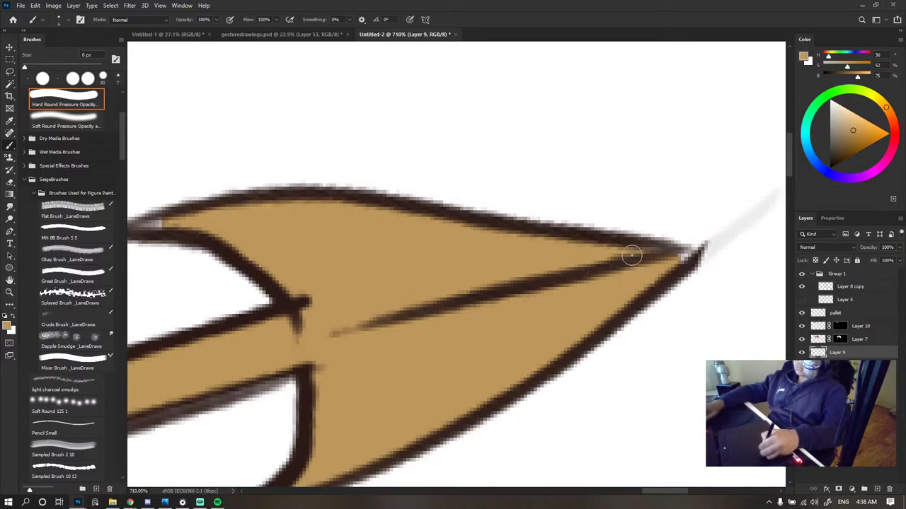
# - Paint the unfilled gaps in the spearhead's barbs gold with a 2 px brush
pyautogui.moveTo(384, 259); pyautogui.dragTo(447, 244)
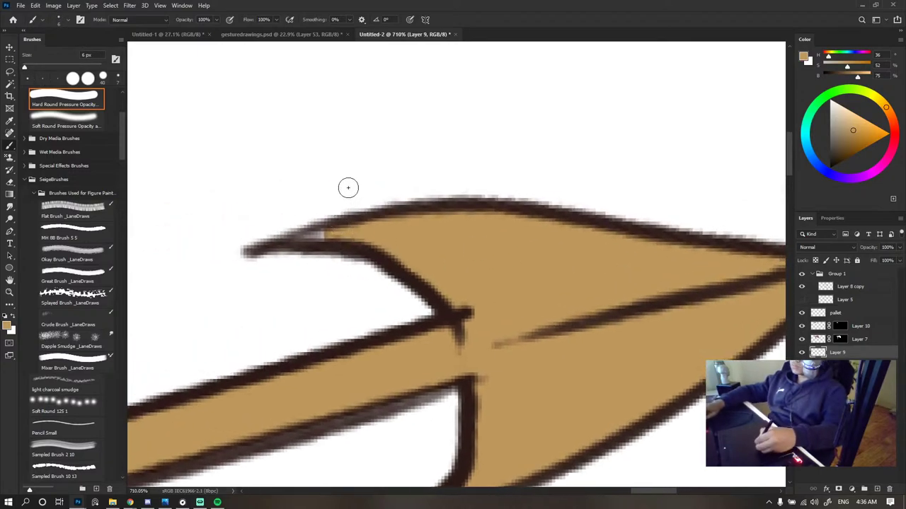
pyautogui.press('[')
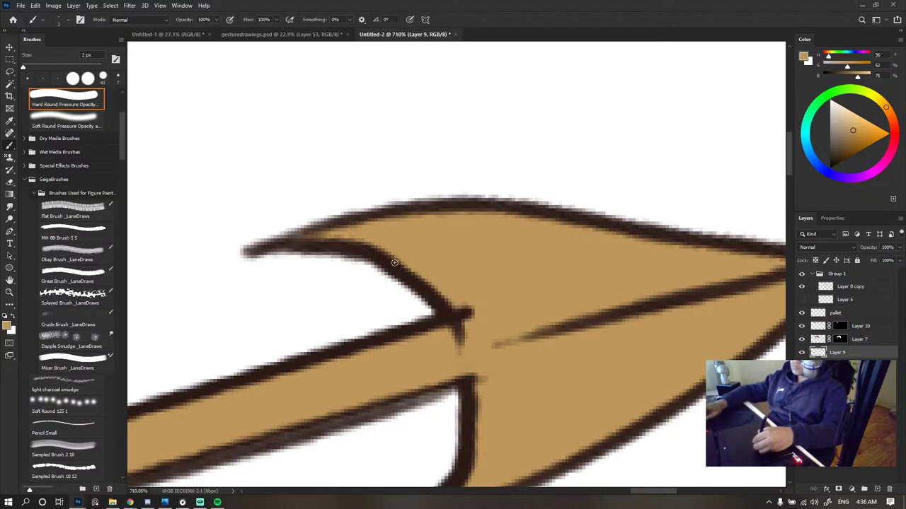
pyautogui.scroll(-10, 584, 250)
pyautogui.scroll(10, 584, 266)
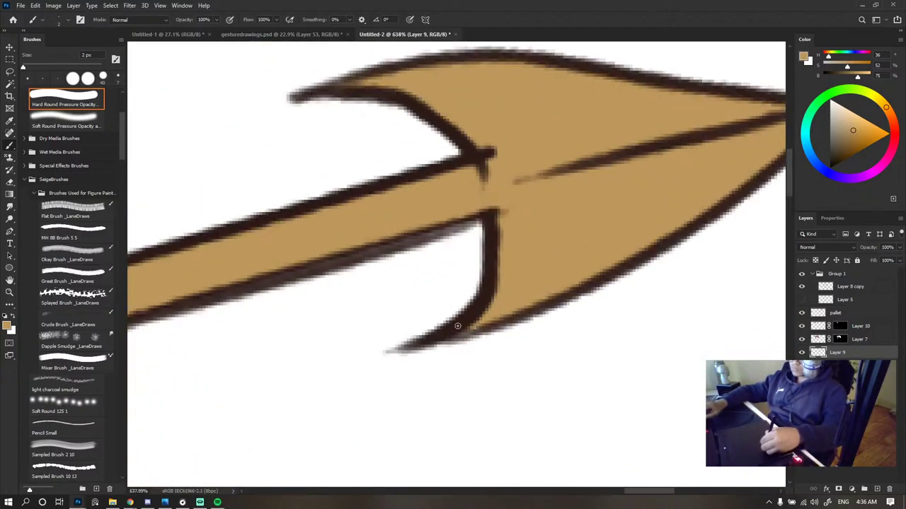
pyautogui.scroll(-5, 509, 220)
pyautogui.scroll(3, 458, 238)
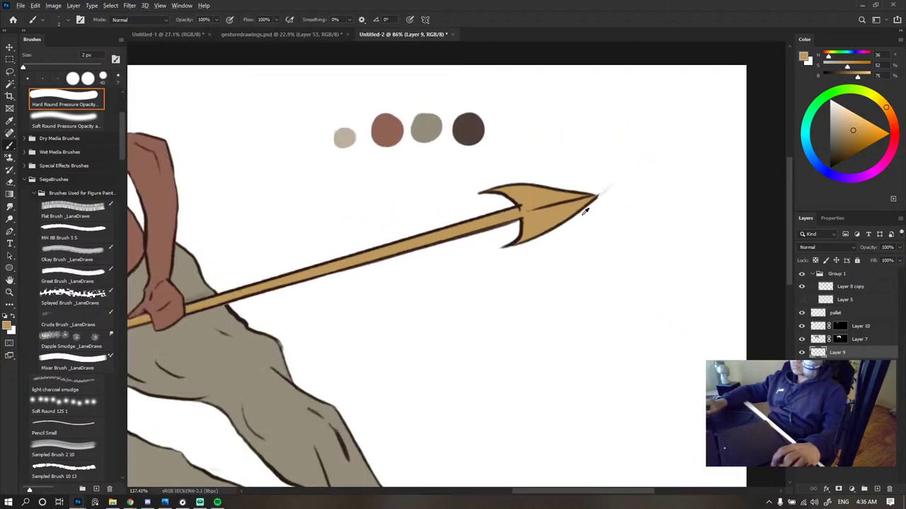
pyautogui.scroll(-4, 459, 238)
pyautogui.scroll(2, 219, 283)
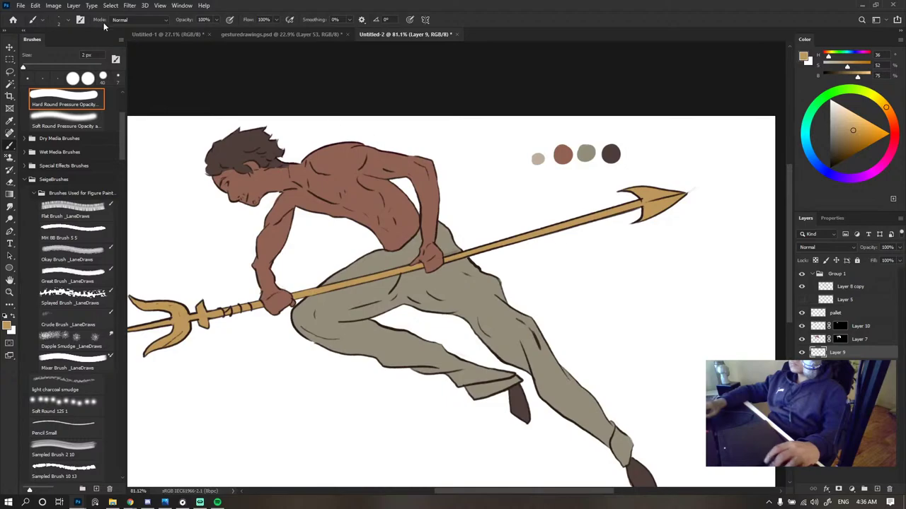
# - Load the trident shape on Layer 9 as a selection, expand it by 1 pixel, and deselect when finished
pyautogui.keyDown('ctrl'); pyautogui.click(817, 353); pyautogui.keyUp('ctrl')
pyautogui.press('i')
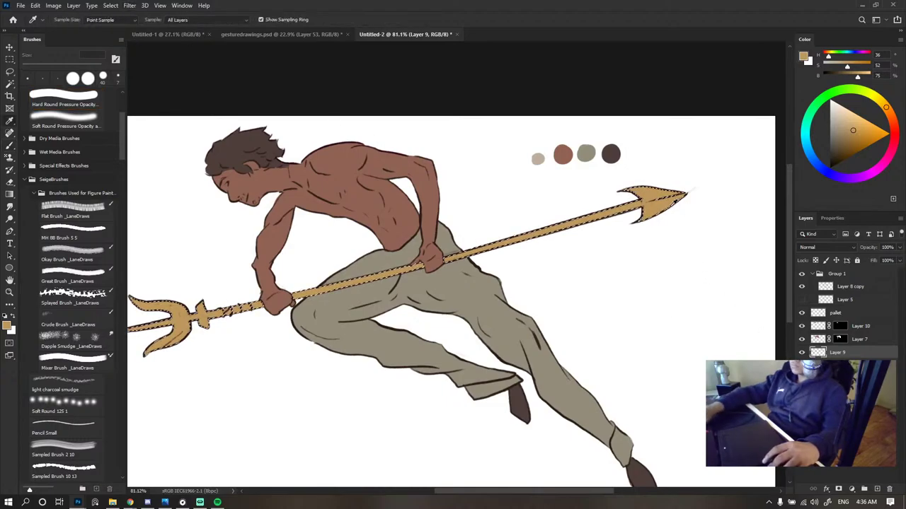
pyautogui.press('v')
pyautogui.click(110, 5)
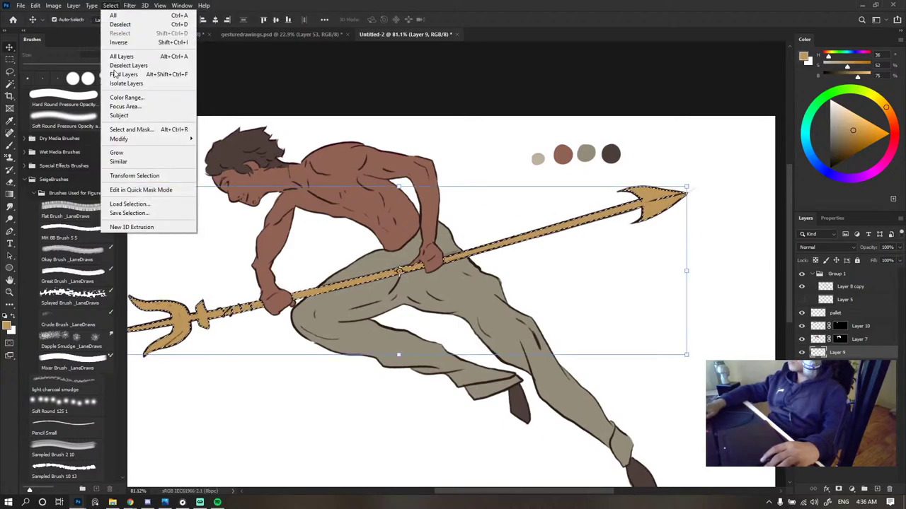
pyautogui.moveTo(119, 139)
pyautogui.click(213, 160)
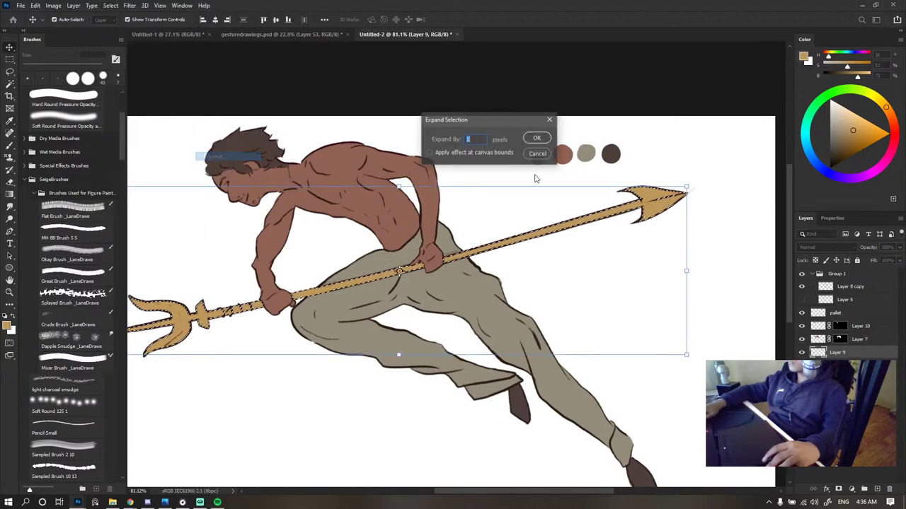
pyautogui.click(537, 139)
pyautogui.scroll(5, 658, 228)
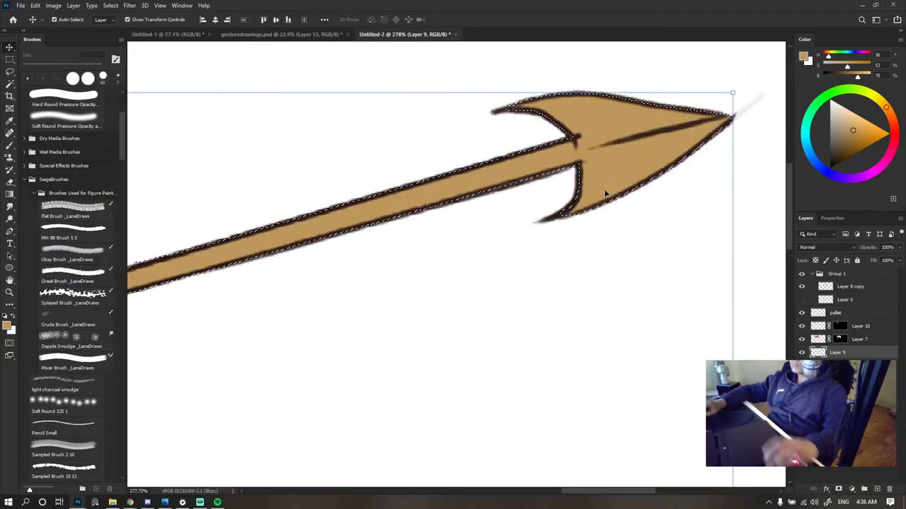
pyautogui.hotkey('ctrl', 'd')
pyautogui.moveTo(577, 147); pyautogui.dragTo(579, 149)
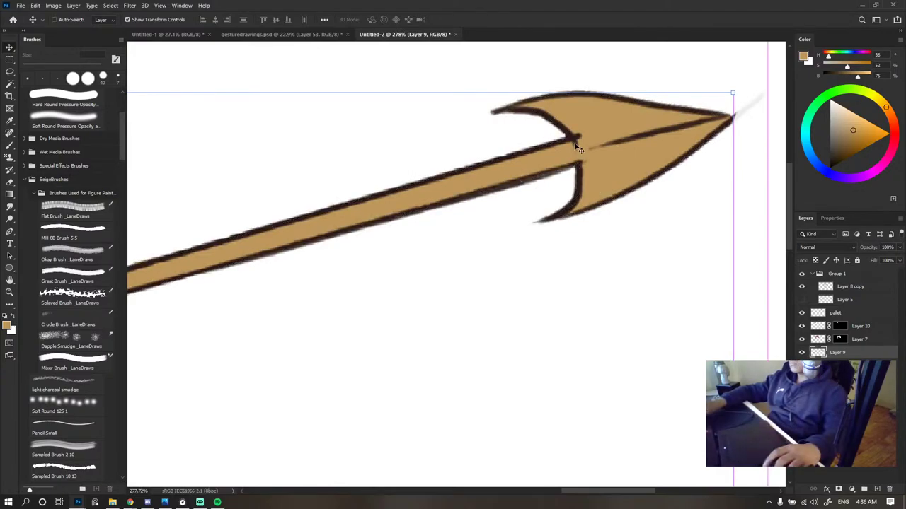
pyautogui.scroll(-8, 578, 156)
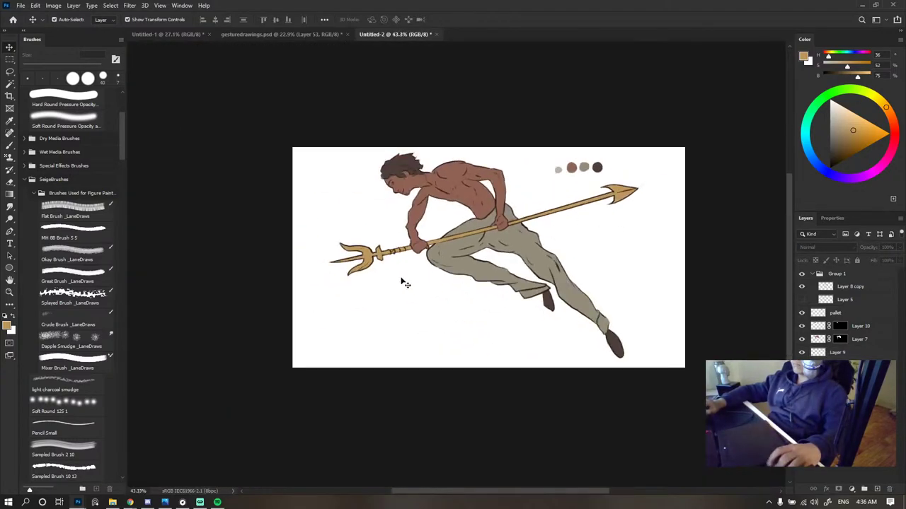
pyautogui.scroll(3, 404, 283)
pyautogui.scroll(2, 394, 271)
pyautogui.scroll(-5, 450, 257)
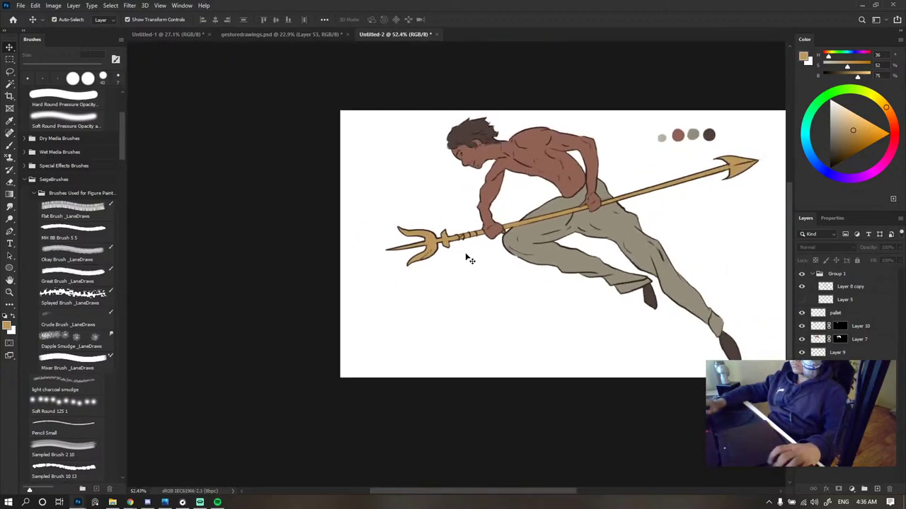
pyautogui.scroll(2, 441, 240)
pyautogui.scroll(-3, 470, 249)
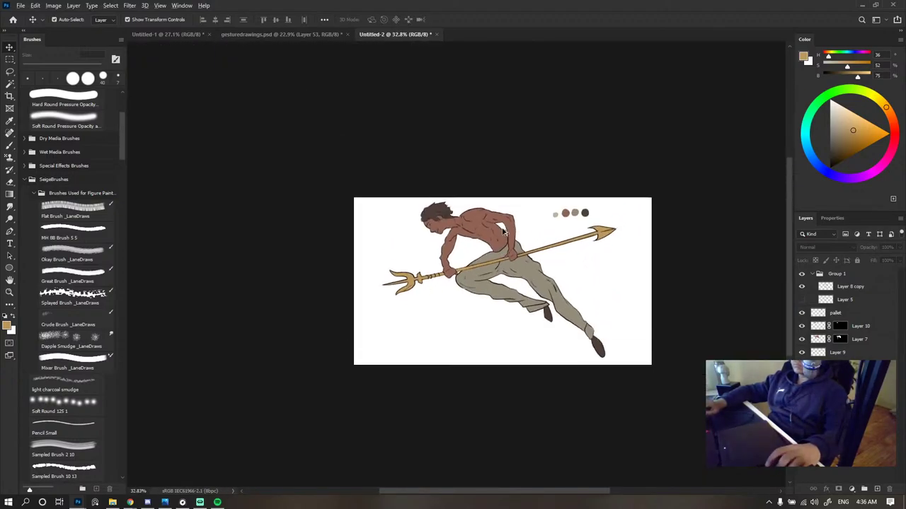
# - Load the trident shape on Layer 9 as a selection and add a layer mask to Layer 9 from it
pyautogui.click(802, 339)
pyautogui.click(802, 339)
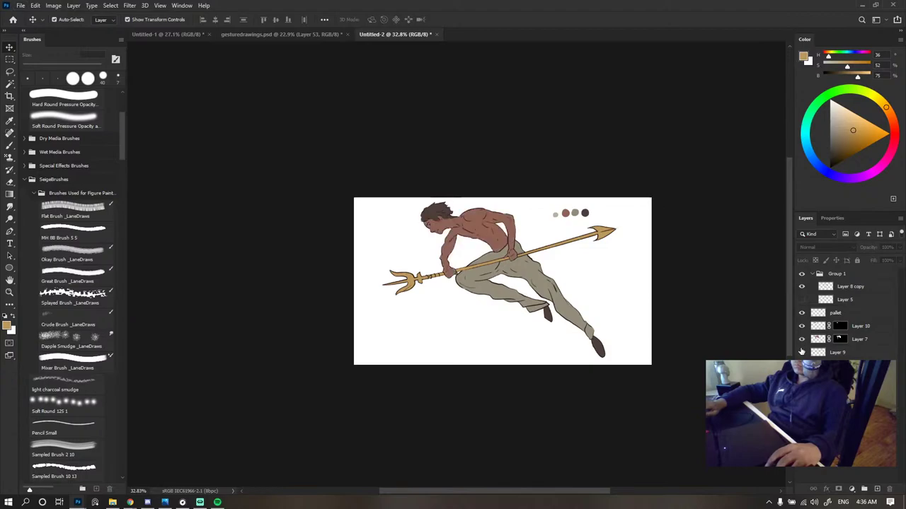
pyautogui.click(802, 351)
pyautogui.click(802, 352)
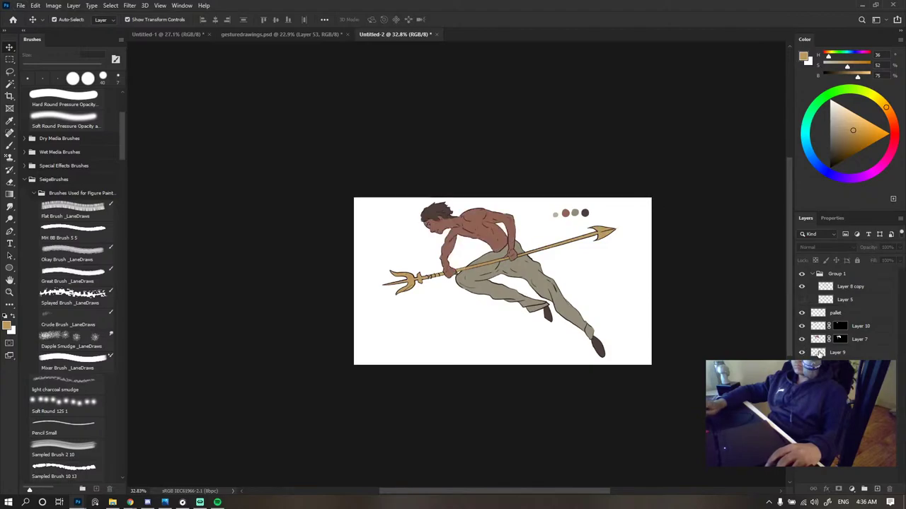
pyautogui.keyDown('ctrl'); pyautogui.click(819, 352); pyautogui.keyUp('ctrl')
pyautogui.scroll(2, 644, 301)
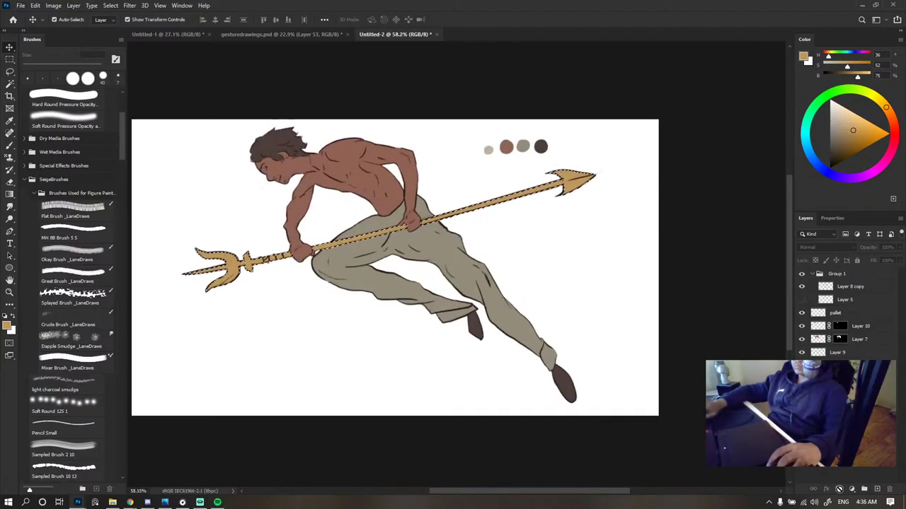
pyautogui.click(840, 352)
pyautogui.click(802, 352)
pyautogui.click(802, 352)
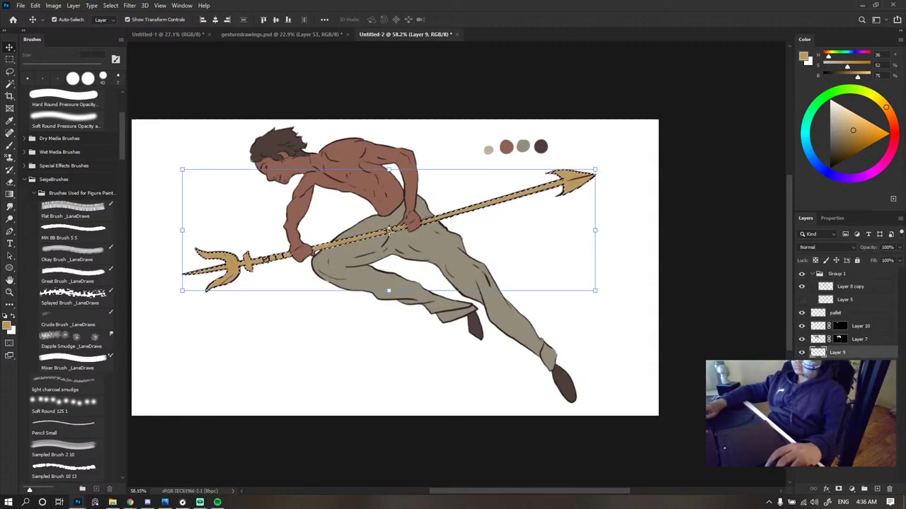
pyautogui.click(838, 489)
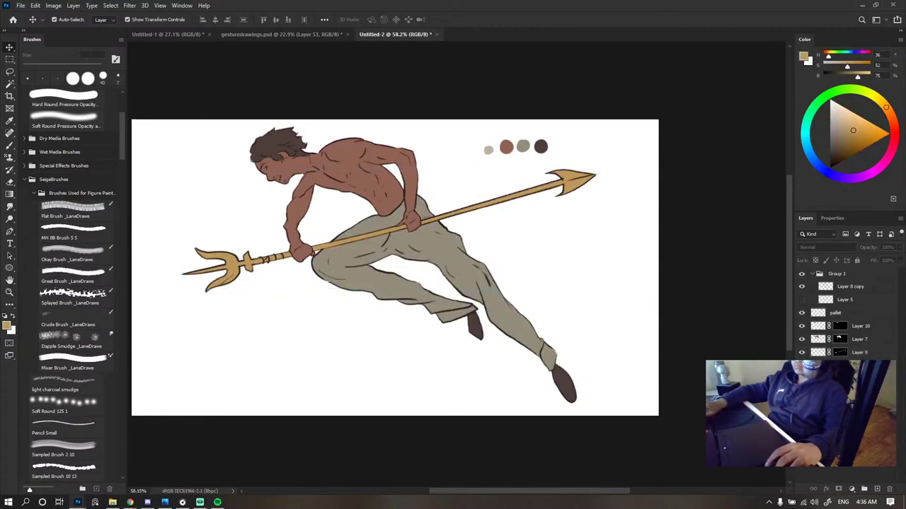
# - Expand the selection around the Pants layer's shape by 1 pixel and sample the trousers' grey-beige colour
pyautogui.click(111, 4)
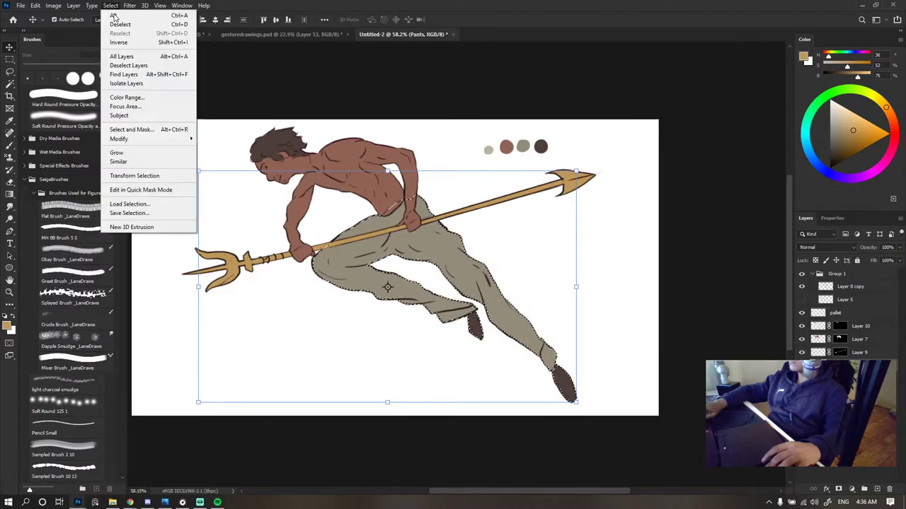
pyautogui.moveTo(141, 138)
pyautogui.click(212, 156)
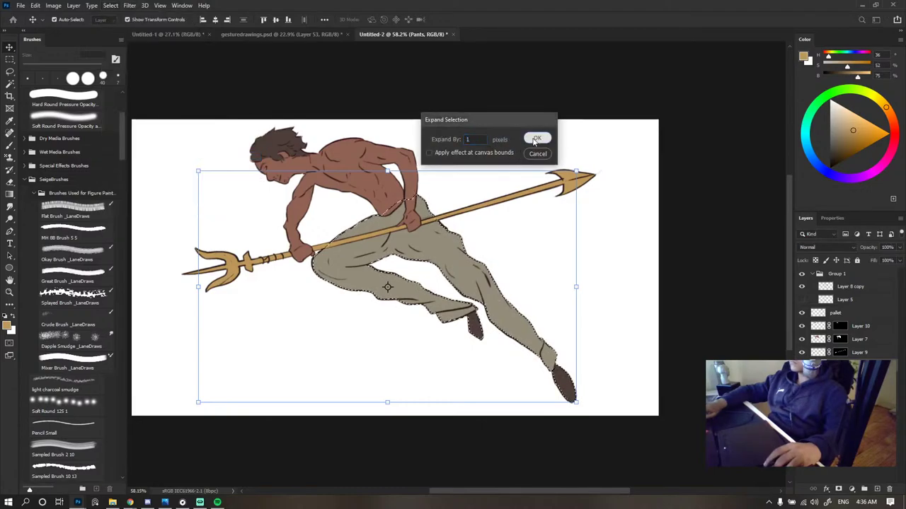
pyautogui.click(536, 140)
pyautogui.press('i')
pyautogui.click(432, 242)
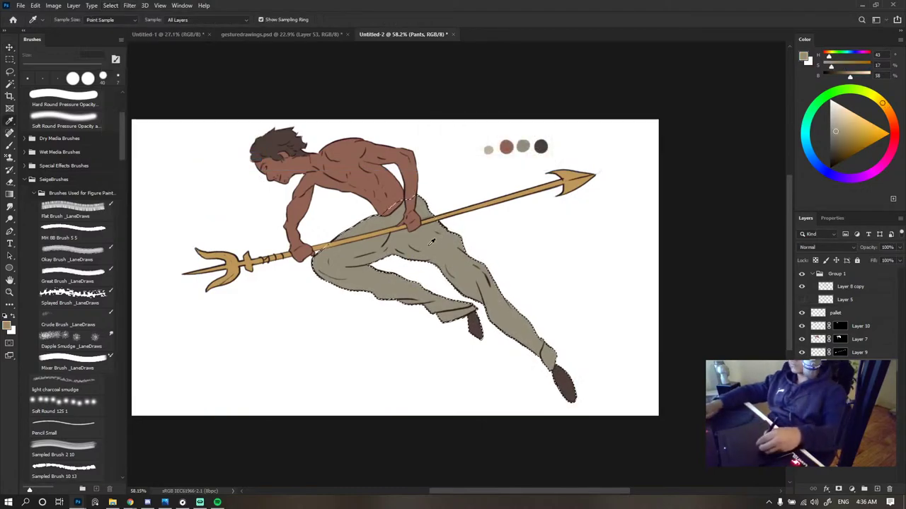
pyautogui.press('v')
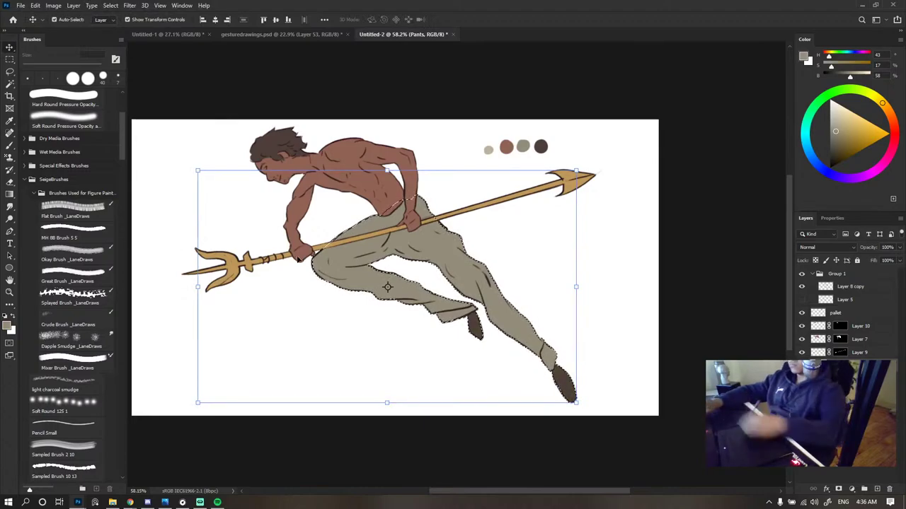
# - Examine the edges of the trouser fill along both legs and deselect
pyautogui.scroll(-4, 491, 274)
pyautogui.scroll(8, 494, 291)
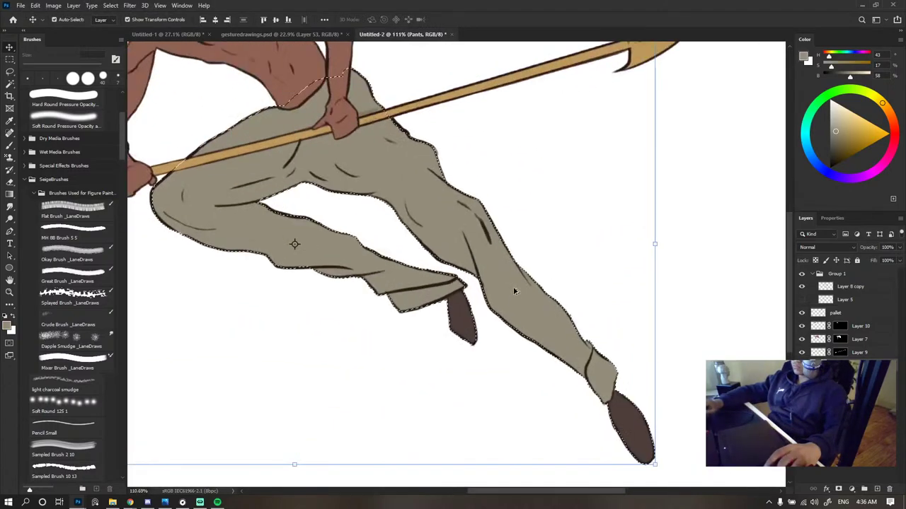
pyautogui.scroll(3, 514, 291)
pyautogui.hotkey('ctrl', 'd')
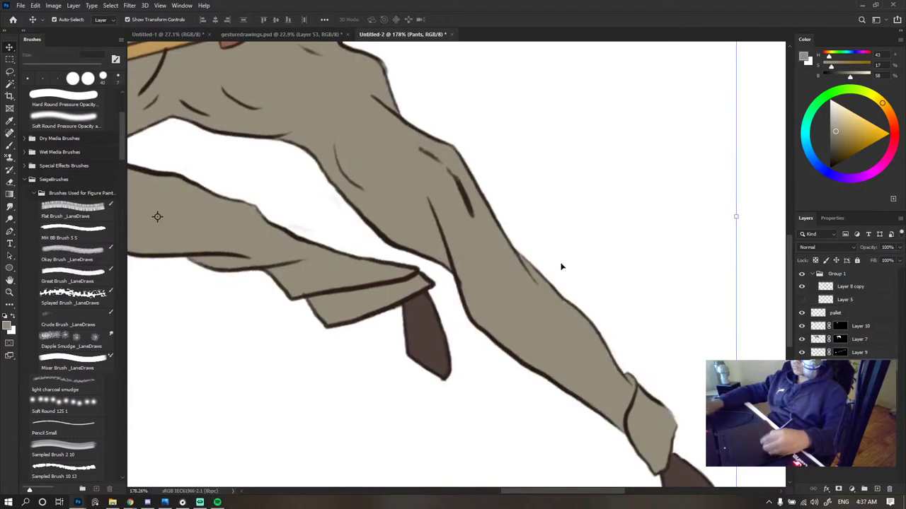
pyautogui.moveTo(561, 265); pyautogui.dragTo(521, 262)
pyautogui.moveTo(454, 180); pyautogui.dragTo(454, 210)
pyautogui.scroll(-1, 454, 209)
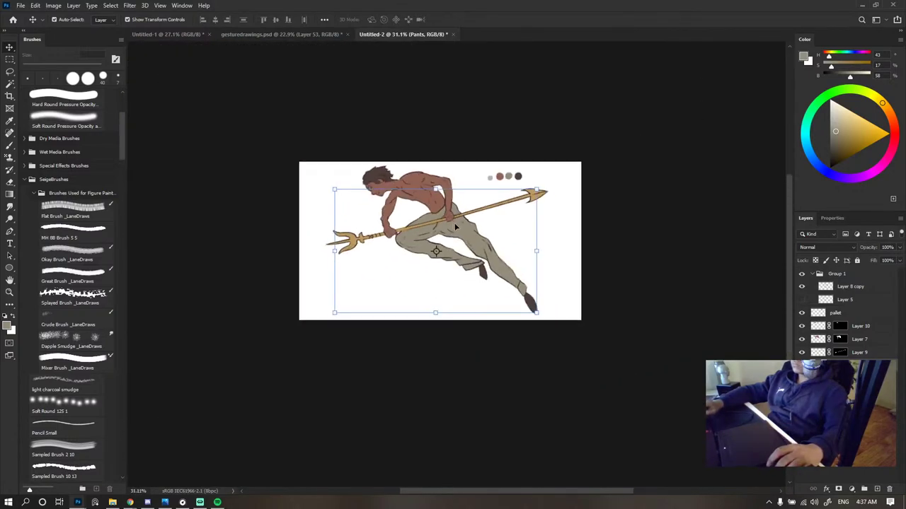
pyautogui.scroll(4, 517, 270)
# - Reload the Pants layer's shape as a selection, expand it by 1 pixel, fill it with the sampled grey-beige and deselect
pyautogui.press('i')
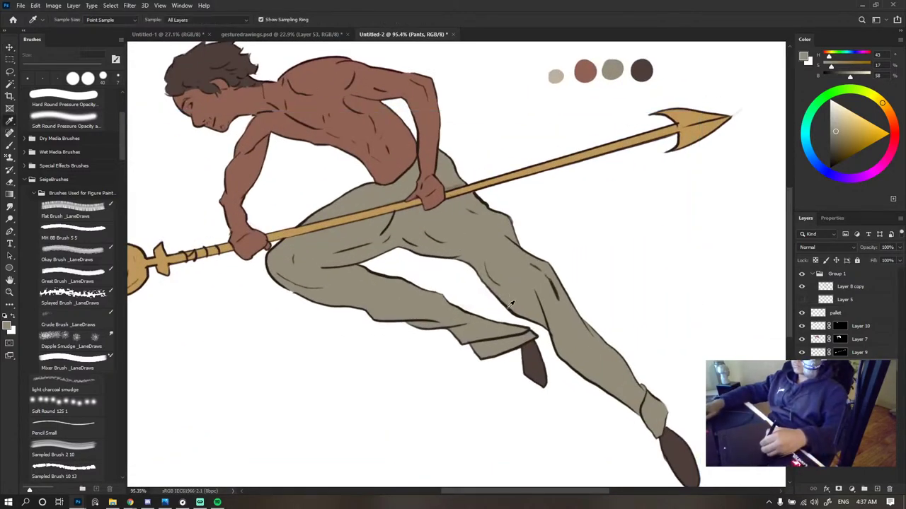
pyautogui.press('v')
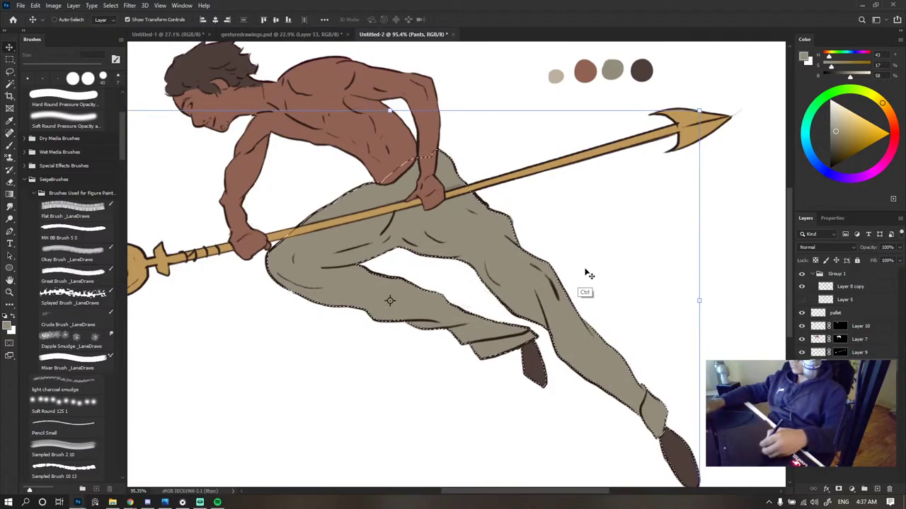
pyautogui.hotkey('ctrl', ',')
pyautogui.hotkey('ctrl', 'shift', 'z')
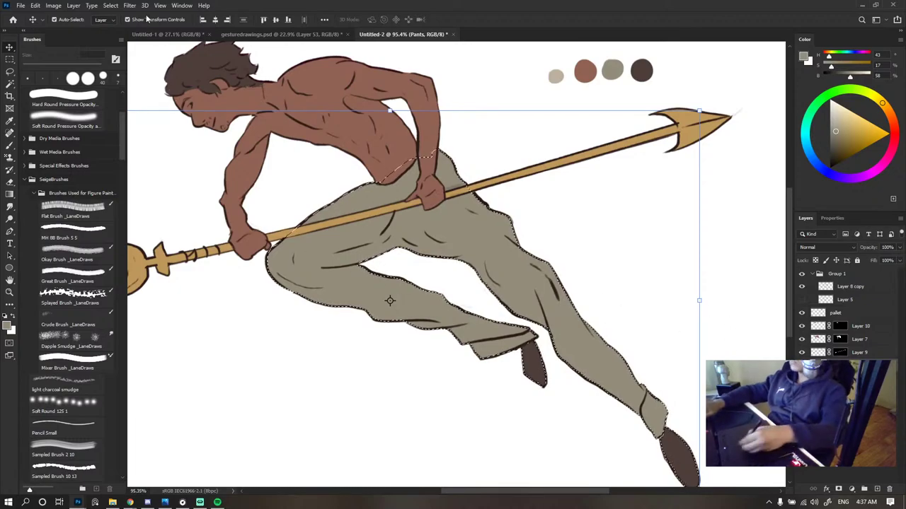
pyautogui.click(110, 5)
pyautogui.moveTo(118, 139)
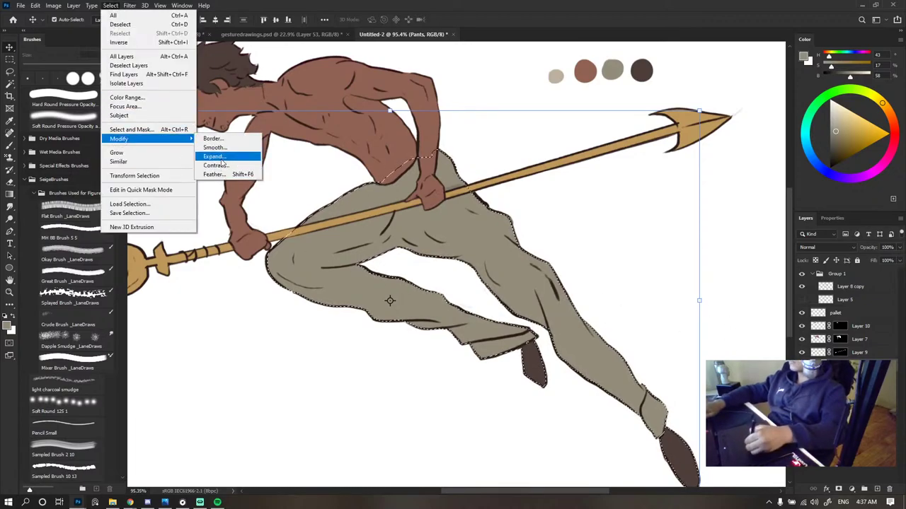
pyautogui.click(216, 154)
pyautogui.click(537, 139)
pyautogui.press('i')
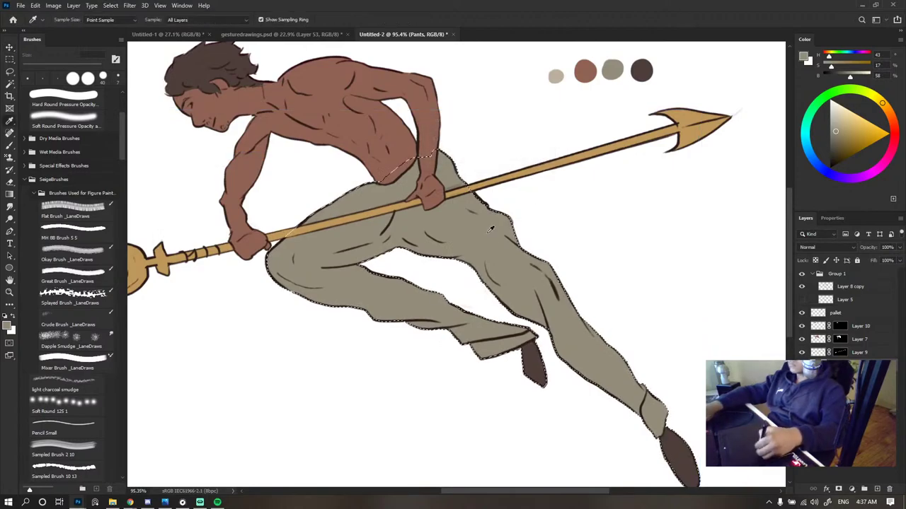
pyautogui.hotkey('ctrl', 'd')
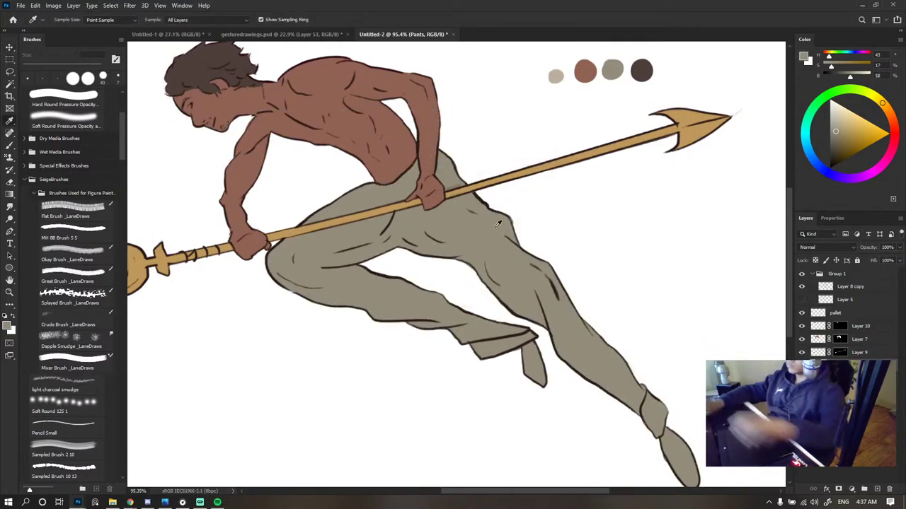
# - Switch to the eraser and enlarge it to 9 px for the fill's edges around the trouser cuffs
pyautogui.press('b')
pyautogui.scroll(8, 524, 365)
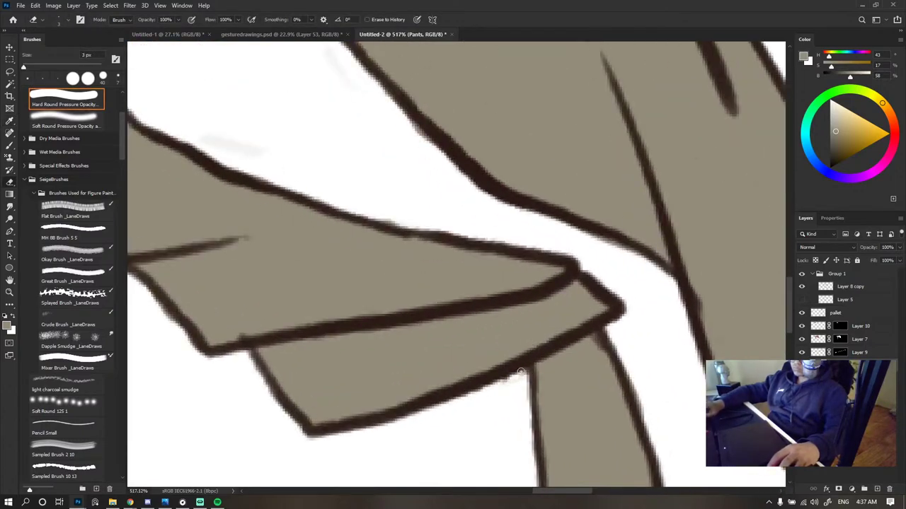
pyautogui.scroll(-6, 368, 221)
pyautogui.scroll(5, 556, 330)
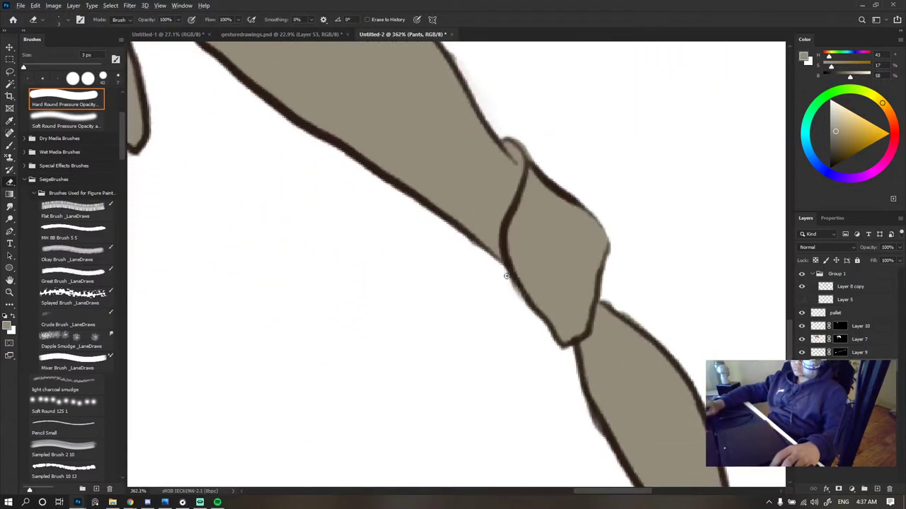
pyautogui.scroll(3, 506, 276)
pyautogui.press(']')
pyautogui.press(']')
pyautogui.press(']')
pyautogui.press(']')
pyautogui.press(']')
pyautogui.press(']')
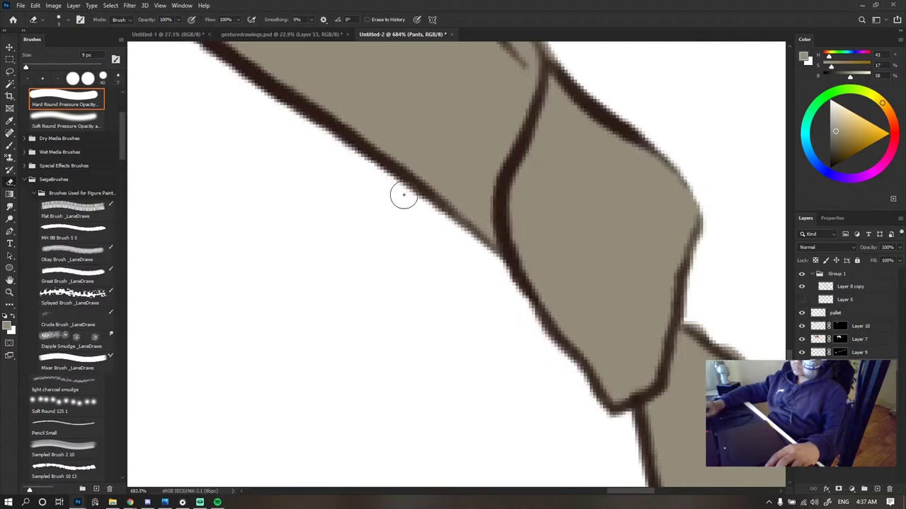
# - Examine the grey-beige fill's edges along the rear cuff, the shoe and the inner trouser legs for colour outside the line art
pyautogui.scroll(-6, 524, 292)
pyautogui.scroll(5, 499, 311)
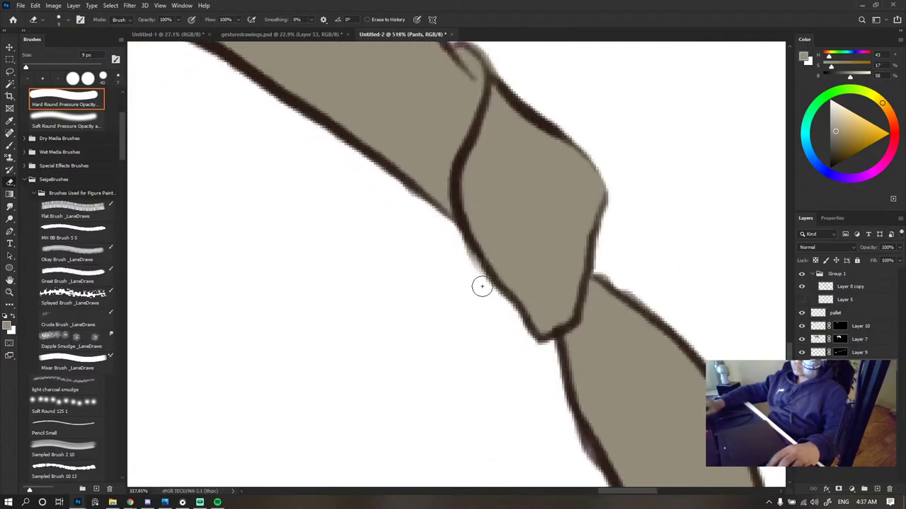
pyautogui.scroll(-1, 396, 226)
pyautogui.scroll(2, 430, 188)
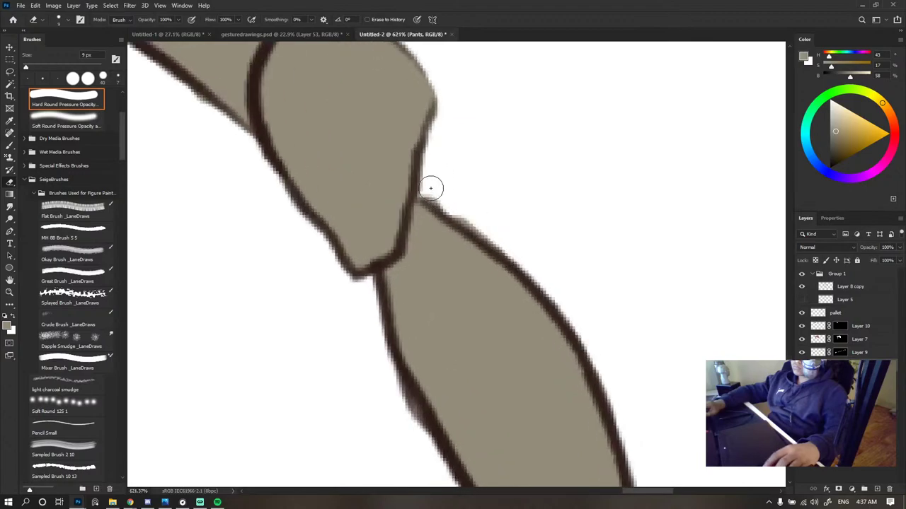
pyautogui.scroll(-2, 439, 170)
pyautogui.scroll(2, 393, 222)
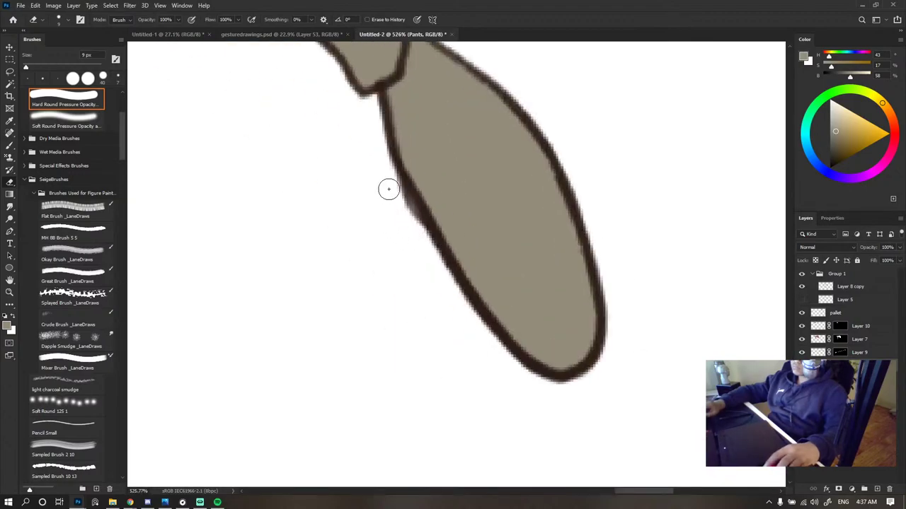
pyautogui.scroll(-10, 473, 358)
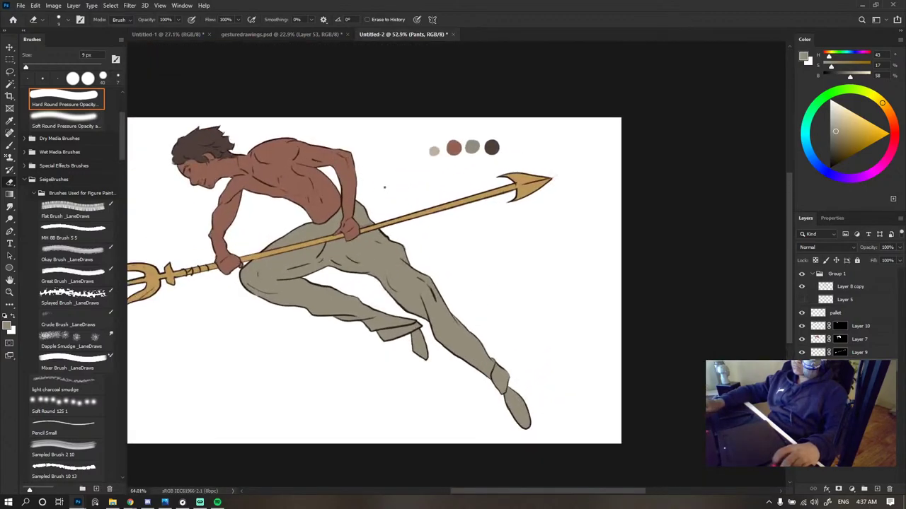
pyautogui.scroll(8, 441, 305)
pyautogui.scroll(-8, 454, 287)
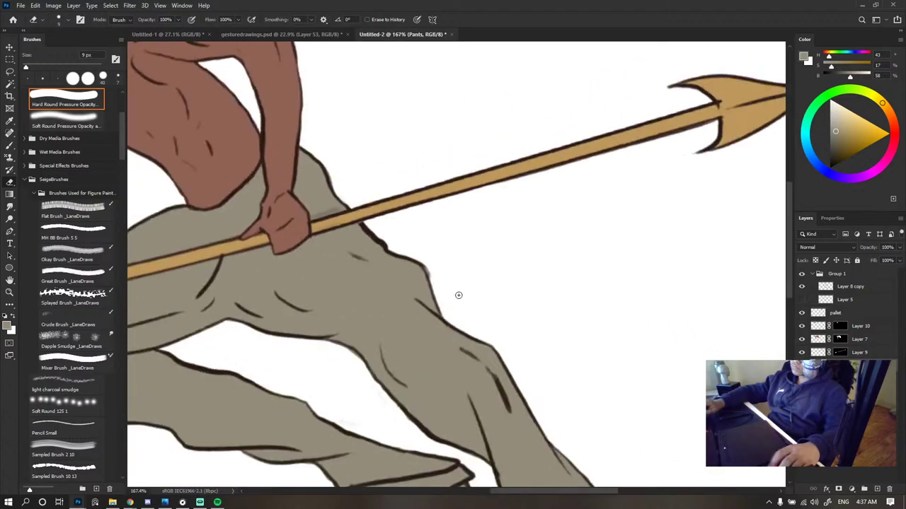
pyautogui.scroll(8, 423, 307)
pyautogui.scroll(3, 423, 306)
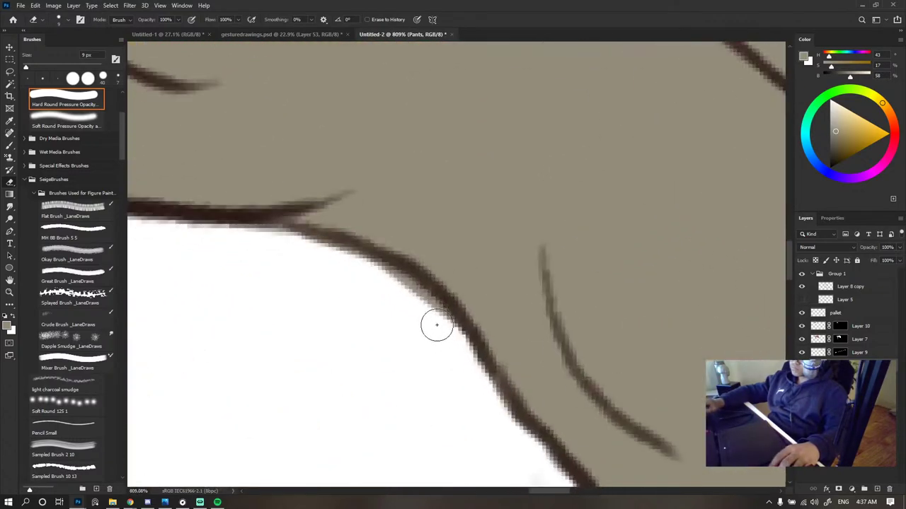
pyautogui.scroll(-3, 347, 278)
pyautogui.scroll(-5, 471, 329)
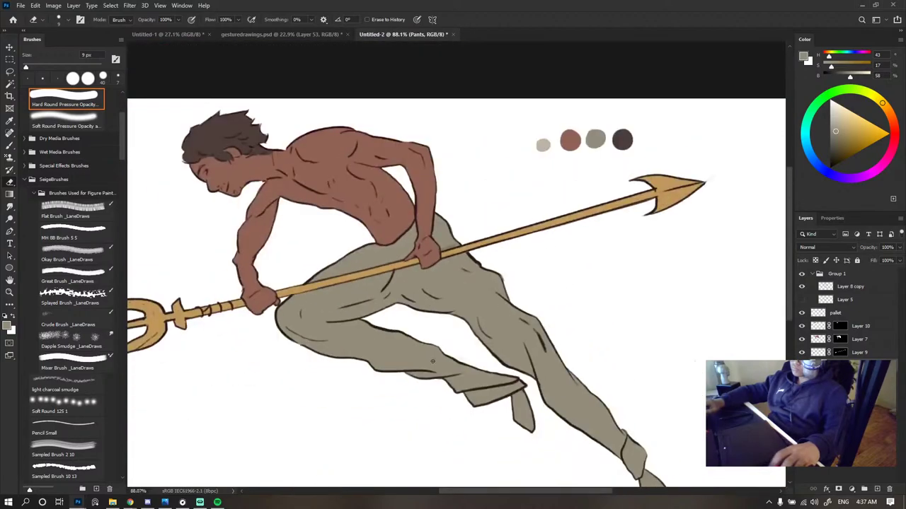
pyautogui.scroll(2, 350, 333)
pyautogui.scroll(-2, 329, 275)
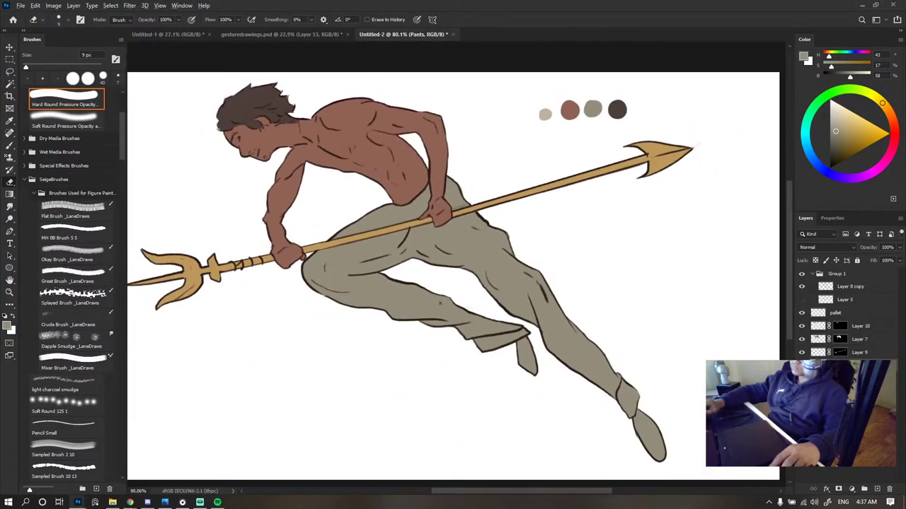
pyautogui.scroll(-2, 439, 303)
# - Select the Pants layer and ready the 9 px eraser at the trouser outline just below the trident shaft
pyautogui.press('v')
pyautogui.scroll(2, 376, 239)
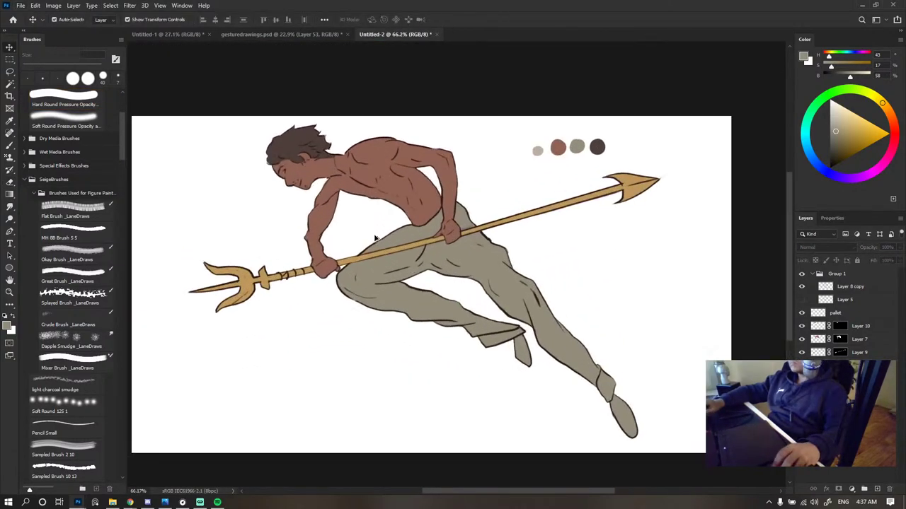
pyautogui.click(557, 304)
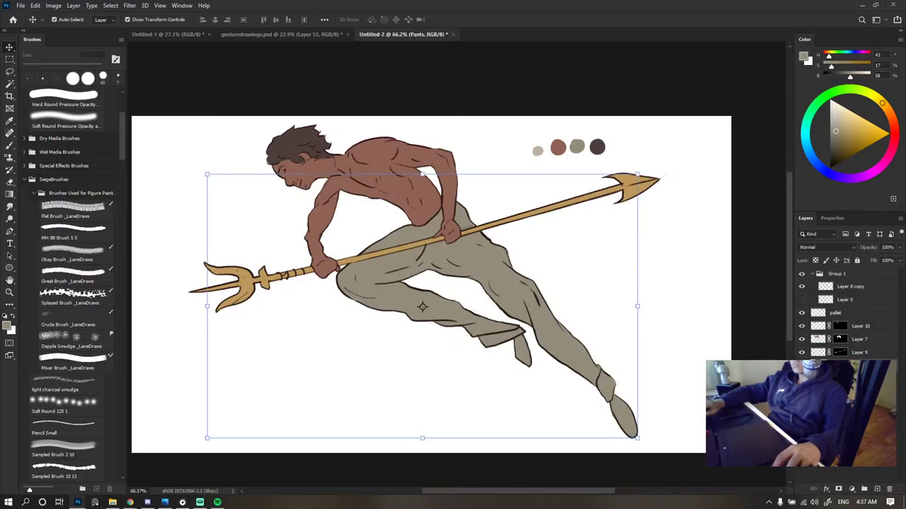
pyautogui.scroll(4, 512, 245)
pyautogui.press('e')
pyautogui.scroll(2, 392, 251)
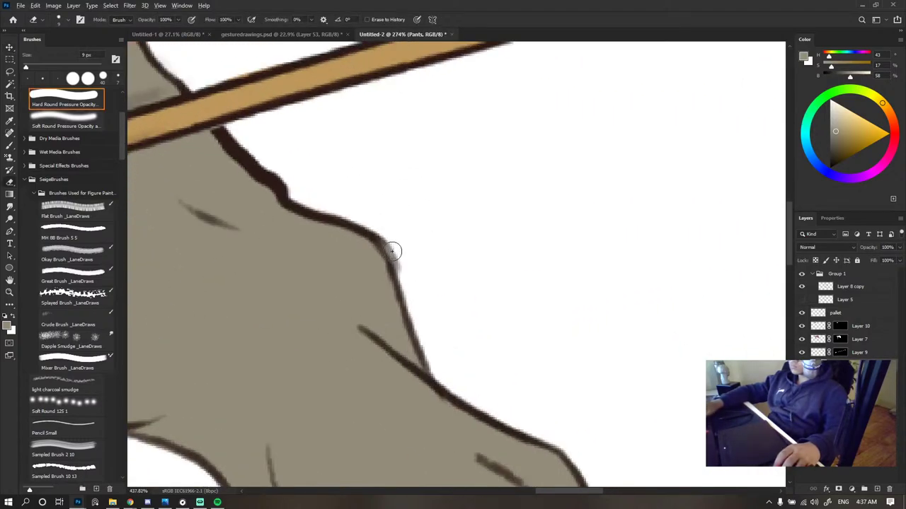
pyautogui.scroll(2, 393, 251)
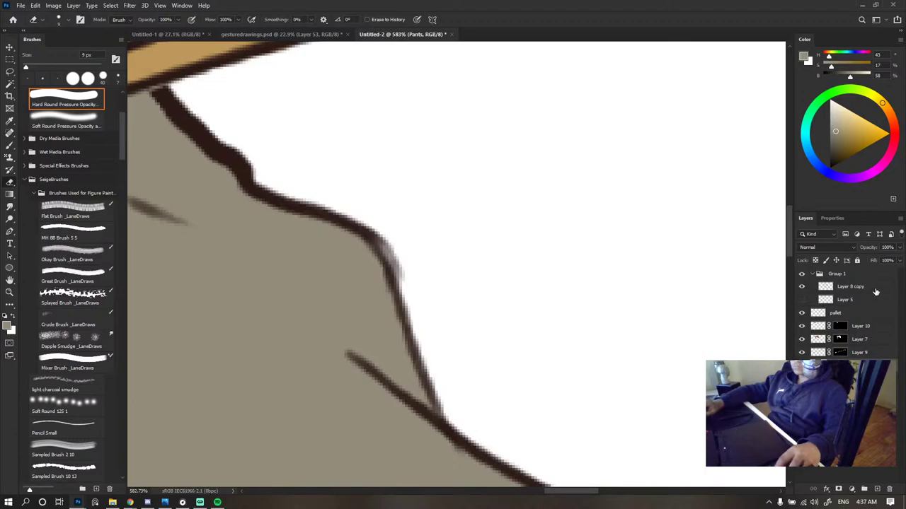
# - Select Layer 5 in Group 1 and toggle the visibility of the Layer 8 copy line art to check the trouser fill beneath
pyautogui.click(812, 274)
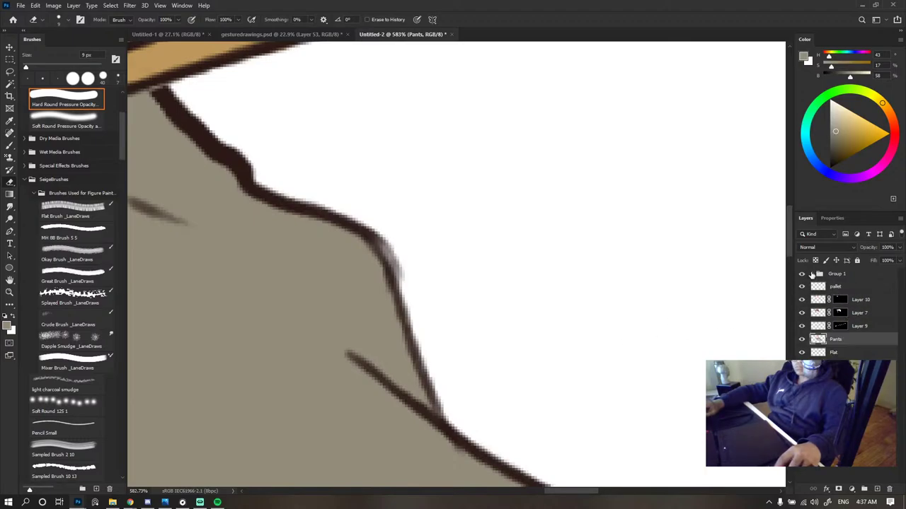
pyautogui.click(812, 274)
pyautogui.click(811, 298)
pyautogui.click(801, 288)
pyautogui.click(801, 287)
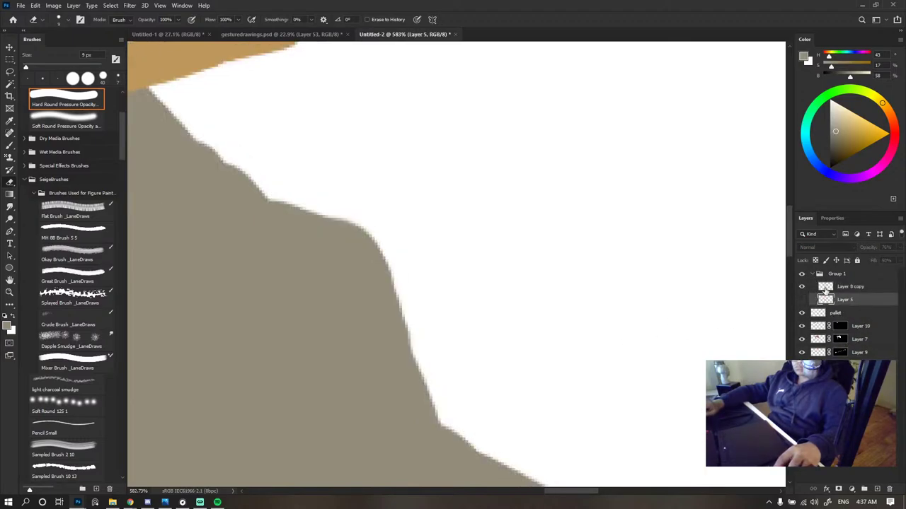
# - Select Layer 8 copy and trim its line art with the eraser along the trouser outline below the trident shaft
pyautogui.click(825, 291)
pyautogui.moveTo(374, 213); pyautogui.dragTo(389, 242)
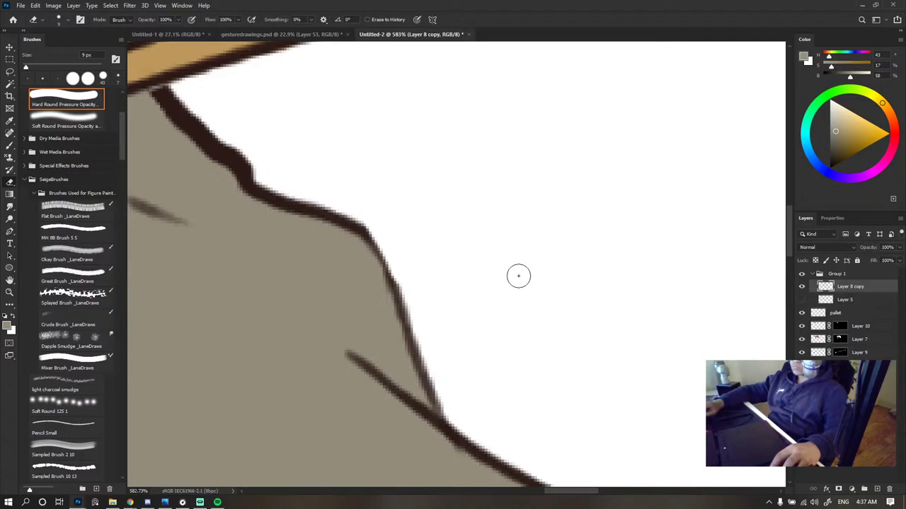
pyautogui.scroll(-10, 489, 178)
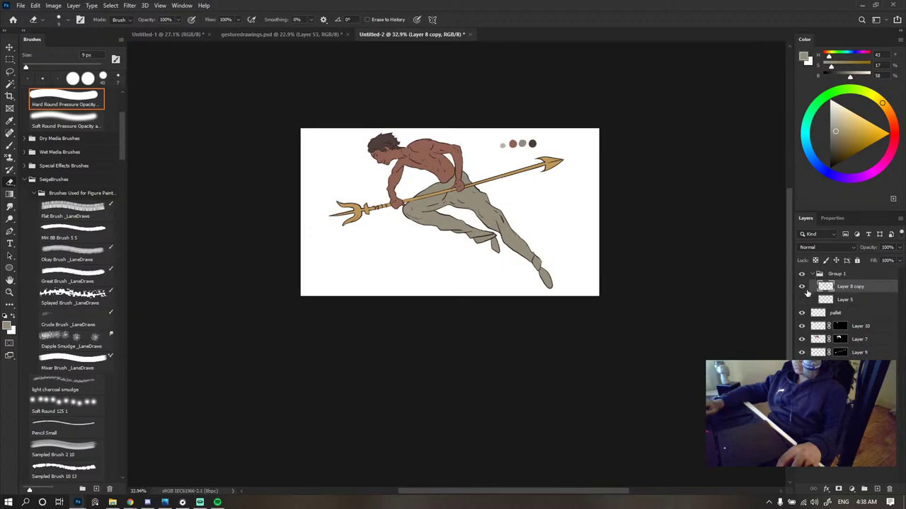
# - Switch to the Move tool, hide the Layer 5 sketch and collapse Group 1
pyautogui.press('v')
pyautogui.click(372, 182)
pyautogui.scroll(10, 400, 192)
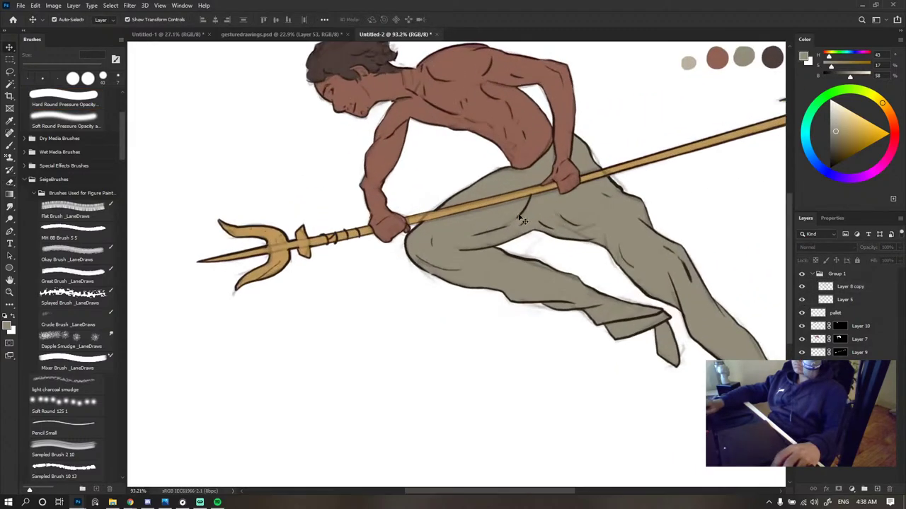
pyautogui.scroll(-5, 367, 188)
pyautogui.click(802, 300)
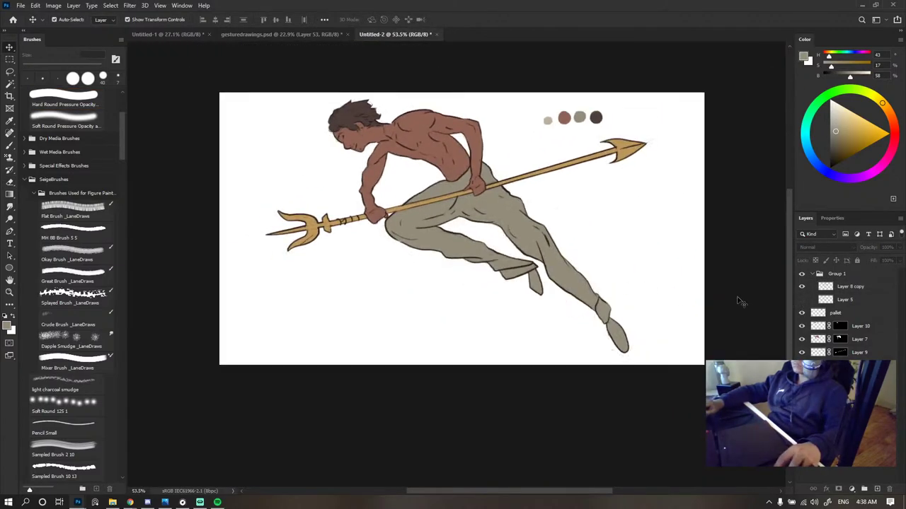
pyautogui.click(813, 275)
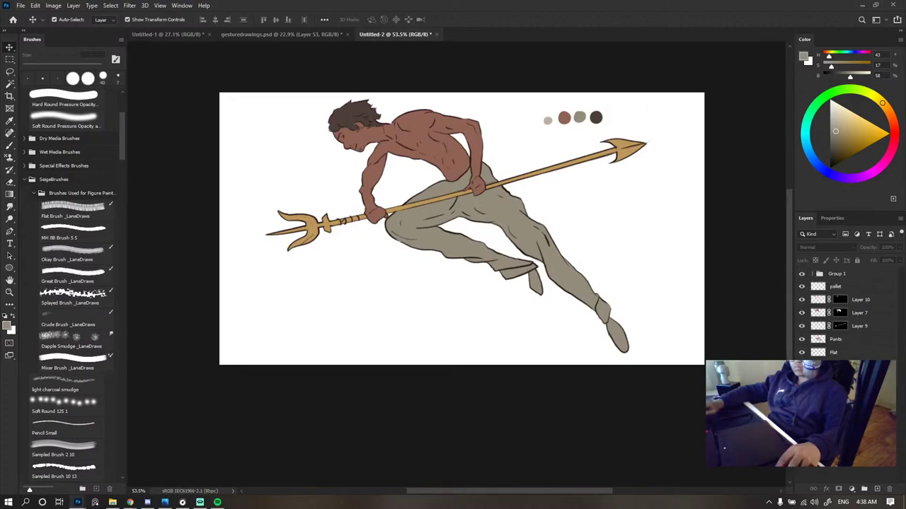
# - Load the Pants layer's fill as a selection and add a layer mask from it
pyautogui.scroll(5, 353, 90)
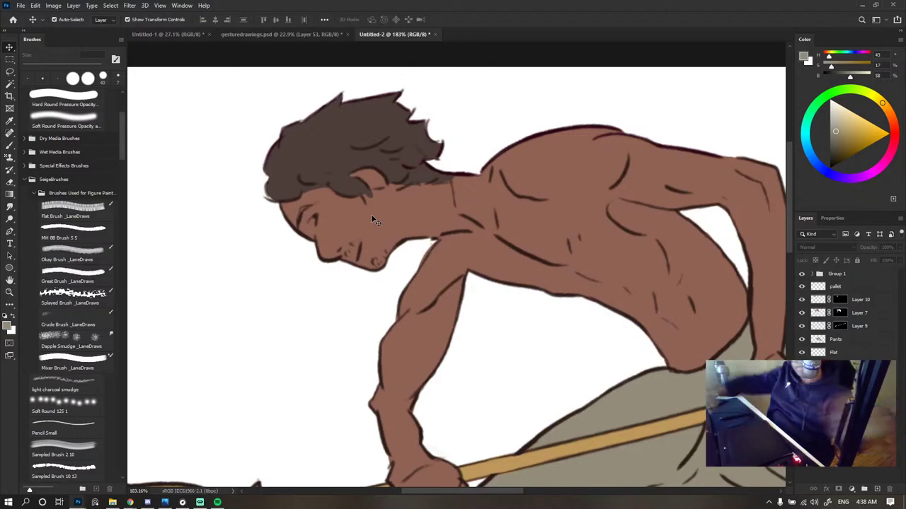
pyautogui.scroll(5, 313, 204)
pyautogui.scroll(-5, 342, 214)
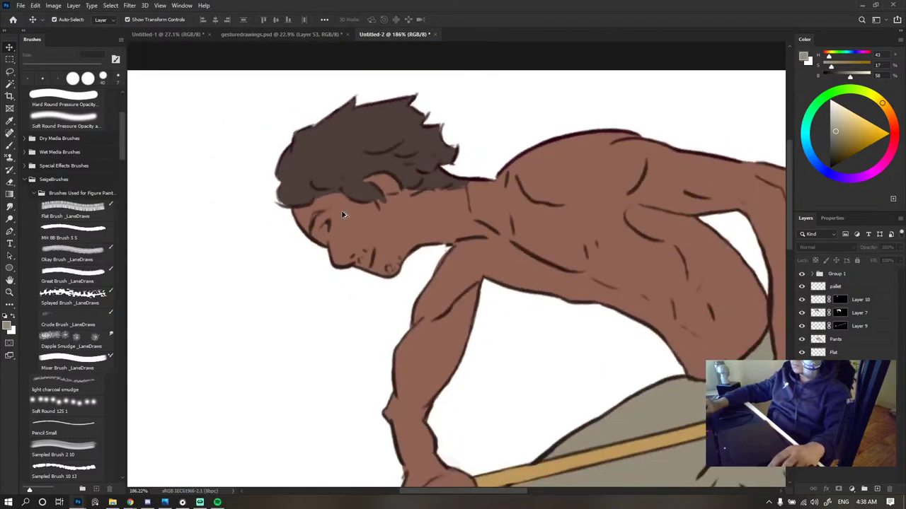
pyautogui.scroll(-10, 342, 215)
pyautogui.scroll(4, 493, 221)
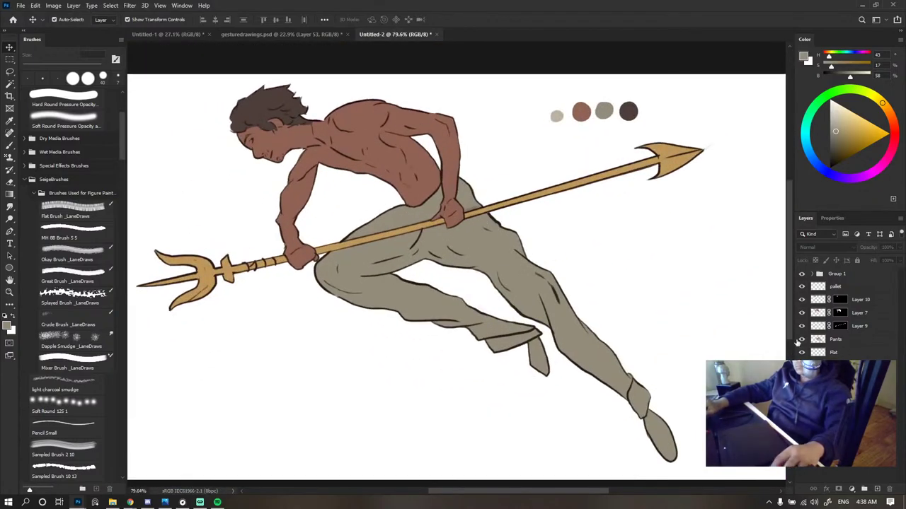
pyautogui.scroll(-2, 756, 342)
pyautogui.click(819, 342)
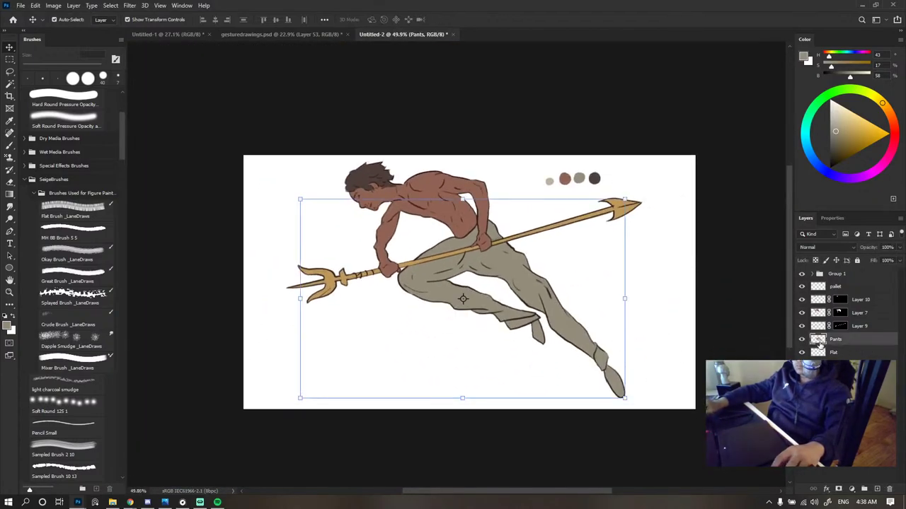
pyautogui.keyDown('ctrl'); pyautogui.click(820, 341); pyautogui.keyUp('ctrl')
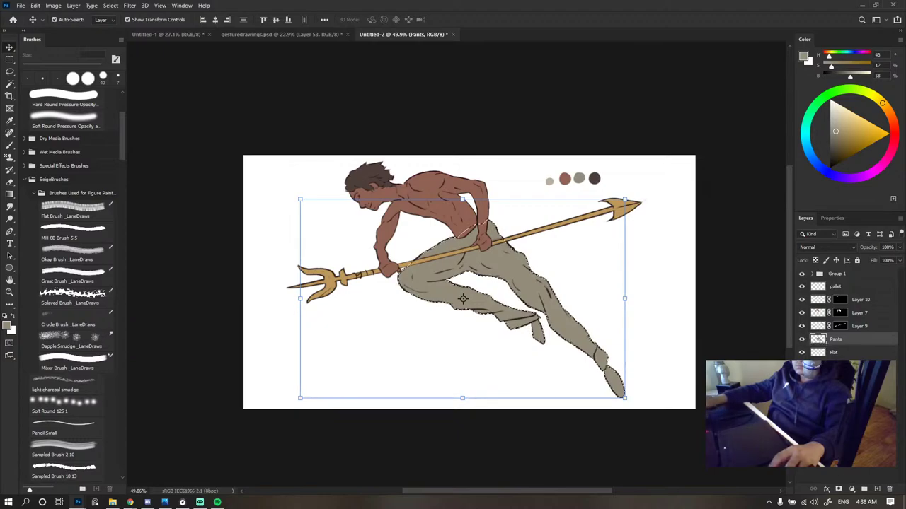
pyautogui.click(839, 489)
pyautogui.click(853, 407)
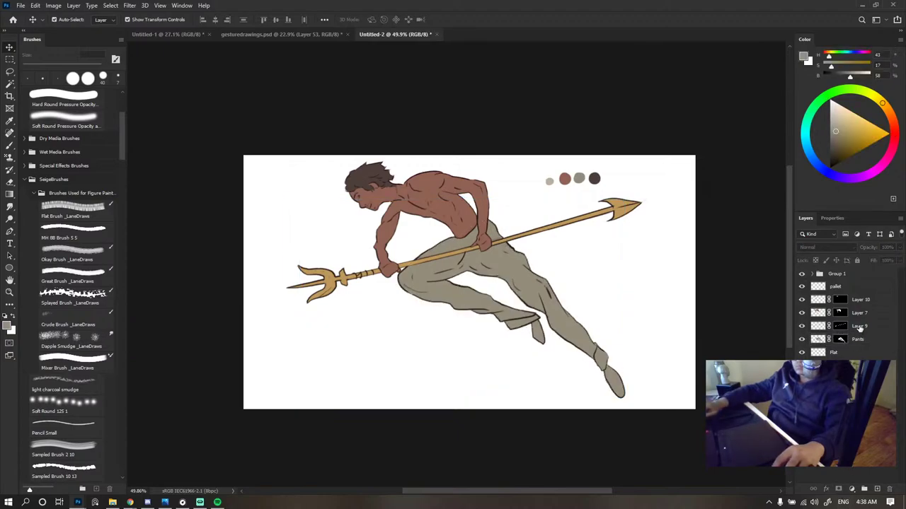
# - Rename Layer 9, which holds the trident colour, as "trideint"
pyautogui.doubleClick(859, 327)
pyautogui.write('tride')
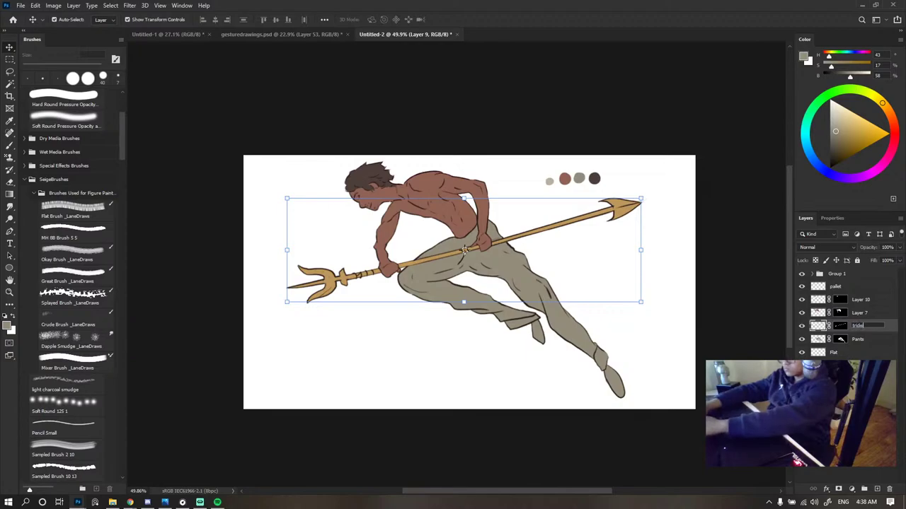
pyautogui.write('int')
pyautogui.press('Return')
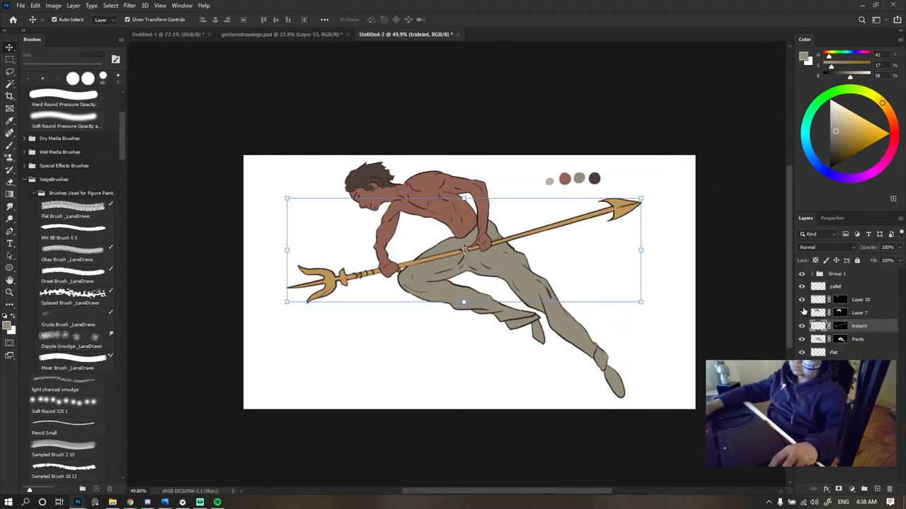
# - Check what Layer 7 contains by toggling its visibility and rename it "skin"
pyautogui.click(802, 312)
pyautogui.click(802, 312)
pyautogui.click(865, 316)
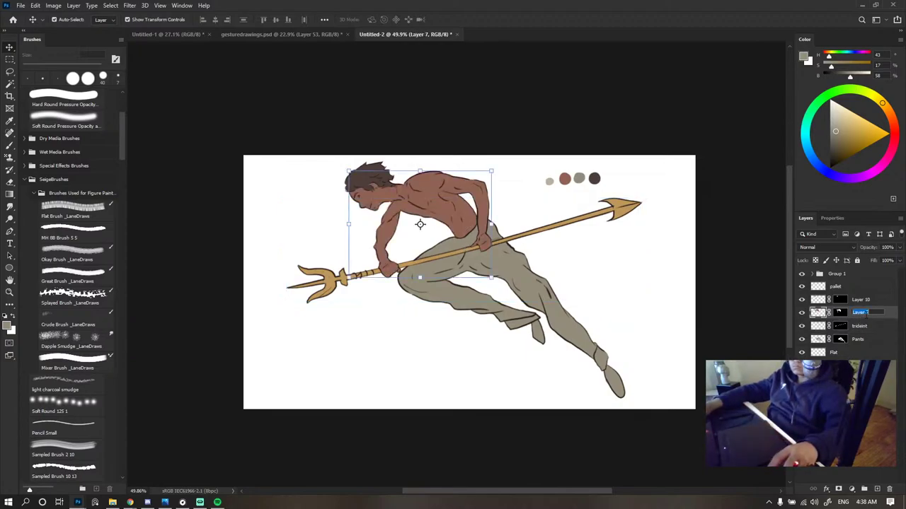
pyautogui.write('skin')
pyautogui.press('Return')
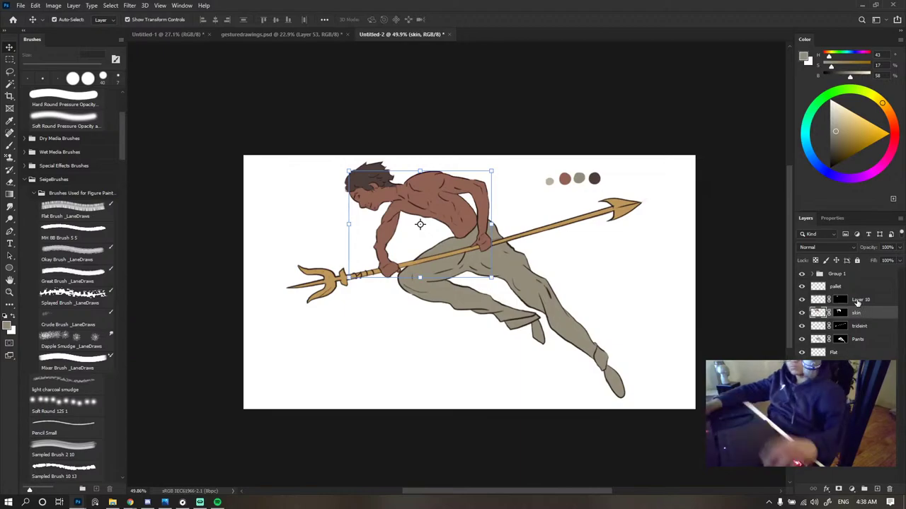
# - Rename Layer 10 as "Hair" and deselect the layer
pyautogui.click(857, 300)
pyautogui.doubleClick(858, 300)
pyautogui.write('Hair')
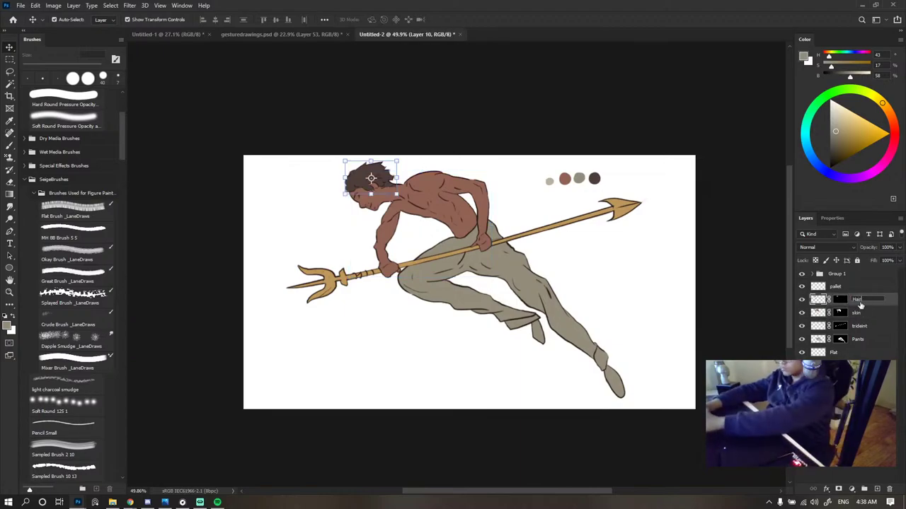
pyautogui.press('Return')
pyautogui.click(496, 186)
# - Duplicate the Layer 8 copy line art inside Group 1
pyautogui.scroll(-3, 485, 246)
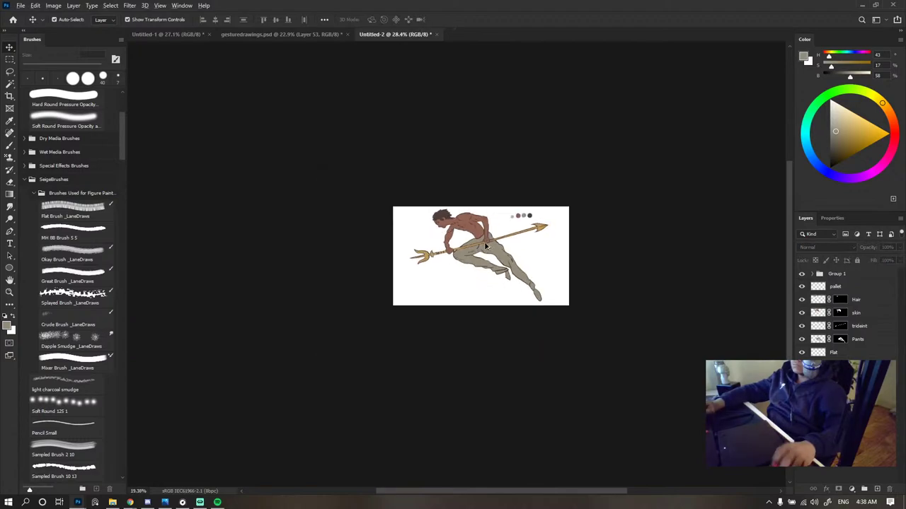
pyautogui.scroll(8, 486, 246)
pyautogui.scroll(-3, 532, 275)
pyautogui.scroll(4, 467, 206)
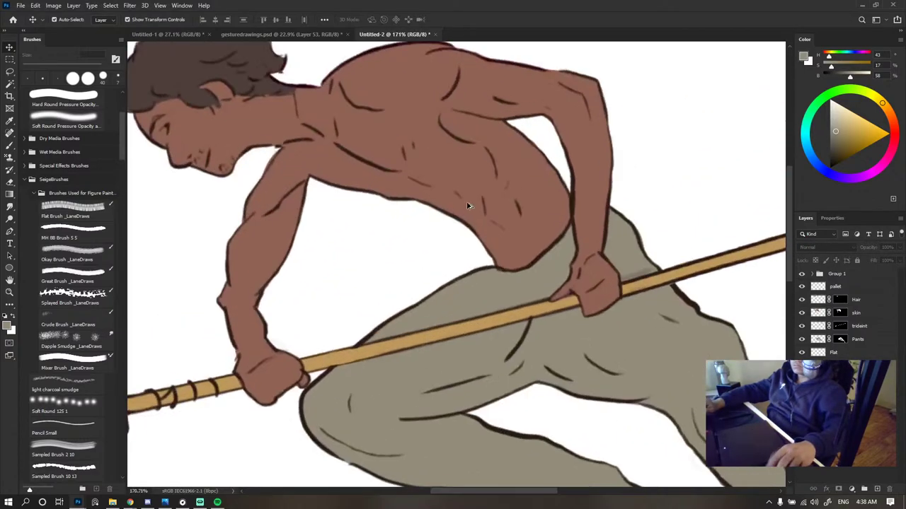
pyautogui.scroll(1, 467, 205)
pyautogui.scroll(-5, 467, 205)
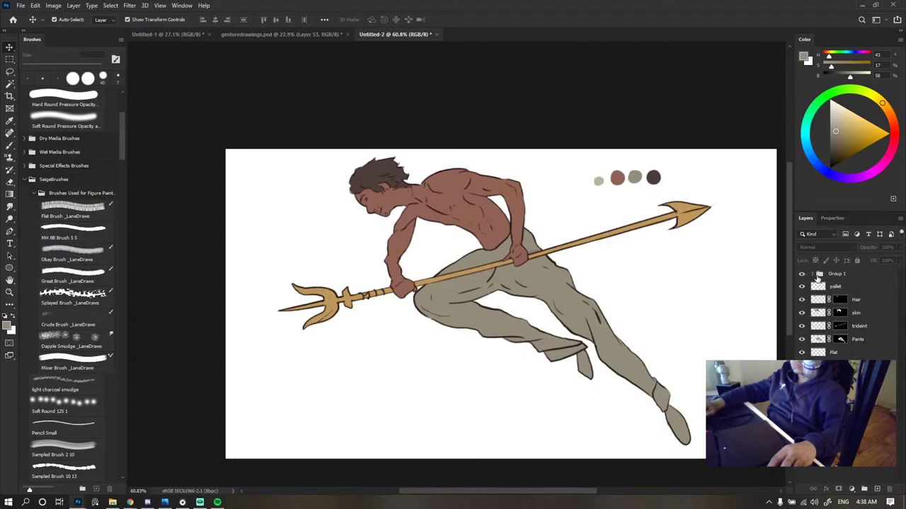
pyautogui.click(813, 274)
pyautogui.click(842, 287)
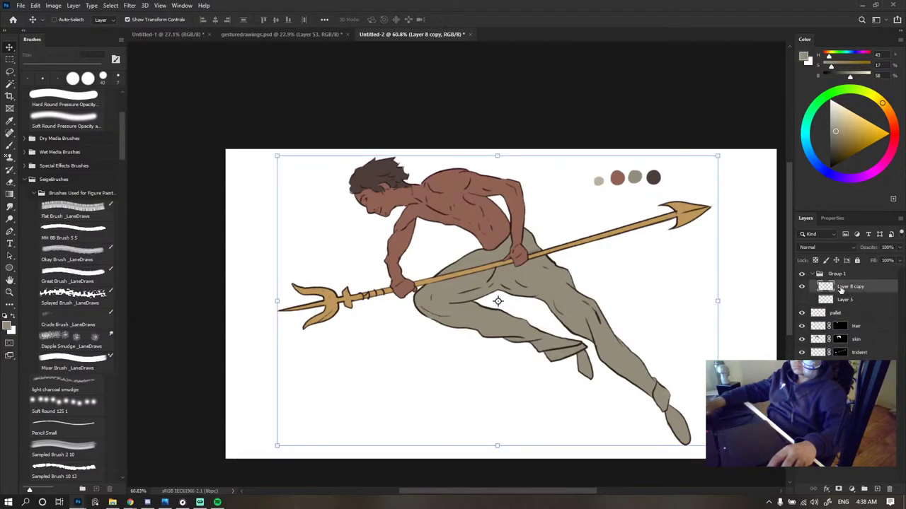
pyautogui.click(569, 104)
pyautogui.scroll(1, 716, 321)
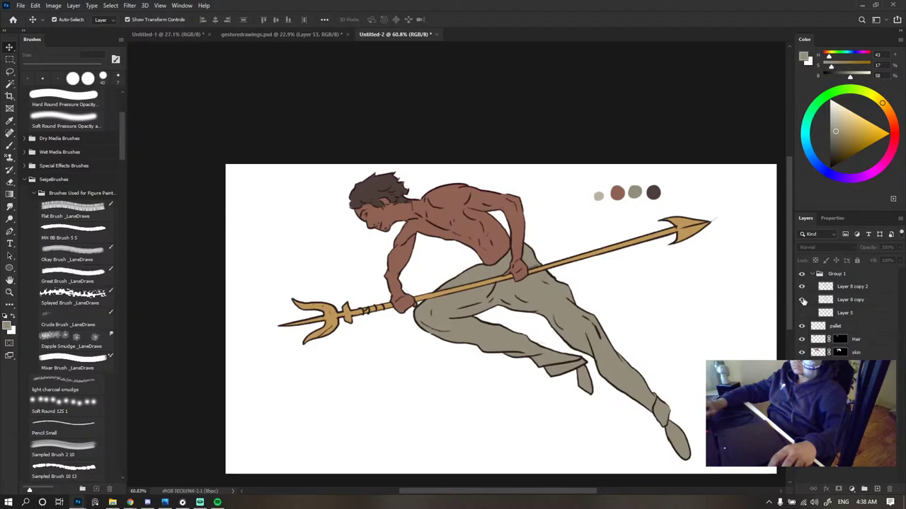
# - Hide Layer 8 copy to judge the line art with only its duplicate showing
pyautogui.click(802, 300)
pyautogui.scroll(2, 429, 202)
pyautogui.scroll(3, 428, 203)
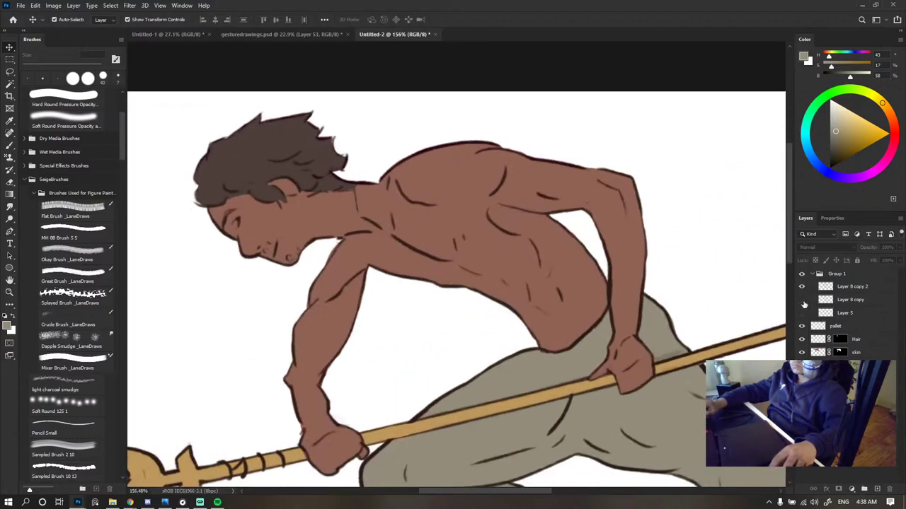
pyautogui.scroll(-4, 645, 268)
# - Merge Layer 8 copy 2 and Layer 8 copy into a single line art layer
pyautogui.click(825, 289)
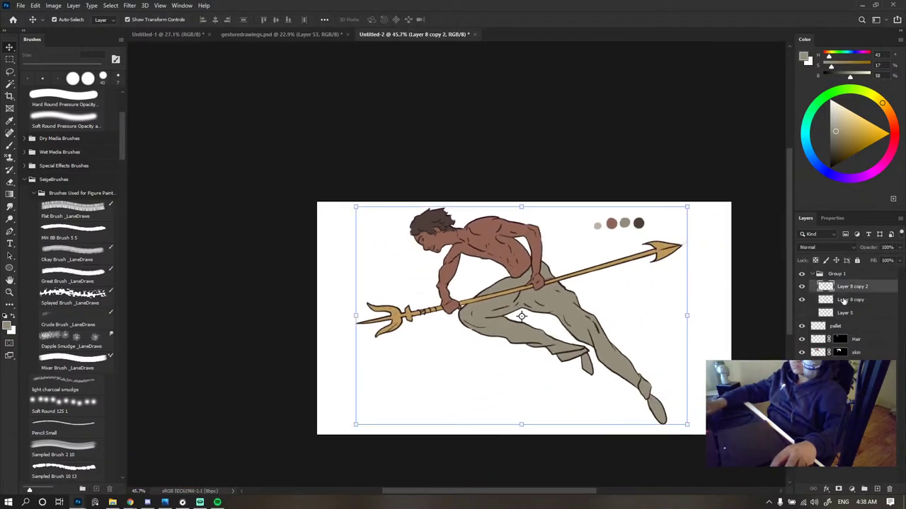
pyautogui.keyDown('shift'); pyautogui.click(842, 300); pyautogui.keyUp('shift')
pyautogui.rightClick(843, 301)
pyautogui.click(739, 375)
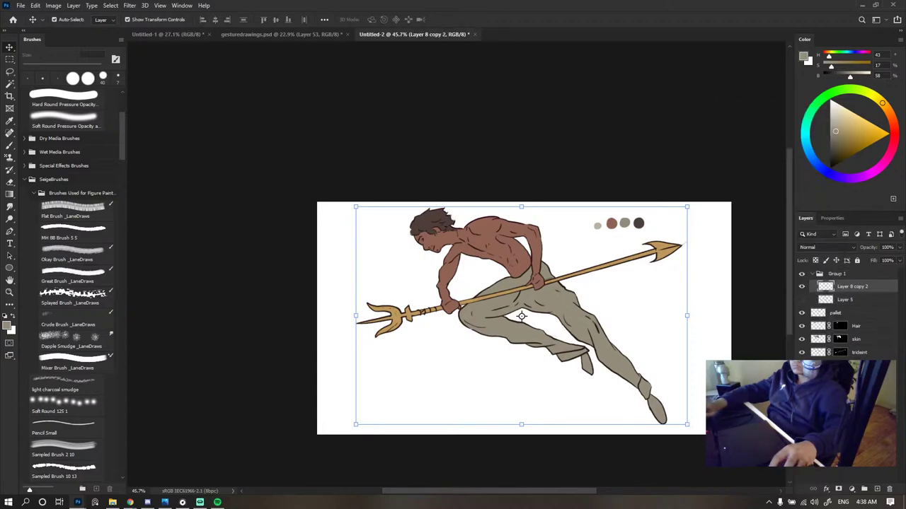
pyautogui.click(578, 112)
# - Toggle the visibility of the merged Layer 8 copy 2 to compare the figure with and without line art
pyautogui.scroll(-5, 481, 219)
pyautogui.scroll(6, 517, 279)
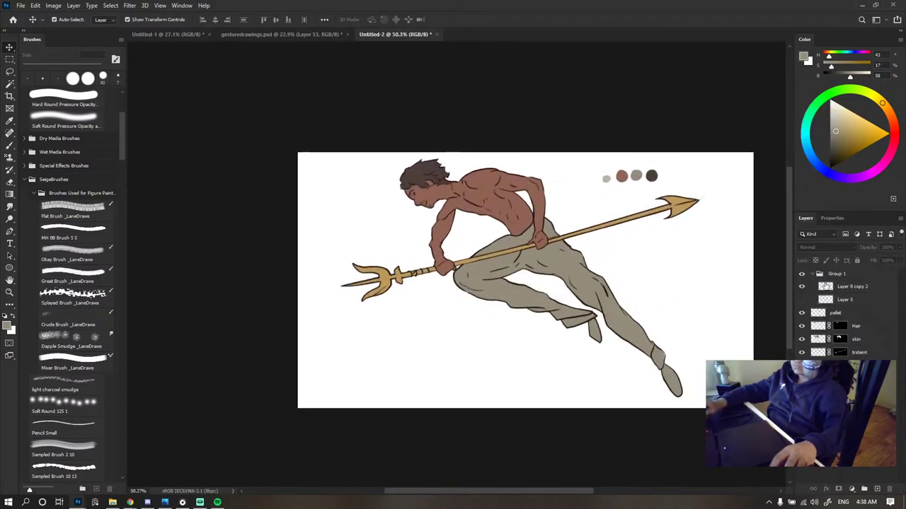
pyautogui.click(803, 288)
pyautogui.click(803, 288)
pyautogui.click(803, 287)
pyautogui.click(803, 288)
# - Rename Layer 8 copy 2 as "lineart"
pyautogui.doubleClick(866, 287)
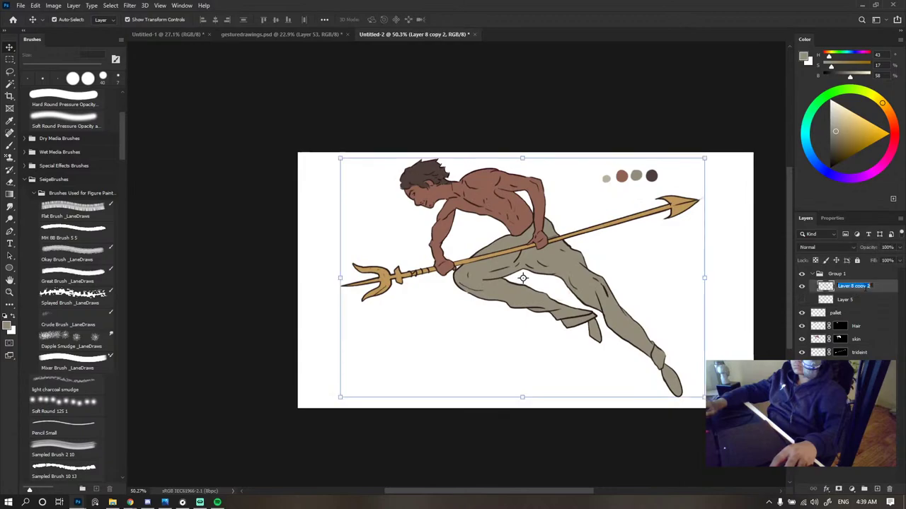
pyautogui.write('lineart')
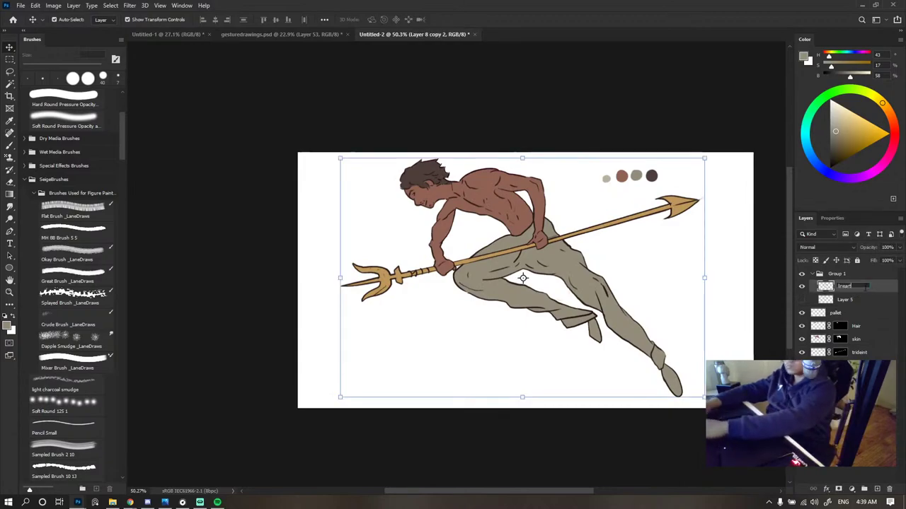
pyautogui.press('Return')
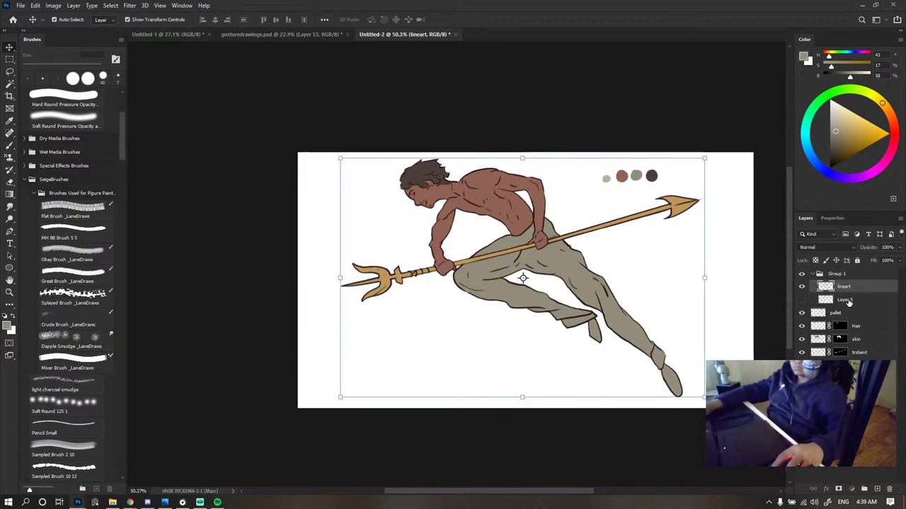
# - Rename Layer 5 as "sketch" and remove it from Group 1
pyautogui.doubleClick(844, 300)
pyautogui.write('sketch')
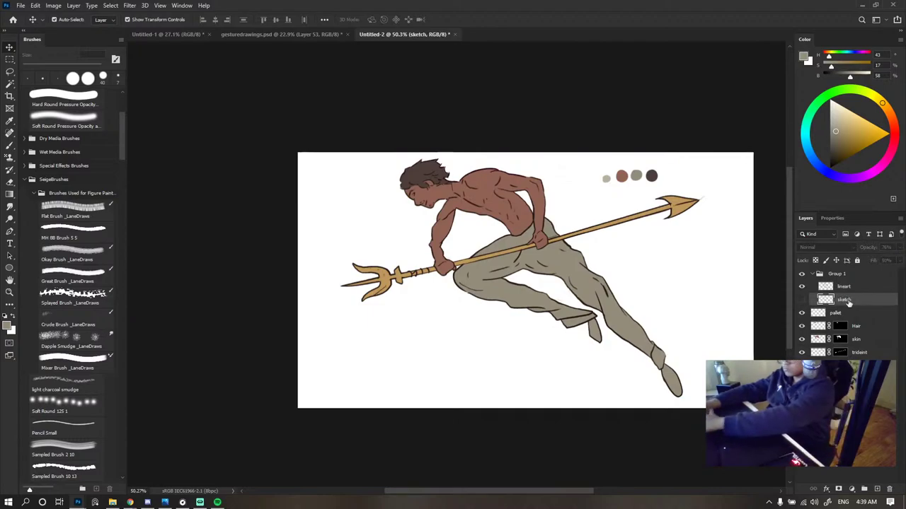
pyautogui.press('Delete')
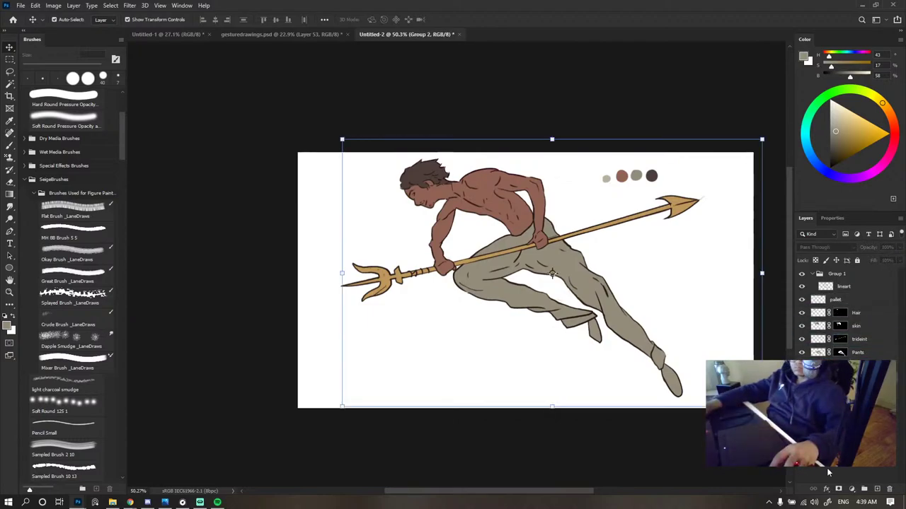
# - Remove Group 1 while keeping the lineart layer at the top of the stack, and lock that visible layer
pyautogui.click(814, 274)
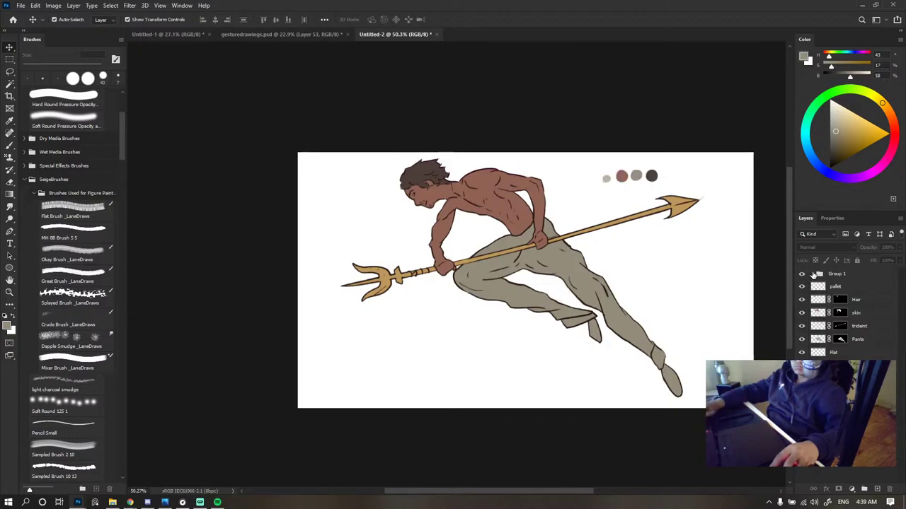
pyautogui.click(832, 276)
pyautogui.rightClick(853, 275)
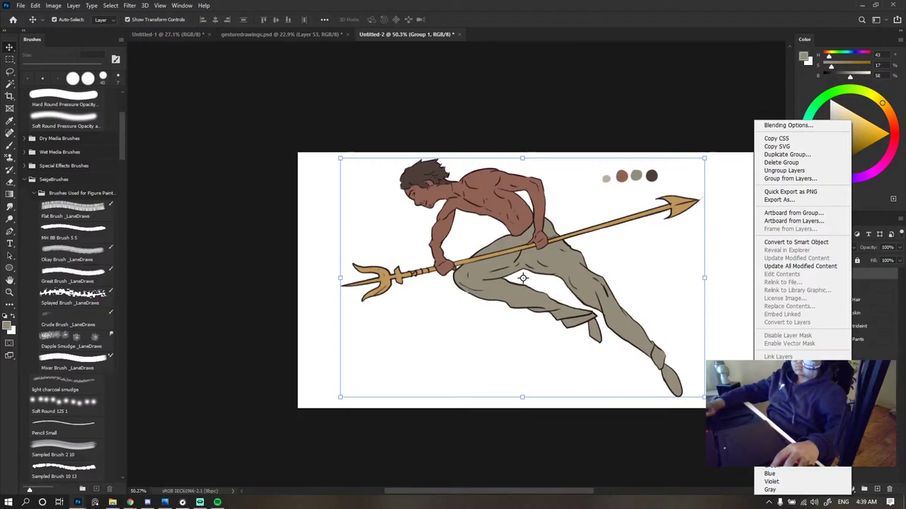
pyautogui.press('Escape')
pyautogui.click(814, 276)
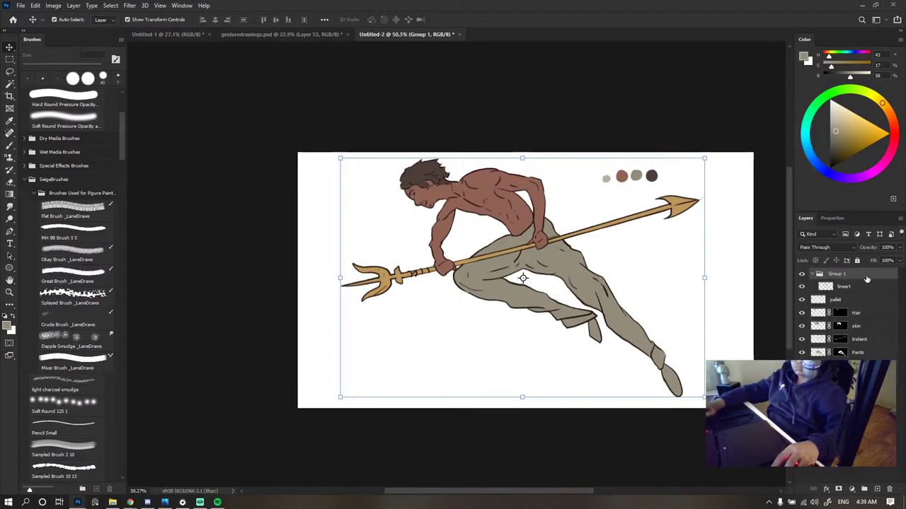
pyautogui.click(886, 489)
pyautogui.click(500, 187)
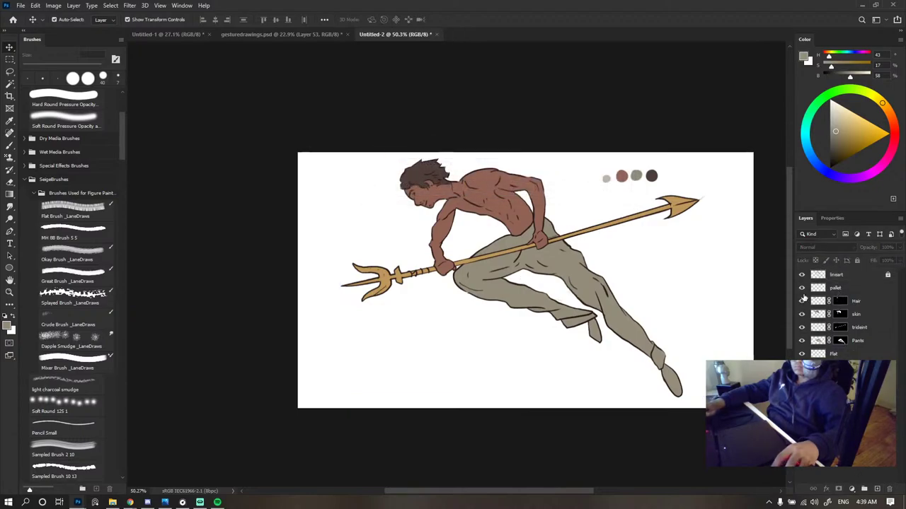
pyautogui.click(801, 275)
pyautogui.click(801, 276)
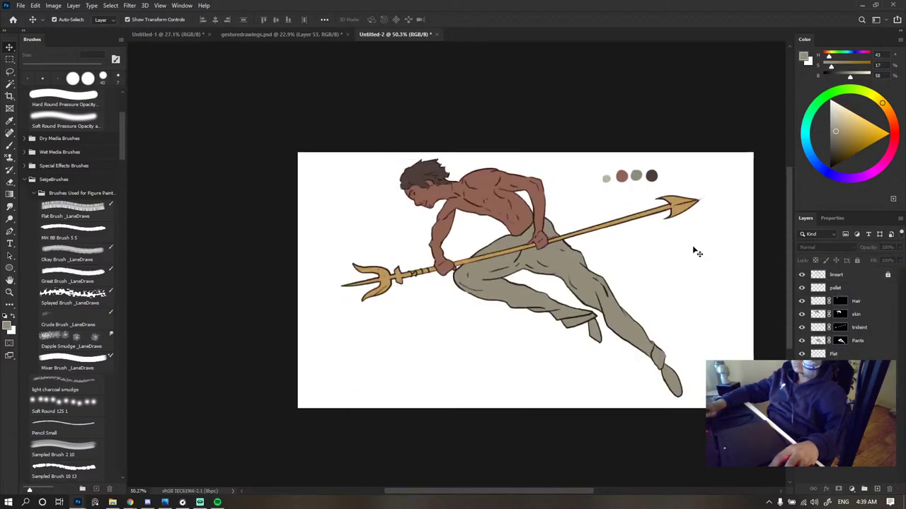
# - Hide the pallet layer and toggle the Hair and skin layers' visibility to check the masked flat colours
pyautogui.click(801, 302)
pyautogui.click(802, 302)
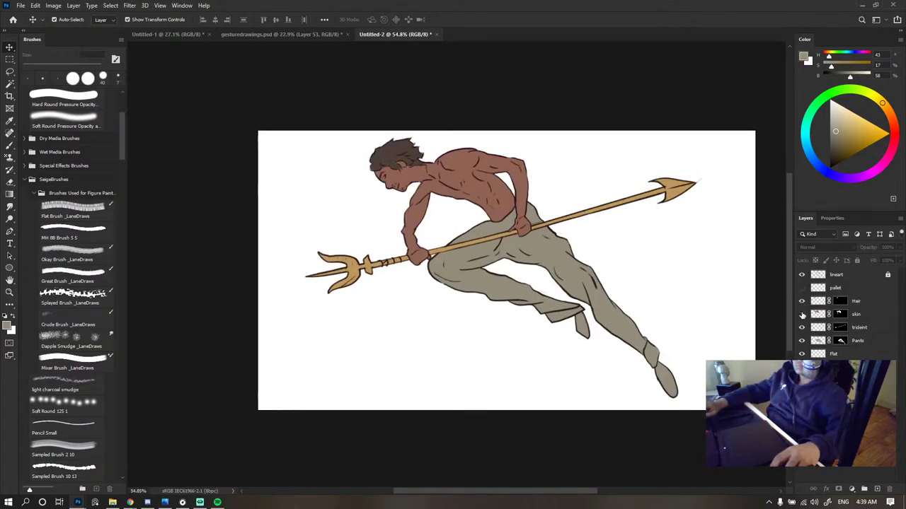
pyautogui.click(802, 314)
pyautogui.click(802, 315)
pyautogui.scroll(-5, 588, 289)
pyautogui.scroll(7, 590, 292)
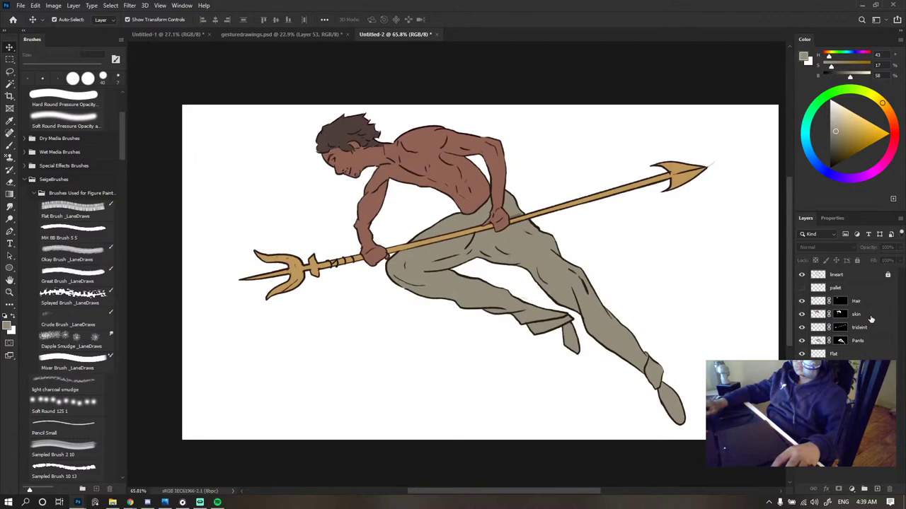
# - Try adding a blank layer just beneath the Hair layer, and undo it
pyautogui.click(873, 305)
pyautogui.click(877, 489)
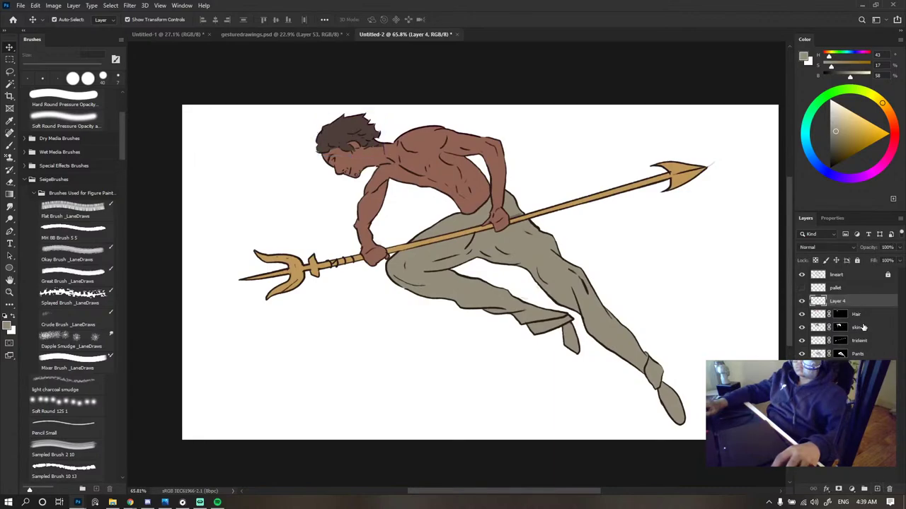
pyautogui.moveTo(858, 311); pyautogui.dragTo(858, 315)
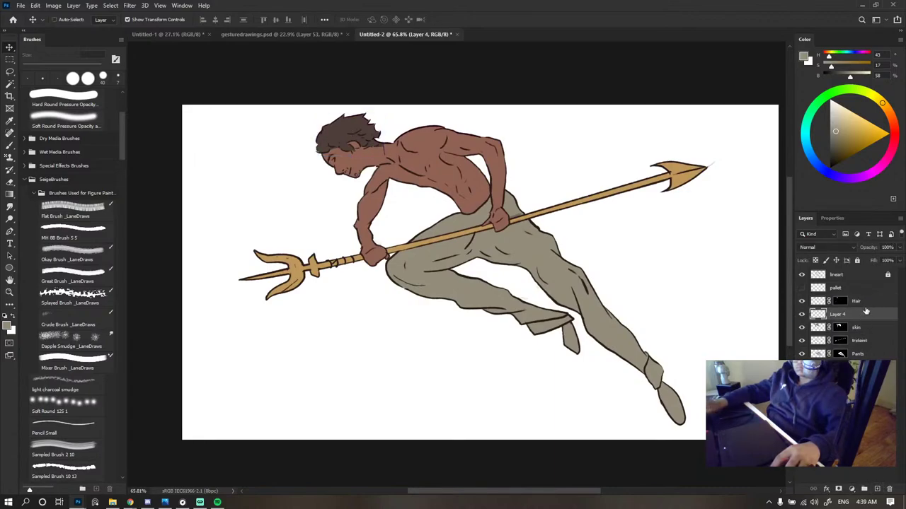
pyautogui.hotkey('ctrl', 'z')
pyautogui.hotkey('ctrl', 'z')
# - Add a new blank layer and arrange it directly beneath the skin layer
pyautogui.click(875, 316)
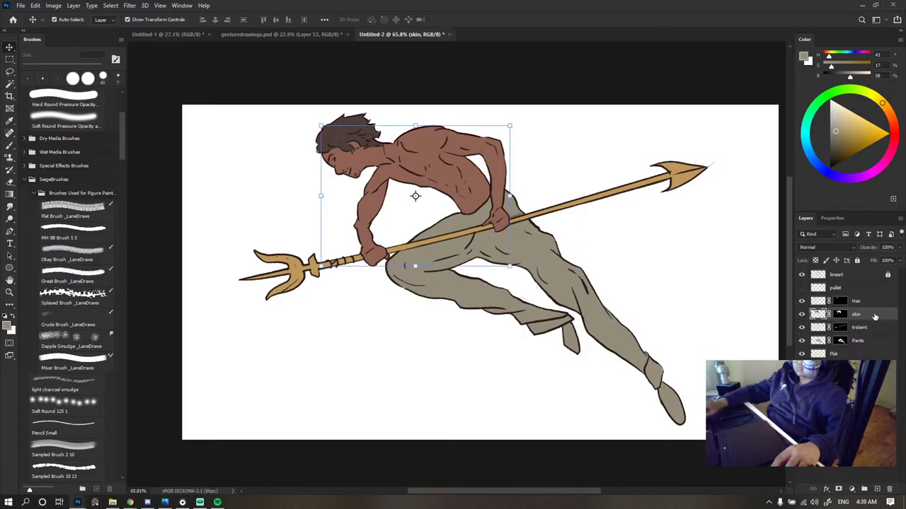
pyautogui.keyDown('ctrl'); pyautogui.click(877, 490); pyautogui.keyUp('ctrl')
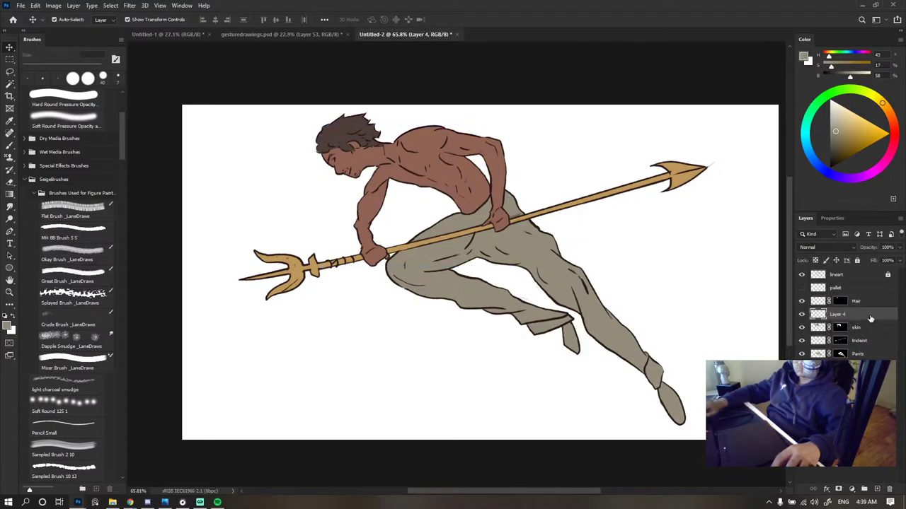
pyautogui.click(859, 315)
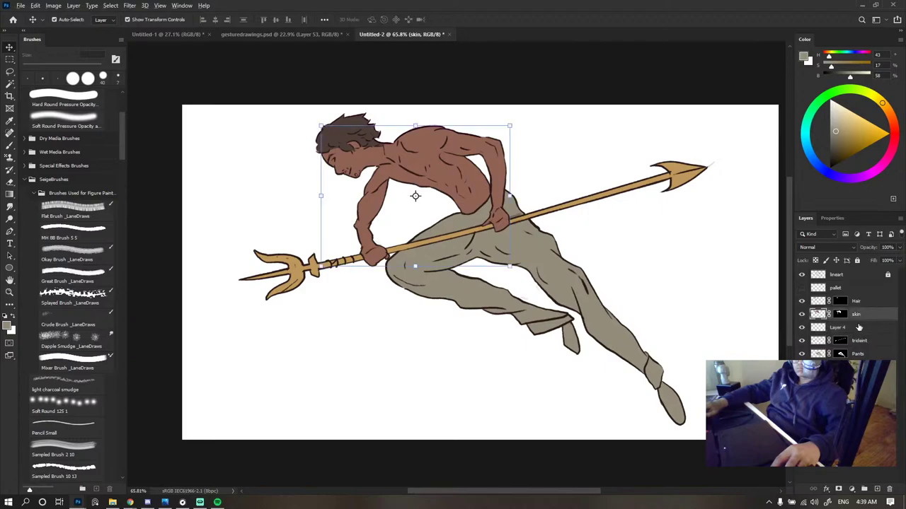
pyautogui.moveTo(859, 316)
pyautogui.mouseDown()
pyautogui.moveTo(858, 334)
pyautogui.moveTo(858, 318)
pyautogui.mouseUp()
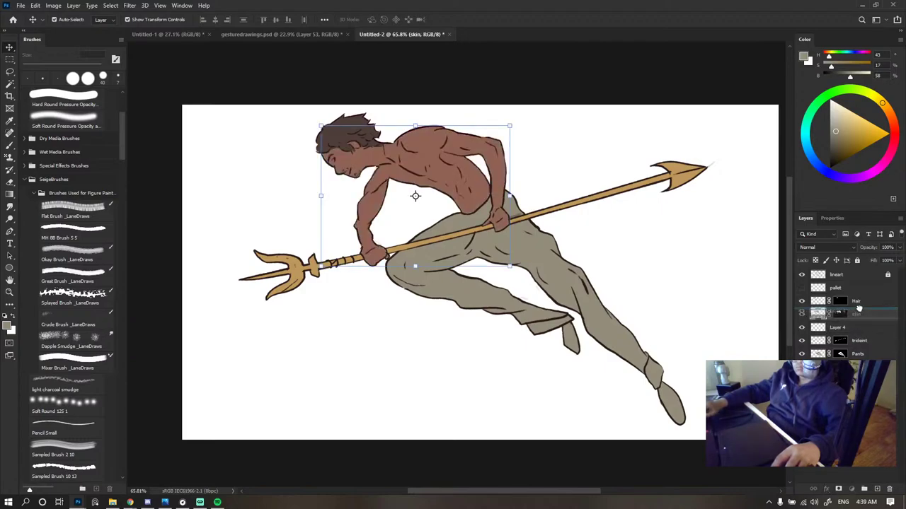
pyautogui.hotkey('ctrl', 'z')
pyautogui.hotkey('ctrl', 'z')
# - Preview several blend modes and set the skin layer's blend mode to Color
pyautogui.click(832, 250)
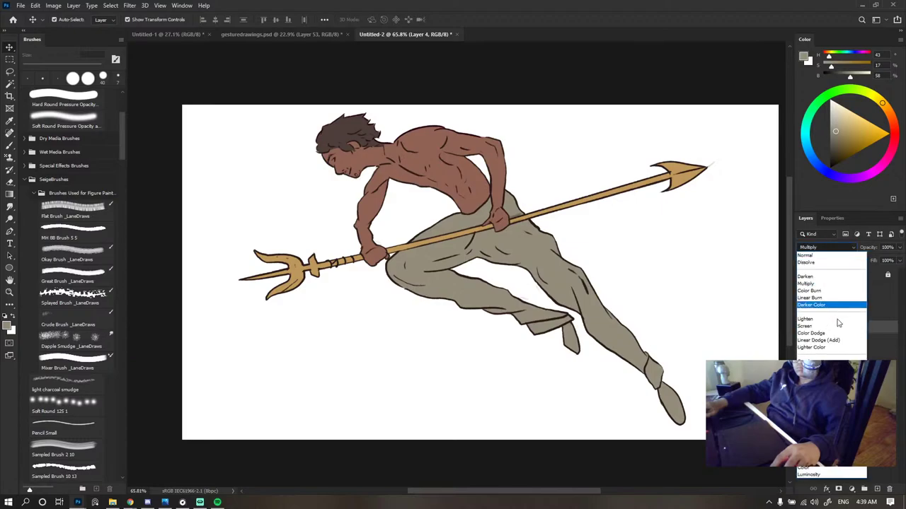
pyautogui.press('Escape')
pyautogui.click(853, 314)
pyautogui.click(827, 247)
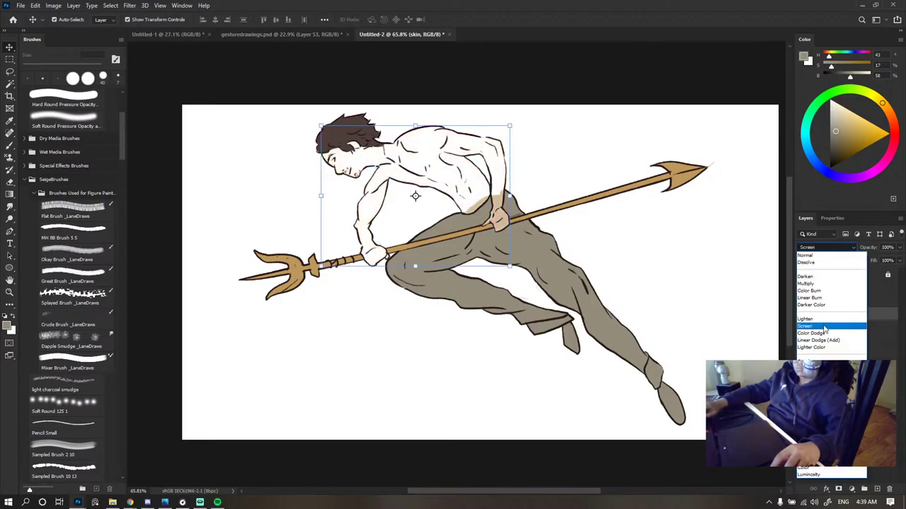
pyautogui.click(832, 470)
pyautogui.click(863, 330)
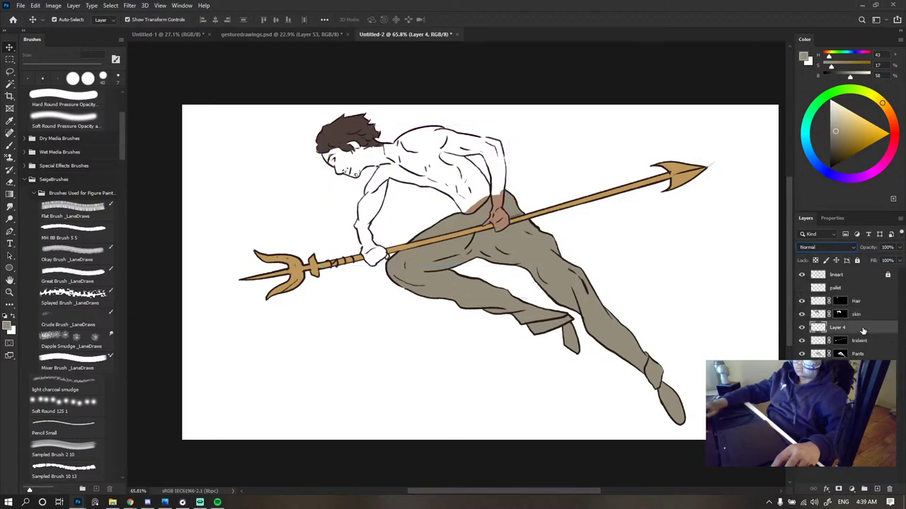
pyautogui.click(859, 315)
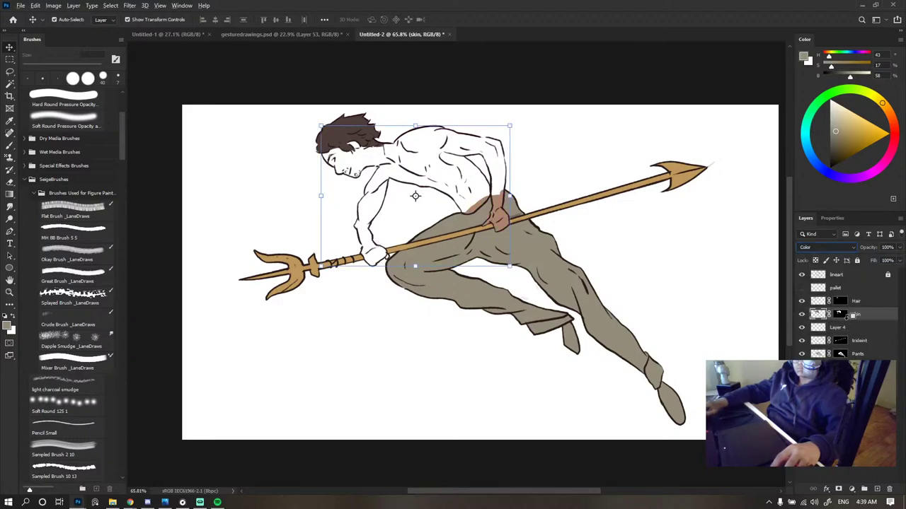
# - Clip the skin layer to Layer 4 beneath it
pyautogui.keyDown('alt'); pyautogui.click(847, 320); pyautogui.keyUp('alt')
pyautogui.click(833, 329)
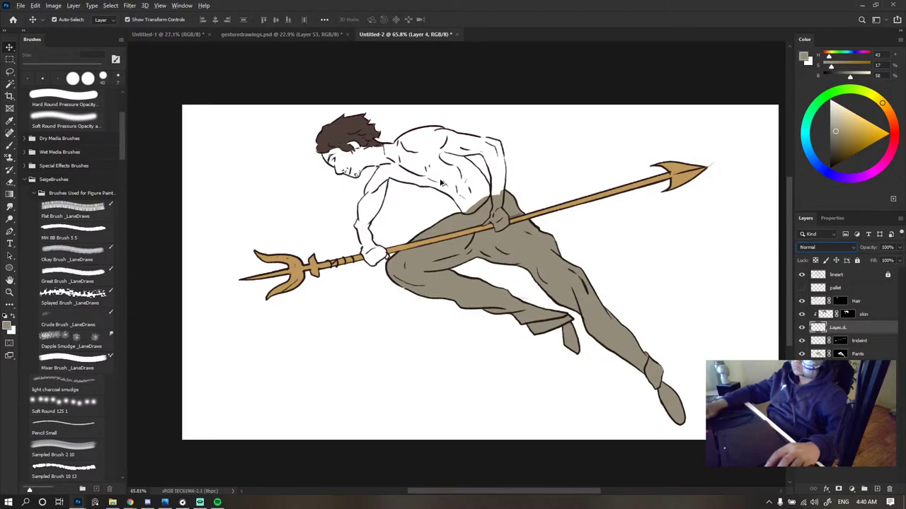
pyautogui.click(375, 268)
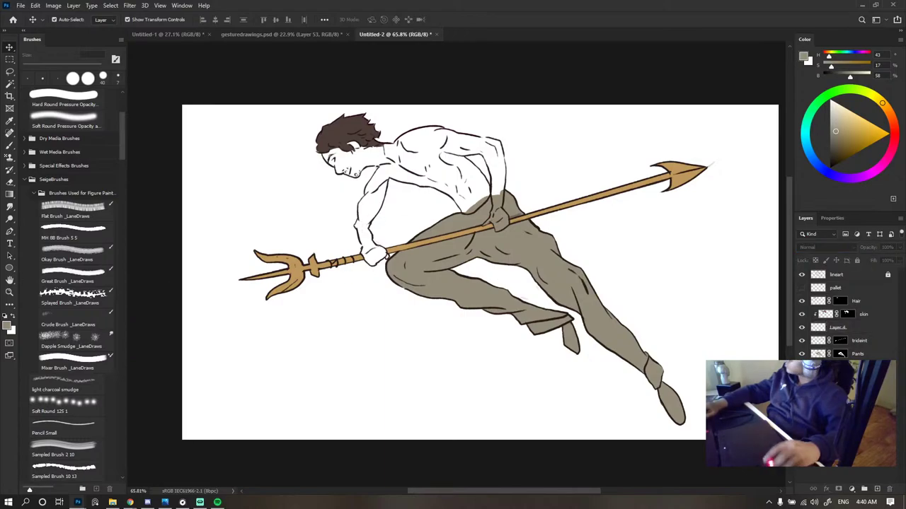
# - Prepare the Hard Round brush at 81 px for painting on Layer 4 and open its Transfer settings
pyautogui.hotkey('ctrl', 'Tab')
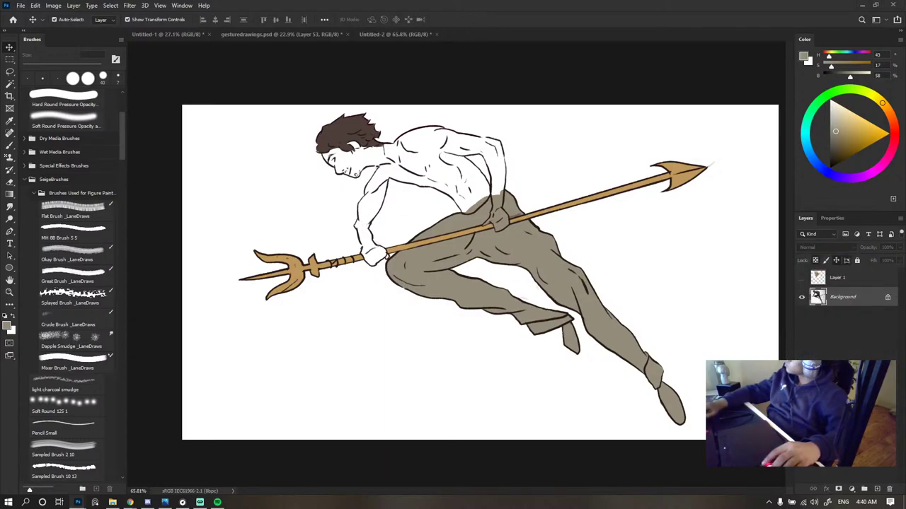
pyautogui.click(453, 276)
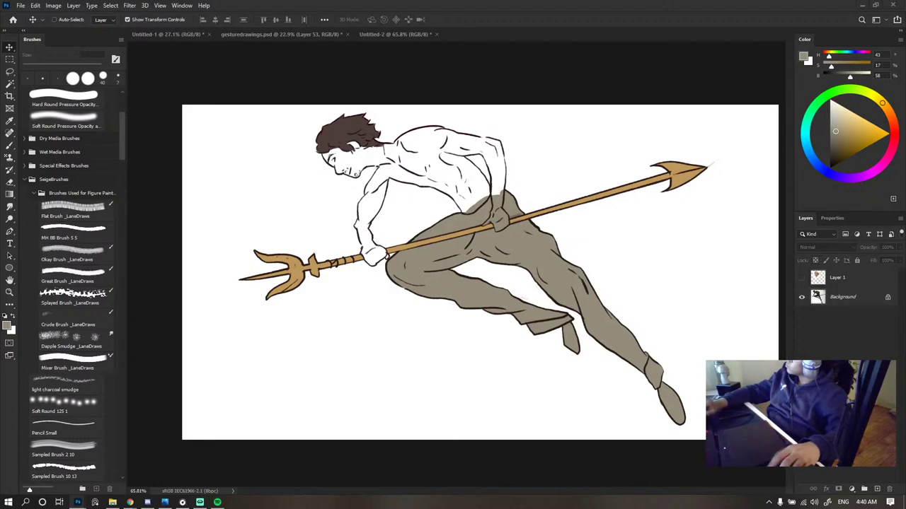
pyautogui.press('b')
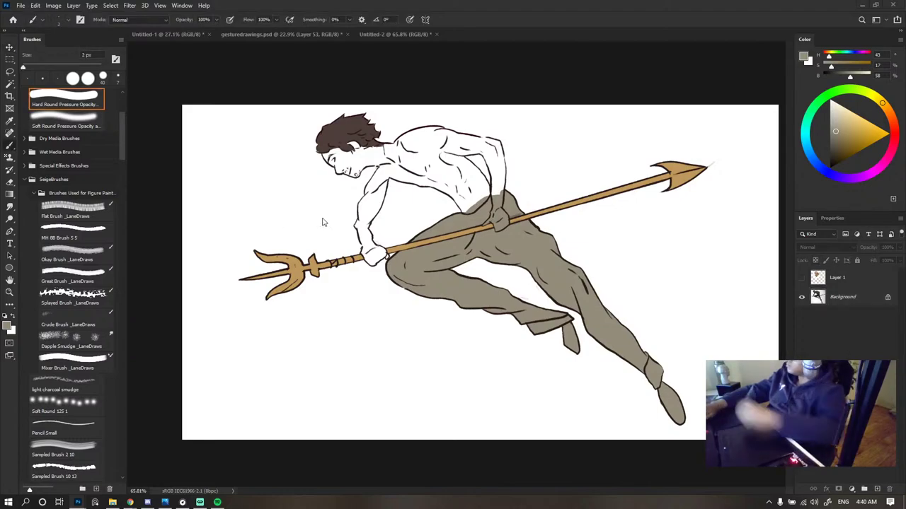
pyautogui.hotkey('ctrl', 'z')
pyautogui.scroll(3, 444, 203)
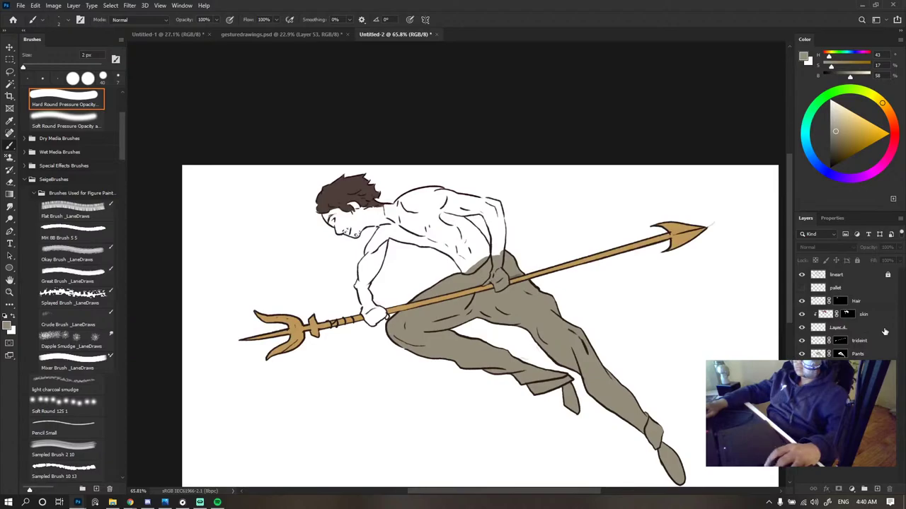
pyautogui.click(884, 331)
pyautogui.scroll(2, 486, 264)
pyautogui.moveTo(399, 228)
pyautogui.mouseDown()
pyautogui.moveTo(429, 253)
pyautogui.moveTo(417, 244)
pyautogui.mouseUp()
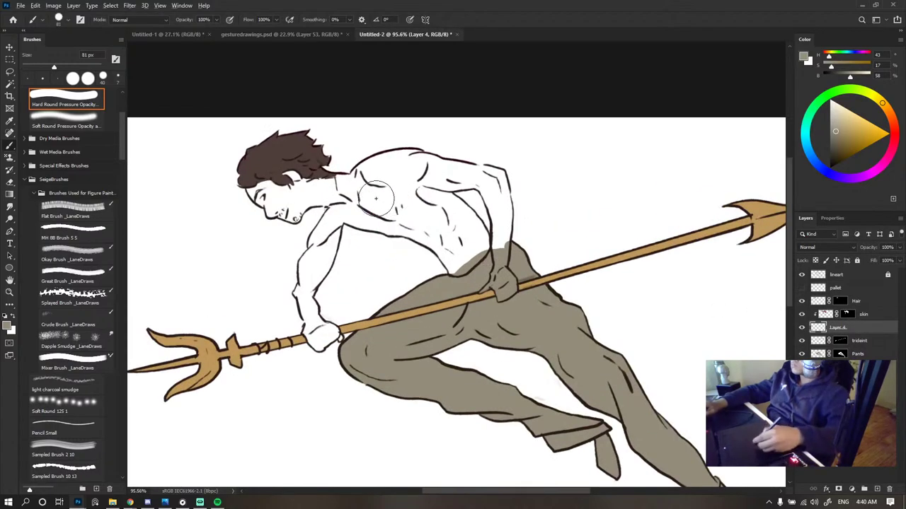
pyautogui.click(116, 60)
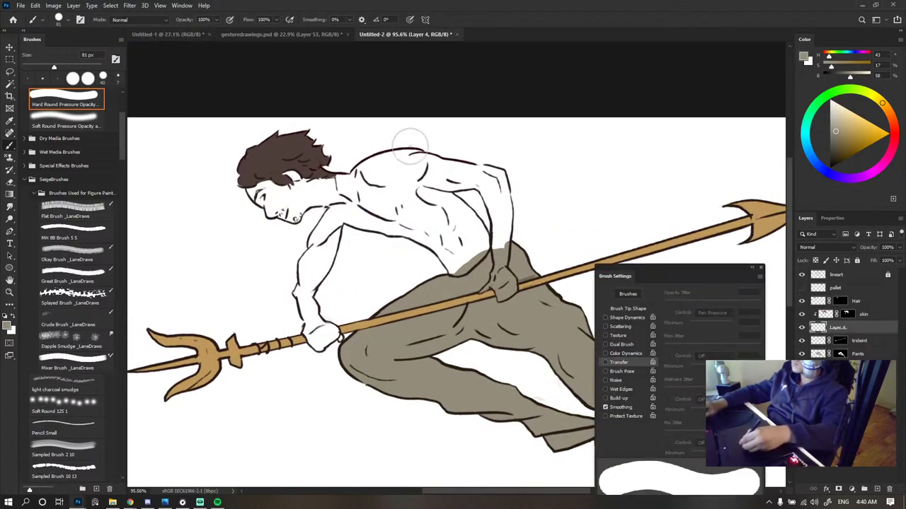
pyautogui.click(761, 268)
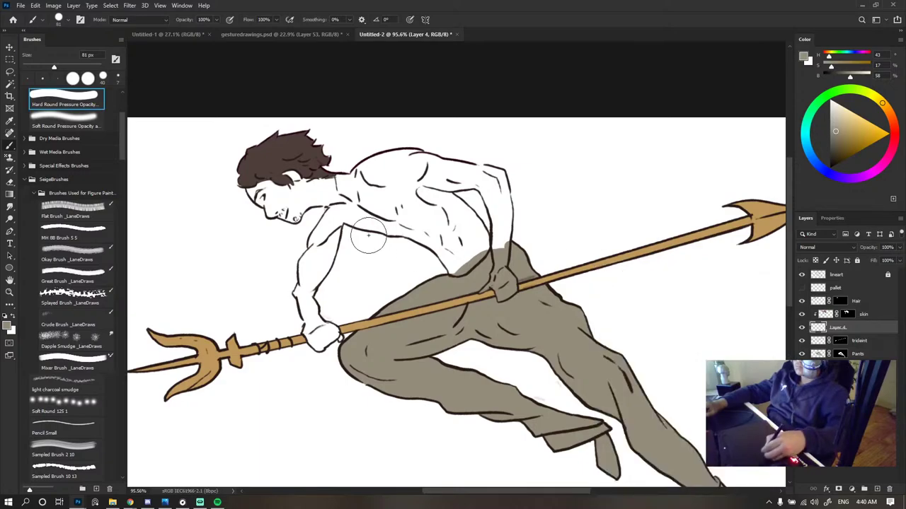
# - Paint broad grey test strokes across the torso on Layer 4, and undo them along with the skin layer's Color blending and clipping
pyautogui.moveTo(393, 196)
pyautogui.mouseDown()
pyautogui.moveTo(382, 188)
pyautogui.moveTo(404, 221)
pyautogui.mouseUp()
pyautogui.hotkey('ctrl', 'z')
pyautogui.moveTo(376, 194)
pyautogui.mouseDown()
pyautogui.moveTo(322, 242)
pyautogui.moveTo(274, 316)
pyautogui.mouseUp()
pyautogui.moveTo(510, 166); pyautogui.dragTo(241, 290)
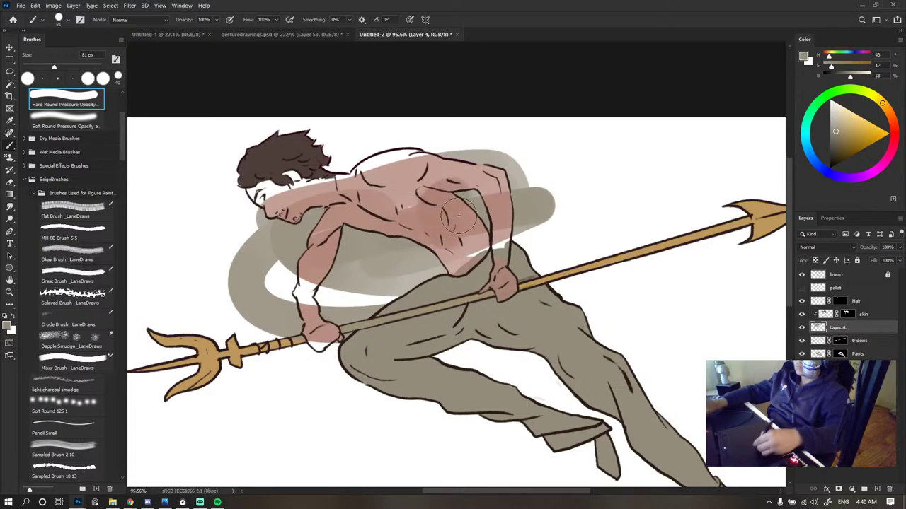
pyautogui.moveTo(478, 231); pyautogui.dragTo(393, 231)
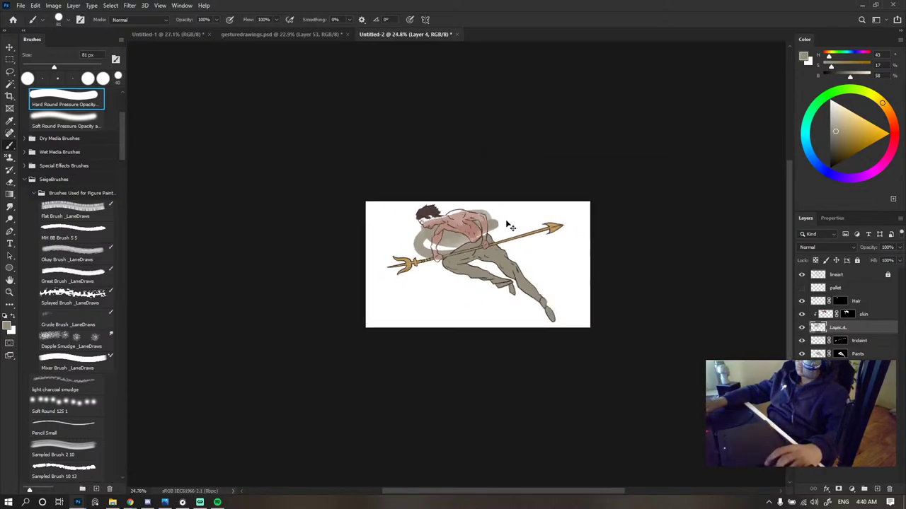
pyautogui.scroll(4, 501, 228)
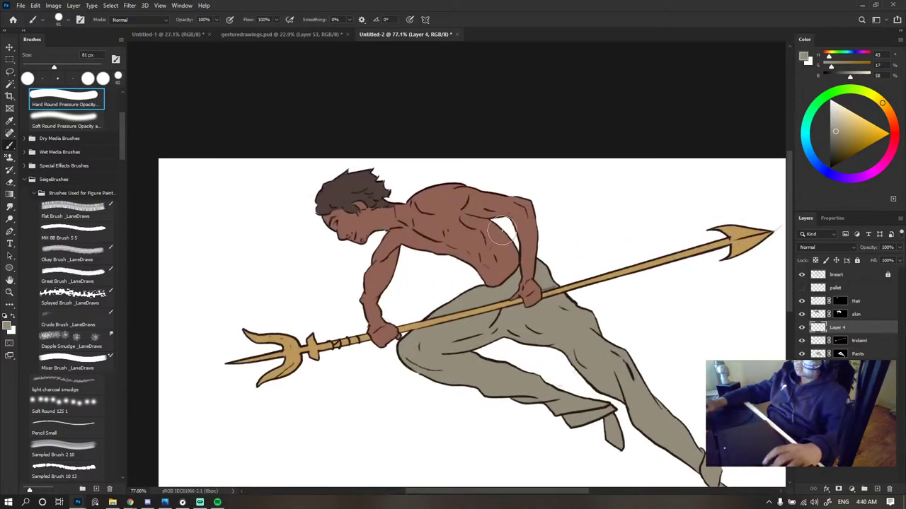
pyautogui.scroll(3, 472, 210)
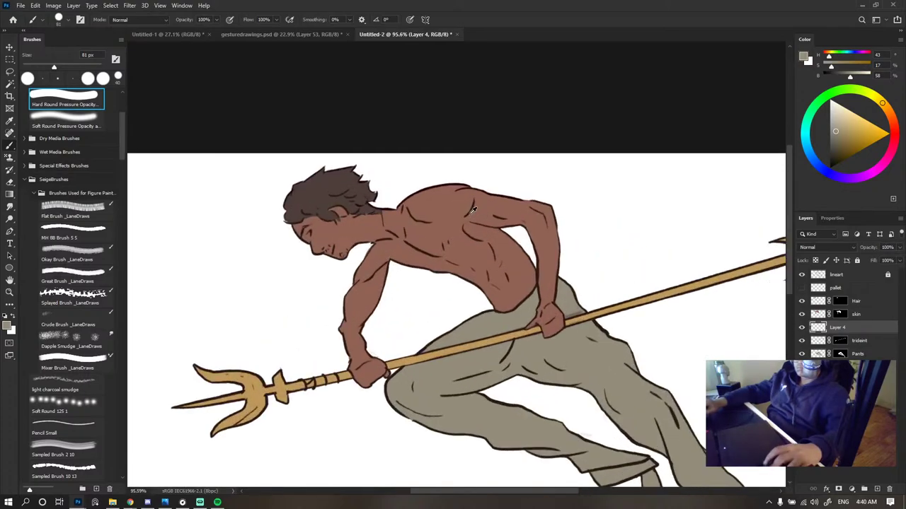
# - Sample the brown skin colour from the torso and set the brush mode to Multiply
pyautogui.keyDown('alt'); pyautogui.click(456, 213); pyautogui.keyUp('alt')
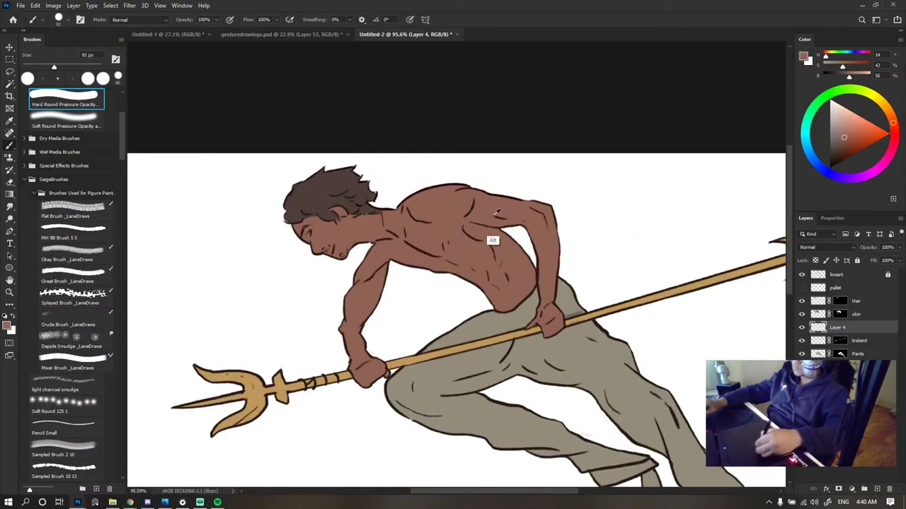
pyautogui.click(138, 20)
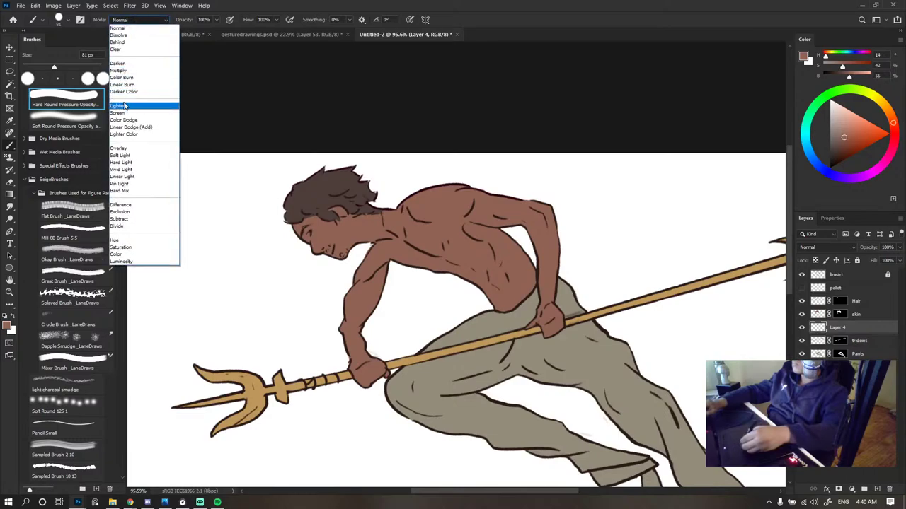
pyautogui.click(119, 70)
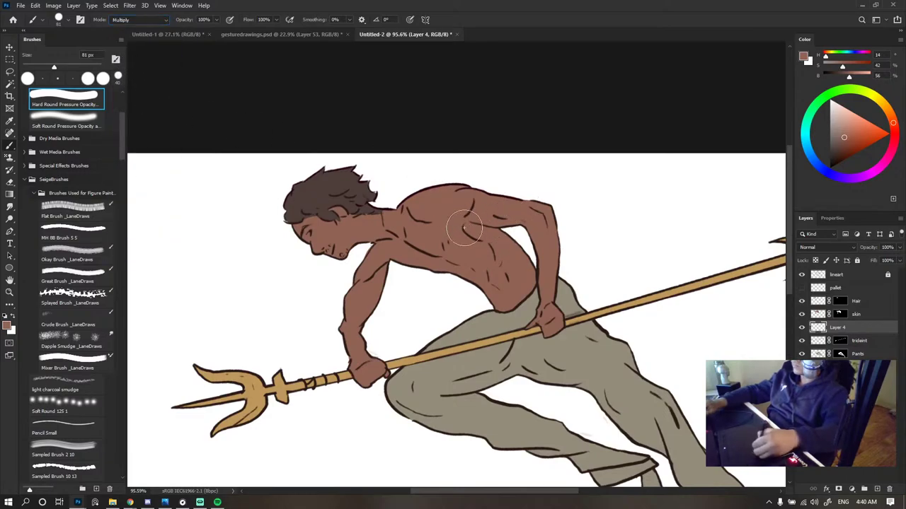
# - Delete Layer 4, select the skin layer and toggle its visibility to confirm the painting target
pyautogui.click(890, 490)
pyautogui.click(819, 316)
pyautogui.click(802, 315)
pyautogui.click(801, 315)
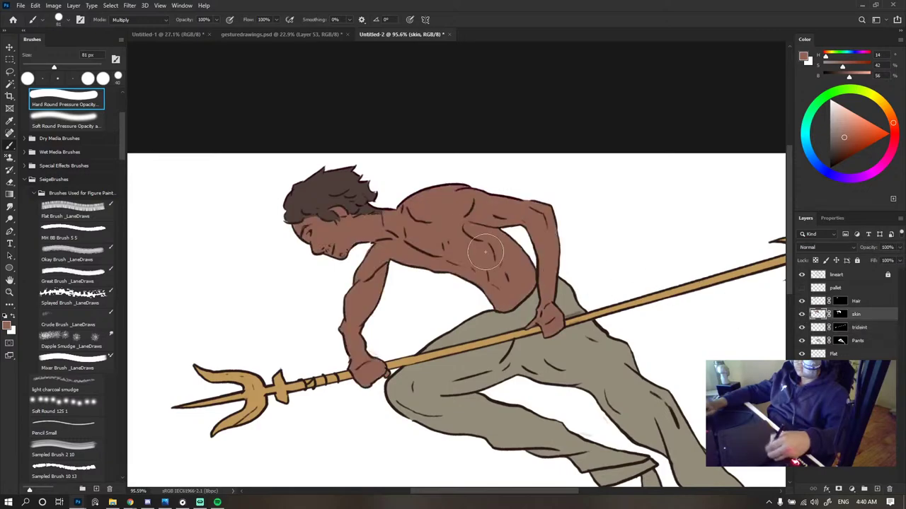
# - Paint a dark Multiply shadow around the armpit on the skin layer, undoing the first trial strokes
pyautogui.moveTo(450, 216)
pyautogui.mouseDown()
pyautogui.moveTo(482, 243)
pyautogui.moveTo(485, 235)
pyautogui.mouseUp()
pyautogui.hotkey('ctrl', 'z')
pyautogui.keyDown('alt'); pyautogui.click(465, 239); pyautogui.keyUp('alt')
pyautogui.hotkey('ctrl', 'z')
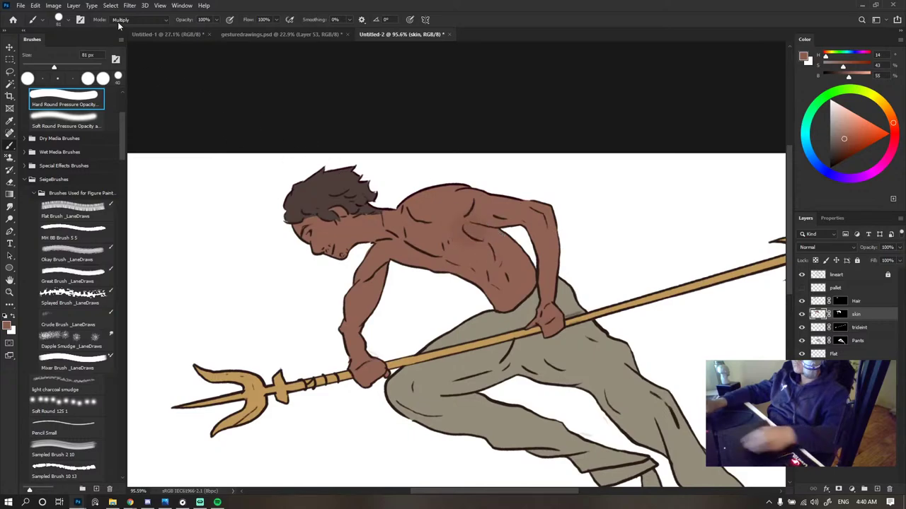
pyautogui.moveTo(470, 232); pyautogui.dragTo(498, 232)
# - Set the brush mode to Normal, sample the armpit shadow colour and paint it softly onto the ribs with a smaller brush
pyautogui.click(142, 19)
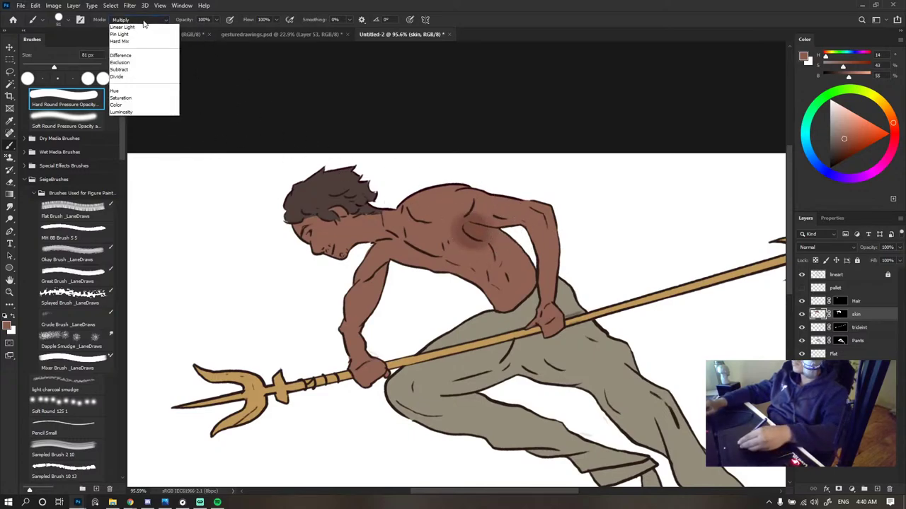
pyautogui.click(142, 26)
pyautogui.keyDown('alt'); pyautogui.click(473, 228); pyautogui.keyUp('alt')
pyautogui.press('[')
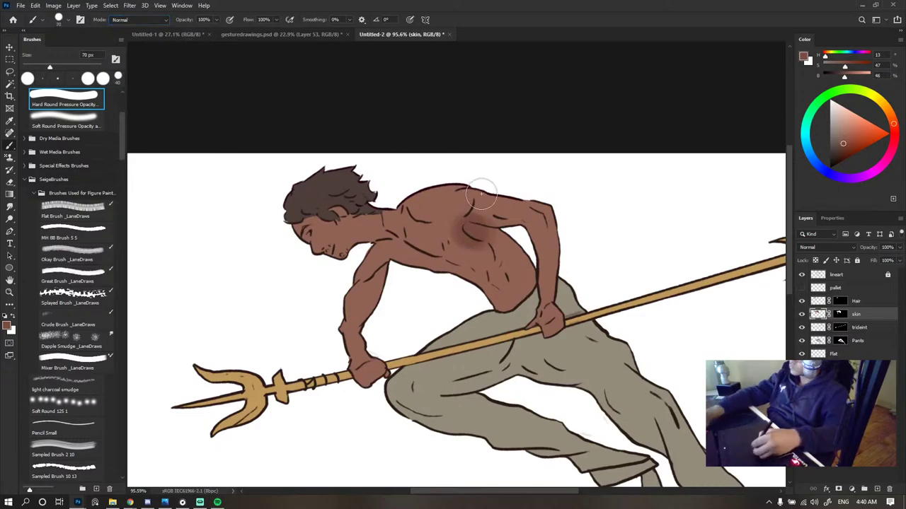
pyautogui.keyDown('alt'); pyautogui.click(472, 252); pyautogui.keyUp('alt')
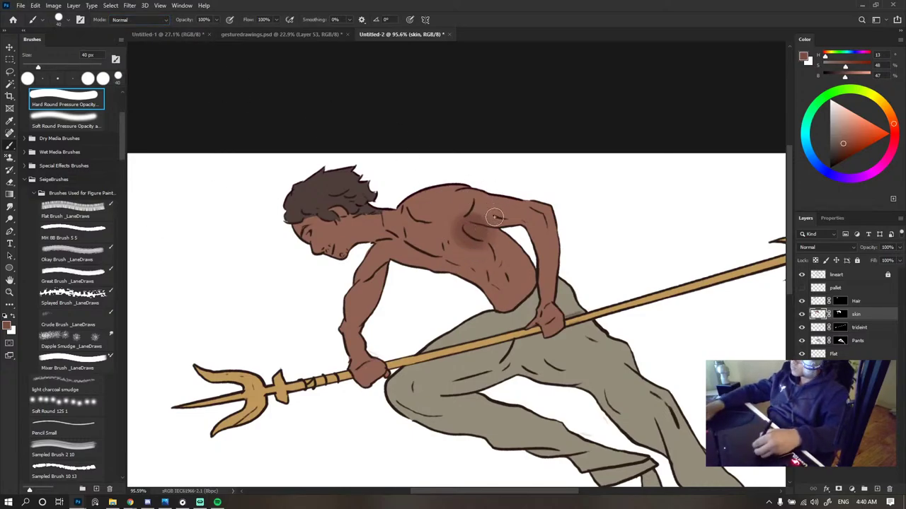
pyautogui.moveTo(469, 228); pyautogui.dragTo(508, 244)
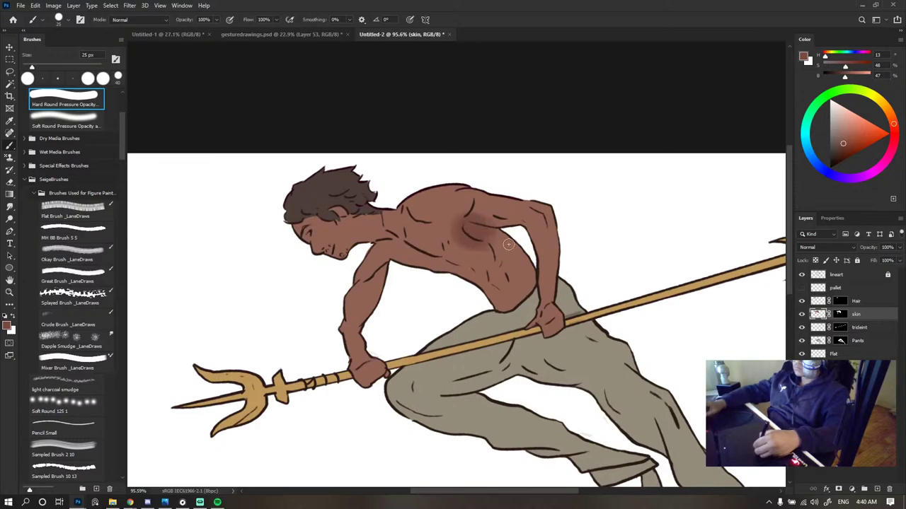
# - Blend the armpit shadow with sampled skin tones and extend the dark brown down the side of the torso to the waist
pyautogui.keyDown('alt'); pyautogui.click(456, 222); pyautogui.keyUp('alt')
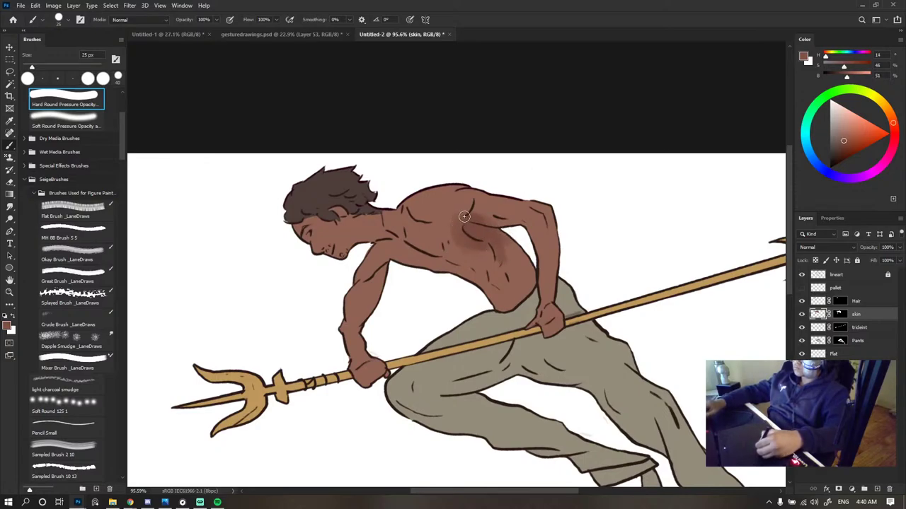
pyautogui.keyDown('alt'); pyautogui.click(457, 210); pyautogui.keyUp('alt')
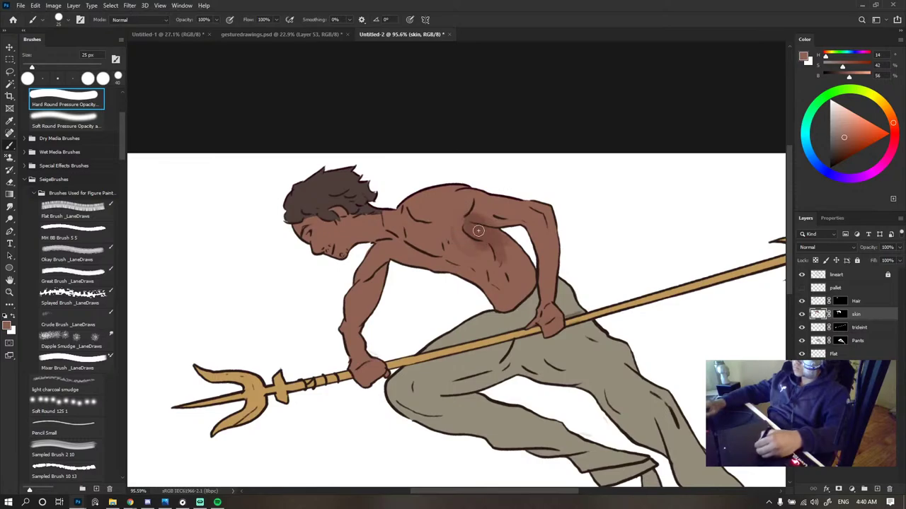
pyautogui.keyDown('alt'); pyautogui.click(479, 225); pyautogui.keyUp('alt')
pyautogui.moveTo(468, 227)
pyautogui.mouseDown()
pyautogui.moveTo(509, 257)
pyautogui.moveTo(492, 237)
pyautogui.moveTo(503, 238)
pyautogui.moveTo(510, 280)
pyautogui.mouseUp()
pyautogui.hotkey('ctrl', 'Tab')
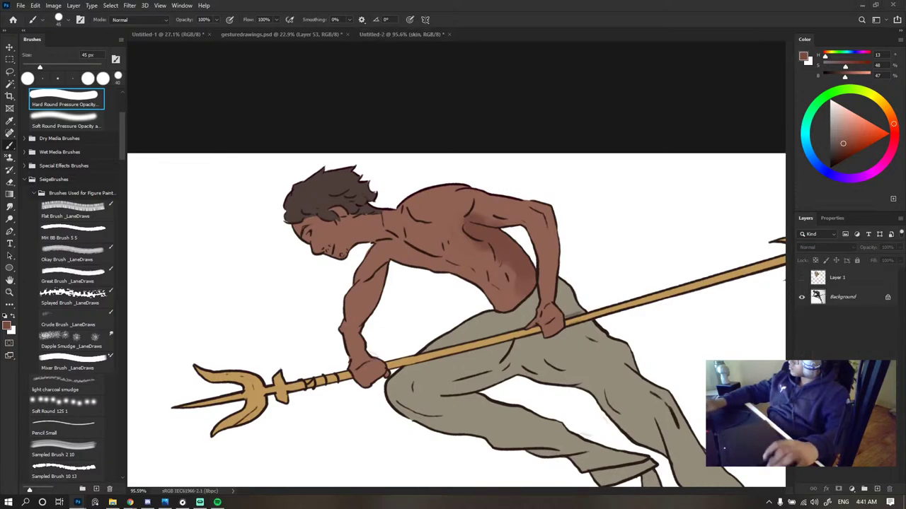
pyautogui.hotkey('ctrl', 'shift', 'Tab')
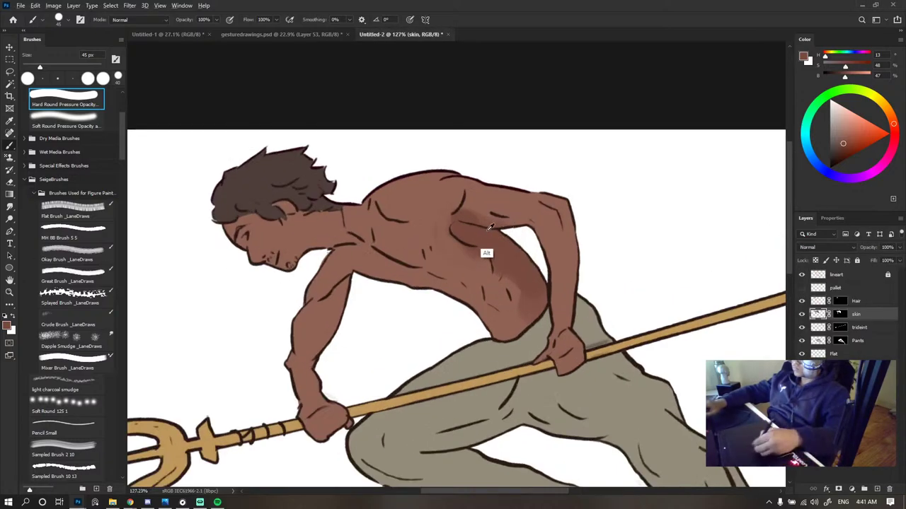
# - Paint a dark brown shadow along the chest and collarbone, softening it with sampled tones and a 25 px brush
pyautogui.moveTo(377, 244)
pyautogui.mouseDown()
pyautogui.moveTo(386, 251)
pyautogui.moveTo(428, 244)
pyautogui.mouseUp()
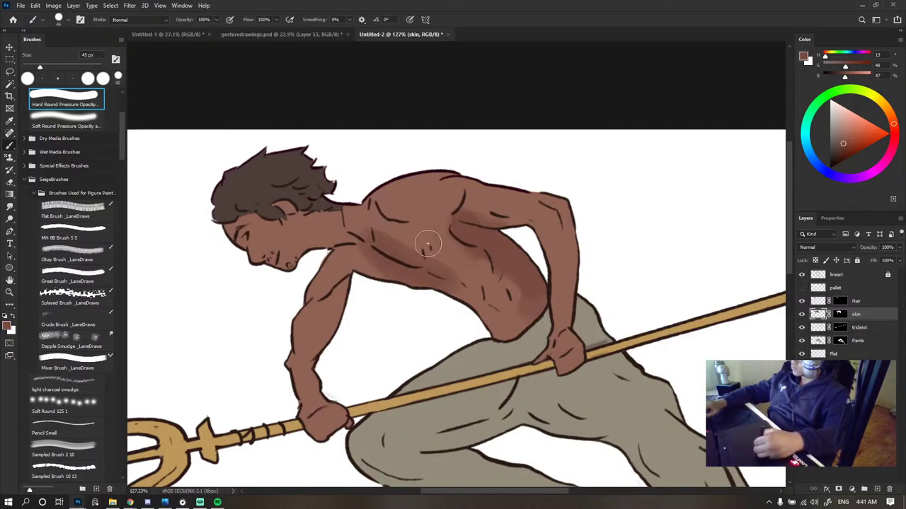
pyautogui.keyDown('alt'); pyautogui.click(391, 264); pyautogui.keyUp('alt')
pyautogui.press('[')
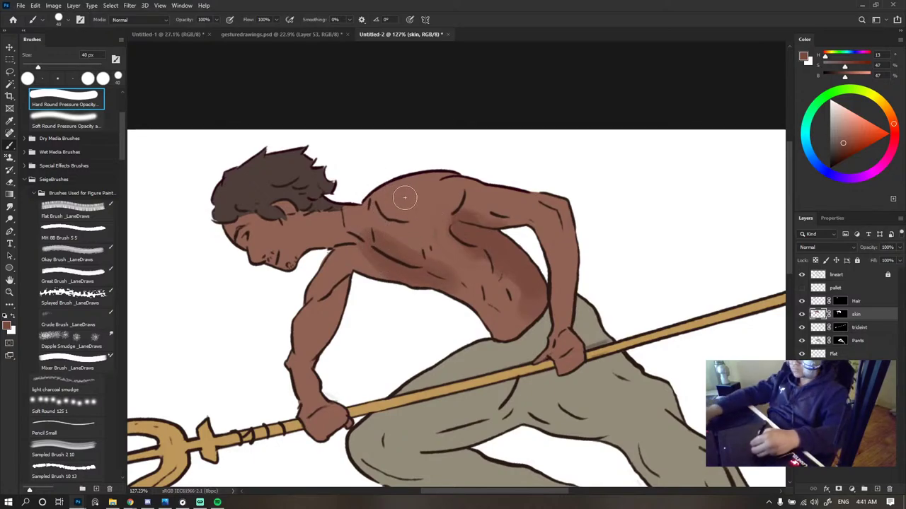
pyautogui.keyDown('alt'); pyautogui.click(359, 243); pyautogui.keyUp('alt')
pyautogui.keyDown('alt'); pyautogui.click(366, 261); pyautogui.keyUp('alt')
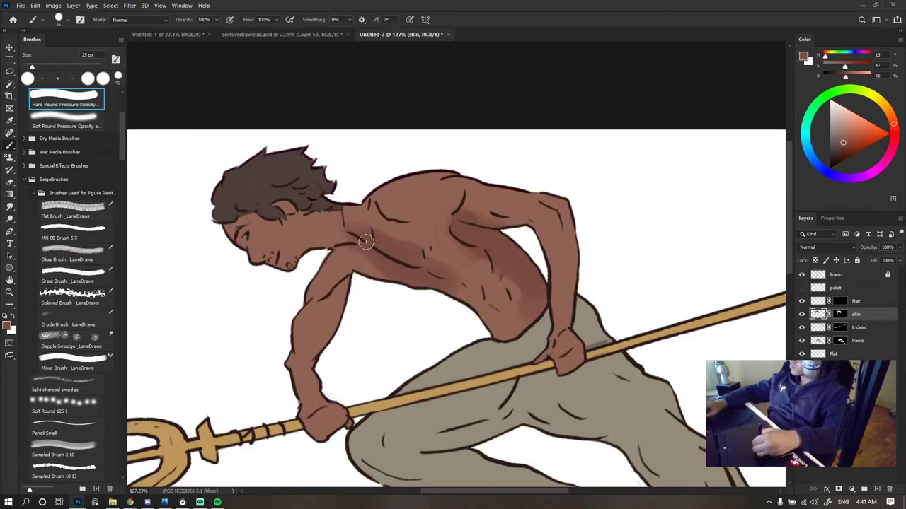
pyautogui.keyDown('alt'); pyautogui.click(363, 214); pyautogui.keyUp('alt')
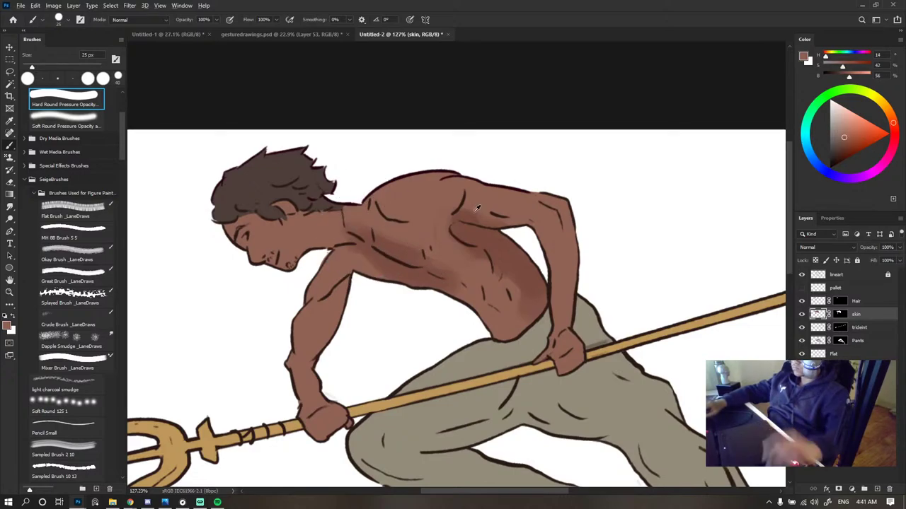
# - Refine the edges of the chest shadow by painting with tones sampled from the chest and ribs
pyautogui.scroll(-10, 543, 239)
pyautogui.scroll(10, 536, 235)
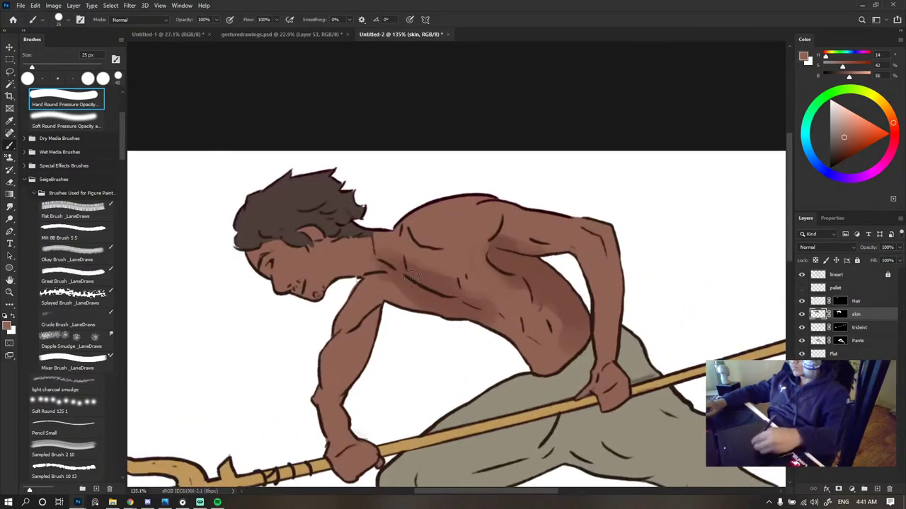
pyautogui.keyDown('alt'); pyautogui.click(410, 279); pyautogui.keyUp('alt')
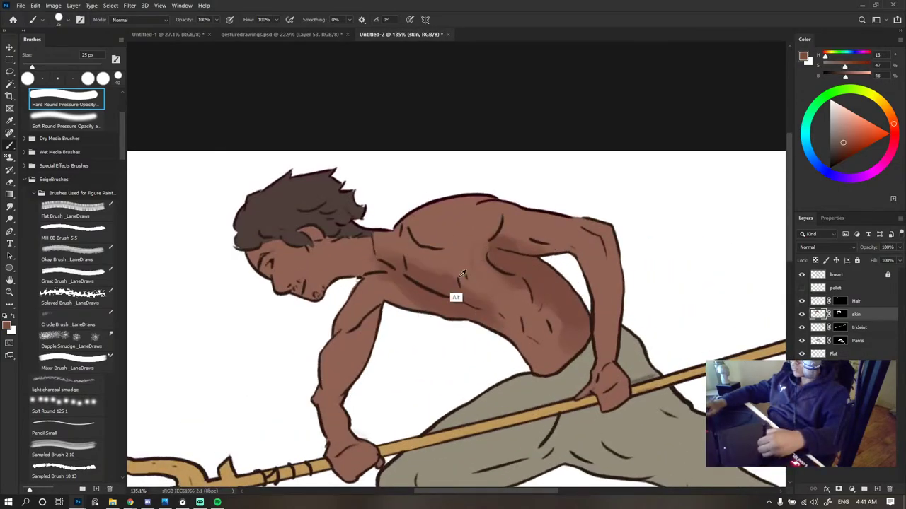
pyautogui.moveTo(414, 244)
pyautogui.mouseDown()
pyautogui.moveTo(450, 283)
pyautogui.moveTo(459, 272)
pyautogui.mouseUp()
pyautogui.keyDown('alt'); pyautogui.click(454, 252); pyautogui.keyUp('alt')
pyautogui.keyDown('alt'); pyautogui.click(437, 271); pyautogui.keyUp('alt')
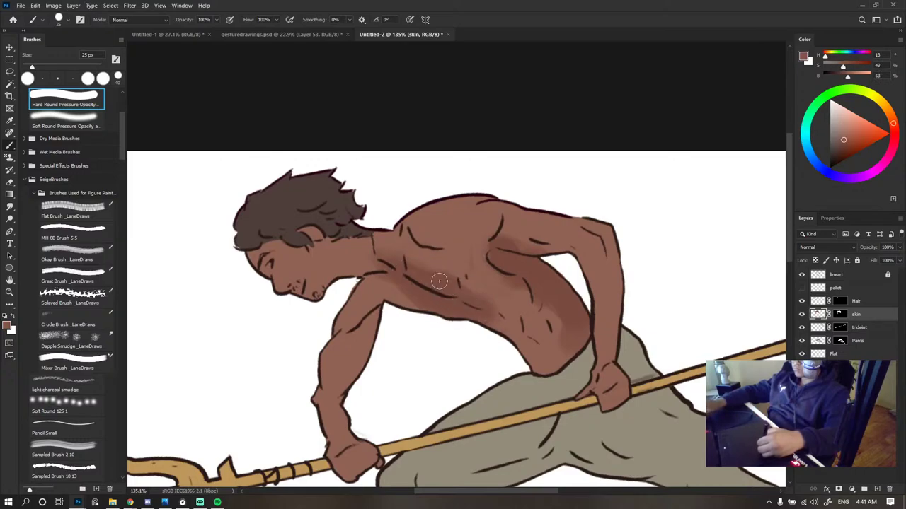
pyautogui.keyDown('alt'); pyautogui.click(478, 271); pyautogui.keyUp('alt')
pyautogui.keyDown('alt'); pyautogui.click(476, 274); pyautogui.keyUp('alt')
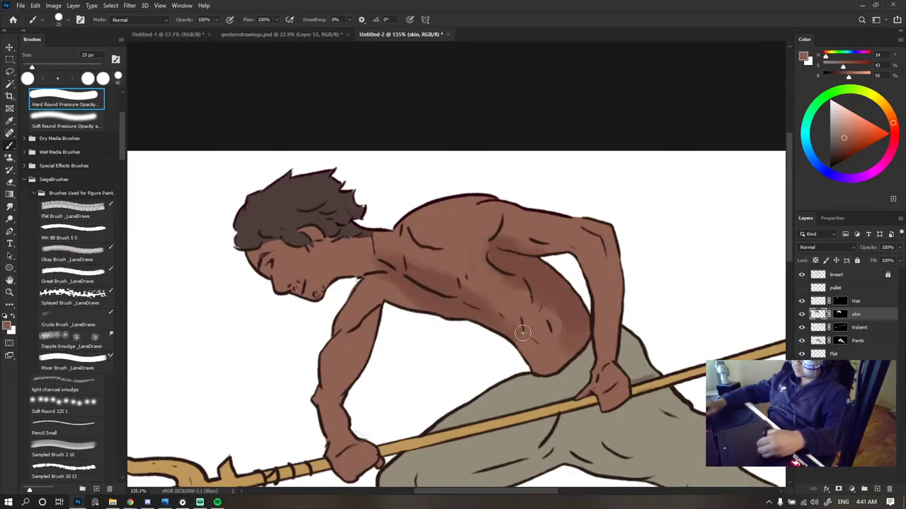
# - Deepen the shadow on the lower abdomen and blend it into the lighter skin of the side with sampled tones
pyautogui.scroll(-5, 498, 242)
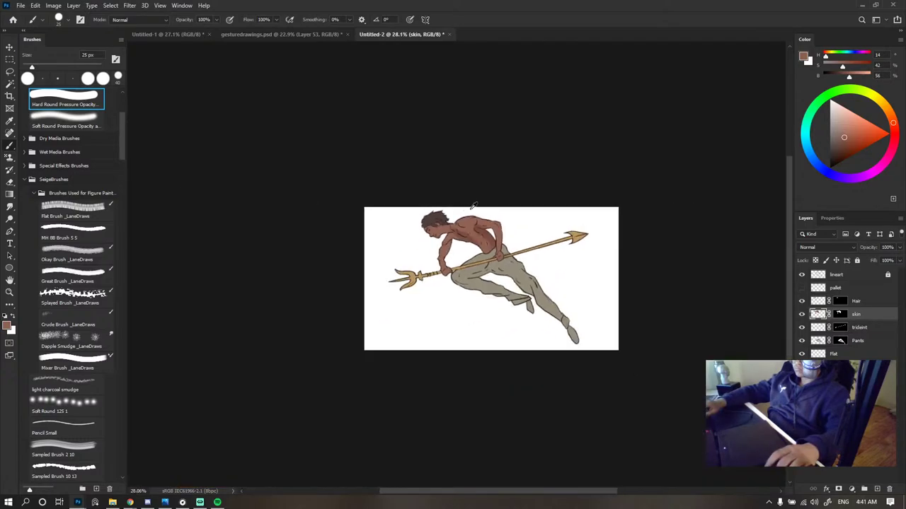
pyautogui.scroll(5, 469, 219)
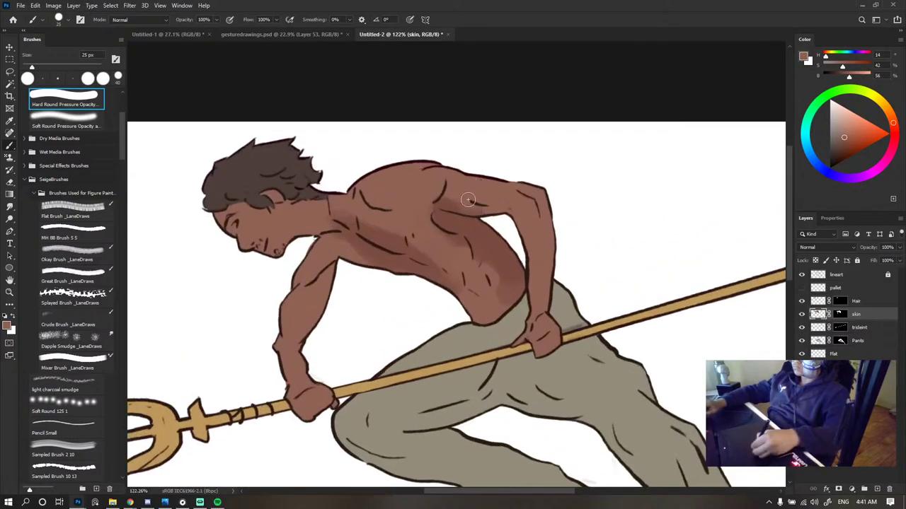
pyautogui.keyDown('alt'); pyautogui.click(448, 217); pyautogui.keyUp('alt')
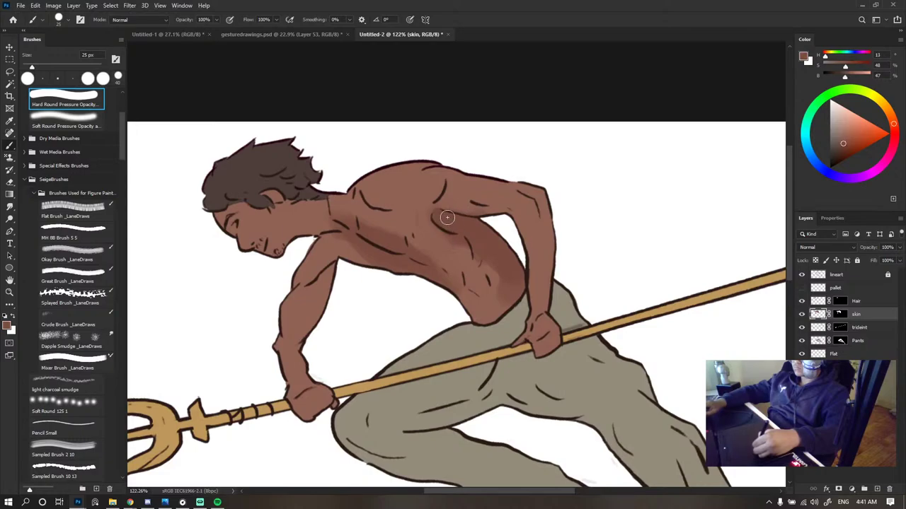
pyautogui.moveTo(502, 306); pyautogui.dragTo(484, 315)
pyautogui.keyDown('alt'); pyautogui.click(455, 249); pyautogui.keyUp('alt')
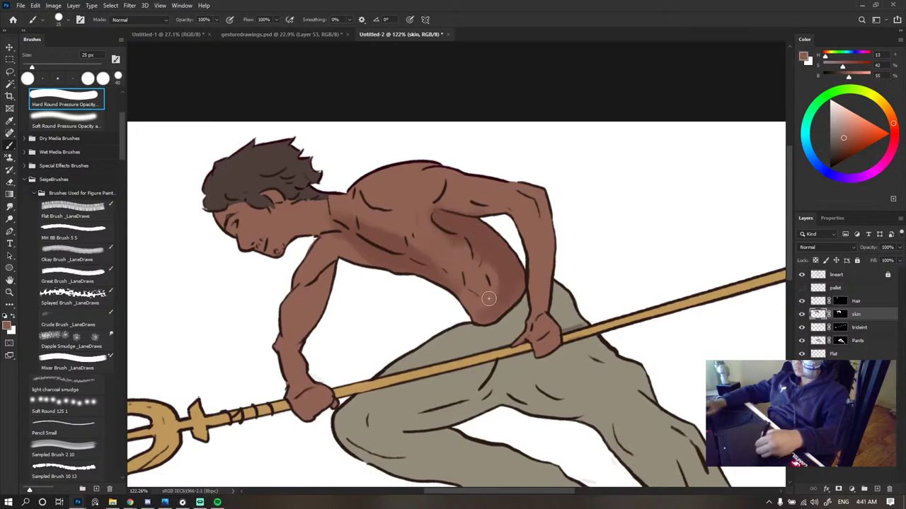
pyautogui.keyDown('alt'); pyautogui.click(489, 288); pyautogui.keyUp('alt')
pyautogui.keyDown('alt'); pyautogui.click(478, 264); pyautogui.keyUp('alt')
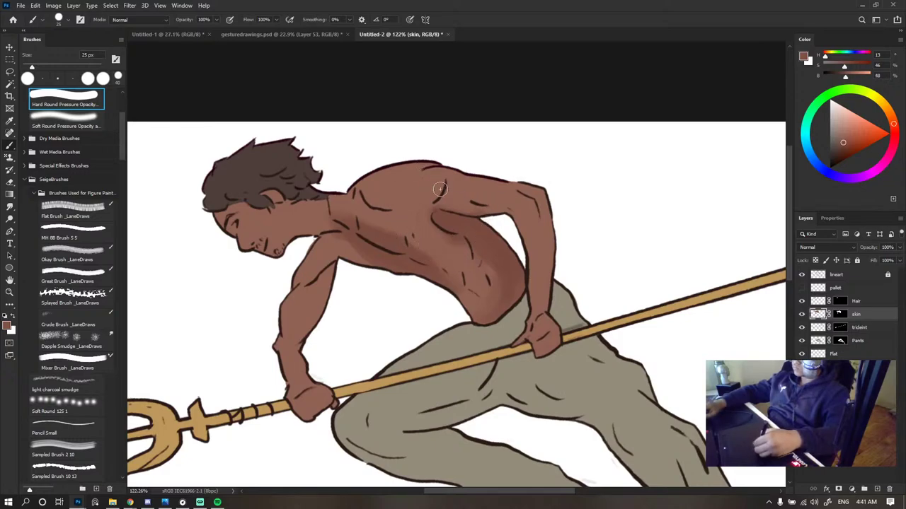
# - Enlarge the brush to 50 px and paint a dark brown shadow down the front arm from the shoulder to the forearm
pyautogui.press(']')
pyautogui.press(']')
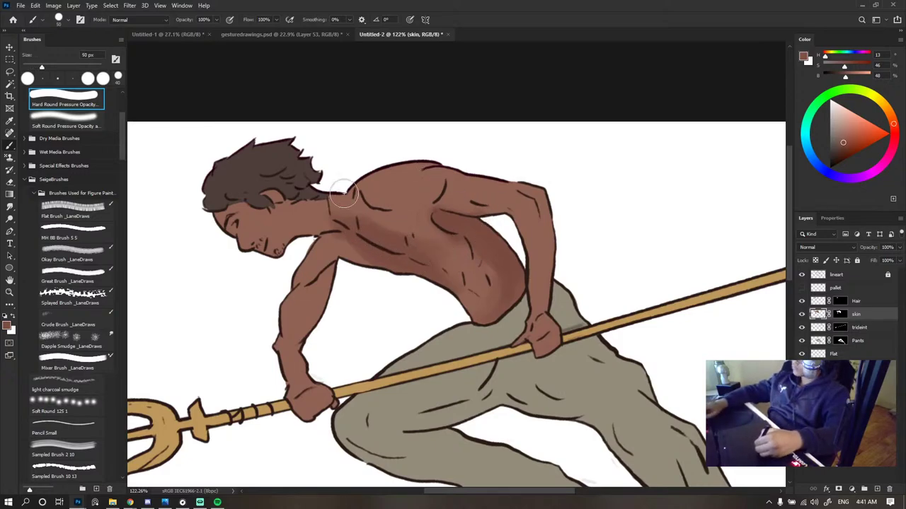
pyautogui.press(']')
pyautogui.press(']')
pyautogui.moveTo(355, 239)
pyautogui.mouseDown()
pyautogui.moveTo(352, 261)
pyautogui.moveTo(309, 279)
pyautogui.moveTo(269, 348)
pyautogui.mouseUp()
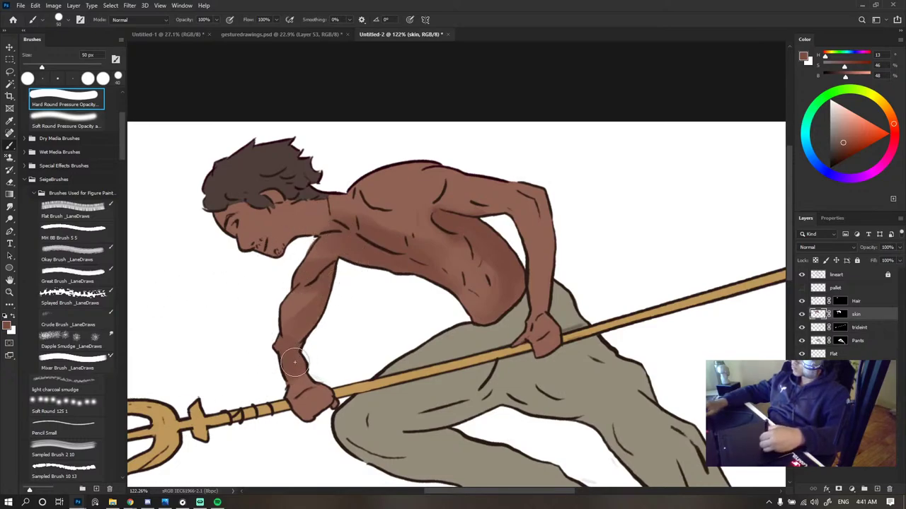
pyautogui.scroll(-7, 396, 273)
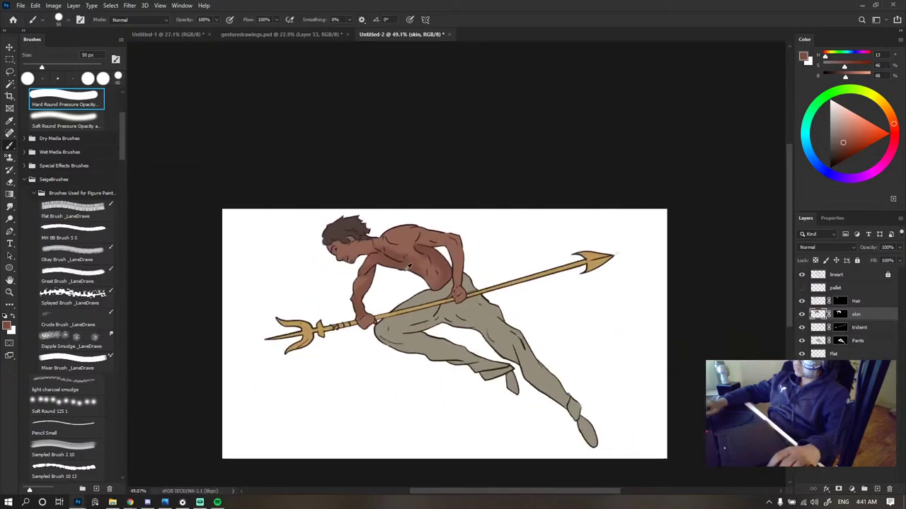
pyautogui.scroll(6, 403, 269)
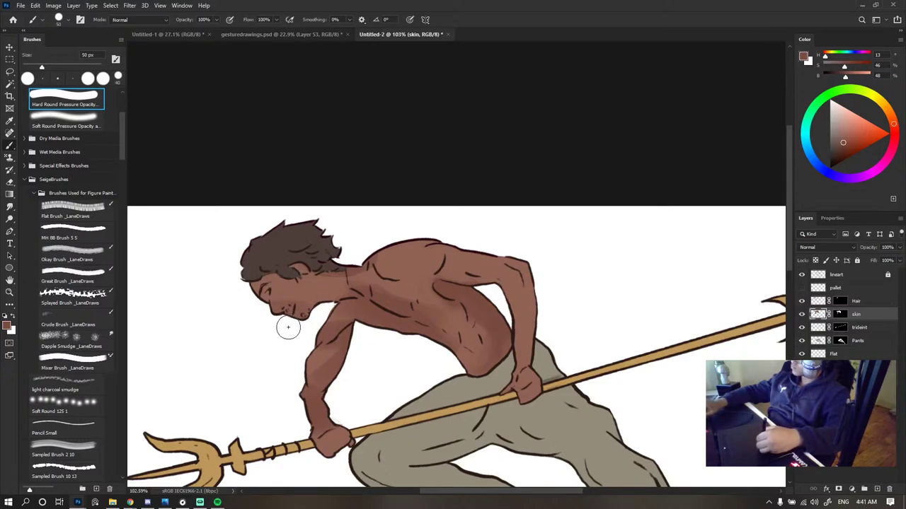
# - Shade the neck and the side of the face with sampled shadow tones, softening with the lighter skin colour
pyautogui.scroll(-5, 395, 263)
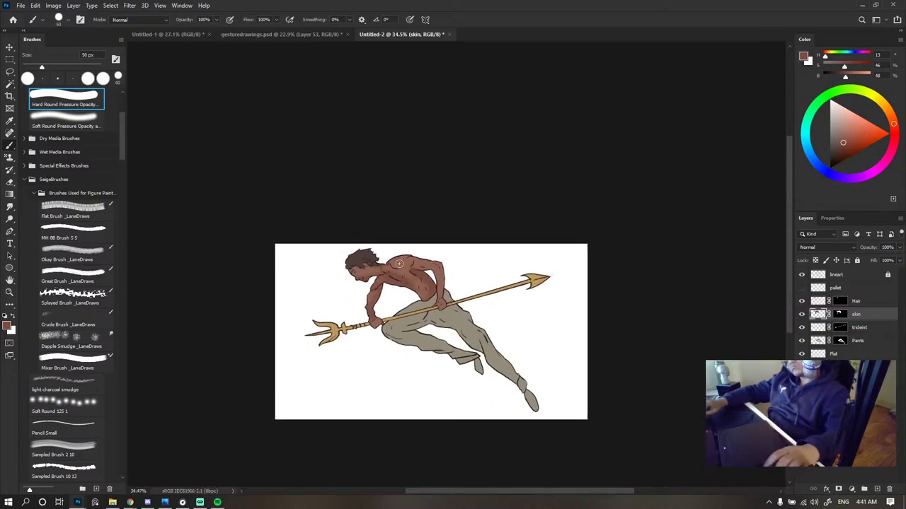
pyautogui.scroll(6, 339, 219)
pyautogui.keyDown('alt'); pyautogui.click(291, 304); pyautogui.keyUp('alt')
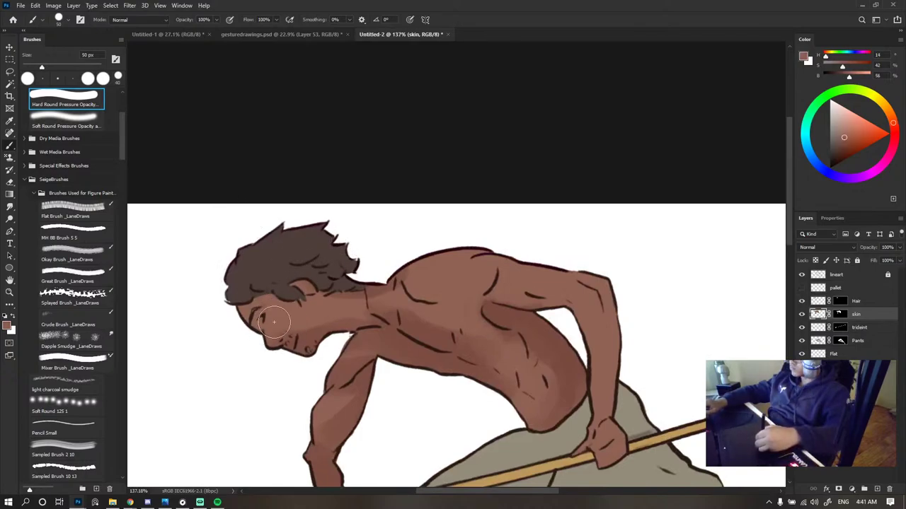
pyautogui.keyDown('alt'); pyautogui.click(326, 331); pyautogui.keyUp('alt')
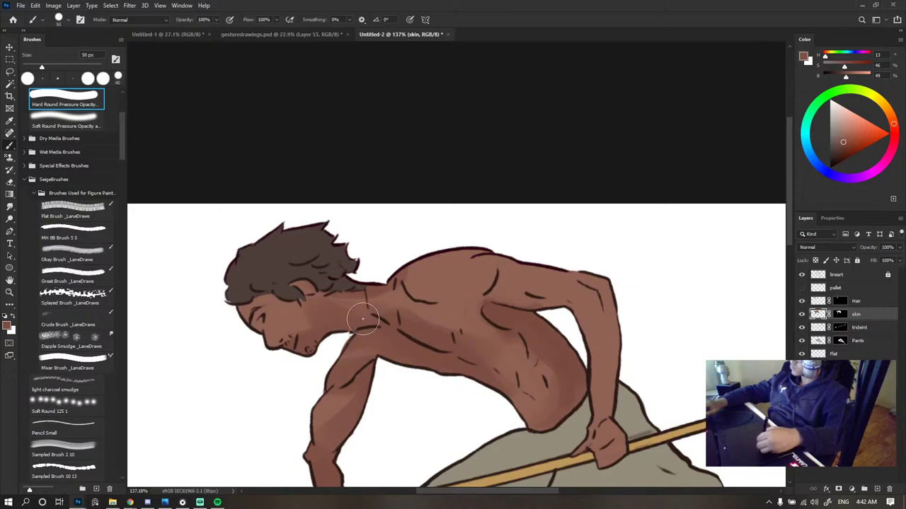
pyautogui.keyDown('alt'); pyautogui.click(292, 298); pyautogui.keyUp('alt')
pyautogui.scroll(-8, 333, 267)
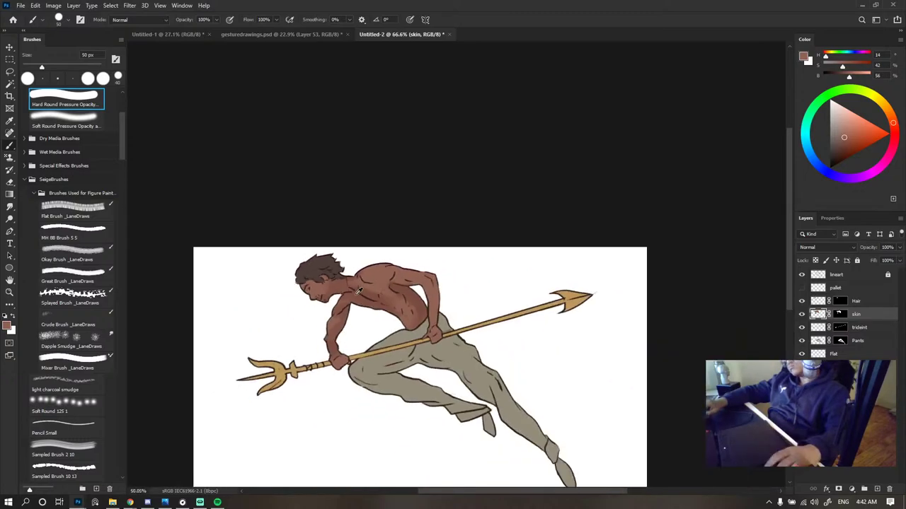
pyautogui.scroll(7, 346, 284)
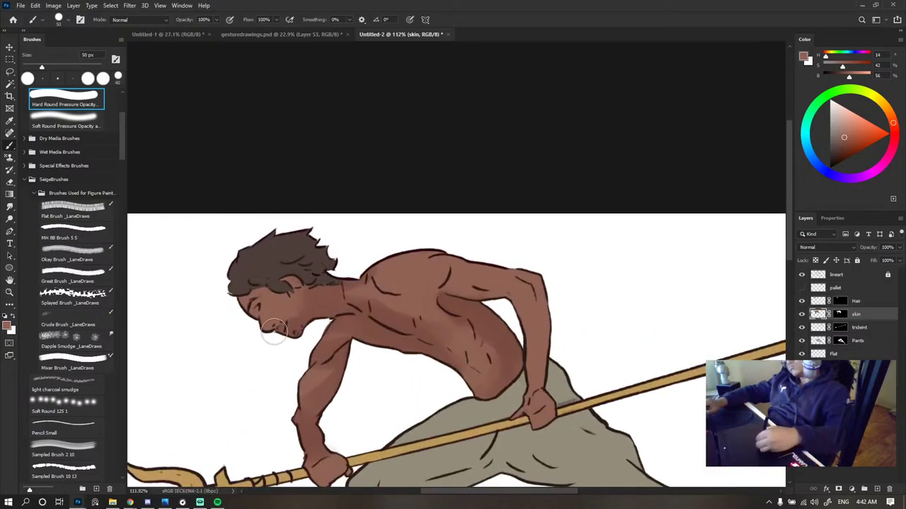
# - Sample the light and shadow tones from the face and neck and refine the shading around the jaw and chin
pyautogui.scroll(-8, 233, 287)
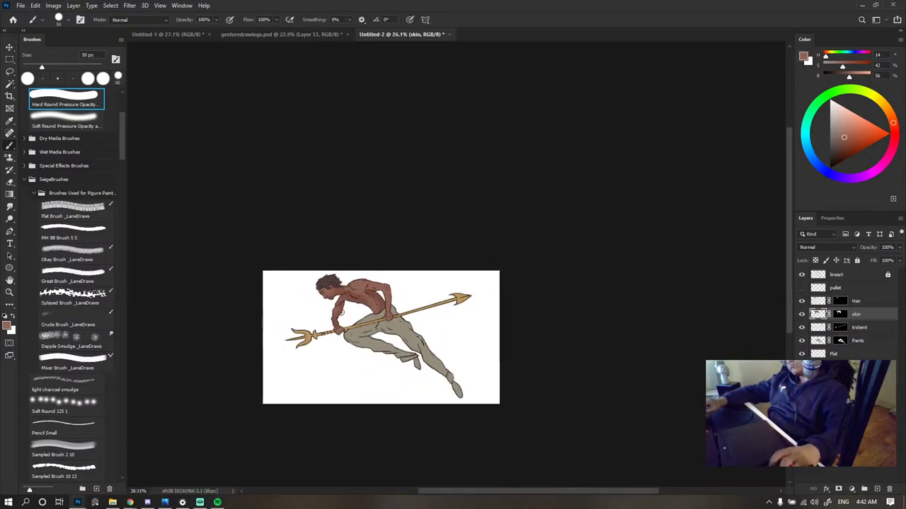
pyautogui.scroll(8, 361, 297)
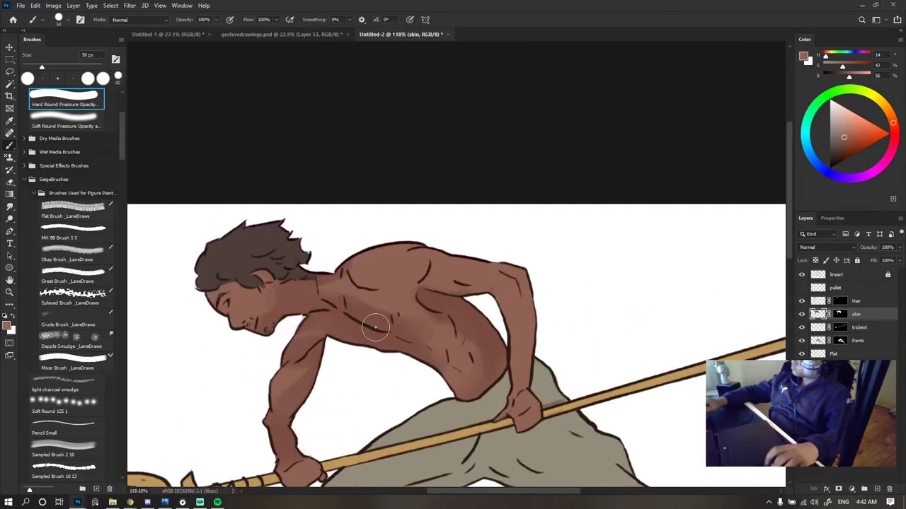
pyautogui.keyDown('alt'); pyautogui.click(248, 296); pyautogui.keyUp('alt')
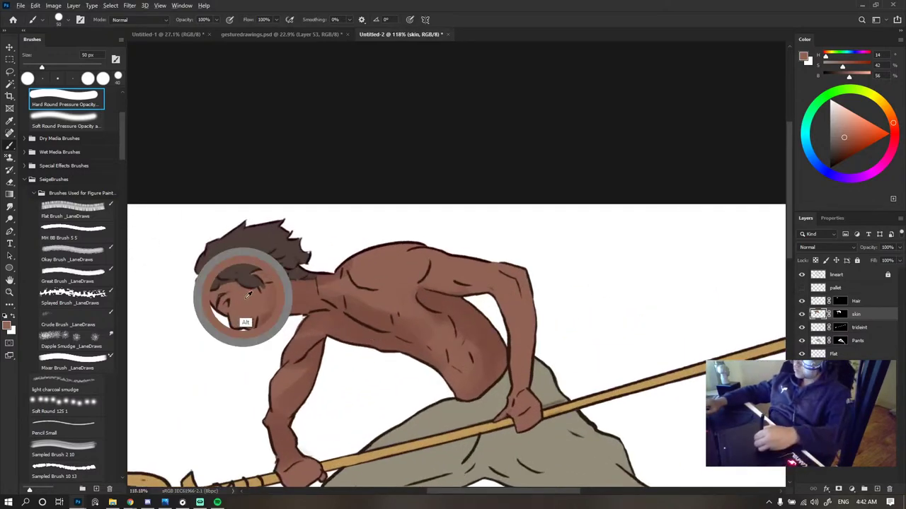
pyautogui.keyDown('alt'); pyautogui.click(288, 305); pyautogui.keyUp('alt')
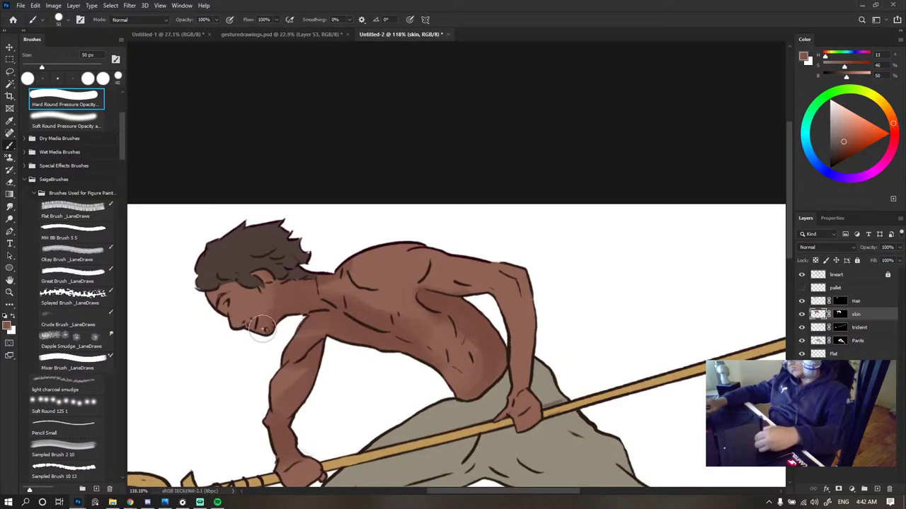
pyautogui.scroll(-8, 354, 285)
pyautogui.scroll(8, 350, 284)
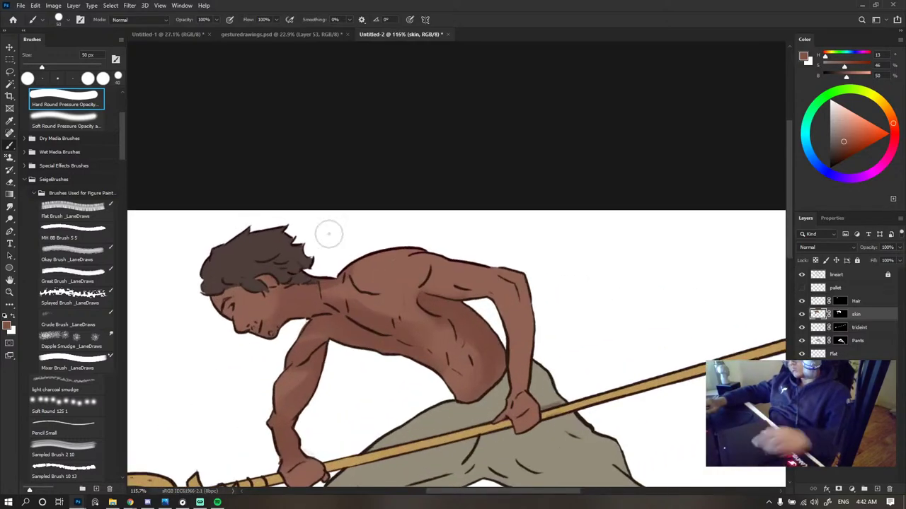
# - Shade the bent rear arm around the elbow, blending sampled dark and light skin tones
pyautogui.keyDown('alt'); pyautogui.click(405, 304); pyautogui.keyUp('alt')
pyautogui.keyDown('alt'); pyautogui.click(462, 339); pyautogui.keyUp('alt')
pyautogui.moveTo(496, 282); pyautogui.dragTo(525, 289)
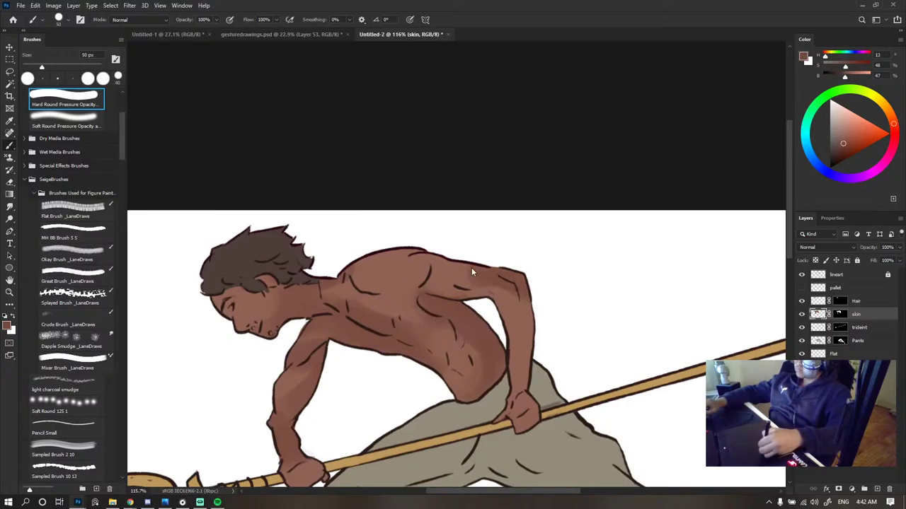
pyautogui.keyDown('alt'); pyautogui.click(471, 275); pyautogui.keyUp('alt')
pyautogui.keyDown('alt'); pyautogui.click(520, 280); pyautogui.keyUp('alt')
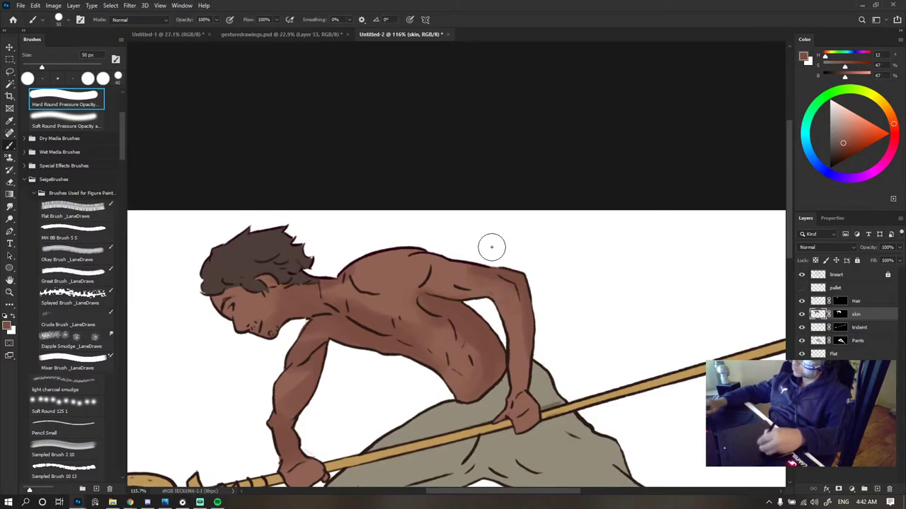
# - Paint a dark brown shadow along the upper back and rear shoulder, blending it with sampled skin tones
pyautogui.moveTo(396, 261); pyautogui.dragTo(484, 268)
pyautogui.keyDown('alt'); pyautogui.click(393, 272); pyautogui.keyUp('alt')
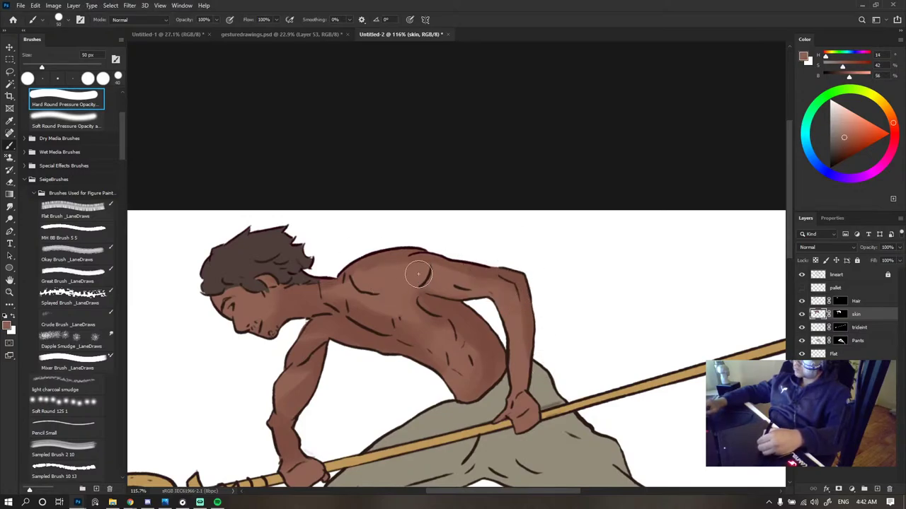
pyautogui.keyDown('alt'); pyautogui.click(402, 266); pyautogui.keyUp('alt')
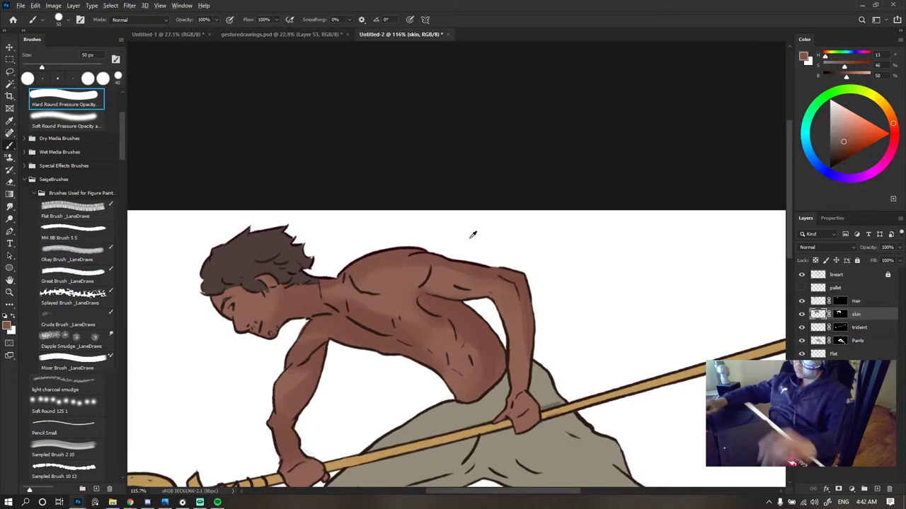
pyautogui.scroll(-5, 473, 234)
pyautogui.scroll(8, 480, 266)
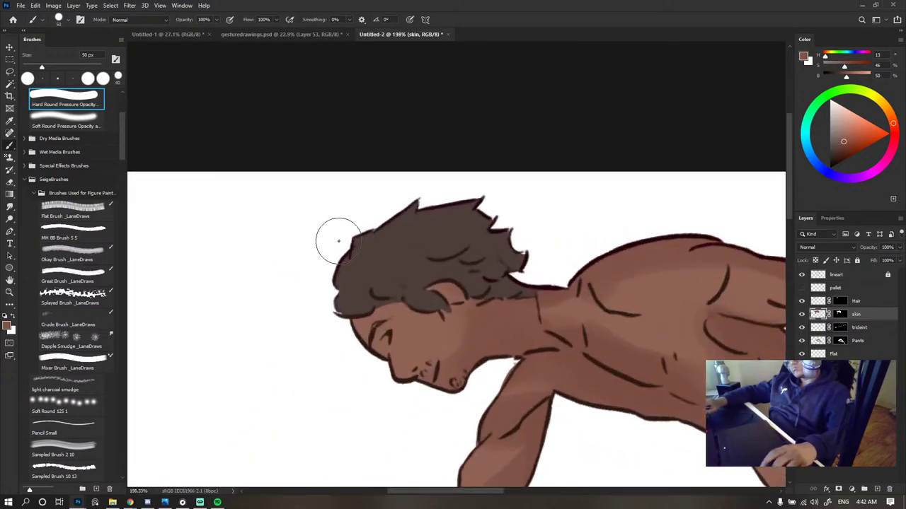
# - Refine the shadow edge between the cheek and the neck with sampled light and dark skin tones
pyautogui.keyDown('alt'); pyautogui.click(443, 332); pyautogui.keyUp('alt')
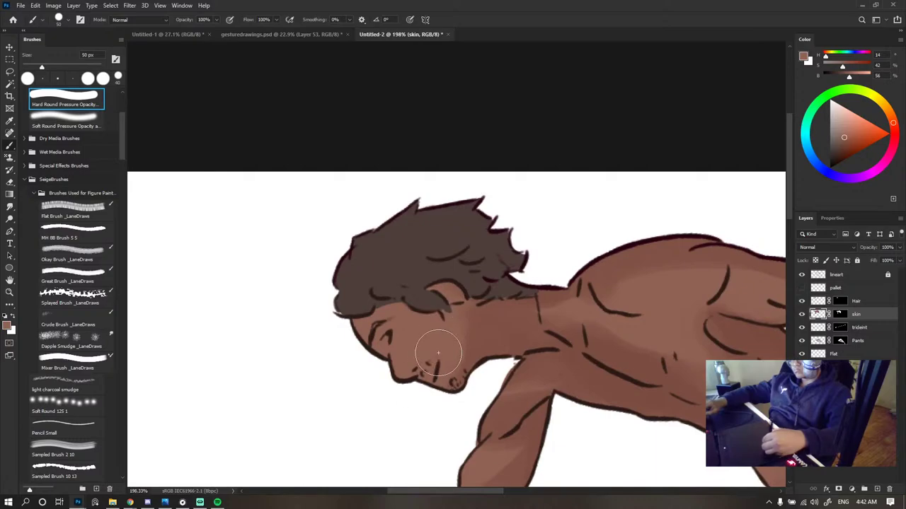
pyautogui.keyDown('alt'); pyautogui.click(485, 319); pyautogui.keyUp('alt')
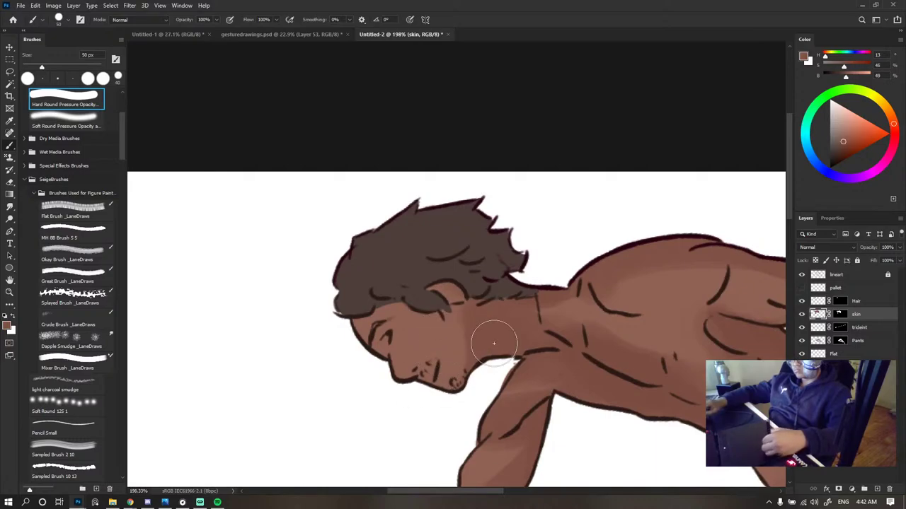
pyautogui.scroll(-4, 471, 259)
pyautogui.scroll(-1, 443, 243)
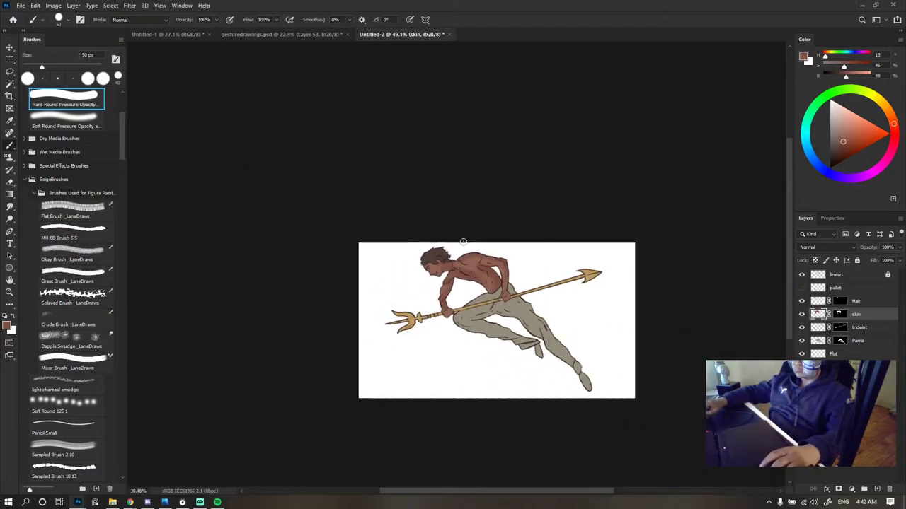
pyautogui.scroll(3, 445, 254)
pyautogui.scroll(-1, 446, 271)
pyautogui.scroll(-1, 445, 270)
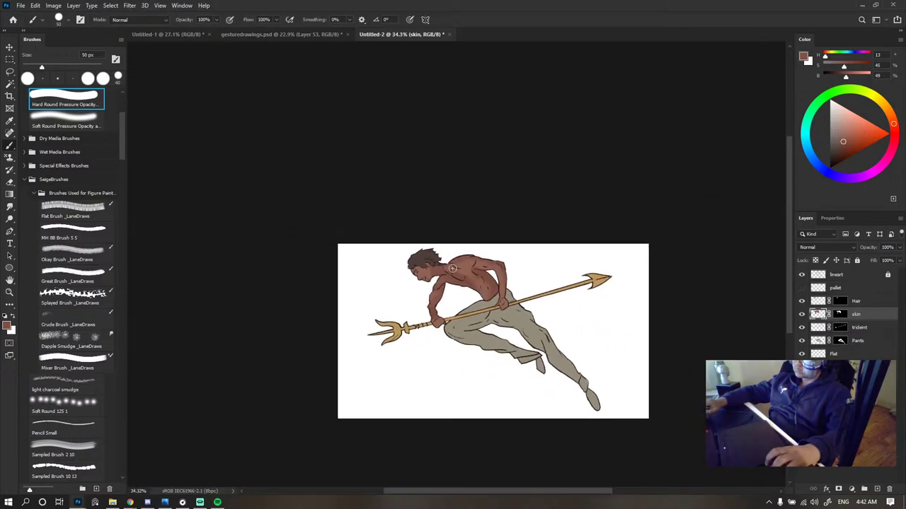
# - Reduce the brush to 20 px and shade around the eye and the side of the nose with sampled tones
pyautogui.scroll(3, 439, 262)
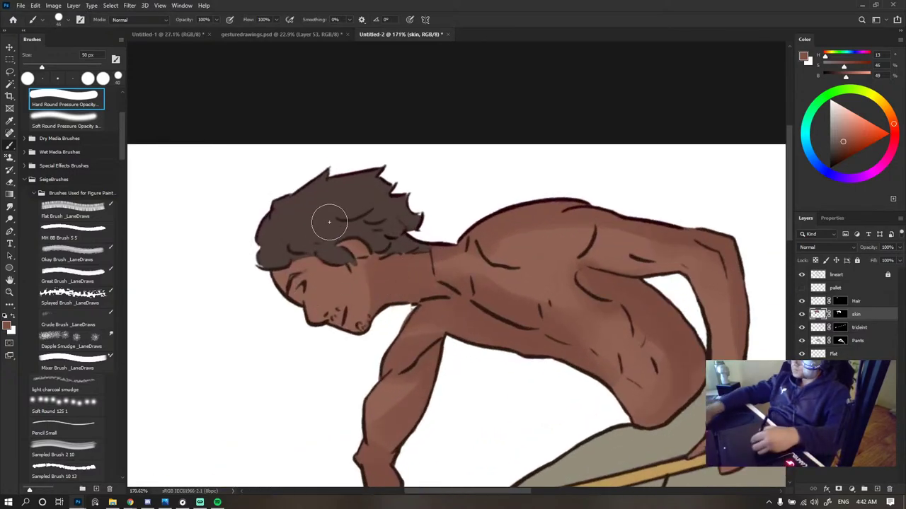
pyautogui.press('[')
pyautogui.press('[')
pyautogui.press('[')
pyautogui.moveTo(295, 288); pyautogui.dragTo(306, 311)
pyautogui.keyDown('alt'); pyautogui.click(308, 313); pyautogui.keyUp('alt')
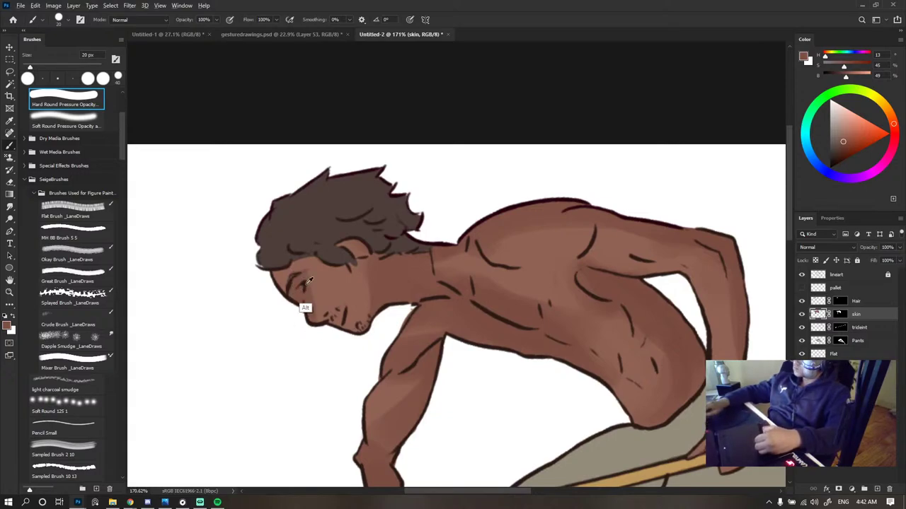
pyautogui.keyDown('alt'); pyautogui.click(328, 292); pyautogui.keyUp('alt')
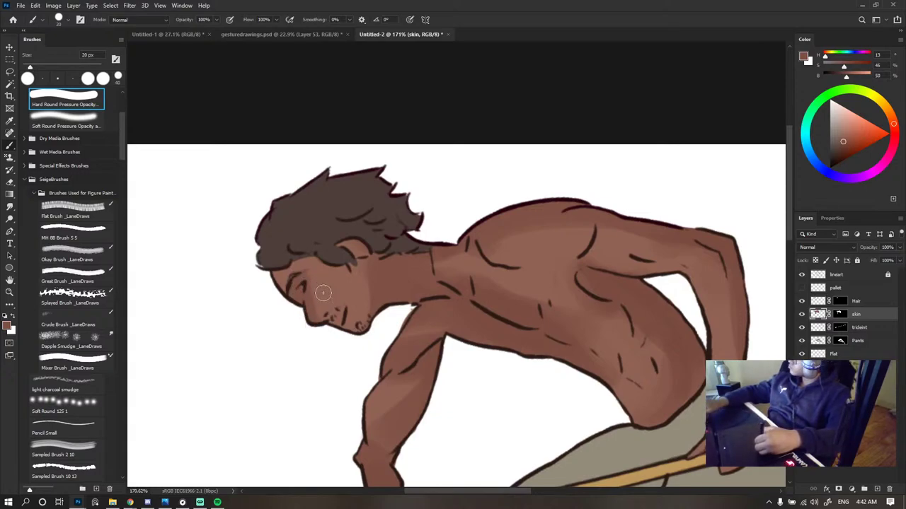
pyautogui.moveTo(324, 294); pyautogui.dragTo(318, 301)
pyautogui.keyDown('alt'); pyautogui.click(316, 302); pyautogui.keyUp('alt')
pyautogui.keyDown('alt'); pyautogui.click(322, 291); pyautogui.keyUp('alt')
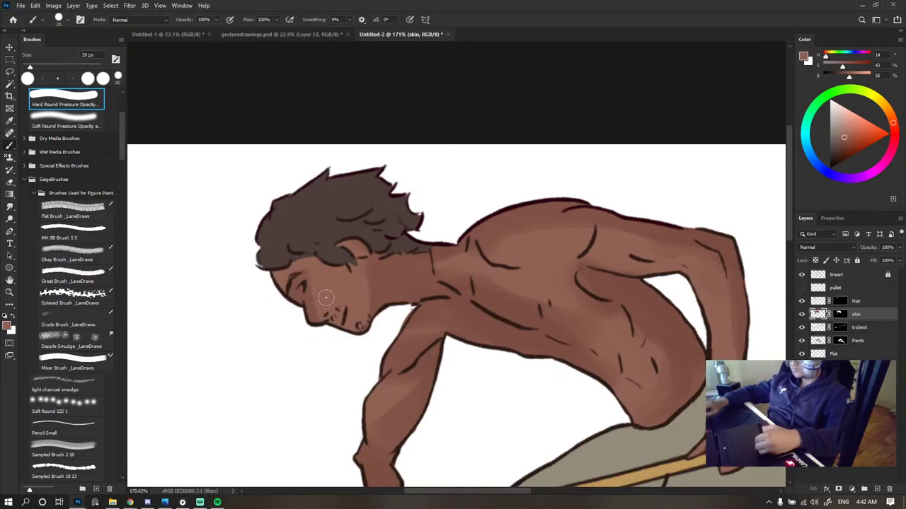
pyautogui.scroll(-8, 515, 267)
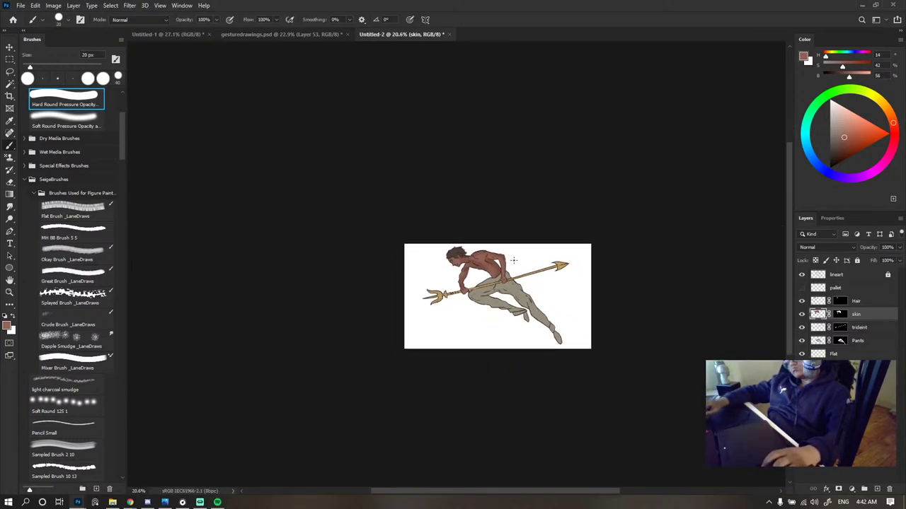
# - Touch up the shading on the nose and around the mouth with sampled shadow and light skin tones
pyautogui.scroll(4, 499, 261)
pyautogui.scroll(-3, 498, 262)
pyautogui.scroll(6, 396, 302)
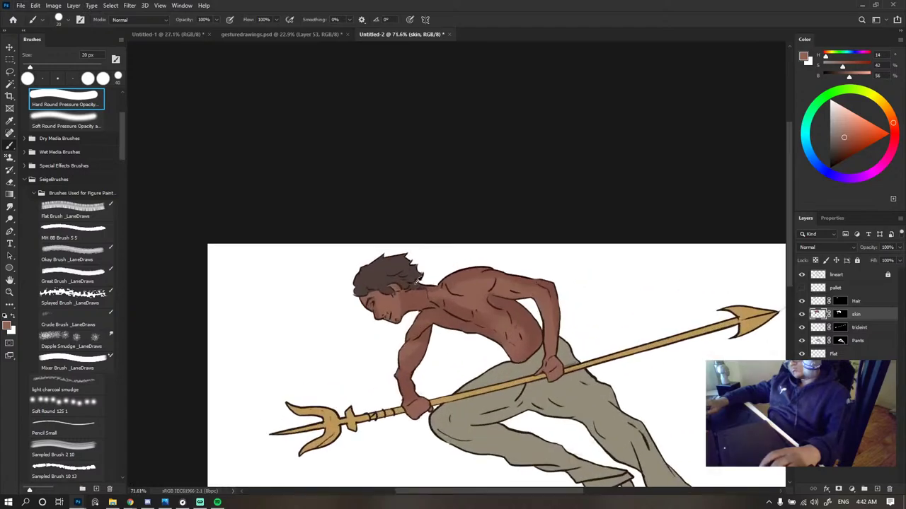
pyautogui.scroll(3, 395, 302)
pyautogui.keyDown('alt'); pyautogui.click(425, 239); pyautogui.keyUp('alt')
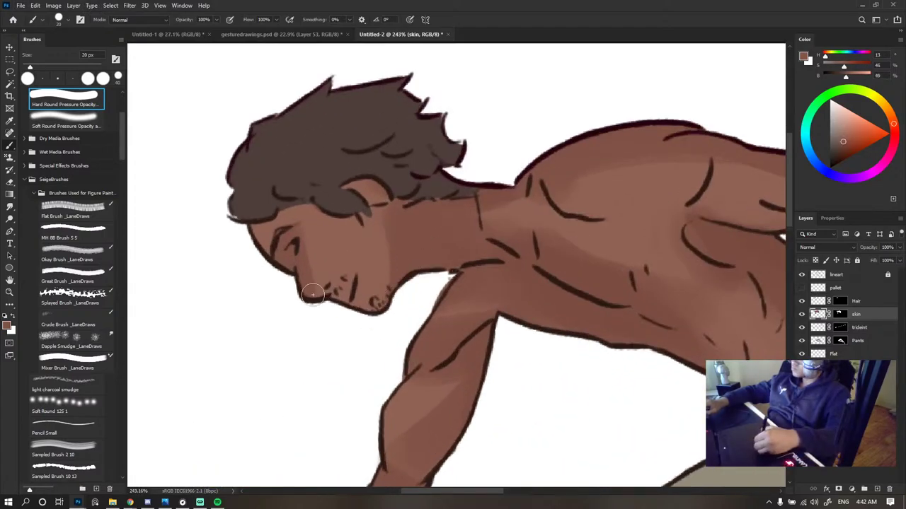
pyautogui.keyDown('alt'); pyautogui.click(356, 277); pyautogui.keyUp('alt')
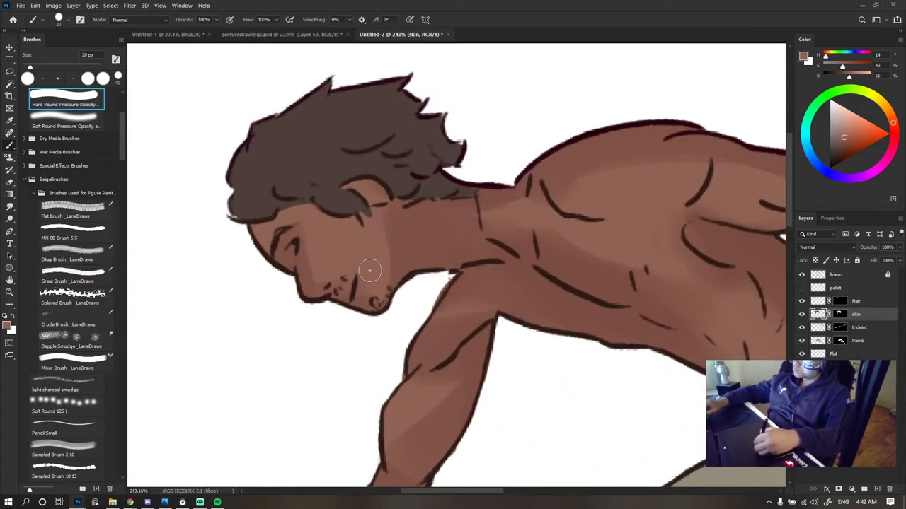
pyautogui.scroll(-5, 395, 247)
pyautogui.scroll(5, 427, 238)
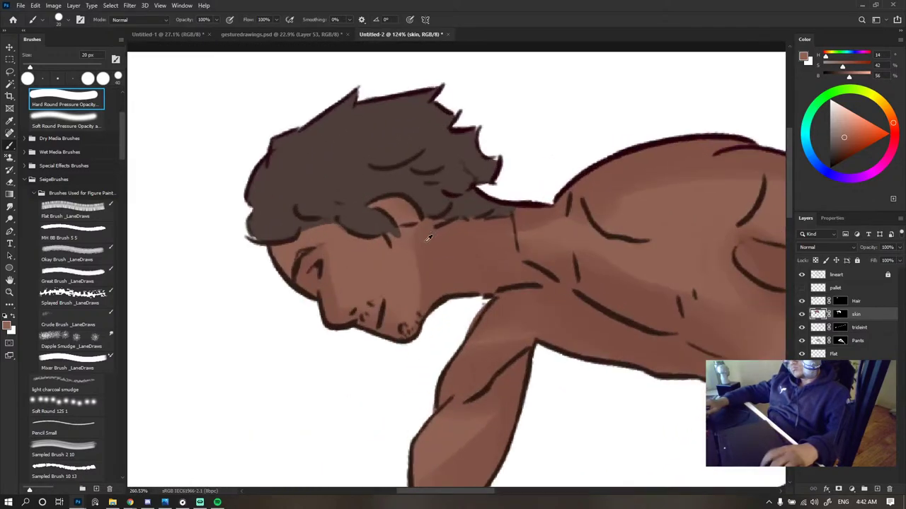
# - Soften the shadow edge from the ear to the jaw and touch up the chest with sampled skin tones
pyautogui.keyDown('alt'); pyautogui.click(450, 273); pyautogui.keyUp('alt')
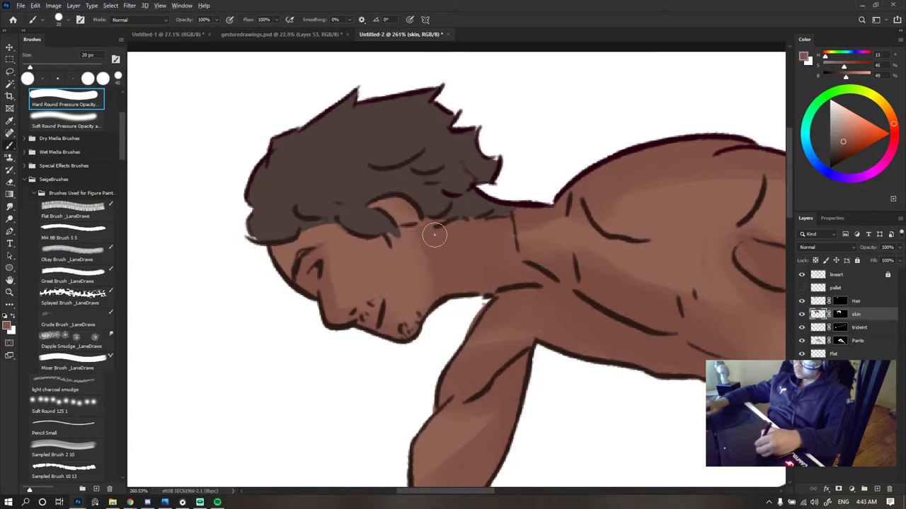
pyautogui.keyDown('alt'); pyautogui.click(649, 267); pyautogui.keyUp('alt')
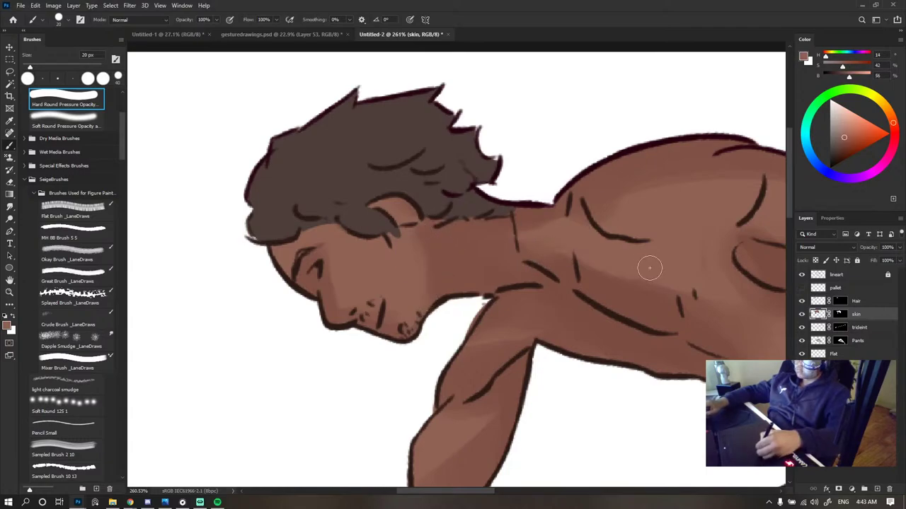
pyautogui.scroll(-8, 531, 228)
pyautogui.scroll(5, 559, 243)
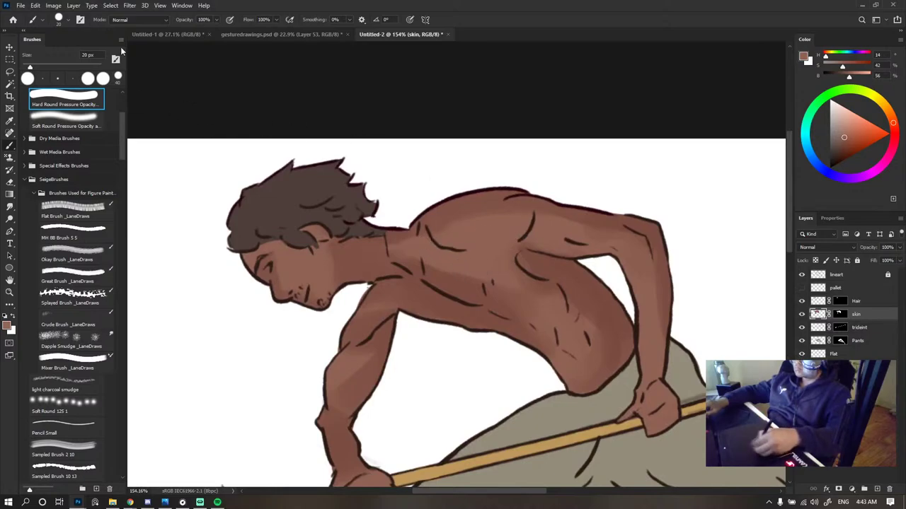
# - Paint a small highlight on the shoulder blade in Color Dodge mode and return the brush to Normal mode
pyautogui.click(138, 19)
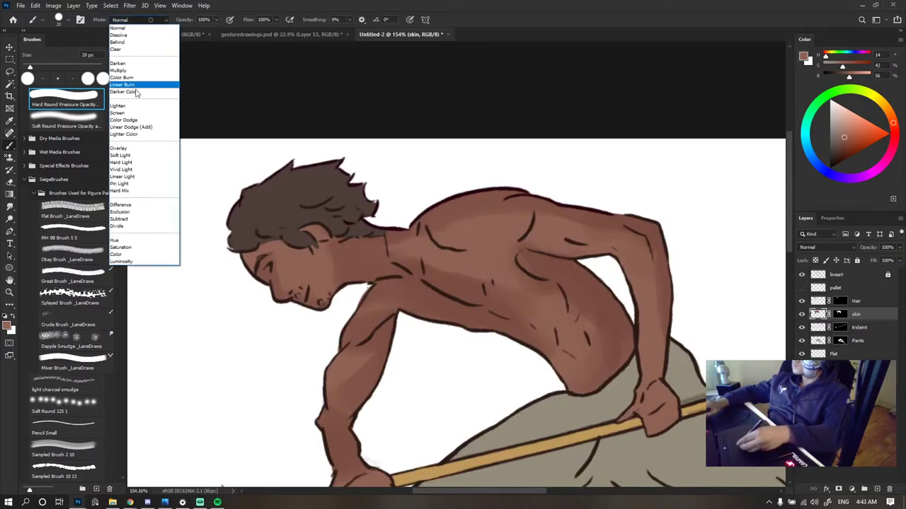
pyautogui.click(131, 120)
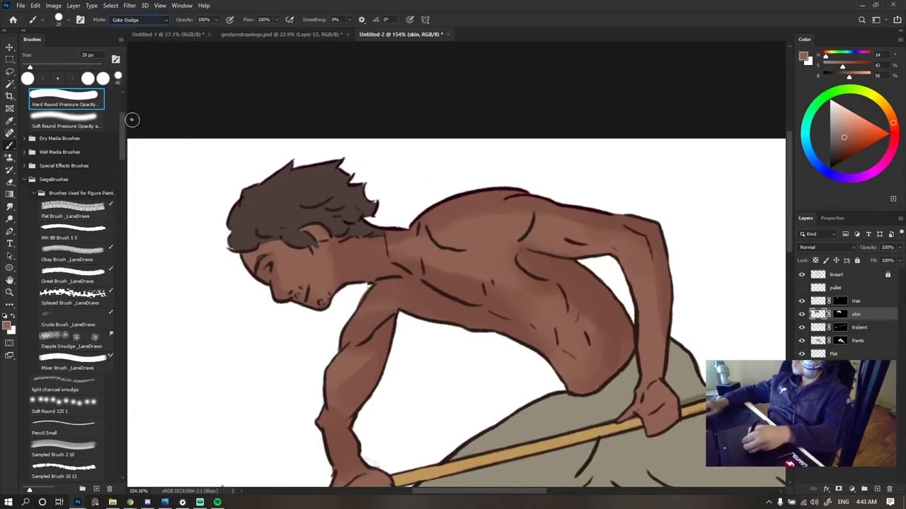
pyautogui.keyDown('alt'); pyautogui.click(497, 232); pyautogui.keyUp('alt')
pyautogui.click(157, 22)
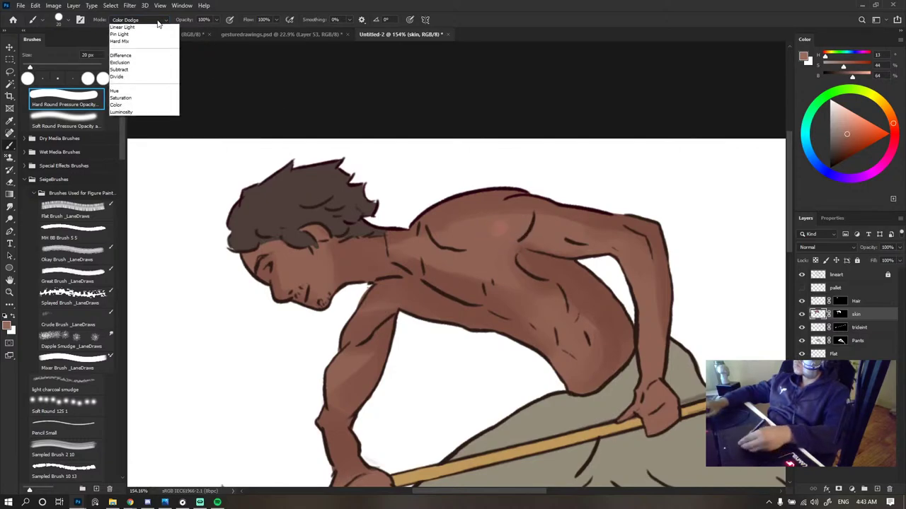
pyautogui.click(135, 28)
# - Extend the highlight across the shoulder blade with its sampled tone and blend its upper edge into the darker skin
pyautogui.keyDown('alt'); pyautogui.click(495, 237); pyautogui.keyUp('alt')
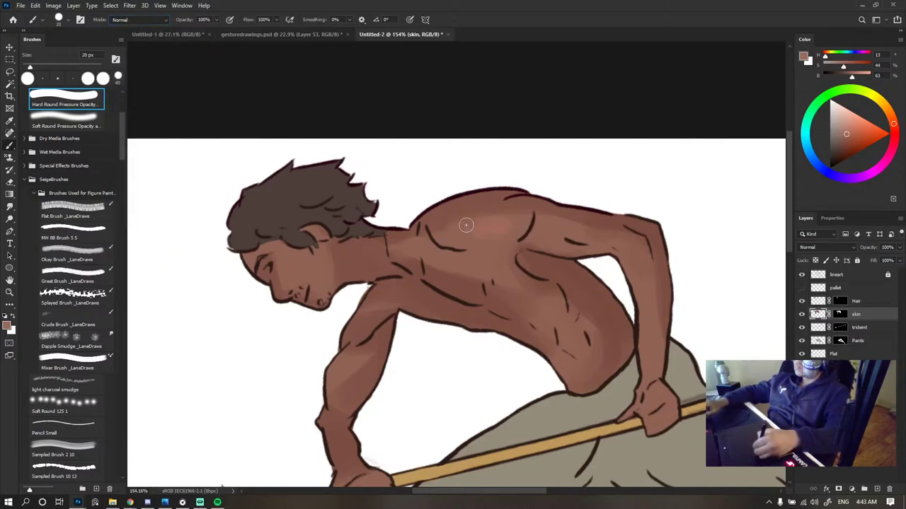
pyautogui.keyDown('alt'); pyautogui.click(495, 210); pyautogui.keyUp('alt')
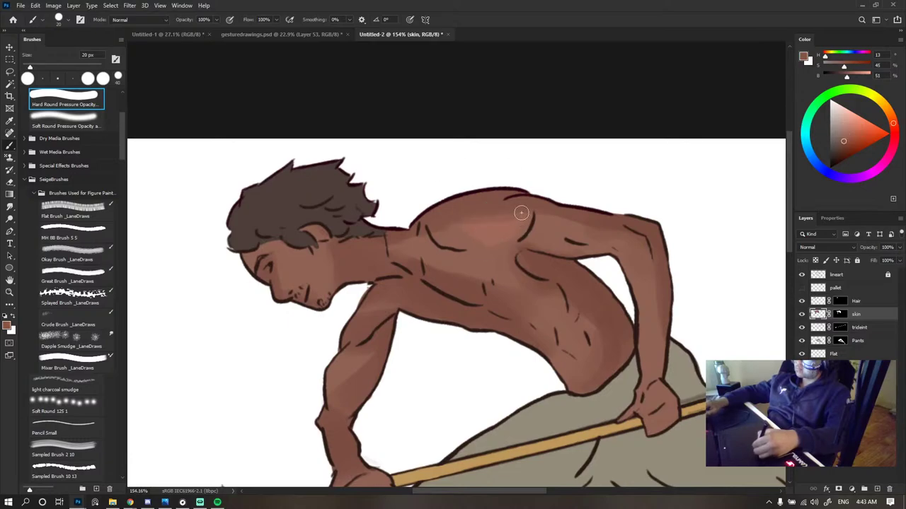
pyautogui.scroll(-8, 521, 214)
pyautogui.scroll(8, 529, 217)
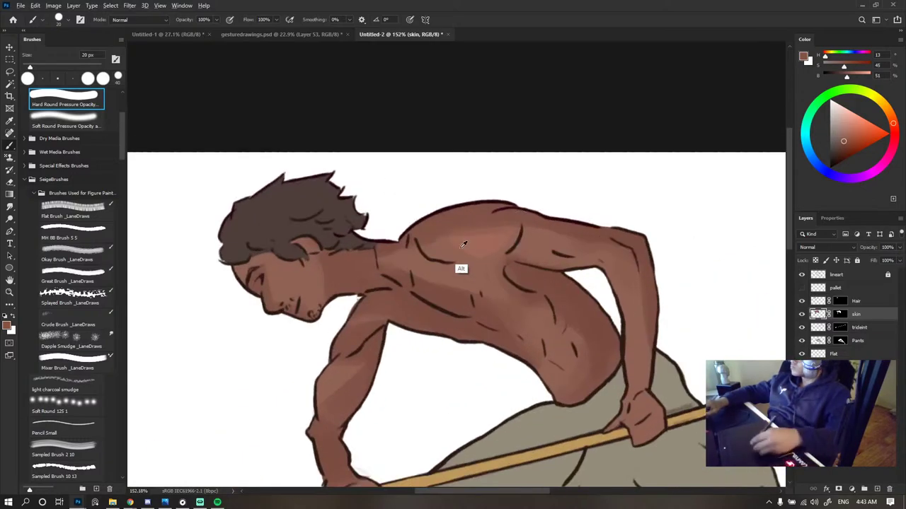
# - Blend the front end of the shoulder highlight and shade the base of the neck with sampled tones
pyautogui.keyDown('alt'); pyautogui.click(437, 230); pyautogui.keyUp('alt')
pyautogui.keyDown('alt'); pyautogui.click(435, 230); pyautogui.keyUp('alt')
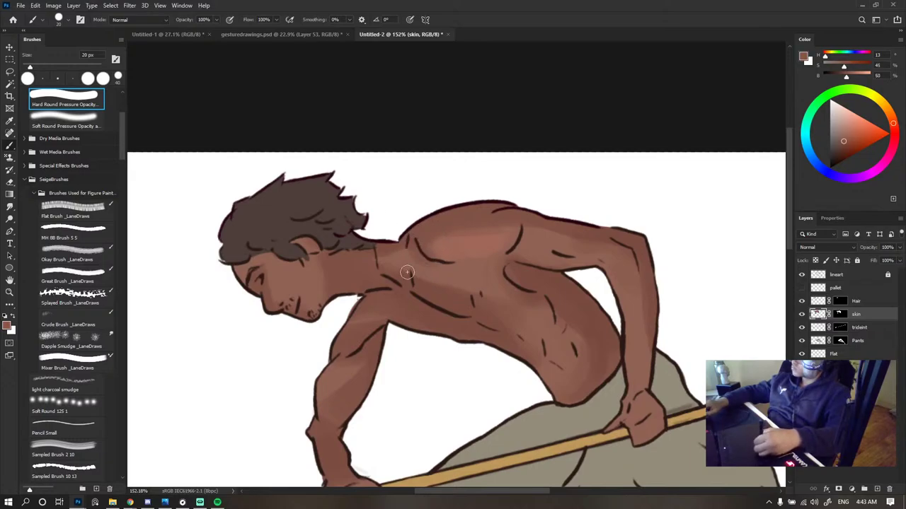
pyautogui.keyDown('alt'); pyautogui.click(409, 263); pyautogui.keyUp('alt')
pyautogui.keyDown('alt'); pyautogui.click(396, 257); pyautogui.keyUp('alt')
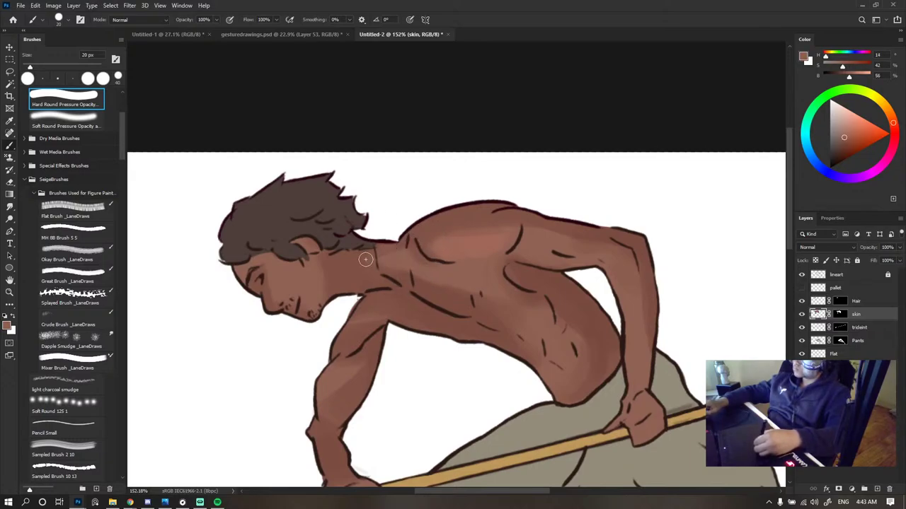
# - Carry the sampled highlight tone onto the rear upper arm and blend it with the surrounding skin
pyautogui.keyDown('alt'); pyautogui.click(465, 245); pyautogui.keyUp('alt')
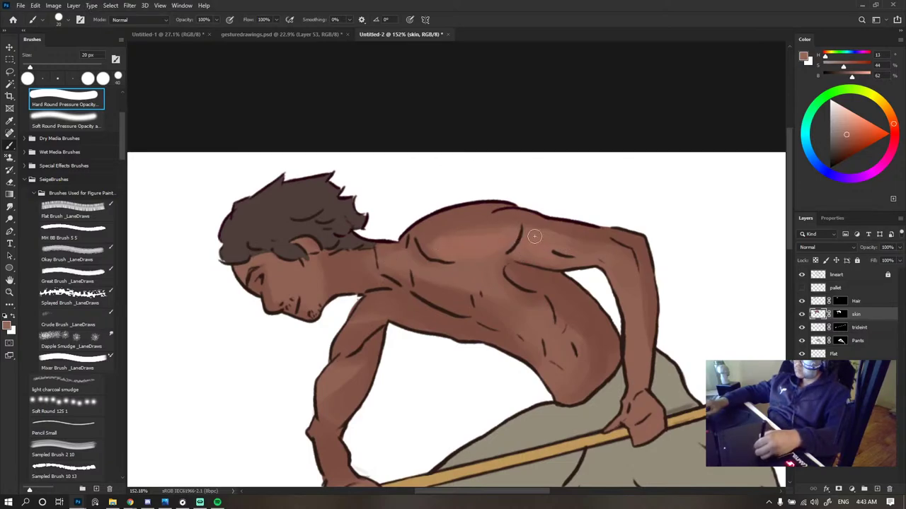
pyautogui.keyDown('alt'); pyautogui.click(570, 225); pyautogui.keyUp('alt')
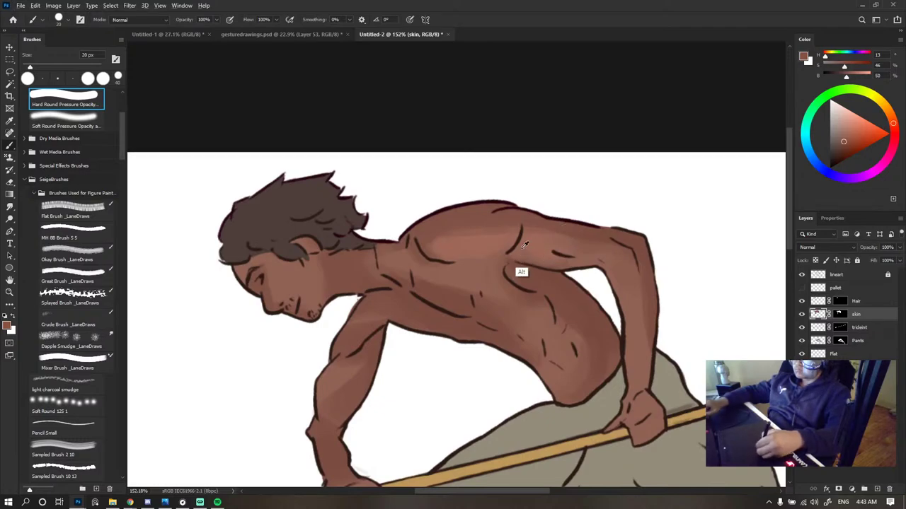
pyautogui.keyDown('alt'); pyautogui.click(525, 244); pyautogui.keyUp('alt')
pyautogui.scroll(-8, 472, 209)
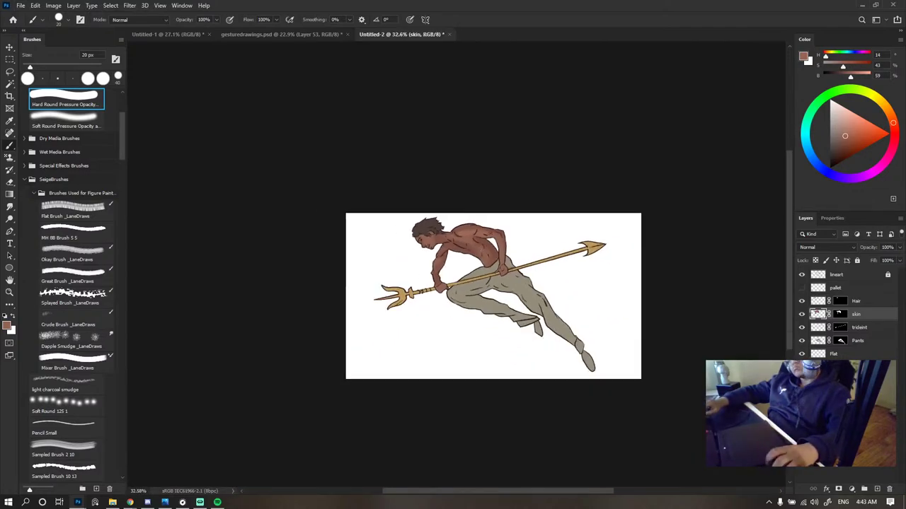
# - Enlarge the brush to 45 px and soften the shading around the shoulder blade with sampled skin tones
pyautogui.scroll(7, 484, 245)
pyautogui.press(']')
pyautogui.press(']')
pyautogui.press(']')
pyautogui.press(']')
pyautogui.press(']')
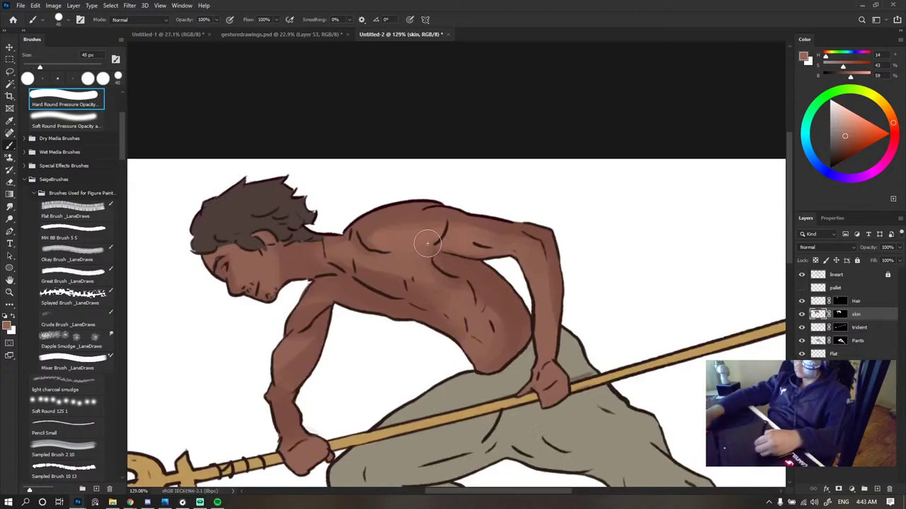
pyautogui.keyDown('alt'); pyautogui.click(396, 249); pyautogui.keyUp('alt')
pyautogui.scroll(-6, 471, 207)
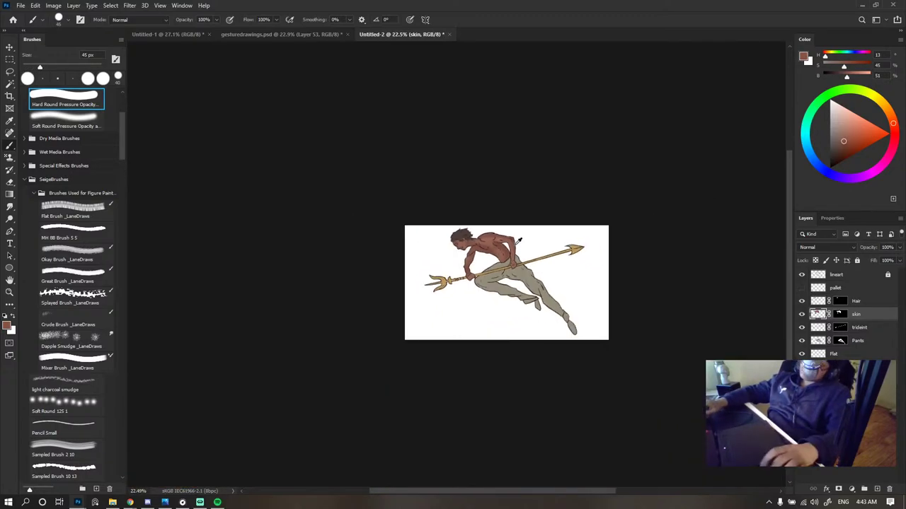
pyautogui.scroll(3, 537, 238)
pyautogui.scroll(-3, 448, 245)
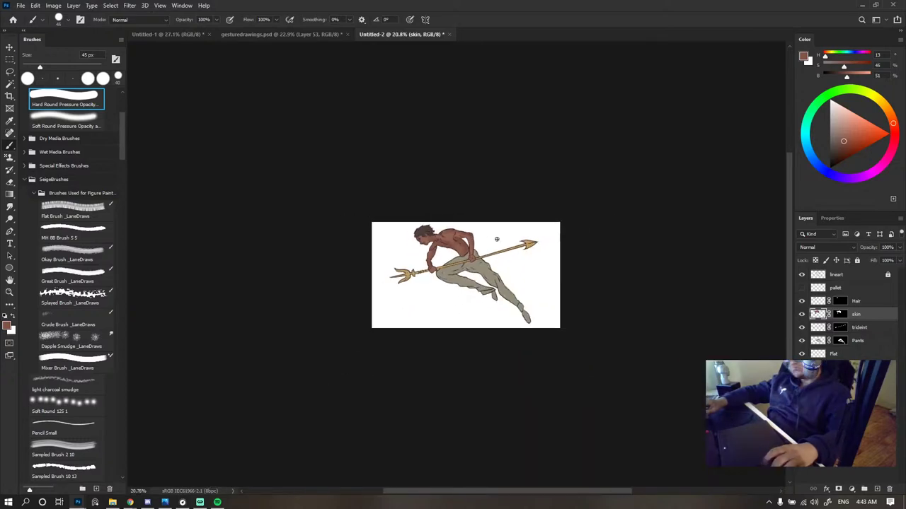
# - Darken the upper edge of the back and shoulder with a sampled skin tone, using the brush in Multiply mode
pyautogui.scroll(4, 439, 226)
pyautogui.keyDown('alt'); pyautogui.click(437, 220); pyautogui.keyUp('alt')
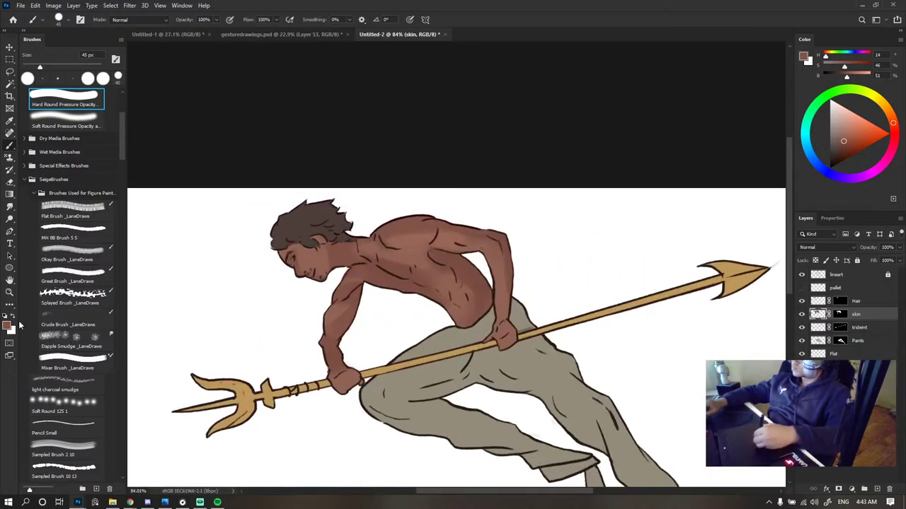
pyautogui.click(138, 20)
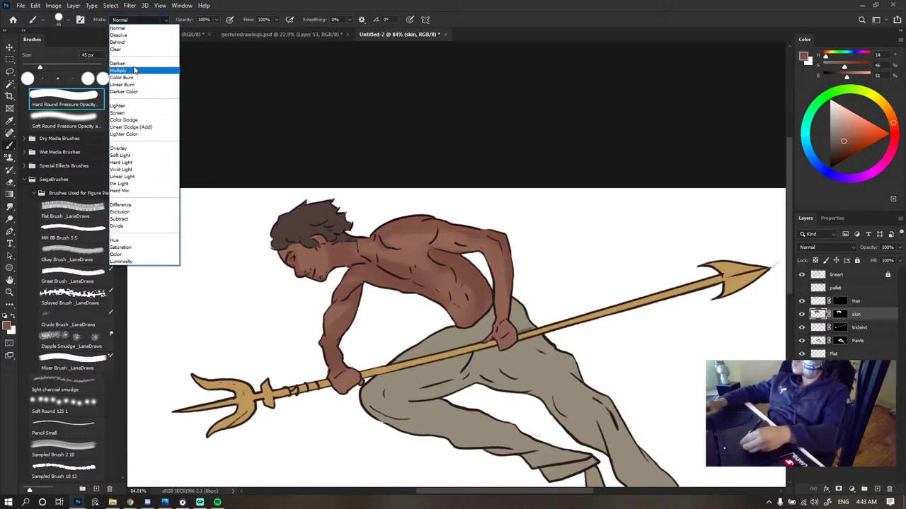
pyautogui.click(131, 71)
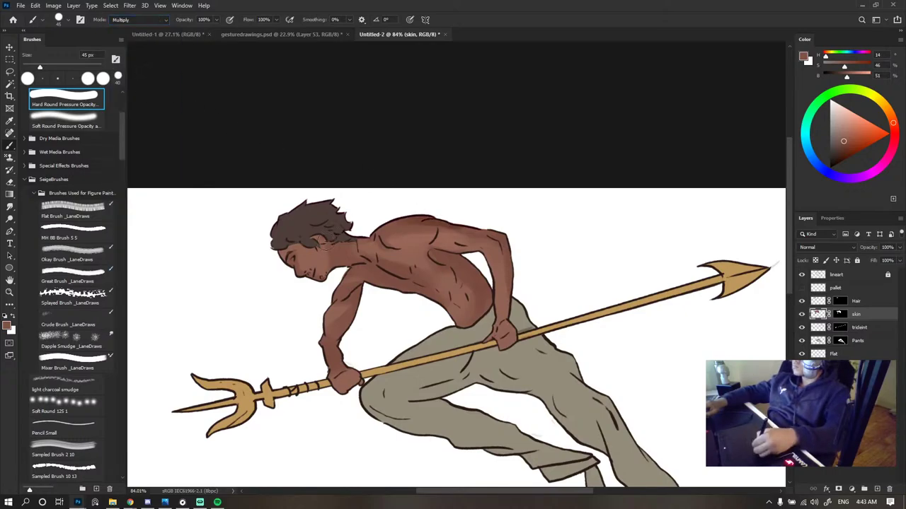
pyautogui.moveTo(438, 226); pyautogui.dragTo(359, 247)
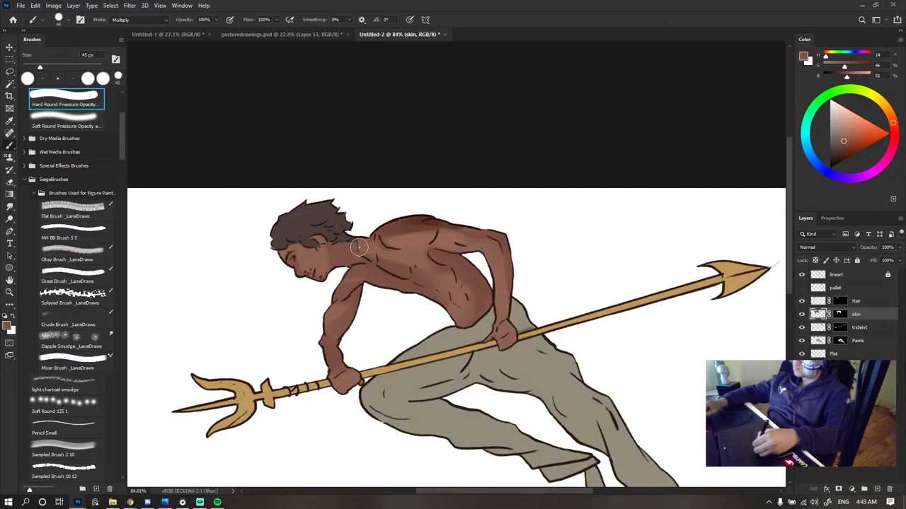
pyautogui.keyDown('alt'); pyautogui.click(408, 251); pyautogui.keyUp('alt')
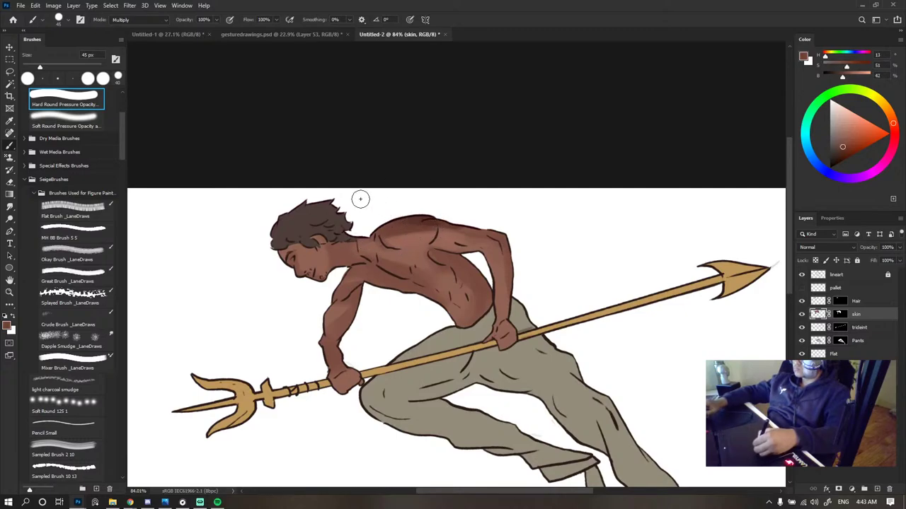
# - Return the brush to Normal mode and blend the sampled highlight tone across the shoulder and rear upper arm
pyautogui.click(135, 19)
pyautogui.click(127, 26)
pyautogui.keyDown('alt'); pyautogui.click(415, 241); pyautogui.keyUp('alt')
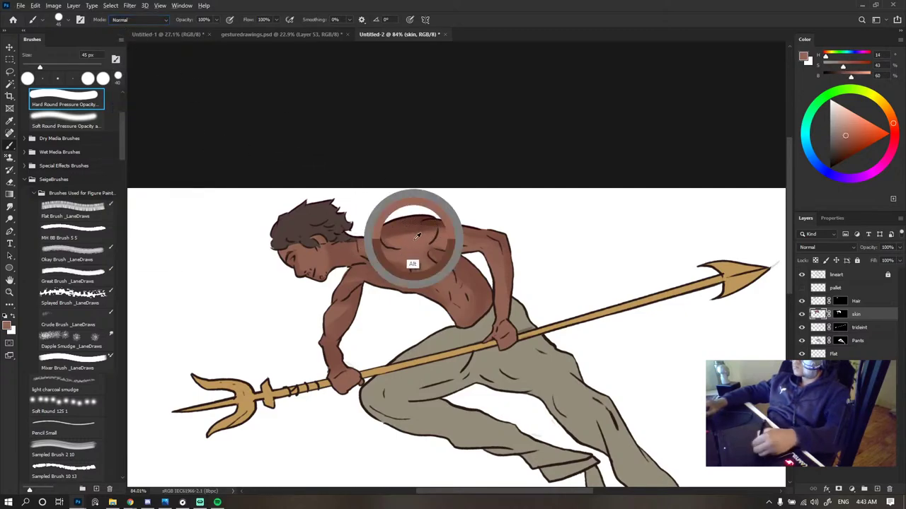
pyautogui.moveTo(390, 244)
pyautogui.mouseDown()
pyautogui.moveTo(431, 229)
pyautogui.moveTo(407, 220)
pyautogui.moveTo(487, 238)
pyautogui.mouseUp()
# - Paint a shadow along the underside of the chest with dark brown sampled from the upper edge of the back
pyautogui.keyDown('alt'); pyautogui.click(422, 214); pyautogui.keyUp('alt')
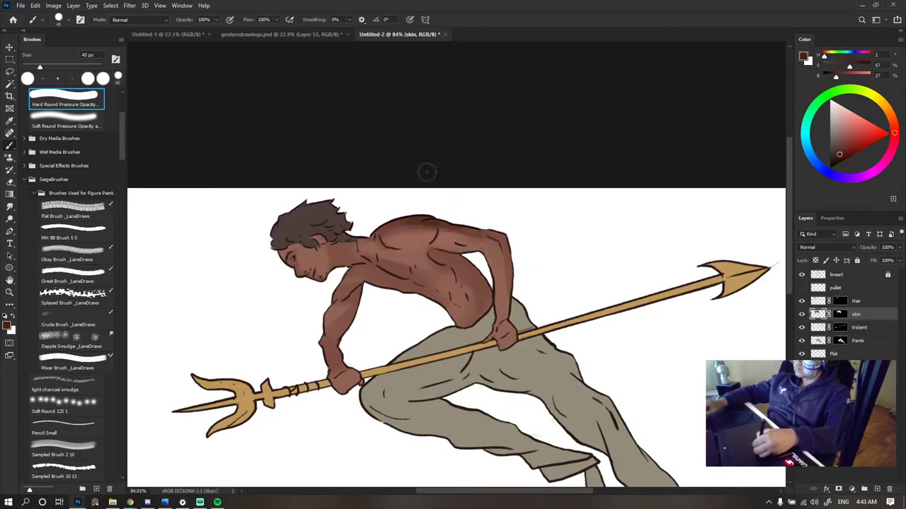
pyautogui.moveTo(382, 266)
pyautogui.mouseDown()
pyautogui.moveTo(389, 291)
pyautogui.moveTo(381, 277)
pyautogui.moveTo(420, 296)
pyautogui.mouseUp()
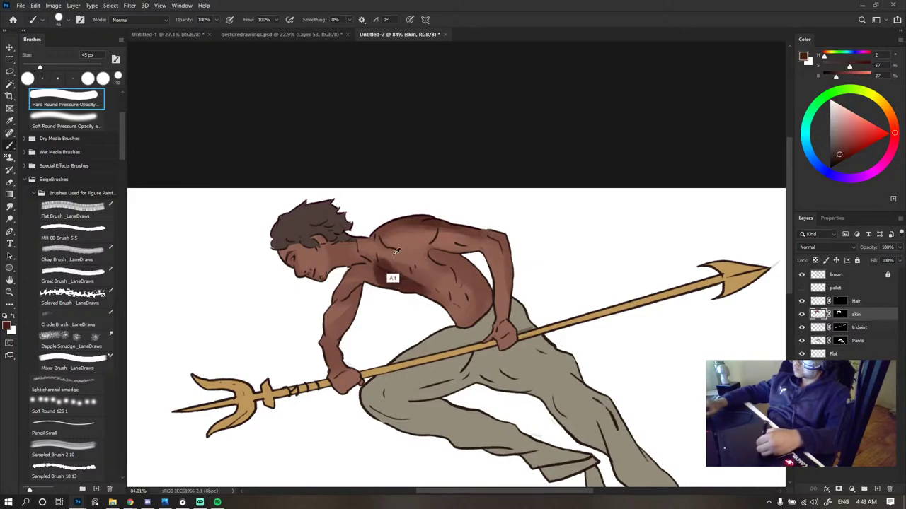
pyautogui.keyDown('alt'); pyautogui.click(387, 257); pyautogui.keyUp('alt')
pyautogui.keyDown('alt'); pyautogui.click(390, 304); pyautogui.keyUp('alt')
# - Reduce the brush to 20 px and blend the chest shadow into the surrounding skin with sampled mid and dark tones
pyautogui.press('[')
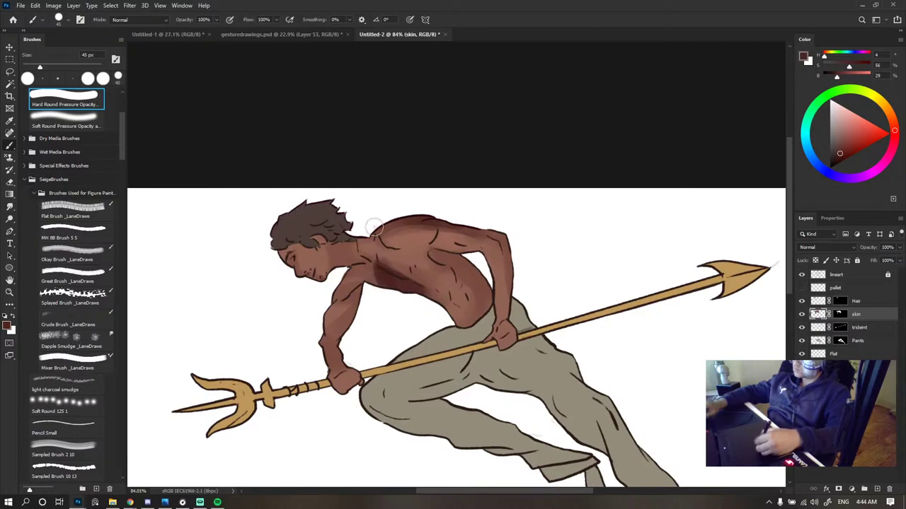
pyautogui.keyDown('alt'); pyautogui.click(372, 269); pyautogui.keyUp('alt')
pyautogui.scroll(-7, 495, 284)
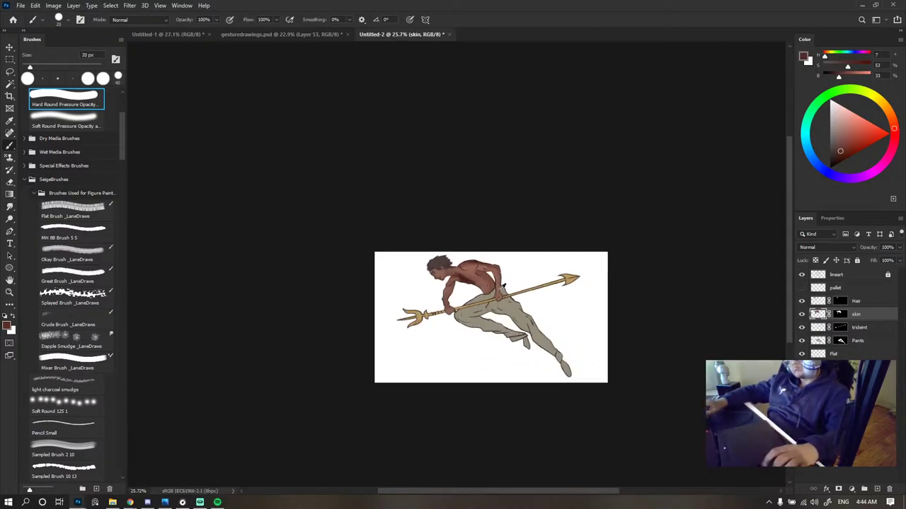
pyautogui.scroll(9, 495, 285)
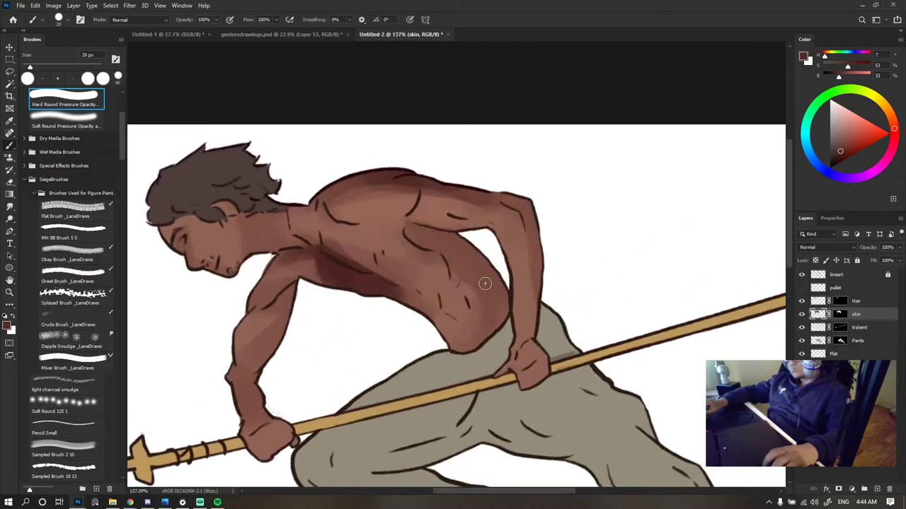
pyautogui.keyDown('alt'); pyautogui.click(326, 283); pyautogui.keyUp('alt')
pyautogui.keyDown('alt'); pyautogui.click(335, 271); pyautogui.keyUp('alt')
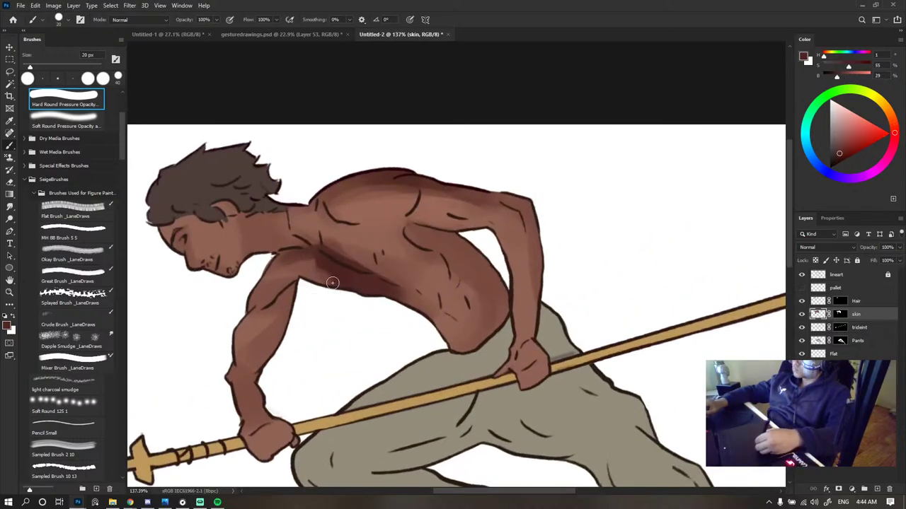
pyautogui.keyDown('alt'); pyautogui.click(375, 279); pyautogui.keyUp('alt')
pyautogui.moveTo(331, 252); pyautogui.dragTo(364, 270)
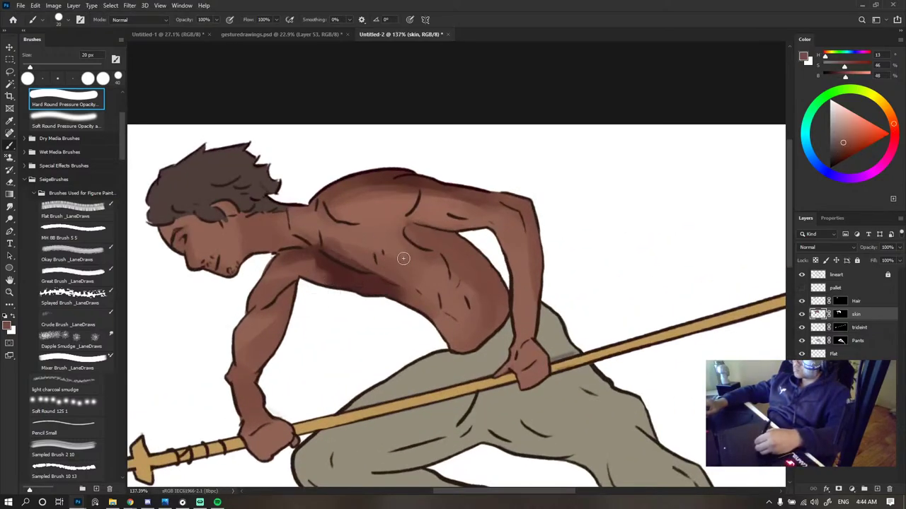
pyautogui.keyDown('alt'); pyautogui.click(348, 262); pyautogui.keyUp('alt')
pyautogui.moveTo(330, 238); pyautogui.dragTo(379, 273)
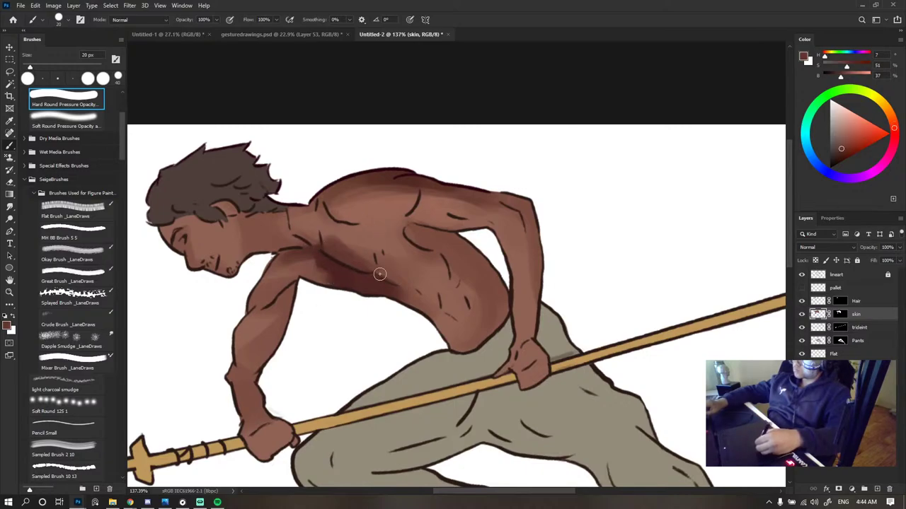
pyautogui.keyDown('alt'); pyautogui.click(325, 232); pyautogui.keyUp('alt')
# - Enlarge the brush to 45 px and extend the chest shadow along the ribs, softening its edges with sampled skin tones
pyautogui.scroll(-5, 404, 256)
pyautogui.scroll(-3, 432, 254)
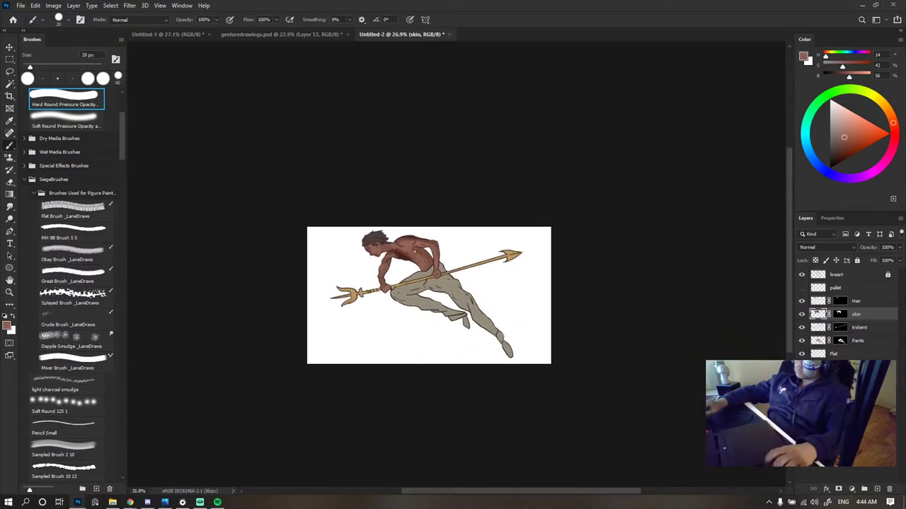
pyautogui.scroll(7, 432, 247)
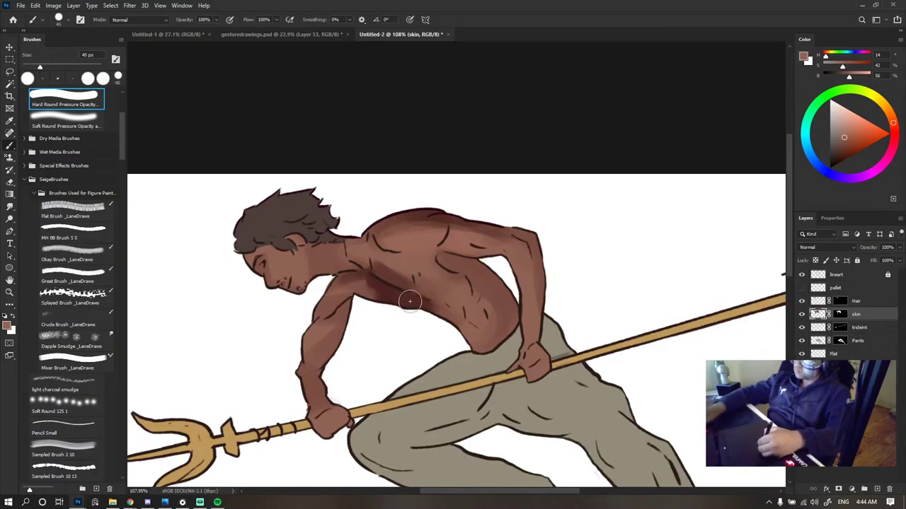
pyautogui.keyDown('alt'); pyautogui.click(423, 323); pyautogui.keyUp('alt')
pyautogui.keyDown('alt'); pyautogui.click(420, 265); pyautogui.keyUp('alt')
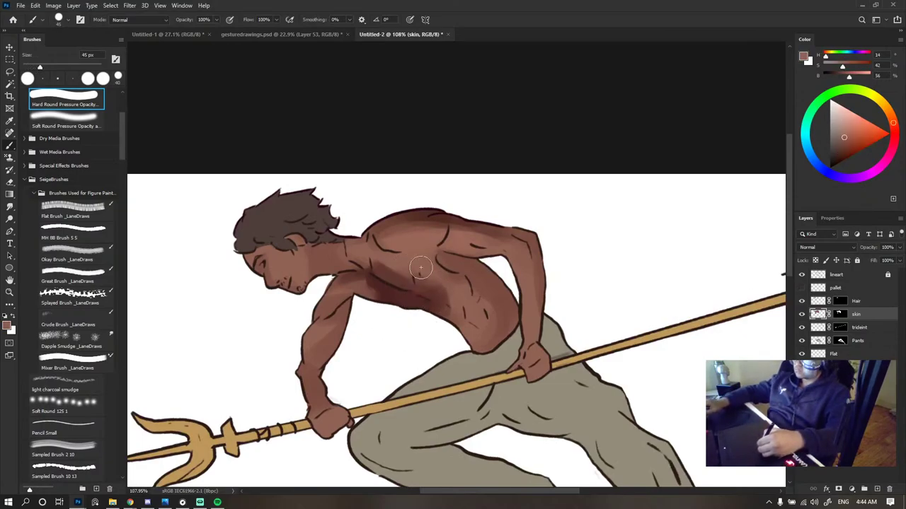
pyautogui.keyDown('alt'); pyautogui.click(385, 289); pyautogui.keyUp('alt')
pyautogui.keyDown('alt'); pyautogui.click(364, 281); pyautogui.keyUp('alt')
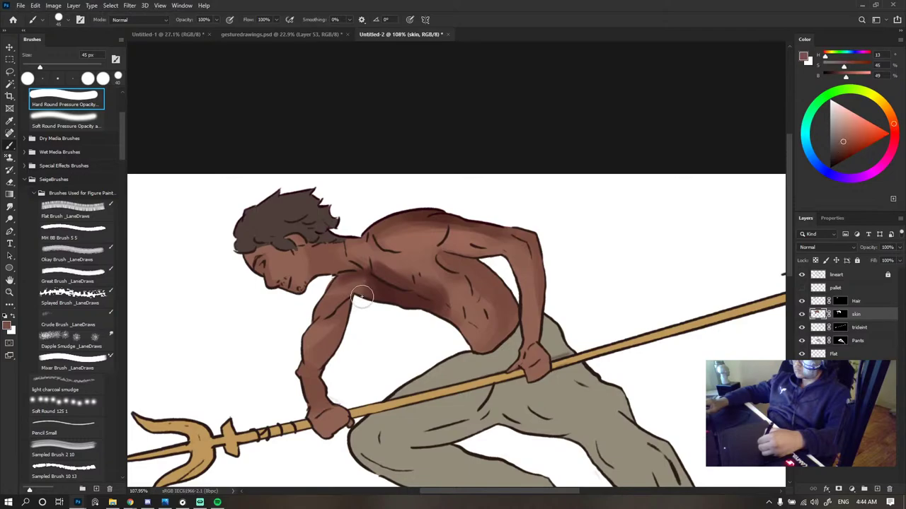
# - Shade the lower ribs and waist with sampled dark brown, refining the muscle edges with a 15 px brush
pyautogui.scroll(-4, 450, 291)
pyautogui.scroll(3, 471, 243)
pyautogui.scroll(3, 471, 243)
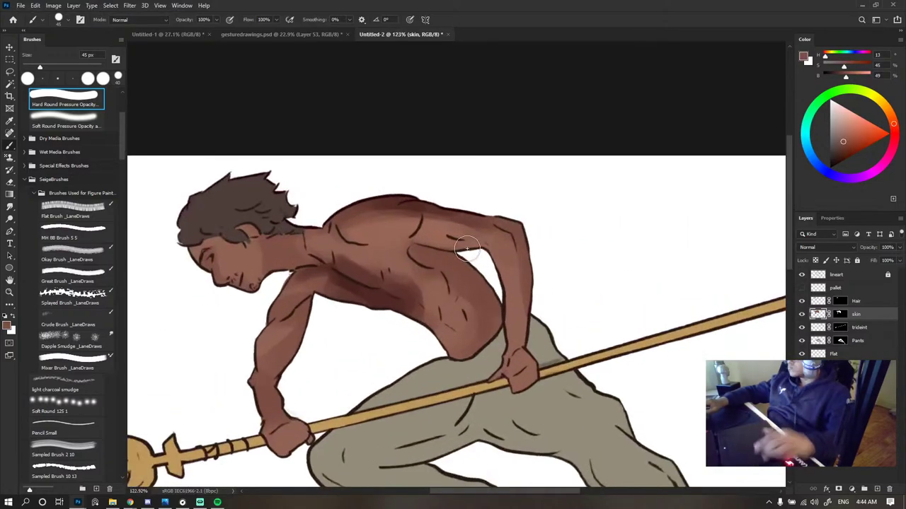
pyautogui.keyDown('alt'); pyautogui.click(418, 305); pyautogui.keyUp('alt')
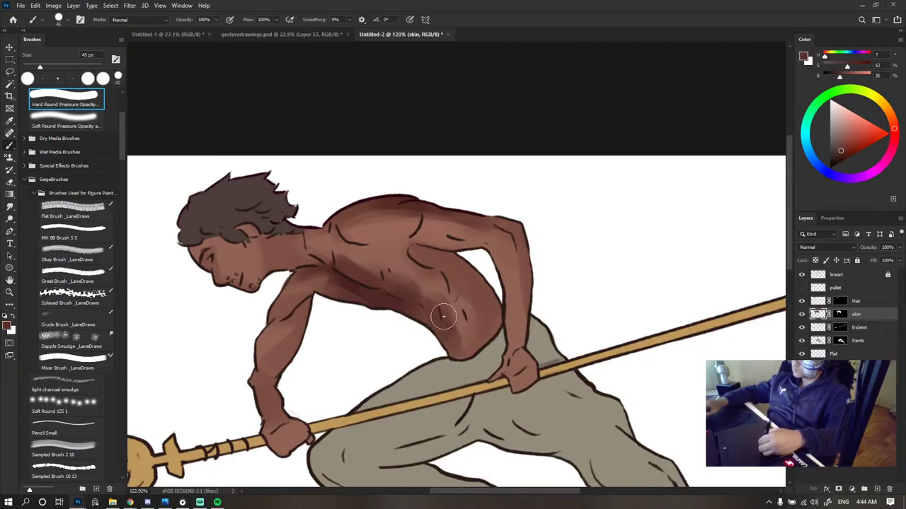
pyautogui.keyDown('alt'); pyautogui.click(444, 290); pyautogui.keyUp('alt')
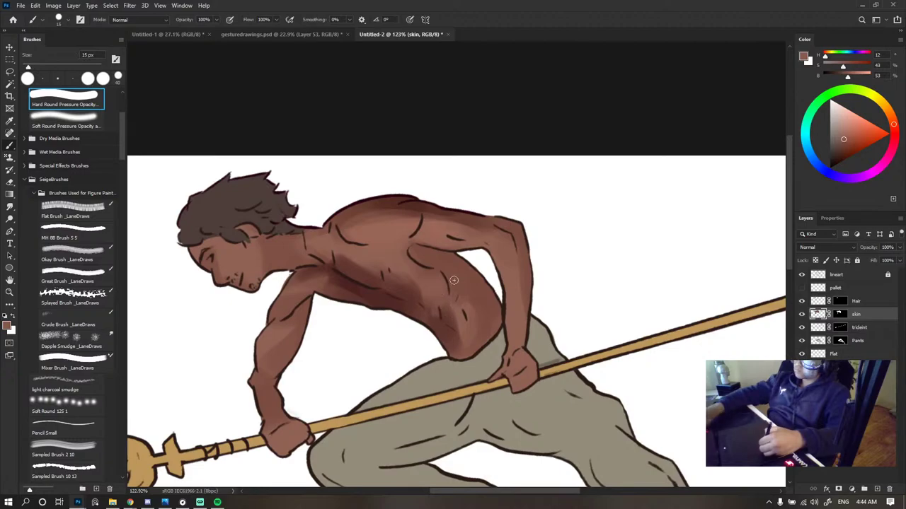
pyautogui.keyDown('alt'); pyautogui.click(444, 330); pyautogui.keyUp('alt')
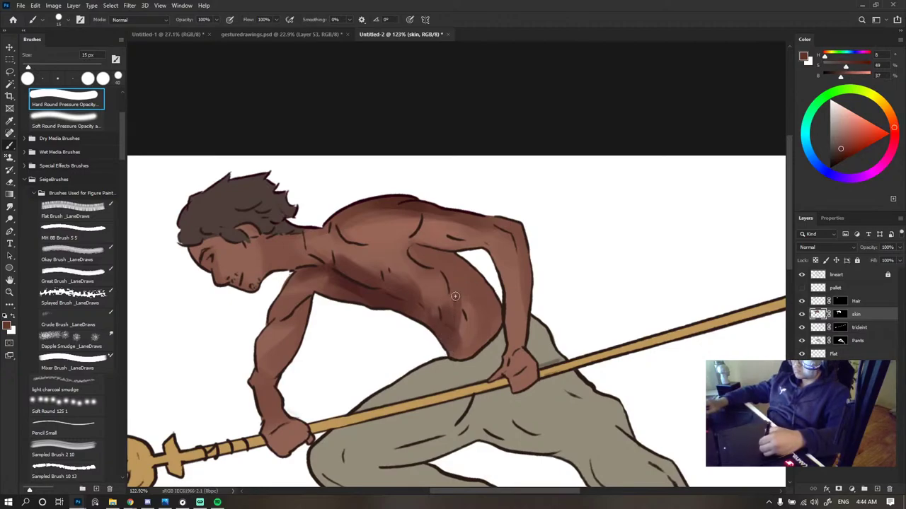
pyautogui.keyDown('alt'); pyautogui.click(465, 288); pyautogui.keyUp('alt')
pyautogui.keyDown('alt'); pyautogui.click(450, 344); pyautogui.keyUp('alt')
# - Paint a dark crease behind the rear armpit and blend it with the adjacent arm tone
pyautogui.keyDown('alt'); pyautogui.click(402, 315); pyautogui.keyUp('alt')
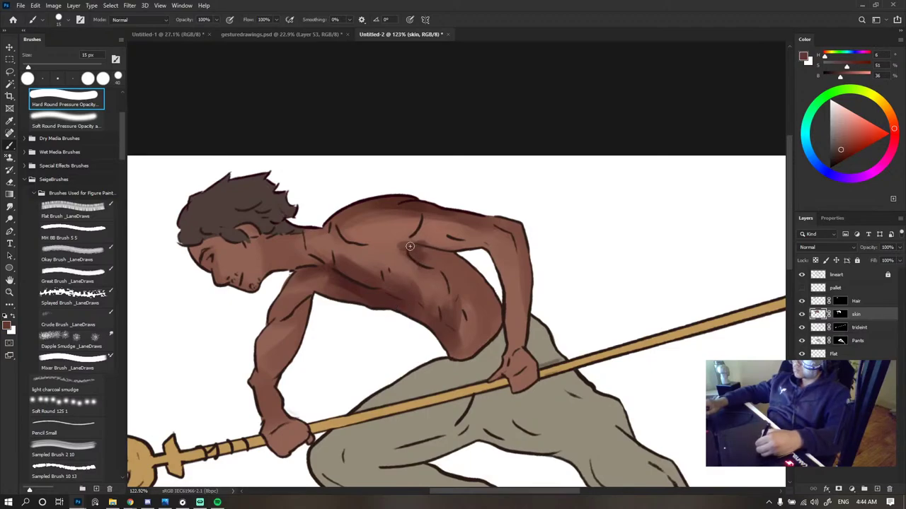
pyautogui.keyDown('alt'); pyautogui.click(431, 237); pyautogui.keyUp('alt')
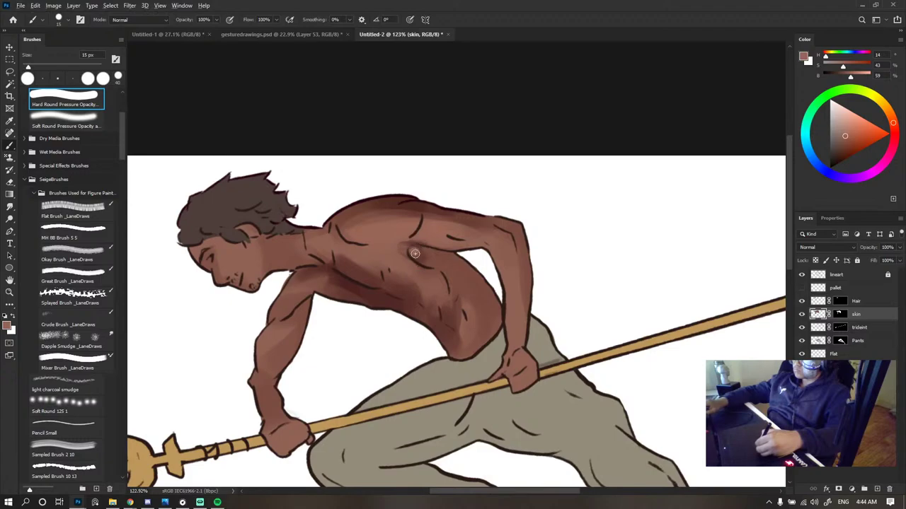
pyautogui.keyDown('alt'); pyautogui.click(413, 249); pyautogui.keyUp('alt')
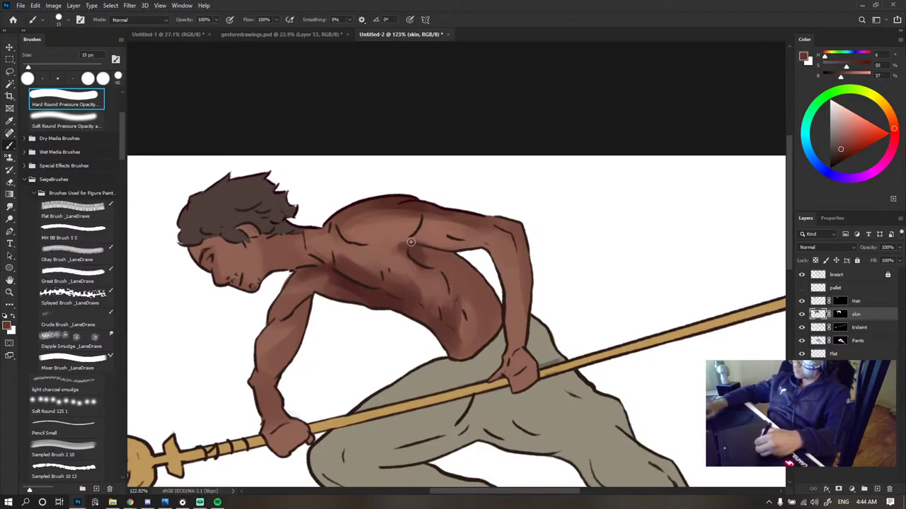
# - Enlarge the brush to 35 px and shade the front edge of the shoulder blade with sampled skin tones
pyautogui.press(']')
pyautogui.keyDown('alt'); pyautogui.click(369, 225); pyautogui.keyUp('alt')
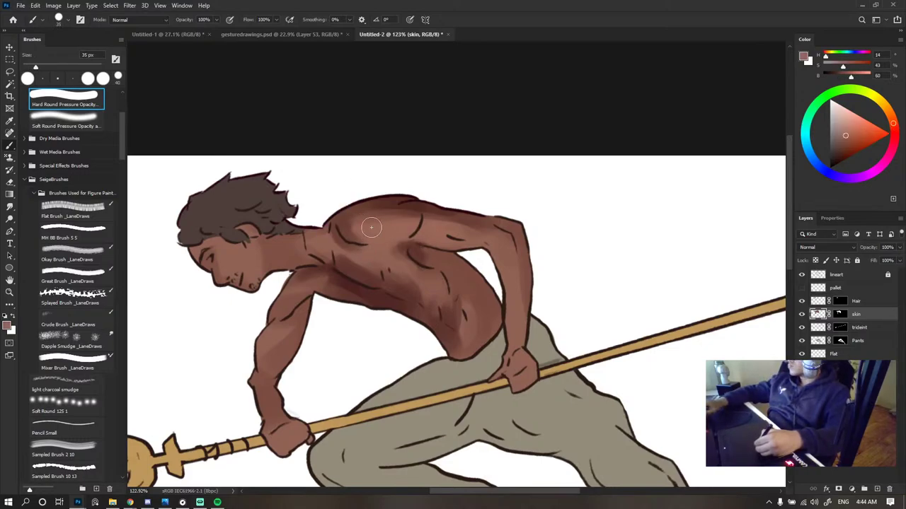
pyautogui.keyDown('alt'); pyautogui.click(338, 239); pyautogui.keyUp('alt')
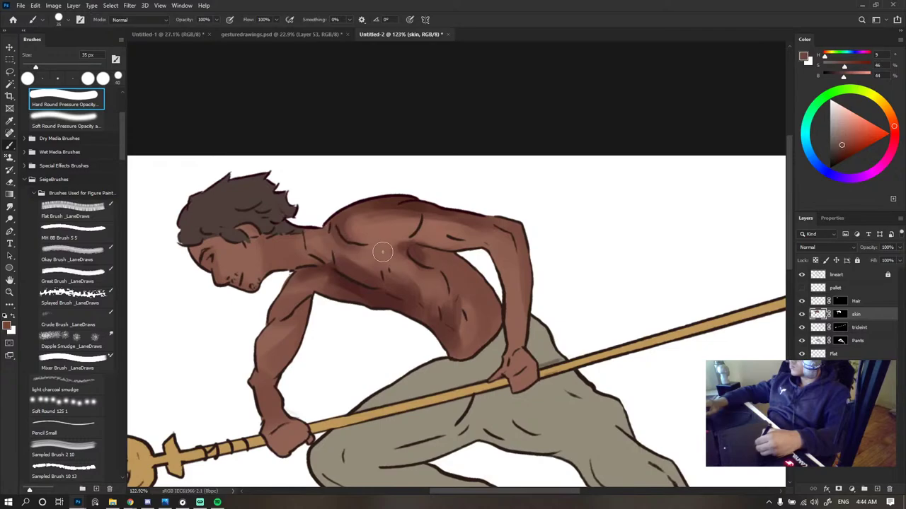
pyautogui.keyDown('alt'); pyautogui.click(332, 242); pyautogui.keyUp('alt')
# - Refine the shadow transition where the front shoulder meets the chest, using sampled dark and mid skin tones
pyautogui.scroll(-10, 340, 245)
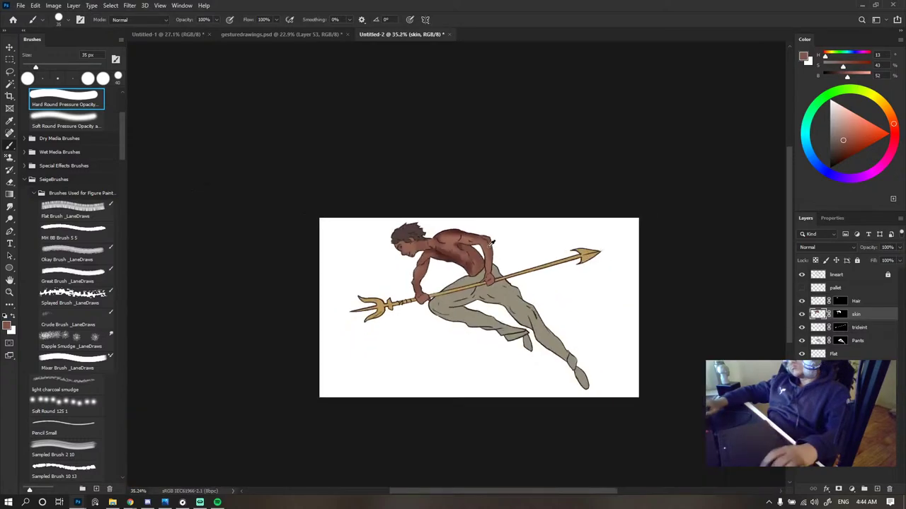
pyautogui.scroll(3, 488, 245)
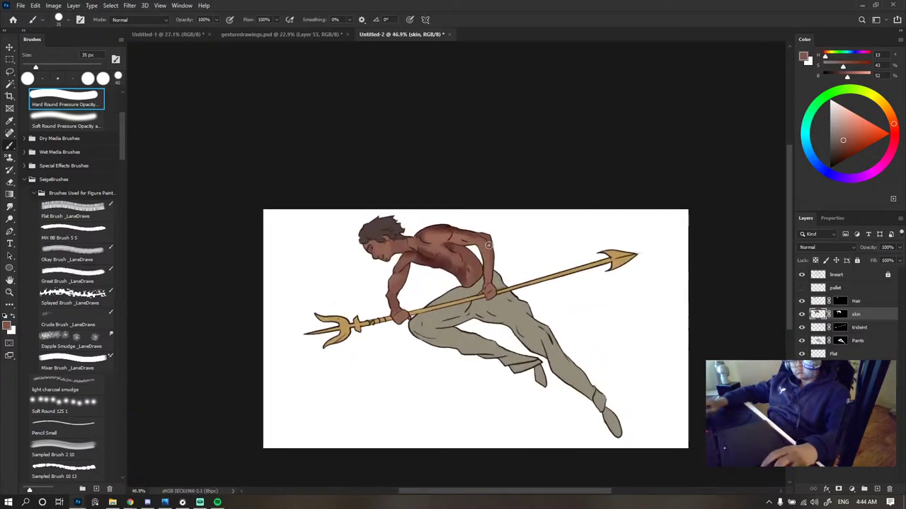
pyautogui.scroll(5, 429, 247)
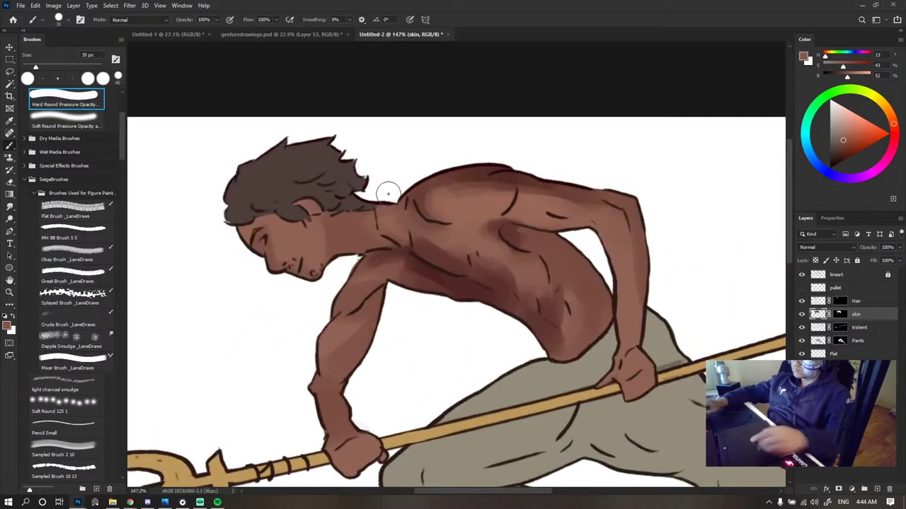
pyautogui.keyDown('alt'); pyautogui.click(421, 289); pyautogui.keyUp('alt')
pyautogui.keyDown('alt'); pyautogui.click(433, 251); pyautogui.keyUp('alt')
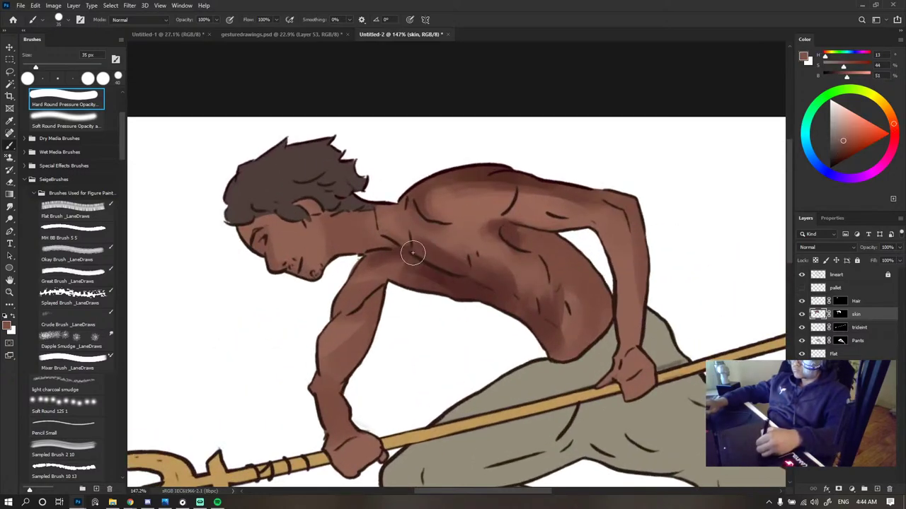
pyautogui.keyDown('alt'); pyautogui.click(440, 257); pyautogui.keyUp('alt')
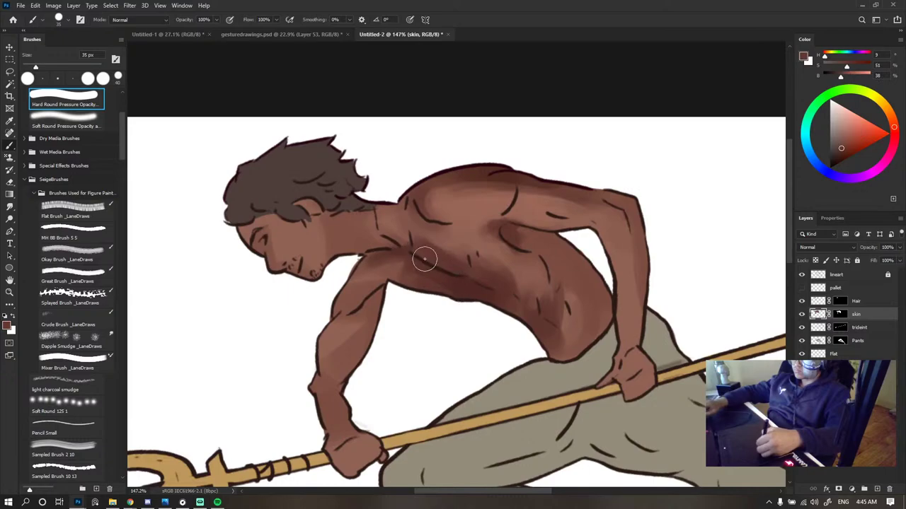
# - Blend the shadow across the ribs below the chest with sampled light and dark skin tones at 35 px
pyautogui.scroll(-6, 409, 227)
pyautogui.scroll(6, 318, 213)
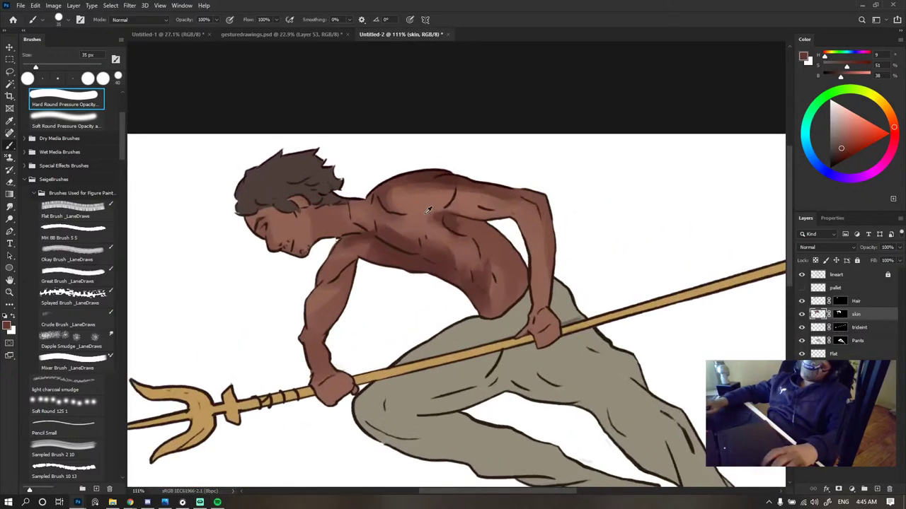
pyautogui.keyDown('alt'); pyautogui.click(385, 235); pyautogui.keyUp('alt')
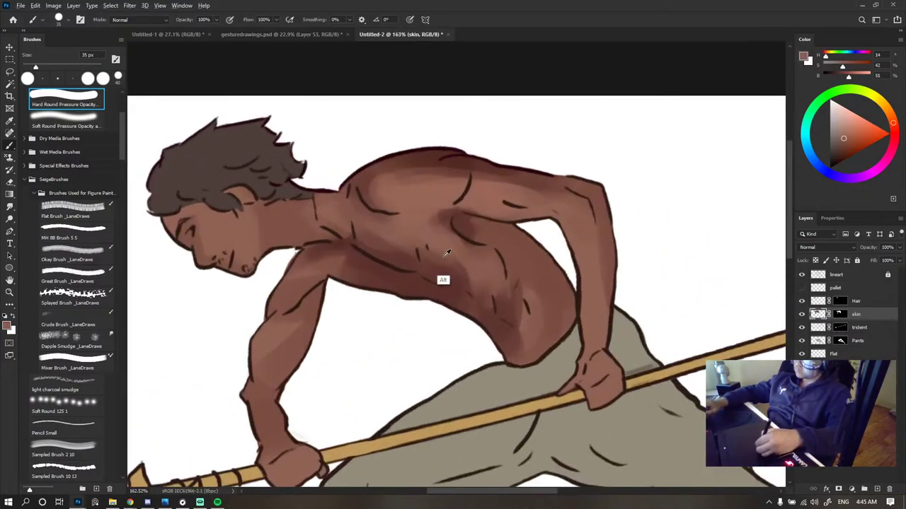
pyautogui.keyDown('alt'); pyautogui.click(408, 289); pyautogui.keyUp('alt')
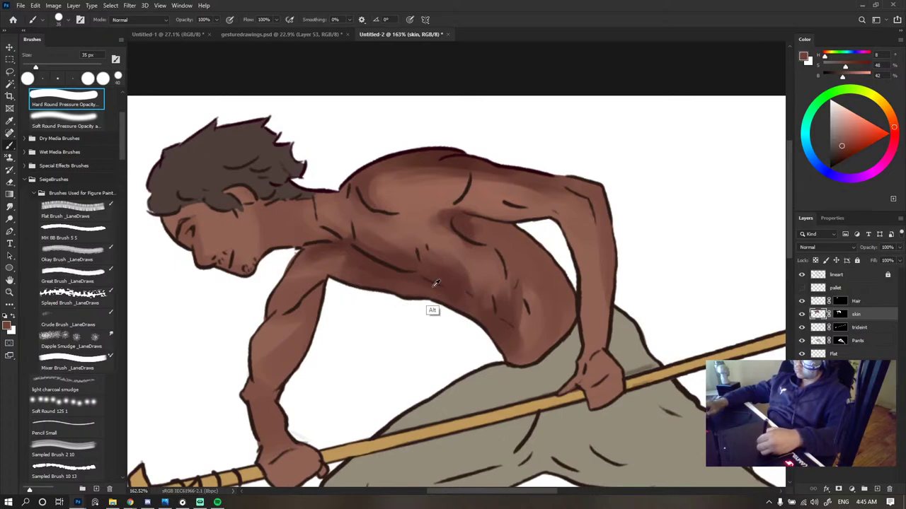
pyautogui.scroll(-6, 470, 224)
pyautogui.scroll(6, 464, 239)
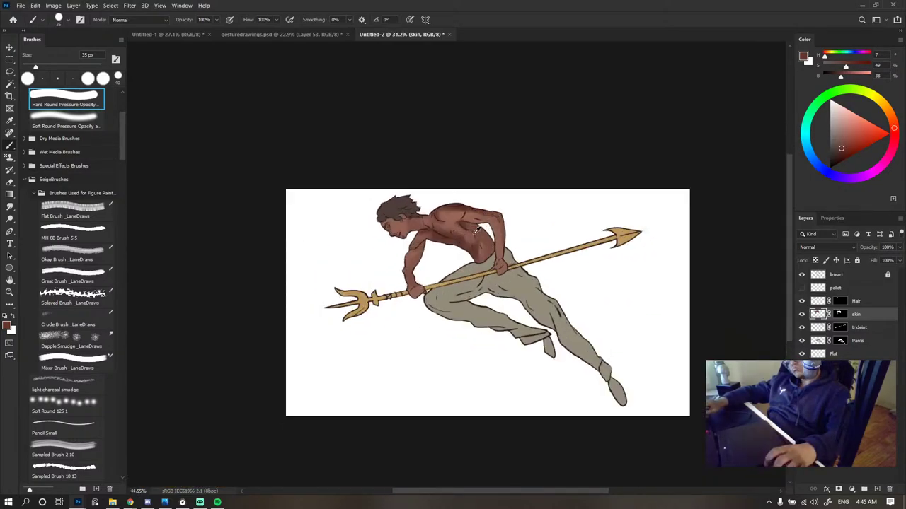
# - Soften the muscle shading on the lower ribs and waist with sampled mid brown skin tones
pyautogui.keyDown('alt'); pyautogui.click(419, 224); pyautogui.keyUp('alt')
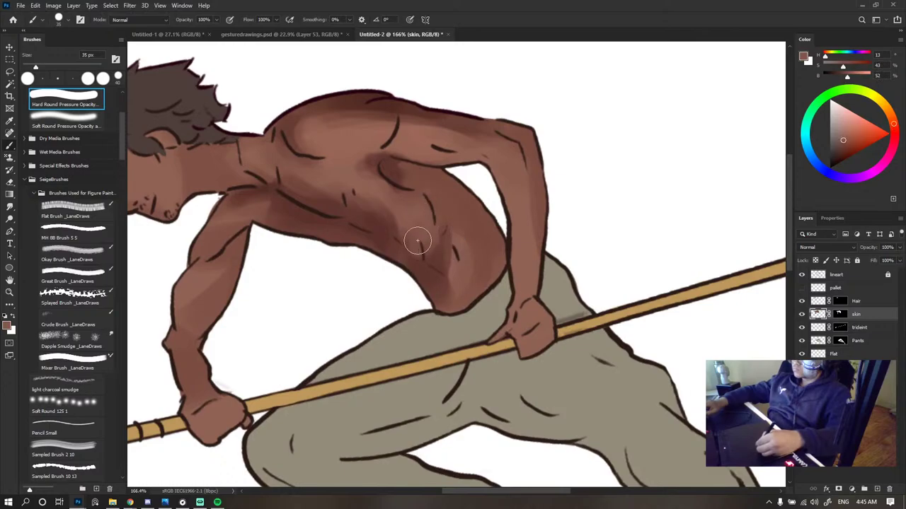
pyautogui.keyDown('alt'); pyautogui.click(428, 273); pyautogui.keyUp('alt')
pyautogui.keyDown('alt'); pyautogui.click(450, 236); pyautogui.keyUp('alt')
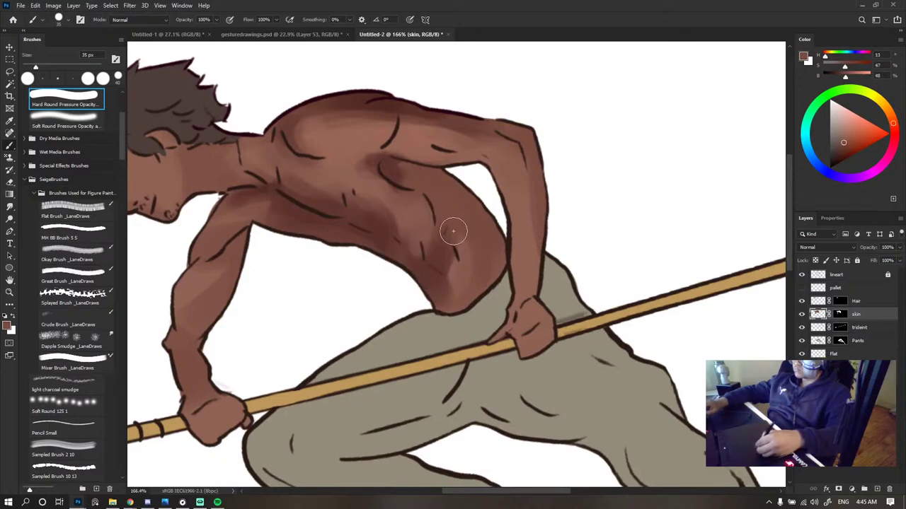
pyautogui.scroll(-5, 498, 207)
pyautogui.scroll(5, 509, 198)
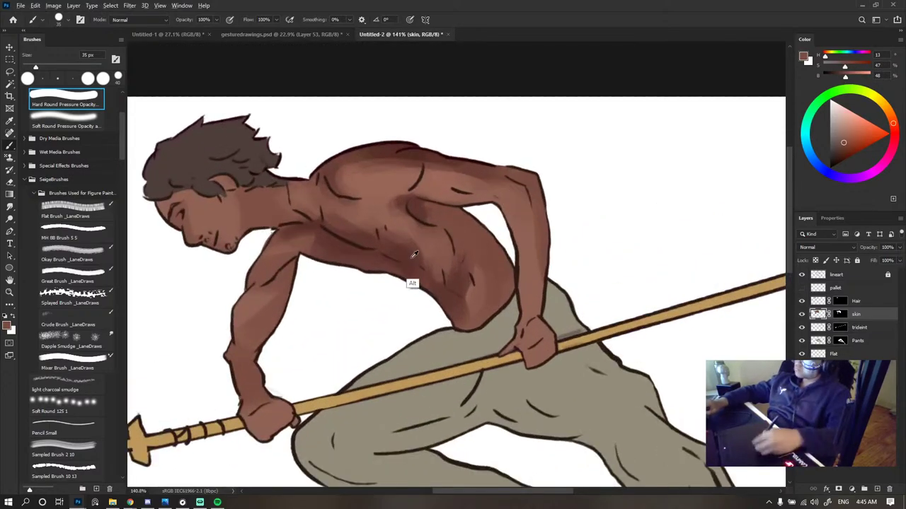
# - Darken the upper flank below the rear armpit with sampled dark brown
pyautogui.keyDown('alt'); pyautogui.click(451, 209); pyautogui.keyUp('alt')
pyautogui.scroll(-5, 452, 210)
pyautogui.scroll(5, 458, 190)
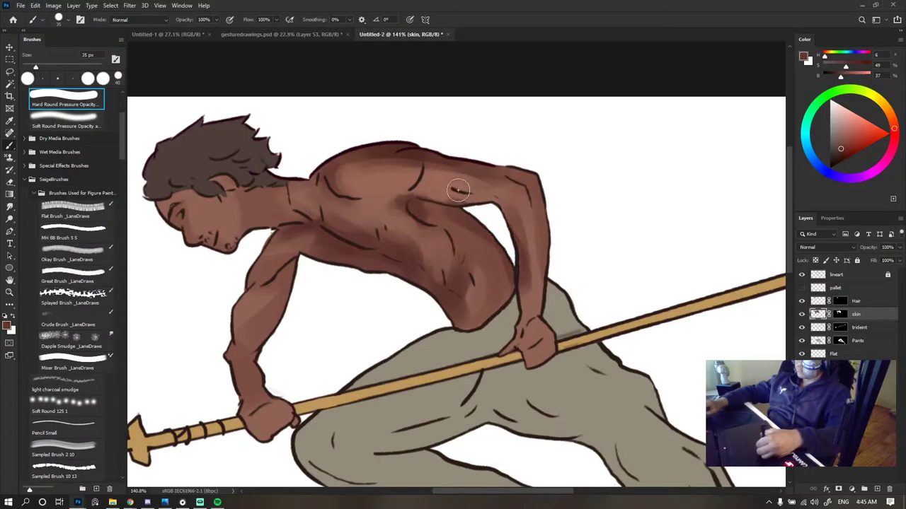
# - Paint a lighter skin tone down the rear forearm and sample its mid tone to blend the inner edge
pyautogui.scroll(-5, 538, 251)
pyautogui.keyDown('alt'); pyautogui.click(530, 247); pyautogui.keyUp('alt')
pyautogui.scroll(5, 530, 247)
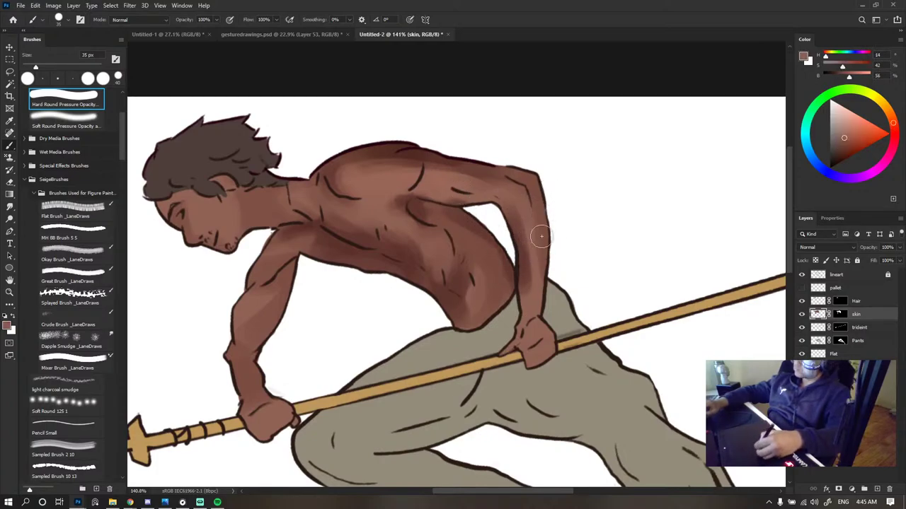
pyautogui.moveTo(532, 234); pyautogui.dragTo(533, 307)
pyautogui.scroll(-5, 502, 226)
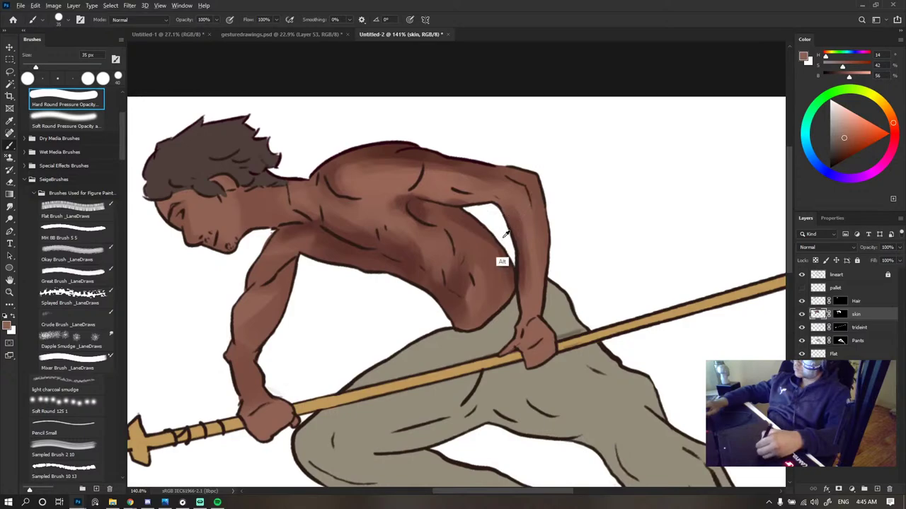
pyautogui.keyDown('alt'); pyautogui.click(516, 251); pyautogui.keyUp('alt')
pyautogui.scroll(5, 493, 208)
pyautogui.scroll(-5, 487, 215)
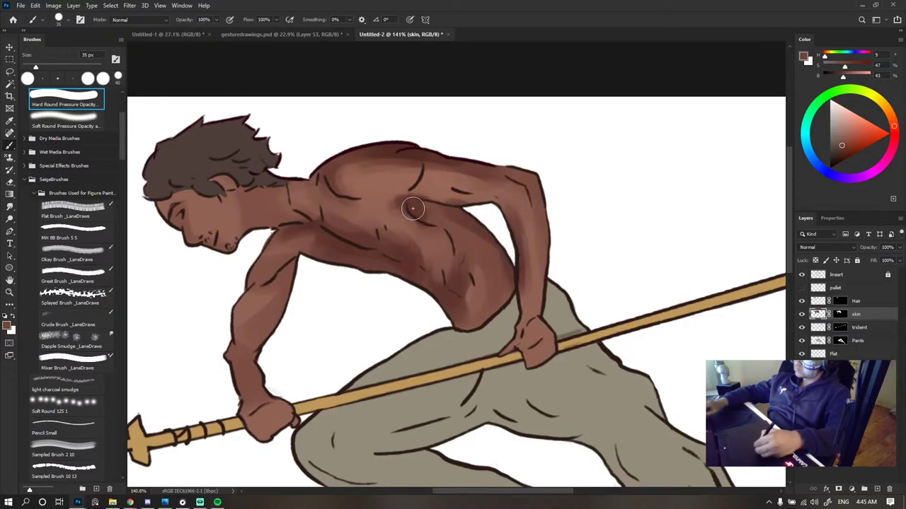
# - Refine the rear armpit crease with sampled mid browns, reducing the brush to 10 px
pyautogui.keyDown('alt'); pyautogui.click(429, 233); pyautogui.keyUp('alt')
pyautogui.scroll(5, 420, 205)
pyautogui.scroll(-5, 420, 205)
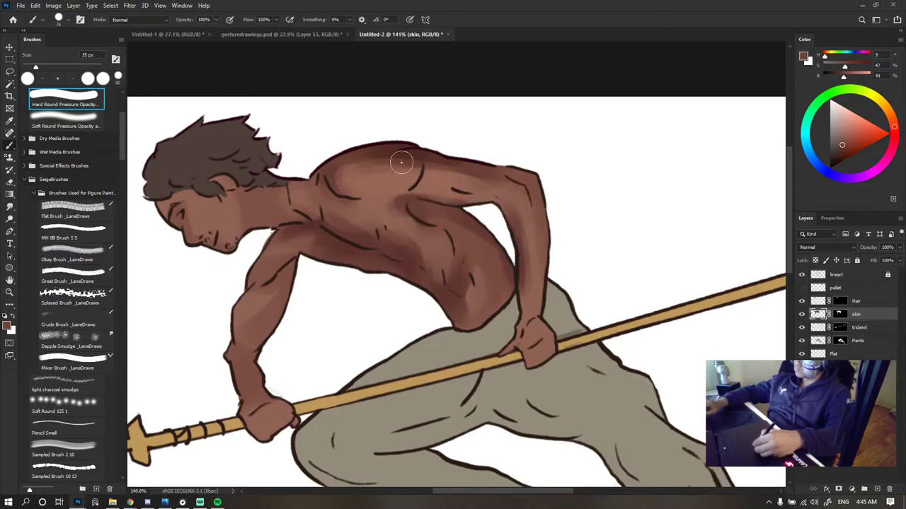
pyautogui.press('[')
pyautogui.scroll(5, 420, 196)
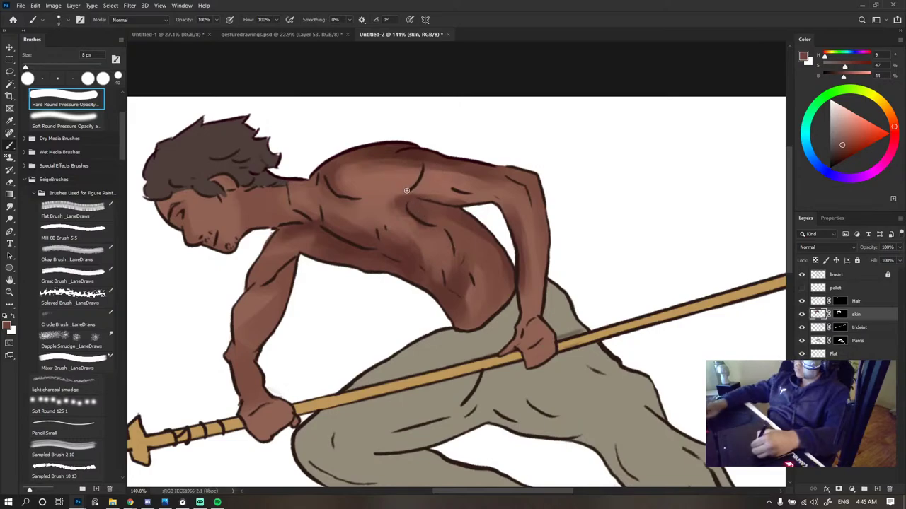
pyautogui.keyDown('alt'); pyautogui.click(421, 190); pyautogui.keyUp('alt')
pyautogui.keyDown('alt'); pyautogui.click(402, 201); pyautogui.keyUp('alt')
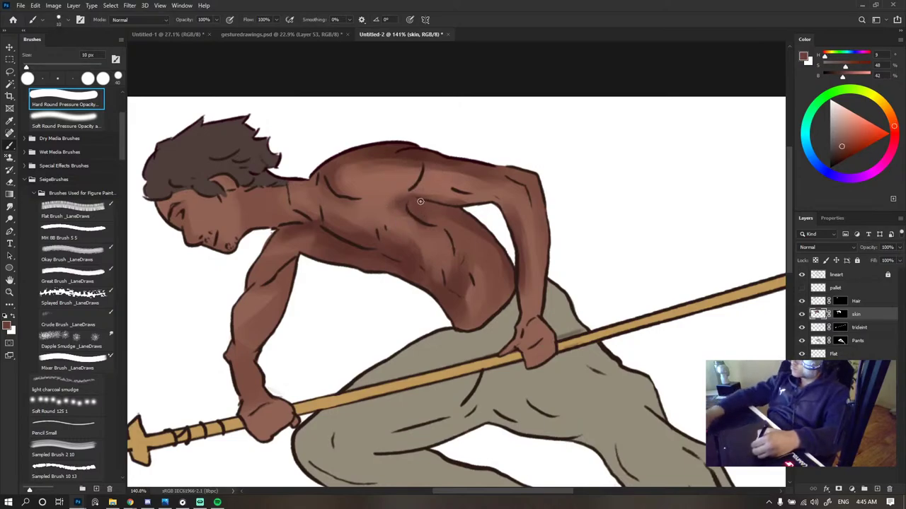
pyautogui.scroll(-5, 387, 203)
pyautogui.scroll(5, 386, 198)
# - Blend the shoulder blade with a sampled light tone at 30 px and a darker brown at 20 px
pyautogui.keyDown('alt'); pyautogui.click(392, 171); pyautogui.keyUp('alt')
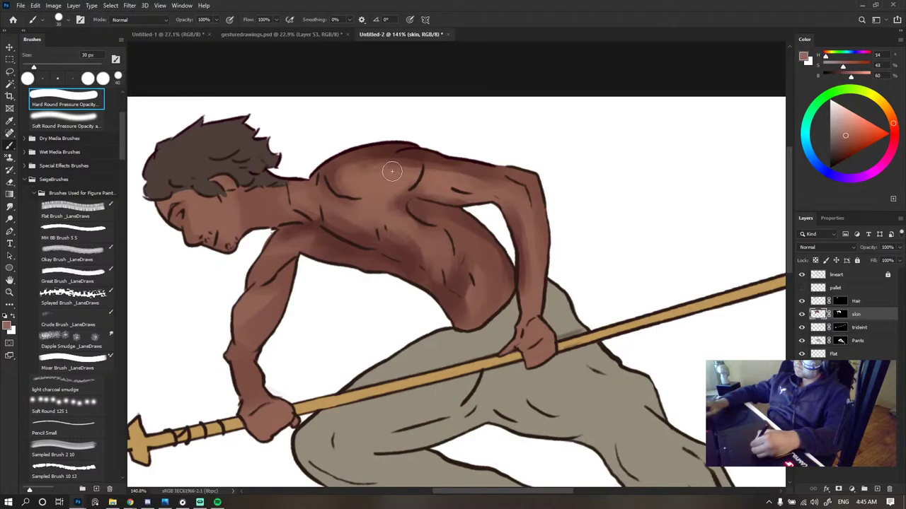
pyautogui.keyDown('alt'); pyautogui.click(337, 190); pyautogui.keyUp('alt')
pyautogui.scroll(-5, 336, 190)
pyautogui.scroll(5, 337, 190)
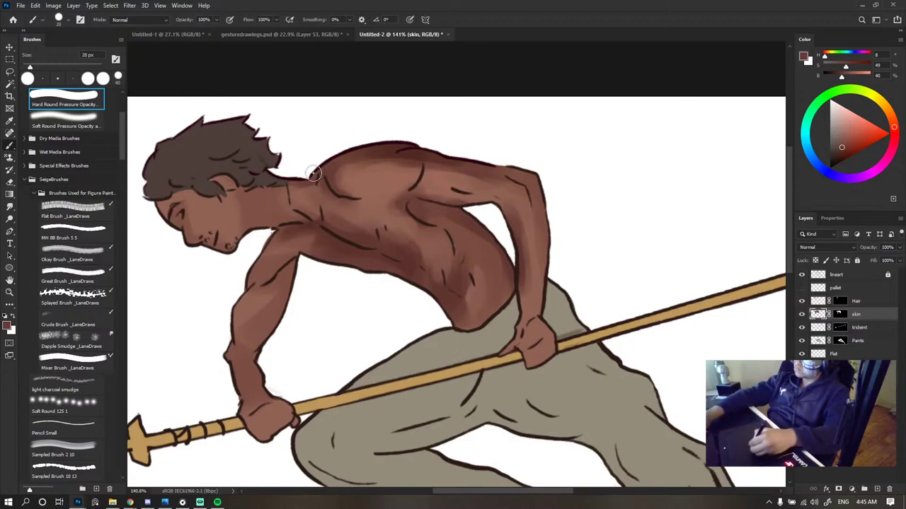
# - Set the brush to 25 px and blend the front shoulder into the chest with sampled mid, dark and light skin tones
pyautogui.press(']')
pyautogui.scroll(-6, 346, 153)
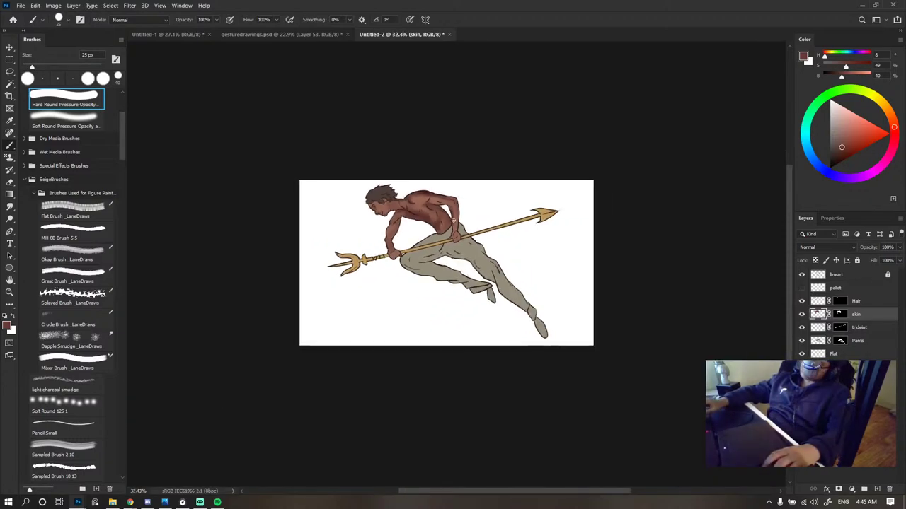
pyautogui.scroll(3, 462, 216)
pyautogui.scroll(-3, 461, 216)
pyautogui.scroll(5, 461, 216)
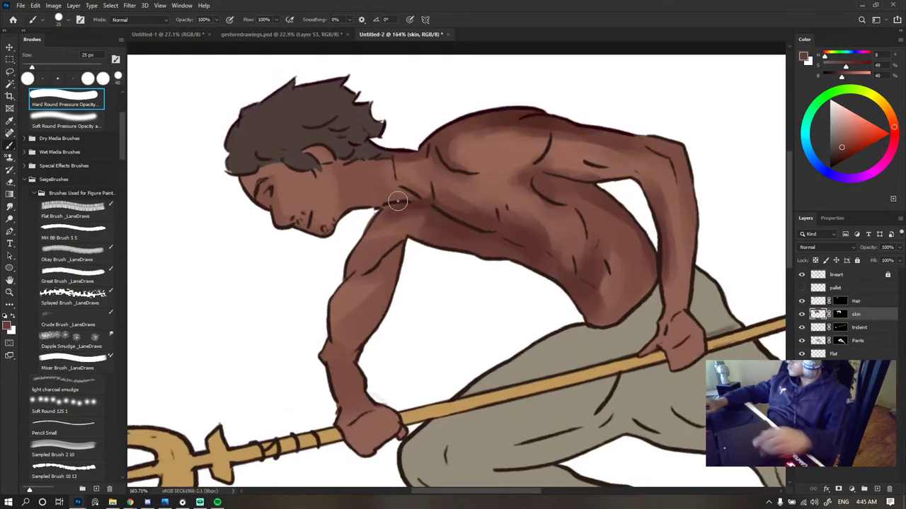
pyautogui.keyDown('alt'); pyautogui.click(407, 235); pyautogui.keyUp('alt')
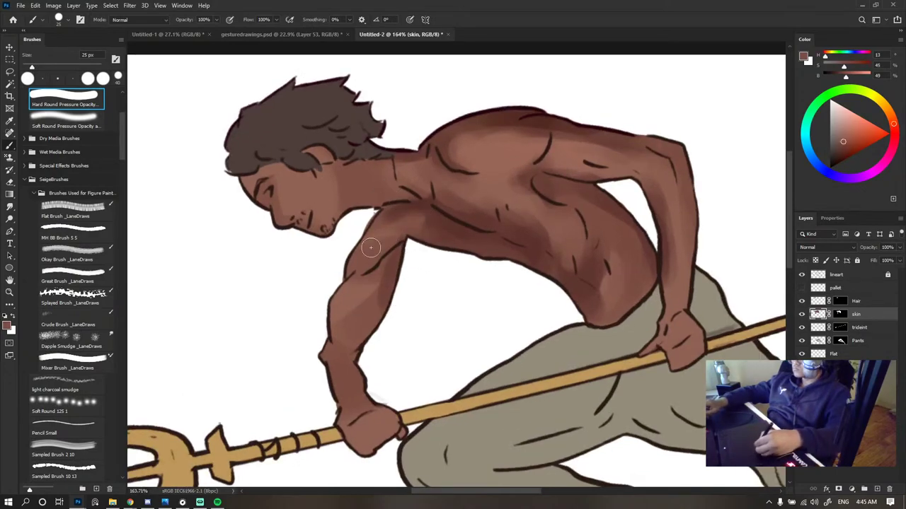
pyautogui.keyDown('alt'); pyautogui.click(447, 221); pyautogui.keyUp('alt')
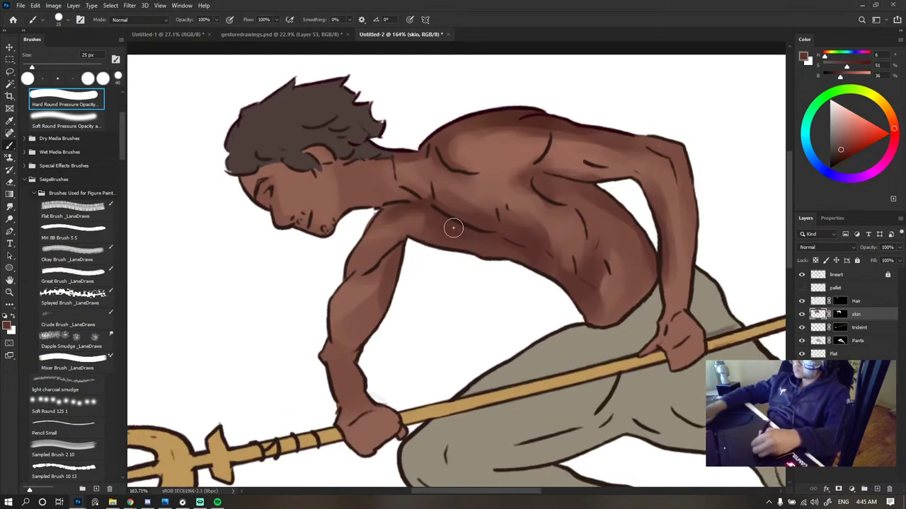
pyautogui.keyDown('alt'); pyautogui.click(463, 214); pyautogui.keyUp('alt')
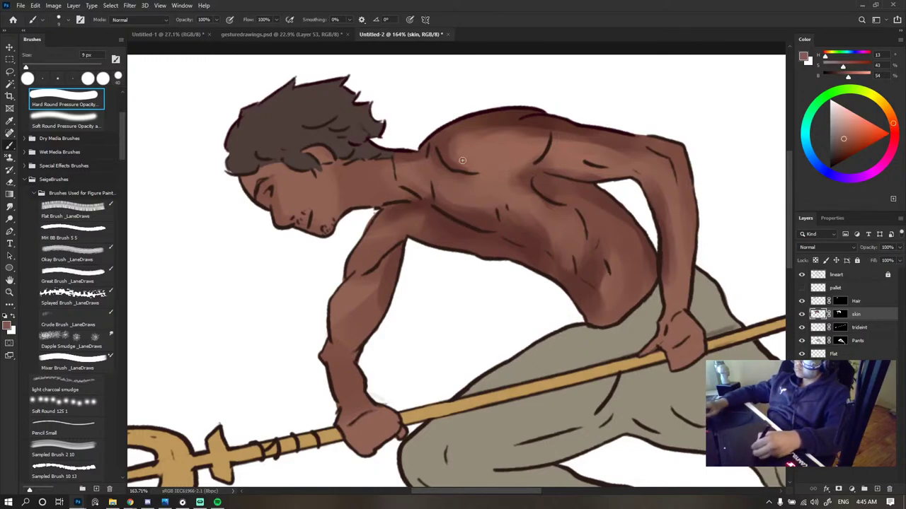
# - Deepen the rear armpit shadow with sampled dark brown, then enlarge the brush to 35 px and sample the adjacent lighter tone
pyautogui.keyDown('alt'); pyautogui.click(535, 188); pyautogui.keyUp('alt')
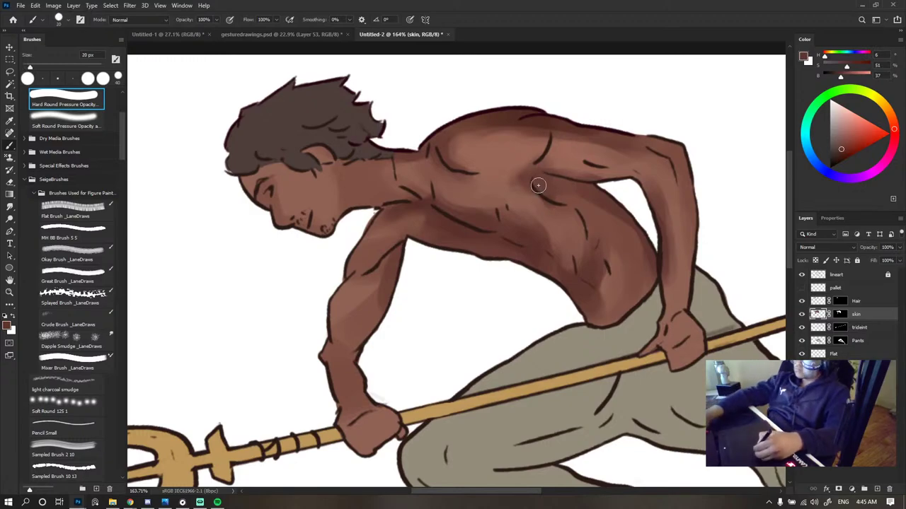
pyautogui.press(']')
pyautogui.press(']')
pyautogui.press(']')
pyautogui.keyDown('alt'); pyautogui.click(520, 189); pyautogui.keyUp('alt')
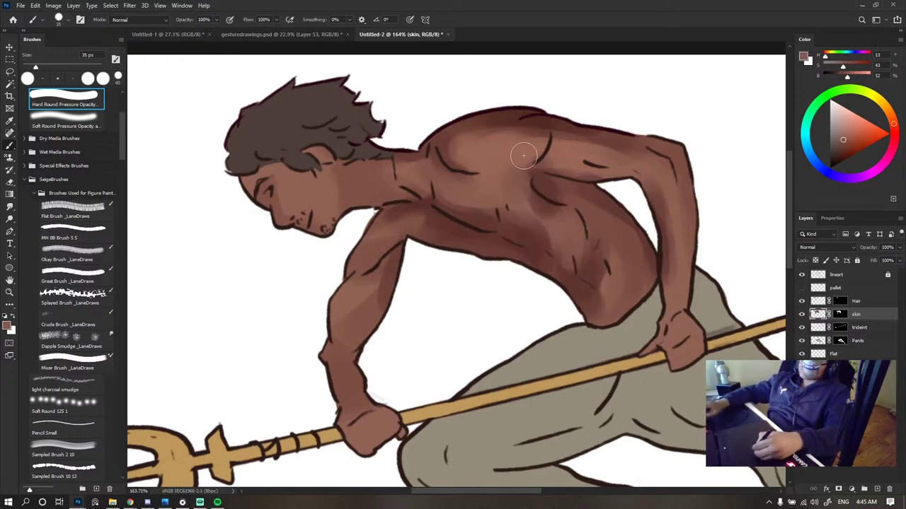
# - Blend the shadow around the rear armpit crease into the side of the ribs with sampled light and dark tones
pyautogui.scroll(-8, 524, 156)
pyautogui.scroll(10, 544, 168)
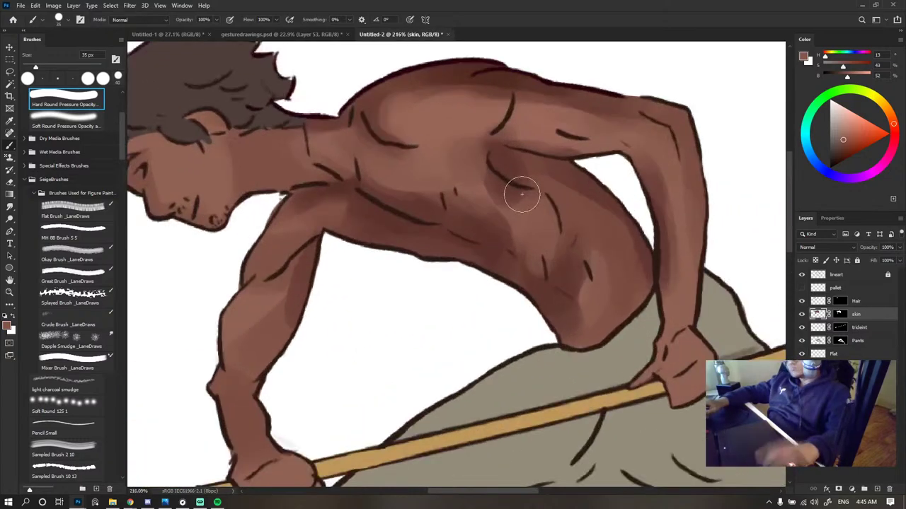
pyautogui.keyDown('alt'); pyautogui.click(483, 197); pyautogui.keyUp('alt')
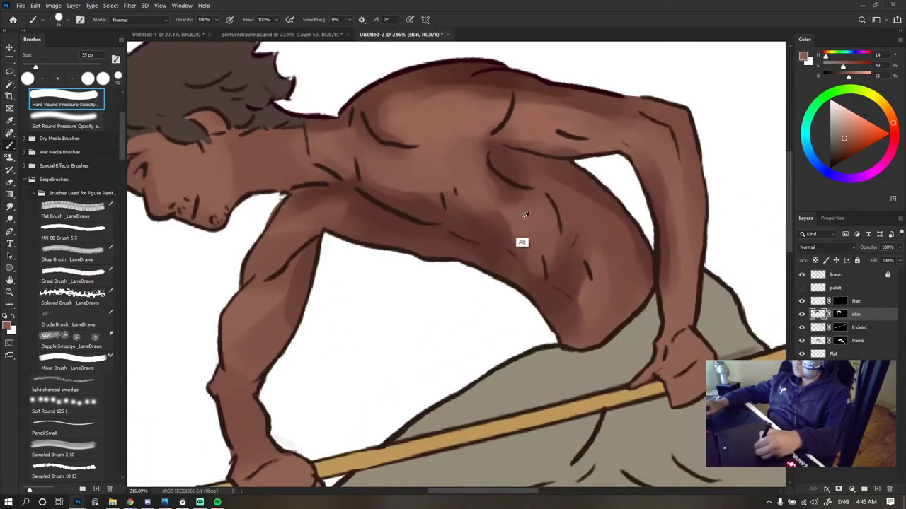
pyautogui.keyDown('alt'); pyautogui.click(509, 201); pyautogui.keyUp('alt')
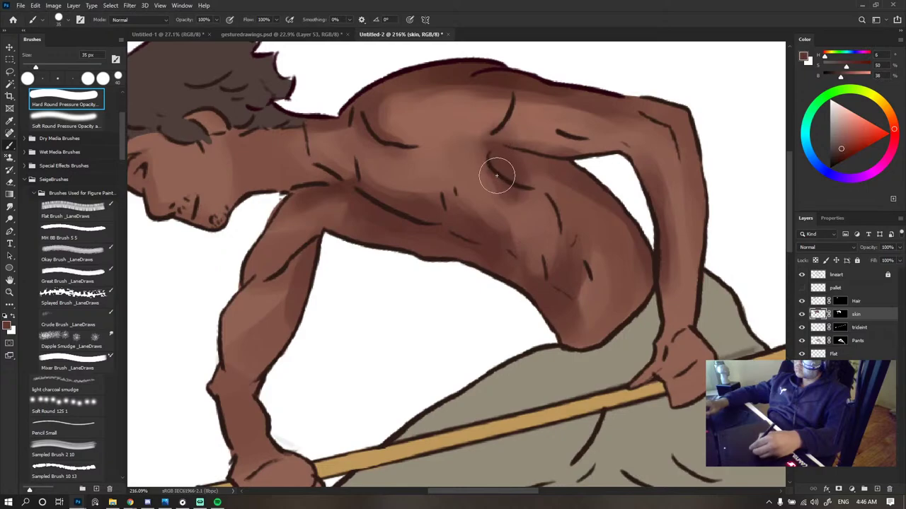
pyautogui.keyDown('alt'); pyautogui.click(492, 181); pyautogui.keyUp('alt')
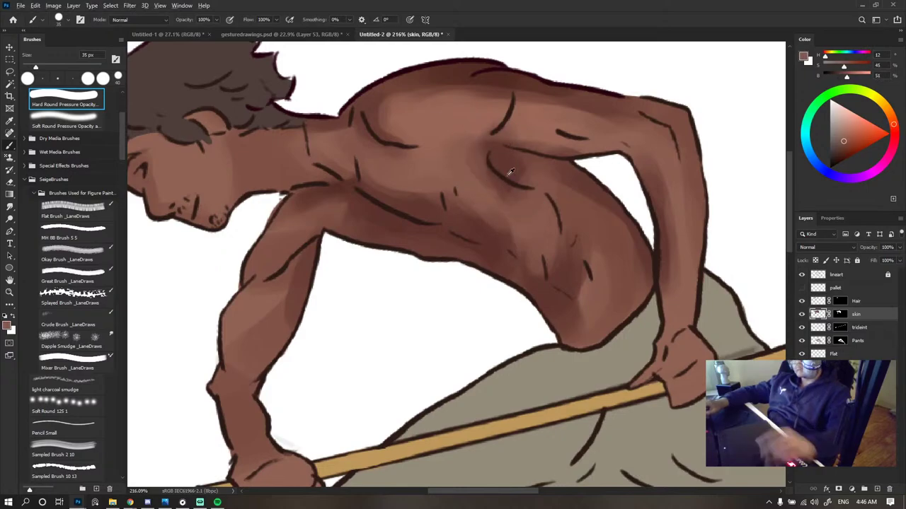
# - Reduce the brush to 15 px and shade the muscle edges of the front upper arm with sampled brown skin tones
pyautogui.scroll(-20, 510, 175)
pyautogui.scroll(4, 563, 161)
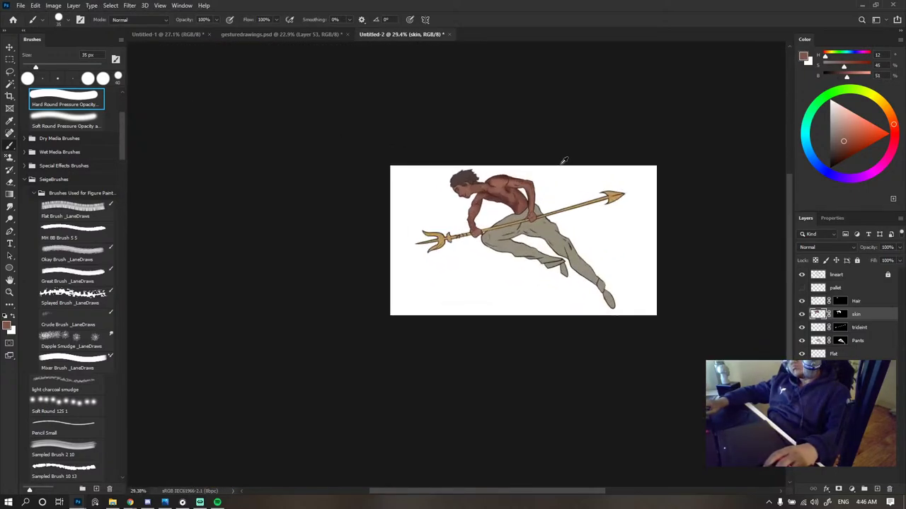
pyautogui.scroll(-1, 538, 184)
pyautogui.scroll(8, 521, 198)
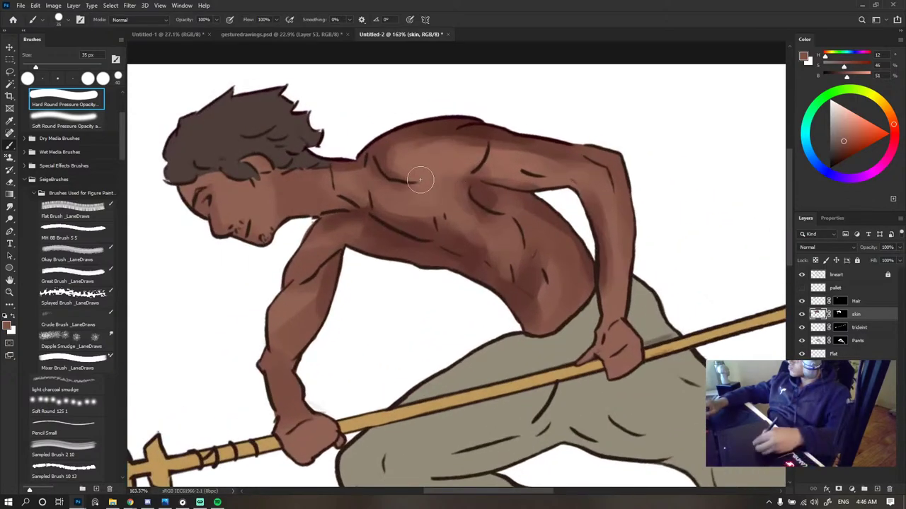
pyautogui.keyDown('alt'); pyautogui.click(347, 234); pyautogui.keyUp('alt')
pyautogui.press('[')
pyautogui.press('[')
pyautogui.press('[')
pyautogui.press('[')
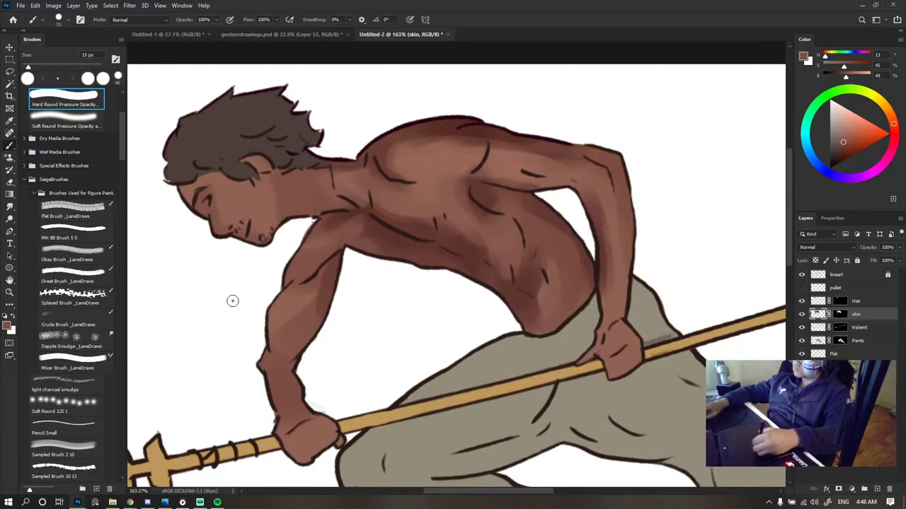
pyautogui.keyDown('alt'); pyautogui.click(330, 260); pyautogui.keyUp('alt')
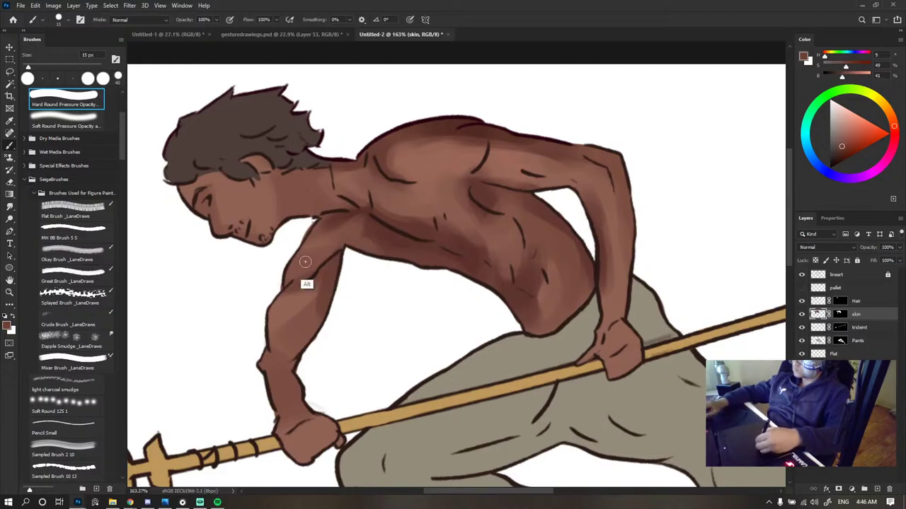
pyautogui.keyDown('alt'); pyautogui.click(315, 268); pyautogui.keyUp('alt')
pyautogui.keyDown('alt'); pyautogui.click(294, 317); pyautogui.keyUp('alt')
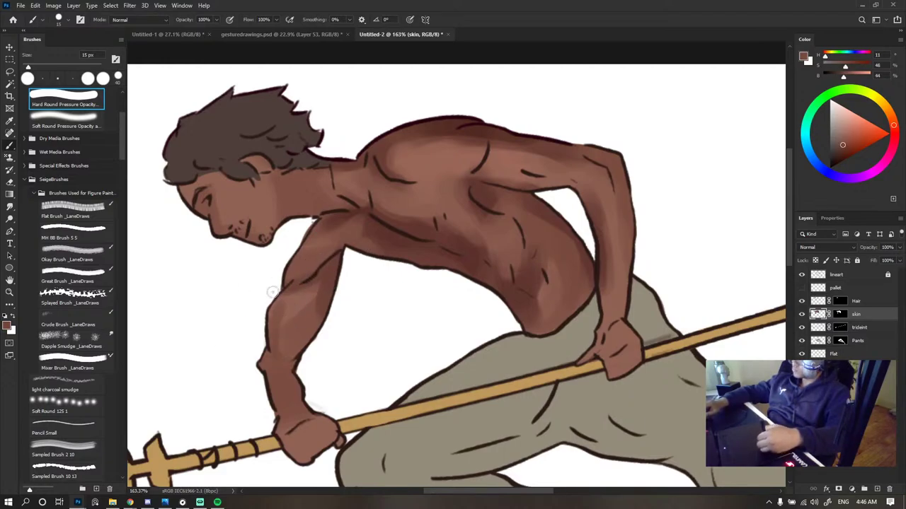
# - Enlarge the brush to 35 px and soften the shadow edge along the front arm's inner side with sampled light and mid tones
pyautogui.press(']')
pyautogui.press(']')
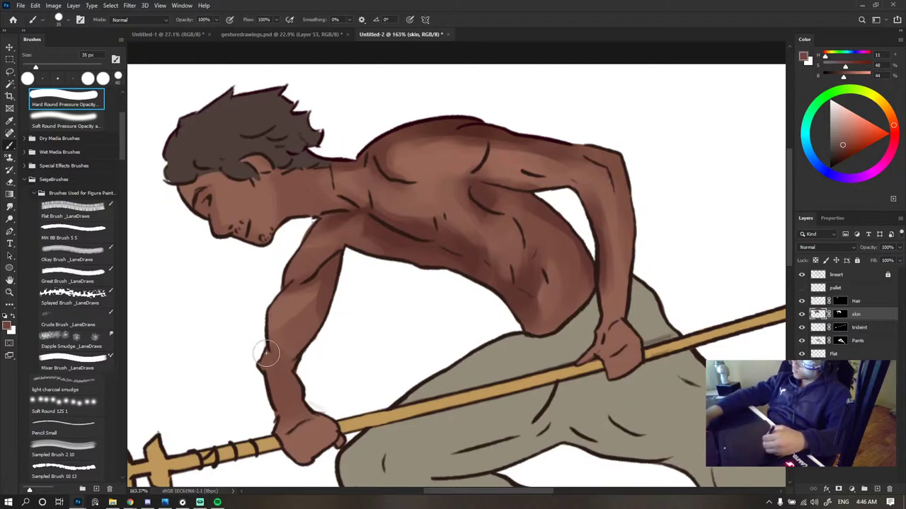
pyautogui.keyDown('alt'); pyautogui.click(300, 312); pyautogui.keyUp('alt')
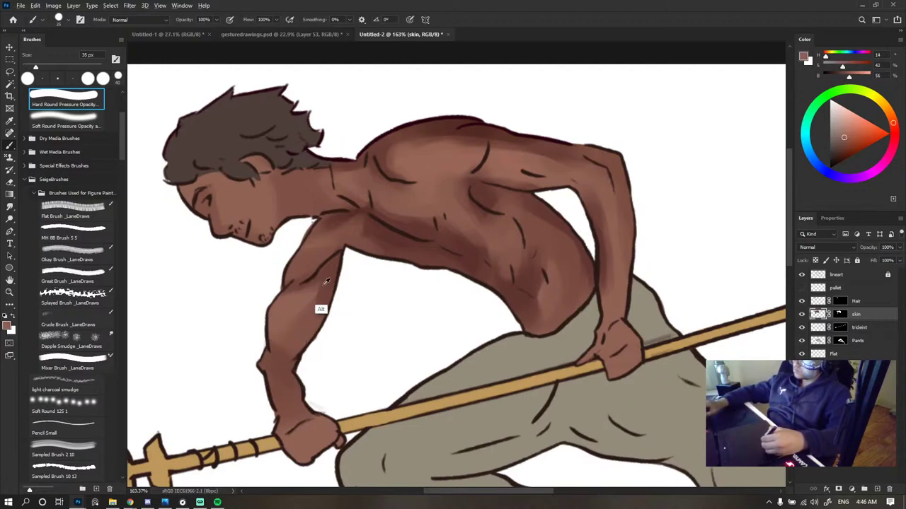
pyautogui.keyDown('alt'); pyautogui.click(320, 307); pyautogui.keyUp('alt')
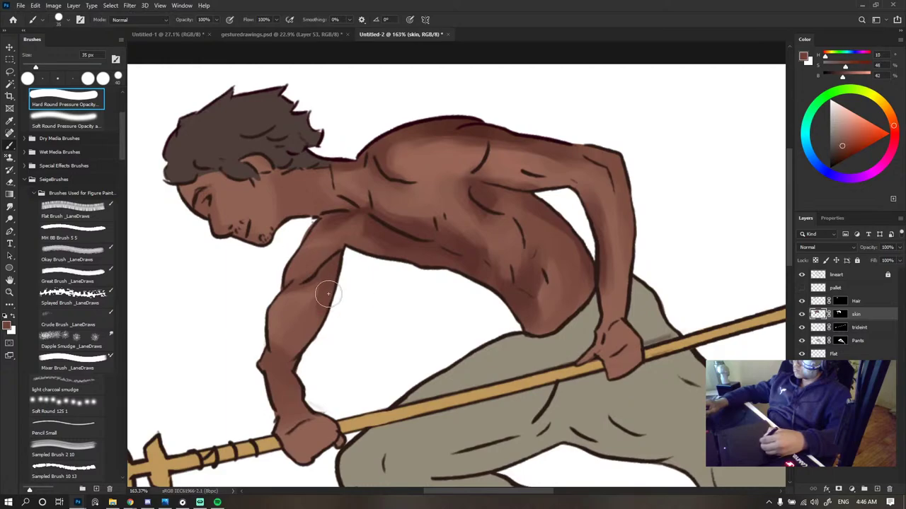
# - Reduce the brush to 9 px and refine the shading around the collarbone and upper chest with sampled dark and light browns
pyautogui.moveTo(283, 382); pyautogui.dragTo(277, 333)
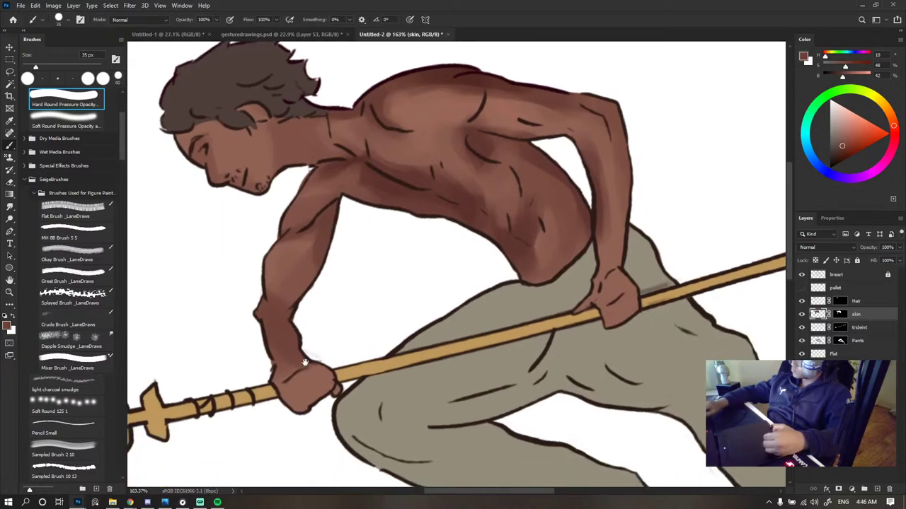
pyautogui.moveTo(396, 251); pyautogui.dragTo(473, 248)
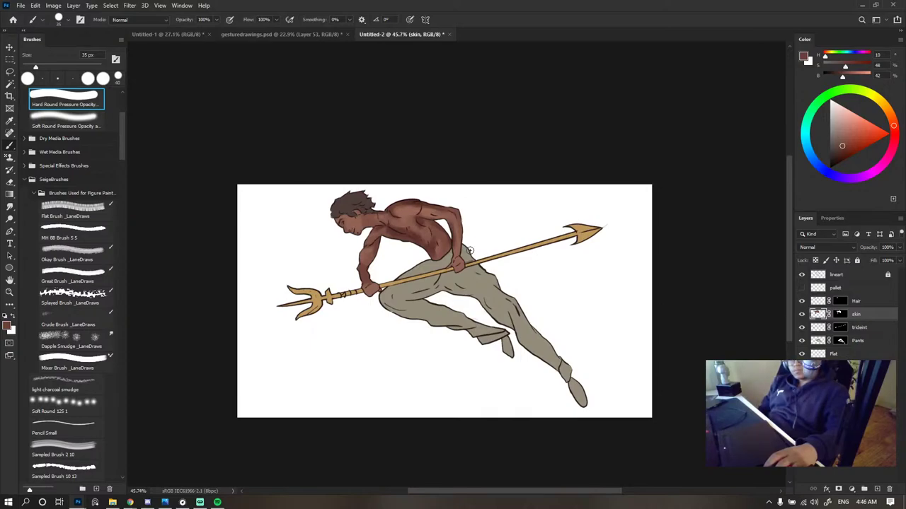
pyautogui.scroll(5, 438, 213)
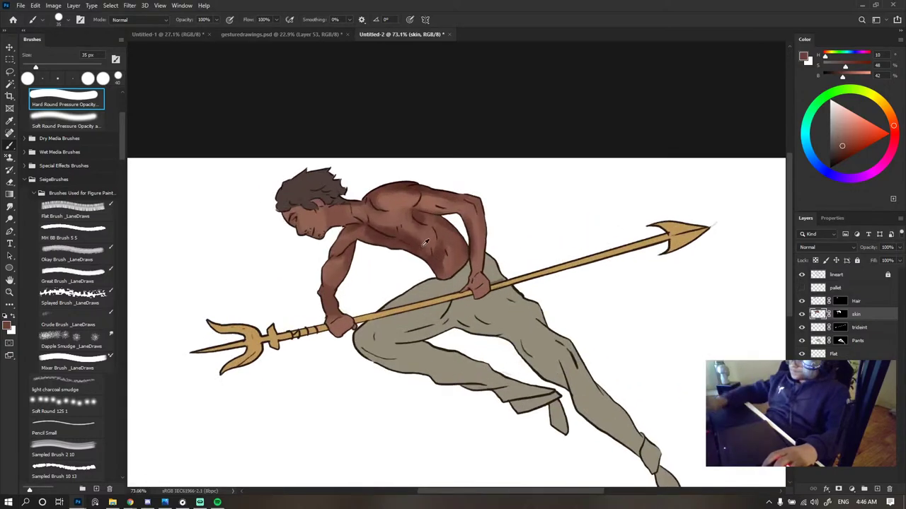
pyautogui.keyDown('alt'); pyautogui.click(358, 216); pyautogui.keyUp('alt')
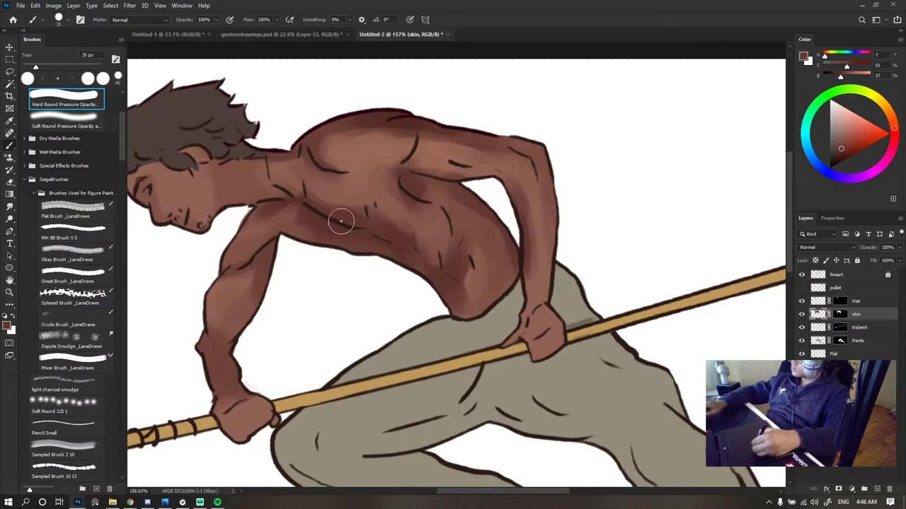
pyautogui.press('[')
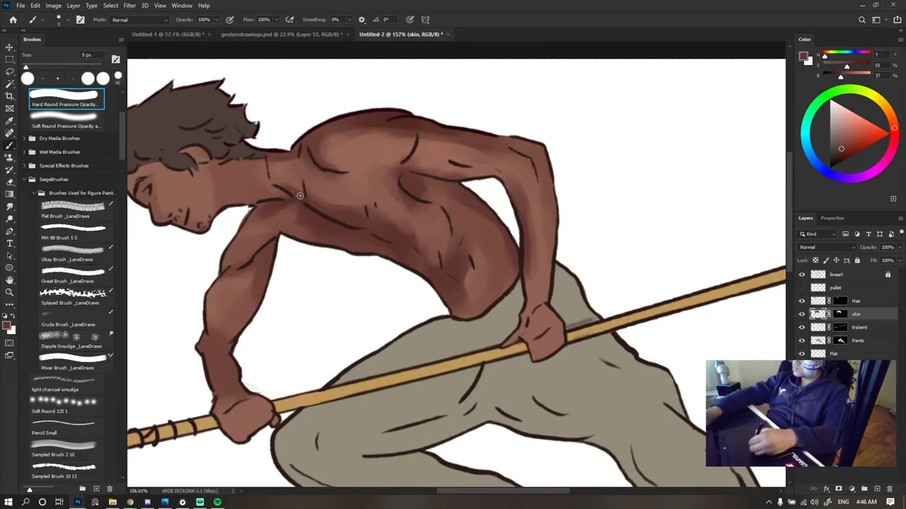
pyautogui.keyDown('alt'); pyautogui.click(292, 183); pyautogui.keyUp('alt')
pyautogui.keyDown('alt'); pyautogui.click(291, 181); pyautogui.keyUp('alt')
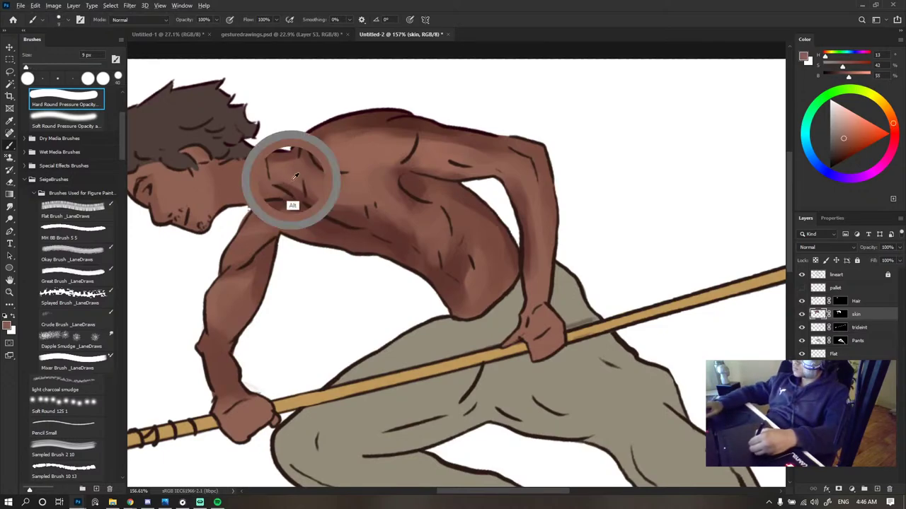
# - Blend the shadow edge between the chest and ribs using dark and mid browns sampled from the torso
pyautogui.scroll(-3, 375, 184)
pyautogui.scroll(-2, 403, 209)
pyautogui.scroll(4, 423, 234)
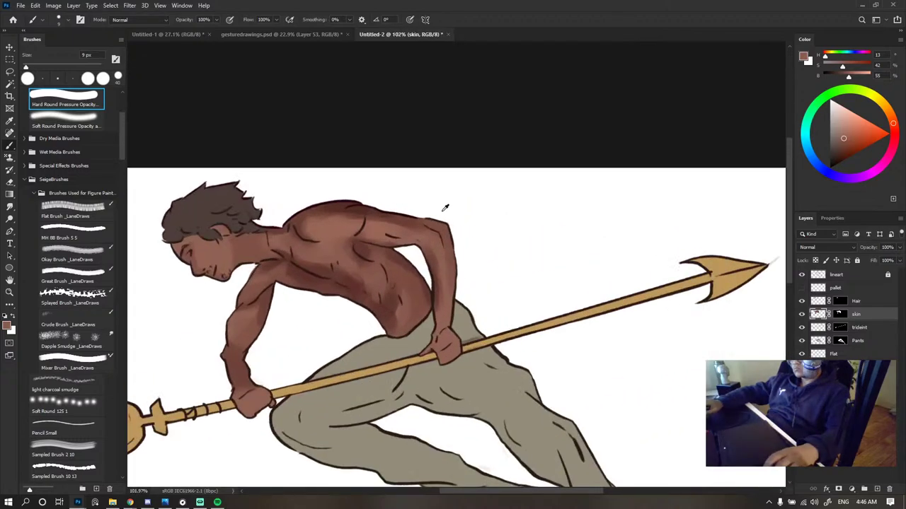
pyautogui.keyDown('alt'); pyautogui.click(286, 317); pyautogui.keyUp('alt')
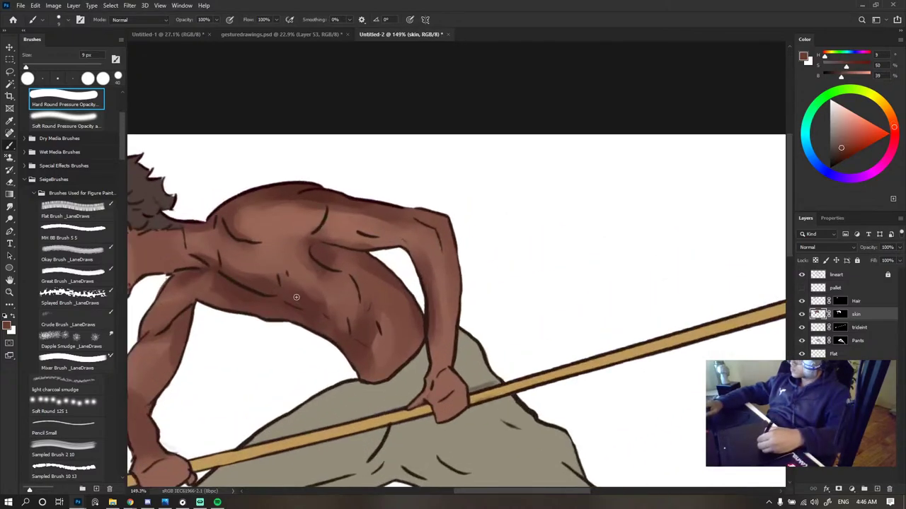
pyautogui.keyDown('alt'); pyautogui.click(313, 287); pyautogui.keyUp('alt')
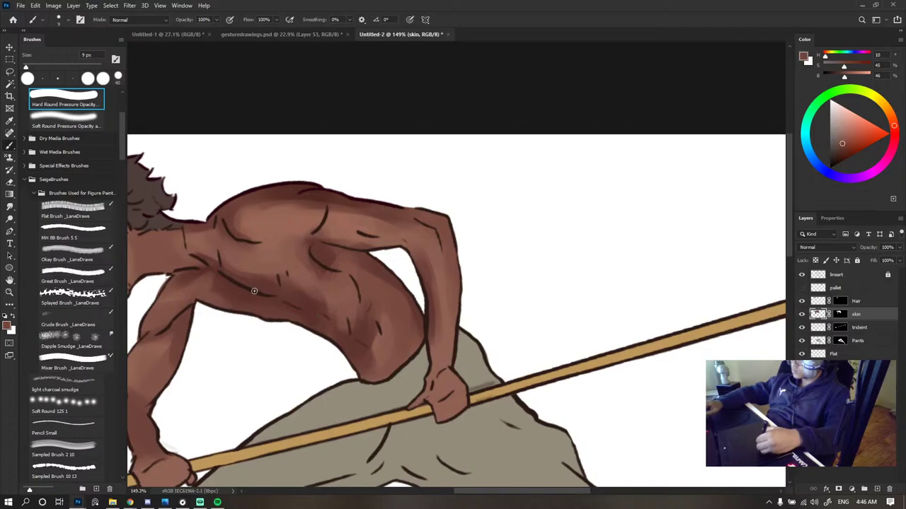
pyautogui.keyDown('alt'); pyautogui.click(330, 306); pyautogui.keyUp('alt')
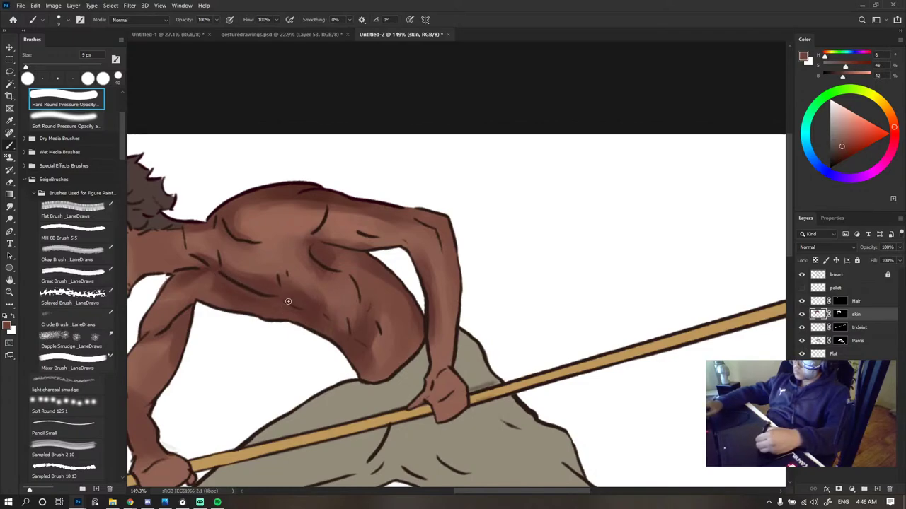
# - Enlarge the brush to 25 px and deepen the chest and rear armpit shadows with sampled dark browns
pyautogui.scroll(-14, 344, 297)
pyautogui.scroll(15, 341, 294)
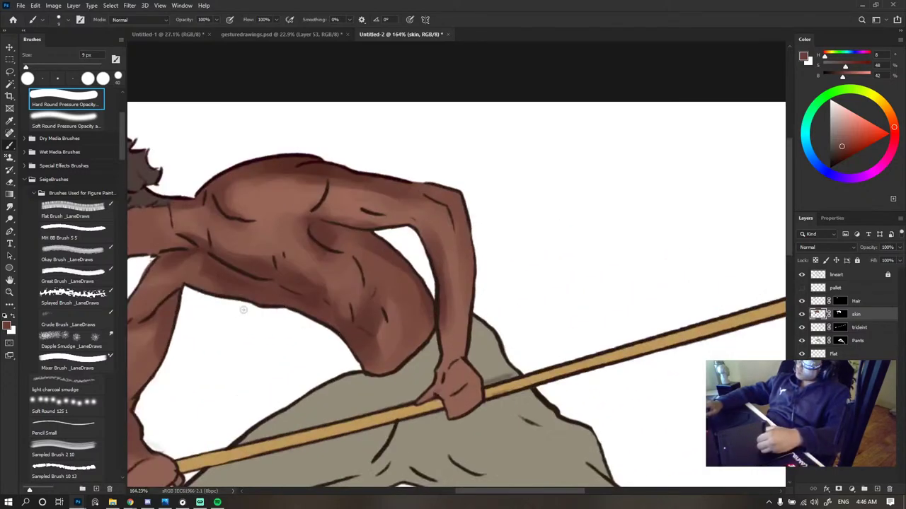
pyautogui.keyDown('alt'); pyautogui.click(209, 264); pyautogui.keyUp('alt')
pyautogui.press(']')
pyautogui.press(']')
pyautogui.keyDown('alt'); pyautogui.click(323, 229); pyautogui.keyUp('alt')
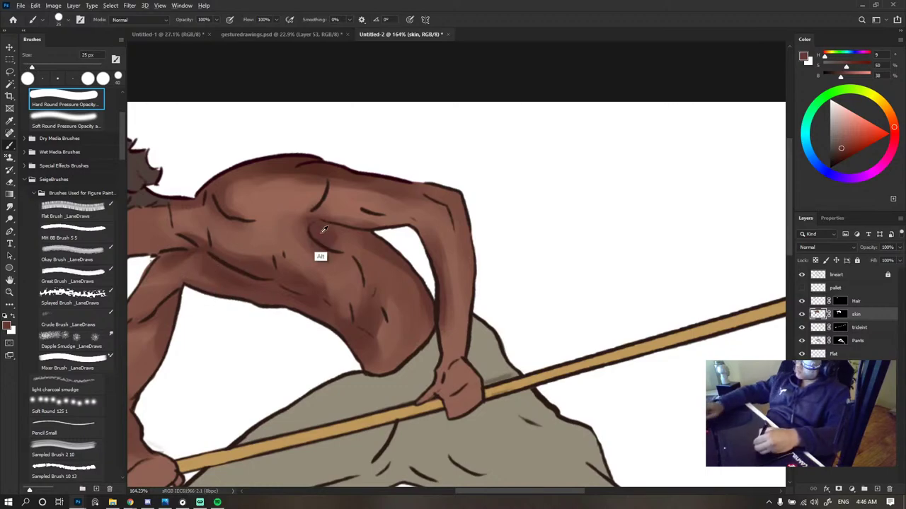
pyautogui.keyDown('alt'); pyautogui.click(276, 162); pyautogui.keyUp('alt')
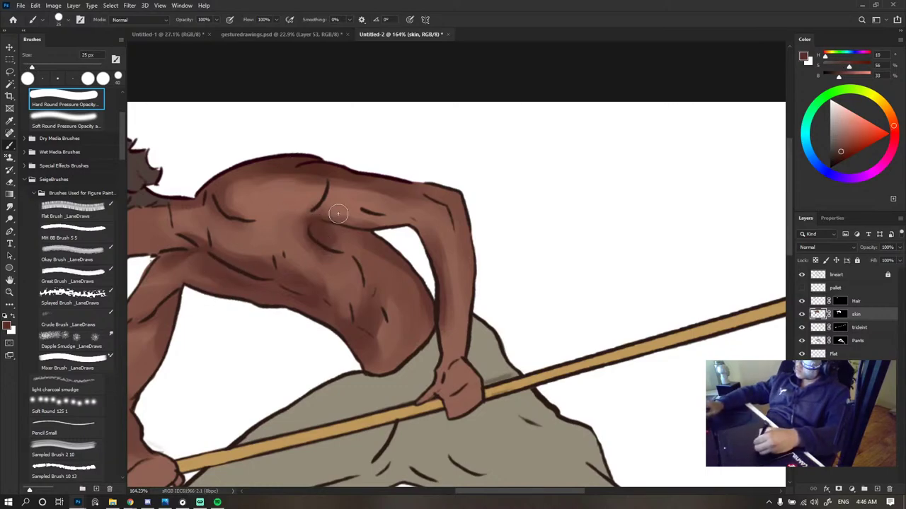
# - Blend the front shoulder into the chest shadow with light and dark browns sampled around the front armpit
pyautogui.scroll(-8, 458, 247)
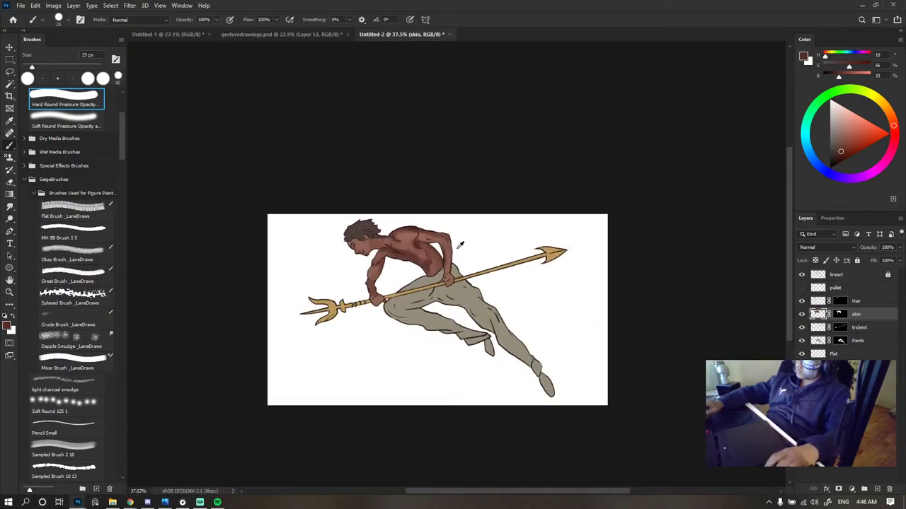
pyautogui.scroll(10, 385, 249)
pyautogui.keyDown('alt'); pyautogui.click(374, 236); pyautogui.keyUp('alt')
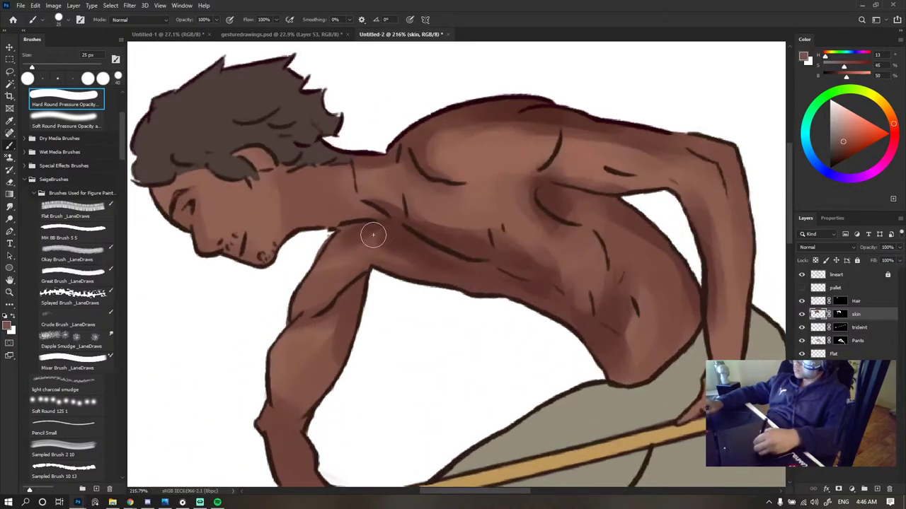
pyautogui.keyDown('alt'); pyautogui.click(353, 228); pyautogui.keyUp('alt')
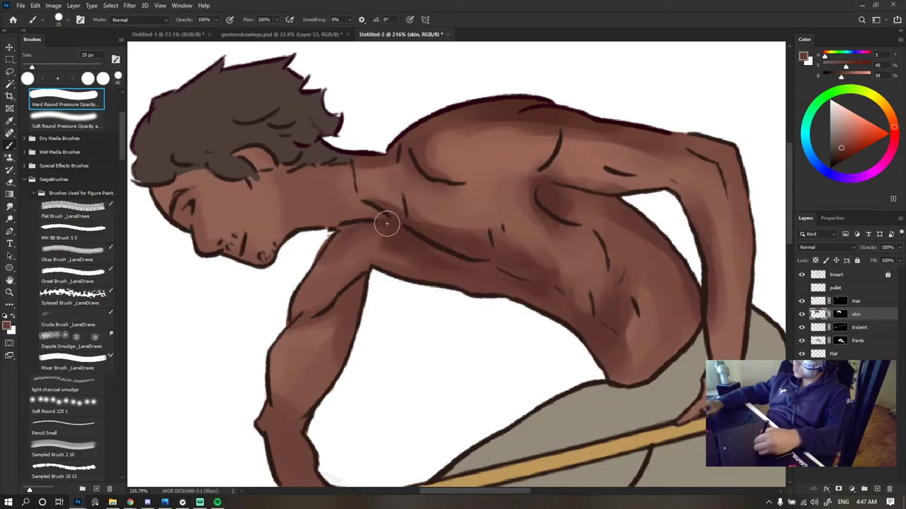
pyautogui.keyDown('alt'); pyautogui.click(361, 234); pyautogui.keyUp('alt')
pyautogui.moveTo(362, 235); pyautogui.dragTo(366, 239)
pyautogui.keyDown('alt'); pyautogui.click(365, 247); pyautogui.keyUp('alt')
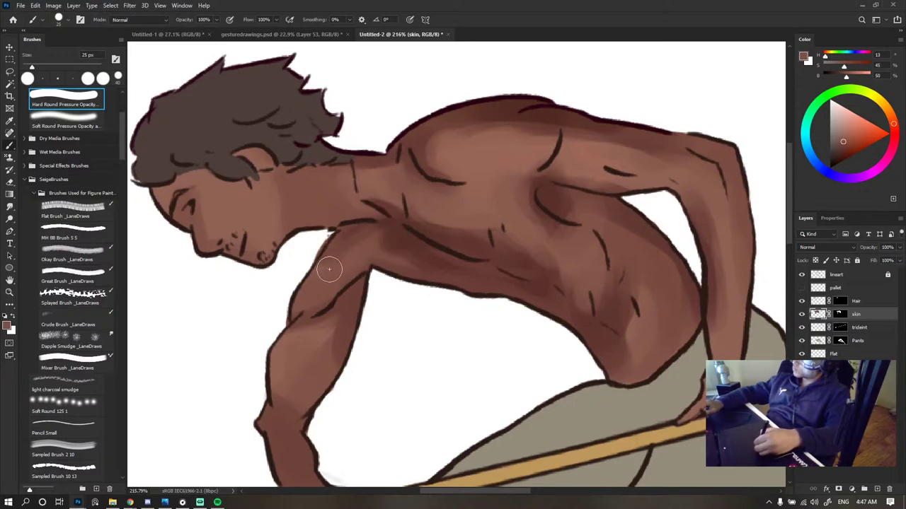
pyautogui.keyDown('alt'); pyautogui.click(393, 247); pyautogui.keyUp('alt')
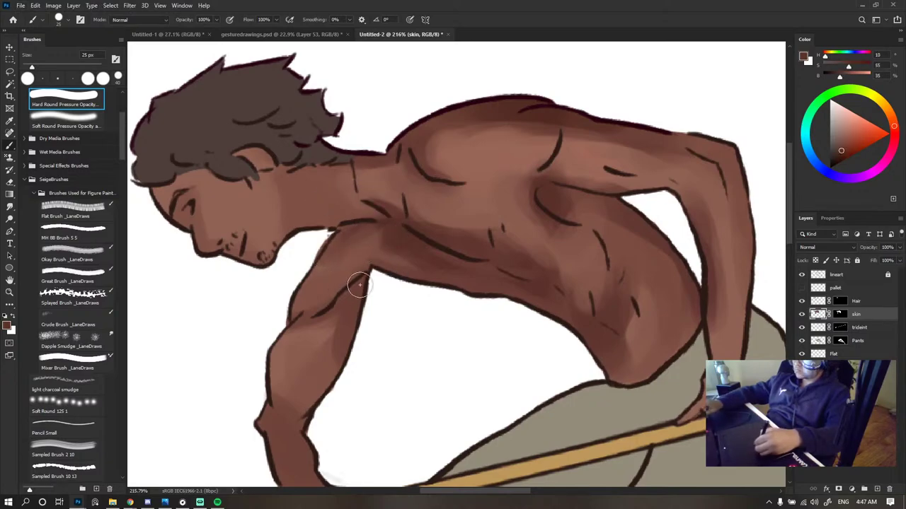
# - Enlarge the brush to 40 px and shade the forehead and brow beneath the hairline with the dark brown
pyautogui.scroll(-5, 392, 171)
pyautogui.scroll(-2, 395, 170)
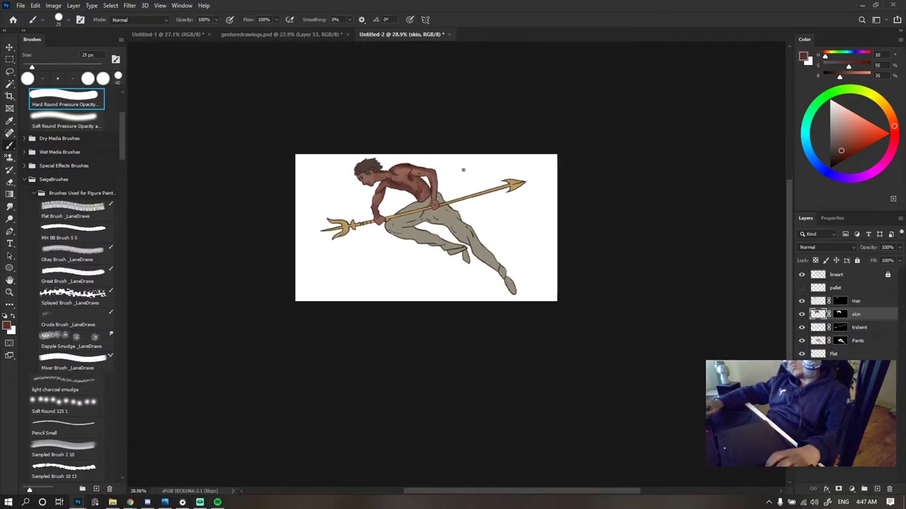
pyautogui.scroll(8, 382, 191)
pyautogui.scroll(1, 361, 223)
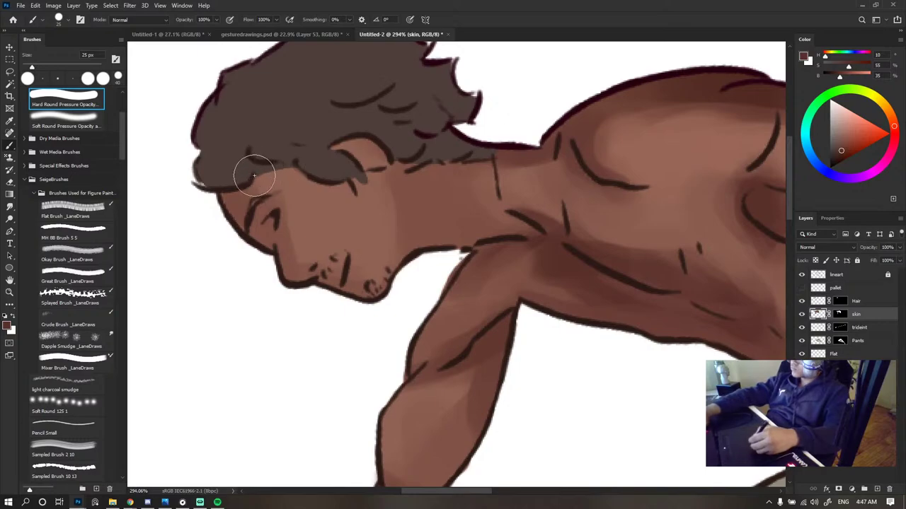
pyautogui.press(']')
pyautogui.press(']')
pyautogui.press(']')
pyautogui.moveTo(250, 199); pyautogui.dragTo(274, 189)
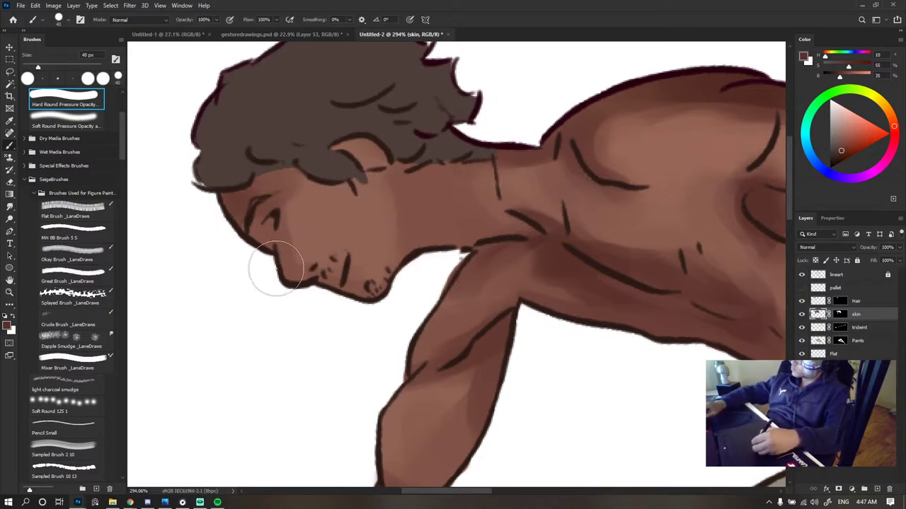
# - Cover the cheek and jaw with a mid brown sampled from the face
pyautogui.keyDown('alt'); pyautogui.click(315, 218); pyautogui.keyUp('alt')
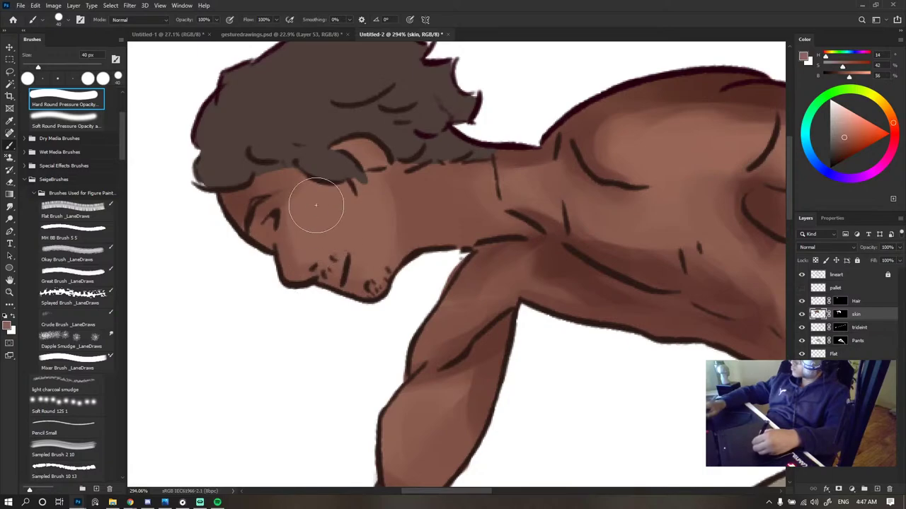
pyautogui.keyDown('alt'); pyautogui.click(278, 262); pyautogui.keyUp('alt')
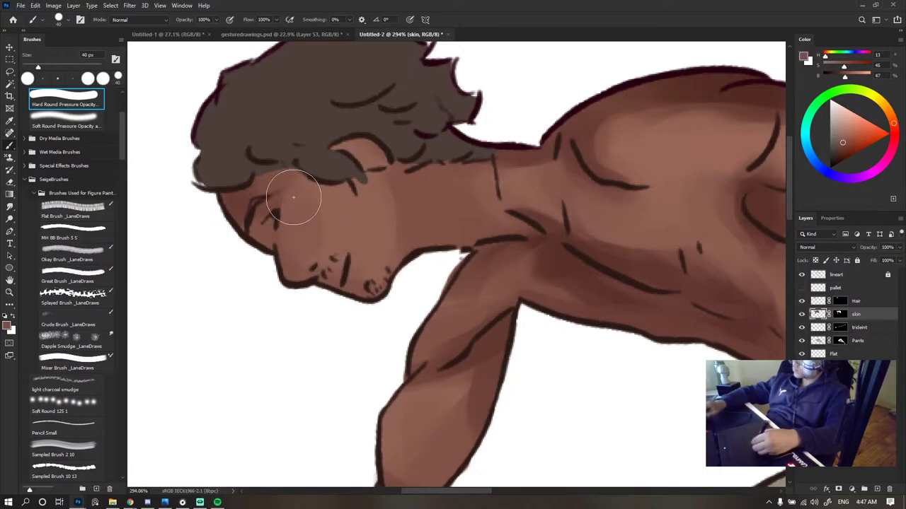
pyautogui.moveTo(341, 212); pyautogui.dragTo(370, 269)
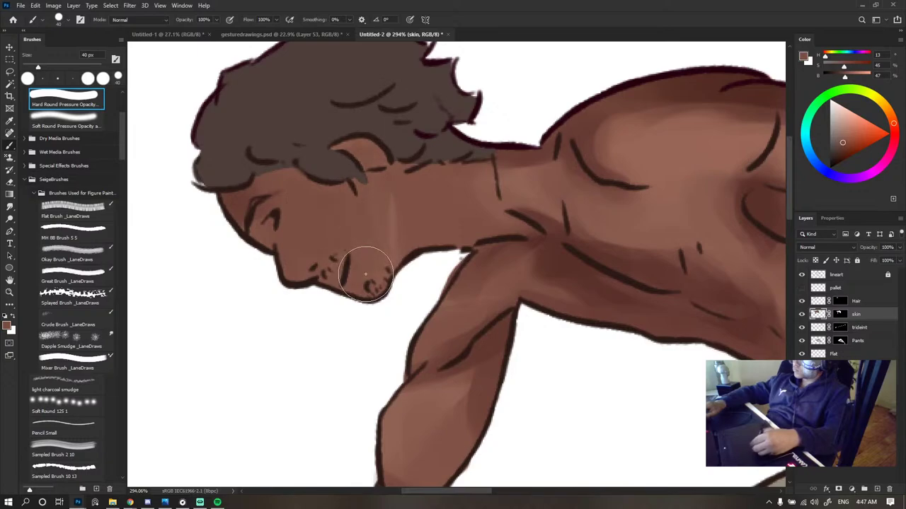
# - Reduce the brush to 10 px and add a light tone sampled from the shoulder to the cheek and nose, blending with sampled browns
pyautogui.scroll(-4, 521, 200)
pyautogui.scroll(-3, 530, 200)
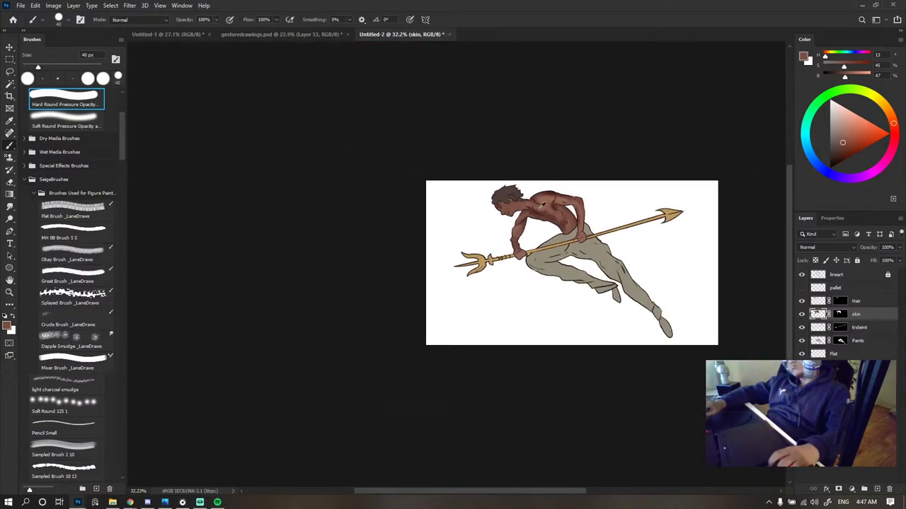
pyautogui.scroll(5, 530, 191)
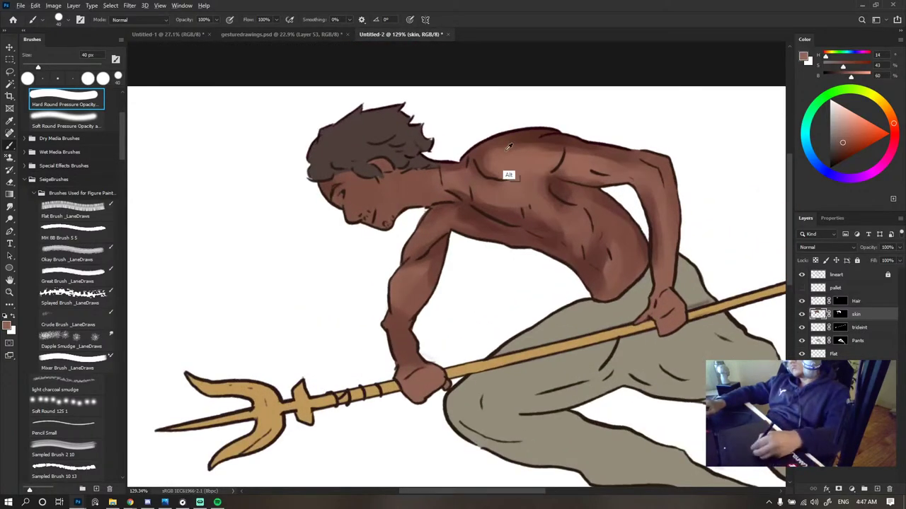
pyautogui.keyDown('alt'); pyautogui.click(506, 179); pyautogui.keyUp('alt')
pyautogui.press('[')
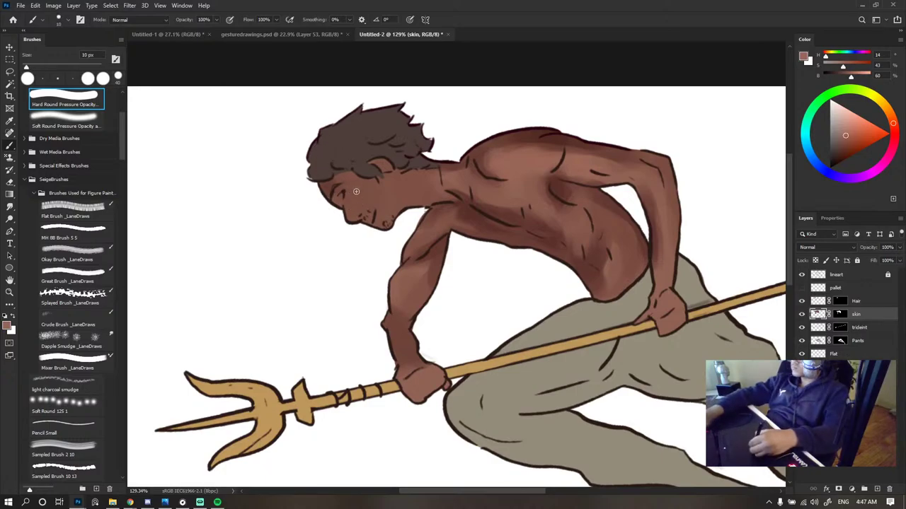
pyautogui.keyDown('alt'); pyautogui.click(350, 208); pyautogui.keyUp('alt')
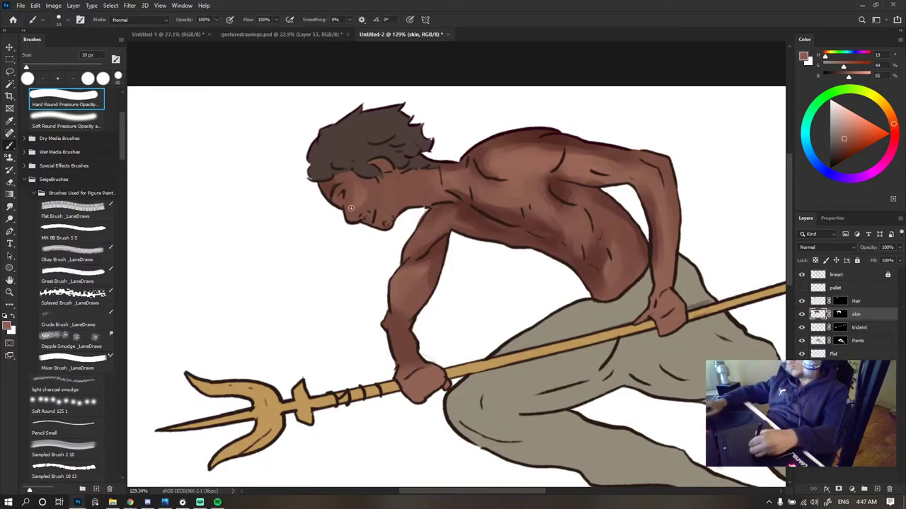
pyautogui.keyDown('alt'); pyautogui.click(361, 204); pyautogui.keyUp('alt')
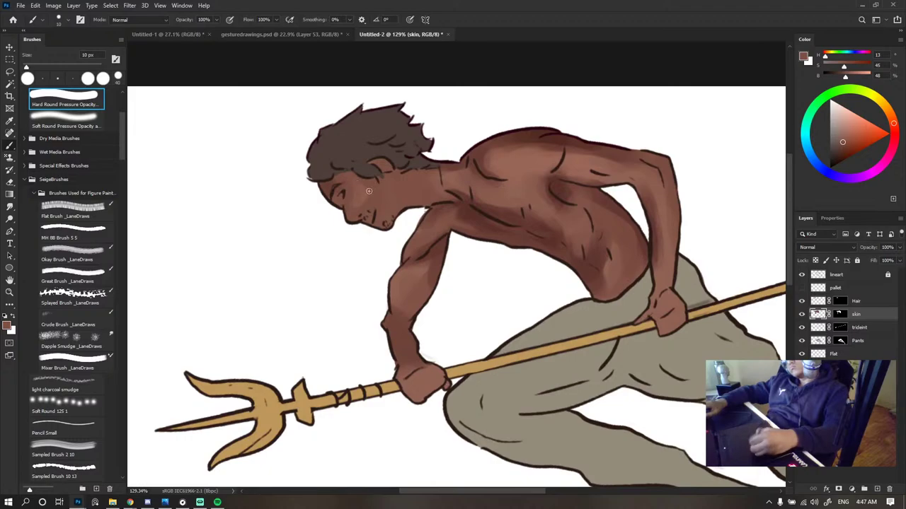
pyautogui.scroll(-5, 460, 183)
pyautogui.scroll(5, 460, 183)
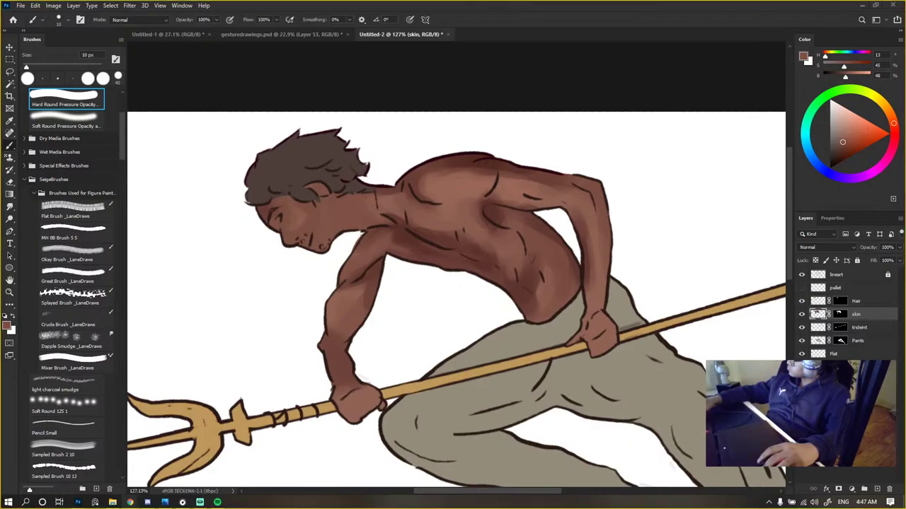
# - Capture a region of the screen and paste it as a new layer in the Untitled-1 document
pyautogui.press('super+shift+s')
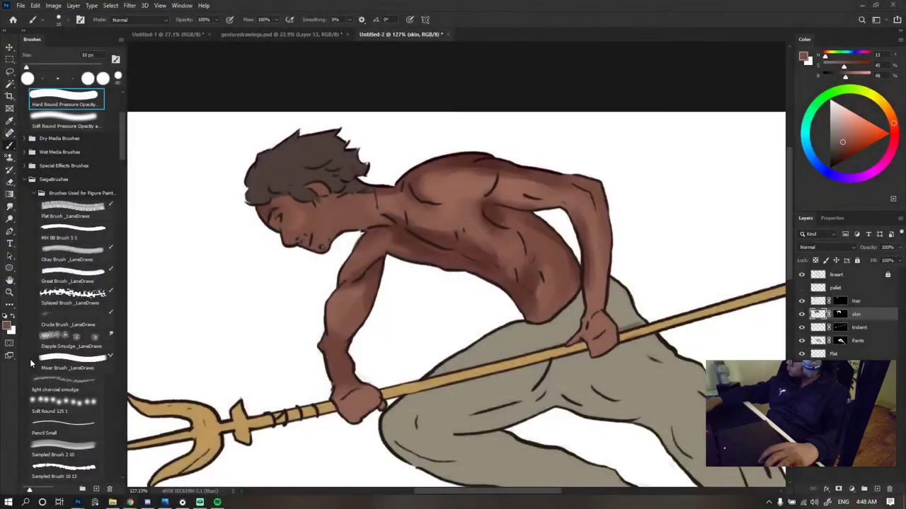
pyautogui.click(429, 312)
pyautogui.hotkey('ctrl', 'Tab')
pyautogui.hotkey('ctrl', 'v')
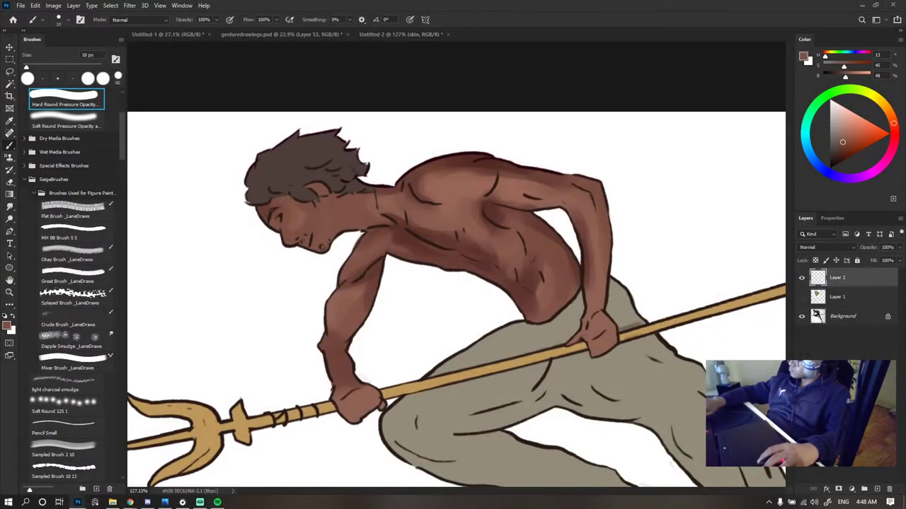
# - Scale the pasted image on Layer 2 in Untitled-1 down to about 67% and reposition it
pyautogui.press('v')
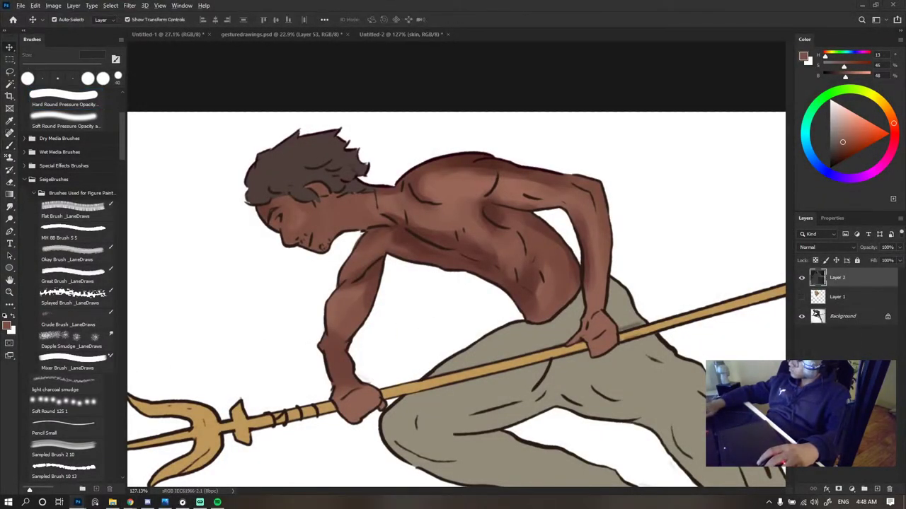
pyautogui.hotkey('ctrl', 't')
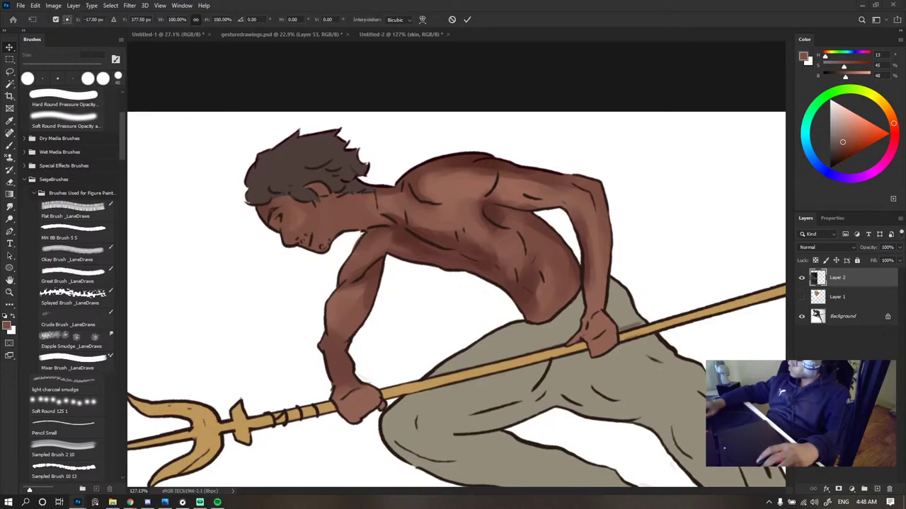
pyautogui.moveTo(177, 382); pyautogui.dragTo(380, 342)
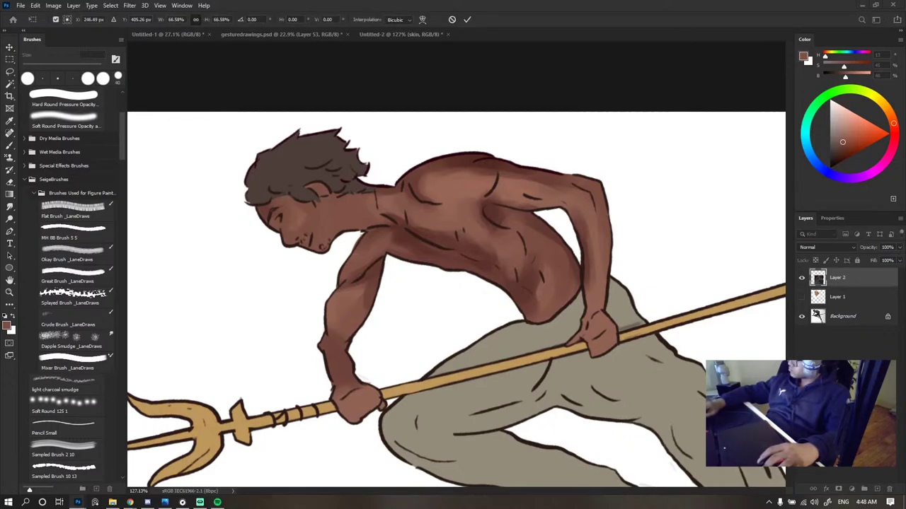
pyautogui.click(467, 20)
# - Widen the Untitled-1 canvas with the Crop tool and reposition the captured image on Layer 2
pyautogui.press('c')
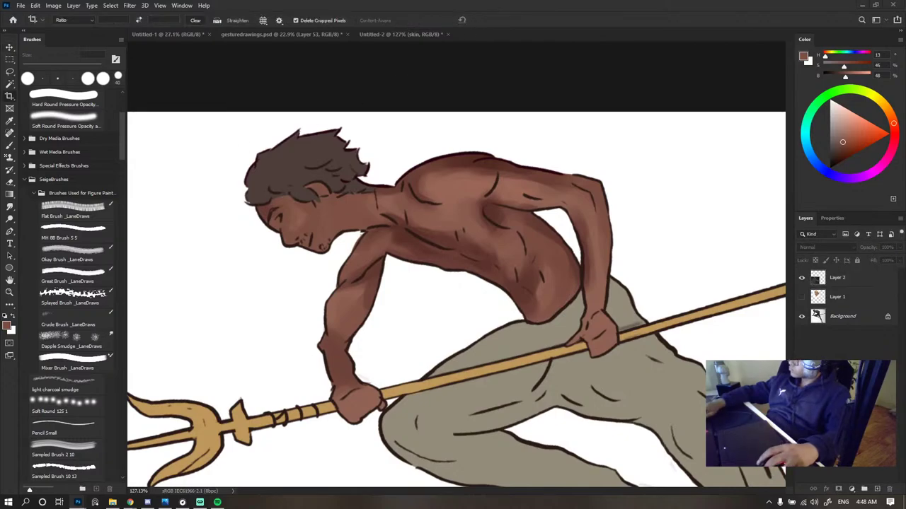
pyautogui.click(125, 115)
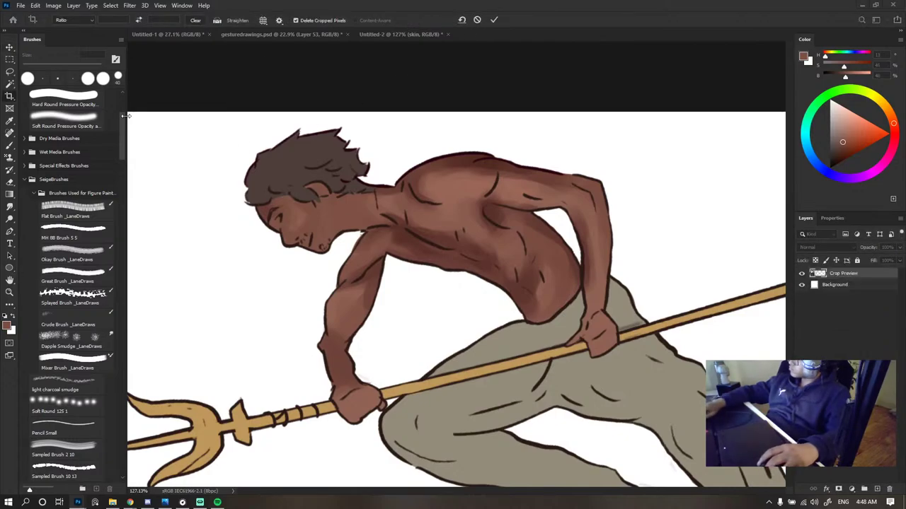
pyautogui.press('Return')
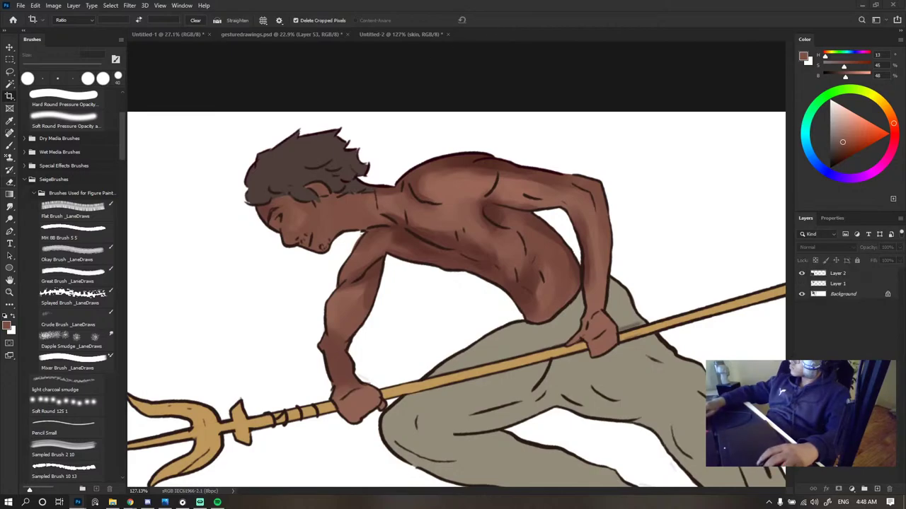
pyautogui.press('v')
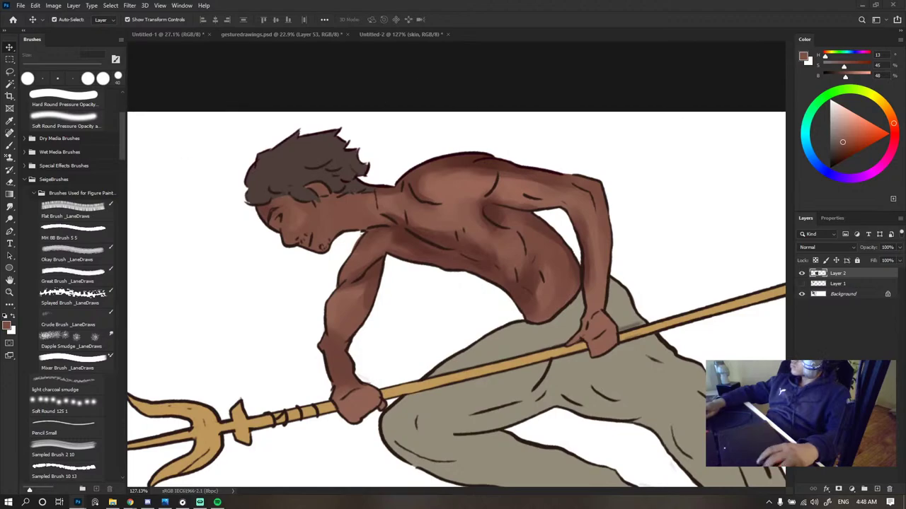
pyautogui.click(456, 77)
pyautogui.click(838, 274)
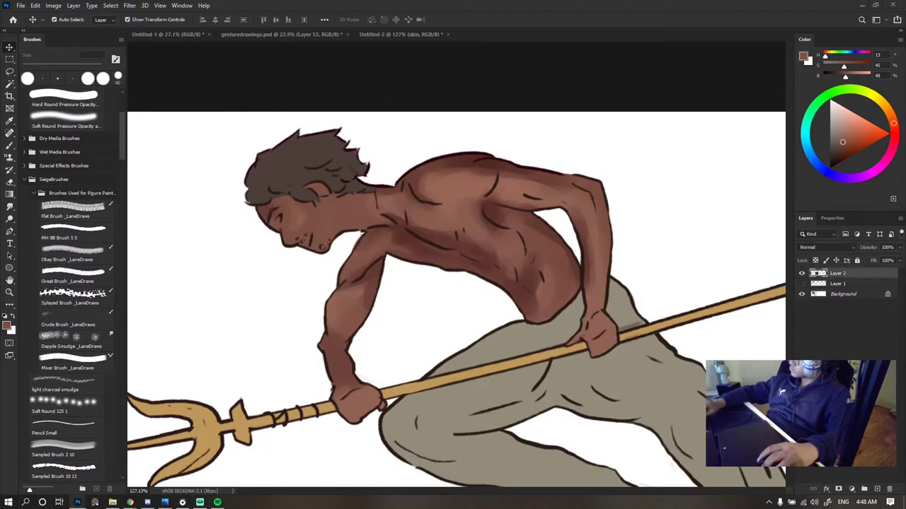
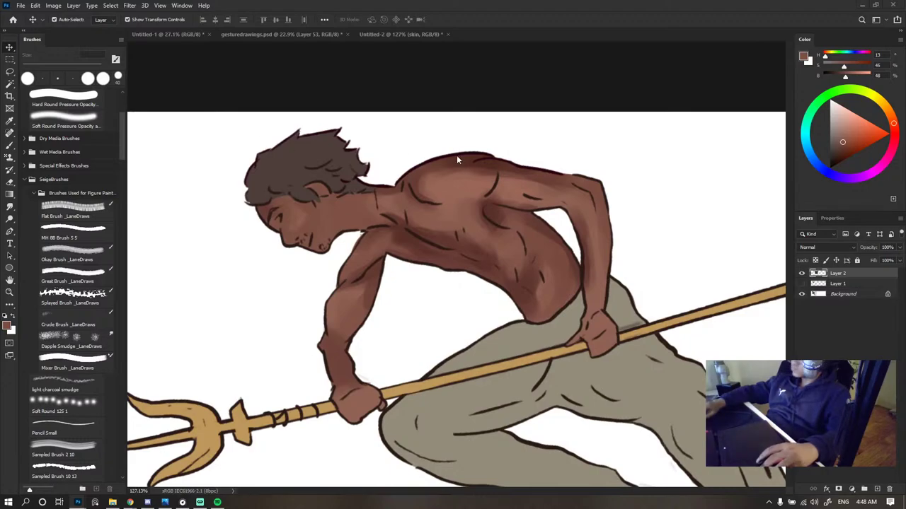
# - Try a dark brown sampled from the captured image on the figure's ribs with a 40 px brush, then undo it
pyautogui.press('b')
pyautogui.scroll(-4, 421, 212)
pyautogui.scroll(2, 419, 211)
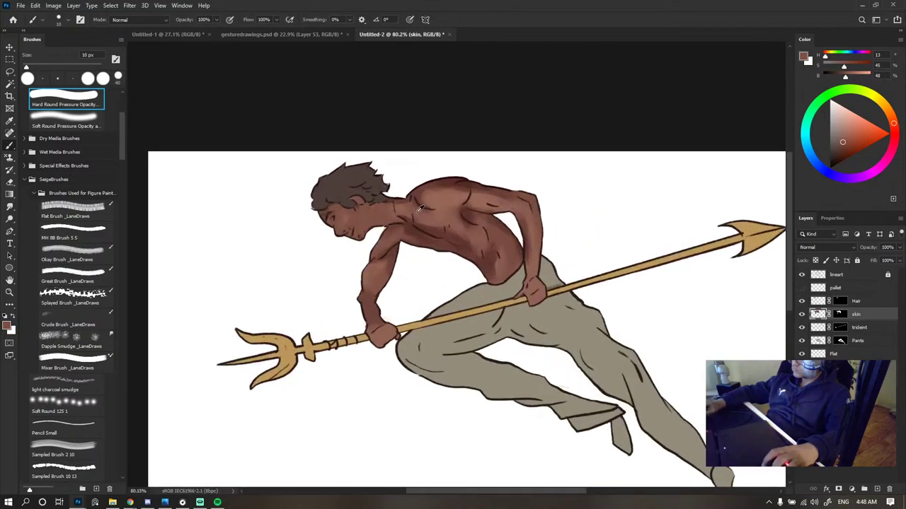
pyautogui.scroll(3, 419, 207)
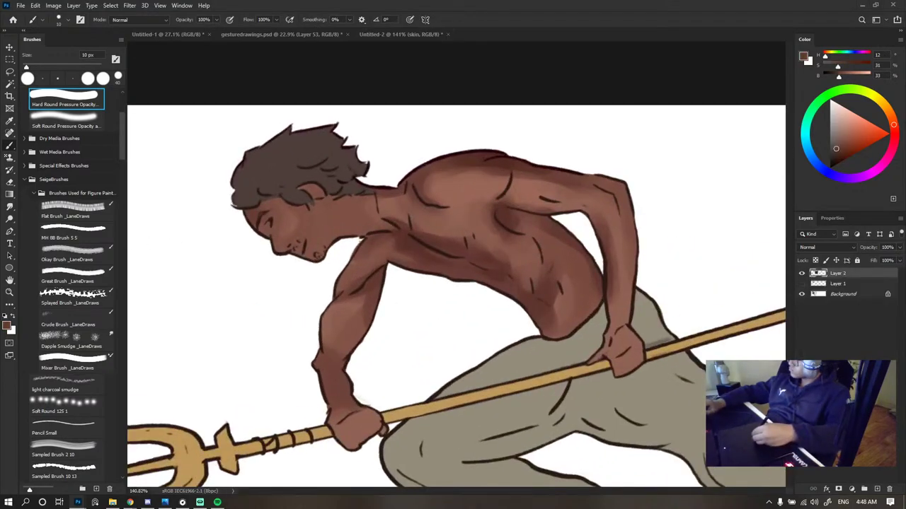
pyautogui.press(']')
pyautogui.moveTo(453, 231); pyautogui.dragTo(520, 259)
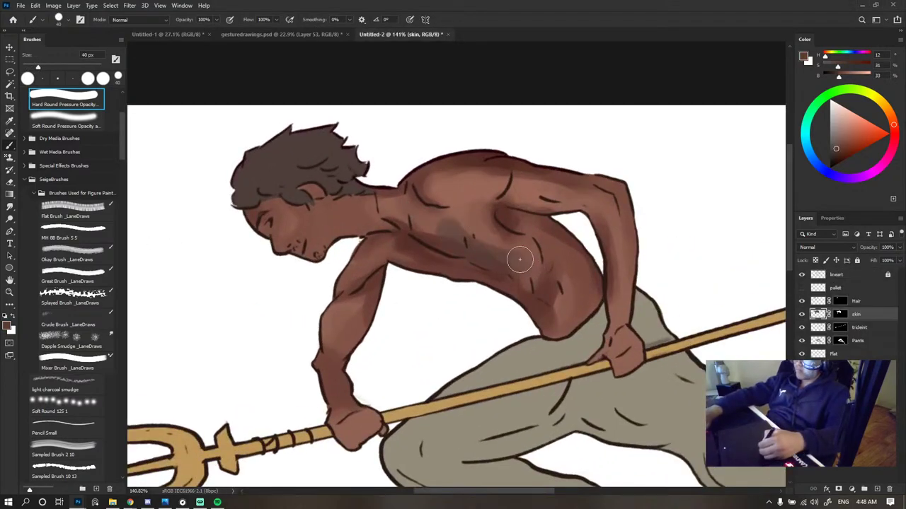
pyautogui.hotkey('ctrl', 'z')
# - Try covering the figure's torso, arms and face with the dark brown using a 176 px brush
pyautogui.scroll(-5, 514, 184)
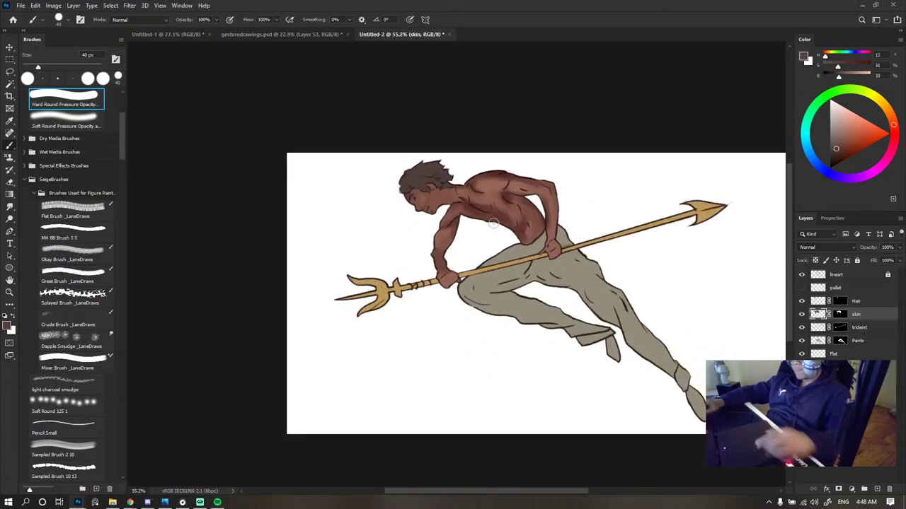
pyautogui.moveTo(498, 215); pyautogui.dragTo(521, 214)
pyautogui.moveTo(544, 184)
pyautogui.mouseDown()
pyautogui.moveTo(453, 225)
pyautogui.moveTo(547, 215)
pyautogui.mouseUp()
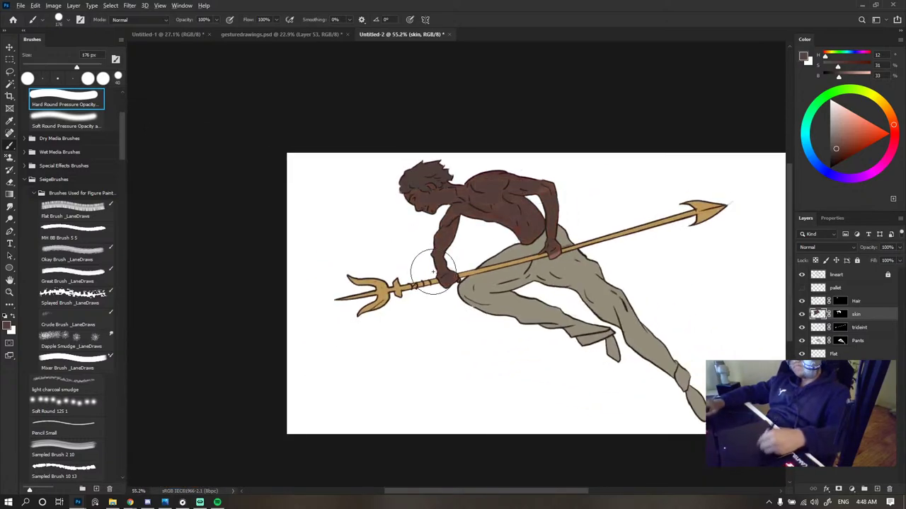
pyautogui.scroll(-3, 558, 187)
pyautogui.scroll(4, 561, 187)
pyautogui.scroll(3, 560, 187)
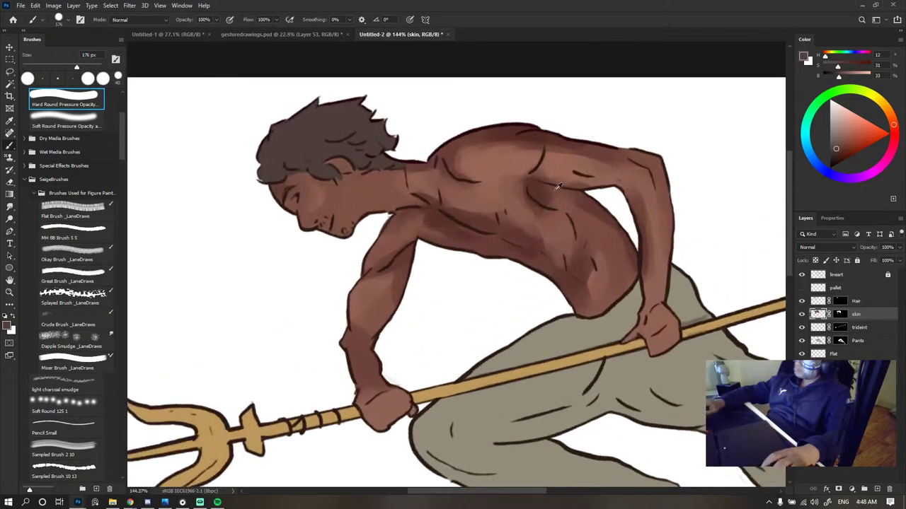
# - Raise the saturation of the captured image on Layer 2 in Untitled-1 with Hue/Saturation
pyautogui.press('v')
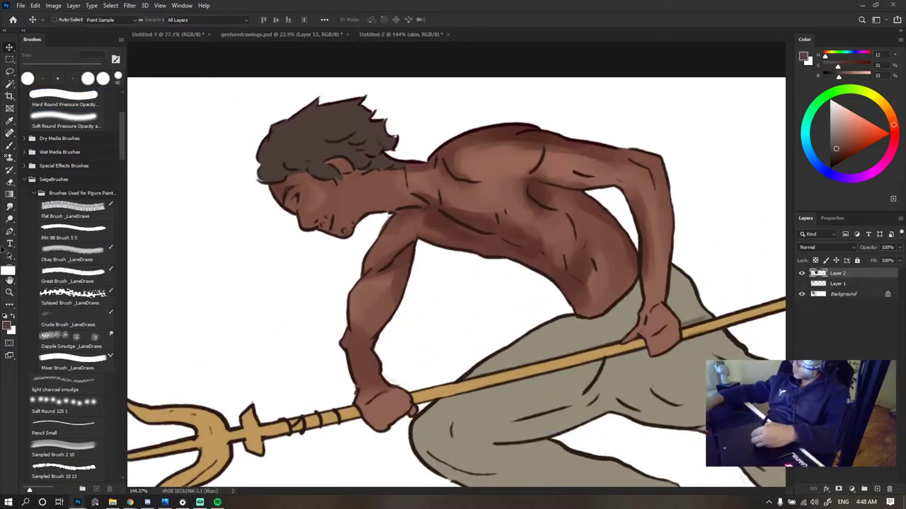
pyautogui.hotkey('ctrl', 'u')
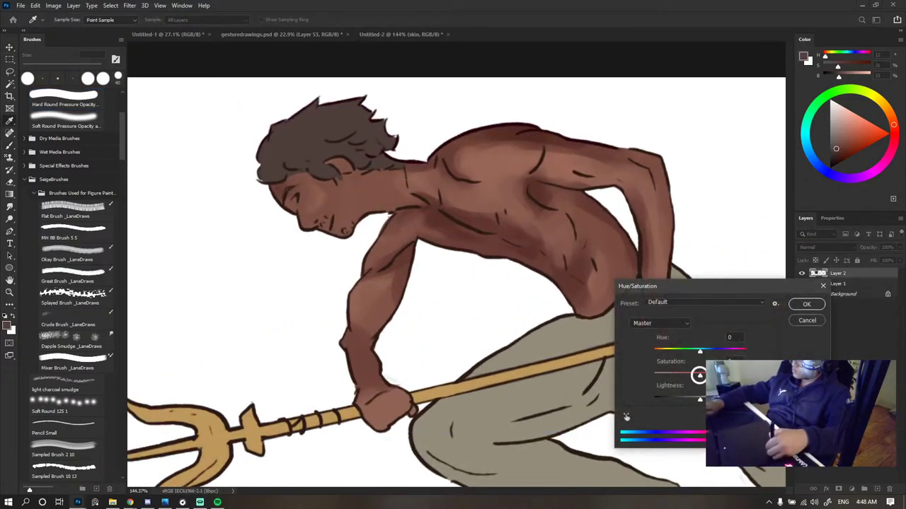
pyautogui.moveTo(699, 376); pyautogui.dragTo(712, 375)
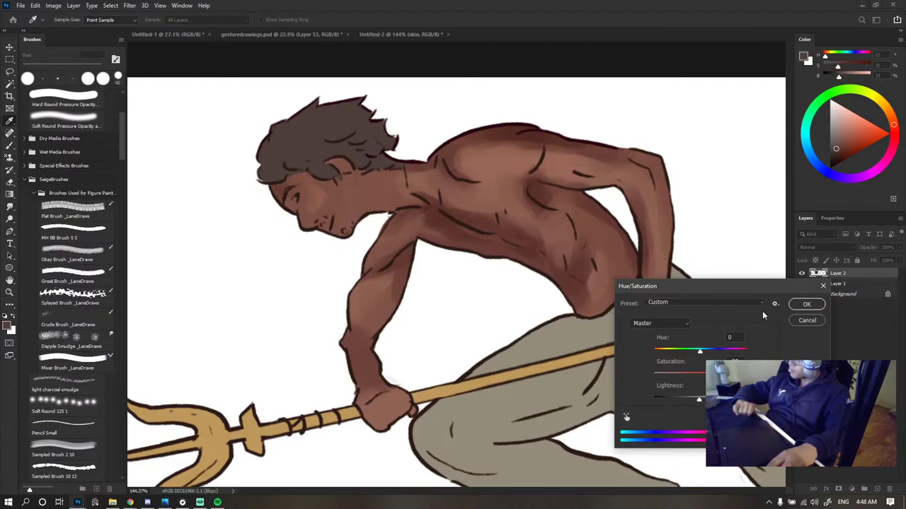
pyautogui.click(805, 304)
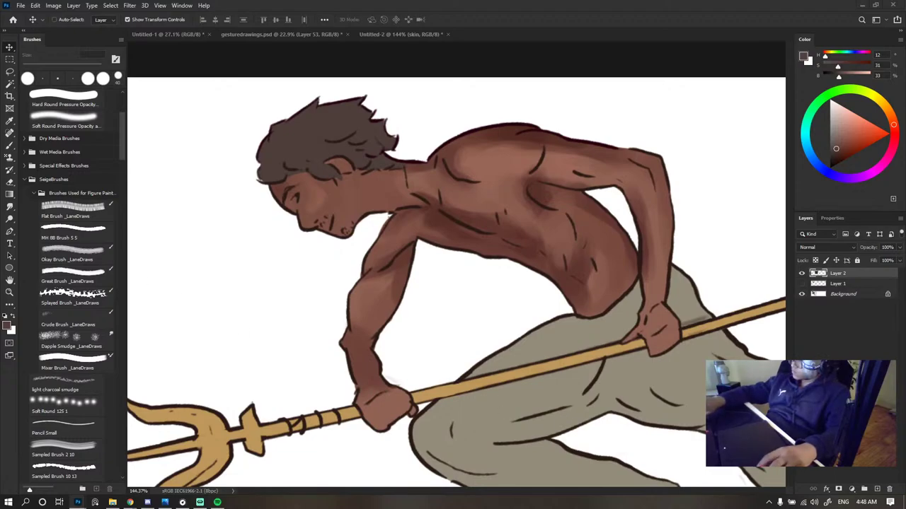
# - Brighten the captured image with Curves by moving the white point inward
pyautogui.hotkey('ctrl', 'm')
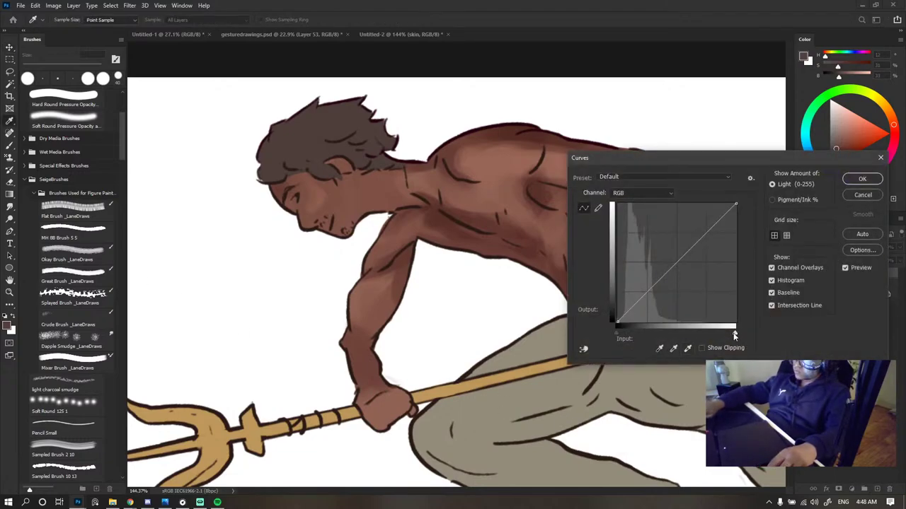
pyautogui.moveTo(735, 334); pyautogui.dragTo(700, 334)
pyautogui.click(862, 179)
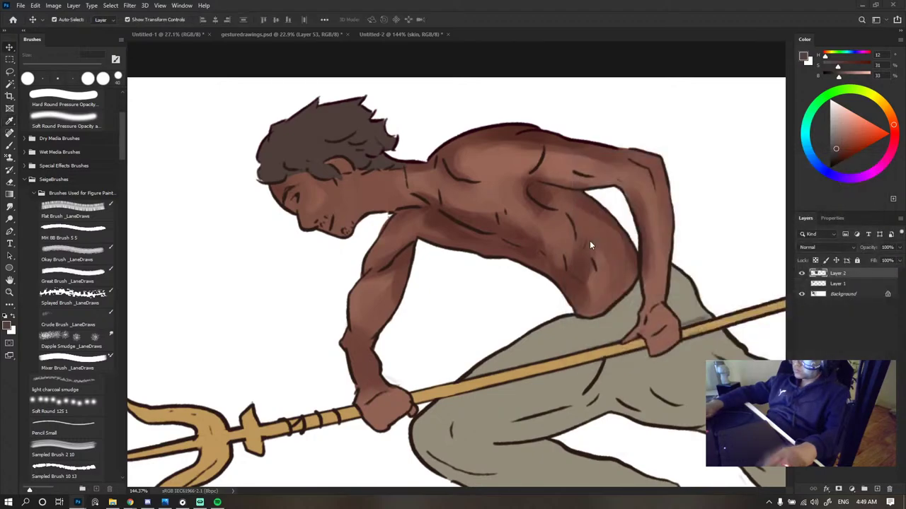
# - Return to the skin layer in Untitled-2 and cover the chest and rib shading with a sampled mid brown at 176 px
pyautogui.click(207, 226)
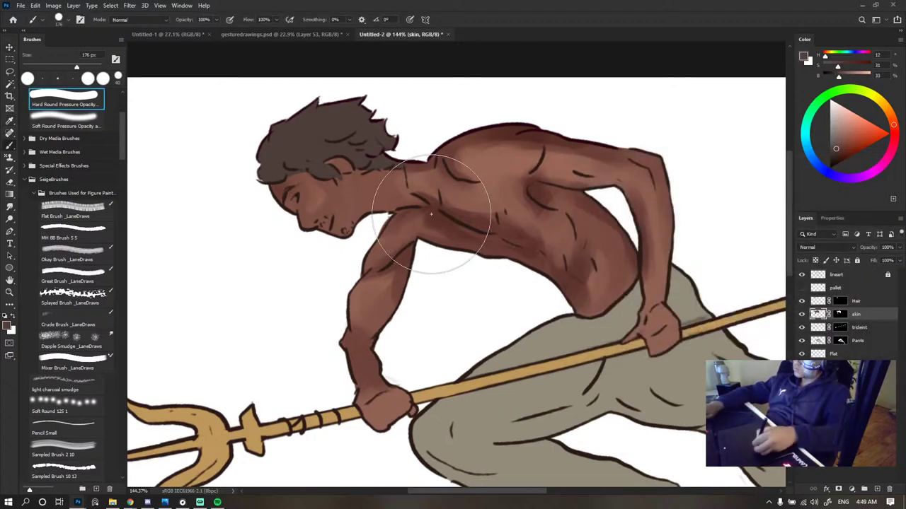
pyautogui.keyDown('alt'); pyautogui.click(449, 233); pyautogui.keyUp('alt')
pyautogui.moveTo(448, 234)
pyautogui.mouseDown()
pyautogui.moveTo(392, 219)
pyautogui.moveTo(537, 265)
pyautogui.moveTo(451, 221)
pyautogui.mouseUp()
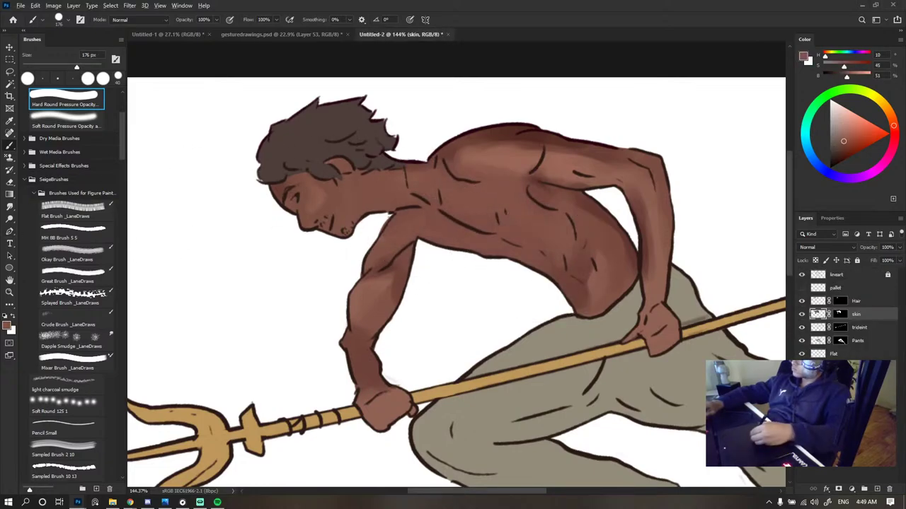
# - Sample a dark reddish brown from the captured image and shade beneath the raised arm and along the ribs with an 80 px brush
pyautogui.keyDown('alt'); pyautogui.click(1, 188); pyautogui.keyUp('alt')
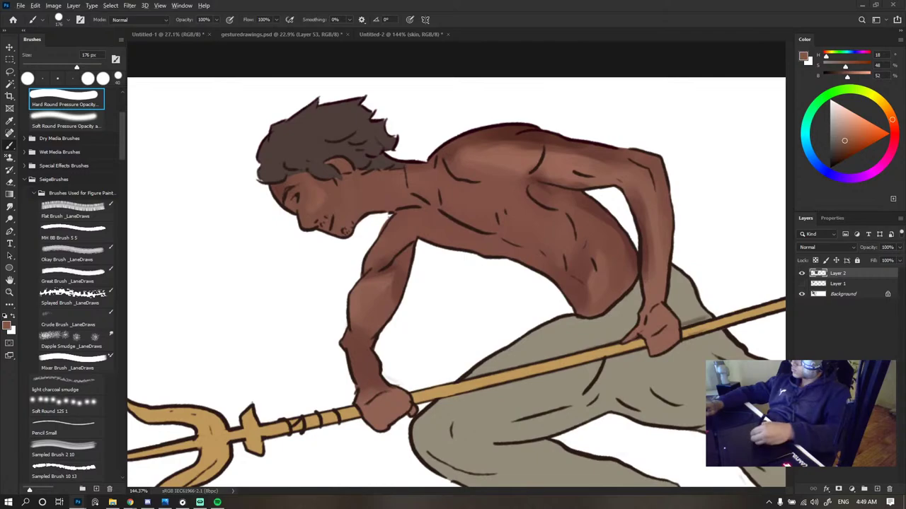
pyautogui.hotkey('ctrl', 'Tab')
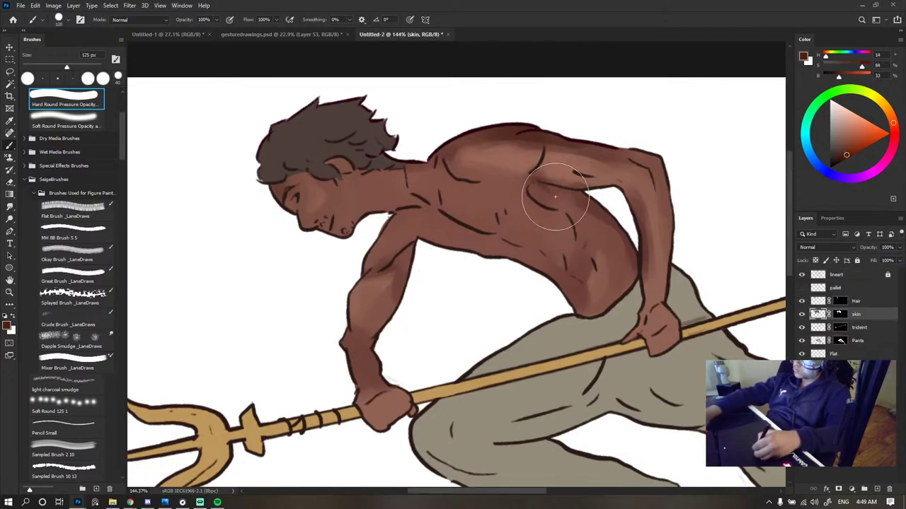
pyautogui.press('[')
pyautogui.press('[')
pyautogui.moveTo(567, 196)
pyautogui.mouseDown()
pyautogui.moveTo(487, 188)
pyautogui.moveTo(581, 228)
pyautogui.mouseUp()
# - Reduce the brush to 35 px and deepen the dark reddish shadow around the armpit and underside of the upper arm
pyautogui.scroll(-6, 571, 174)
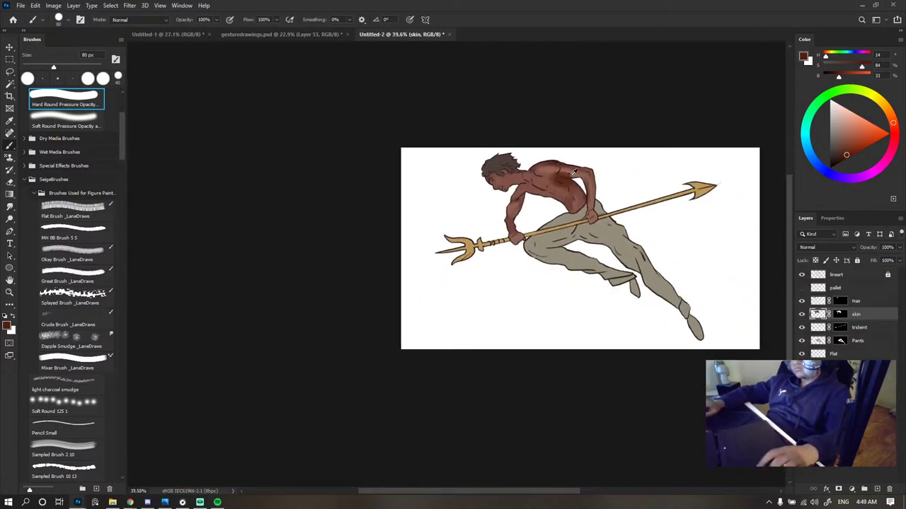
pyautogui.scroll(4, 575, 172)
pyautogui.press('[')
pyautogui.press('[')
pyautogui.press('[')
pyautogui.press('[')
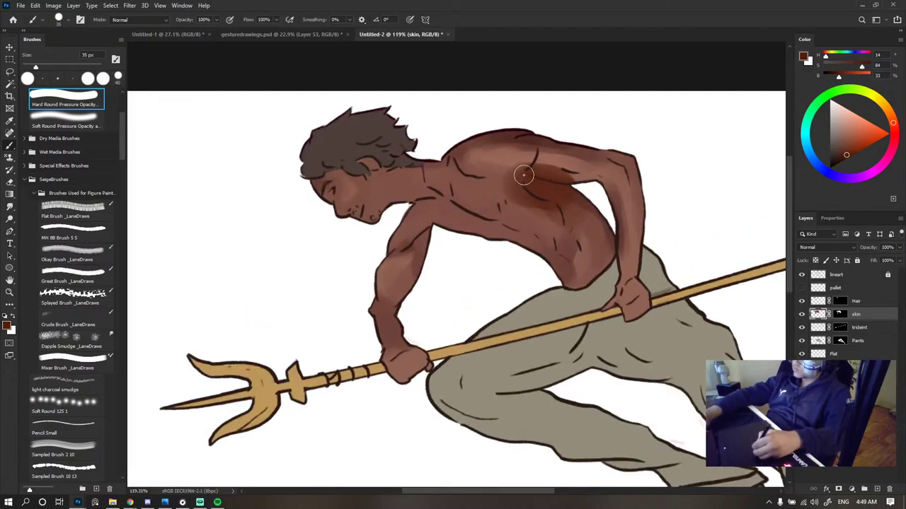
pyautogui.moveTo(523, 174)
pyautogui.mouseDown()
pyautogui.moveTo(558, 188)
pyautogui.moveTo(514, 179)
pyautogui.moveTo(557, 163)
pyautogui.mouseUp()
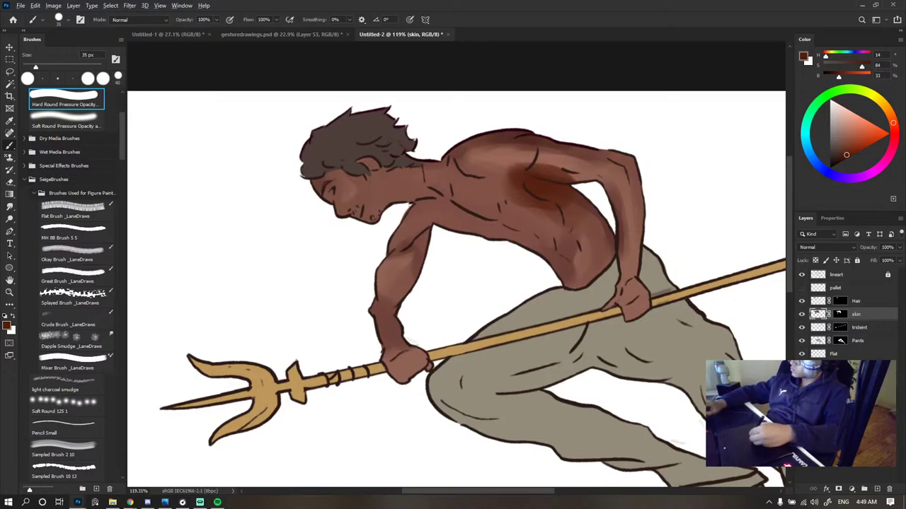
# - Sample a lighter brown and soften the shadow on the upper arm above the armpit
pyautogui.keyDown('alt'); pyautogui.click(432, 207); pyautogui.keyUp('alt')
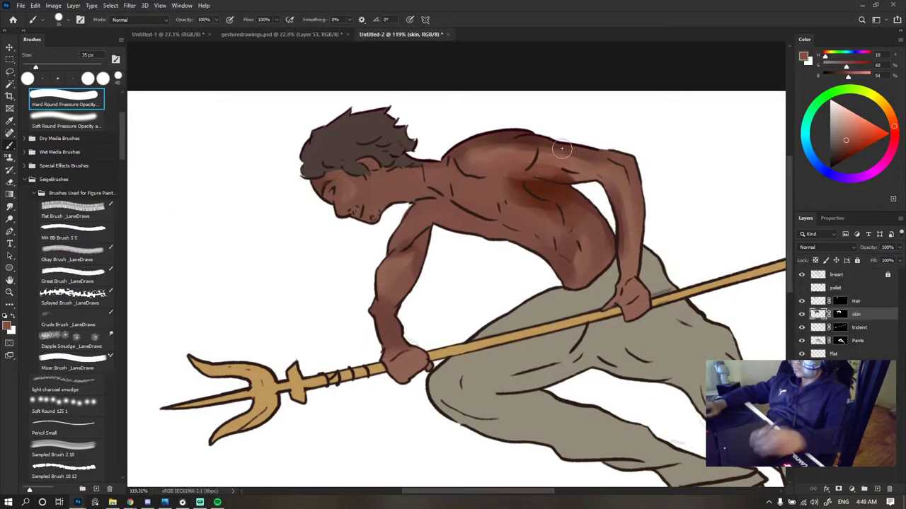
pyautogui.scroll(-4, 580, 174)
pyautogui.scroll(5, 577, 169)
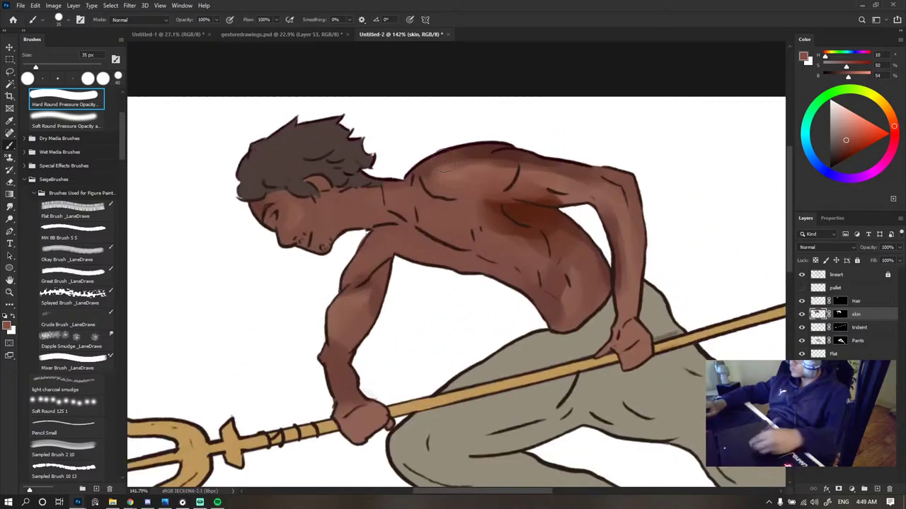
# - Extend the armpit's dark brown down the flank and add a redder brown sampled from the captured image
pyautogui.keyDown('alt'); pyautogui.click(510, 217); pyautogui.keyUp('alt')
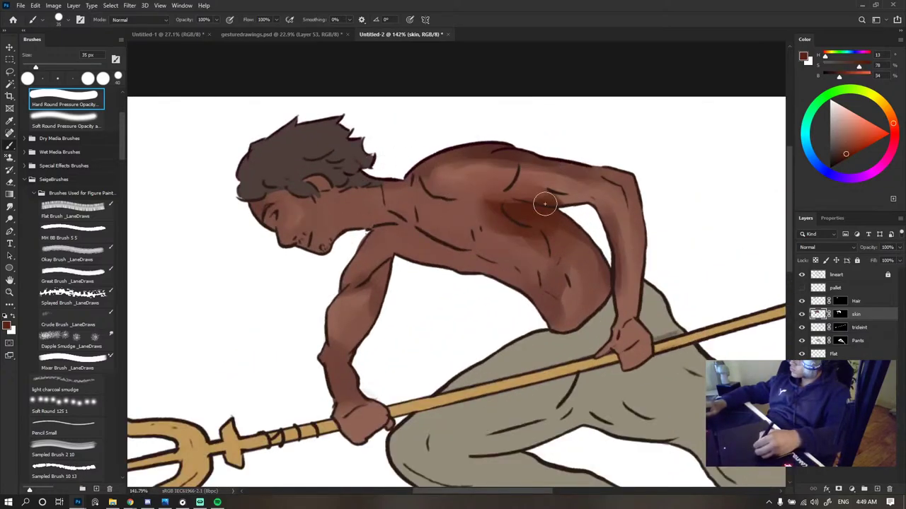
pyautogui.moveTo(583, 221)
pyautogui.mouseDown()
pyautogui.moveTo(596, 273)
pyautogui.moveTo(569, 234)
pyautogui.mouseUp()
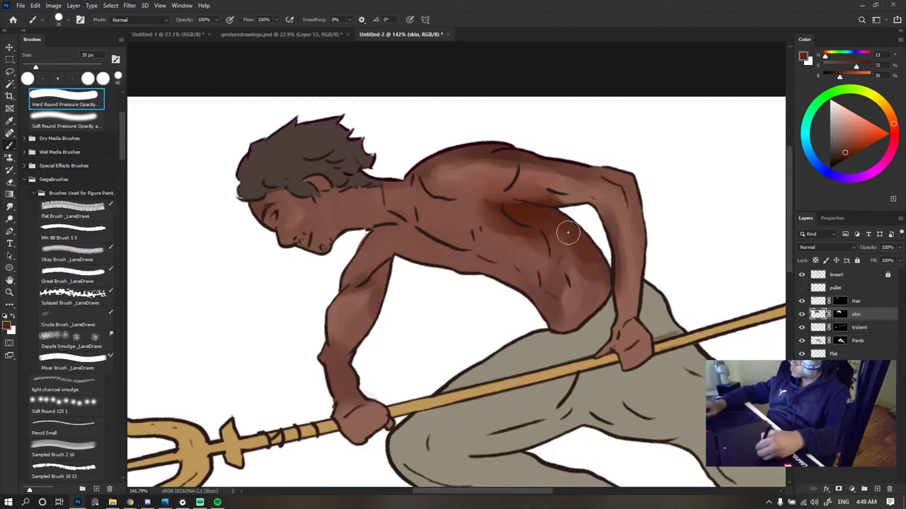
pyautogui.keyDown('alt'); pyautogui.click(568, 233); pyautogui.keyUp('alt')
pyautogui.hotkey('ctrl', 'Tab')
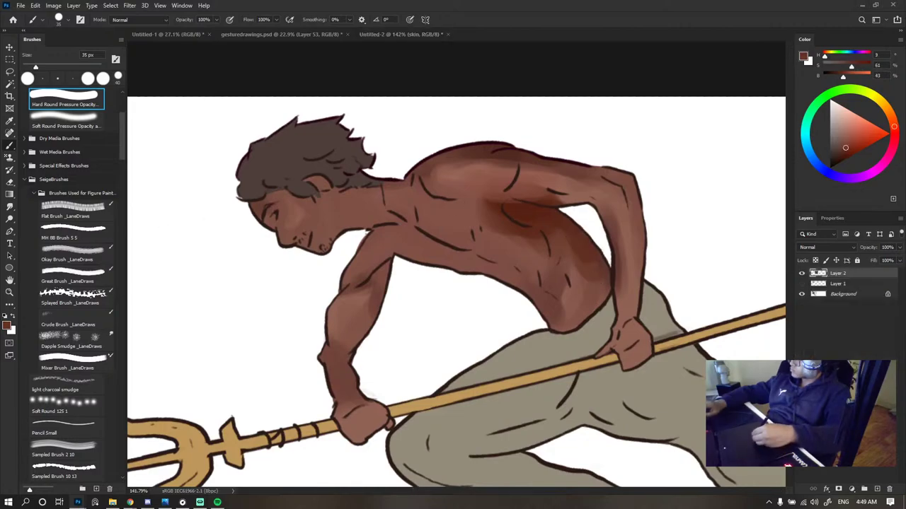
pyautogui.hotkey('ctrl', 'Tab')
# - Blend the shadow's edge on the chest and ribs with a sampled mid brown, enlarging the brush to 45 px
pyautogui.keyDown('alt'); pyautogui.click(502, 238); pyautogui.keyUp('alt')
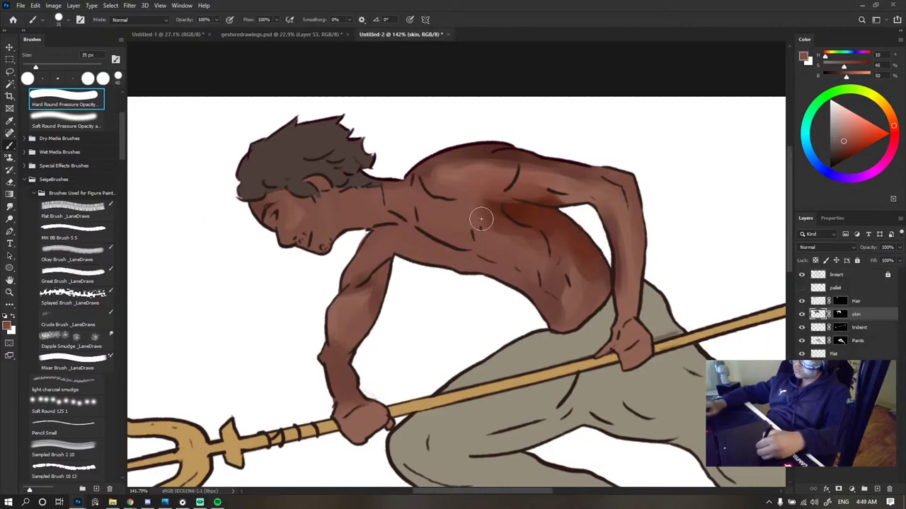
pyautogui.press(']')
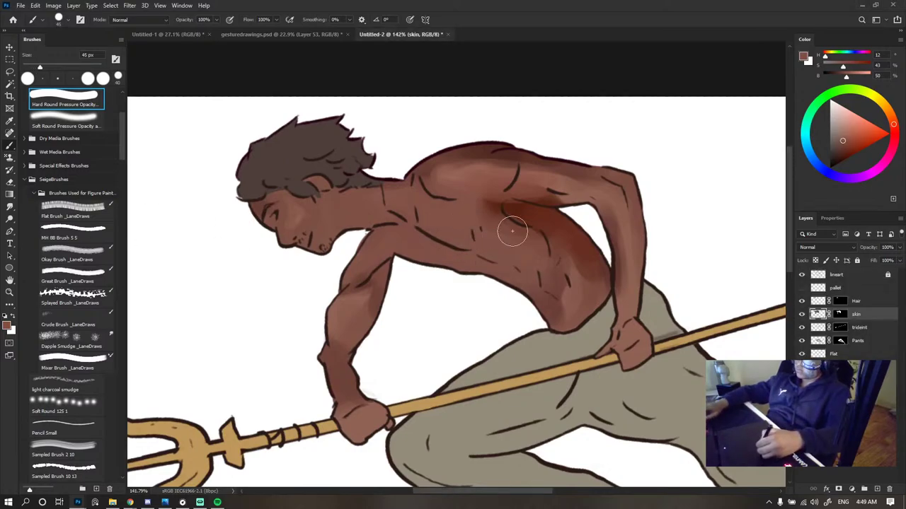
pyautogui.scroll(-6, 555, 256)
pyautogui.scroll(2, 552, 258)
pyautogui.scroll(4, 550, 258)
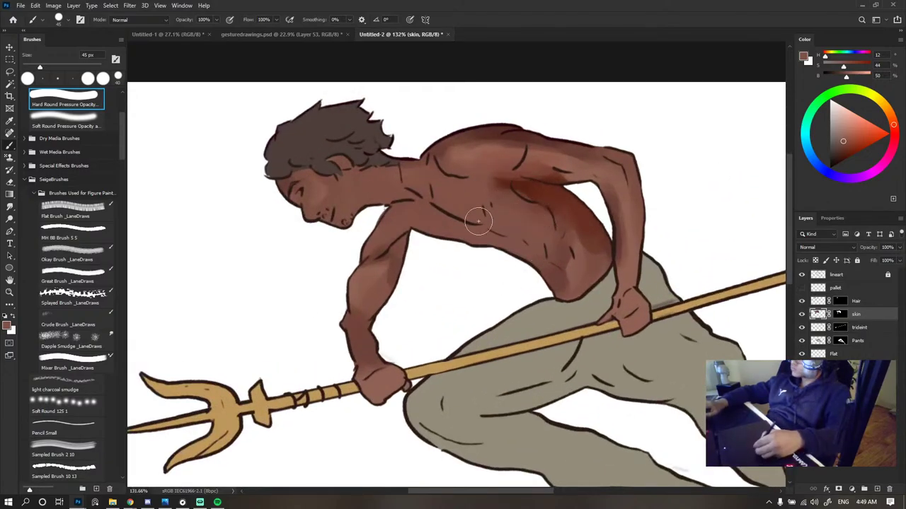
# - Sample the armpit's dark brown, reduce the brush to 30 px and refine the shadow beneath the raised arm
pyautogui.keyDown('alt'); pyautogui.click(545, 189); pyautogui.keyUp('alt')
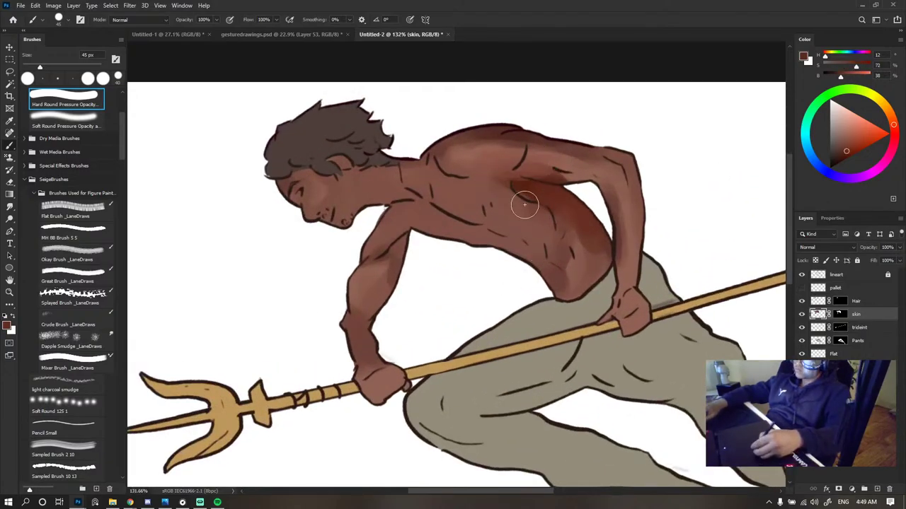
pyautogui.press('[')
pyautogui.press('[')
pyautogui.press('[')
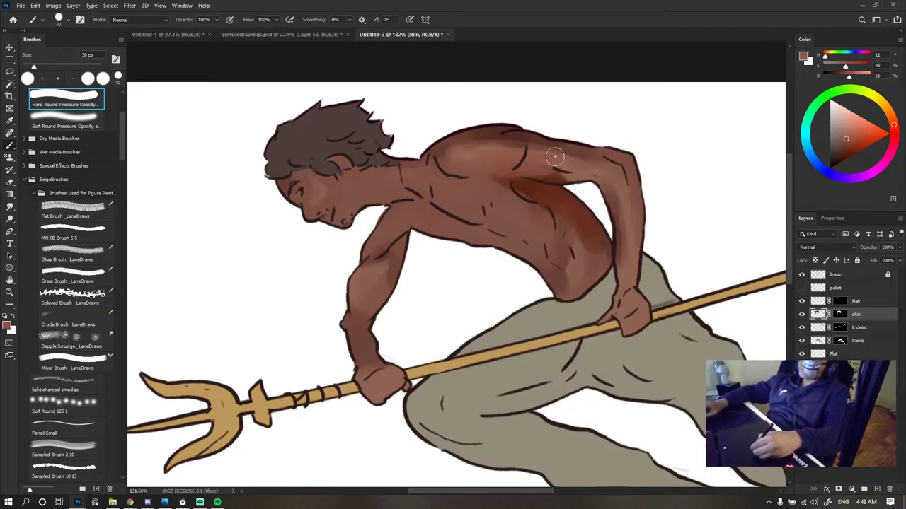
# - Sample a dark reddish brown from the torso shadow and shade the forearm of the forward arm on the skin layer
pyautogui.scroll(-6, 546, 152)
pyautogui.scroll(7, 581, 182)
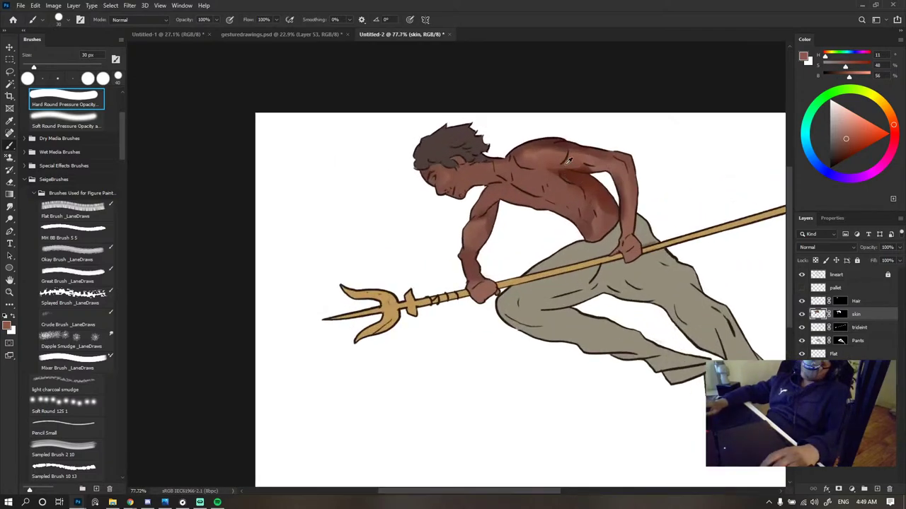
pyautogui.keyDown('alt'); pyautogui.click(510, 198); pyautogui.keyUp('alt')
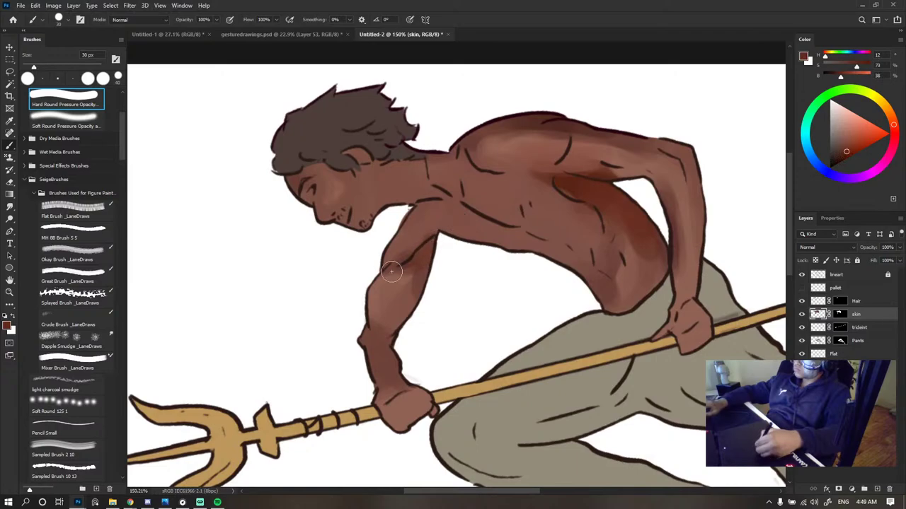
pyautogui.moveTo(372, 329)
pyautogui.mouseDown()
pyautogui.moveTo(402, 338)
pyautogui.moveTo(379, 352)
pyautogui.moveTo(389, 377)
pyautogui.mouseUp()
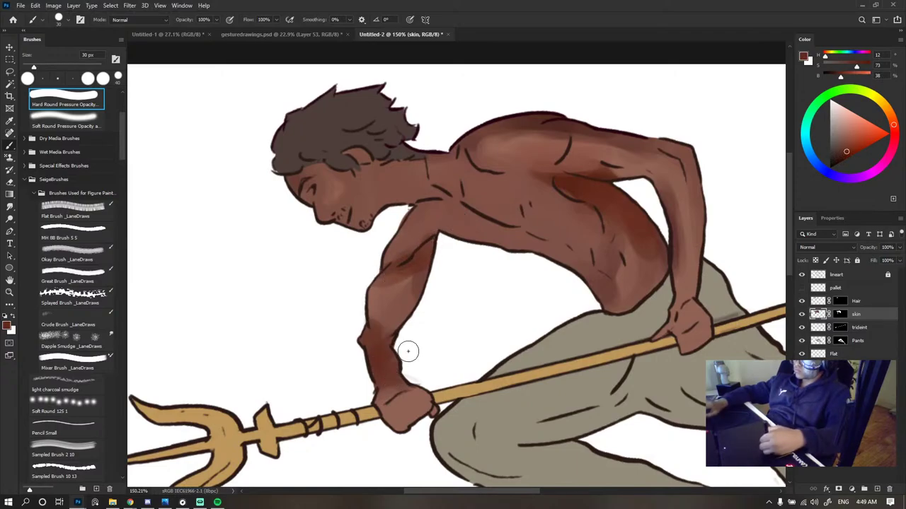
pyautogui.keyDown('alt'); pyautogui.click(375, 307); pyautogui.keyUp('alt')
pyautogui.keyDown('alt'); pyautogui.click(387, 363); pyautogui.keyUp('alt')
# - Apply a Hue/Saturation adjustment to the skin layer
pyautogui.scroll(-8, 461, 261)
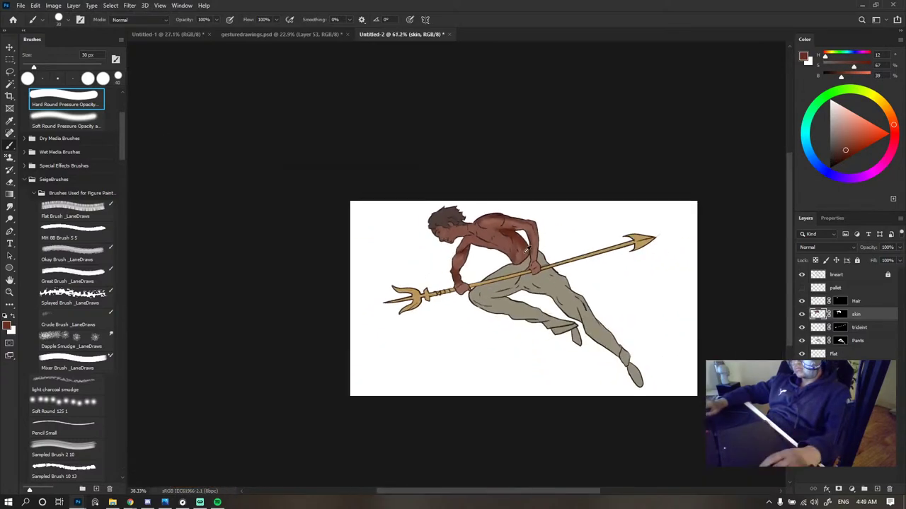
pyautogui.scroll(7, 460, 262)
pyautogui.hotkey('ctrl', 'u')
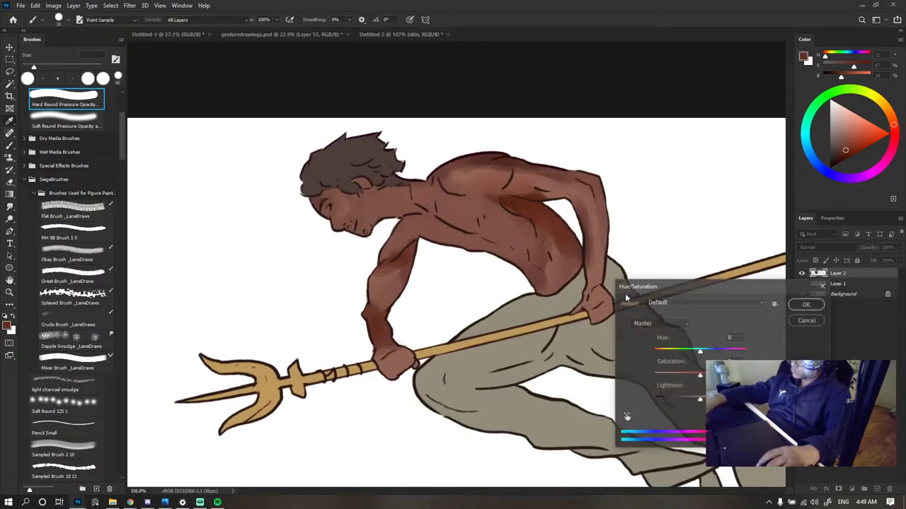
pyautogui.click(813, 308)
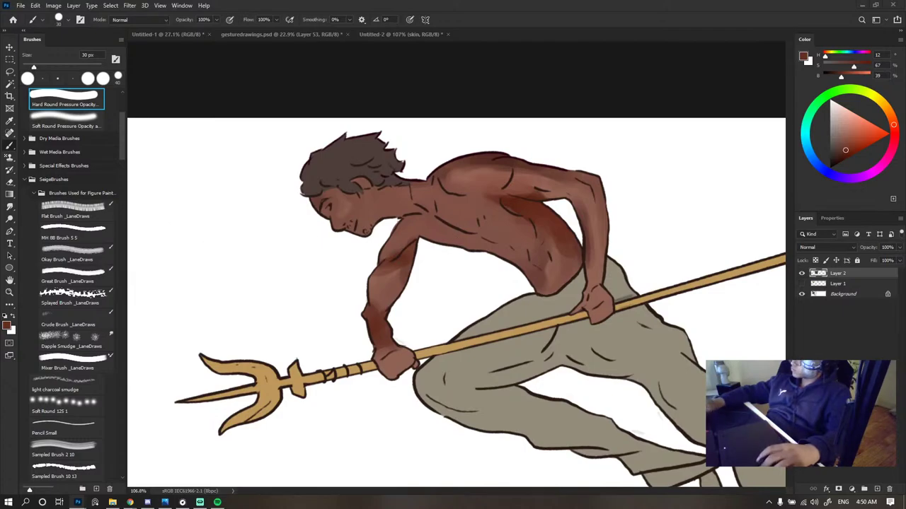
# - Blend a mid-brown skin tone into the inner edge of the armpit shadow with the 30 px brush
pyautogui.scroll(5, 393, 225)
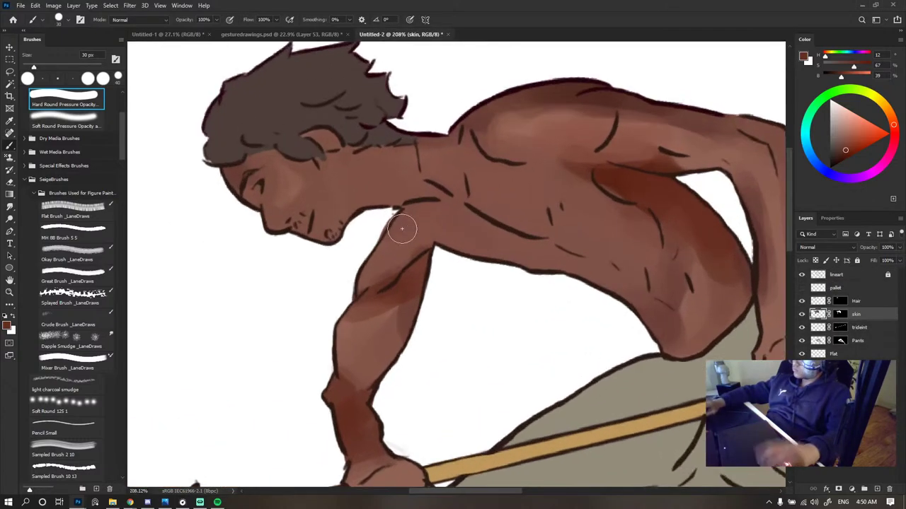
pyautogui.hotkey('ctrl', 'Tab')
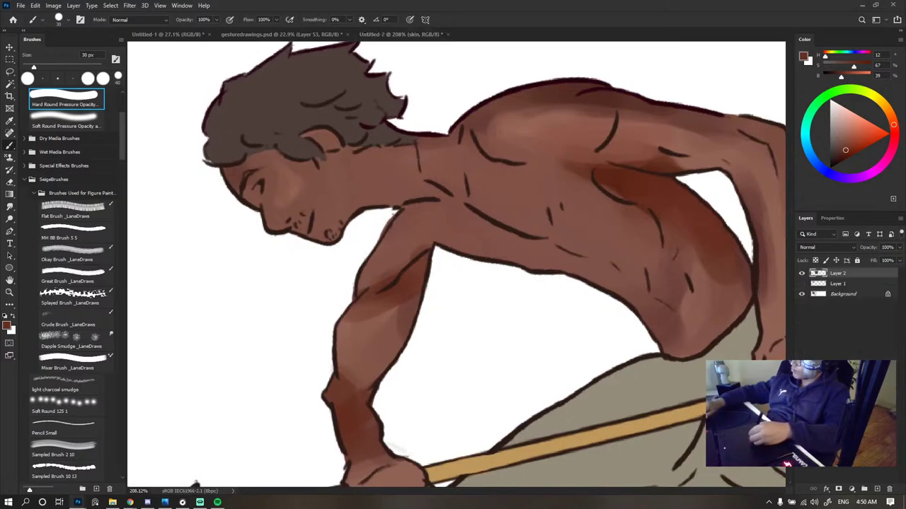
pyautogui.hotkey('ctrl', 'shift', 'Tab')
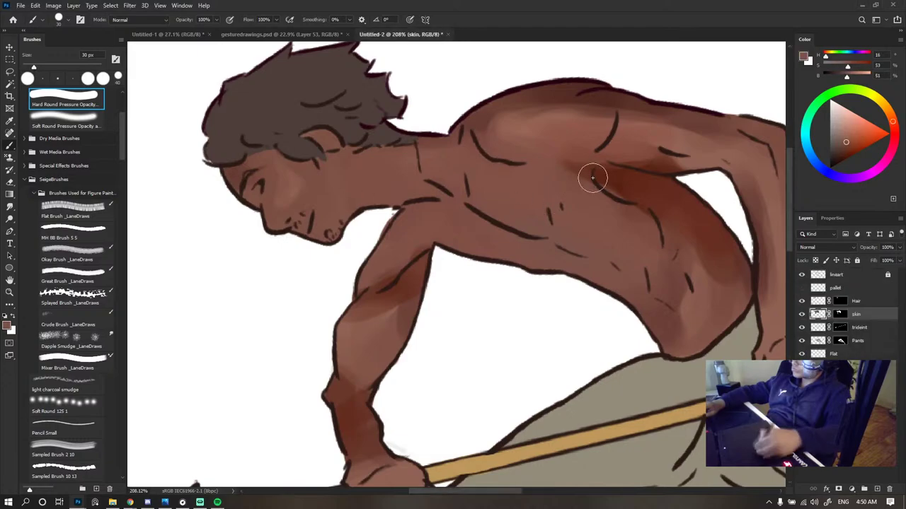
pyautogui.moveTo(593, 178); pyautogui.dragTo(605, 172)
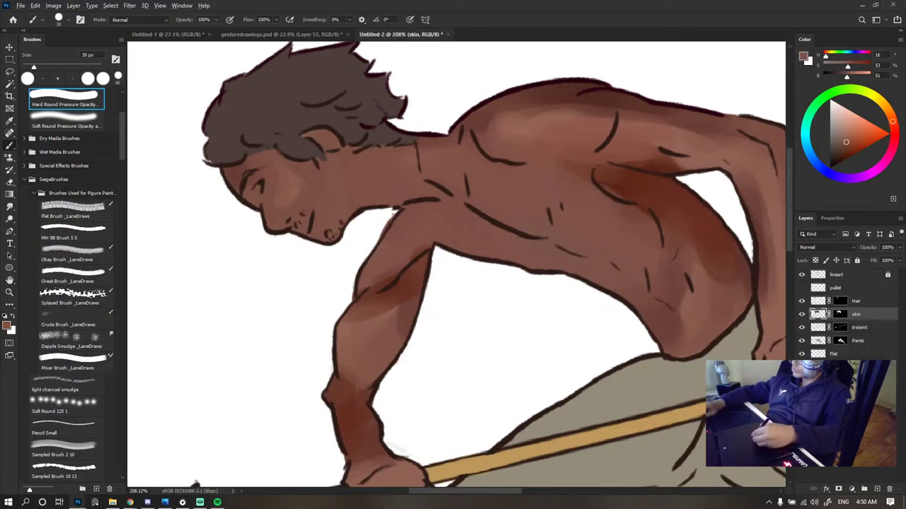
# - Deepen the armpit with a very dark red and blend the sampled arm tone along the underside of the raised upper arm
pyautogui.keyDown('alt'); pyautogui.click(538, 180); pyautogui.keyUp('alt')
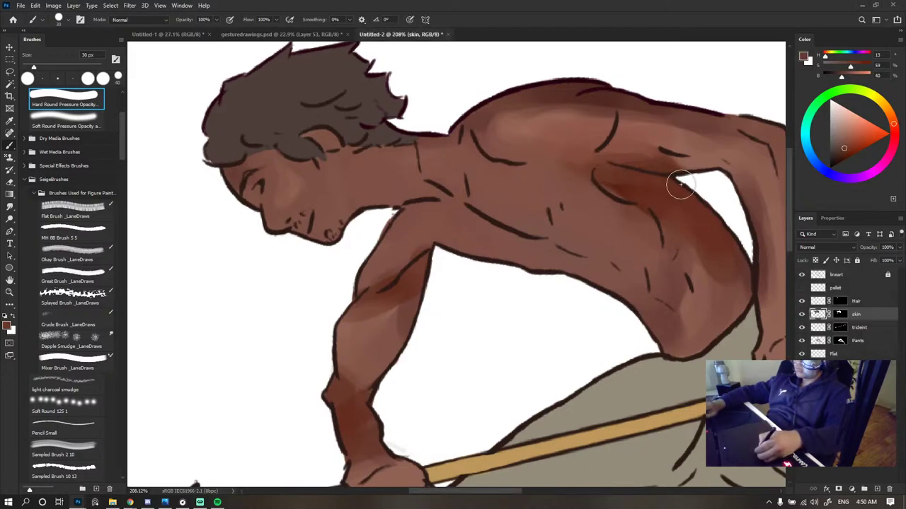
pyautogui.click(620, 188)
pyautogui.moveTo(603, 179)
pyautogui.mouseDown()
pyautogui.moveTo(681, 185)
pyautogui.moveTo(646, 176)
pyautogui.mouseUp()
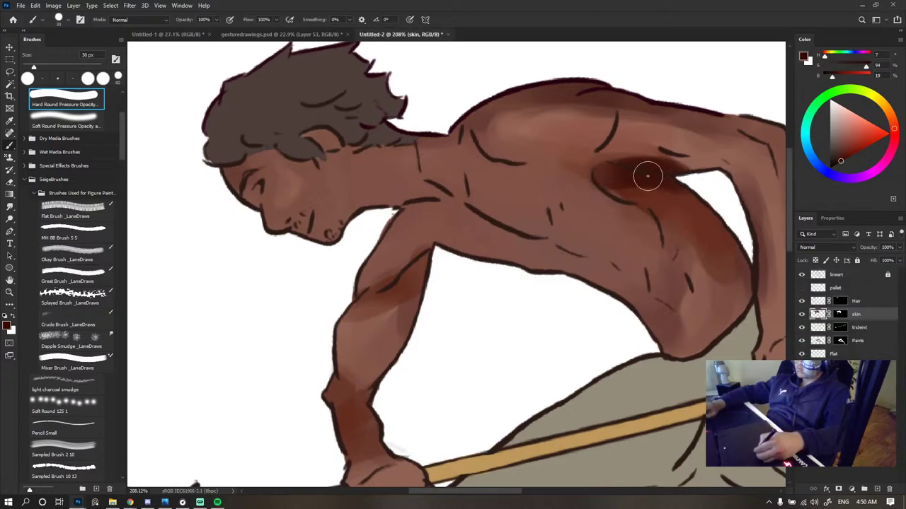
pyautogui.keyDown('alt'); pyautogui.click(643, 151); pyautogui.keyUp('alt')
pyautogui.moveTo(611, 152); pyautogui.dragTo(689, 155)
# - Soften the armpit shadow into the side of the ribcage with skin tones sampled around its edge
pyautogui.scroll(-9, 590, 149)
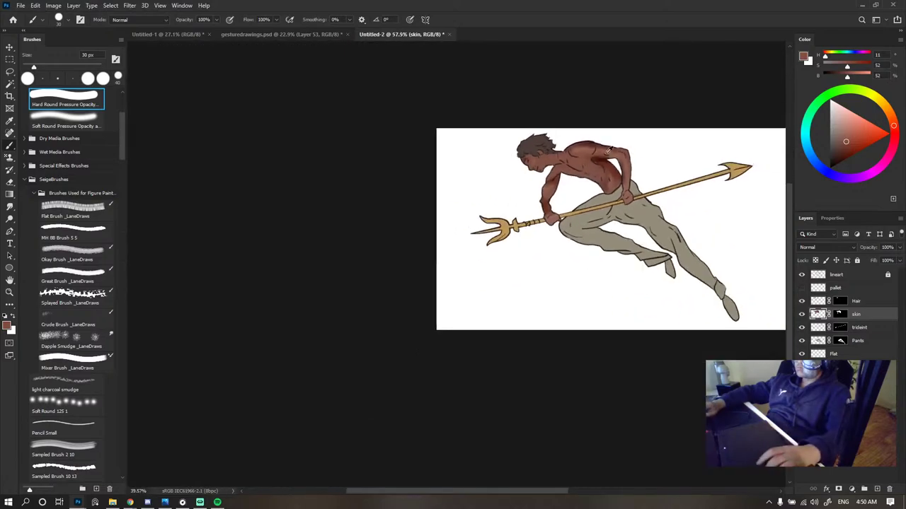
pyautogui.scroll(8, 613, 150)
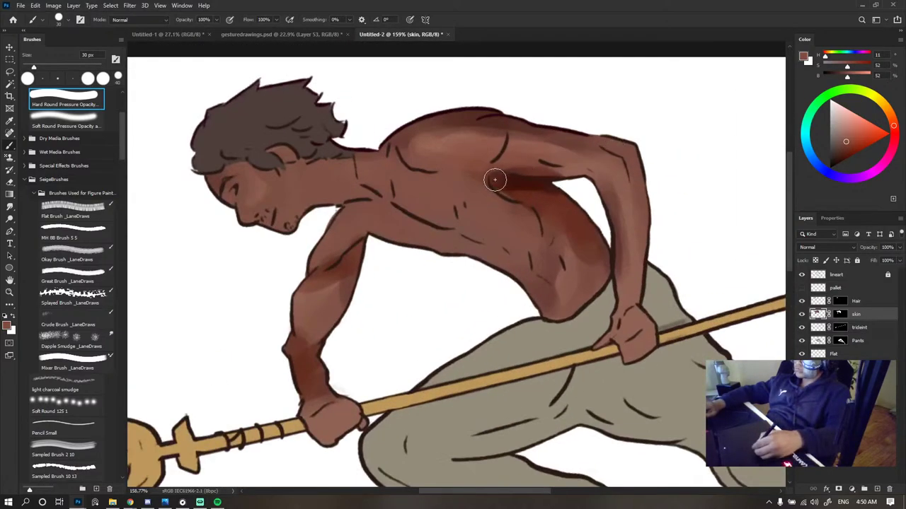
pyautogui.moveTo(495, 181); pyautogui.dragTo(517, 199)
pyautogui.scroll(-3, 538, 188)
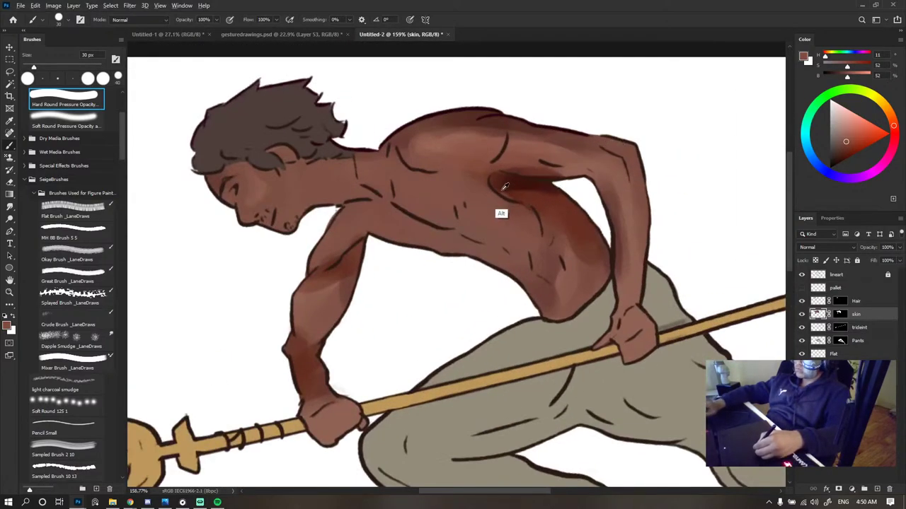
pyautogui.keyDown('alt'); pyautogui.click(501, 186); pyautogui.keyUp('alt')
pyautogui.scroll(3, 497, 187)
pyautogui.scroll(-3, 502, 193)
pyautogui.keyDown('alt'); pyautogui.click(479, 199); pyautogui.keyUp('alt')
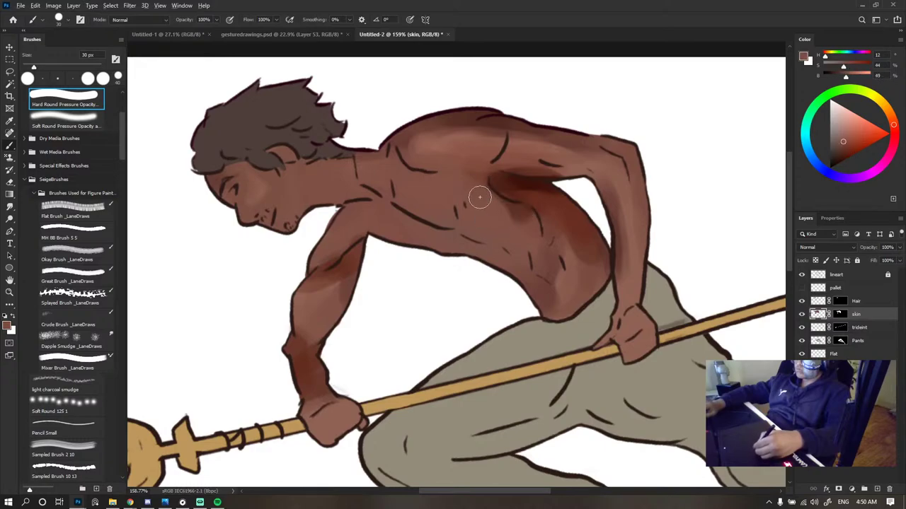
pyautogui.scroll(3, 506, 226)
# - Shade the underside of the chest and belly with dark brown sampled from the armpit, extending the shadow toward the front shoulder
pyautogui.keyDown('alt'); pyautogui.click(521, 184); pyautogui.keyUp('alt')
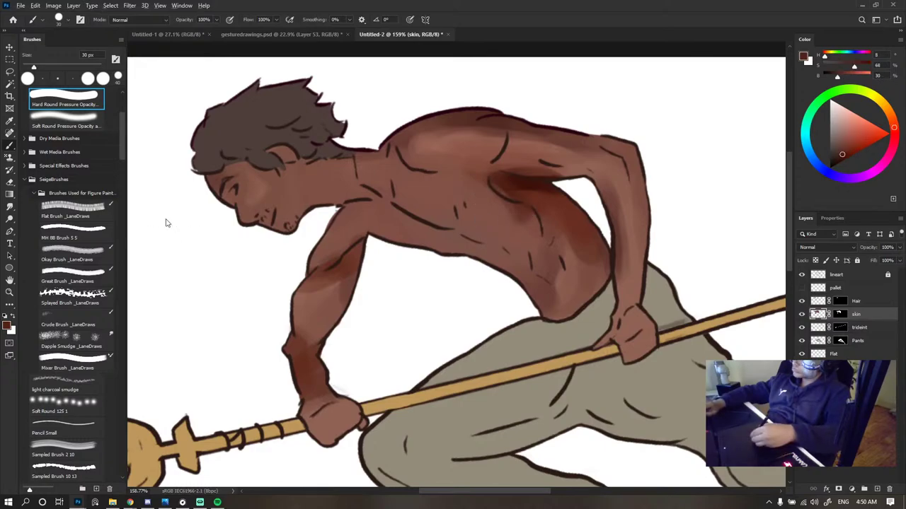
pyautogui.moveTo(419, 230)
pyautogui.mouseDown()
pyautogui.moveTo(395, 223)
pyautogui.moveTo(493, 261)
pyautogui.moveTo(407, 232)
pyautogui.mouseUp()
pyautogui.scroll(-3, 406, 232)
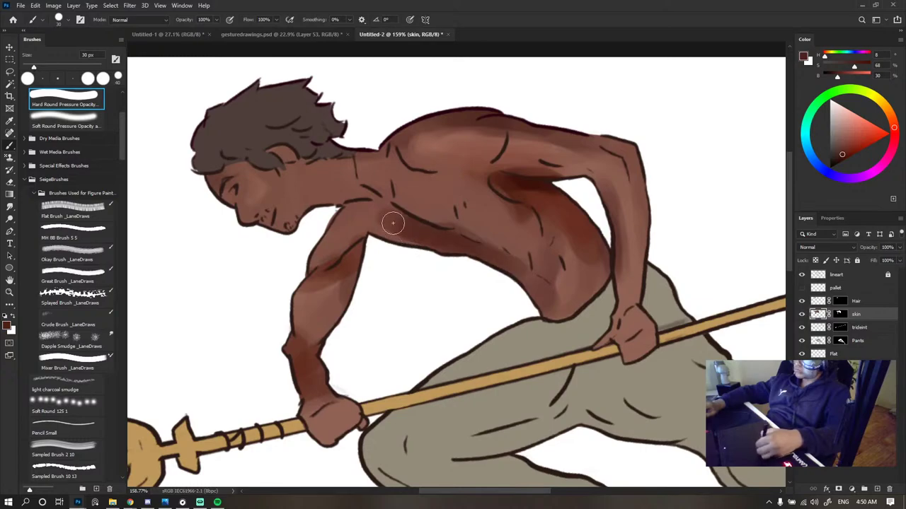
pyautogui.keyDown('alt'); pyautogui.click(471, 221); pyautogui.keyUp('alt')
pyautogui.scroll(3, 413, 231)
pyautogui.keyDown('alt'); pyautogui.click(414, 230); pyautogui.keyUp('alt')
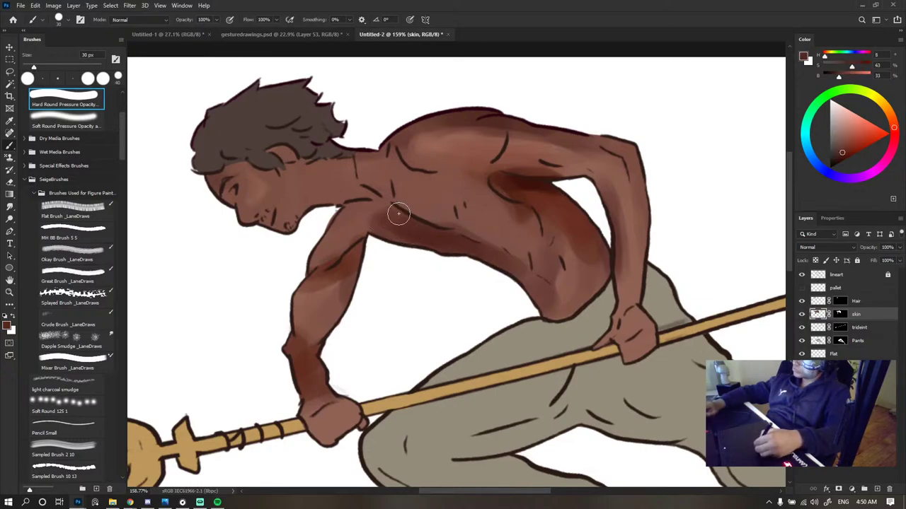
pyautogui.moveTo(399, 205); pyautogui.dragTo(357, 210)
pyautogui.keyDown('alt'); pyautogui.click(409, 202); pyautogui.keyUp('alt')
pyautogui.keyDown('alt'); pyautogui.click(409, 224); pyautogui.keyUp('alt')
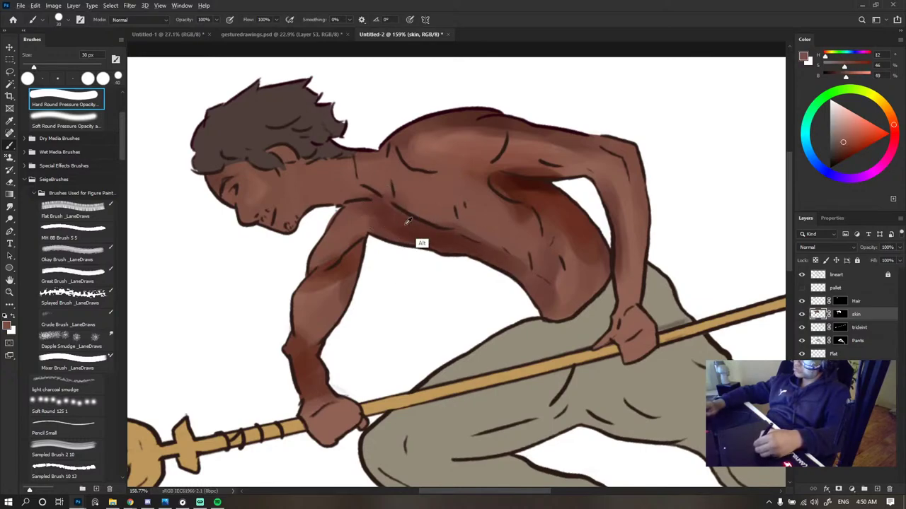
# - Paint a soft brown shadow on the ribs beside the armpit and sample the adjacent mid skin tone
pyautogui.moveTo(482, 180); pyautogui.dragTo(495, 206)
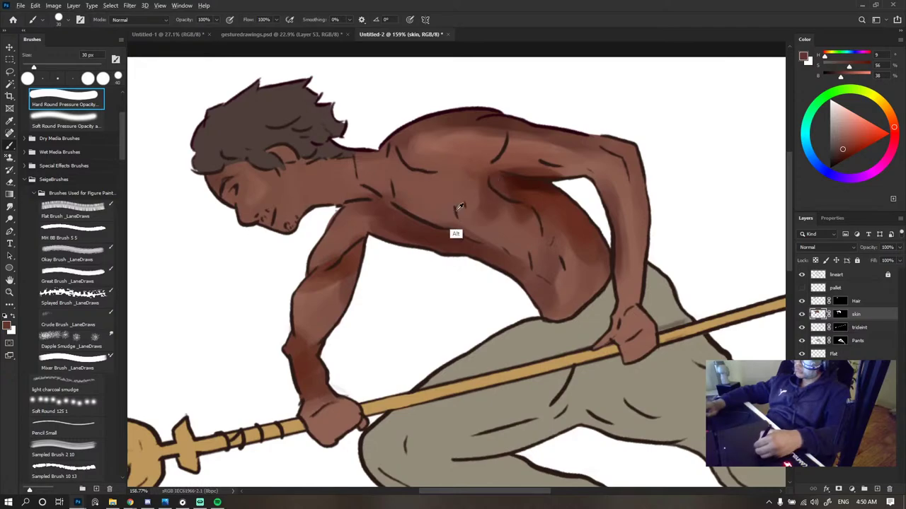
pyautogui.keyDown('alt'); pyautogui.click(473, 206); pyautogui.keyUp('alt')
pyautogui.scroll(-3, 584, 146)
pyautogui.scroll(-3, 584, 147)
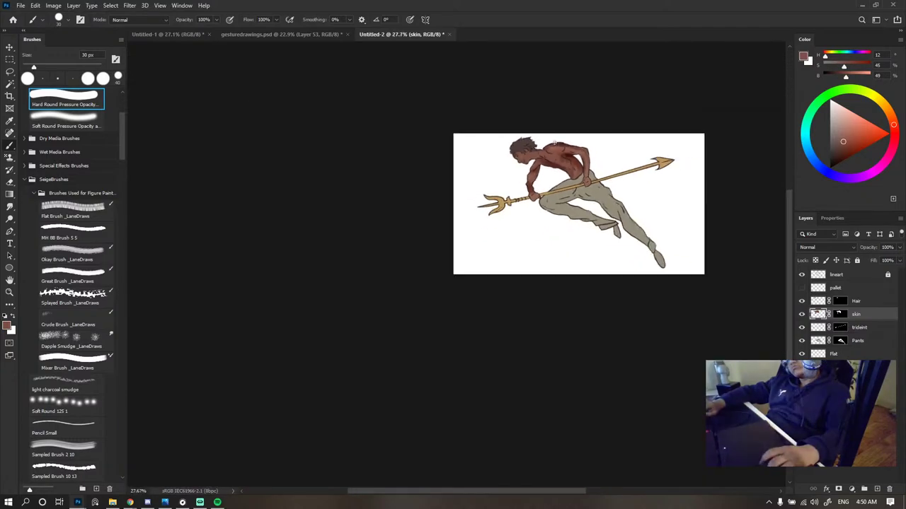
pyautogui.scroll(3, 573, 149)
pyautogui.scroll(-2, 560, 150)
pyautogui.scroll(-1, 569, 150)
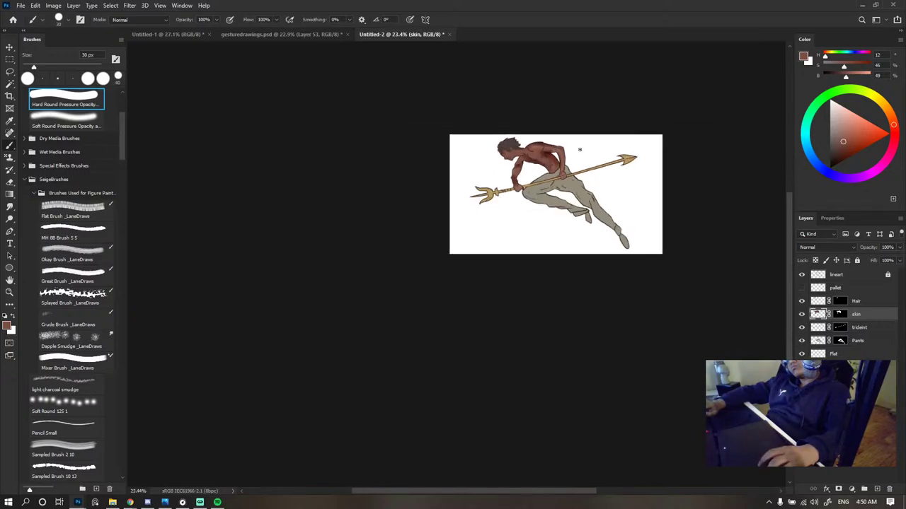
# - Paint the cheek and jaw with a lighter sampled skin tone
pyautogui.scroll(8, 504, 151)
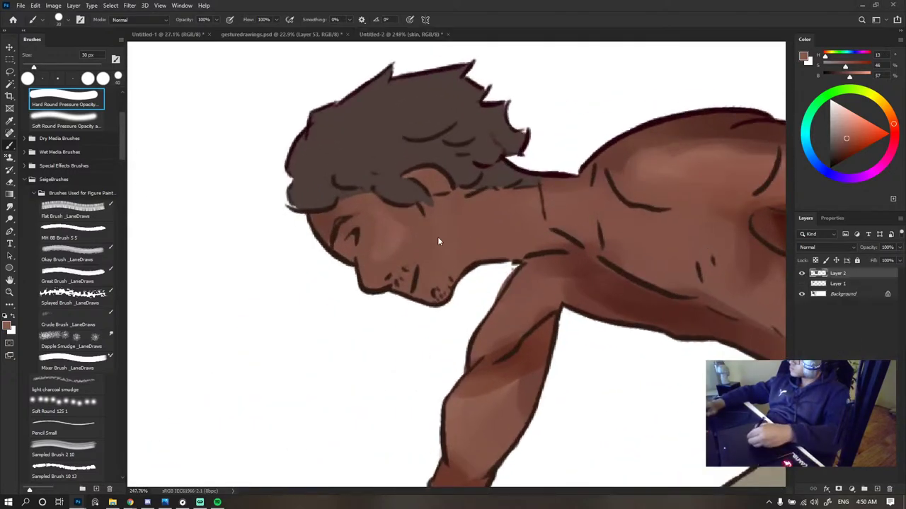
pyautogui.keyDown('alt'); pyautogui.click(437, 239); pyautogui.keyUp('alt')
pyautogui.moveTo(421, 245)
pyautogui.mouseDown()
pyautogui.moveTo(382, 228)
pyautogui.moveTo(428, 280)
pyautogui.mouseUp()
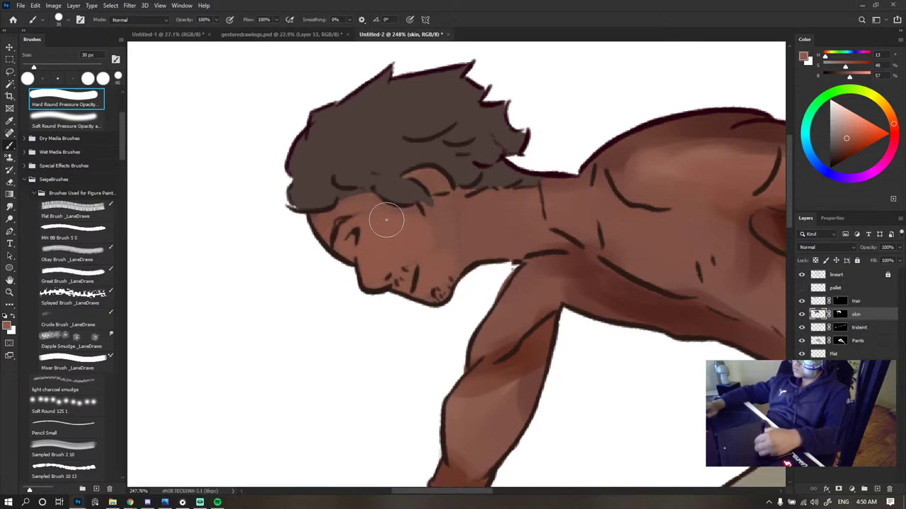
# - Shade the base of the neck with dark brown sampled from the chest shadow and blend it with the mid neck tone
pyautogui.keyDown('alt'); pyautogui.click(620, 284); pyautogui.keyUp('alt')
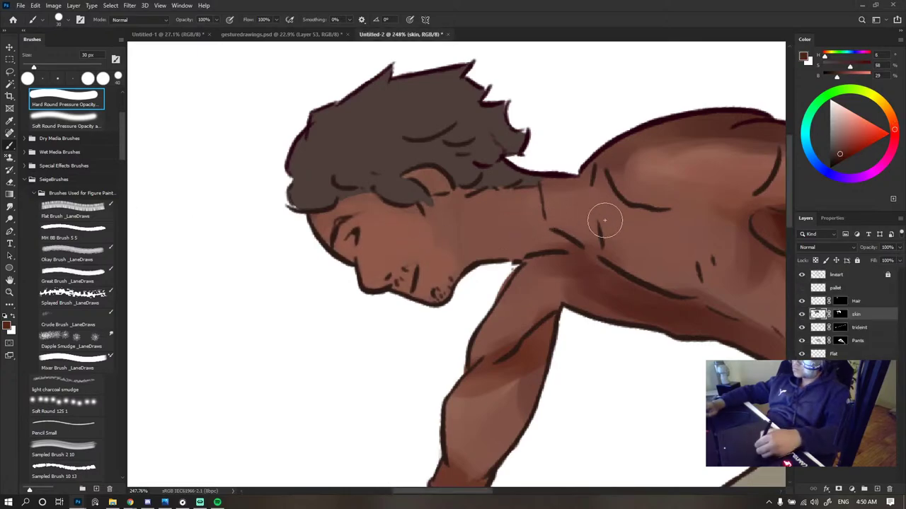
pyautogui.moveTo(511, 257)
pyautogui.mouseDown()
pyautogui.moveTo(585, 206)
pyautogui.moveTo(522, 181)
pyautogui.moveTo(577, 218)
pyautogui.mouseUp()
pyautogui.keyDown('alt'); pyautogui.click(508, 236); pyautogui.keyUp('alt')
pyautogui.moveTo(522, 218)
pyautogui.mouseDown()
pyautogui.moveTo(535, 207)
pyautogui.moveTo(519, 243)
pyautogui.mouseUp()
pyautogui.scroll(-3, 434, 241)
pyautogui.scroll(-8, 456, 228)
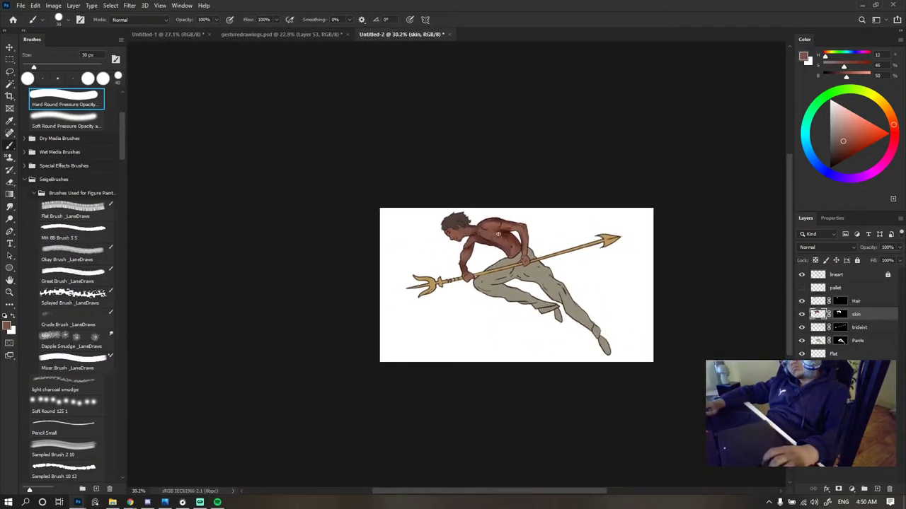
# - Even out the cheek and forehead with the light skin tone sampled from the face
pyautogui.scroll(11, 460, 234)
pyautogui.moveTo(352, 216); pyautogui.dragTo(399, 263)
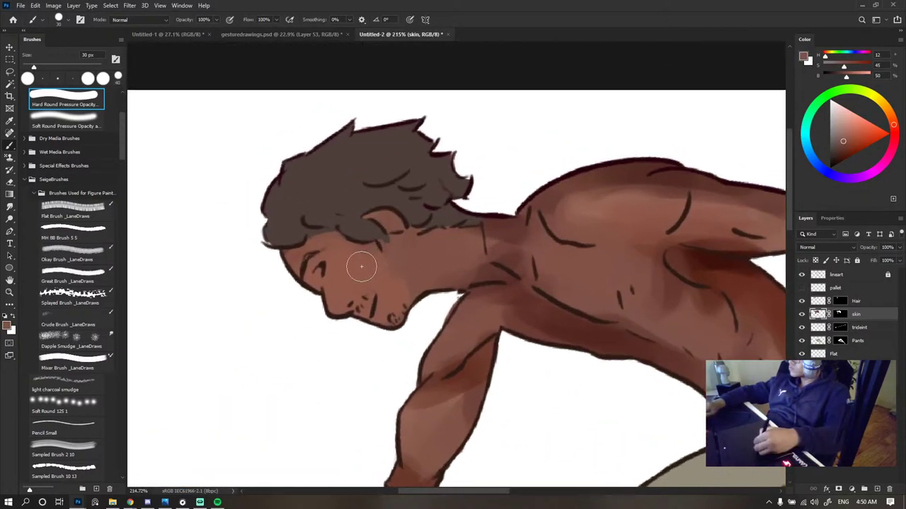
pyautogui.keyDown('alt'); pyautogui.click(359, 291); pyautogui.keyUp('alt')
pyautogui.moveTo(295, 260); pyautogui.dragTo(307, 257)
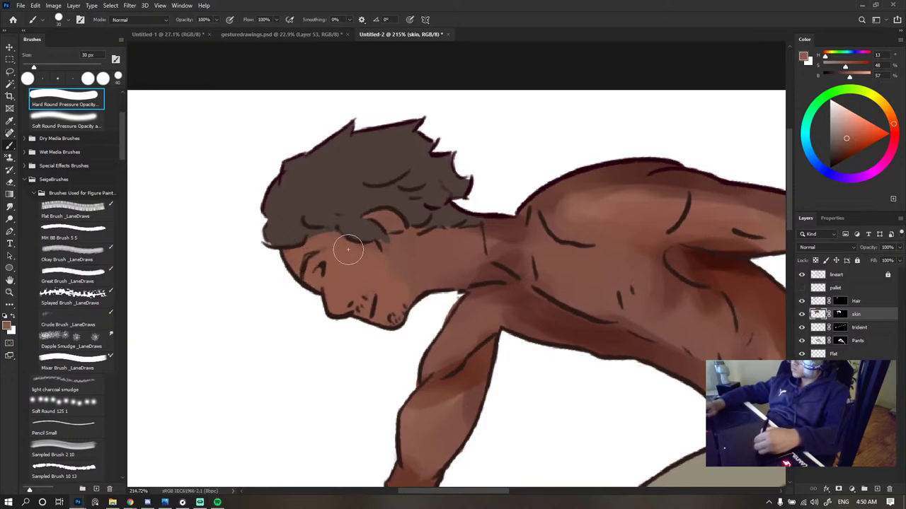
# - Darken the neck behind the jaw with sampled shadow brown, shade the ear, and sample the lighter face tone
pyautogui.keyDown('alt'); pyautogui.click(506, 283); pyautogui.keyUp('alt')
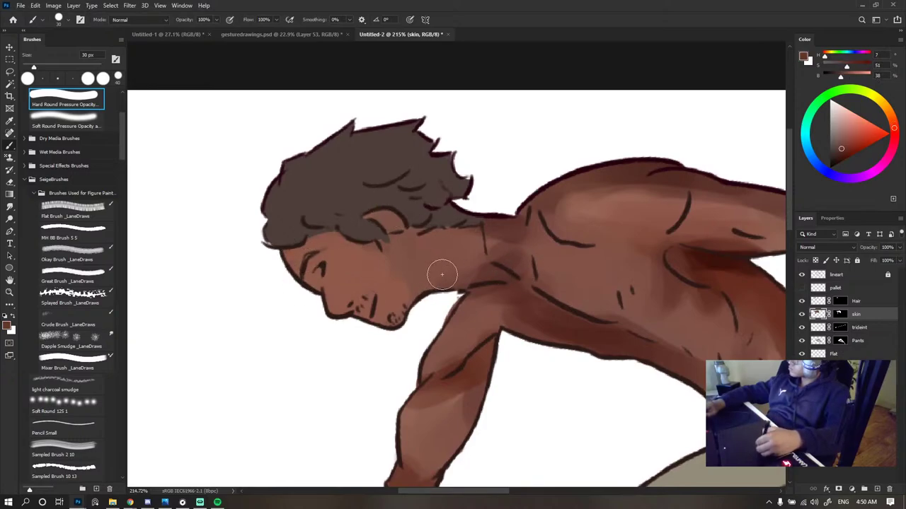
pyautogui.moveTo(409, 242)
pyautogui.mouseDown()
pyautogui.moveTo(414, 298)
pyautogui.moveTo(438, 280)
pyautogui.moveTo(397, 228)
pyautogui.moveTo(424, 301)
pyautogui.moveTo(465, 292)
pyautogui.mouseUp()
pyautogui.hotkey('ctrl', 'z')
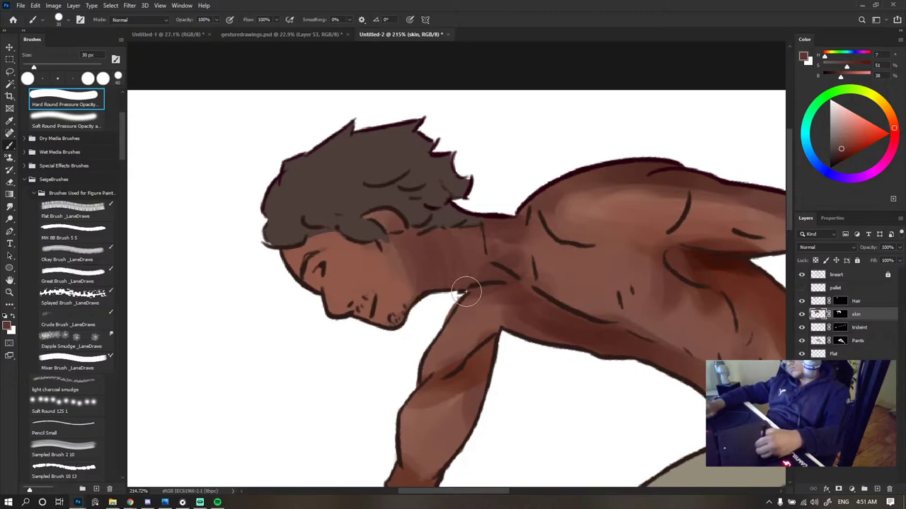
pyautogui.moveTo(384, 199); pyautogui.dragTo(394, 253)
pyautogui.keyDown('alt'); pyautogui.click(365, 297); pyautogui.keyUp('alt')
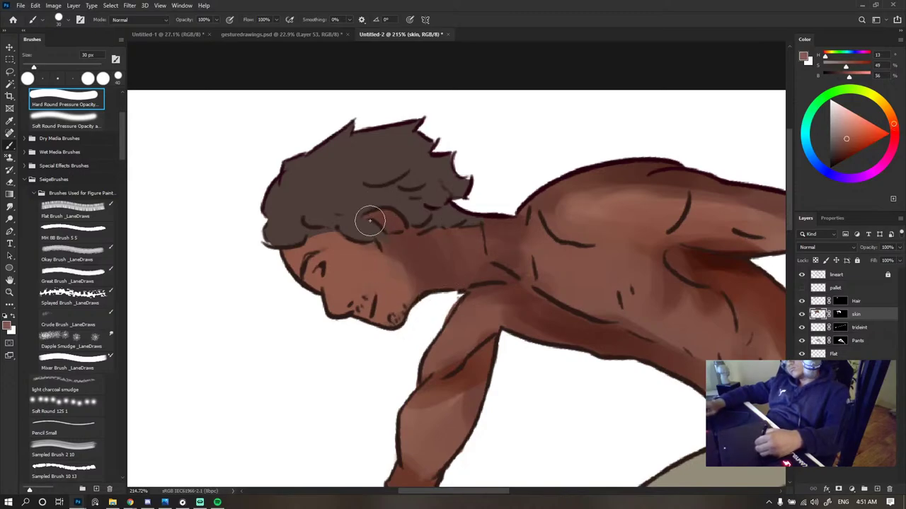
# - Shade the mouth and chin with shadow brown sampled from behind the jaw, using a 9 px brush
pyautogui.scroll(-10, 445, 212)
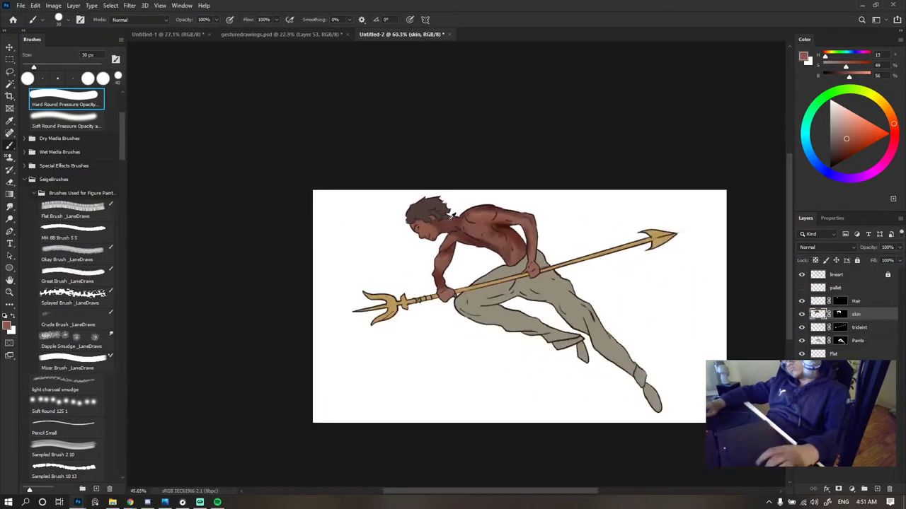
pyautogui.scroll(10, 444, 226)
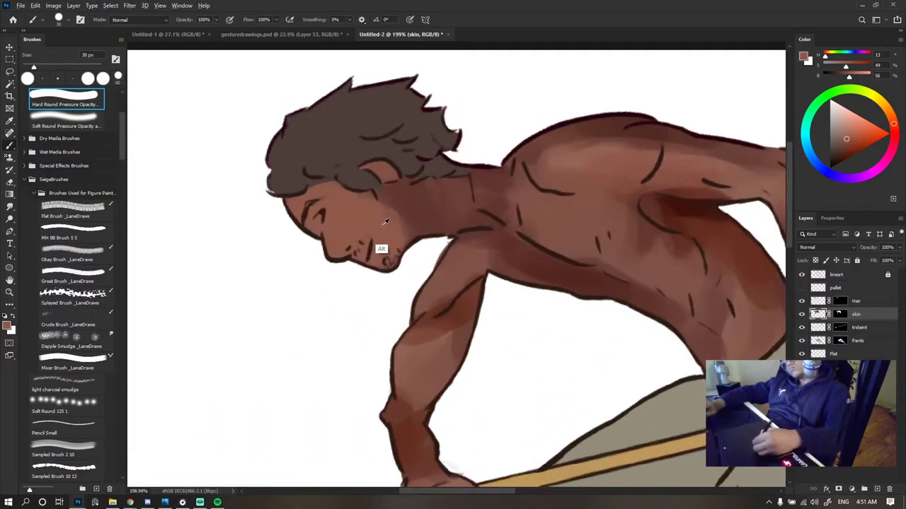
pyautogui.keyDown('alt'); pyautogui.click(404, 204); pyautogui.keyUp('alt')
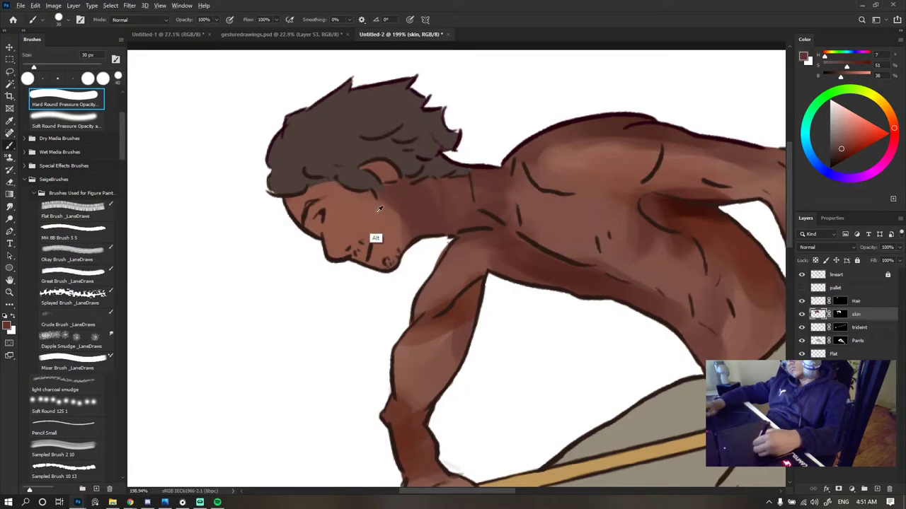
pyautogui.press('[')
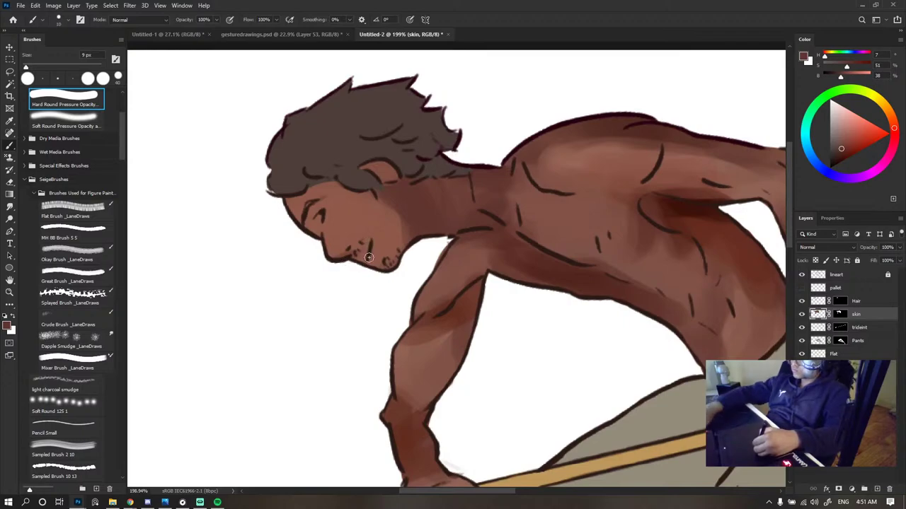
# - Shade the forehead below the hairline and around the eye with sampled brown tones, using a 30 px brush
pyautogui.press(']')
pyautogui.press(']')
pyautogui.press(']')
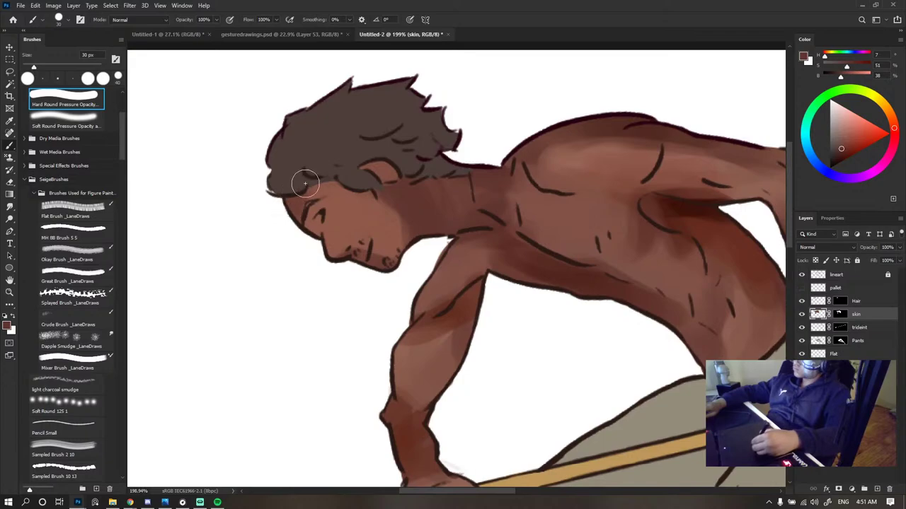
pyautogui.moveTo(305, 184); pyautogui.dragTo(333, 182)
pyautogui.keyDown('alt'); pyautogui.click(330, 238); pyautogui.keyUp('alt')
pyautogui.keyDown('alt'); pyautogui.click(329, 182); pyautogui.keyUp('alt')
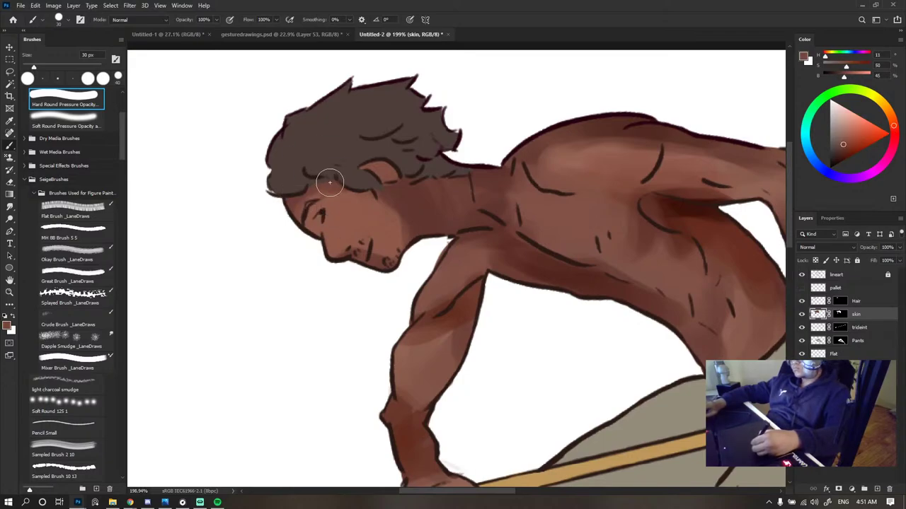
pyautogui.keyDown('alt'); pyautogui.click(375, 211); pyautogui.keyUp('alt')
pyautogui.keyDown('alt'); pyautogui.click(319, 188); pyautogui.keyUp('alt')
pyautogui.moveTo(318, 216); pyautogui.dragTo(314, 232)
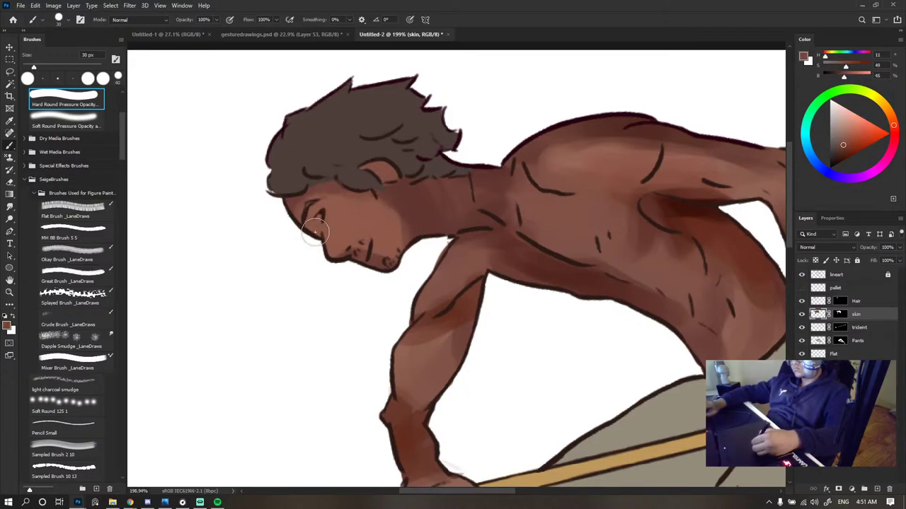
pyautogui.keyDown('alt'); pyautogui.click(333, 228); pyautogui.keyUp('alt')
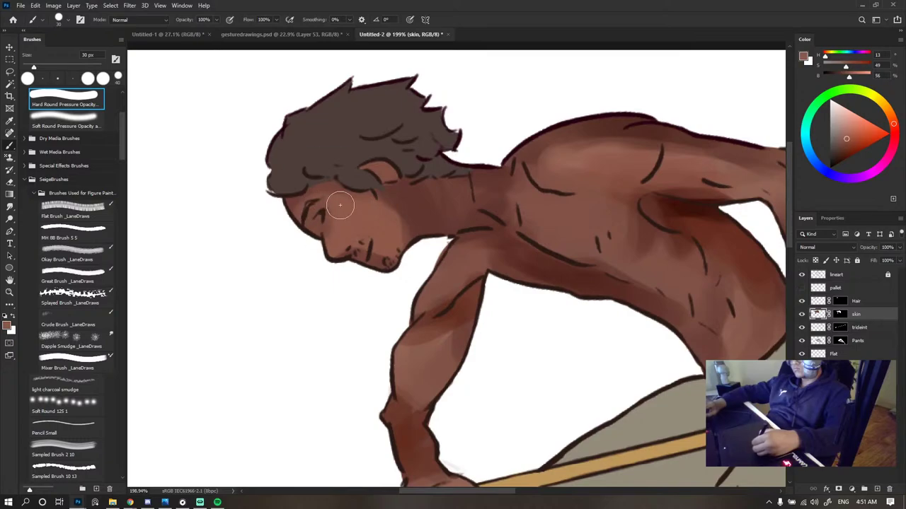
# - Blend the cheek and jaw edge into the neck shadow with tones sampled from the face and neck
pyautogui.keyDown('alt'); pyautogui.scroll(-5, 367, 200); pyautogui.keyUp('alt')
pyautogui.keyDown('alt'); pyautogui.scroll(5, 312, 235); pyautogui.keyUp('alt')
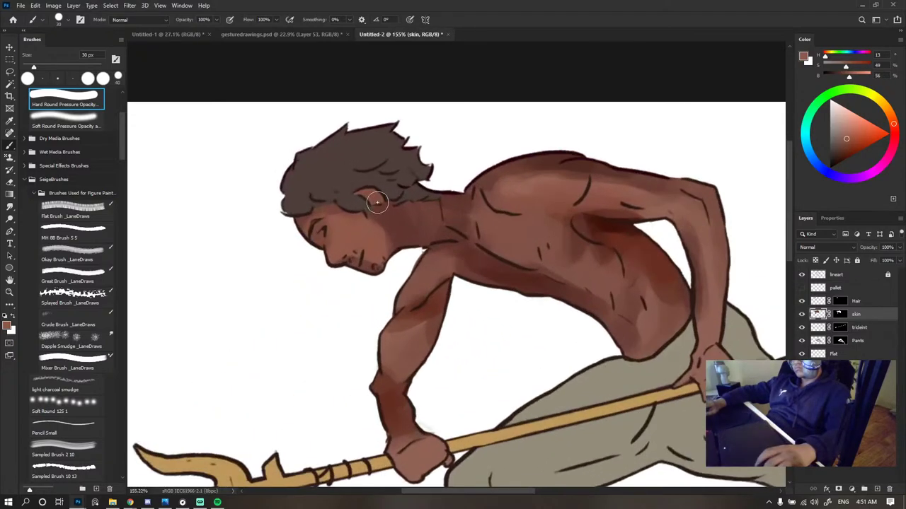
pyautogui.keyDown('alt'); pyautogui.click(357, 240); pyautogui.keyUp('alt')
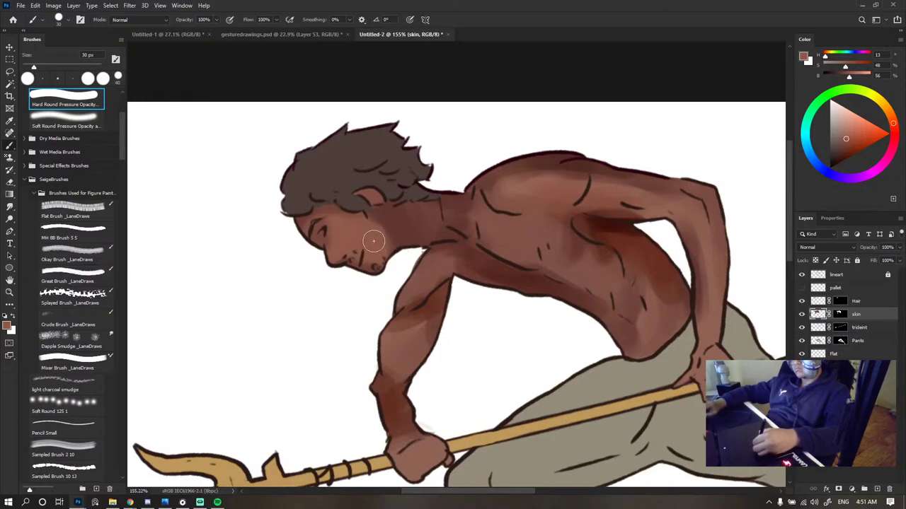
pyautogui.keyDown('alt'); pyautogui.click(386, 214); pyautogui.keyUp('alt')
pyautogui.keyDown('alt'); pyautogui.click(368, 235); pyautogui.keyUp('alt')
# - Paint a desaturated brown (H 20, S 37, B 46) over the upper chest and sample the neighbouring shoulder tone
pyautogui.scroll(-6, 488, 255)
pyautogui.scroll(5, 507, 248)
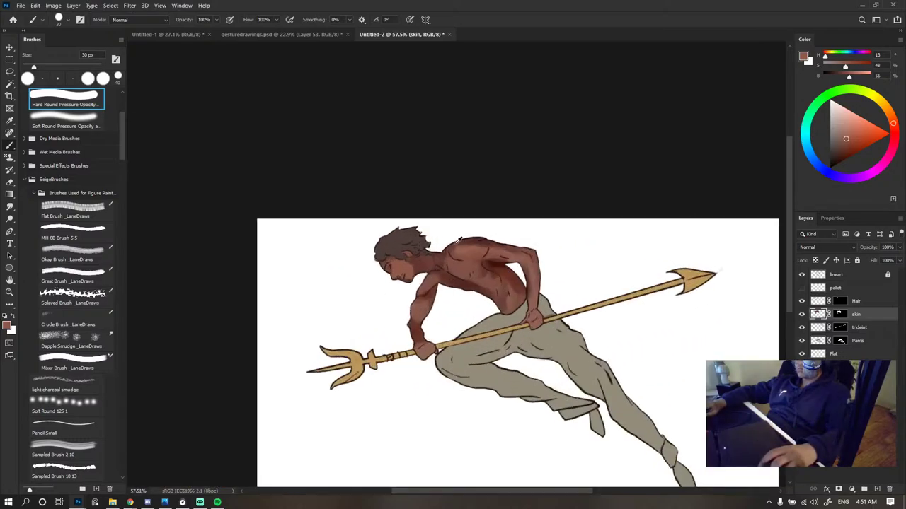
pyautogui.scroll(-7, 465, 262)
pyautogui.scroll(6, 471, 235)
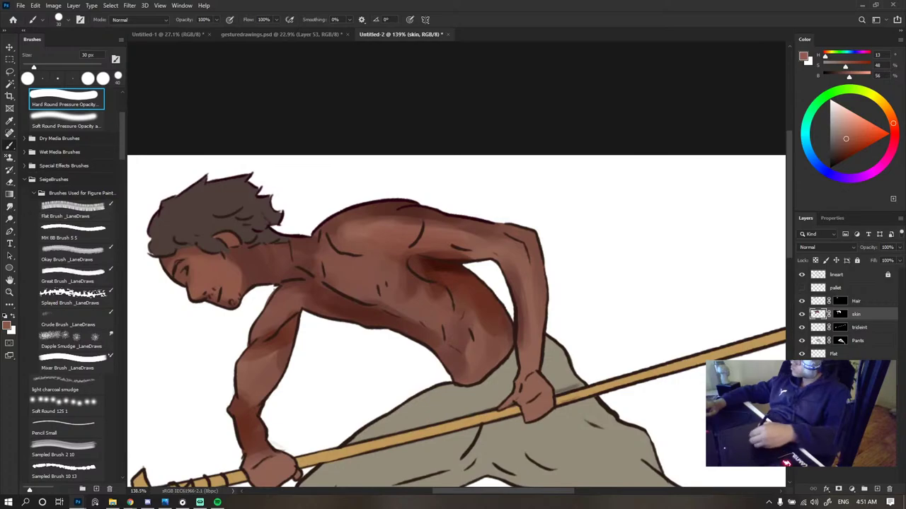
pyautogui.hotkey('ctrl', 'Tab')
pyautogui.hotkey('ctrl', 'shift', 'Tab')
pyautogui.keyDown('alt'); pyautogui.click(362, 242); pyautogui.keyUp('alt')
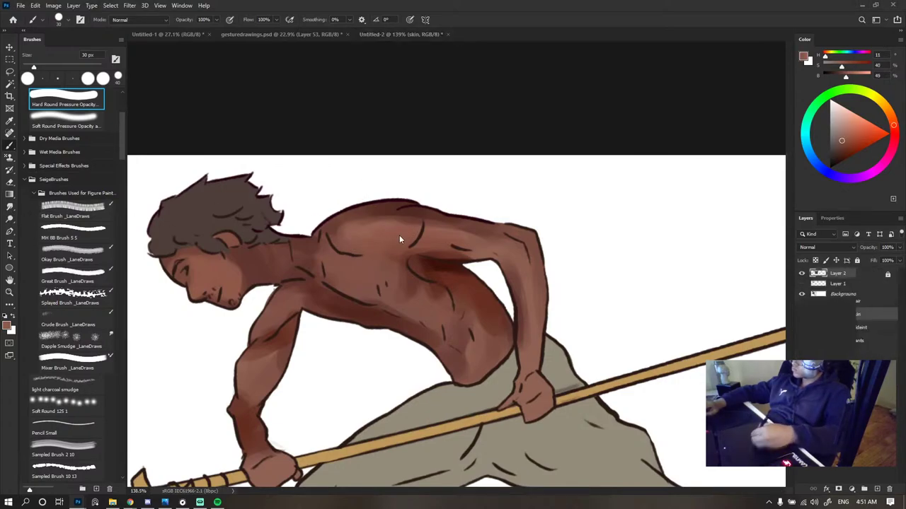
pyautogui.click(399, 236)
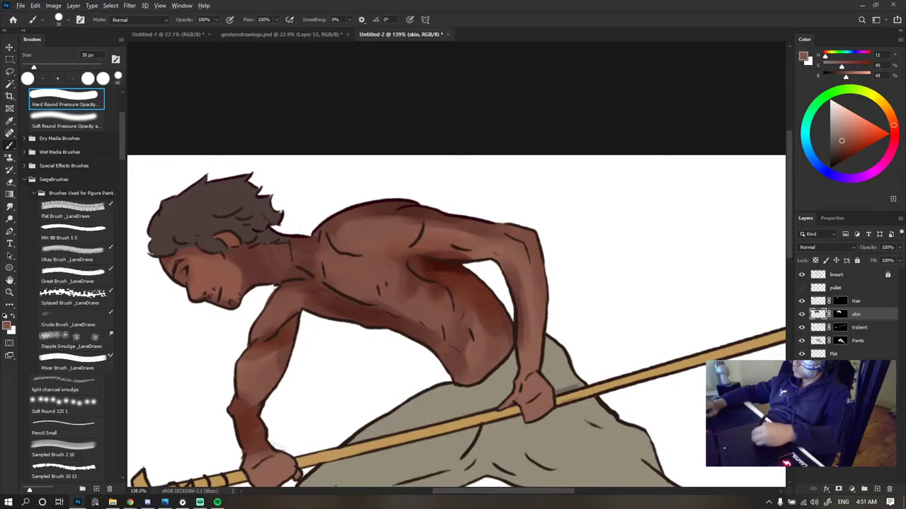
pyautogui.keyDown('alt'); pyautogui.click(324, 260); pyautogui.keyUp('alt')
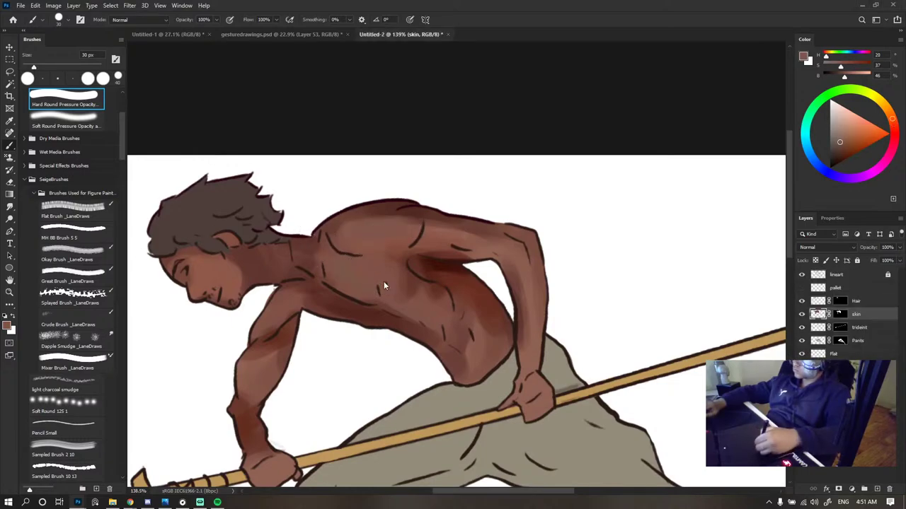
pyautogui.keyDown('alt'); pyautogui.click(366, 254); pyautogui.keyUp('alt')
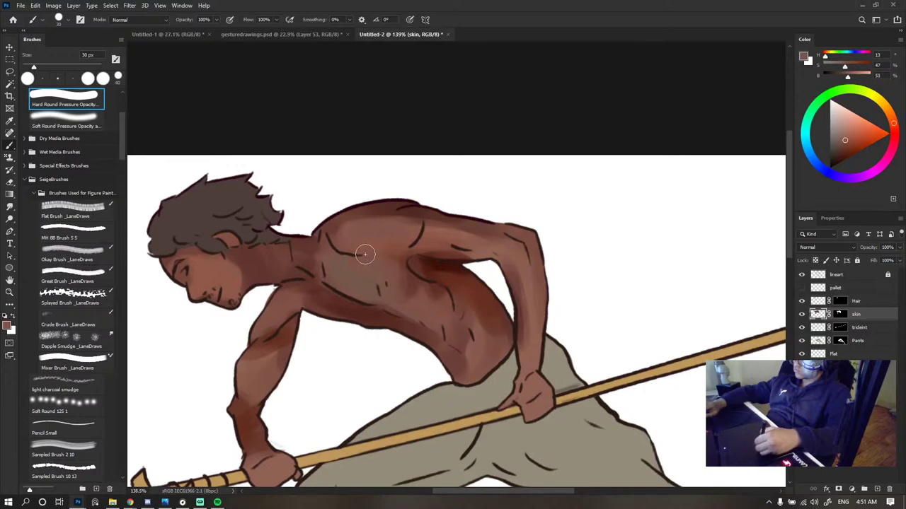
# - Blend the desaturated chest patch into the shoulder, collarbone and ribs with tones sampled around its edges
pyautogui.scroll(-10, 443, 267)
pyautogui.scroll(11, 452, 259)
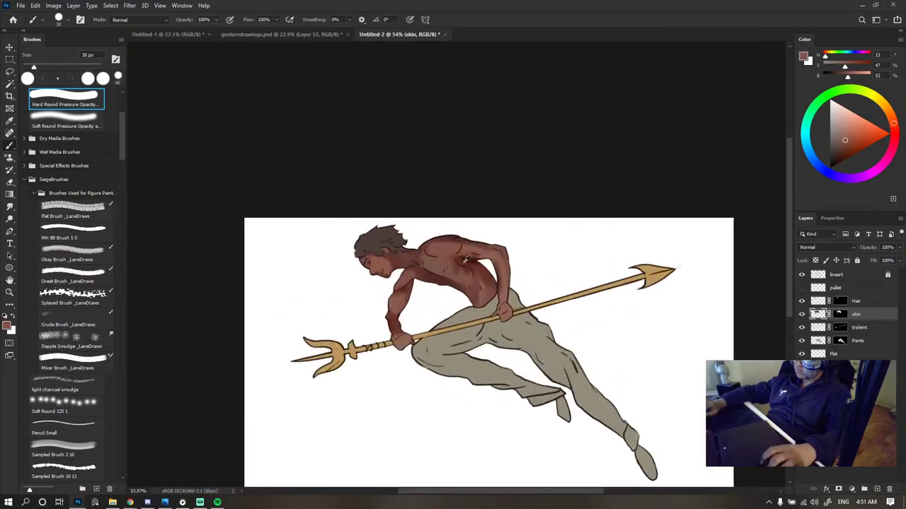
pyautogui.keyDown('alt'); pyautogui.click(370, 270); pyautogui.keyUp('alt')
pyautogui.keyDown('alt'); pyautogui.click(389, 247); pyautogui.keyUp('alt')
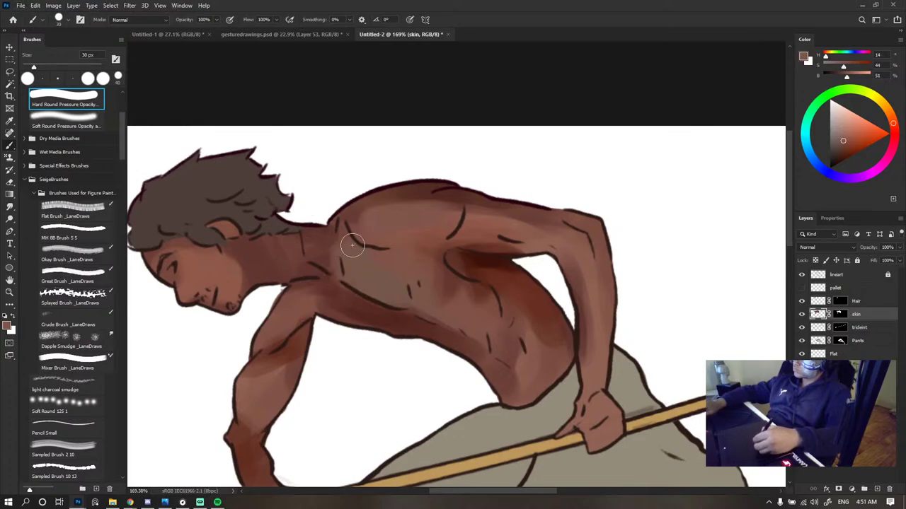
pyautogui.keyDown('alt'); pyautogui.click(332, 239); pyautogui.keyUp('alt')
pyautogui.keyDown('alt'); pyautogui.click(349, 244); pyautogui.keyUp('alt')
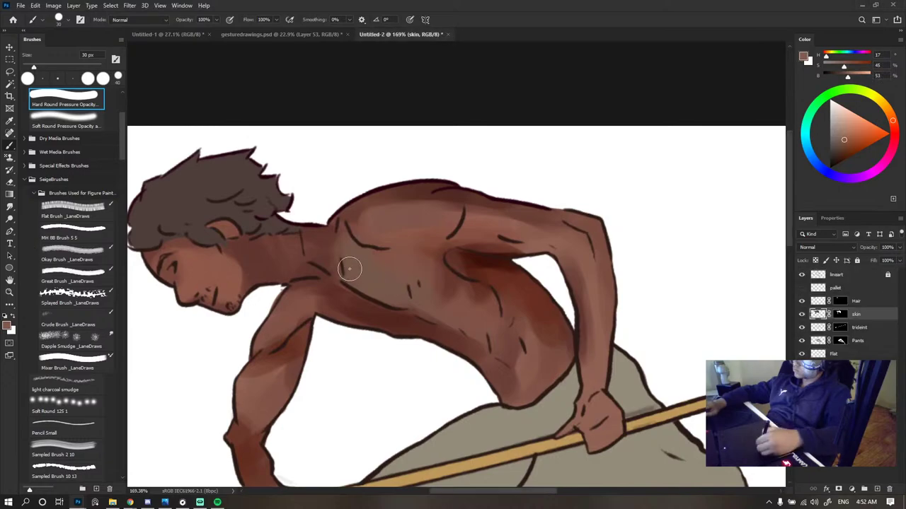
pyautogui.keyDown('alt'); pyautogui.click(391, 296); pyautogui.keyUp('alt')
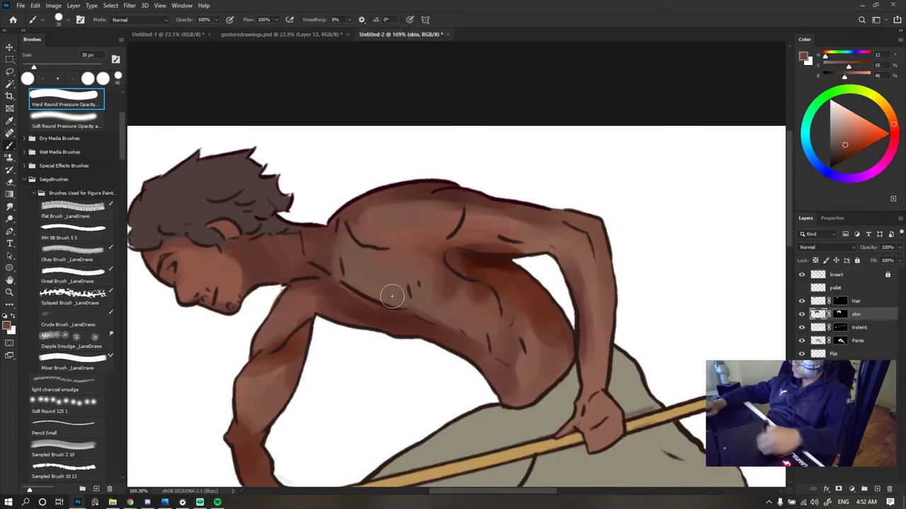
pyautogui.keyDown('alt'); pyautogui.click(407, 268); pyautogui.keyUp('alt')
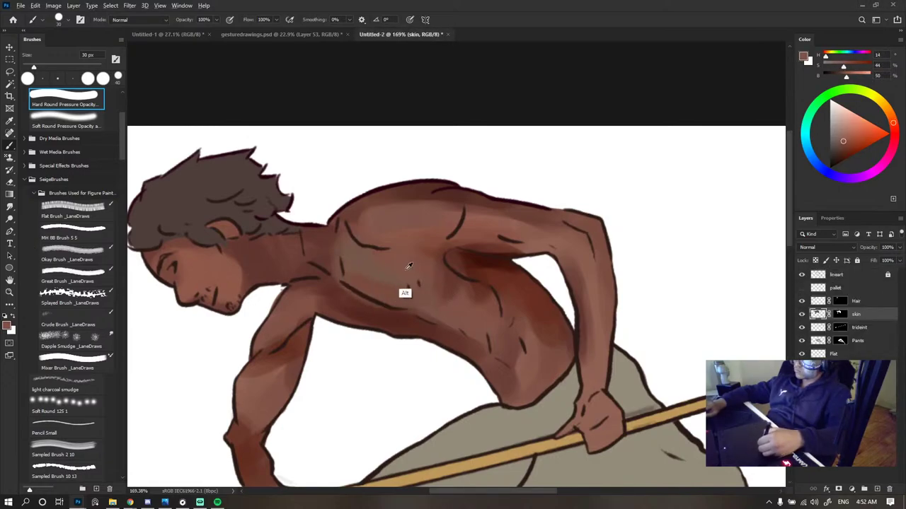
# - Deepen the armpit shadow with sampled dark red-brown and warm the neighbouring chest and raised-arm tones
pyautogui.keyDown('alt'); pyautogui.click(461, 257); pyautogui.keyUp('alt')
pyautogui.keyDown('alt'); pyautogui.click(491, 265); pyautogui.keyUp('alt')
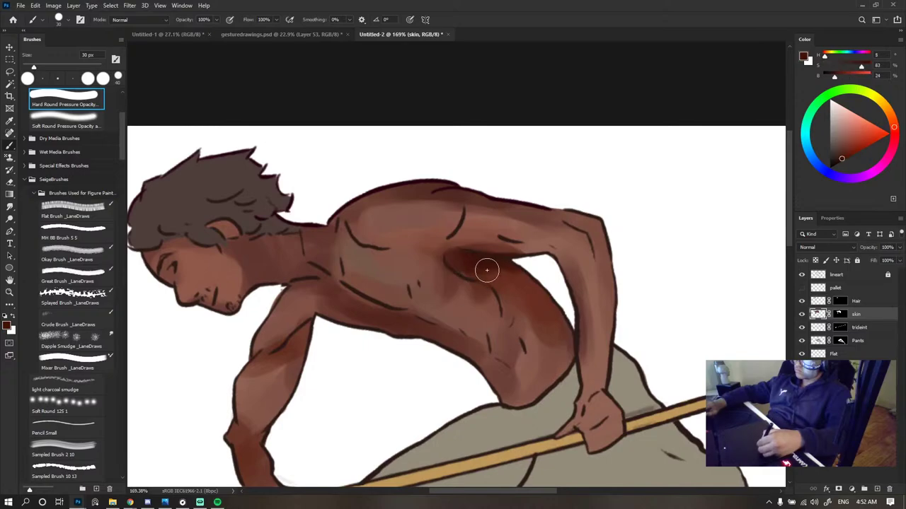
pyautogui.keyDown('alt'); pyautogui.click(433, 264); pyautogui.keyUp('alt')
pyautogui.hotkey('ctrl', 'Tab')
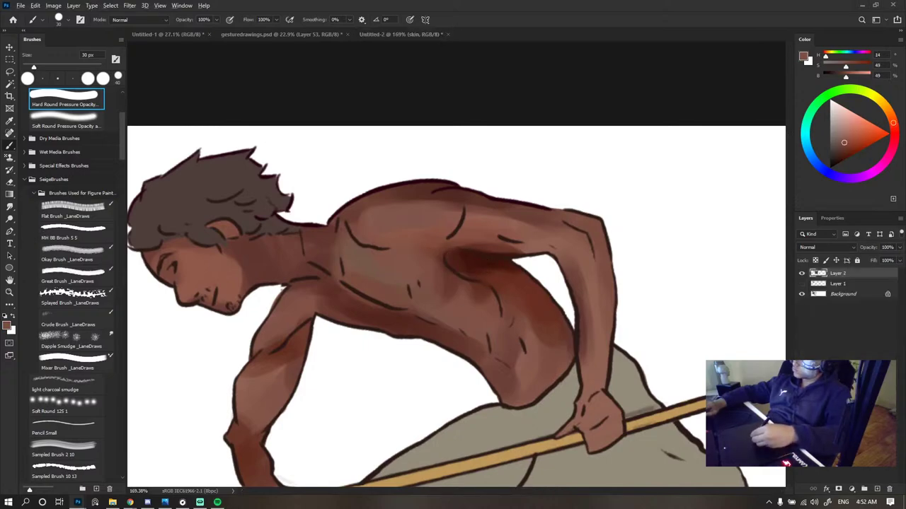
pyautogui.click(239, 252)
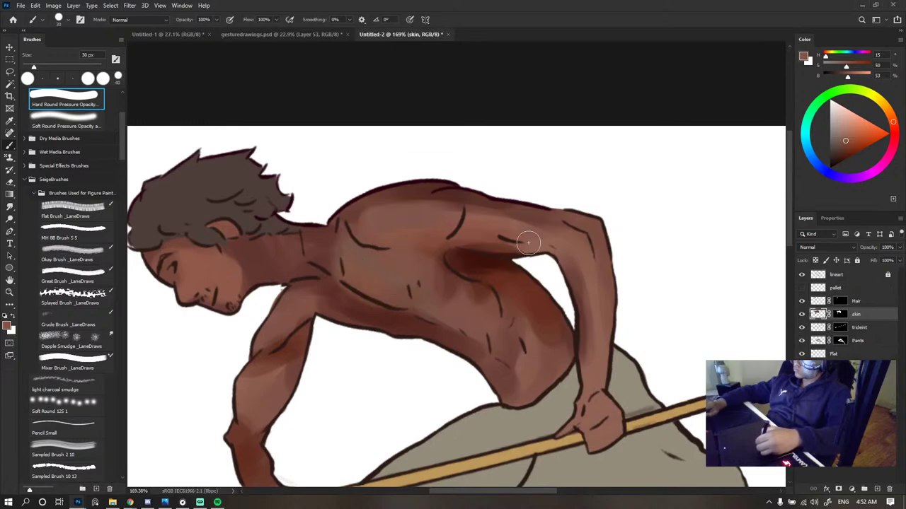
# - Blend the torso shadow and the front upper arm with sampled browns, setting the brush to 35 px
pyautogui.scroll(-10, 493, 229)
pyautogui.scroll(8, 493, 229)
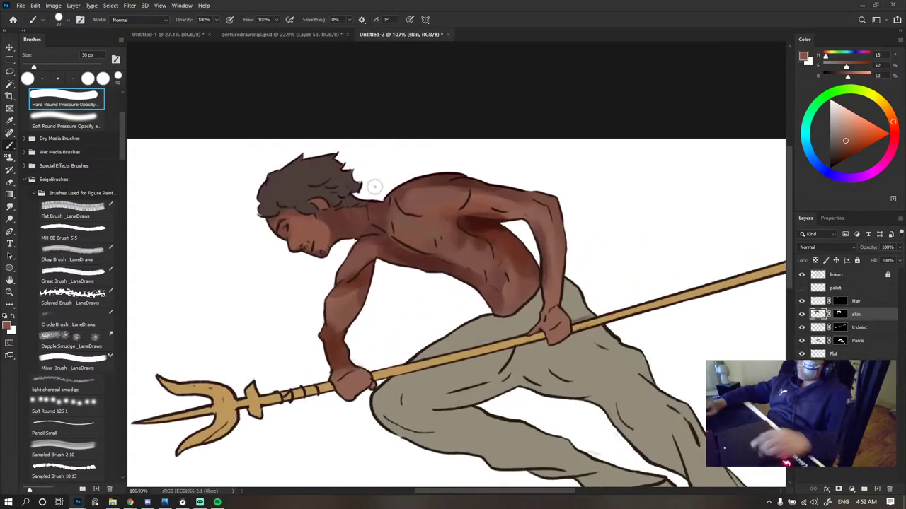
pyautogui.keyDown('alt'); pyautogui.click(431, 259); pyautogui.keyUp('alt')
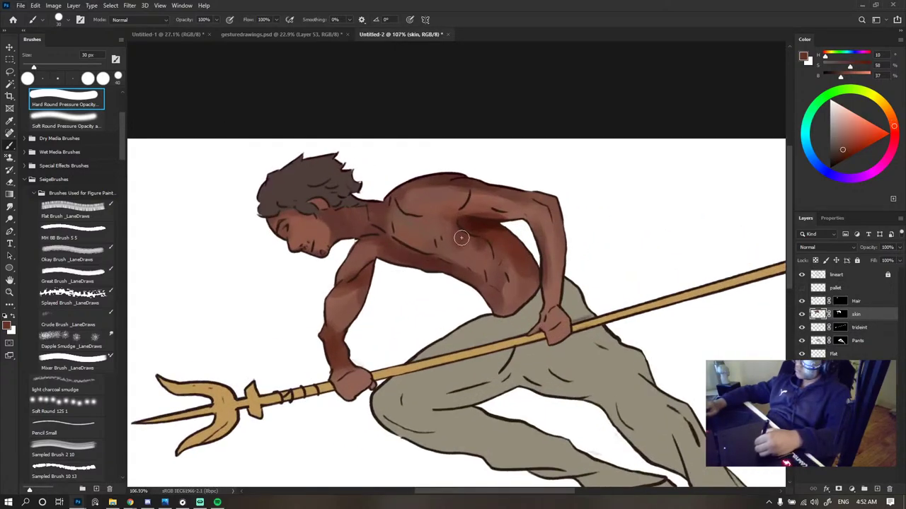
pyautogui.keyDown('alt'); pyautogui.click(366, 257); pyautogui.keyUp('alt')
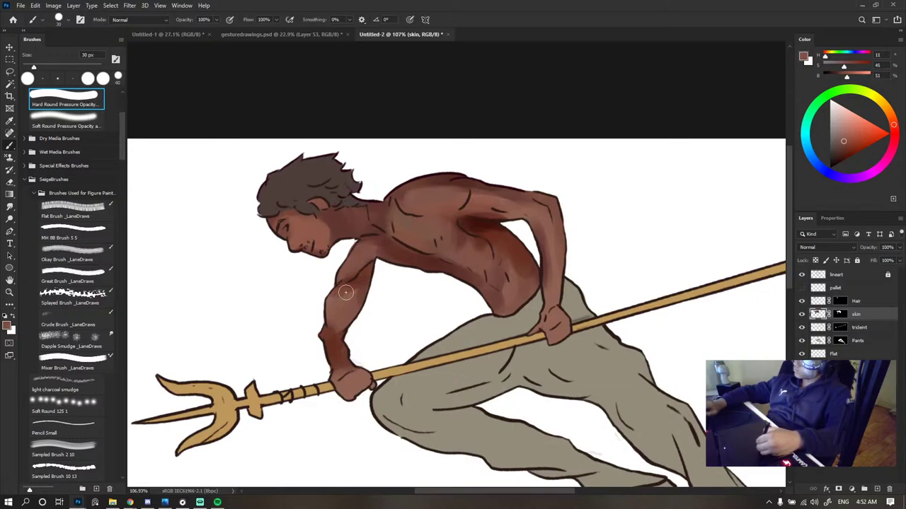
pyautogui.keyDown('alt'); pyautogui.click(416, 233); pyautogui.keyUp('alt')
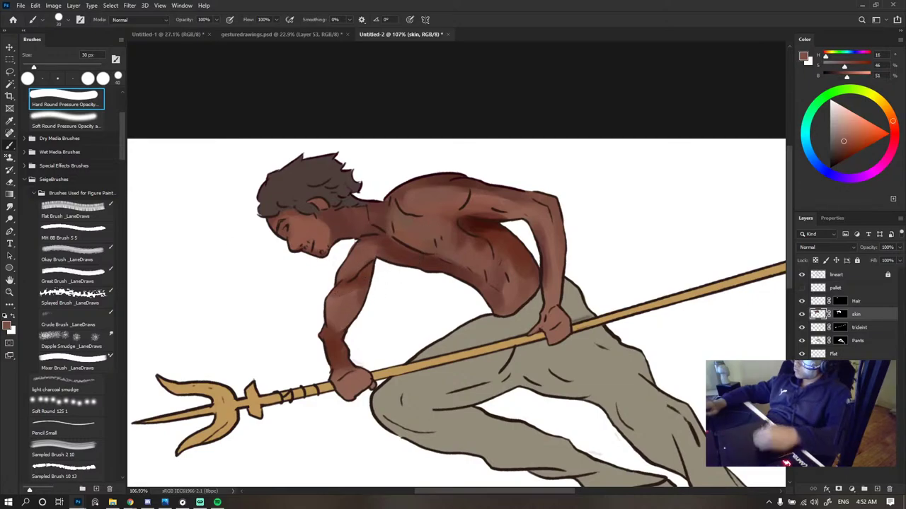
pyautogui.keyDown('alt'); pyautogui.click(325, 249); pyautogui.keyUp('alt')
pyautogui.hotkey('ctrl', 'Tab')
pyautogui.press('[')
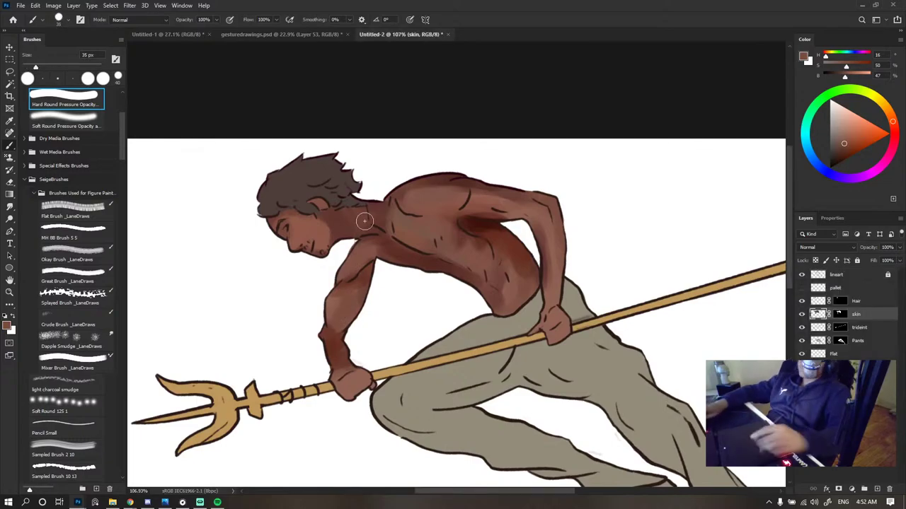
# - Paint the hair on the Hair layer dark brown (H 9, S 49, B 16) with a 109 px brush
pyautogui.scroll(-8, 463, 254)
pyautogui.scroll(7, 467, 249)
pyautogui.scroll(-4, 470, 246)
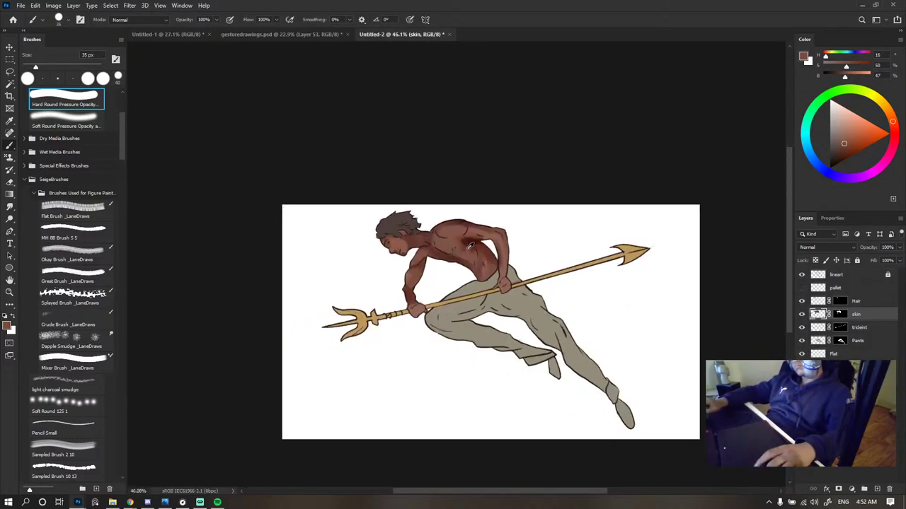
pyautogui.scroll(-2, 469, 245)
pyautogui.scroll(4, 465, 233)
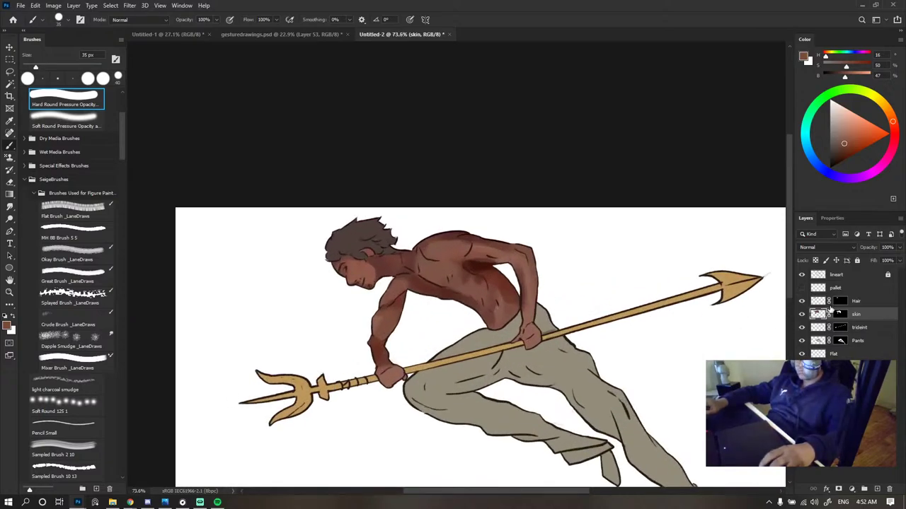
pyautogui.click(810, 305)
pyautogui.scroll(2, 406, 269)
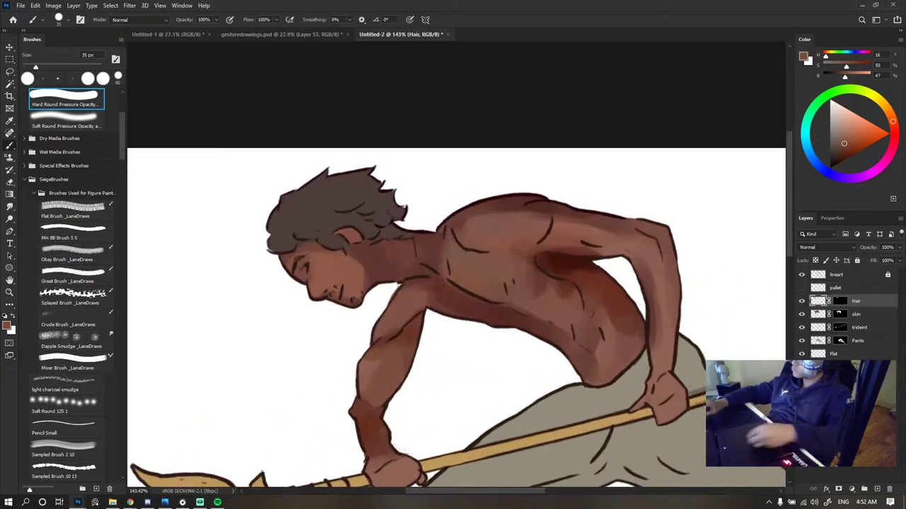
pyautogui.keyDown('alt'); pyautogui.click(360, 211); pyautogui.keyUp('alt')
pyautogui.moveTo(375, 197)
pyautogui.mouseDown()
pyautogui.moveTo(362, 188)
pyautogui.moveTo(385, 181)
pyautogui.moveTo(383, 171)
pyautogui.moveTo(396, 225)
pyautogui.mouseUp()
pyautogui.keyDown('alt'); pyautogui.rightClick(355, 202); pyautogui.keyUp('alt')
pyautogui.scroll(-5, 488, 166)
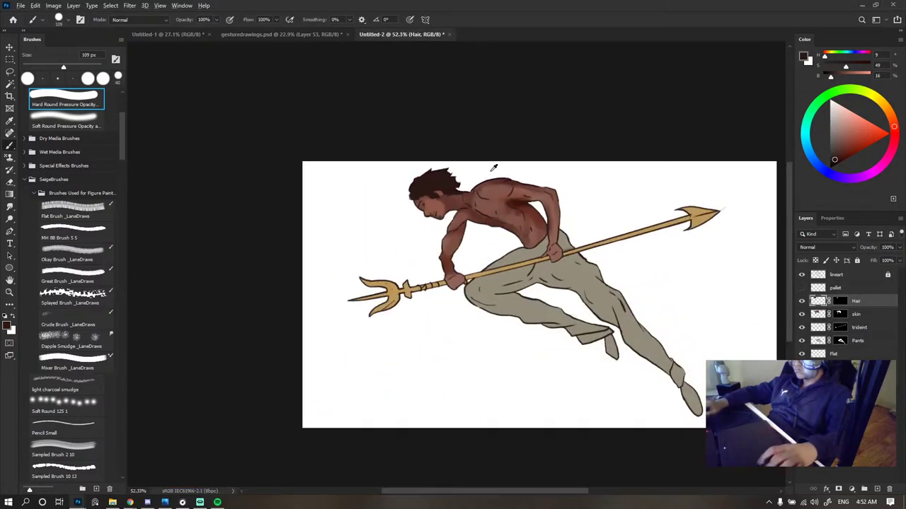
# - Recolour the hair with a yellower dark brown (H 35, S 59, B 16)
pyautogui.scroll(6, 491, 168)
pyautogui.scroll(-4, 460, 173)
pyautogui.scroll(4, 460, 172)
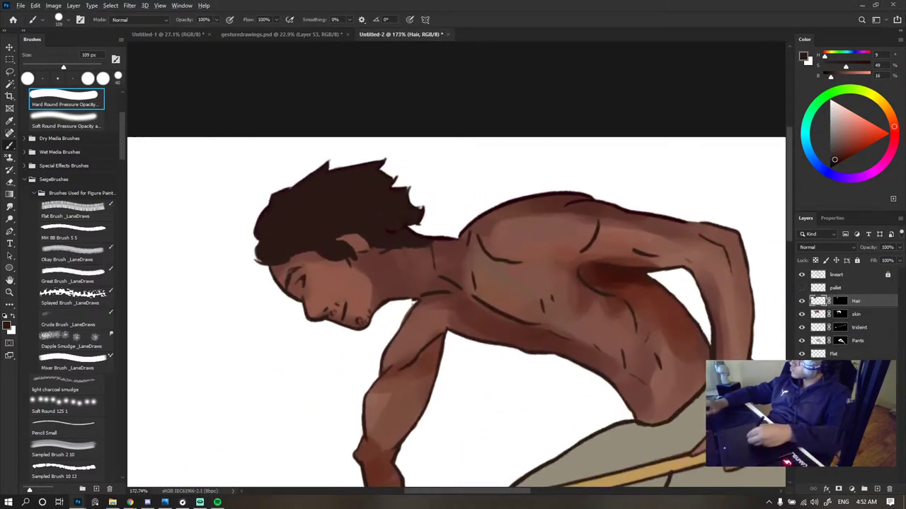
pyautogui.click(887, 108)
pyautogui.hotkey('alt', 'shift', 'BackSpace')
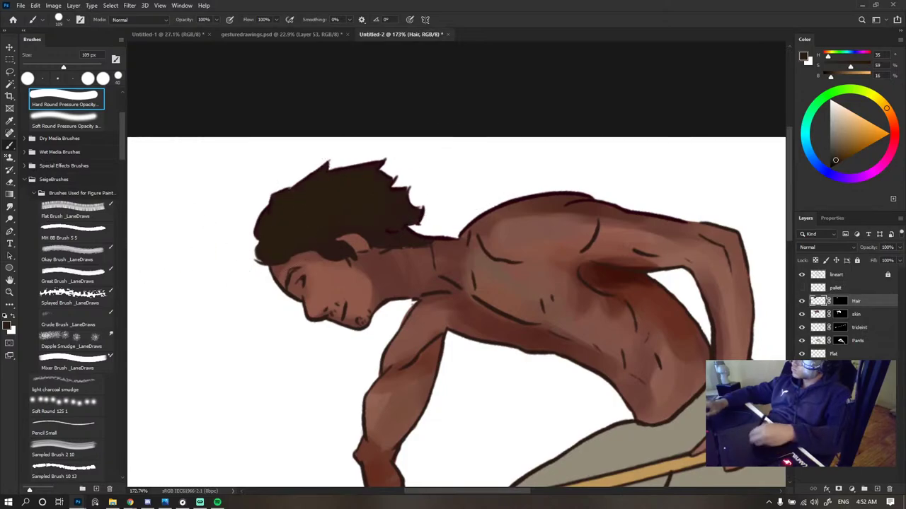
# - Vary the hair with a muted reddish dark brown (H 0, S 33, B 22) and blend it using browns sampled from the hair
pyautogui.click(894, 134)
pyautogui.click(835, 156)
pyautogui.moveTo(382, 212); pyautogui.dragTo(400, 236)
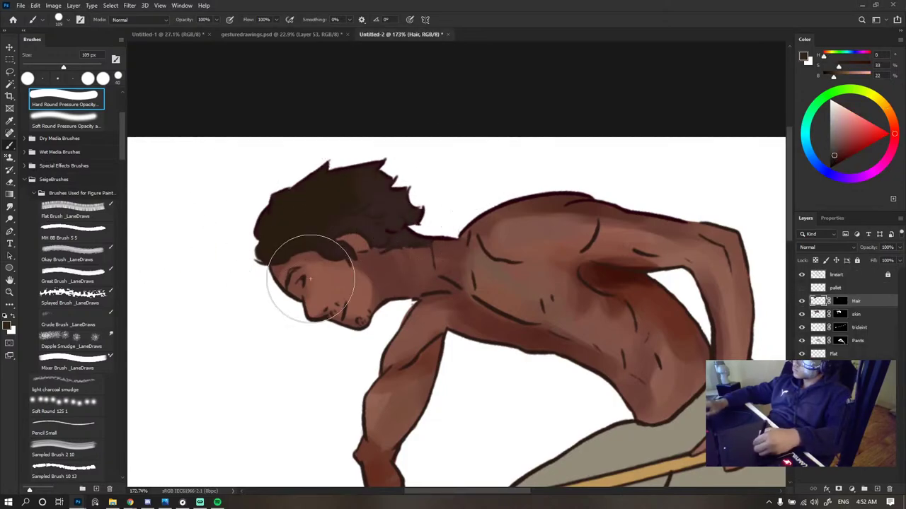
pyautogui.scroll(-4, 310, 279)
pyautogui.keyDown('alt'); pyautogui.click(333, 206); pyautogui.keyUp('alt')
pyautogui.scroll(4, 387, 176)
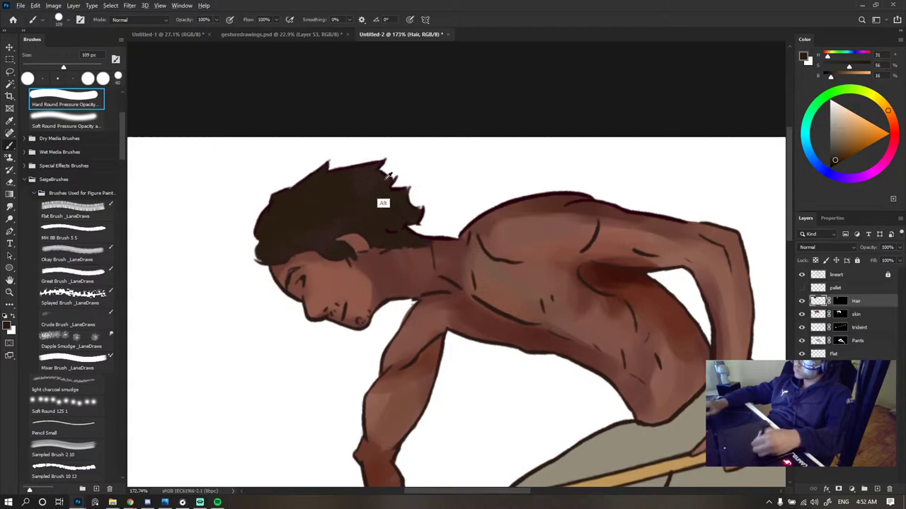
pyautogui.scroll(-4, 388, 175)
pyautogui.keyDown('alt'); pyautogui.click(269, 198); pyautogui.keyUp('alt')
pyautogui.scroll(4, 263, 201)
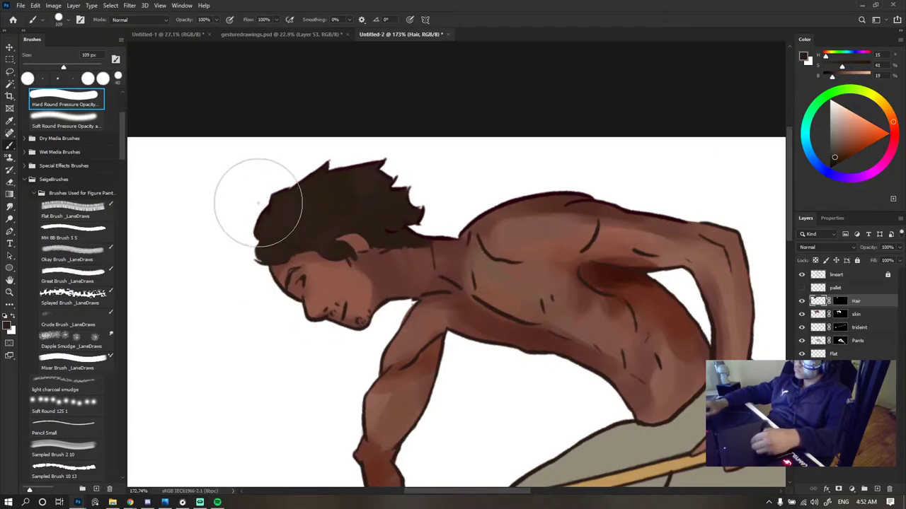
# - Show the pallet layer, sample its darkest swatch, and lighten the front of the hair with that grey-brown
pyautogui.scroll(-3, 418, 239)
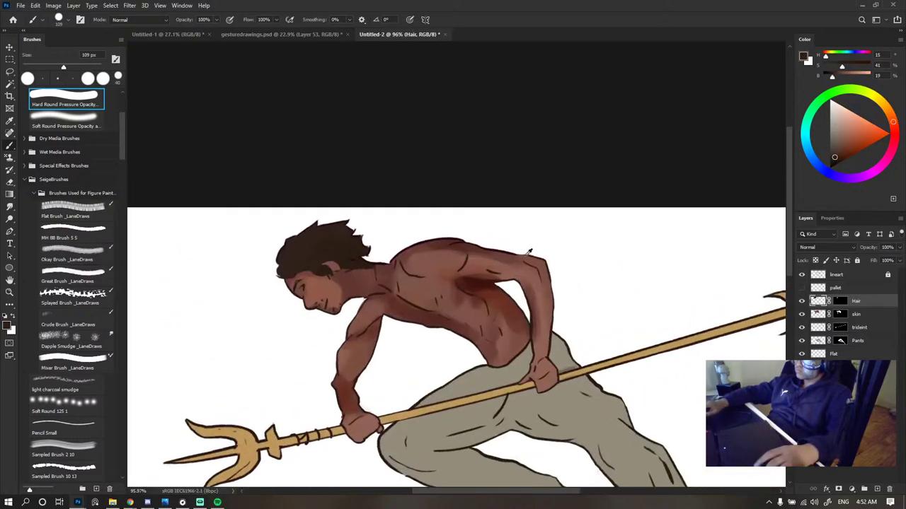
pyautogui.scroll(-1, 529, 251)
pyautogui.click(802, 288)
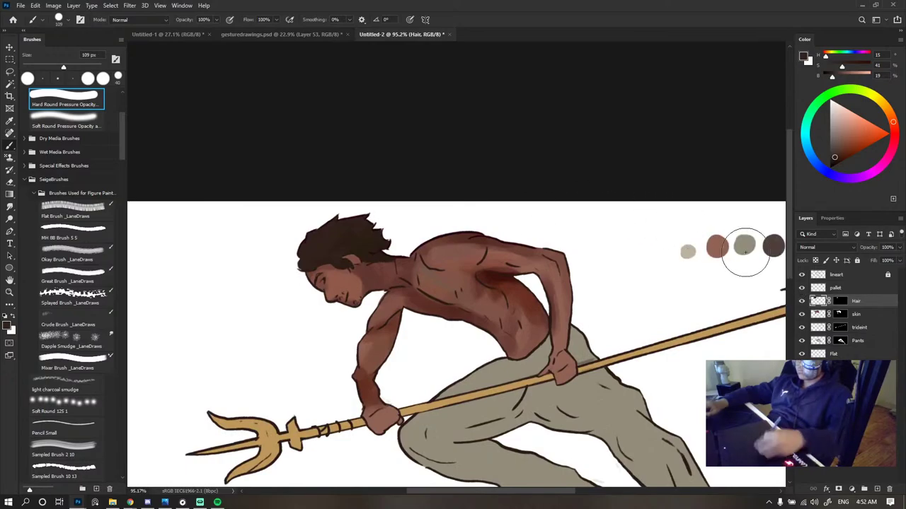
pyautogui.moveTo(740, 255); pyautogui.dragTo(656, 263)
pyautogui.keyDown('alt'); pyautogui.click(684, 253); pyautogui.keyUp('alt')
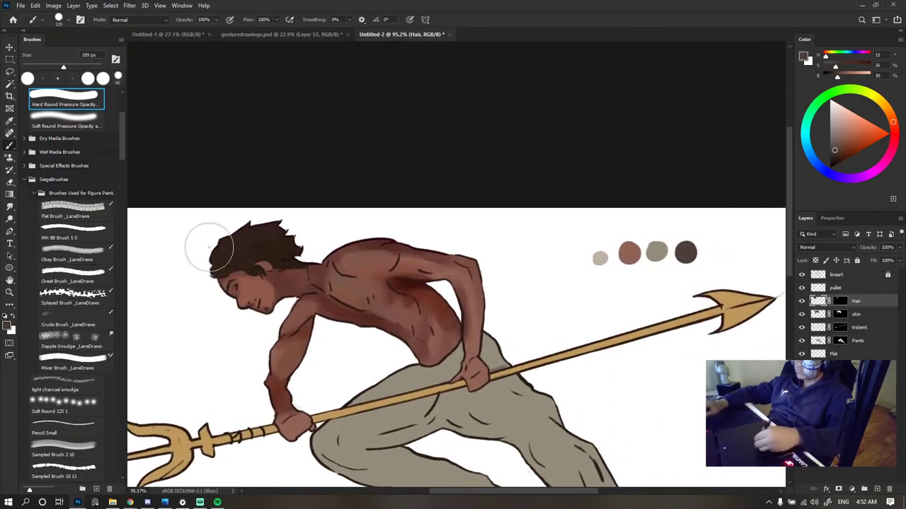
pyautogui.moveTo(220, 248); pyautogui.dragTo(271, 245)
# - Blend the light and dark areas across the front, crown and back of the hair with sampled browns
pyautogui.keyDown('alt'); pyautogui.click(264, 281); pyautogui.keyUp('alt')
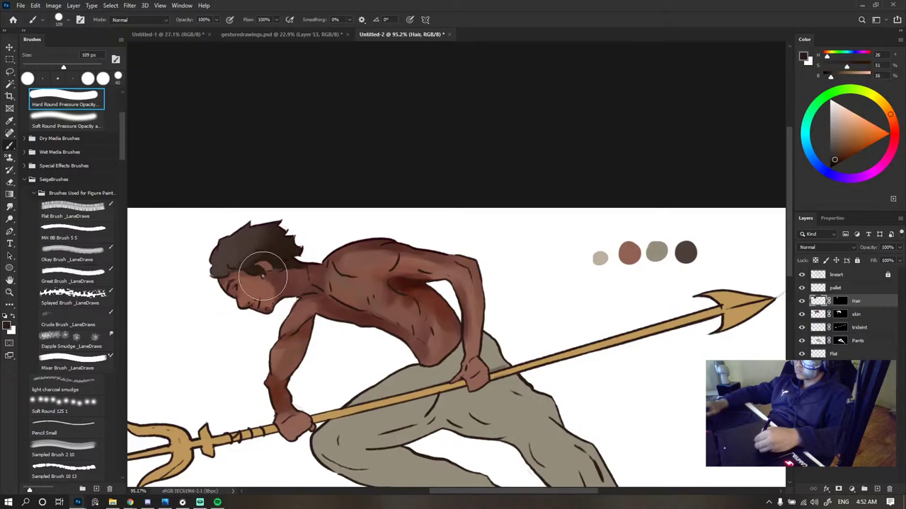
pyautogui.keyDown('alt'); pyautogui.click(226, 270); pyautogui.keyUp('alt')
pyautogui.keyDown('alt'); pyautogui.click(278, 281); pyautogui.keyUp('alt')
pyautogui.moveTo(263, 283)
pyautogui.mouseDown()
pyautogui.moveTo(229, 286)
pyautogui.moveTo(244, 285)
pyautogui.mouseUp()
pyautogui.keyDown('alt'); pyautogui.click(226, 246); pyautogui.keyUp('alt')
pyautogui.moveTo(214, 254); pyautogui.dragTo(213, 275)
pyautogui.keyDown('alt'); pyautogui.click(286, 255); pyautogui.keyUp('alt')
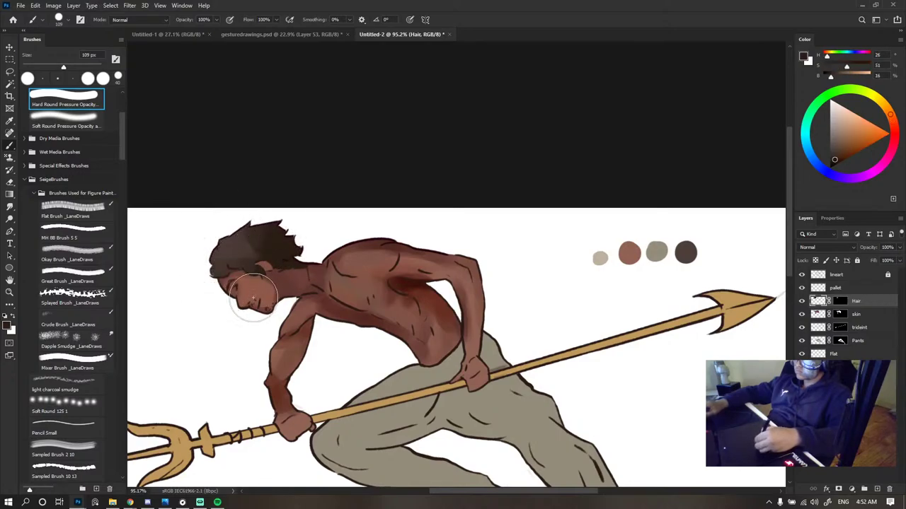
pyautogui.scroll(-10, 361, 268)
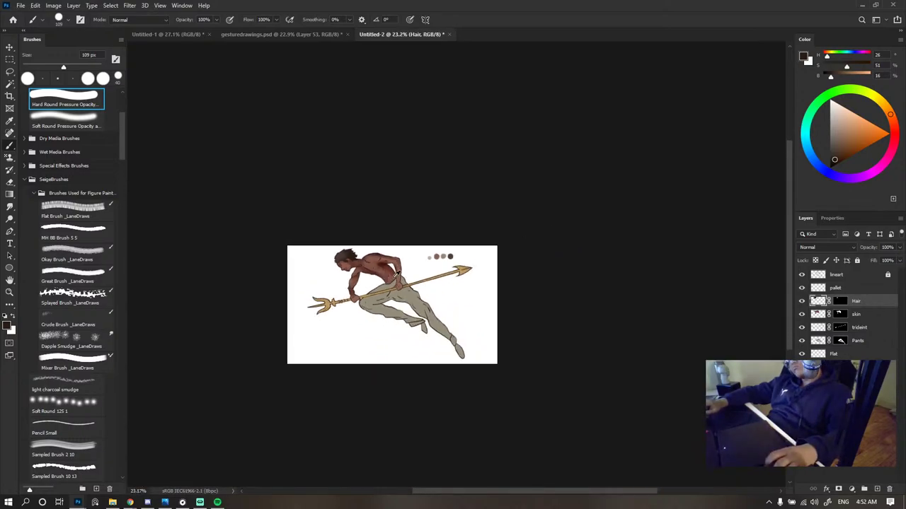
pyautogui.scroll(12, 361, 268)
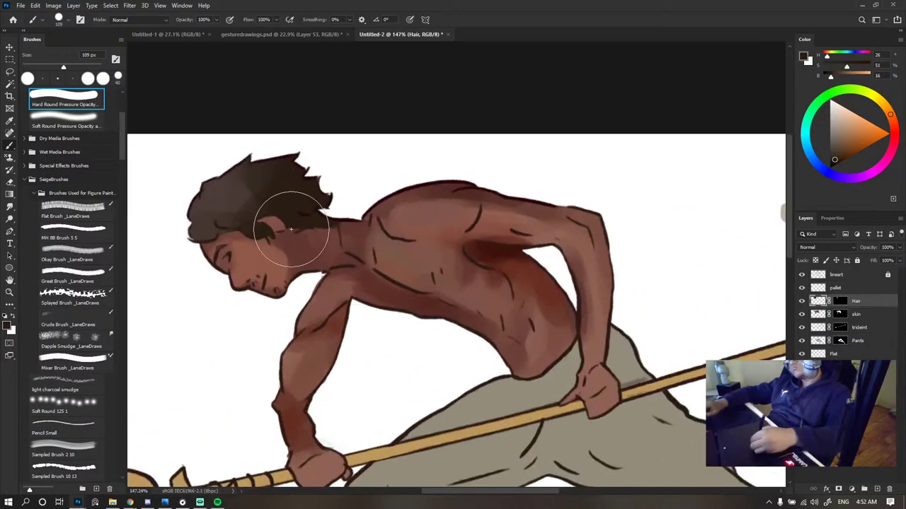
# - Add finer strand strokes around the ear and back of the hair with sampled browns and a 15 px brush
pyautogui.keyDown('alt'); pyautogui.click(230, 216); pyautogui.keyUp('alt')
pyautogui.press('[')
pyautogui.press('[')
pyautogui.press('[')
pyautogui.press('[')
pyautogui.press('[')
pyautogui.press('[')
pyautogui.press('[')
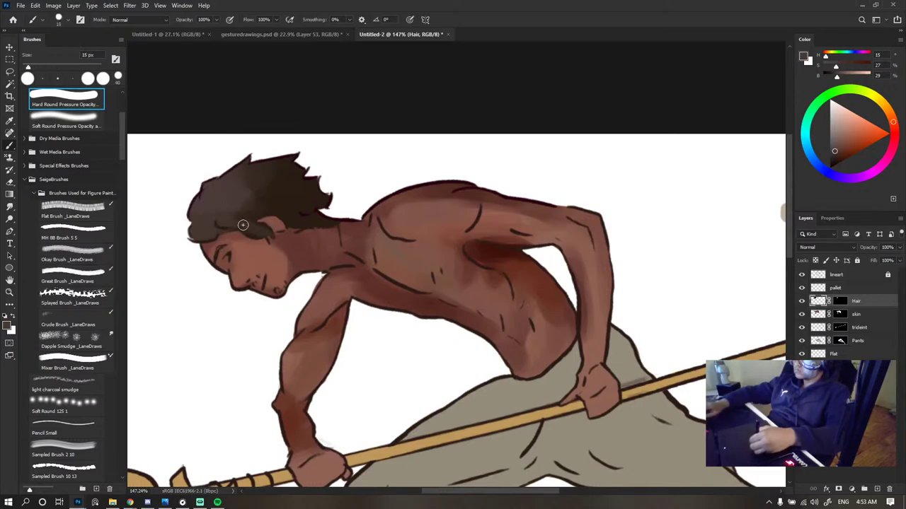
pyautogui.keyDown('alt'); pyautogui.click(292, 183); pyautogui.keyUp('alt')
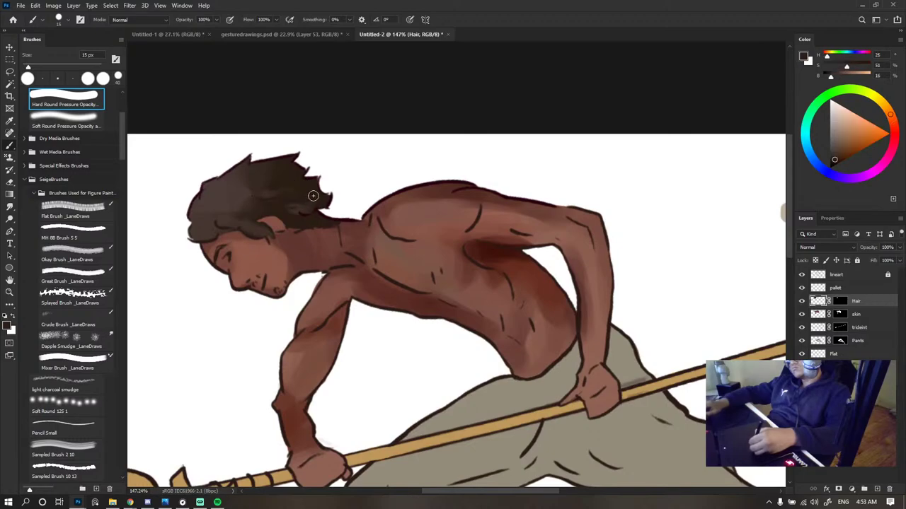
pyautogui.keyDown('alt'); pyautogui.click(260, 206); pyautogui.keyUp('alt')
# - Refine the tonal transition at the crown of the hair with sampled mid browns
pyautogui.scroll(-10, 347, 220)
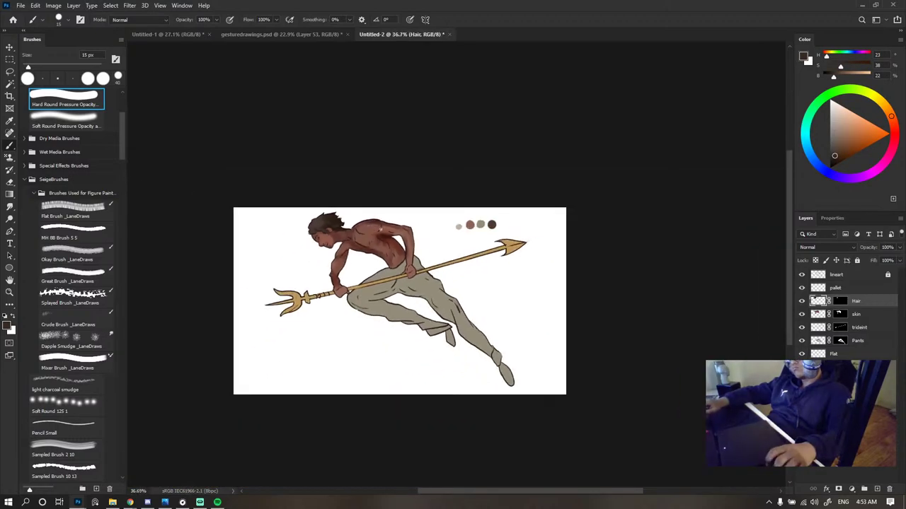
pyautogui.scroll(11, 333, 218)
pyautogui.keyDown('alt'); pyautogui.click(366, 303); pyautogui.keyUp('alt')
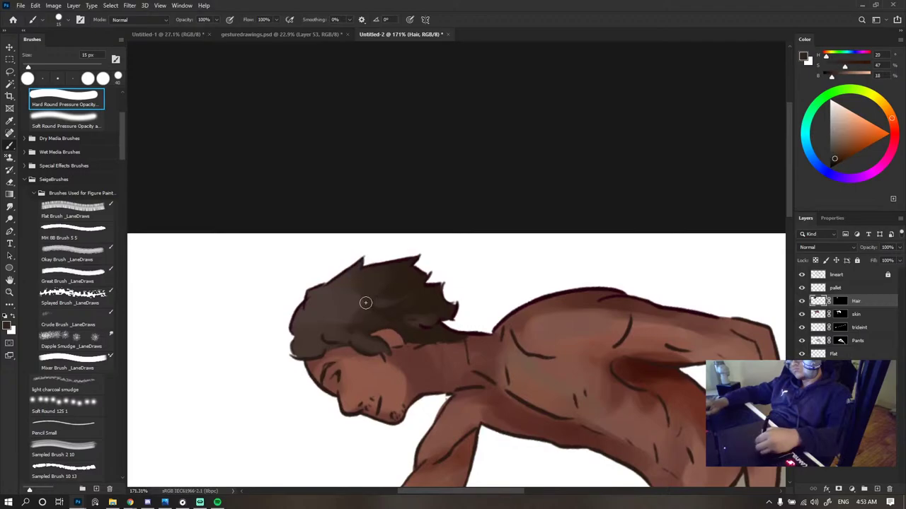
pyautogui.keyDown('alt'); pyautogui.click(357, 289); pyautogui.keyUp('alt')
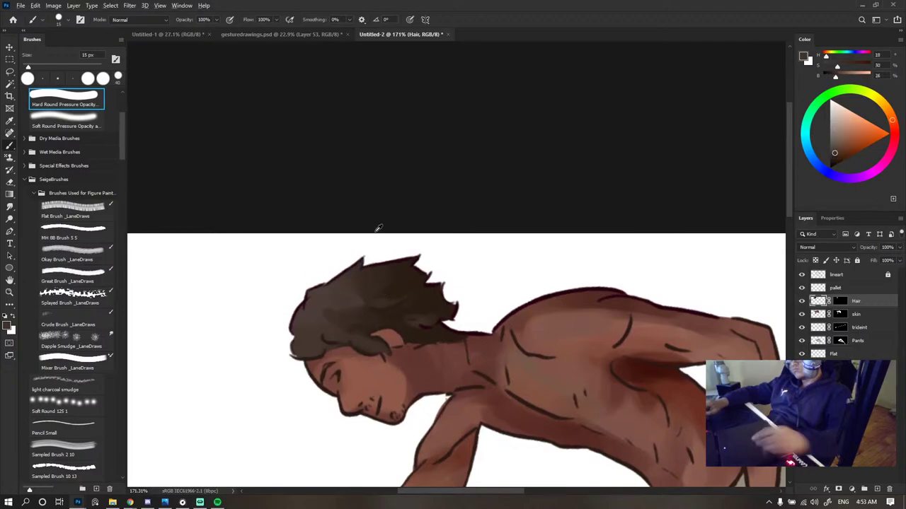
# - Shade the front hand gripping the trident on the skin layer with sampled darker skin tones and a 50 px brush
pyautogui.scroll(-5, 377, 227)
pyautogui.scroll(4, 416, 265)
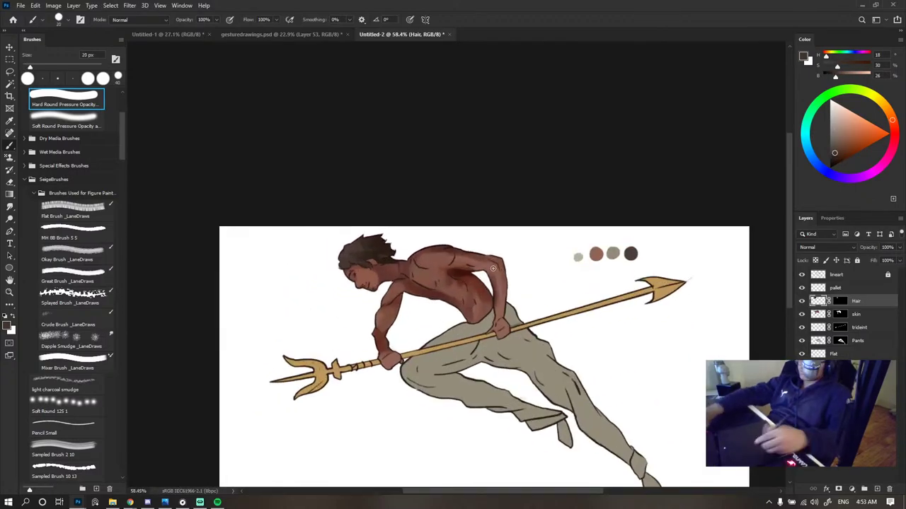
pyautogui.scroll(-3, 450, 272)
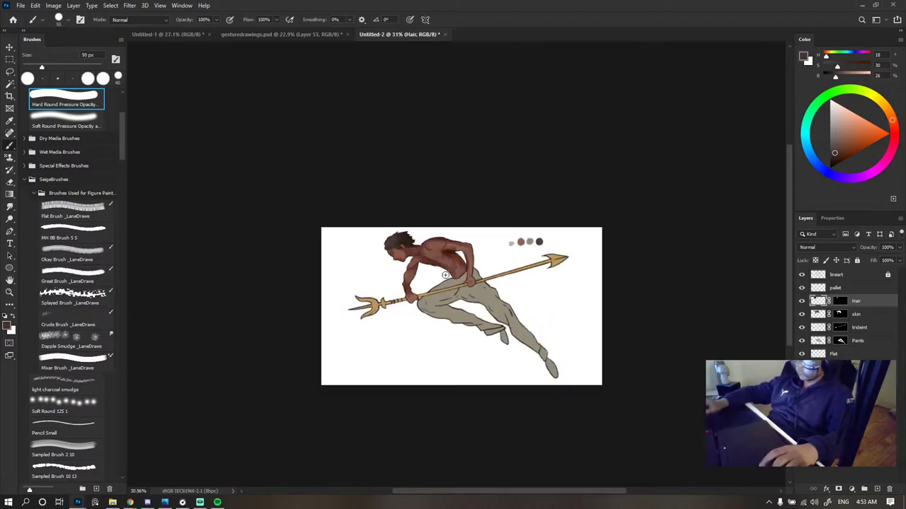
pyautogui.scroll(4, 450, 273)
pyautogui.click(878, 314)
pyautogui.scroll(3, 361, 293)
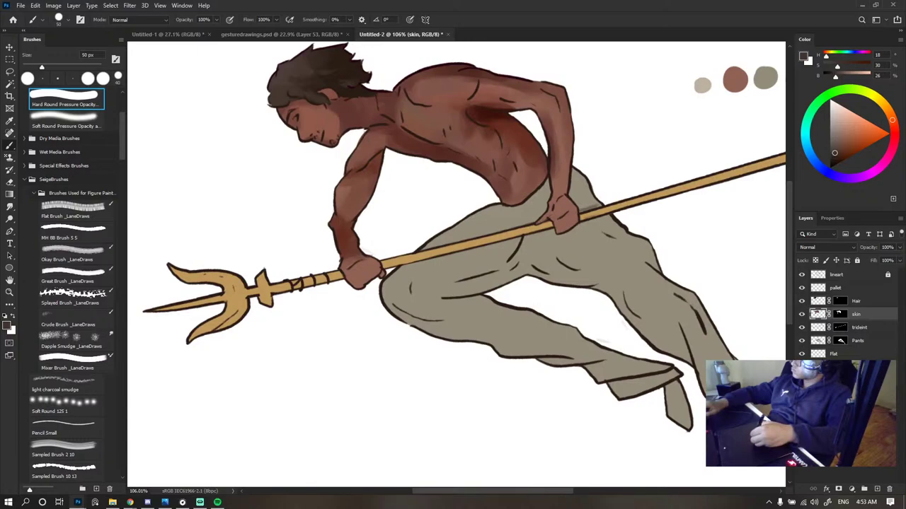
pyautogui.hotkey('ctrl', 'Tab')
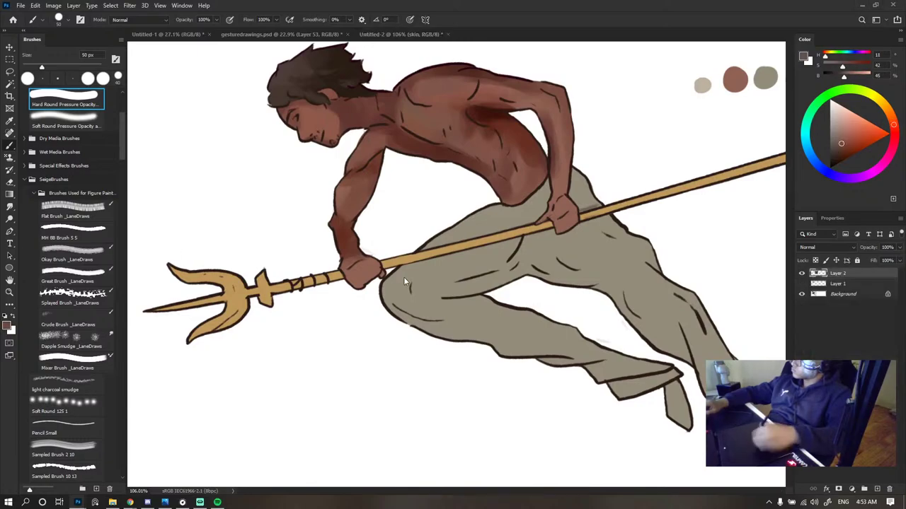
pyautogui.hotkey('ctrl', 'shift', 'Tab')
pyautogui.keyDown('alt'); pyautogui.click(363, 272); pyautogui.keyUp('alt')
pyautogui.moveTo(356, 276); pyautogui.dragTo(373, 264)
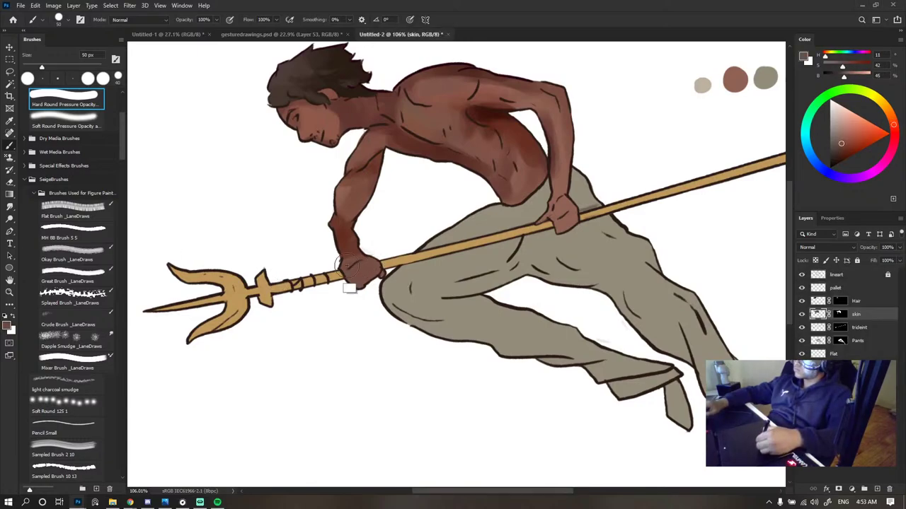
pyautogui.keyDown('alt'); pyautogui.click(347, 251); pyautogui.keyUp('alt')
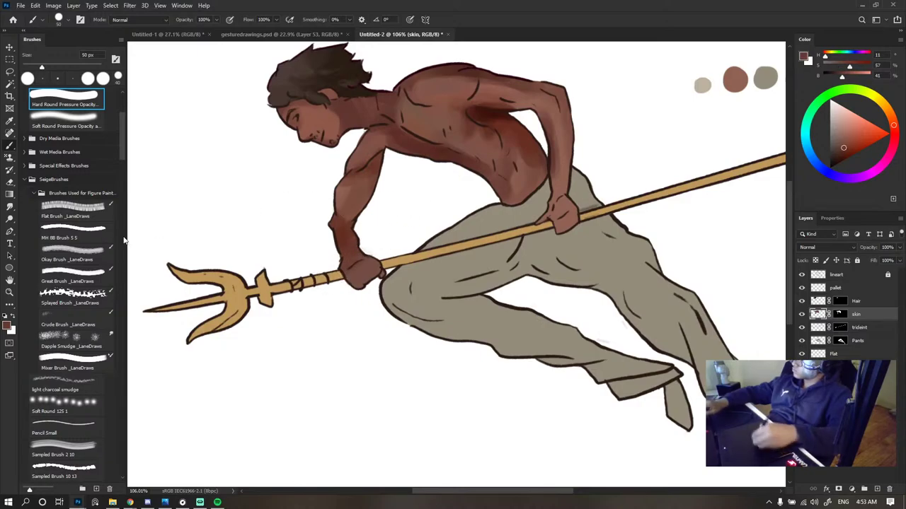
# - Paint a thin finger division on the front fist with a 6 px brush and a red-brown sampled from the torso
pyautogui.scroll(-5, 354, 212)
pyautogui.scroll(5, 471, 184)
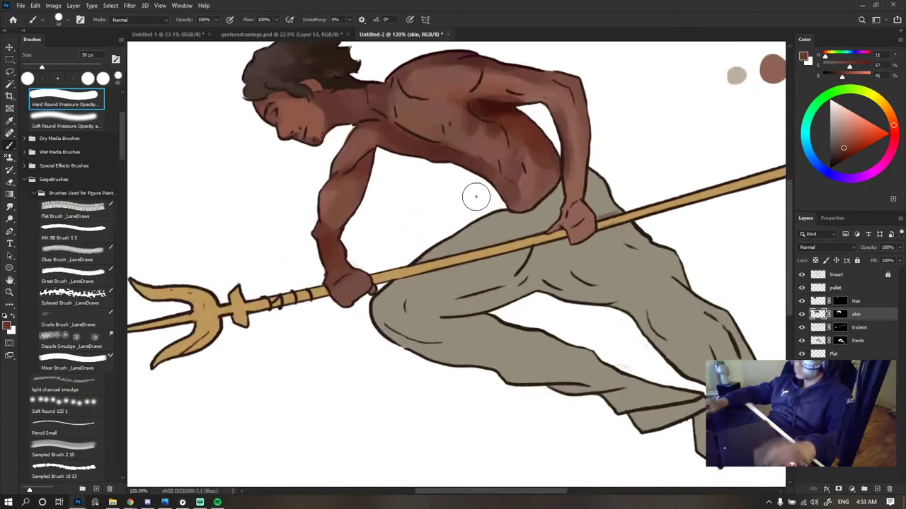
pyautogui.keyDown('alt'); pyautogui.click(465, 166); pyautogui.keyUp('alt')
pyautogui.press('[')
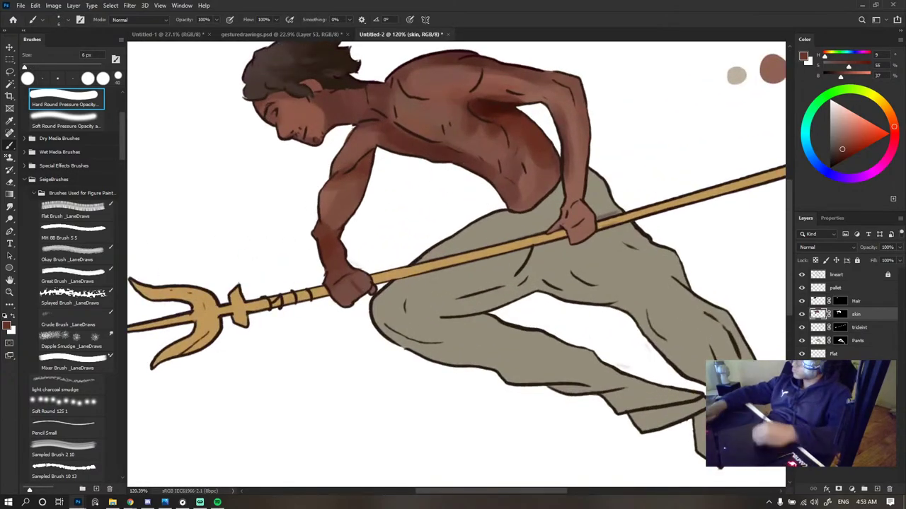
pyautogui.hotkey('ctrl', 'Tab')
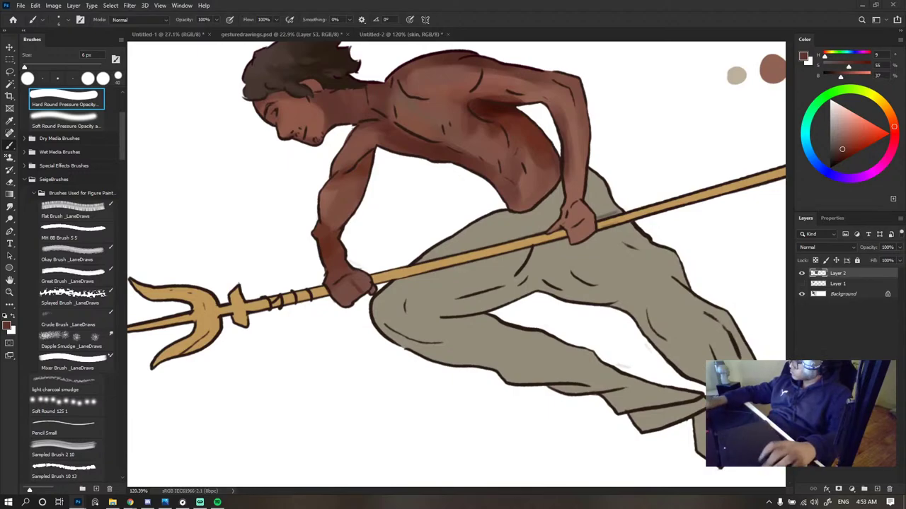
pyautogui.hotkey('ctrl', 'Tab')
# - Define the front fist's knuckles and fingers with small strokes of sampled light and dark skin tones
pyautogui.scroll(3, 287, 217)
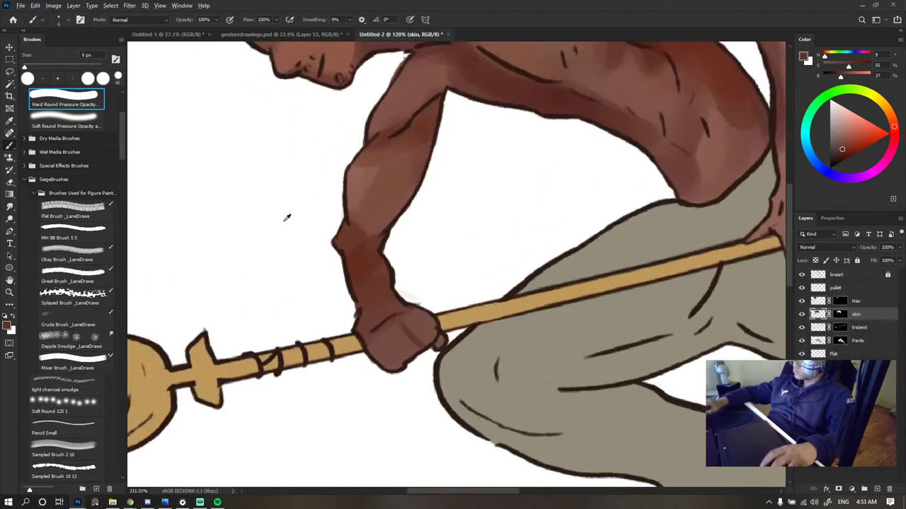
pyautogui.keyDown('alt'); pyautogui.click(417, 336); pyautogui.keyUp('alt')
pyautogui.keyDown('alt'); pyautogui.click(408, 329); pyautogui.keyUp('alt')
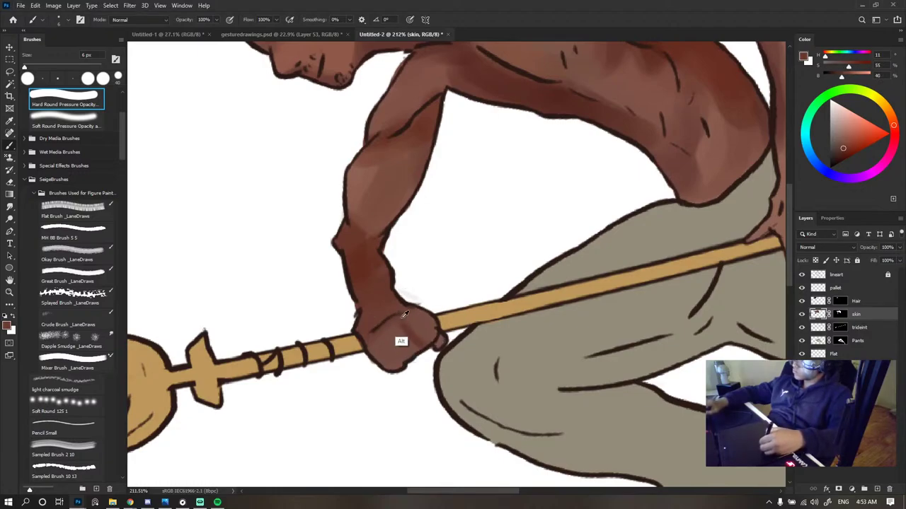
pyautogui.keyDown('alt'); pyautogui.click(404, 315); pyautogui.keyUp('alt')
pyautogui.moveTo(408, 338); pyautogui.dragTo(417, 347)
pyautogui.keyDown('alt'); pyautogui.click(403, 324); pyautogui.keyUp('alt')
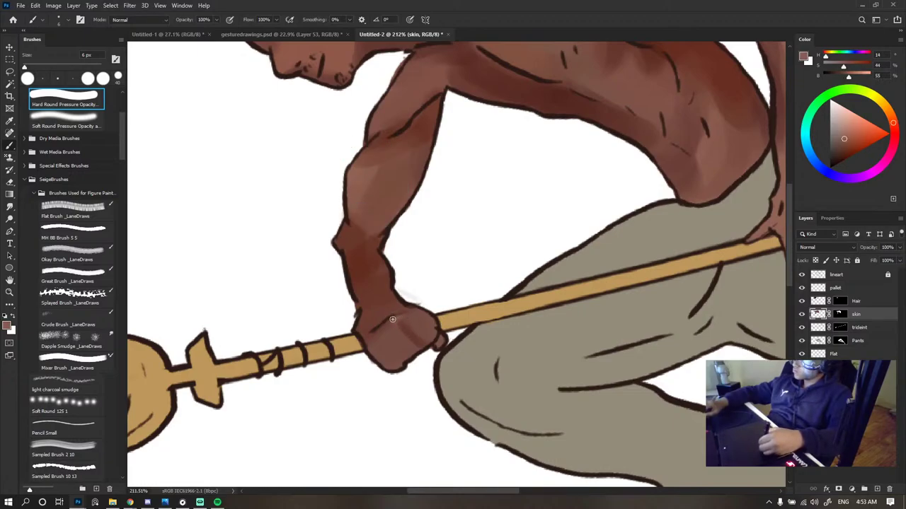
pyautogui.keyDown('alt'); pyautogui.click(413, 358); pyautogui.keyUp('alt')
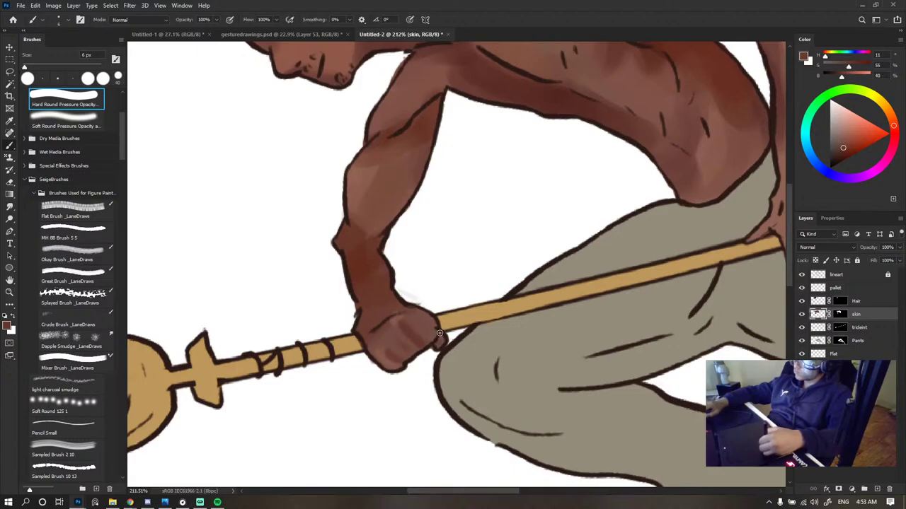
# - Deepen the crease between the front fist's fingers with dark red-brown sampled from the armpit shadow
pyautogui.keyDown('alt'); pyautogui.scroll(-5, 440, 318); pyautogui.keyUp('alt')
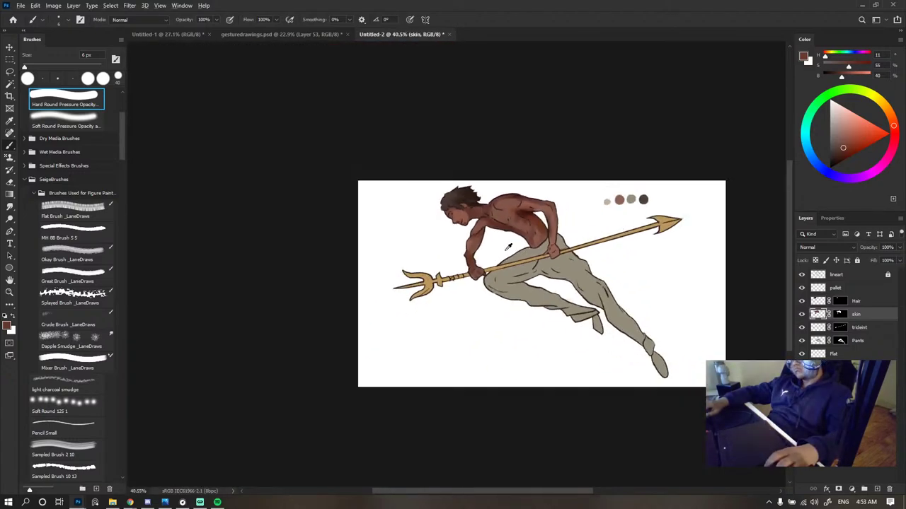
pyautogui.keyDown('alt'); pyautogui.scroll(5, 507, 246); pyautogui.keyUp('alt')
pyautogui.keyDown('alt'); pyautogui.click(598, 81); pyautogui.keyUp('alt')
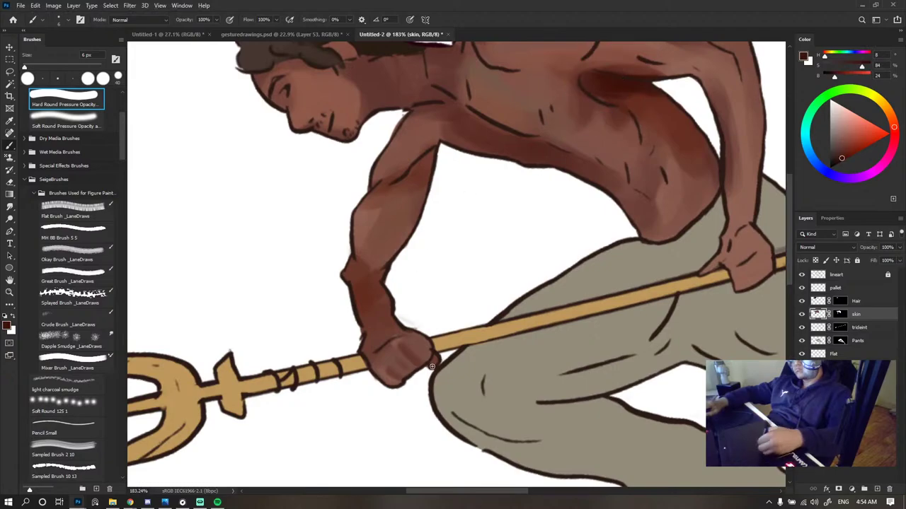
pyautogui.keyDown('alt'); pyautogui.scroll(4, 423, 342); pyautogui.keyUp('alt')
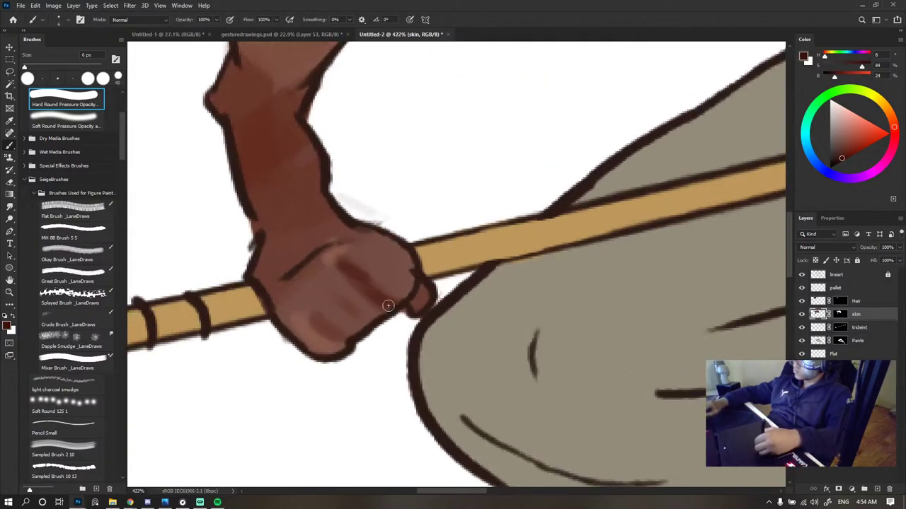
# - Soften the finger crease and the back of the front fist with sampled mid browns
pyautogui.keyDown('alt'); pyautogui.click(335, 247); pyautogui.keyUp('alt')
pyautogui.keyDown('alt'); pyautogui.click(323, 254); pyautogui.keyUp('alt')
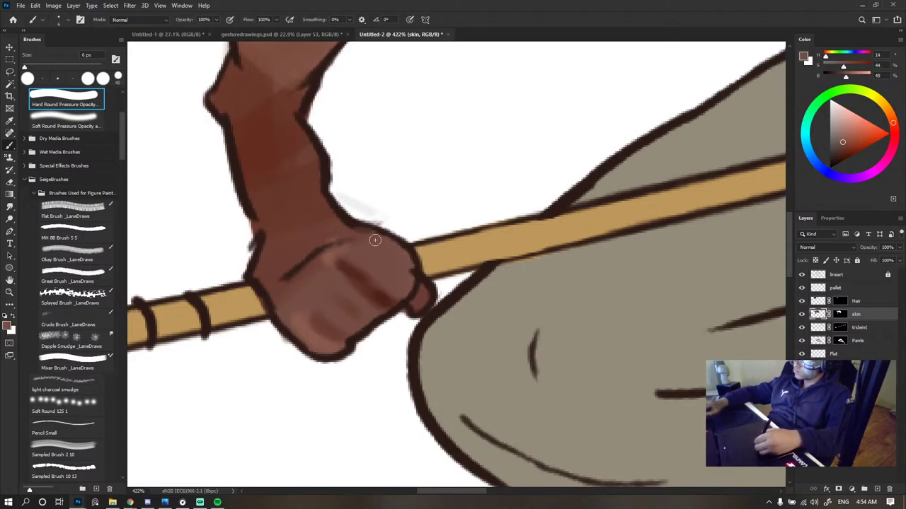
pyautogui.keyDown('alt'); pyautogui.click(373, 278); pyautogui.keyUp('alt')
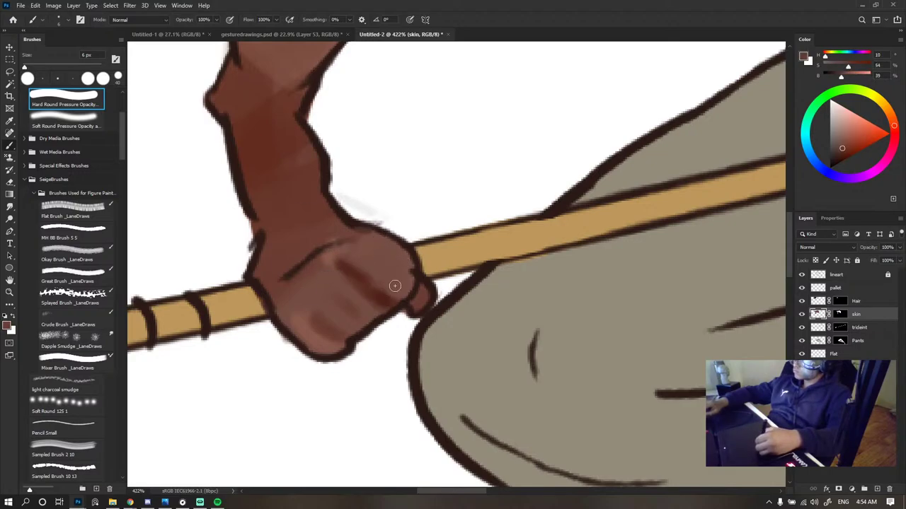
pyautogui.keyDown('alt'); pyautogui.click(369, 279); pyautogui.keyUp('alt')
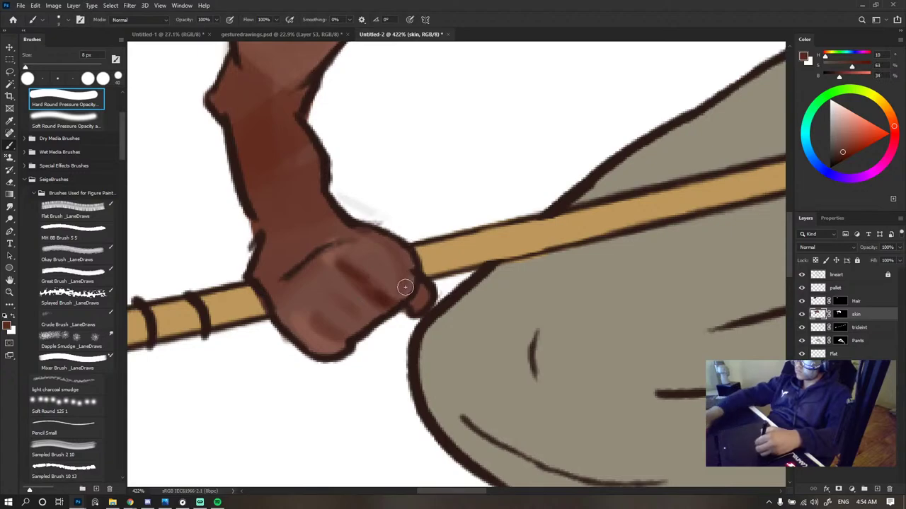
# - Shade the thumb-side edge and upper back of the front fist with dark red-brown (H 10, S 63, B 34), then set the brush to 5 px
pyautogui.press(']')
pyautogui.press(']')
pyautogui.press(']')
pyautogui.press(']')
pyautogui.moveTo(405, 261); pyautogui.dragTo(408, 291)
pyautogui.moveTo(367, 240); pyautogui.dragTo(390, 257)
pyautogui.press('[')
pyautogui.press('[')
pyautogui.press('[')
pyautogui.press('[')
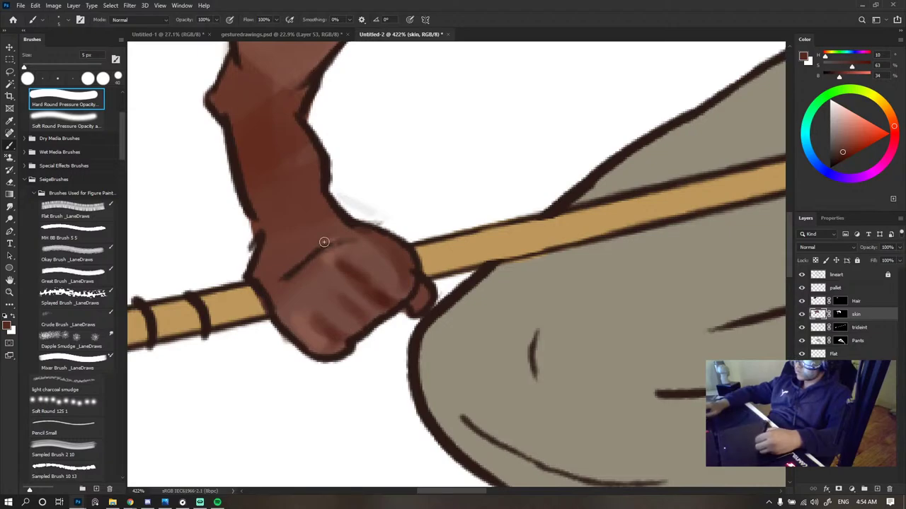
# - Darken the creases between the front fist's fingers and the knuckle line with very dark brown (H 9, S 47, B 17) sampled from the finger gap
pyautogui.scroll(-20, 472, 263)
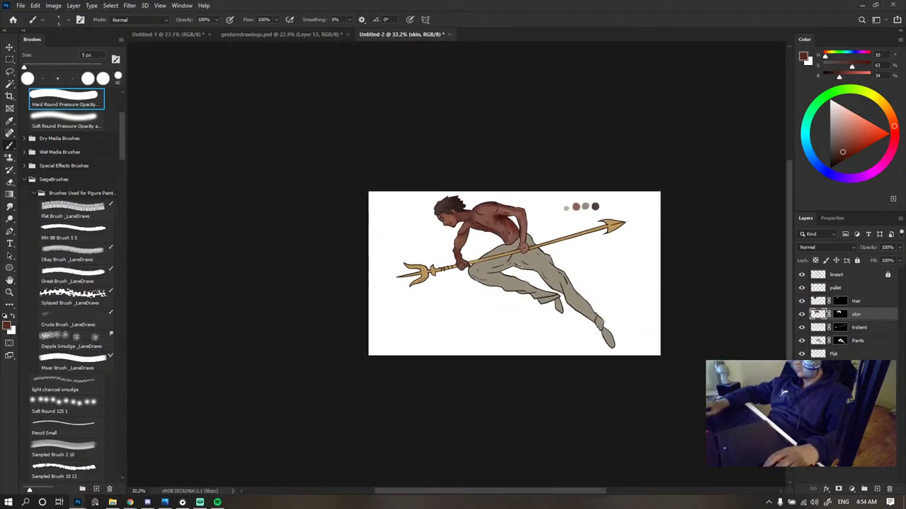
pyautogui.scroll(5, 508, 262)
pyautogui.scroll(3, 388, 281)
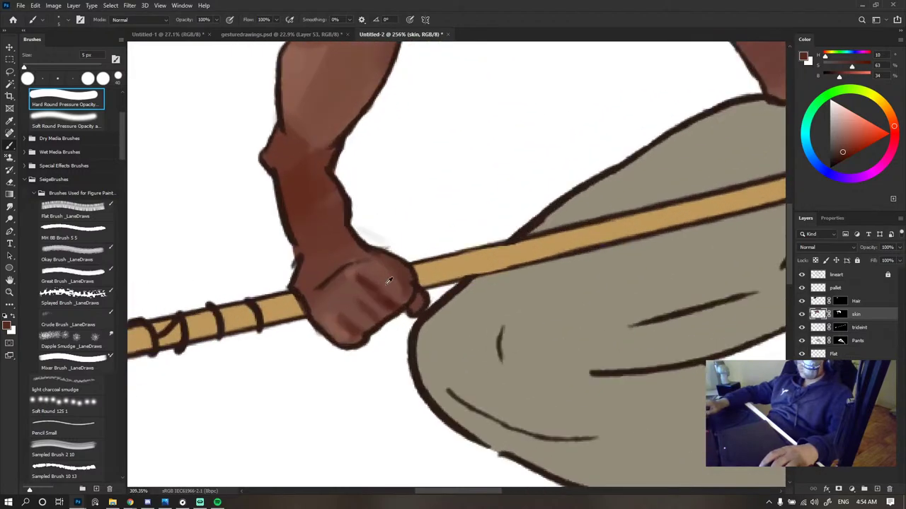
pyautogui.keyDown('alt'); pyautogui.click(399, 306); pyautogui.keyUp('alt')
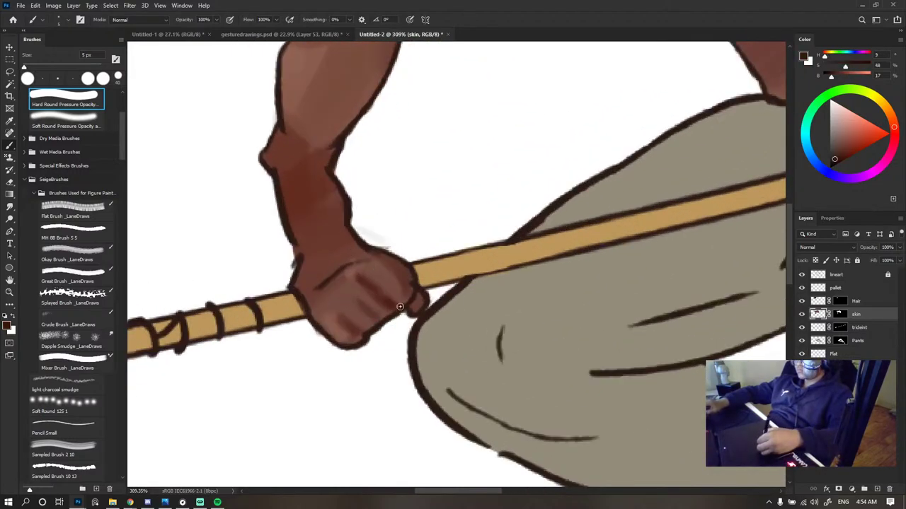
pyautogui.keyDown('alt'); pyautogui.click(401, 308); pyautogui.keyUp('alt')
pyautogui.moveTo(373, 326)
pyautogui.mouseDown()
pyautogui.moveTo(361, 331)
pyautogui.moveTo(328, 303)
pyautogui.mouseUp()
pyautogui.scroll(-8, 465, 275)
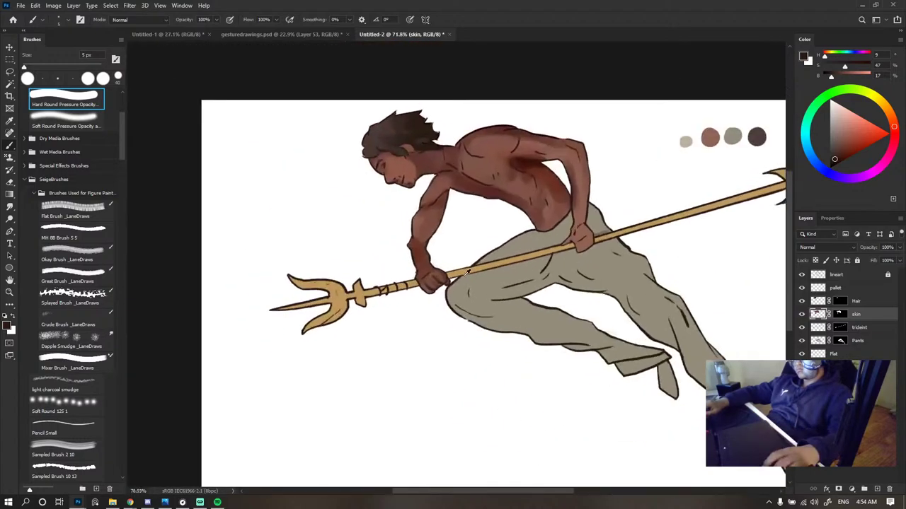
pyautogui.scroll(10, 471, 268)
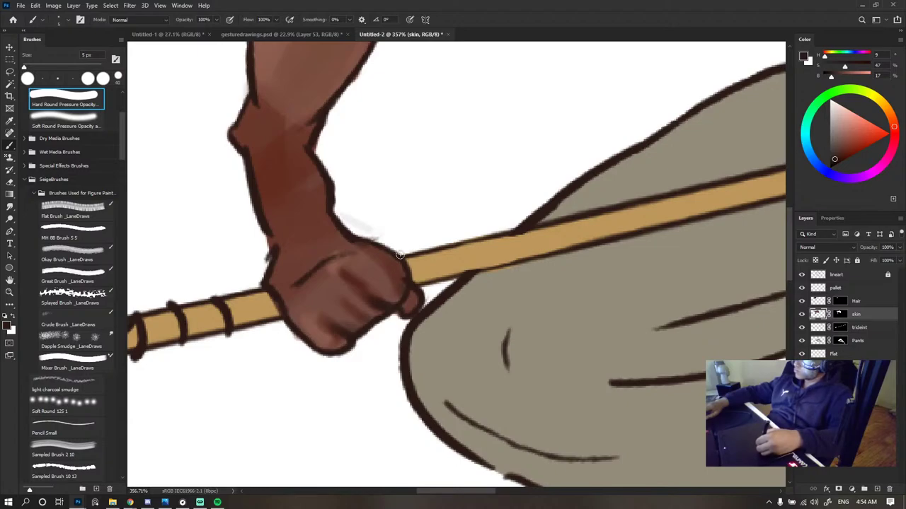
pyautogui.moveTo(339, 258); pyautogui.dragTo(337, 270)
pyautogui.scroll(-10, 484, 232)
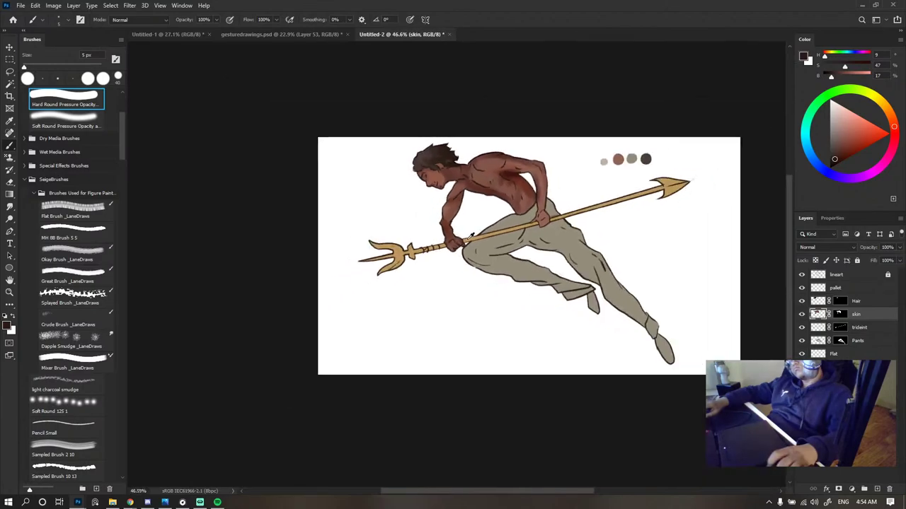
pyautogui.scroll(4, 528, 180)
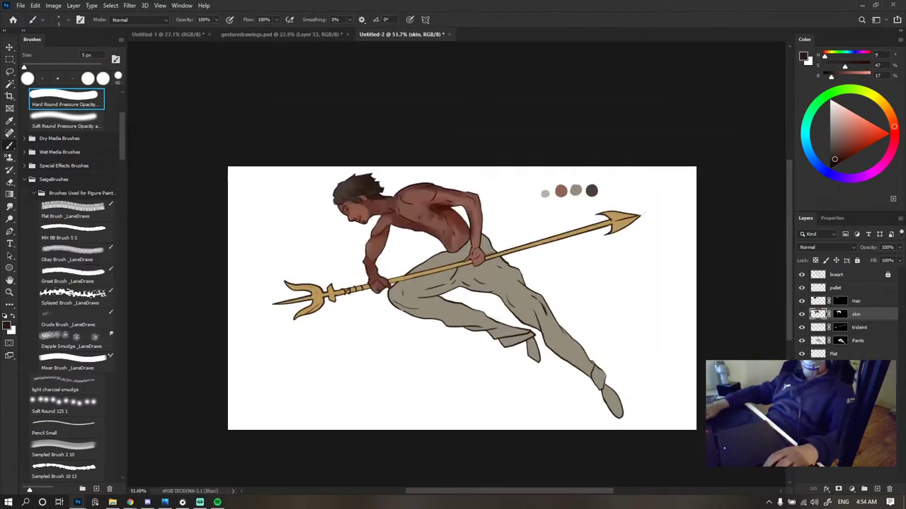
pyautogui.scroll(8, 385, 276)
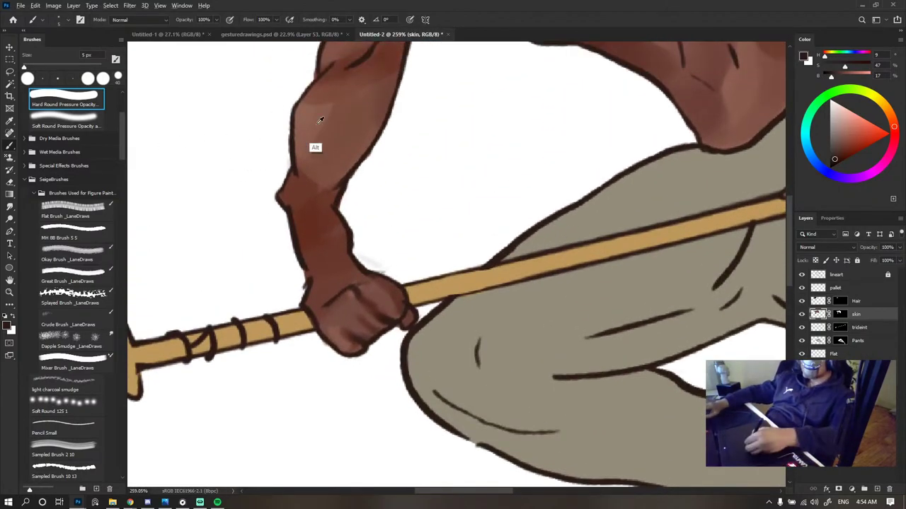
pyautogui.keyDown('alt'); pyautogui.click(314, 146); pyautogui.keyUp('alt')
pyautogui.scroll(-8, 400, 243)
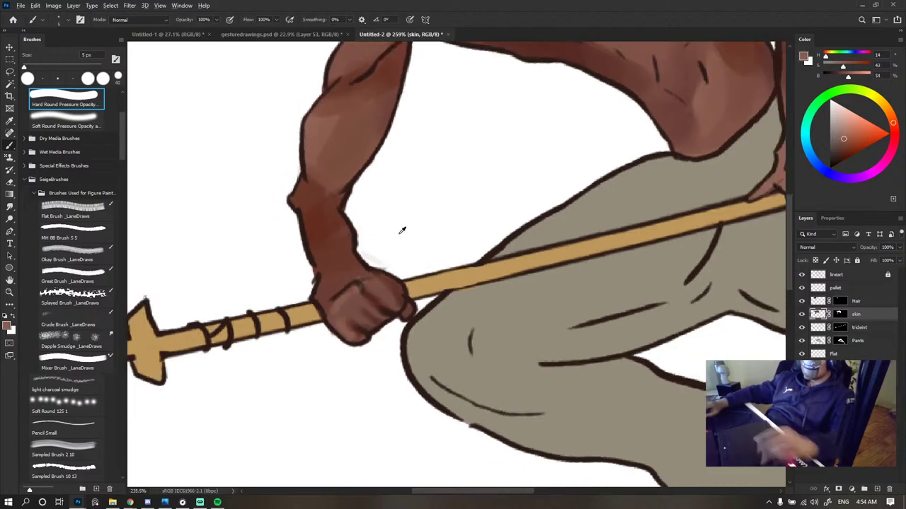
# - Shade the rear forearm near the wrist with sampled red-brown (H 7, S 48, B 40), using a 40 px brush
pyautogui.scroll(7, 450, 224)
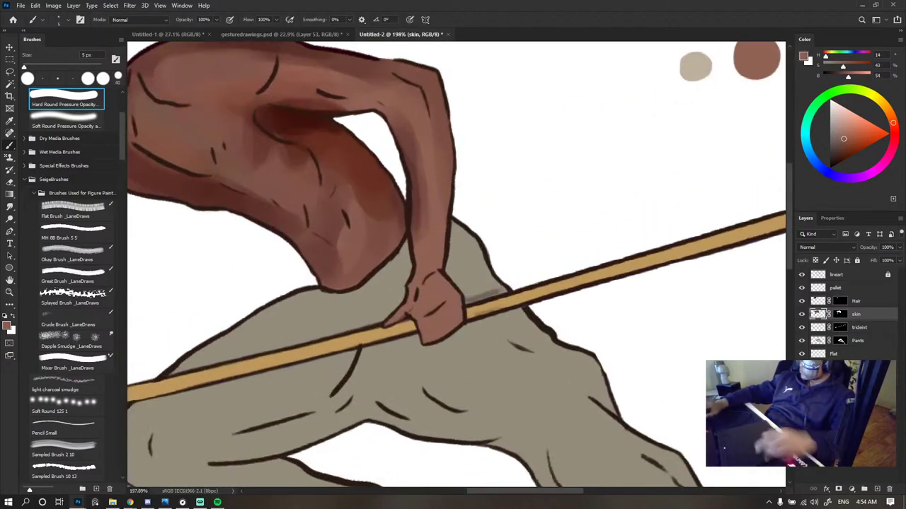
pyautogui.hotkey('ctrl', 'Tab')
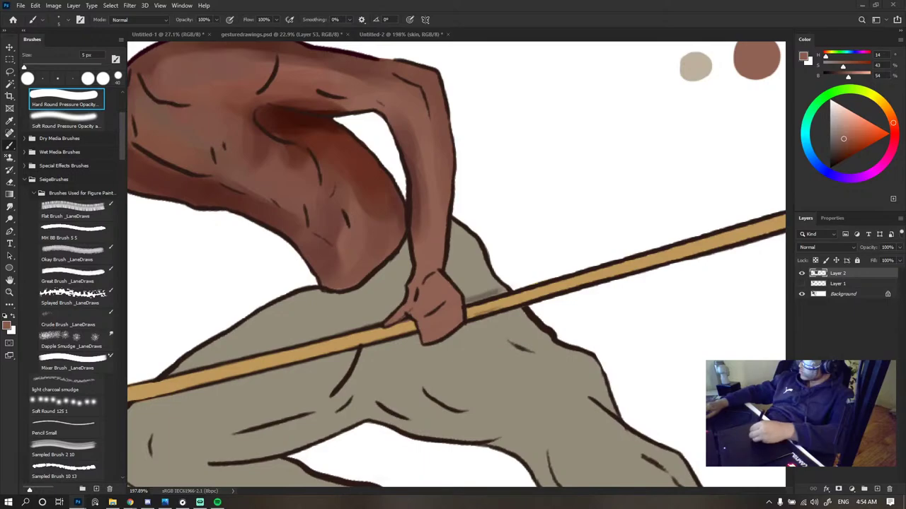
pyautogui.hotkey('ctrl', 'shift', 'Tab')
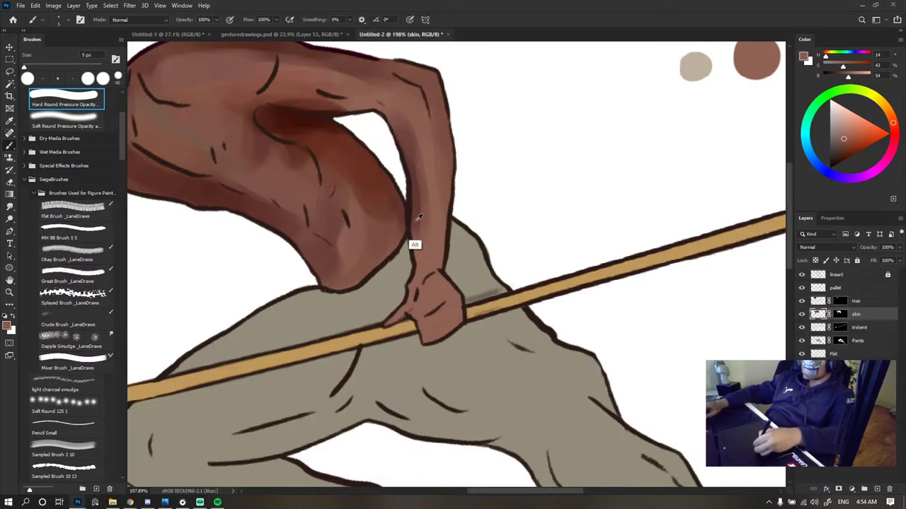
pyautogui.keyDown('alt'); pyautogui.click(449, 150); pyautogui.keyUp('alt')
pyautogui.press(']')
pyautogui.press(']')
pyautogui.press(']')
pyautogui.press(']')
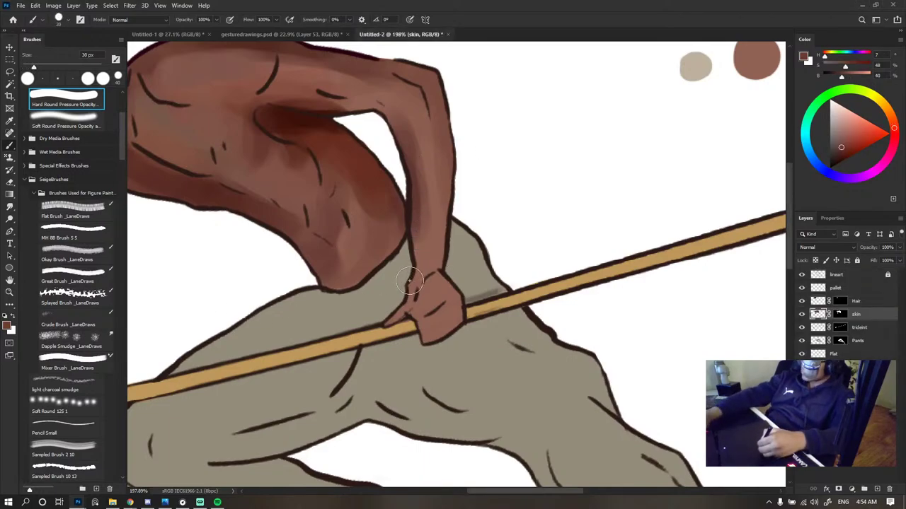
pyautogui.moveTo(443, 204); pyautogui.dragTo(437, 240)
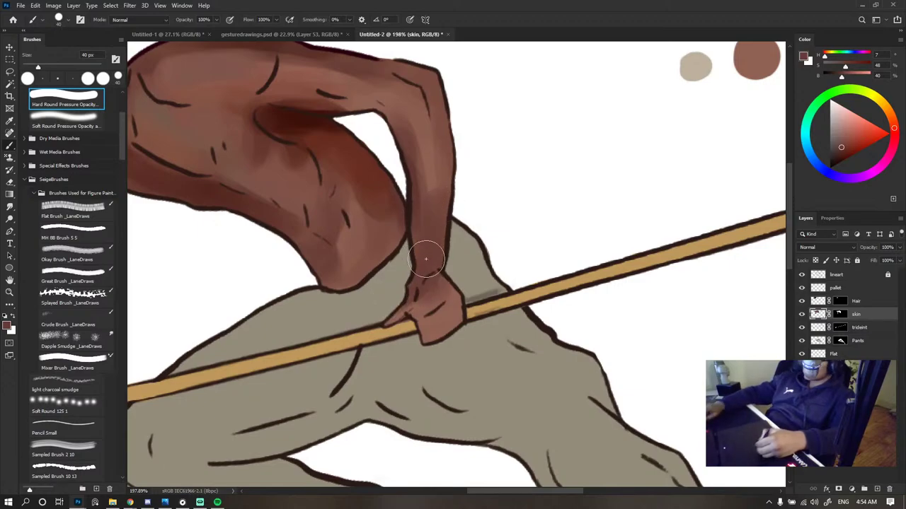
# - Blend the middle of the rear forearm with its lighter skin tone (H 14, S 42, B 56)
pyautogui.keyDown('alt'); pyautogui.click(427, 168); pyautogui.keyUp('alt')
pyautogui.moveTo(424, 181); pyautogui.dragTo(424, 215)
pyautogui.scroll(-4, 444, 244)
pyautogui.scroll(-3, 469, 232)
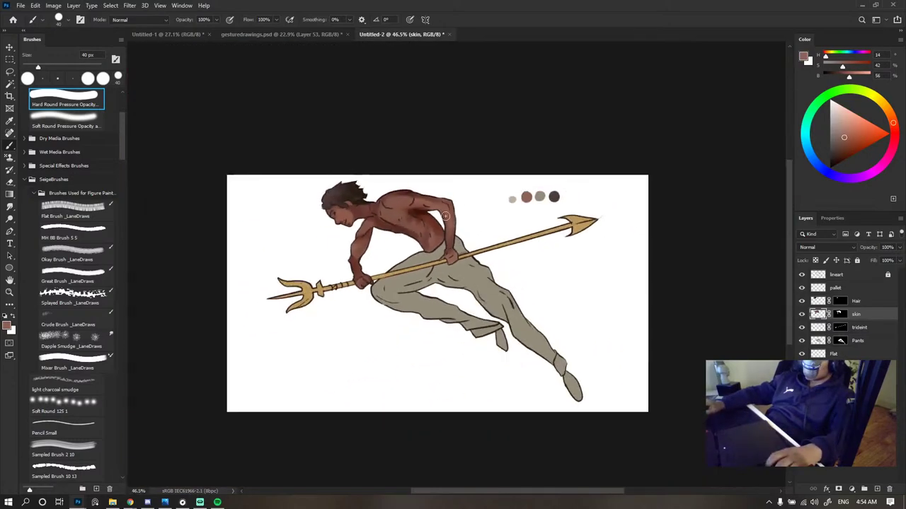
# - Darken the whole rear hand with sampled red-brown (H 8, S 47, B 43), then reduce the brush to 10 px
pyautogui.scroll(5, 470, 231)
pyautogui.keyDown('alt'); pyautogui.click(460, 286); pyautogui.keyUp('alt')
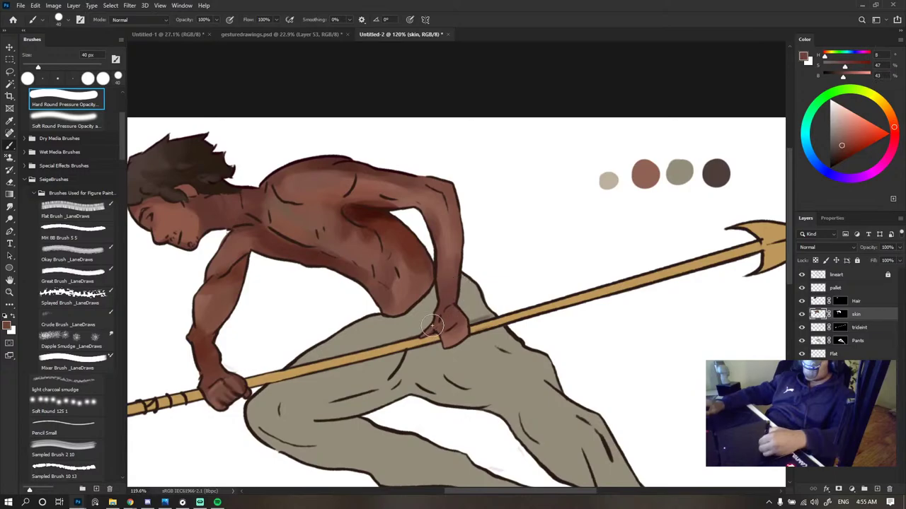
pyautogui.scroll(3, 460, 301)
pyautogui.press('[')
pyautogui.press('[')
pyautogui.press('[')
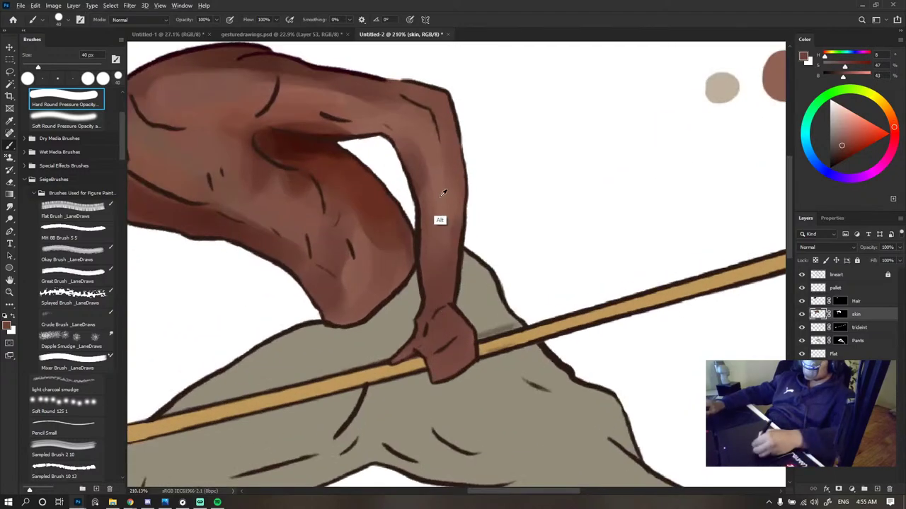
# - Lighten the back of the rear hand with the forearm's light tone and darken its knuckles with the armpit's dark red-brown (H 9, S 82, B 24)
pyautogui.keyDown('alt'); pyautogui.click(445, 205); pyautogui.keyUp('alt')
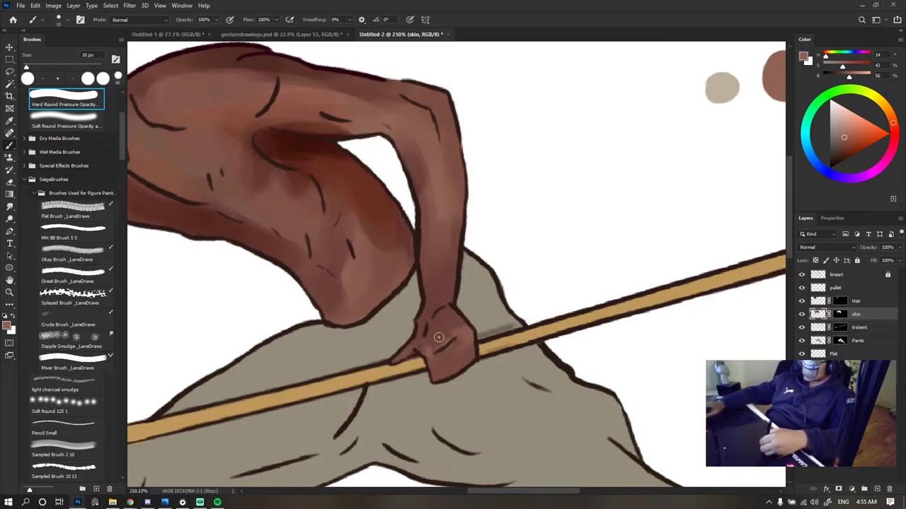
pyautogui.keyDown('alt'); pyautogui.click(275, 176); pyautogui.keyUp('alt')
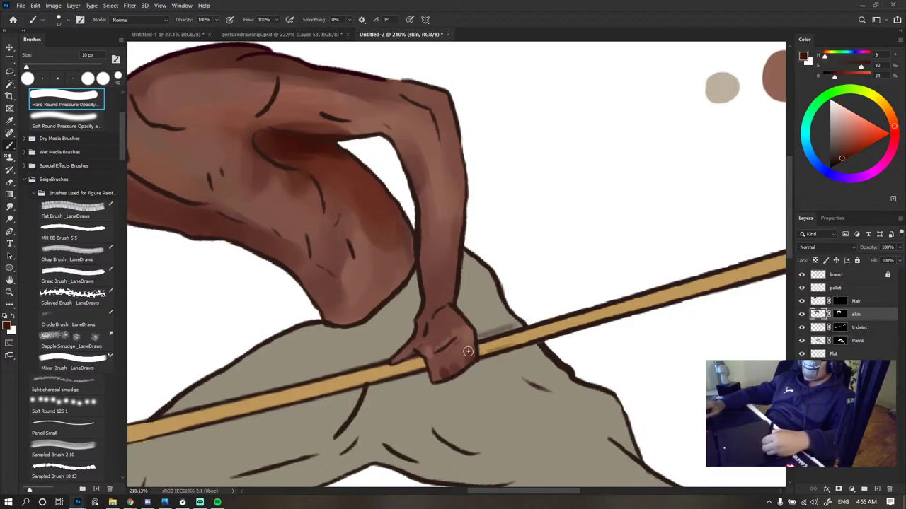
pyautogui.moveTo(468, 351); pyautogui.dragTo(460, 359)
pyautogui.scroll(-14, 470, 288)
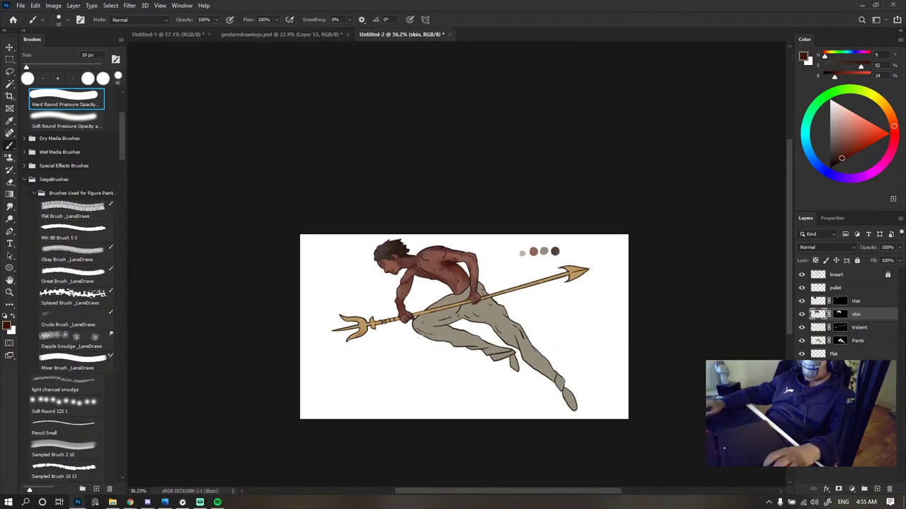
# - Model the rear hand's thumb and wrist edge with sampled light skin (H 13, S 42, B 54) and dark red-brown (H 9, S 66, B 31)
pyautogui.scroll(15, 463, 299)
pyautogui.keyDown('alt'); pyautogui.click(463, 212); pyautogui.keyUp('alt')
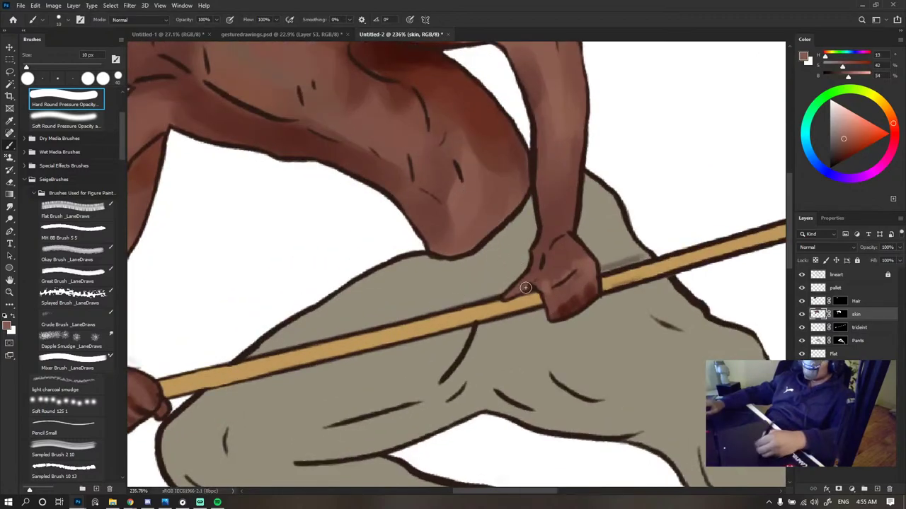
pyautogui.keyDown('alt'); pyautogui.click(556, 316); pyautogui.keyUp('alt')
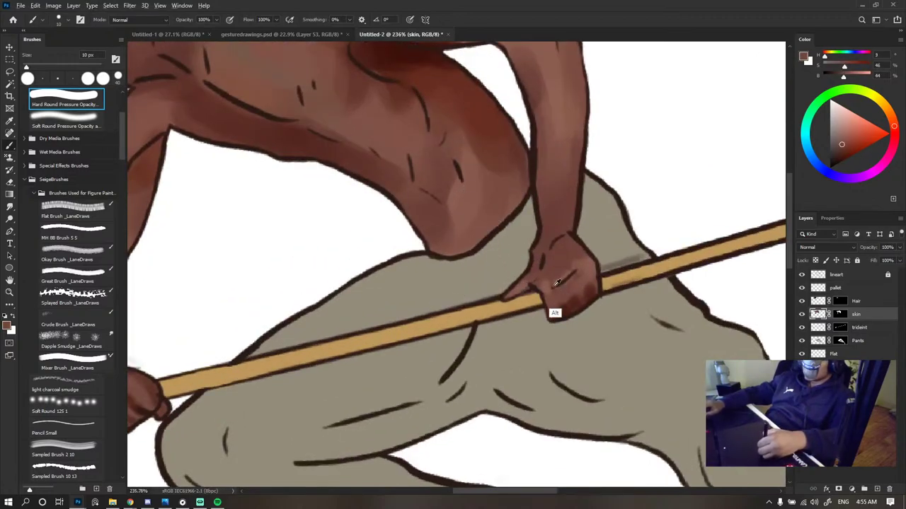
pyautogui.keyDown('alt'); pyautogui.click(574, 304); pyautogui.keyUp('alt')
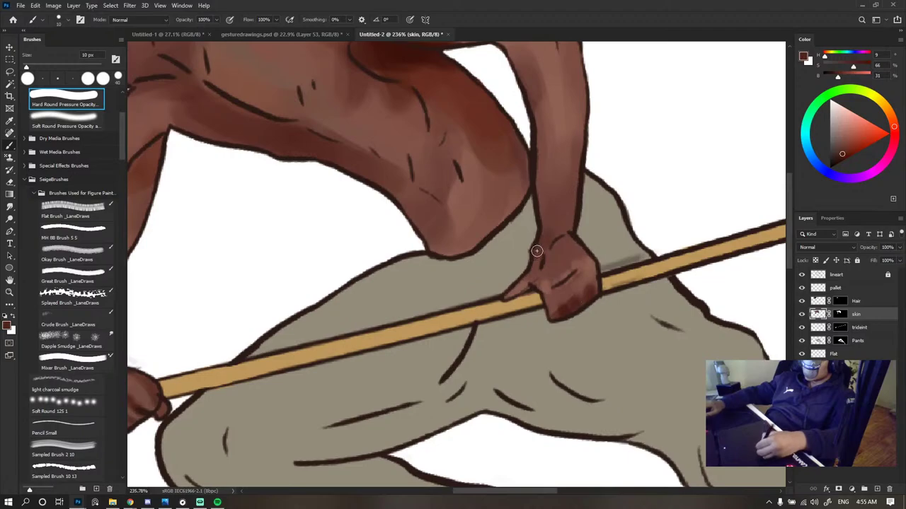
pyautogui.scroll(-13, 552, 164)
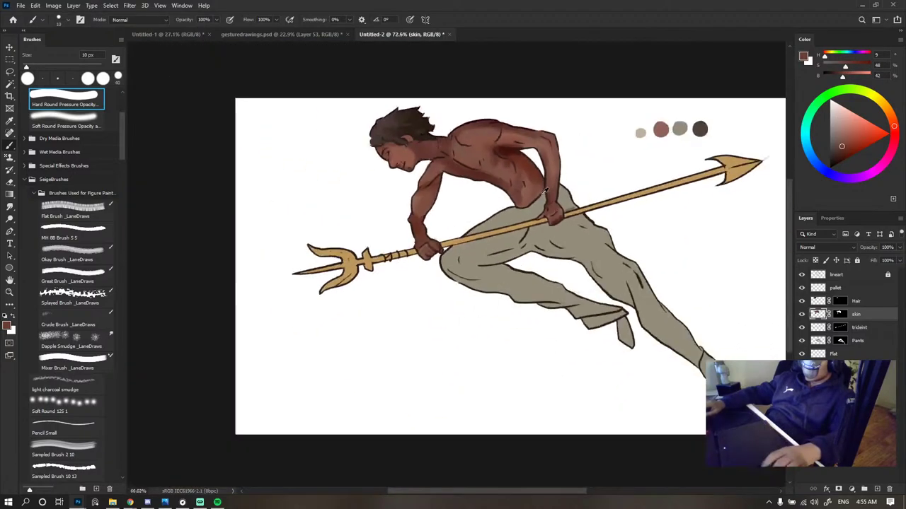
# - Deepen the armpit shadow and soften its chest-side edge with sampled dark and mid browns, using a 30 px brush
pyautogui.scroll(10, 546, 174)
pyautogui.hotkey('ctrl', 'Tab')
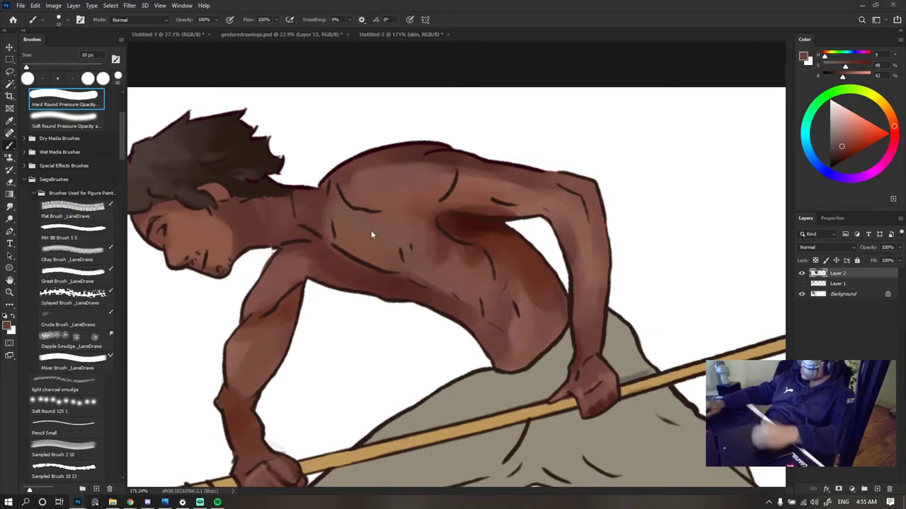
pyautogui.hotkey('ctrl', 'shift', 'Tab')
pyautogui.keyDown('alt'); pyautogui.click(469, 218); pyautogui.keyUp('alt')
pyautogui.press(']')
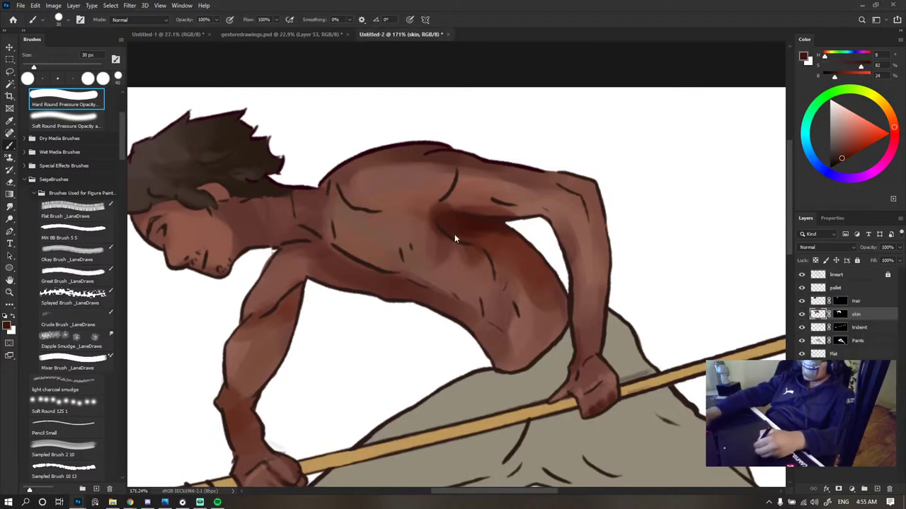
pyautogui.keyDown('alt'); pyautogui.click(444, 218); pyautogui.keyUp('alt')
pyautogui.keyDown('alt'); pyautogui.click(434, 225); pyautogui.keyUp('alt')
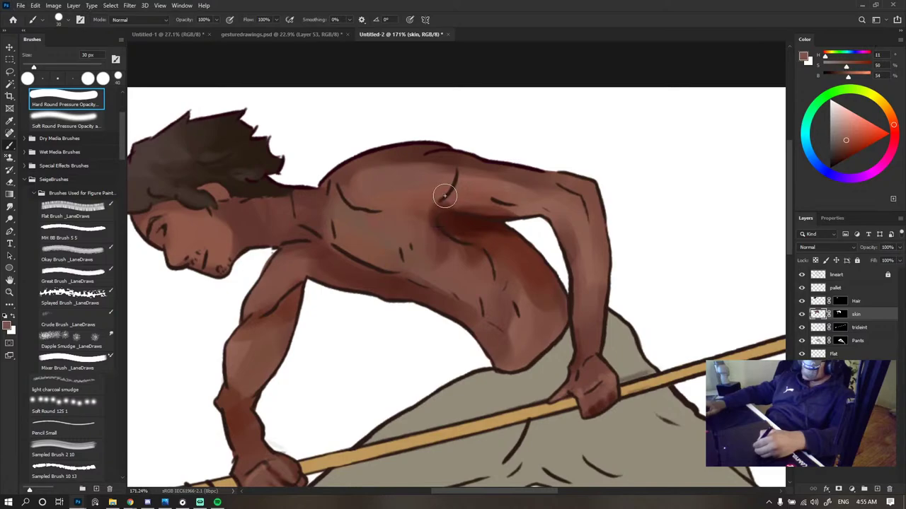
pyautogui.keyDown('alt'); pyautogui.click(443, 218); pyautogui.keyUp('alt')
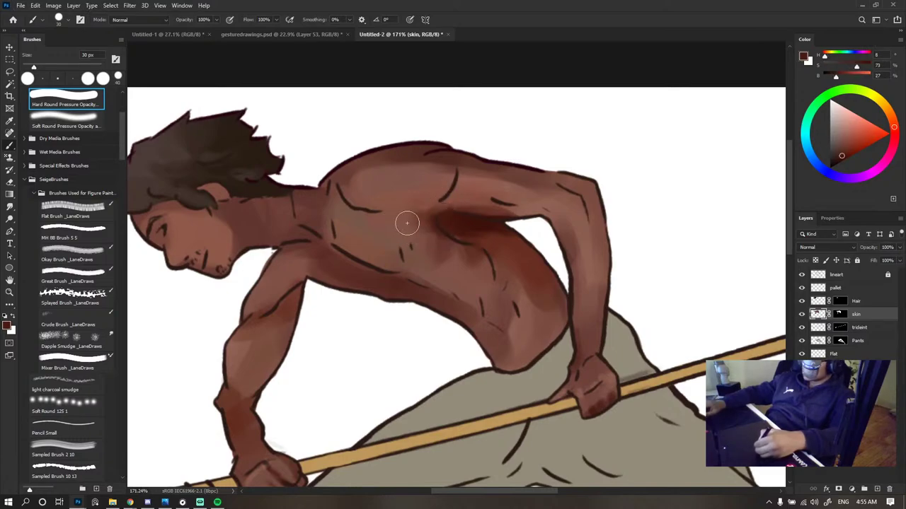
pyautogui.keyDown('alt'); pyautogui.click(417, 209); pyautogui.keyUp('alt')
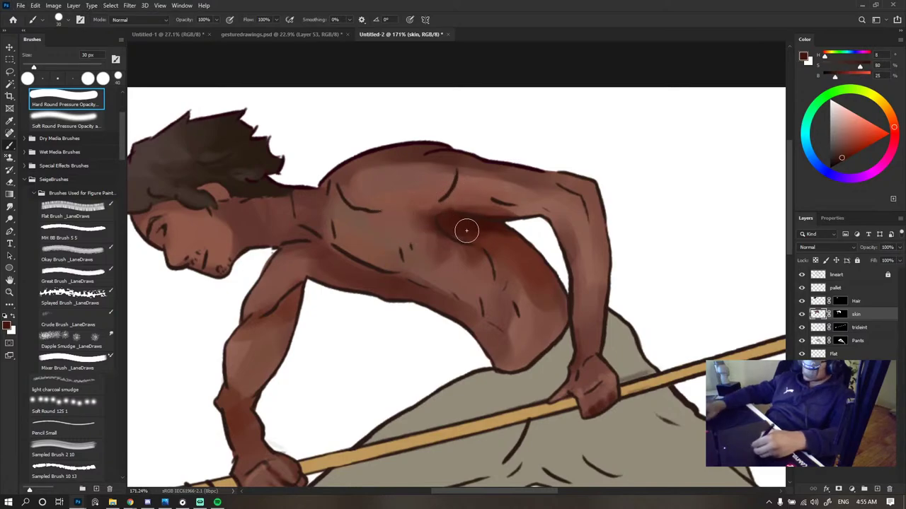
# - Extend the armpit shadow down the ribs with a 15 px brush in dark red-brown (H 11, S 79, B 27), blending it with sampled skin tones
pyautogui.press('[')
pyautogui.press('[')
pyautogui.press('[')
pyautogui.keyDown('alt'); pyautogui.click(443, 227); pyautogui.keyUp('alt')
pyautogui.moveTo(443, 227); pyautogui.dragTo(451, 255)
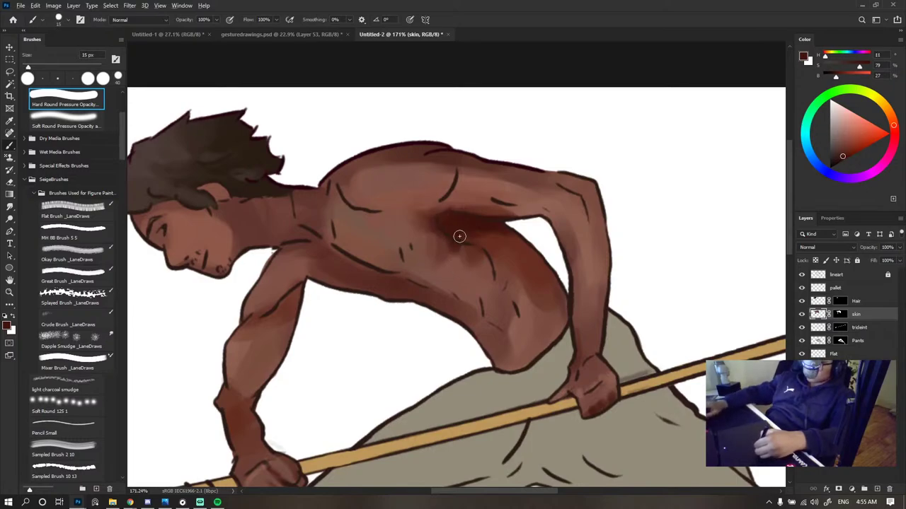
pyautogui.keyDown('alt'); pyautogui.click(460, 277); pyautogui.keyUp('alt')
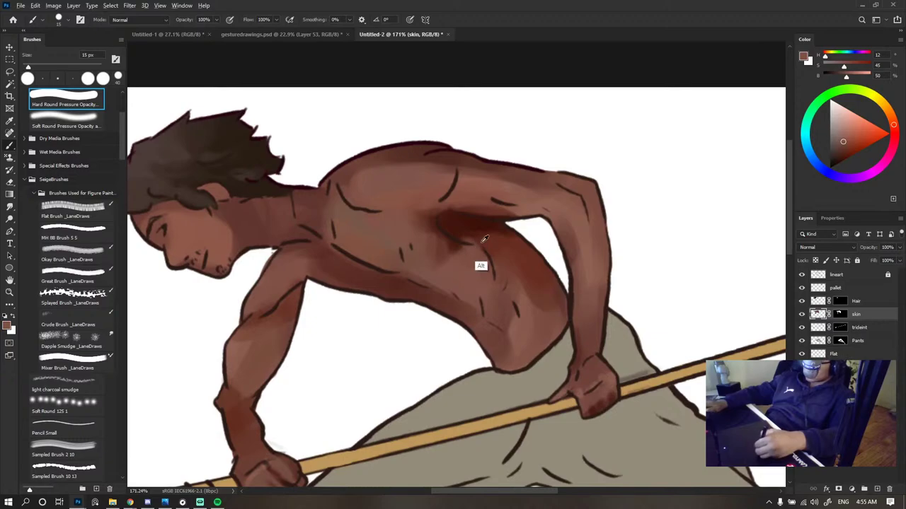
pyautogui.keyDown('alt'); pyautogui.click(484, 272); pyautogui.keyUp('alt')
pyautogui.keyDown('alt'); pyautogui.click(454, 232); pyautogui.keyUp('alt')
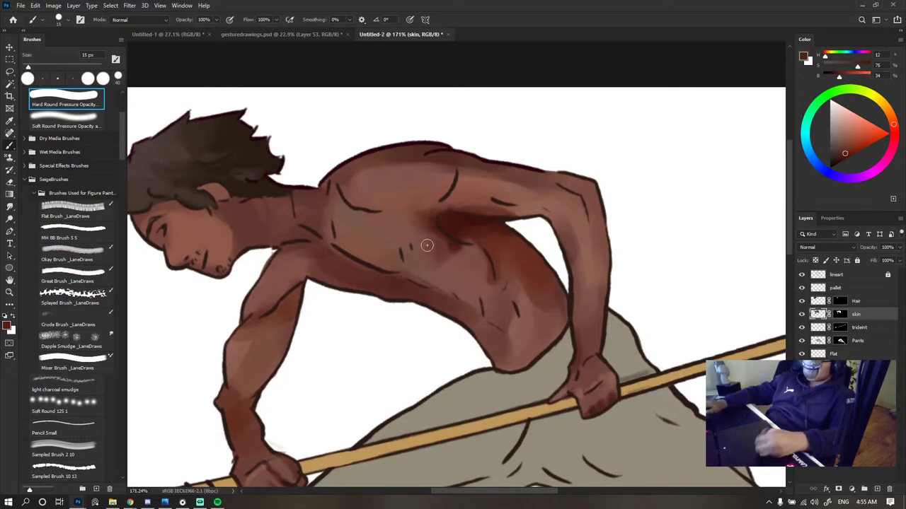
pyautogui.scroll(-5, 426, 244)
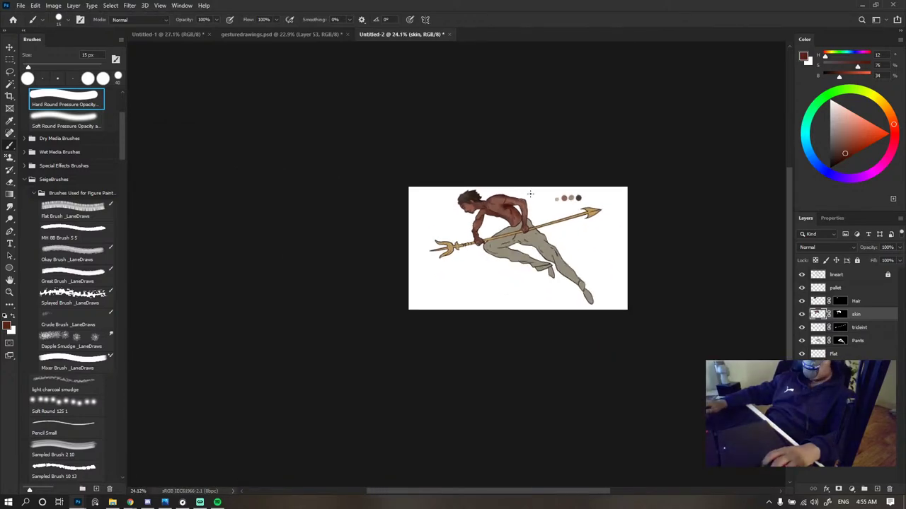
pyautogui.scroll(3, 530, 193)
pyautogui.scroll(-2, 471, 226)
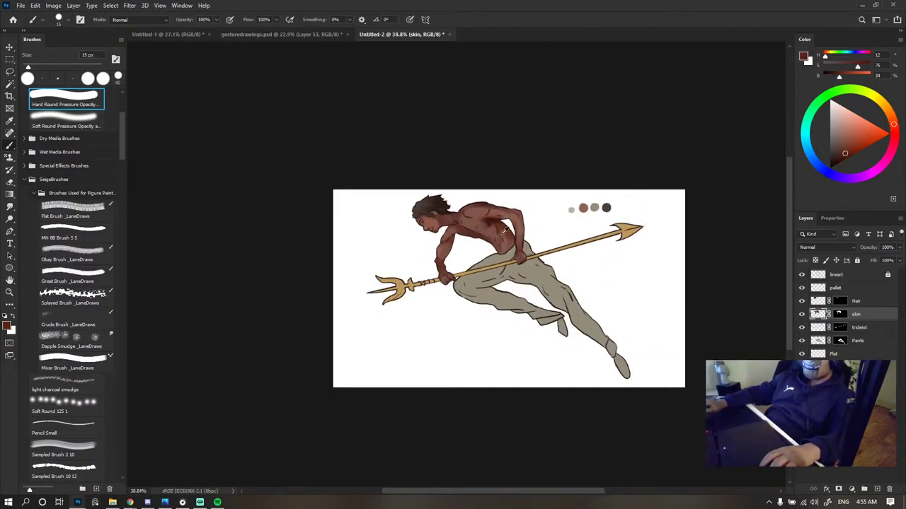
pyautogui.scroll(4, 543, 227)
pyautogui.scroll(-3, 543, 227)
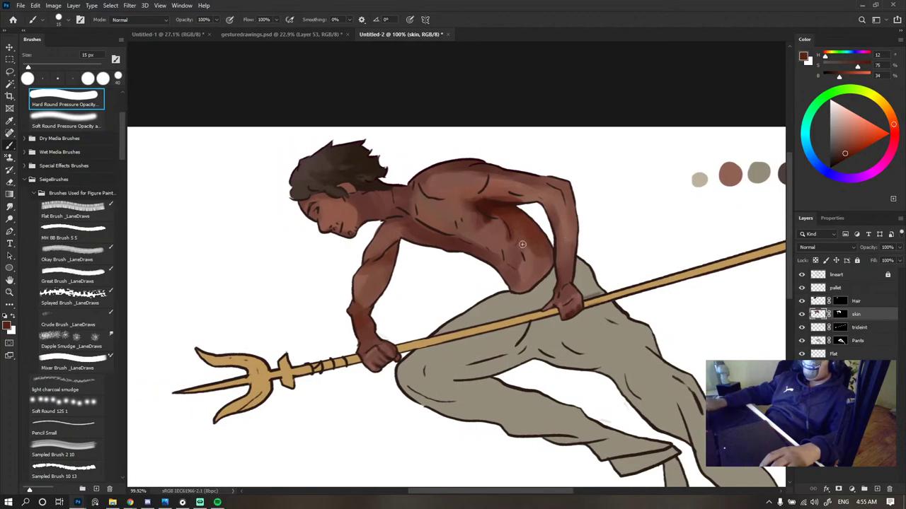
# - Blend the chest and shoulder planes with sampled mid skin tones (H 11, S 45, B 50), using a 15 px brush
pyautogui.scroll(5, 500, 246)
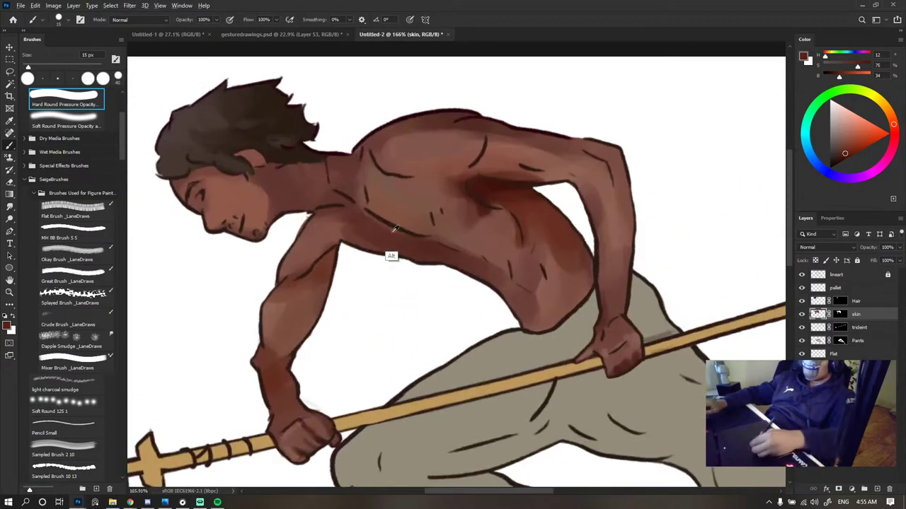
pyautogui.keyDown('alt'); pyautogui.click(365, 174); pyautogui.keyUp('alt')
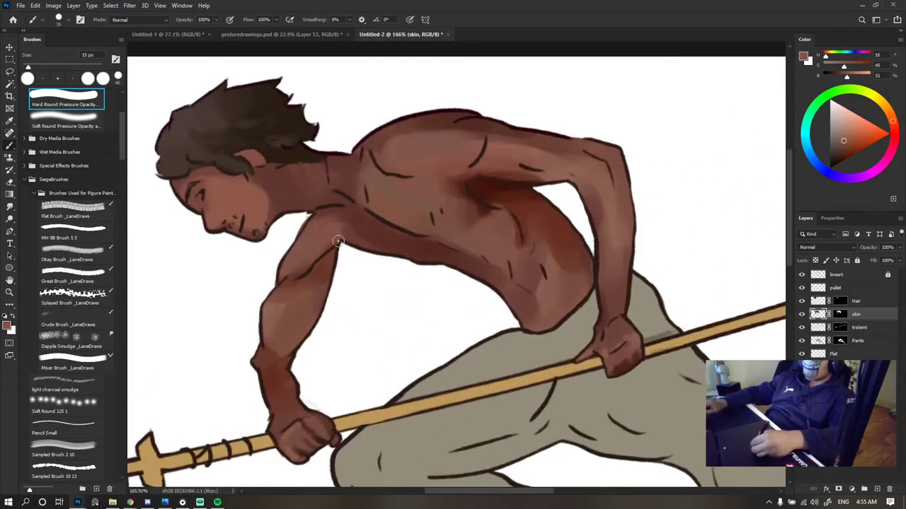
pyautogui.keyDown('alt'); pyautogui.click(319, 230); pyautogui.keyUp('alt')
pyautogui.keyDown('alt'); pyautogui.click(495, 157); pyautogui.keyUp('alt')
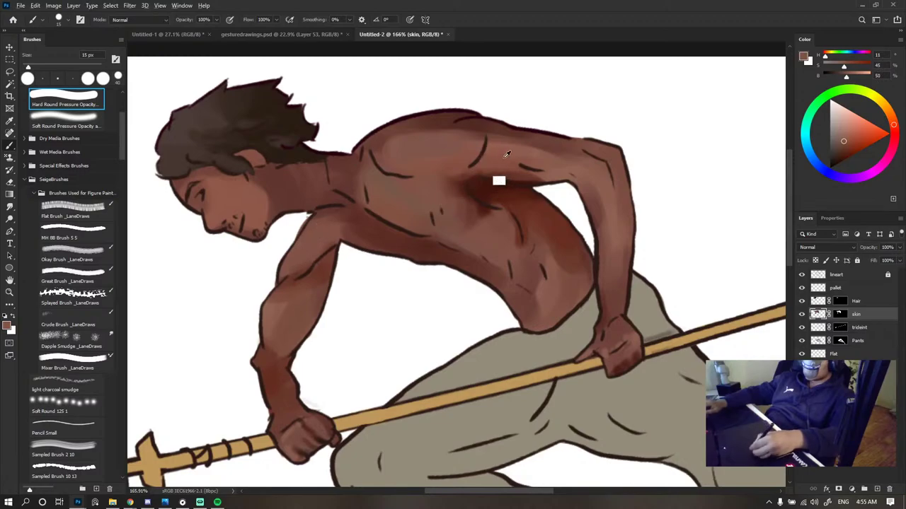
pyautogui.keyDown('alt'); pyautogui.click(431, 195); pyautogui.keyUp('alt')
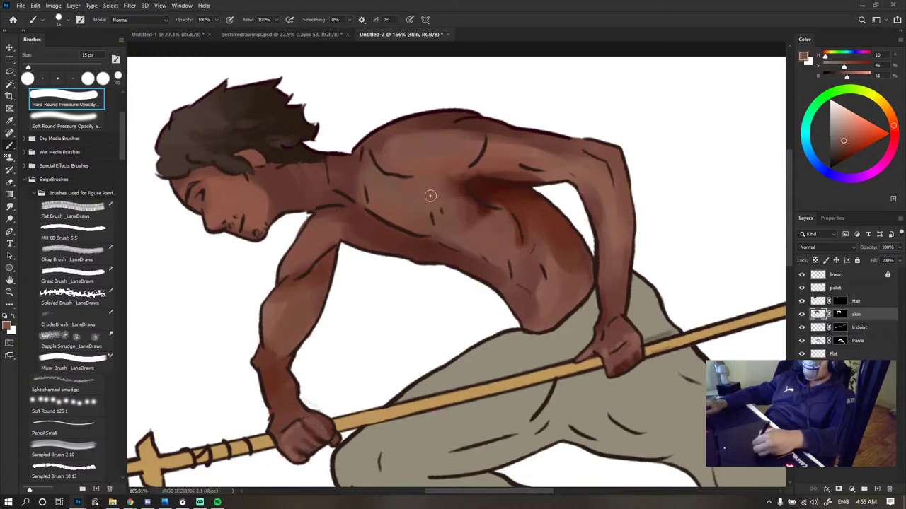
pyautogui.keyDown('alt'); pyautogui.click(389, 210); pyautogui.keyUp('alt')
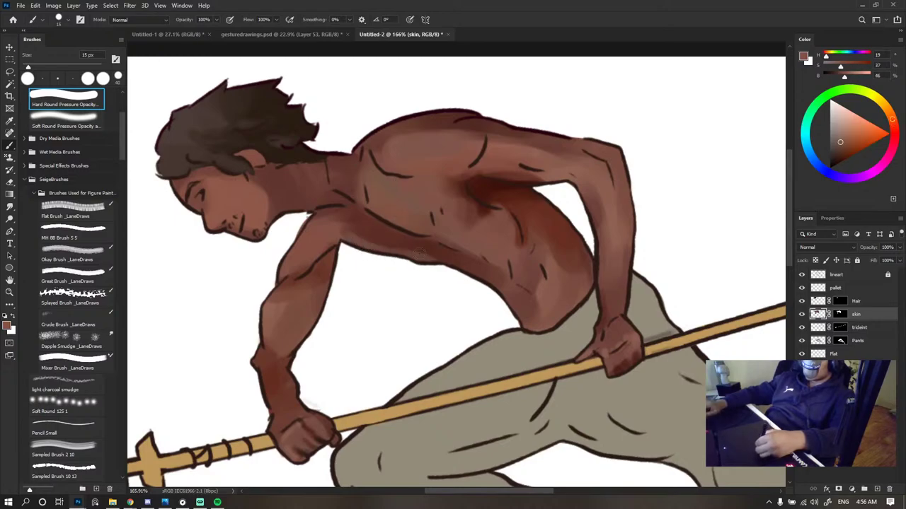
# - Shade where the front arm joins the chest with sampled dark red-brown (H 9, S 59, B 36) and mid brown (H 13, S 43, B 44)
pyautogui.keyDown('alt'); pyautogui.click(355, 222); pyautogui.keyUp('alt')
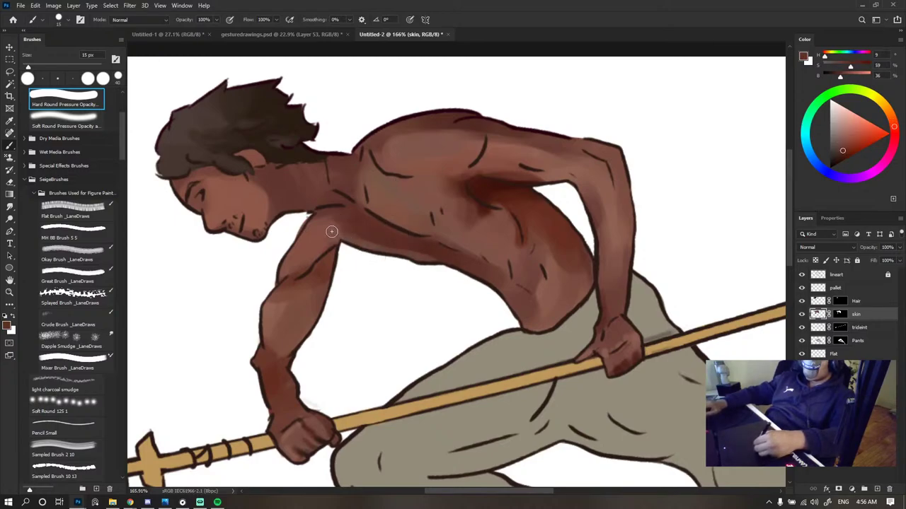
pyautogui.keyDown('alt'); pyautogui.click(337, 235); pyautogui.keyUp('alt')
pyautogui.keyDown('alt'); pyautogui.click(341, 212); pyautogui.keyUp('alt')
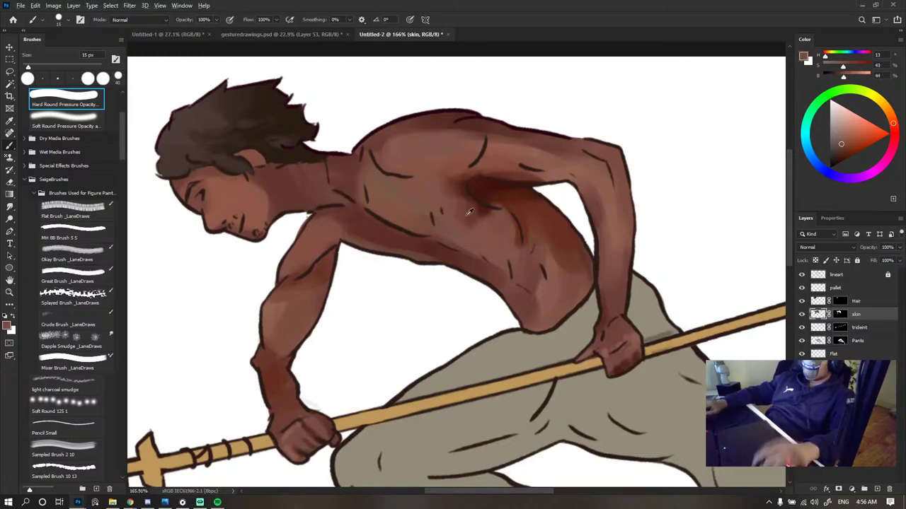
pyautogui.scroll(-8, 469, 212)
pyautogui.scroll(8, 419, 220)
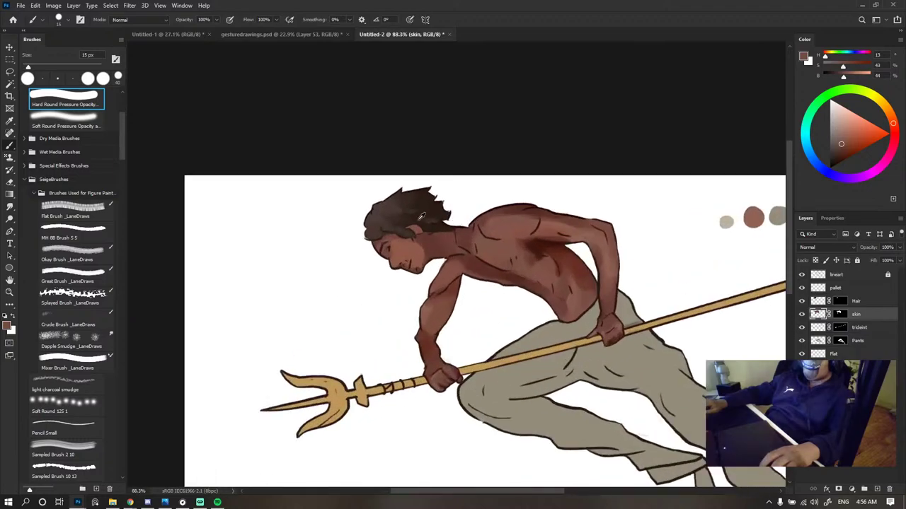
# - Paint a shadow down the neck below the ear with the armpit's dark red-brown (H 9, S 77, B 26), using a 9 px brush
pyautogui.keyDown('alt'); pyautogui.click(602, 274); pyautogui.keyUp('alt')
pyautogui.press(']')
pyautogui.press(']')
pyautogui.press(']')
pyautogui.hotkey('ctrl', 'Tab')
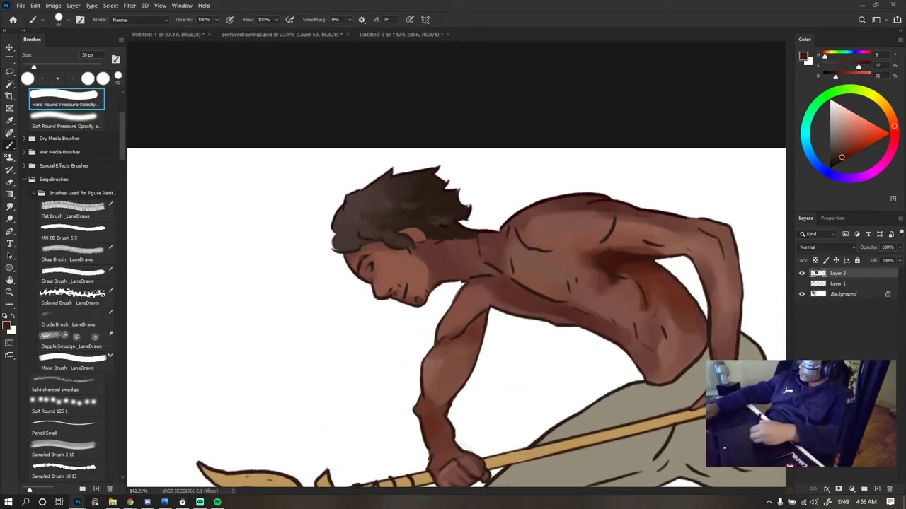
pyautogui.hotkey('ctrl', 'shift', 'Tab')
pyautogui.press('[')
pyautogui.press('[')
pyautogui.press('[')
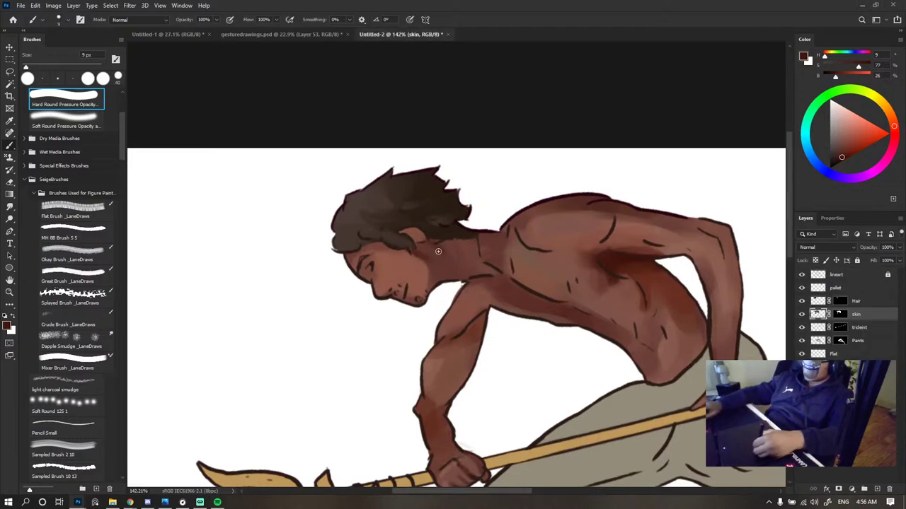
pyautogui.scroll(-5, 501, 238)
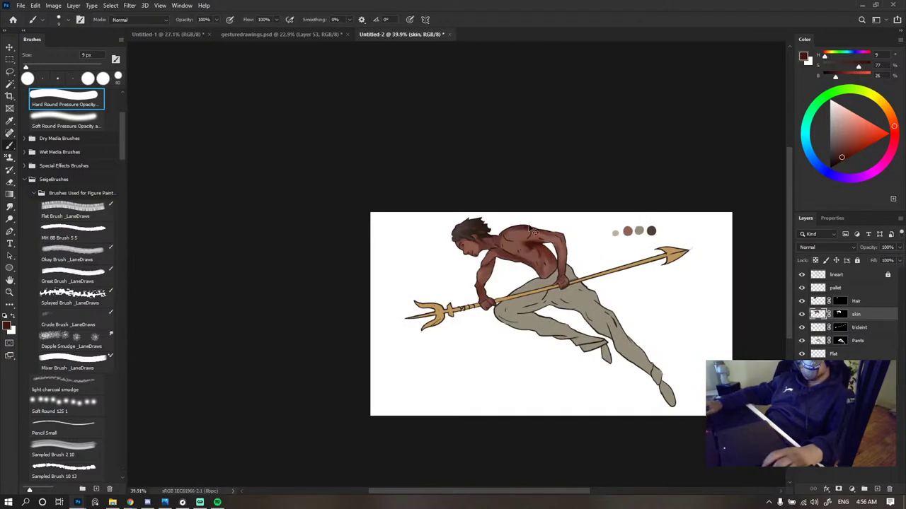
pyautogui.scroll(4, 504, 239)
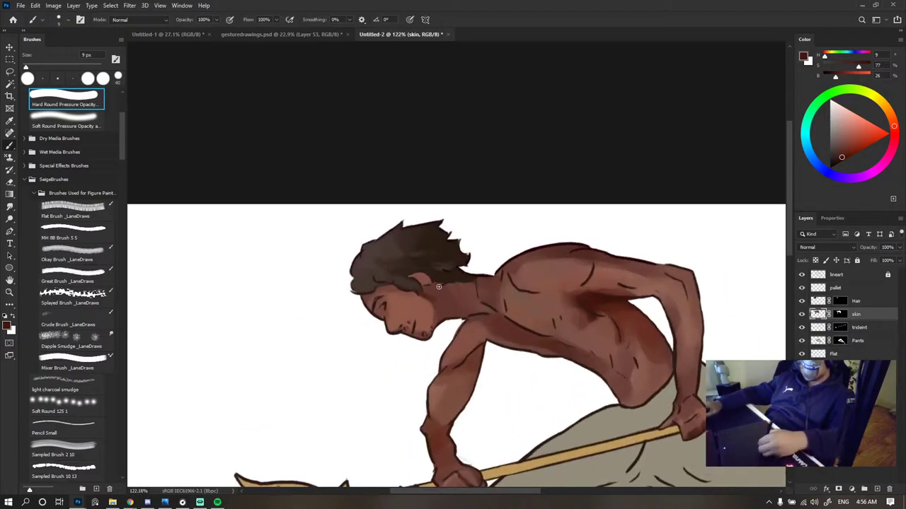
# - Lighten the collarbone with sampled light skin (H 15, S 49, B 51) and pick up the neck's dark red-brown (H 9, S 66, B 31)
pyautogui.scroll(-5, 419, 263)
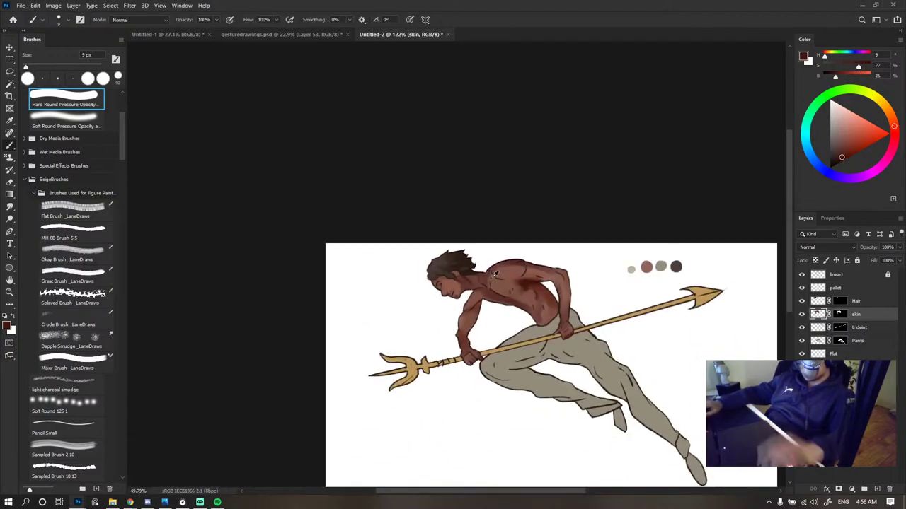
pyautogui.scroll(2, 460, 253)
pyautogui.scroll(-4, 460, 253)
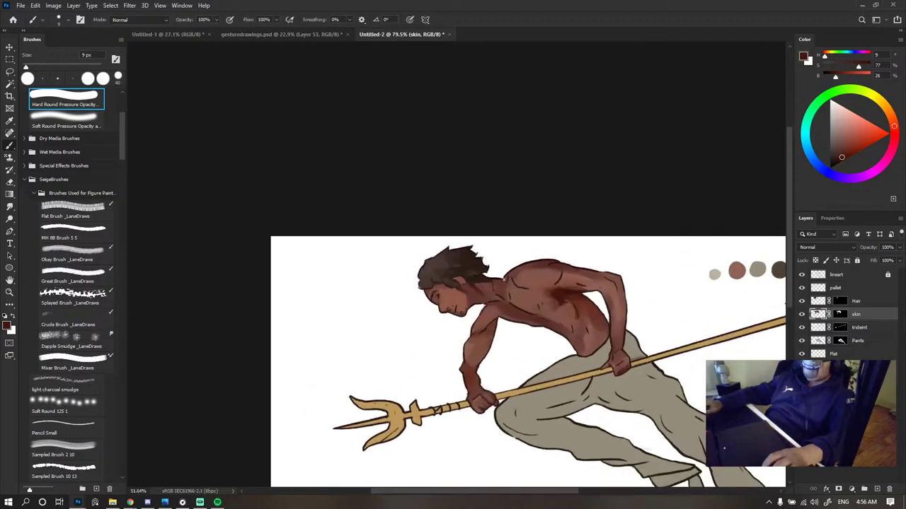
pyautogui.scroll(6, 554, 278)
pyautogui.scroll(2, 554, 278)
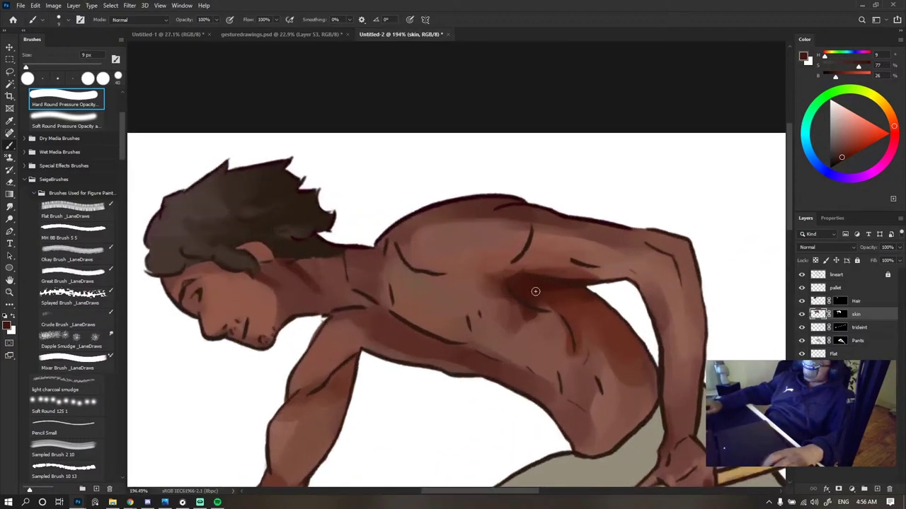
pyautogui.keyDown('alt'); pyautogui.click(356, 290); pyautogui.keyUp('alt')
pyautogui.moveTo(382, 300); pyautogui.dragTo(366, 293)
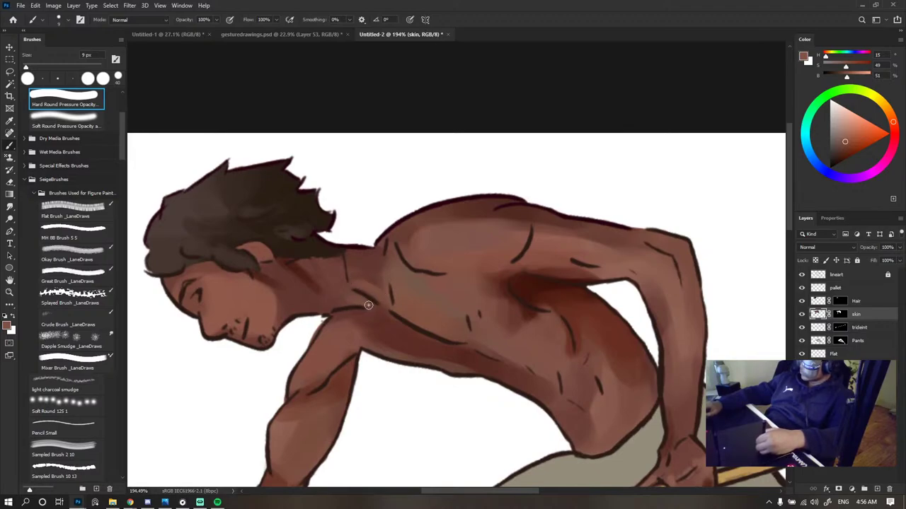
pyautogui.keyDown('alt'); pyautogui.click(317, 309); pyautogui.keyUp('alt')
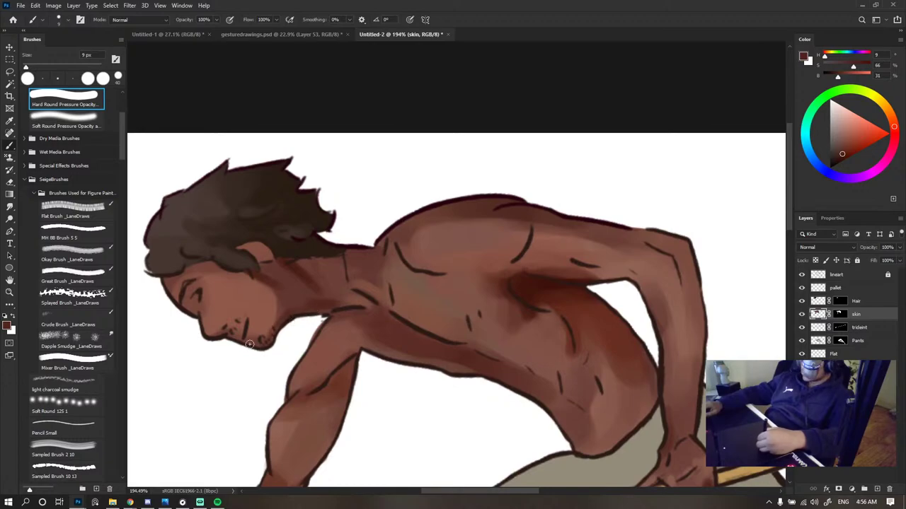
# - Darken the underside of the chest along its lower contour with the armpit's dark red-brown (H 8, S 77, B 26), widening the brush to 20 px
pyautogui.scroll(-8, 326, 256)
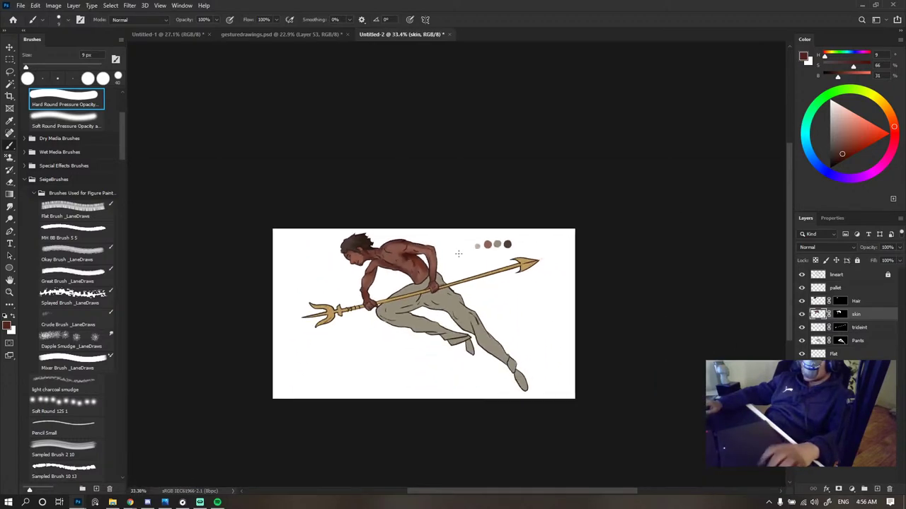
pyautogui.scroll(9, 433, 261)
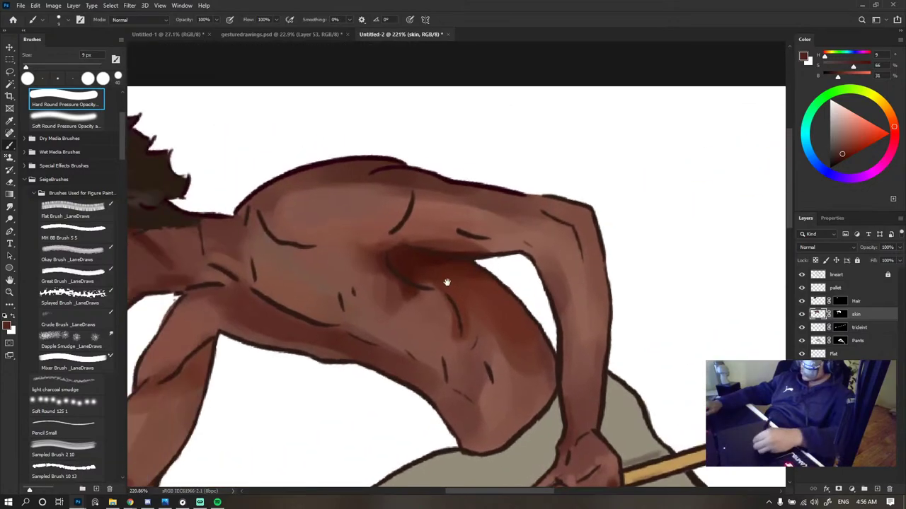
pyautogui.moveTo(446, 283); pyautogui.dragTo(443, 284)
pyautogui.keyDown('alt'); pyautogui.click(404, 266); pyautogui.keyUp('alt')
pyautogui.moveTo(249, 292); pyautogui.dragTo(320, 330)
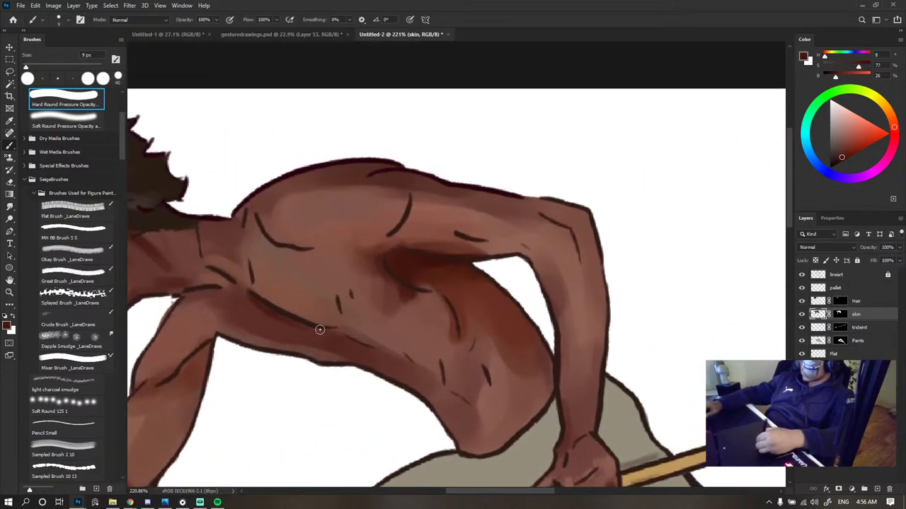
pyautogui.press(']')
pyautogui.press(']')
pyautogui.press(']')
pyautogui.press(']')
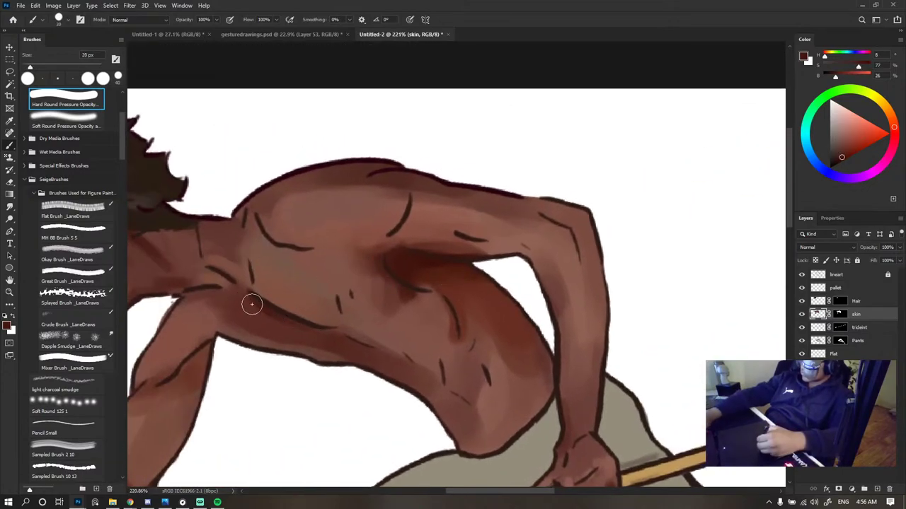
pyautogui.moveTo(227, 278); pyautogui.dragTo(285, 323)
pyautogui.moveTo(220, 304)
pyautogui.mouseDown()
pyautogui.moveTo(235, 326)
pyautogui.moveTo(256, 307)
pyautogui.moveTo(307, 331)
pyautogui.moveTo(308, 300)
pyautogui.moveTo(253, 282)
pyautogui.moveTo(291, 306)
pyautogui.moveTo(269, 279)
pyautogui.moveTo(253, 276)
pyautogui.moveTo(333, 325)
pyautogui.moveTo(253, 277)
pyautogui.moveTo(332, 317)
pyautogui.moveTo(265, 278)
pyautogui.moveTo(269, 264)
pyautogui.moveTo(332, 312)
pyautogui.mouseUp()
# - Soften the chest's lower shadow edge with sampled browns (H 12, S 55, B 38), using a 25 px brush
pyautogui.keyDown('alt'); pyautogui.click(296, 289); pyautogui.keyUp('alt')
pyautogui.keyDown('alt'); pyautogui.click(285, 283); pyautogui.keyUp('alt')
pyautogui.keyDown('alt'); pyautogui.click(268, 314); pyautogui.keyUp('alt')
pyautogui.moveTo(249, 303); pyautogui.dragTo(286, 335)
pyautogui.keyDown('alt'); pyautogui.click(316, 312); pyautogui.keyUp('alt')
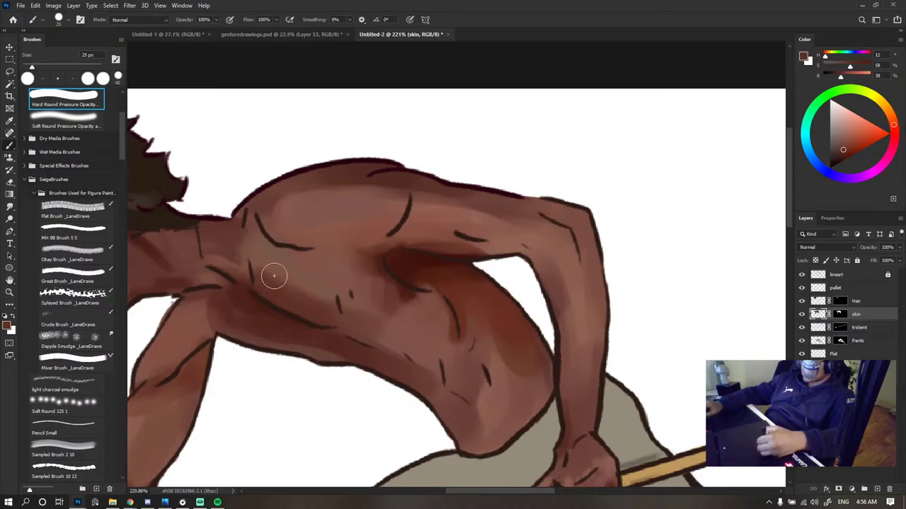
pyautogui.keyDown('alt'); pyautogui.click(279, 292); pyautogui.keyUp('alt')
# - Smooth the middle of the chest below the shoulder line with sampled light skin tones at 25 px
pyautogui.scroll(-10, 434, 240)
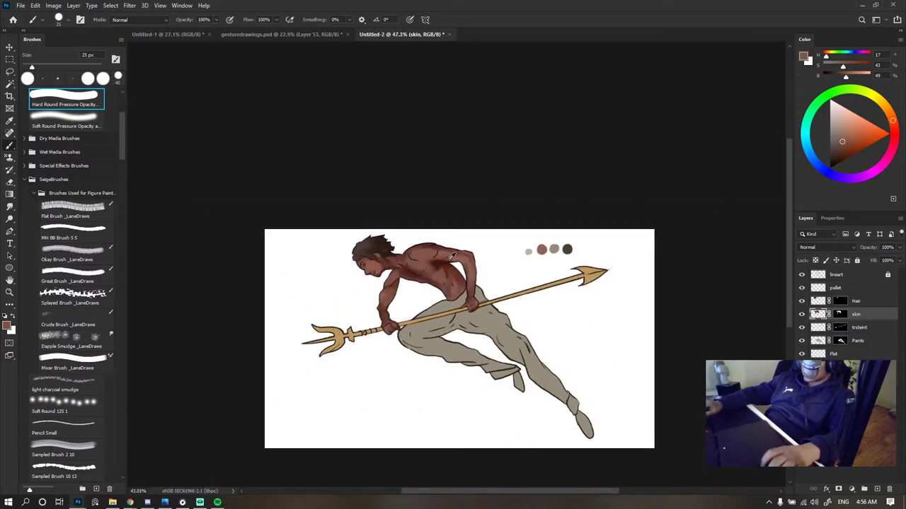
pyautogui.scroll(10, 463, 268)
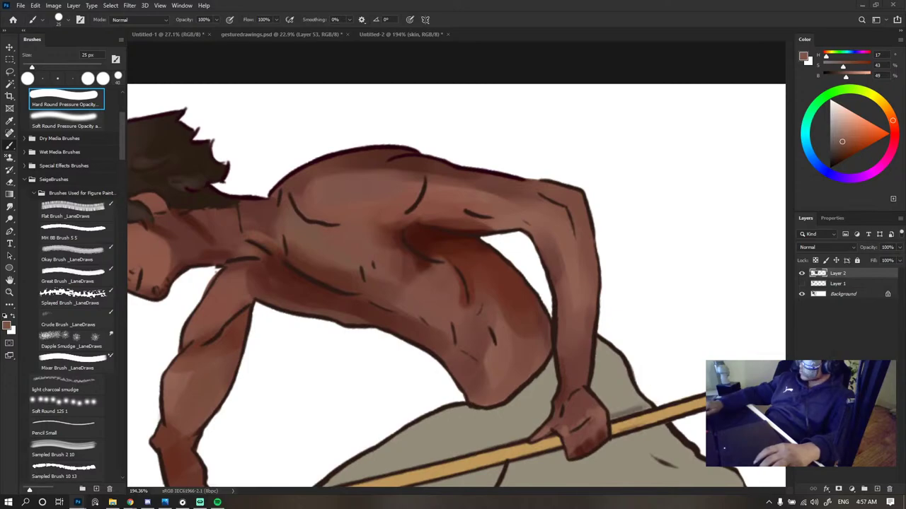
pyautogui.scroll(2, 389, 247)
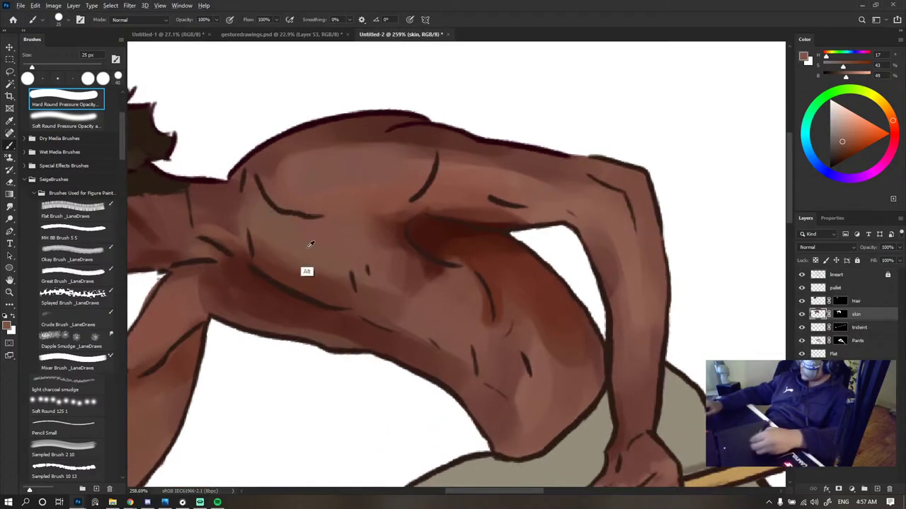
pyautogui.keyDown('alt'); pyautogui.click(325, 269); pyautogui.keyUp('alt')
pyautogui.keyDown('alt'); pyautogui.click(331, 225); pyautogui.keyUp('alt')
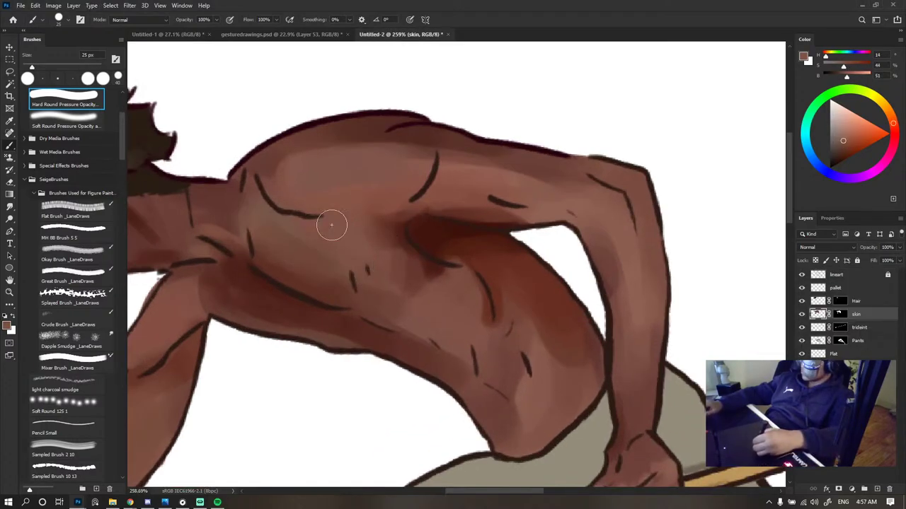
# - Extend the chest shadow along the lower ribs in dark red-brown (H 8, S 71, B 29), blending it with mid skin (H 12, S 46, B 49)
pyautogui.keyDown('alt'); pyautogui.click(263, 273); pyautogui.keyUp('alt')
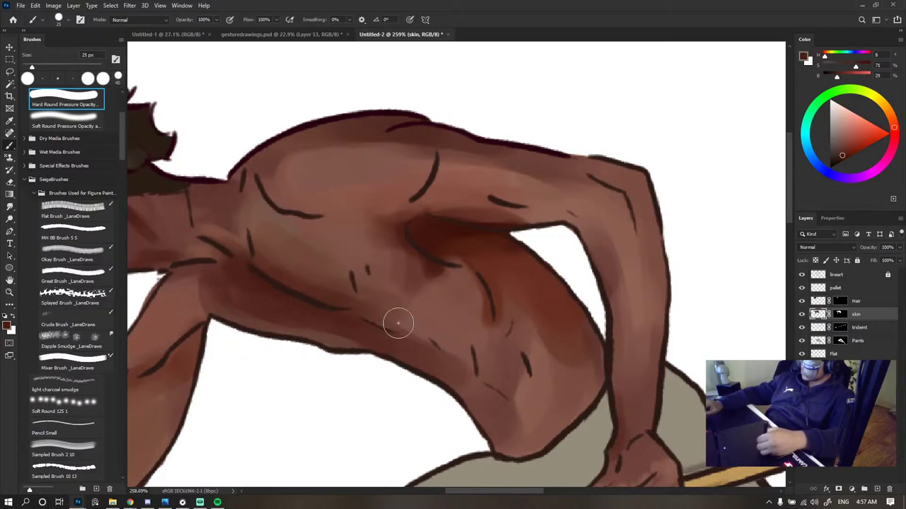
pyautogui.keyDown('alt'); pyautogui.click(442, 327); pyautogui.keyUp('alt')
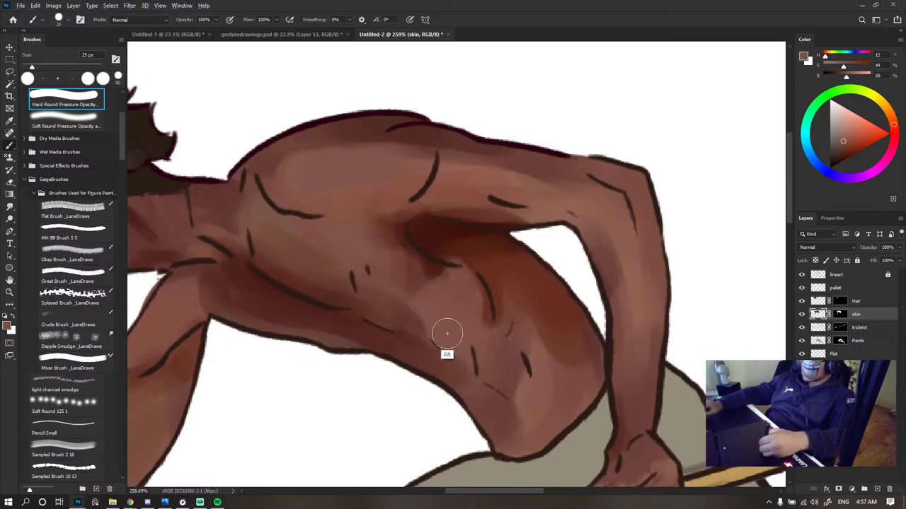
pyautogui.keyDown('alt'); pyautogui.click(423, 333); pyautogui.keyUp('alt')
pyautogui.keyDown('alt'); pyautogui.click(442, 287); pyautogui.keyUp('alt')
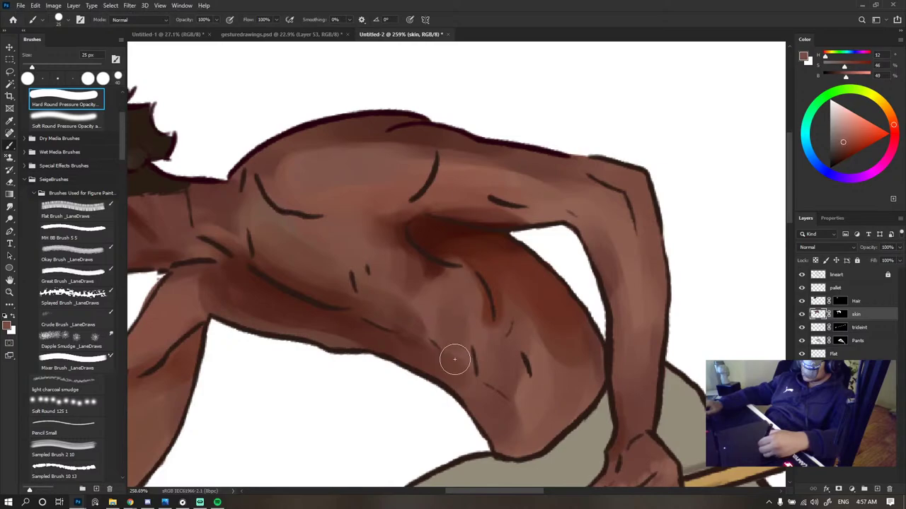
pyautogui.scroll(-6, 467, 269)
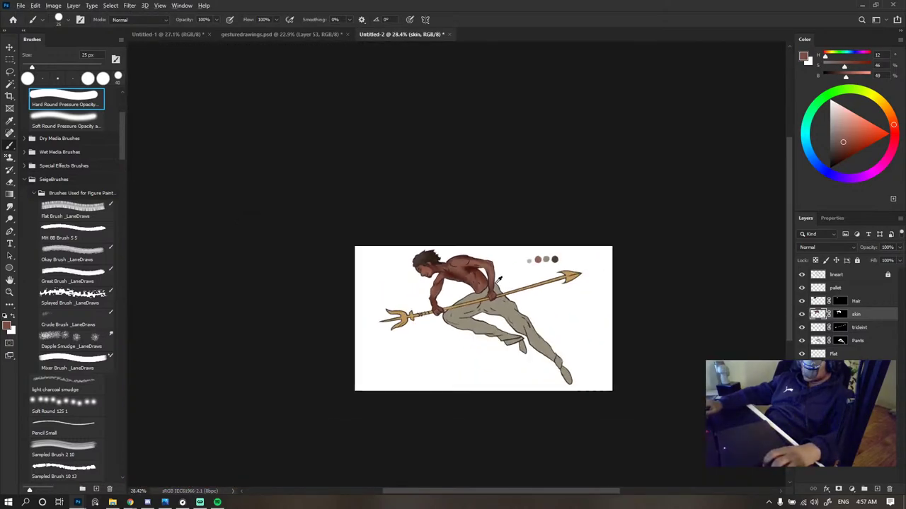
# - Blend the cheek and jaw with sampled face tones (H 13, S 48, B 50), using the 25 px brush
pyautogui.scroll(3, 476, 281)
pyautogui.scroll(3, 396, 221)
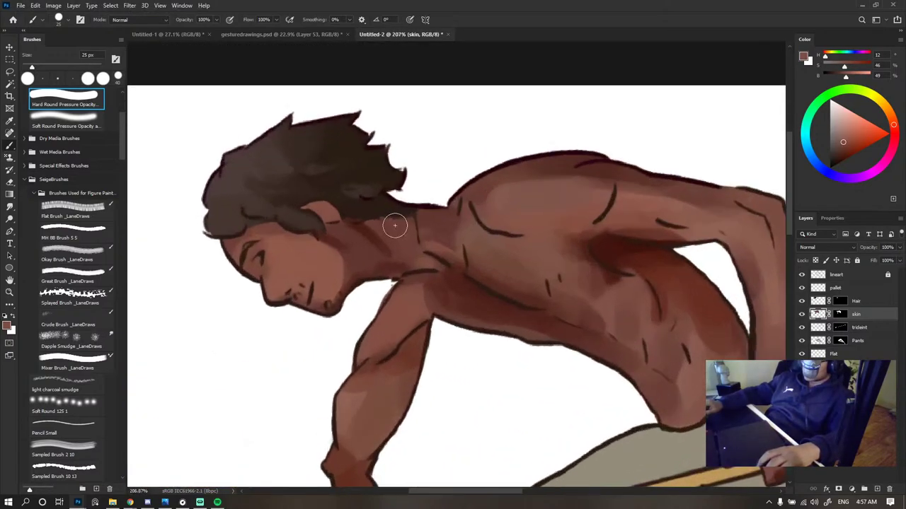
pyautogui.keyDown('alt'); pyautogui.click(330, 299); pyautogui.keyUp('alt')
pyautogui.moveTo(332, 276)
pyautogui.mouseDown()
pyautogui.moveTo(331, 262)
pyautogui.moveTo(340, 281)
pyautogui.mouseUp()
pyautogui.keyDown('alt'); pyautogui.click(341, 268); pyautogui.keyUp('alt')
pyautogui.keyDown('alt'); pyautogui.click(336, 287); pyautogui.keyUp('alt')
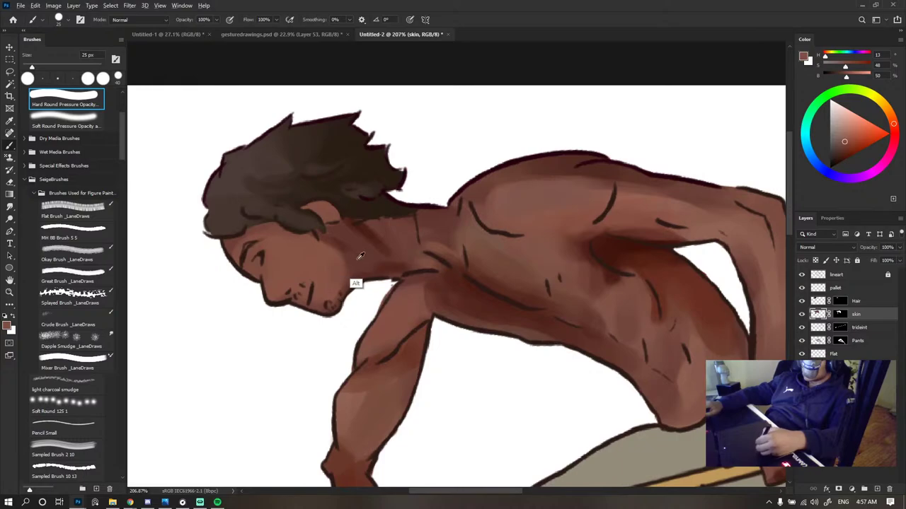
# - Refine the edge between jaw and neck with sampled neck brown (H 8, S 52, B 38) and light face skin (H 12, S 48, B 53)
pyautogui.keyDown('alt'); pyautogui.click(356, 284); pyautogui.keyUp('alt')
pyautogui.hotkey('ctrl', '0')
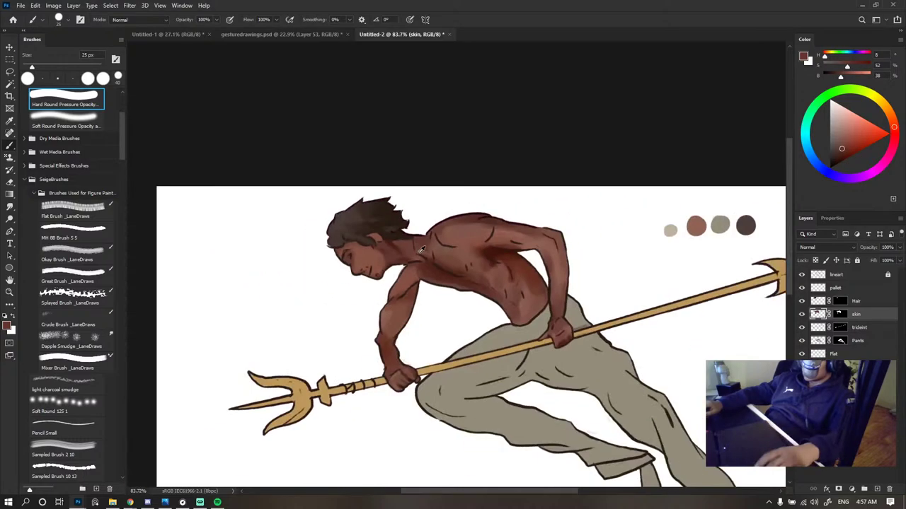
pyautogui.scroll(-3, 433, 230)
pyautogui.scroll(5, 416, 246)
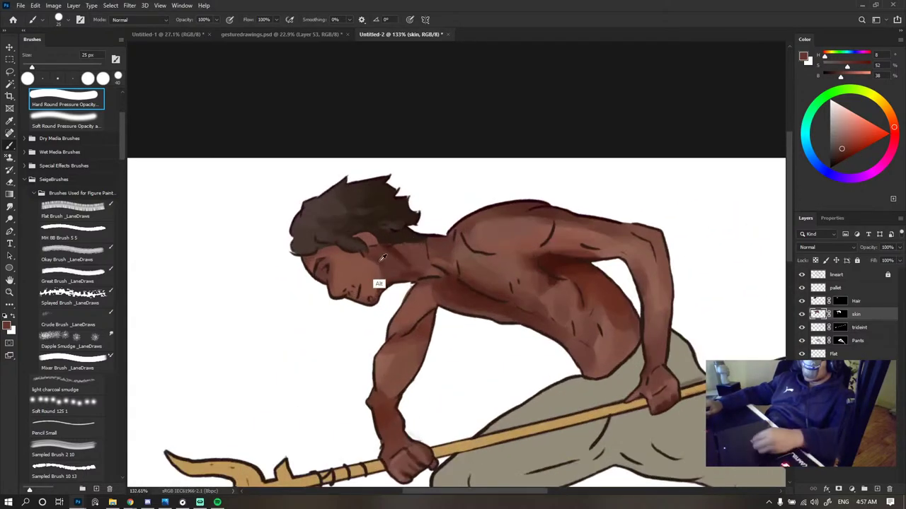
pyautogui.keyDown('alt'); pyautogui.click(382, 300); pyautogui.keyUp('alt')
pyautogui.scroll(-6, 471, 223)
pyautogui.scroll(3, 480, 220)
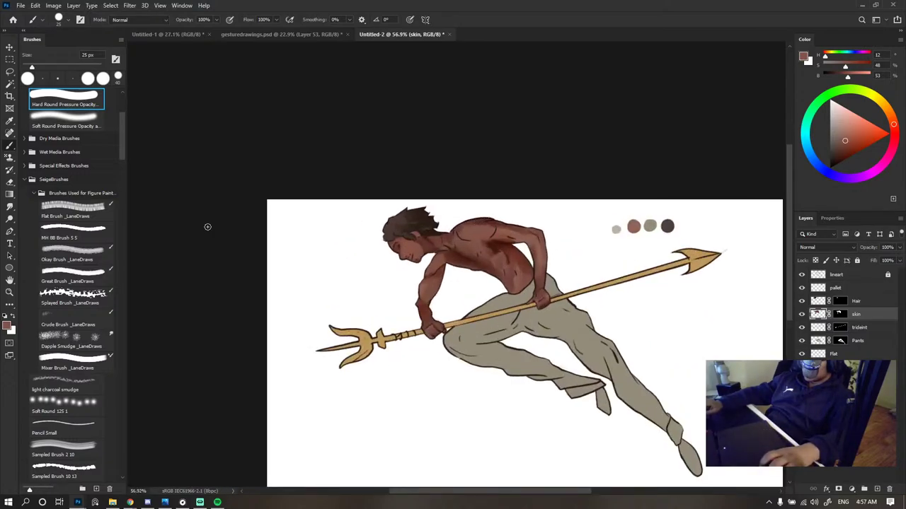
# - Check the Untitled-1 document and toggle the visibility of its Layer 2
pyautogui.click(167, 34)
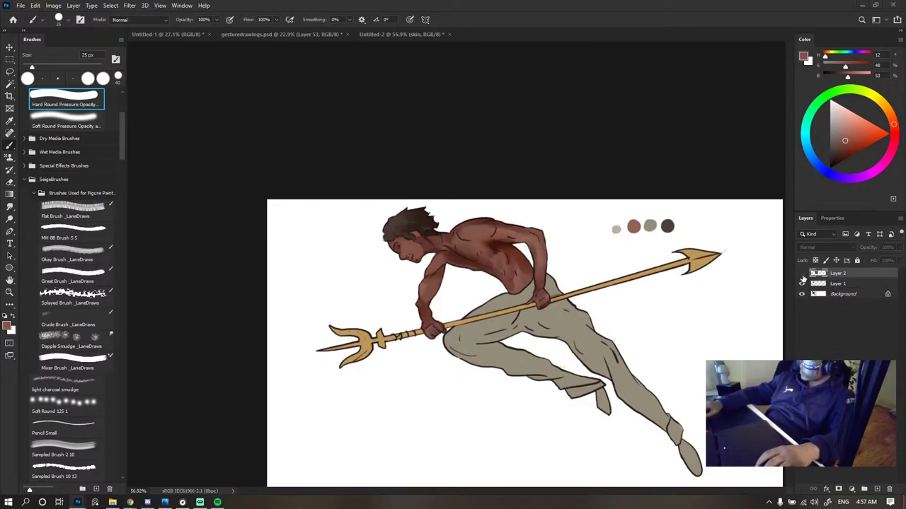
pyautogui.click(803, 275)
# - Blend the jaw's edge in Untitled-2 with sampled neck brown (H 8, S 52, B 38) and cheek tone (H 12, S 49, B 53)
pyautogui.scroll(6, 425, 246)
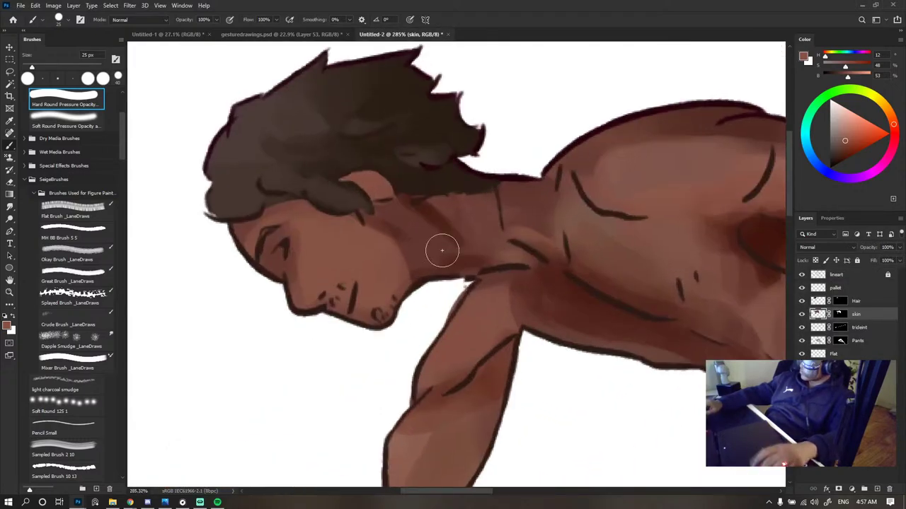
pyautogui.keyDown('alt'); pyautogui.click(408, 248); pyautogui.keyUp('alt')
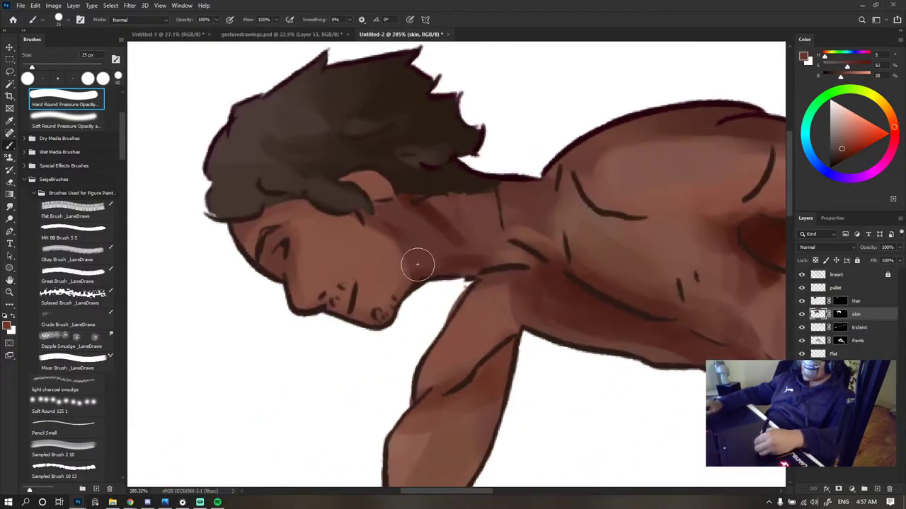
pyautogui.moveTo(416, 265); pyautogui.dragTo(365, 300)
pyautogui.keyDown('alt'); pyautogui.click(384, 256); pyautogui.keyUp('alt')
pyautogui.scroll(-8, 384, 249)
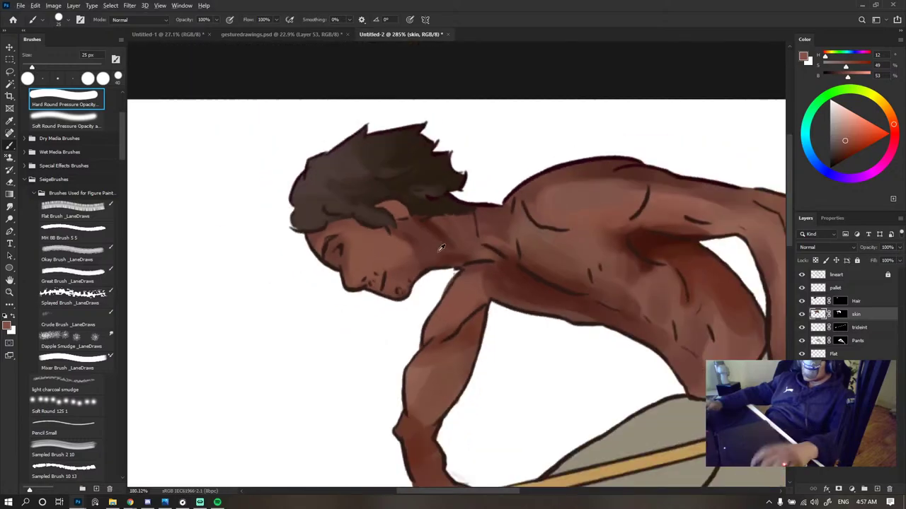
# - Touch up the ear and the skin beside the hairline with sampled neck brown (H 8, S 52, B 38) at 25 px
pyautogui.scroll(6, 435, 242)
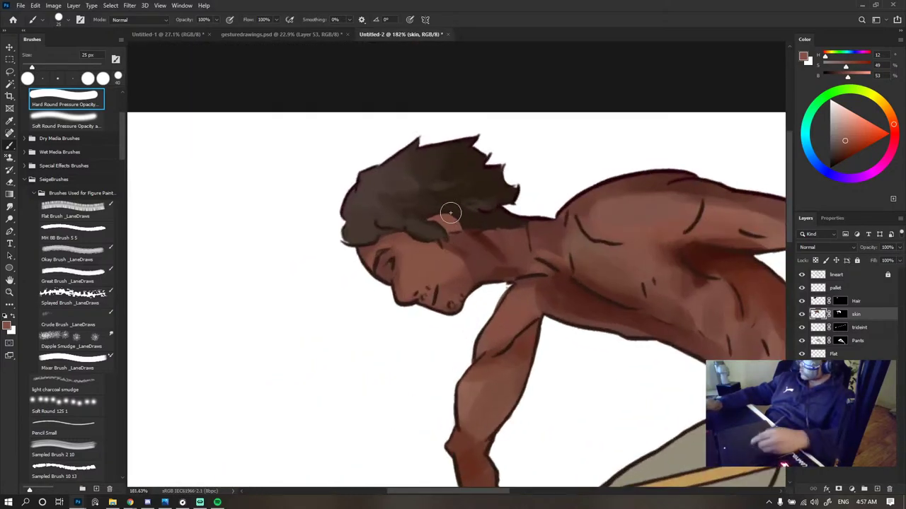
pyautogui.keyDown('alt'); pyautogui.click(473, 288); pyautogui.keyUp('alt')
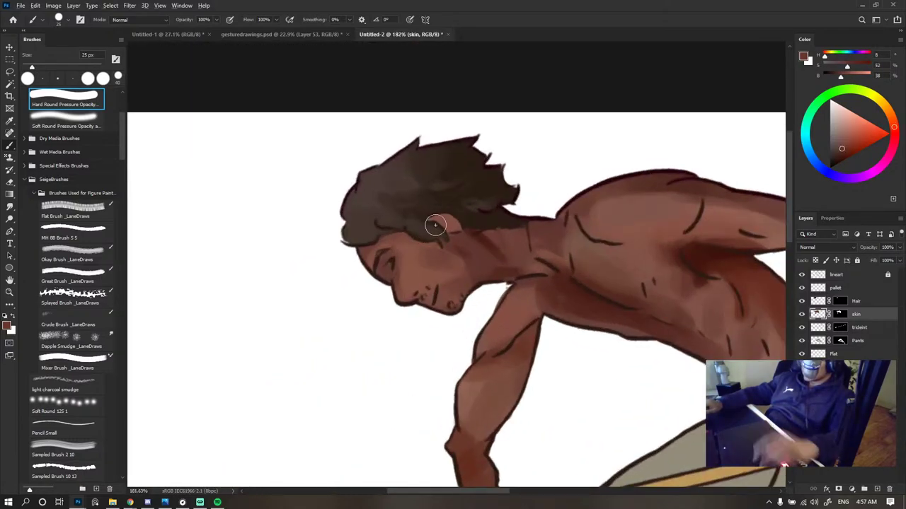
pyautogui.scroll(-6, 435, 225)
pyautogui.scroll(5, 485, 251)
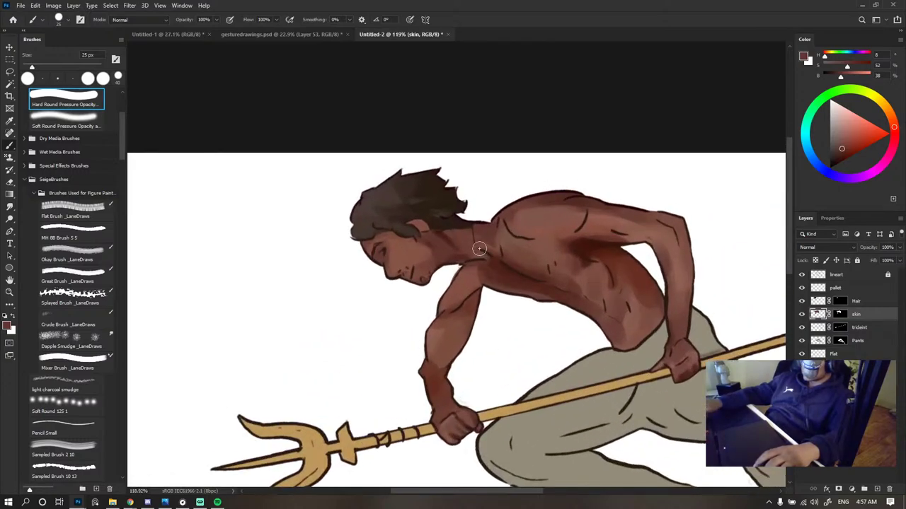
pyautogui.scroll(1, 485, 258)
# - Blend the front arm around the elbow with sampled dark skin (H 11, S 60, B 42) and light skin (H 14, S 44, B 52)
pyautogui.keyDown('alt'); pyautogui.click(419, 374); pyautogui.keyUp('alt')
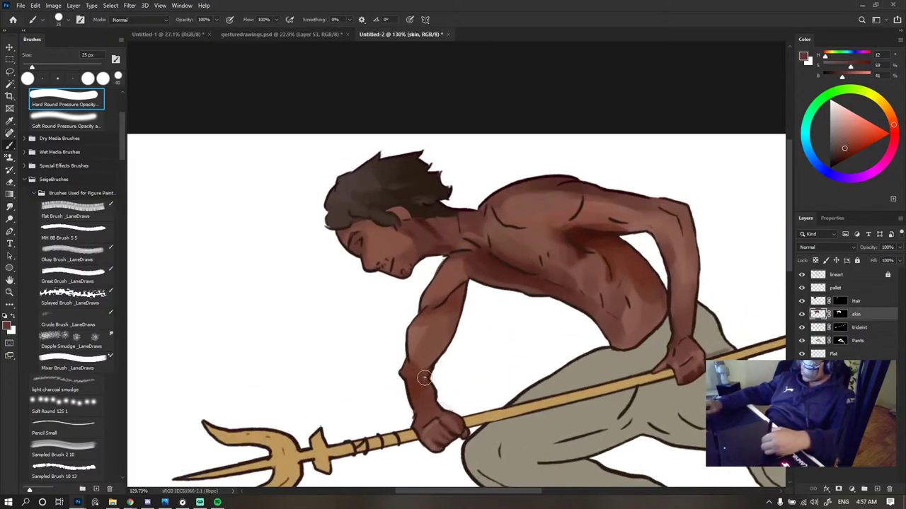
pyautogui.keyDown('alt'); pyautogui.click(418, 343); pyautogui.keyUp('alt')
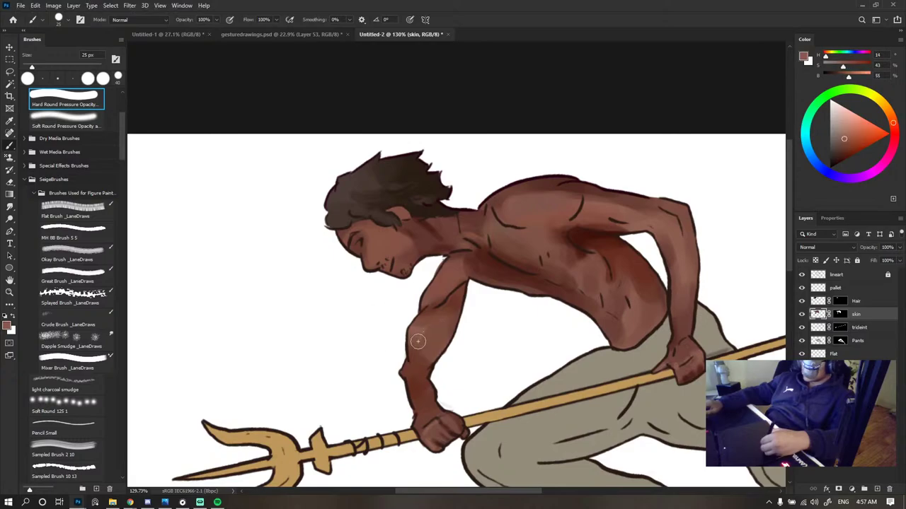
pyautogui.keyDown('alt'); pyautogui.click(453, 301); pyautogui.keyUp('alt')
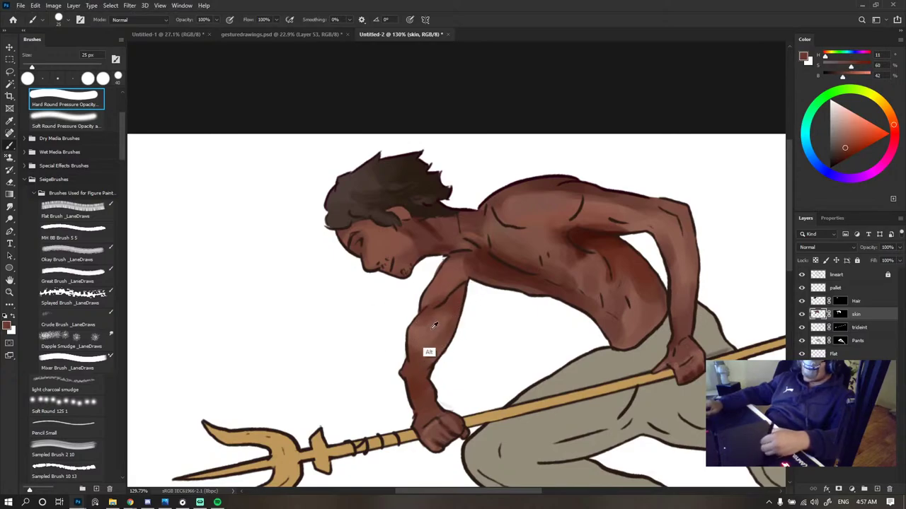
pyautogui.keyDown('alt'); pyautogui.click(442, 319); pyautogui.keyUp('alt')
# - Soften the front hand's tones with sampled brown (H 14, S 47, B 44) and lighter skin (H 13, S 43, B 53)
pyautogui.moveTo(418, 402); pyautogui.dragTo(410, 356)
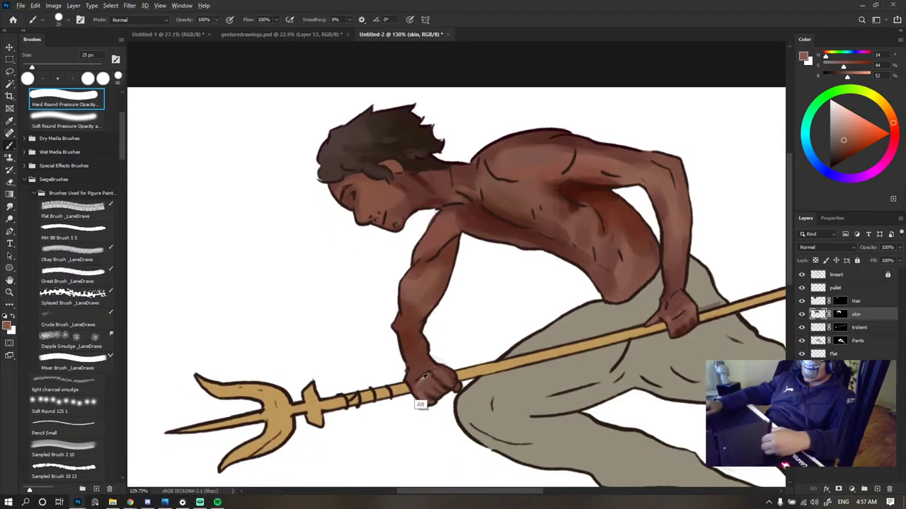
pyautogui.keyDown('alt'); pyautogui.click(416, 379); pyautogui.keyUp('alt')
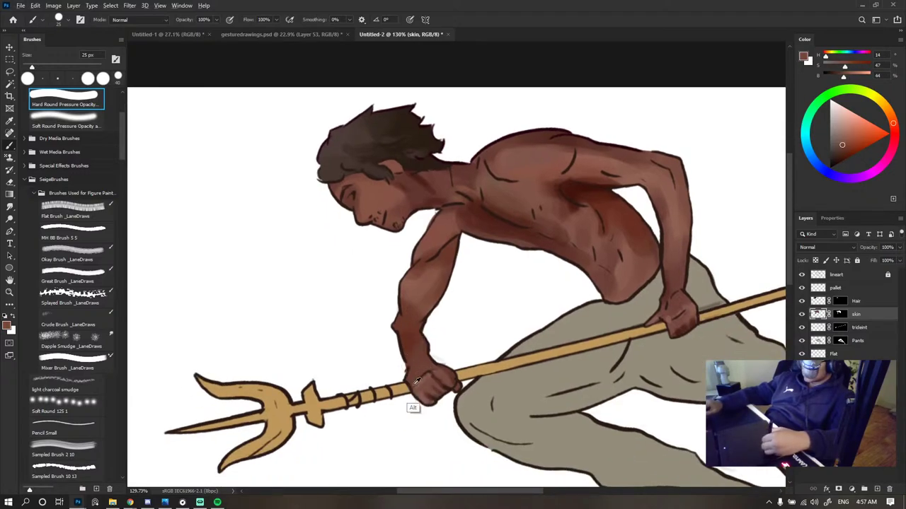
pyautogui.keyDown('alt'); pyautogui.click(418, 384); pyautogui.keyUp('alt')
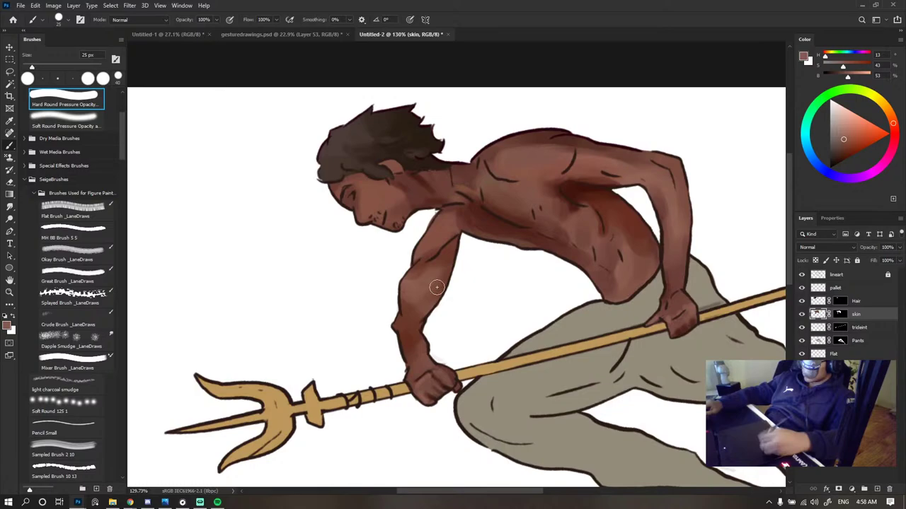
pyautogui.scroll(-5, 437, 287)
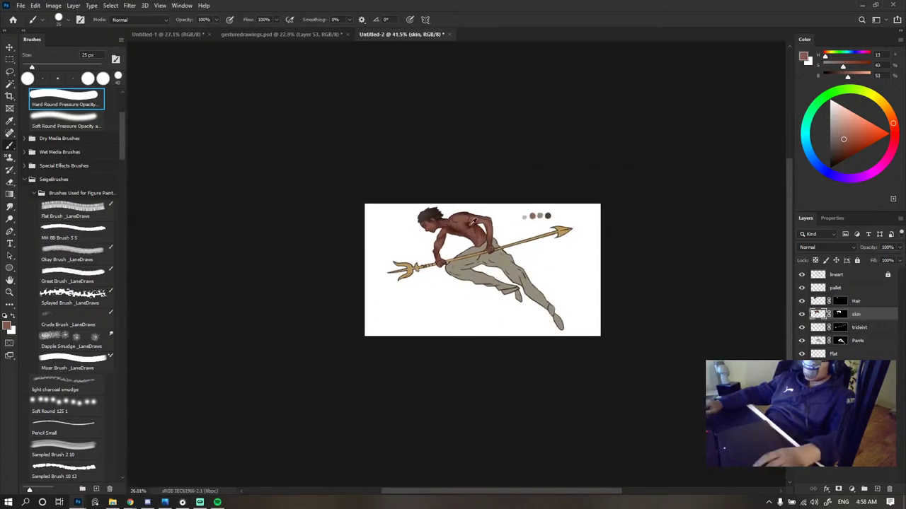
pyautogui.scroll(3, 429, 204)
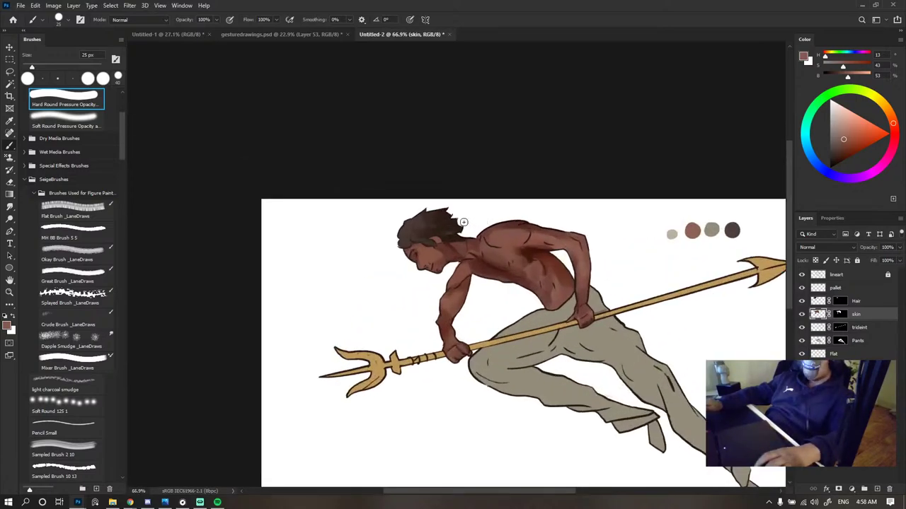
pyautogui.scroll(-2, 463, 218)
# - Darken the skin below the ear along the back of the jaw with a sampled dark neck tone (S 54, B 36)
pyautogui.scroll(10, 445, 234)
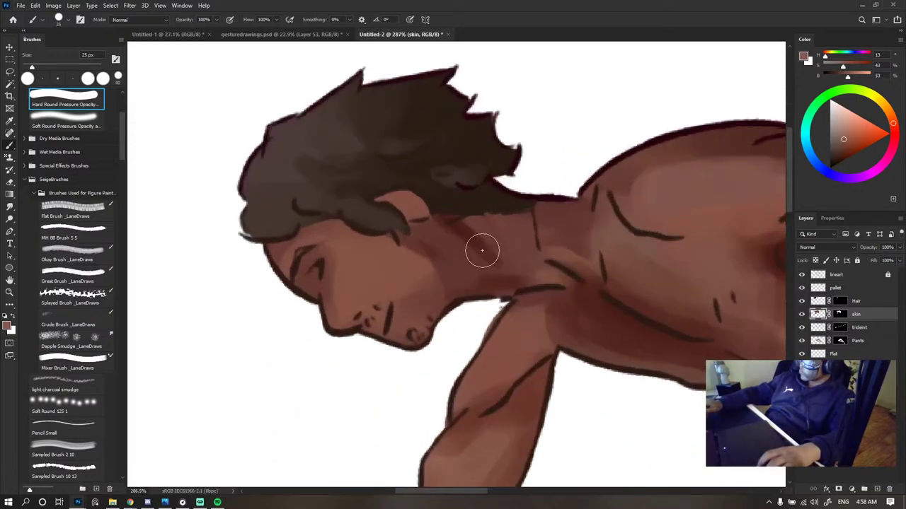
pyautogui.keyDown('alt'); pyautogui.click(375, 306); pyautogui.keyUp('alt')
pyautogui.keyDown('alt'); pyautogui.click(428, 245); pyautogui.keyUp('alt')
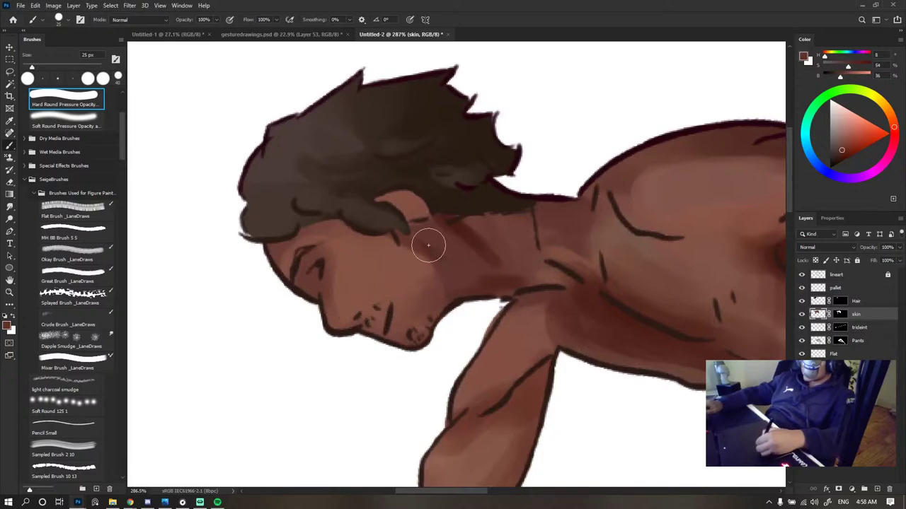
# - Paint stubble on the chin and upper lip with a 9 px brush in sampled hair brown (H 20, S 36, B 23)
pyautogui.press('[')
pyautogui.press('[')
pyautogui.press('[')
pyautogui.press('[')
pyautogui.press('[')
pyautogui.keyDown('alt'); pyautogui.click(364, 199); pyautogui.keyUp('alt')
pyautogui.press('[')
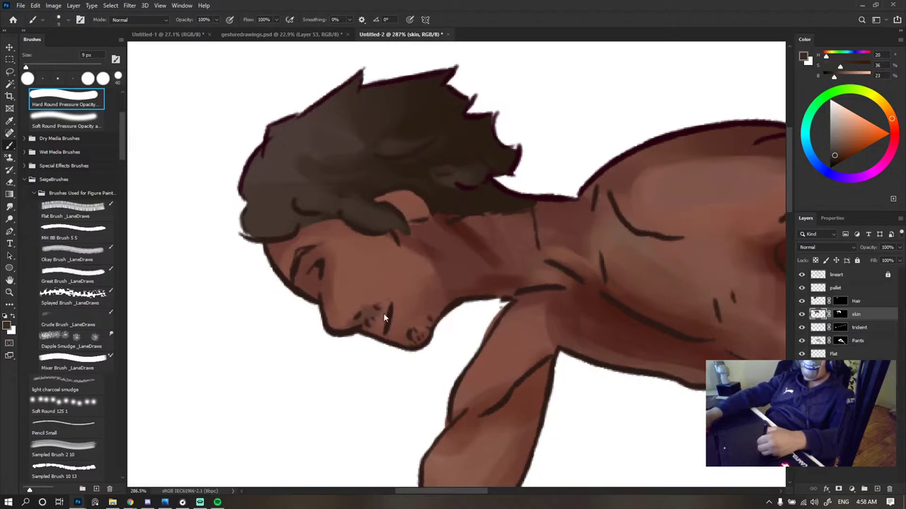
pyautogui.moveTo(423, 332); pyautogui.dragTo(427, 342)
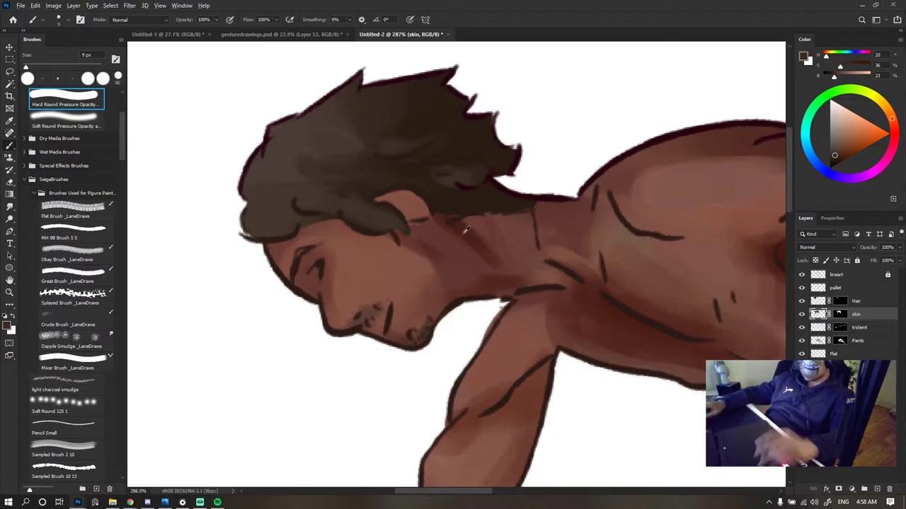
pyautogui.scroll(-10, 484, 223)
# - Refine the area between nose and mouth with dark brown (H 26, S 51, B 15), face skin (H 12, S 48, B 53) and red-brown (H 9, S 66, B 31)
pyautogui.scroll(4, 486, 223)
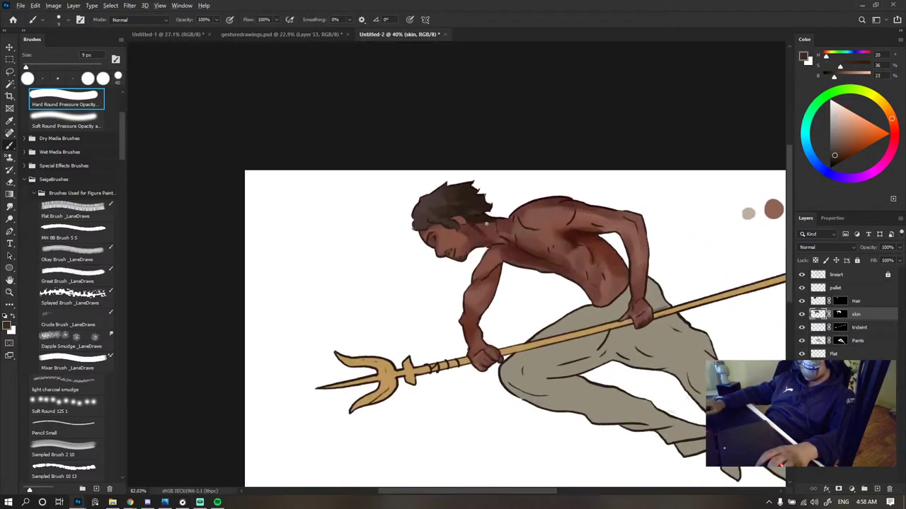
pyautogui.scroll(5, 486, 224)
pyautogui.keyDown('alt'); pyautogui.click(424, 297); pyautogui.keyUp('alt')
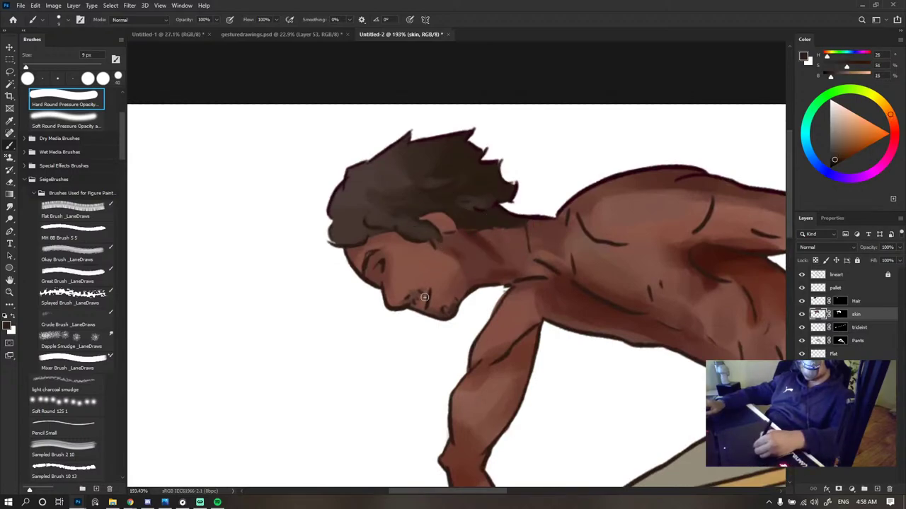
pyautogui.keyDown('alt'); pyautogui.click(404, 302); pyautogui.keyUp('alt')
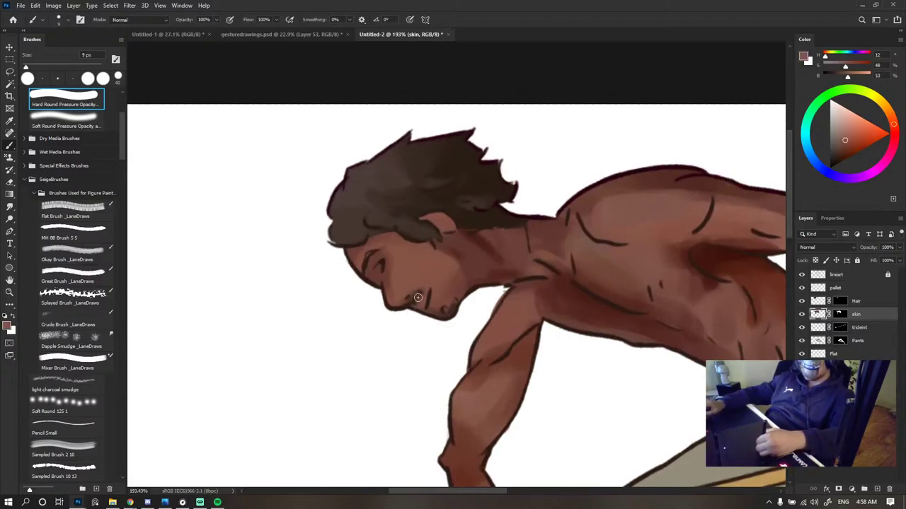
pyautogui.keyDown('alt'); pyautogui.click(549, 294); pyautogui.keyUp('alt')
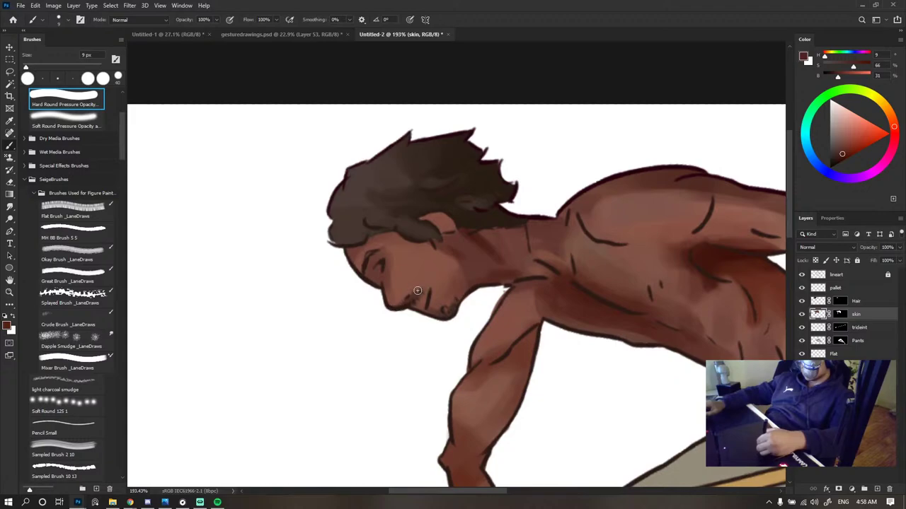
# - Clean up the skin around the nostril and upper lip with sampled face skin (H 12, S 48, B 53) at 9 px
pyautogui.scroll(-5, 409, 287)
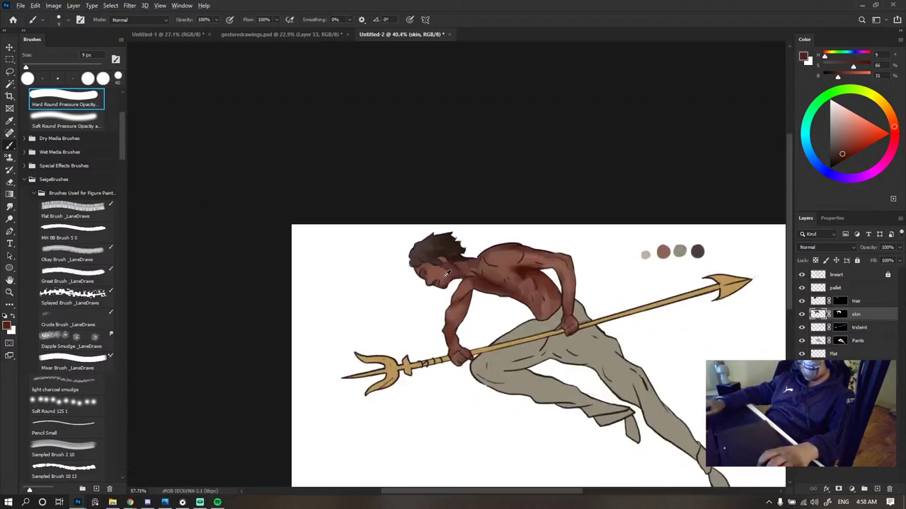
pyautogui.scroll(7, 522, 280)
pyautogui.keyDown('alt'); pyautogui.click(498, 314); pyautogui.keyUp('alt')
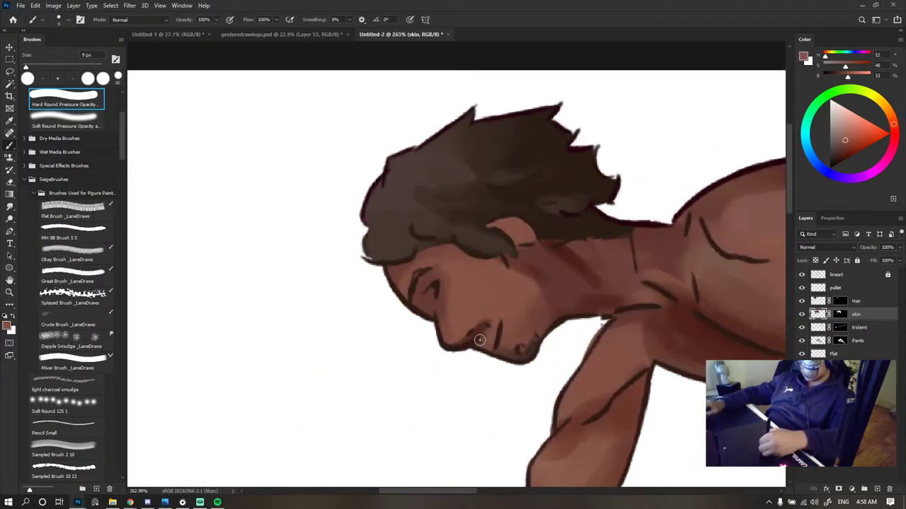
pyautogui.scroll(-5, 456, 337)
# - Deepen the eye socket and brow shading with sampled red-brown (H 9, S 61, B 33), dark brown (H 26, S 51, B 16) and shadow tone (H 10, S 68, B 28)
pyautogui.scroll(8, 436, 283)
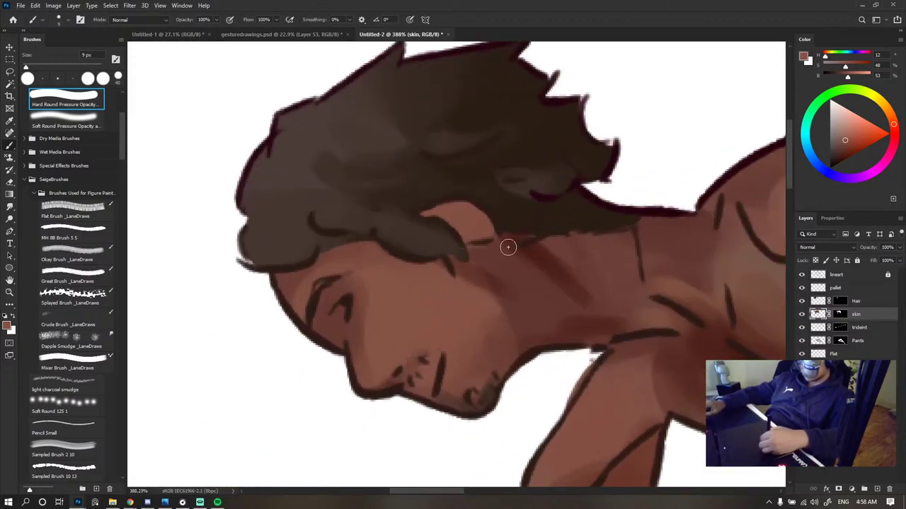
pyautogui.keyDown('alt'); pyautogui.click(577, 305); pyautogui.keyUp('alt')
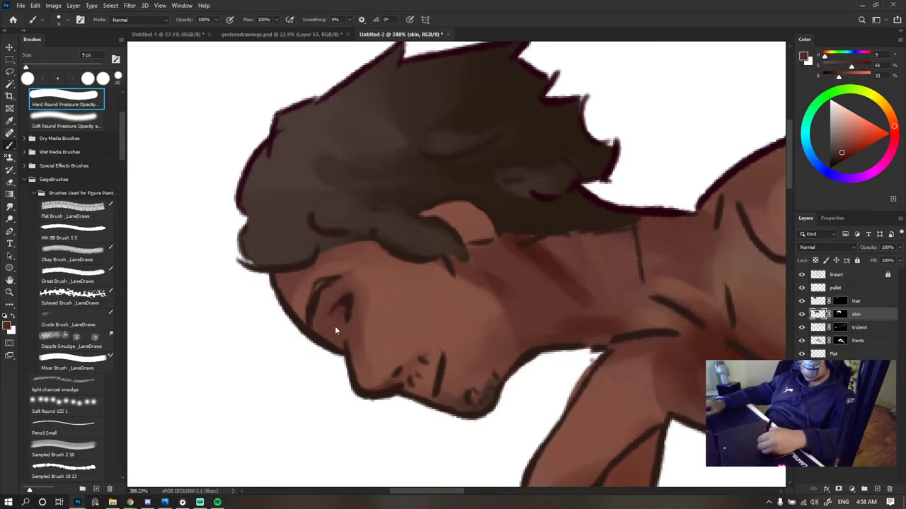
pyautogui.keyDown('alt'); pyautogui.click(586, 204); pyautogui.keyUp('alt')
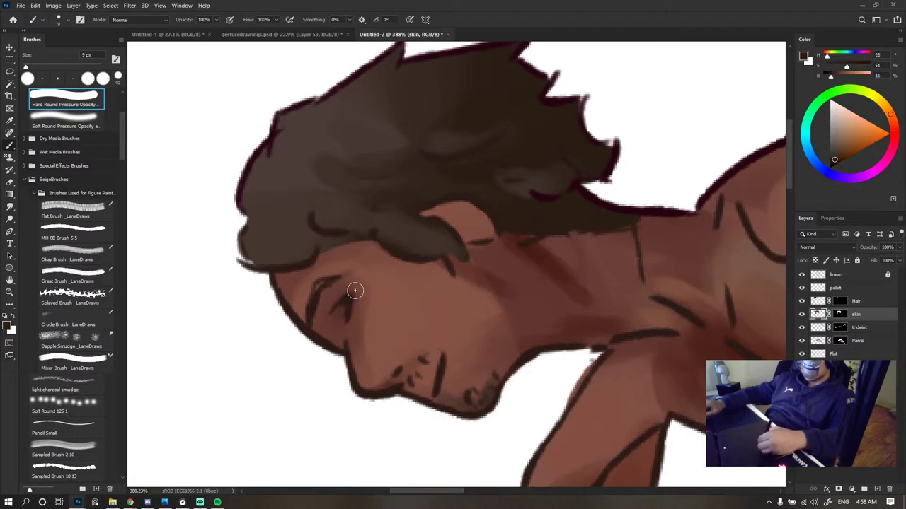
pyautogui.moveTo(358, 294); pyautogui.dragTo(359, 319)
pyautogui.hotkey('ctrl', 'z')
pyautogui.keyDown('alt'); pyautogui.click(728, 344); pyautogui.keyUp('alt')
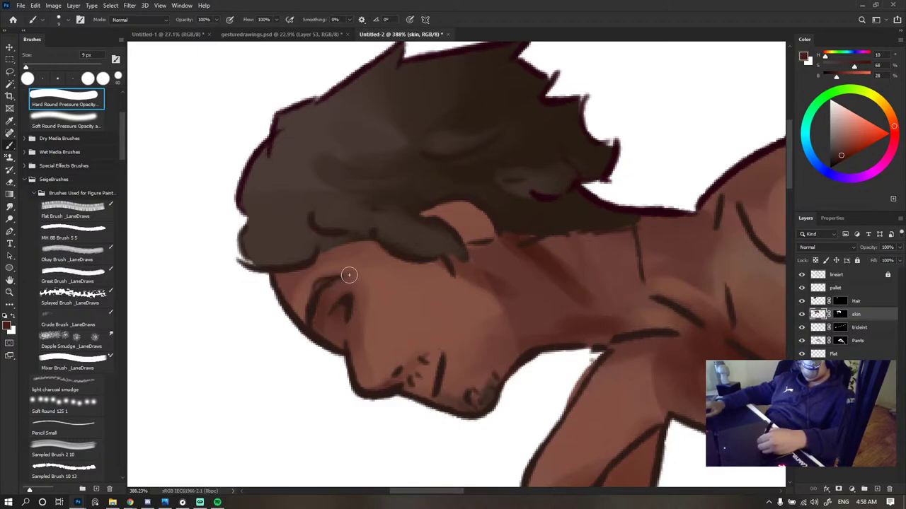
# - Blend the forehead, brow and nose with sampled face tones (H 11, S 49, B 50; H 13, S 48, B 53; H 13, S 49, B 50)
pyautogui.keyDown('alt'); pyautogui.click(335, 311); pyautogui.keyUp('alt')
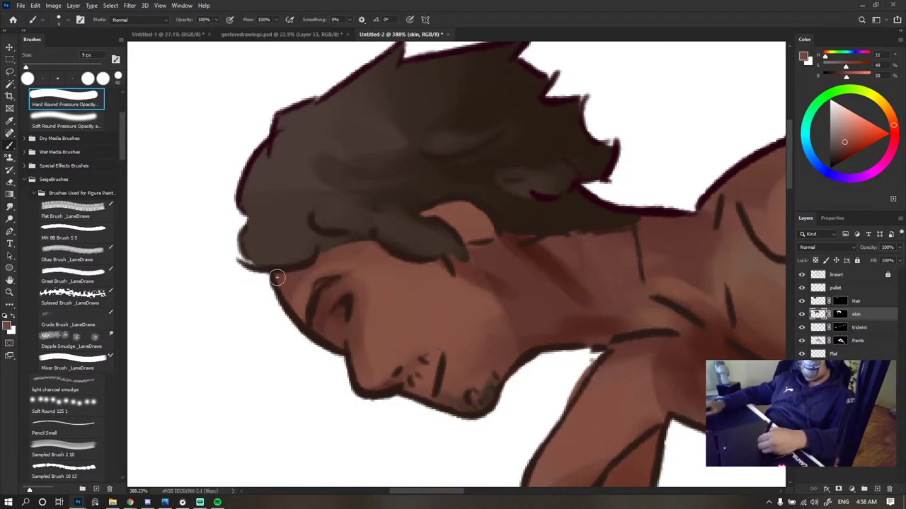
pyautogui.keyDown('alt'); pyautogui.click(397, 351); pyautogui.keyUp('alt')
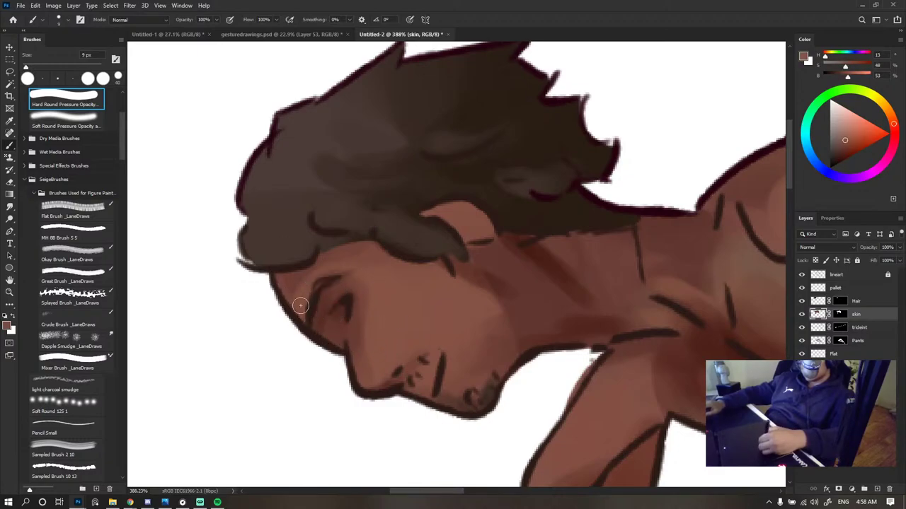
pyautogui.keyDown('alt'); pyautogui.click(363, 370); pyautogui.keyUp('alt')
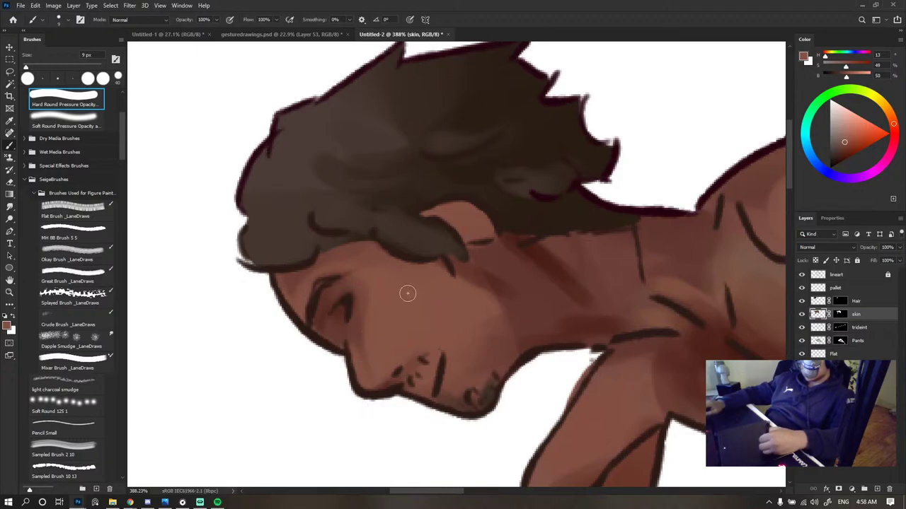
# - Sample a skin tone (H 12, S 45, B 50) from the figure and switch to the Smudge tool
pyautogui.scroll(-15, 424, 283)
pyautogui.scroll(-2, 424, 280)
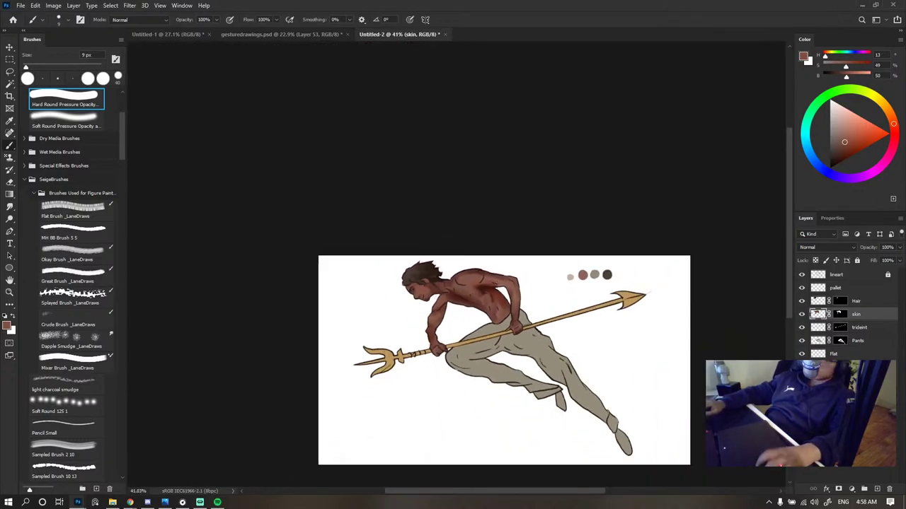
pyautogui.scroll(-1, 424, 280)
pyautogui.scroll(3, 439, 283)
pyautogui.scroll(3, 438, 283)
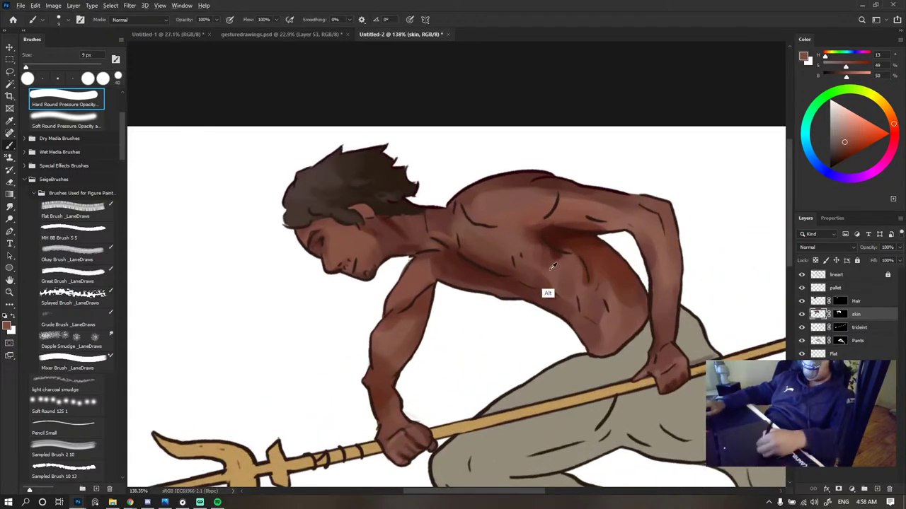
pyautogui.keyDown('alt'); pyautogui.click(348, 240); pyautogui.keyUp('alt')
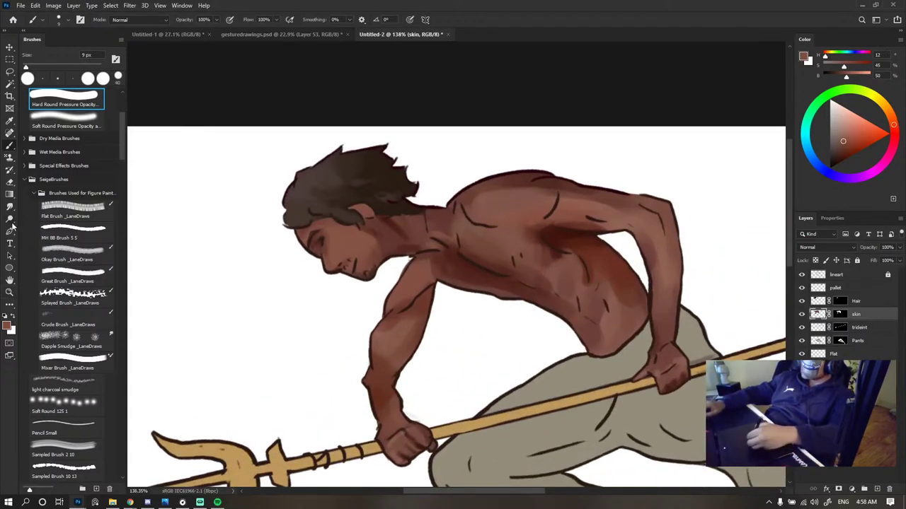
pyautogui.click(14, 207)
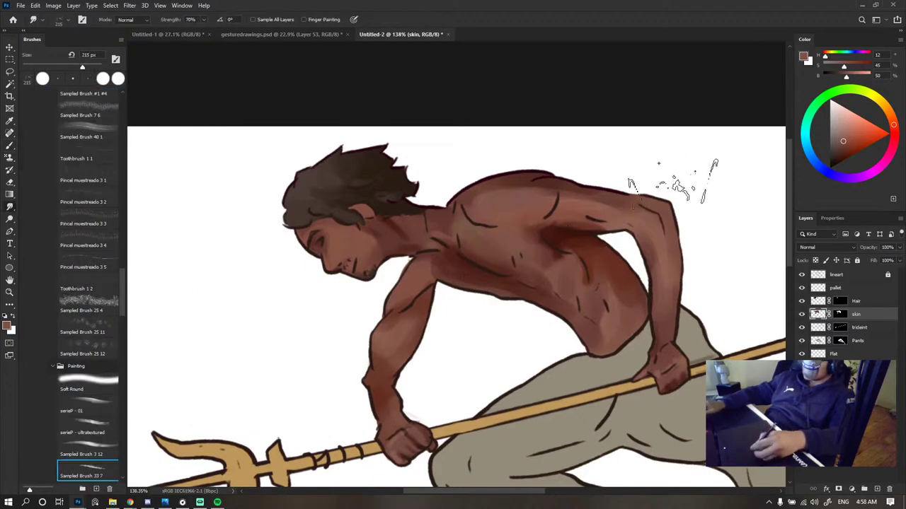
# - Try the Pincel muestreado 3 5 smudge brush and the serieP - ultratextured brush for blending the skin
pyautogui.scroll(1, 612, 174)
pyautogui.click(113, 268)
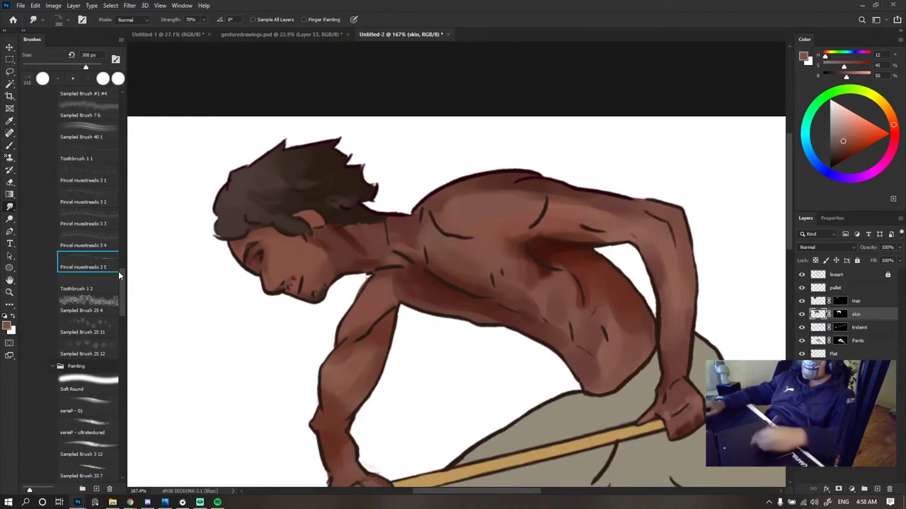
pyautogui.click(87, 381)
pyautogui.click(92, 404)
pyautogui.click(93, 426)
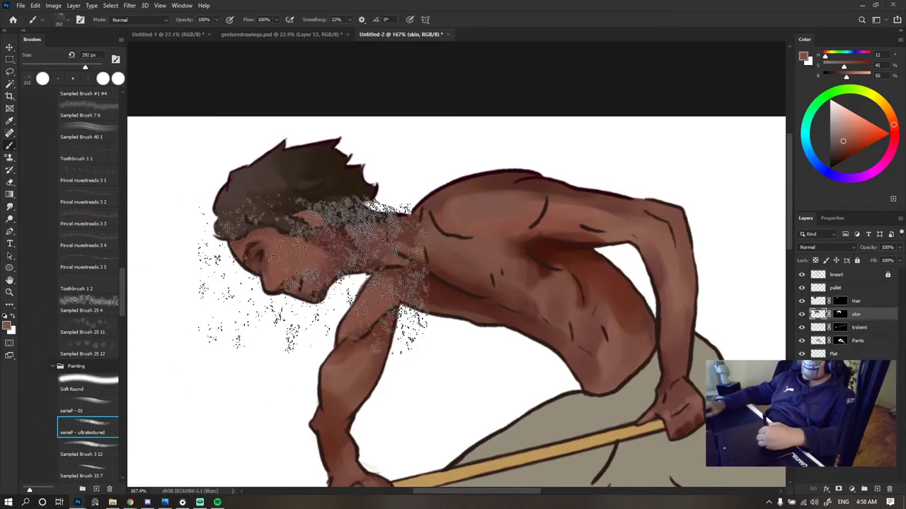
pyautogui.moveTo(491, 233); pyautogui.dragTo(504, 228)
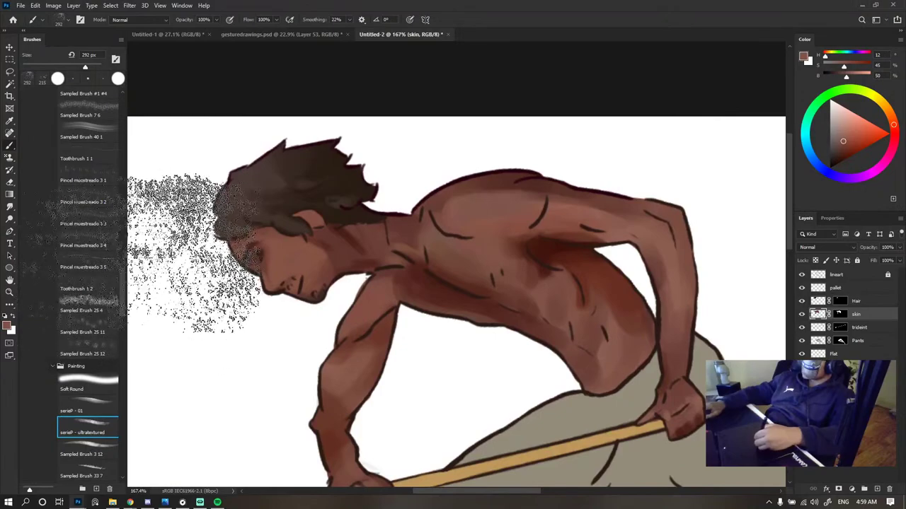
# - Return to the Smudge tool and choose the Smoke_6 #1 brush from the Wojtek smudge set
pyautogui.click(9, 206)
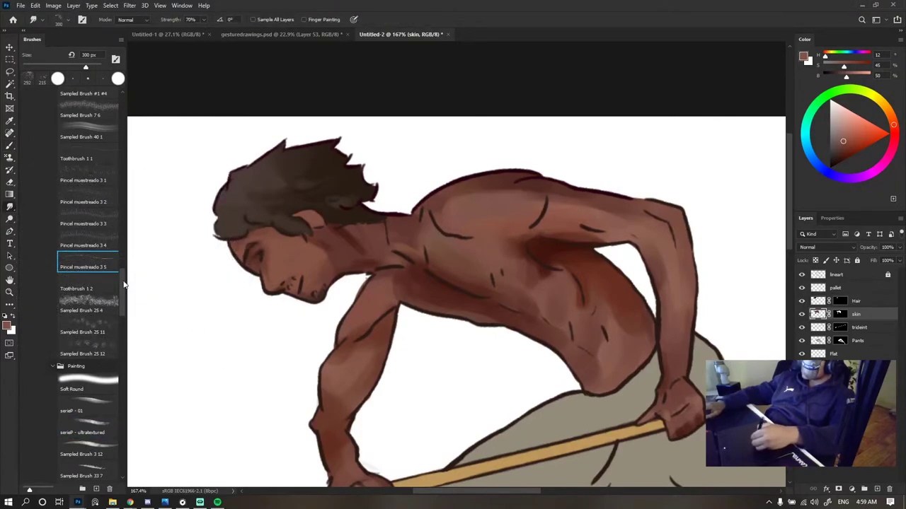
pyautogui.moveTo(124, 284); pyautogui.dragTo(129, 210)
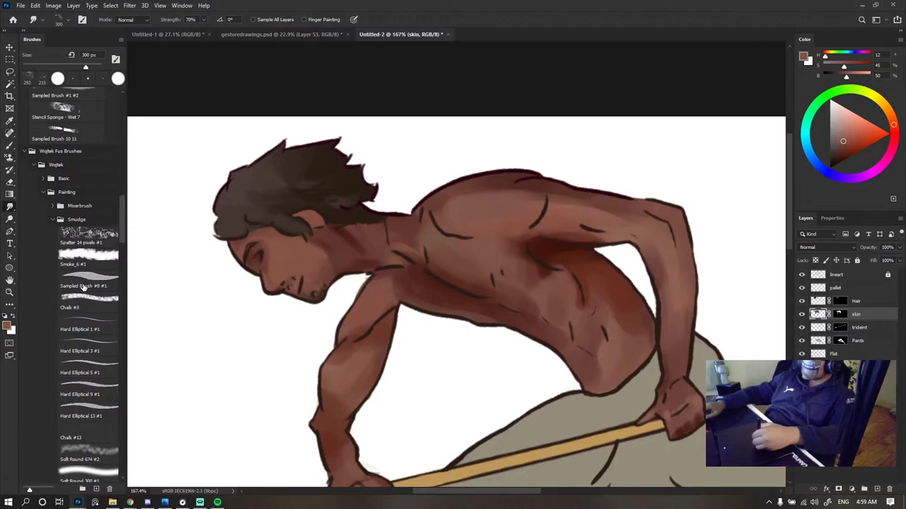
pyautogui.click(88, 256)
pyautogui.hotkey('ctrl', 'z')
pyautogui.hotkey('ctrl', 'z')
pyautogui.hotkey('ctrl', 'z')
pyautogui.hotkey('ctrl', 'z')
pyautogui.hotkey('ctrl', 'z')
pyautogui.hotkey('ctrl', 'z')
pyautogui.hotkey('ctrl', 'z')
pyautogui.hotkey('ctrl', 'z')
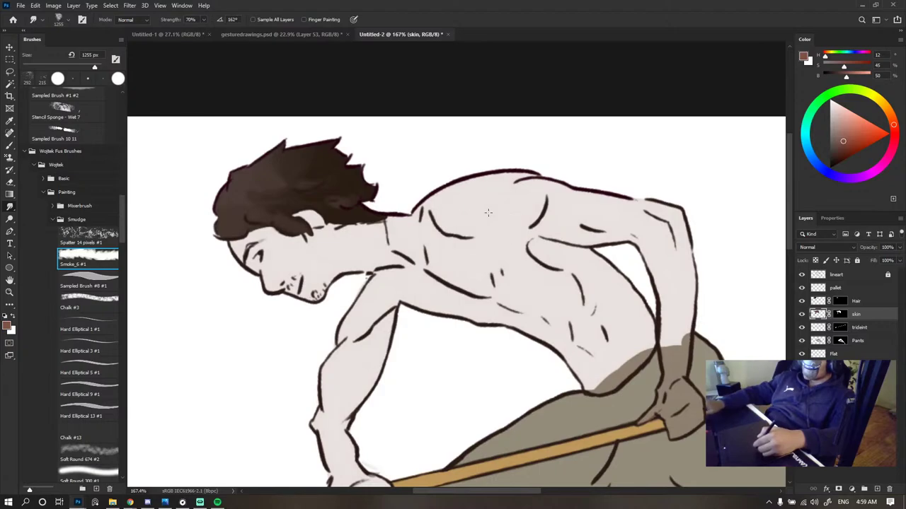
pyautogui.hotkey('ctrl', 'z')
pyautogui.rightClick(569, 195)
pyautogui.click(532, 154)
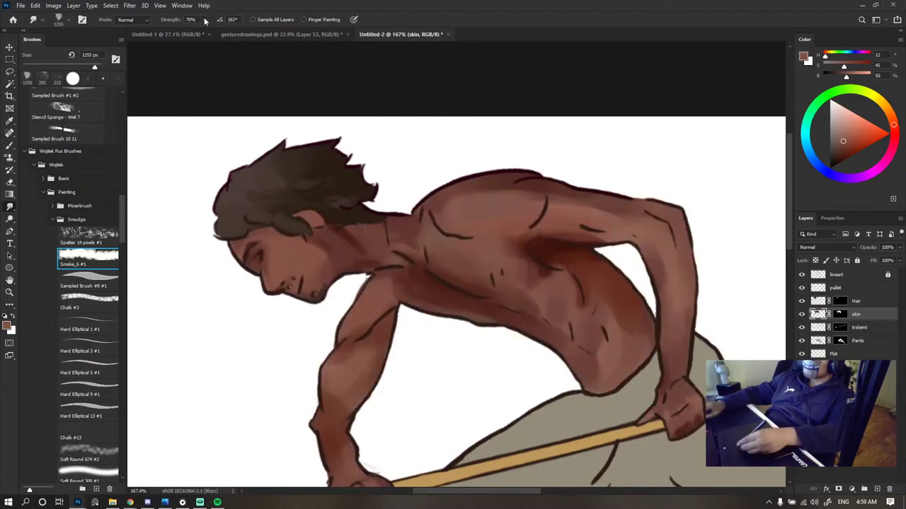
# - Set the Smudge strength to 10% and the brush size to 30 px for blending the back and shoulder
pyautogui.moveTo(199, 32); pyautogui.dragTo(182, 31)
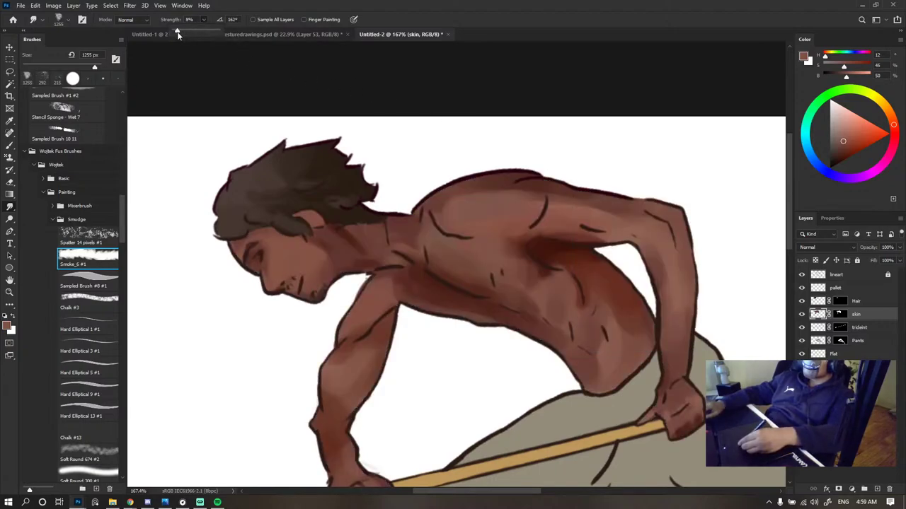
pyautogui.moveTo(521, 196); pyautogui.dragTo(390, 206)
pyautogui.moveTo(607, 186); pyautogui.dragTo(266, 237)
pyautogui.moveTo(574, 198); pyautogui.dragTo(479, 202)
pyautogui.scroll(3, 495, 202)
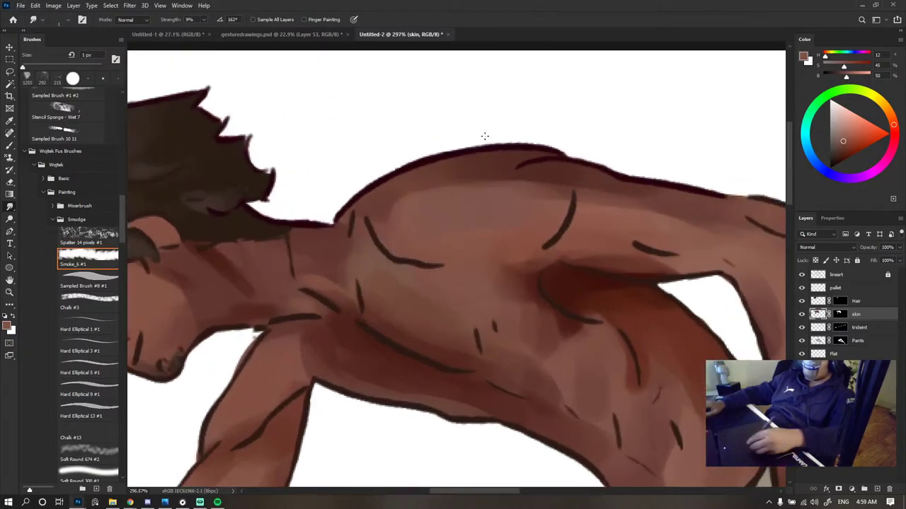
pyautogui.moveTo(485, 136); pyautogui.dragTo(514, 150)
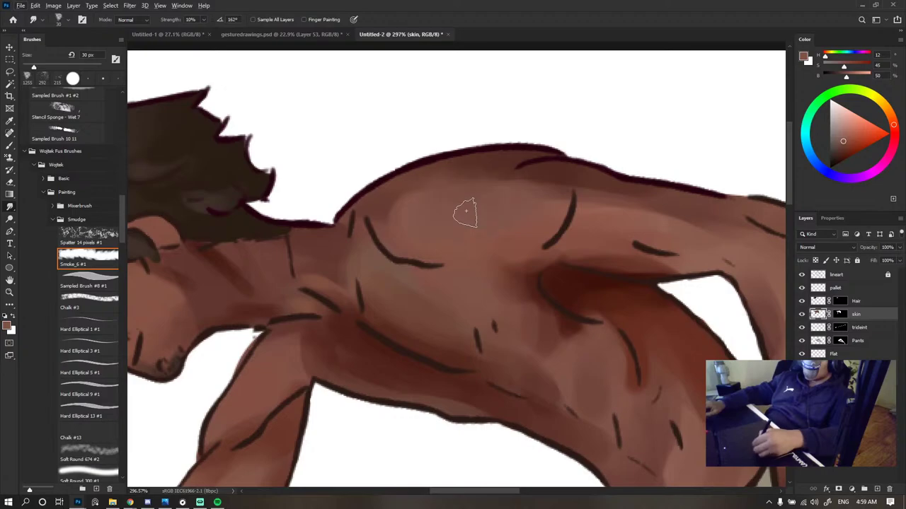
# - Examine the blended skin on the back, arms and face, both close up and across the whole figure
pyautogui.scroll(-5, 452, 184)
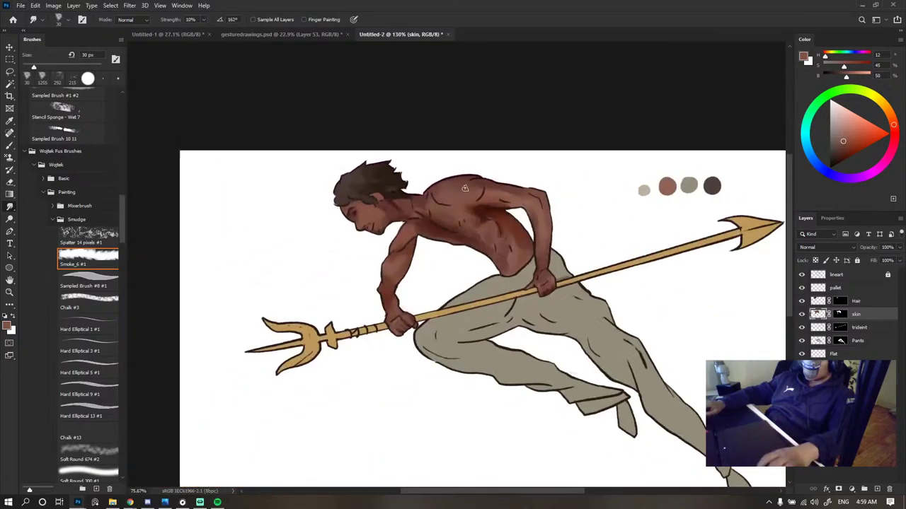
pyautogui.scroll(-2, 465, 187)
pyautogui.scroll(4, 461, 186)
pyautogui.scroll(2, 456, 190)
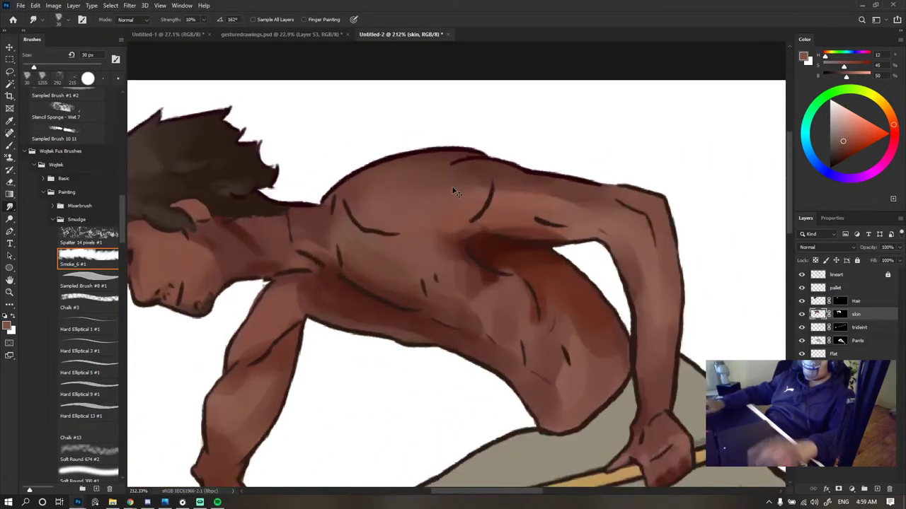
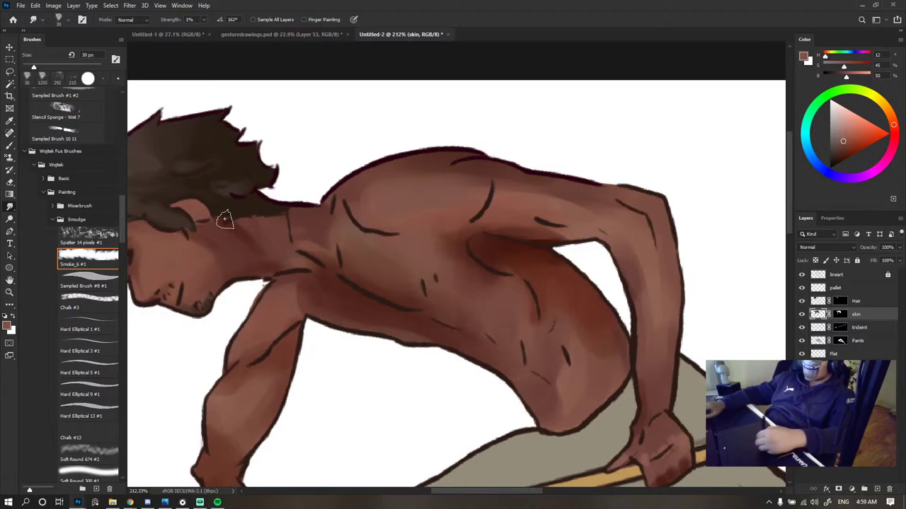
pyautogui.scroll(-7, 489, 202)
pyautogui.scroll(5, 464, 197)
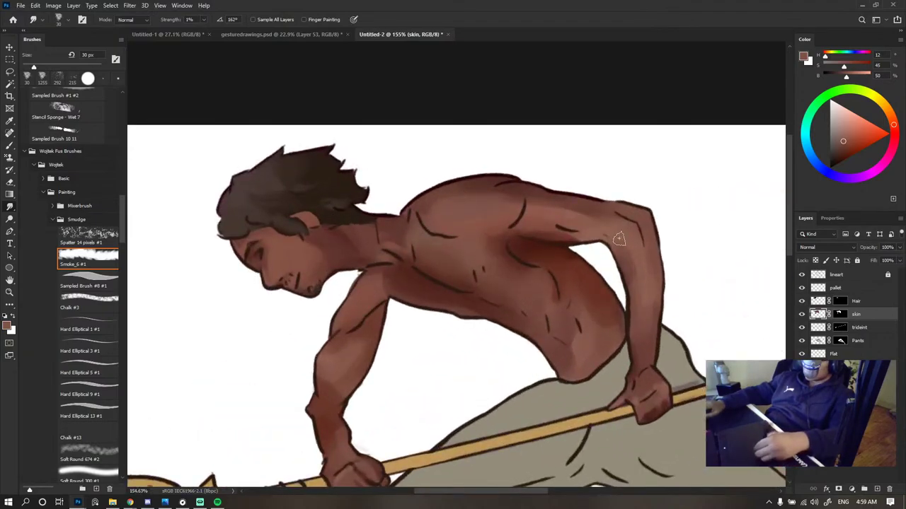
pyautogui.moveTo(457, 415); pyautogui.dragTo(488, 269)
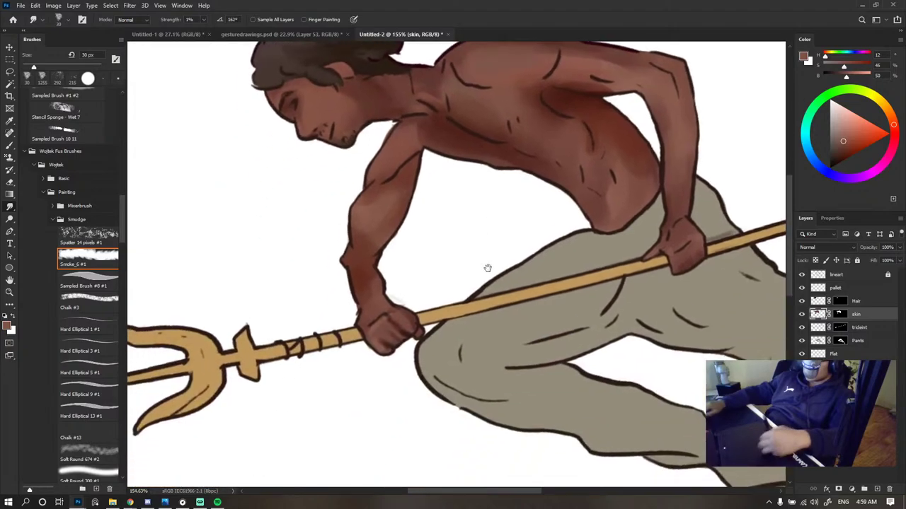
pyautogui.scroll(-5, 390, 198)
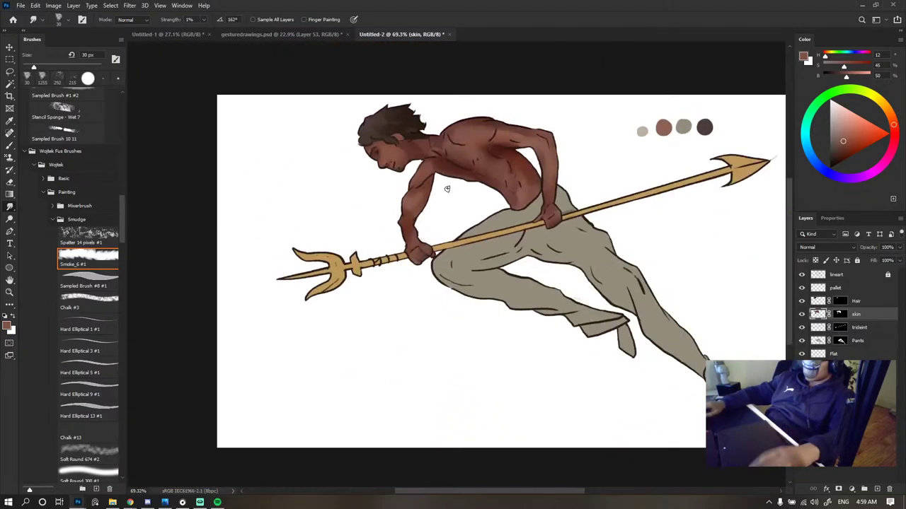
pyautogui.scroll(4, 439, 203)
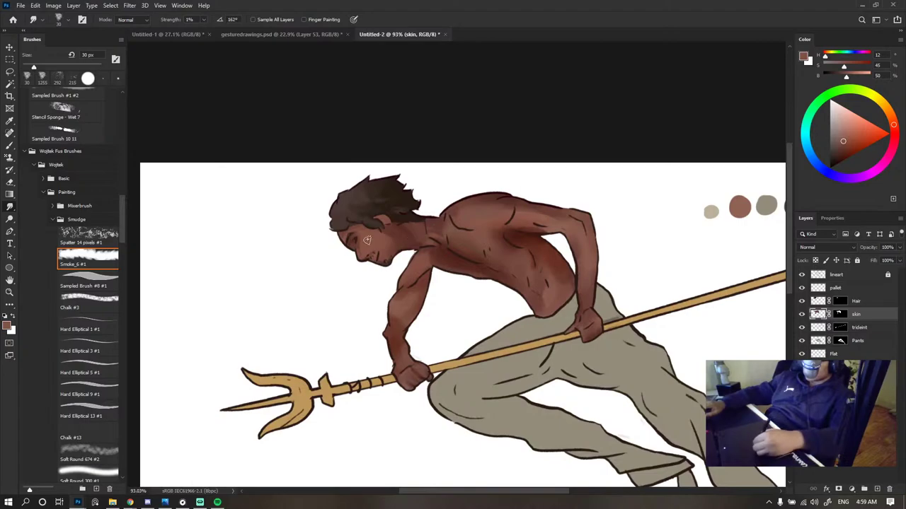
pyautogui.scroll(-4, 517, 218)
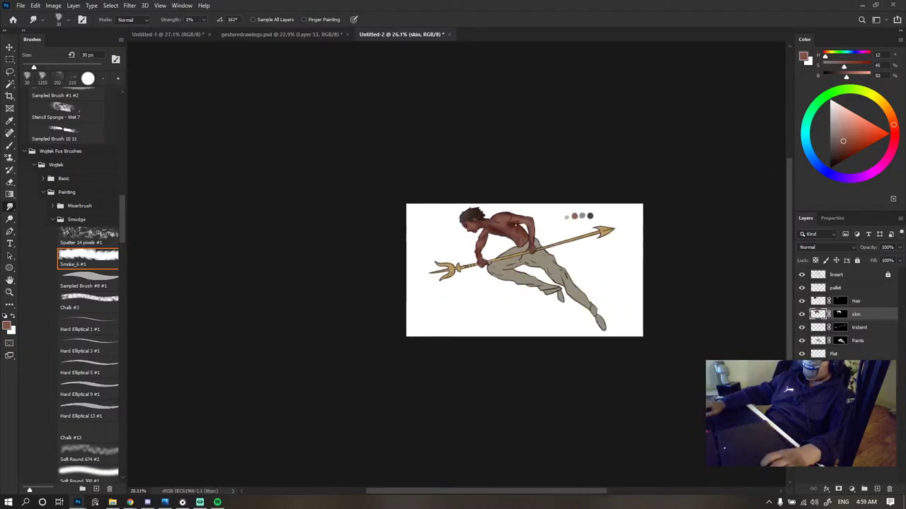
pyautogui.scroll(3, 505, 230)
# - Shift the skin layer's hue slightly with a Hue/Saturation adjustment and check the result on the whole figure
pyautogui.hotkey('ctrl', 'u')
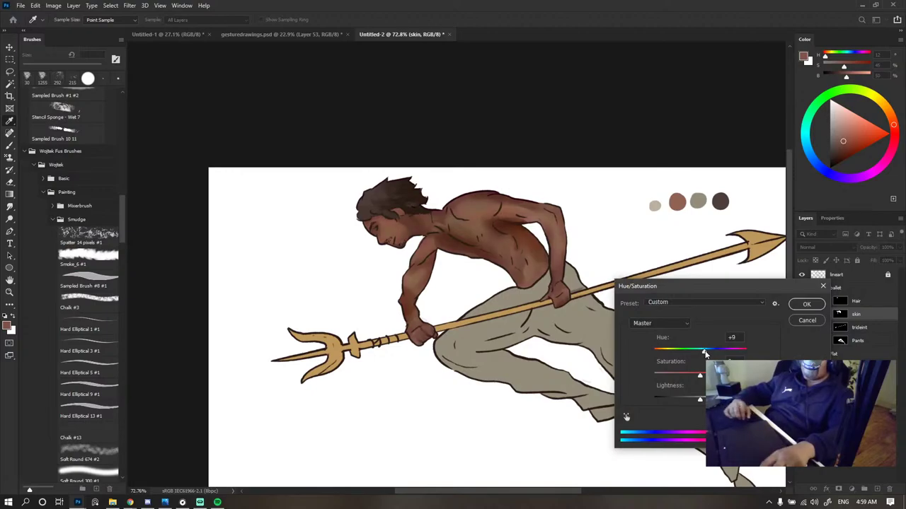
pyautogui.moveTo(705, 353); pyautogui.dragTo(701, 351)
pyautogui.click(796, 304)
pyautogui.scroll(-1, 450, 222)
pyautogui.scroll(-5, 449, 223)
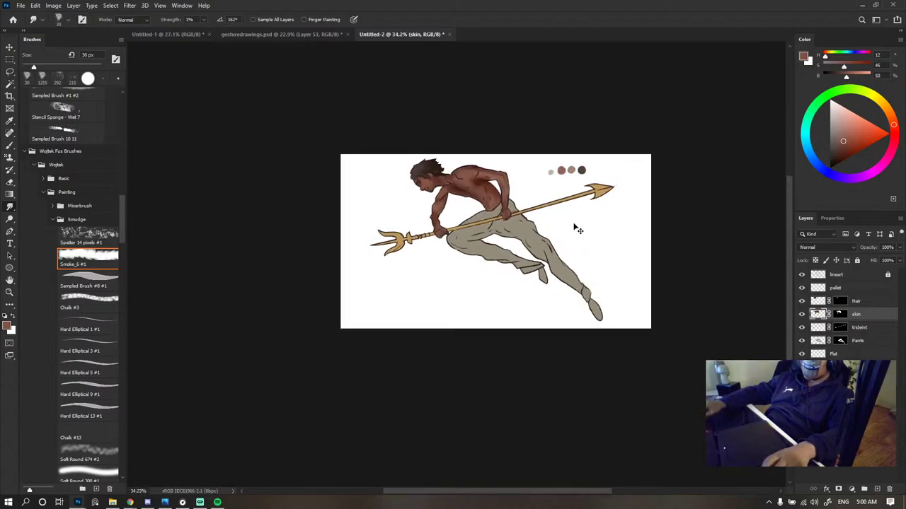
pyautogui.scroll(4, 573, 225)
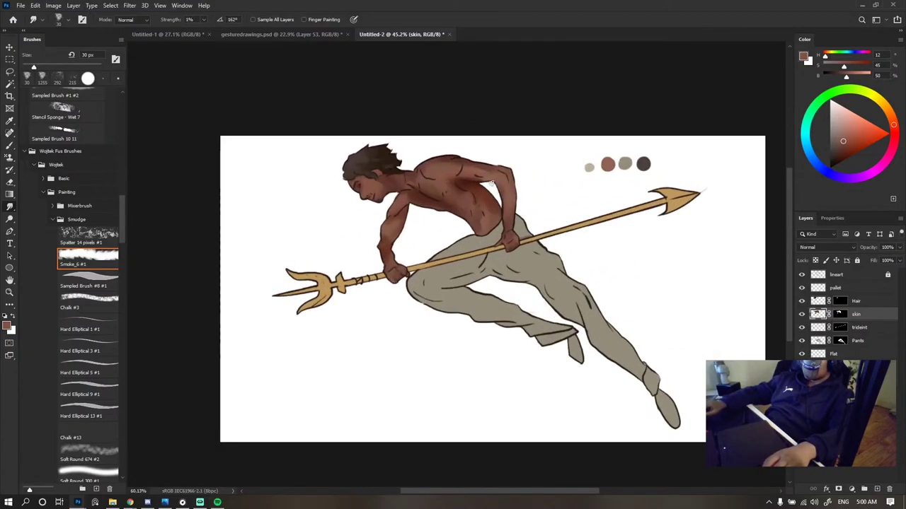
# - Make the Pants layer active and enlarge the Smudge brush to 60 px
pyautogui.click(877, 344)
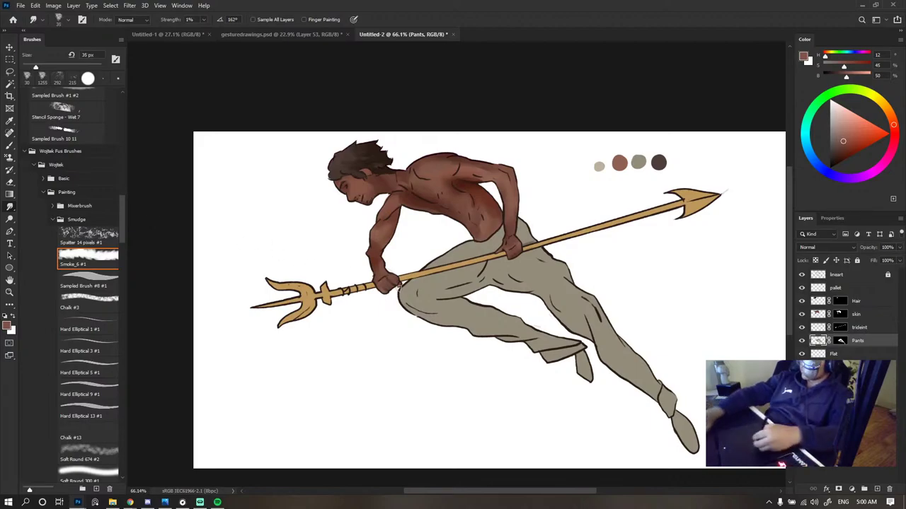
pyautogui.press(']')
pyautogui.press(']')
pyautogui.press(']')
pyautogui.press(']')
pyautogui.press(']')
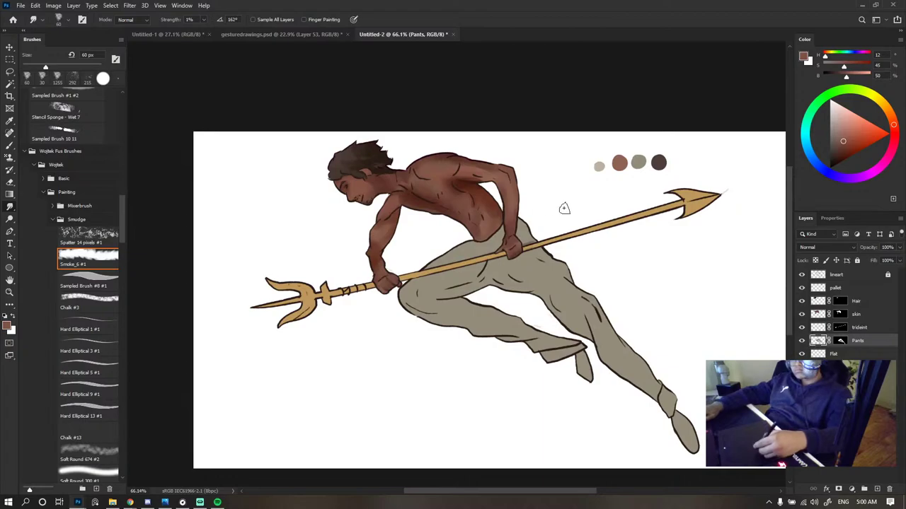
# - Switch to a Hard Round Pressure Opacity brush at 197 px and sample the pants' base colour (H 43, S 17, B 58)
pyautogui.press('b')
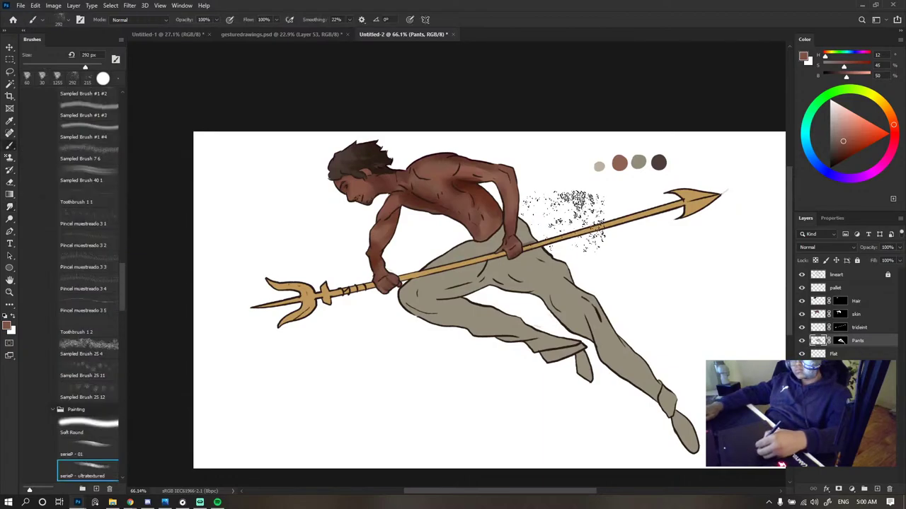
pyautogui.moveTo(124, 271); pyautogui.dragTo(117, 131)
pyautogui.click(70, 129)
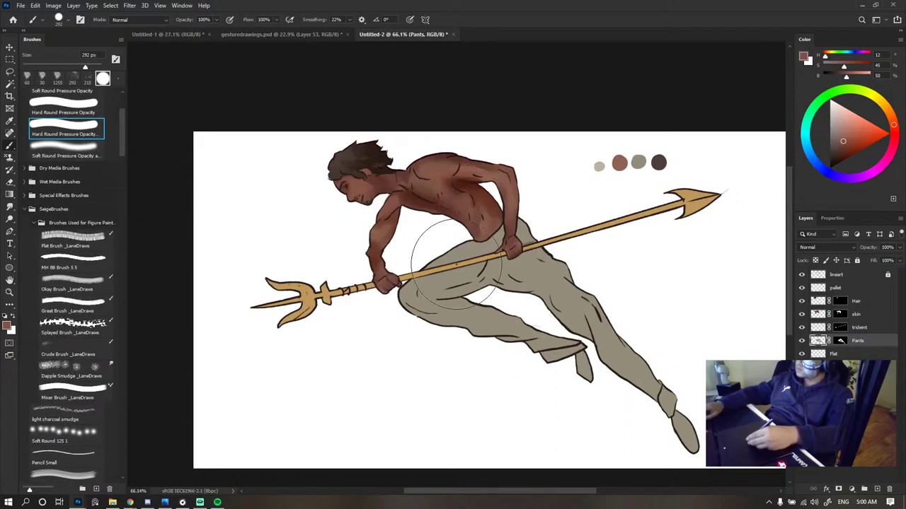
pyautogui.moveTo(467, 312); pyautogui.dragTo(545, 269)
pyautogui.moveTo(557, 251); pyautogui.dragTo(505, 253)
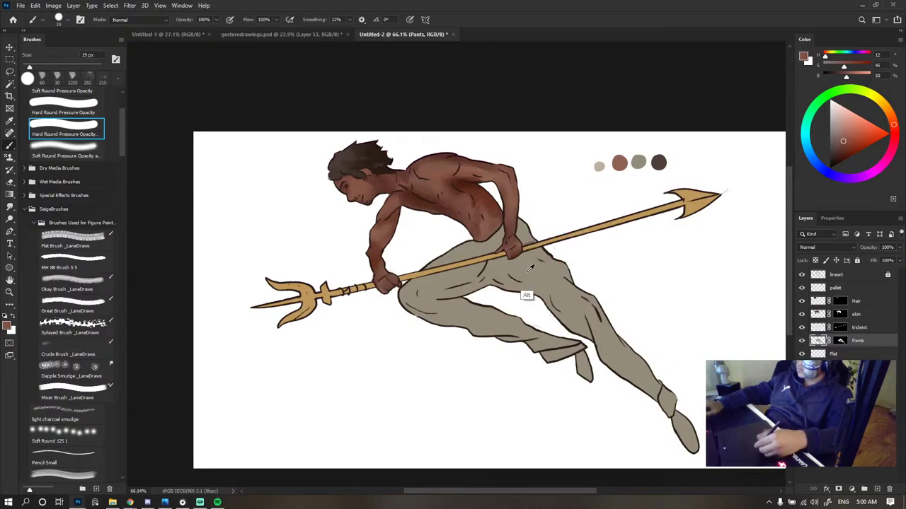
pyautogui.keyDown('alt'); pyautogui.click(522, 279); pyautogui.keyUp('alt')
pyautogui.moveTo(552, 232); pyautogui.dragTo(582, 233)
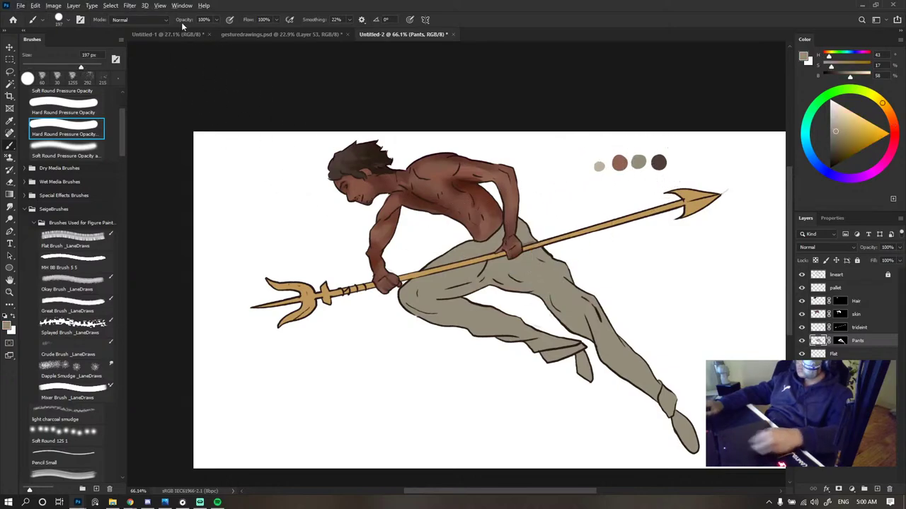
# - Set the brush blend mode to Darker Color and choose a grey-green shadow tone (H 65, S 10, B 45) for the pants
pyautogui.click(139, 19)
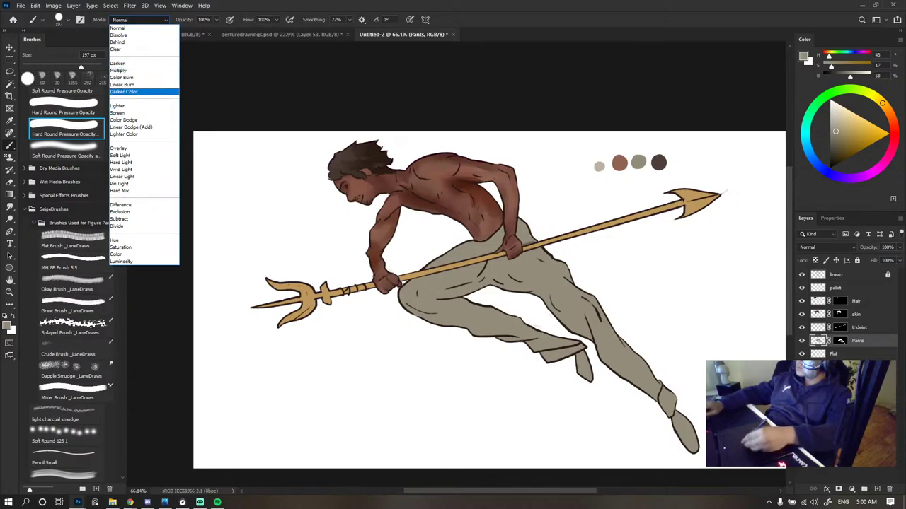
pyautogui.press('Escape')
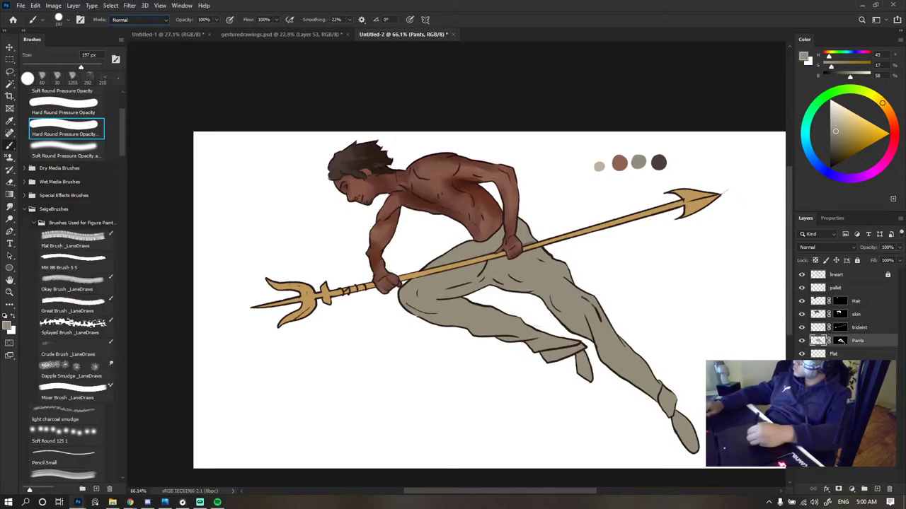
pyautogui.hotkey('ctrl', 'Tab')
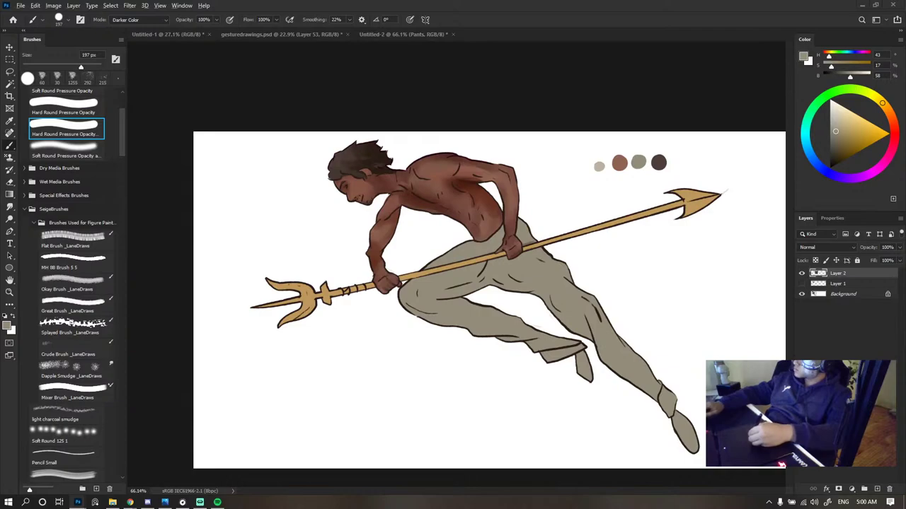
pyautogui.click(488, 314)
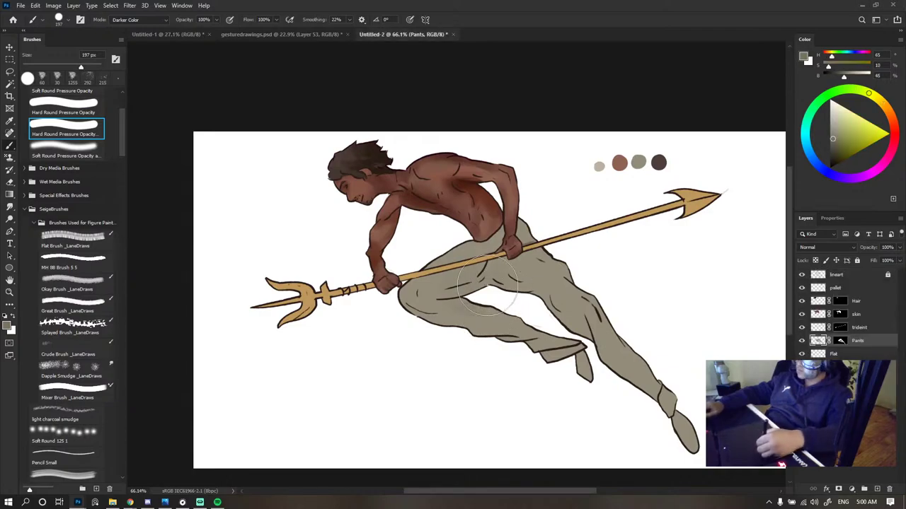
# - Reduce the brush to 100 px and paint the grey-green shadow over the crotch, inner thighs and lower leg of the pants
pyautogui.moveTo(502, 289); pyautogui.dragTo(526, 286)
pyautogui.hotkey('ctrl', 'z')
pyautogui.press('[')
pyautogui.press('[')
pyautogui.press('[')
pyautogui.press('[')
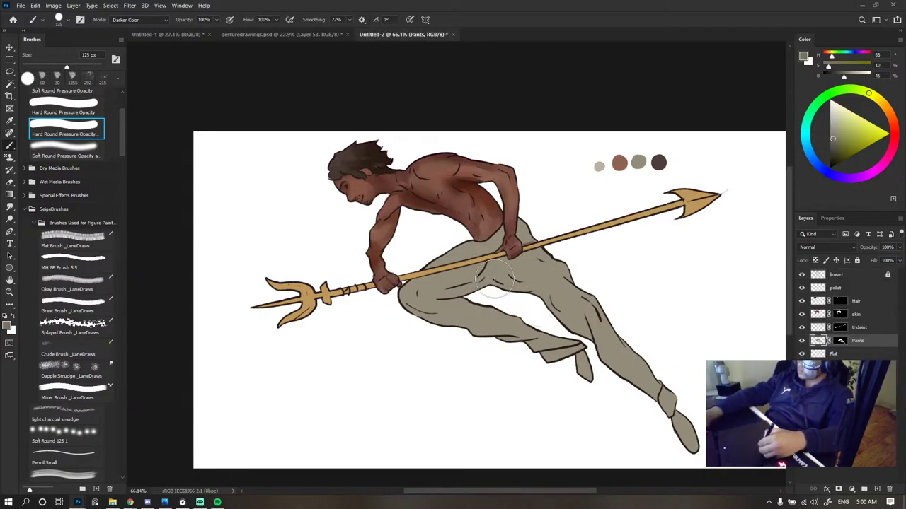
pyautogui.moveTo(514, 283)
pyautogui.mouseDown()
pyautogui.moveTo(453, 304)
pyautogui.moveTo(527, 321)
pyautogui.moveTo(530, 283)
pyautogui.moveTo(563, 311)
pyautogui.mouseUp()
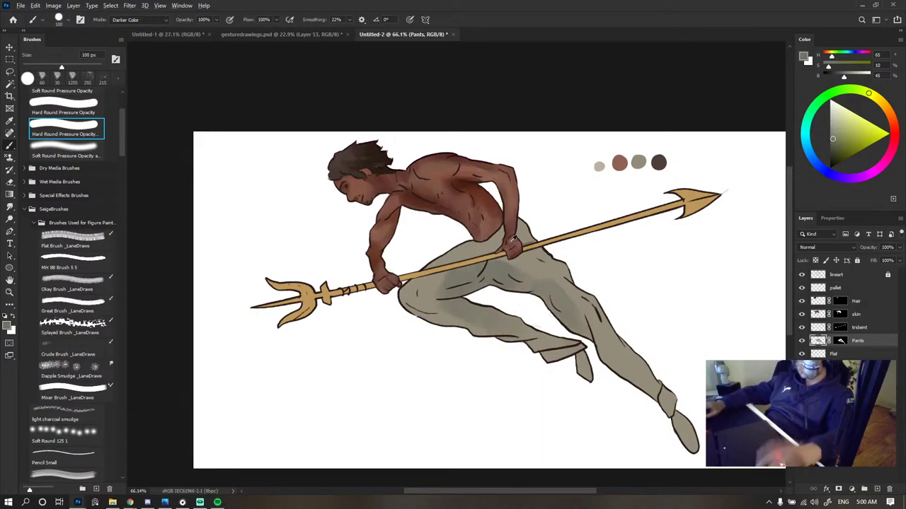
pyautogui.scroll(-7, 513, 240)
pyautogui.scroll(9, 523, 241)
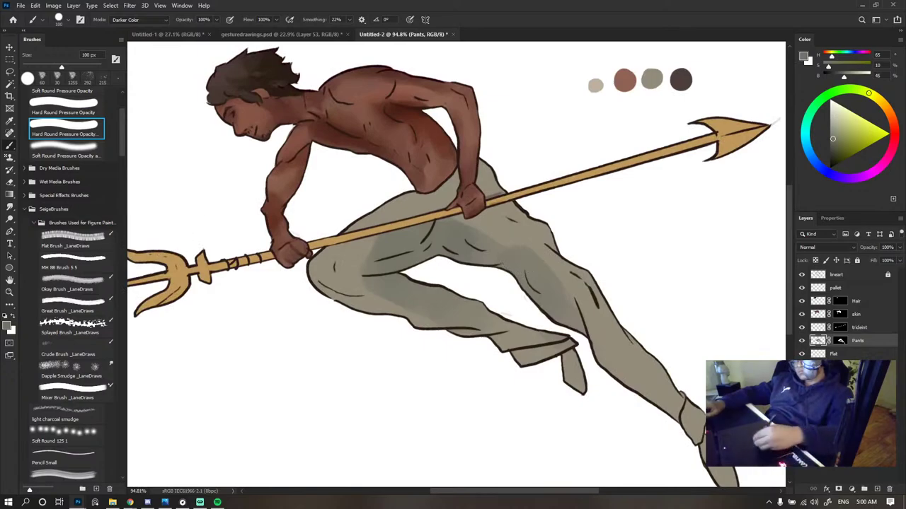
# - Choose a darker olive tone and deepen the shadow around the crotch and inner thighs
pyautogui.click(833, 154)
pyautogui.hotkey('ctrl', 'Tab')
pyautogui.hotkey('ctrl', 'shift', 'Tab')
pyautogui.moveTo(442, 249)
pyautogui.mouseDown()
pyautogui.moveTo(396, 260)
pyautogui.moveTo(471, 248)
pyautogui.mouseUp()
pyautogui.moveTo(527, 276); pyautogui.dragTo(457, 245)
pyautogui.keyDown('alt'); pyautogui.click(458, 255); pyautogui.keyUp('alt')
# - Shade both pant cuffs with the dark olive tone (H 55, S 15, B 33)
pyautogui.moveTo(508, 261)
pyautogui.mouseDown()
pyautogui.moveTo(482, 258)
pyautogui.moveTo(563, 299)
pyautogui.mouseUp()
pyautogui.moveTo(607, 341); pyautogui.dragTo(490, 259)
pyautogui.moveTo(568, 357)
pyautogui.mouseDown()
pyautogui.moveTo(593, 330)
pyautogui.moveTo(586, 325)
pyautogui.moveTo(582, 377)
pyautogui.moveTo(595, 338)
pyautogui.mouseUp()
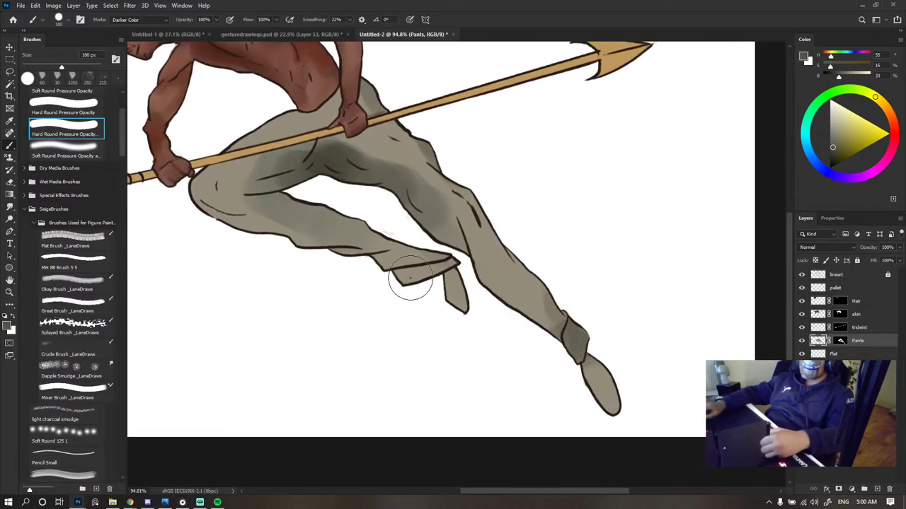
pyautogui.moveTo(450, 276); pyautogui.dragTo(432, 287)
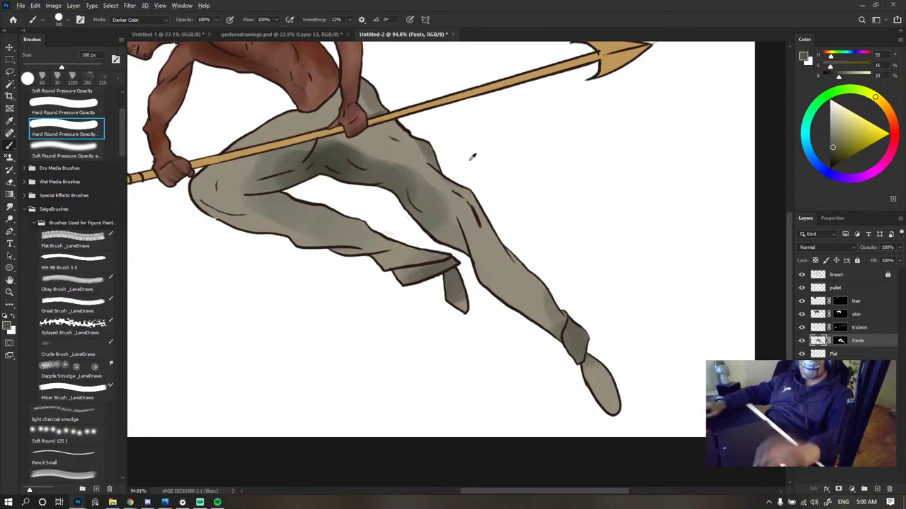
pyautogui.scroll(-8, 472, 154)
pyautogui.scroll(5, 453, 136)
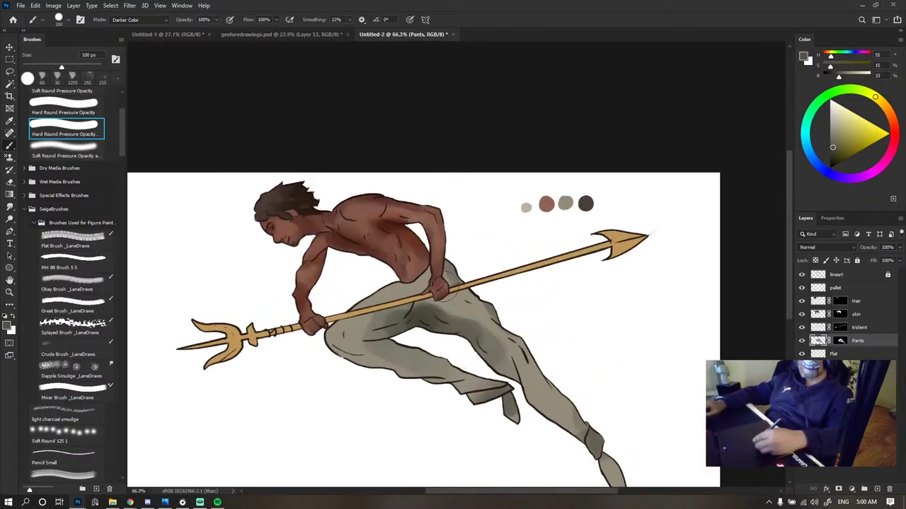
pyautogui.scroll(-3, 494, 249)
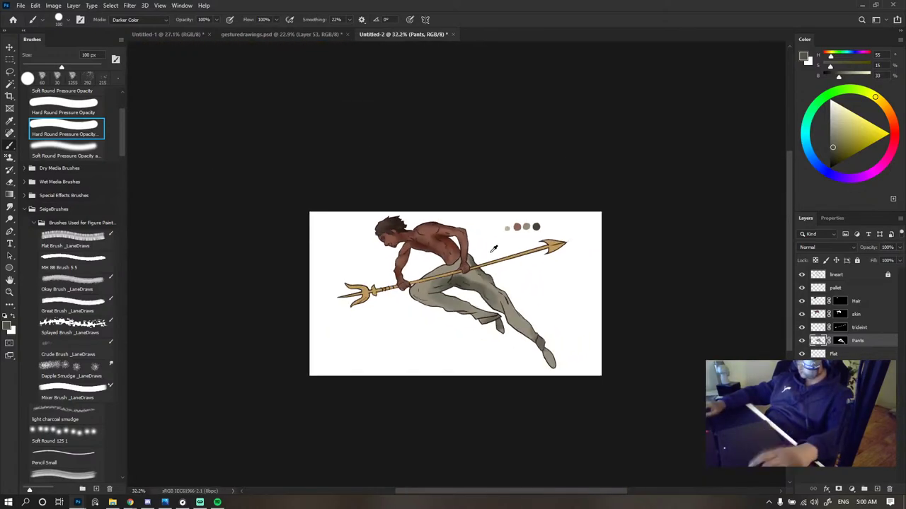
pyautogui.scroll(3, 494, 249)
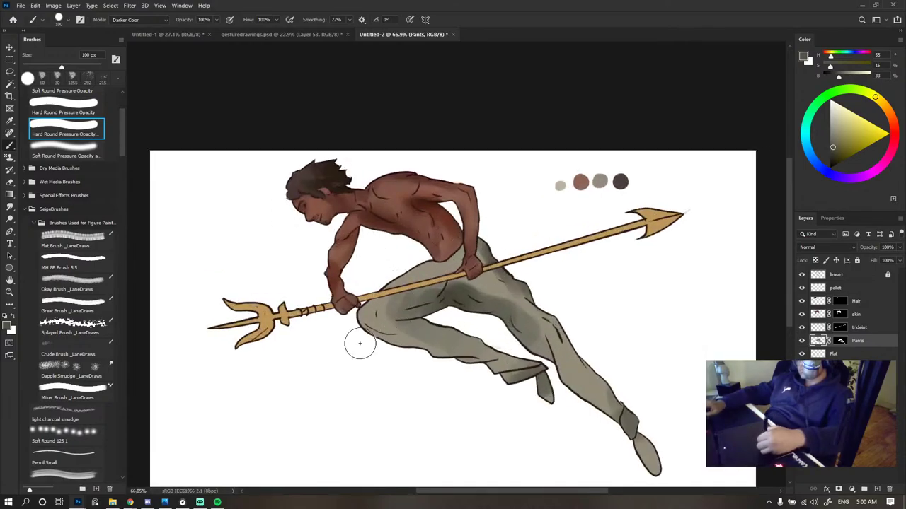
# - Blend the shading on the bent thigh and knee with tones sampled from the pants, reducing the brush to 70 px
pyautogui.keyDown('alt'); pyautogui.click(389, 303); pyautogui.keyUp('alt')
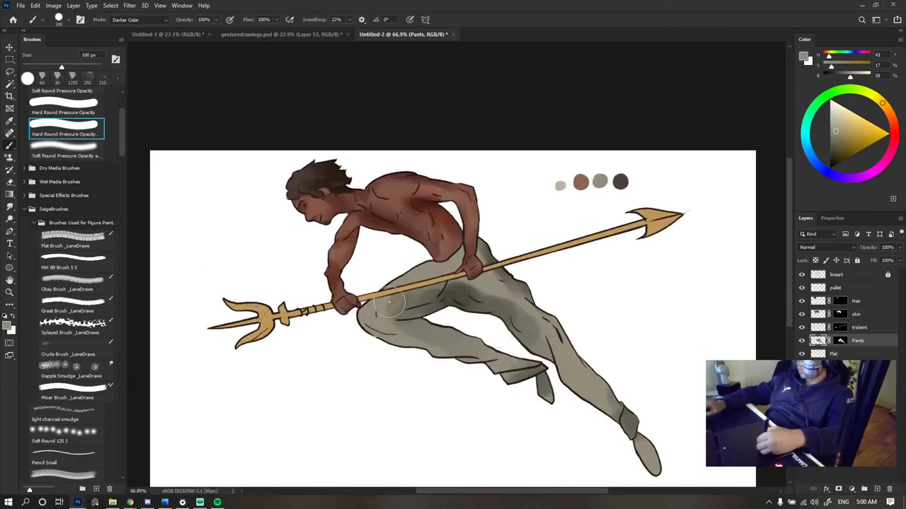
pyautogui.keyDown('alt'); pyautogui.click(441, 297); pyautogui.keyUp('alt')
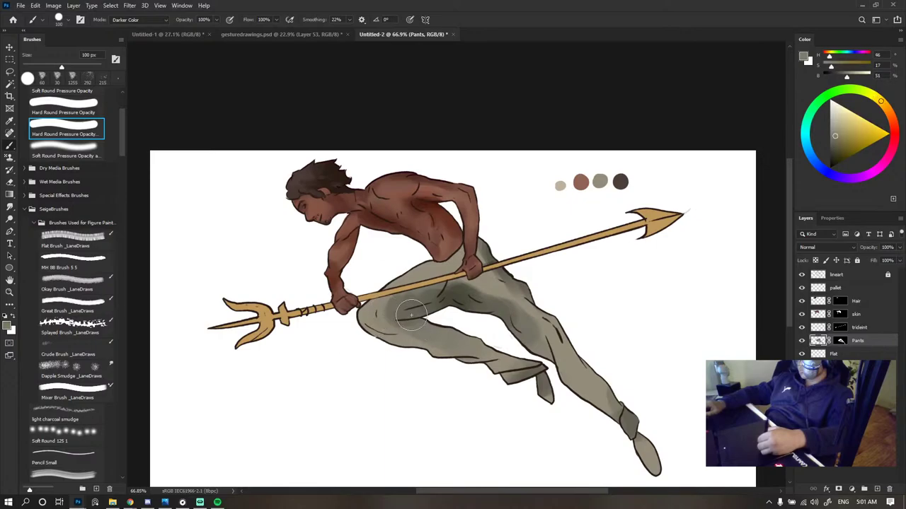
pyautogui.keyDown('alt'); pyautogui.click(410, 303); pyautogui.keyUp('alt')
pyautogui.keyDown('alt'); pyautogui.click(374, 307); pyautogui.keyUp('alt')
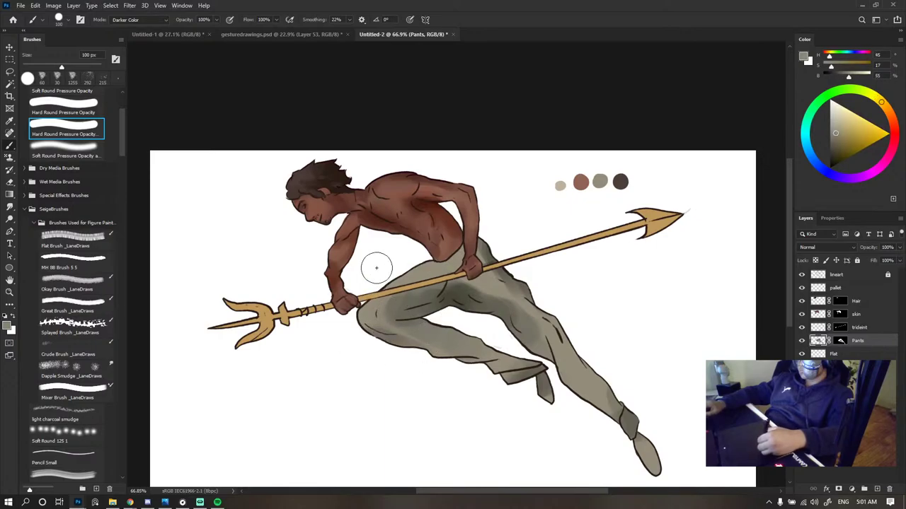
pyautogui.press('[')
pyautogui.press('[')
pyautogui.press('[')
pyautogui.keyDown('alt'); pyautogui.click(419, 300); pyautogui.keyUp('alt')
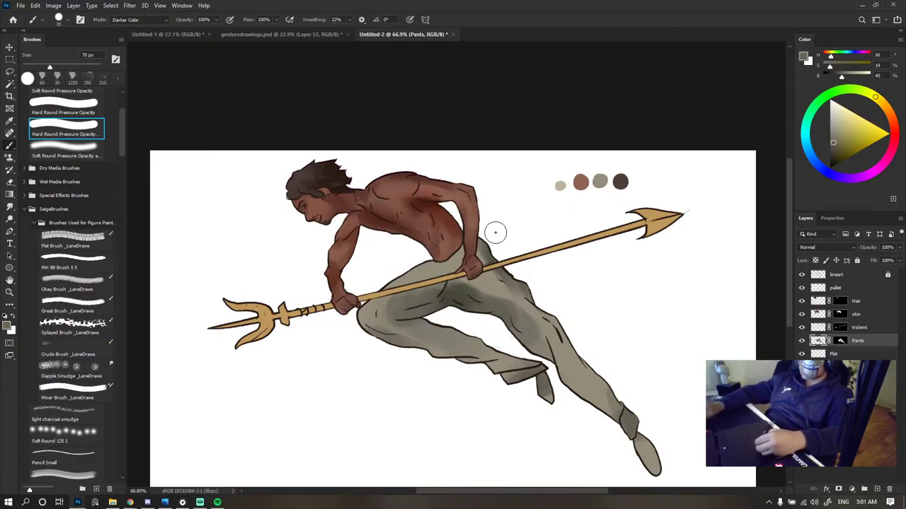
# - Enlarge the brush to 150 px and extend the pants' shadows over the hip and legs using dark tones sampled from the fabric
pyautogui.press(']')
pyautogui.press(']')
pyautogui.press(']')
pyautogui.press(']')
pyautogui.press(']')
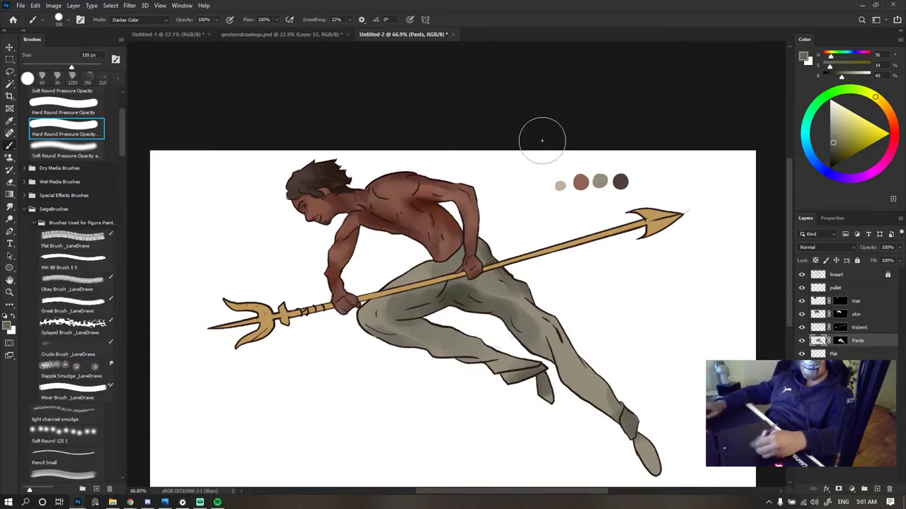
pyautogui.scroll(-4, 540, 156)
pyautogui.scroll(1, 524, 173)
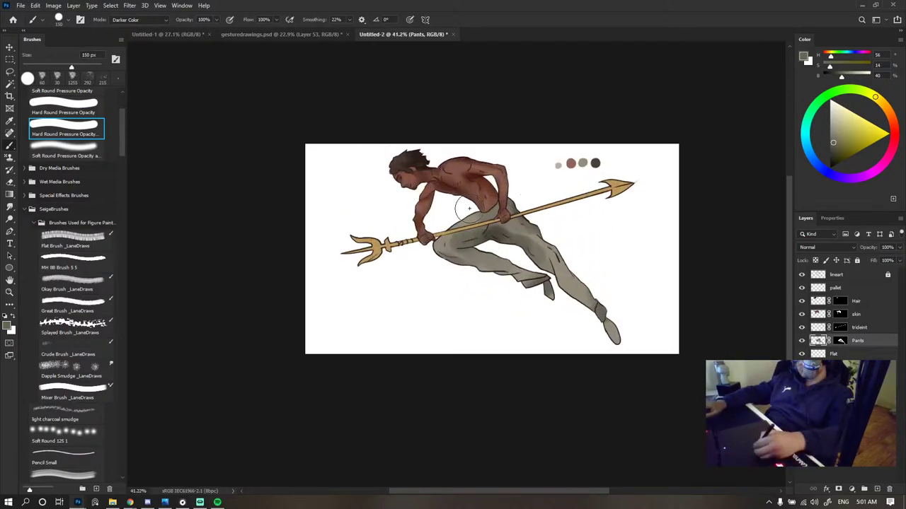
pyautogui.keyDown('alt'); pyautogui.click(494, 236); pyautogui.keyUp('alt')
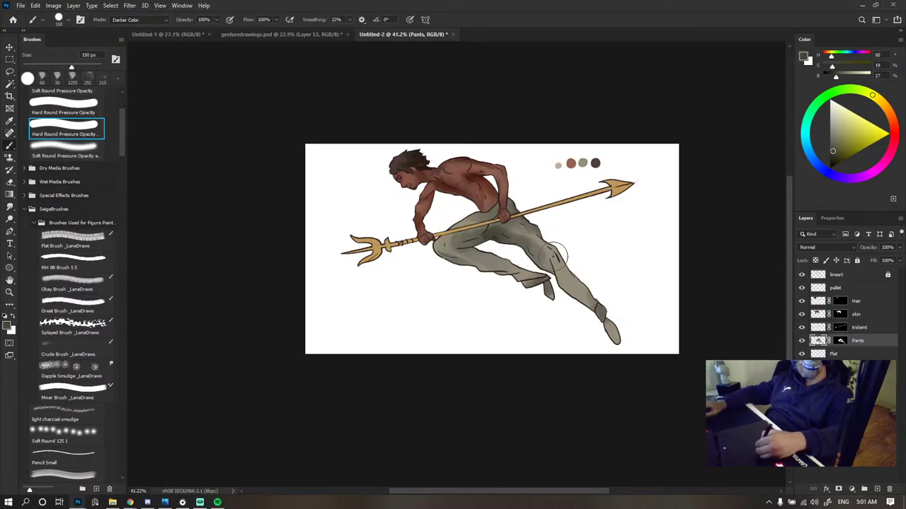
pyautogui.keyDown('alt'); pyautogui.click(445, 264); pyautogui.keyUp('alt')
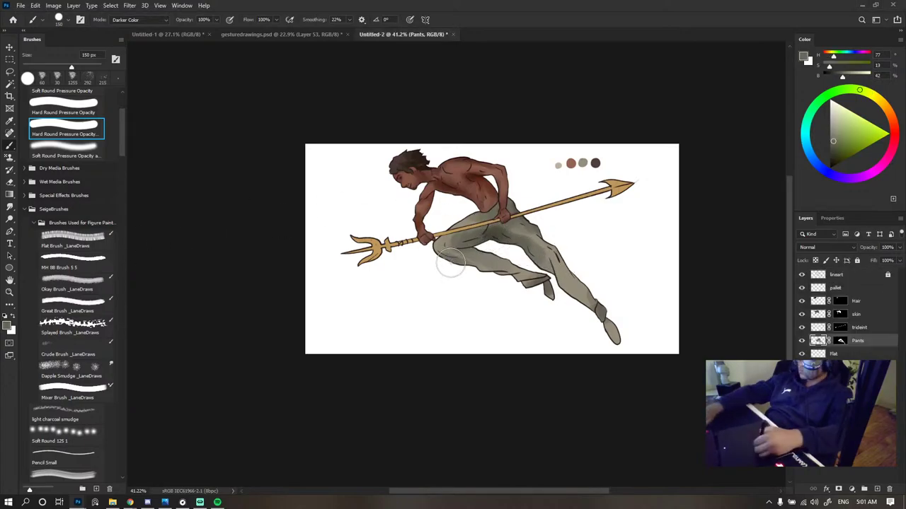
# - Prepare a 45 px brush in Normal mode with a light grey-green highlight tone (H 108, S 6, B 69)
pyautogui.press('[')
pyautogui.press('[')
pyautogui.press('[')
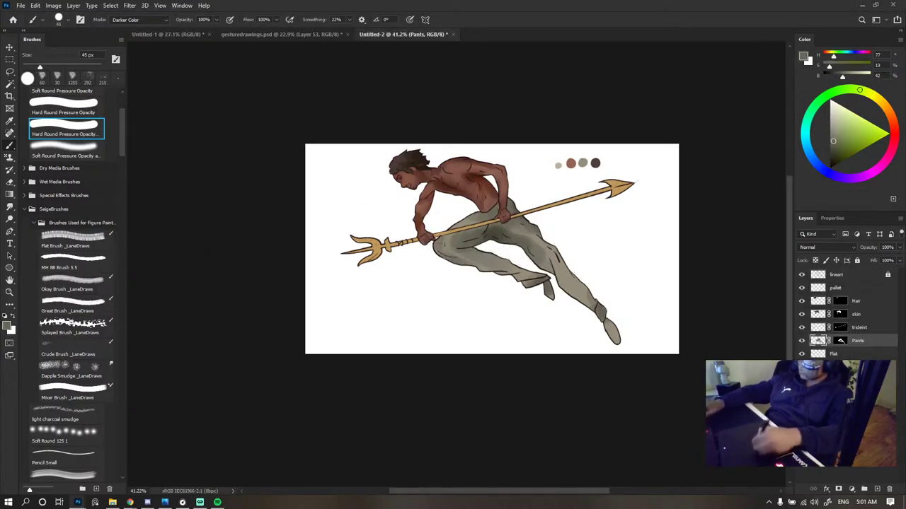
pyautogui.keyDown('alt'); pyautogui.click(444, 238); pyautogui.keyUp('alt')
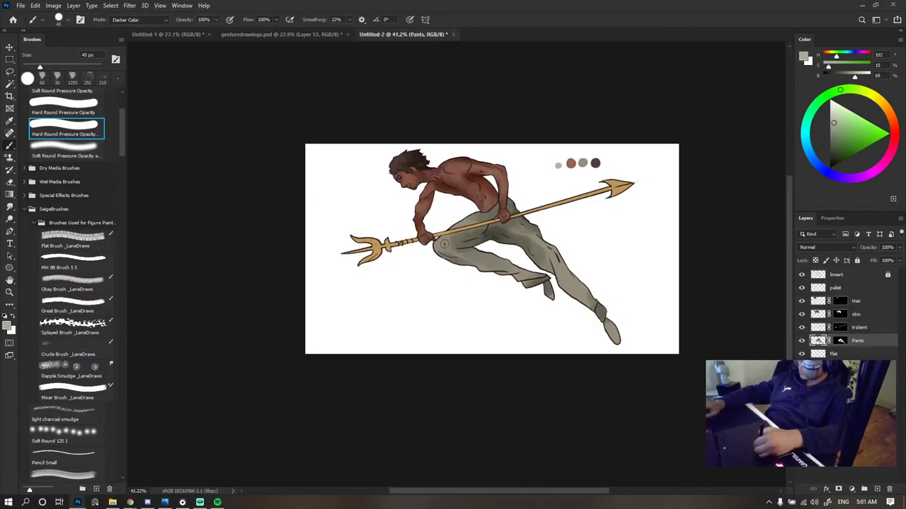
pyautogui.scroll(3, 440, 238)
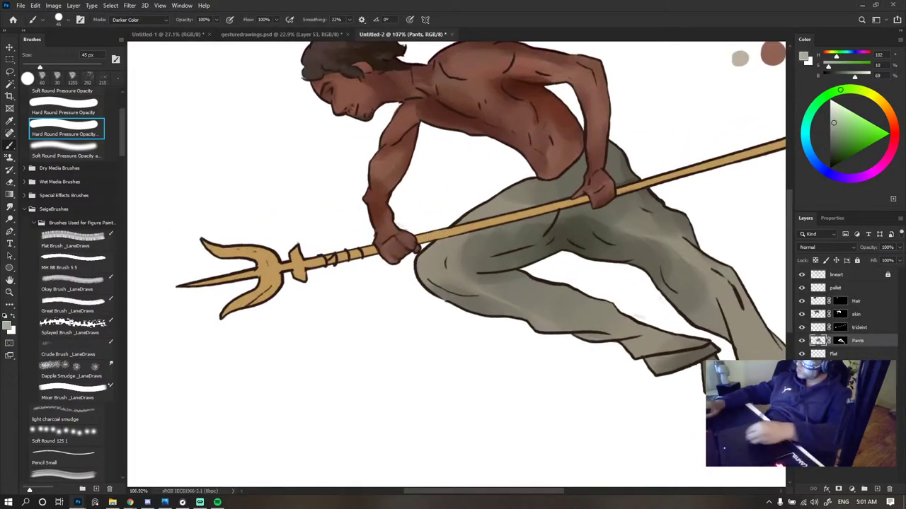
pyautogui.keyDown('alt'); pyautogui.click(398, 264); pyautogui.keyUp('alt')
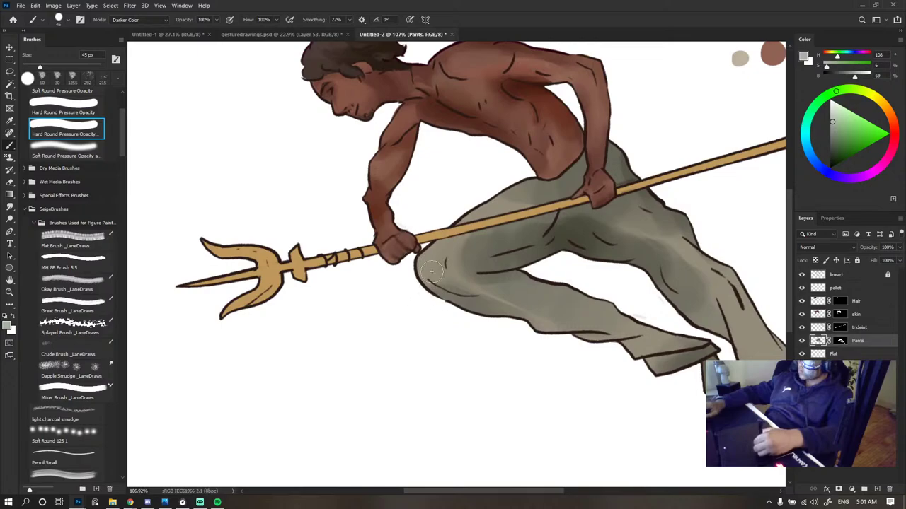
pyautogui.click(139, 19)
pyautogui.click(131, 27)
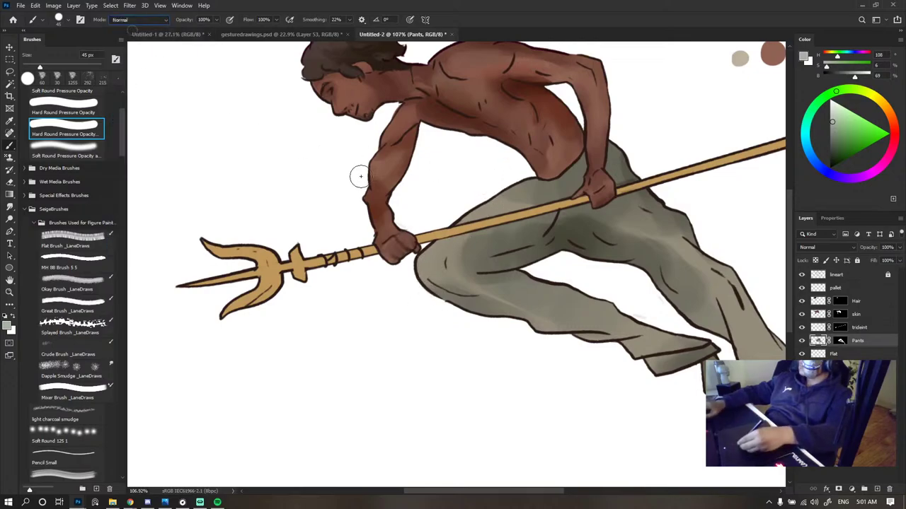
# - Paint the light highlight on the bent knee and upper thigh, blending its edge with sampled pants tones
pyautogui.keyDown('alt'); pyautogui.click(452, 282); pyautogui.keyUp('alt')
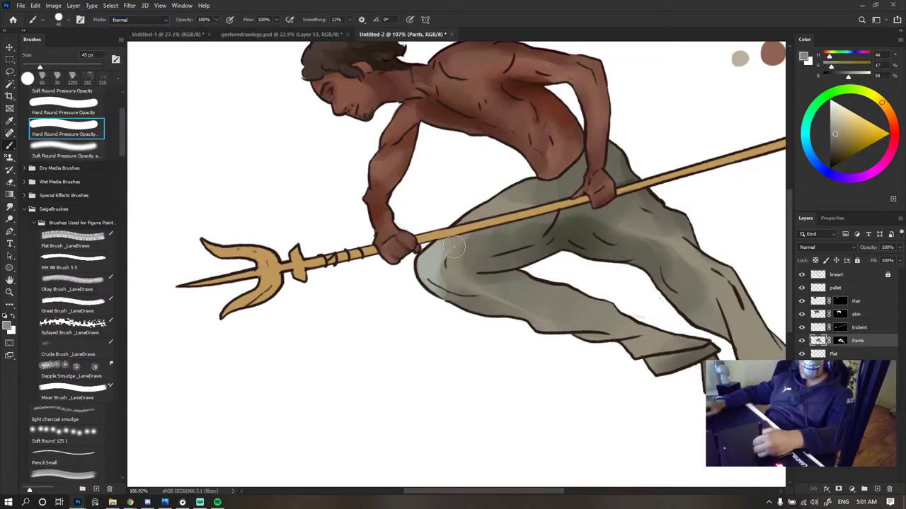
pyautogui.keyDown('alt'); pyautogui.click(427, 283); pyautogui.keyUp('alt')
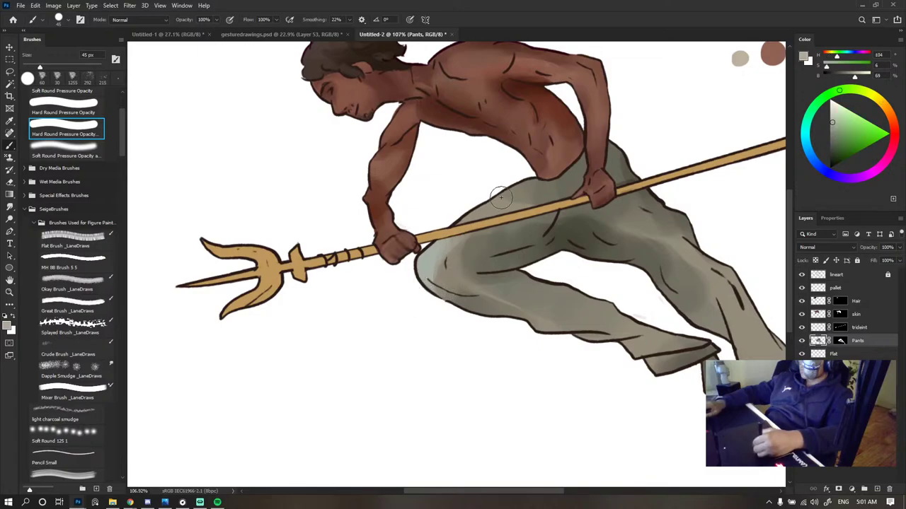
pyautogui.keyDown('alt'); pyautogui.click(450, 264); pyautogui.keyUp('alt')
pyautogui.scroll(-10, 488, 244)
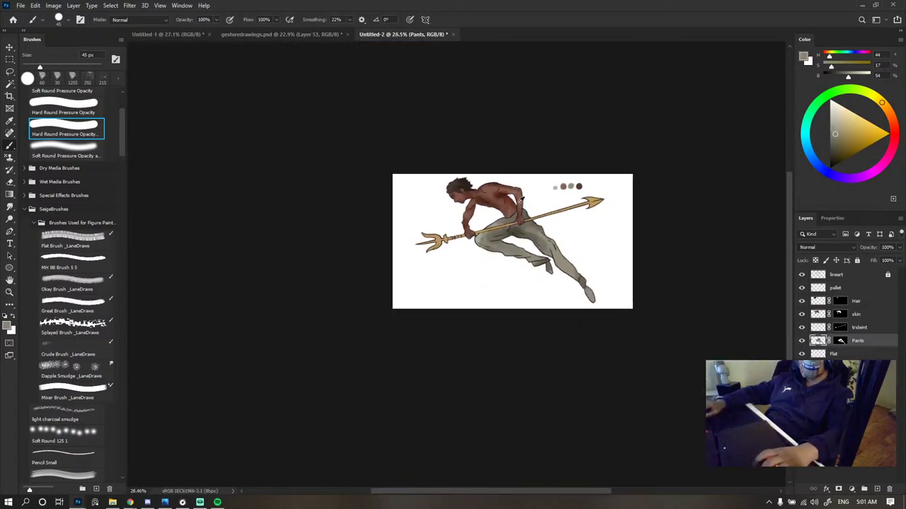
pyautogui.scroll(8, 511, 199)
# - Make the skin layer active and set the brush blend mode to Color Dodge
pyautogui.click(857, 316)
pyautogui.scroll(-6, 550, 294)
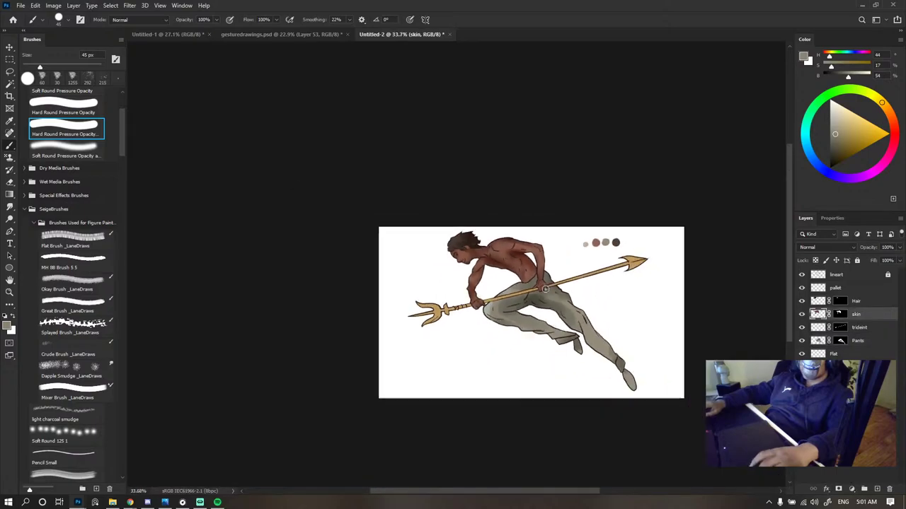
pyautogui.scroll(8, 535, 281)
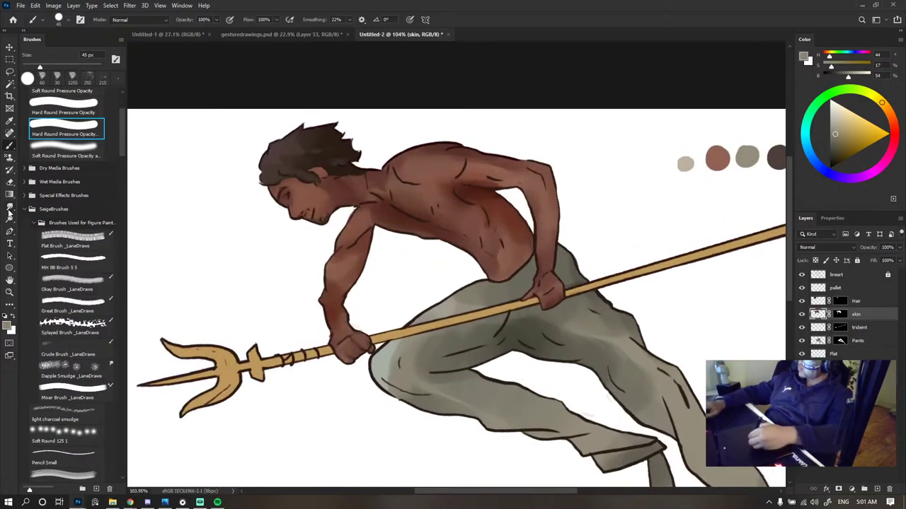
pyautogui.click(10, 208)
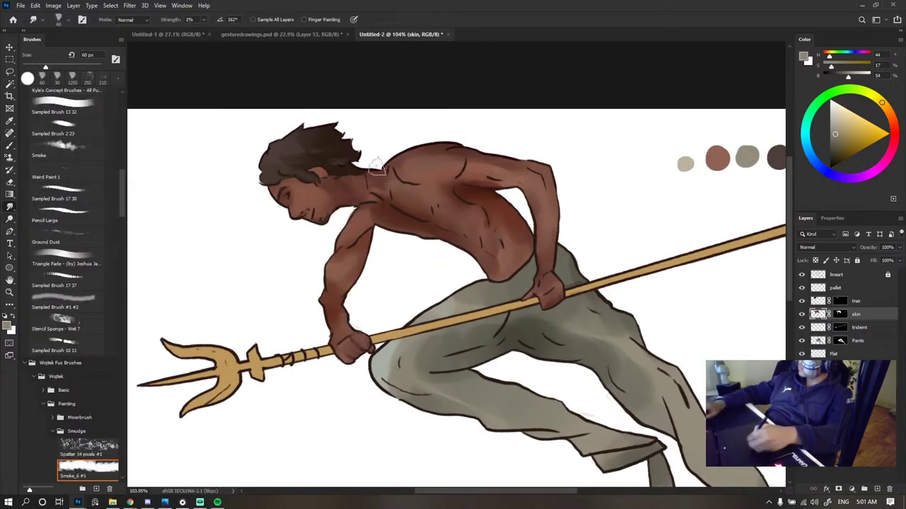
pyautogui.press('b')
pyautogui.click(126, 19)
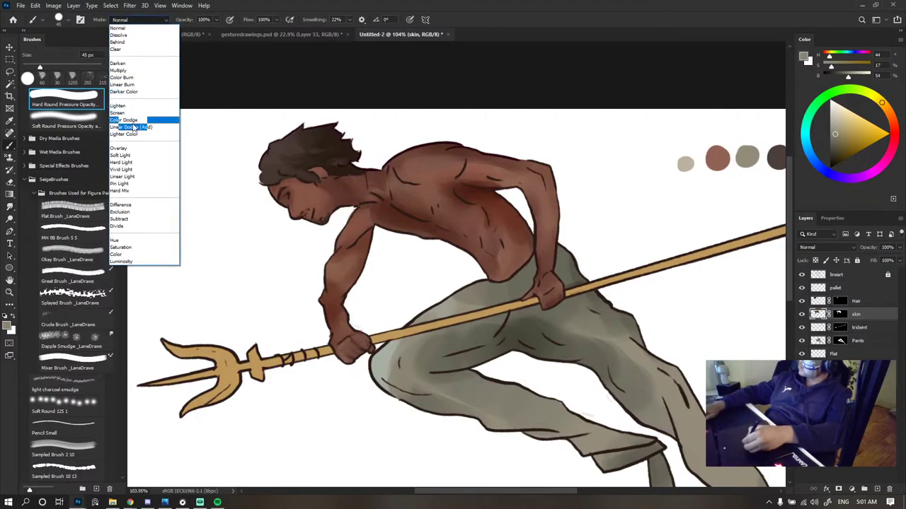
pyautogui.click(127, 121)
# - Try a broad Color Dodge highlight across the torso and arm with a 220 px hard brush, then undo it
pyautogui.moveTo(479, 191); pyautogui.dragTo(492, 163)
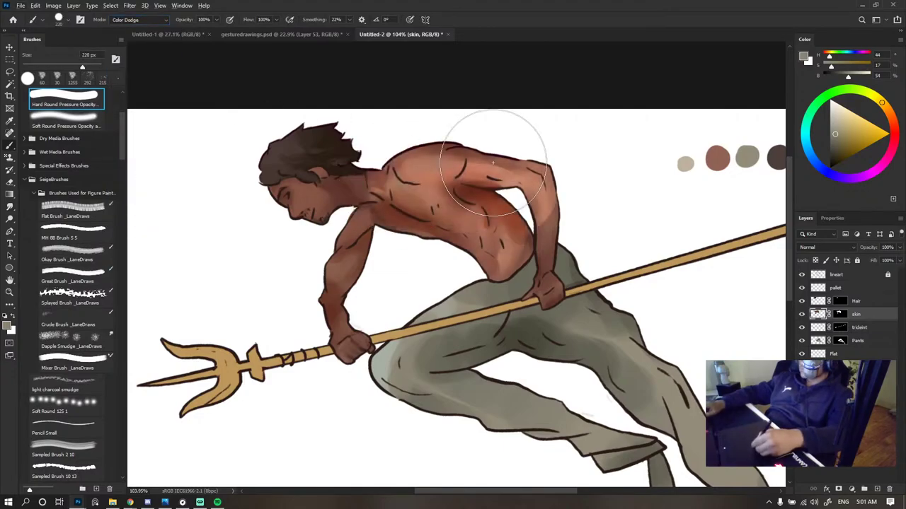
pyautogui.scroll(-8, 496, 245)
pyautogui.hotkey('ctrl', 'z')
pyautogui.scroll(7, 477, 234)
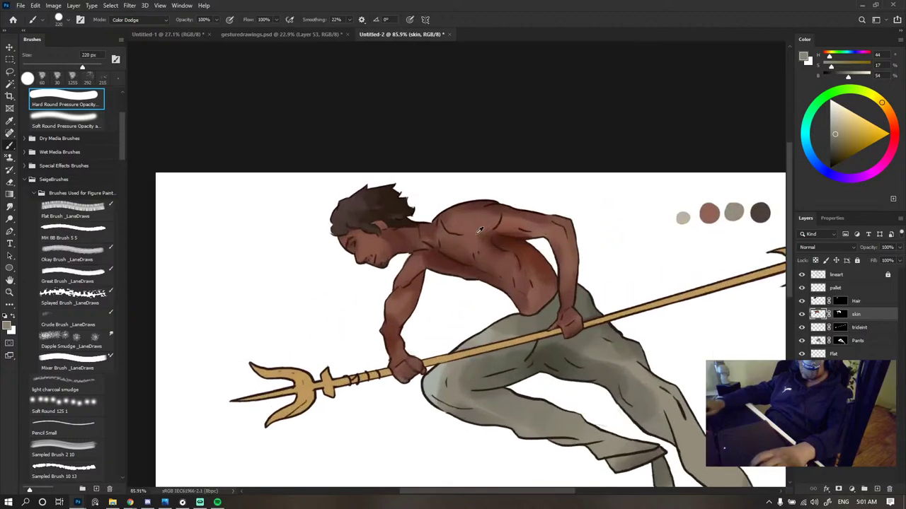
# - Switch to the Soft Round Pressure Opacity brush at 220 px and brush a Color Dodge highlight over the upper back
pyautogui.press('.')
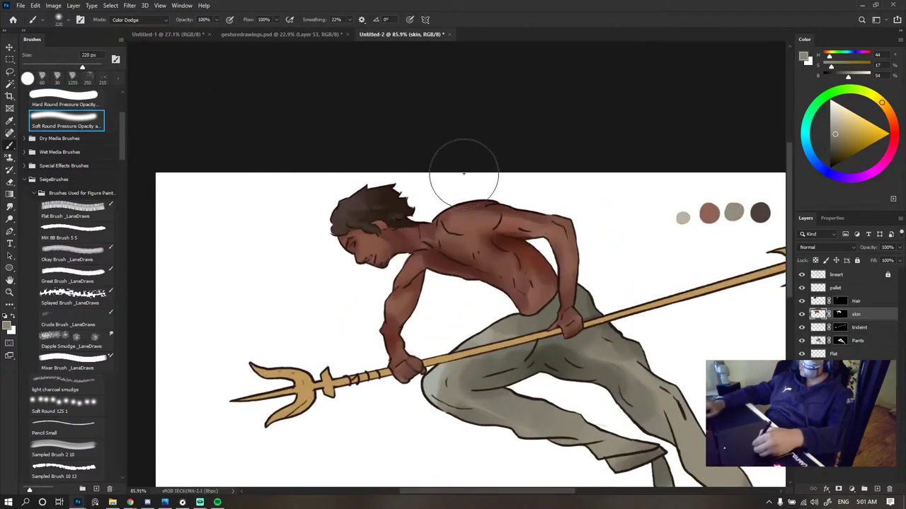
pyautogui.moveTo(465, 211)
pyautogui.mouseDown()
pyautogui.moveTo(471, 216)
pyautogui.moveTo(490, 196)
pyautogui.mouseUp()
pyautogui.scroll(-8, 514, 198)
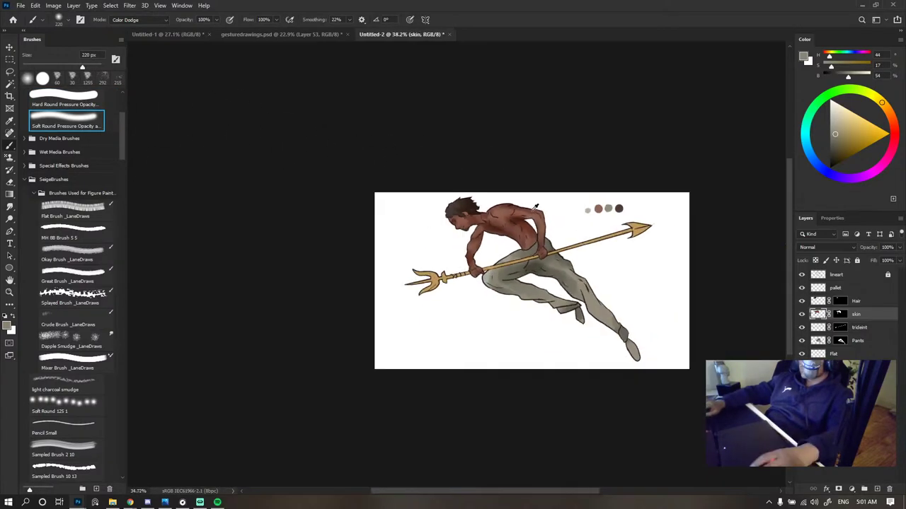
pyautogui.scroll(8, 513, 196)
pyautogui.scroll(3, 515, 192)
# - Reduce the soft brush to 60 px and build up a concentrated Color Dodge highlight on the shoulder
pyautogui.press('[')
pyautogui.press('[')
pyautogui.press('[')
pyautogui.press('[')
pyautogui.press('[')
pyautogui.press('[')
pyautogui.press('[')
pyautogui.press('[')
pyautogui.press('[')
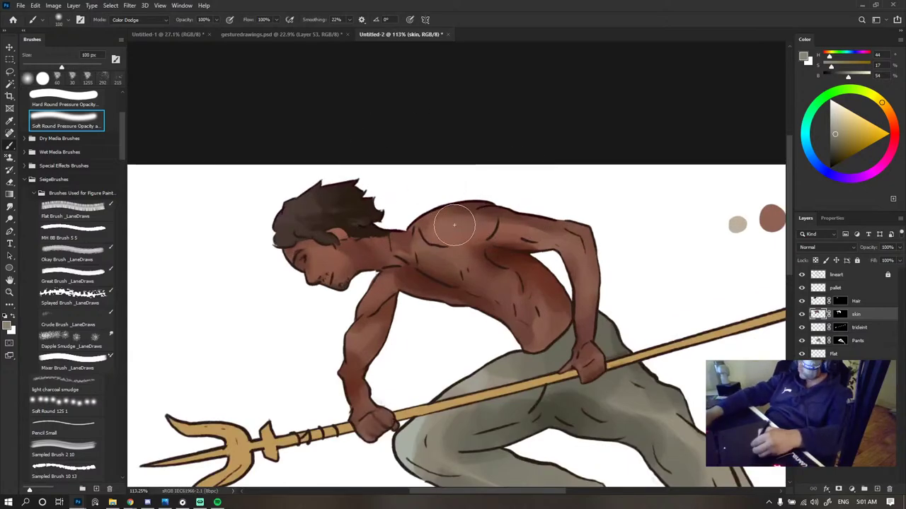
pyautogui.moveTo(465, 230); pyautogui.dragTo(469, 227)
pyautogui.scroll(-4, 542, 166)
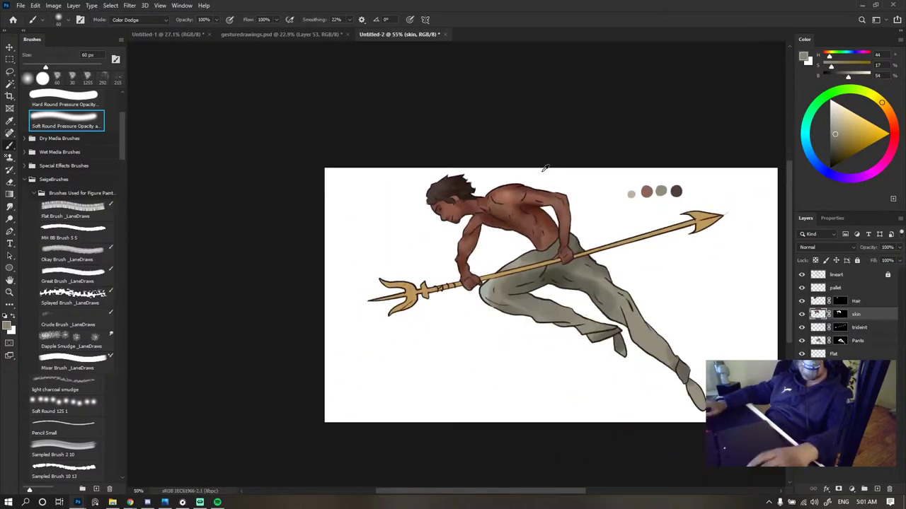
pyautogui.scroll(5, 544, 175)
pyautogui.moveTo(429, 221); pyautogui.dragTo(458, 211)
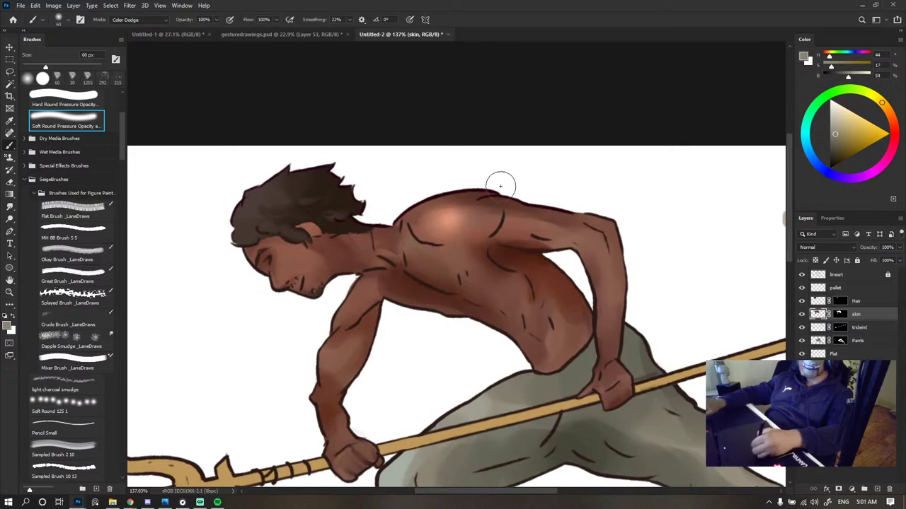
# - Undo the concentrated shoulder highlight, and brush a soft Color Dodge highlight over the face at 100 px
pyautogui.scroll(-6, 487, 181)
pyautogui.scroll(5, 483, 198)
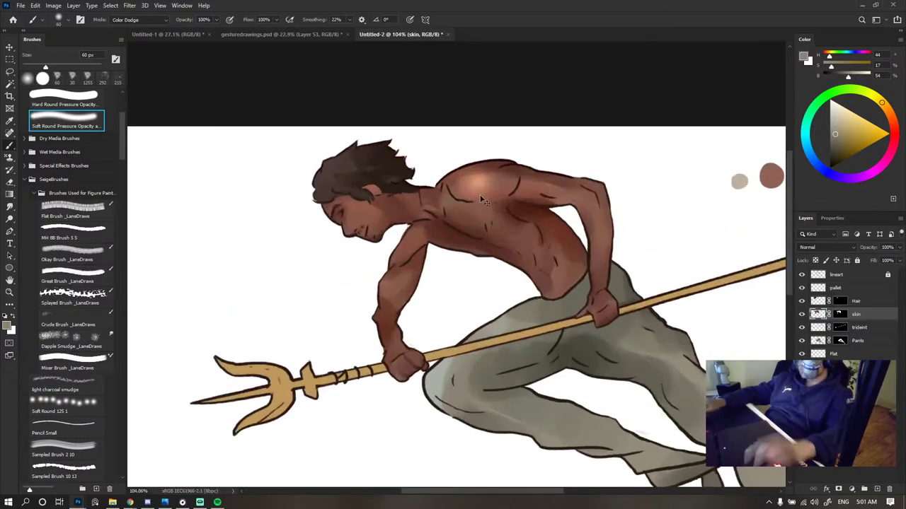
pyautogui.hotkey('ctrl', 'z')
pyautogui.hotkey('ctrl', 'z')
pyautogui.moveTo(353, 212)
pyautogui.mouseDown()
pyautogui.moveTo(368, 212)
pyautogui.moveTo(357, 213)
pyautogui.mouseUp()
pyautogui.scroll(-3, 283, 189)
pyautogui.scroll(-2, 452, 157)
pyautogui.scroll(4, 335, 278)
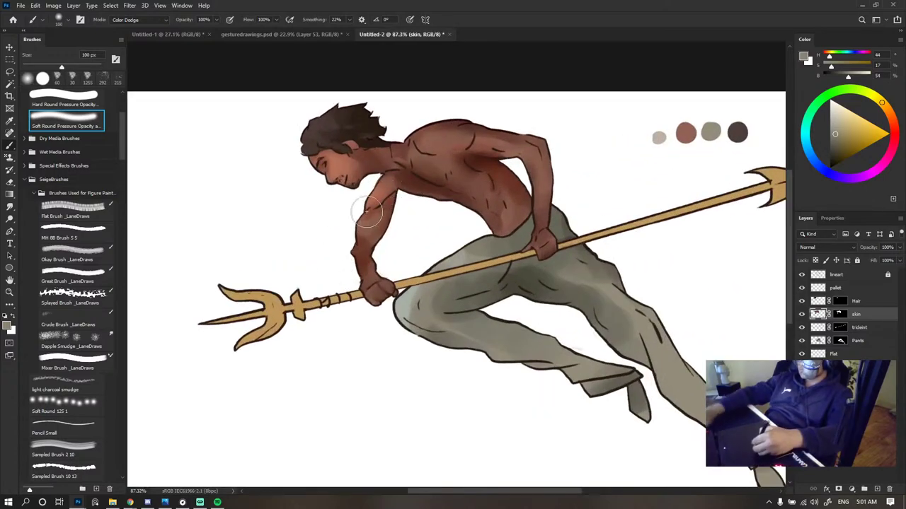
# - Reduce the soft brush to 45 px and add Color Dodge highlights to both arms and the middle of the back
pyautogui.press('[')
pyautogui.press('[')
pyautogui.press('[')
pyautogui.moveTo(436, 136)
pyautogui.mouseDown()
pyautogui.moveTo(495, 142)
pyautogui.moveTo(557, 182)
pyautogui.mouseUp()
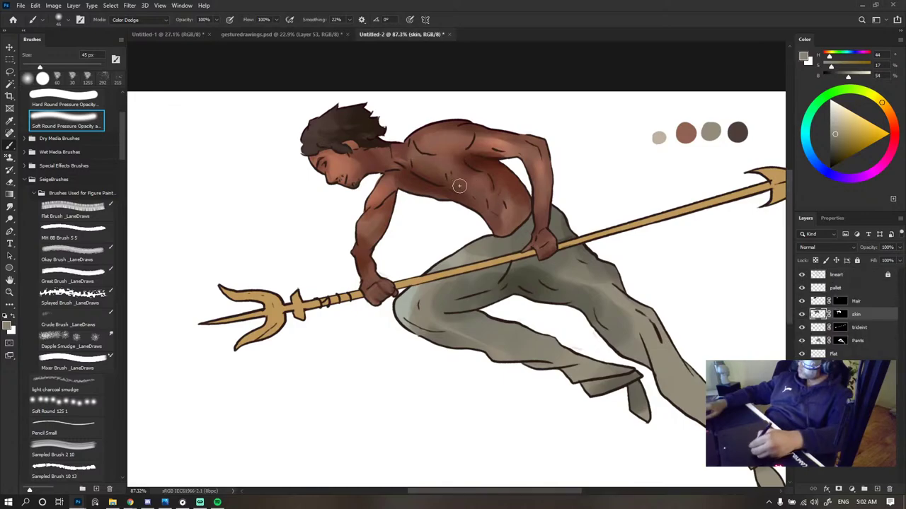
pyautogui.scroll(-10, 496, 176)
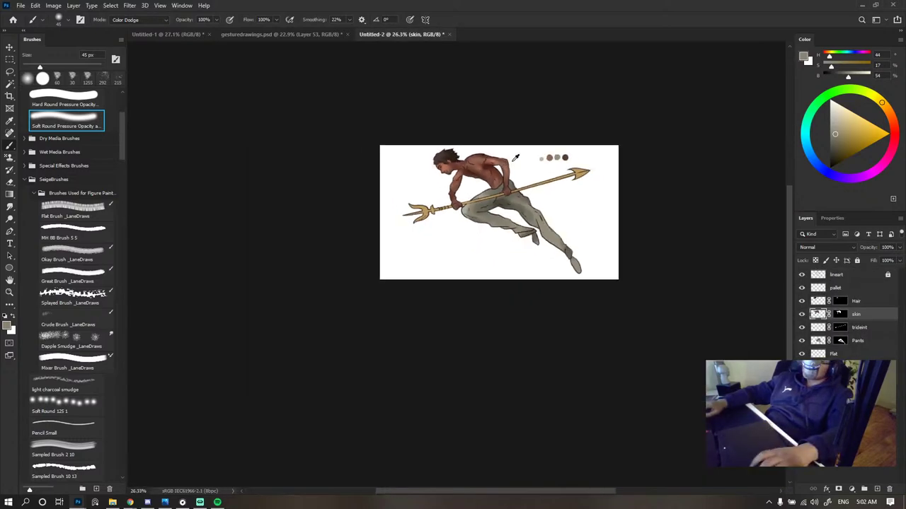
pyautogui.scroll(10, 472, 161)
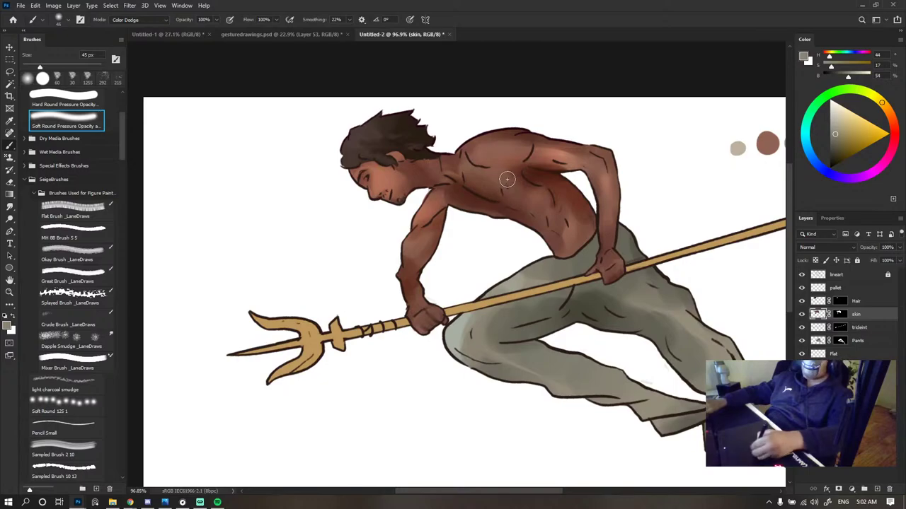
pyautogui.moveTo(500, 192); pyautogui.dragTo(504, 166)
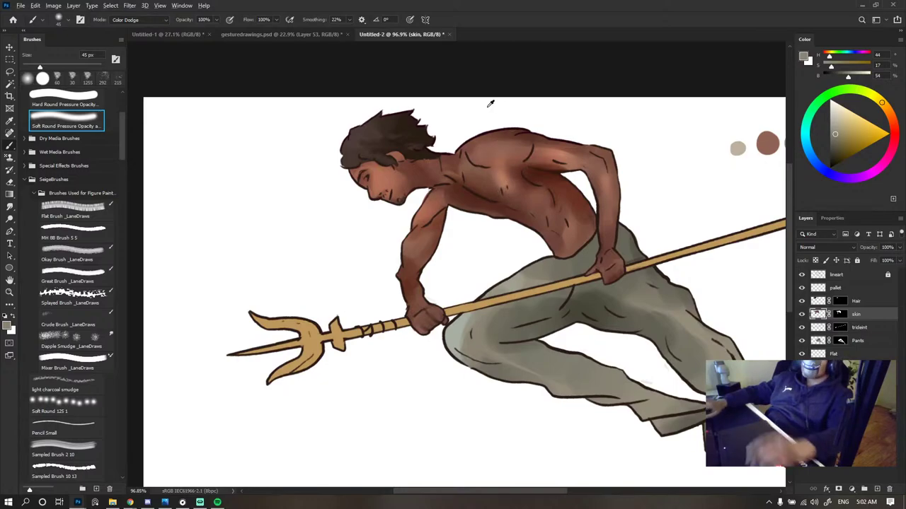
# - Examine the skin highlights across the figure, comparing the full canvas with close-up views
pyautogui.scroll(-5, 490, 103)
pyautogui.scroll(5, 478, 148)
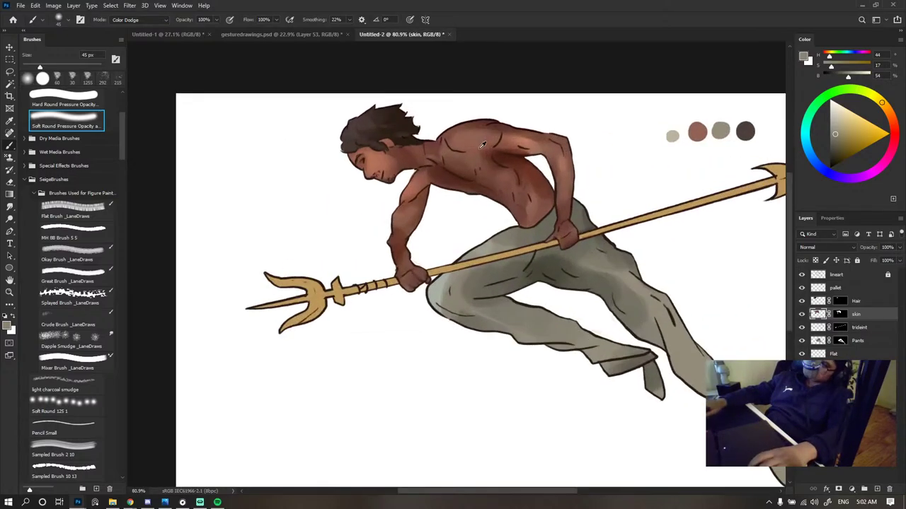
pyautogui.scroll(-5, 474, 115)
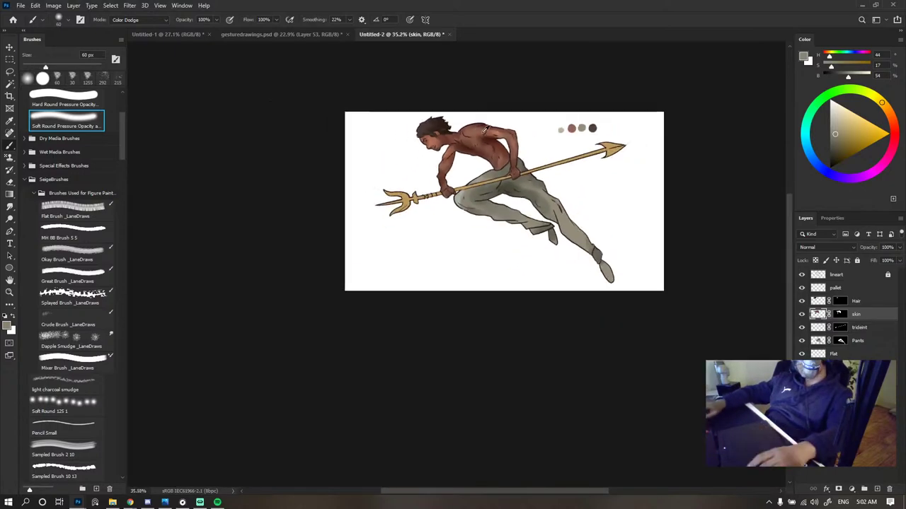
pyautogui.scroll(6, 473, 120)
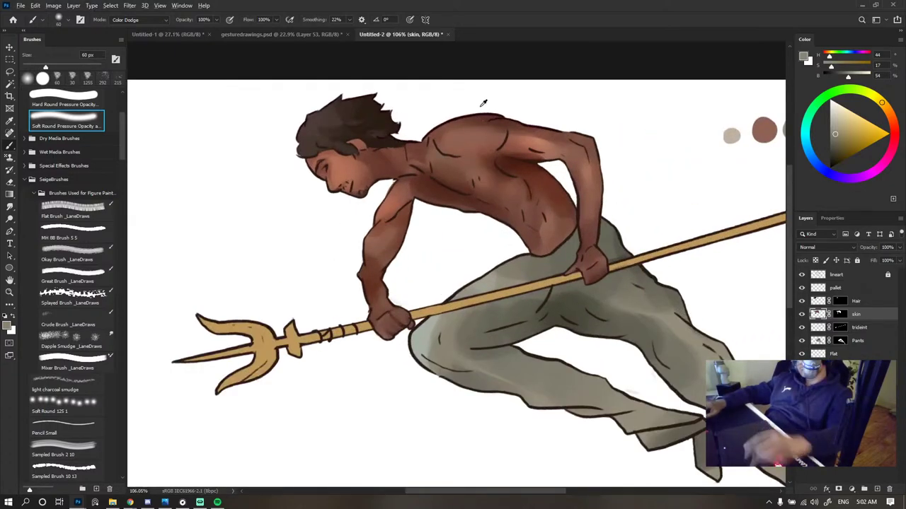
pyautogui.scroll(-5, 483, 103)
pyautogui.scroll(-2, 491, 138)
pyautogui.scroll(8, 475, 144)
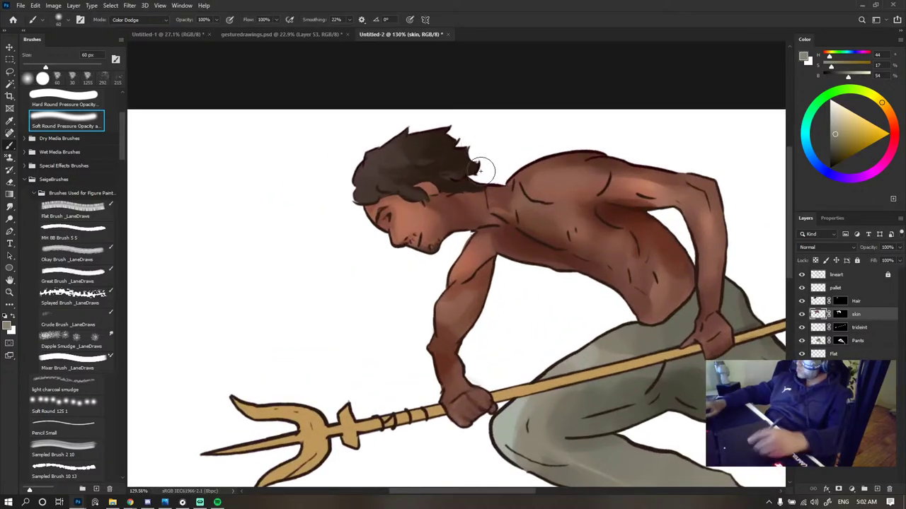
pyautogui.scroll(-6, 467, 184)
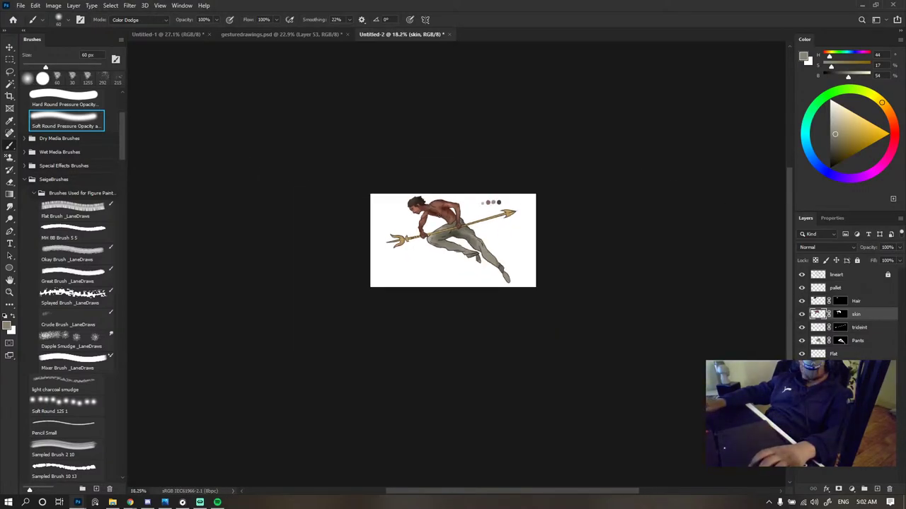
pyautogui.scroll(3, 462, 211)
pyautogui.scroll(-2, 488, 245)
pyautogui.scroll(4, 488, 246)
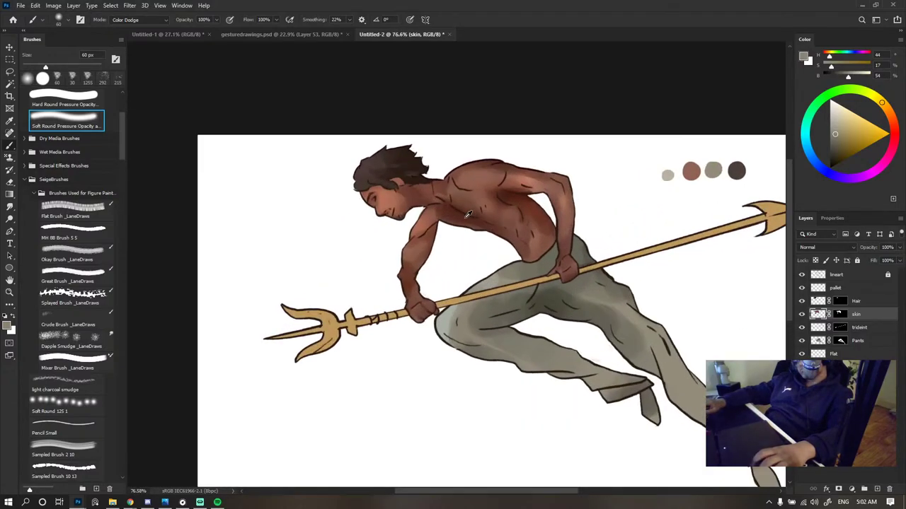
# - Return the brush to Normal mode, sample darker skin tones from the face and neck, and softly tone down the face highlight
pyautogui.keyDown('alt'); pyautogui.click(389, 196); pyautogui.keyUp('alt')
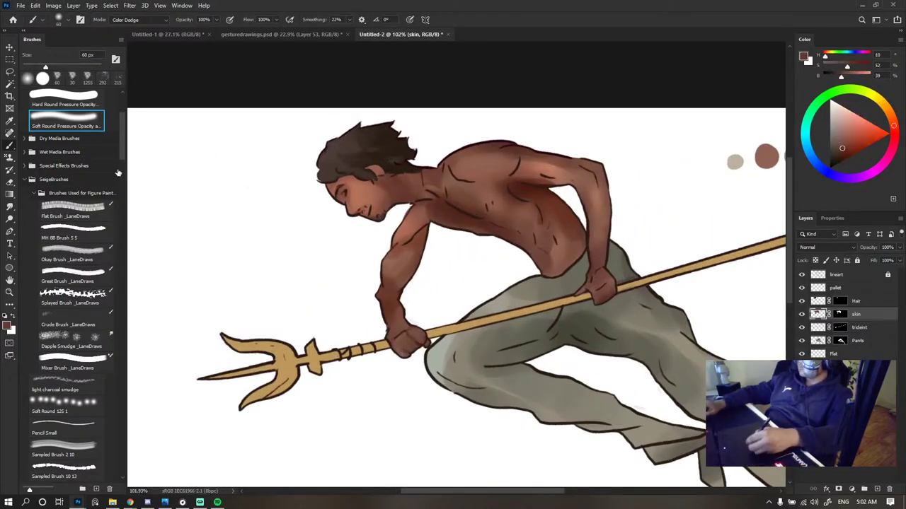
pyautogui.click(147, 21)
pyautogui.click(130, 30)
pyautogui.keyDown('alt'); pyautogui.click(418, 174); pyautogui.keyUp('alt')
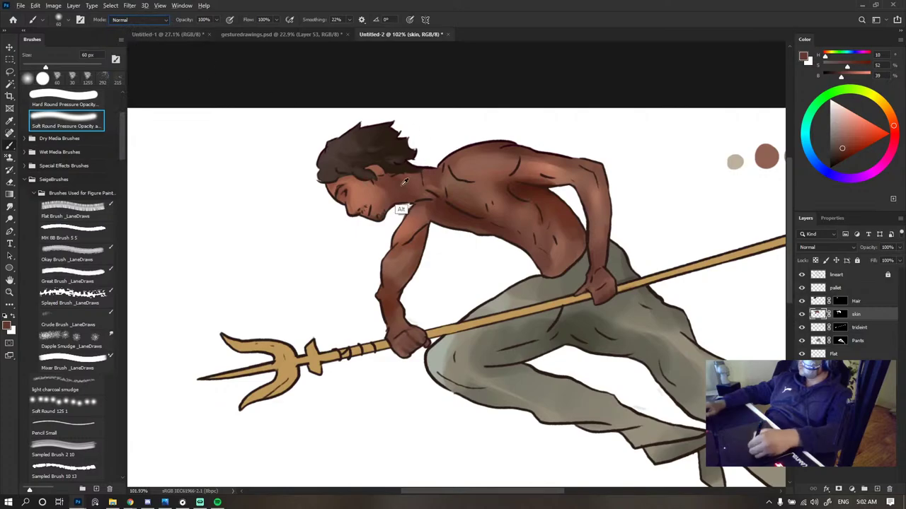
pyautogui.moveTo(373, 193); pyautogui.dragTo(361, 177)
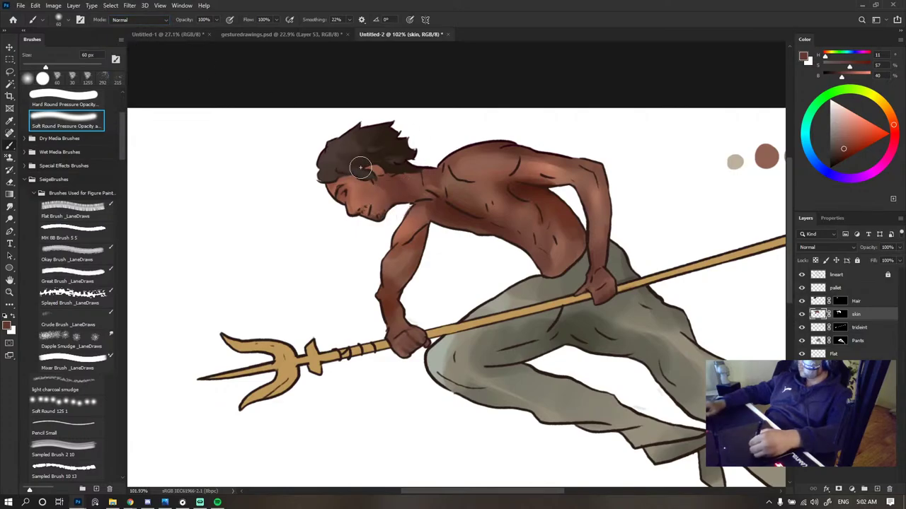
pyautogui.moveTo(365, 210); pyautogui.dragTo(355, 178)
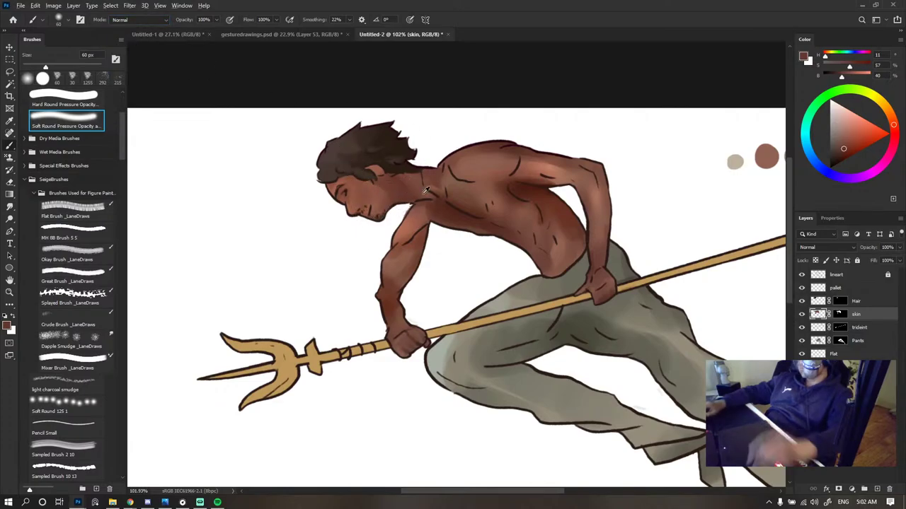
pyautogui.scroll(-4, 425, 190)
pyautogui.scroll(5, 428, 179)
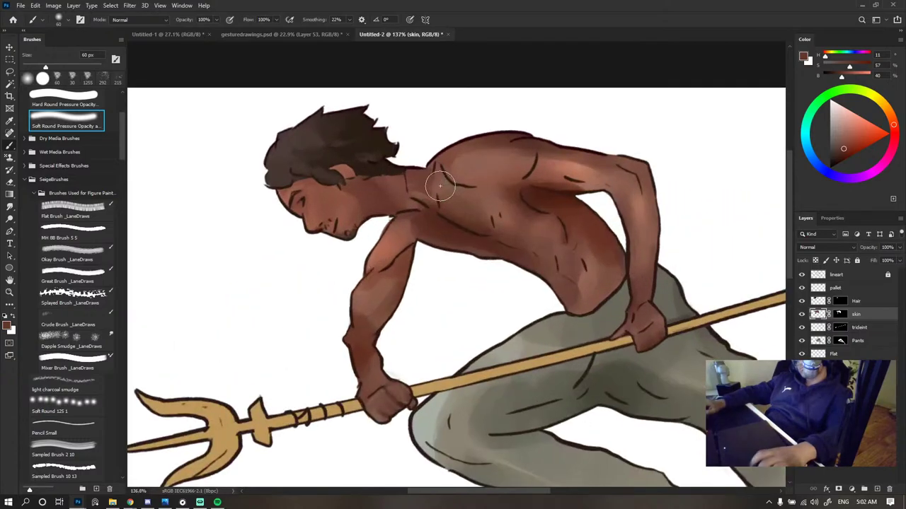
# - Sample nearby skin tones and softly blend the neck and the bright highlight on the bent arm with the 60 px brush
pyautogui.keyDown('alt'); pyautogui.click(529, 224); pyautogui.keyUp('alt')
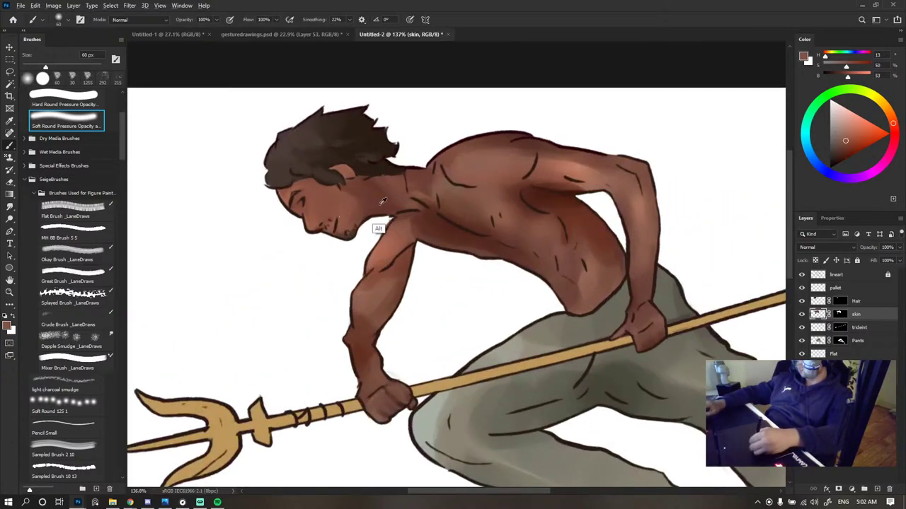
pyautogui.keyDown('alt'); pyautogui.click(283, 207); pyautogui.keyUp('alt')
pyautogui.scroll(-6, 302, 238)
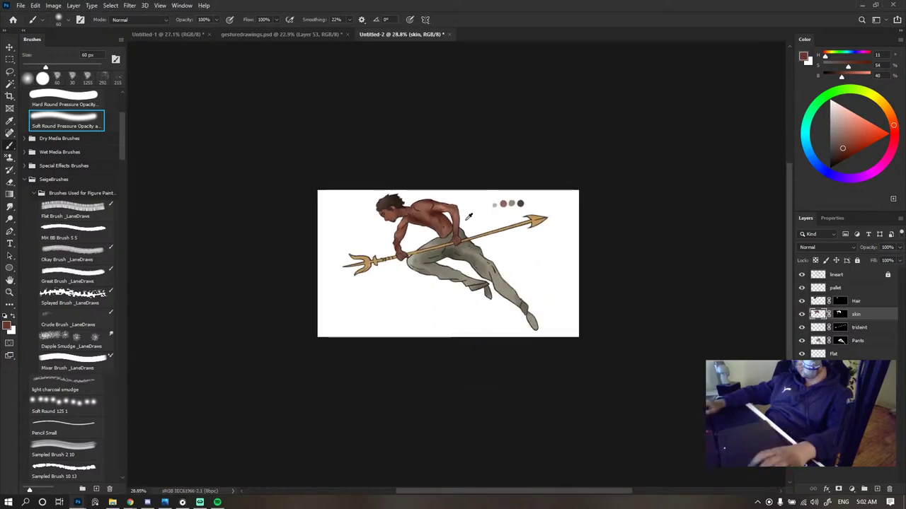
pyautogui.scroll(4, 490, 253)
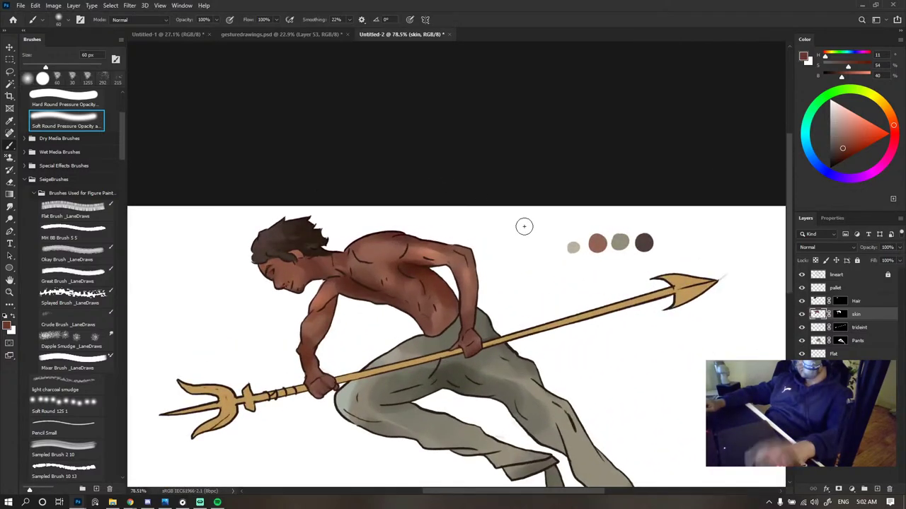
pyautogui.keyDown('alt'); pyautogui.click(426, 255); pyautogui.keyUp('alt')
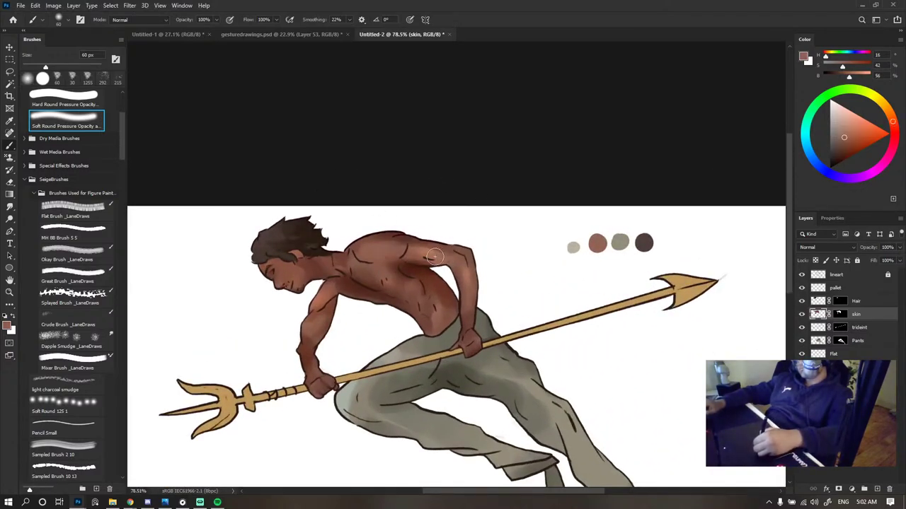
pyautogui.keyDown('alt'); pyautogui.click(430, 309); pyautogui.keyUp('alt')
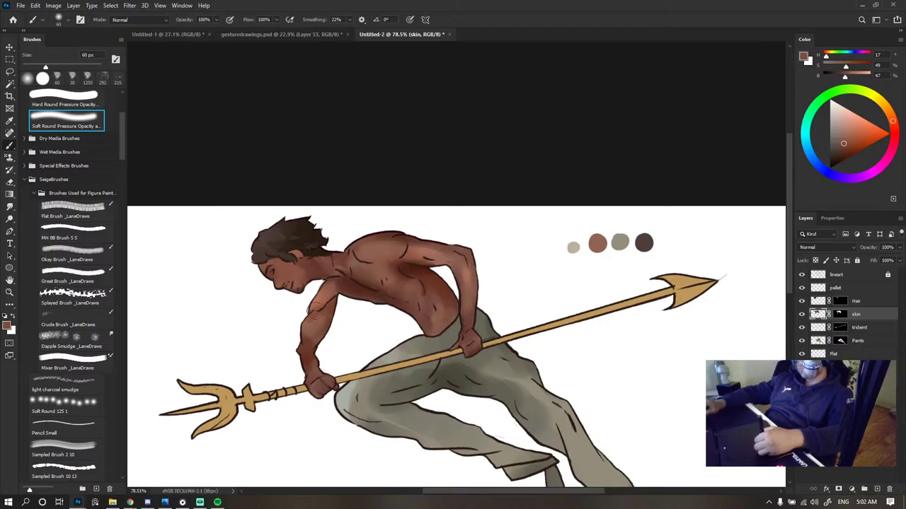
# - Switch to the Hard Round Pressure Opacity brush, reduce it to 30 px, and refine the front shoulder and upper arm with sampled skin tones
pyautogui.click(85, 106)
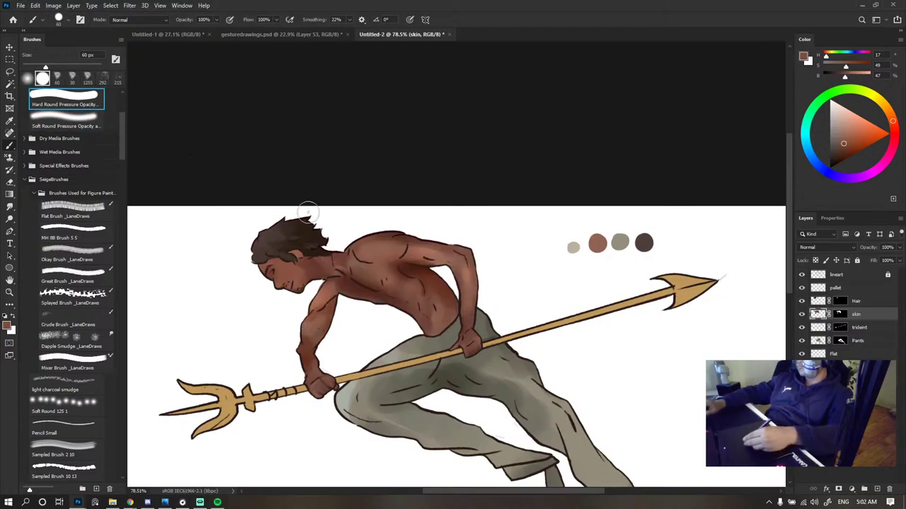
pyautogui.keyDown('alt'); pyautogui.click(320, 304); pyautogui.keyUp('alt')
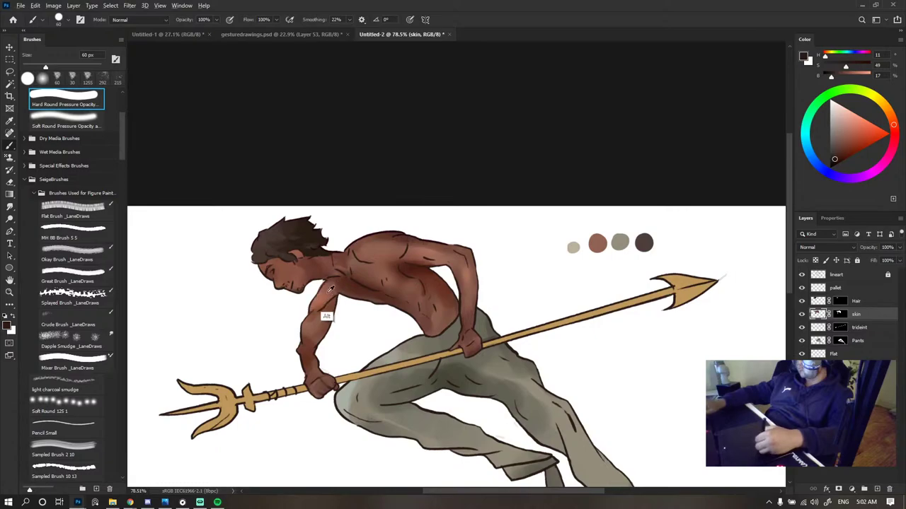
pyautogui.keyDown('alt'); pyautogui.click(322, 292); pyautogui.keyUp('alt')
pyautogui.keyDown('alt'); pyautogui.click(319, 264); pyautogui.keyUp('alt')
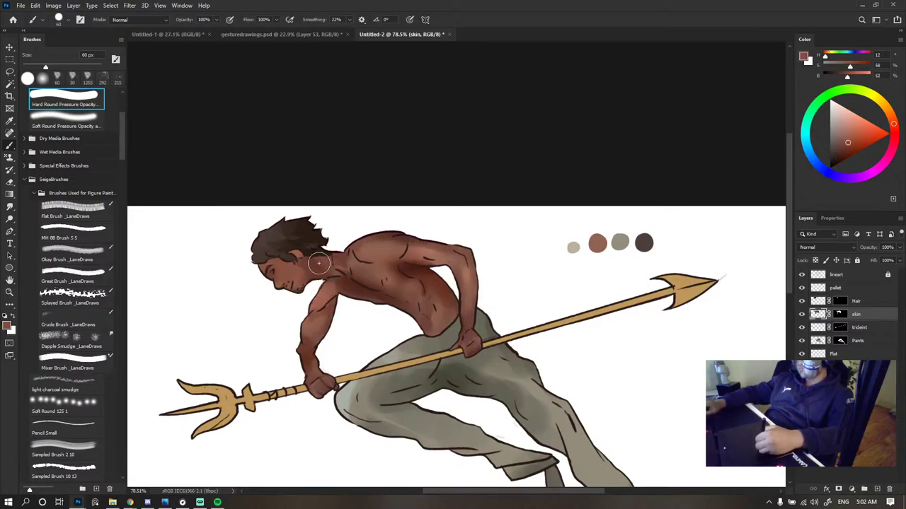
pyautogui.keyDown('alt'); pyautogui.click(338, 280); pyautogui.keyUp('alt')
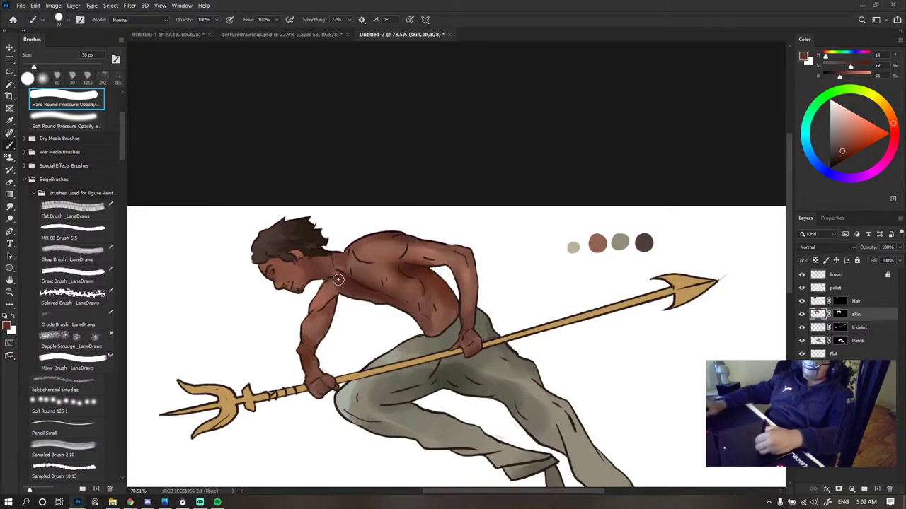
pyautogui.scroll(-5, 397, 263)
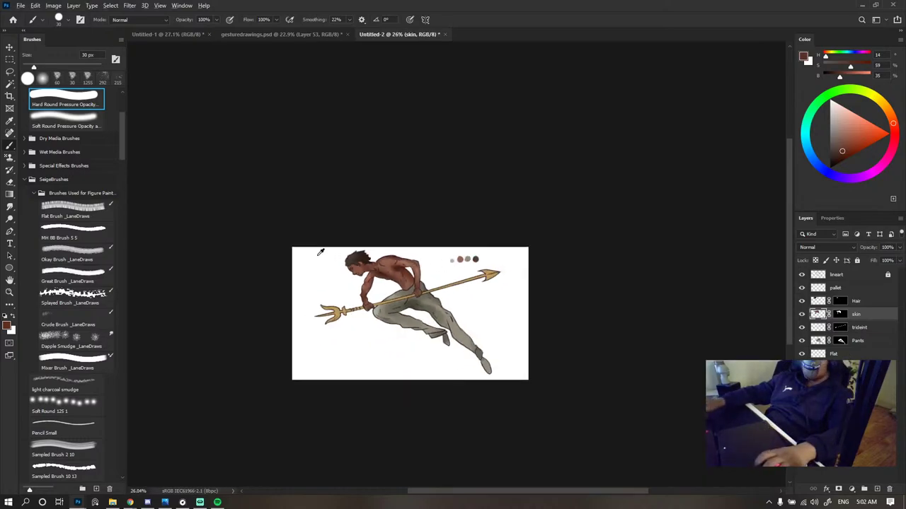
pyautogui.scroll(5, 345, 272)
pyautogui.keyDown('alt'); pyautogui.click(435, 295); pyautogui.keyUp('alt')
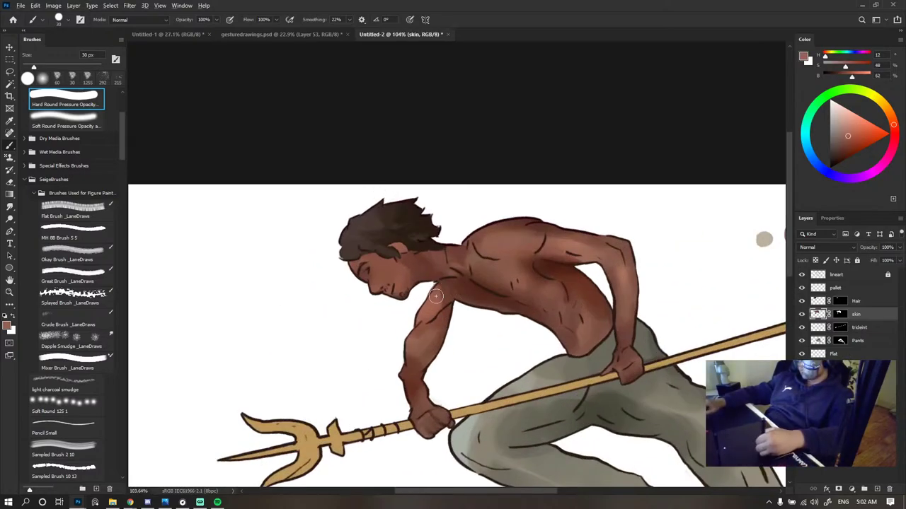
pyautogui.scroll(-5, 407, 272)
pyautogui.scroll(5, 463, 271)
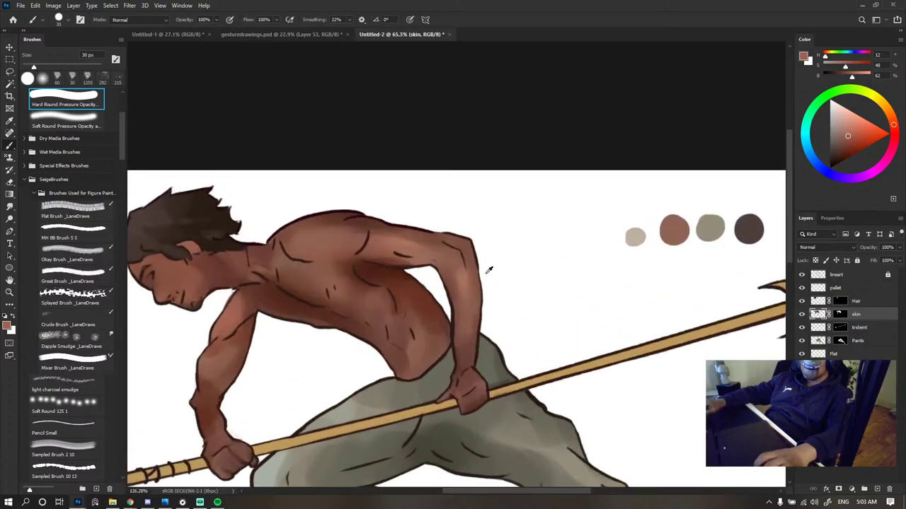
# - Reduce the hard brush to 20 px and paint sampled dark reddish shading along the underside of the bent upper arm
pyautogui.keyDown('alt'); pyautogui.click(378, 267); pyautogui.keyUp('alt')
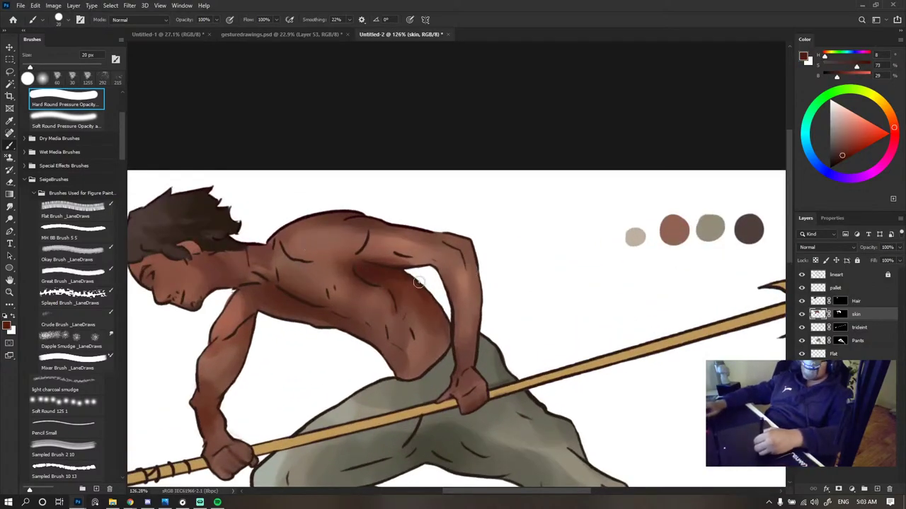
pyautogui.moveTo(371, 266); pyautogui.dragTo(428, 265)
pyautogui.keyDown('alt'); pyautogui.click(396, 246); pyautogui.keyUp('alt')
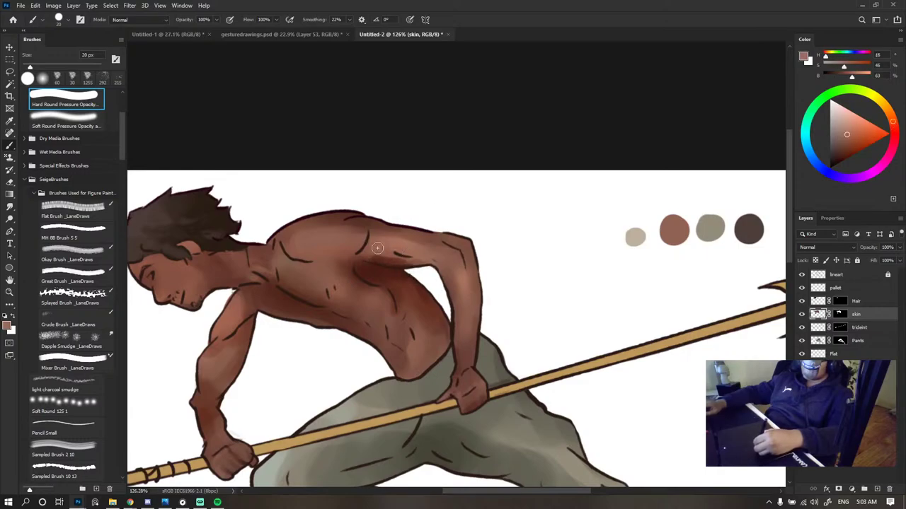
pyautogui.keyDown('alt'); pyautogui.click(395, 256); pyautogui.keyUp('alt')
pyautogui.moveTo(379, 262); pyautogui.dragTo(429, 271)
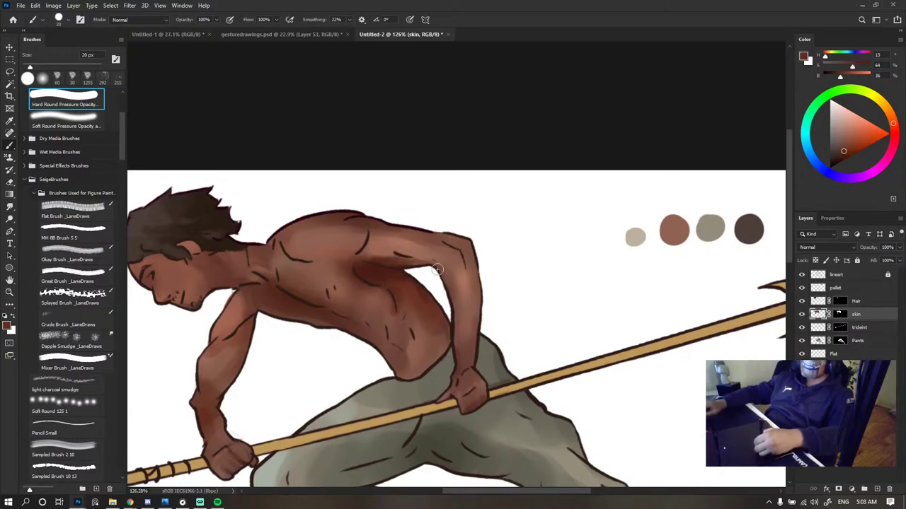
# - Sample neighbouring skin tones around the bent elbow and blend the shading down the upper forearm with the 20 px brush
pyautogui.keyDown('alt'); pyautogui.click(442, 251); pyautogui.keyUp('alt')
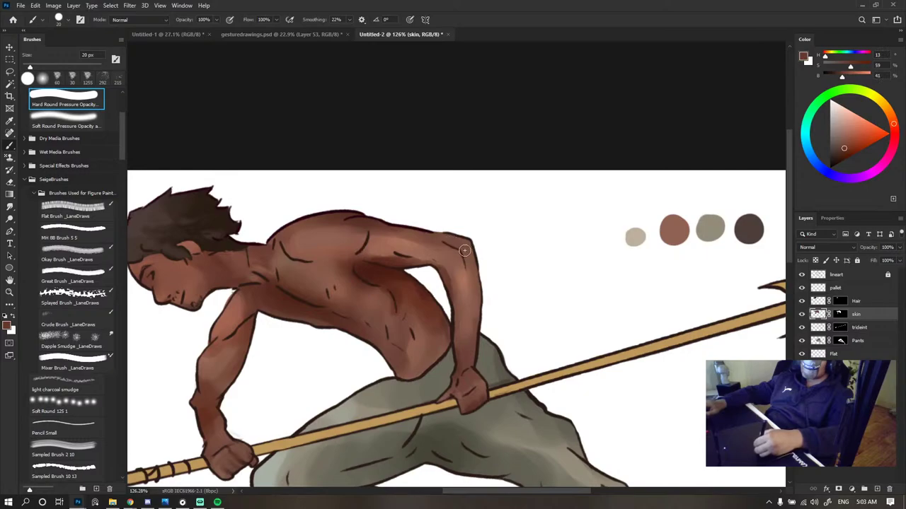
pyautogui.keyDown('alt'); pyautogui.click(458, 262); pyautogui.keyUp('alt')
pyautogui.moveTo(458, 270); pyautogui.dragTo(459, 298)
pyautogui.keyDown('alt'); pyautogui.click(450, 277); pyautogui.keyUp('alt')
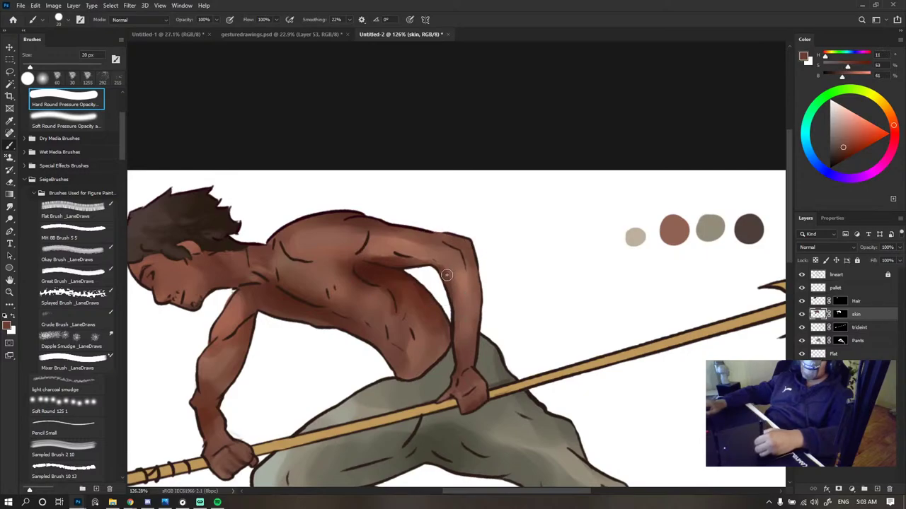
pyautogui.keyDown('alt'); pyautogui.click(446, 256); pyautogui.keyUp('alt')
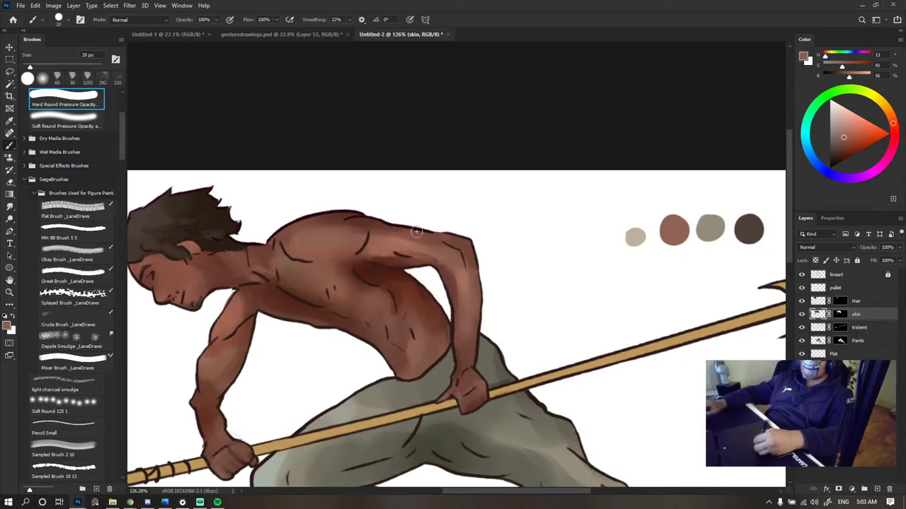
# - Sample darker skin tones and extend the shading along the underside of the bent upper arm toward the armpit
pyautogui.scroll(-10, 431, 241)
pyautogui.scroll(10, 404, 240)
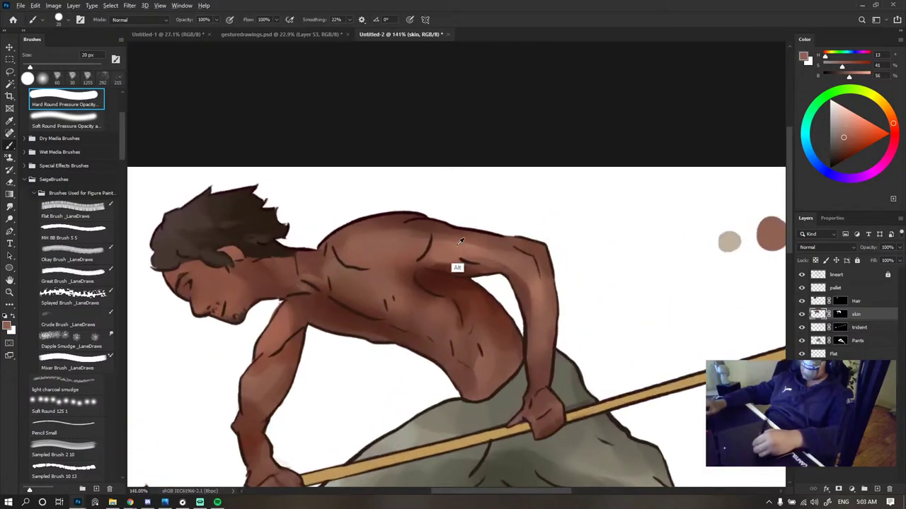
pyautogui.keyDown('alt'); pyautogui.click(458, 255); pyautogui.keyUp('alt')
pyautogui.moveTo(457, 263); pyautogui.dragTo(433, 268)
pyautogui.keyDown('alt'); pyautogui.click(428, 274); pyautogui.keyUp('alt')
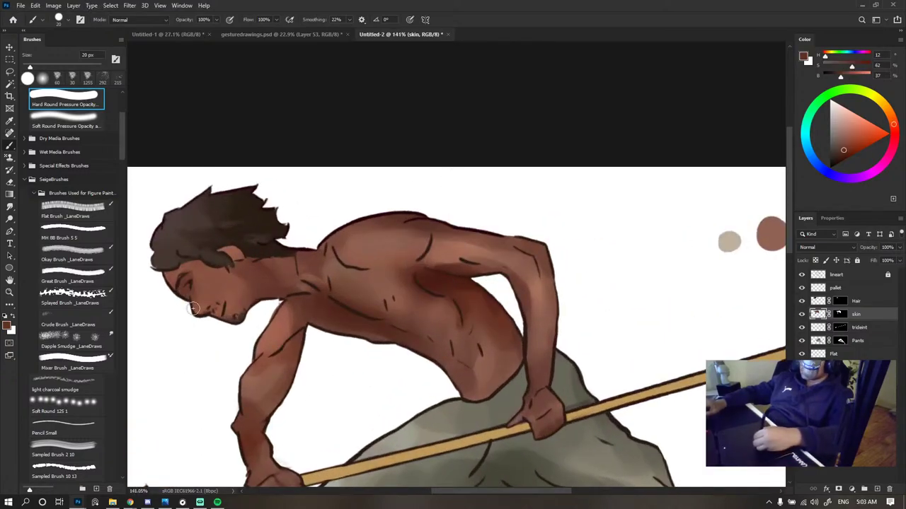
# - Check the whole figure, leave the skin layer and make the Pants layer active
pyautogui.scroll(-10, 397, 307)
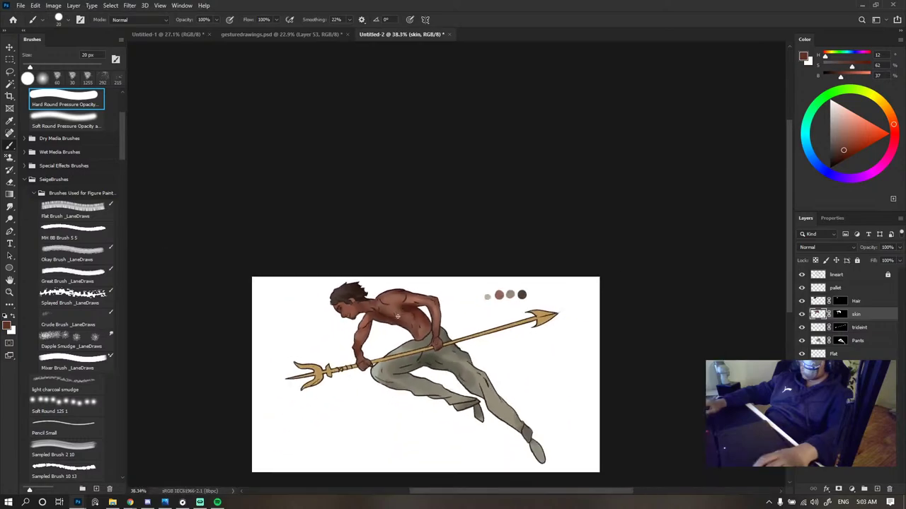
pyautogui.press('v')
pyautogui.click(608, 282)
pyautogui.scroll(-1, 430, 311)
pyautogui.scroll(3, 430, 312)
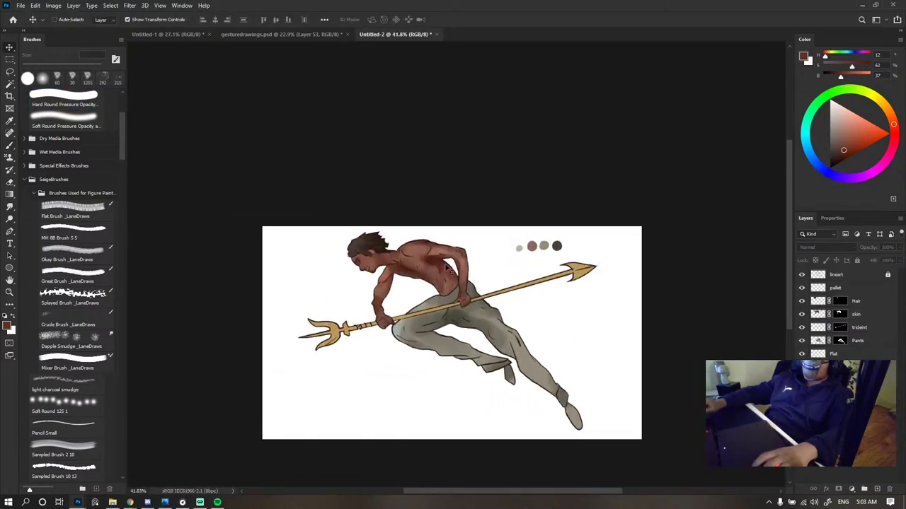
pyautogui.scroll(-4, 453, 283)
pyautogui.scroll(4, 488, 266)
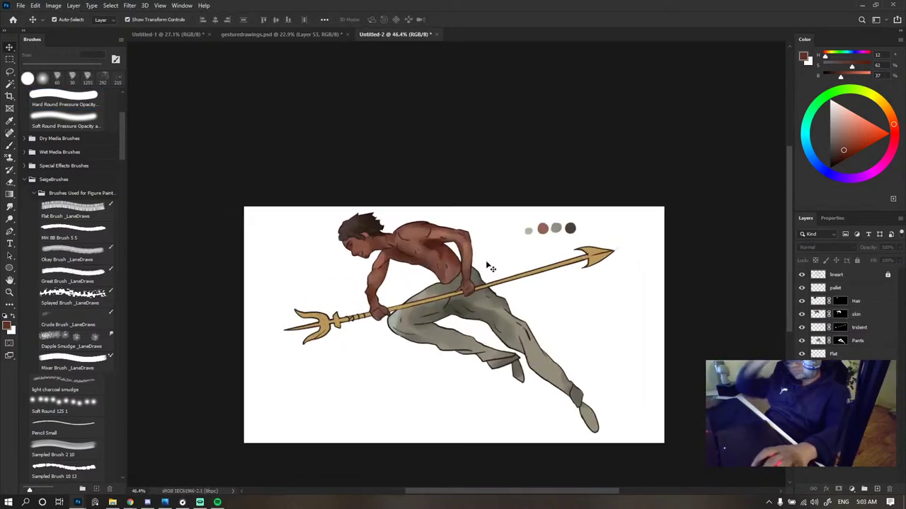
pyautogui.click(858, 328)
pyautogui.click(858, 341)
pyautogui.scroll(4, 471, 296)
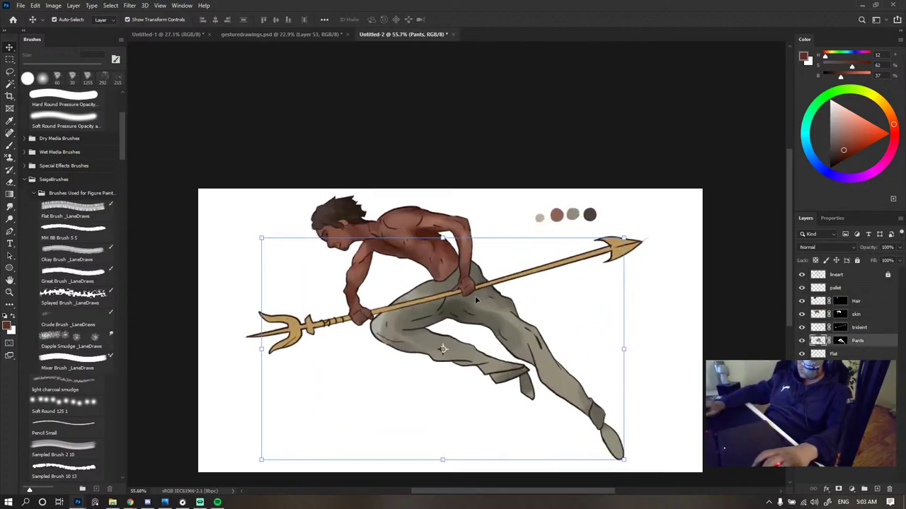
# - Reduce the Hard Round Pressure Opacity brush to 80 px and shade the crotch and upper thigh folds with sampled grey-green pants tones
pyautogui.press('b')
pyautogui.moveTo(447, 285); pyautogui.dragTo(492, 291)
pyautogui.scroll(-4, 503, 280)
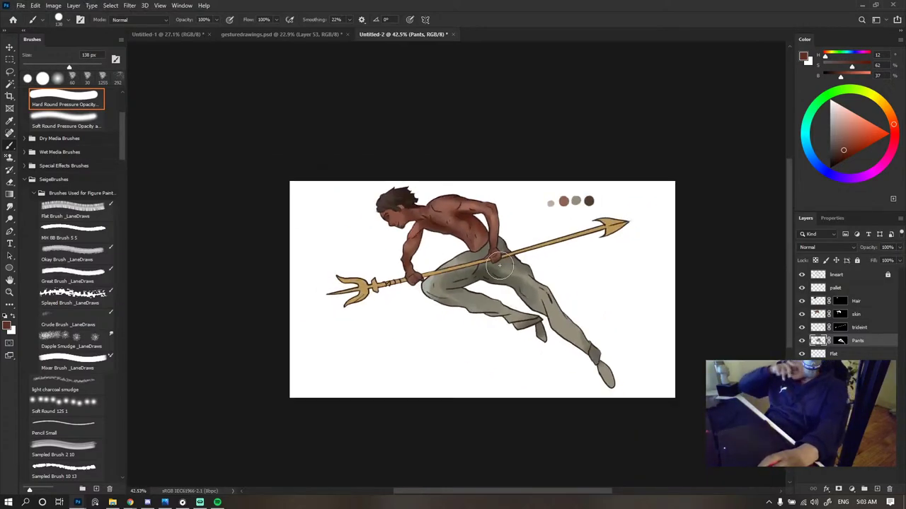
pyautogui.scroll(2, 497, 288)
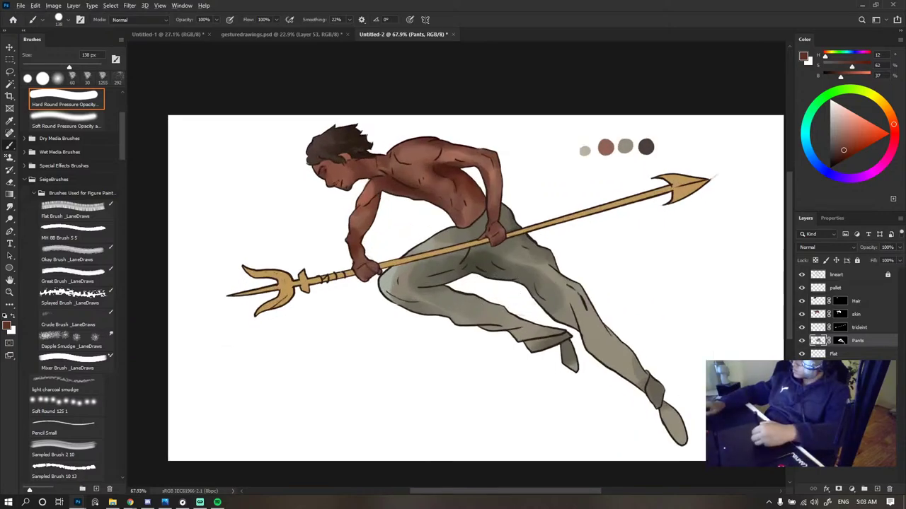
pyautogui.keyDown('alt'); pyautogui.click(442, 311); pyautogui.keyUp('alt')
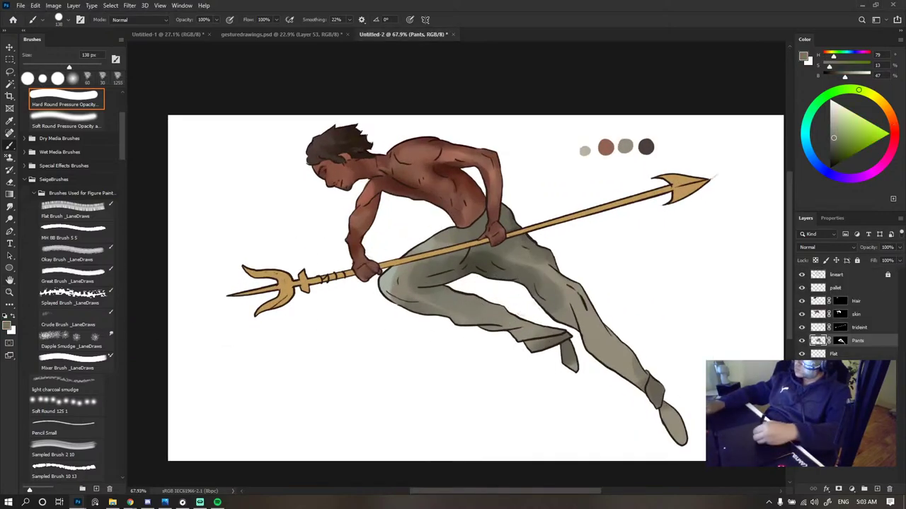
pyautogui.hotkey('ctrl', 'Tab')
pyautogui.press('[')
pyautogui.press('[')
pyautogui.press('[')
pyautogui.press('[')
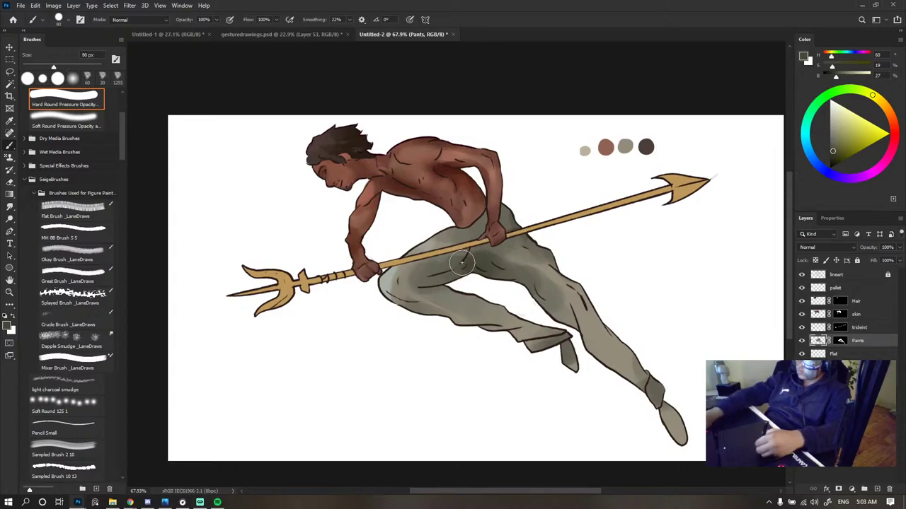
pyautogui.keyDown('alt'); pyautogui.click(483, 258); pyautogui.keyUp('alt')
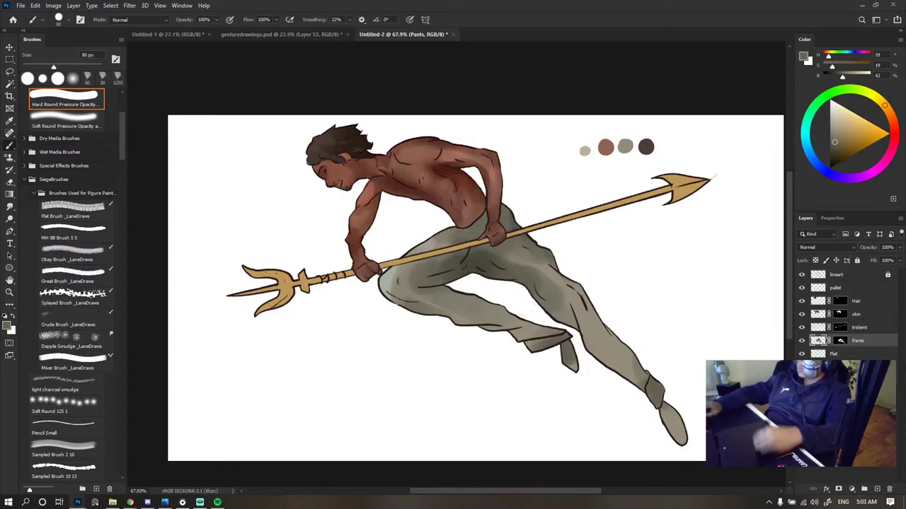
pyautogui.keyDown('alt'); pyautogui.click(469, 259); pyautogui.keyUp('alt')
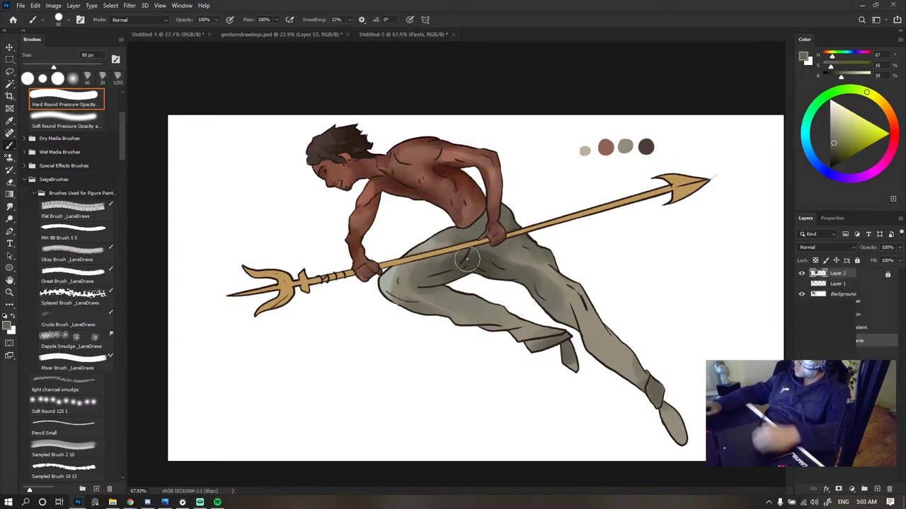
pyautogui.keyDown('alt'); pyautogui.click(433, 269); pyautogui.keyUp('alt')
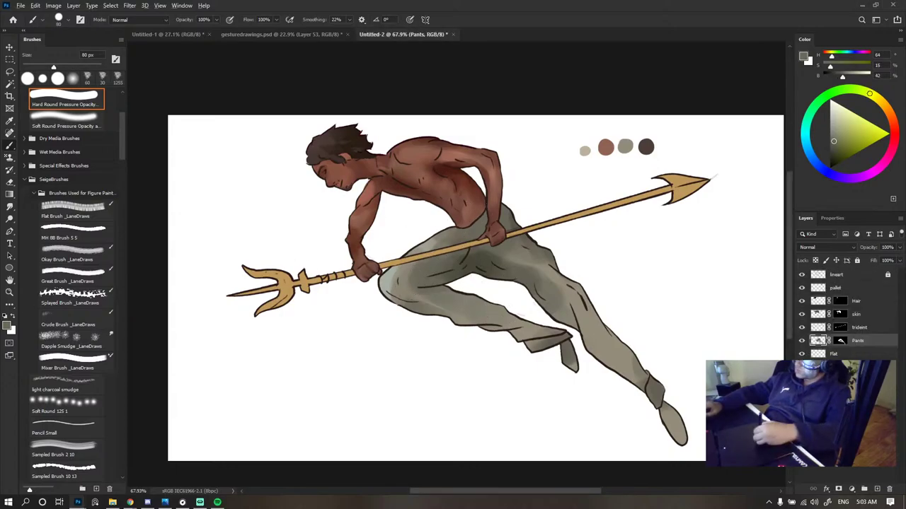
# - Sample a darker pants tone and shade the lower part of the bent leg from the knee to the cuff
pyautogui.keyDown('alt'); pyautogui.click(465, 323); pyautogui.keyUp('alt')
pyautogui.moveTo(415, 303)
pyautogui.mouseDown()
pyautogui.moveTo(473, 333)
pyautogui.moveTo(487, 322)
pyautogui.mouseUp()
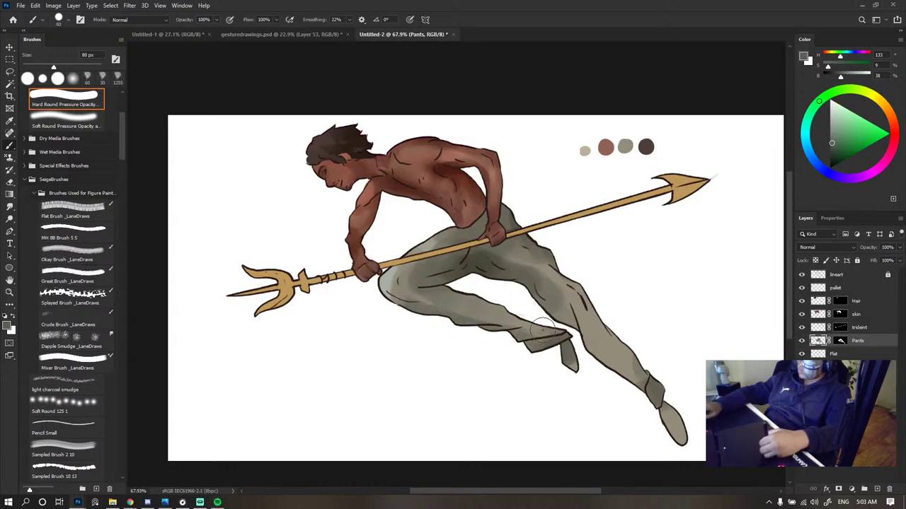
pyautogui.moveTo(543, 330); pyautogui.dragTo(516, 323)
pyautogui.scroll(-6, 504, 271)
pyautogui.scroll(3, 587, 277)
# - Sample the dark brown palette swatch and apply a transparent gradient from beyond the extended foot up toward the hips
pyautogui.press('g')
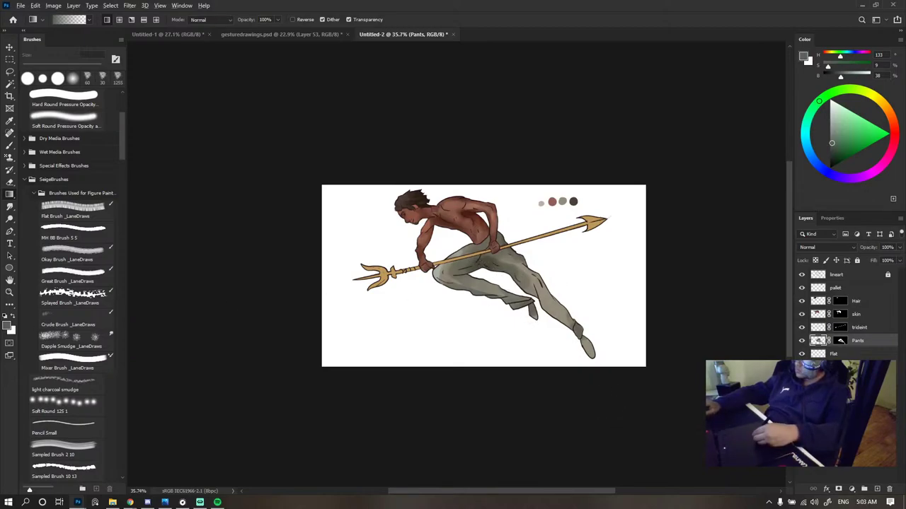
pyautogui.keyDown('alt'); pyautogui.click(573, 202); pyautogui.keyUp('alt')
pyautogui.moveTo(695, 426); pyautogui.dragTo(476, 258)
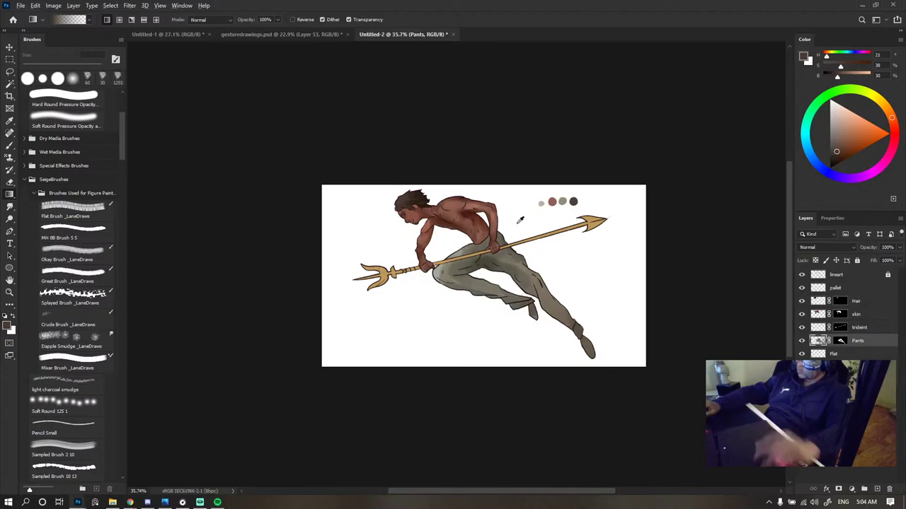
pyautogui.scroll(-2, 520, 220)
pyautogui.scroll(6, 495, 248)
# - Return to the brush and blend the thigh and extended knee shading with tones sampled from the pants
pyautogui.press('b')
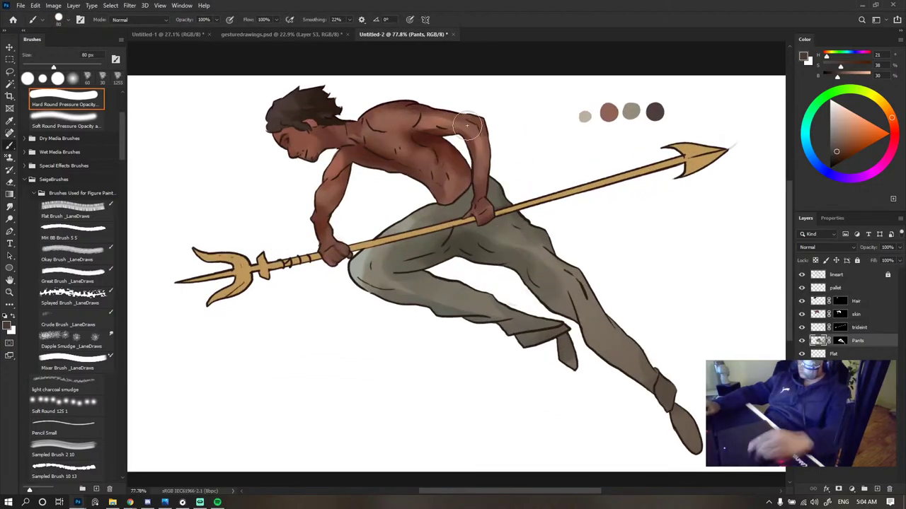
pyautogui.keyDown('alt'); pyautogui.click(375, 268); pyautogui.keyUp('alt')
pyautogui.keyDown('alt'); pyautogui.click(408, 270); pyautogui.keyUp('alt')
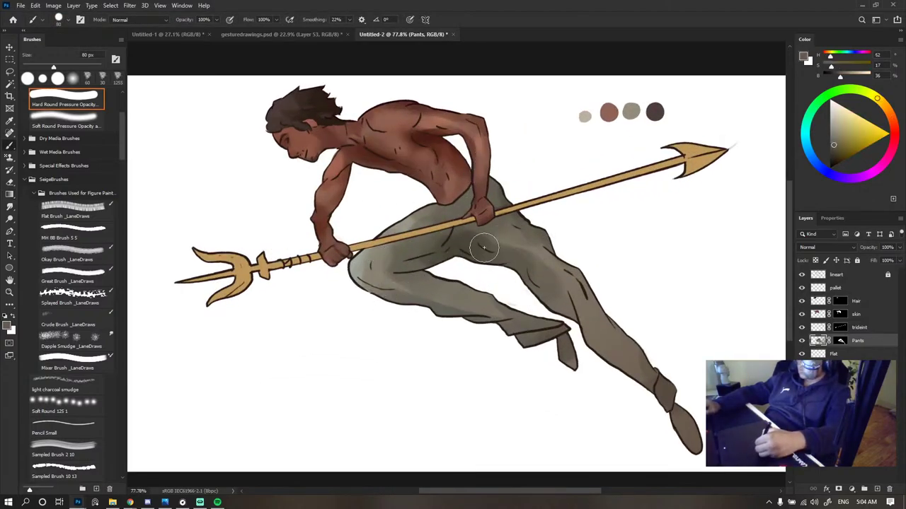
pyautogui.keyDown('alt'); pyautogui.click(458, 232); pyautogui.keyUp('alt')
pyautogui.keyDown('alt'); pyautogui.click(548, 285); pyautogui.keyUp('alt')
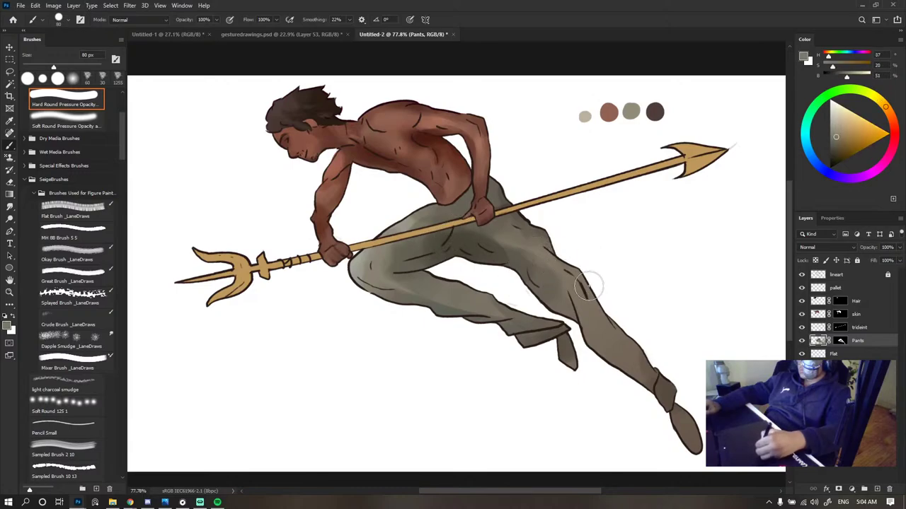
pyautogui.moveTo(587, 287); pyautogui.dragTo(597, 312)
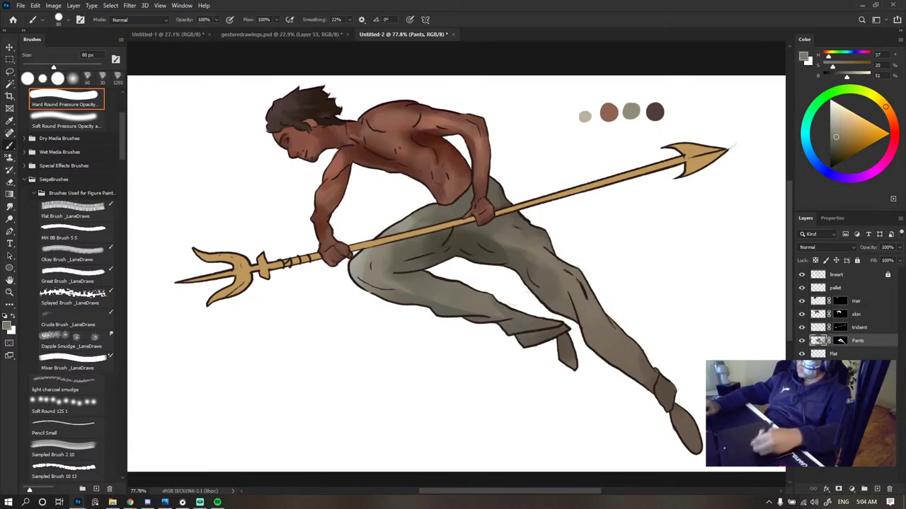
# - Lighten the bent knee with sampled light pants tones, undoing the unwanted strokes along the lower leg
pyautogui.keyDown('alt'); pyautogui.click(386, 274); pyautogui.keyUp('alt')
pyautogui.moveTo(362, 260)
pyautogui.mouseDown()
pyautogui.moveTo(398, 317)
pyautogui.moveTo(366, 262)
pyautogui.moveTo(360, 281)
pyautogui.moveTo(431, 318)
pyautogui.moveTo(365, 293)
pyautogui.moveTo(462, 310)
pyautogui.moveTo(463, 295)
pyautogui.moveTo(428, 279)
pyautogui.moveTo(483, 296)
pyautogui.mouseUp()
pyautogui.hotkey('ctrl', 'z')
pyautogui.keyDown('alt'); pyautogui.click(360, 270); pyautogui.keyUp('alt')
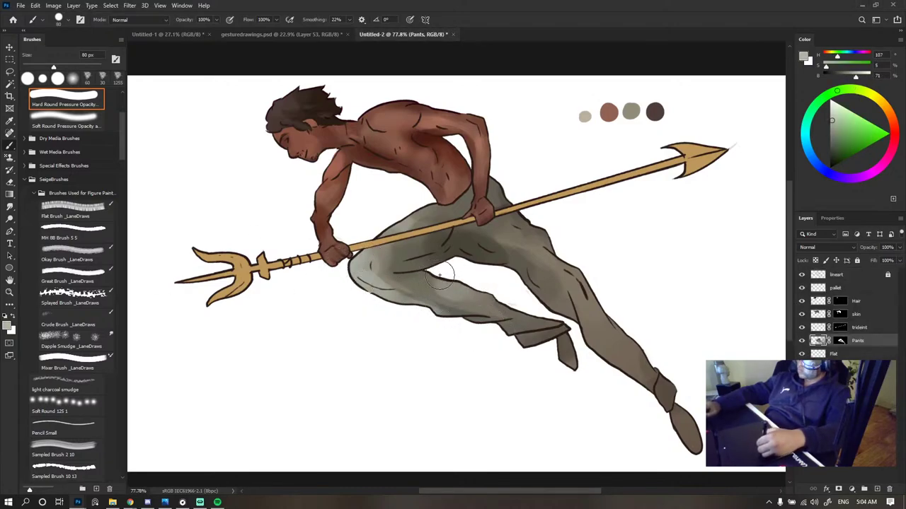
pyautogui.hotkey('ctrl', 'z')
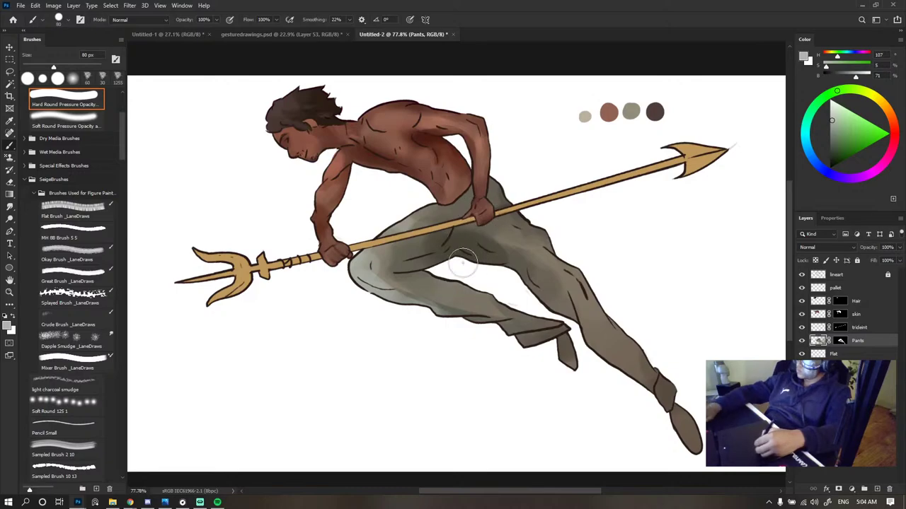
# - Paint light grey highlights along the extended leg's thigh, knee and calf and on the bent leg's cuff, reducing the brush to 35 px
pyautogui.moveTo(510, 243)
pyautogui.mouseDown()
pyautogui.moveTo(580, 307)
pyautogui.moveTo(524, 250)
pyautogui.moveTo(559, 283)
pyautogui.moveTo(565, 308)
pyautogui.moveTo(549, 259)
pyautogui.moveTo(562, 291)
pyautogui.moveTo(516, 248)
pyautogui.moveTo(568, 262)
pyautogui.mouseUp()
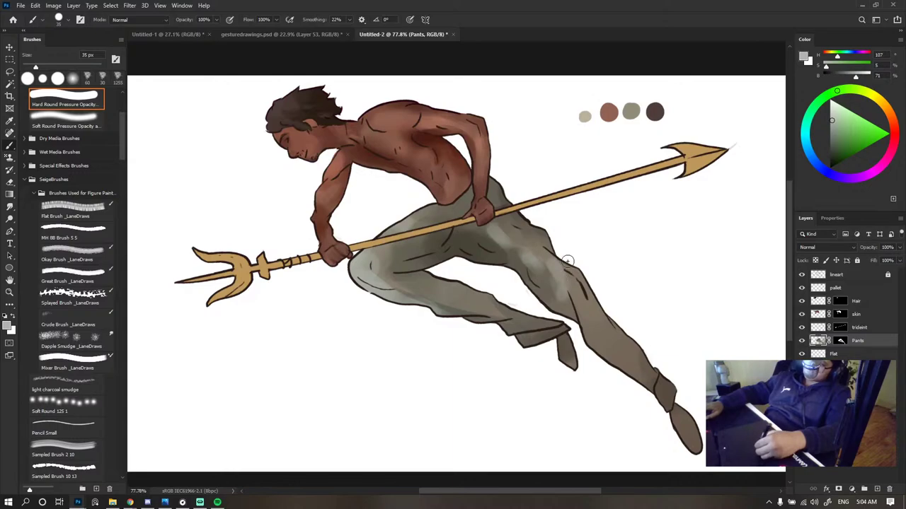
pyautogui.scroll(-6, 568, 263)
pyautogui.scroll(6, 573, 267)
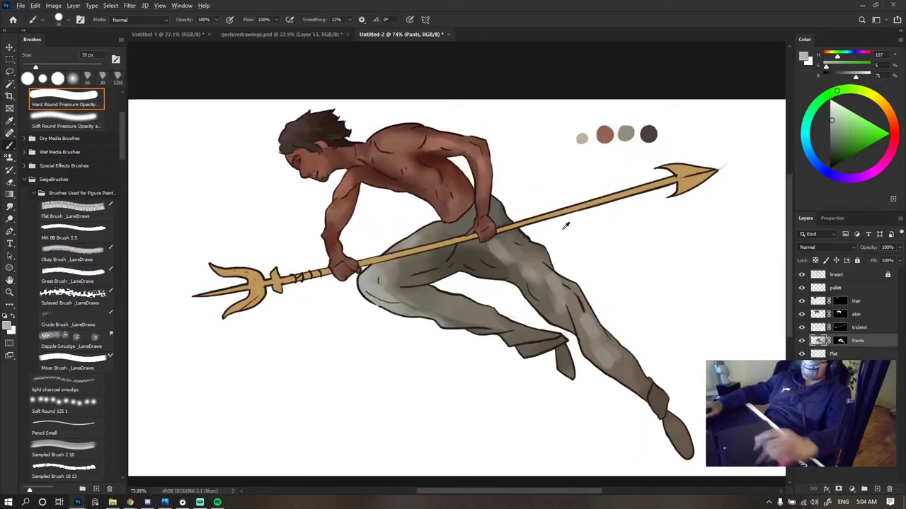
pyautogui.scroll(-5, 561, 230)
pyautogui.scroll(5, 560, 240)
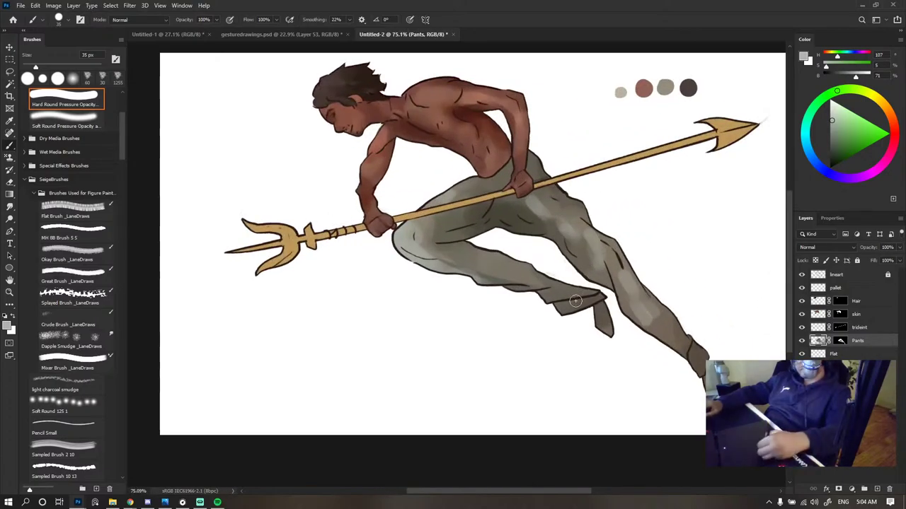
pyautogui.scroll(-2, 592, 263)
pyautogui.scroll(3, 566, 292)
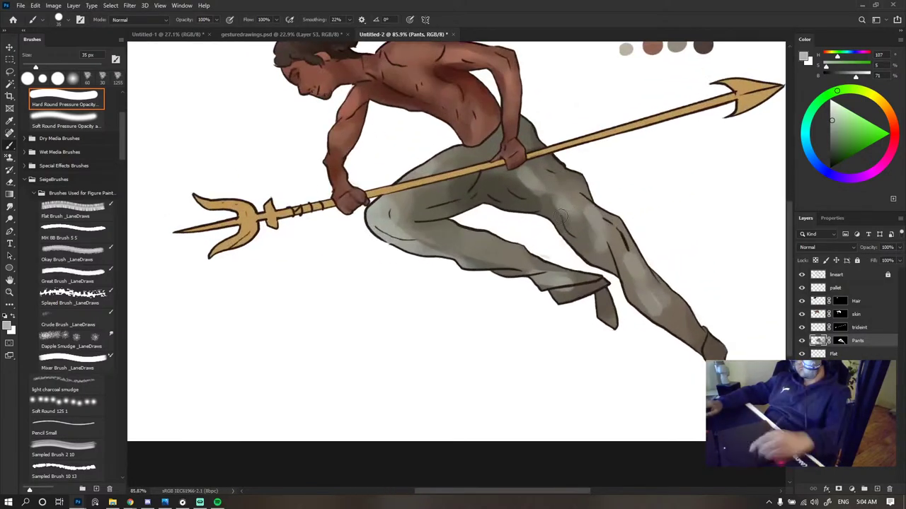
# - Sample the dark brown palette swatch and paint both shoes with it
pyautogui.keyDown('alt'); pyautogui.click(562, 296); pyautogui.keyUp('alt')
pyautogui.moveTo(600, 215); pyautogui.dragTo(513, 314)
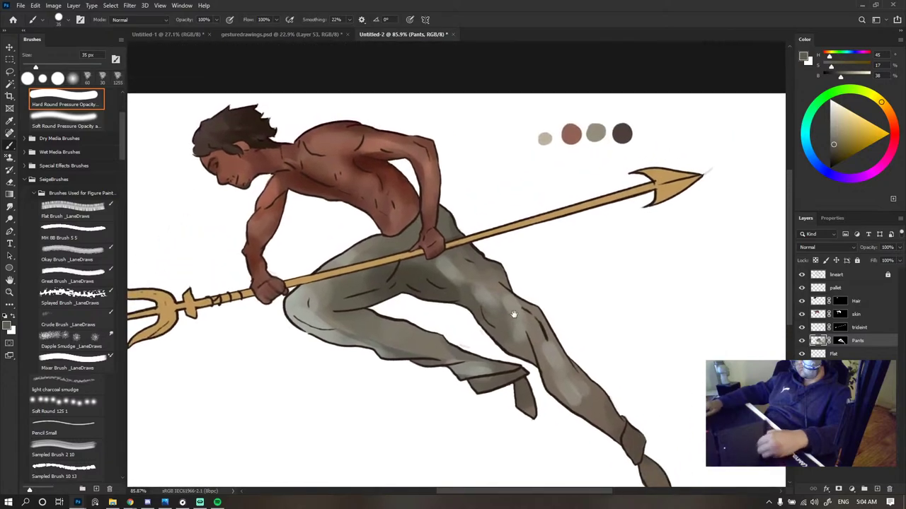
pyautogui.keyDown('alt'); pyautogui.click(614, 146); pyautogui.keyUp('alt')
pyautogui.moveTo(569, 323); pyautogui.dragTo(483, 205)
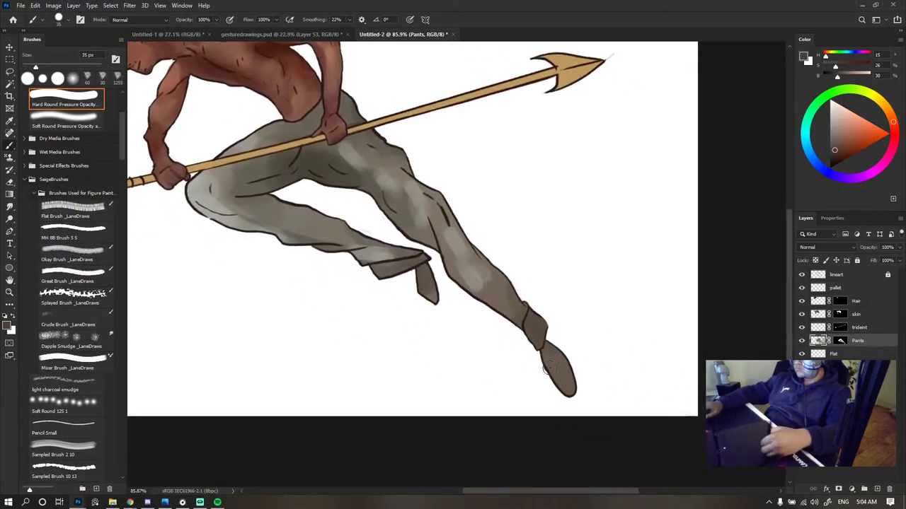
pyautogui.moveTo(550, 363); pyautogui.dragTo(566, 376)
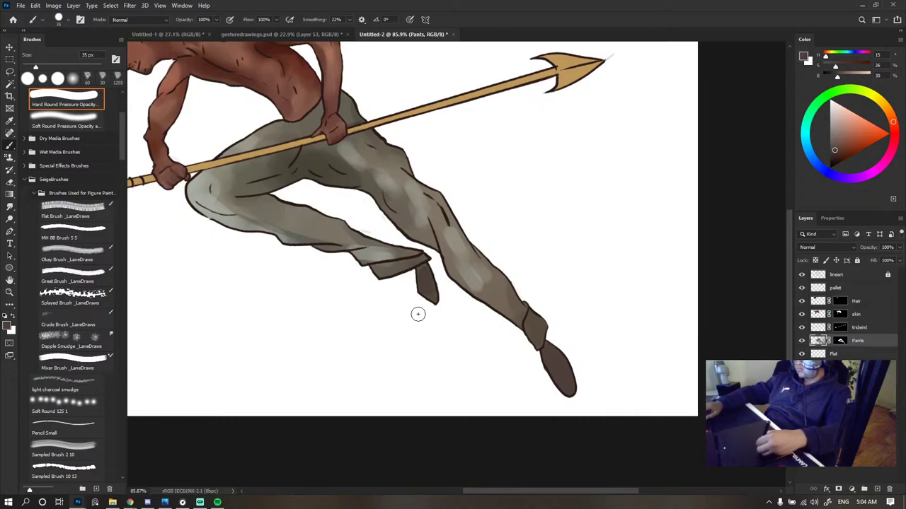
# - Sample the lightest palette swatch and paint a highlight along the bent leg's calf with the 35 px brush
pyautogui.scroll(-10, 515, 241)
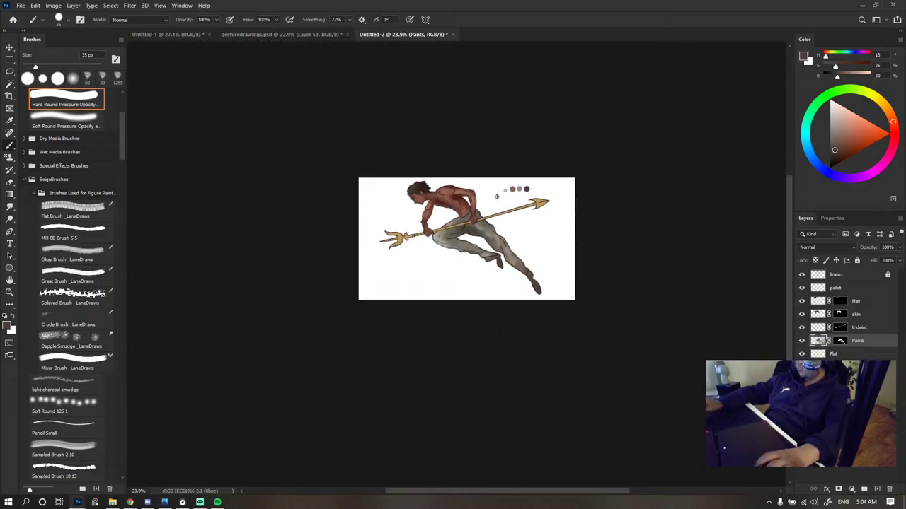
pyautogui.scroll(11, 469, 226)
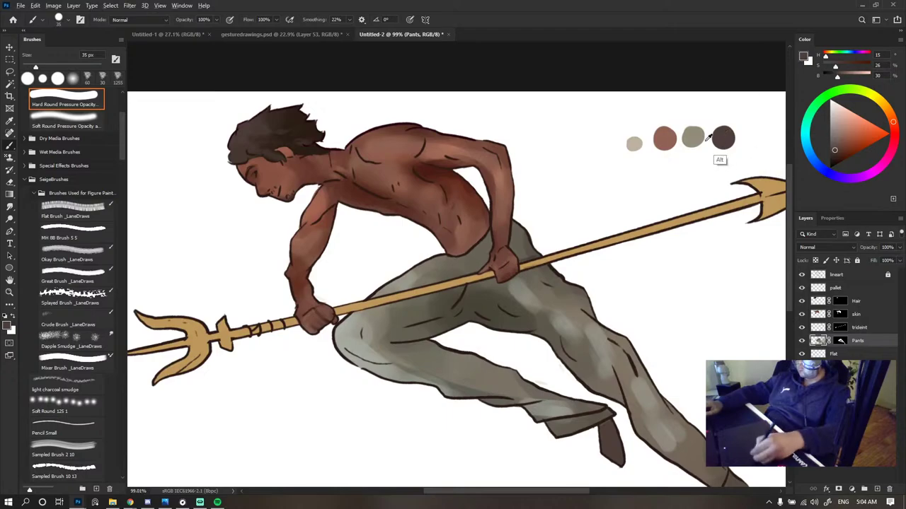
pyautogui.keyDown('alt'); pyautogui.click(694, 141); pyautogui.keyUp('alt')
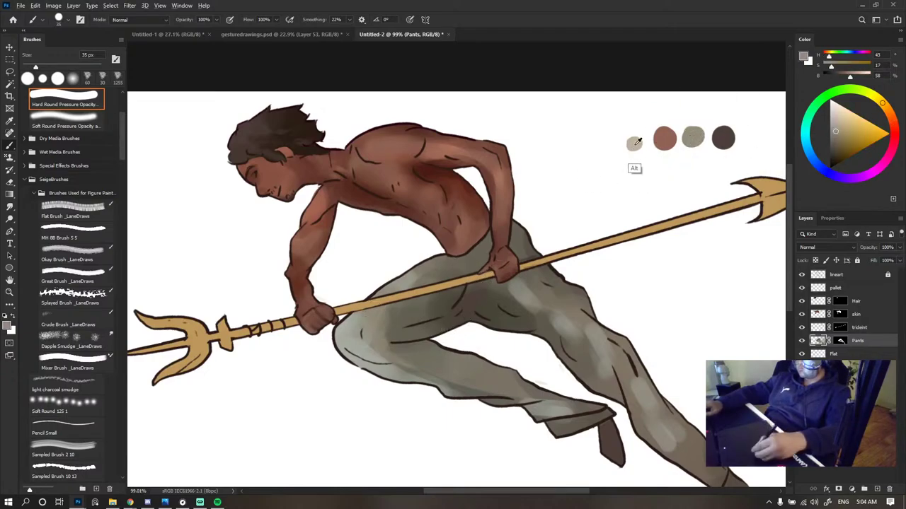
pyautogui.keyDown('alt'); pyautogui.click(633, 144); pyautogui.keyUp('alt')
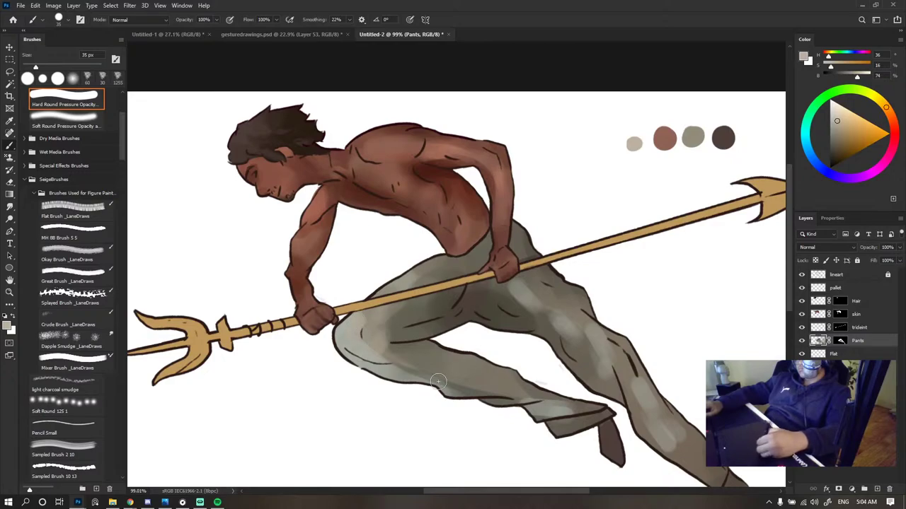
pyautogui.moveTo(411, 348); pyautogui.dragTo(466, 366)
pyautogui.scroll(-10, 459, 173)
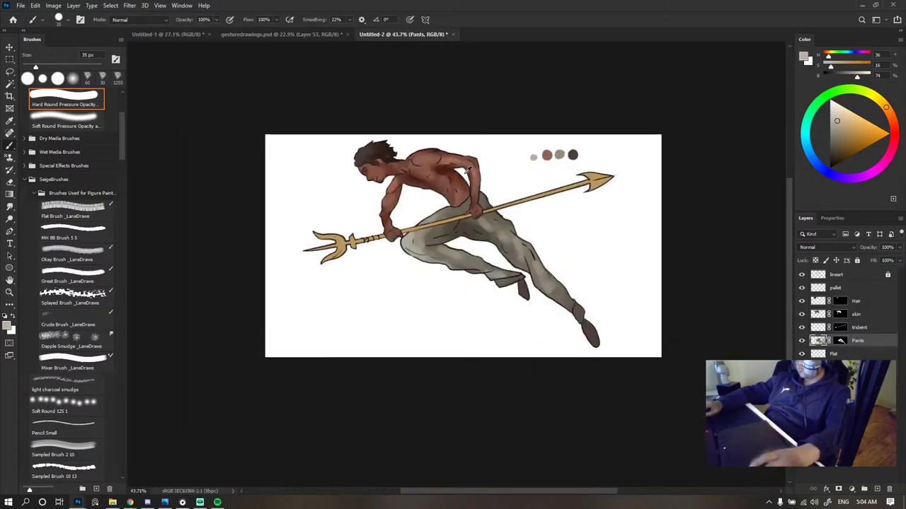
# - Highlight the top of the bent thigh up to the waist with 30 px and 10 px brushes, blending with sampled pants tones
pyautogui.scroll(5, 475, 183)
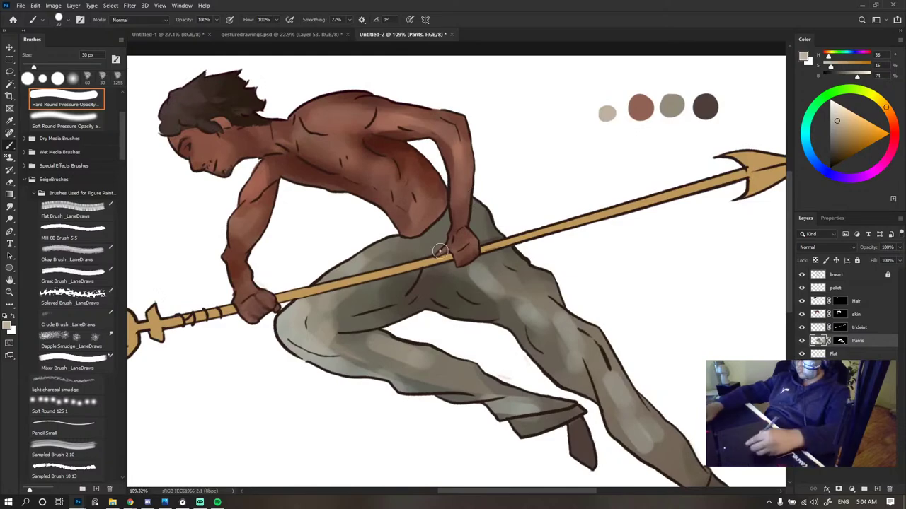
pyautogui.moveTo(364, 257); pyautogui.dragTo(410, 243)
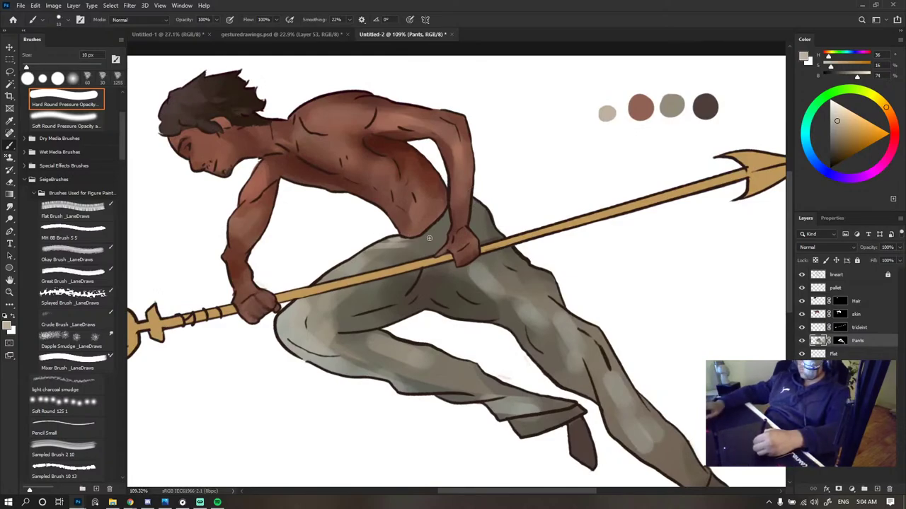
pyautogui.scroll(-5, 446, 188)
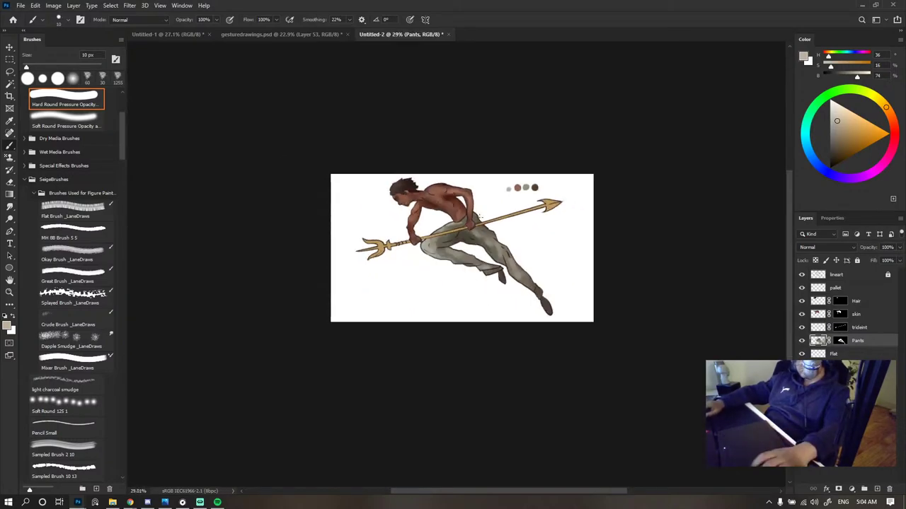
pyautogui.scroll(5, 445, 188)
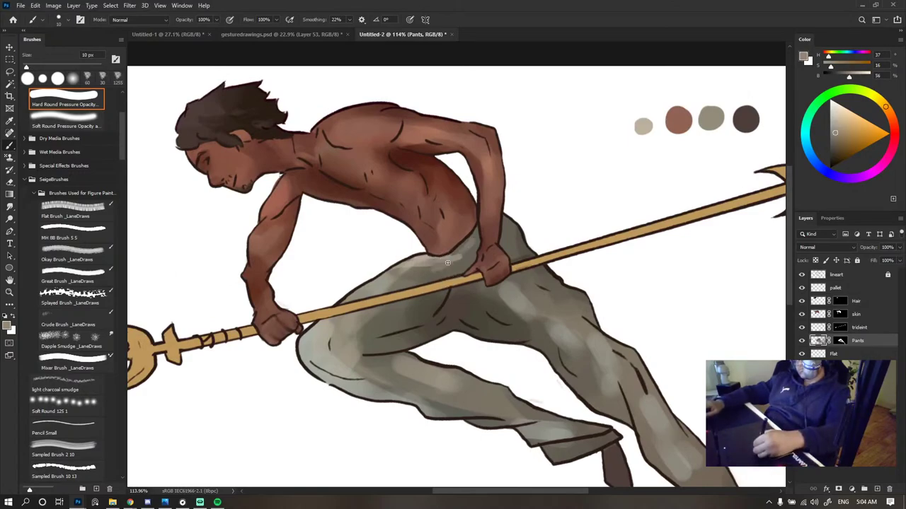
pyautogui.moveTo(472, 242); pyautogui.dragTo(460, 251)
pyautogui.keyDown('alt'); pyautogui.click(469, 257); pyautogui.keyUp('alt')
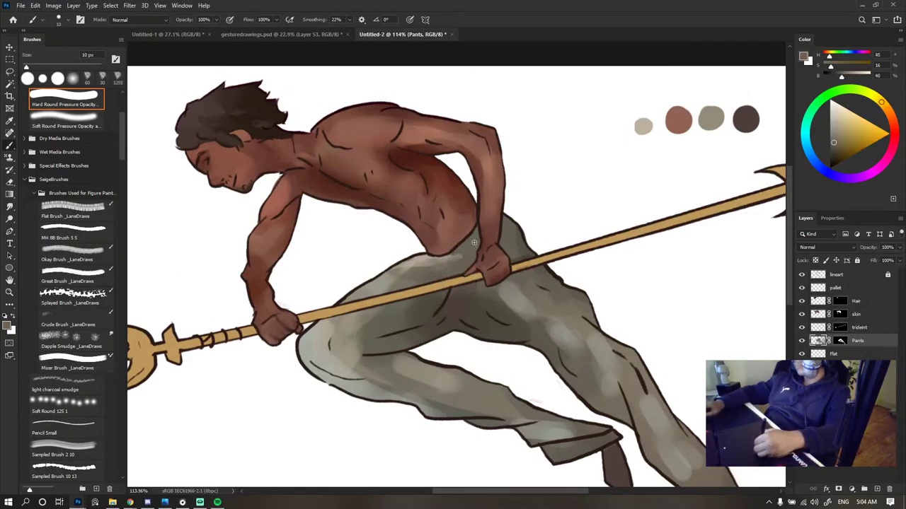
pyautogui.keyDown('alt'); pyautogui.click(440, 261); pyautogui.keyUp('alt')
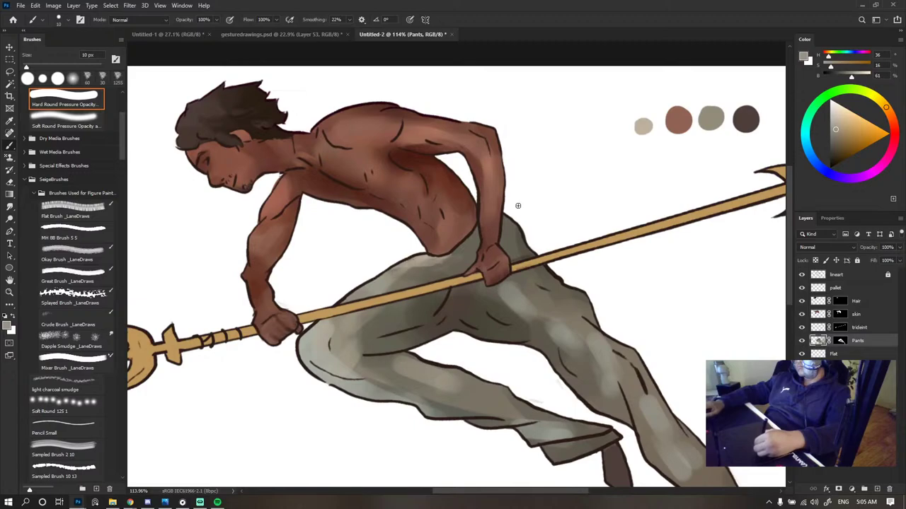
# - Add small highlights on the pants with the lightest palette swatch, and sample a mid grey from the bent thigh
pyautogui.keyDown('alt'); pyautogui.click(644, 127); pyautogui.keyUp('alt')
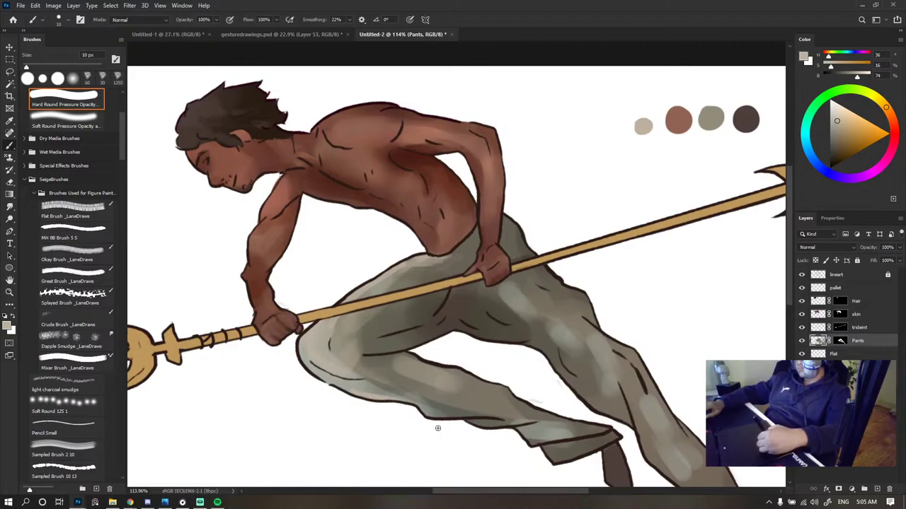
pyautogui.moveTo(477, 255)
pyautogui.mouseDown()
pyautogui.moveTo(343, 257)
pyautogui.moveTo(489, 259)
pyautogui.mouseUp()
pyautogui.keyDown('alt'); pyautogui.click(362, 297); pyautogui.keyUp('alt')
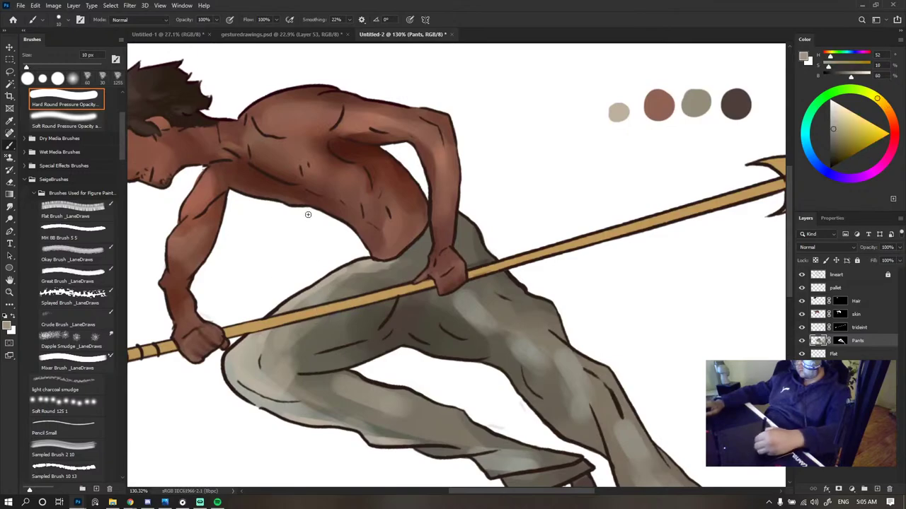
# - Deepen the crotch and inner-thigh shadows with sampled dark grey and reddish-brown tones, using a 30 px brush
pyautogui.press(']')
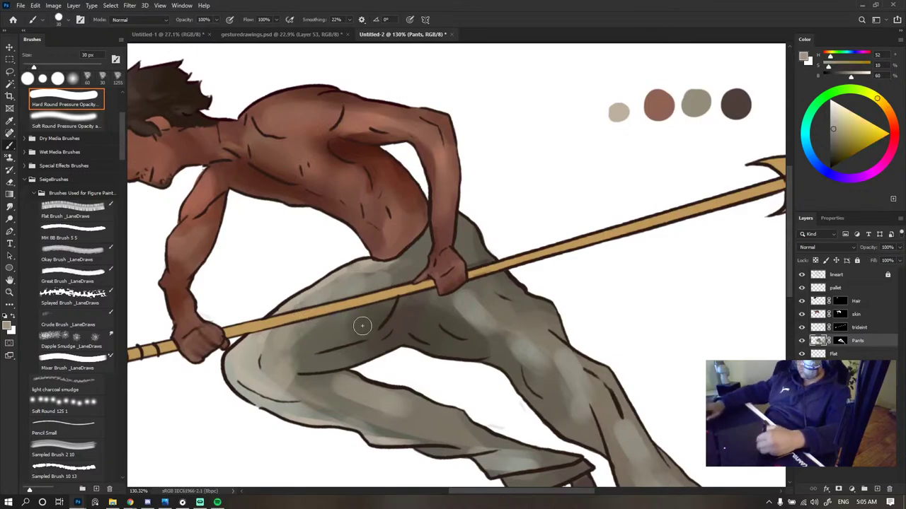
pyautogui.keyDown('alt'); pyautogui.click(377, 314); pyautogui.keyUp('alt')
pyautogui.press(']')
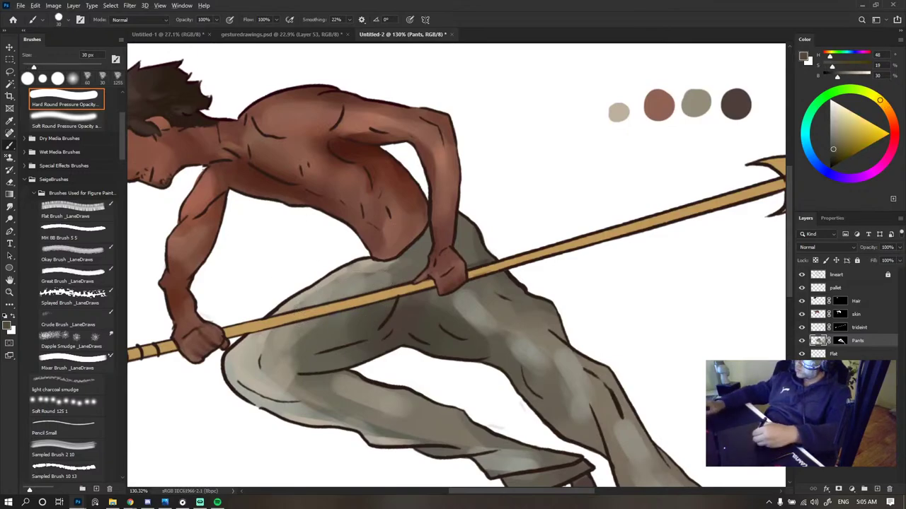
pyautogui.keyDown('alt'); pyautogui.click(418, 314); pyautogui.keyUp('alt')
pyautogui.hotkey('ctrl', 'Tab')
pyautogui.hotkey('ctrl', 'shift', 'Tab')
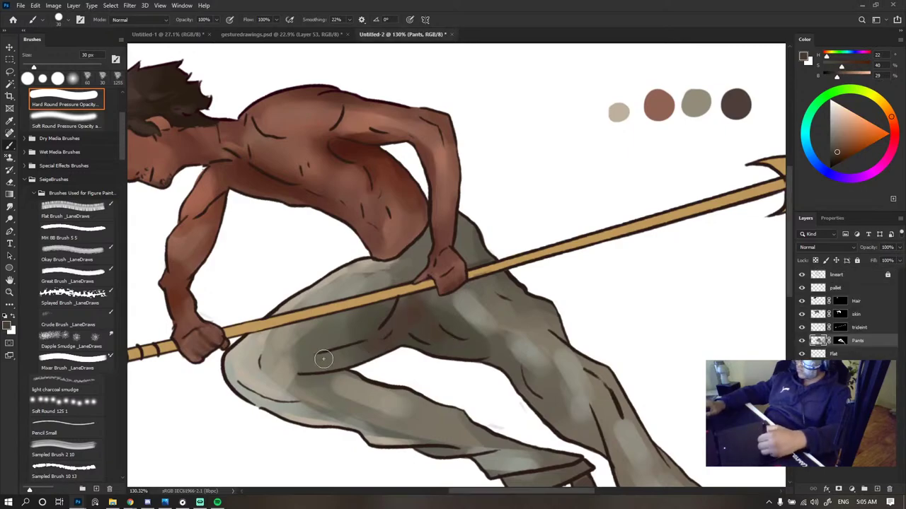
pyautogui.moveTo(323, 358); pyautogui.dragTo(372, 338)
pyautogui.scroll(-5, 484, 216)
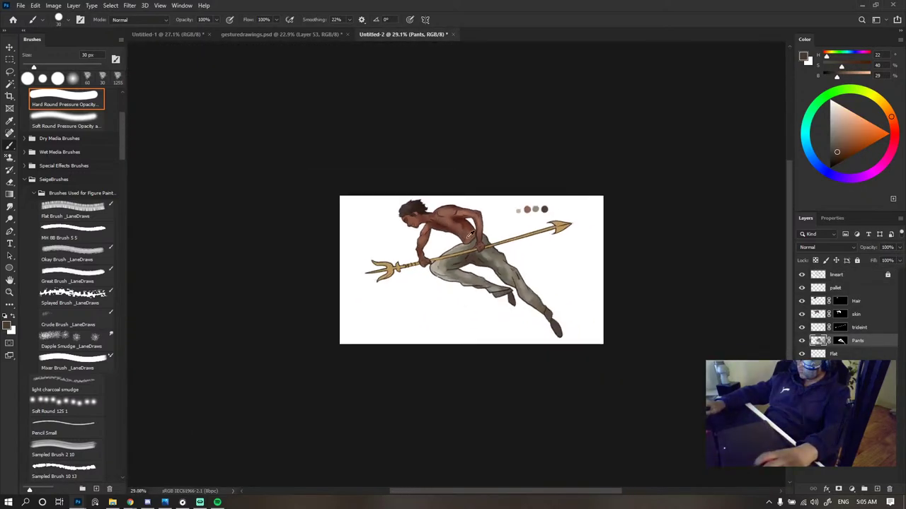
pyautogui.scroll(4, 426, 277)
pyautogui.keyDown('alt'); pyautogui.click(392, 311); pyautogui.keyUp('alt')
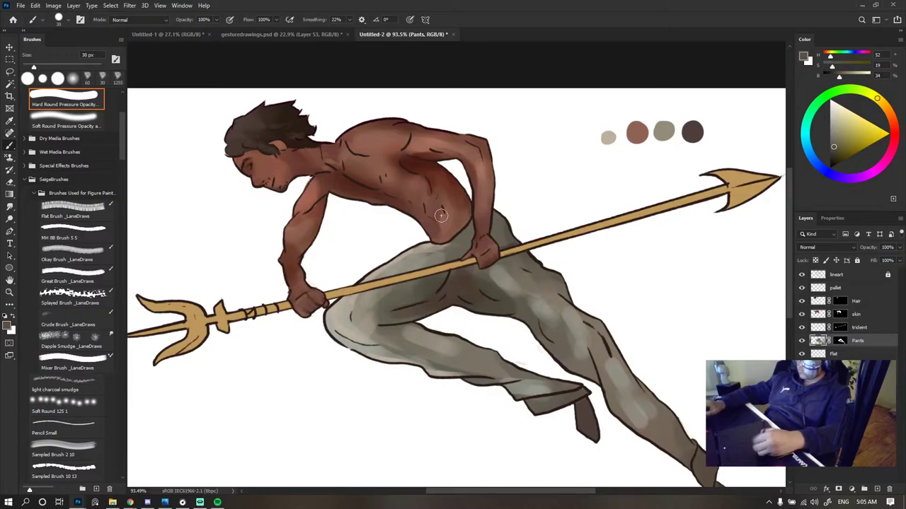
pyautogui.scroll(-8, 441, 215)
pyautogui.scroll(6, 487, 263)
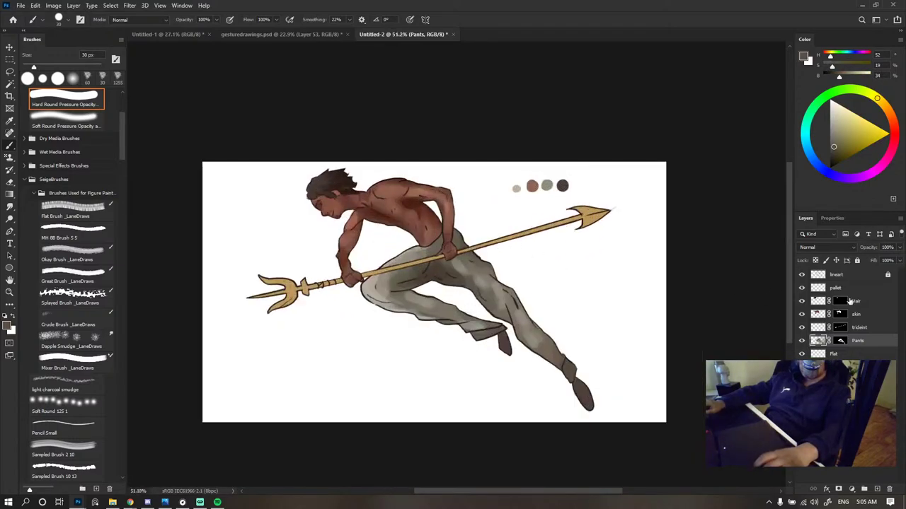
# - On the trideint layer, recolor the whole trident with oranges sampled from the other open document, enlarging the brush to 462 px
pyautogui.click(859, 328)
pyautogui.scroll(3, 449, 244)
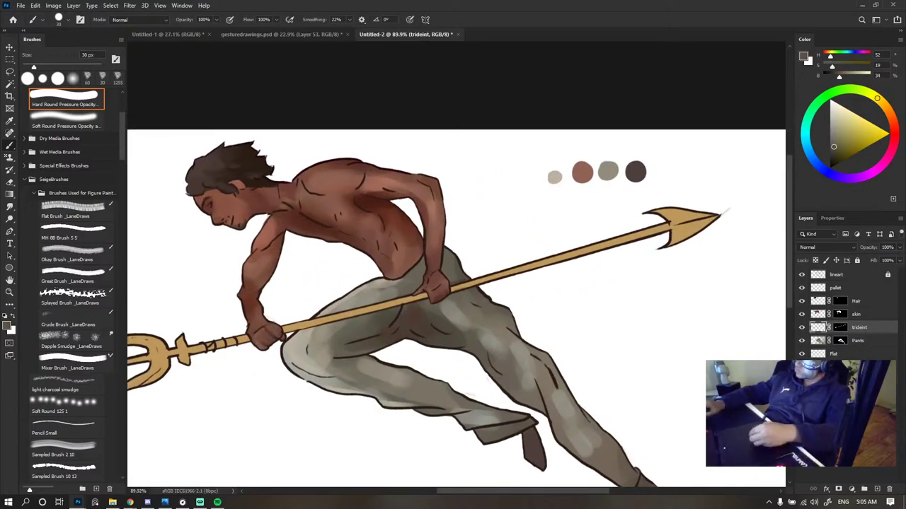
pyautogui.keyDown('alt'); pyautogui.click(188, 352); pyautogui.keyUp('alt')
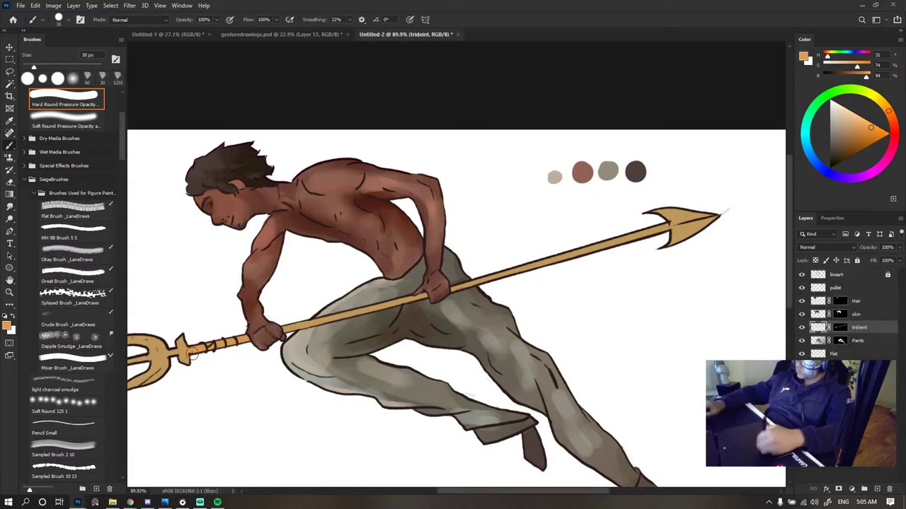
pyautogui.scroll(-6, 707, 198)
pyautogui.scroll(4, 644, 246)
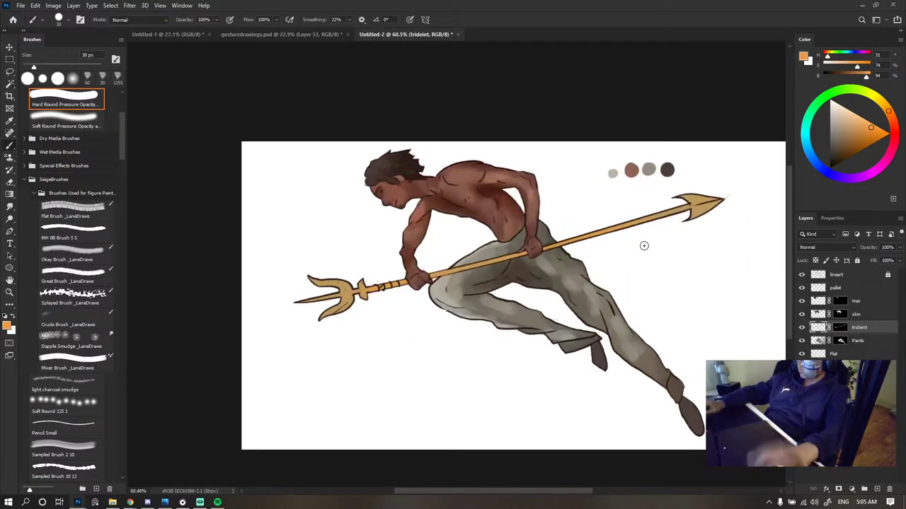
pyautogui.keyDown('alt'); pyautogui.click(513, 258); pyautogui.keyUp('alt')
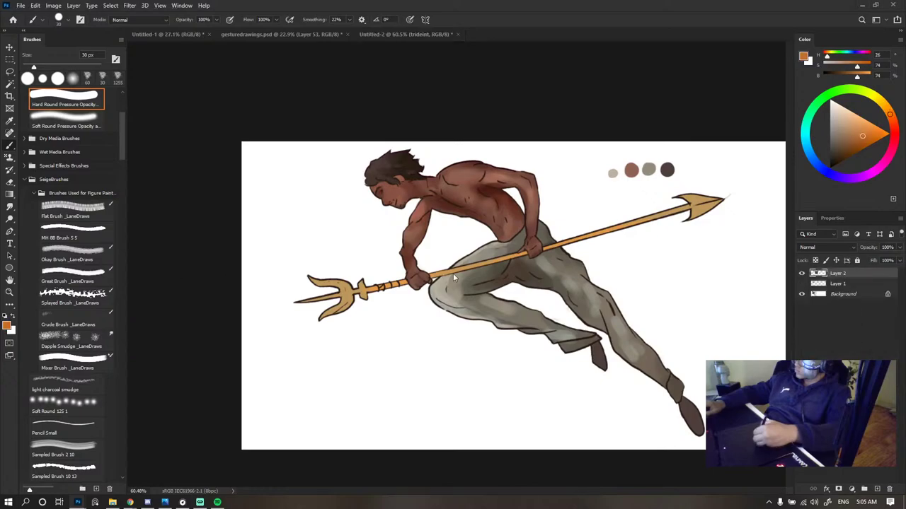
pyautogui.moveTo(513, 259); pyautogui.dragTo(447, 272)
pyautogui.moveTo(671, 208); pyautogui.dragTo(731, 229)
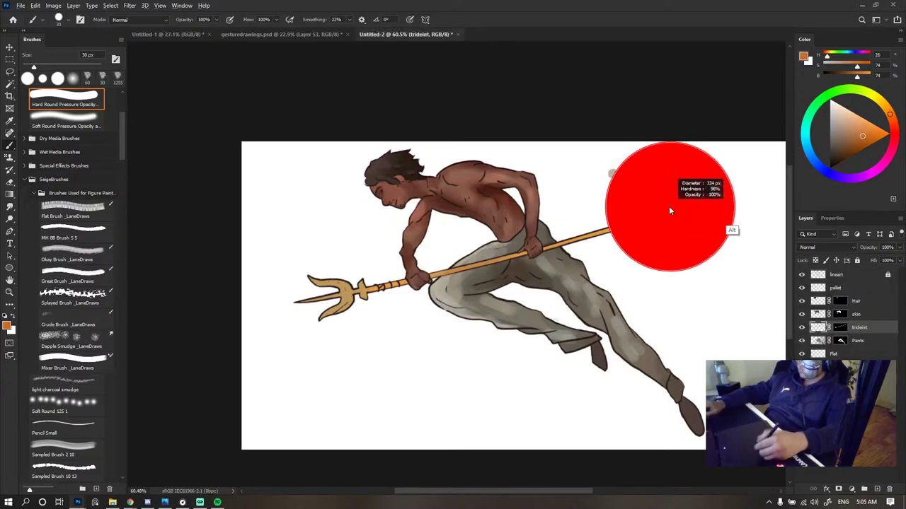
pyautogui.moveTo(748, 186); pyautogui.dragTo(339, 279)
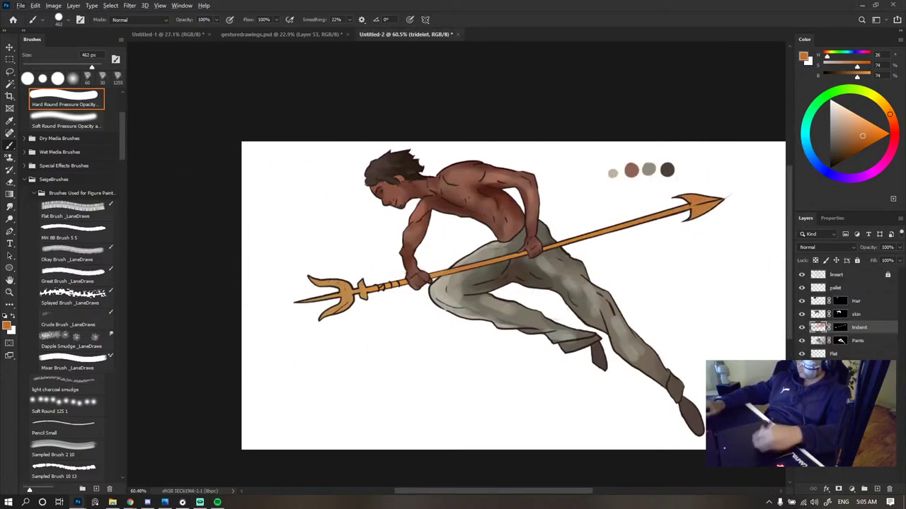
# - Paint the trident's prongs with a sampled lighter orange, and tone the trident with a sampled darker orange
pyautogui.keyDown('alt'); pyautogui.click(293, 286); pyautogui.keyUp('alt')
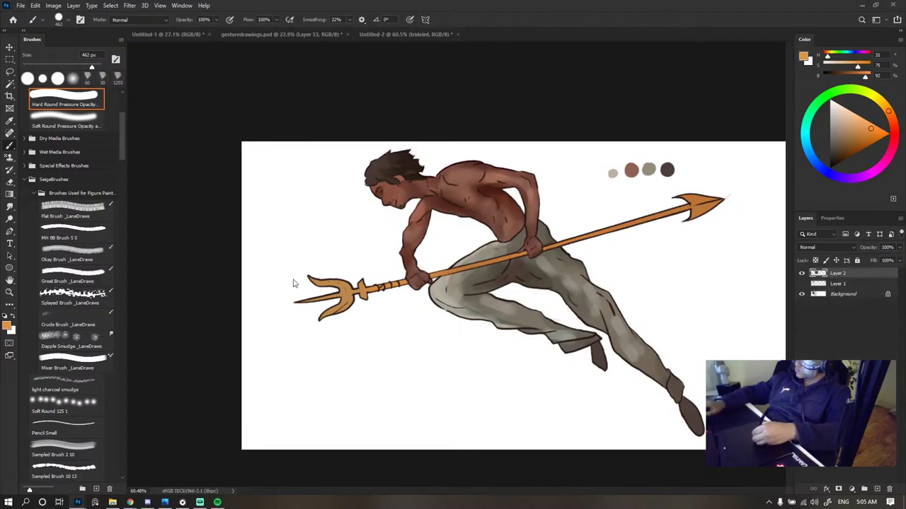
pyautogui.moveTo(333, 269); pyautogui.dragTo(307, 321)
pyautogui.scroll(-5, 470, 253)
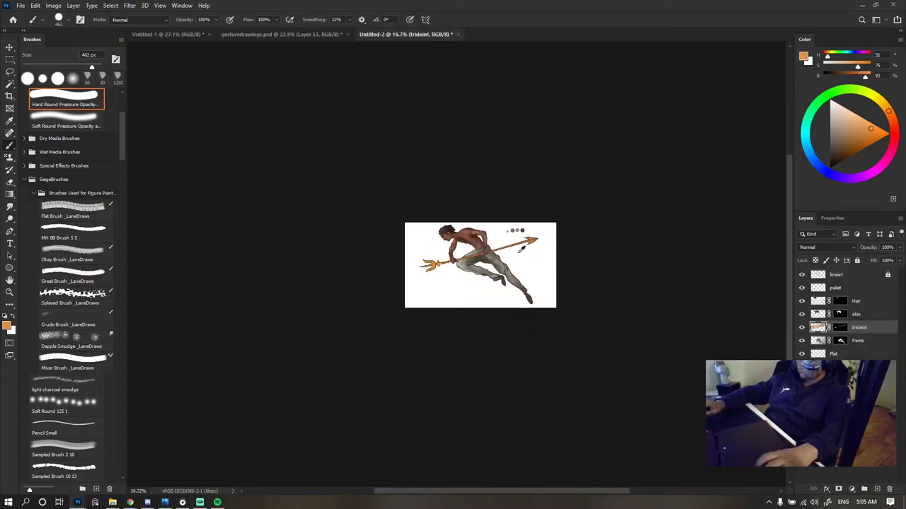
pyautogui.keyDown('alt'); pyautogui.scroll(3, 488, 233); pyautogui.keyUp('alt')
pyautogui.keyDown('alt'); pyautogui.click(212, 305); pyautogui.keyUp('alt')
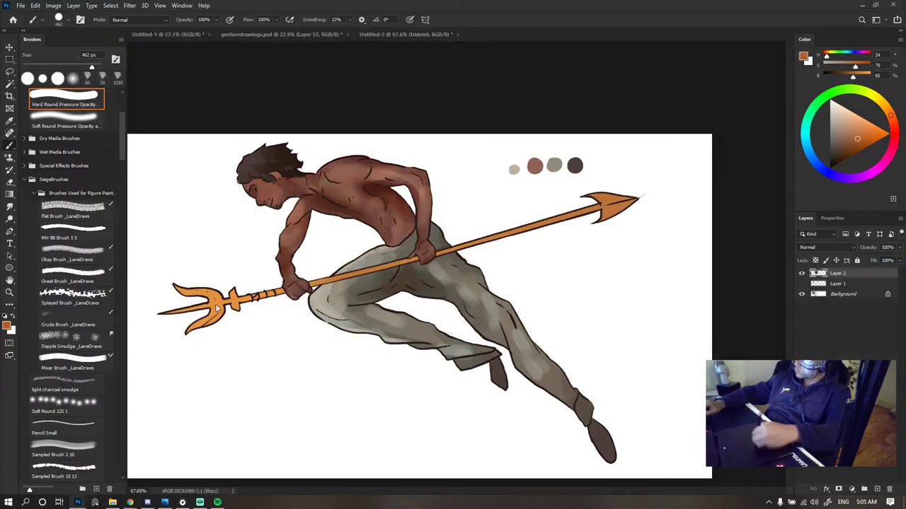
pyautogui.moveTo(203, 317); pyautogui.dragTo(213, 282)
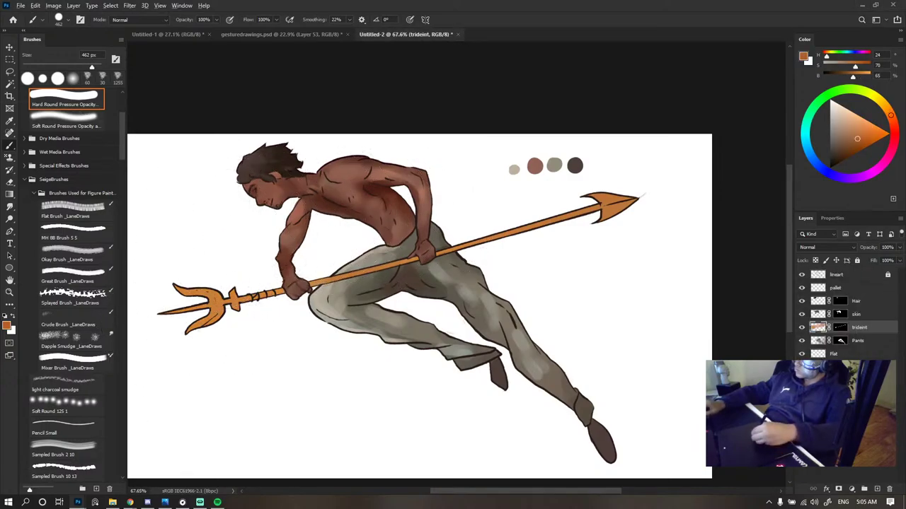
# - Sample a dark brown and shade the trident's prongs and collar, reducing the brush to 60 px and 45 px
pyautogui.keyDown('alt'); pyautogui.click(234, 236); pyautogui.keyUp('alt')
pyautogui.press('[')
pyautogui.press('[')
pyautogui.press('[')
pyautogui.press('[')
pyautogui.press('[')
pyautogui.press('[')
pyautogui.press('[')
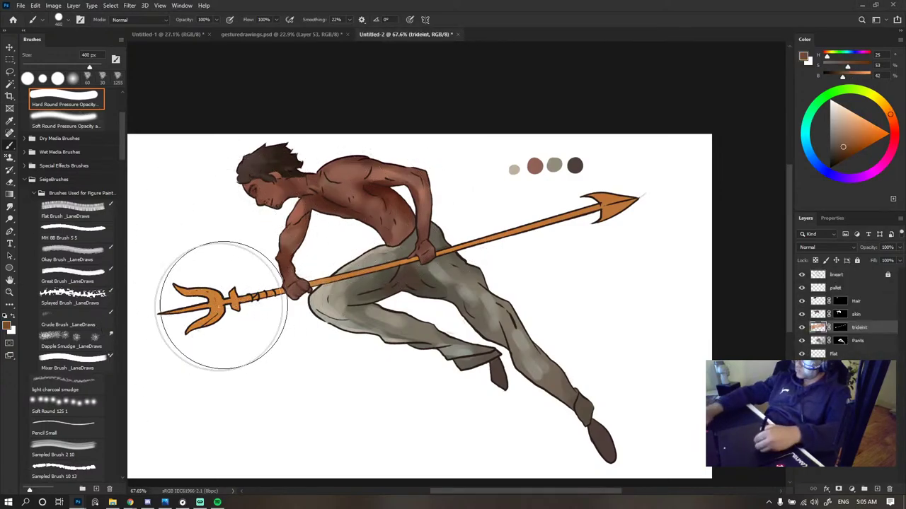
pyautogui.press('[')
pyautogui.press('[')
pyautogui.press('[')
pyautogui.press('[')
pyautogui.press('[')
pyautogui.press('[')
pyautogui.press('[')
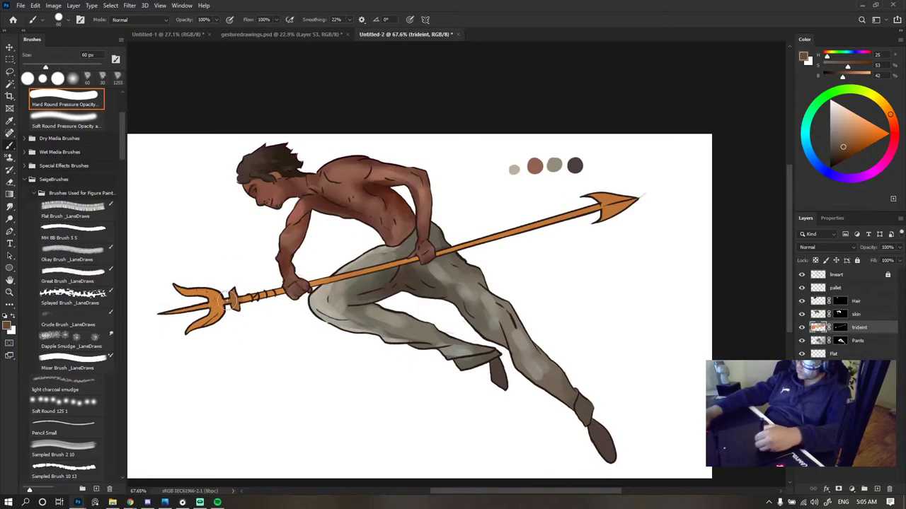
pyautogui.press('[')
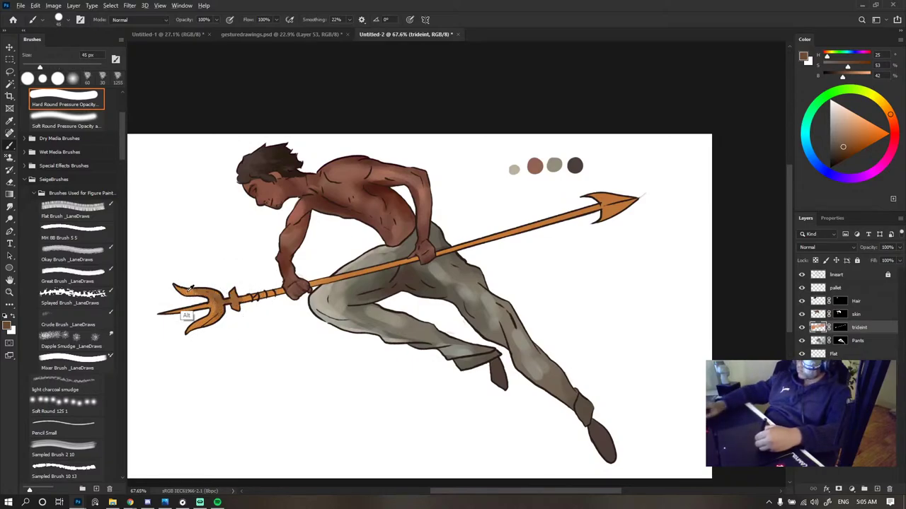
# - Blend the shading on the prongs and collar with orange-brown tones sampled from the trident, using a 35 px brush
pyautogui.keyDown('alt'); pyautogui.click(187, 316); pyautogui.keyUp('alt')
pyautogui.keyDown('alt'); pyautogui.click(217, 304); pyautogui.keyUp('alt')
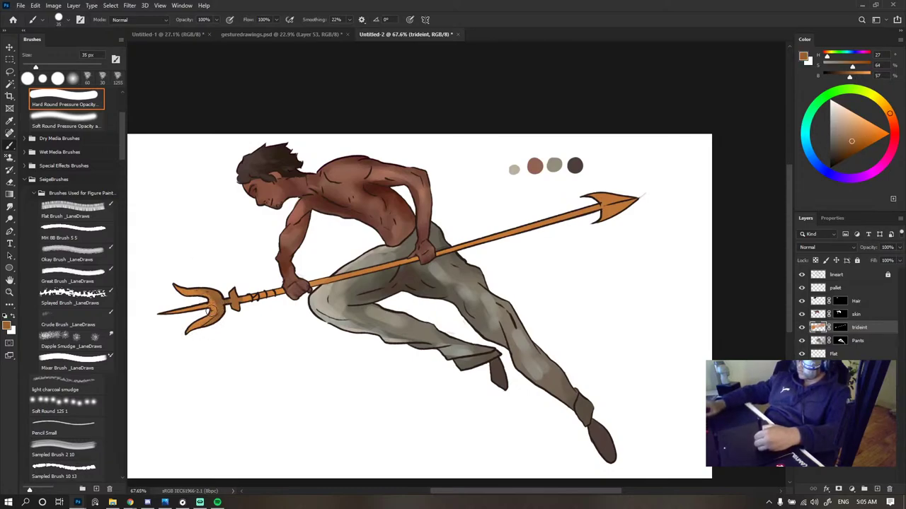
pyautogui.keyDown('alt'); pyautogui.click(213, 308); pyautogui.keyUp('alt')
pyautogui.keyDown('alt'); pyautogui.click(216, 298); pyautogui.keyUp('alt')
pyautogui.keyDown('alt'); pyautogui.click(225, 300); pyautogui.keyUp('alt')
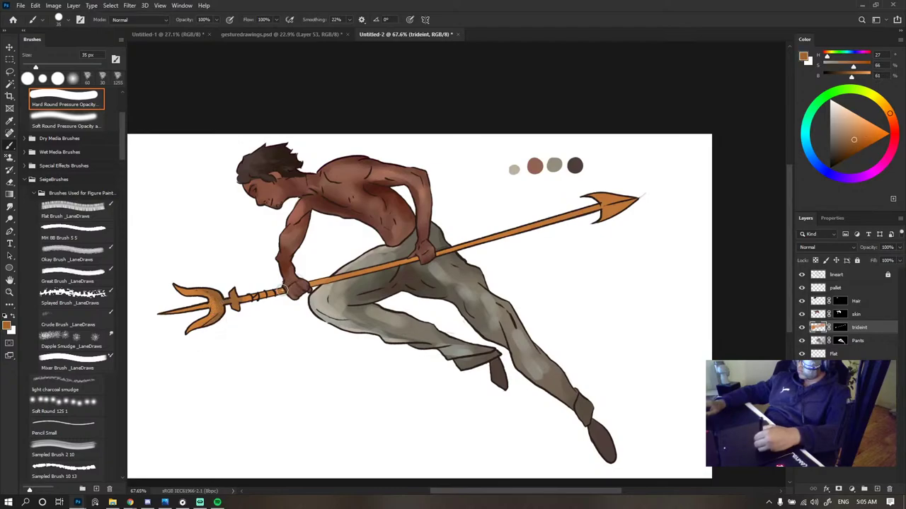
pyautogui.scroll(-8, 426, 225)
pyautogui.scroll(7, 426, 222)
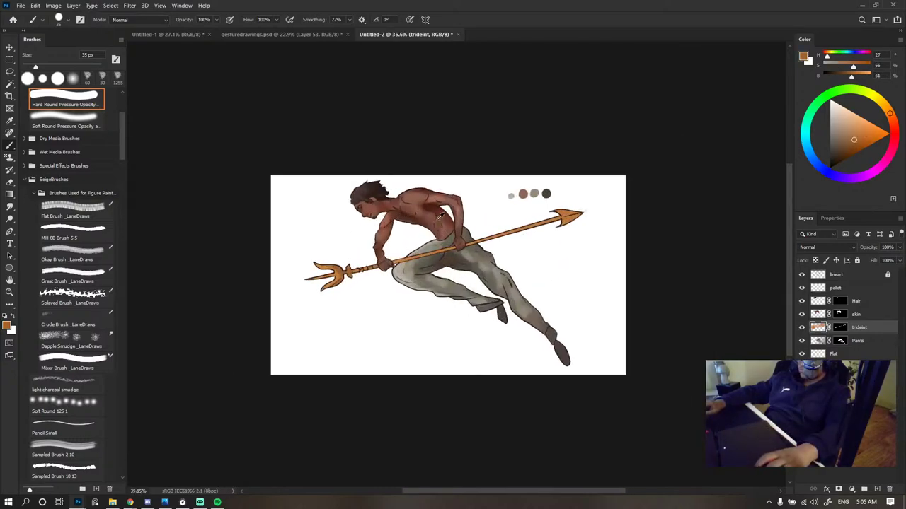
pyautogui.scroll(-7, 442, 214)
pyautogui.scroll(4, 449, 212)
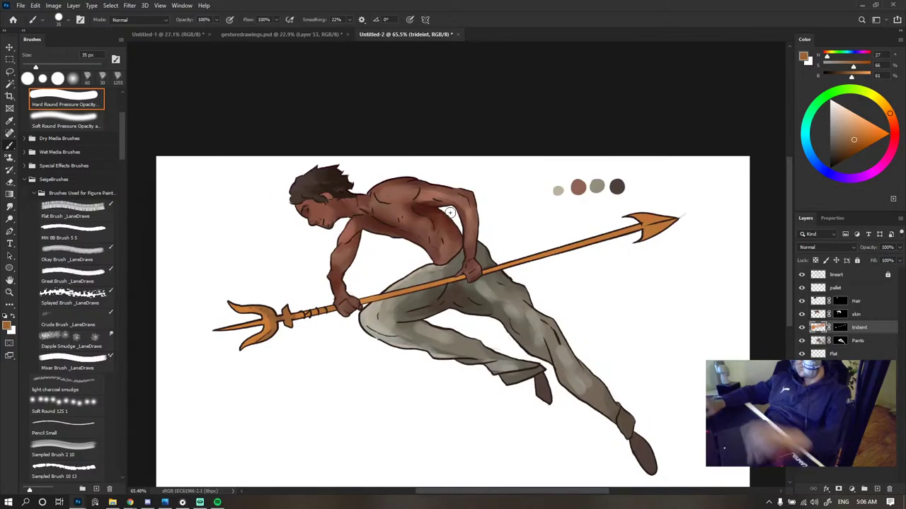
# - Switch to the Move tool, deselect the trideint layer and review the finished figure
pyautogui.press('v')
pyautogui.scroll(-2, 496, 159)
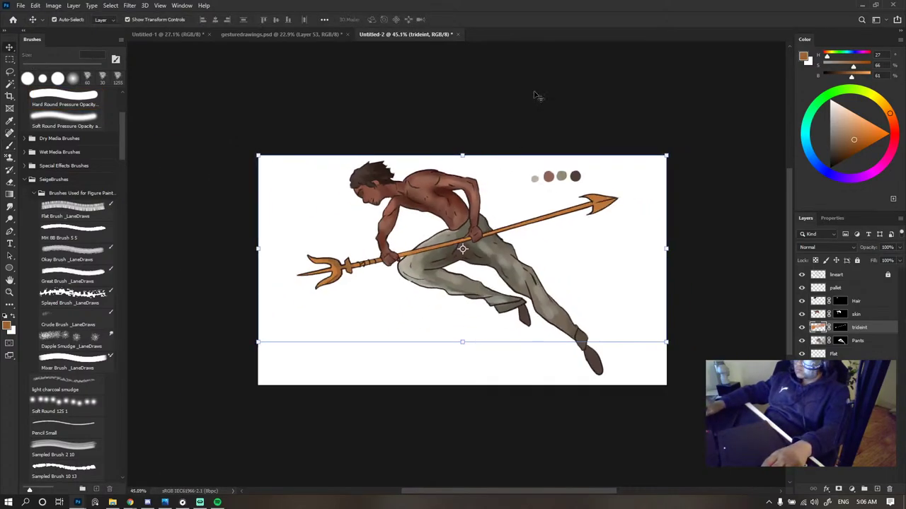
pyautogui.click(535, 95)
pyautogui.scroll(2, 514, 166)
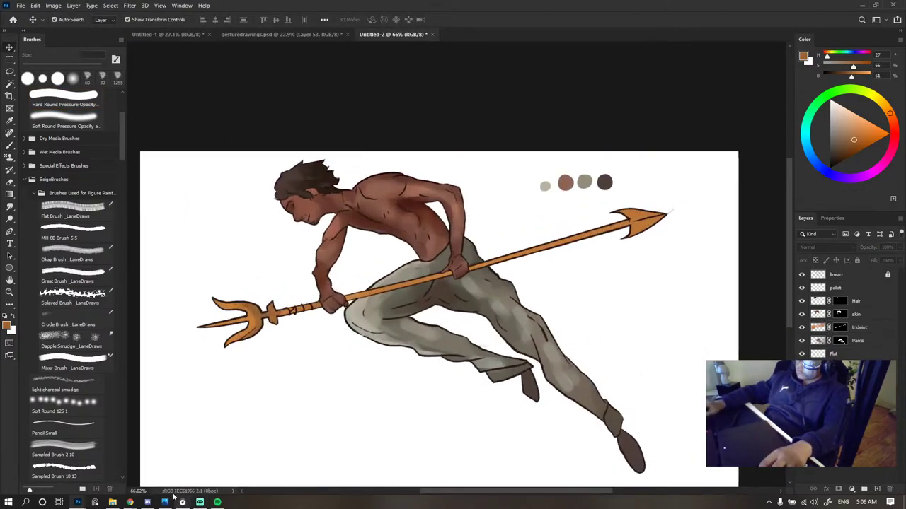
pyautogui.moveTo(166, 503)
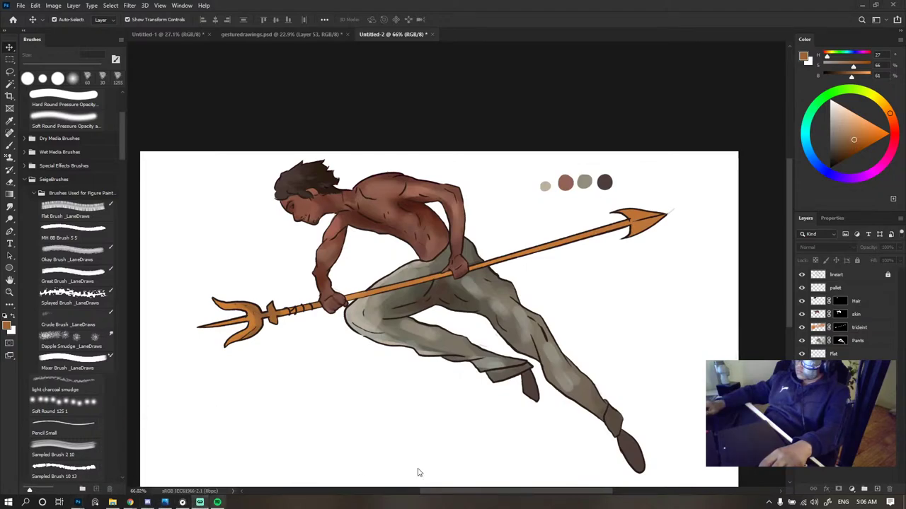